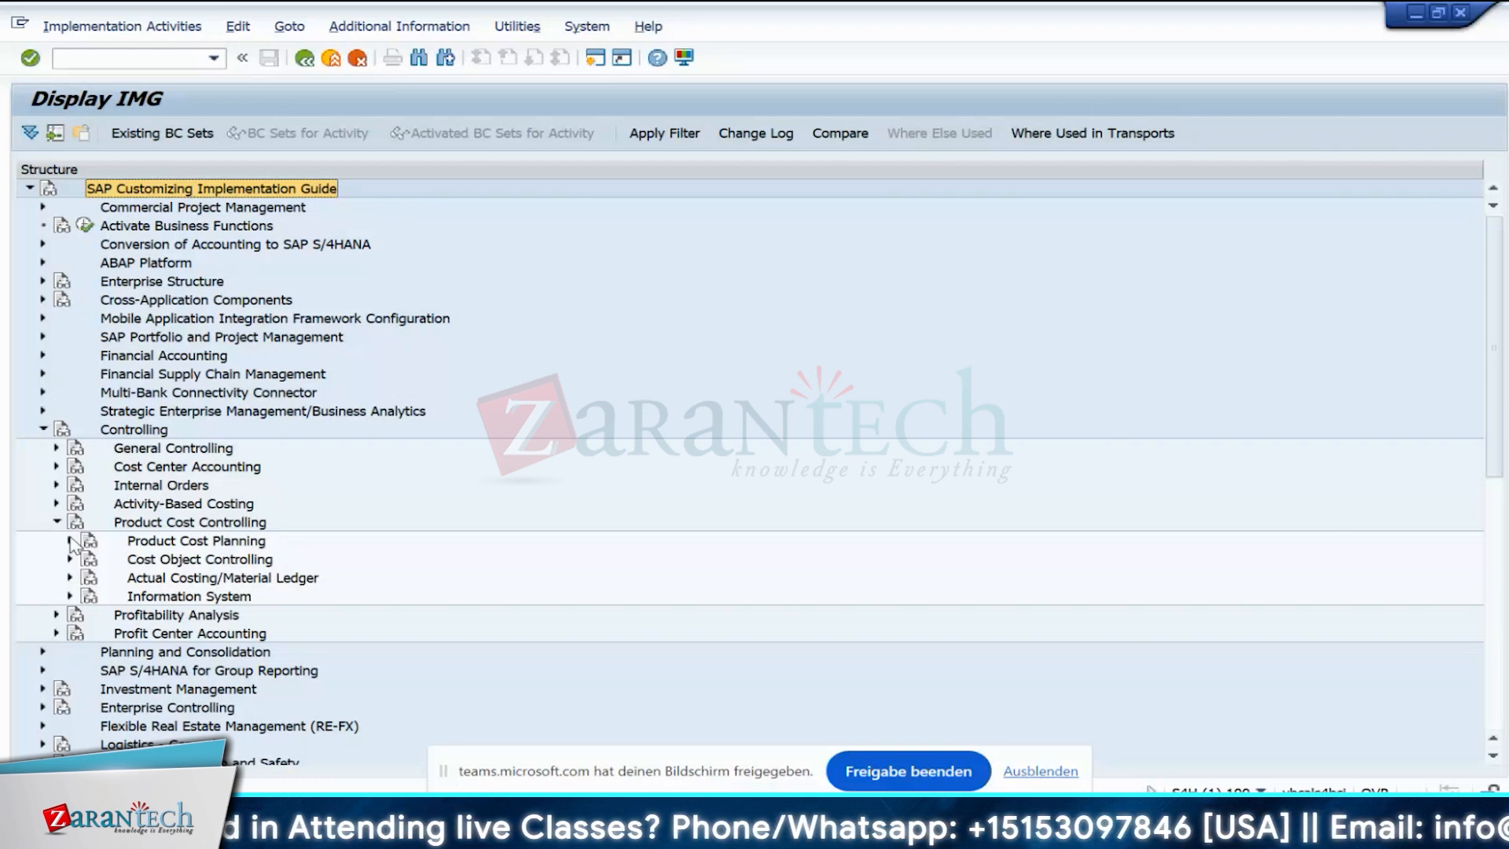
# - Expand Product Cost Planning in the implementation guide and open transaction OKTZ in a new session
pyautogui.click(70, 541)
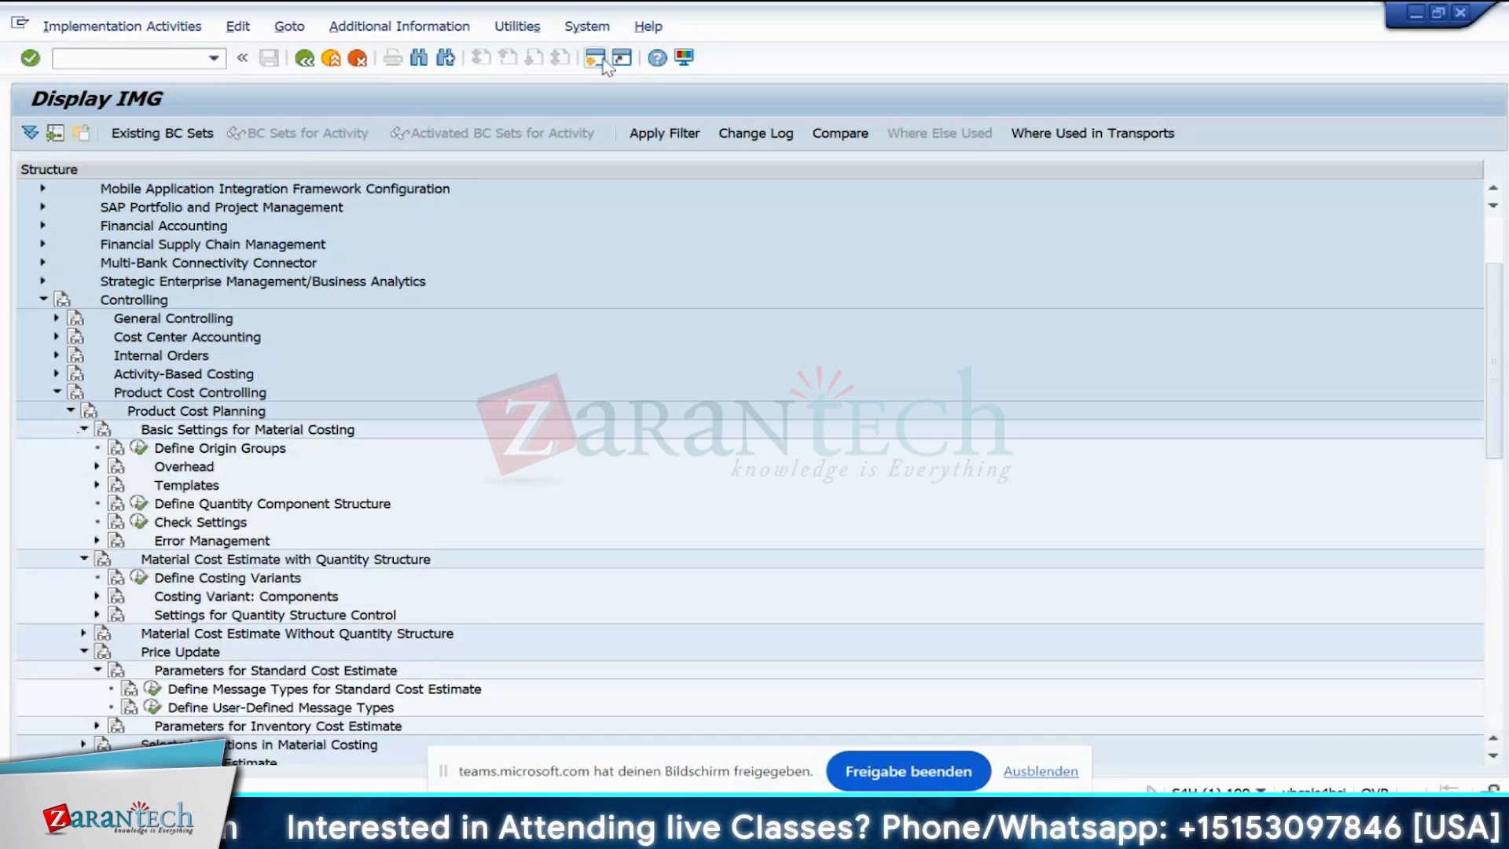
pyautogui.click(142, 59)
pyautogui.write('/ooktz')
pyautogui.press('Return')
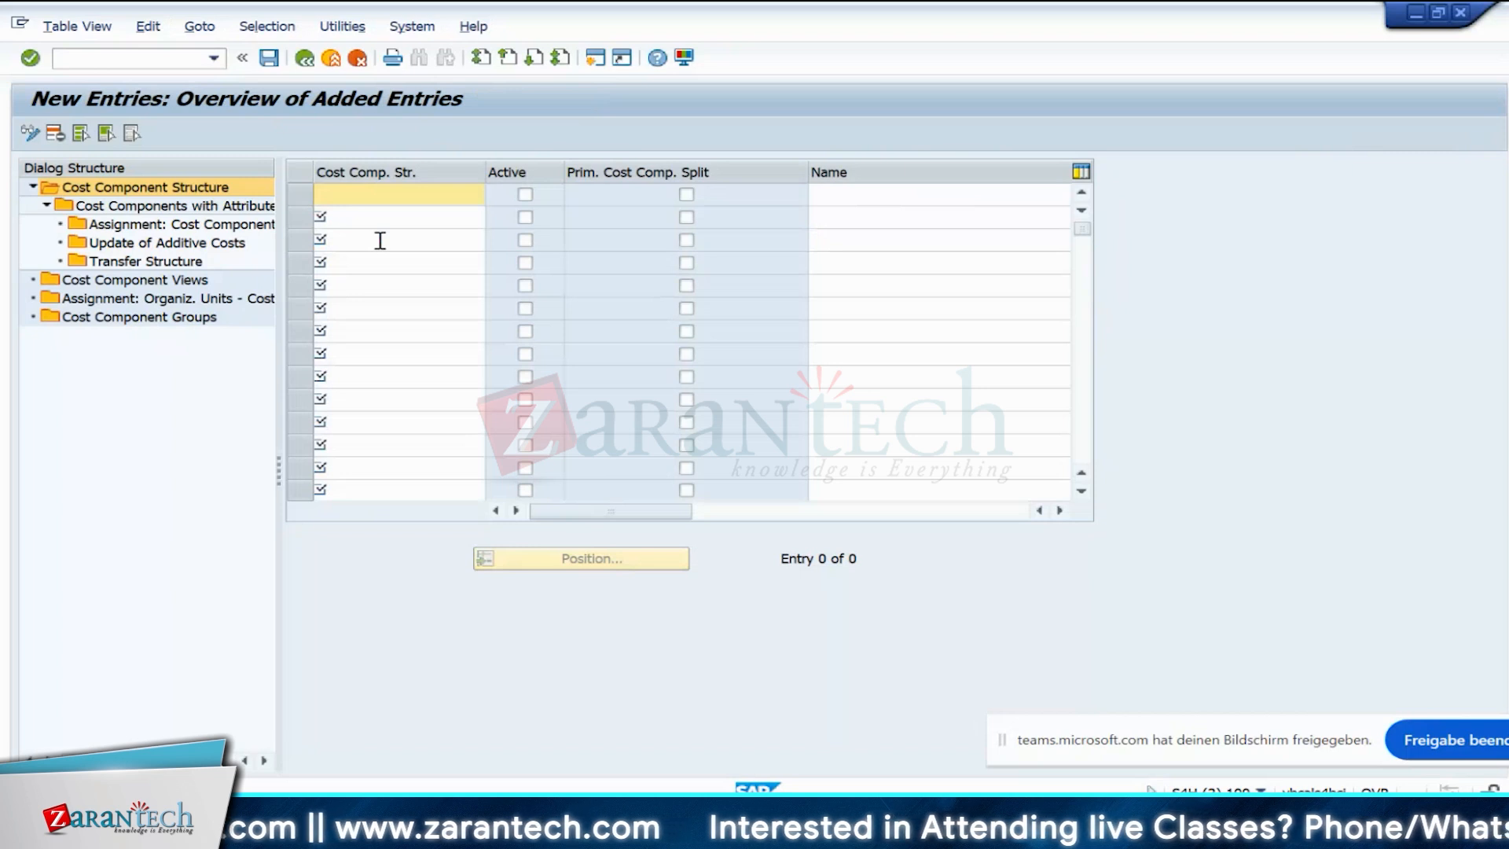
# - Add a new cost component structure Z1 with the name CCS IN10
pyautogui.write('Z1')
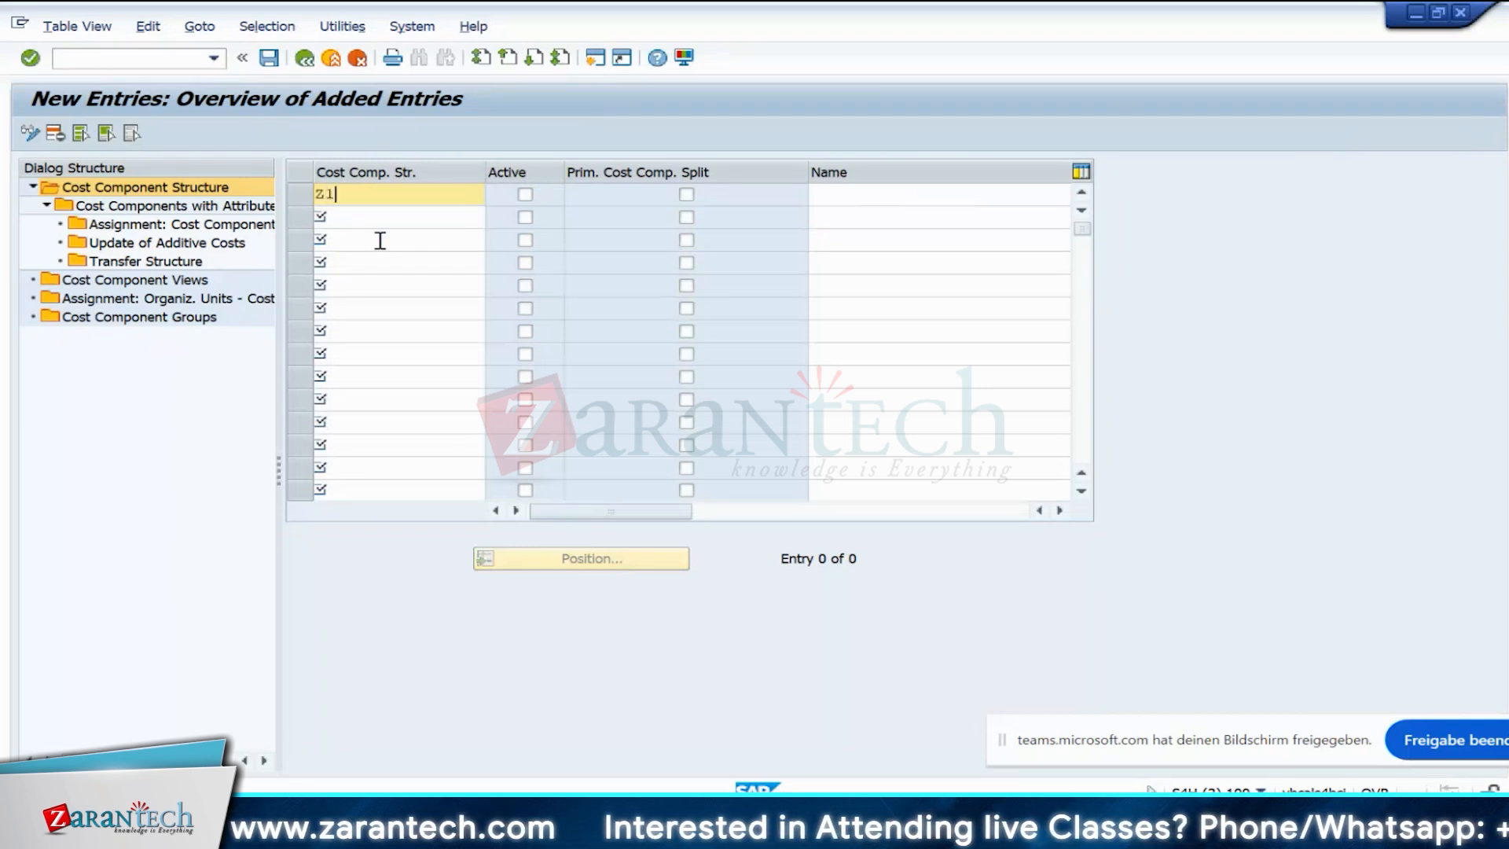
pyautogui.press('Tab')
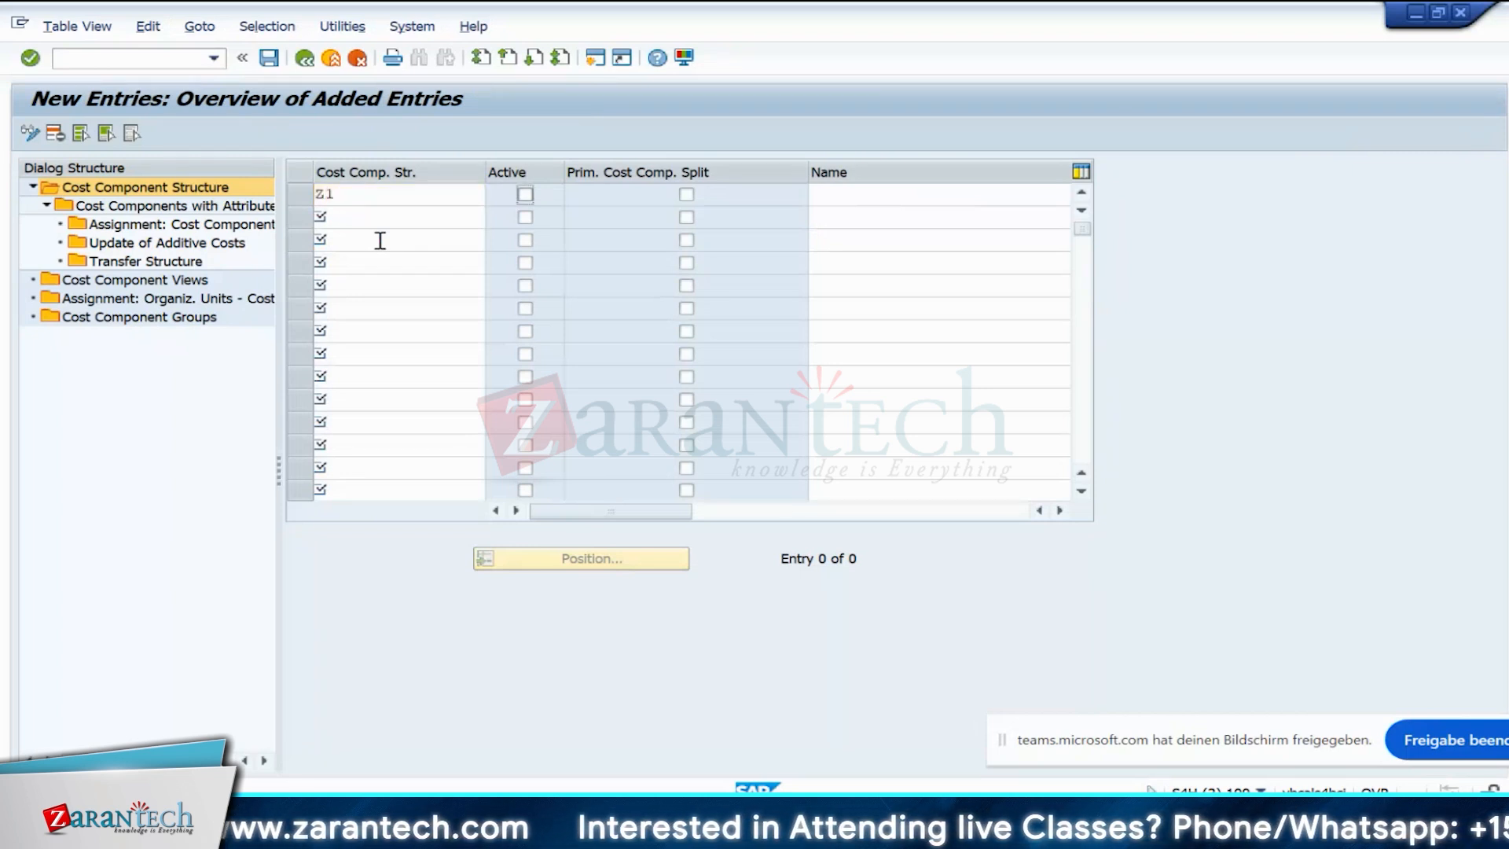
pyautogui.click(912, 194)
pyautogui.write('CCS IN10')
pyautogui.press('Return')
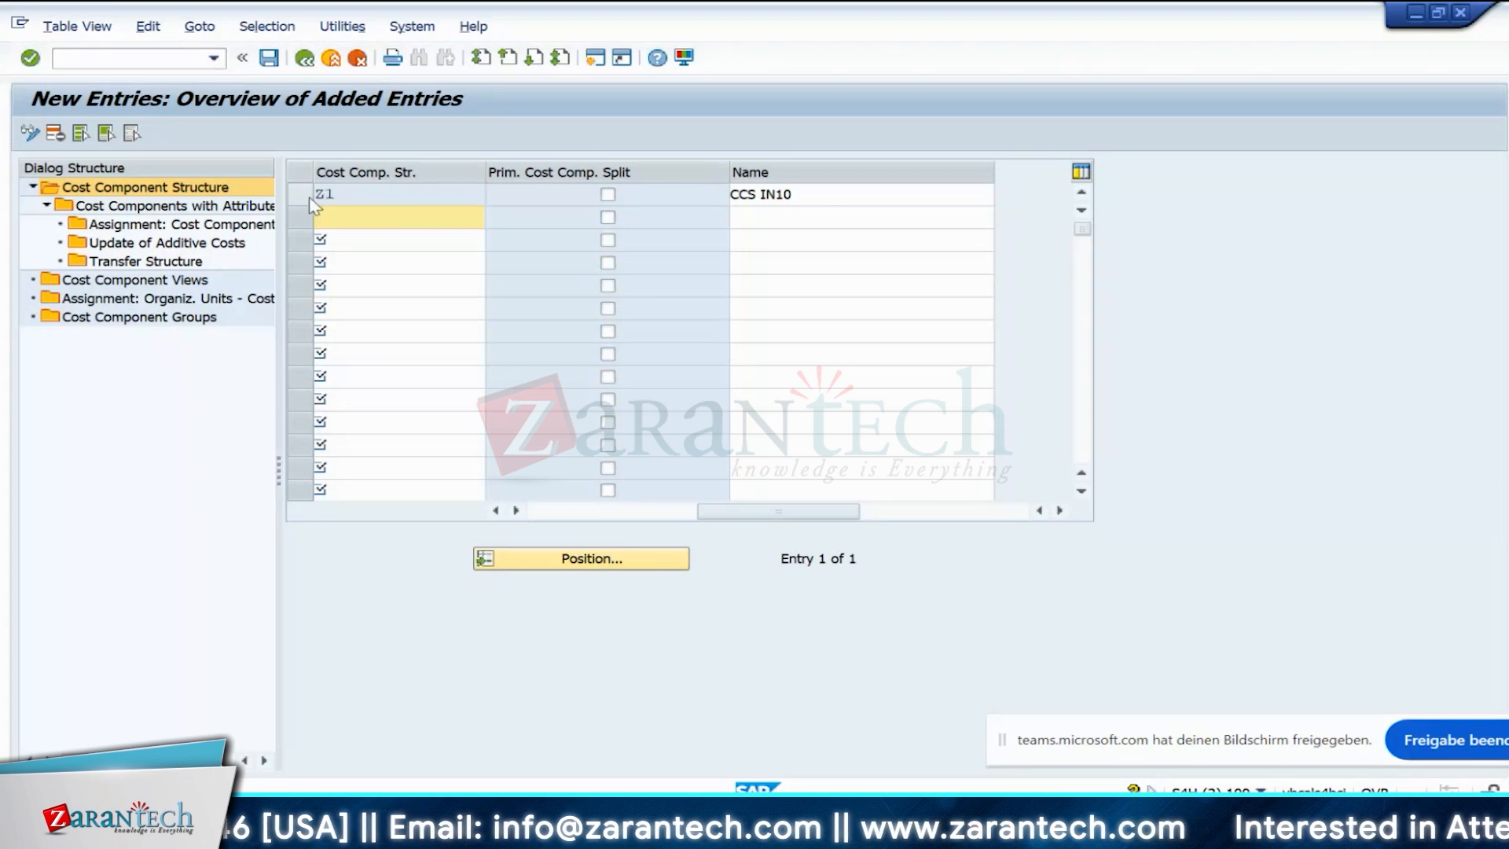
# - Open Cost Components with Attributes for structure Z1 and start a new entry with cost component number 1
pyautogui.click(307, 196)
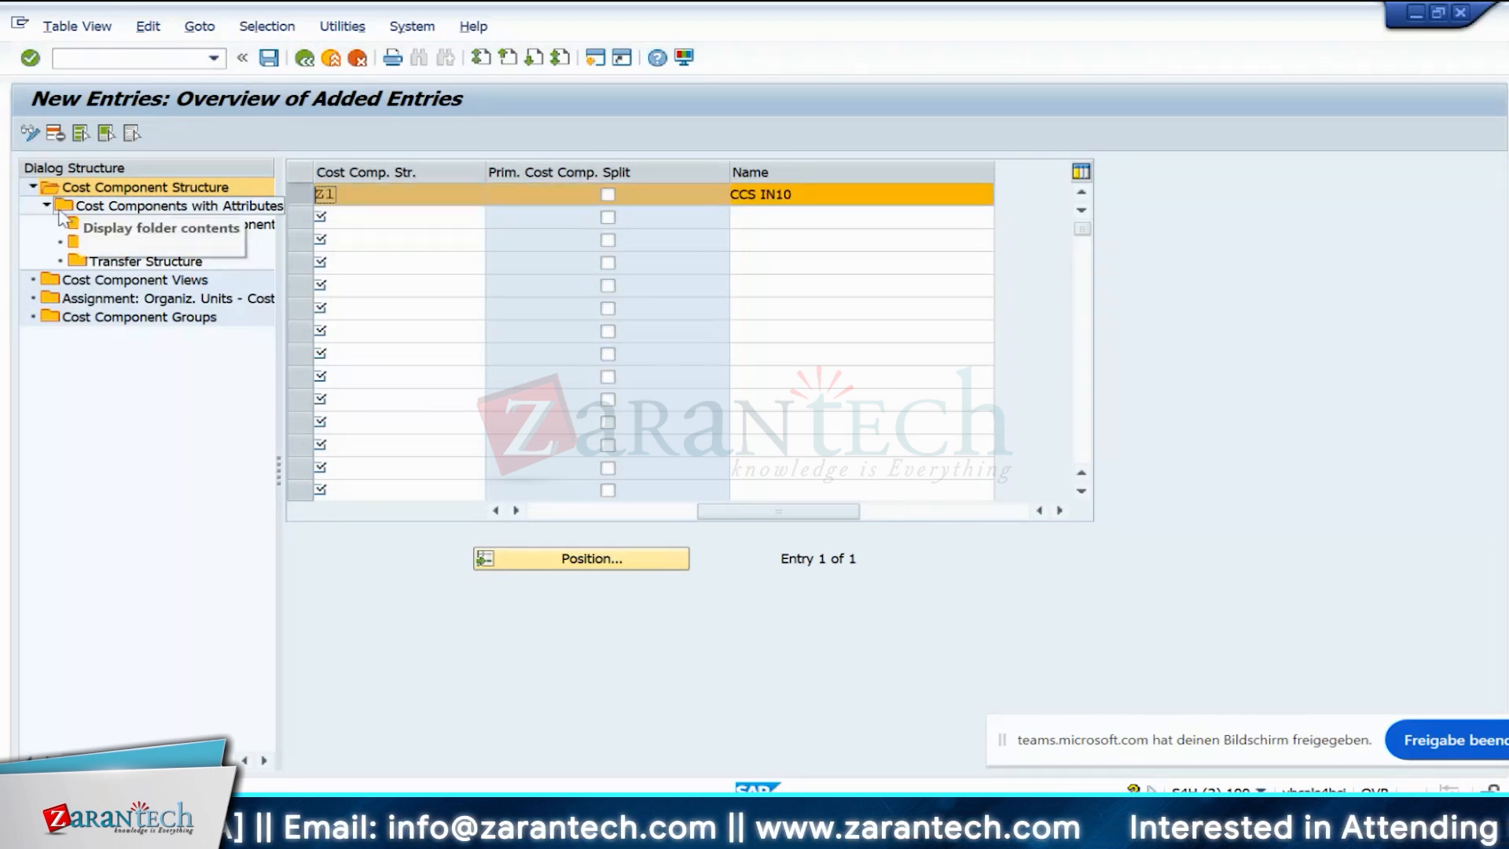
pyautogui.doubleClick(165, 207)
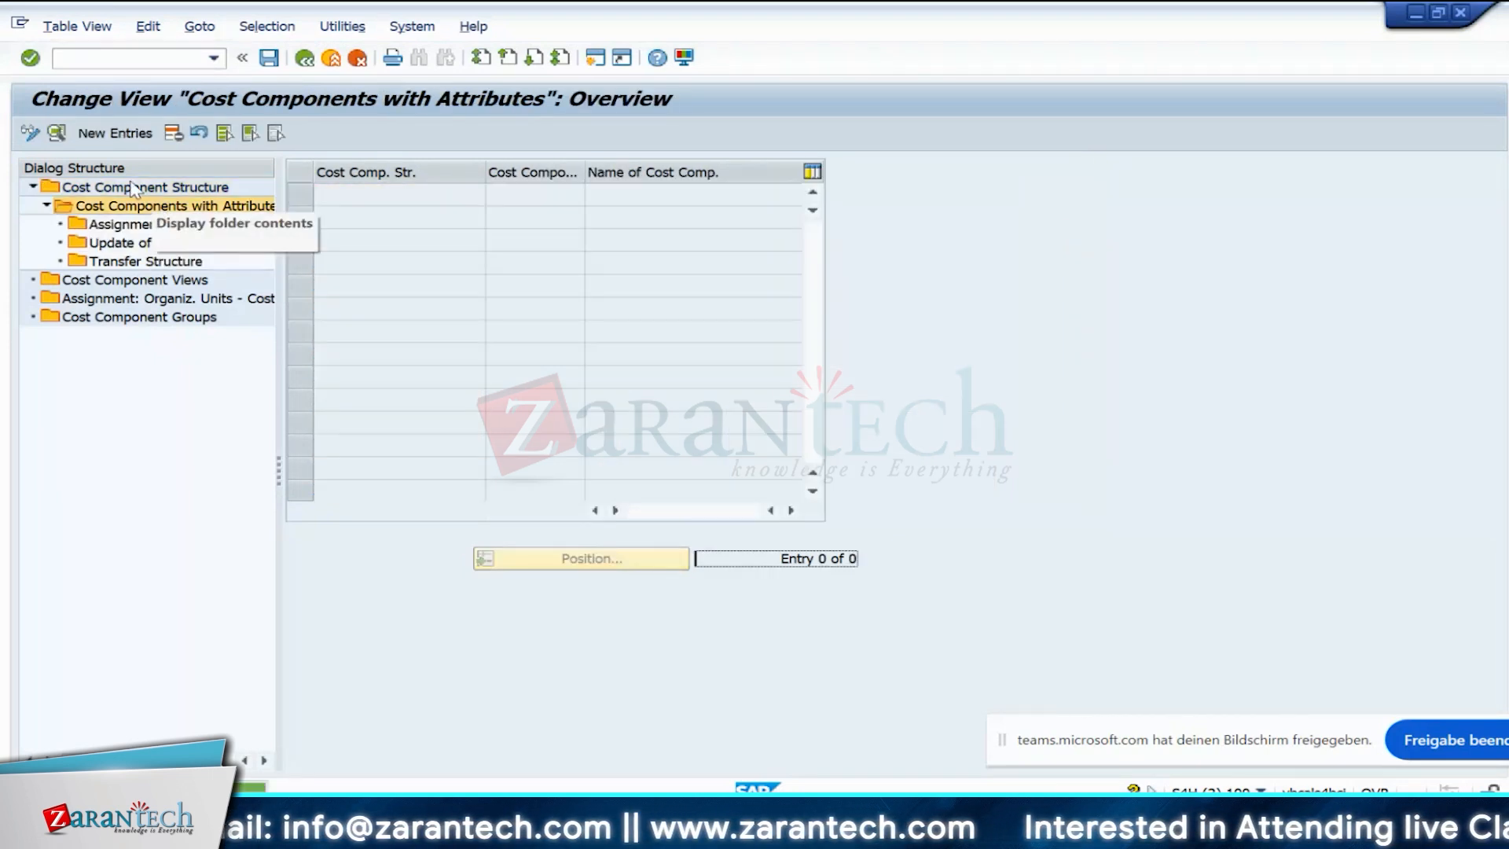
pyautogui.click(115, 133)
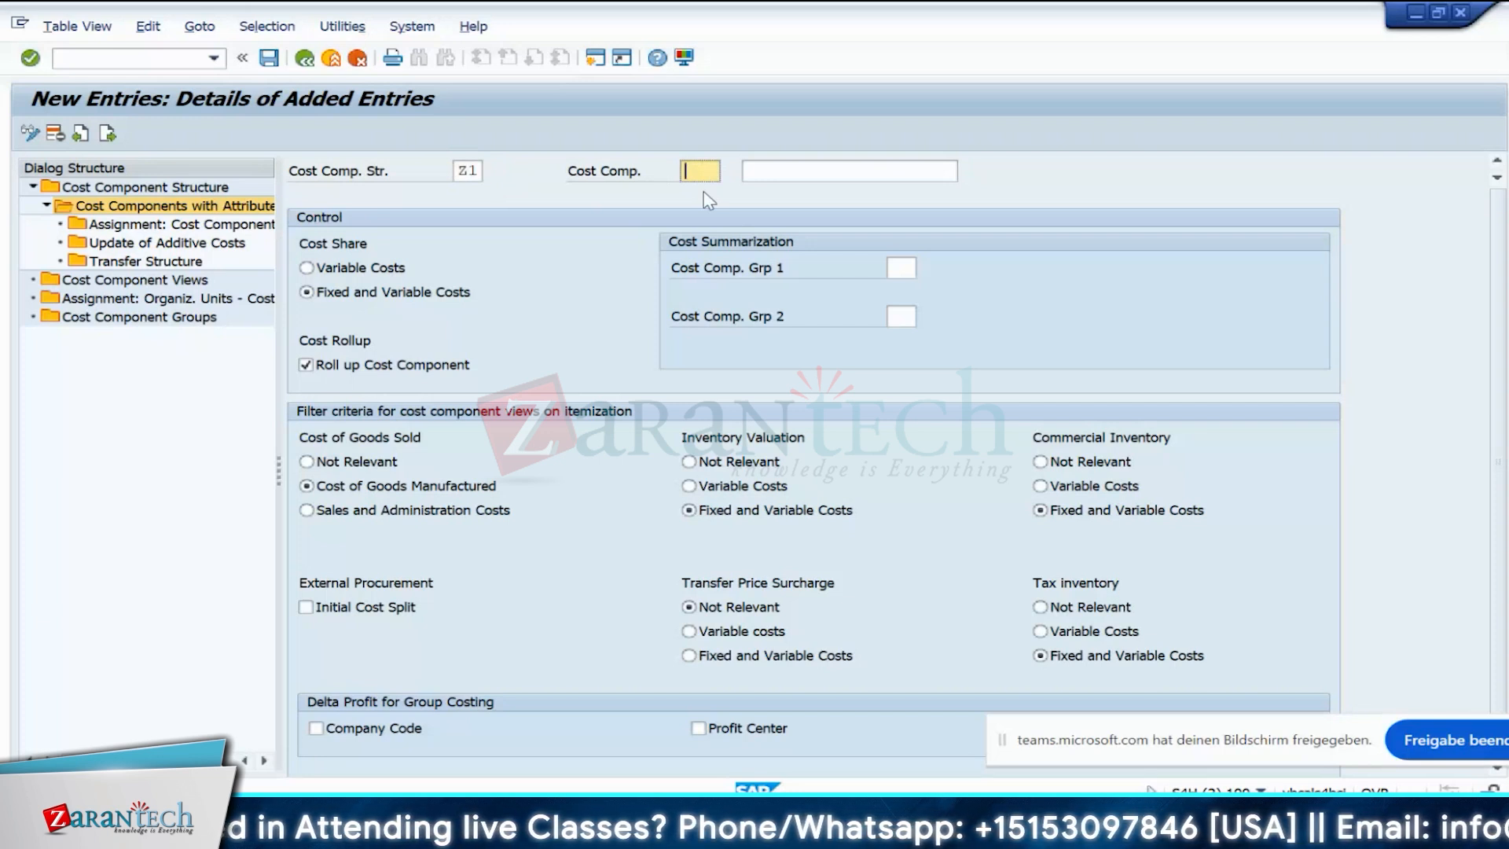
pyautogui.write('1')
pyautogui.press('Tab')
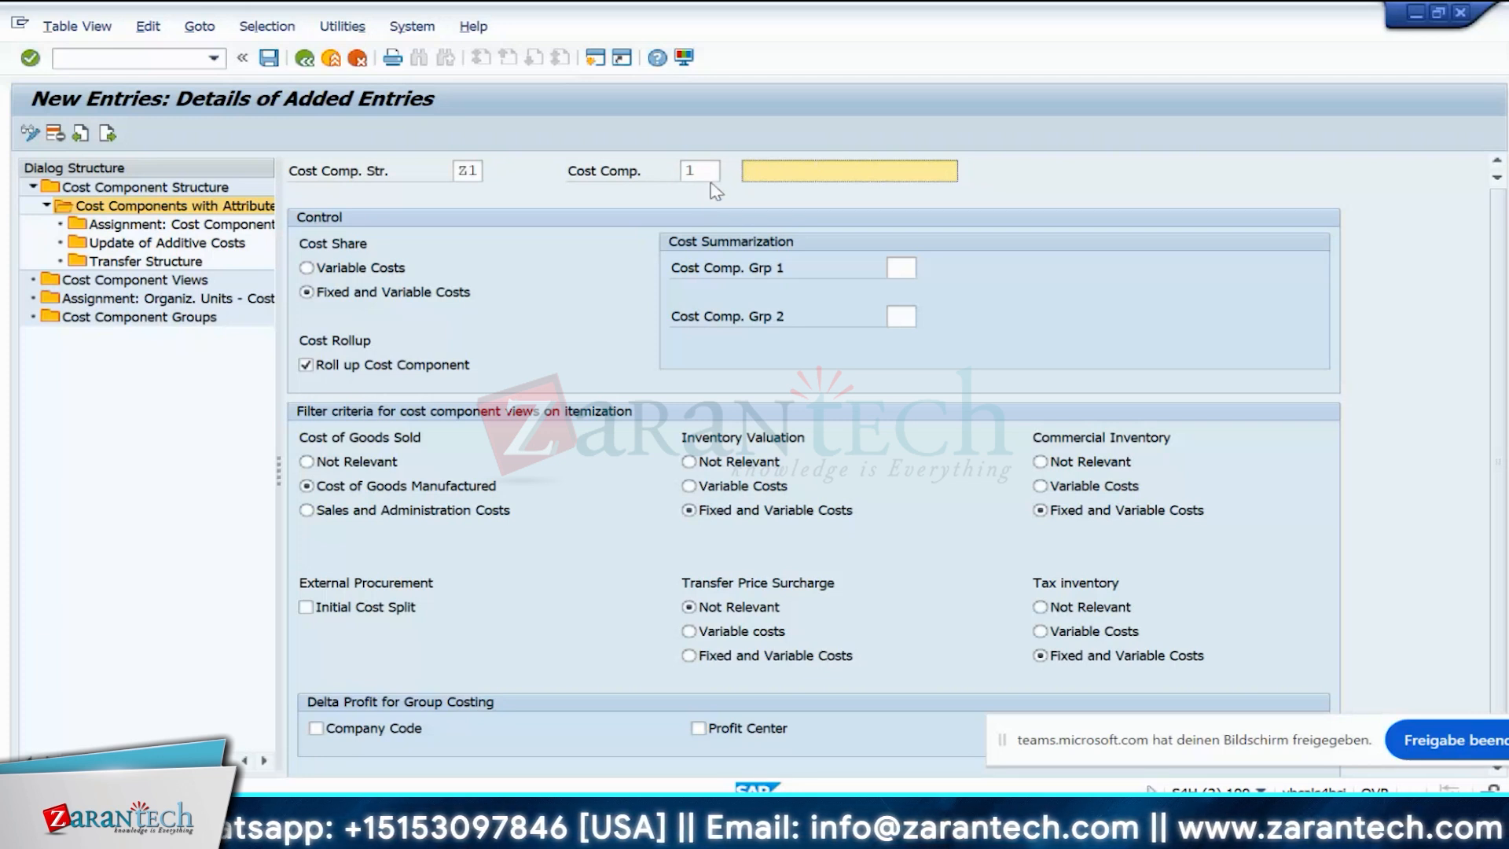
# - Switch to the CO Training workbook in Excel and review the planned cost components for structure Z1
pyautogui.hotkey('alt', 'Tab')
pyautogui.click(273, 757)
pyautogui.click(528, 368)
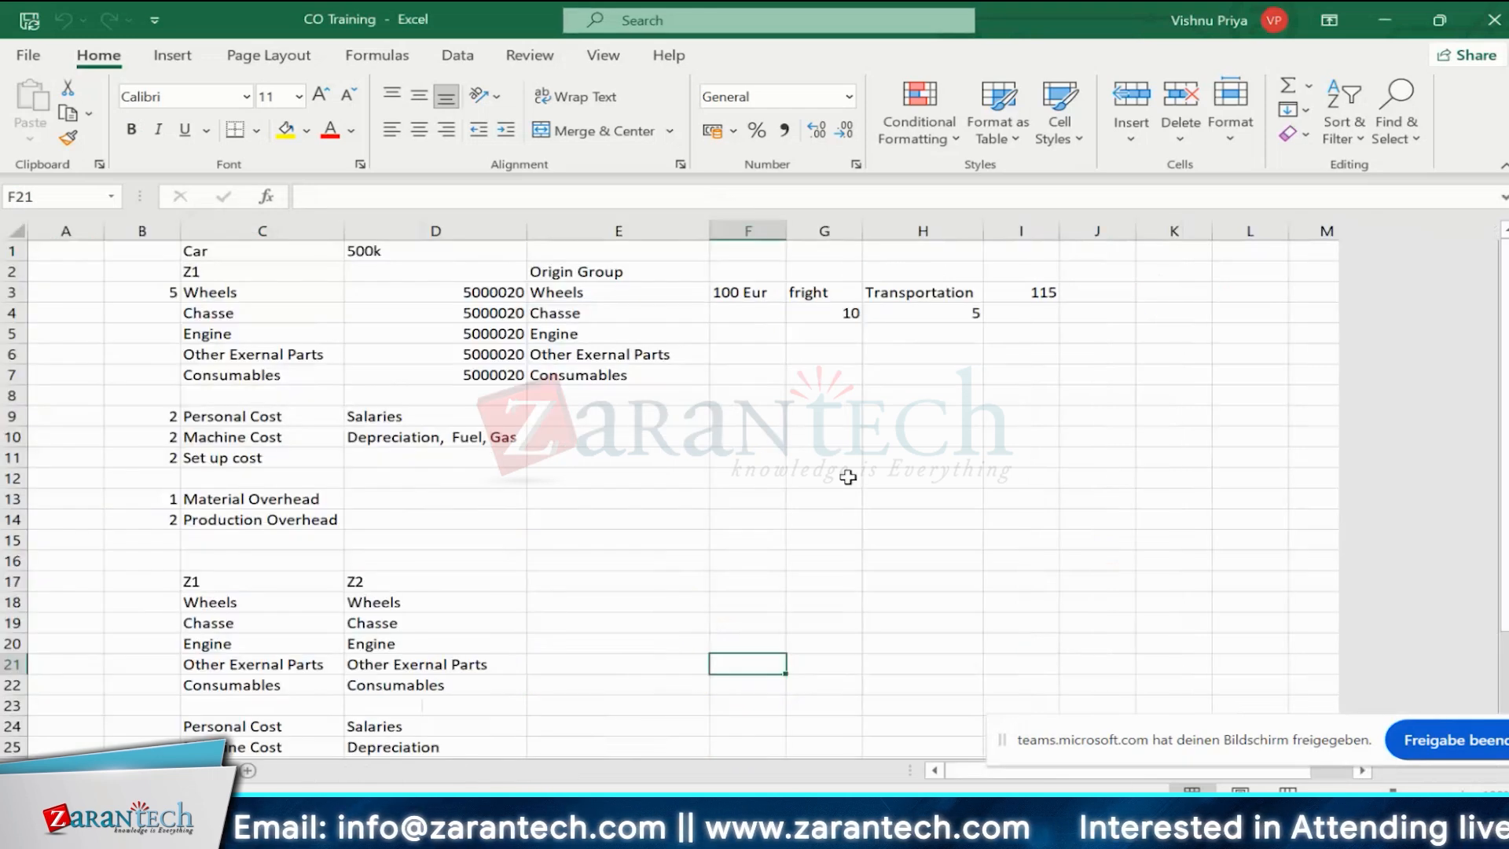
pyautogui.click(813, 476)
pyautogui.scroll(-4, 817, 482)
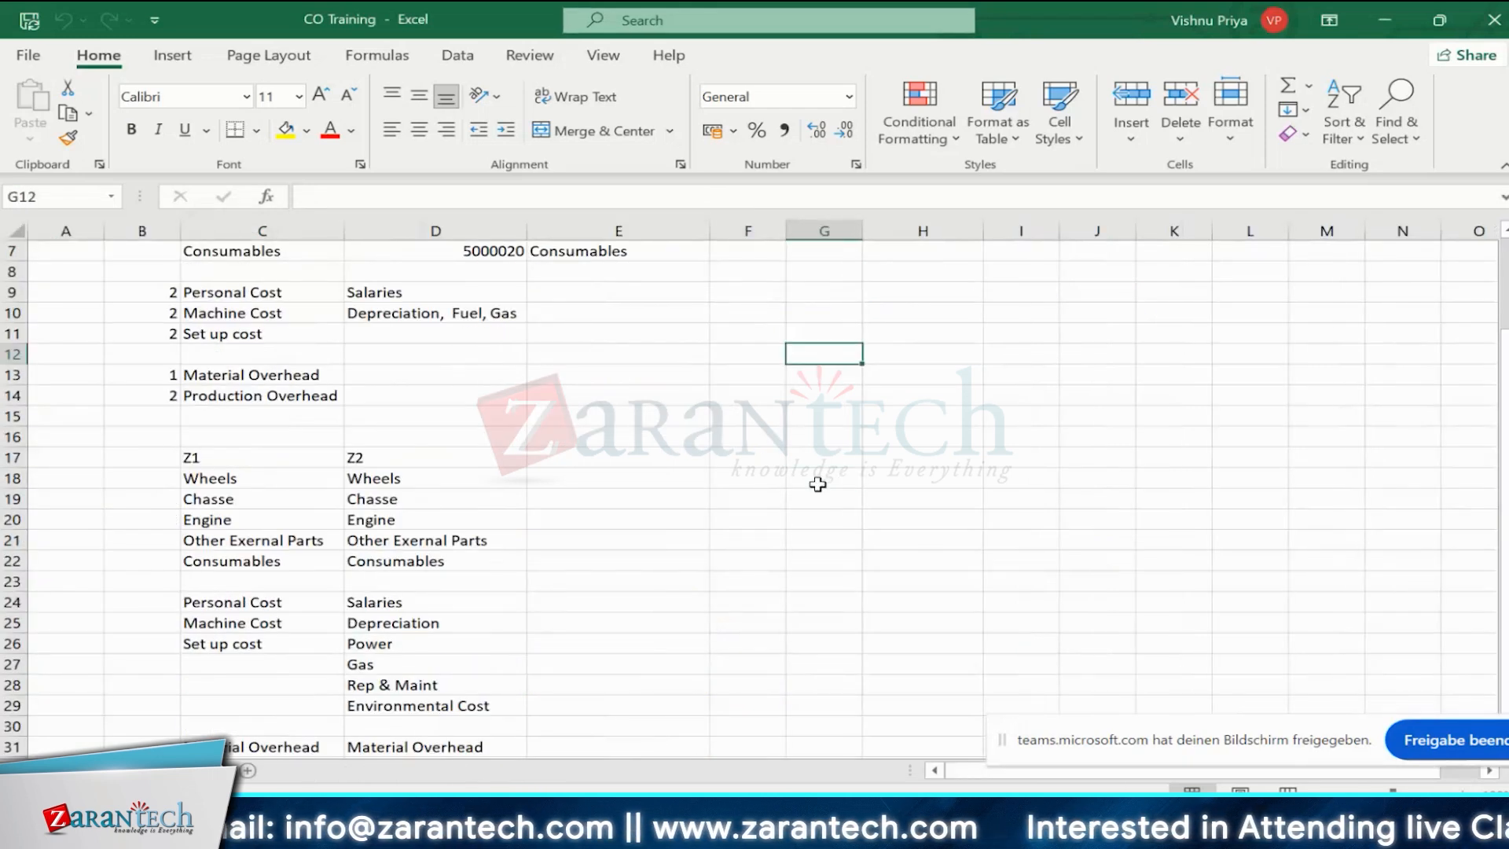
pyautogui.moveTo(217, 361); pyautogui.dragTo(260, 643)
# - Back in SAP, name cost component 1 Wheels-RM and set its cost share and inventory, commercial and tax valuations to variable costs
pyautogui.hotkey('alt', 'Tab')
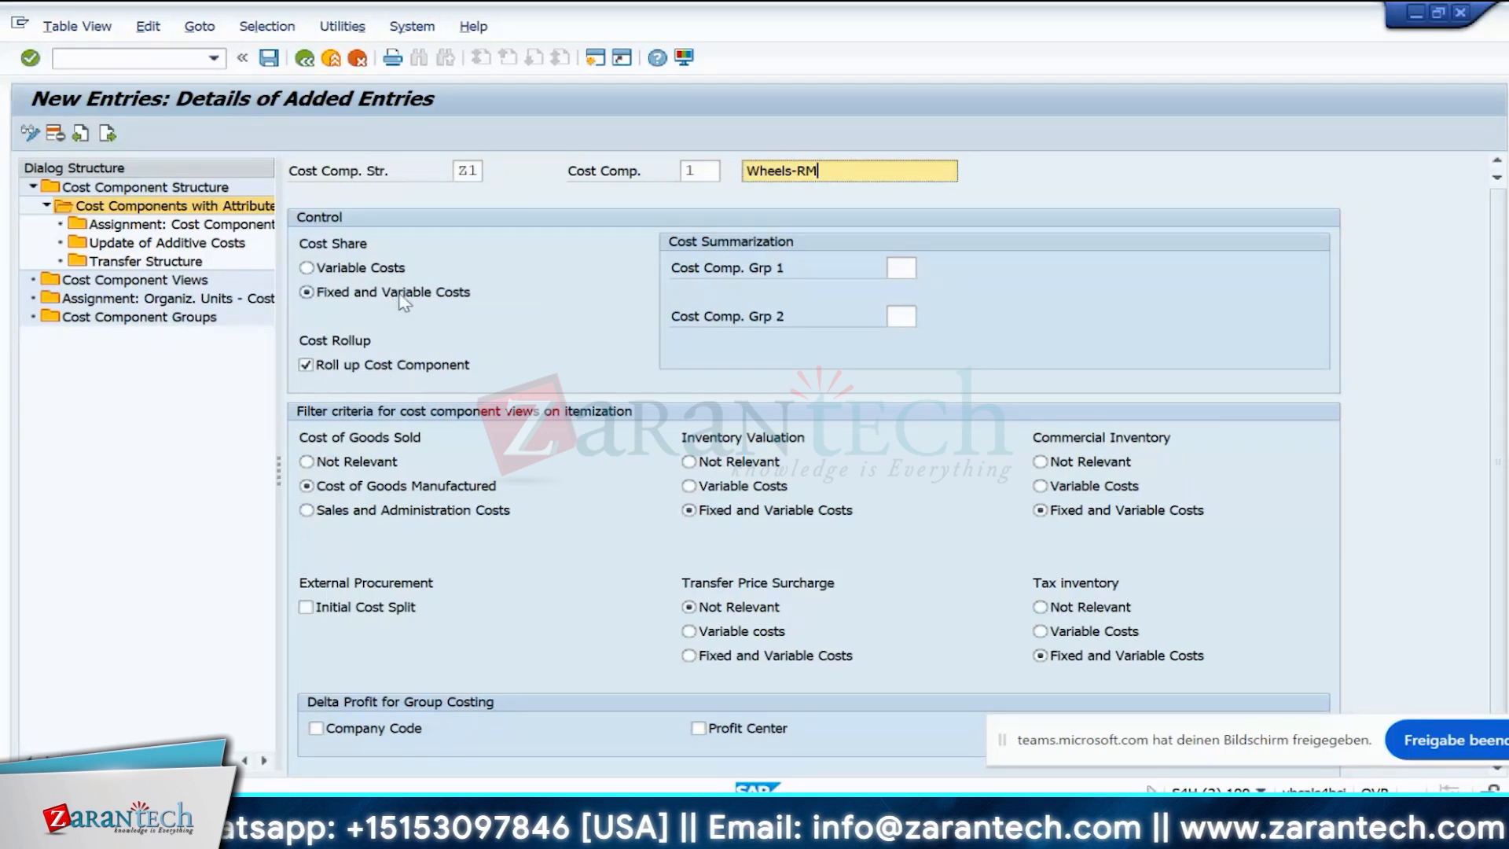
pyautogui.click(361, 268)
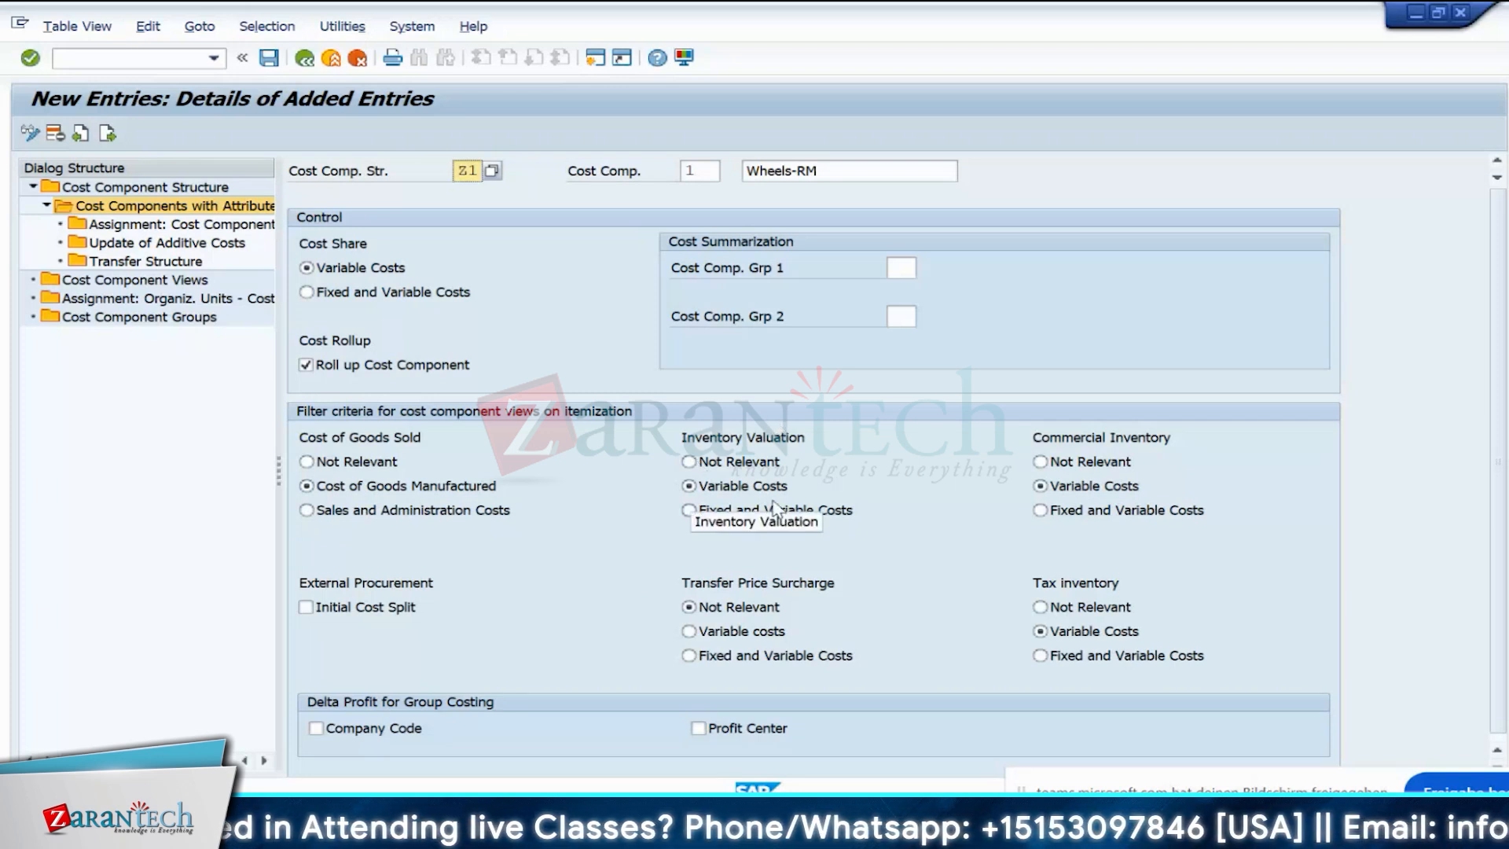
pyautogui.press('Tab')
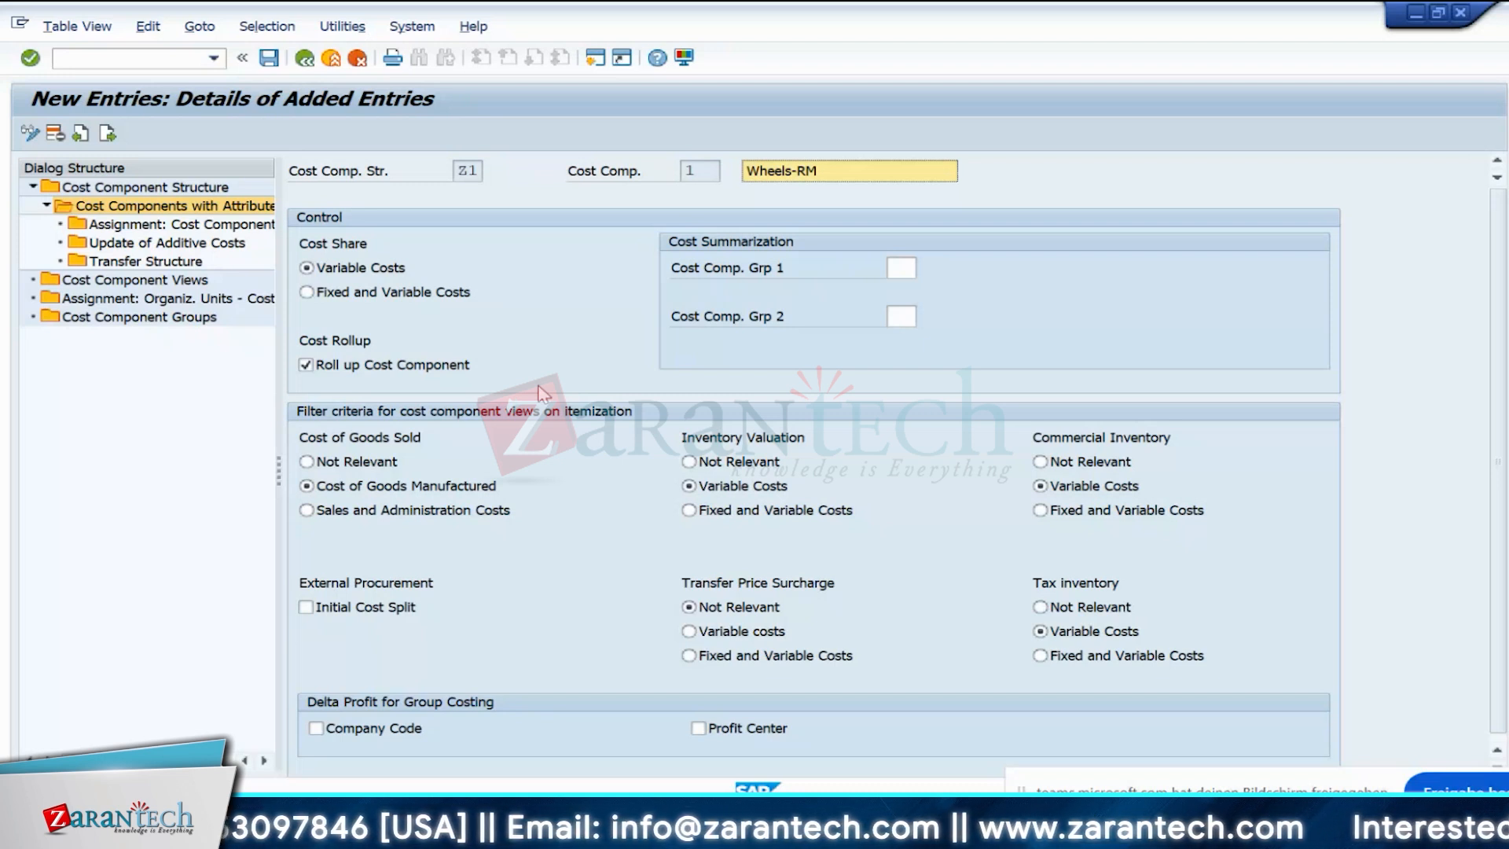
# - Copy Chasse from the Excel list into SAP as cost component 2, set it to variable costs, and save it
pyautogui.hotkey('alt', 'Tab')
pyautogui.click(270, 376)
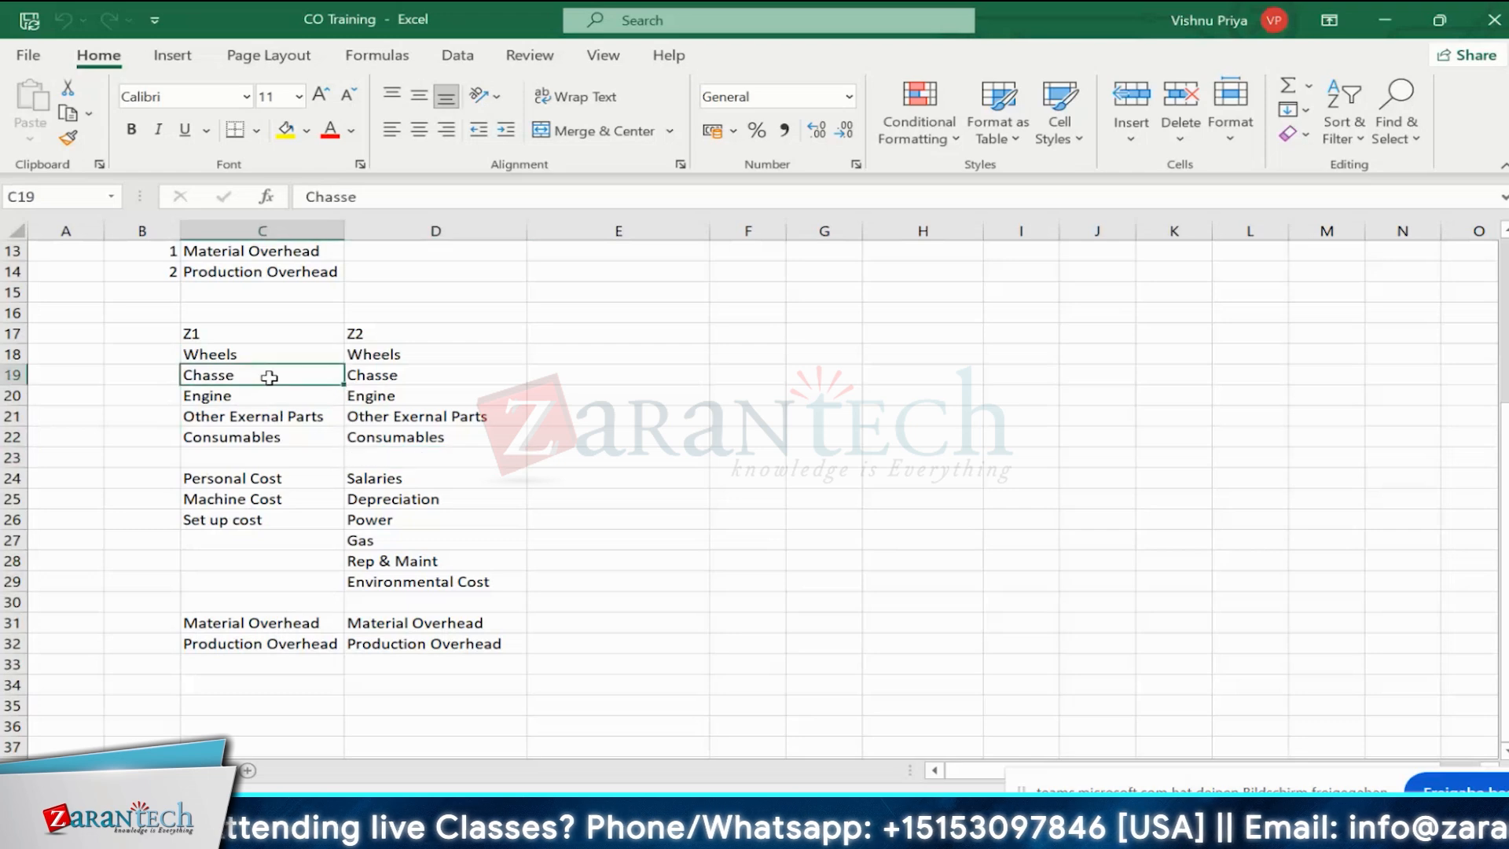
pyautogui.hotkey('ctrl', 'c')
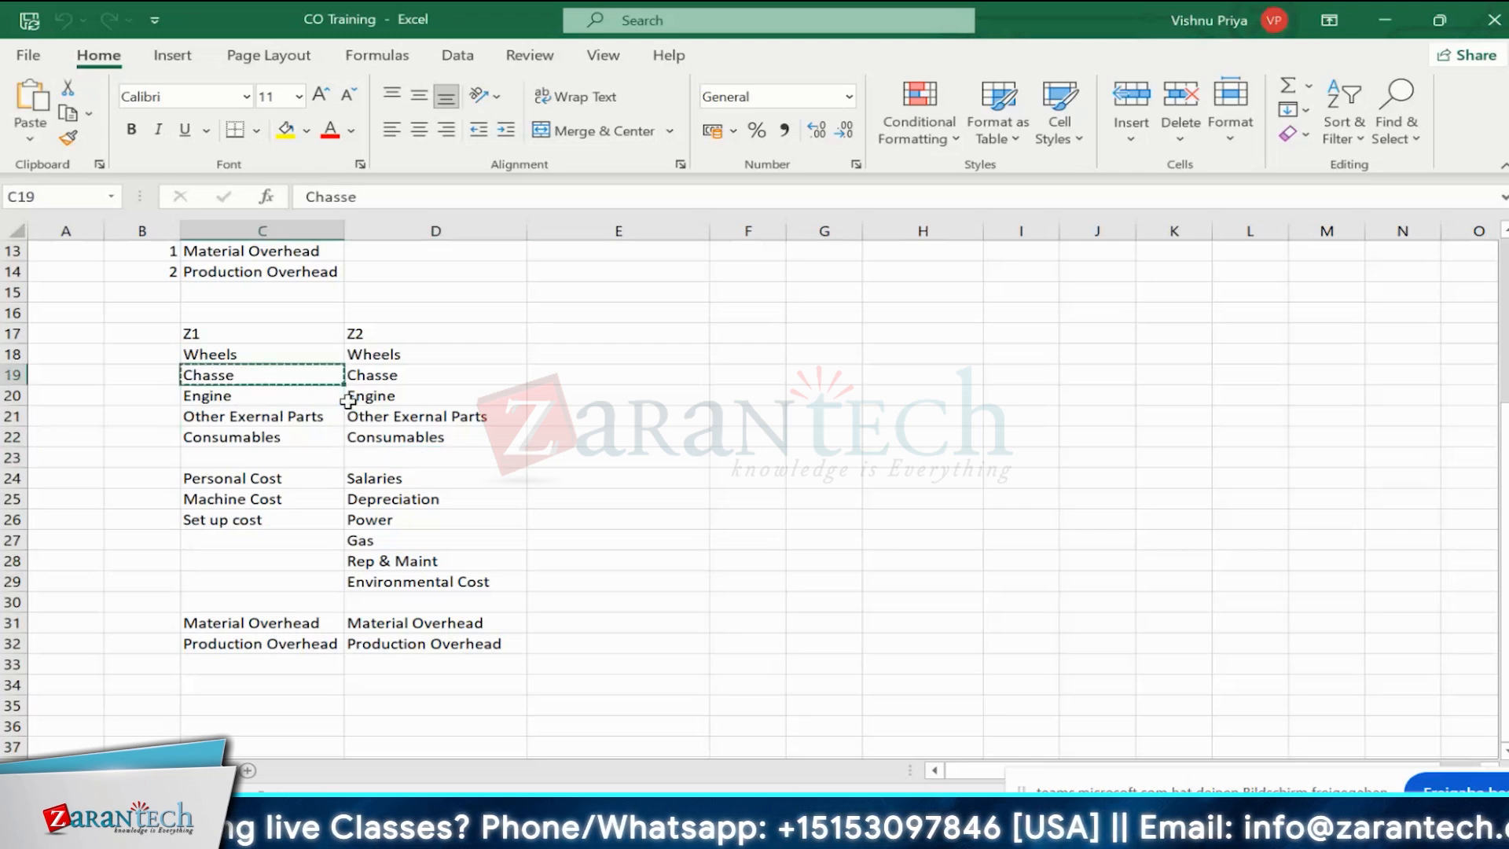
pyautogui.hotkey('alt', 'Tab')
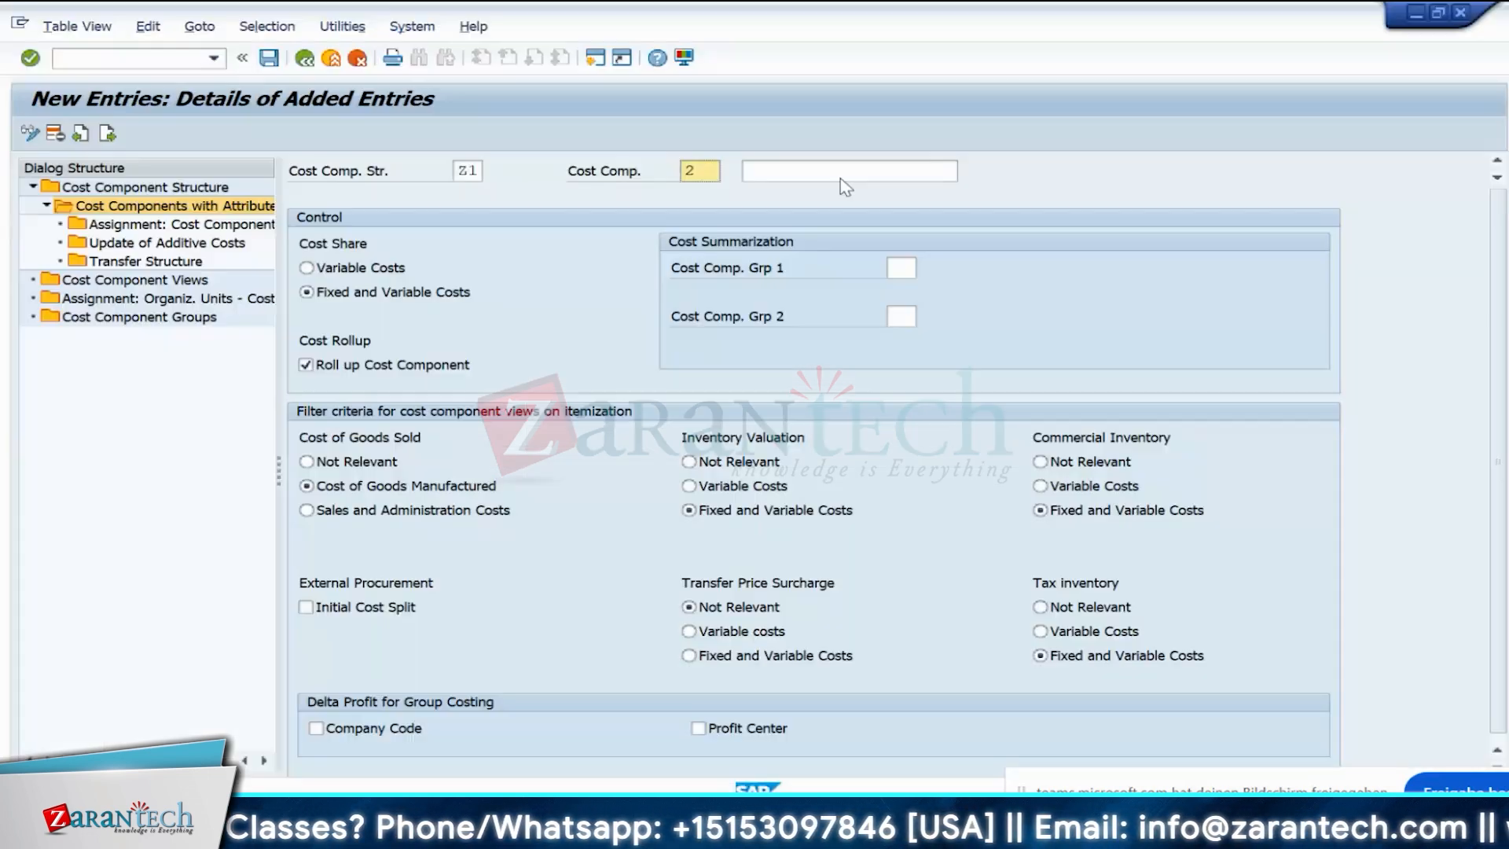
pyautogui.click(841, 179)
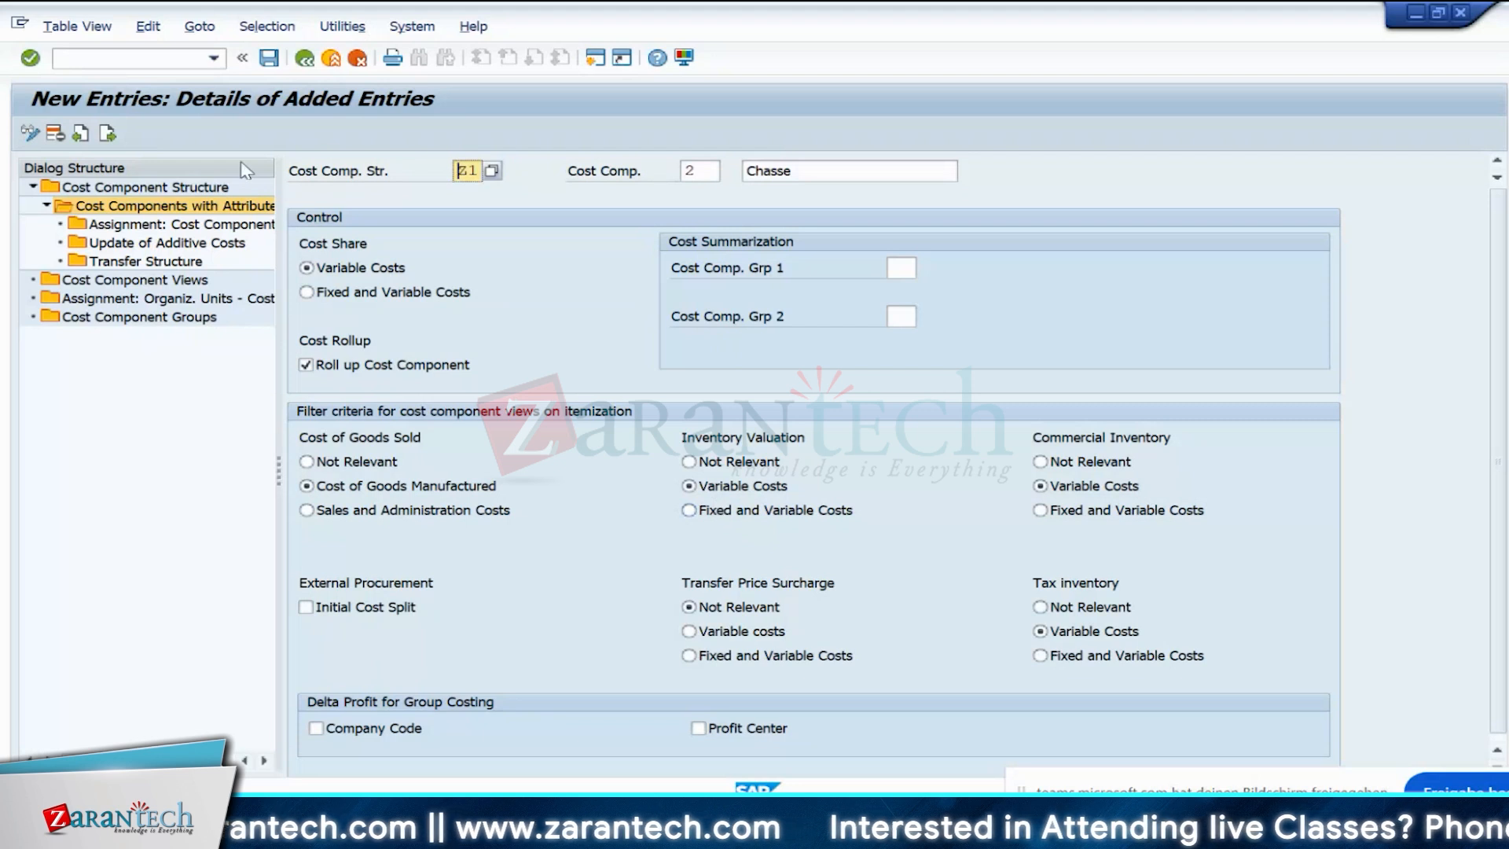
pyautogui.click(272, 61)
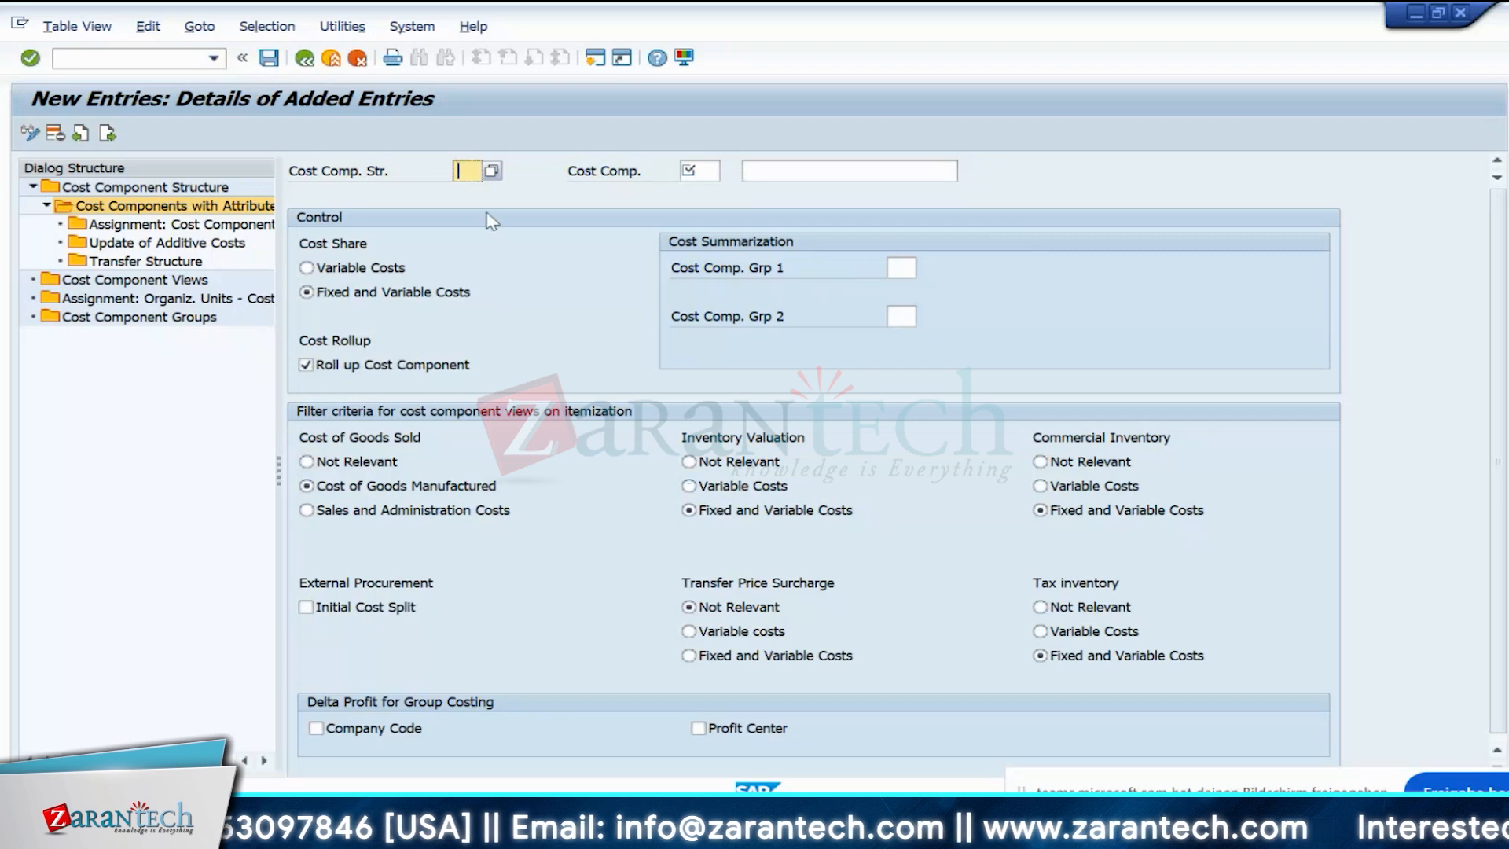
# - Create cost component 4, Other ExternalParts, in structure Z1 with variable costs for cost share and inventory valuation
pyautogui.press('BackSpace')
pyautogui.click(472, 191)
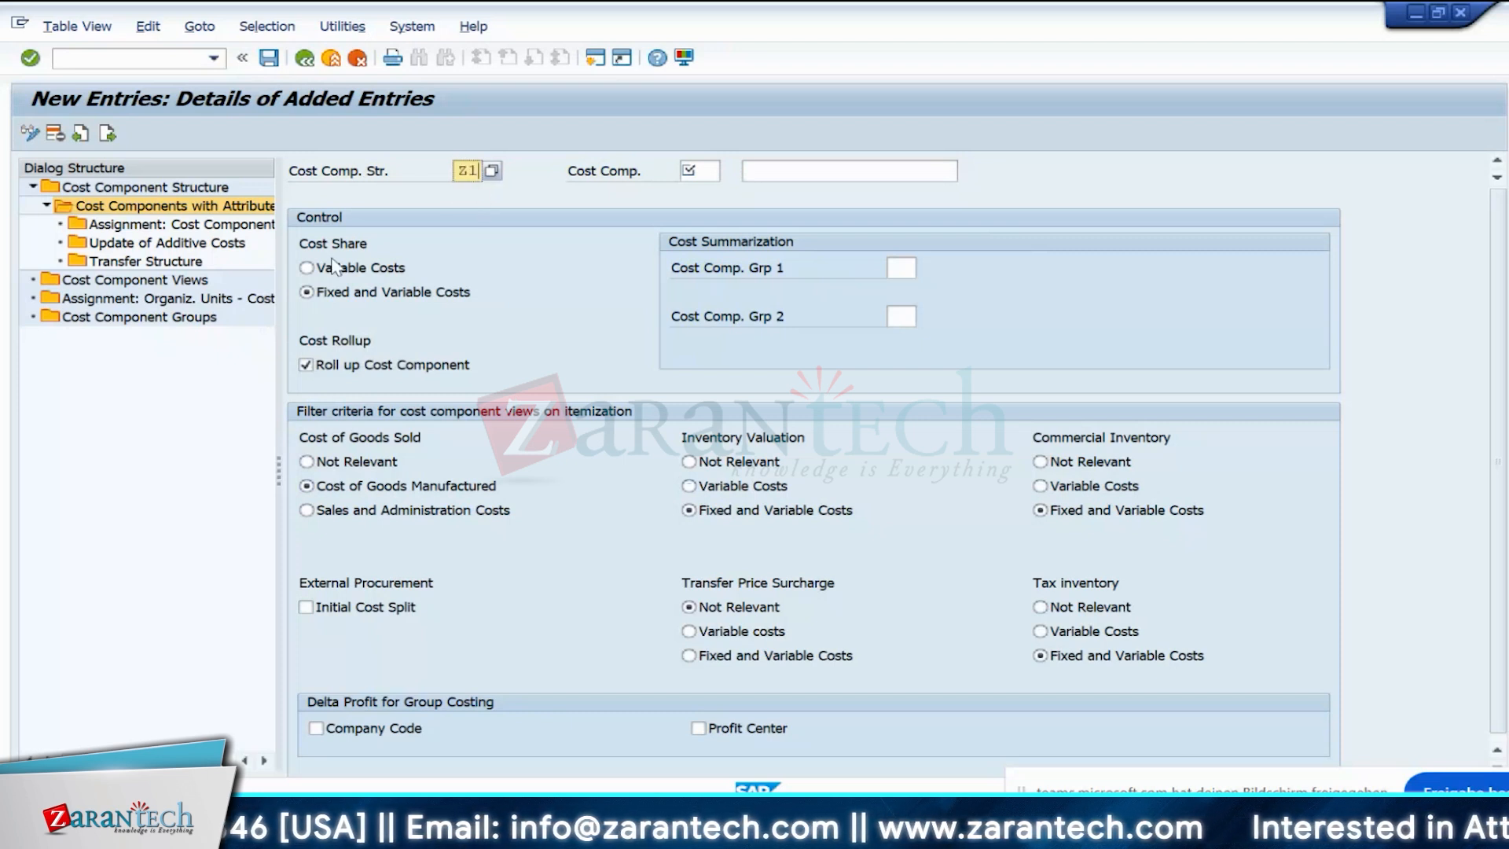
pyautogui.click(354, 267)
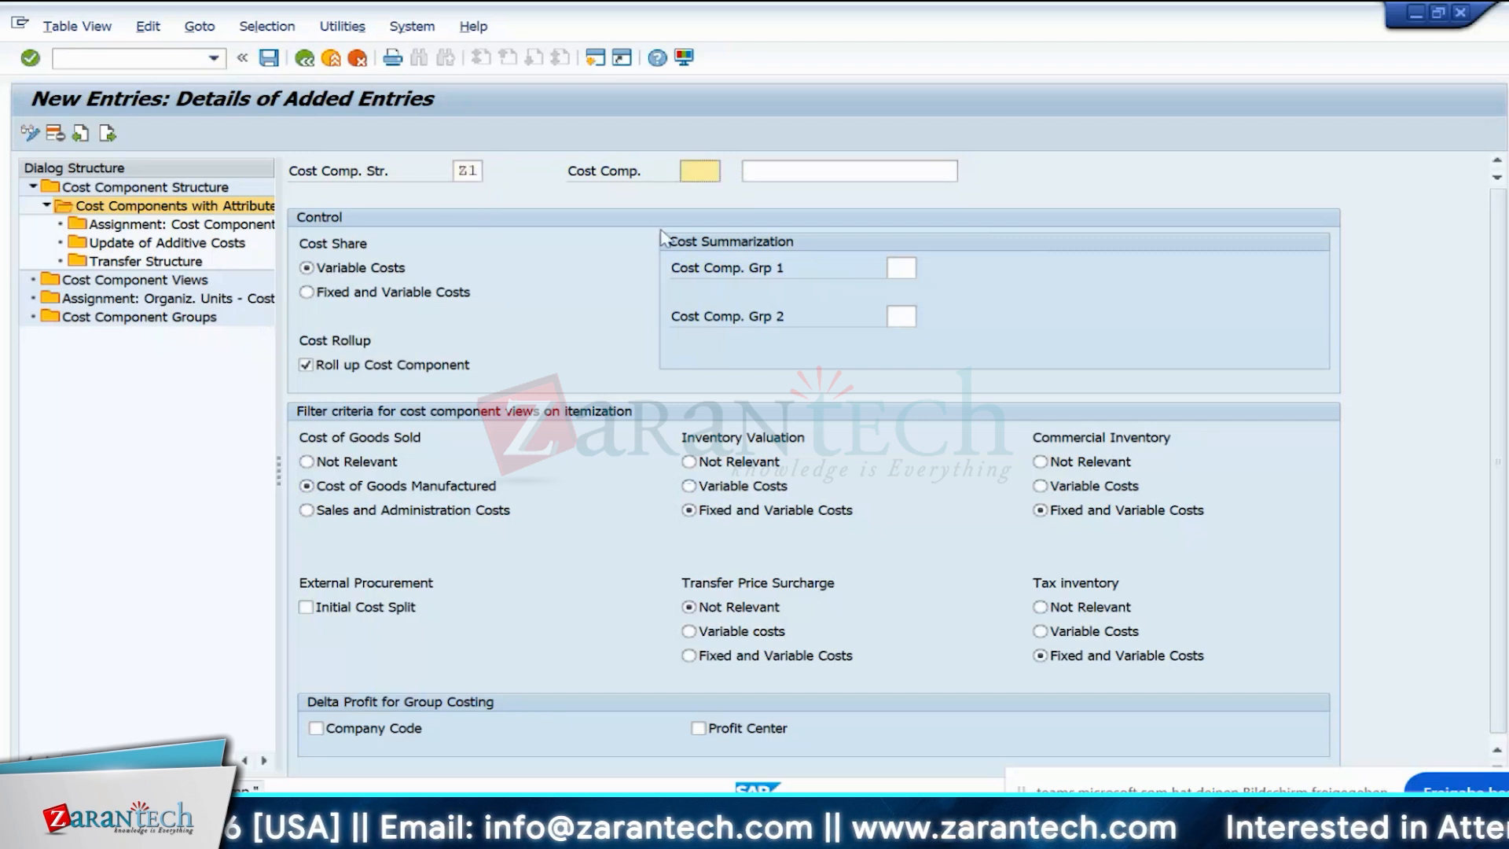
pyautogui.click(706, 167)
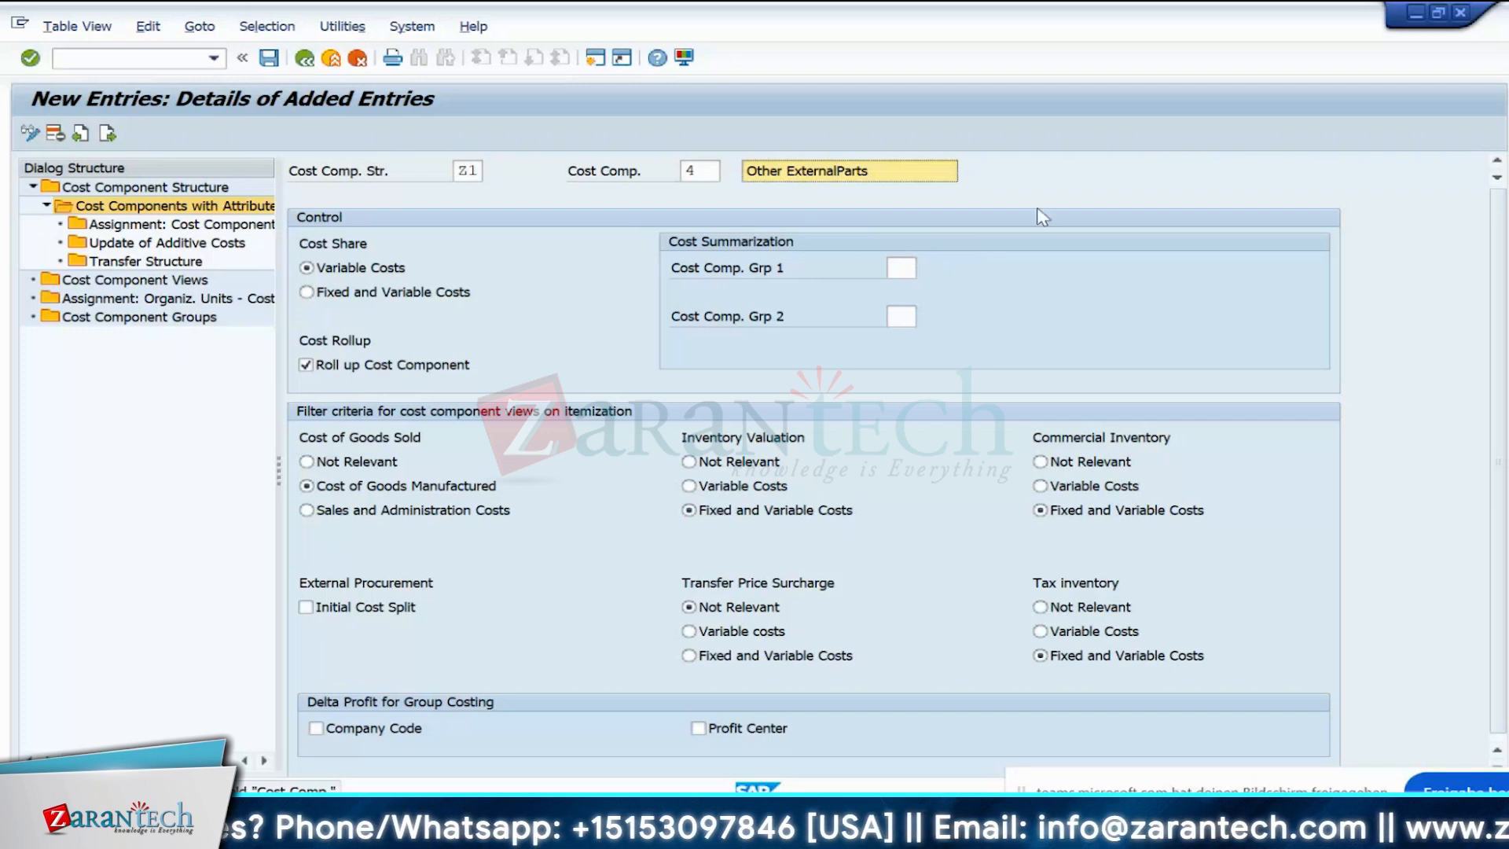
pyautogui.click(731, 486)
# - Create cost component 5, Consumables, in structure Z1 with variable costs for cost share and inventory valuation
pyautogui.click(759, 170)
pyautogui.write('Cons')
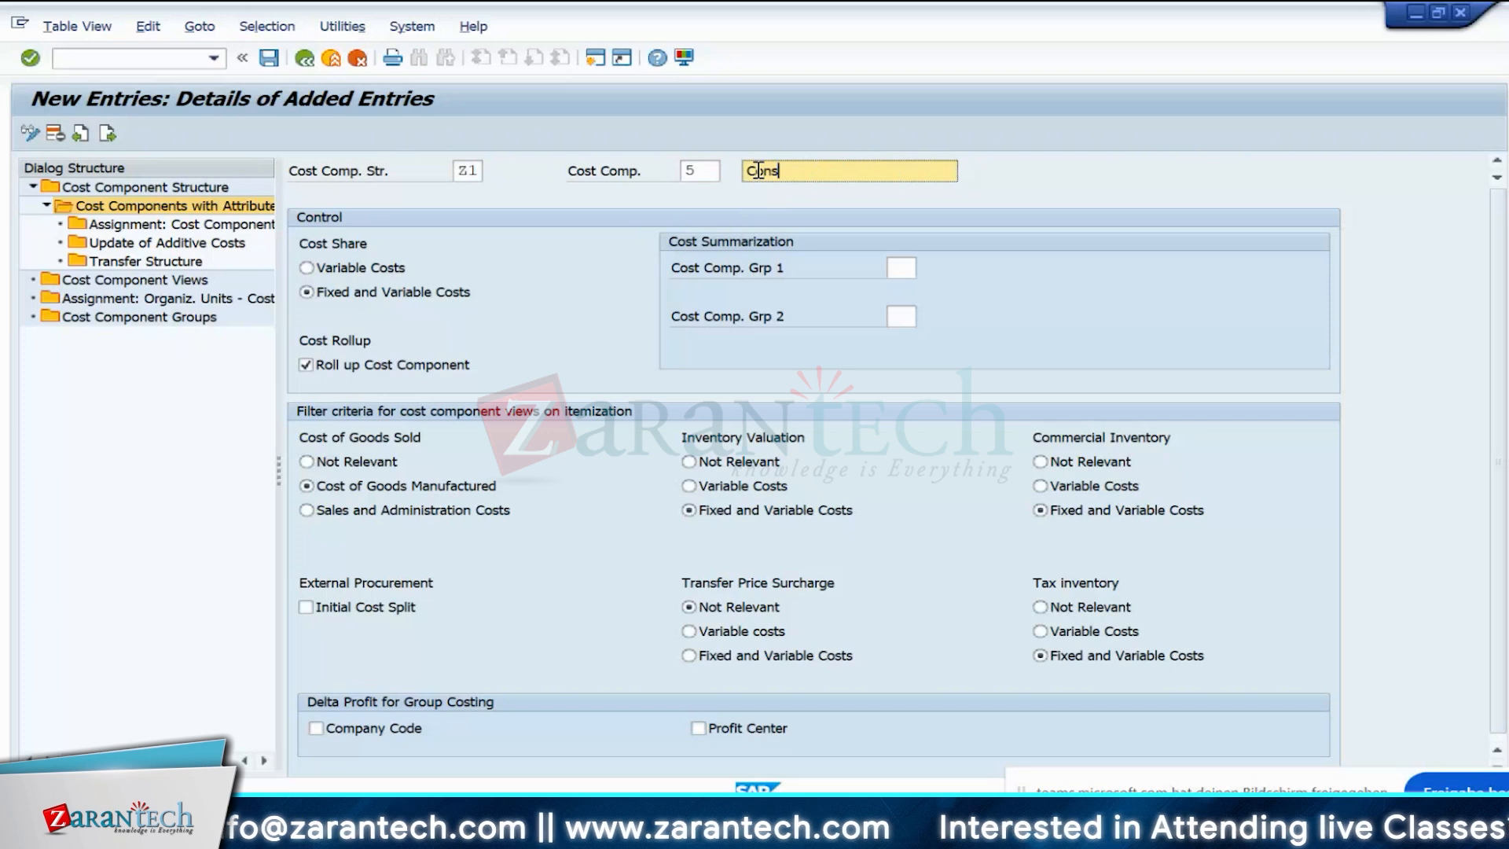
pyautogui.write('umables')
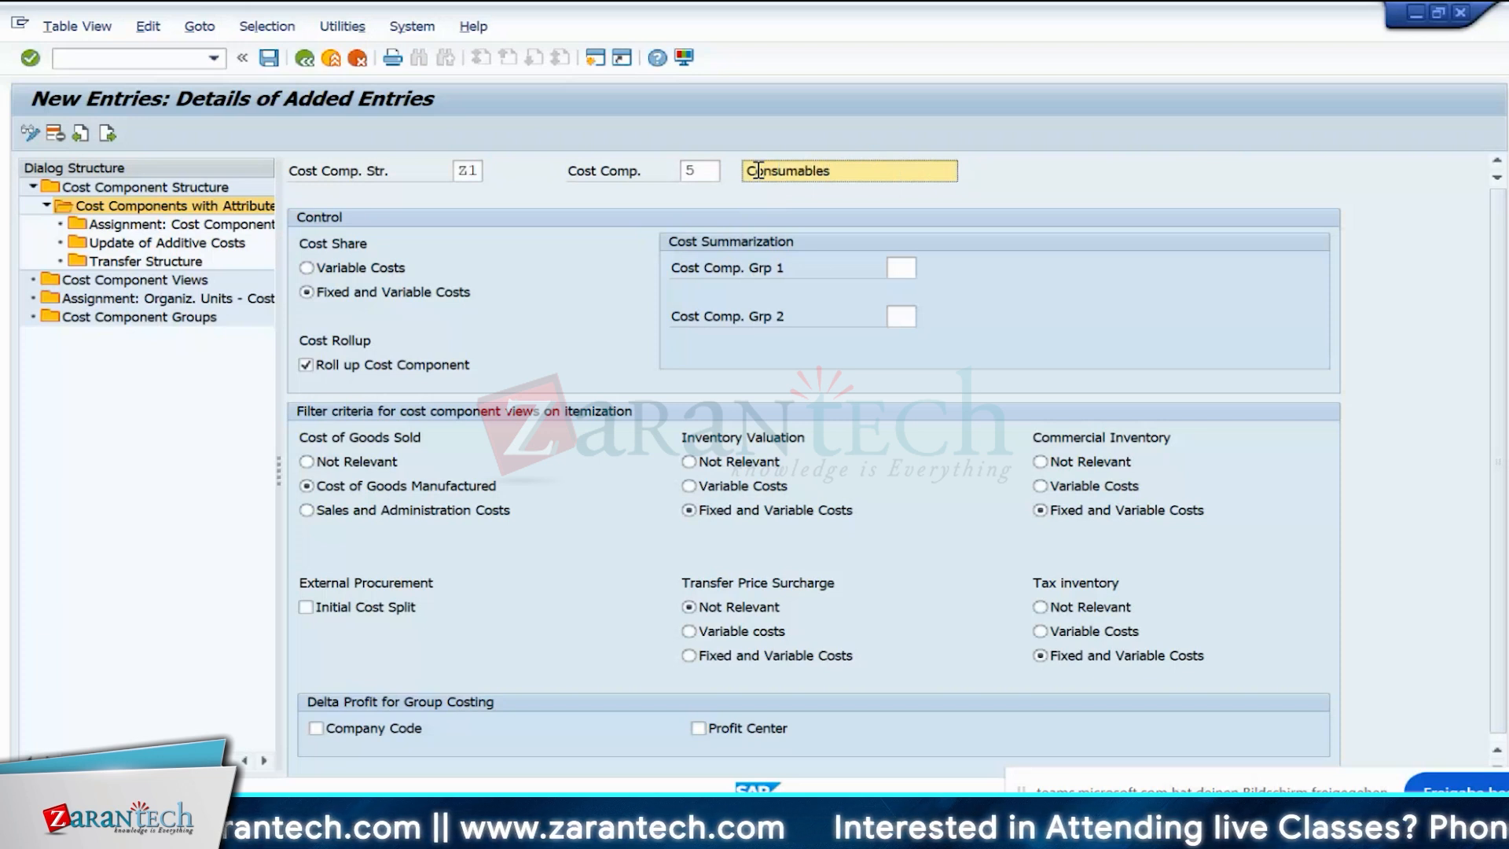
pyautogui.click(374, 268)
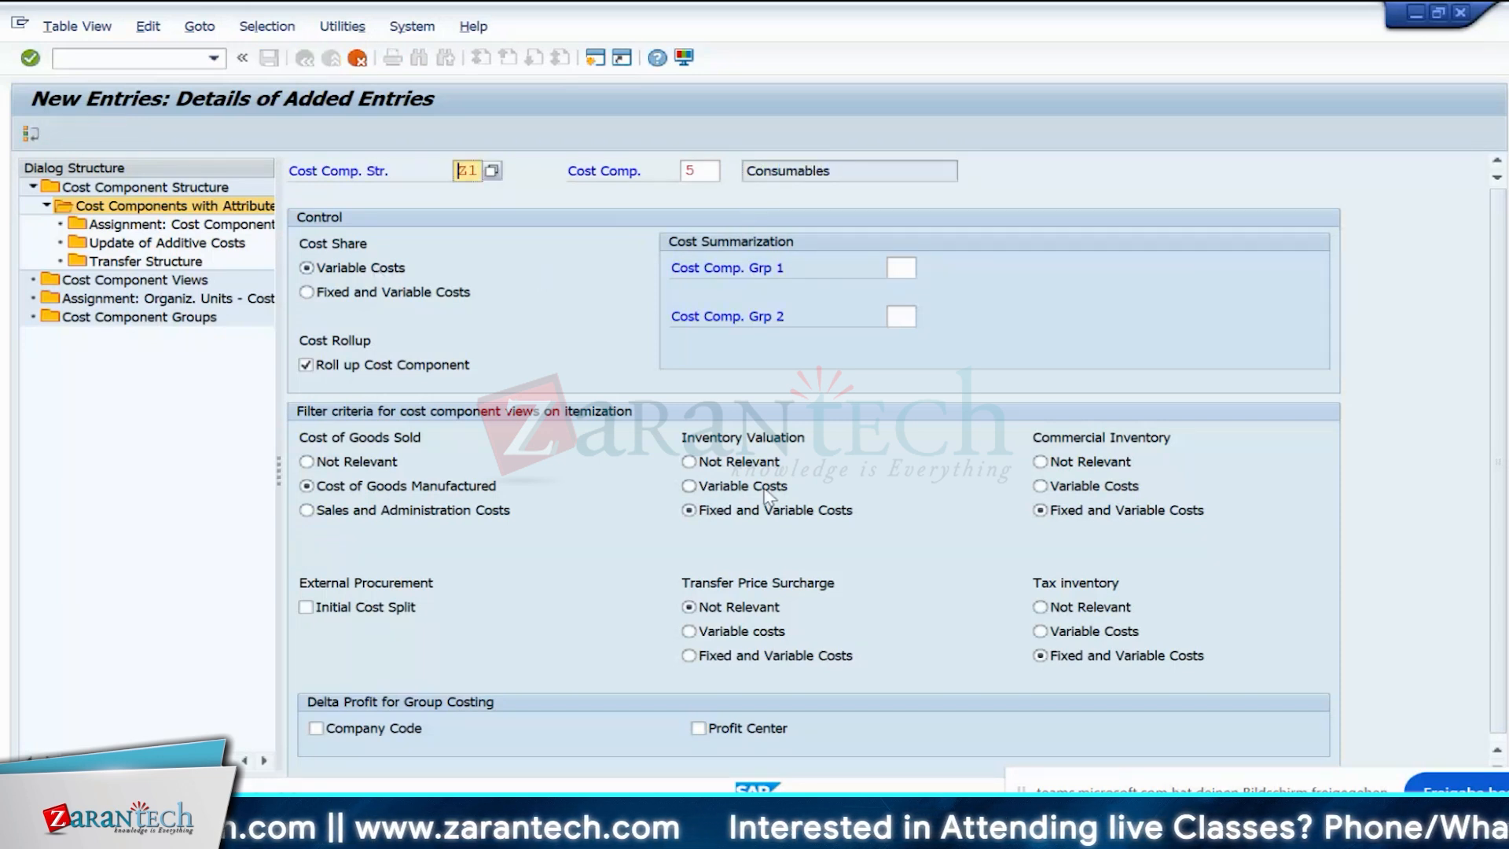
pyautogui.click(763, 488)
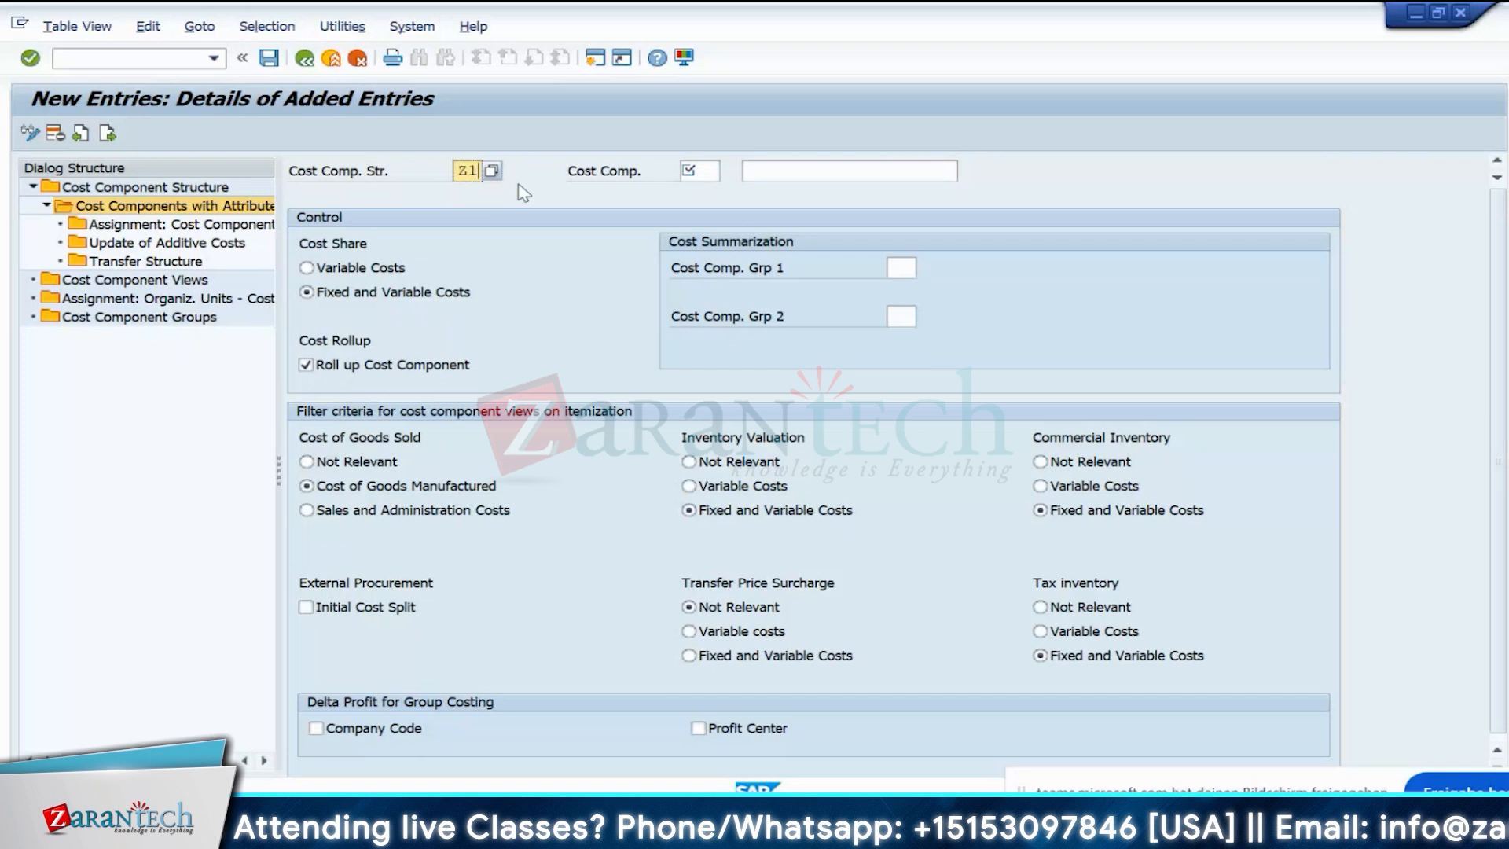
# - Create cost component 6 in structure Z1 and name it Machine Cost
pyautogui.click(687, 167)
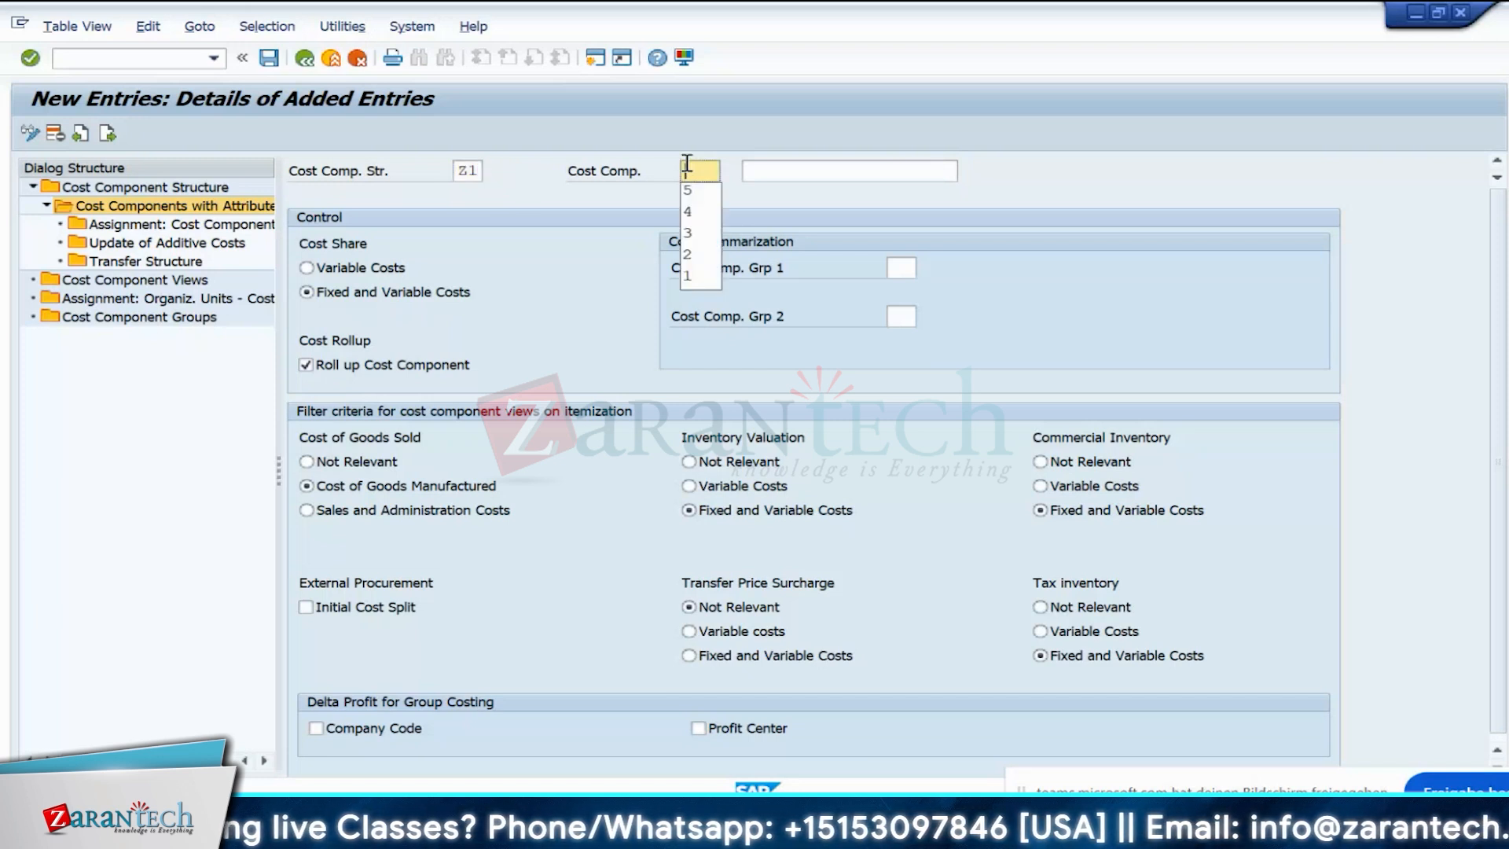
pyautogui.write('6')
pyautogui.click(785, 168)
pyautogui.write('Mac')
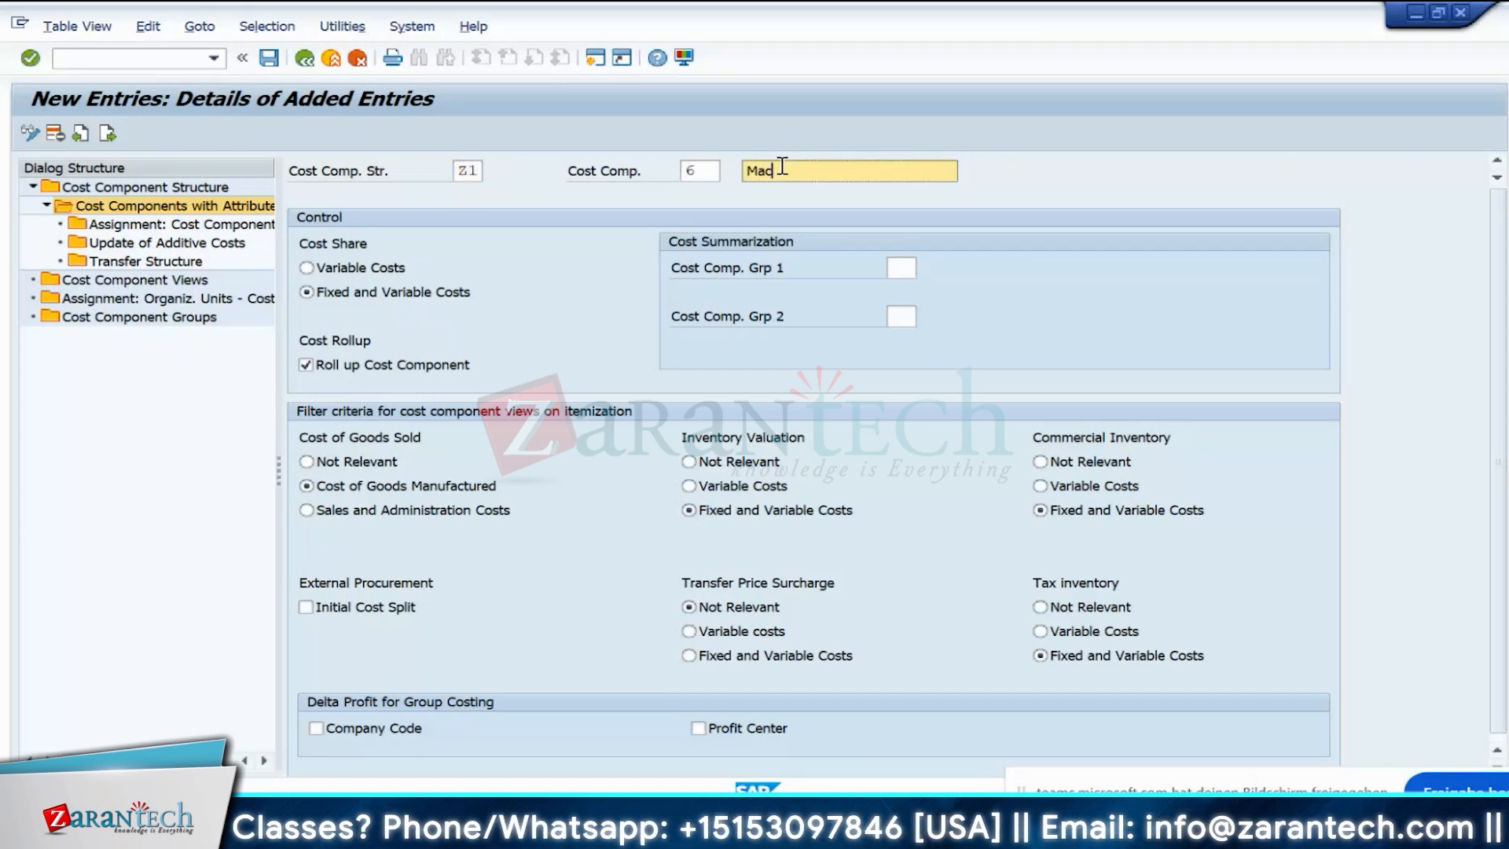
pyautogui.write('hine Cost')
pyautogui.press('Return')
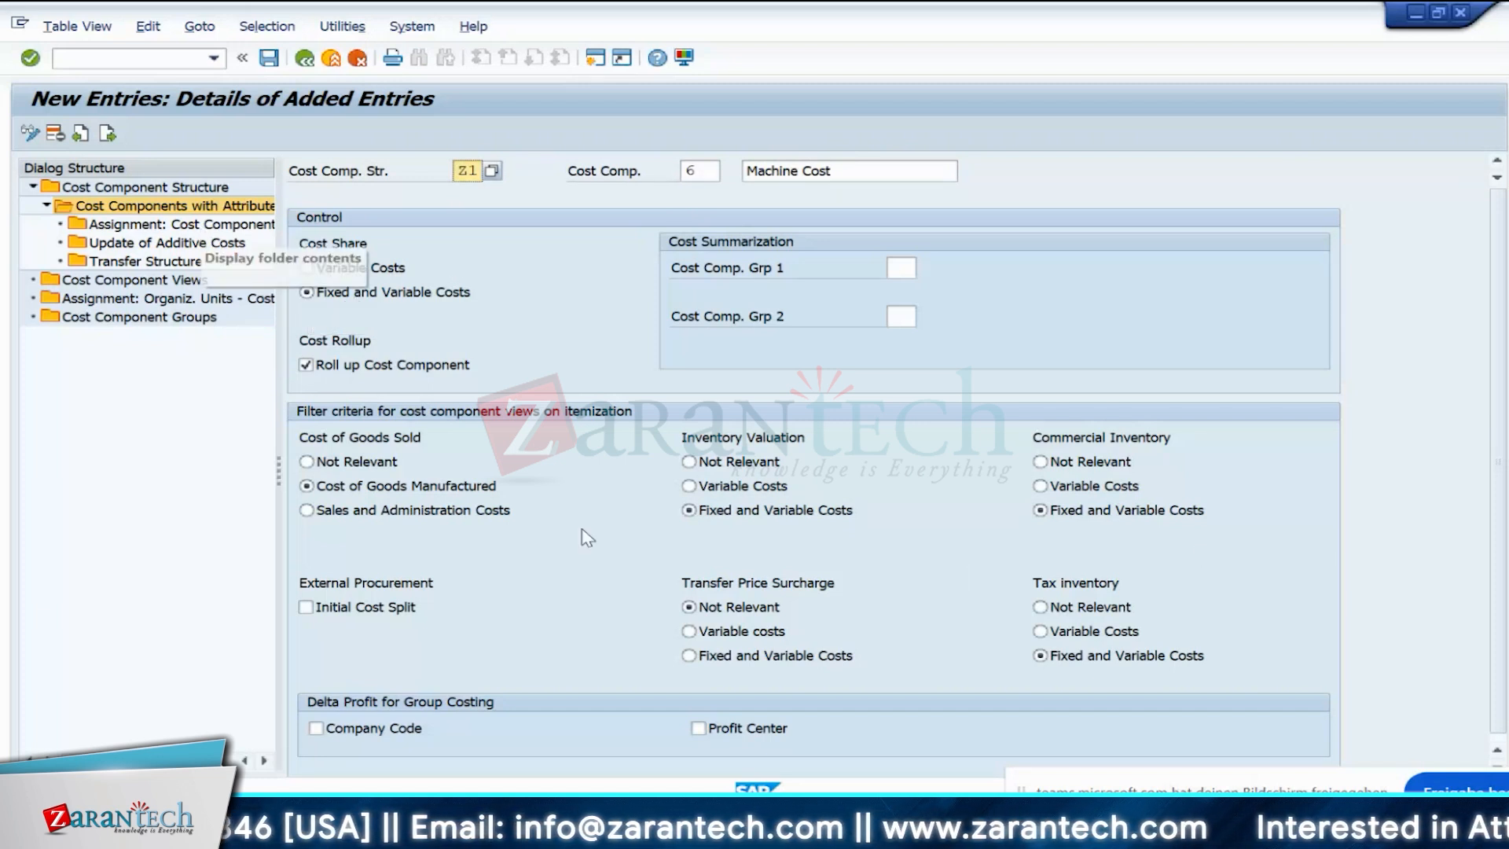
# - Add the next entry as cost component 7, Personal Cost, in structure Z1 and save it
pyautogui.click(107, 133)
pyautogui.click(707, 173)
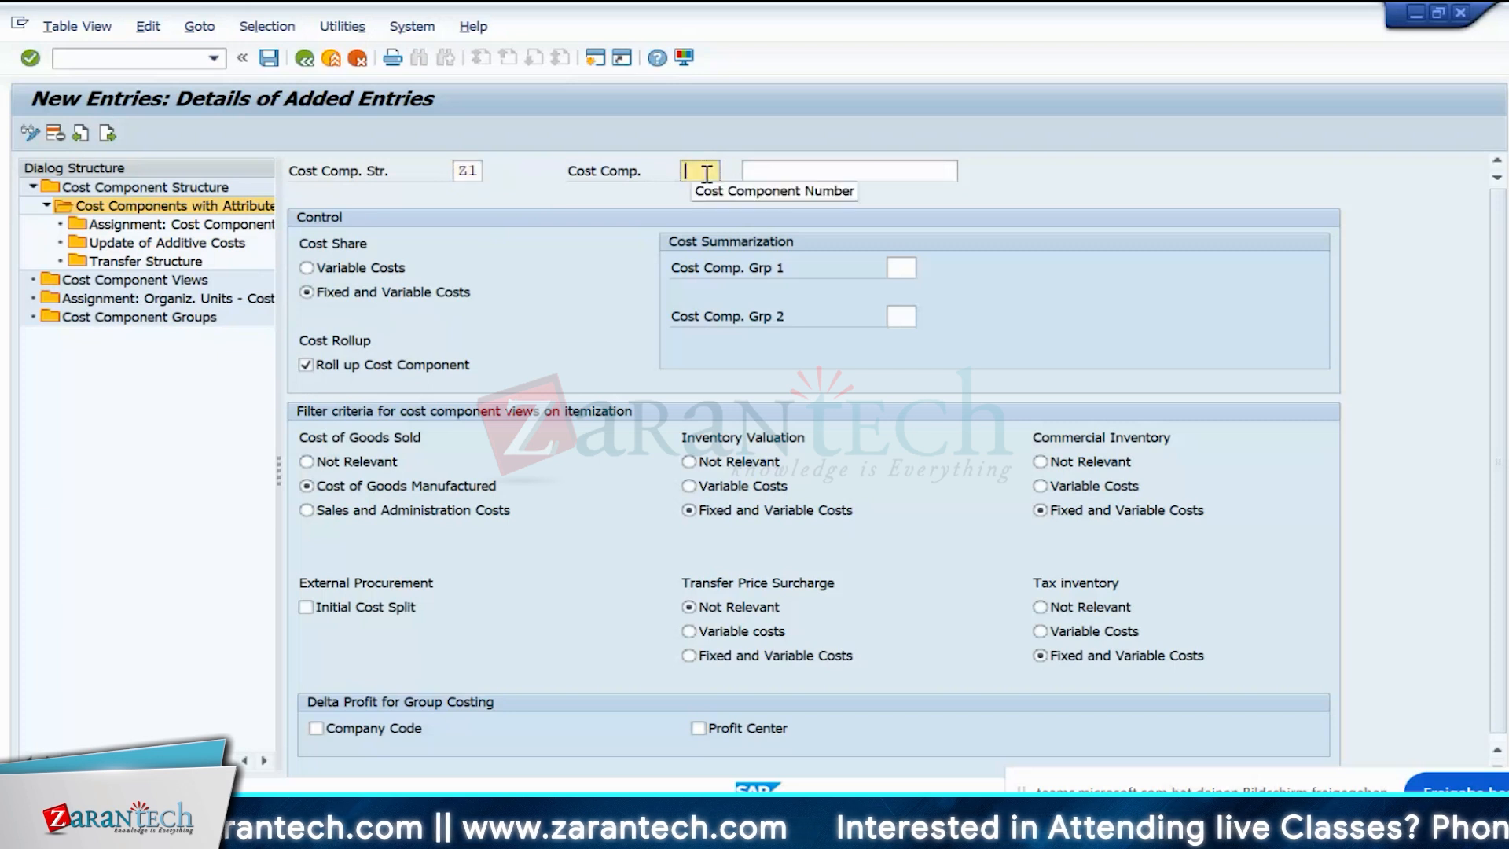
pyautogui.write('7')
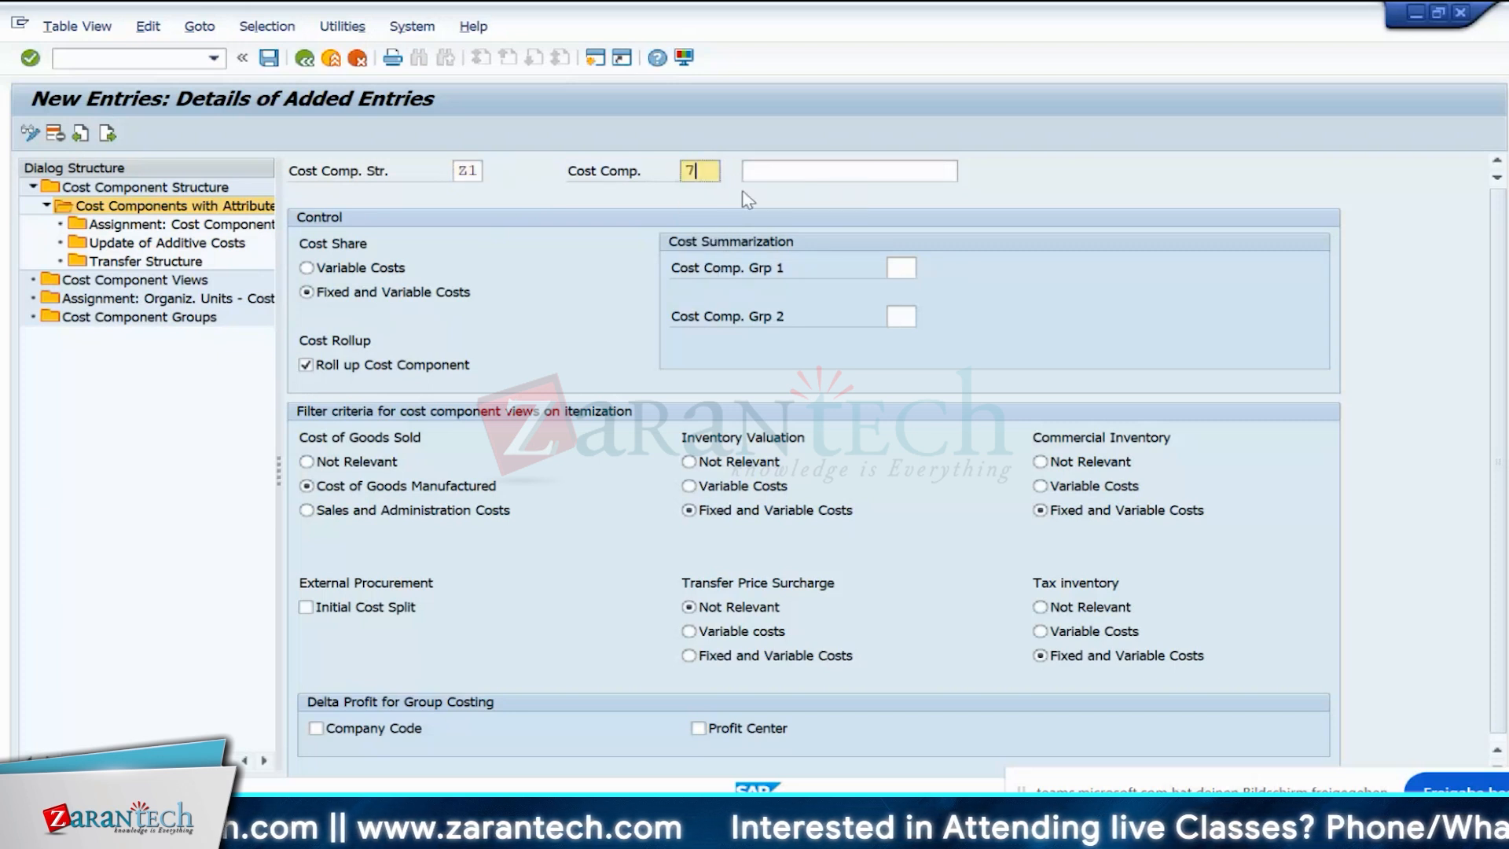
pyautogui.click(782, 165)
pyautogui.write('Pe')
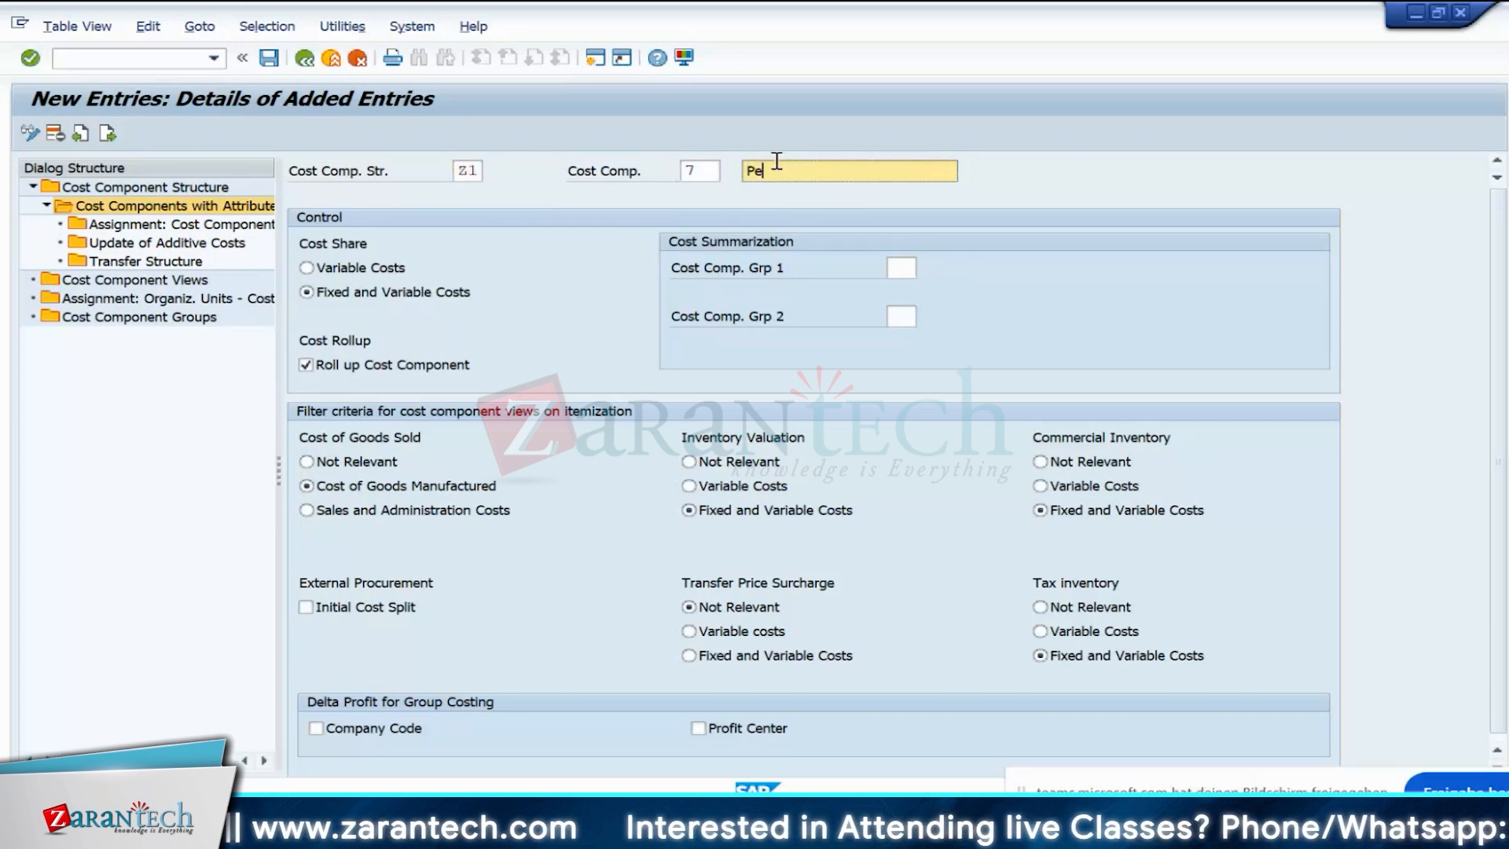
pyautogui.write('rsonal Cost')
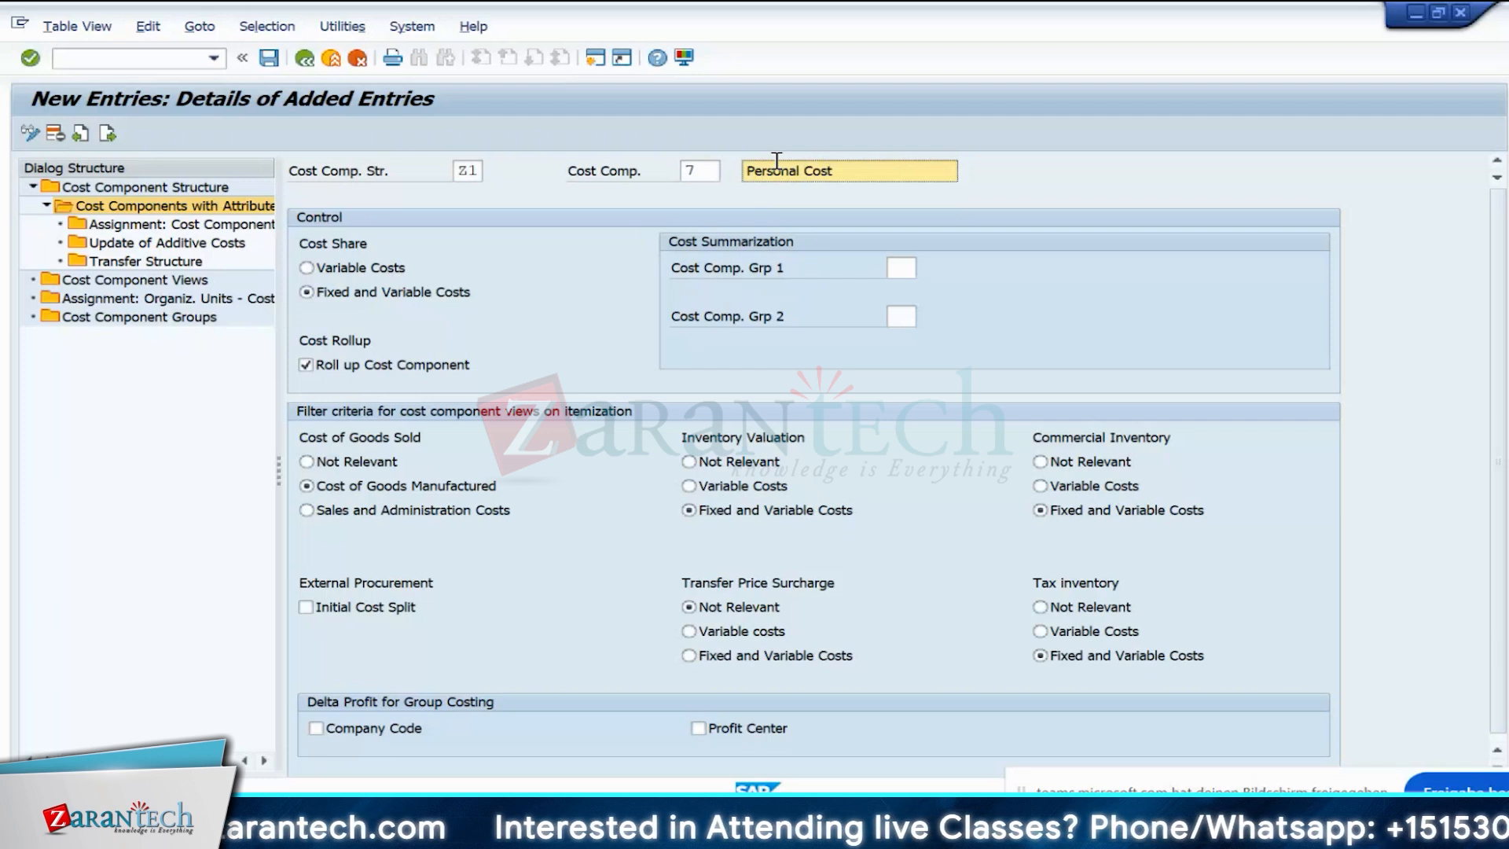
pyautogui.press('Return')
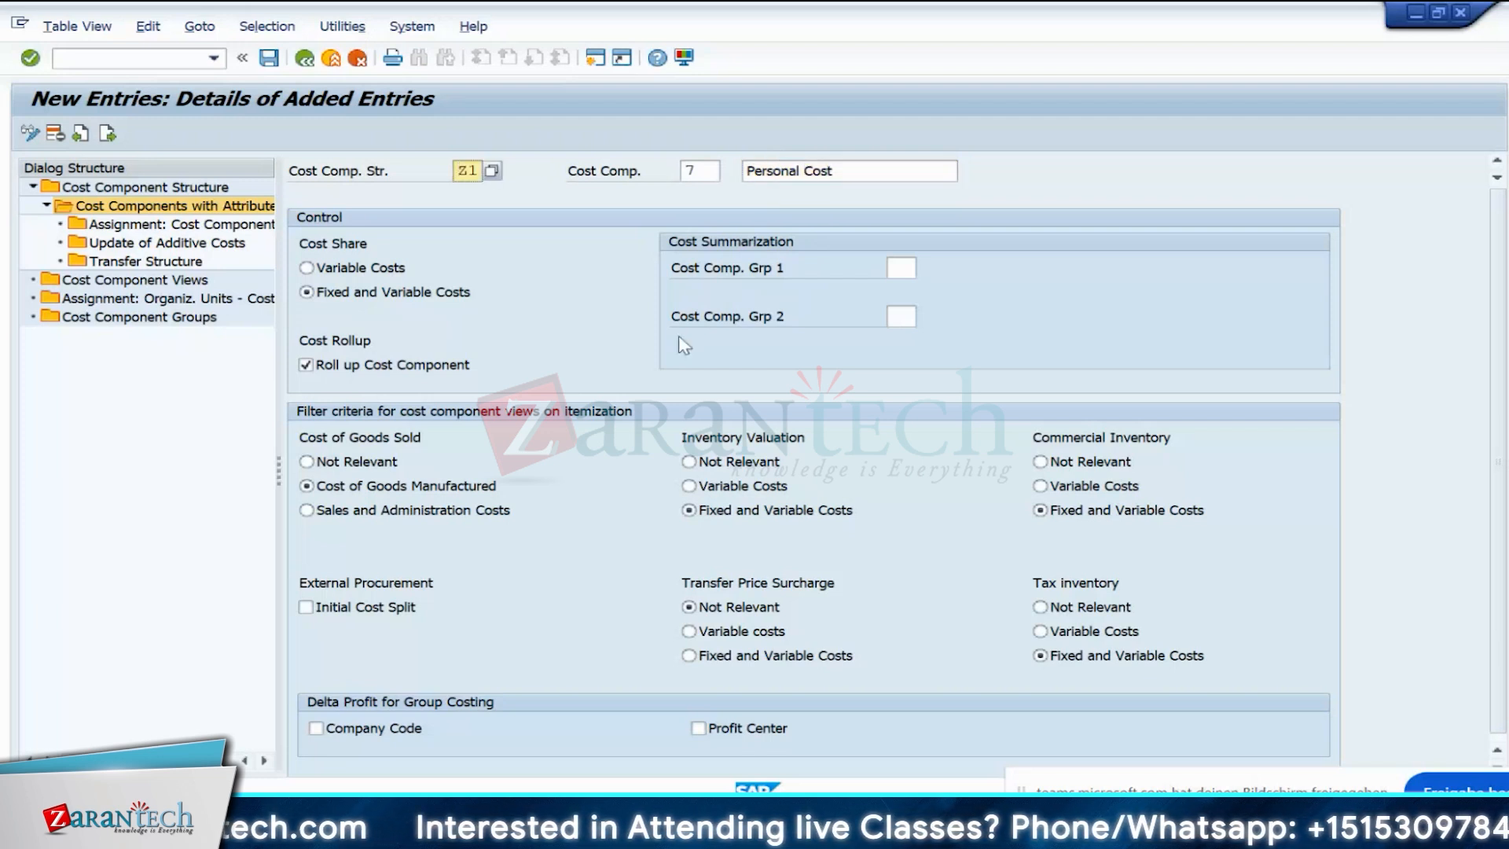
pyautogui.click(268, 57)
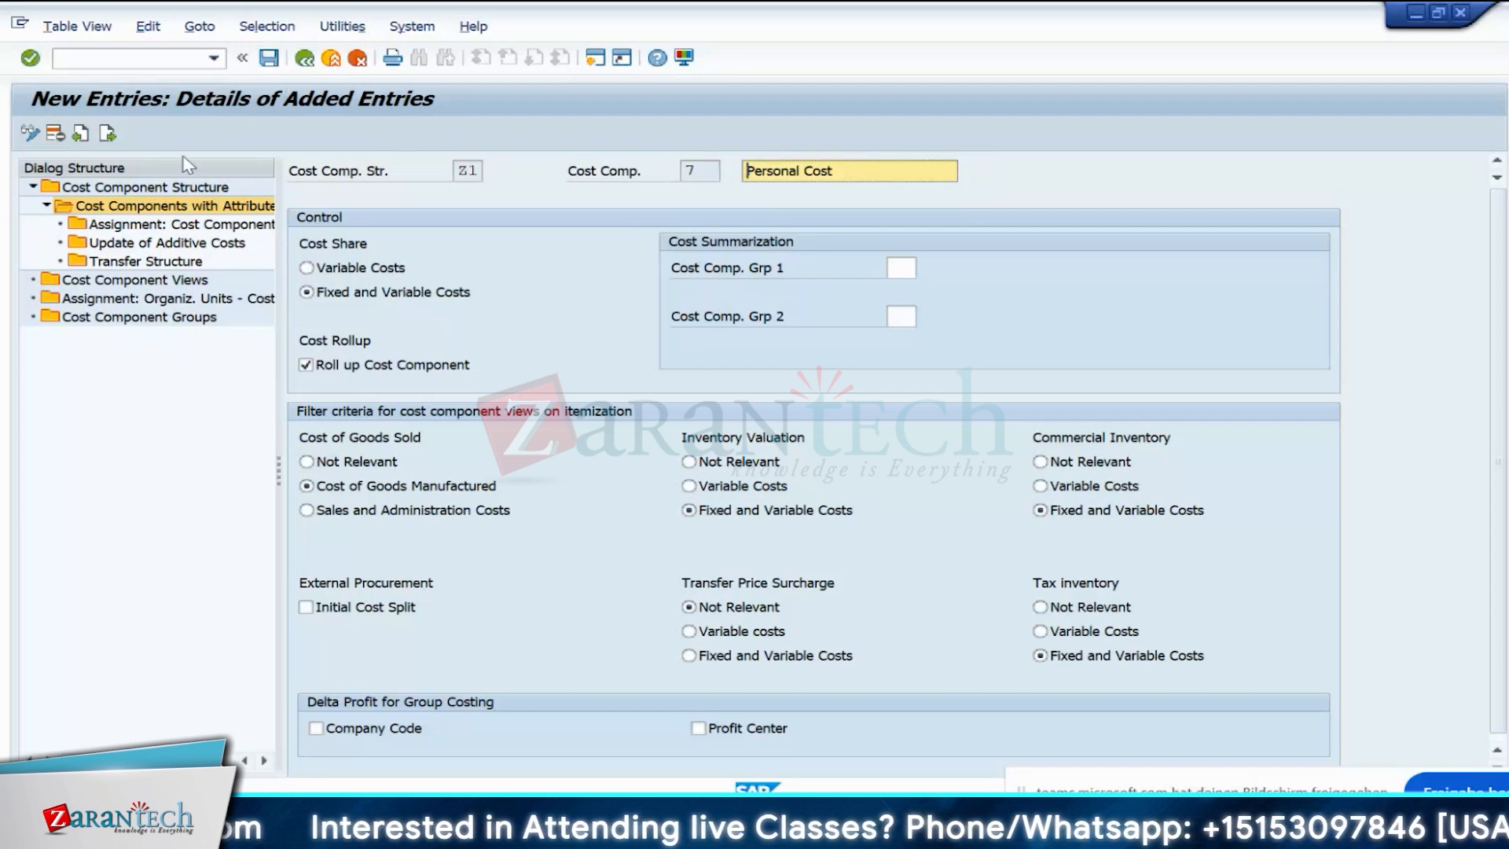
# - Add the next entry as cost component 8, Set Up, in structure Z1 and save it
pyautogui.click(107, 133)
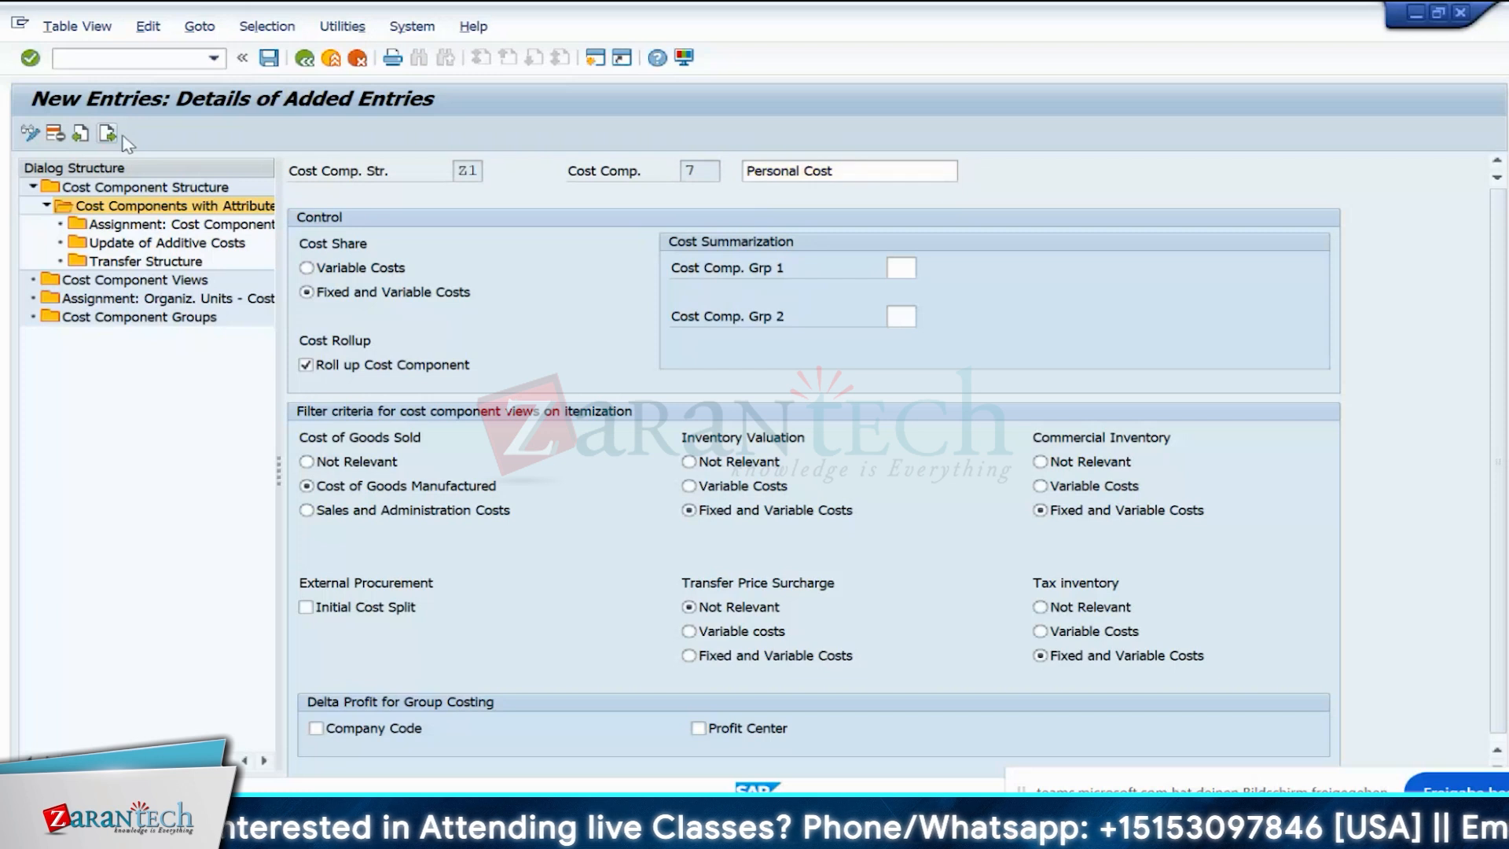
pyautogui.click(469, 170)
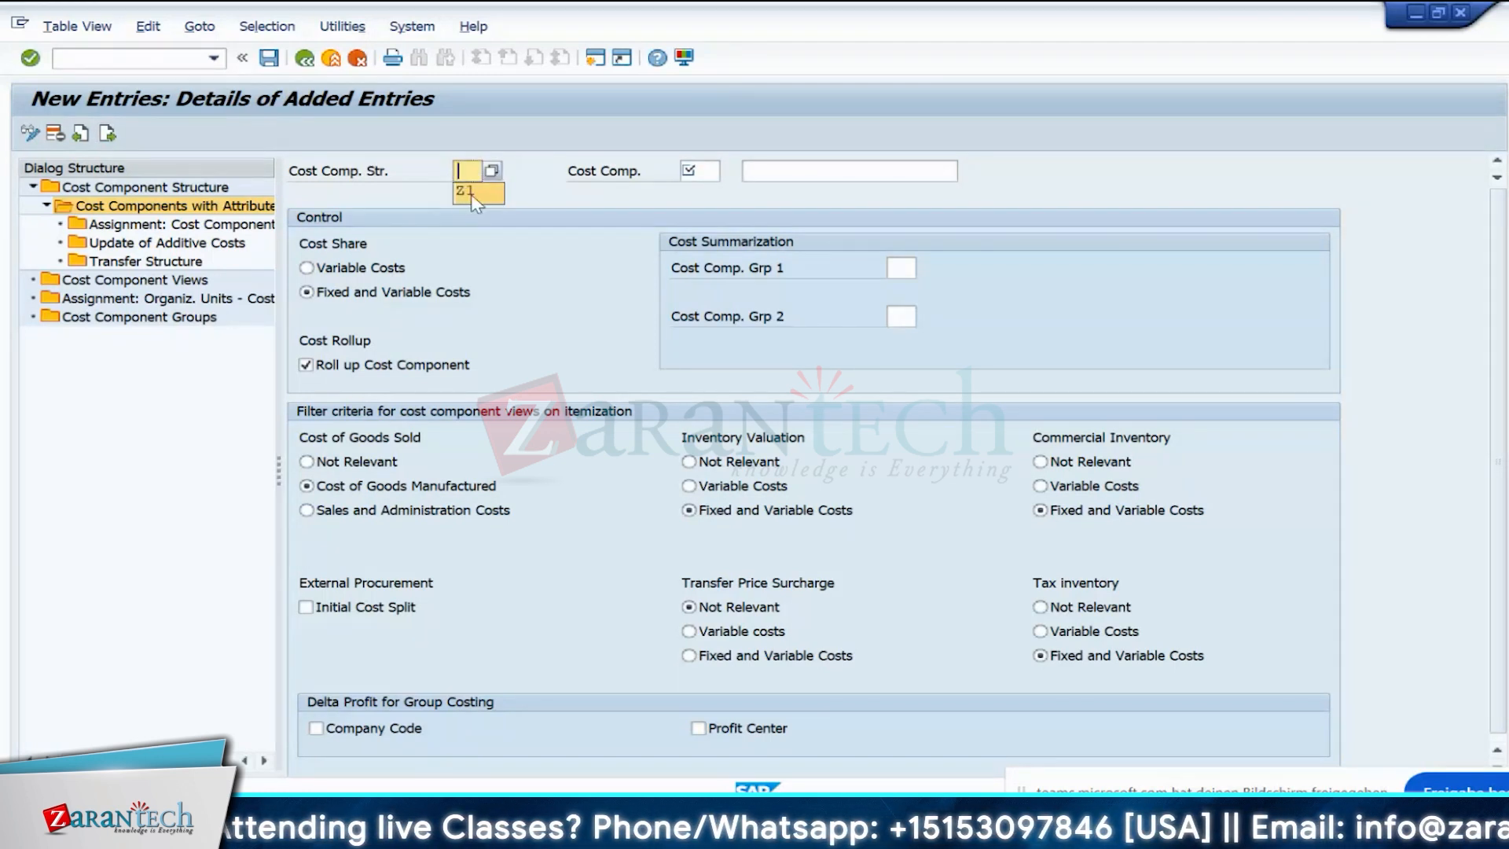
pyautogui.click(475, 191)
pyautogui.click(698, 171)
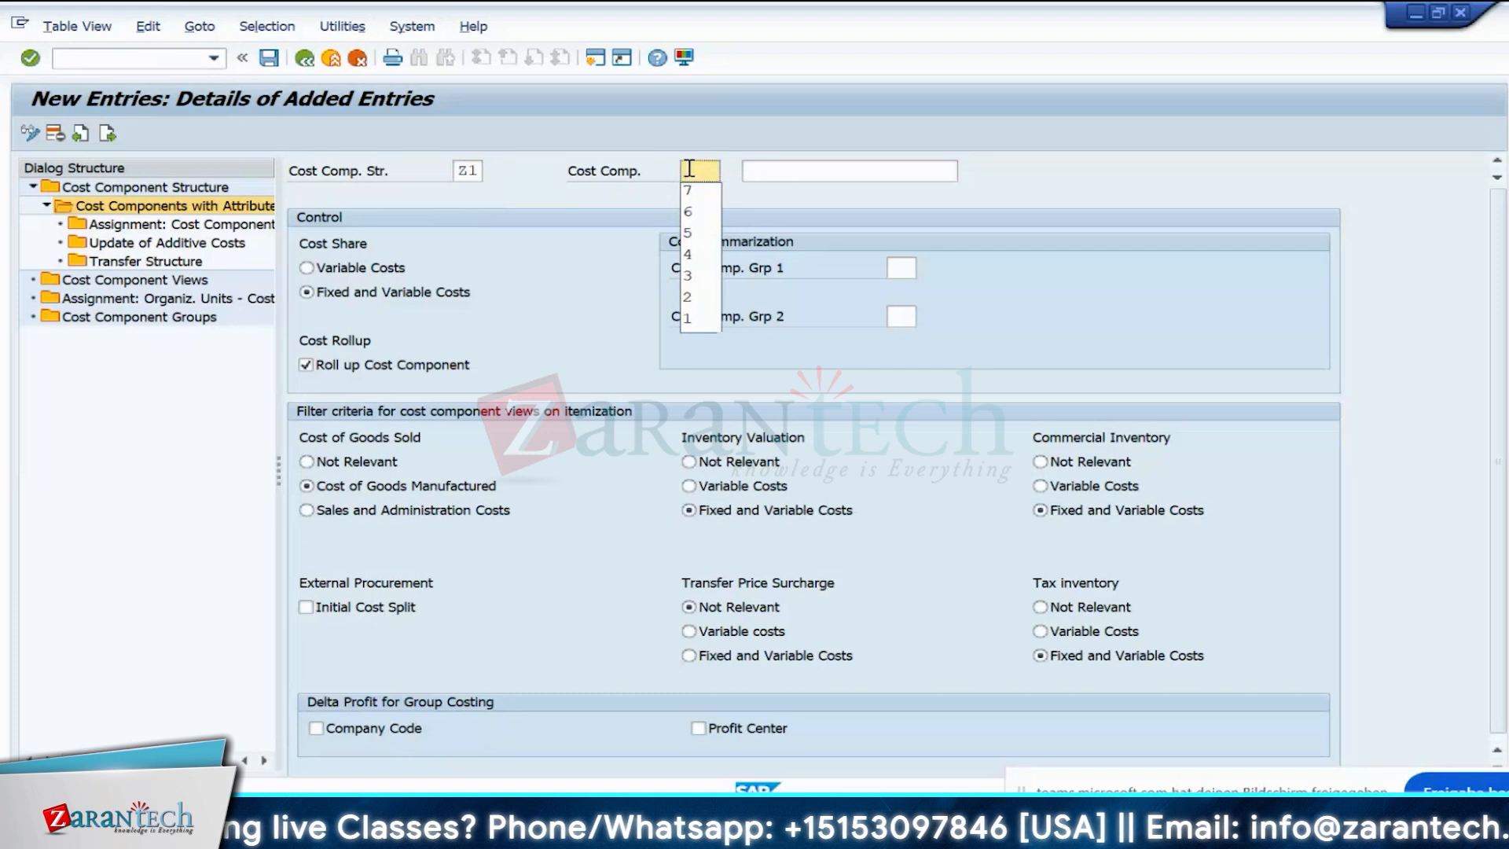
pyautogui.write('8')
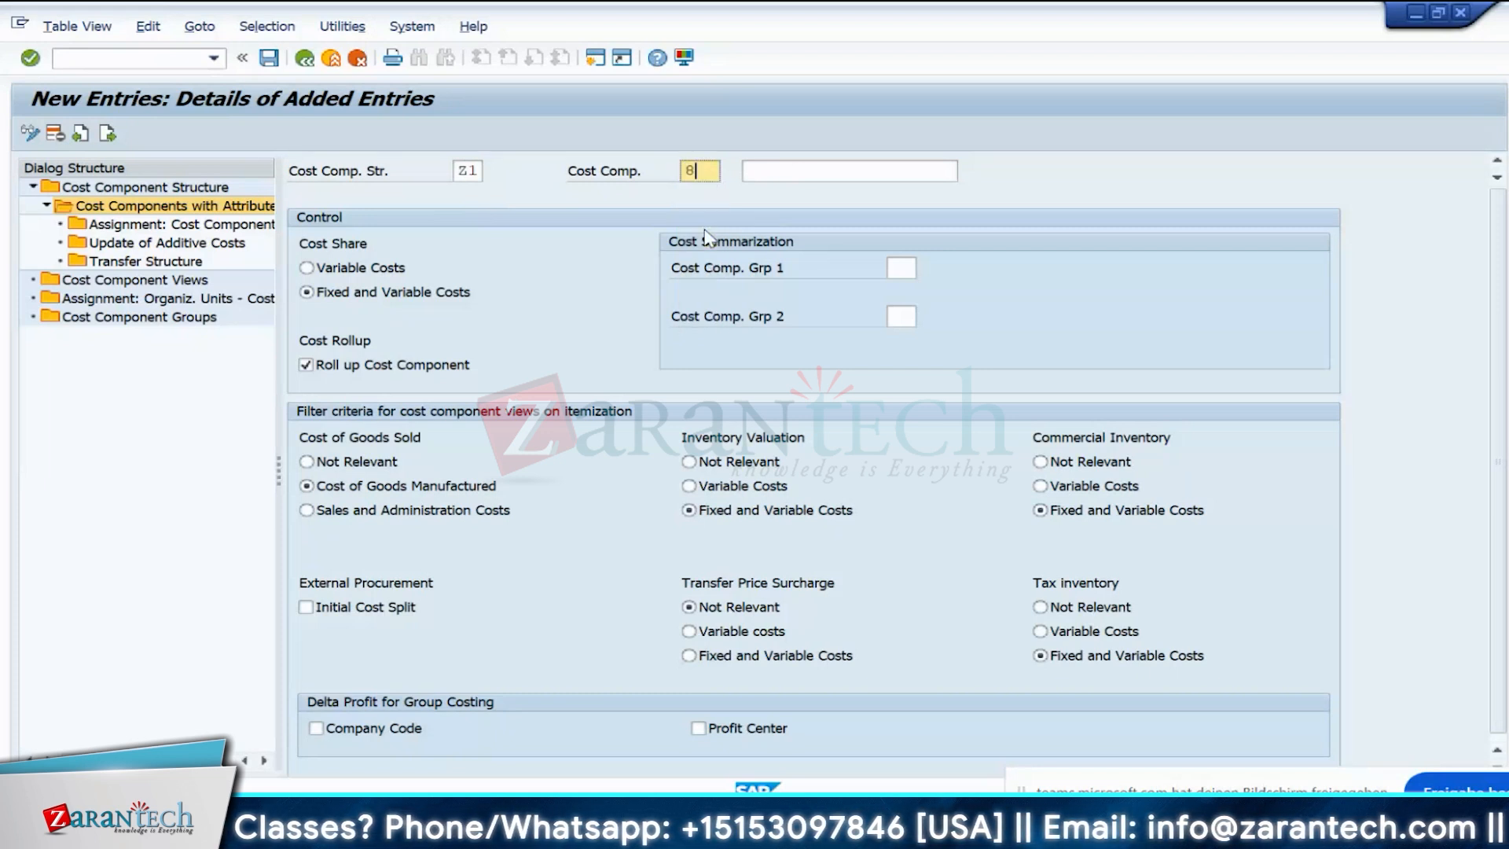
pyautogui.click(796, 171)
pyautogui.write('Se')
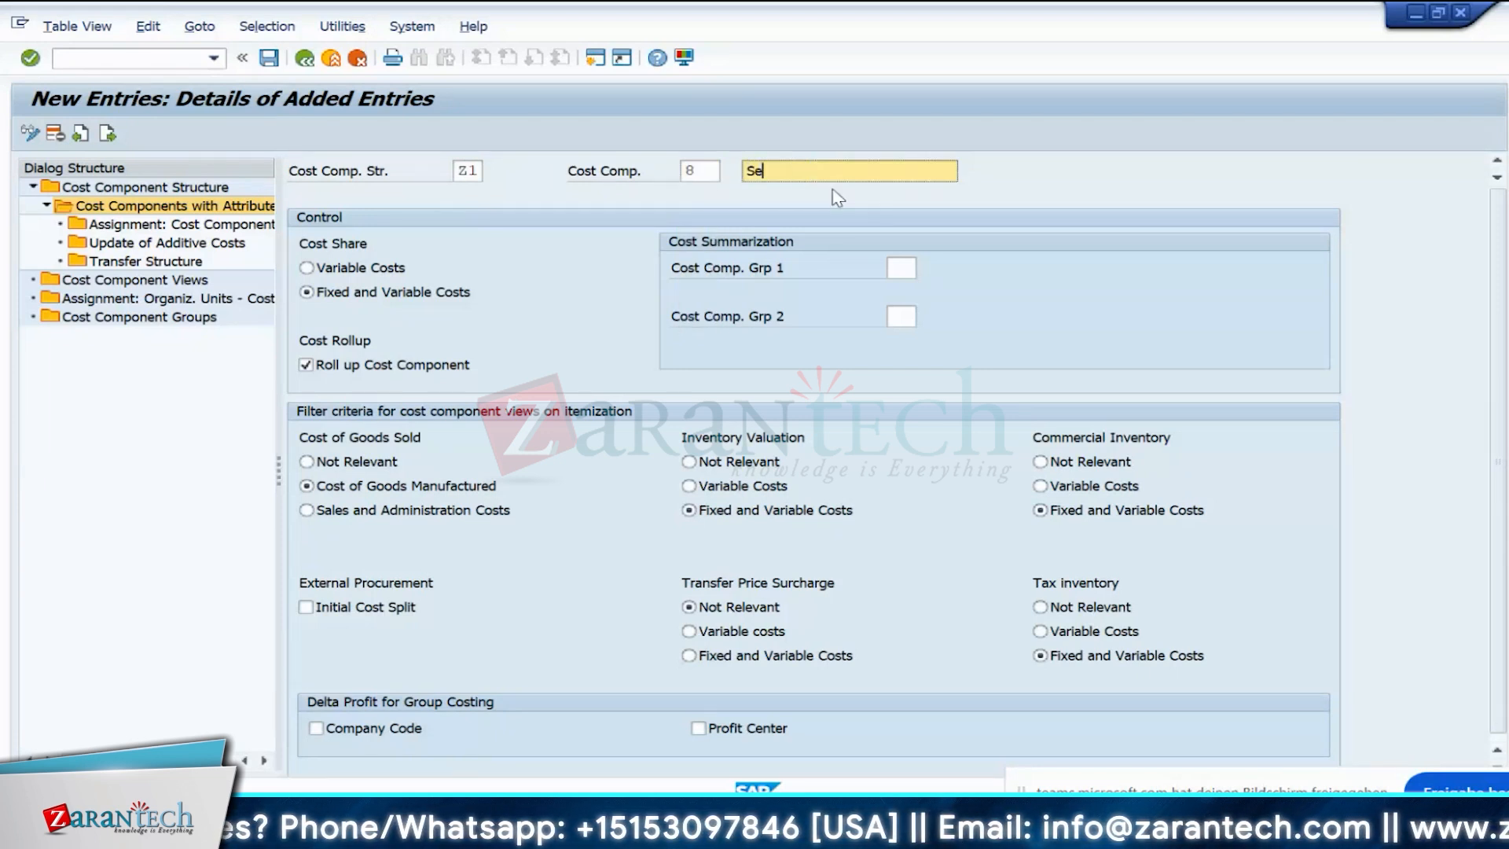
pyautogui.write('t Up')
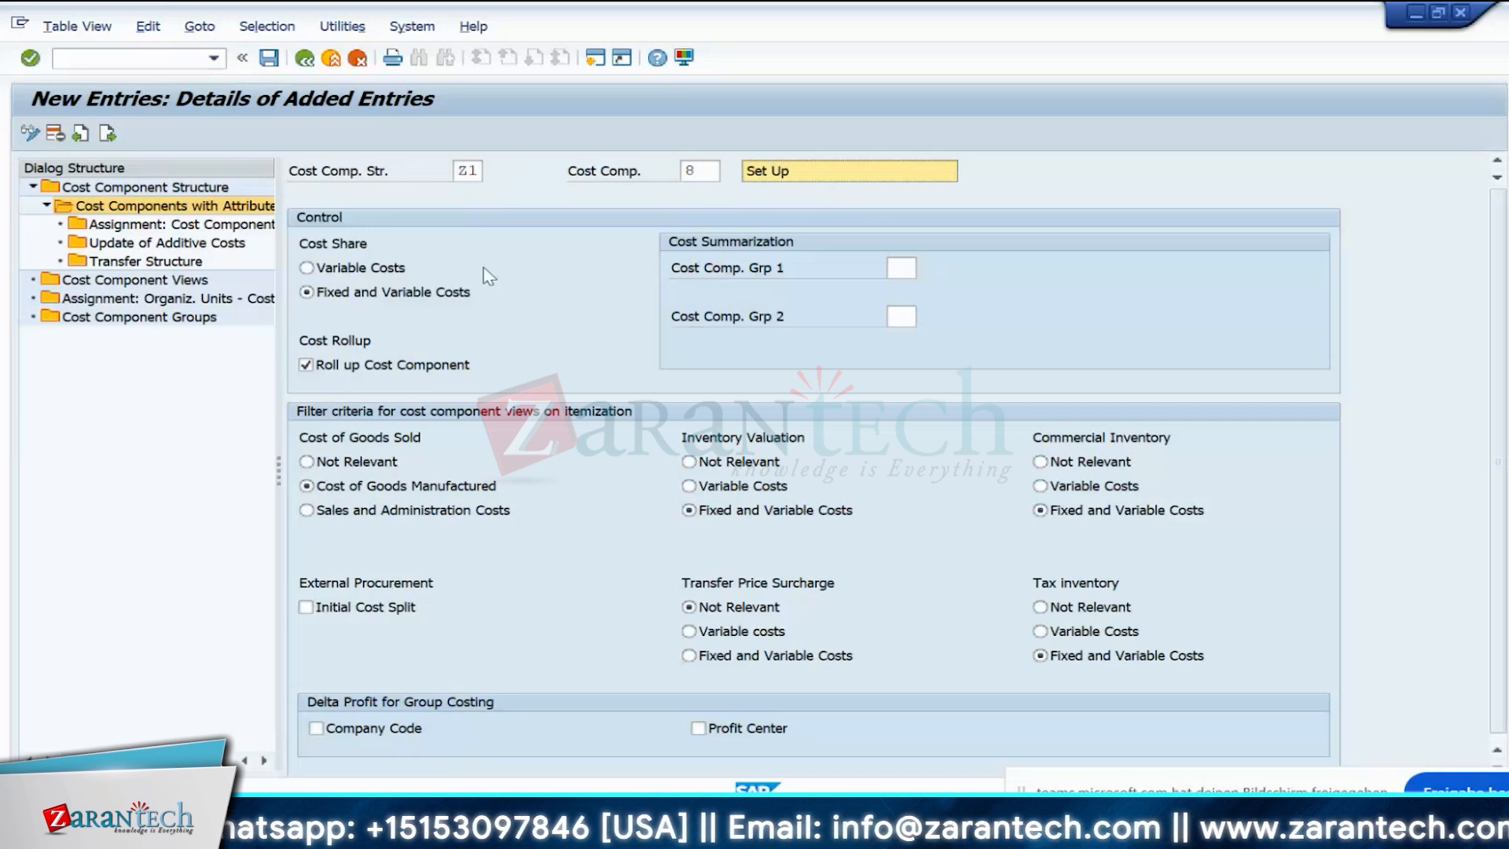
pyautogui.press('Return')
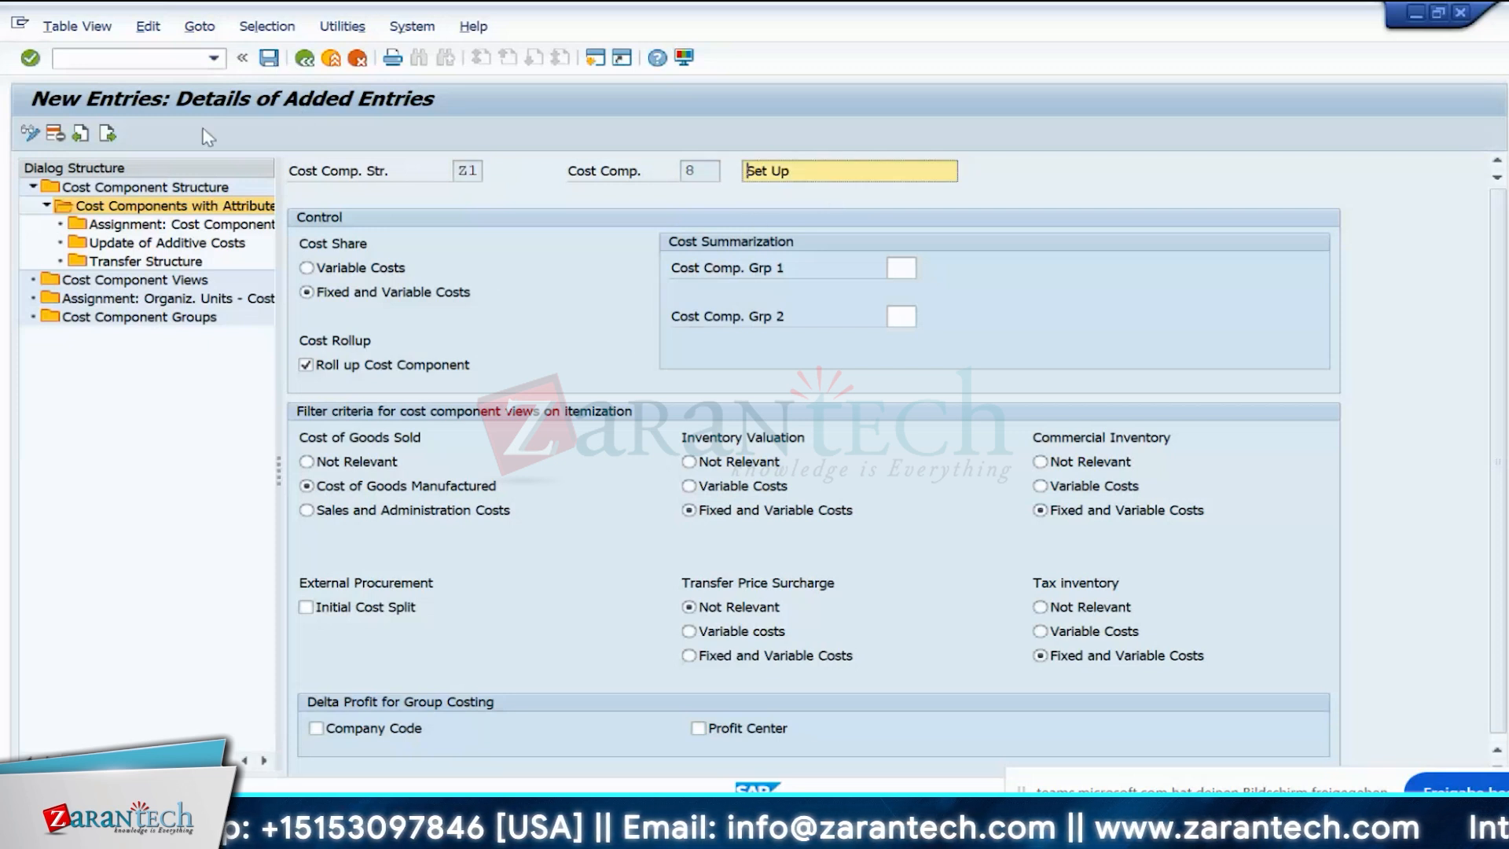
# - Create cost component 9, Material Oh, in structure Z1 with variable costs for cost share, inventory valuation and commercial inventory
pyautogui.click(109, 134)
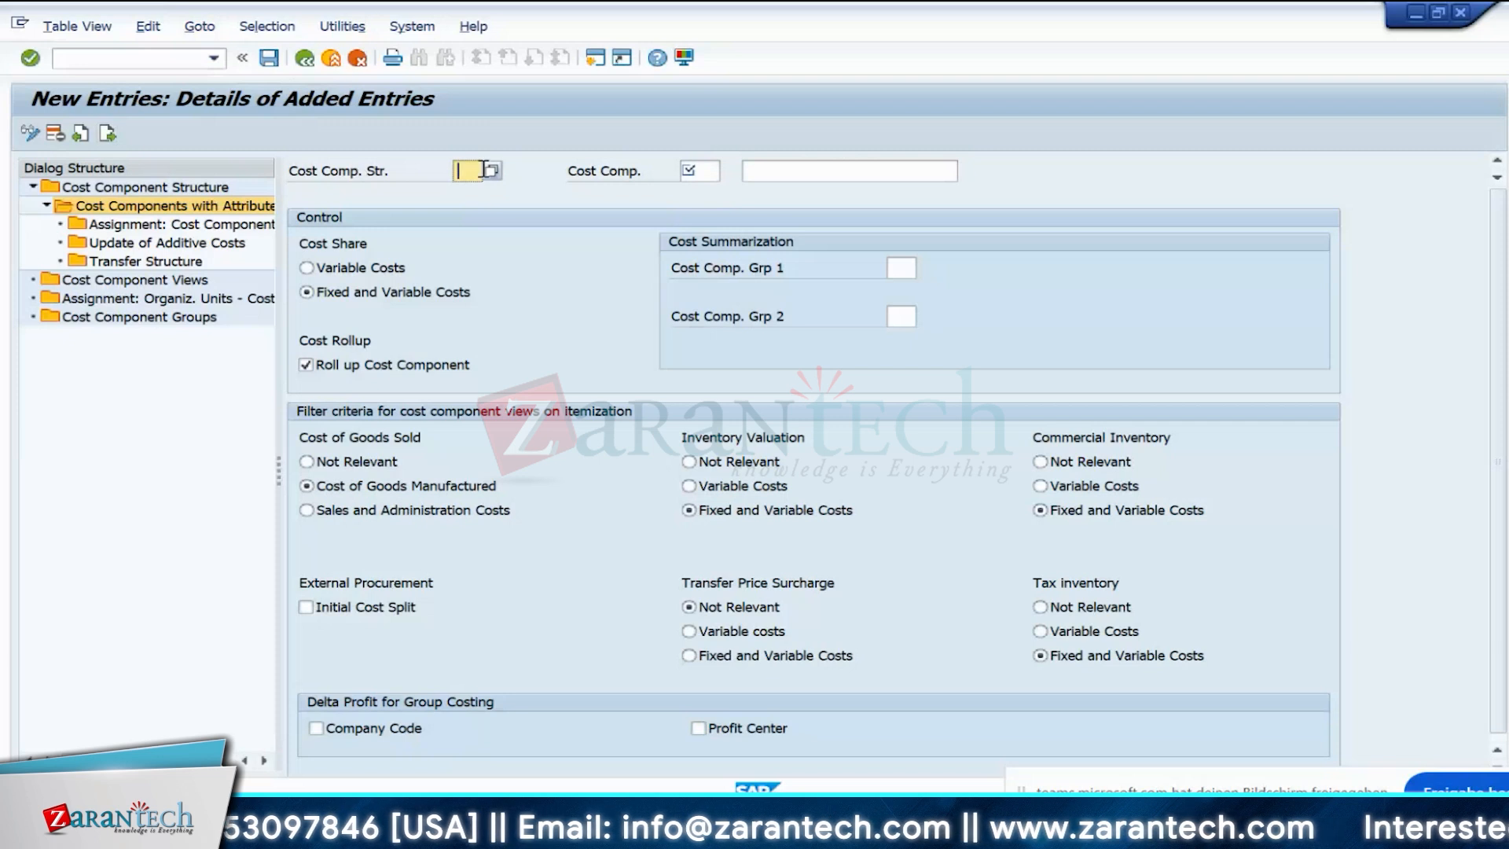
pyautogui.write('Z1')
pyautogui.click(688, 170)
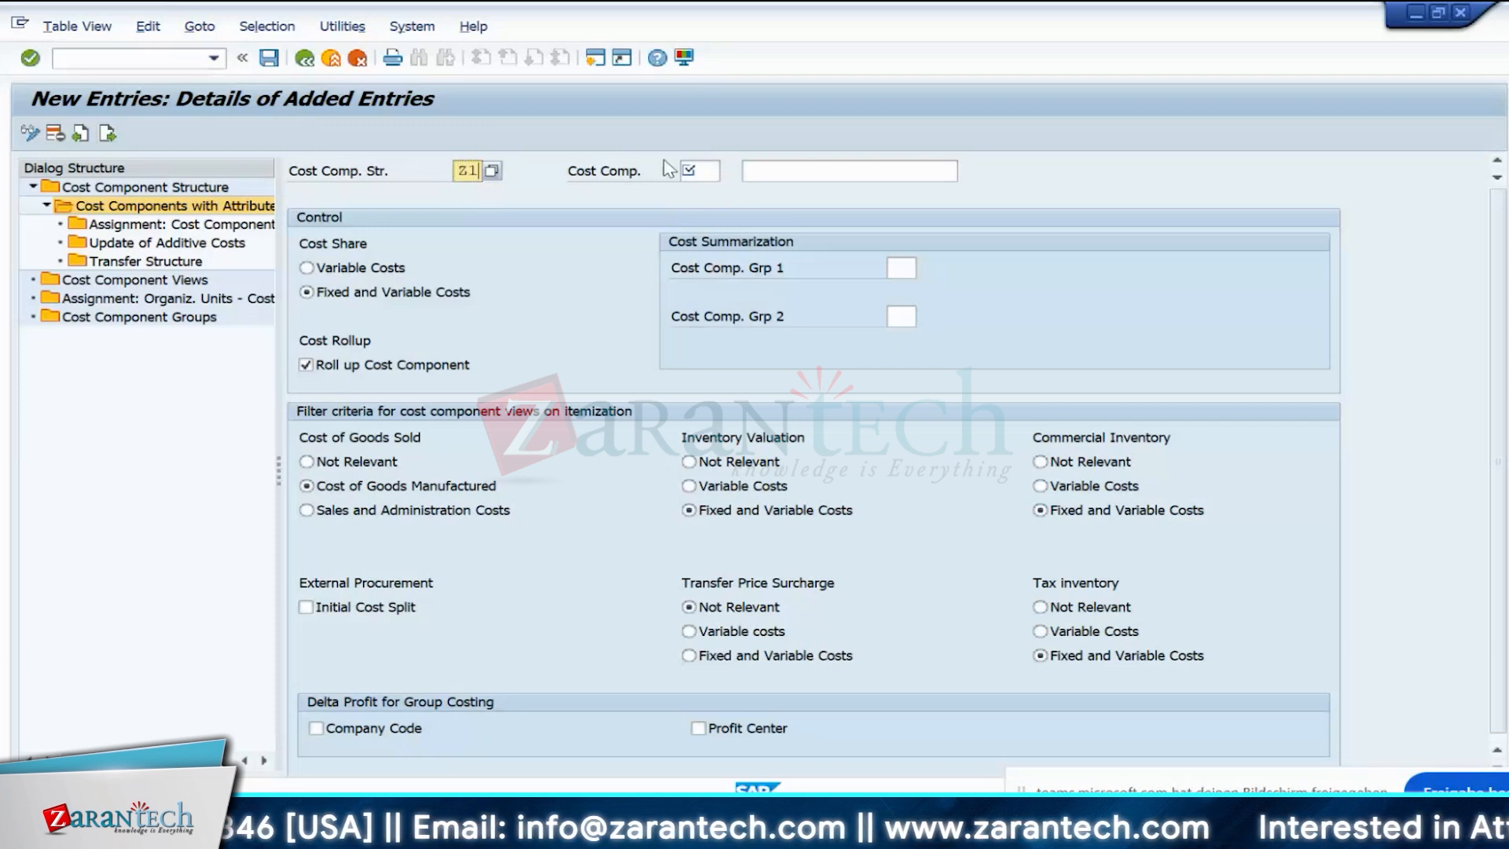
pyautogui.click(700, 170)
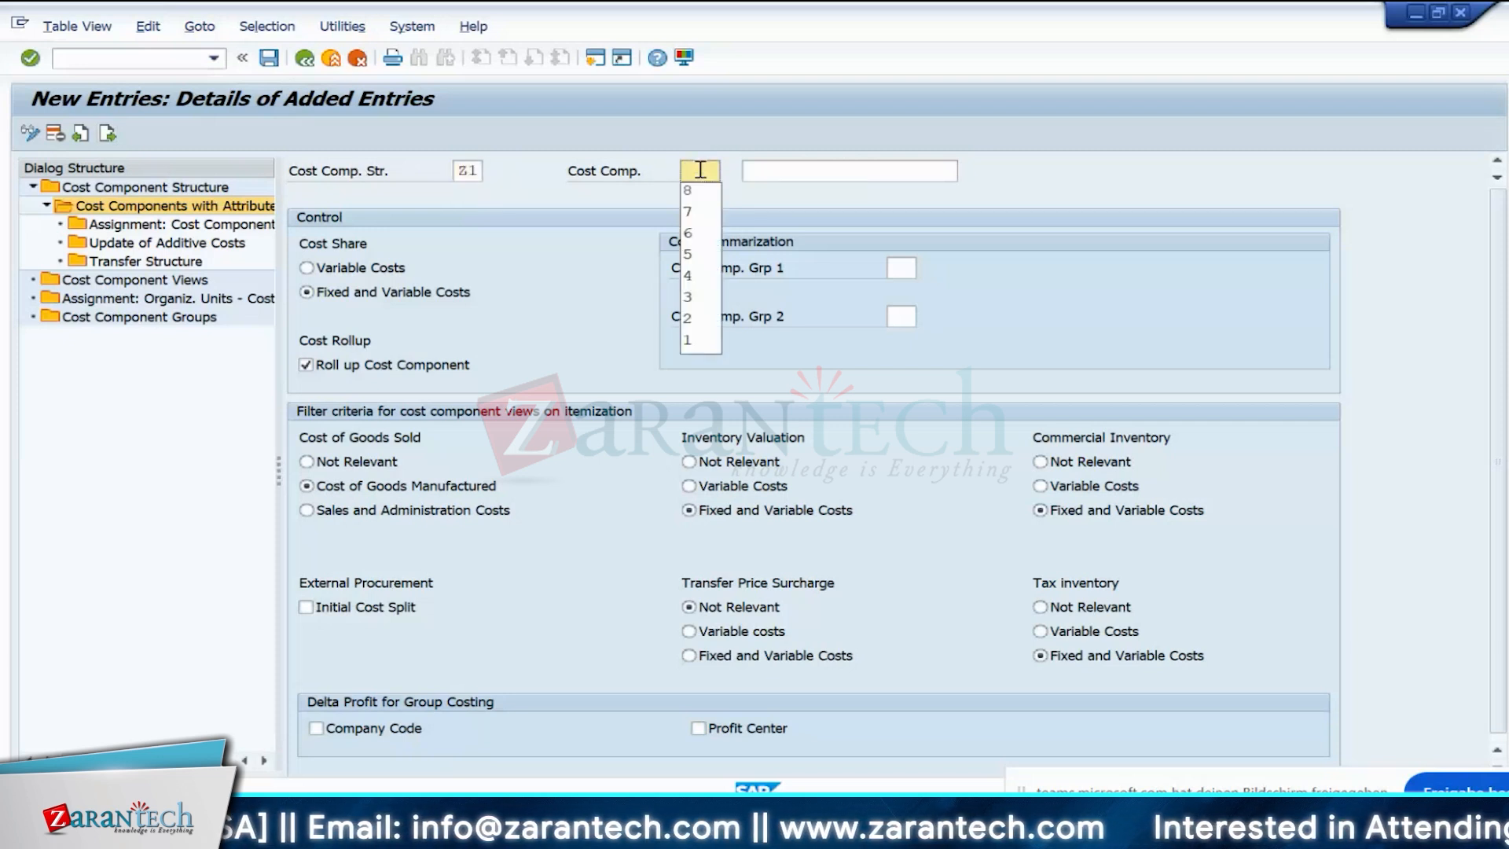
pyautogui.write('9')
pyautogui.click(774, 170)
pyautogui.write('Material Oh')
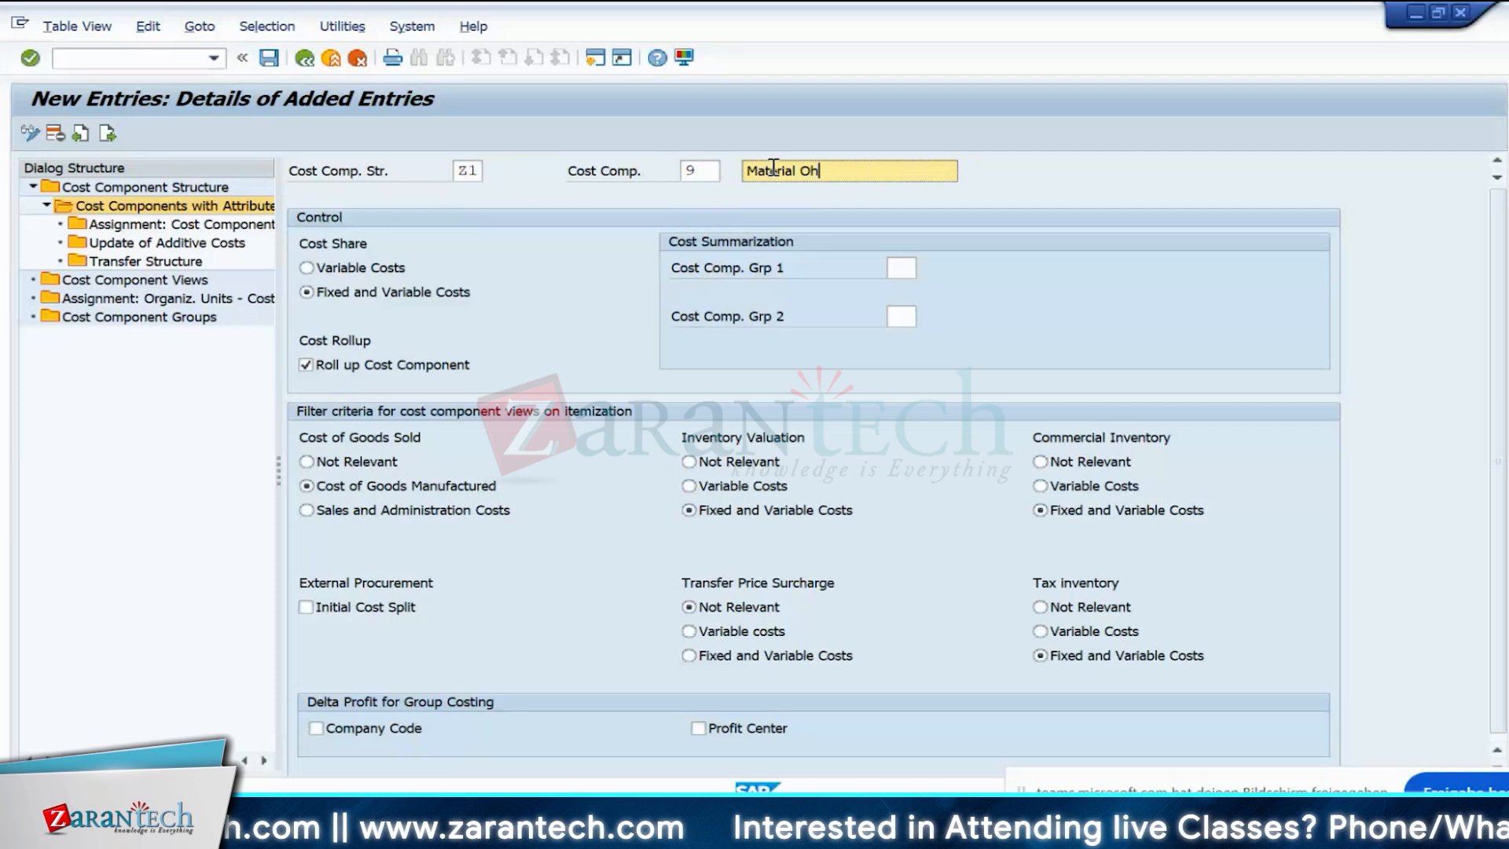
pyautogui.press('Return')
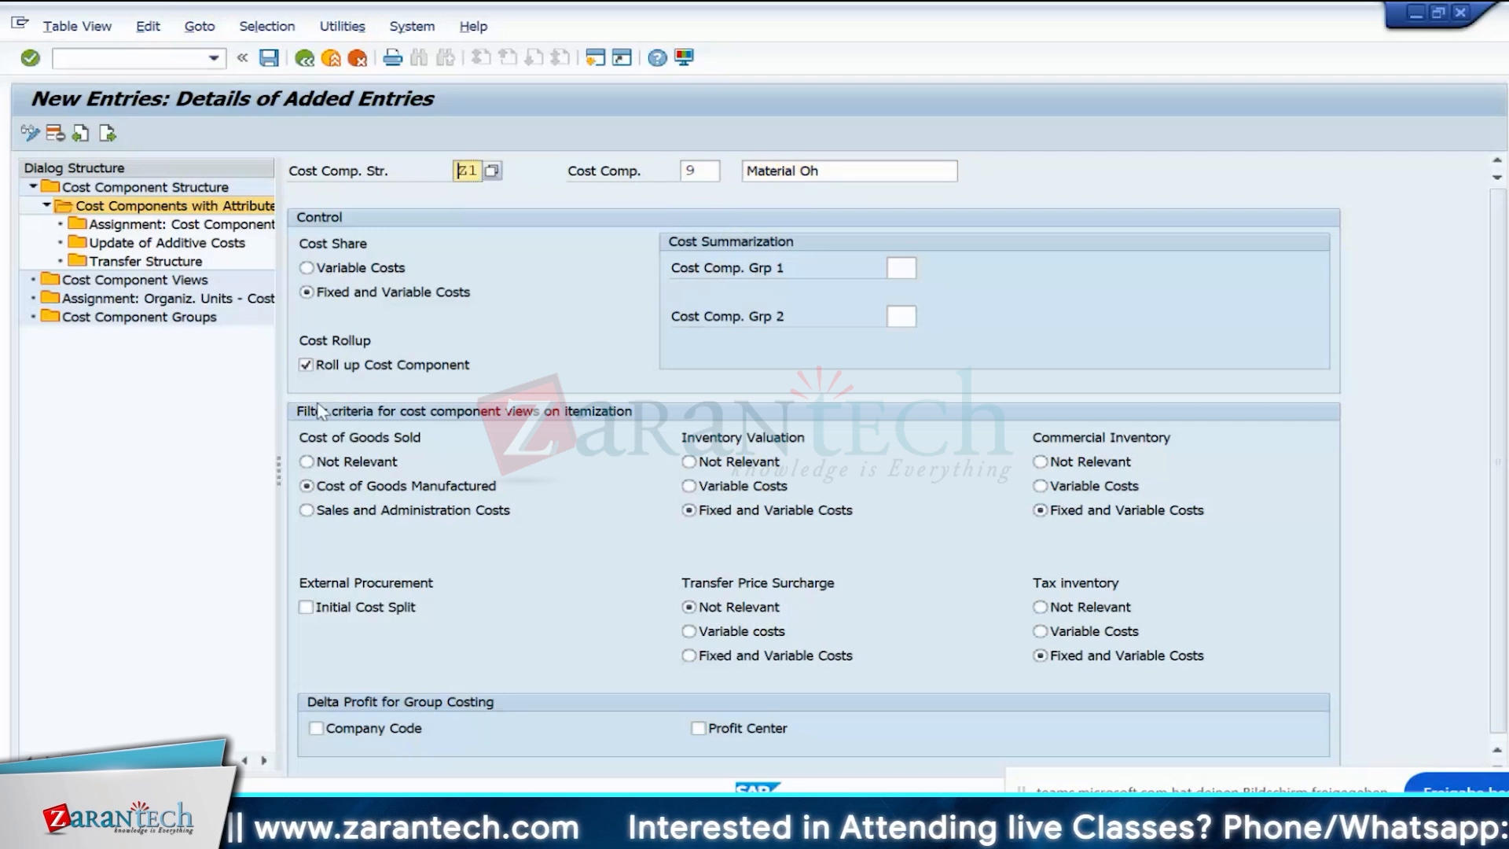
pyautogui.click(358, 267)
pyautogui.click(747, 486)
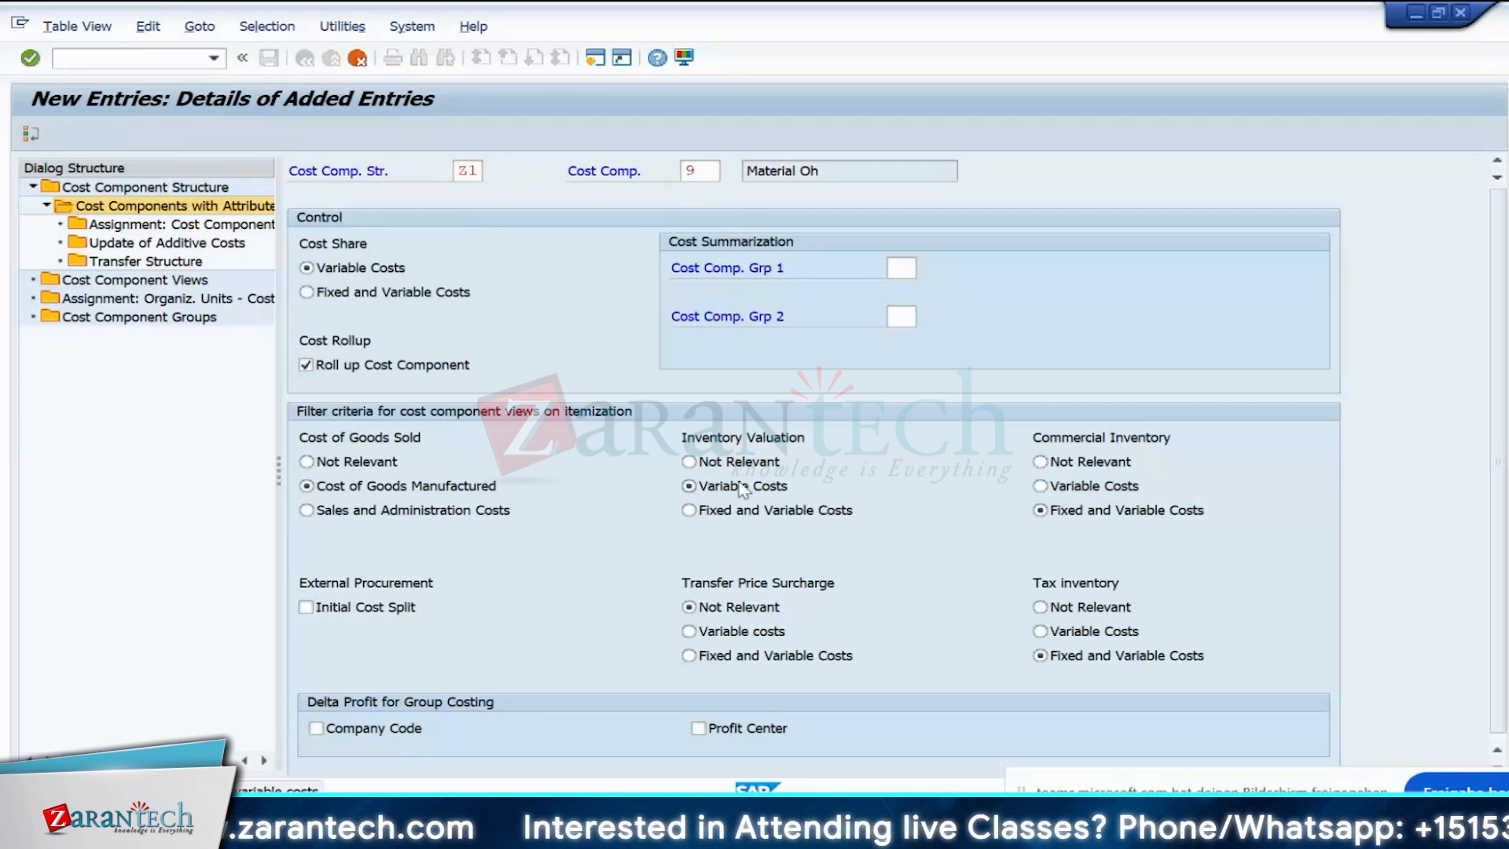
pyautogui.click(1075, 488)
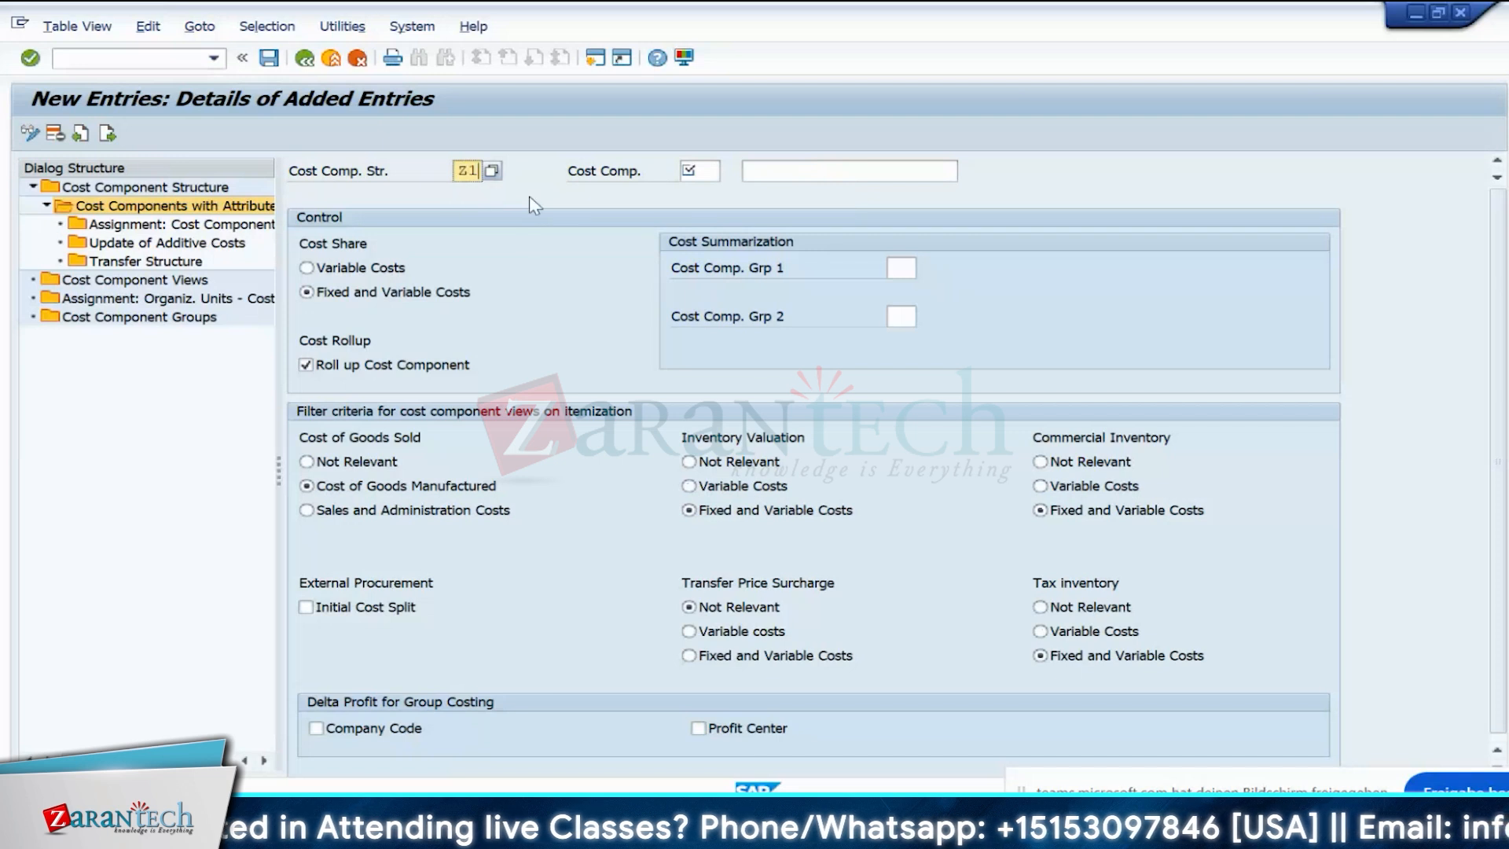
# - Create cost component 10, Production Oh, in structure Z1 and save it
pyautogui.click(716, 171)
pyautogui.write('1')
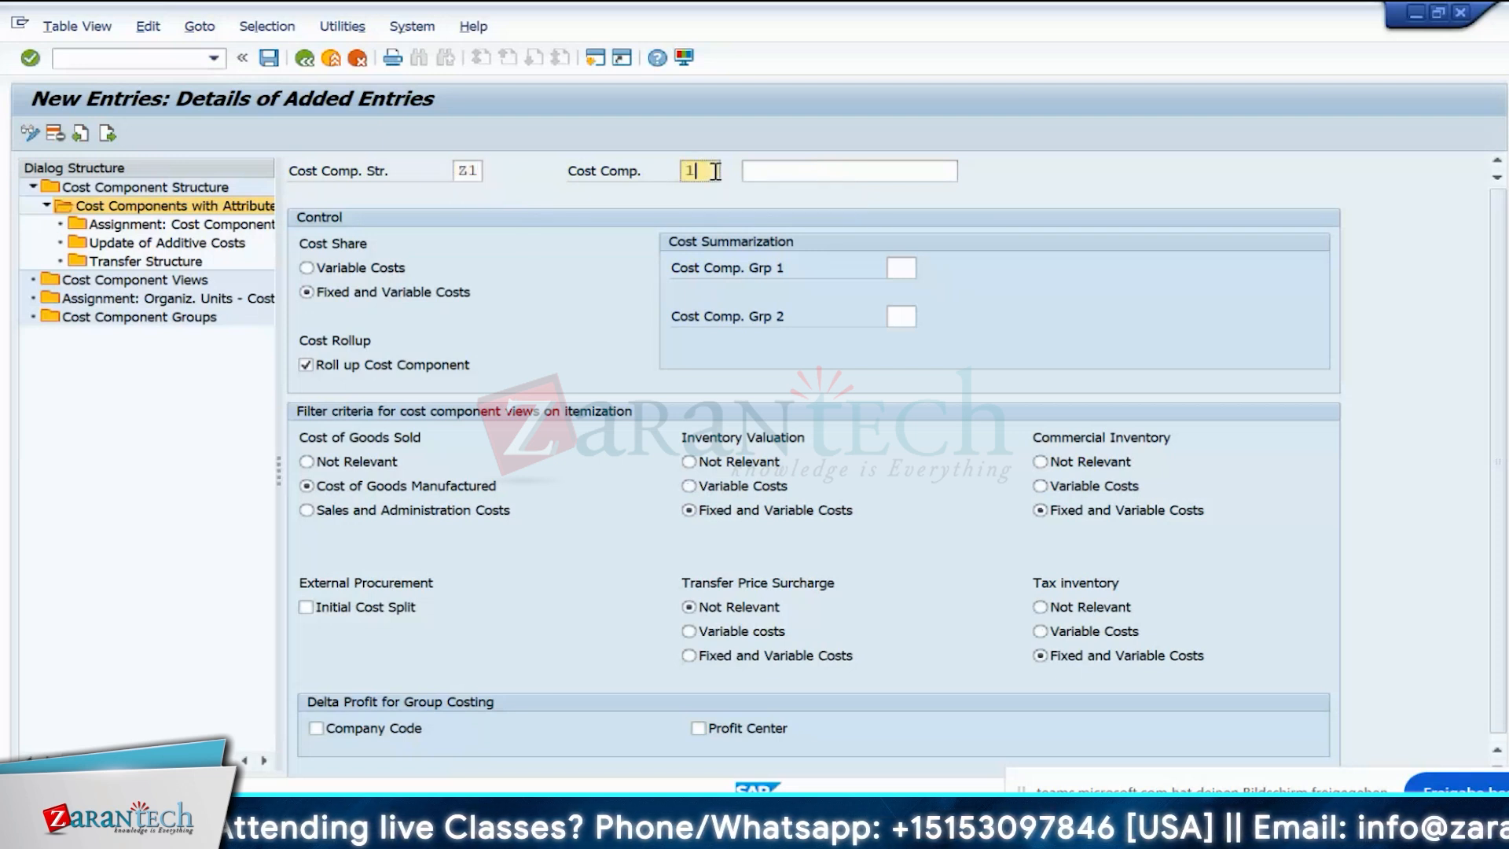
pyautogui.write('0')
pyautogui.press('Tab')
pyautogui.write('Produc')
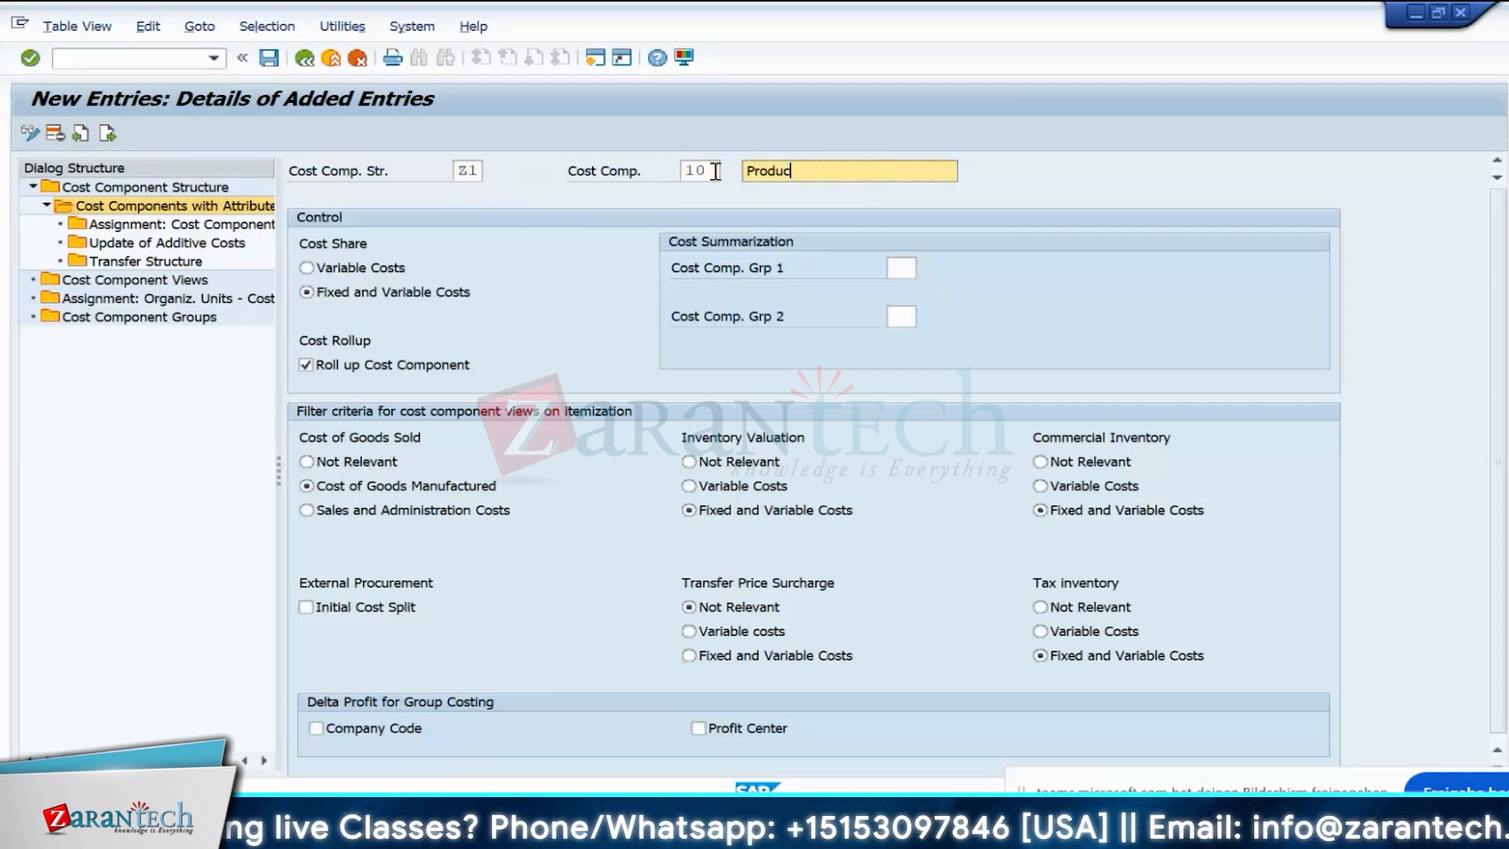
pyautogui.write('tion Oh')
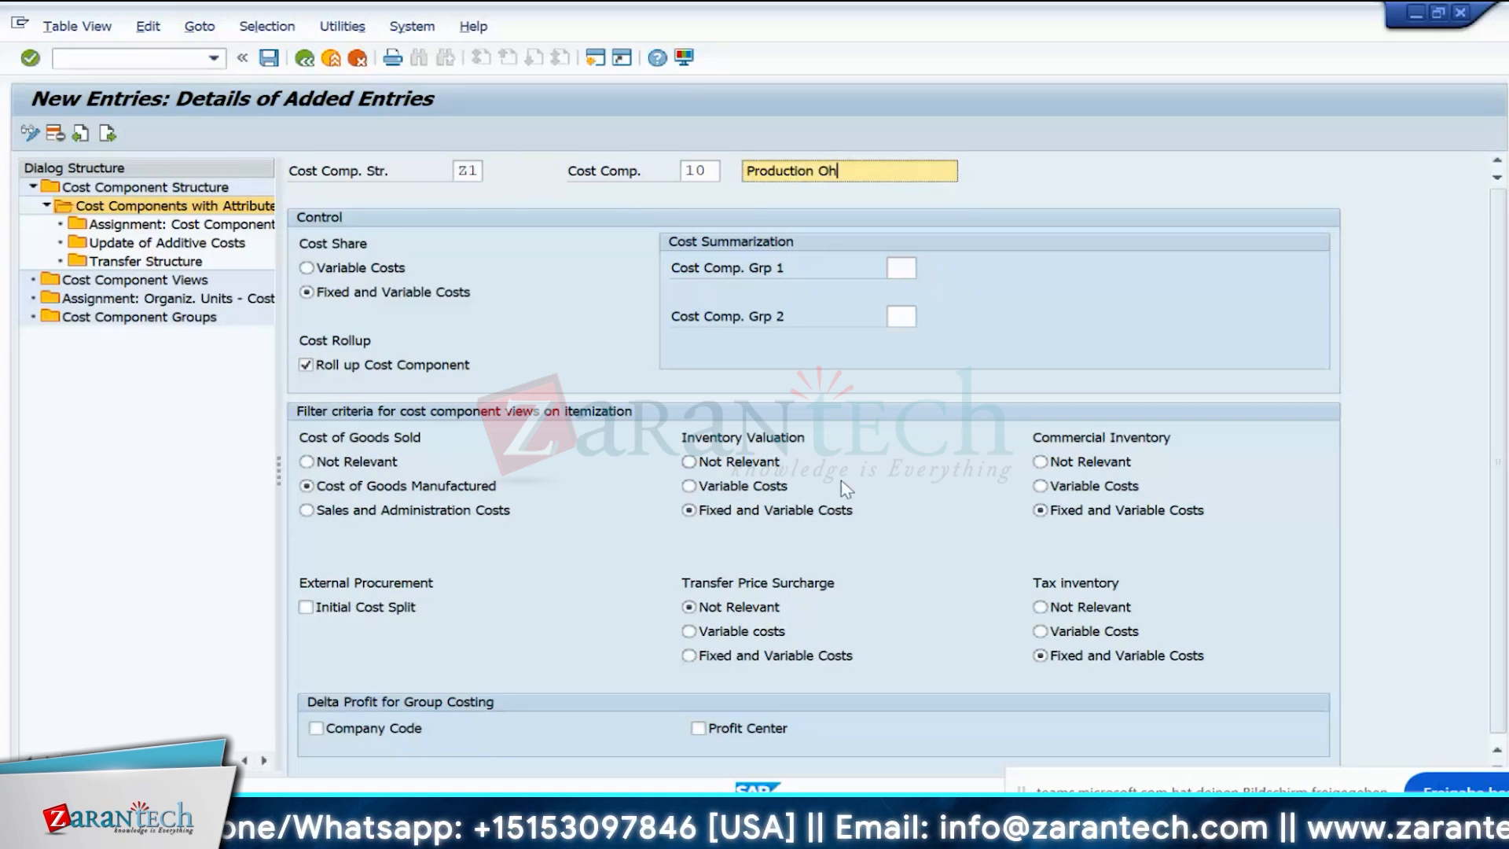
pyautogui.press('Return')
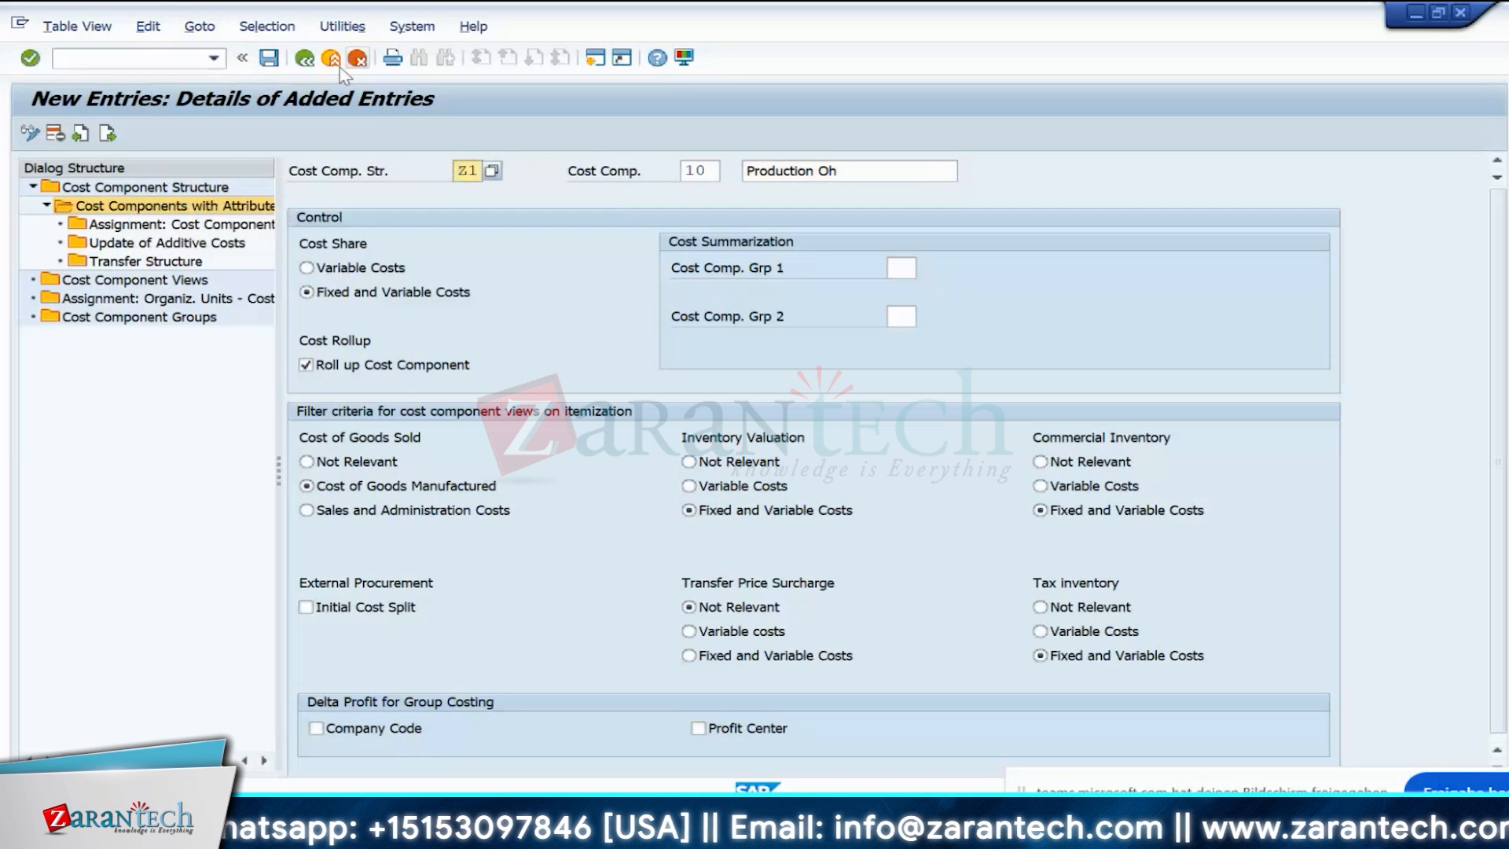
pyautogui.click(270, 59)
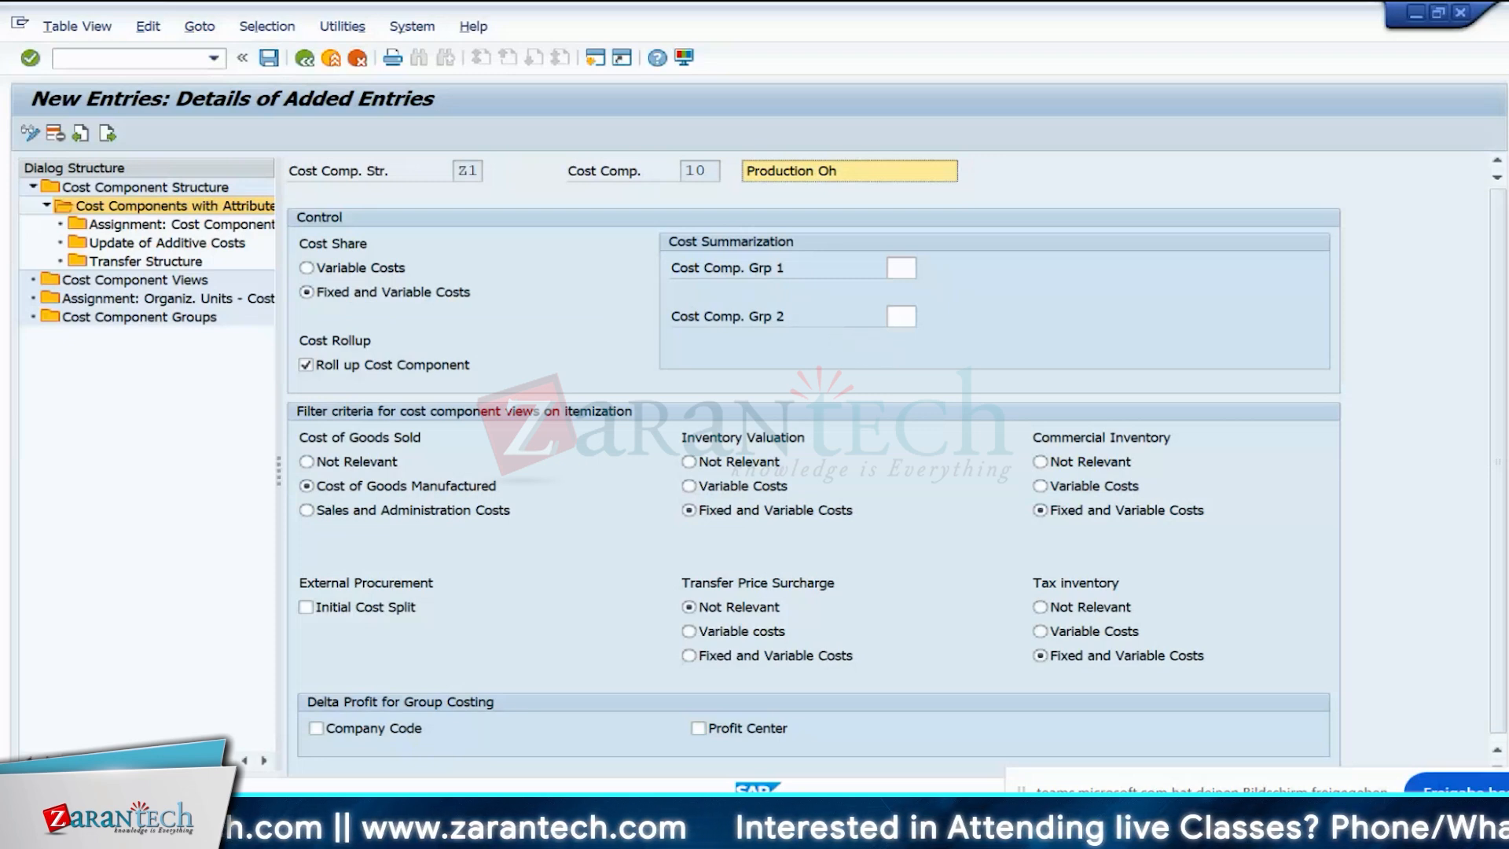
# - Switch to the Excel planning list and review the Z1 and Z2 material, activity and overhead cost components
pyautogui.hotkey('alt', 'Tab')
pyautogui.click(589, 480)
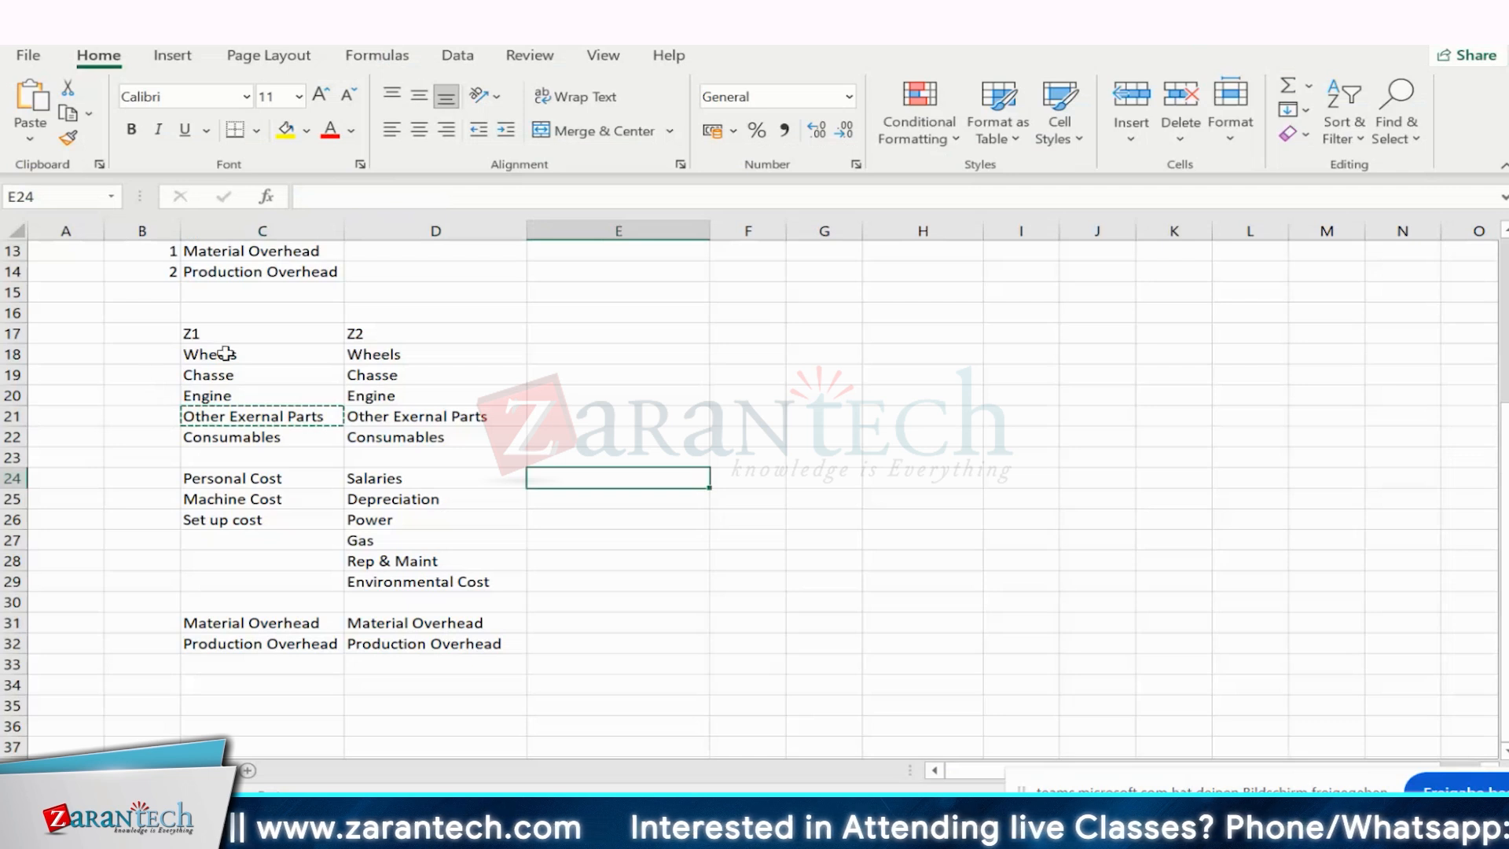
pyautogui.moveTo(226, 354); pyautogui.dragTo(430, 438)
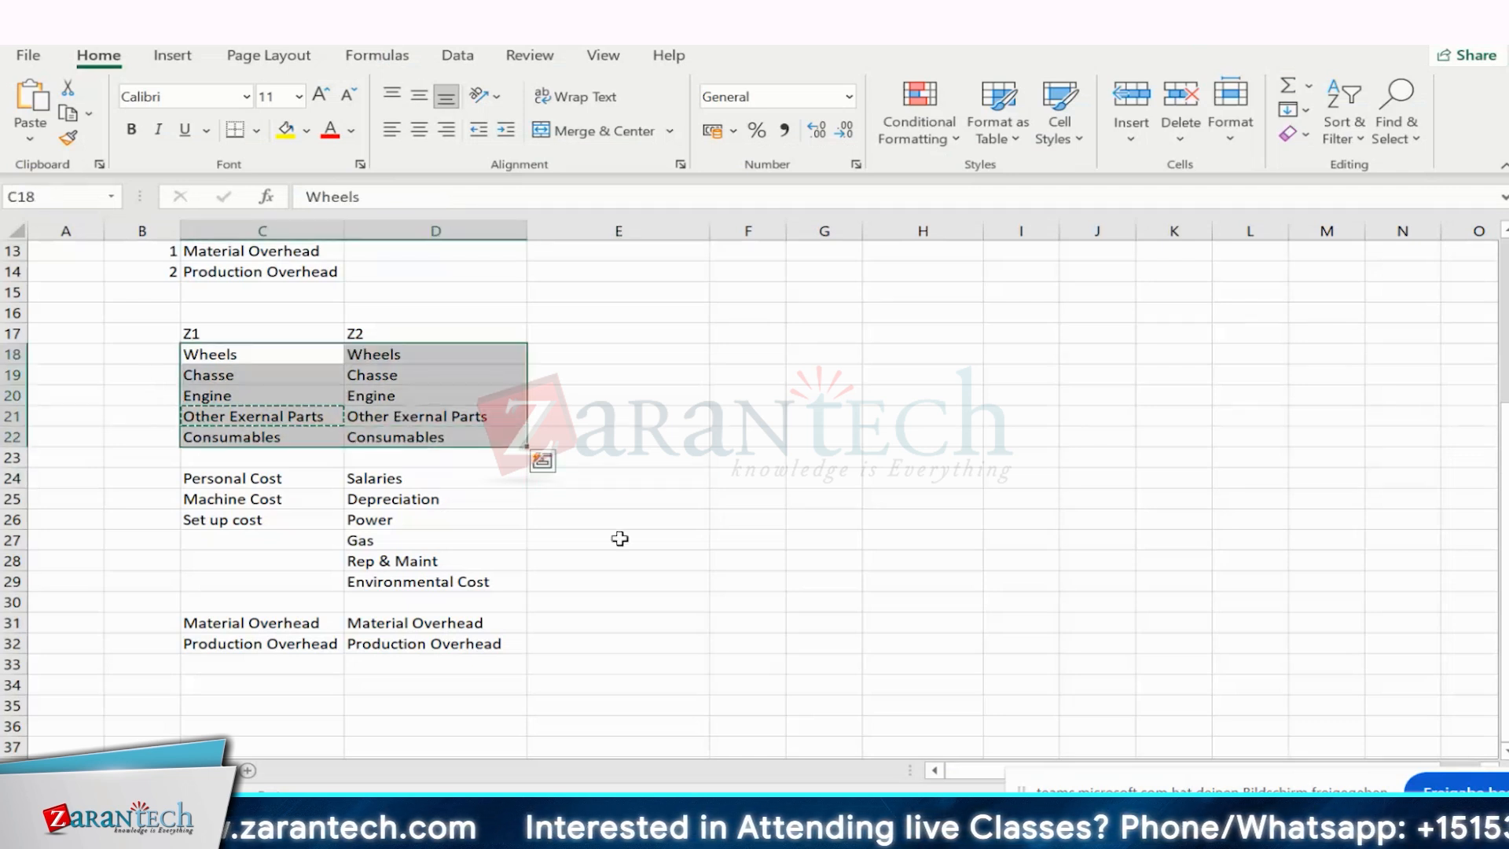
pyautogui.click(209, 479)
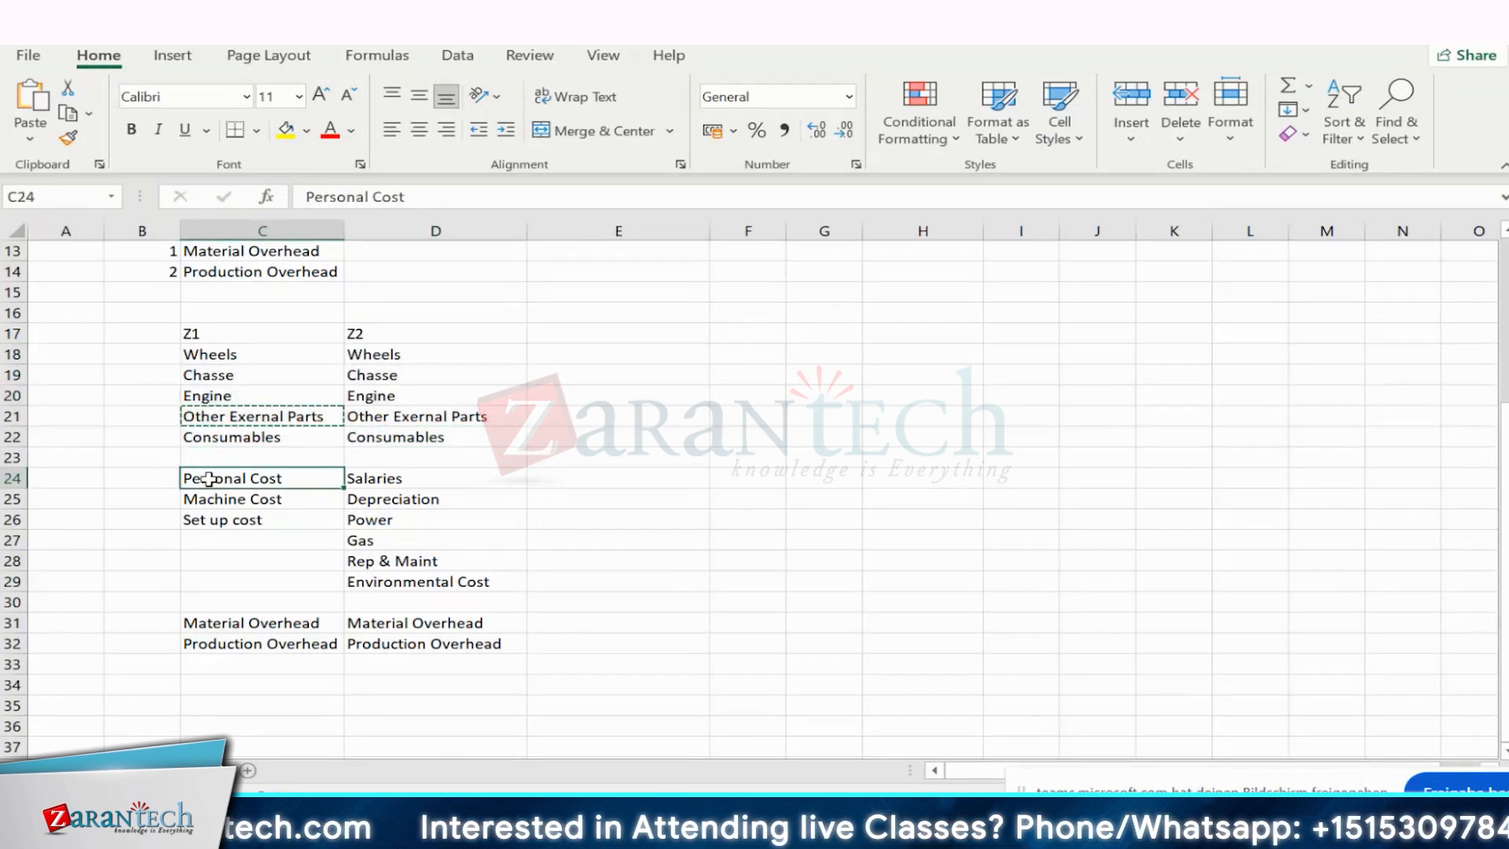
pyautogui.moveTo(209, 479); pyautogui.dragTo(266, 516)
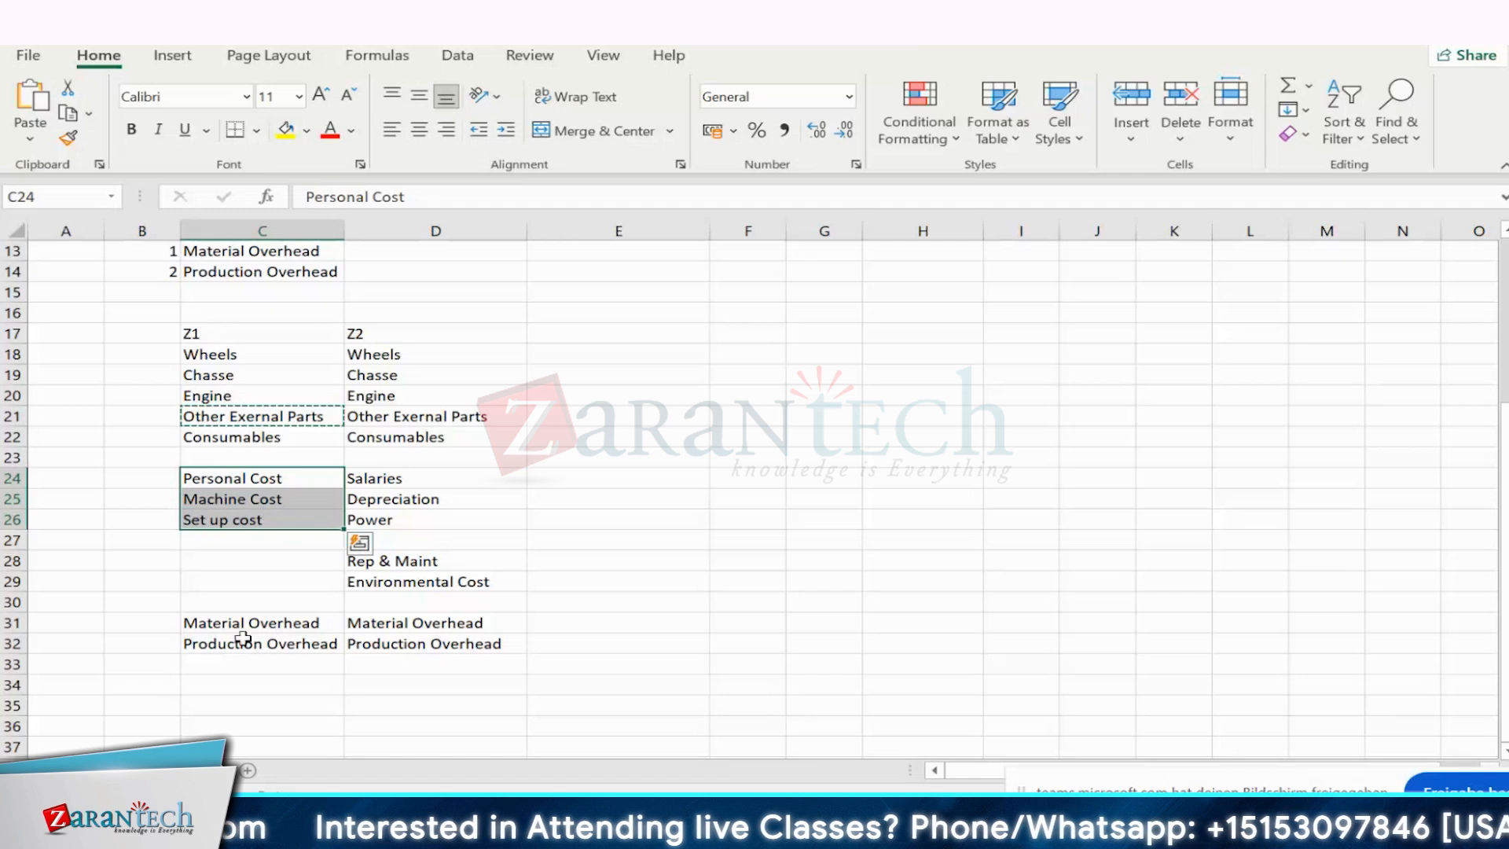
pyautogui.moveTo(242, 628); pyautogui.dragTo(244, 645)
pyautogui.click(824, 642)
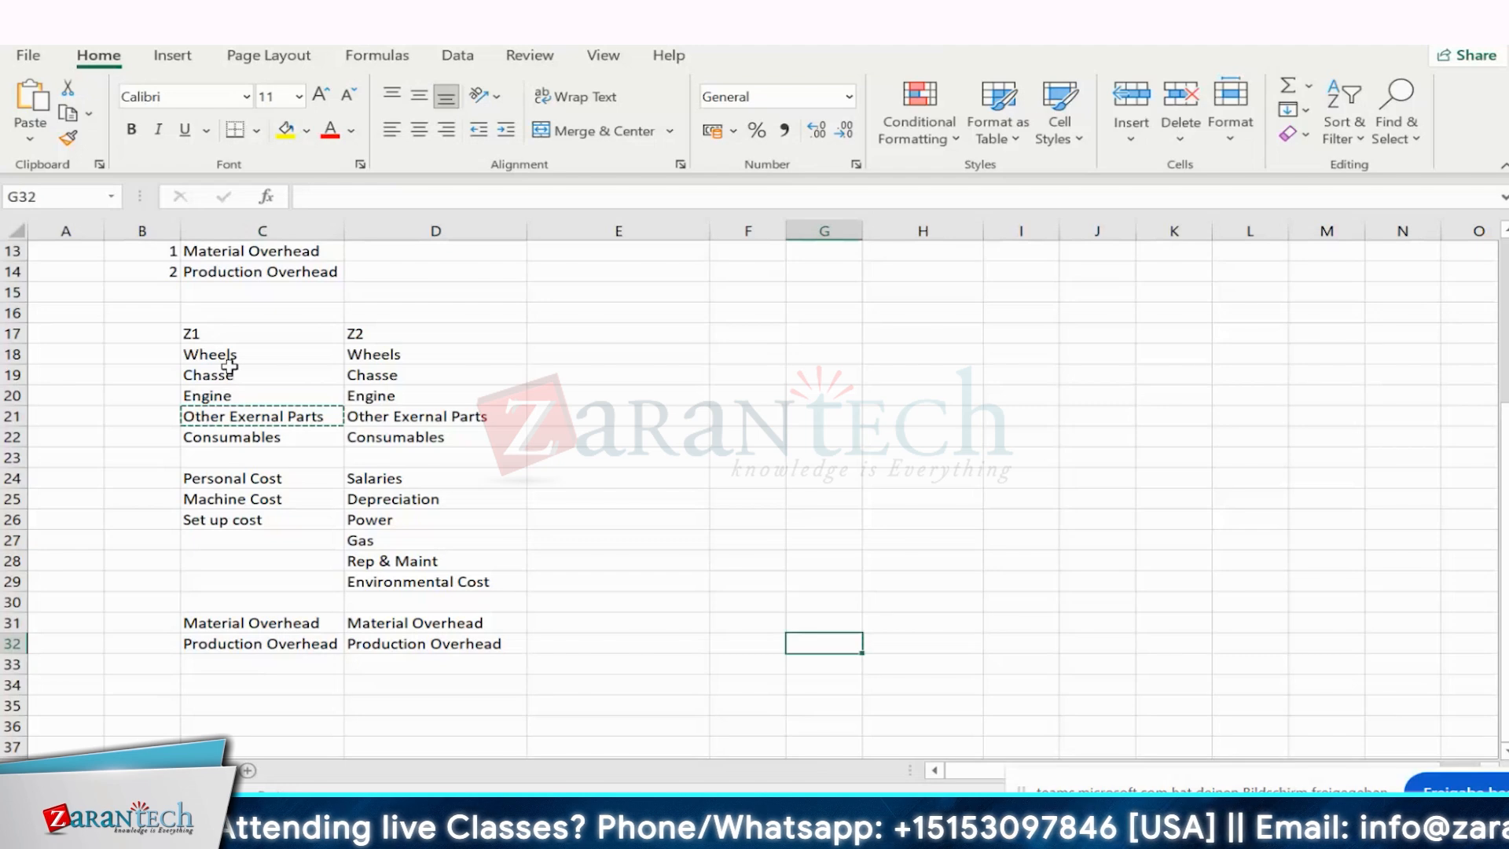
pyautogui.moveTo(223, 353); pyautogui.dragTo(222, 518)
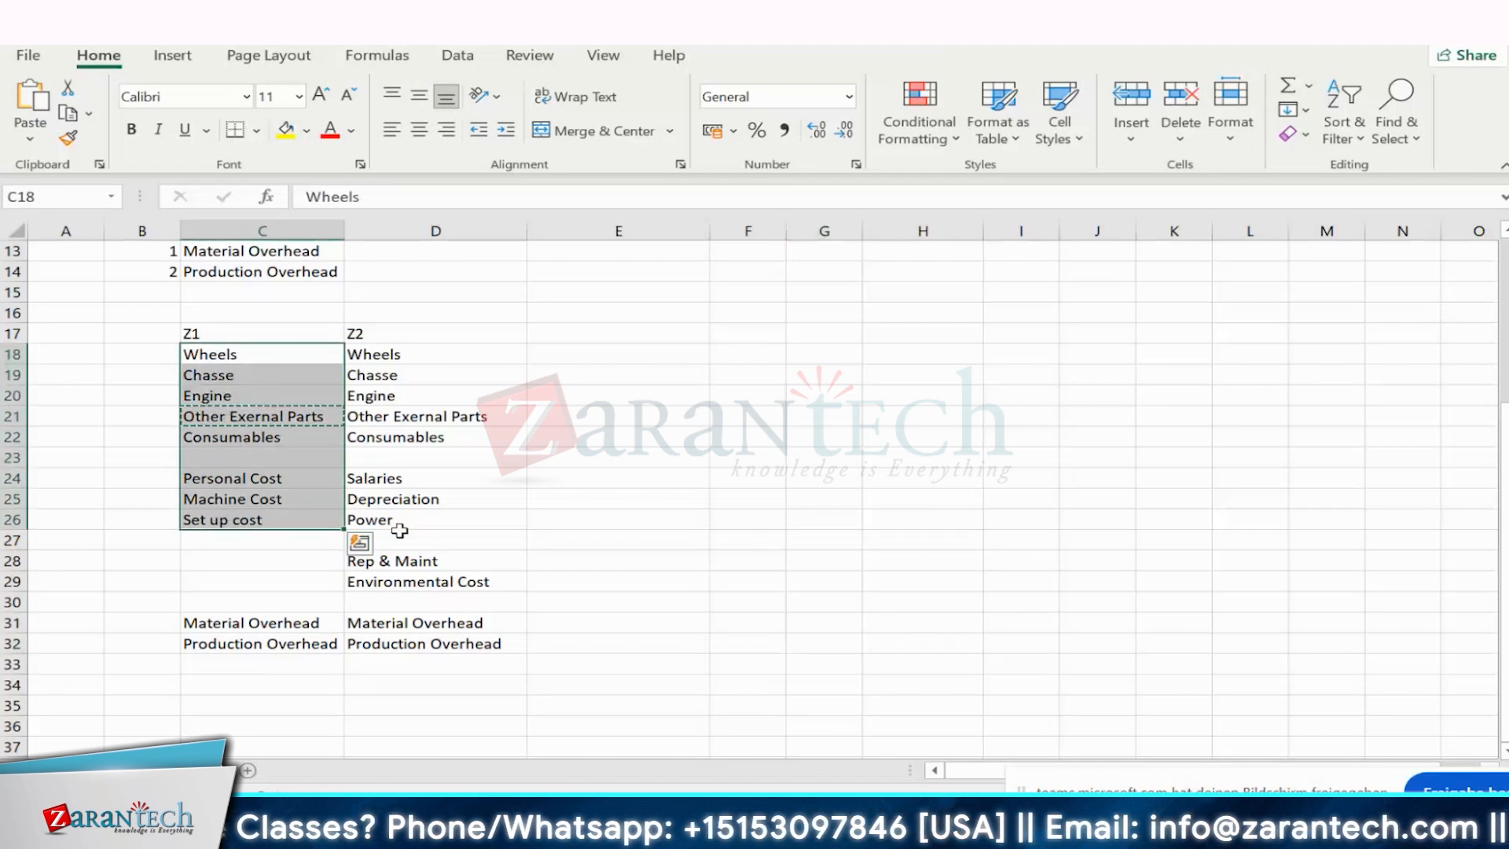
# - Switch back to SAP and add a new cost component group RM named Raw materials
pyautogui.hotkey('alt', 'Tab')
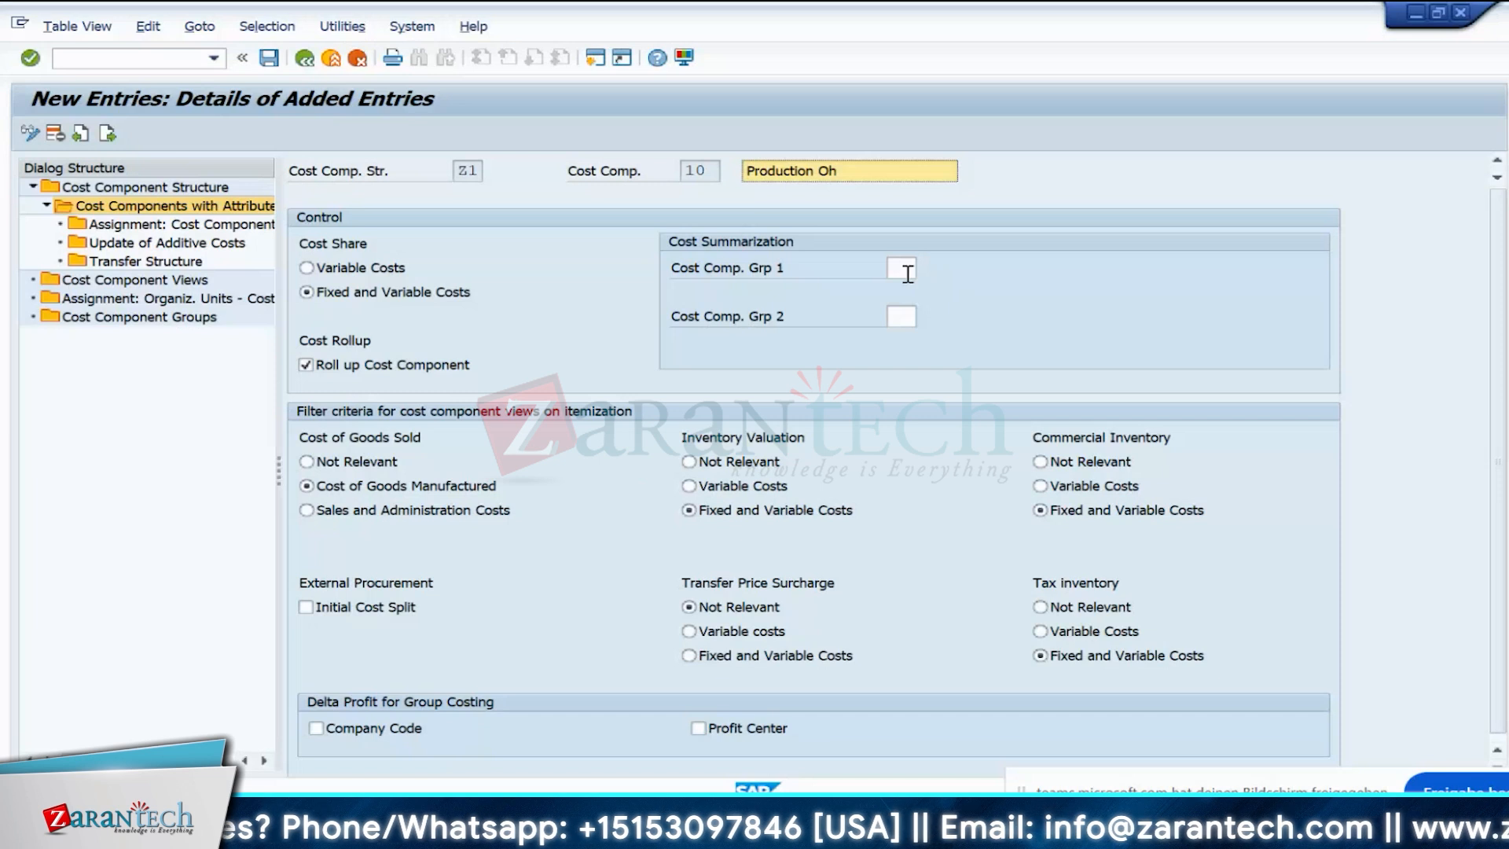
pyautogui.click(145, 318)
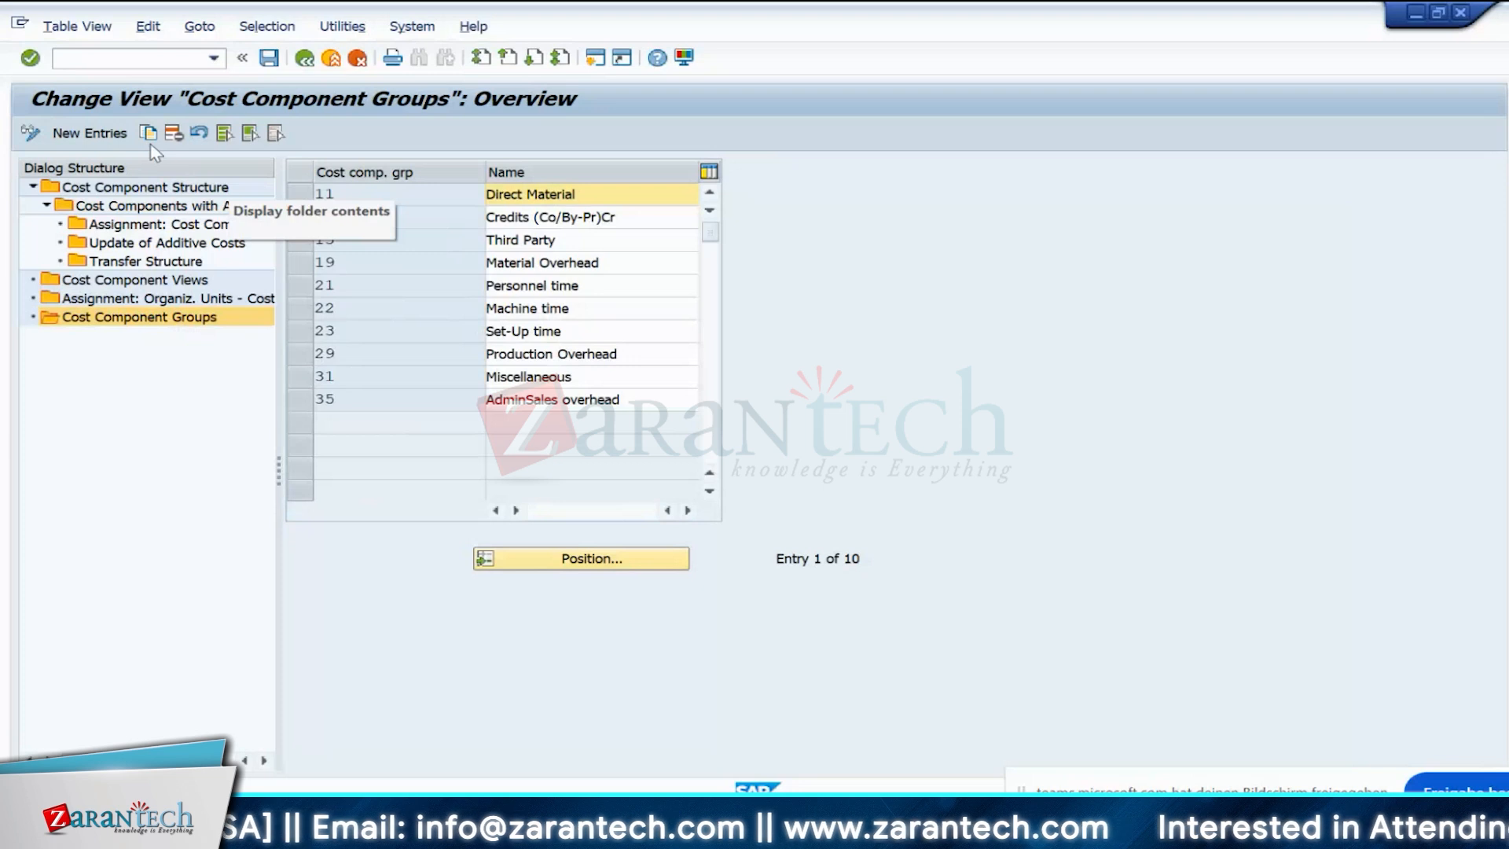
pyautogui.click(90, 133)
pyautogui.click(427, 207)
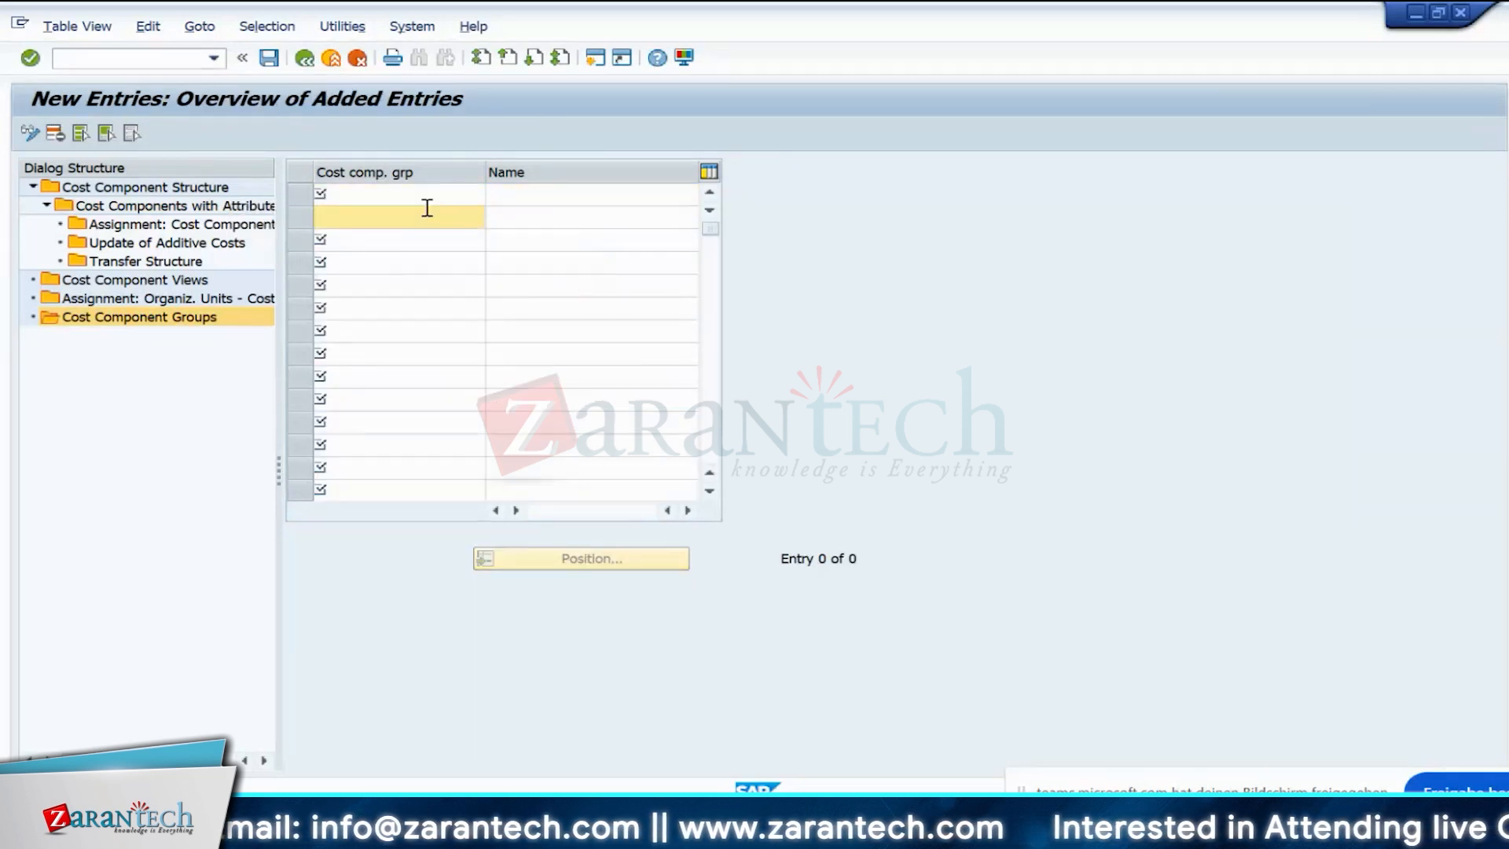
pyautogui.click(432, 189)
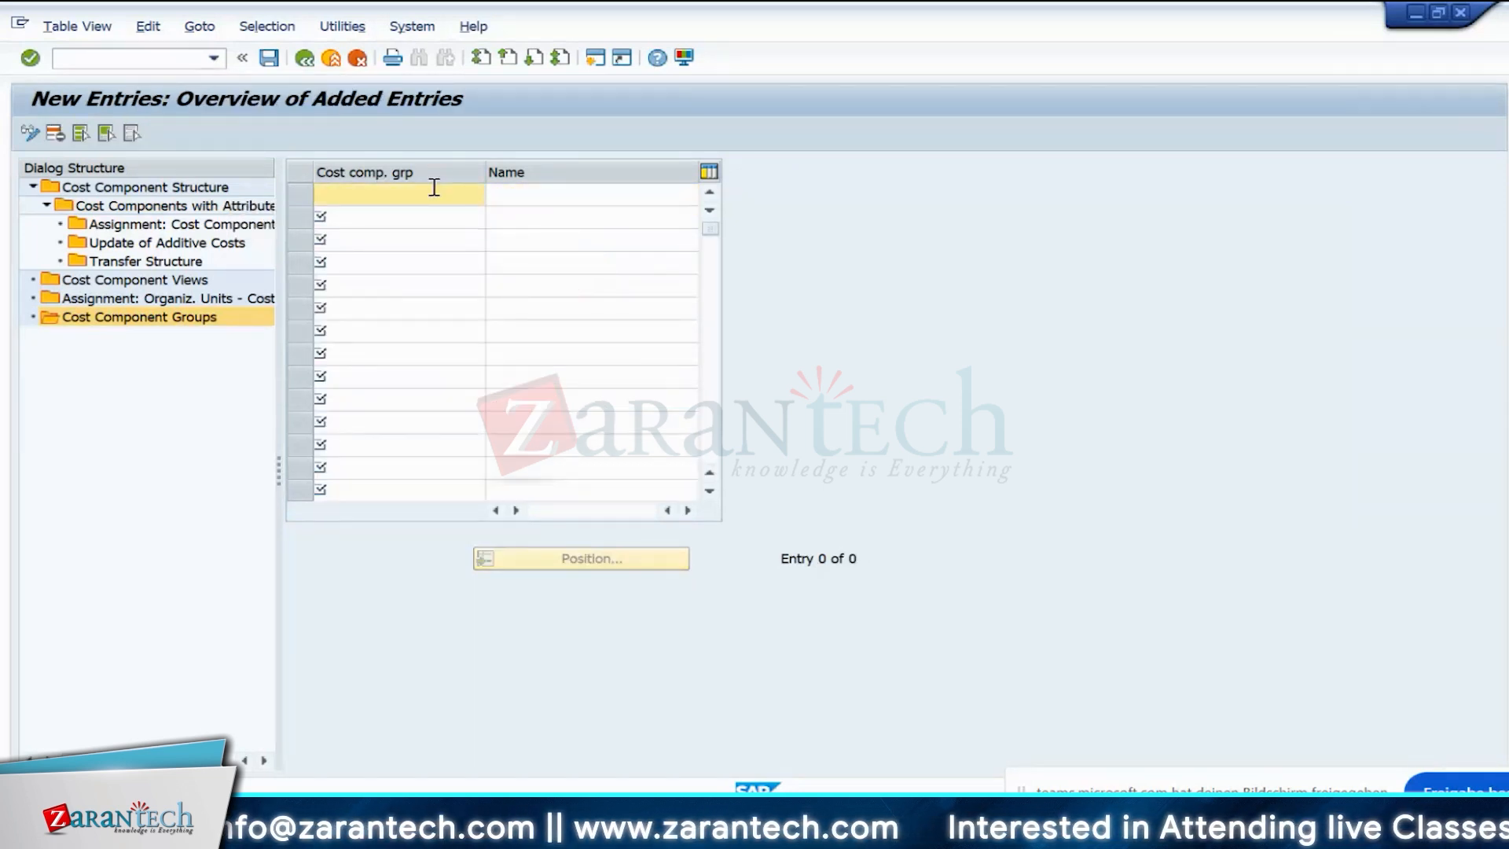
pyautogui.write('RM')
pyautogui.press('Tab')
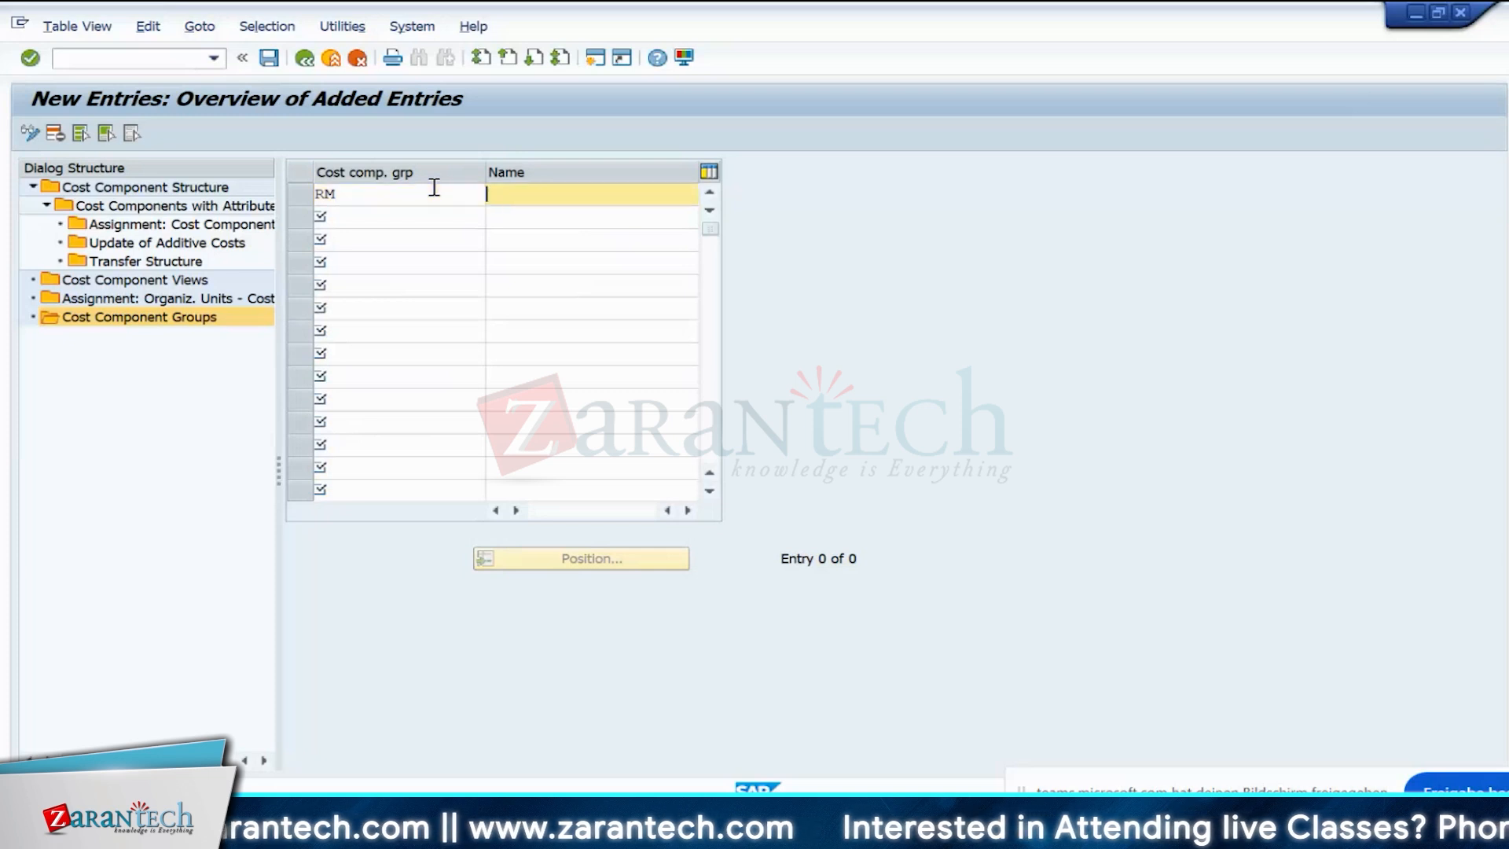
pyautogui.write('Ra')
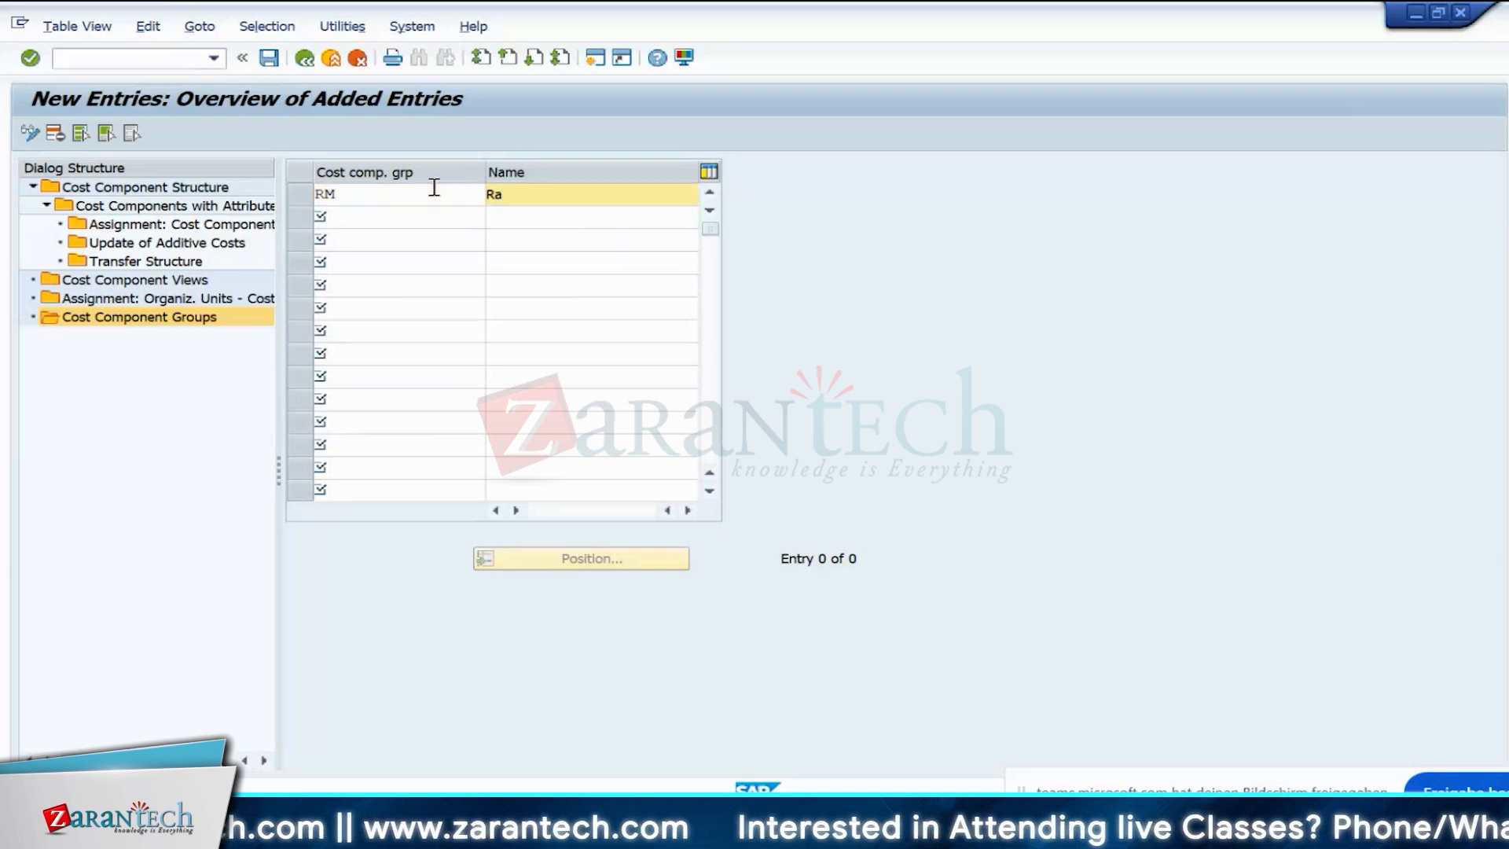
pyautogui.write('w materials')
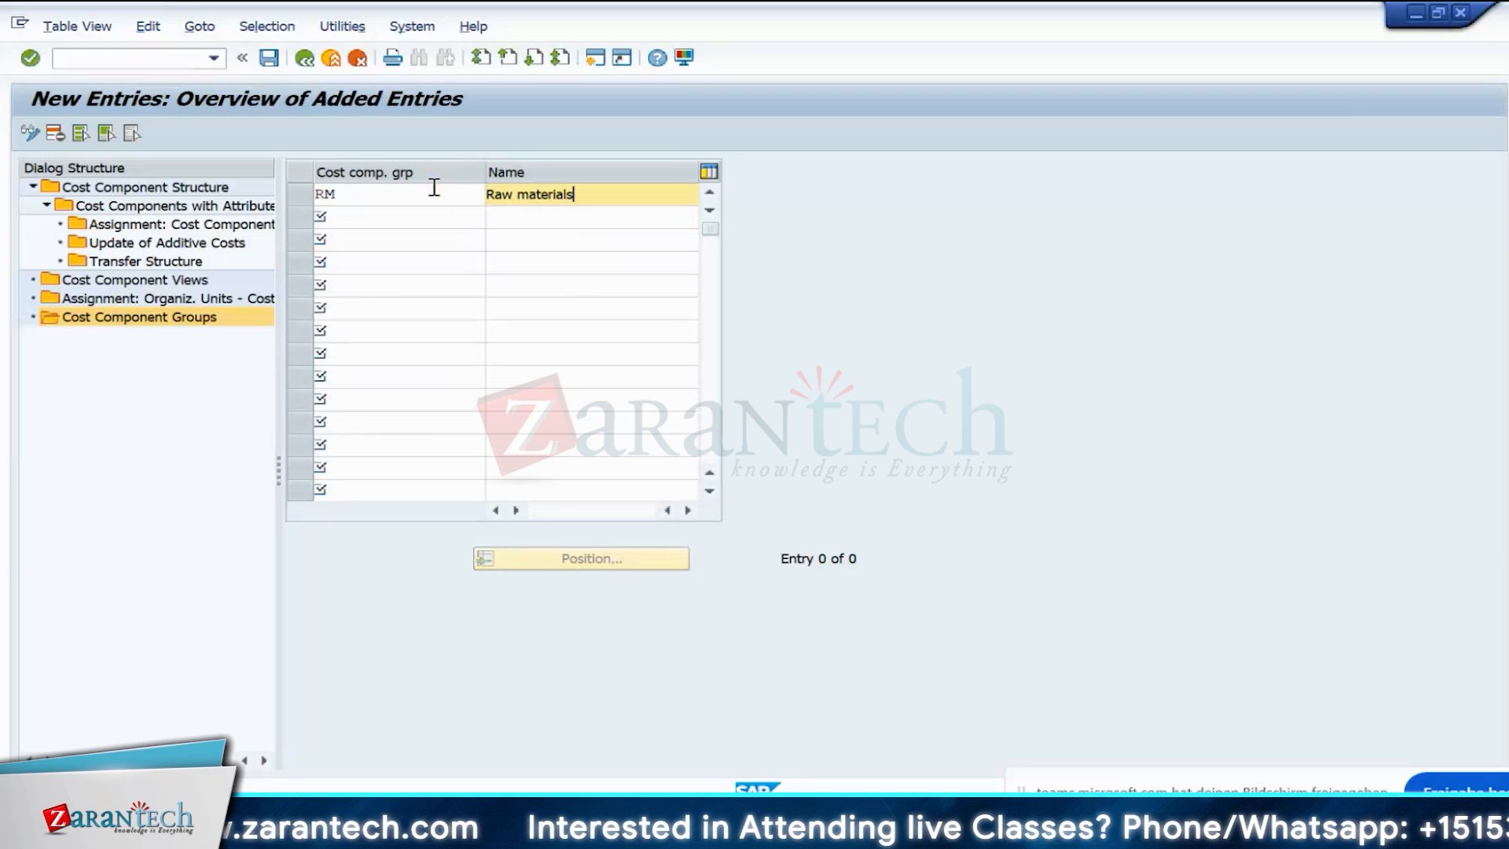
# - Add a cost component group FM named Manufacturing Cost below the Raw materials group
pyautogui.click(367, 224)
pyautogui.write('FM')
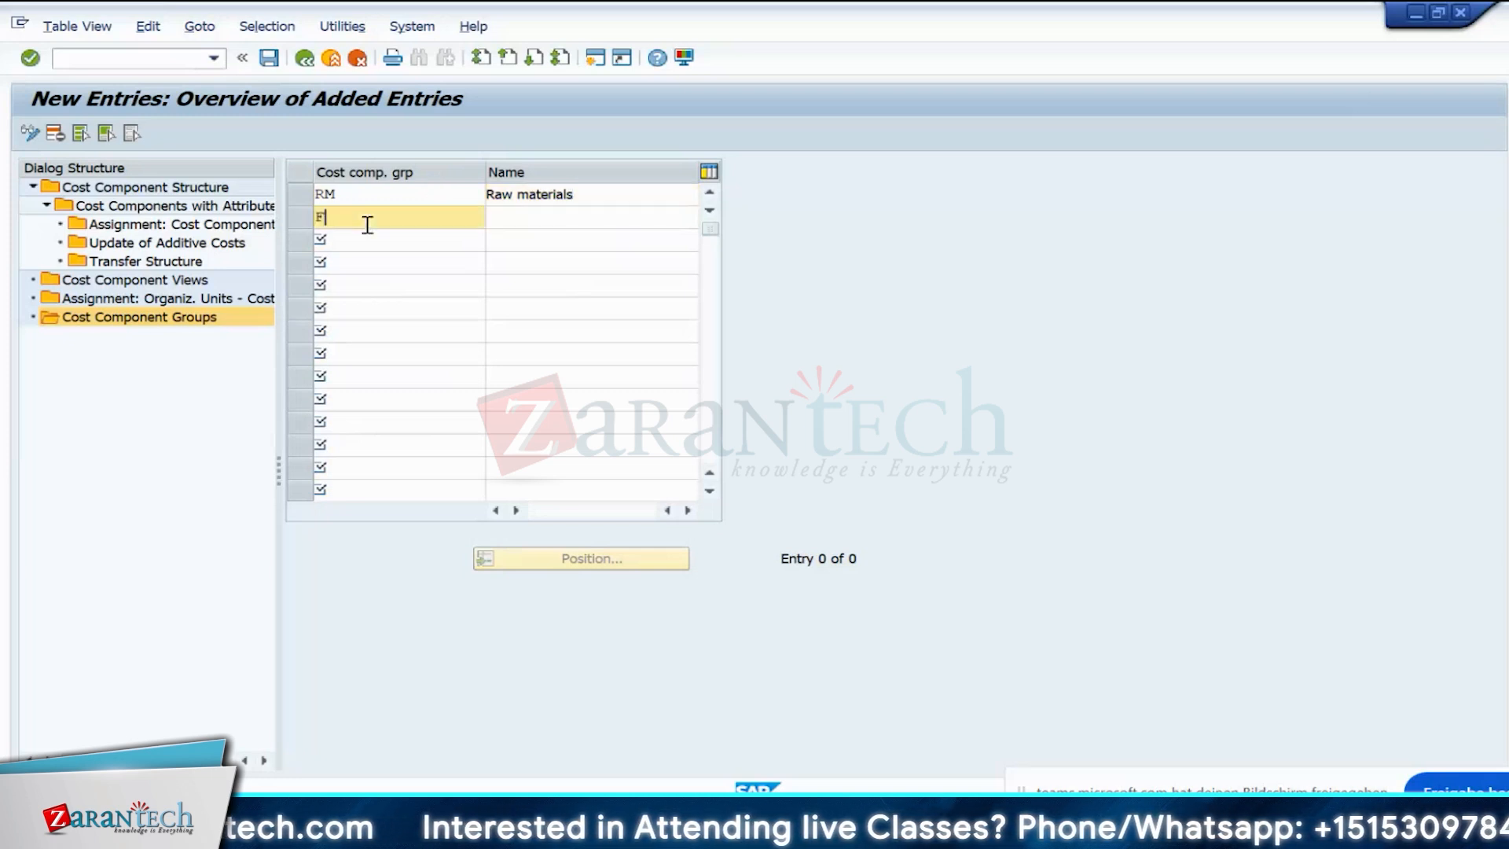
pyautogui.press('Tab')
pyautogui.write('Fin')
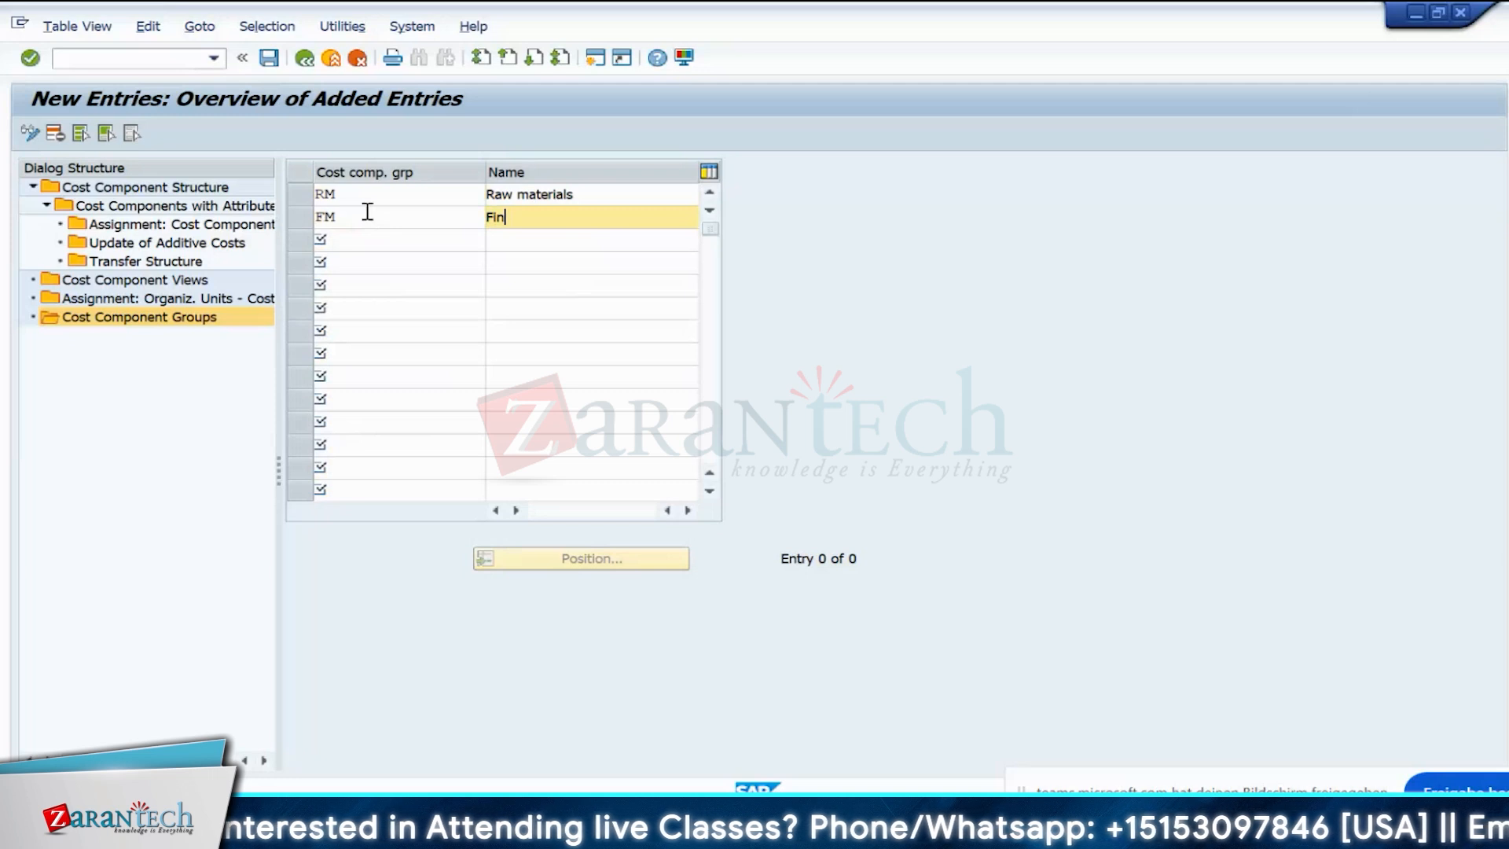
pyautogui.press('BackSpace')
pyautogui.press('BackSpace')
pyautogui.press('BackSpace')
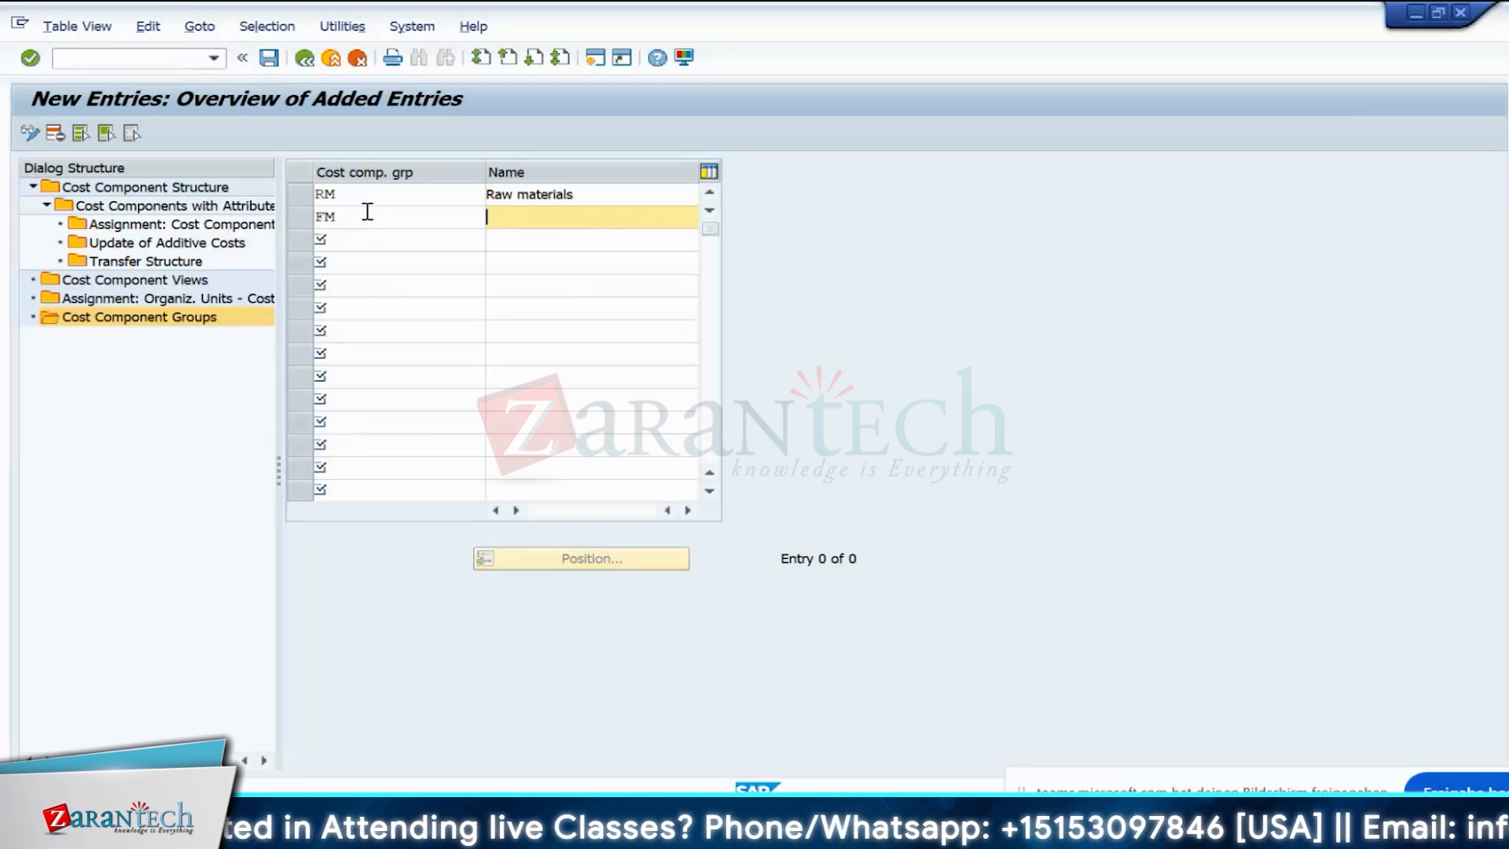
pyautogui.write('Ma')
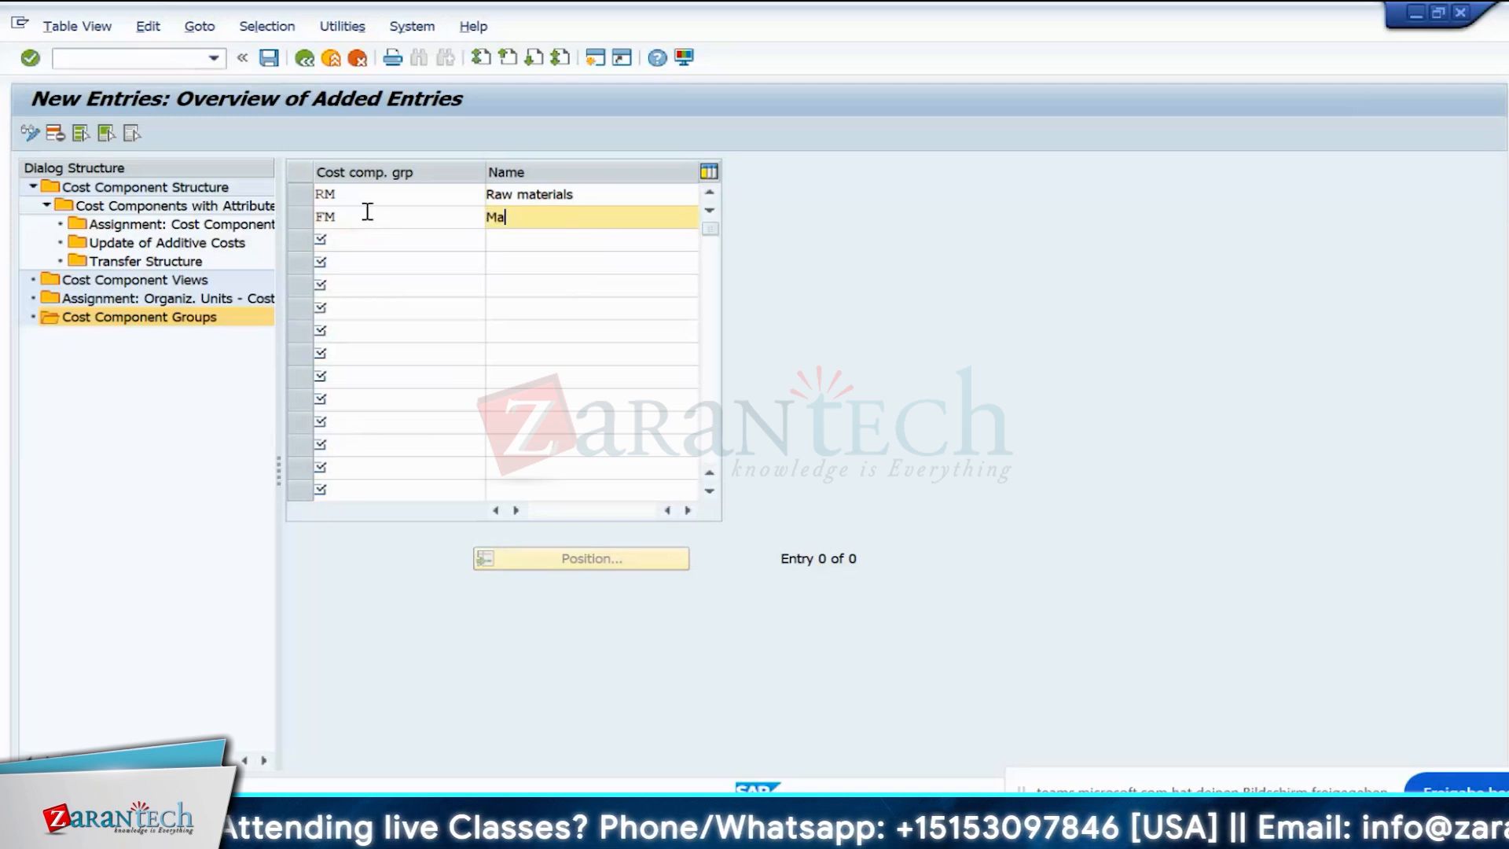
pyautogui.write('nufa')
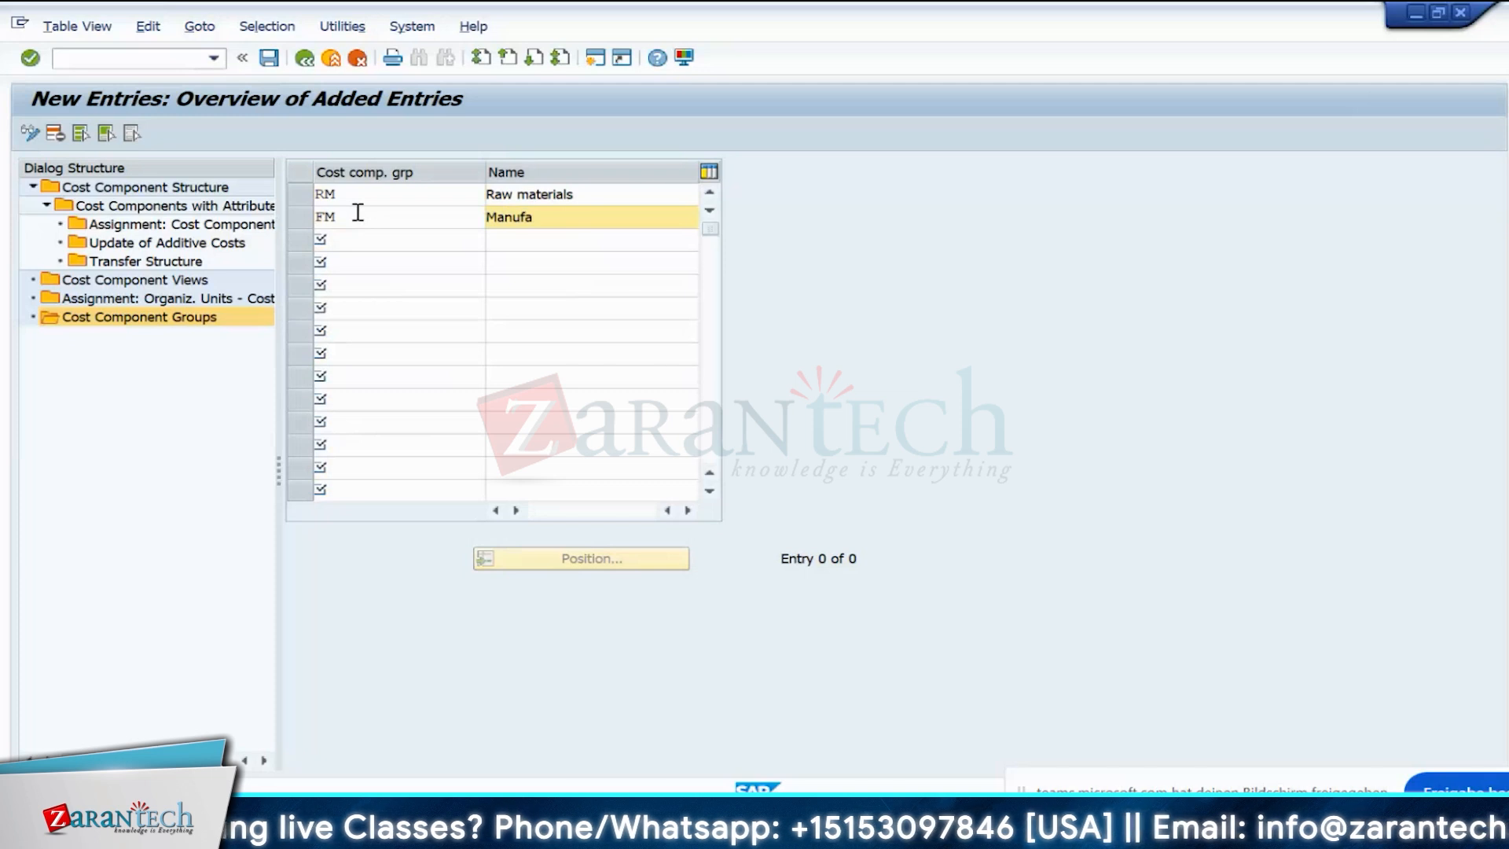
pyautogui.write('cturing ')
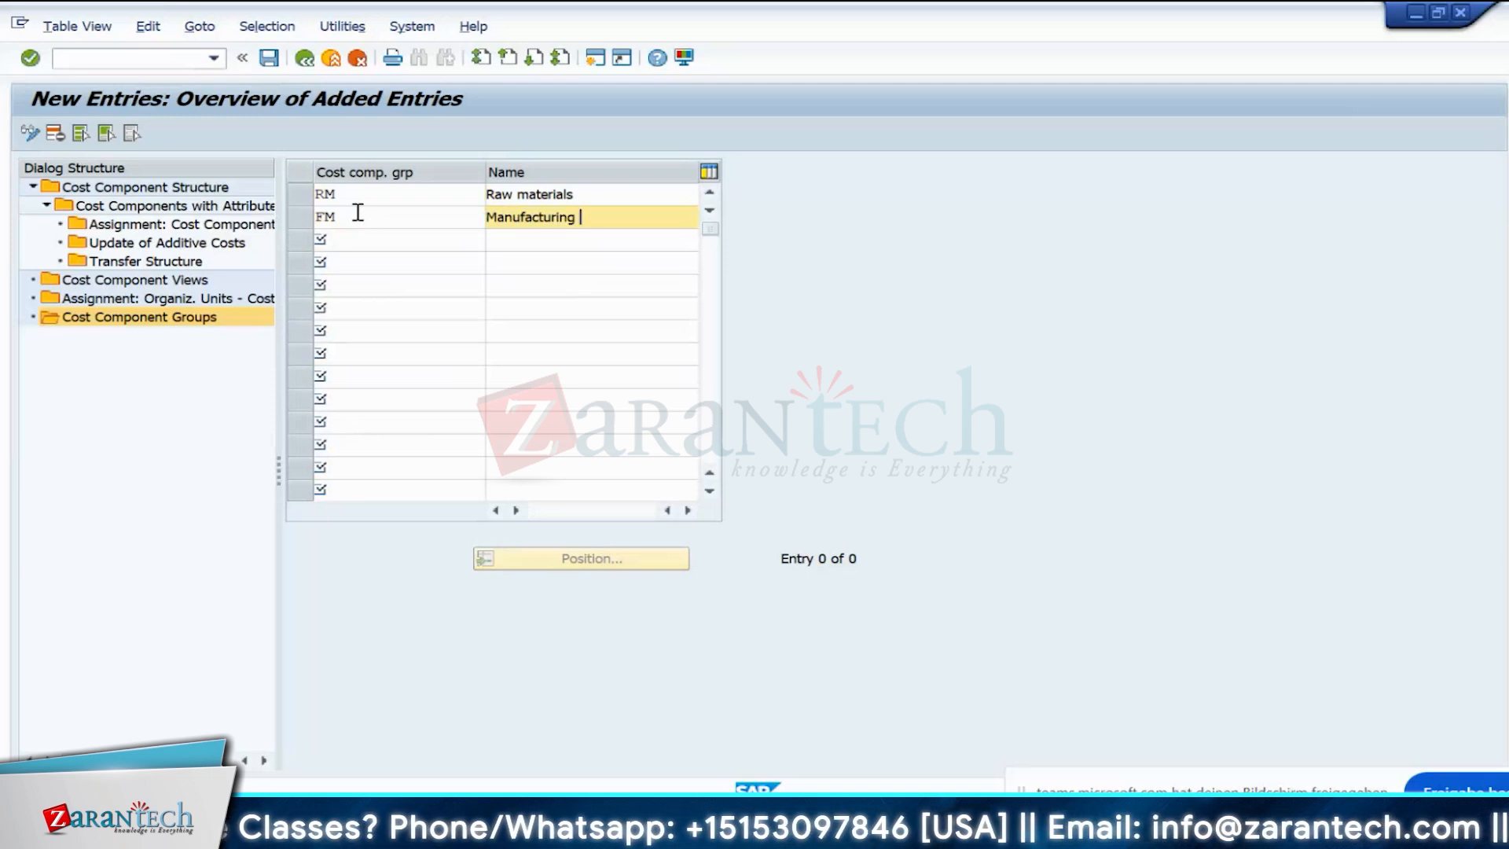
pyautogui.write('COst')
pyautogui.press('BackSpace')
pyautogui.press('BackSpace')
pyautogui.press('BackSpace')
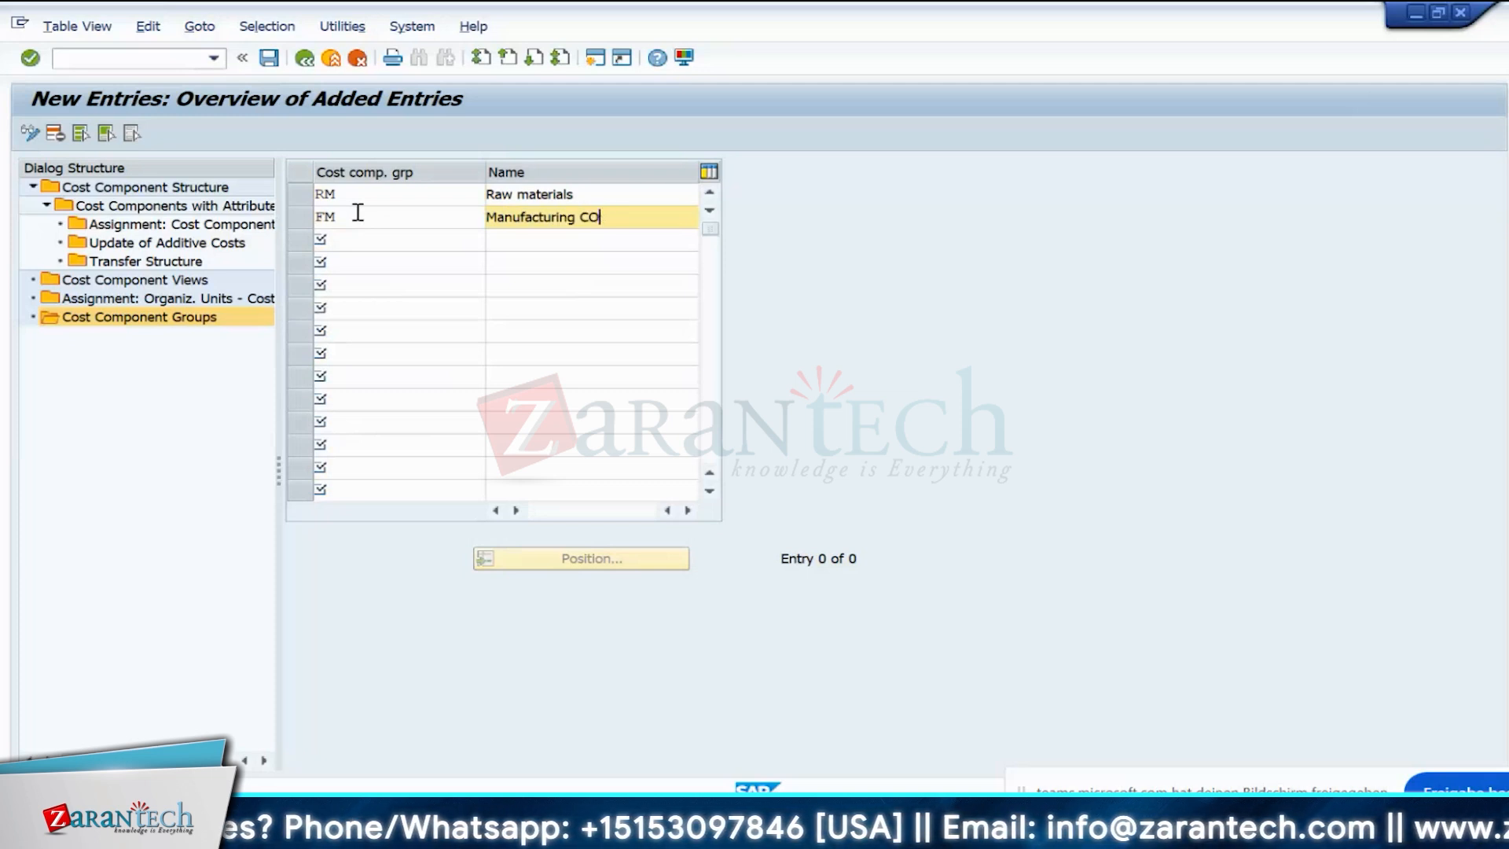
pyautogui.write('ost')
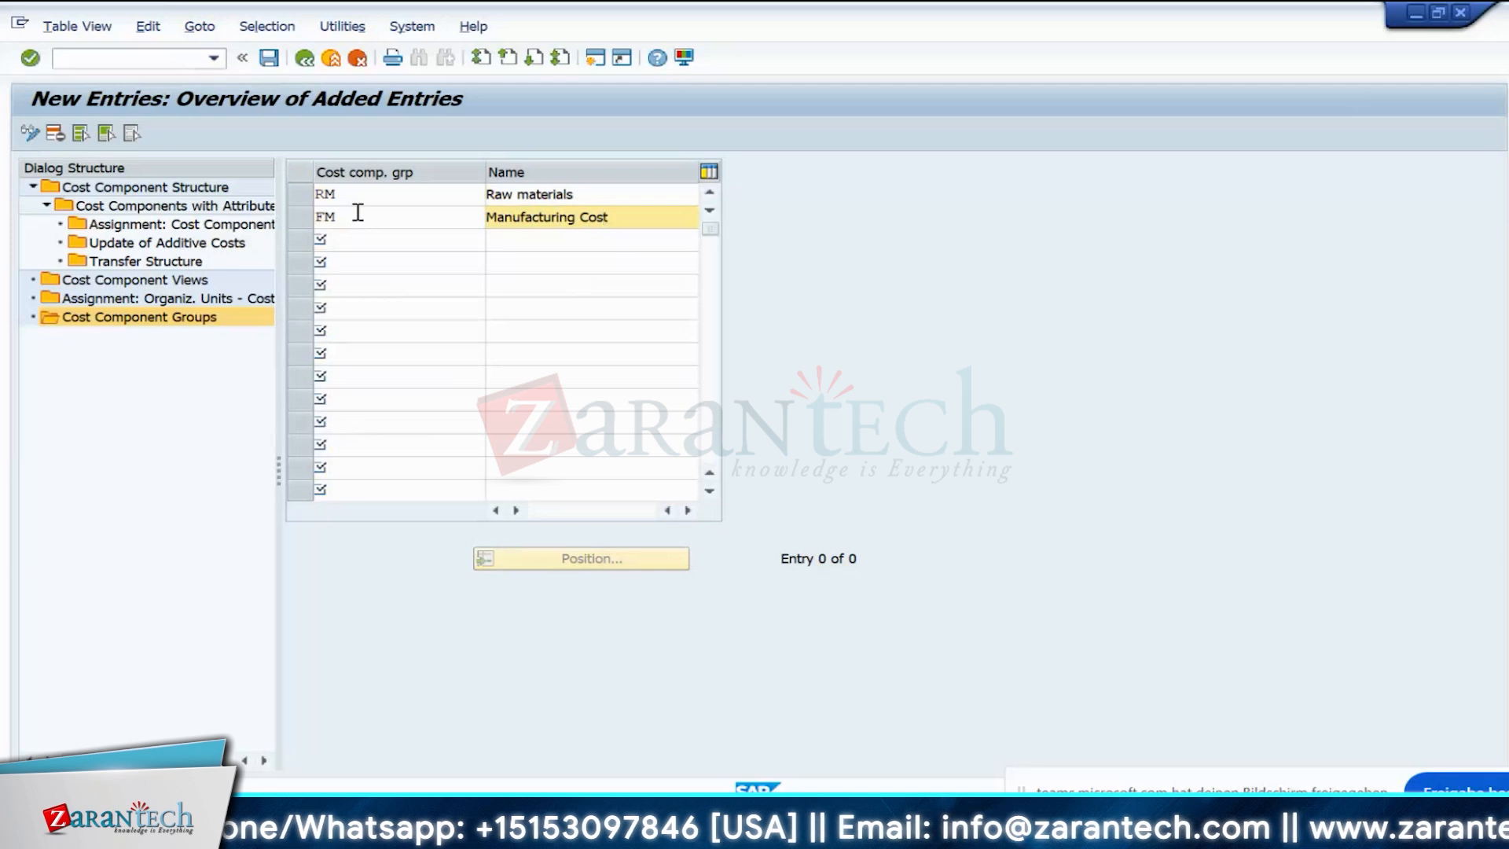
pyautogui.press('Return')
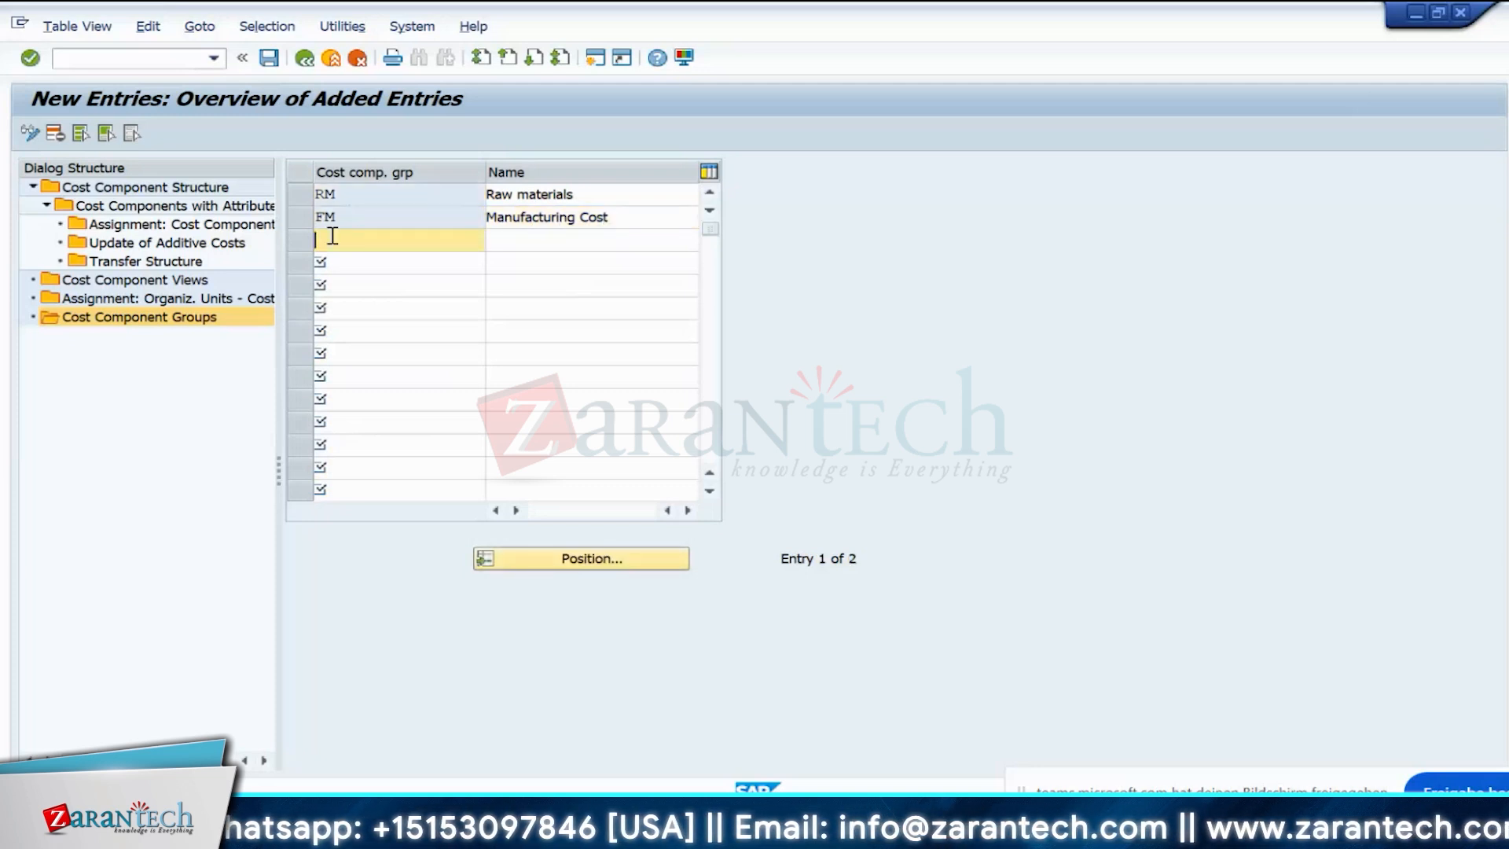
# - Add a cost component group IO named Indirect Oh and save the new cost component groups
pyautogui.write('OH')
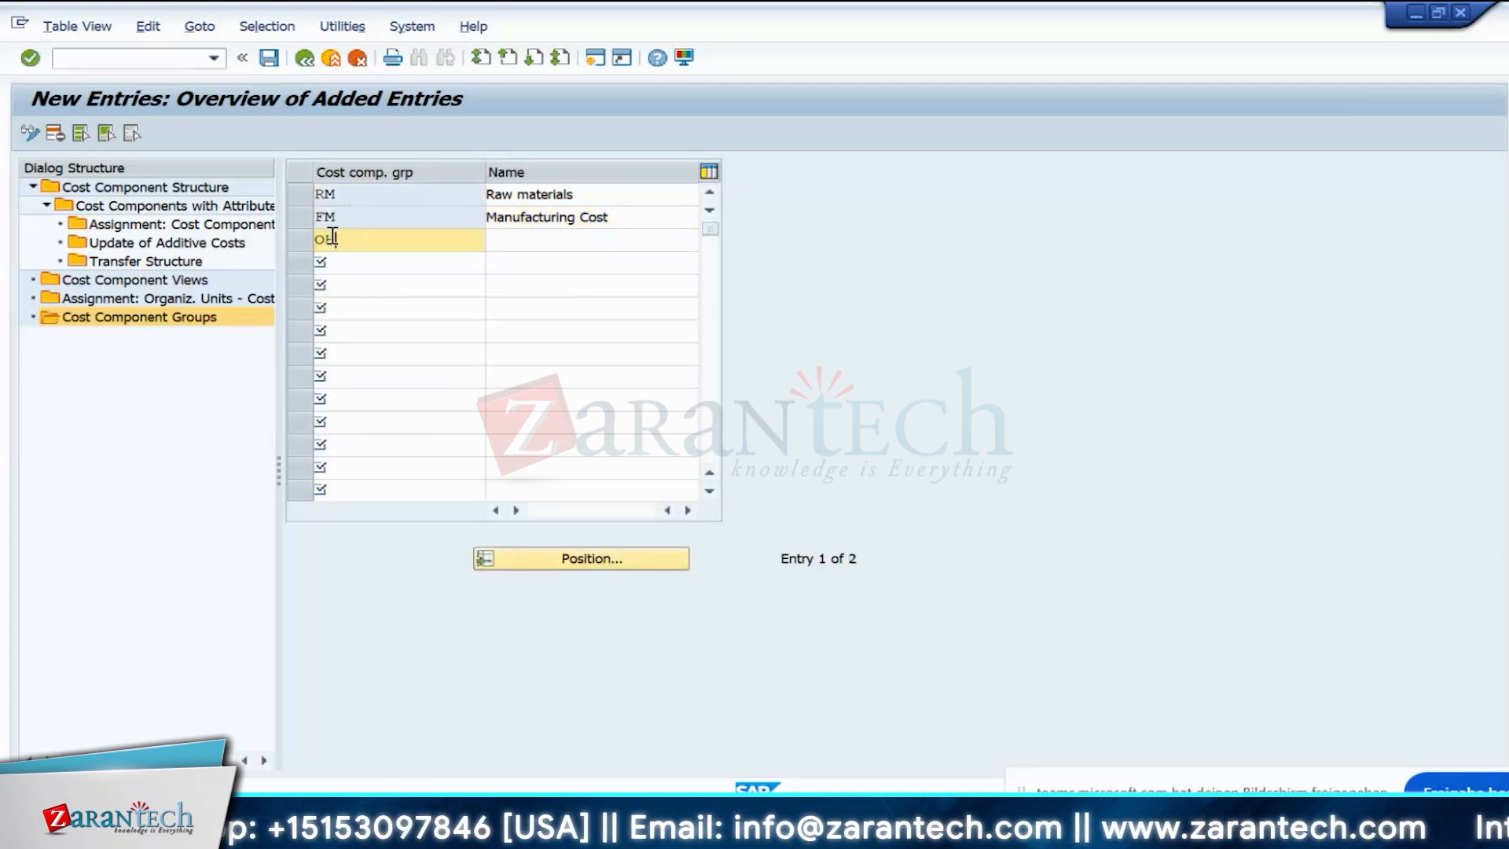
pyautogui.press('BackSpace')
pyautogui.press('BackSpace')
pyautogui.write('IC')
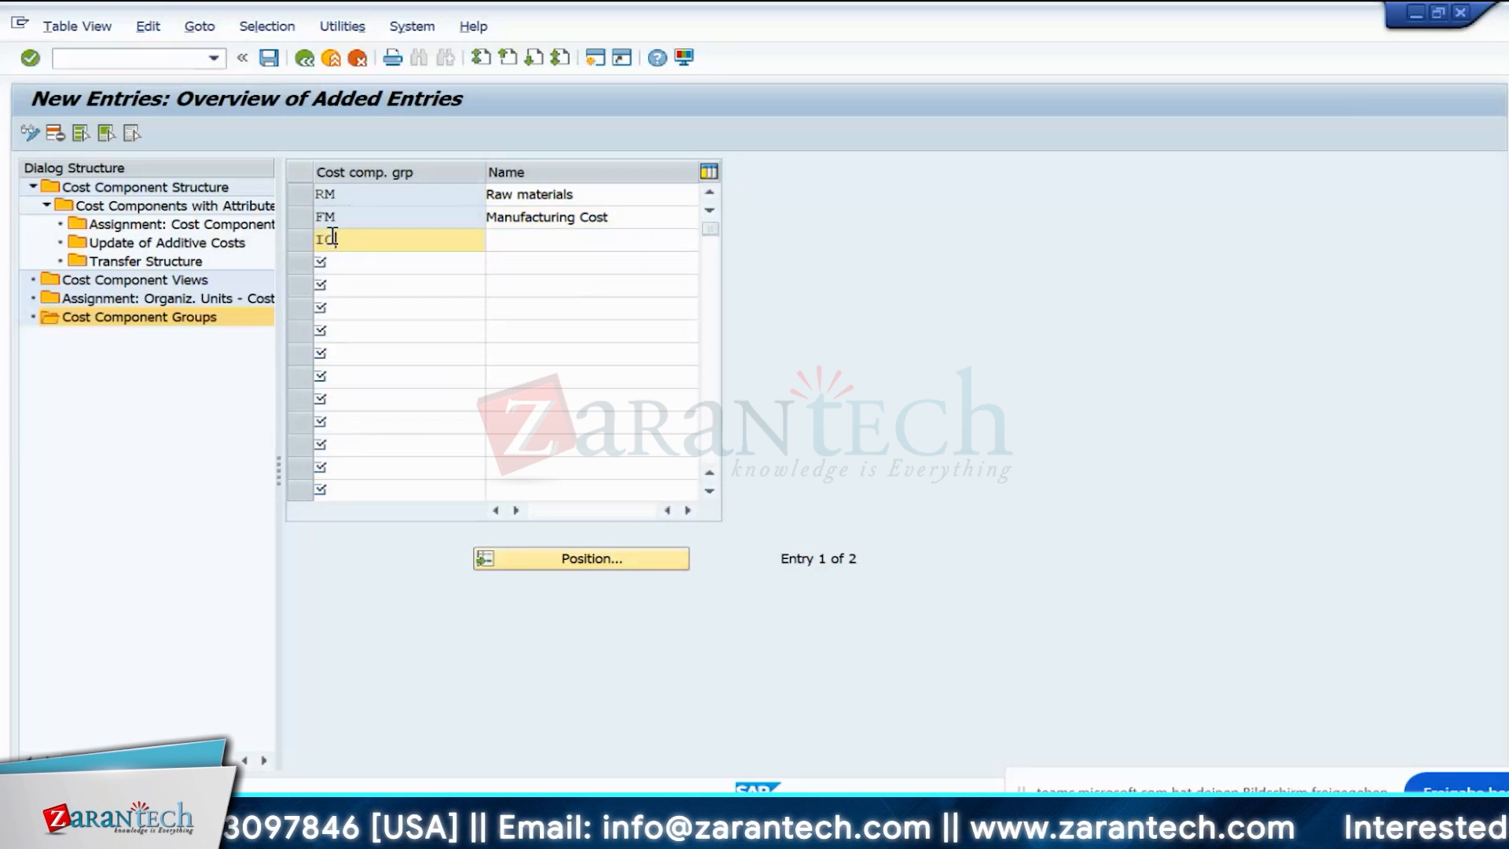
pyautogui.press('Tab')
pyautogui.write('iN')
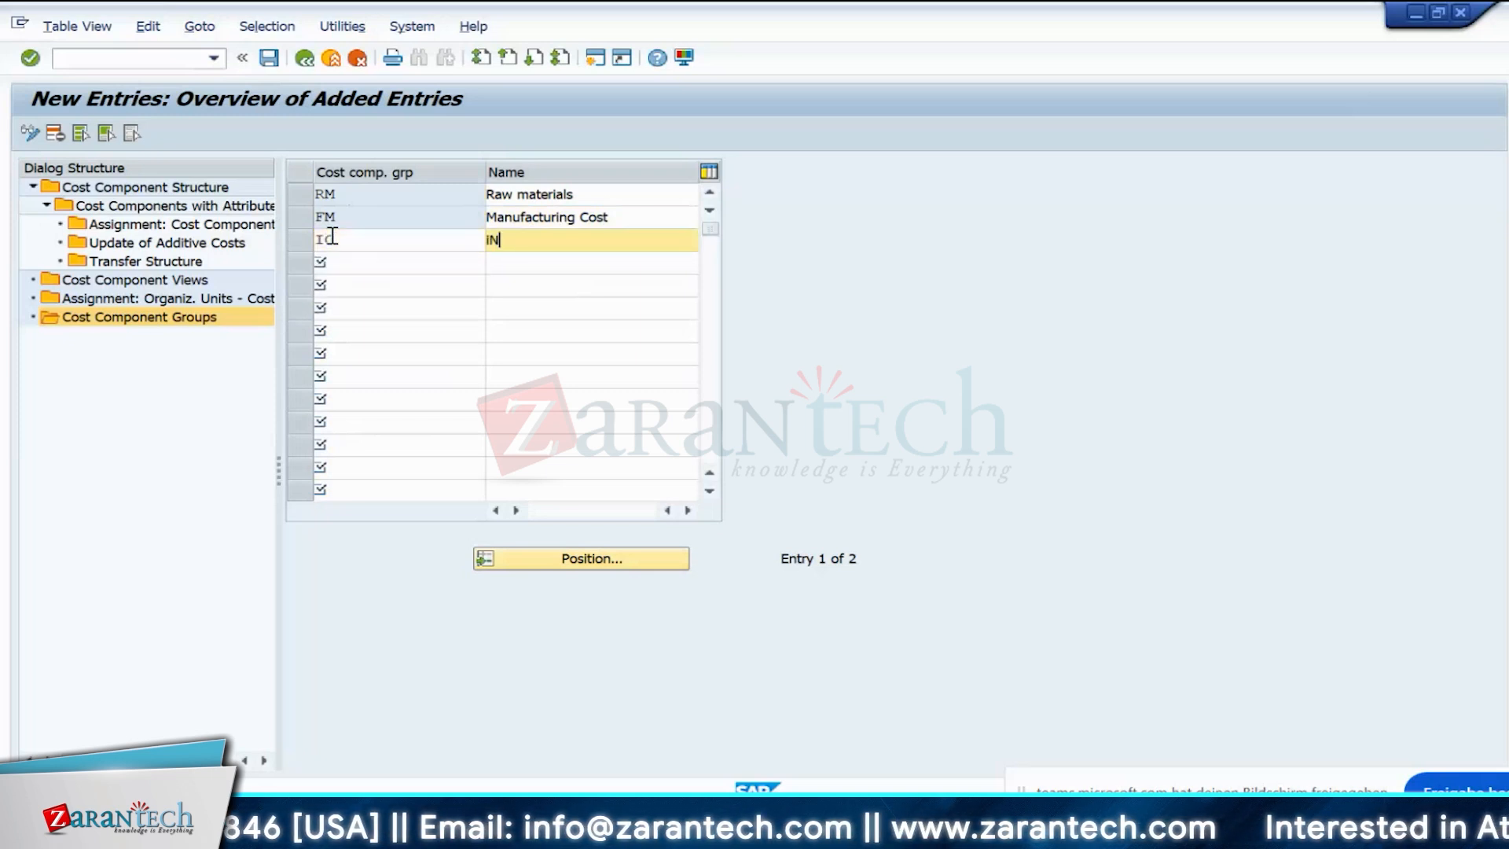
pyautogui.press('BackSpace')
pyautogui.press('BackSpace')
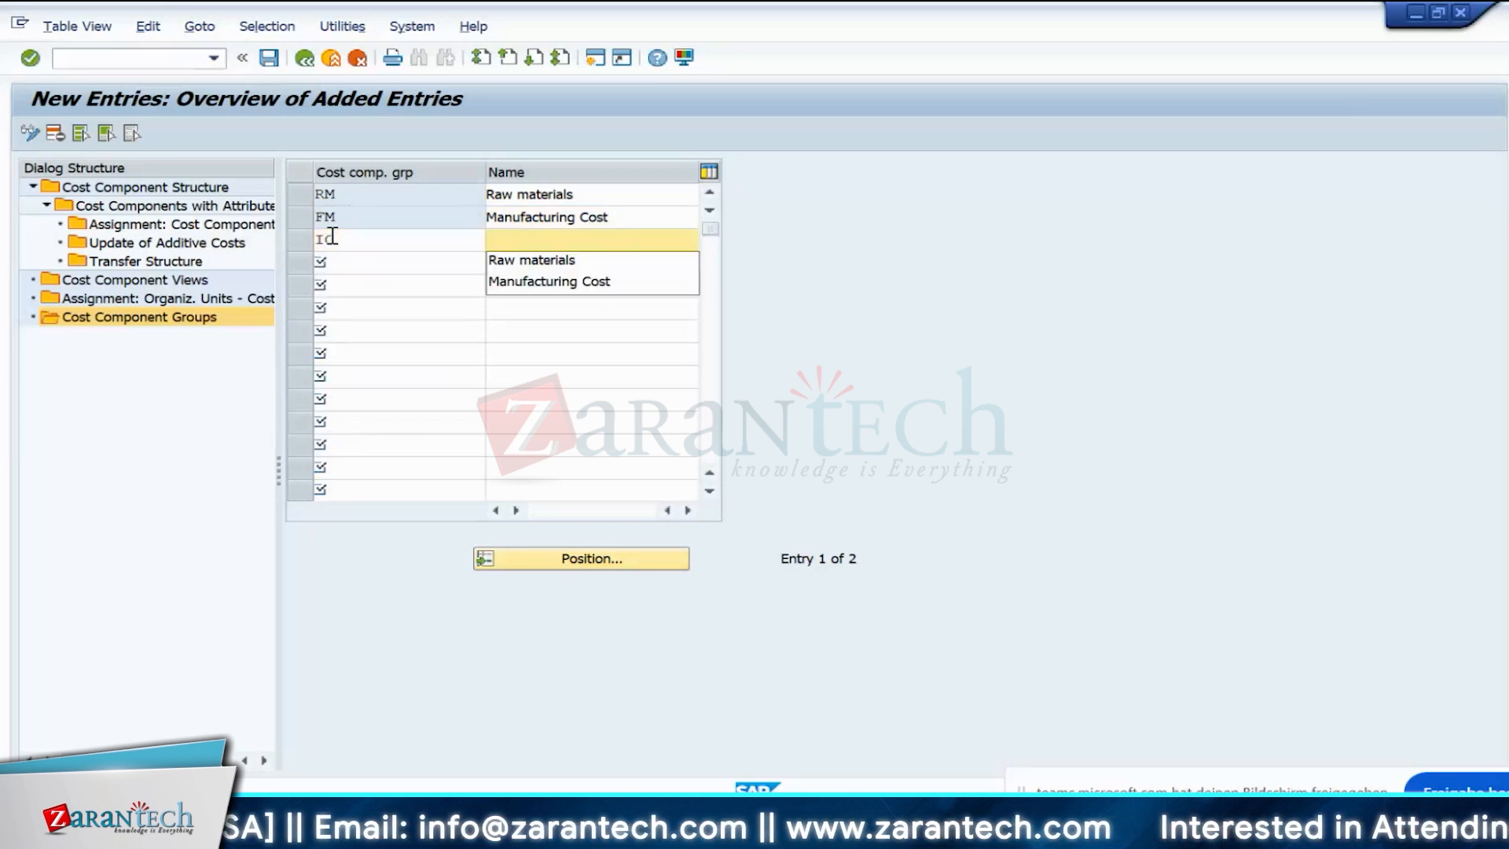
pyautogui.write('Indirect Oh')
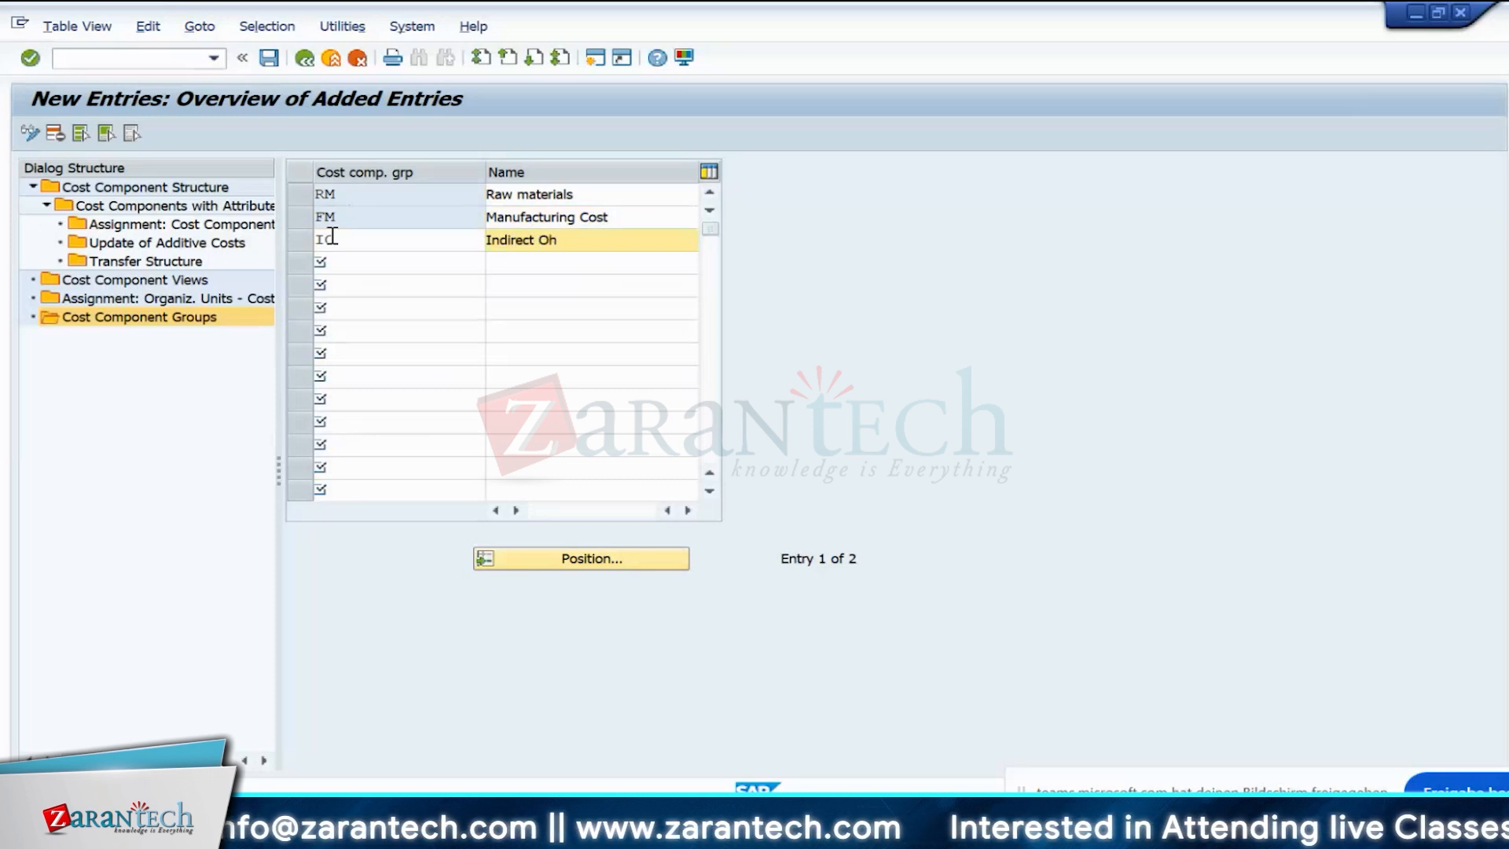
pyautogui.press('Return')
pyautogui.click(271, 58)
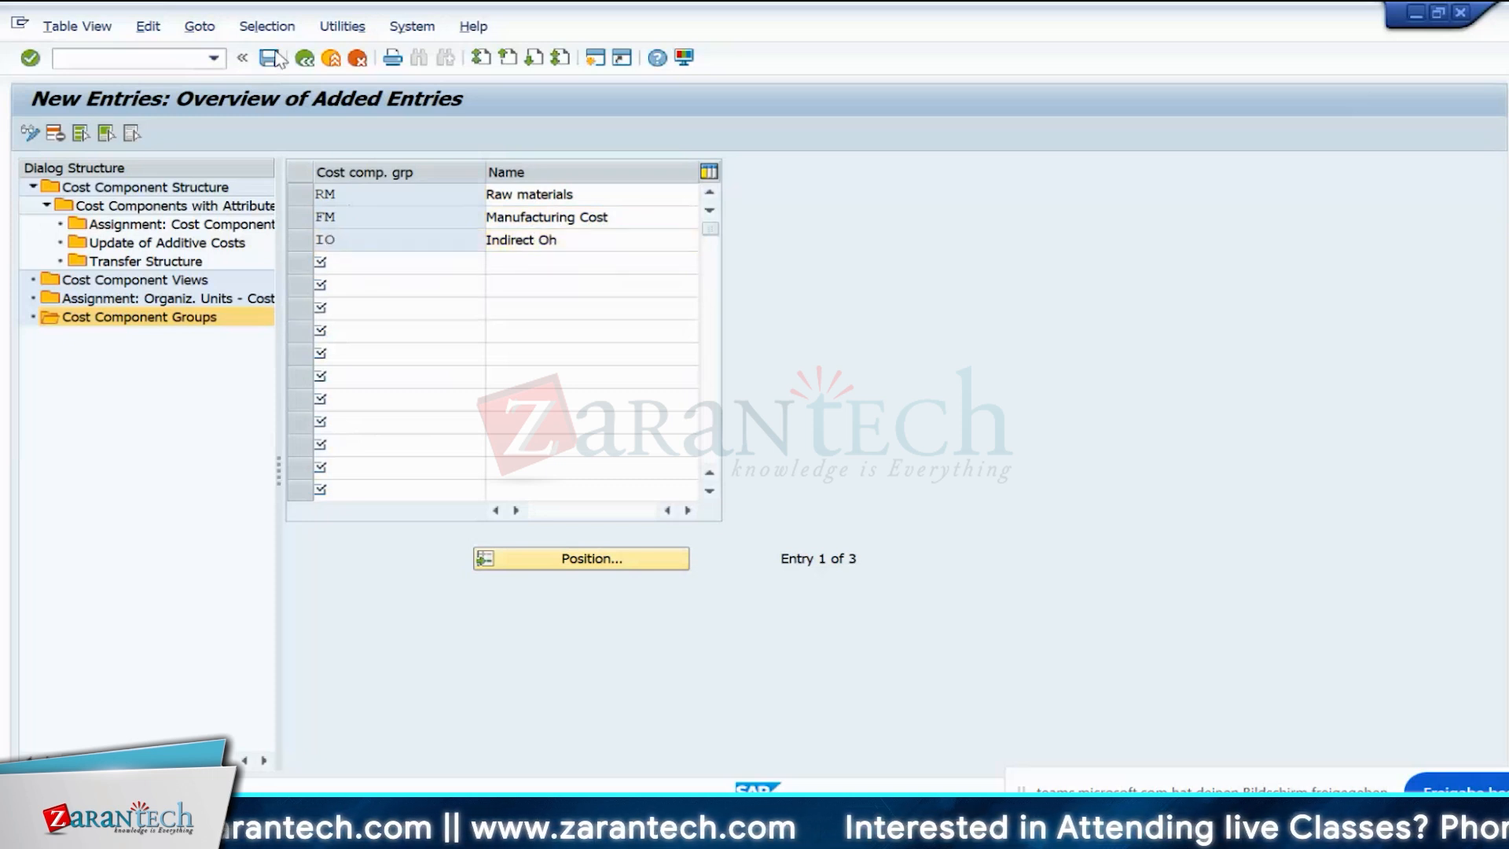
# - Assign RM as Cost Comp. Grp 1 to Z1 cost components 1 to 5, from Wheels-RM through Consumables
pyautogui.doubleClick(170, 206)
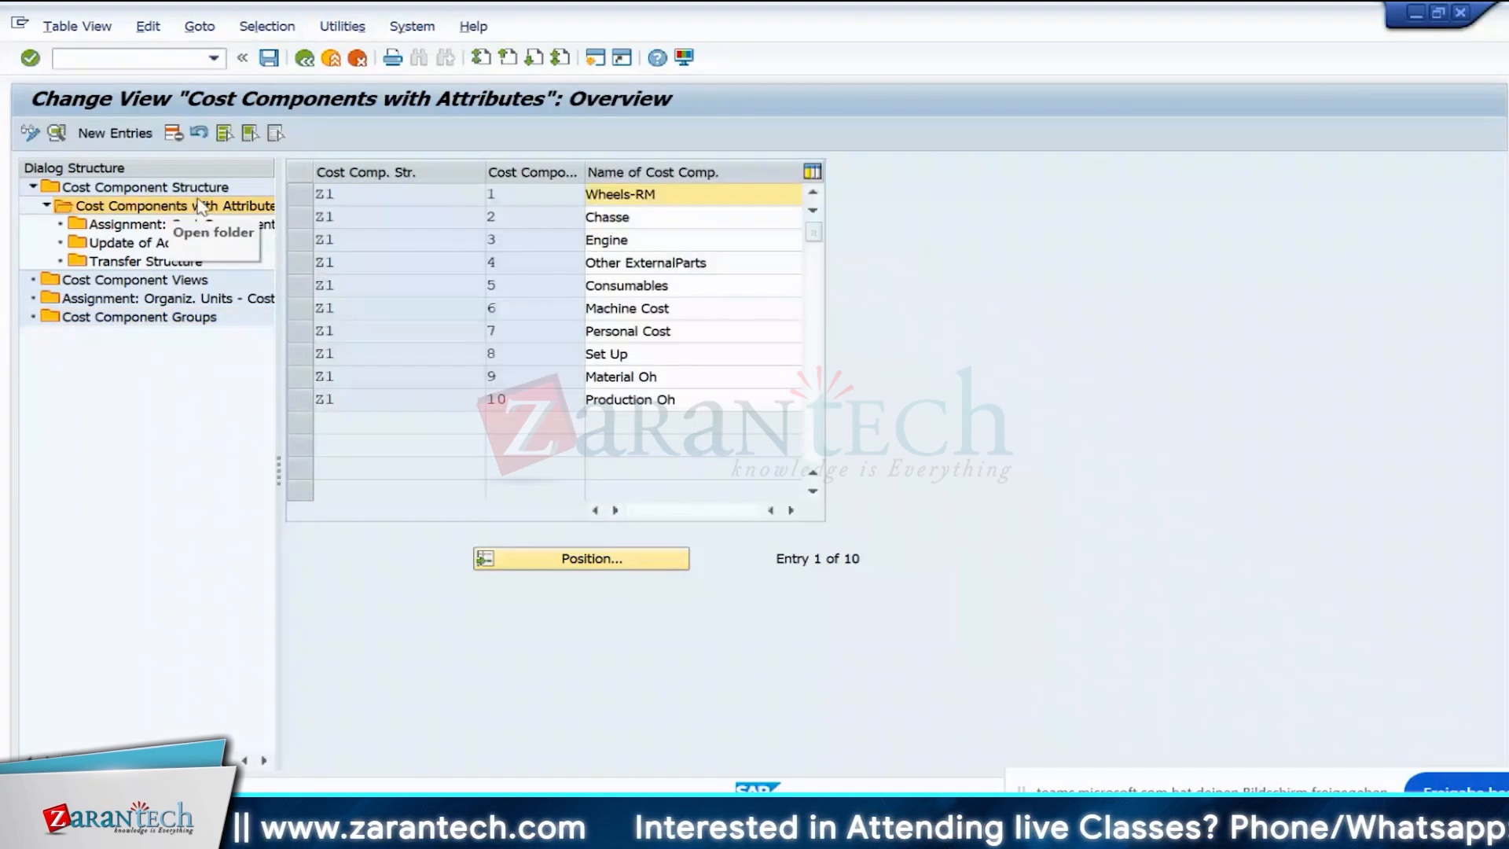
pyautogui.doubleClick(324, 195)
pyautogui.click(902, 268)
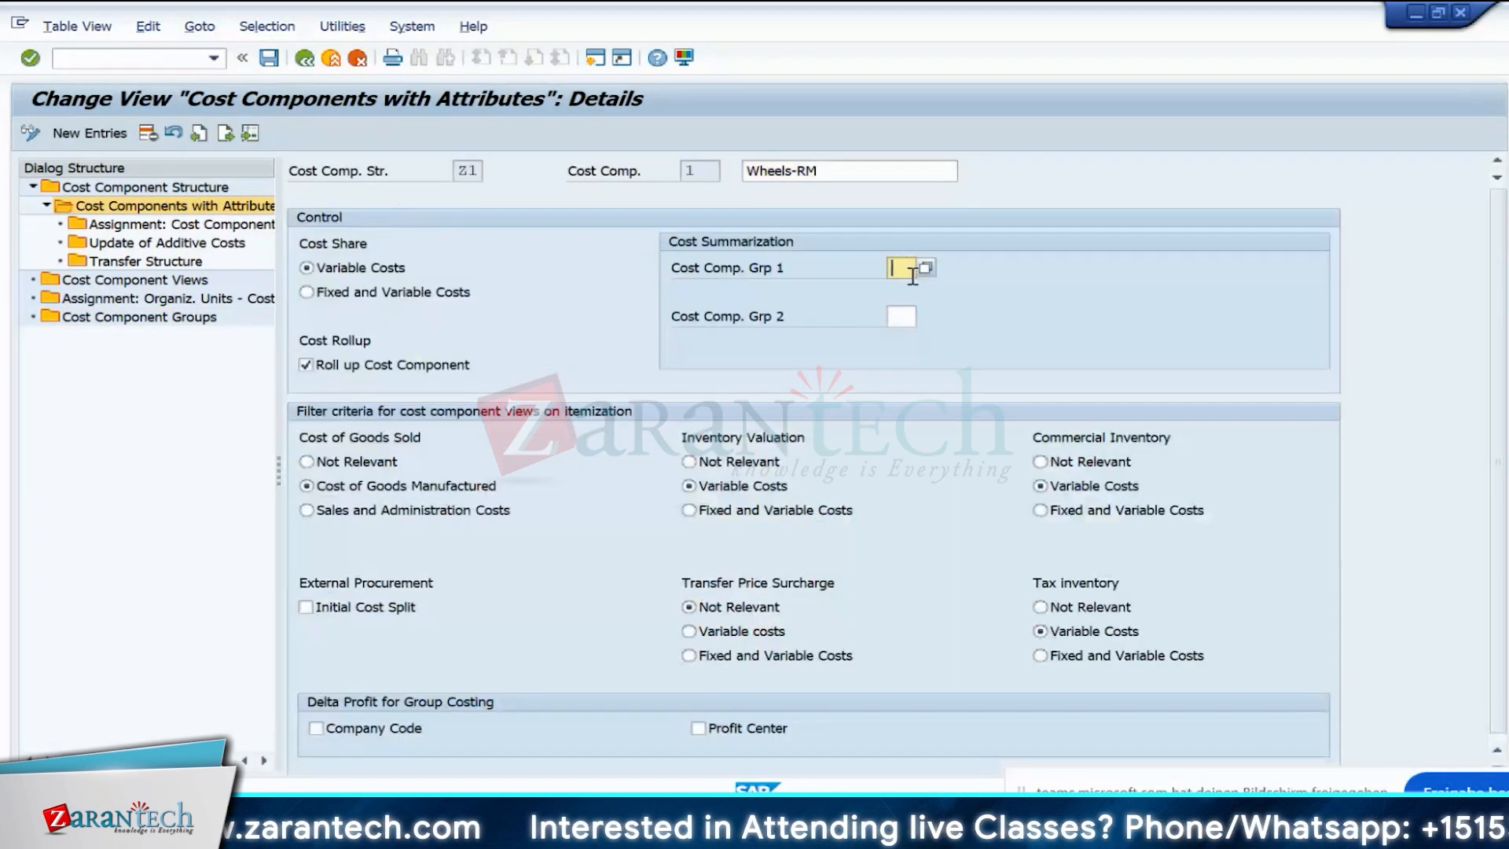
pyautogui.click(927, 269)
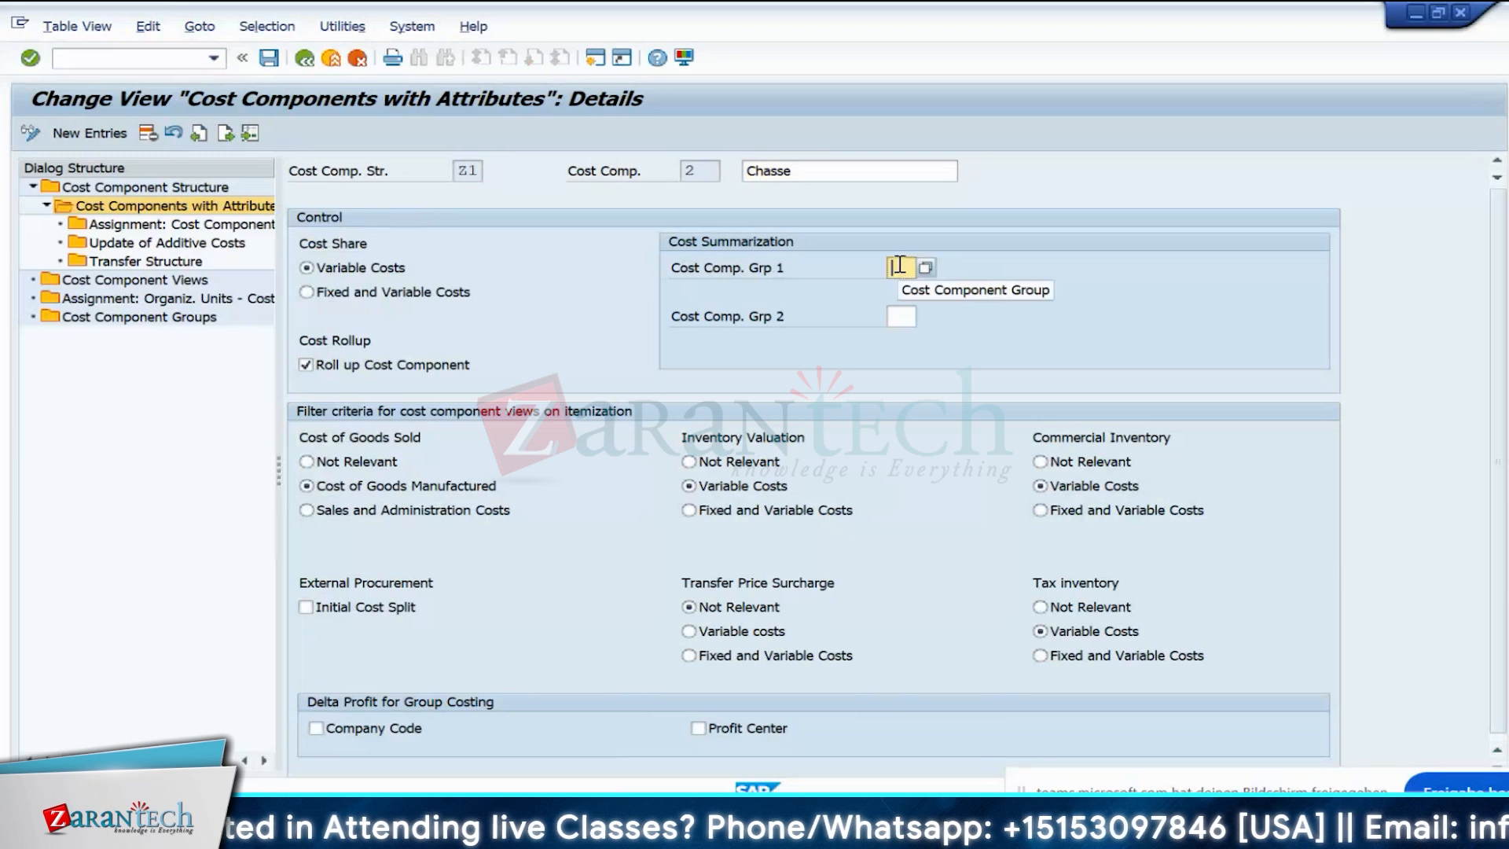
pyautogui.click(898, 290)
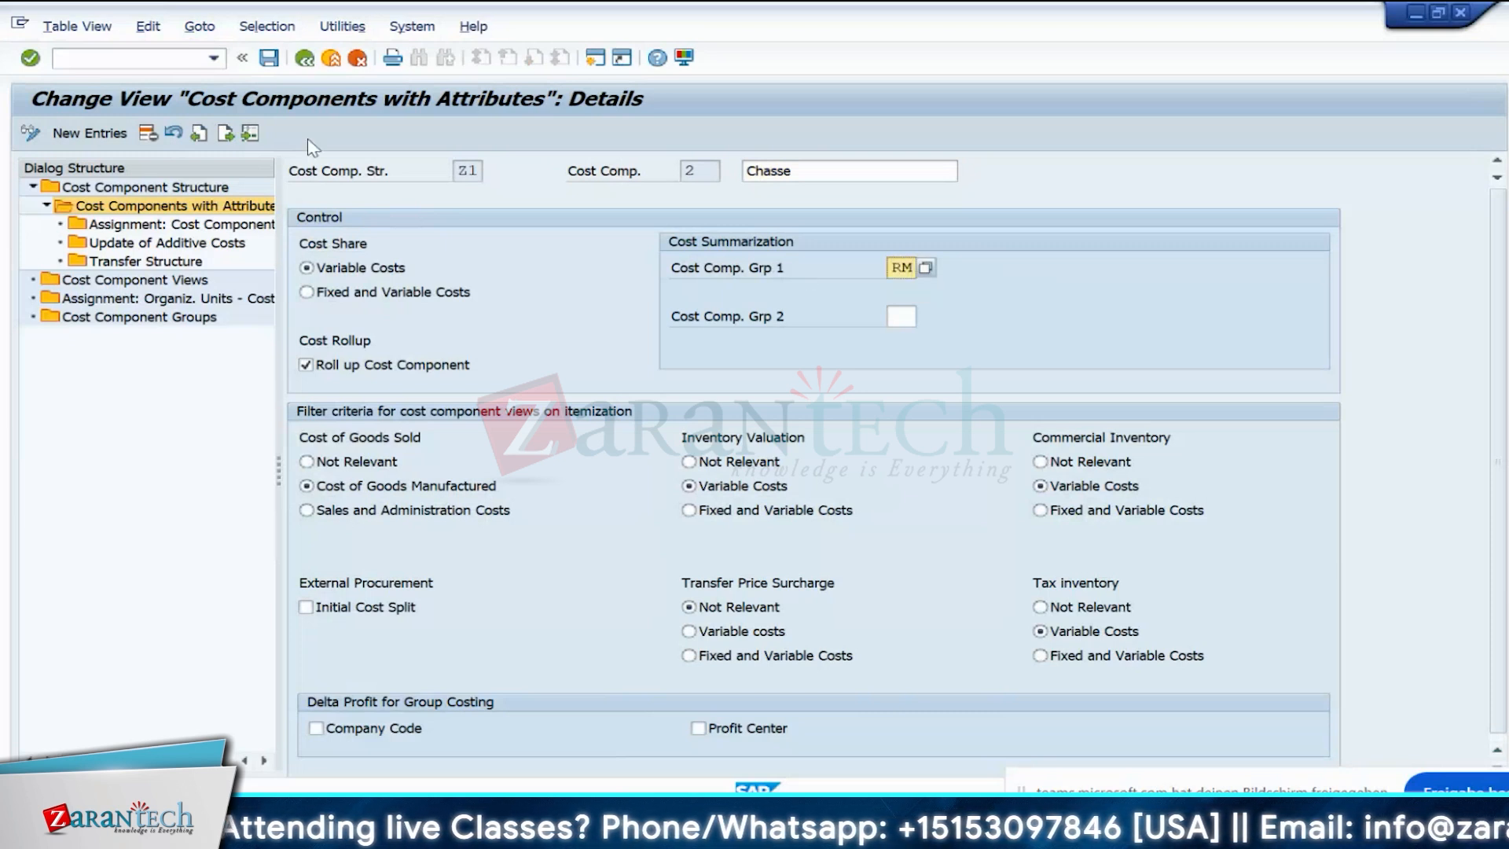
pyautogui.click(228, 136)
pyautogui.click(899, 268)
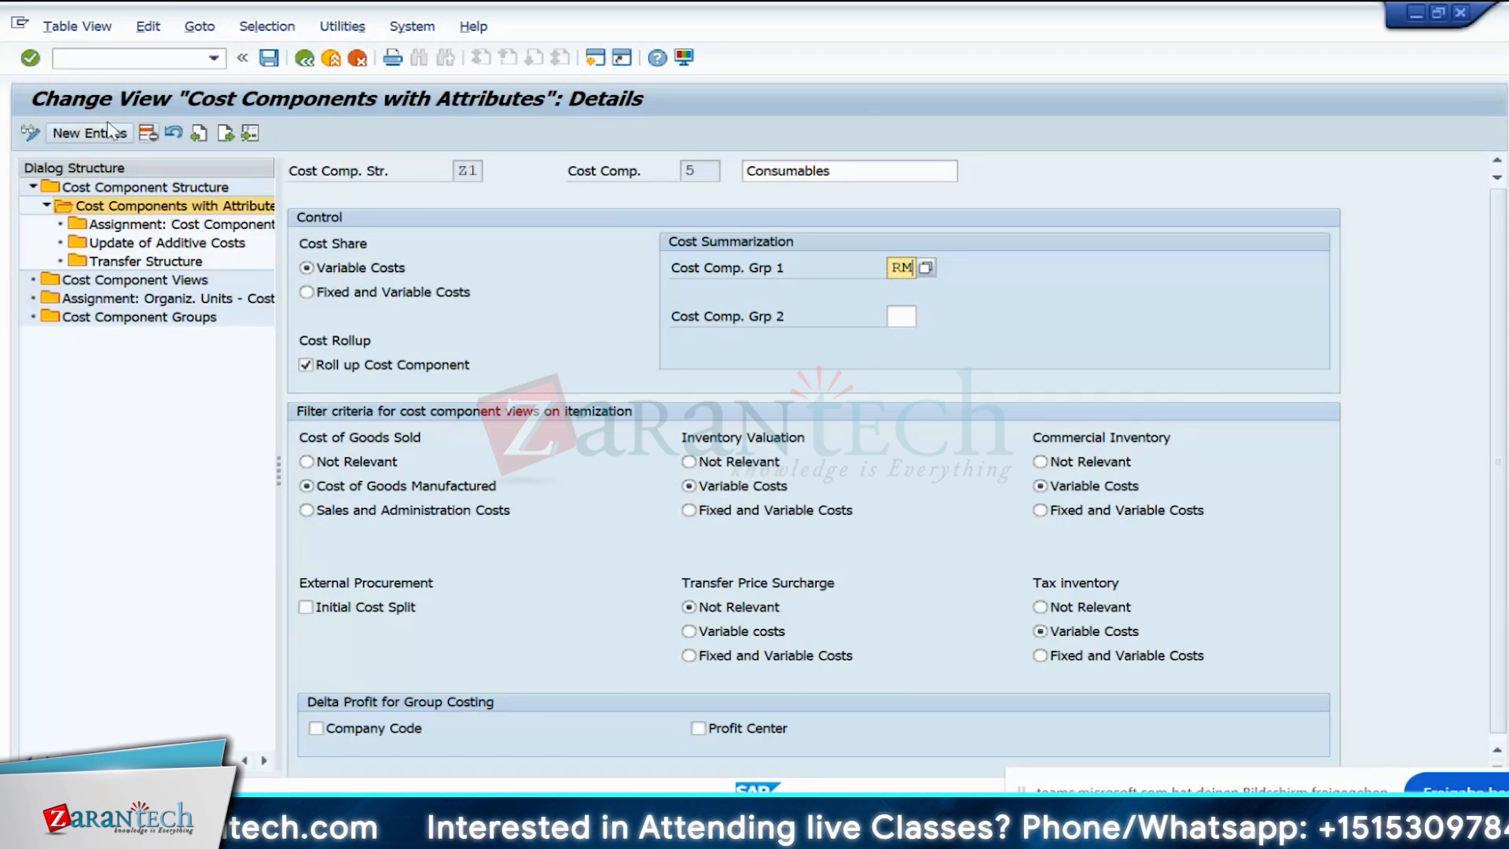
# - Assign FM as Cost Comp. Grp 1 to cost component 6, Machine Cost
pyautogui.click(225, 138)
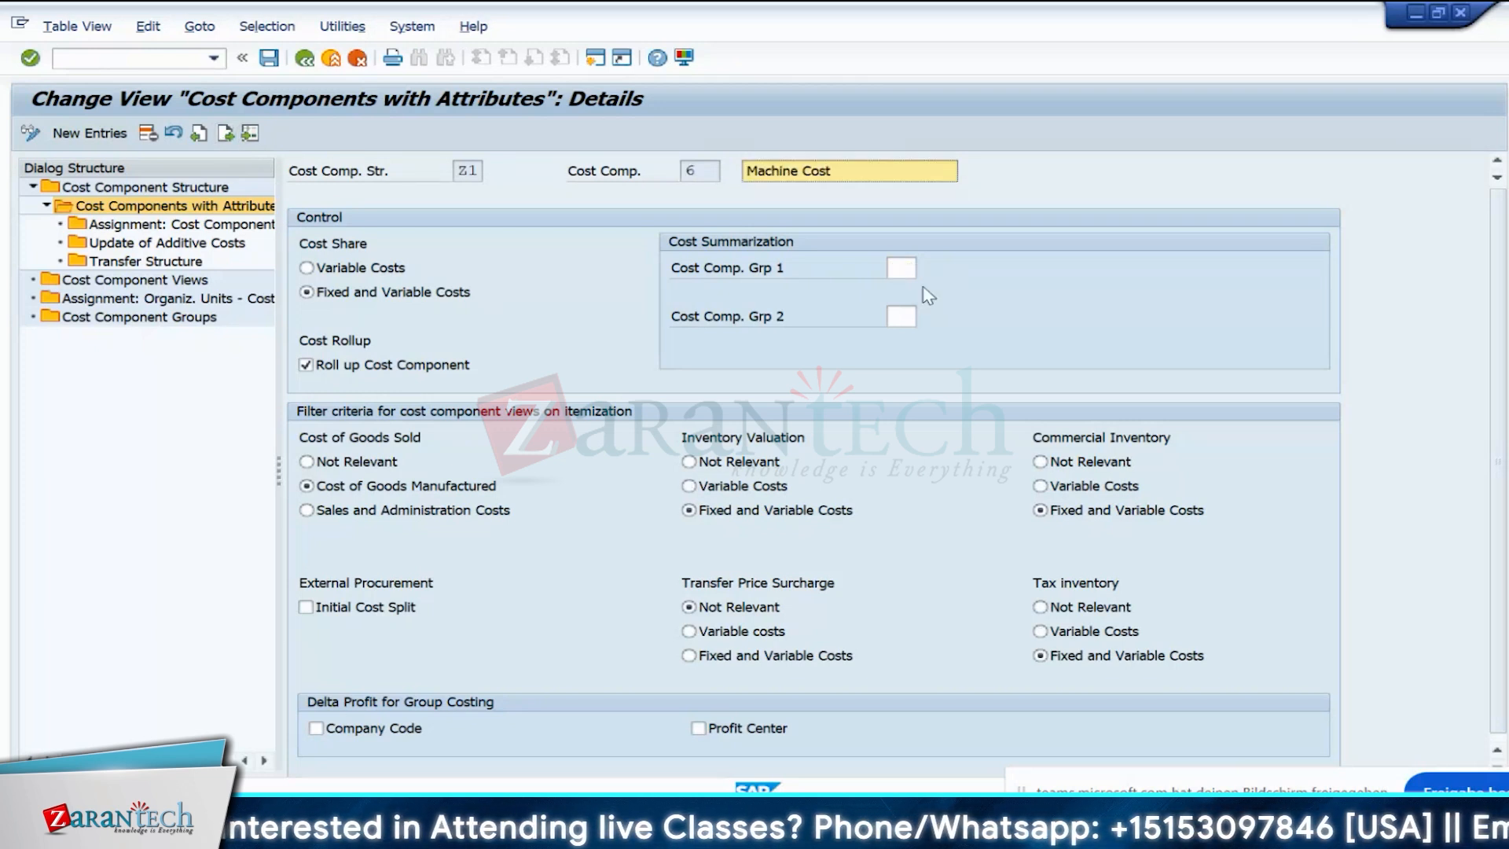
pyautogui.click(902, 268)
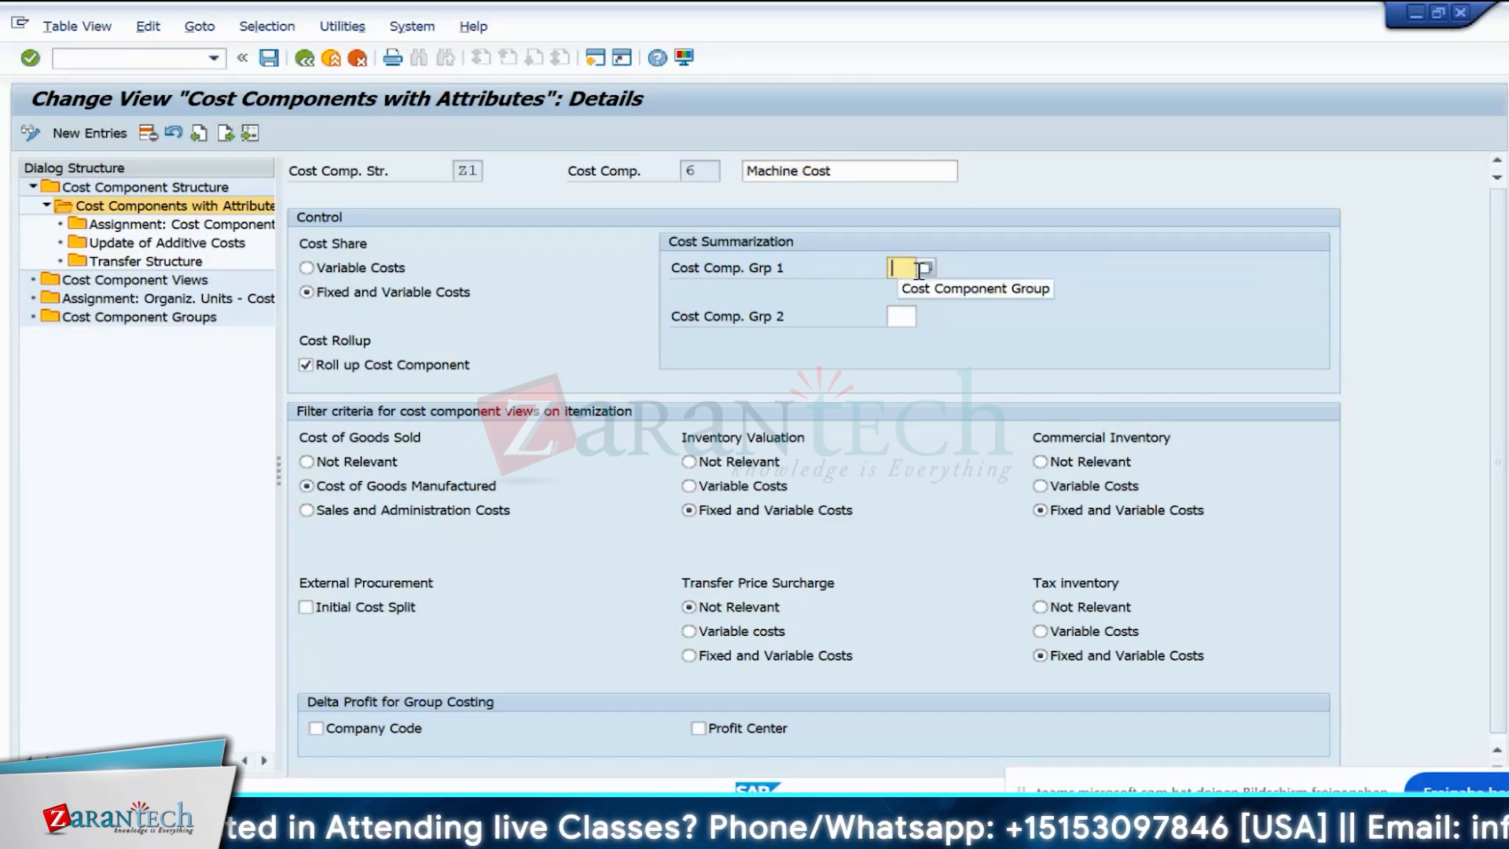
pyautogui.write('f')
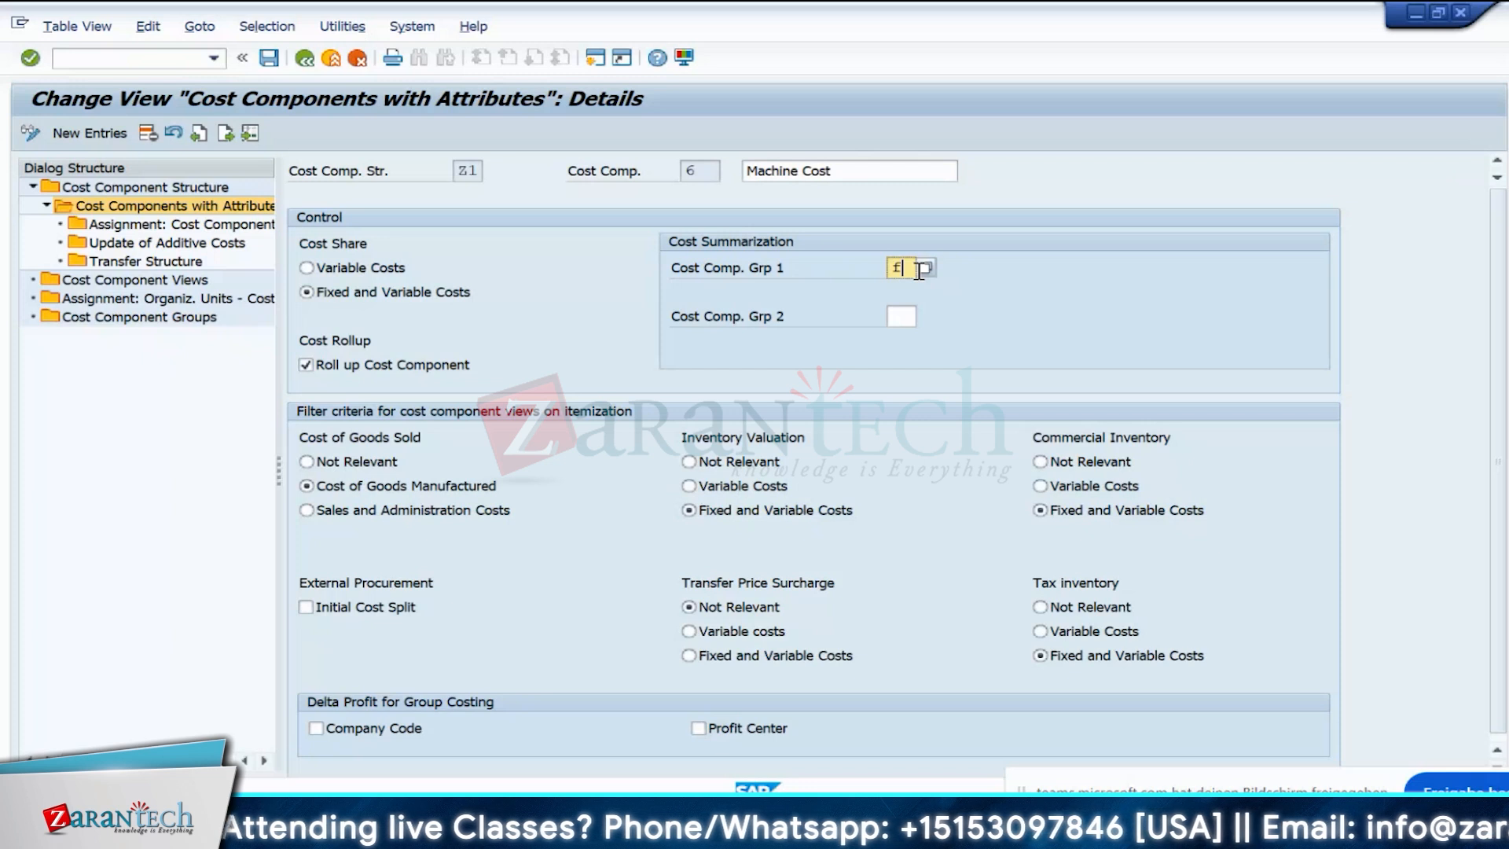
pyautogui.write('m')
pyautogui.press('Return')
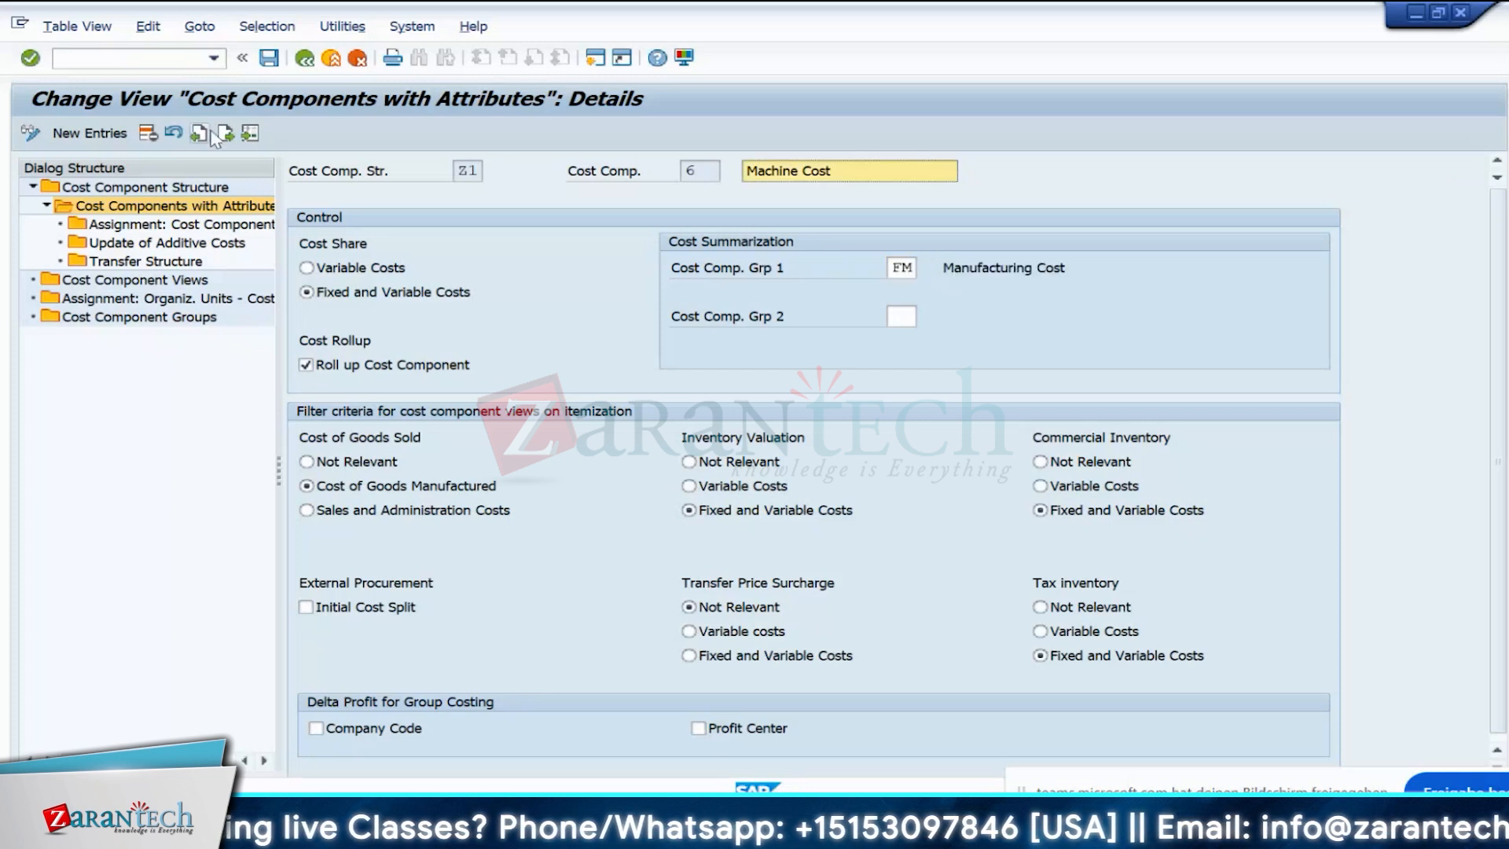
# - Assign FM as Cost Comp. Grp 1 to cost components 7, Personal Cost, and 8, Set Up
pyautogui.press('F8')
pyautogui.click(915, 268)
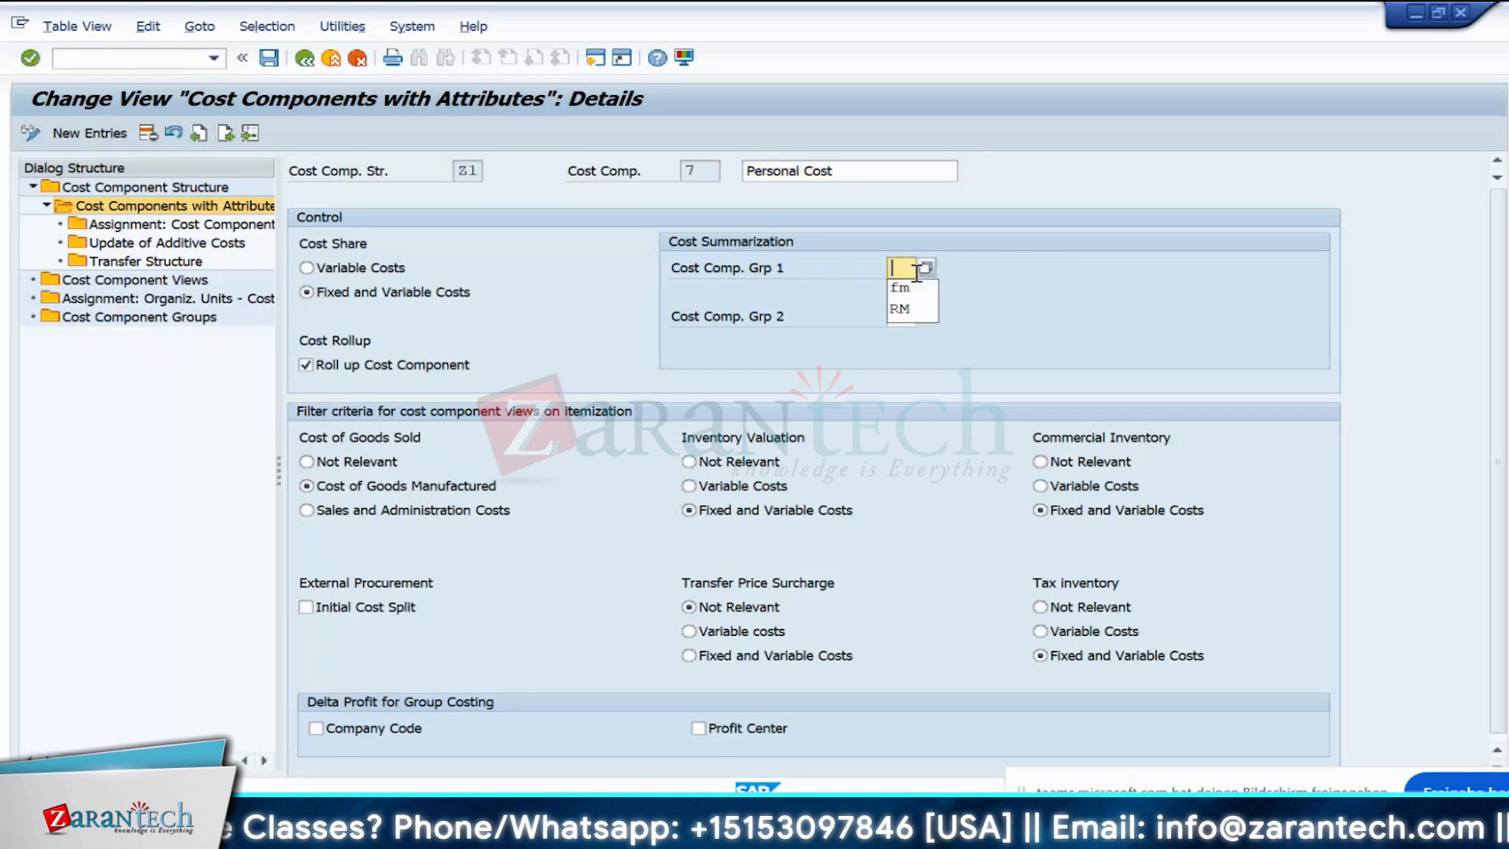
pyautogui.click(901, 288)
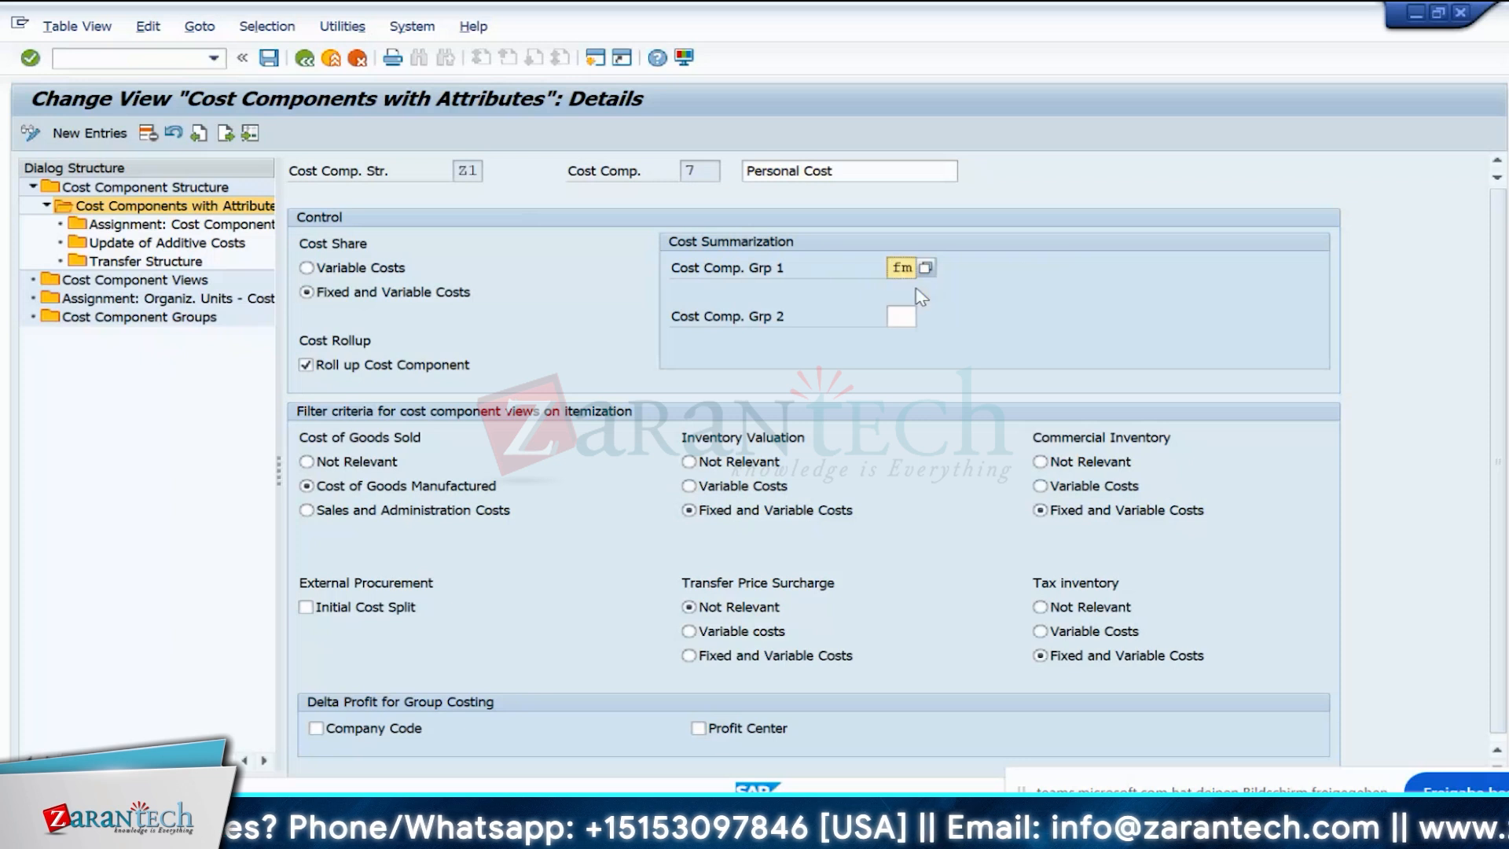
pyautogui.press('Return')
pyautogui.click(226, 133)
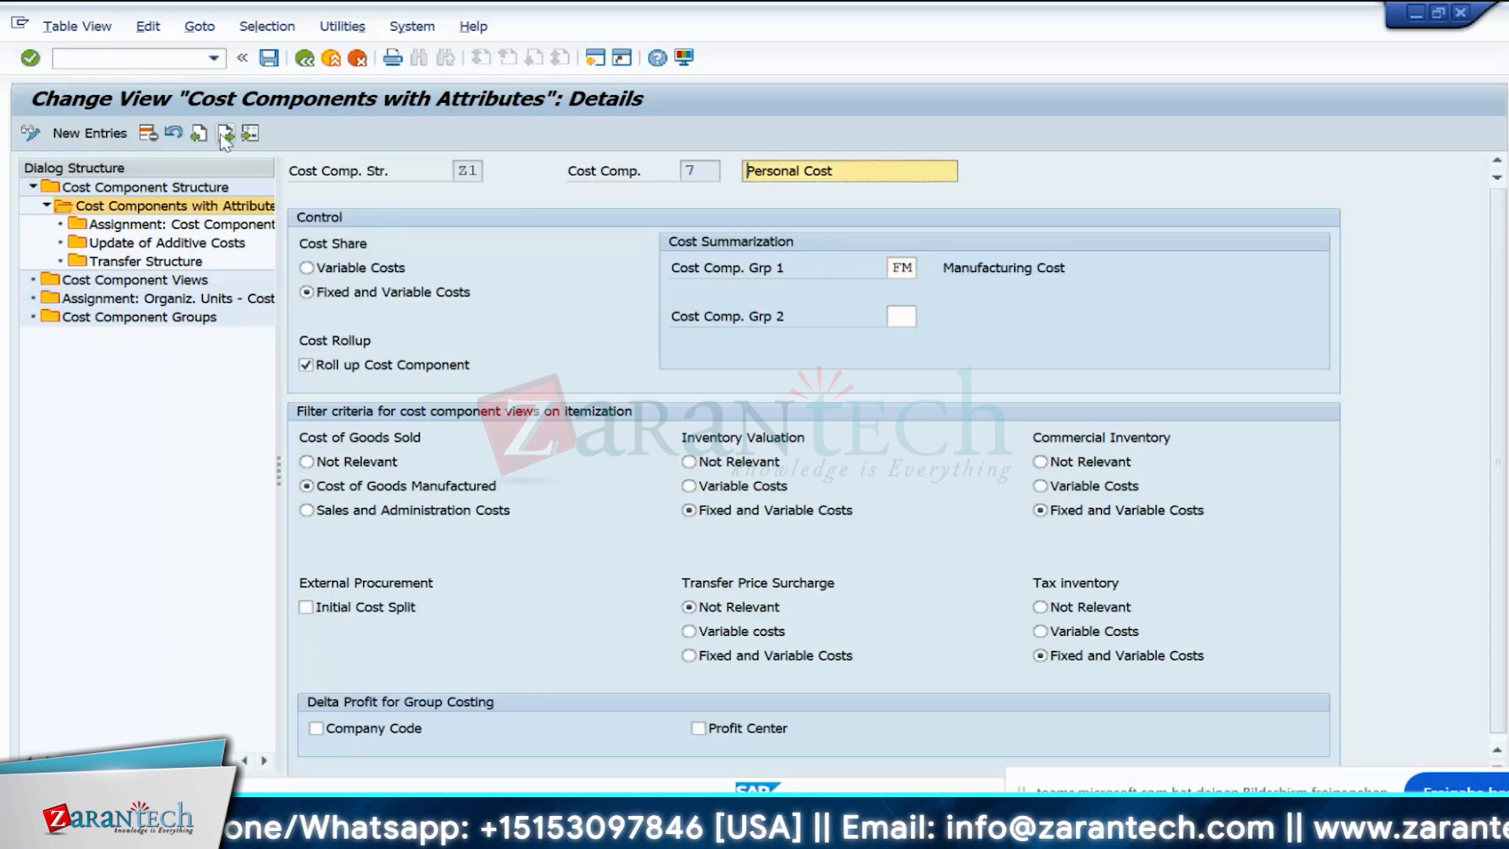
pyautogui.click(914, 267)
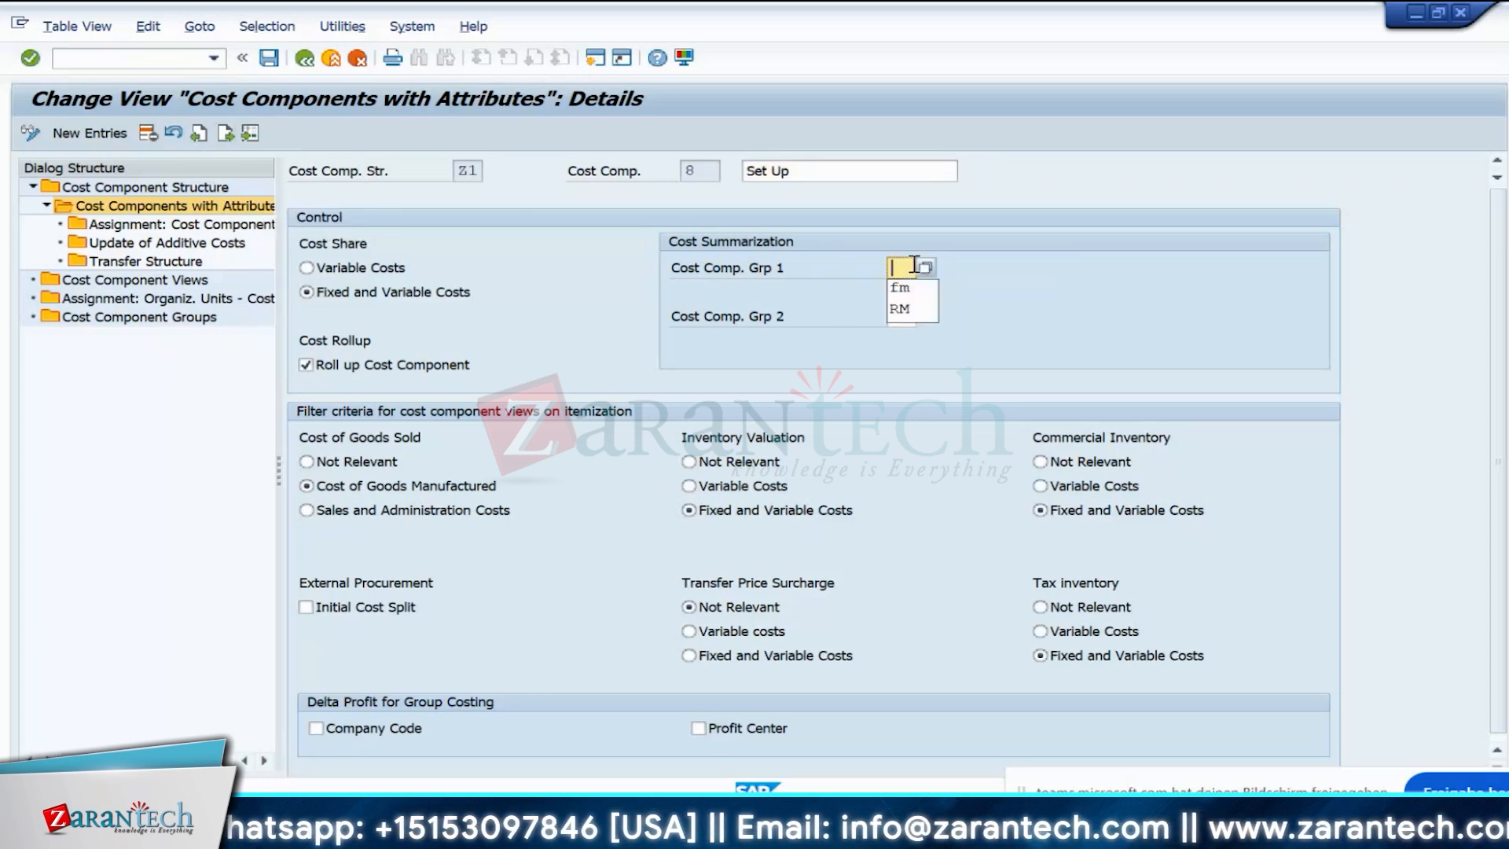
pyautogui.click(914, 301)
pyautogui.press('Return')
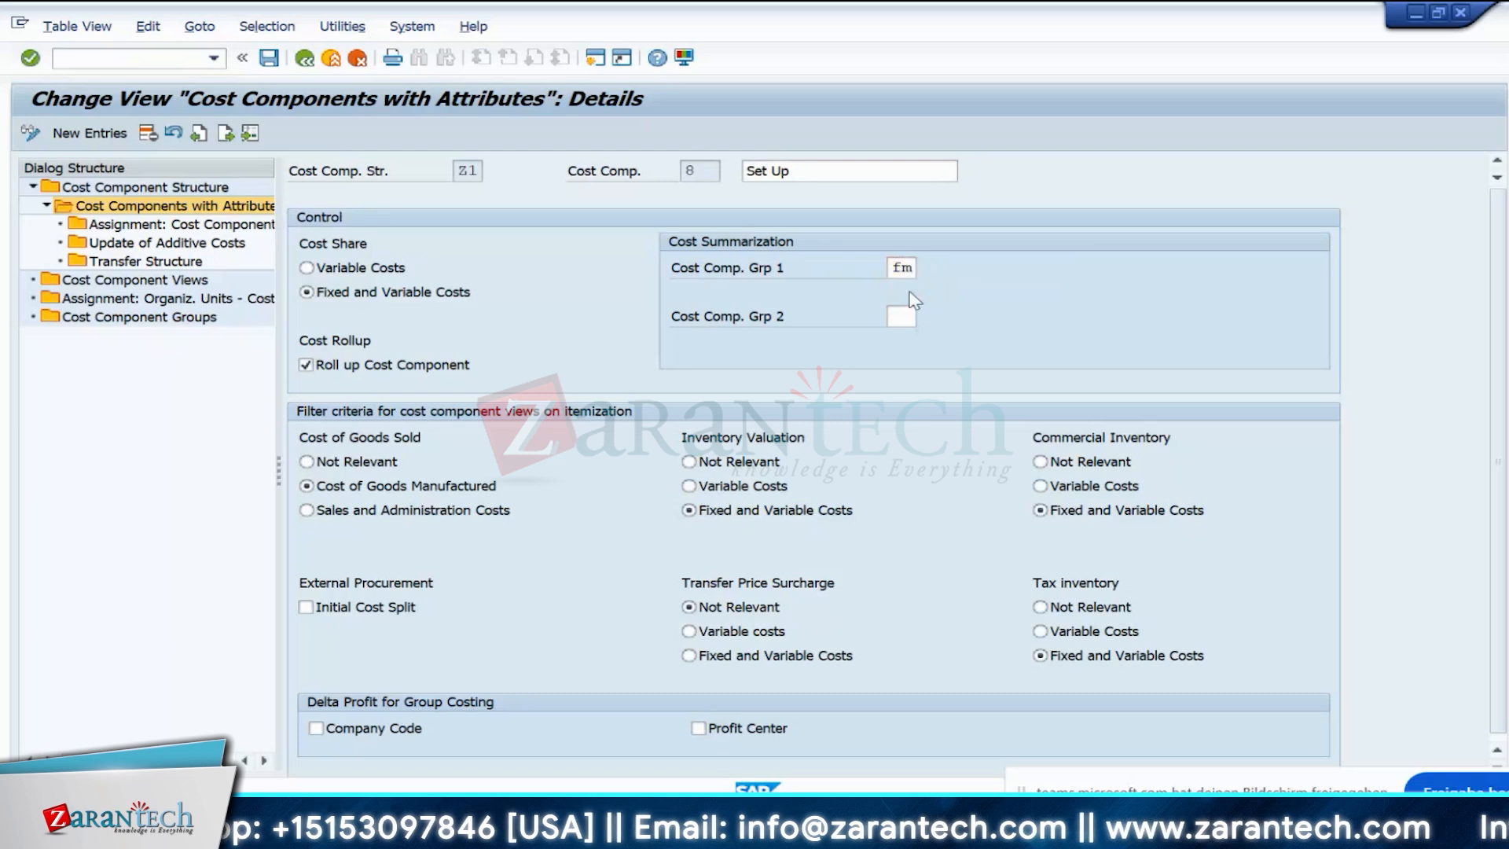
# - Assign IO as Cost Comp. Grp 1 to cost component 9, Material Oh
pyautogui.click(225, 133)
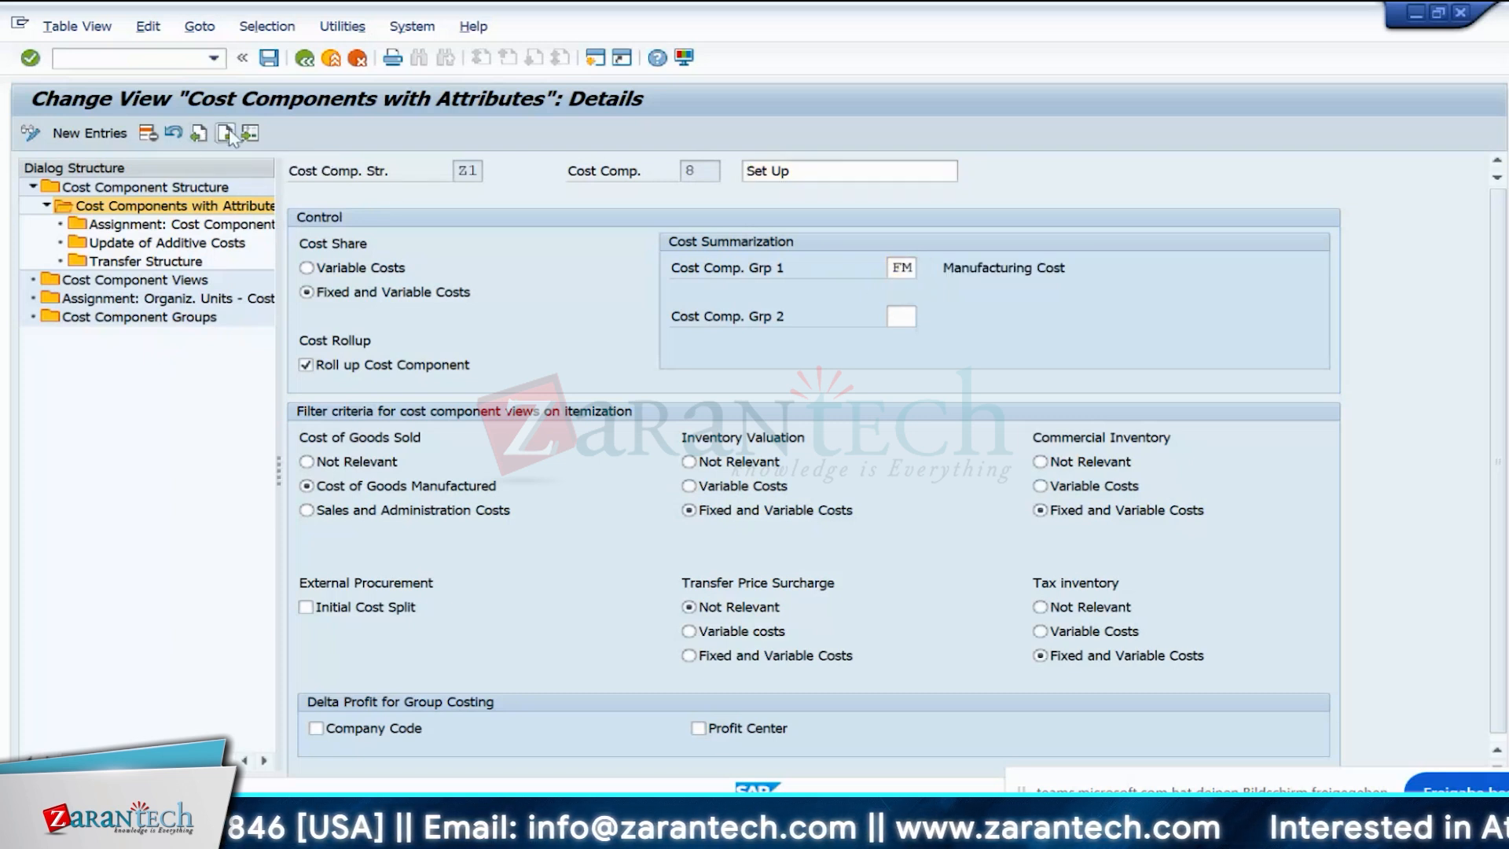
pyautogui.click(904, 267)
pyautogui.write('io')
pyautogui.press('Return')
# - Assign IO as Cost Comp. Grp 1 to cost component 10, Production Oh, and save the group assignments
pyautogui.click(225, 133)
pyautogui.click(900, 267)
pyautogui.click(900, 267)
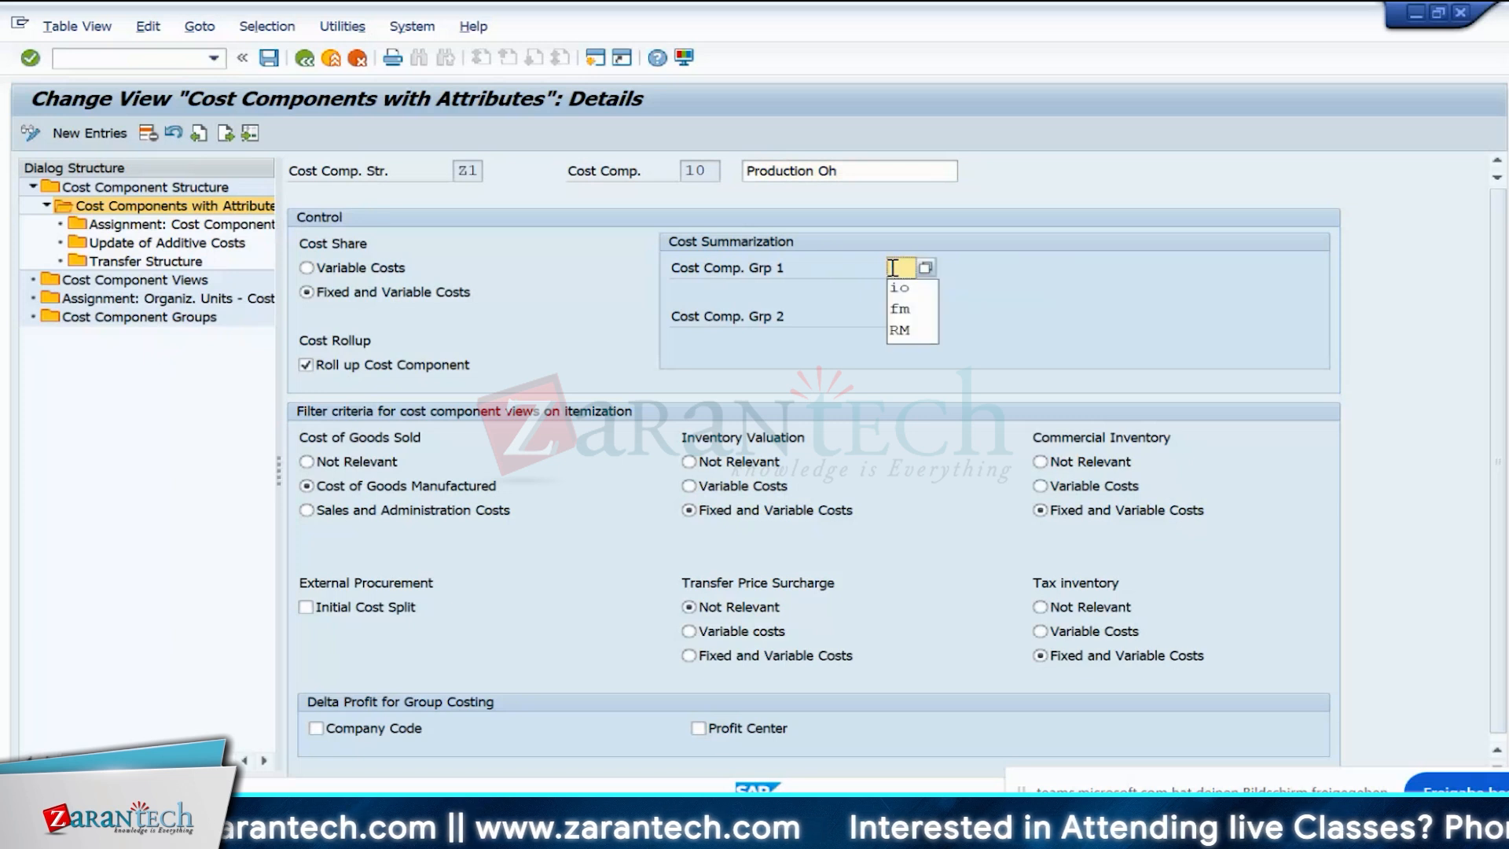
pyautogui.click(902, 288)
pyautogui.press('Return')
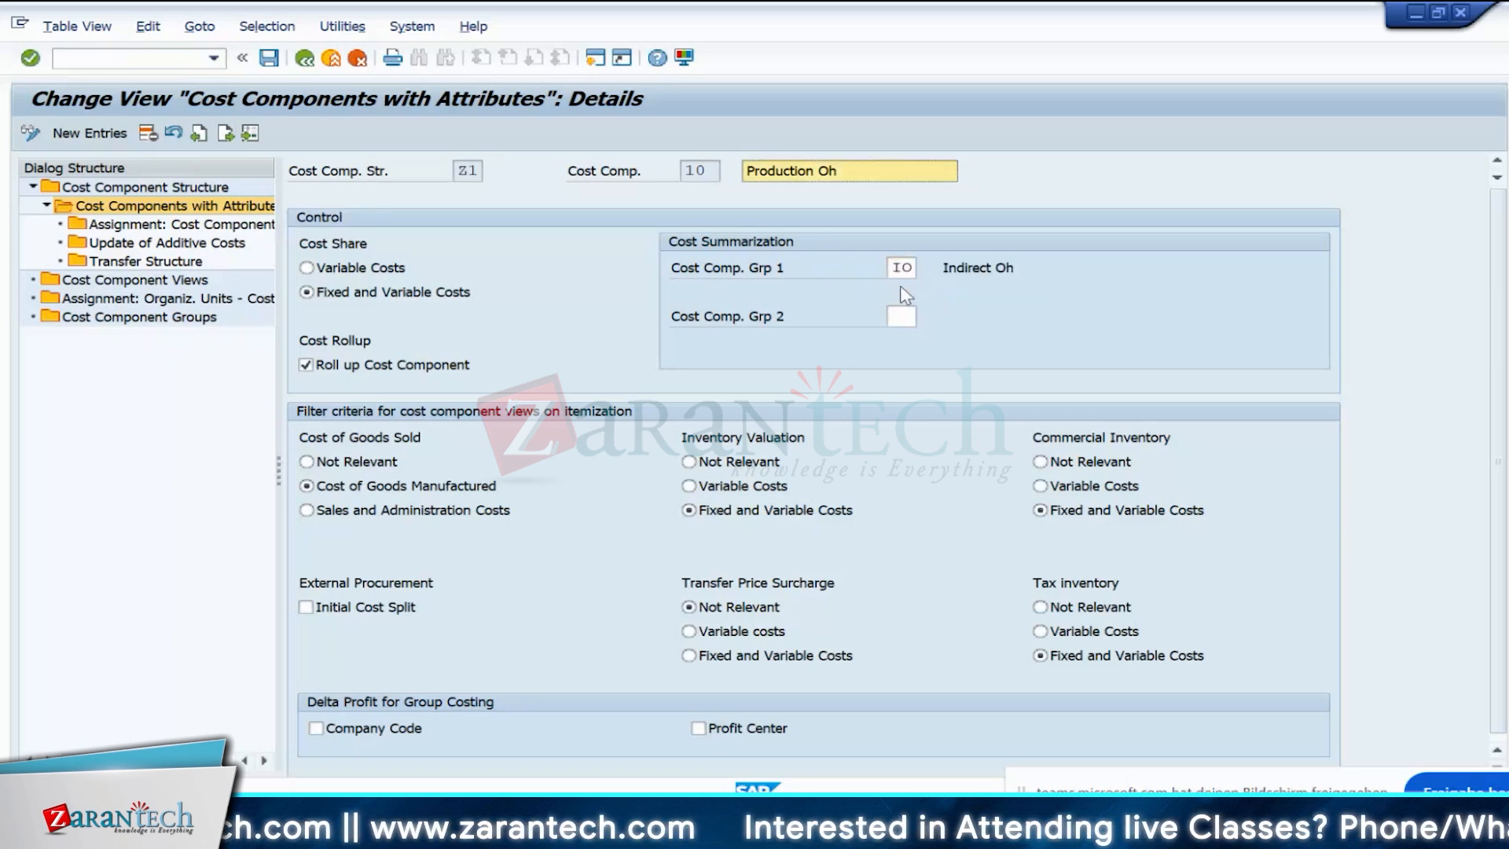
pyautogui.click(271, 59)
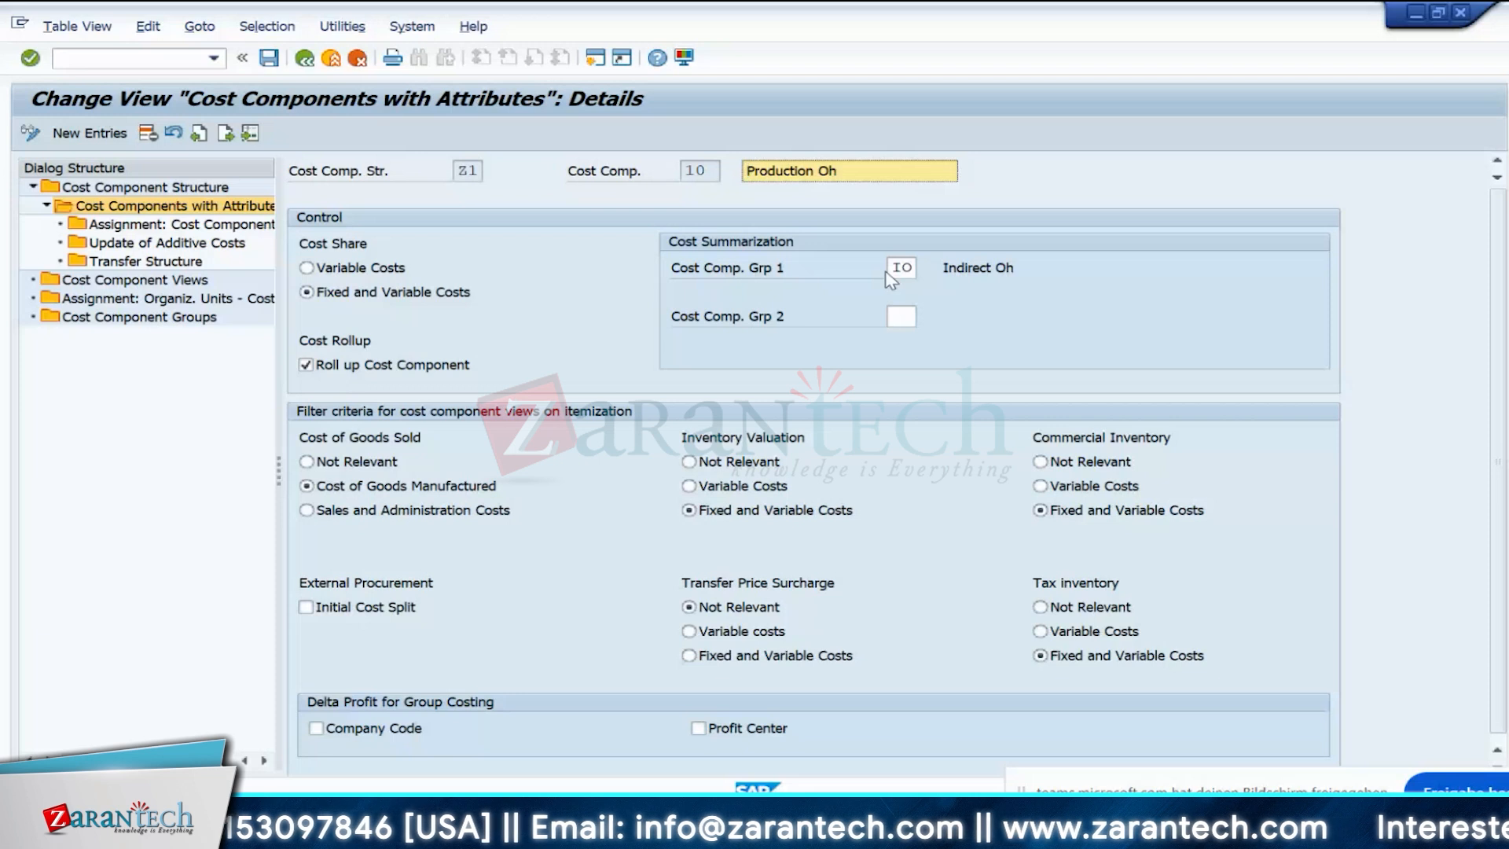
# - Return to the cost component overview, select Wheels-RM, and open its cost component to cost element interval assignment
pyautogui.click(304, 58)
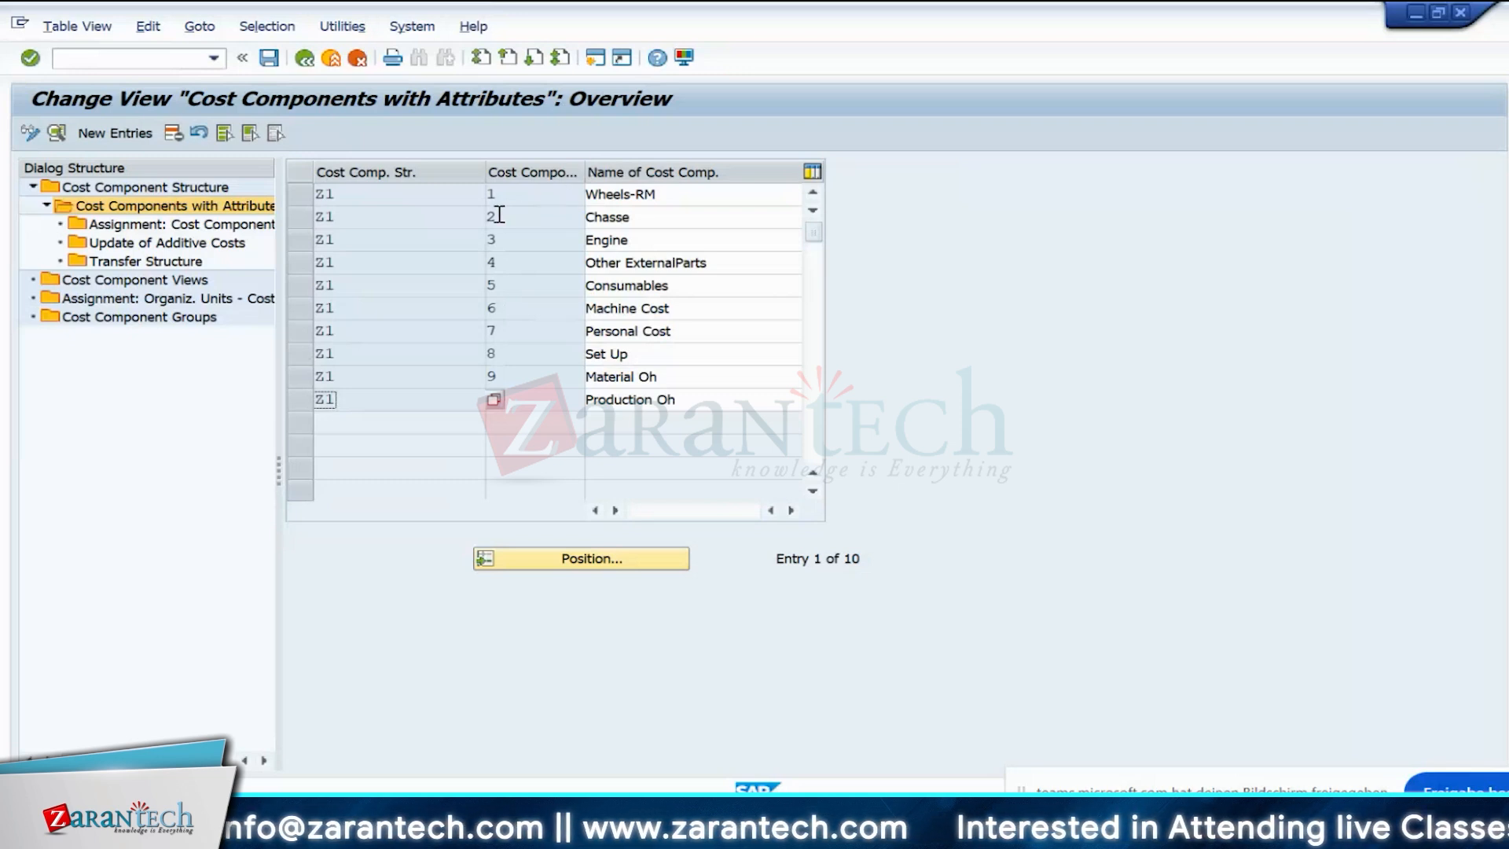
pyautogui.click(301, 195)
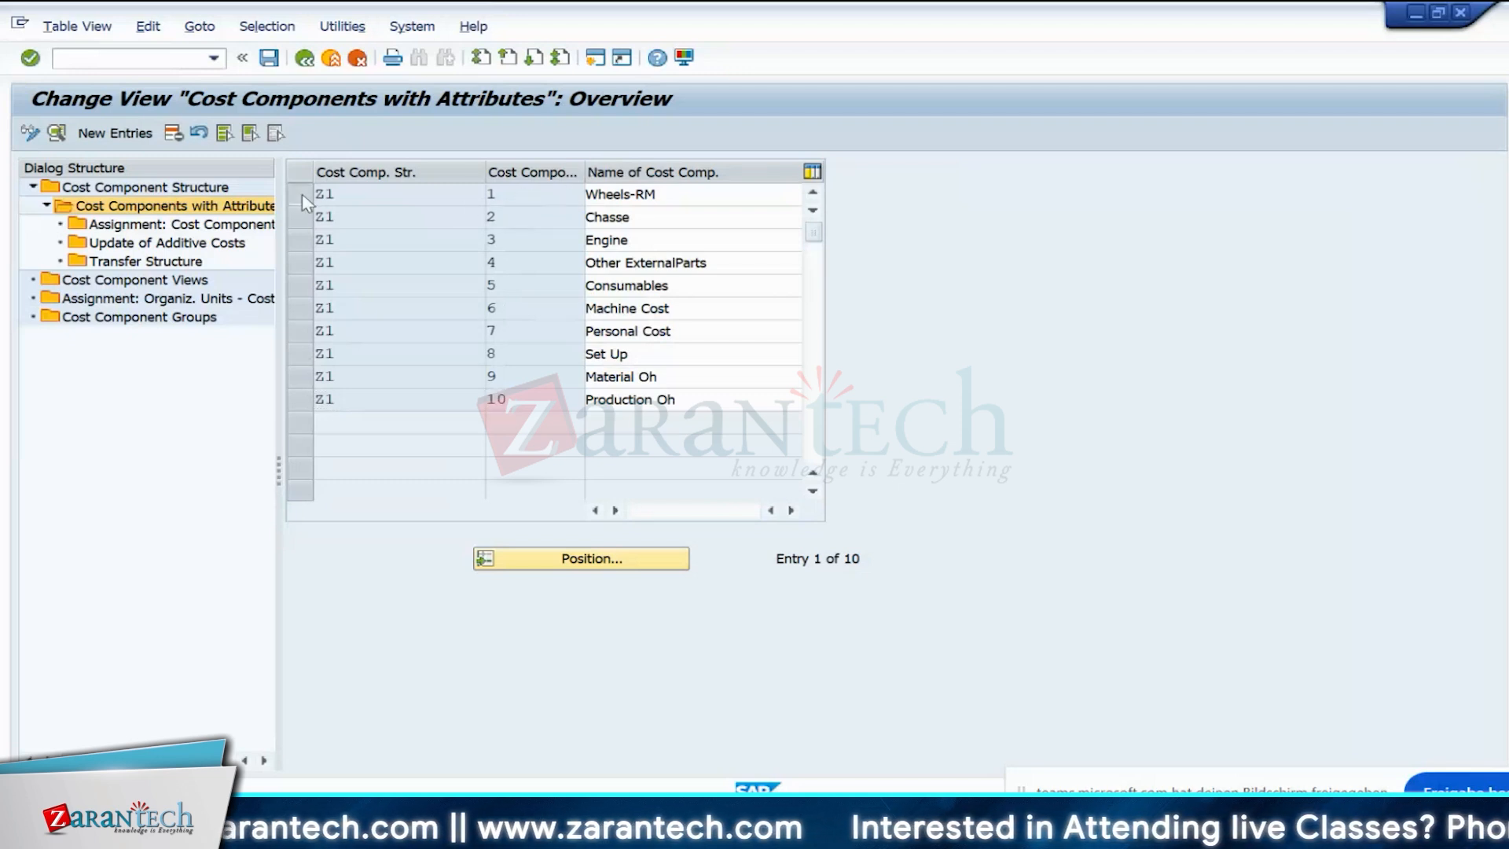
pyautogui.click(303, 202)
pyautogui.click(127, 228)
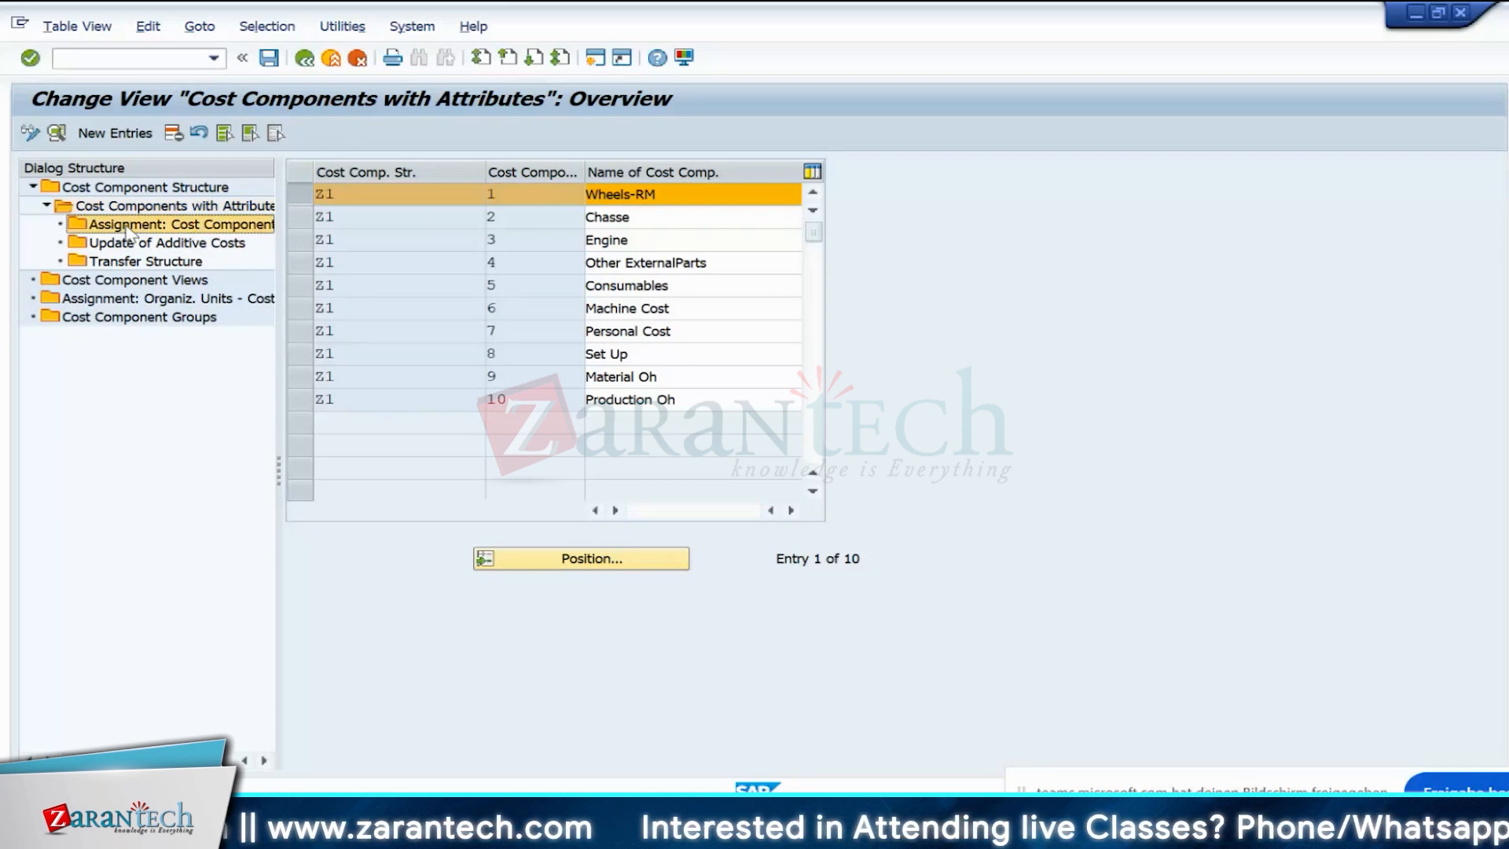
pyautogui.doubleClick(128, 228)
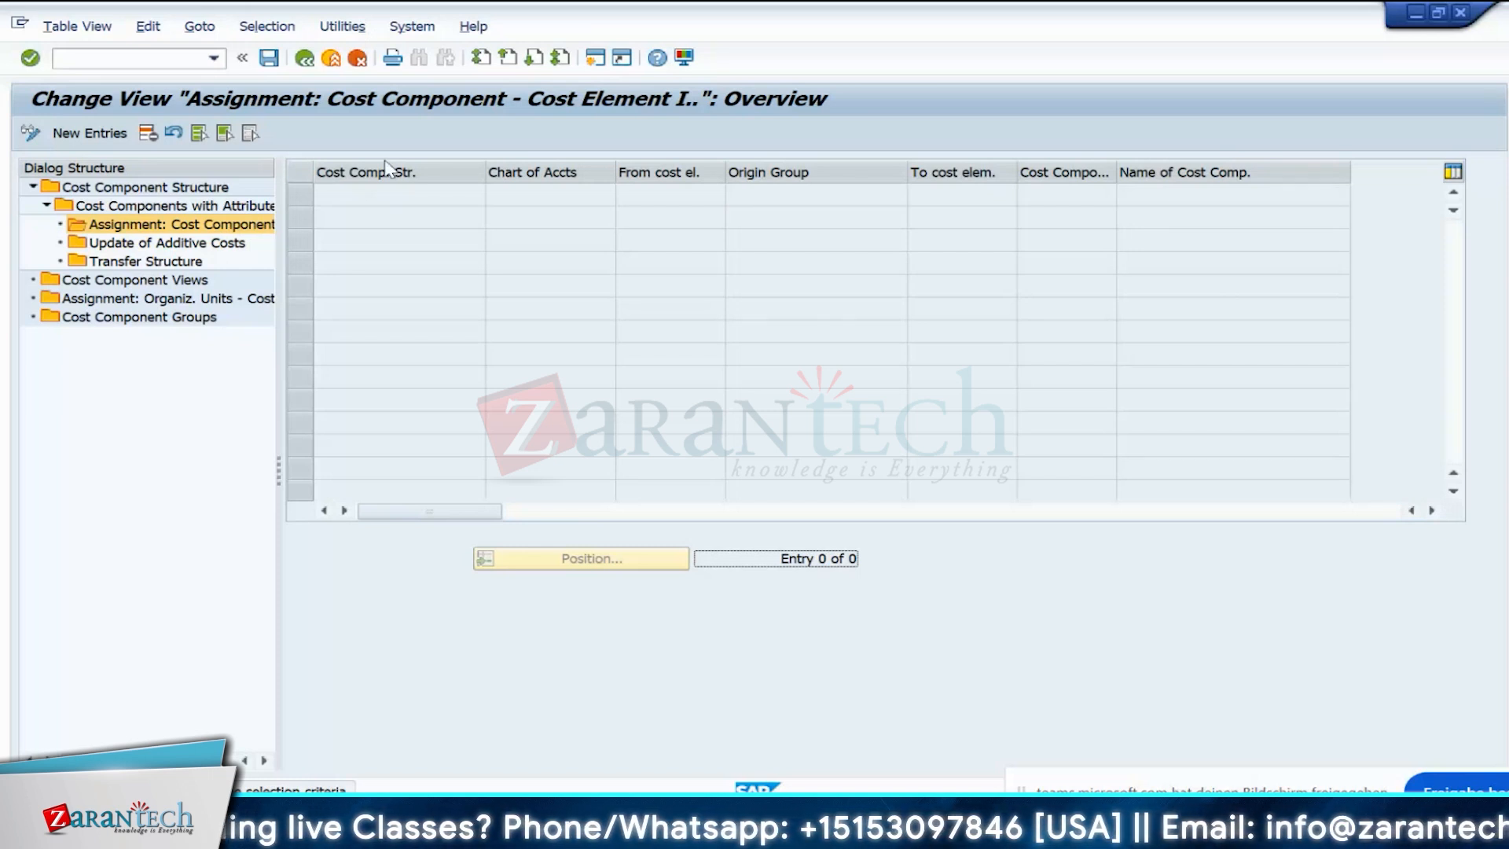
# - Open transaction FS00, central G/L account maintenance, in a new session
pyautogui.click(595, 57)
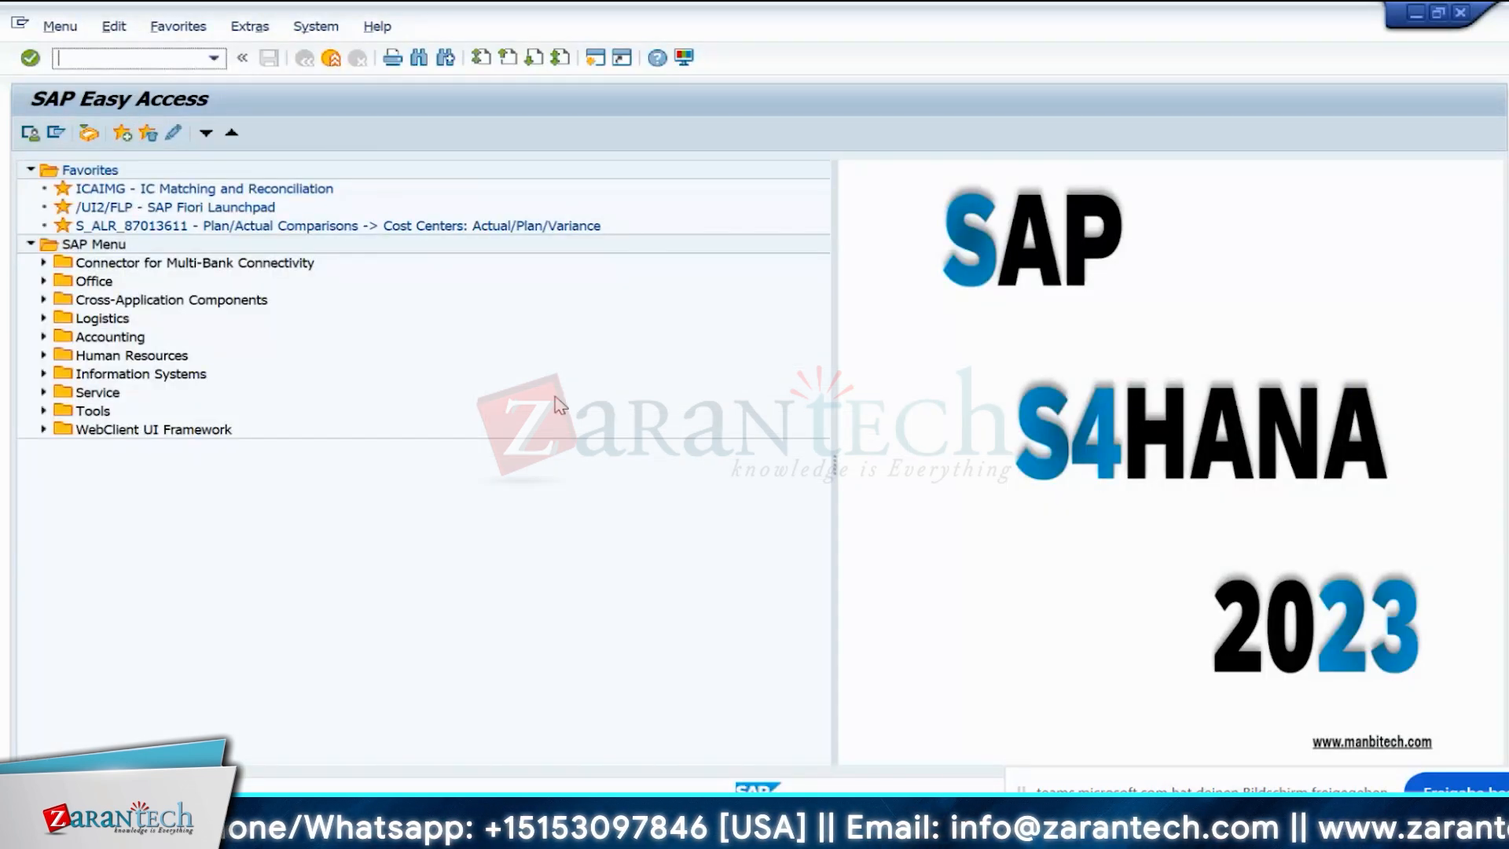
pyautogui.write('FS00')
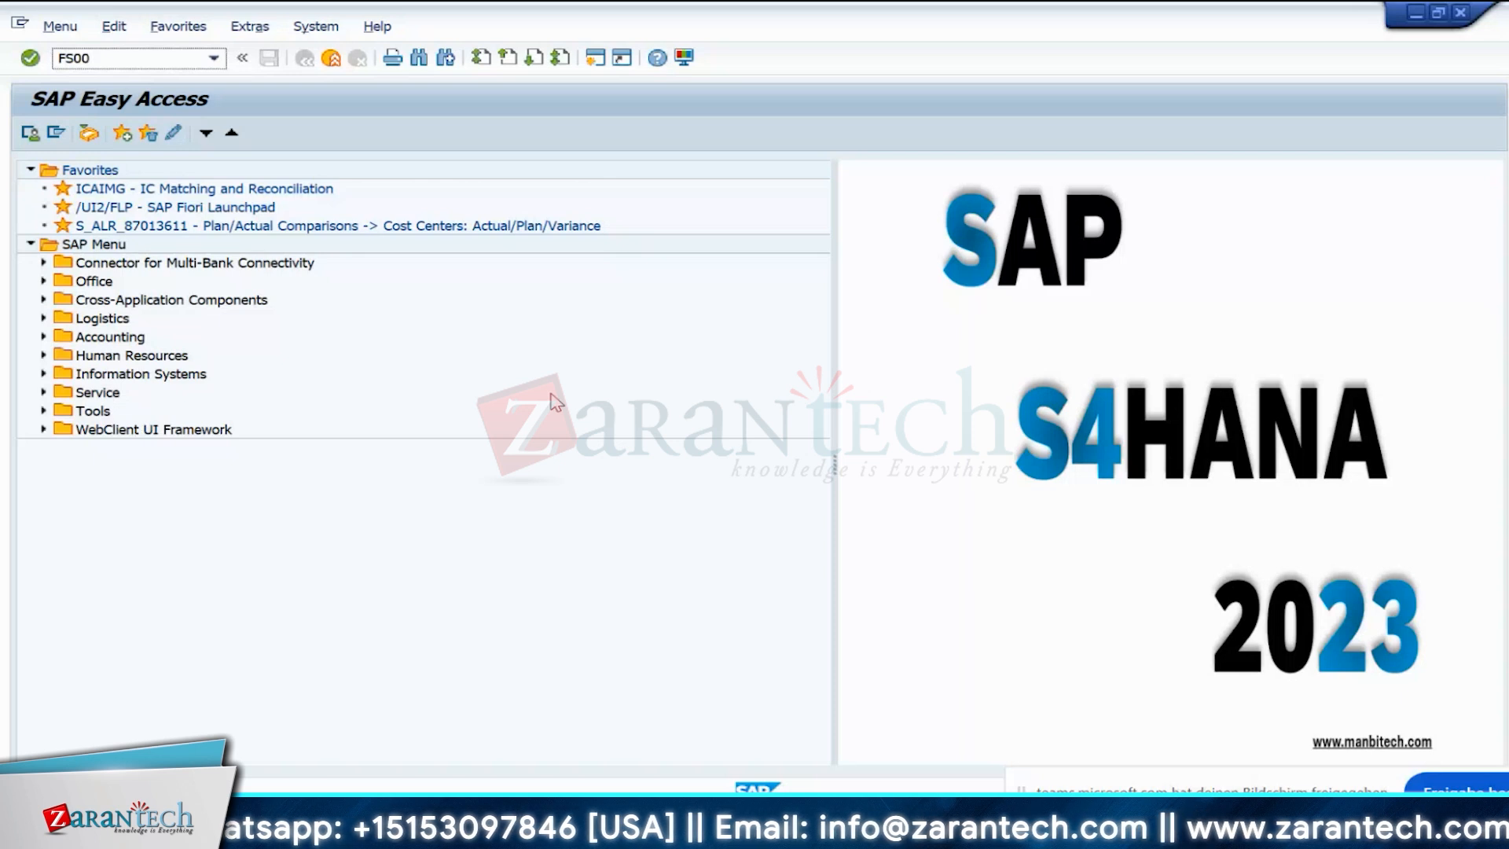
pyautogui.press('Return')
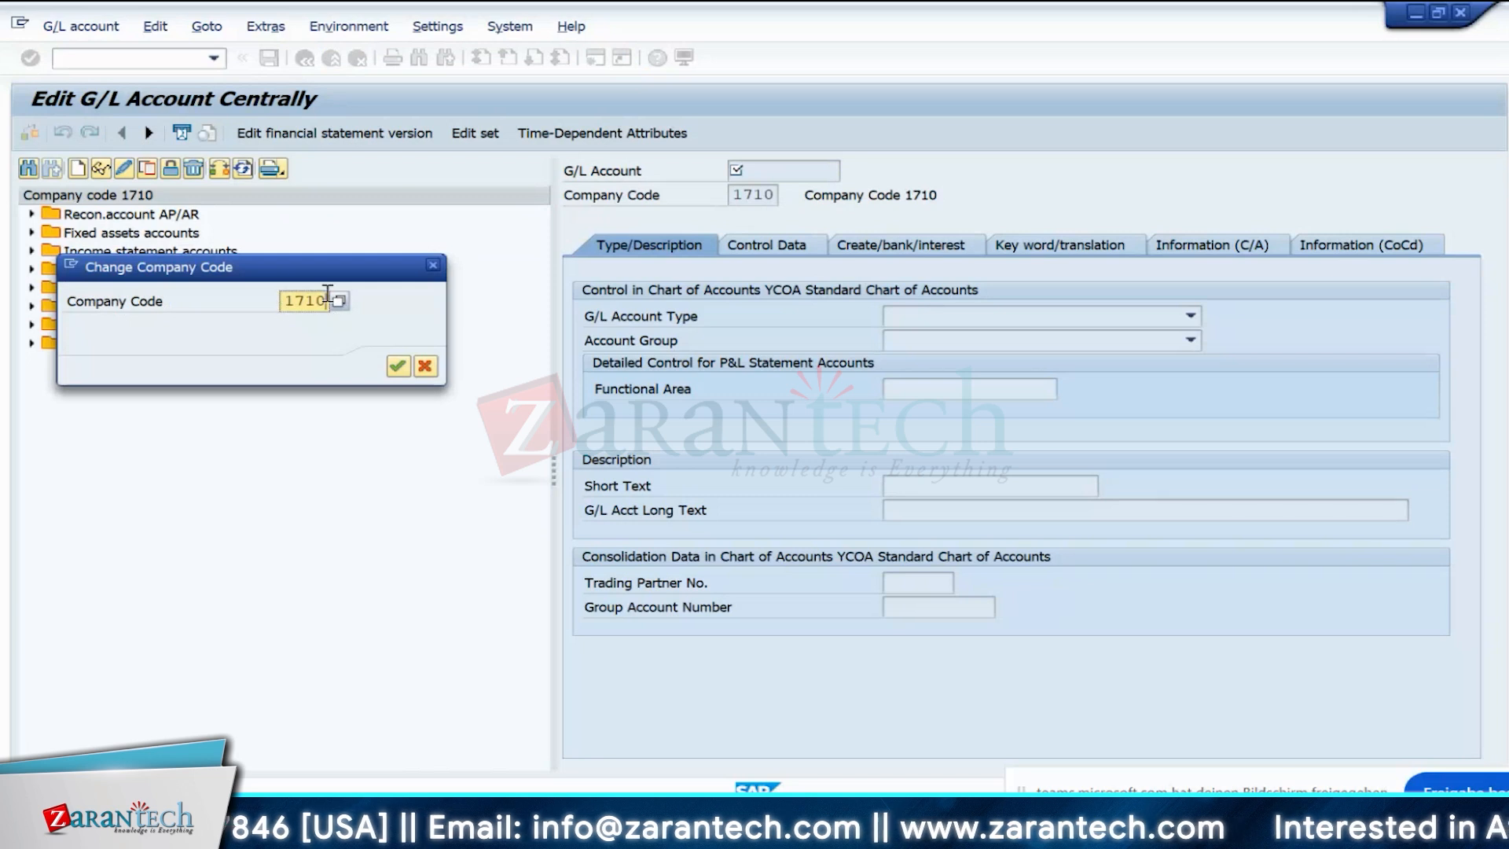
# - Change the company code to IN10 and expand its EXPENSES accounts
pyautogui.press('BackSpace')
pyautogui.press('BackSpace')
pyautogui.press('BackSpace')
pyautogui.press('BackSpace')
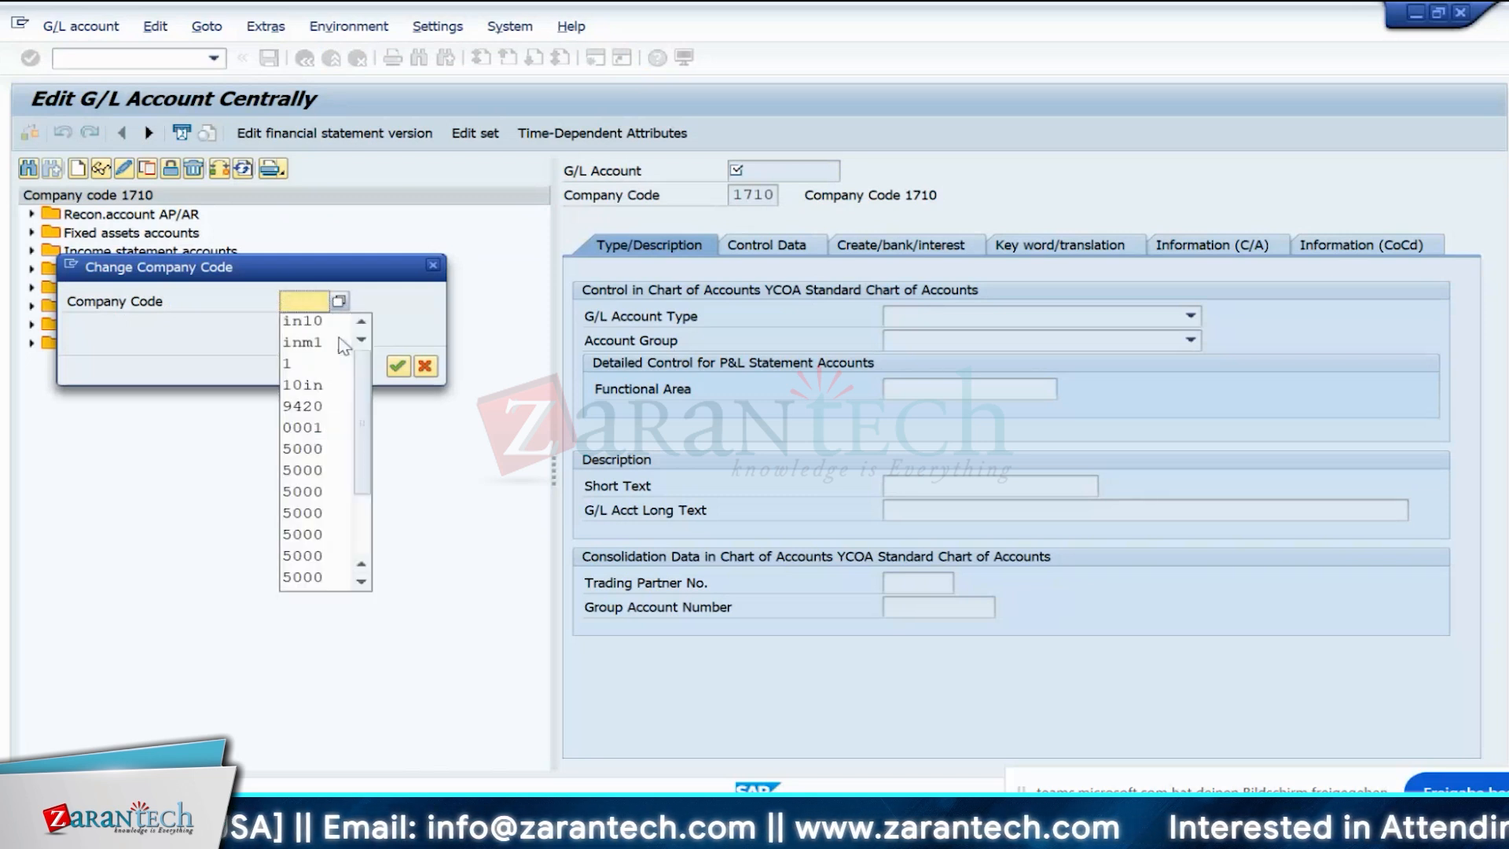
pyautogui.write('in10')
pyautogui.press('Return')
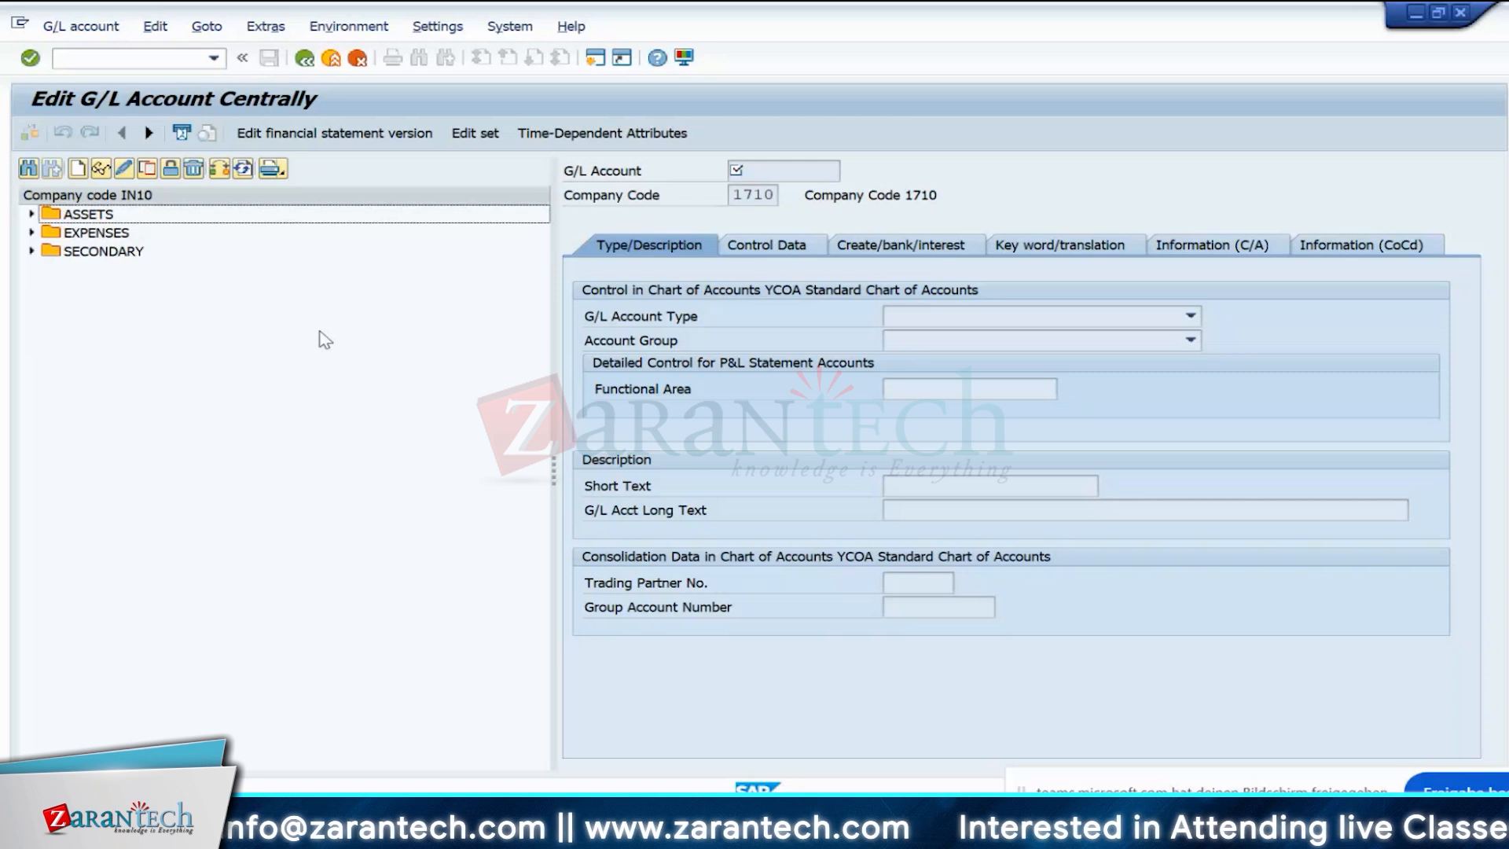
pyautogui.click(32, 233)
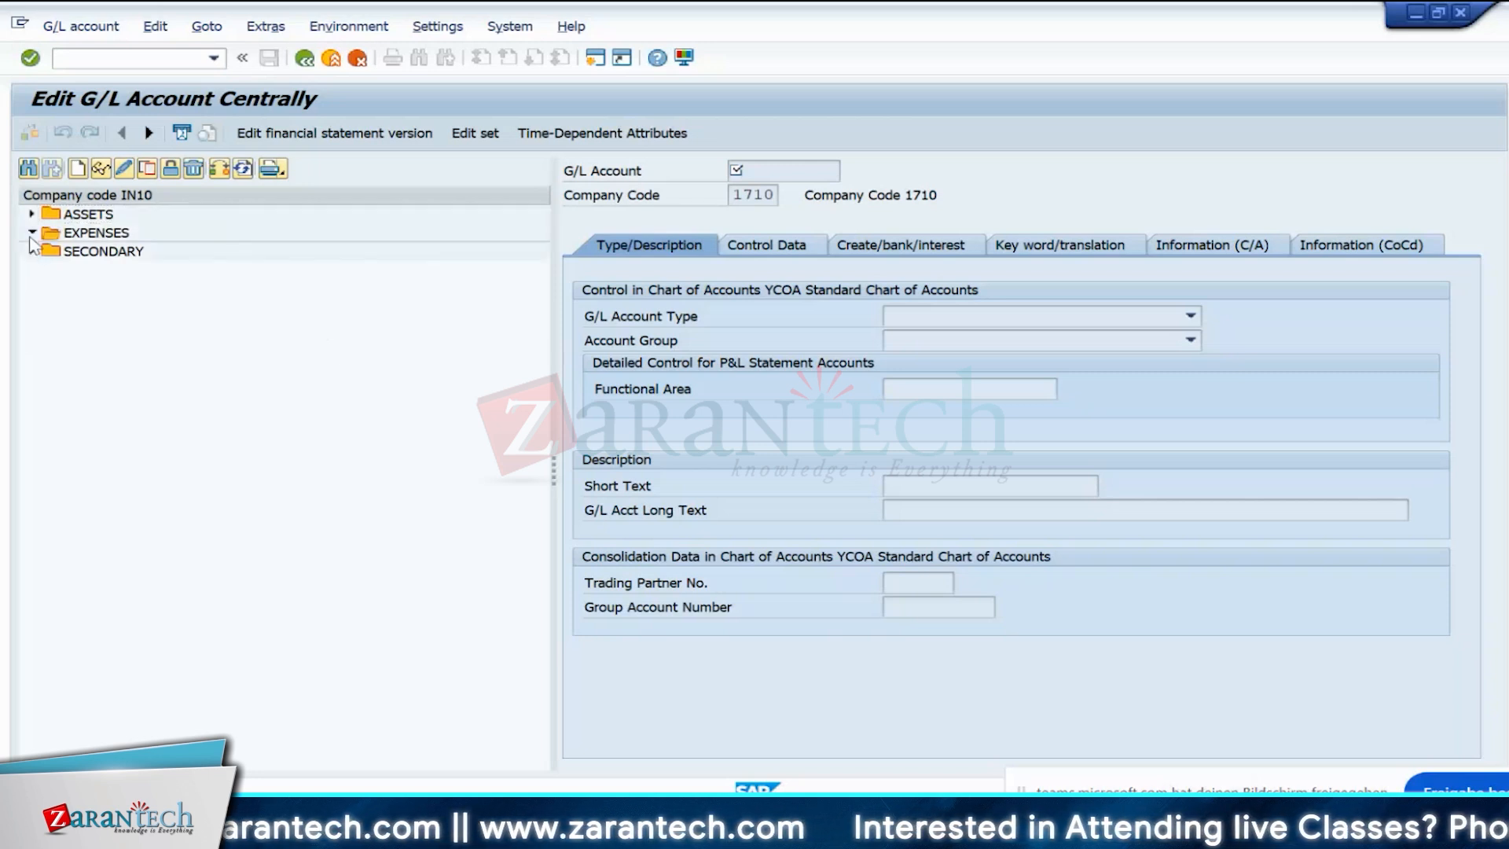
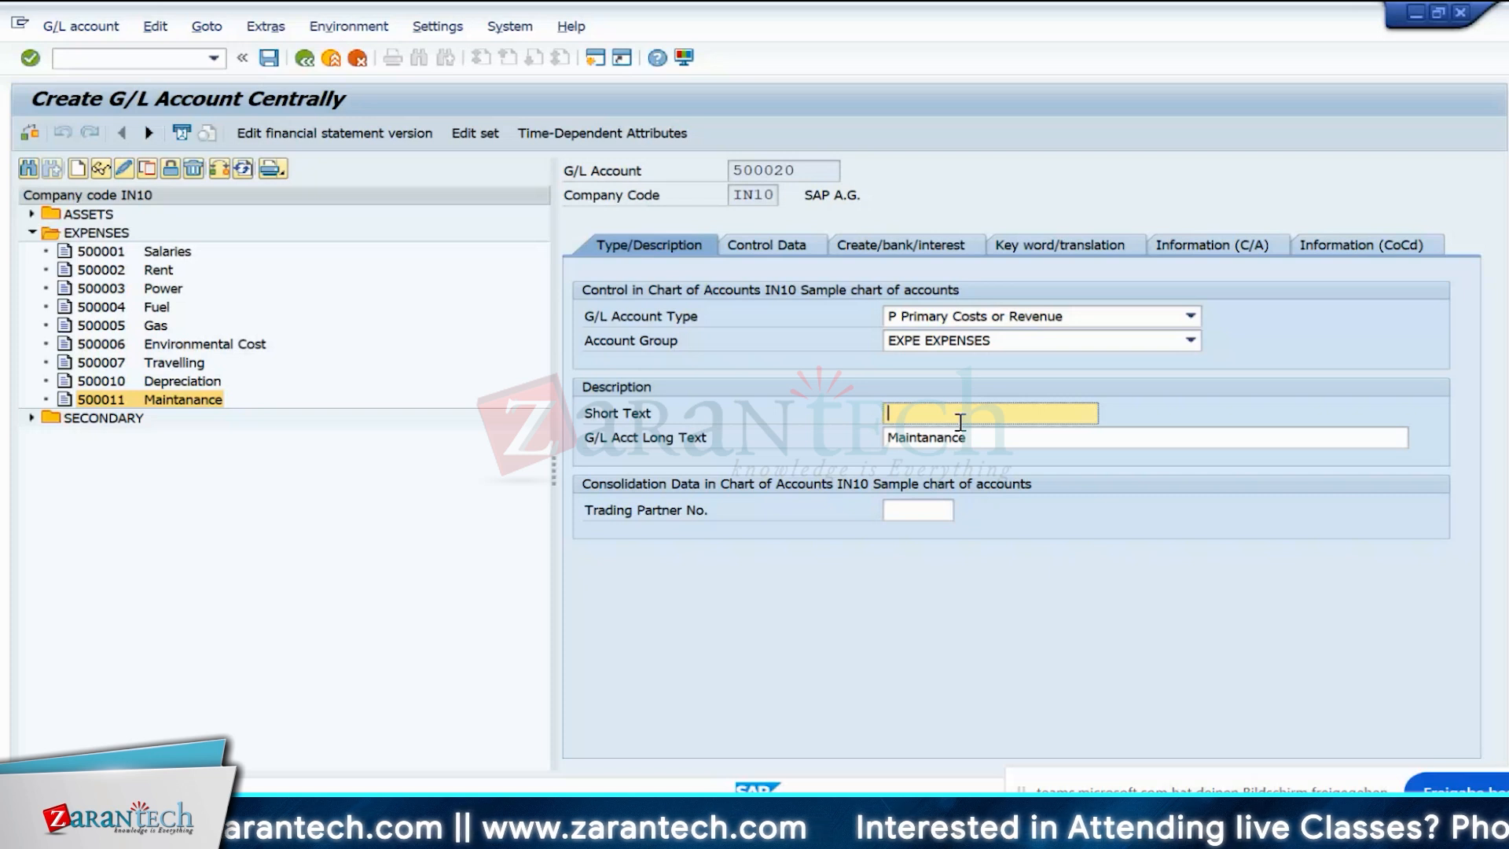
# - Enter RM Consumption as the short text of the new expense G/L account
pyautogui.write('R')
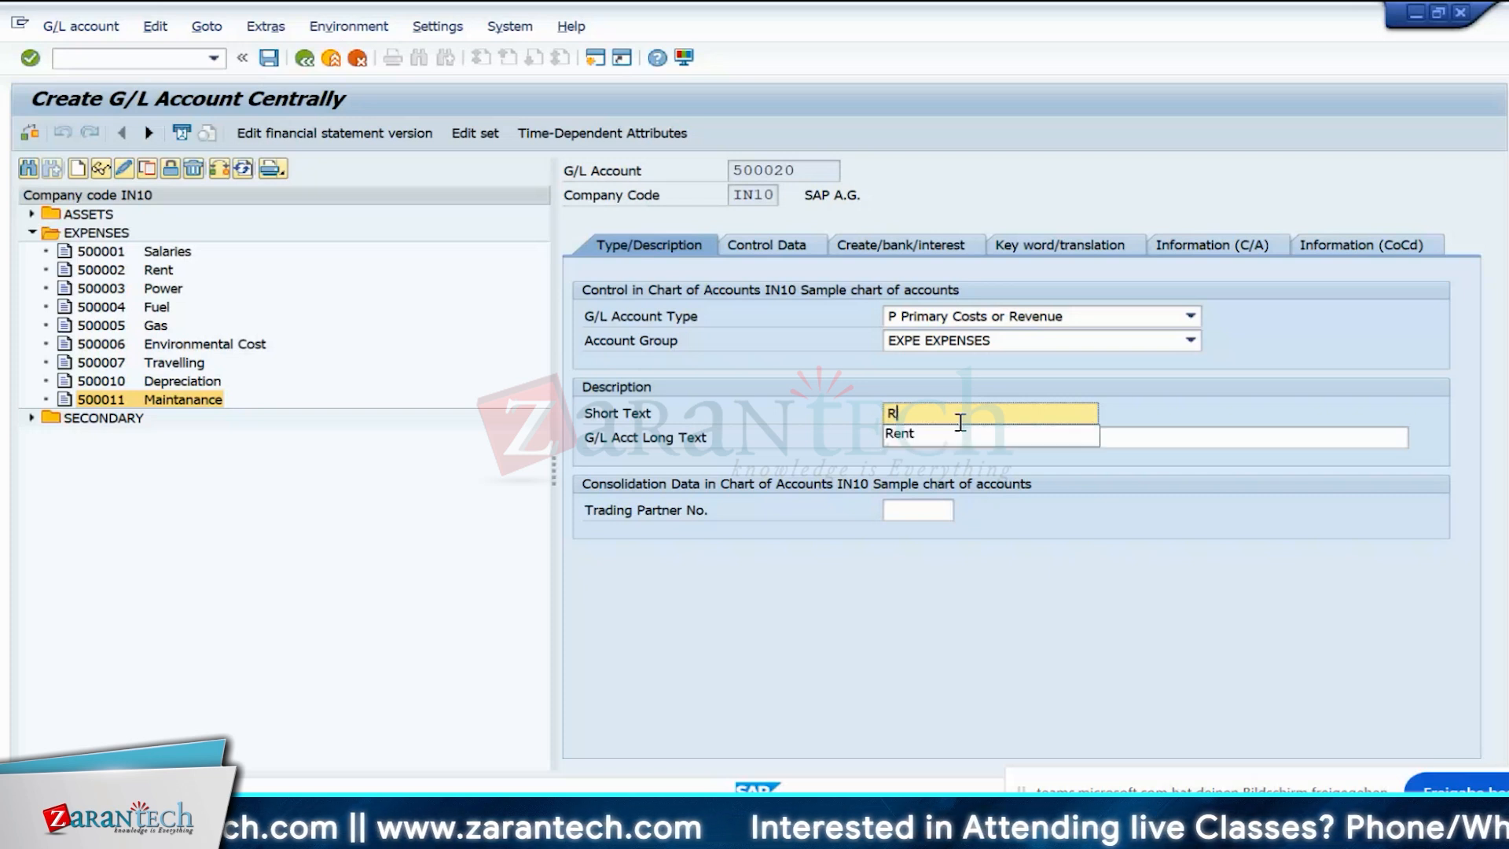
pyautogui.write('M cO')
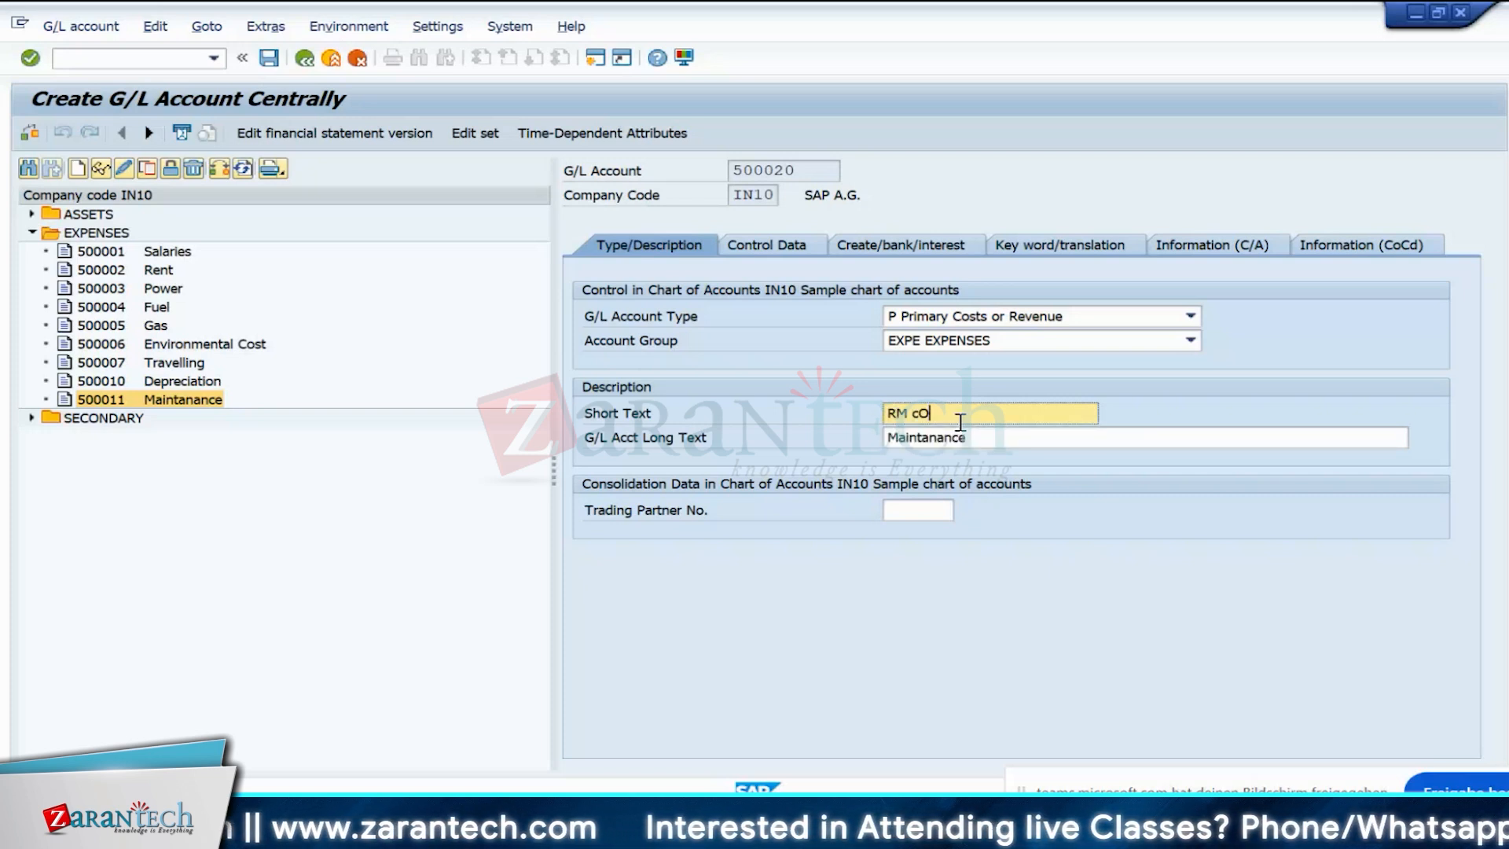
pyautogui.press('BackSpace')
pyautogui.press('BackSpace')
pyautogui.write('C')
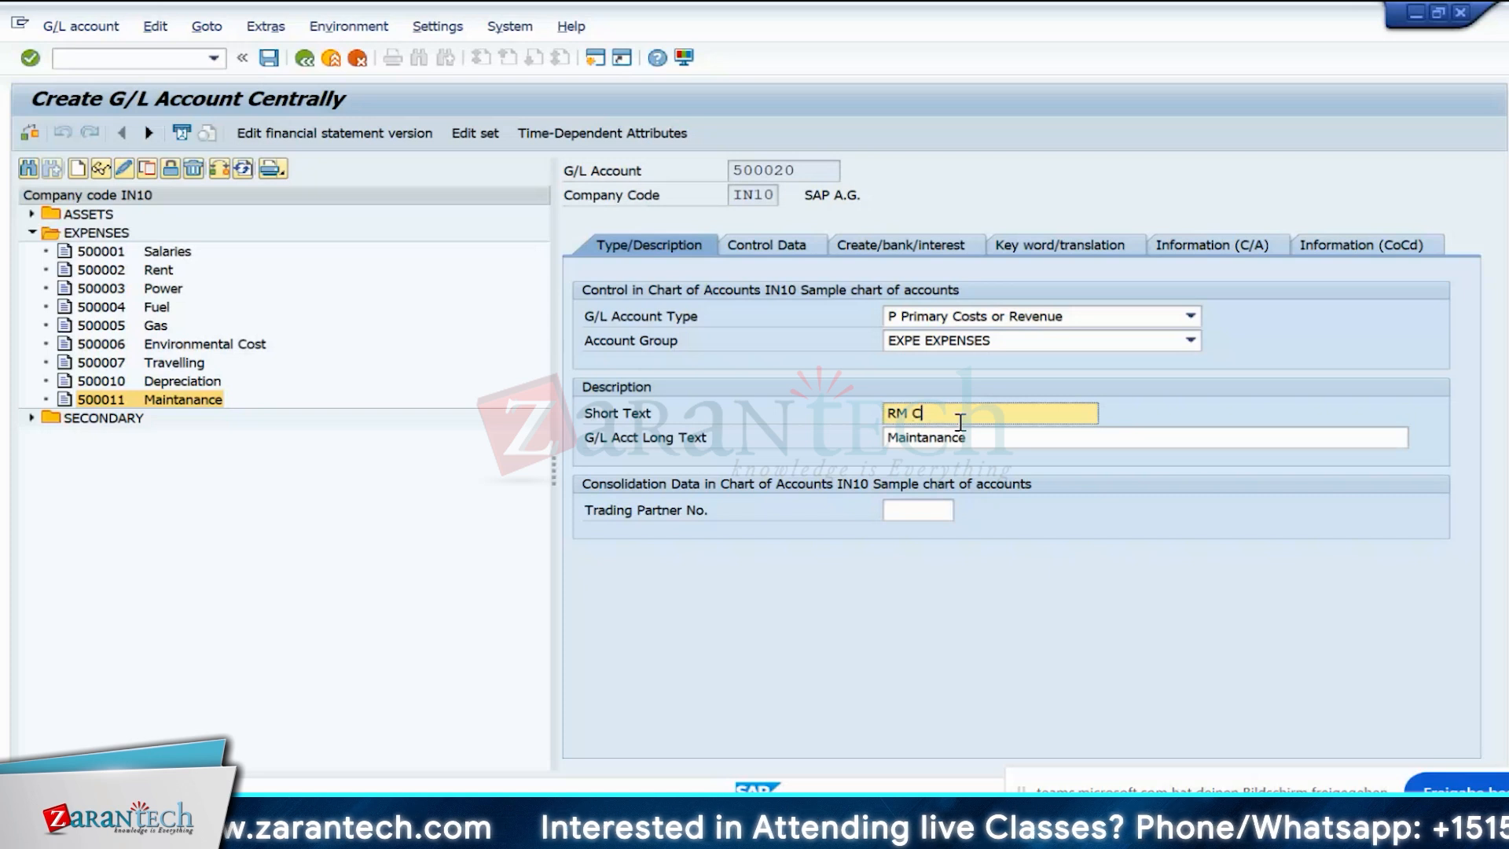
pyautogui.write('onsu')
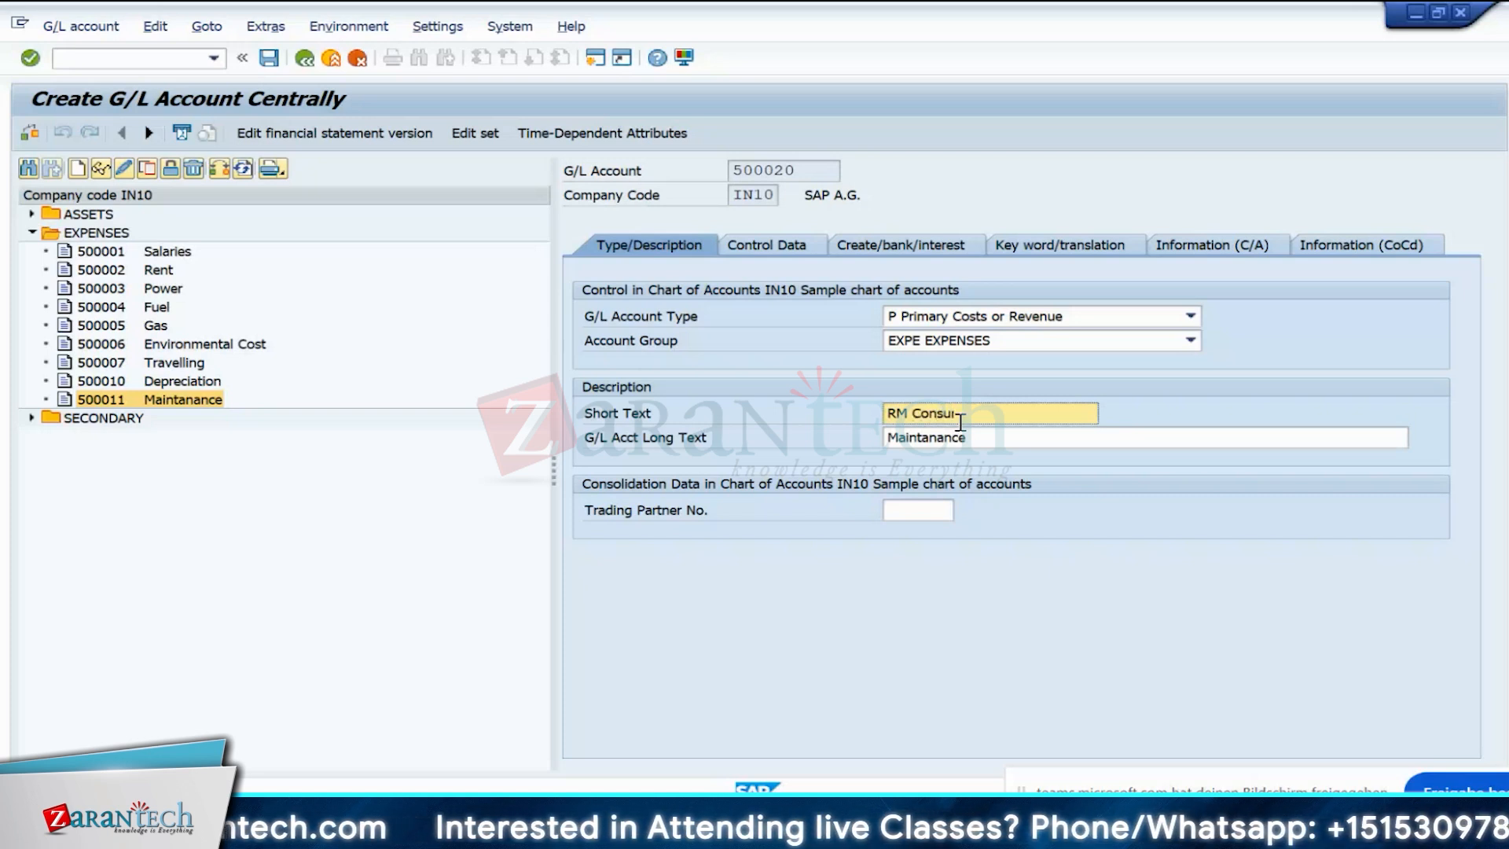
pyautogui.write('mpti')
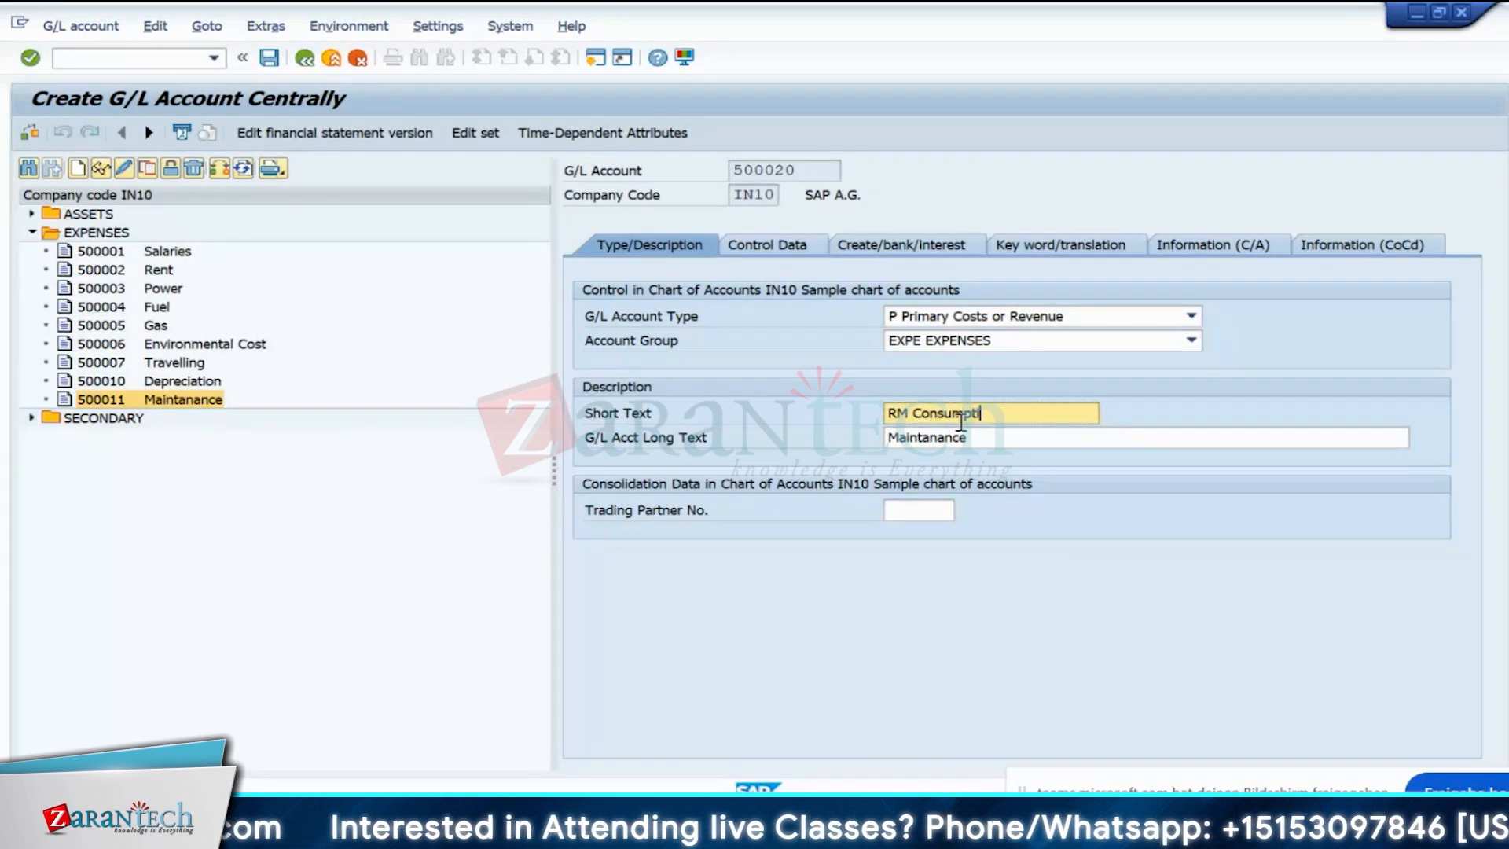
pyautogui.write('on')
# - Try to replace the G/L account long text with a copy of the short text
pyautogui.moveTo(1016, 409); pyautogui.dragTo(836, 406)
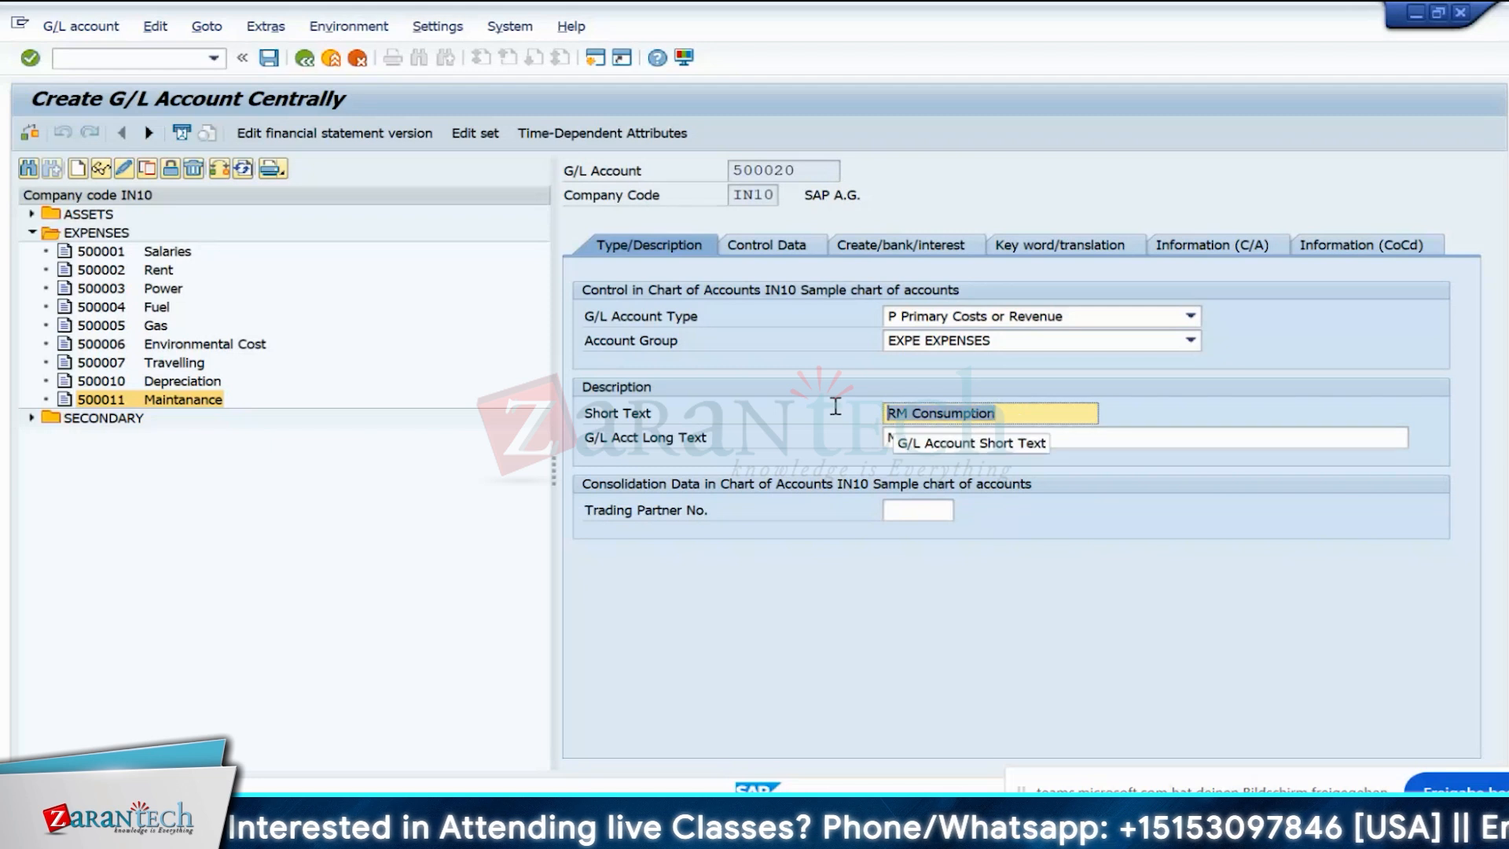
pyautogui.click(1052, 430)
pyautogui.press('BackSpace')
pyautogui.press('BackSpace')
pyautogui.press('BackSpace')
pyautogui.press('BackSpace')
pyautogui.press('BackSpace')
pyautogui.press('BackSpace')
pyautogui.press('BackSpace')
pyautogui.press('BackSpace')
pyautogui.press('BackSpace')
pyautogui.press('BackSpace')
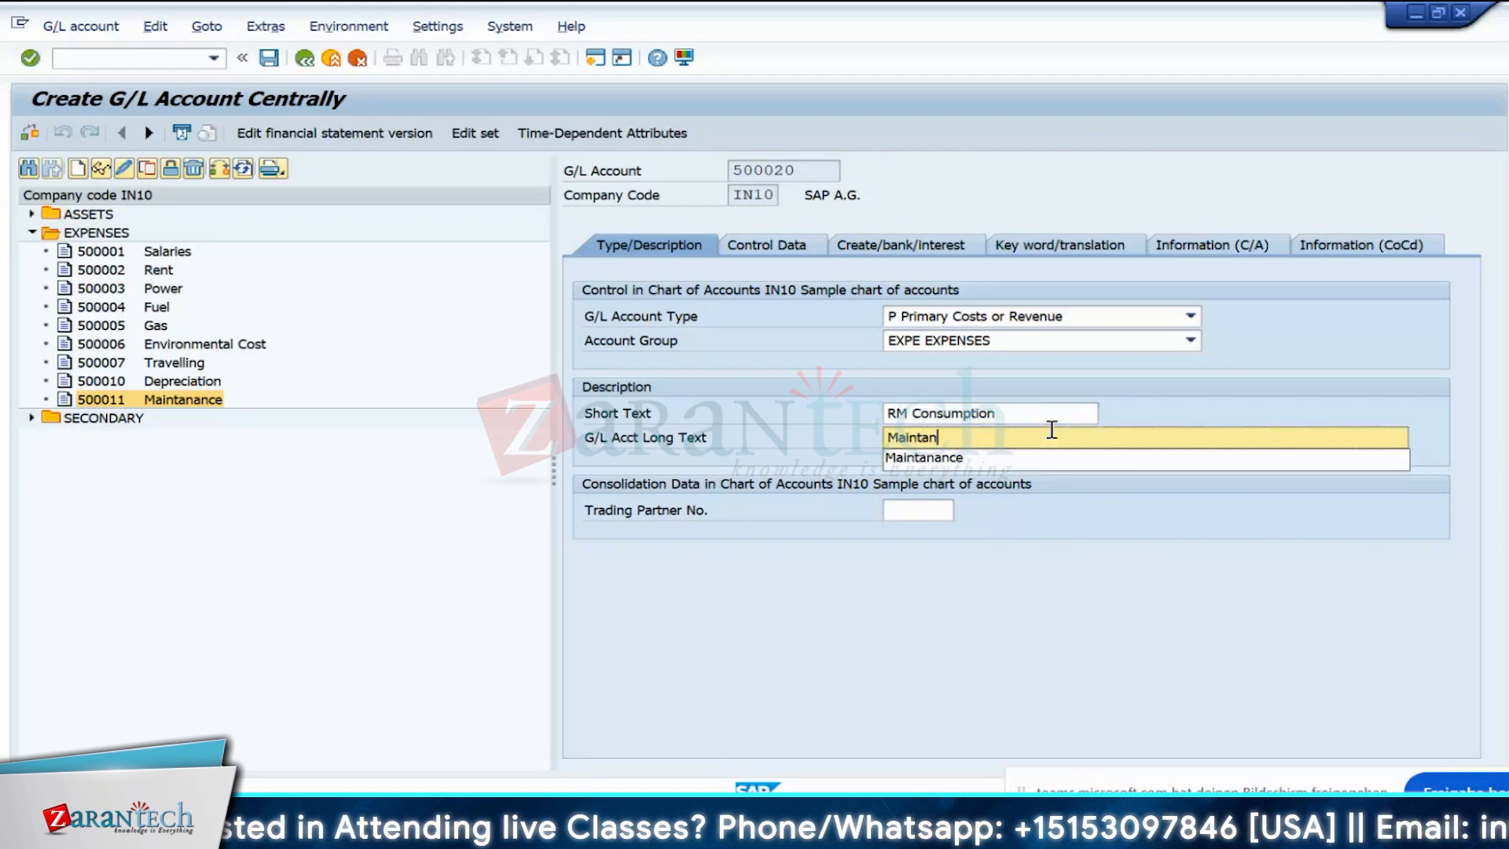
pyautogui.press('BackSpace')
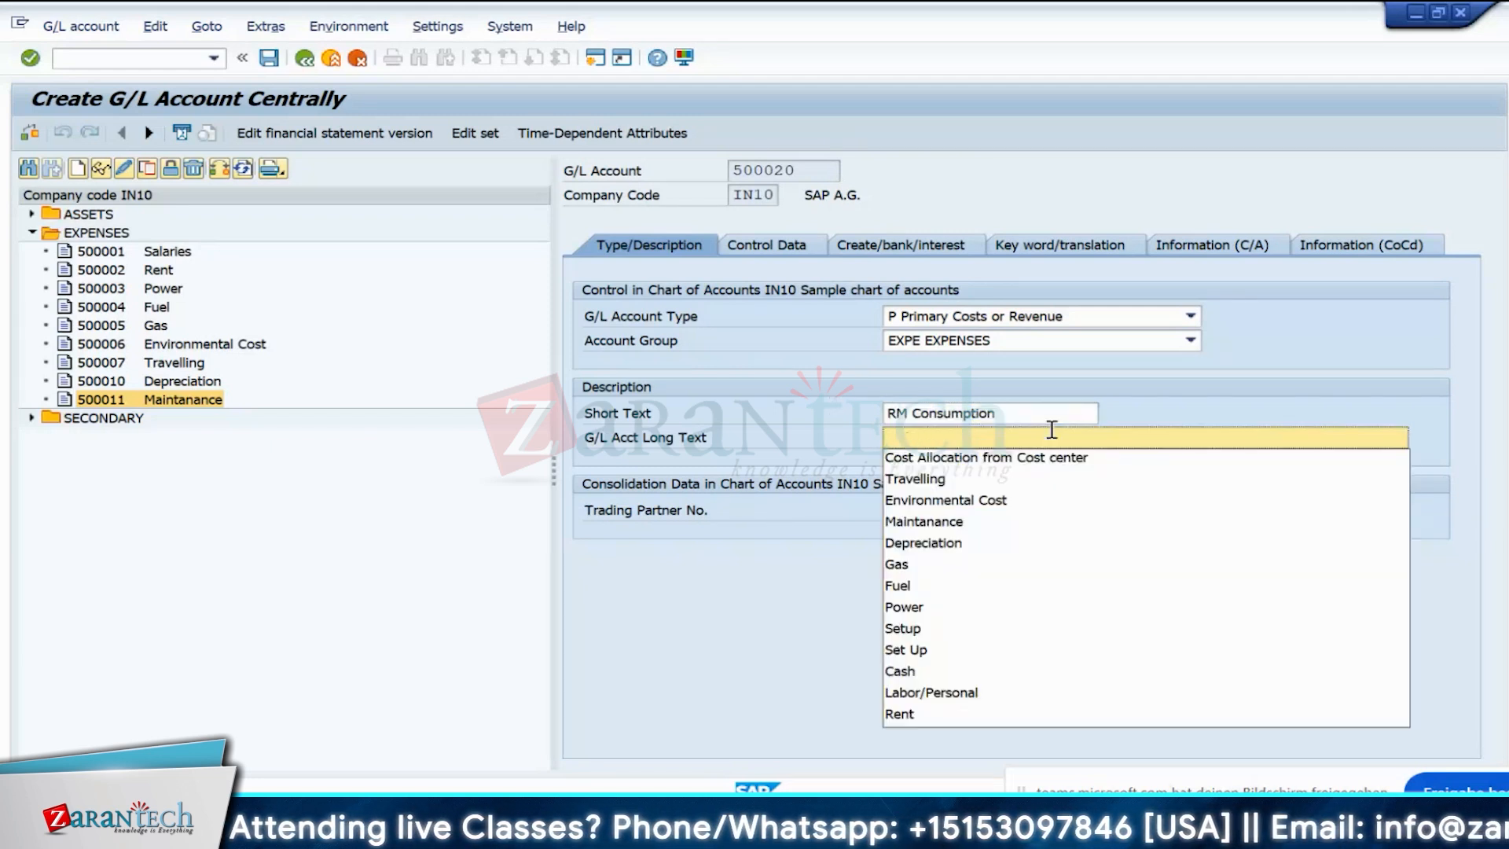
pyautogui.write('Other Exernal Parts')
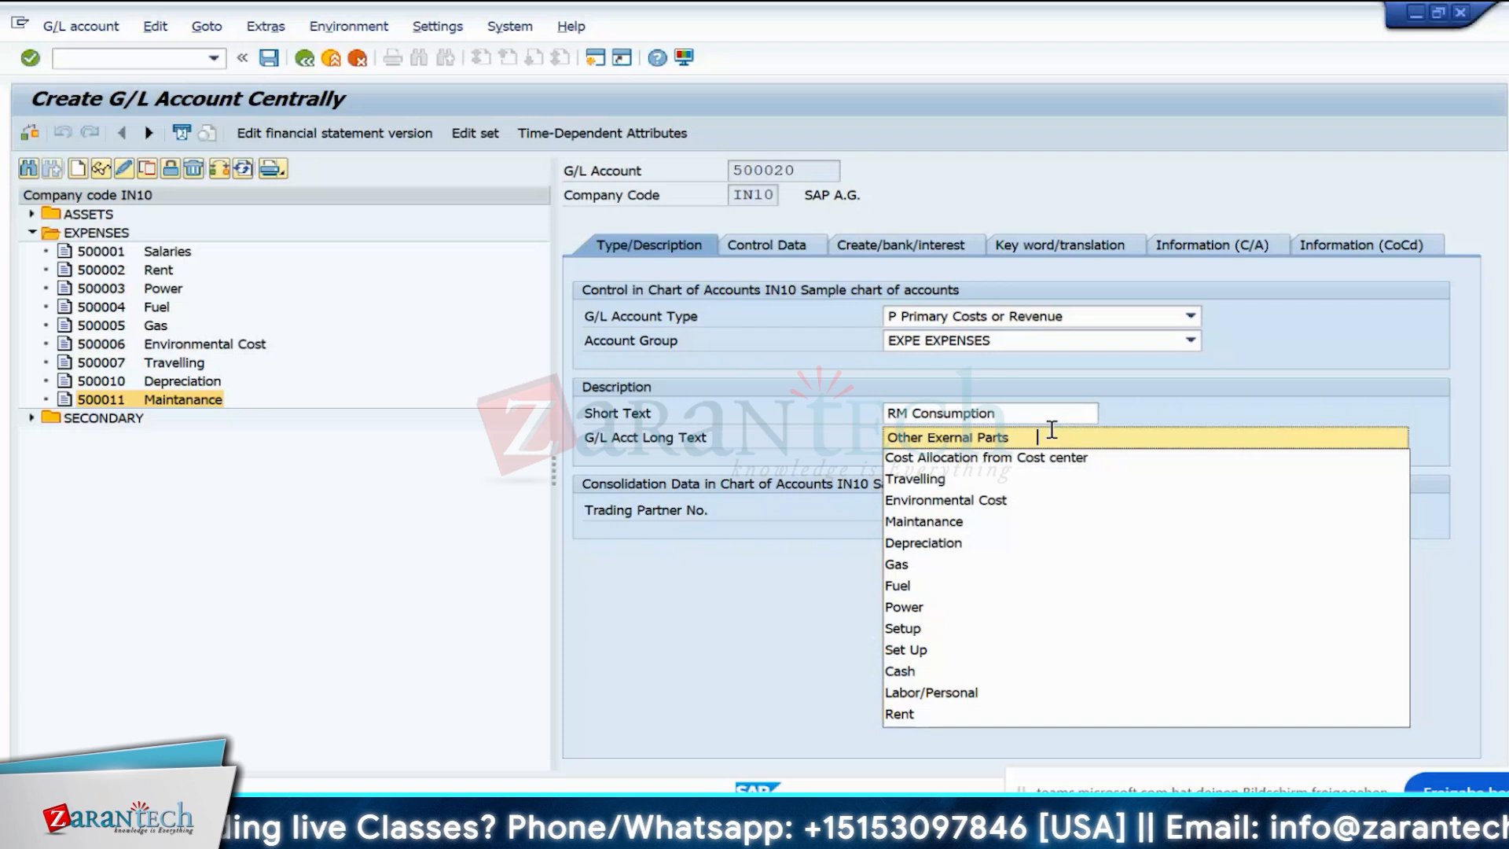
# - Replace the G/L account long text with RM Consumption, copied from the short text, and validate the entries
pyautogui.moveTo(1012, 419); pyautogui.dragTo(849, 423)
pyautogui.hotkey('ctrl', 'c')
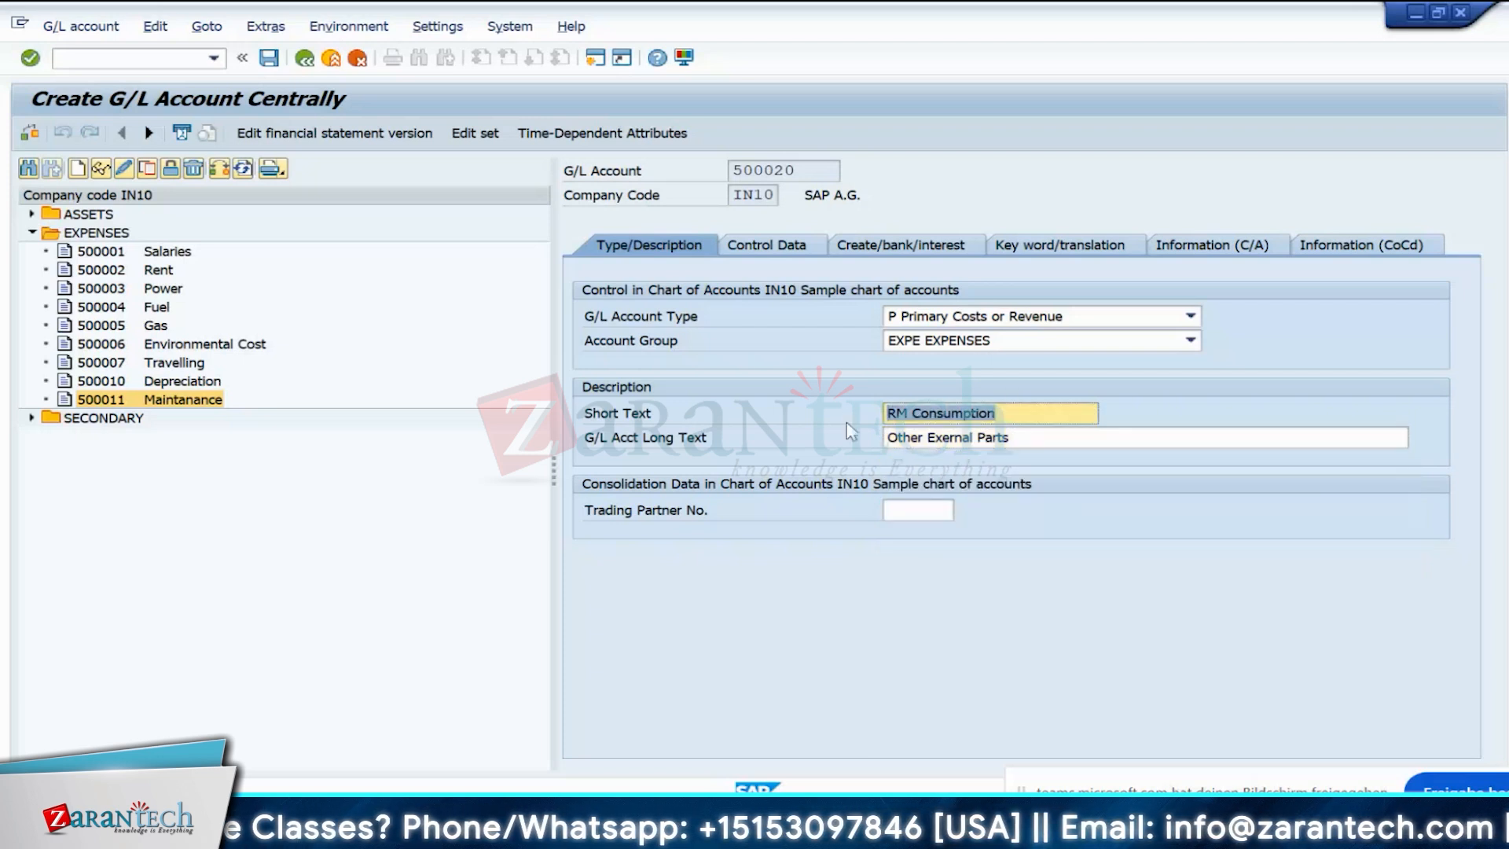
pyautogui.press('Tab')
pyautogui.click(1098, 437)
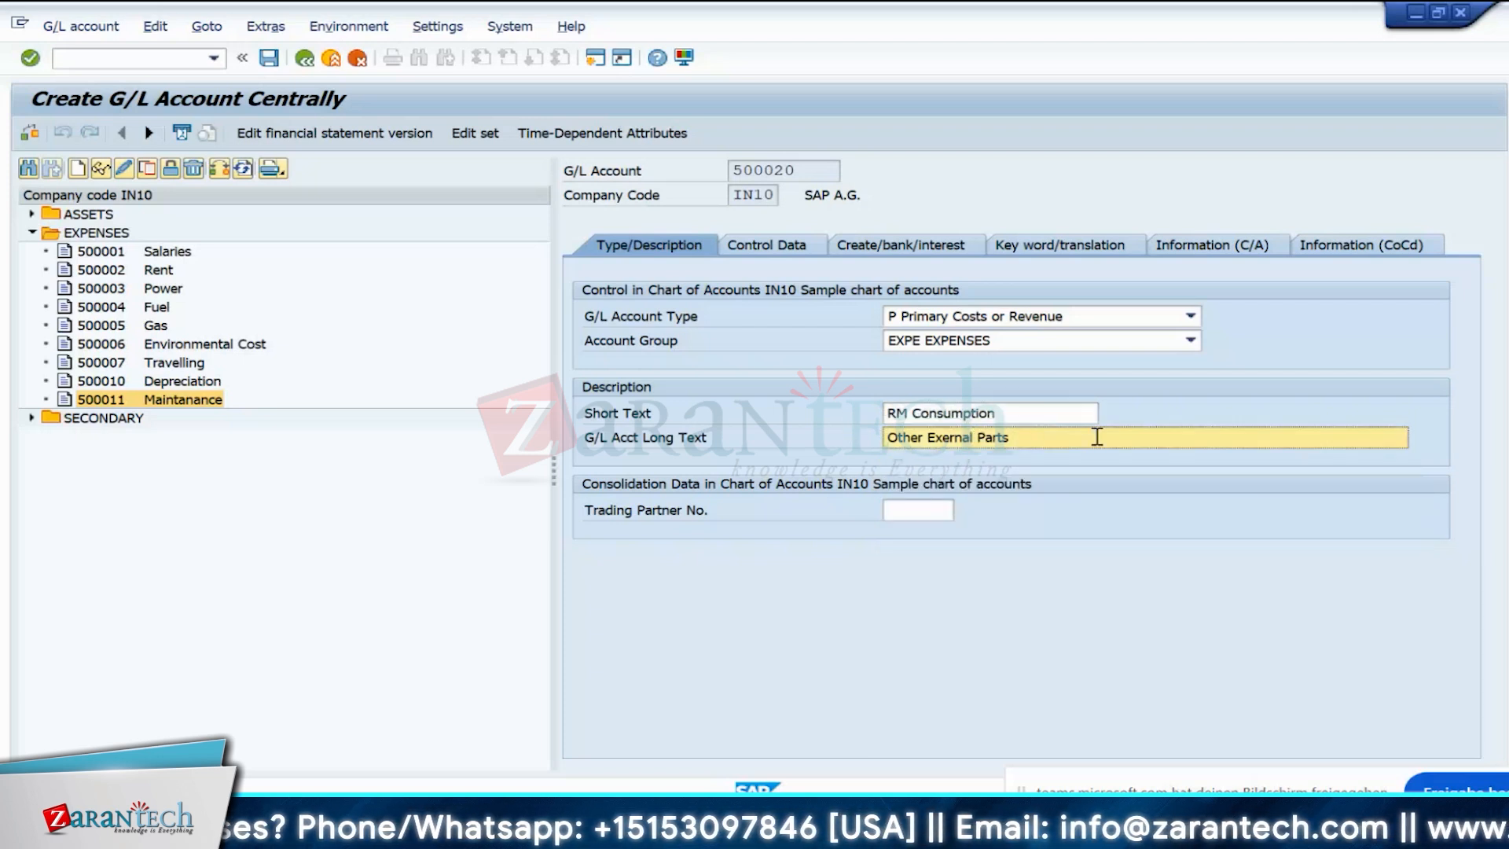
pyautogui.press('BackSpace')
pyautogui.press('BackSpace')
pyautogui.press('BackSpace')
pyautogui.press('BackSpace')
pyautogui.press('BackSpace')
pyautogui.press('BackSpace')
pyautogui.press('BackSpace')
pyautogui.press('BackSpace')
pyautogui.press('BackSpace')
pyautogui.press('BackSpace')
pyautogui.press('BackSpace')
pyautogui.press('BackSpace')
pyautogui.press('BackSpace')
pyautogui.press('BackSpace')
pyautogui.press('BackSpace')
pyautogui.press('BackSpace')
pyautogui.press('BackSpace')
pyautogui.press('BackSpace')
pyautogui.press('BackSpace')
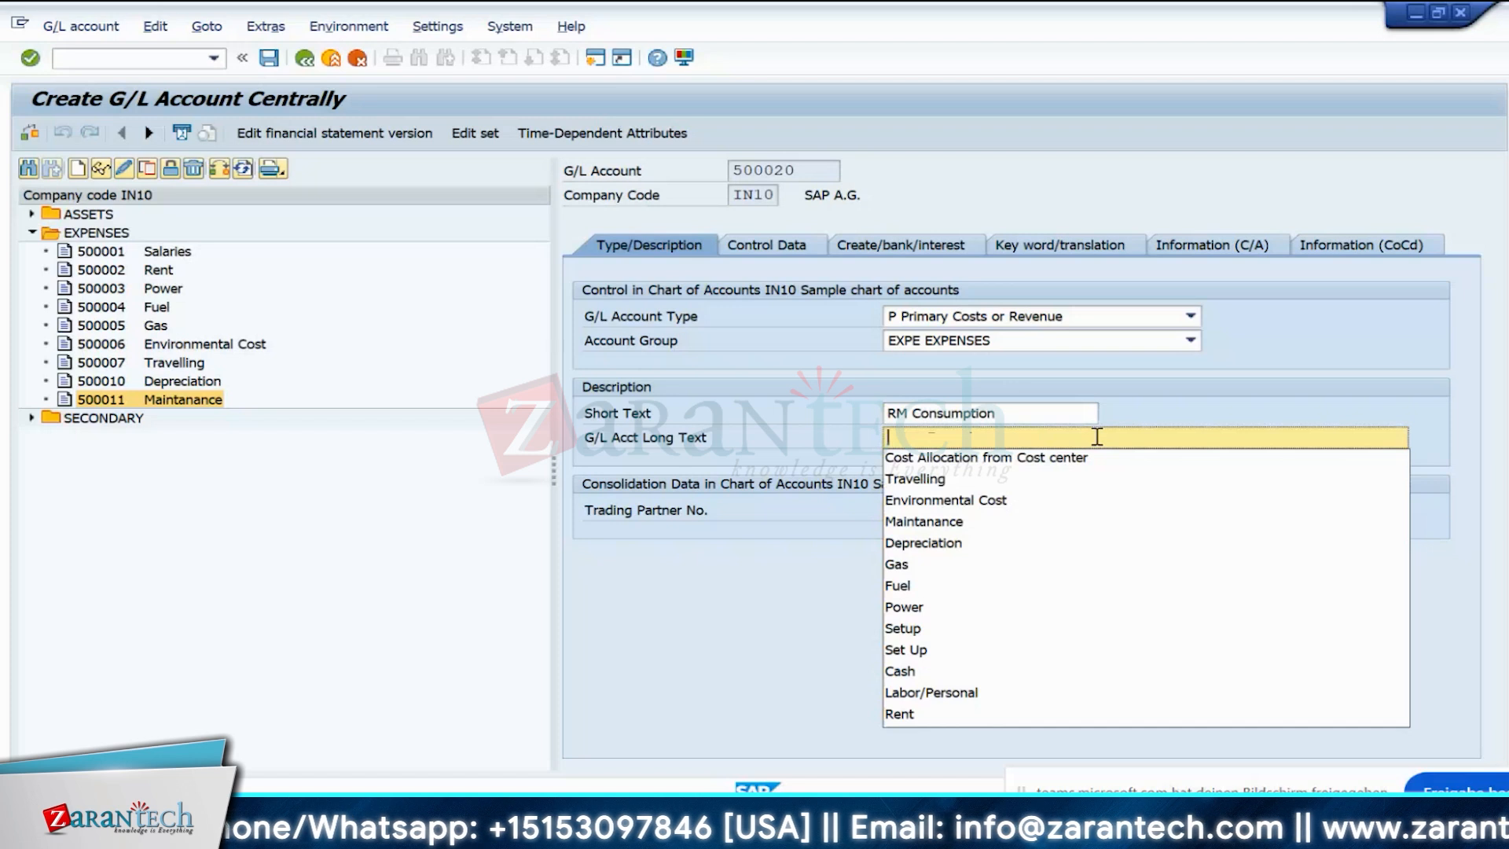
pyautogui.hotkey('ctrl', 'v')
pyautogui.press('Return')
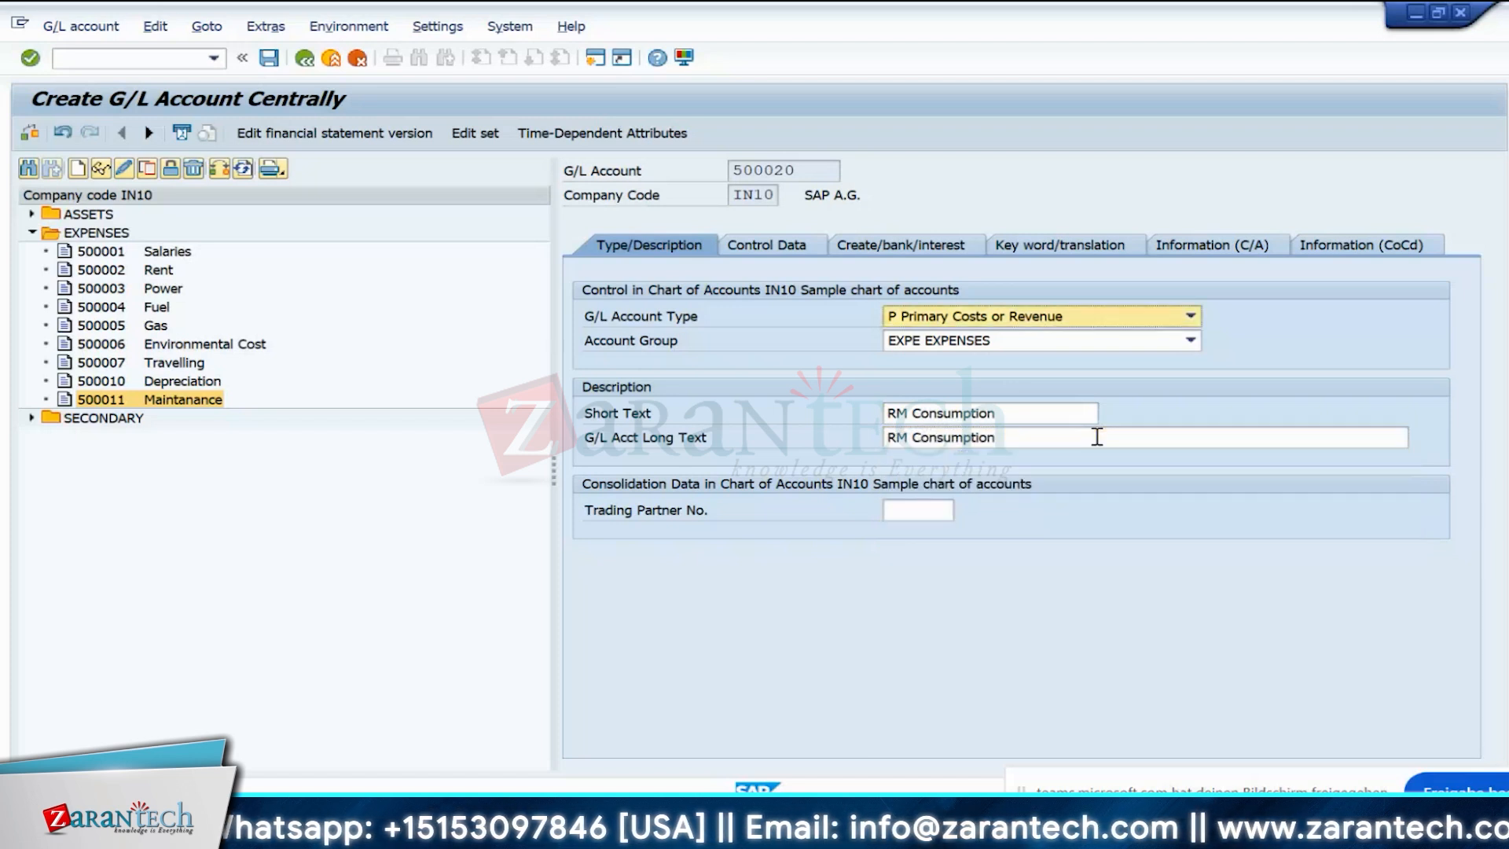
# - Set the account's field status group to G006, Material accounts, enable Post Automatically Only, and save the new G/L account
pyautogui.click(791, 251)
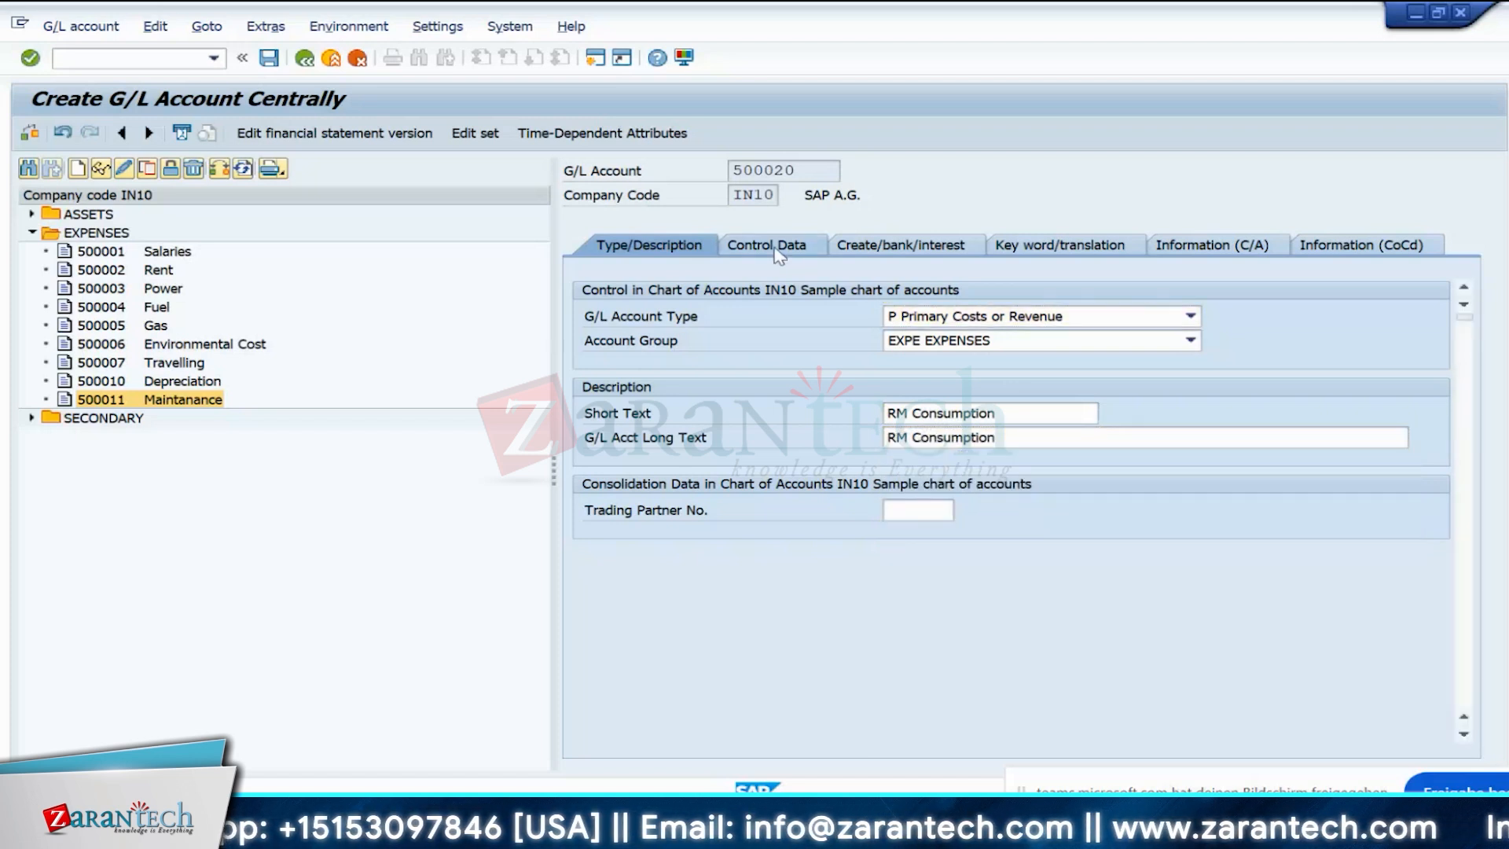
pyautogui.click(901, 251)
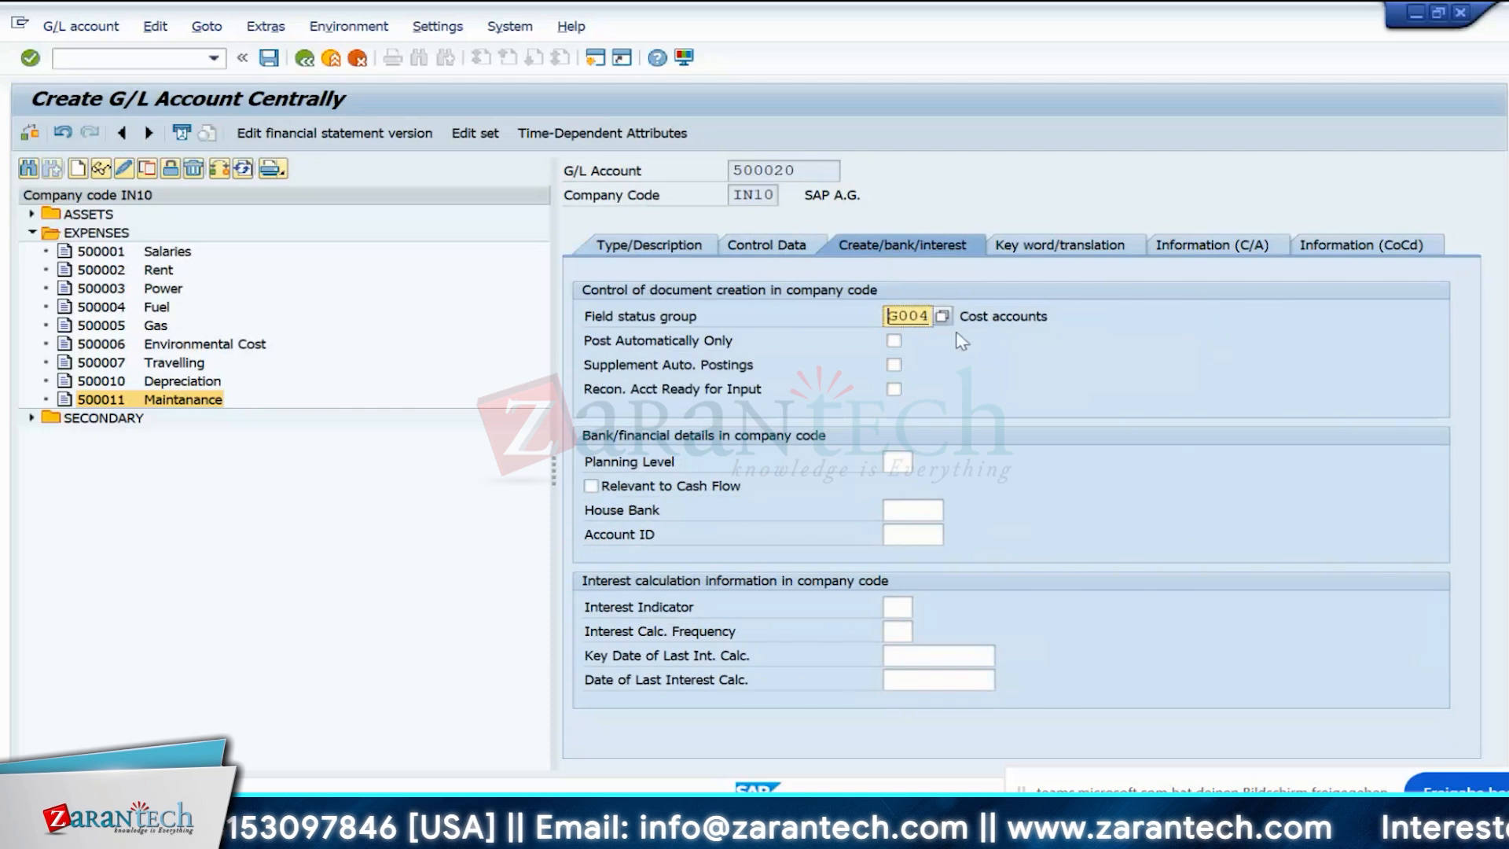
pyautogui.click(942, 316)
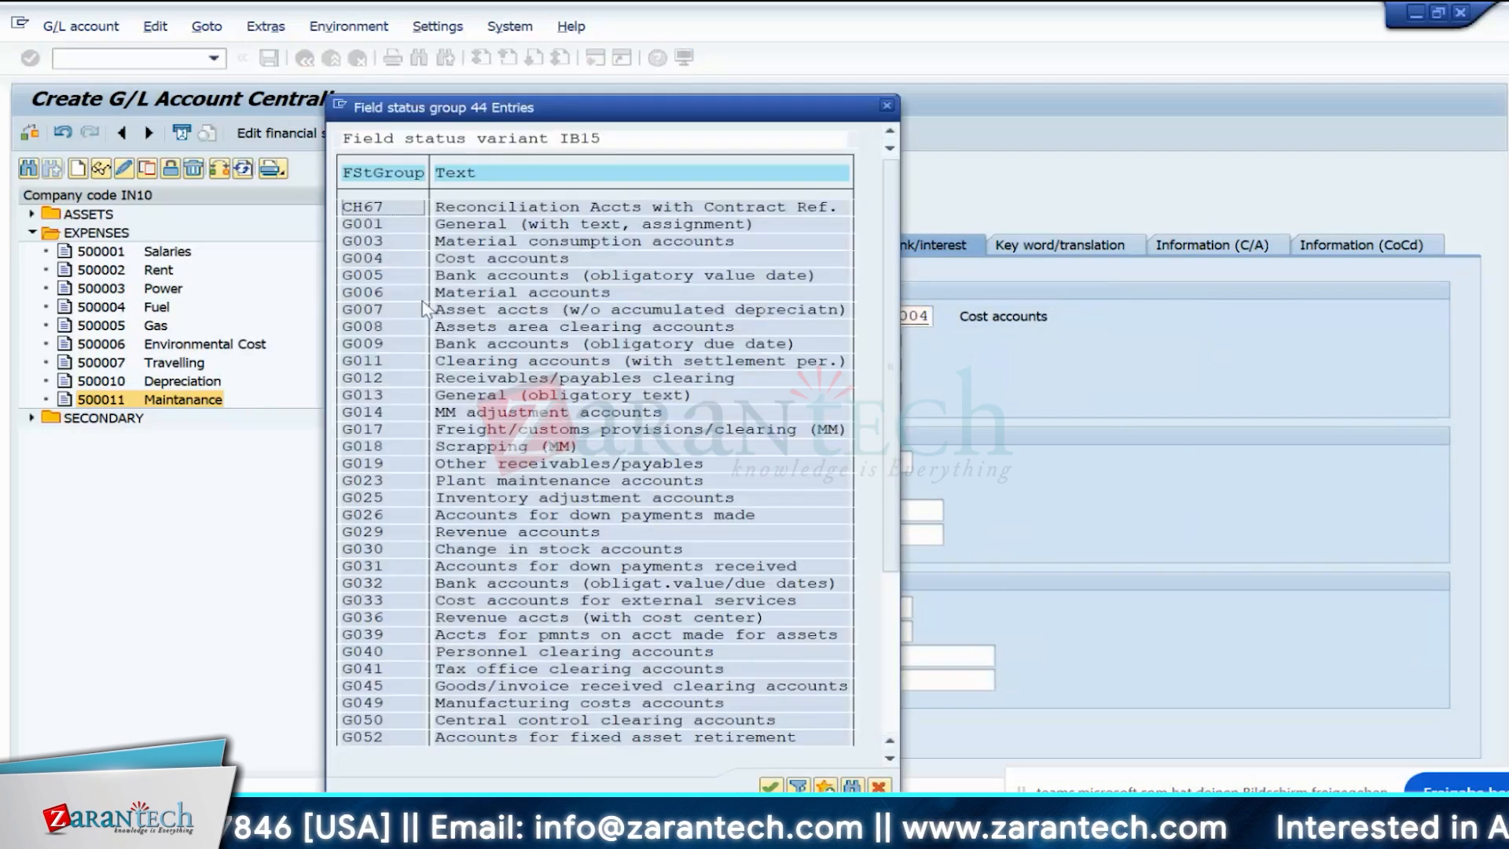
pyautogui.click(385, 295)
pyautogui.doubleClick(384, 296)
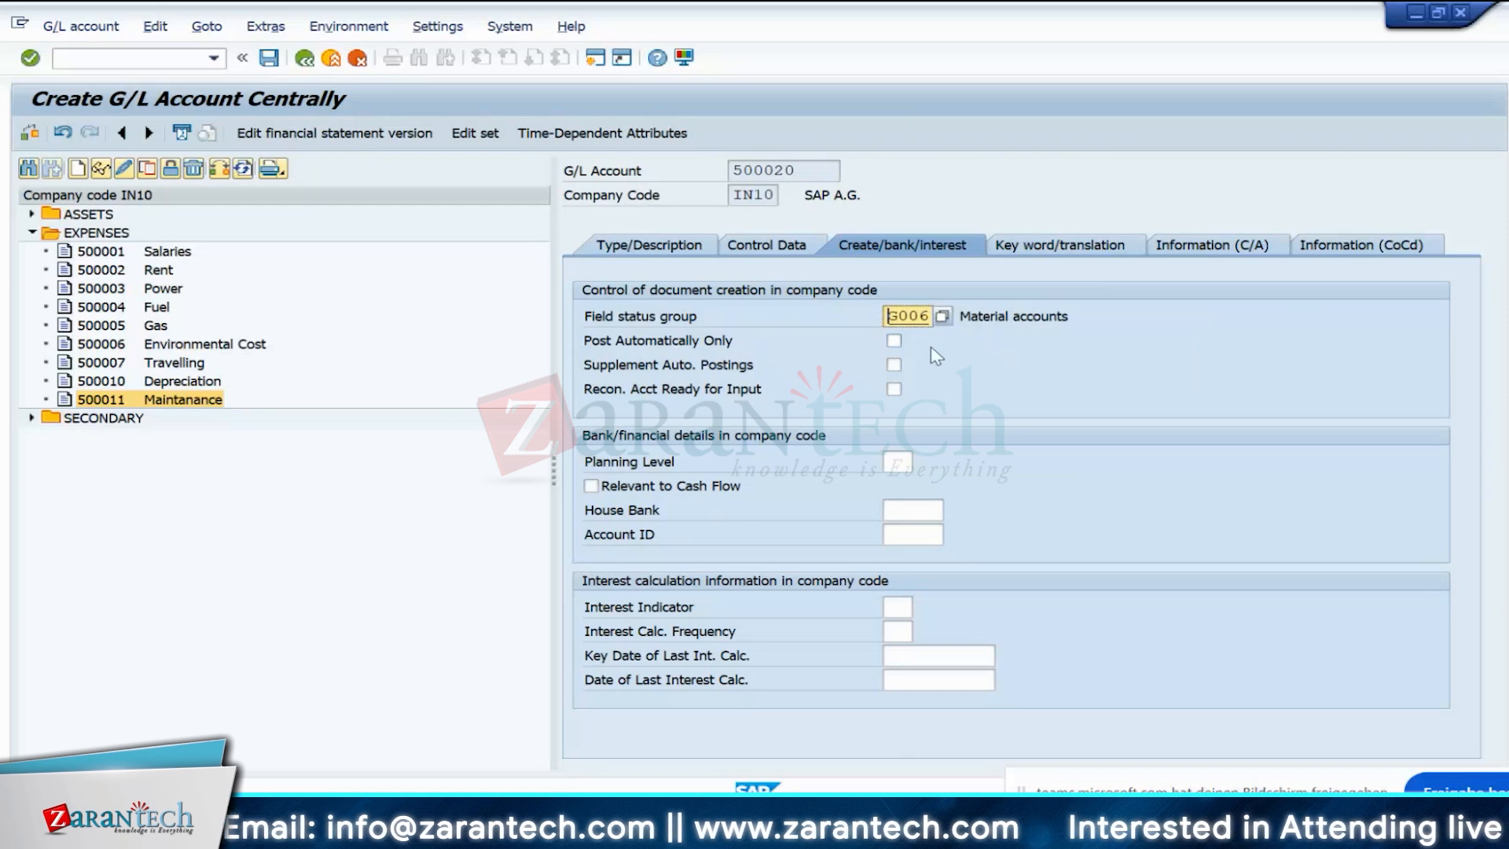
pyautogui.click(895, 342)
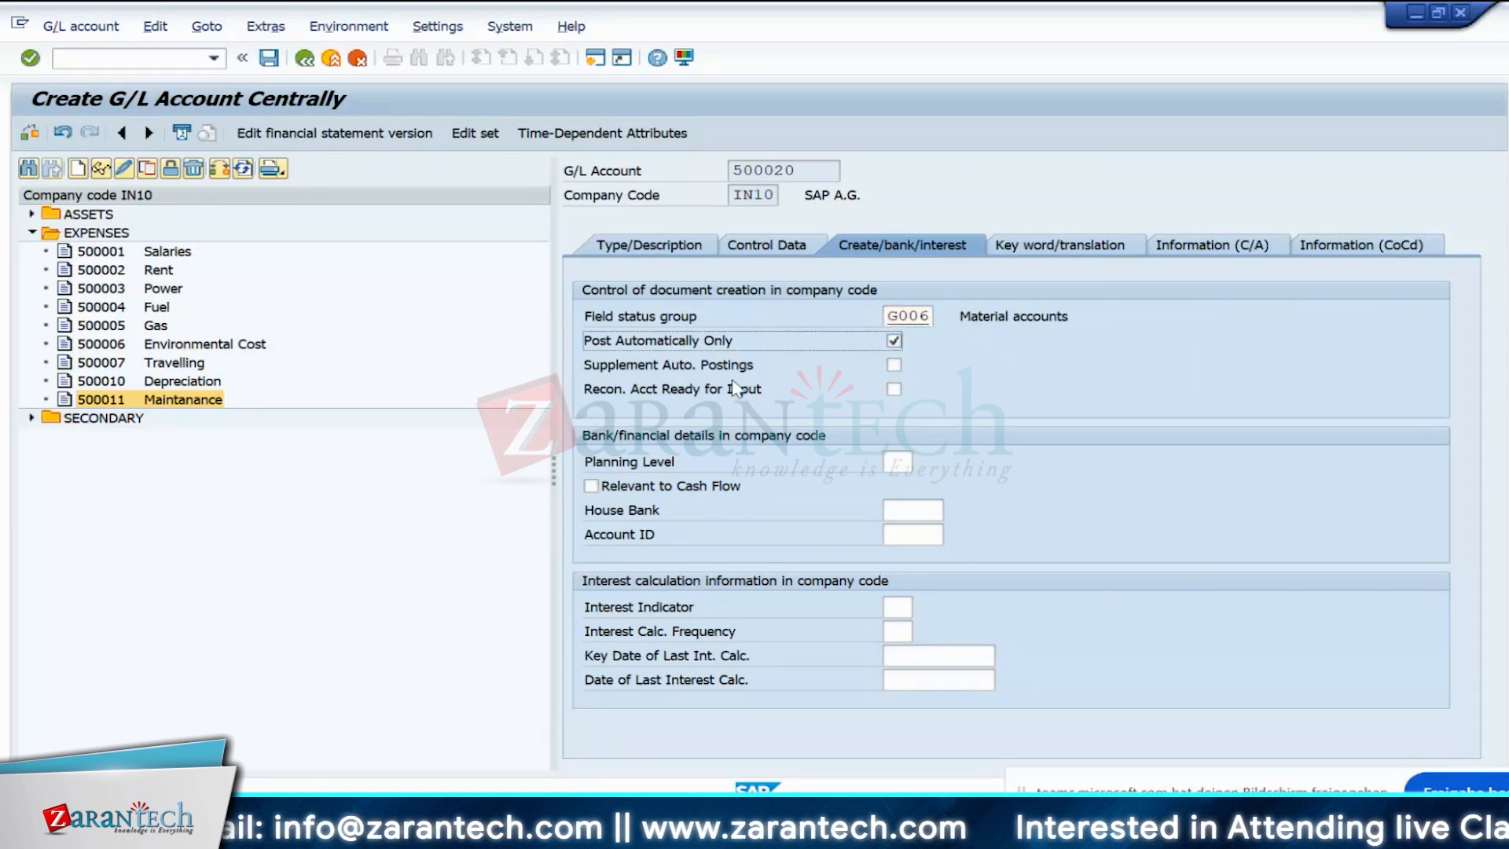
pyautogui.click(268, 58)
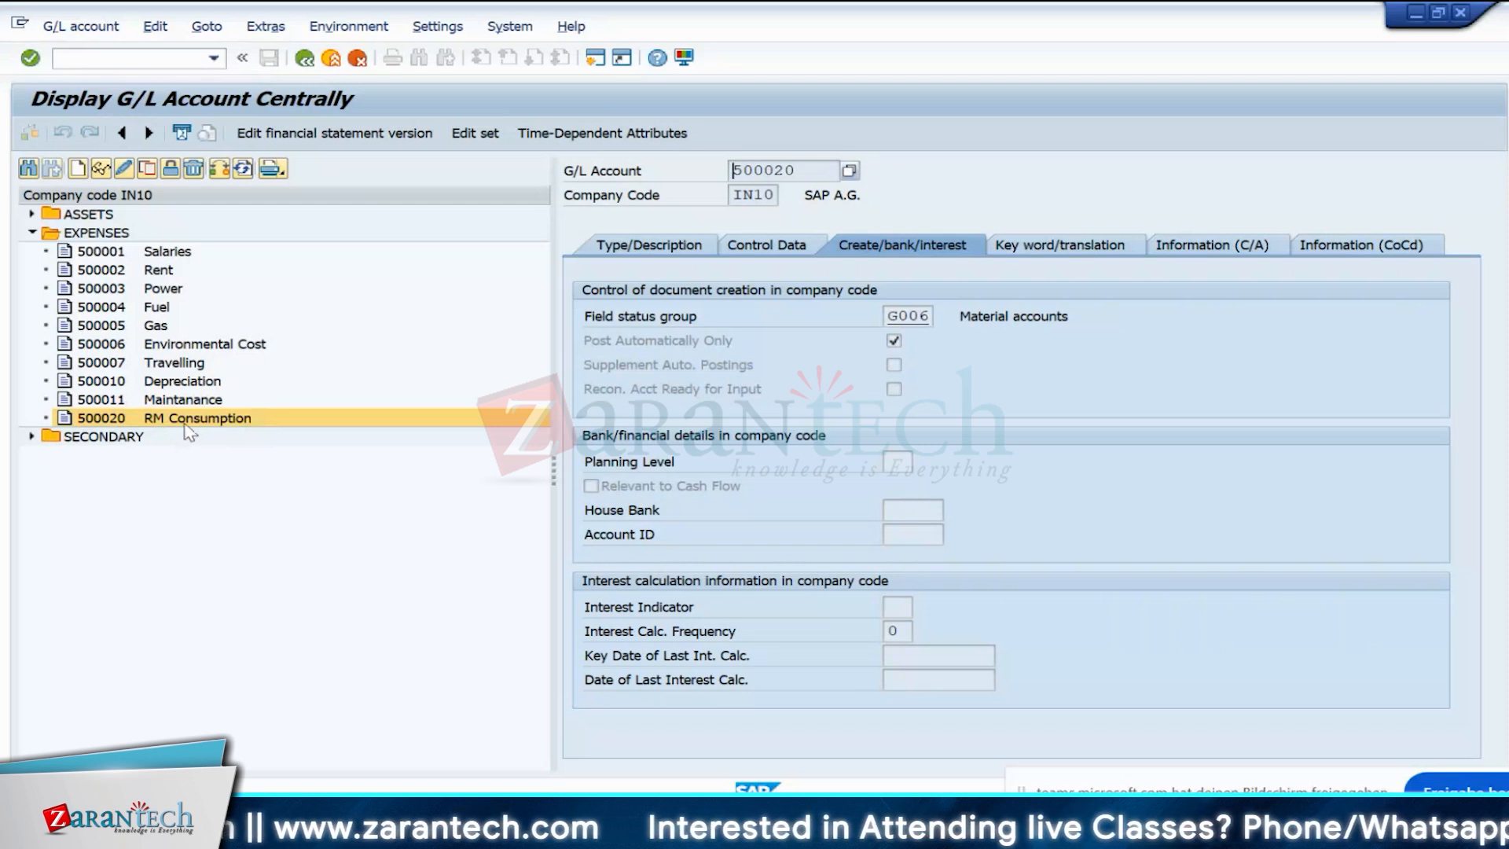
# - Copy the RM Consumption G/L account to new G/L account 500021 in company code IN10
pyautogui.moveTo(924, 829)
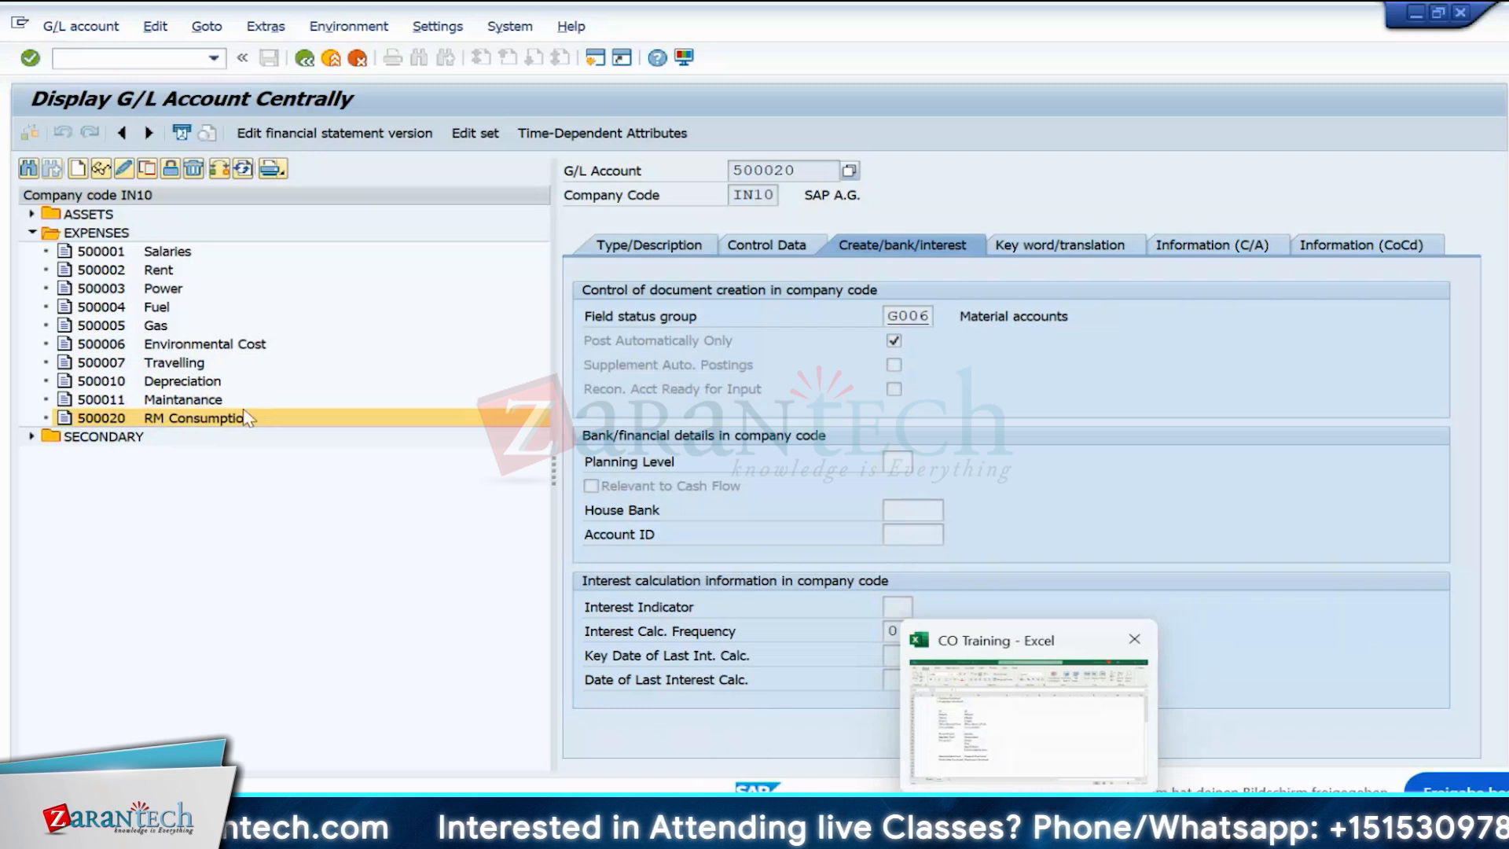
pyautogui.click(116, 422)
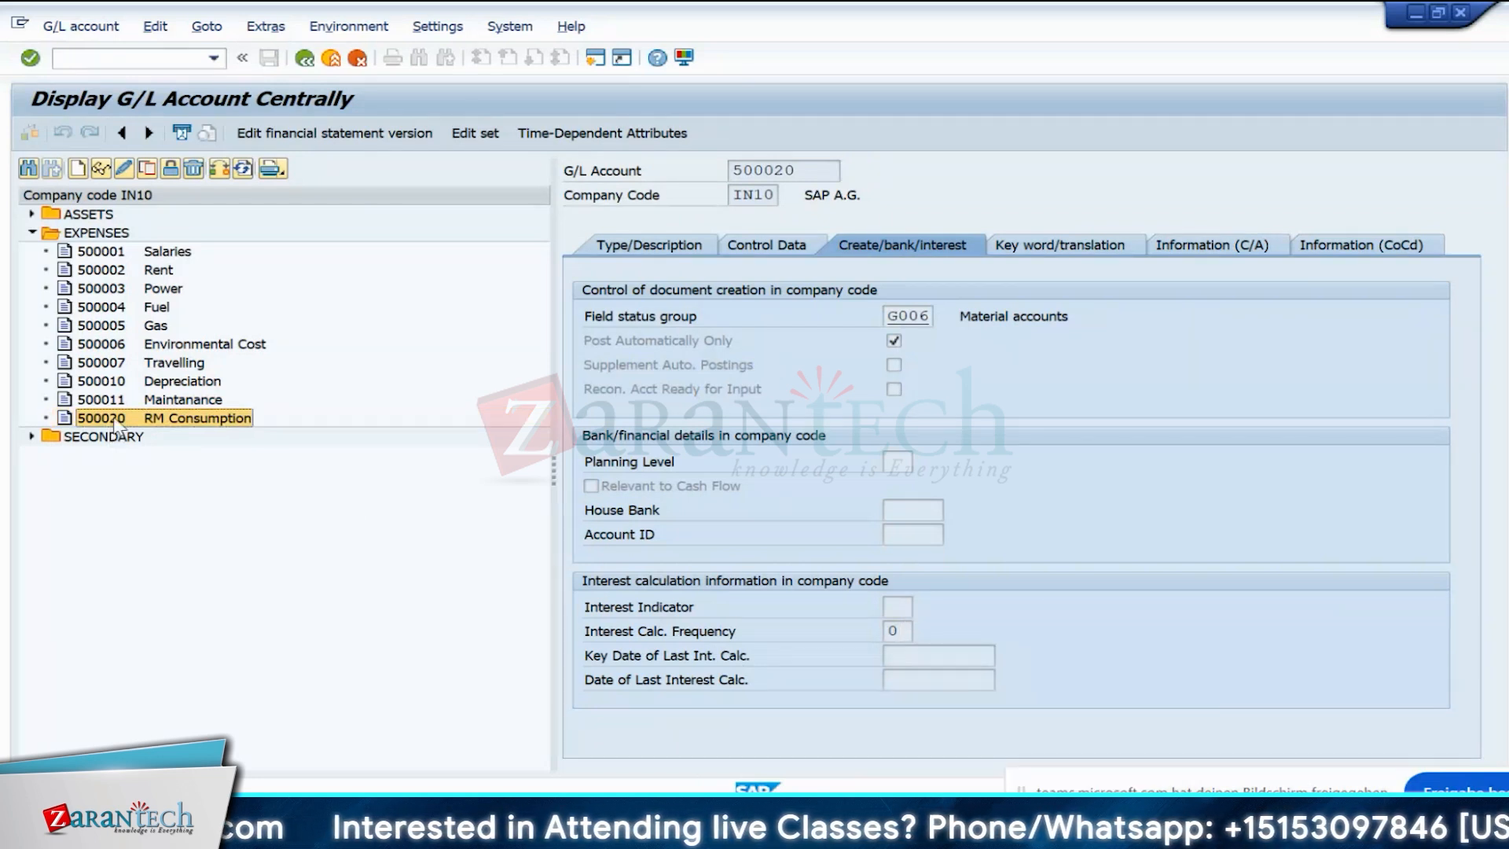
pyautogui.rightClick(116, 423)
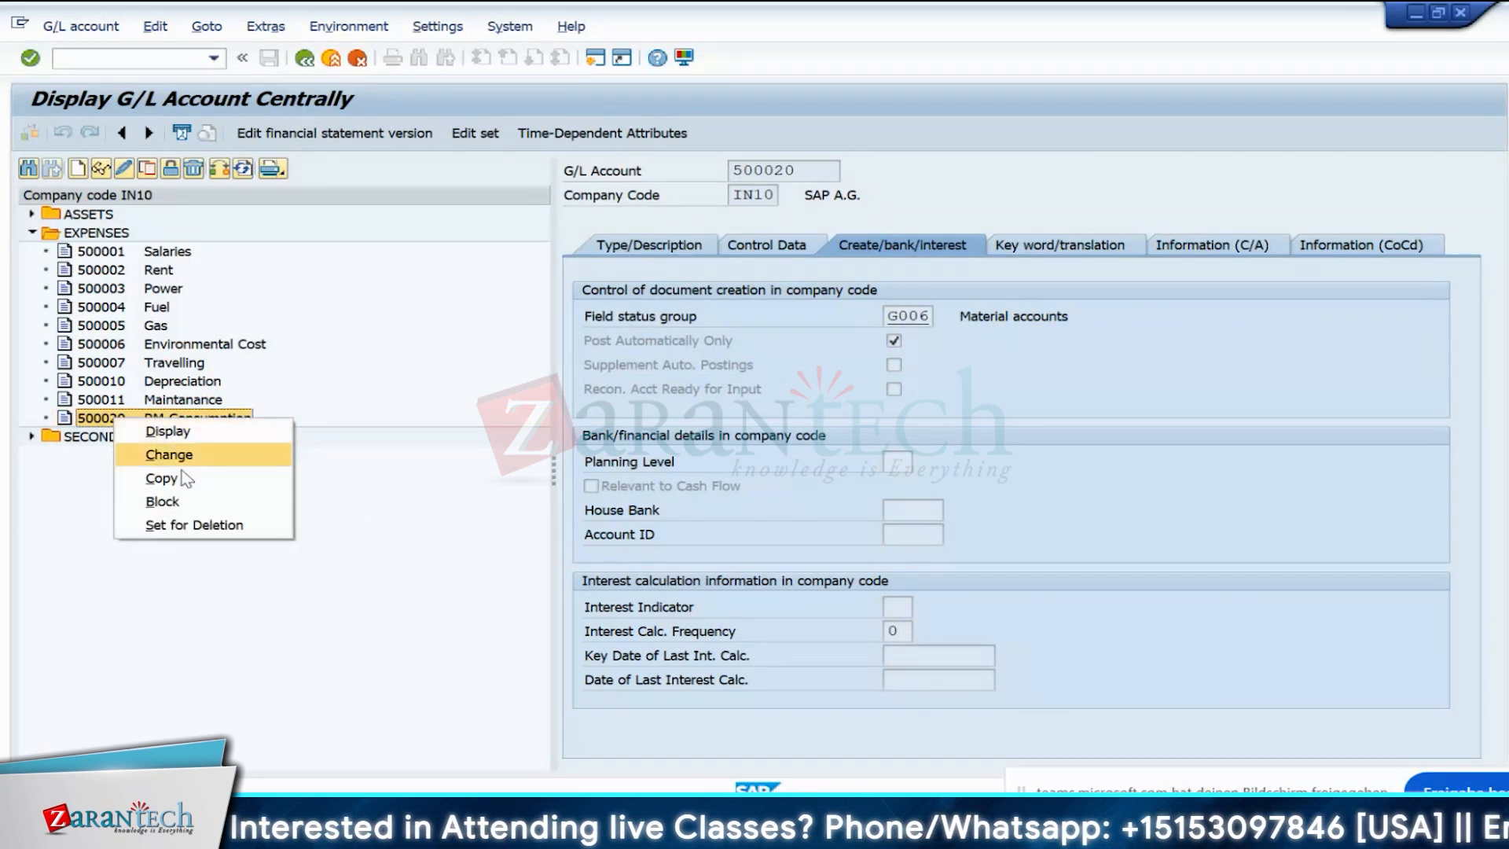
pyautogui.click(246, 286)
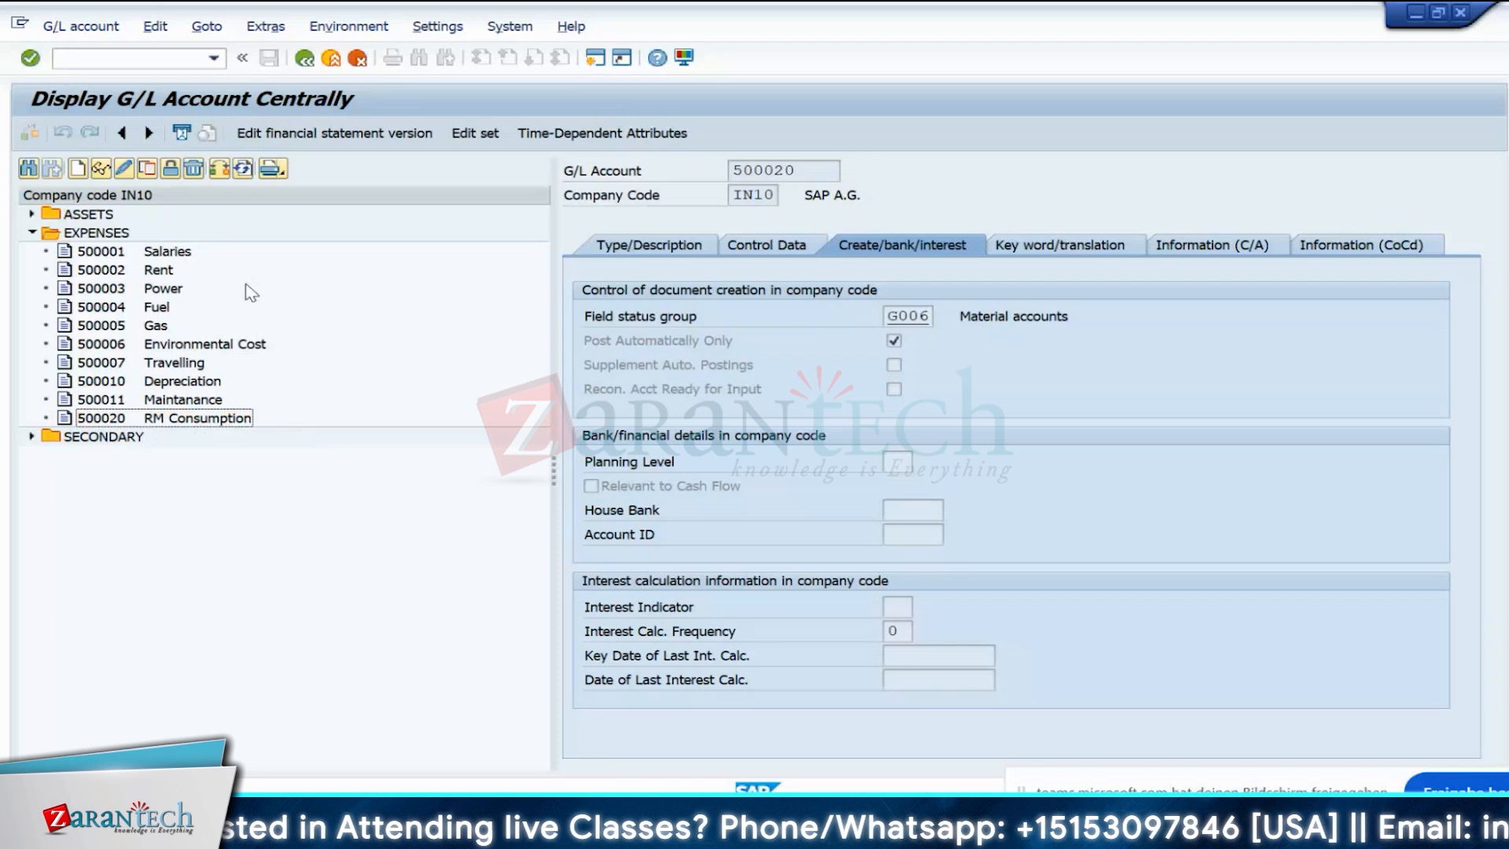
pyautogui.click(118, 422)
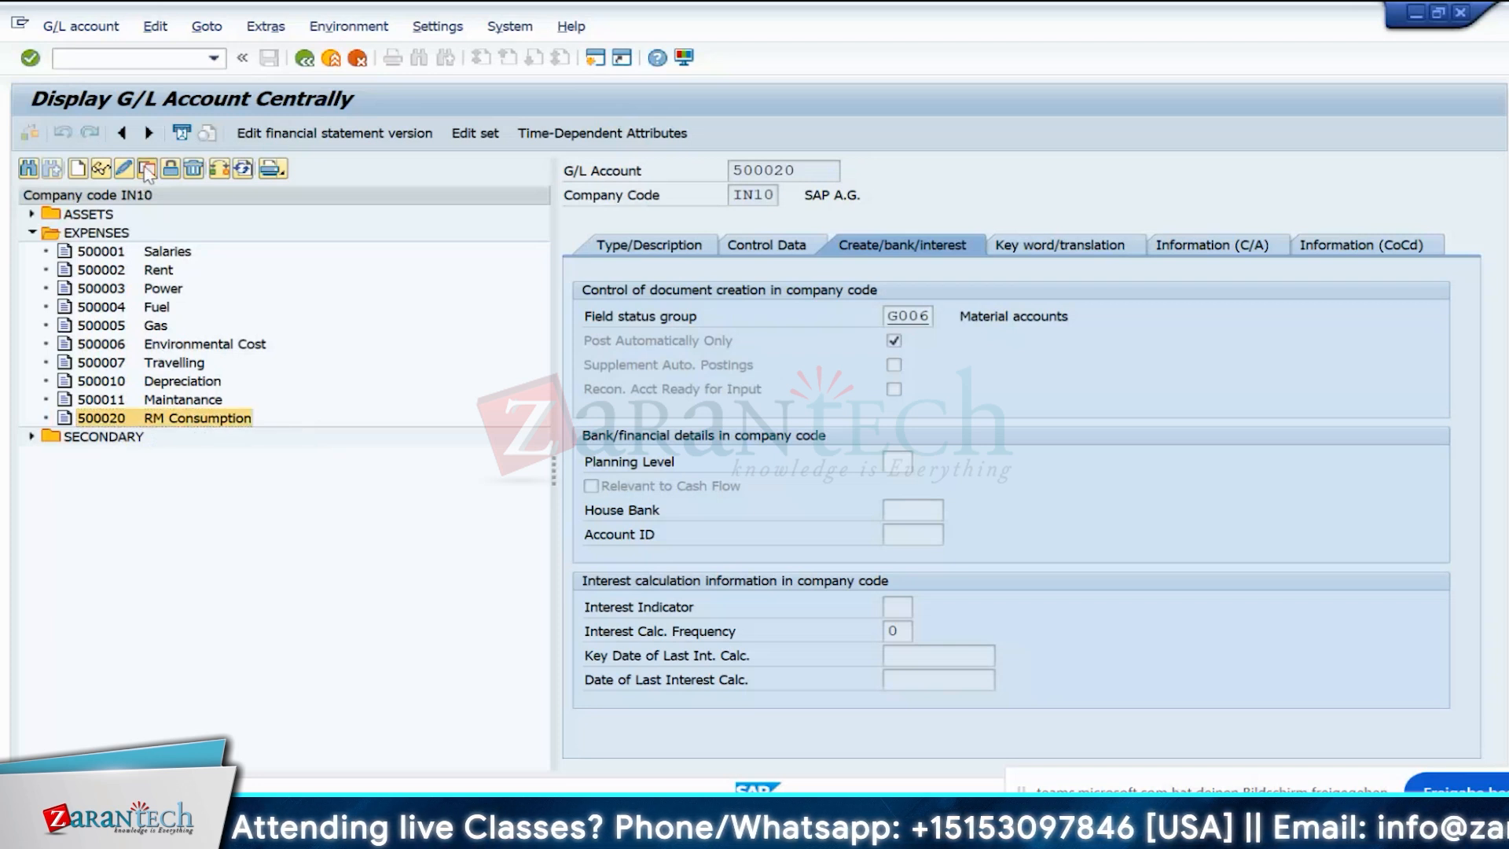
pyautogui.click(146, 170)
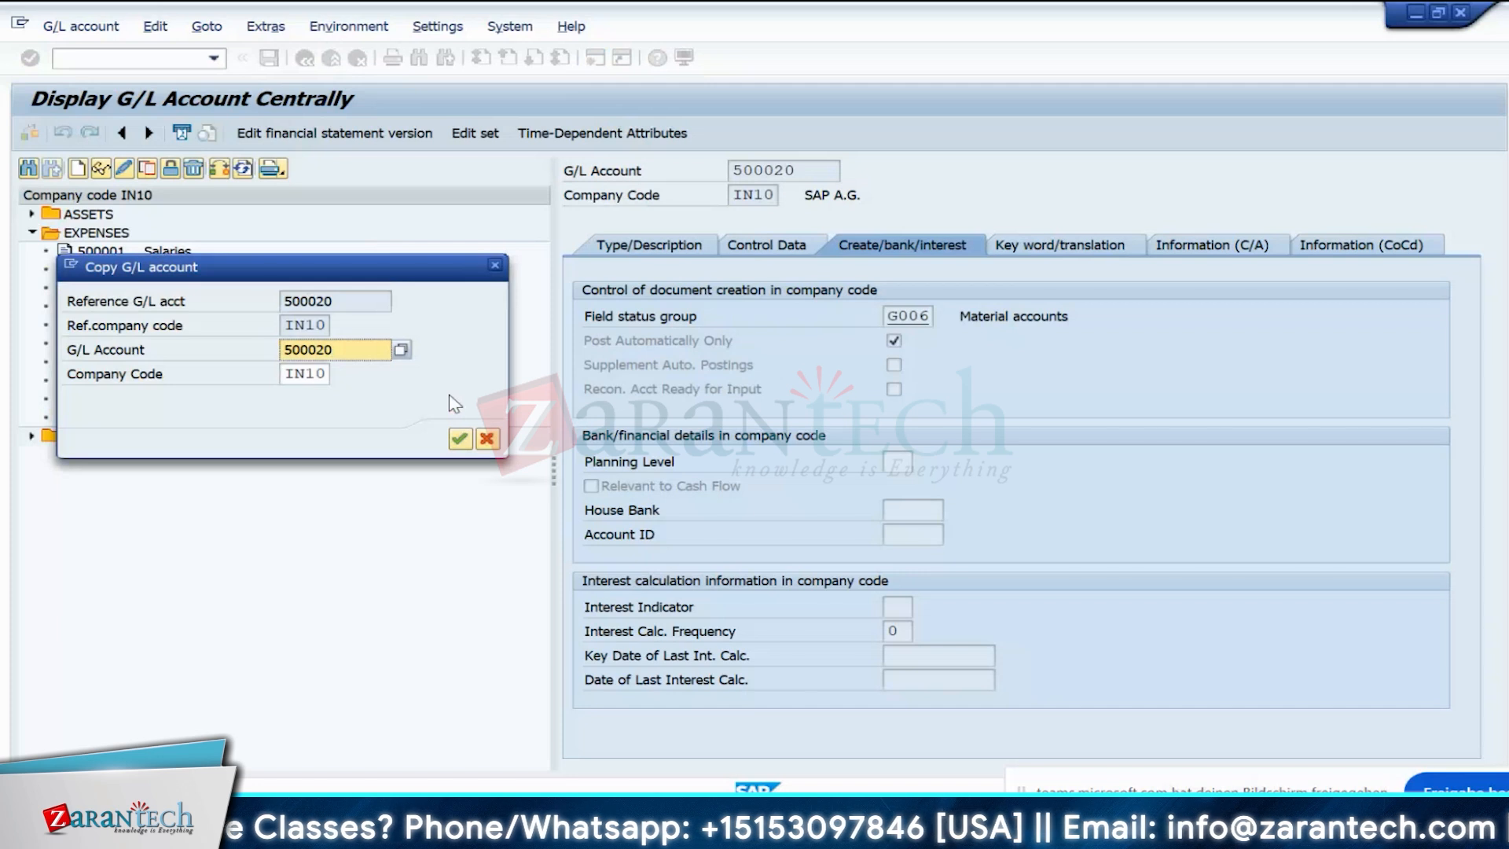
pyautogui.press('BackSpace')
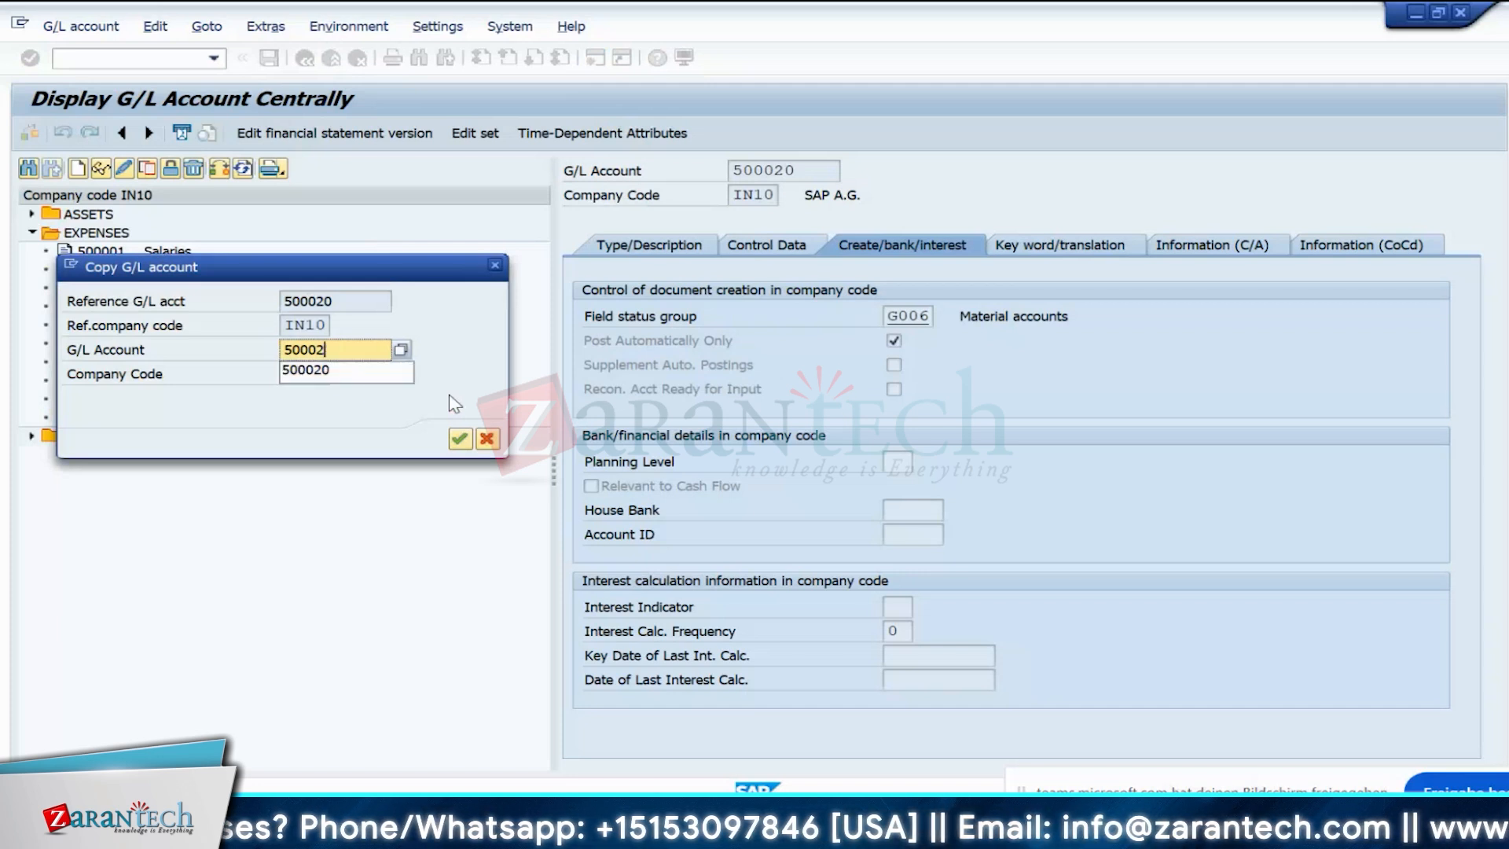
pyautogui.write('1')
pyautogui.press('Return')
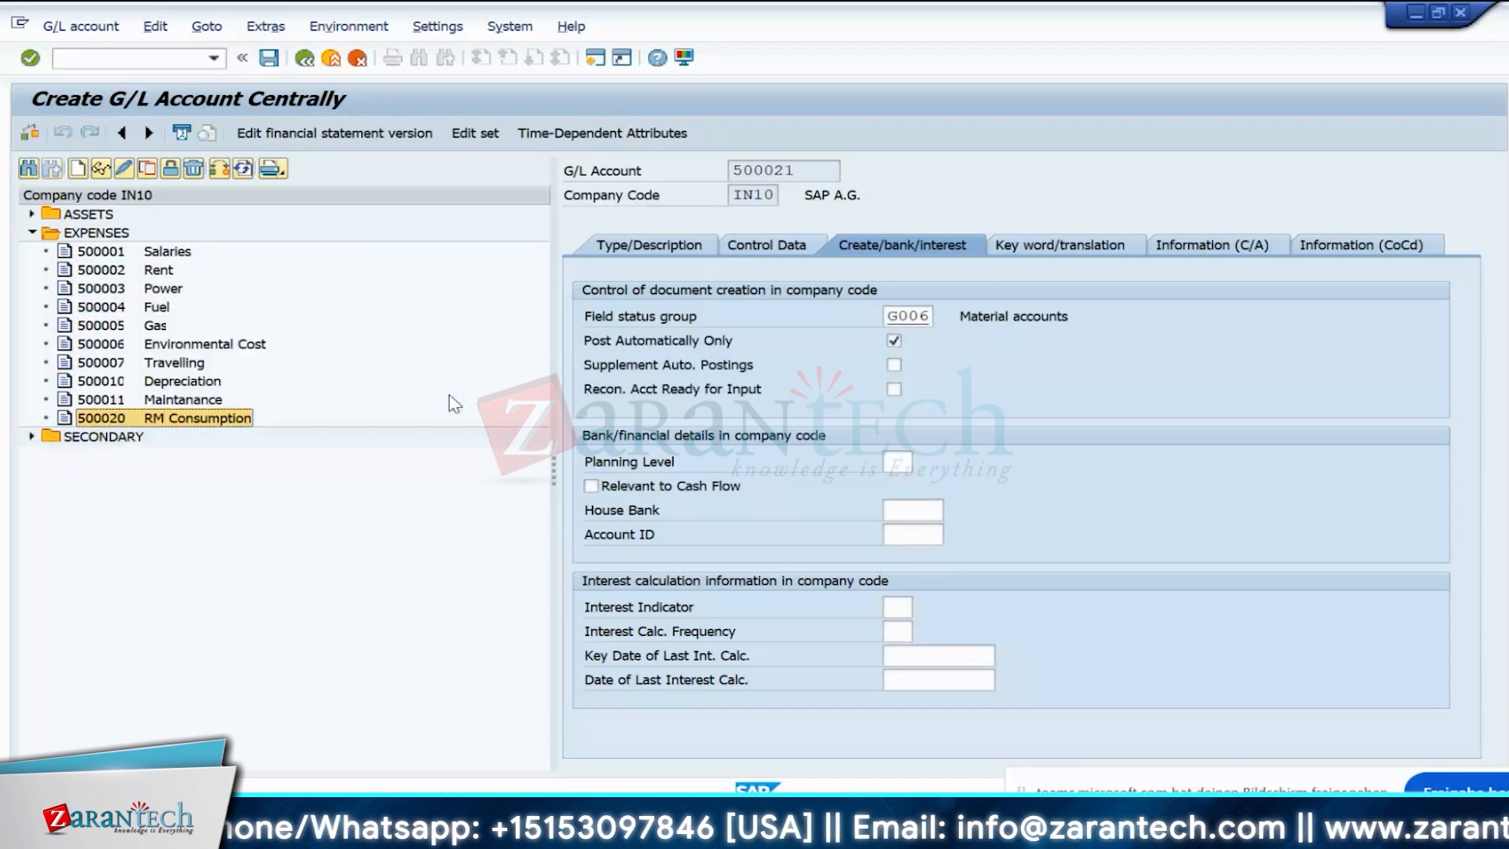
# - Change the short text of new G/L account 500021 to SFG Consumption
pyautogui.click(655, 240)
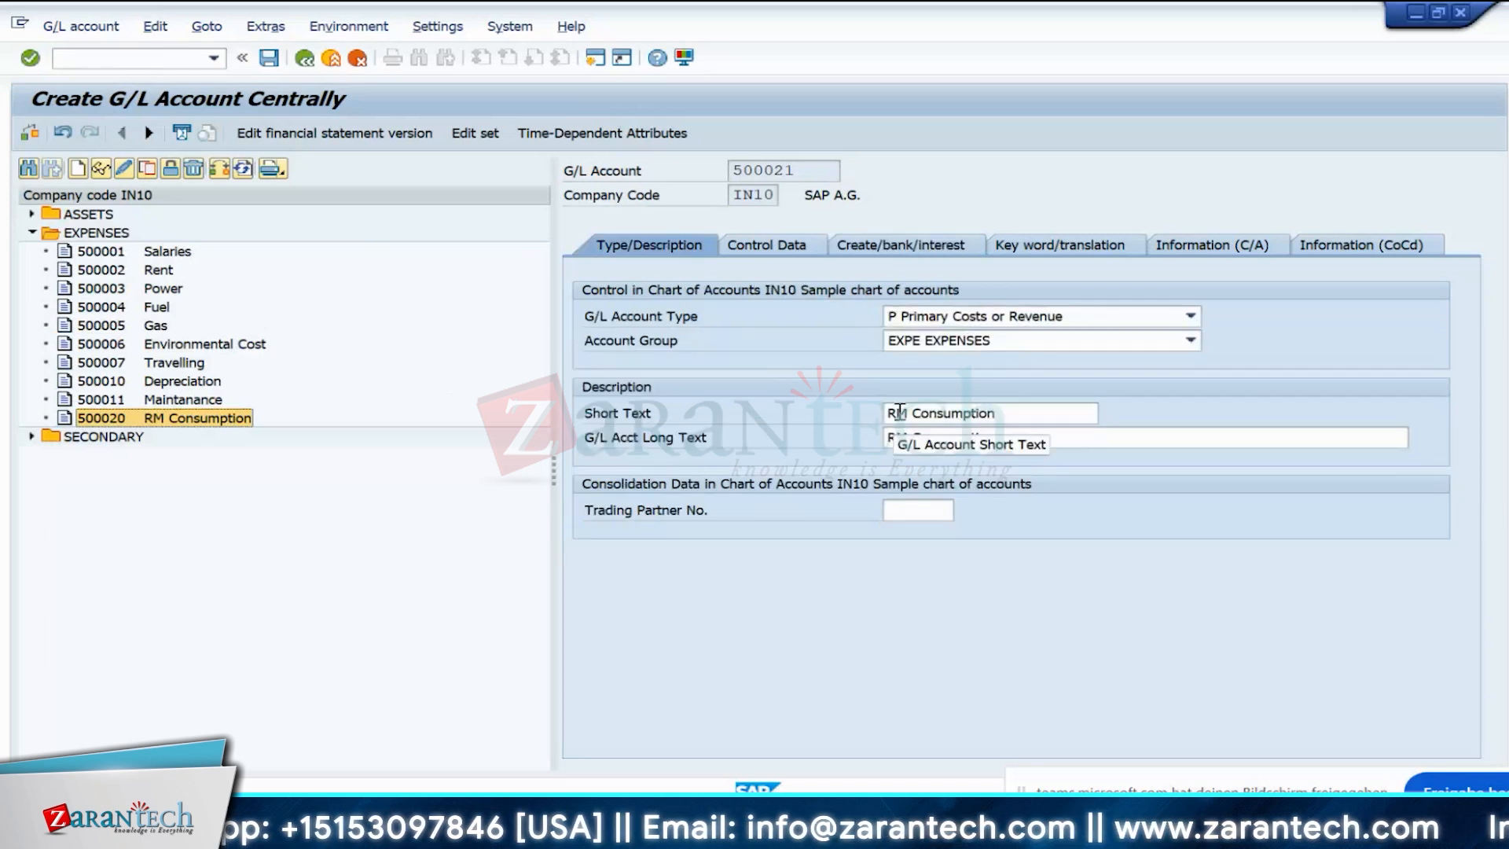
pyautogui.click(977, 412)
pyautogui.press('Delete')
pyautogui.press('Delete')
pyautogui.press('Delete')
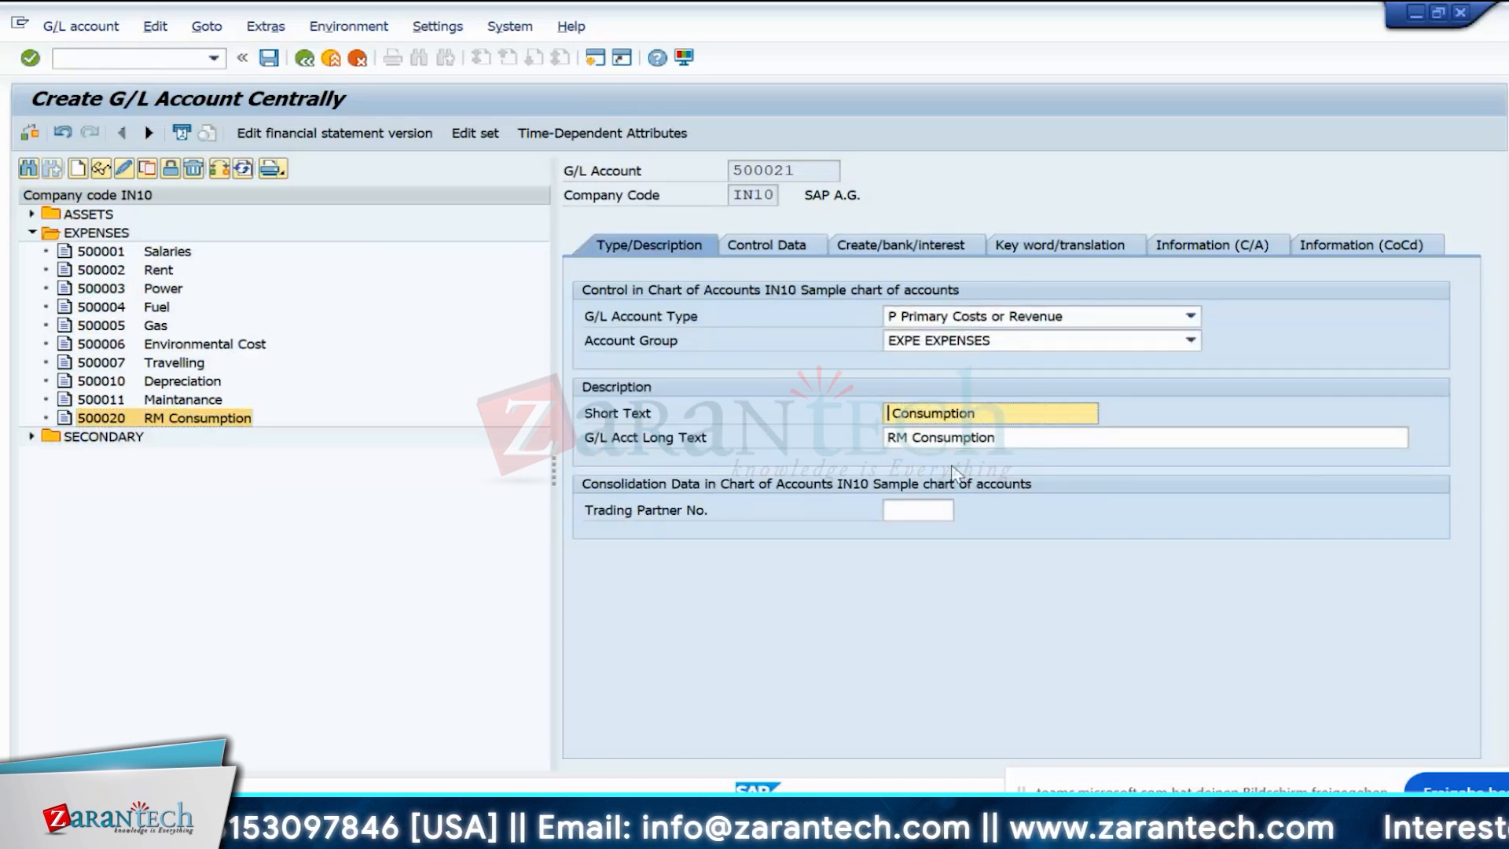
pyautogui.press('Delete')
pyautogui.press('Delete')
pyautogui.write('SFG')
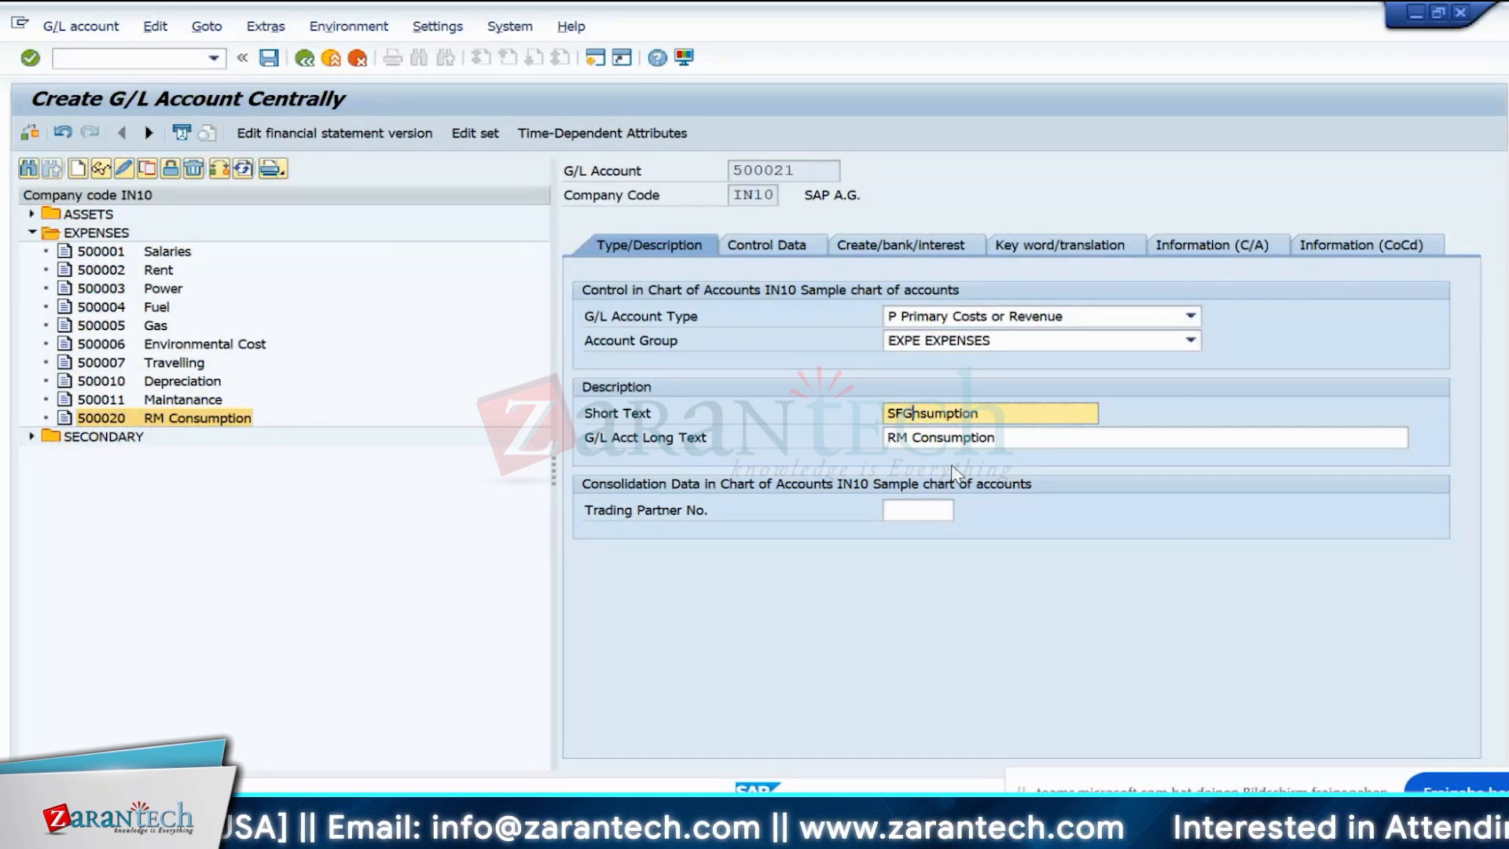
pyautogui.press('Delete')
pyautogui.write('c')
pyautogui.press('Delete')
pyautogui.press('Delete')
pyautogui.press('Delete')
pyautogui.press('Delete')
pyautogui.press('Delete')
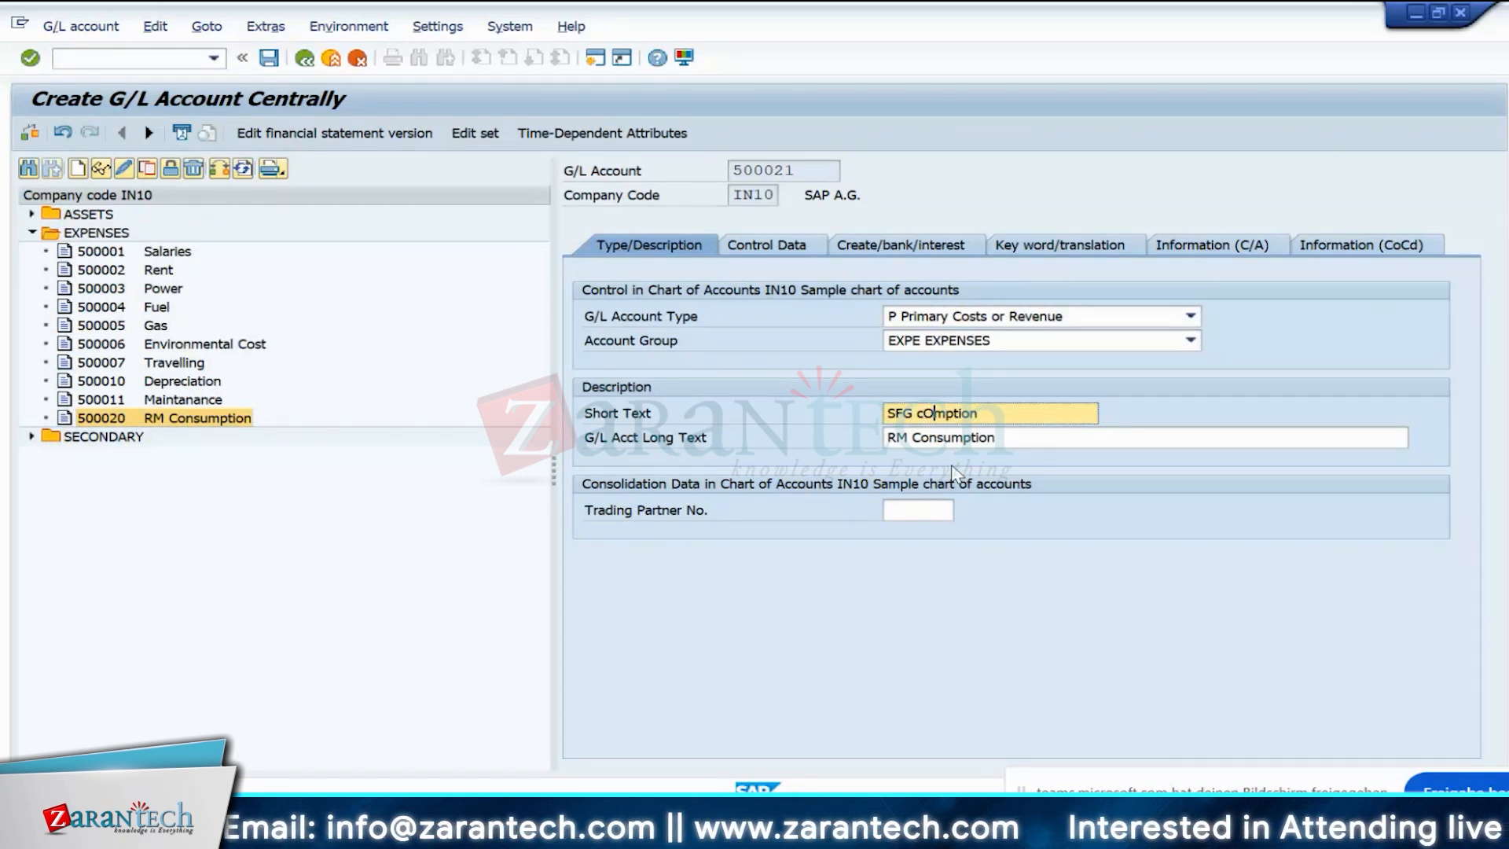
pyautogui.press('BackSpace')
pyautogui.write('C')
pyautogui.press('Right')
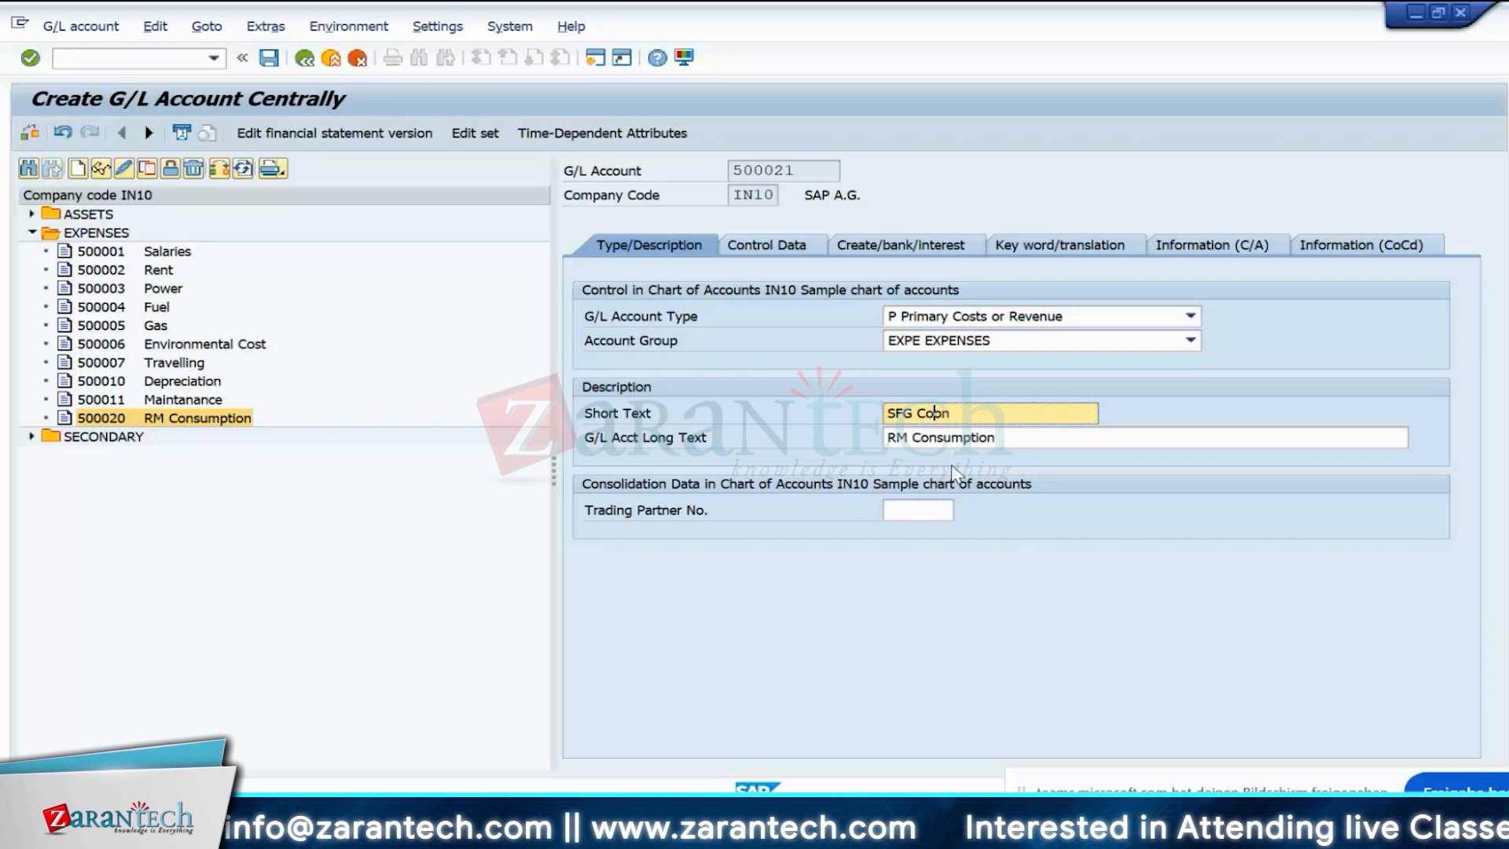
pyautogui.press('Right')
pyautogui.write('sum')
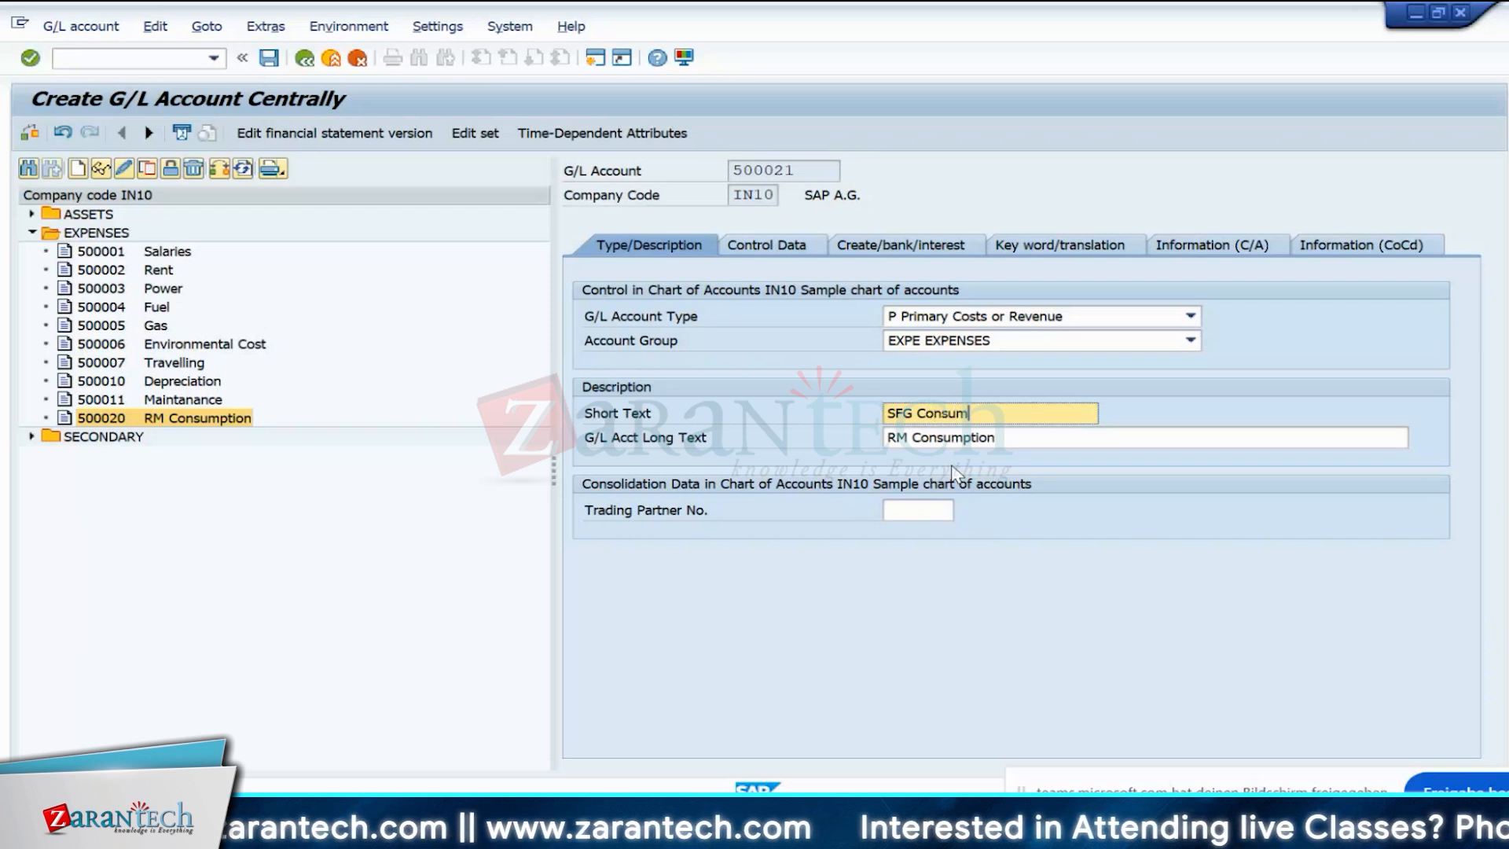
pyautogui.write('ption')
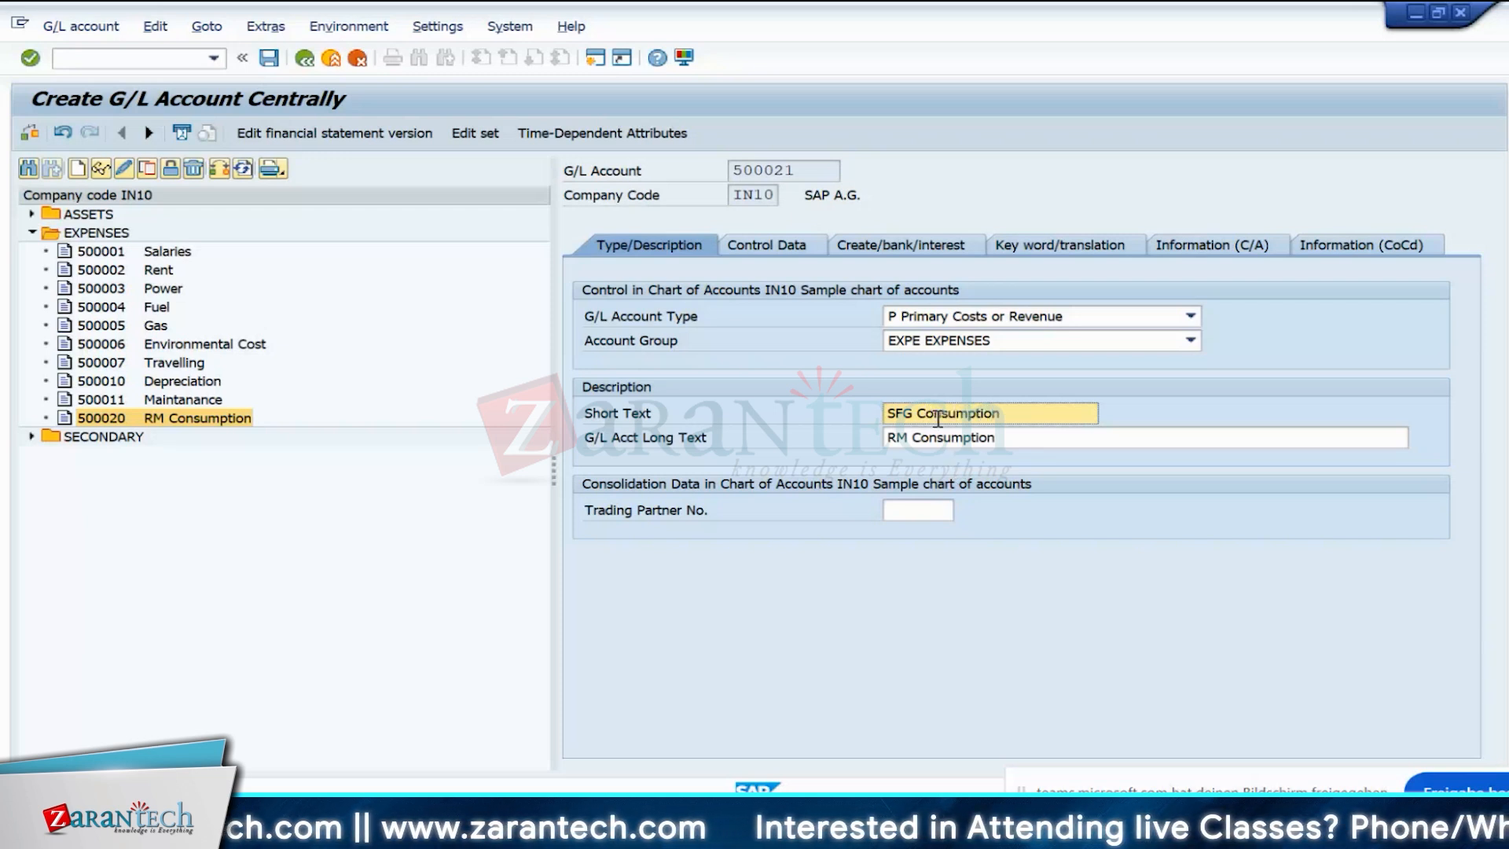
# - Replace the G/L account long text with SFG Consumption, copied from the short text, and save the new account
pyautogui.moveTo(1038, 414); pyautogui.dragTo(865, 415)
pyautogui.hotkey('ctrl', 'c')
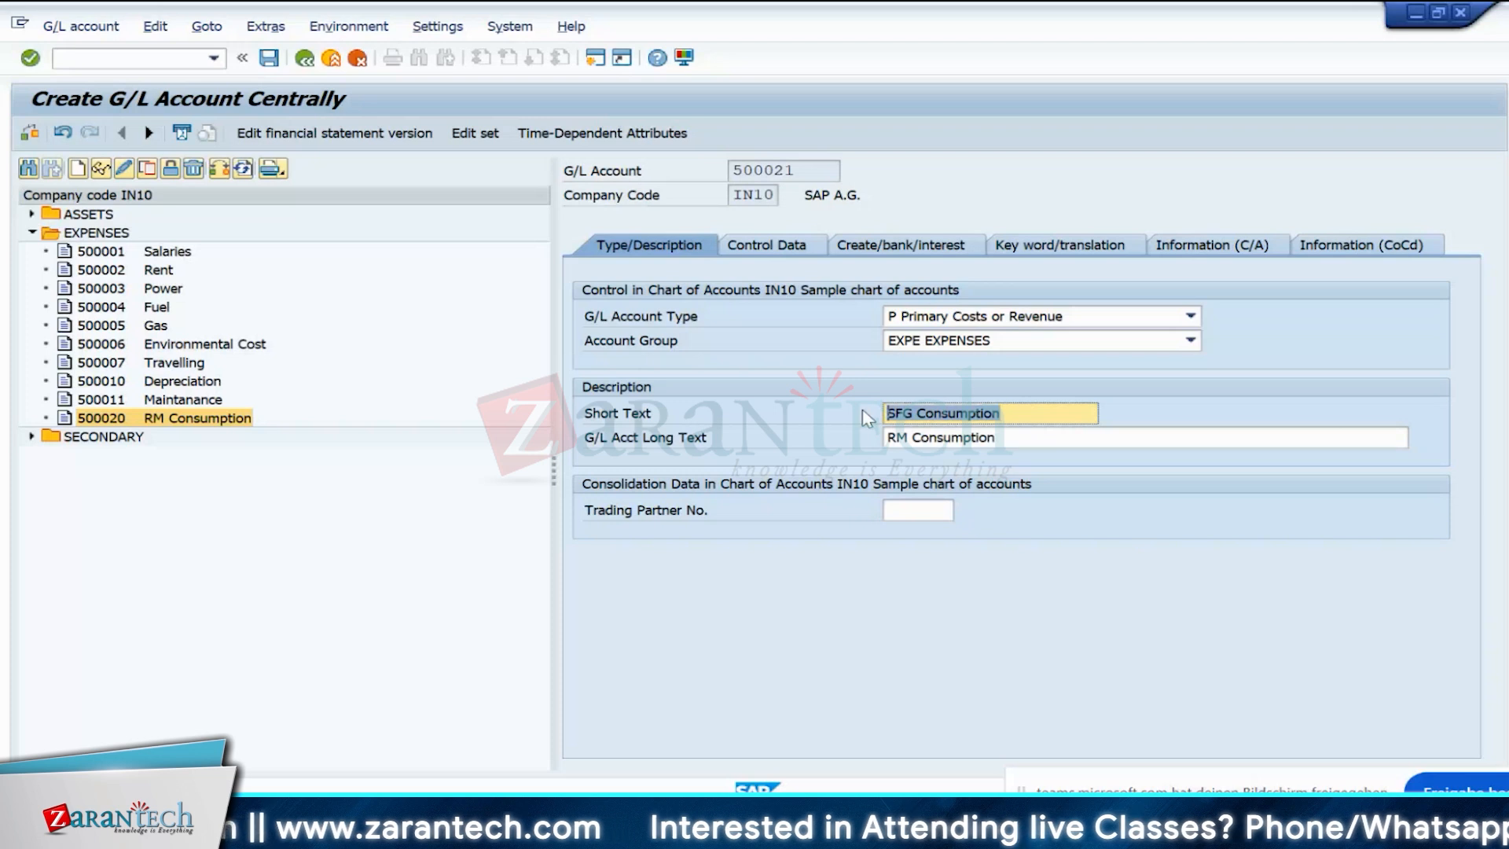
pyautogui.click(1026, 434)
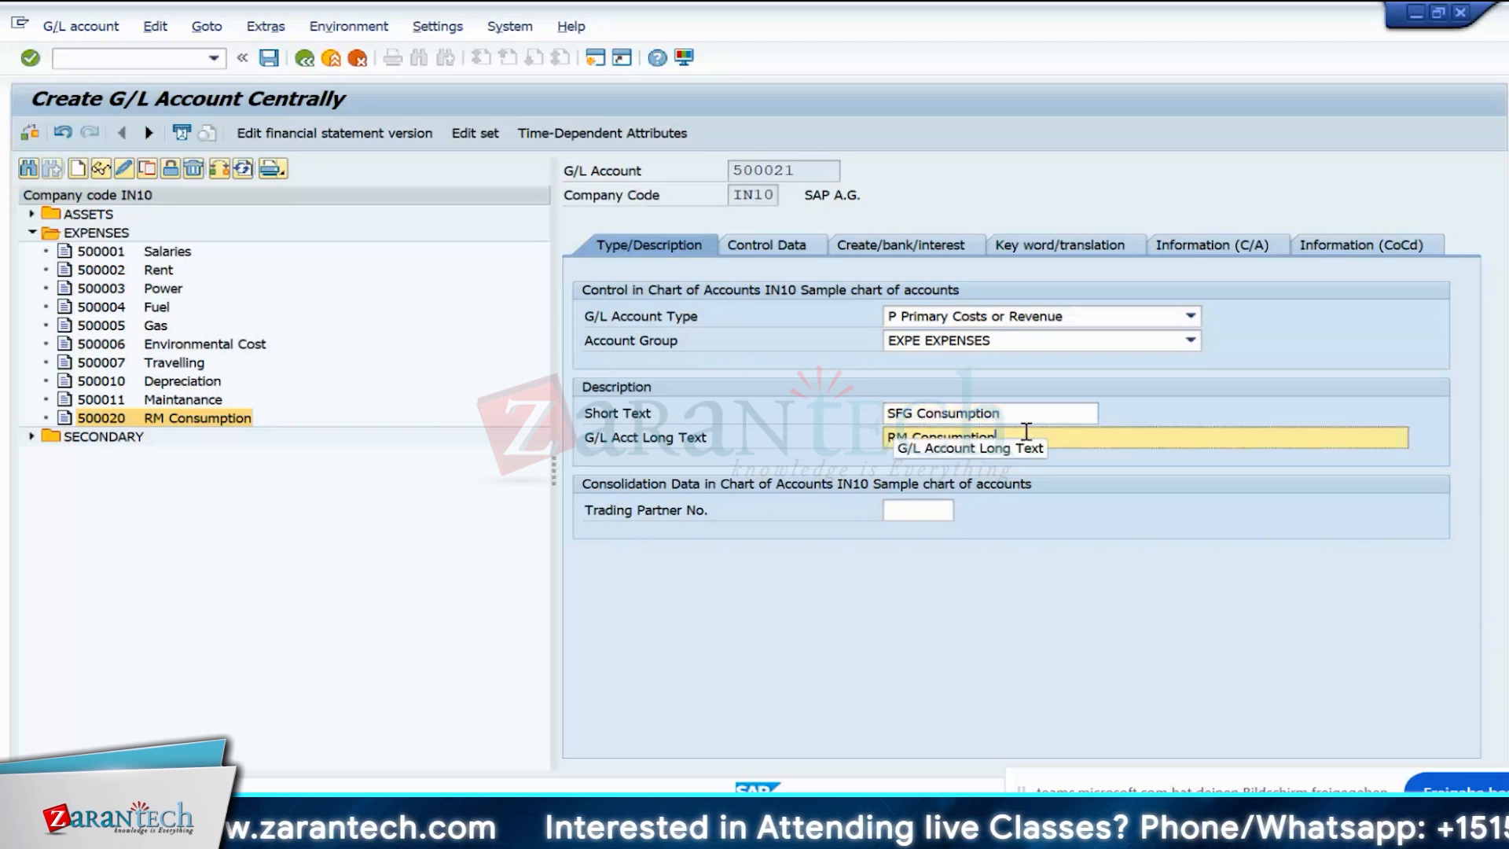
pyautogui.press('BackSpace')
pyautogui.press('BackSpace')
pyautogui.press('BackSpace')
pyautogui.press('BackSpace')
pyautogui.press('BackSpace')
pyautogui.press('BackSpace')
pyautogui.press('BackSpace')
pyautogui.press('BackSpace')
pyautogui.press('BackSpace')
pyautogui.press('BackSpace')
pyautogui.press('BackSpace')
pyautogui.press('BackSpace')
pyautogui.press('BackSpace')
pyautogui.press('BackSpace')
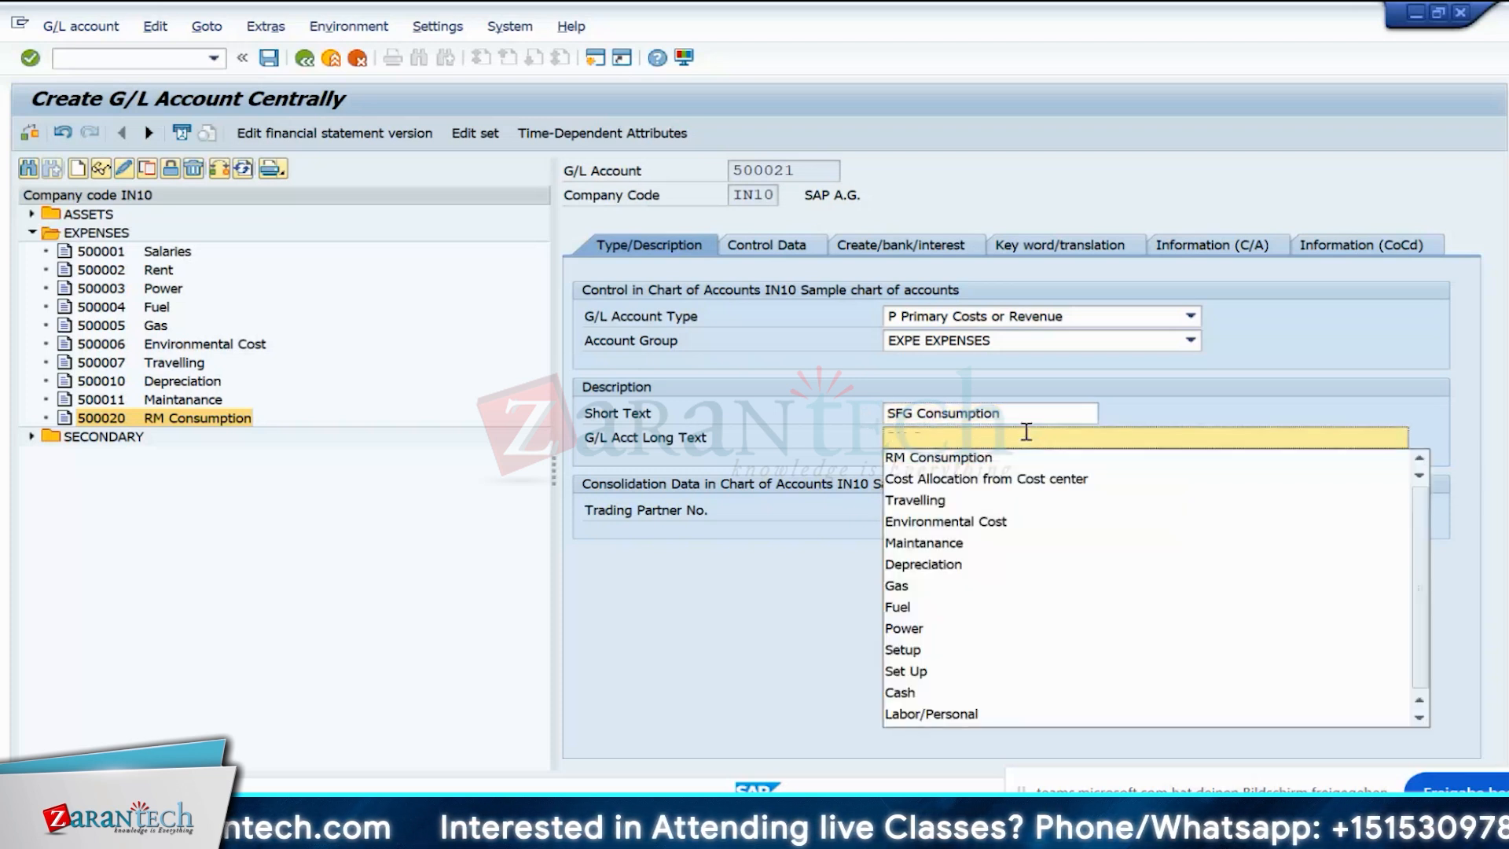
pyautogui.hotkey('ctrl', 'v')
pyautogui.press('Return')
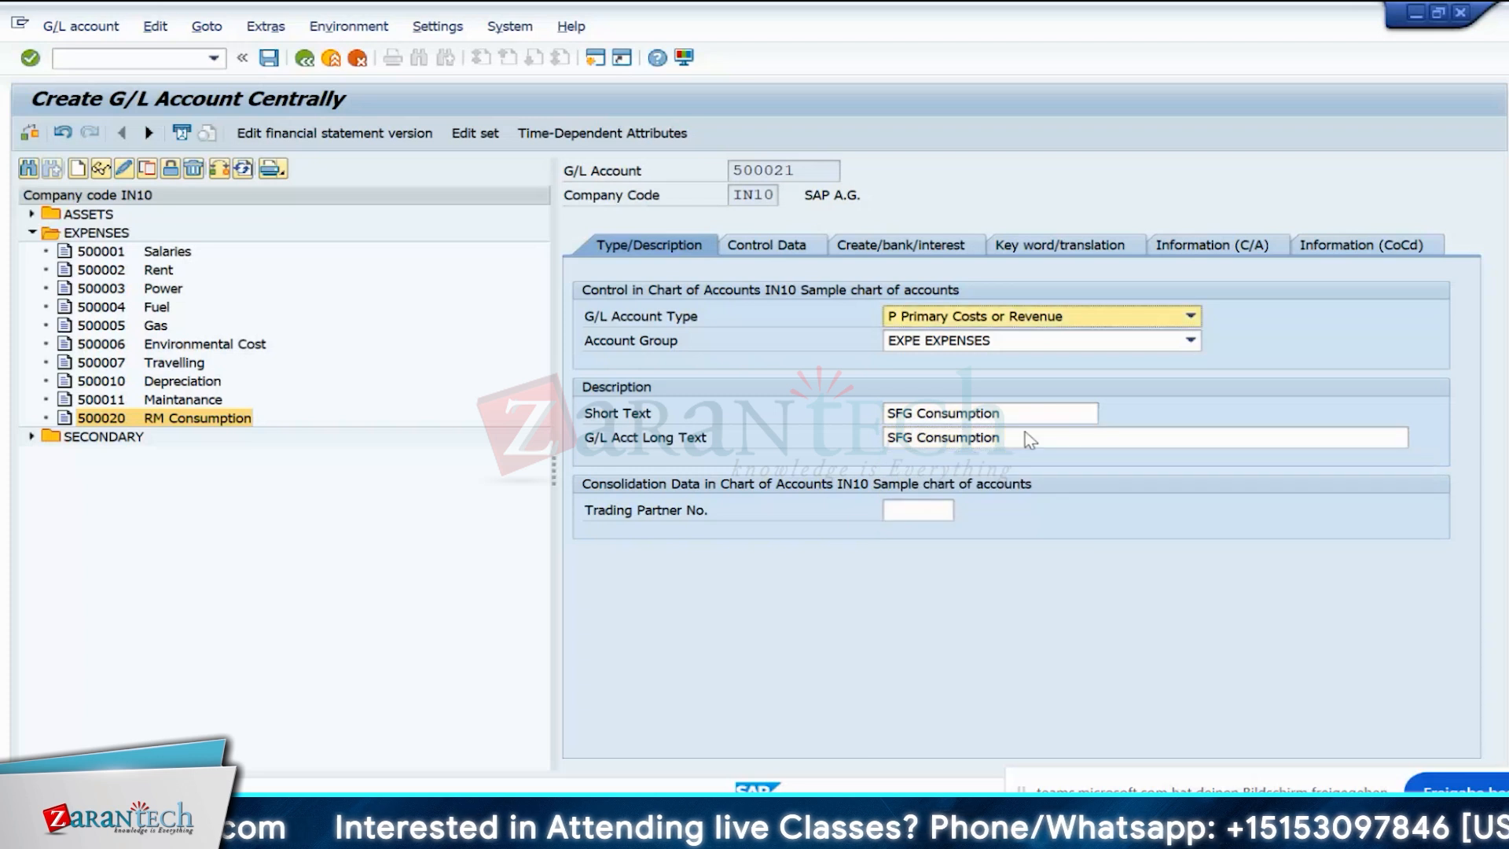
pyautogui.click(268, 58)
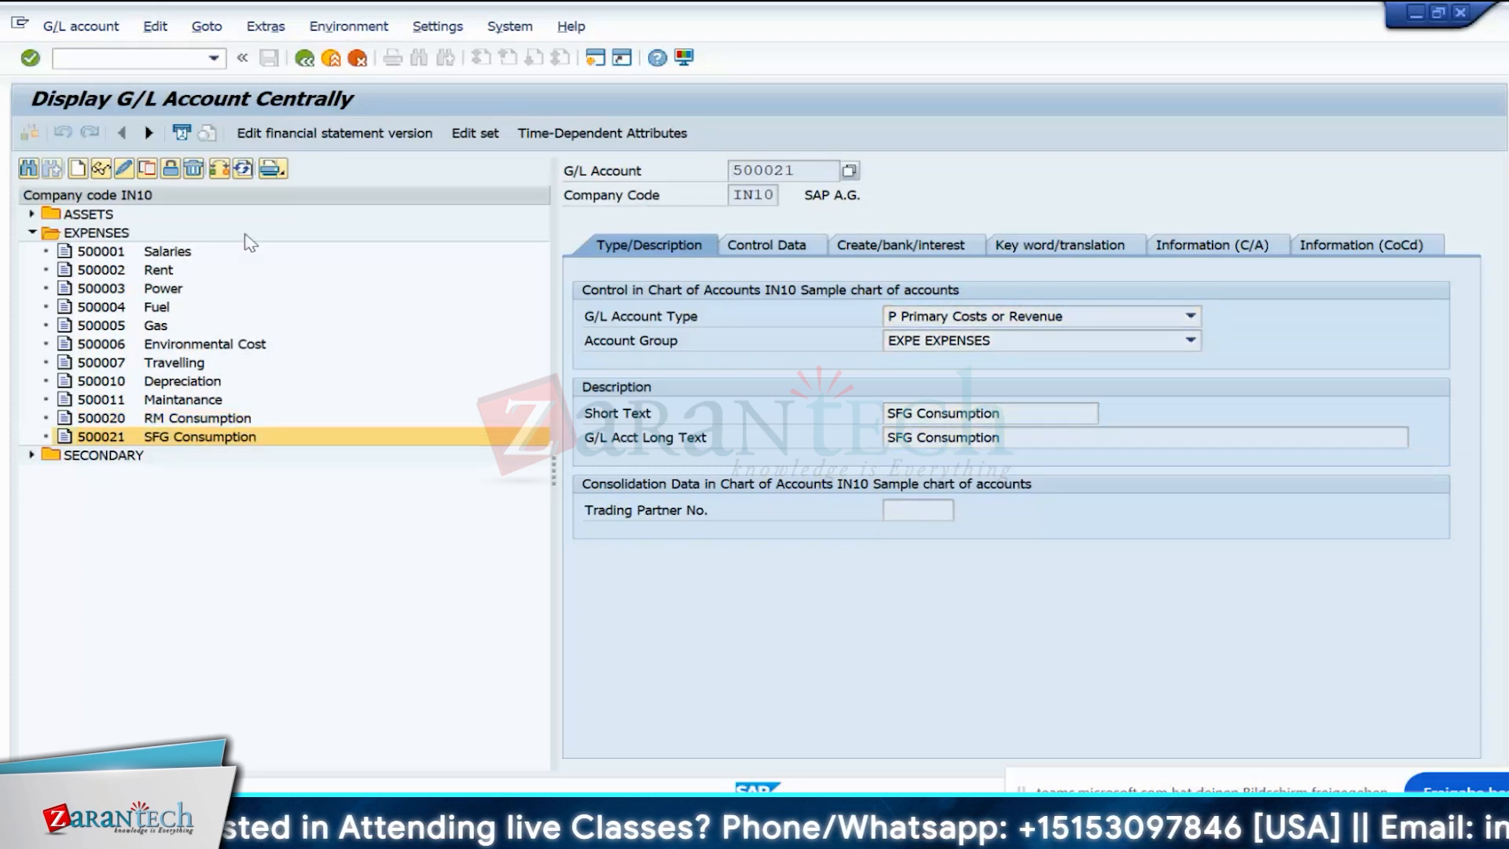
# - Copy the SFG Consumption G/L account to new G/L account 500023 in company code IN10
pyautogui.click(148, 169)
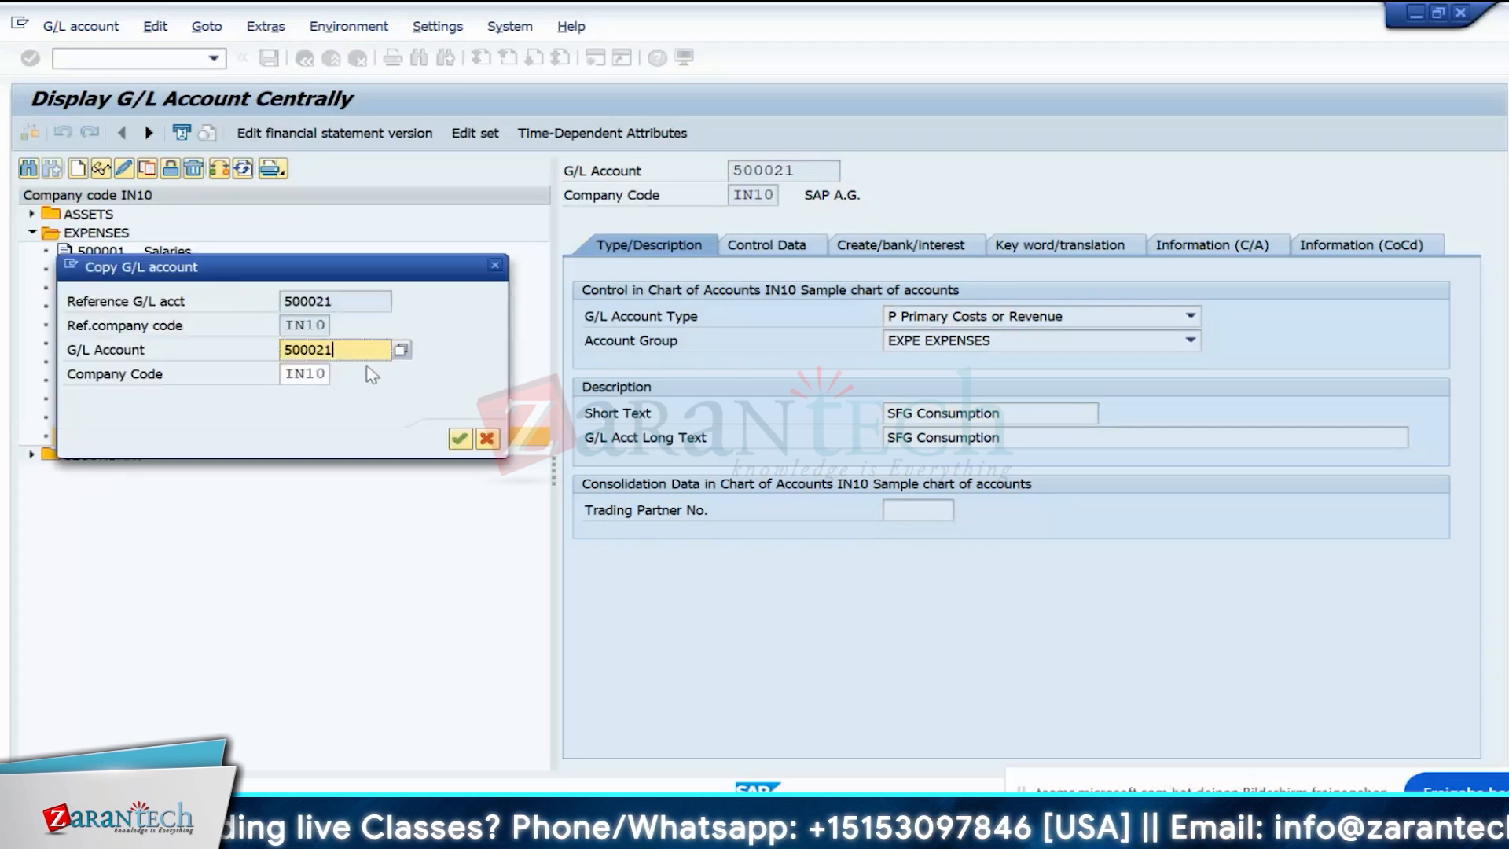
pyautogui.press('BackSpace')
pyautogui.write('3')
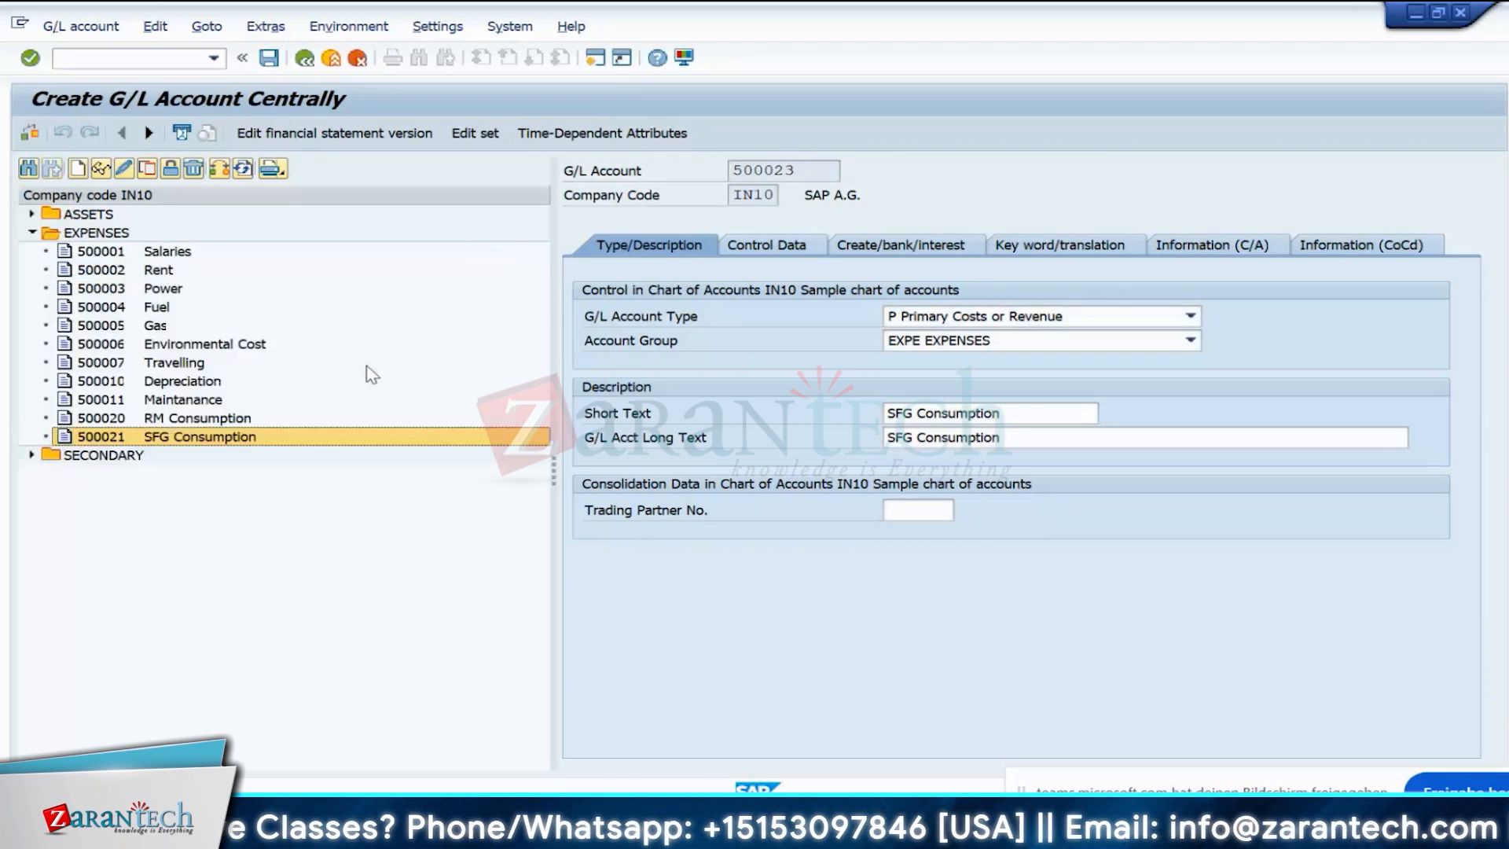
pyautogui.press('Return')
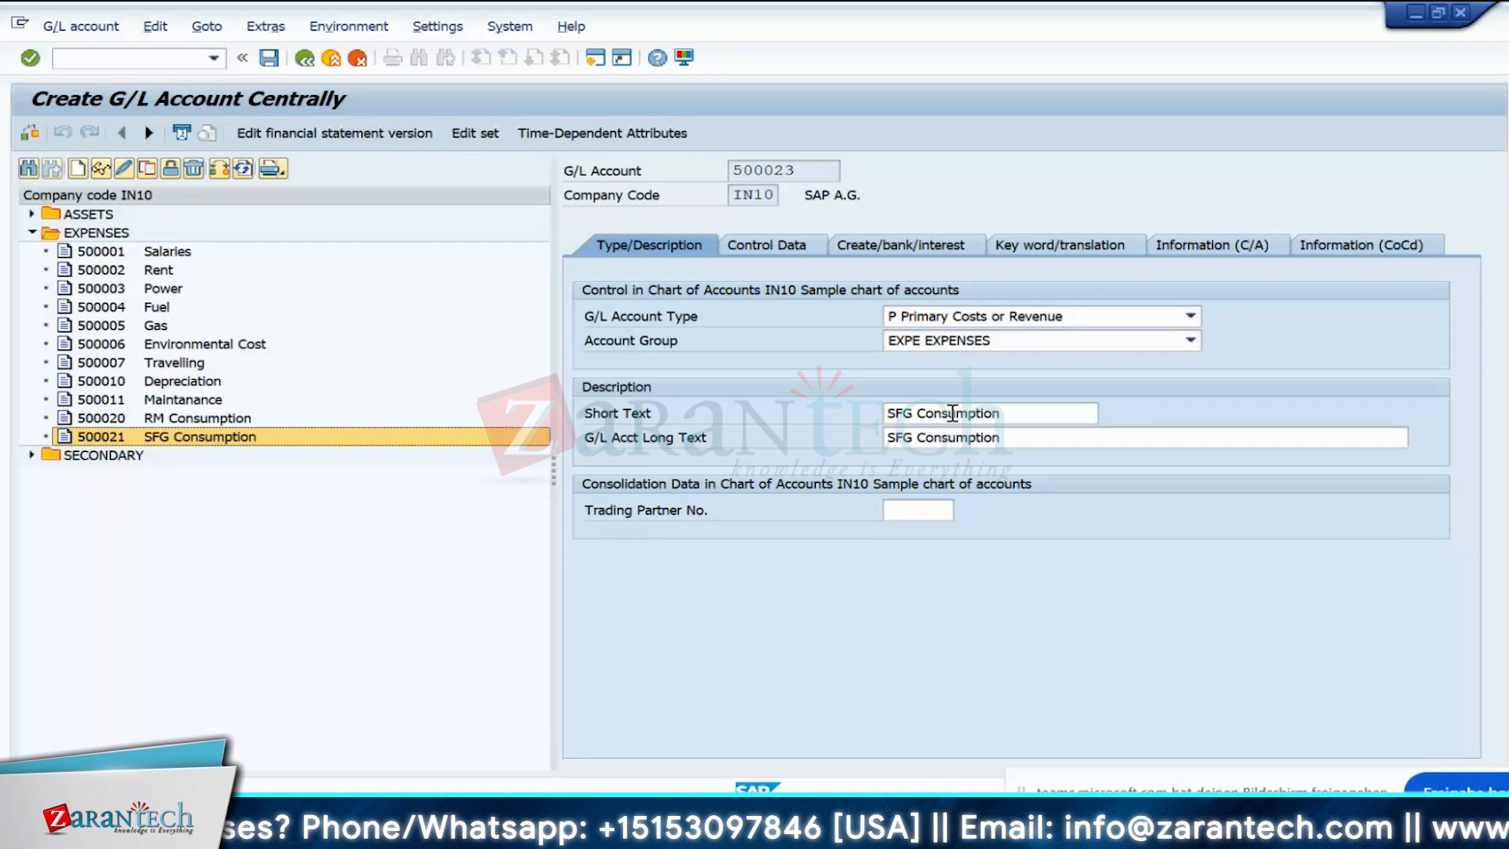
# - Replace the short text of new G/L account 500023 with Consumables
pyautogui.click(1035, 405)
pyautogui.press('BackSpace')
pyautogui.press('BackSpace')
pyautogui.press('BackSpace')
pyautogui.press('BackSpace')
pyautogui.press('BackSpace')
pyautogui.press('BackSpace')
pyautogui.press('BackSpace')
pyautogui.press('BackSpace')
pyautogui.press('BackSpace')
pyautogui.press('BackSpace')
pyautogui.press('BackSpace')
pyautogui.press('BackSpace')
pyautogui.press('BackSpace')
pyautogui.press('BackSpace')
pyautogui.press('BackSpace')
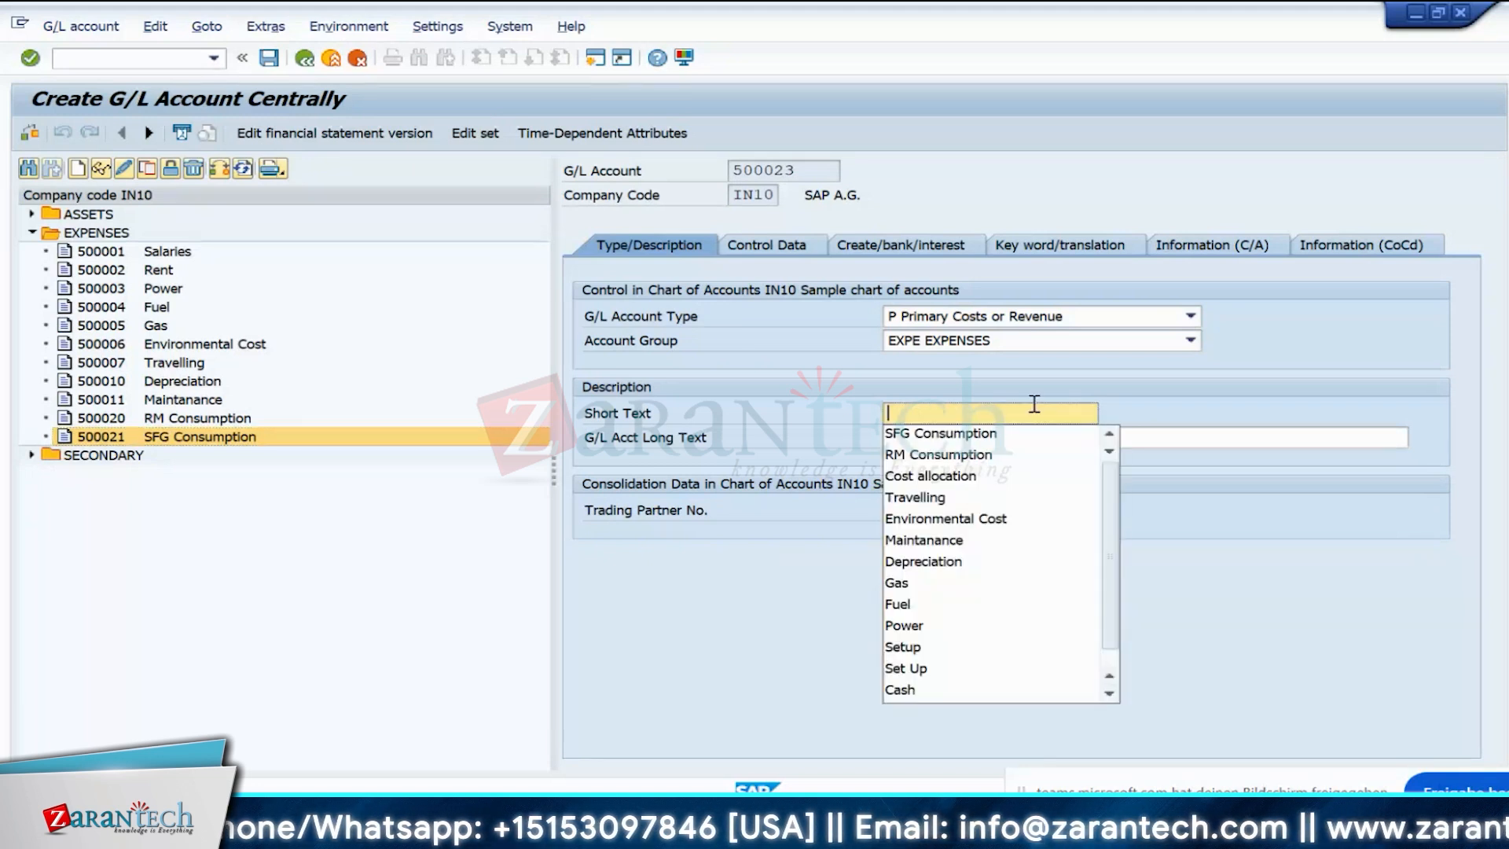
pyautogui.write('Consumables')
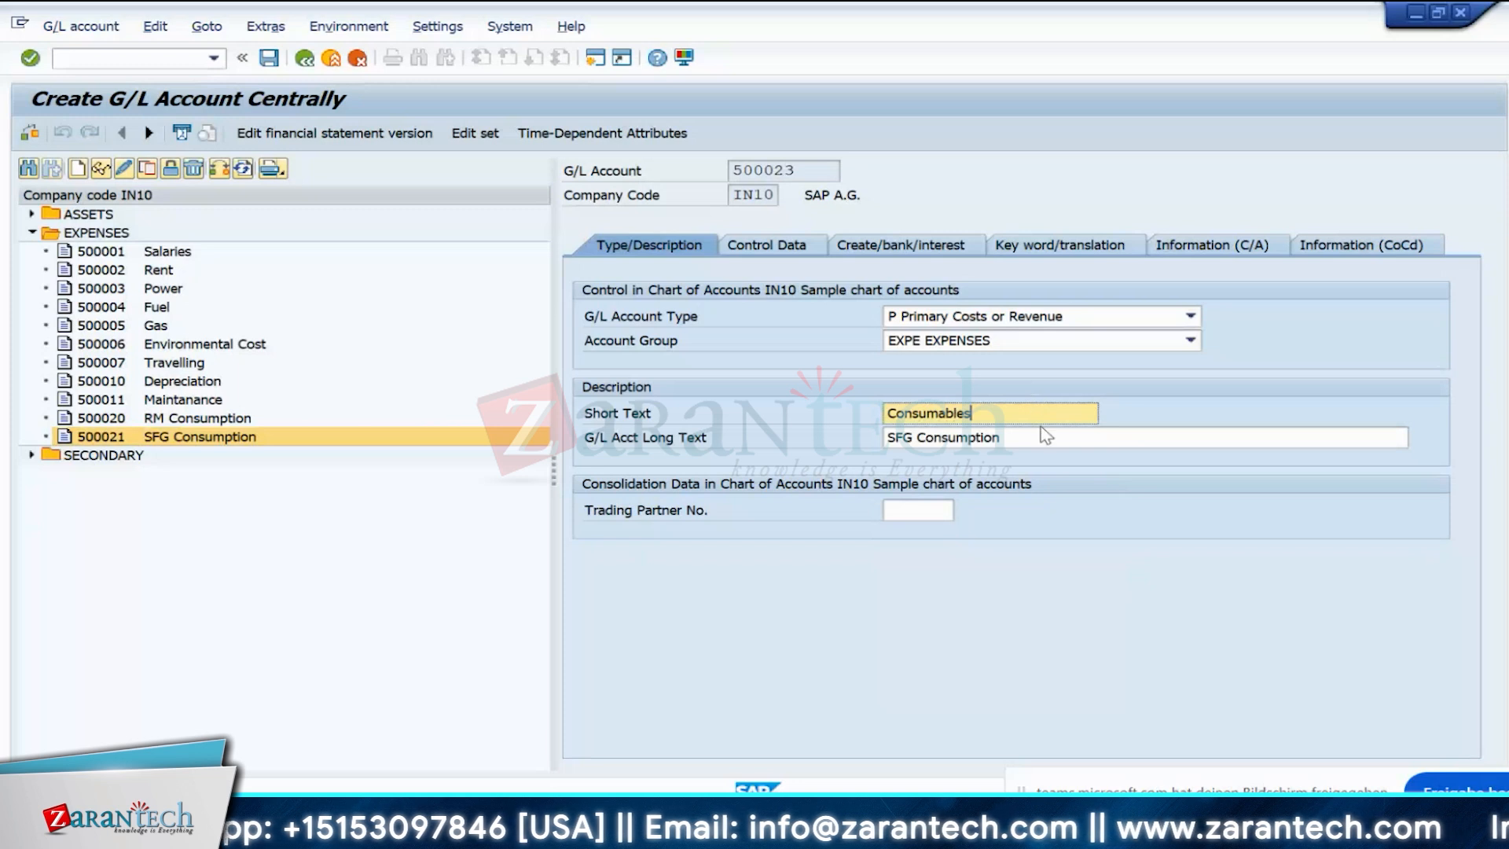
# - Replace the G/L account long text with Consumables, validate the entries and save the new account
pyautogui.click(1038, 439)
pyautogui.press('BackSpace')
pyautogui.press('BackSpace')
pyautogui.press('BackSpace')
pyautogui.press('BackSpace')
pyautogui.press('BackSpace')
pyautogui.press('BackSpace')
pyautogui.press('BackSpace')
pyautogui.press('BackSpace')
pyautogui.press('BackSpace')
pyautogui.press('BackSpace')
pyautogui.press('BackSpace')
pyautogui.press('BackSpace')
pyautogui.press('BackSpace')
pyautogui.press('BackSpace')
pyautogui.press('BackSpace')
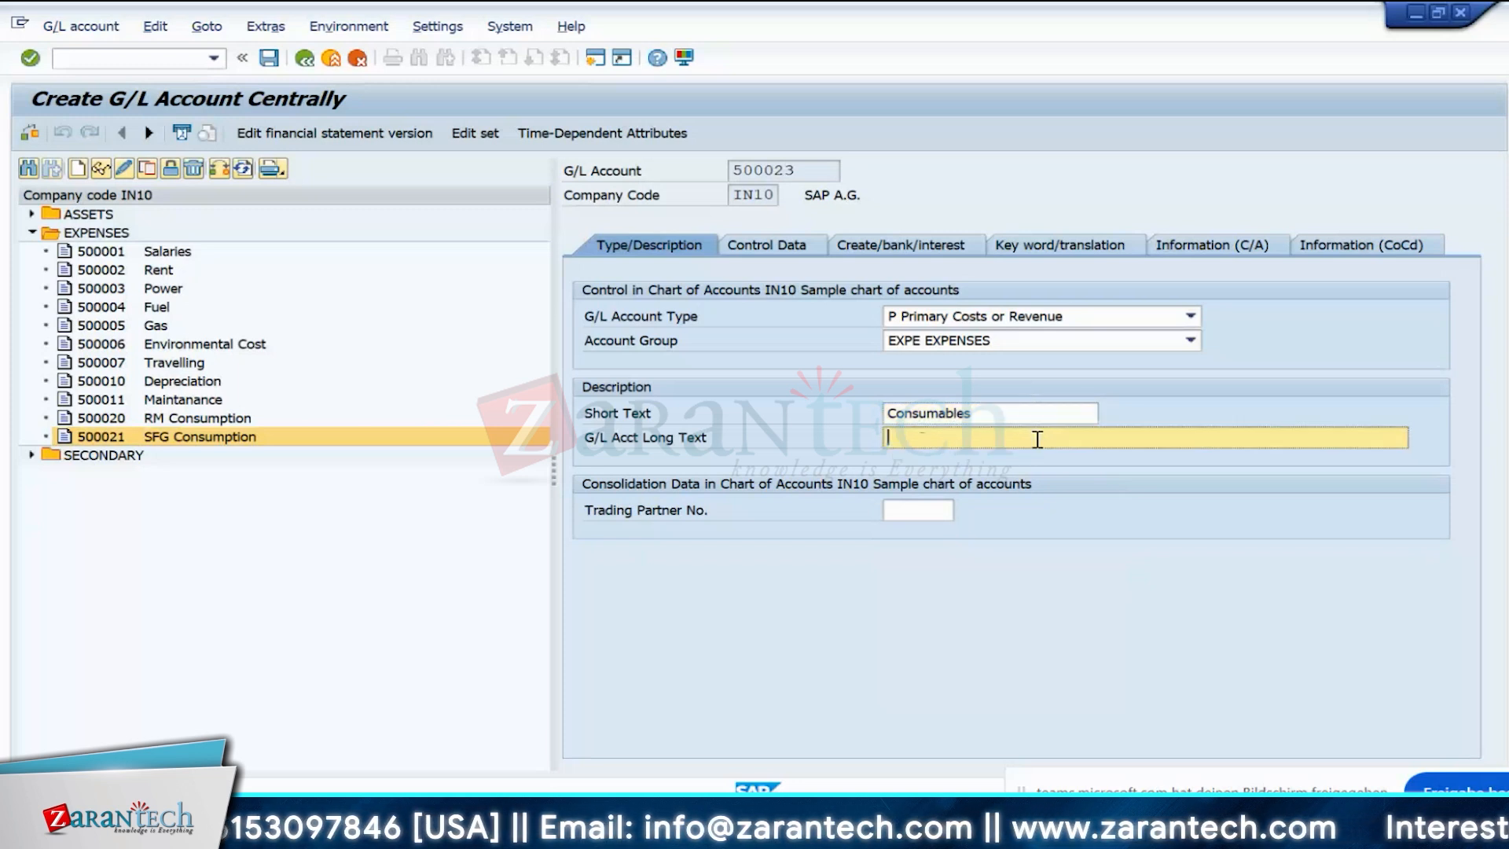
pyautogui.write('Cons')
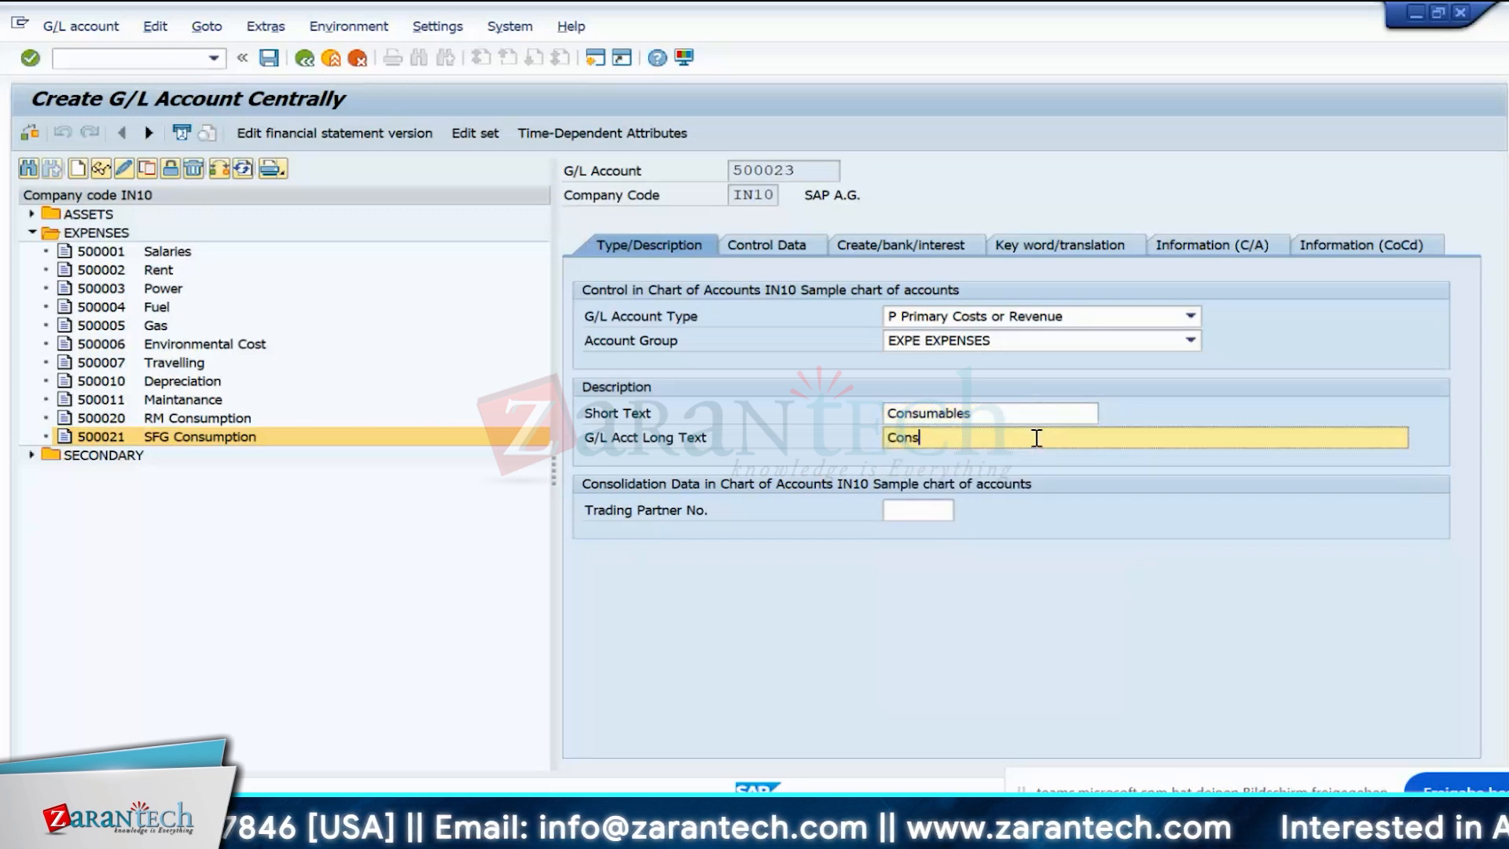
pyautogui.write('um')
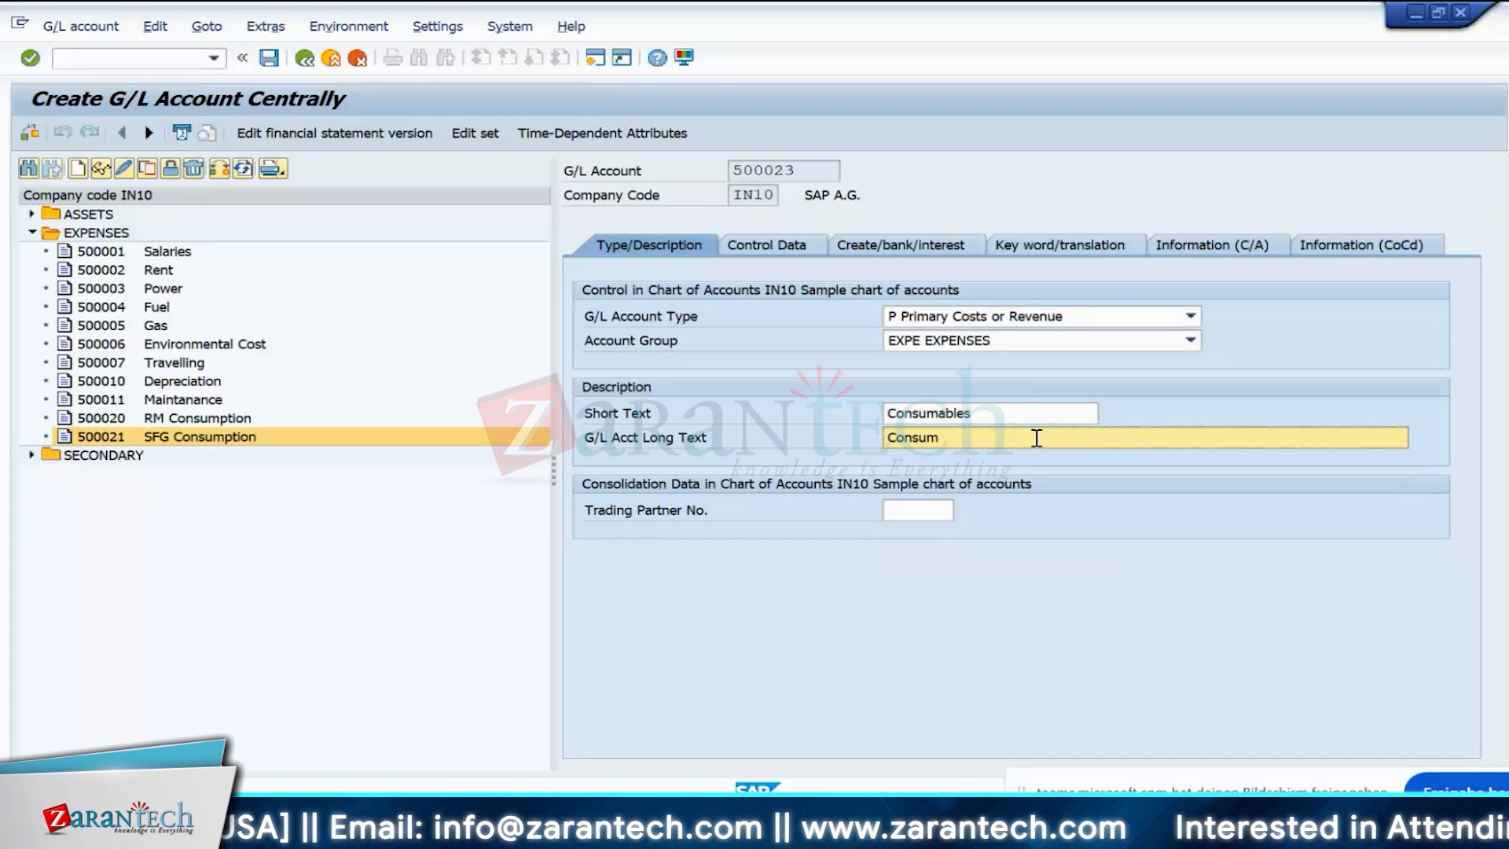
pyautogui.write('ables')
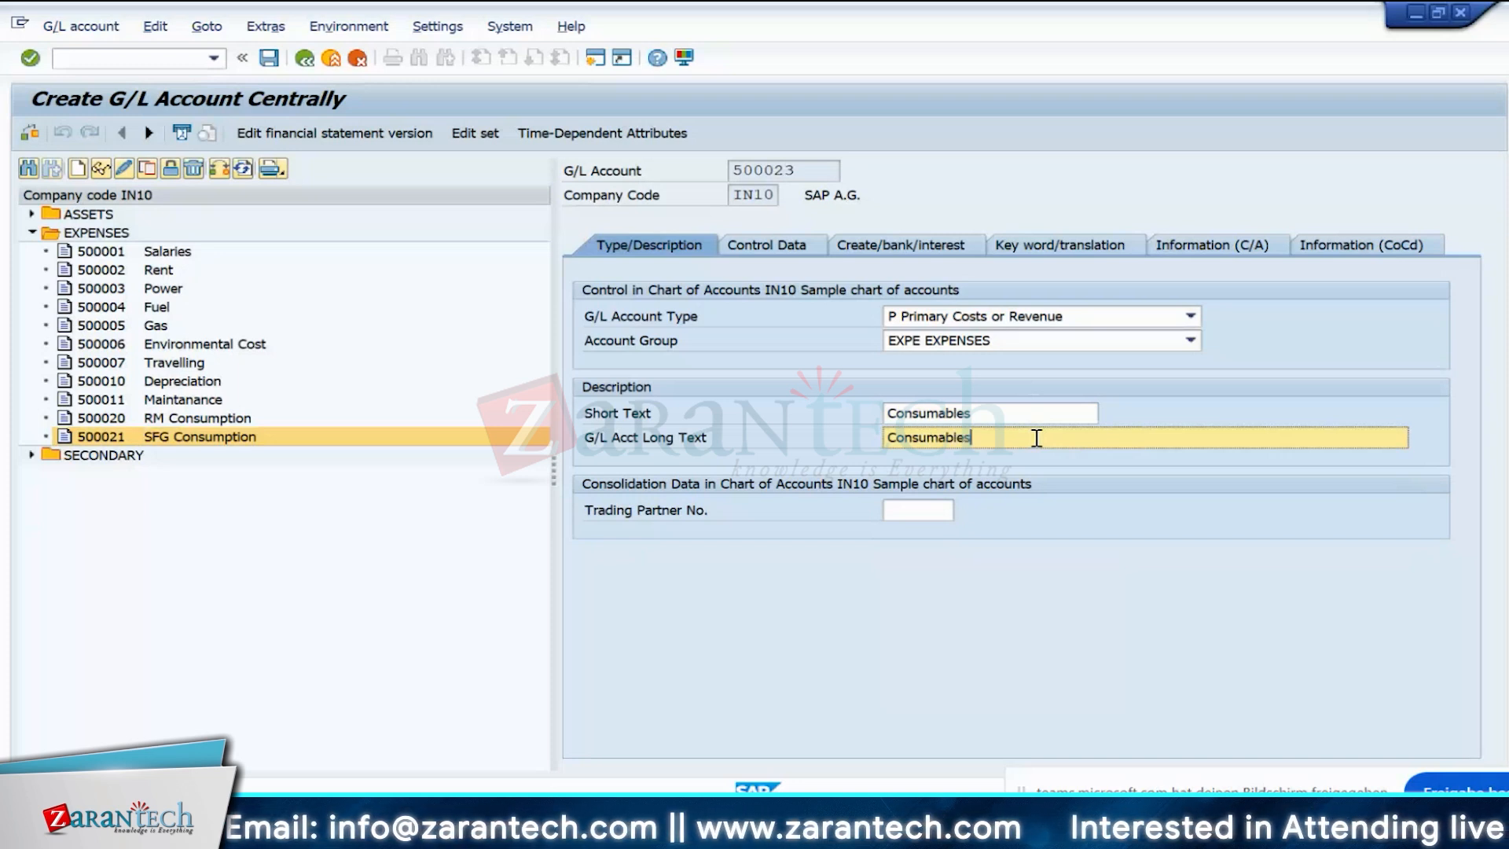
pyautogui.press('Return')
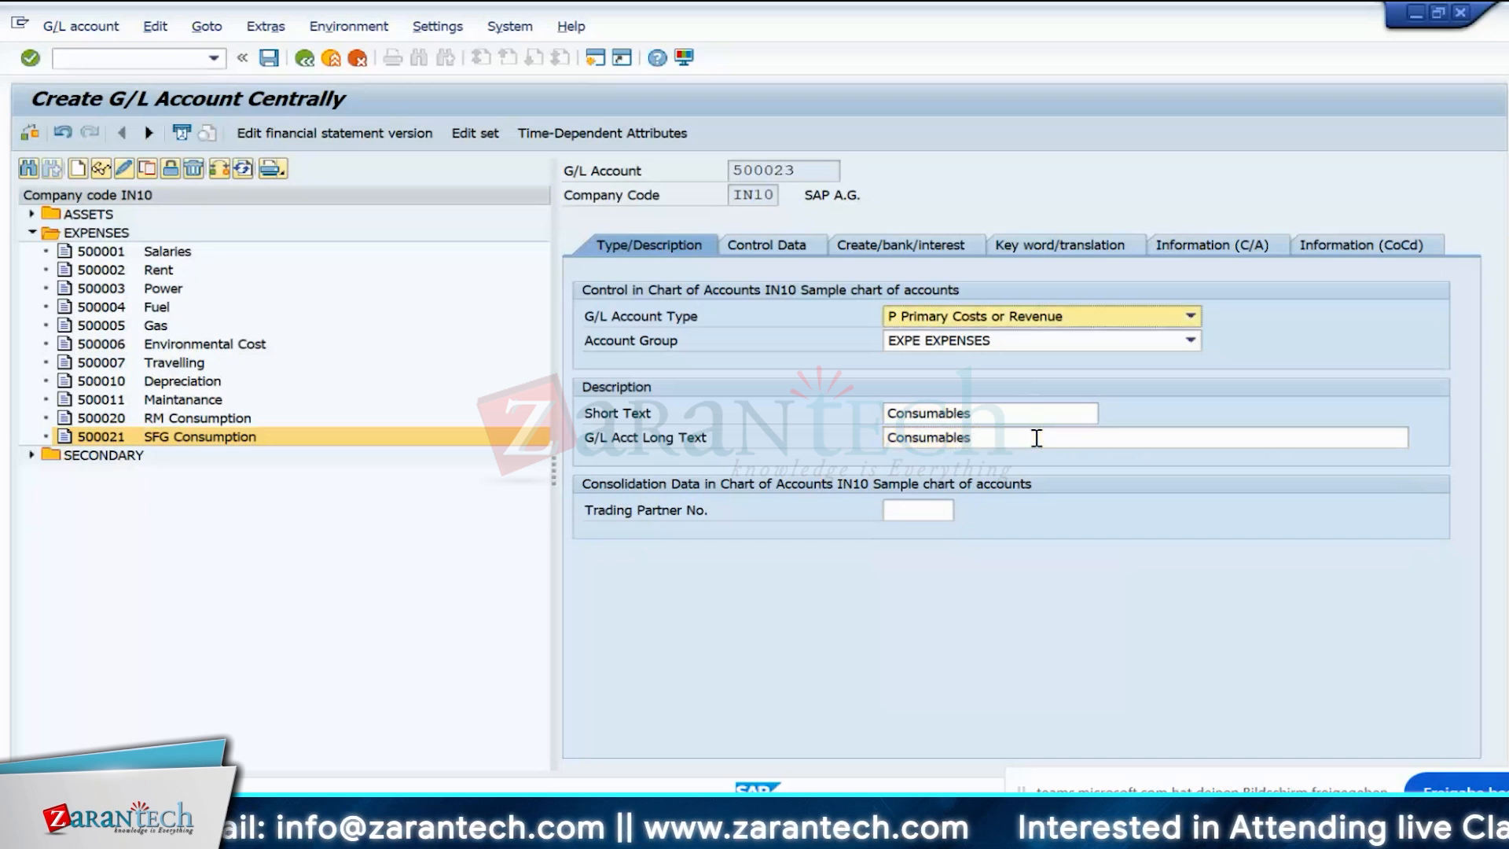
pyautogui.click(265, 63)
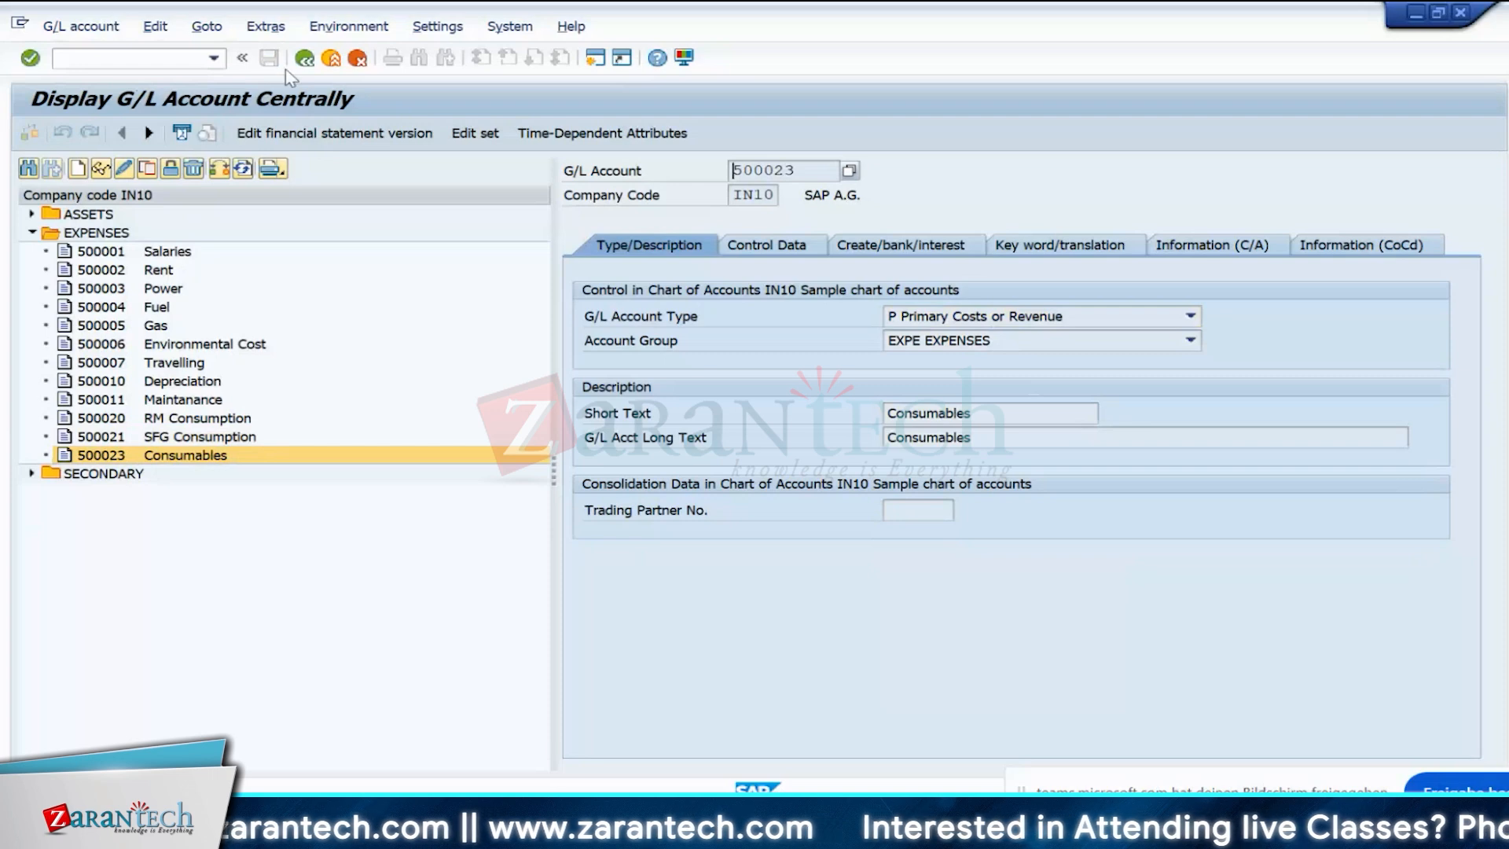
# - Switch to the CO Training workbook in Excel and examine the account assigned to the Wheels component of Z1
pyautogui.moveTo(1030, 829)
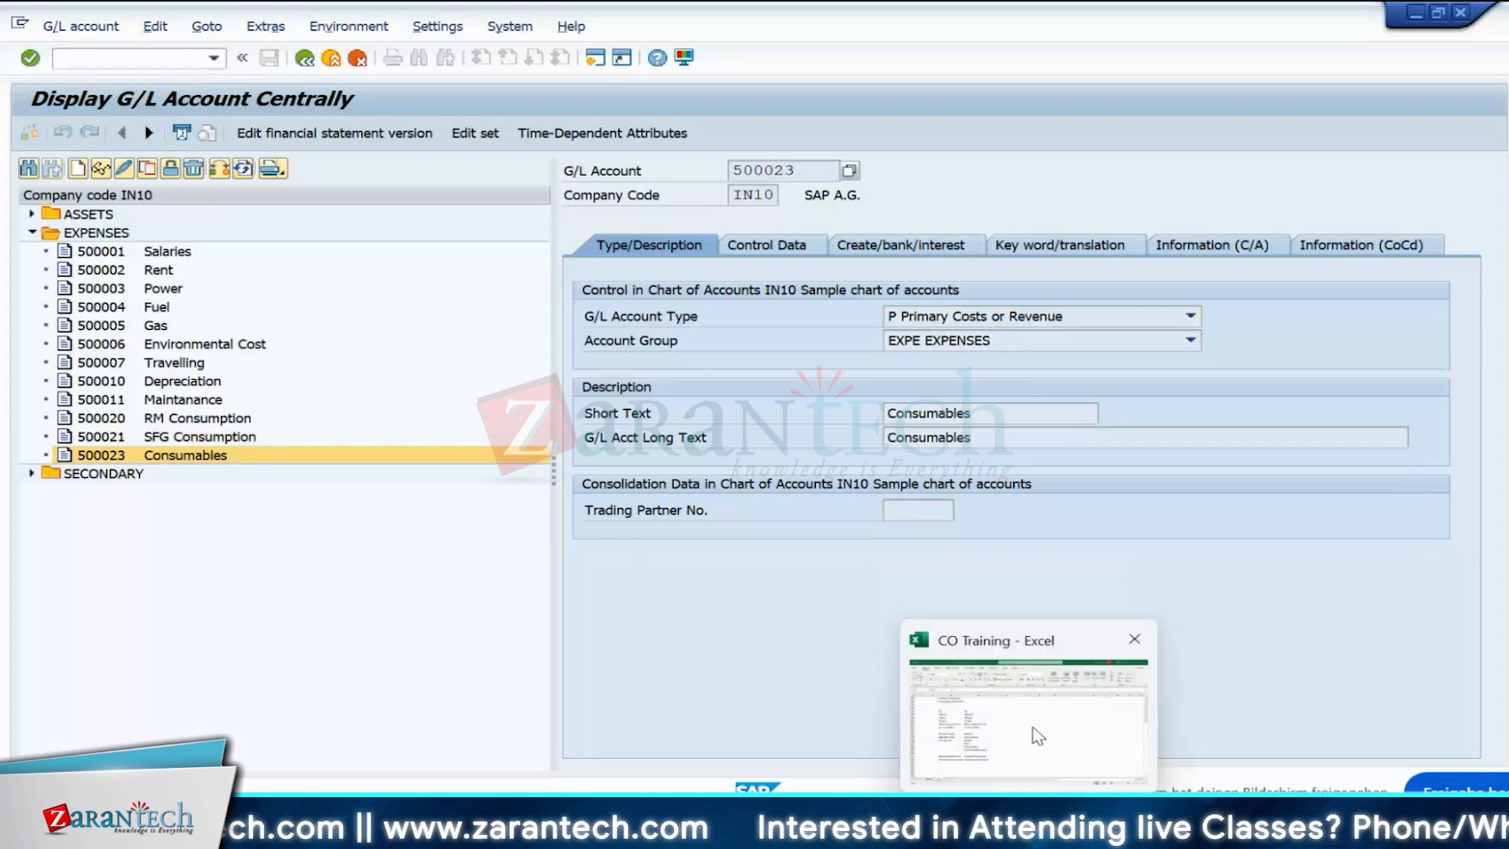
pyautogui.click(1038, 737)
pyautogui.click(218, 479)
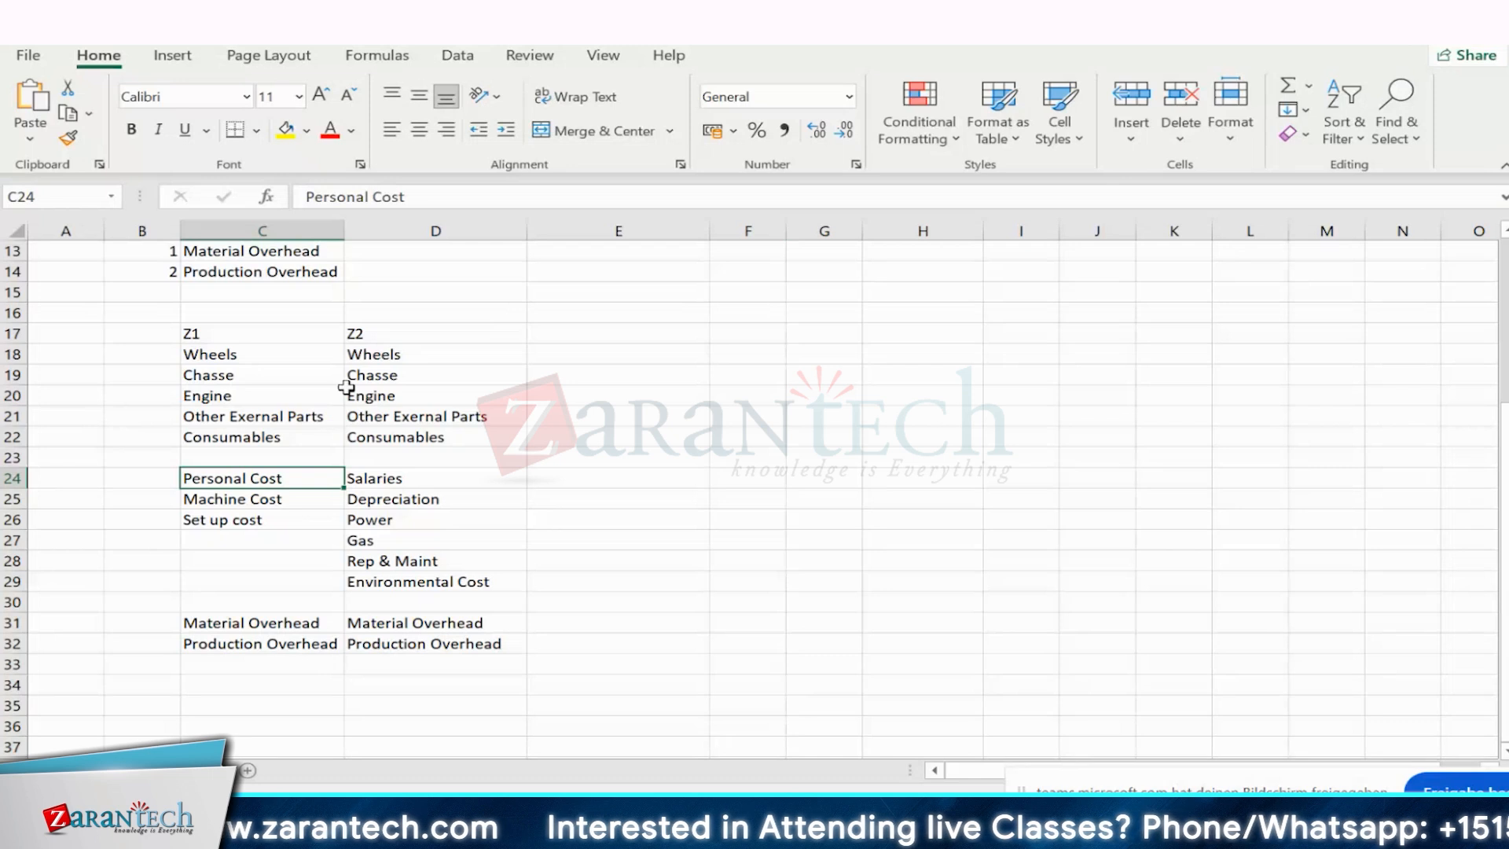
pyautogui.scroll(3, 392, 507)
pyautogui.scroll(1, 392, 507)
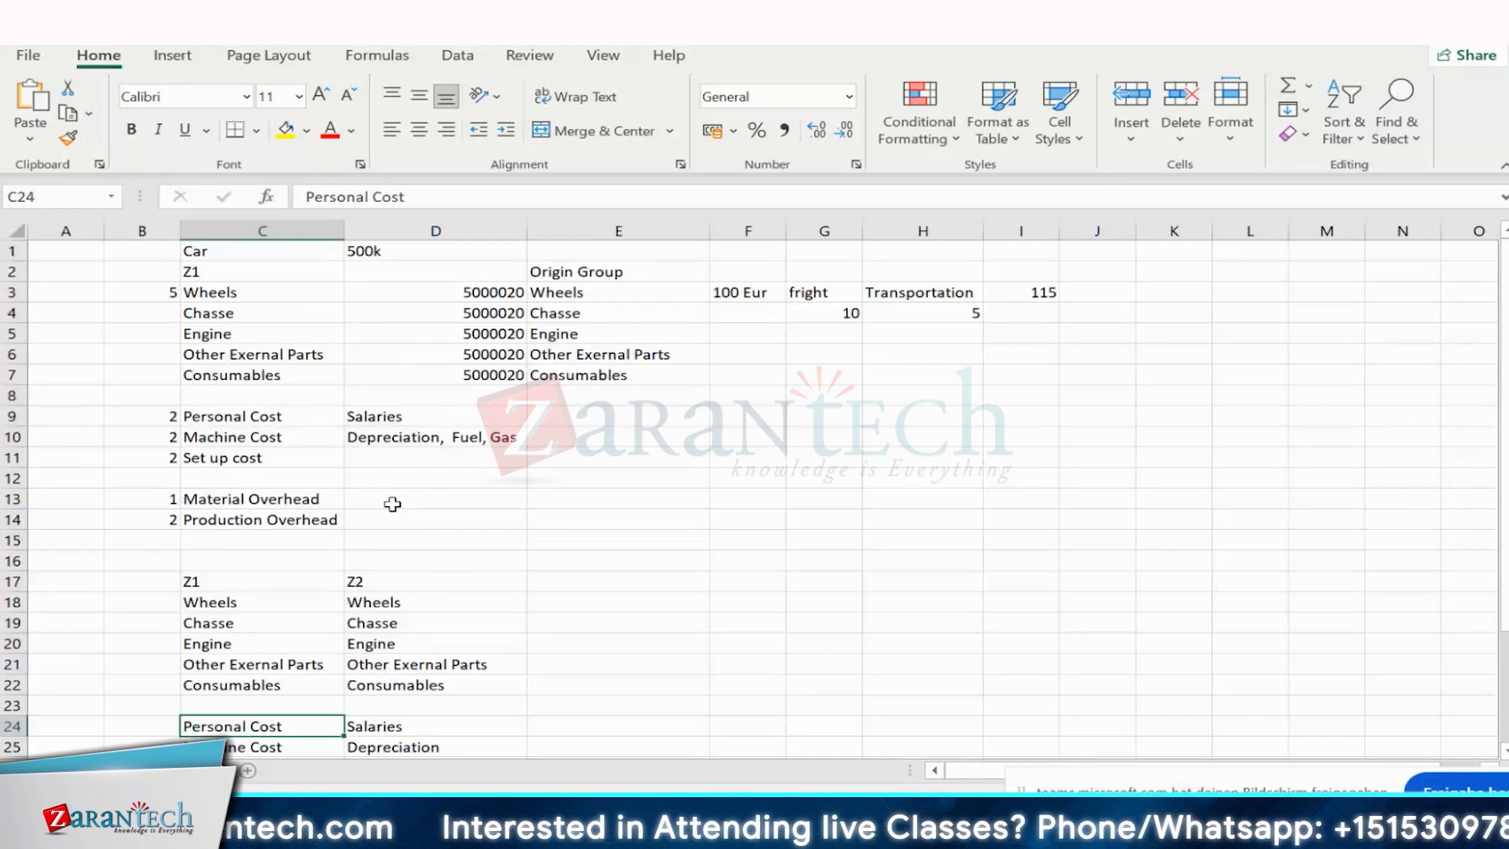
pyautogui.click(463, 291)
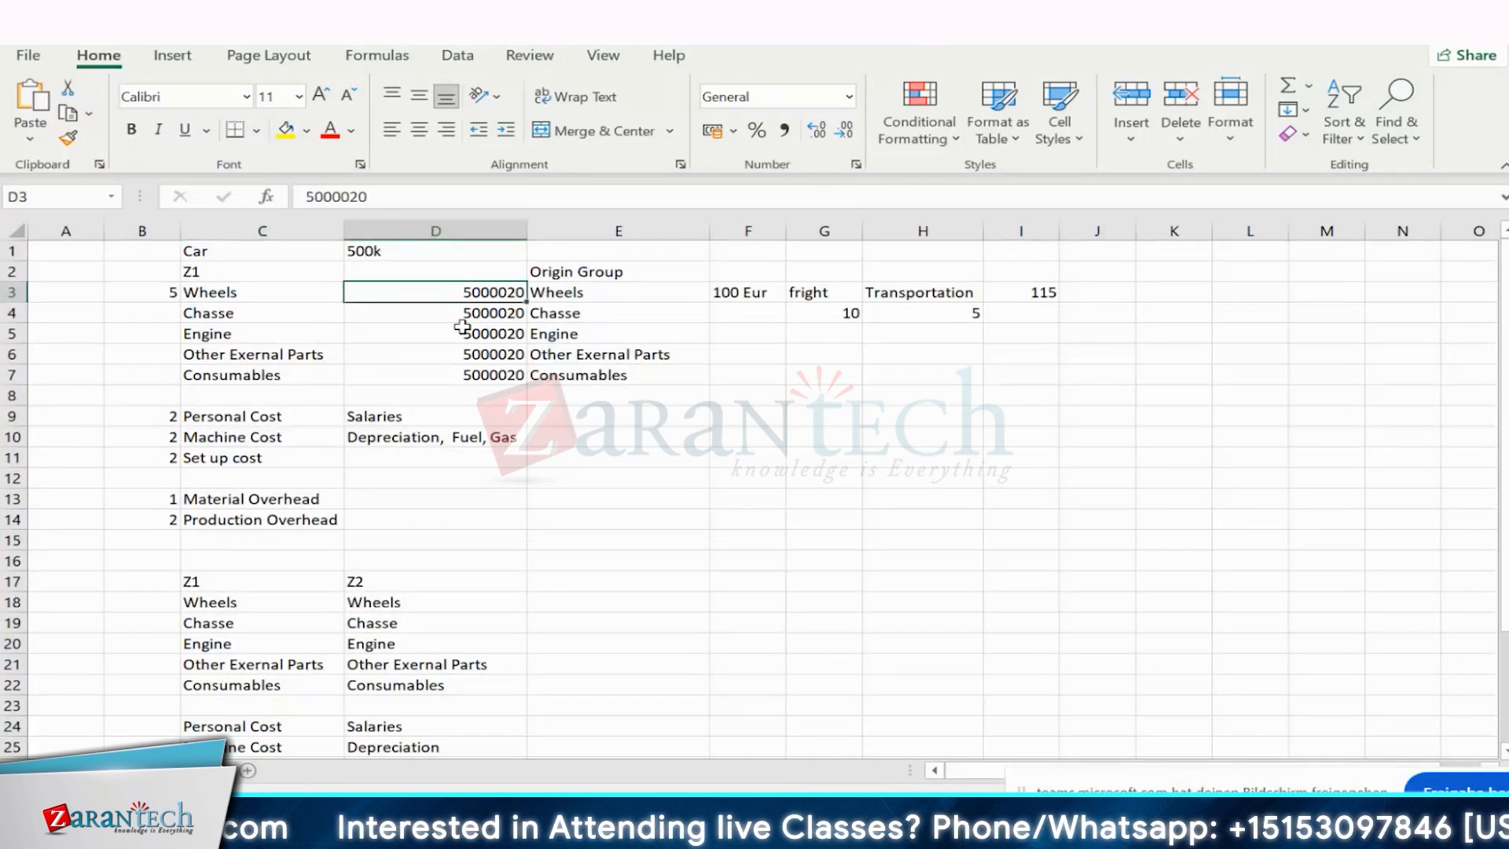
# - Change the account of the Engine component in the Z1 list to 5000021
pyautogui.doubleClick(489, 333)
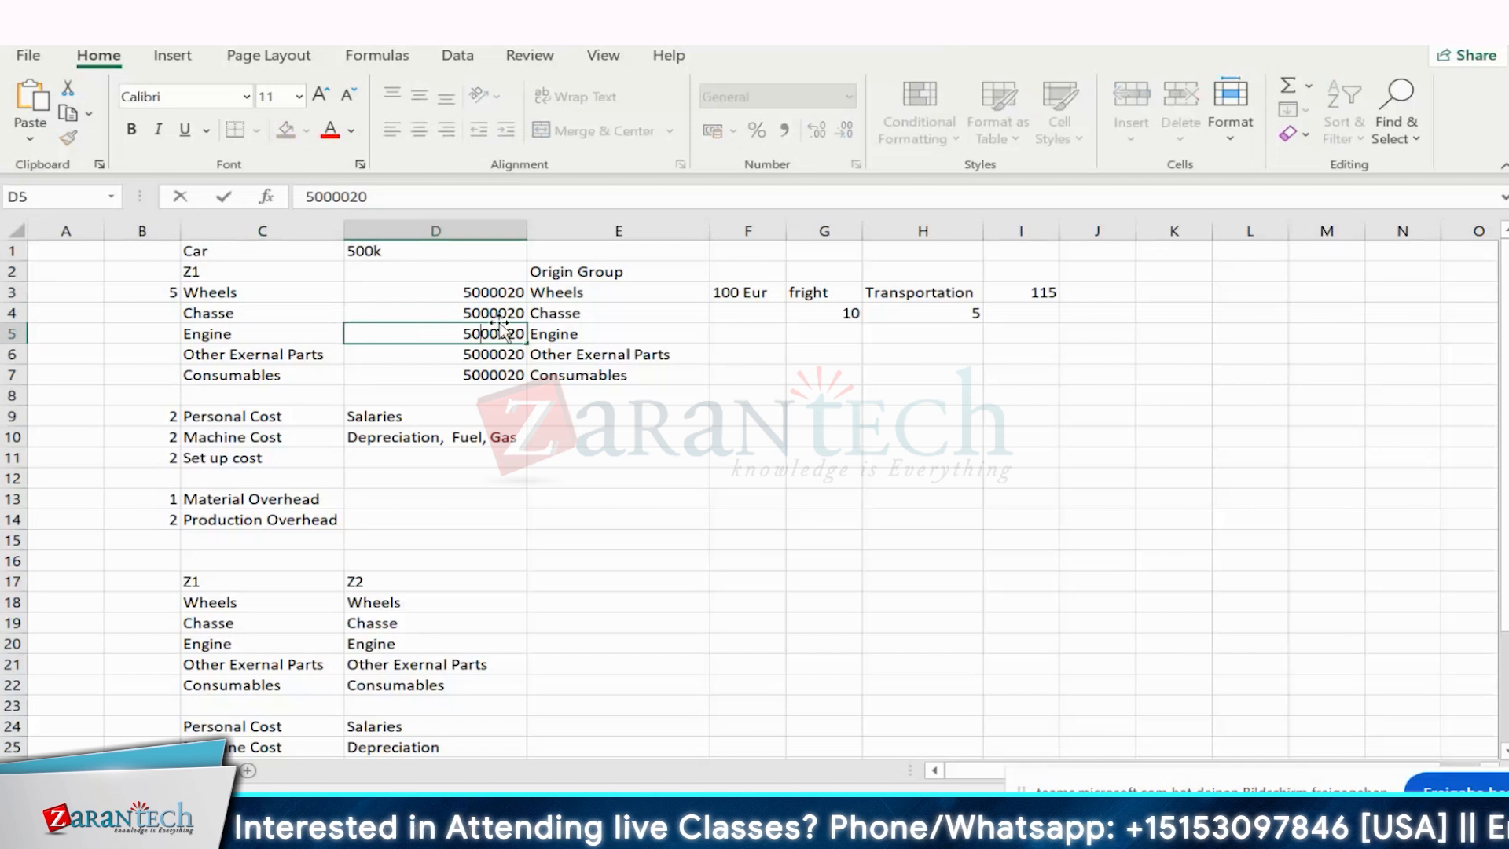
pyautogui.click(411, 198)
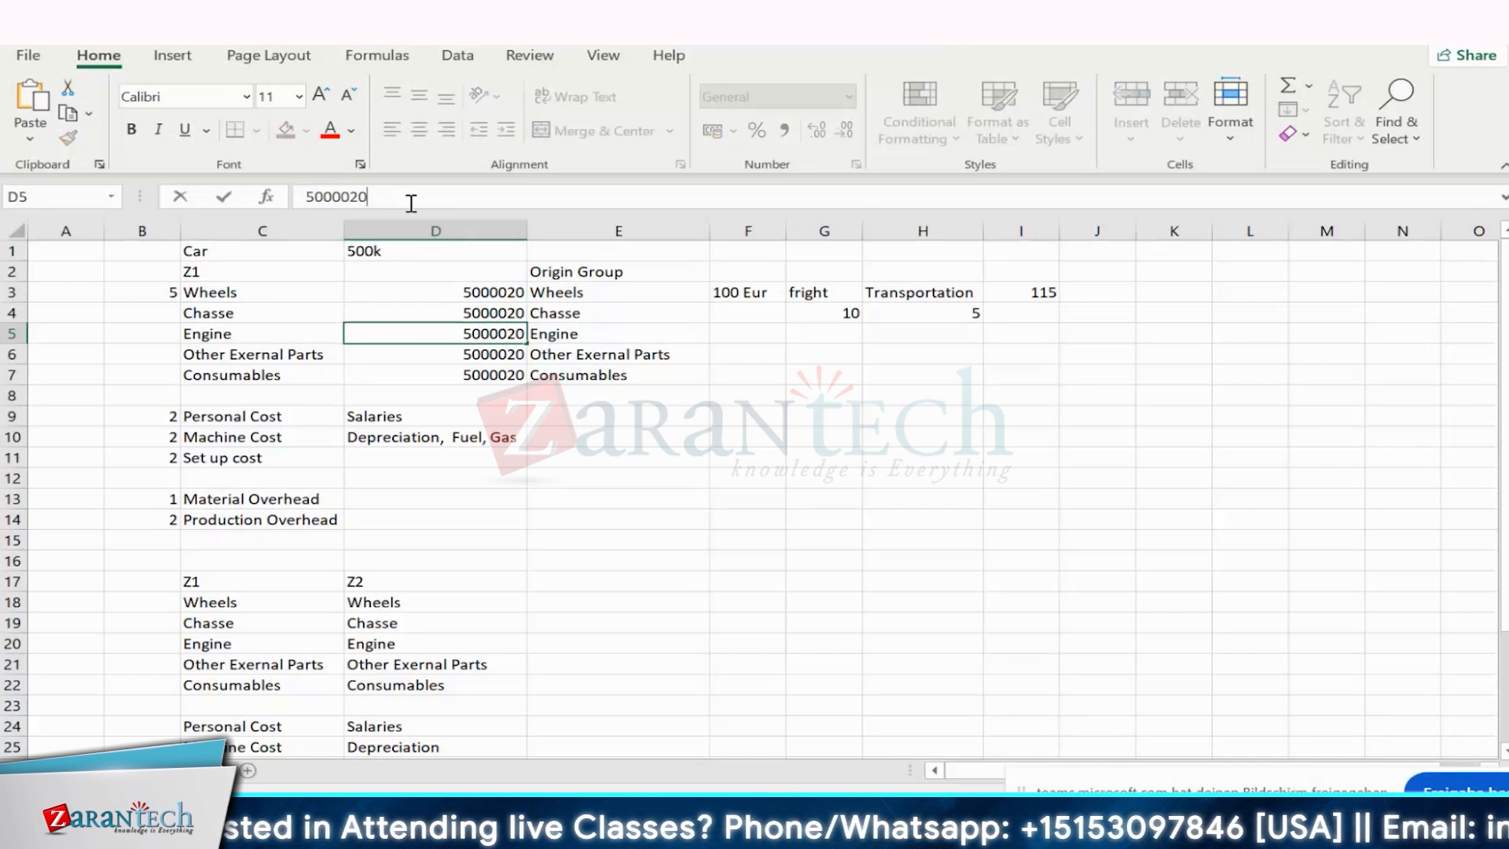
pyautogui.press('BackSpace')
pyautogui.write('1')
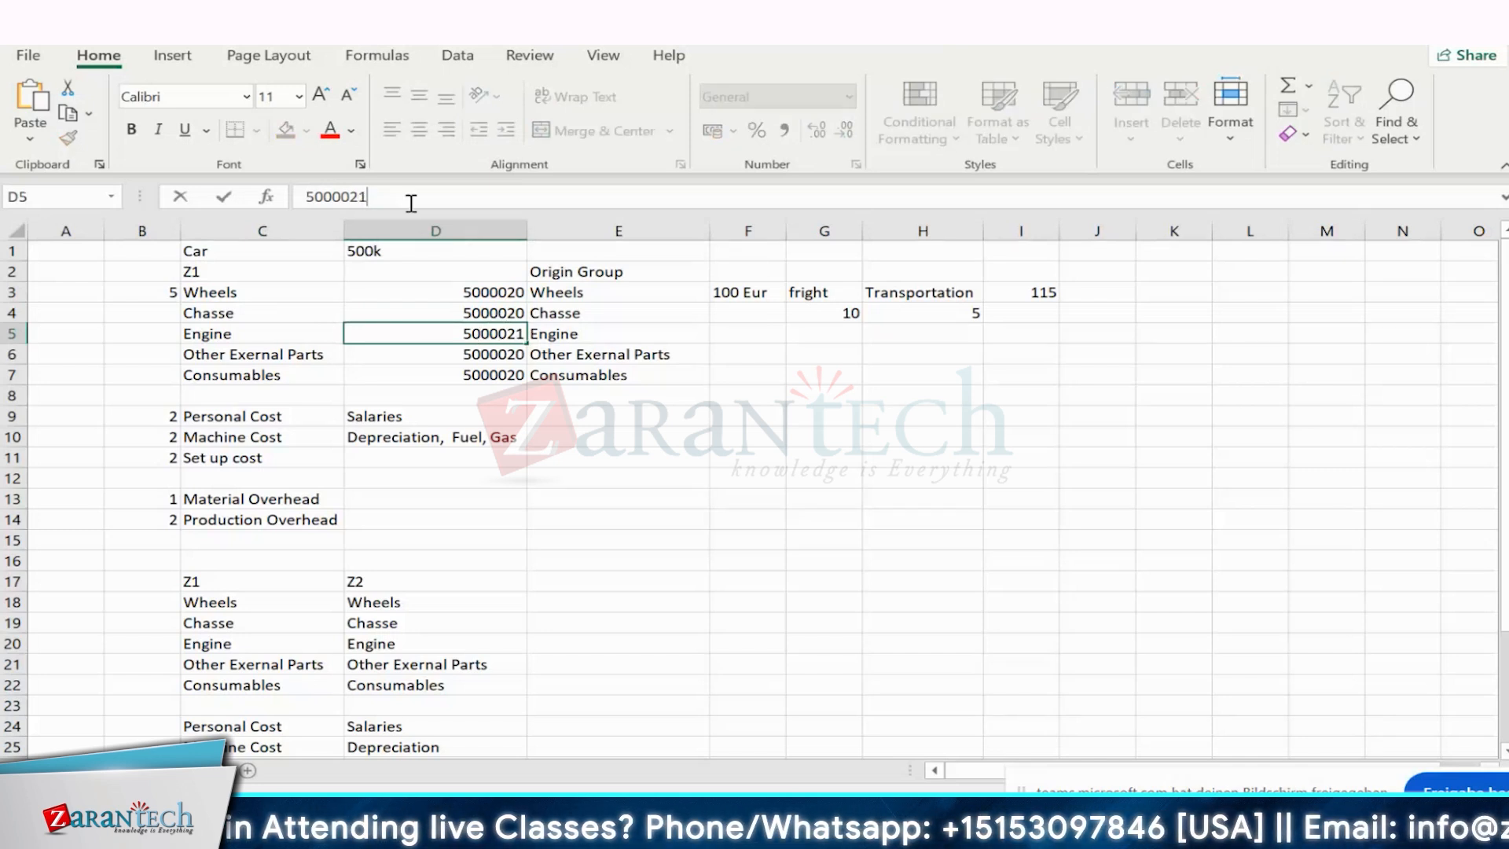
pyautogui.click(600, 460)
# - Change the account of the Consumables component in the Z1 list to 5000023
pyautogui.click(465, 375)
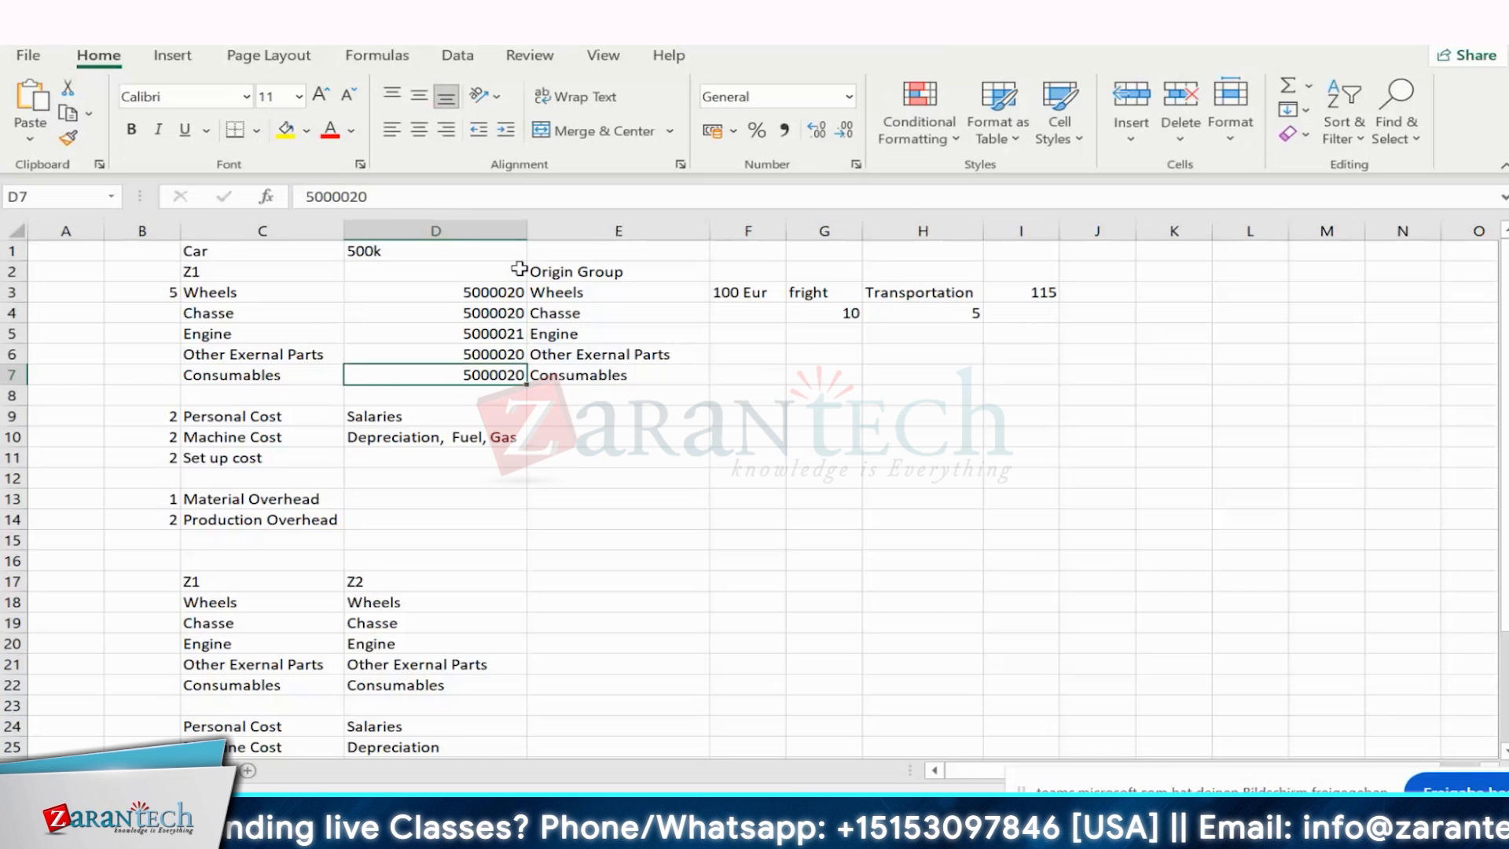
pyautogui.click(454, 198)
pyautogui.press('BackSpace')
pyautogui.write('3')
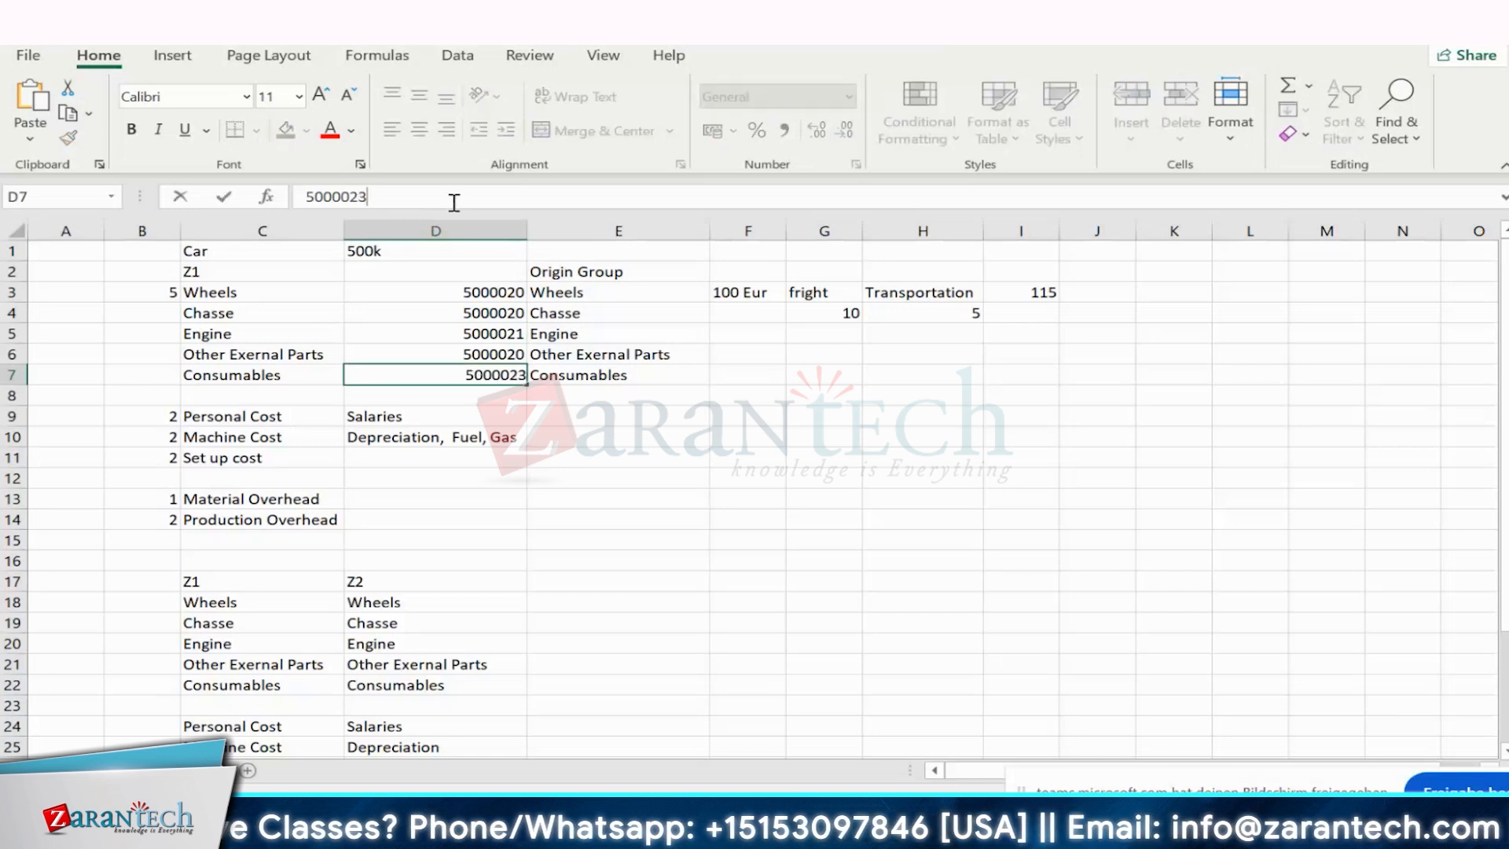
pyautogui.click(651, 445)
# - Compare the accounts assigned to the Wheels, Chasse and Other Exernal Parts components of Z1
pyautogui.click(290, 317)
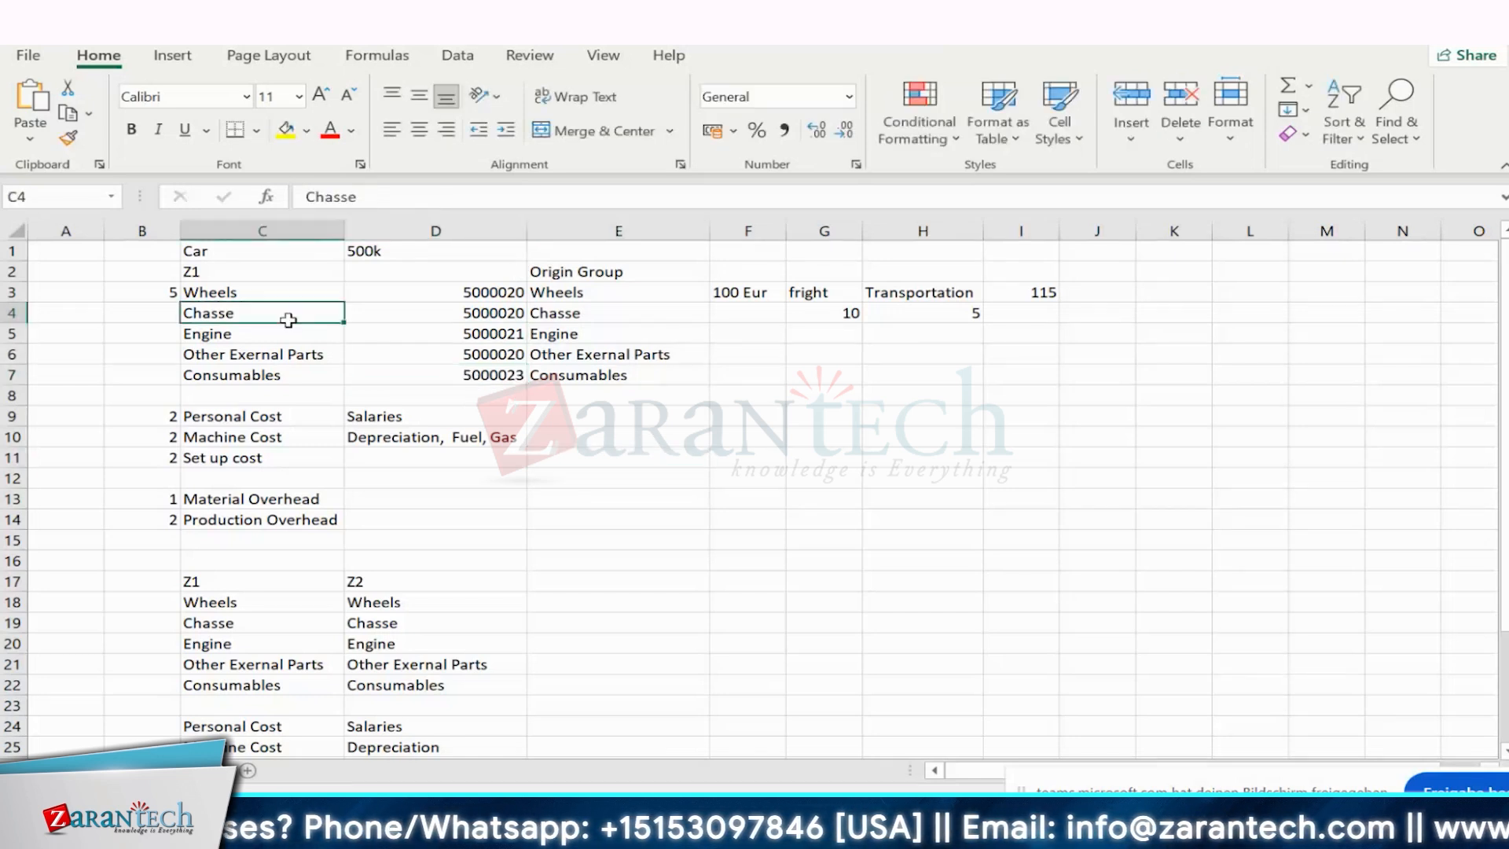
pyautogui.click(260, 352)
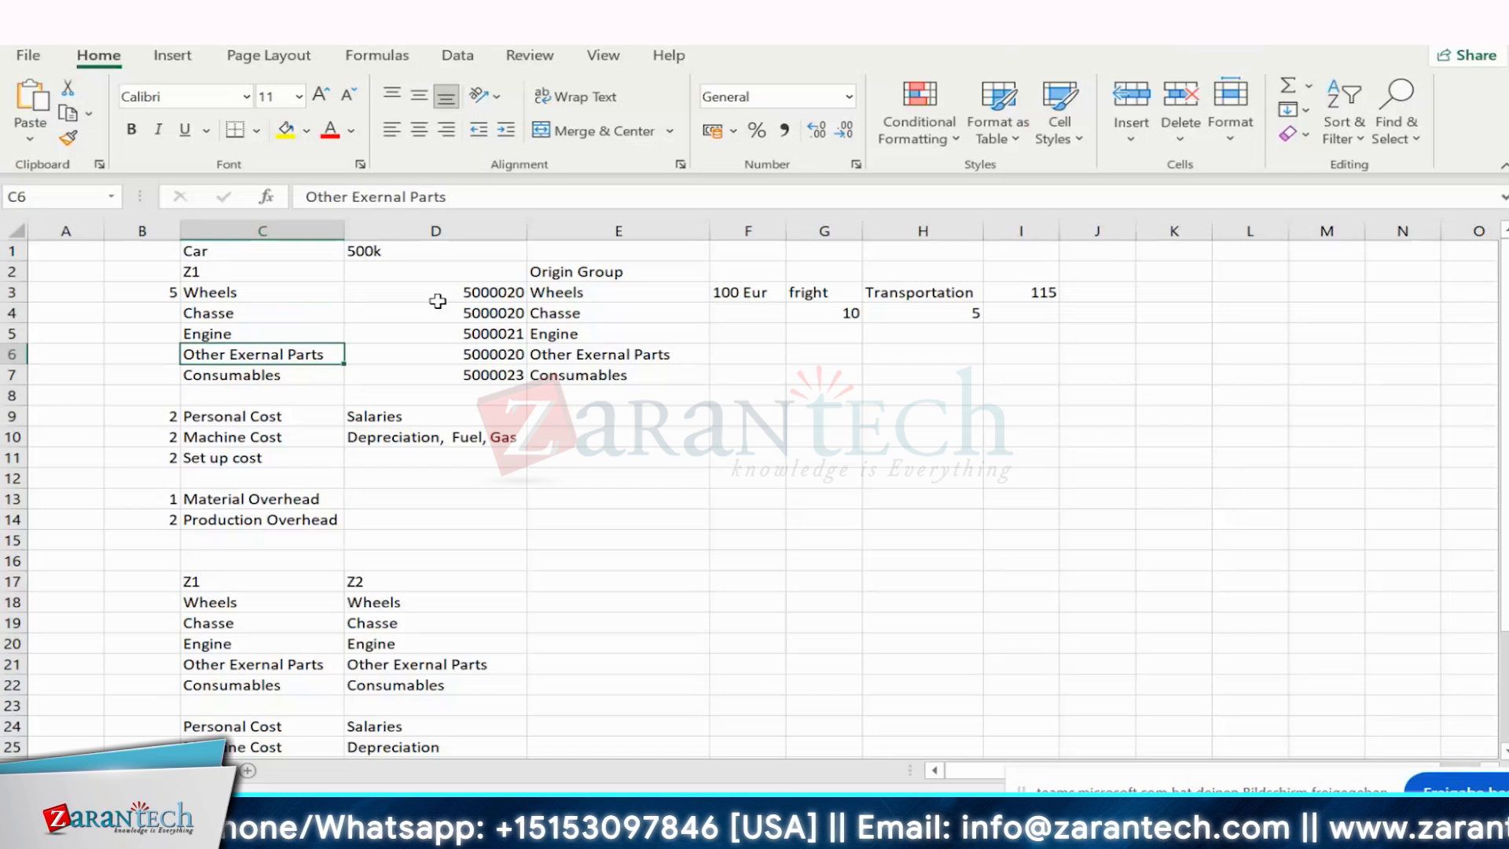
pyautogui.click(438, 294)
pyautogui.click(476, 356)
pyautogui.click(490, 314)
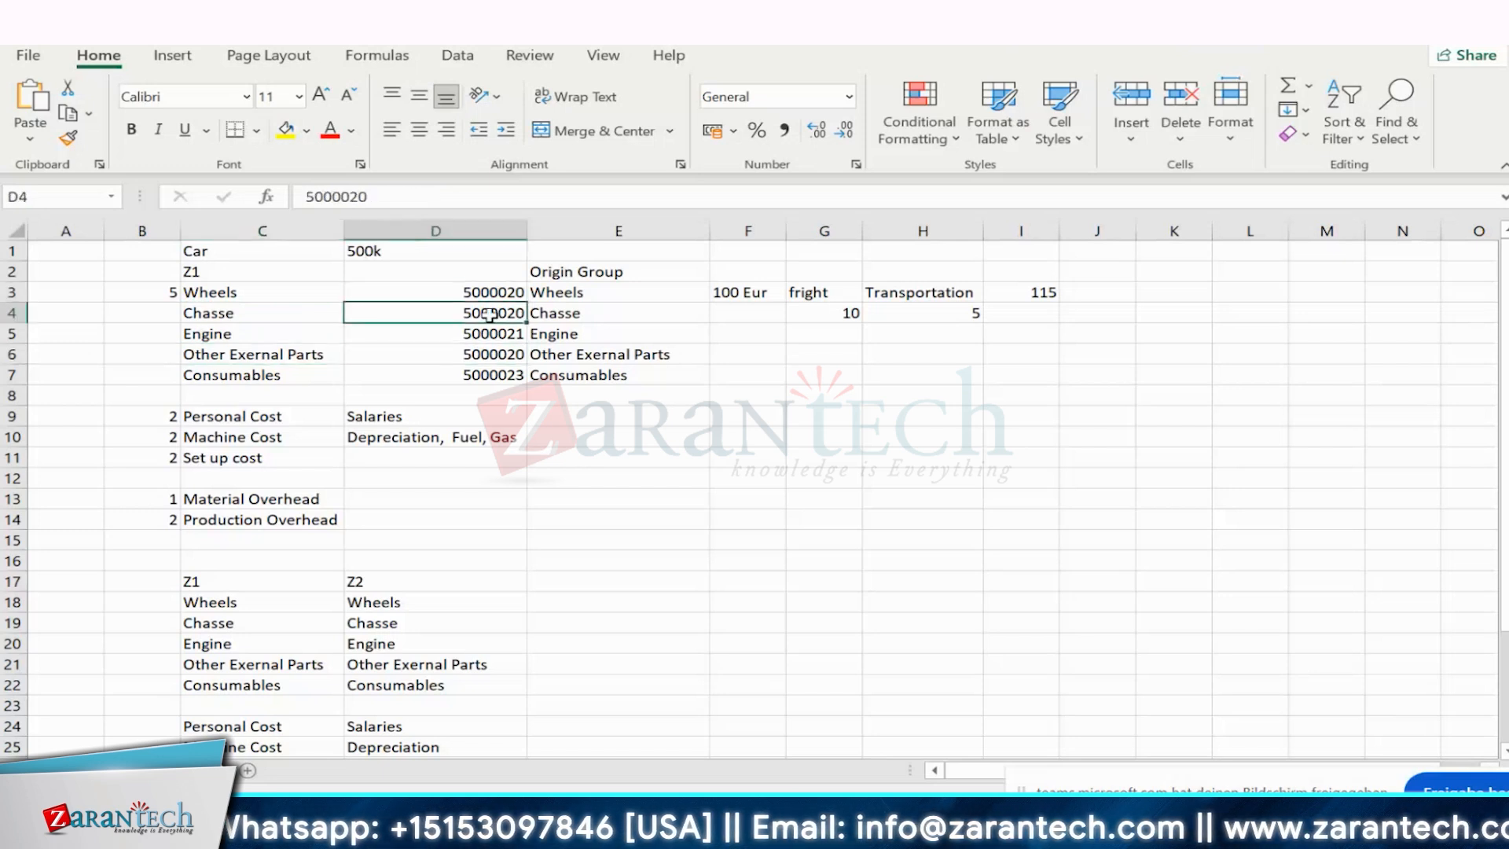
pyautogui.click(497, 289)
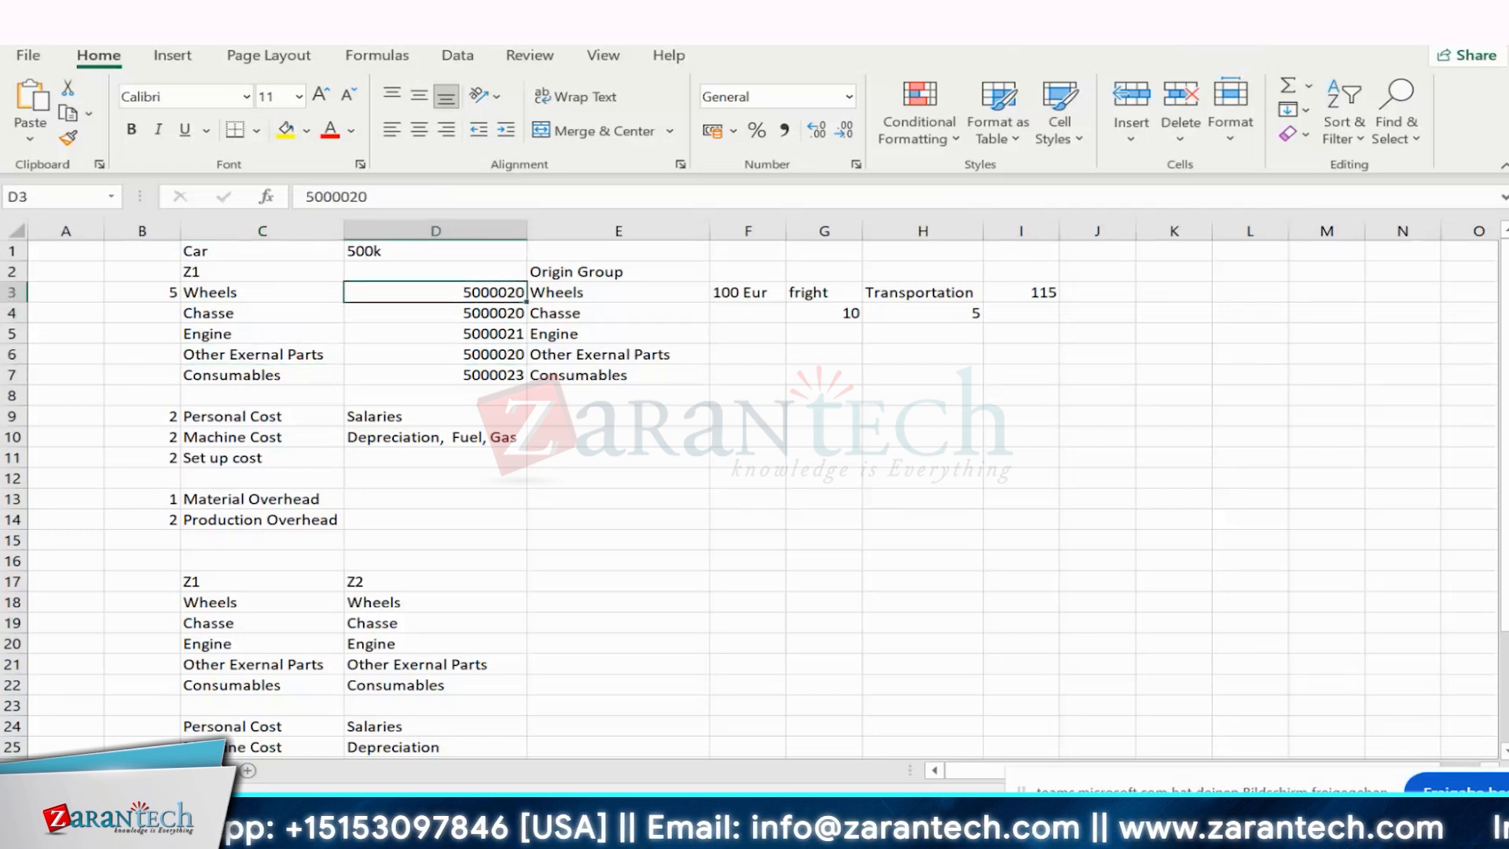
# - Switch to the SAP Display IMG session and open Define Origin Groups under Product Cost Planning for controlling area IN10
pyautogui.moveTo(976, 826)
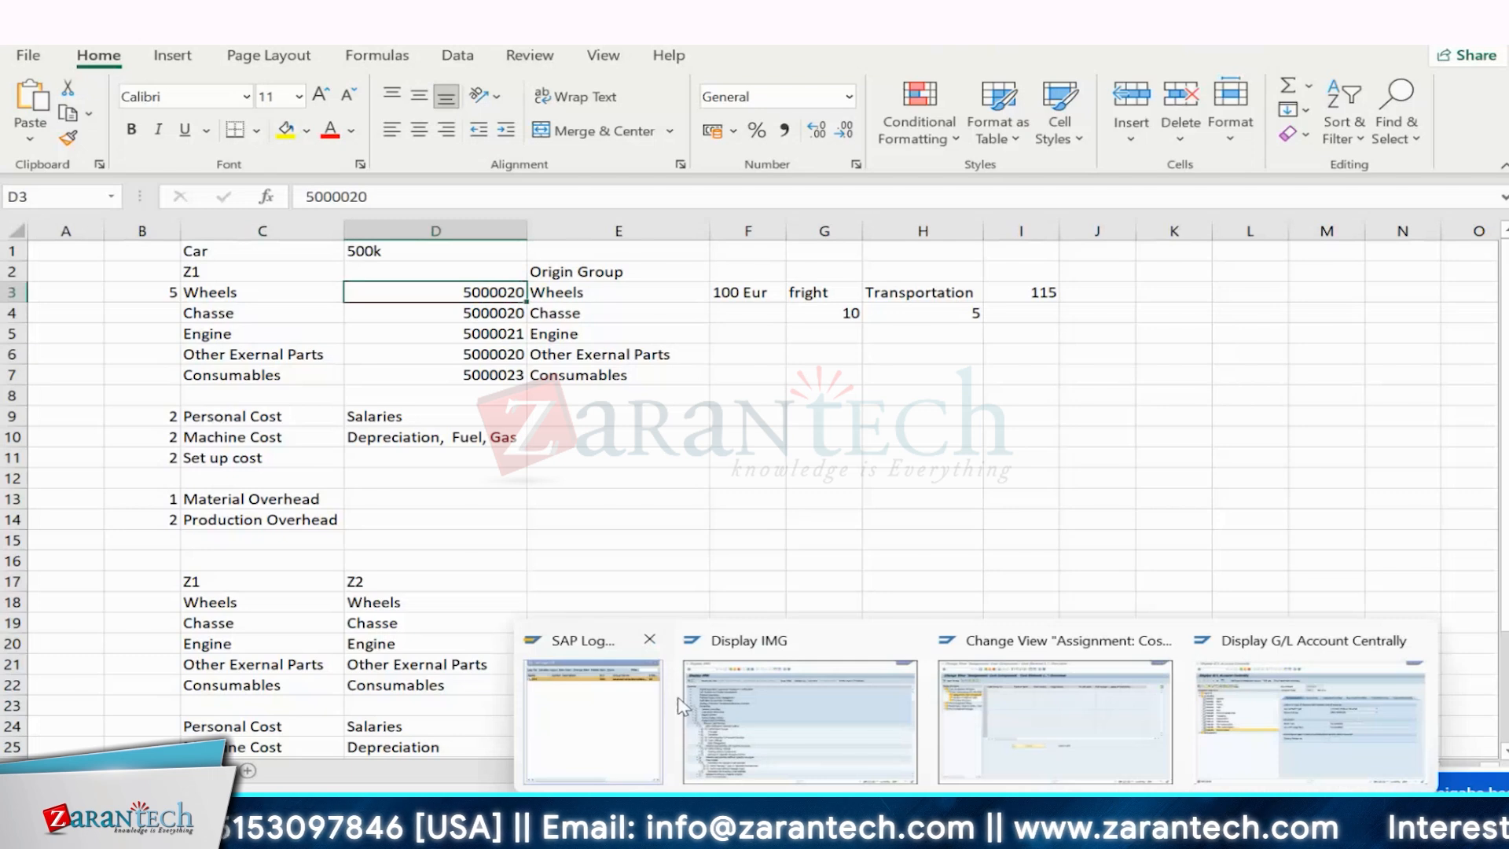
pyautogui.click(771, 739)
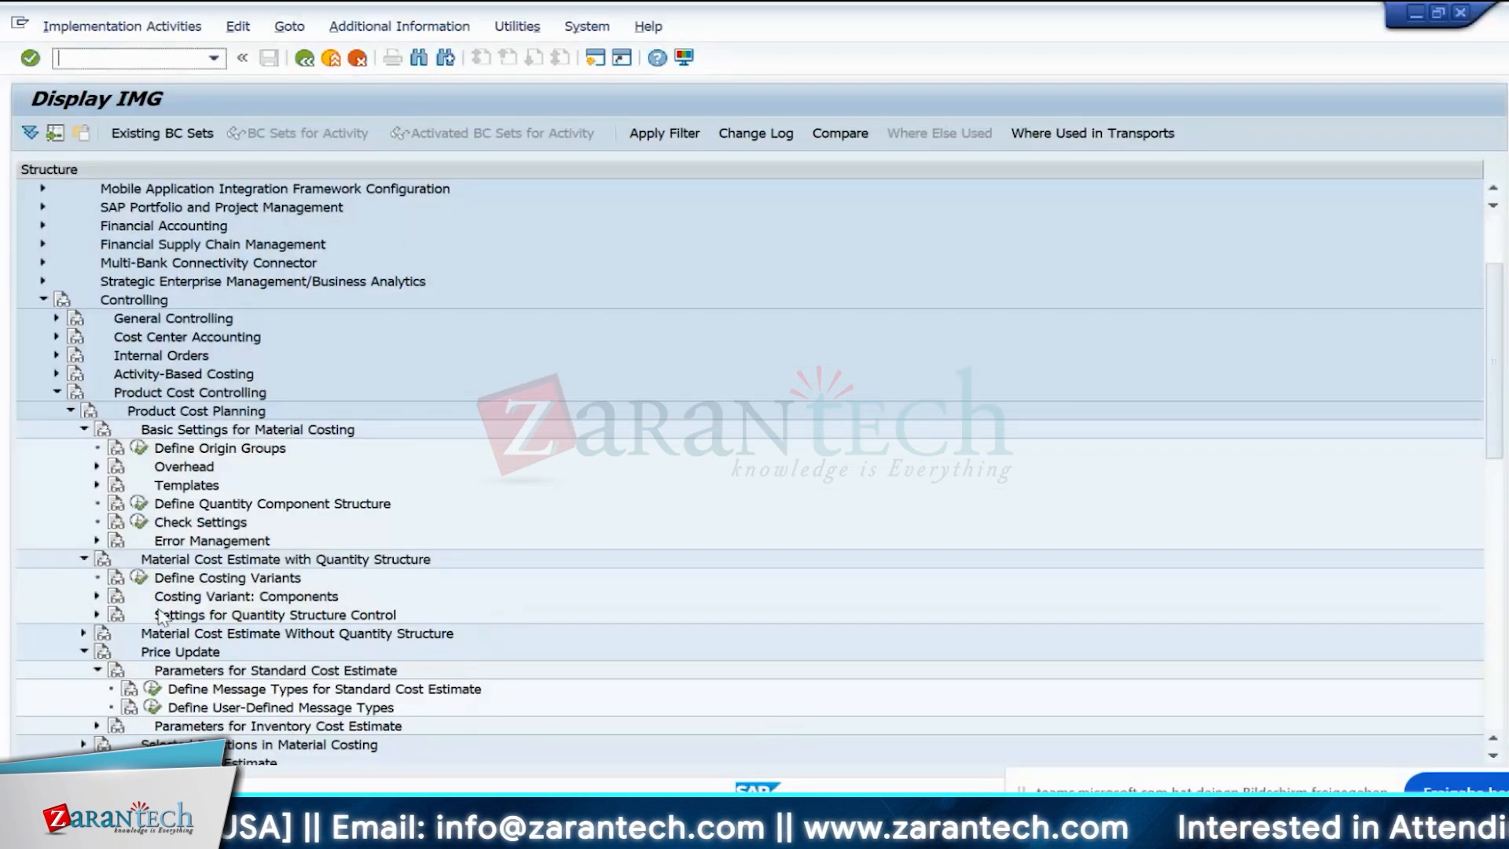
pyautogui.click(69, 411)
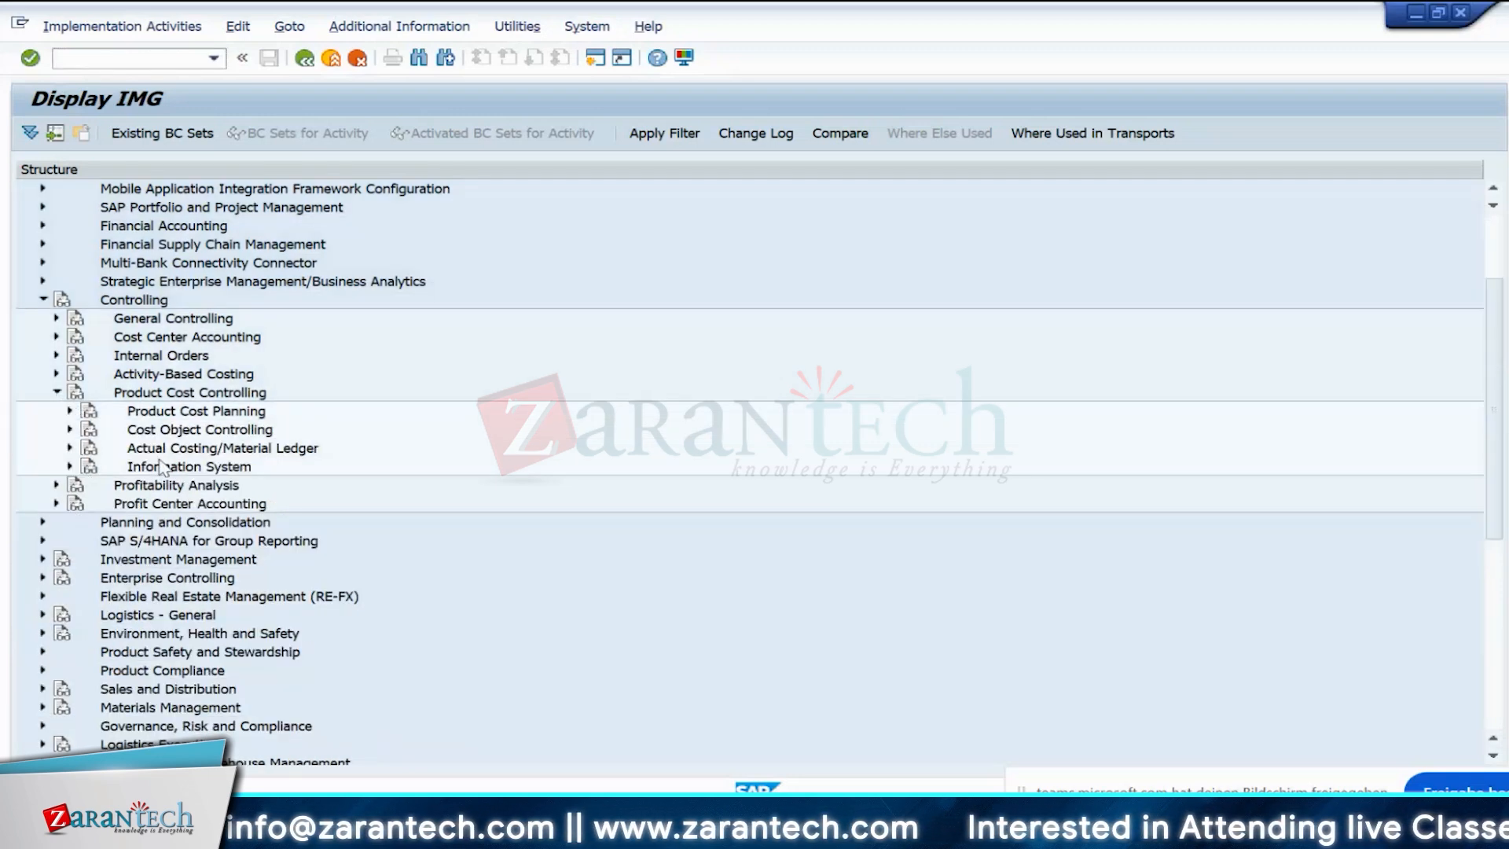
pyautogui.click(69, 411)
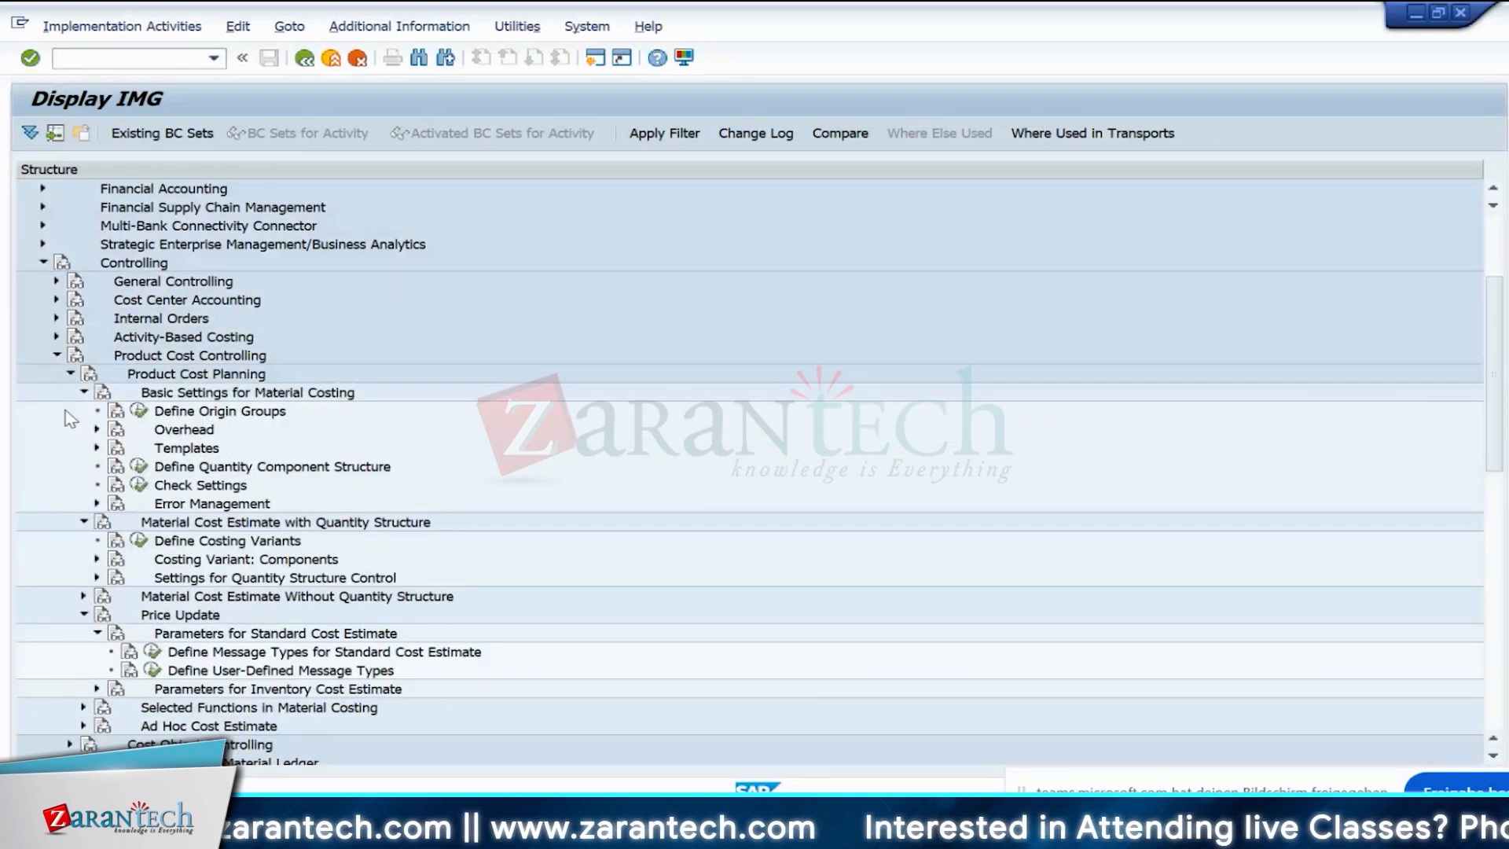
pyautogui.click(140, 411)
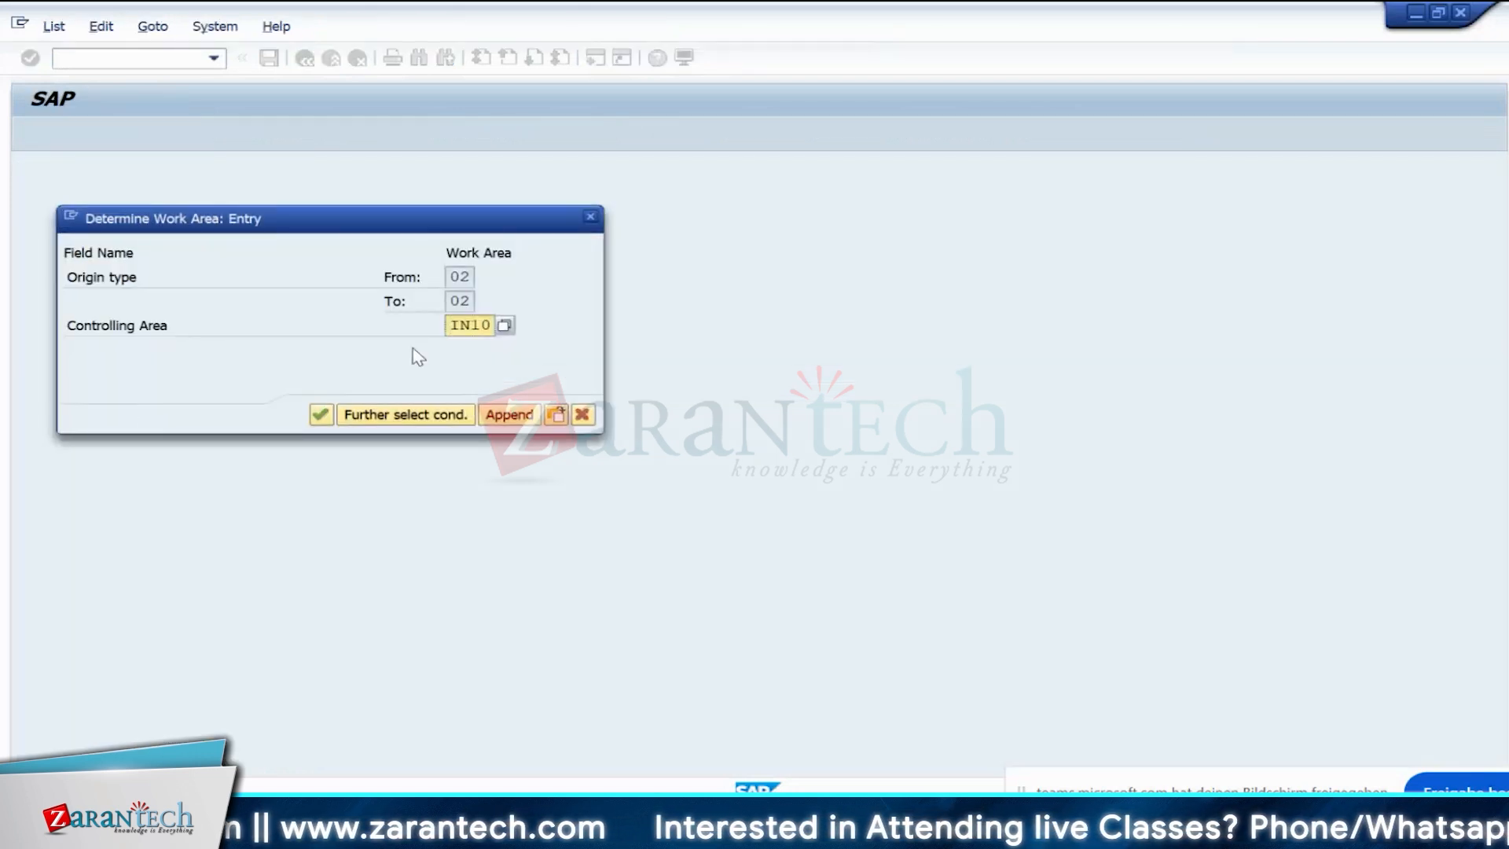
pyautogui.click(320, 415)
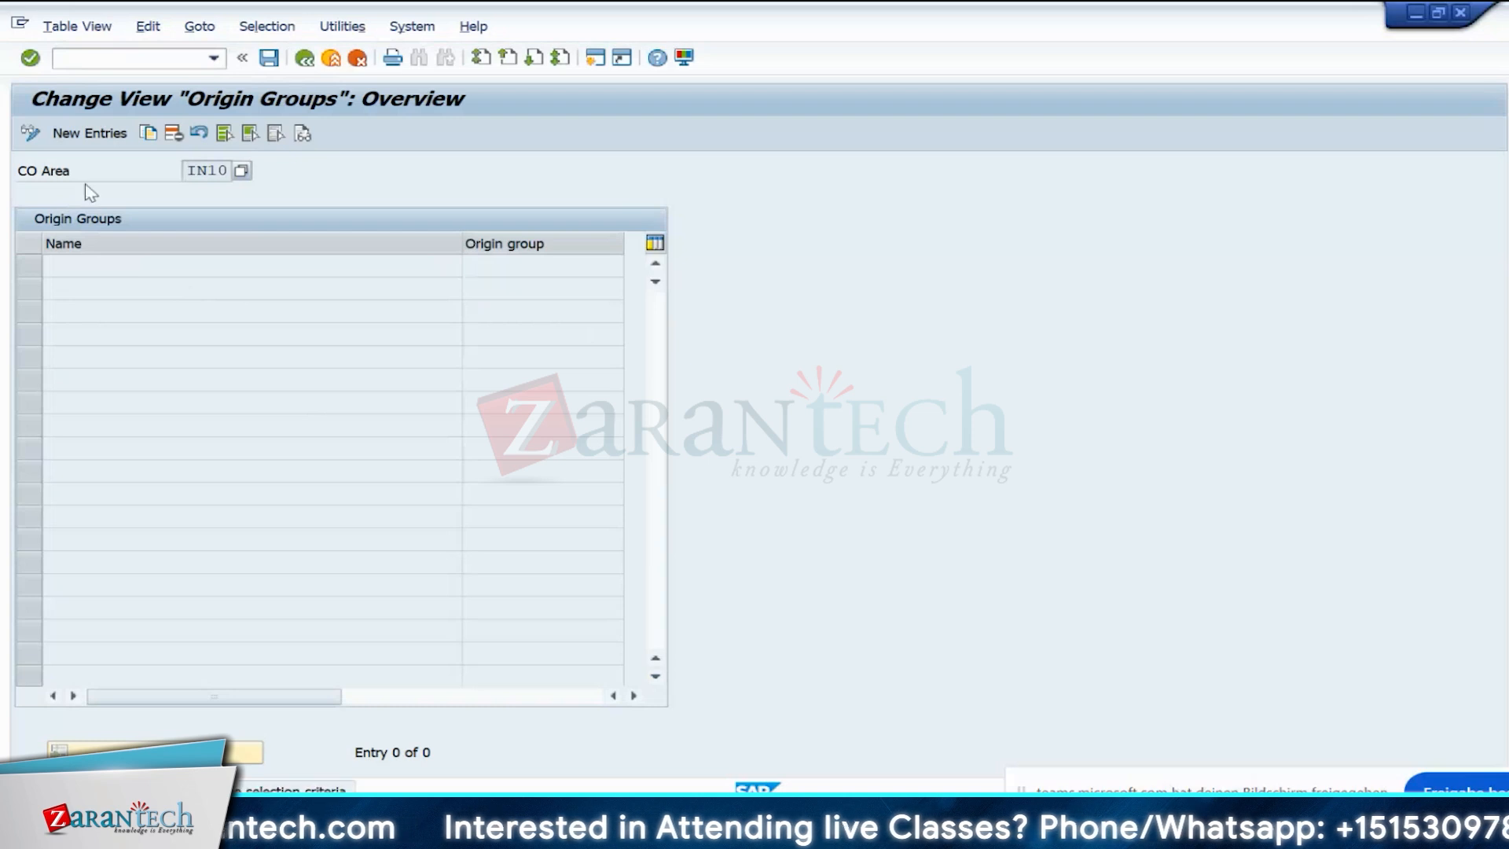
# - Start new origin group entries and enter origin group 100 with the name Wheels
pyautogui.click(90, 135)
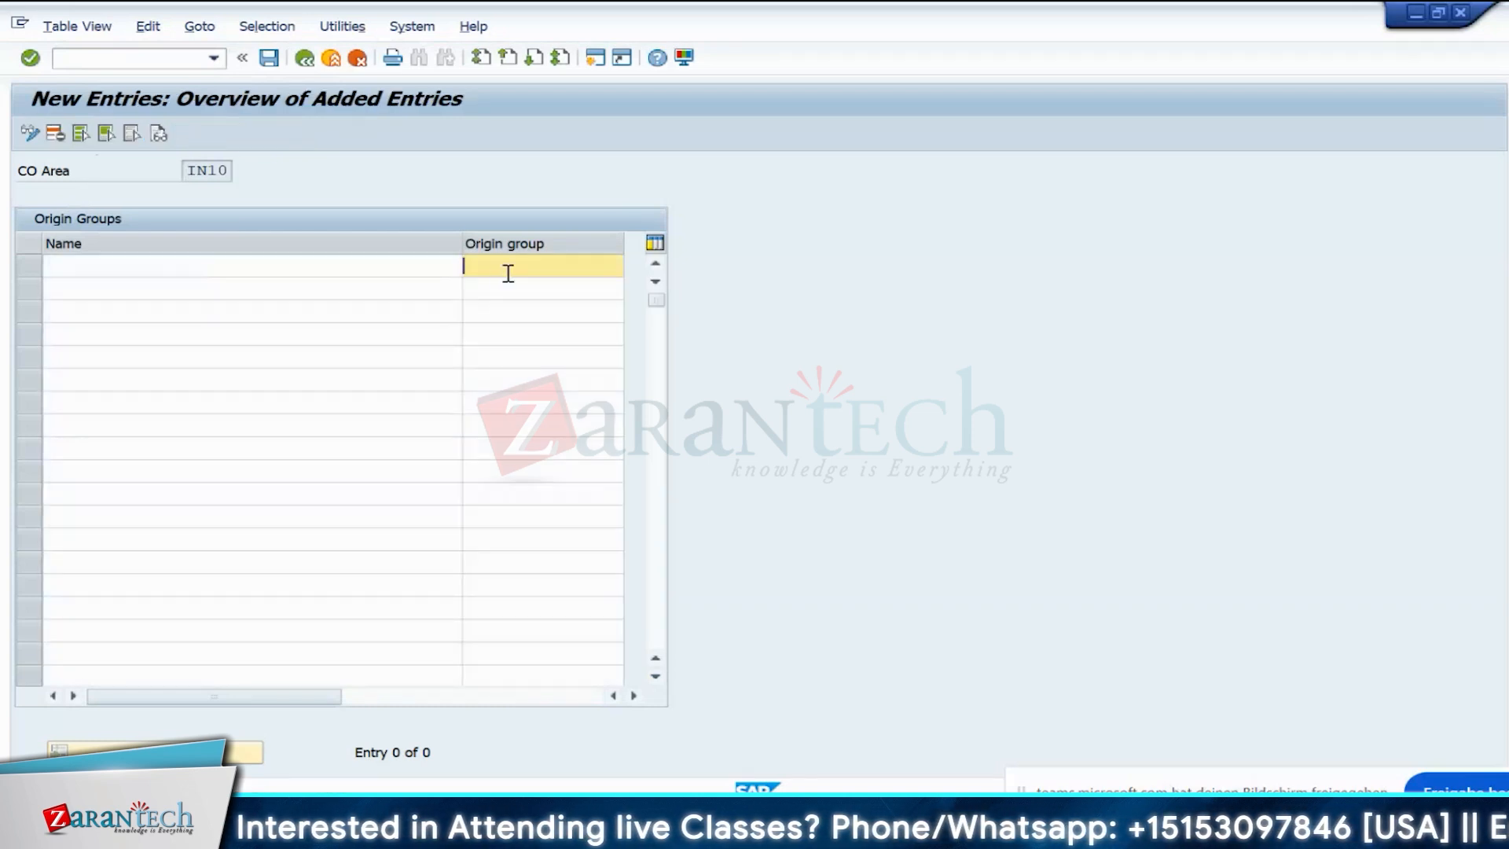
pyautogui.write('1')
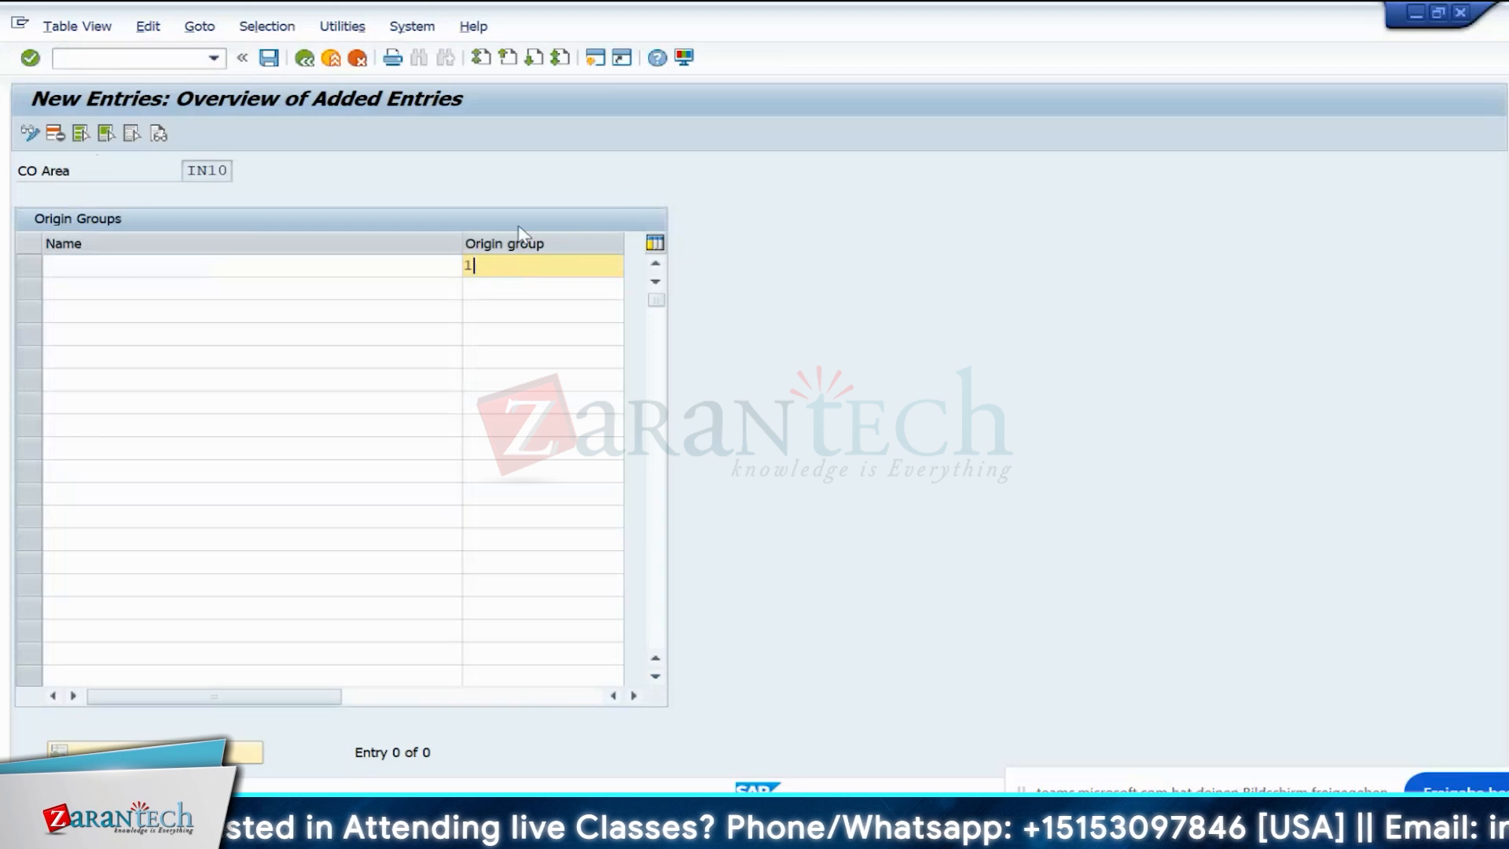
pyautogui.write('00')
pyautogui.click(246, 263)
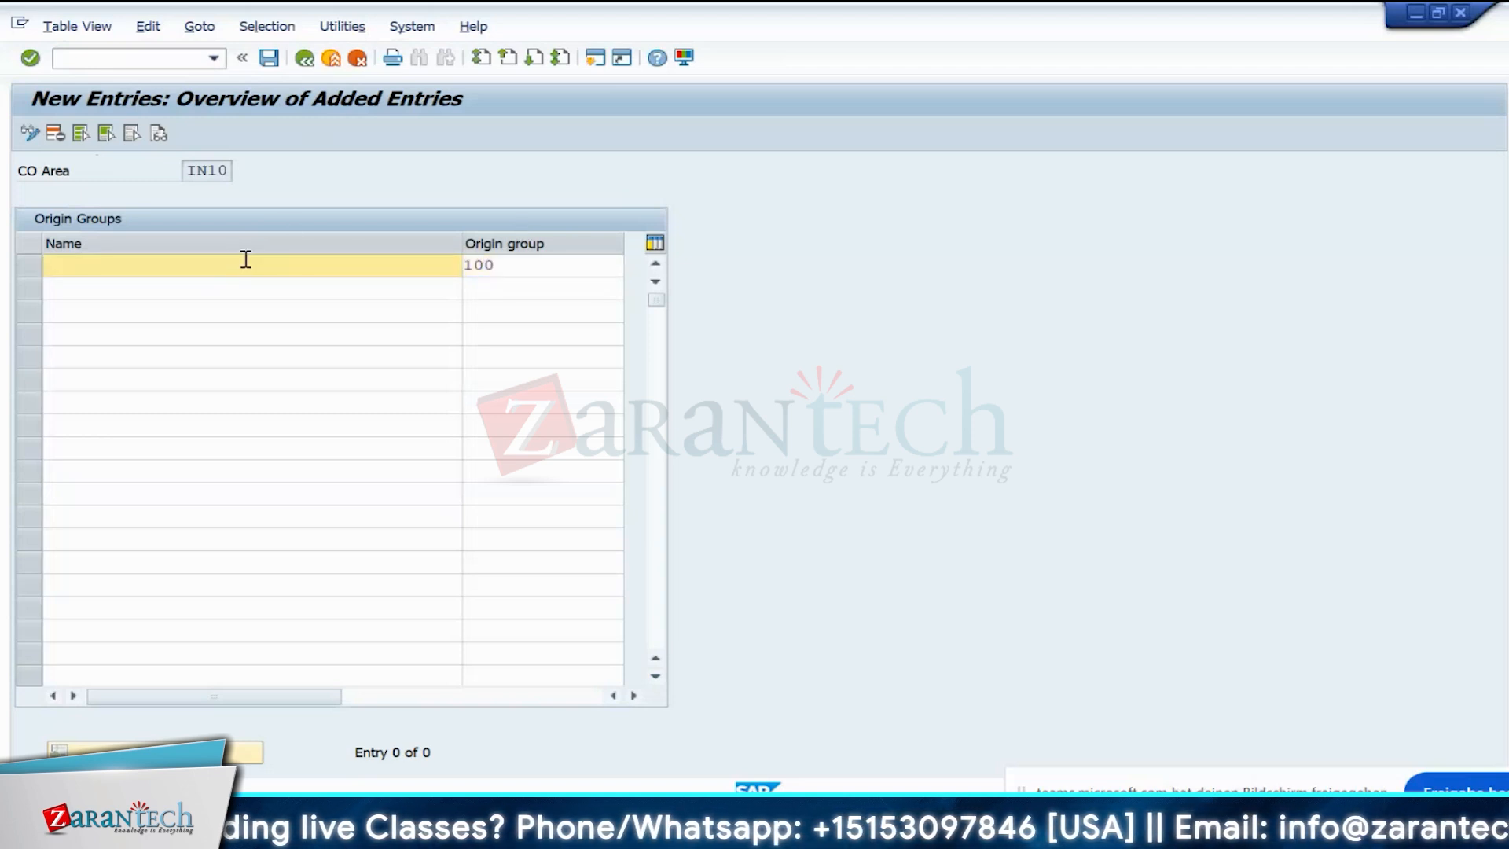
pyautogui.write('Wheel')
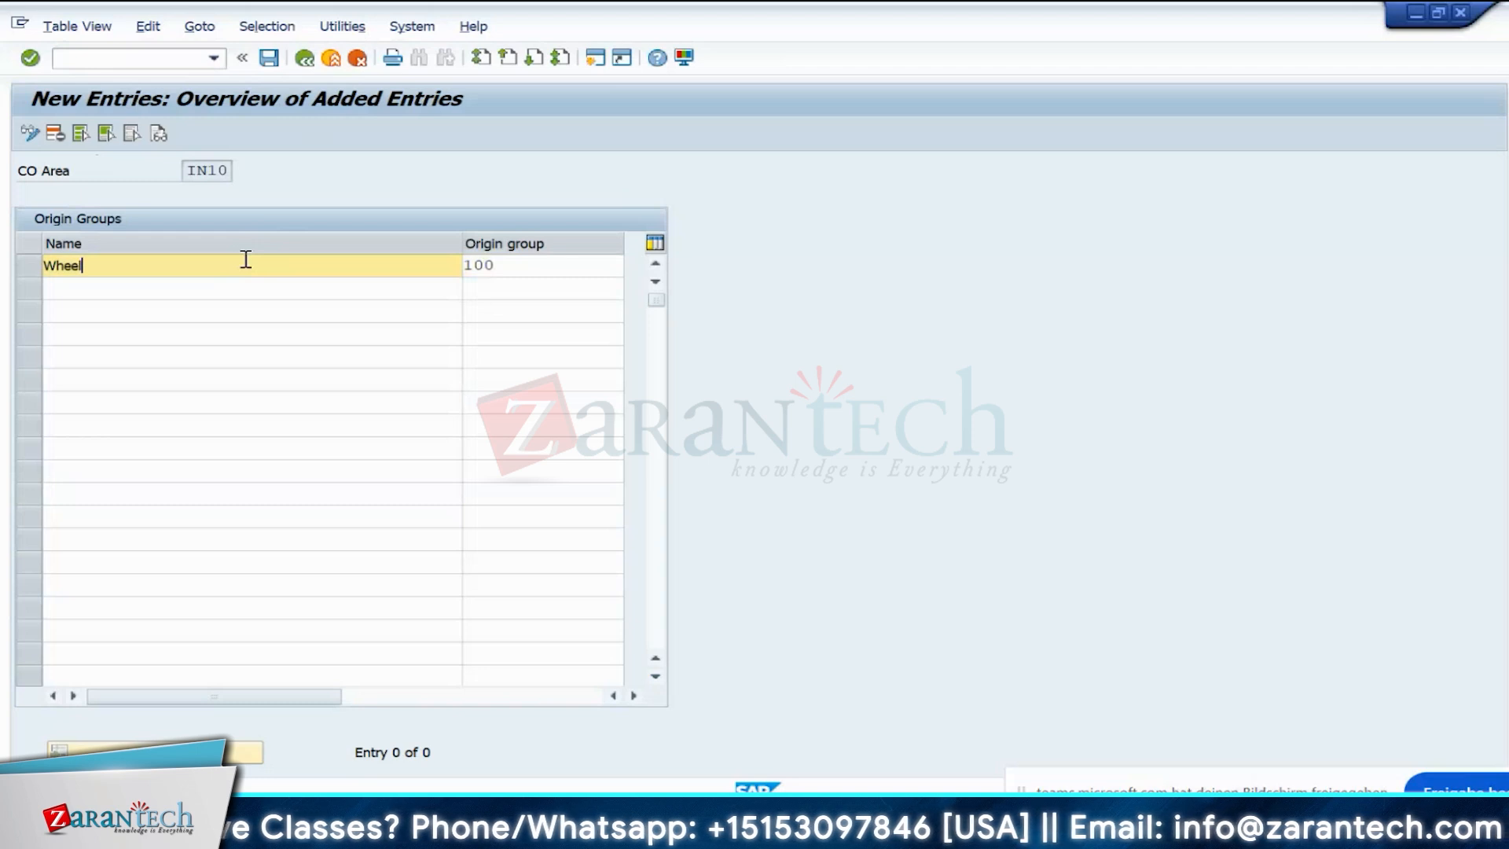
pyautogui.write('s')
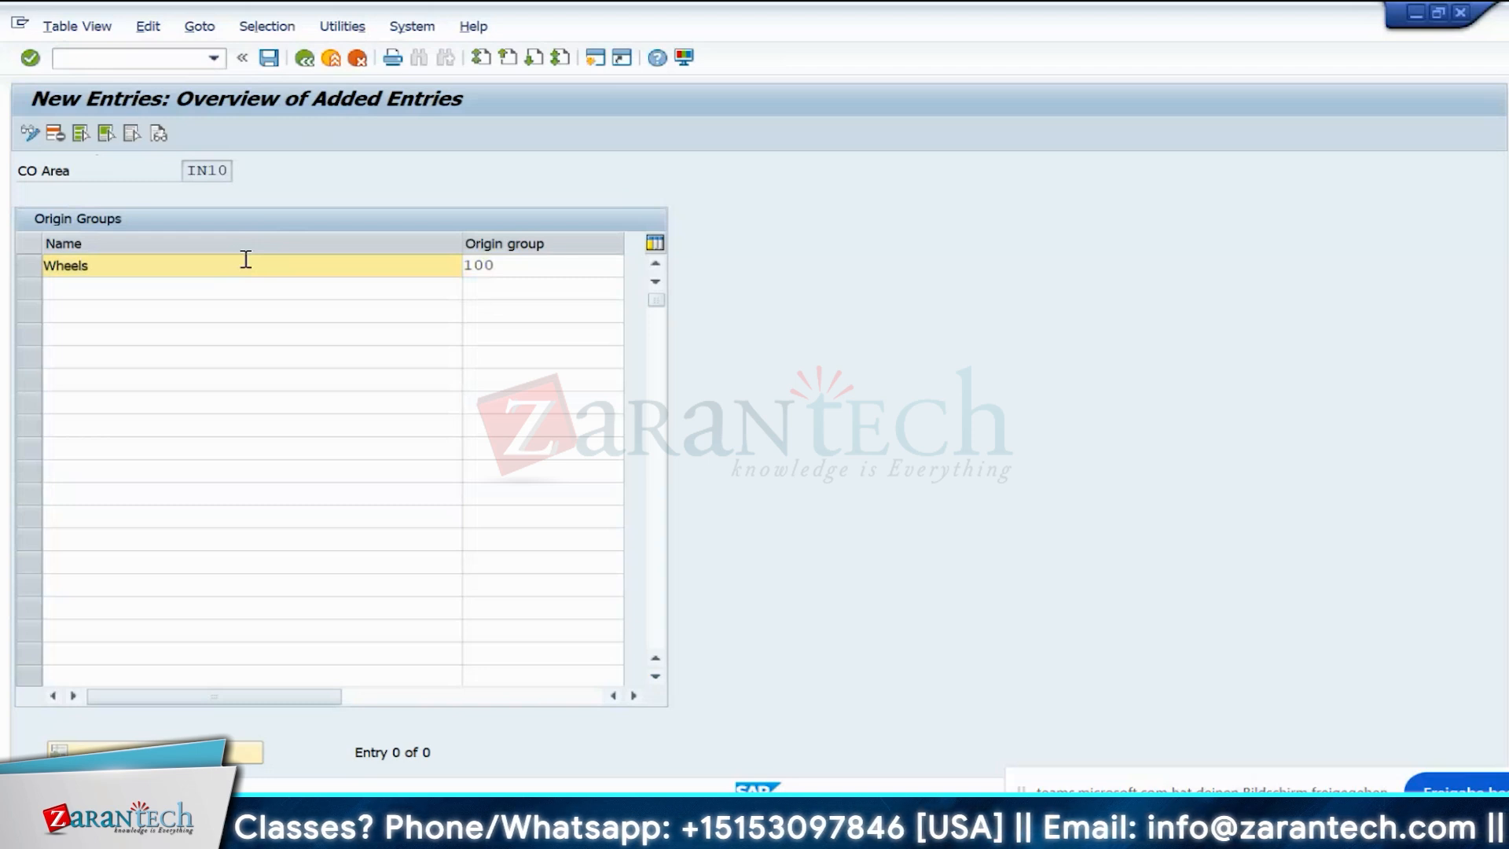
# - Enter origin group 200 with the name Chasse
pyautogui.click(487, 287)
pyautogui.write('200')
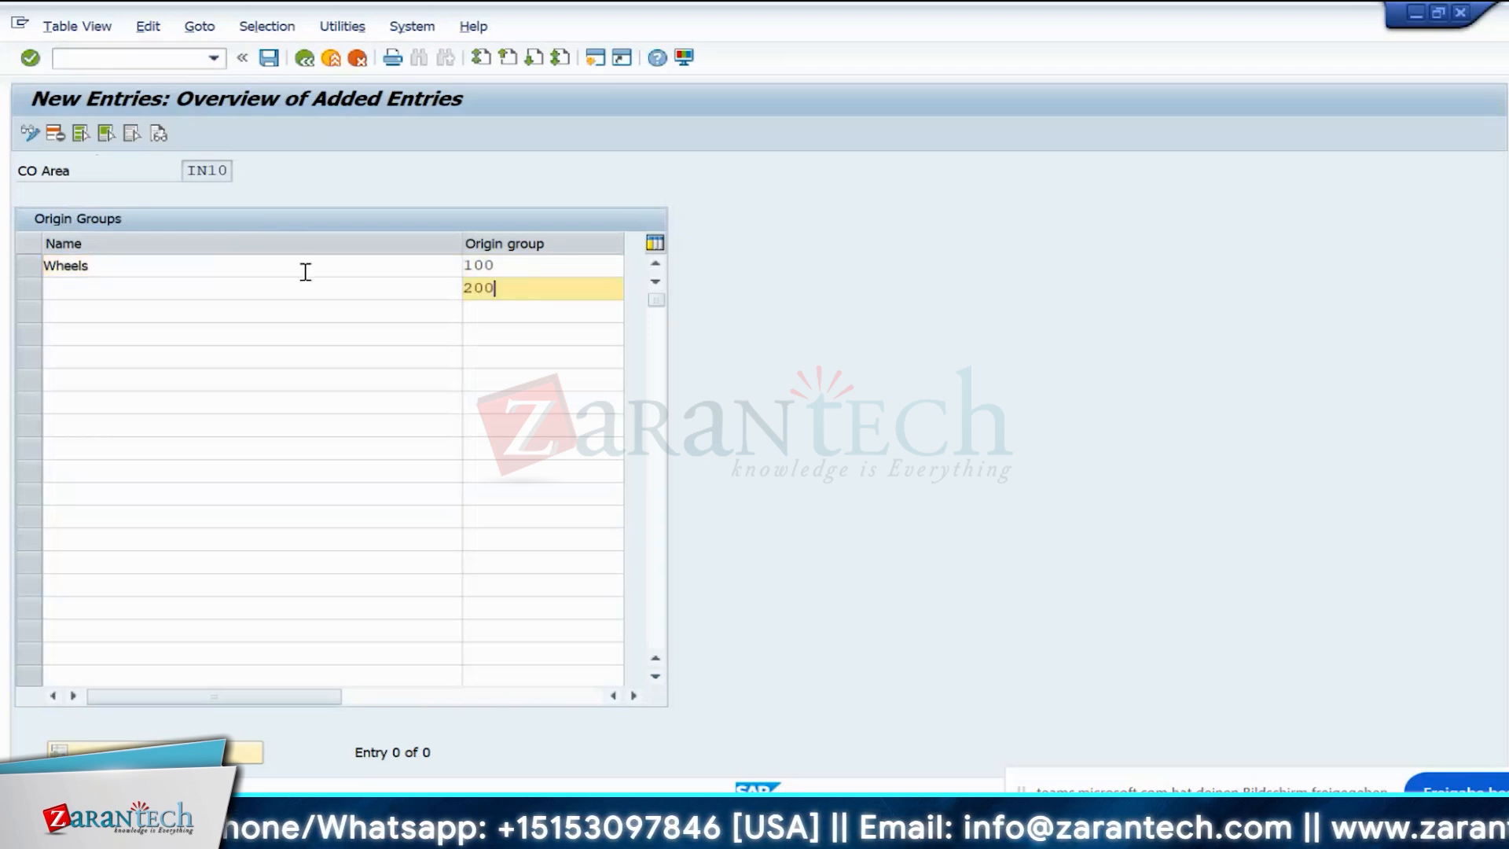
pyautogui.click(260, 292)
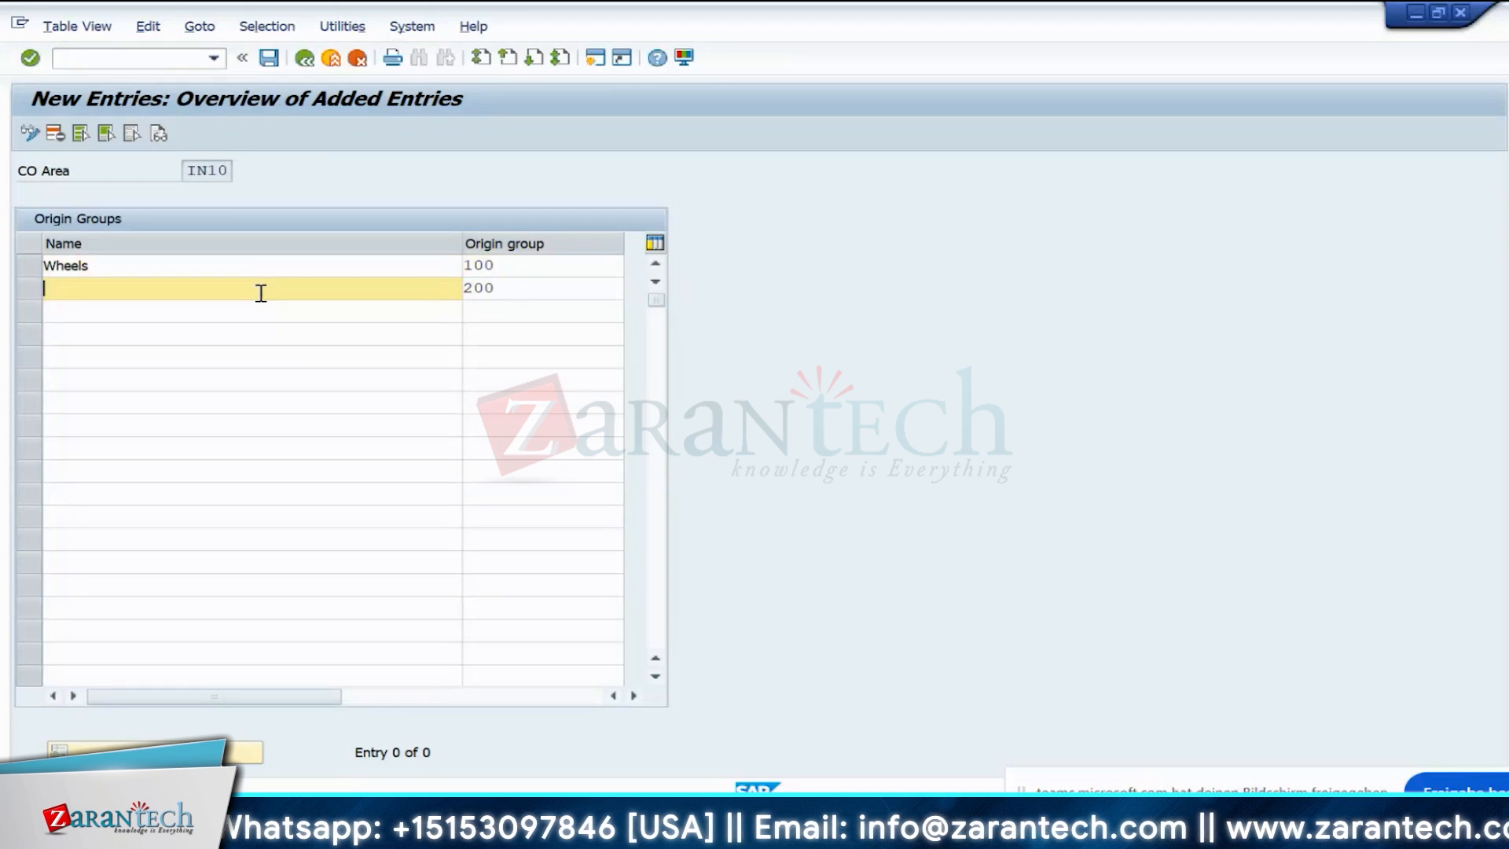
pyautogui.write('Chasse')
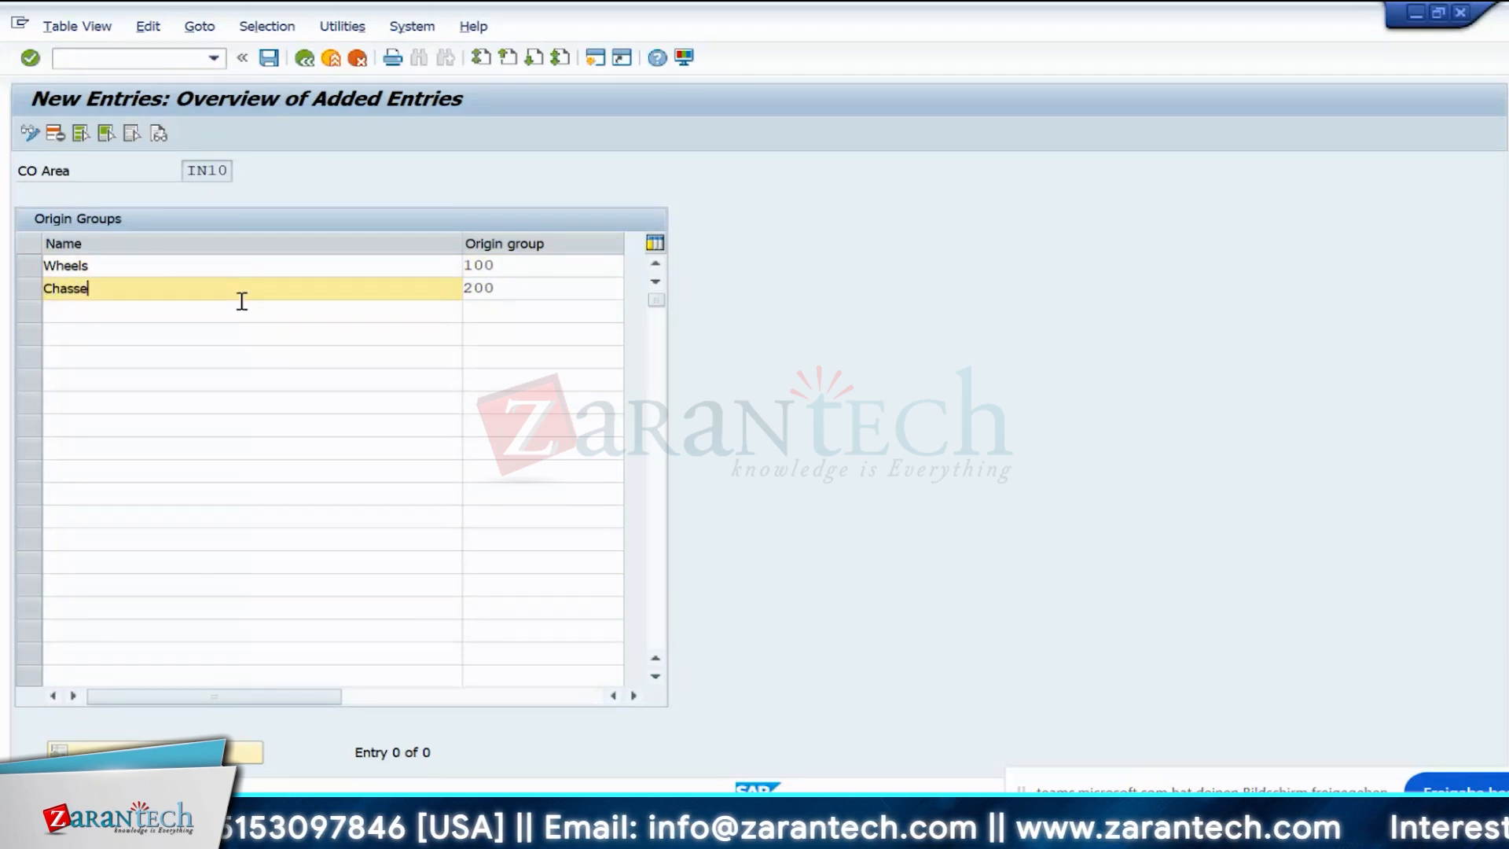
# - Enter origin group 300 with the name Other External Parts and validate the new entries
pyautogui.click(196, 318)
pyautogui.click(529, 318)
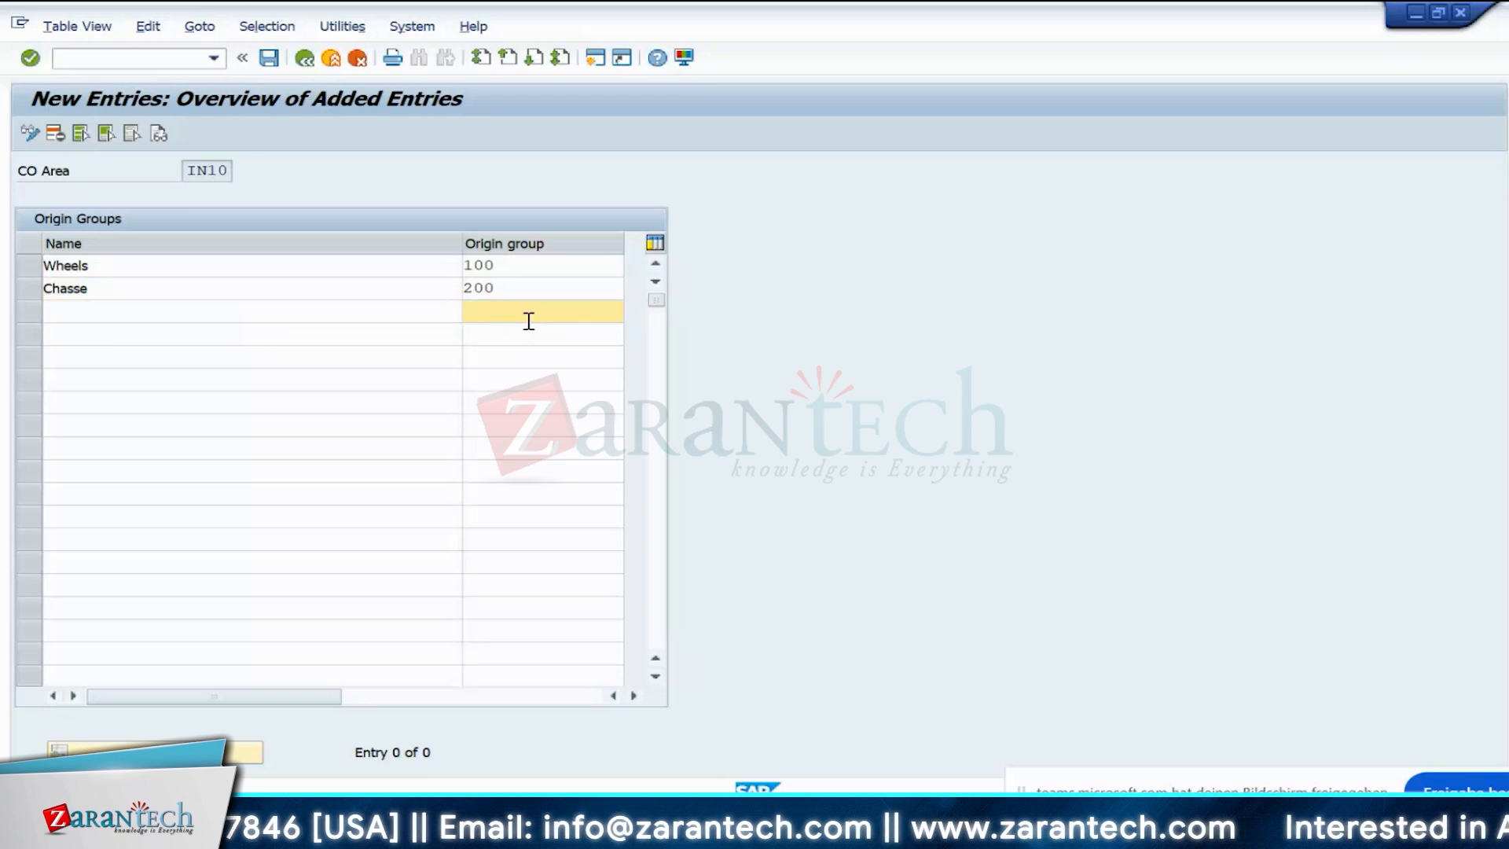
pyautogui.write('300')
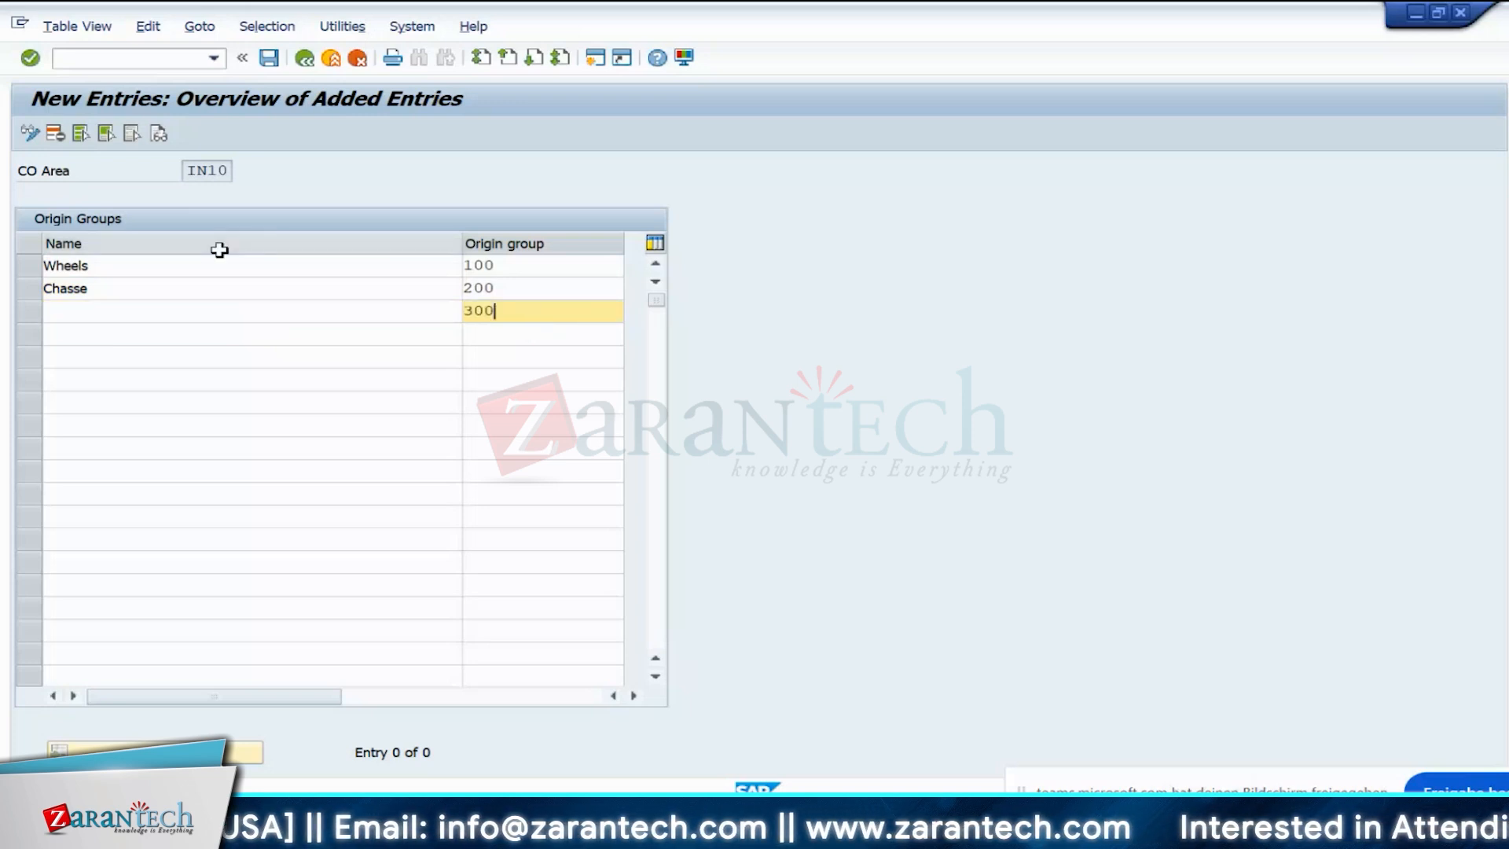
pyautogui.click(121, 310)
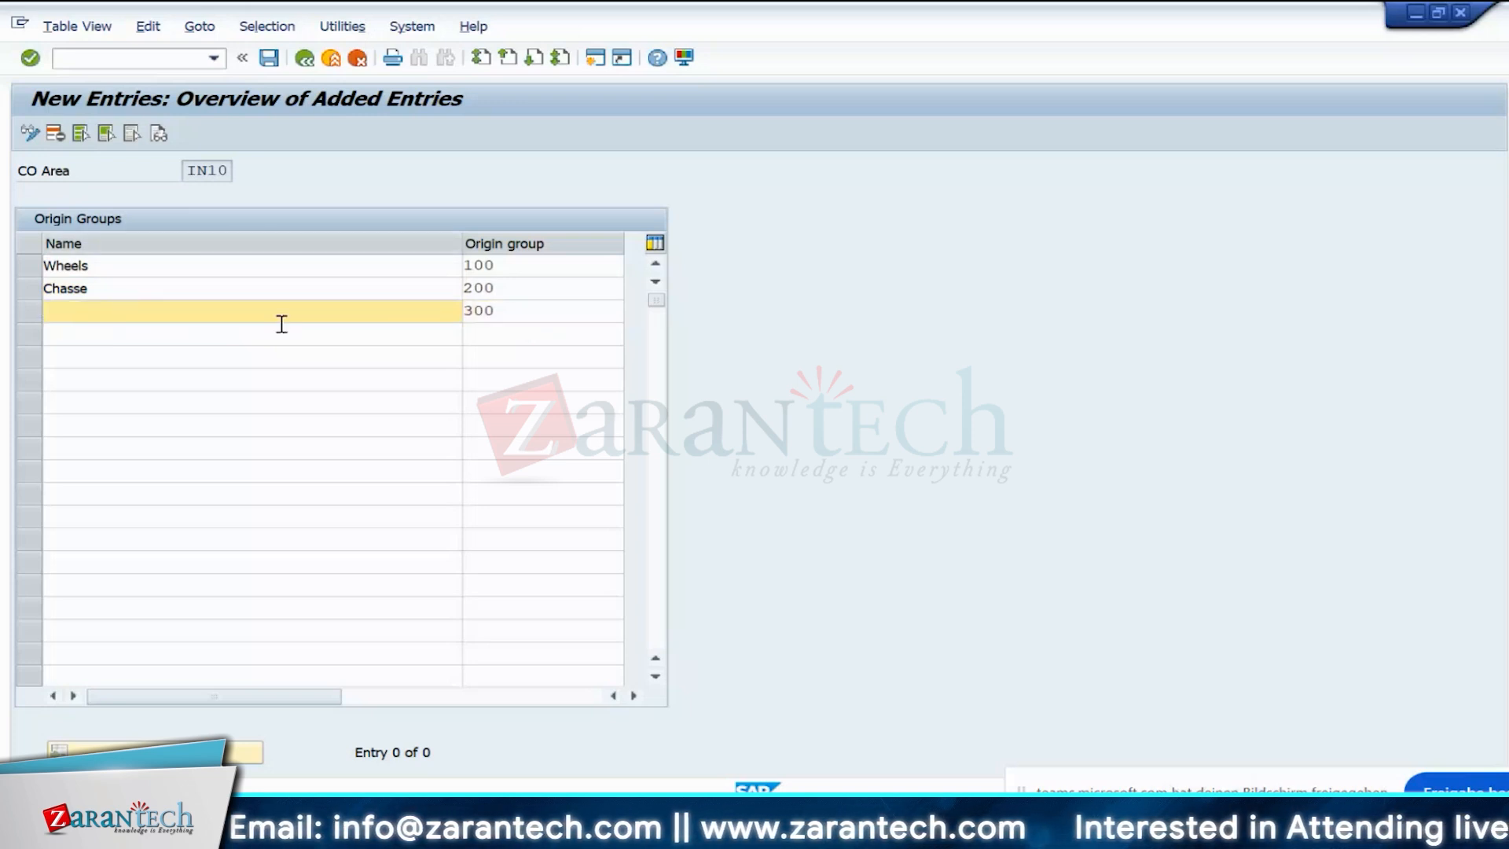
pyautogui.write('Ot')
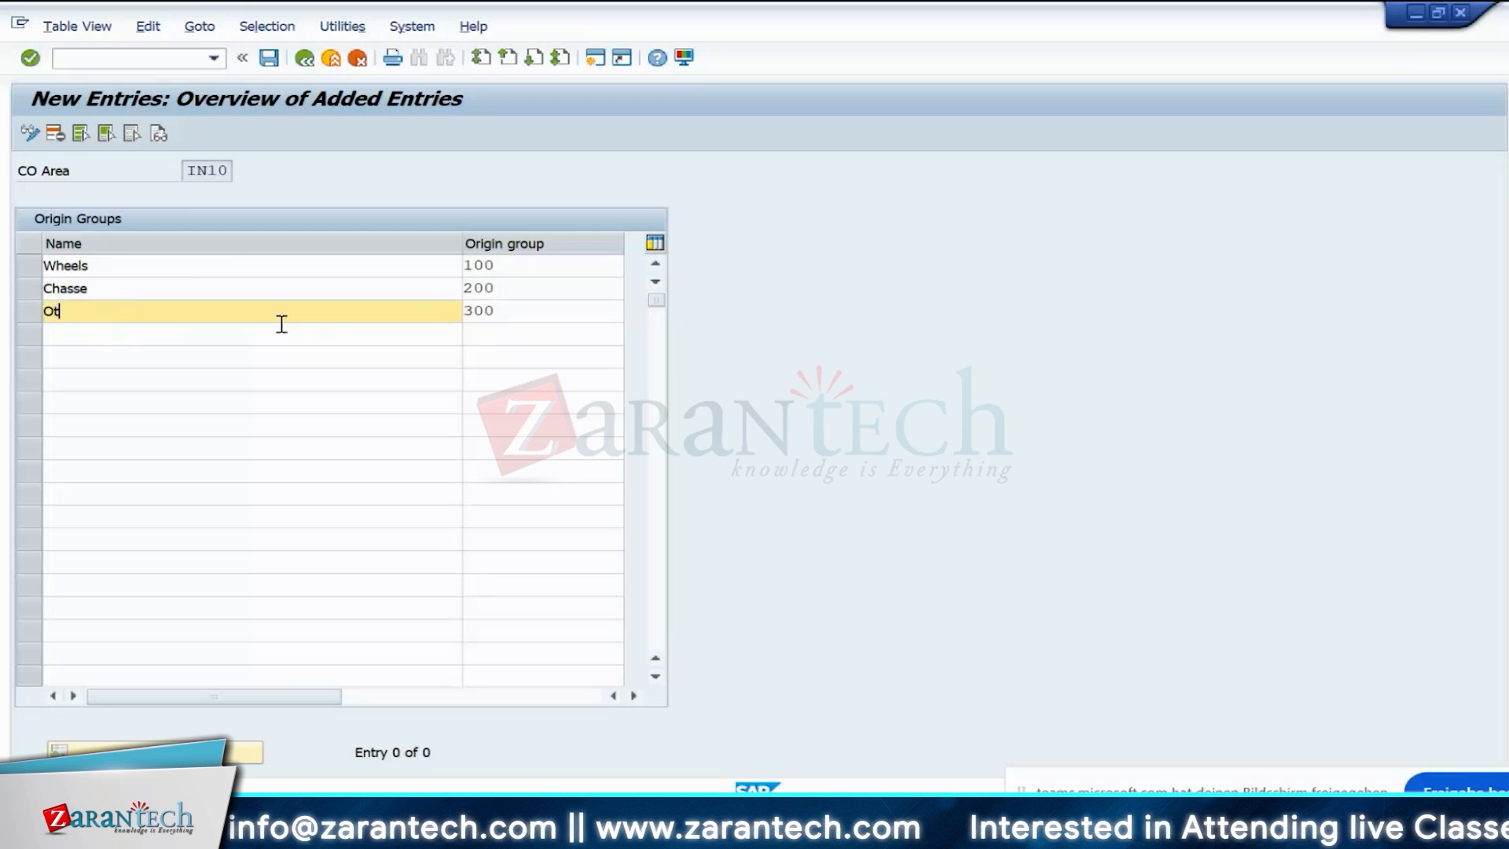
pyautogui.write('h')
pyautogui.write('er')
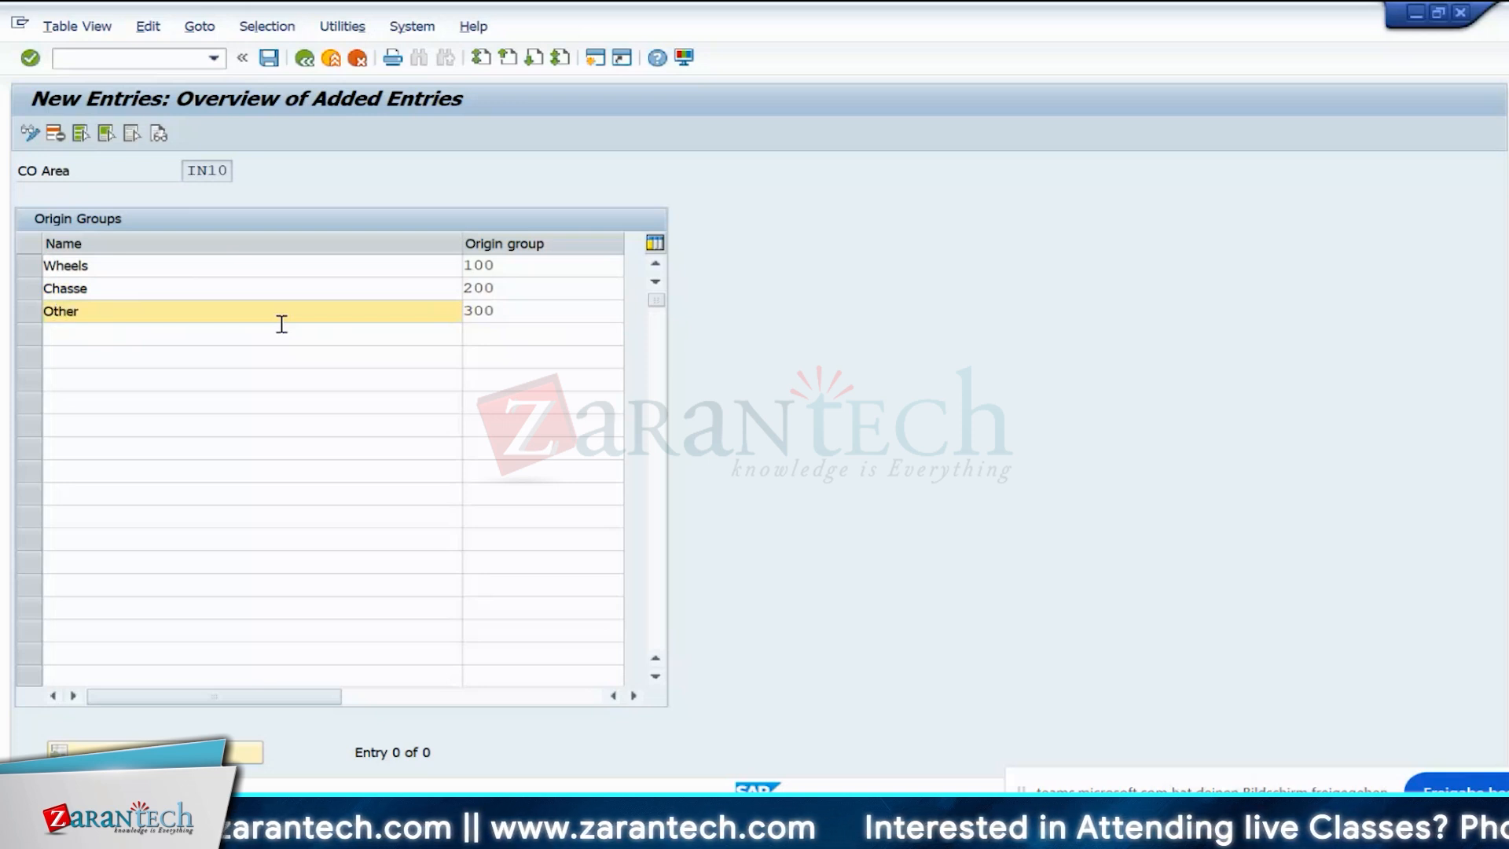
pyautogui.write(' Ex')
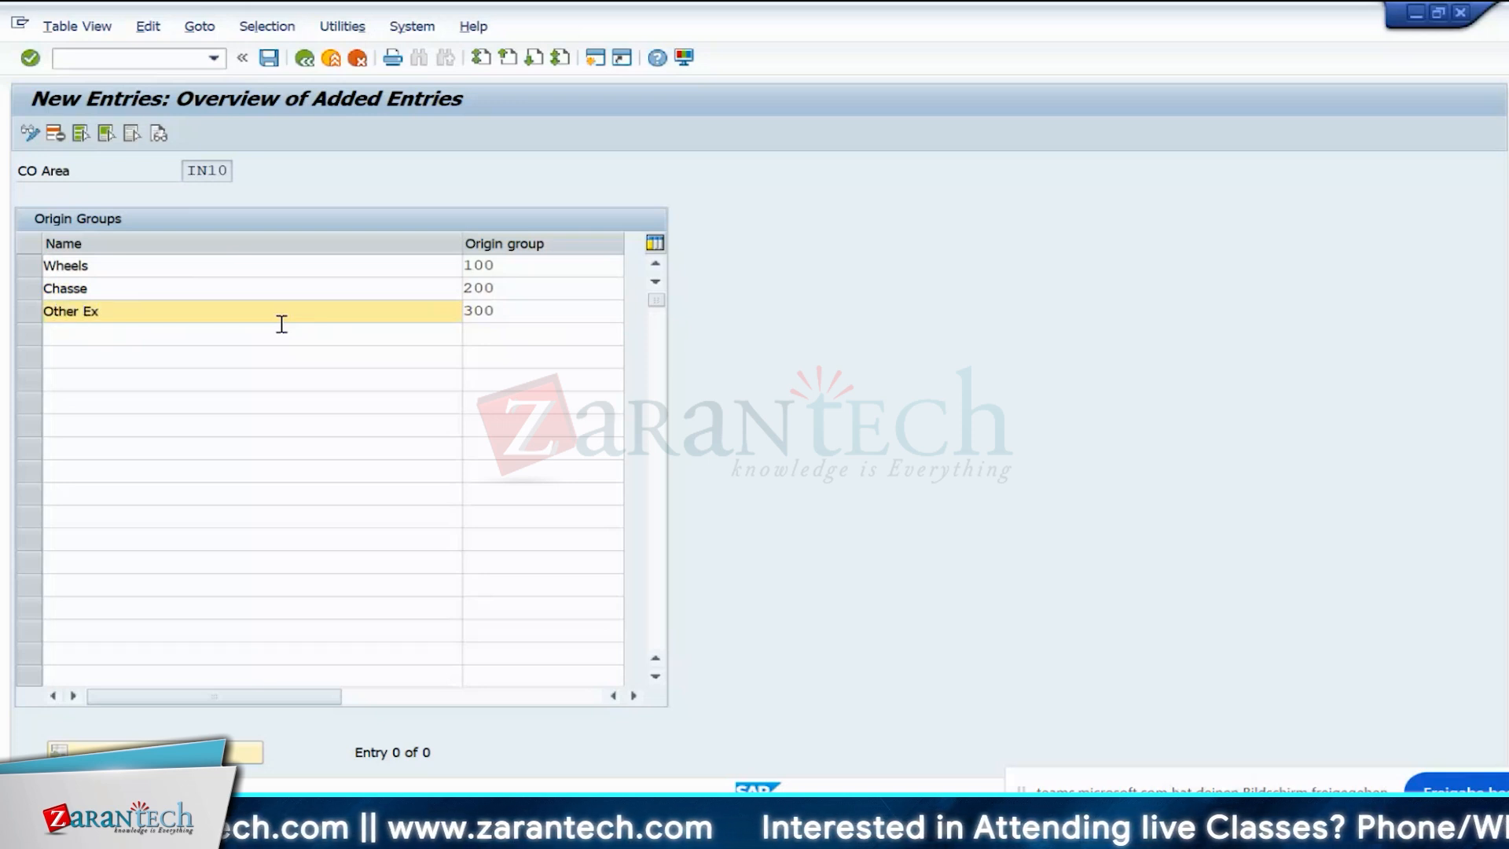
pyautogui.write('ternal P')
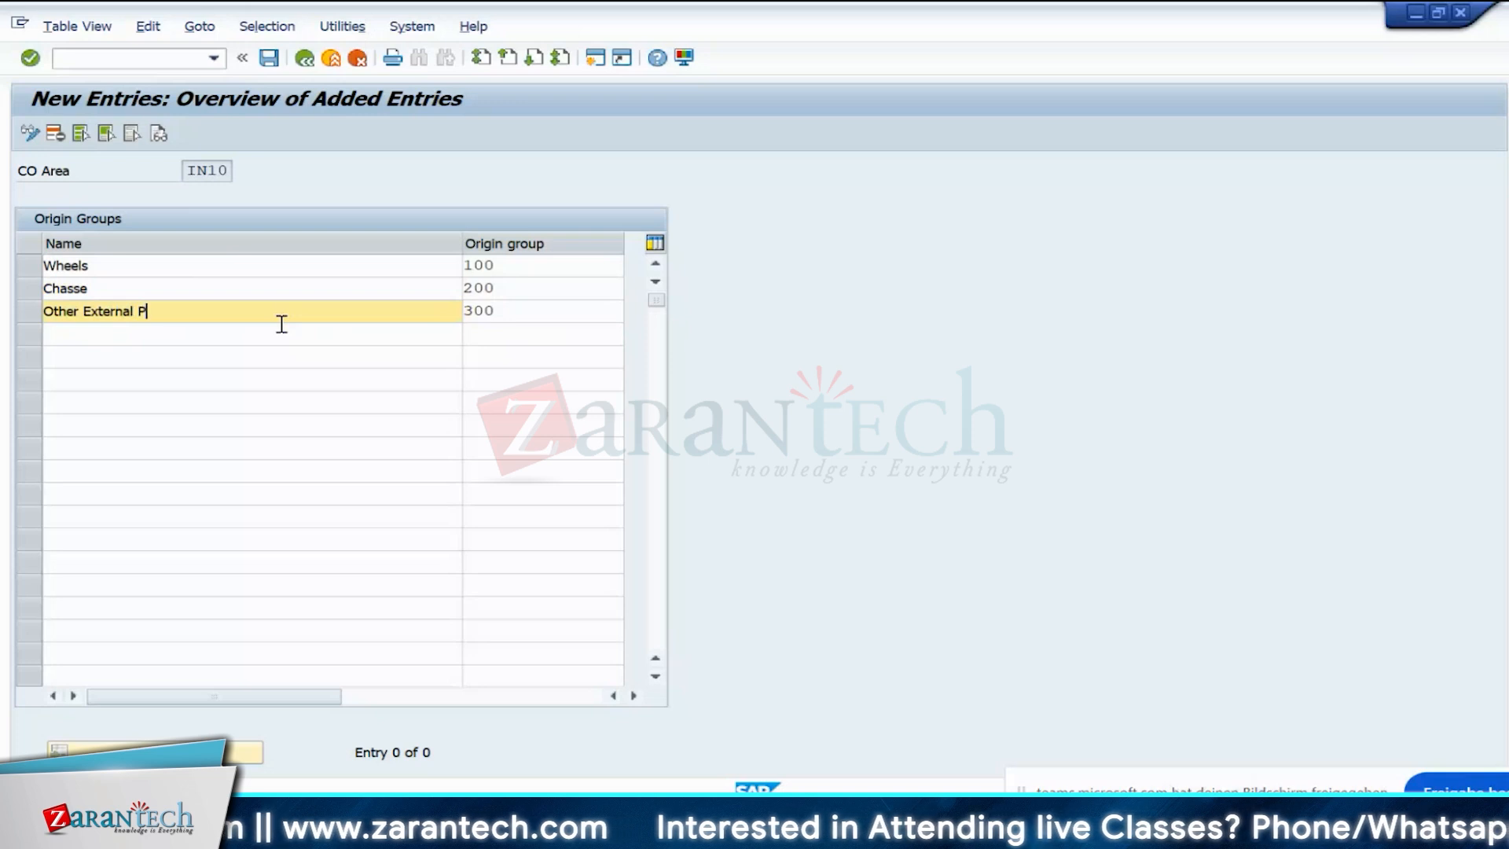
pyautogui.write('arts')
pyautogui.press('Return')
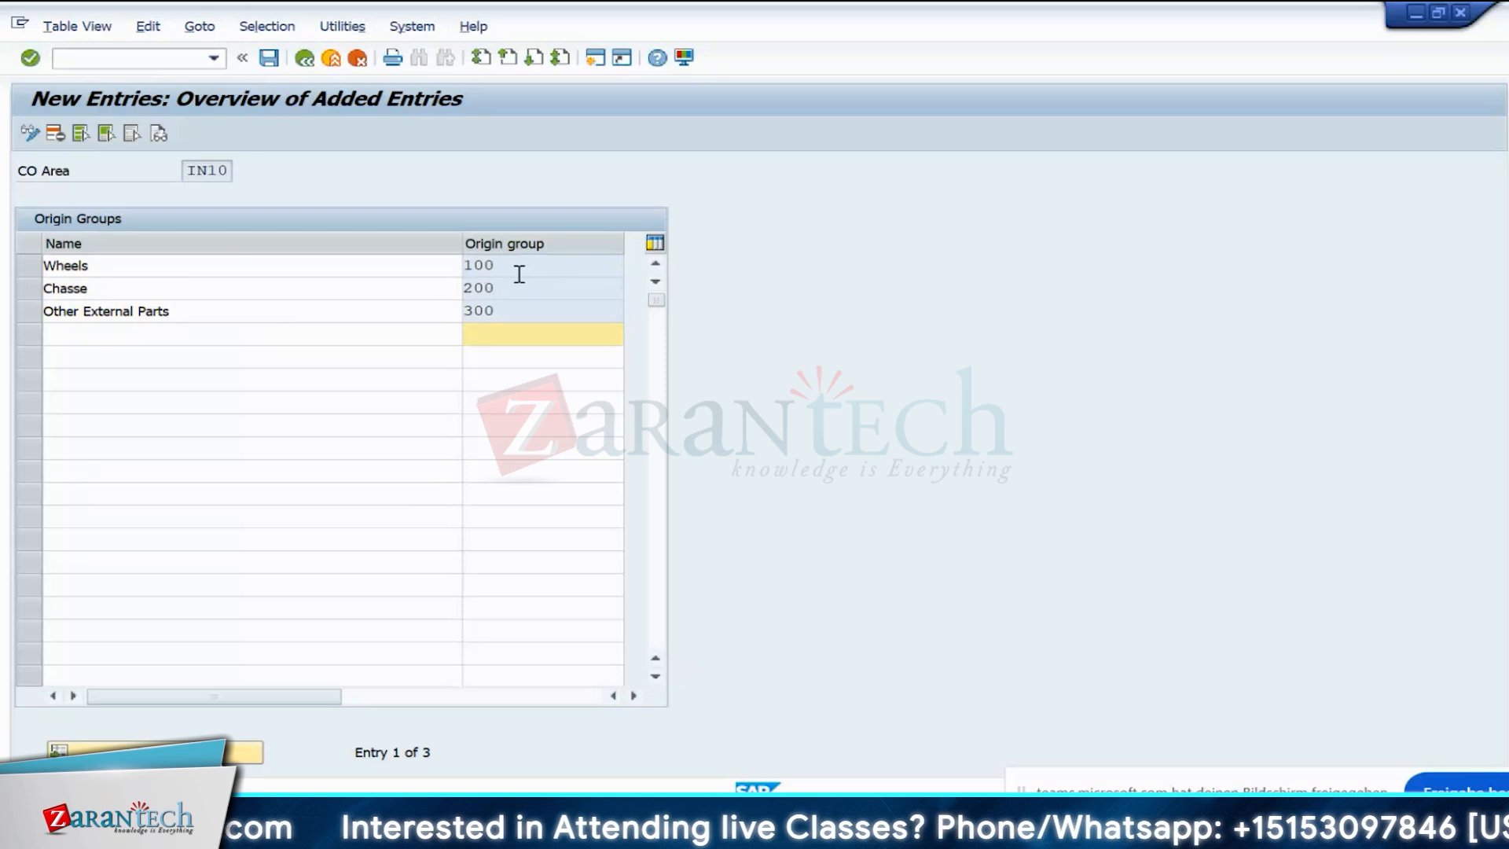
# - Save the new origin groups and return to the IMG structure
pyautogui.click(519, 265)
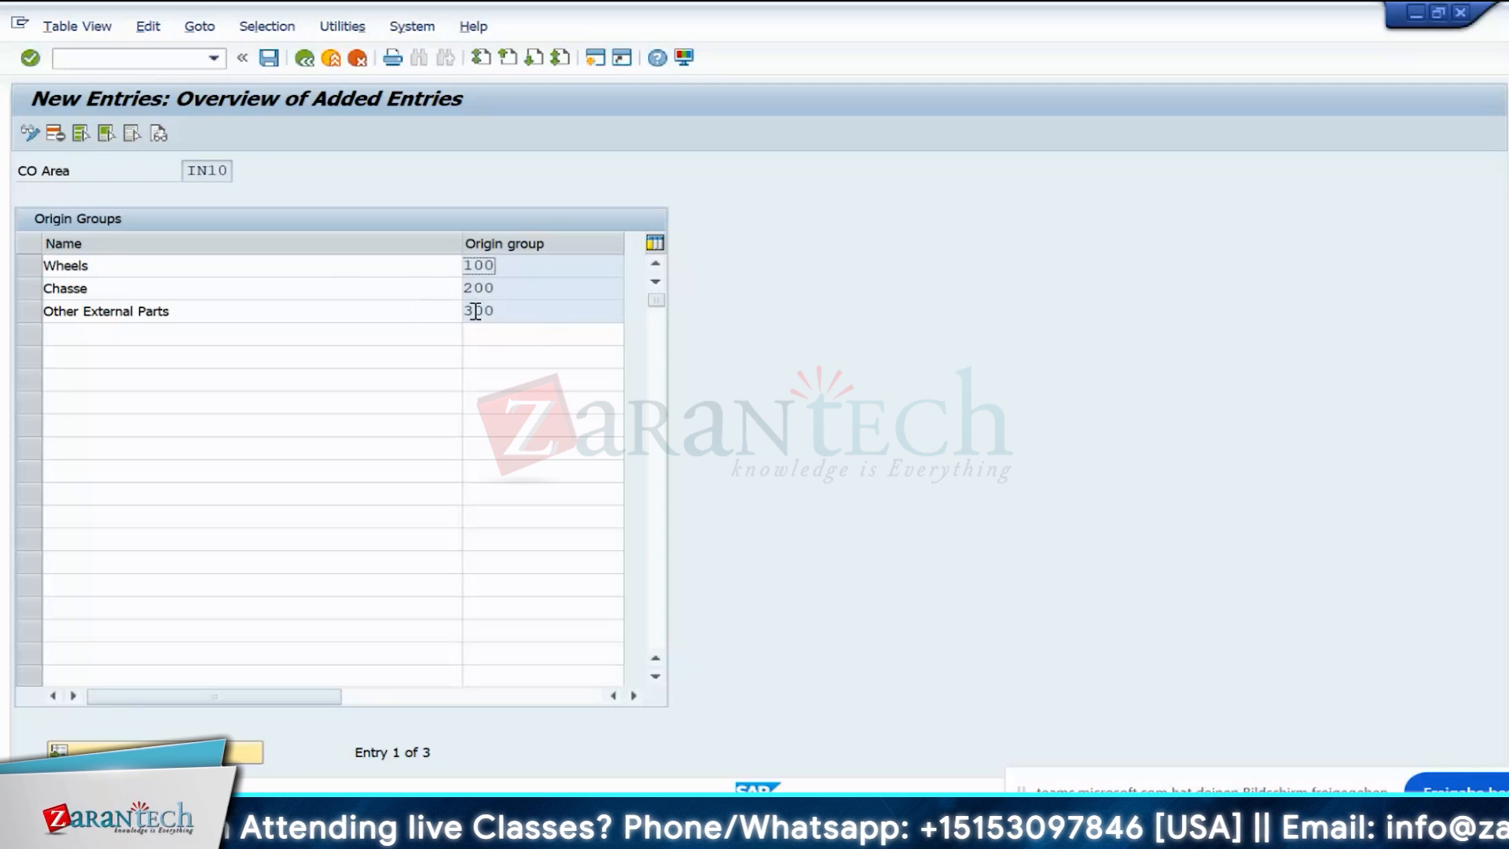
pyautogui.click(269, 58)
pyautogui.click(496, 365)
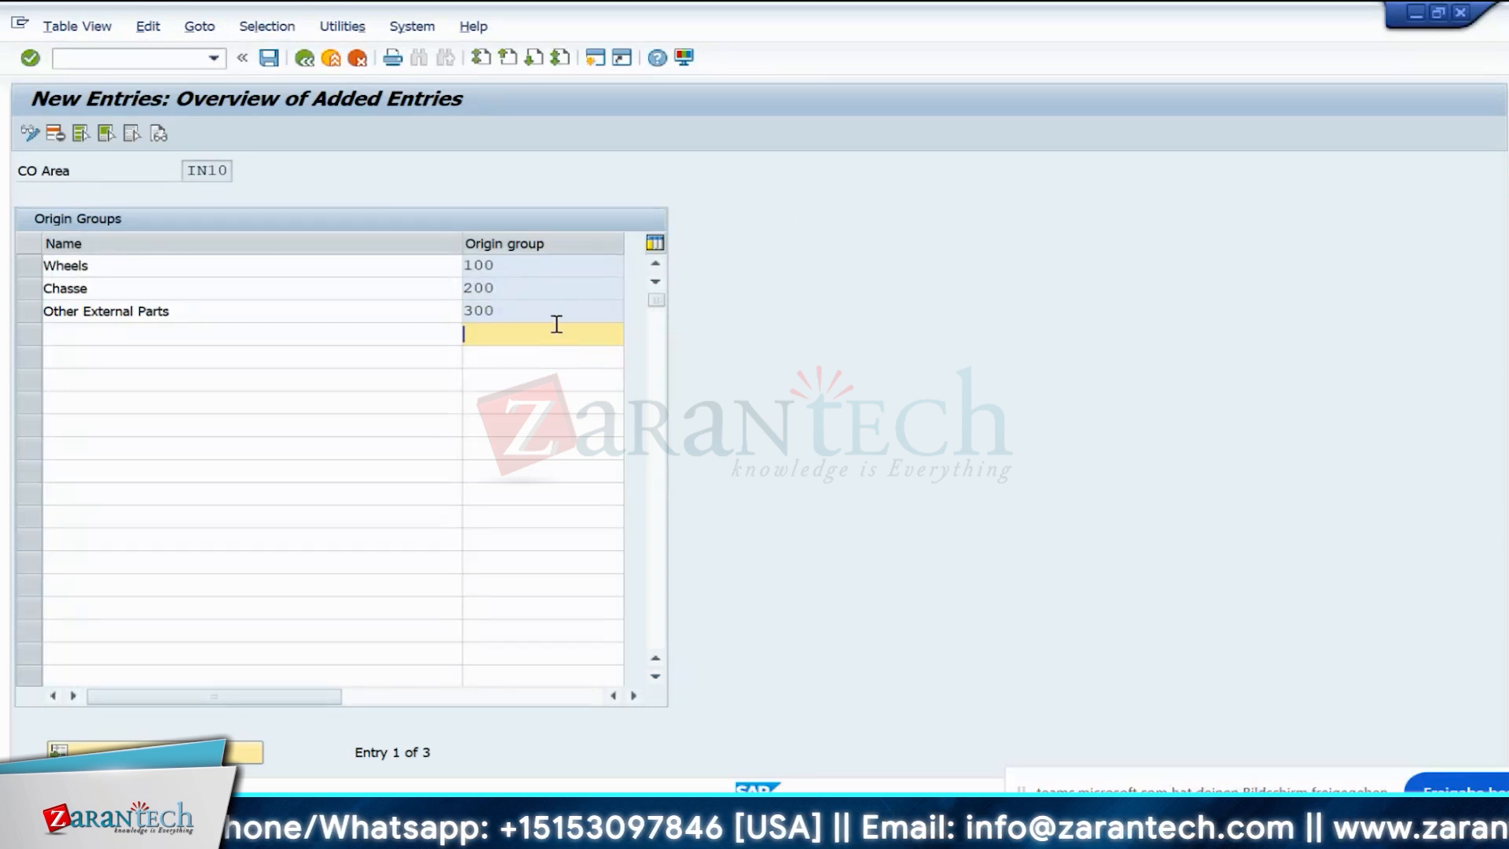
pyautogui.click(304, 57)
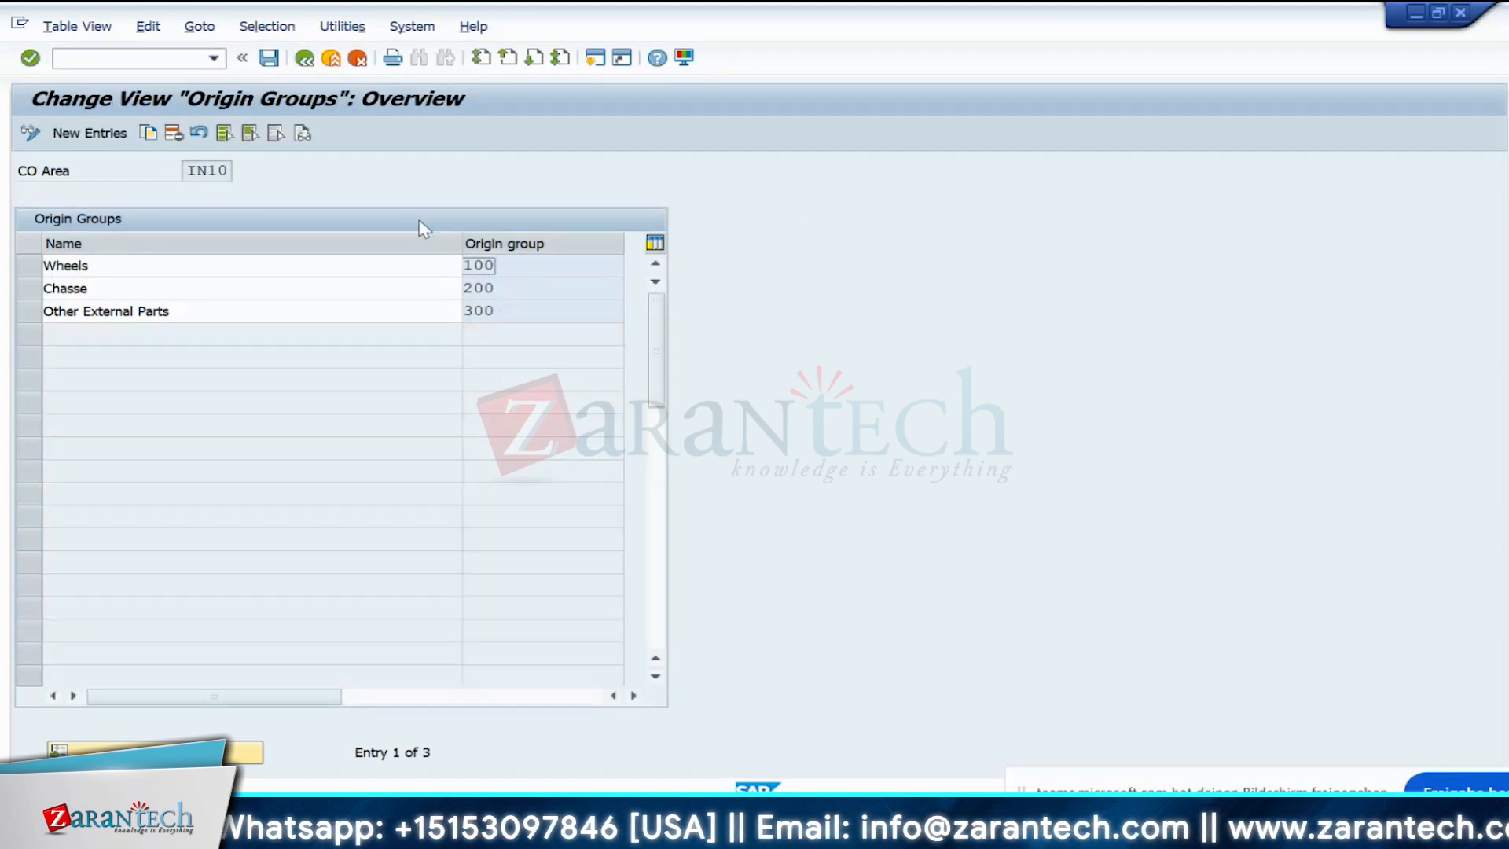
pyautogui.click(305, 59)
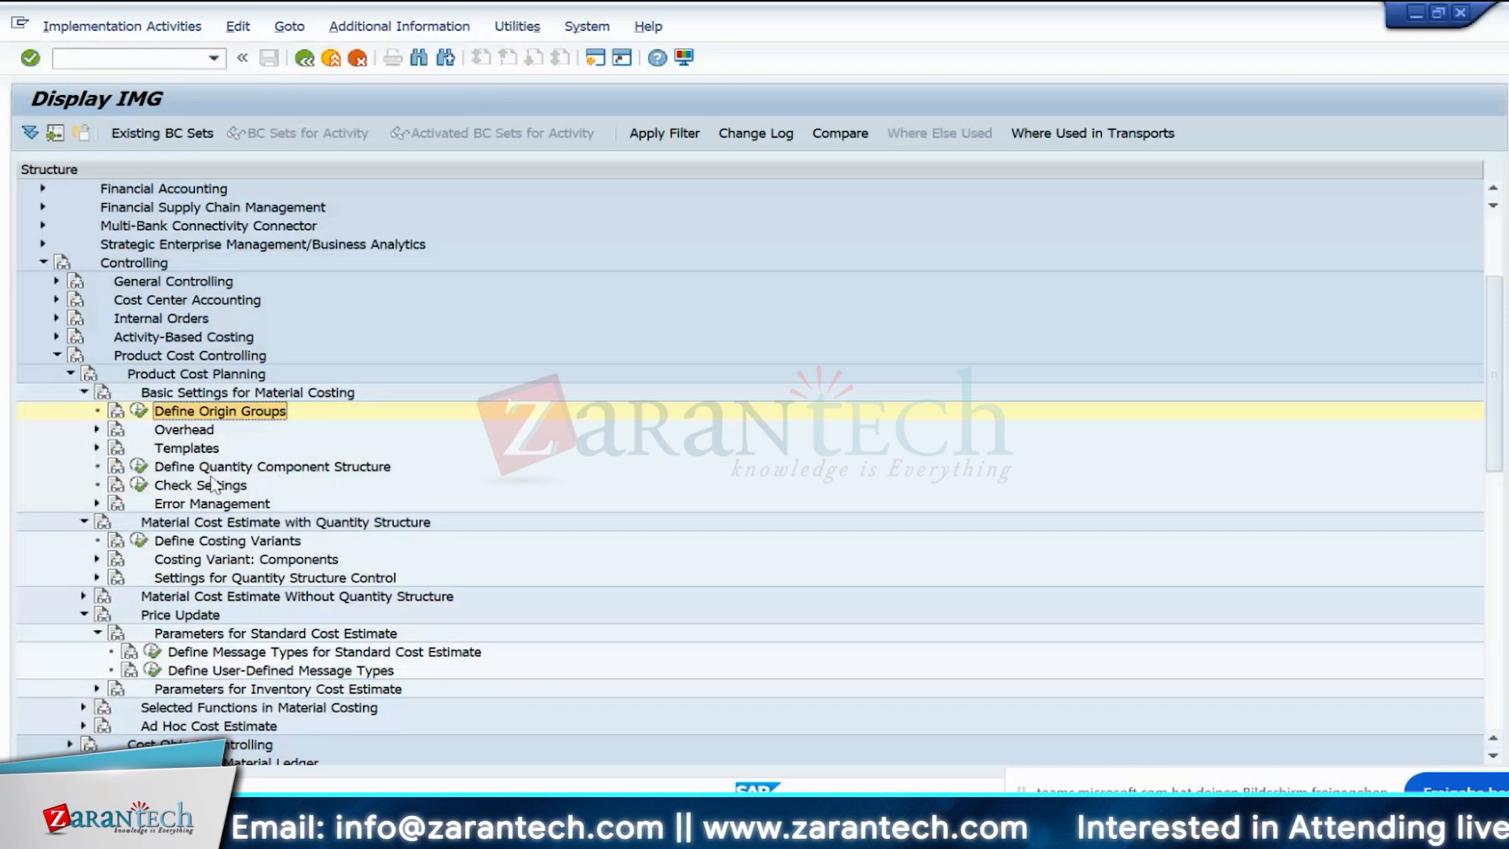
# - Look through the quantity component structure view and the remaining activities under Product Cost Planning in the IMG
pyautogui.click(142, 468)
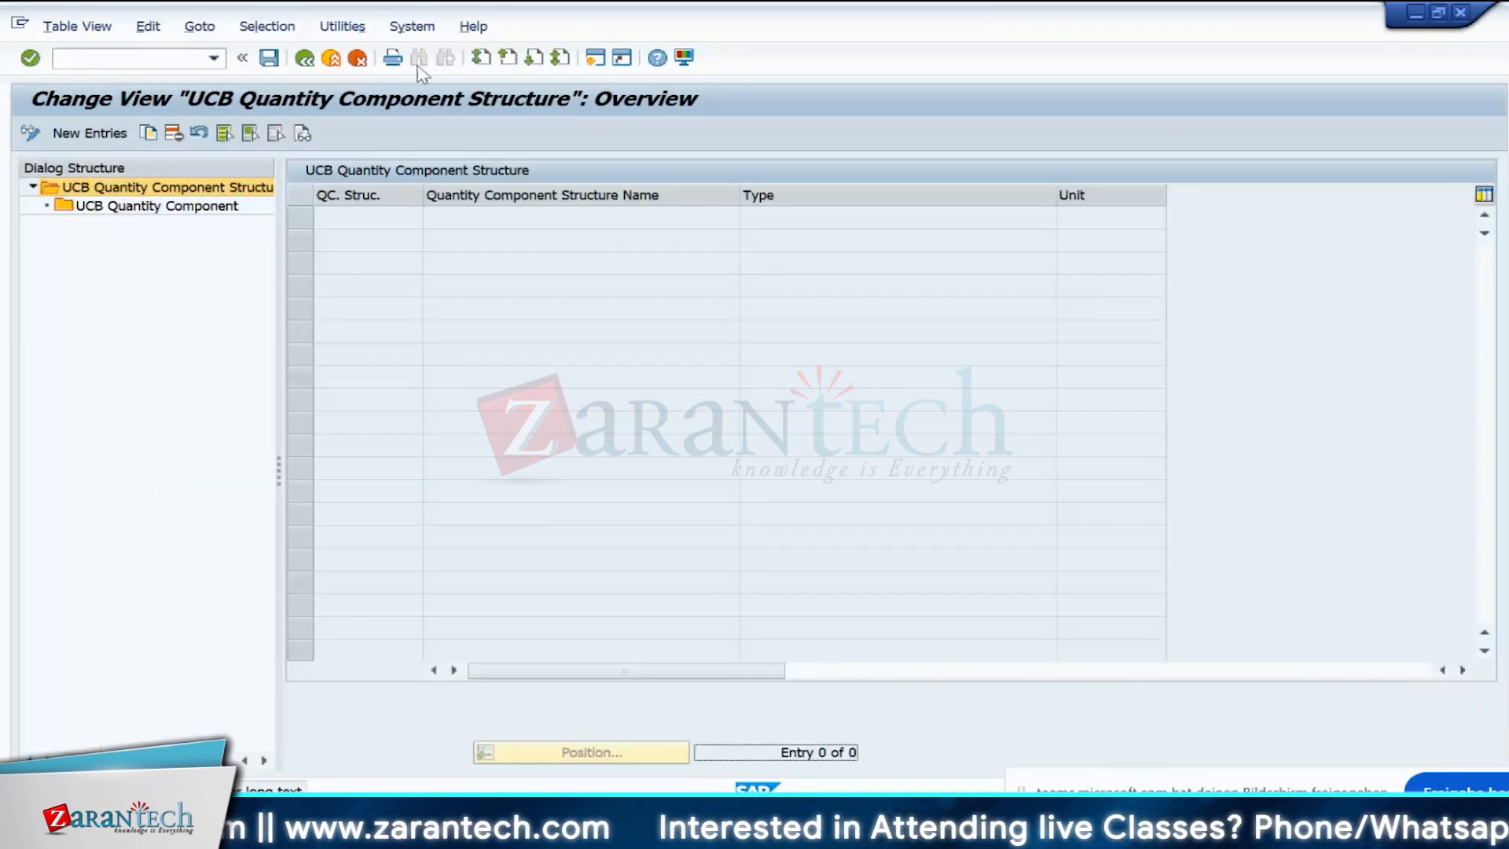
pyautogui.click(306, 59)
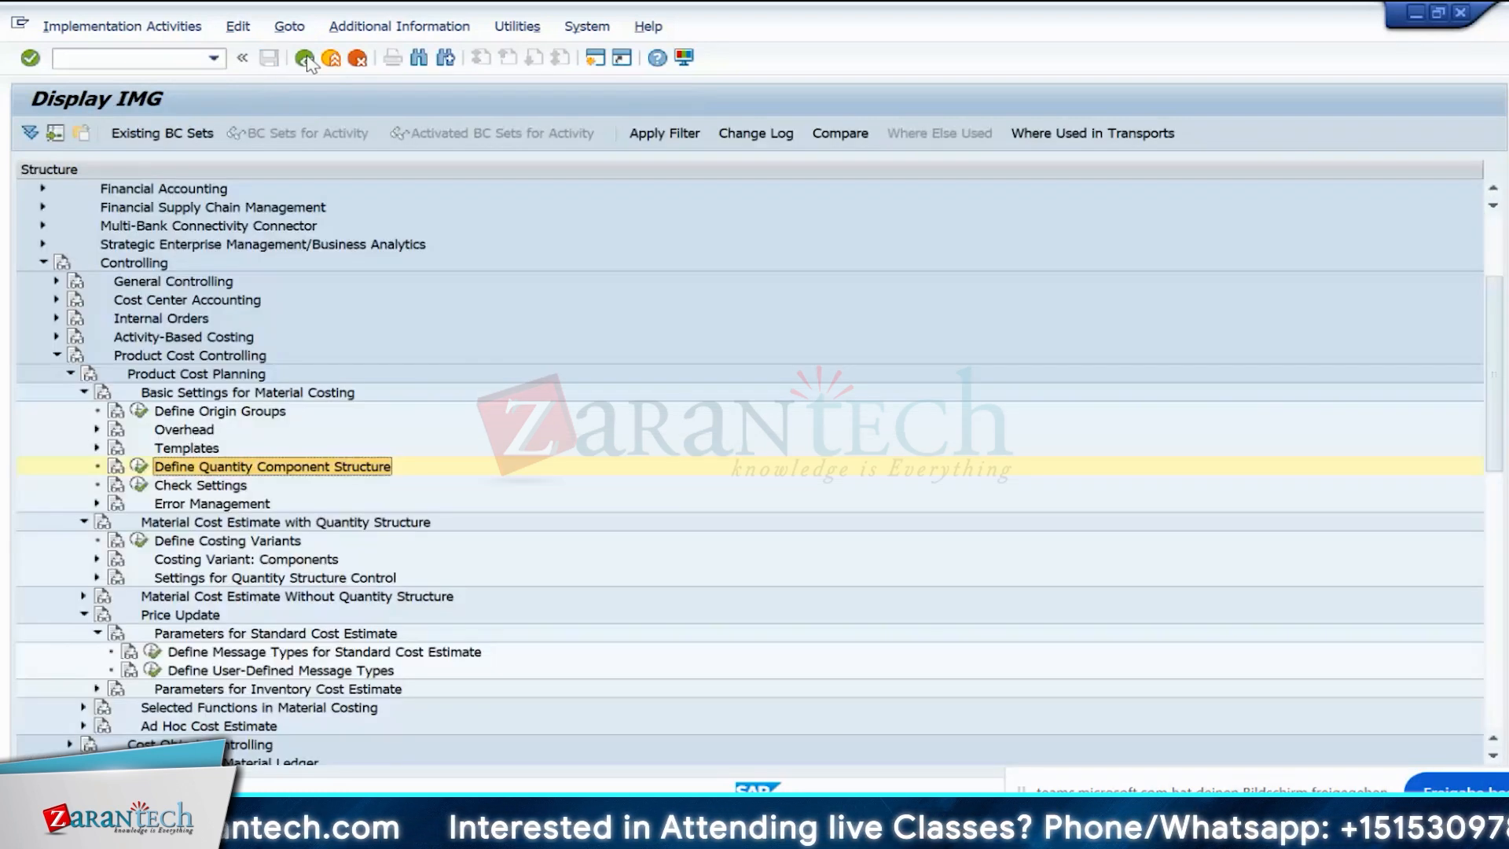
pyautogui.click(85, 597)
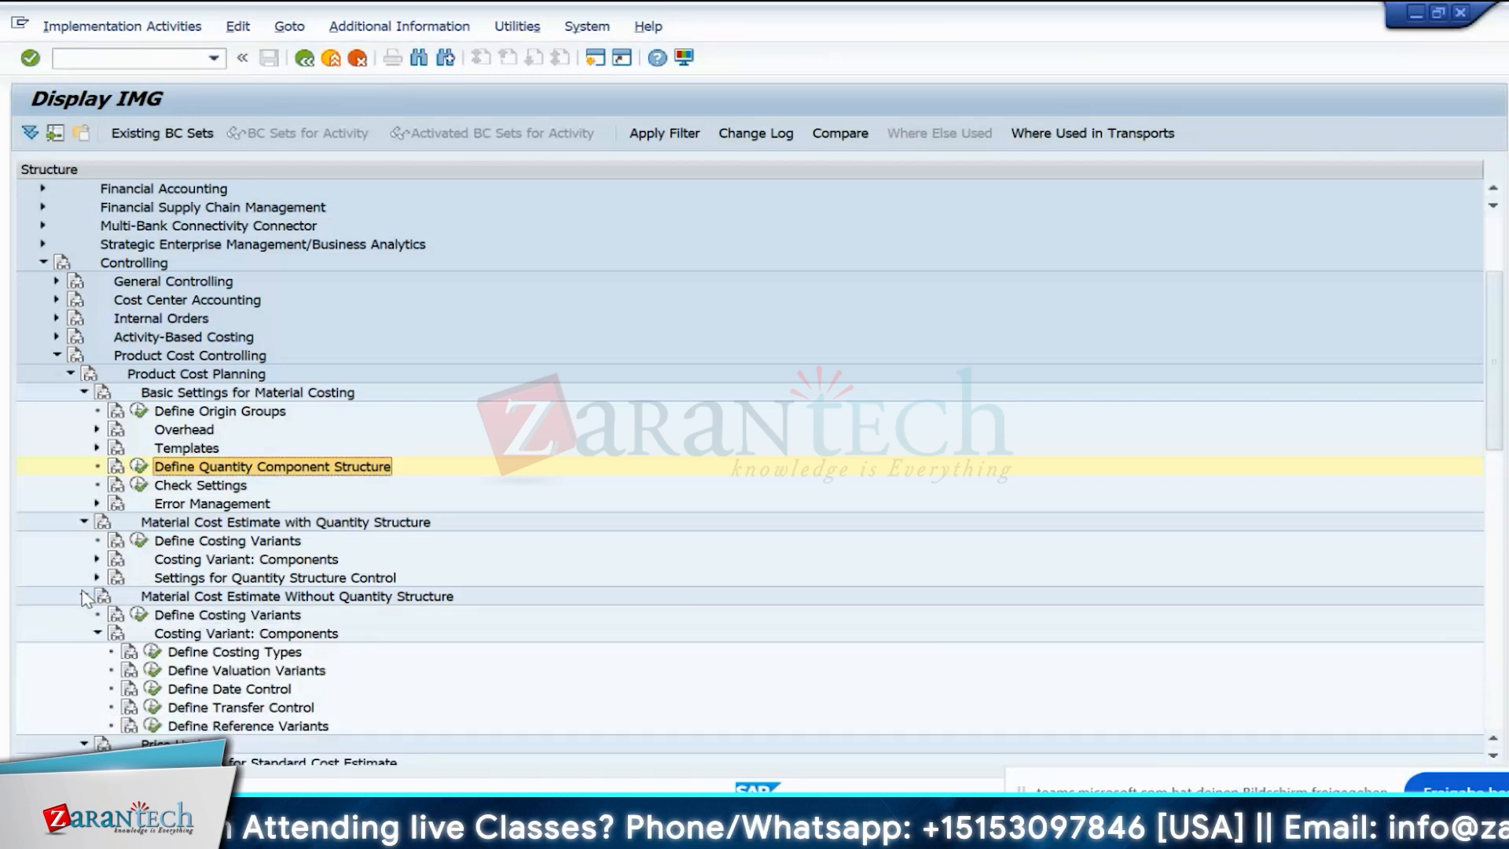
pyautogui.click(84, 597)
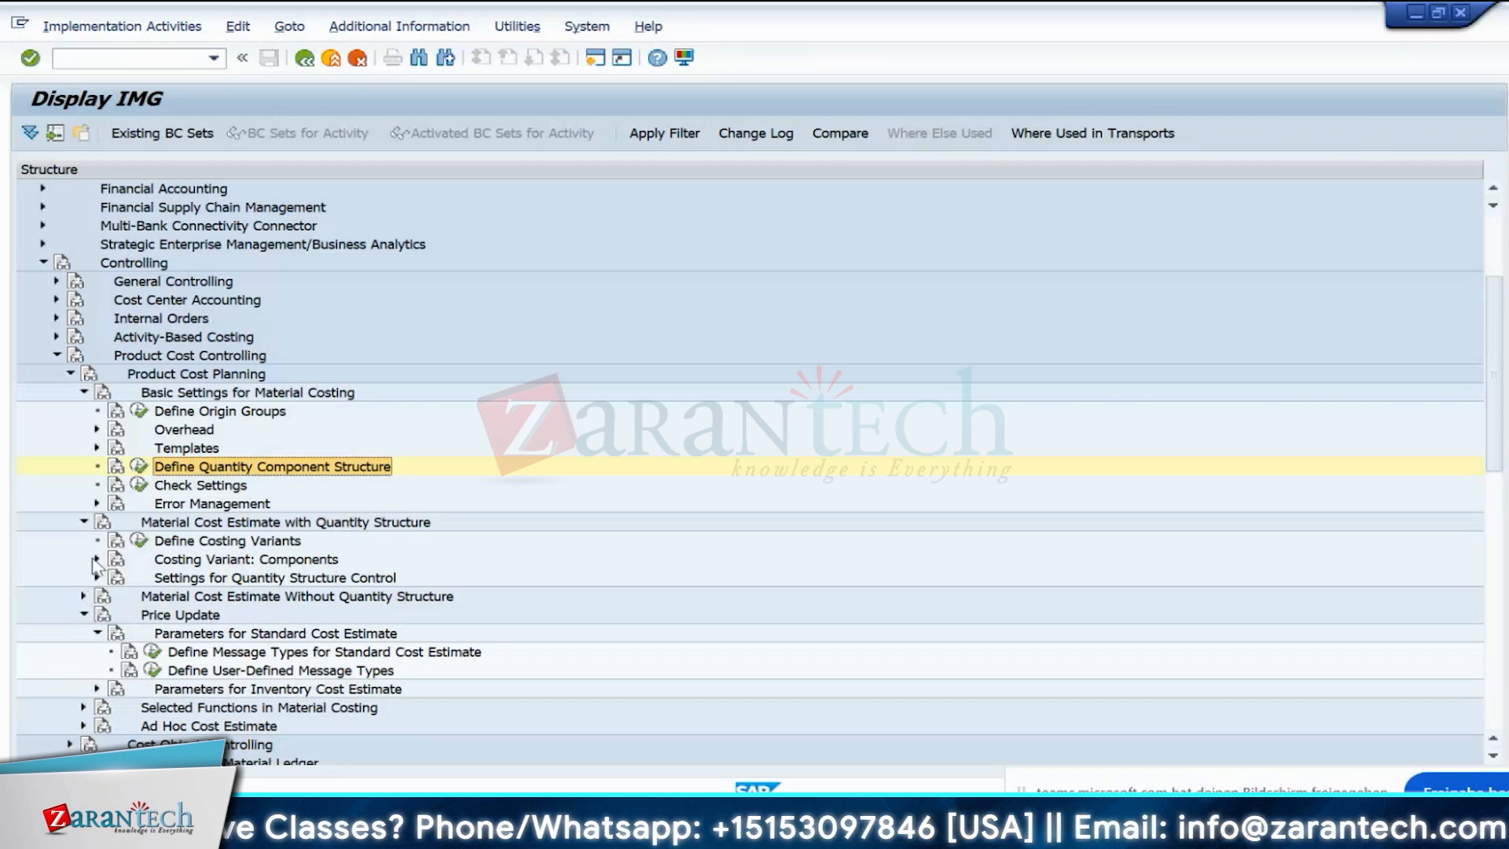
pyautogui.click(96, 562)
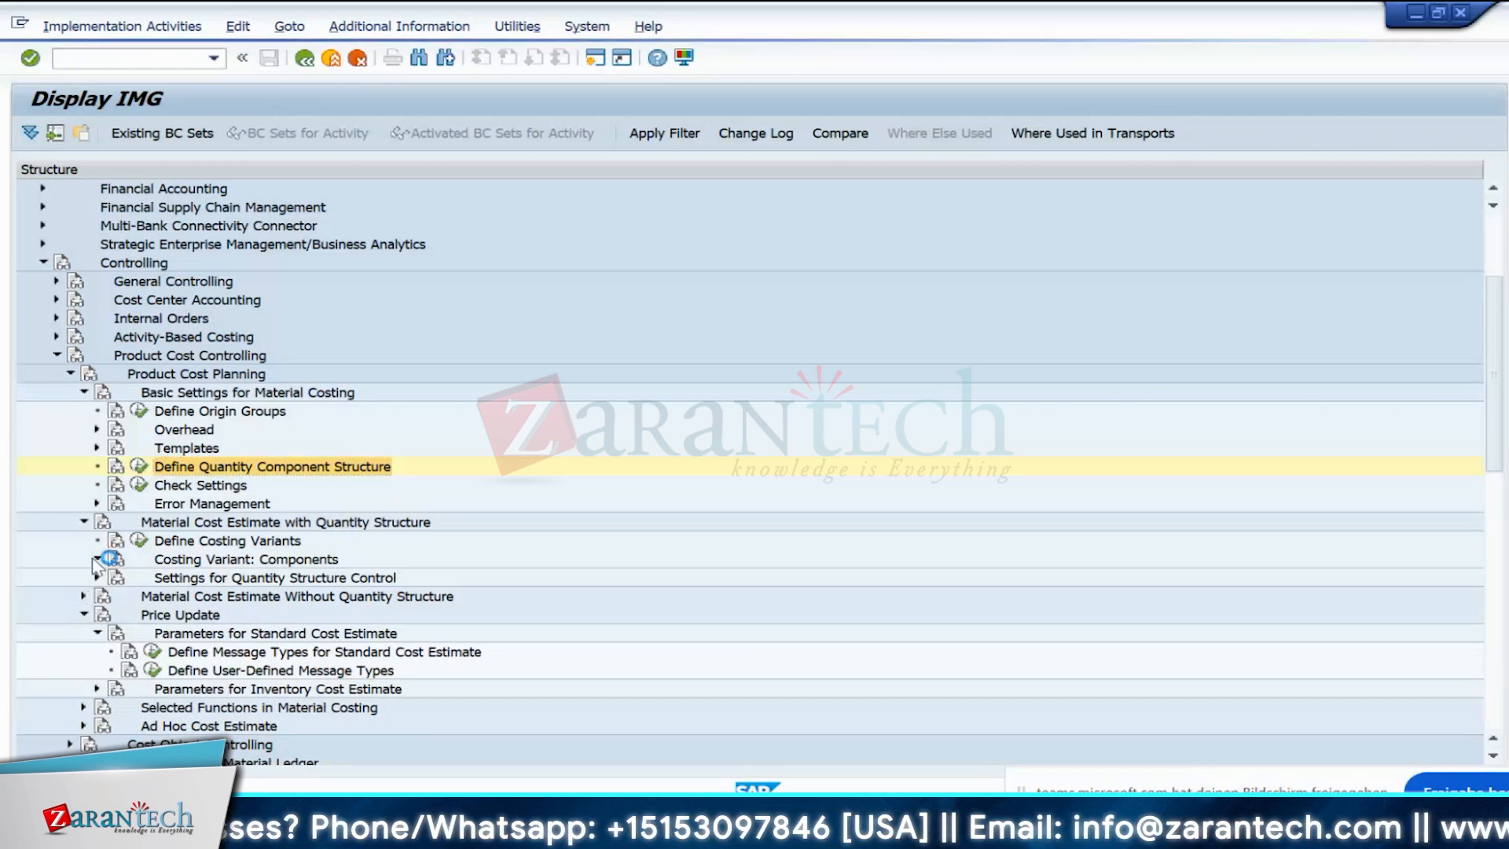
pyautogui.click(96, 561)
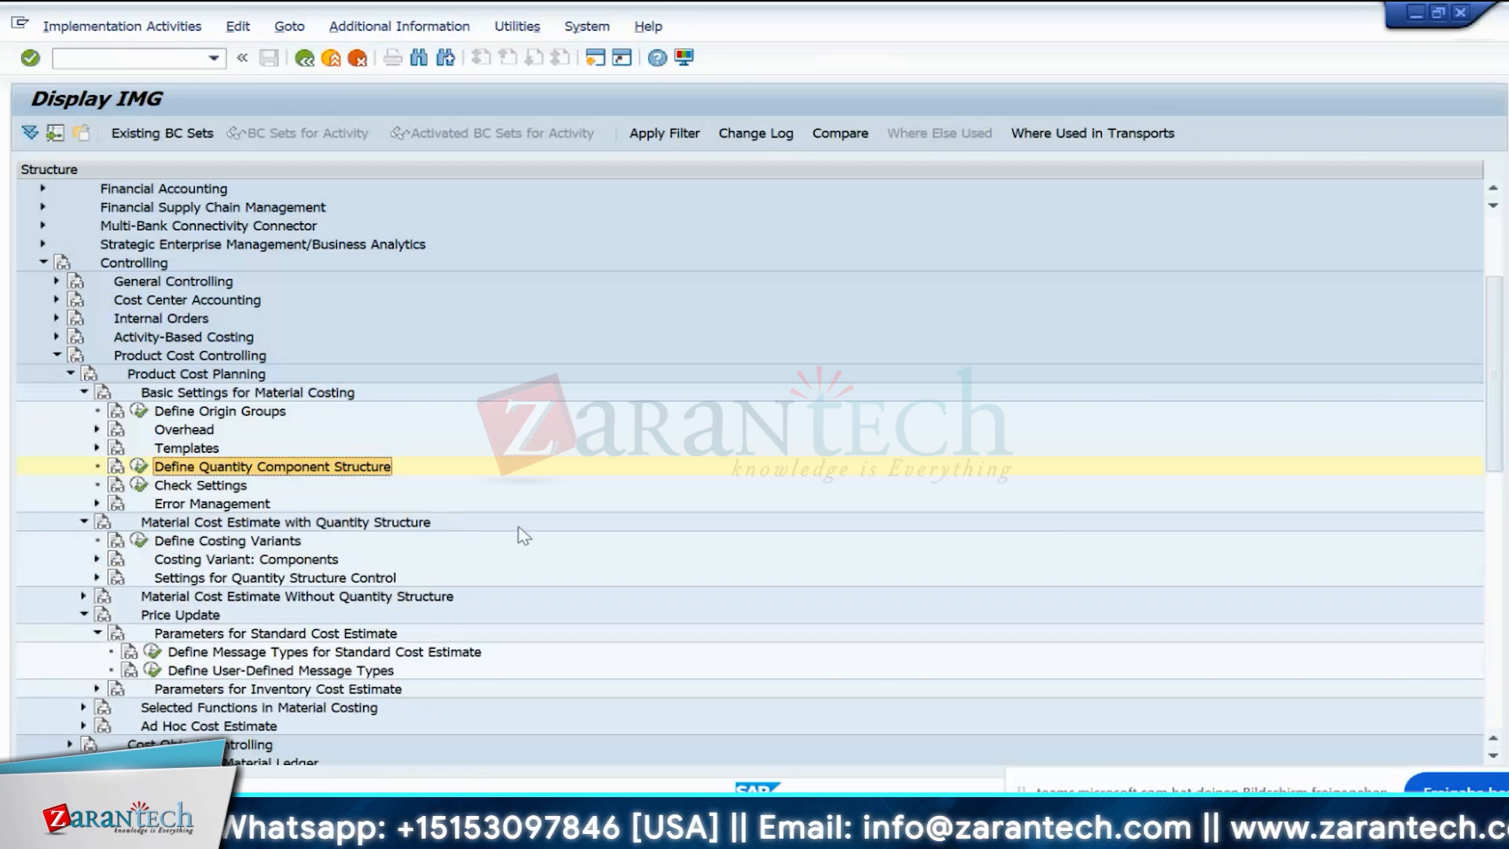
pyautogui.click(96, 689)
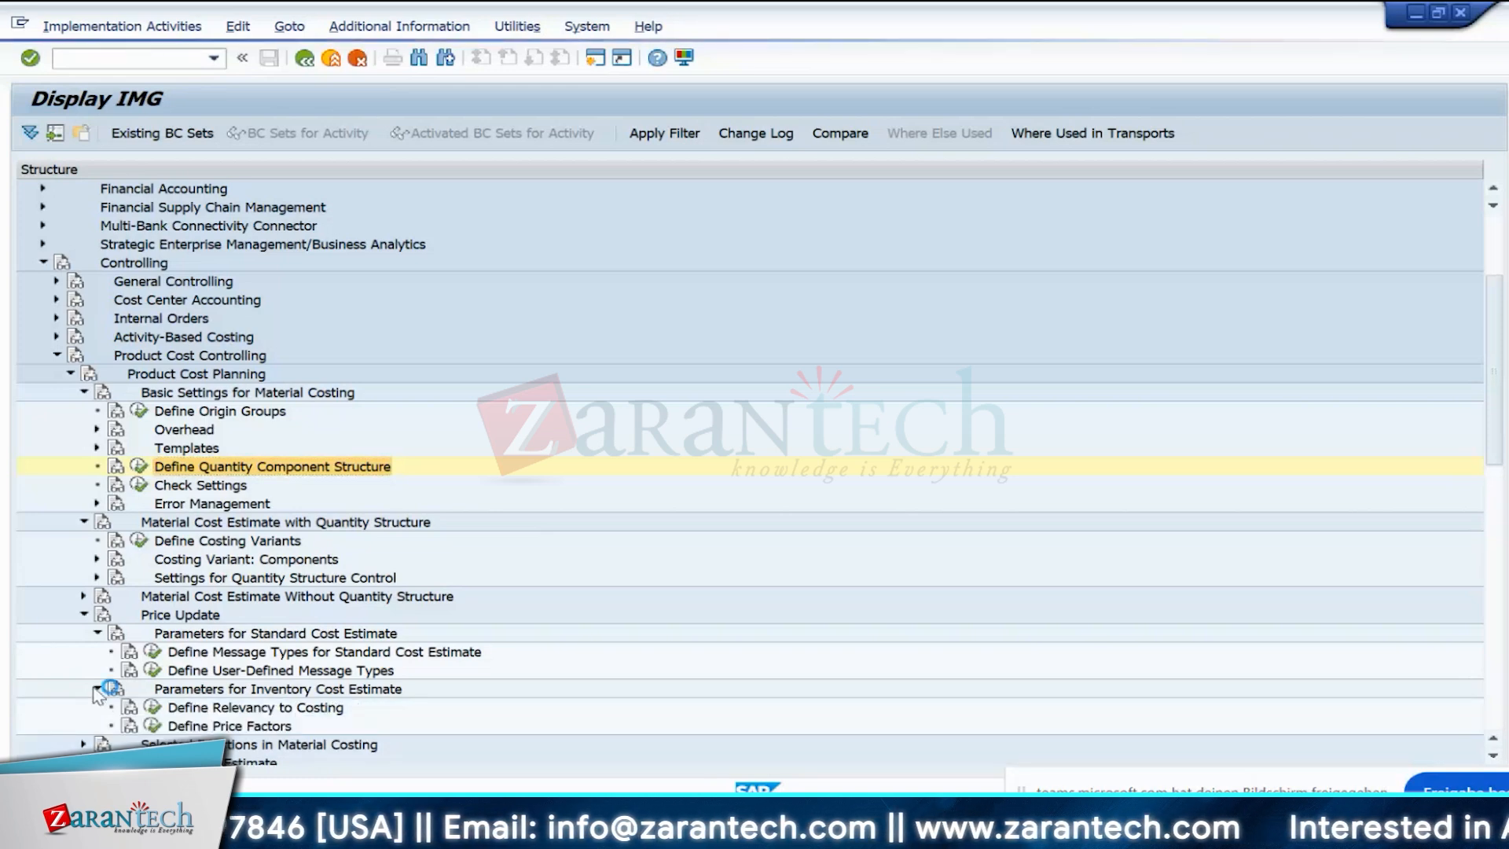
pyautogui.click(97, 689)
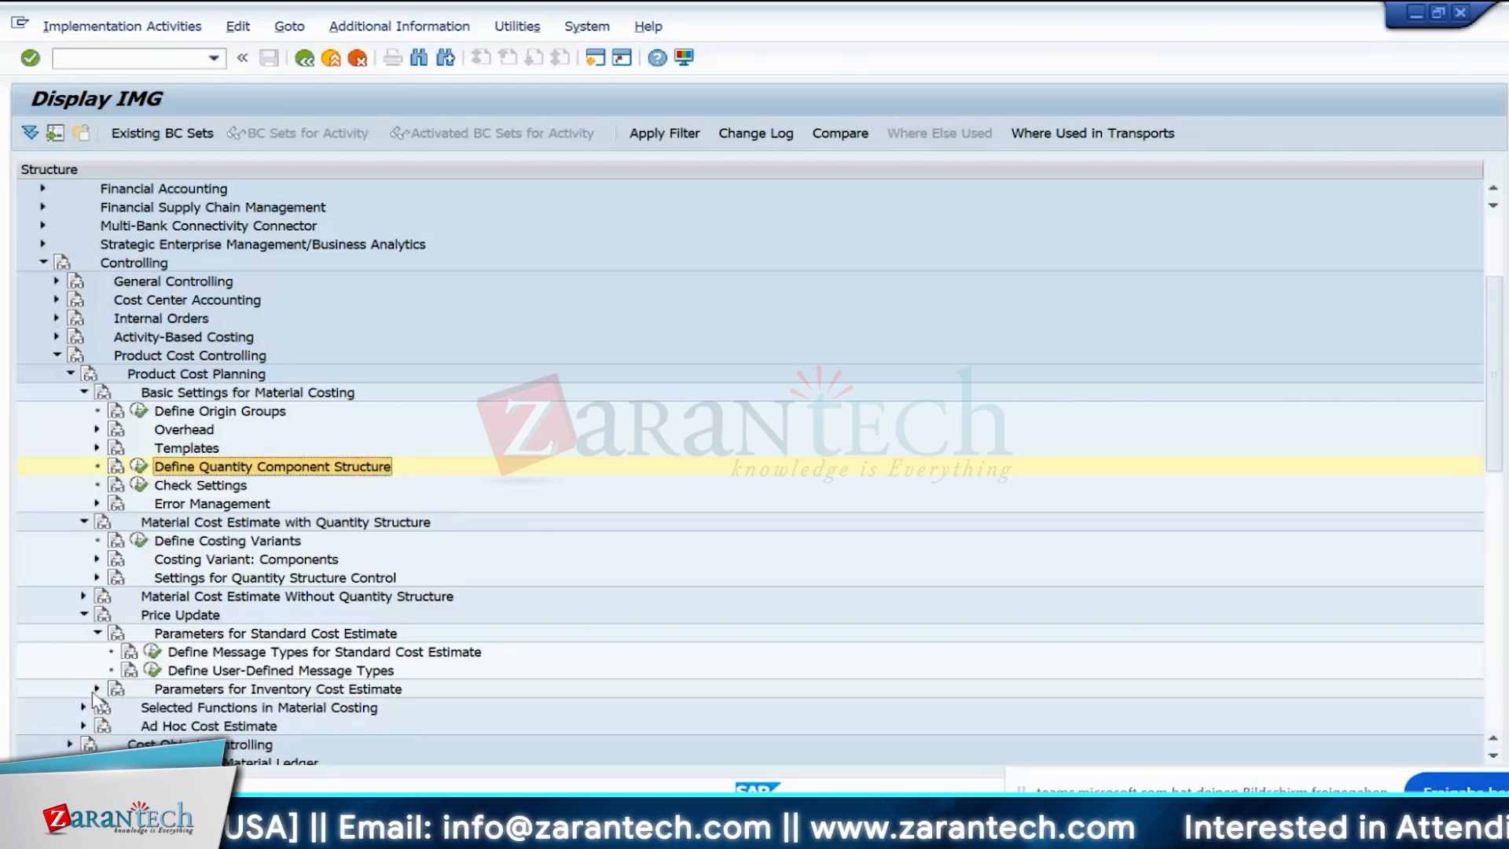
pyautogui.click(83, 707)
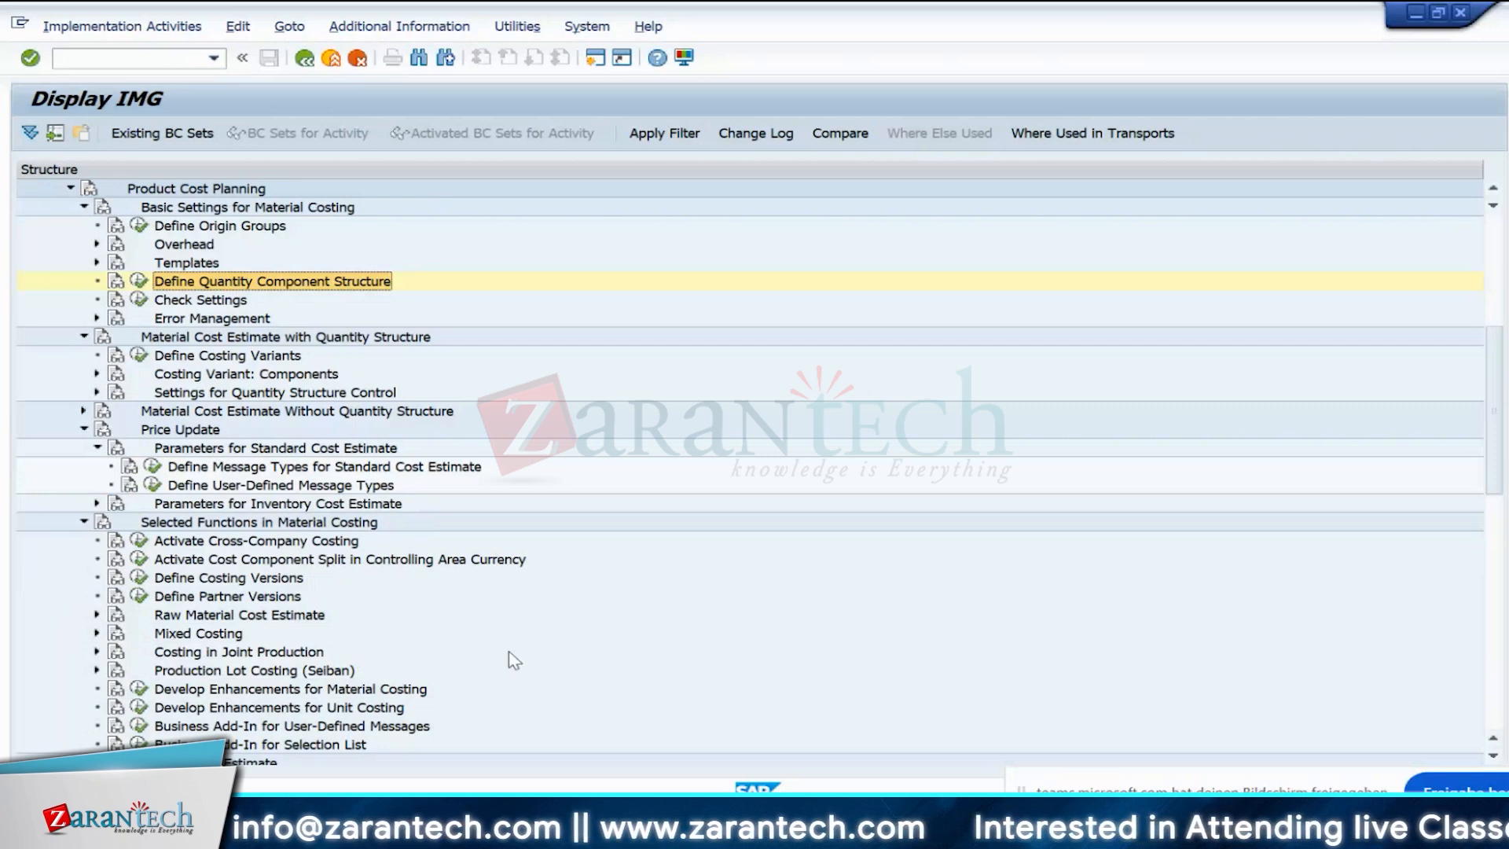
pyautogui.scroll(-1, 515, 661)
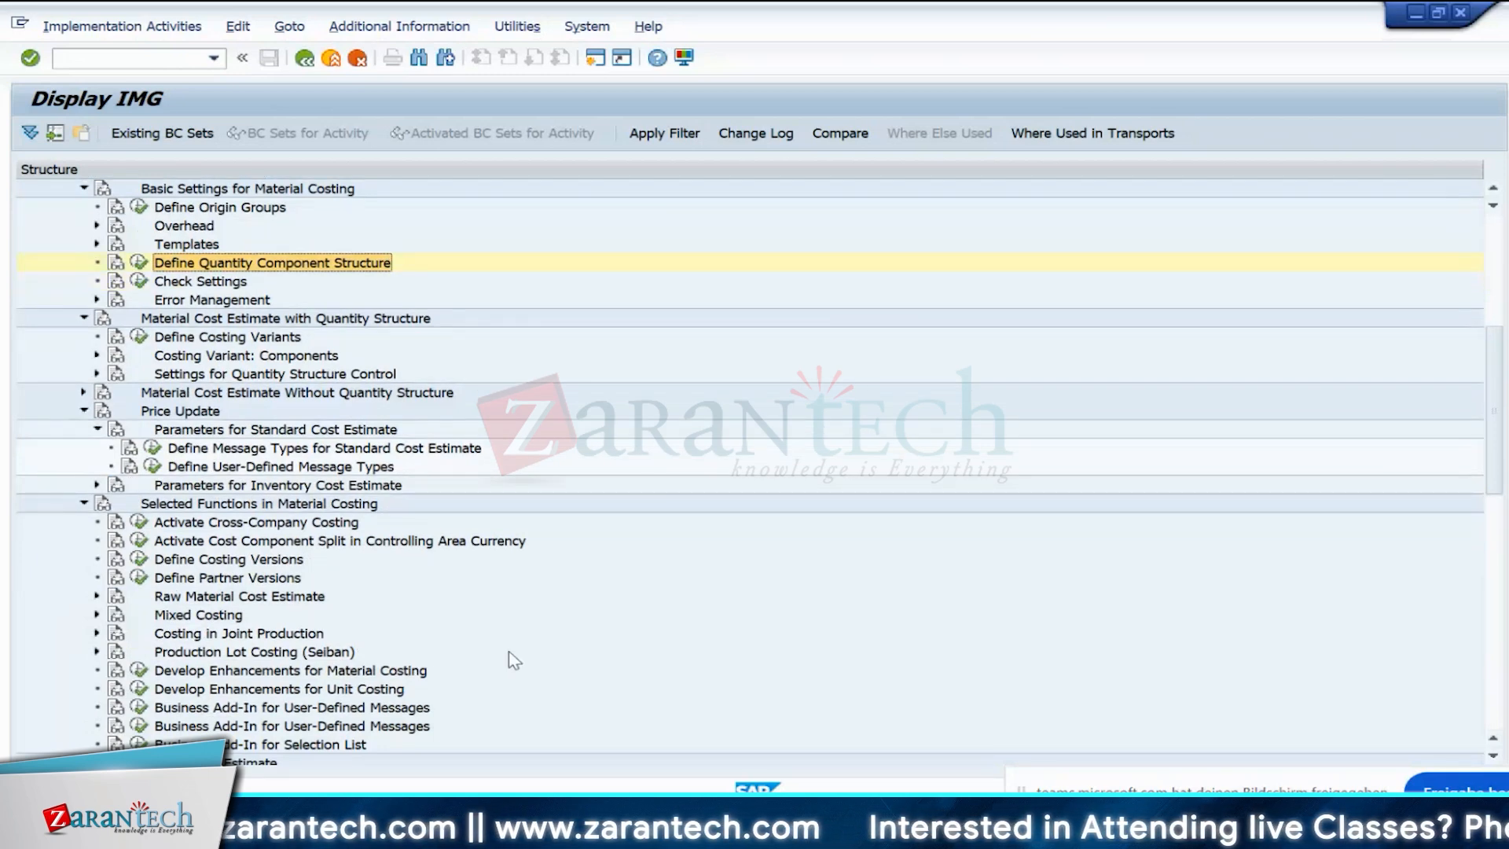
# - Switch to the cost component assignment view and start a new entry with structure Z1 and chart of accounts IN10
pyautogui.hotkey('alt', 'Tab')
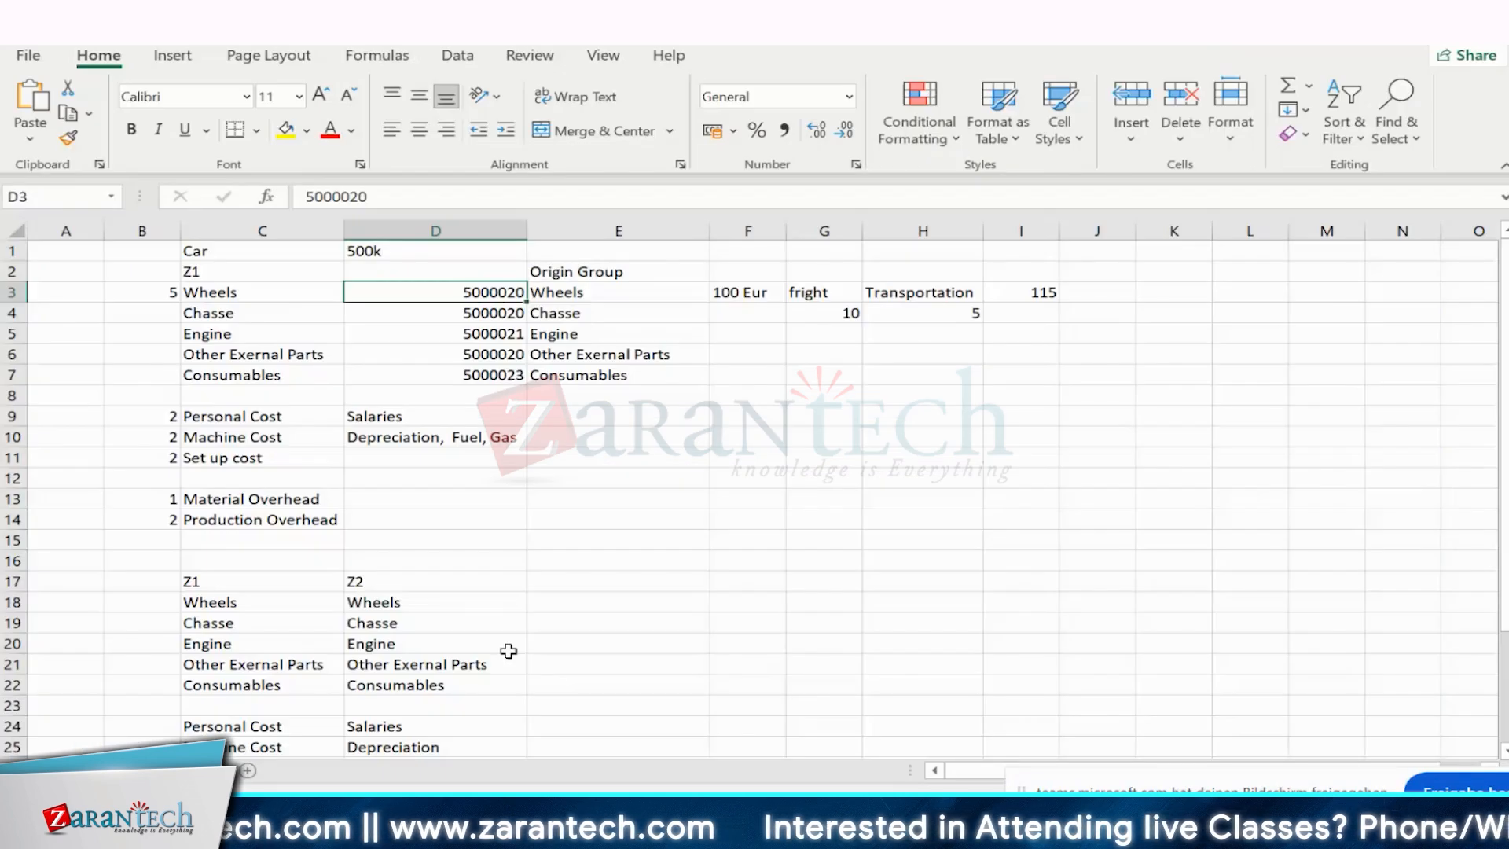
pyautogui.hotkey('alt', 'Tab')
pyautogui.hotkey('alt', 'Tab')
pyautogui.hotkey('alt', 'Tab')
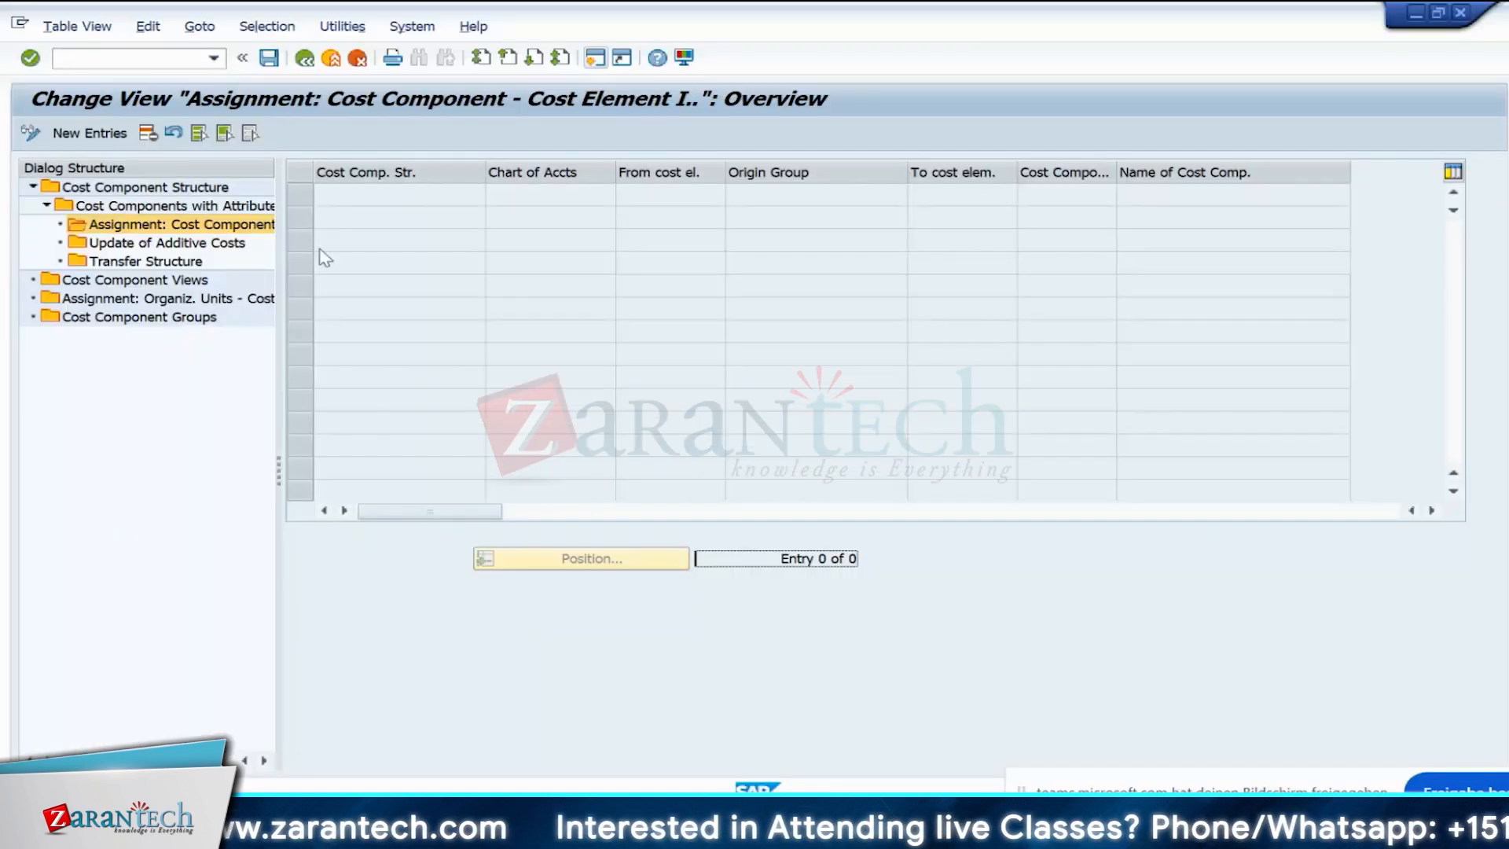
pyautogui.click(89, 133)
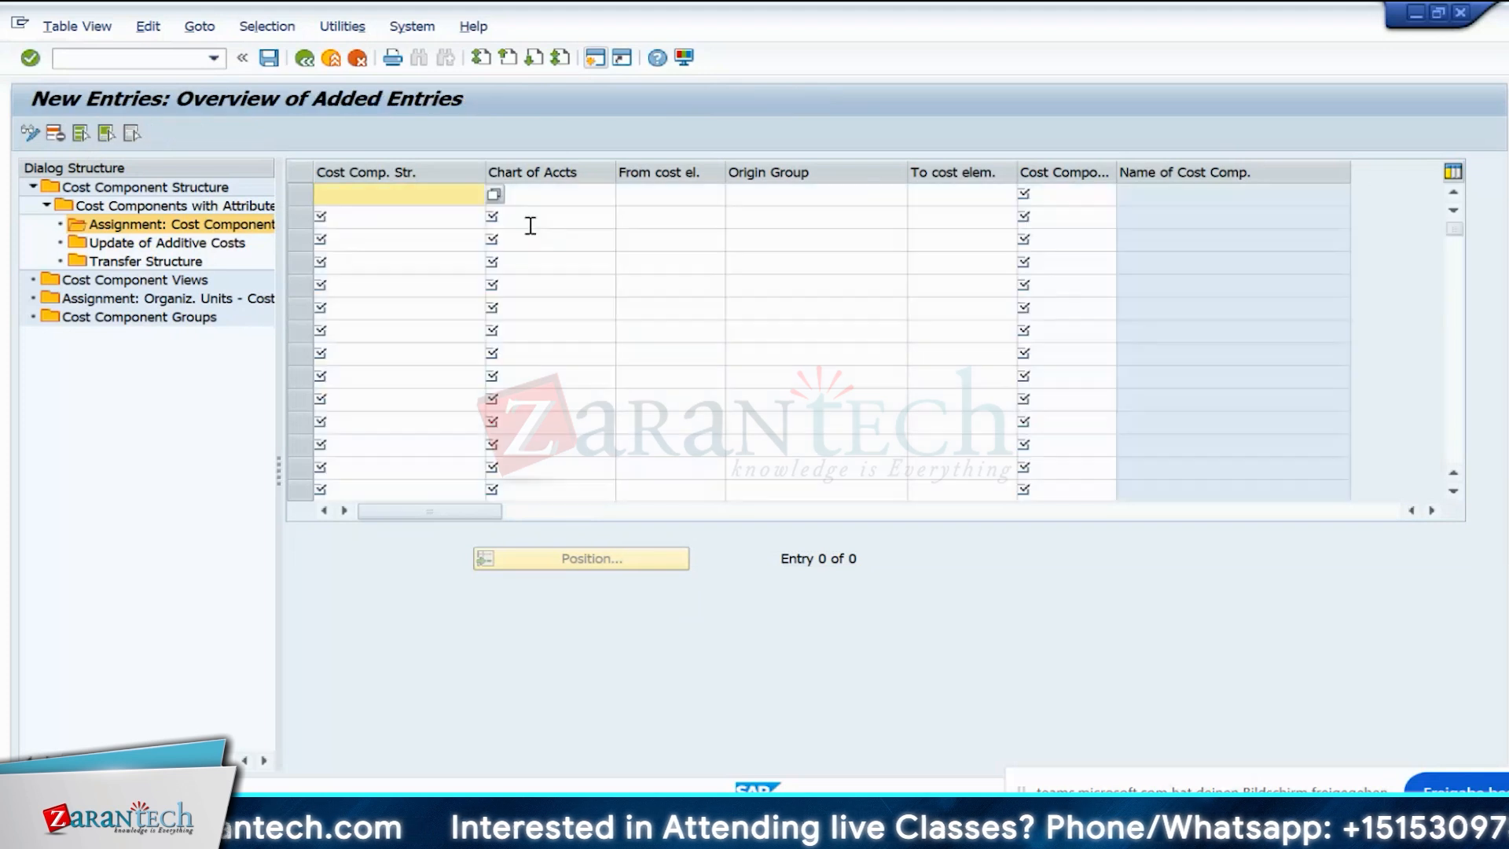
pyautogui.click(493, 195)
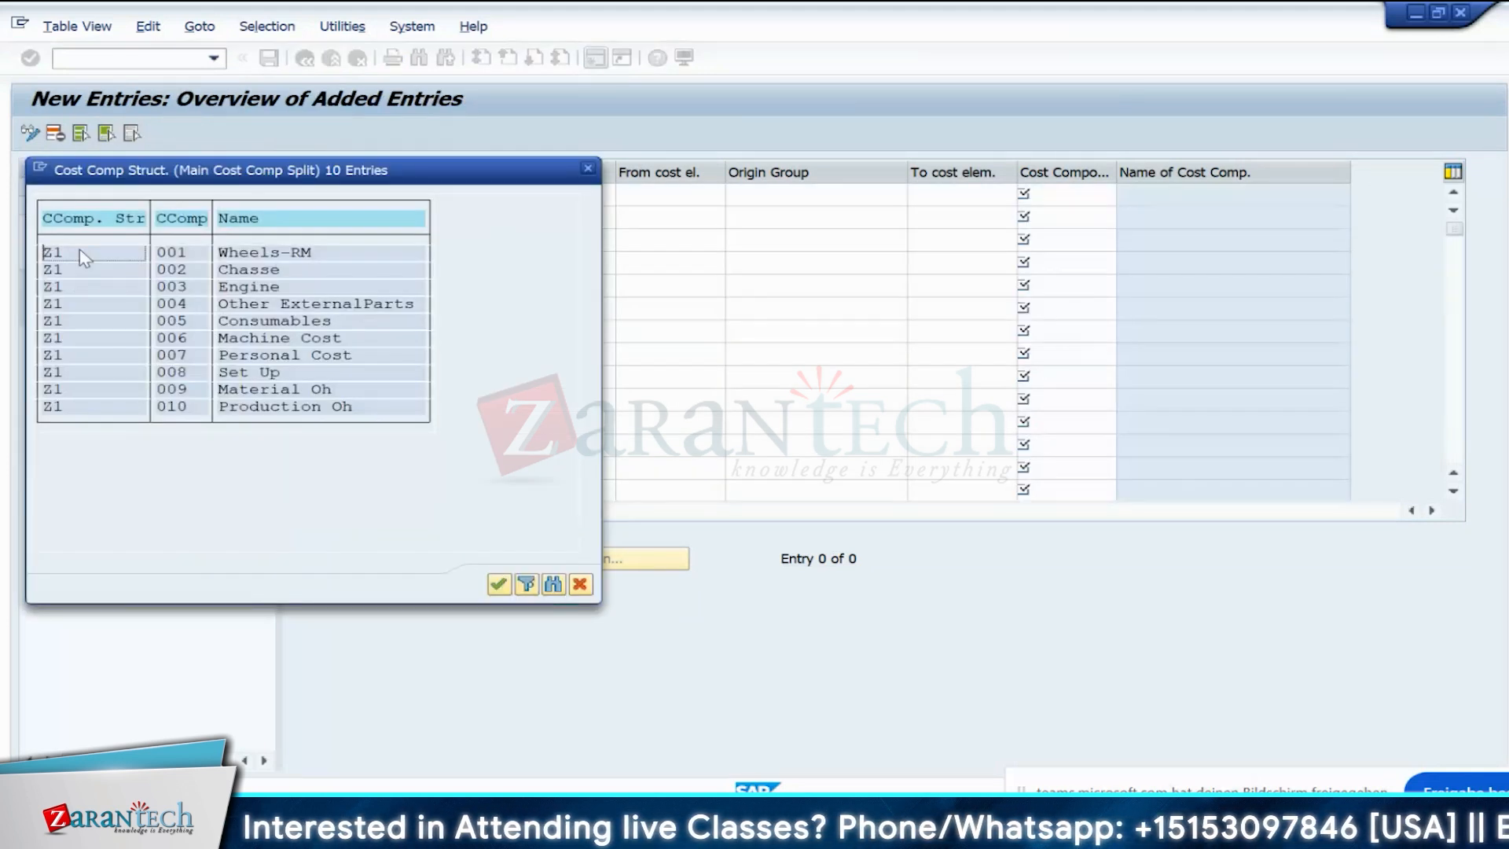
pyautogui.doubleClick(55, 253)
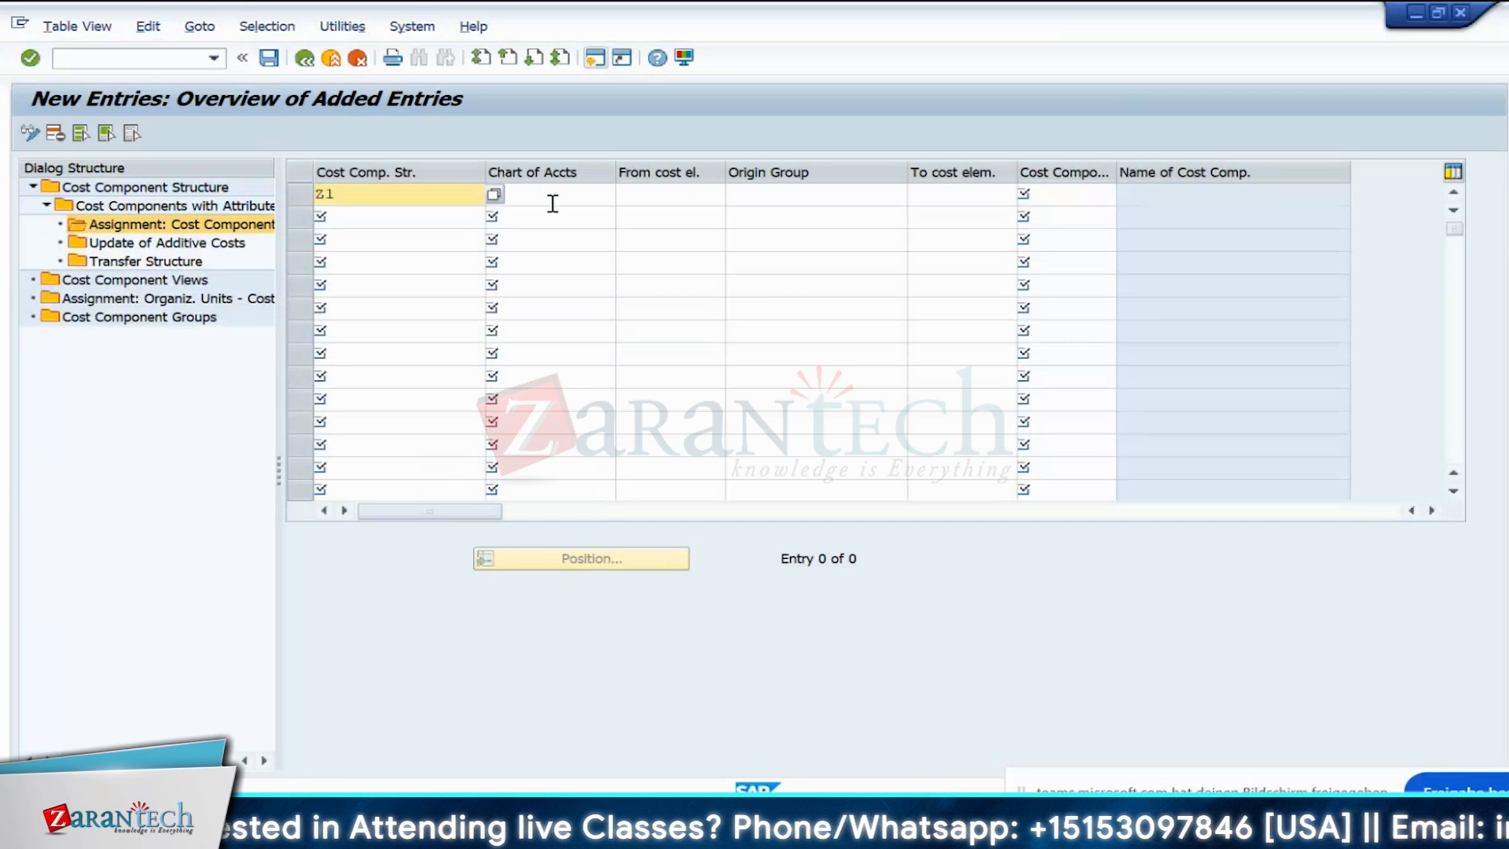
pyautogui.click(579, 202)
pyautogui.write('in')
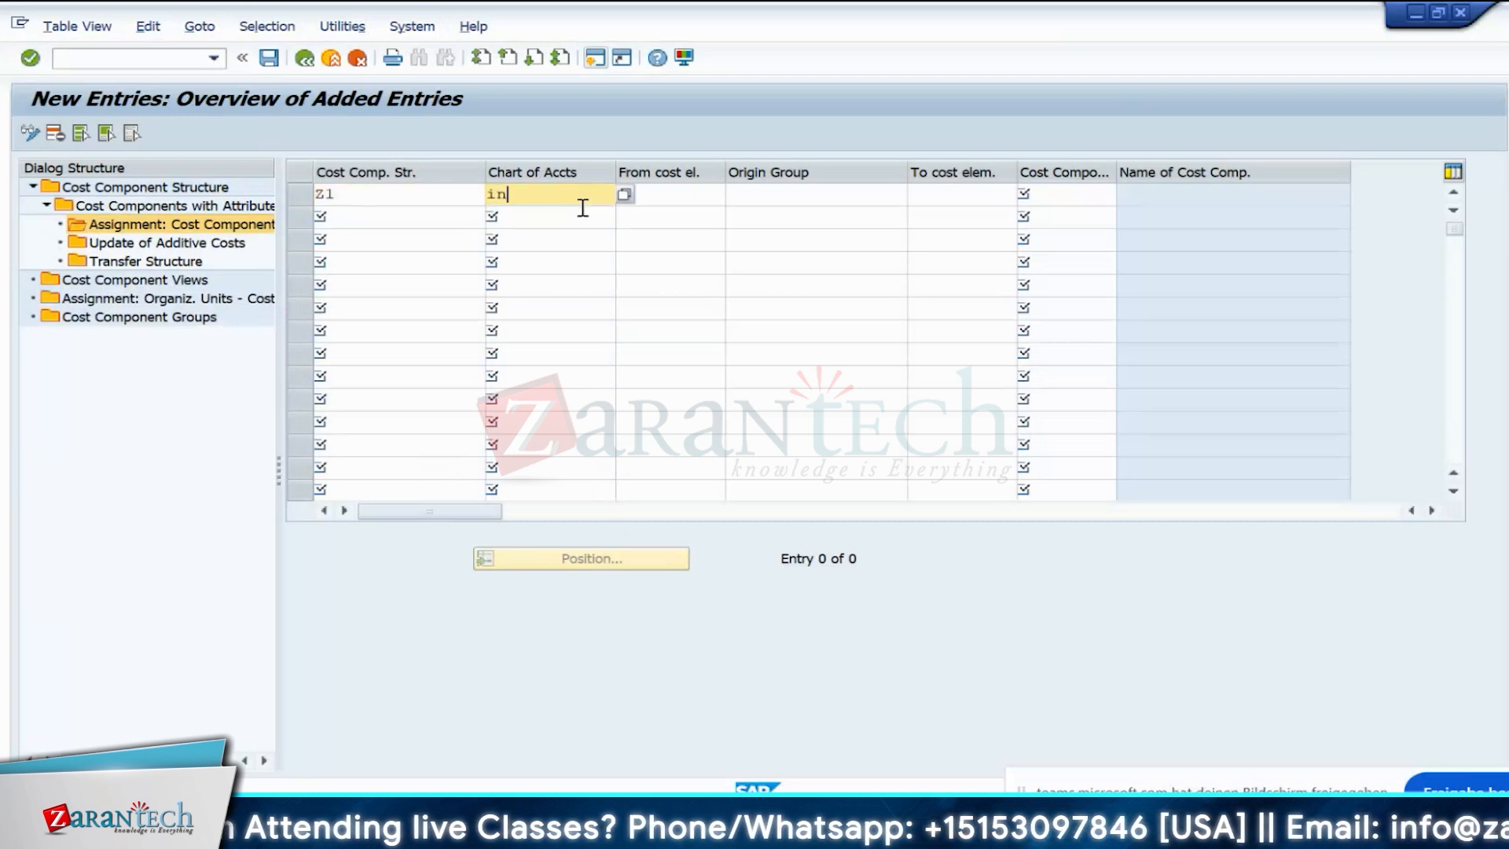
pyautogui.write('10')
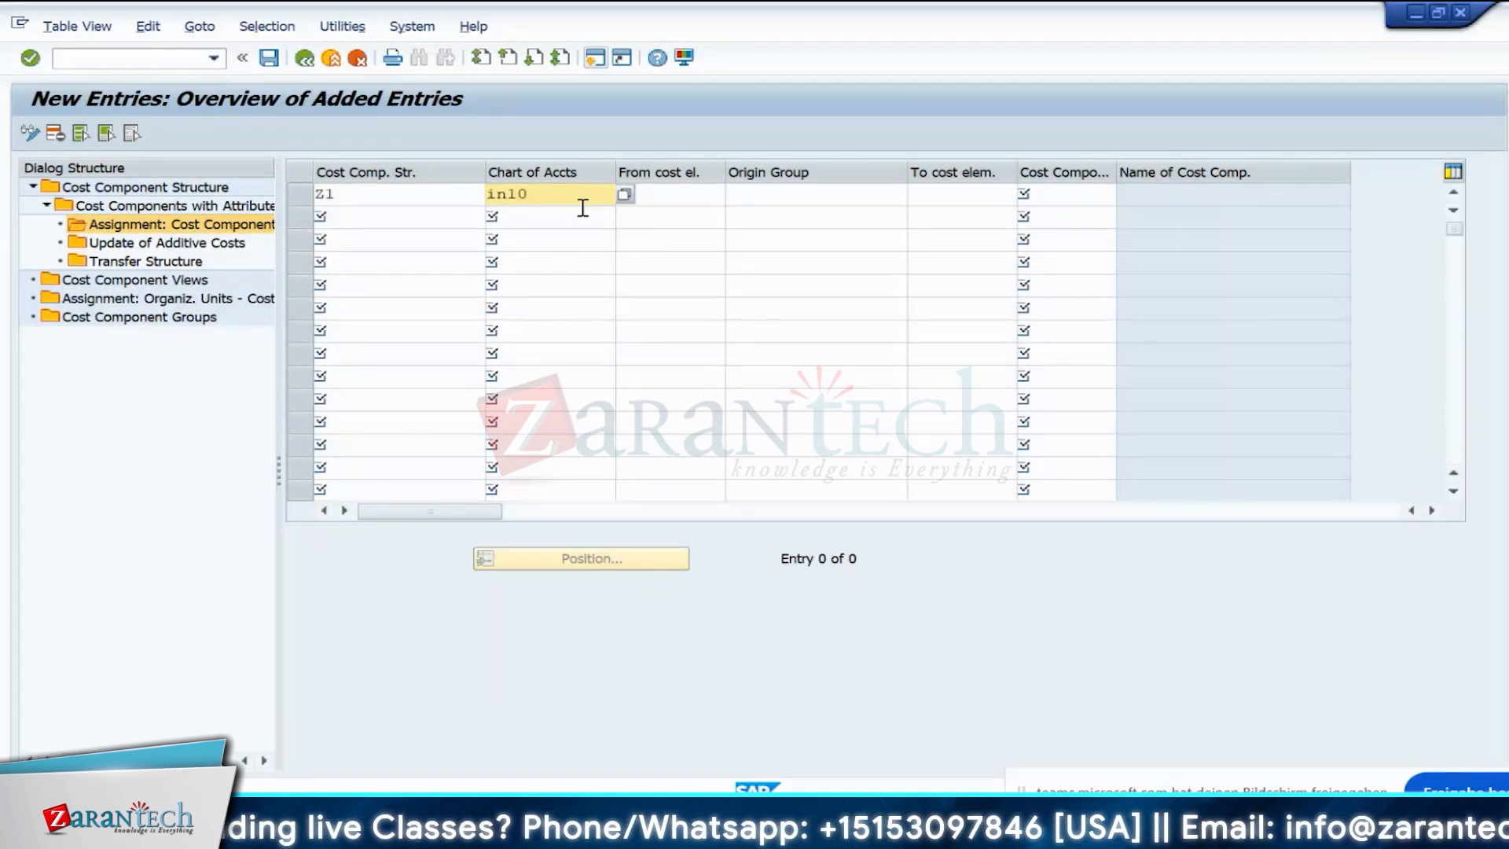
# - Set the new entry's starting cost element to 500020, RM Consumption
pyautogui.click(681, 196)
pyautogui.click(736, 195)
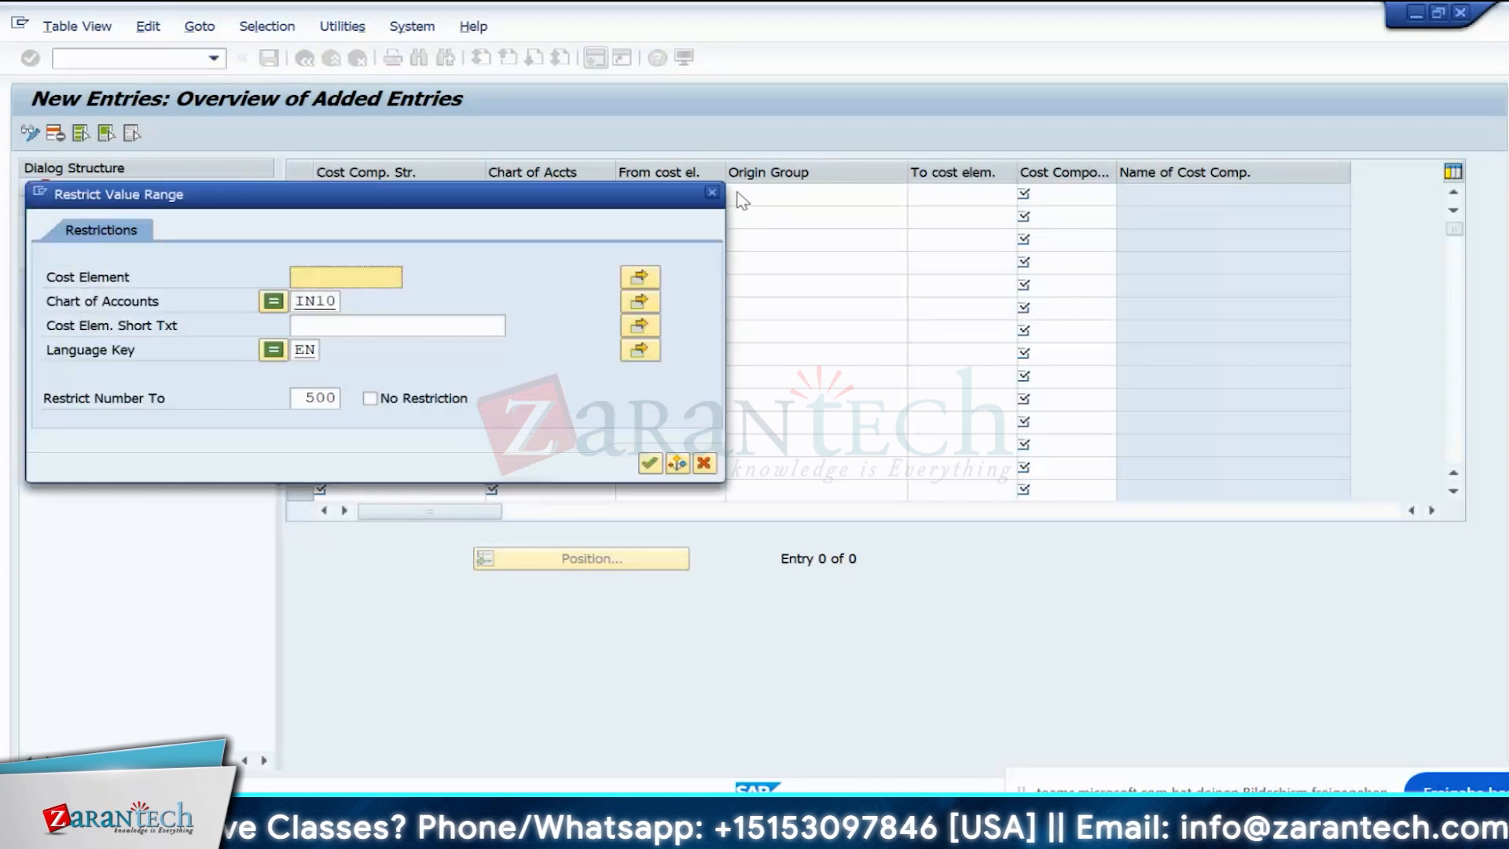
pyautogui.press('Return')
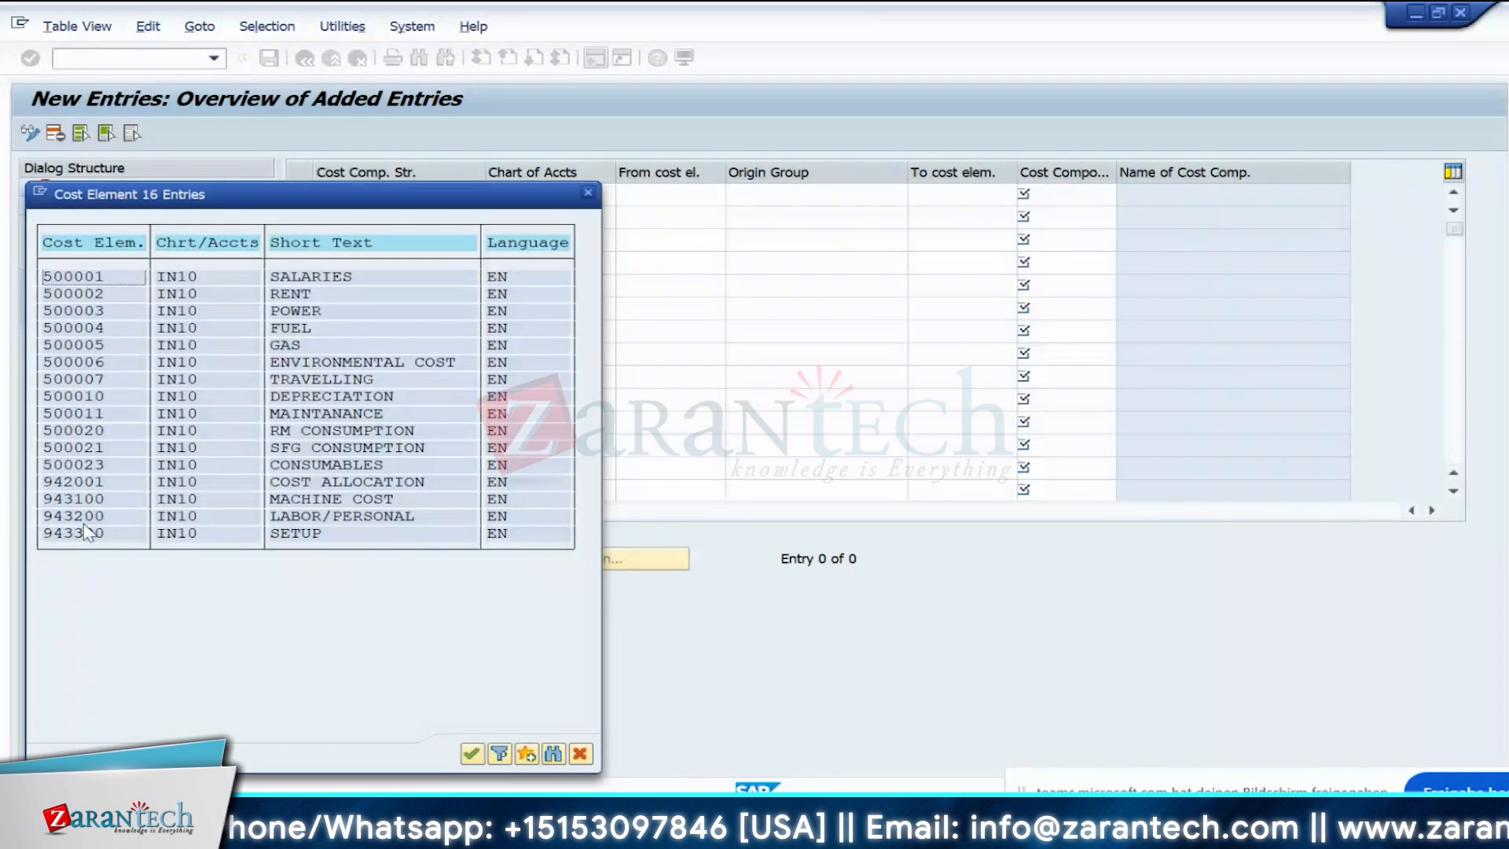
pyautogui.doubleClick(78, 431)
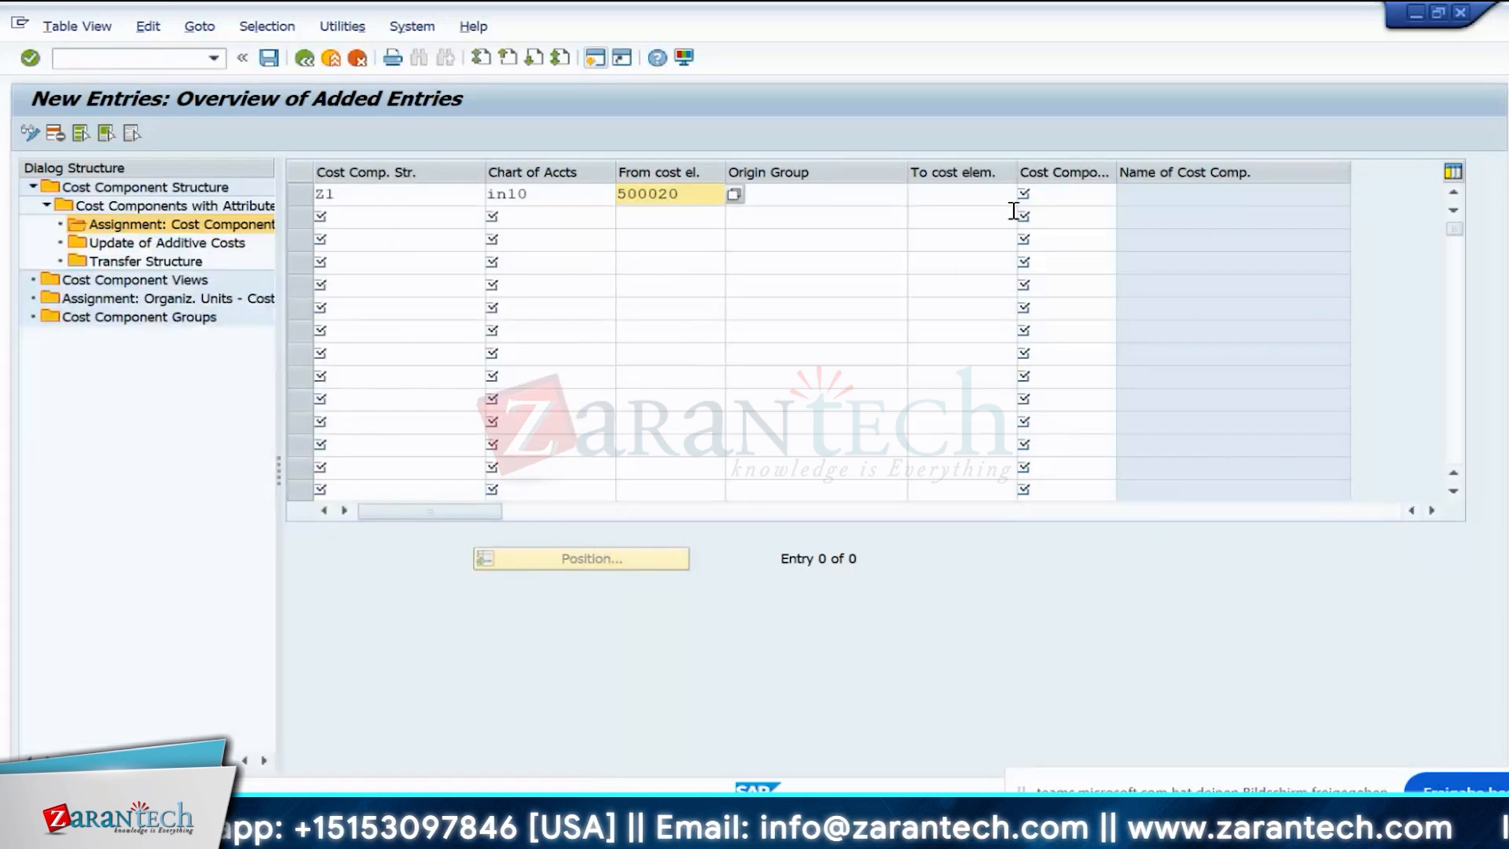
# - Assign origin group 100 (Wheels) and cost component 1 (Wheels-RM) to the cost element 500020 entry
pyautogui.click(859, 199)
pyautogui.click(916, 194)
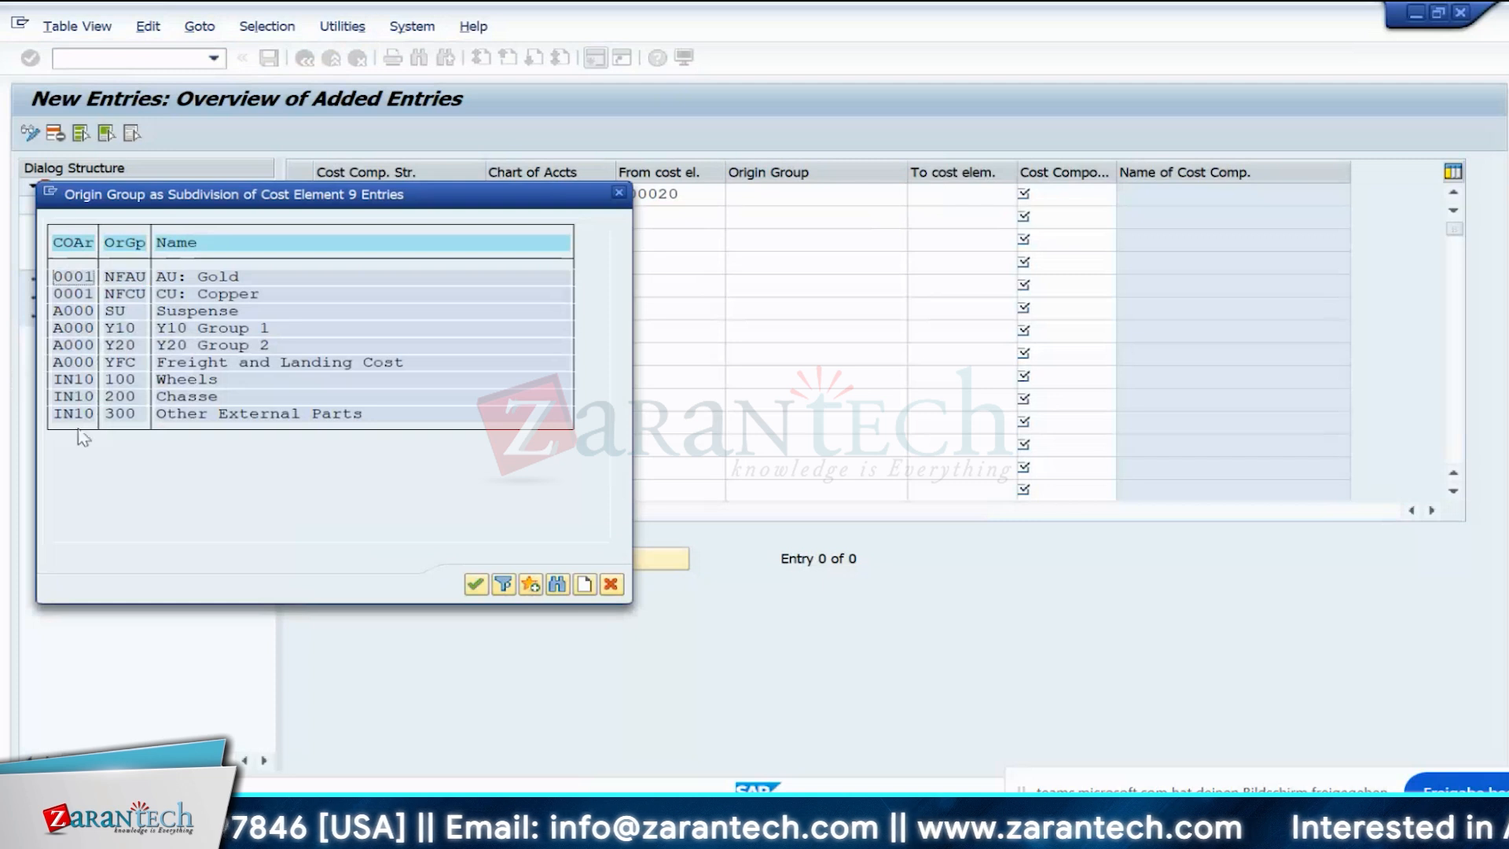
pyautogui.doubleClick(65, 380)
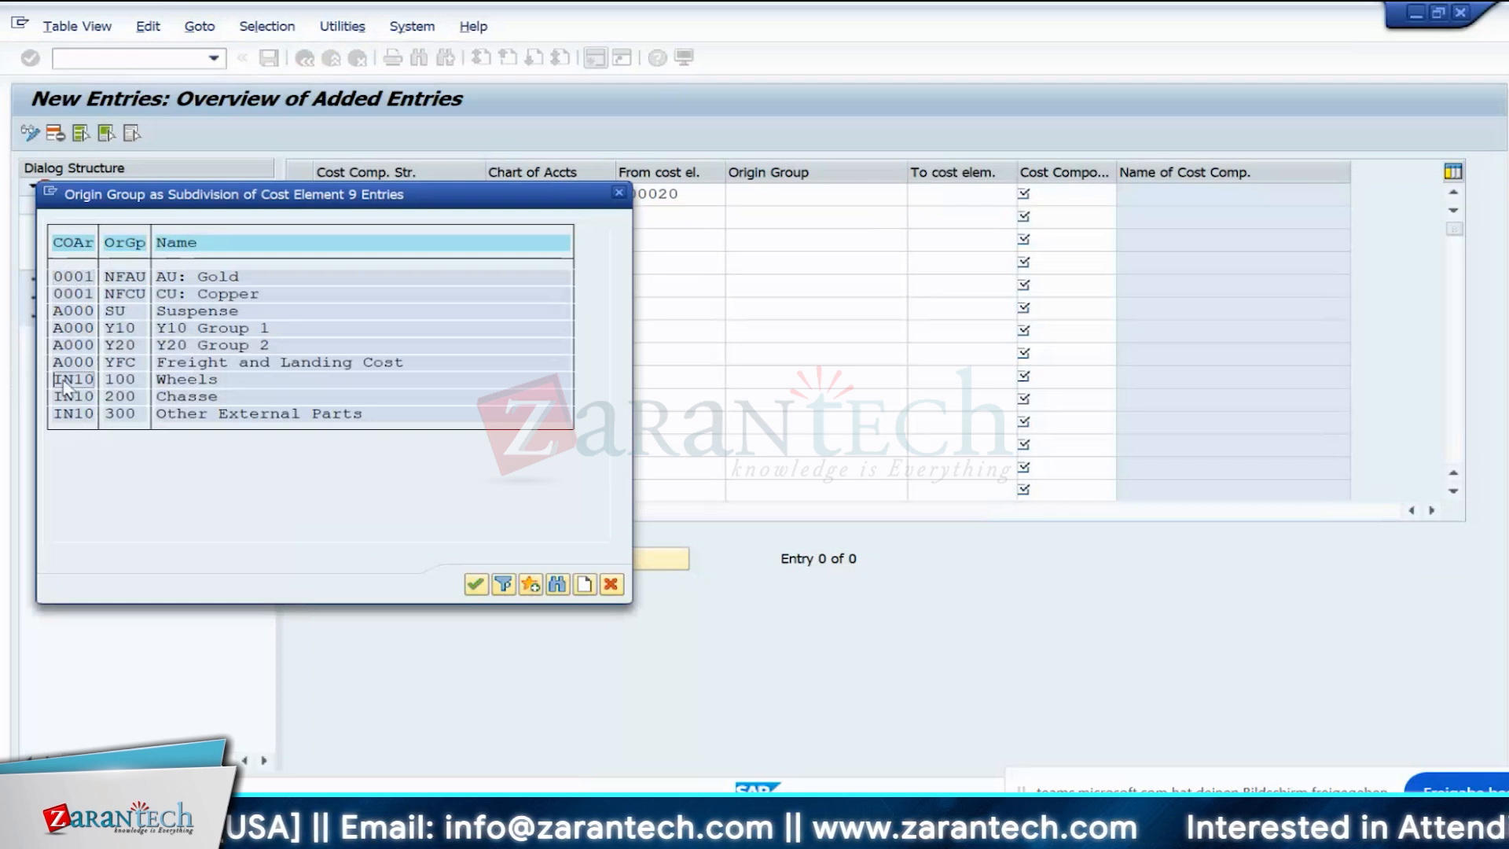
pyautogui.click(1059, 199)
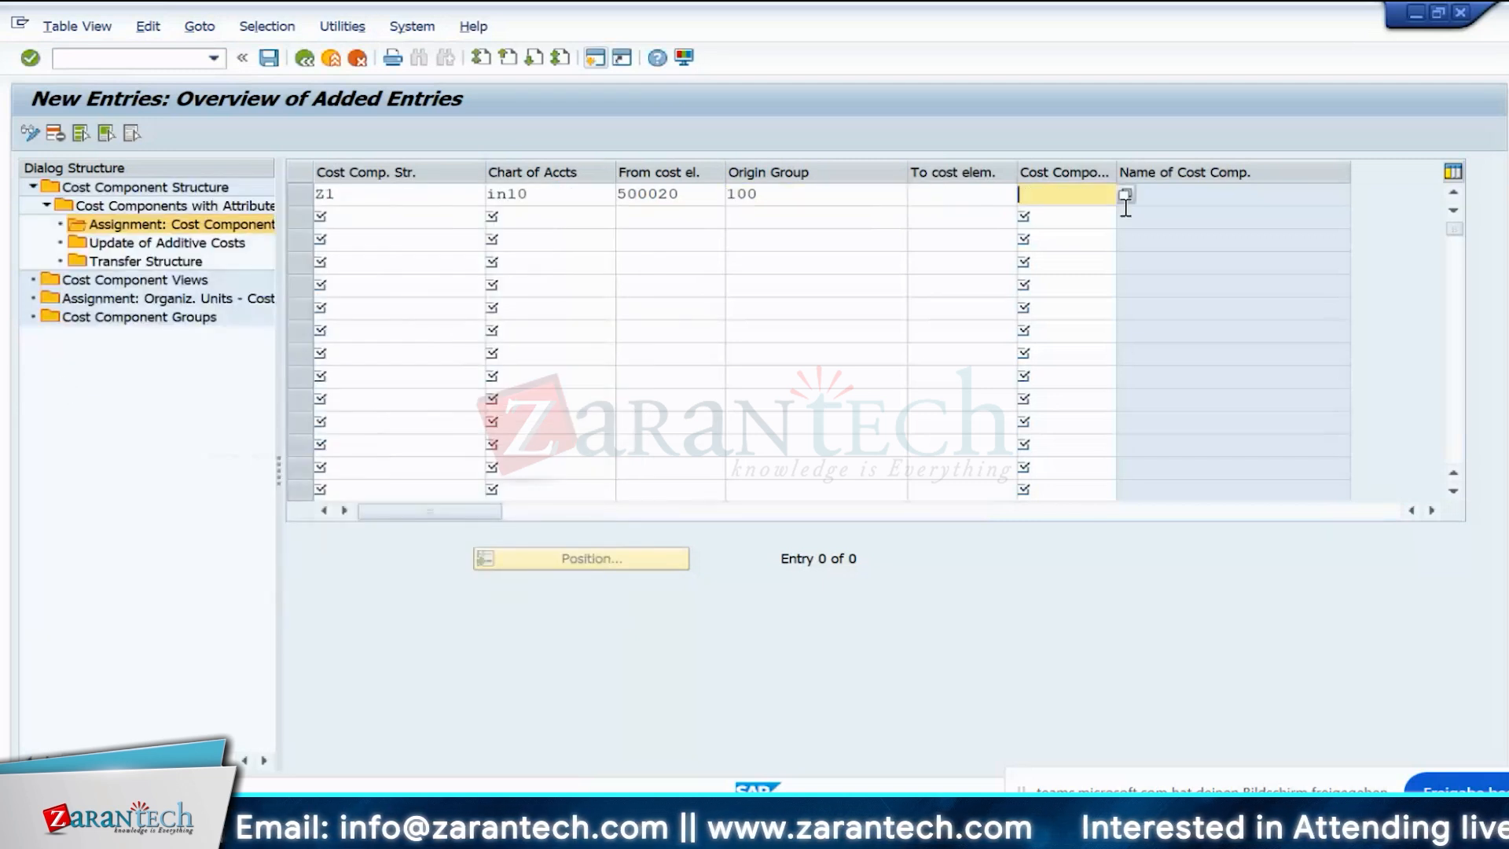
pyautogui.click(1126, 198)
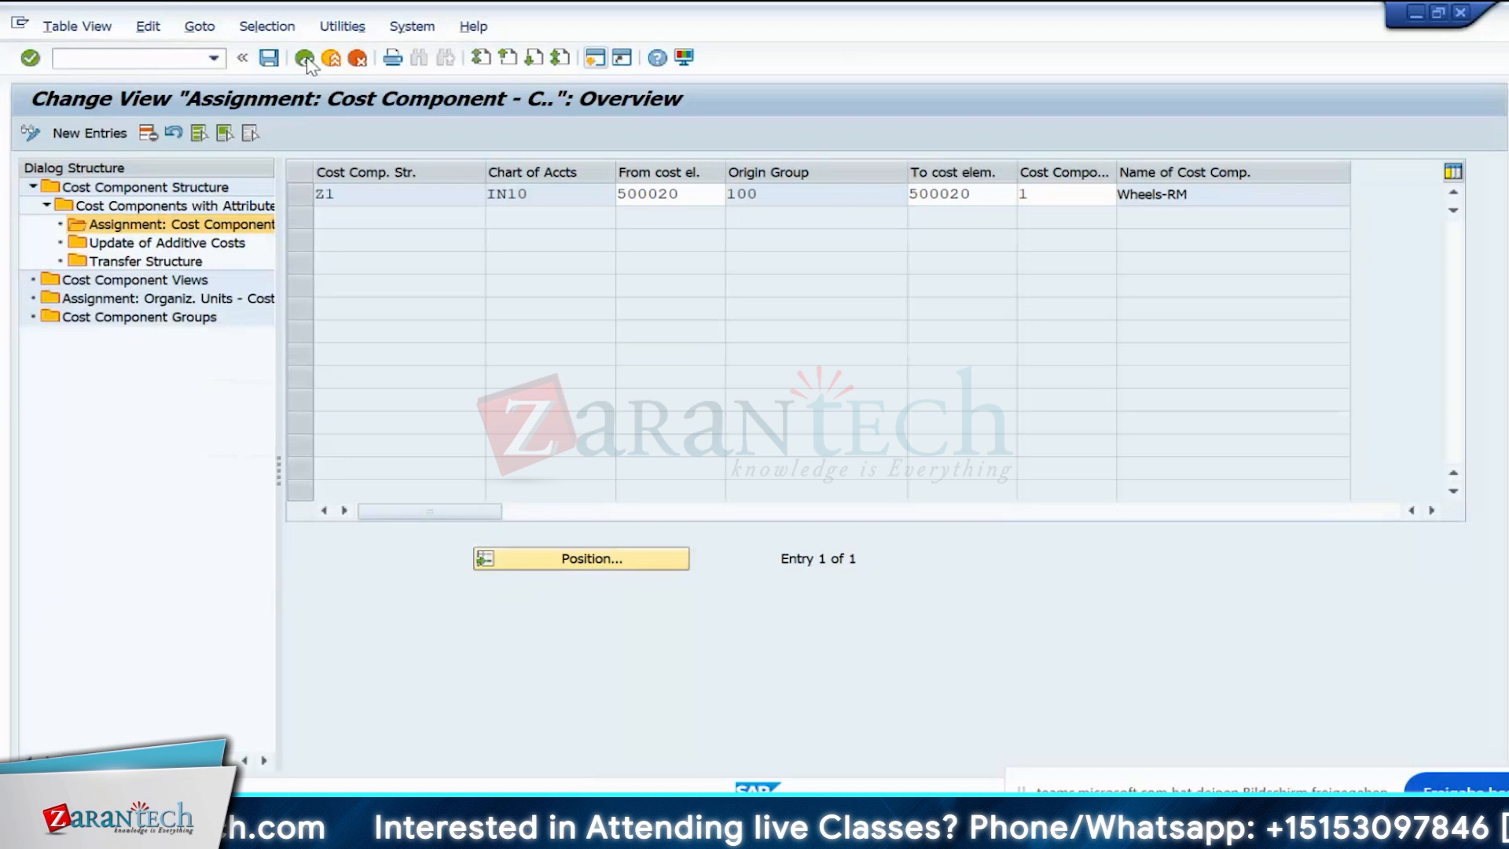
# - Go back to the cost component structure overview, select Z1, and reopen its cost element assignments
pyautogui.click(304, 58)
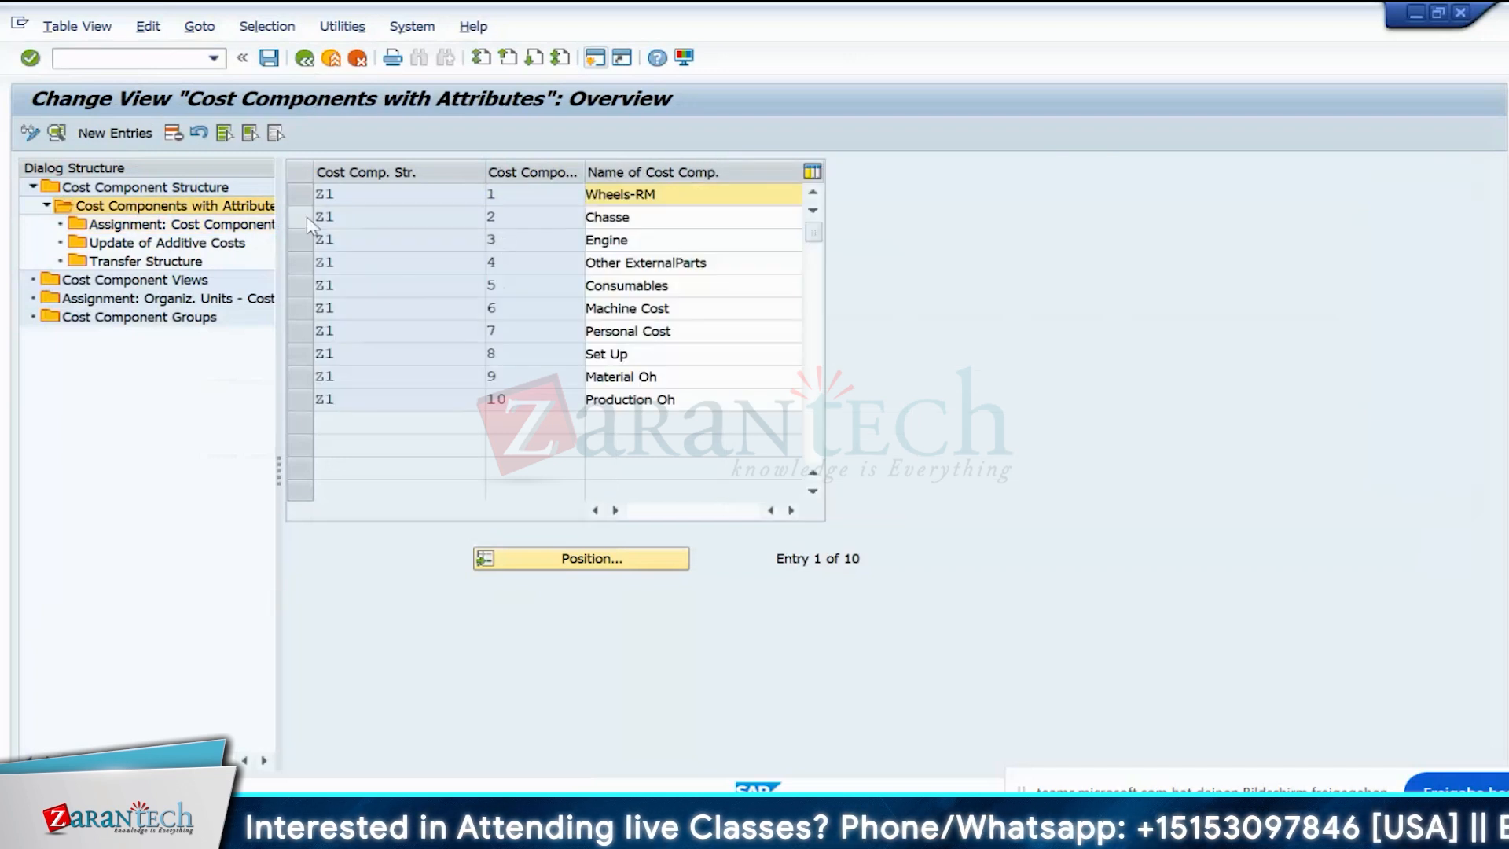
pyautogui.doubleClick(145, 189)
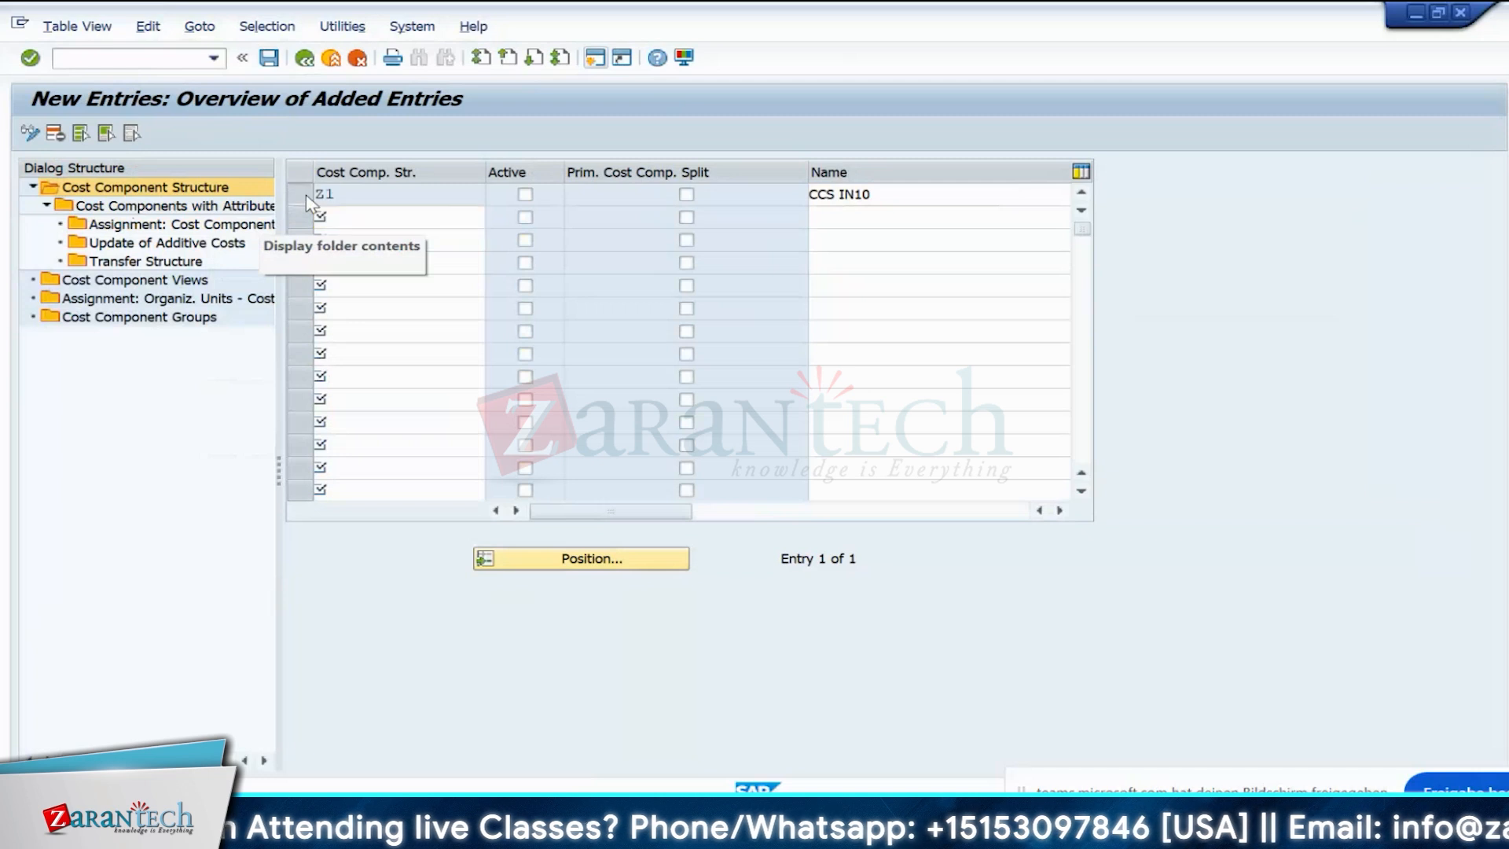
pyautogui.click(304, 195)
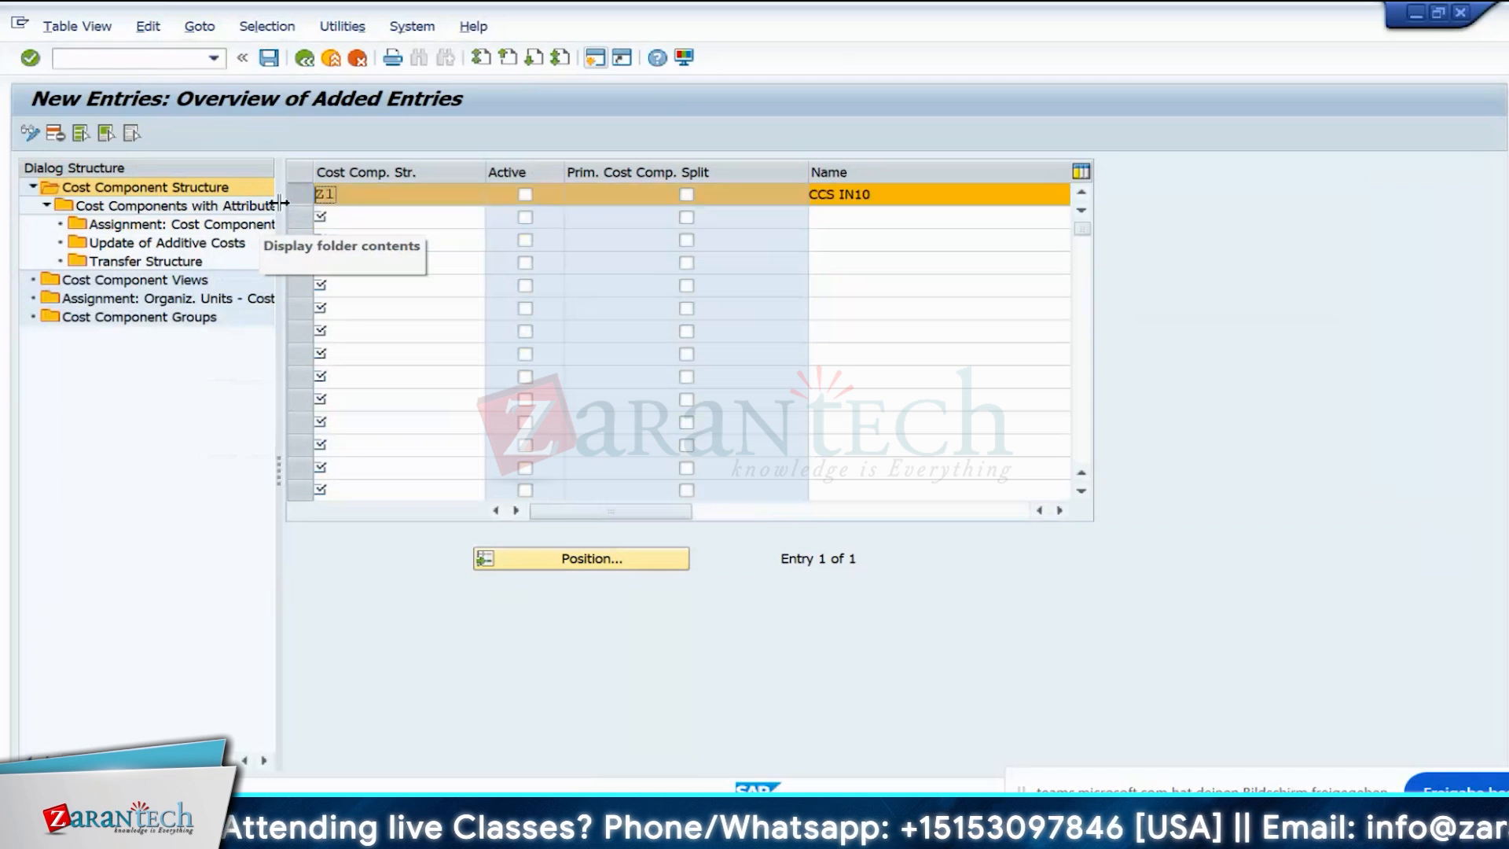
pyautogui.doubleClick(146, 224)
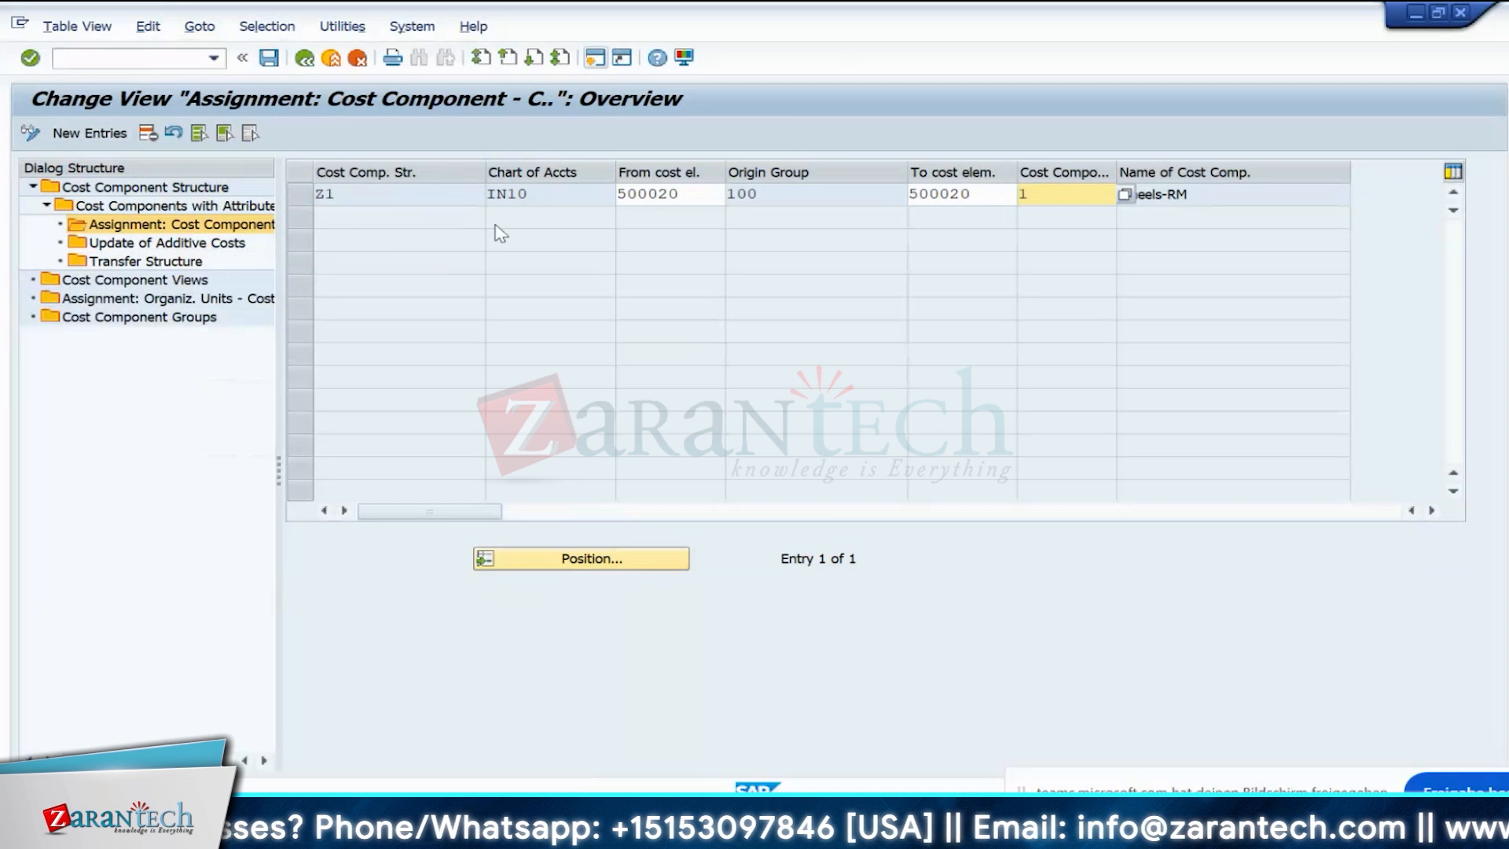
# - Start another set of new assignment entries and fill the first row with structure Z1 and chart of accounts IN10
pyautogui.click(109, 139)
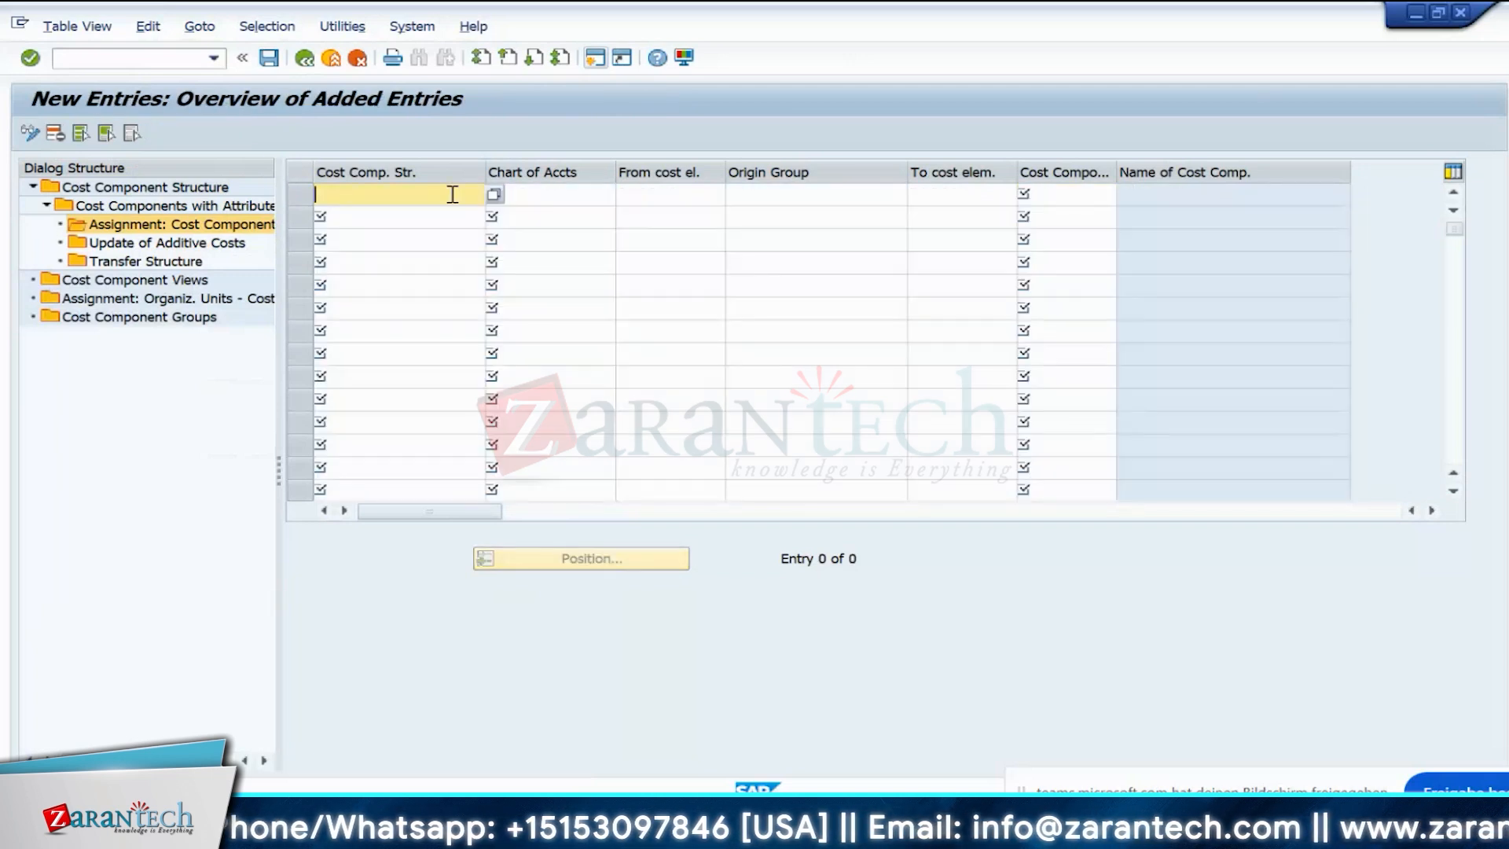
pyautogui.click(496, 194)
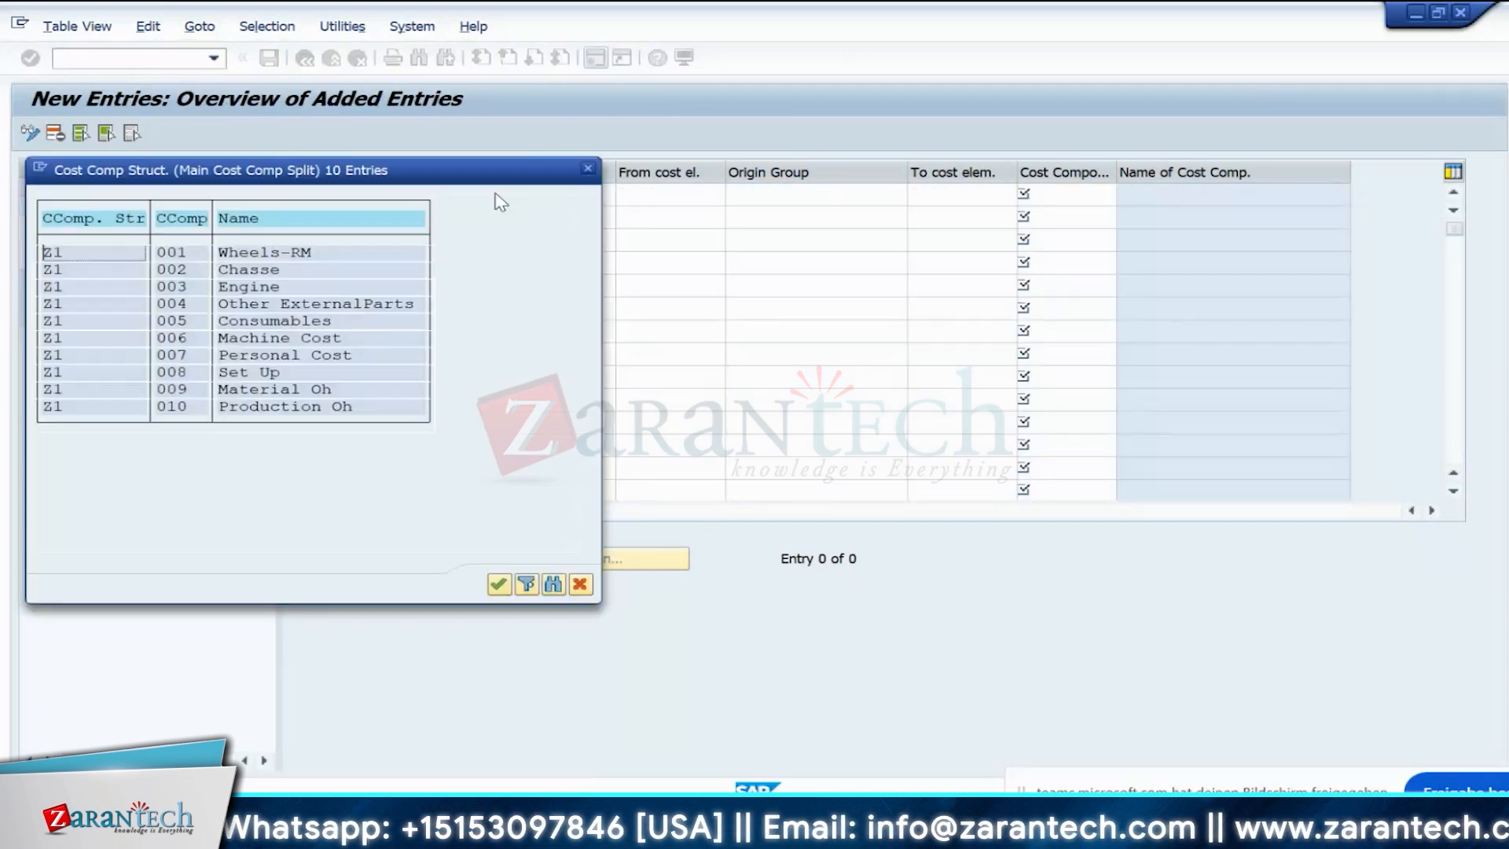
pyautogui.doubleClick(55, 270)
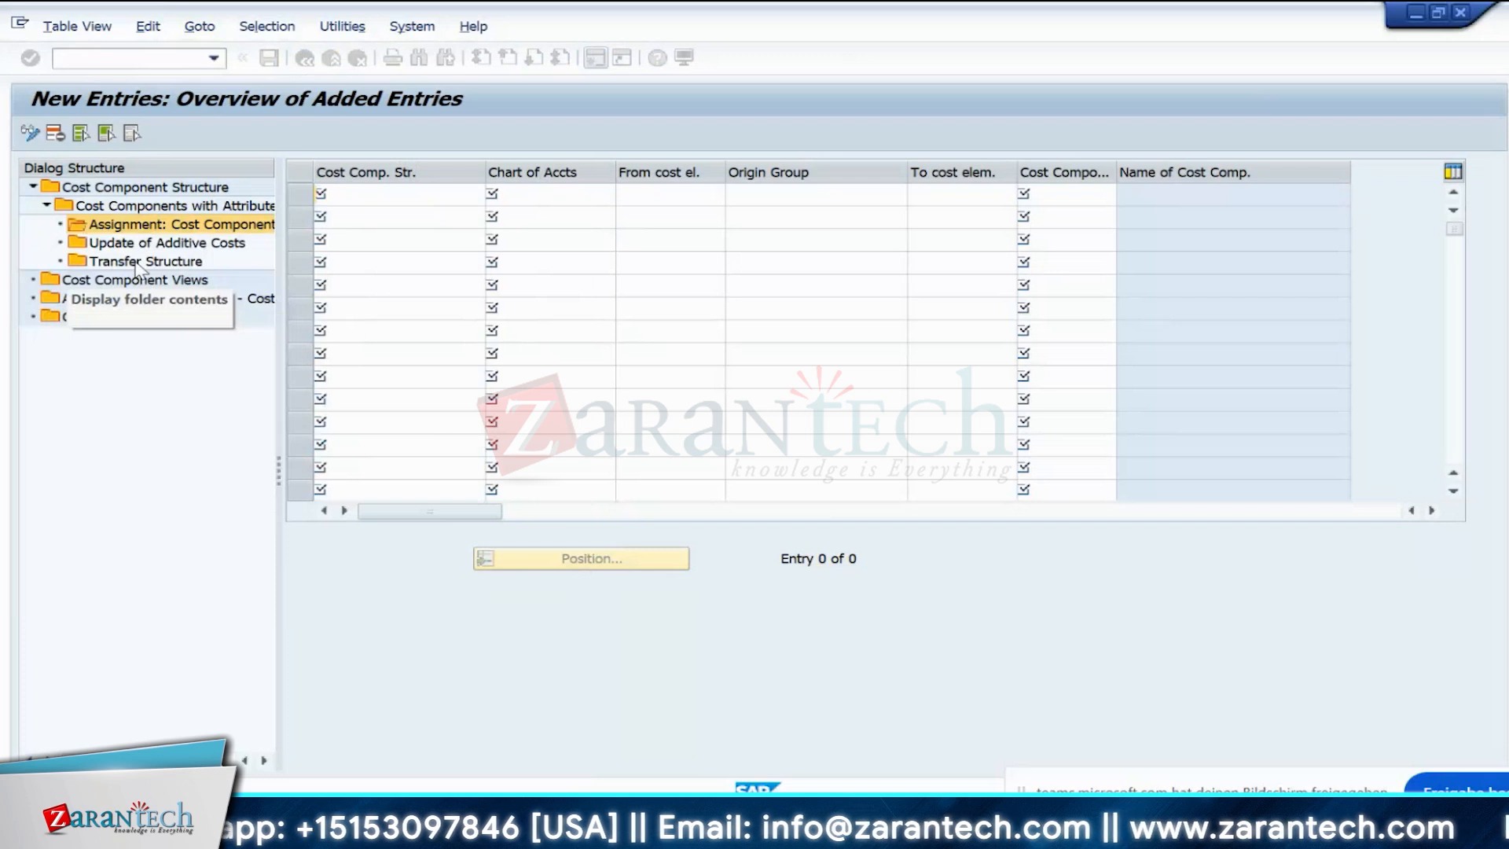
pyautogui.click(573, 201)
pyautogui.press('BackSpace')
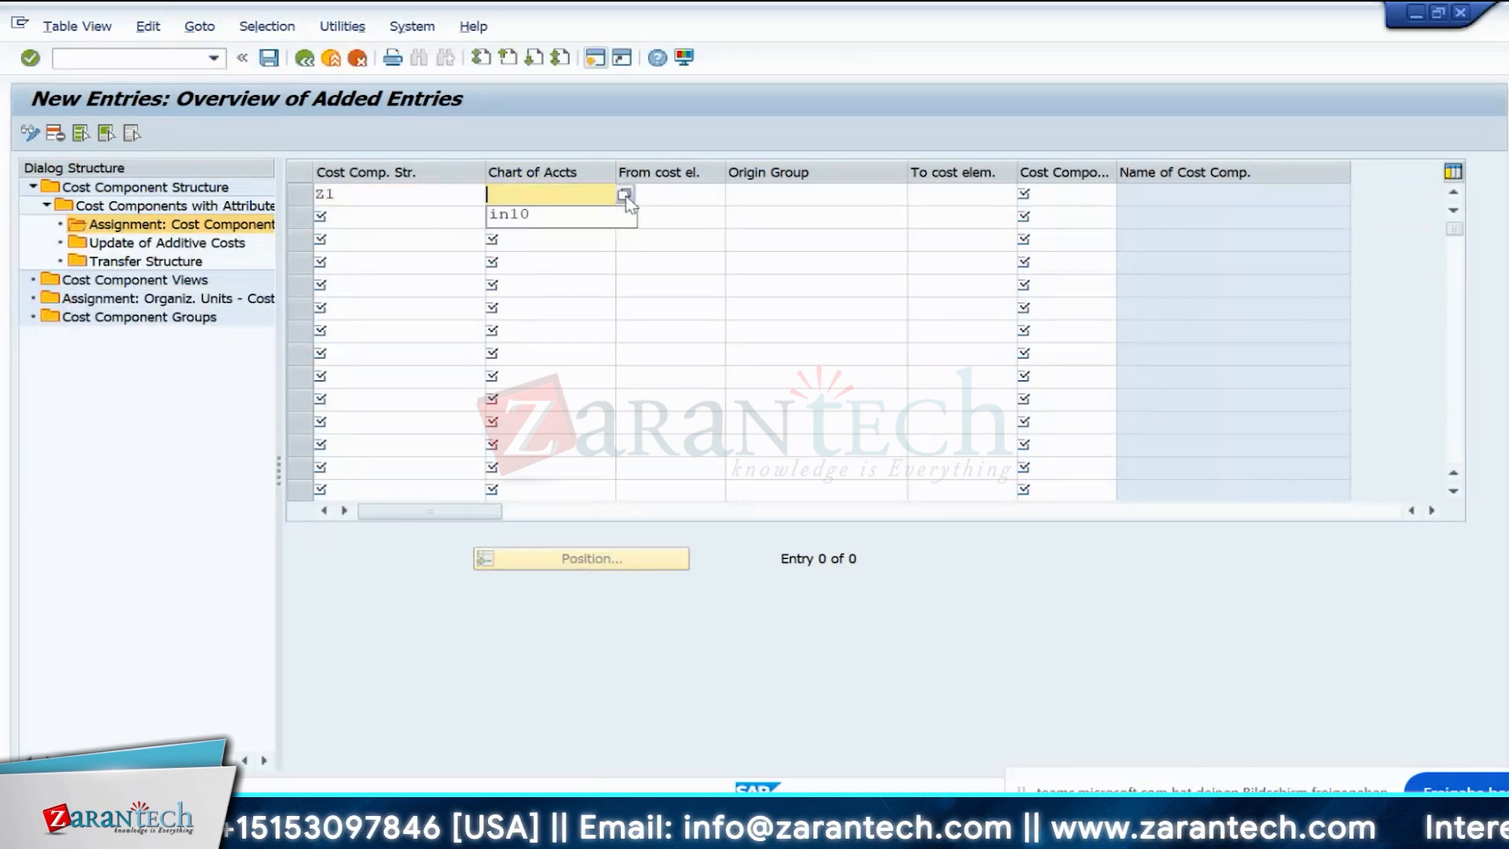
pyautogui.click(542, 215)
# - Enter cost component structure Z1 in the second through seventh rows of the new assignment entries
pyautogui.click(382, 218)
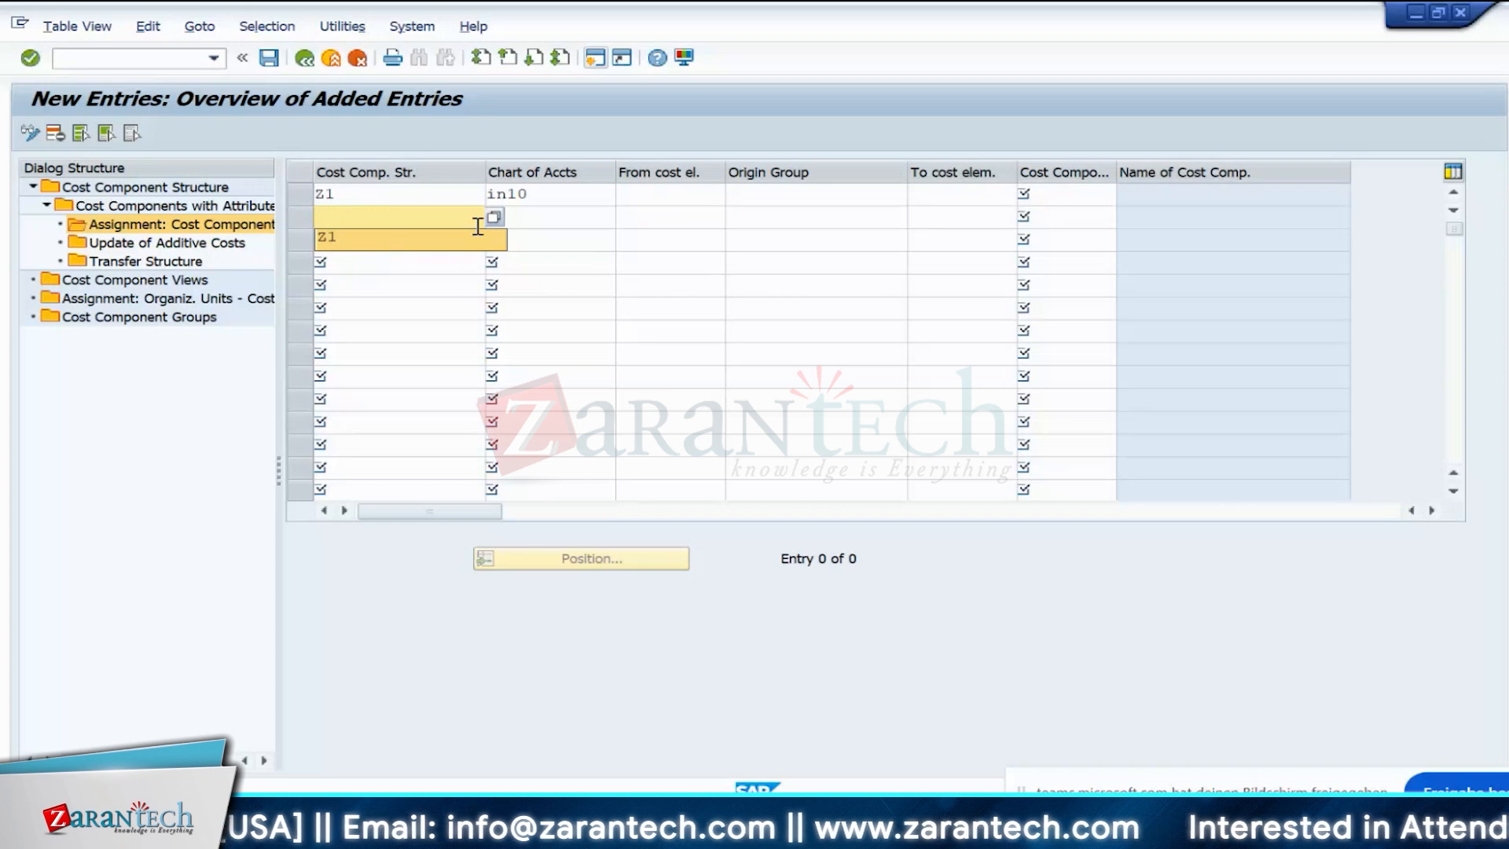
pyautogui.click(398, 240)
pyautogui.click(368, 264)
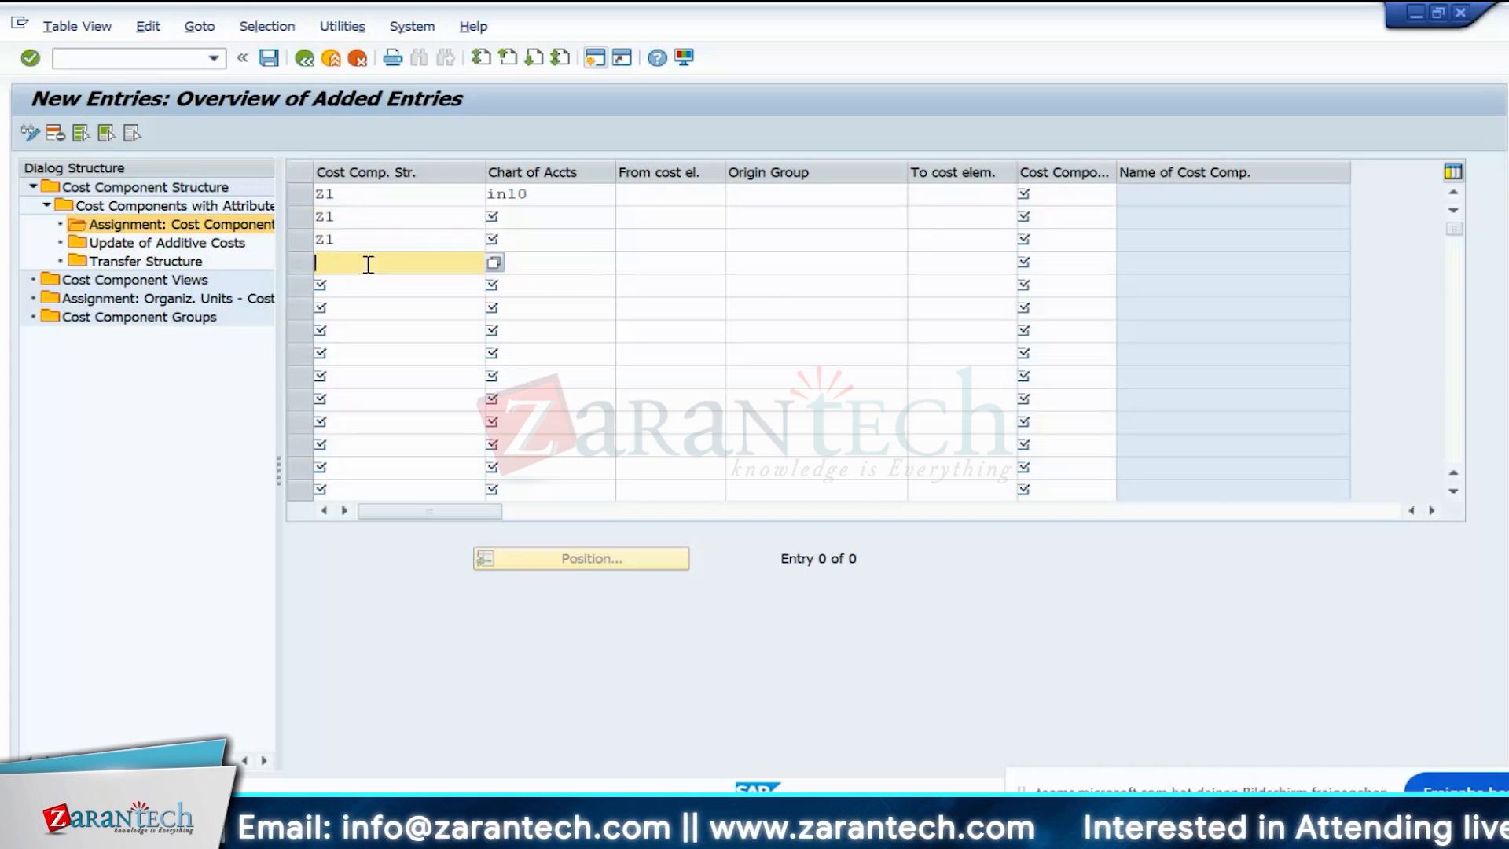
pyautogui.click(354, 287)
pyautogui.click(352, 286)
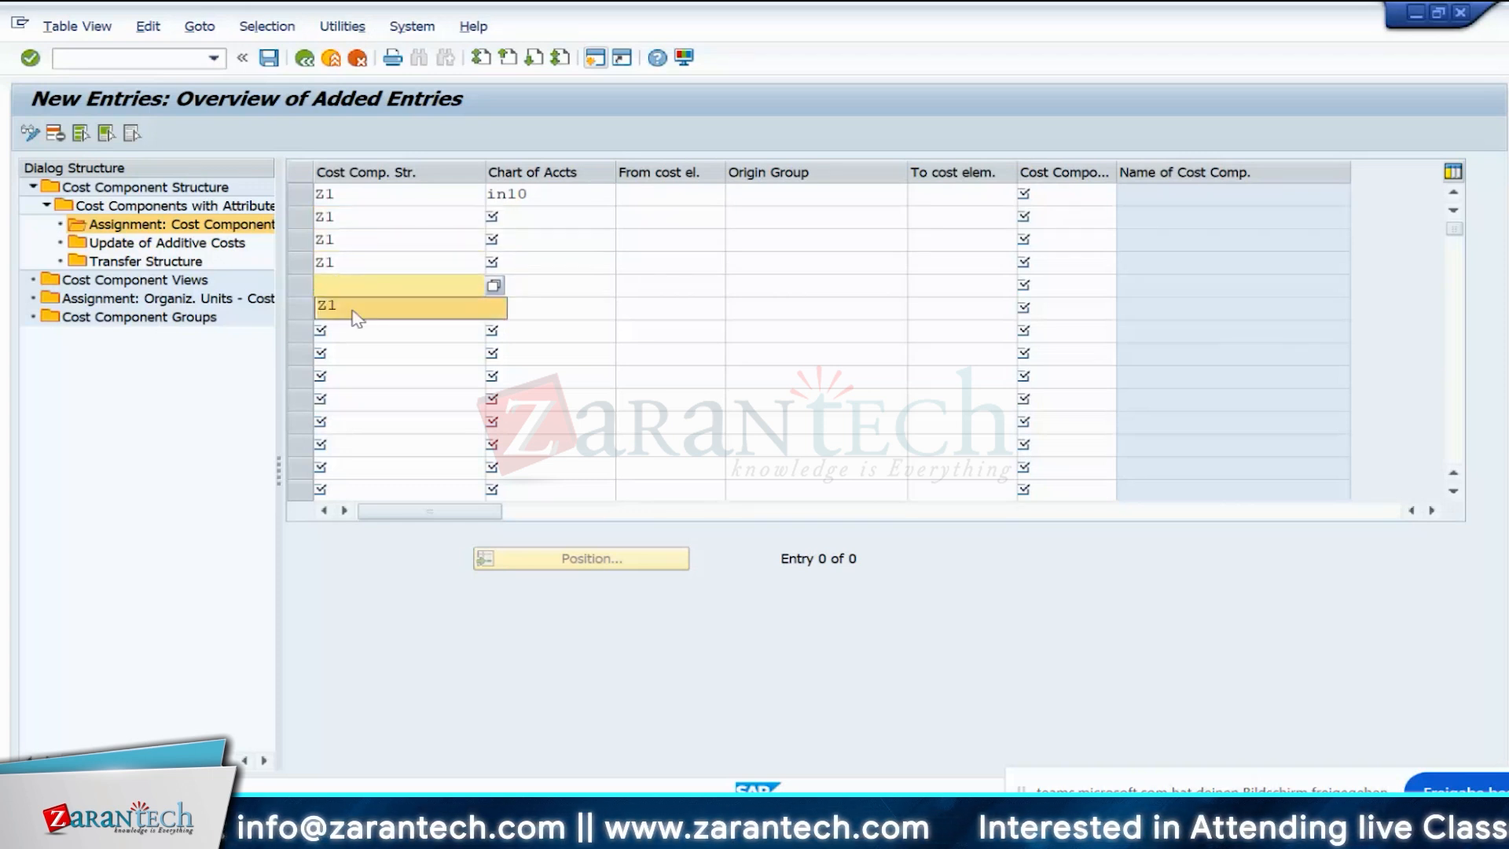
pyautogui.click(355, 313)
pyautogui.click(351, 308)
pyautogui.click(347, 328)
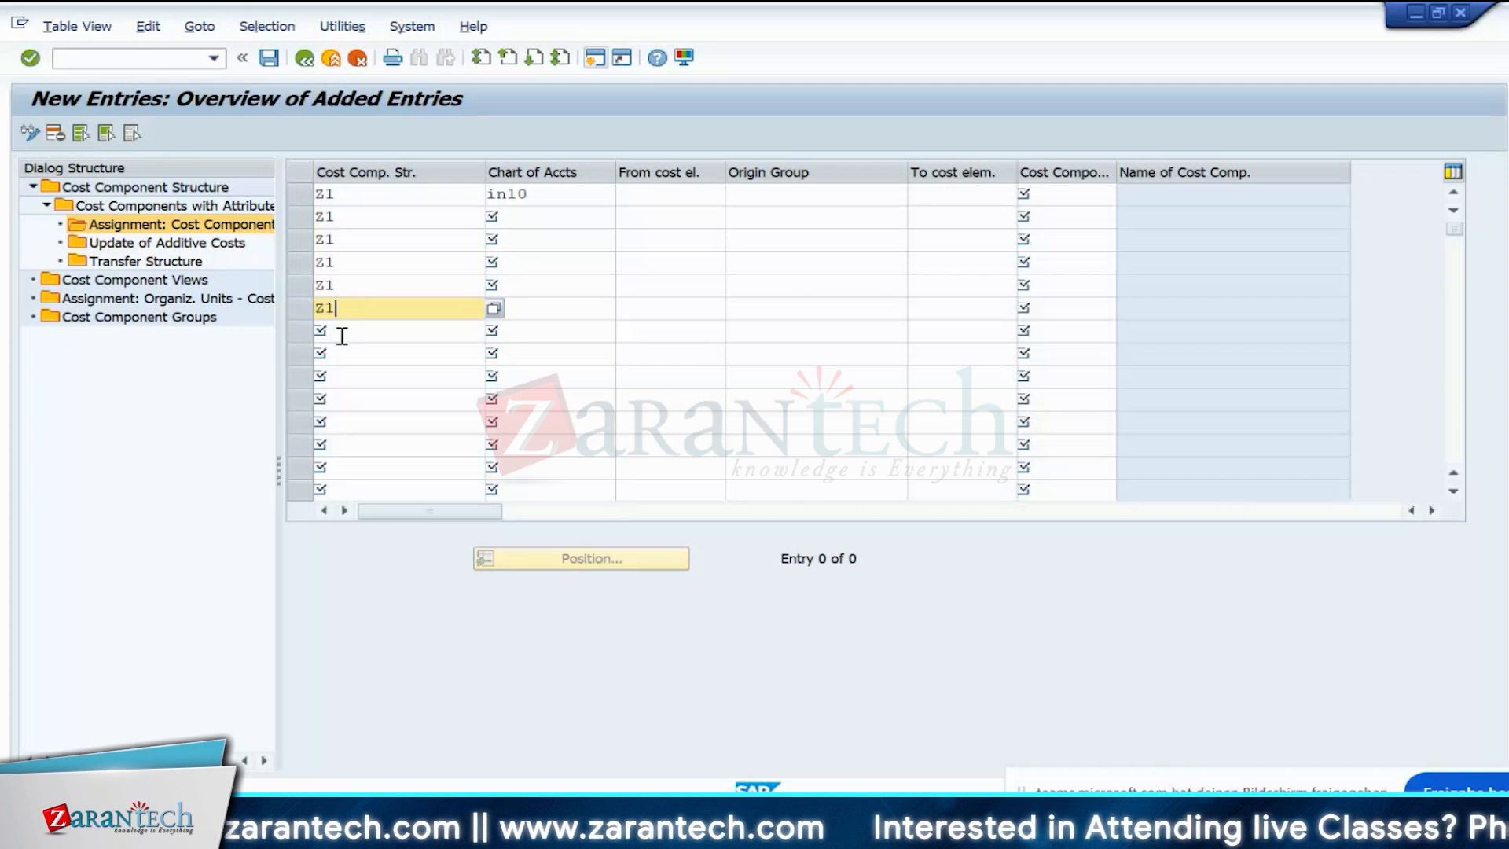
pyautogui.click(340, 336)
pyautogui.click(350, 354)
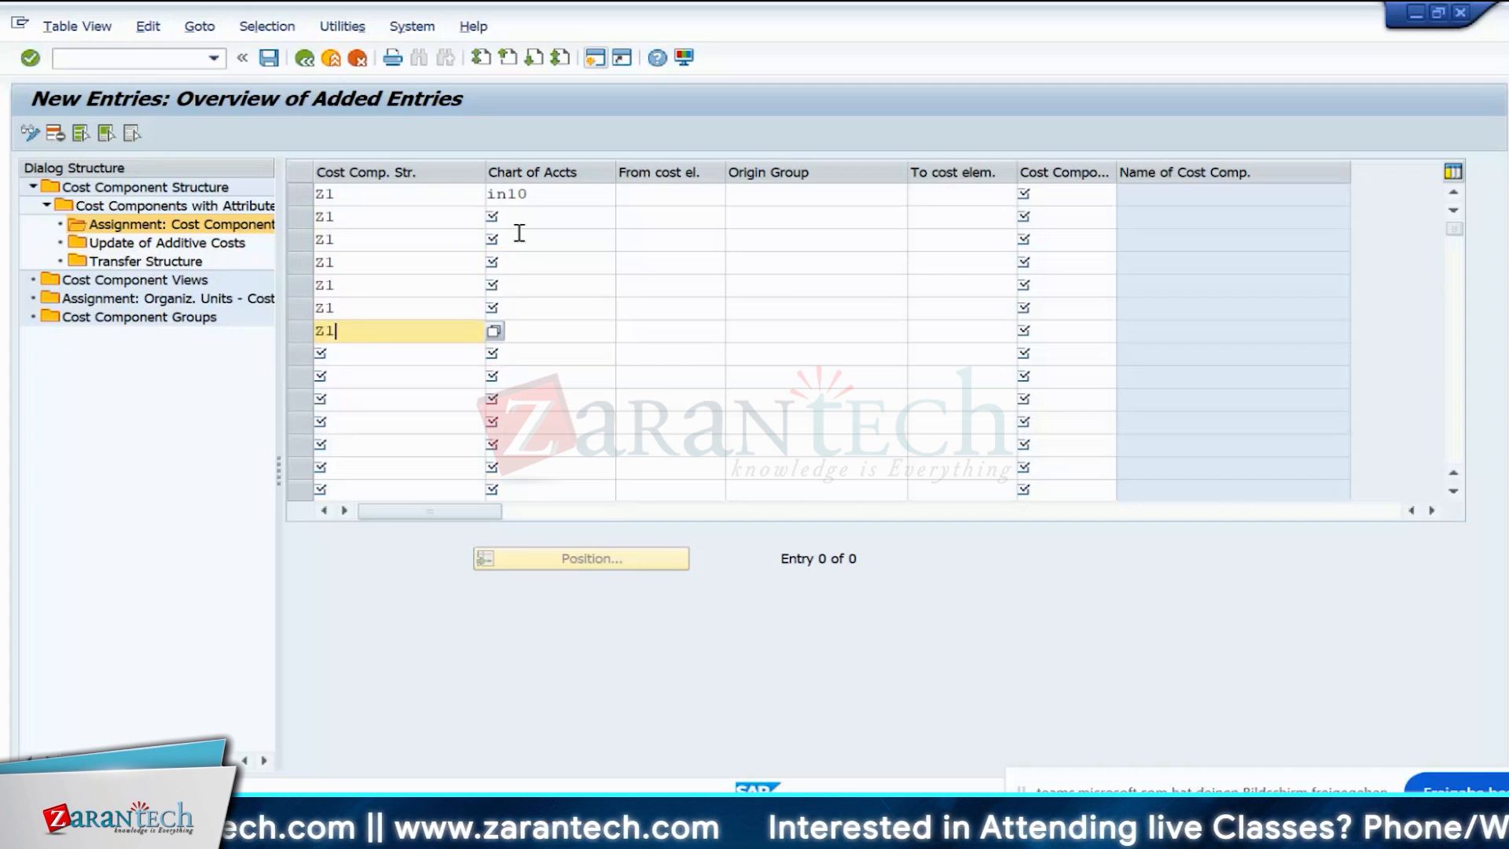
# - Copy chart of accounts in10 from the first row into the second through seventh rows
pyautogui.click(489, 195)
pyautogui.hotkey('ctrl', 'c')
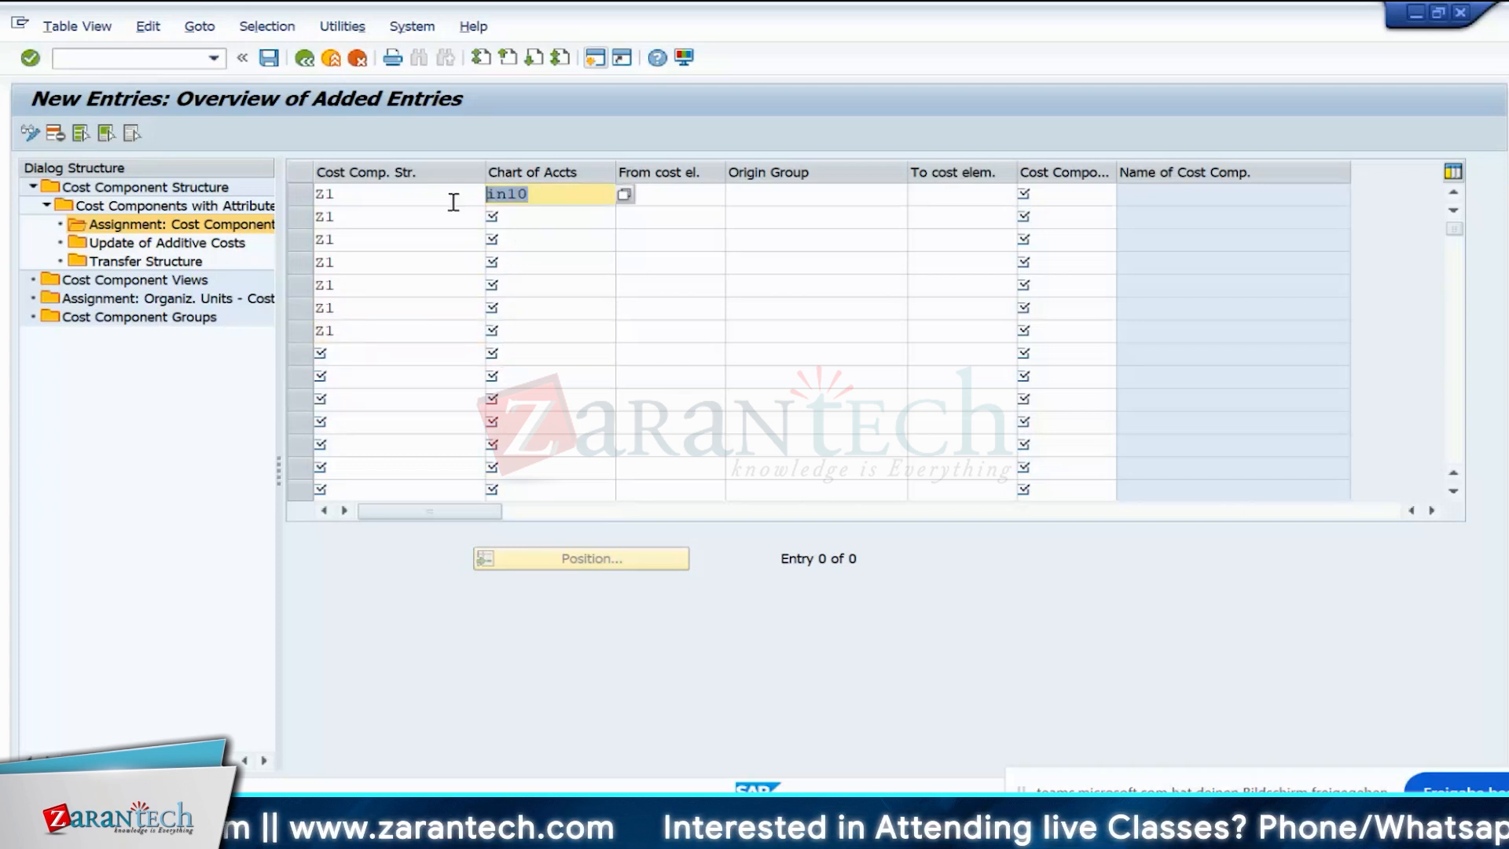
pyautogui.click(551, 218)
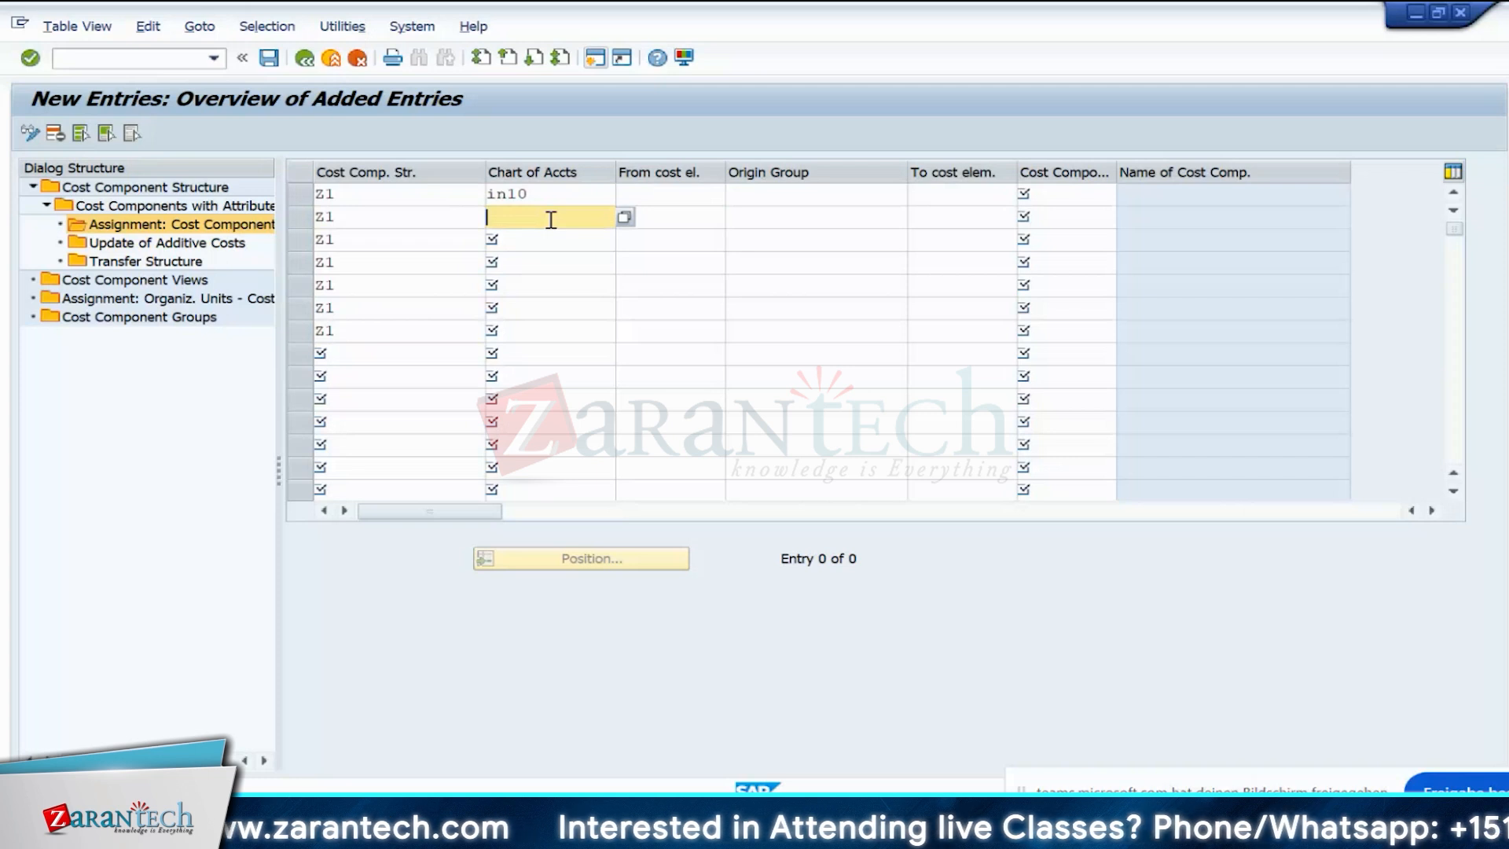
pyautogui.hotkey('ctrl', 'v')
pyautogui.press('Down')
pyautogui.hotkey('ctrl', 'v')
pyautogui.press('Down')
pyautogui.hotkey('ctrl', 'v')
pyautogui.press('Down')
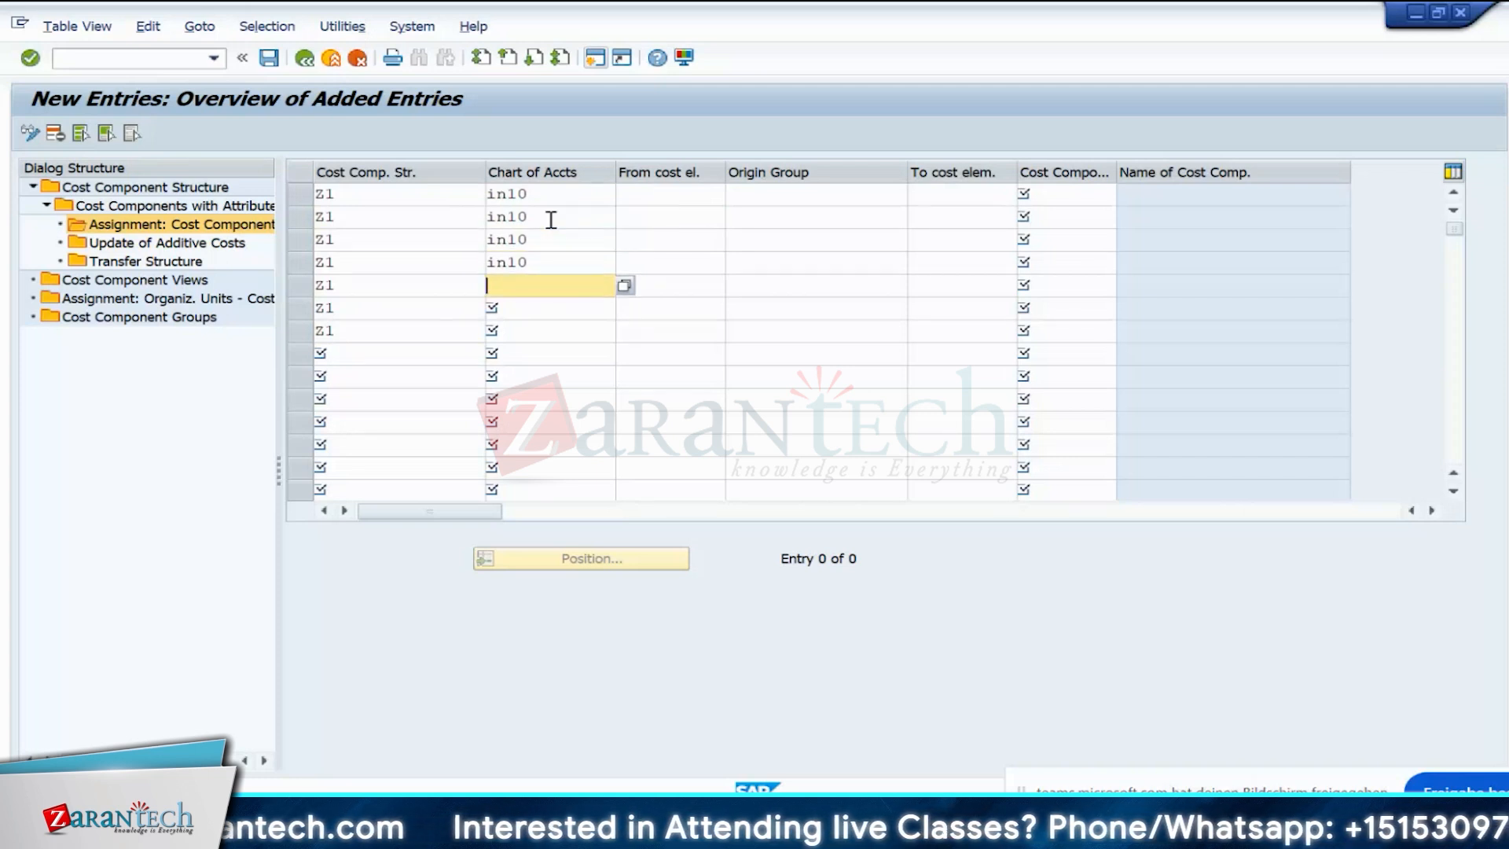
pyautogui.hotkey('ctrl', 'v')
pyautogui.press('Down')
pyautogui.hotkey('ctrl', 'v')
pyautogui.press('Down')
pyautogui.hotkey('ctrl', 'v')
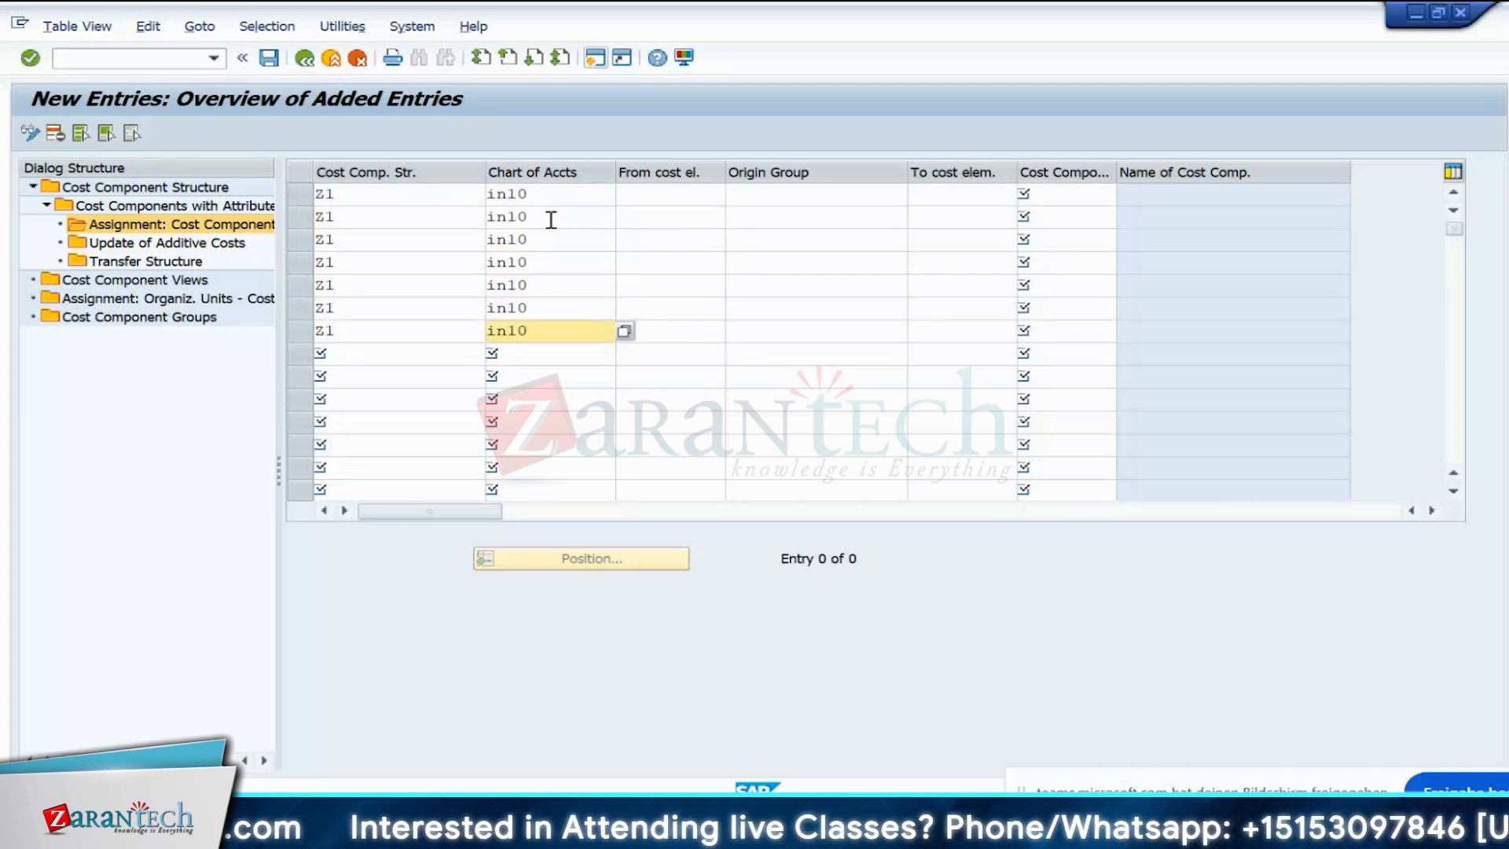
# - Set the first entry's starting cost element to 500021 (SFG Consumption) and its cost component to 003 (Engine)
pyautogui.click(639, 192)
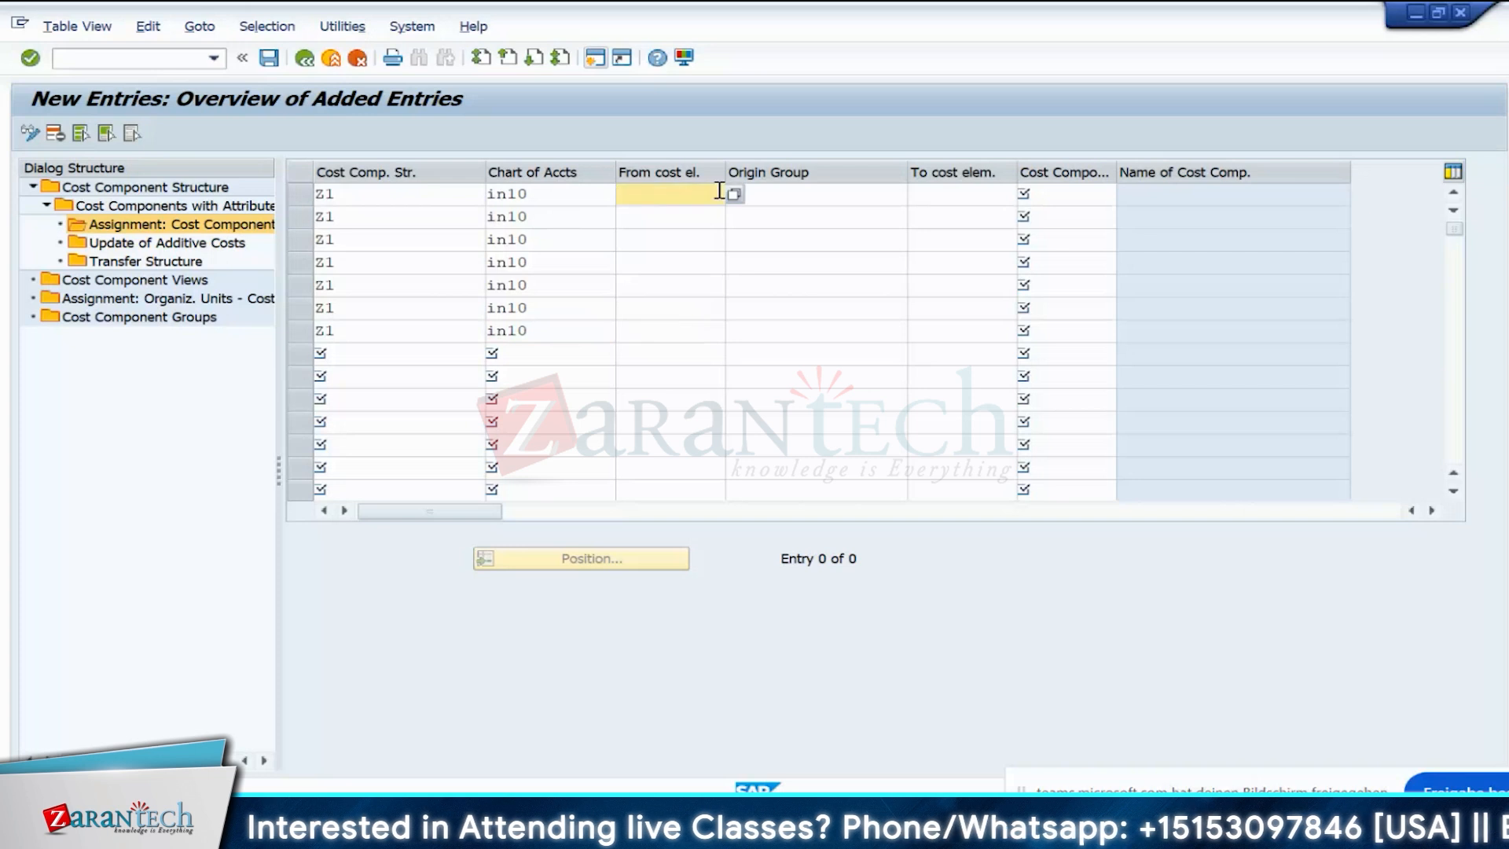
pyautogui.click(733, 197)
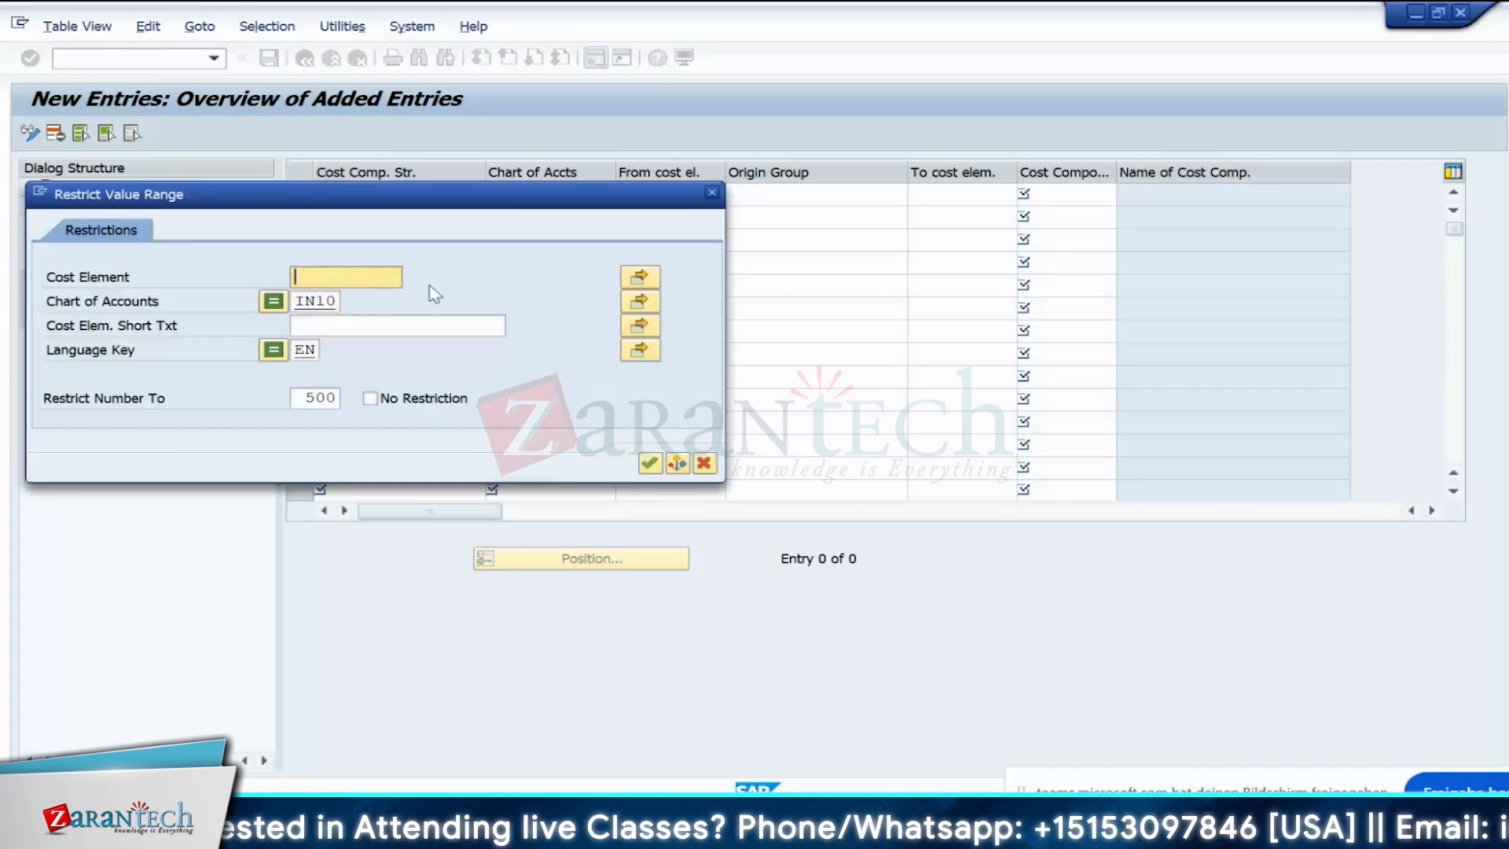
pyautogui.press('Return')
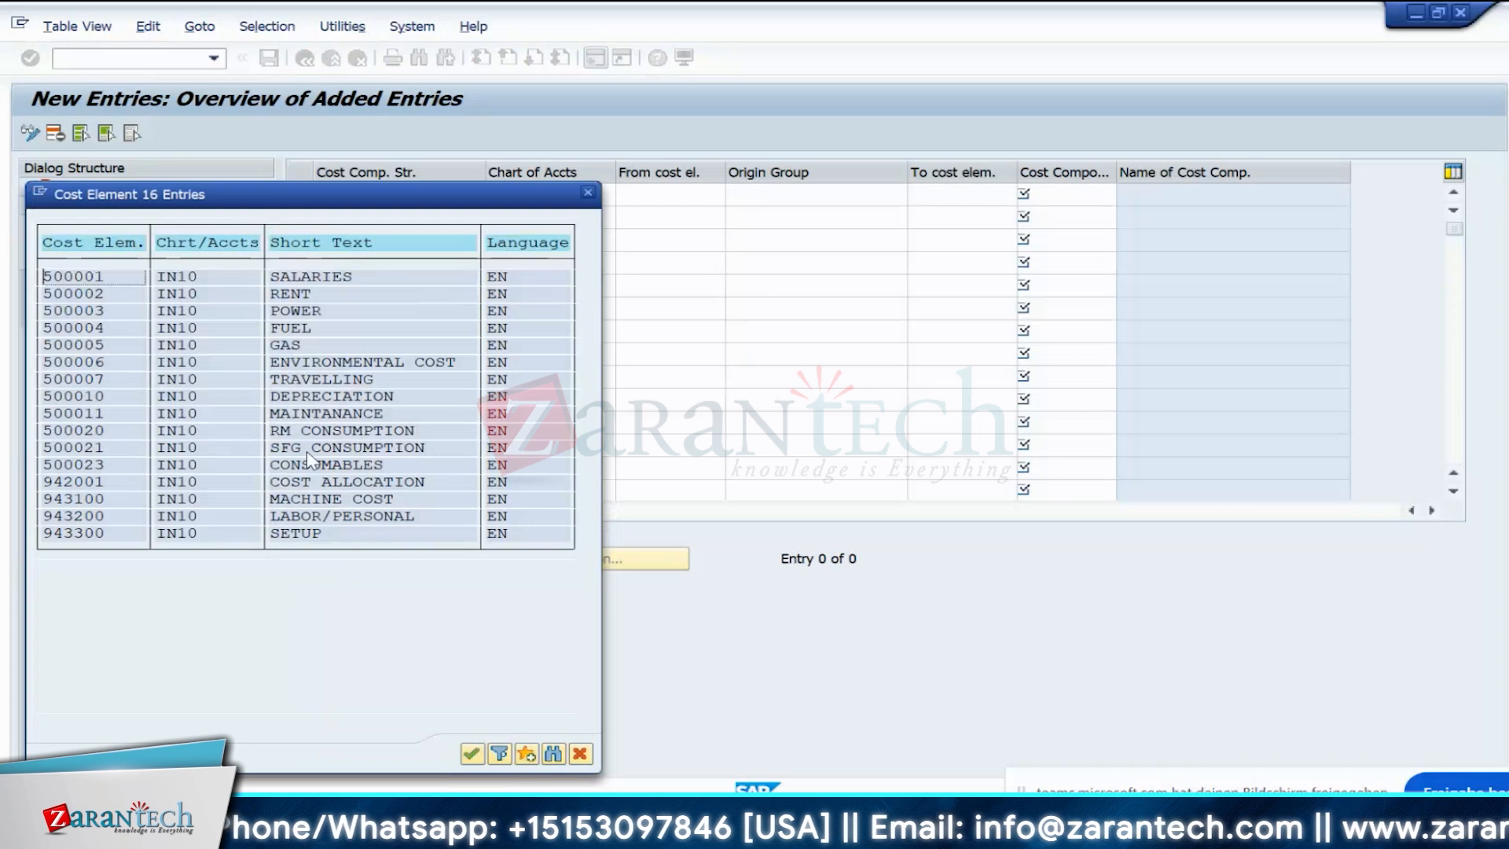
pyautogui.click(92, 454)
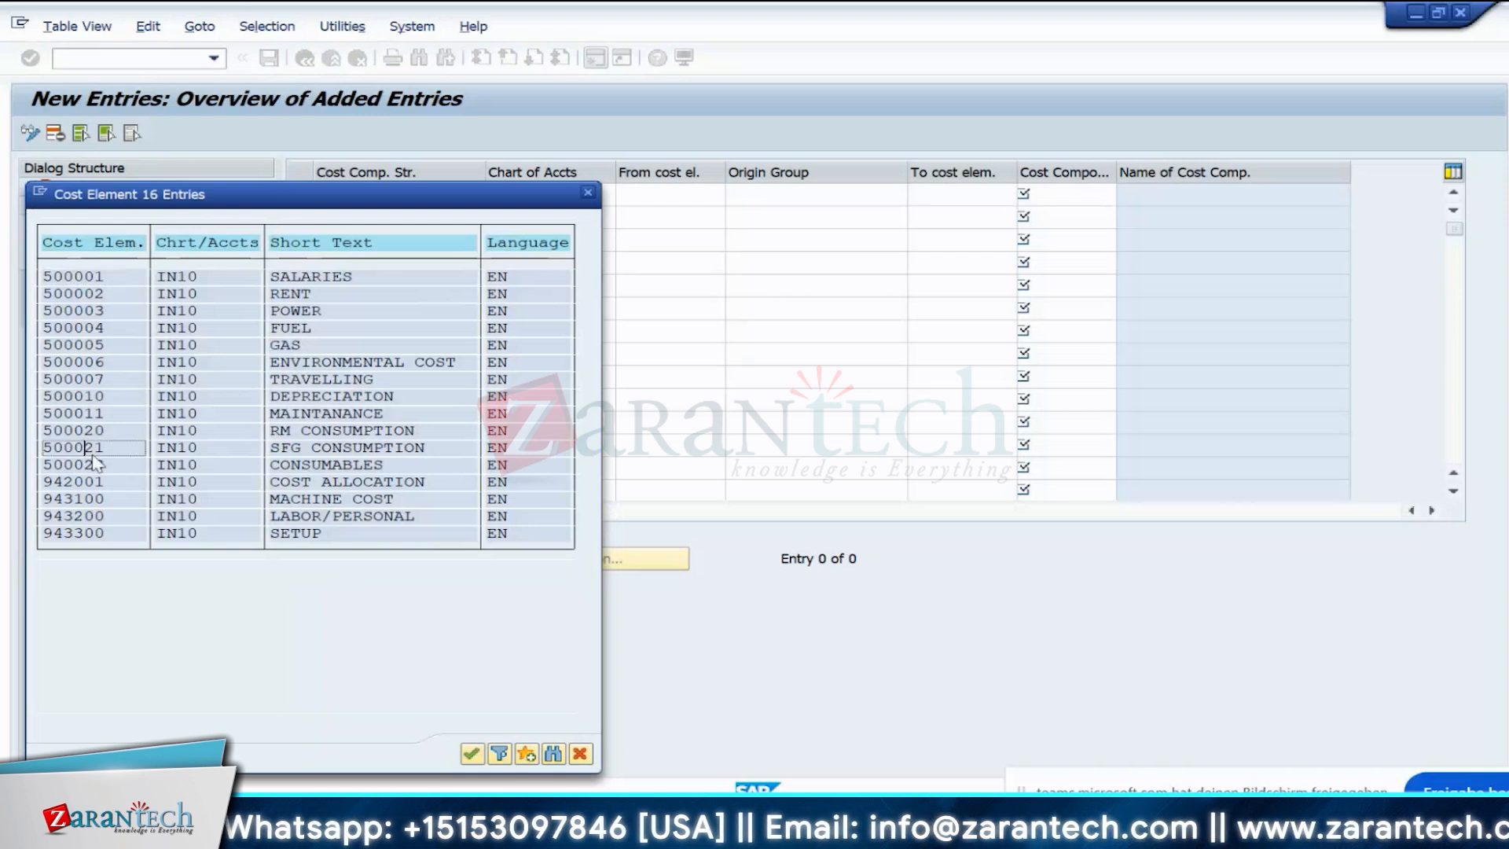
pyautogui.doubleClick(92, 454)
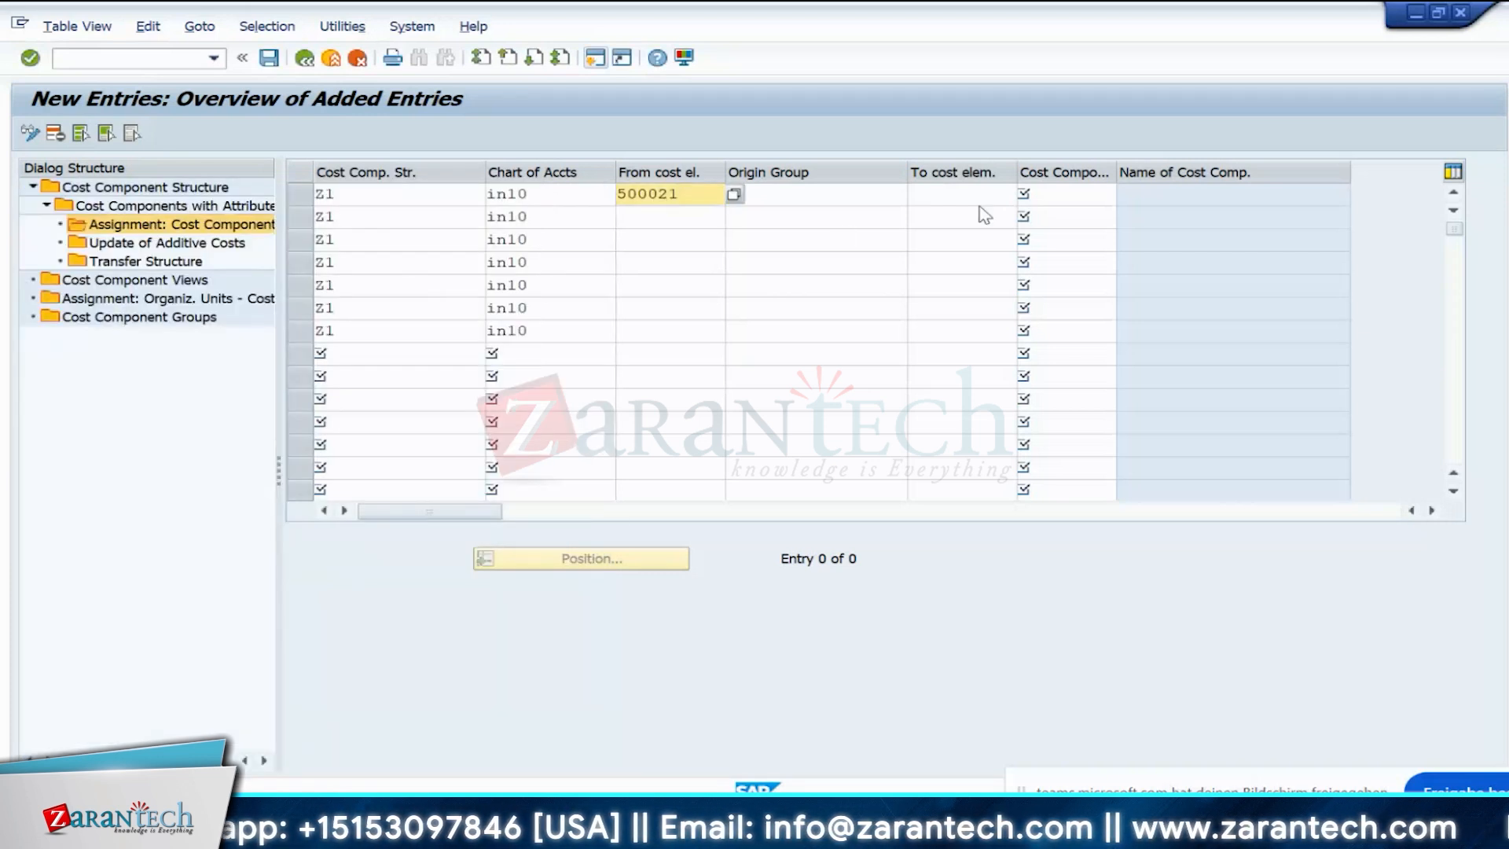
pyautogui.click(1065, 200)
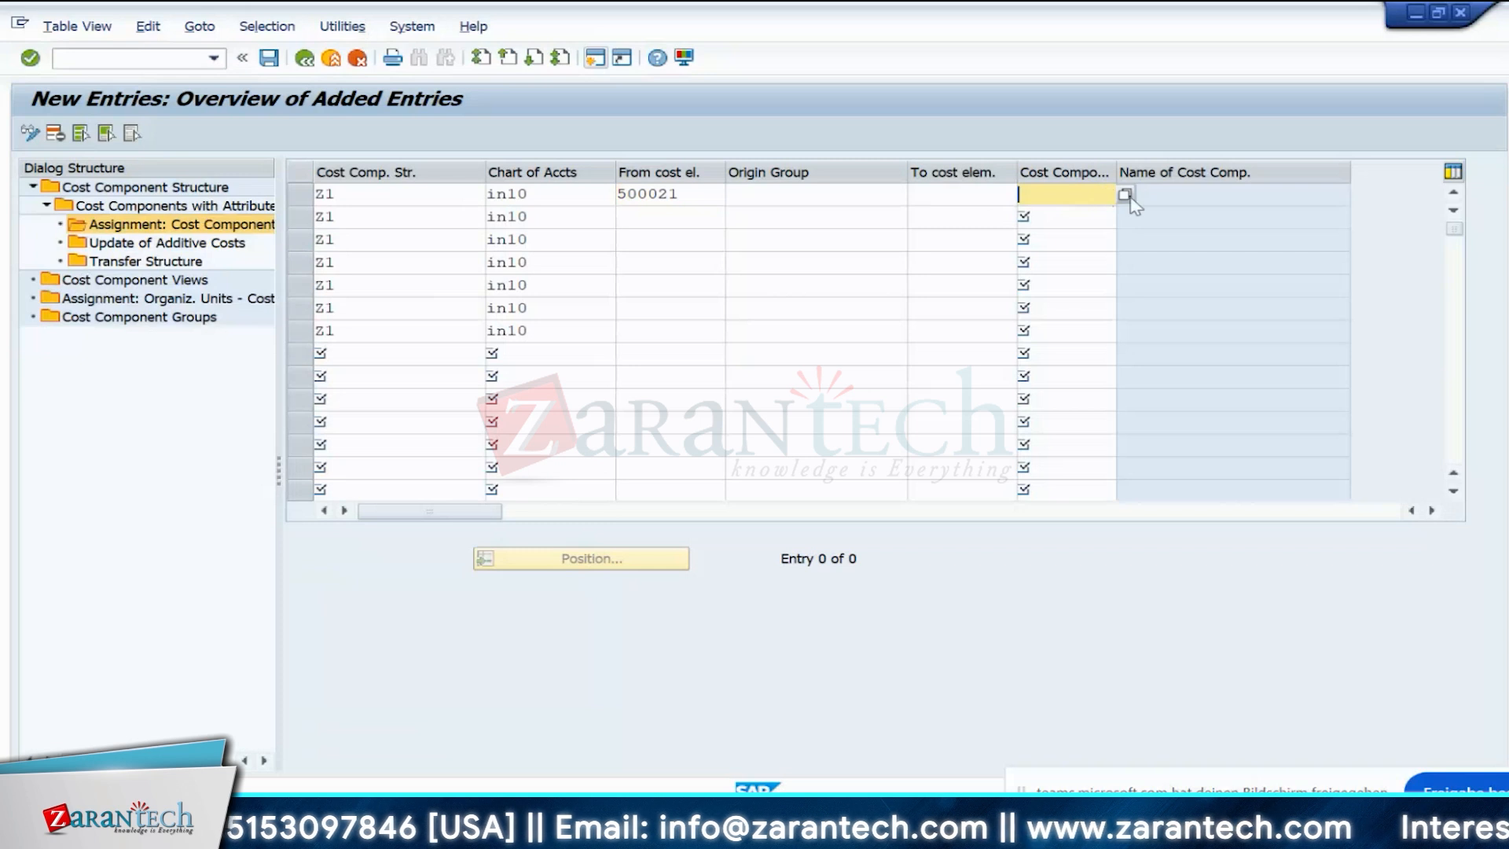
pyautogui.click(1126, 197)
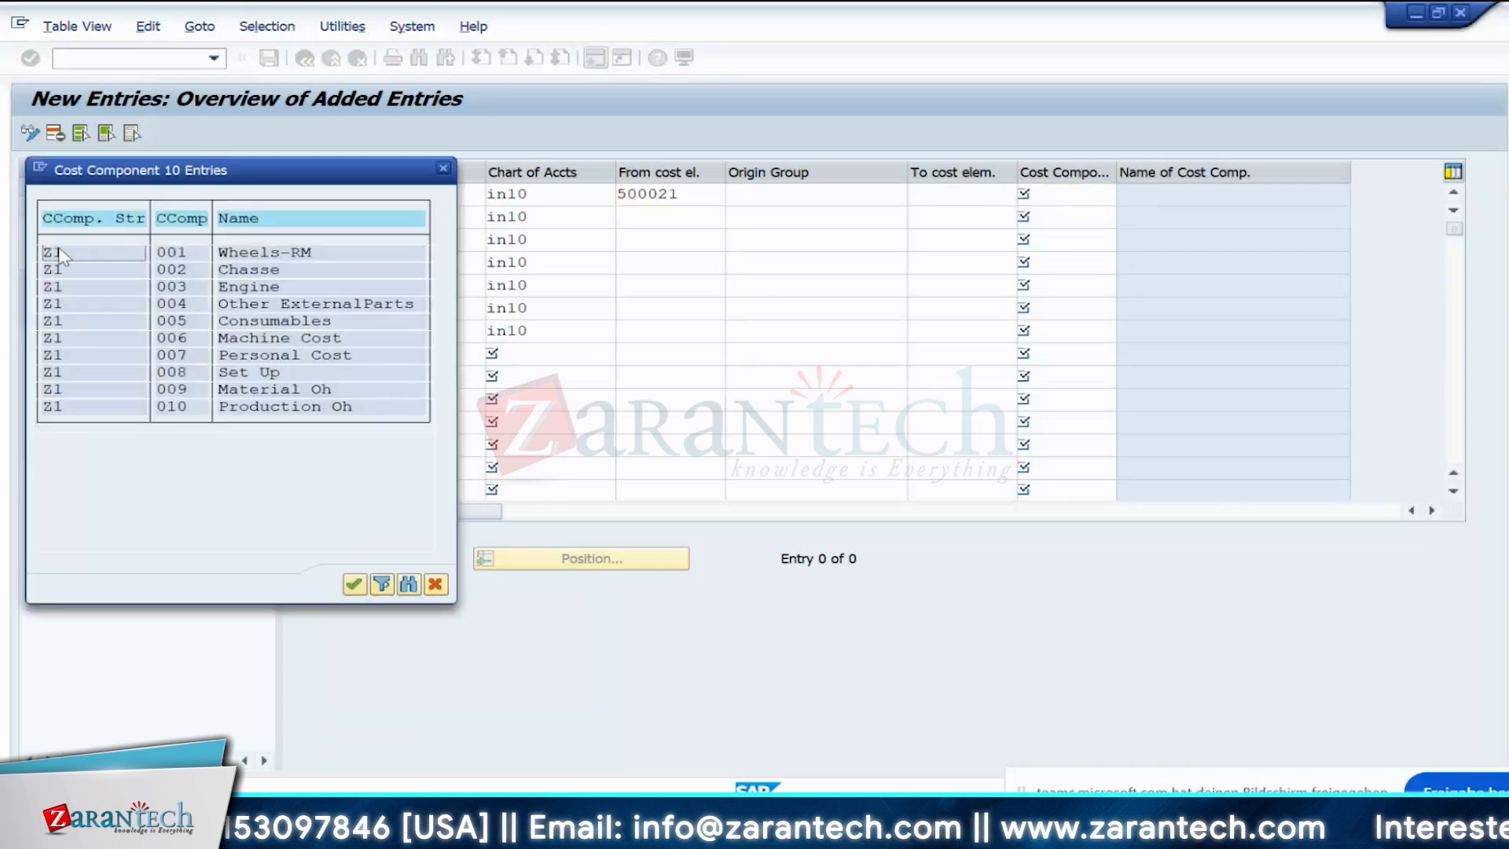
pyautogui.doubleClick(47, 287)
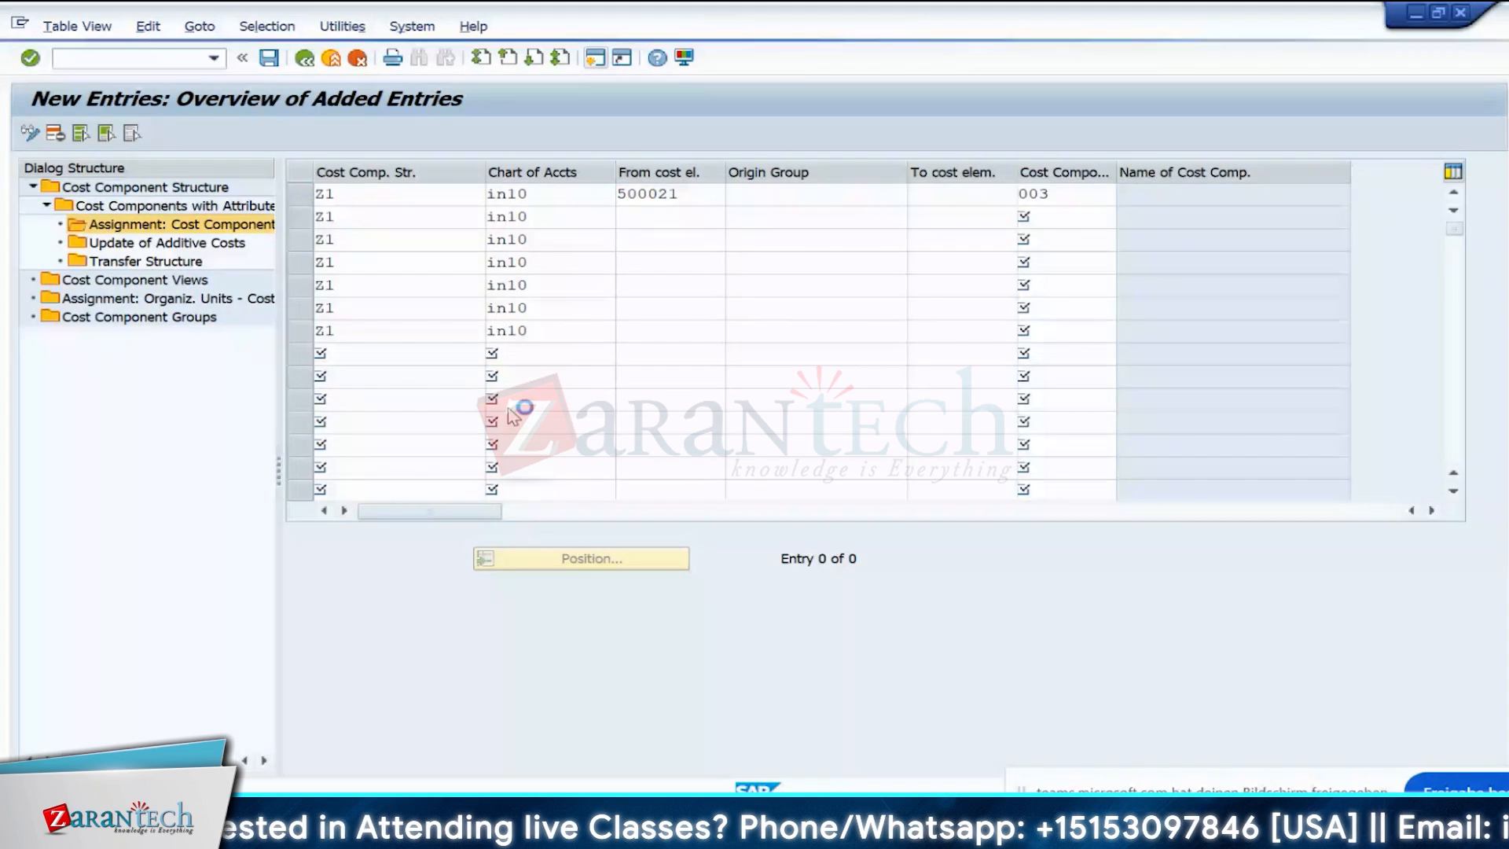
# - Switch to the other SAP session and leave its Display IMG and Customizing: Execute Project screens
pyautogui.click(20, 26)
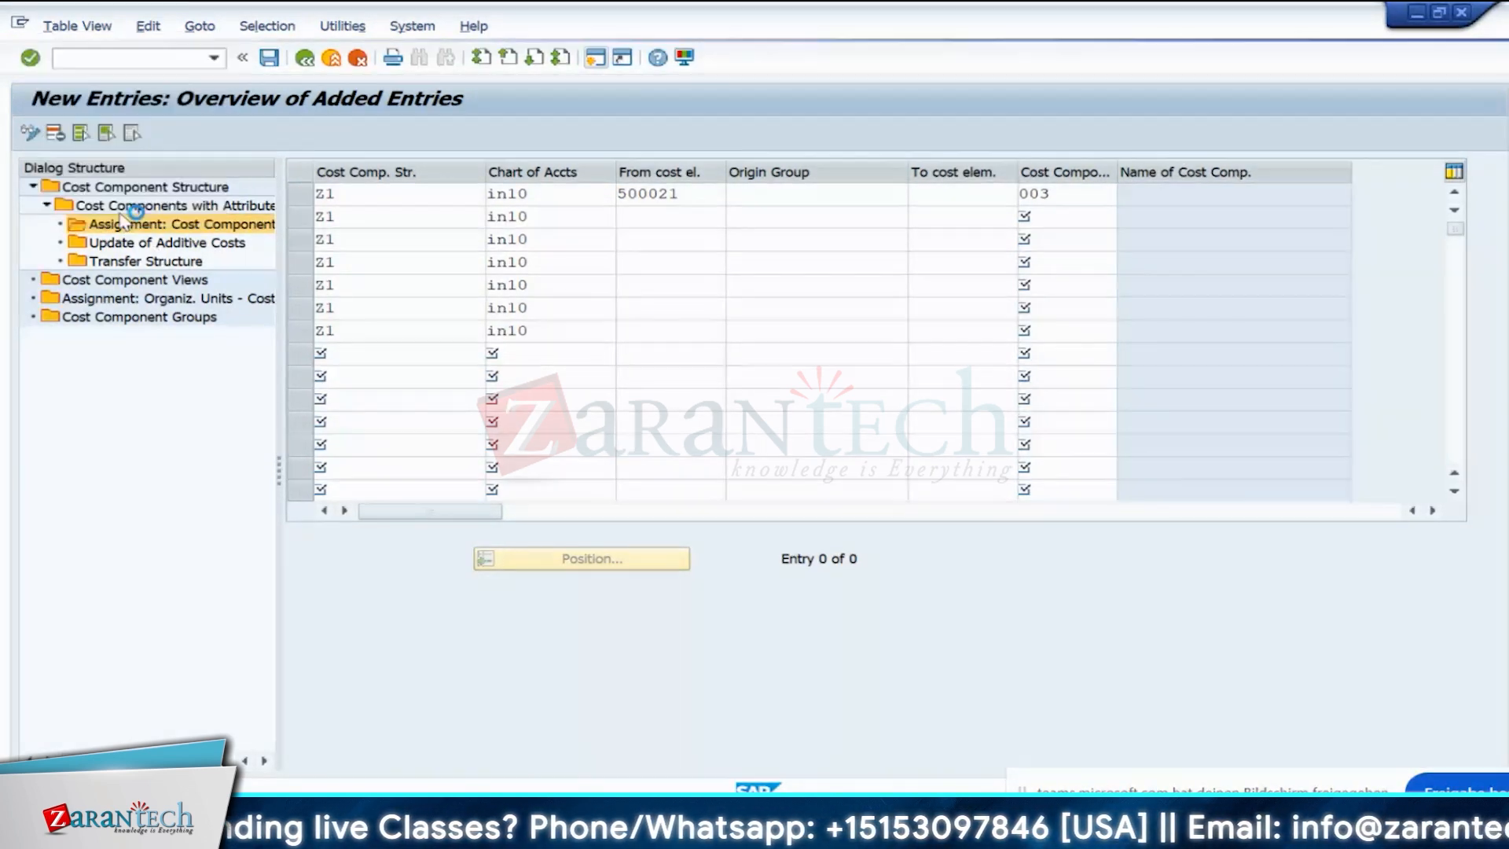
pyautogui.click(820, 724)
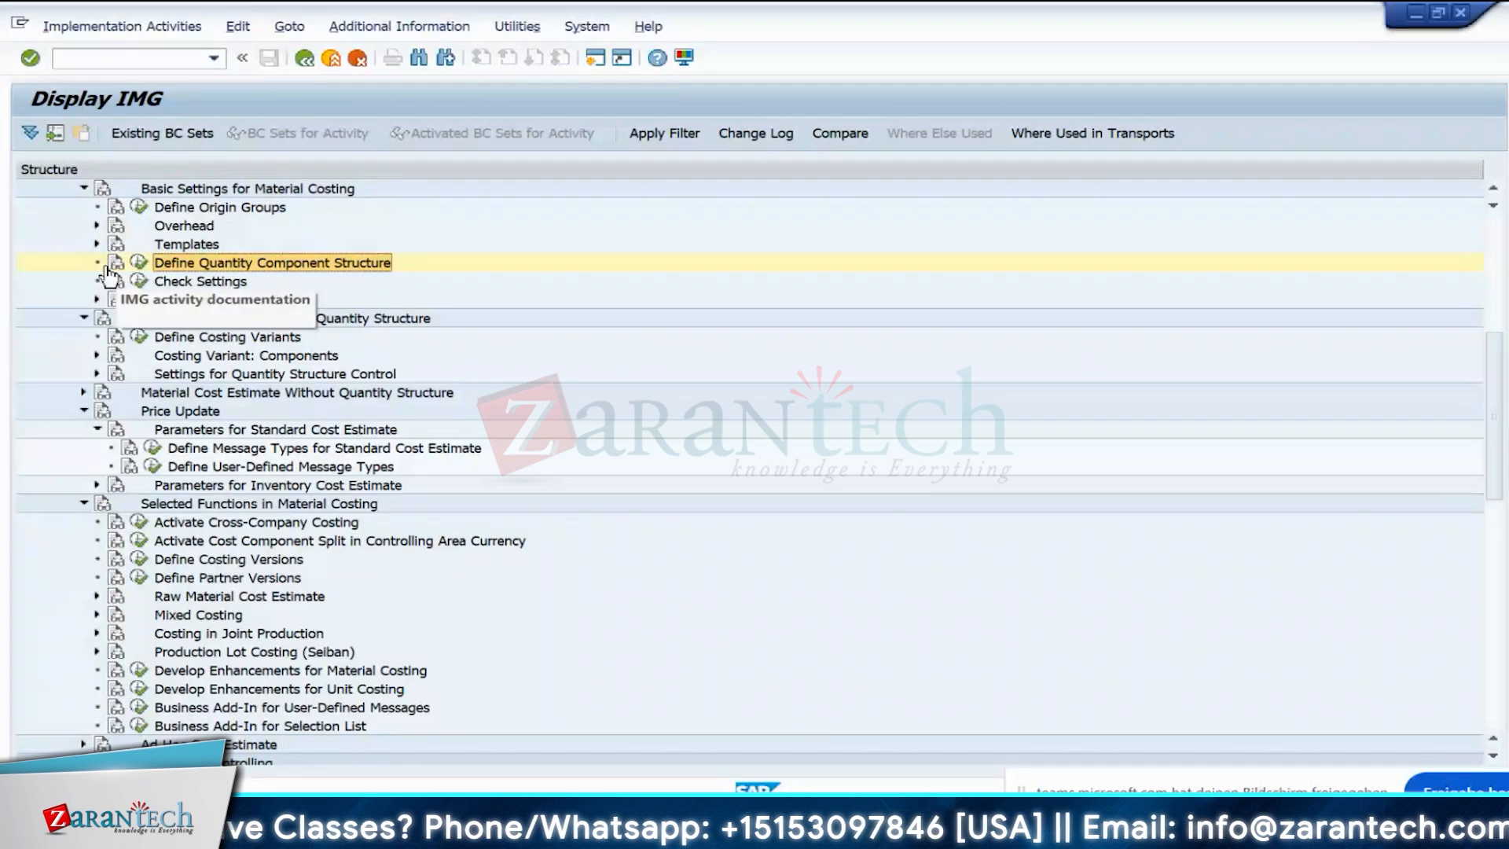
pyautogui.click(304, 59)
pyautogui.click(1044, 727)
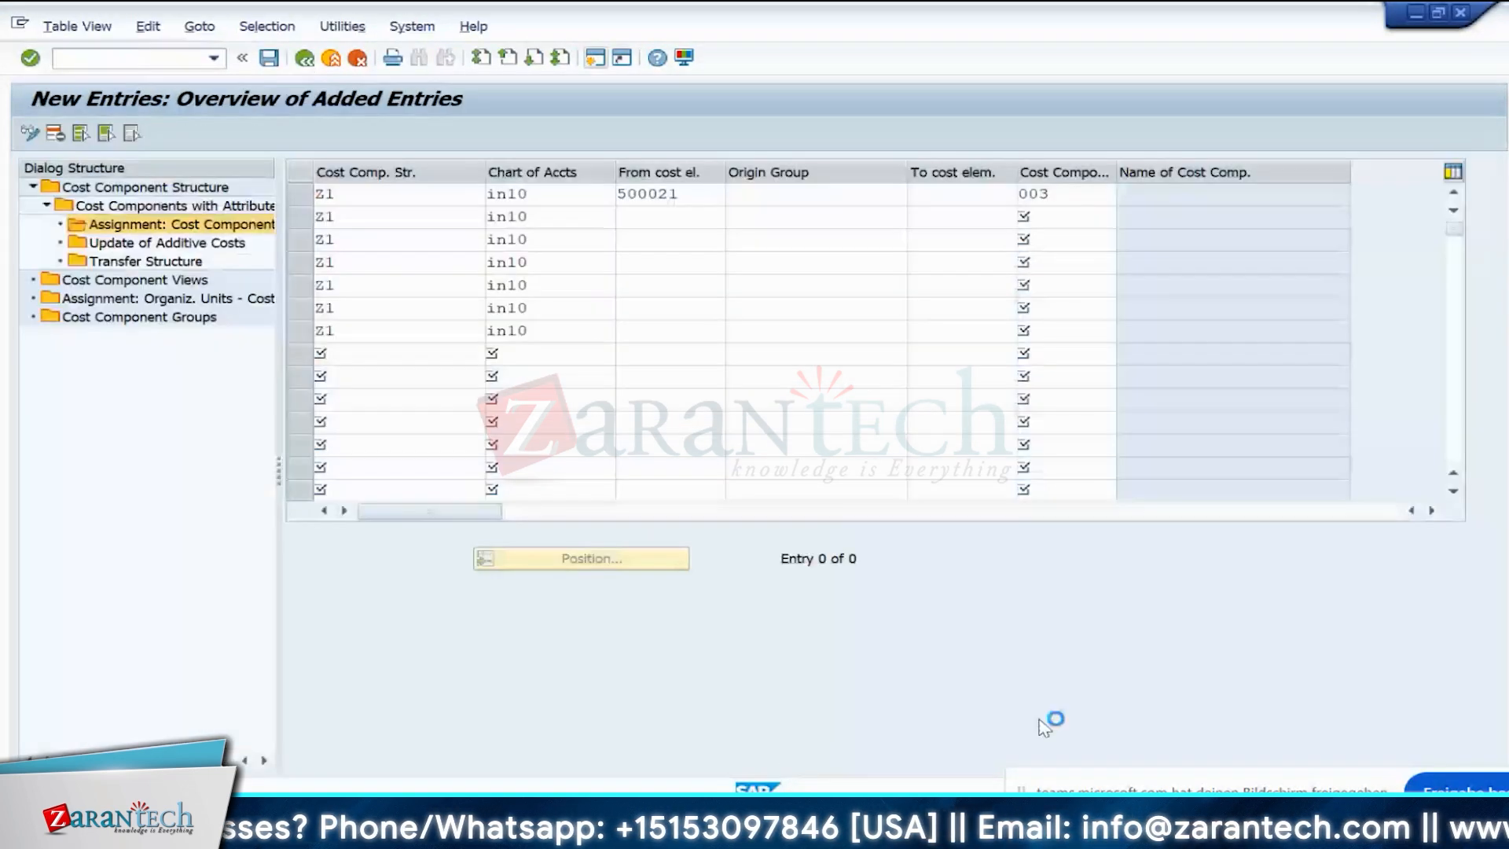
pyautogui.click(19, 23)
pyautogui.click(116, 213)
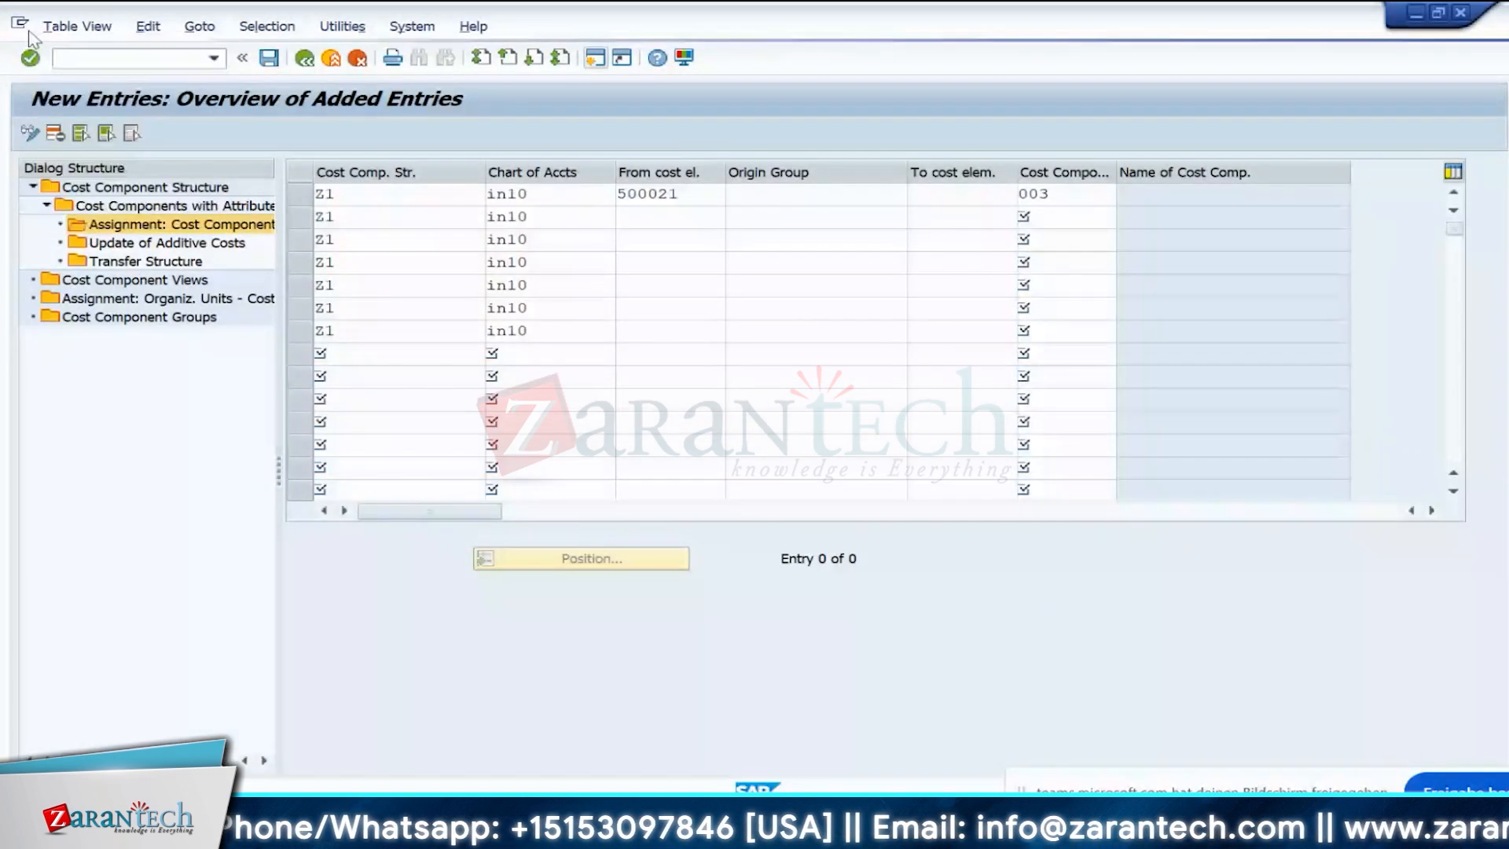
pyautogui.hotkey('alt', 'Tab')
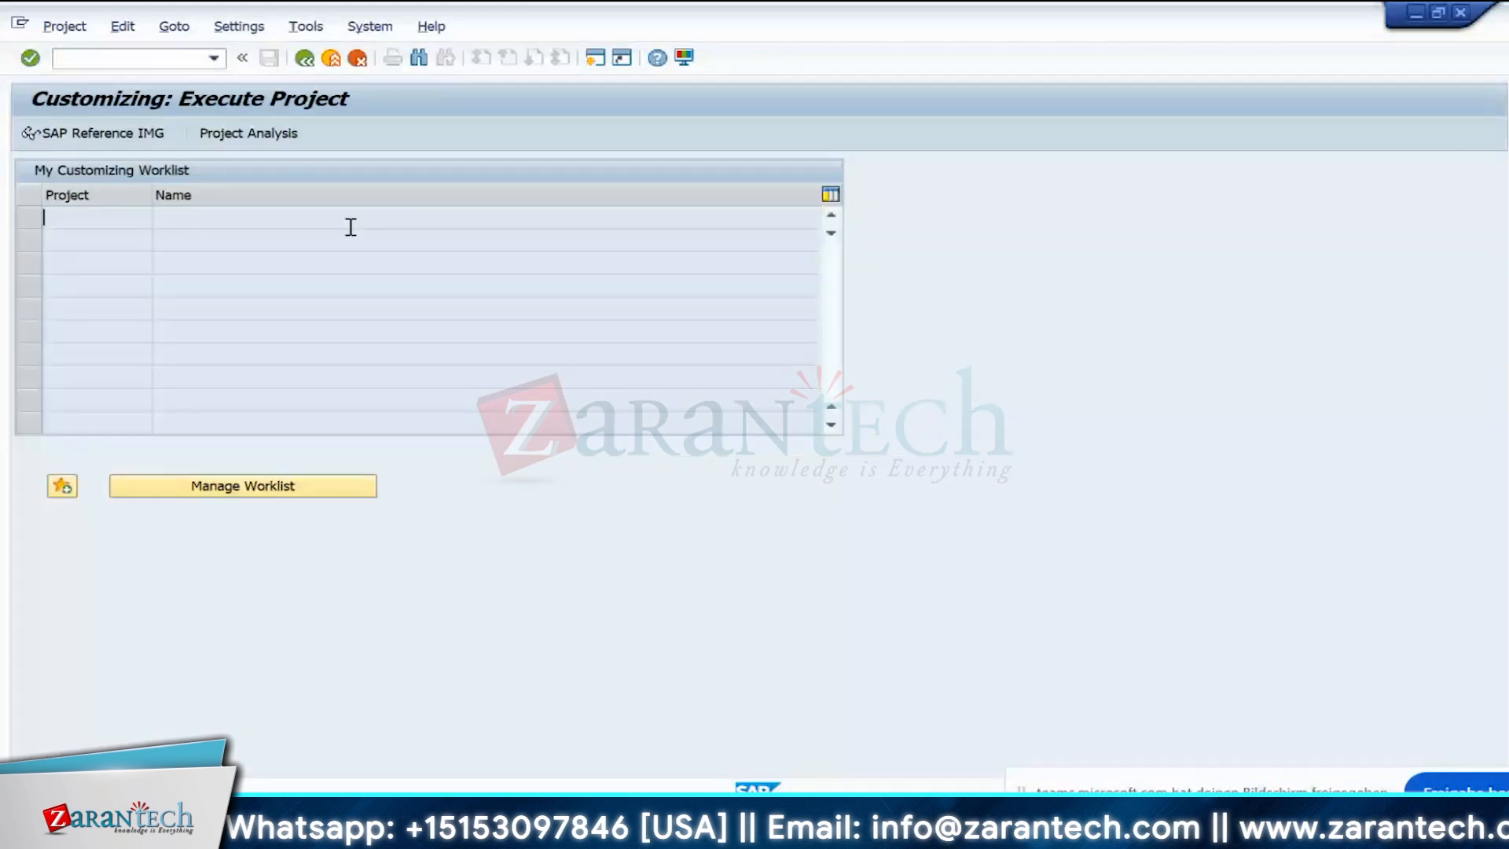
pyautogui.click(308, 60)
pyautogui.hotkey('alt', 'Tab')
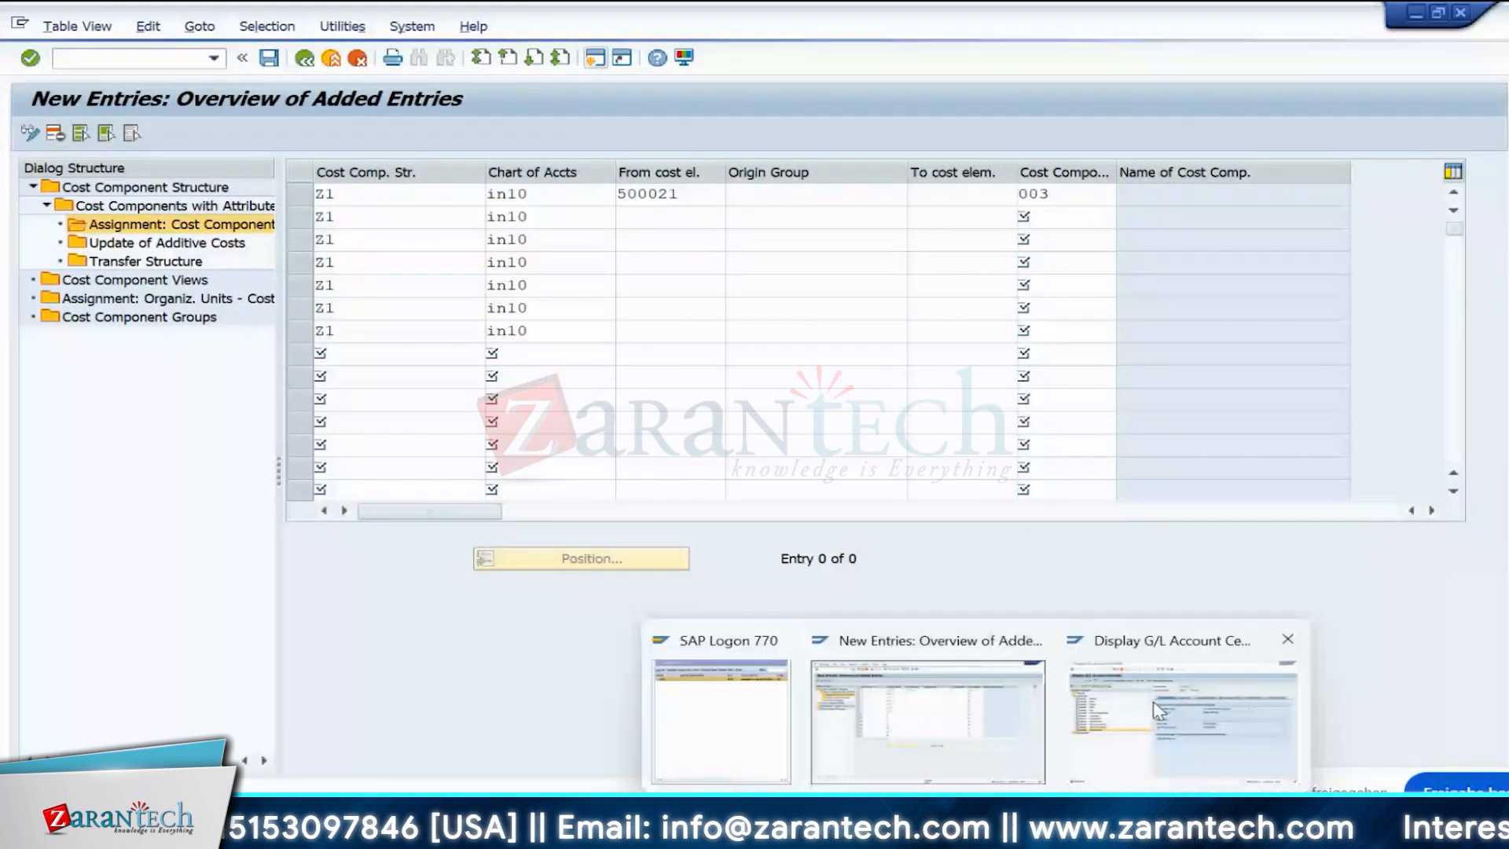
# - Exit the G/L account display and switch to the session showing the Cost Component Structure overview
pyautogui.click(1159, 712)
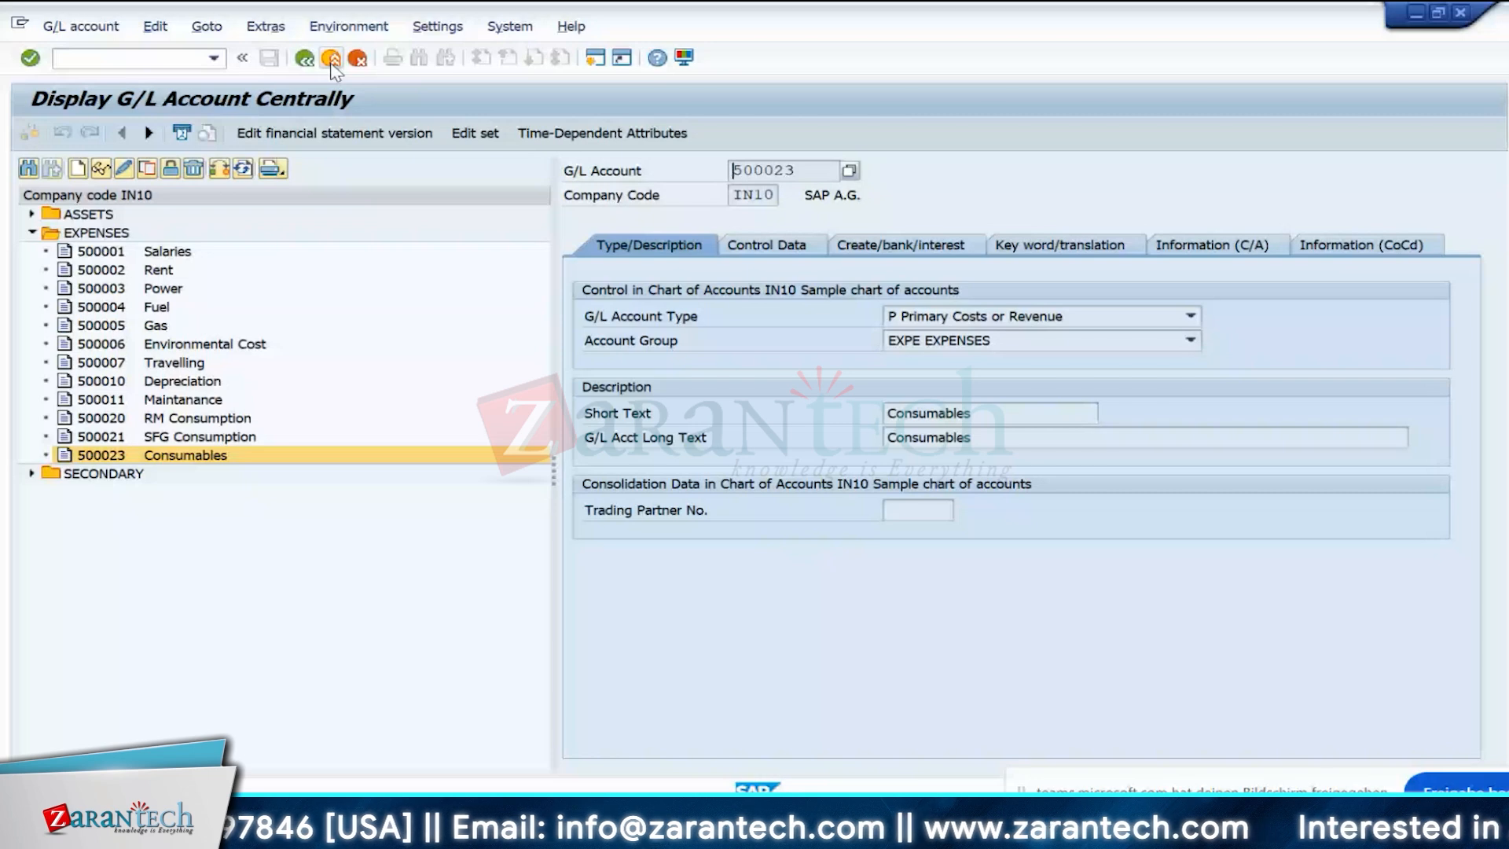
pyautogui.click(331, 61)
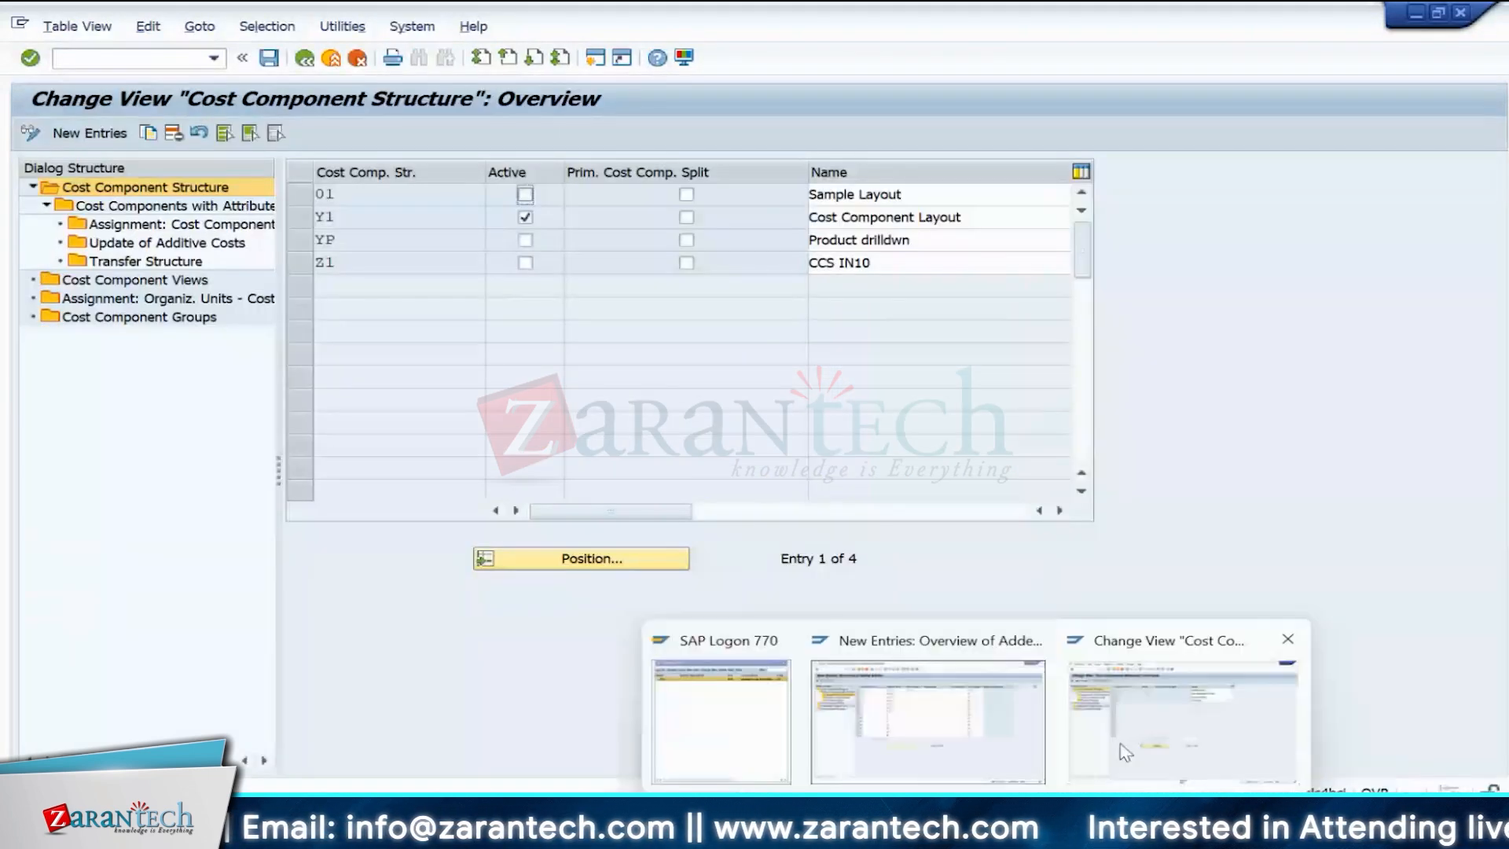
pyautogui.click(928, 711)
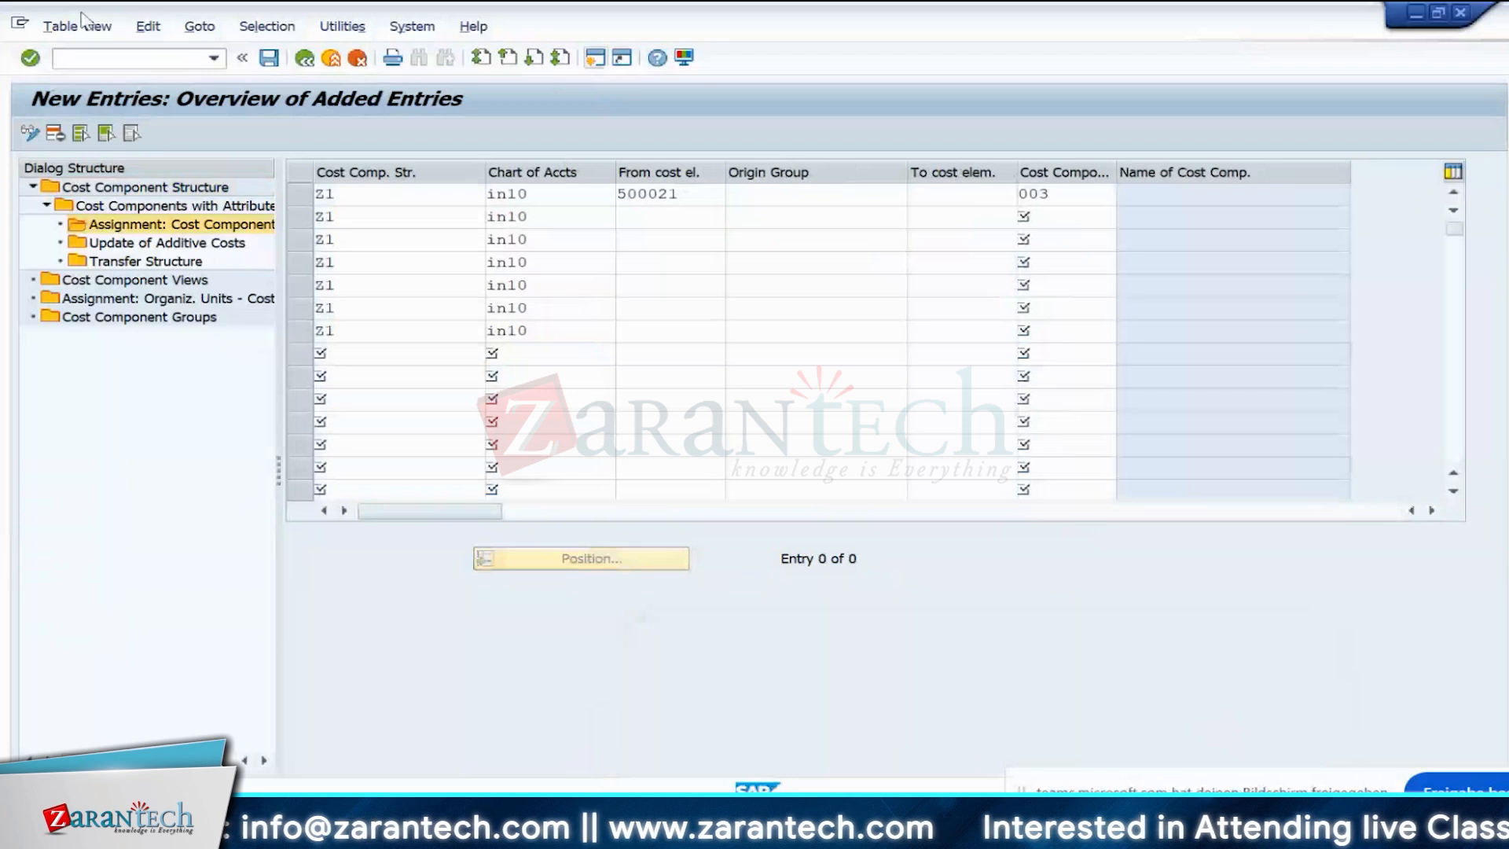
pyautogui.moveTo(977, 831)
pyautogui.click(1184, 720)
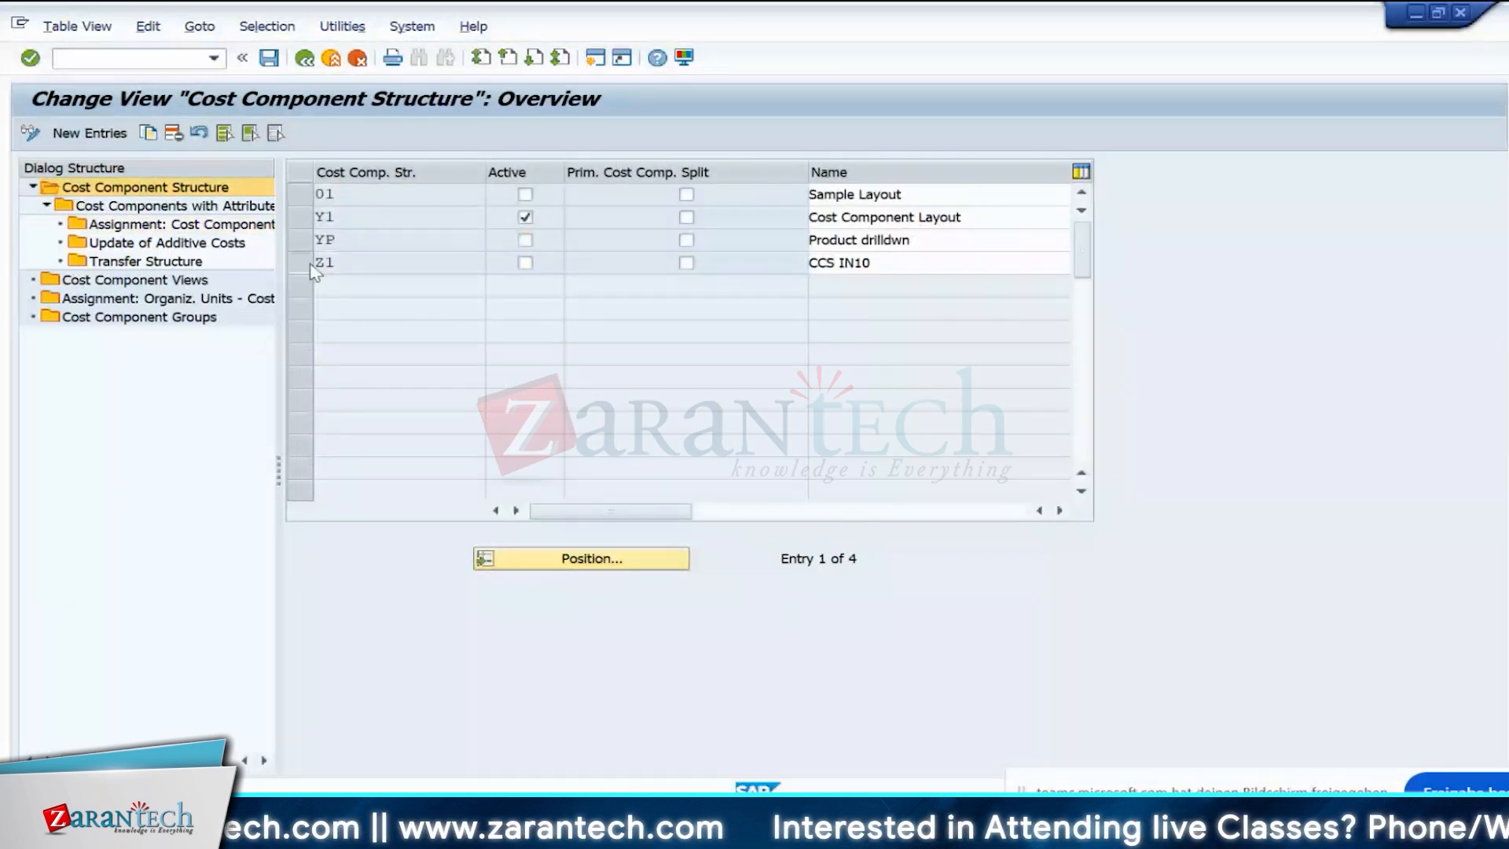
# - Open structure Z1's cost components, select component 2 (Chasse), and open the cost element assignments
pyautogui.doubleClick(175, 205)
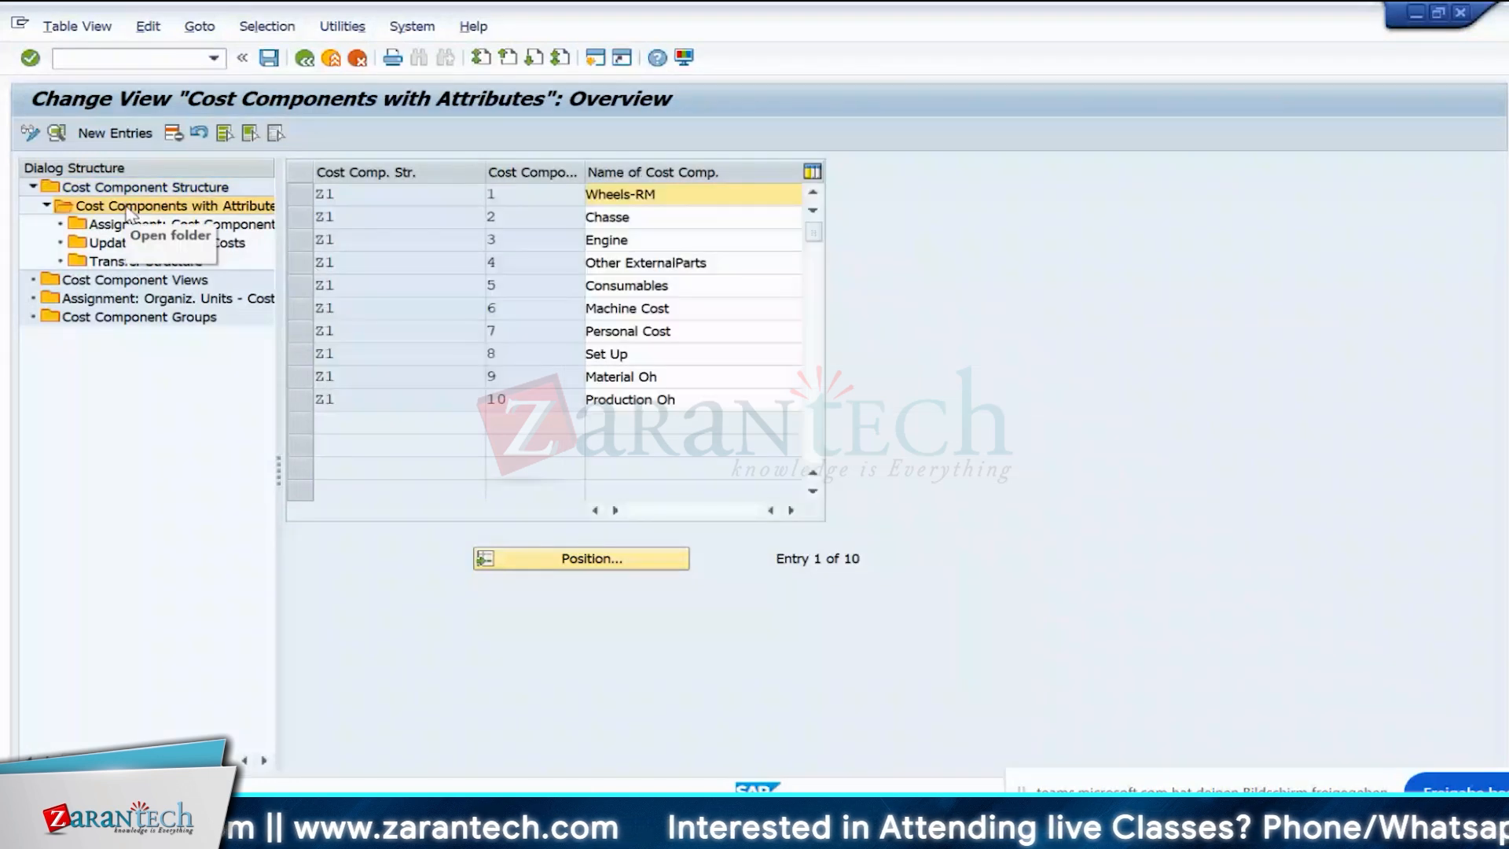
pyautogui.doubleClick(178, 226)
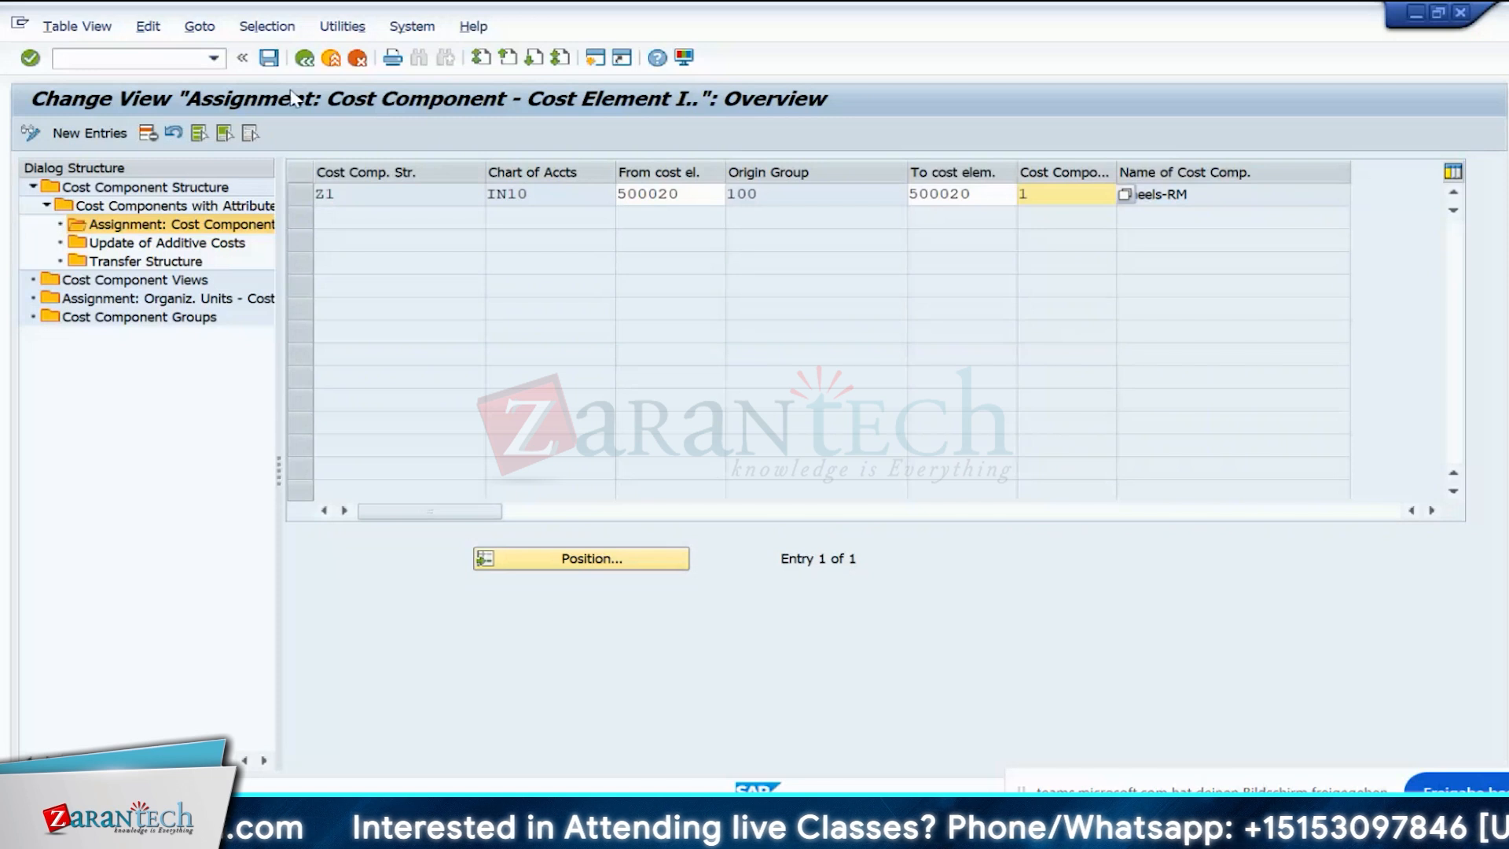
pyautogui.doubleClick(174, 205)
pyautogui.doubleClick(172, 227)
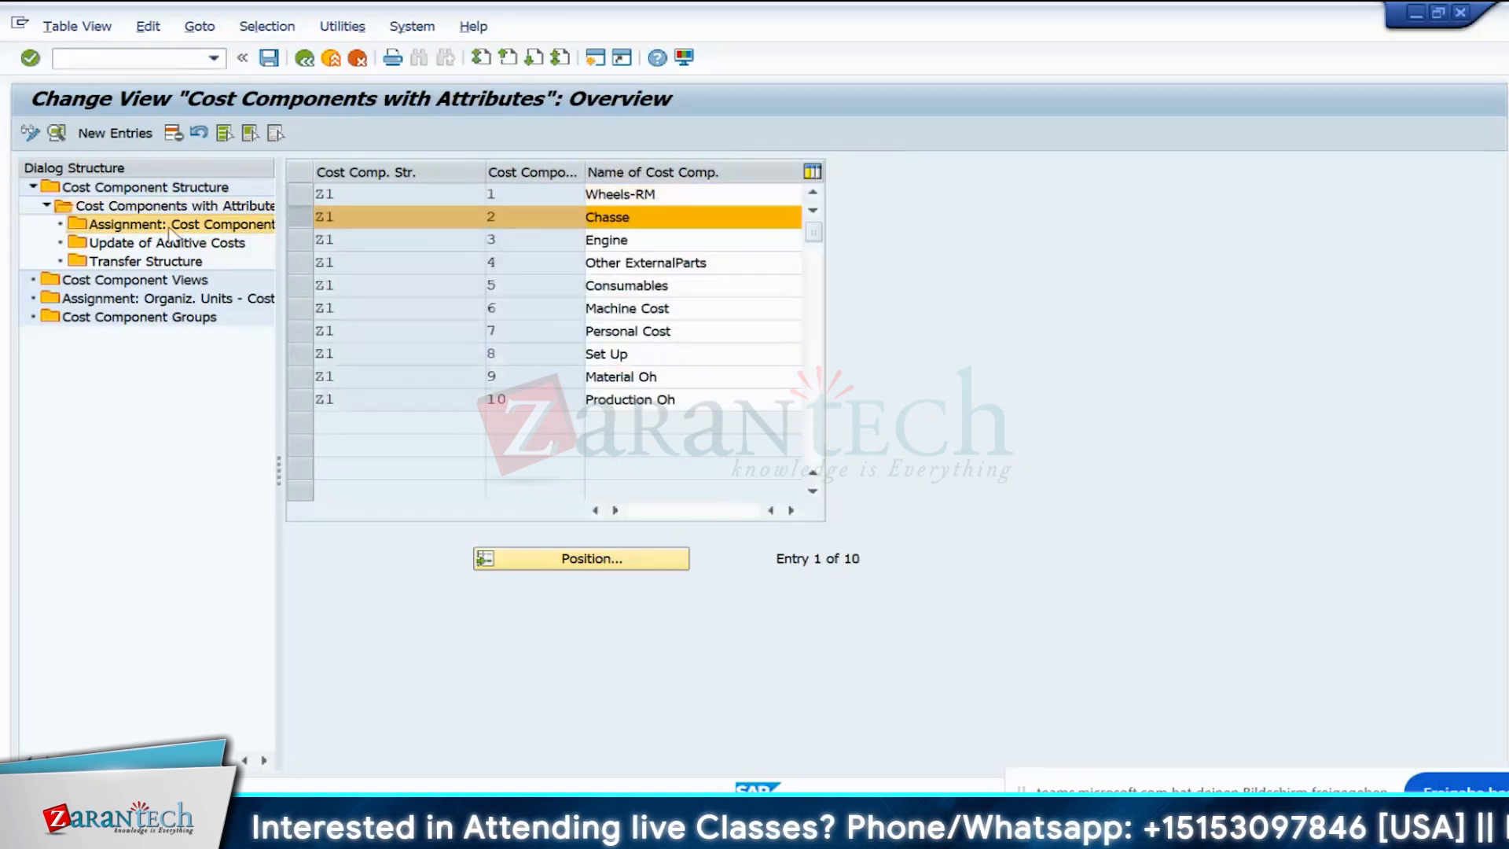
# - Start new assignment entries and fill the first row with structure Z1 and chart of accounts in10
pyautogui.click(51, 136)
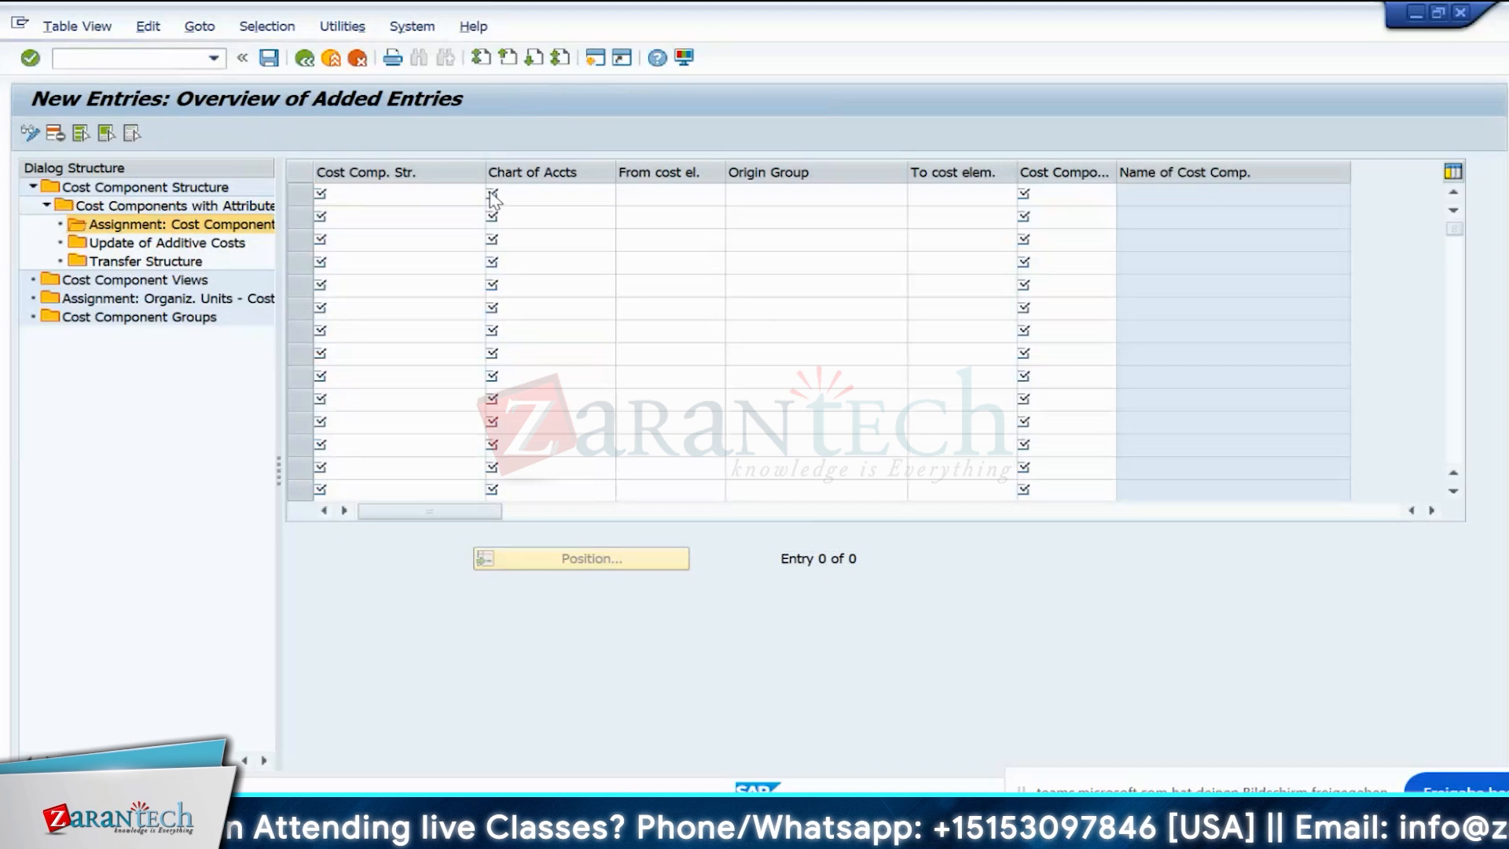
pyautogui.press('F4')
pyautogui.doubleClick(67, 276)
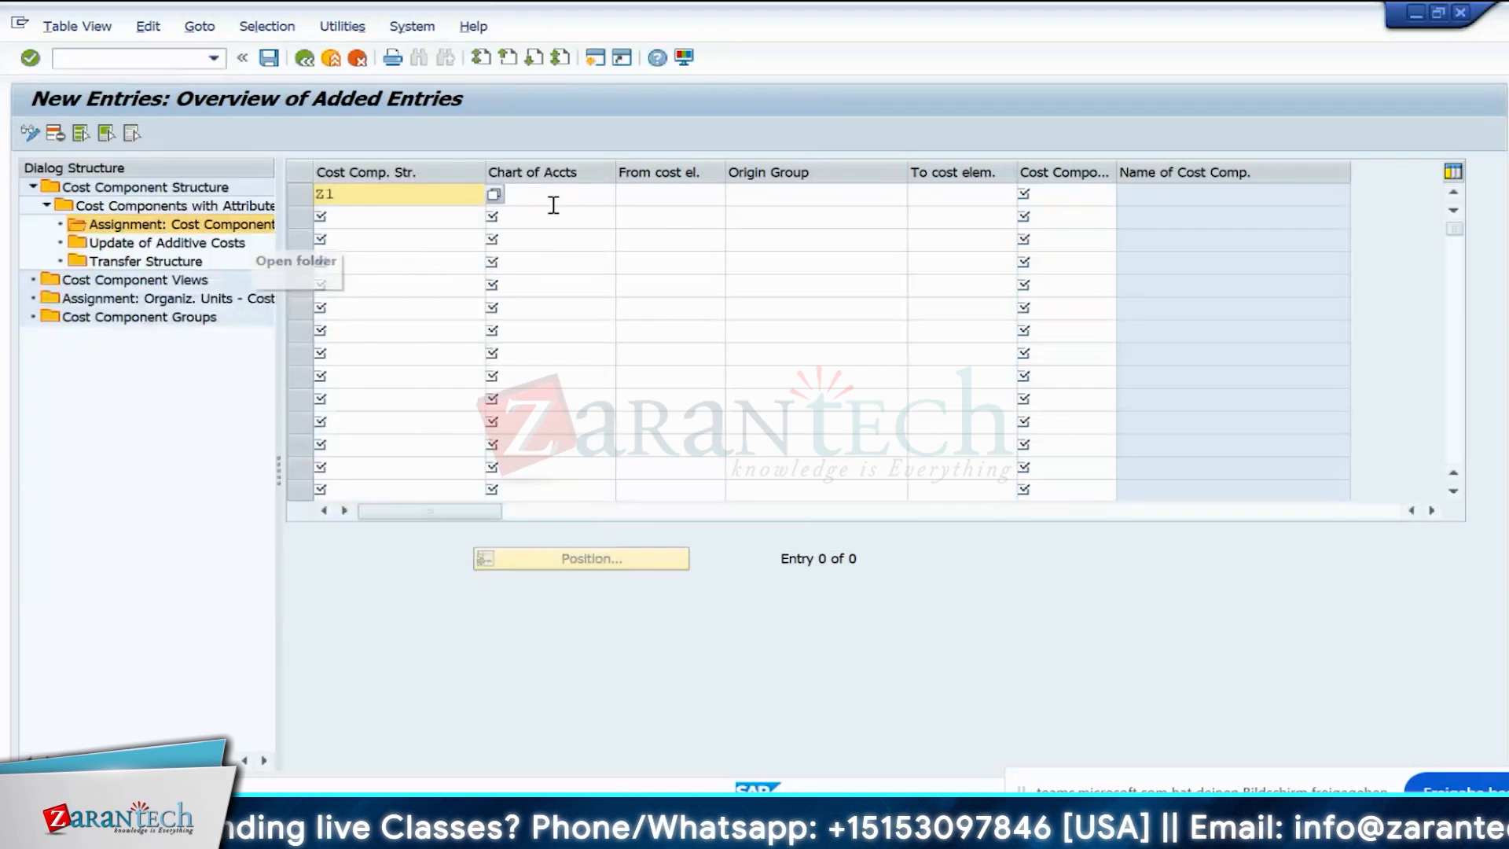
pyautogui.click(597, 195)
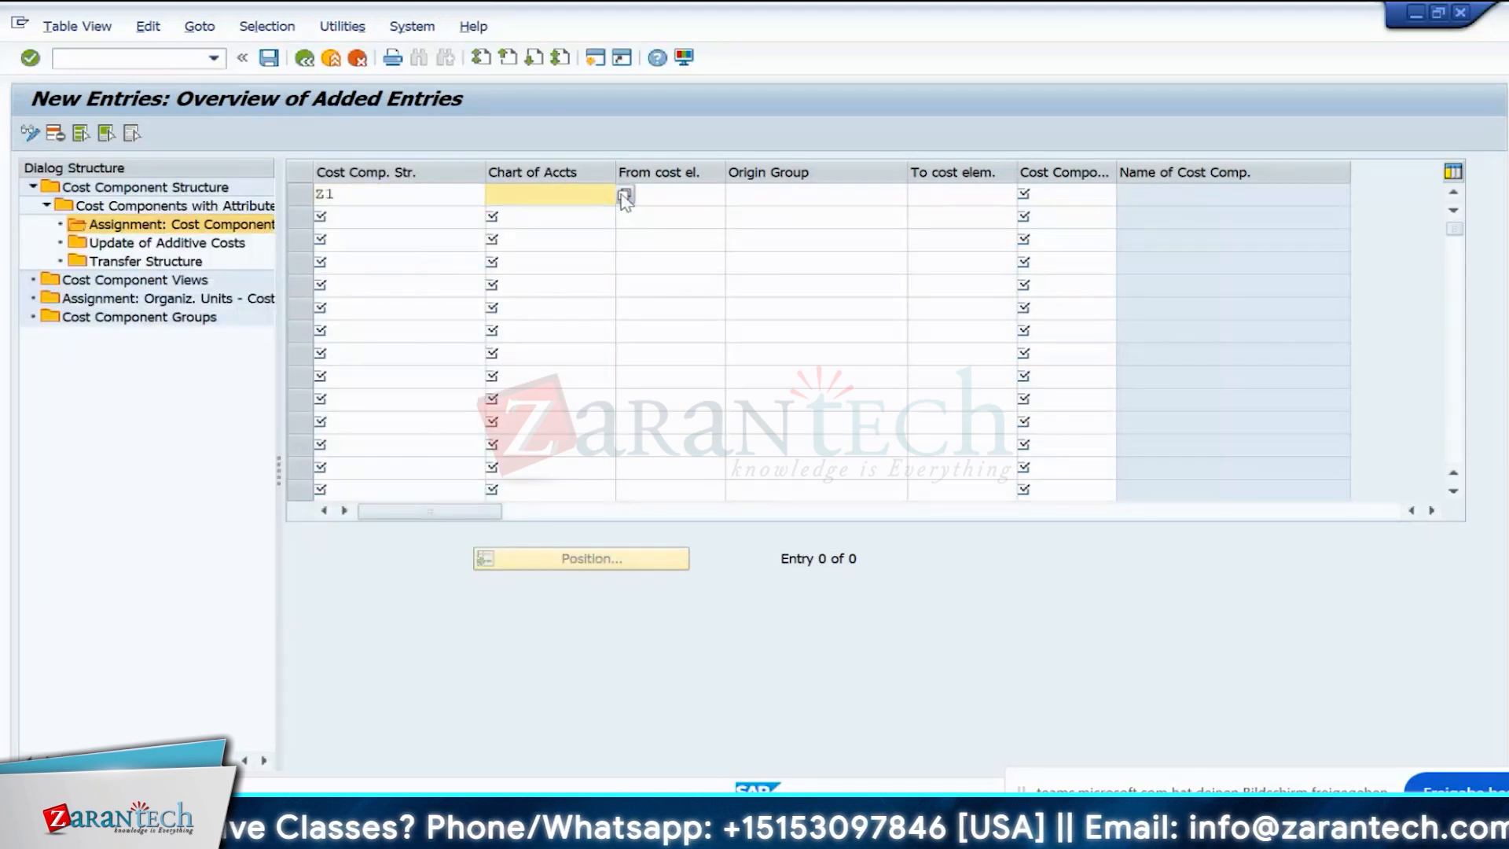
pyautogui.write('in10')
pyautogui.press('Tab')
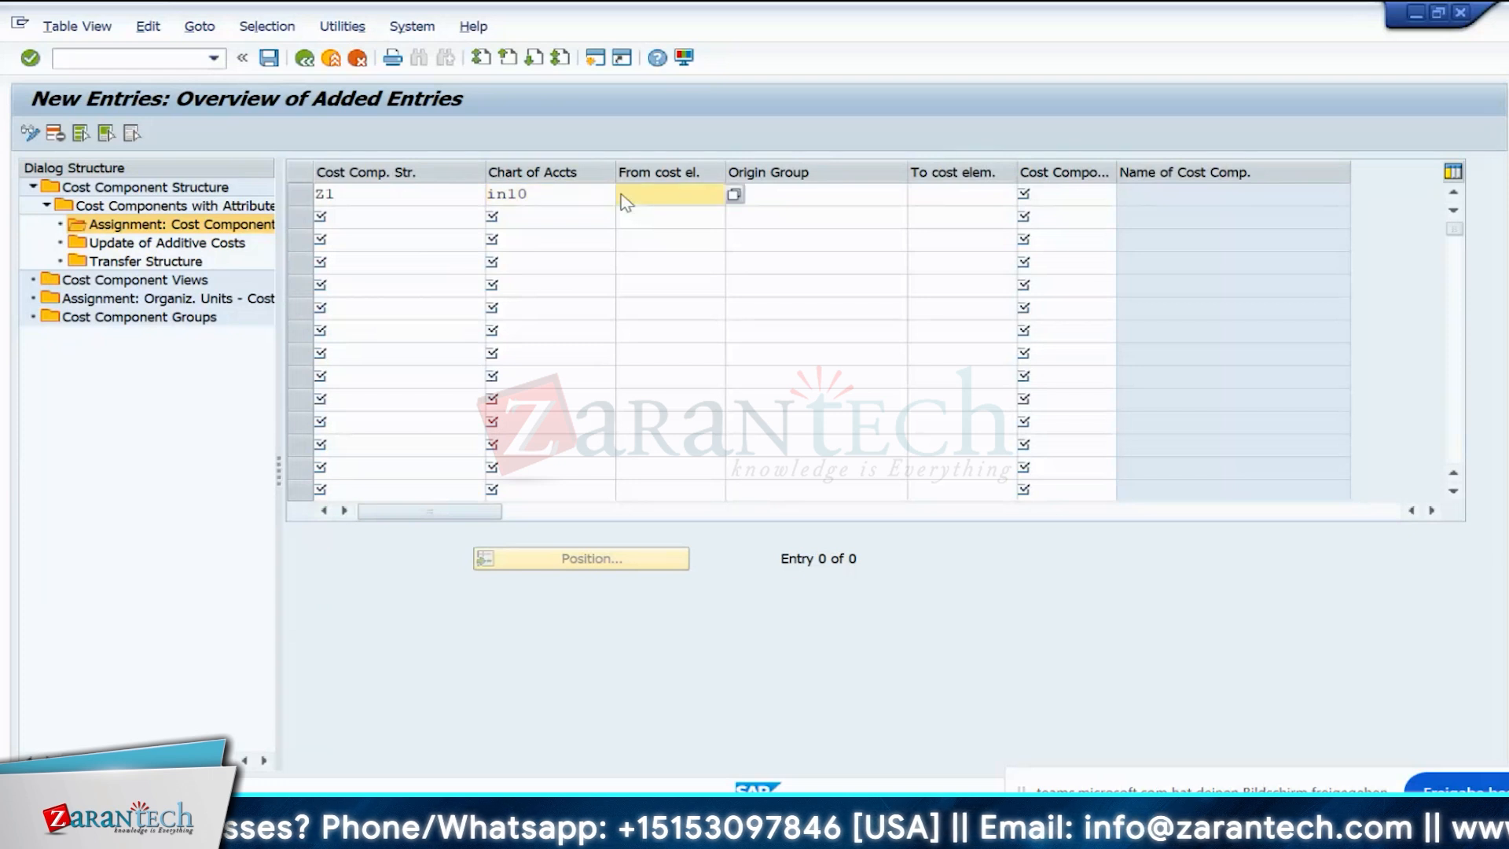
# - Set the first row's starting cost element to 500020 and move on to its origin group
pyautogui.write('5')
pyautogui.press('Down')
pyautogui.press('Return')
pyautogui.press('Tab')
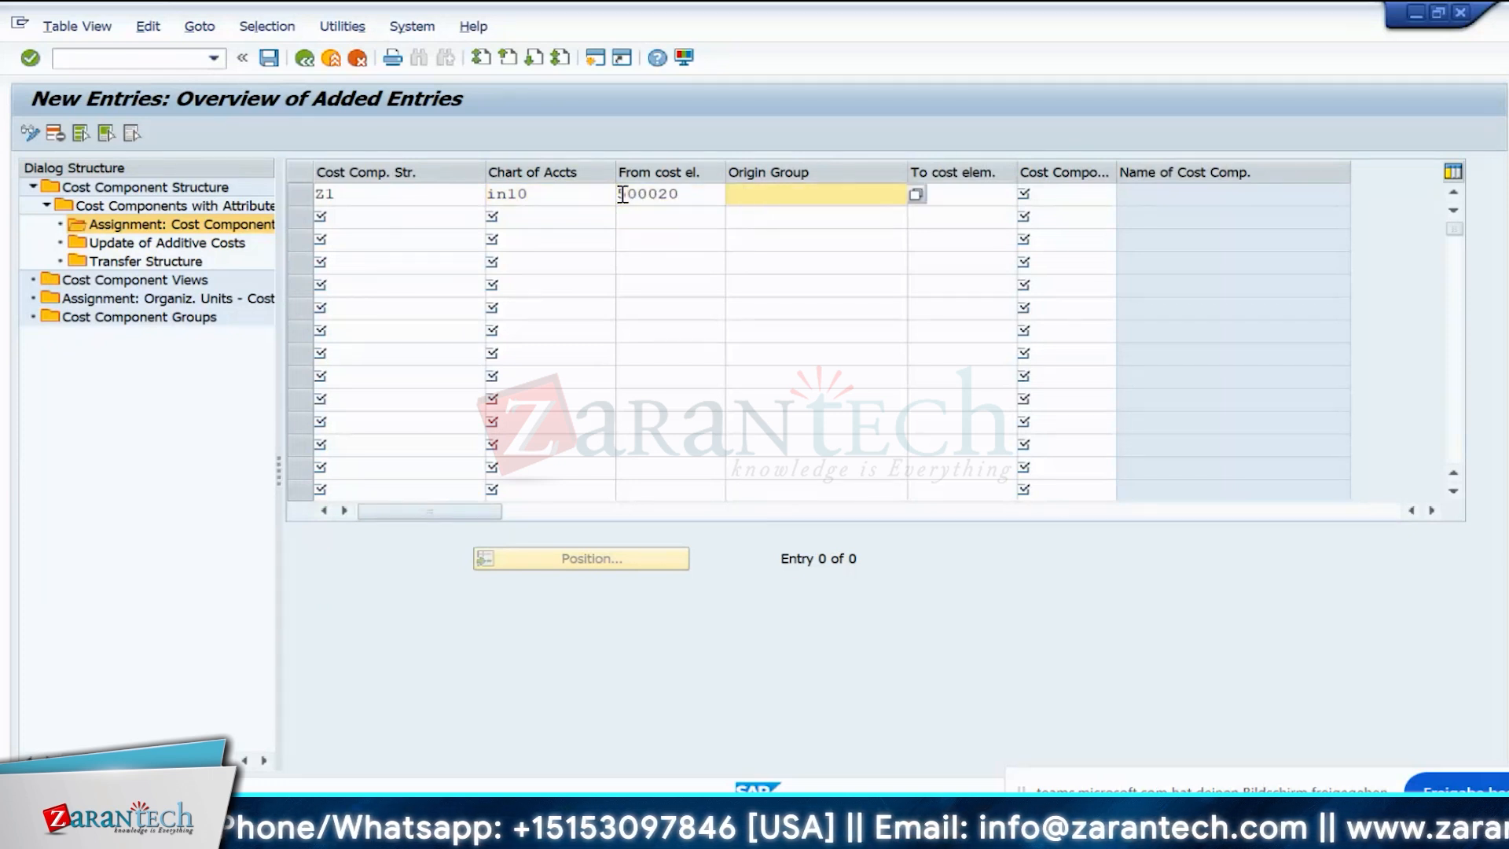
# - Set the first row's origin group to 200 and its cost component to 002 (Chasse)
pyautogui.write('200')
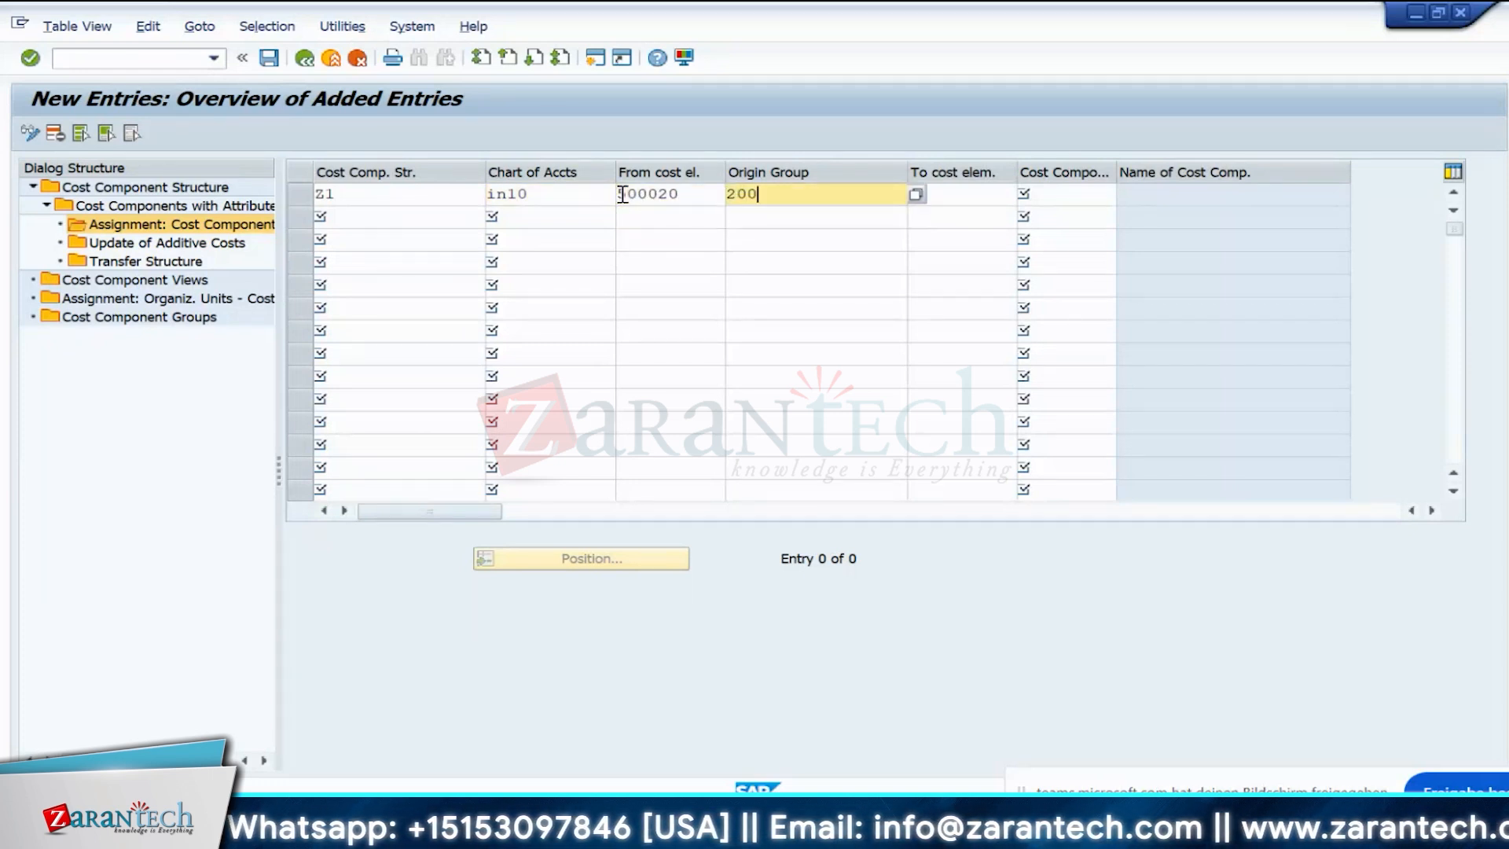
pyautogui.click(1028, 196)
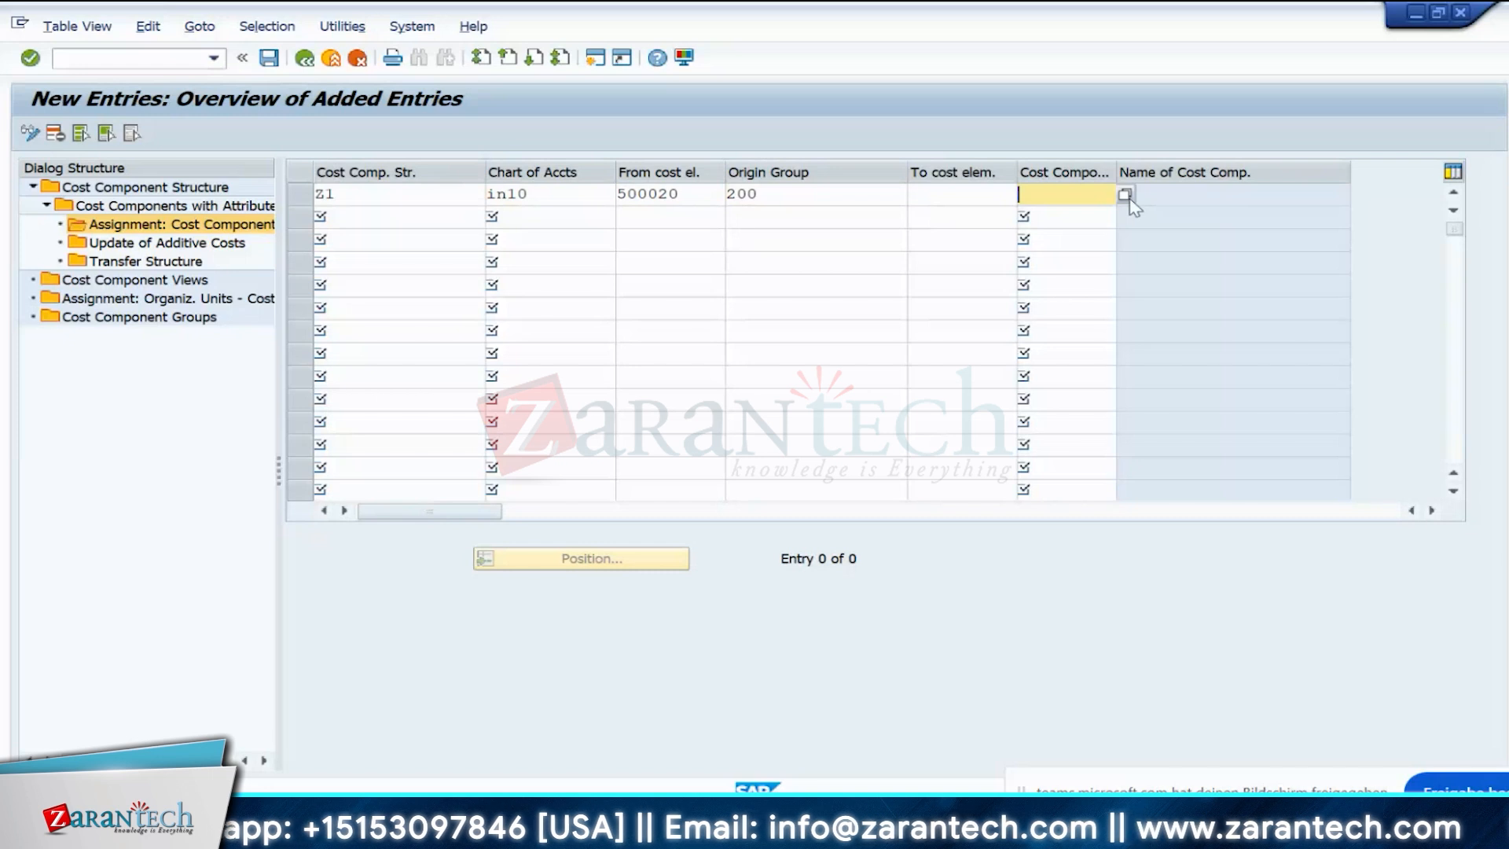
pyautogui.click(1126, 195)
pyautogui.click(95, 256)
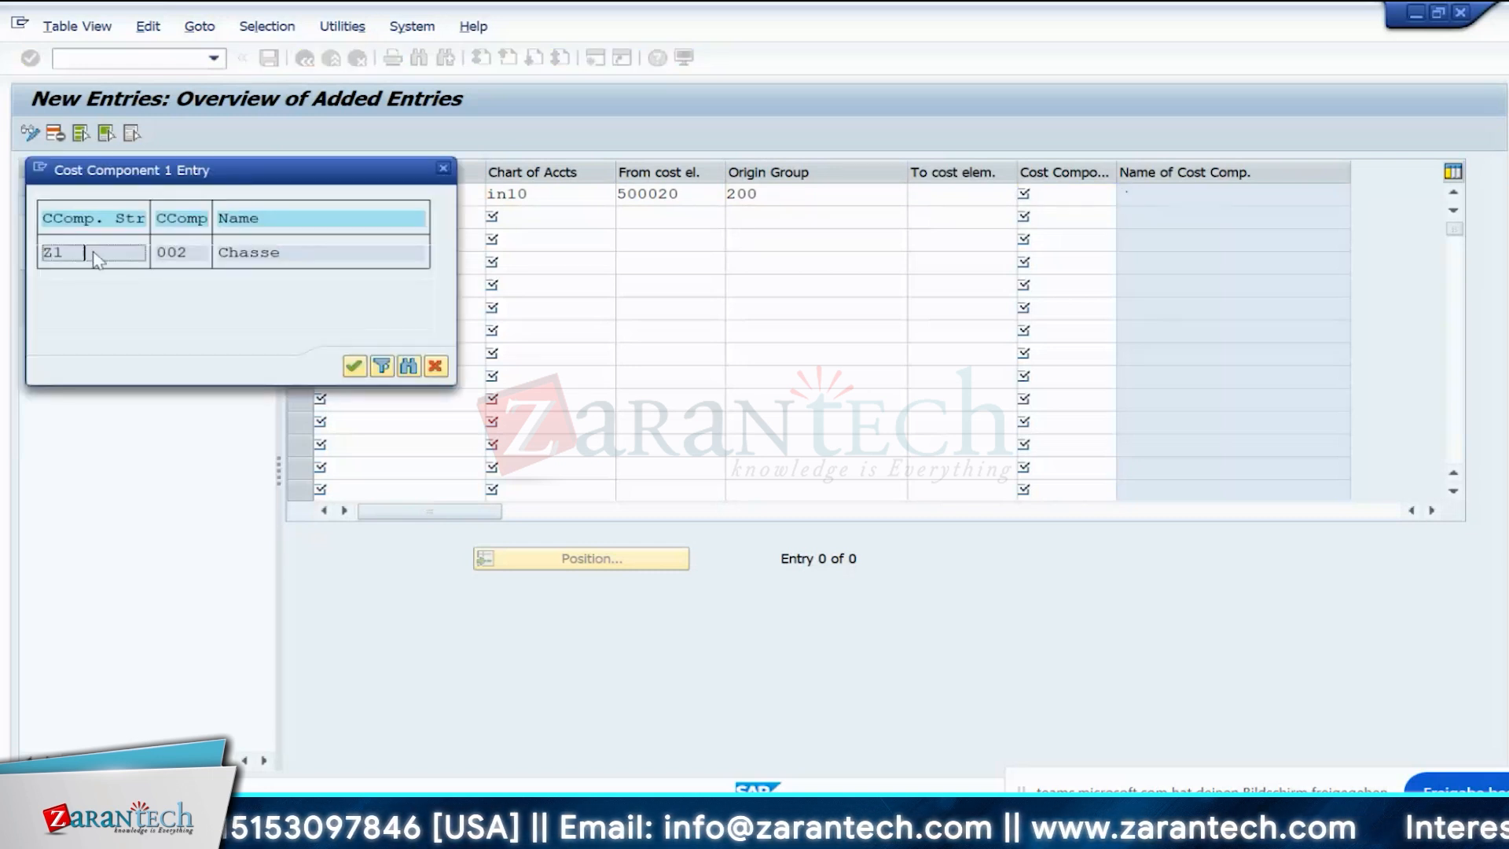
pyautogui.doubleClick(94, 256)
# - Choose IN10 origin group 200 (Chasse) from the possible values and save the assignment under the proposed customizing request
pyautogui.click(884, 197)
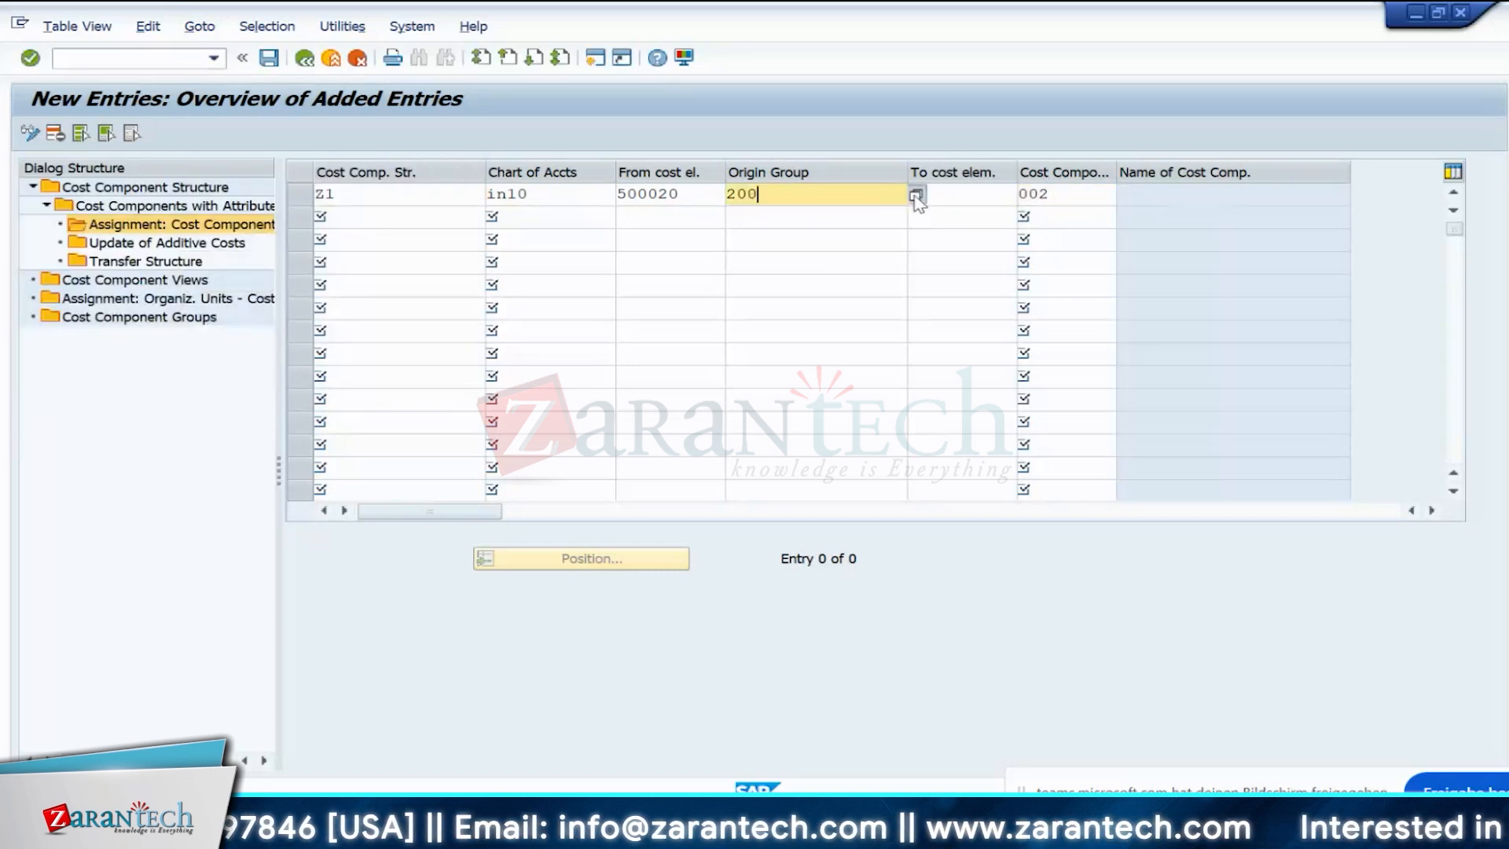
pyautogui.click(916, 196)
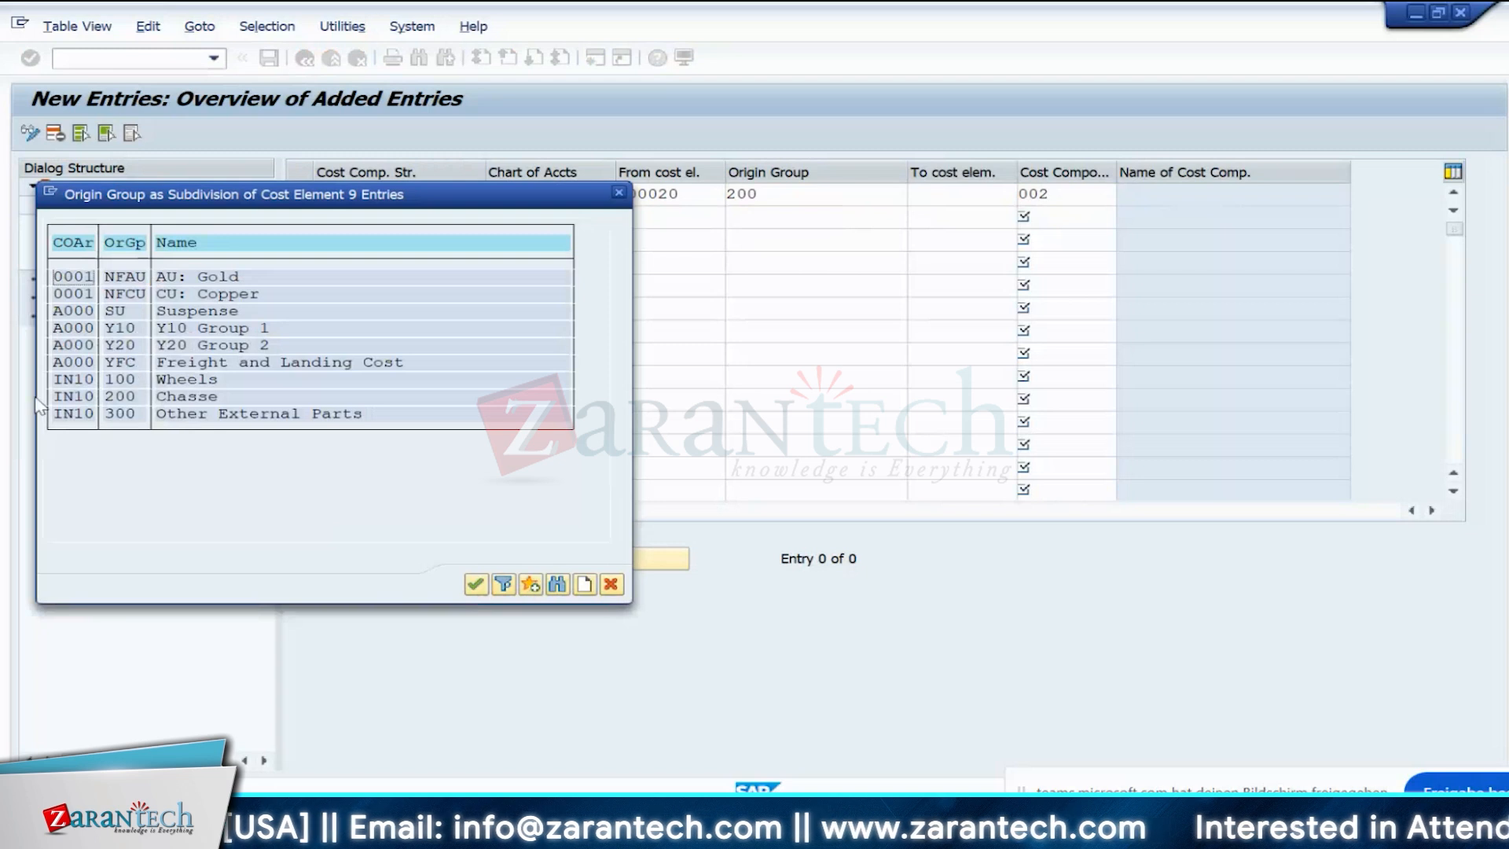
pyautogui.doubleClick(75, 396)
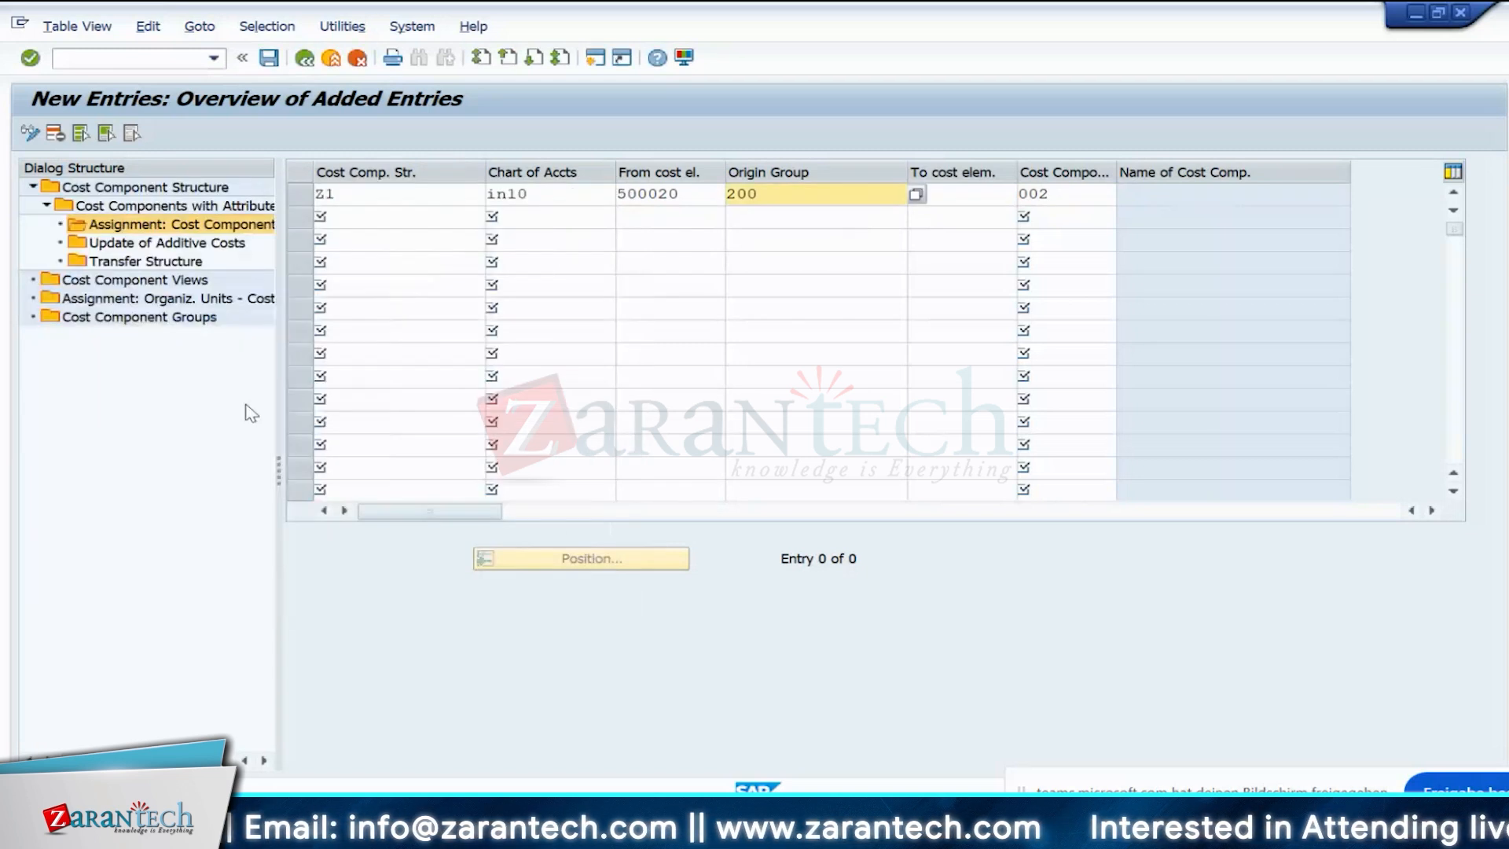
pyautogui.press('Return')
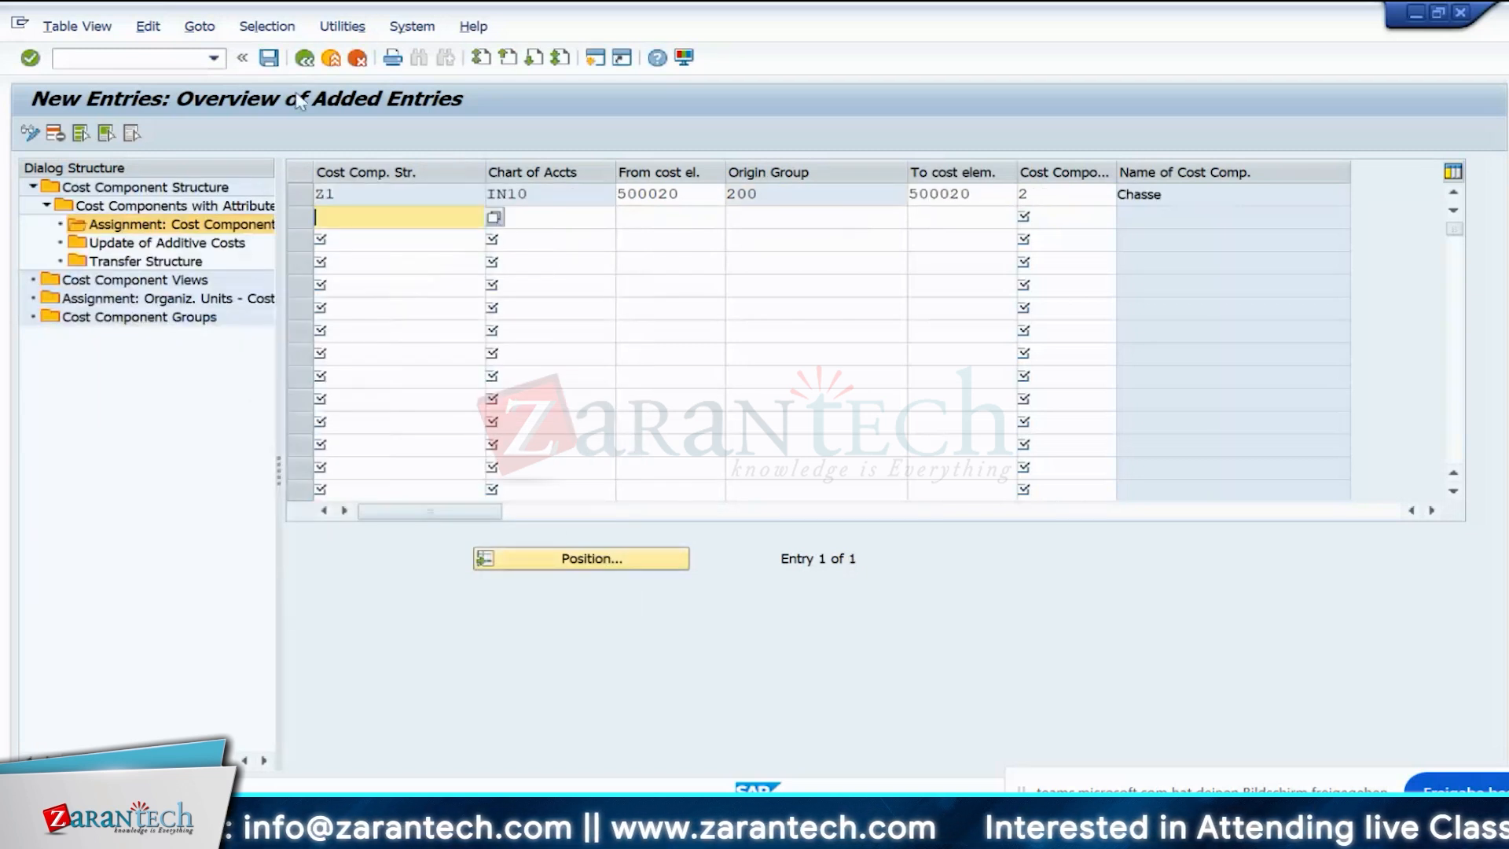
pyautogui.hotkey('ctrl', 's')
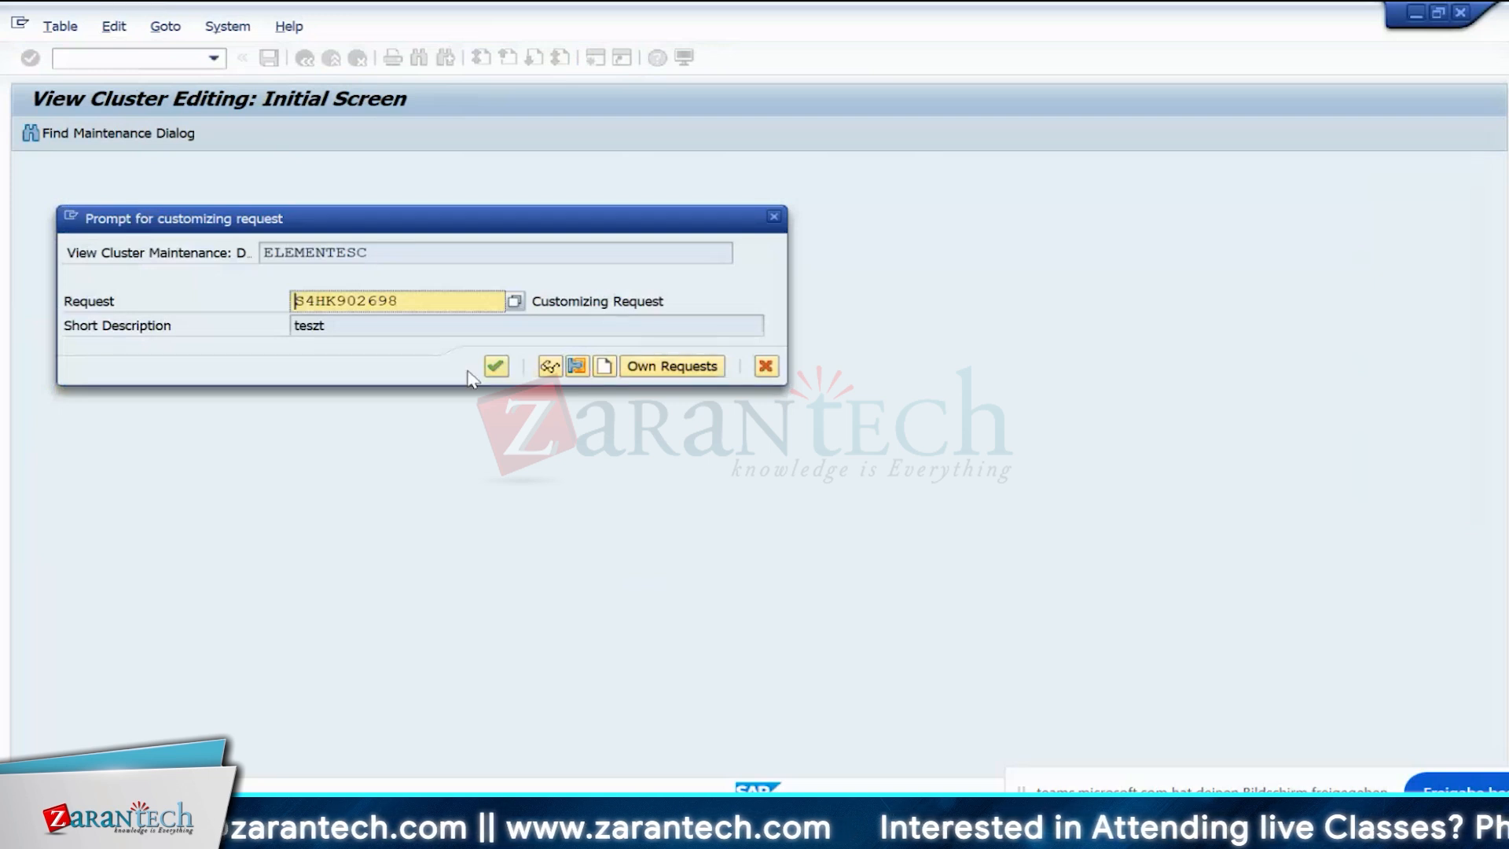
pyautogui.click(499, 370)
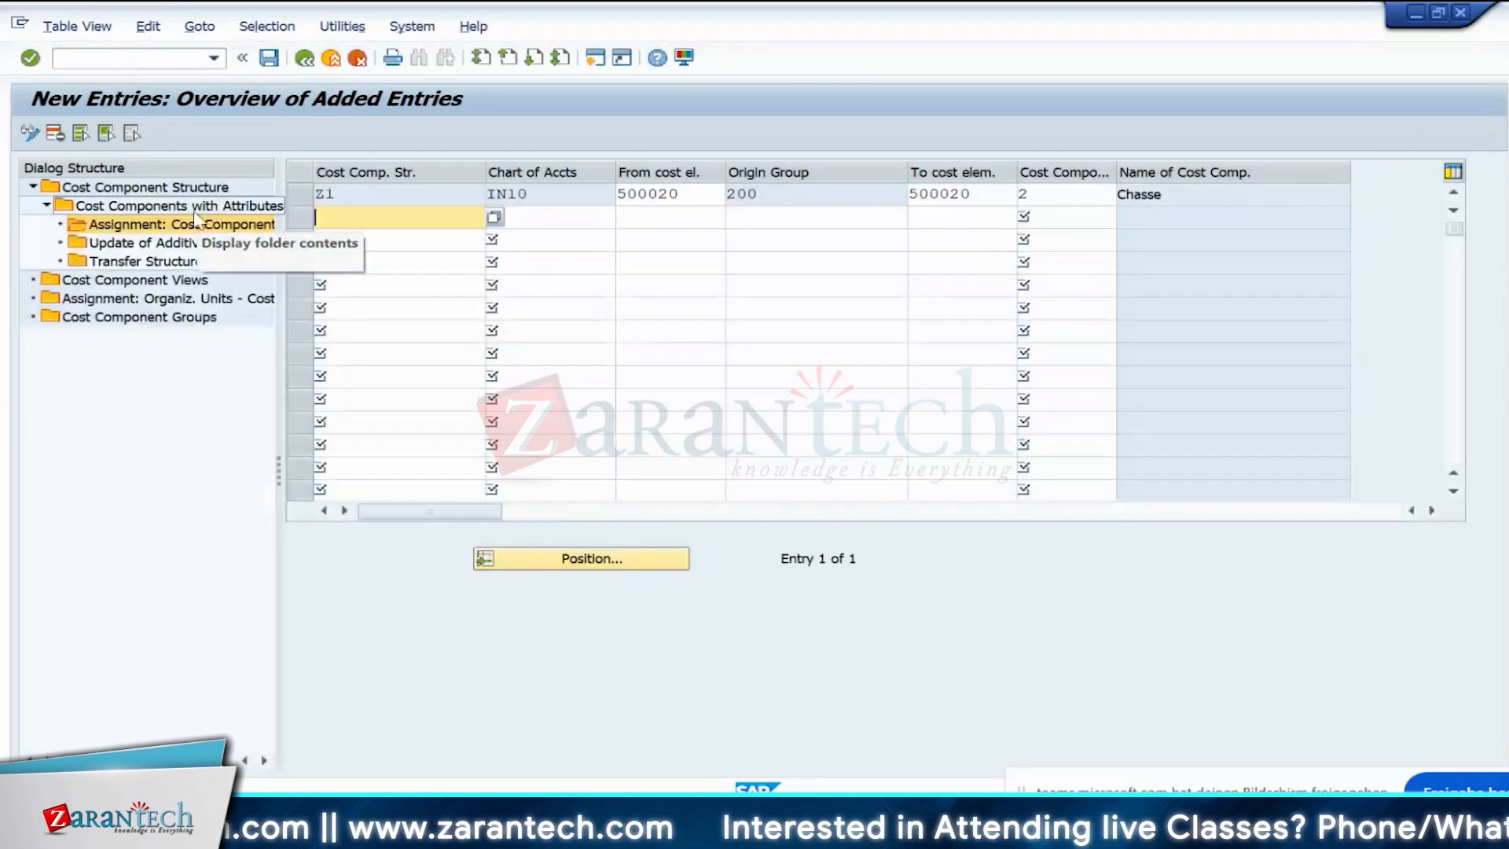
# - Return to structure Z1's cost components, select component 3 (Engine), and start new cost element assignment entries
pyautogui.doubleClick(194, 209)
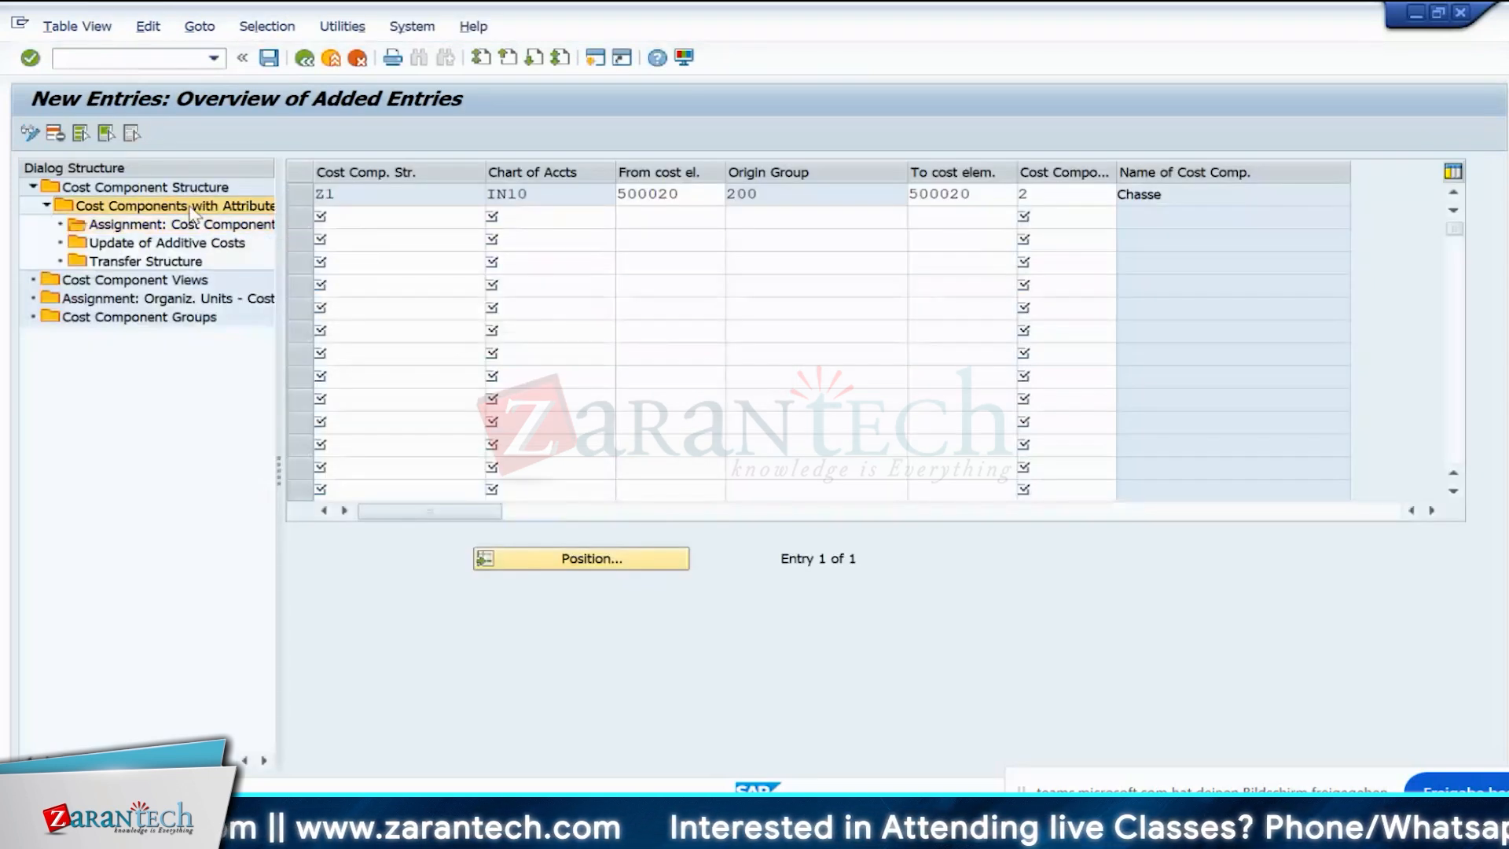
pyautogui.click(302, 240)
pyautogui.doubleClick(194, 228)
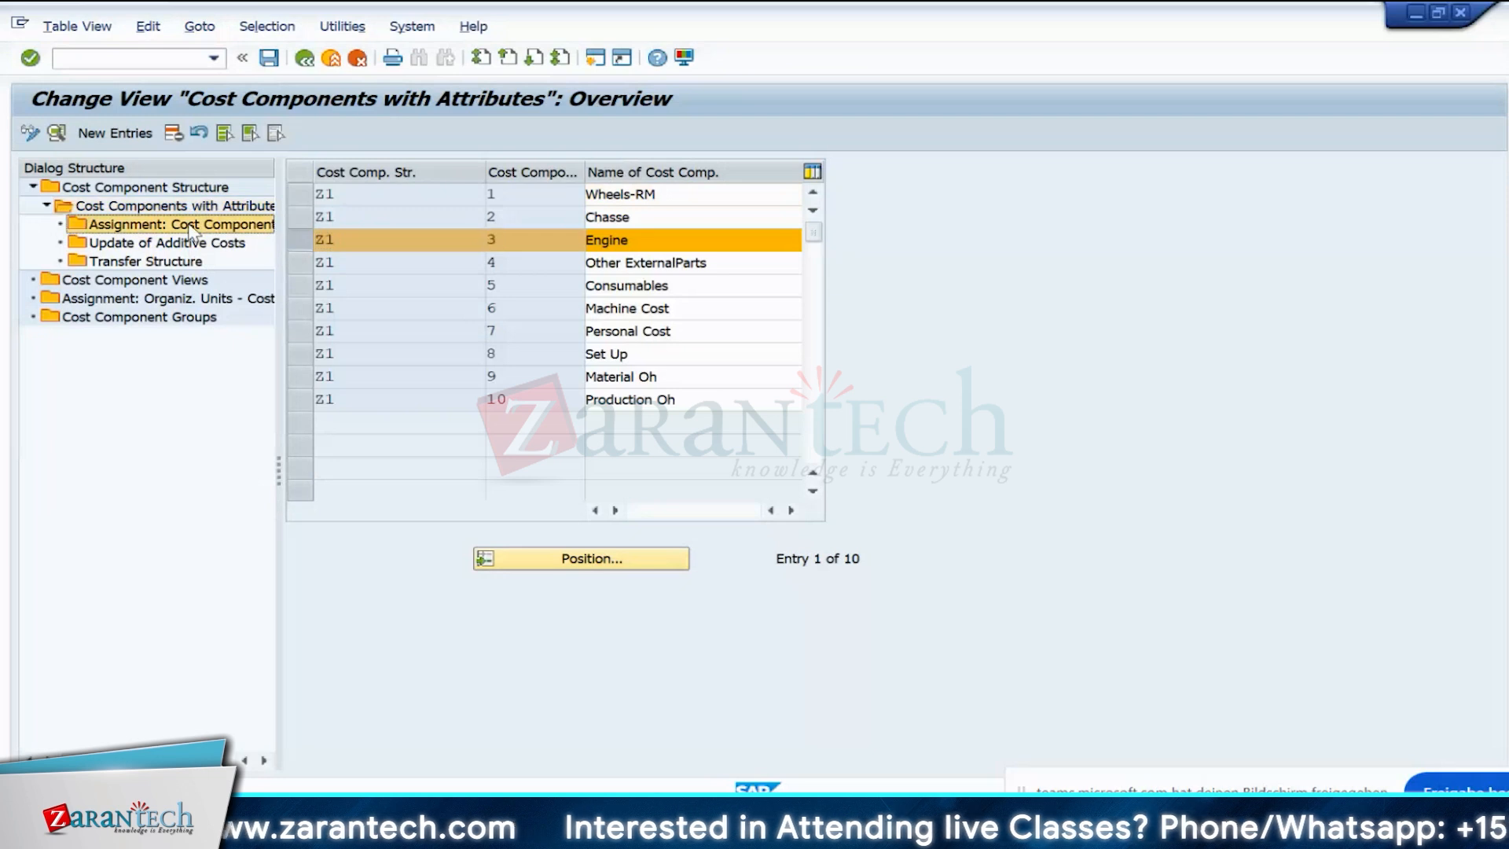
pyautogui.press('F5')
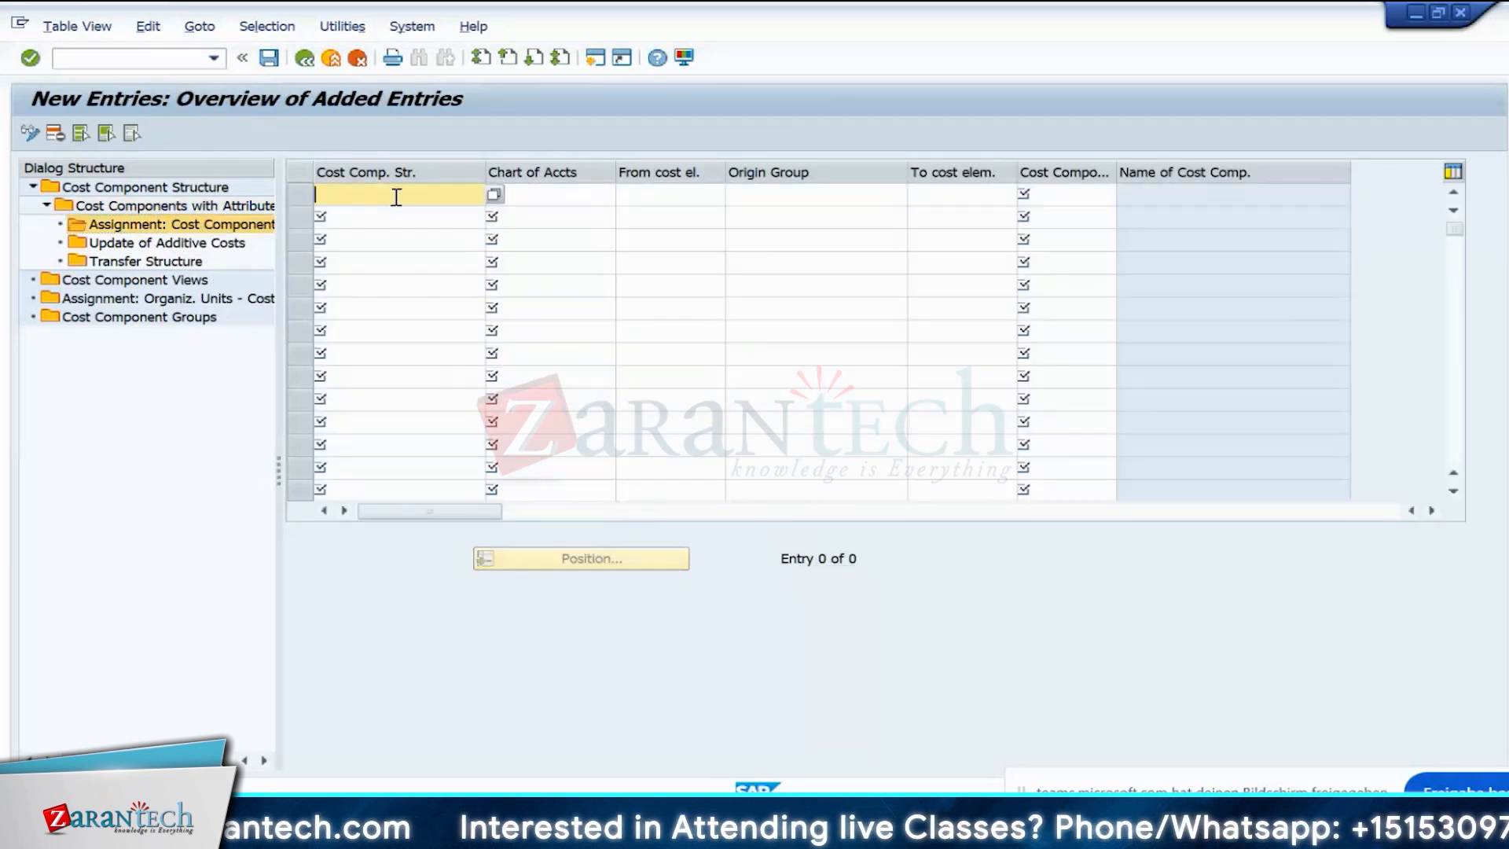
# - Fill the first row with structure Z1, chart of accounts in10, and starting cost element 500021 (SFG Consumption)
pyautogui.write('Z1')
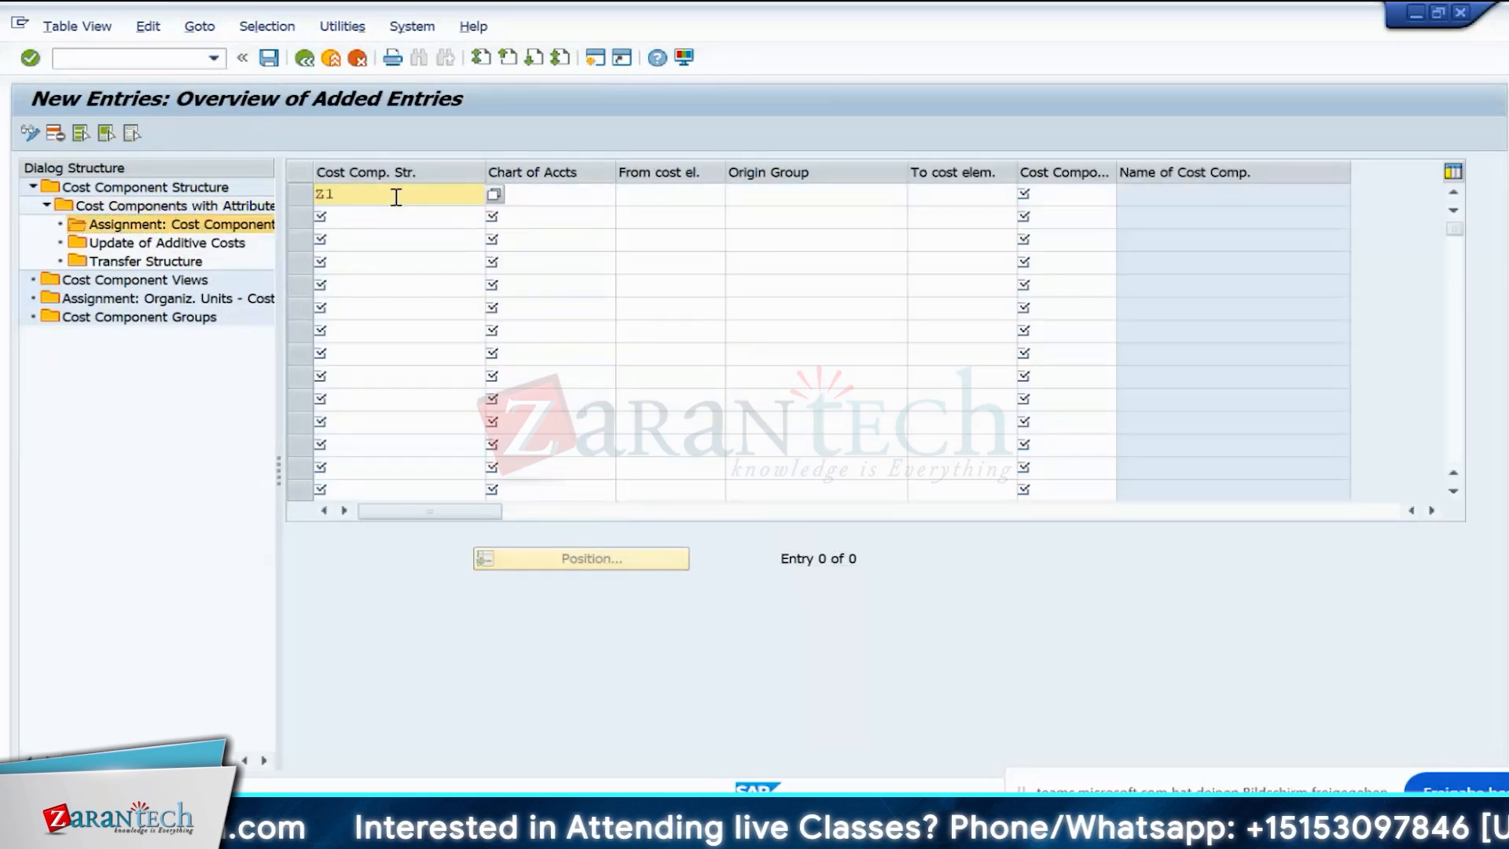
pyautogui.press('Tab')
pyautogui.write('in10')
pyautogui.press('Tab')
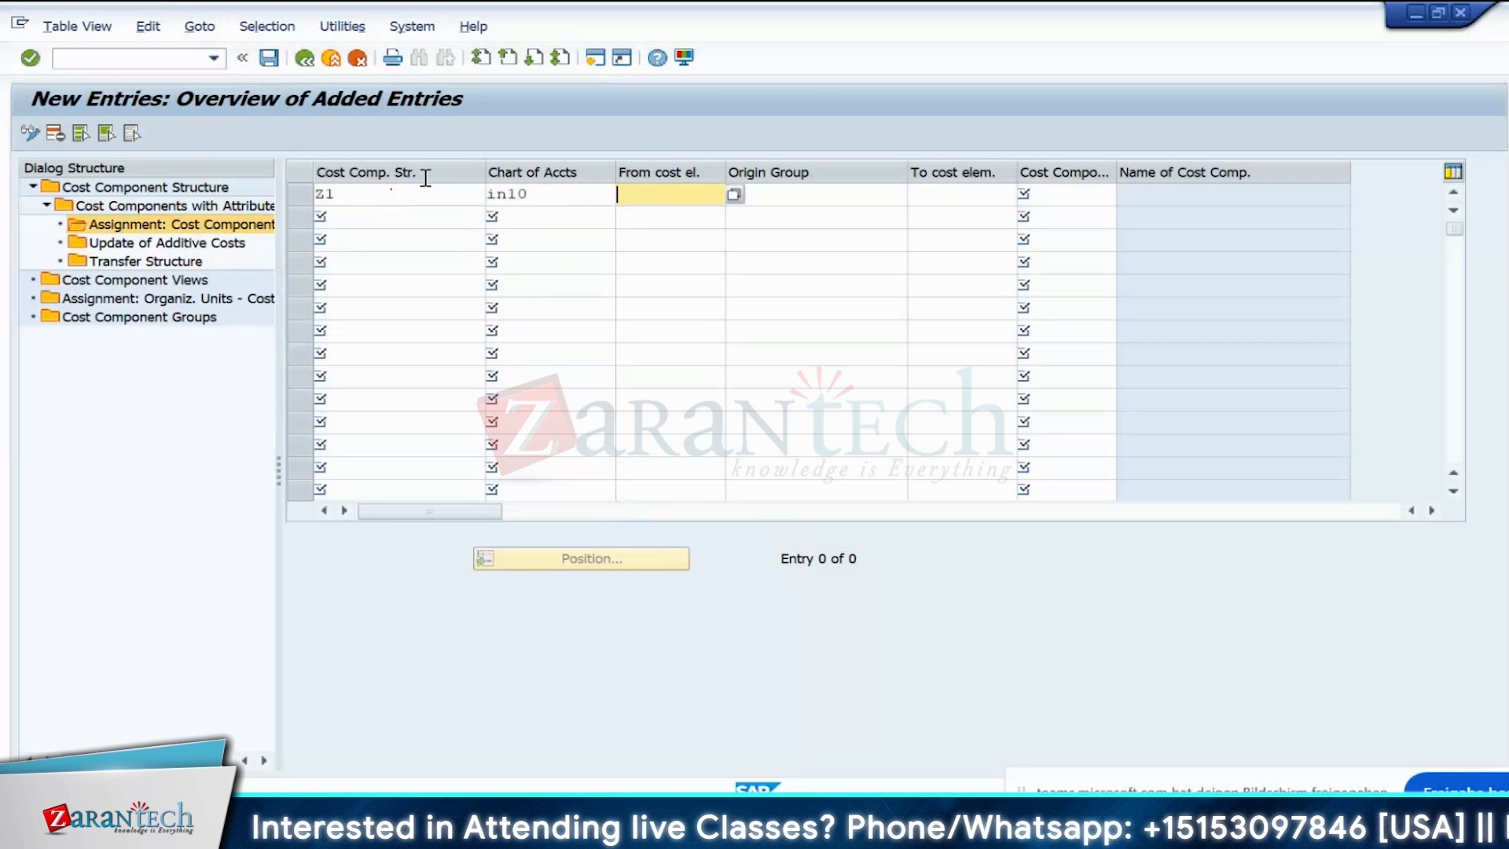
pyautogui.click(733, 195)
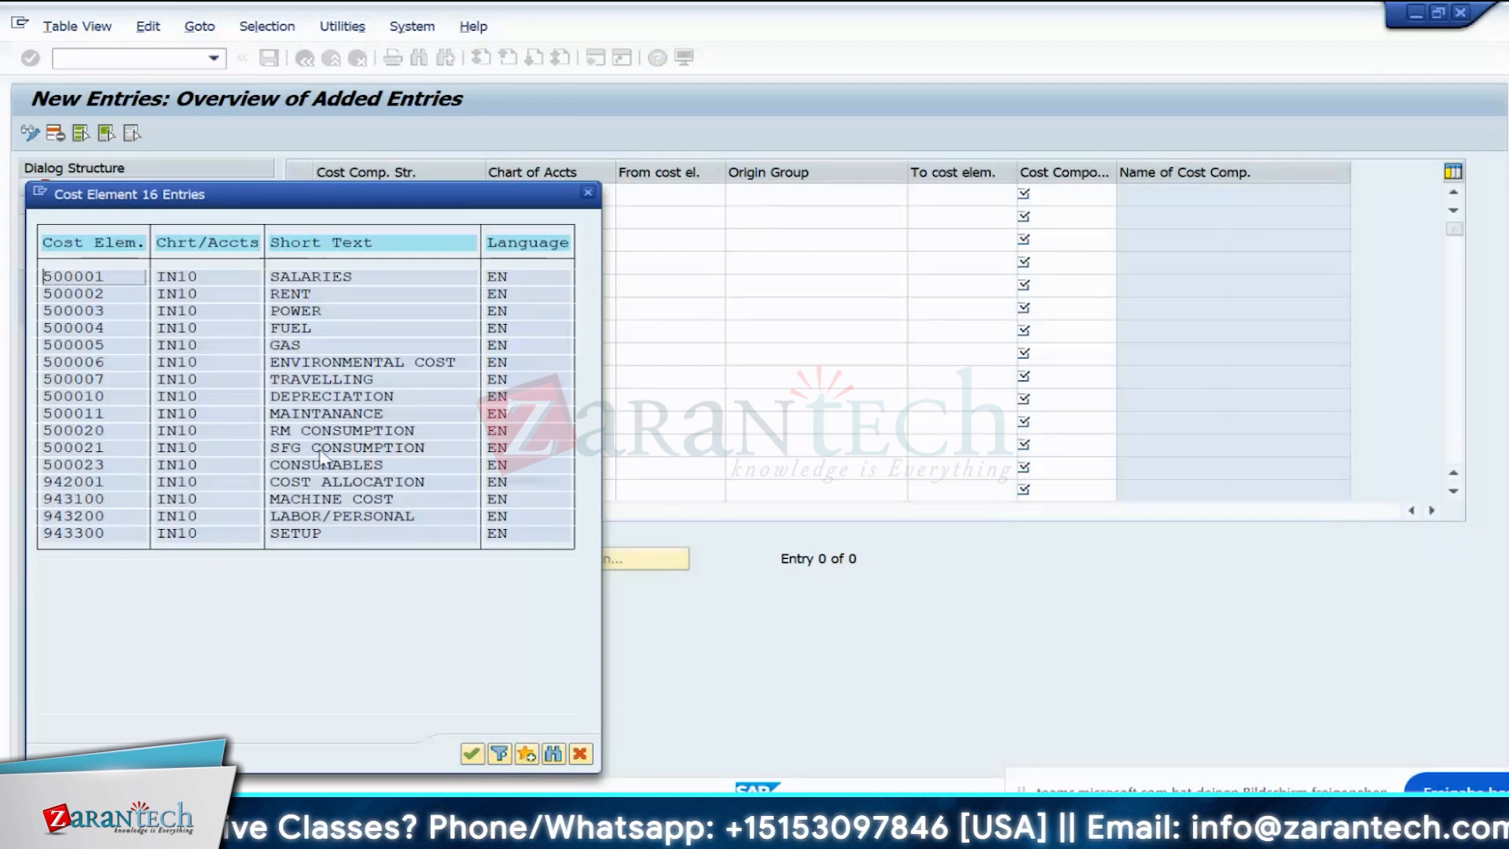
pyautogui.doubleClick(87, 448)
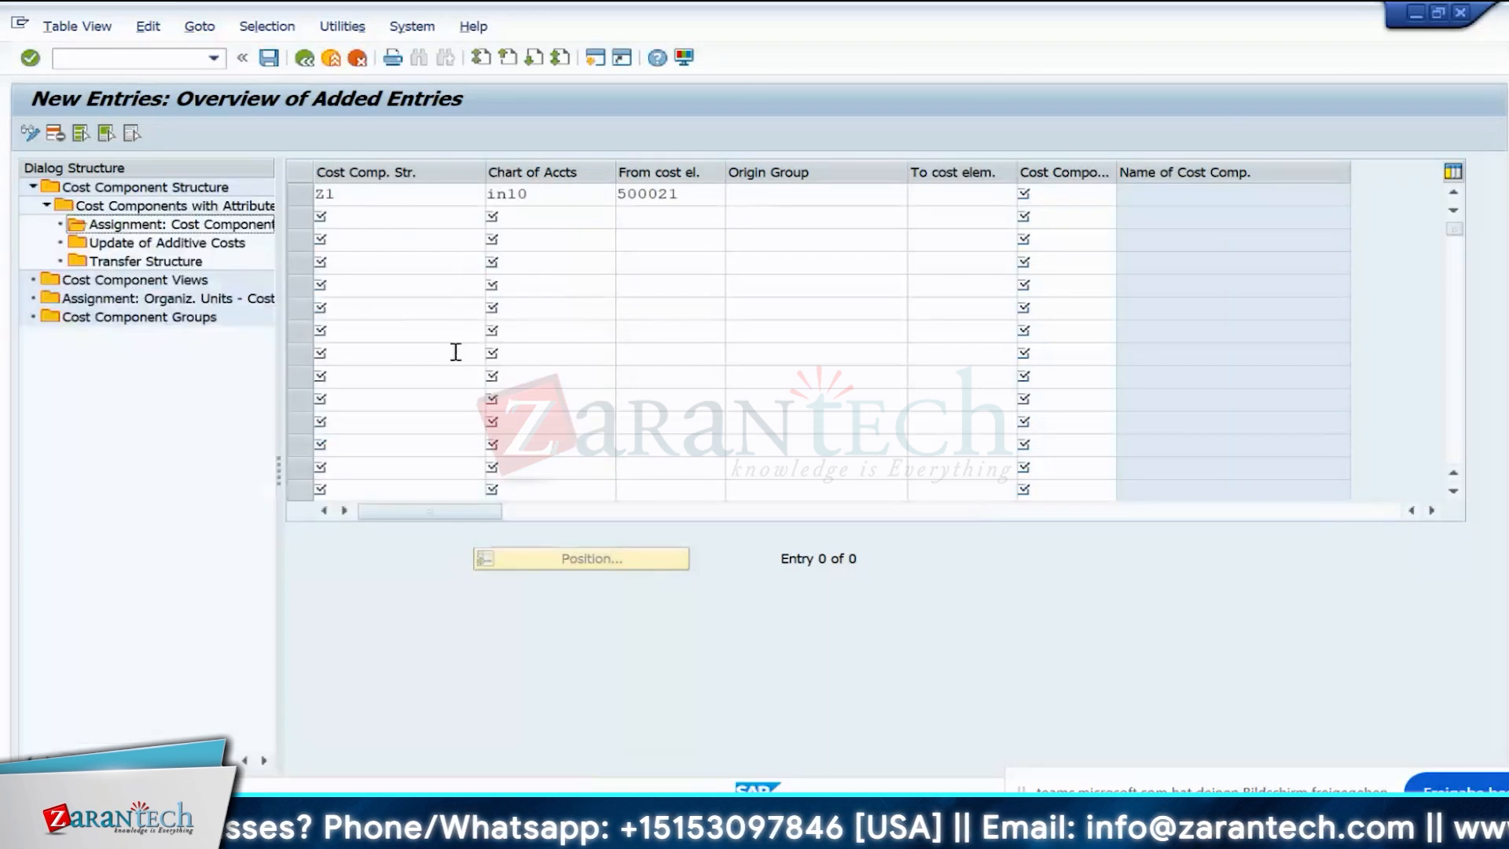
# - Assign cost component 003 (Engine) to the cost element 500021 row and save the entry
pyautogui.click(1052, 196)
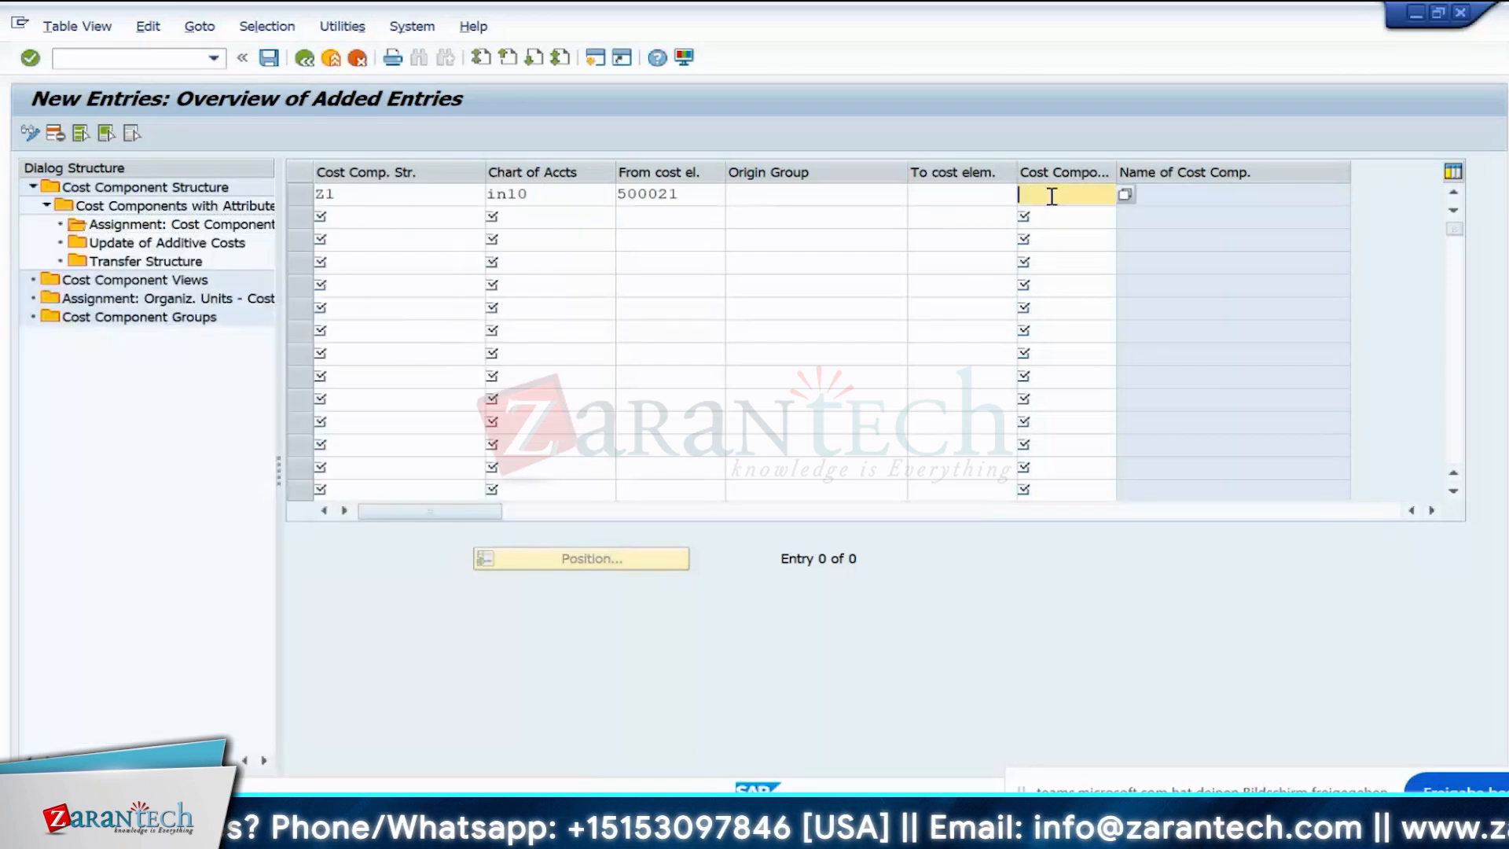
pyautogui.click(1126, 194)
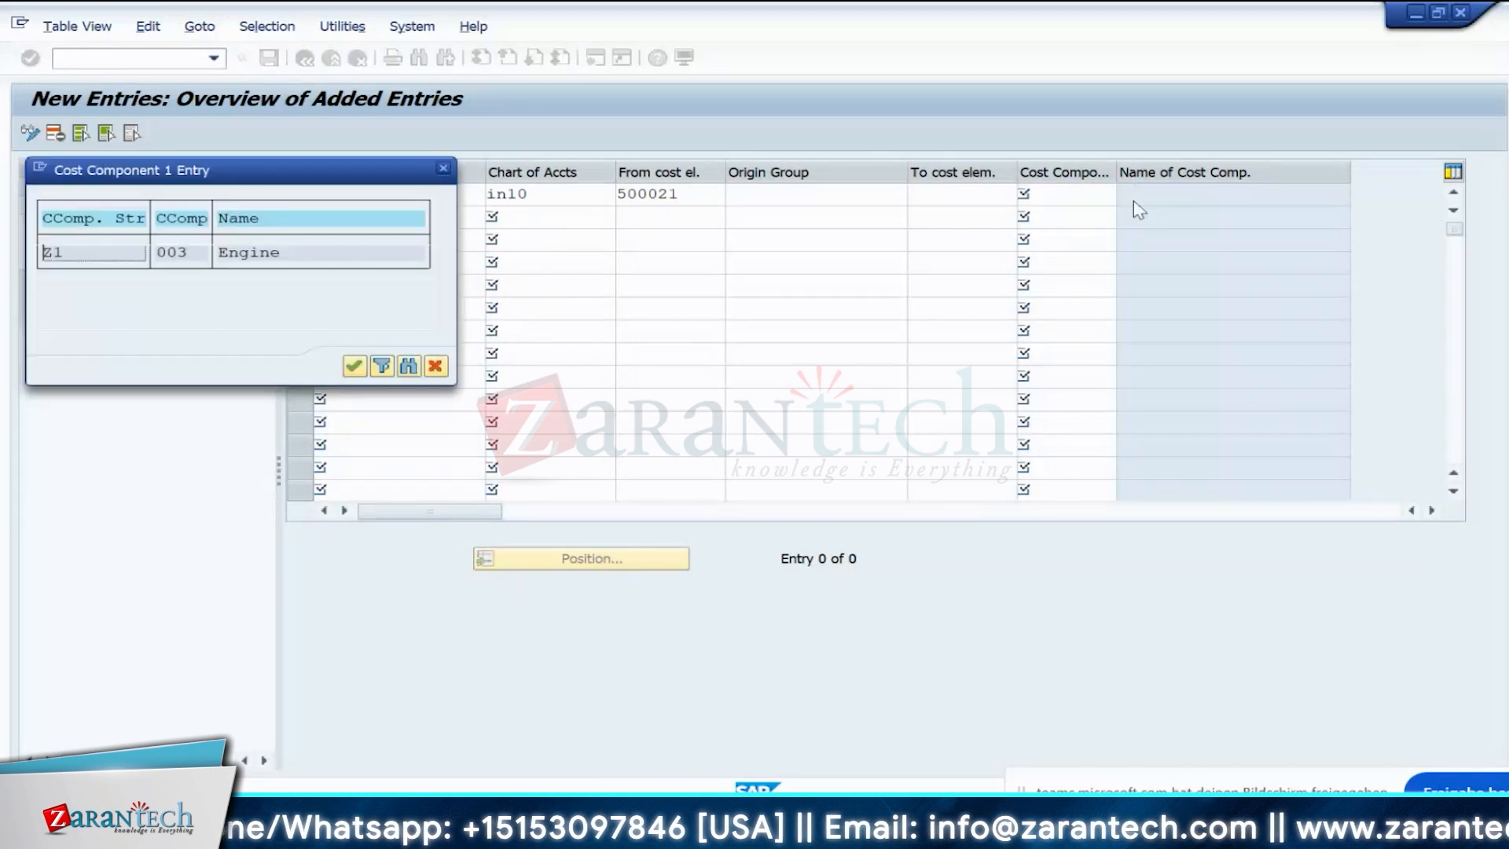
pyautogui.doubleClick(59, 253)
pyautogui.press('Return')
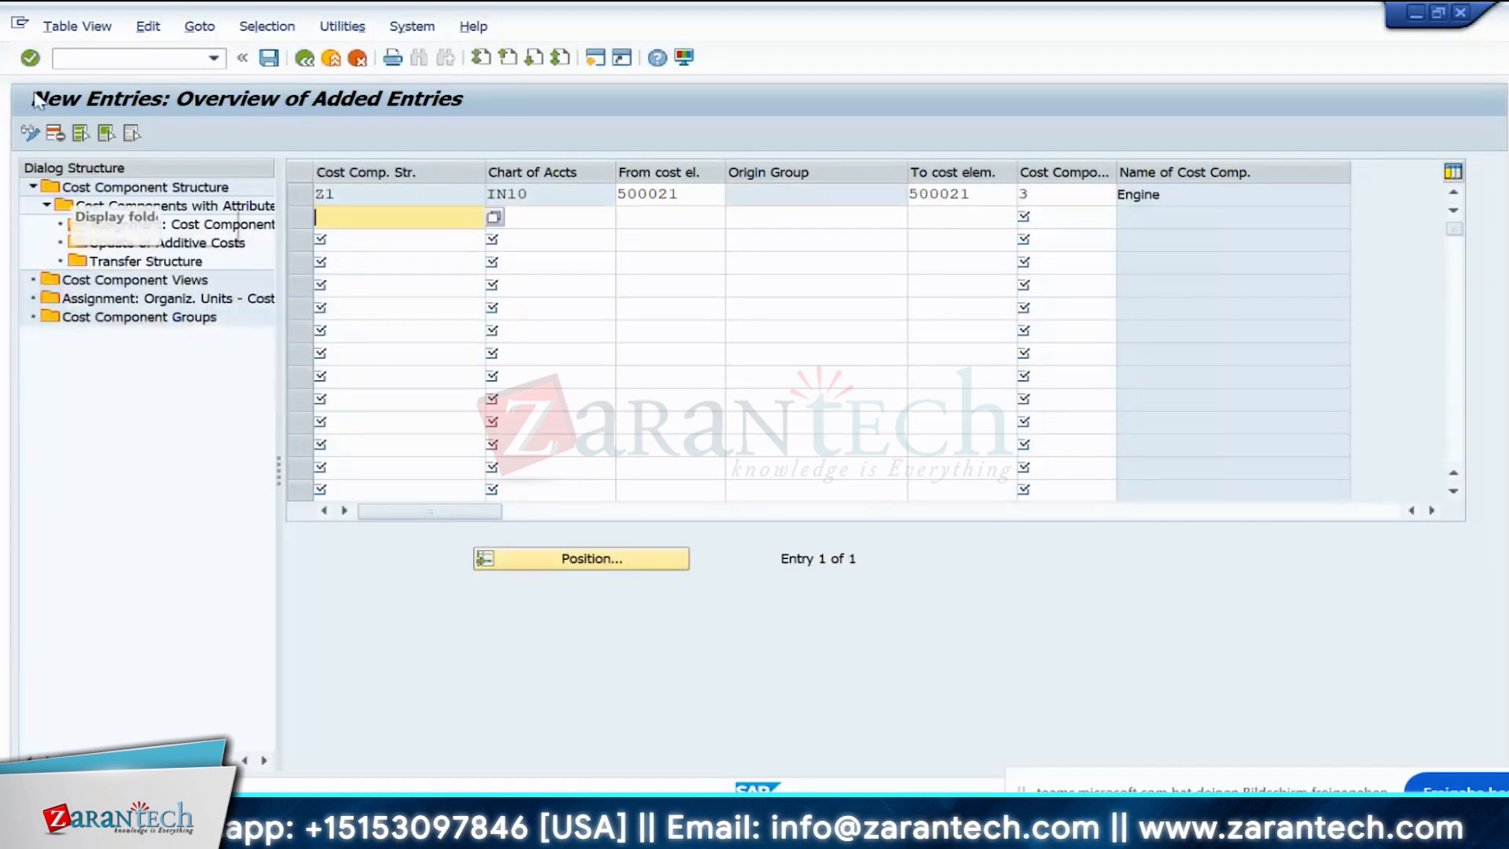
pyautogui.click(269, 59)
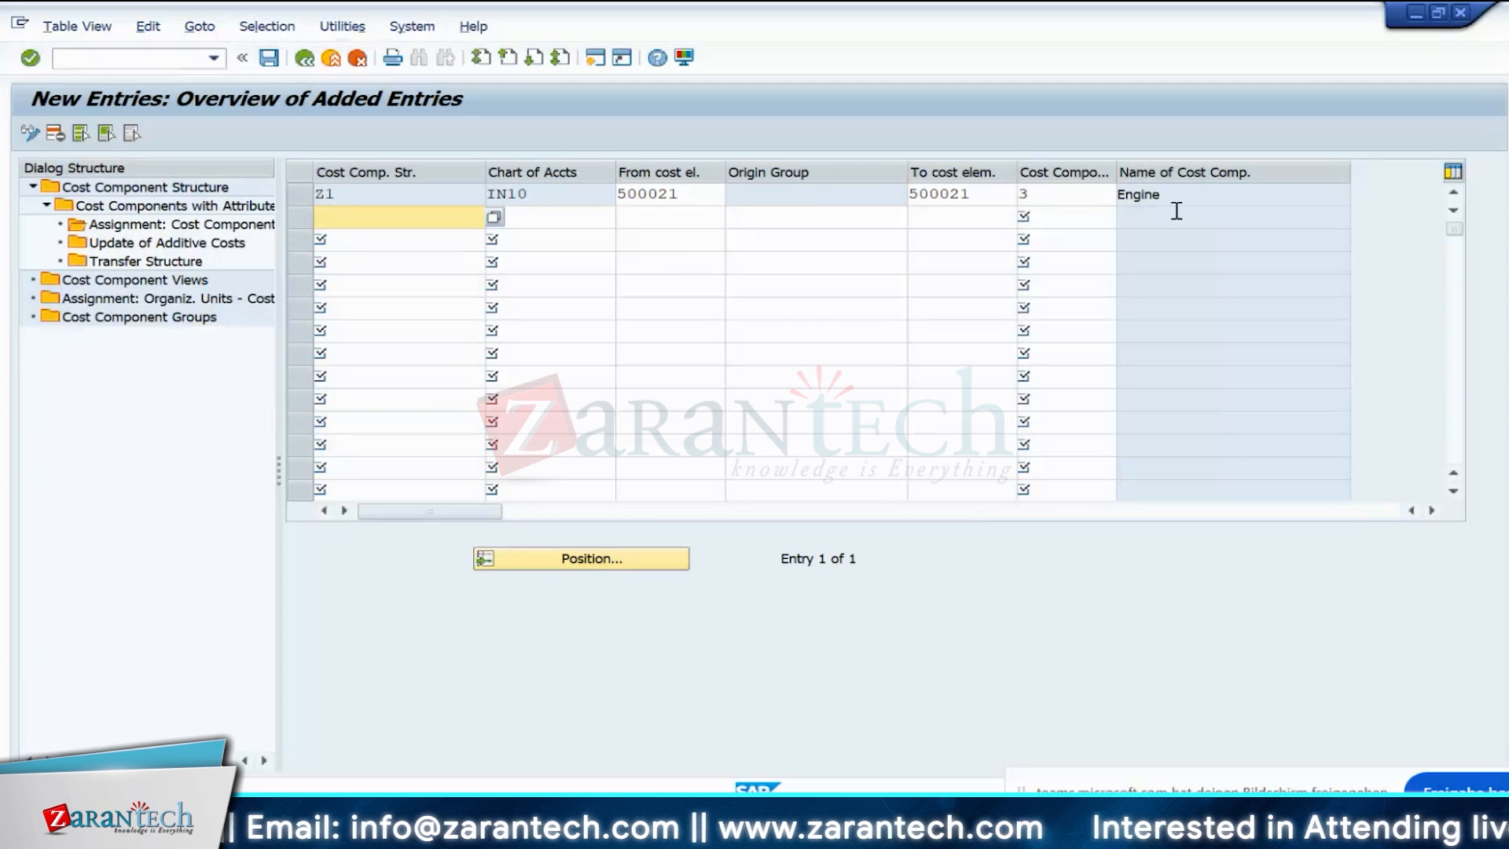
pyautogui.moveTo(1178, 199); pyautogui.dragTo(1080, 205)
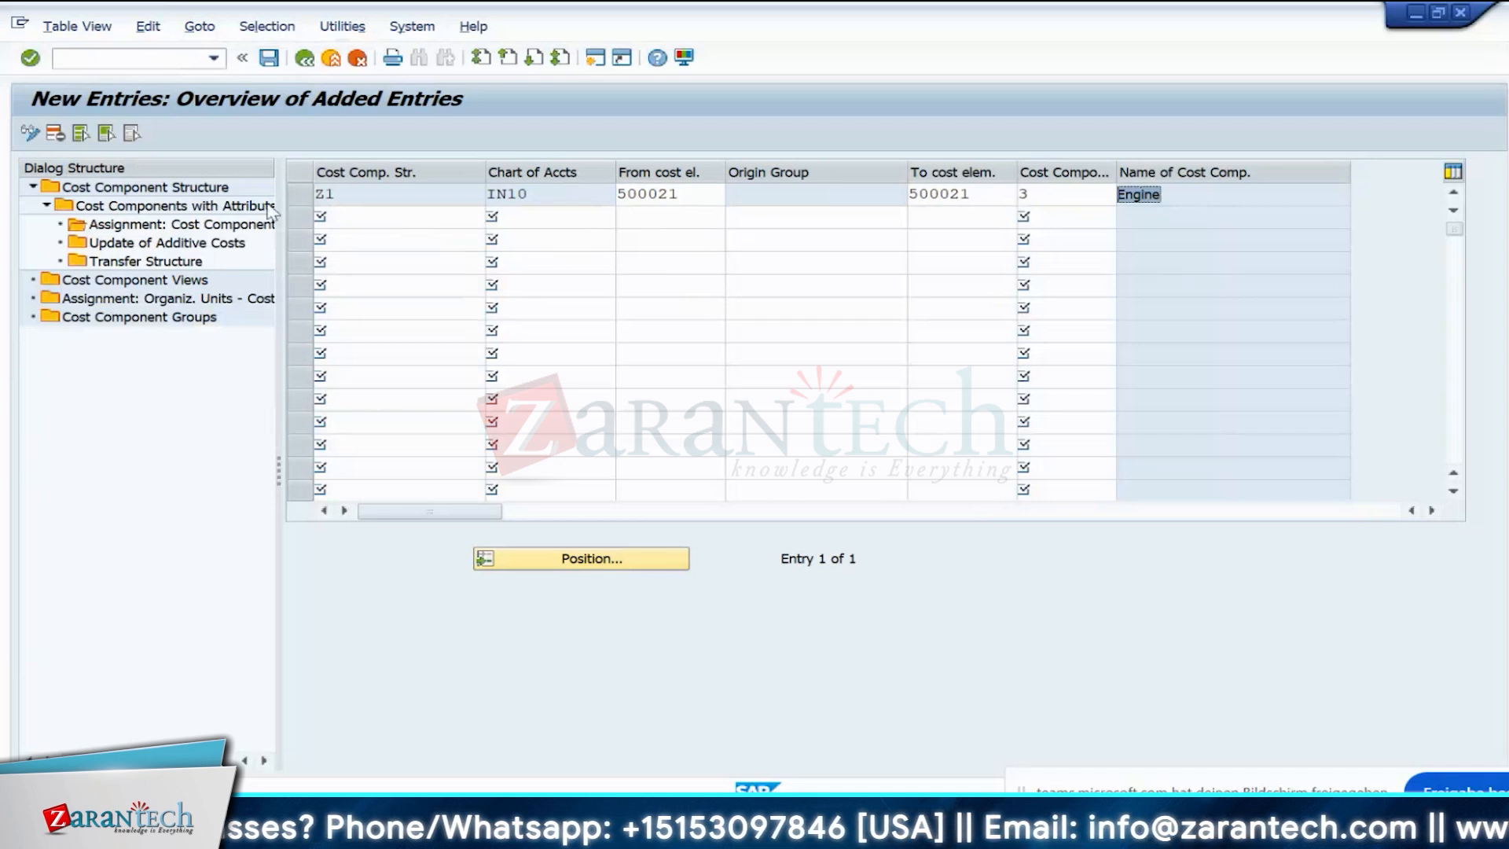
# - Go back to the cost components, select component 4 (Other ExternalParts), and start new cost element assignment entries
pyautogui.click(233, 206)
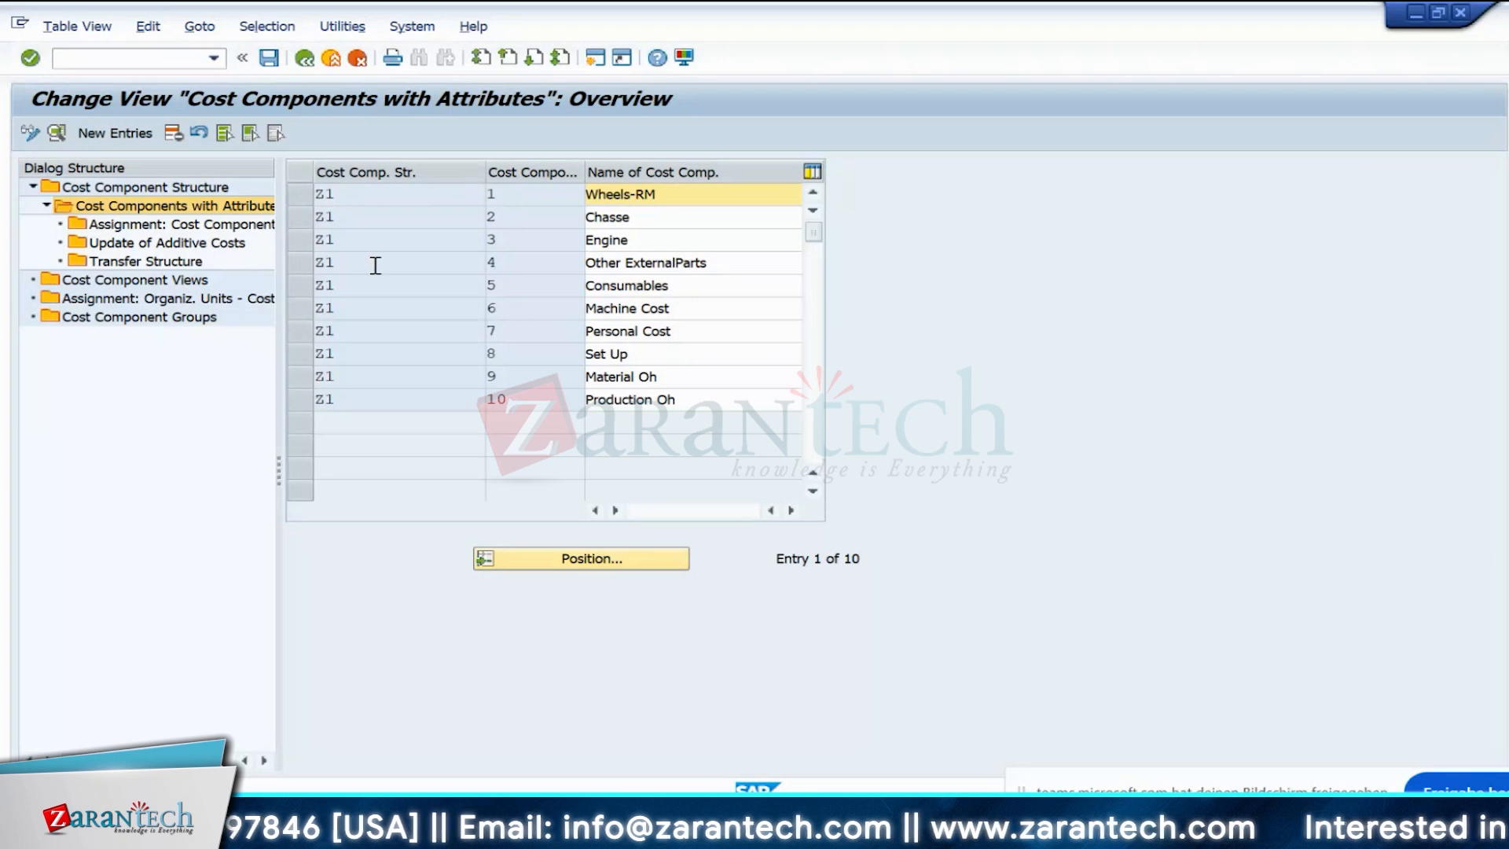
pyautogui.click(293, 260)
pyautogui.doubleClick(177, 224)
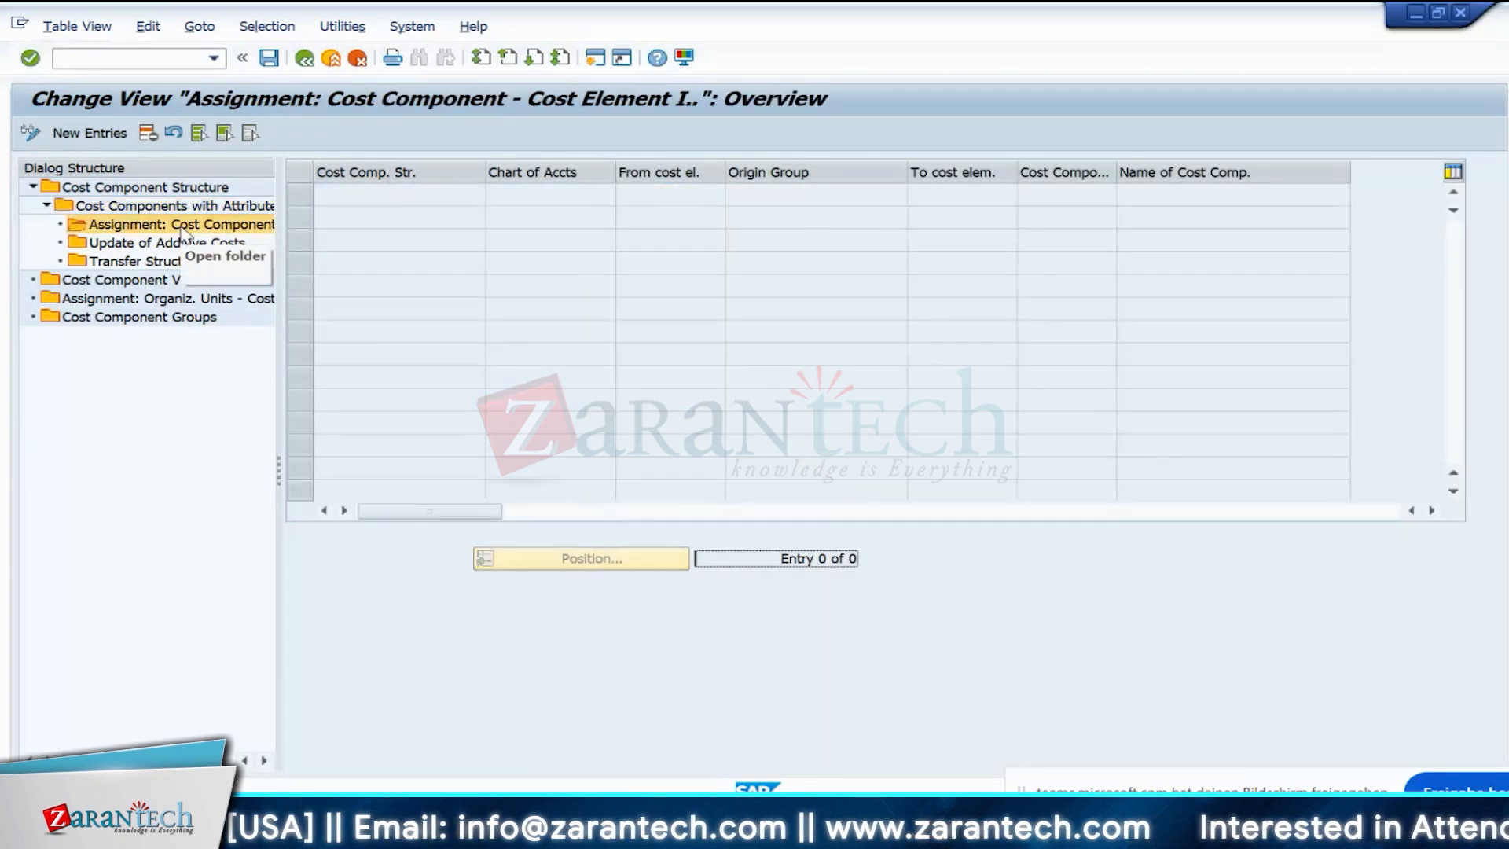
pyautogui.press('F5')
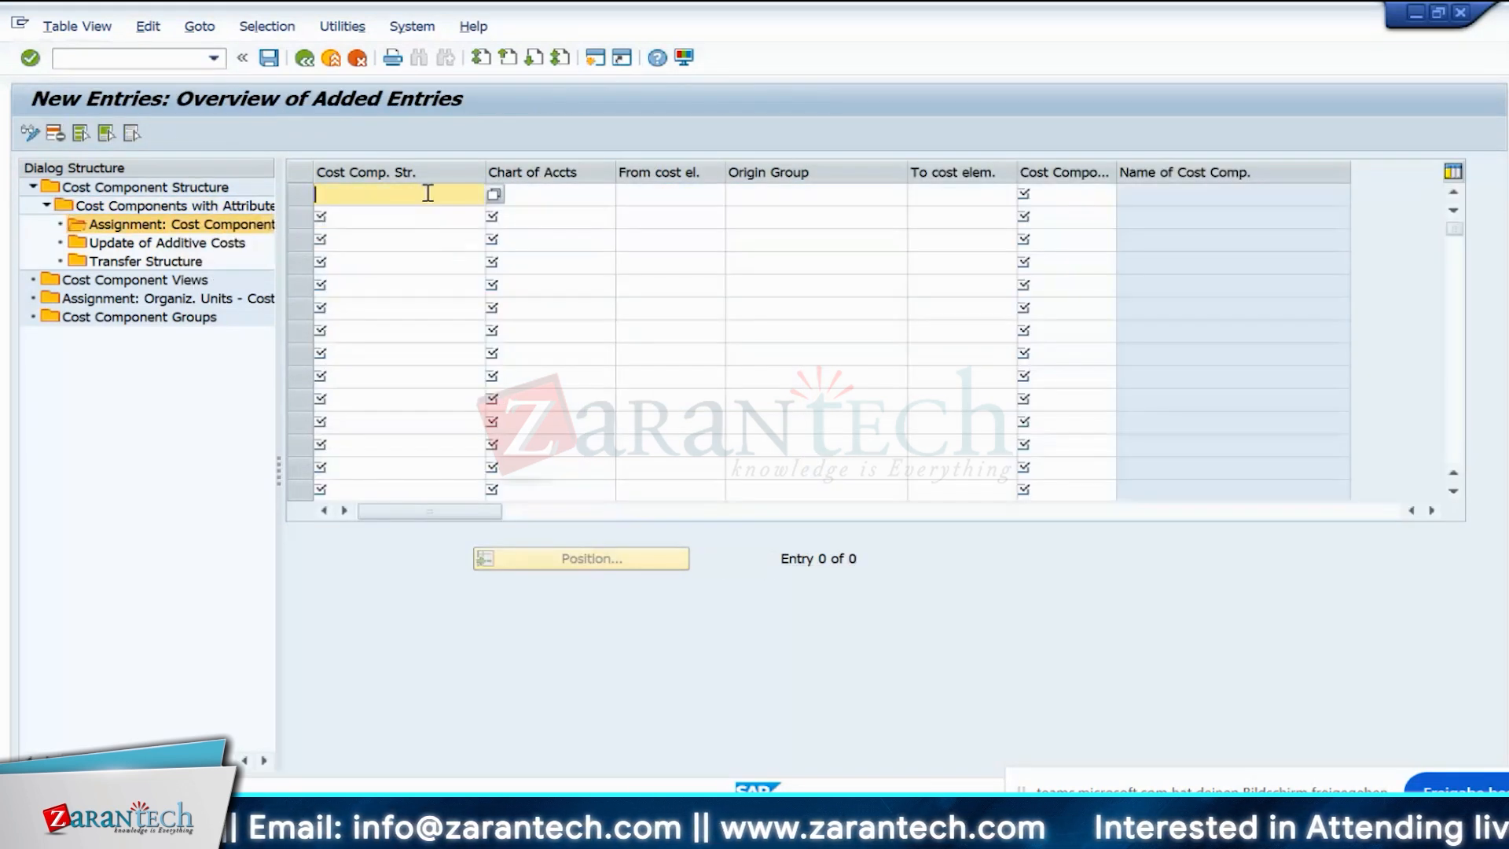
# - Fill the first row with structure Z1, chart of accounts in10, and starting cost element 500020
pyautogui.click(428, 193)
pyautogui.press('Down')
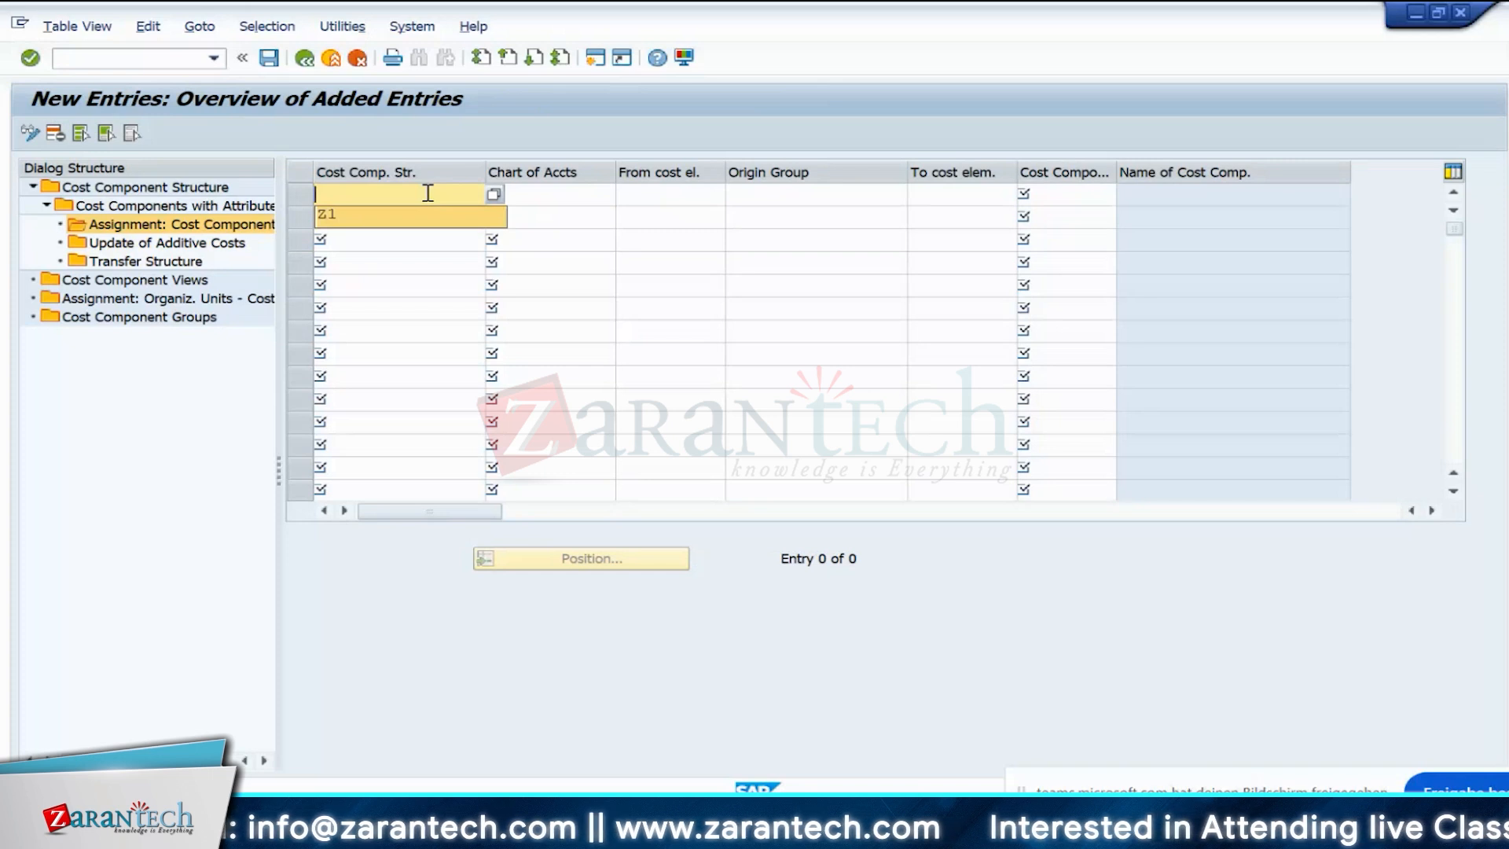
pyautogui.press('Tab')
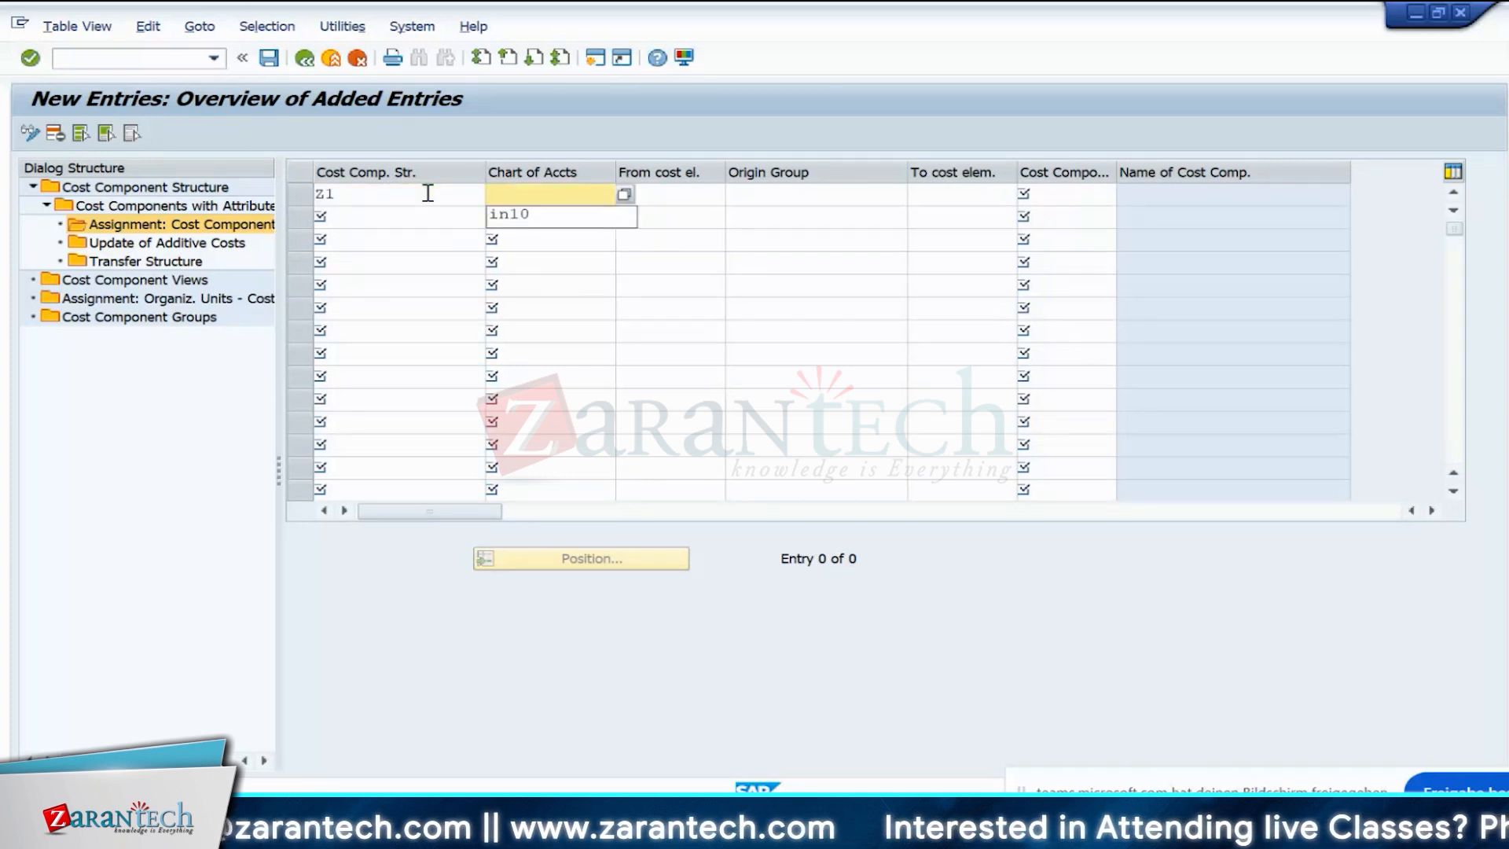
pyautogui.press('Down')
pyautogui.press('Tab')
pyautogui.press('Down')
pyautogui.press('Down')
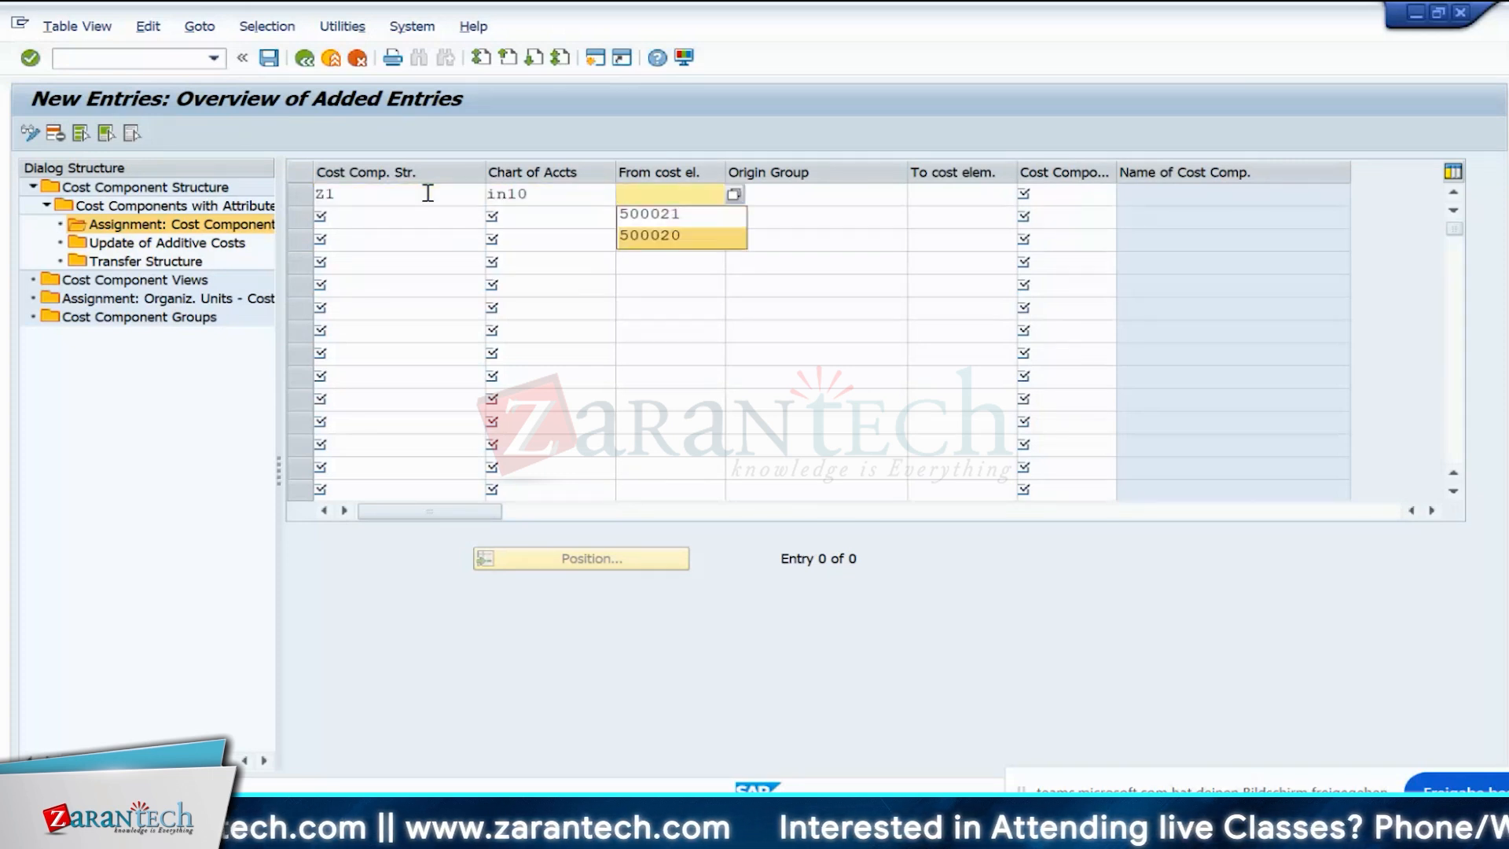
pyautogui.press('Return')
pyautogui.press('Tab')
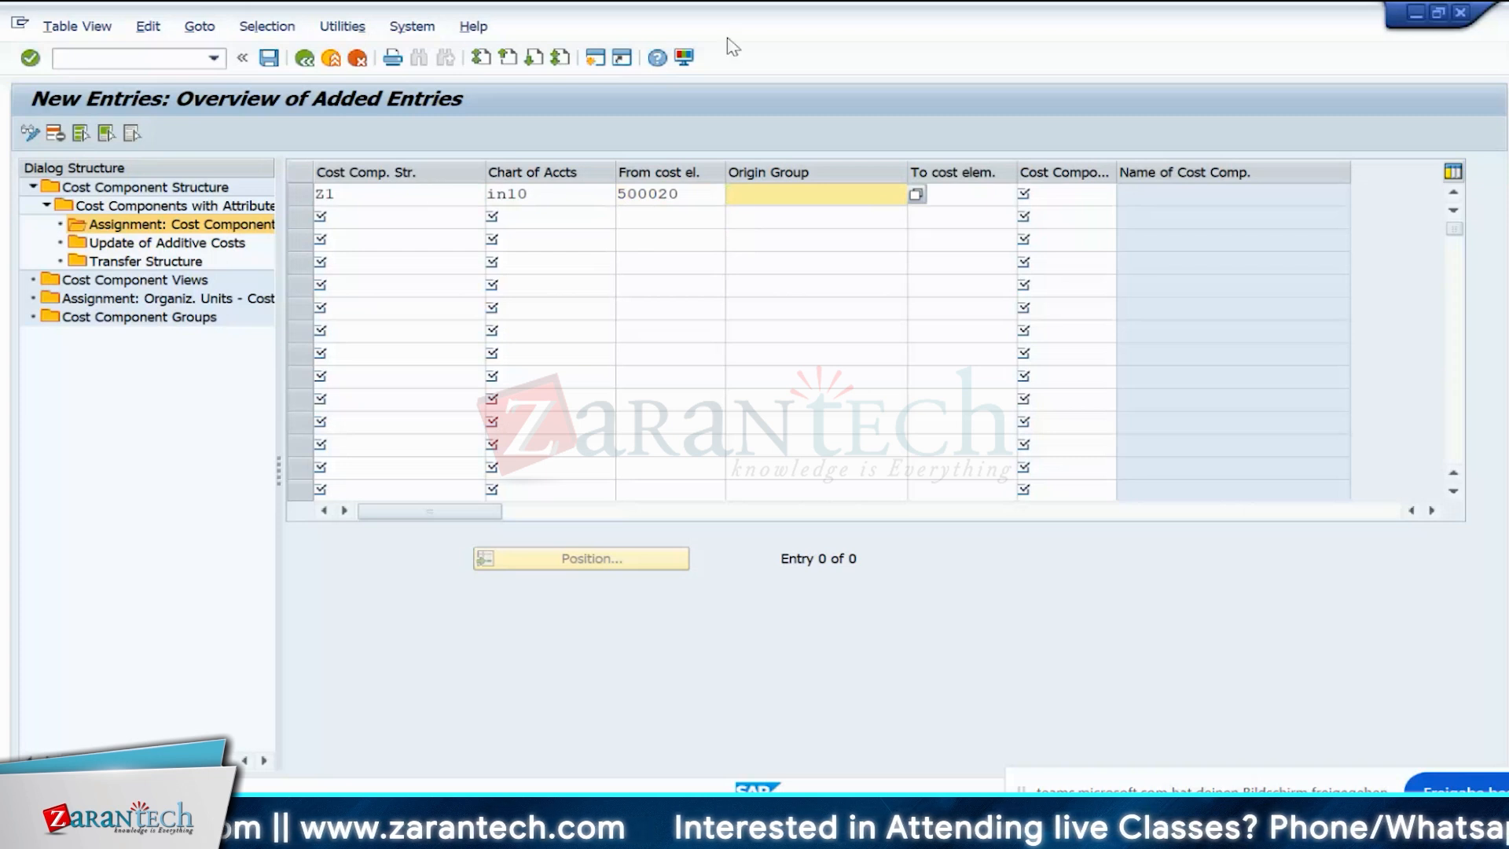
# - Set the row's origin group to 300 (Other External Parts) and its cost component to 4, and validate the entry
pyautogui.click(916, 194)
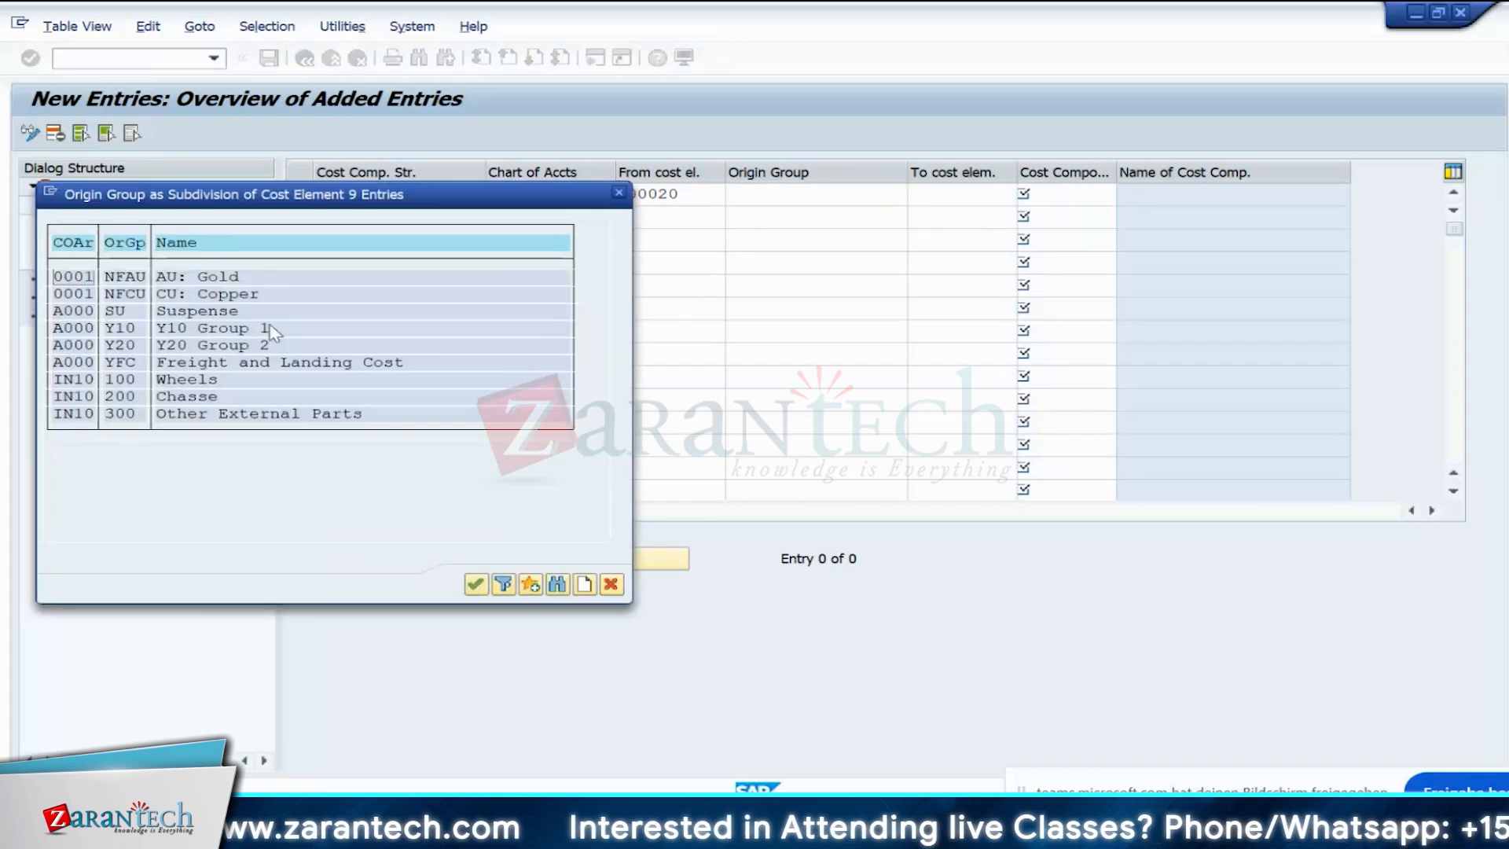
pyautogui.click(88, 414)
pyautogui.doubleClick(88, 415)
pyautogui.press('Return')
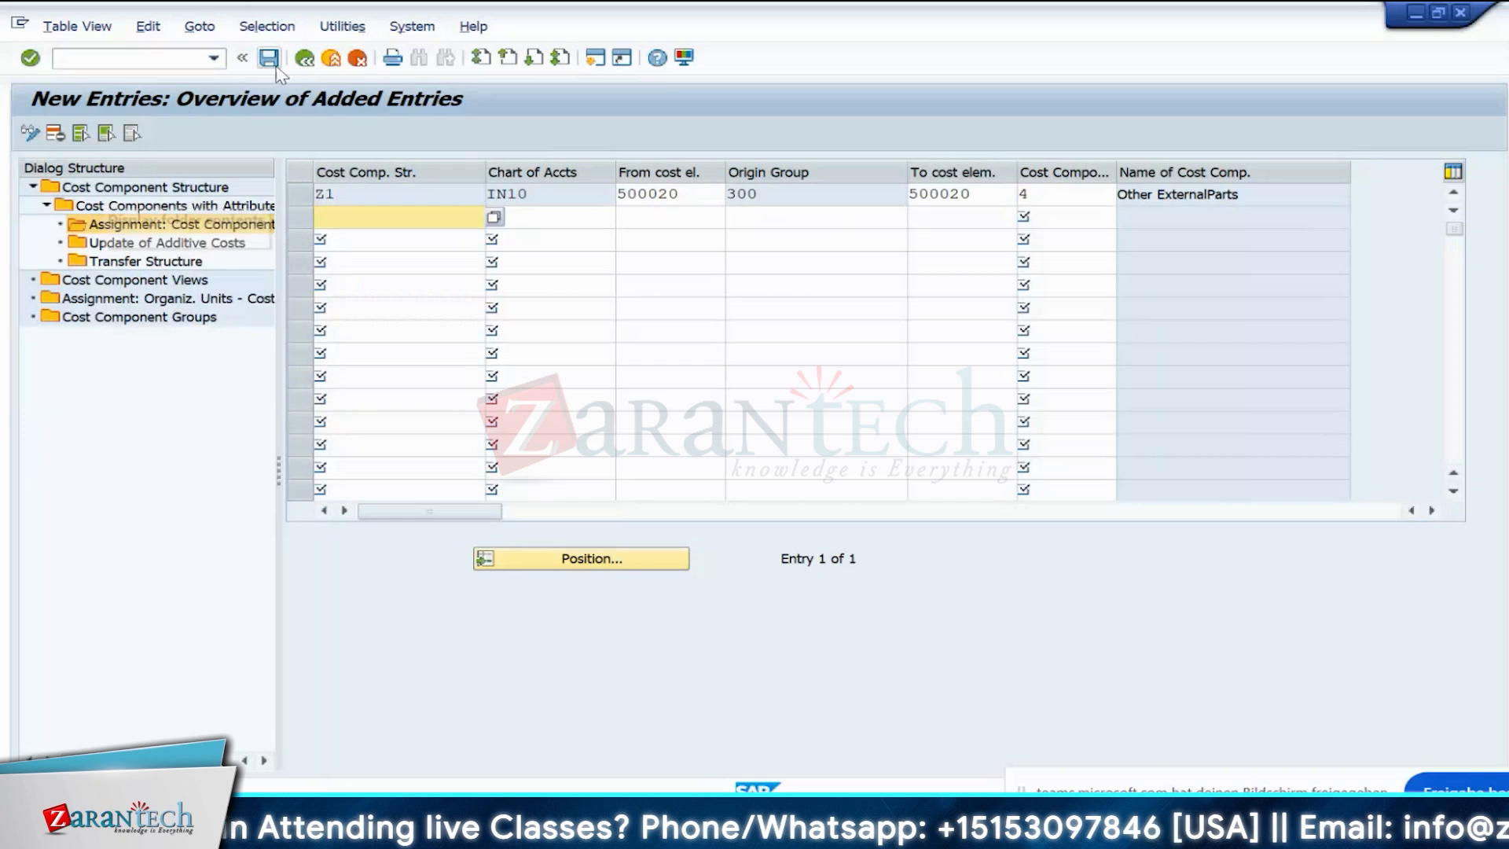
# - Reopen the cost components list, select component 5 (Consumables), and start new cost element assignment entries
pyautogui.doubleClick(181, 205)
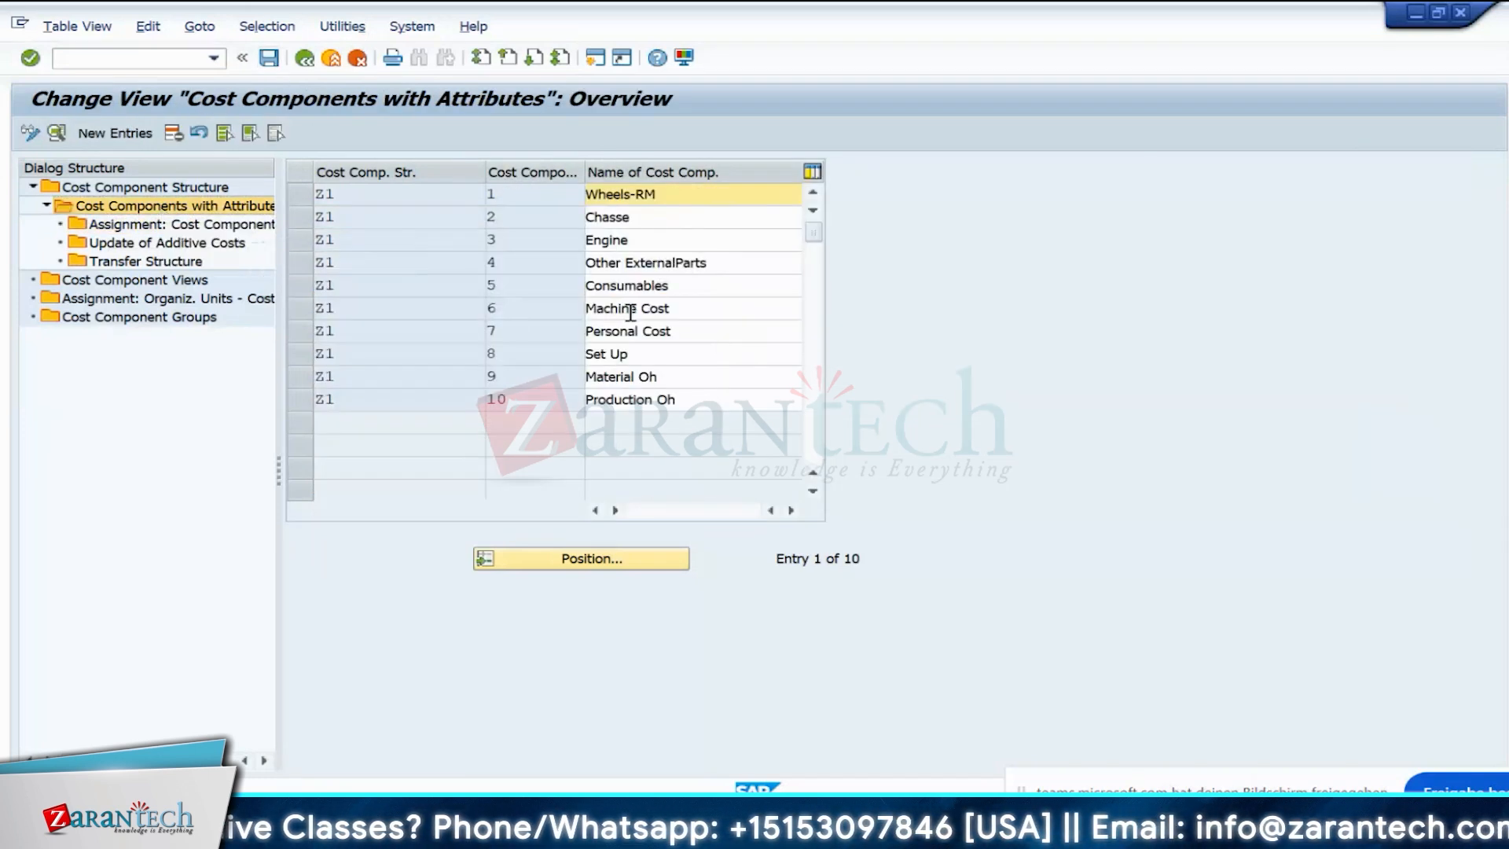
pyautogui.click(492, 286)
pyautogui.doubleClick(163, 227)
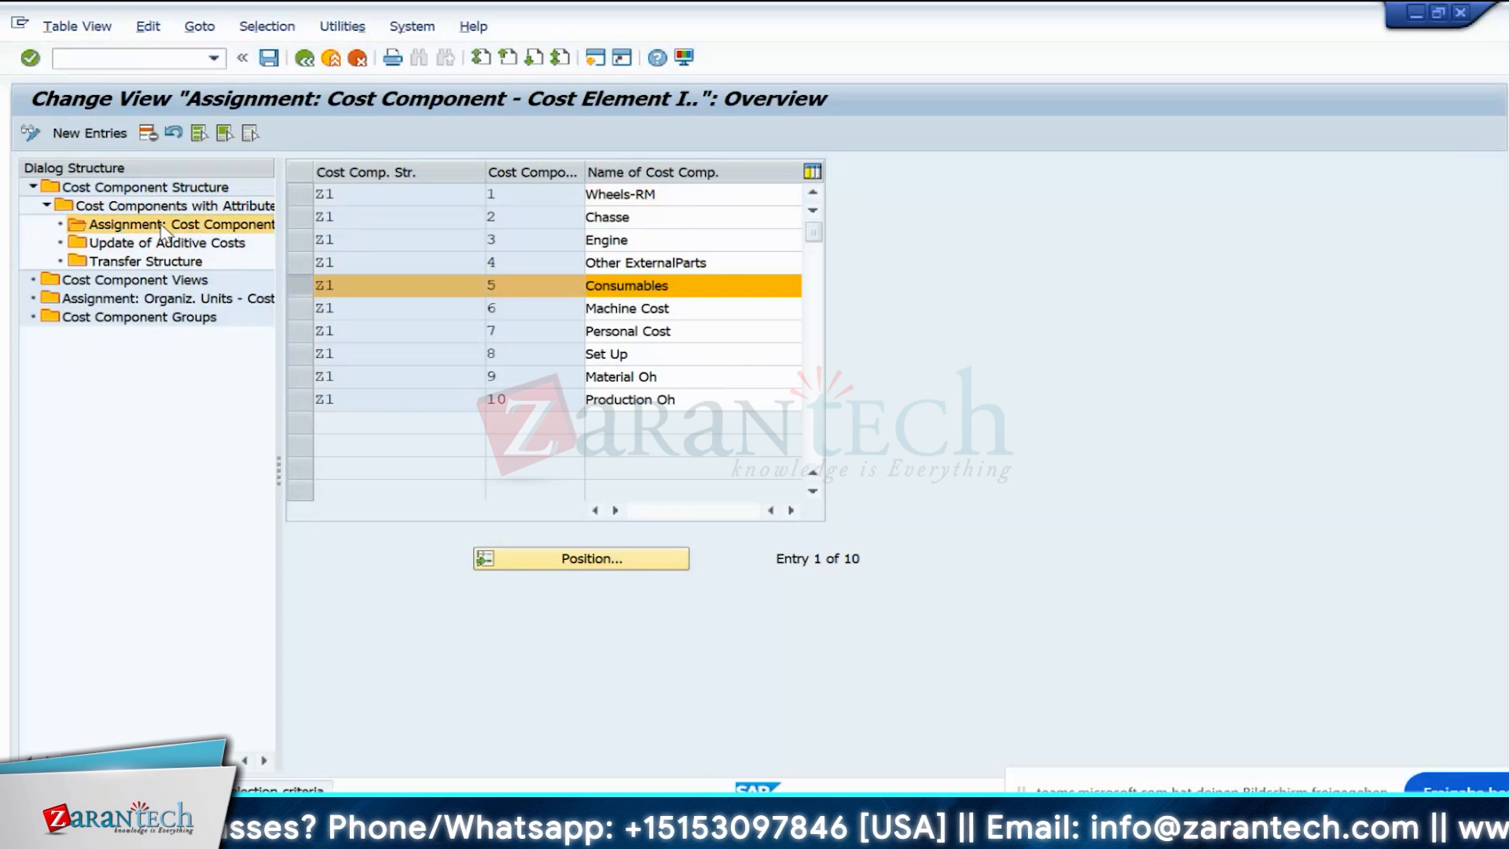
pyautogui.press('F5')
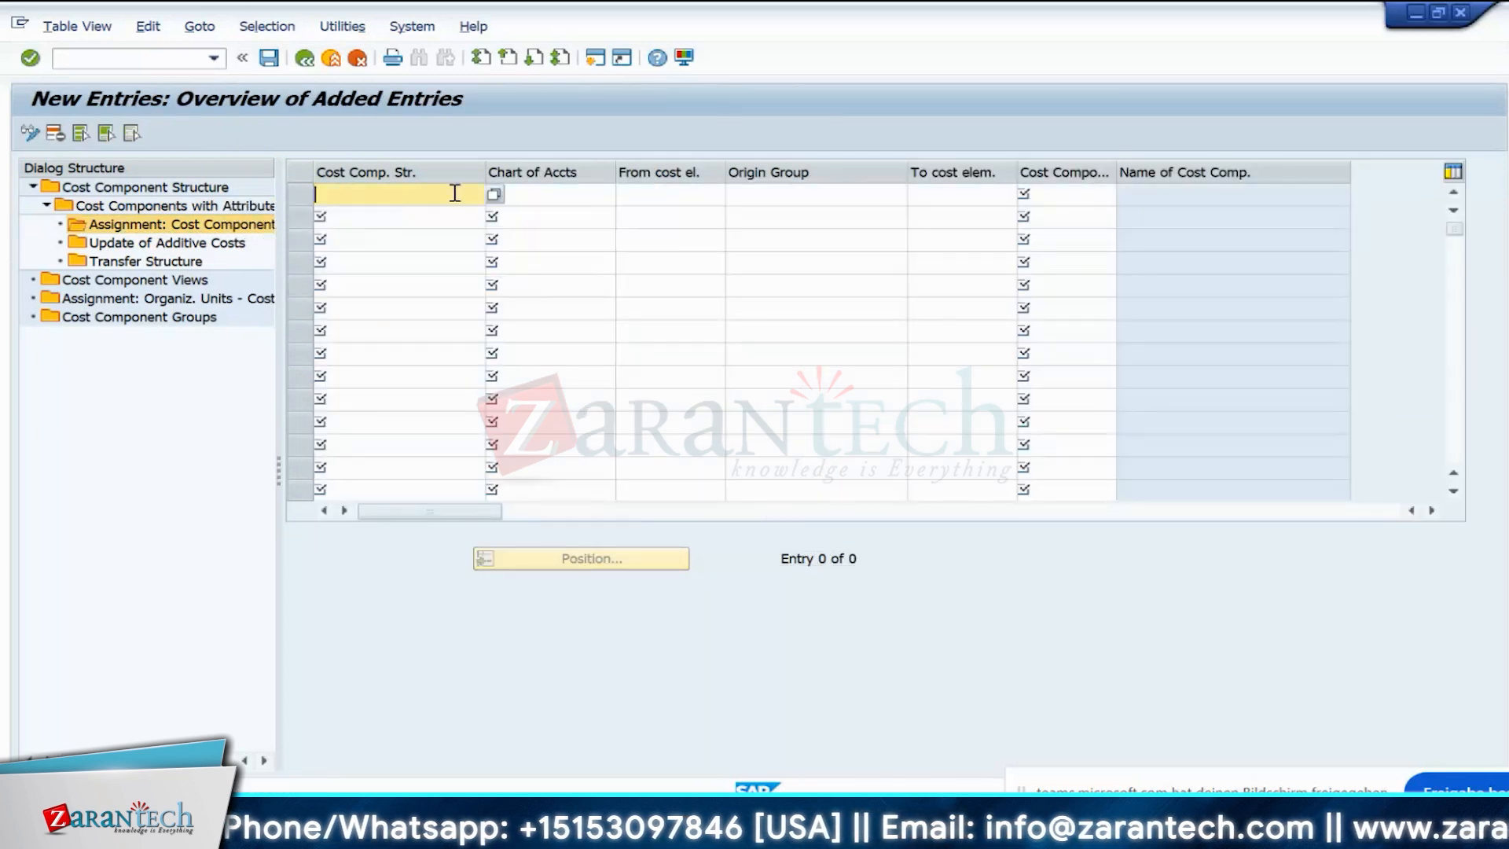
# - Fill the first row with structure Z1, chart of accounts in10, and starting cost element 500023
pyautogui.click(456, 193)
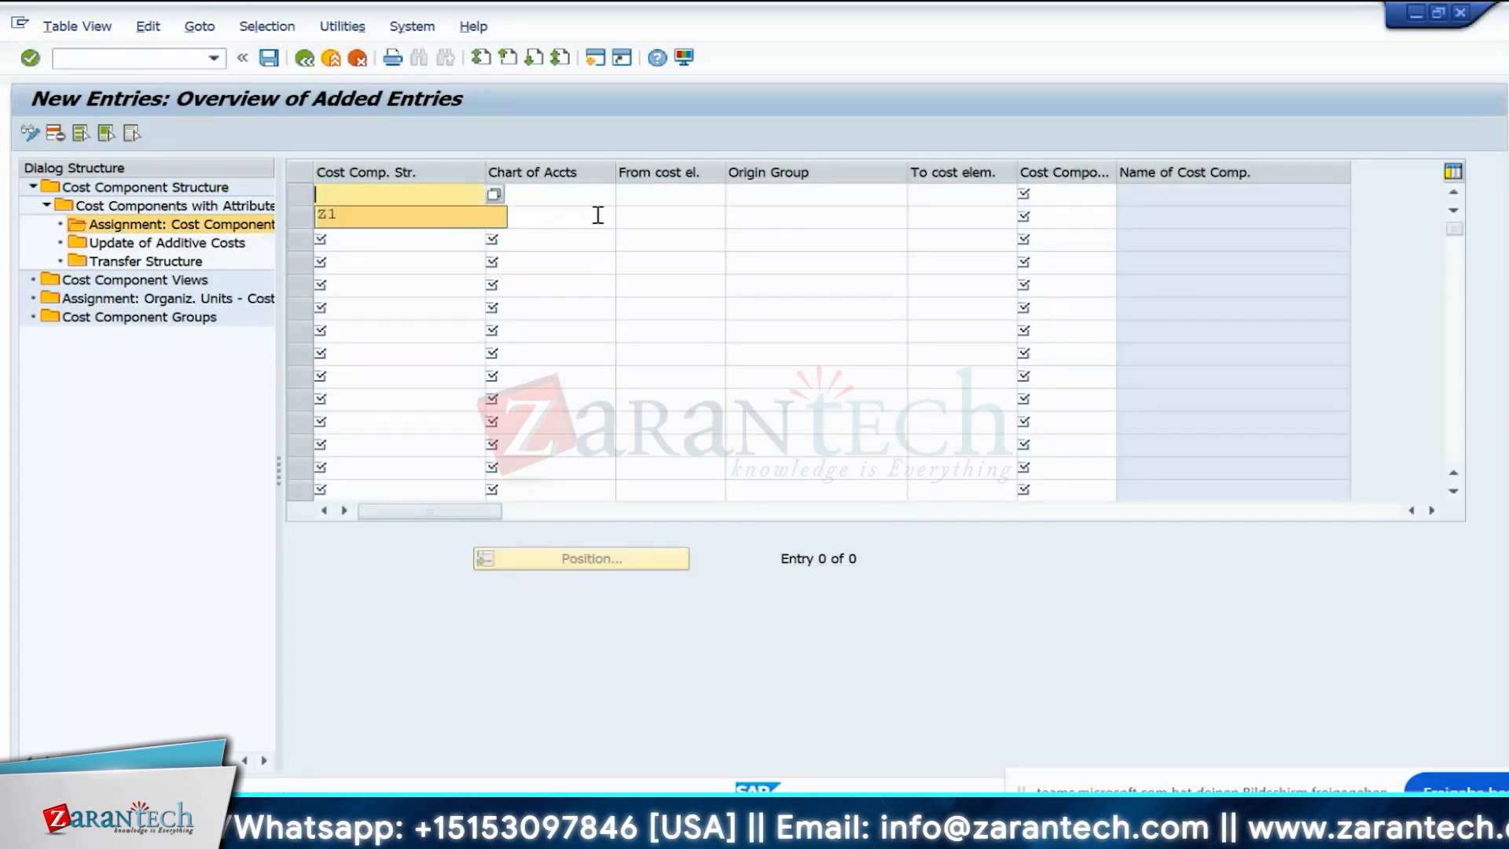
pyautogui.click(405, 217)
pyautogui.click(542, 190)
pyautogui.click(543, 190)
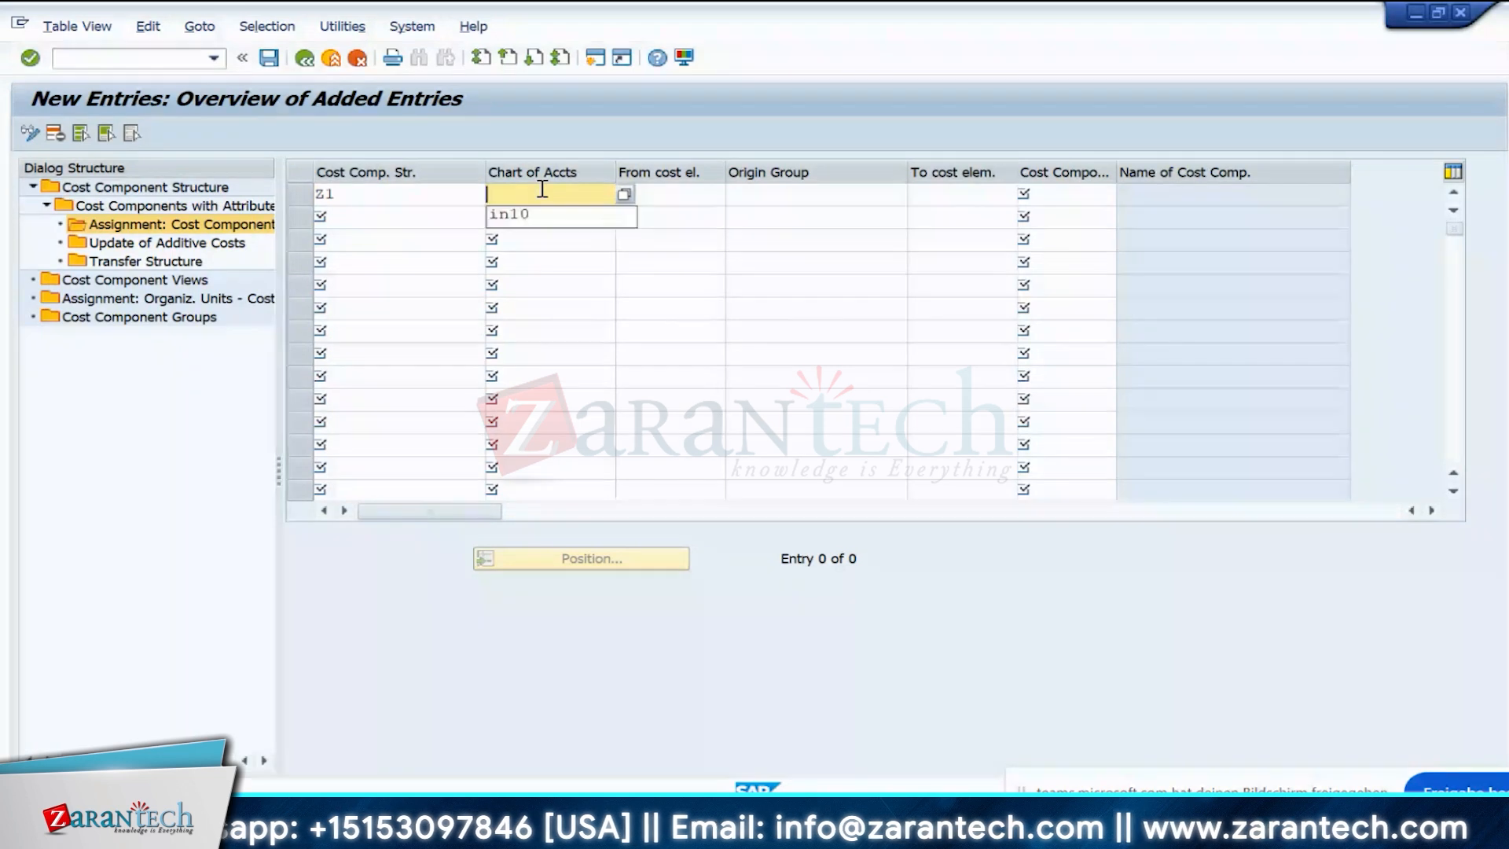
pyautogui.click(510, 214)
pyautogui.click(709, 196)
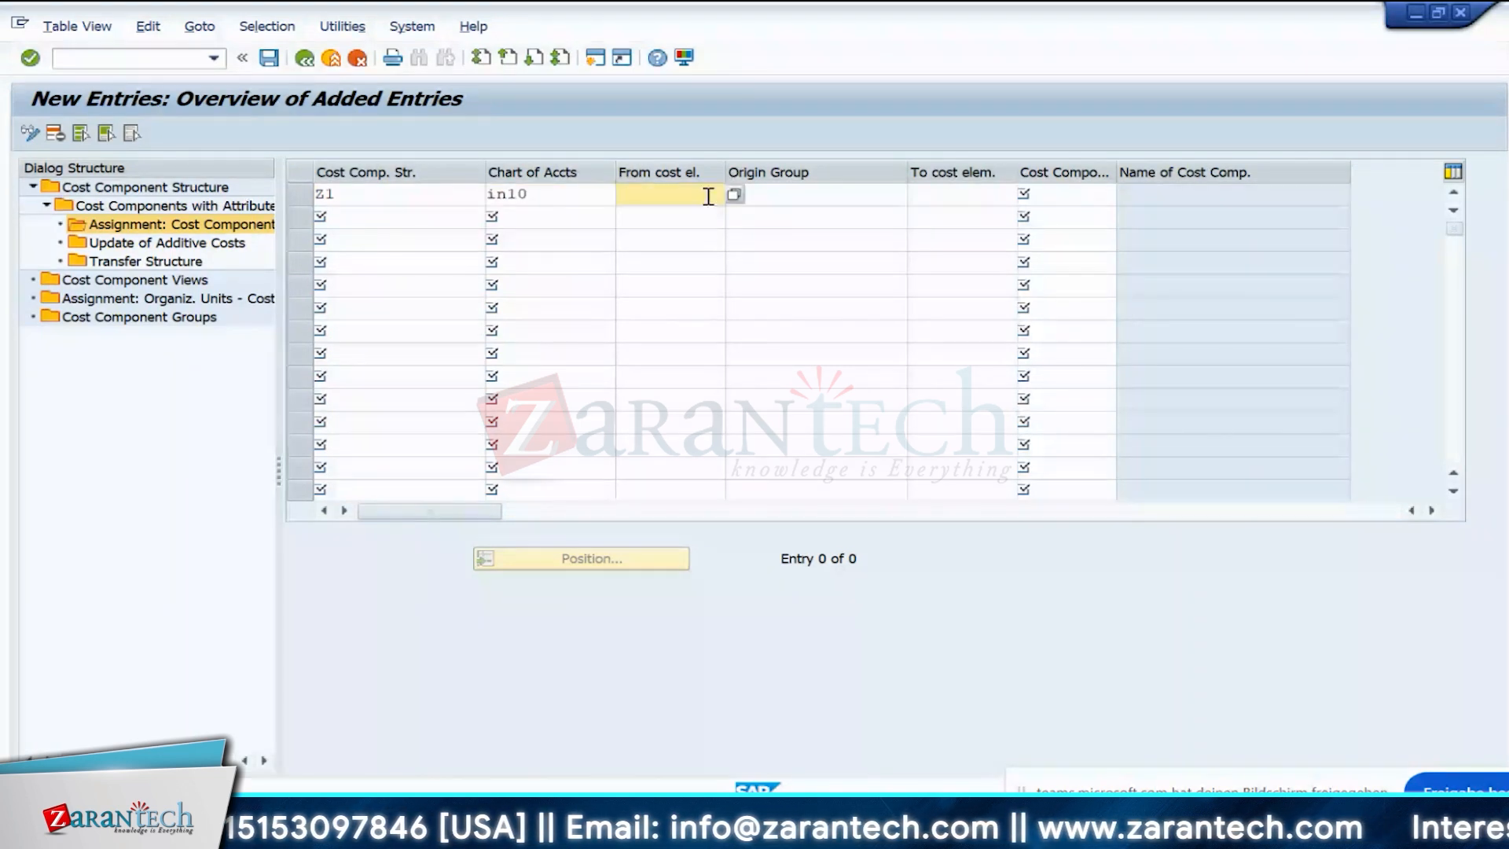
pyautogui.click(782, 194)
pyautogui.click(668, 194)
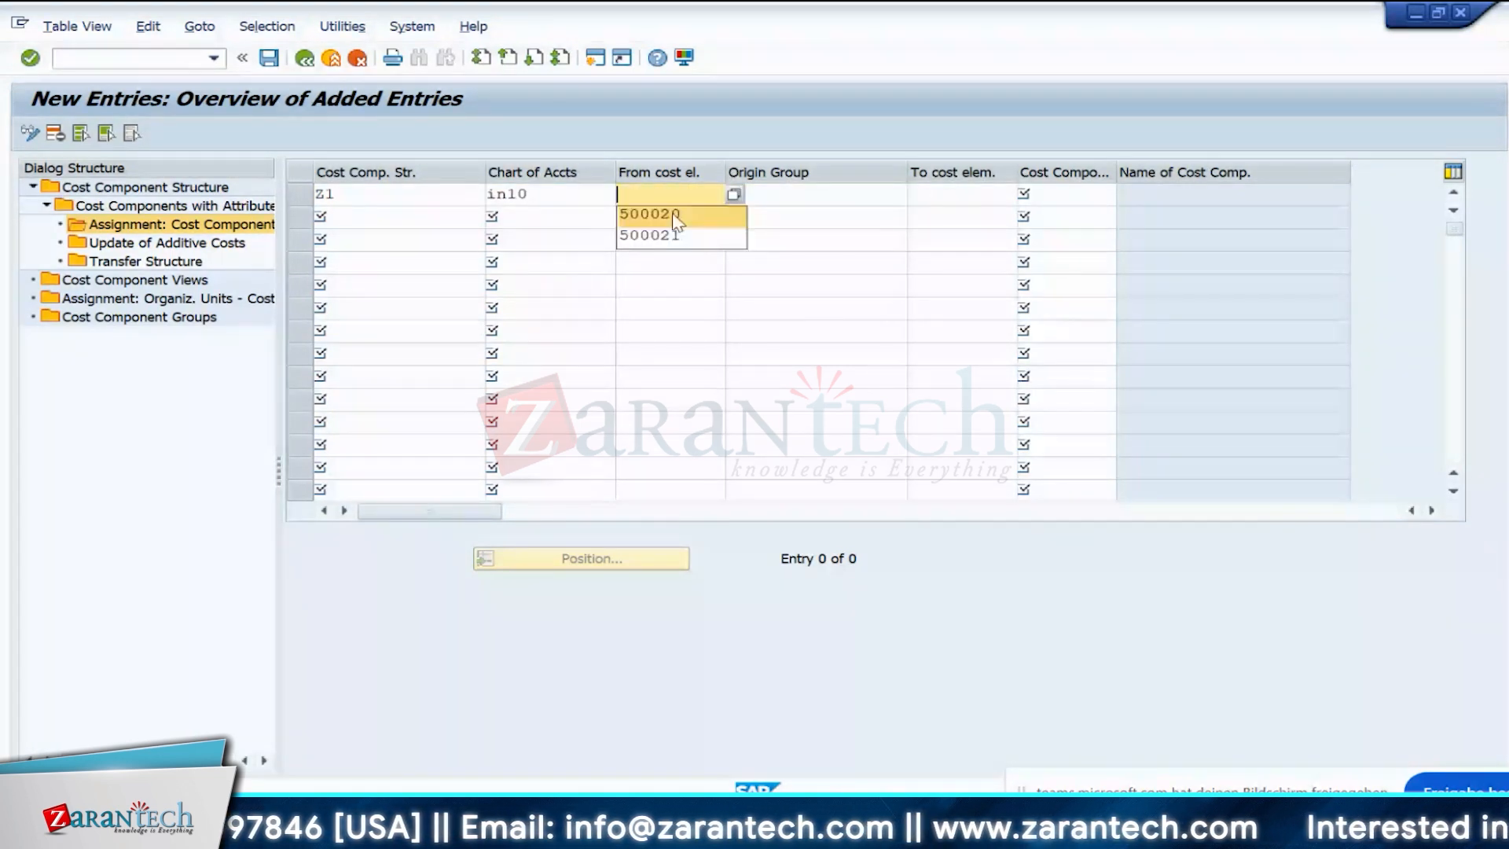
pyautogui.write('500023')
# - Leave the row's origin group empty, assign cost component 005 (Consumables), and validate the entry
pyautogui.click(809, 194)
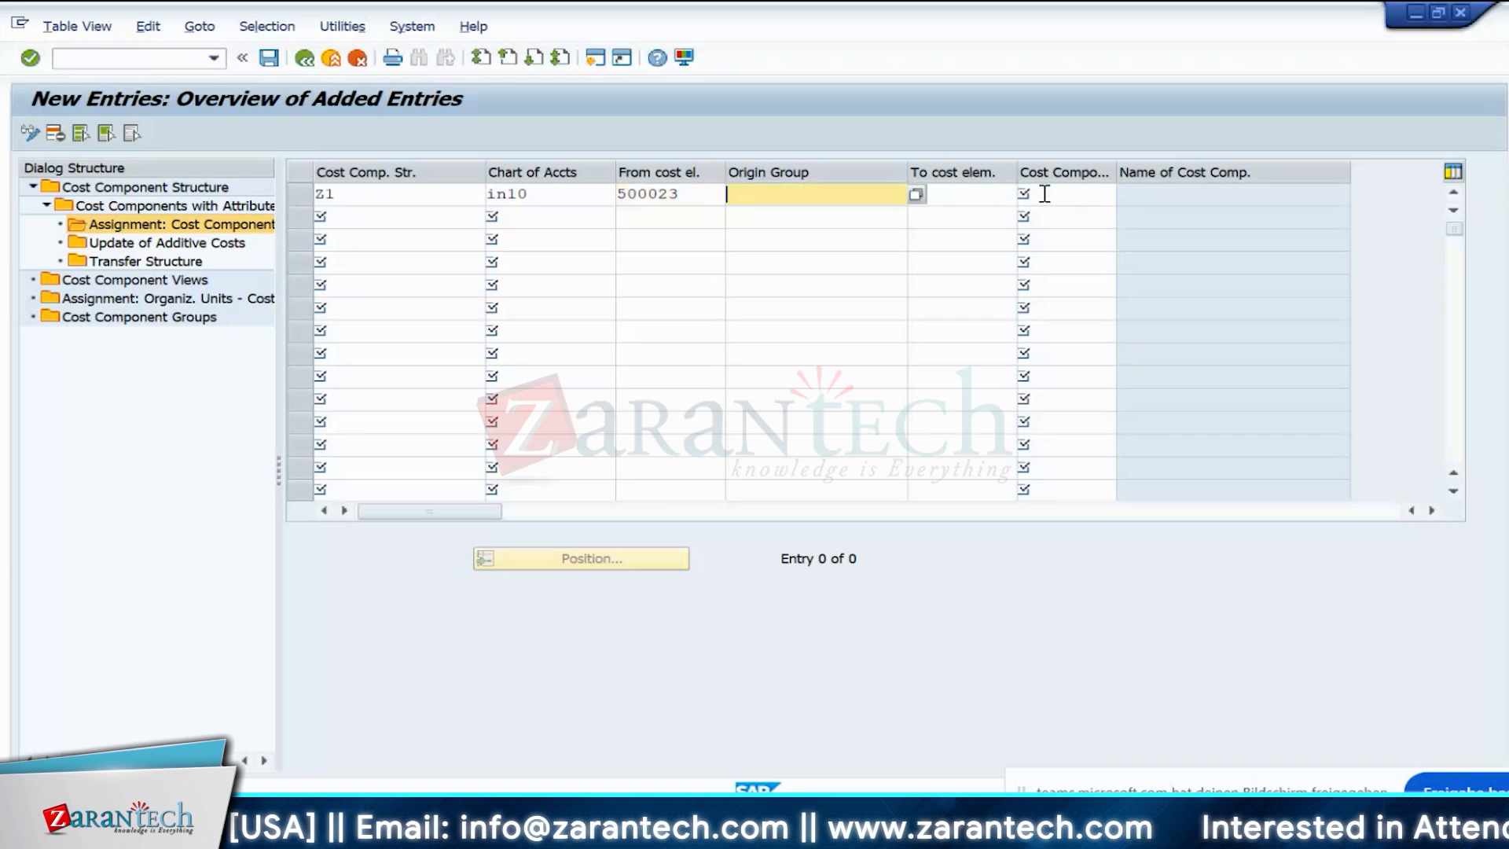
pyautogui.click(1045, 194)
pyautogui.click(1124, 194)
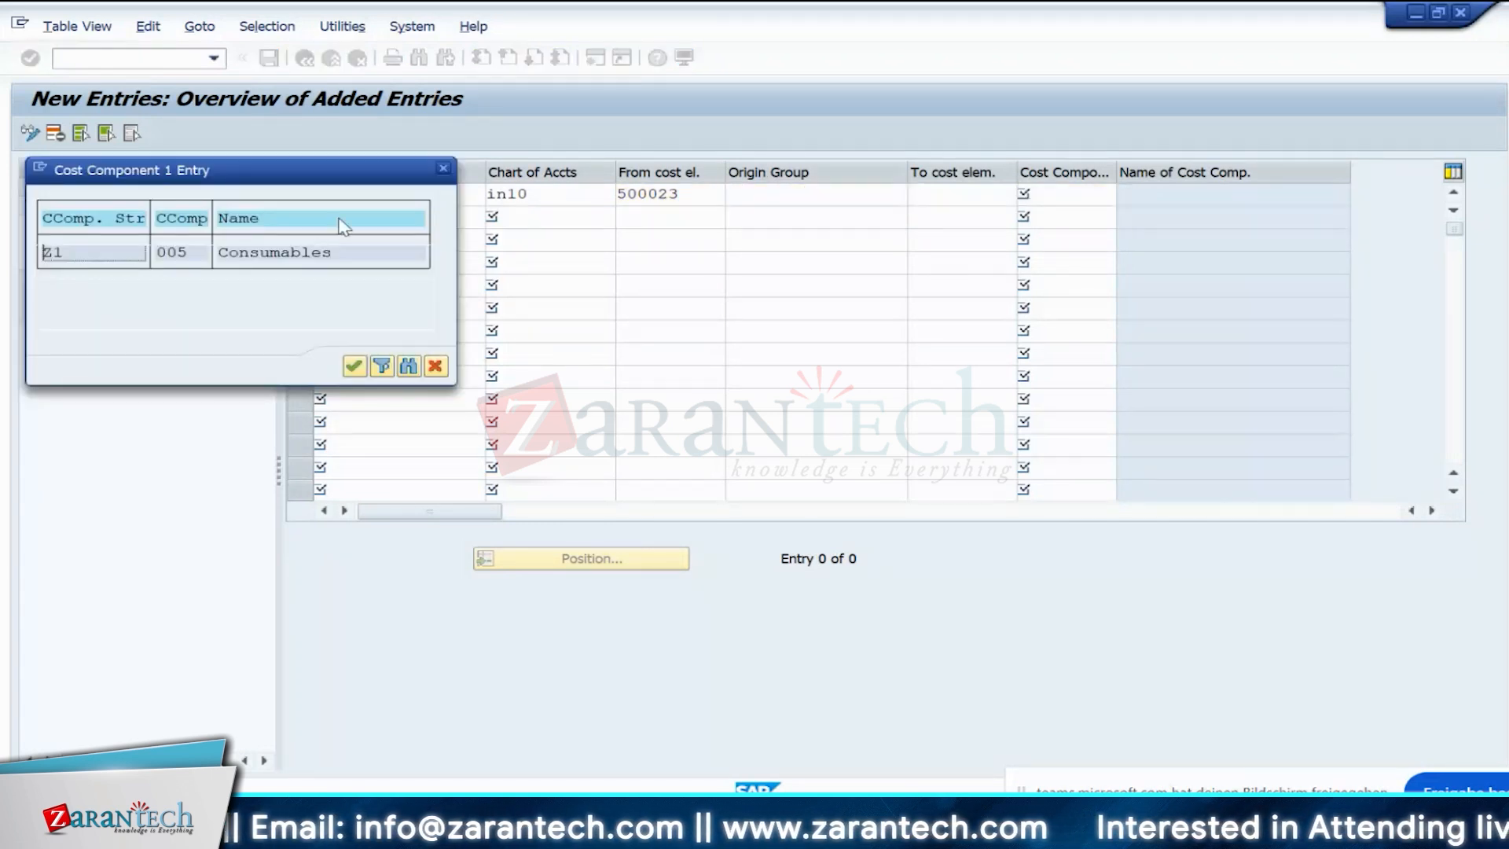
pyautogui.doubleClick(271, 253)
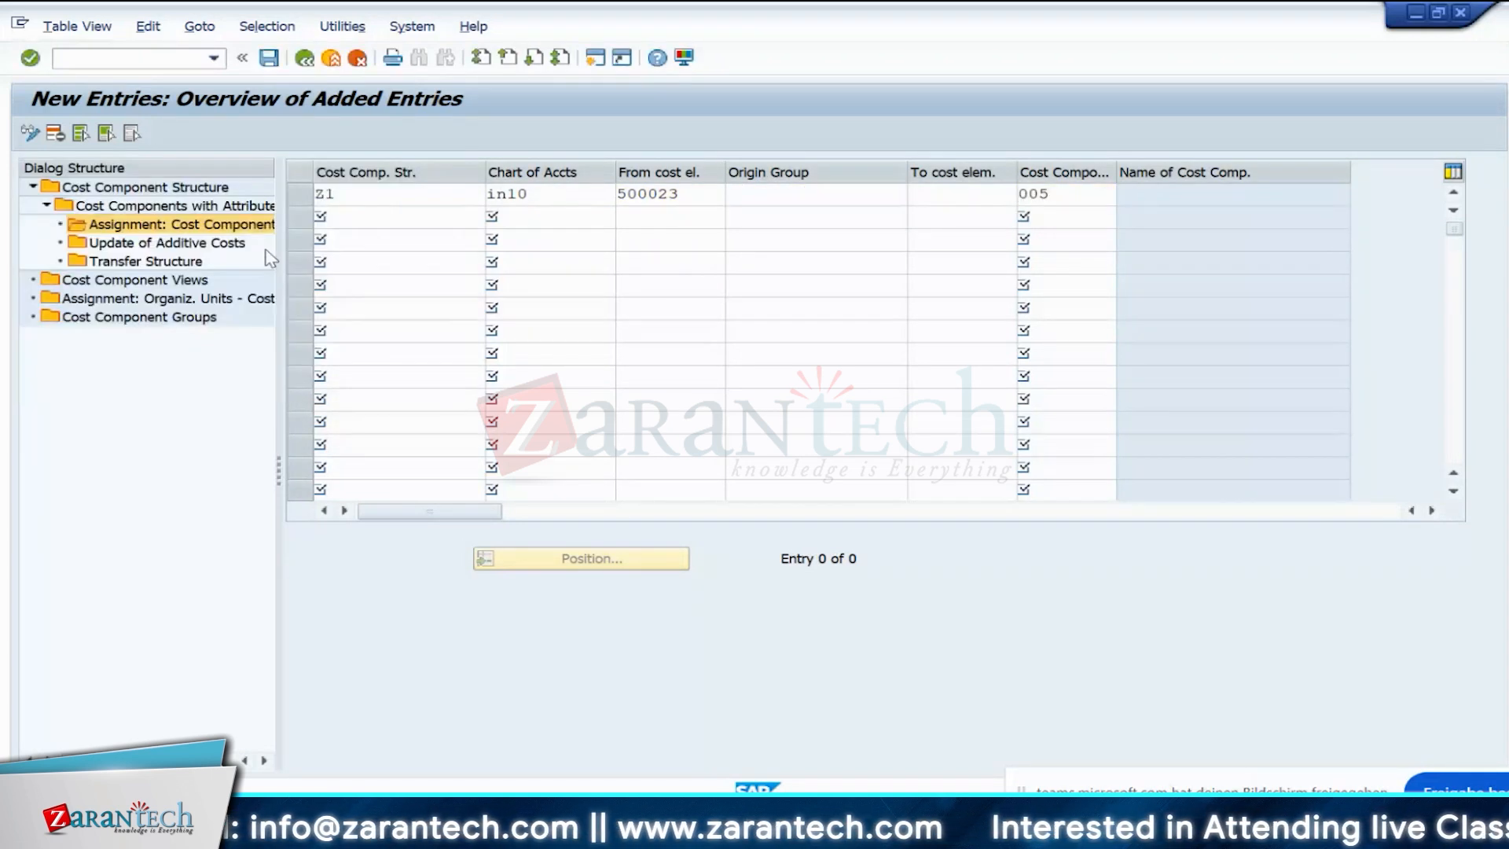
pyautogui.press('Return')
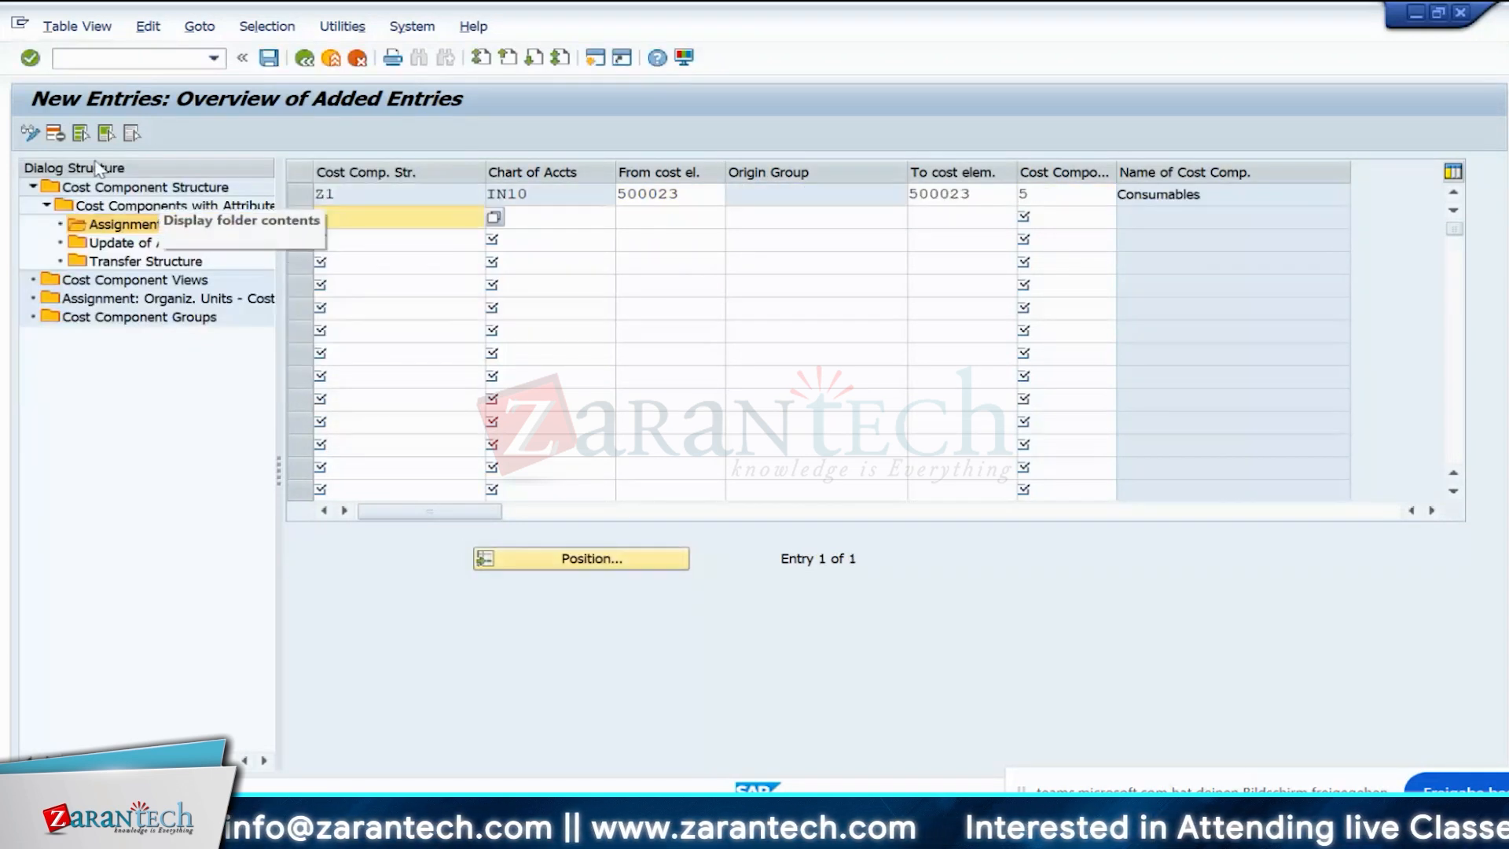
# - Reopen the cost components list, select component 6 (Machine Cost), and start new cost element assignment entries
pyautogui.doubleClick(180, 208)
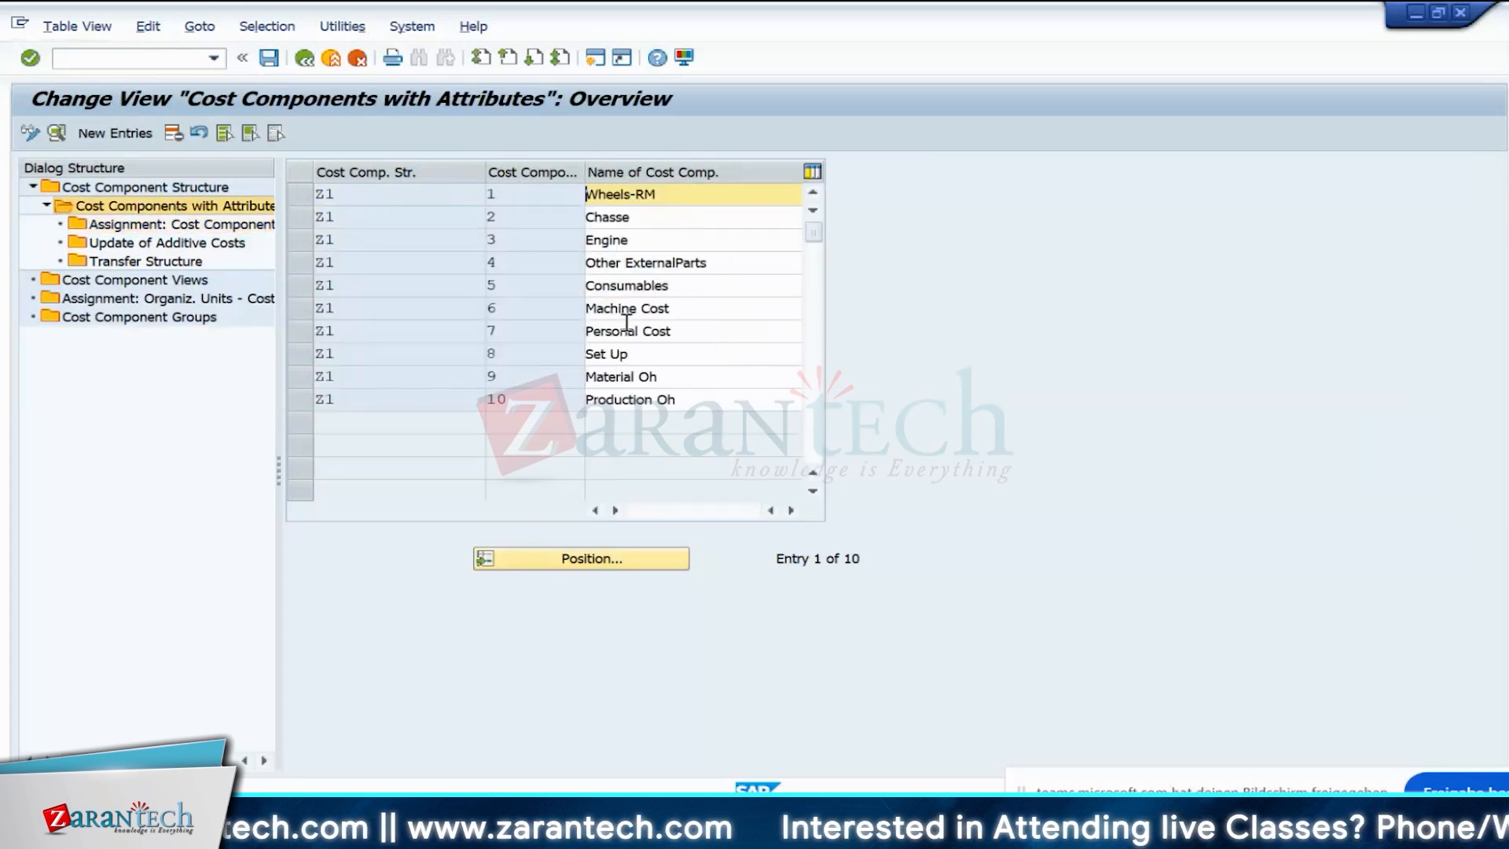
pyautogui.click(306, 309)
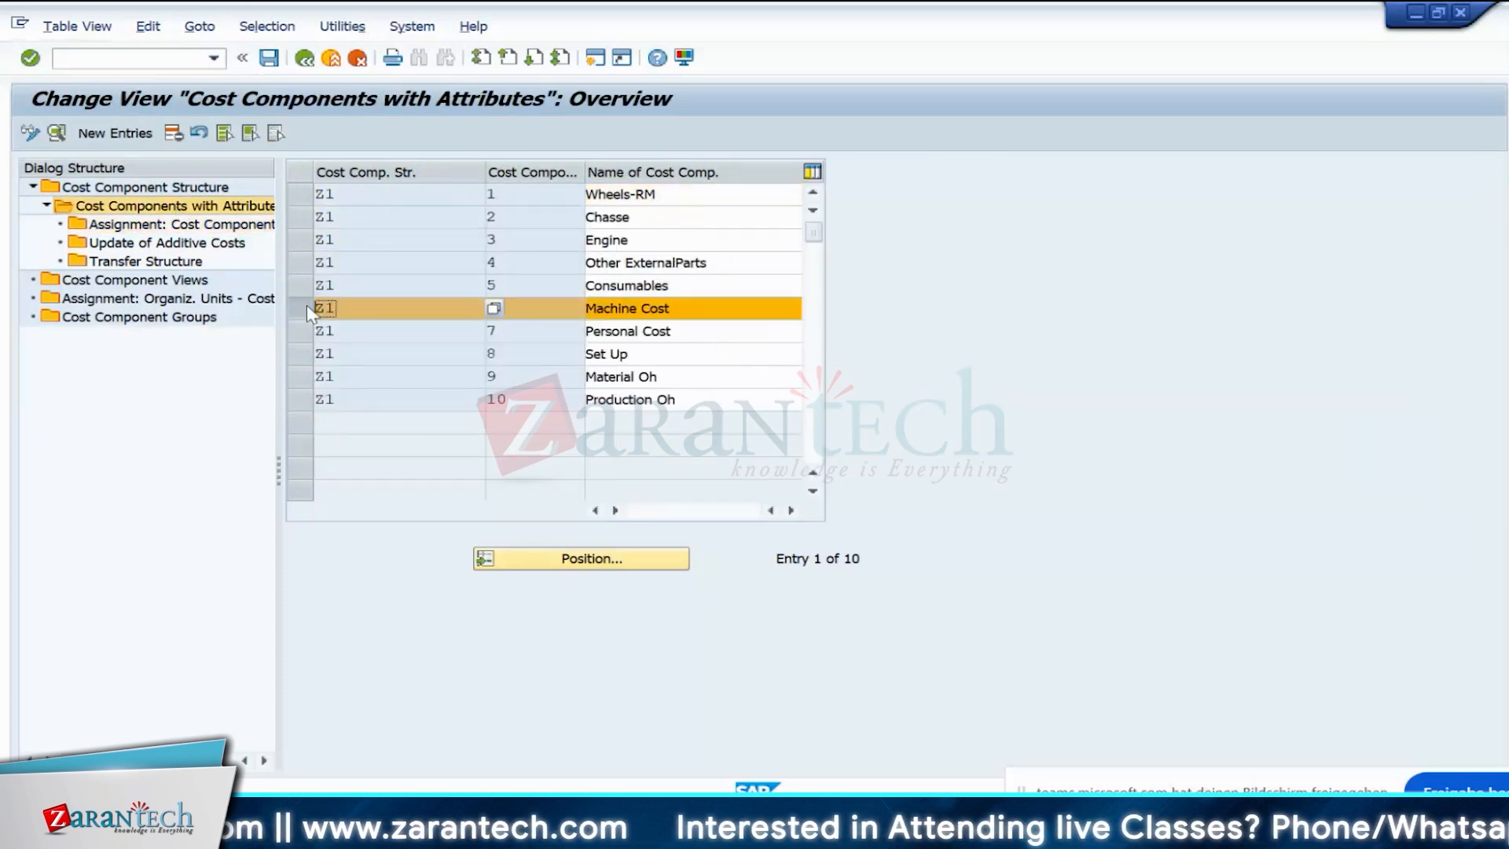
pyautogui.click(180, 225)
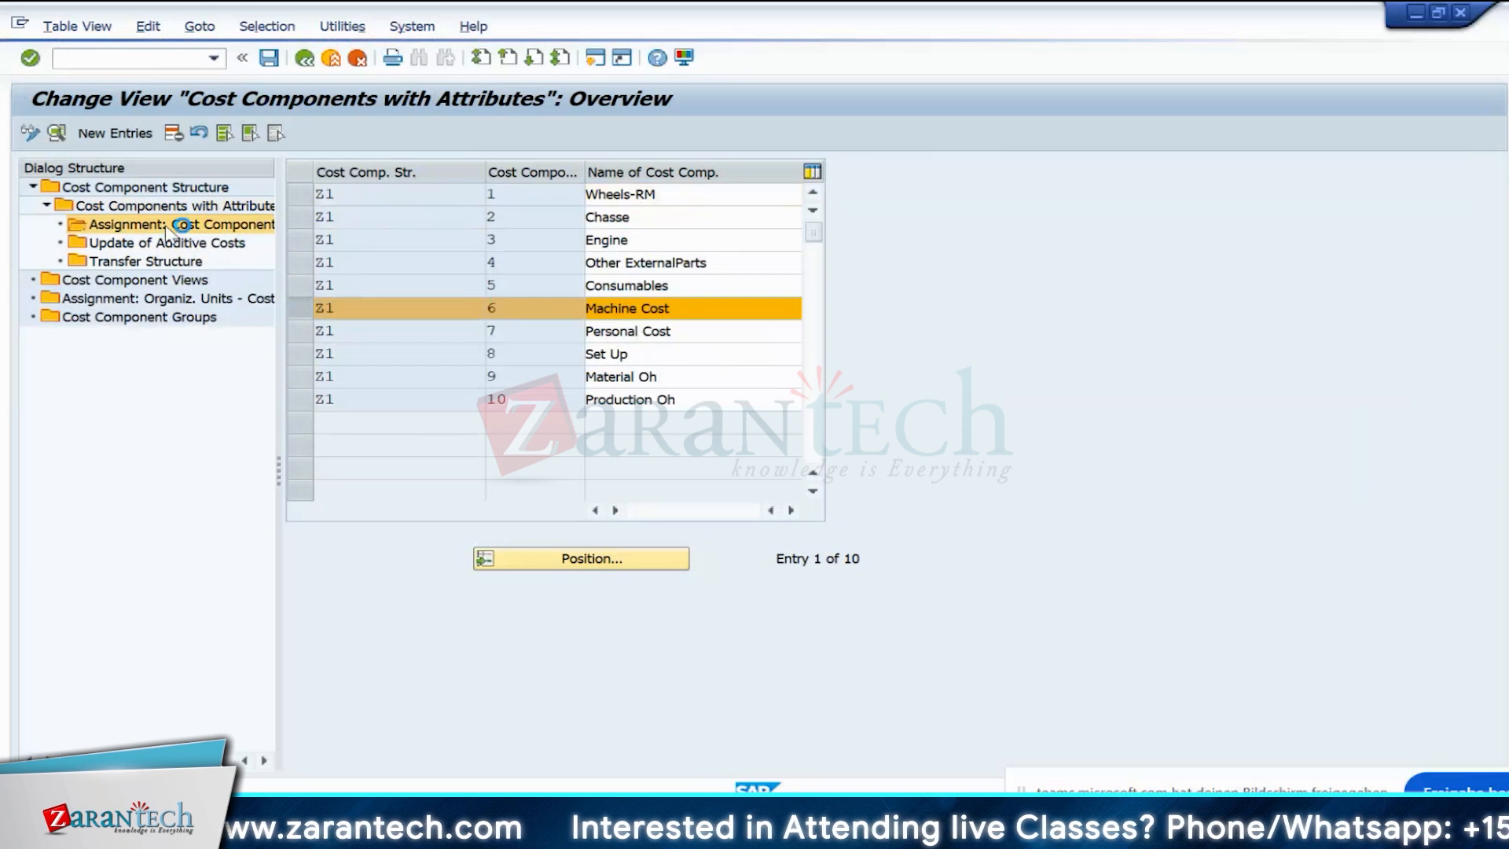
pyautogui.press('F5')
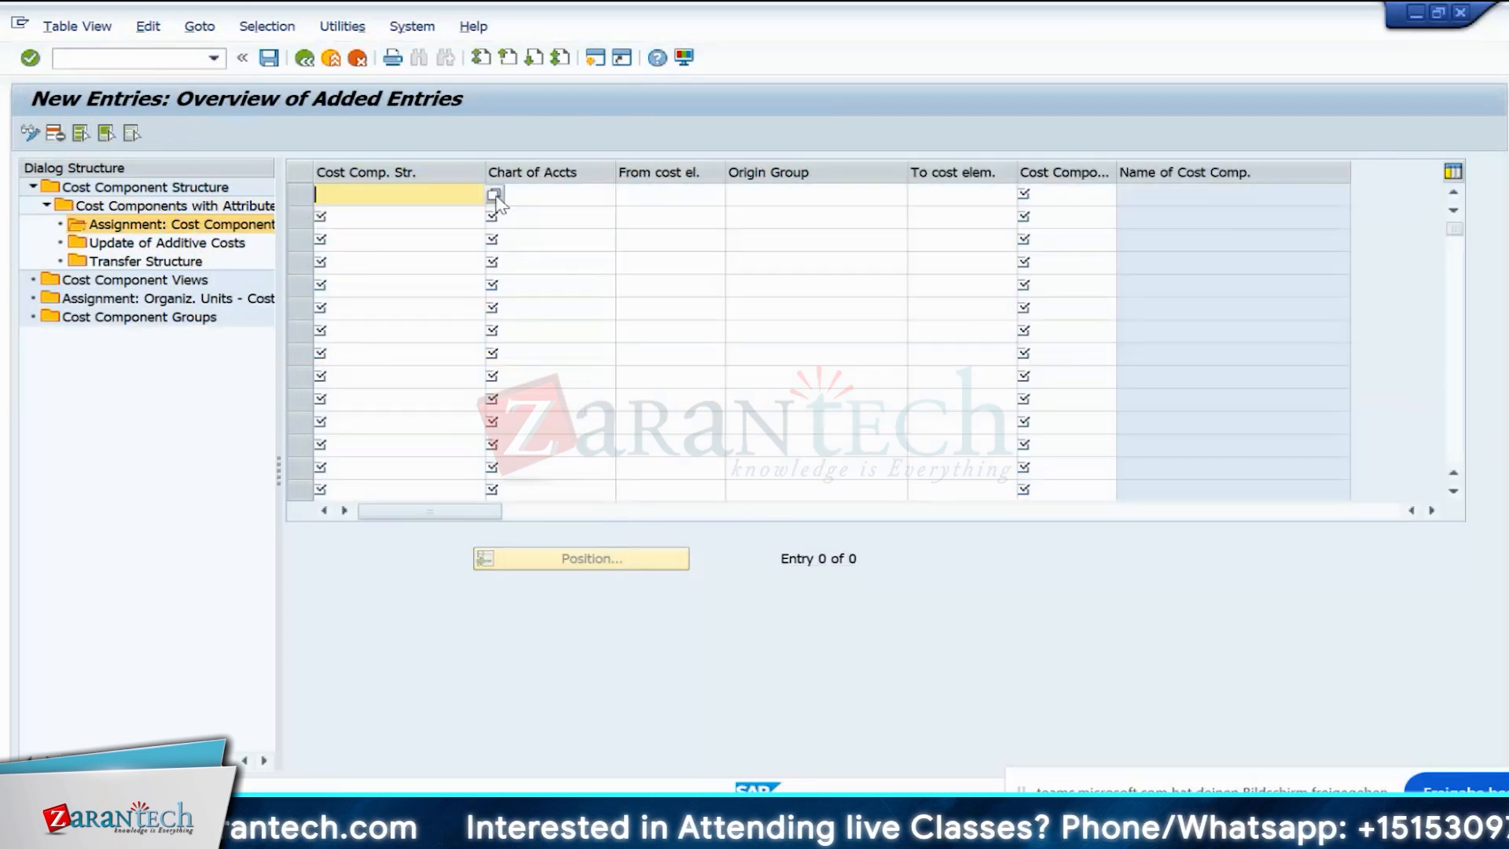
# - Fill the first row with structure Z1, chart of accounts in10, and starting cost element 943100 (MACHINE COST)
pyautogui.click(494, 195)
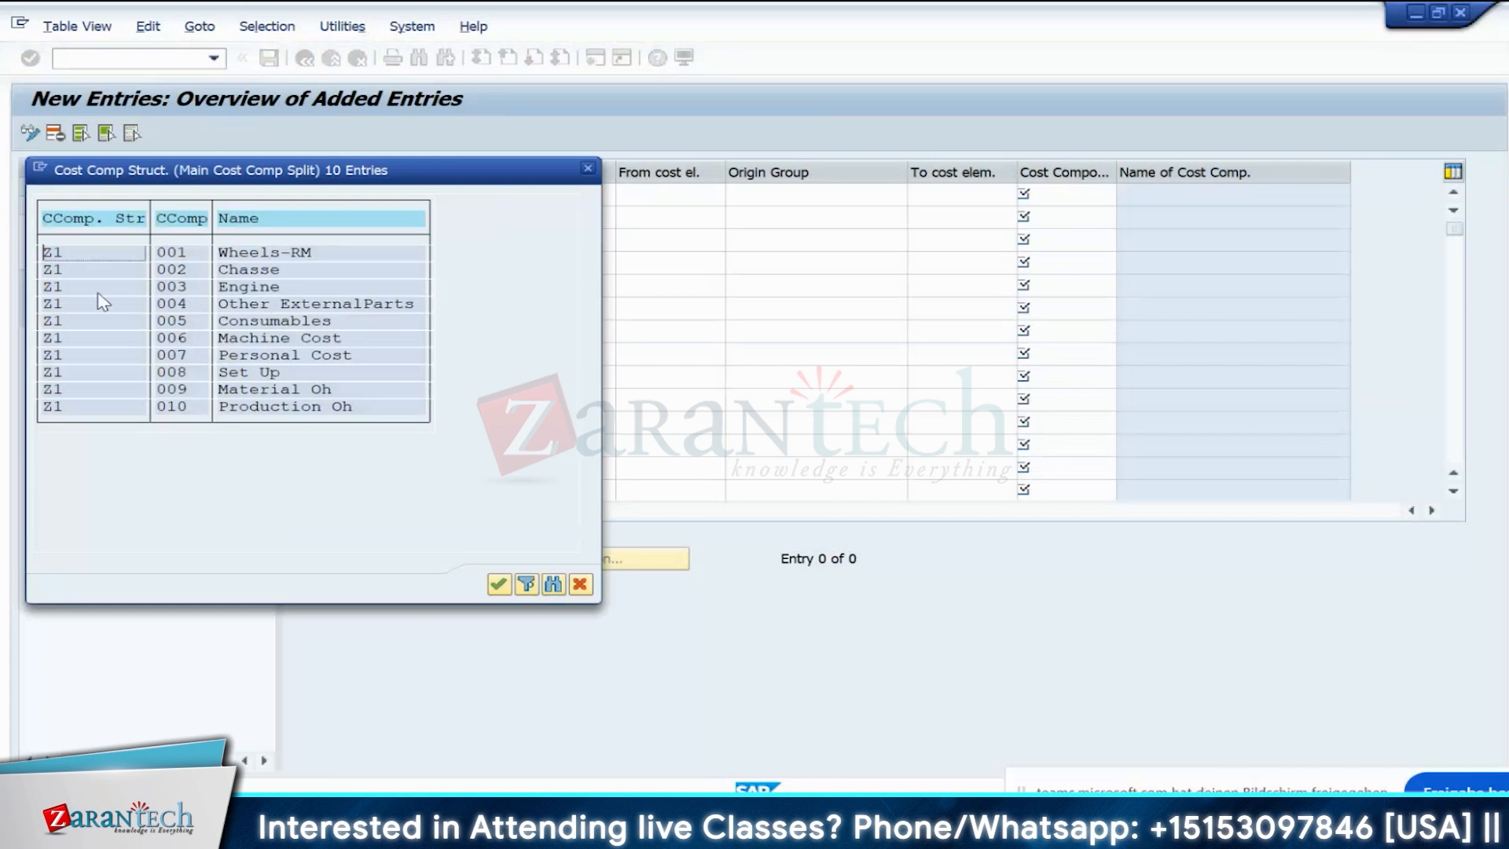
pyautogui.doubleClick(53, 346)
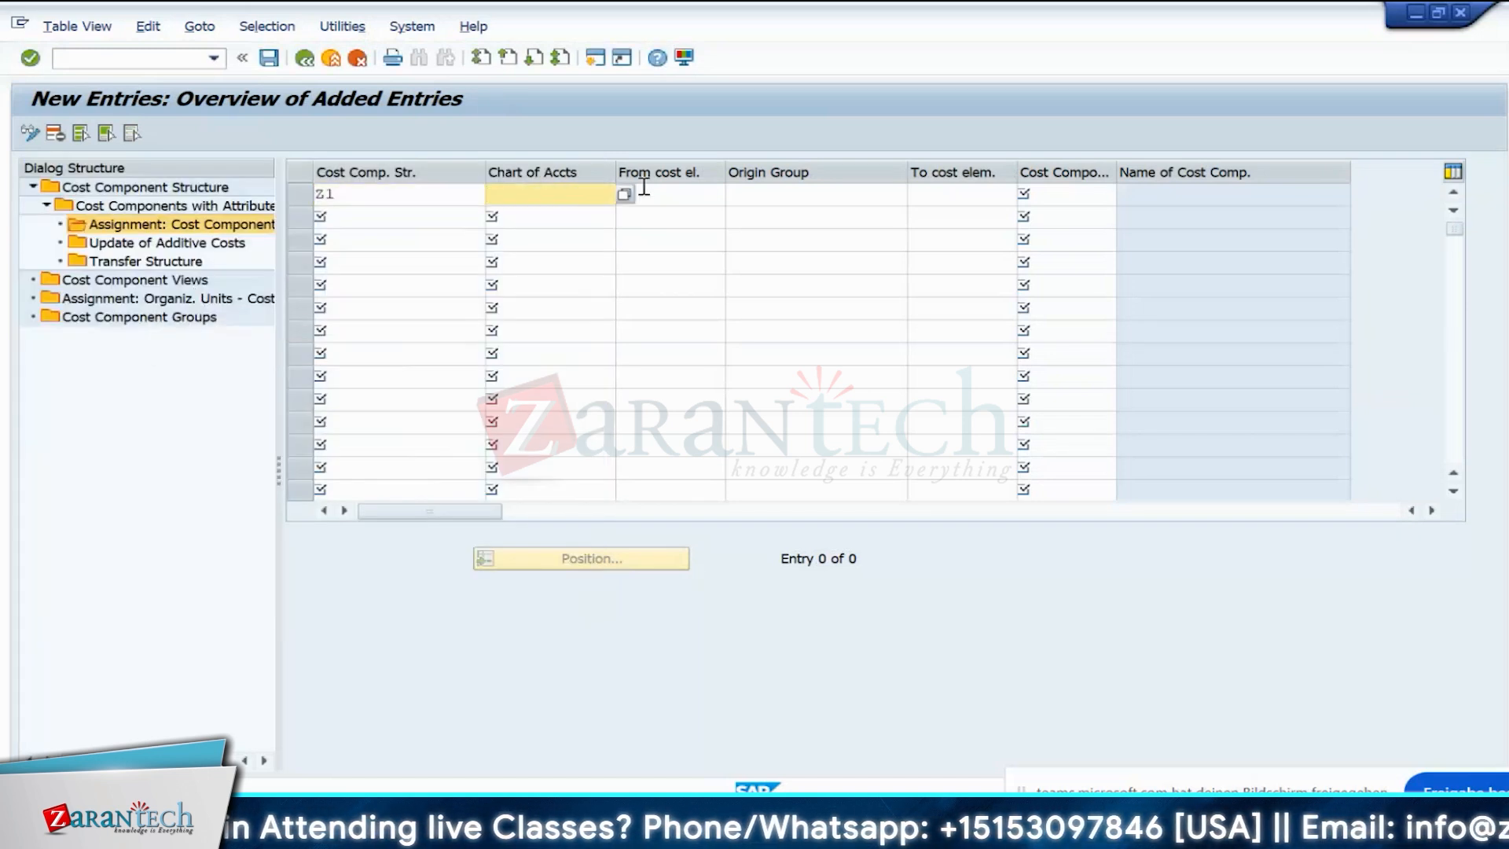
pyautogui.write('in10')
pyautogui.click(681, 194)
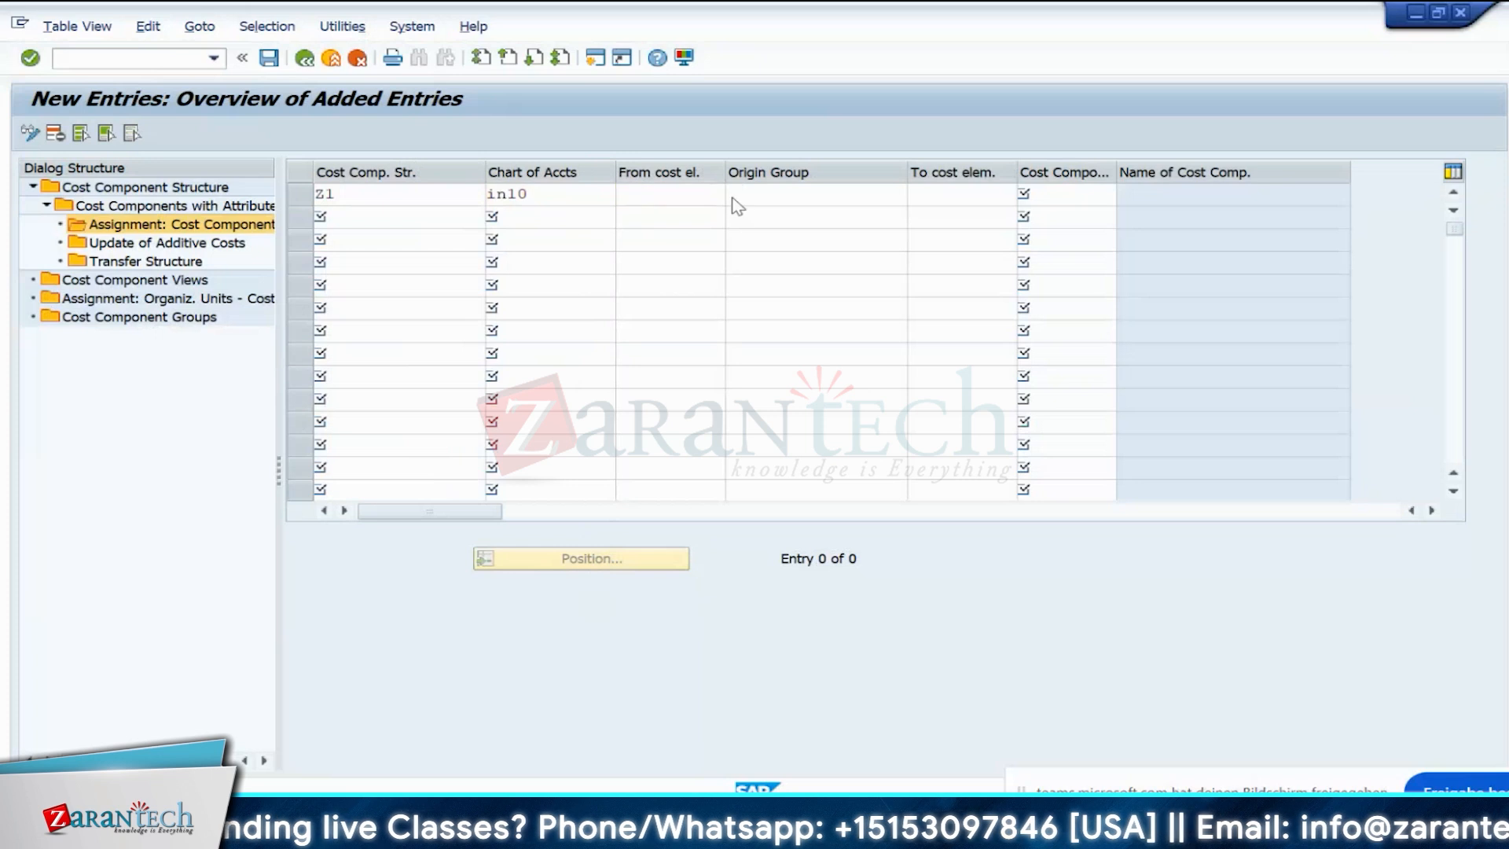
pyautogui.press('F4')
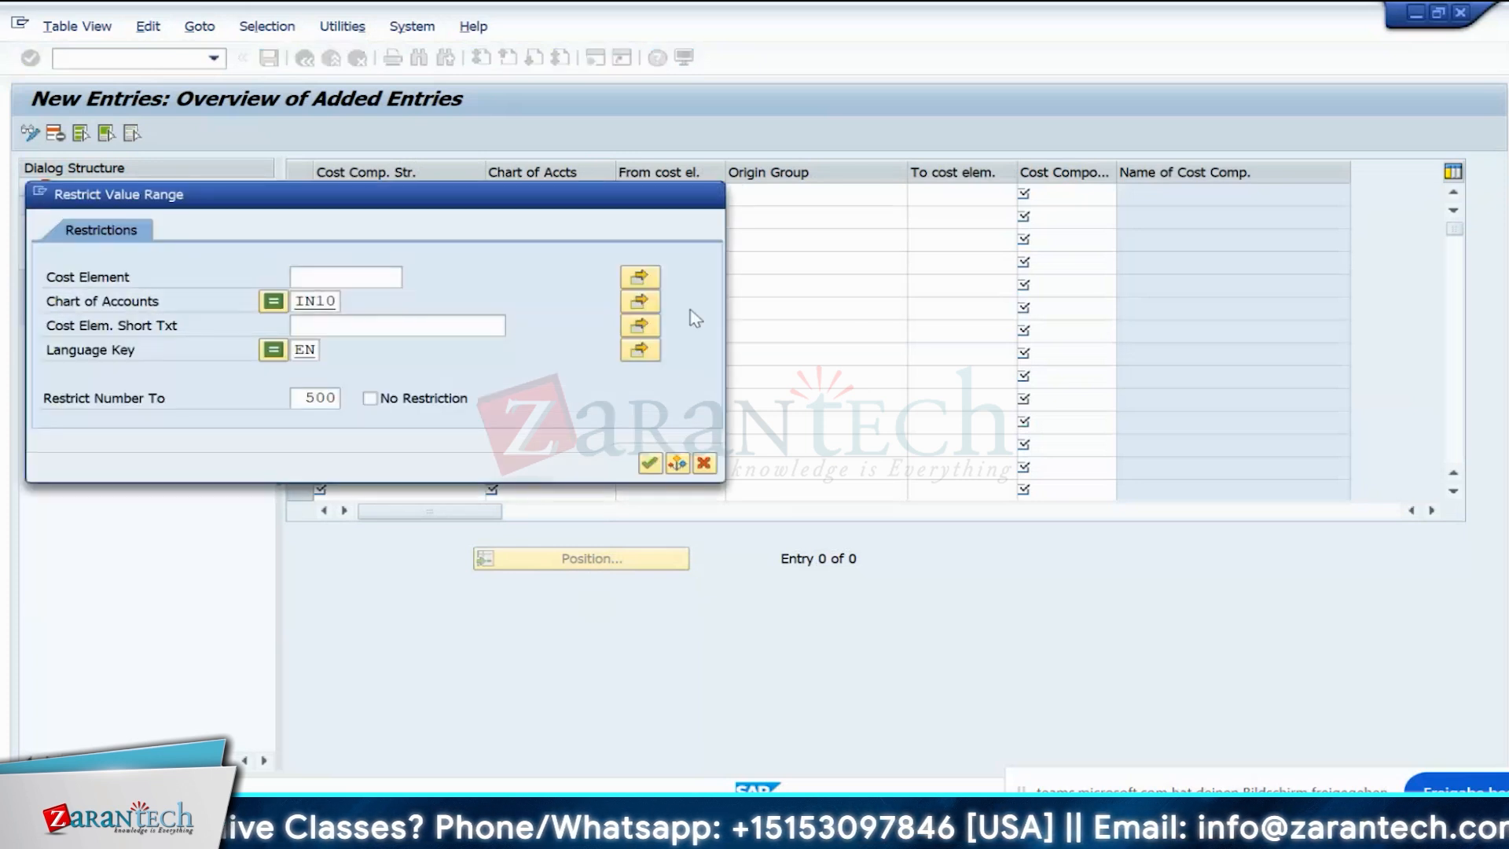
pyautogui.press('Return')
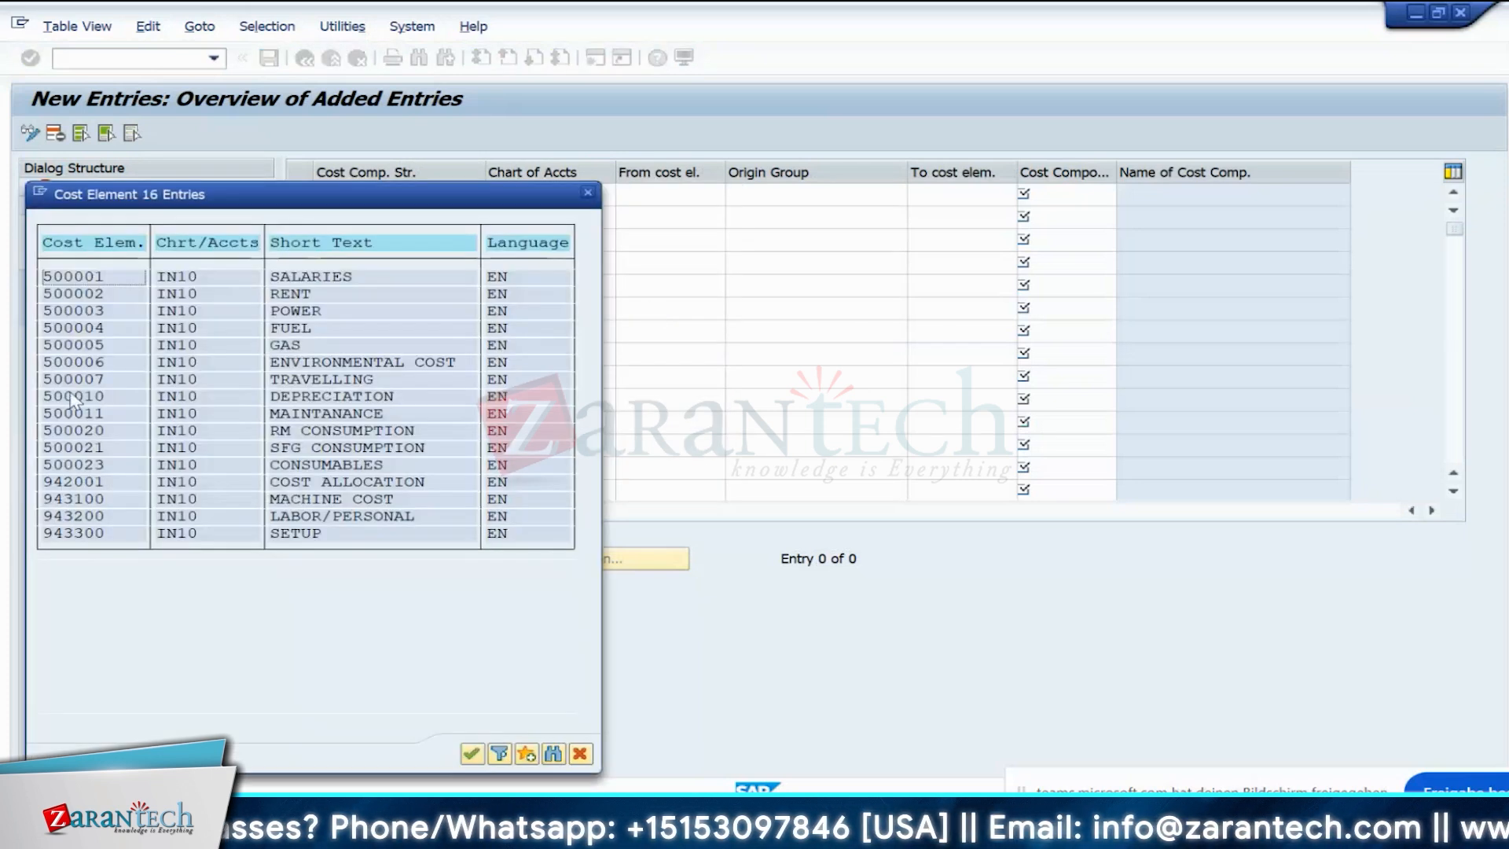
pyautogui.click(306, 505)
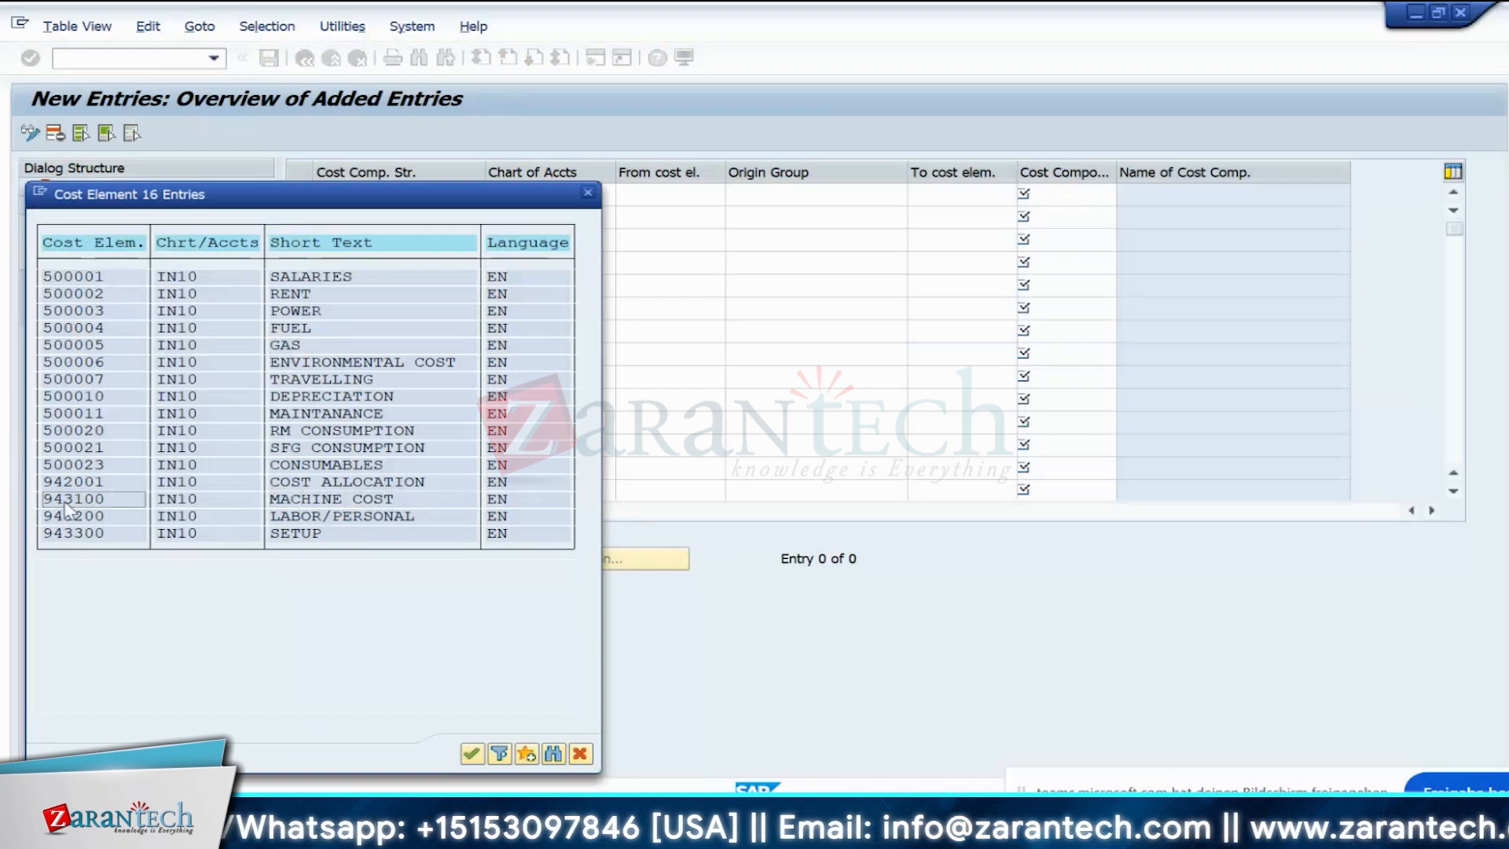
pyautogui.doubleClick(67, 503)
# - Assign cost component 006 (Machine Cost) to the 943100 row and validate the entry
pyautogui.click(1057, 199)
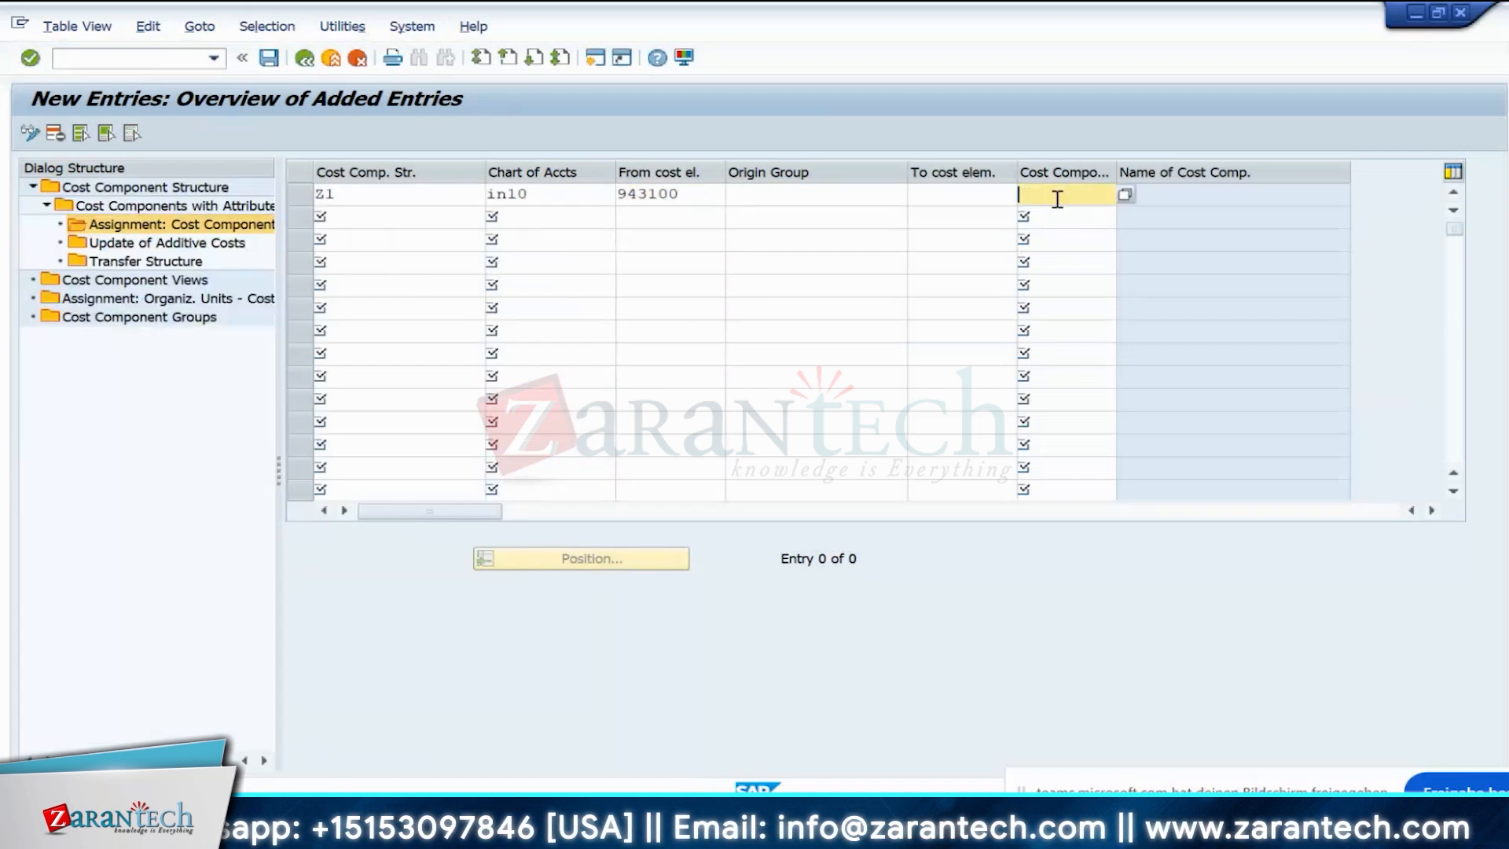
pyautogui.click(1126, 195)
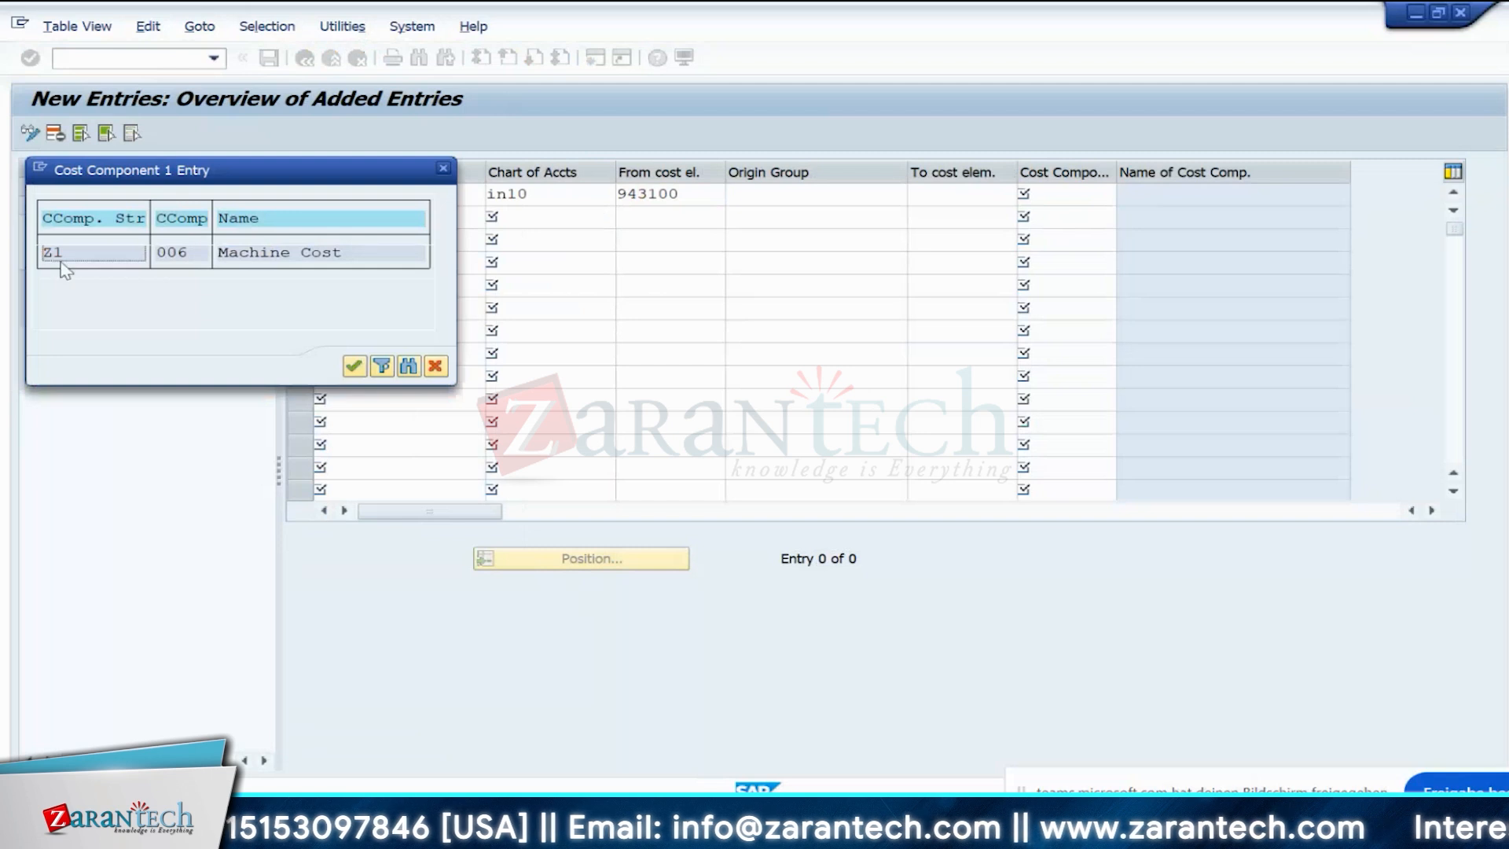
pyautogui.doubleClick(62, 264)
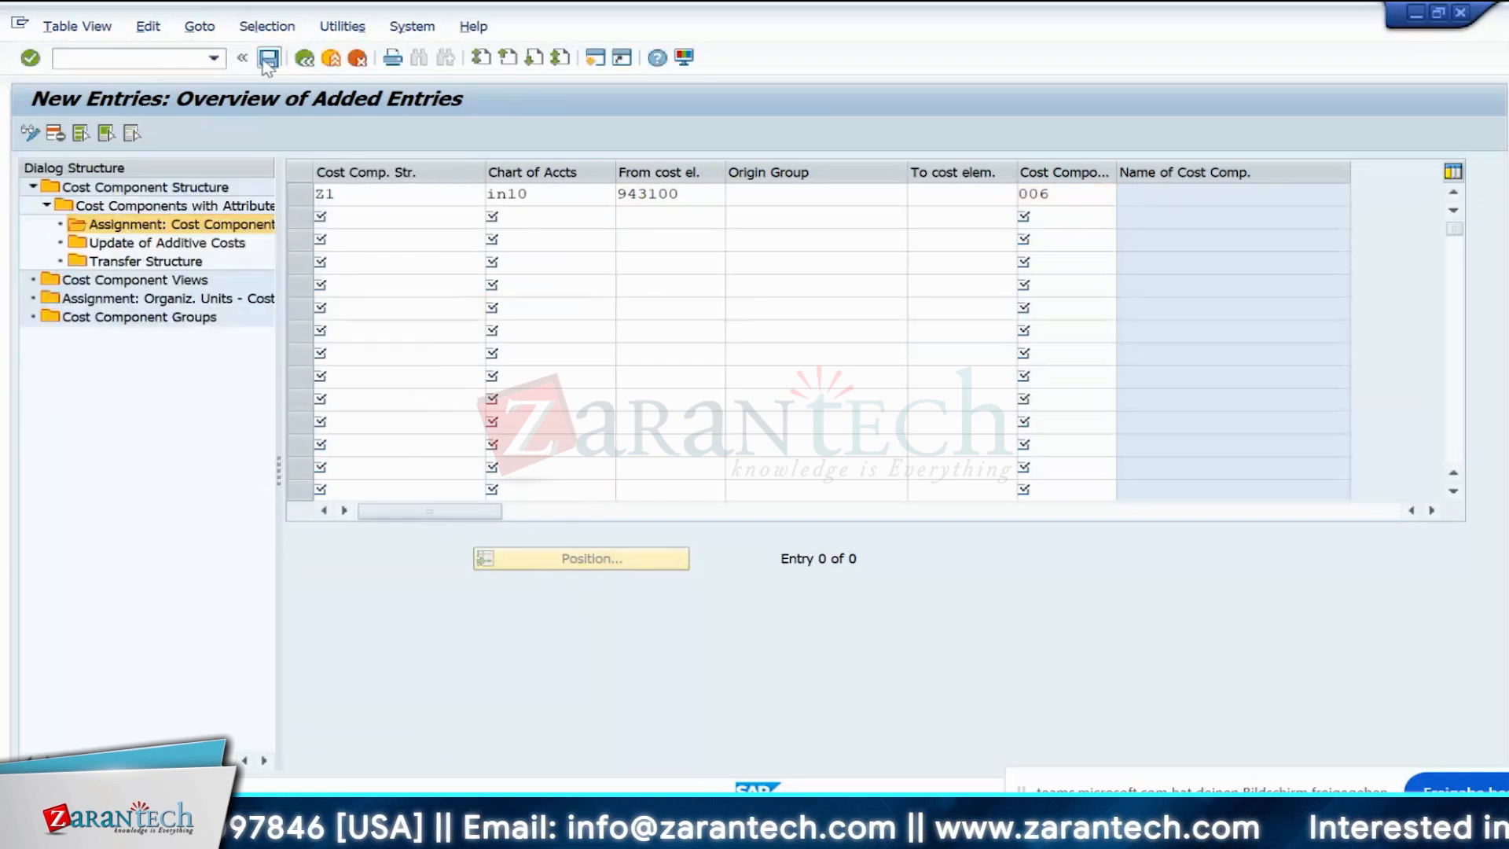
pyautogui.press('Return')
# - Return to the cost components, select component 7 (Personal Cost), and start new cost element assignment entries
pyautogui.doubleClick(203, 208)
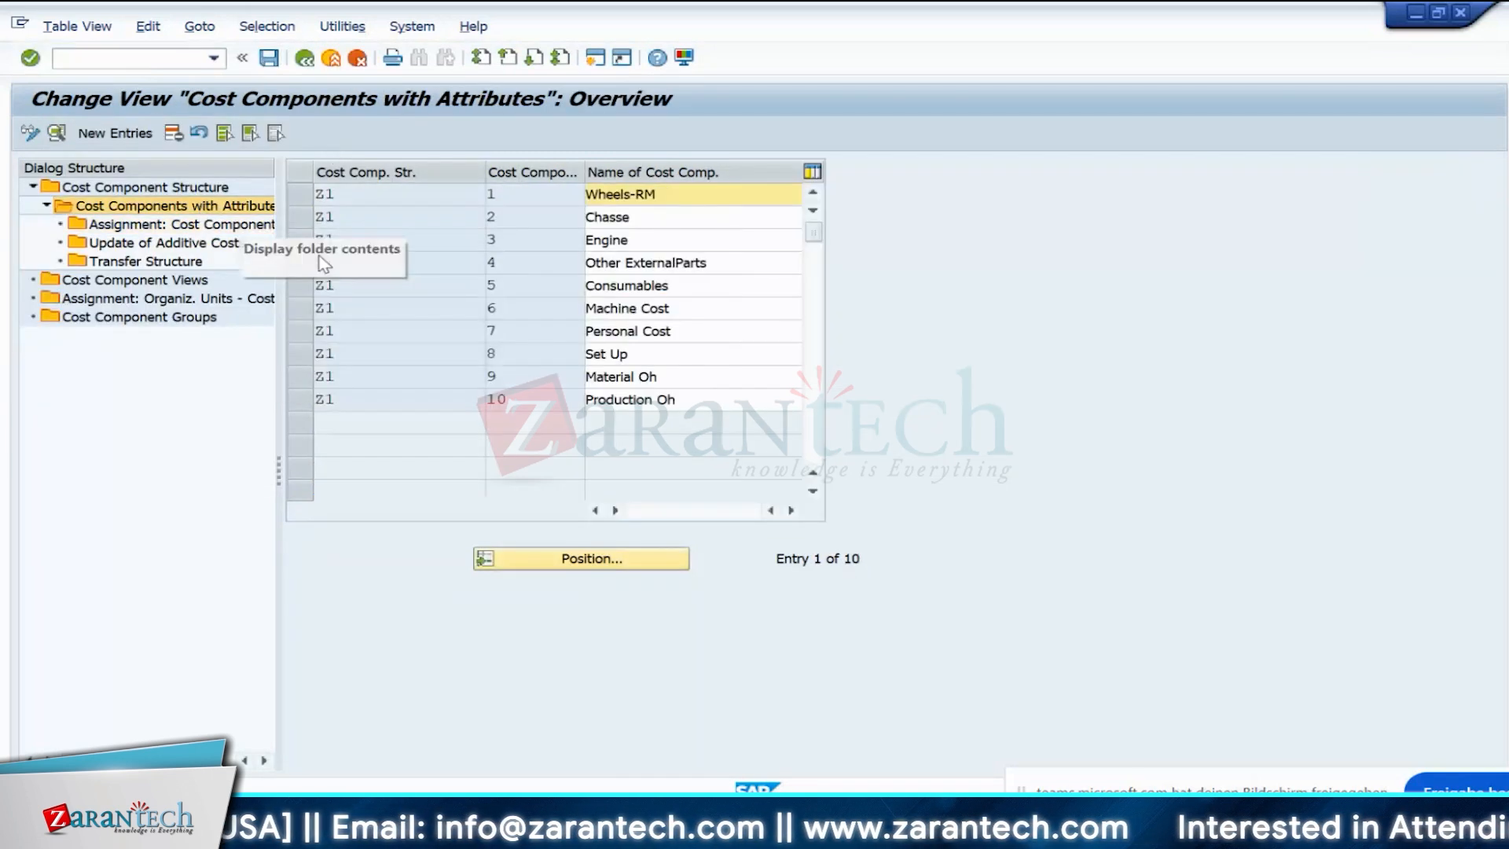
pyautogui.click(306, 331)
pyautogui.doubleClick(181, 225)
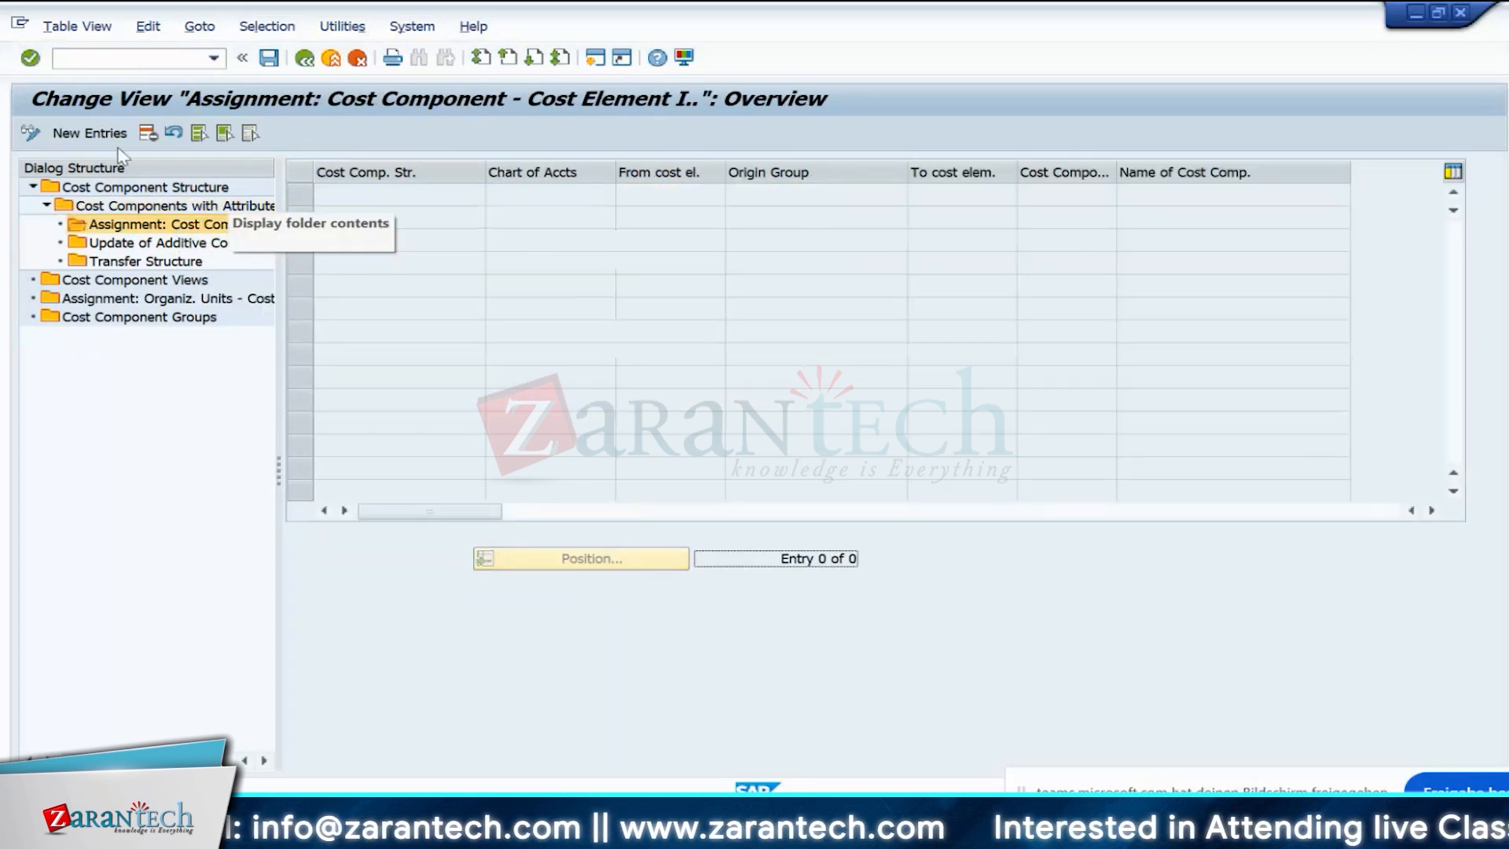
pyautogui.click(89, 134)
# - Set the first row's cost component structure to Z1 and go to its chart of accounts
pyautogui.click(337, 192)
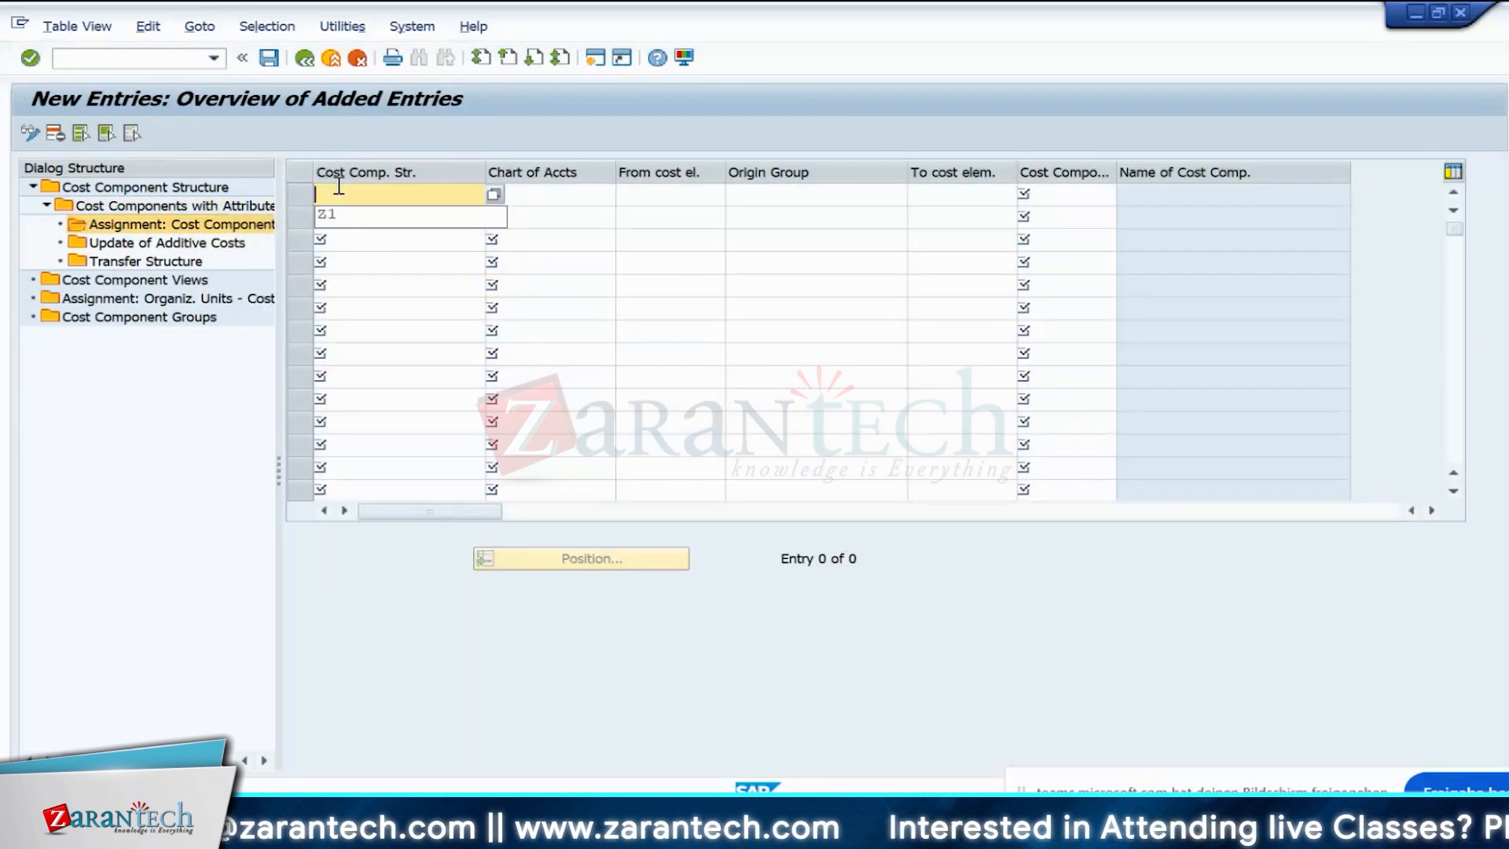
pyautogui.click(335, 215)
pyautogui.click(522, 193)
# - Open the chart of accounts value list, acknowledge the SAP system message in that session's window, and close the list without choosing
pyautogui.click(626, 196)
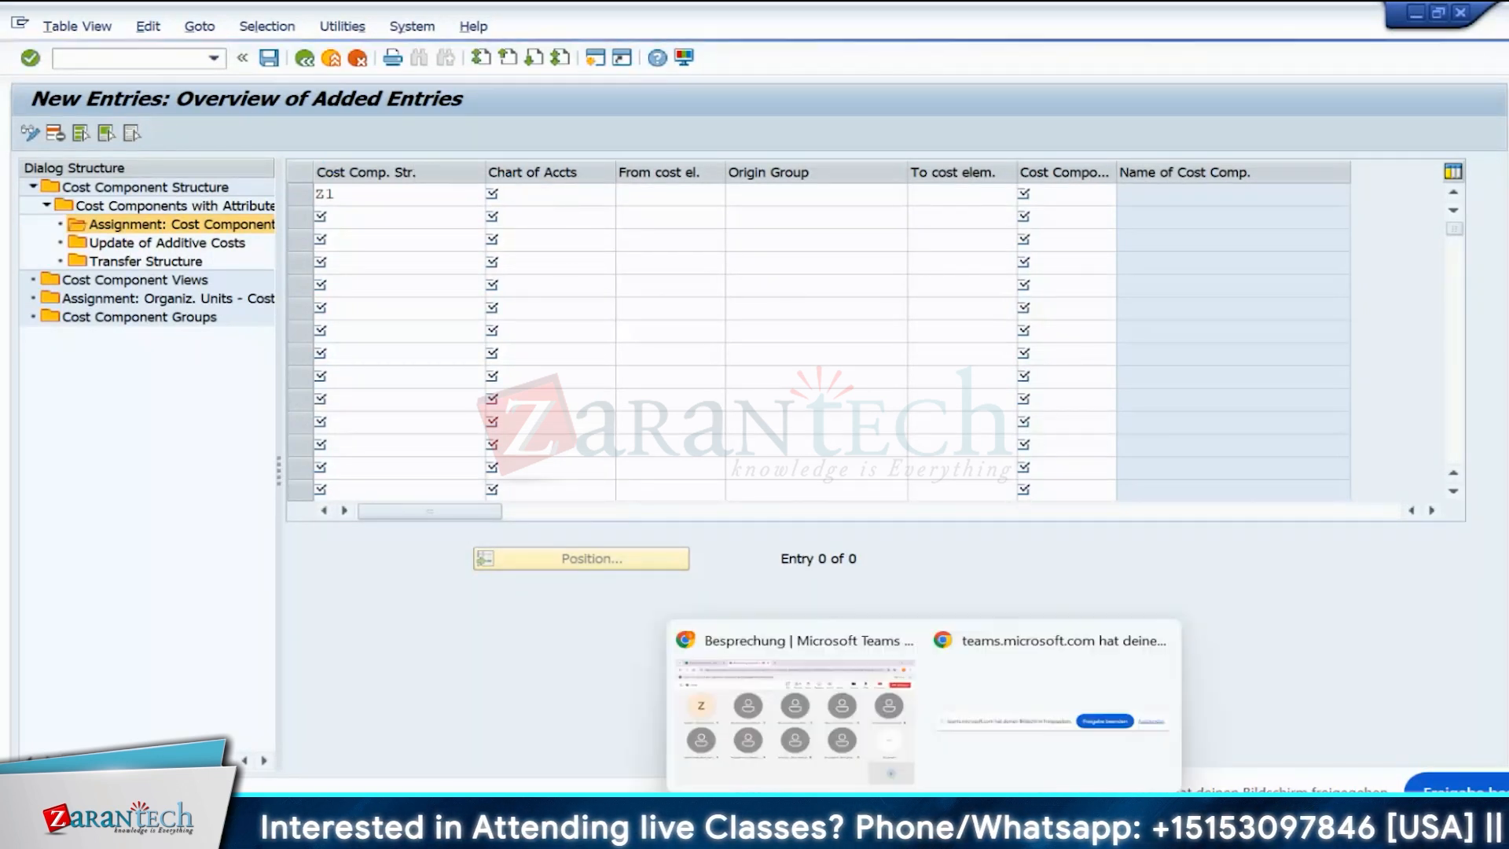
pyautogui.moveTo(977, 830)
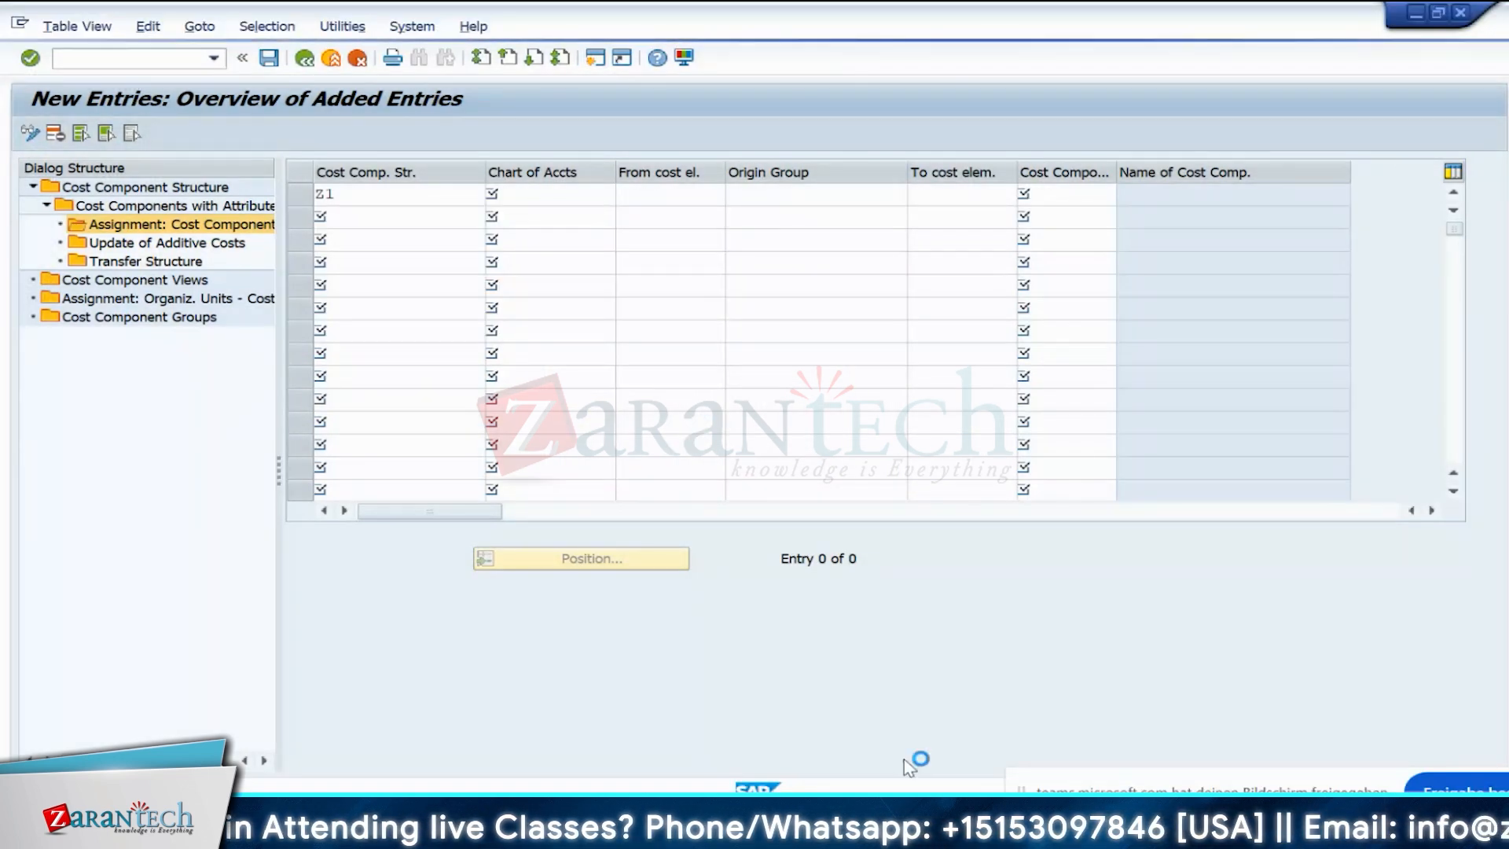
pyautogui.click(931, 711)
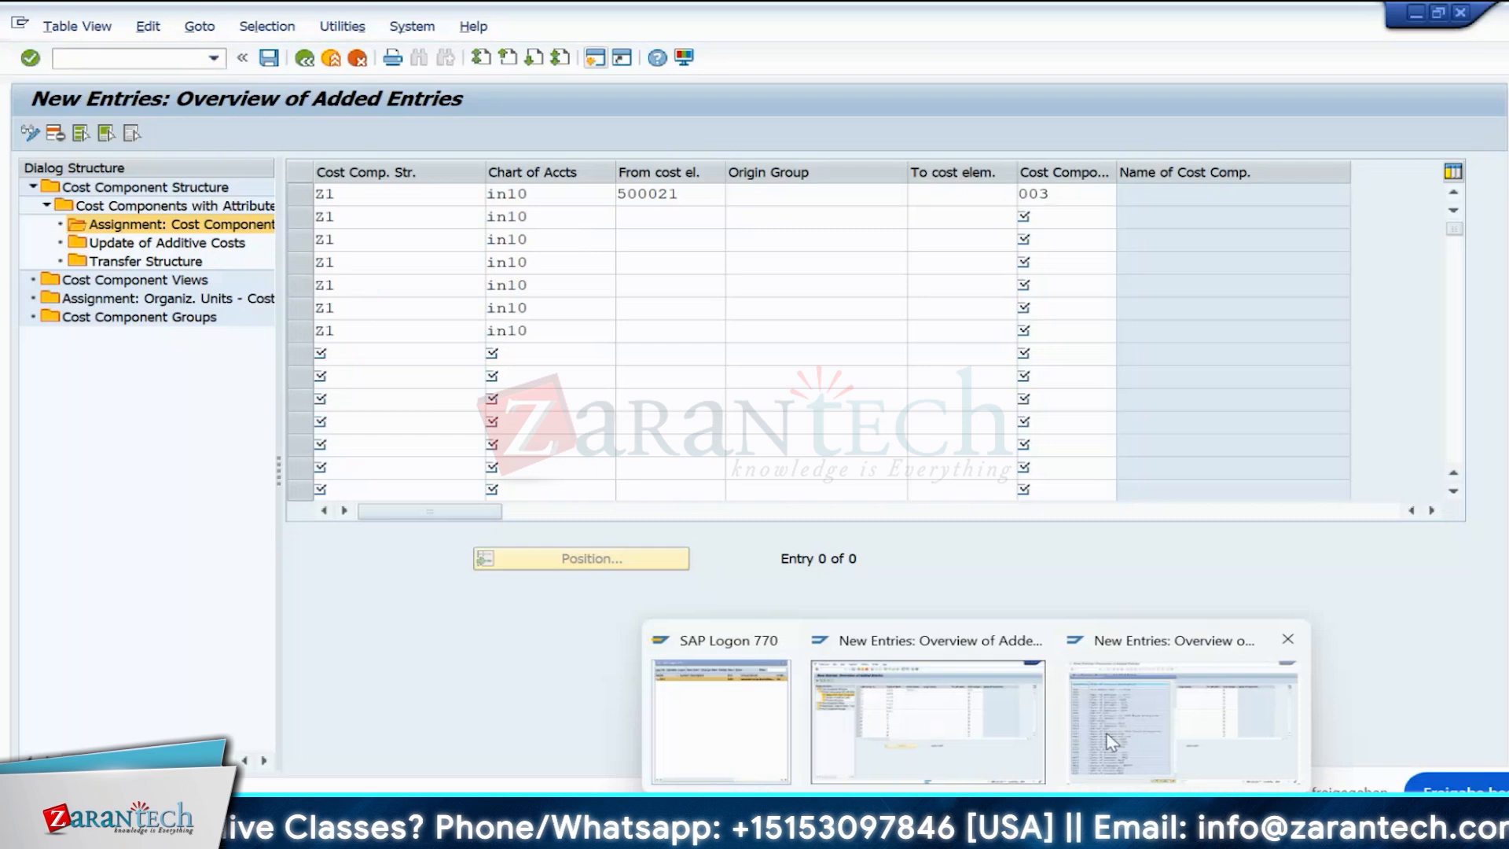
pyautogui.click(1183, 720)
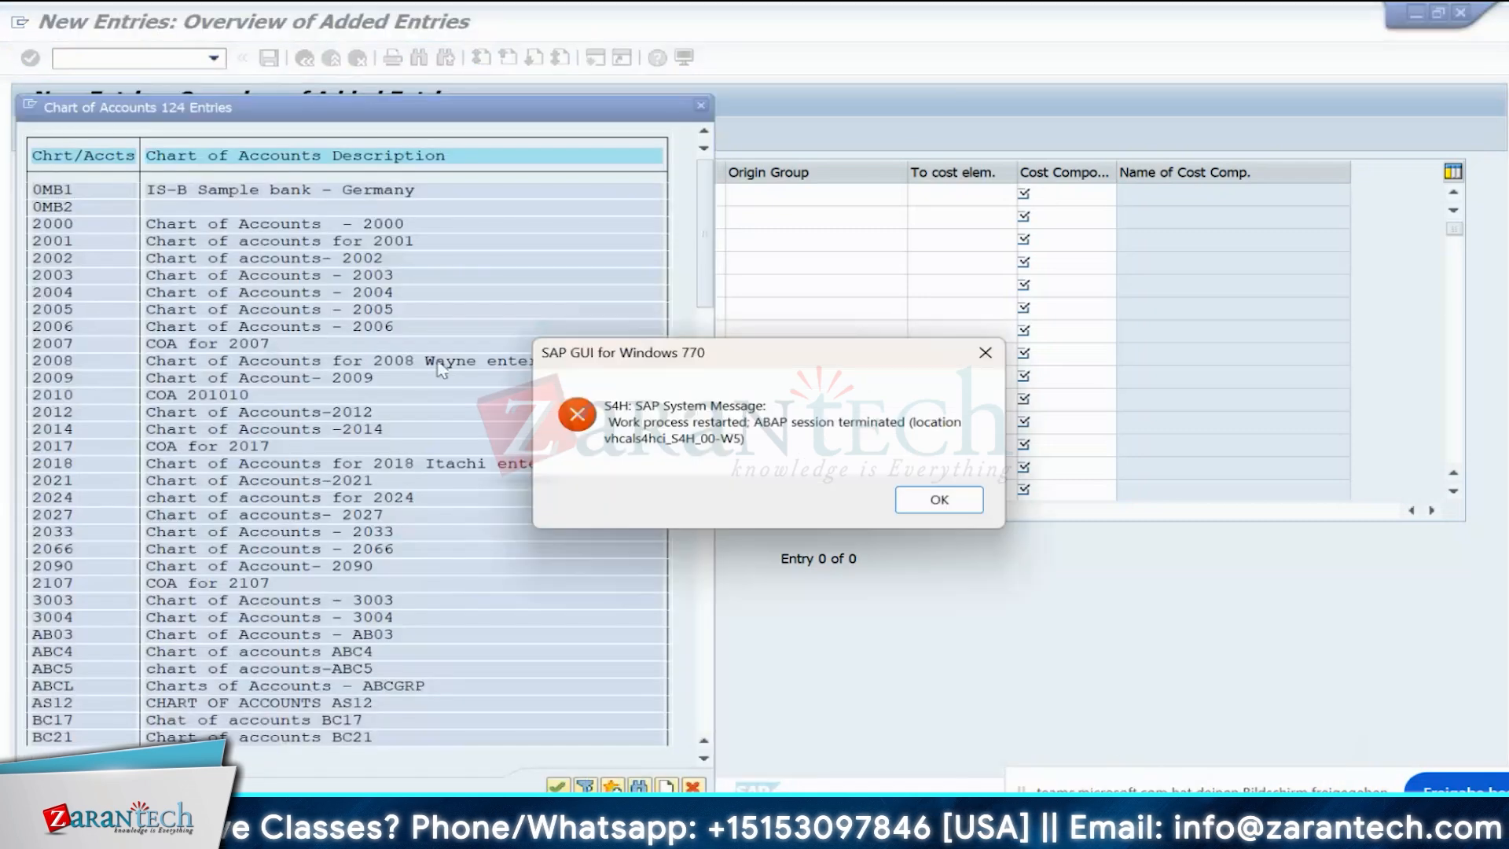
pyautogui.click(916, 503)
pyautogui.click(700, 106)
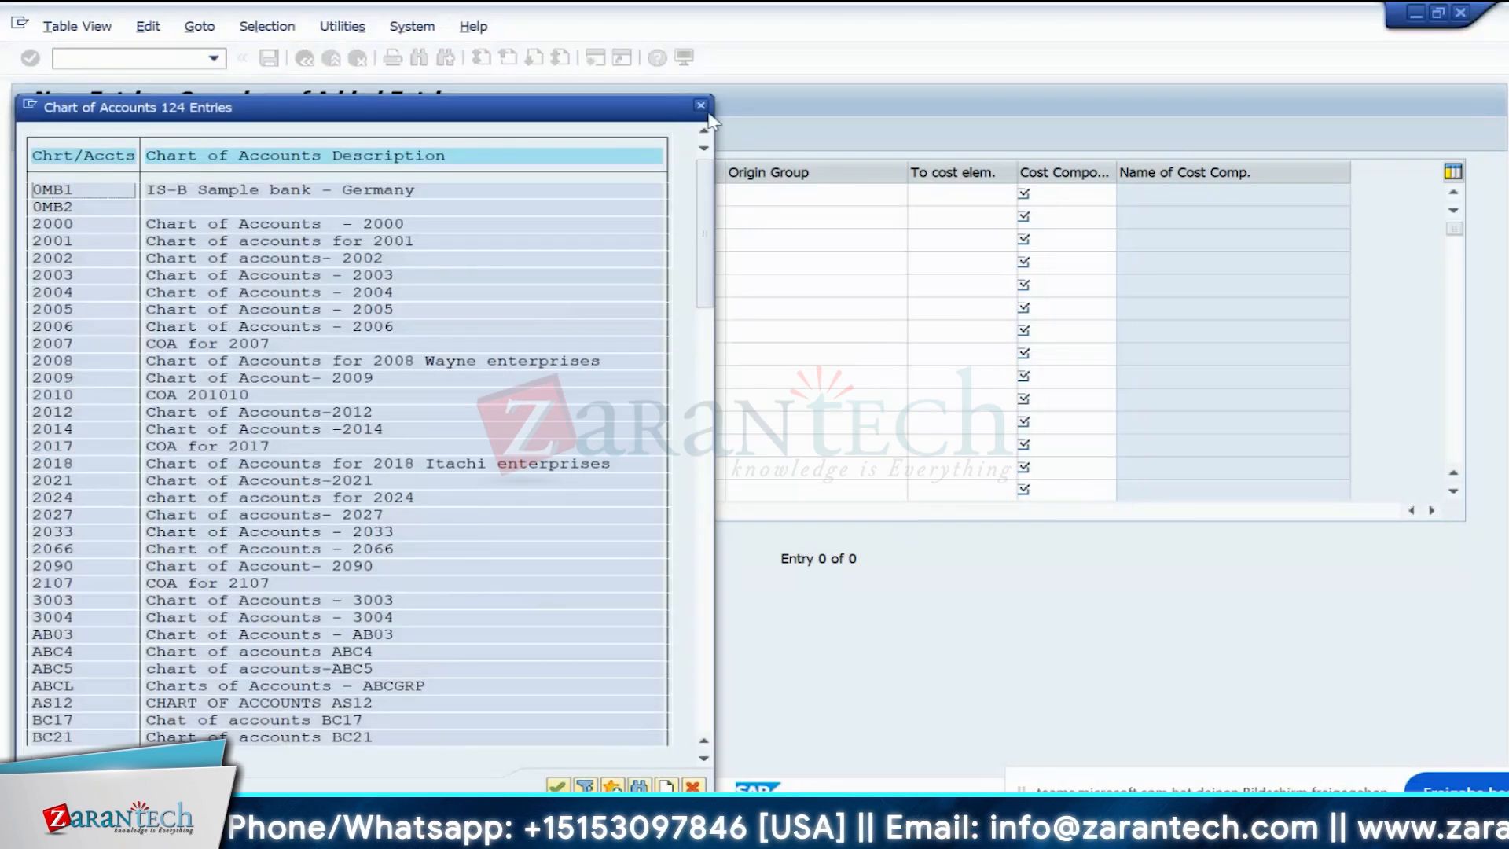
# - Set the row's chart of accounts to in10 and its starting cost element to 943200 (LABOR/PERSONAL)
pyautogui.write('in10')
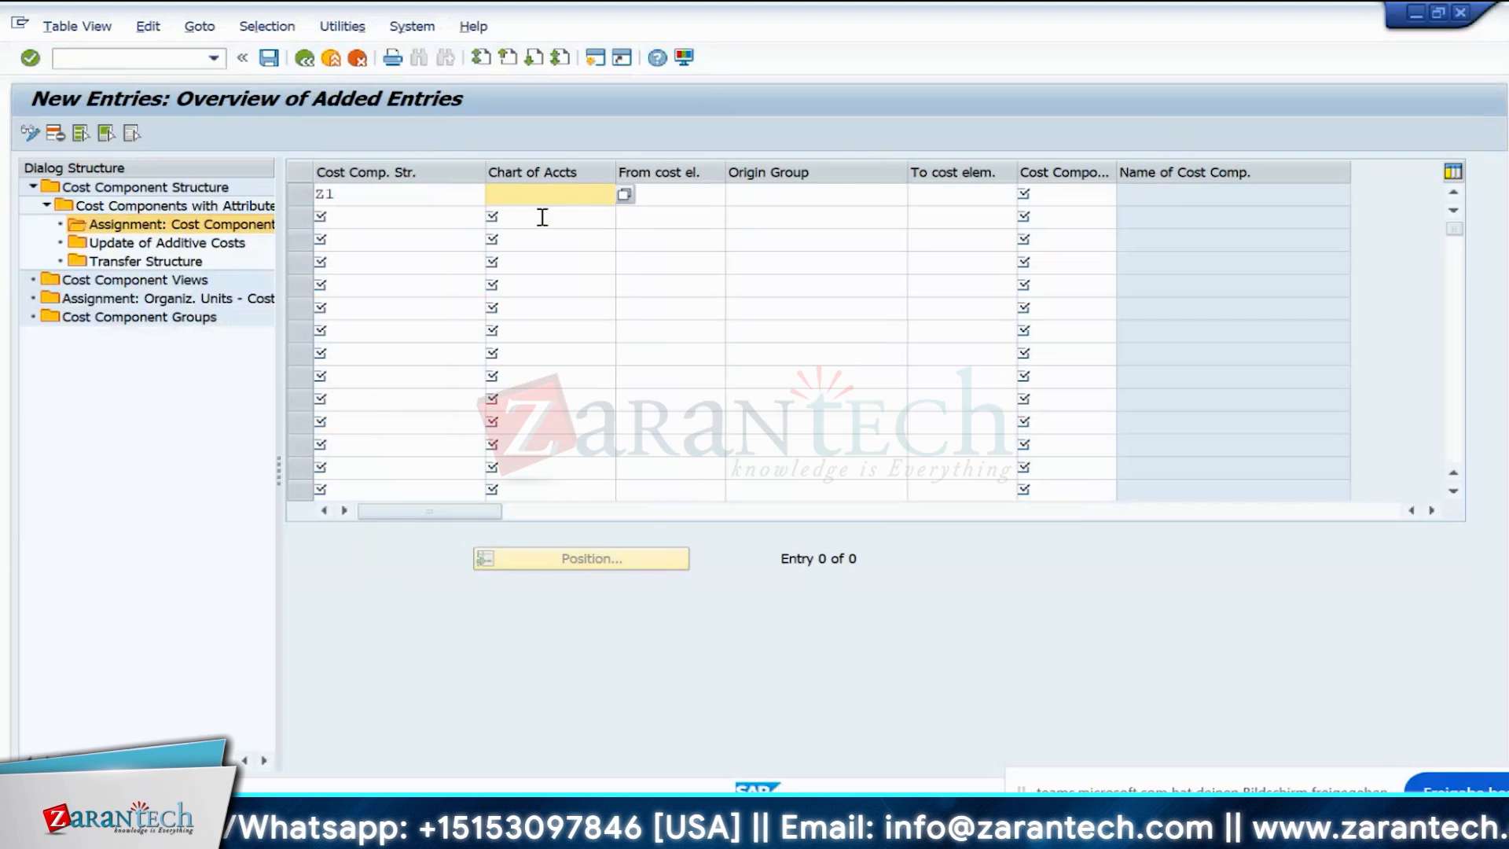
pyautogui.click(668, 197)
pyautogui.click(734, 194)
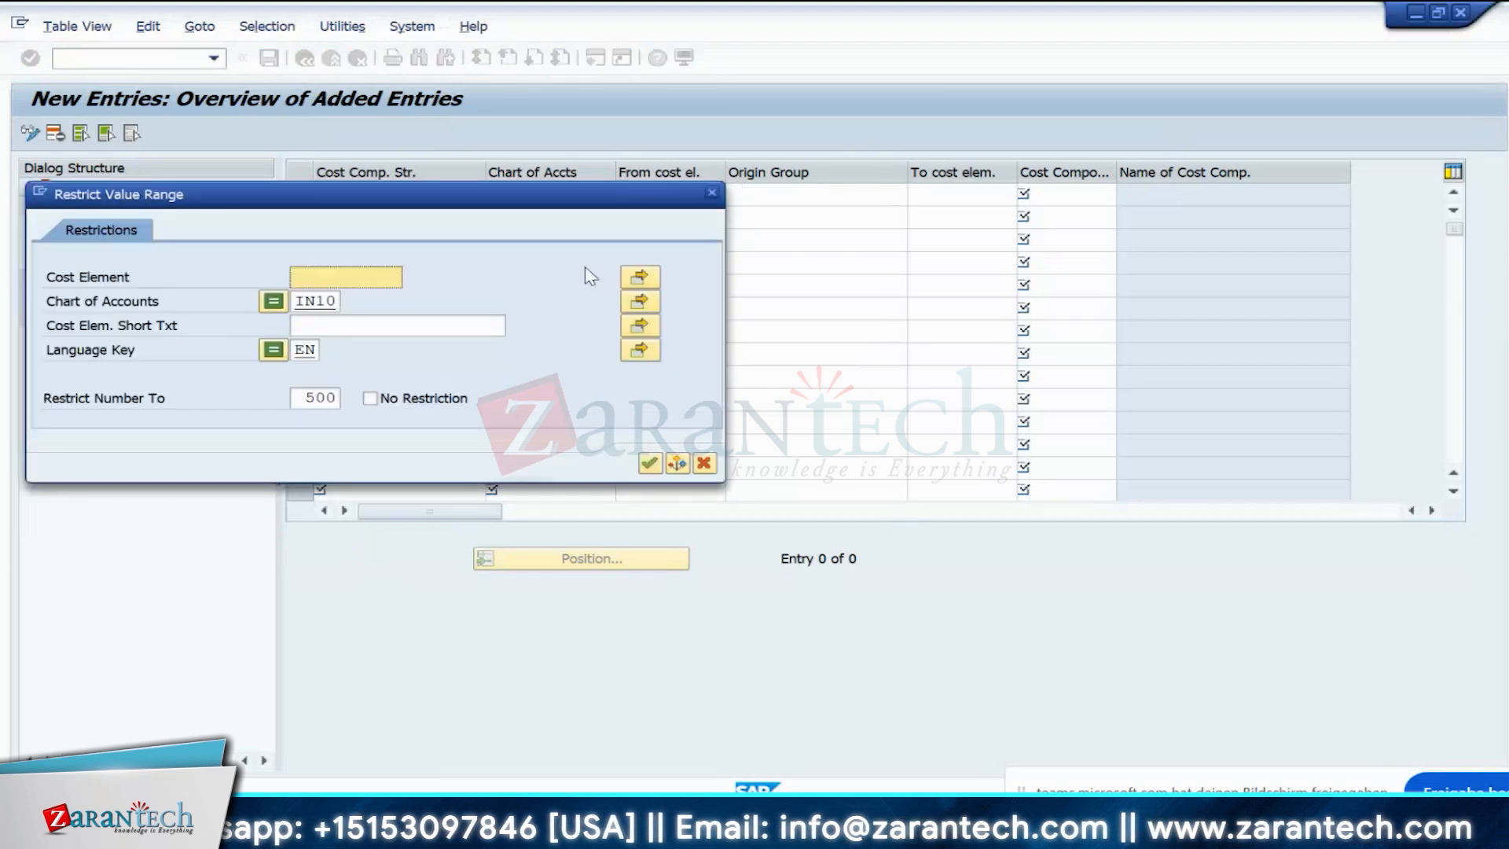
pyautogui.press('Return')
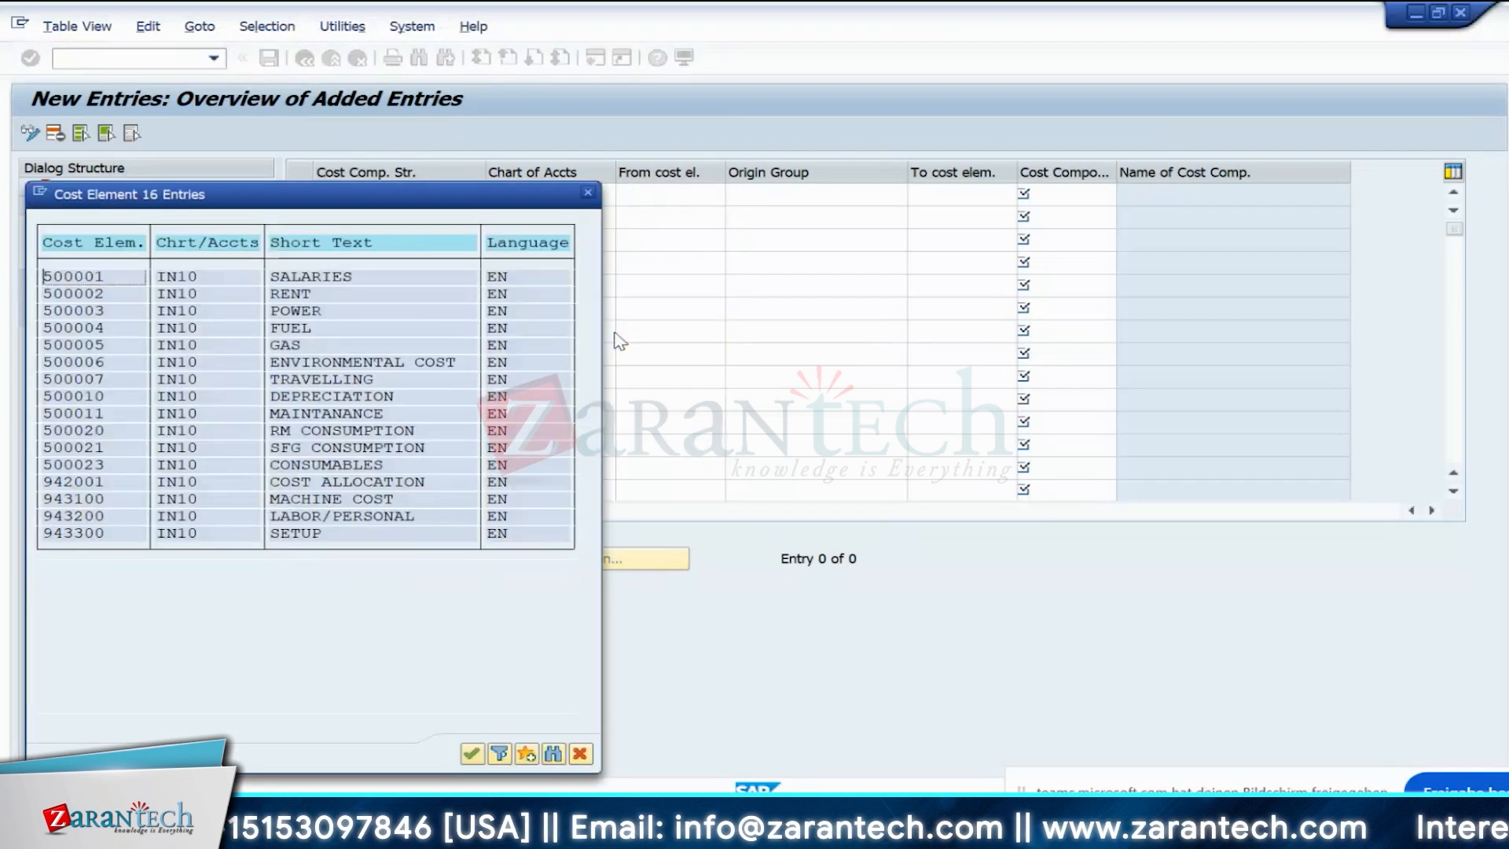
pyautogui.doubleClick(286, 520)
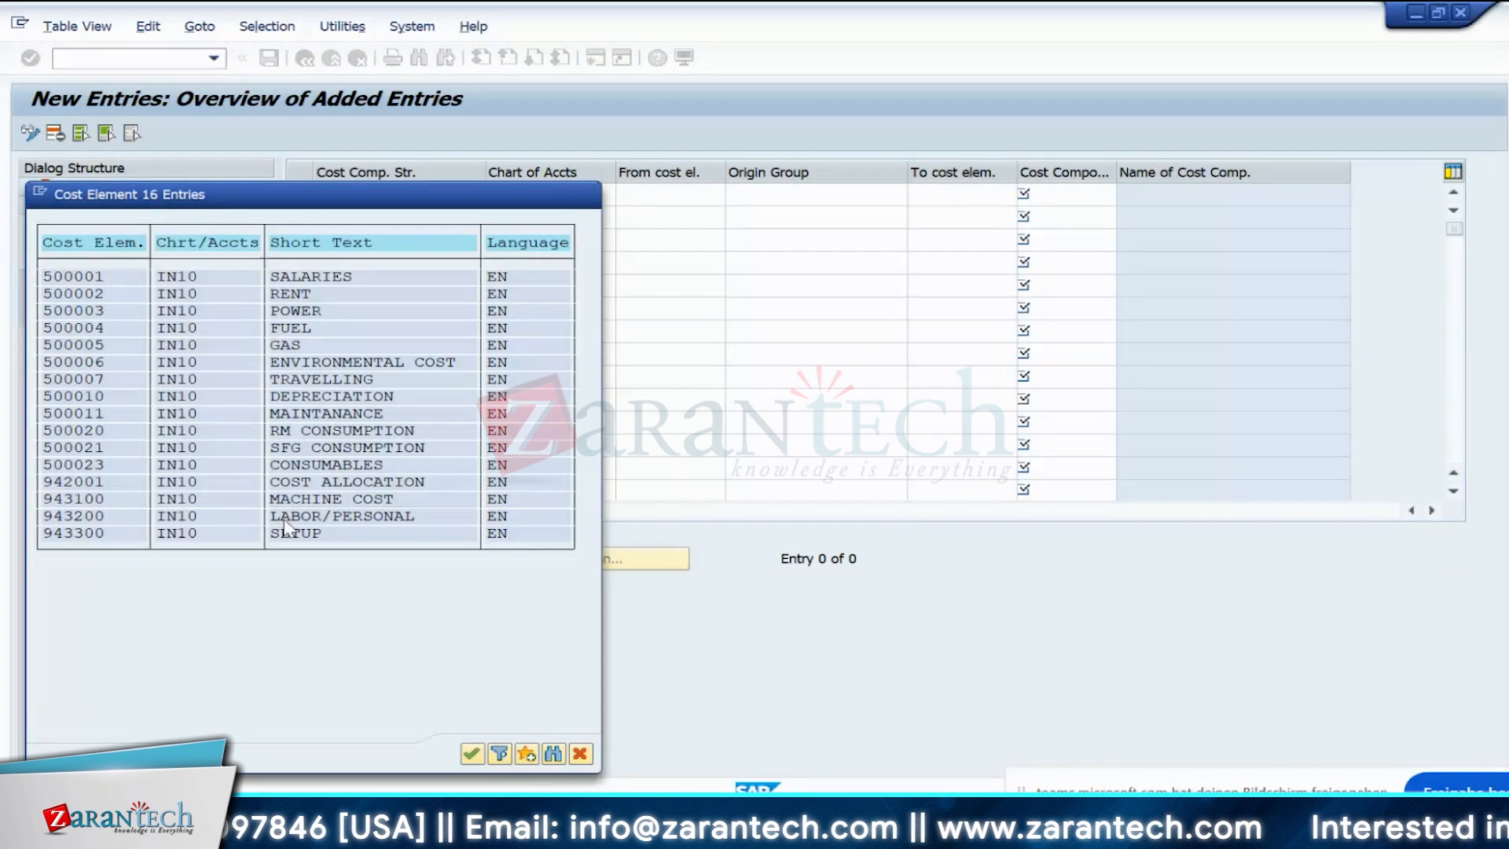
# - Assign cost component 007 (Personal Cost) to the 943200 row
pyautogui.click(1073, 194)
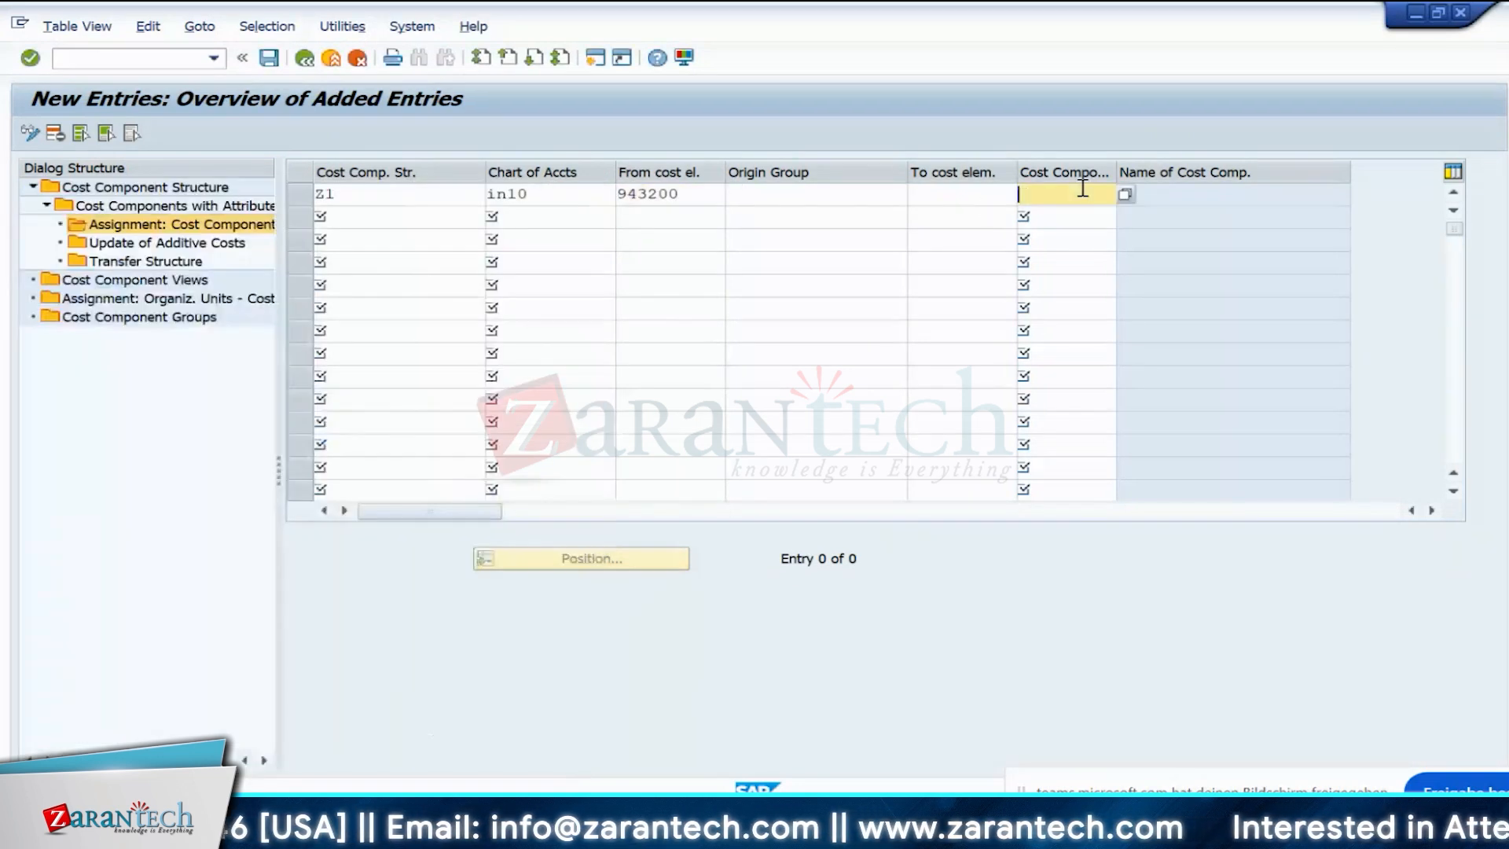
pyautogui.click(1126, 195)
pyautogui.doubleClick(290, 251)
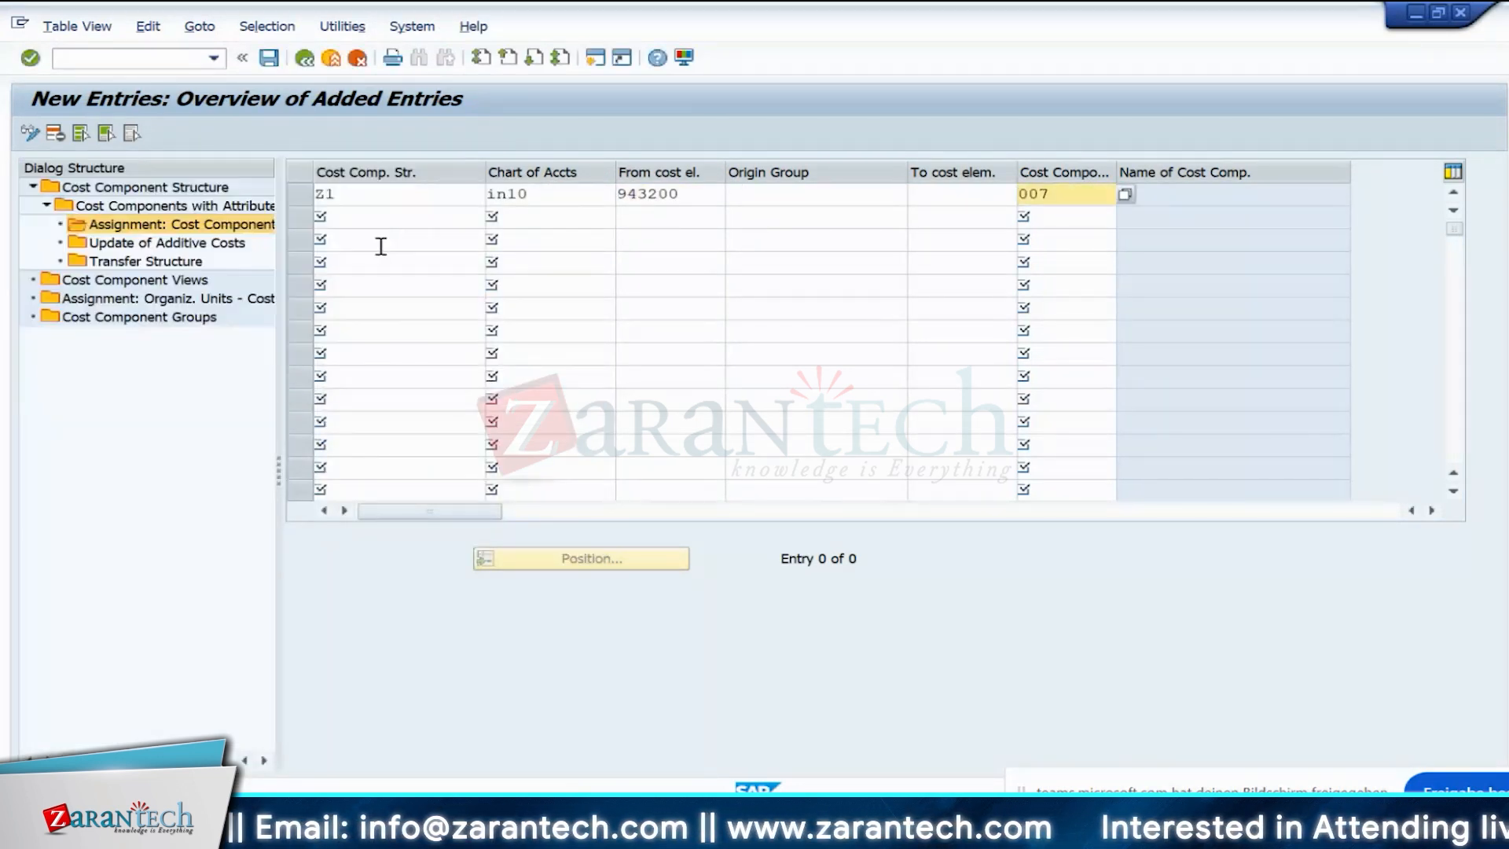
# - Confirm the 943200 row and start a new cost element assignment entry for the Set Up cost component
pyautogui.press('Return')
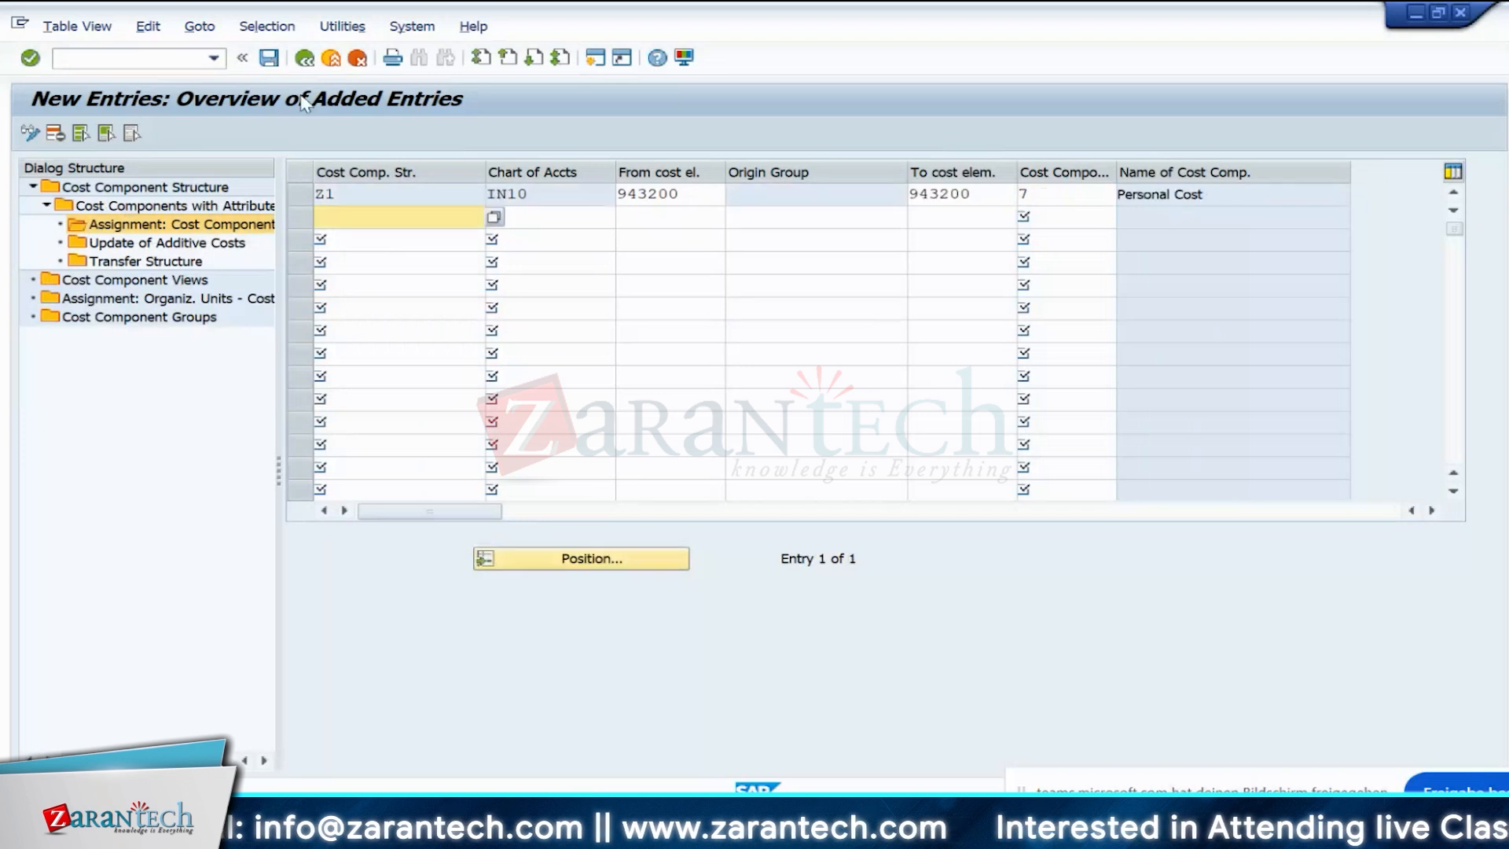
pyautogui.doubleClick(157, 206)
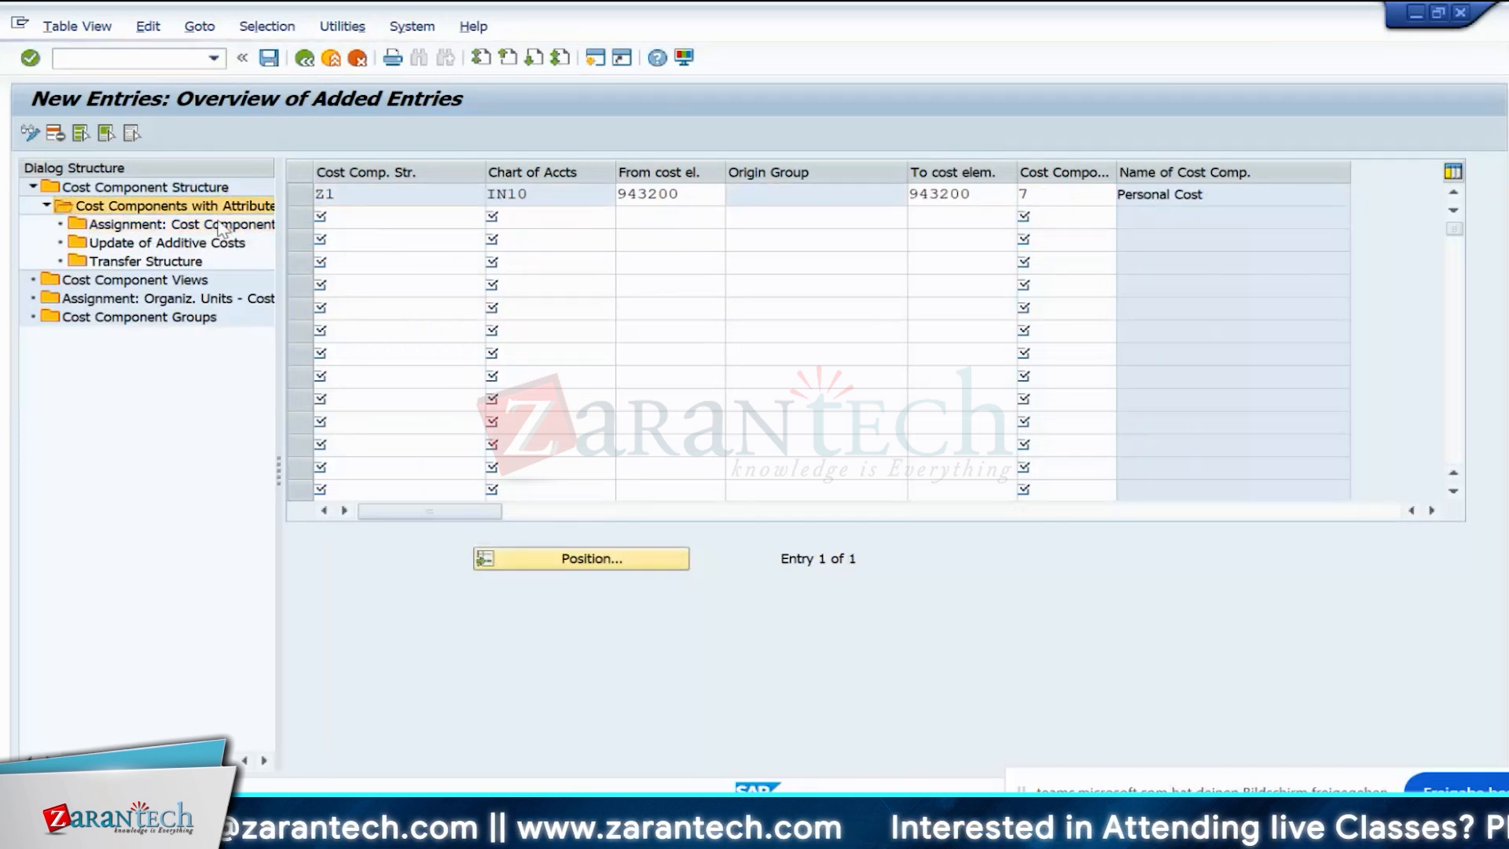
pyautogui.click(305, 355)
pyautogui.doubleClick(110, 225)
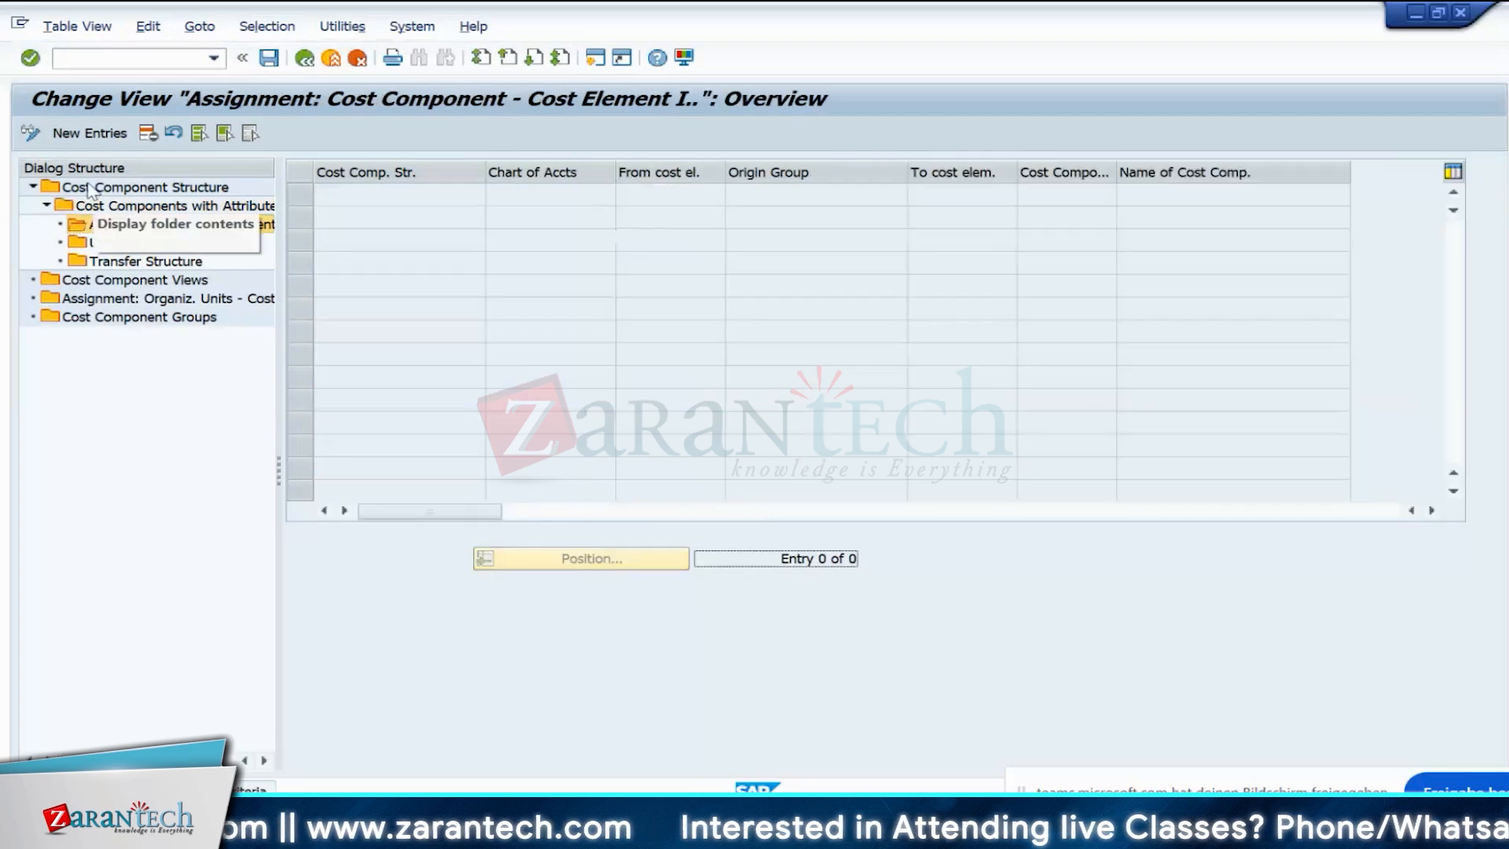
pyautogui.click(85, 135)
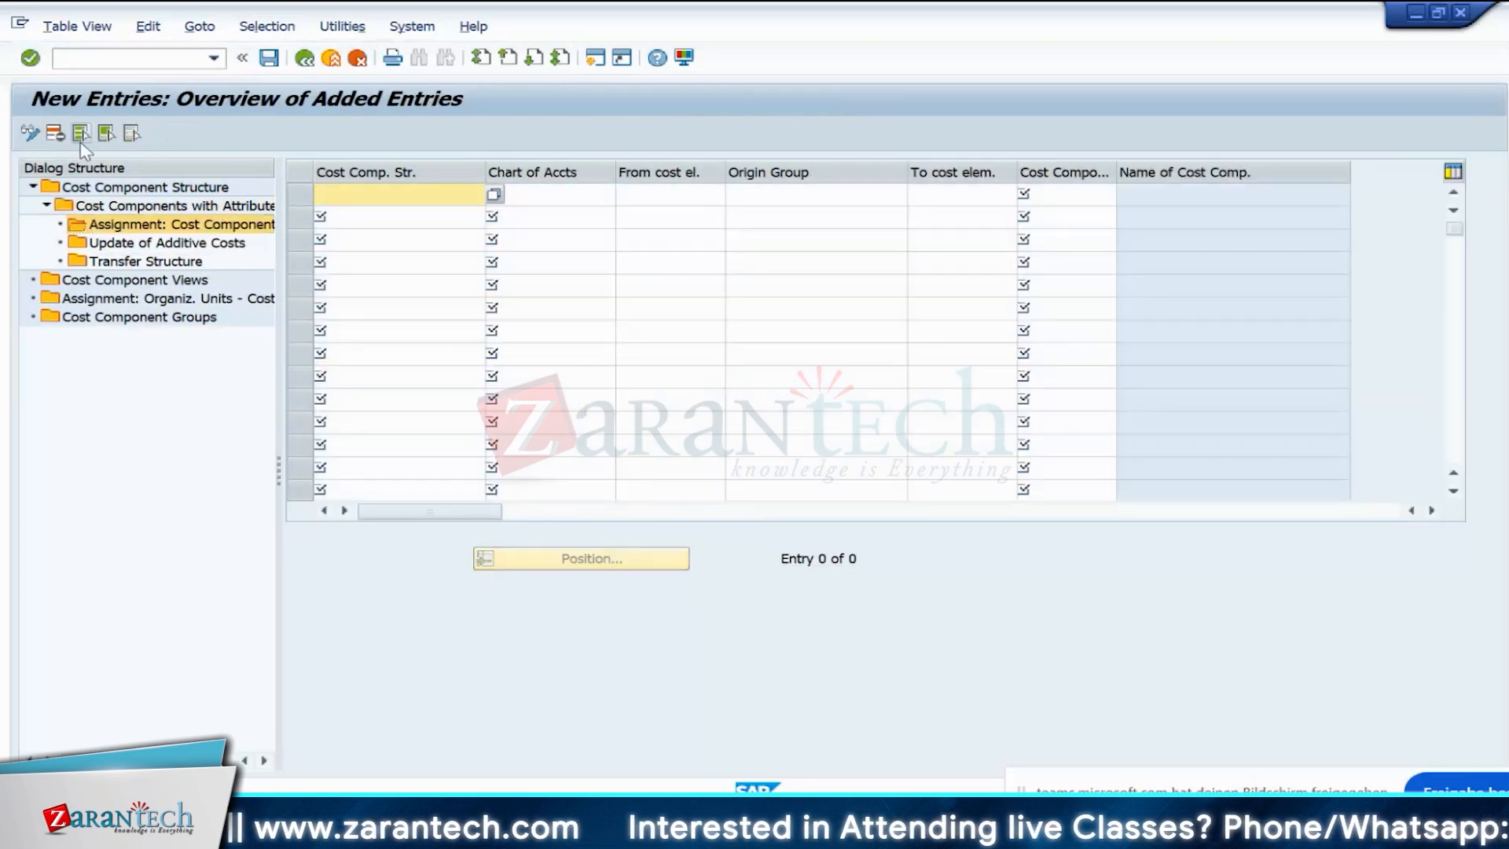
# - Set the first row's cost component structure to Z1, chart of accounts to in10 and starting cost element to 943300 (SETUP)
pyautogui.click(493, 196)
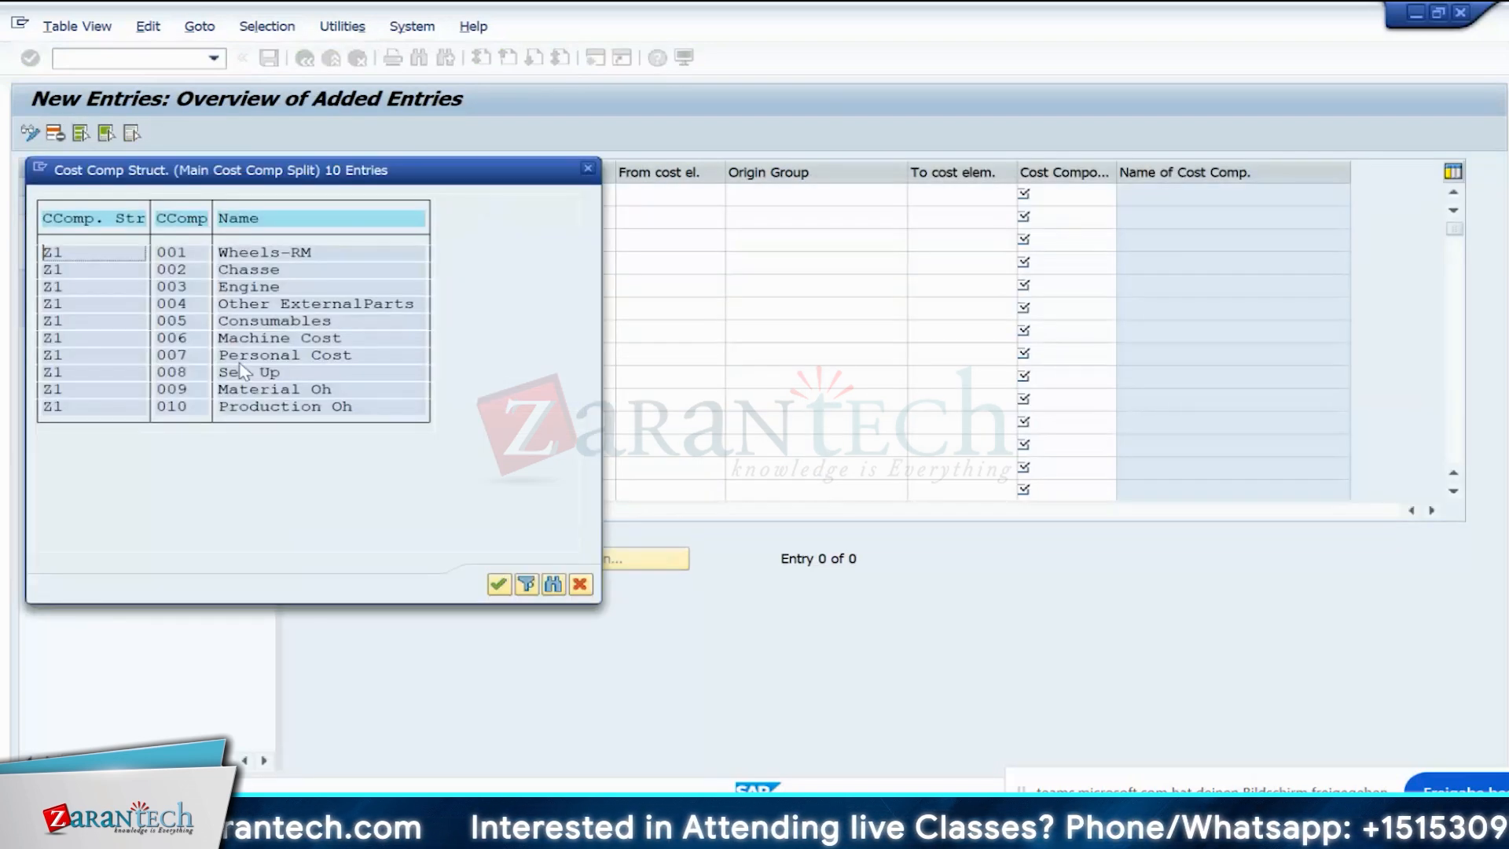
pyautogui.doubleClick(63, 375)
pyautogui.click(558, 195)
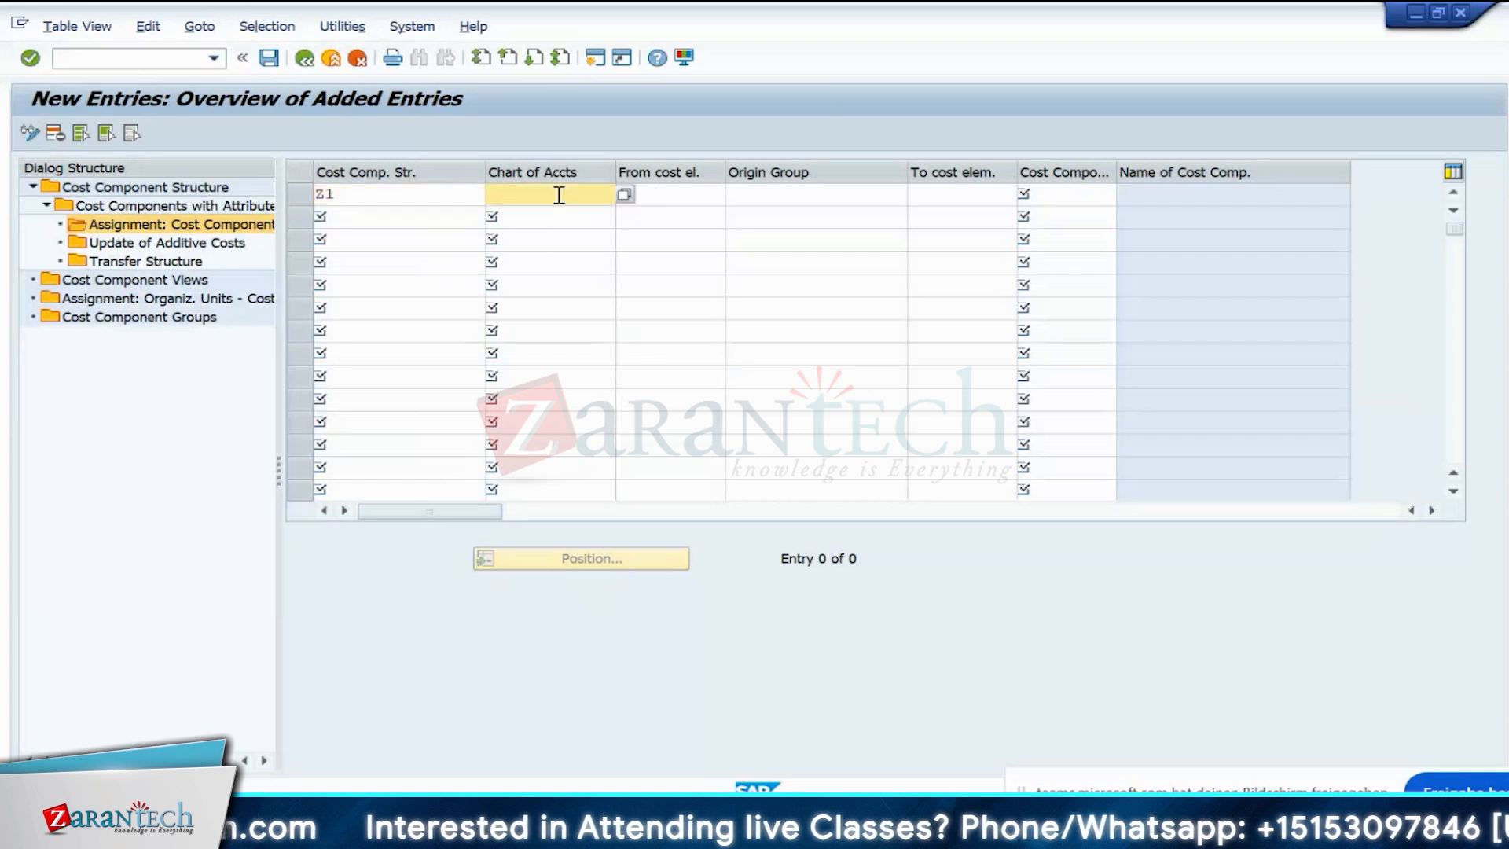
pyautogui.write('in10')
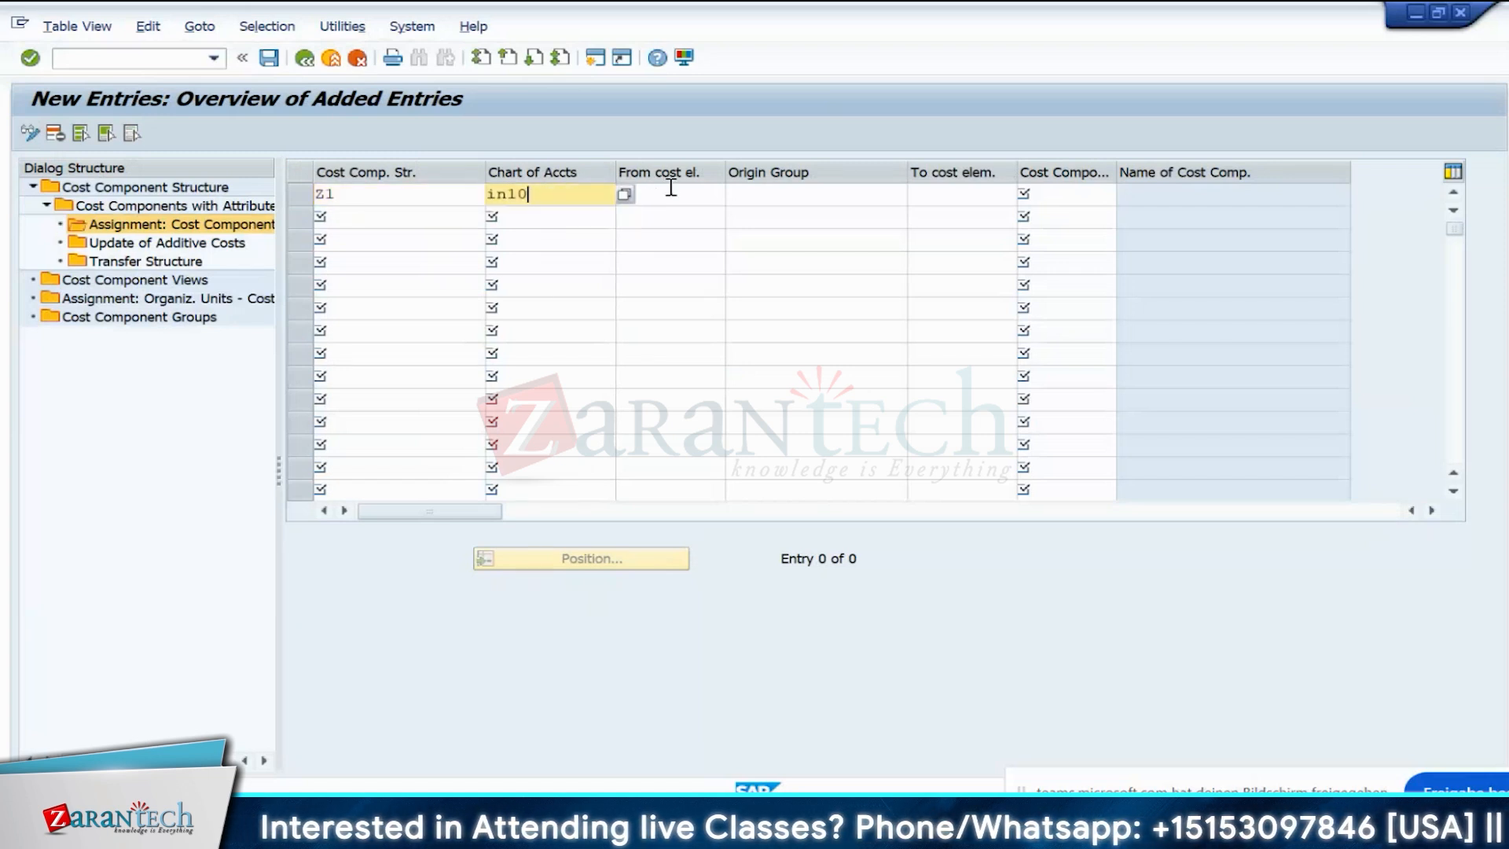
pyautogui.click(730, 196)
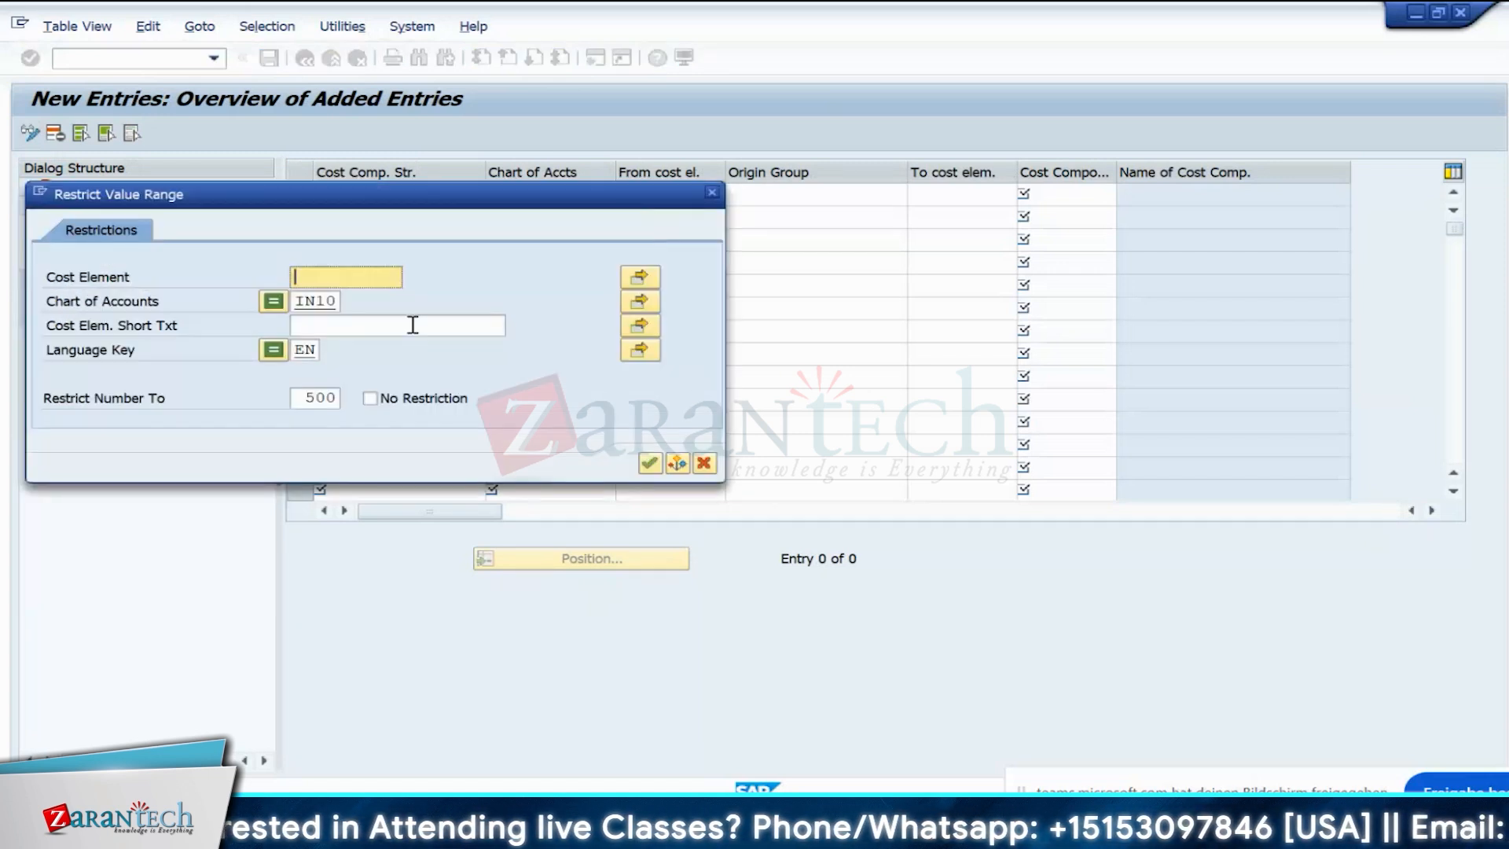
pyautogui.press('Return')
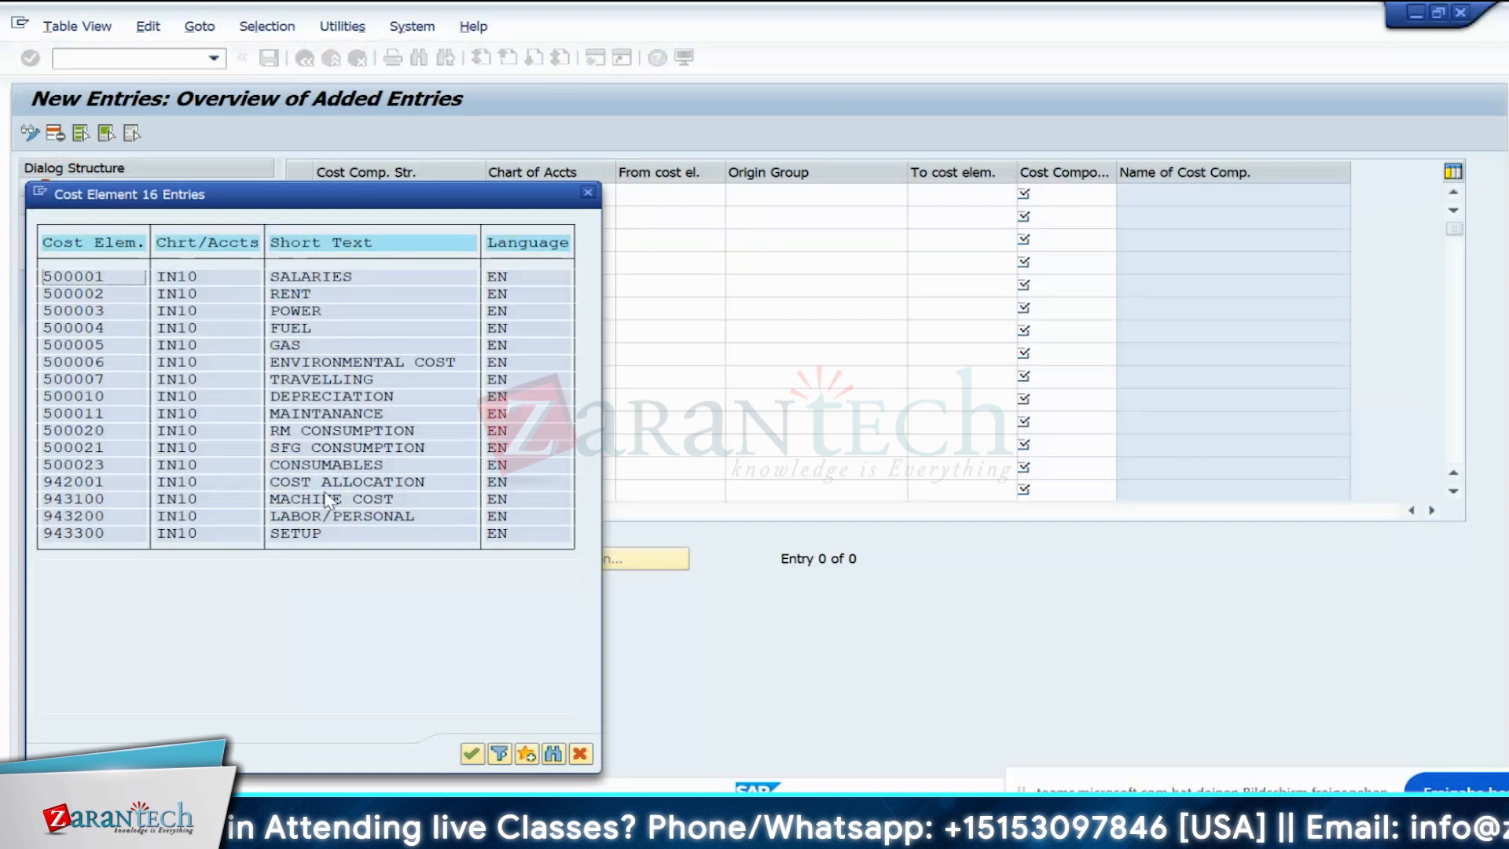
pyautogui.doubleClick(76, 535)
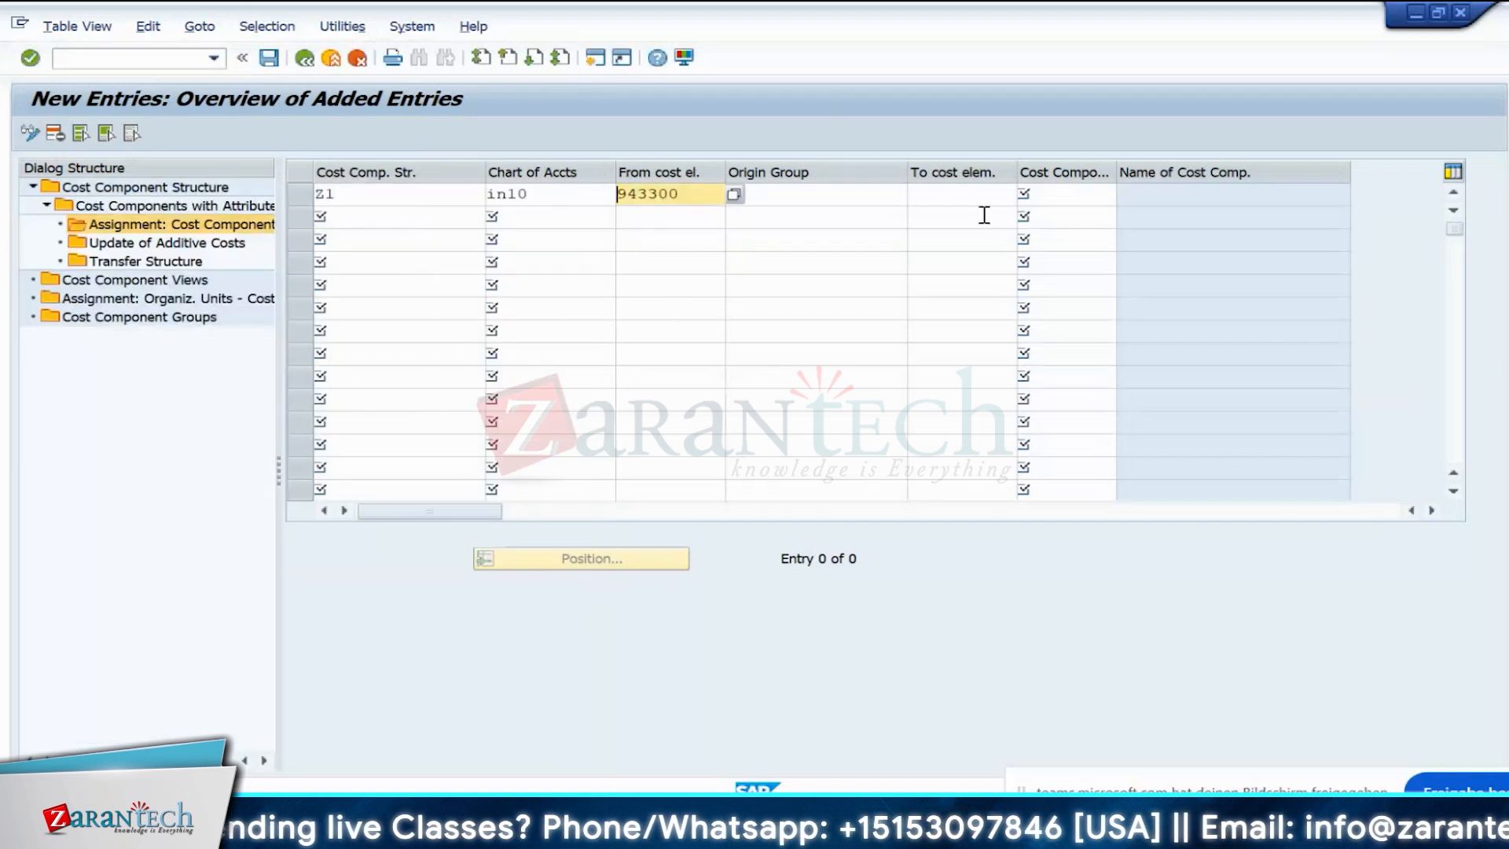
# - Assign cost component 008 (Set Up) to the 943300 row, save, and return to the cost component list
pyautogui.click(1091, 193)
pyautogui.click(1126, 194)
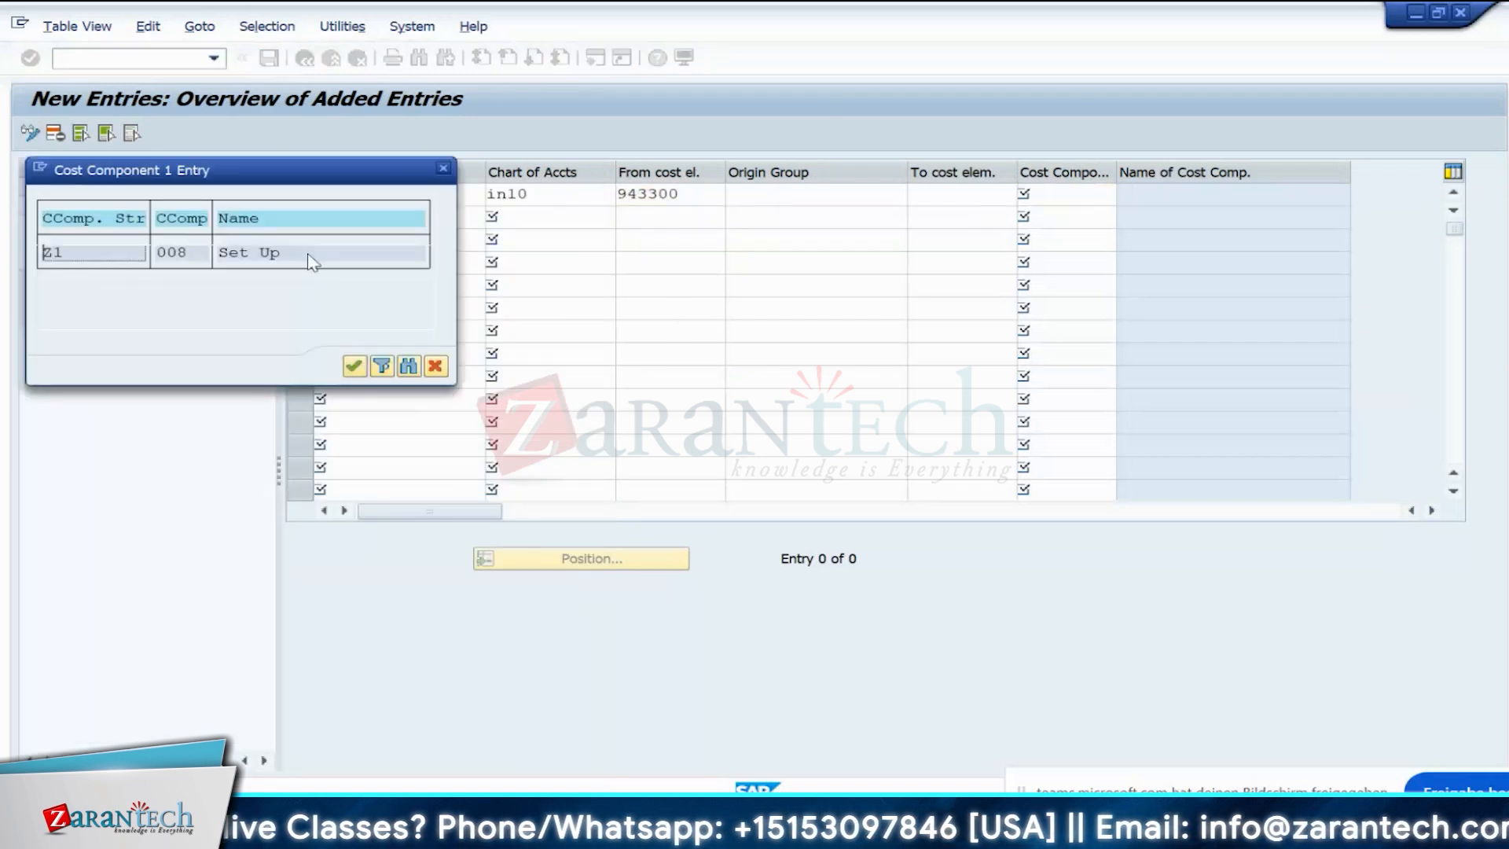
pyautogui.doubleClick(135, 253)
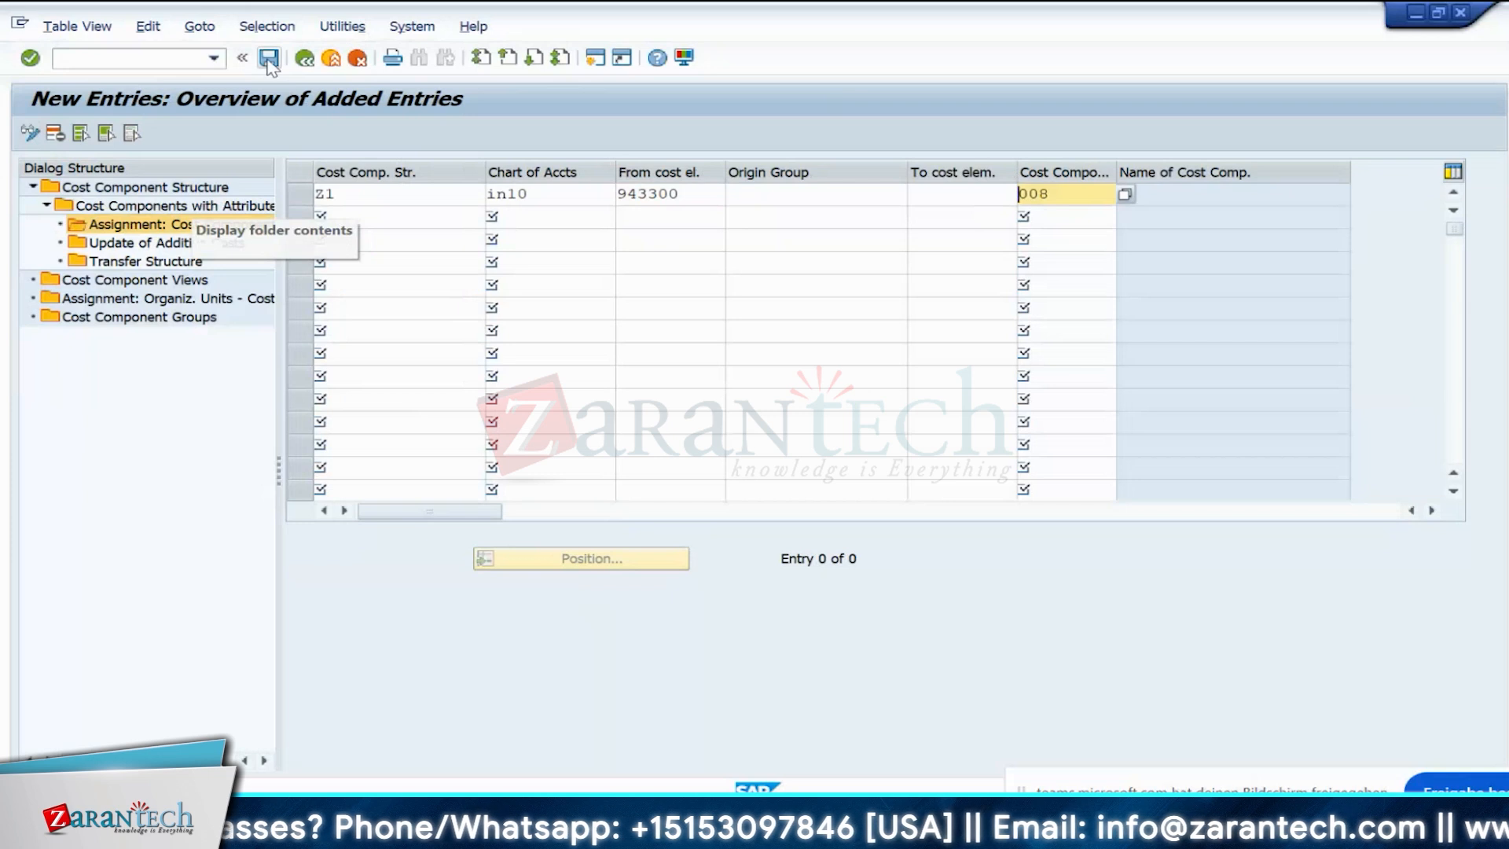
pyautogui.click(268, 60)
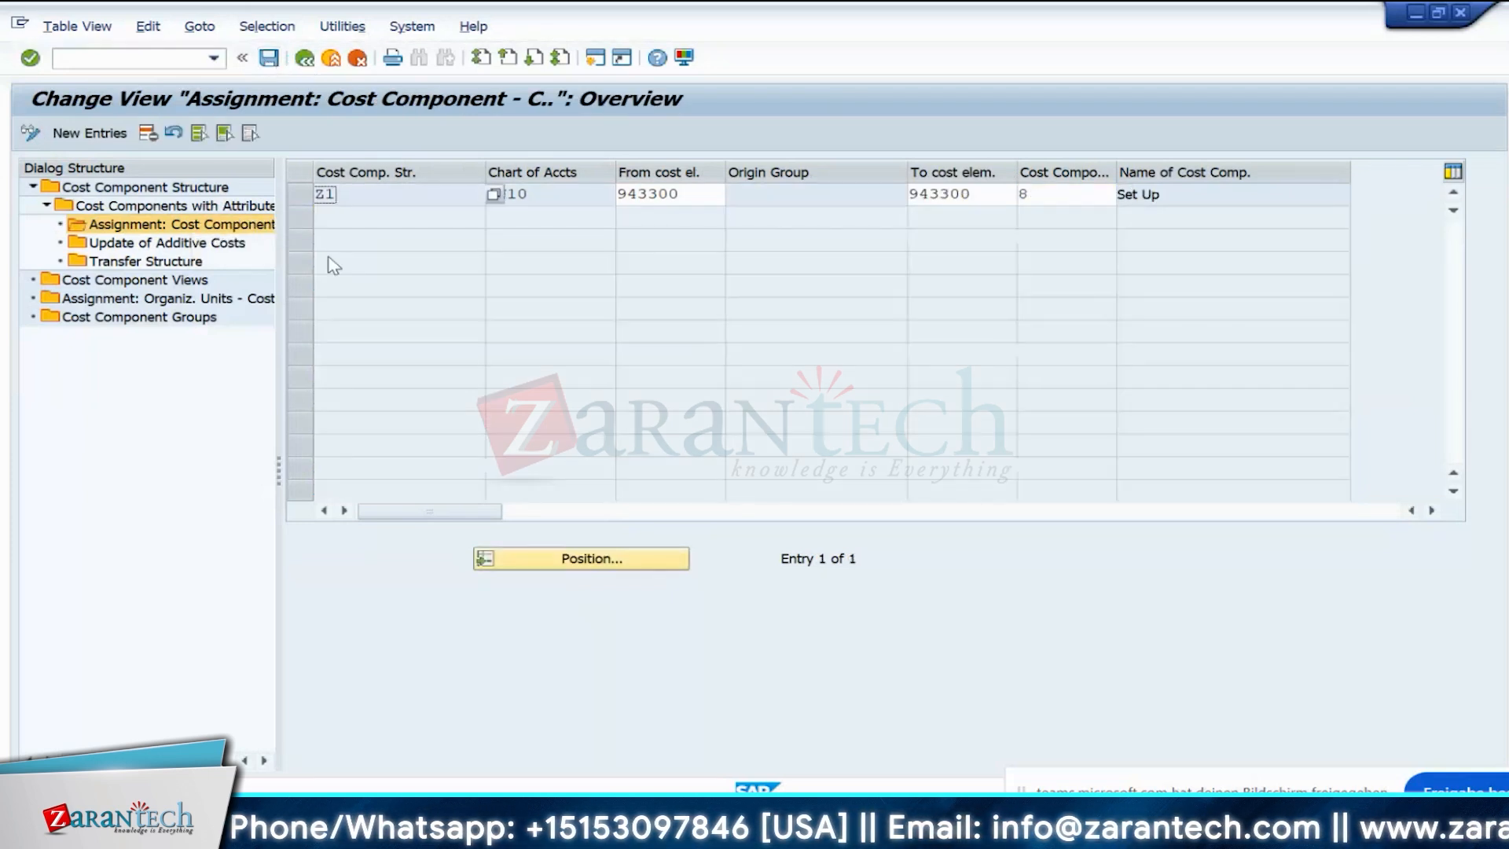
pyautogui.click(305, 59)
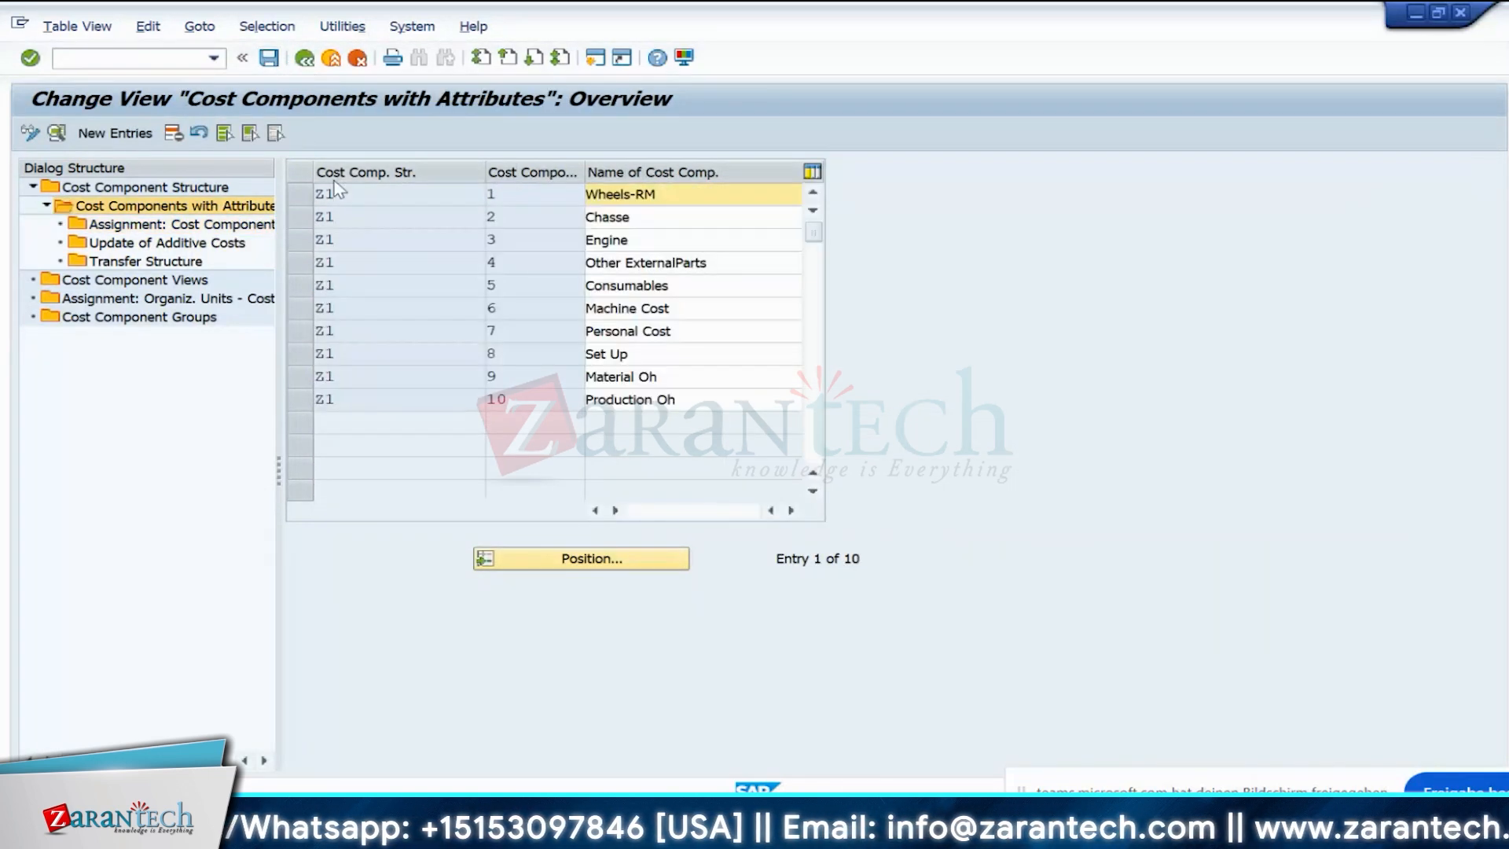
# - Check the cost element assignments of Material Oh, return to the component list, and review the Material Oh and Production Oh names
pyautogui.click(324, 371)
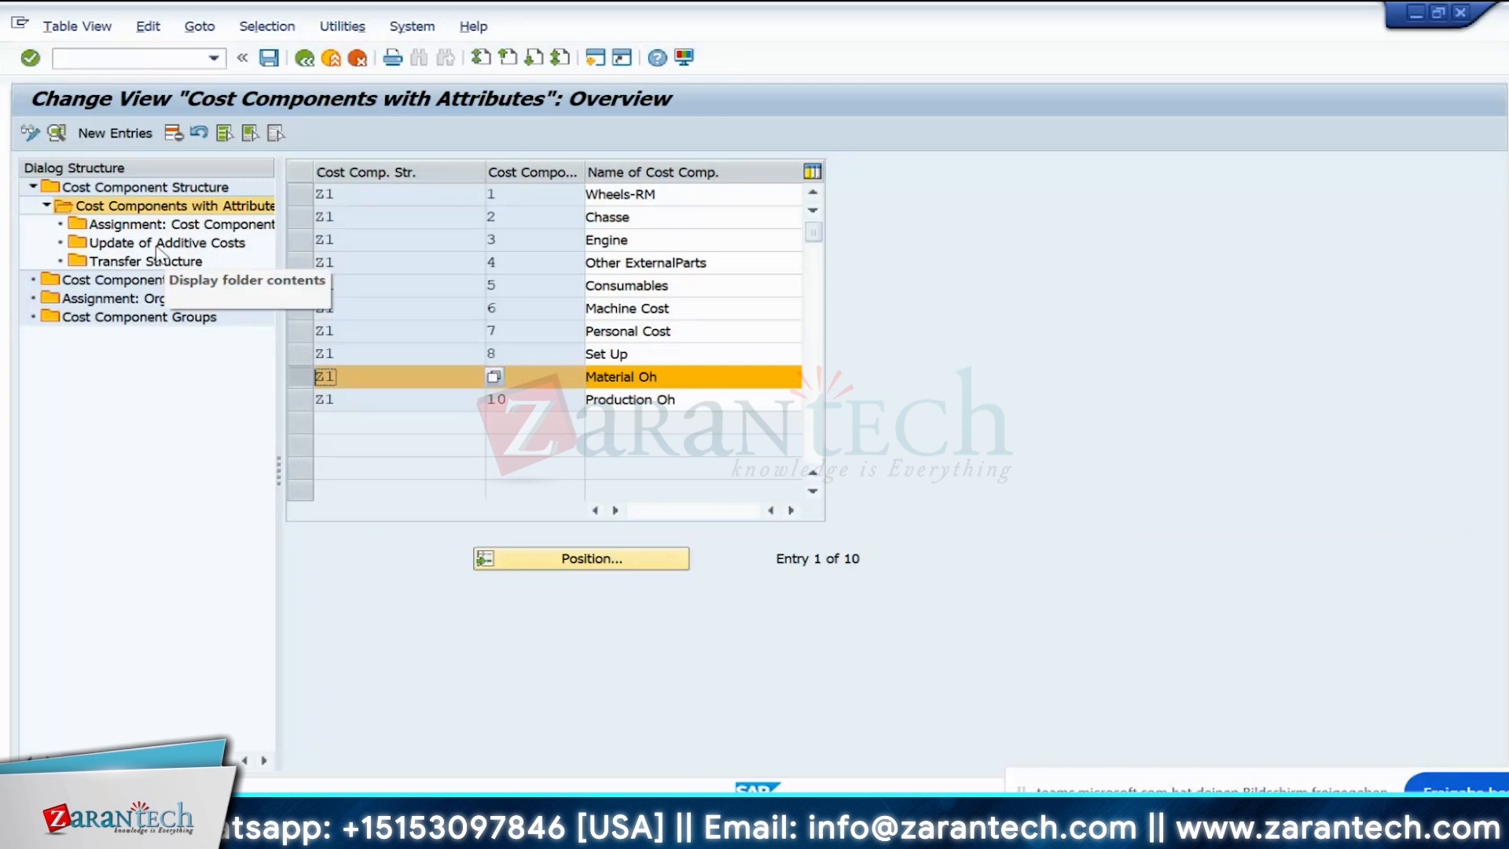
pyautogui.click(131, 227)
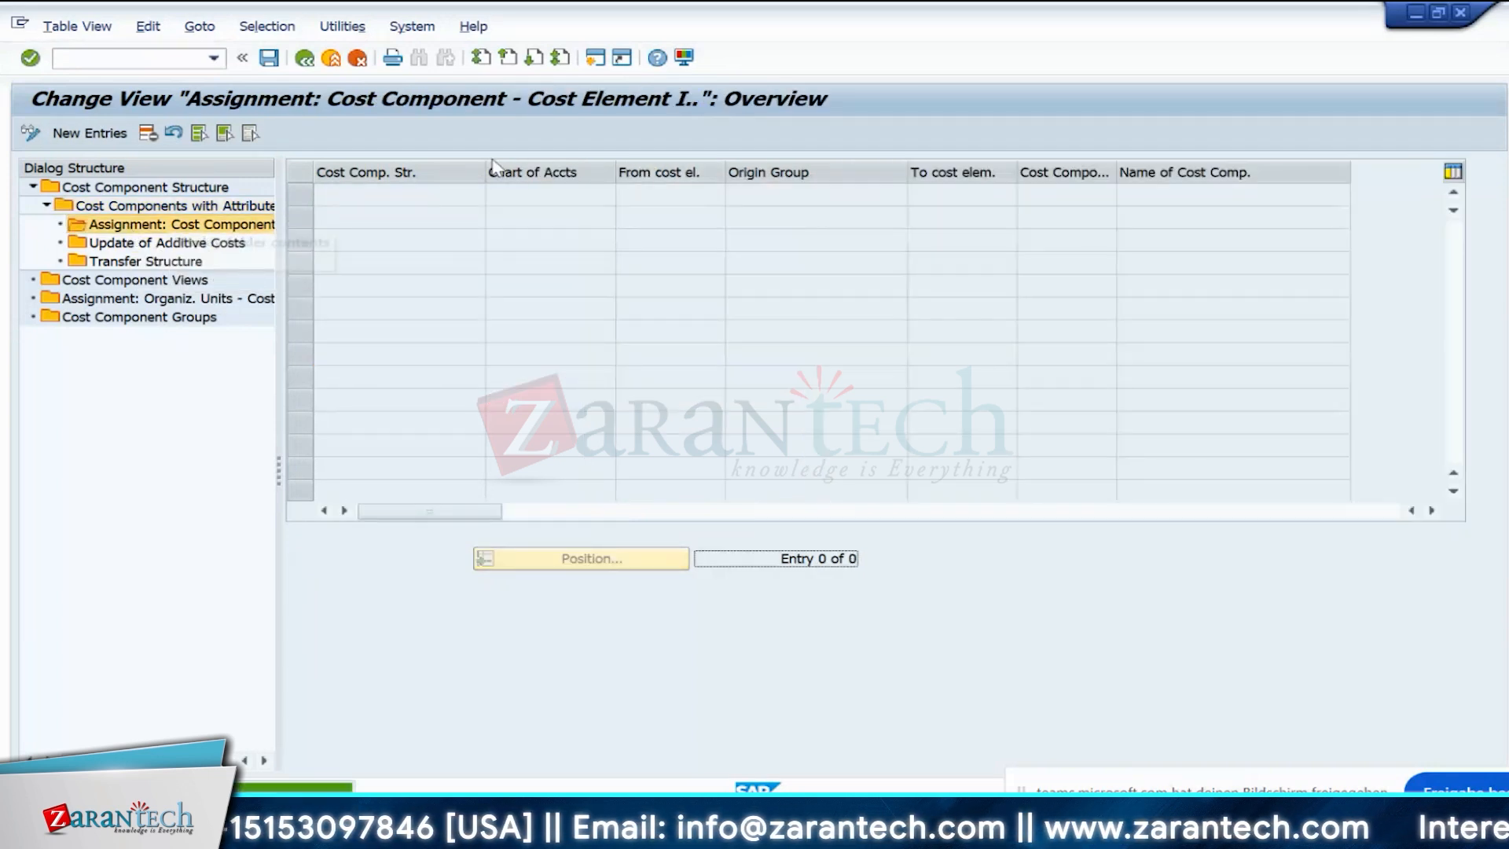
pyautogui.click(314, 63)
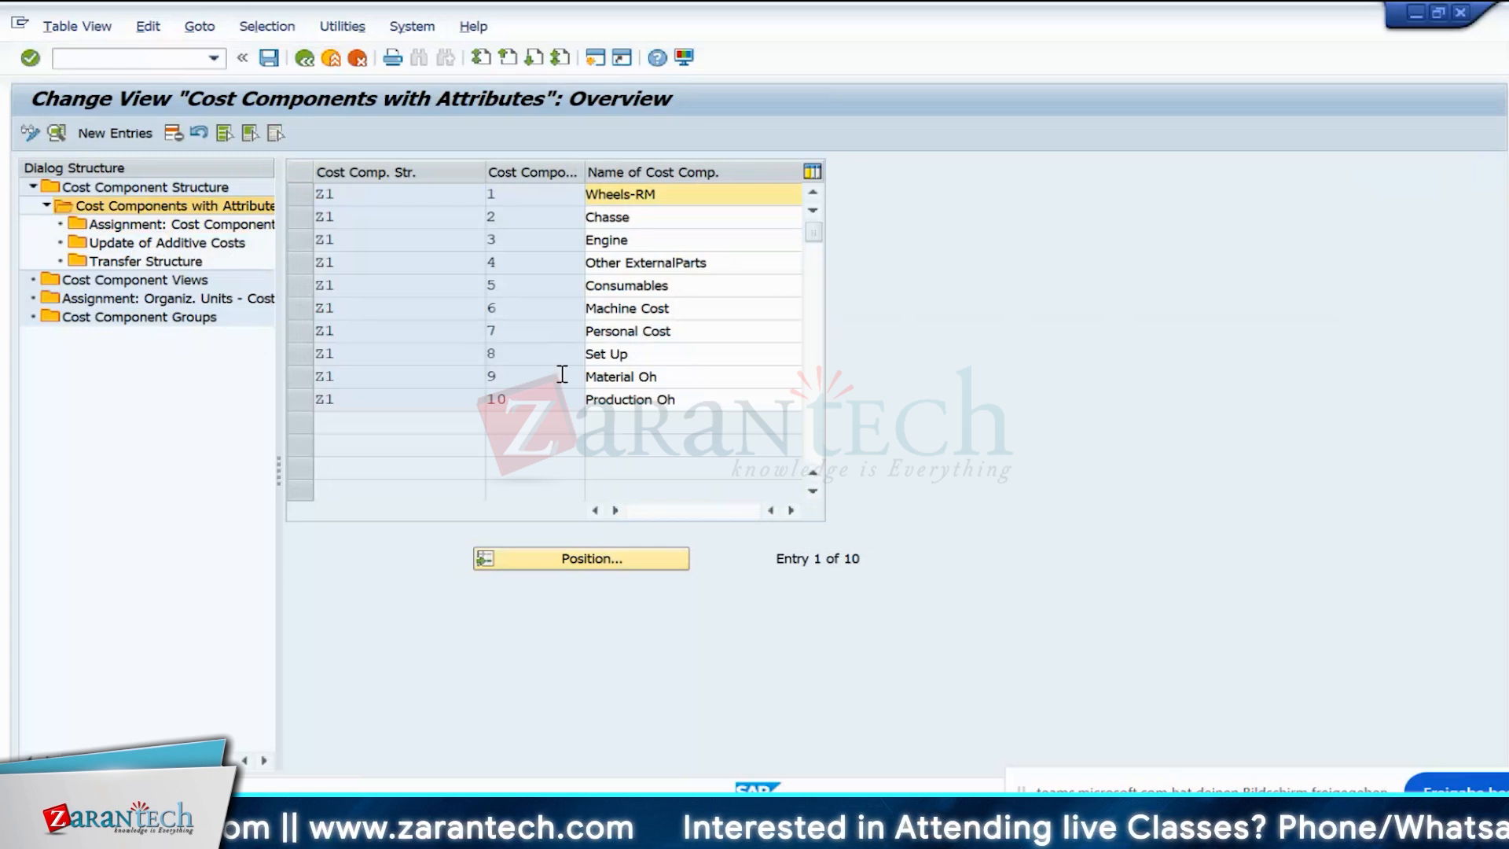
pyautogui.moveTo(665, 377); pyautogui.dragTo(564, 368)
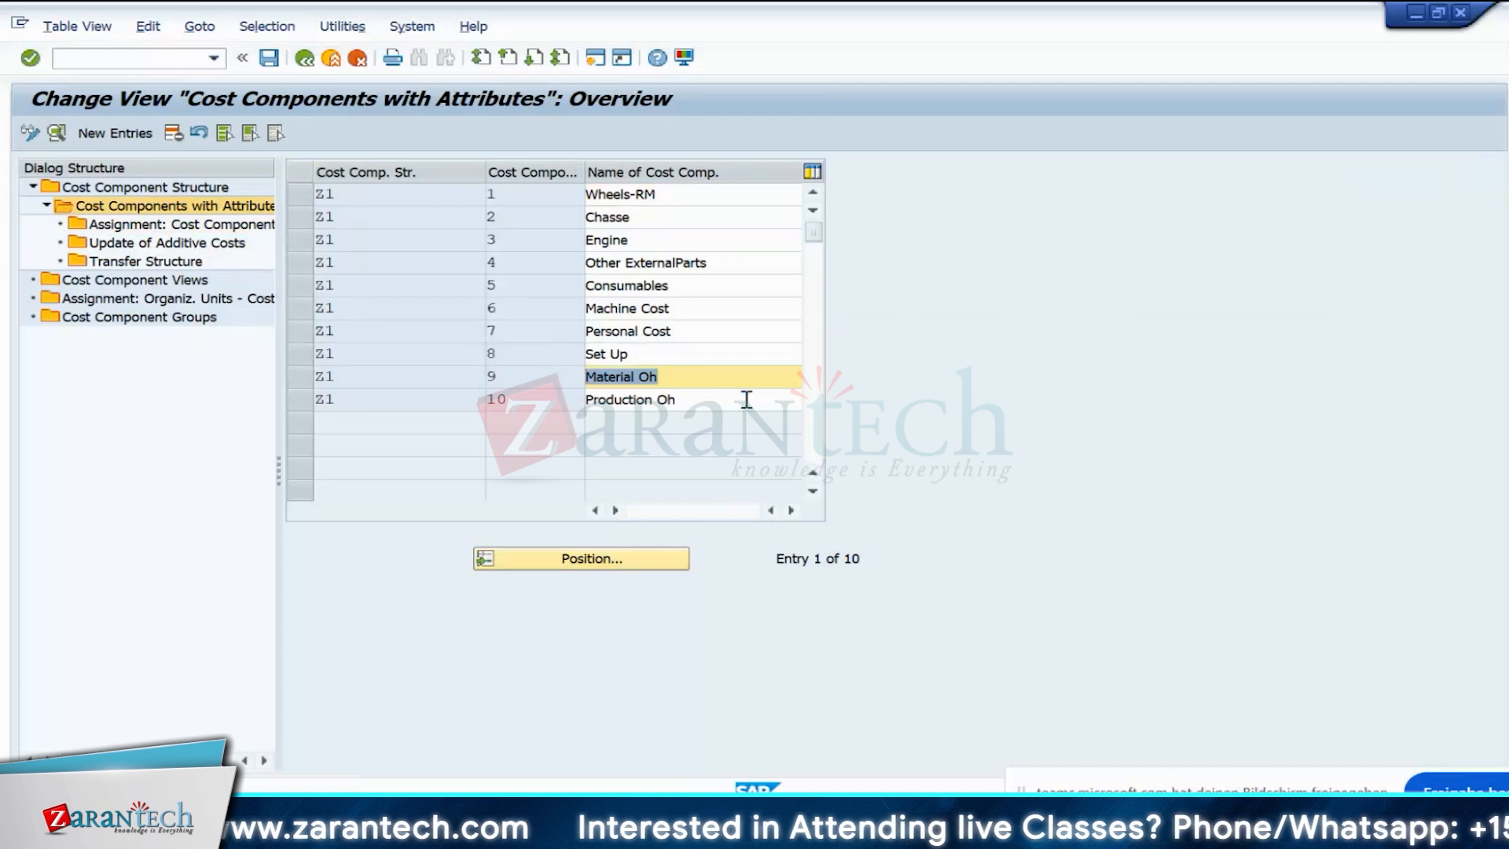
pyautogui.moveTo(682, 401); pyautogui.dragTo(580, 404)
pyautogui.moveTo(923, 830)
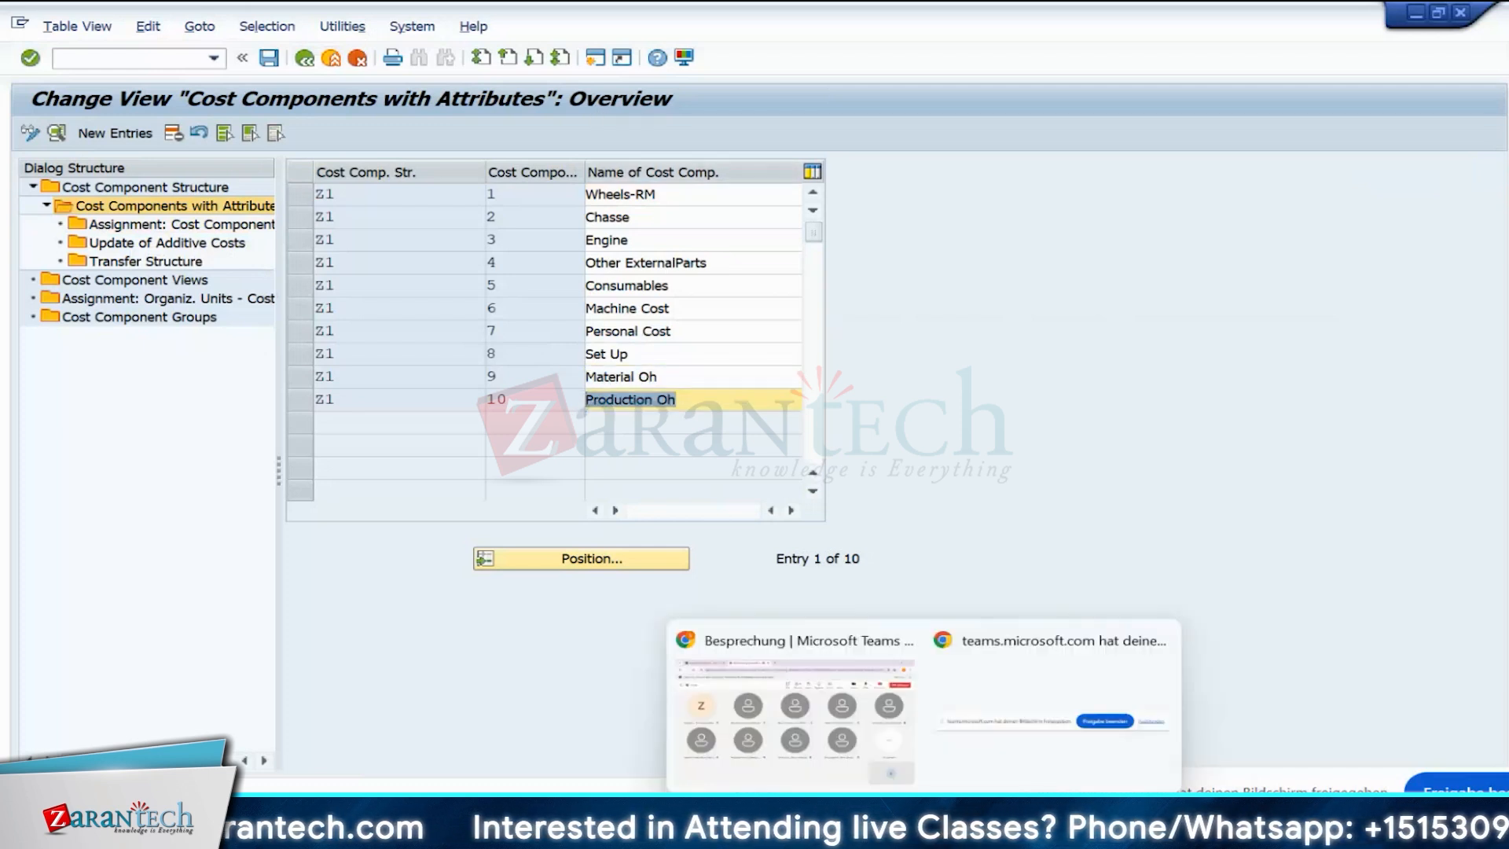
pyautogui.moveTo(976, 831)
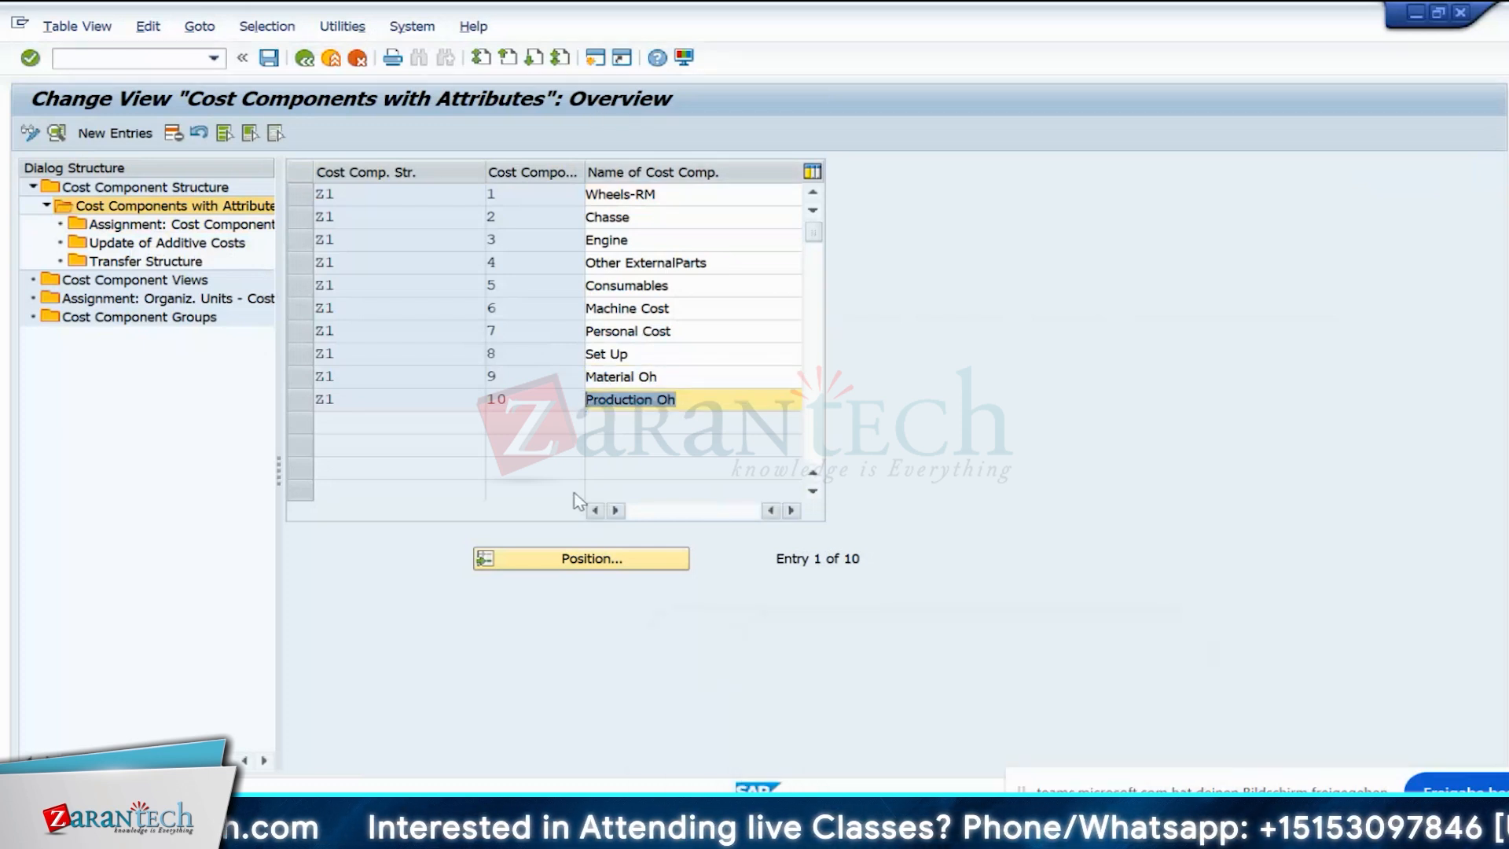
pyautogui.moveTo(1028, 830)
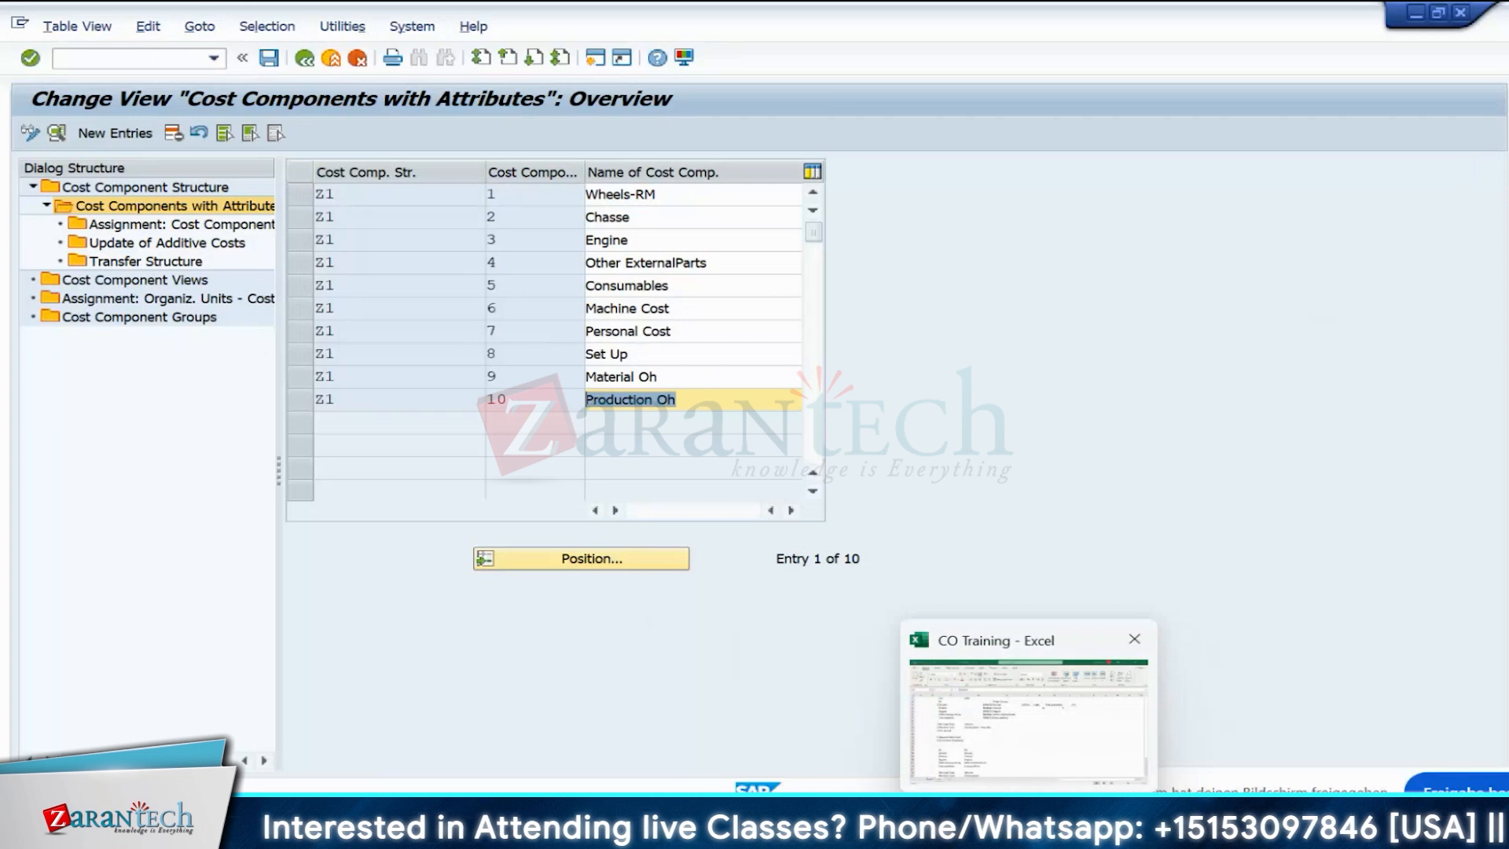
# - Open transaction fs00 in a new session and expand the SECONDARY account group of company code IN10
pyautogui.click(597, 60)
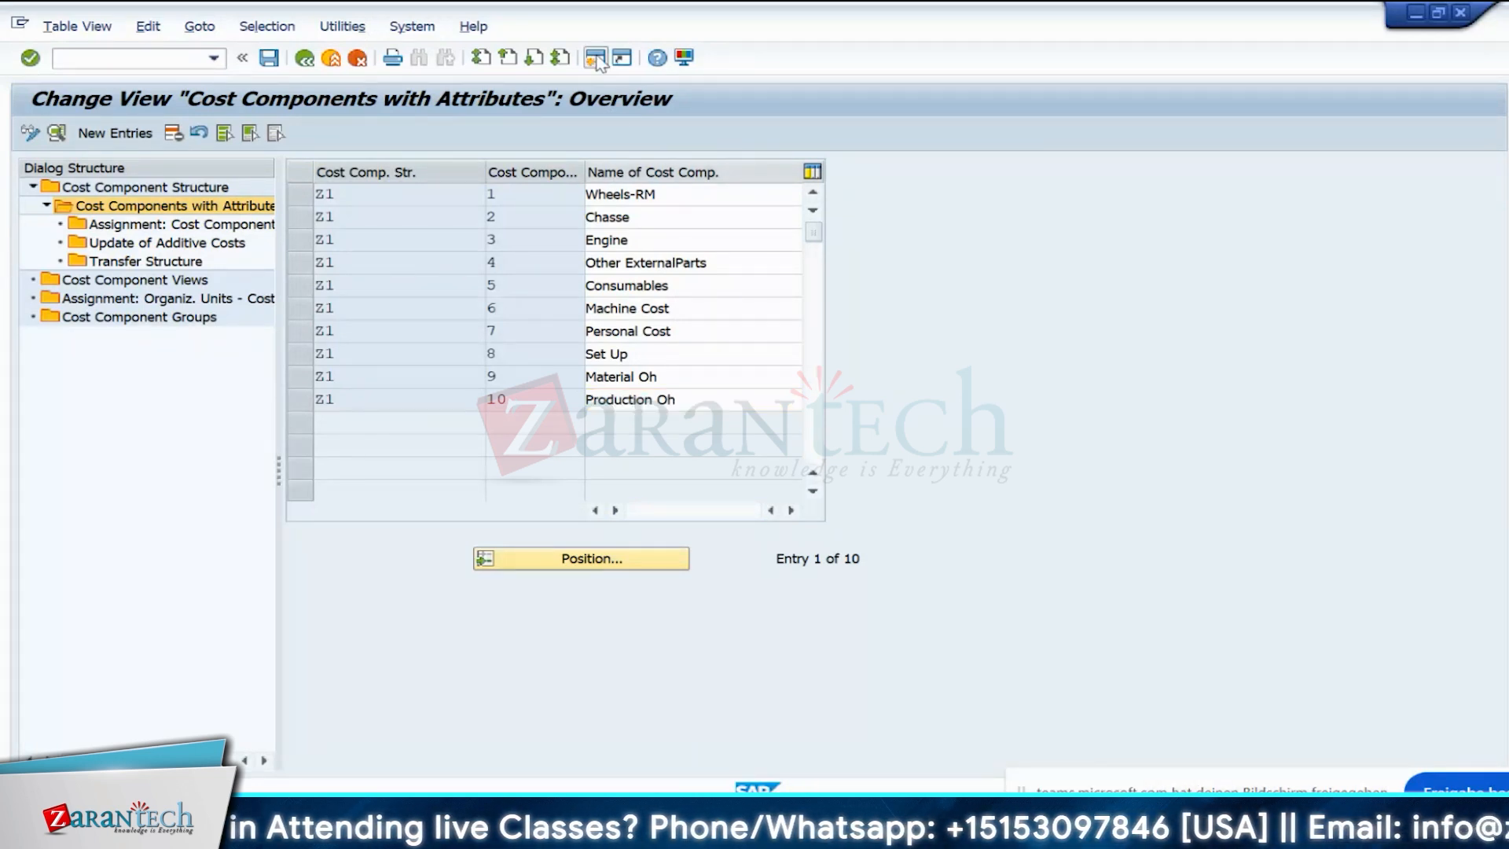
pyautogui.write('fs0')
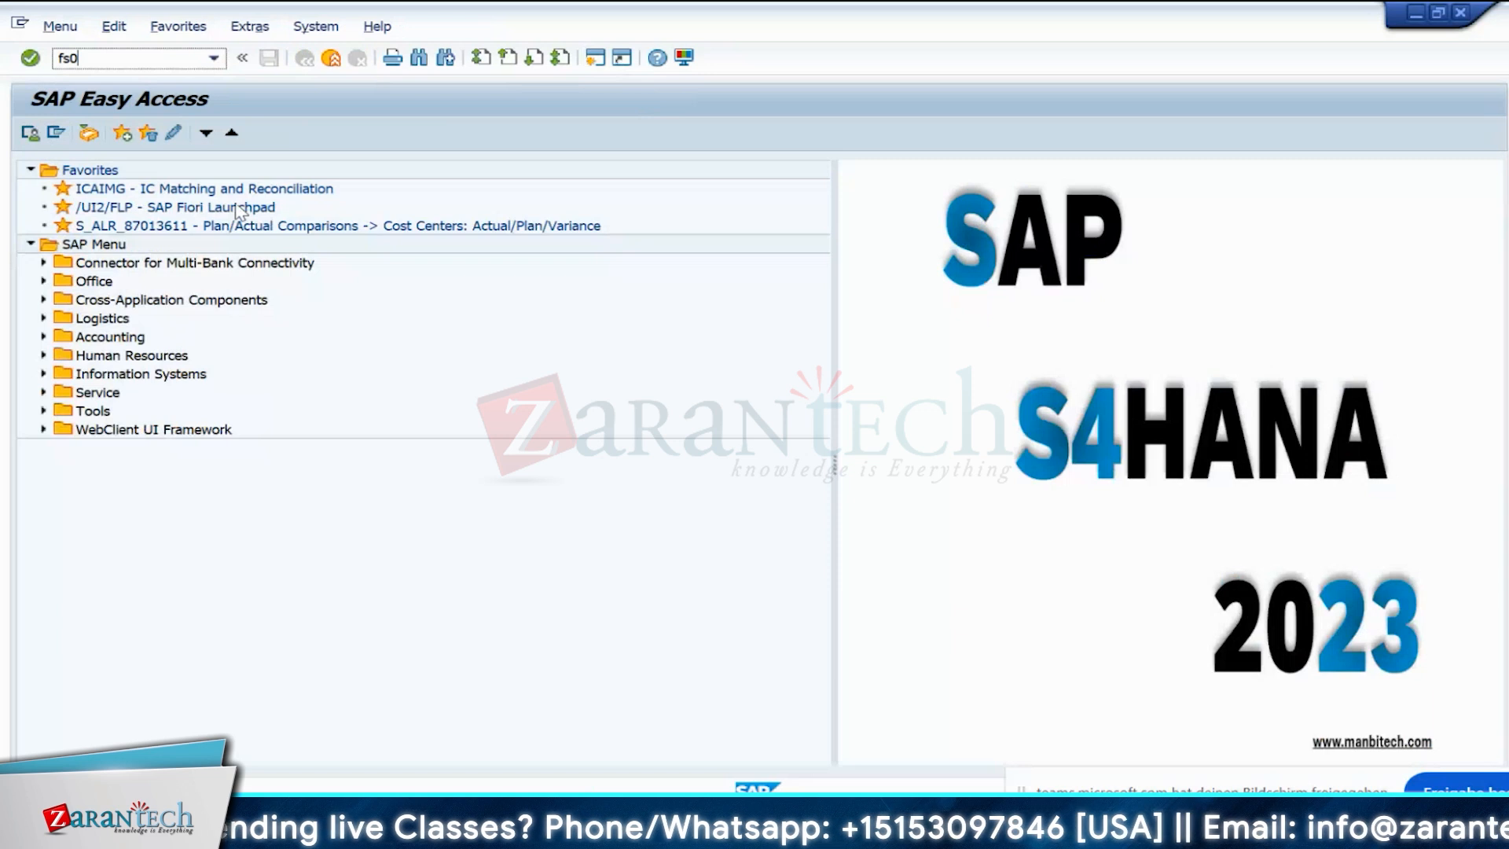
pyautogui.write('0')
pyautogui.press('Return')
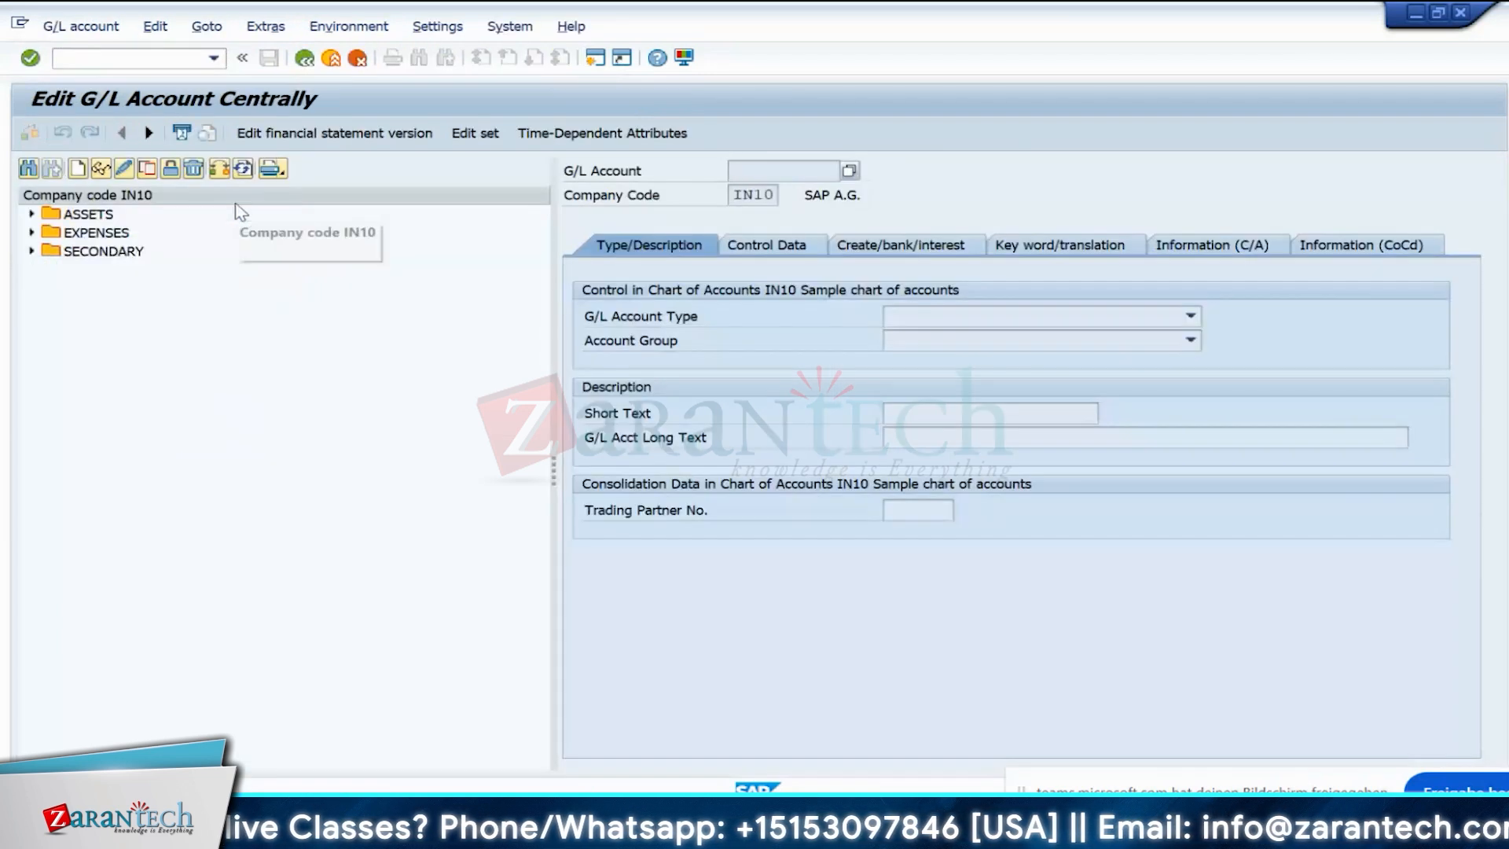
pyautogui.click(33, 252)
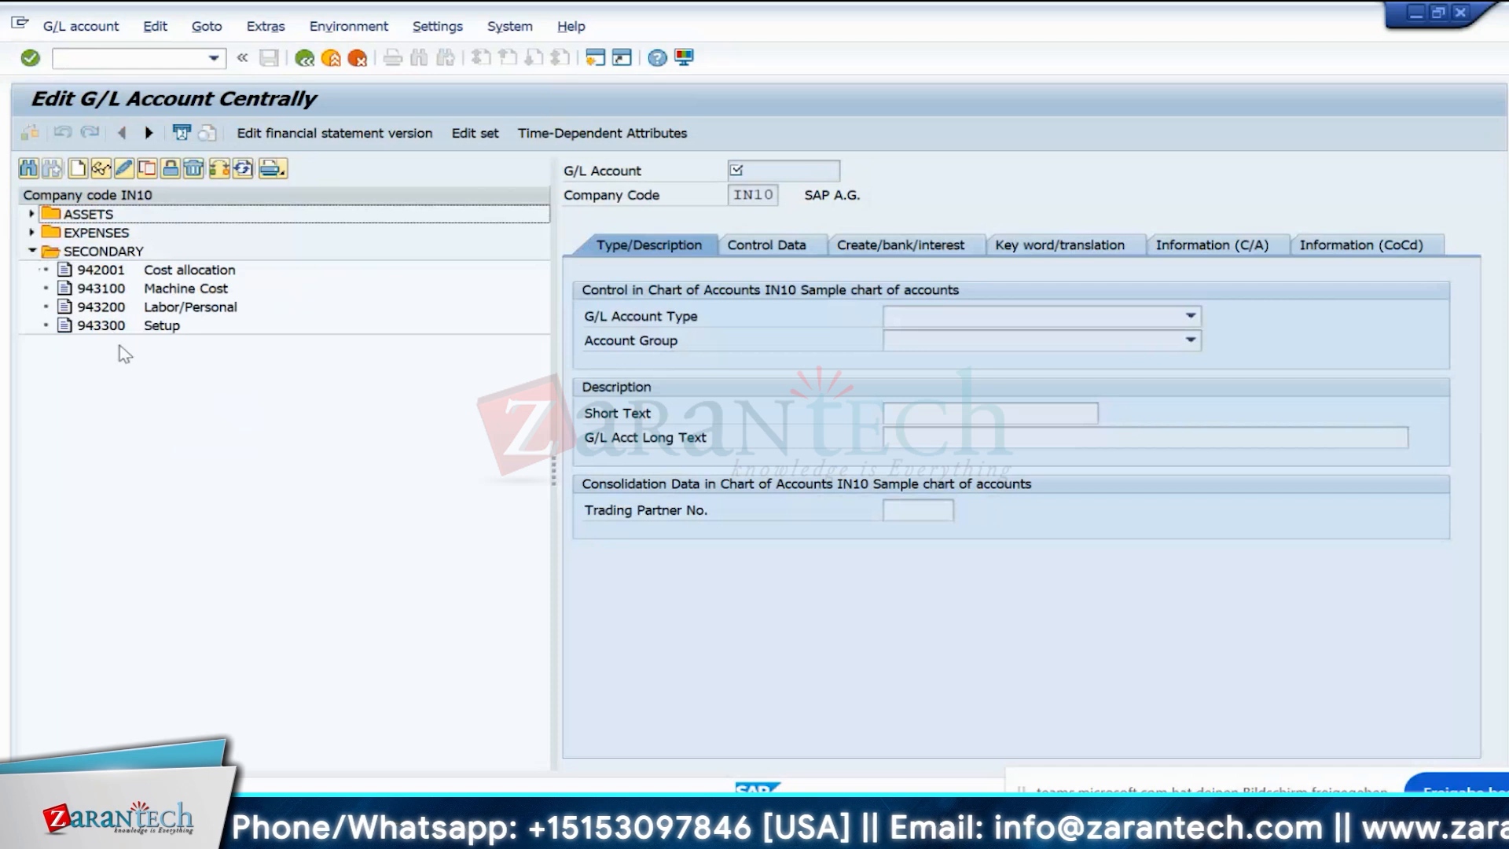
# - Copy the secondary G/L account 943300 (Setup) to new account 941001 in company code IN10
pyautogui.click(99, 329)
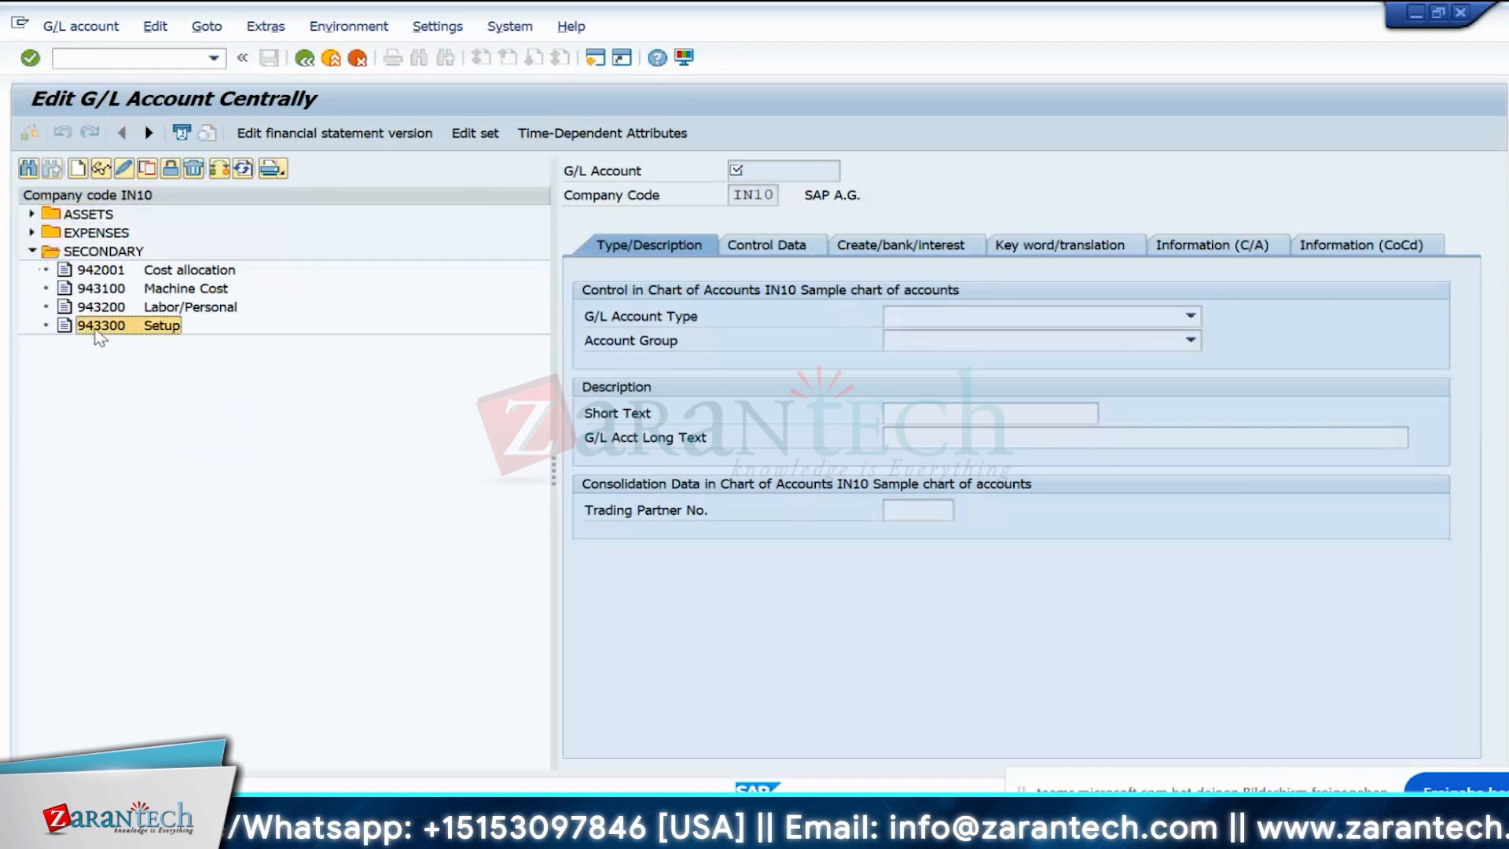
pyautogui.click(147, 173)
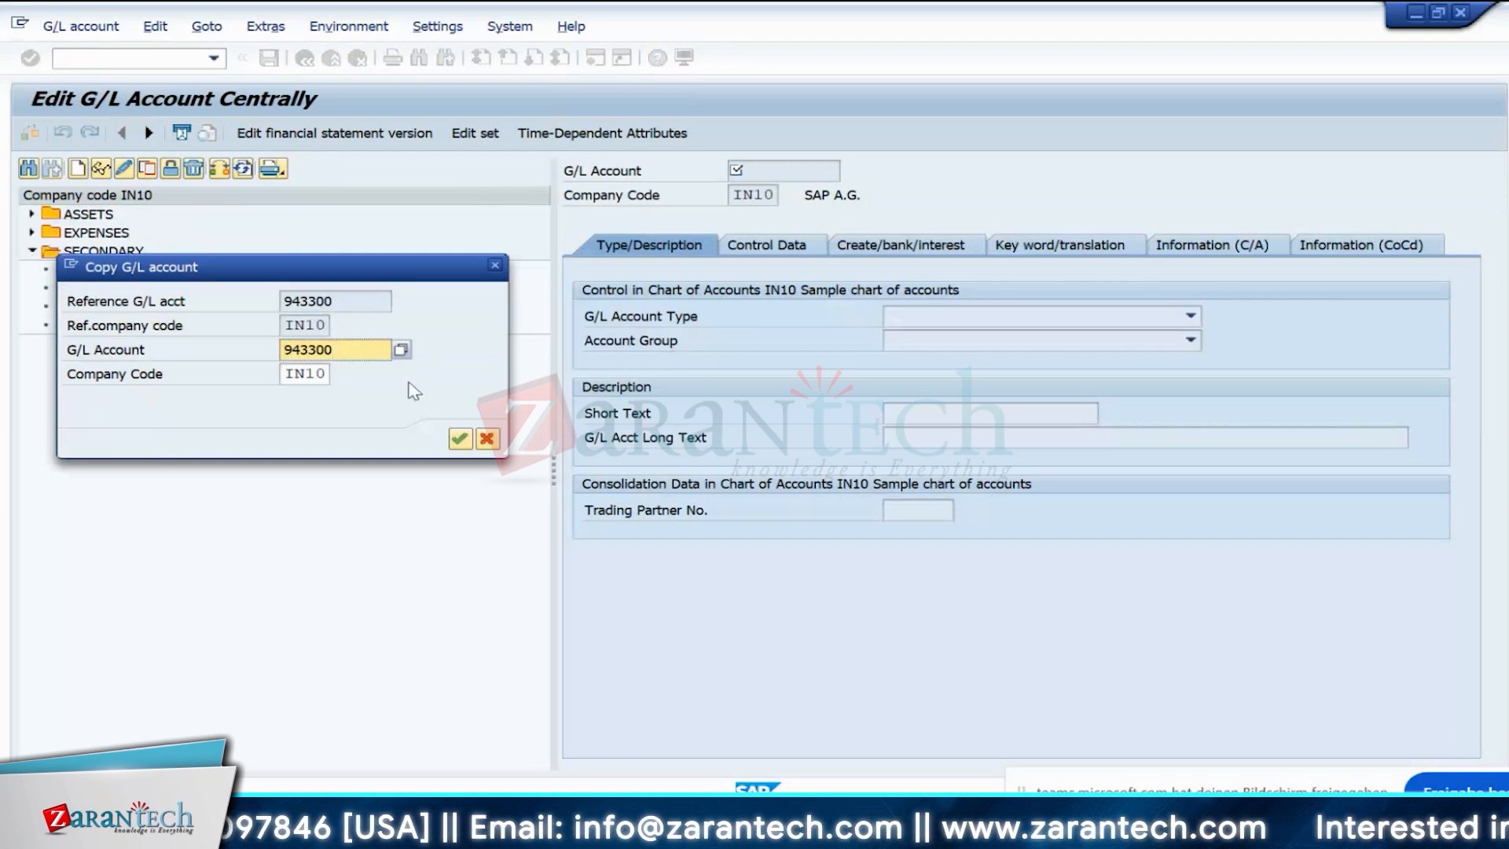
pyautogui.press('BackSpace')
pyautogui.press('BackSpace')
pyautogui.press('BackSpace')
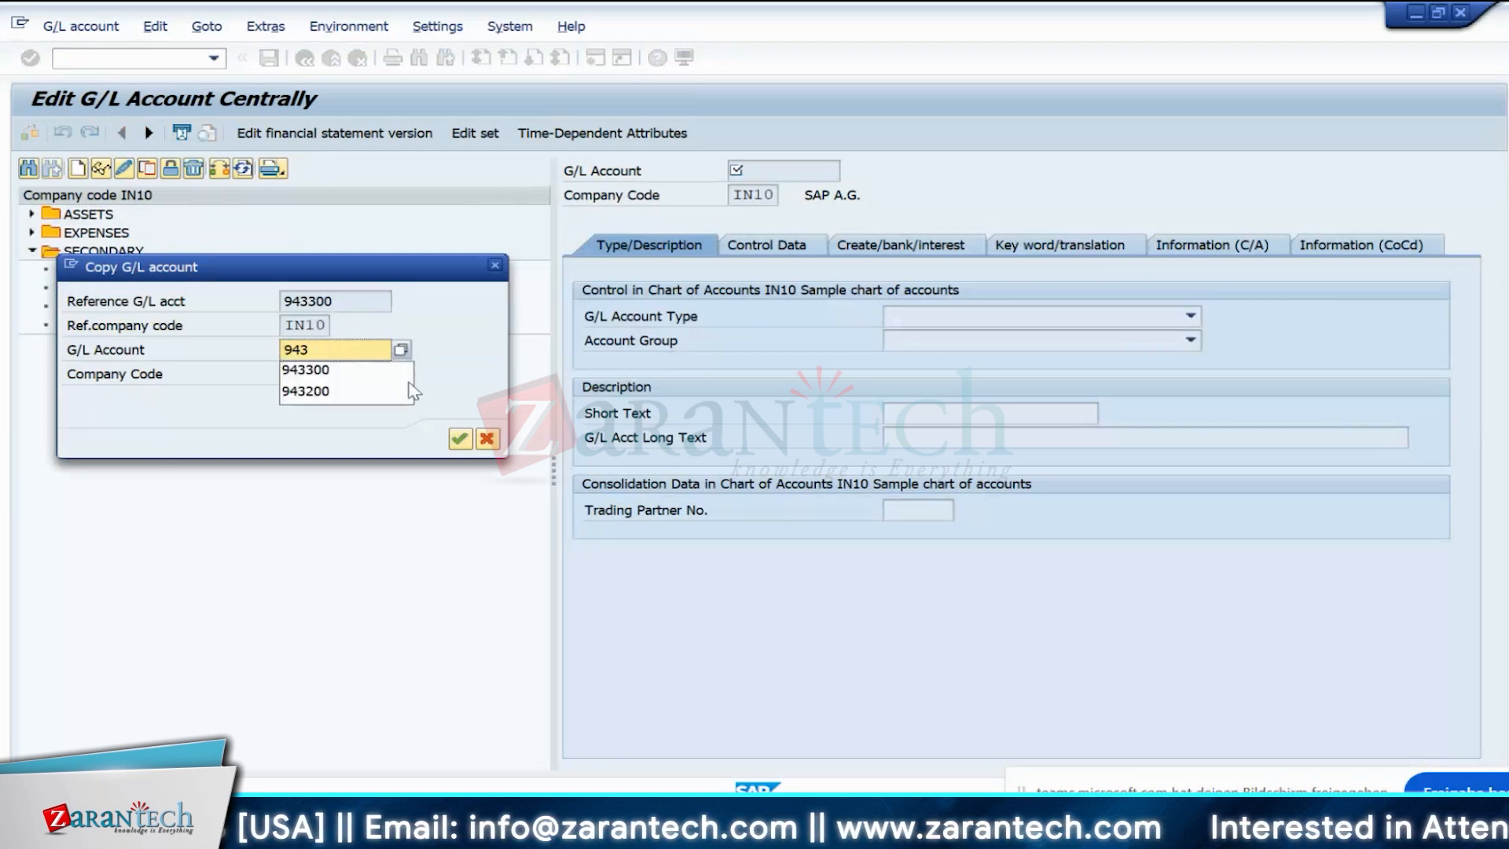
pyautogui.press('BackSpace')
pyautogui.write('1')
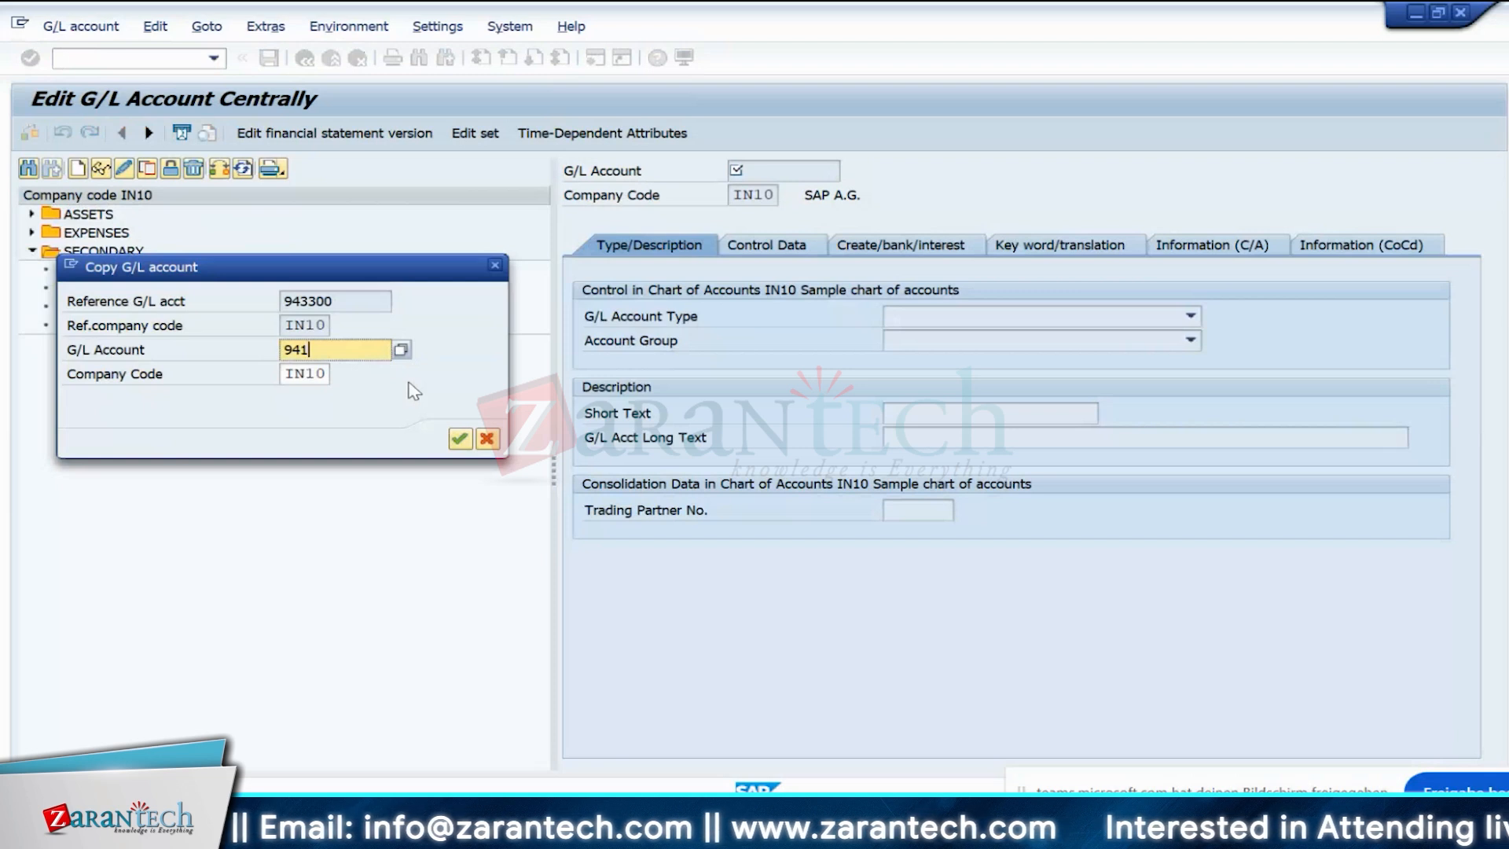
pyautogui.write('001')
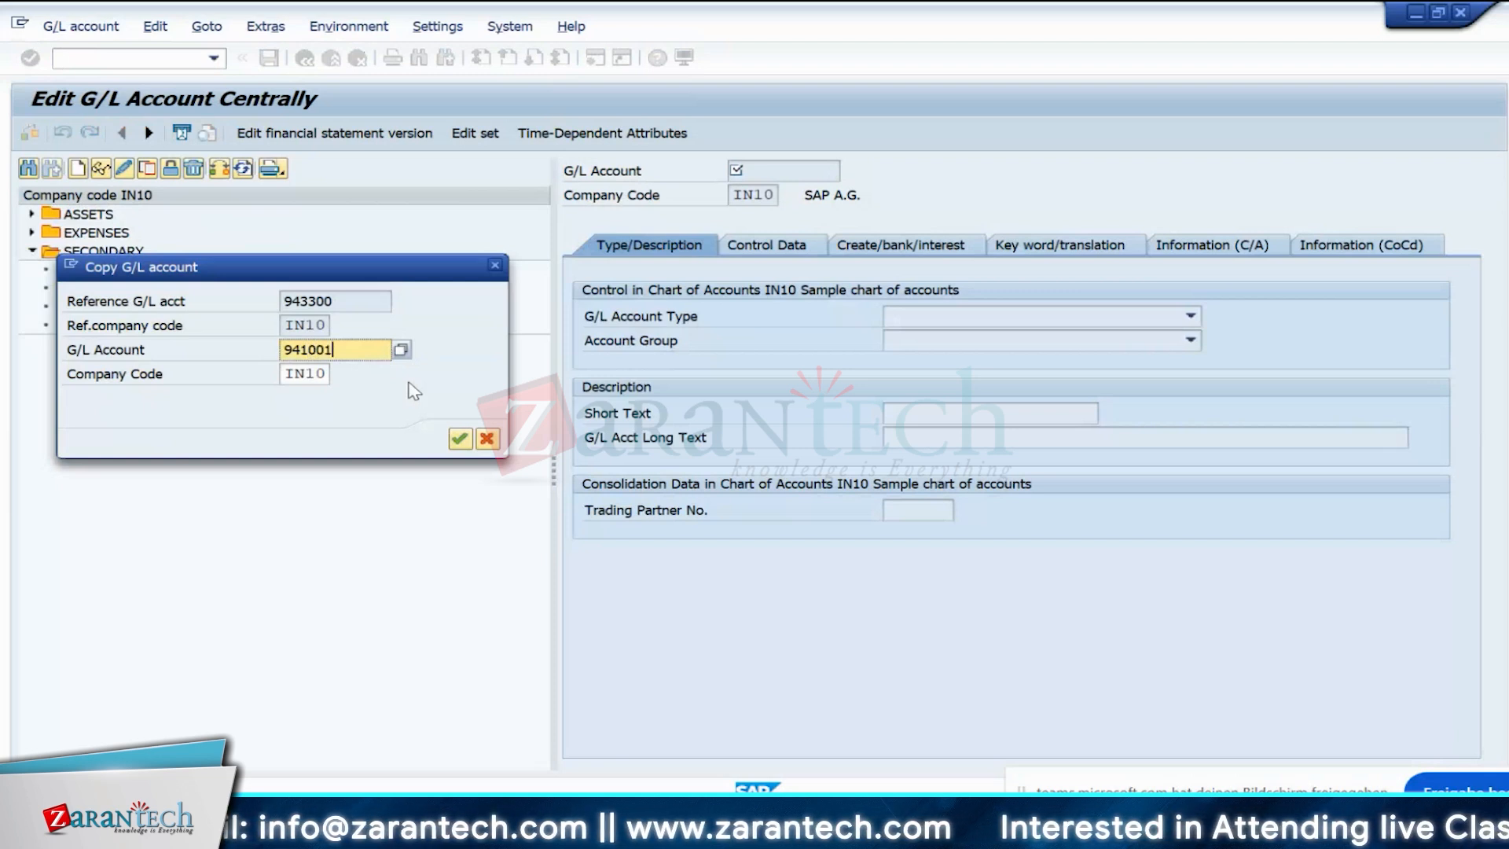
pyautogui.press('Return')
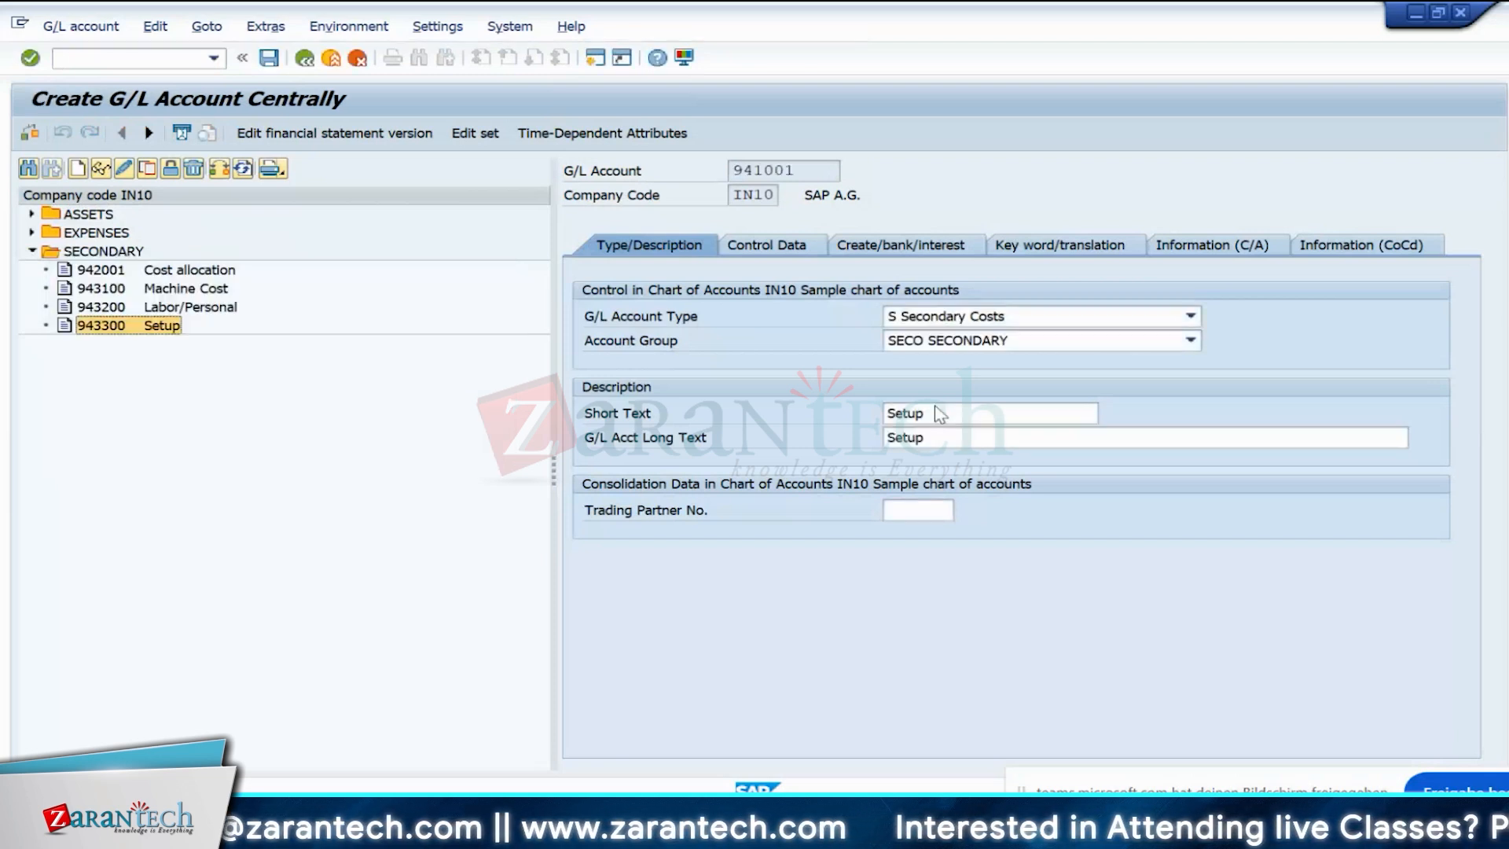
# - Replace the short text of G/L account 941001 with Material Oh
pyautogui.click(946, 408)
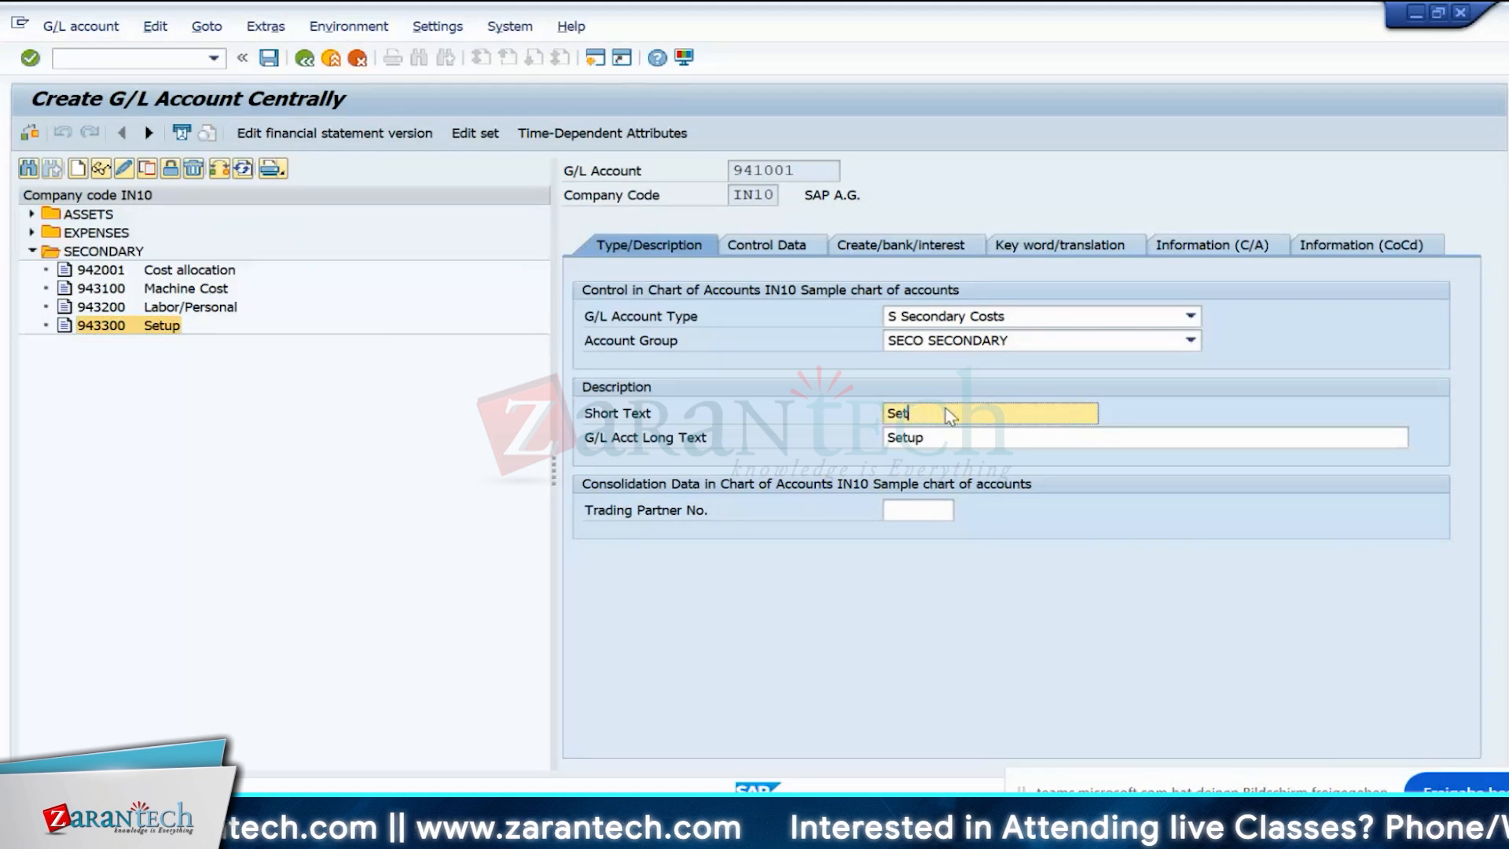
pyautogui.press('BackSpace')
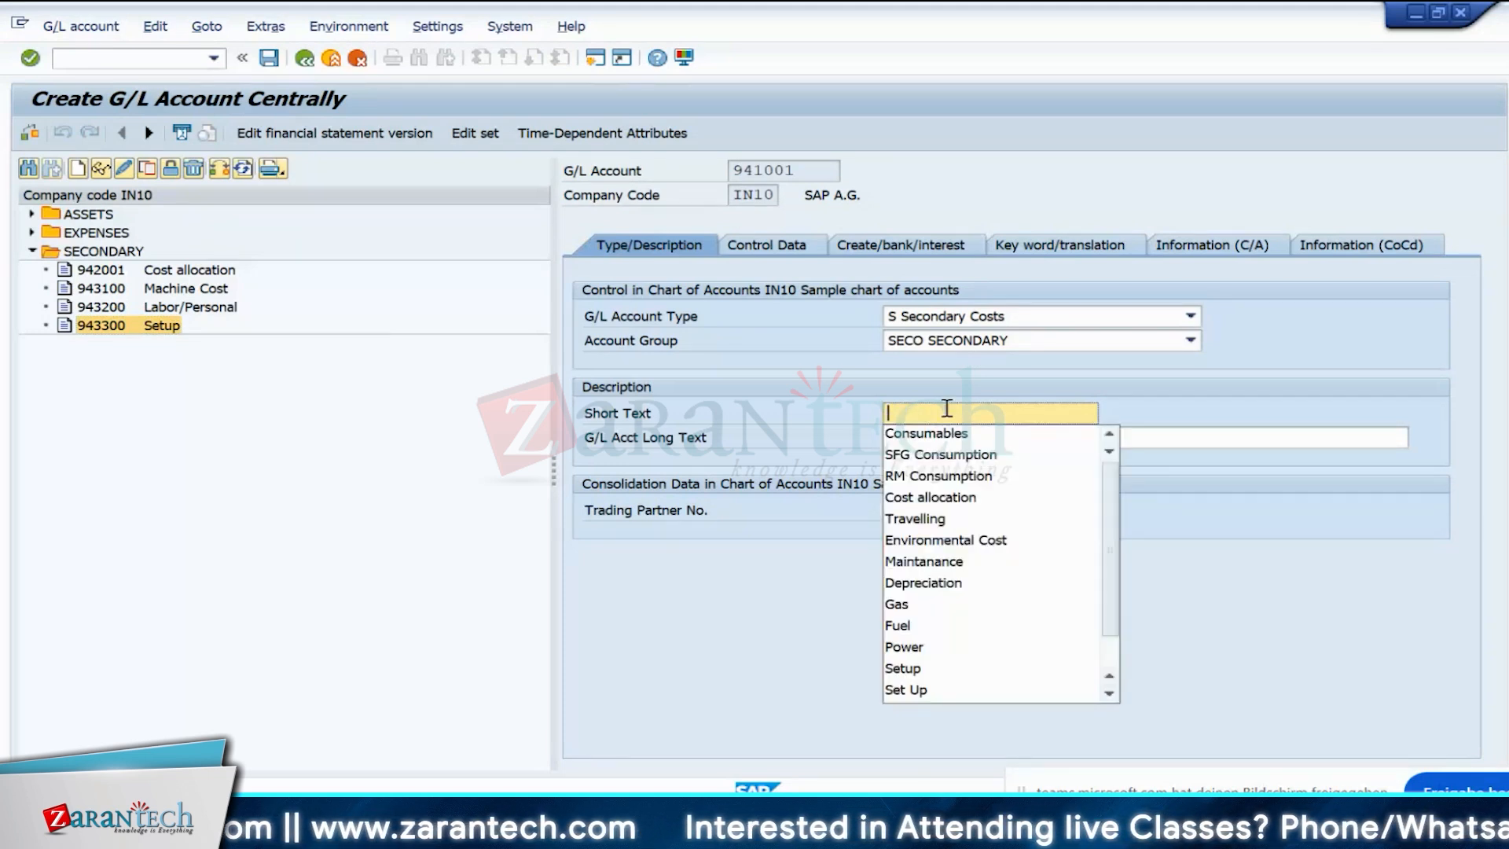
pyautogui.write('Materi')
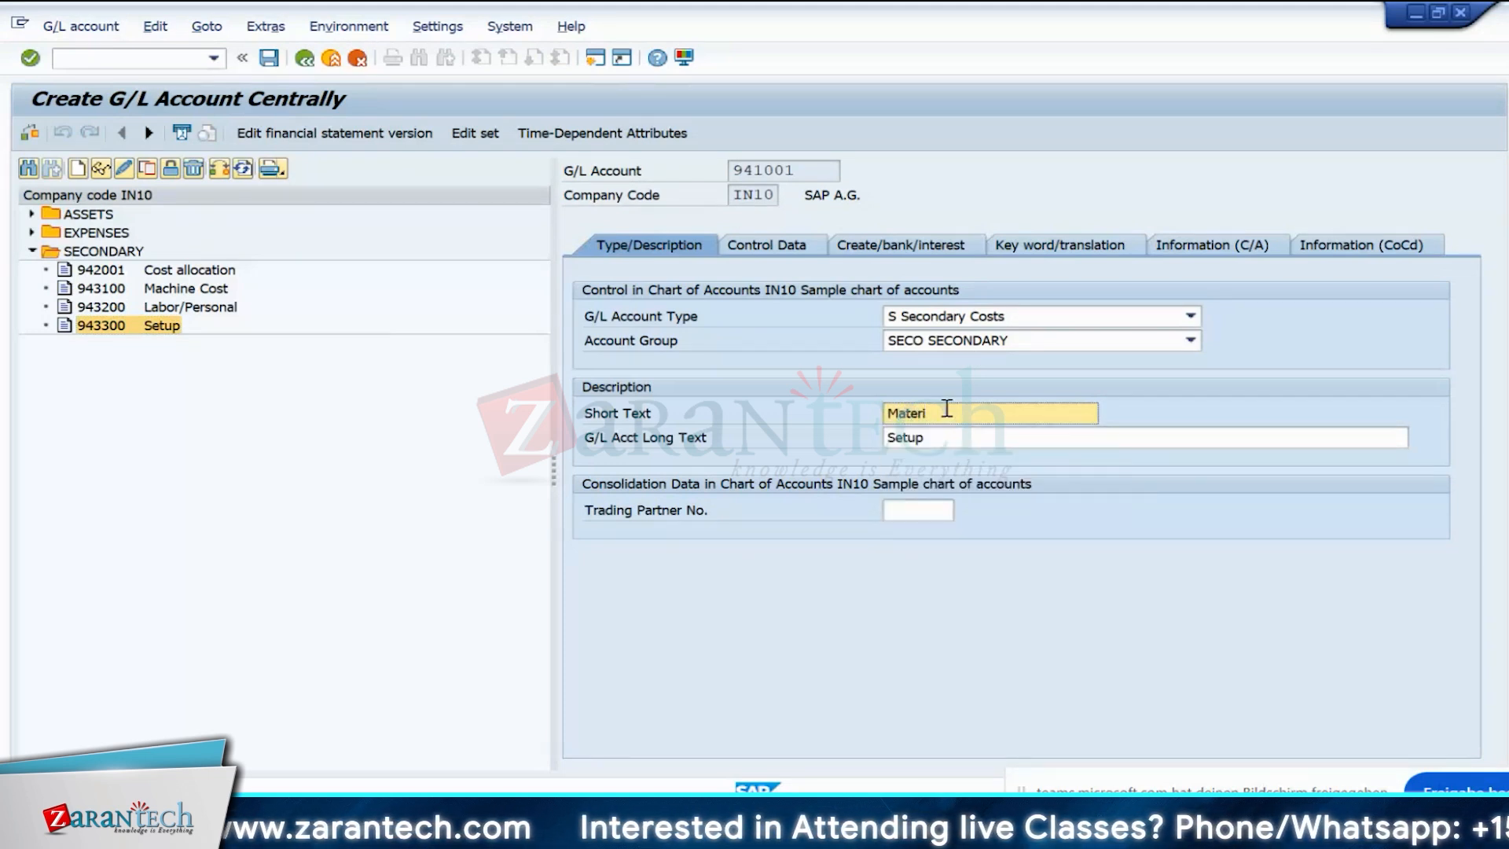
pyautogui.write('al Ch')
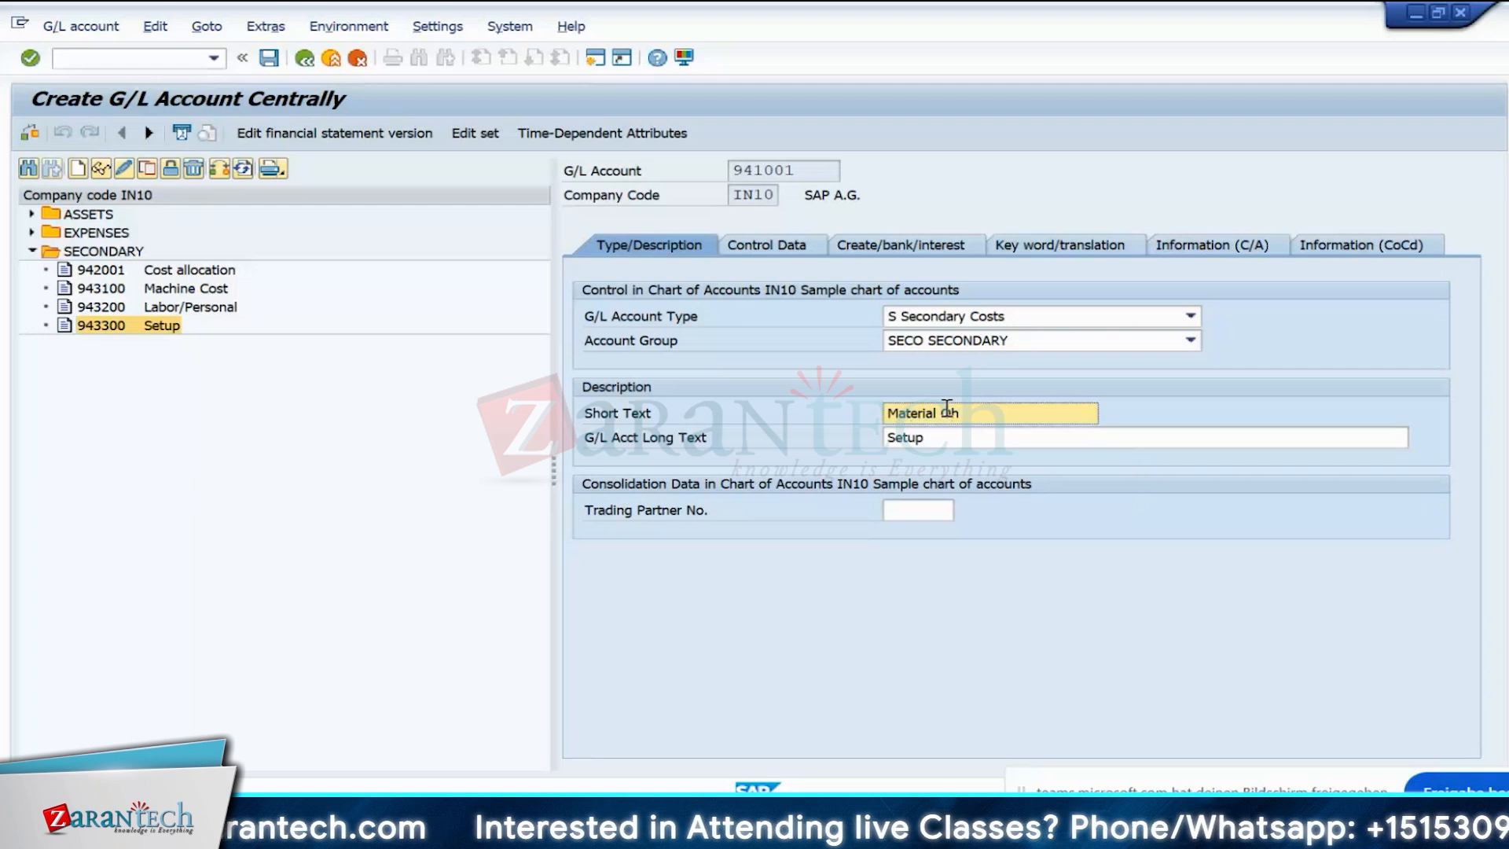
# - Replace the long text of G/L account 941001 with its short text, Material Oh, and save the account
pyautogui.moveTo(963, 412); pyautogui.dragTo(833, 417)
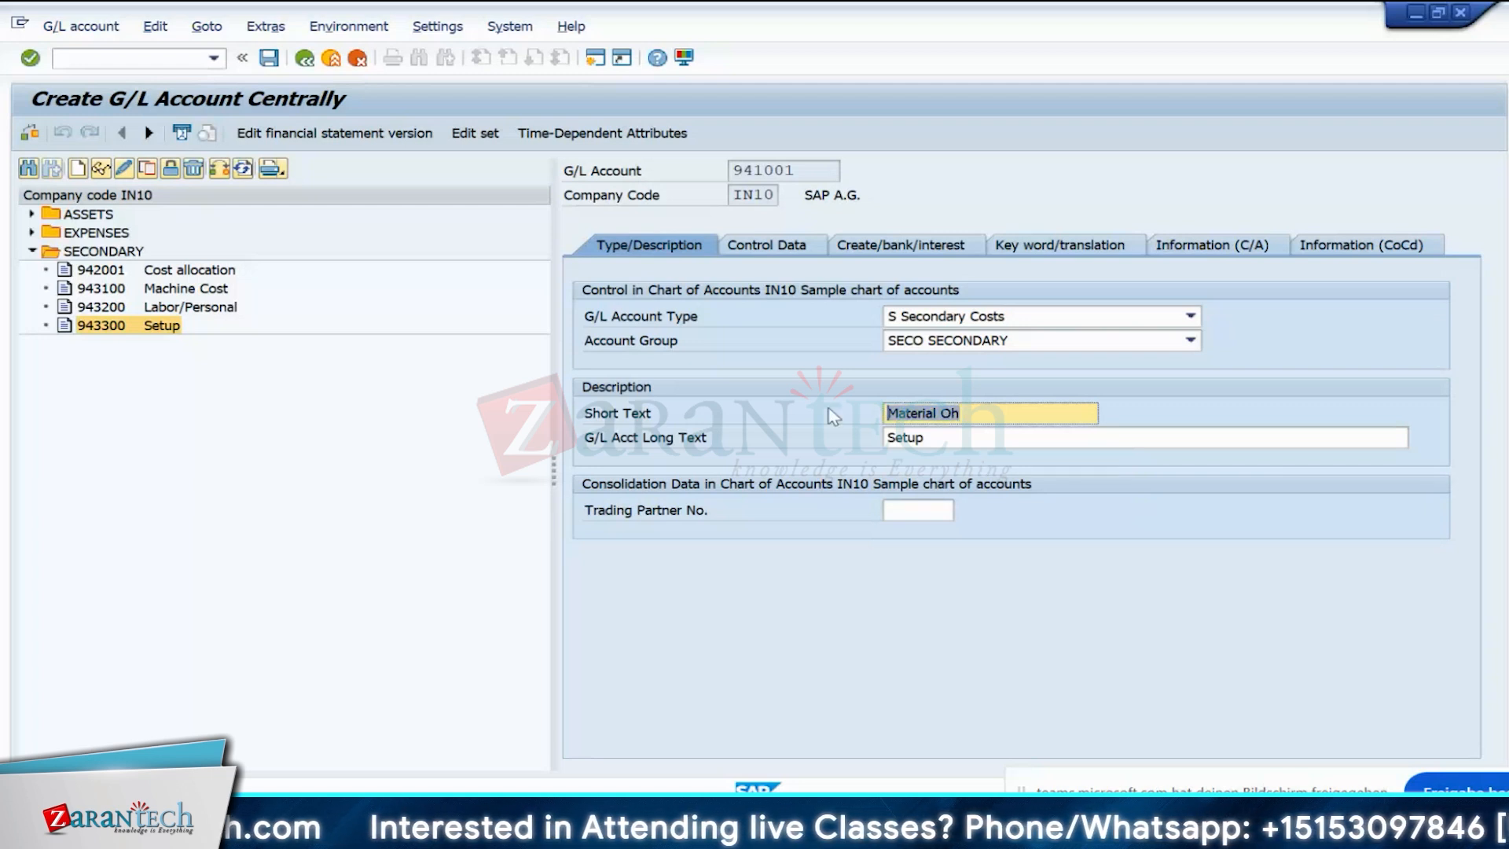
pyautogui.hotkey('ctrl', 'c')
pyautogui.click(966, 438)
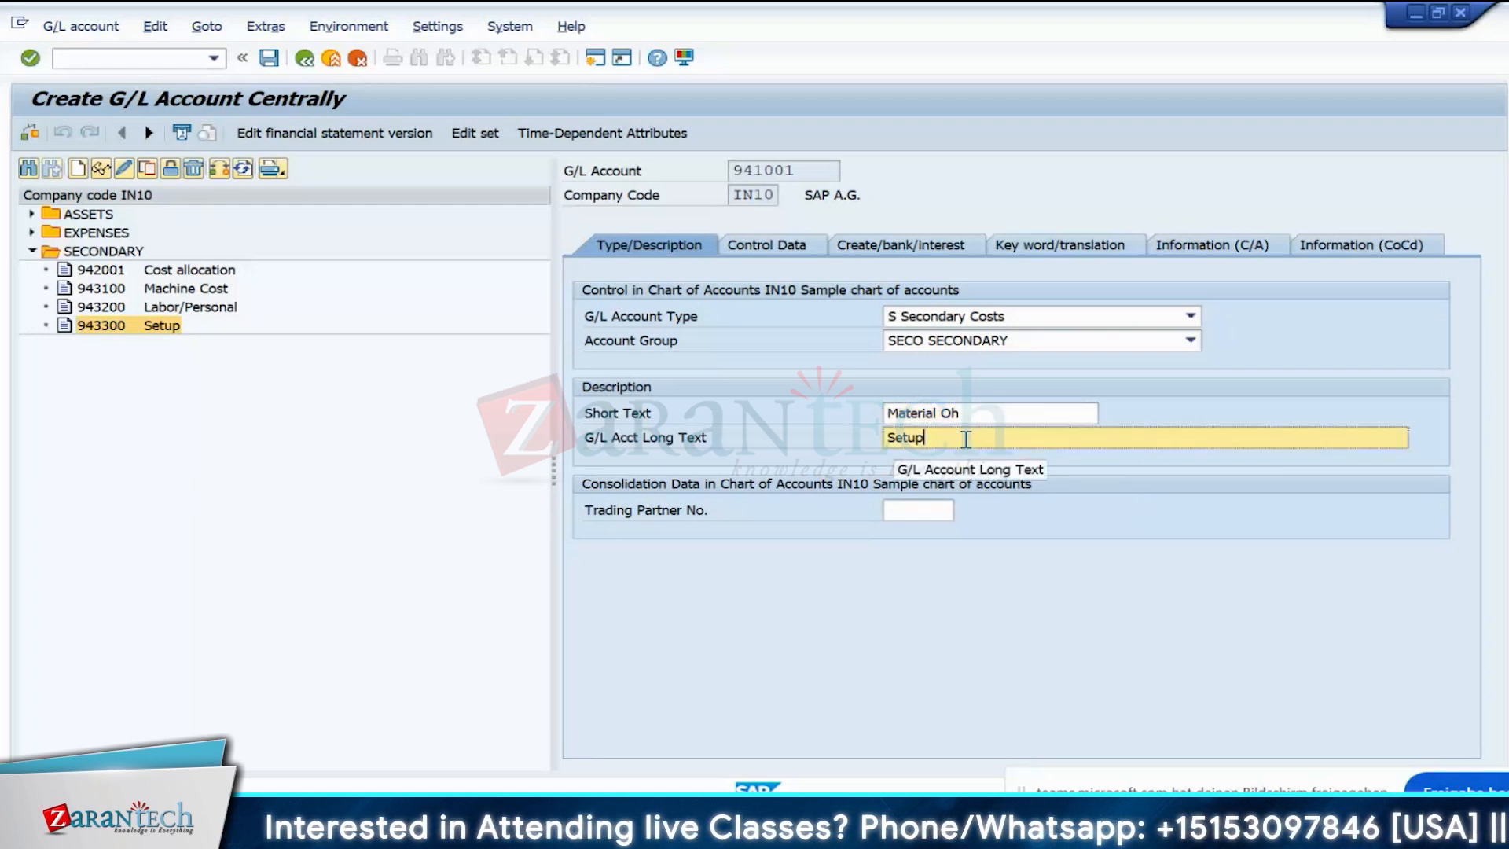
pyautogui.press('BackSpace')
pyautogui.press('BackSpace')
pyautogui.press('BackSpace')
pyautogui.press('BackSpace')
pyautogui.press('BackSpace')
pyautogui.hotkey('ctrl', 'v')
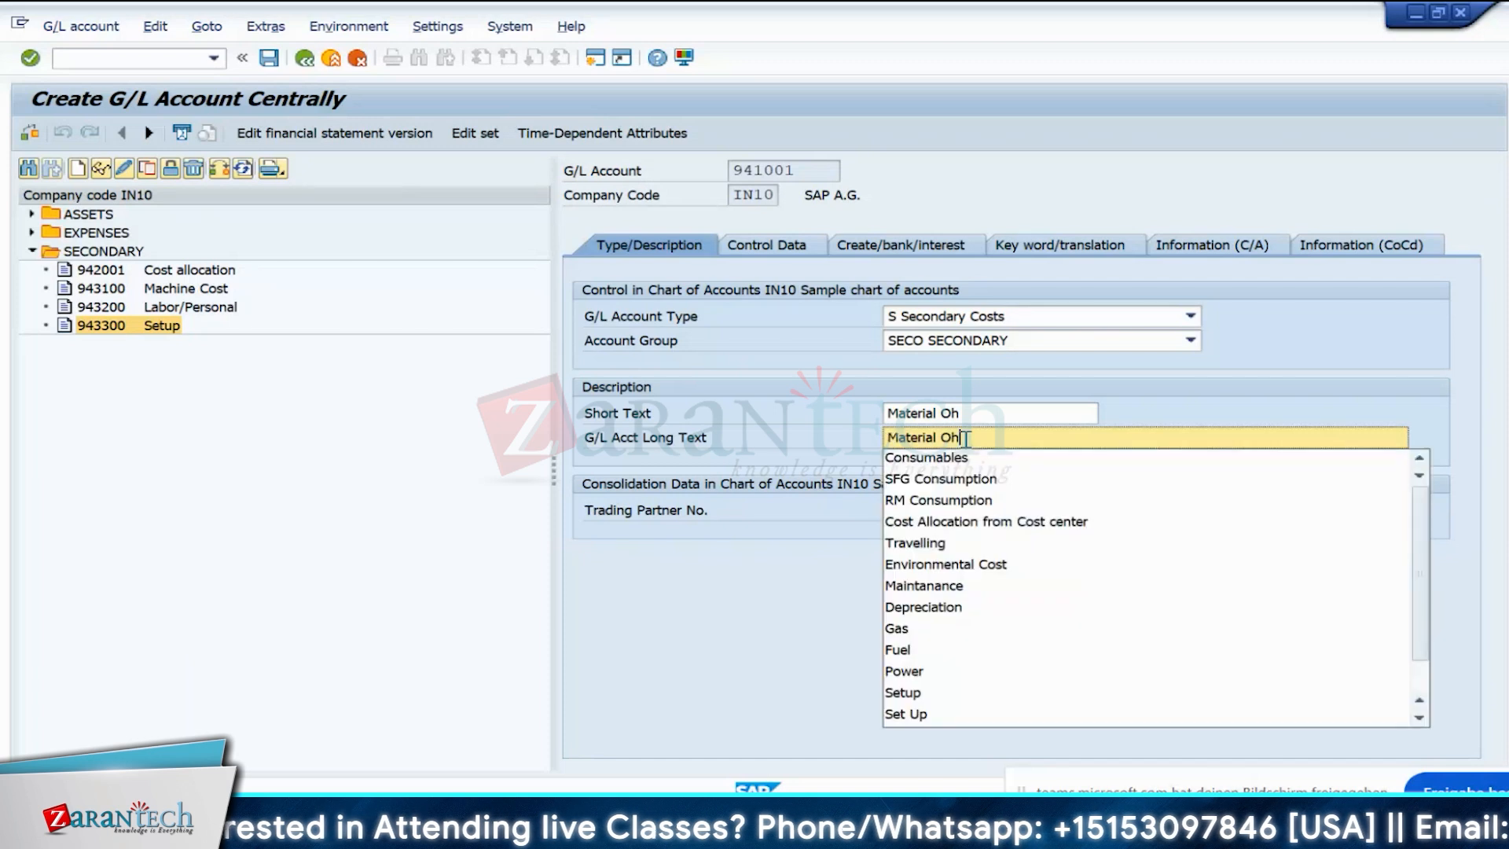
pyautogui.press('Return')
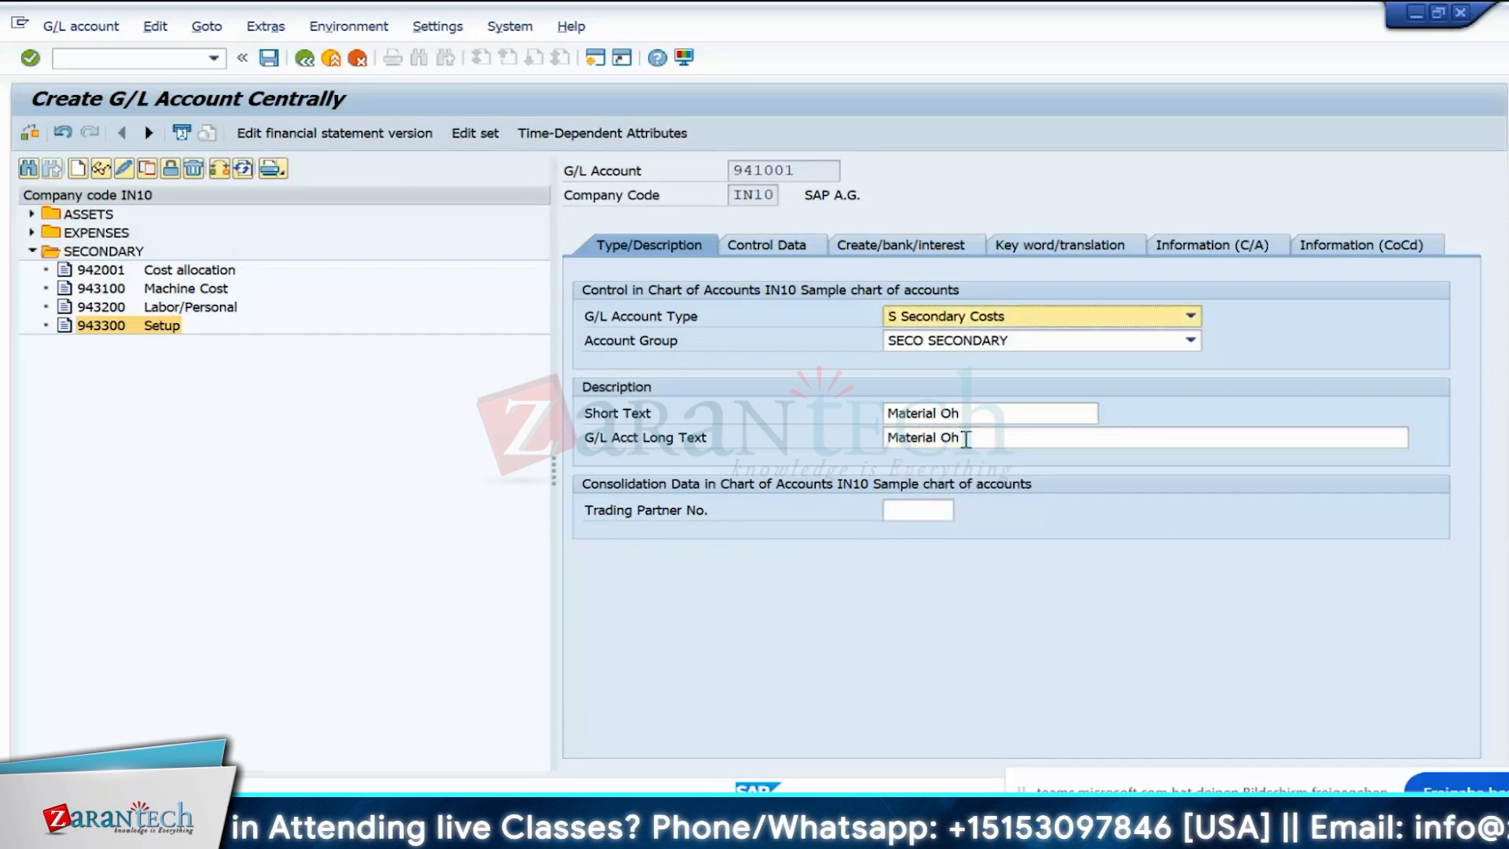
pyautogui.hotkey('ctrl', 's')
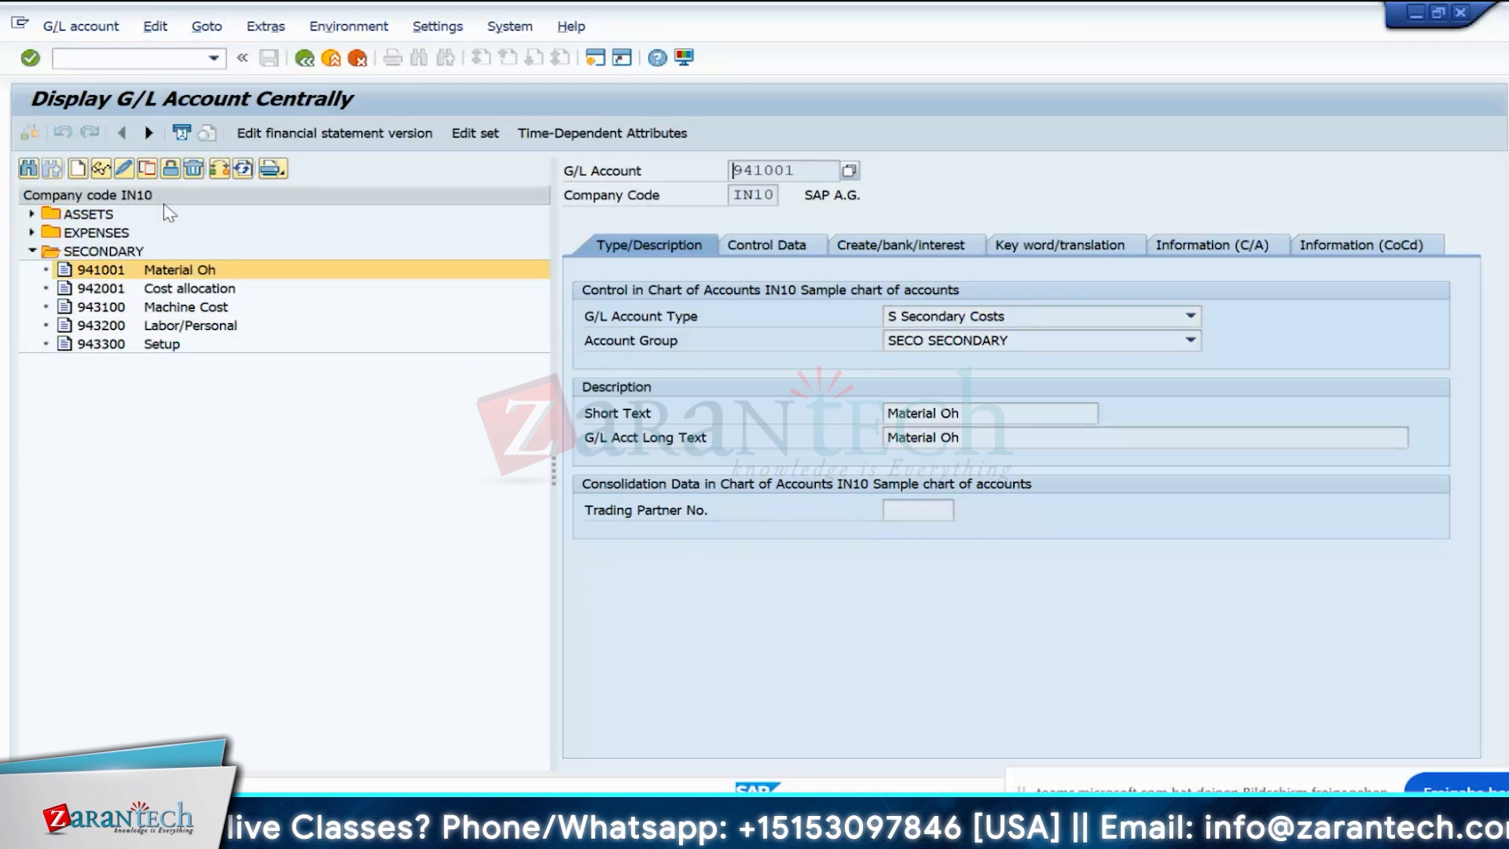
# - Copy the Material Oh account to a new G/L account 941002 in company code IN10
pyautogui.click(147, 169)
pyautogui.click(360, 349)
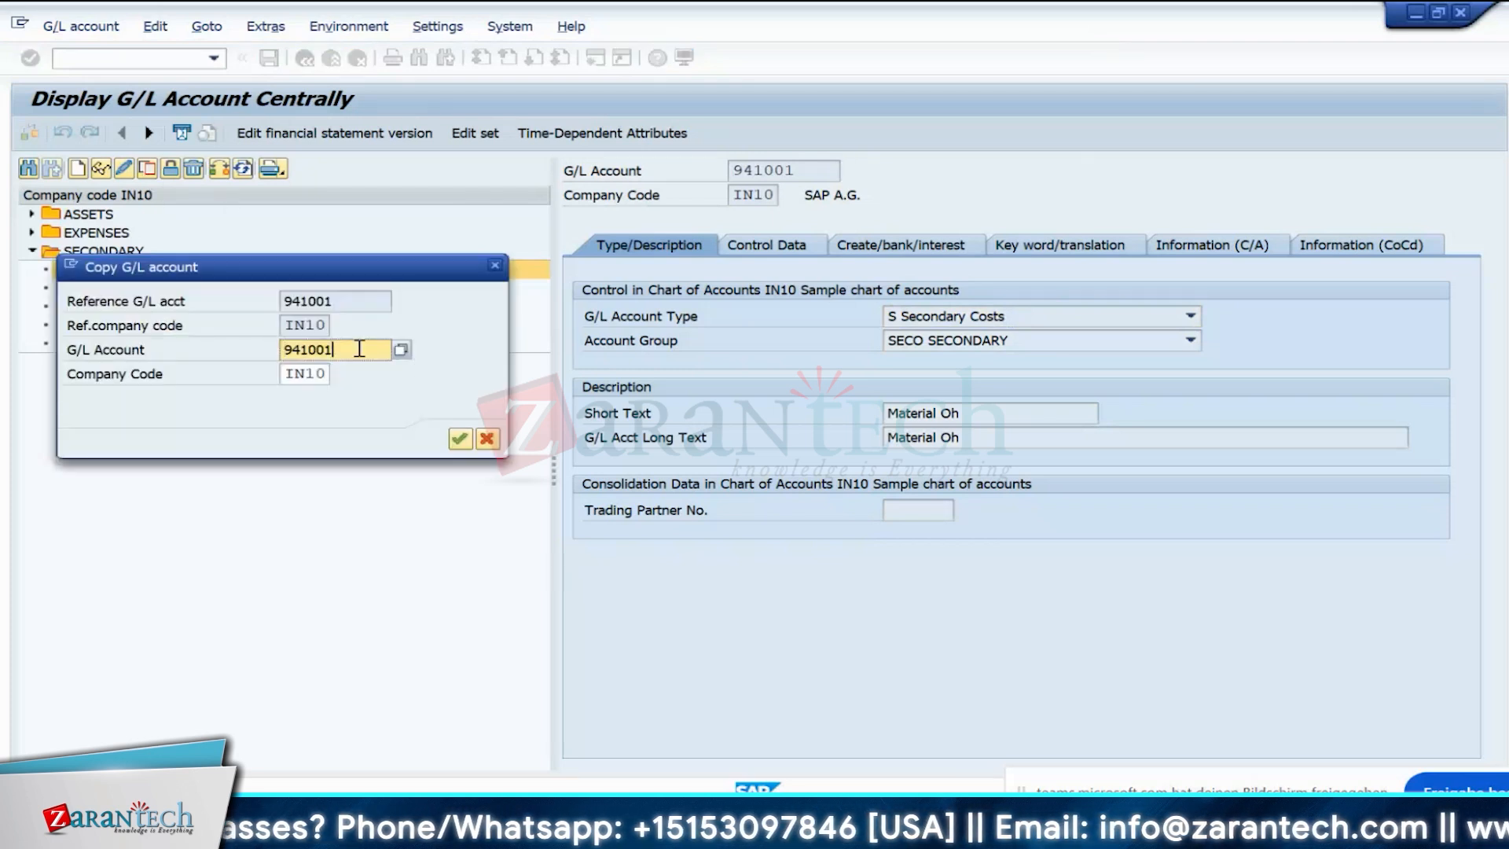
pyautogui.press('BackSpace')
pyautogui.write('2')
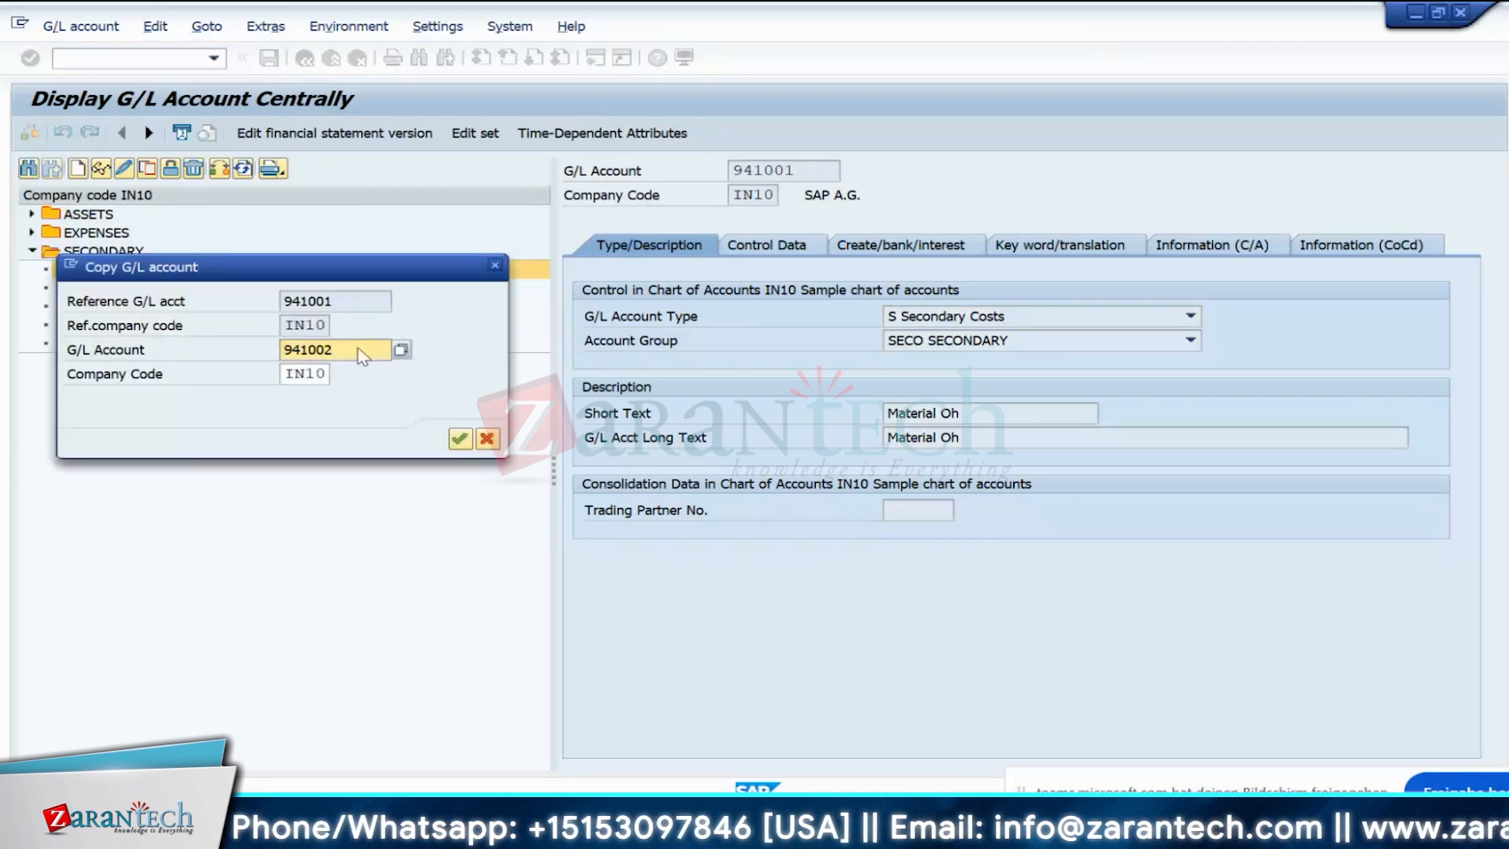
pyautogui.press('Return')
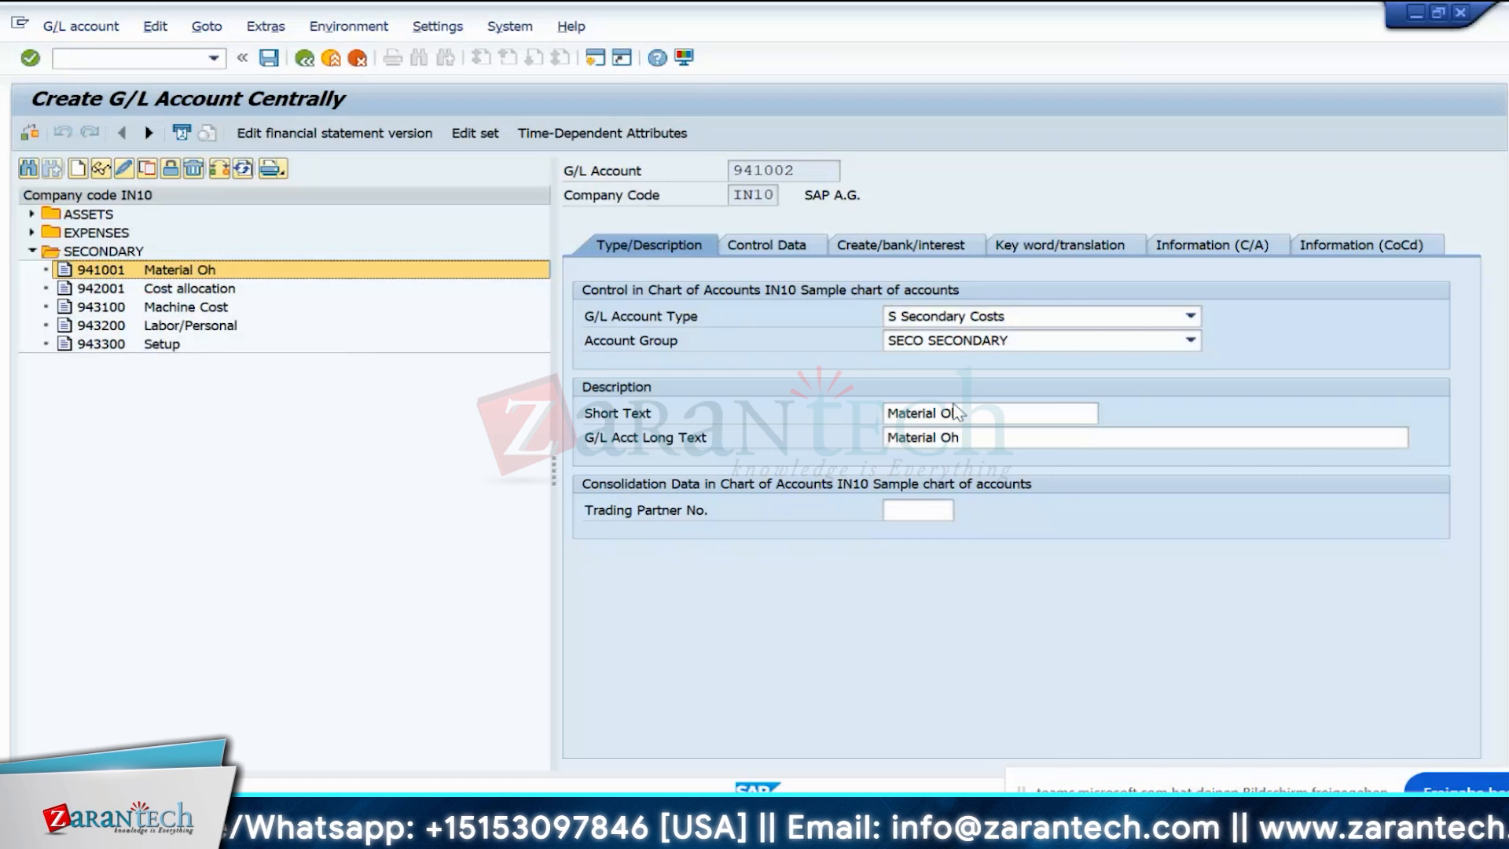
# - Set the short text of the new G/L account 941002 to Production Oh
pyautogui.click(956, 413)
pyautogui.press('BackSpace')
pyautogui.press('BackSpace')
pyautogui.press('BackSpace')
pyautogui.press('BackSpace')
pyautogui.press('BackSpace')
pyautogui.press('BackSpace')
pyautogui.press('BackSpace')
pyautogui.press('BackSpace')
pyautogui.press('BackSpace')
pyautogui.press('BackSpace')
pyautogui.press('BackSpace')
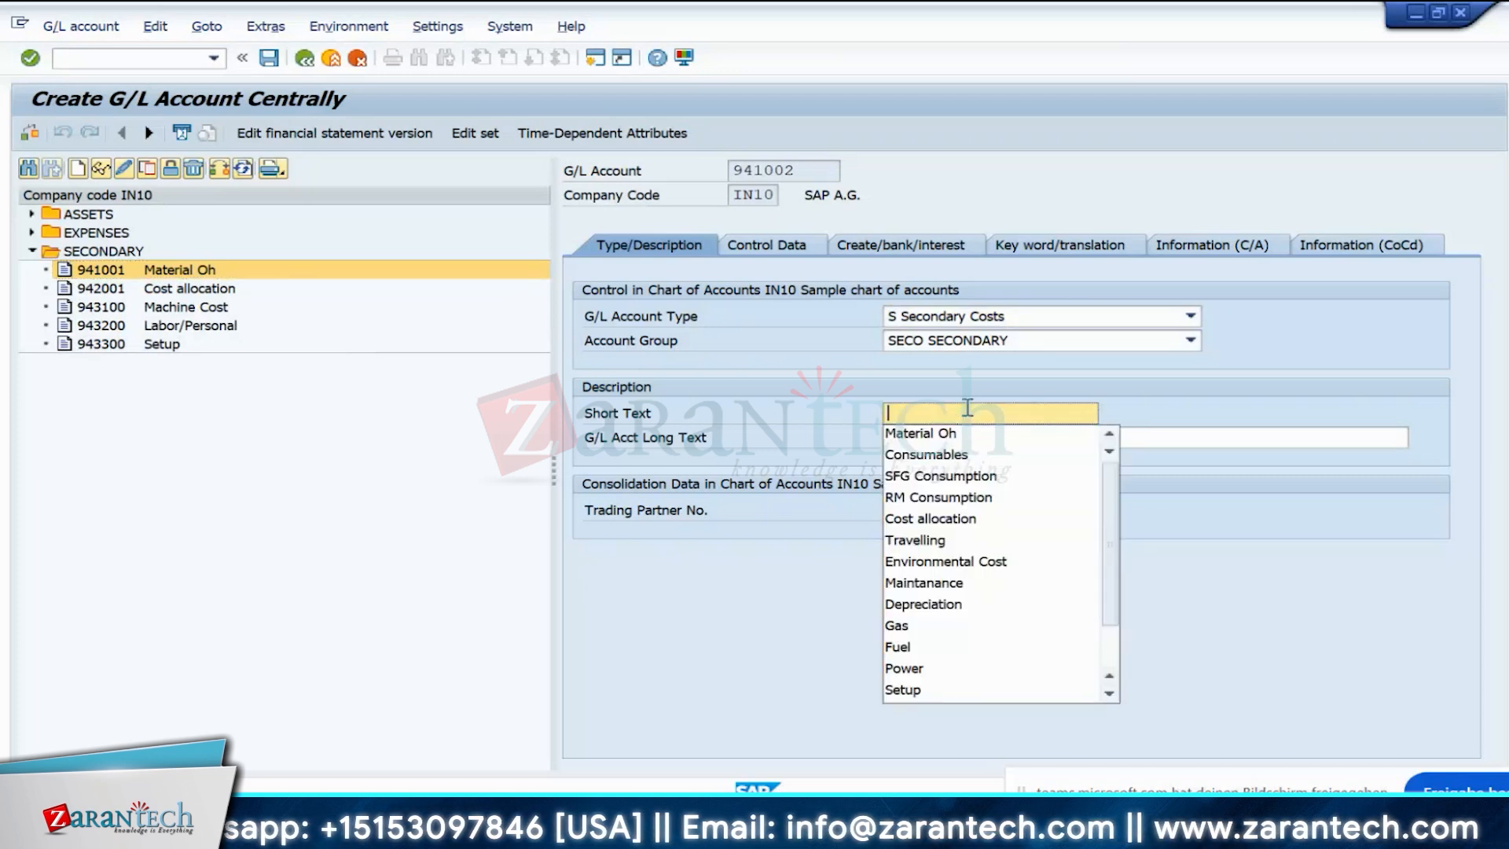
pyautogui.write('Production')
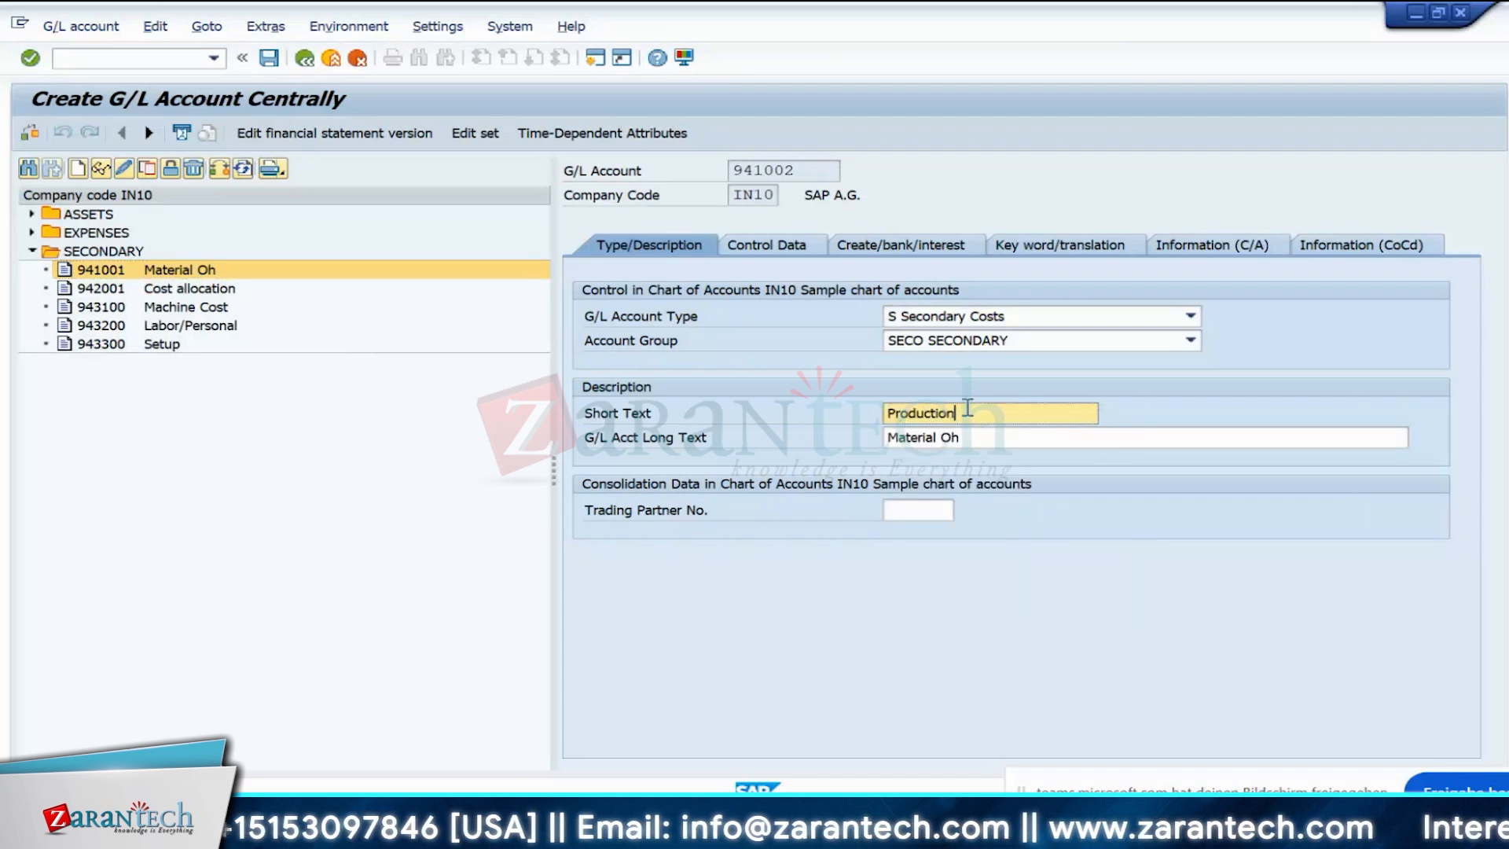
pyautogui.write(' Ch')
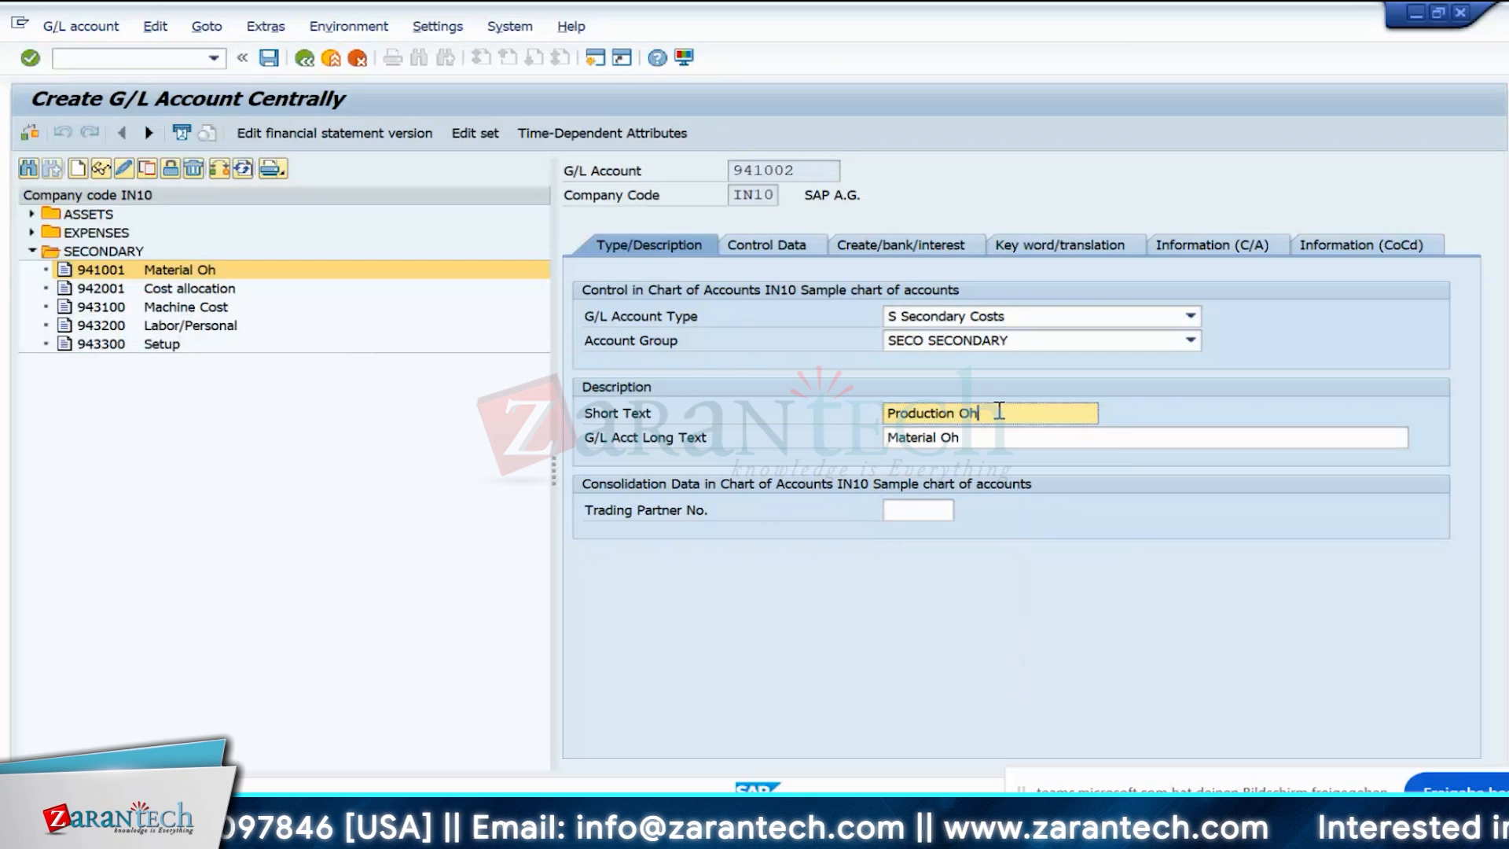
# - Replace the new account's long text with its short text, Production Oh, and save the account
pyautogui.moveTo(1000, 409); pyautogui.dragTo(843, 422)
pyautogui.hotkey('ctrl', 'c')
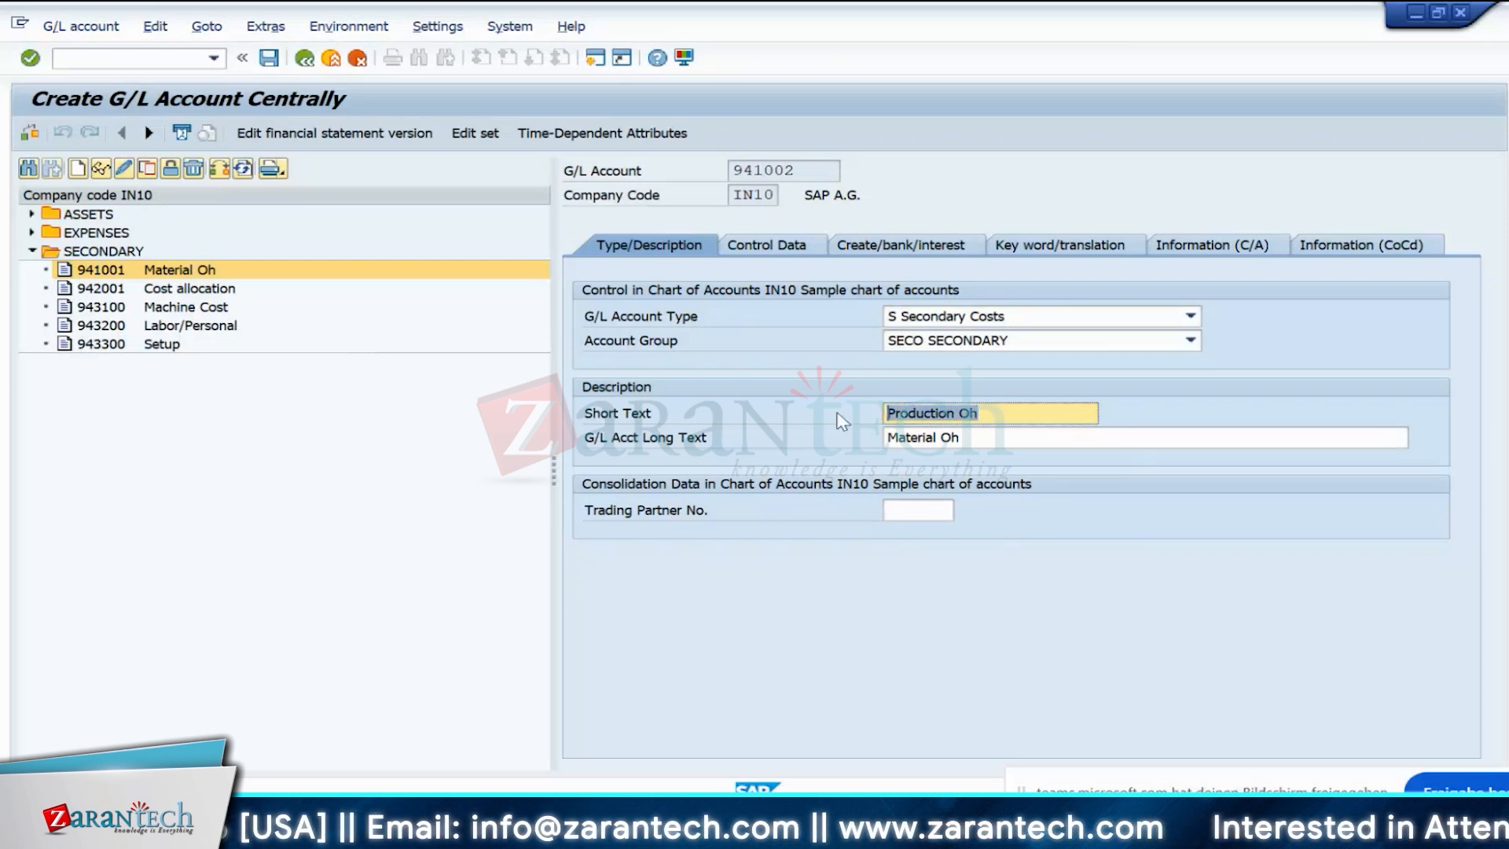
pyautogui.click(1022, 440)
pyautogui.press('BackSpace')
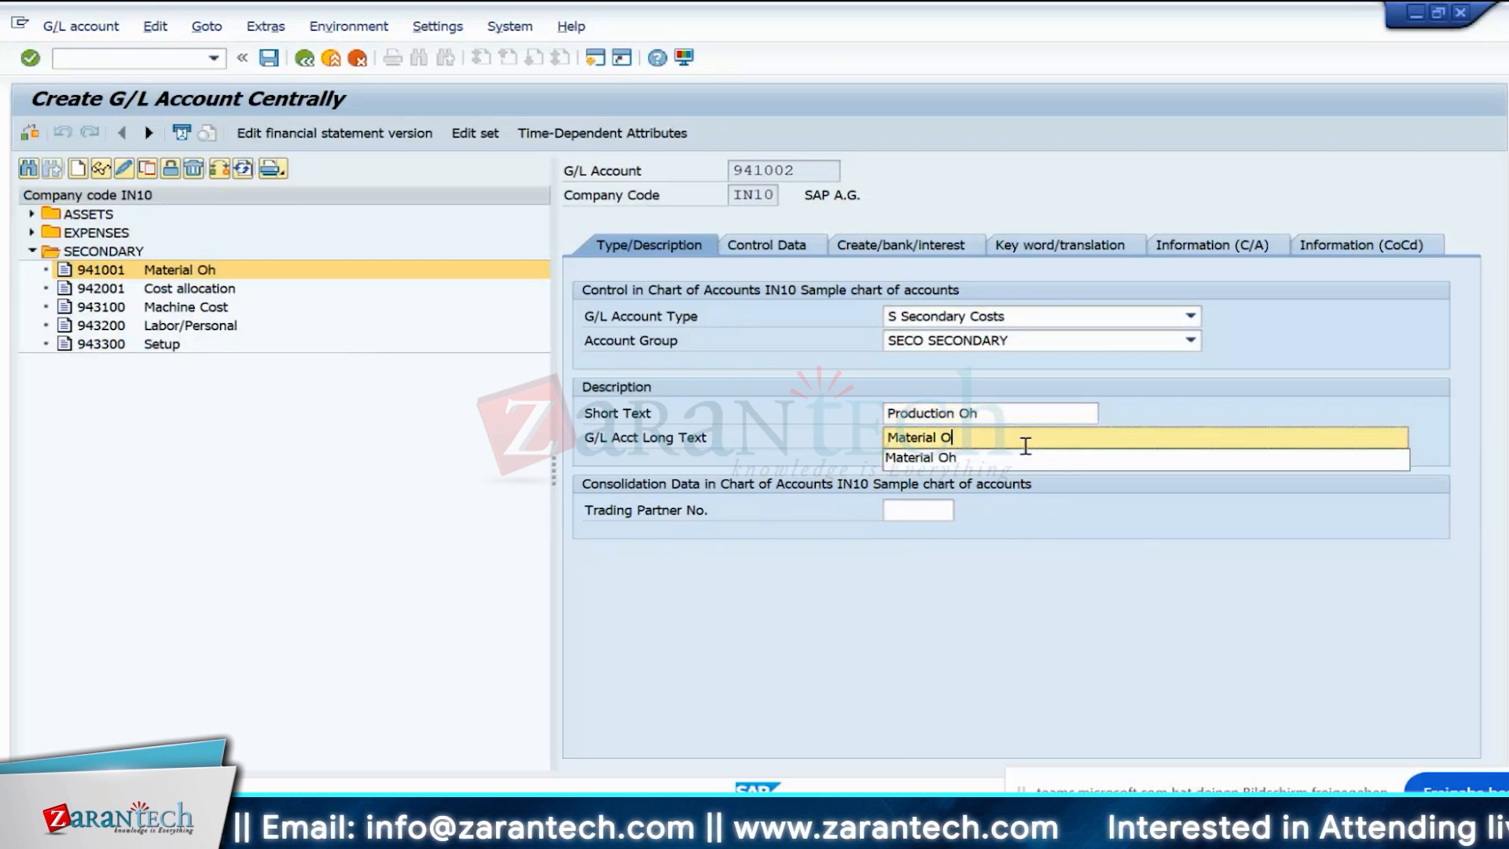
pyautogui.press('BackSpace')
pyautogui.press('BackSpace')
pyautogui.press('BackSpace')
pyautogui.press('BackSpace')
pyautogui.press('BackSpace')
pyautogui.press('BackSpace')
pyautogui.press('BackSpace')
pyautogui.press('BackSpace')
pyautogui.press('BackSpace')
pyautogui.press('BackSpace')
pyautogui.hotkey('ctrl', 'v')
pyautogui.press('Return')
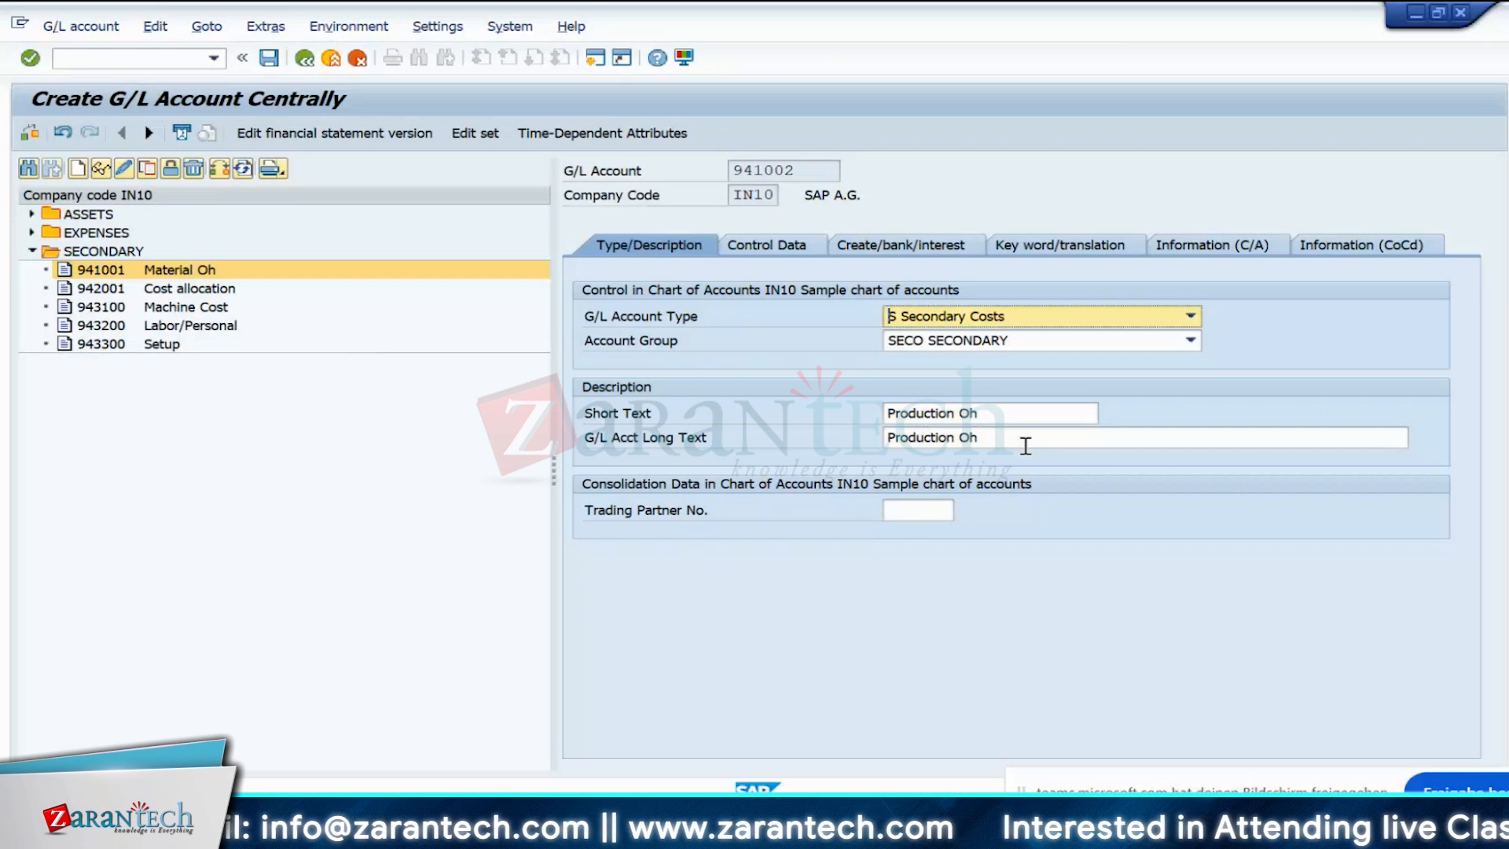
pyautogui.hotkey('ctrl', 's')
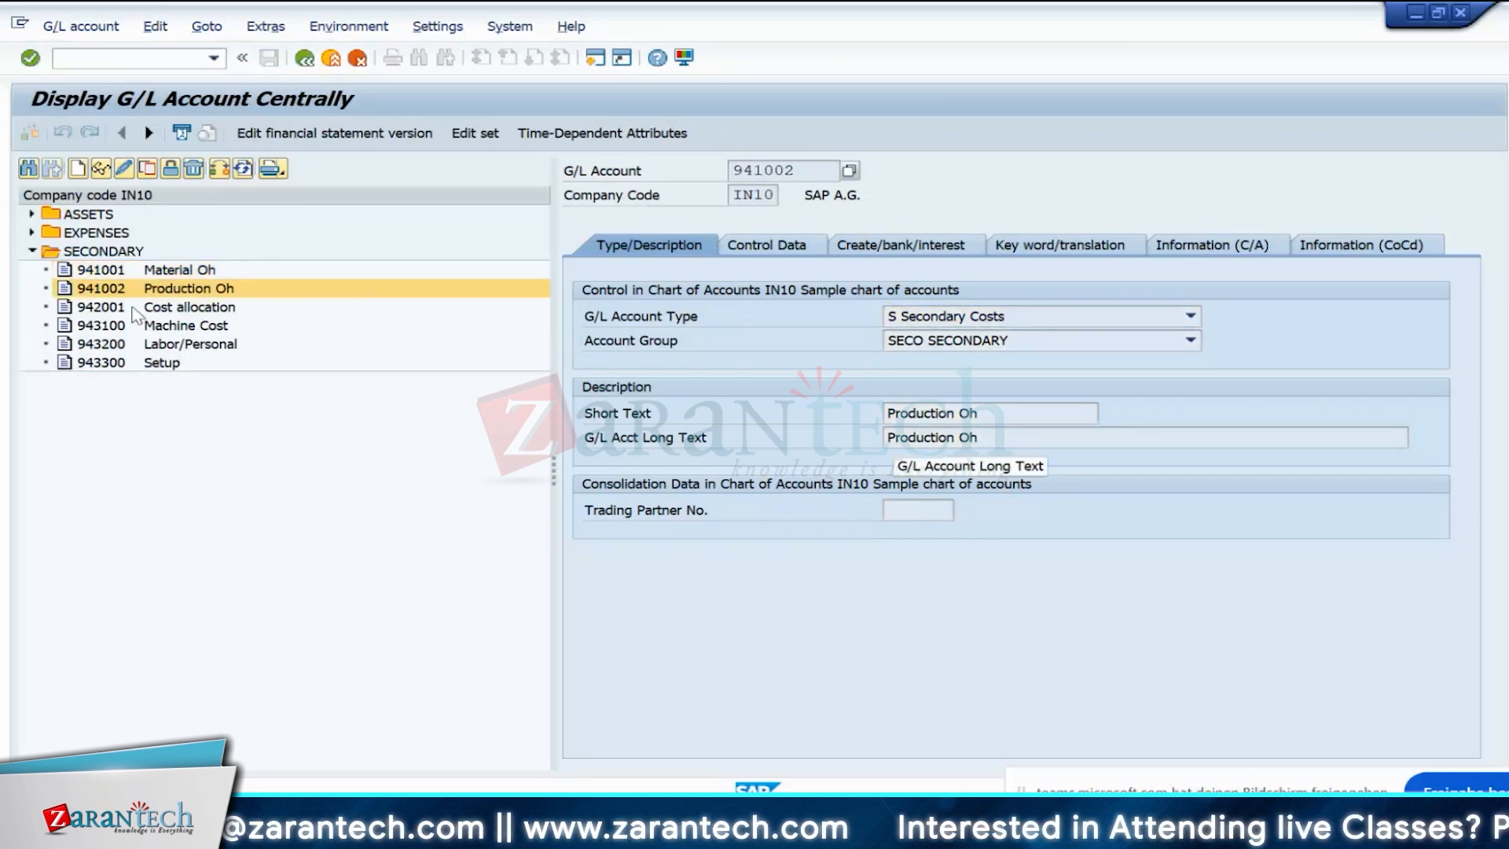
# - Change the Production Oh account's cost element category to 41, Overhead Rates, in its control data
pyautogui.click(786, 259)
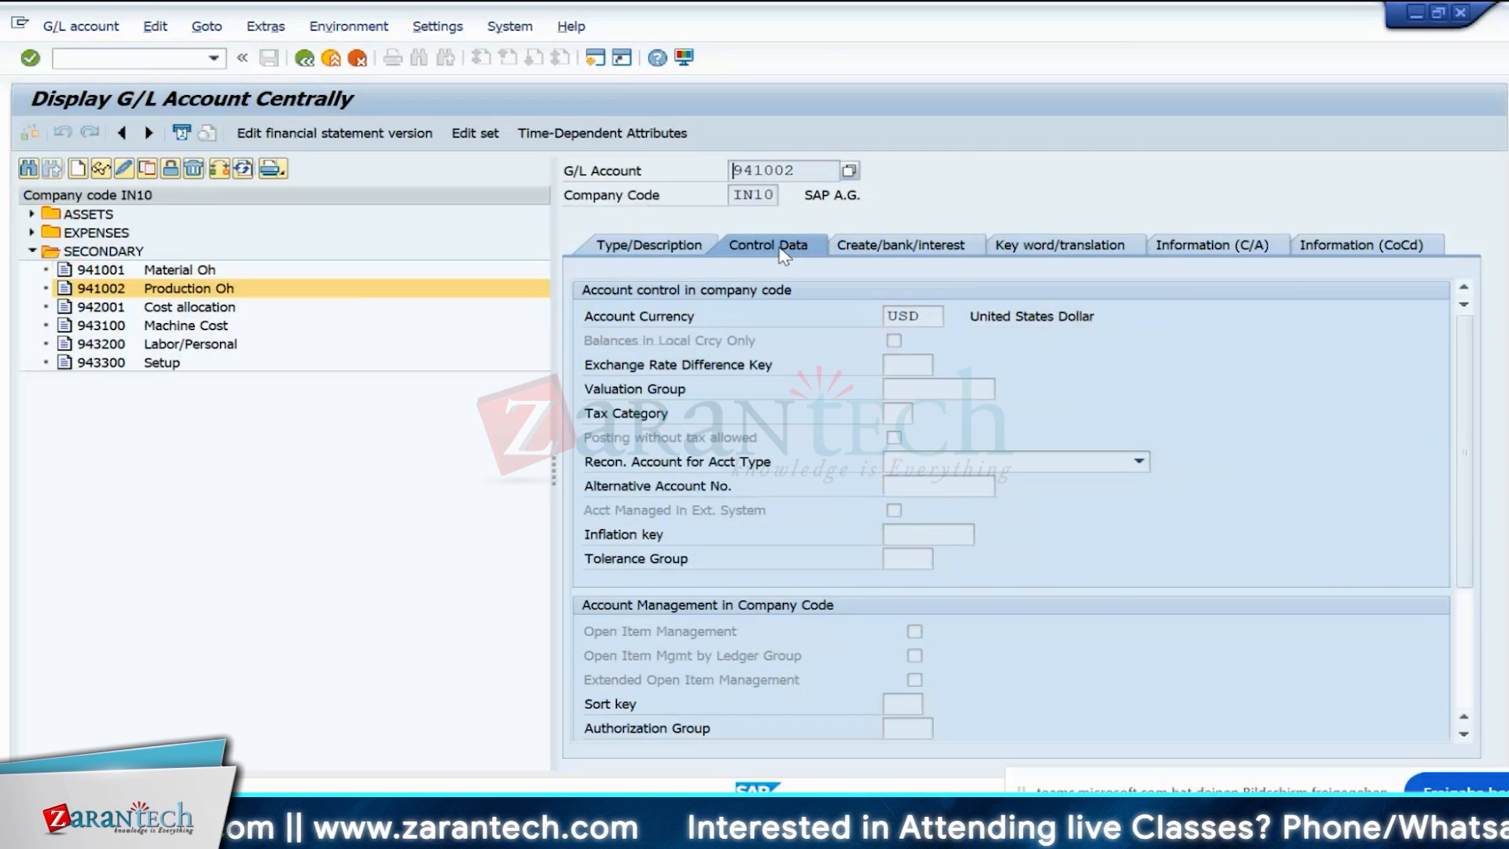
pyautogui.click(123, 170)
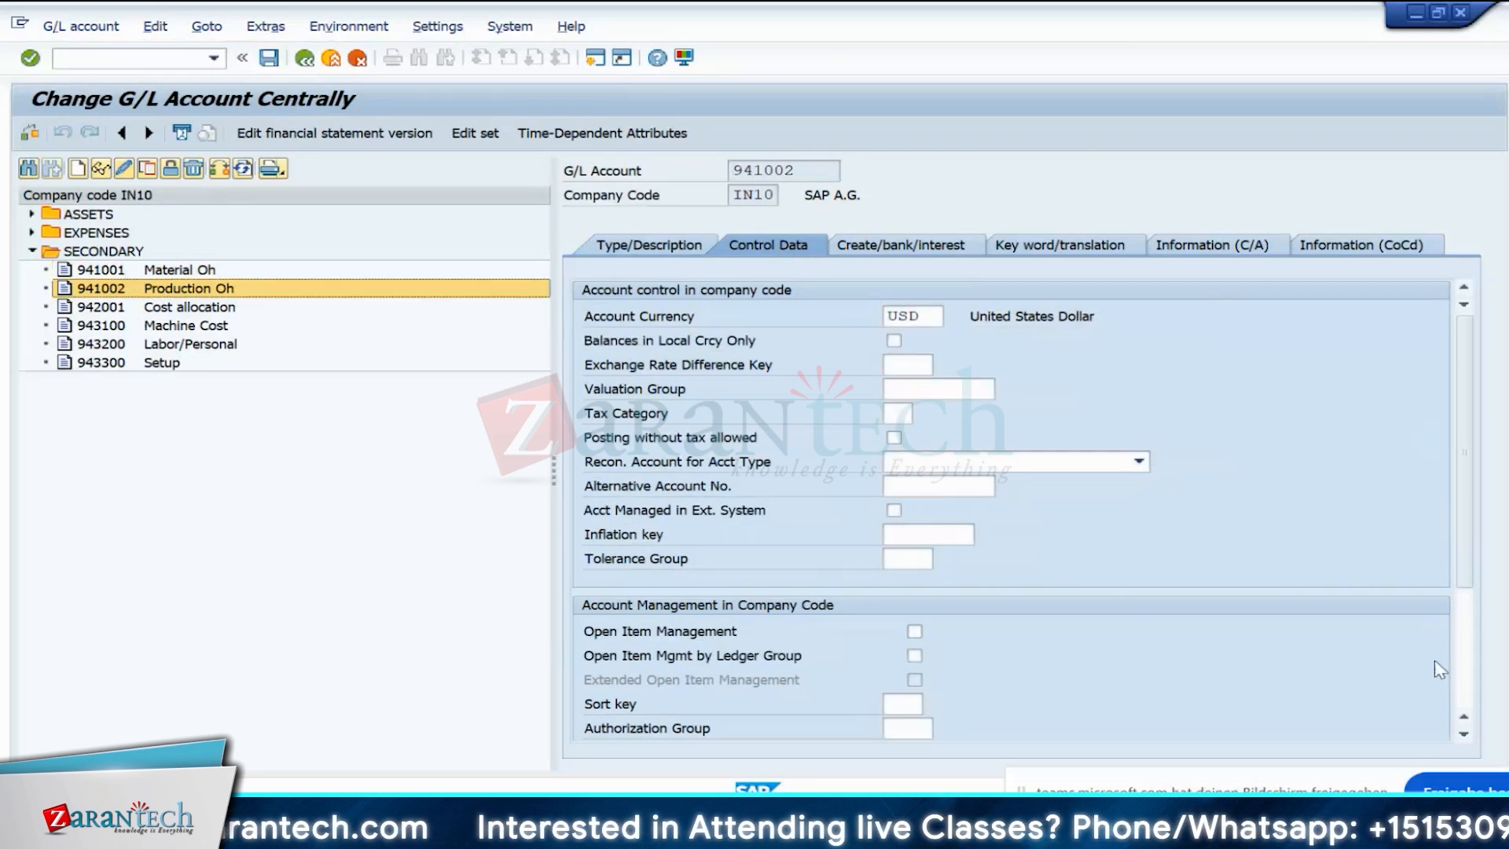
pyautogui.scroll(-3, 1468, 569)
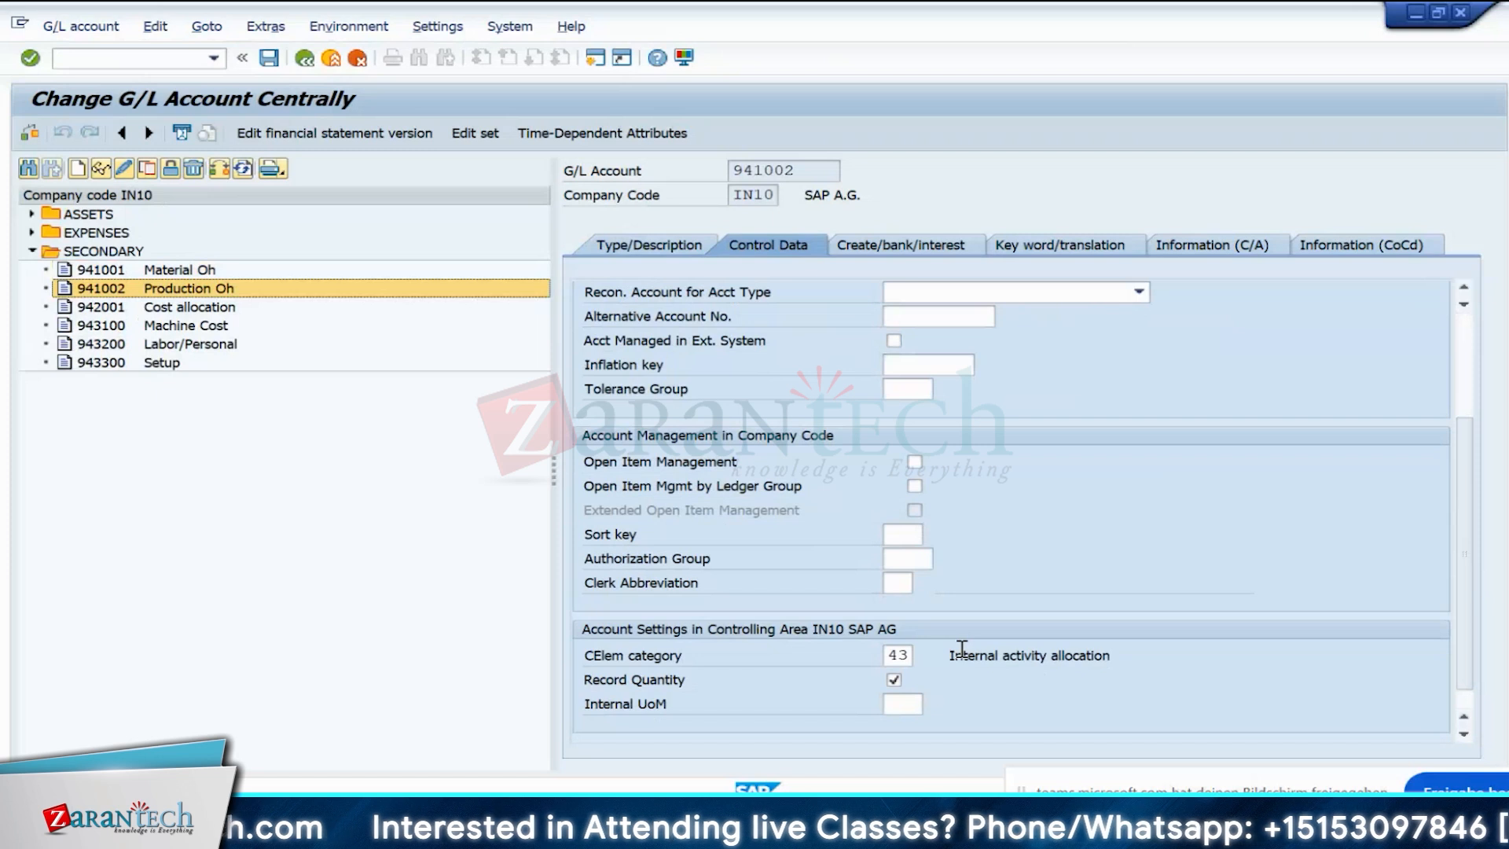
pyautogui.click(904, 655)
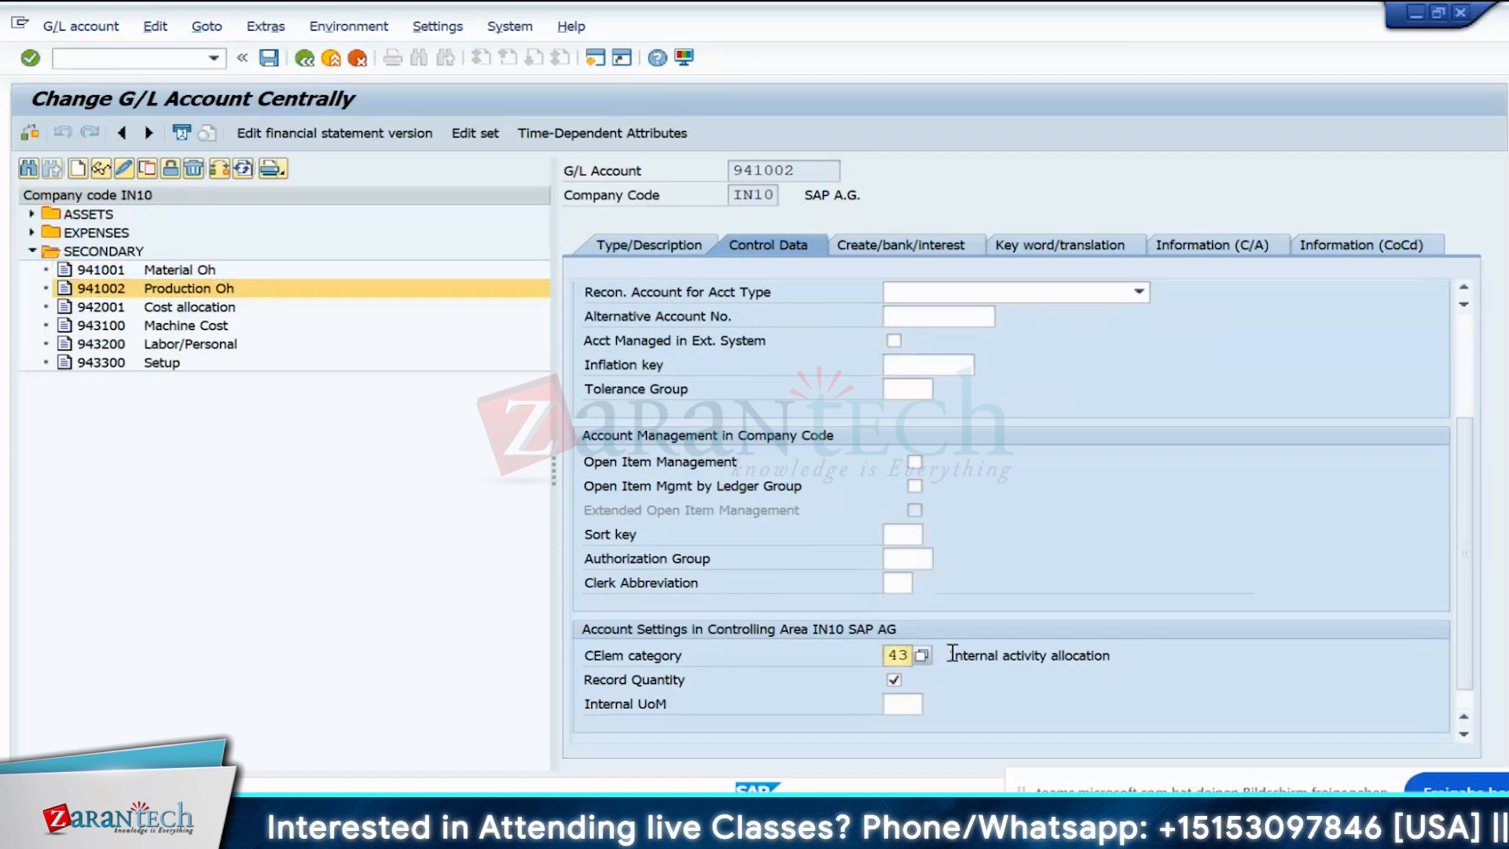
pyautogui.click(922, 655)
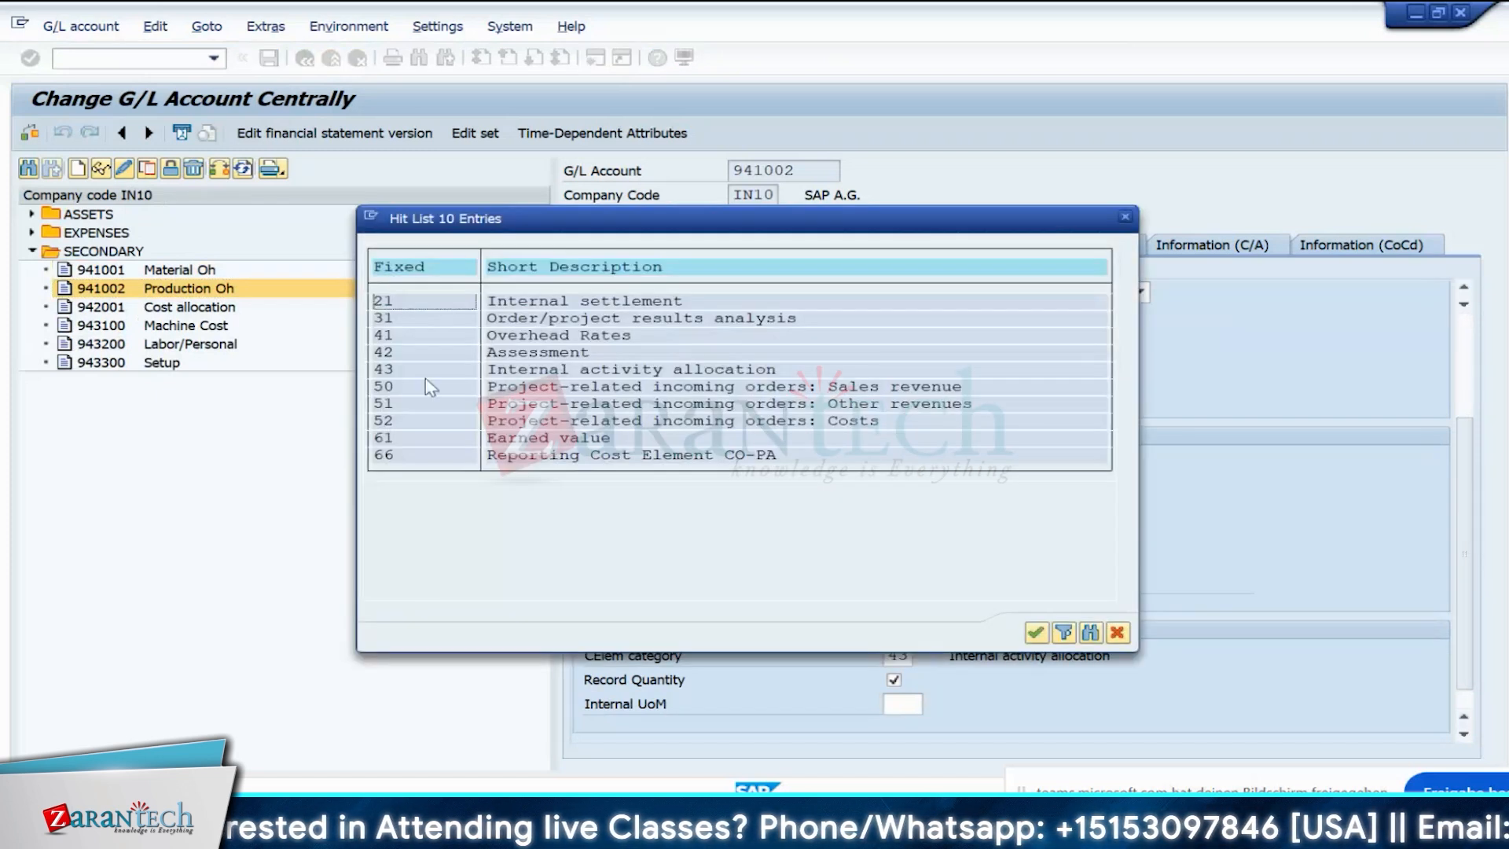
pyautogui.click(382, 337)
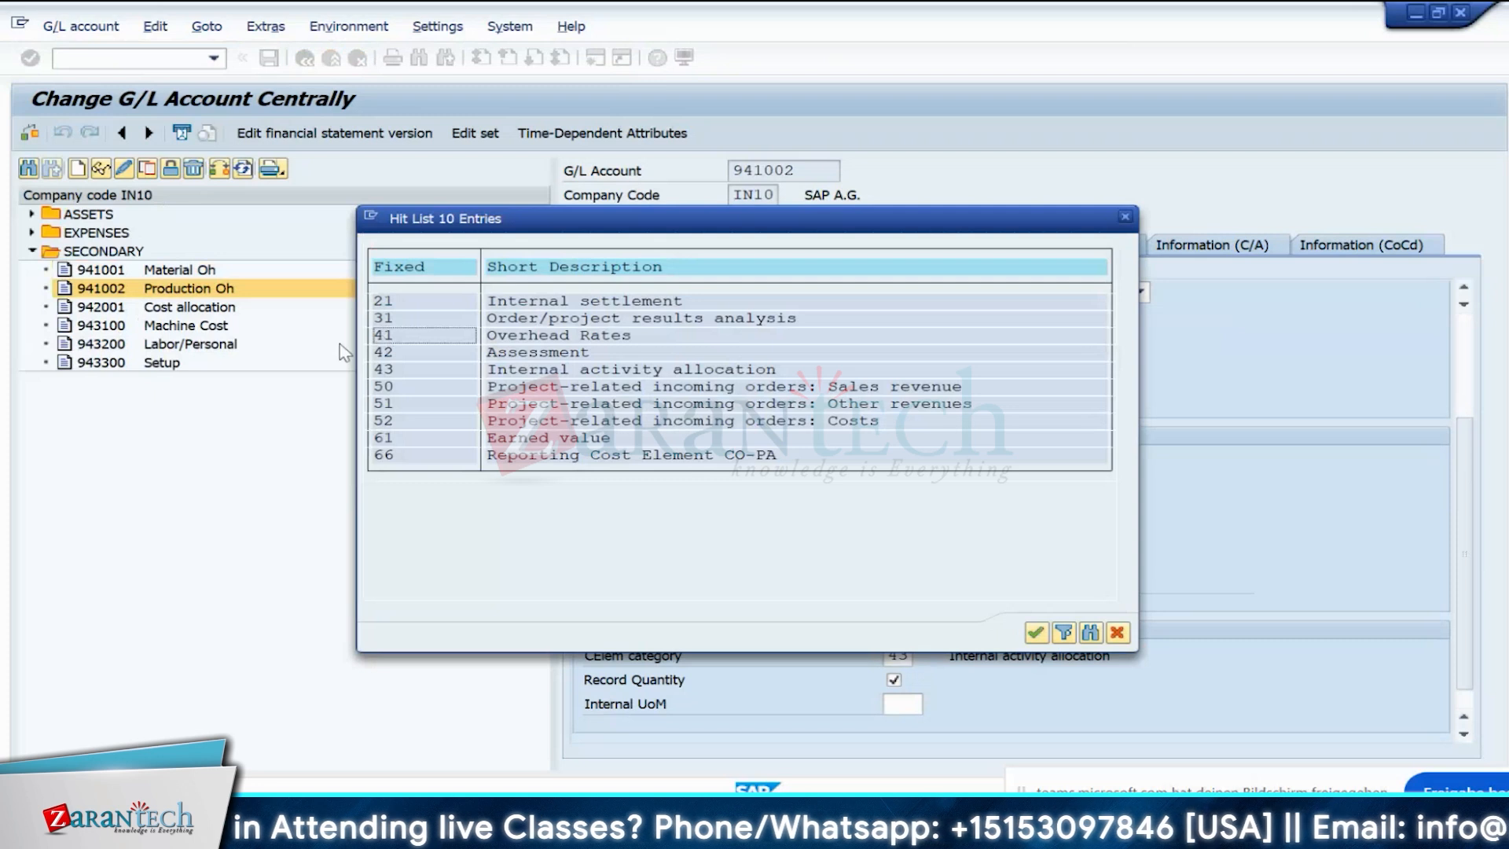
pyautogui.doubleClick(385, 338)
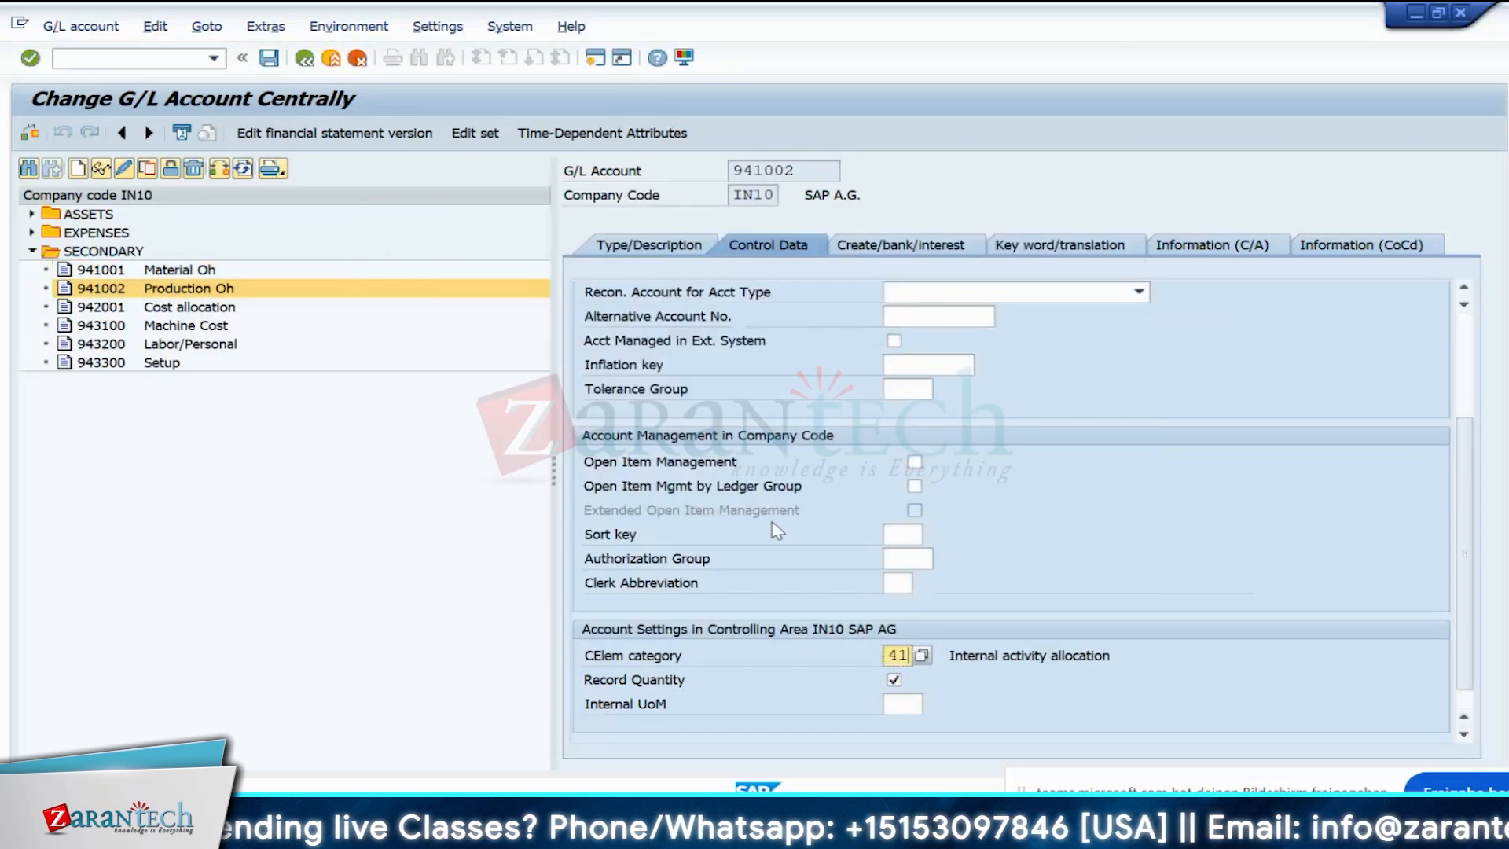
pyautogui.press('Return')
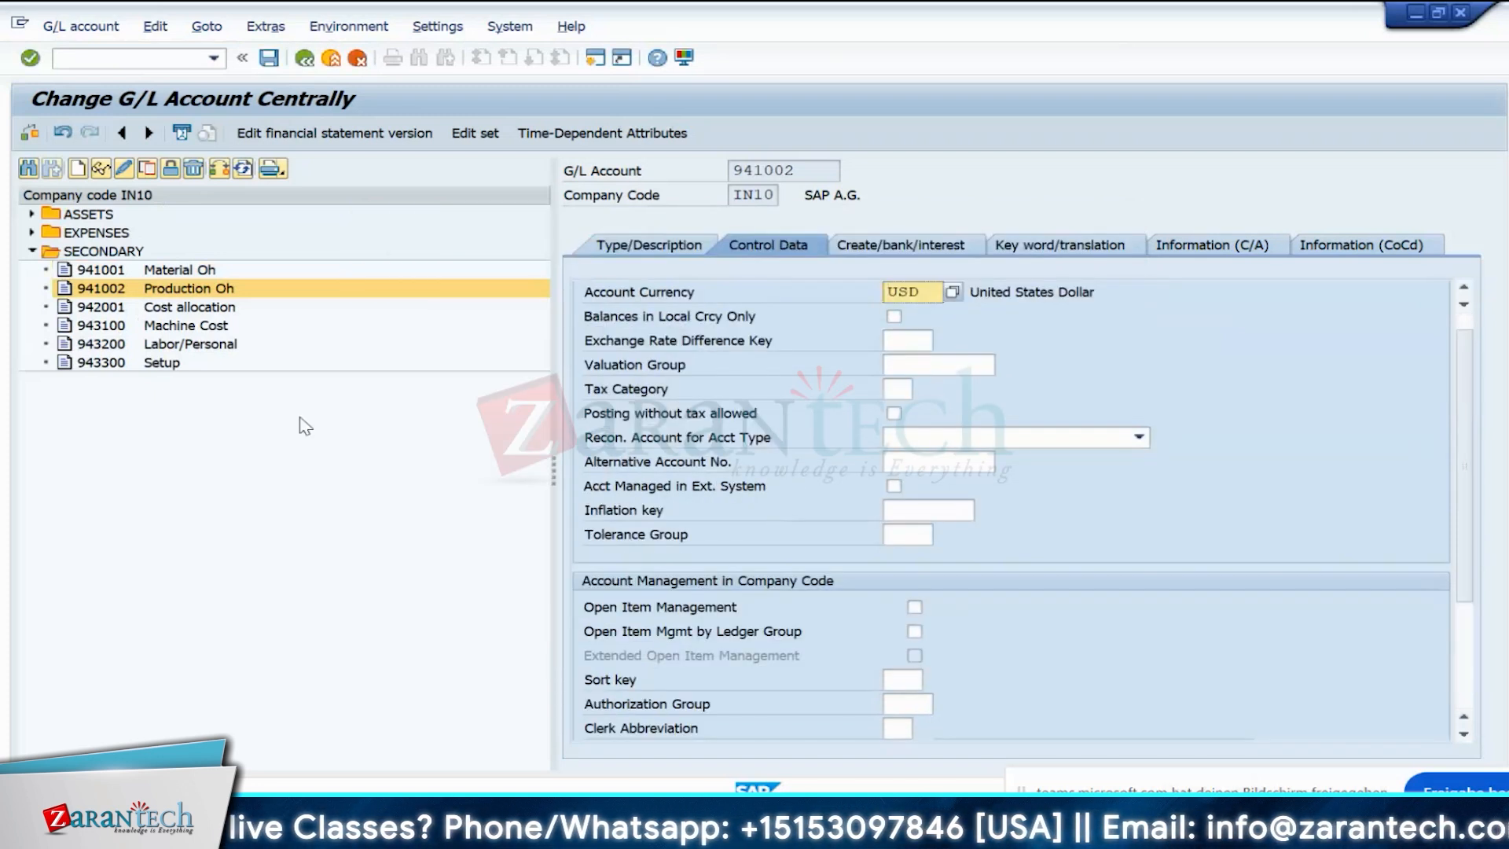
# - Set the Material Oh account's cost element category to 41, Overhead Rates, save it and leave the G/L account maintenance
pyautogui.doubleClick(99, 272)
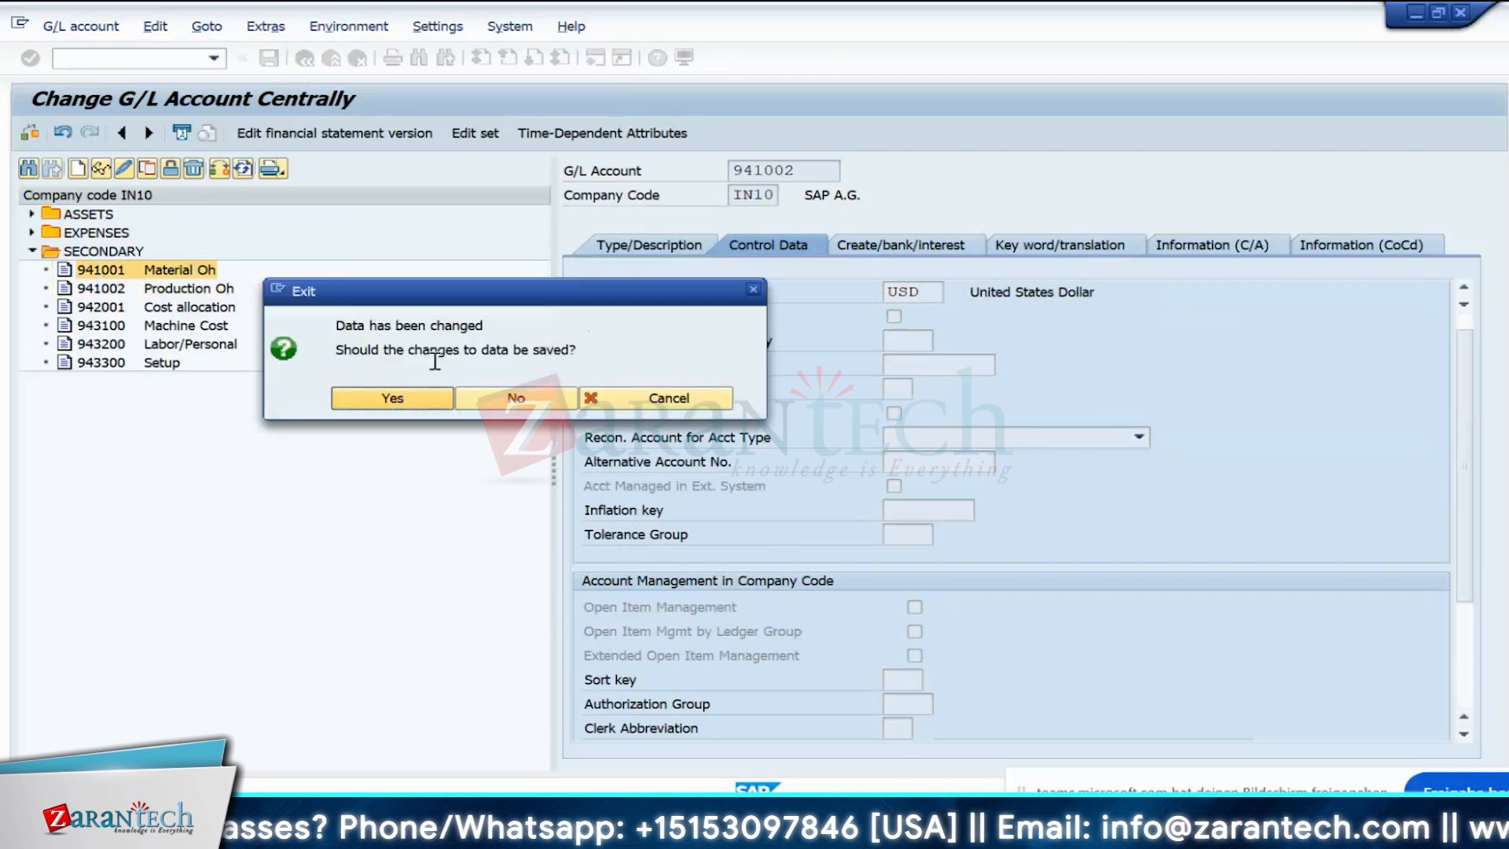
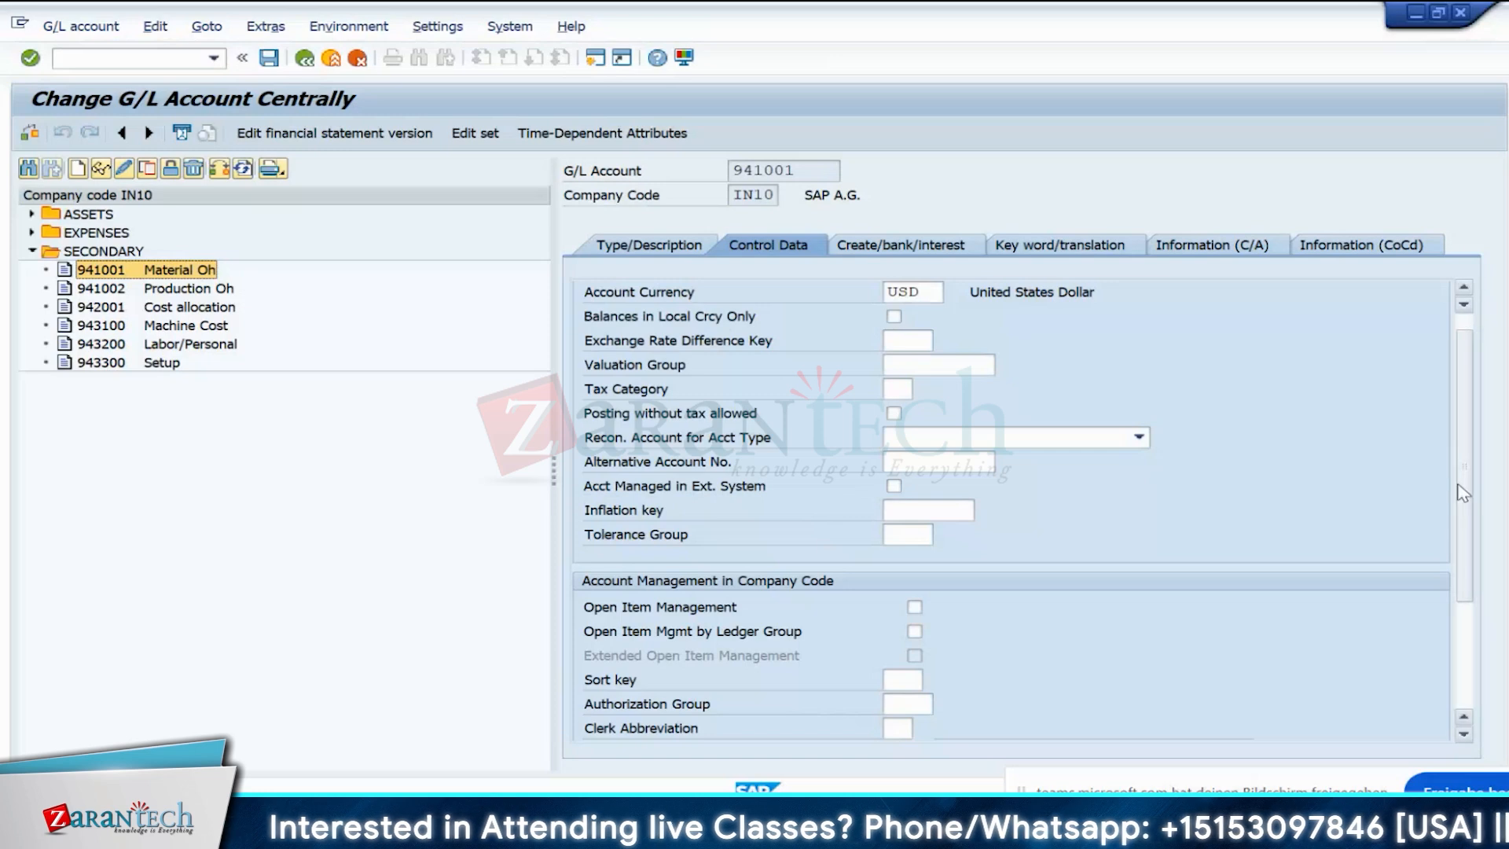
pyautogui.scroll(-2, 1462, 493)
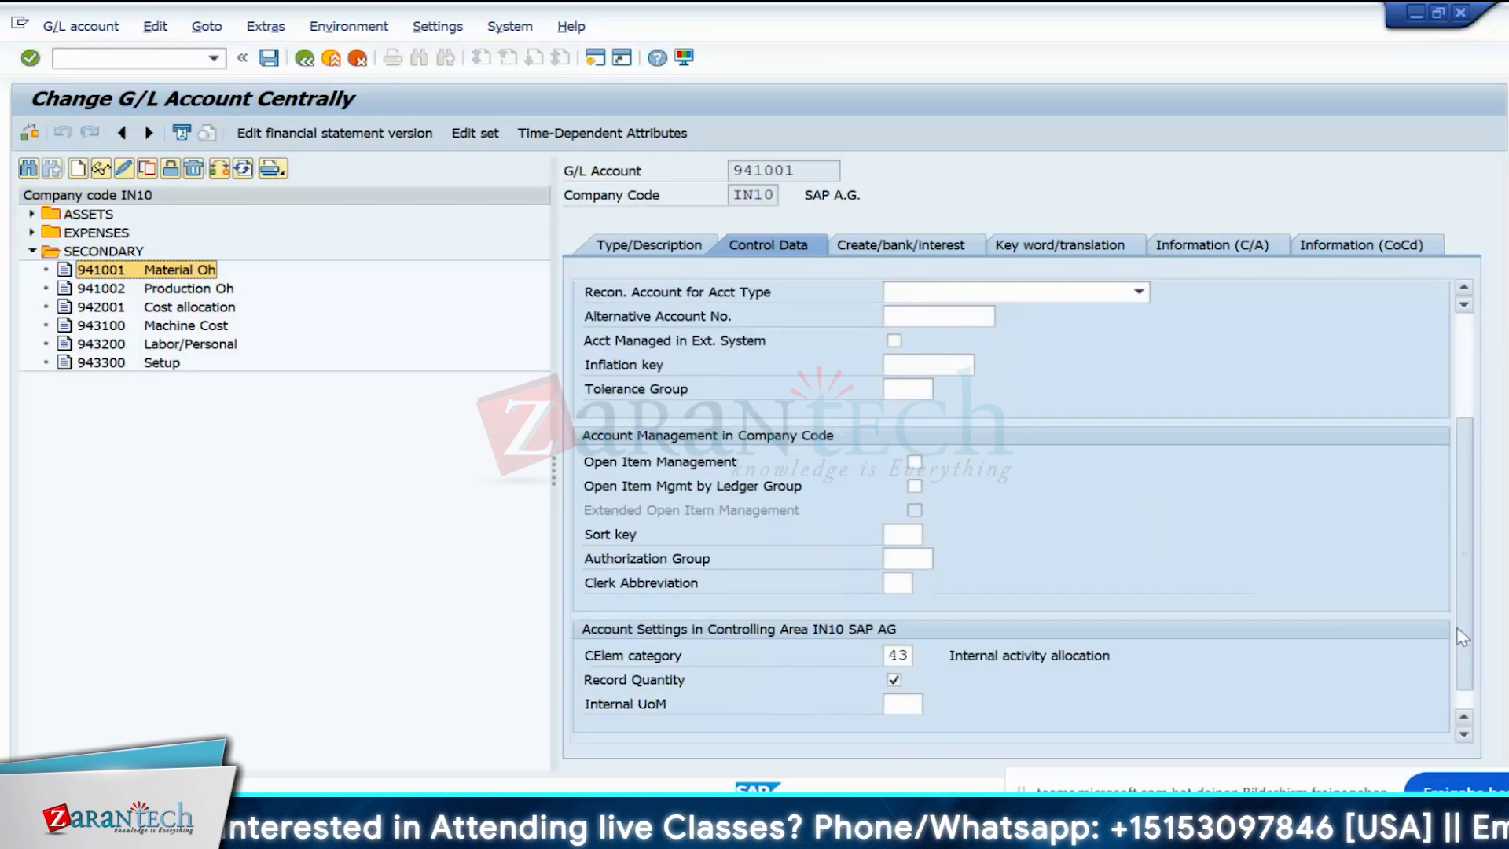
pyautogui.click(924, 658)
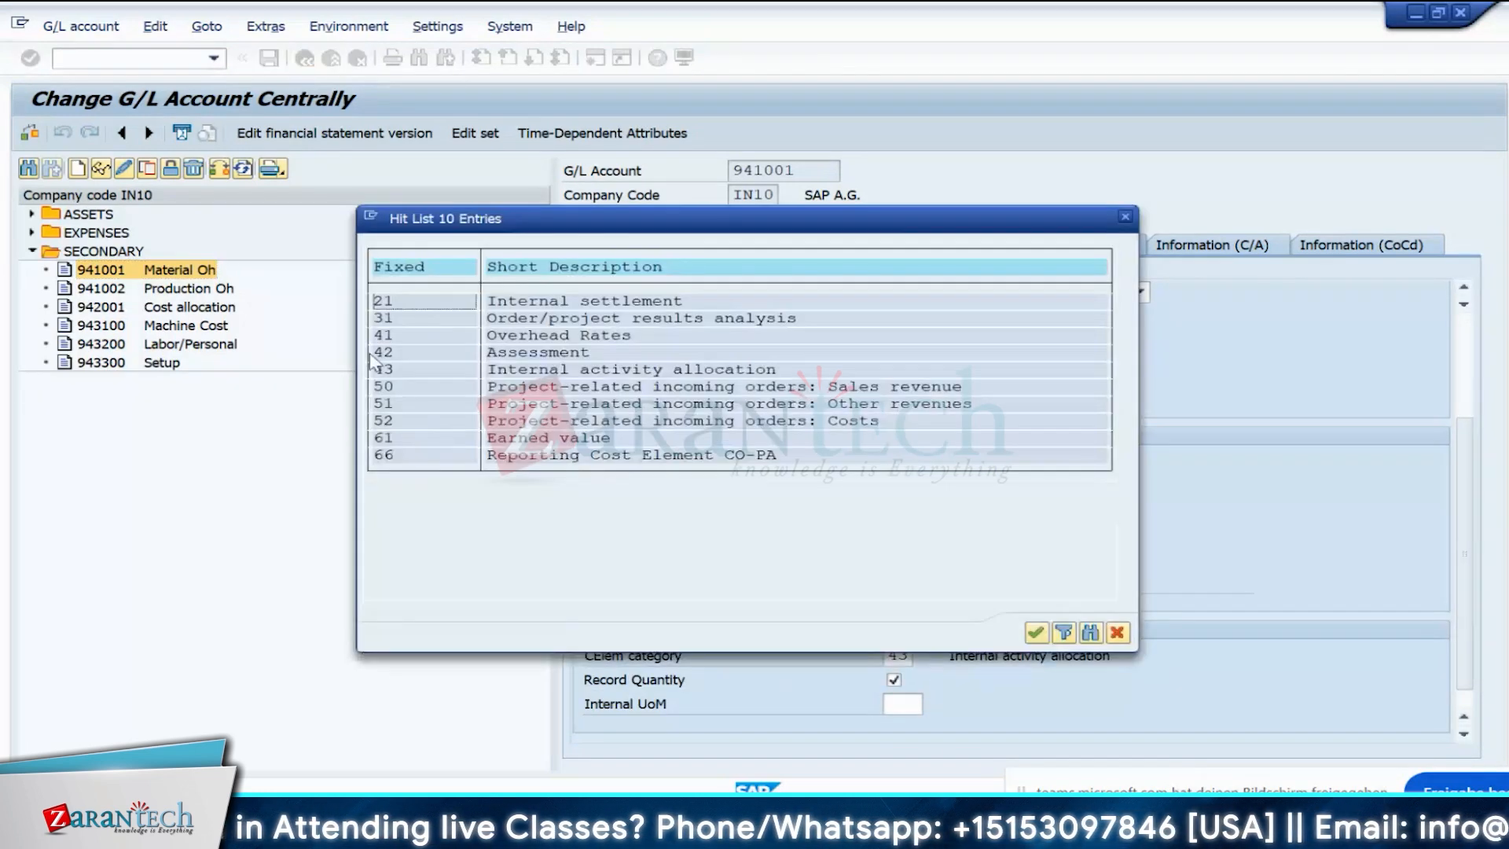
pyautogui.doubleClick(383, 336)
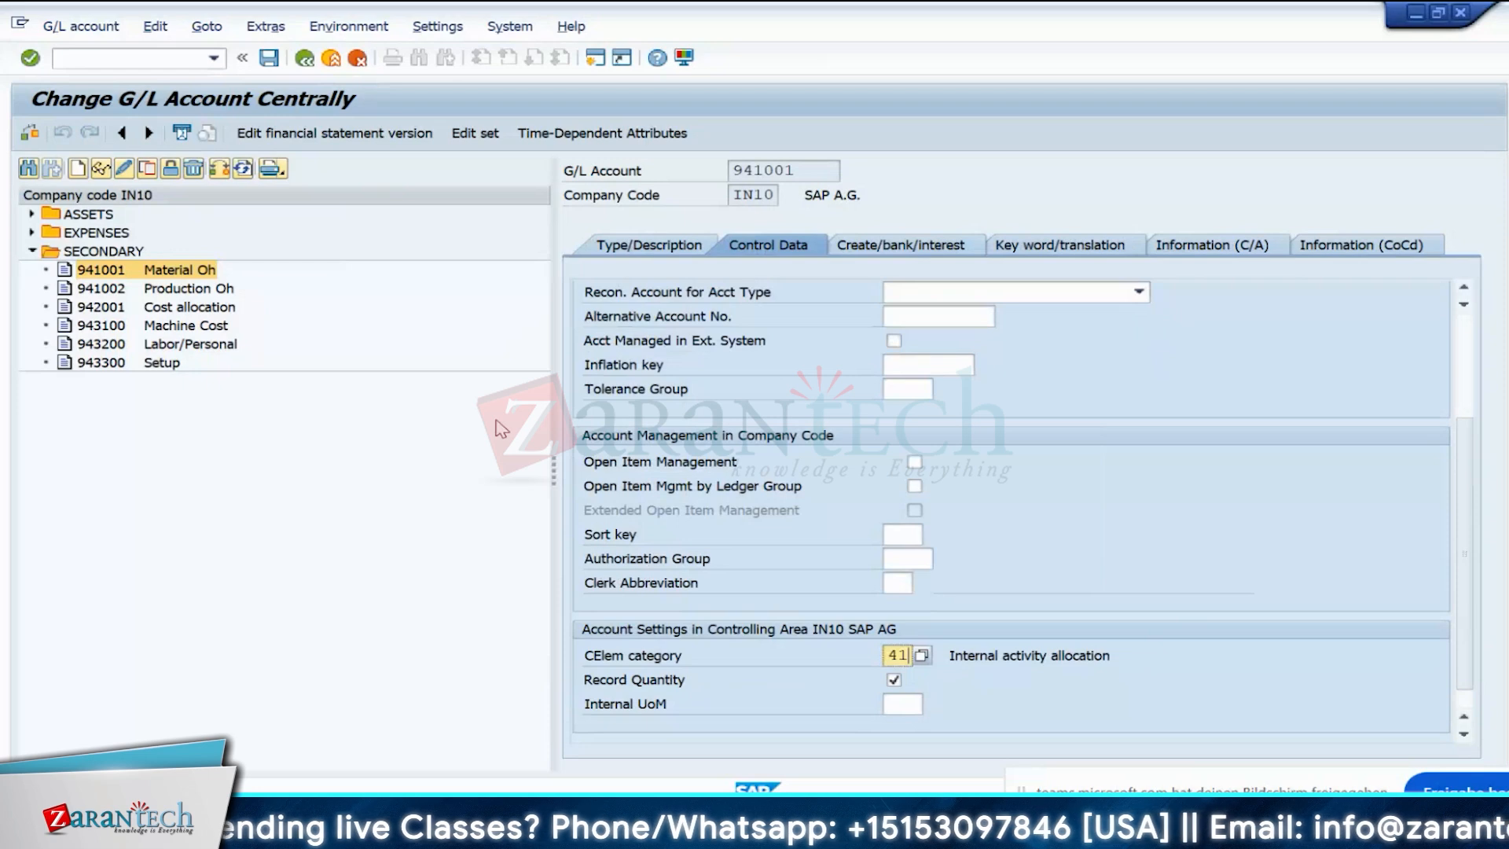
pyautogui.click(266, 68)
pyautogui.click(302, 63)
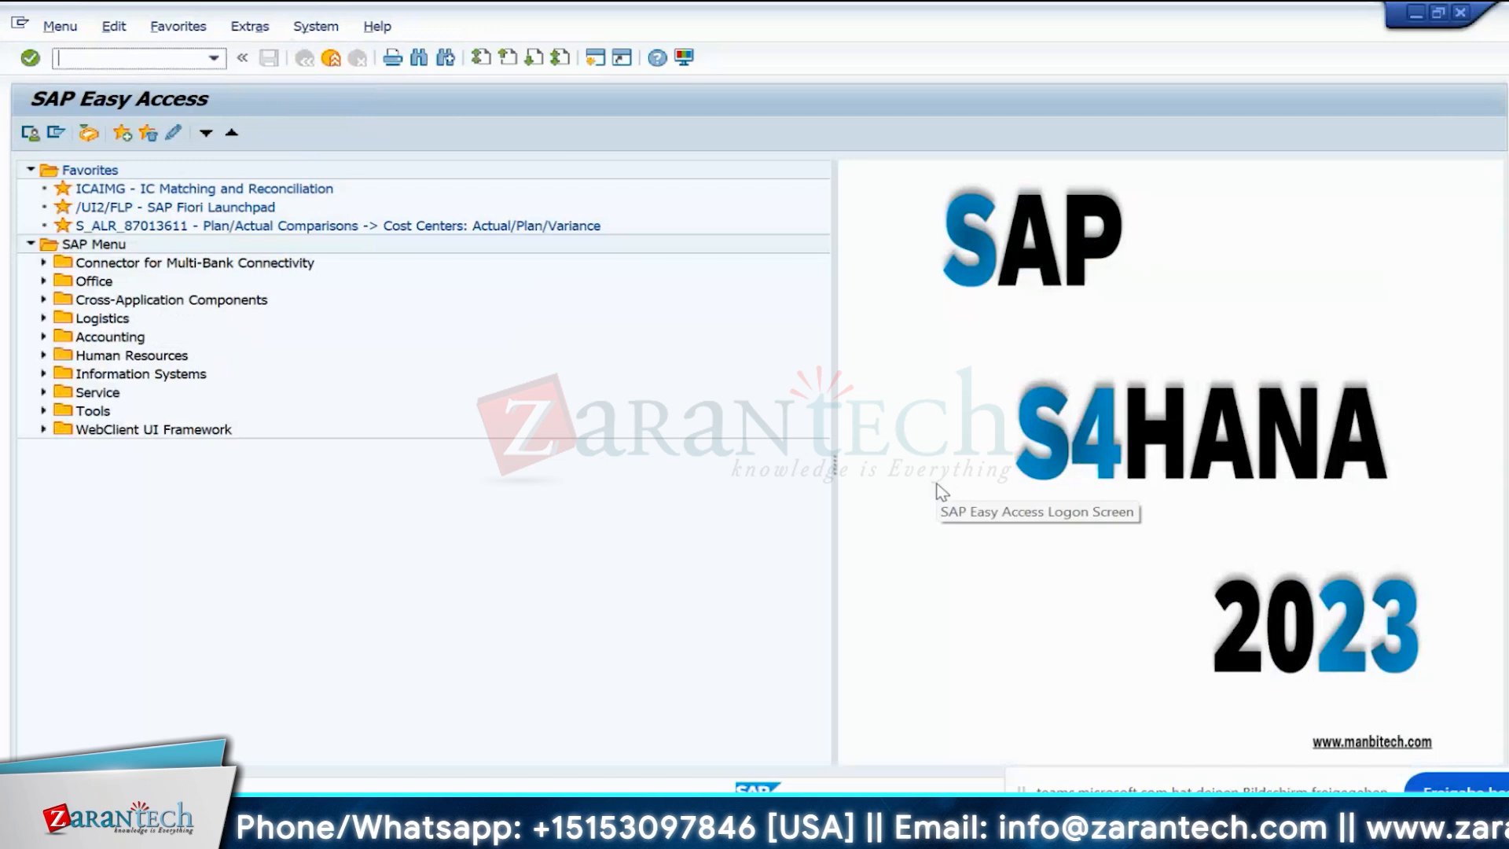
# - Switch to the cost component structure session and open the assignment of cost components to cost element intervals
pyautogui.hotkey('alt', 'Tab')
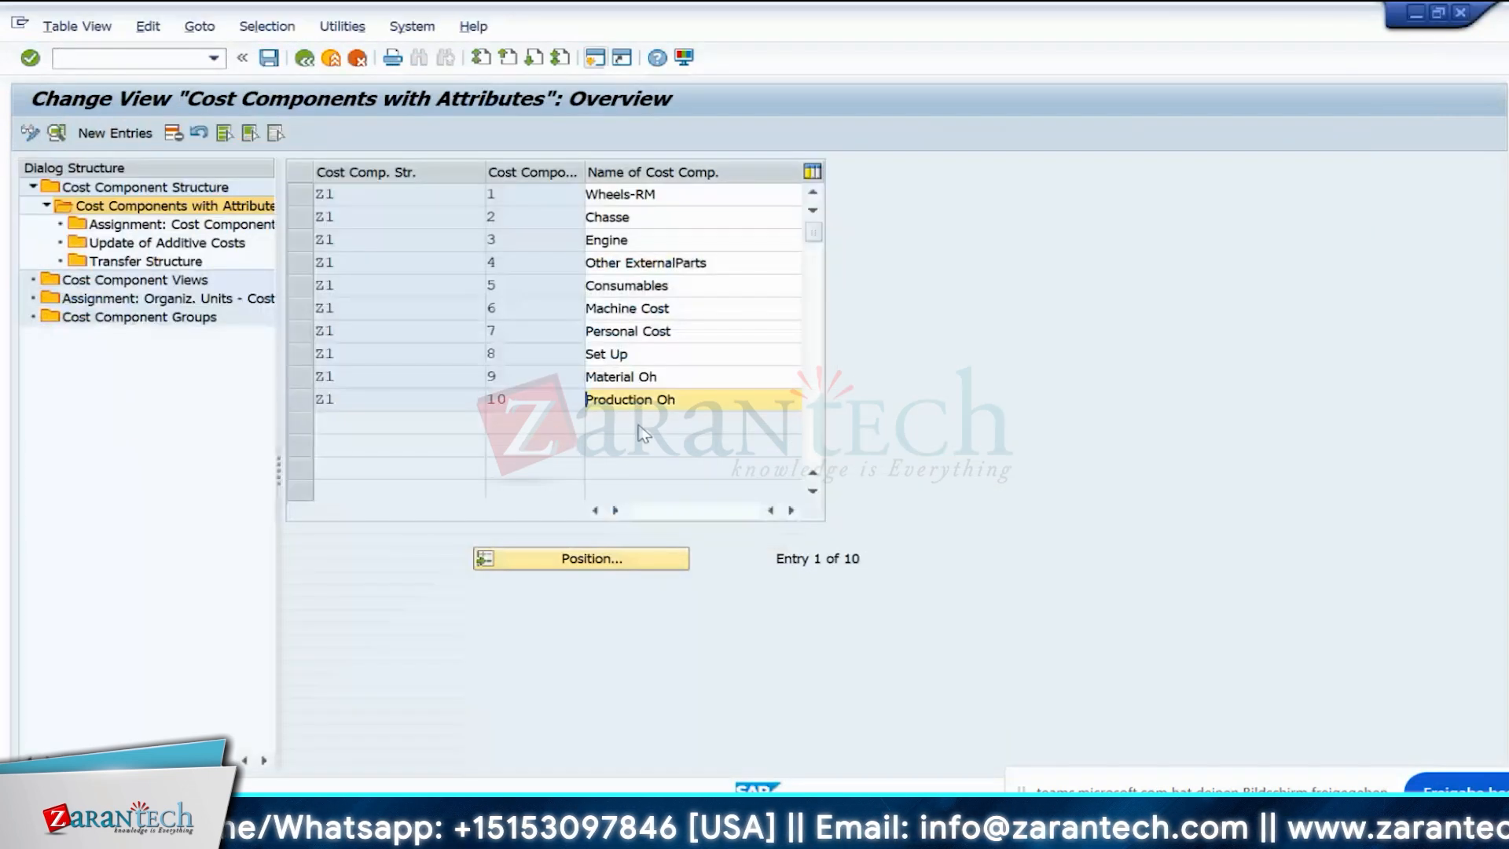
pyautogui.click(307, 377)
pyautogui.click(148, 226)
pyautogui.doubleClick(147, 231)
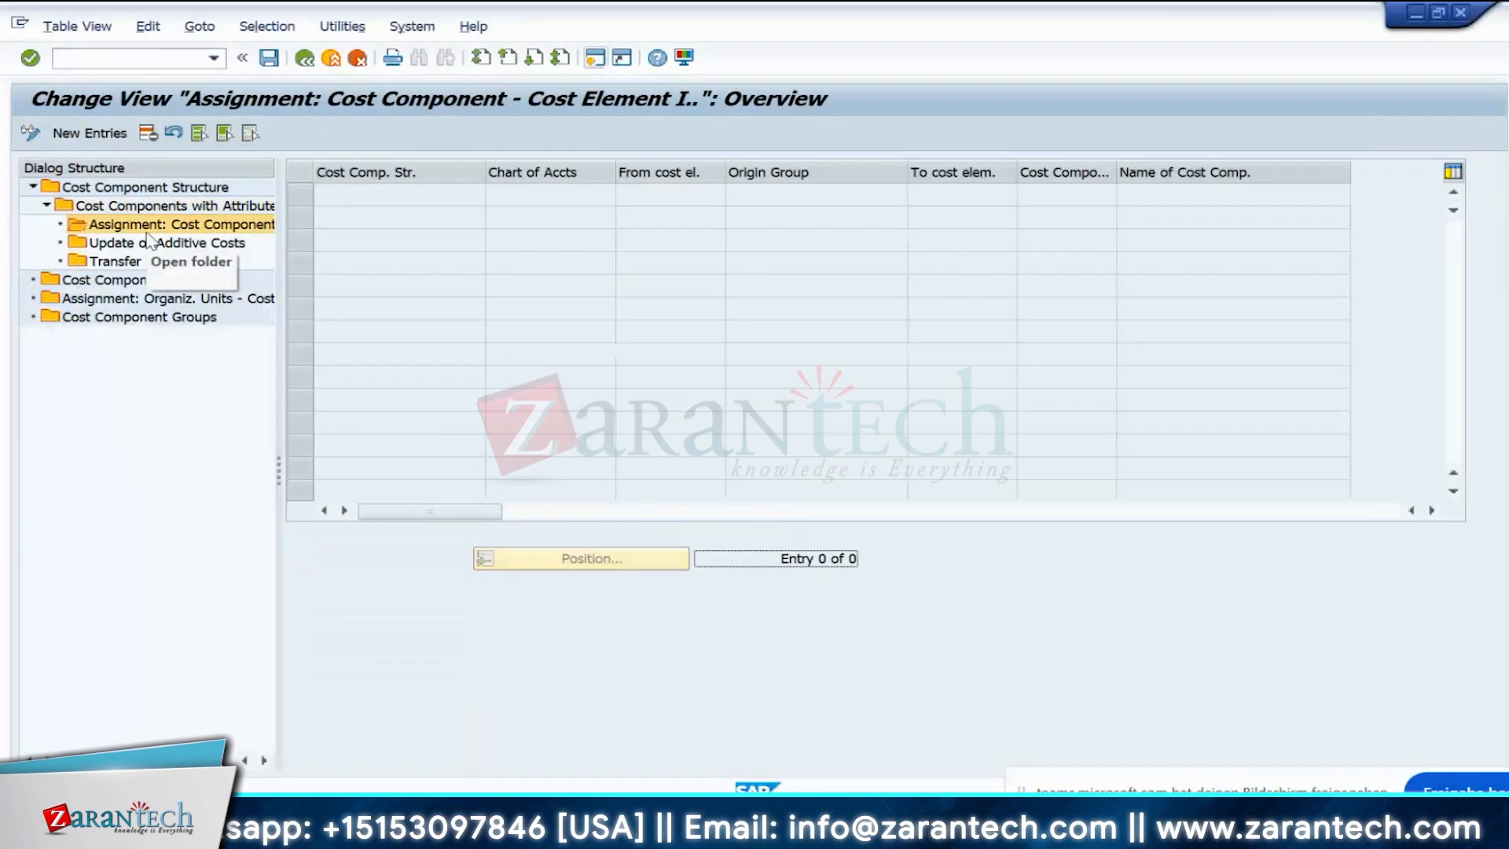
# - Start a new assignment entry with cost component structure Z1 and chart of accounts IN10
pyautogui.click(84, 135)
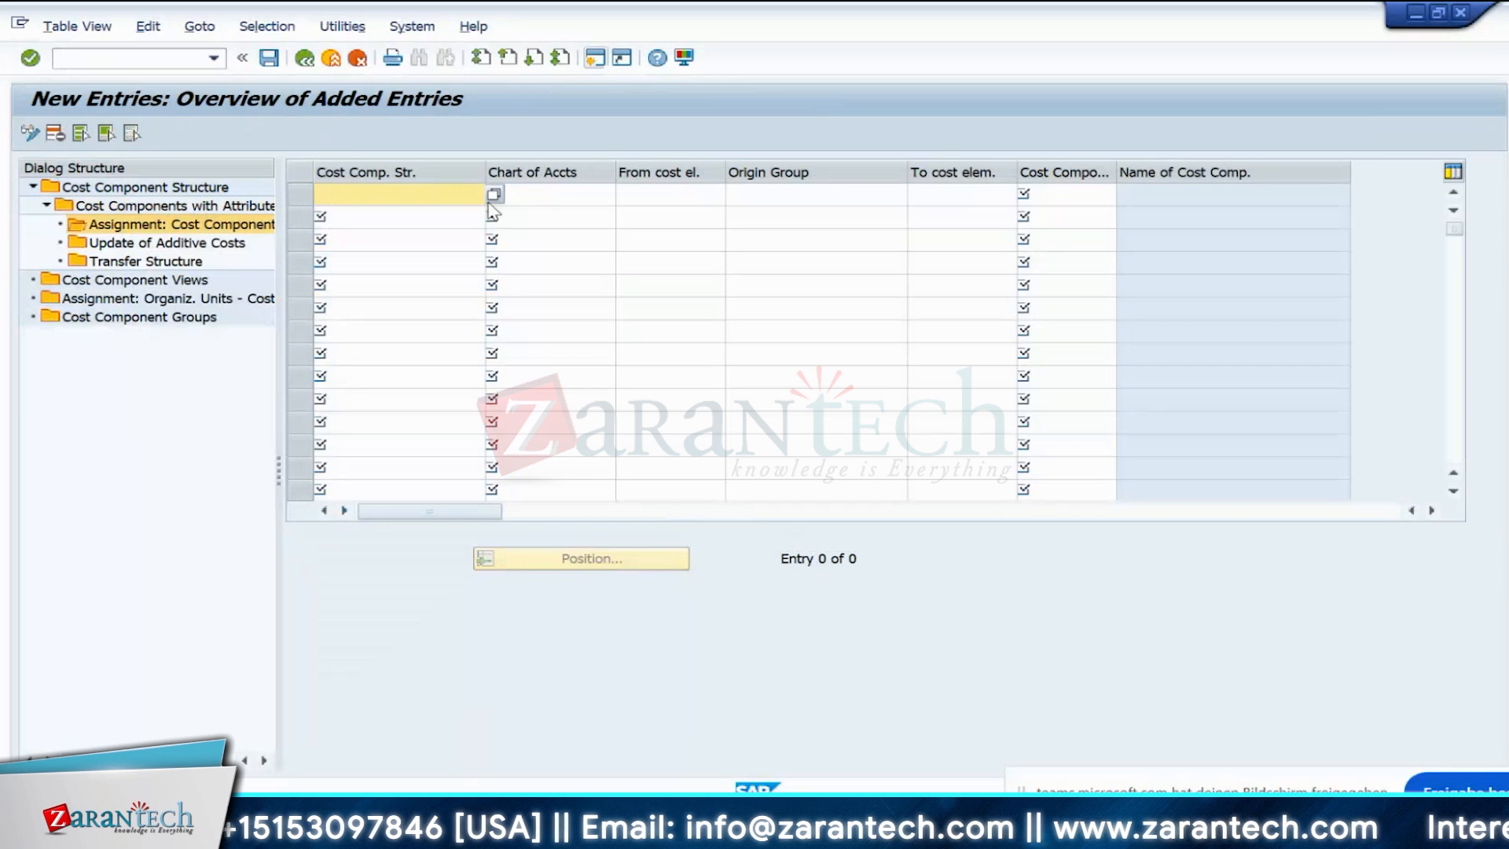
pyautogui.write('Z1')
pyautogui.click(543, 195)
pyautogui.write('in10')
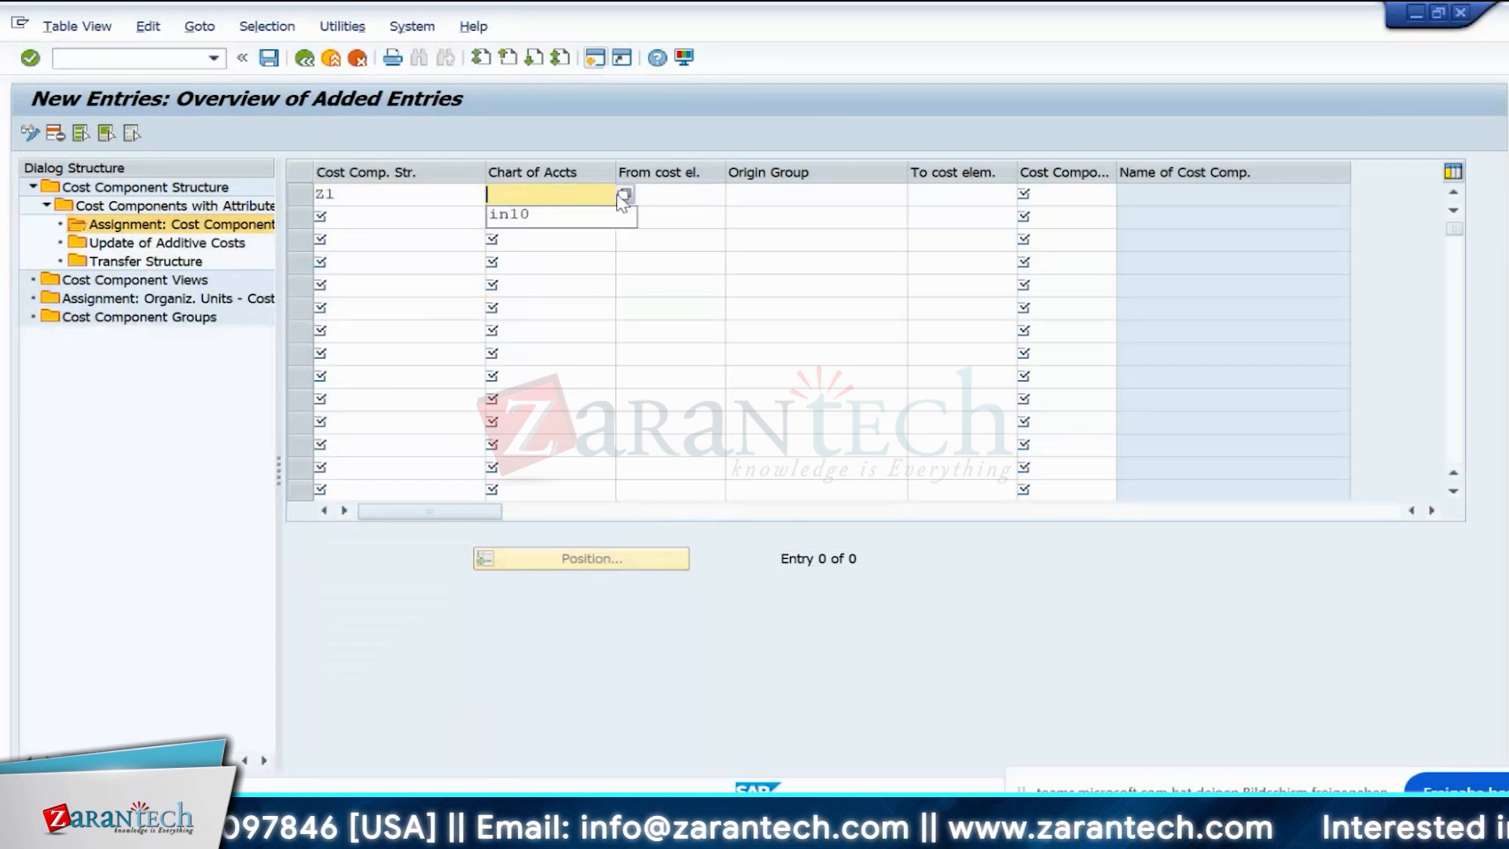
# - Complete the assignment entry with From cost element 941001, Material OH, and cost component 009, Material Oh, and confirm it
pyautogui.click(668, 202)
pyautogui.click(739, 194)
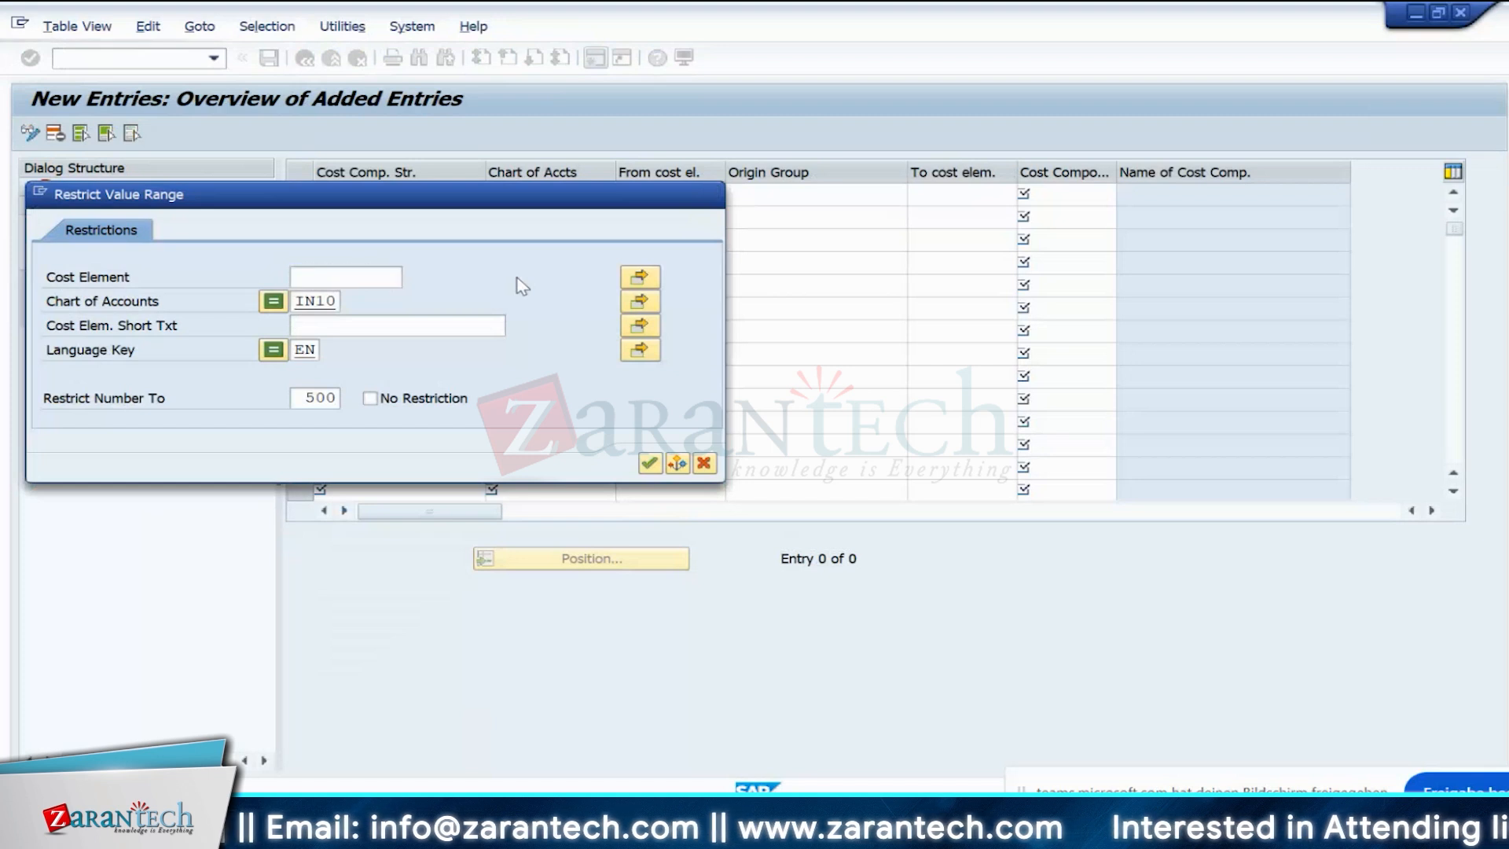
pyautogui.press('Return')
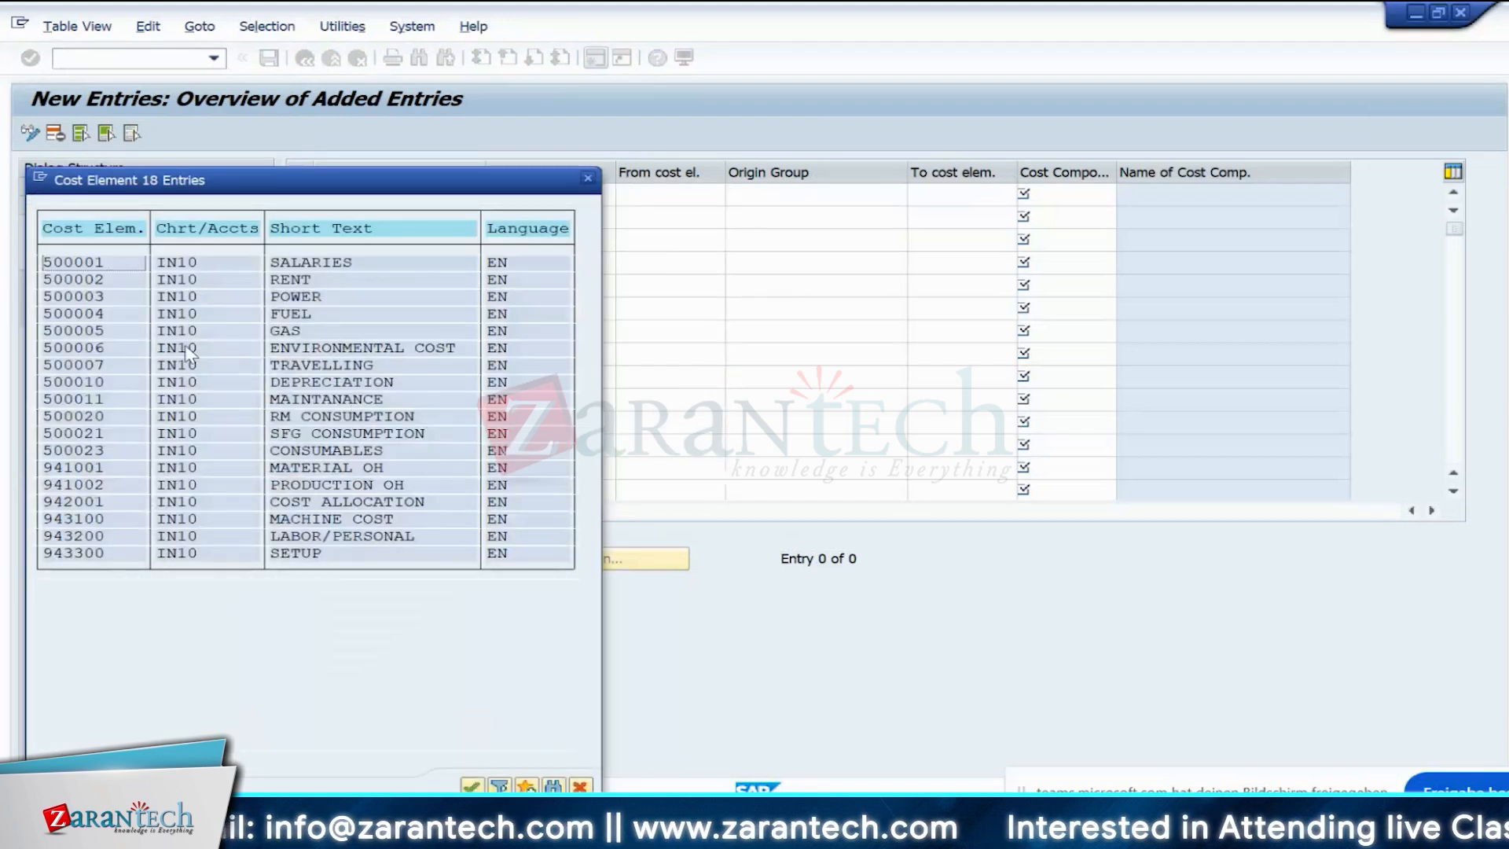
pyautogui.doubleClick(70, 472)
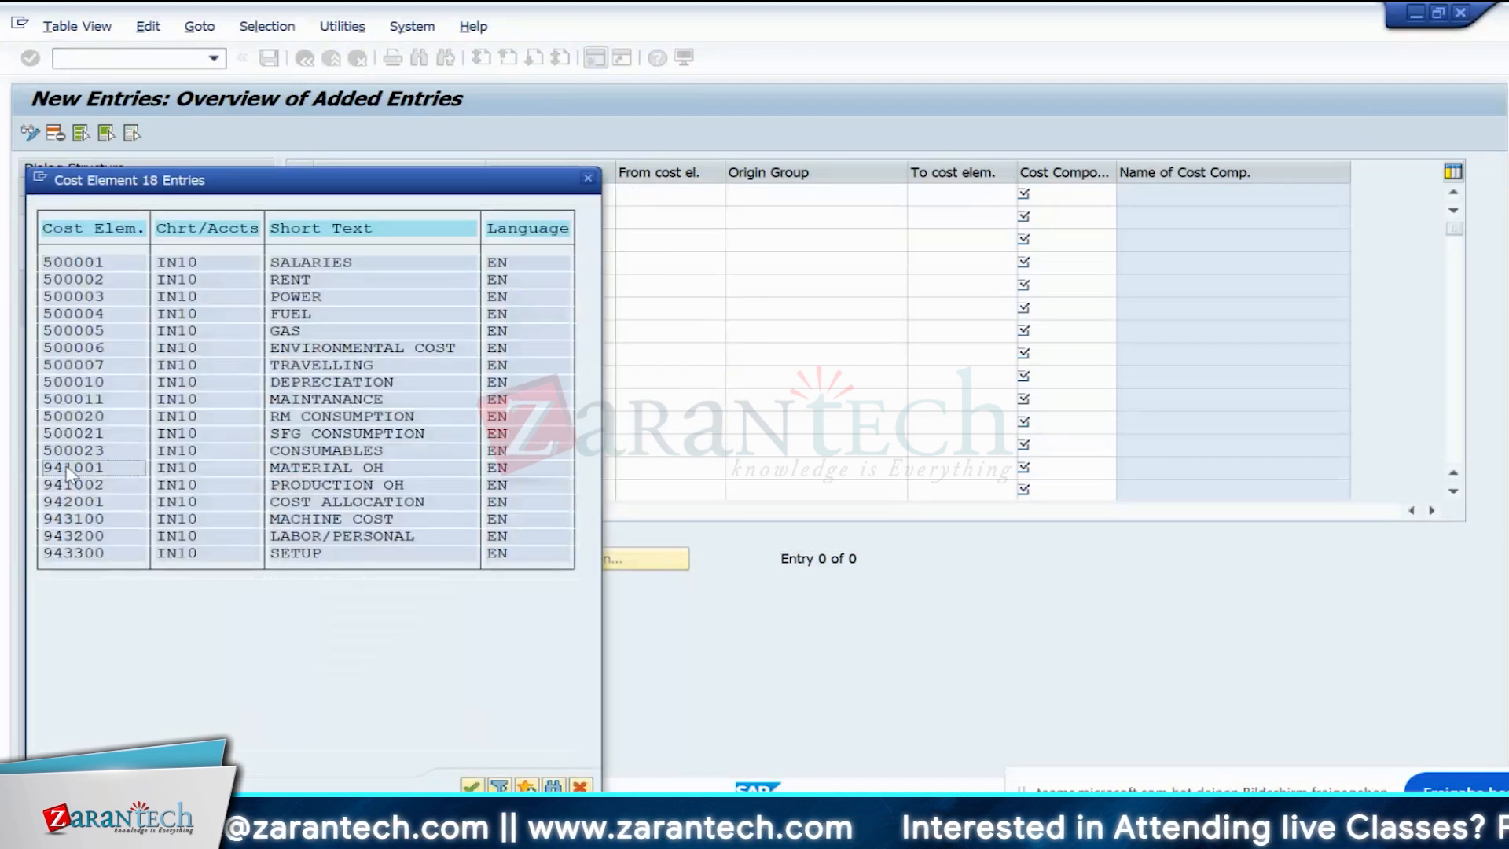
pyautogui.click(1088, 194)
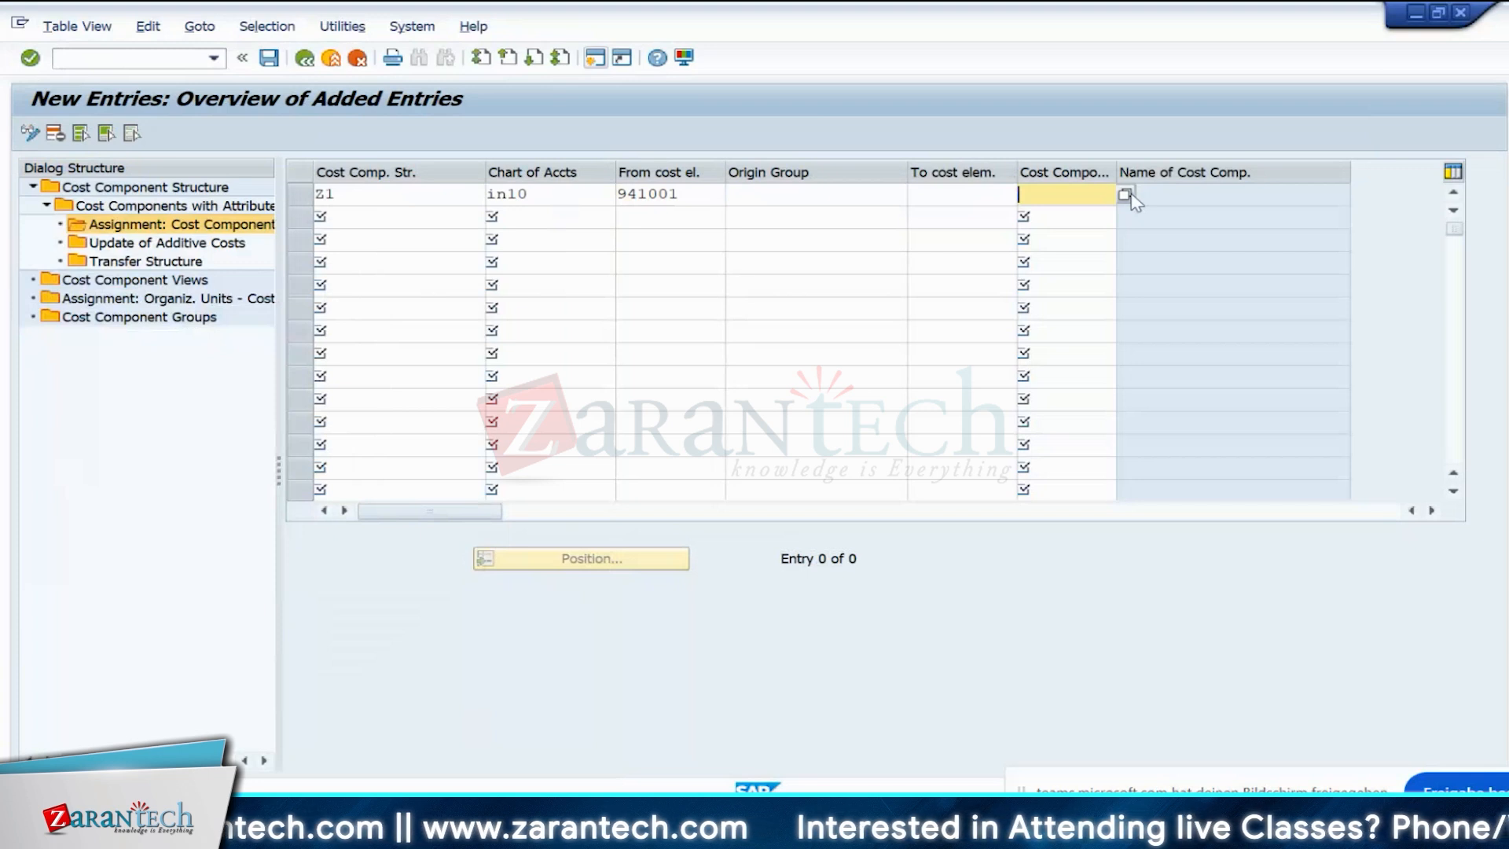
pyautogui.click(1127, 194)
pyautogui.doubleClick(118, 252)
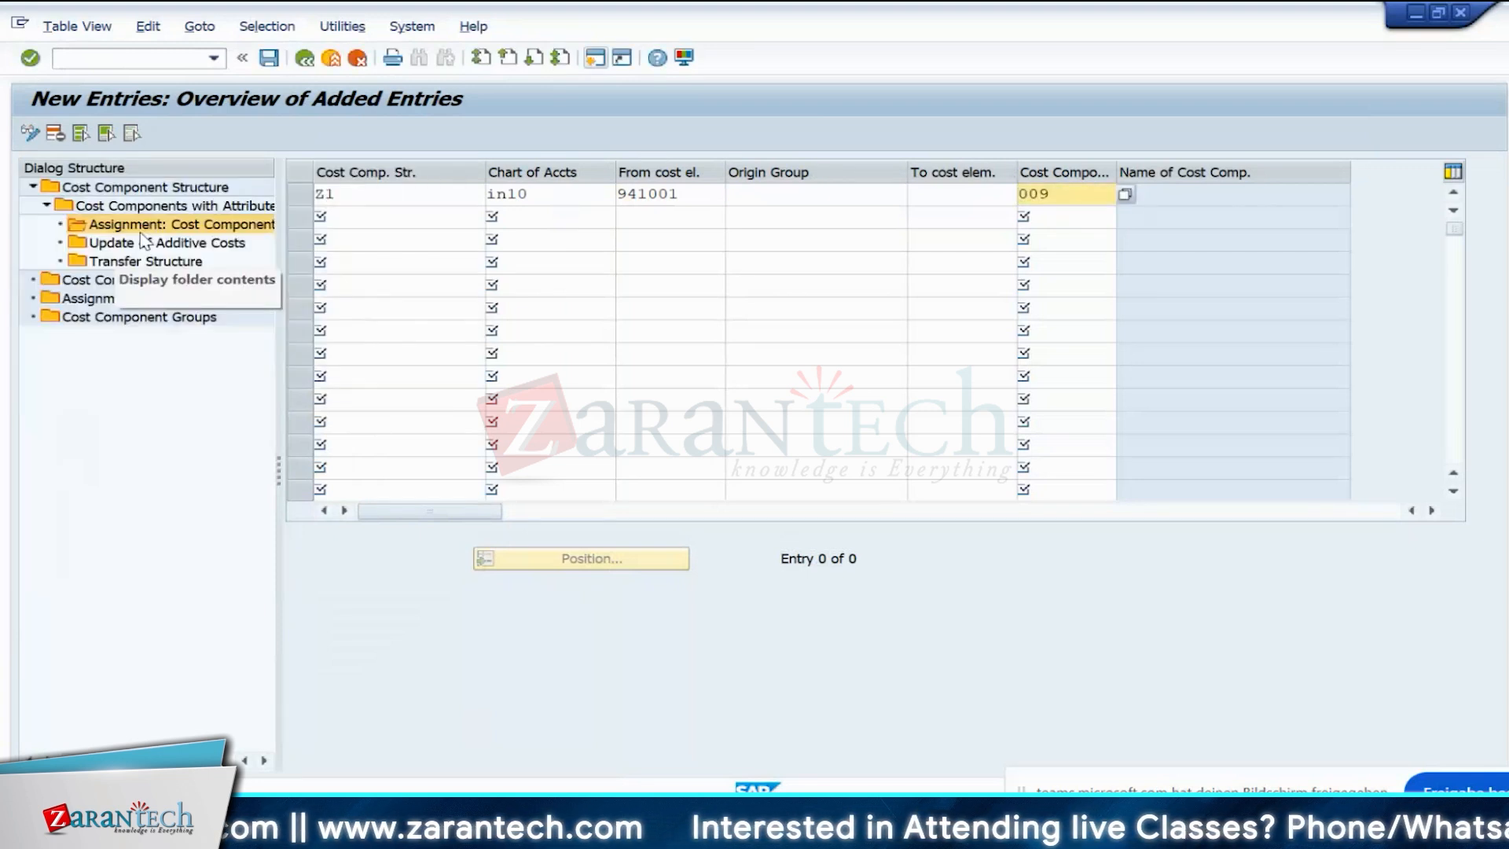
pyautogui.press('Return')
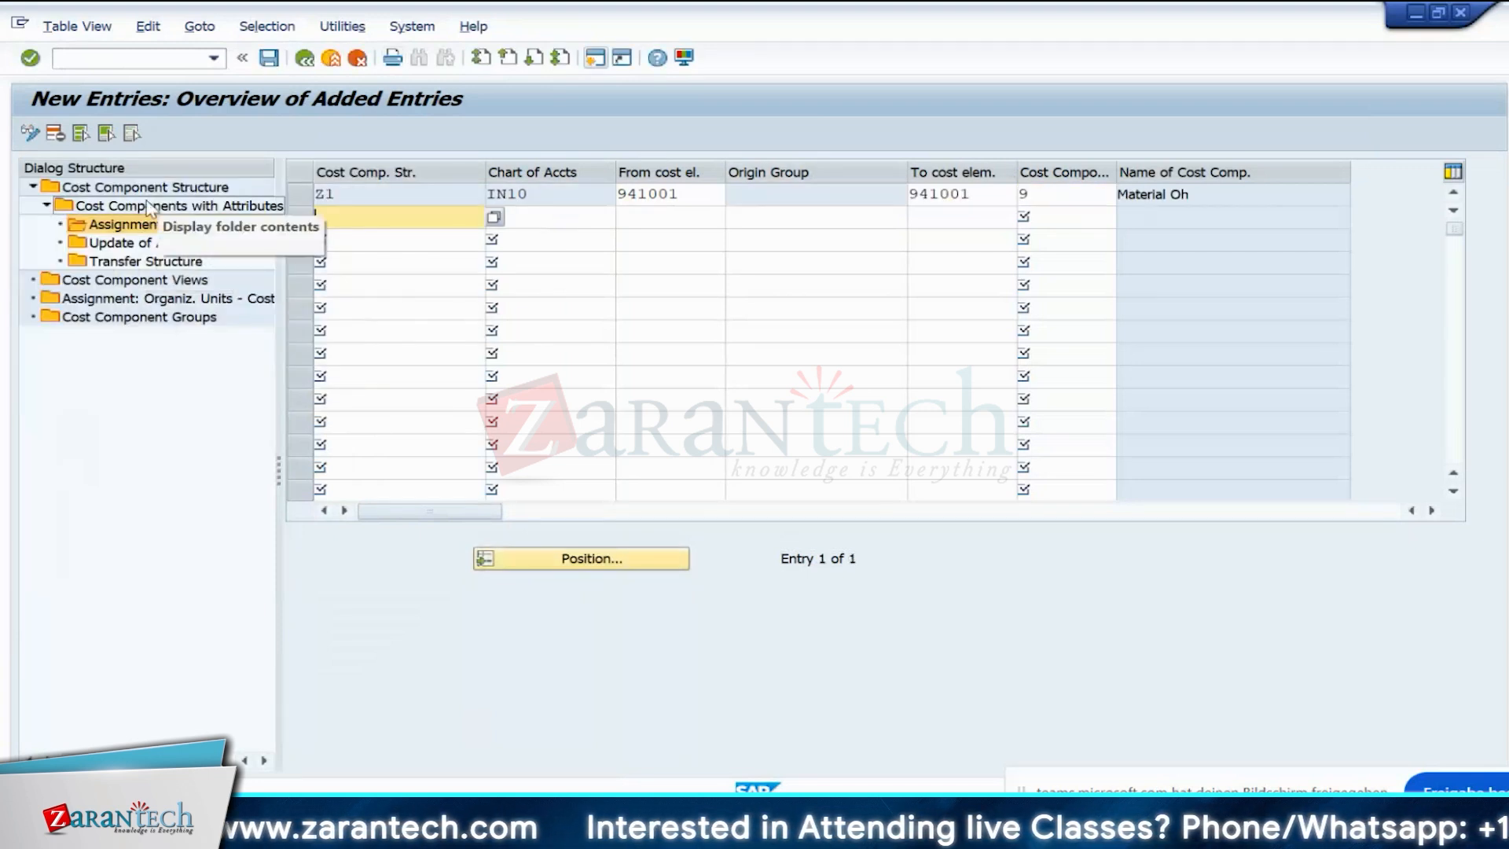
# - Return to the cost components of Z1, select component 10, Production Oh, and open its cost element interval assignment
pyautogui.doubleClick(150, 207)
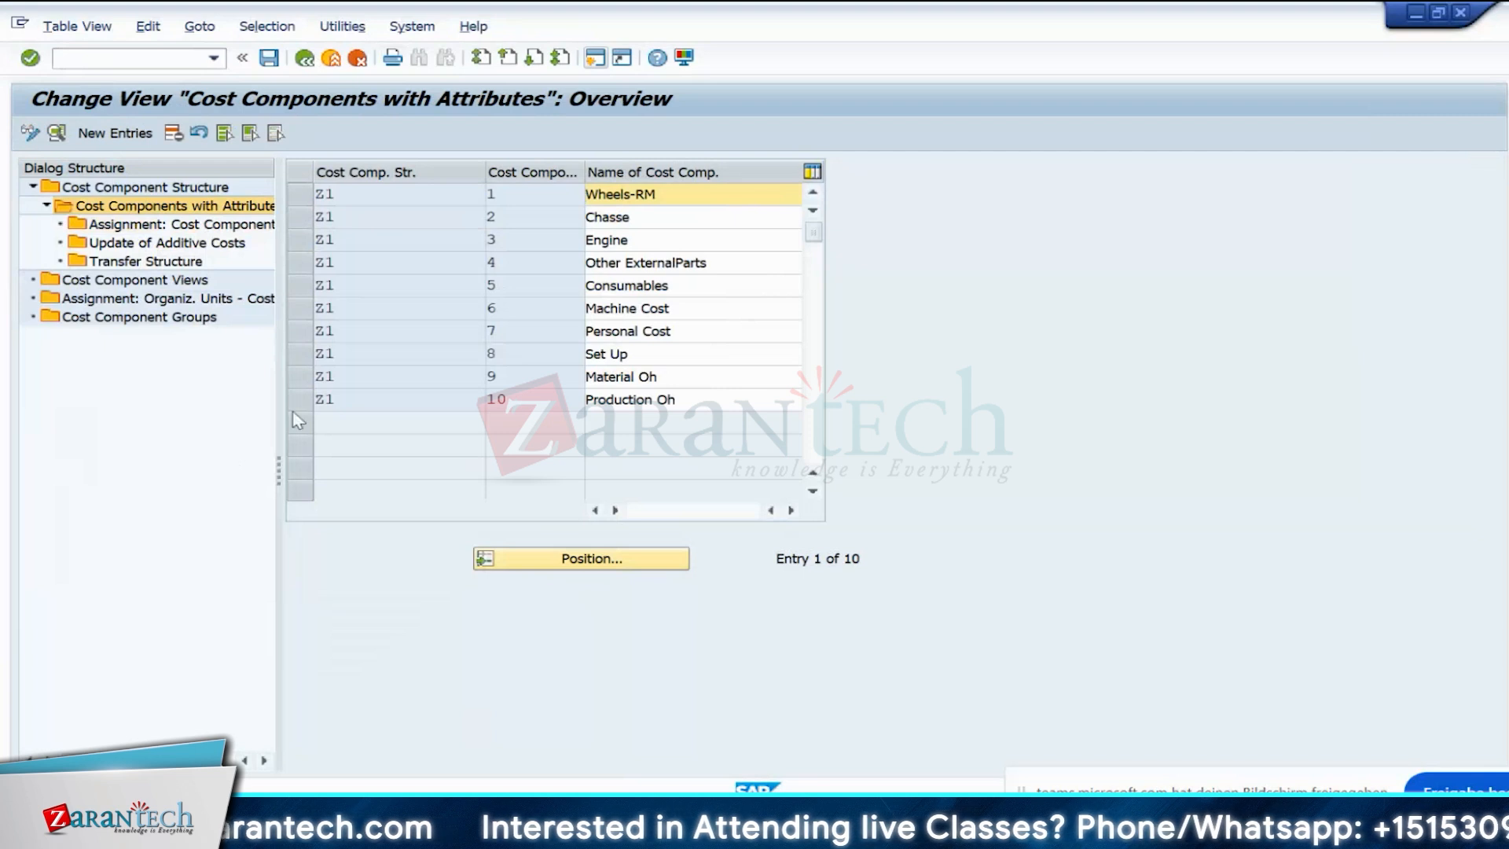
pyautogui.click(300, 401)
pyautogui.click(102, 223)
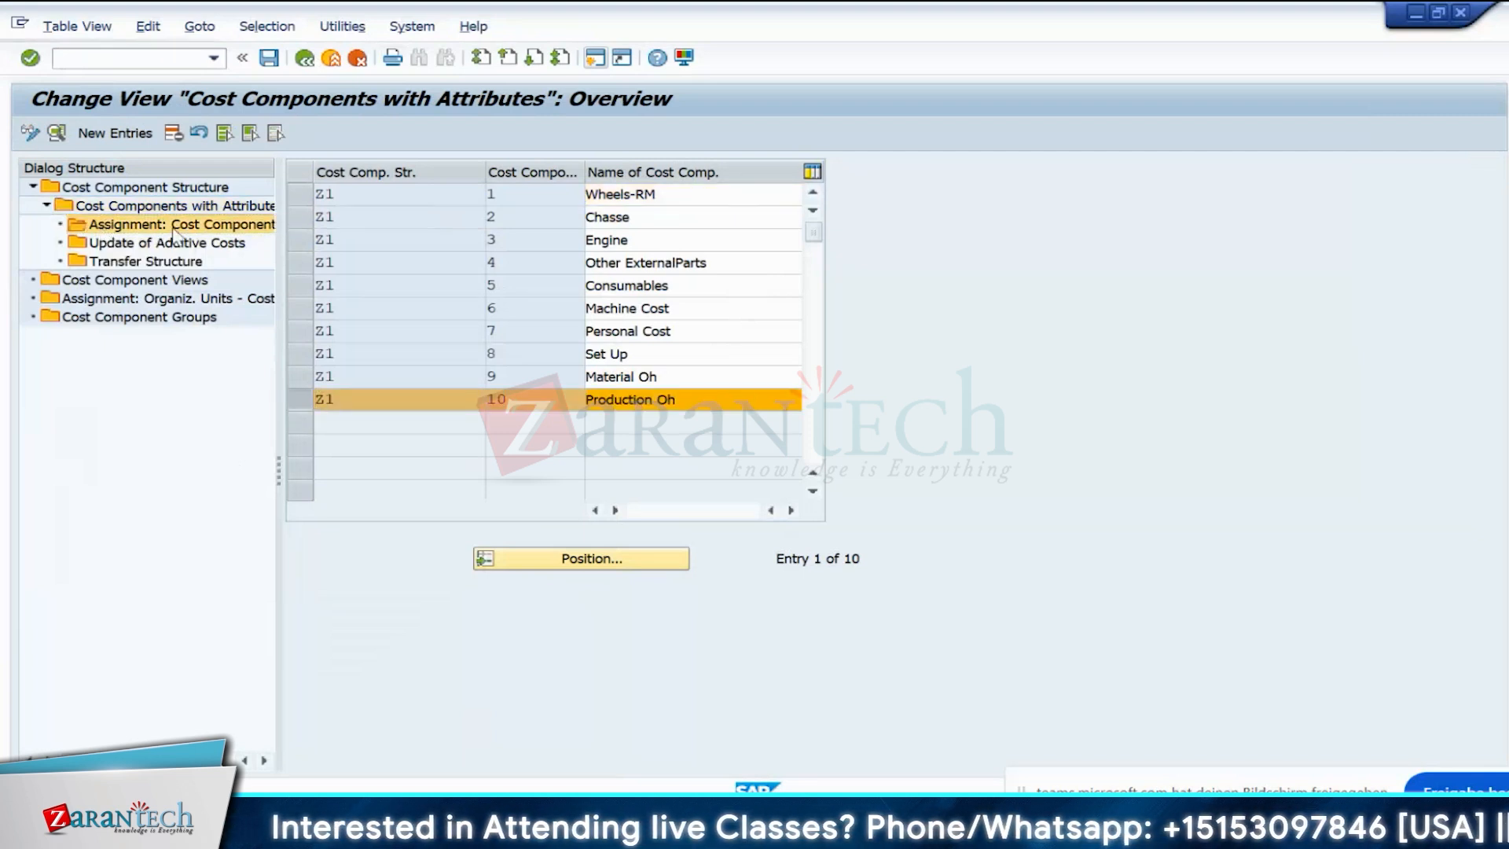
pyautogui.doubleClick(175, 226)
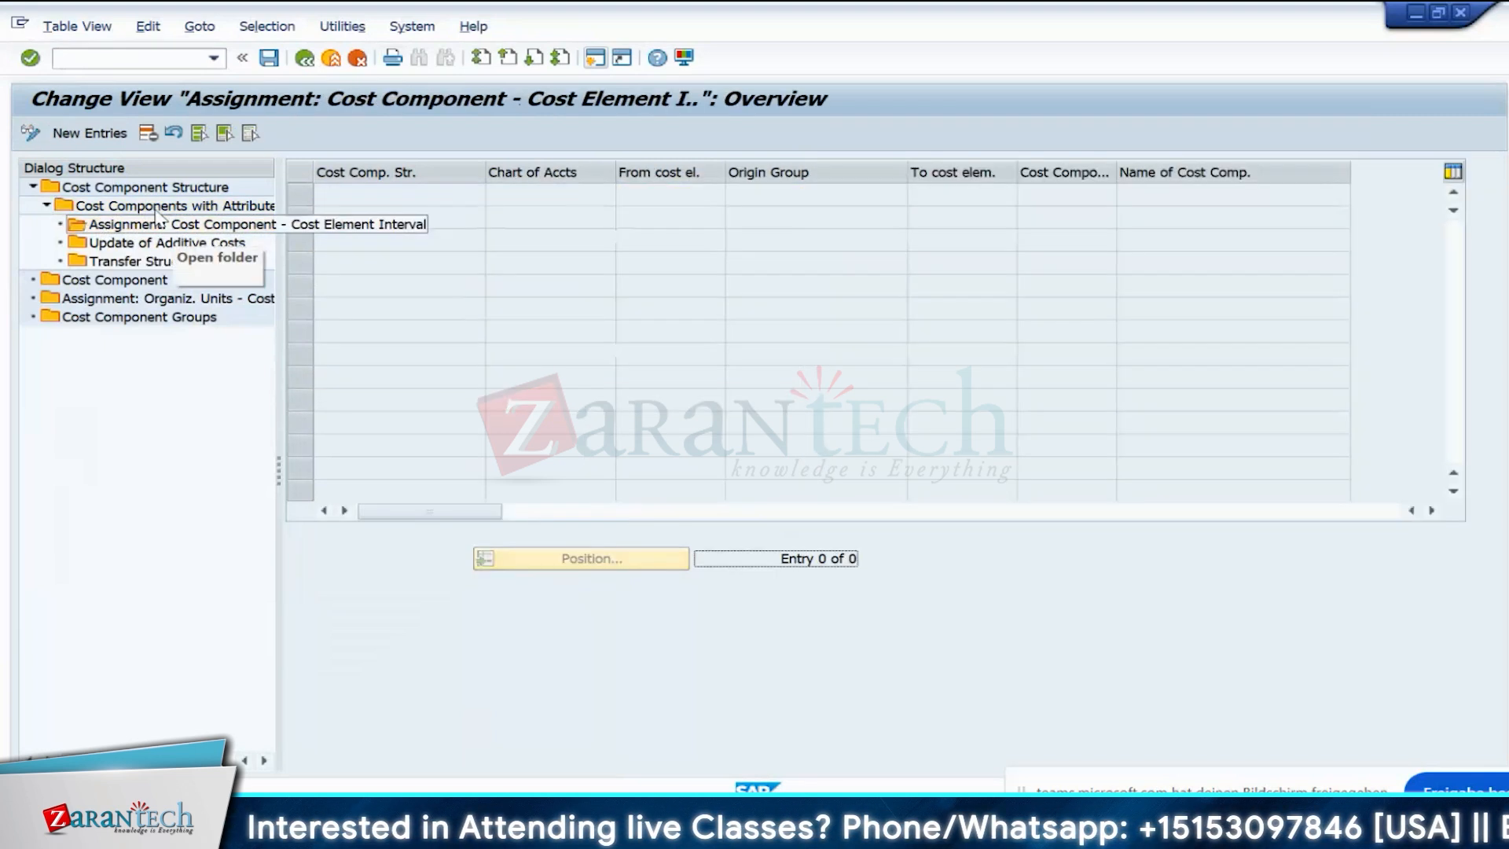
# - Start a new assignment entry for Production Oh with cost component structure Z1 and chart of accounts IN10
pyautogui.click(92, 136)
pyautogui.click(415, 201)
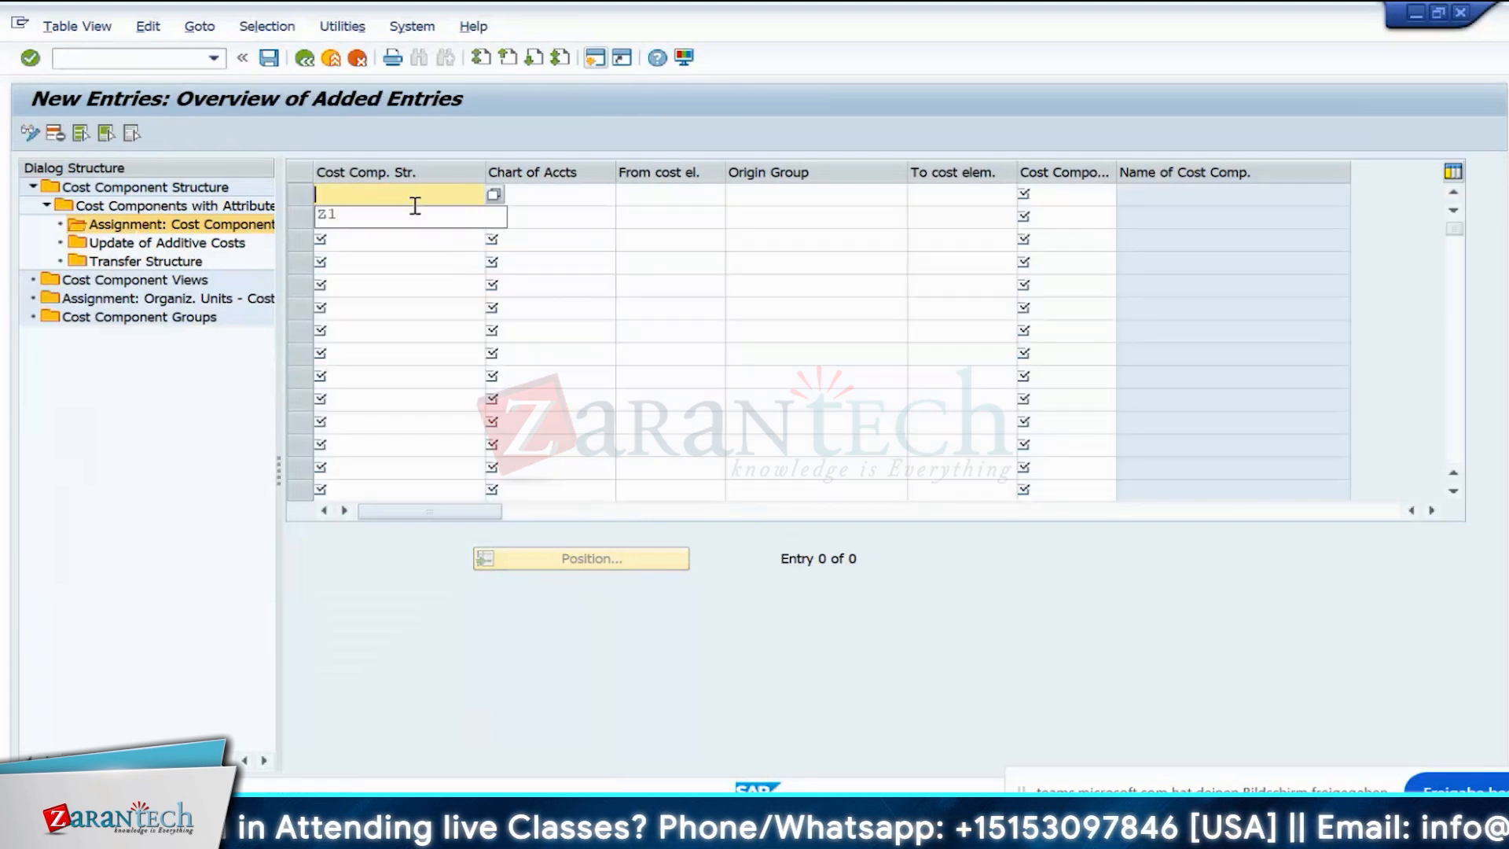
pyautogui.click(384, 217)
pyautogui.click(566, 205)
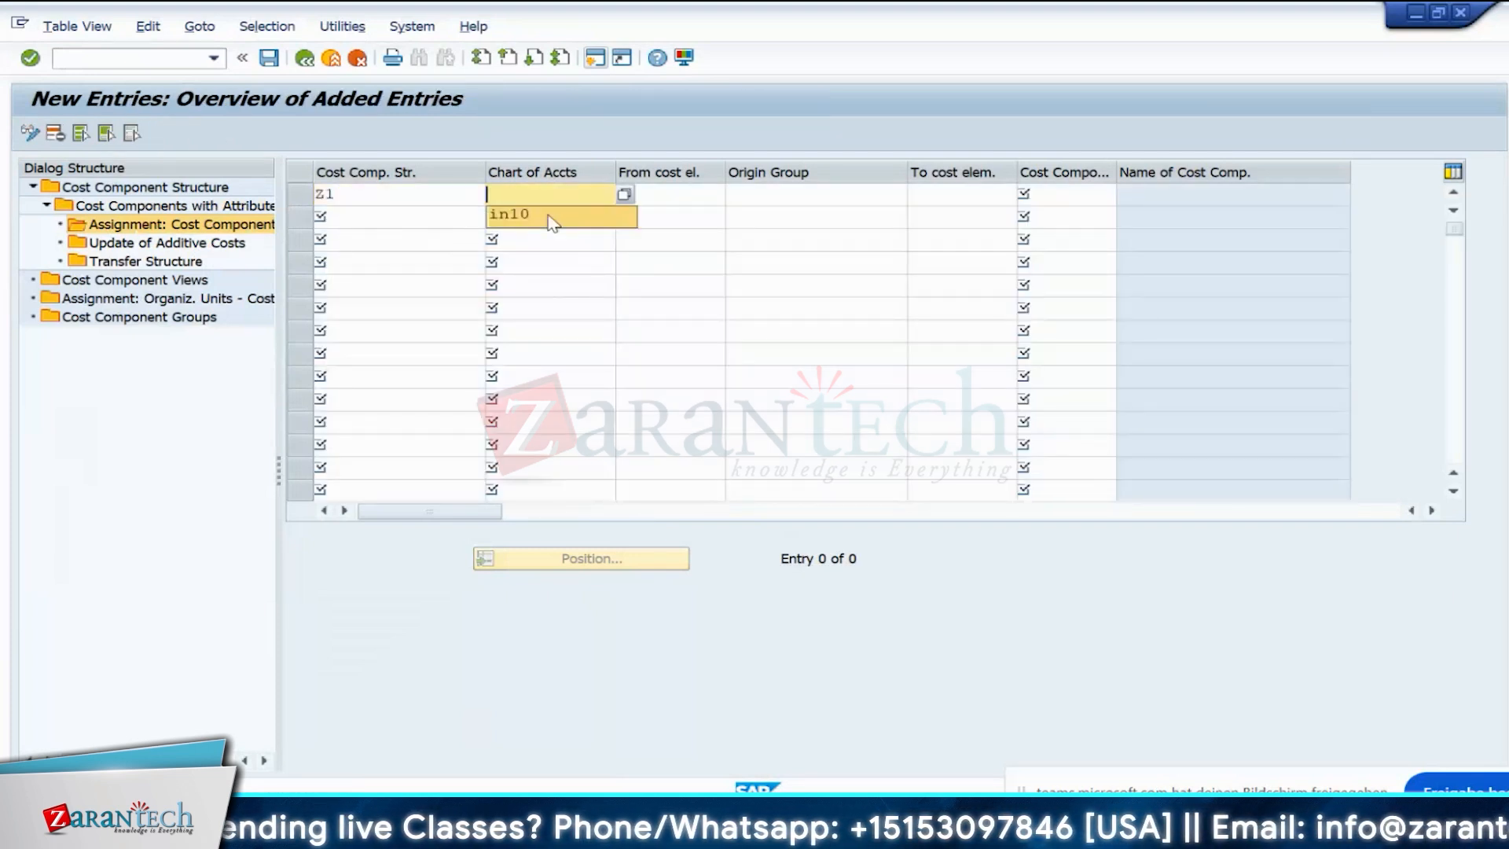
pyautogui.click(550, 219)
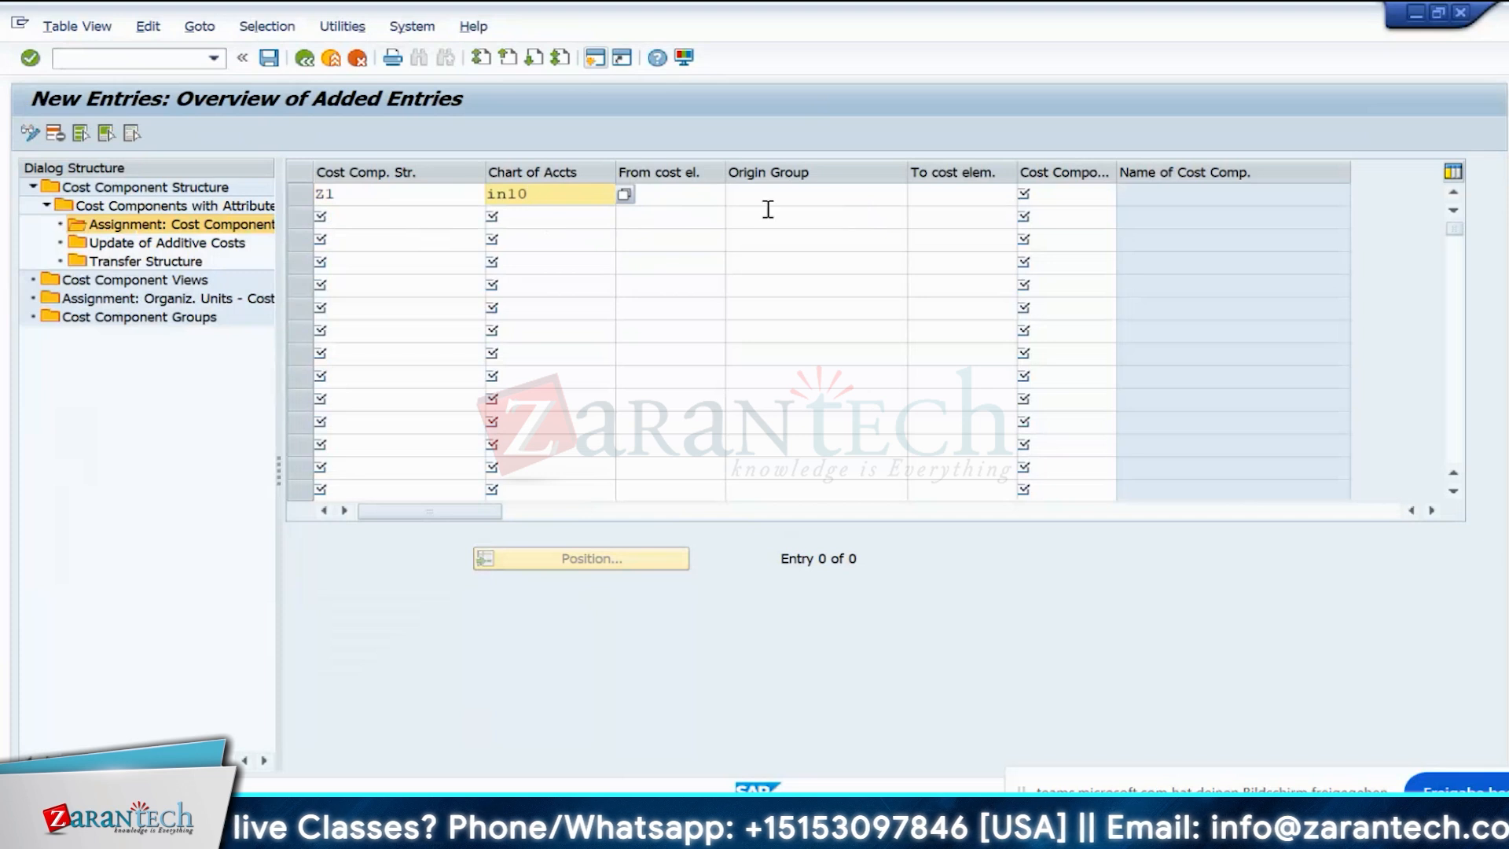
# - Choose cost element 941002, Production OH, as the From cost element of the new entry
pyautogui.click(699, 196)
pyautogui.click(736, 195)
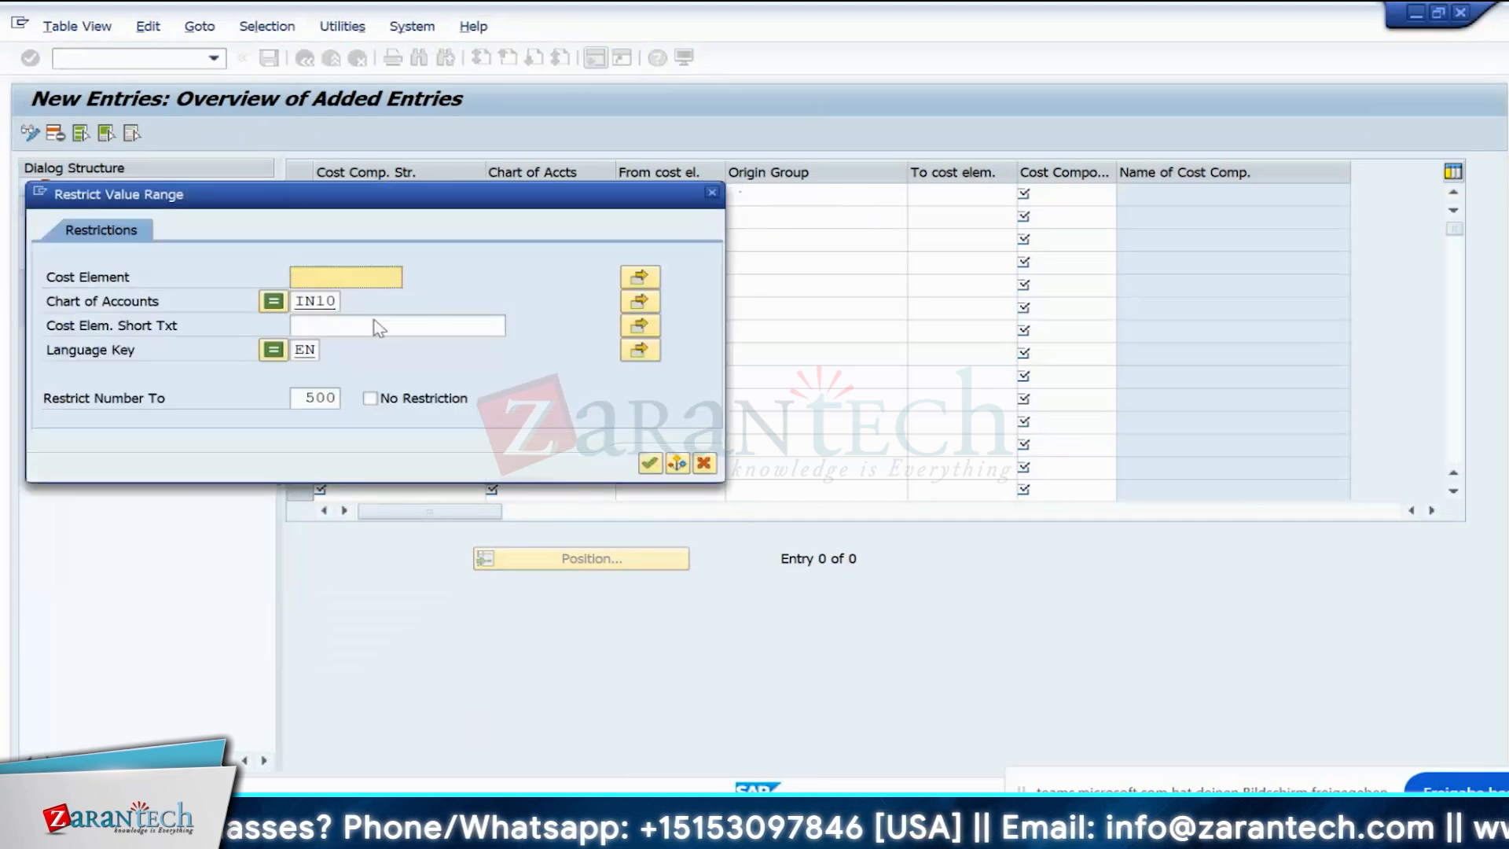
pyautogui.press('Return')
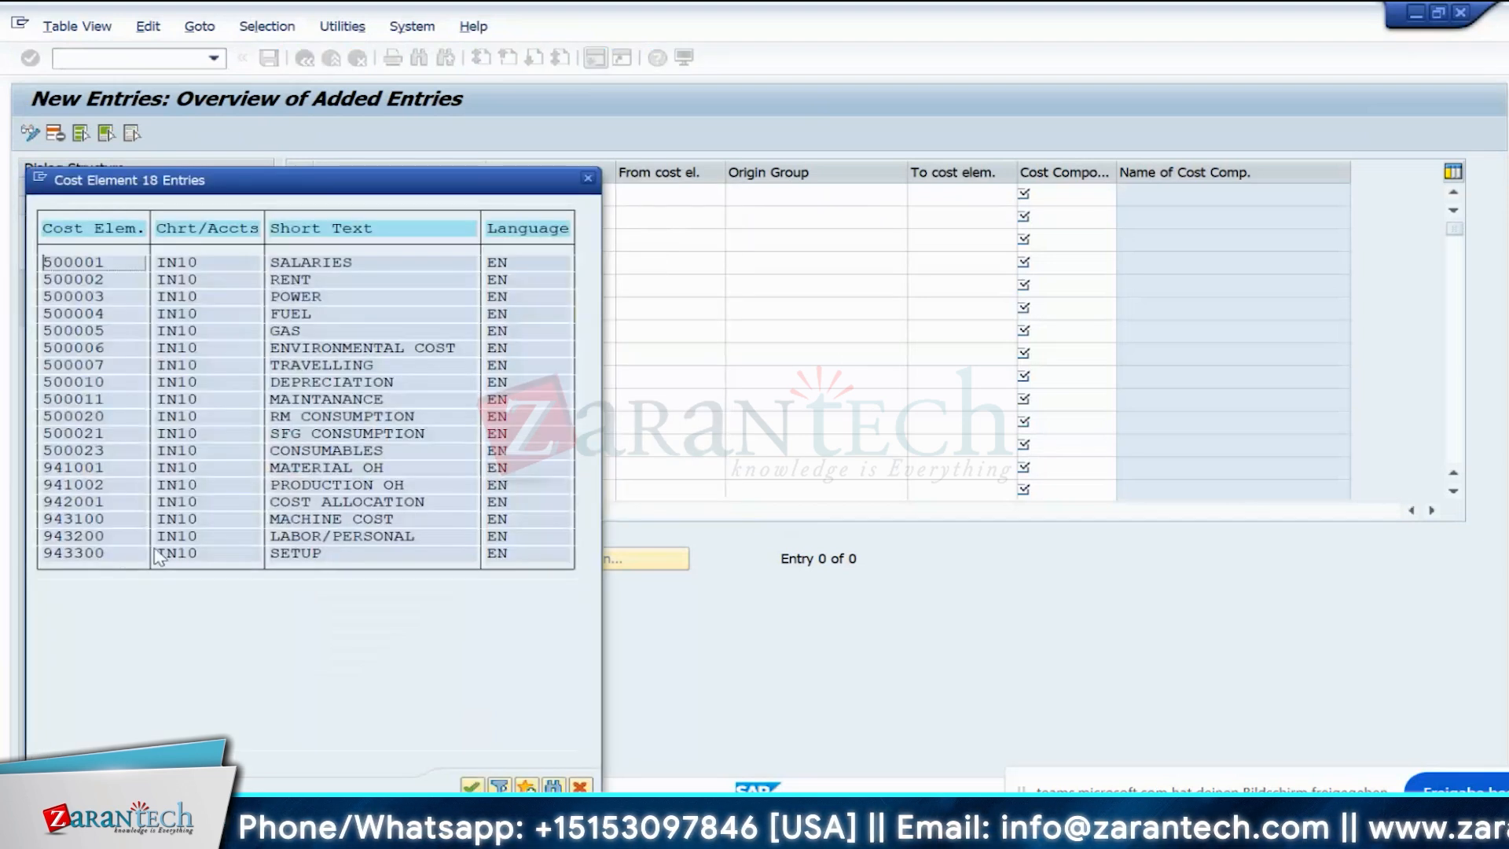
pyautogui.click(118, 486)
pyautogui.doubleClick(118, 487)
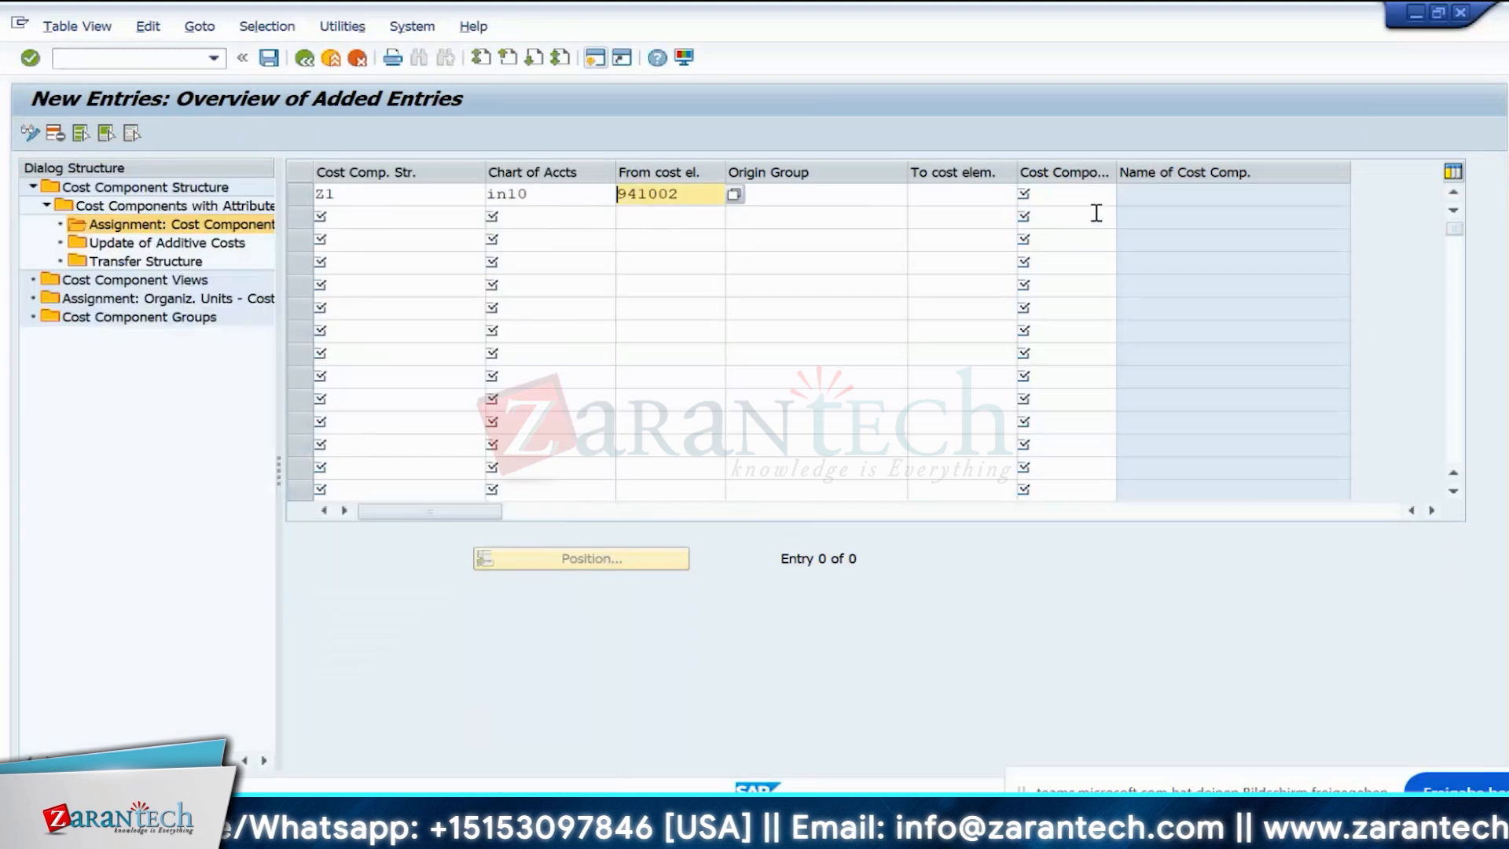
# - Assign cost component 010, Production Oh, to the entry, save it and return to the assignment overview
pyautogui.click(1095, 198)
pyautogui.click(1125, 195)
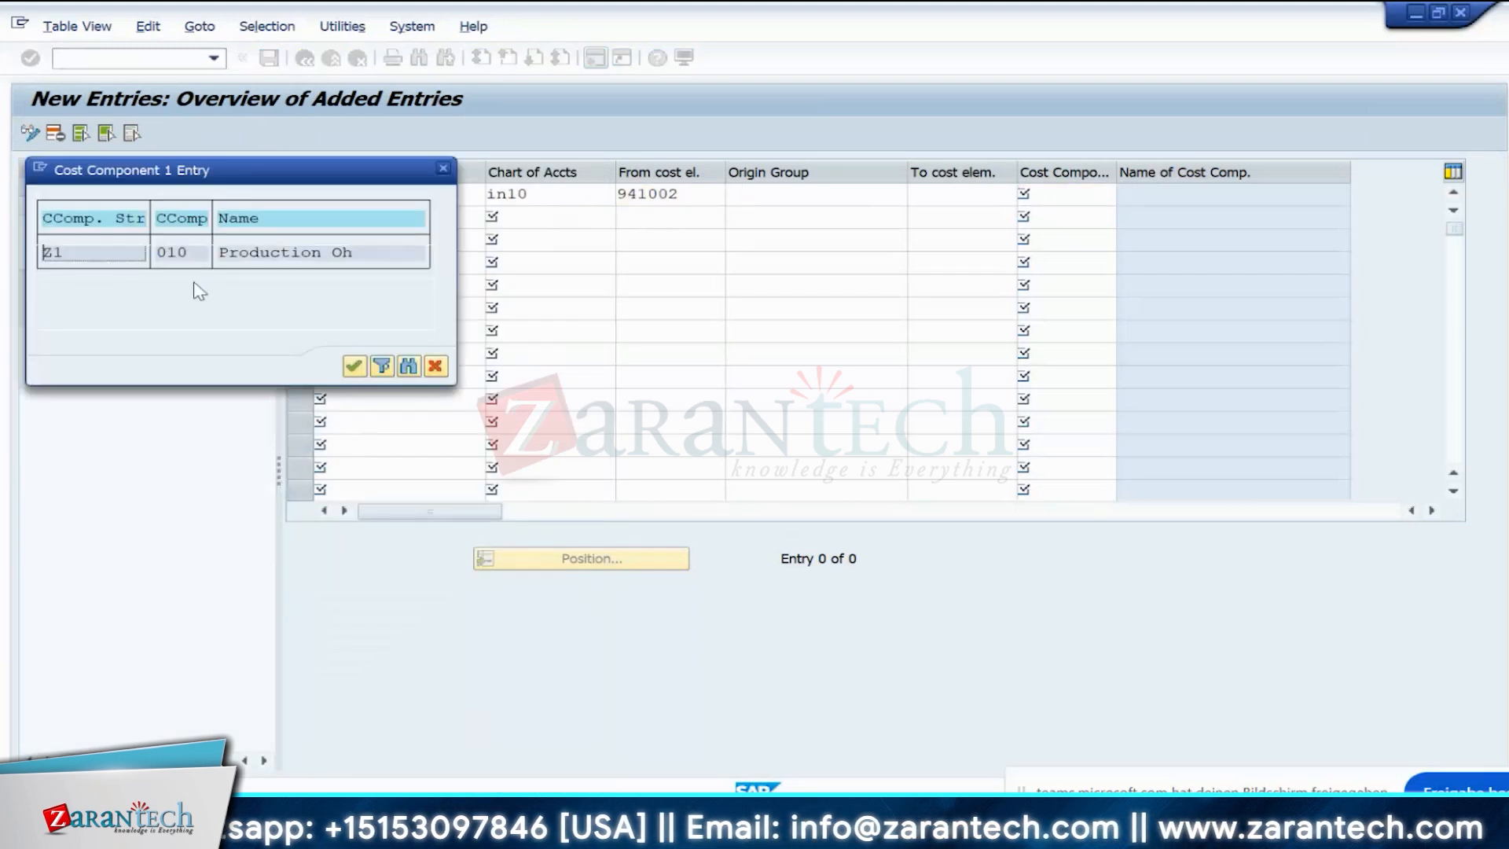
pyautogui.doubleClick(83, 268)
pyautogui.click(269, 61)
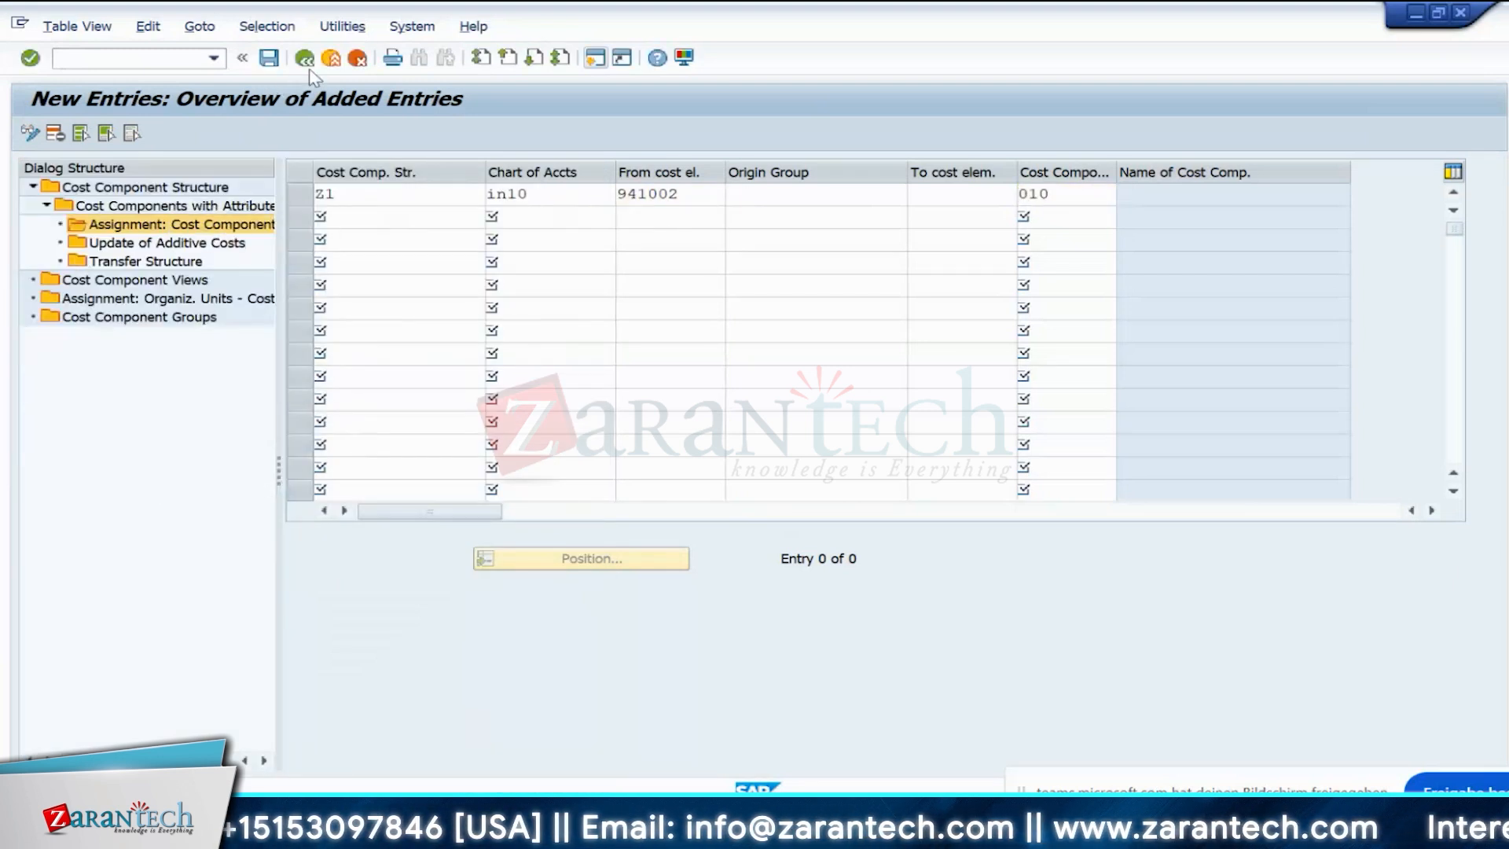
pyautogui.click(306, 63)
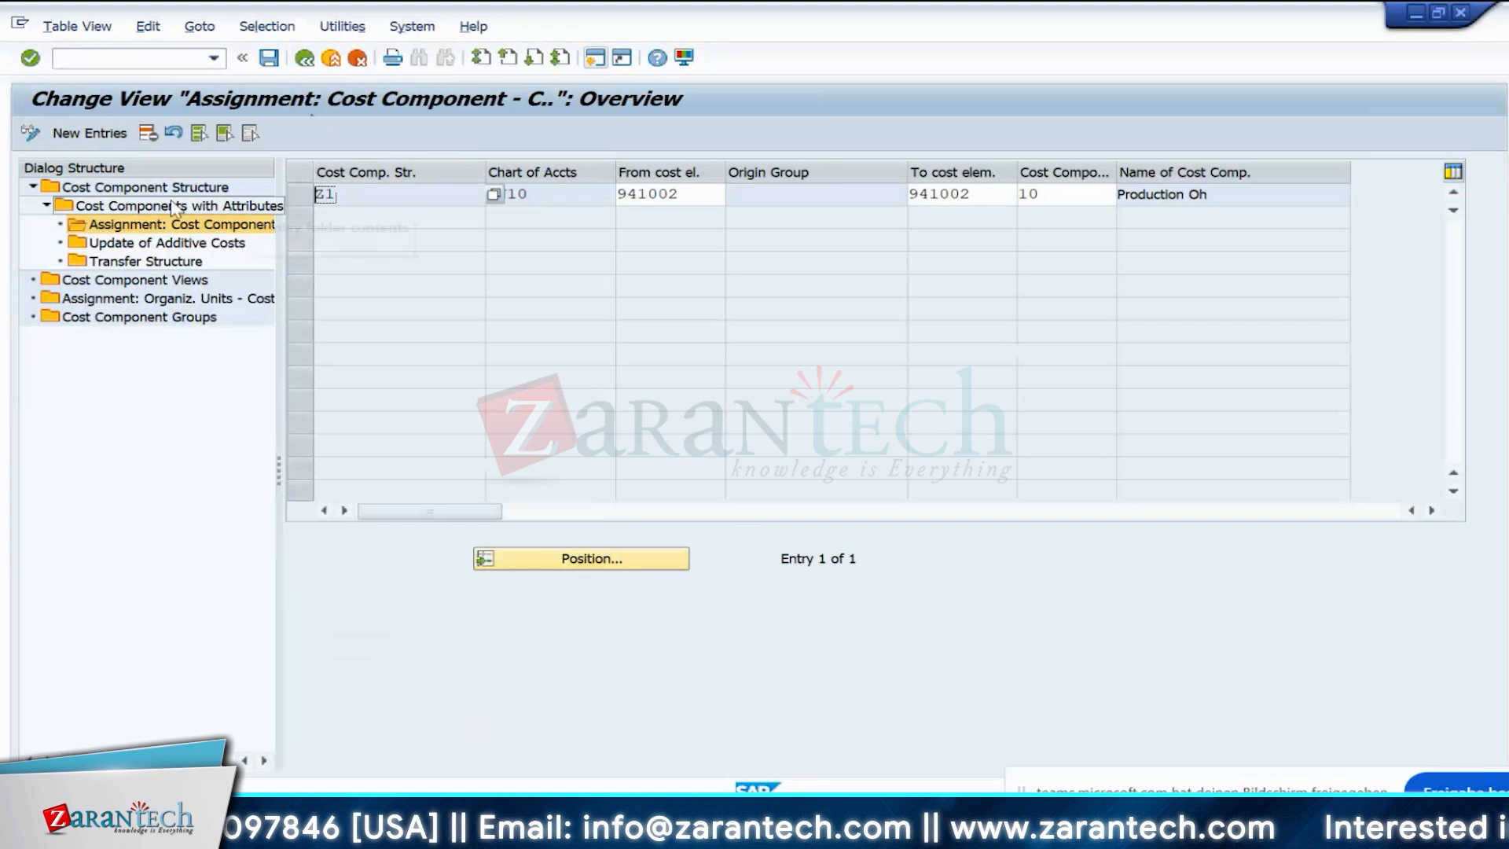
# - Return to the cost component structure list, select Z1 and review its cost components
pyautogui.doubleClick(268, 187)
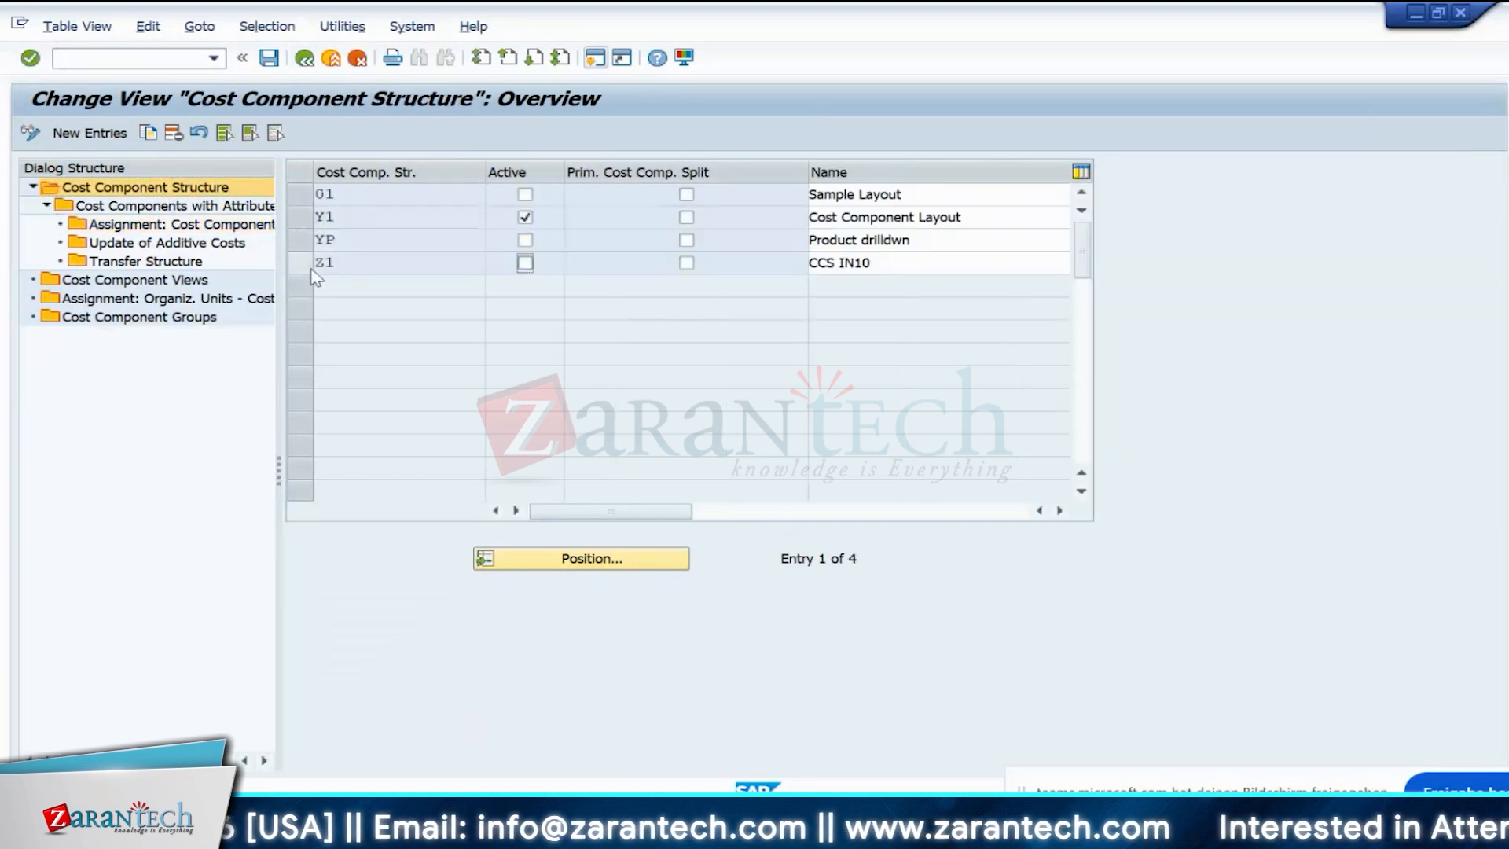
pyautogui.click(303, 264)
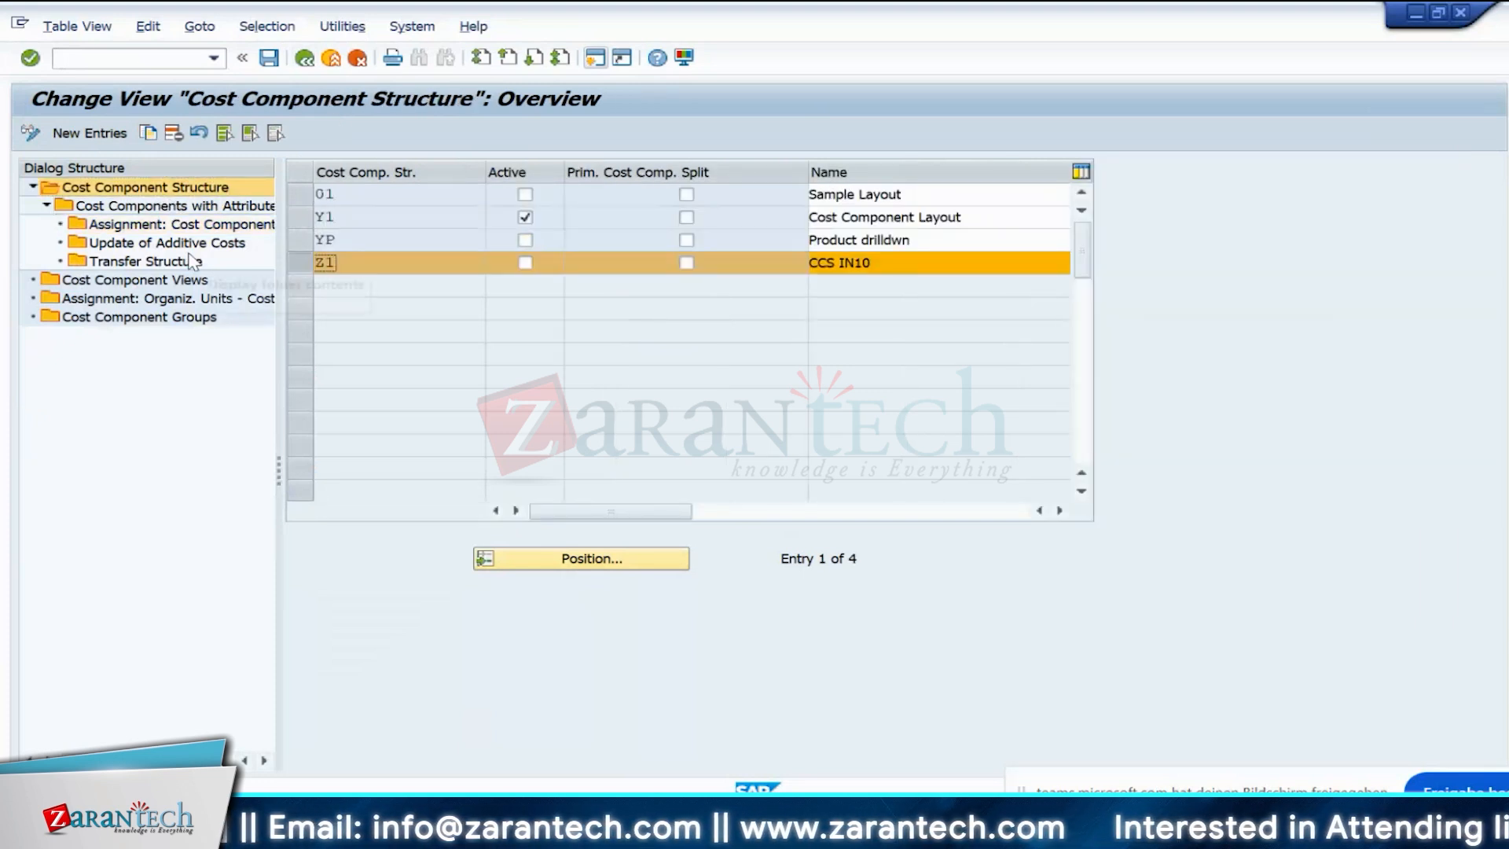
pyautogui.click(127, 208)
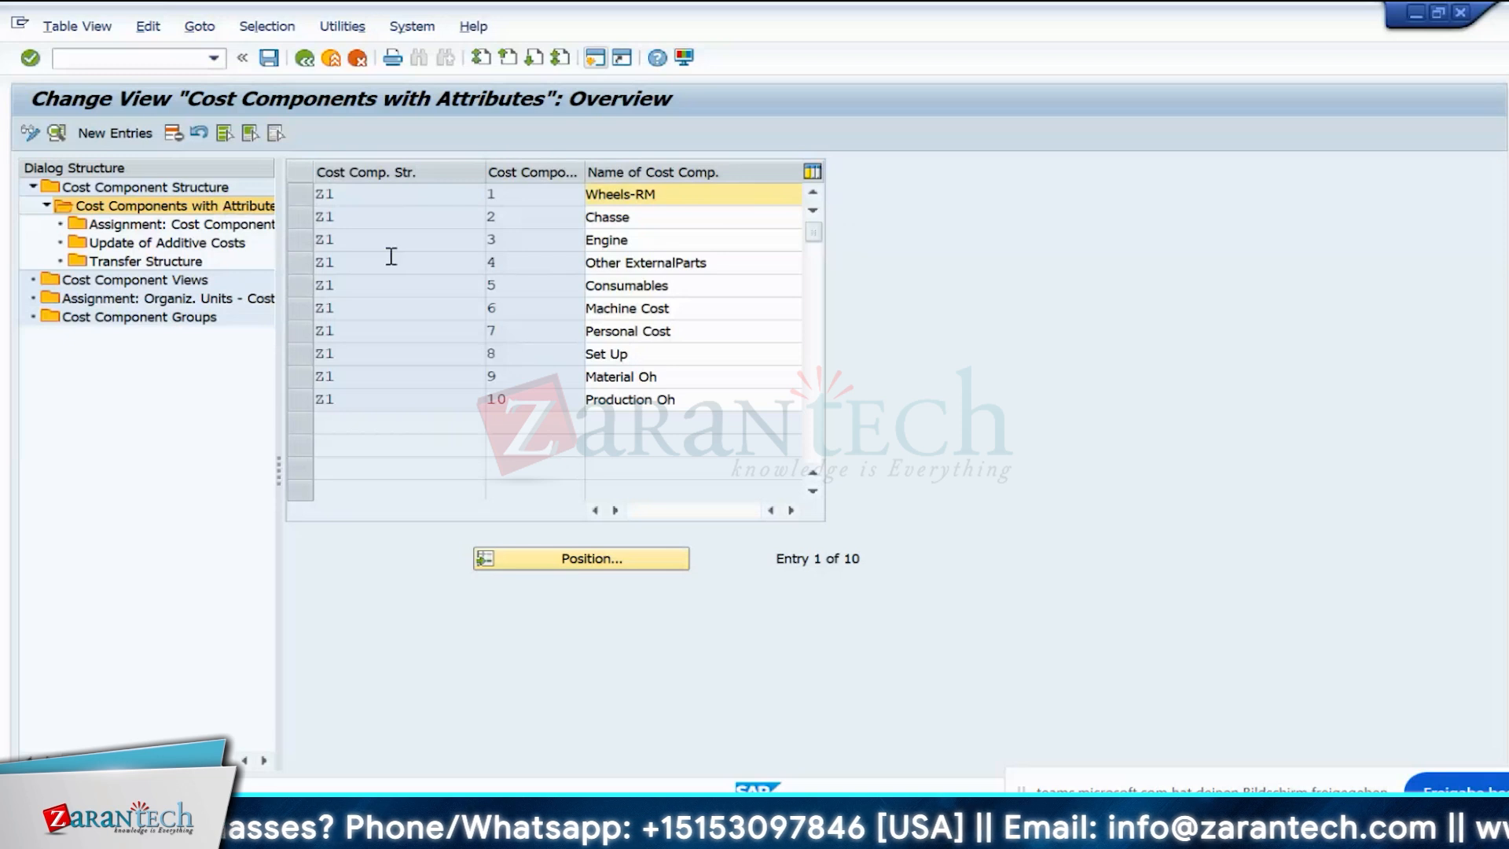
# - Open the assignment of organizational units to cost component structures and copy the ++++ entry valid from 01/01/1900
pyautogui.click(132, 303)
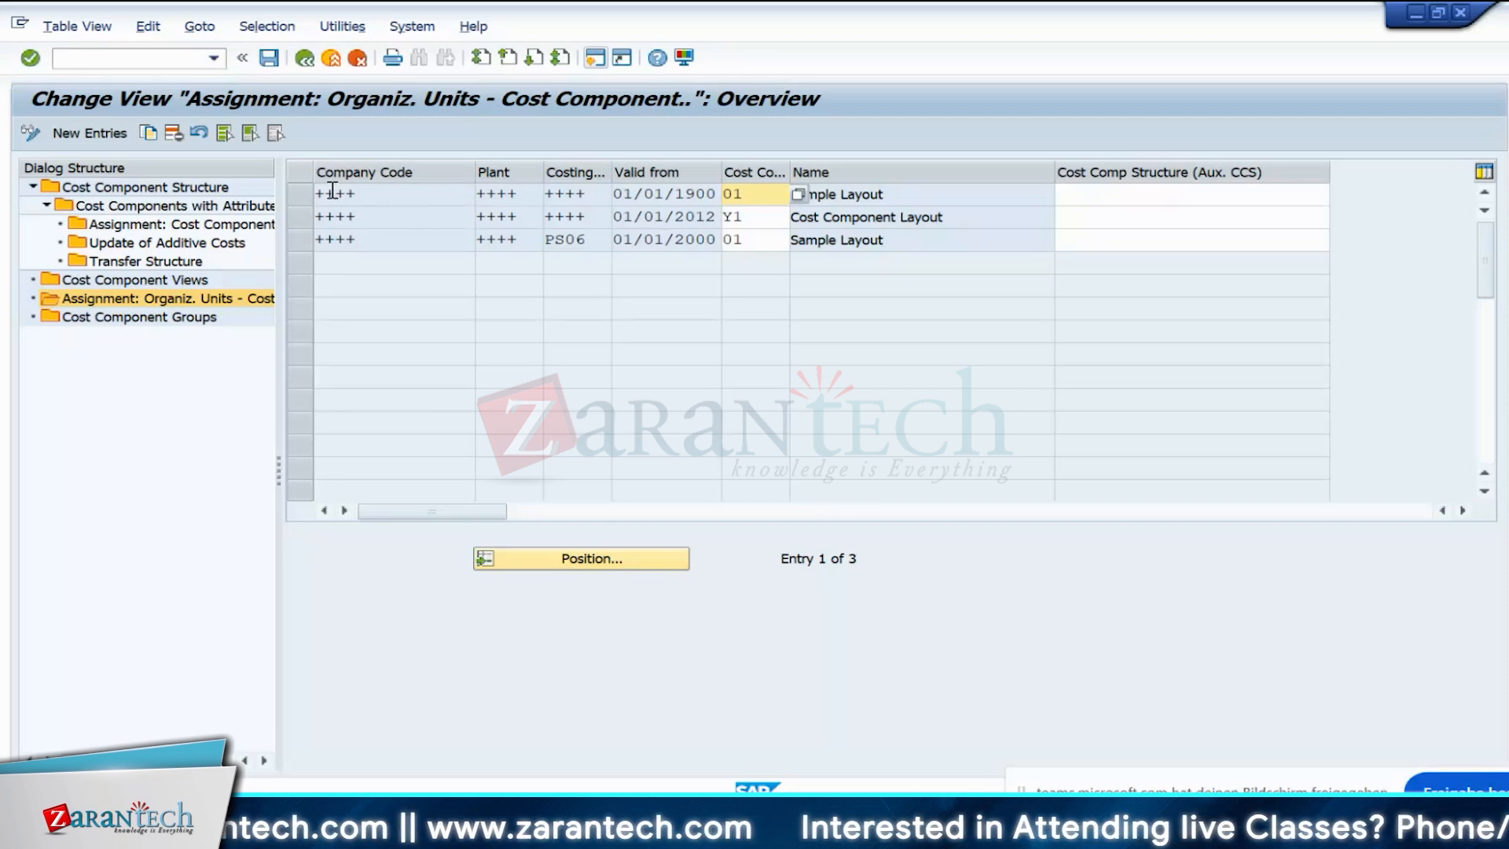
pyautogui.click(301, 194)
pyautogui.click(148, 133)
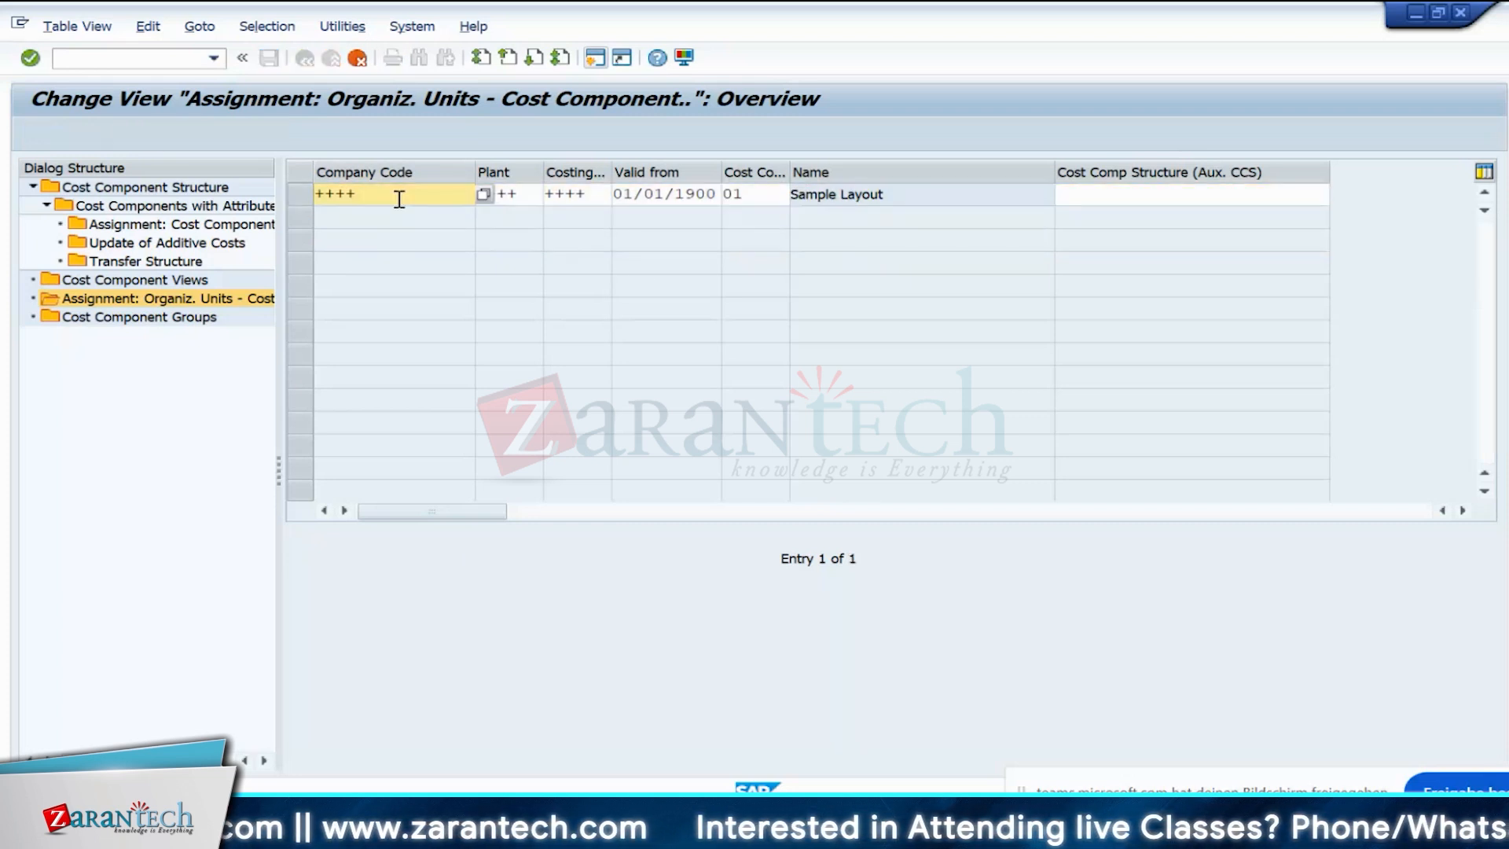
pyautogui.click(529, 196)
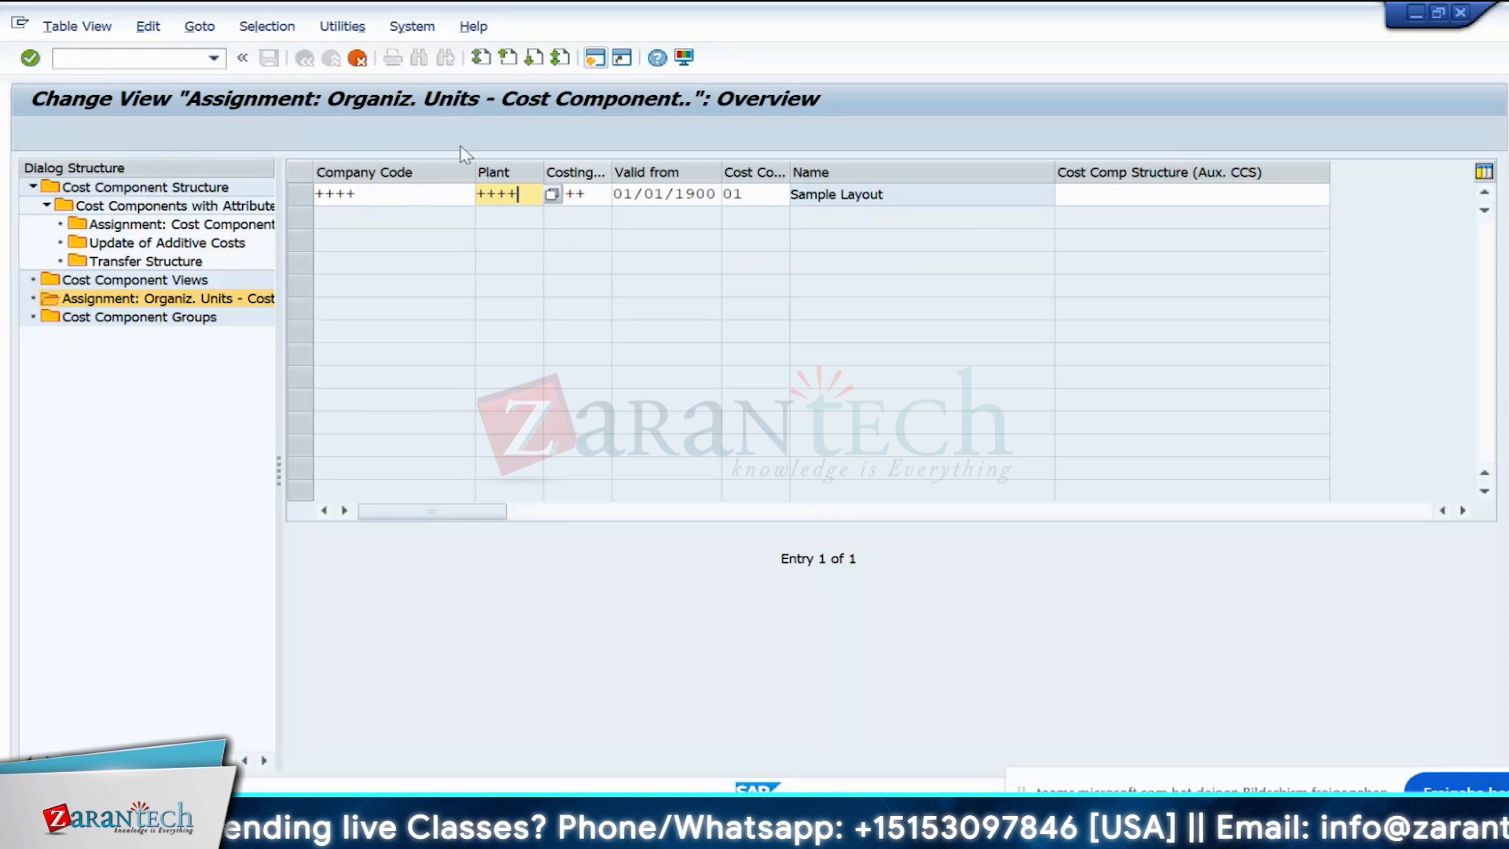
# - Set the copied entry's company code to IN10
pyautogui.click(427, 205)
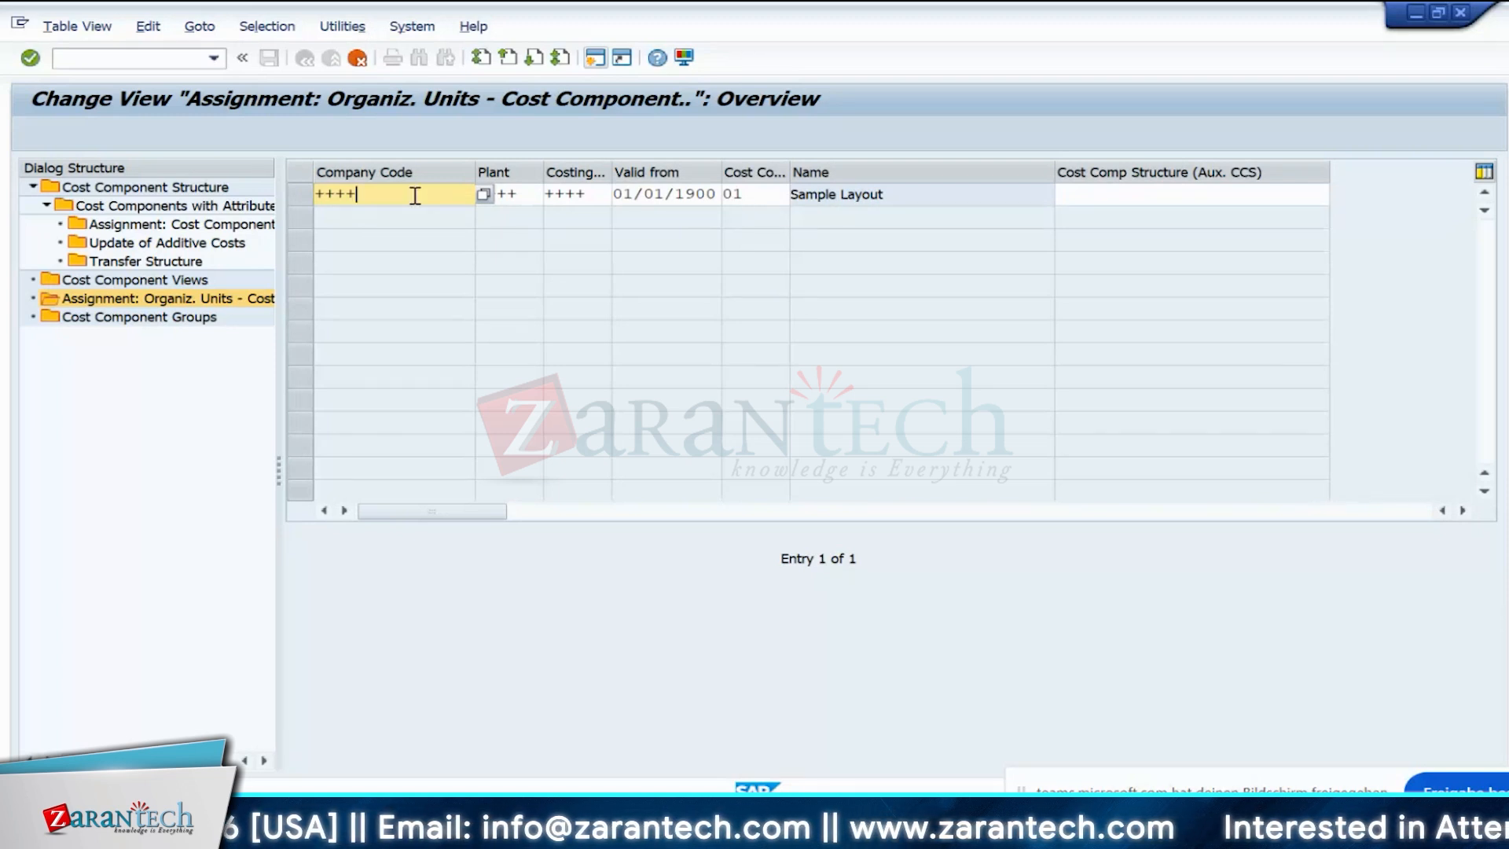
pyautogui.press('BackSpace')
pyautogui.press('BackSpace')
pyautogui.press('BackSpace')
pyautogui.press('BackSpace')
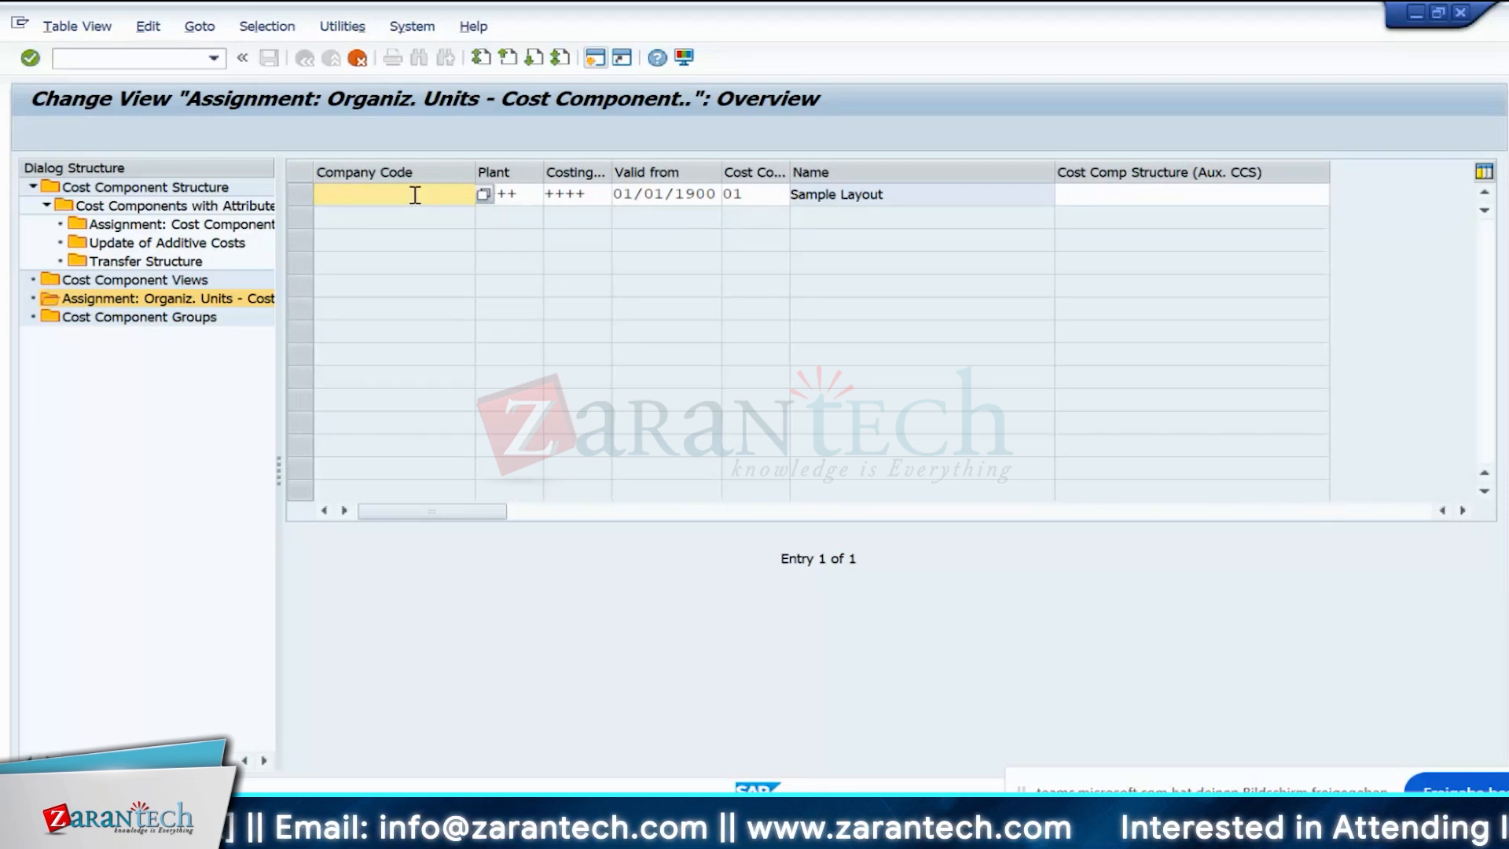
pyautogui.write('In1')
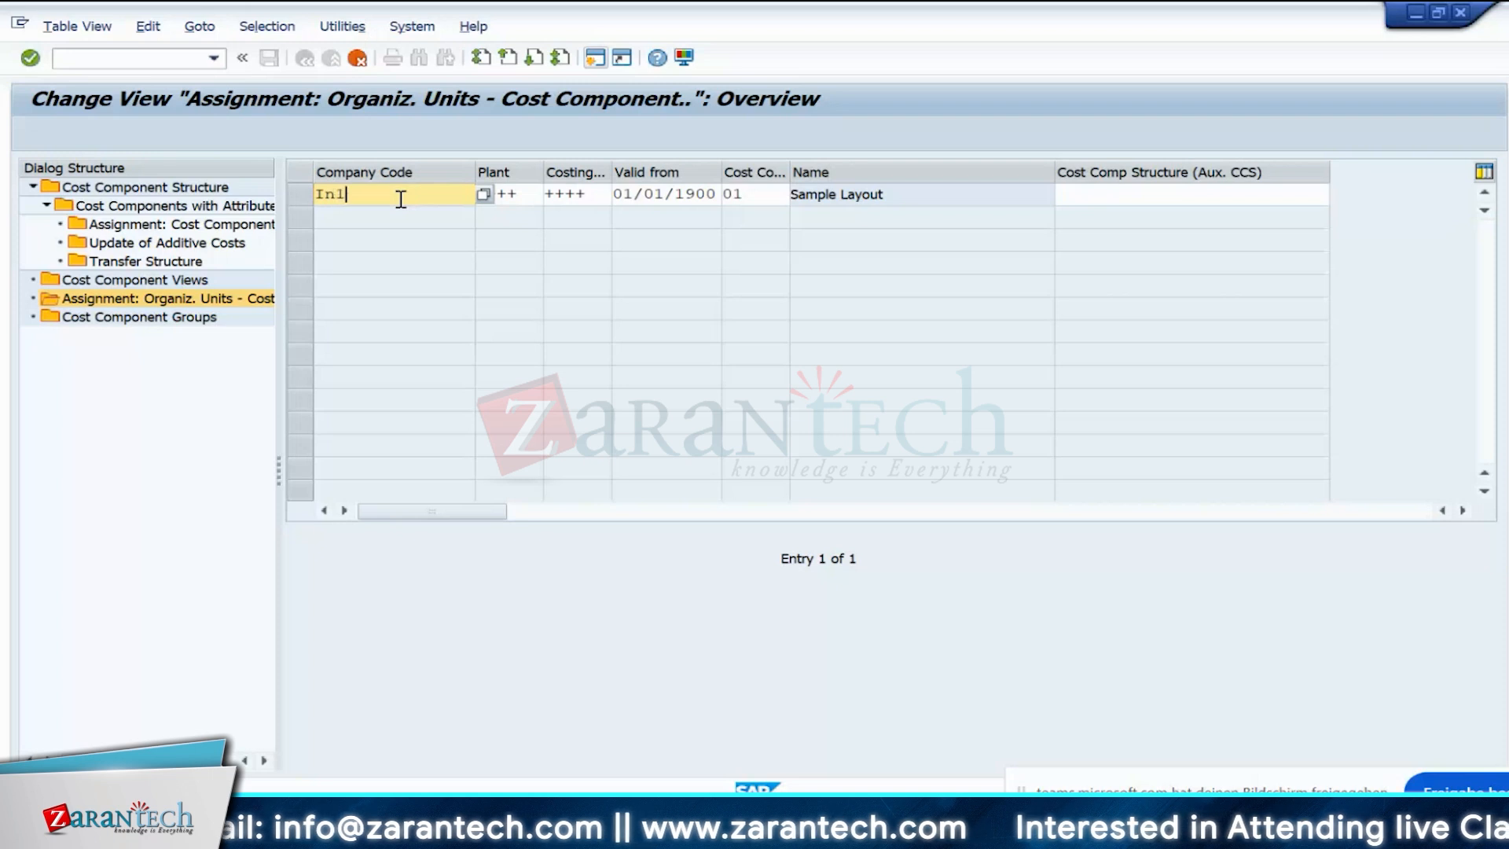
pyautogui.write('0')
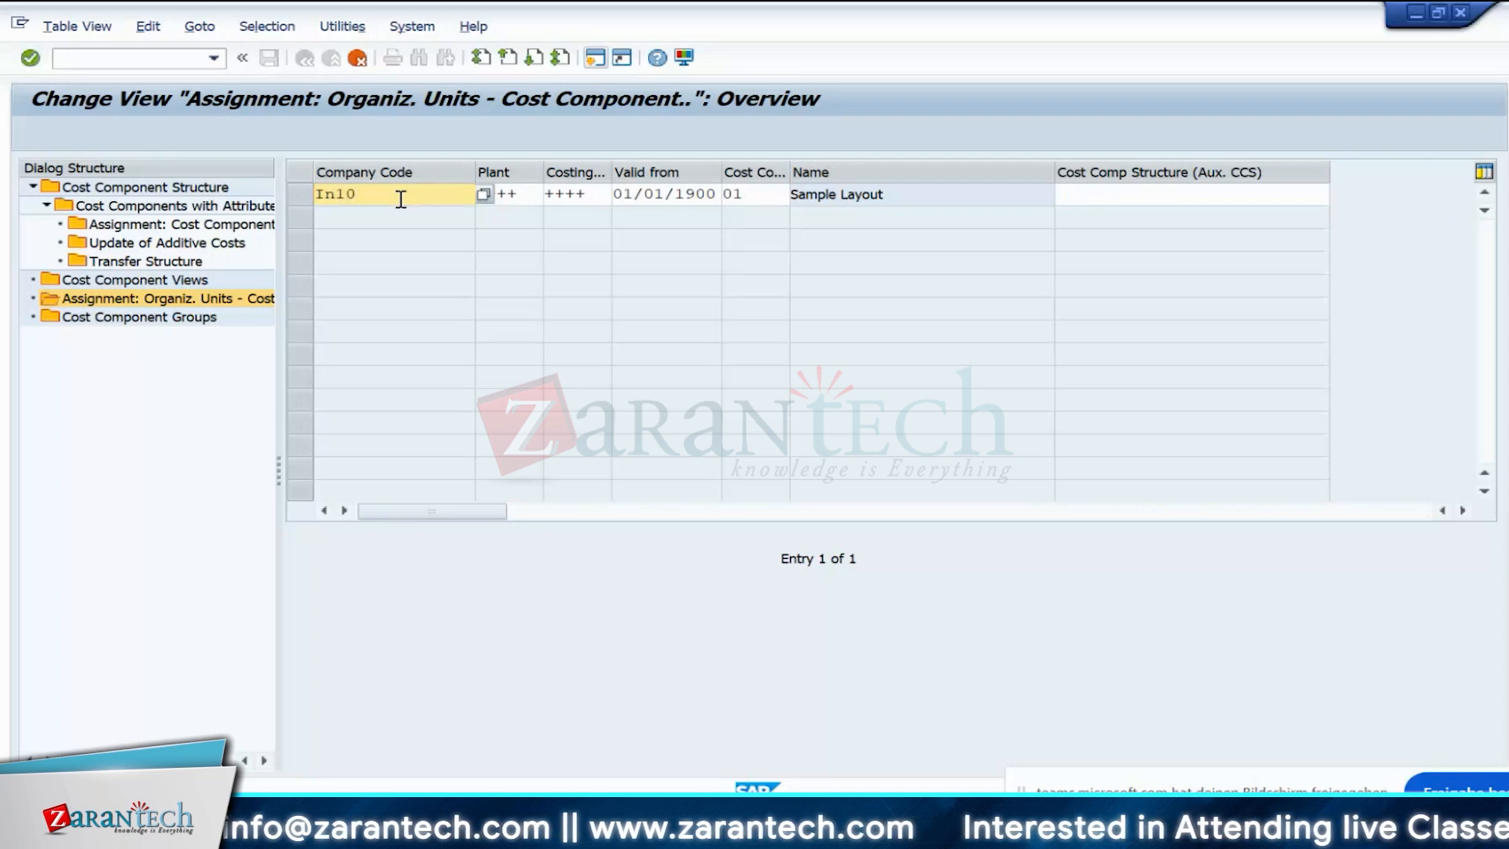
# - Set the copied entry's valid-from date to 01/01/2020
pyautogui.click(692, 193)
pyautogui.press('Delete')
pyautogui.press('Delete')
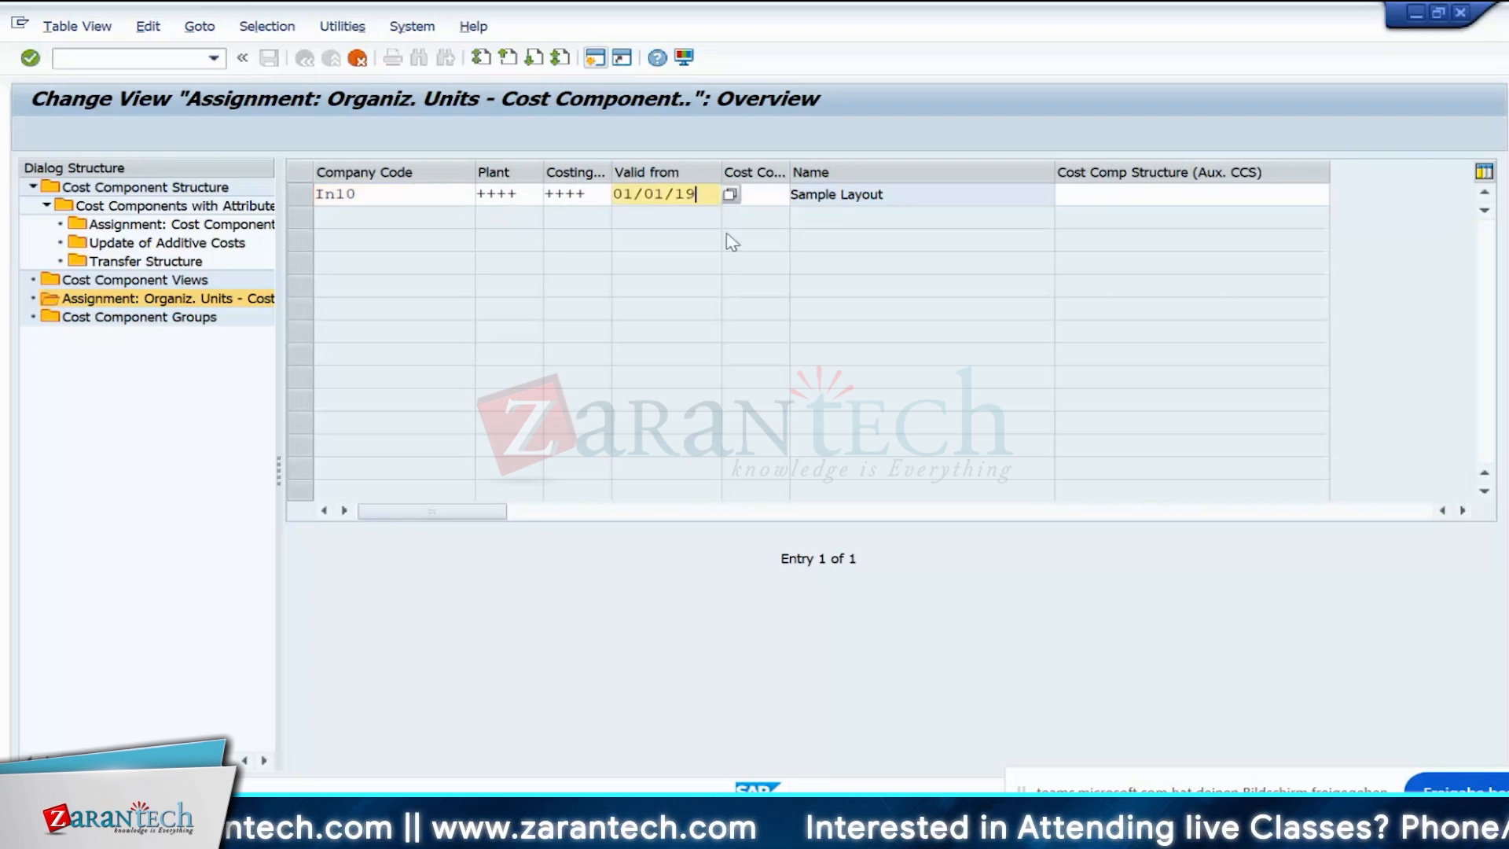
pyautogui.press('BackSpace')
pyautogui.press('BackSpace')
pyautogui.write('2020')
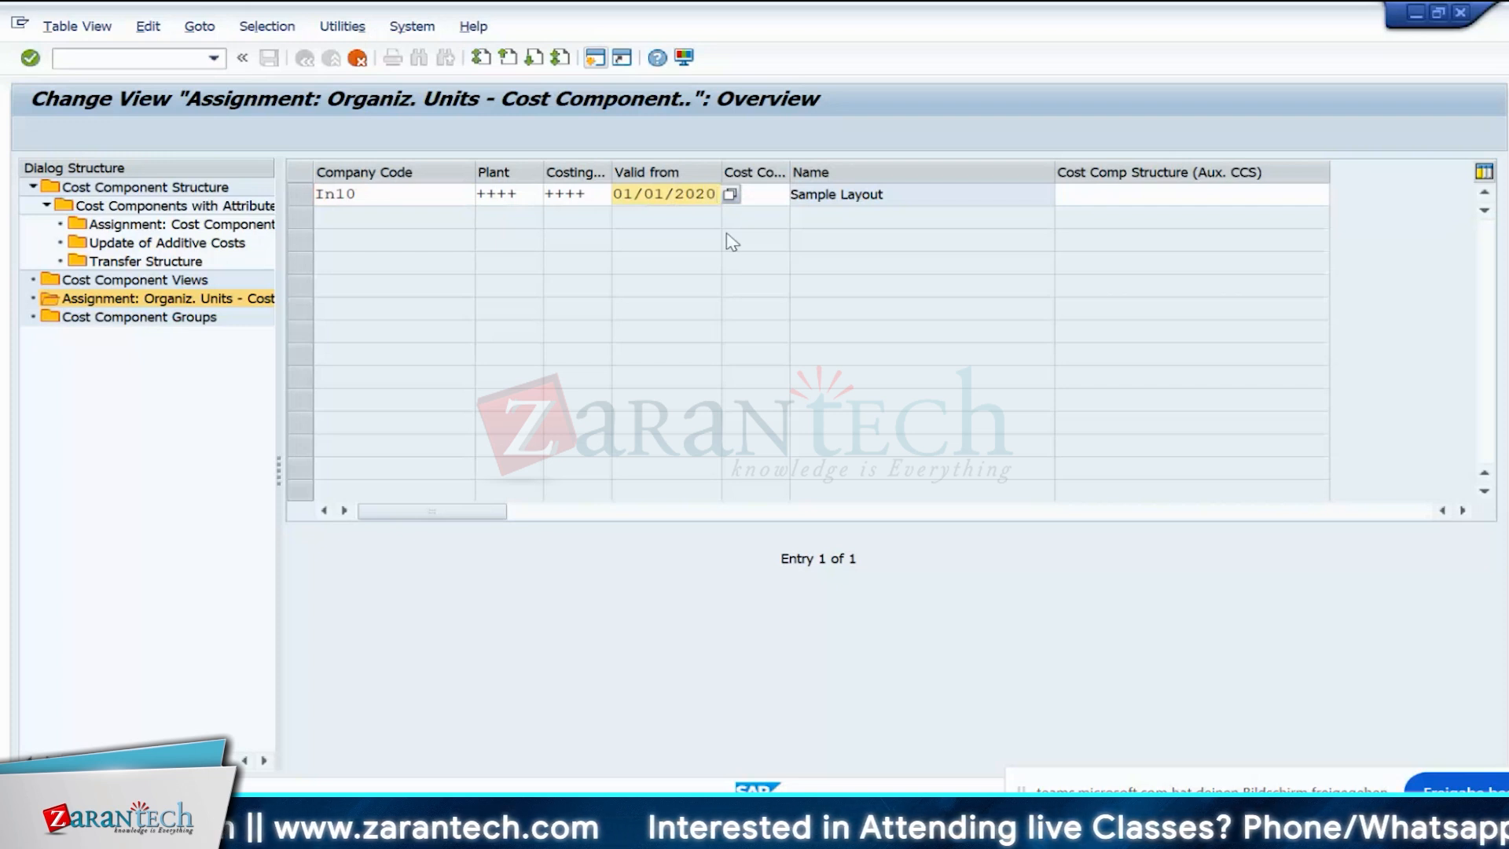
# - Set the copied entry's cost component structure to Z1 and confirm the copy
pyautogui.click(771, 193)
pyautogui.write('01')
pyautogui.click(799, 195)
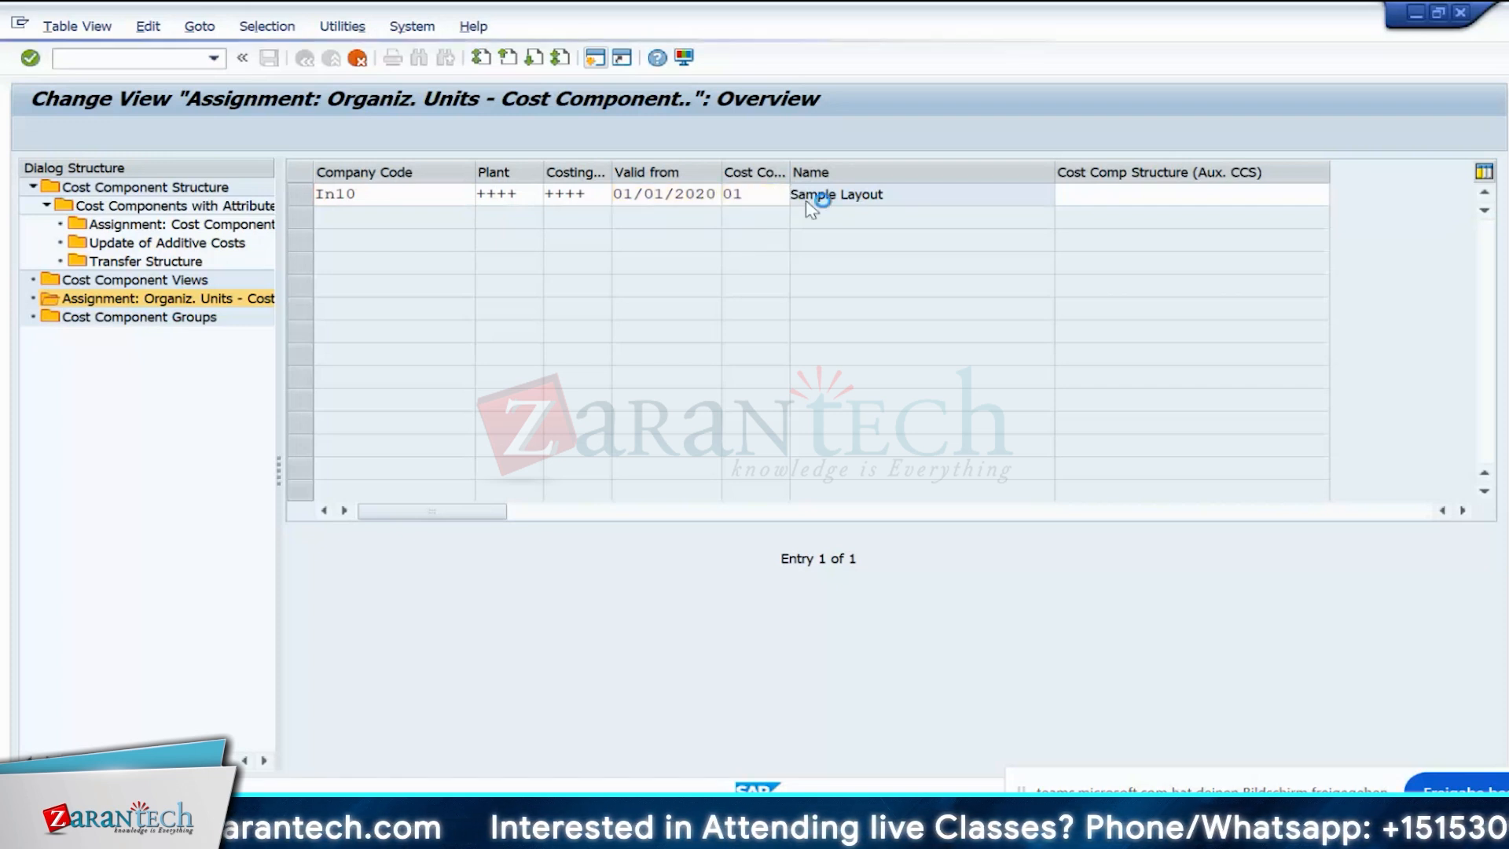
pyautogui.click(53, 305)
pyautogui.doubleClick(53, 305)
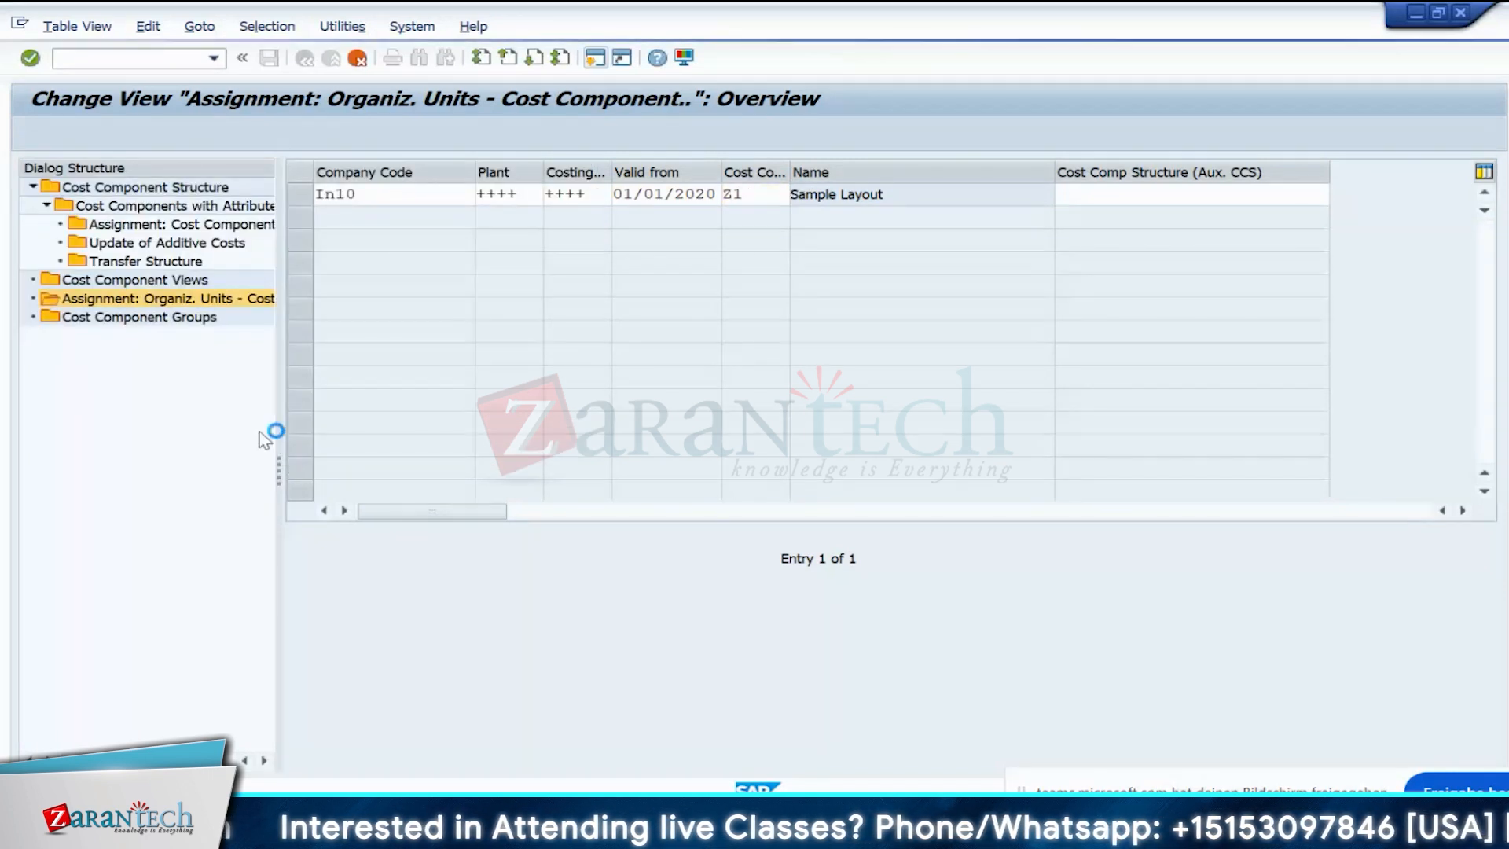
pyautogui.press('Return')
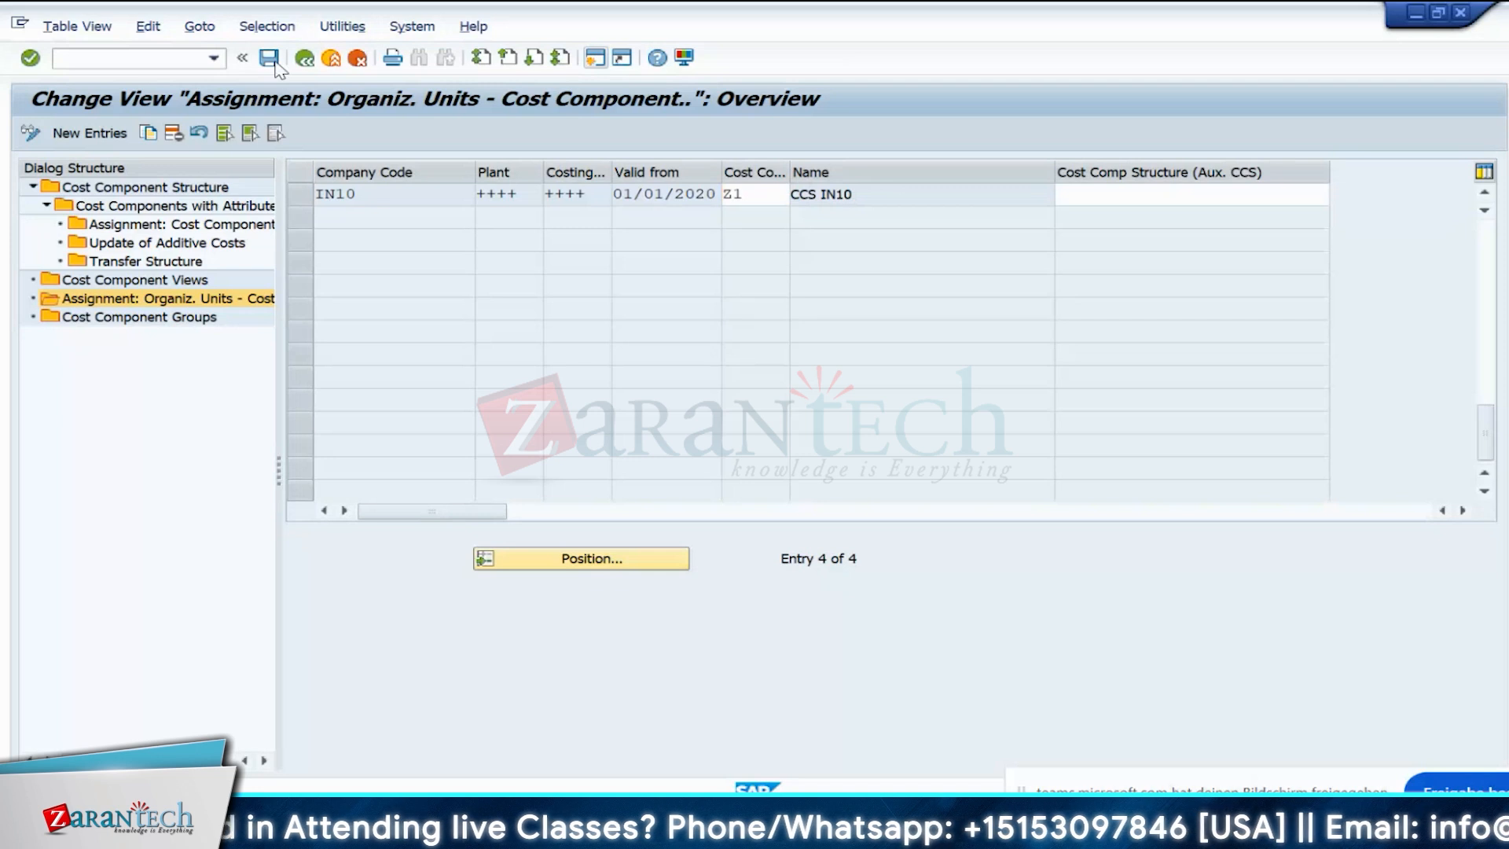
# - Switch to the Excel workbook to view the planned cost component lists for Z1 and Z2
pyautogui.press('Tab')
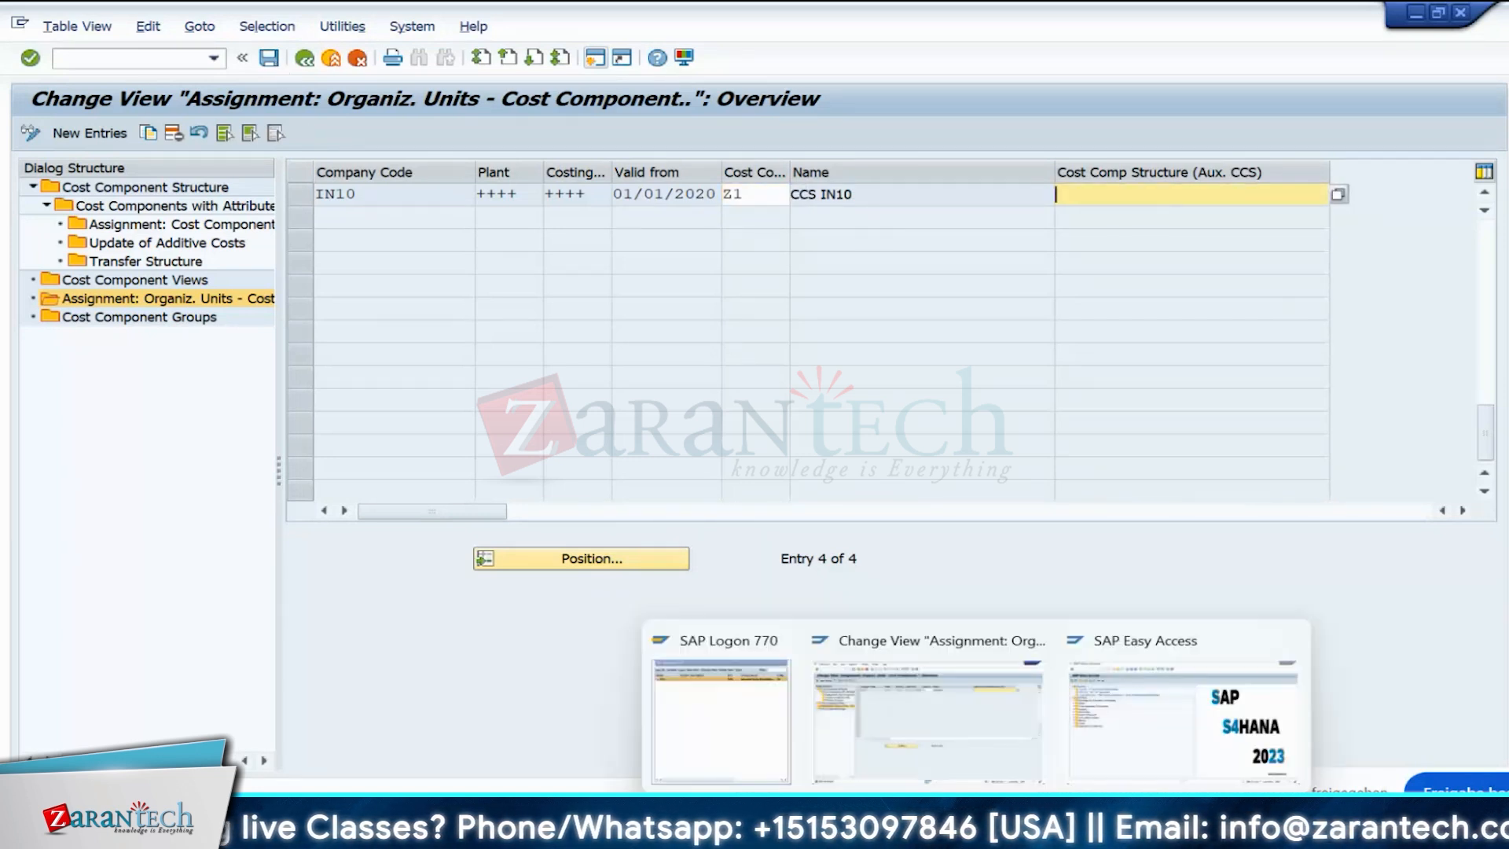
pyautogui.moveTo(1028, 833)
pyautogui.click(1054, 726)
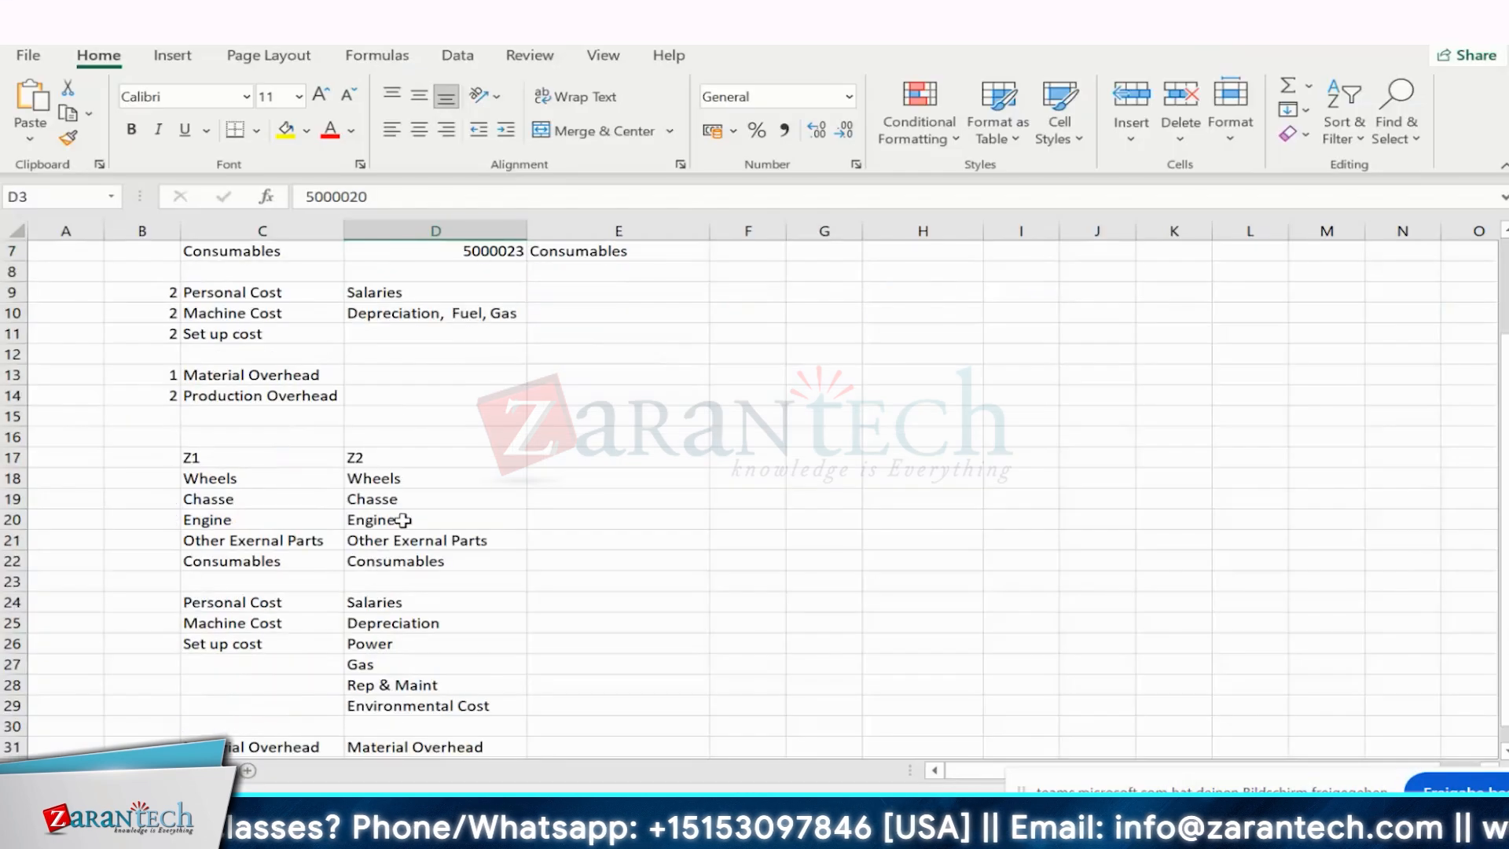
# - Highlight the Z2 component list in the workbook and switch back to the SAP organizational unit assignment view
pyautogui.moveTo(376, 459); pyautogui.dragTo(419, 689)
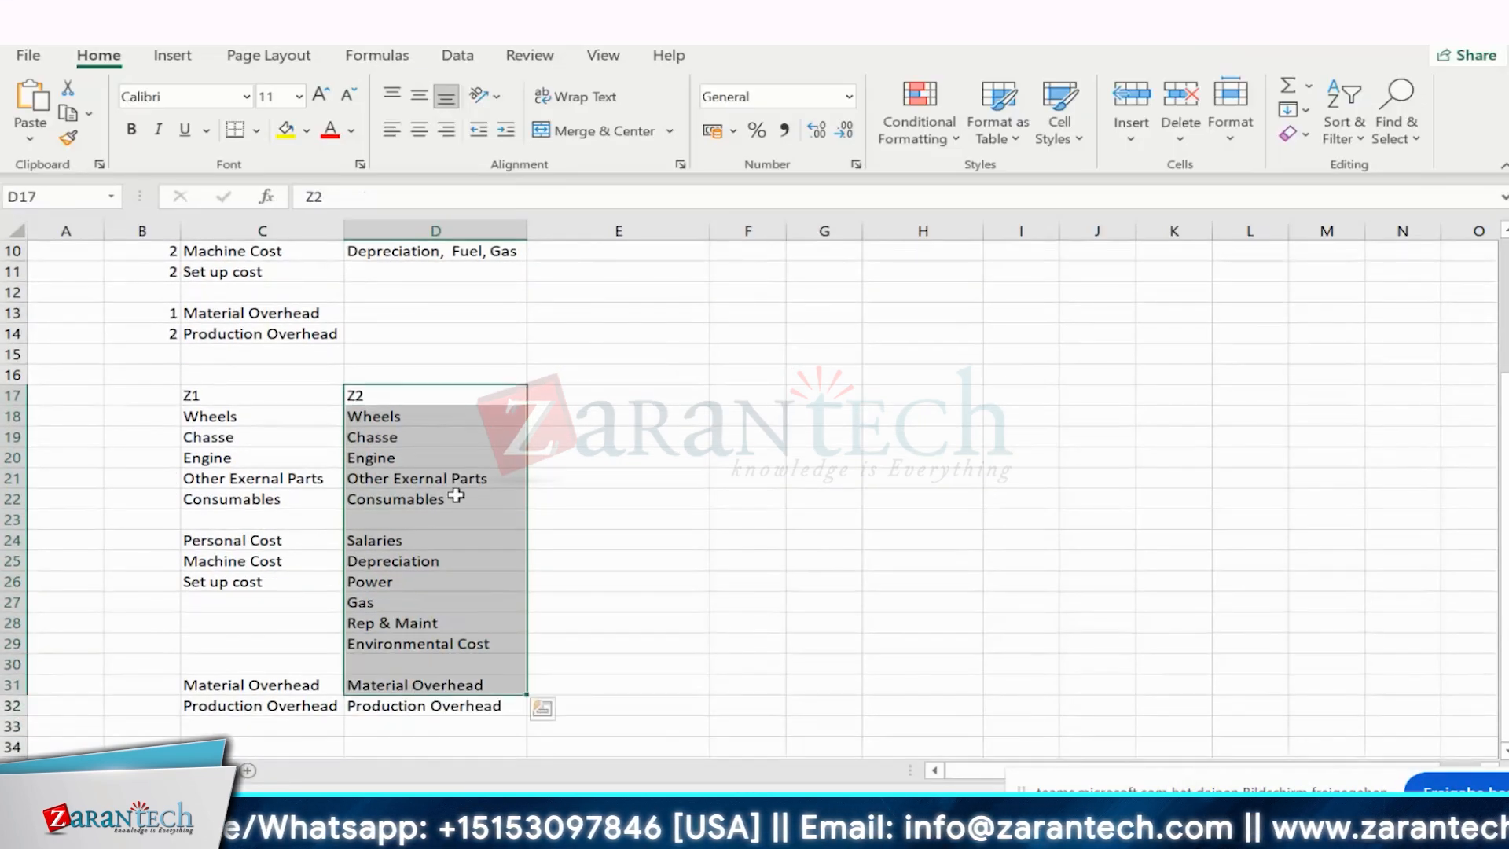
pyautogui.moveTo(1028, 834)
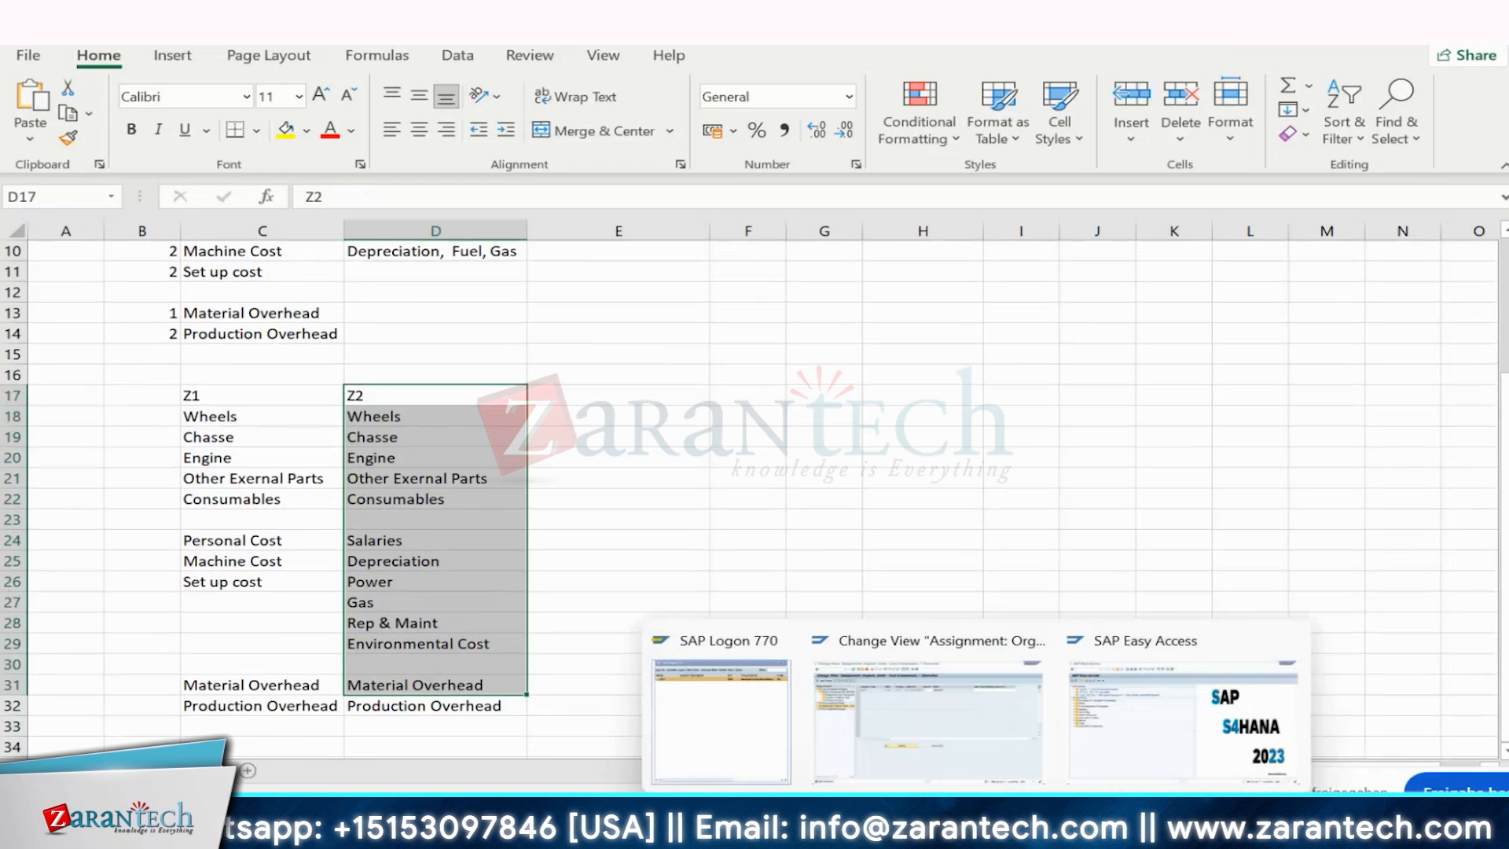
pyautogui.click(926, 717)
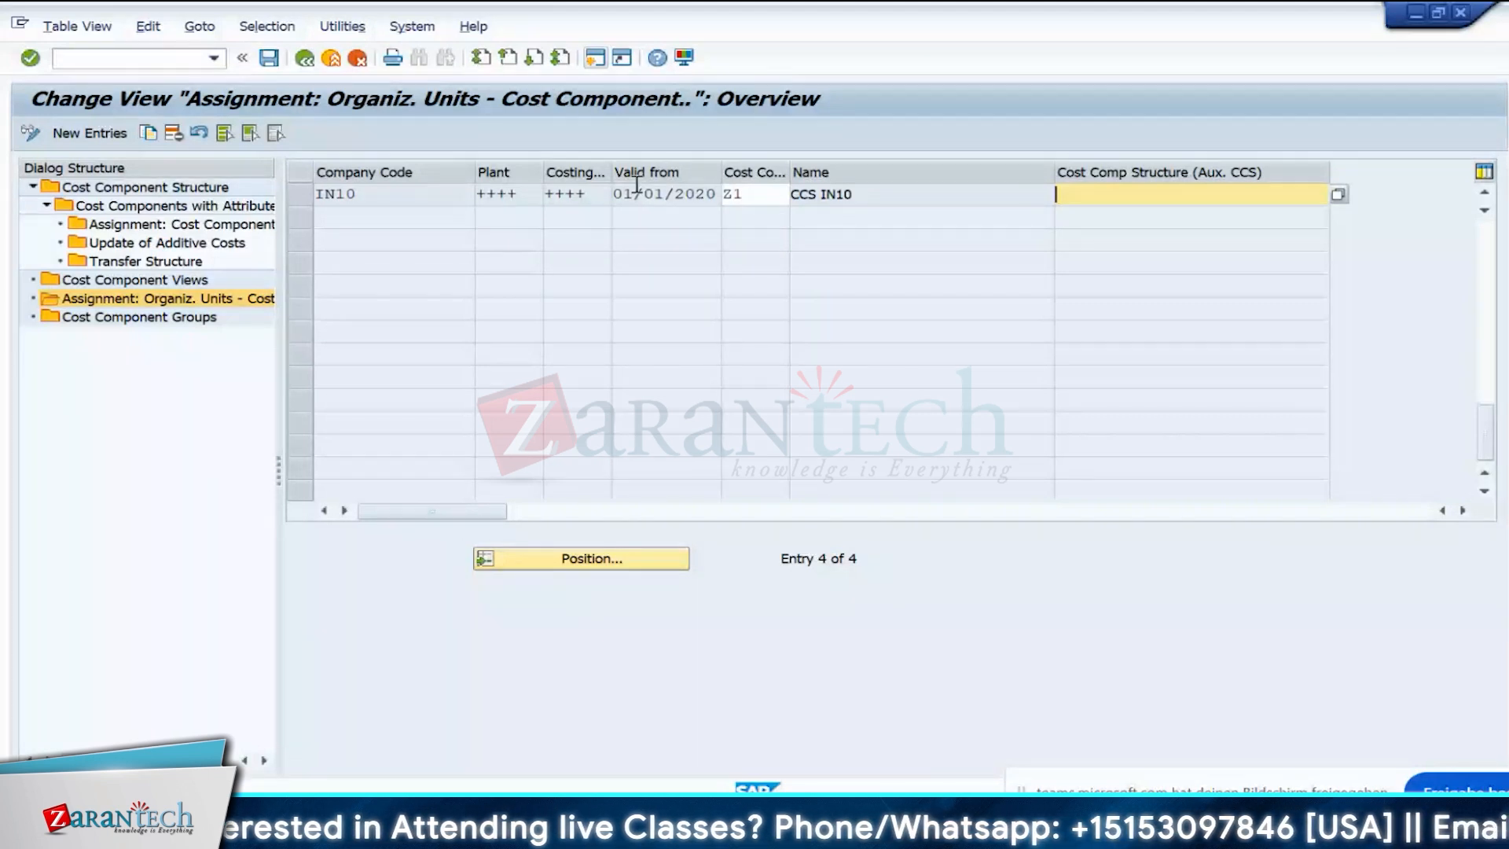
# - Mark cost component structure Z1 as active in the structure overview and leave the view
pyautogui.doubleClick(115, 190)
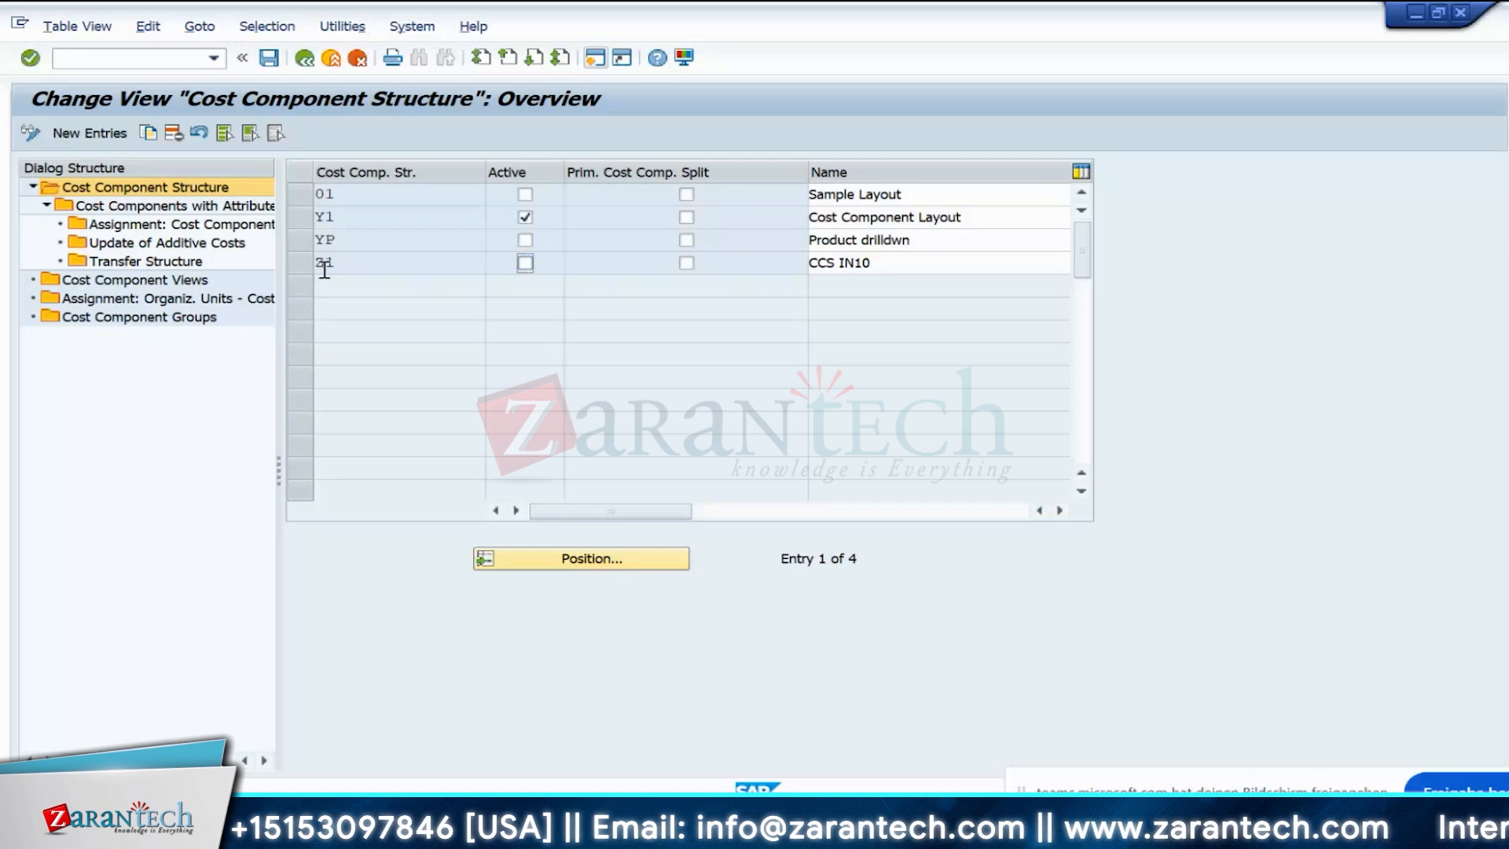
pyautogui.click(525, 264)
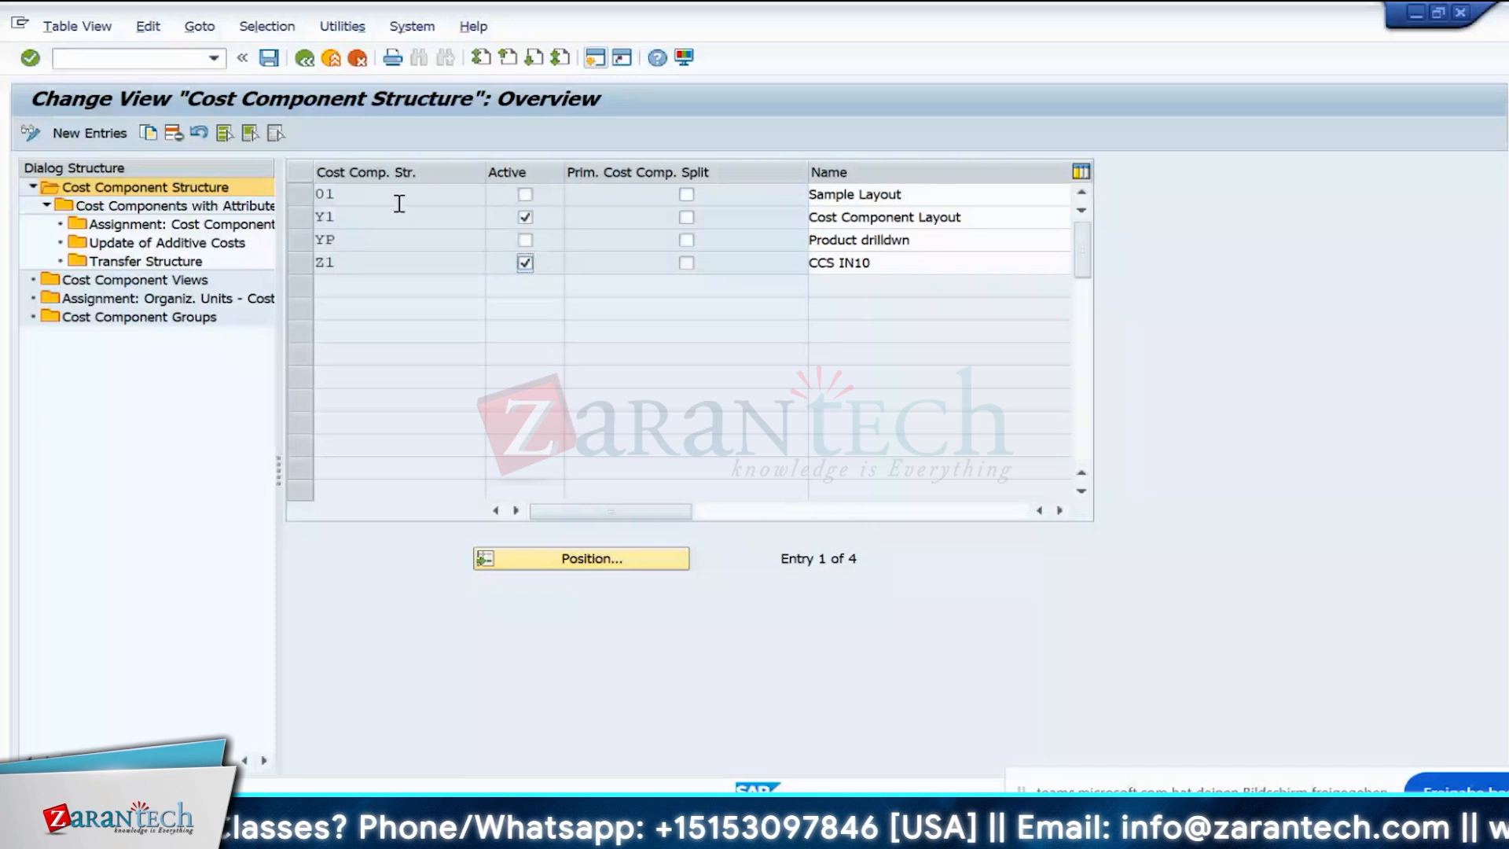
pyautogui.click(305, 59)
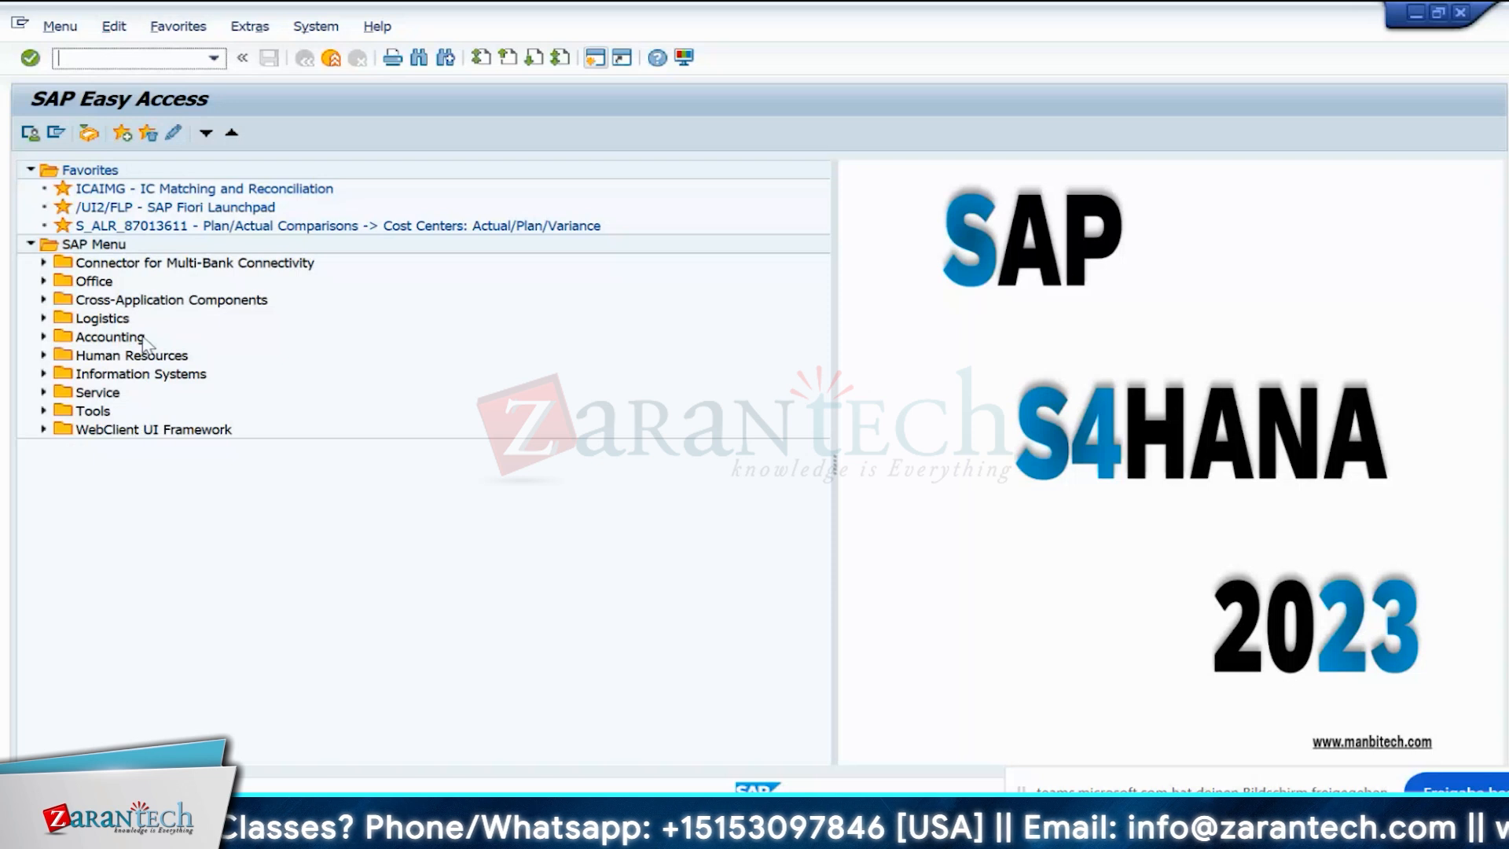
# - Run transaction spro and display the SAP Reference IMG
pyautogui.write('spro')
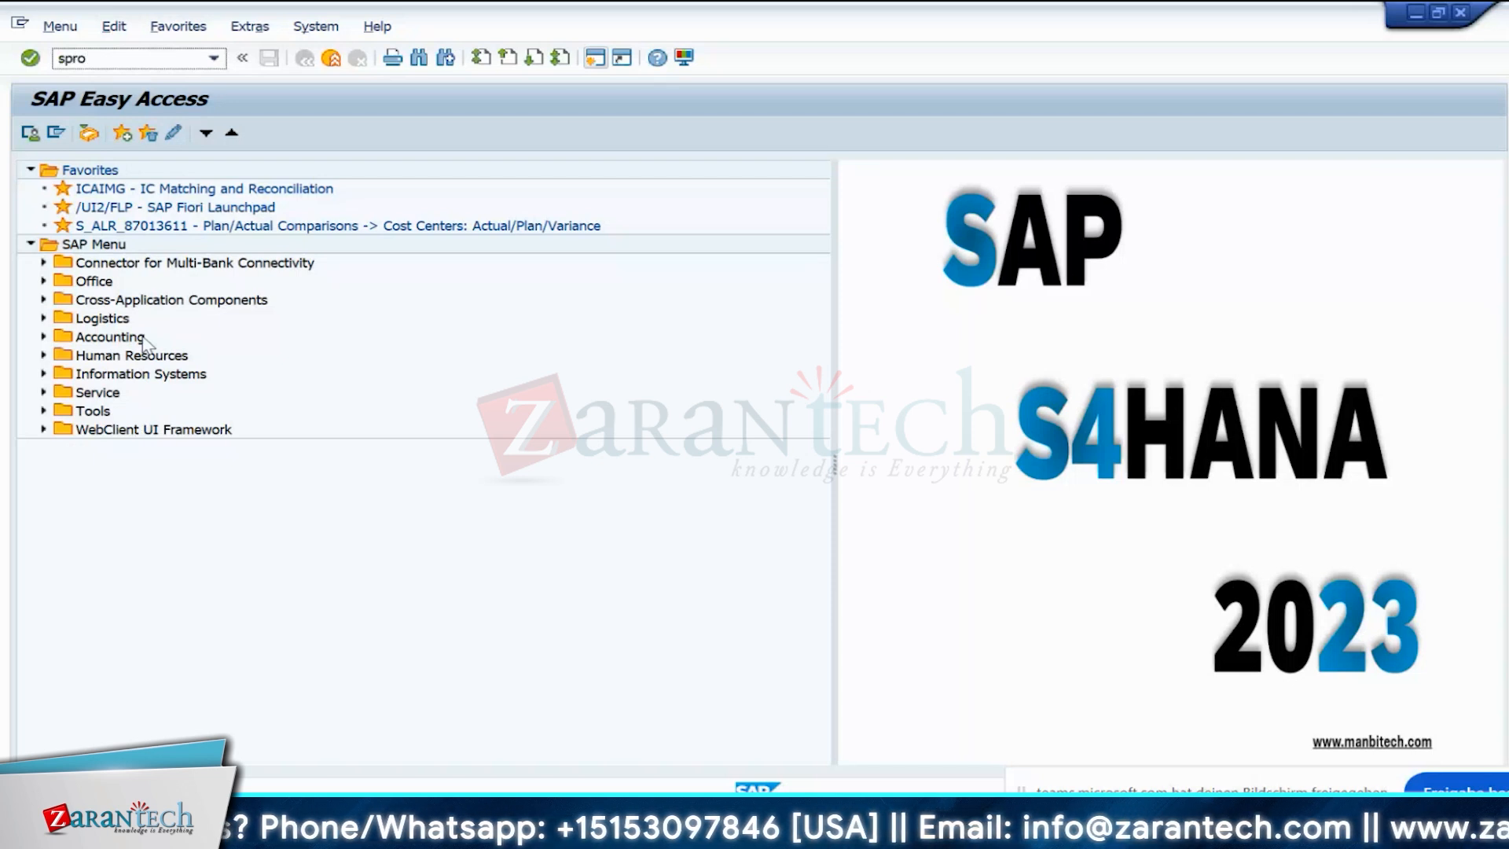
pyautogui.press('Return')
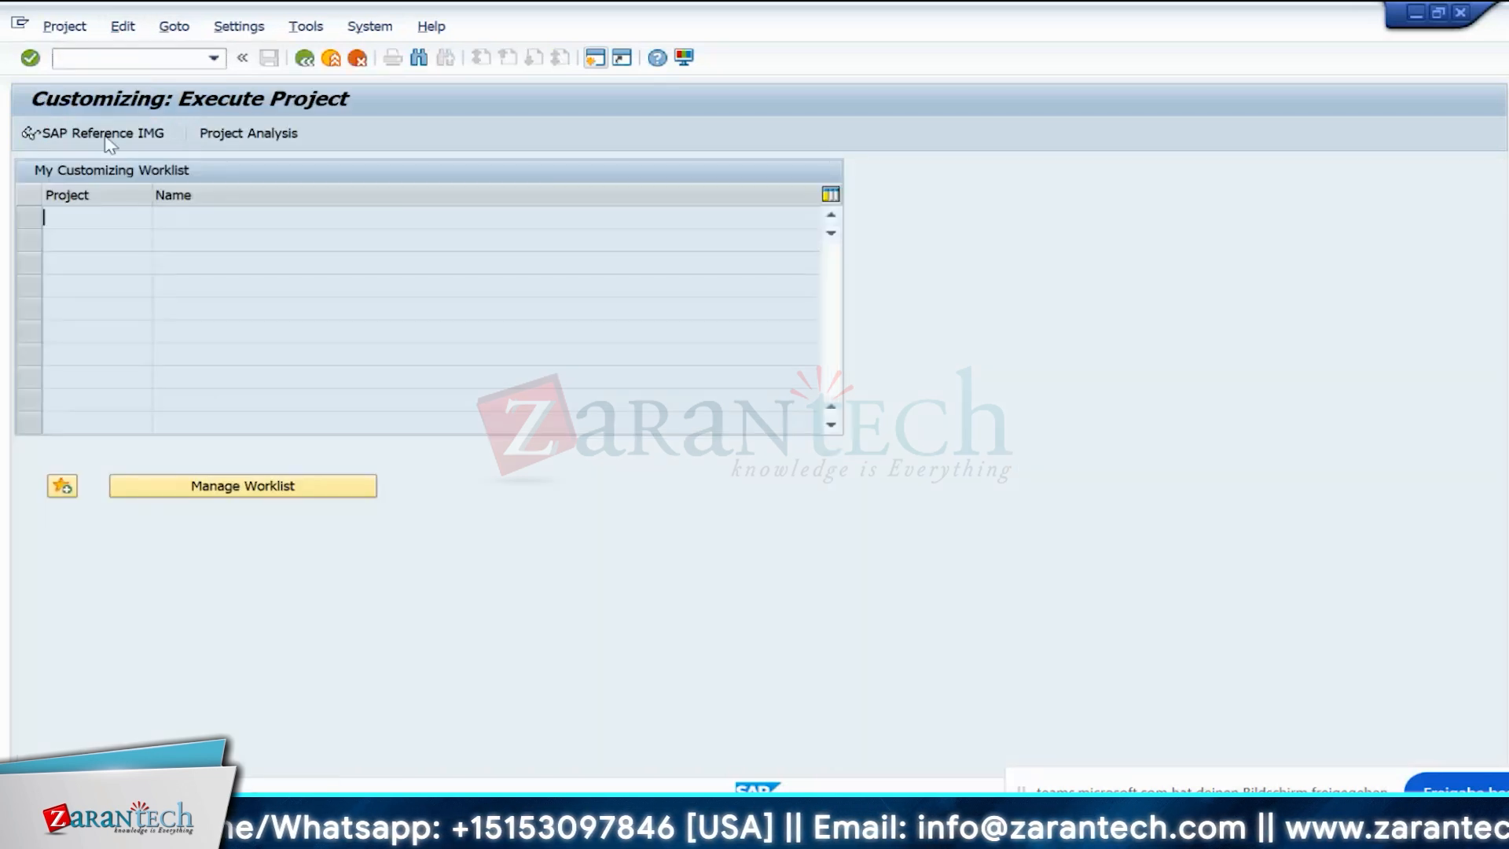
pyautogui.click(110, 134)
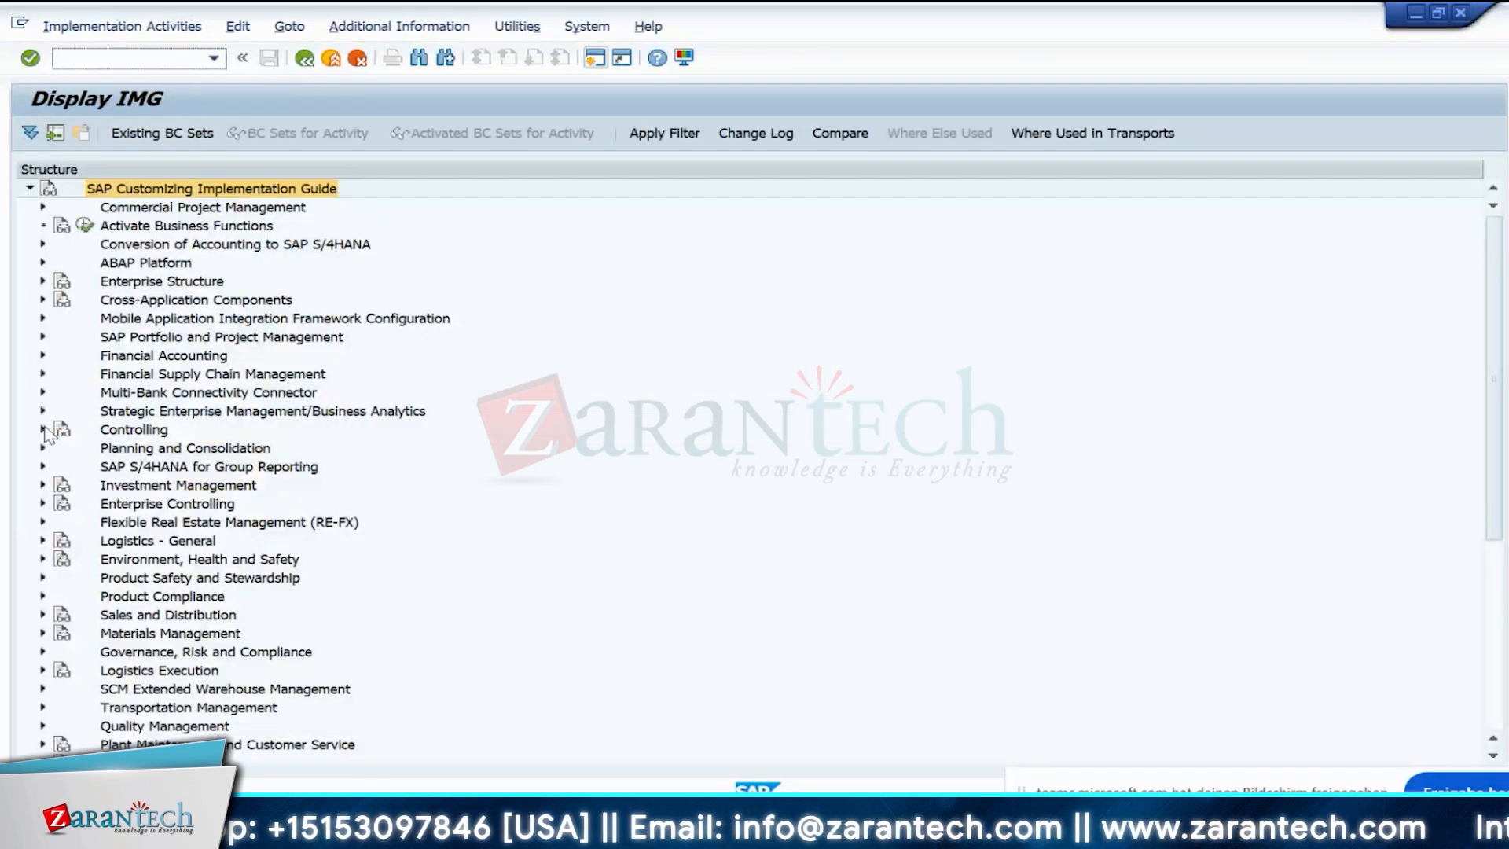
# - Open Define Costing Types among the costing variant components of Material Cost Estimate with Quantity Structure, in Controlling's Product Cost Planning
pyautogui.click(43, 429)
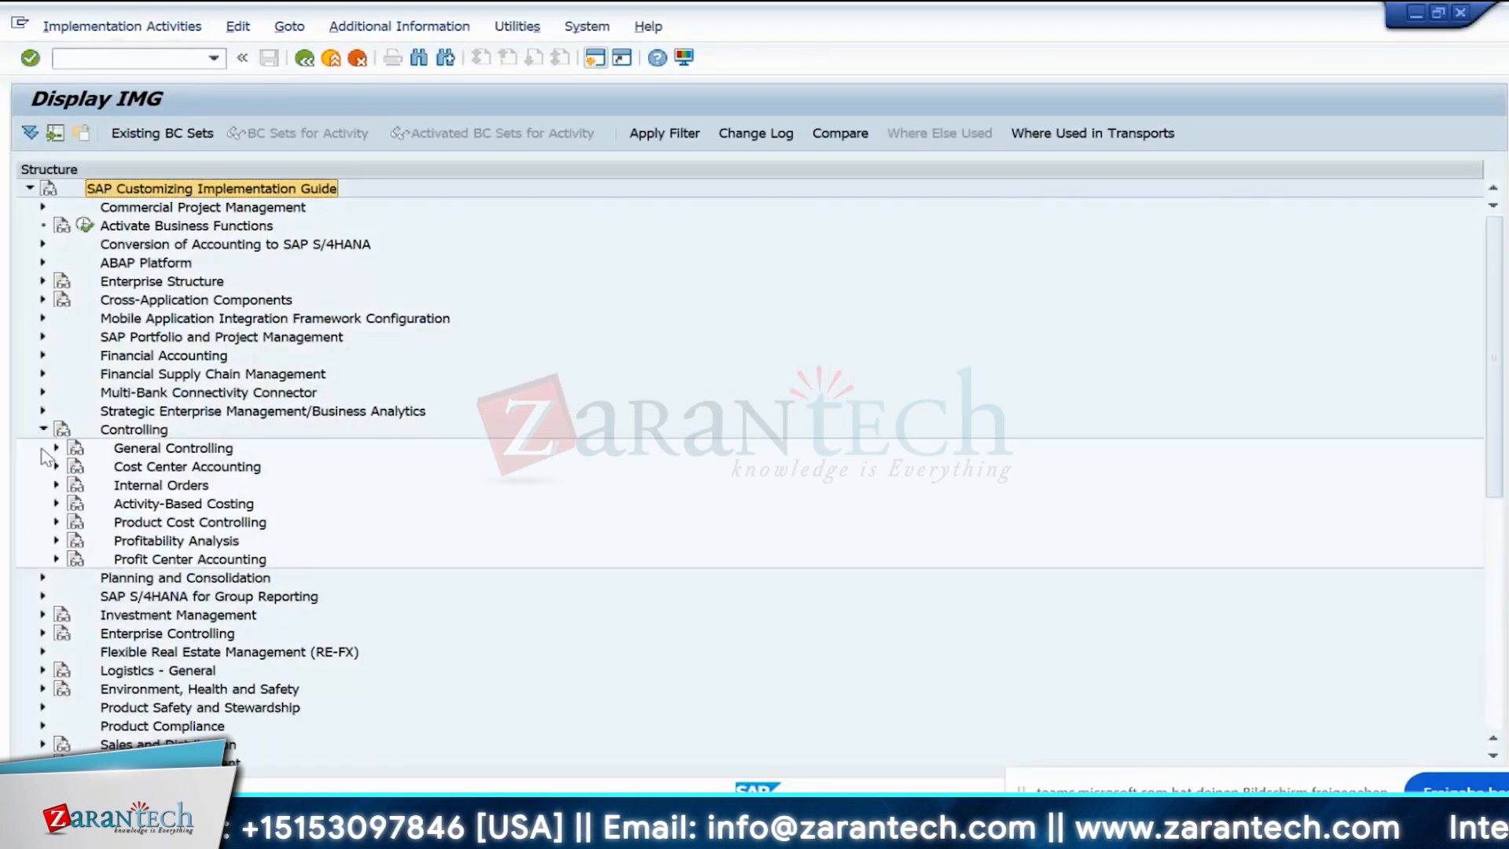
pyautogui.click(56, 522)
pyautogui.click(69, 541)
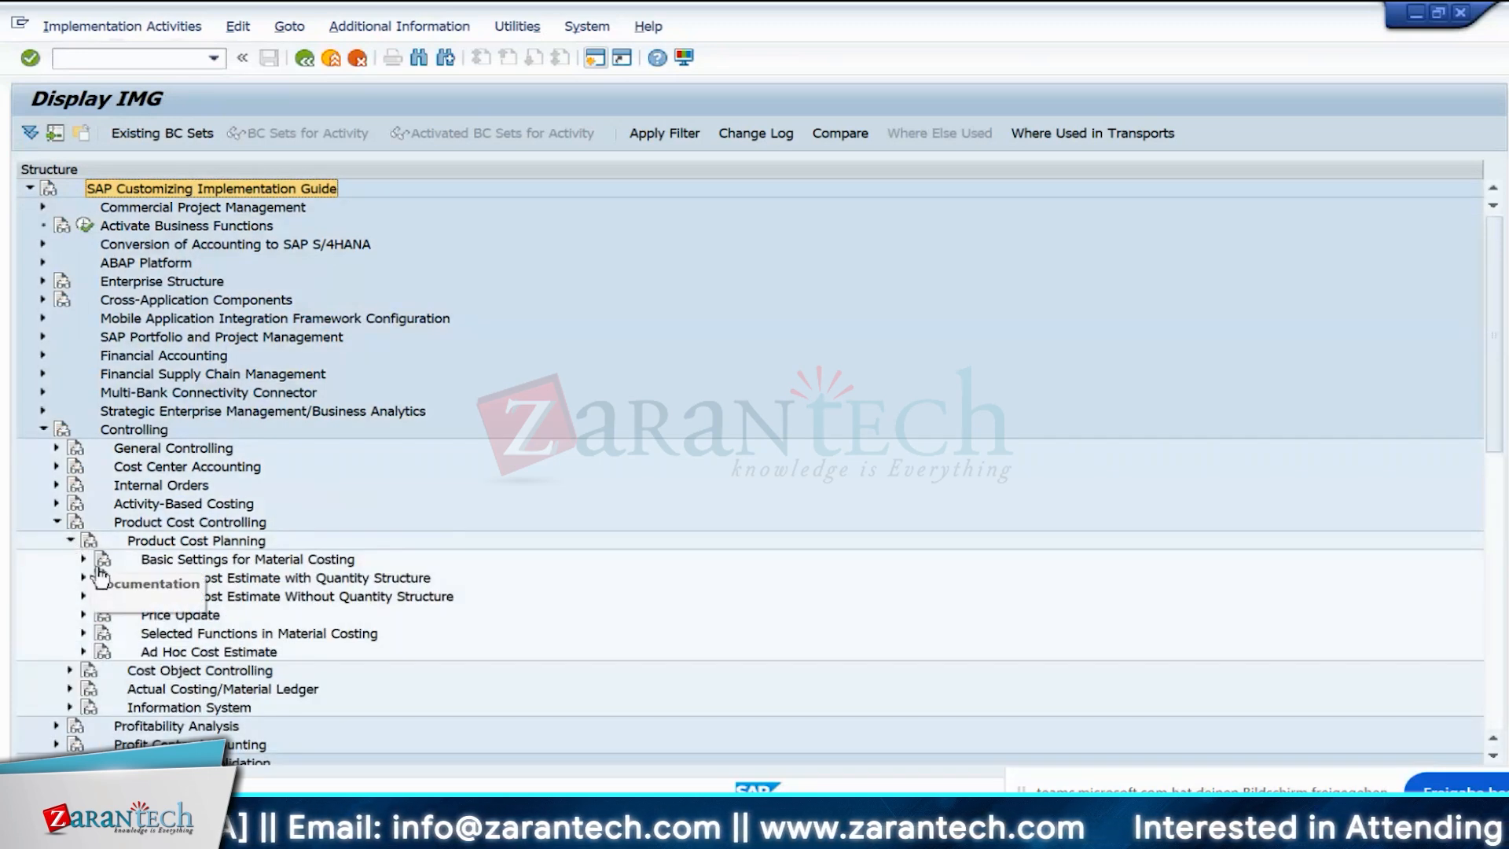
pyautogui.click(83, 559)
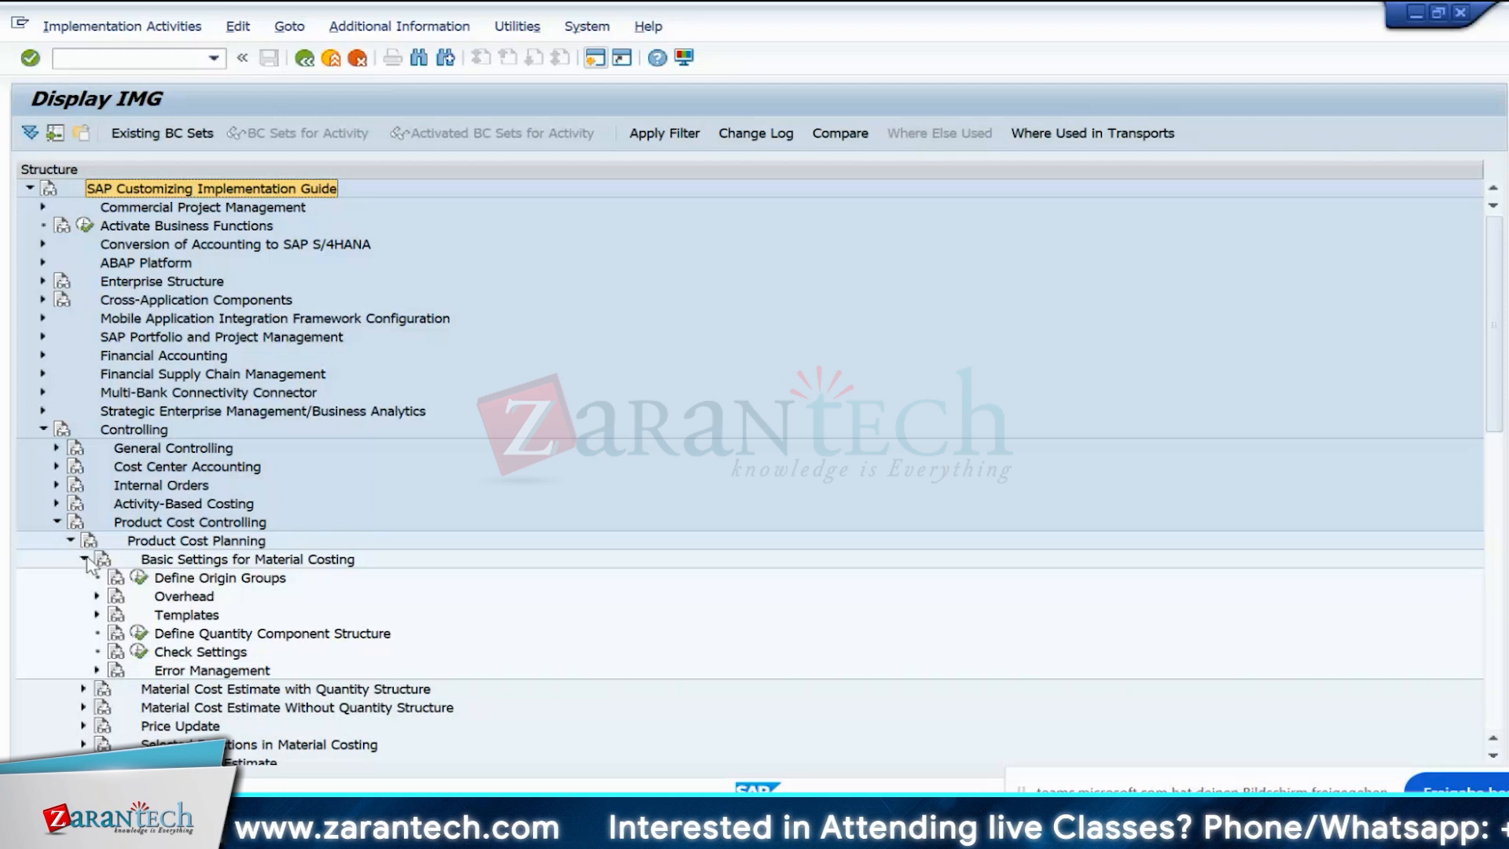
pyautogui.click(84, 559)
pyautogui.click(83, 578)
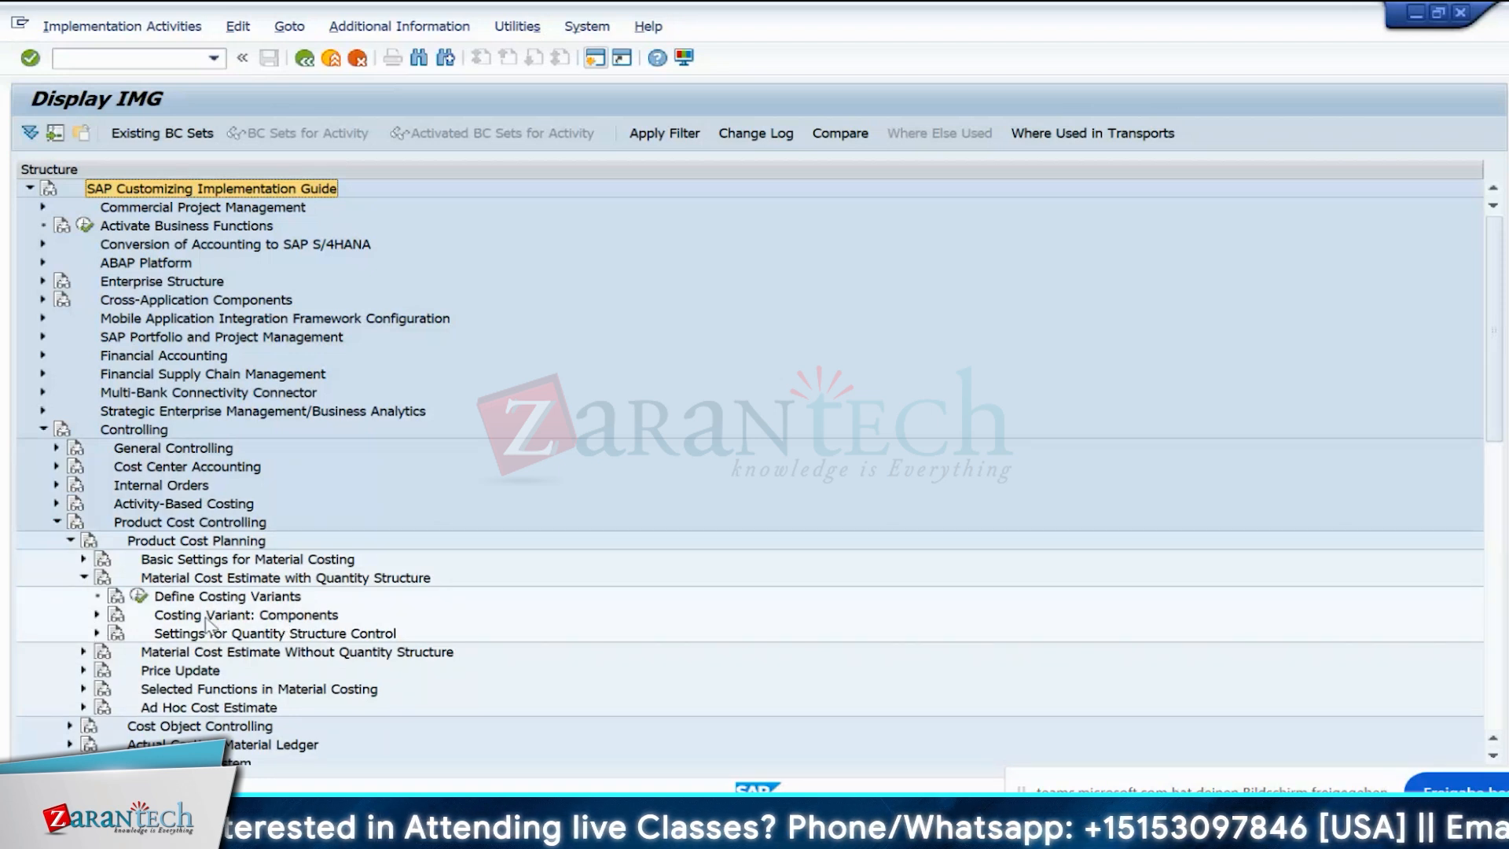
pyautogui.doubleClick(338, 616)
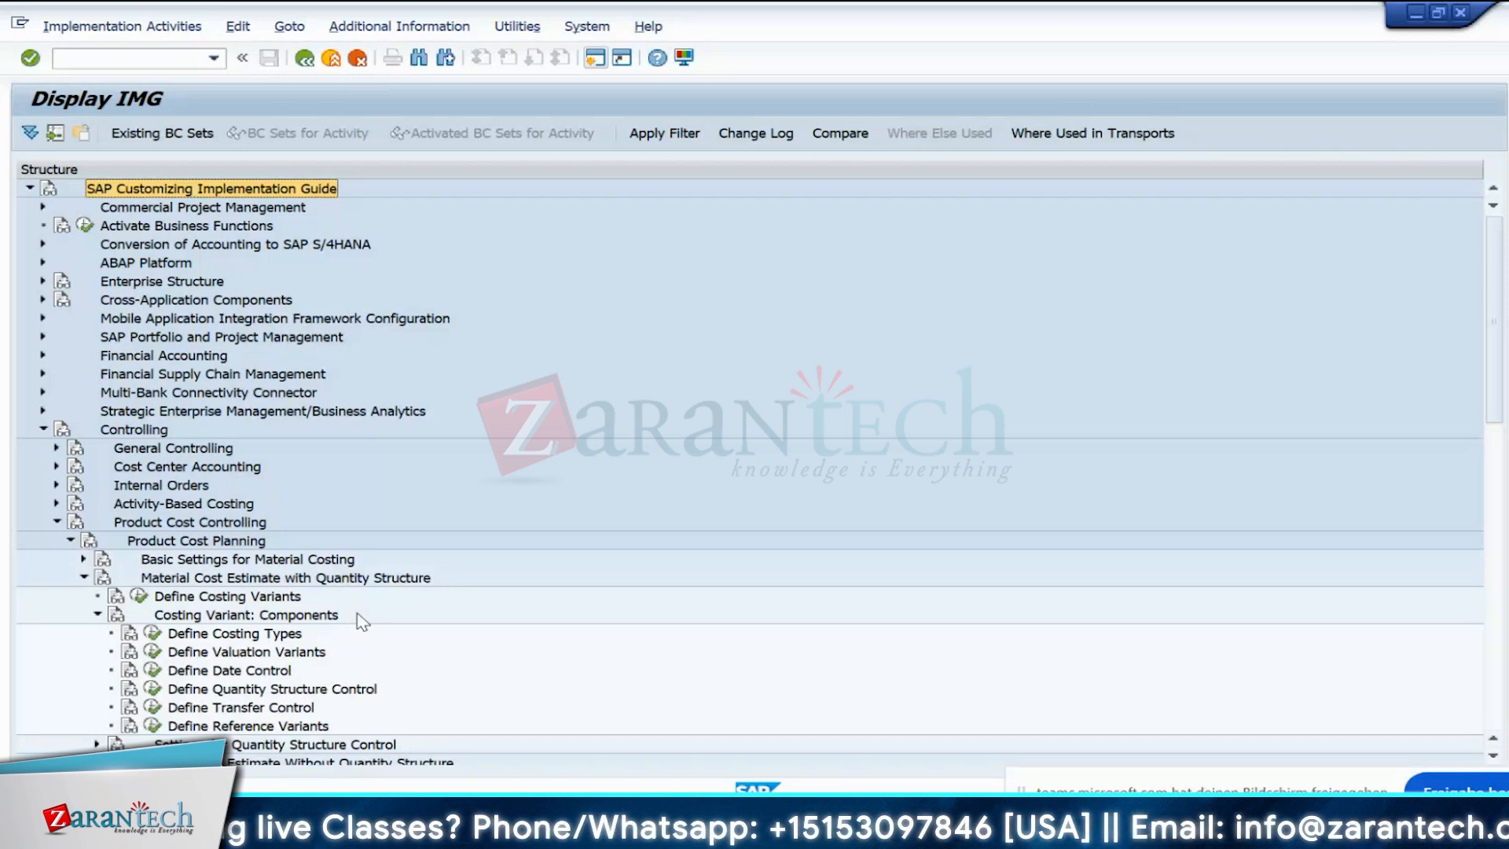
pyautogui.scroll(-1, 248, 660)
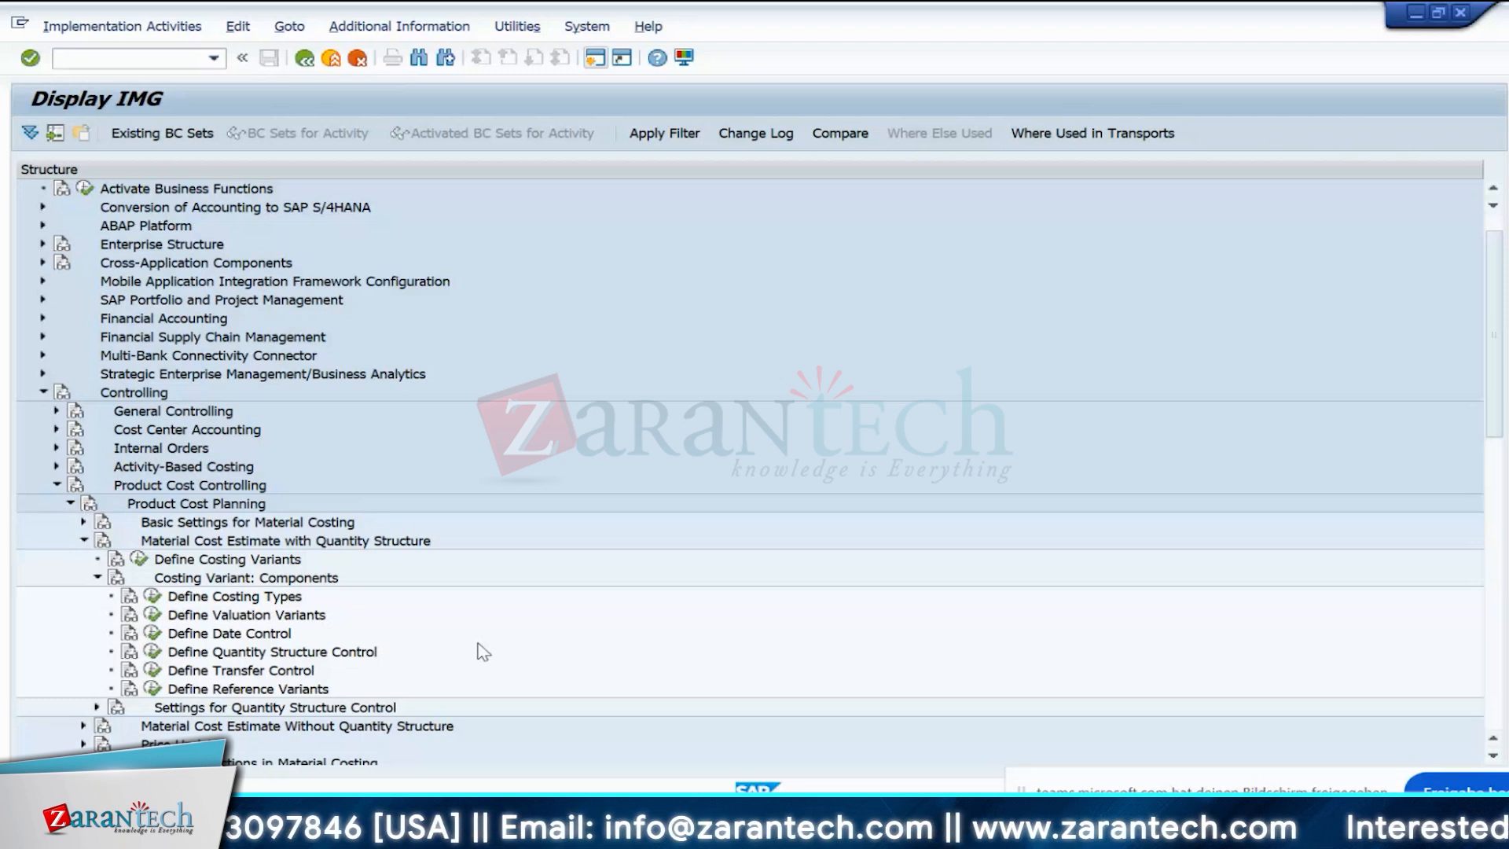
pyautogui.click(153, 597)
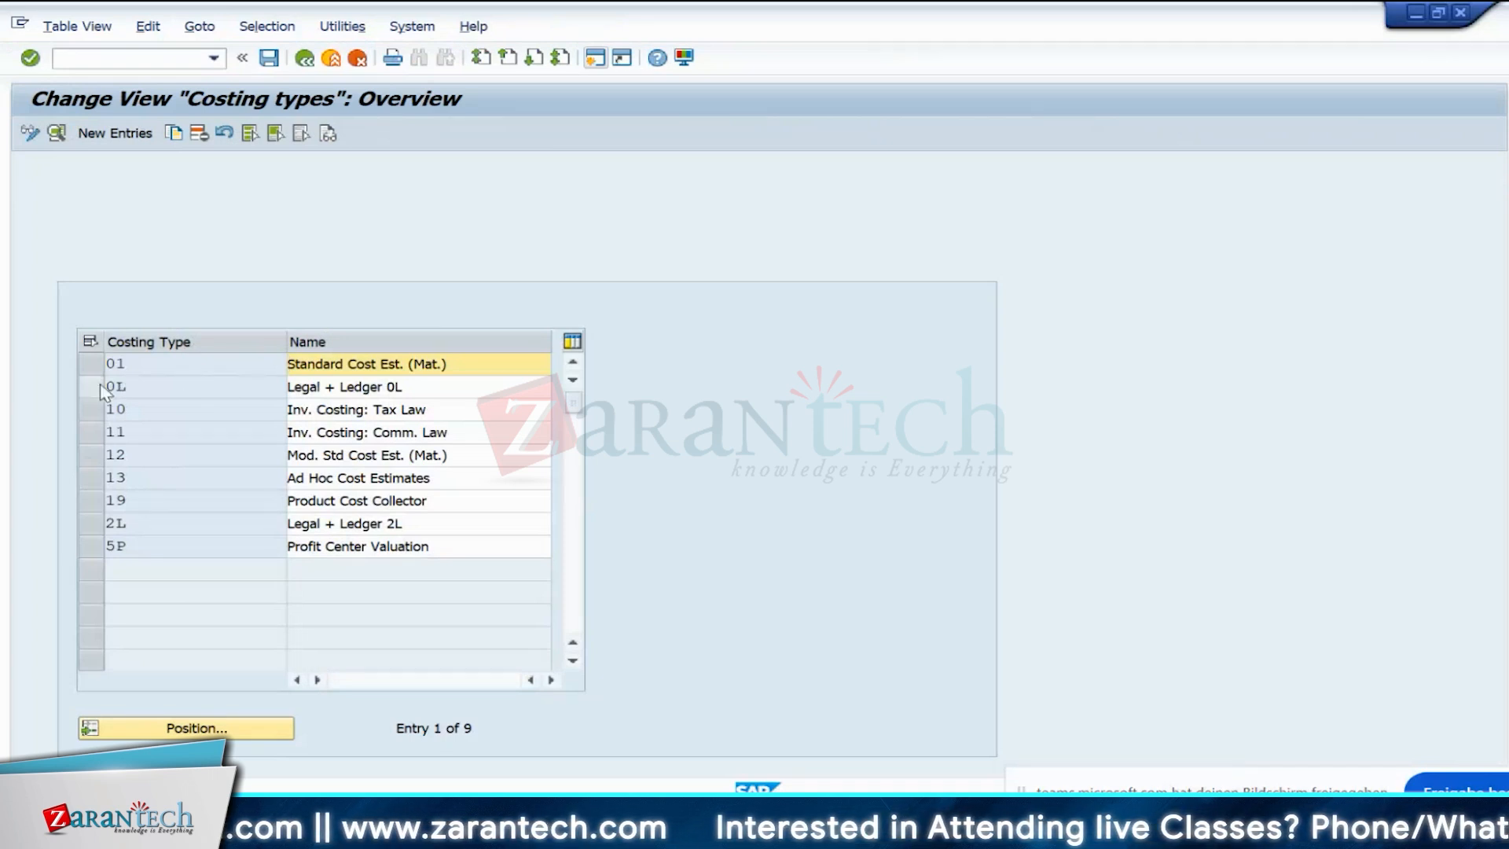
# - Open the details of costing type 01 and examine its valuation view options
pyautogui.click(114, 364)
pyautogui.doubleClick(155, 368)
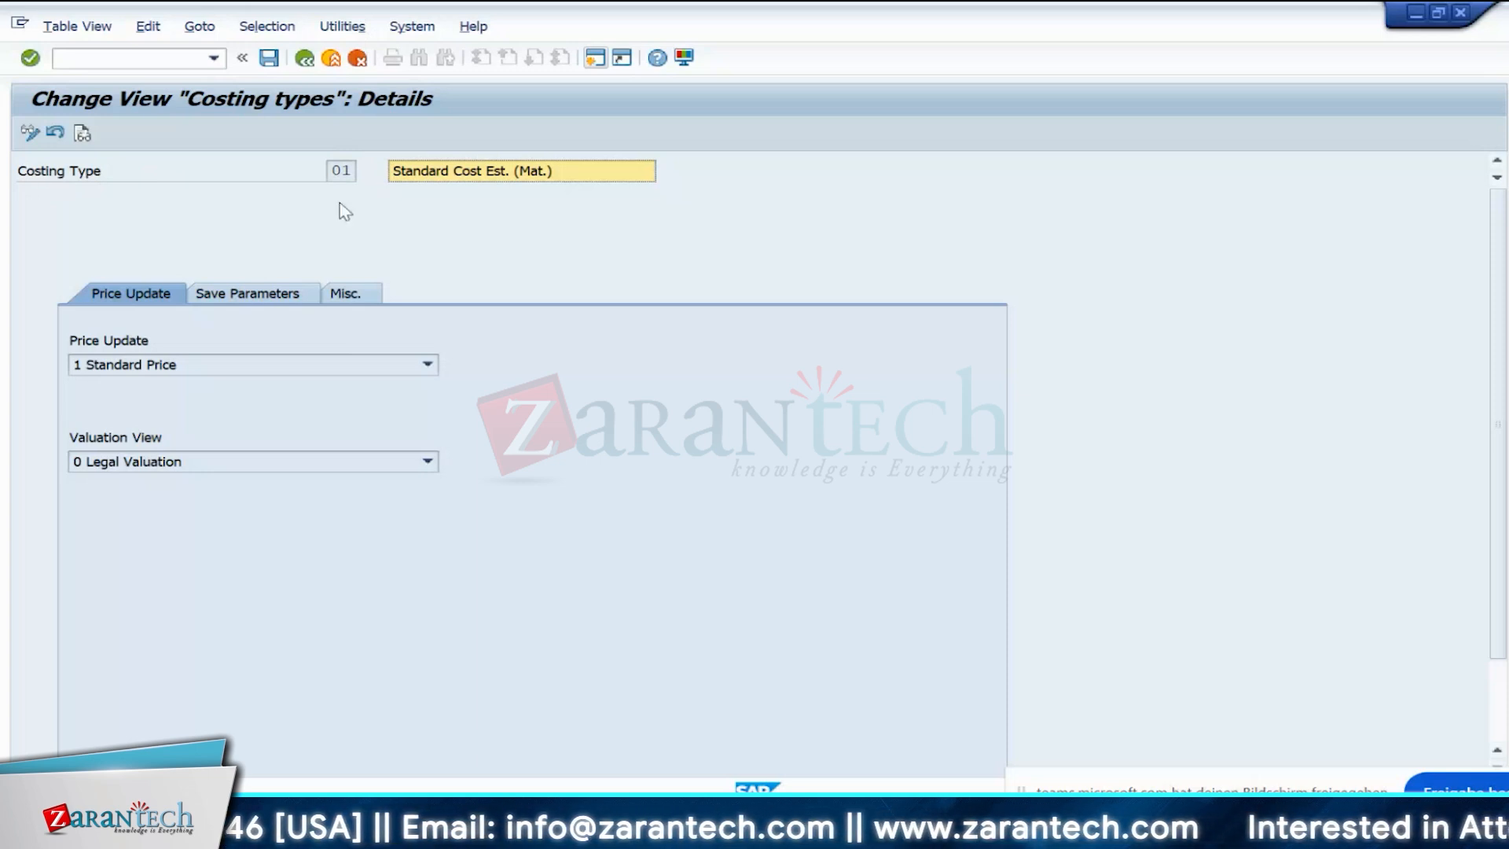
pyautogui.click(143, 468)
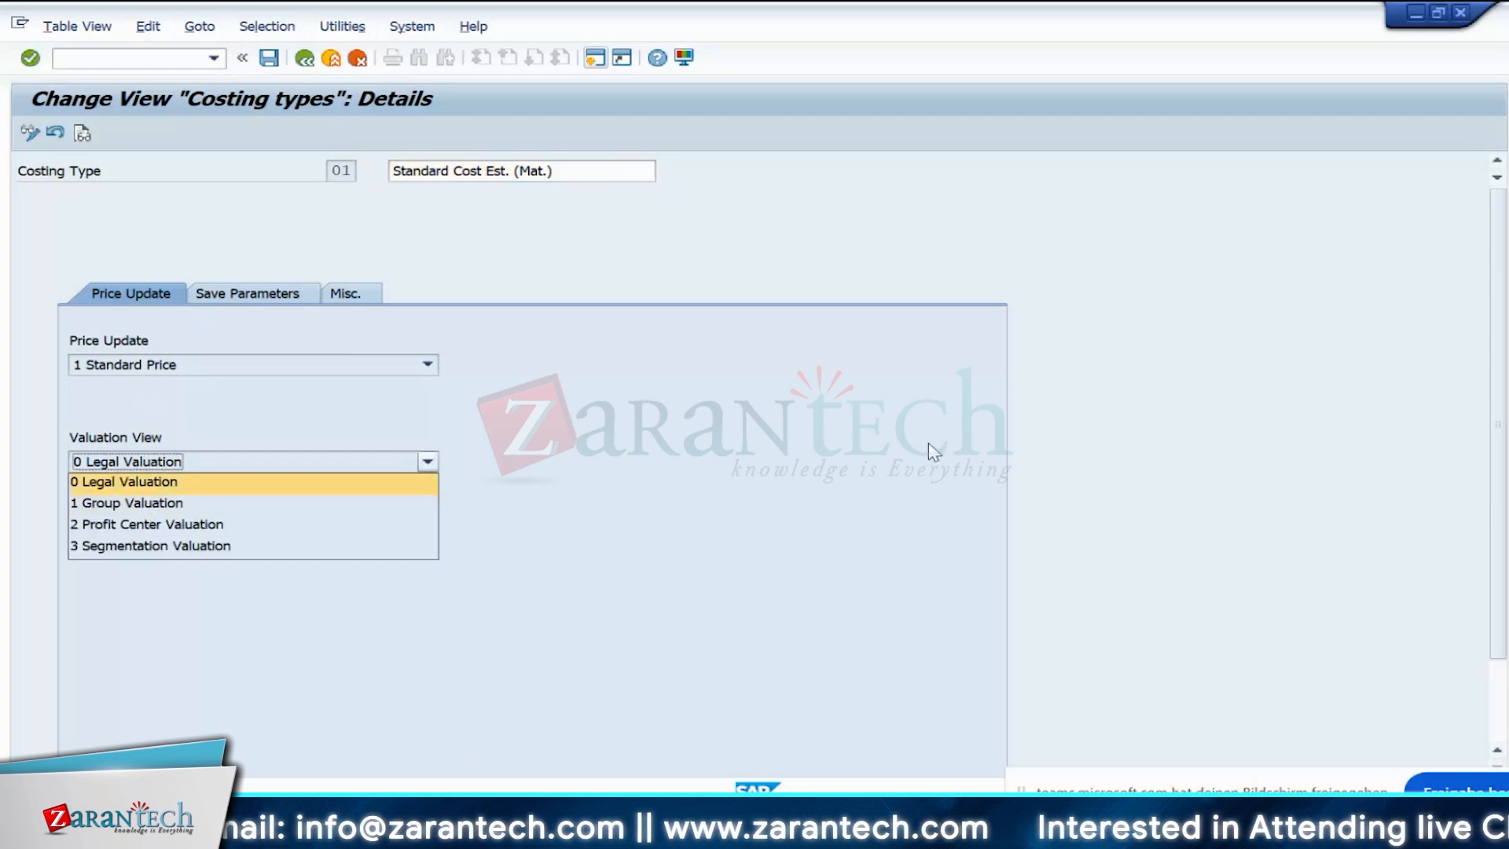
pyautogui.click(871, 481)
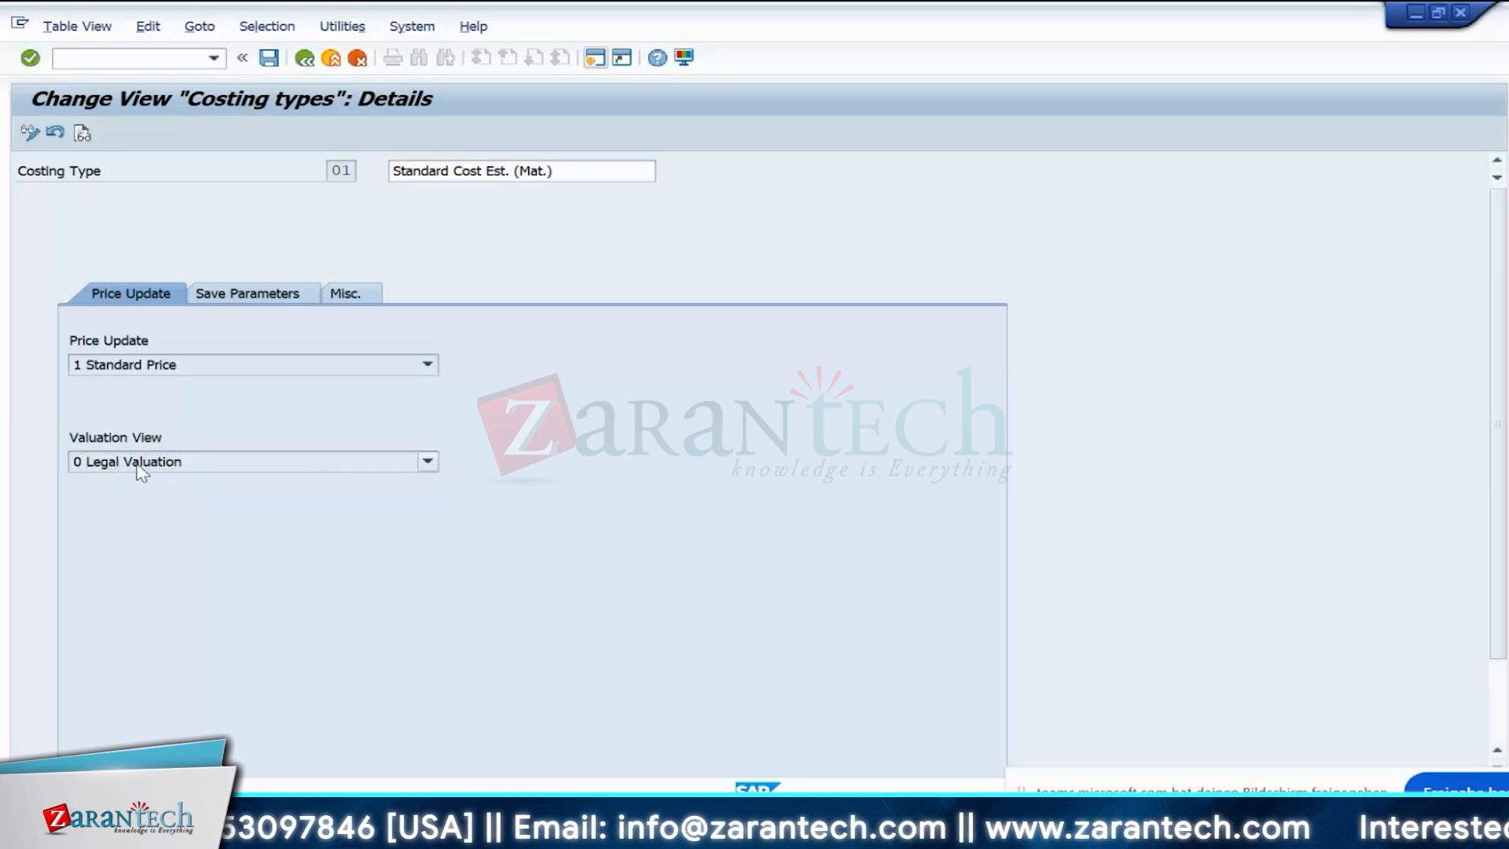
pyautogui.click(140, 465)
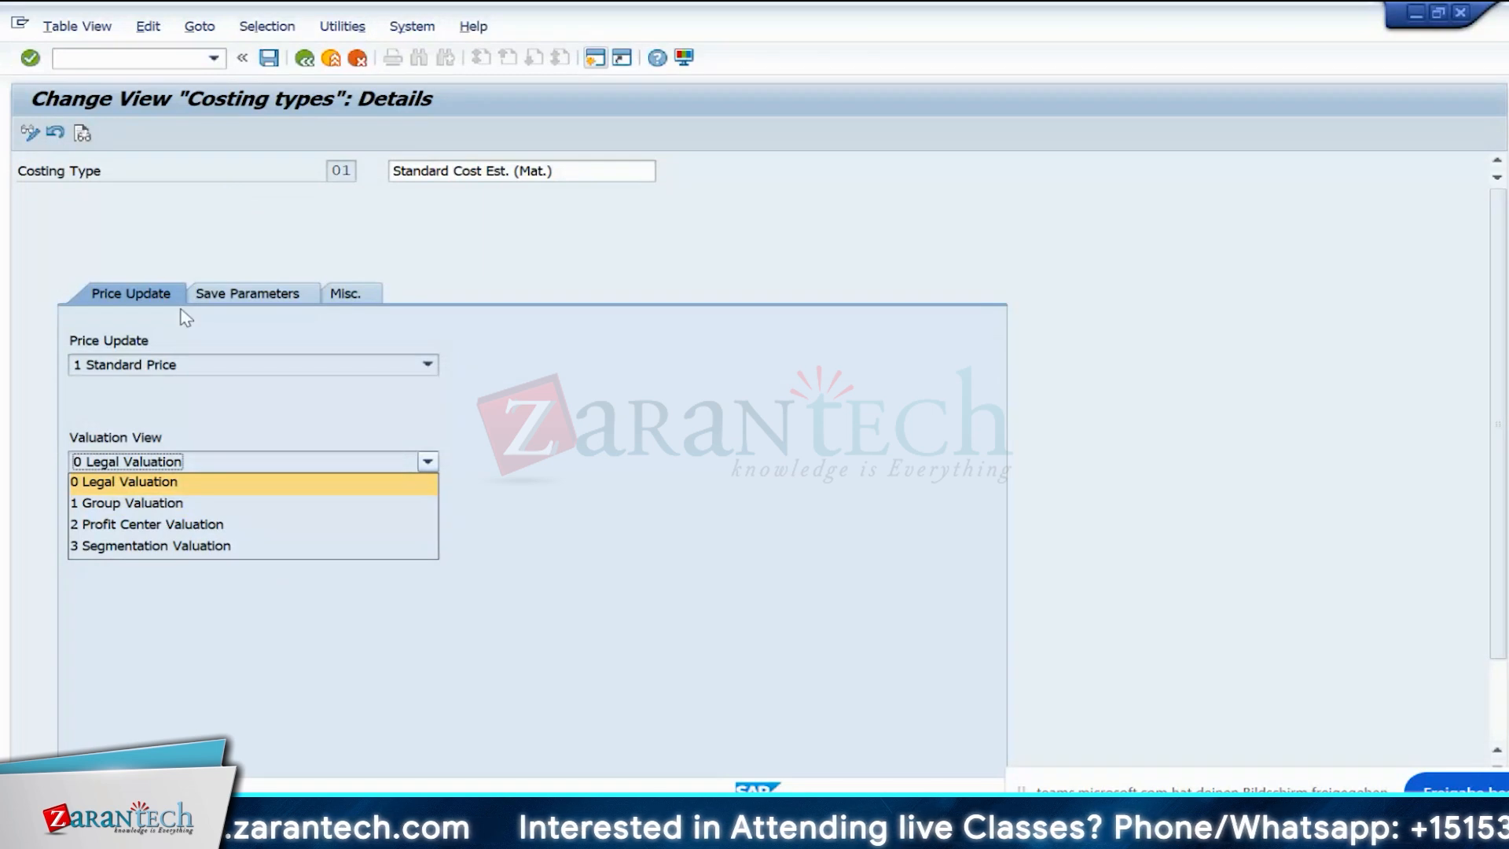
pyautogui.click(161, 365)
# - Review the price update options of costing type 01 and choose 1 Standard Price
pyautogui.click(162, 368)
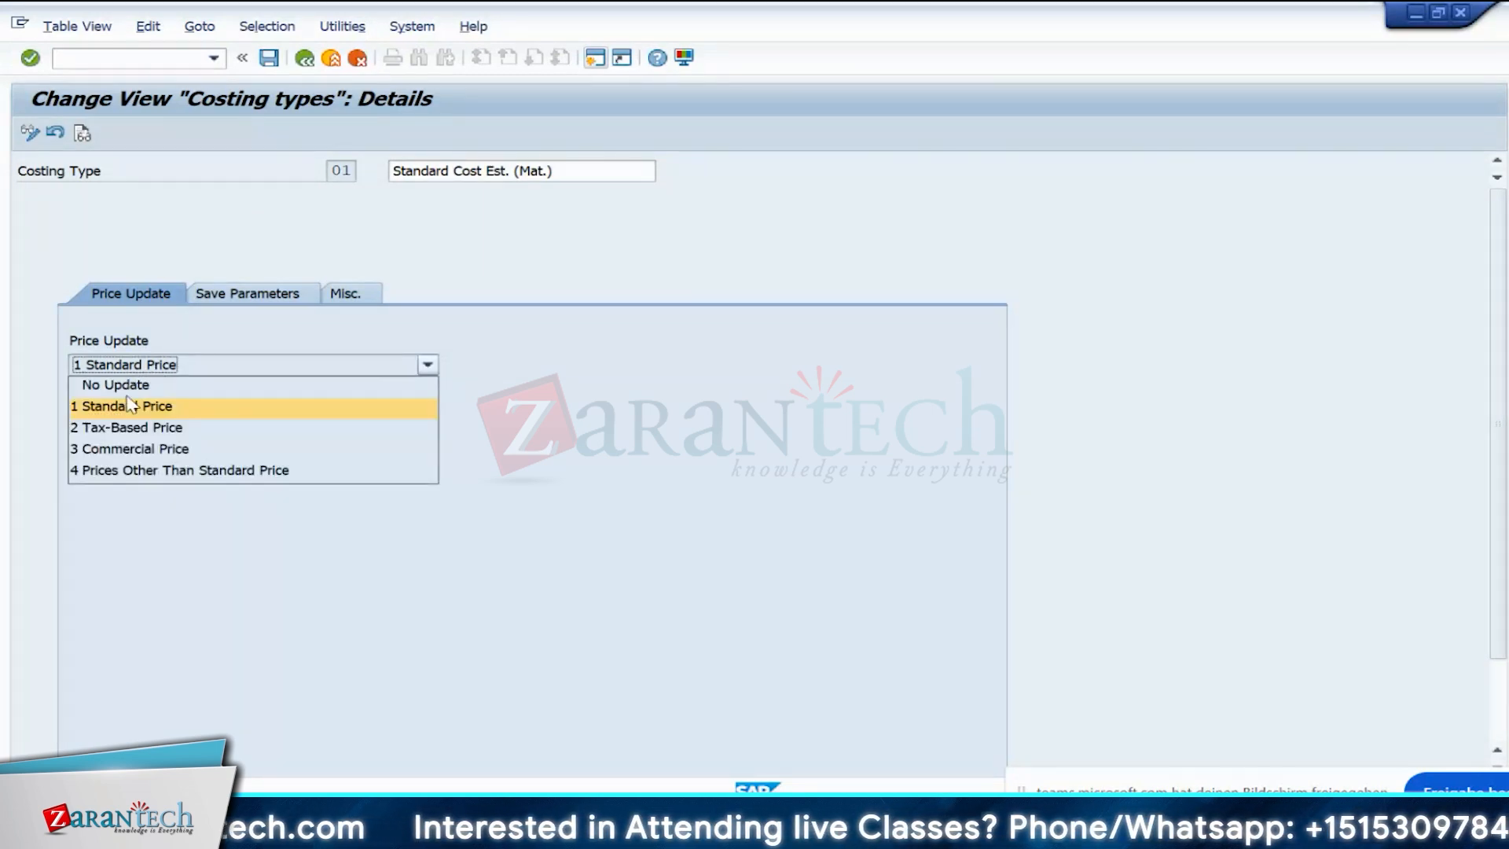
pyautogui.click(130, 405)
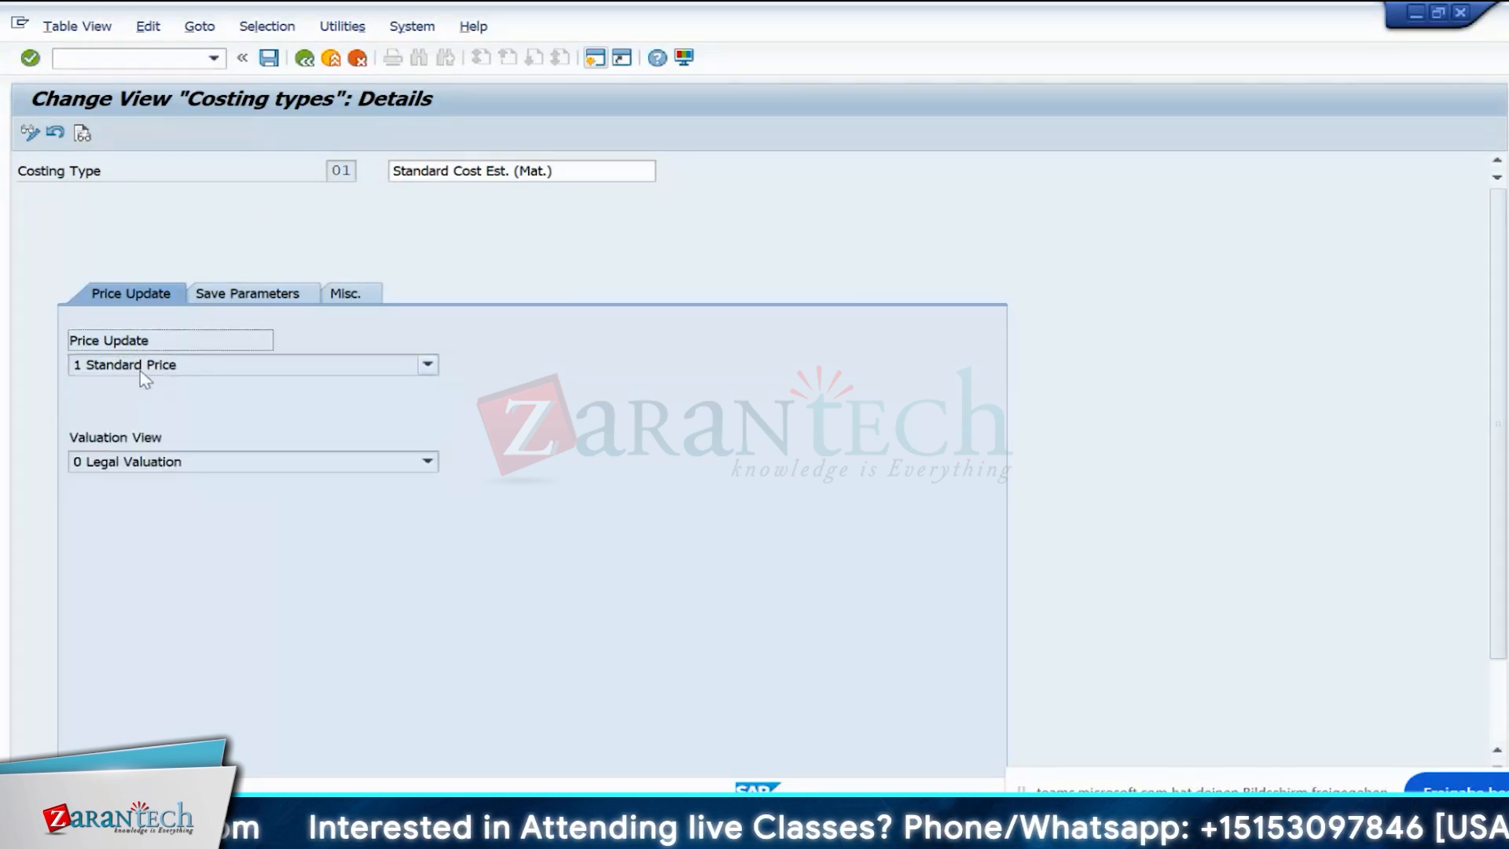
pyautogui.click(140, 367)
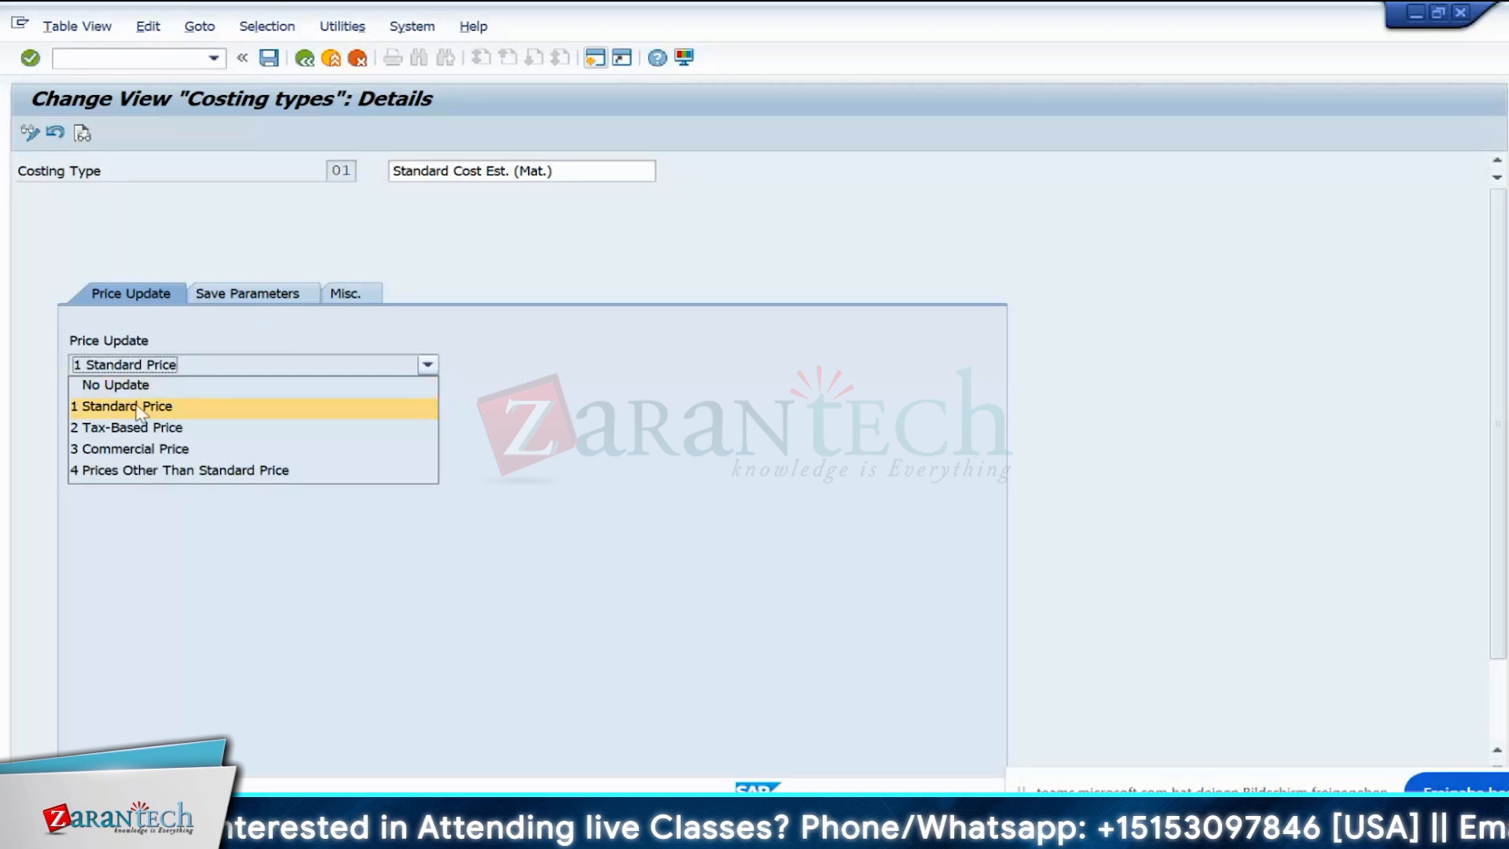
pyautogui.click(140, 409)
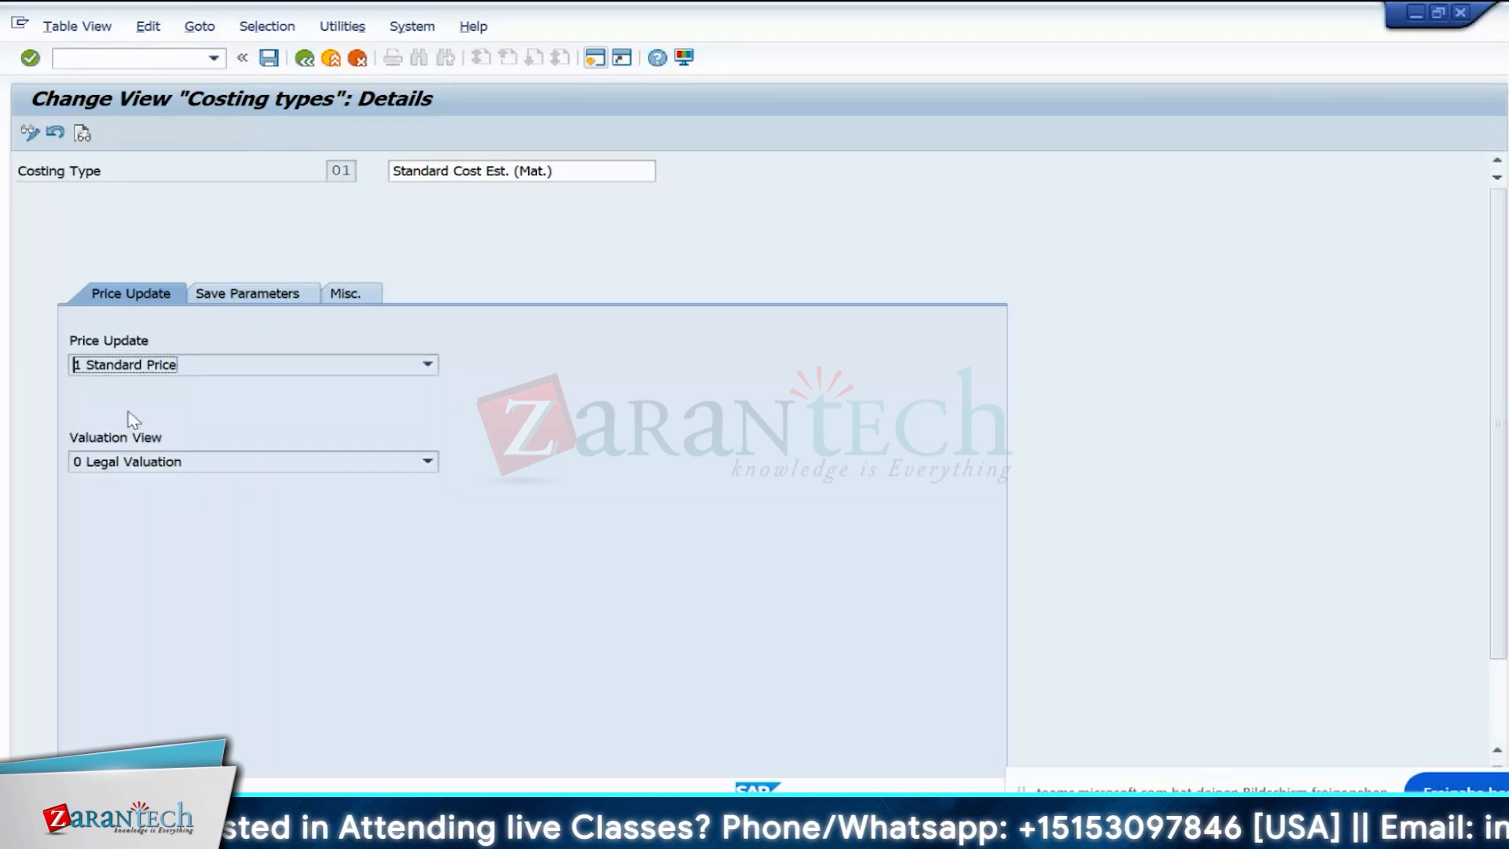
pyautogui.click(144, 373)
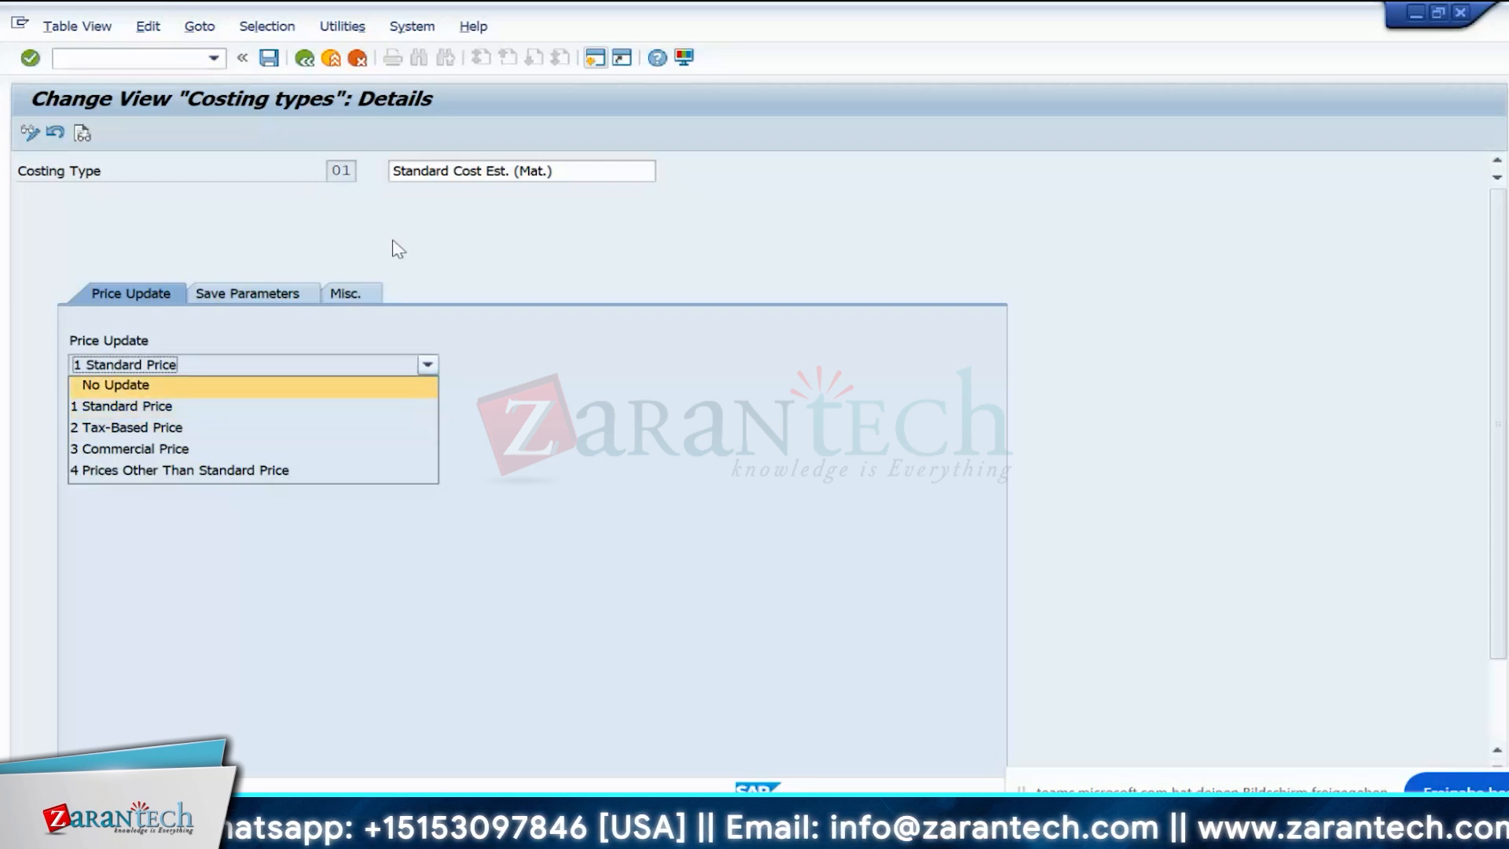
pyautogui.click(364, 200)
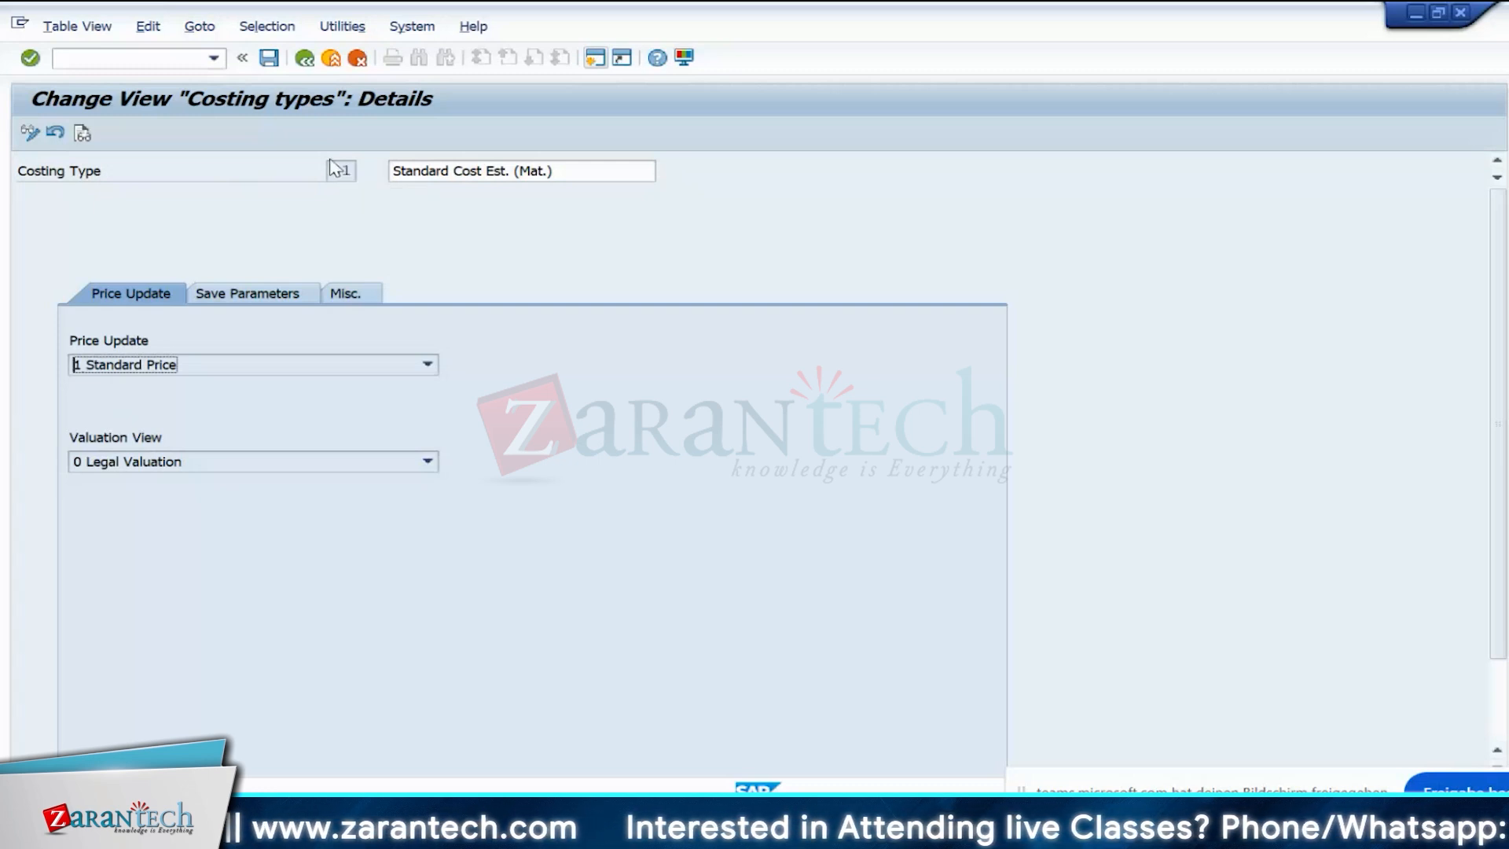
# - Review the save parameters and miscellaneous settings of costing type 01, and return to the costing types overview
pyautogui.click(292, 295)
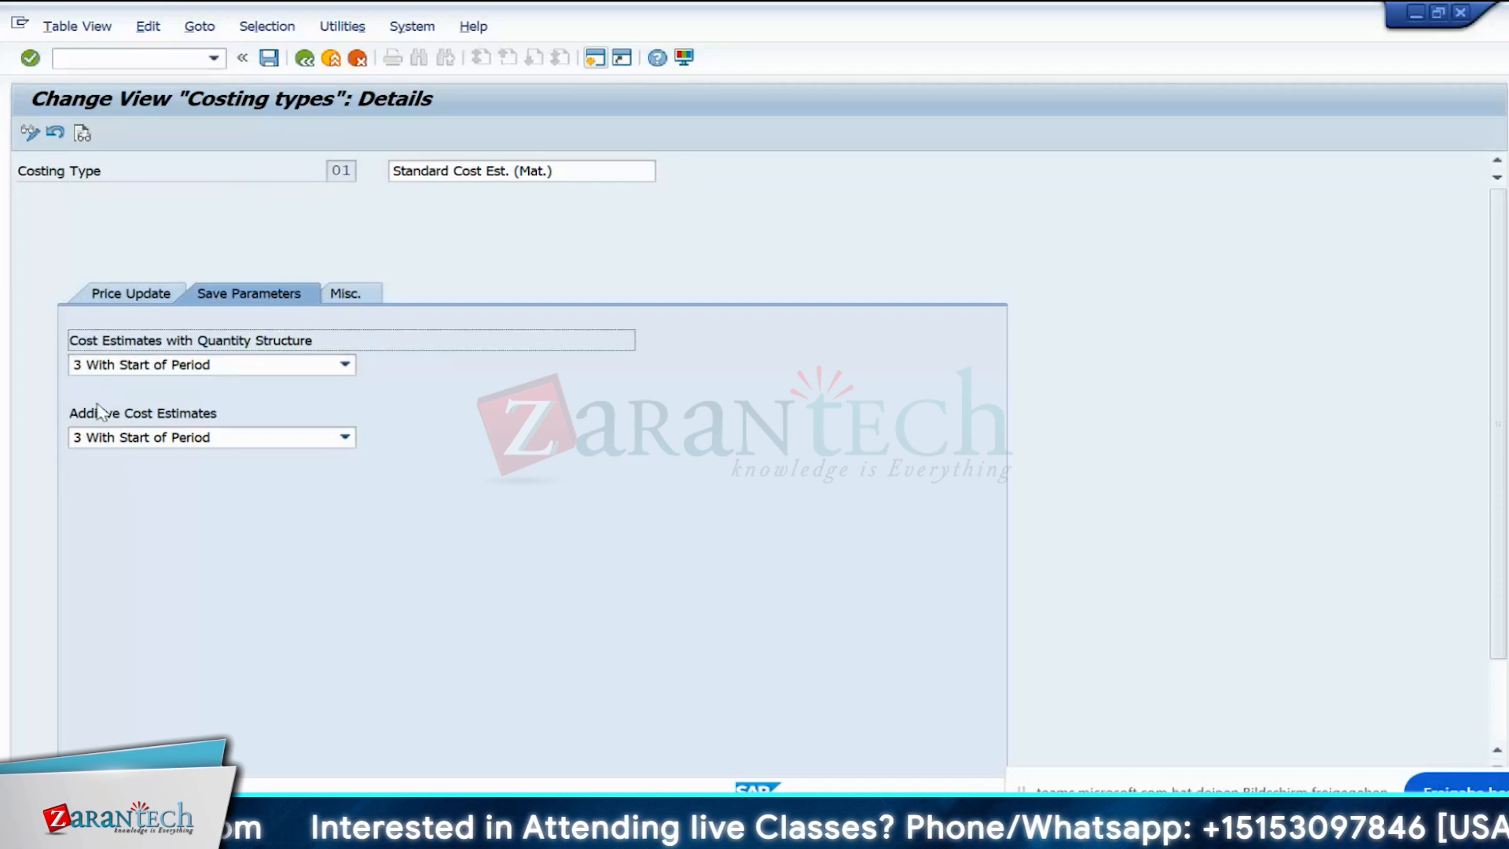
pyautogui.click(223, 436)
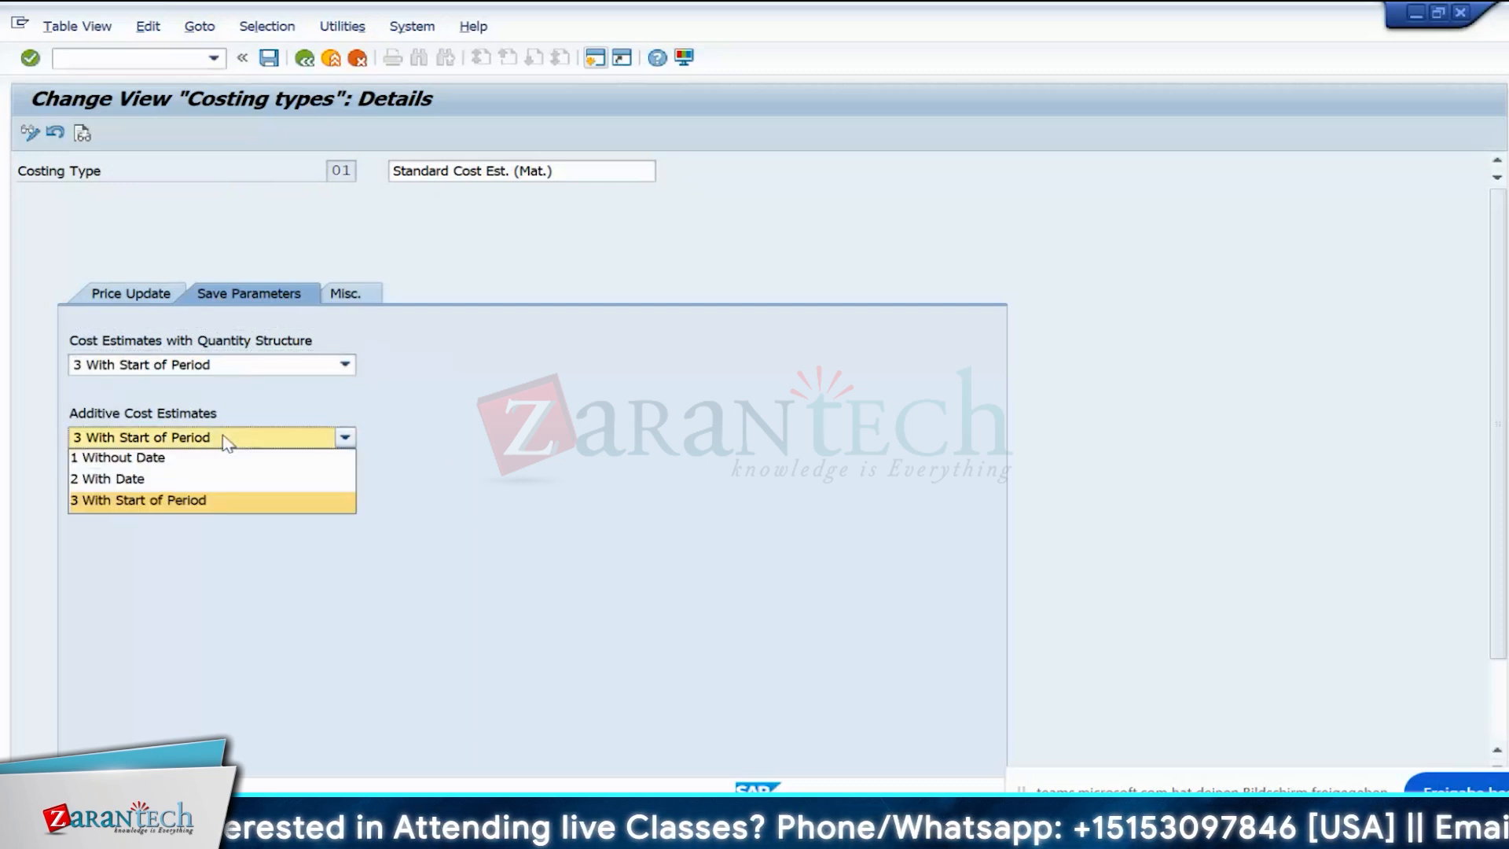
pyautogui.click(512, 429)
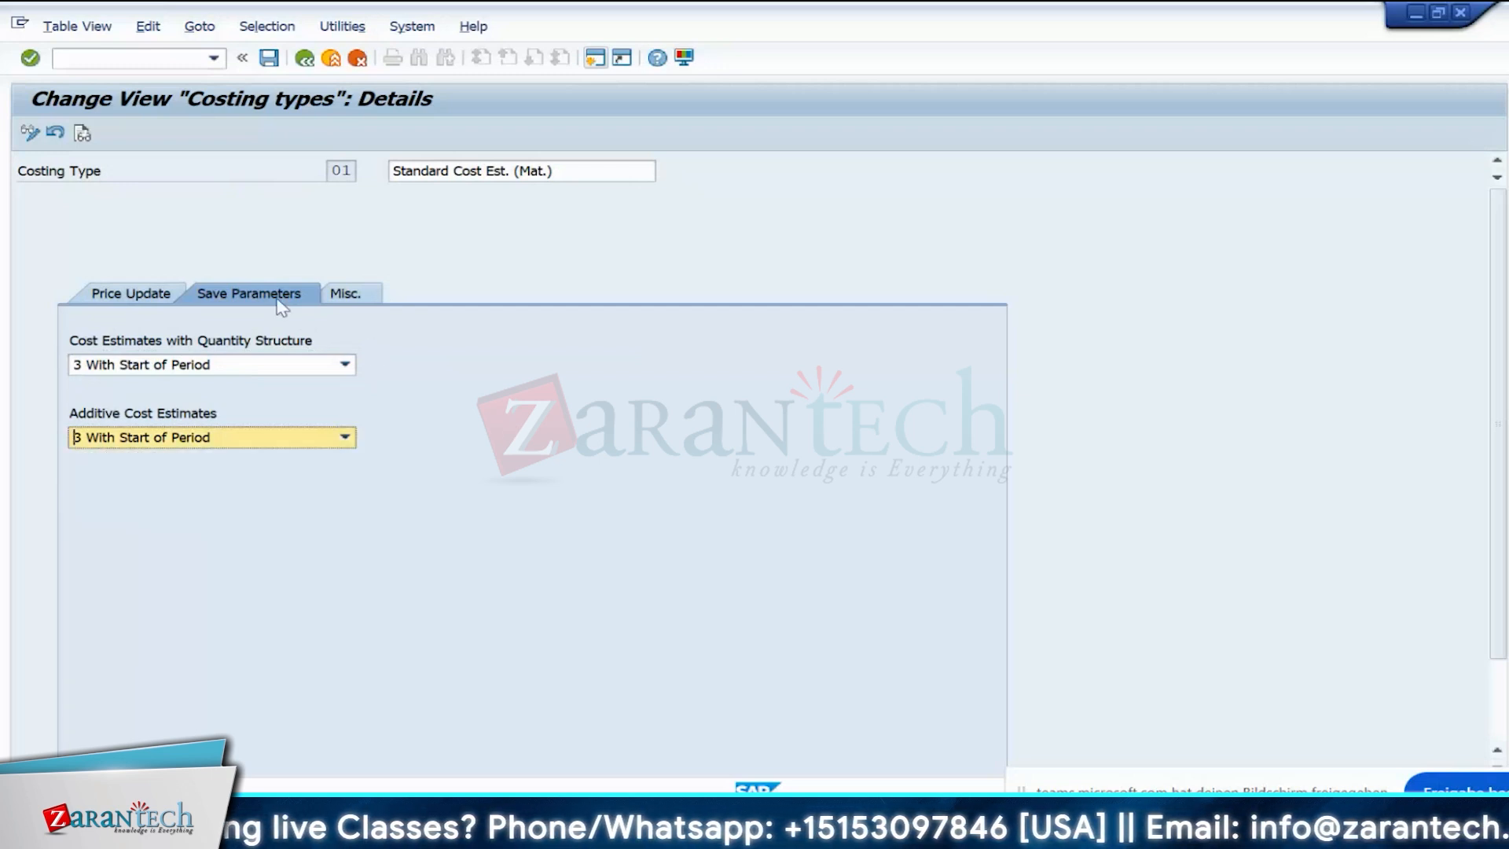
pyautogui.click(330, 295)
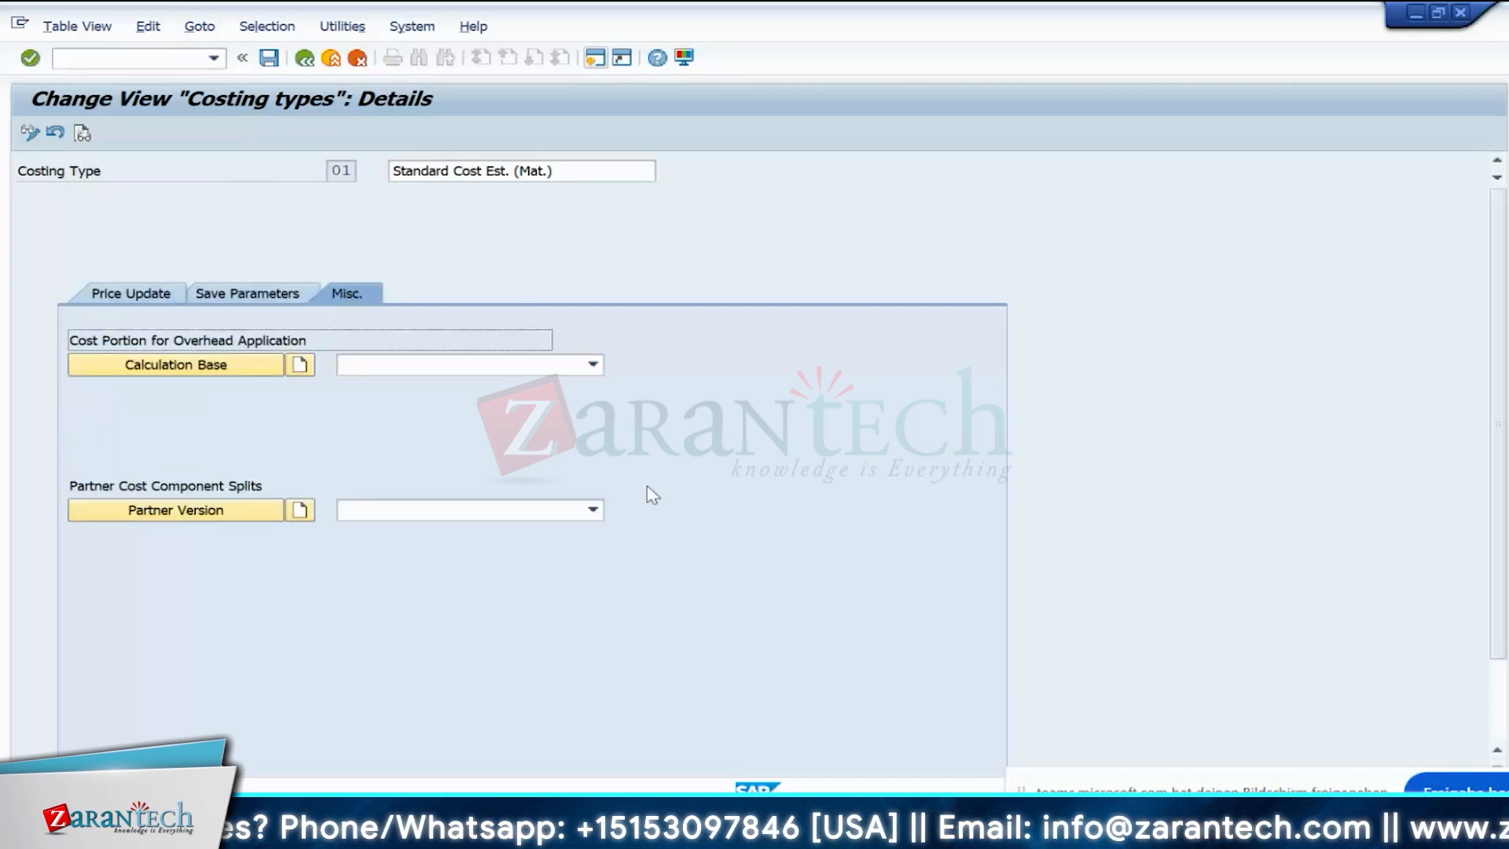
pyautogui.click(128, 297)
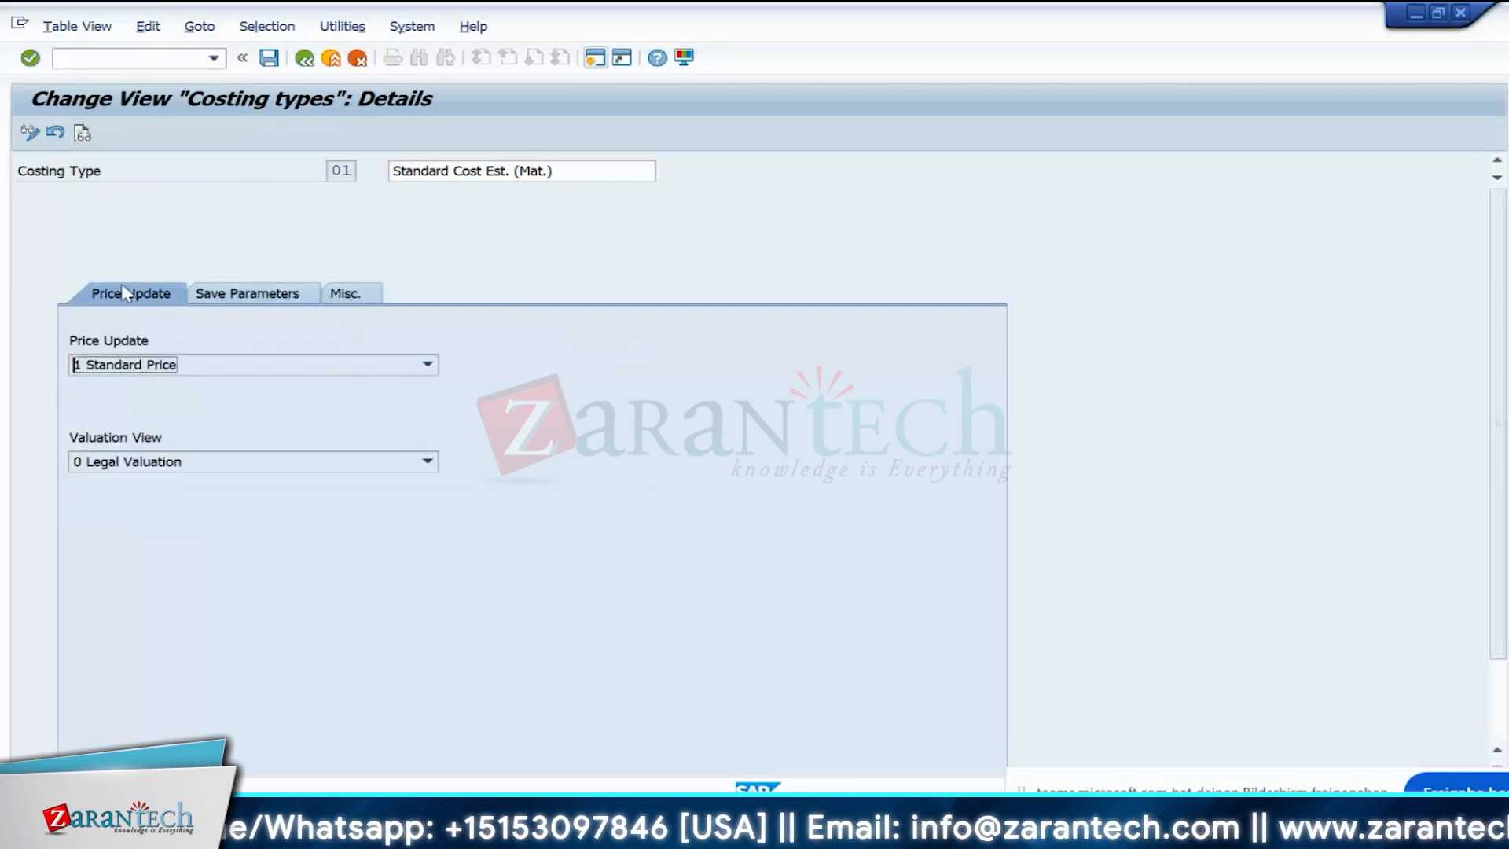
pyautogui.click(304, 59)
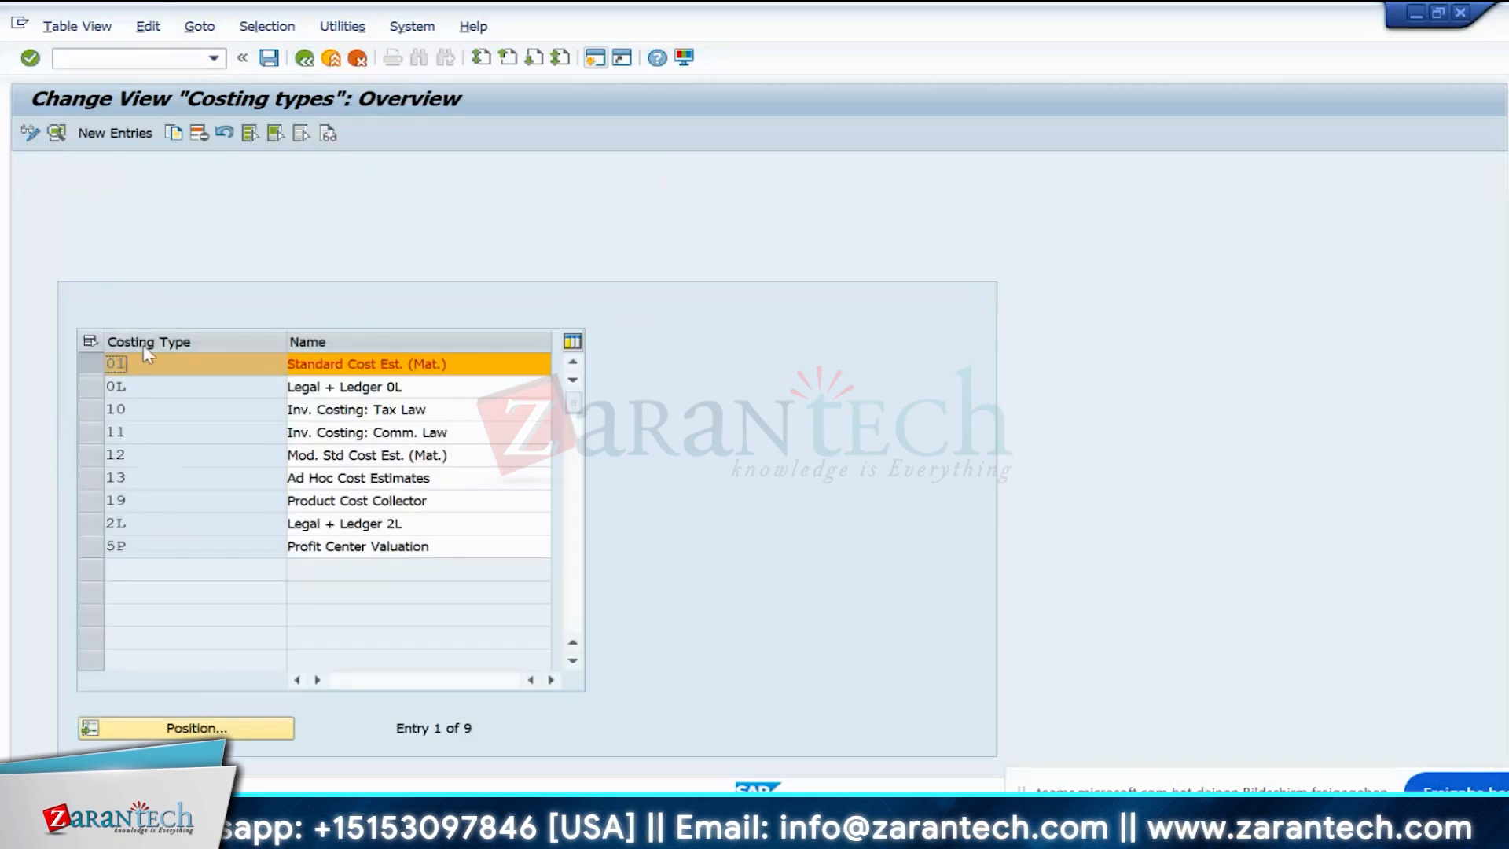
# - Examine the price update and valuation view settings of costing type 0L, and return to the overview
pyautogui.click(83, 369)
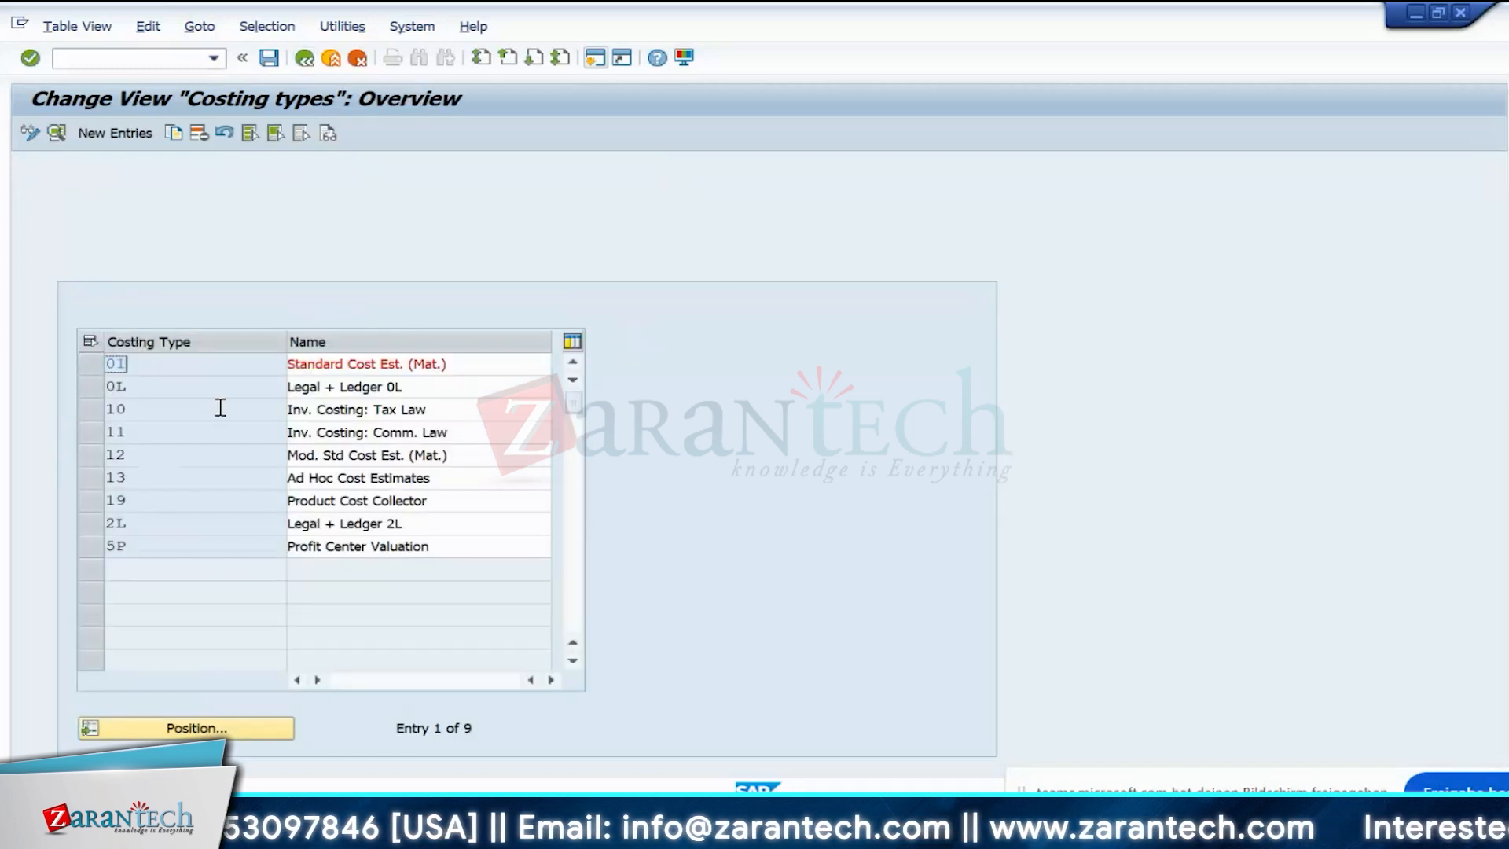
pyautogui.doubleClick(175, 391)
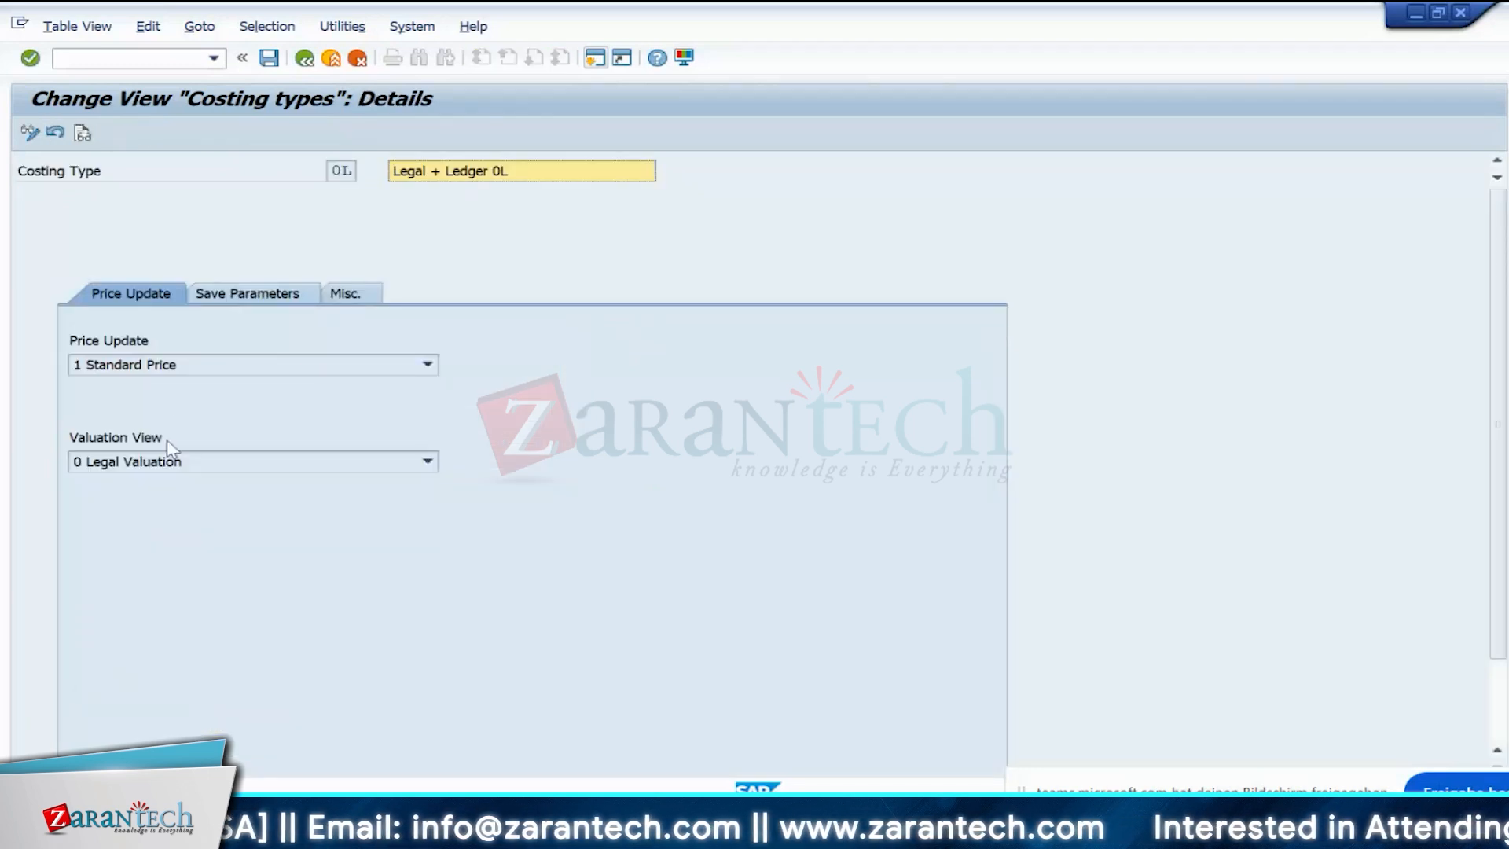
pyautogui.click(305, 59)
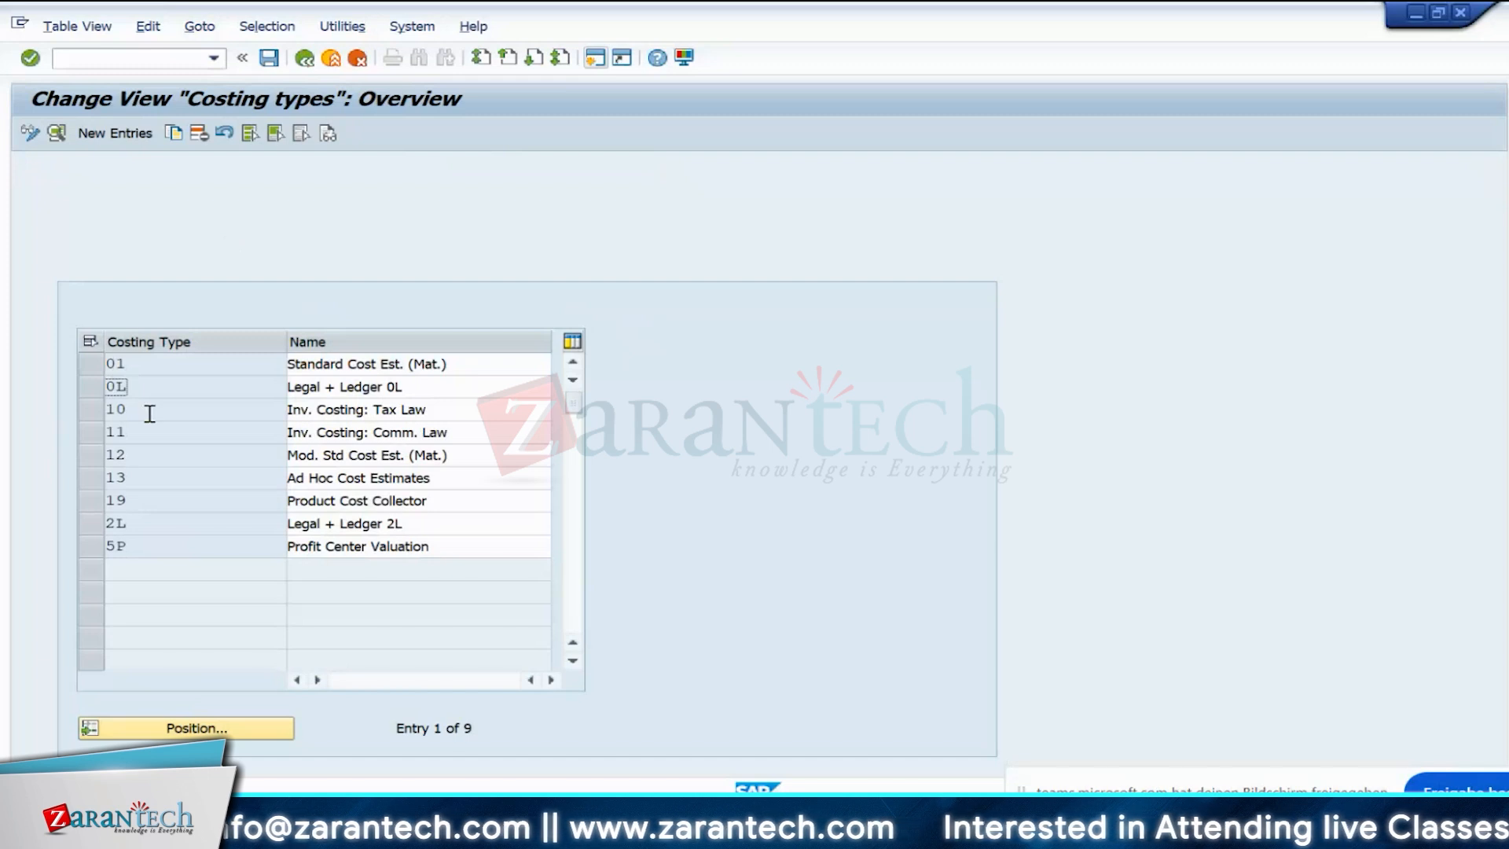
# - Examine the price update and valuation view settings of costing types 10 and 5P, returning to the overview after each
pyautogui.doubleClick(147, 415)
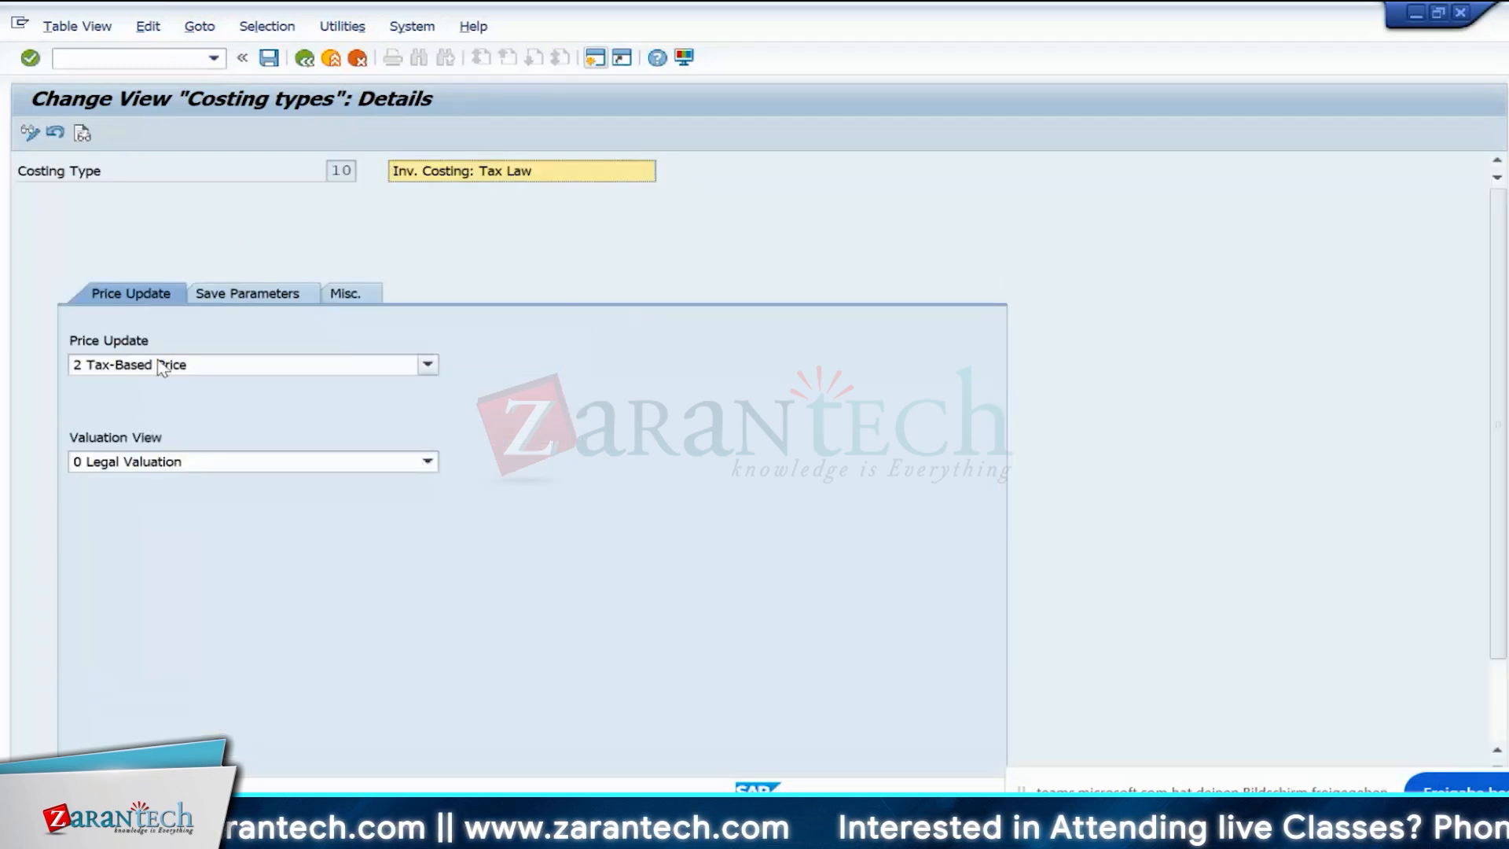
pyautogui.click(305, 59)
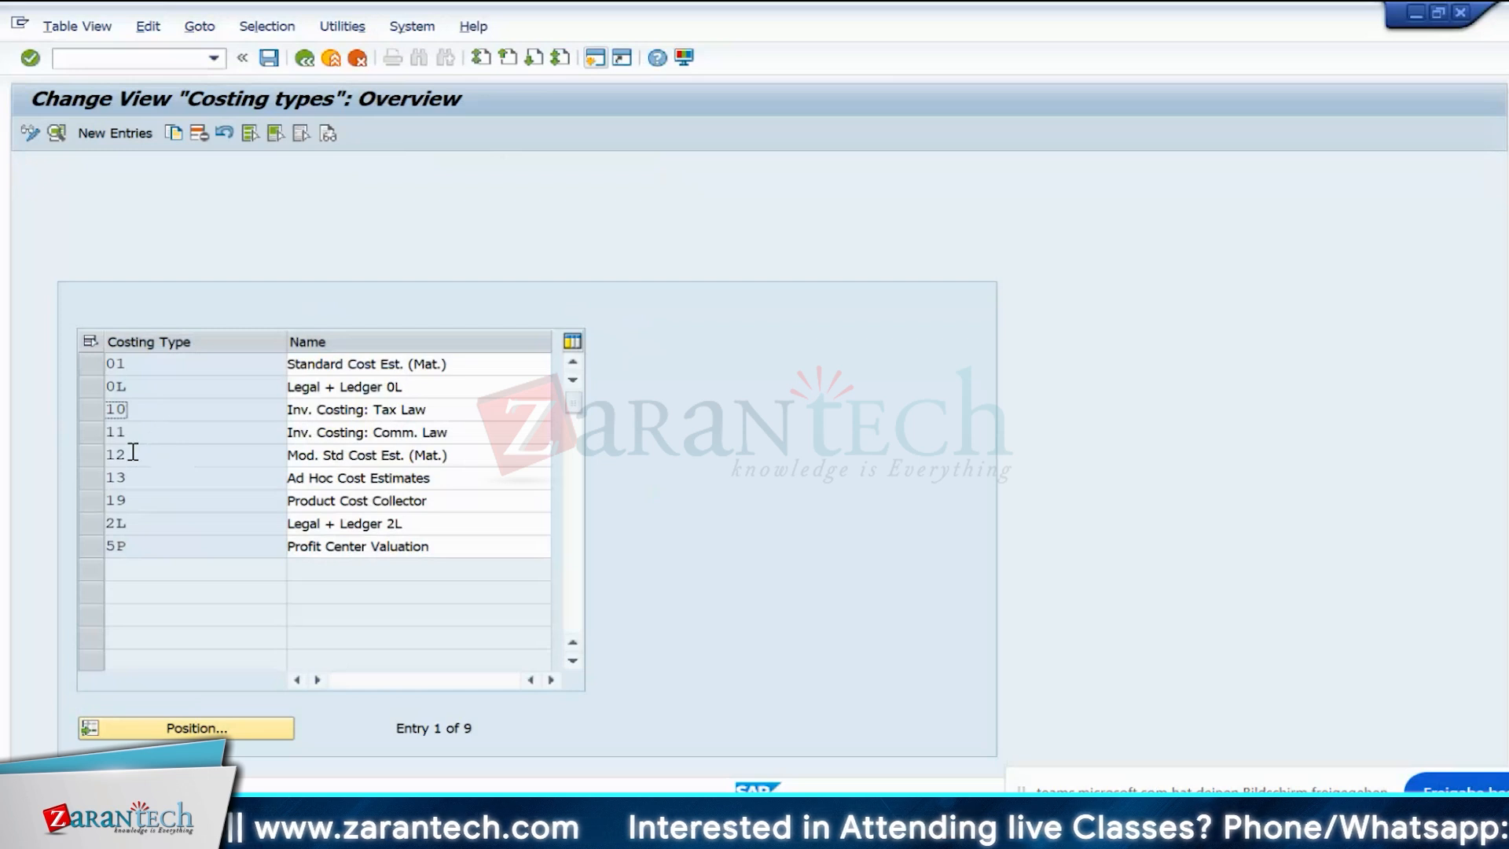
pyautogui.doubleClick(158, 547)
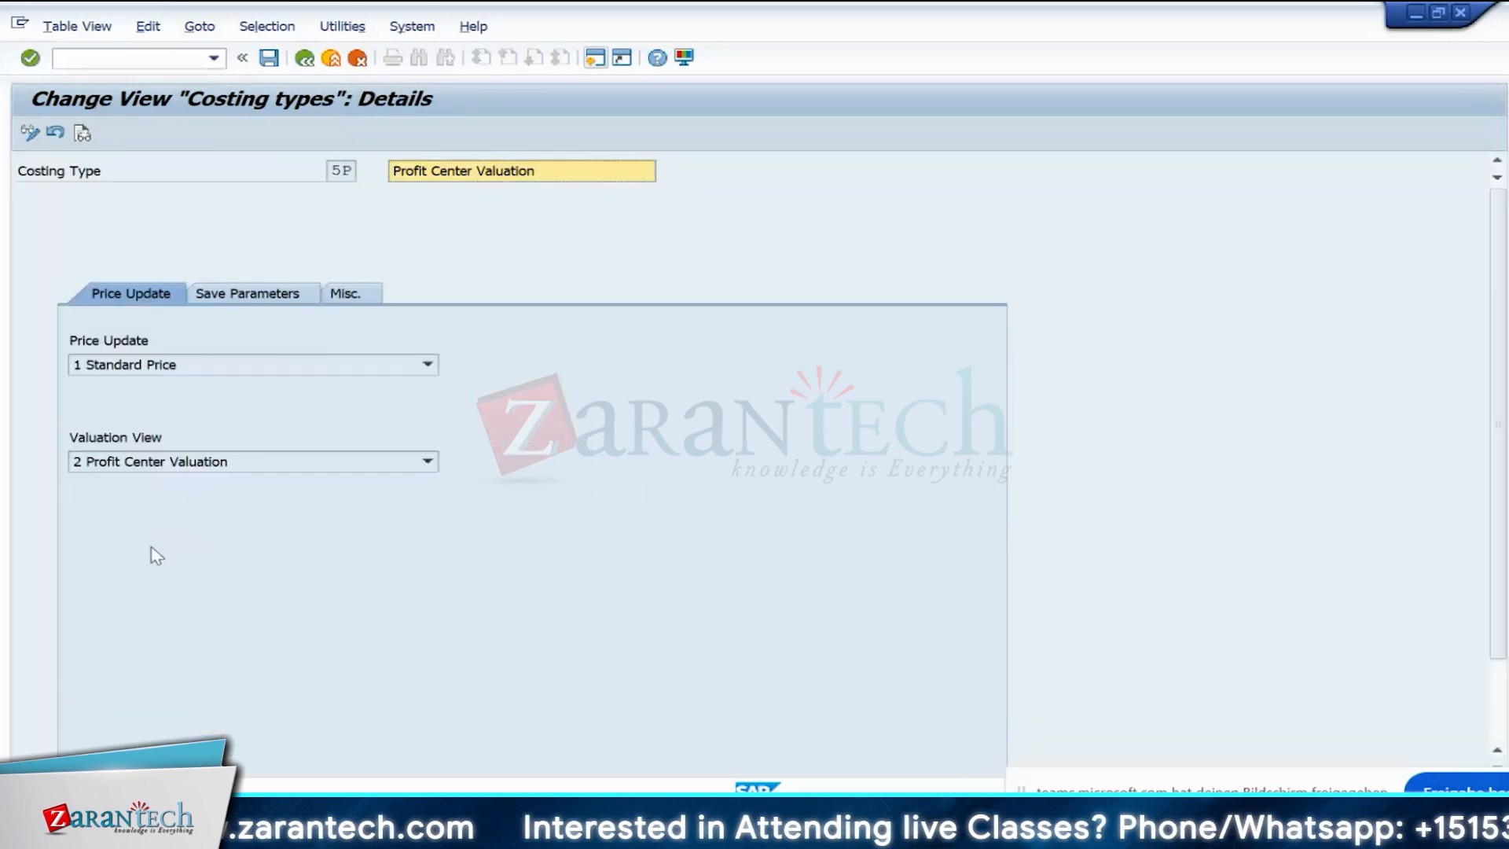
pyautogui.click(134, 464)
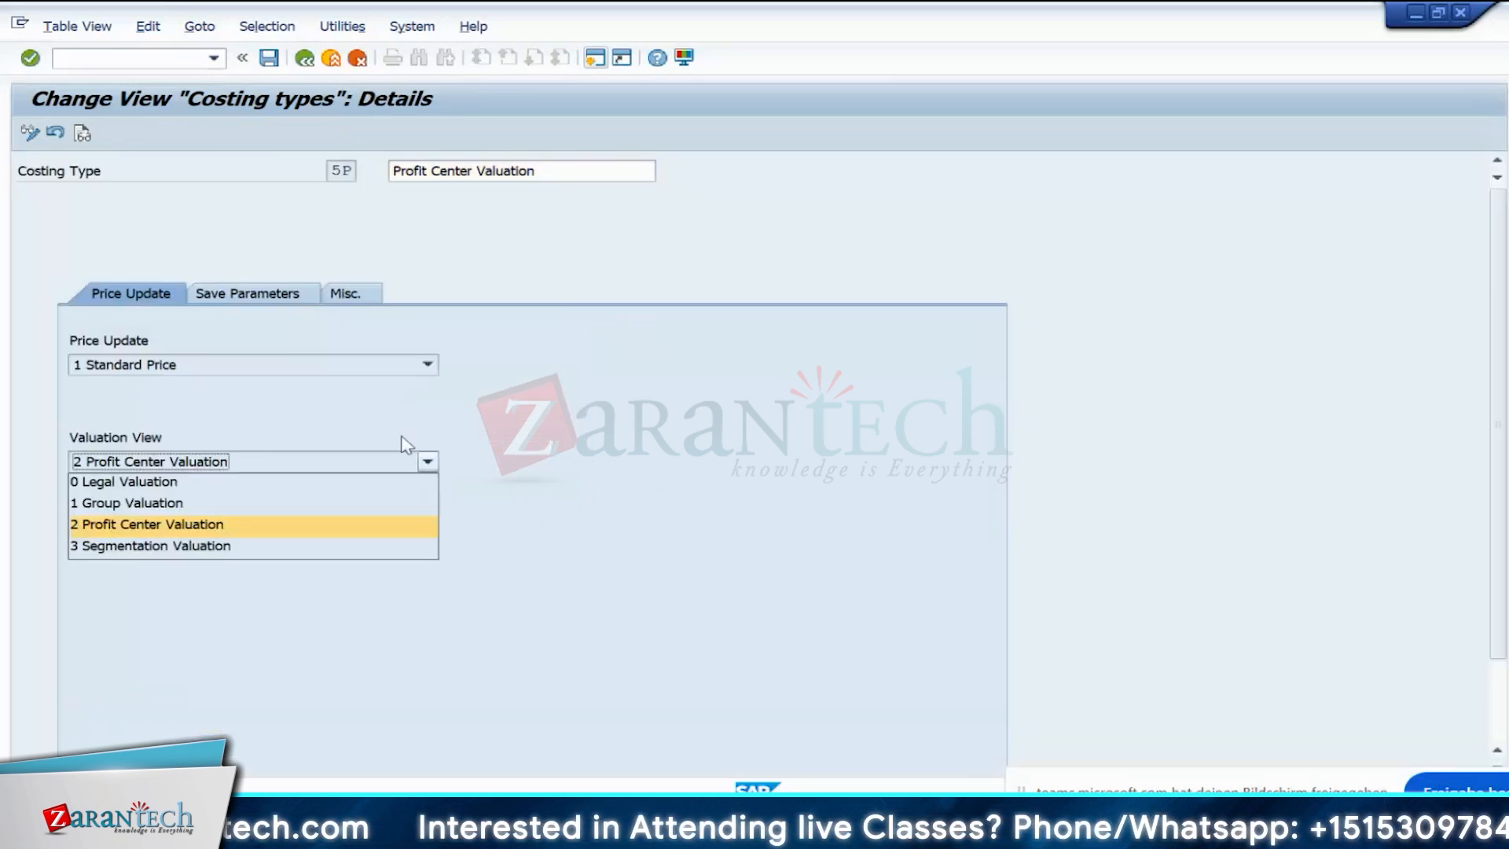
pyautogui.click(502, 415)
pyautogui.click(303, 62)
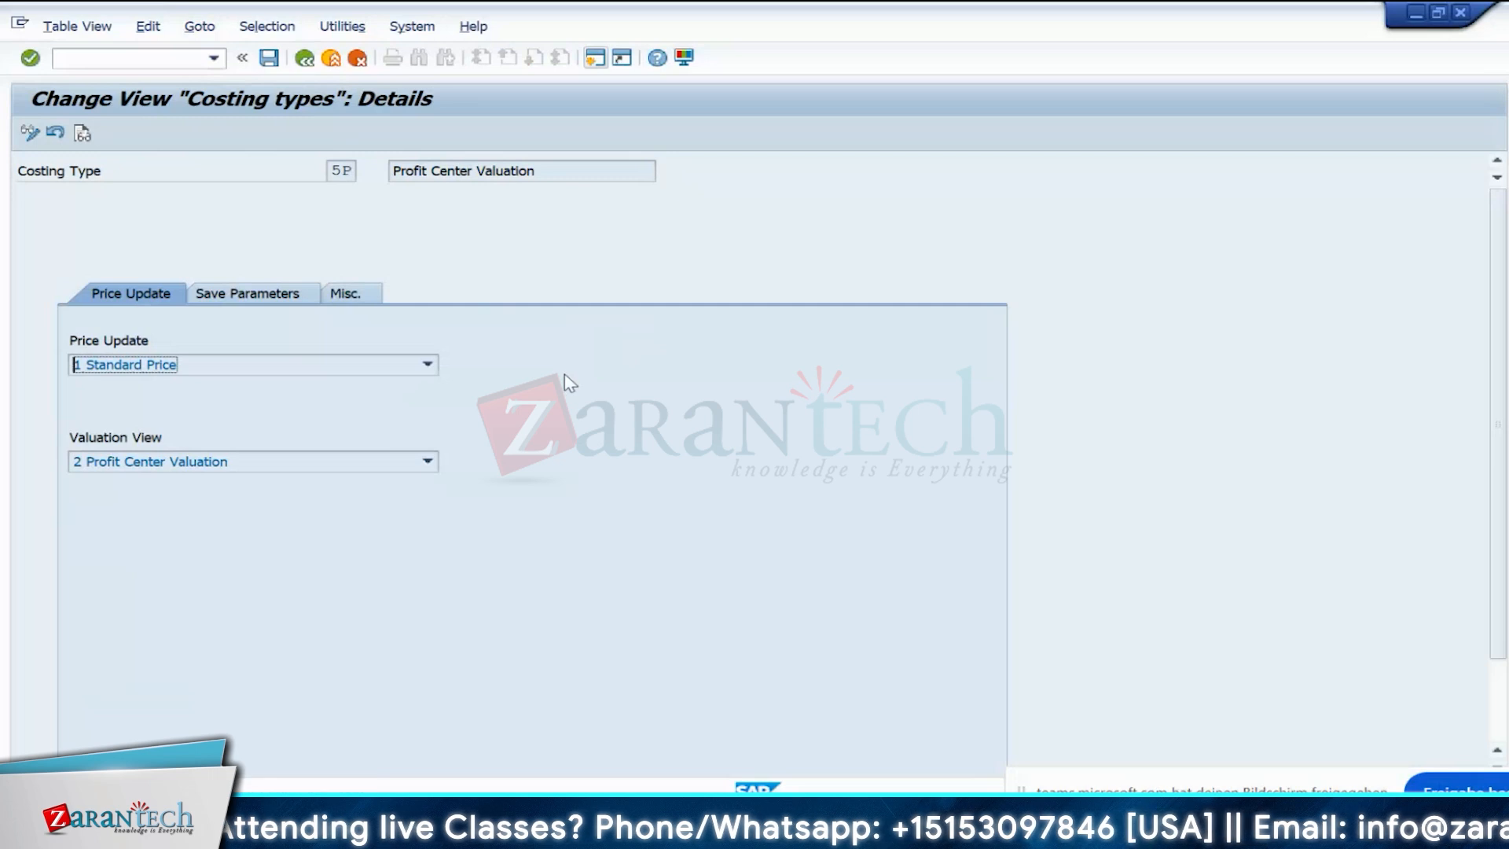
pyautogui.press('Return')
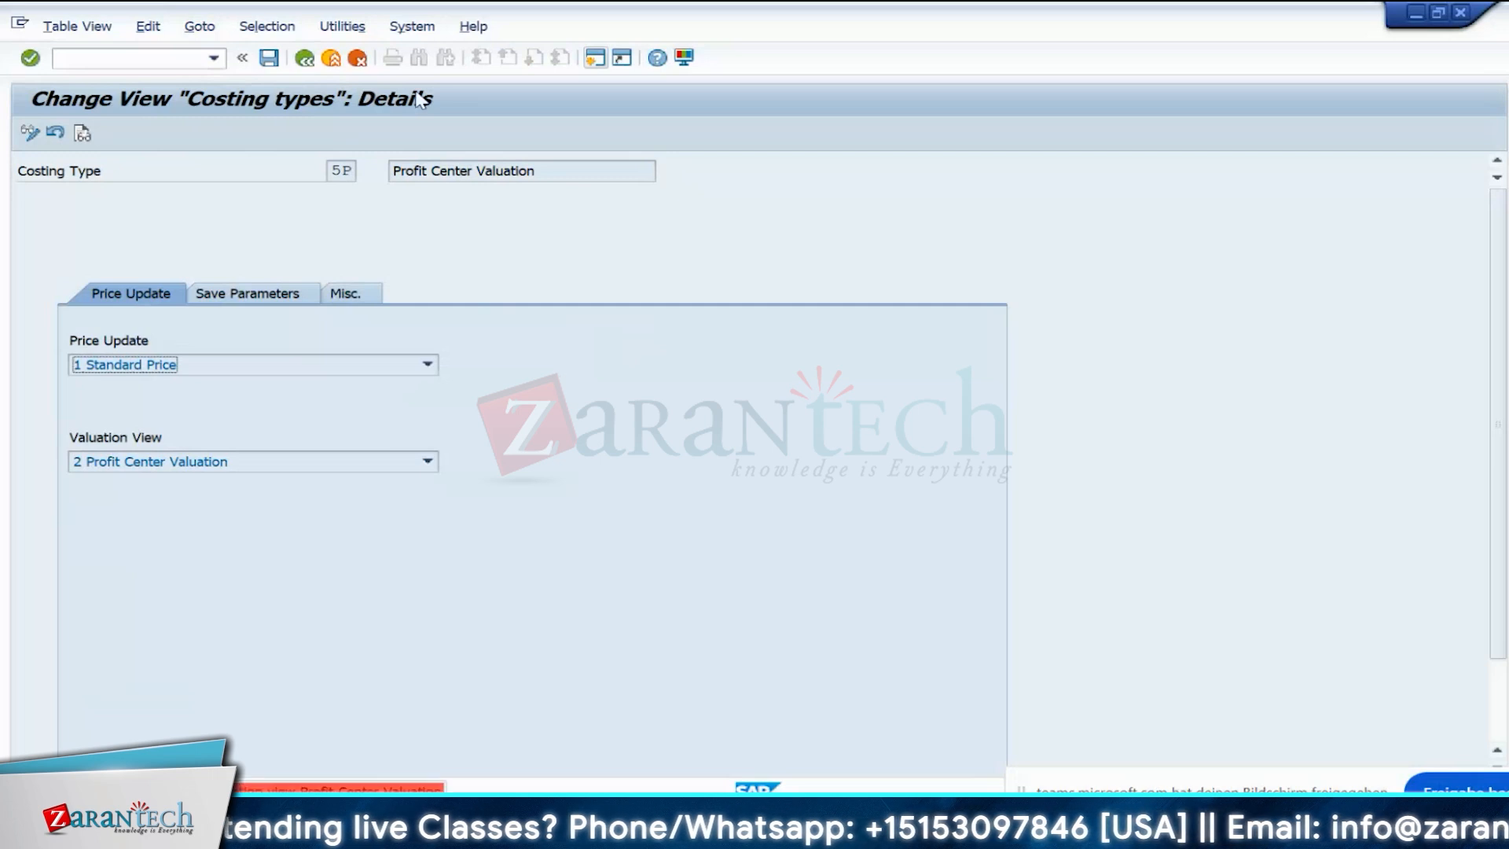
pyautogui.click(357, 58)
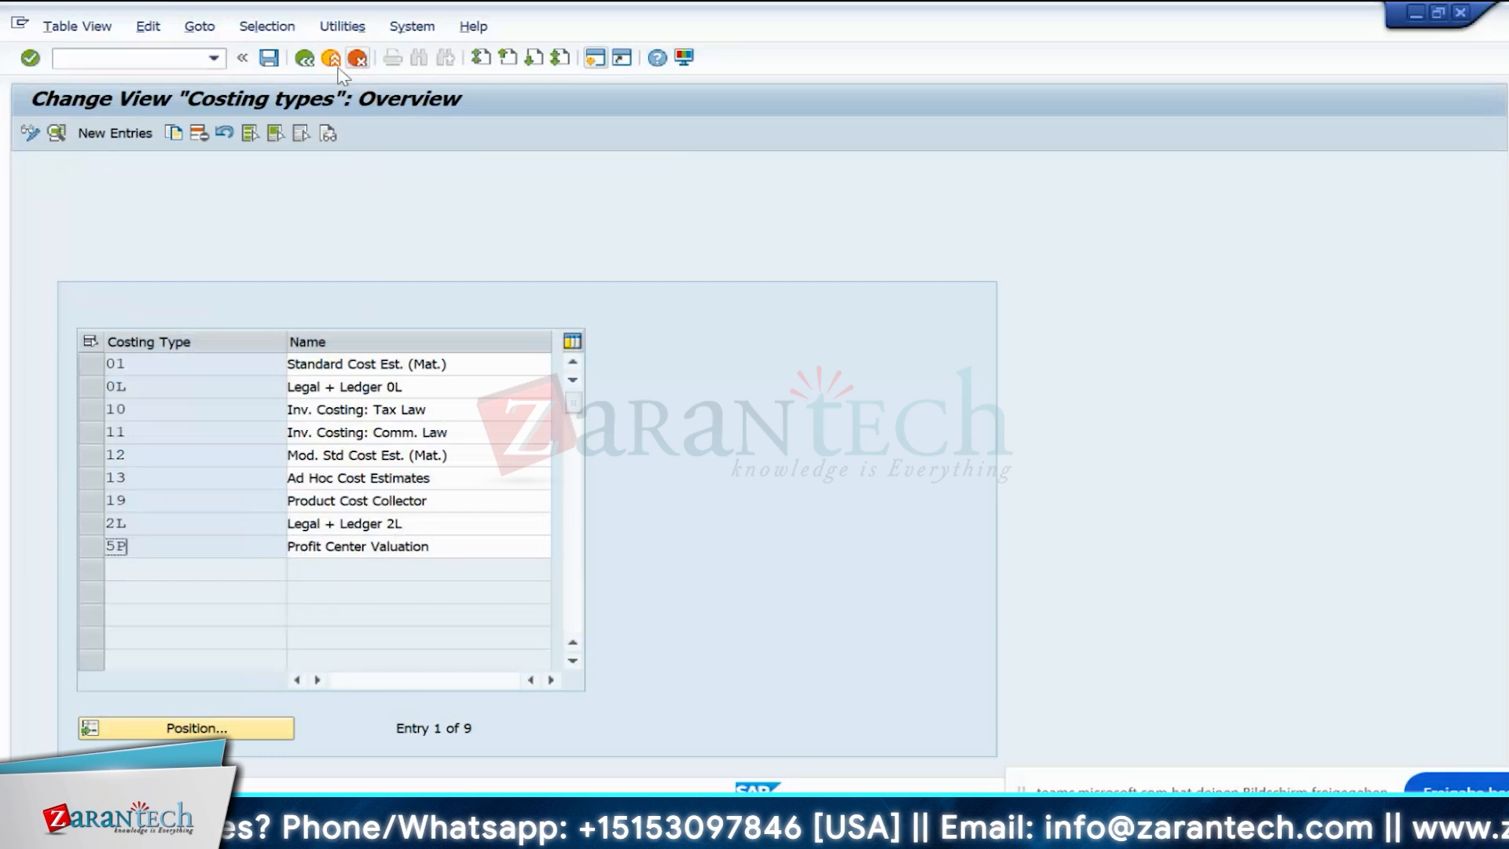
# - Review the price update, save parameters and miscellaneous settings of costing type 0L, and return to the IMG structure
pyautogui.doubleClick(205, 392)
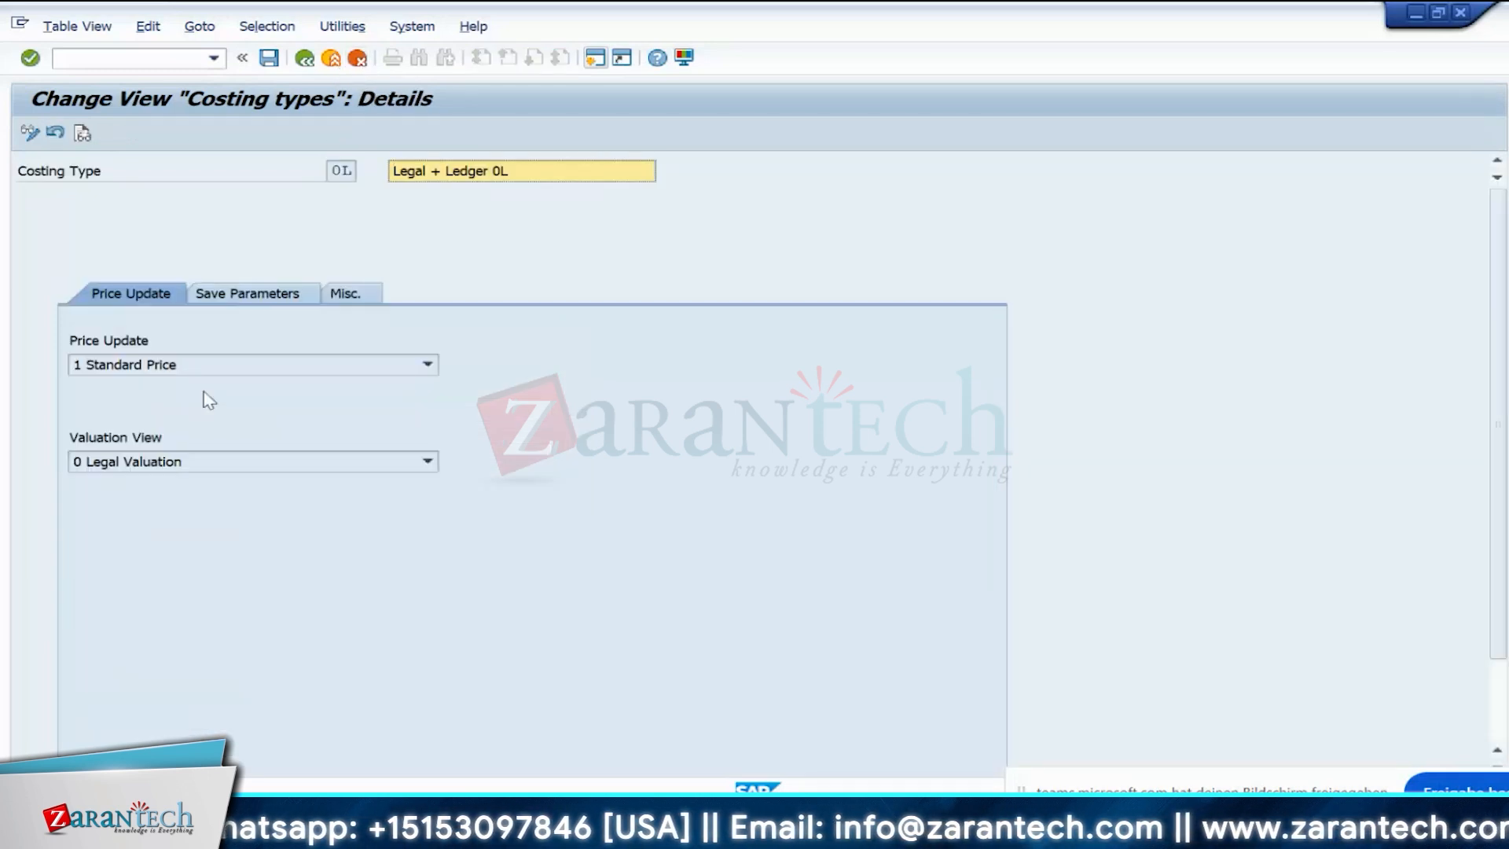
pyautogui.click(179, 462)
pyautogui.click(230, 315)
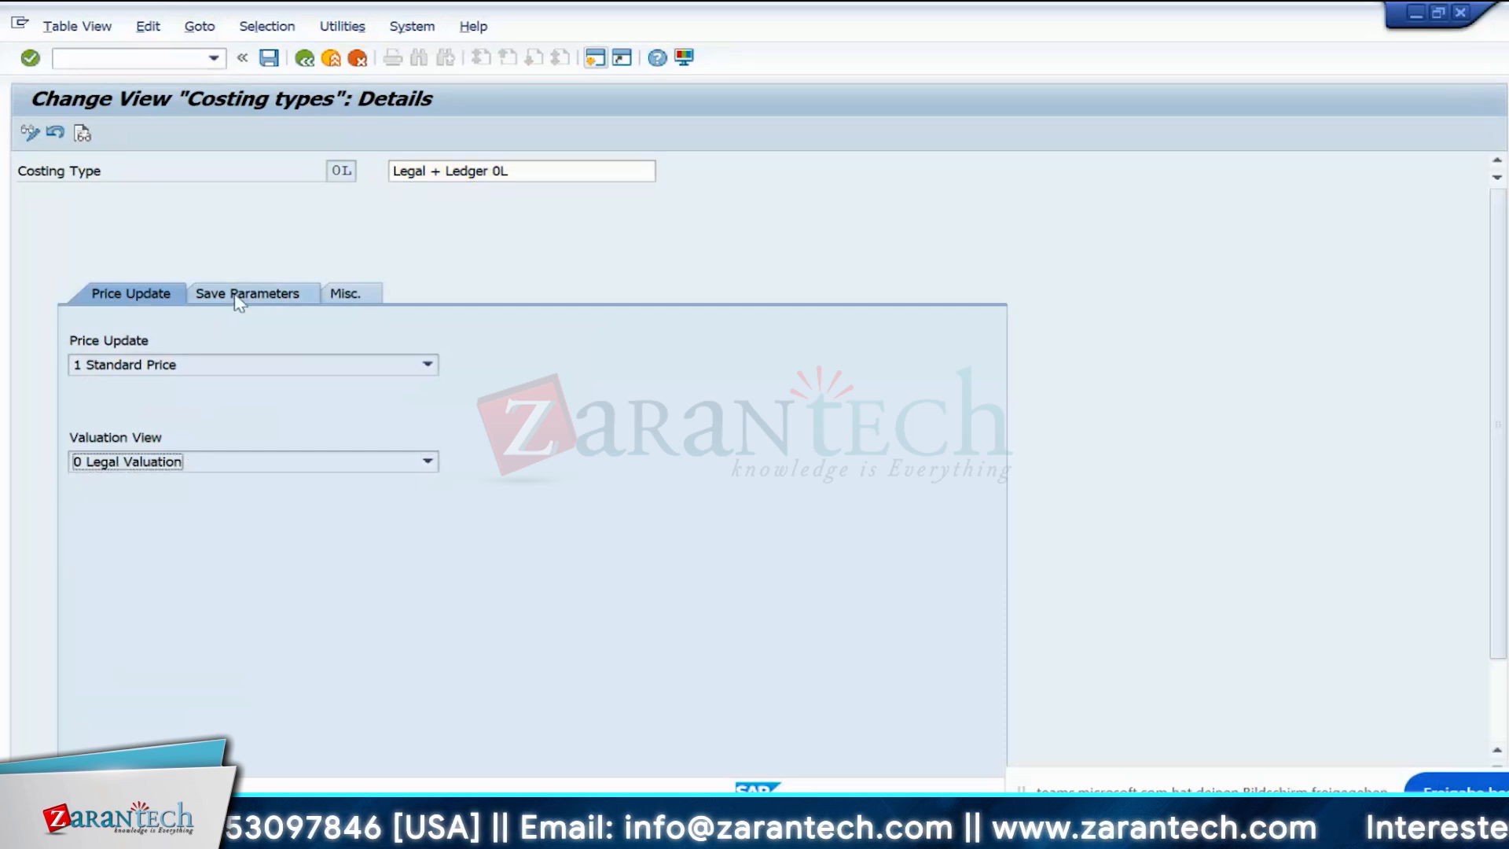
pyautogui.click(239, 298)
pyautogui.click(348, 295)
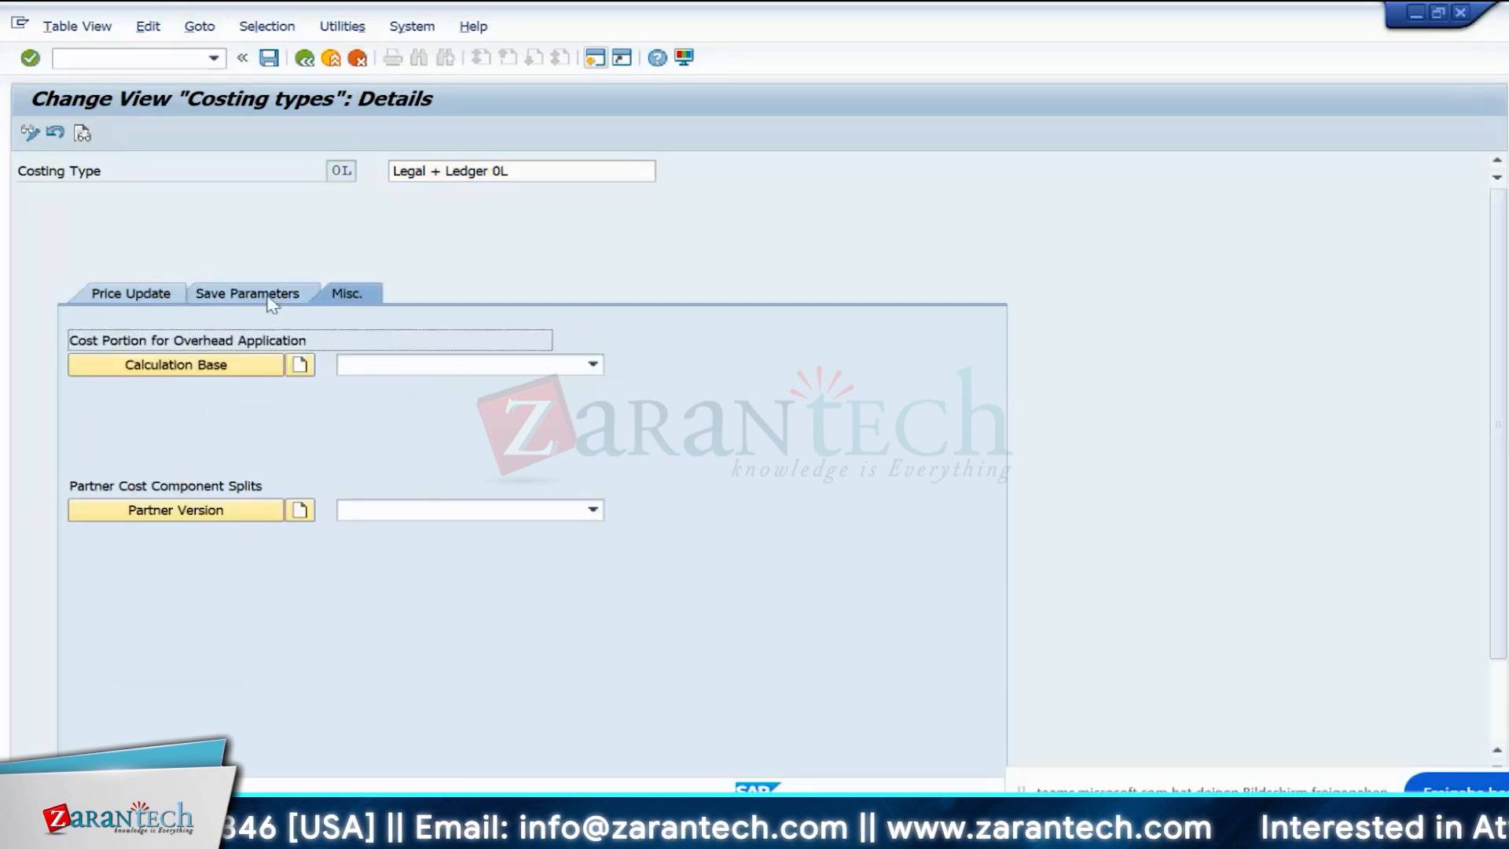
pyautogui.click(169, 299)
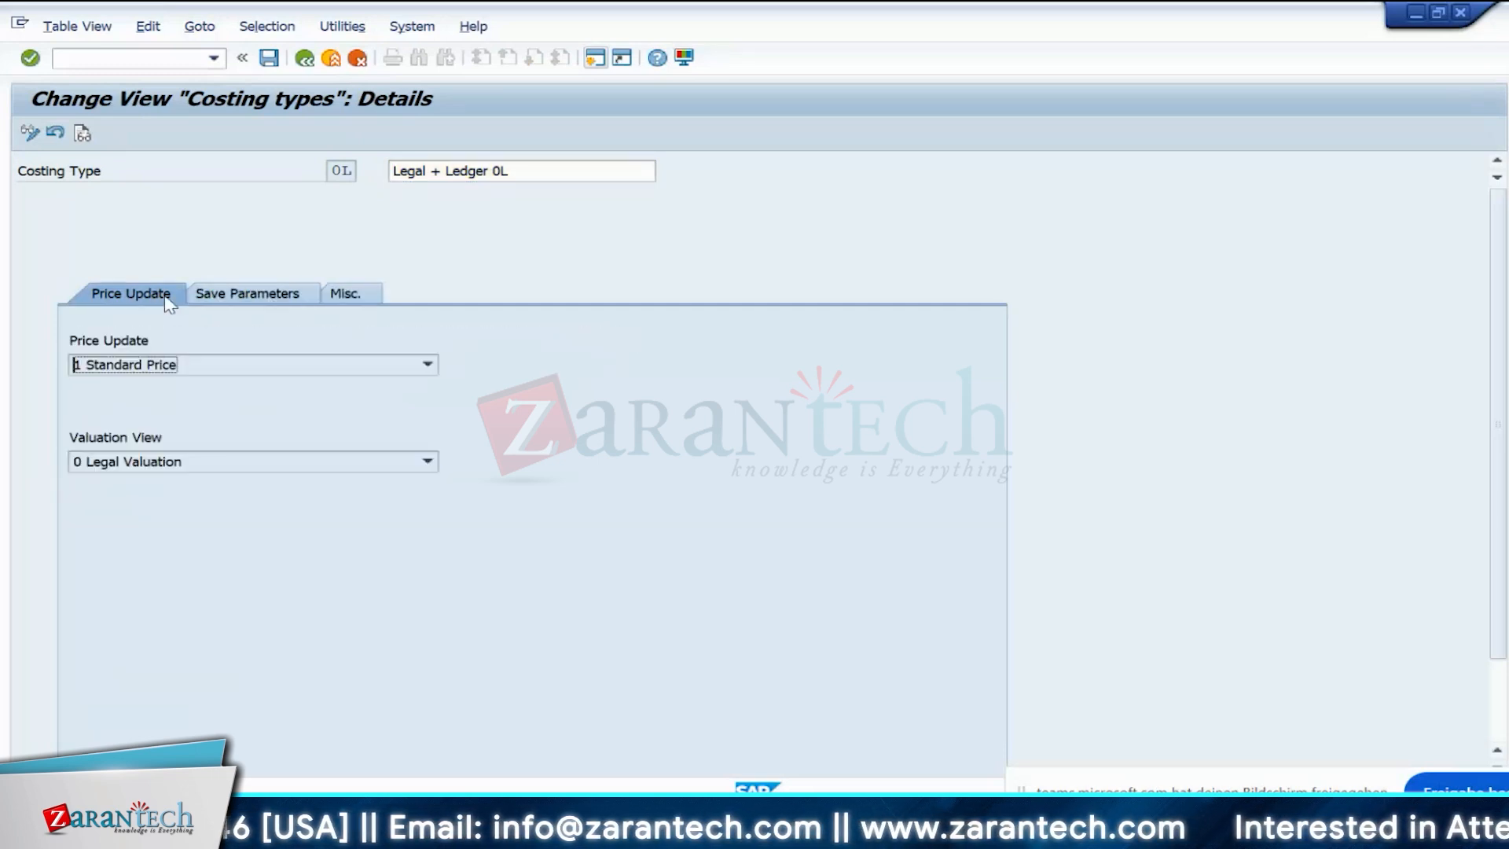
pyautogui.click(304, 59)
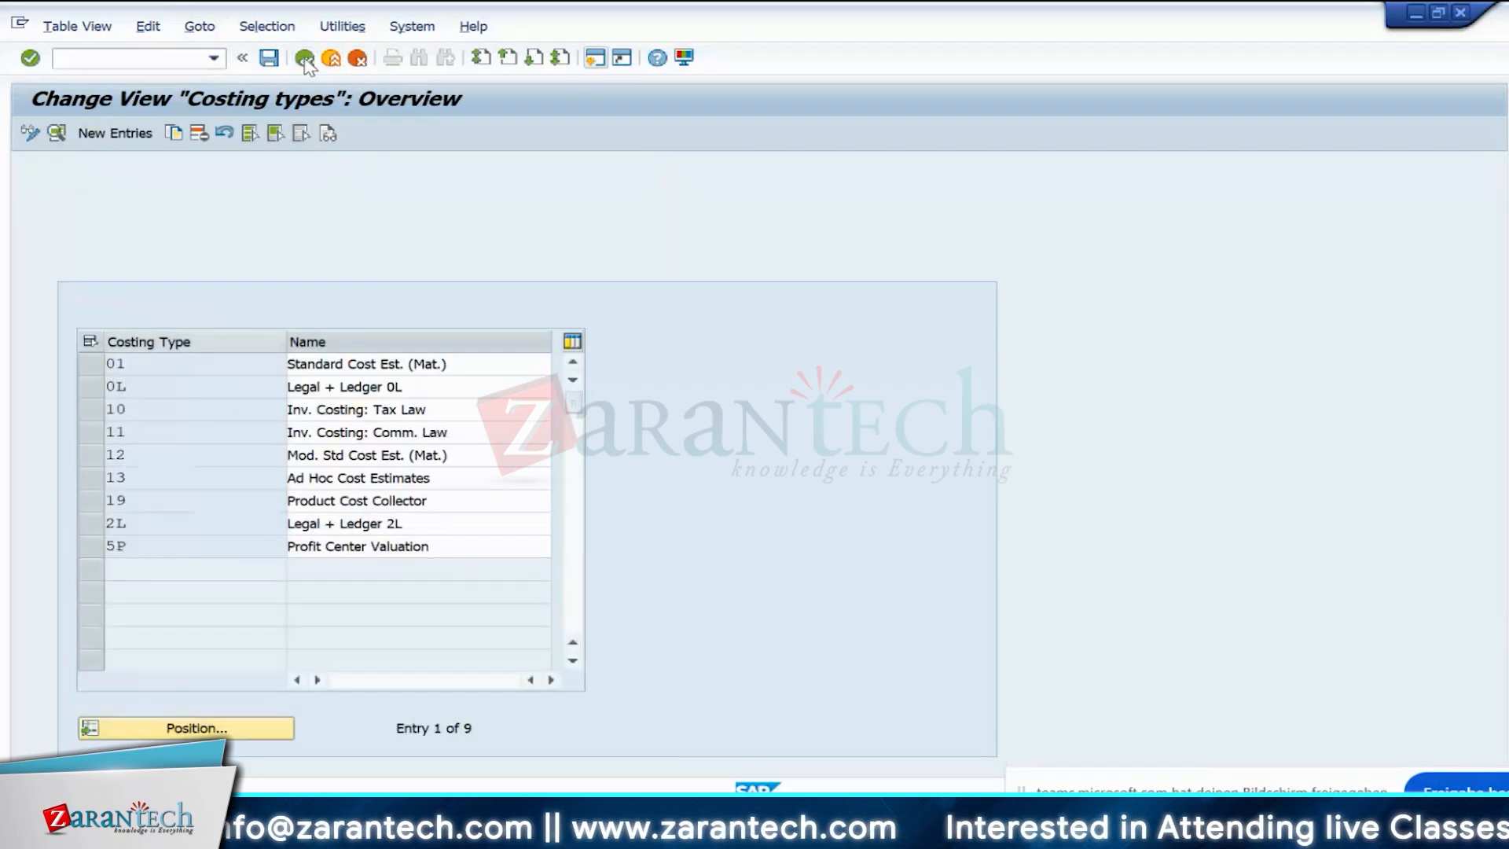
pyautogui.click(304, 59)
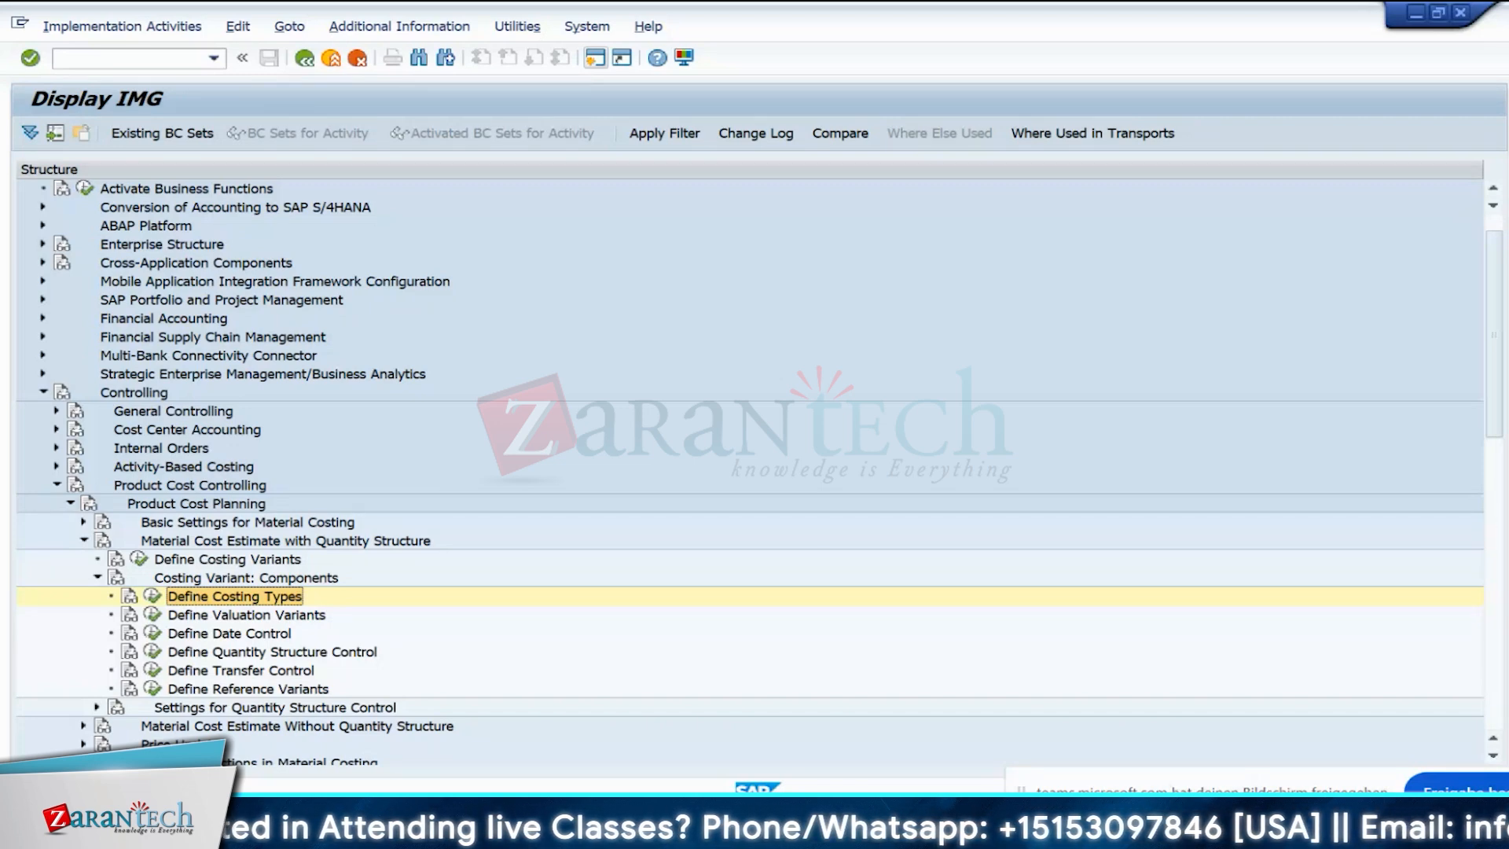
# - Switch to the Excel workbook with the cost component lists and enter TATA in cell G19
pyautogui.hotkey('alt', 'Tab')
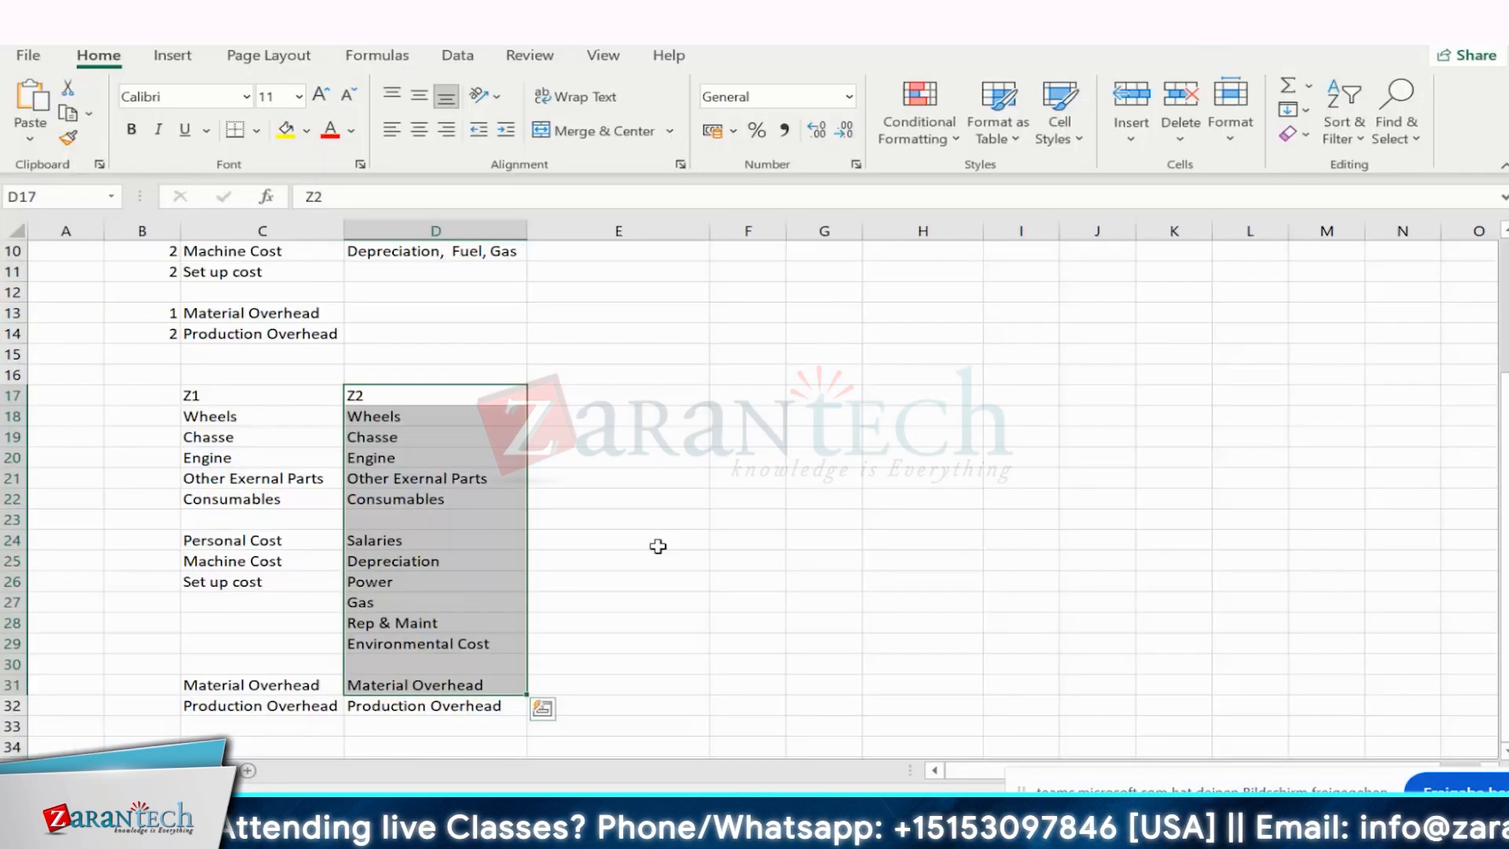
pyautogui.click(824, 437)
pyautogui.write('T')
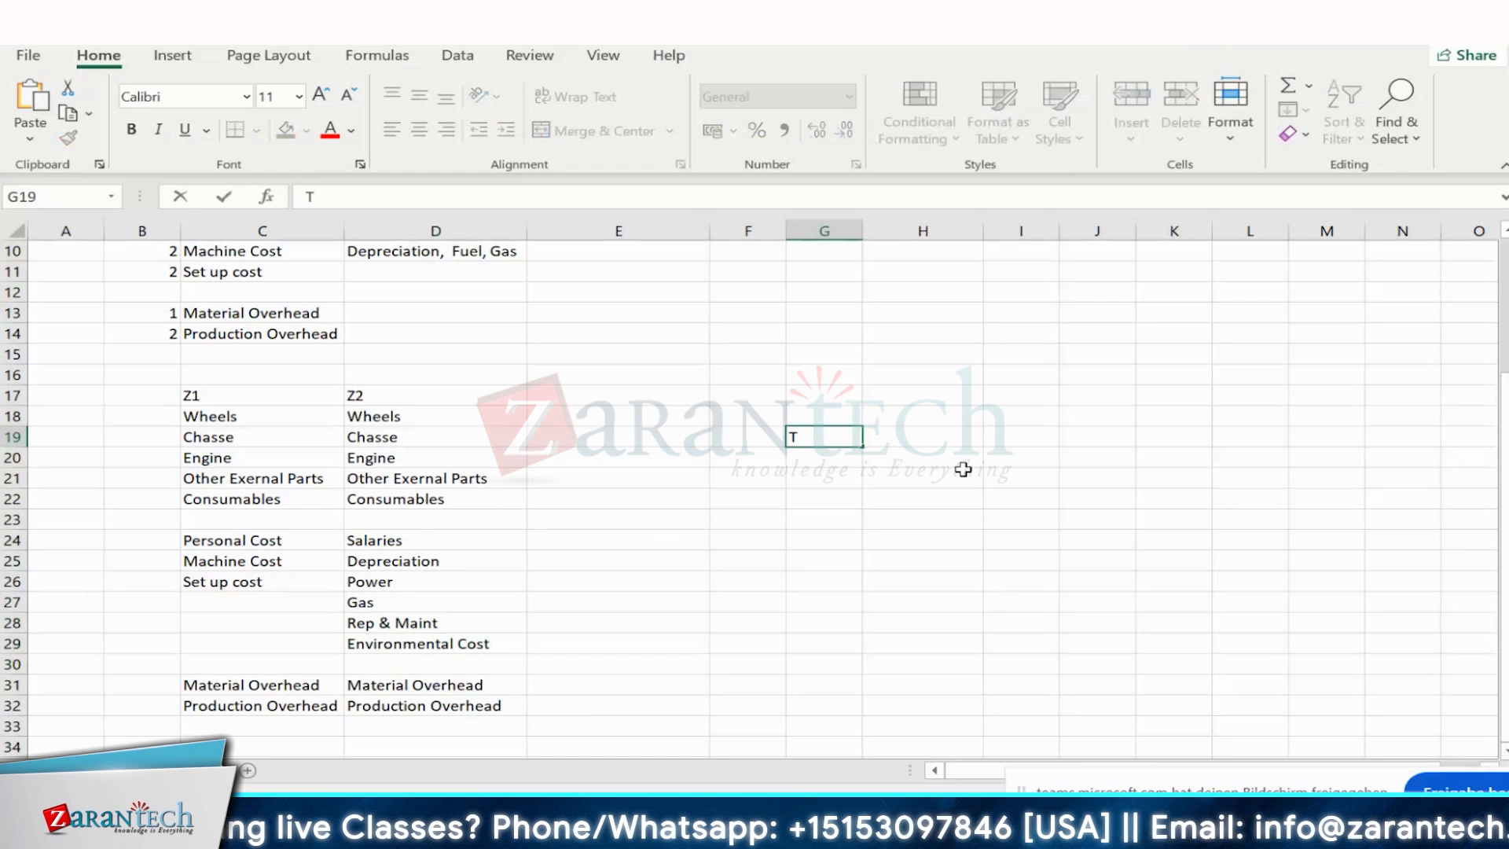
pyautogui.write('t')
pyautogui.press('BackSpace')
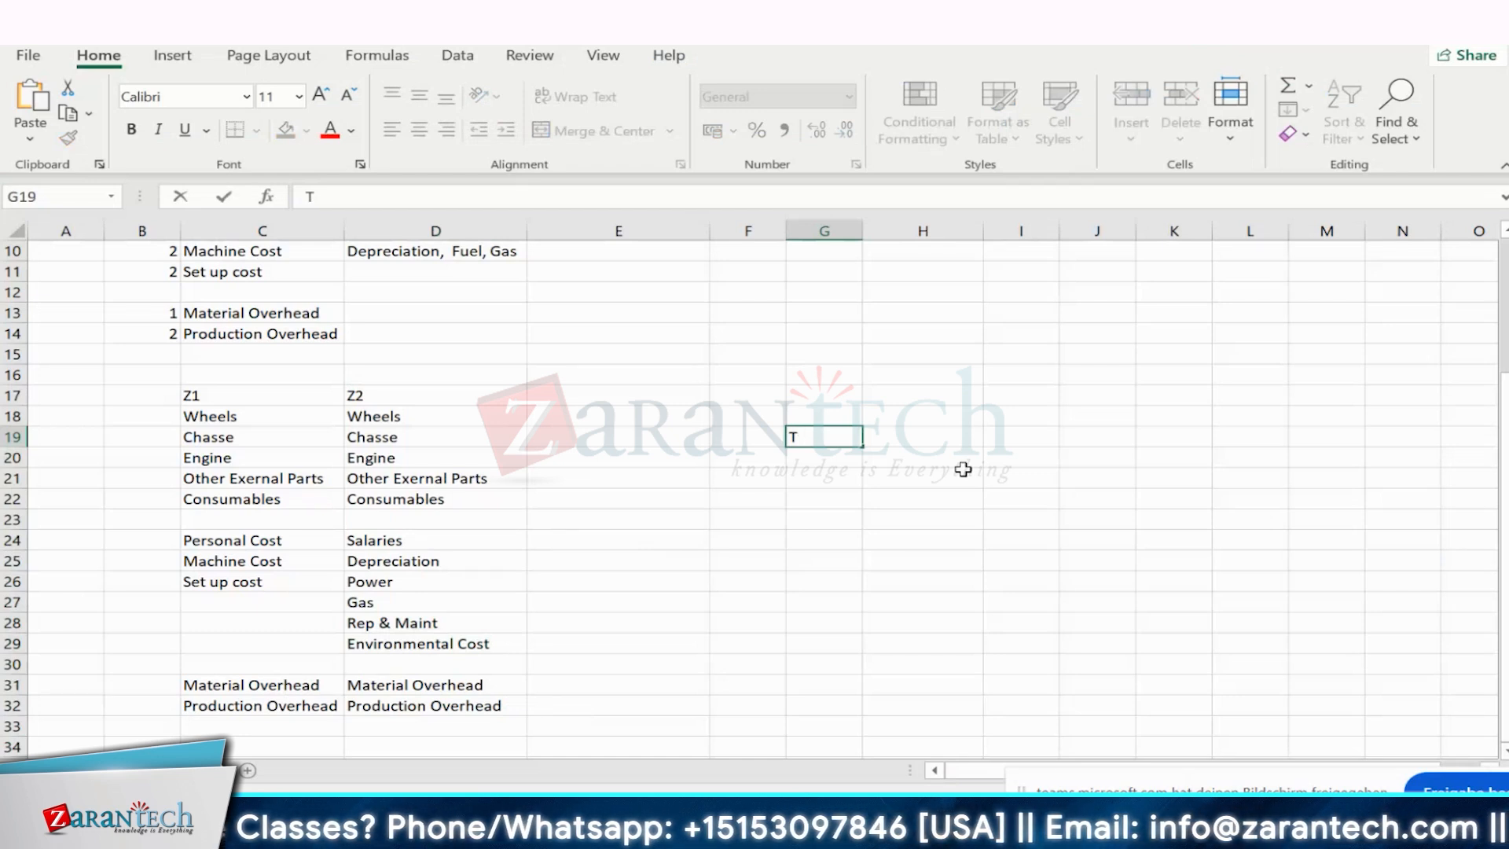
pyautogui.write('ATA')
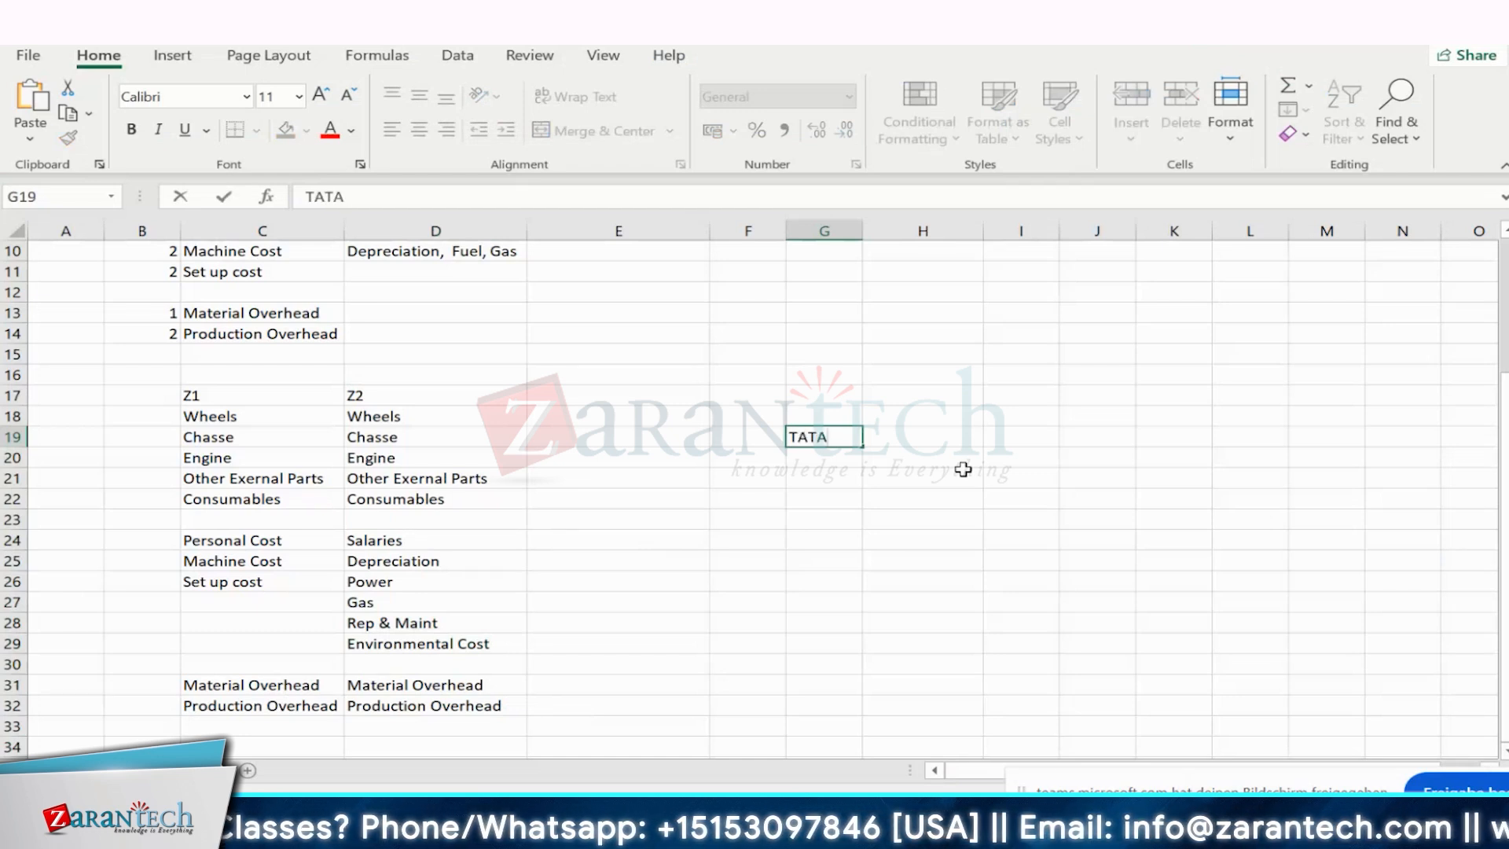
# - Enter TATA STEEL in cell F21 as the first company below the TATA group
pyautogui.click(777, 480)
pyautogui.write('t')
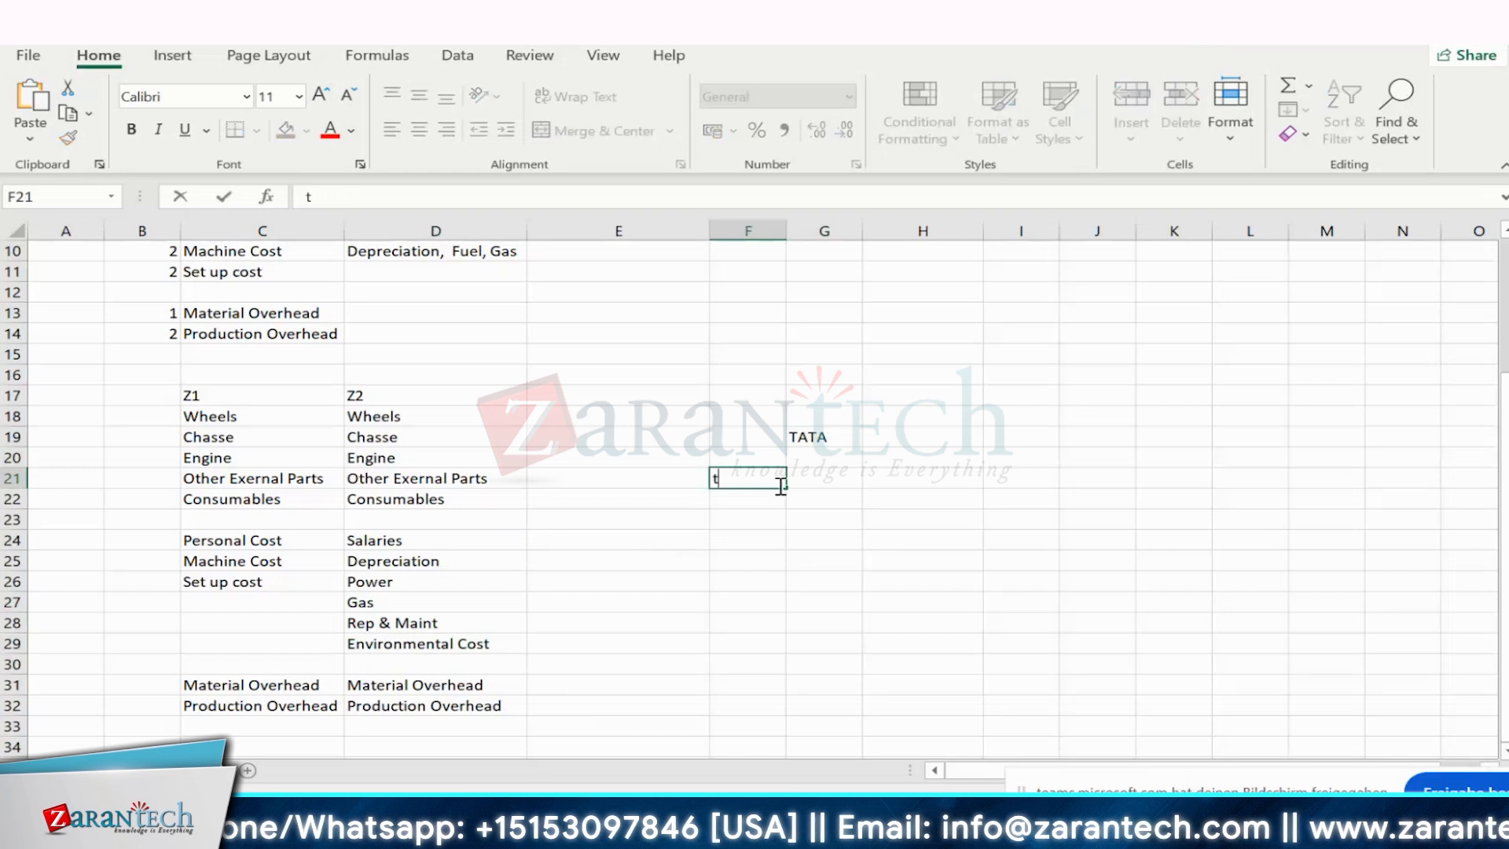
pyautogui.press('BackSpace')
pyautogui.write('TATA ')
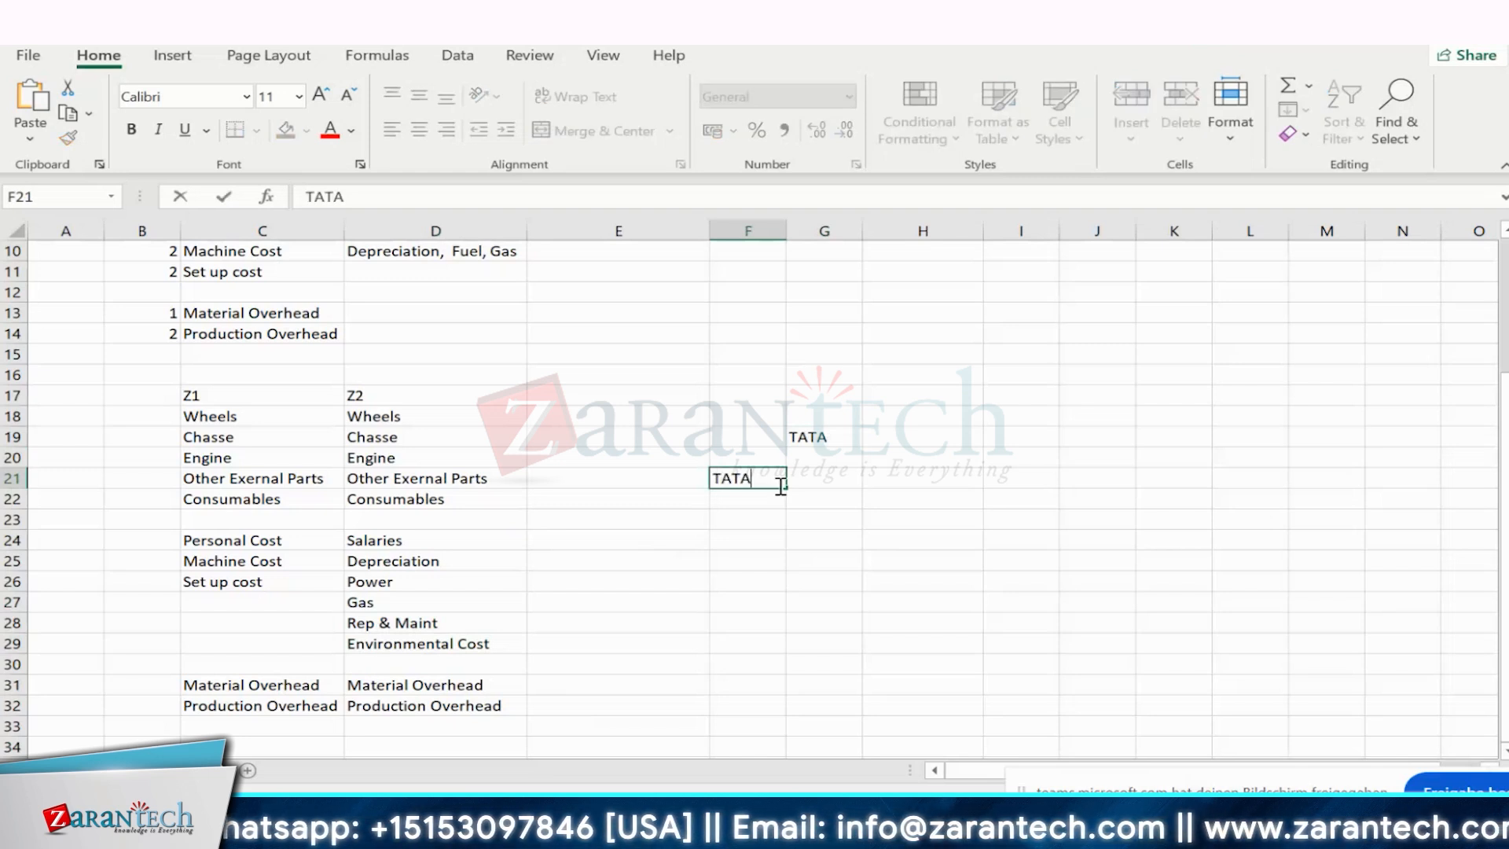
pyautogui.write('STEEL')
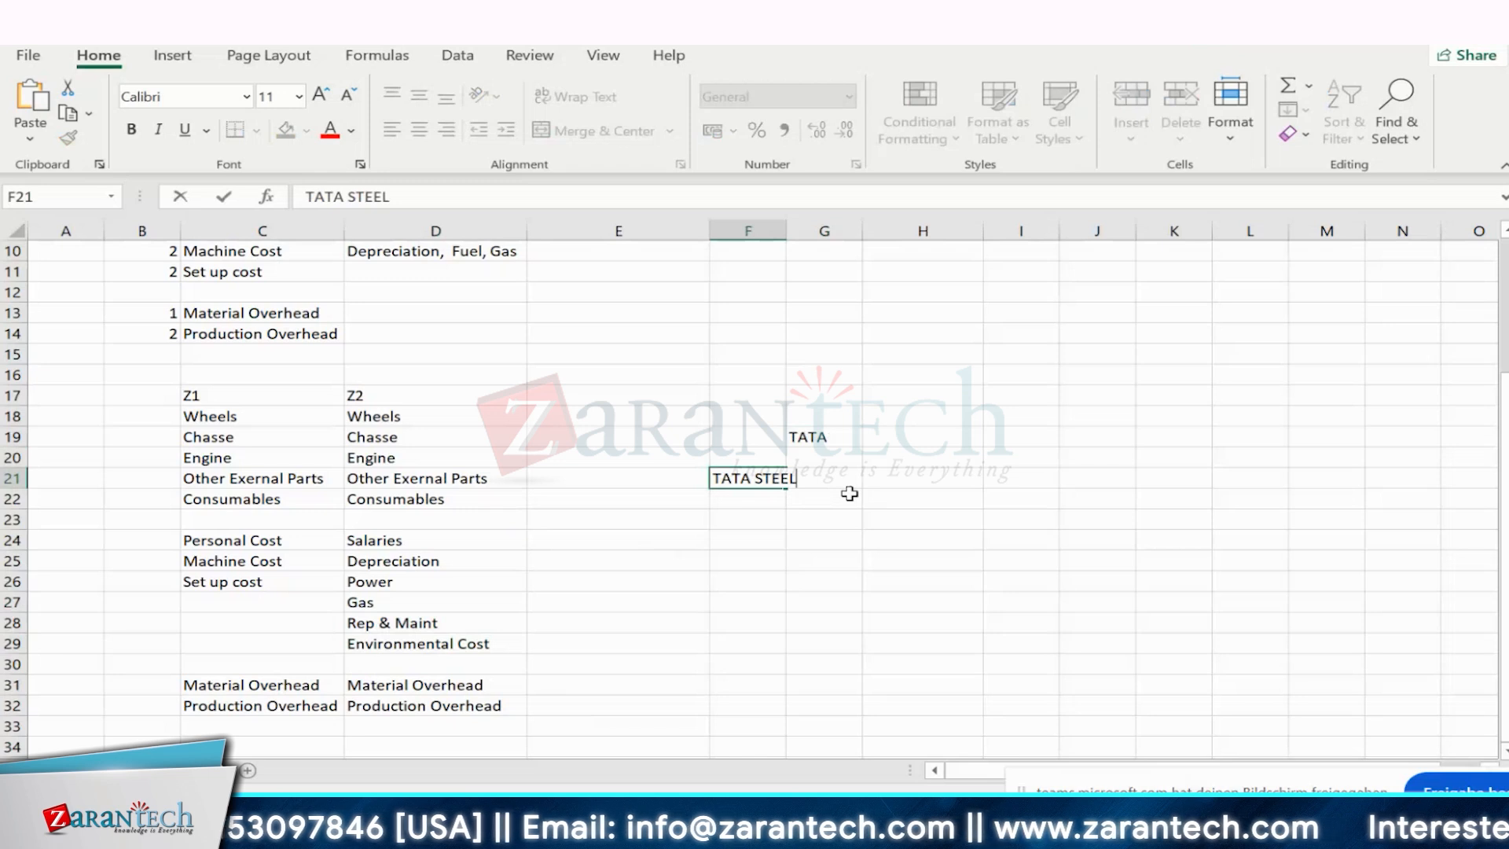
# - Enter TCS in cell H21 as the second company of the group
pyautogui.click(884, 496)
pyautogui.click(905, 476)
pyautogui.write('T')
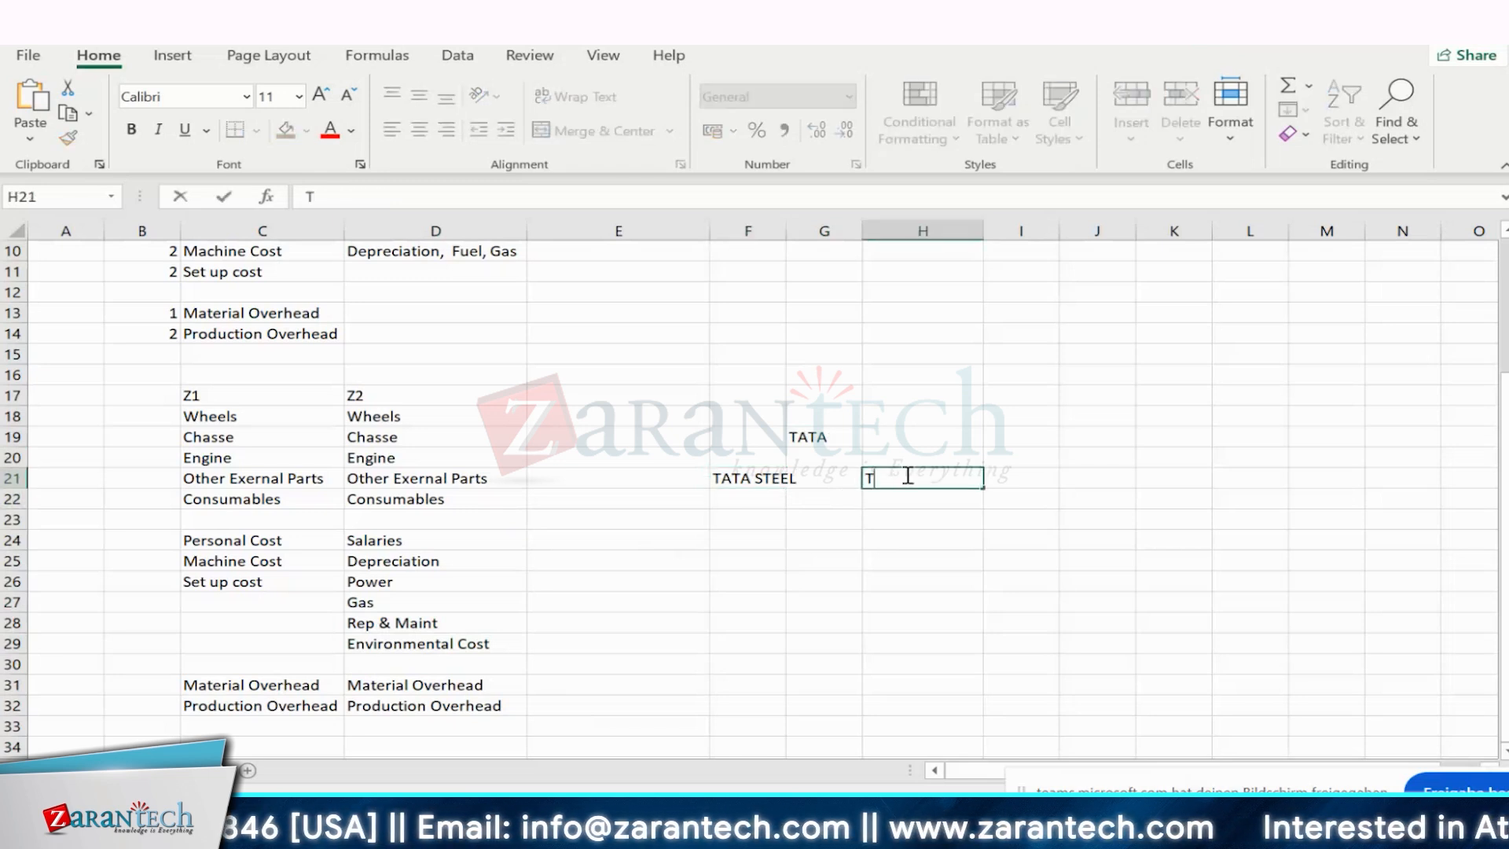
pyautogui.write('CS')
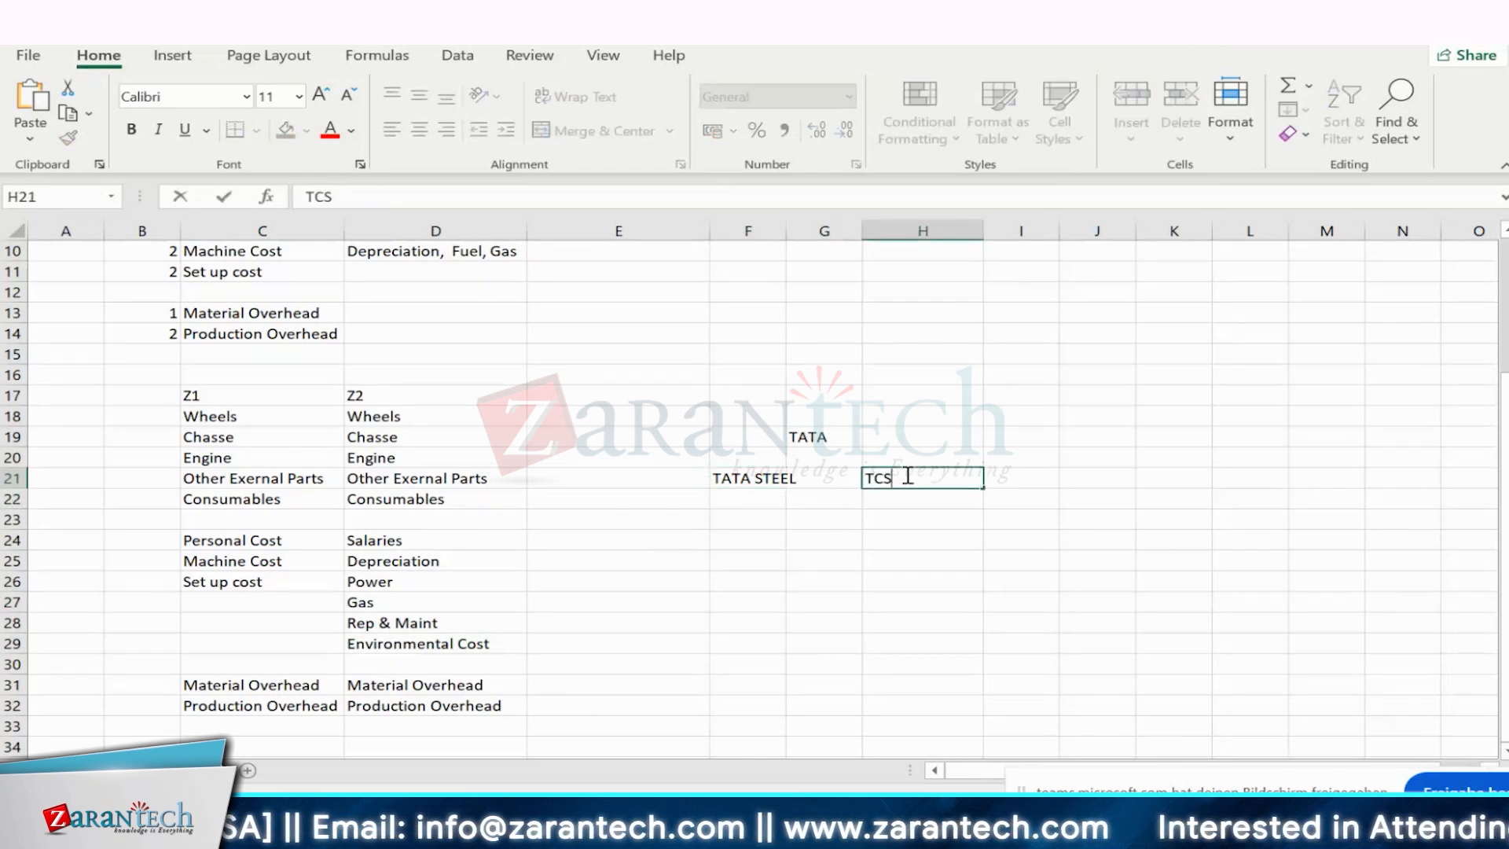
# - Enter TATA MOTORS in cell I21 as the third company of the group
pyautogui.click(1050, 481)
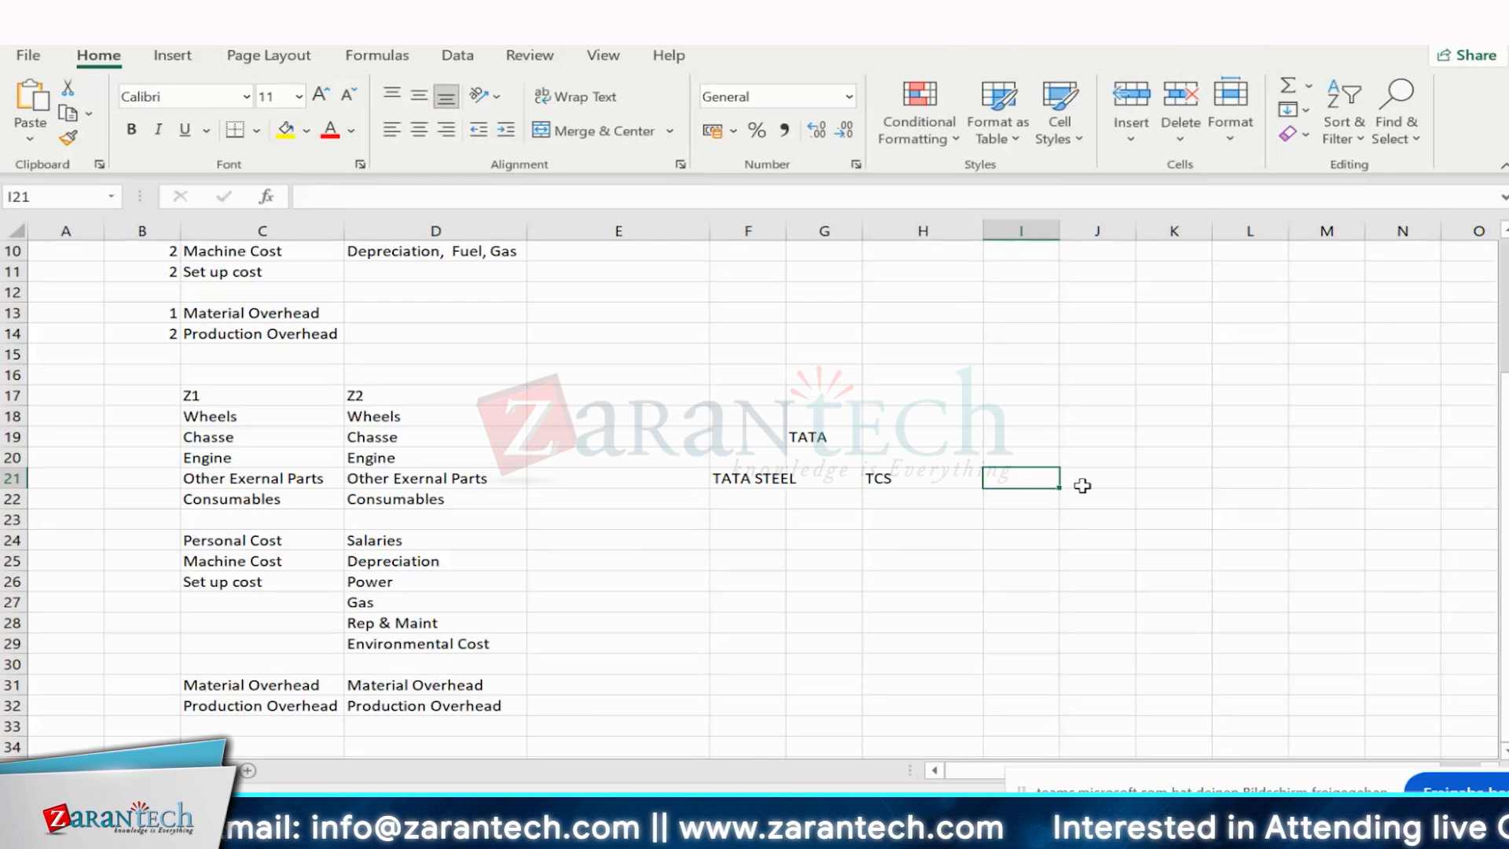
pyautogui.write('T')
pyautogui.write('CS')
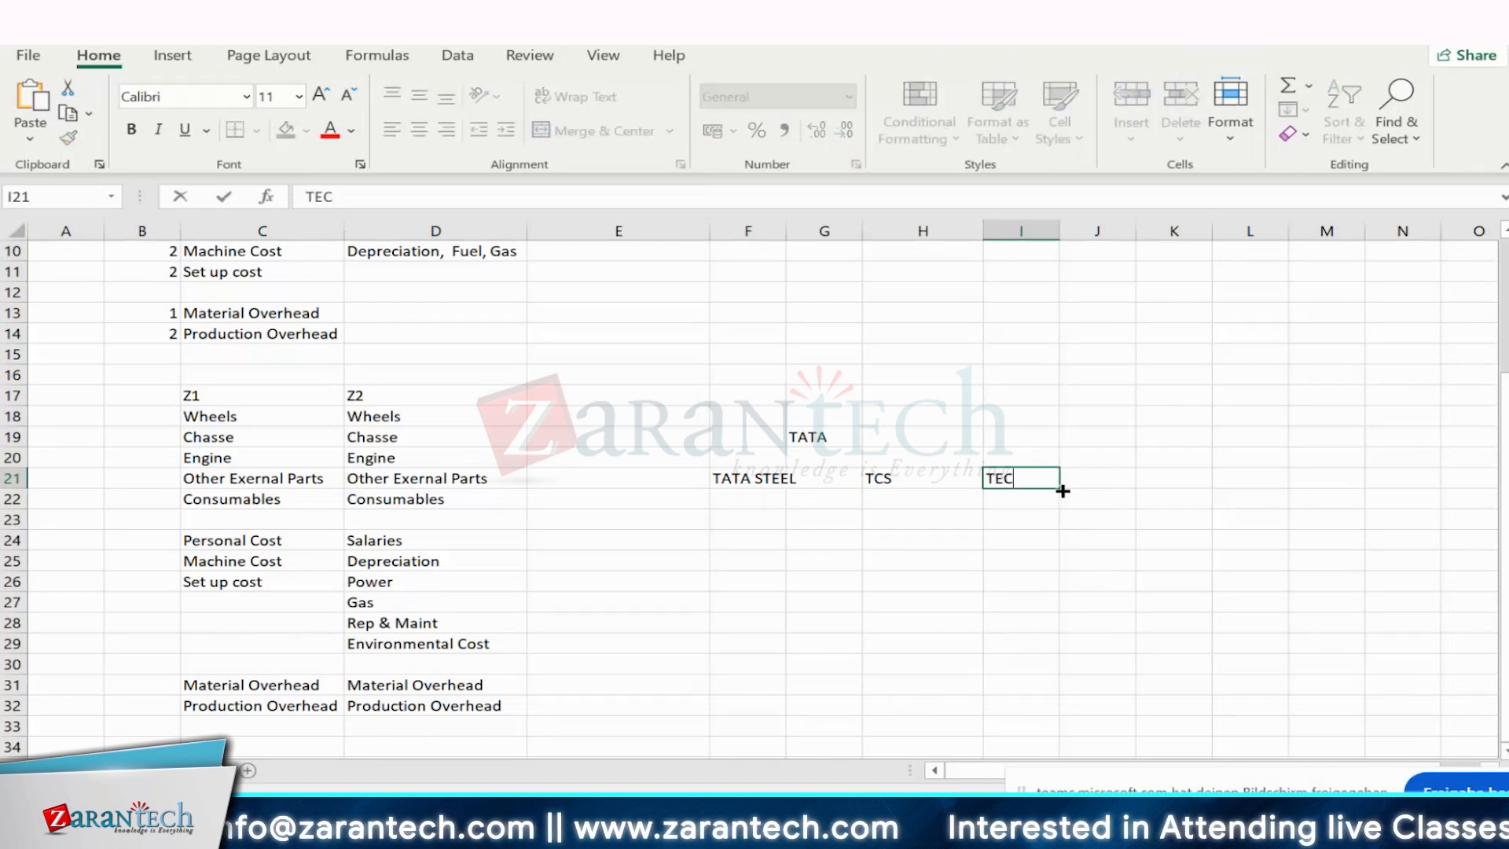
pyautogui.press('BackSpace')
pyautogui.press('BackSpace')
pyautogui.write('ATA')
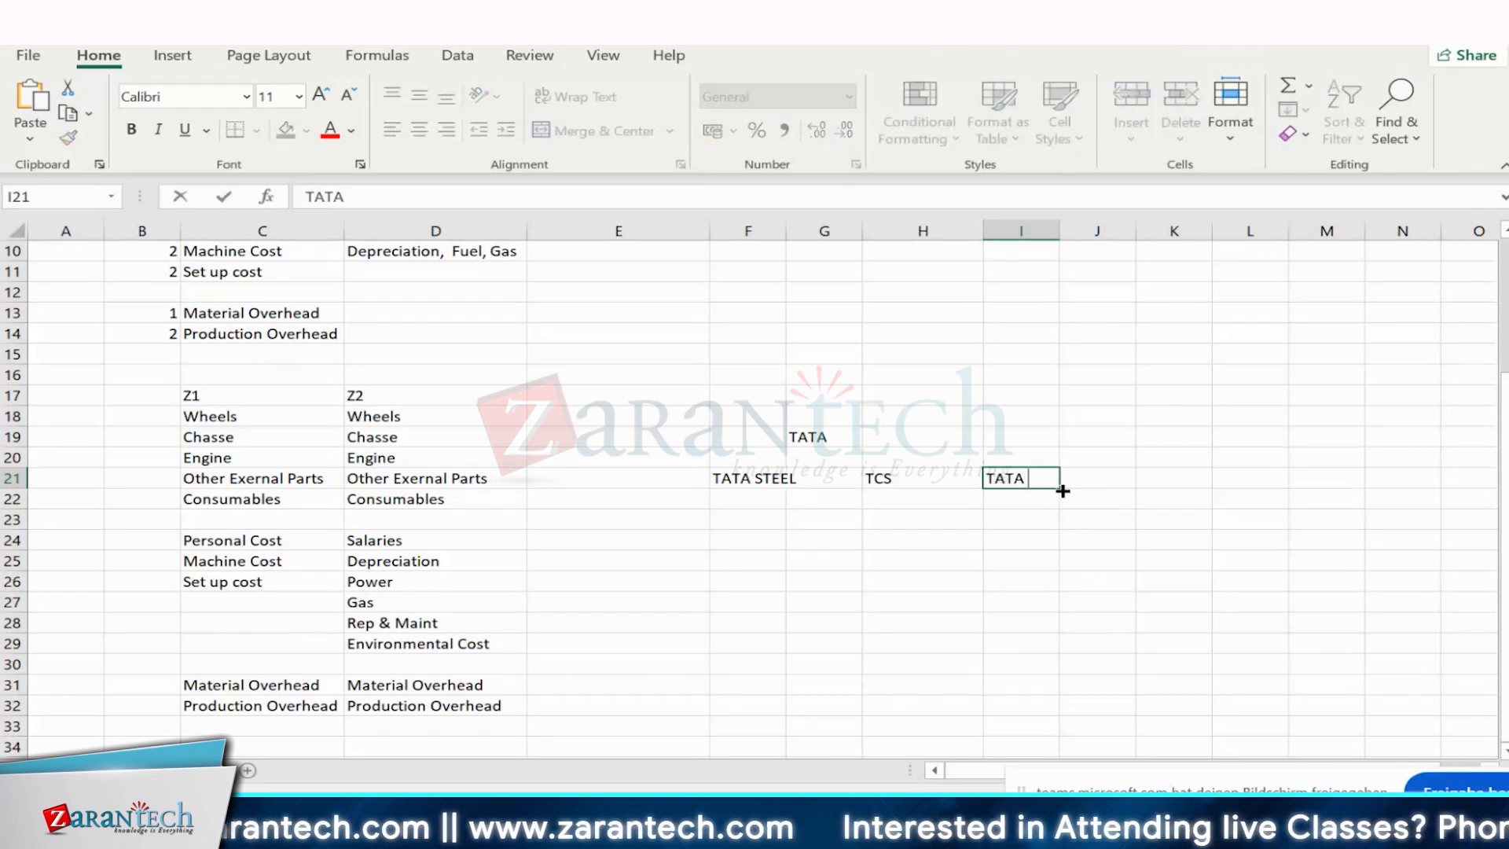
pyautogui.write(' MOTO')
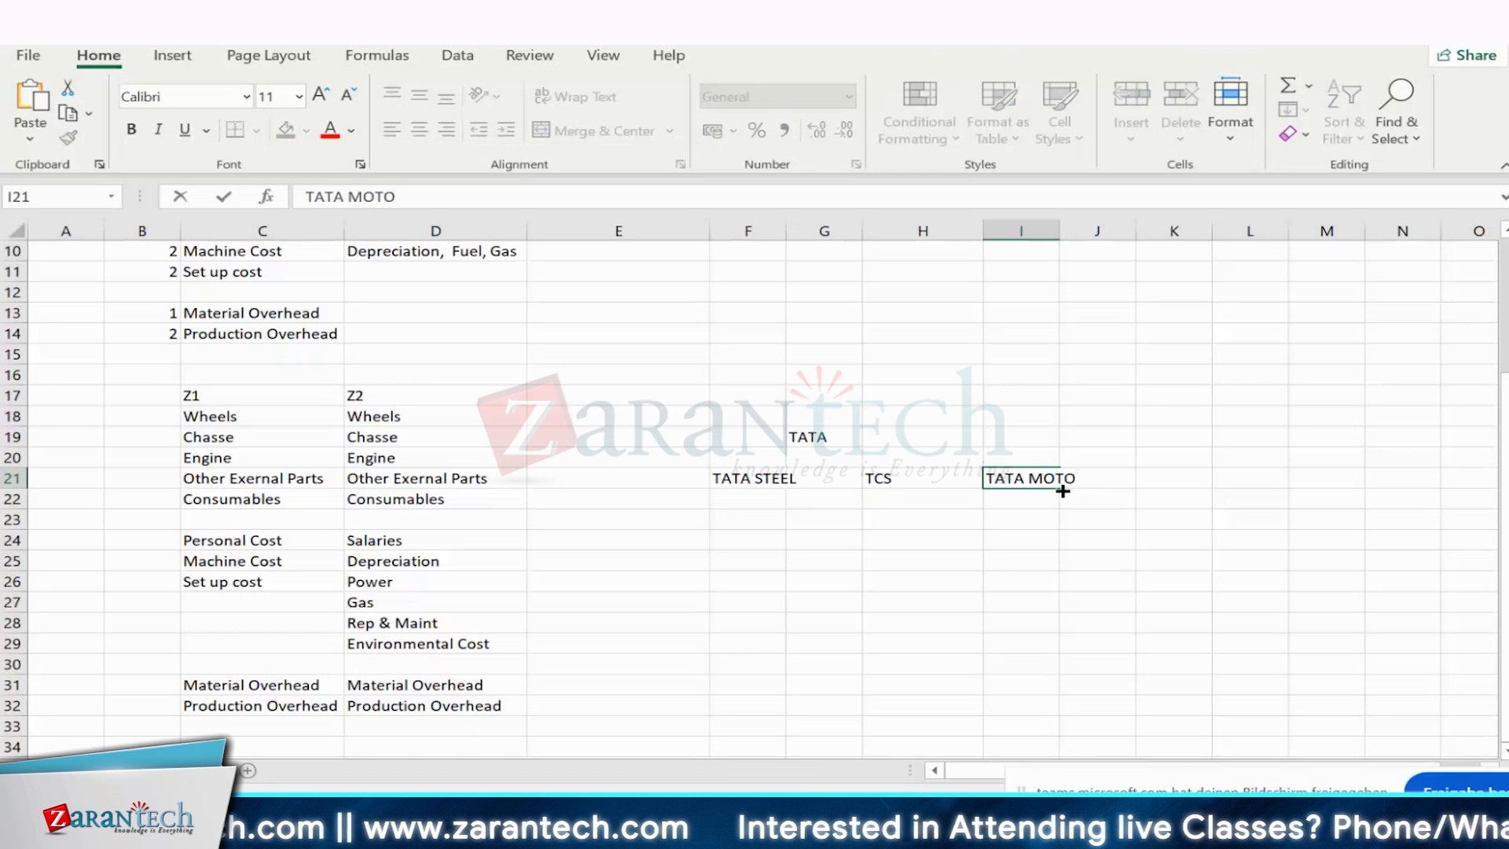
pyautogui.write('RS')
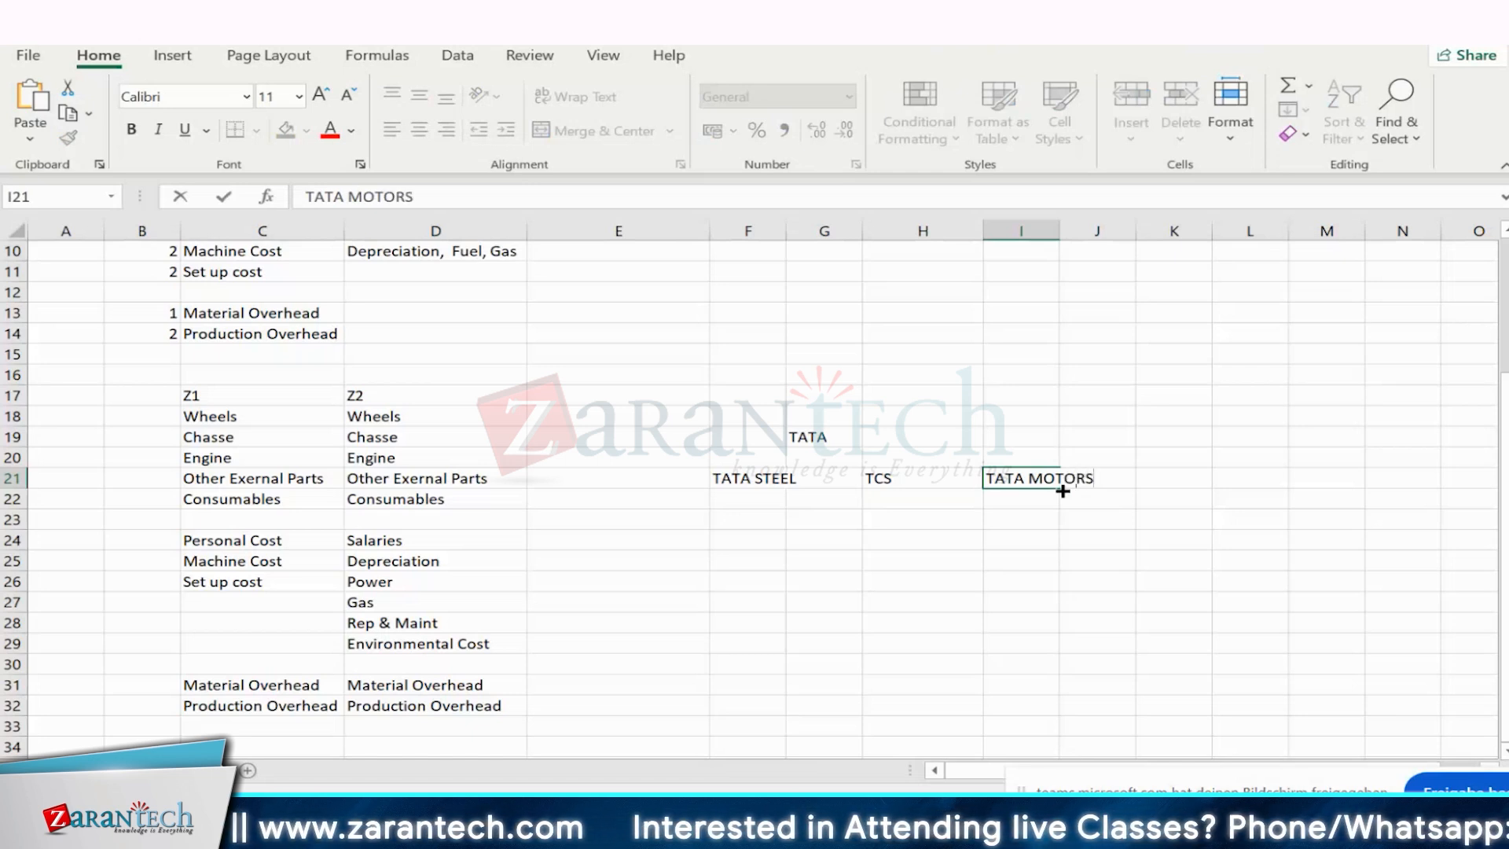
pyautogui.click(1004, 561)
# - Examine the group structure of TATA in G19 and its companies TATA STEEL, TCS and TATA MOTORS in row 21
pyautogui.click(787, 437)
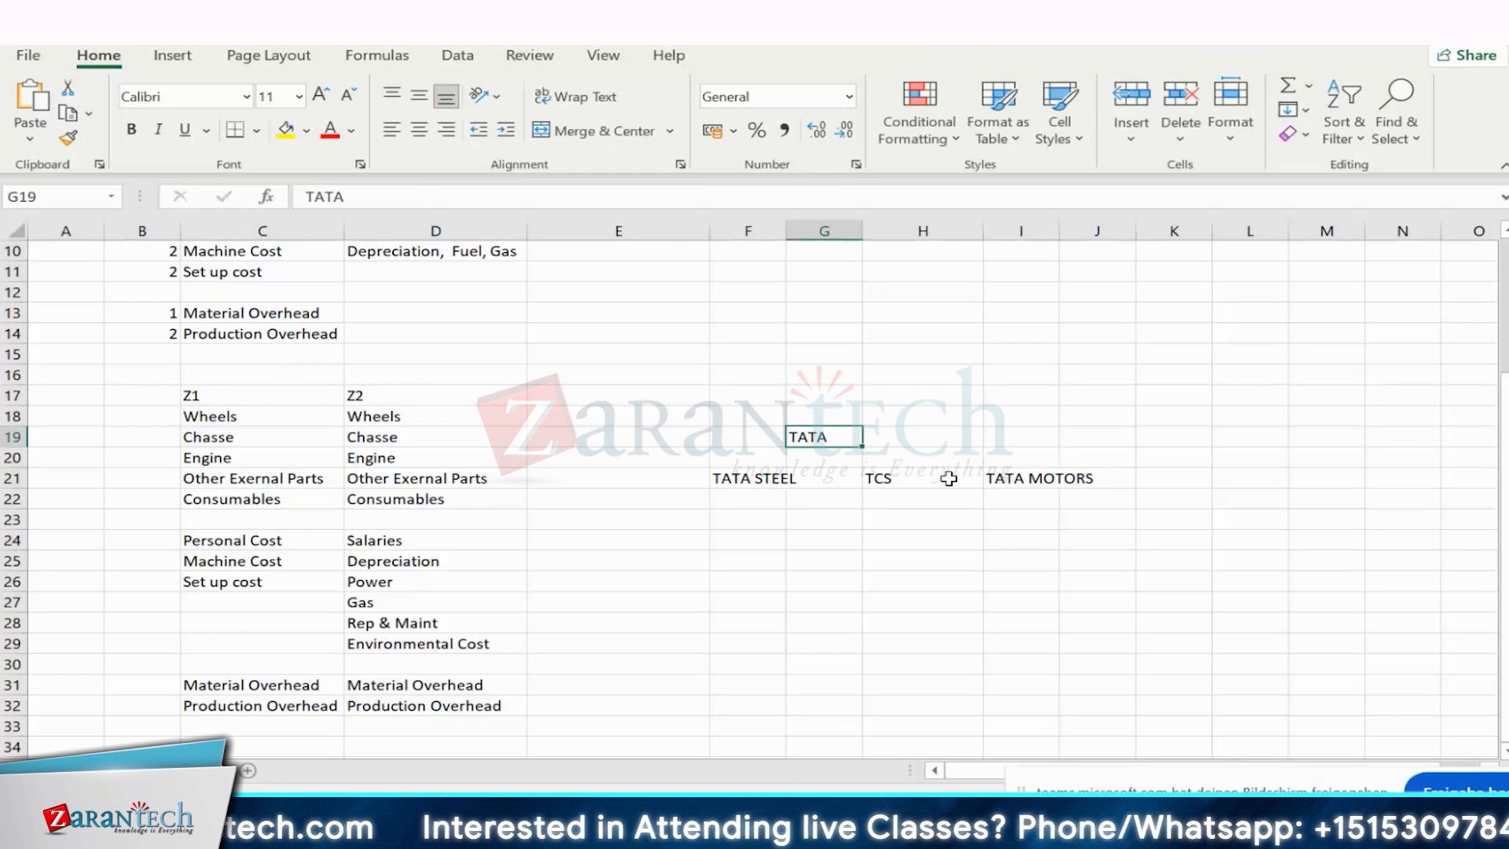
pyautogui.hotkey('ctrl', 'c')
pyautogui.click(913, 542)
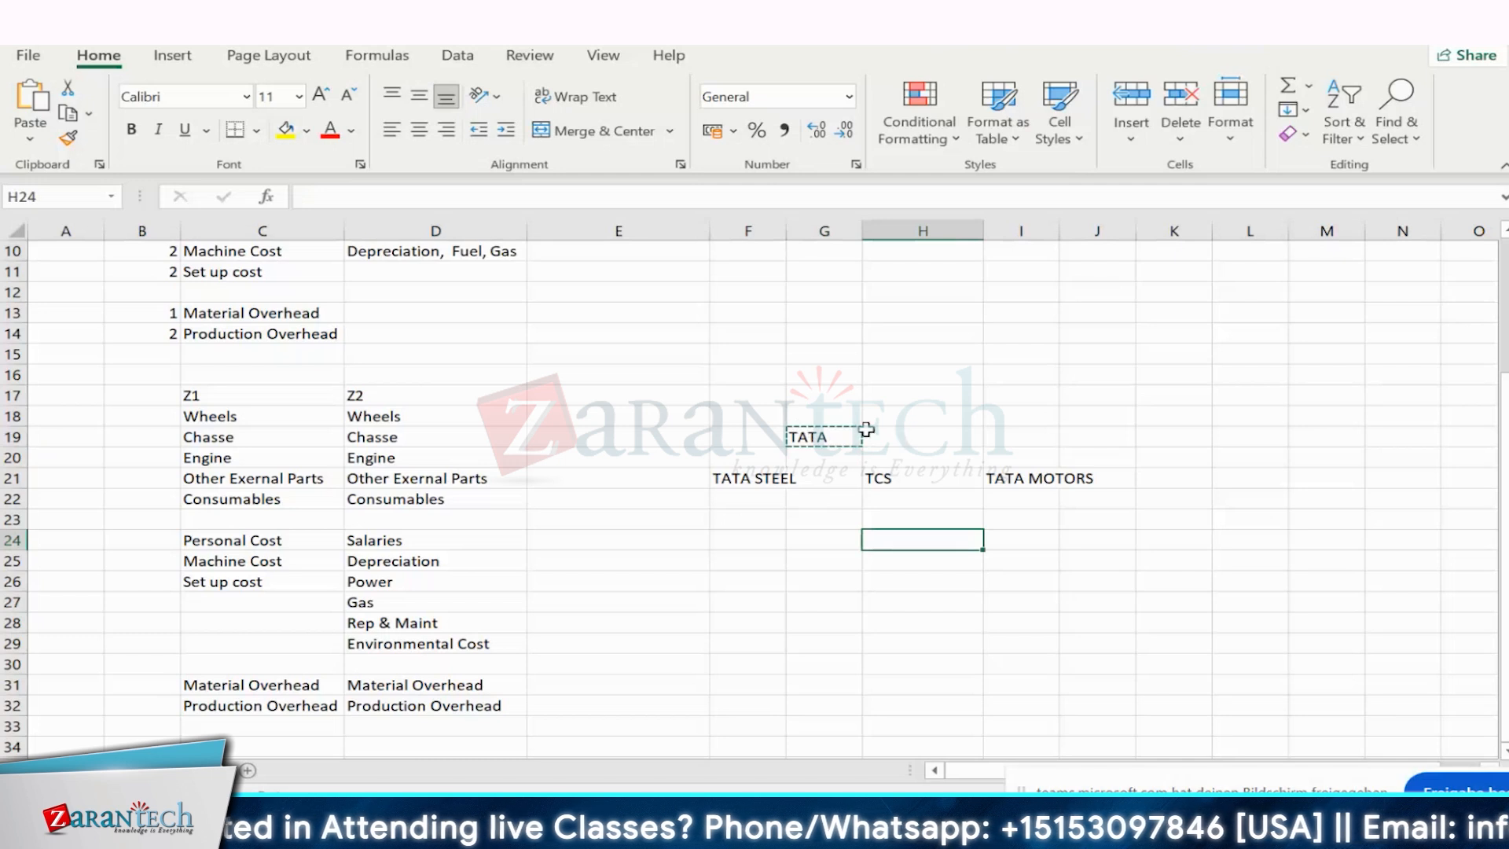
pyautogui.moveTo(742, 482); pyautogui.dragTo(951, 485)
pyautogui.click(874, 540)
pyautogui.click(890, 479)
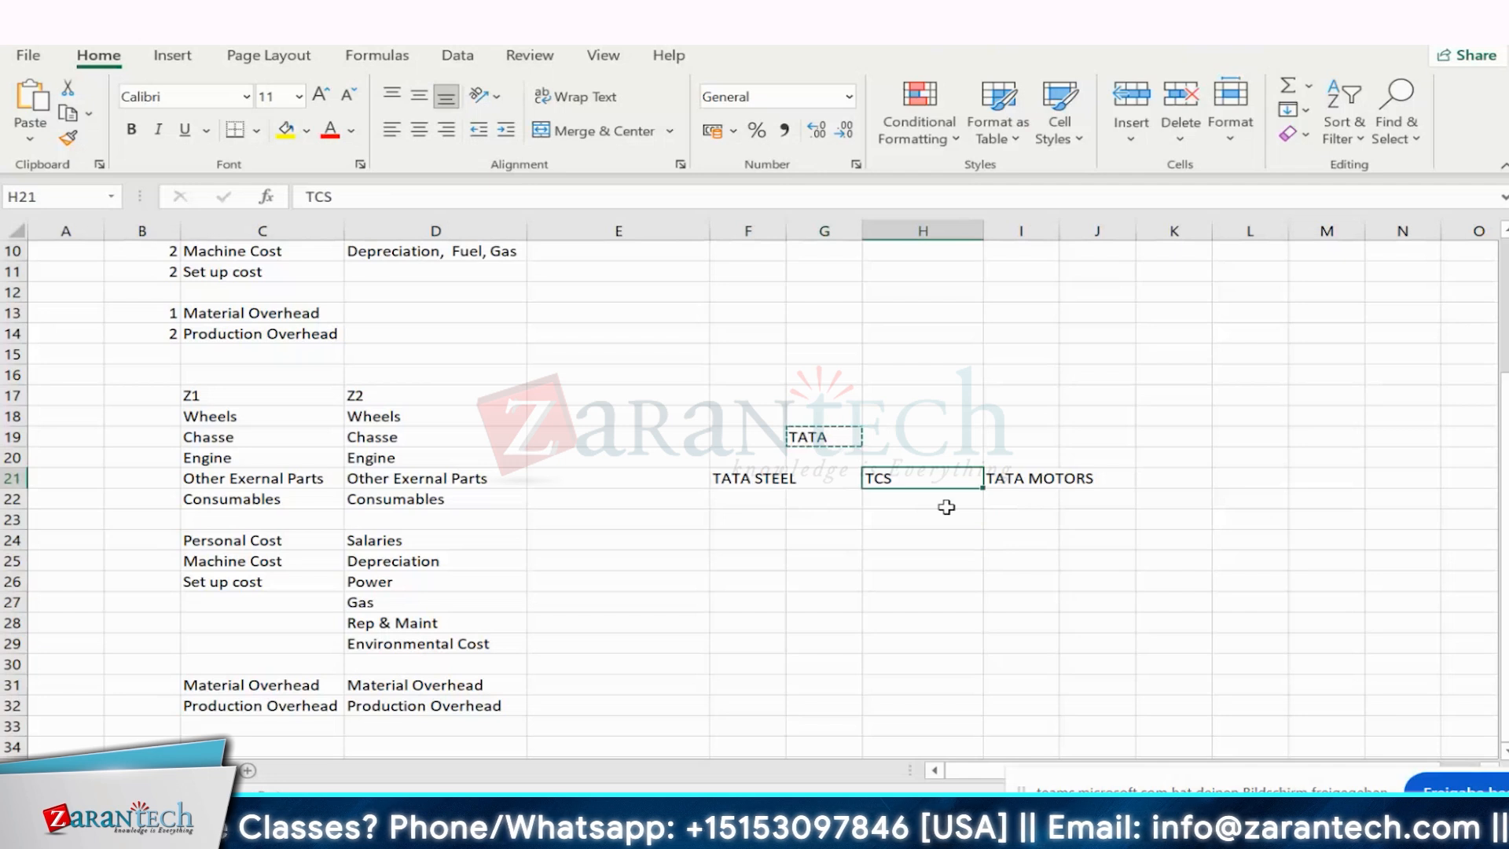
pyautogui.click(1014, 478)
pyautogui.click(773, 483)
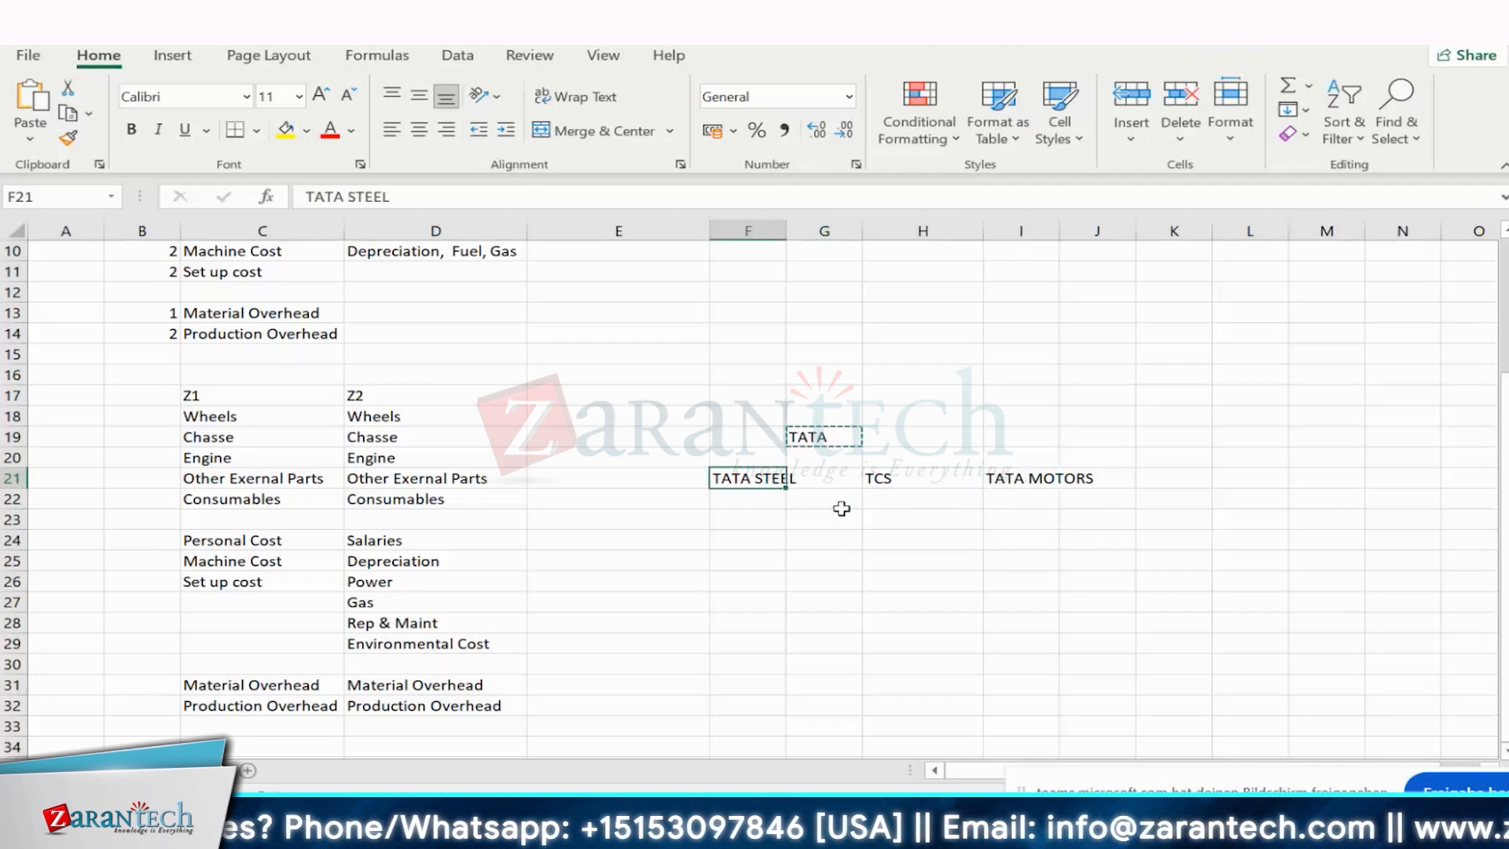
pyautogui.click(882, 481)
pyautogui.click(1007, 478)
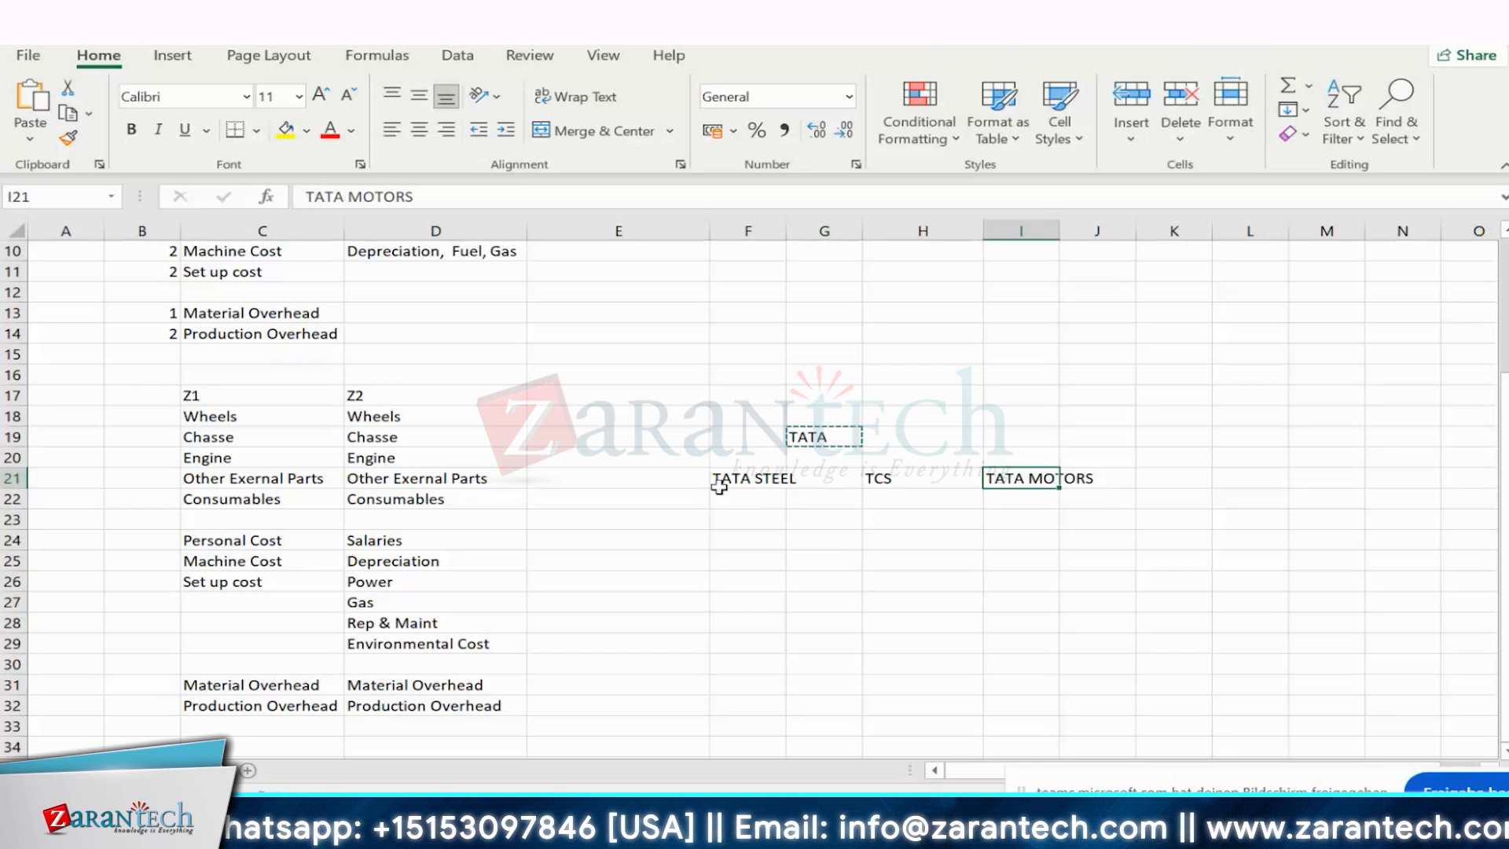
pyautogui.click(777, 481)
pyautogui.moveTo(777, 481); pyautogui.dragTo(1006, 476)
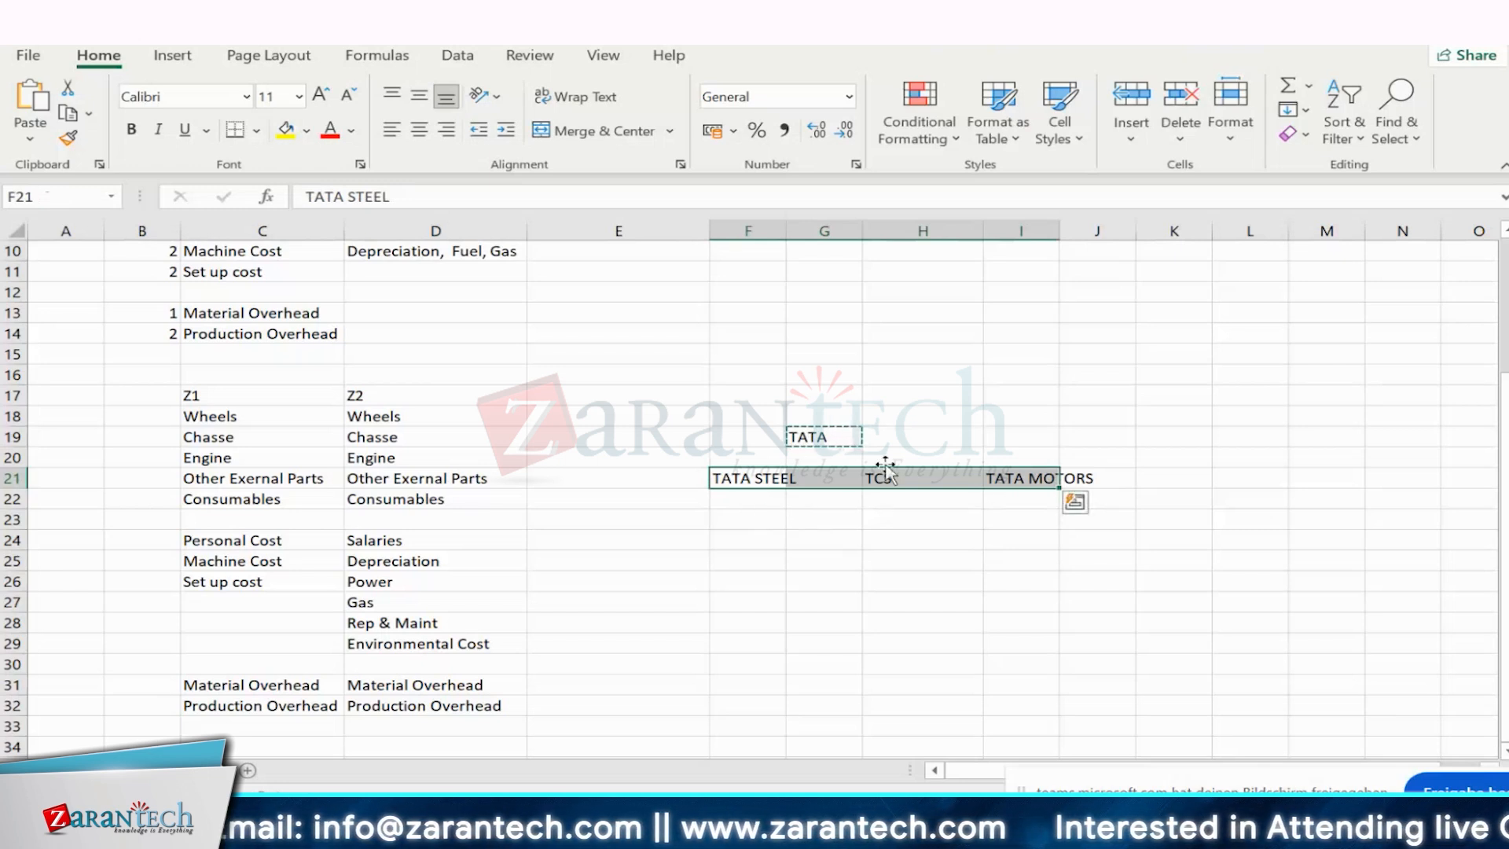
pyautogui.click(999, 521)
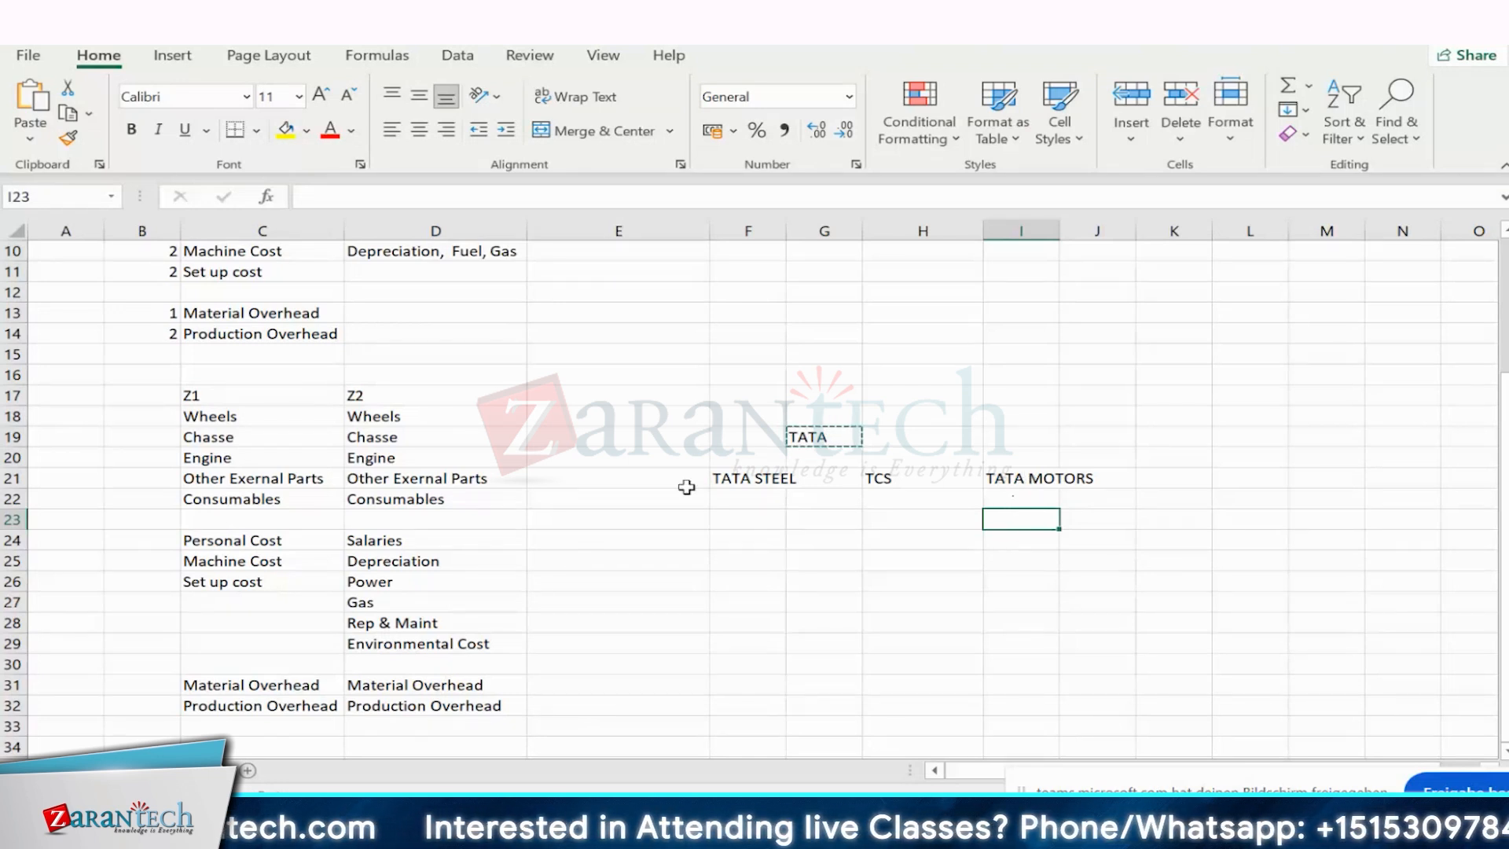
pyautogui.click(723, 479)
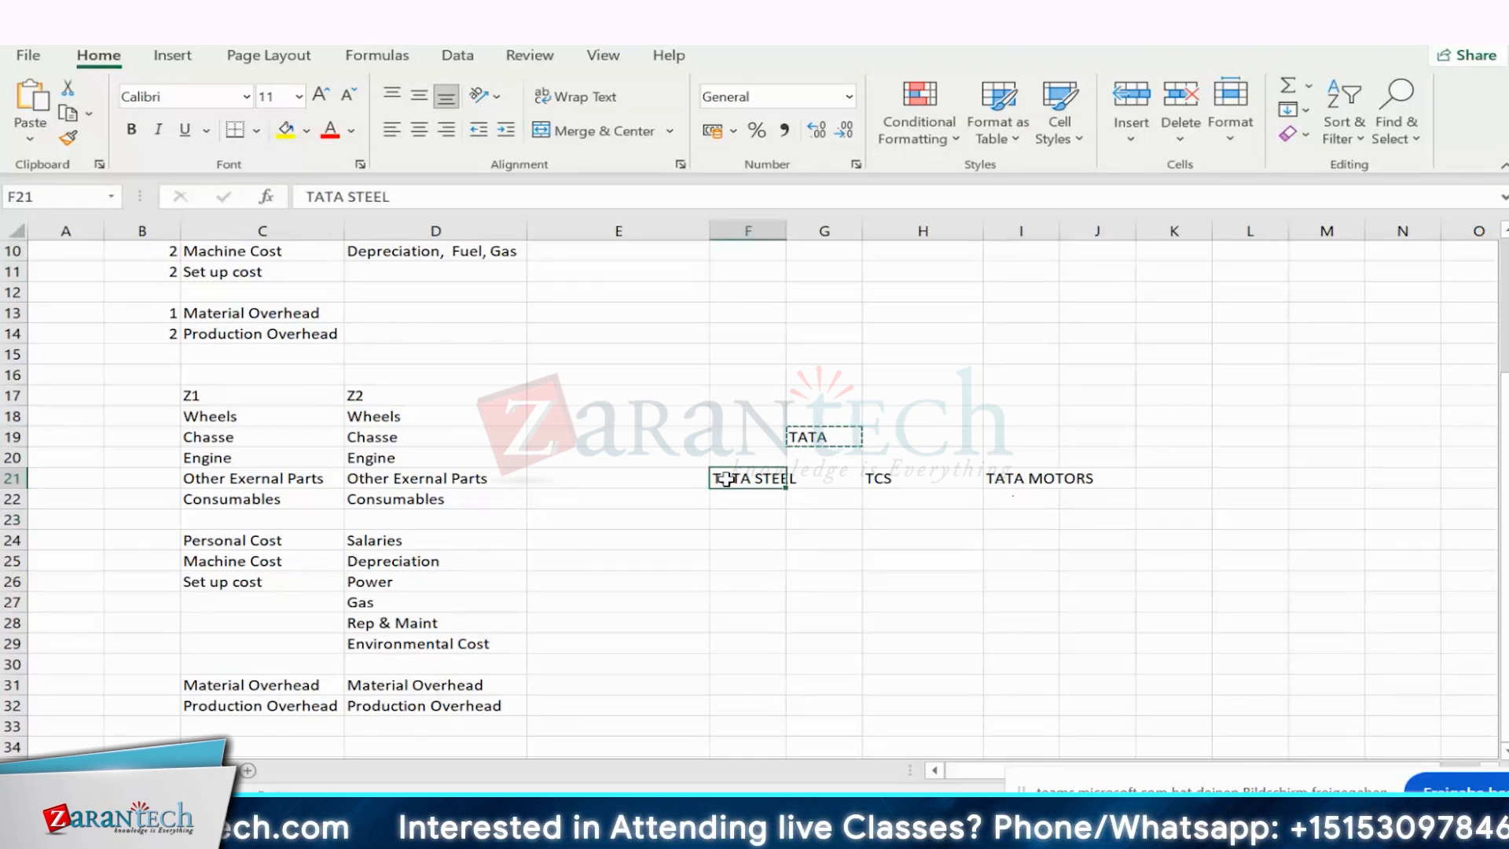
# - Enter CHASSE in cell F23 as the item below TATA STEEL
pyautogui.click(741, 520)
pyautogui.write('C')
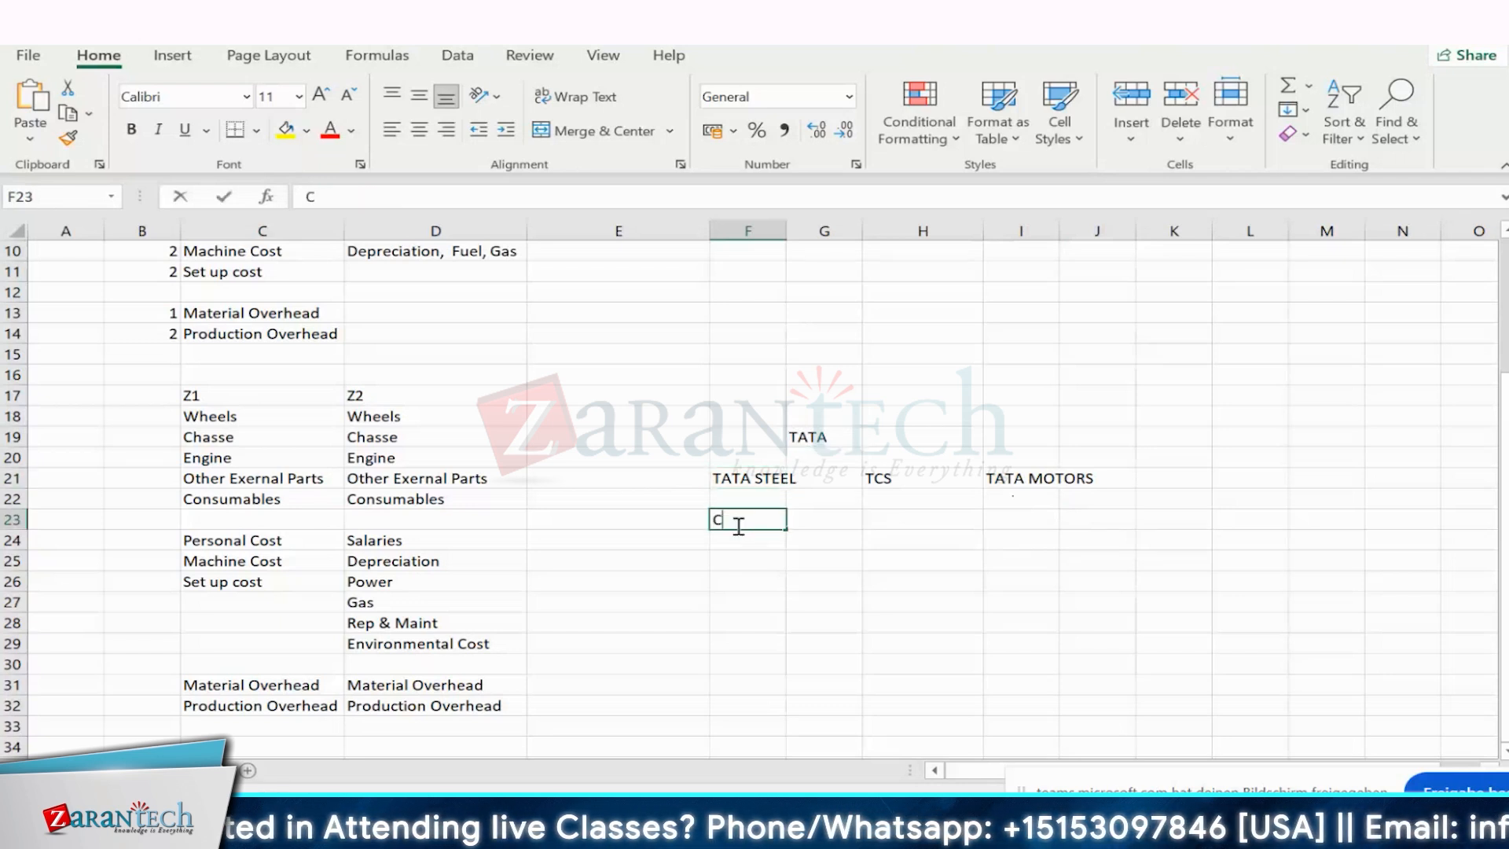
pyautogui.write('HASS')
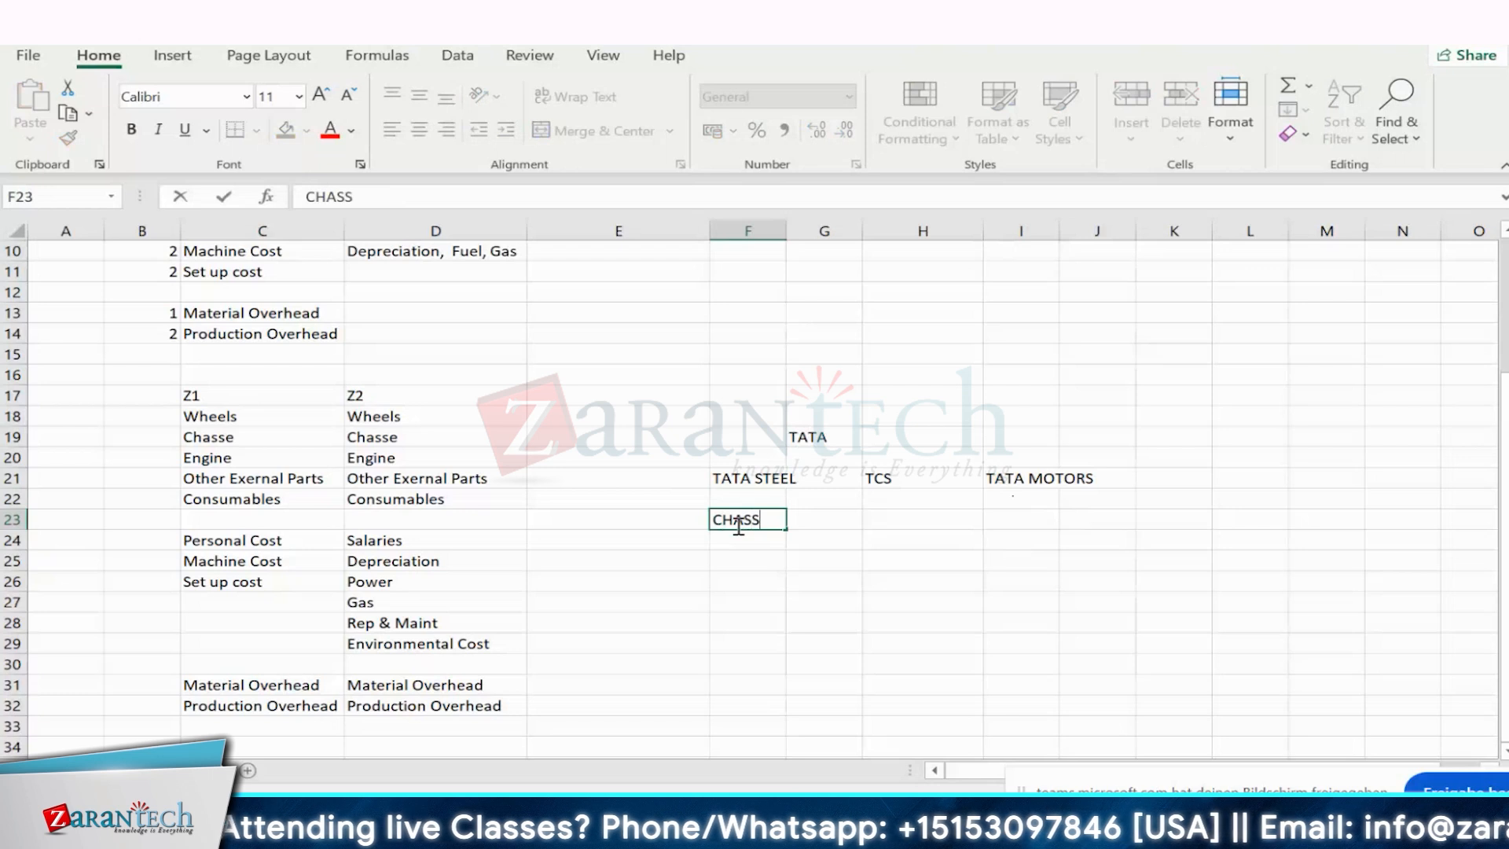
pyautogui.write('E')
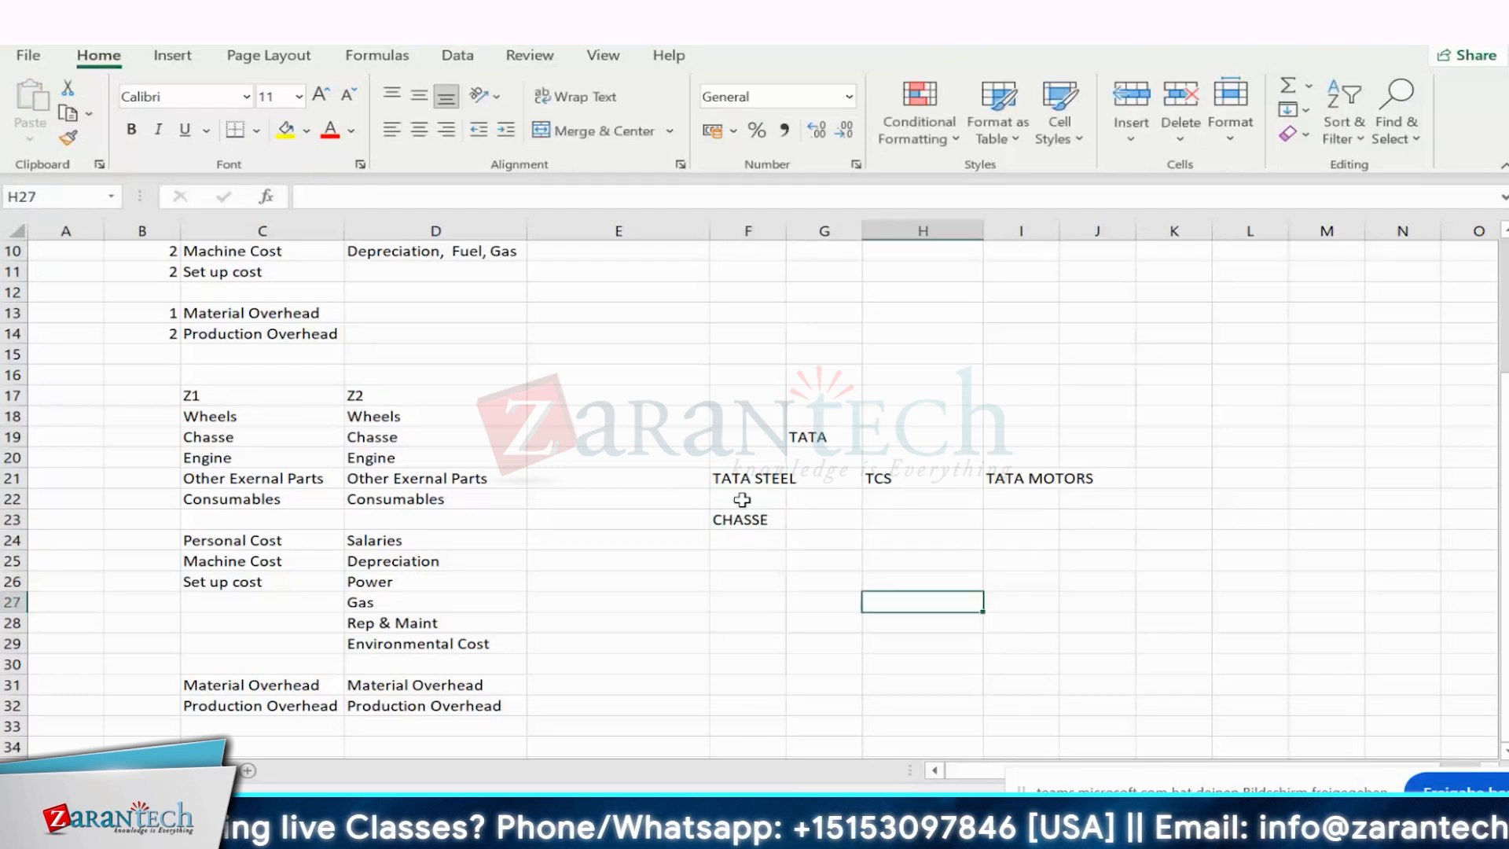
pyautogui.click(741, 478)
pyautogui.click(726, 522)
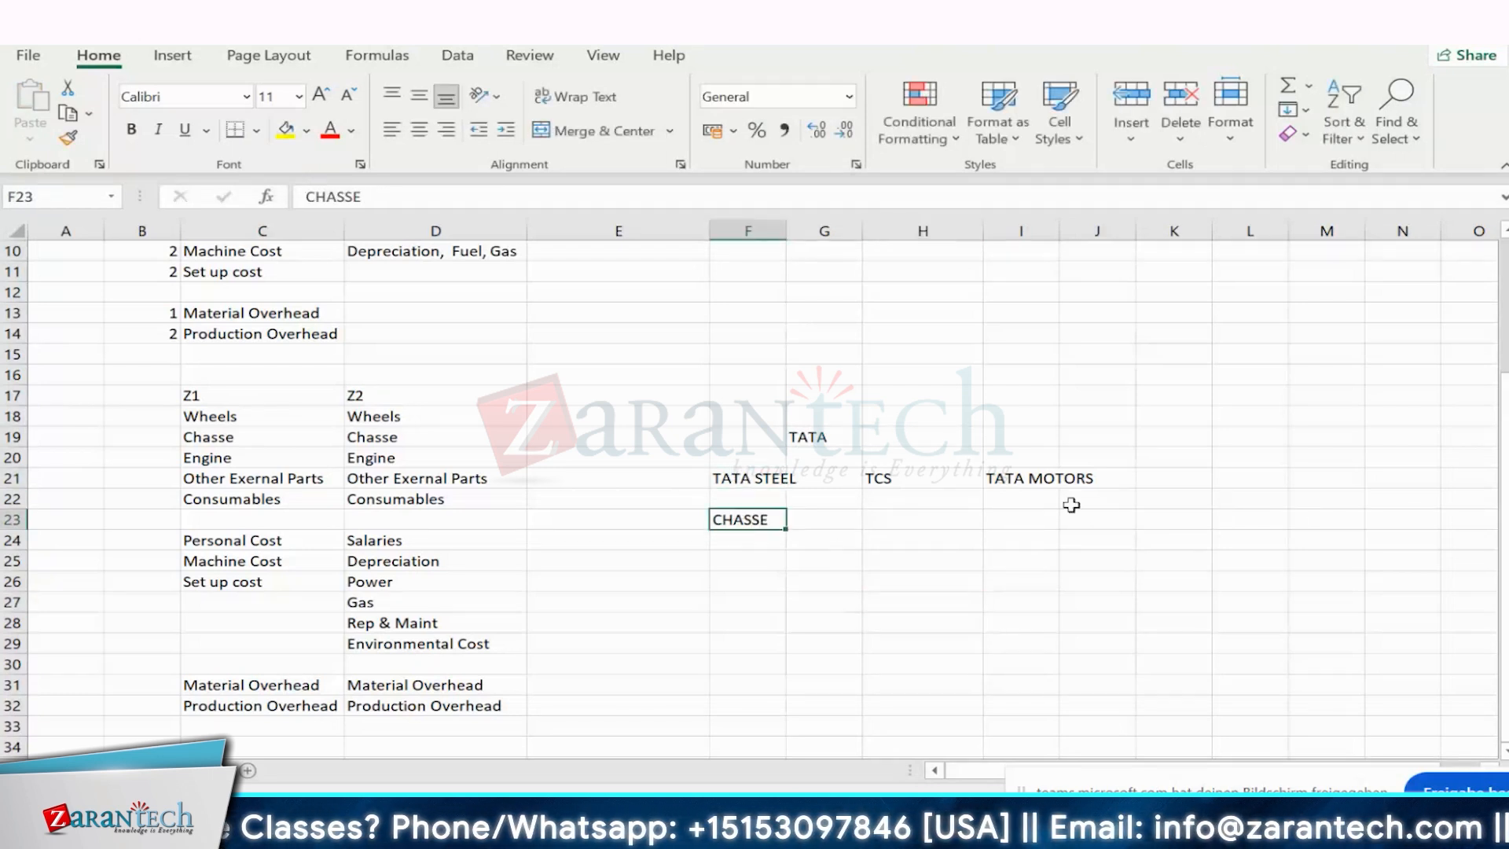
pyautogui.click(1057, 483)
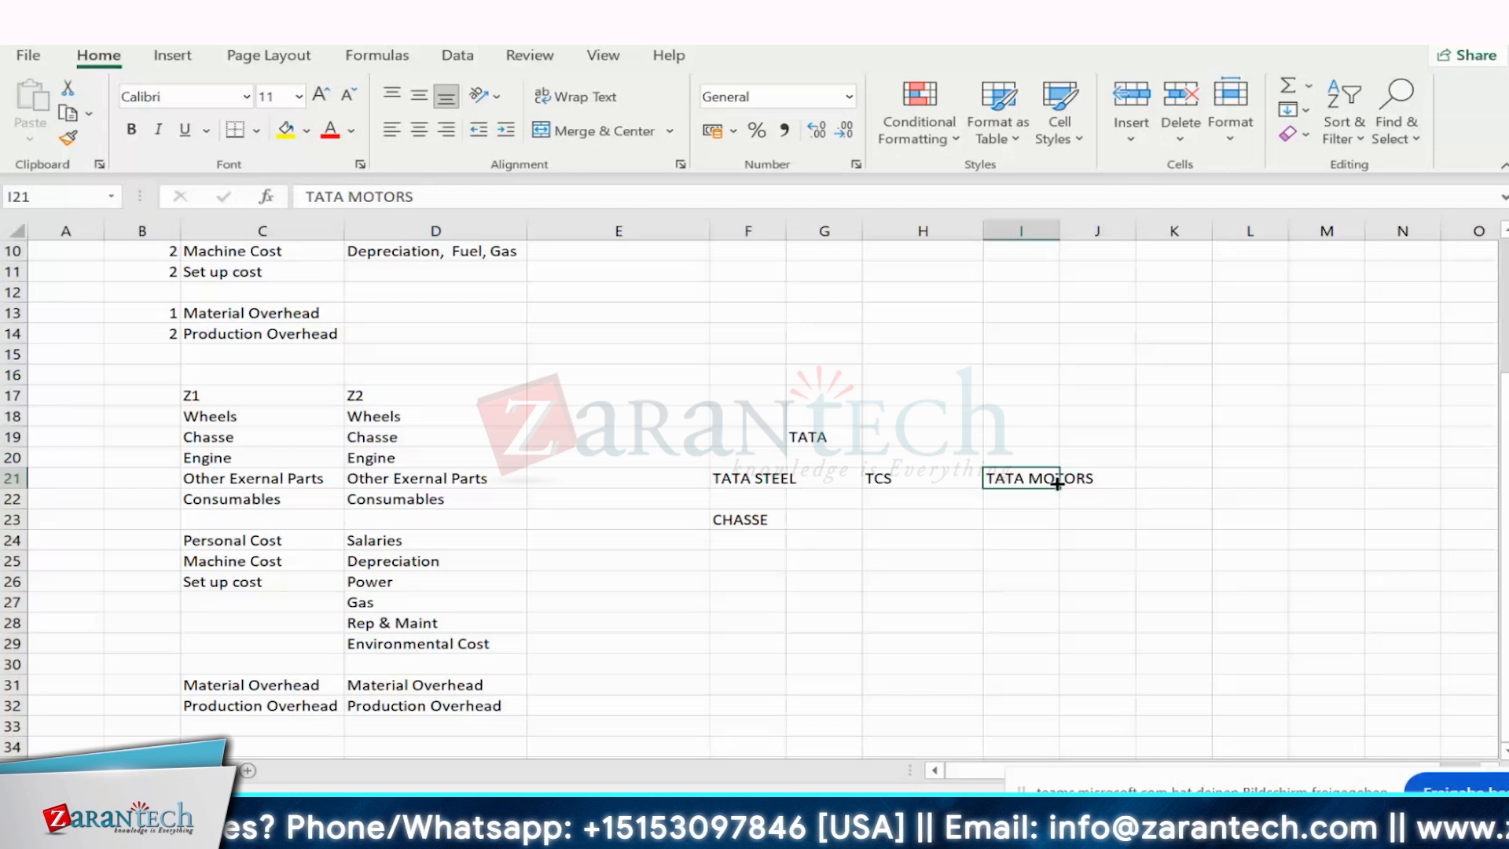
pyautogui.click(738, 524)
pyautogui.click(1009, 519)
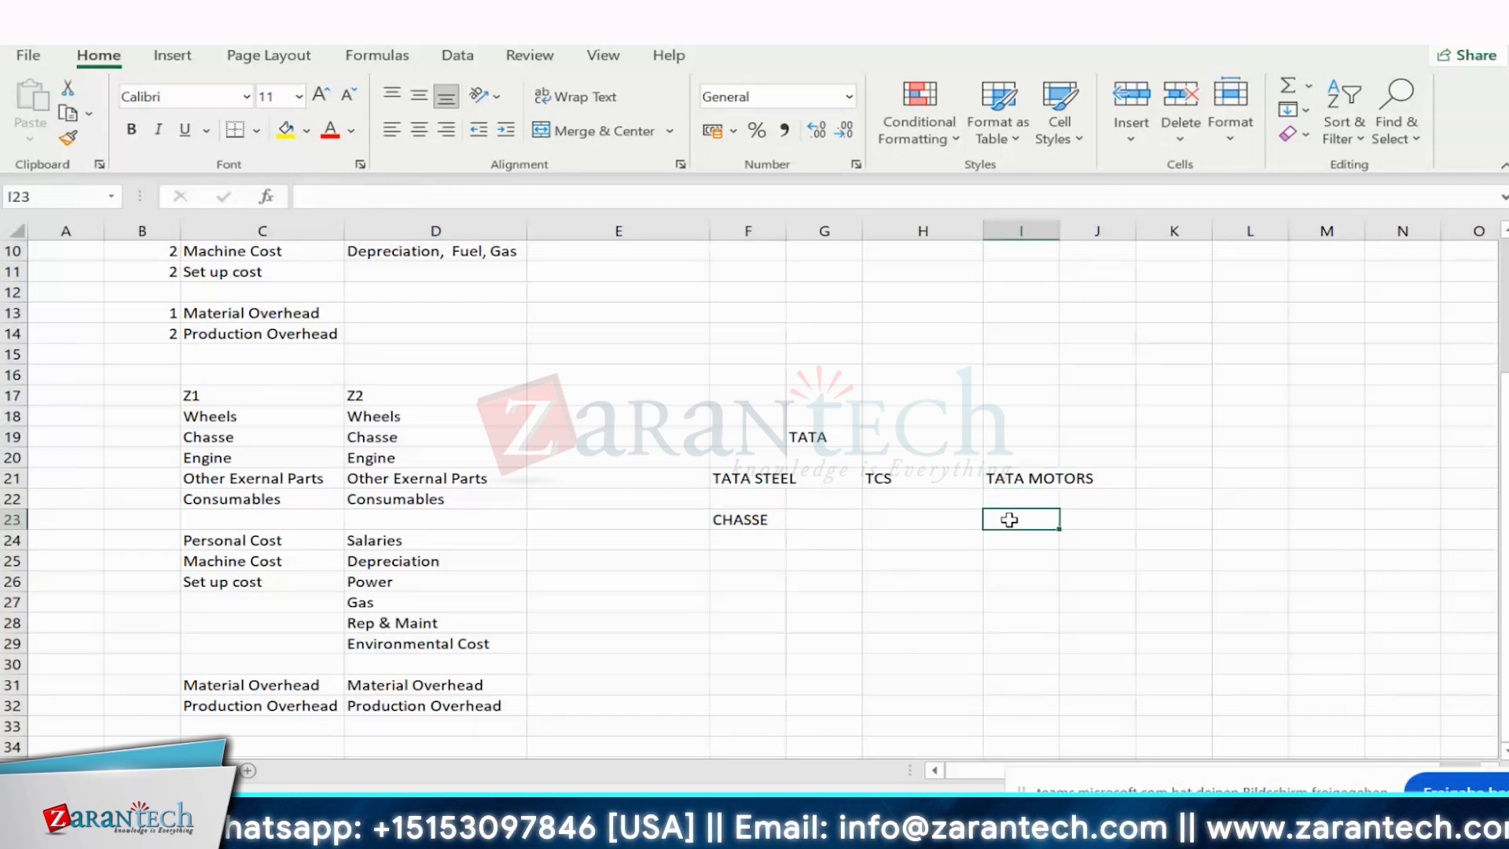
pyautogui.click(766, 476)
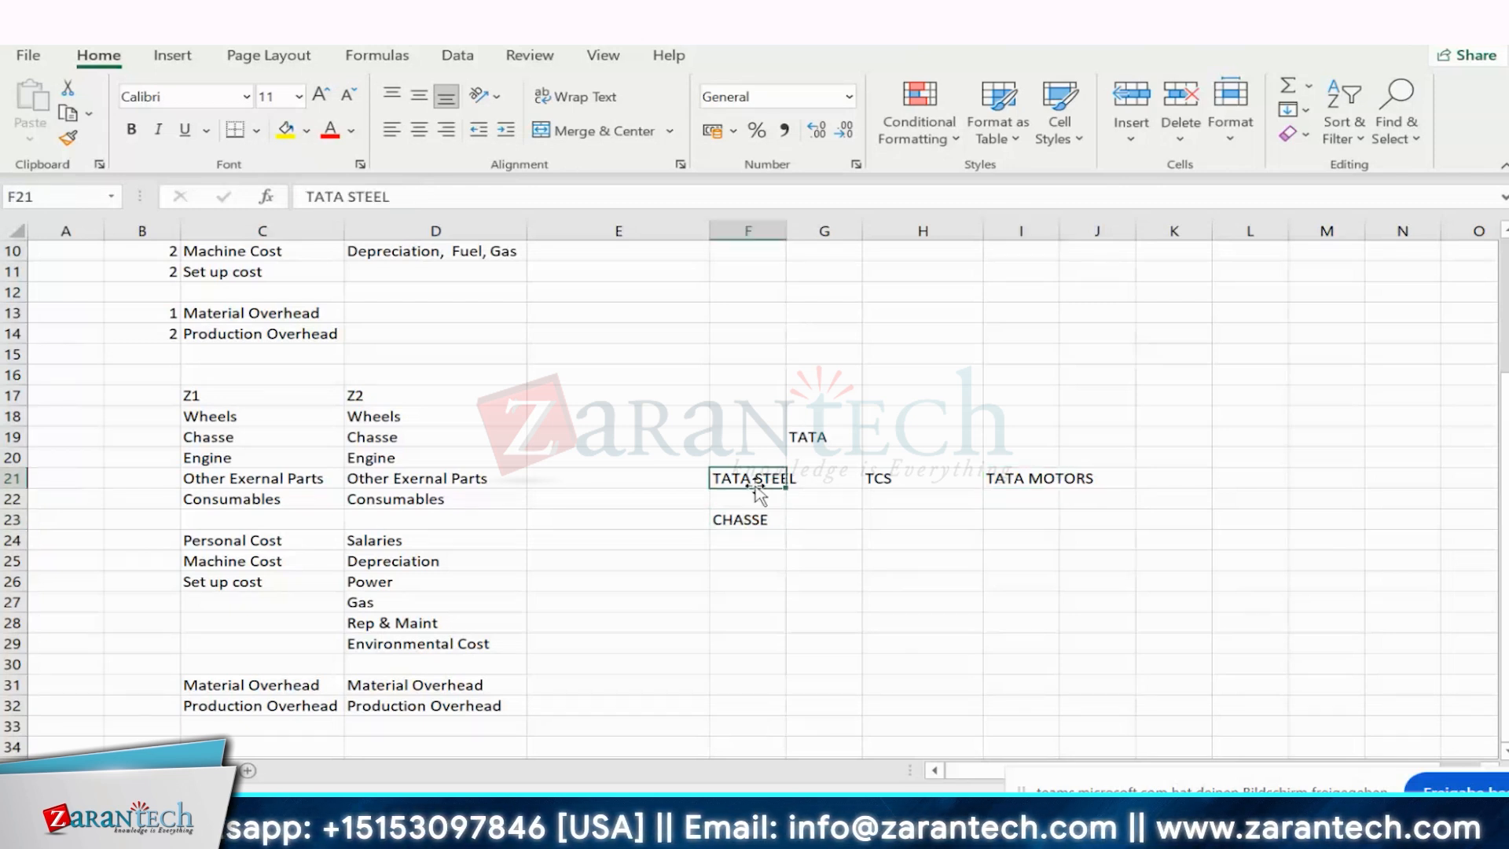
# - Enter 1000 in cell F24 as the value of the TATA STEEL chasse
pyautogui.click(754, 549)
pyautogui.write('1000')
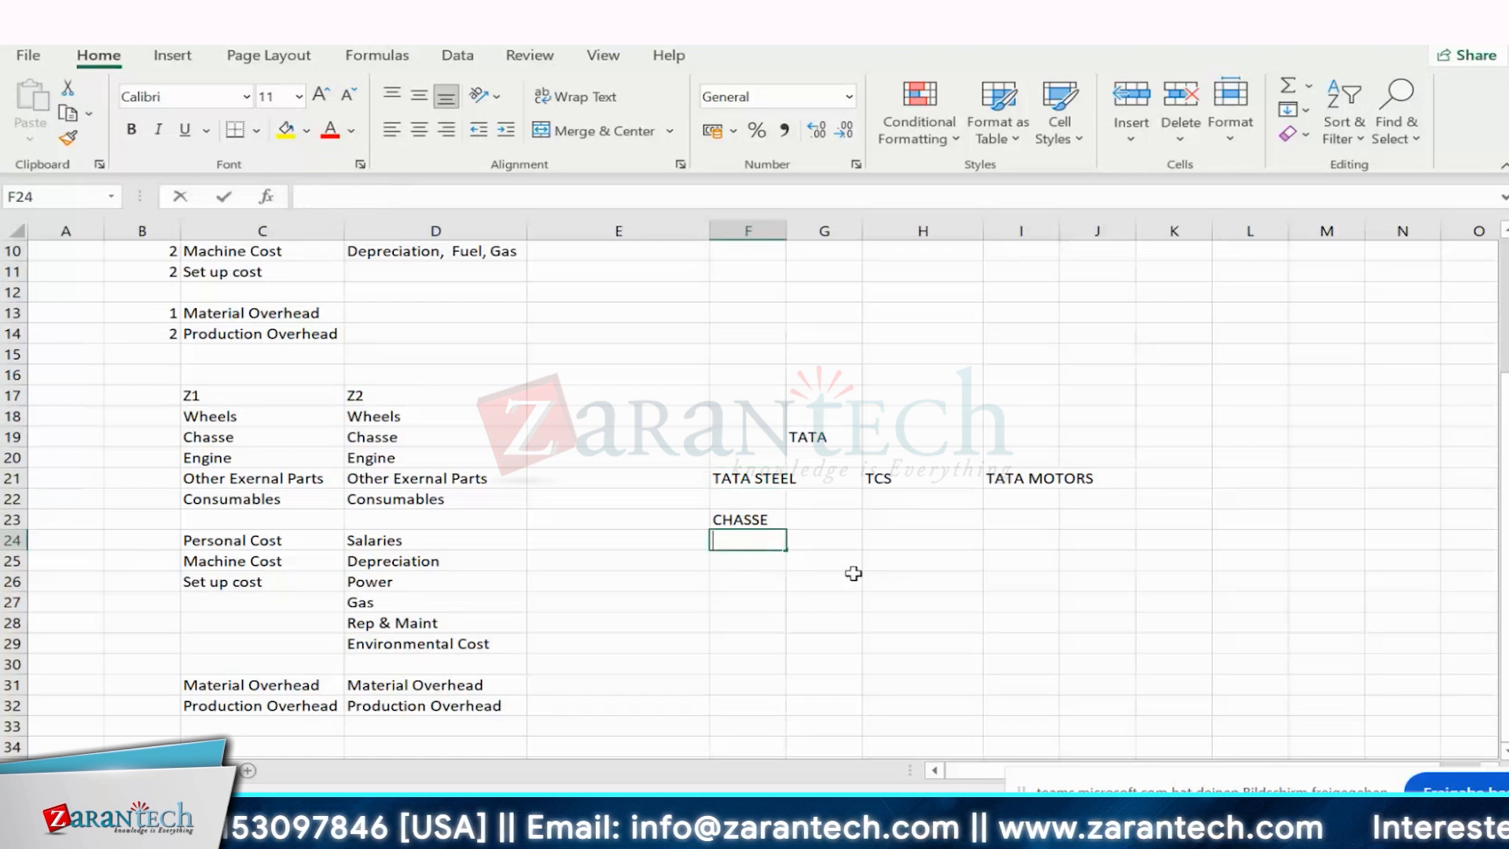
pyautogui.click(900, 582)
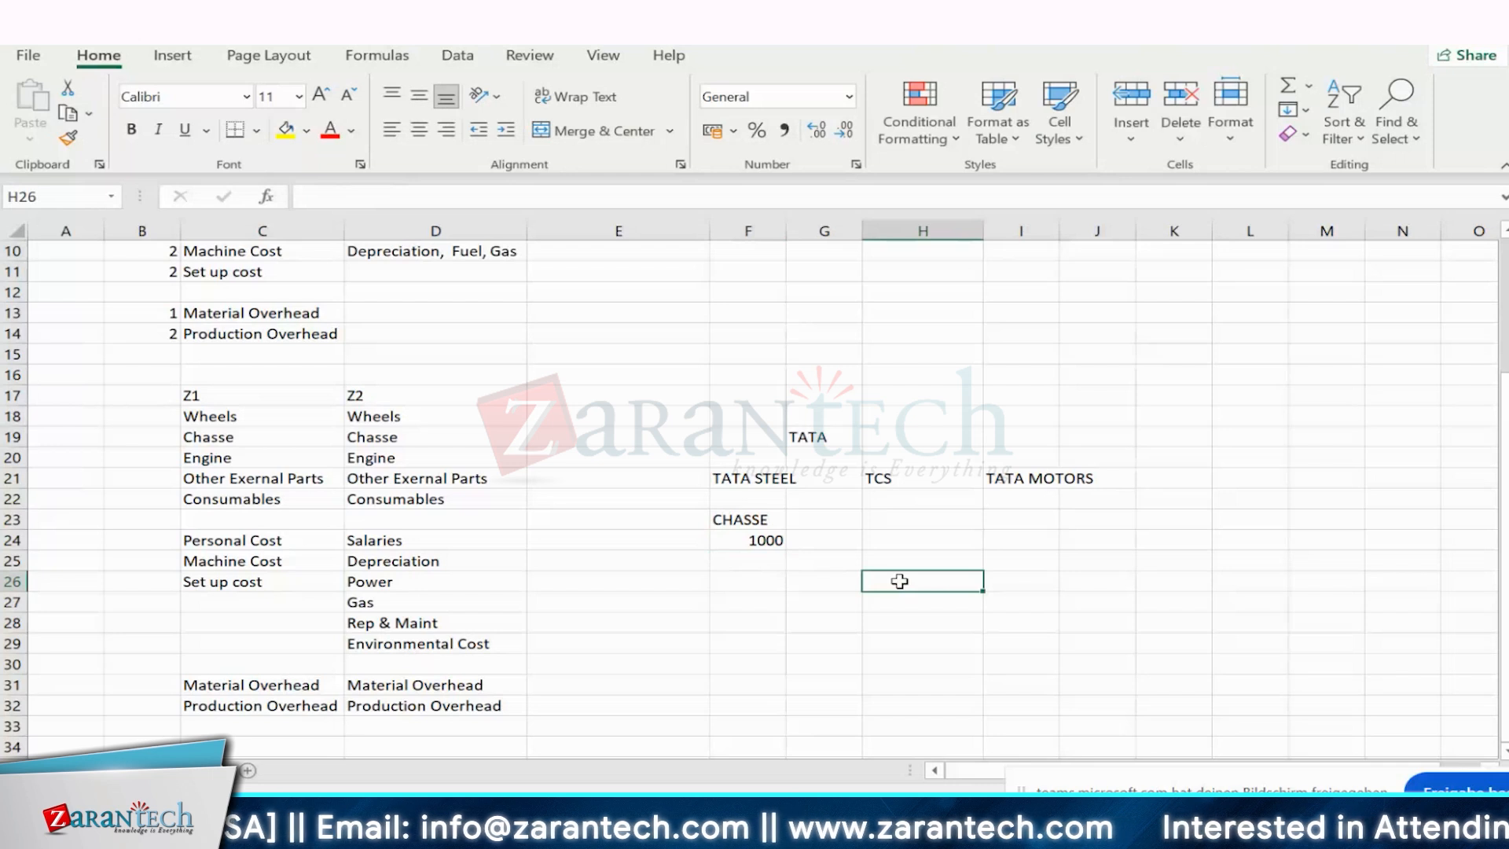
pyautogui.click(769, 543)
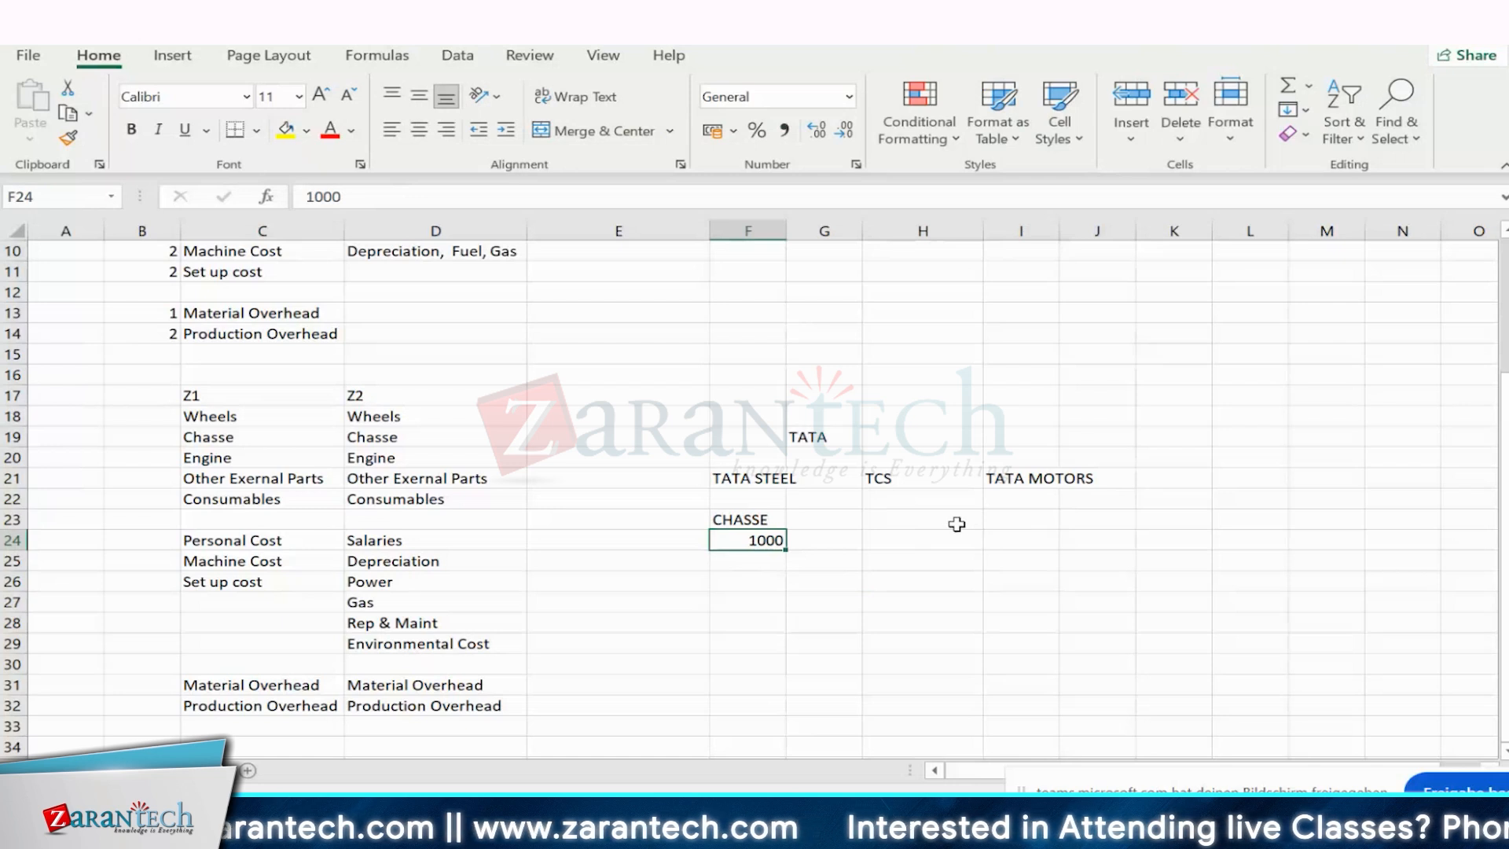
# - Enter CHASSE in I23 and its value 1100 in I24 below TATA MOTORS
pyautogui.click(1028, 521)
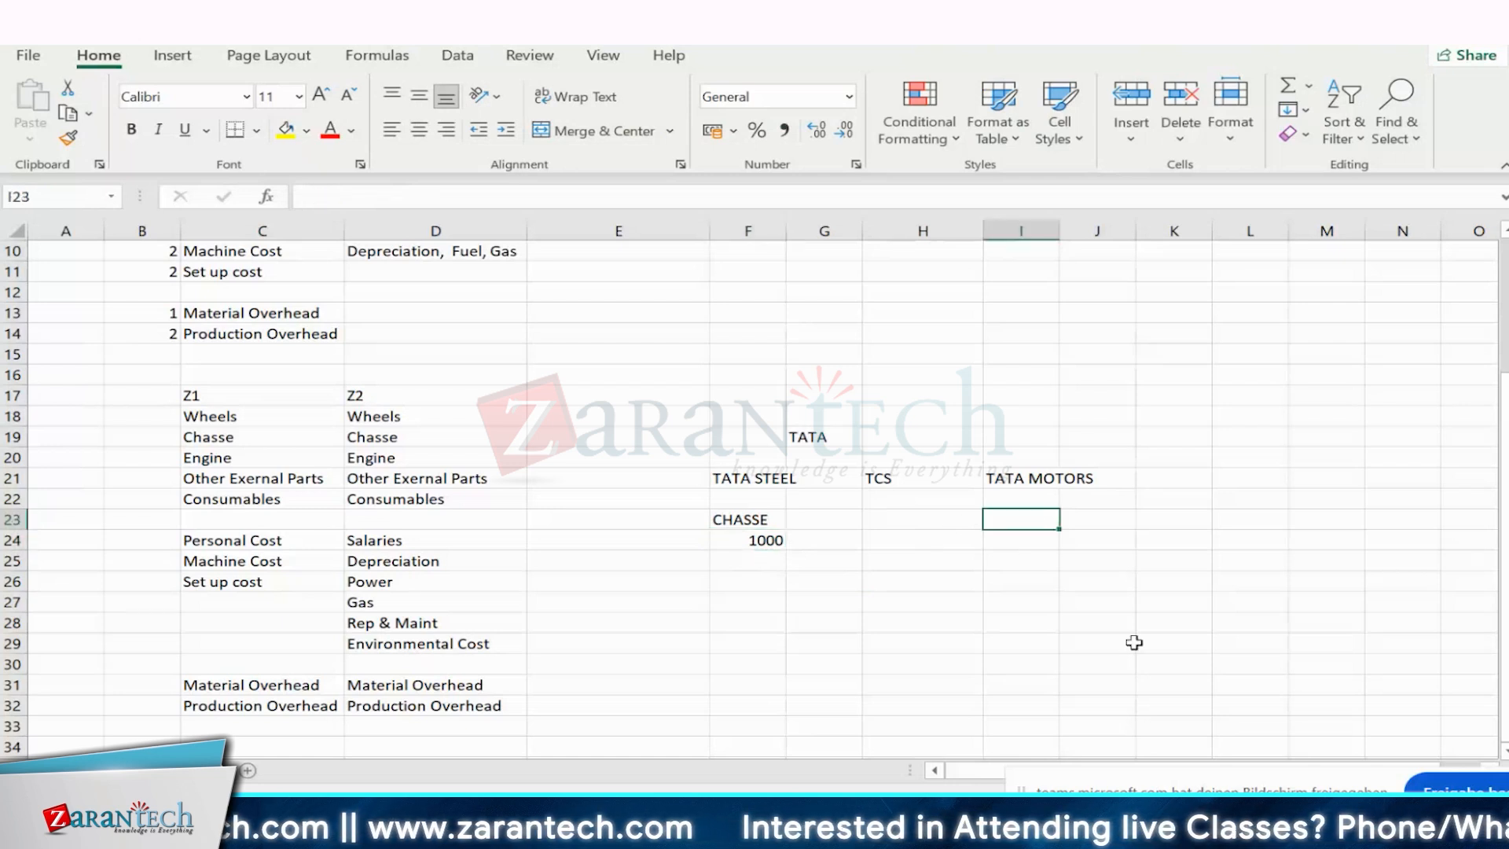
pyautogui.write('CHASSE')
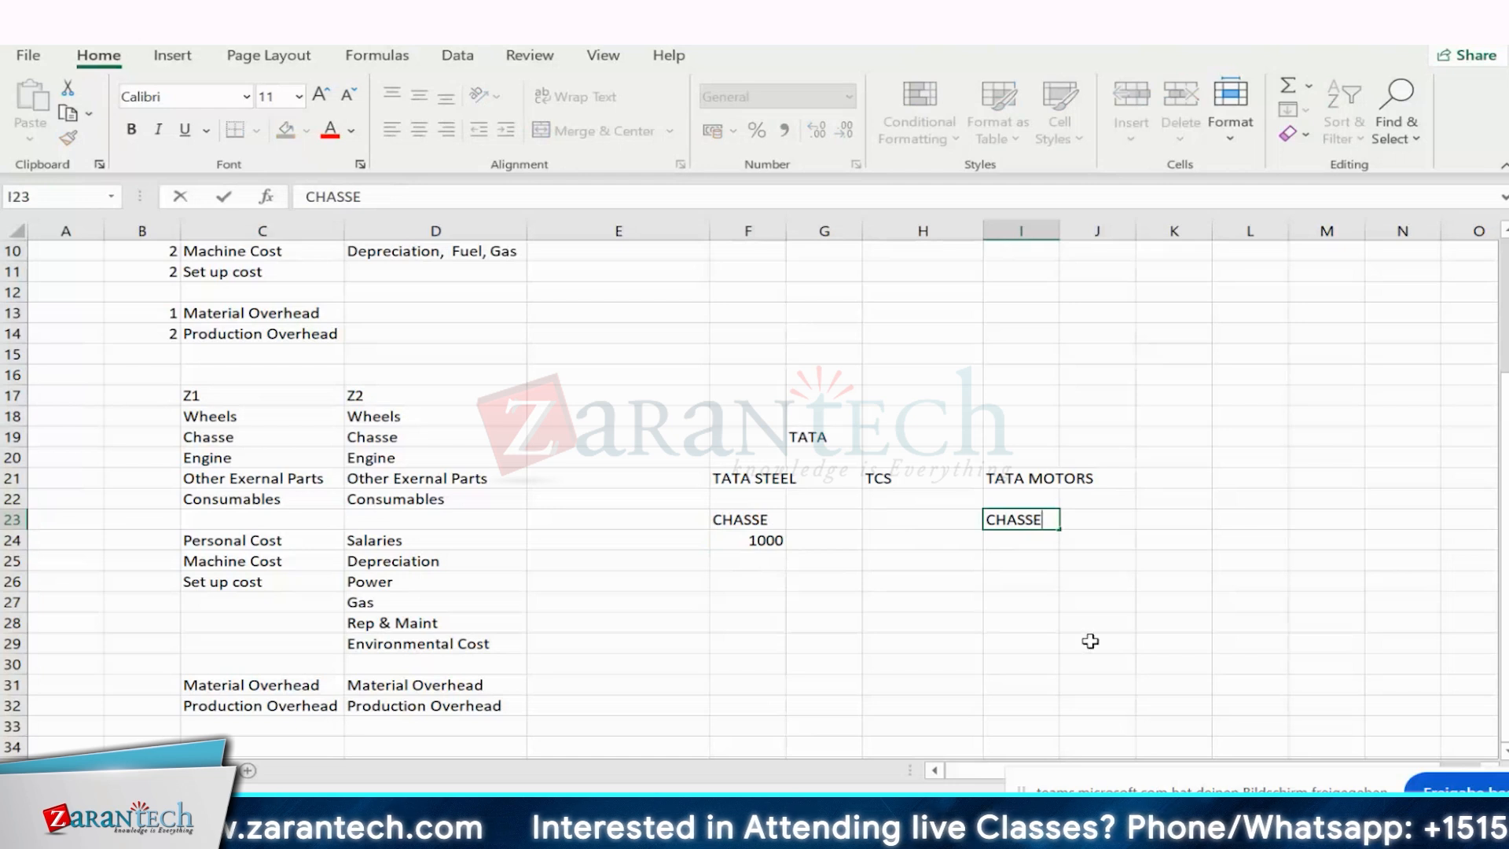
pyautogui.press('Return')
pyautogui.write('1100')
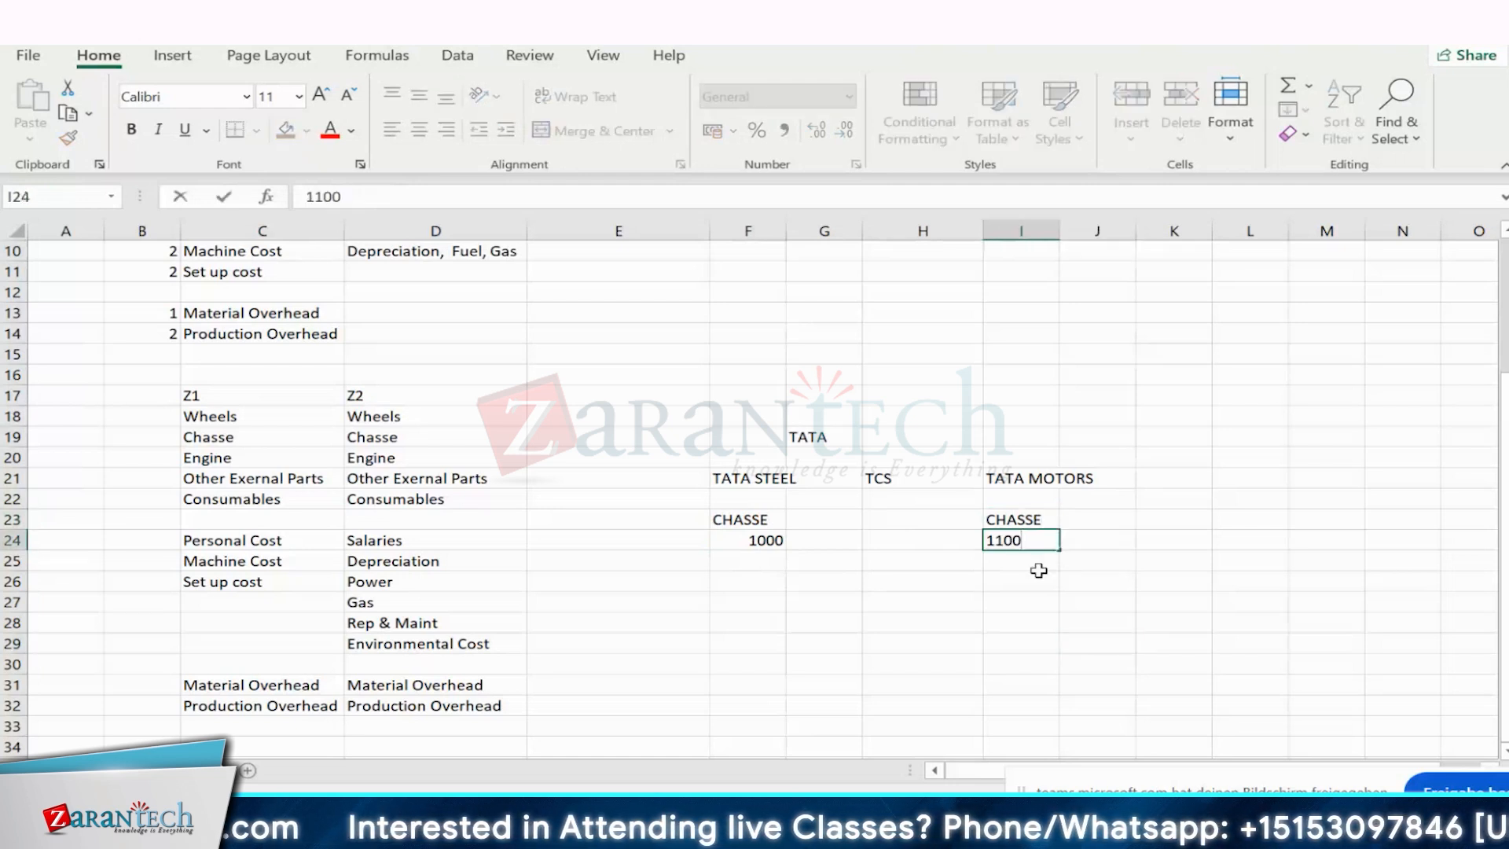
pyautogui.click(920, 564)
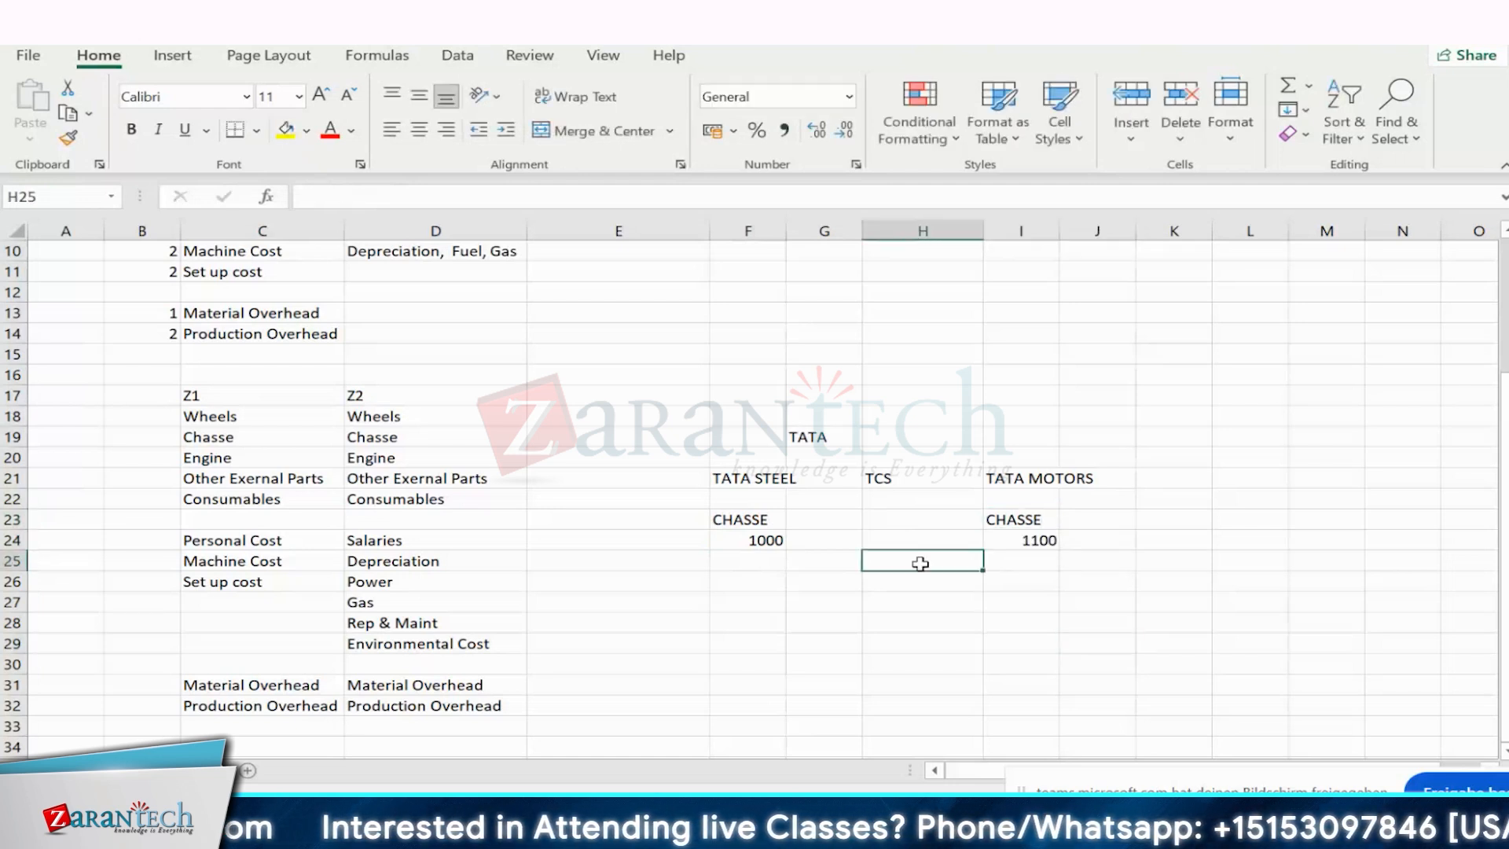
pyautogui.click(750, 546)
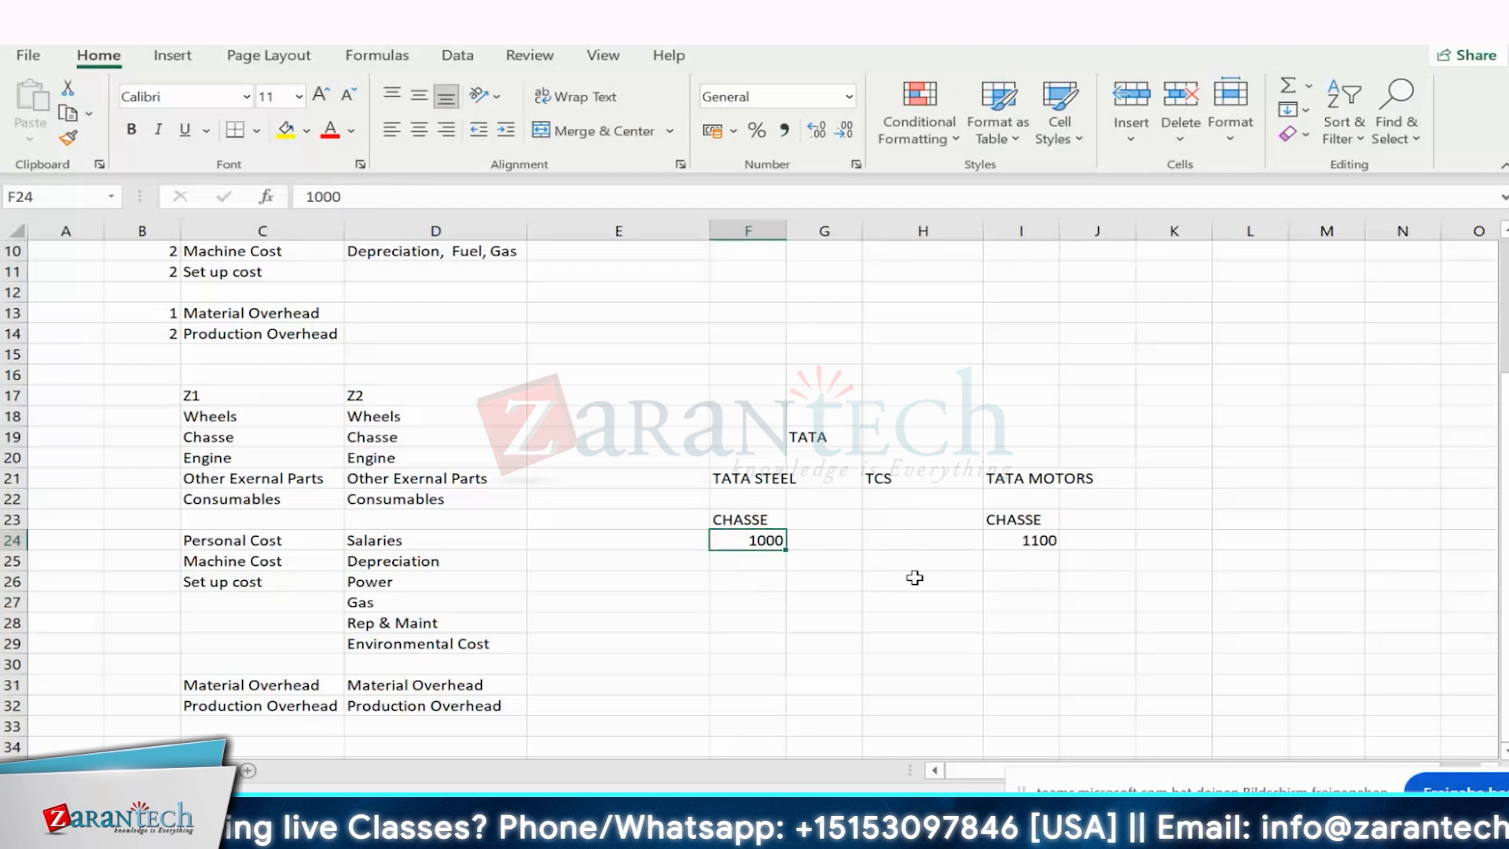
pyautogui.click(1004, 542)
pyautogui.click(739, 538)
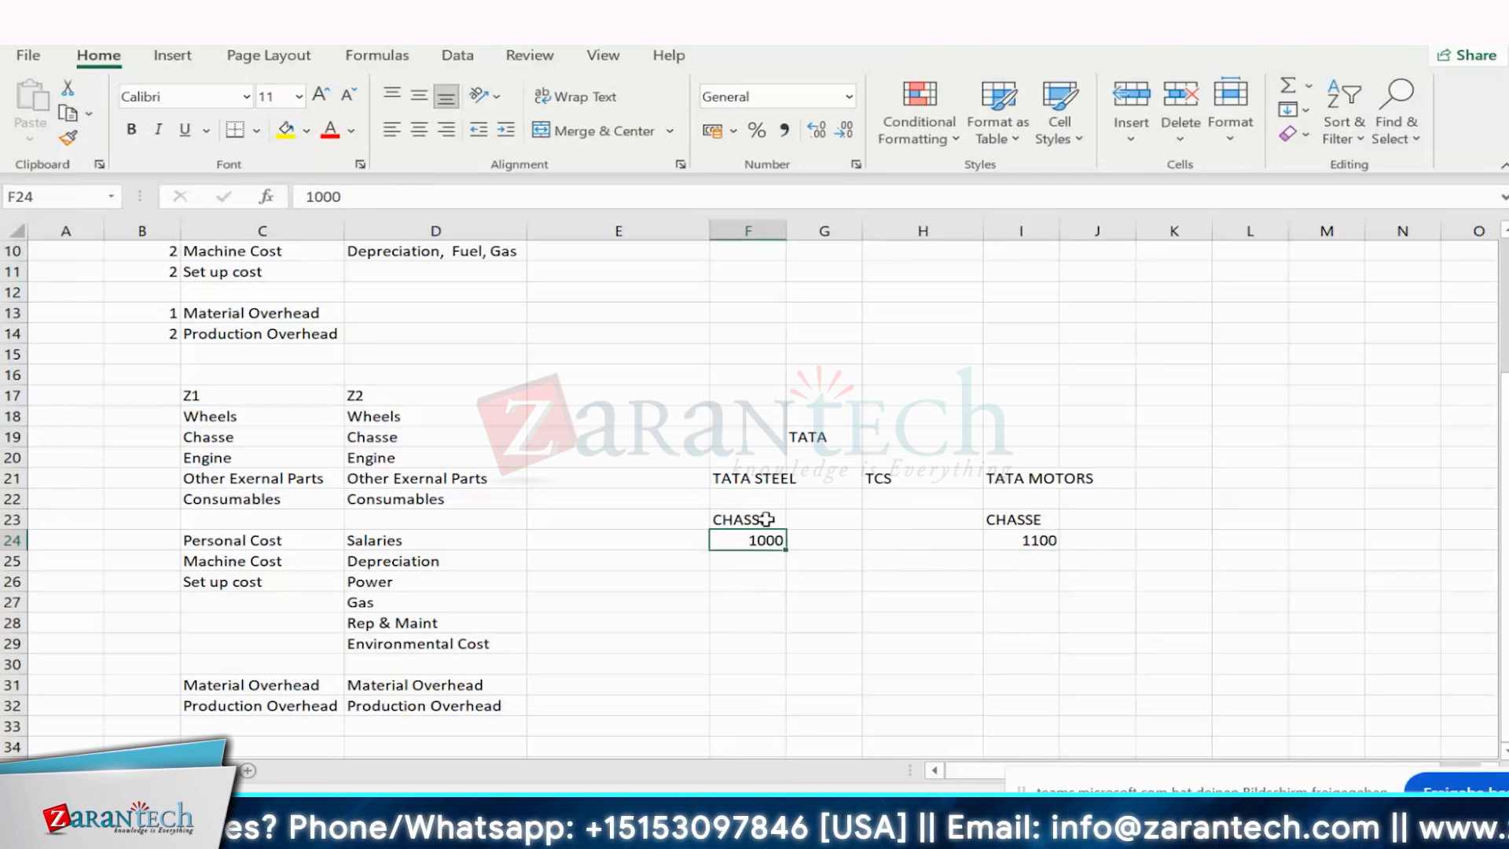
pyautogui.press('Up')
pyautogui.press('Up')
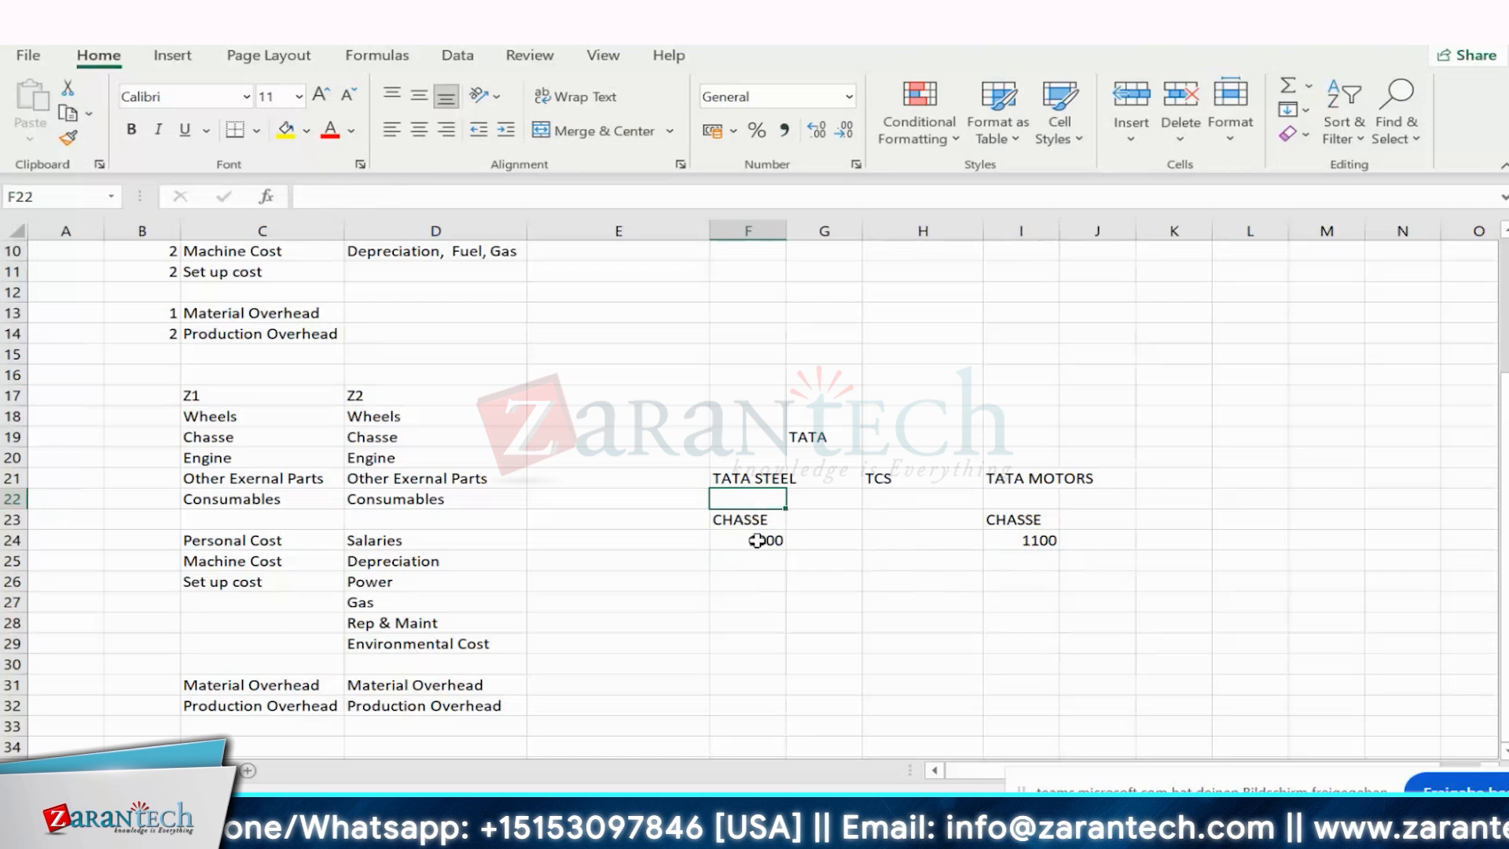
# - Move the CHASSE entries and their values in F23:I24 two rows down, starting at F25
pyautogui.moveTo(728, 521); pyautogui.dragTo(1007, 536)
pyautogui.hotkey('ctrl', 'c')
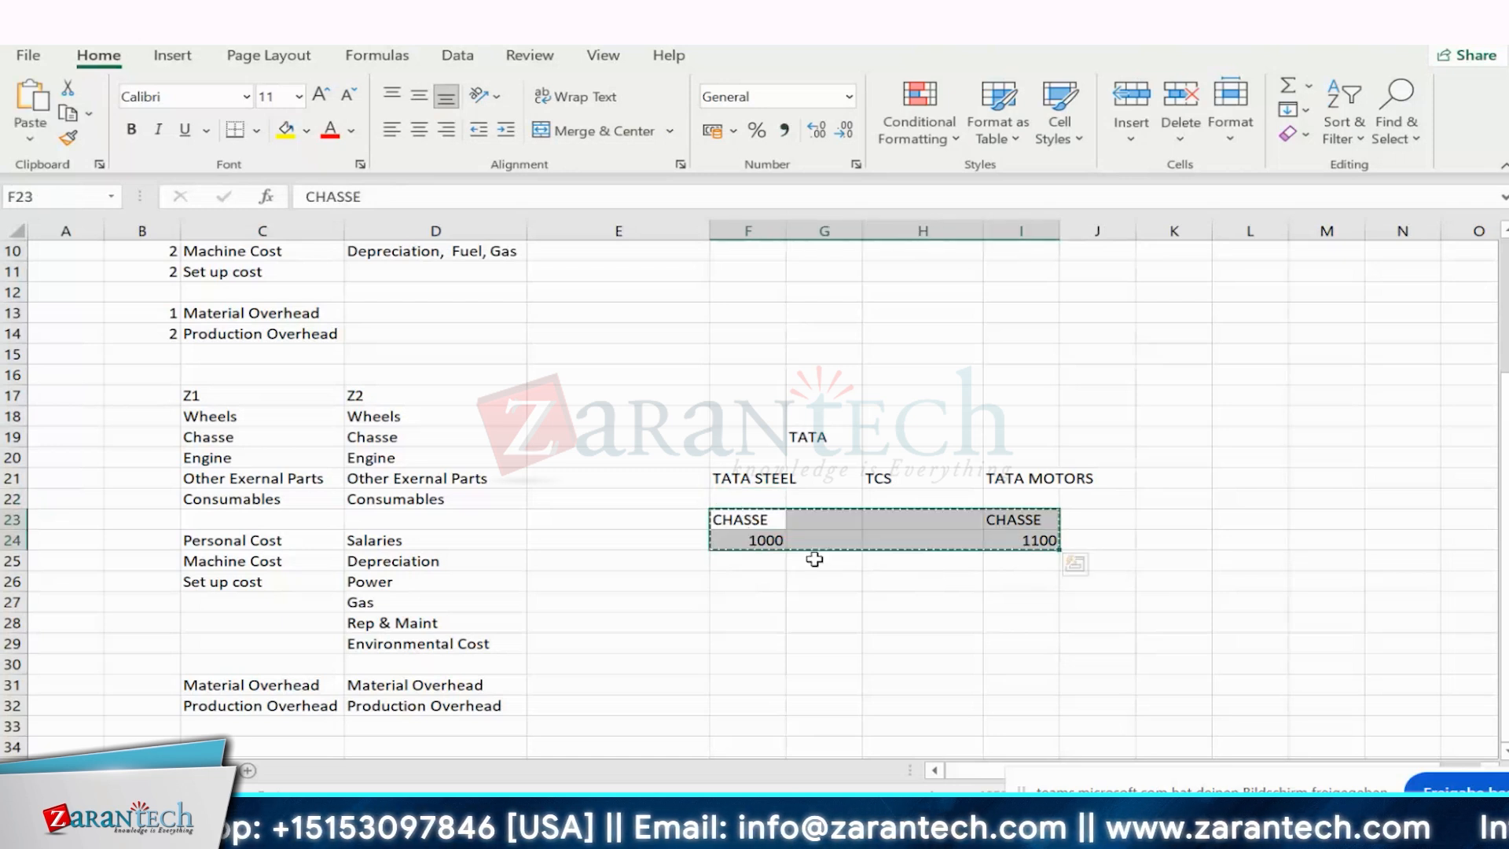
pyautogui.click(761, 560)
pyautogui.hotkey('ctrl', 'v')
# - Enter the heading Legal in cell F24 above the TATA STEEL chasse entry
pyautogui.click(757, 539)
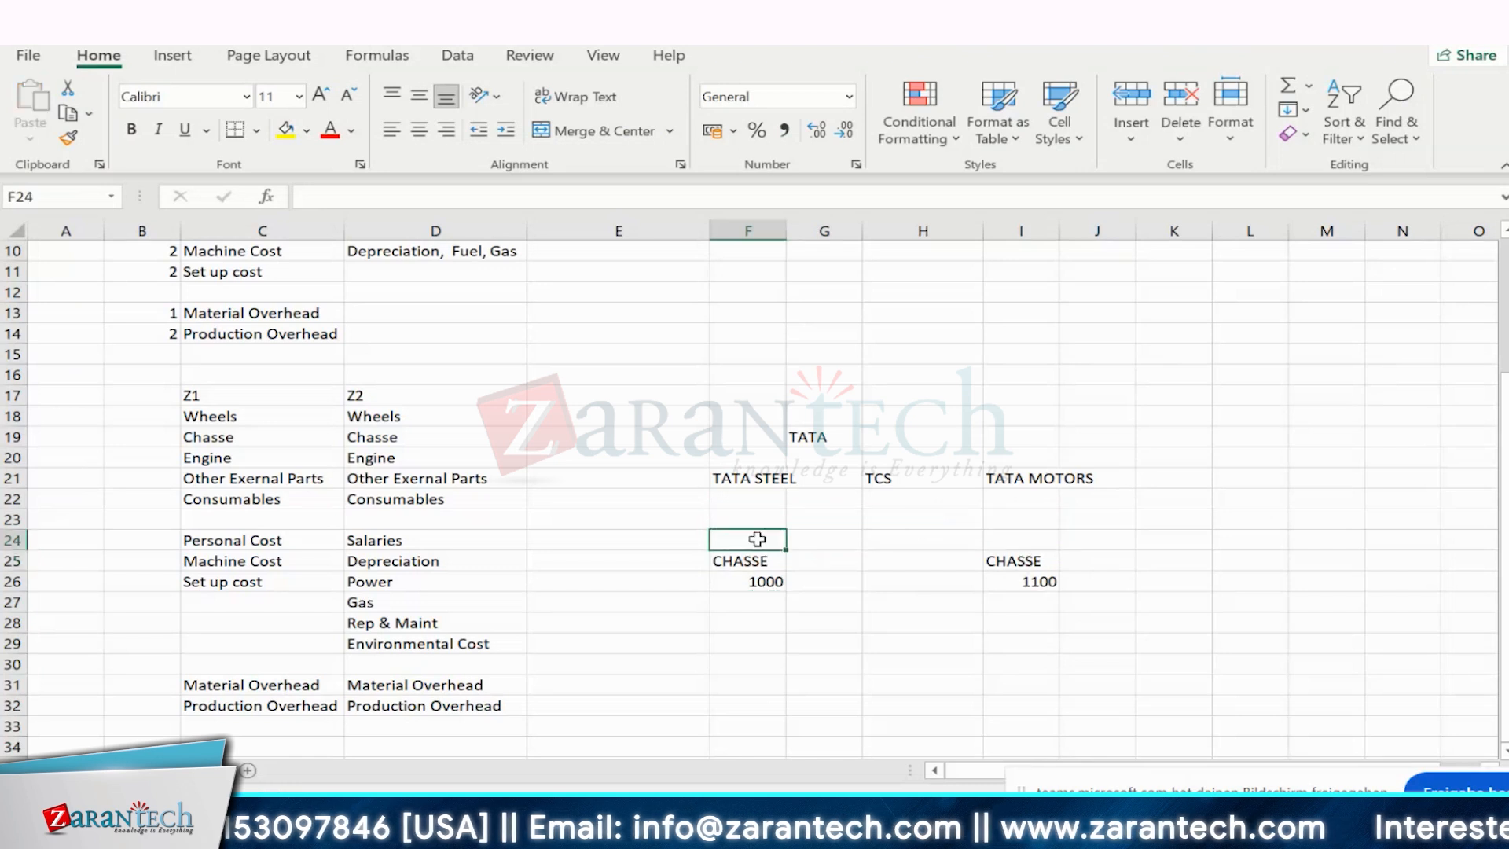
pyautogui.write('IEG')
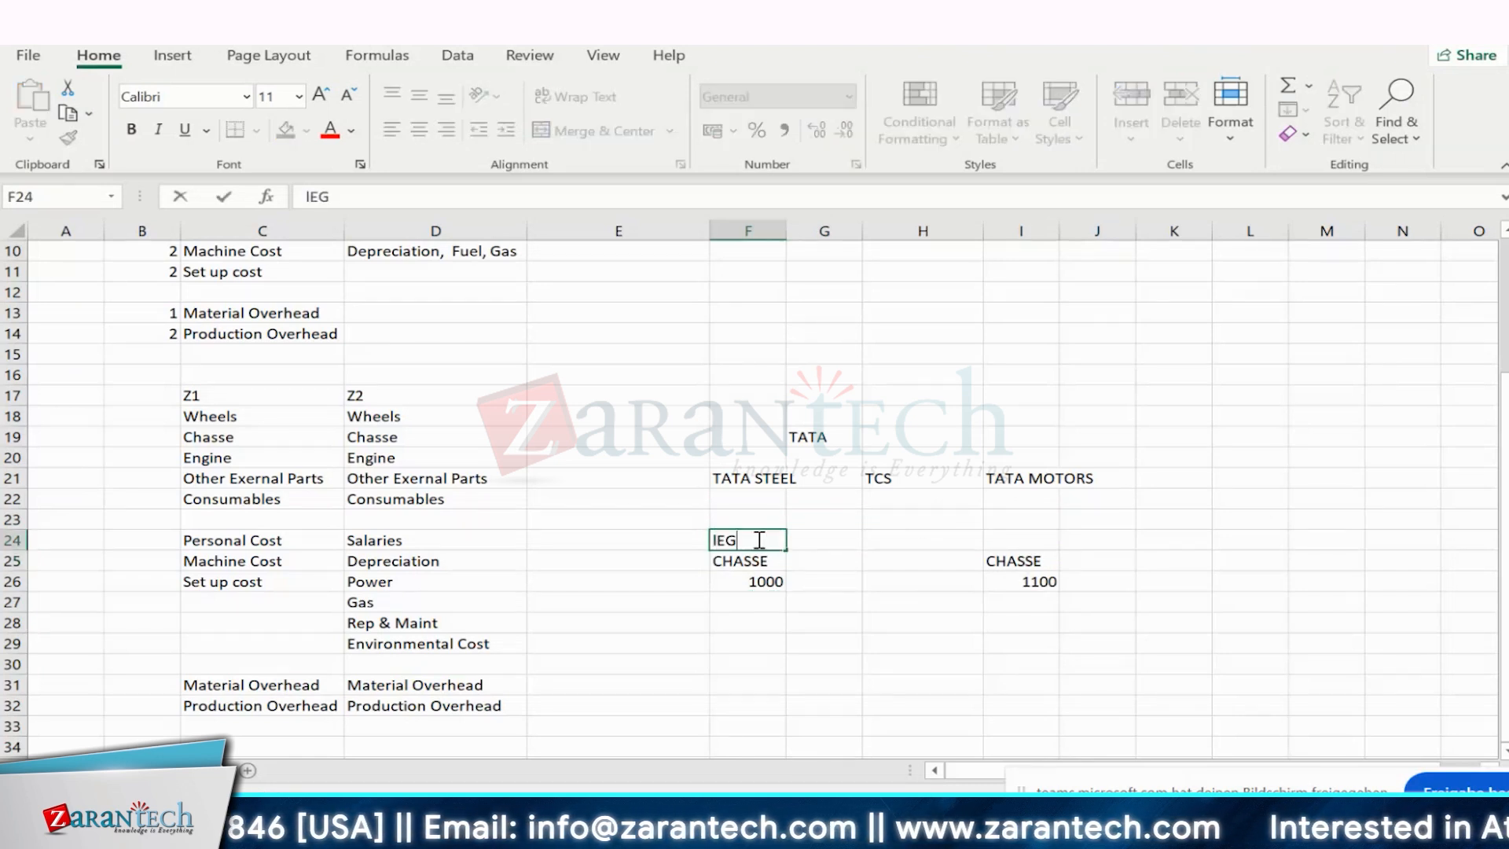
pyautogui.write('AL')
pyautogui.click(1031, 619)
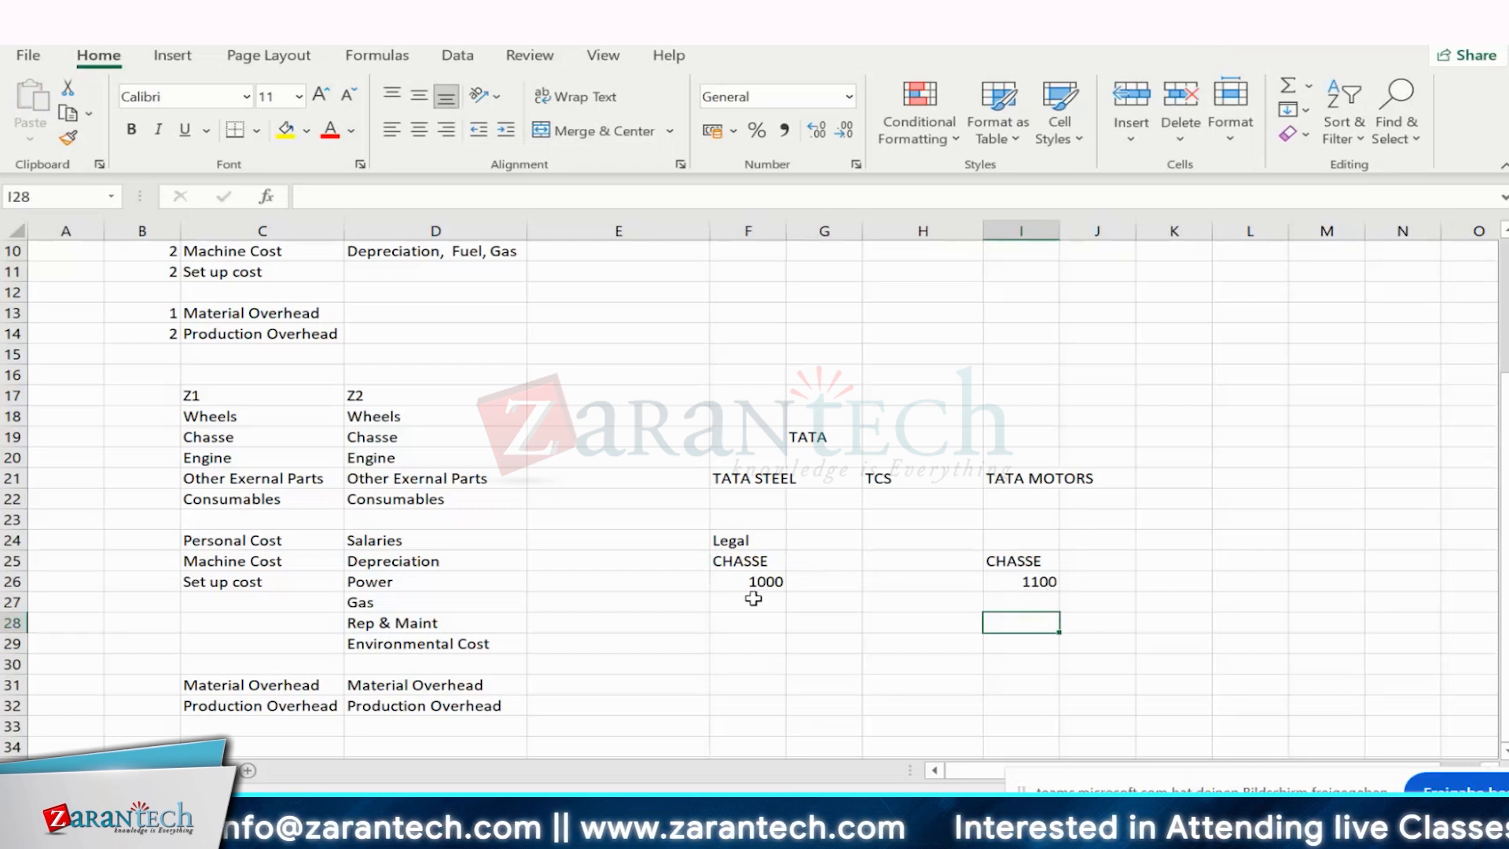
# - Set the TATA STEEL chasse value under Legal in cell F26 to 1100
pyautogui.click(739, 561)
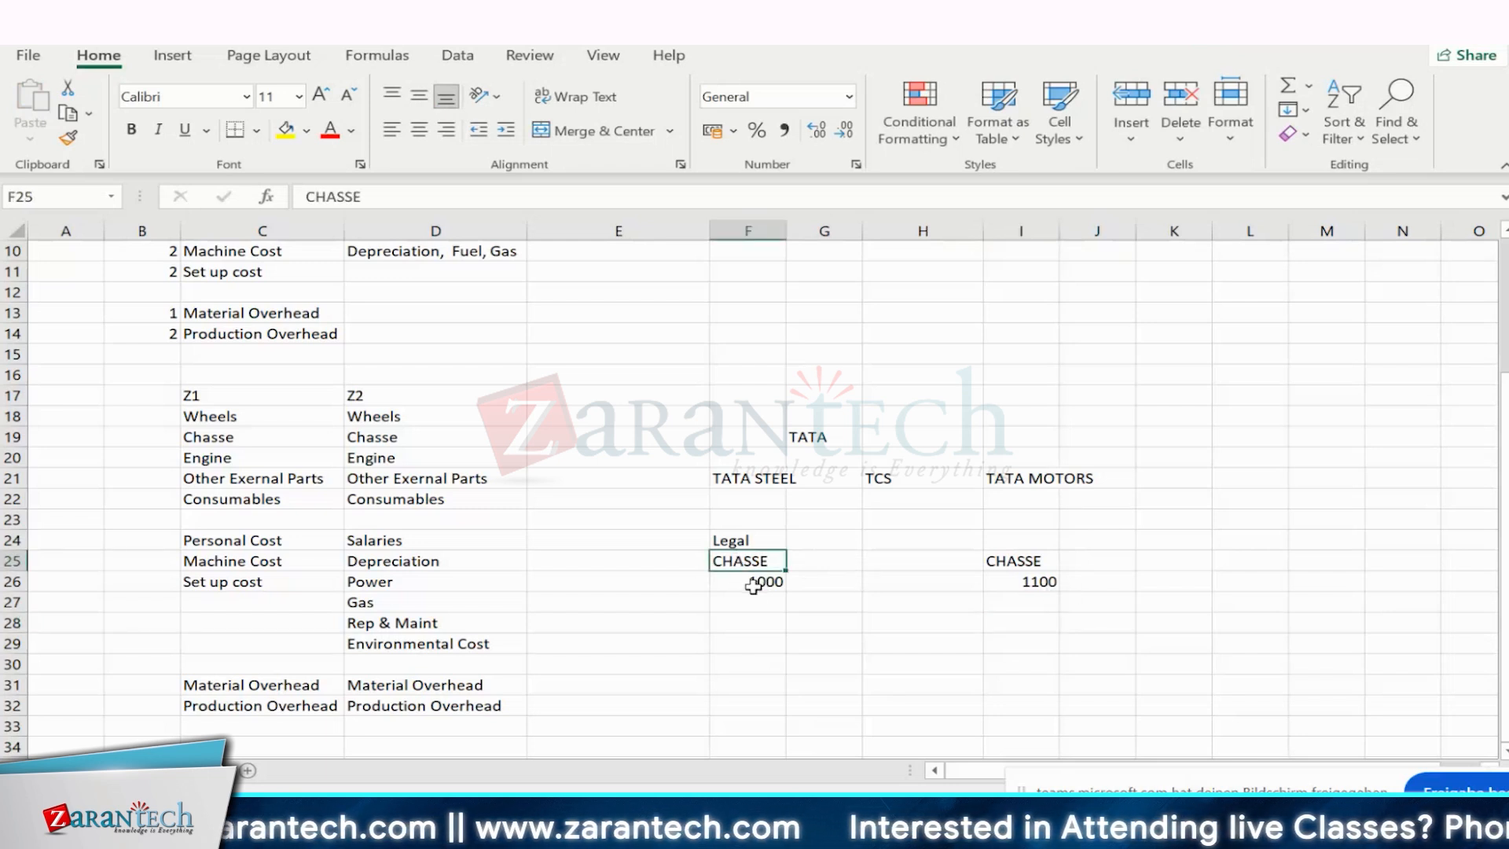
pyautogui.click(748, 586)
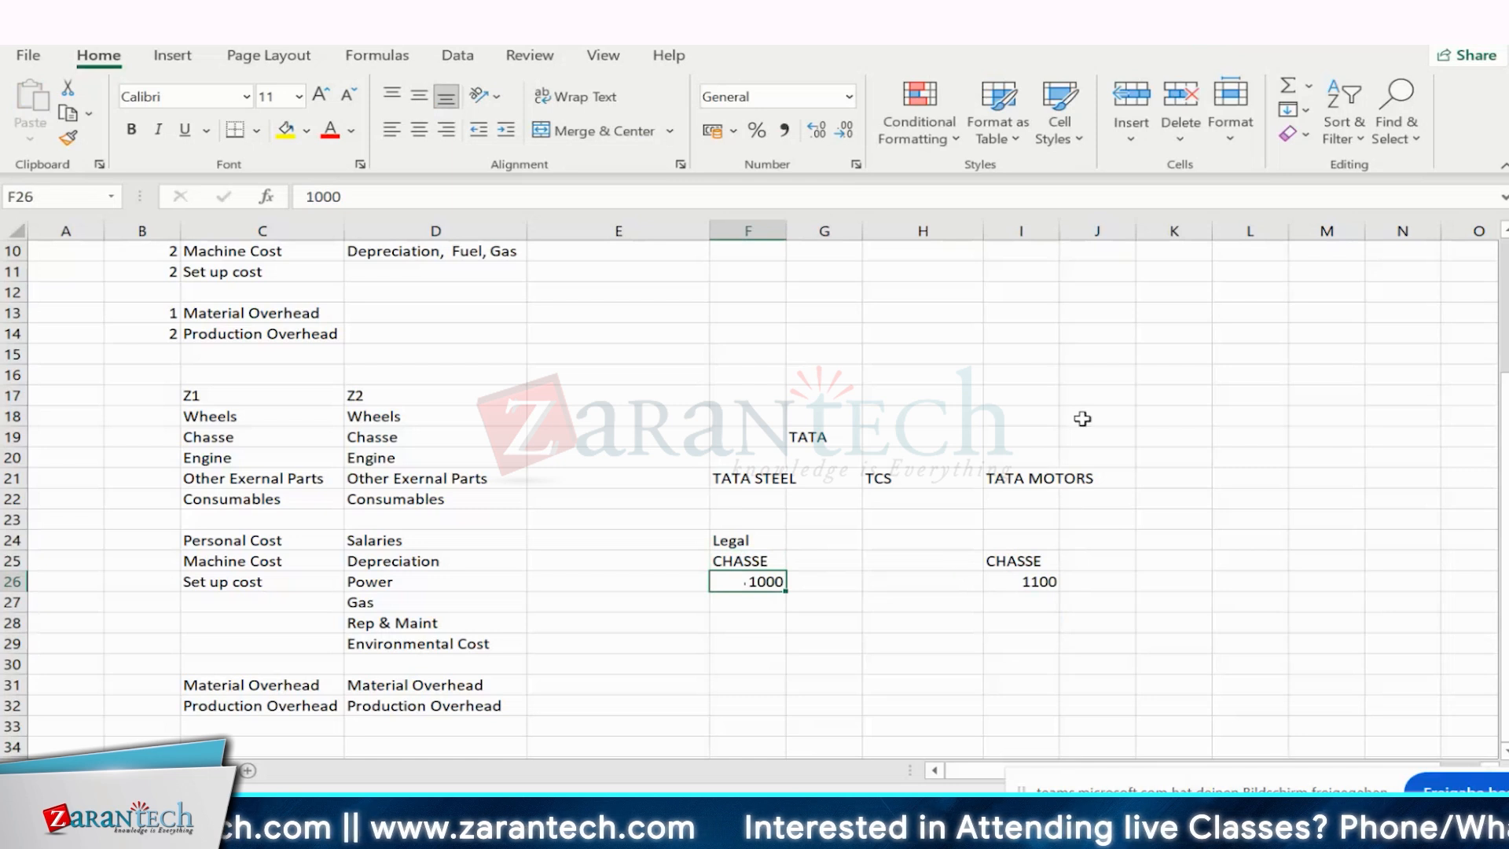
pyautogui.click(1027, 563)
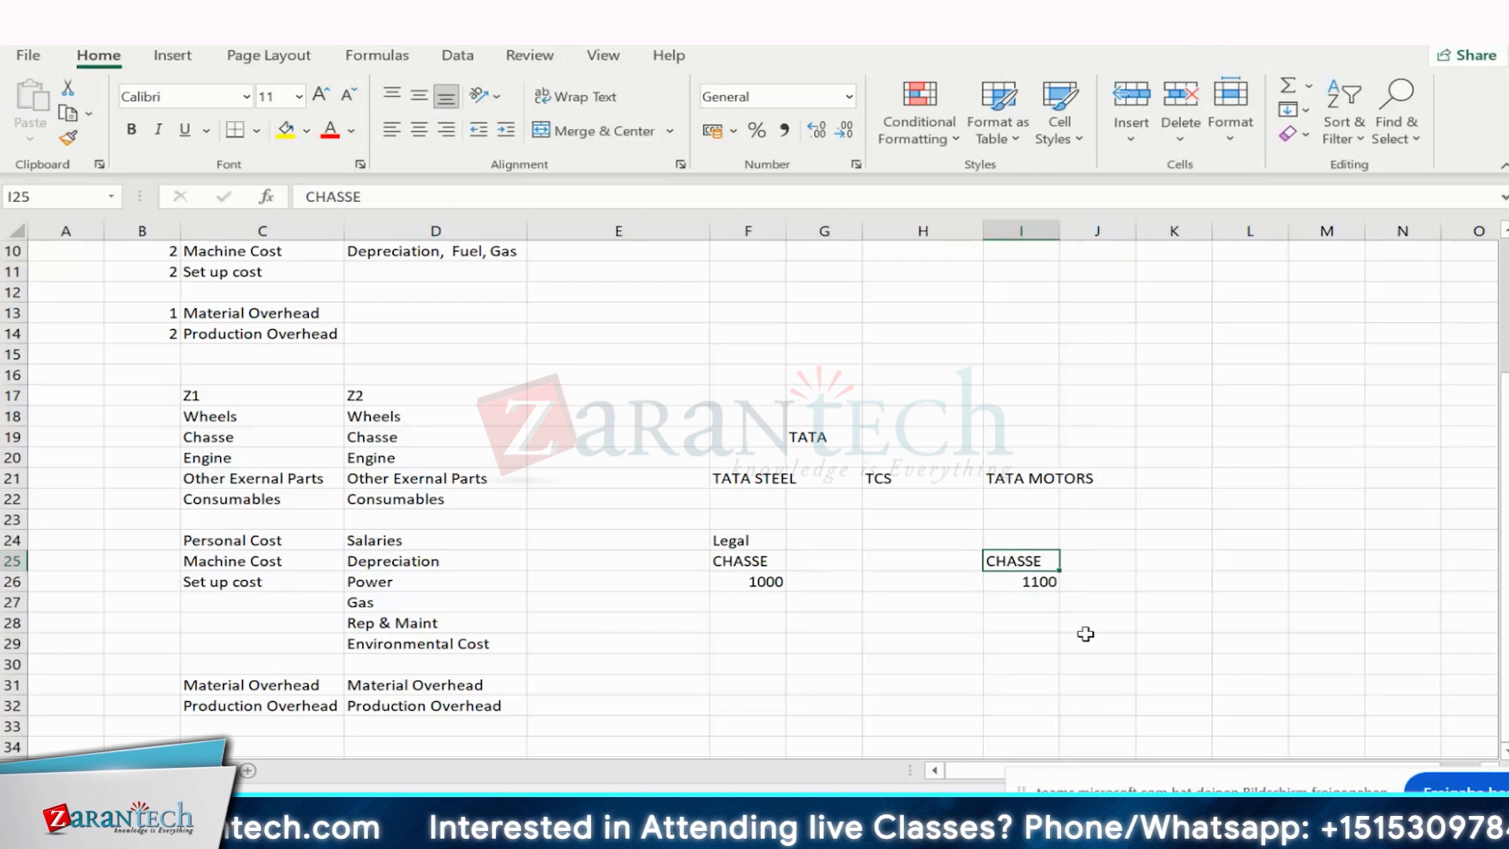
pyautogui.click(769, 592)
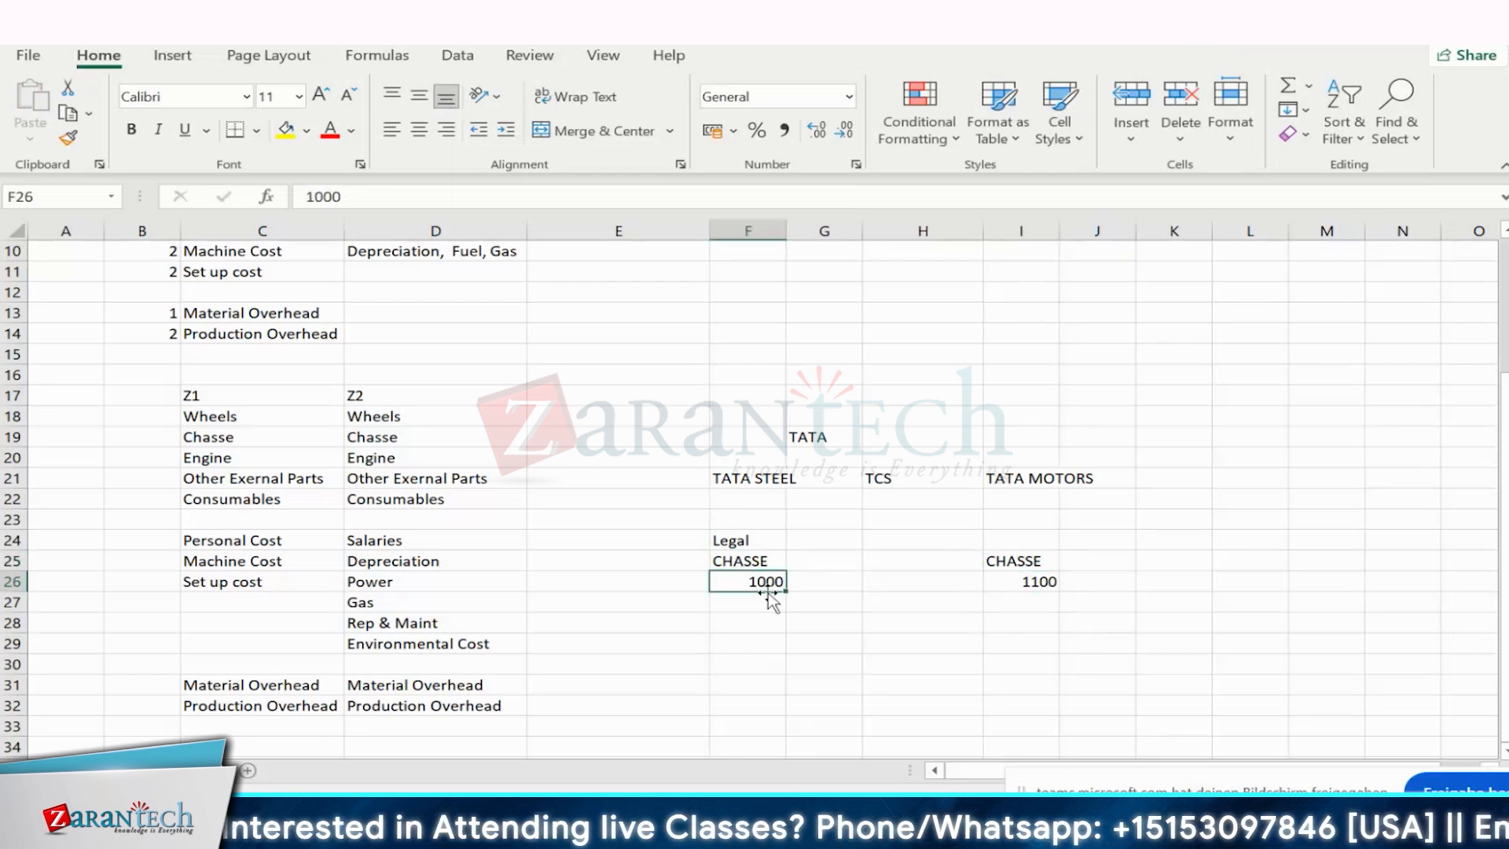
pyautogui.write('1000')
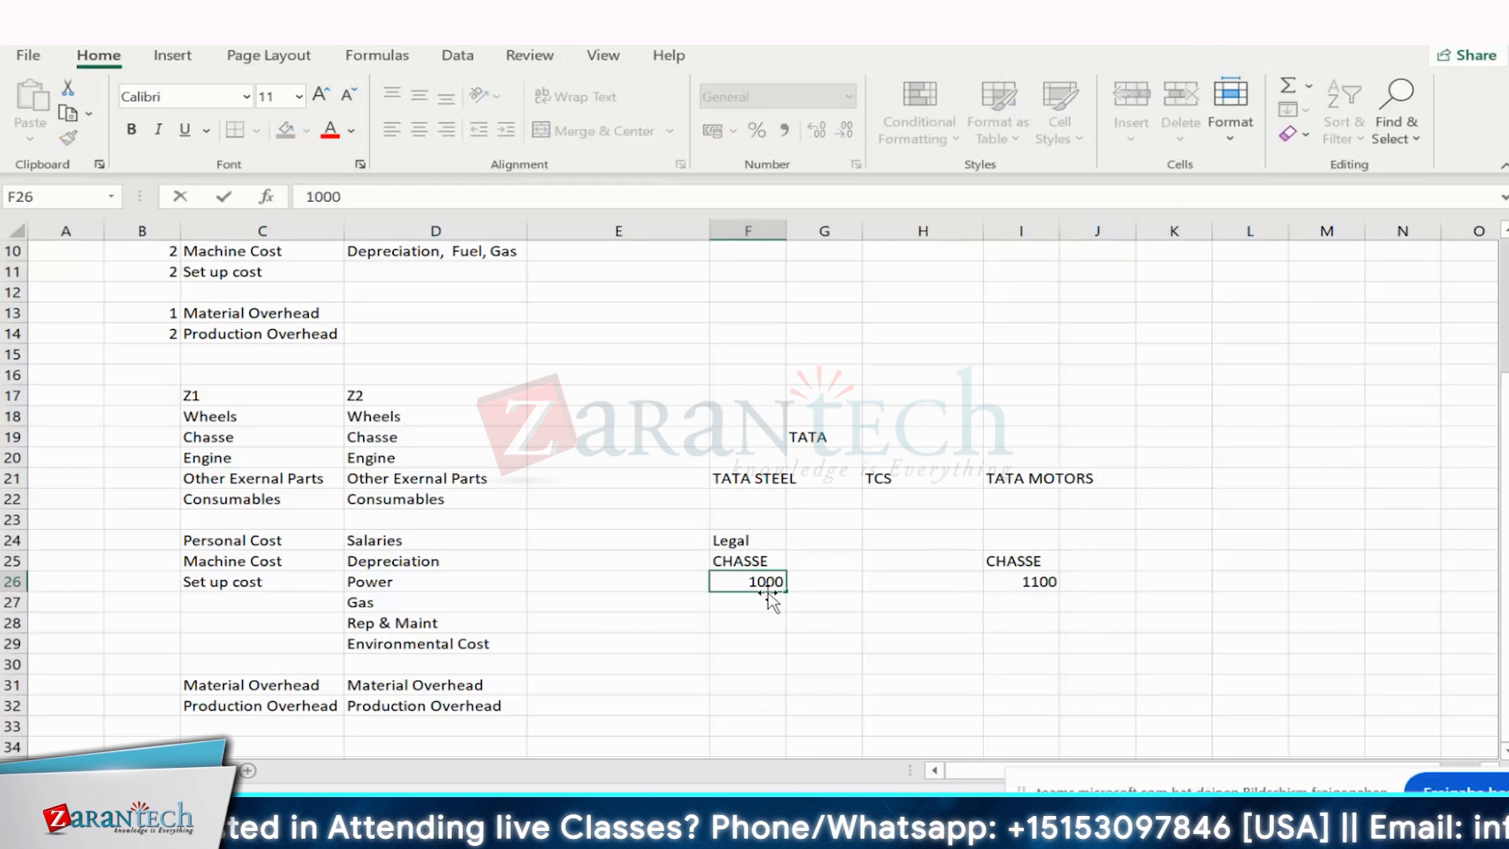
pyautogui.press('BackSpace')
pyautogui.press('BackSpace')
pyautogui.press('BackSpace')
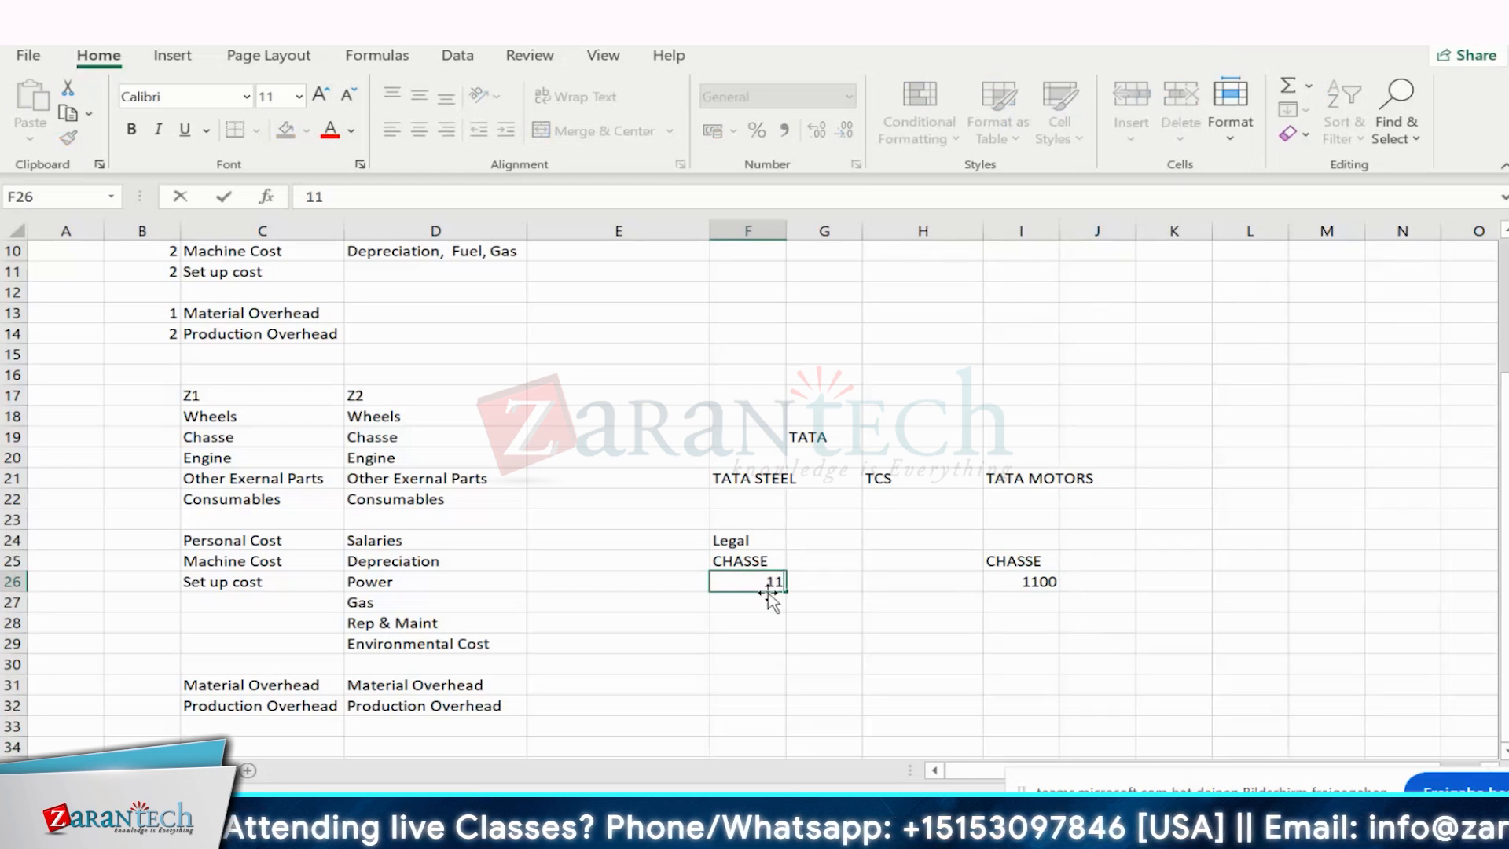
pyautogui.write('100')
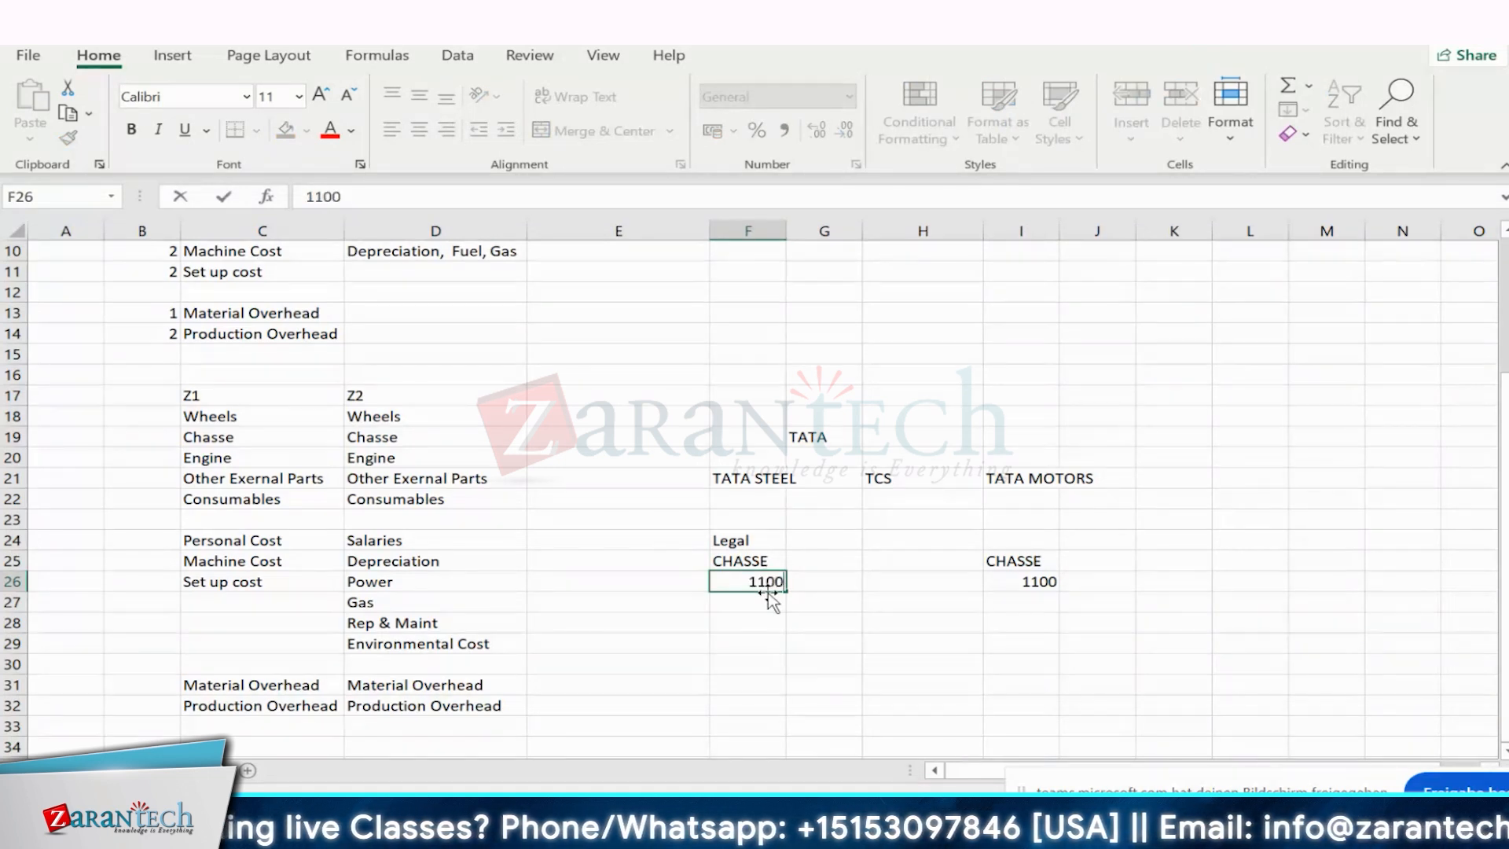
pyautogui.click(922, 643)
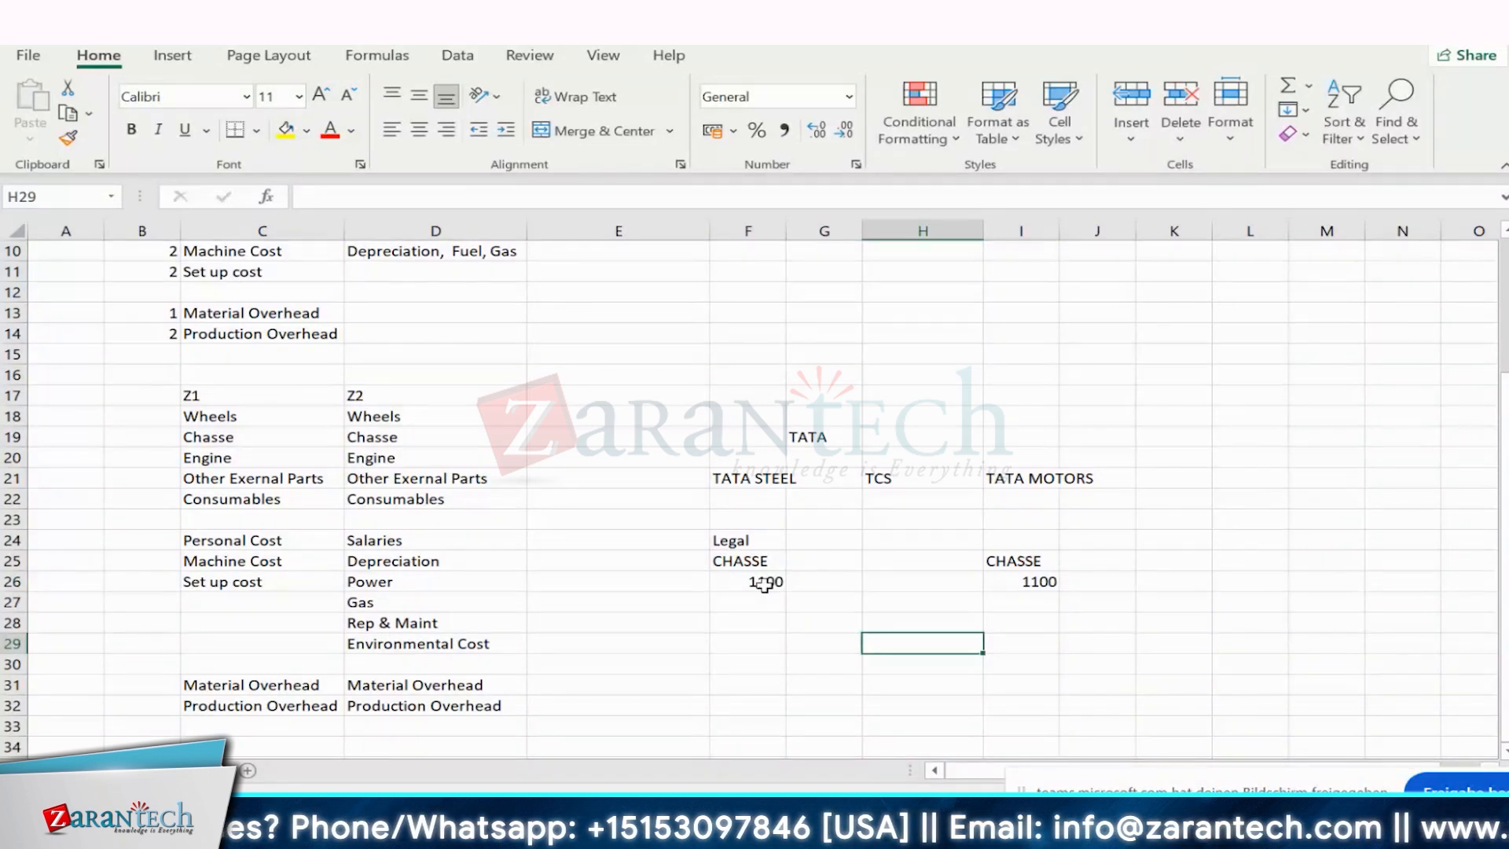
# - Enter the heading Group in cell G24 beside Legal
pyautogui.click(823, 545)
pyautogui.write('Group')
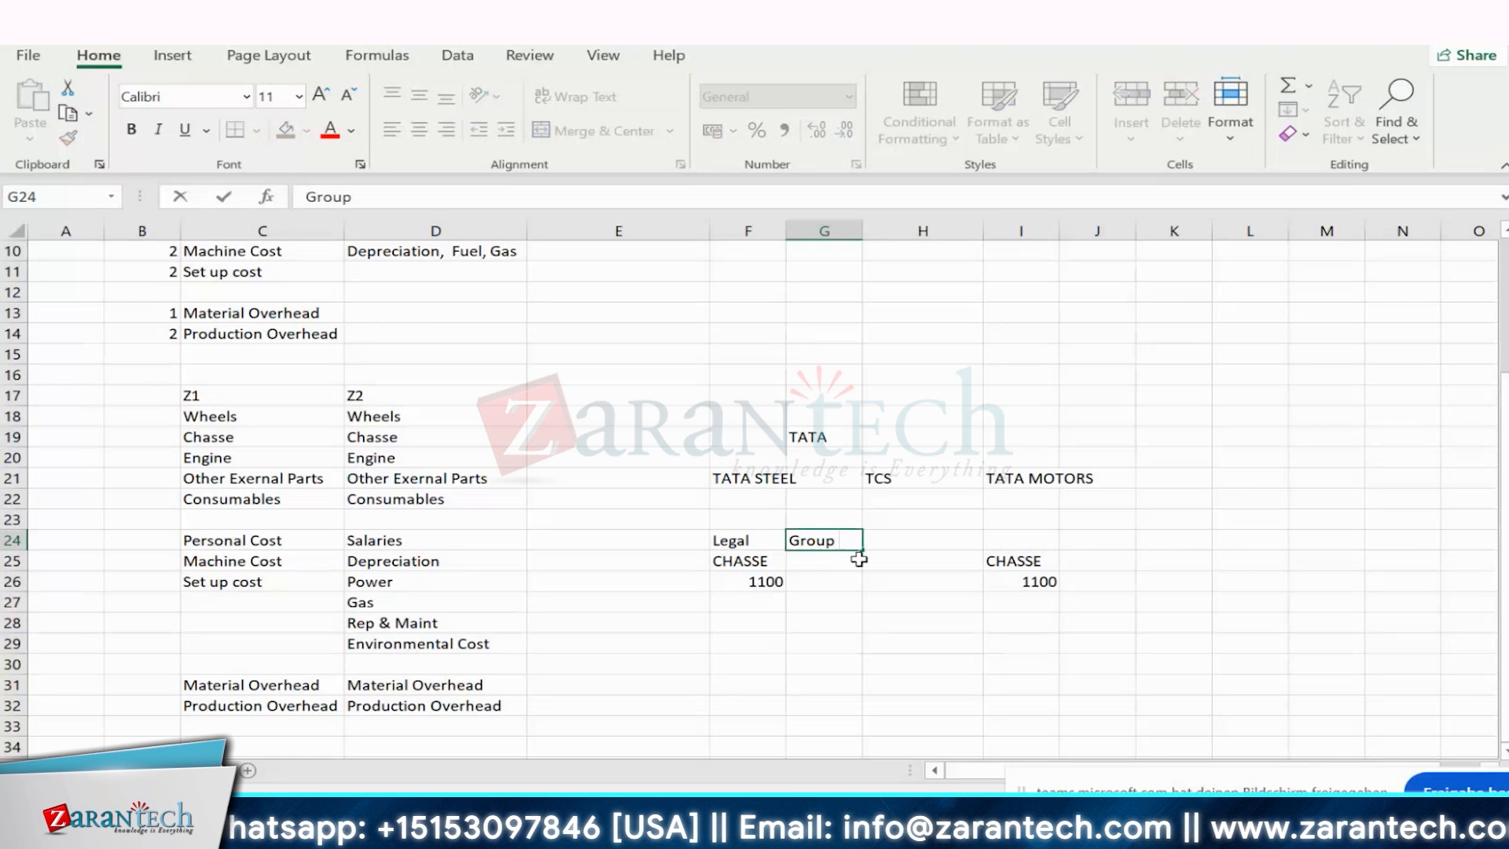
pyautogui.click(718, 482)
pyautogui.moveTo(718, 481); pyautogui.dragTo(806, 568)
# - Enter 1000 in cell G26 as the chasse value under Group
pyautogui.click(805, 607)
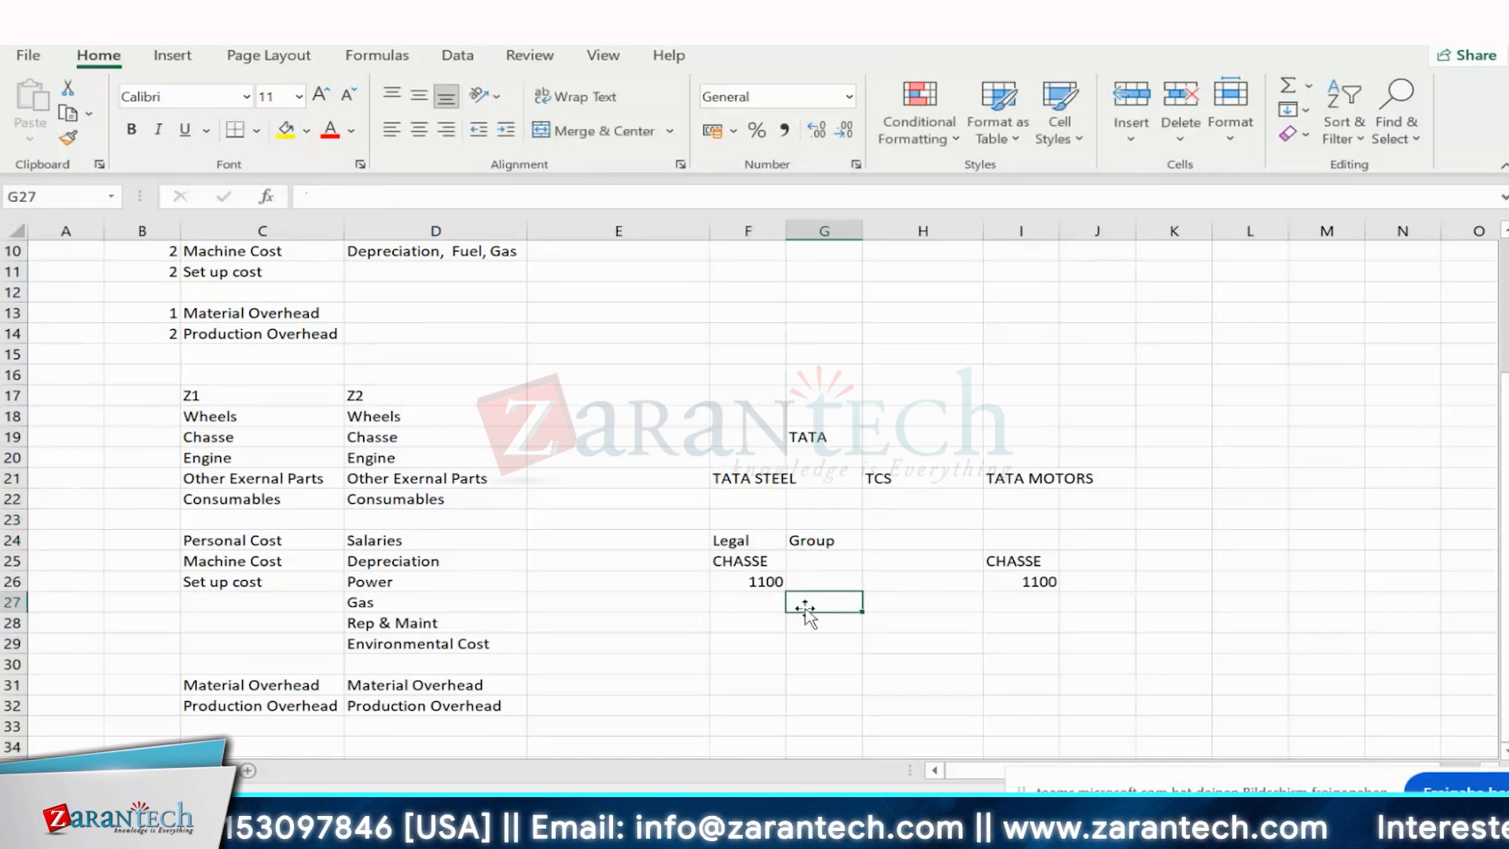
pyautogui.click(811, 565)
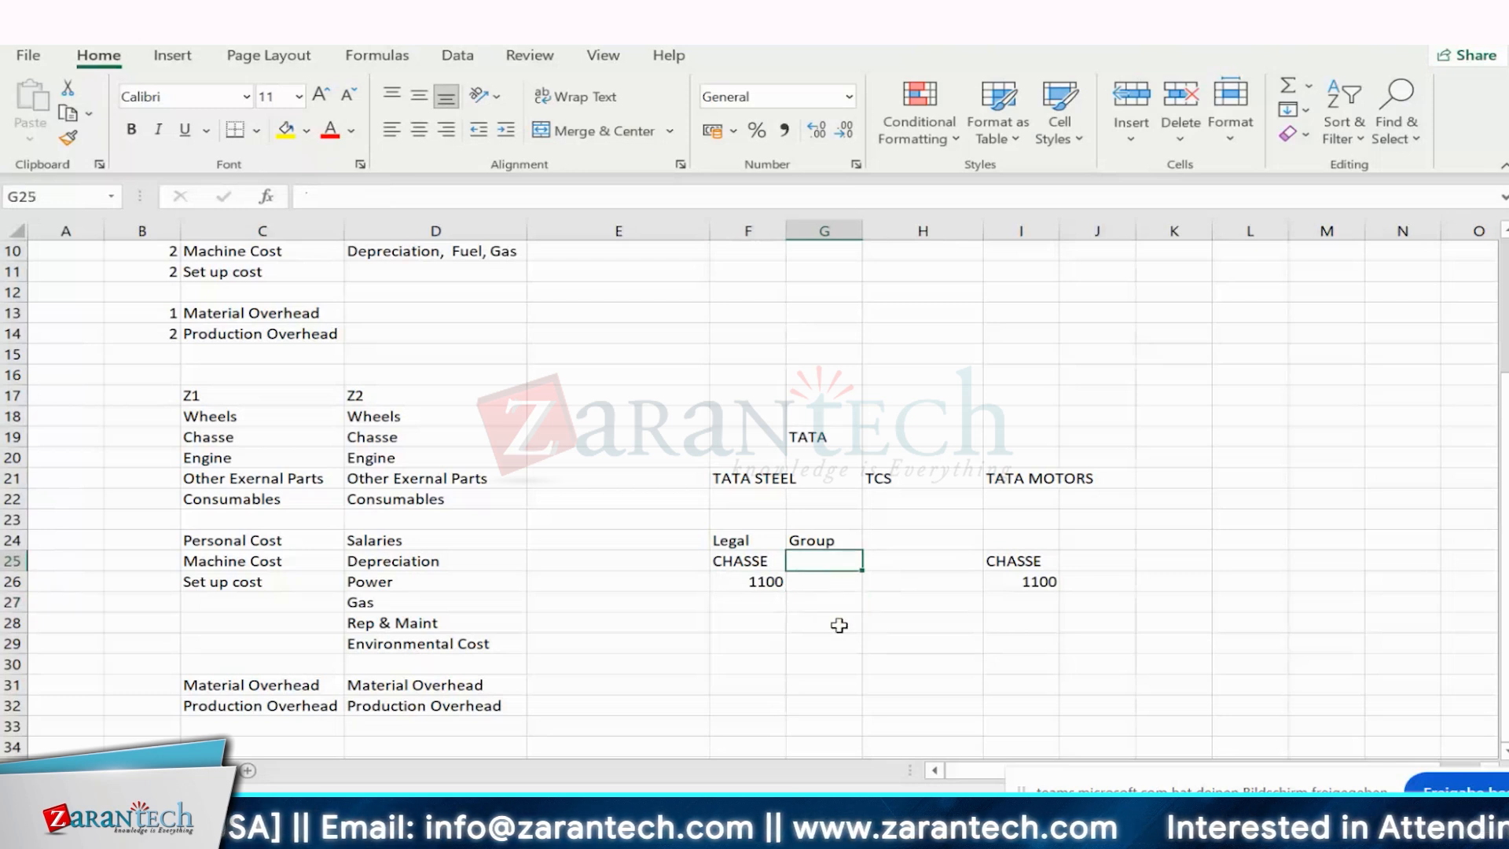
pyautogui.click(852, 582)
pyautogui.write('1000')
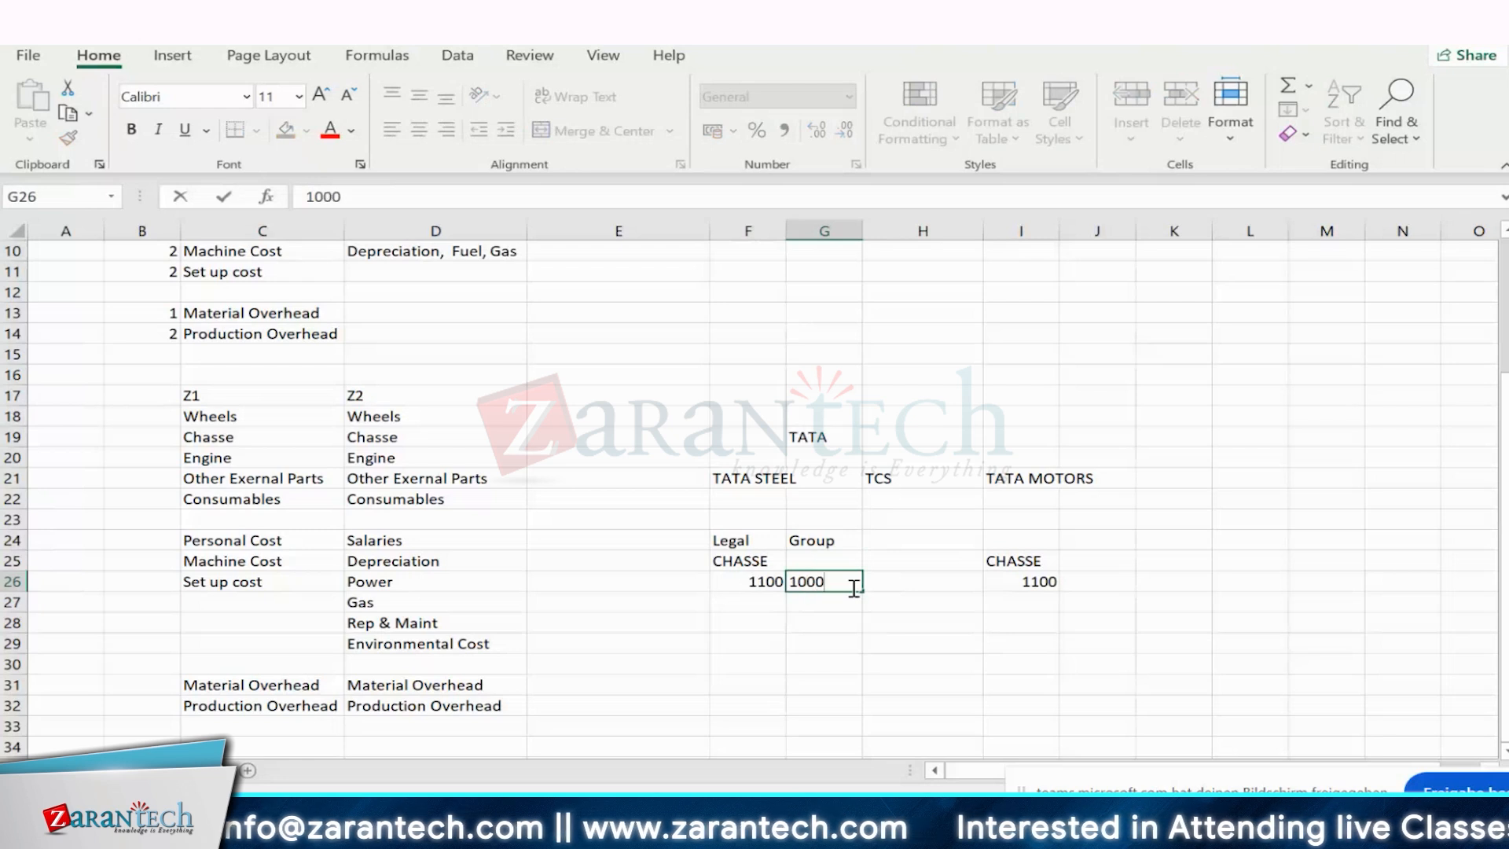
pyautogui.click(915, 621)
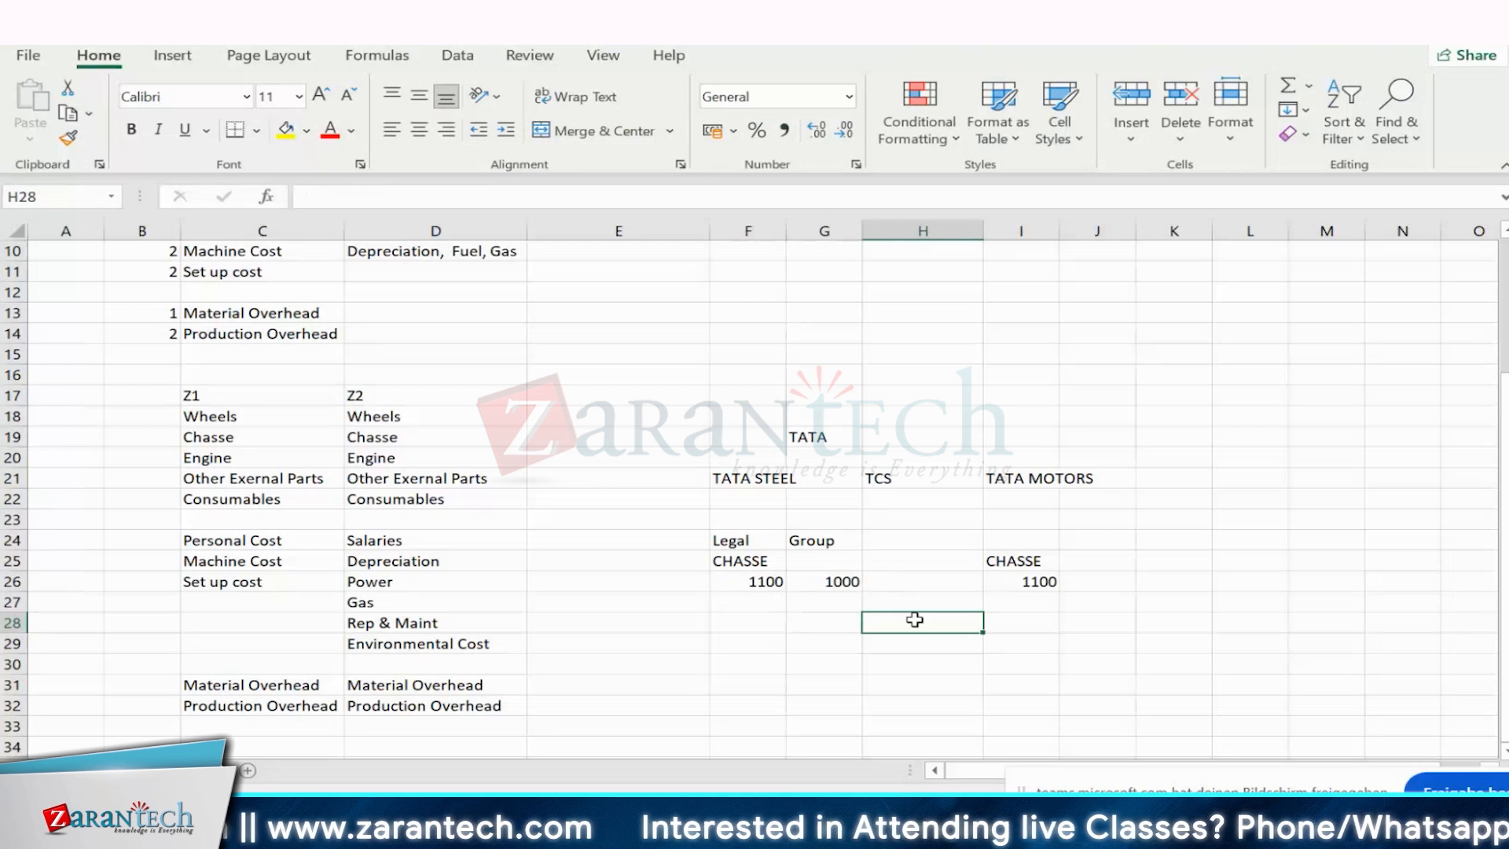
pyautogui.click(750, 585)
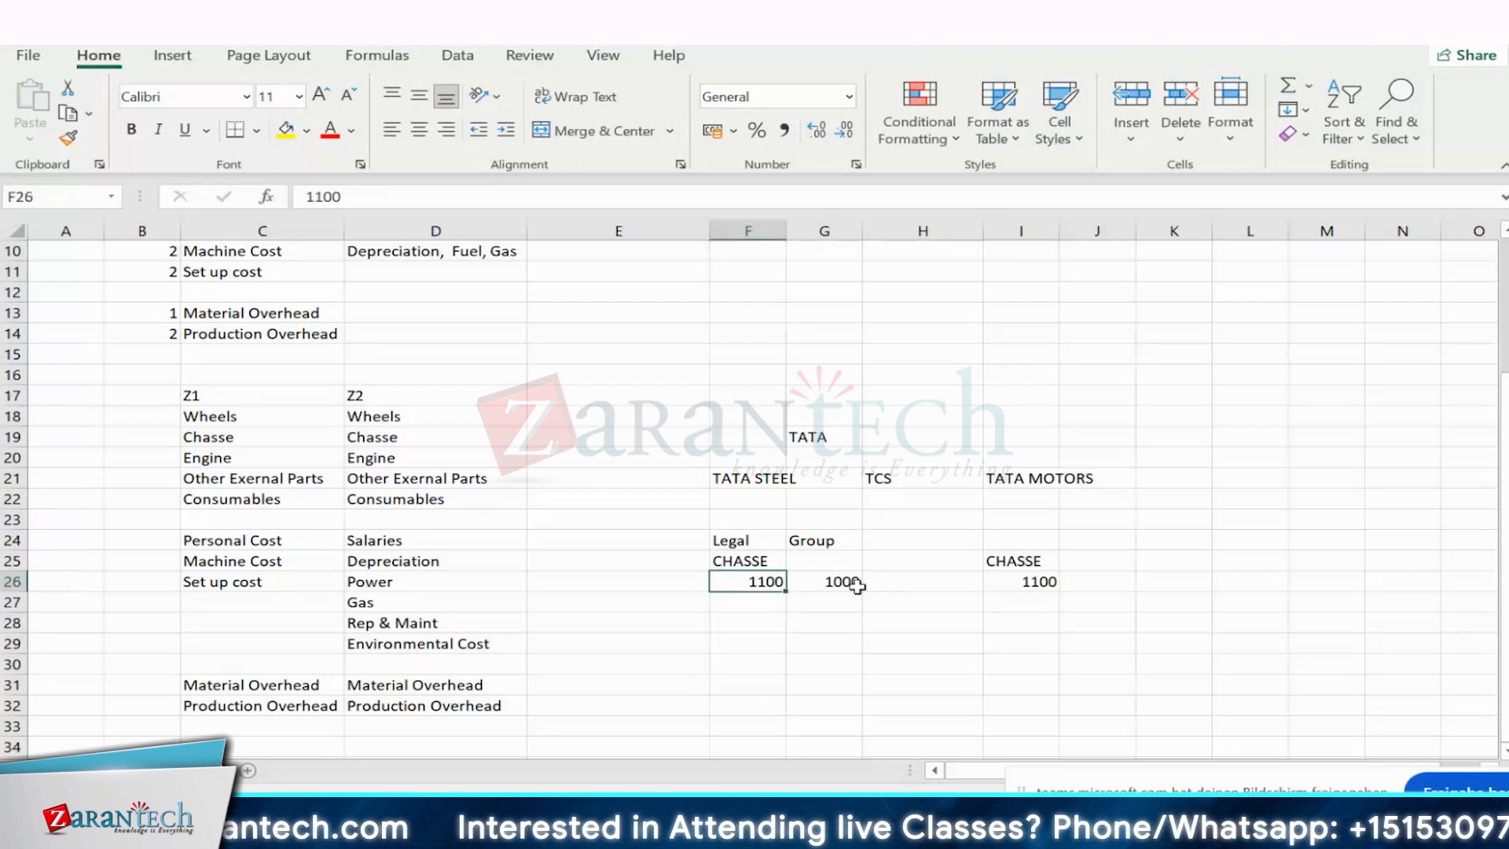
# - Enter the heading Legal in cell I24 above the TATA MOTORS chasse entry
pyautogui.click(1039, 595)
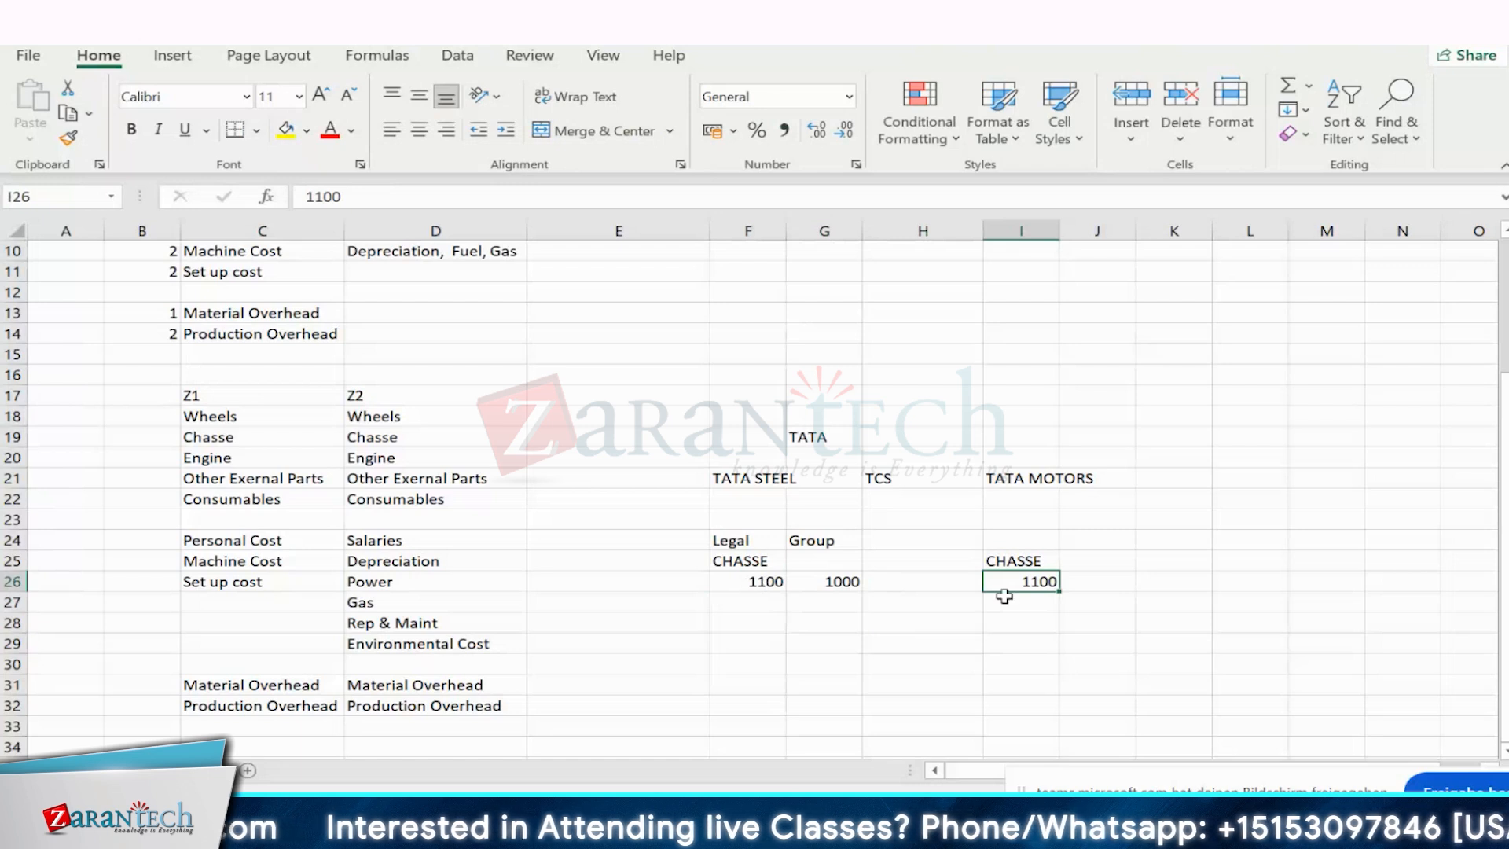
pyautogui.click(1011, 542)
pyautogui.write('Lega;')
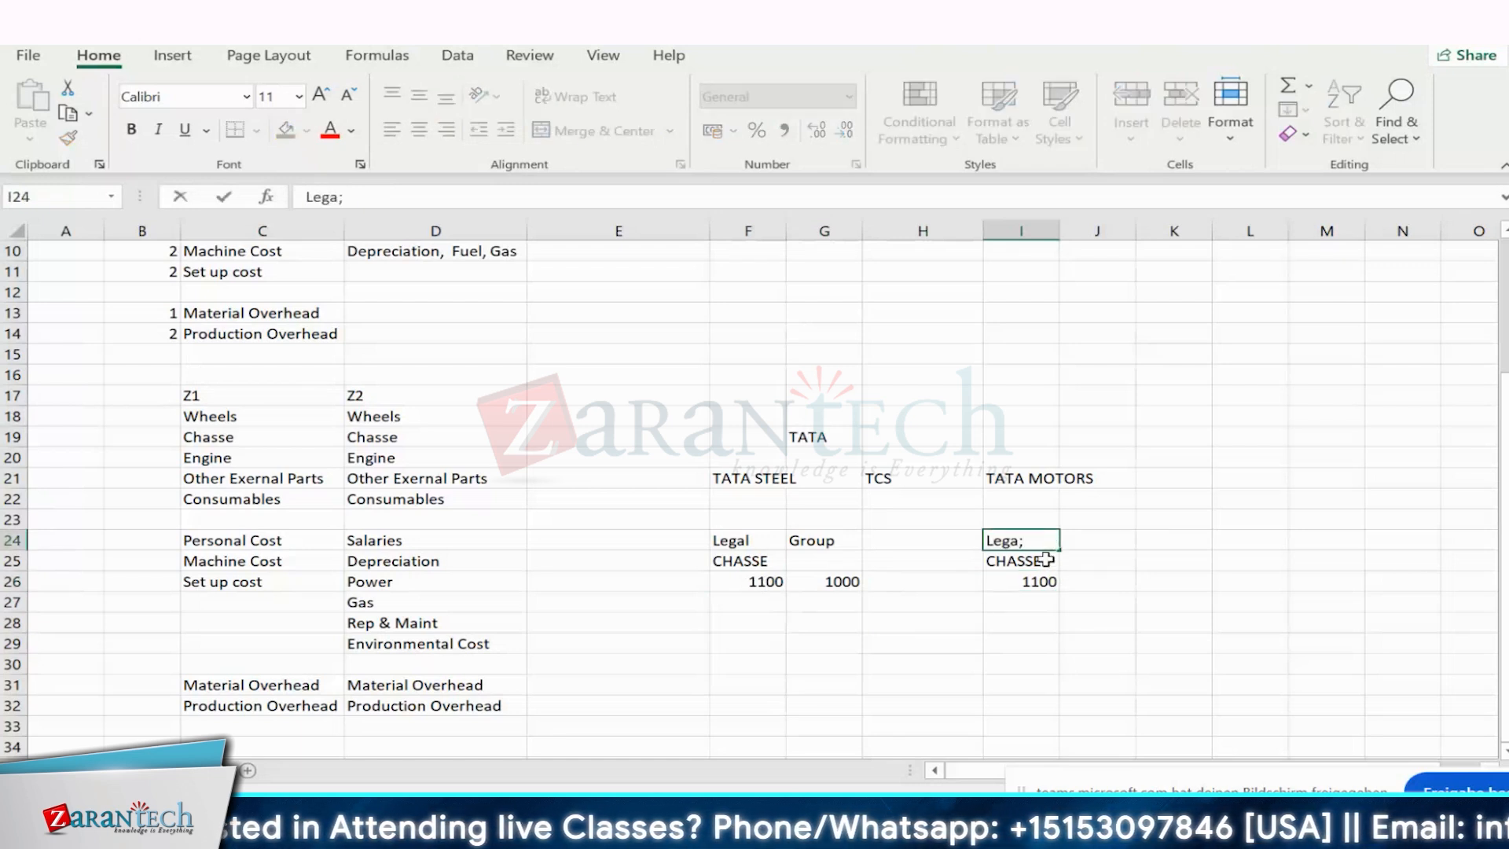
pyautogui.press('BackSpace')
pyautogui.write('L')
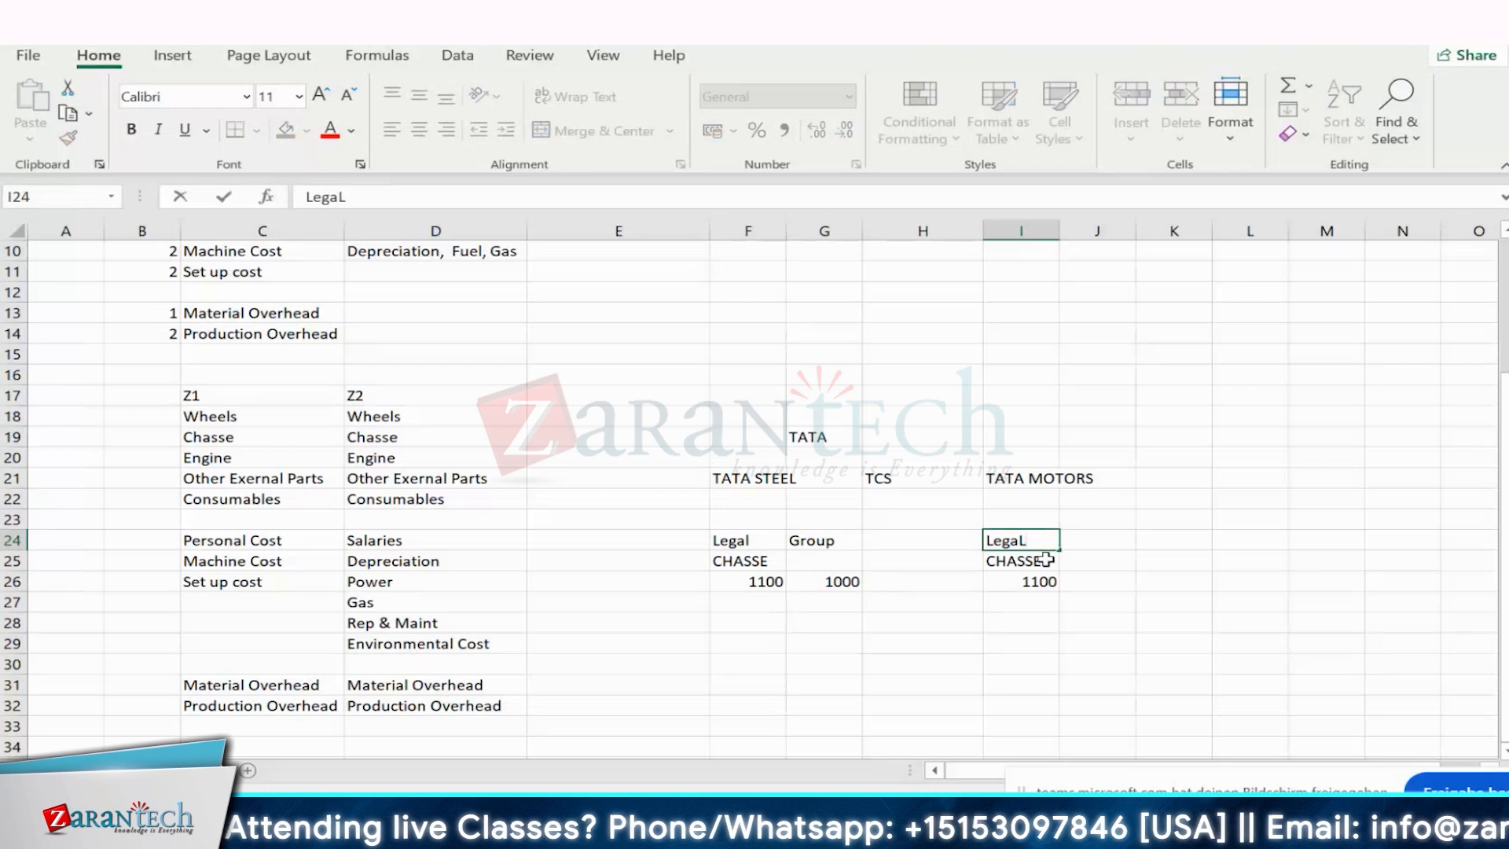
pyautogui.press('BackSpace')
pyautogui.write('l')
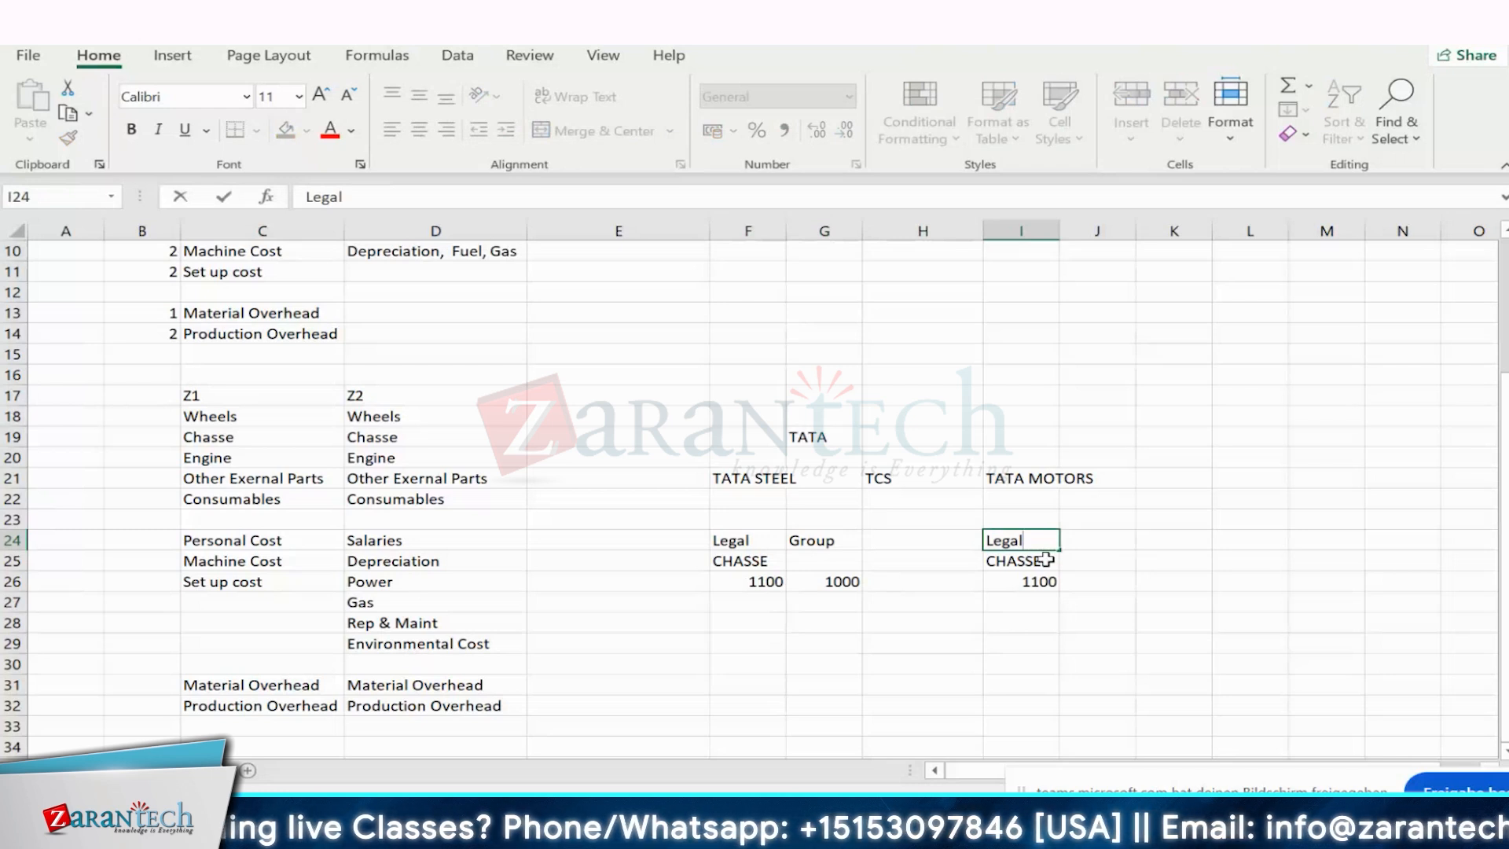
# - Set the TATA MOTORS chasse value under Legal in cell I26 to 1200
pyautogui.click(1043, 581)
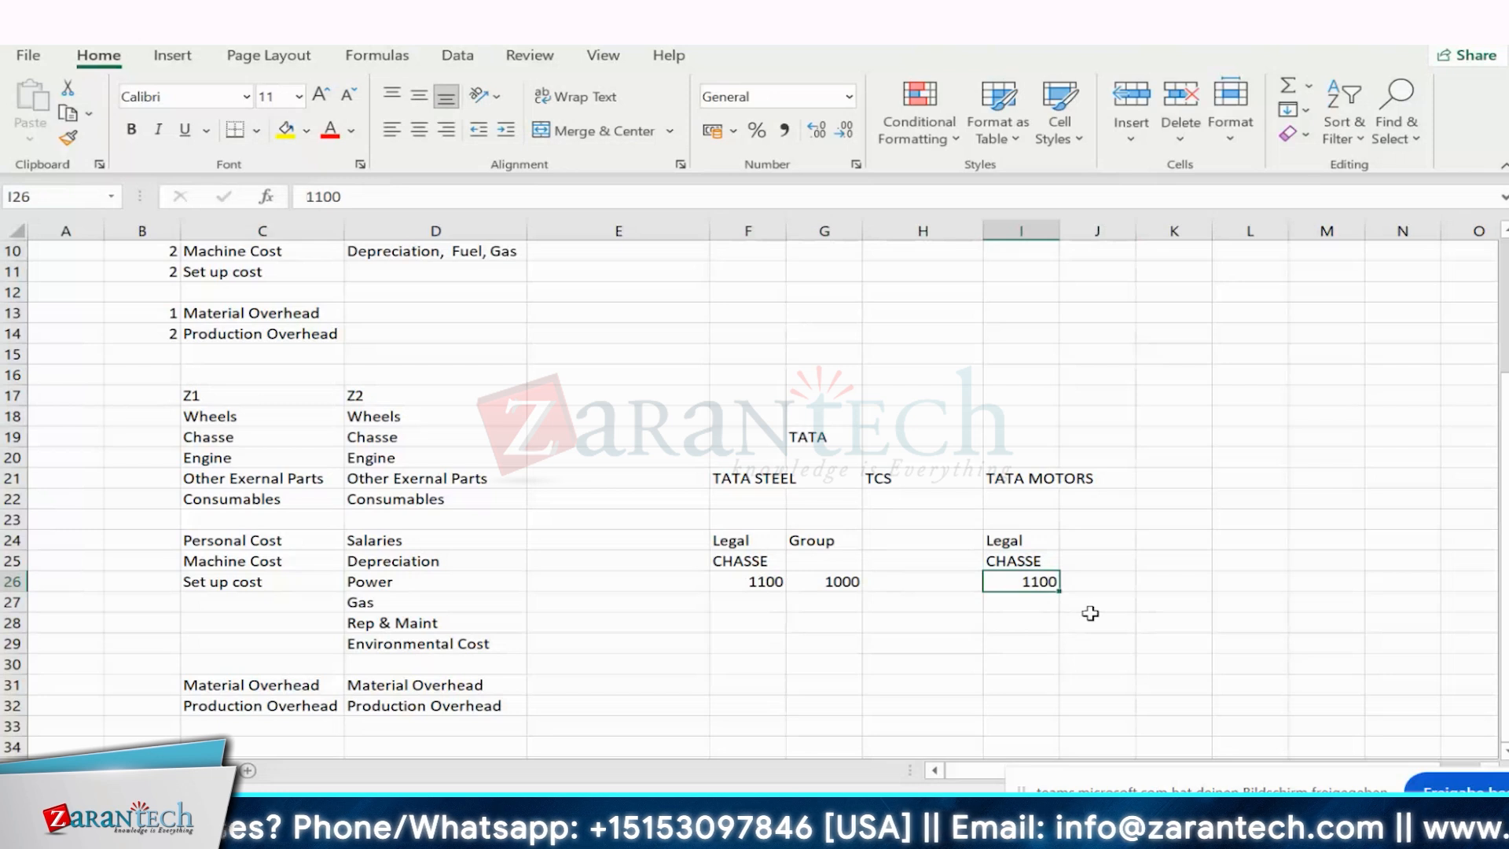
pyautogui.write('1200')
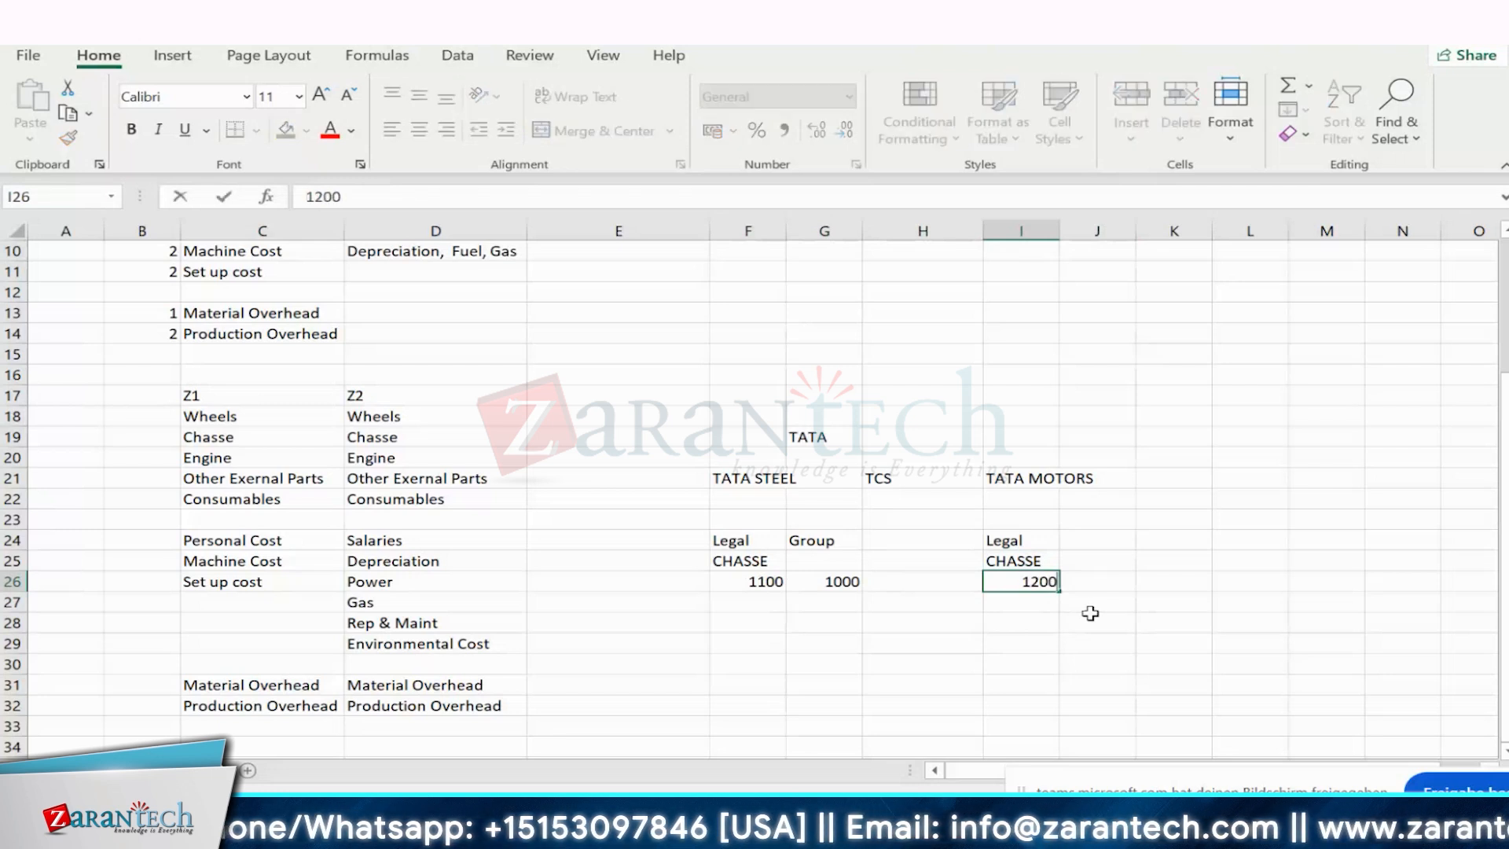
pyautogui.click(1090, 615)
# - Enter the heading Group in cell J24 and the chasse value 1000 in cell J26 for TATA MOTORS
pyautogui.click(1094, 544)
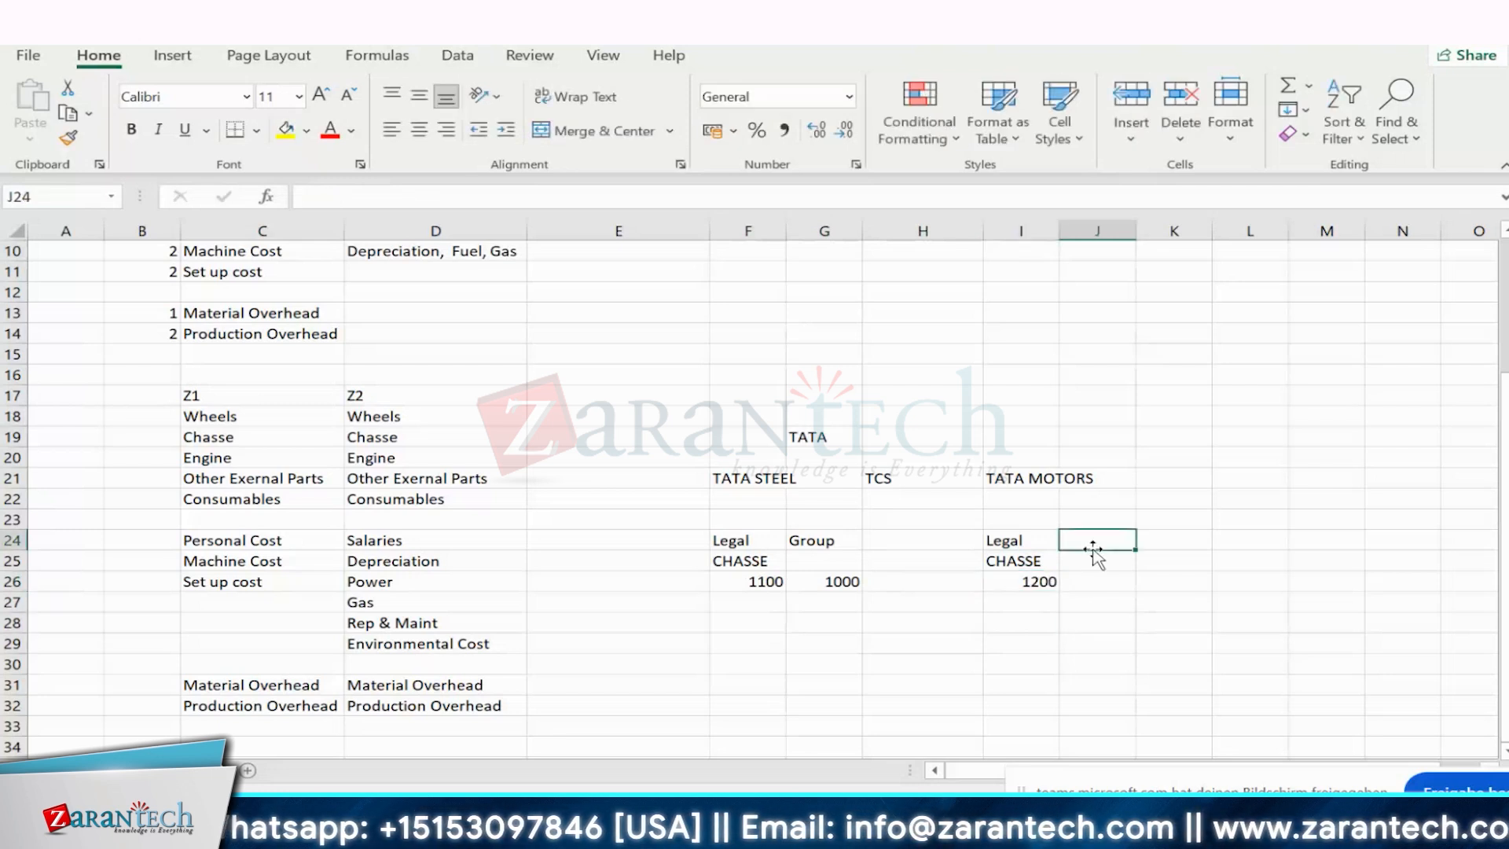
pyautogui.write('Group')
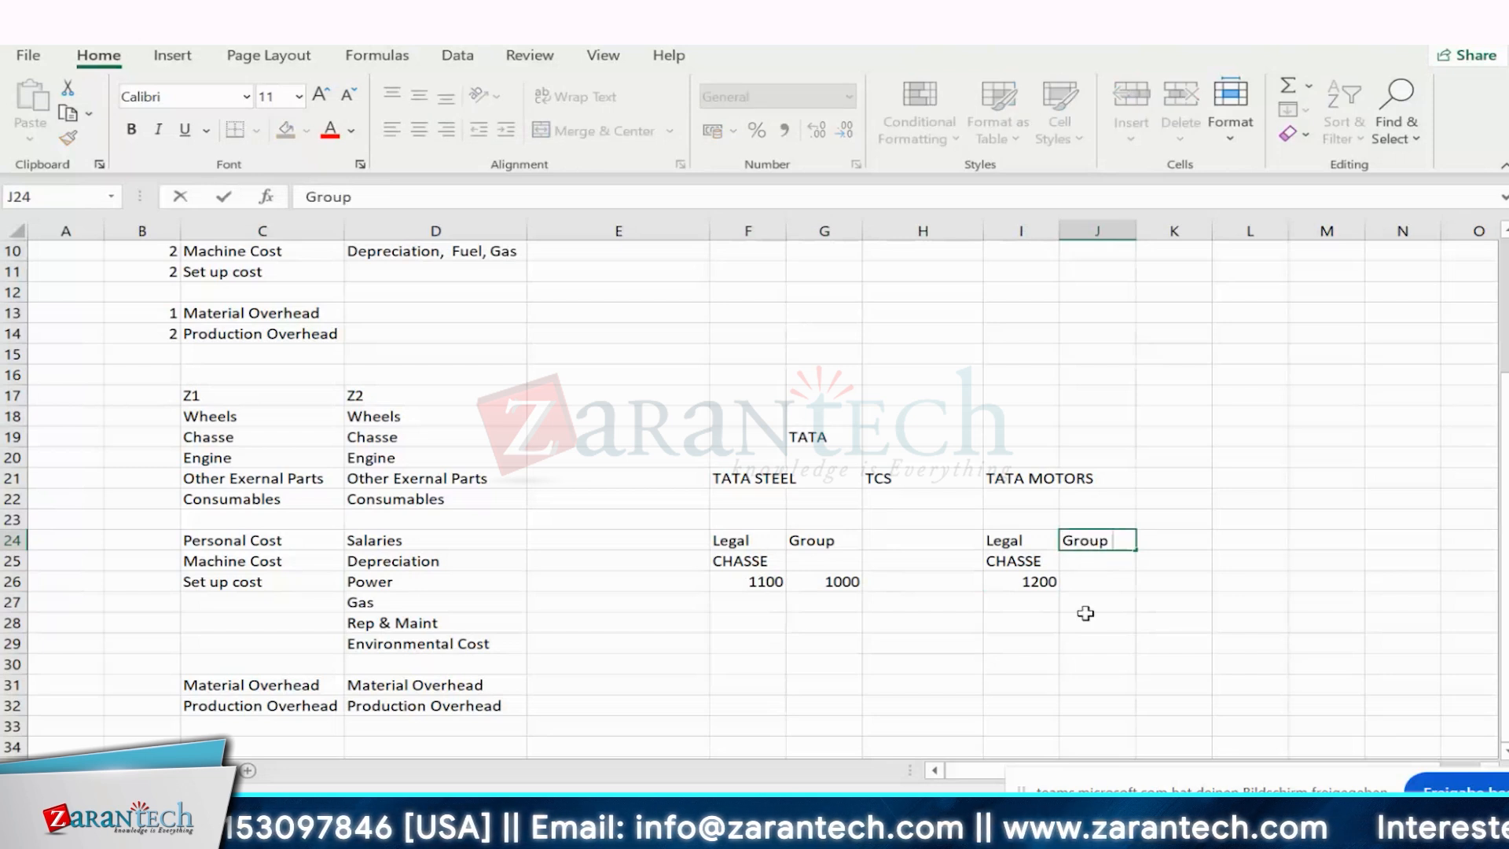
pyautogui.click(1100, 584)
pyautogui.write('1000')
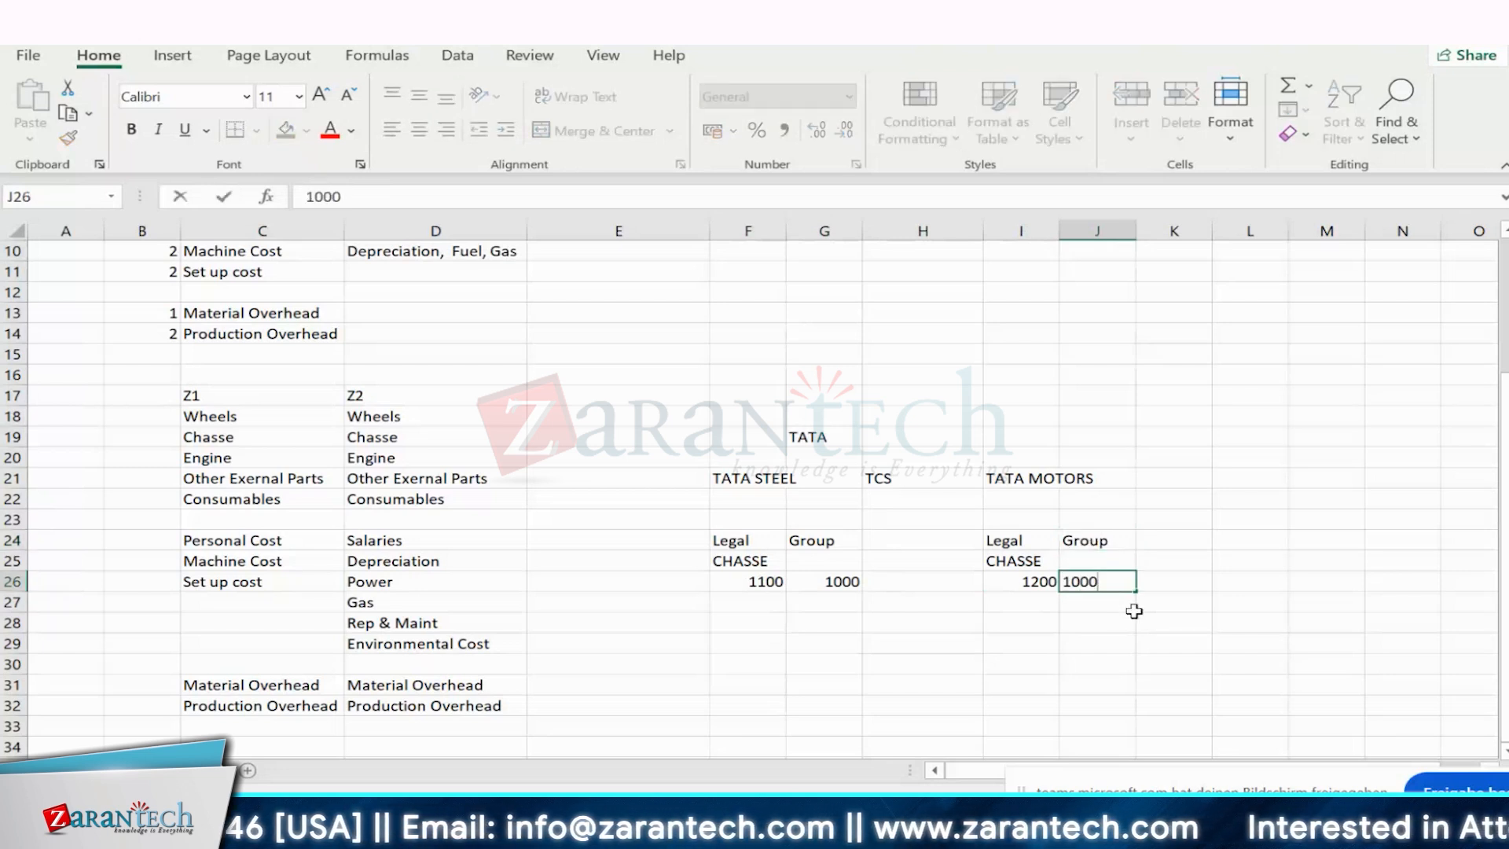
pyautogui.press('Return')
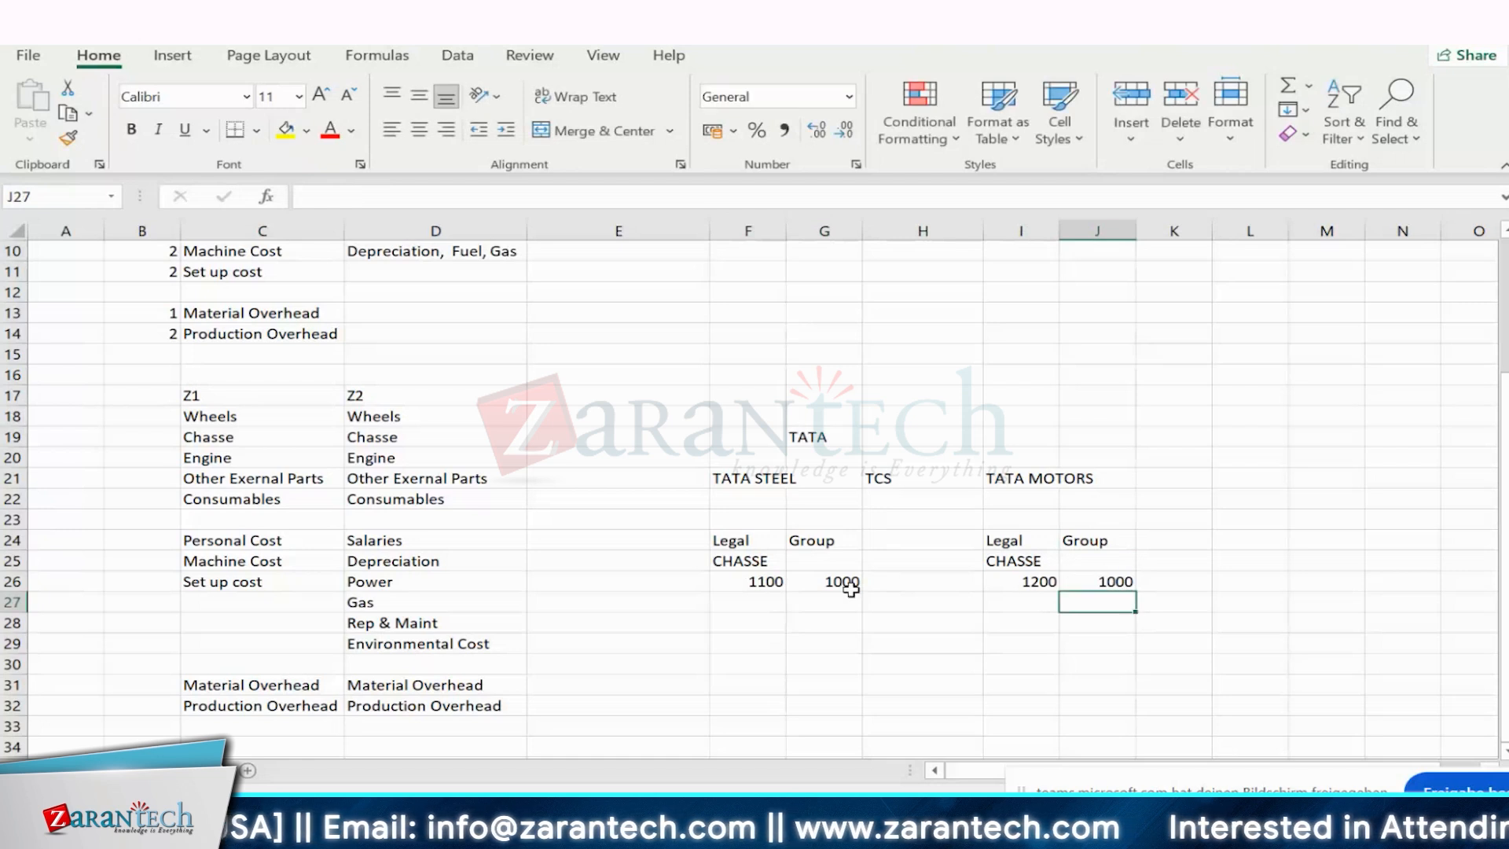
# - Compare the chasse entries and their Legal values between TATA STEEL and TATA MOTORS
pyautogui.click(850, 593)
pyautogui.click(739, 560)
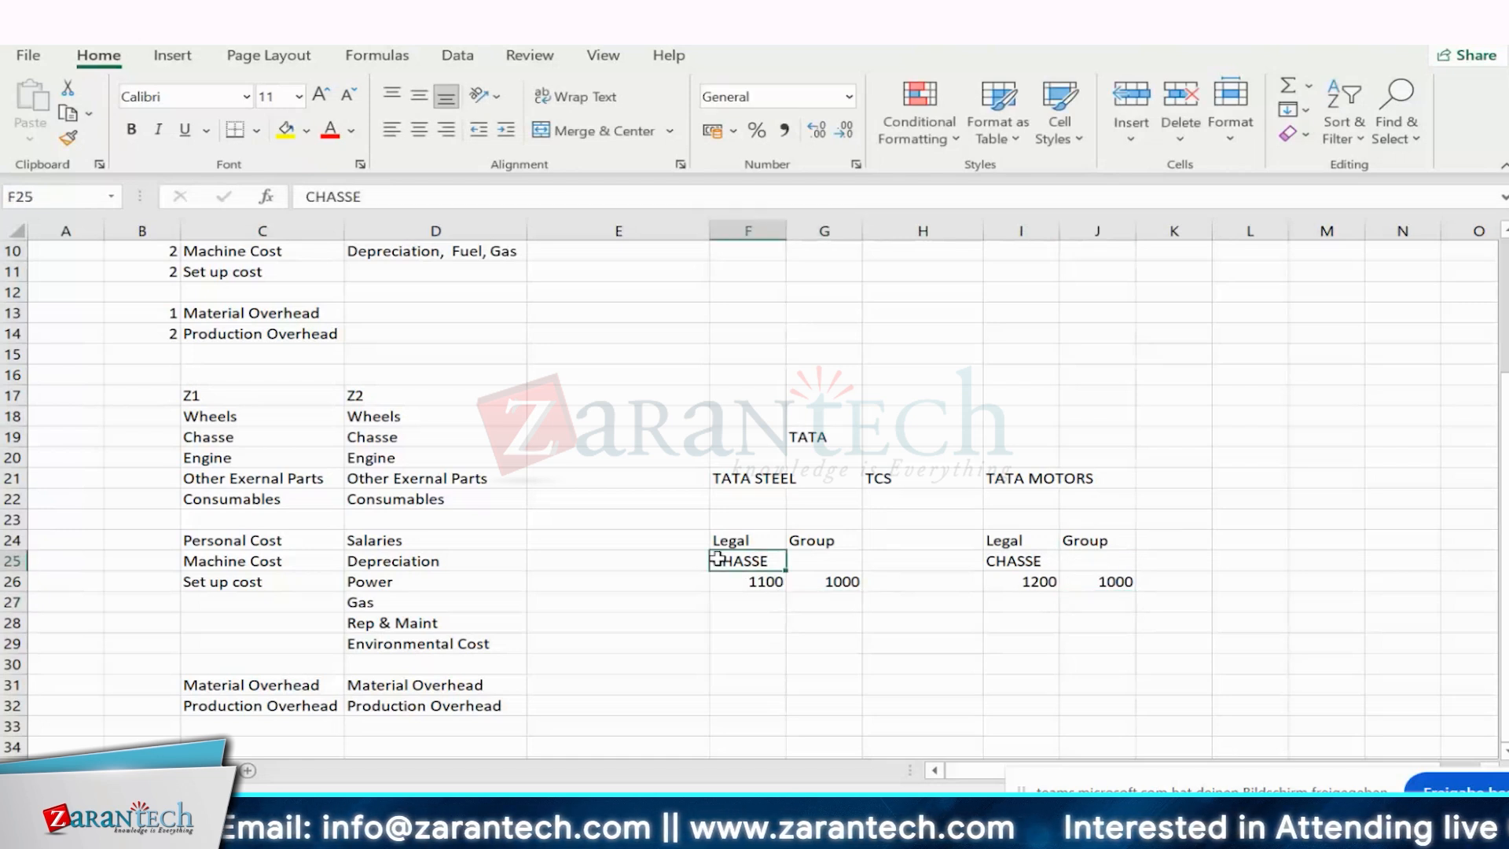
pyautogui.click(1014, 560)
pyautogui.click(739, 558)
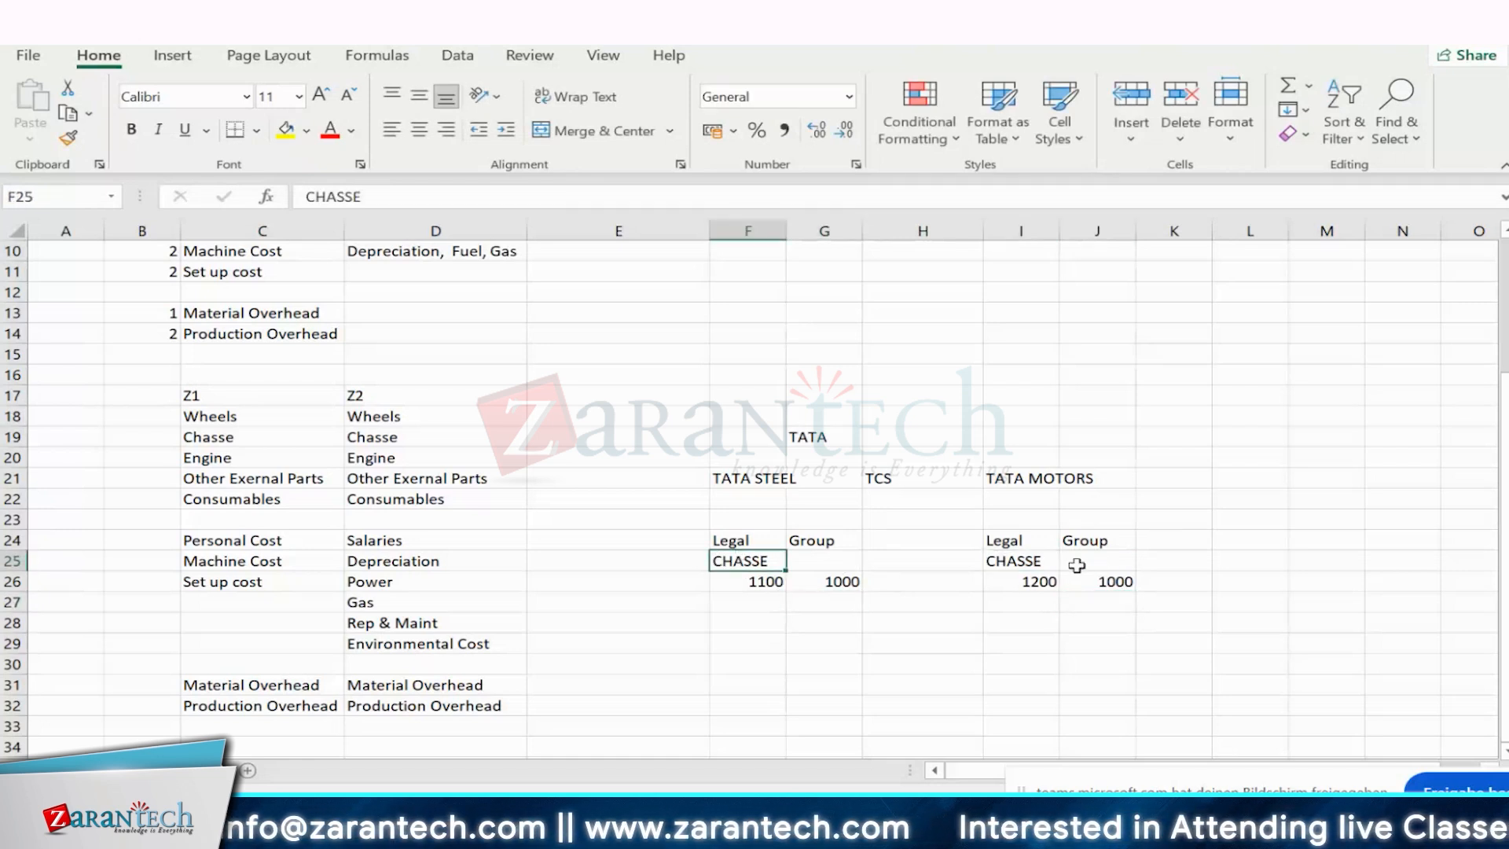
pyautogui.click(1018, 560)
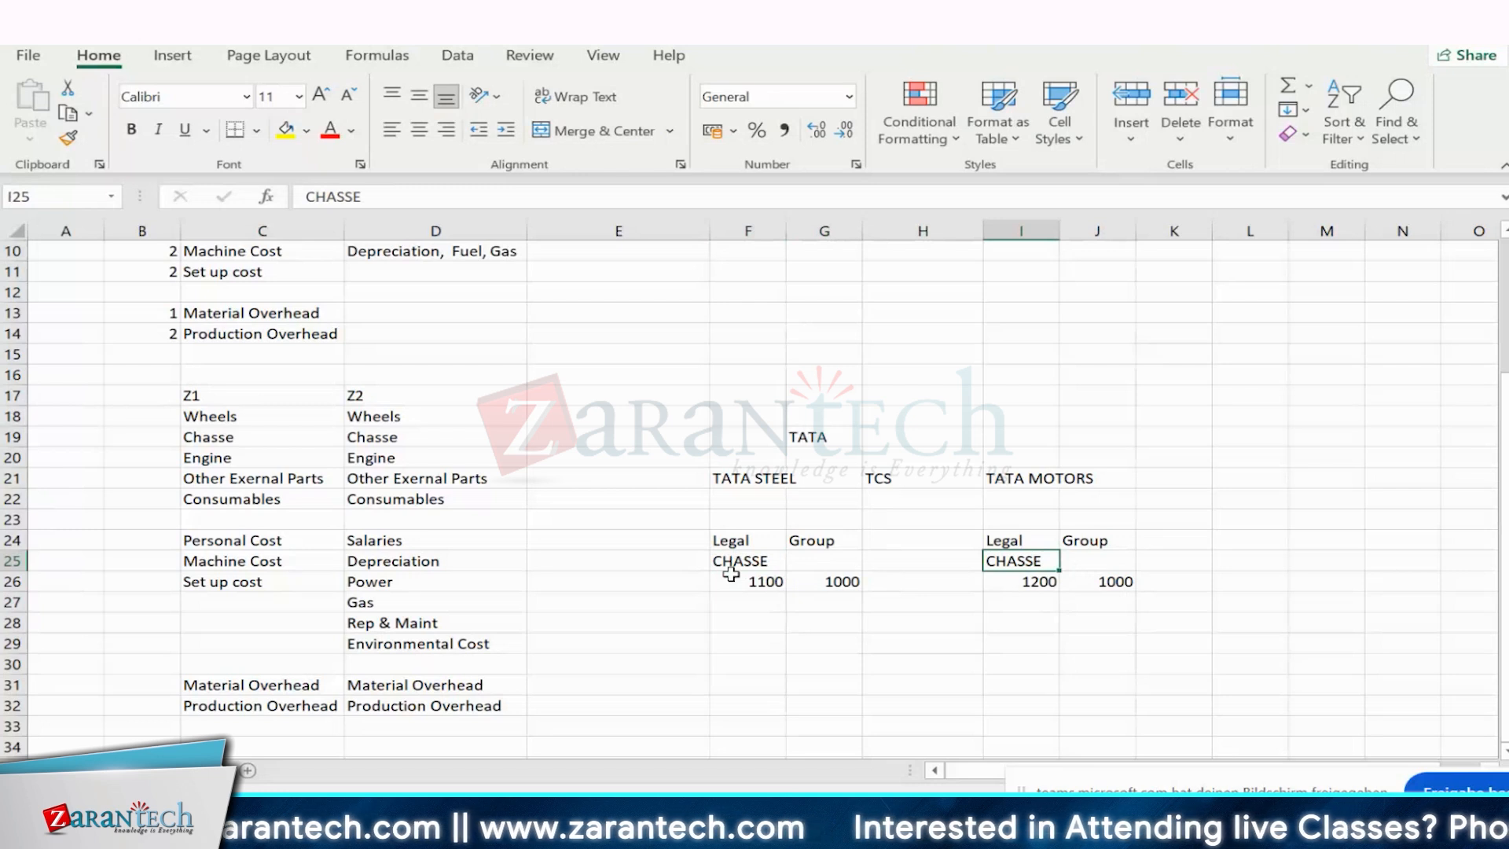
pyautogui.click(731, 577)
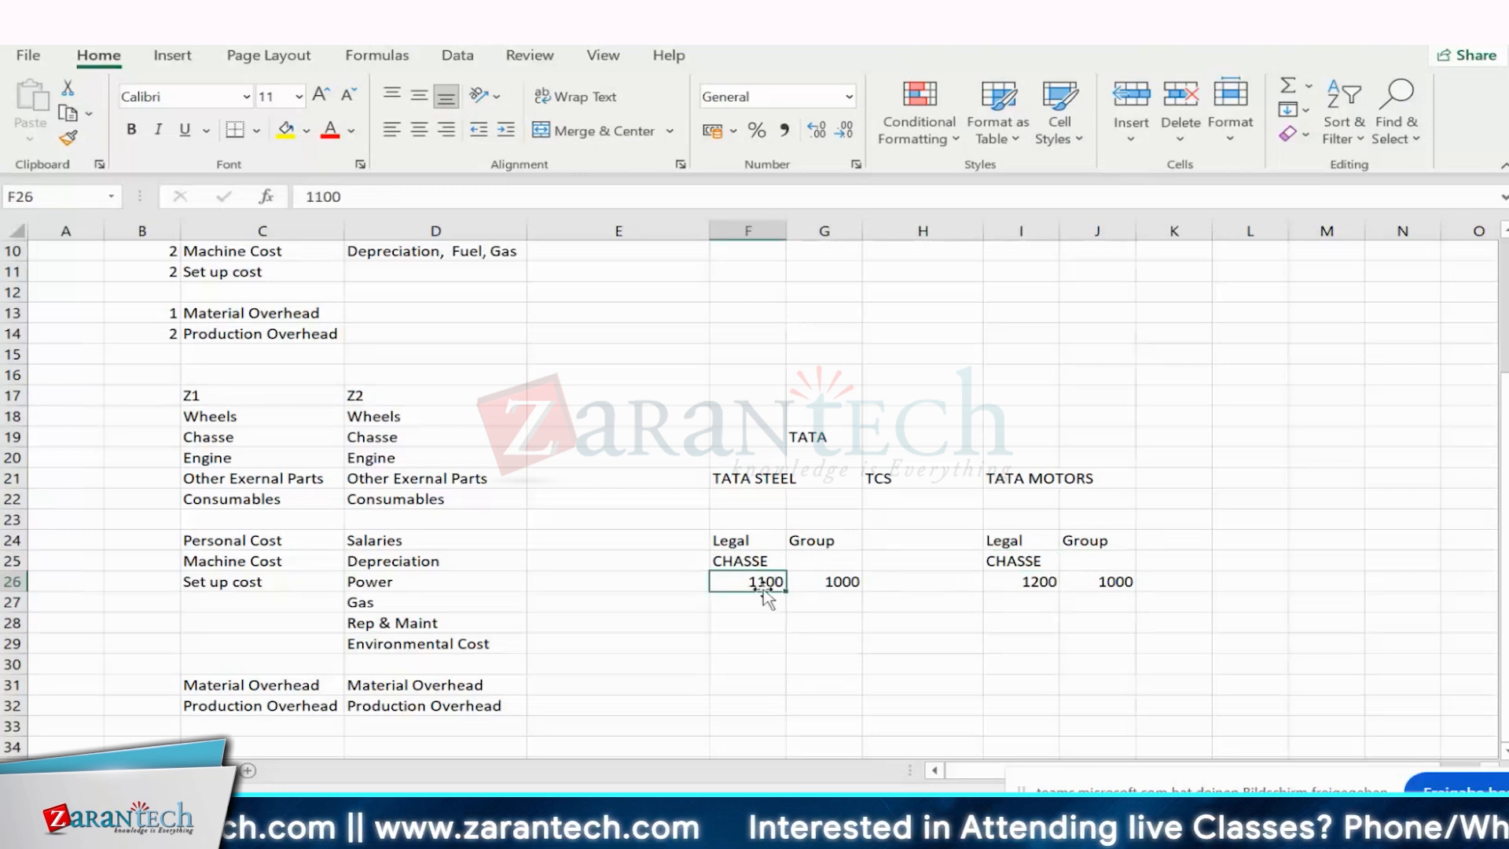
pyautogui.click(1036, 582)
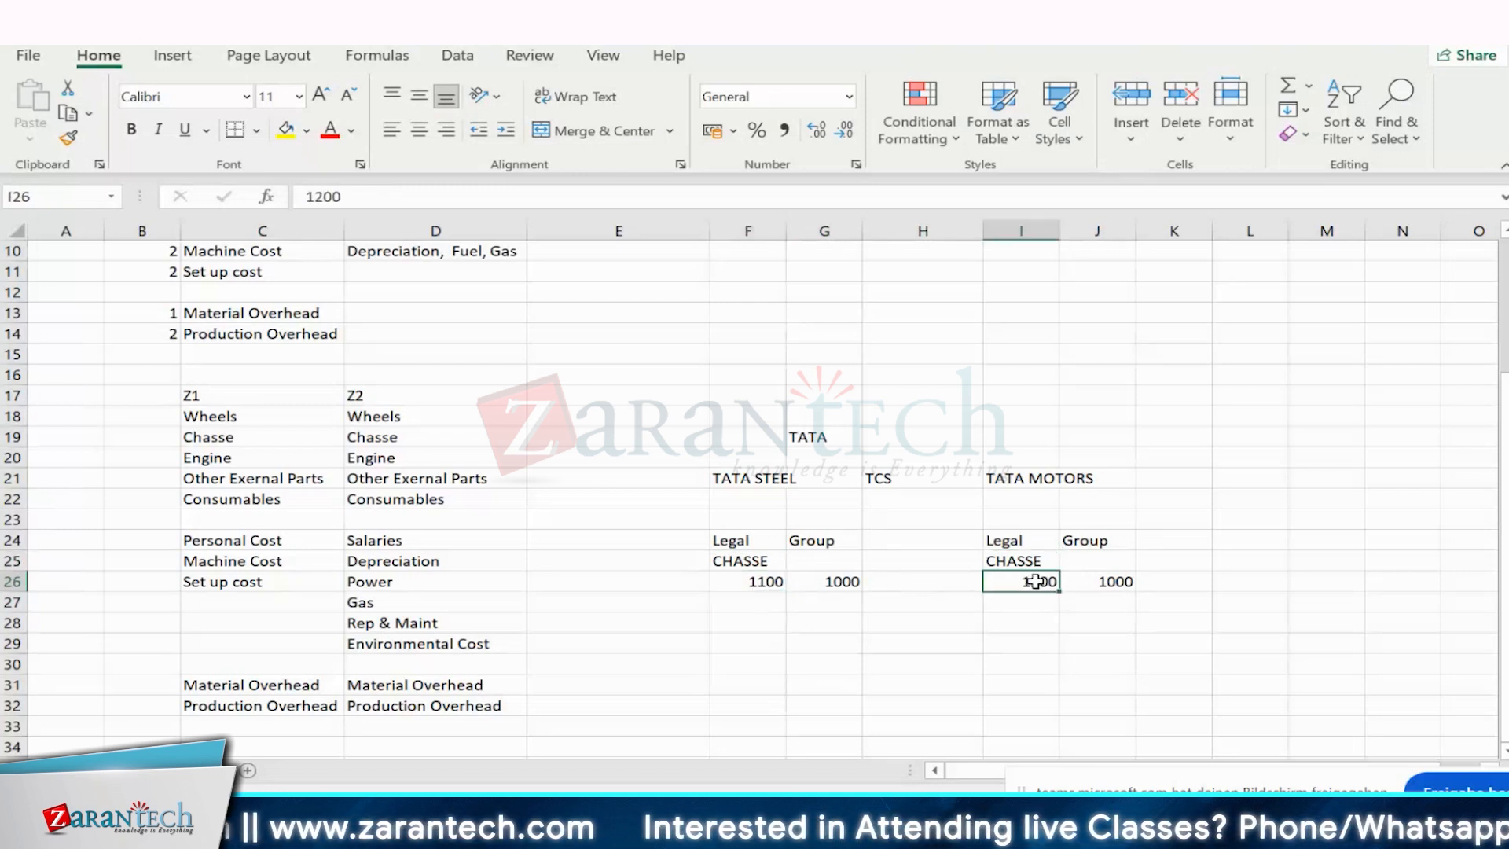
pyautogui.click(778, 584)
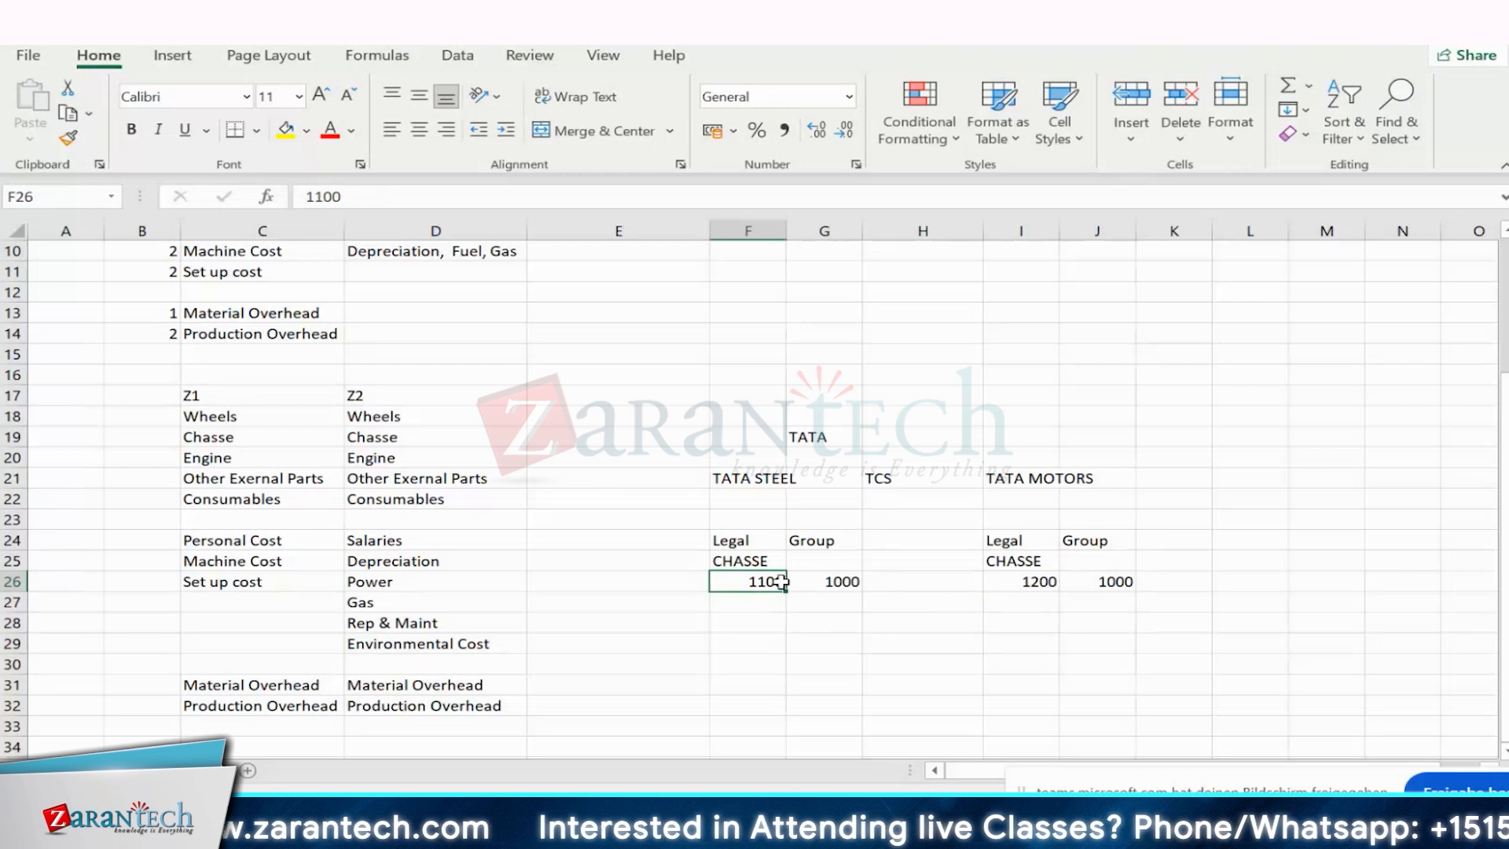
pyautogui.click(1017, 586)
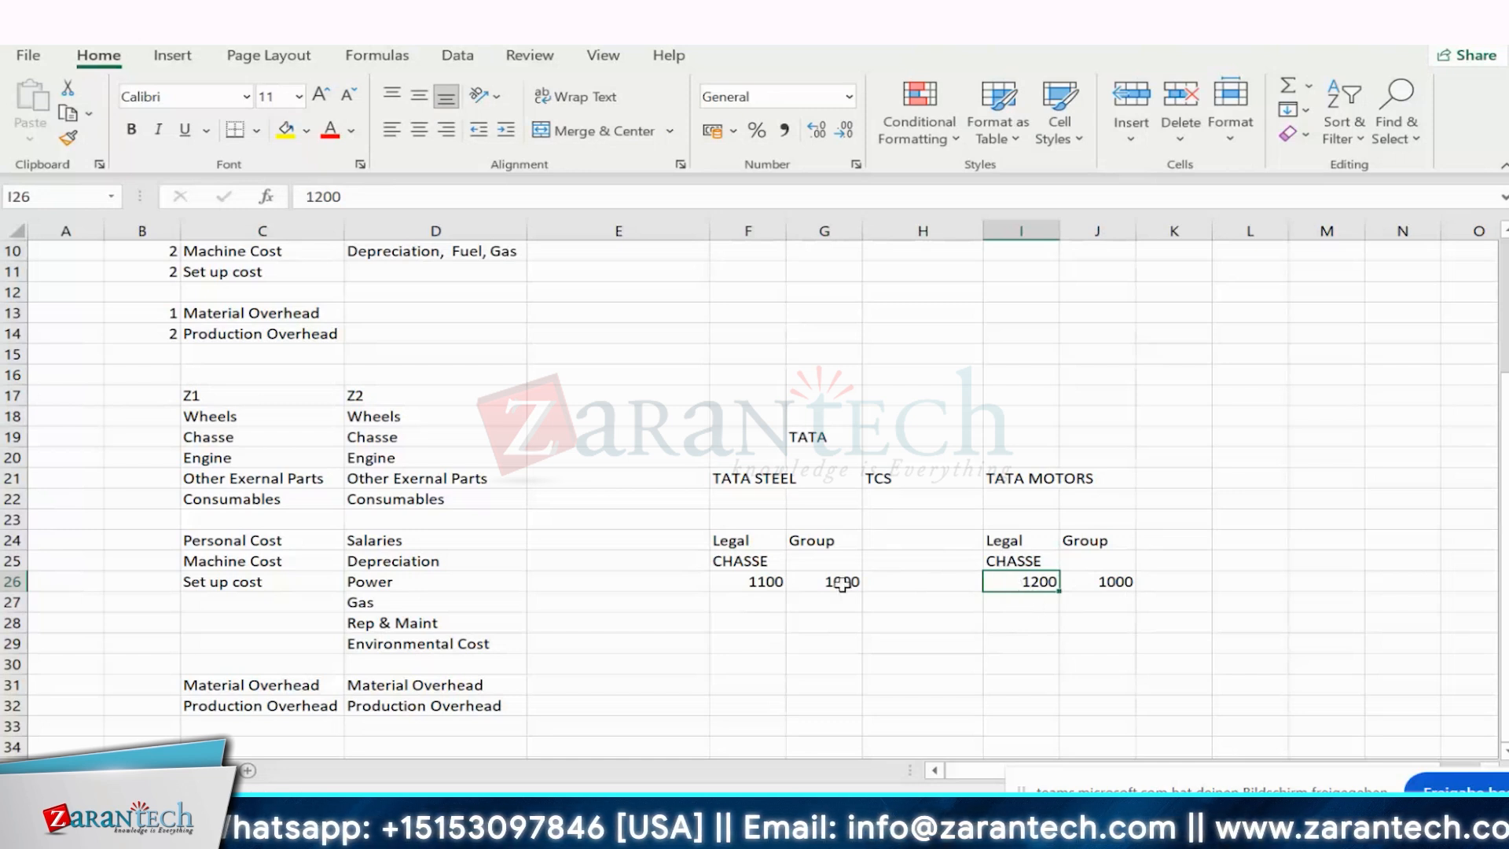
pyautogui.click(756, 583)
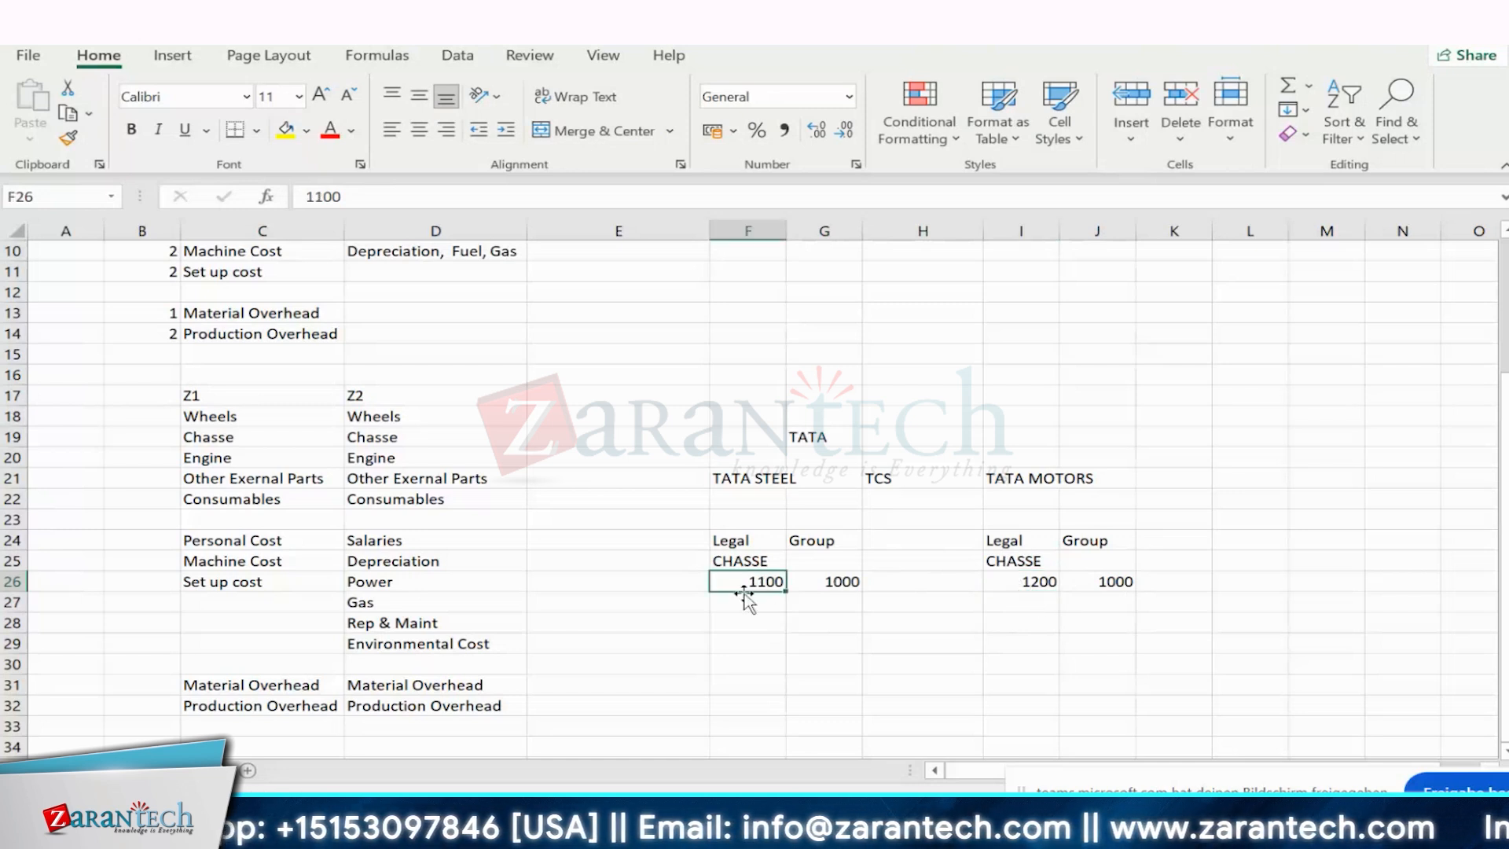
# - Examine the Group chasse values of both companies against their Legal values from the TATA parent's viewpoint
pyautogui.click(804, 440)
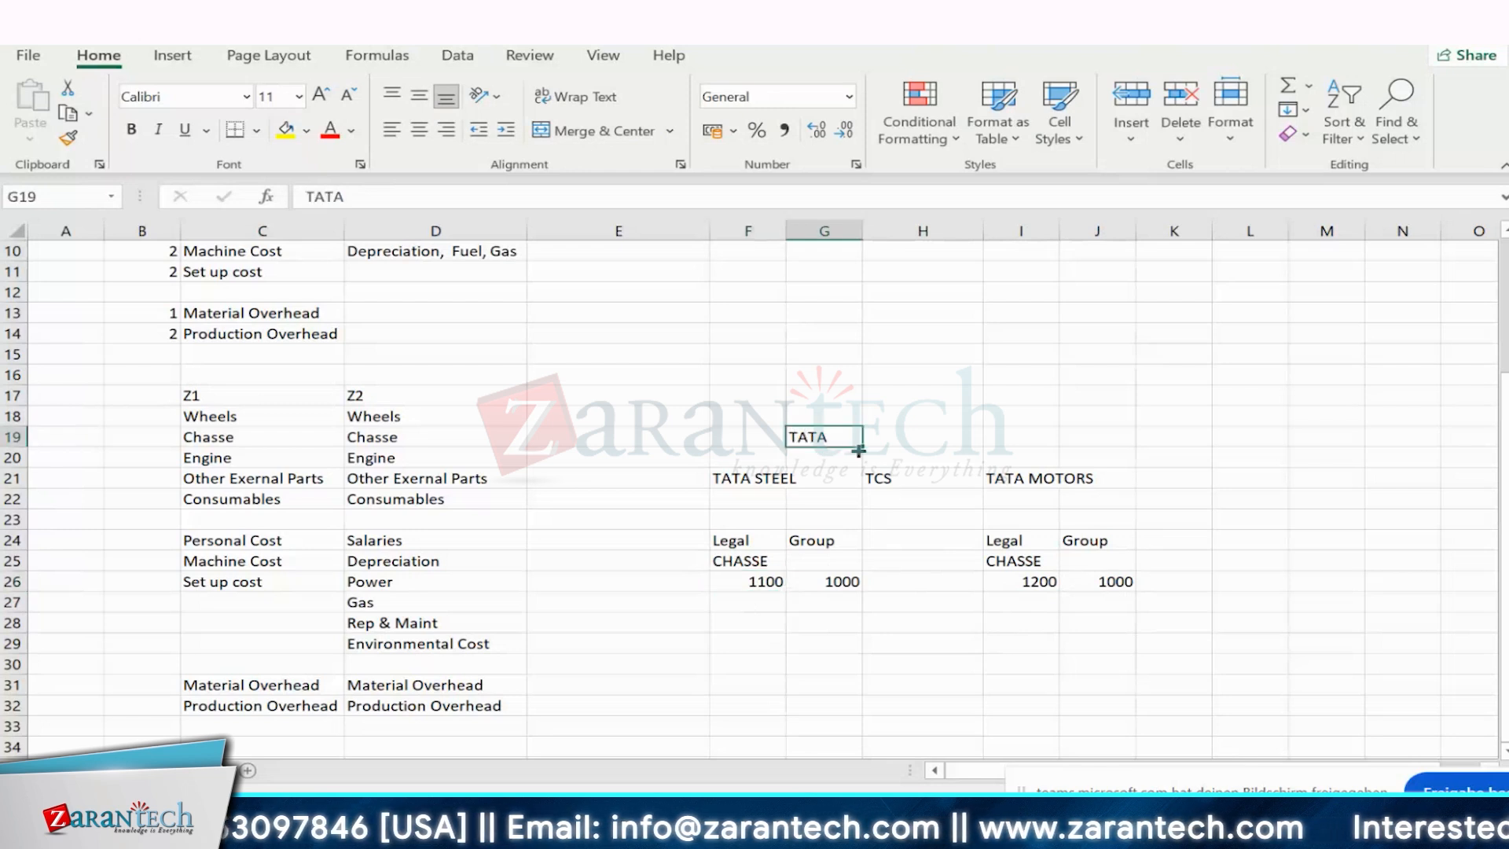
pyautogui.click(848, 588)
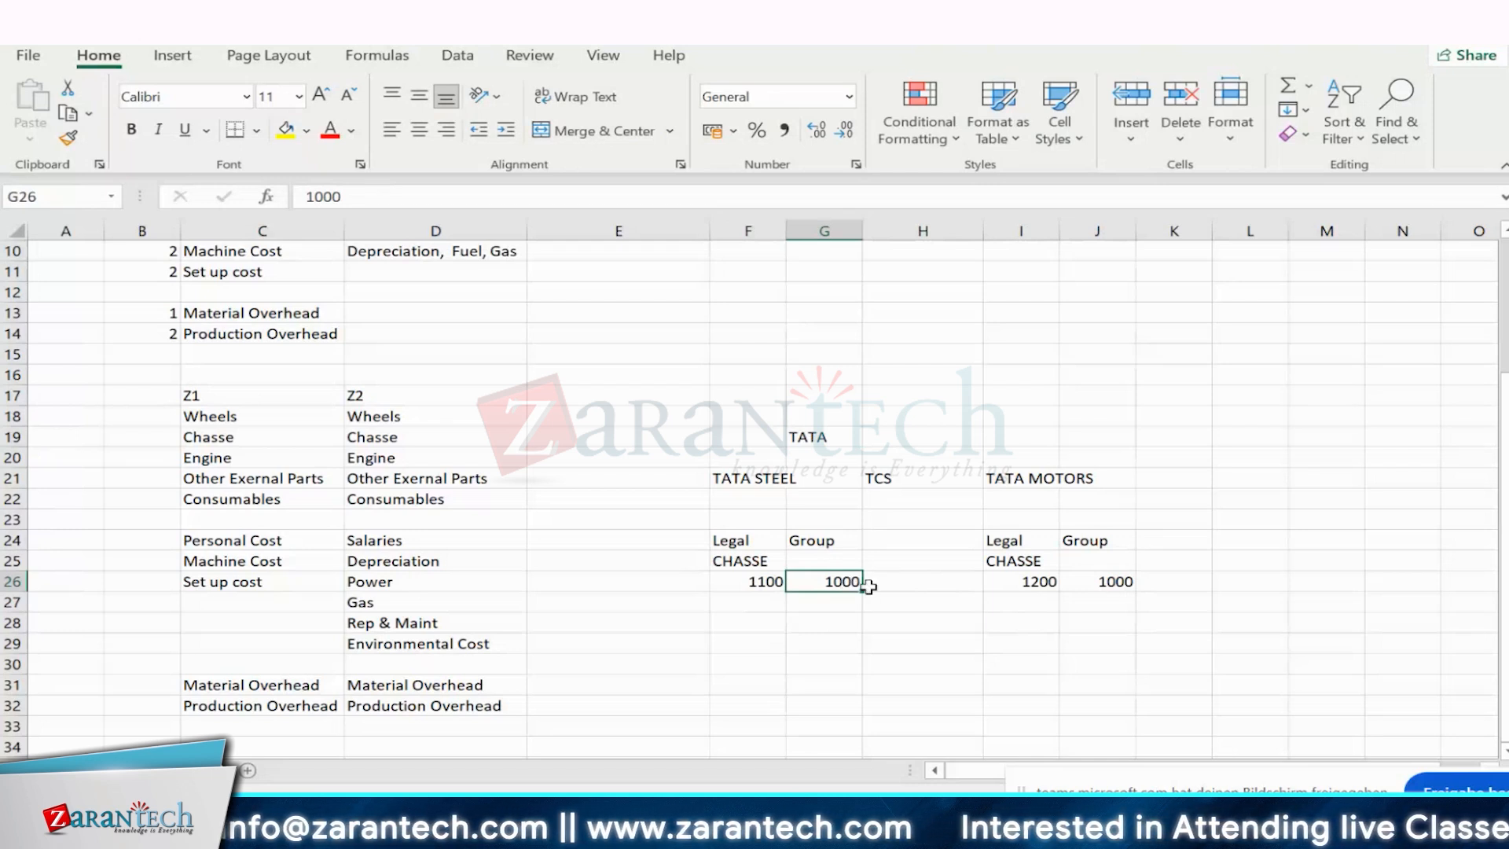
pyautogui.click(1092, 580)
pyautogui.click(764, 582)
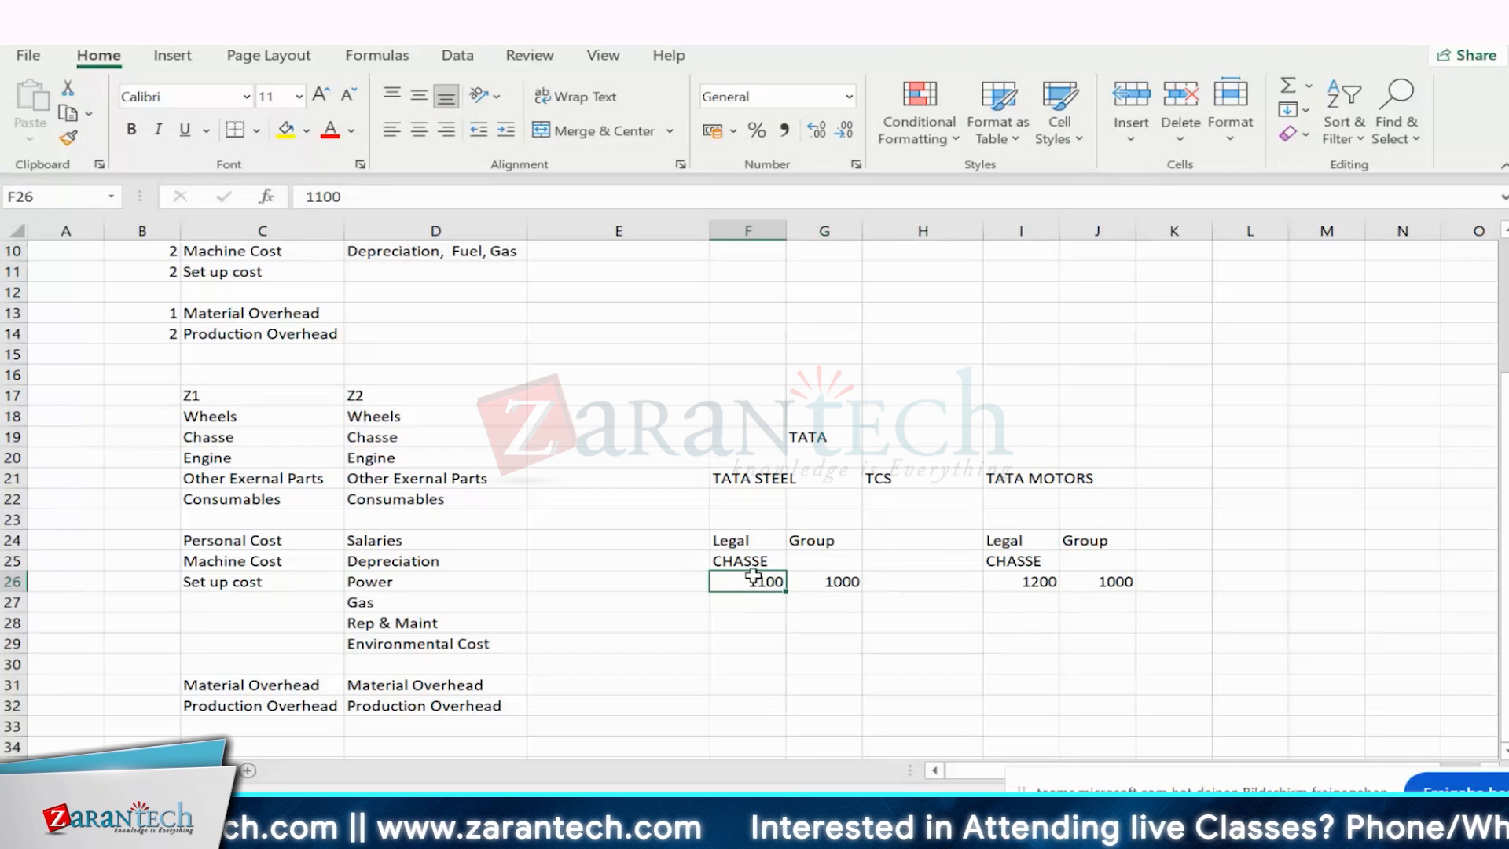
pyautogui.click(1031, 581)
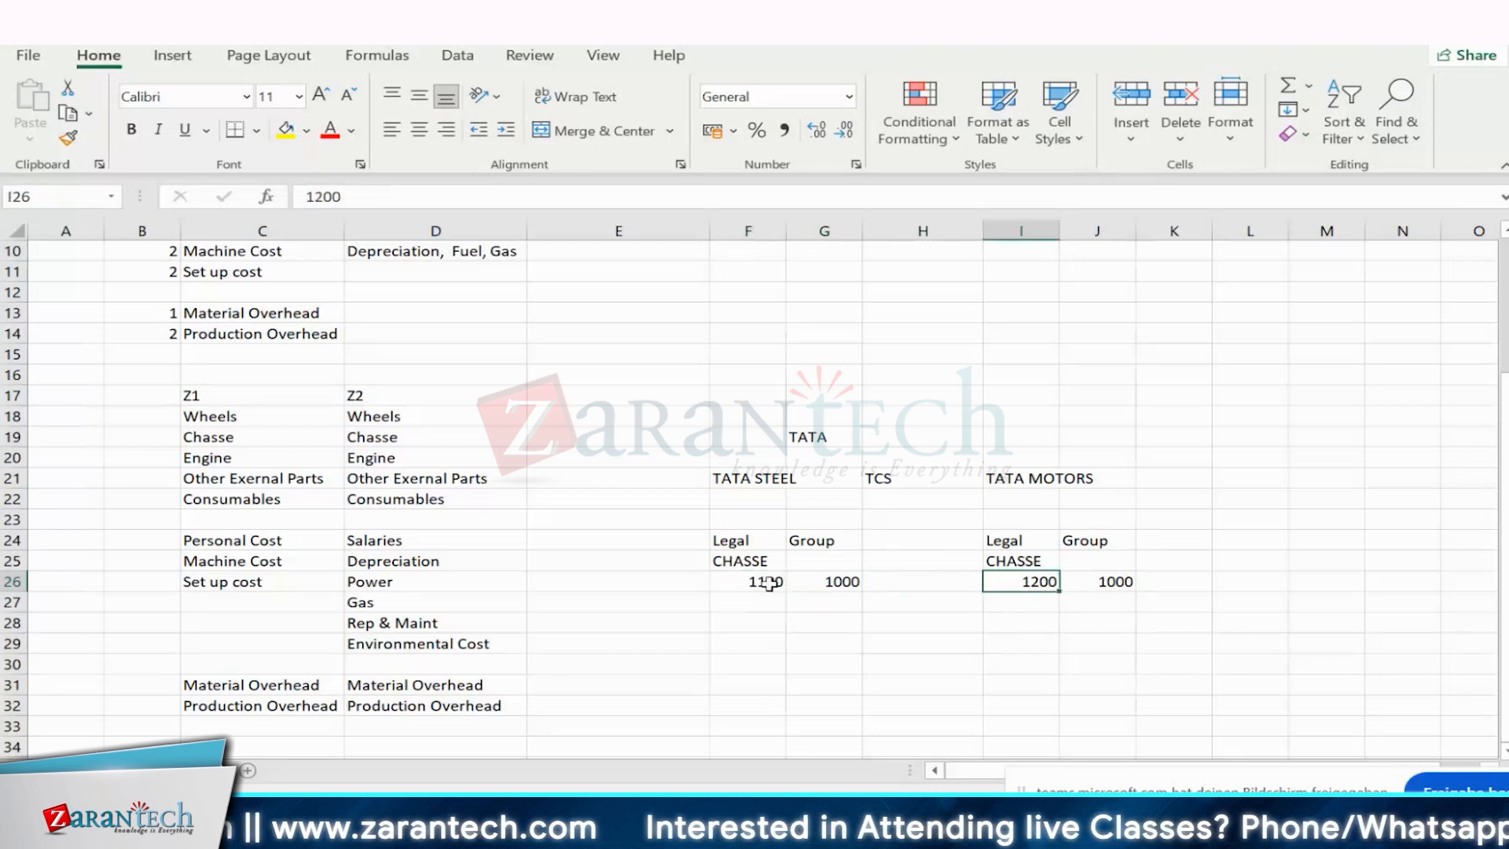
pyautogui.click(746, 542)
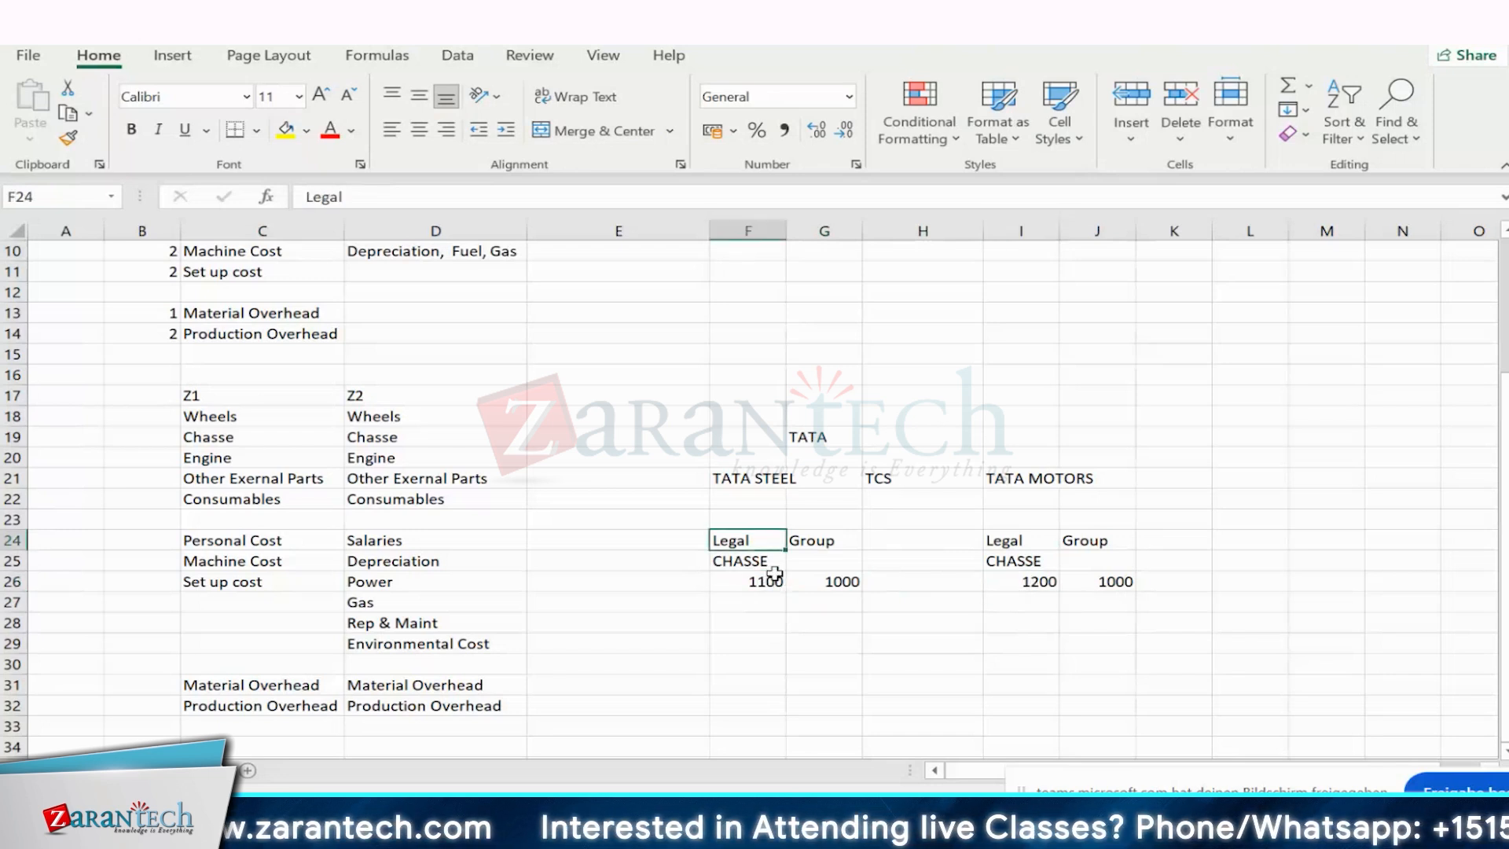
pyautogui.click(1042, 581)
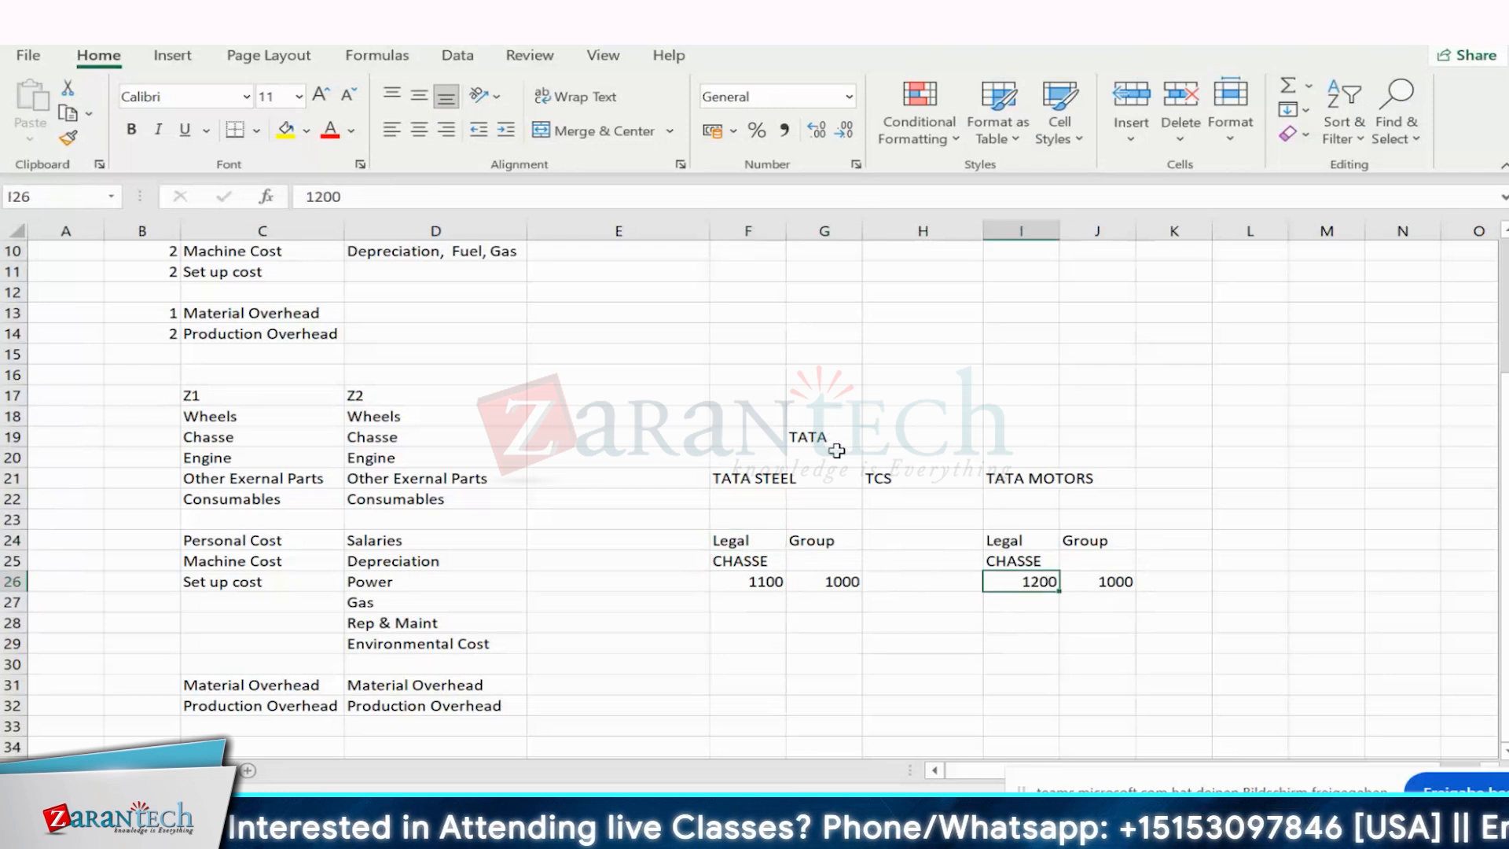
pyautogui.click(837, 582)
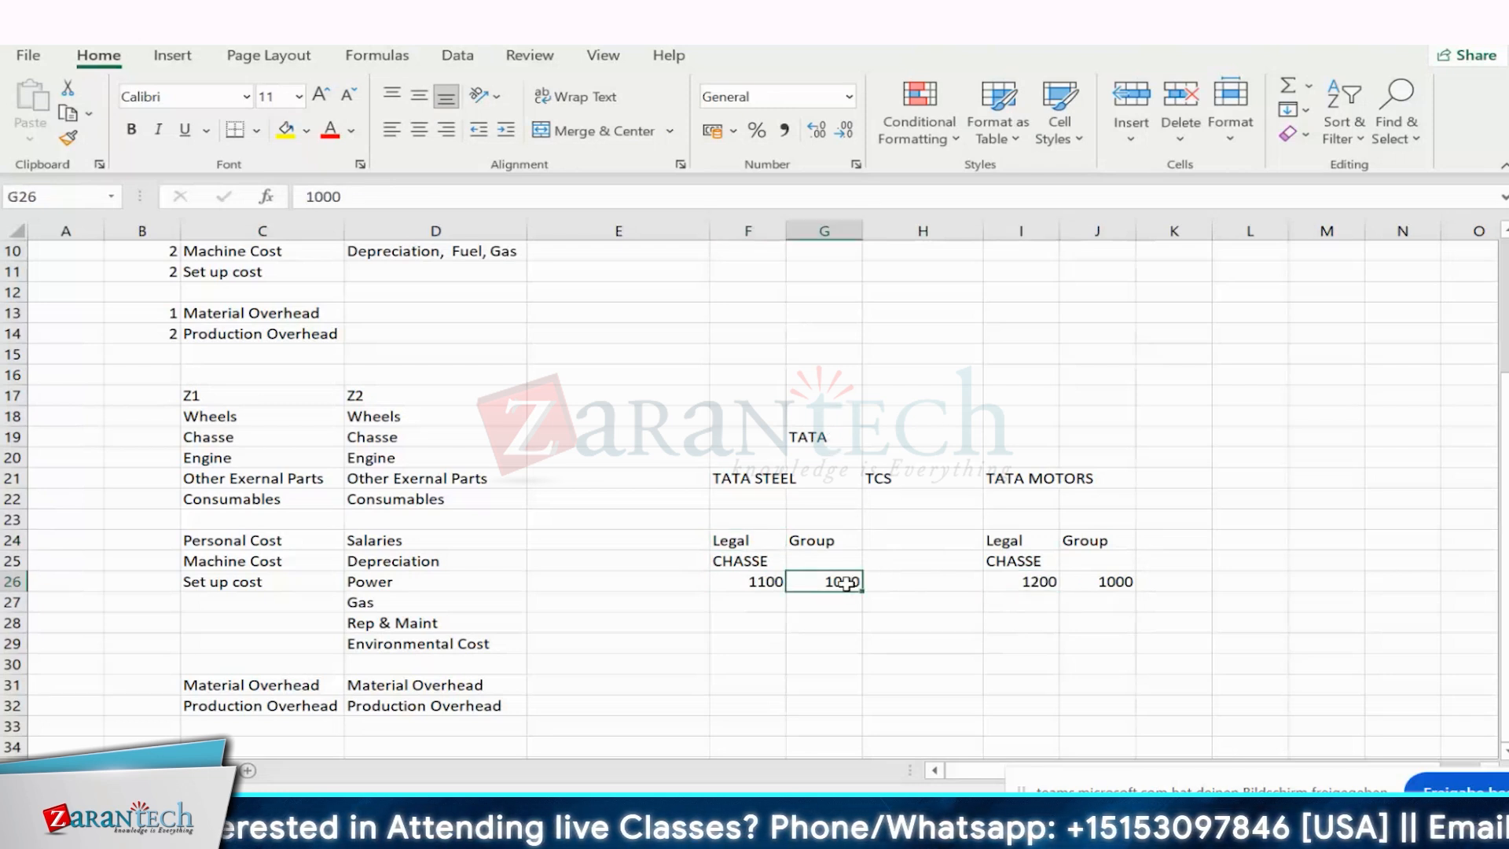
pyautogui.click(1049, 582)
pyautogui.click(1115, 588)
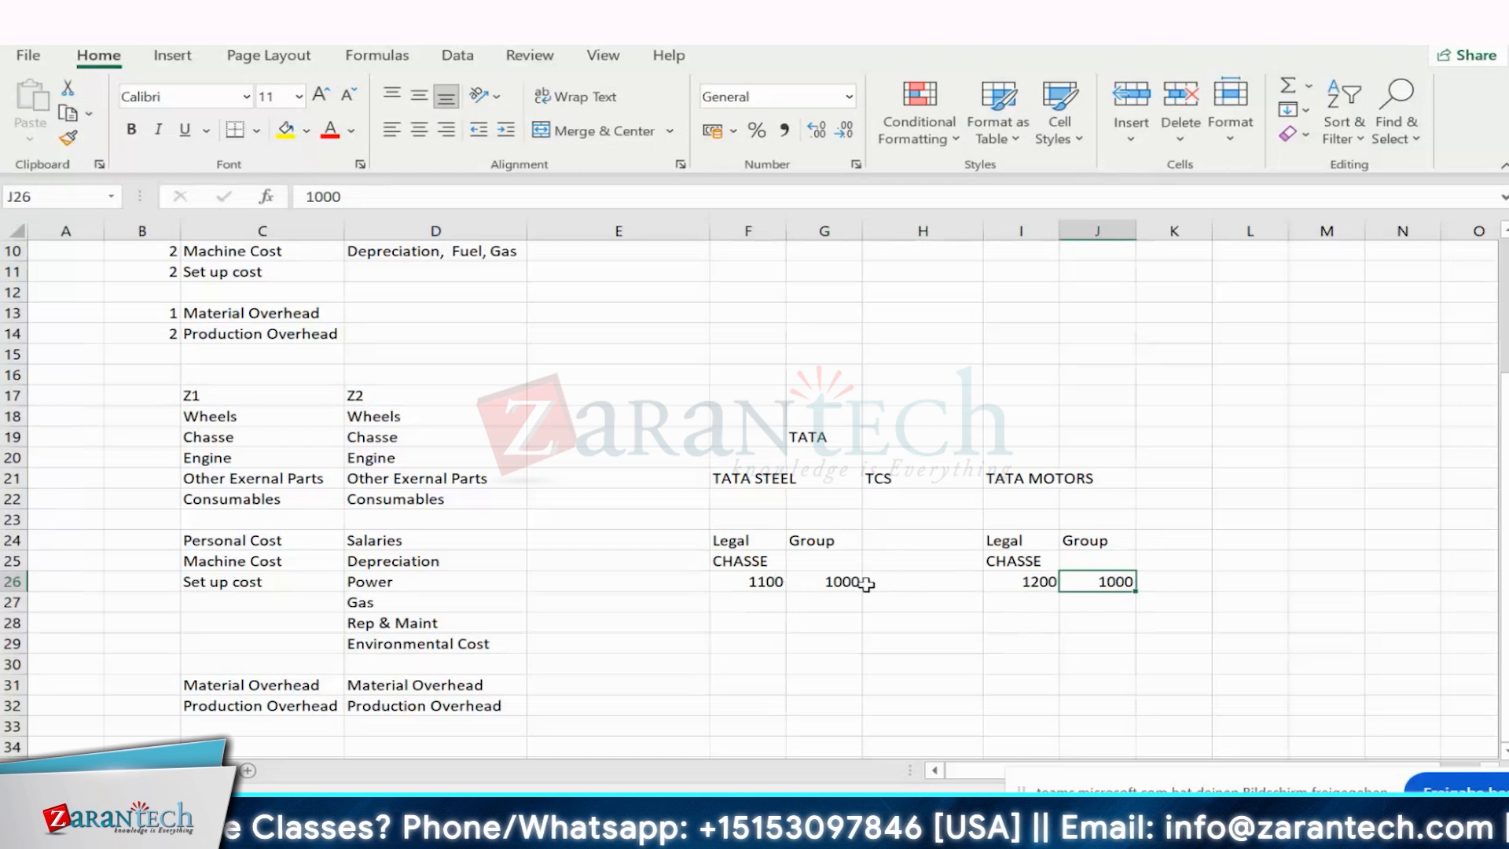
# - Review the TATA MOTORS Legal value in relation to the TATA parent and the TATA STEEL Legal and Group figures
pyautogui.click(1018, 582)
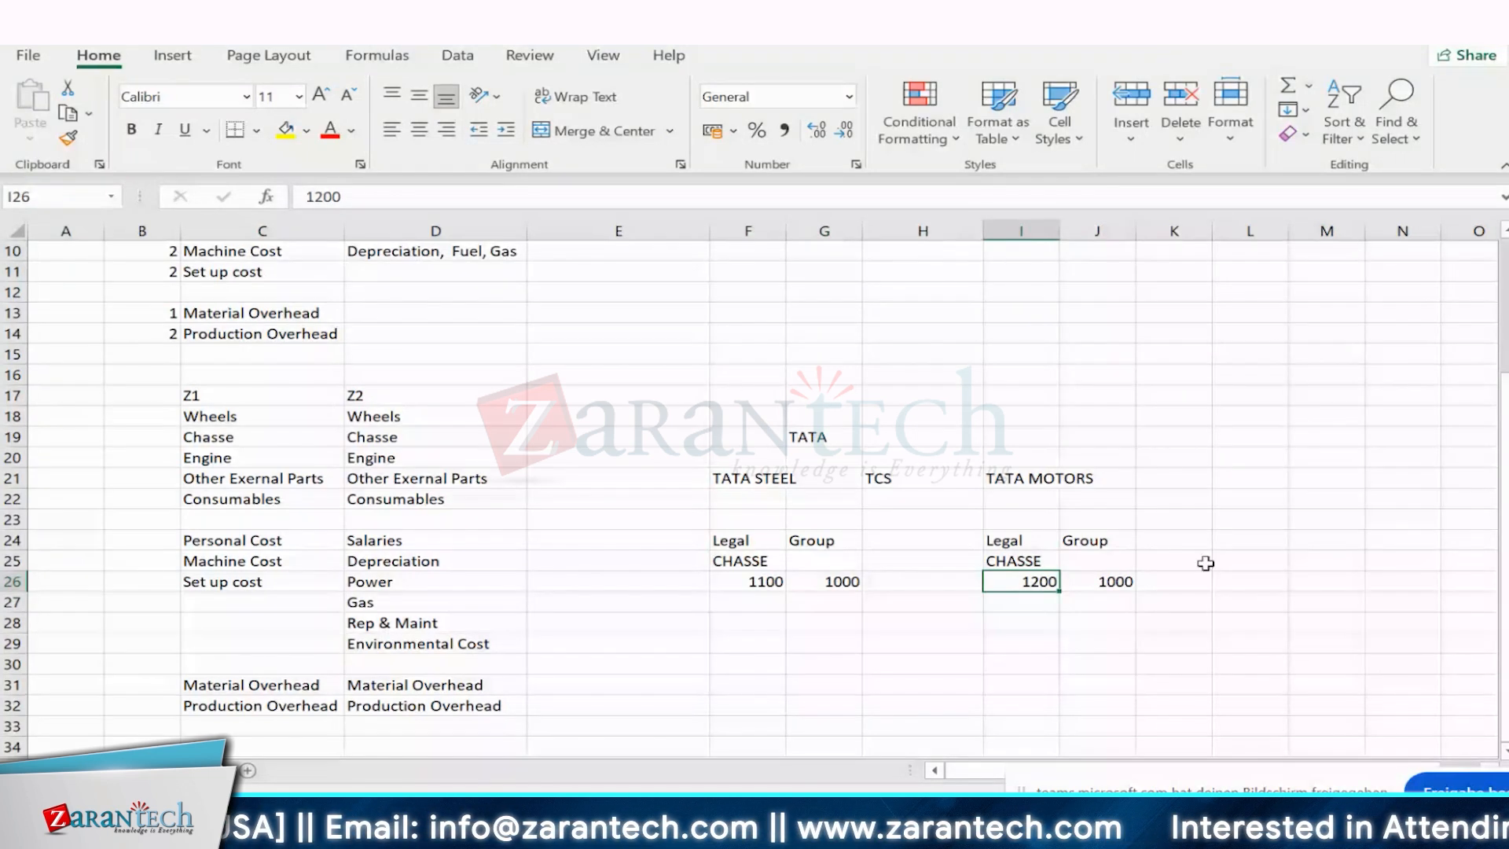
pyautogui.click(800, 431)
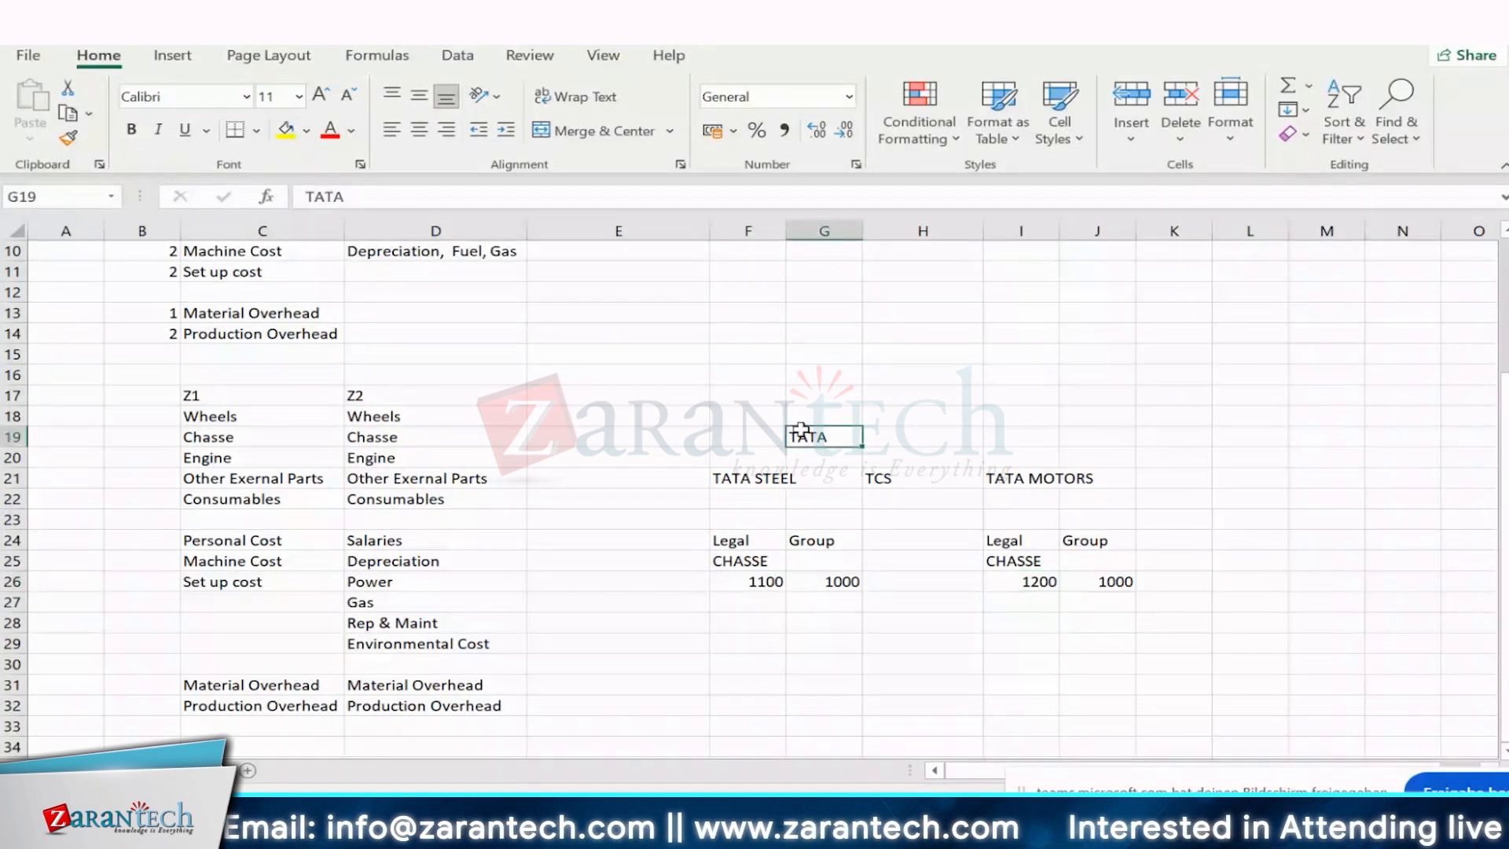
pyautogui.click(1042, 580)
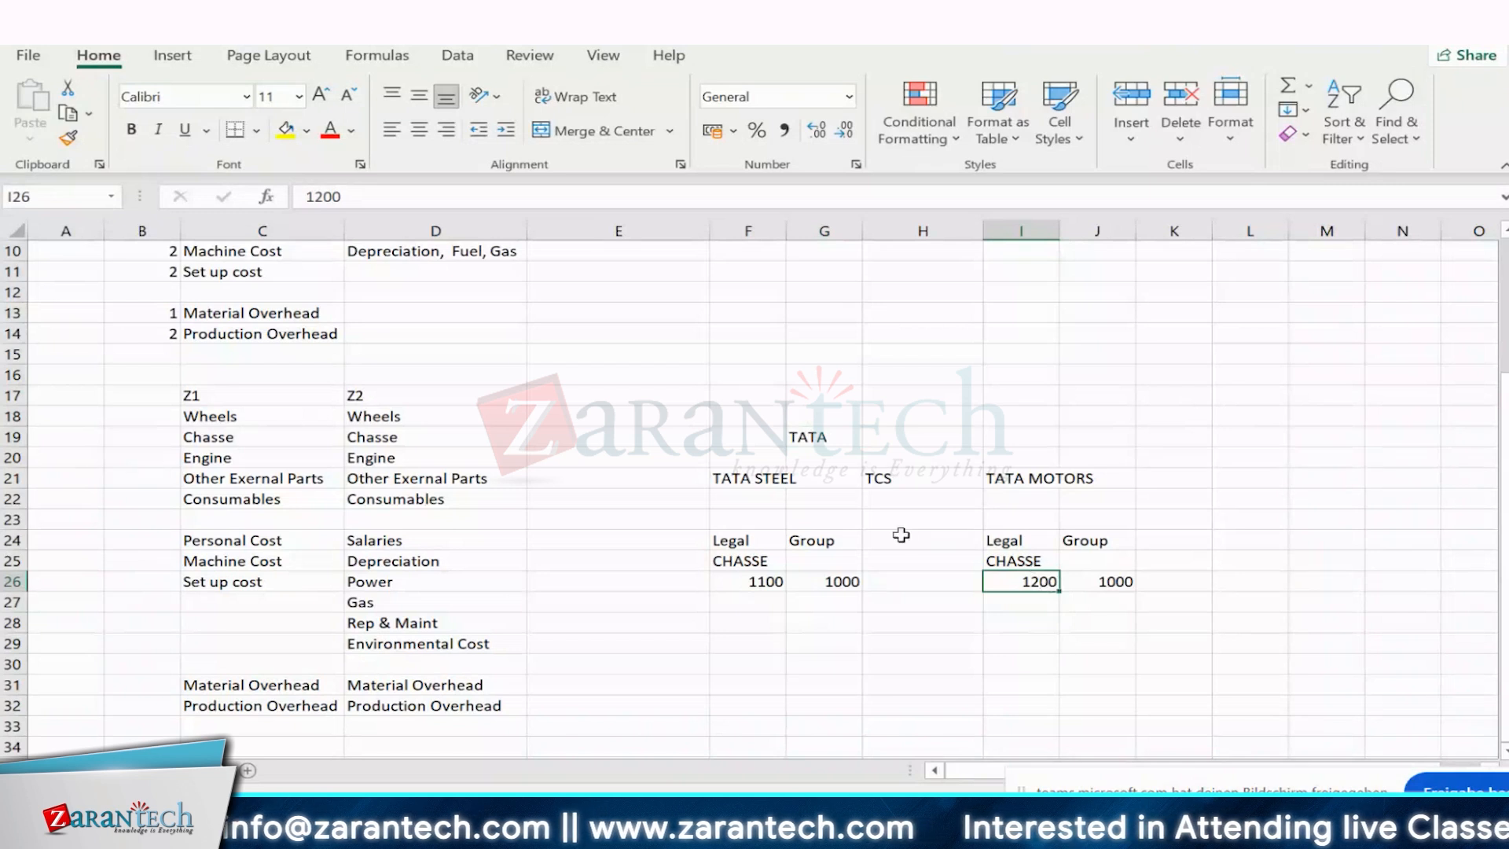
pyautogui.click(857, 439)
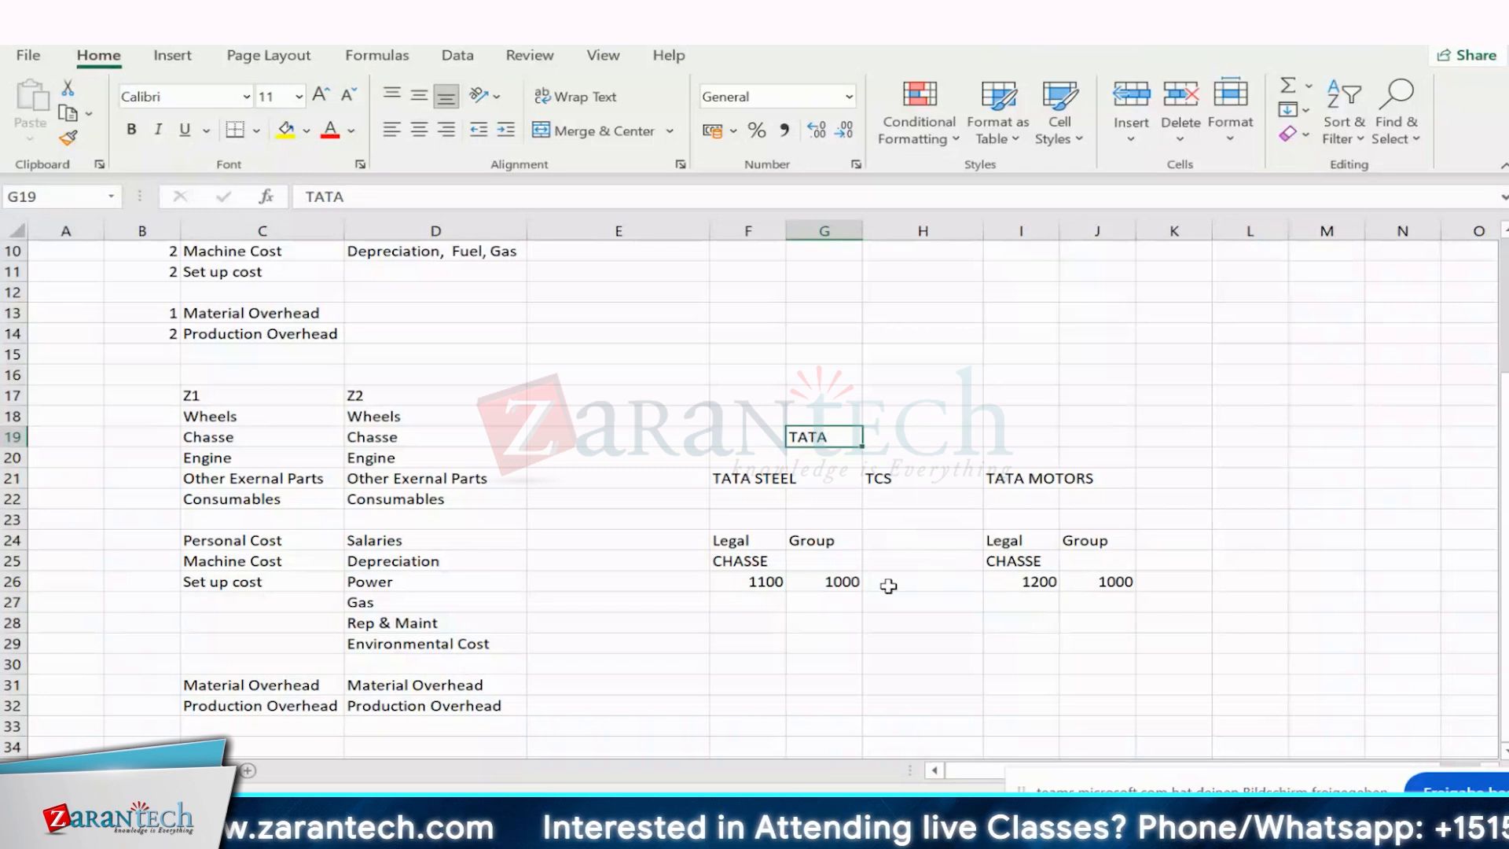
pyautogui.click(989, 585)
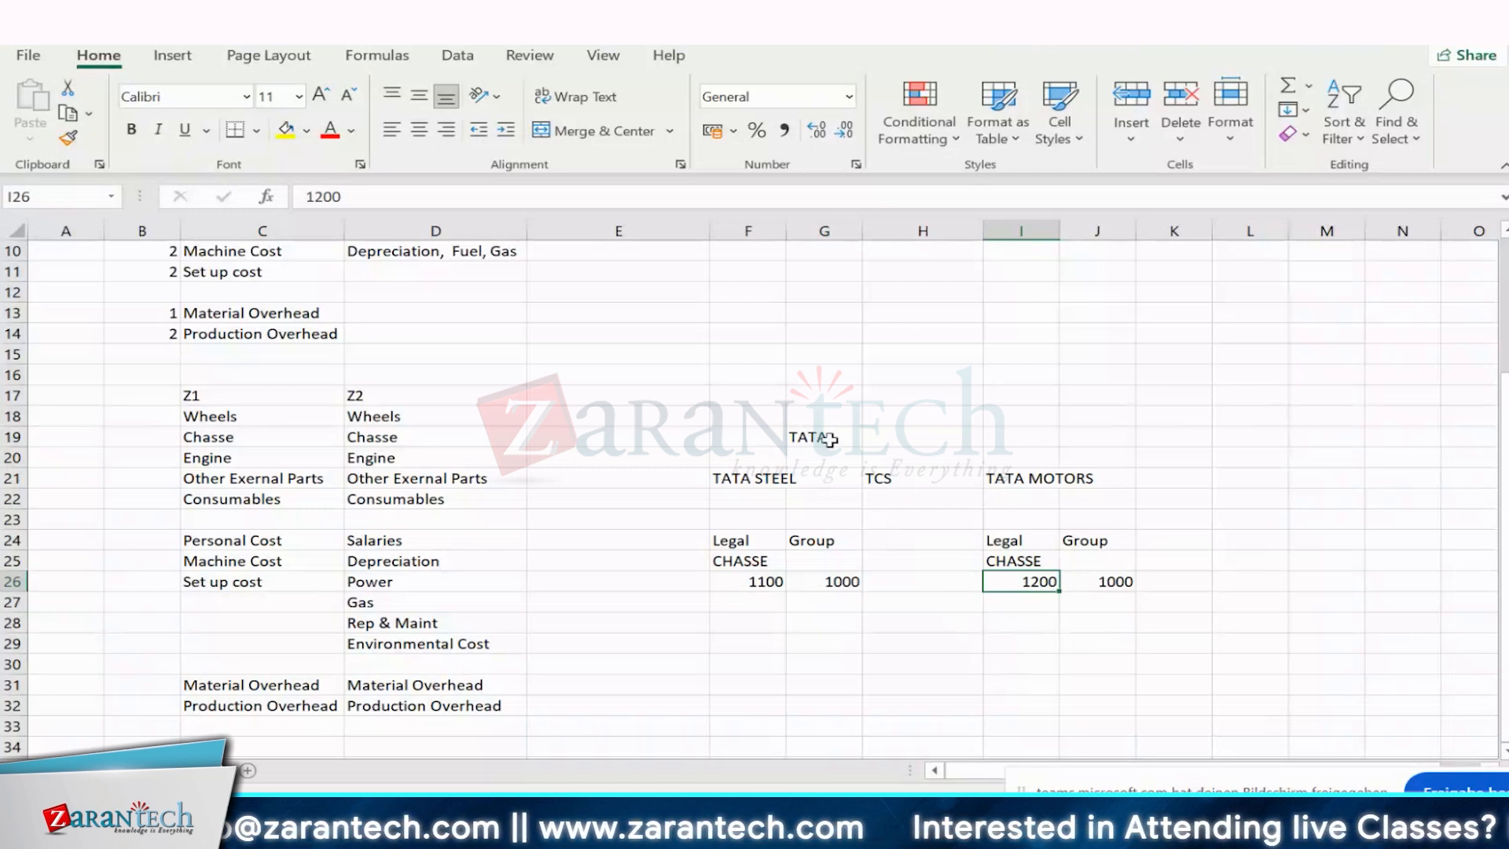
pyautogui.click(836, 582)
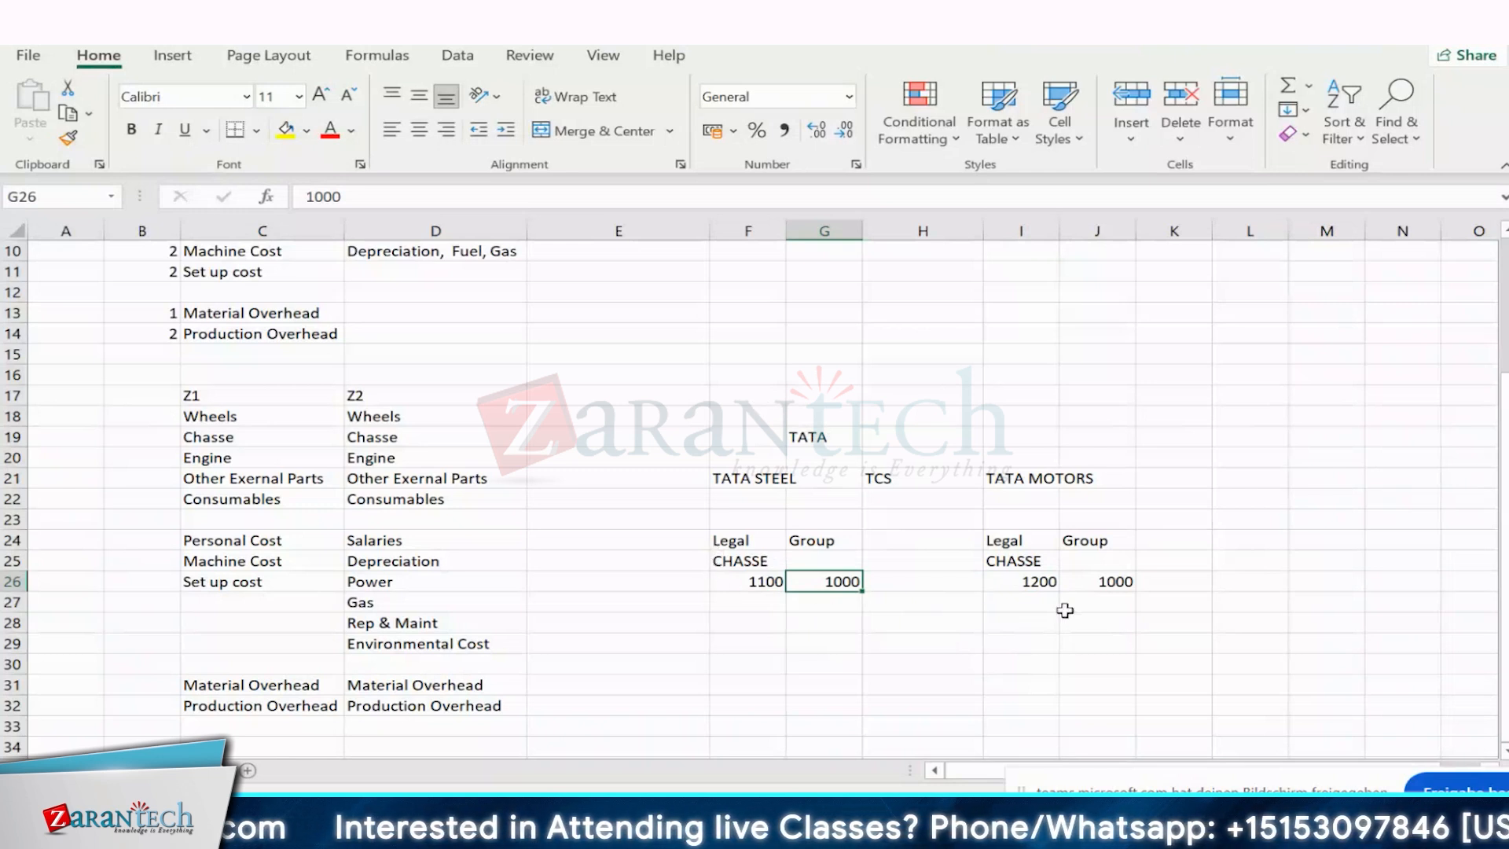
pyautogui.click(723, 583)
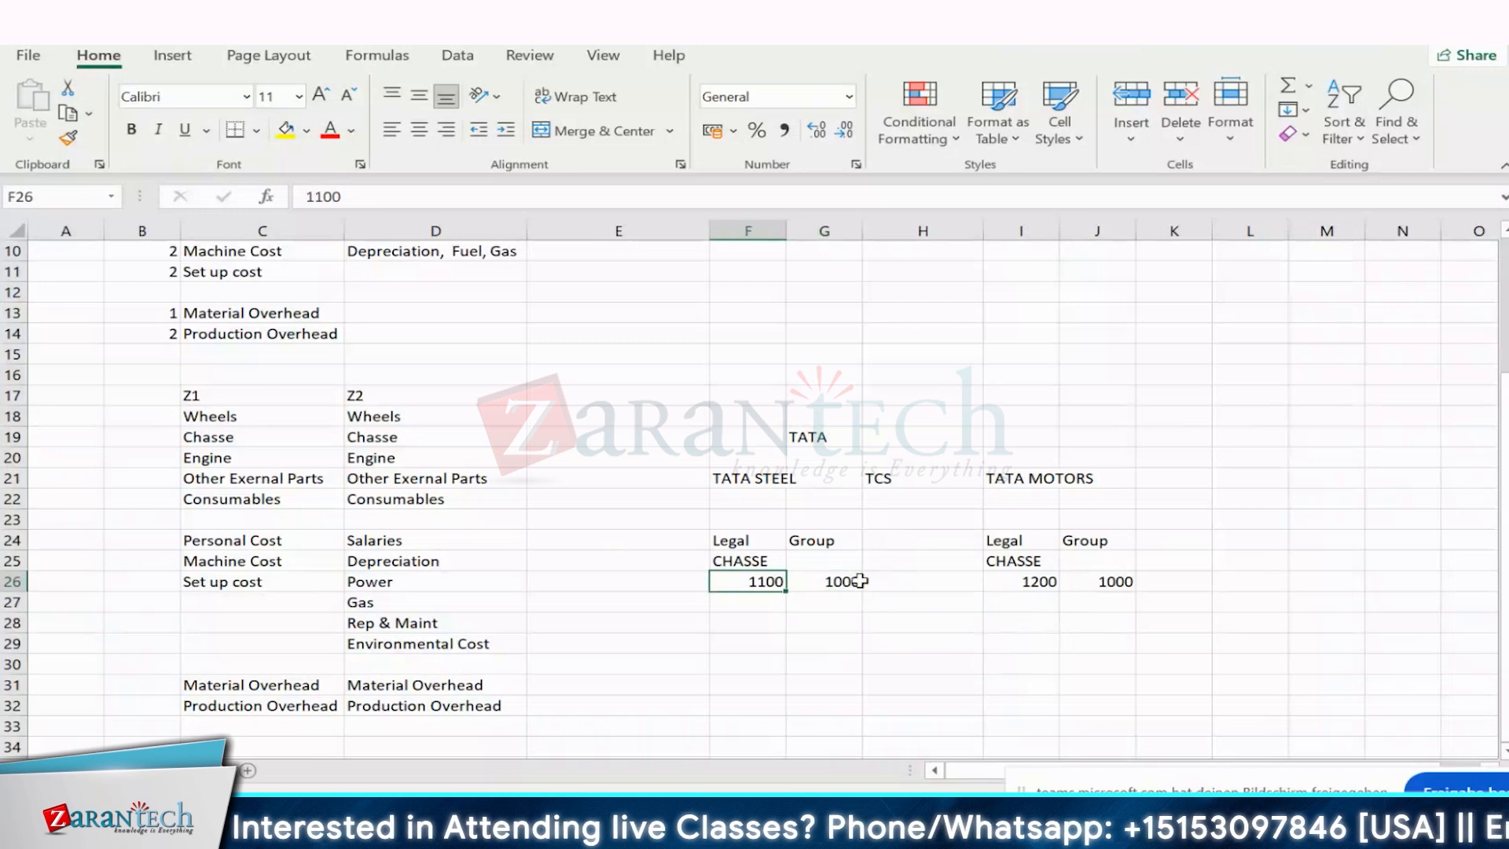
pyautogui.click(1014, 580)
pyautogui.click(743, 589)
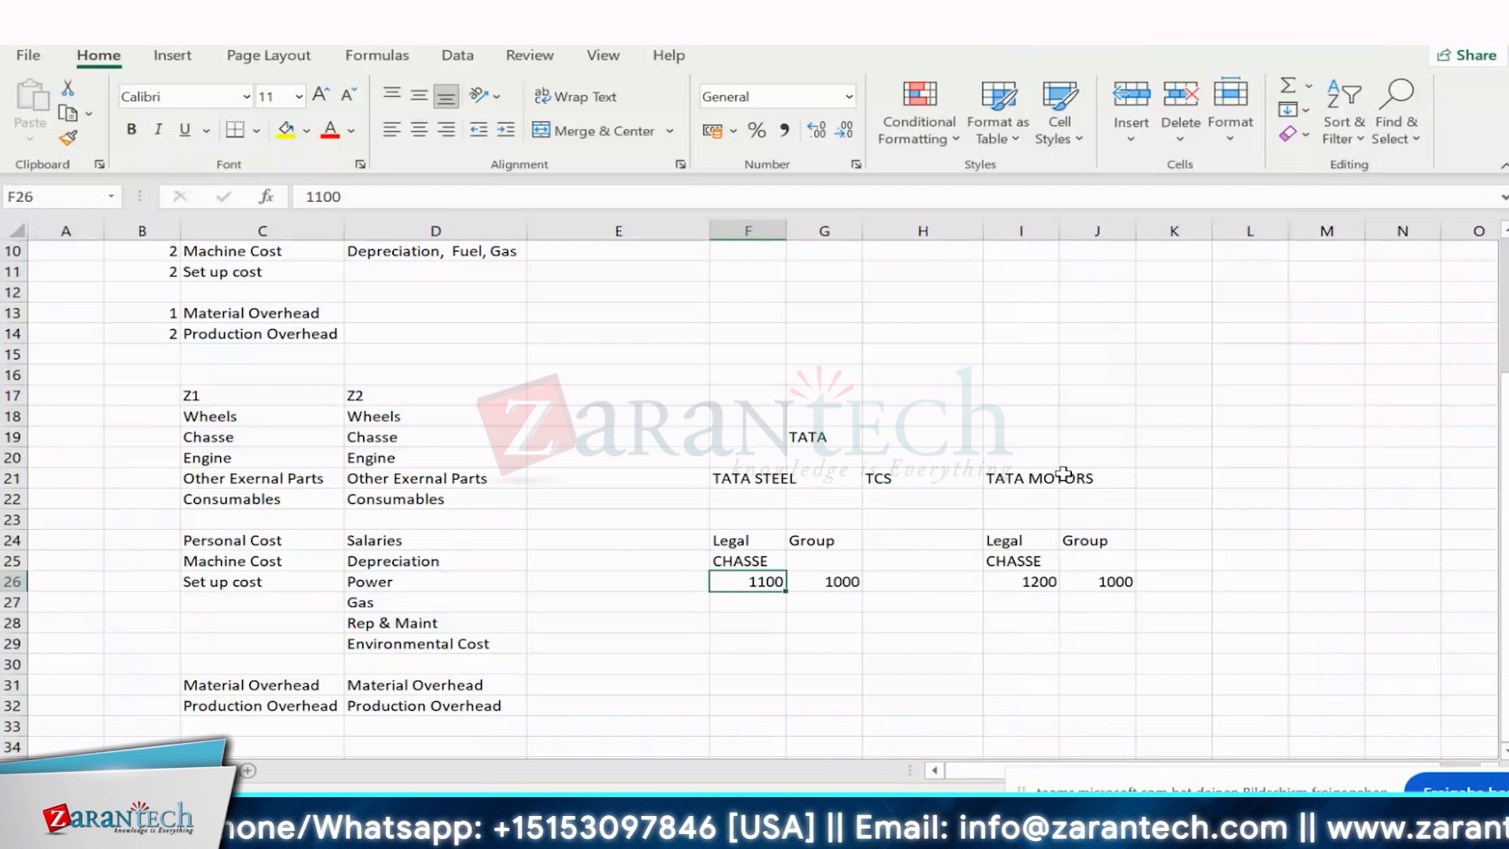
pyautogui.click(830, 542)
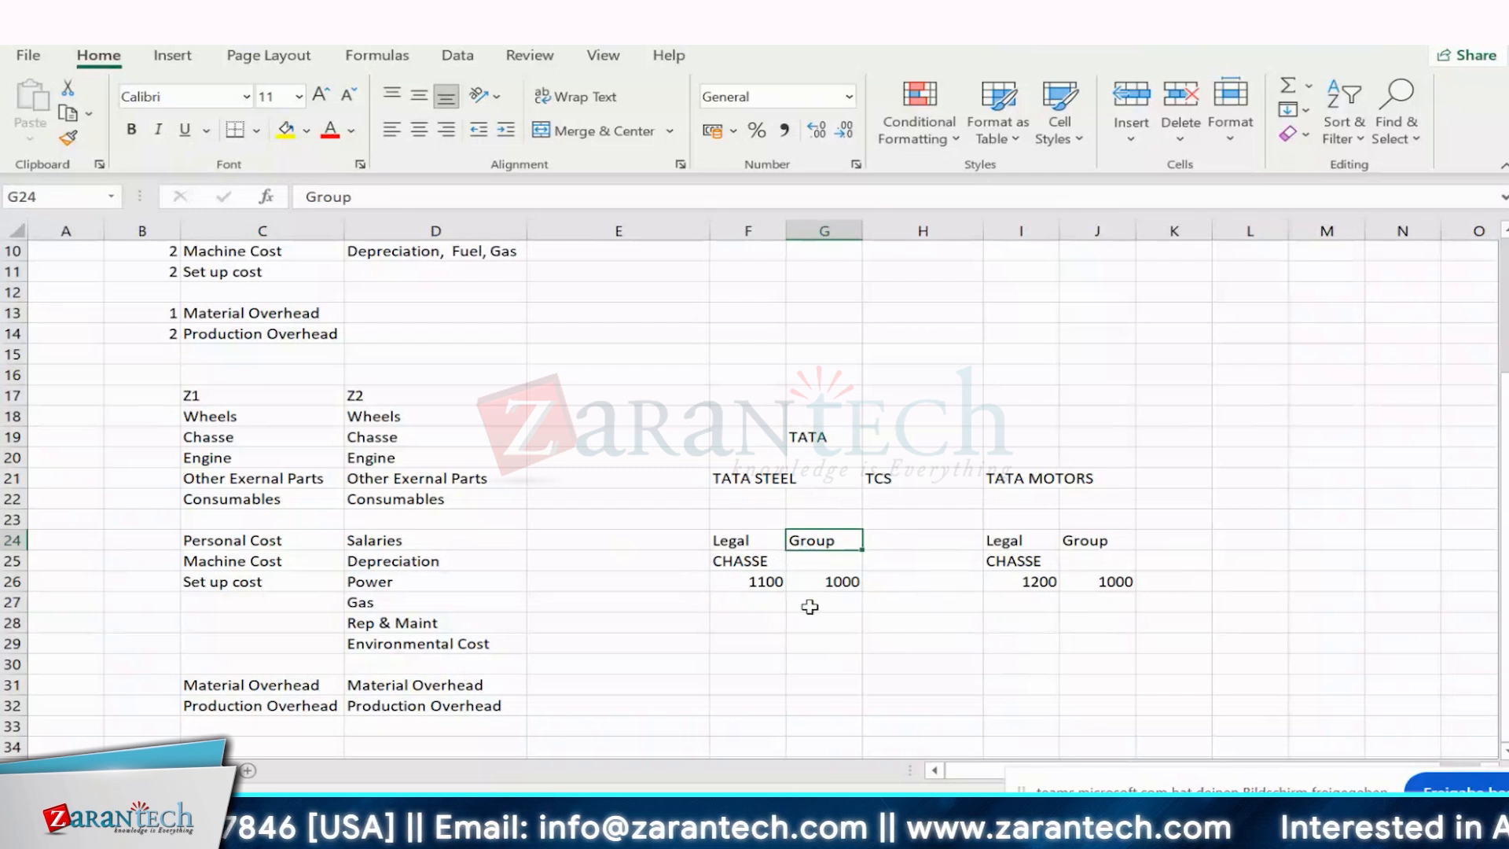
# - Enter the heading Profit Center in cell F28 and the profit center numbers 1 in F29 and 2 in G29
pyautogui.click(777, 619)
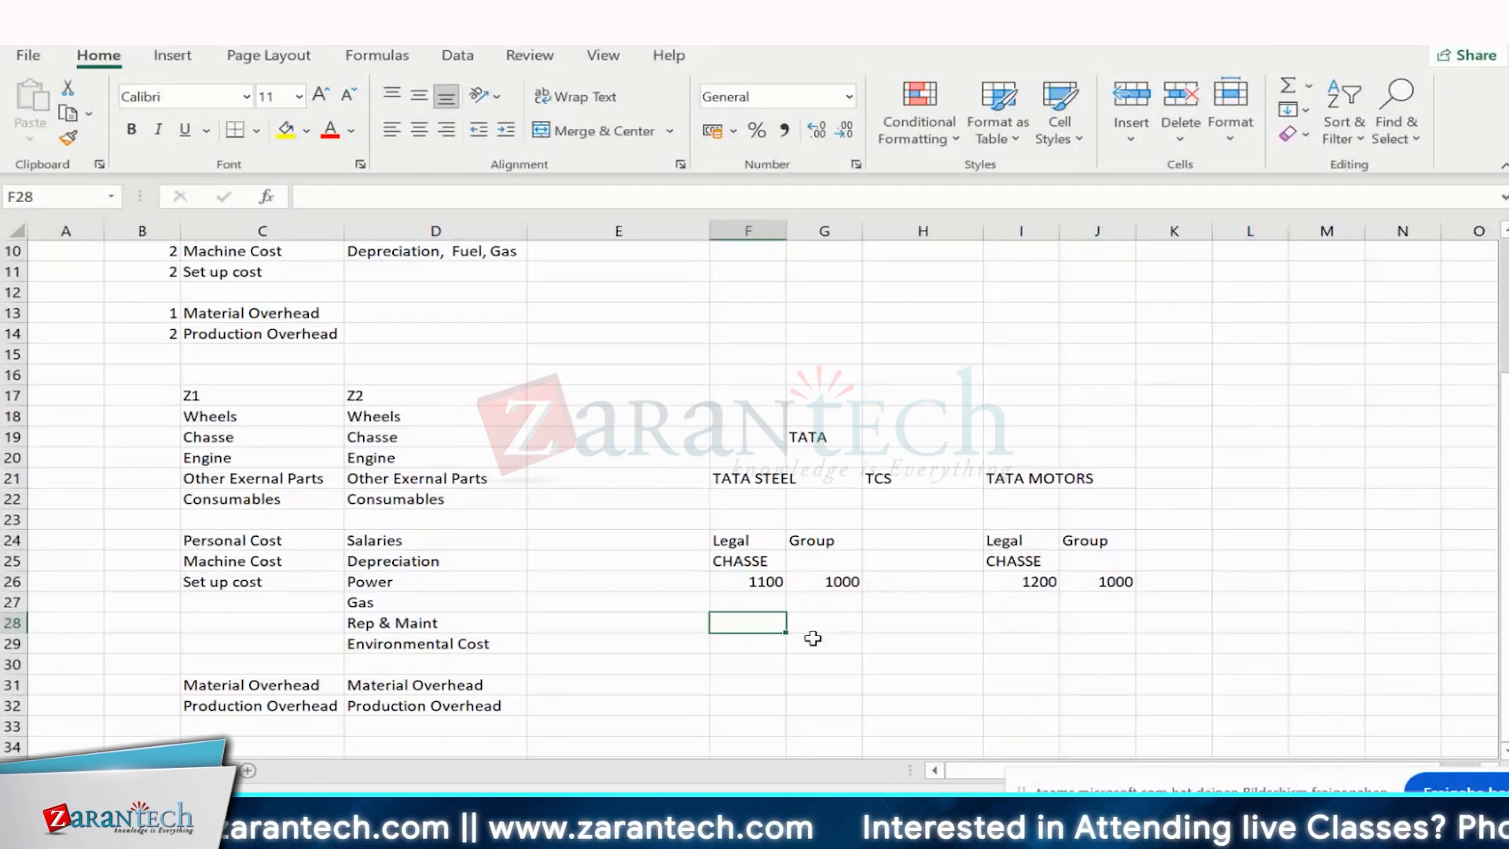
pyautogui.write('Profit Center')
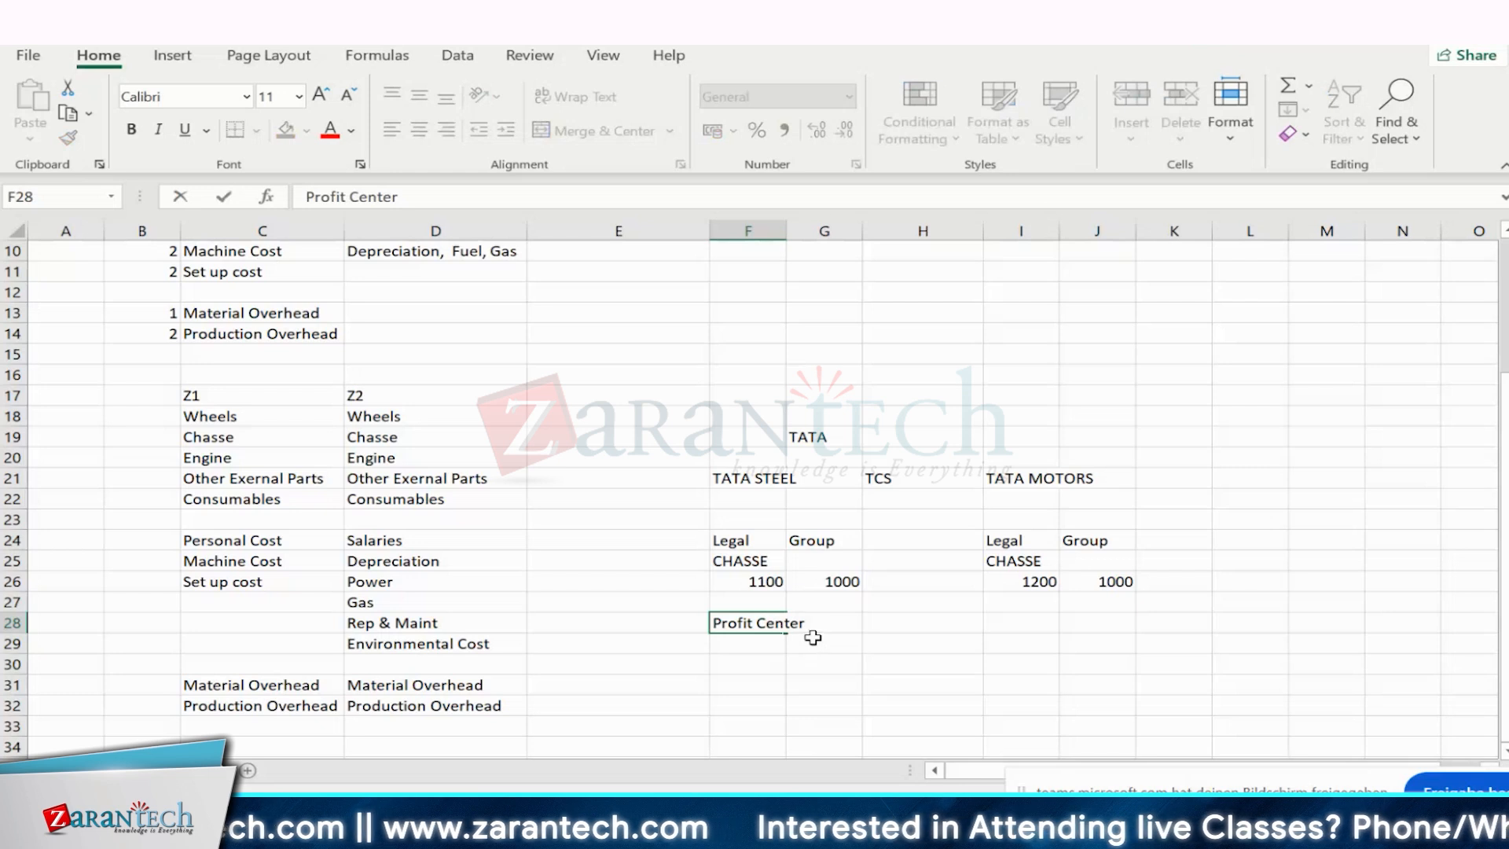
pyautogui.click(824, 725)
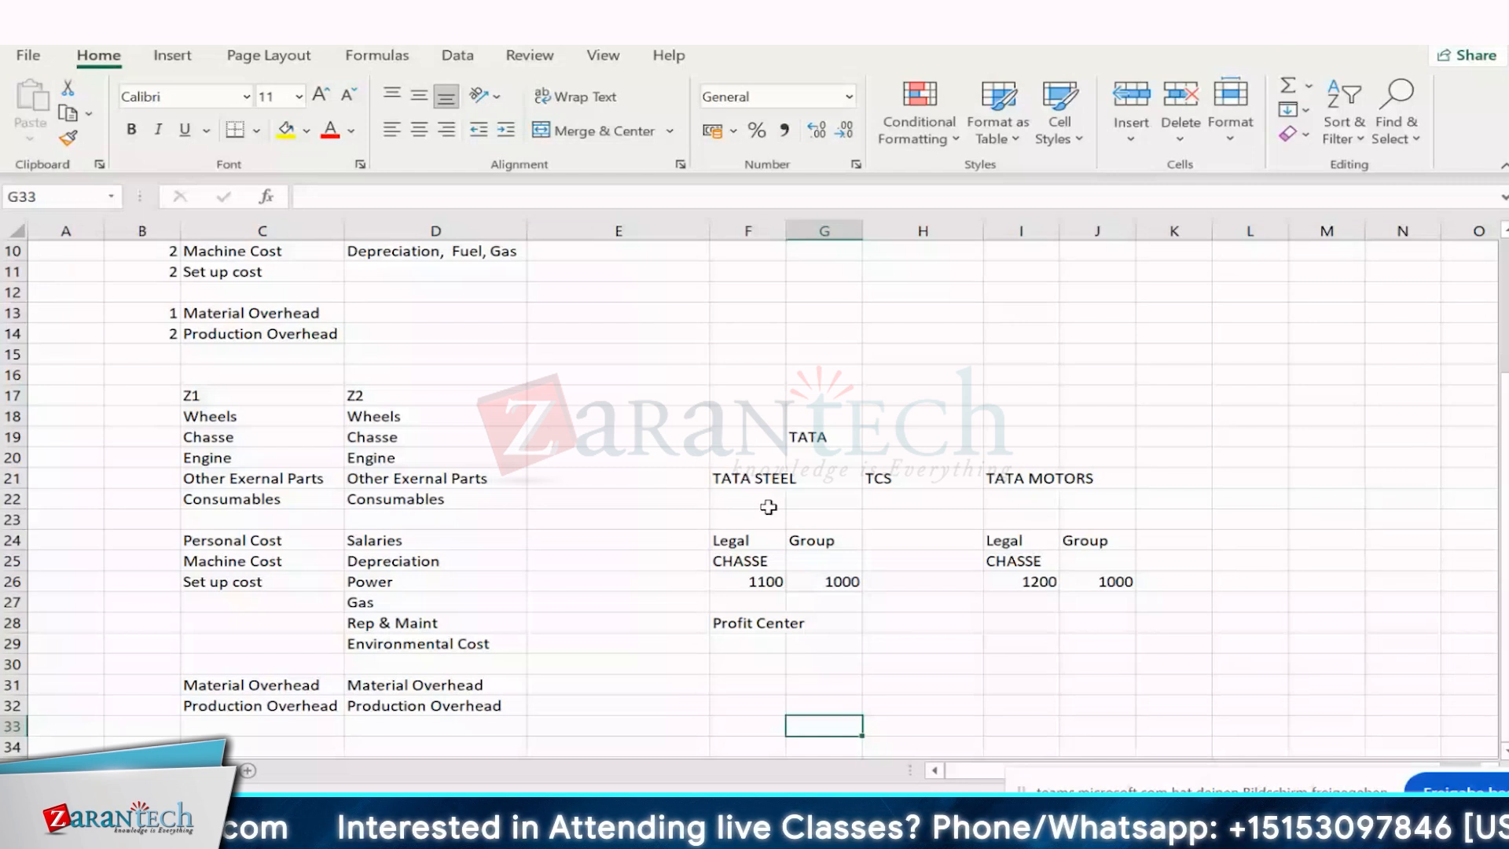
pyautogui.click(754, 643)
pyautogui.write('1')
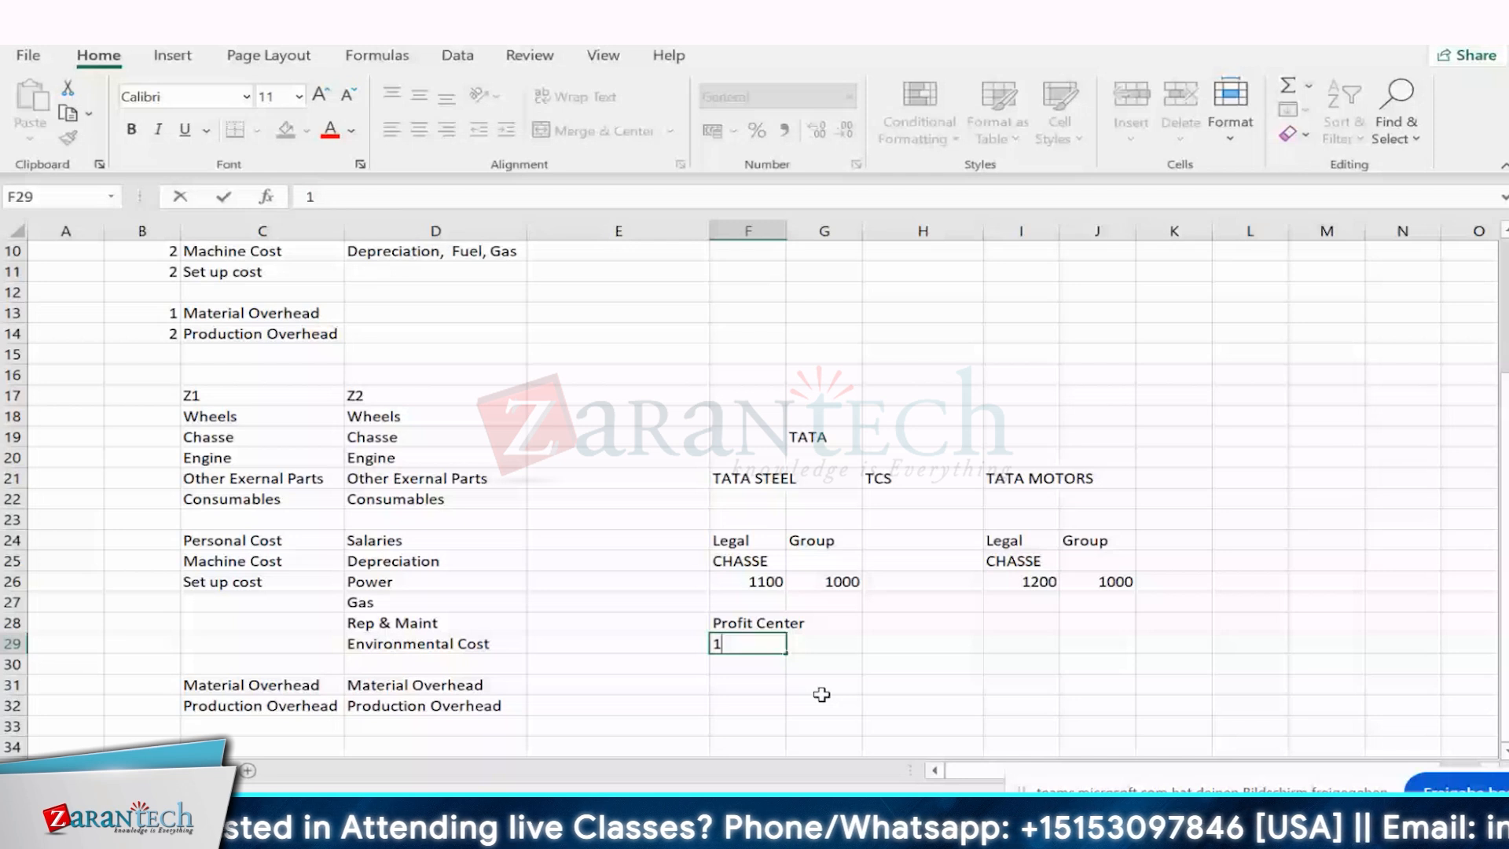
pyautogui.click(851, 646)
pyautogui.write('2')
pyautogui.click(944, 481)
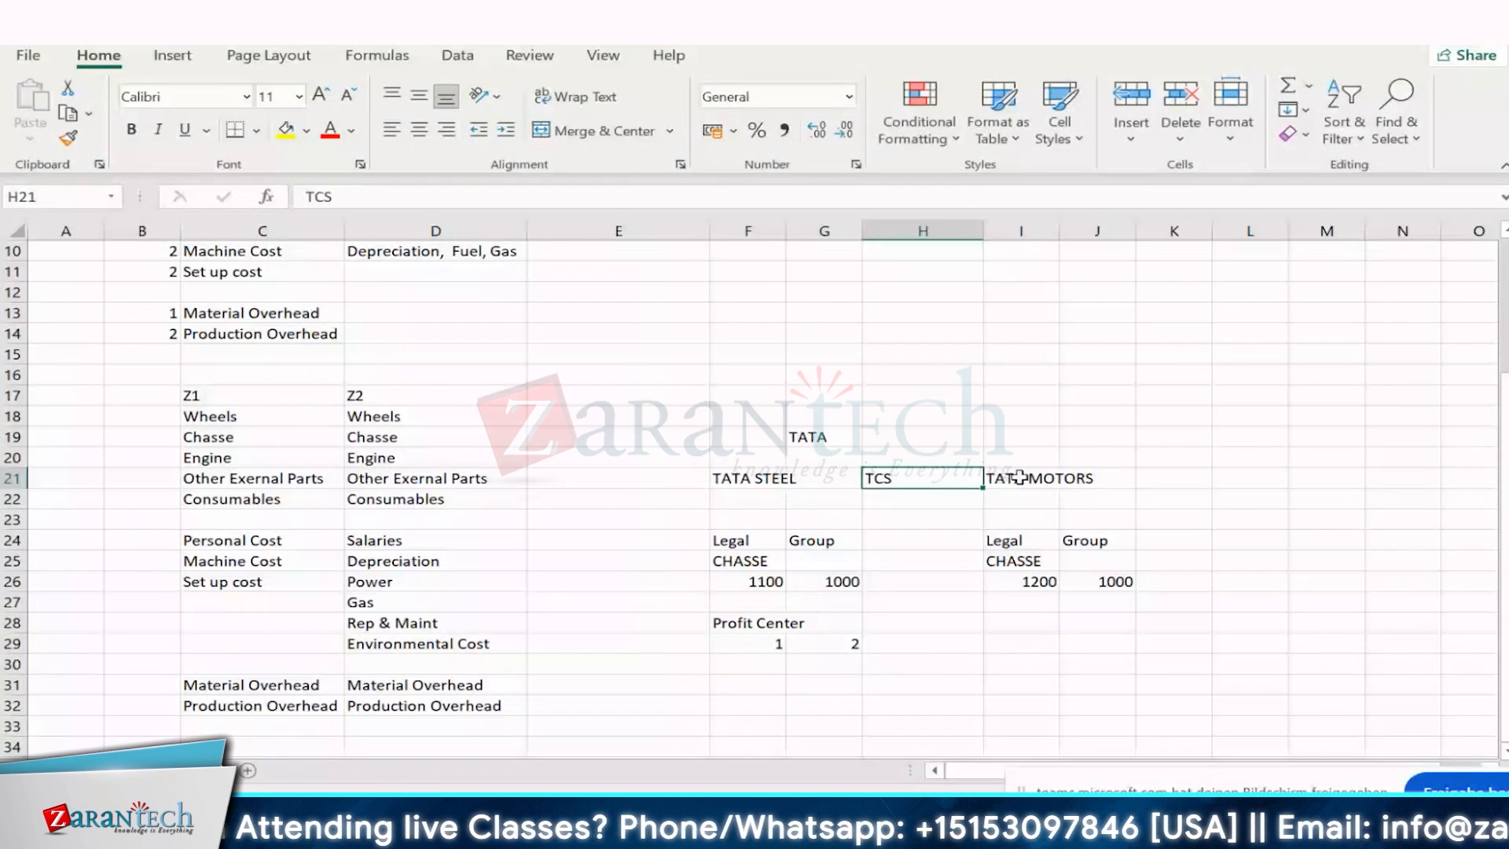
# - Examine the Profit Center block under TATA STEEL in relation to the Legal and Group valuation views
pyautogui.click(1173, 540)
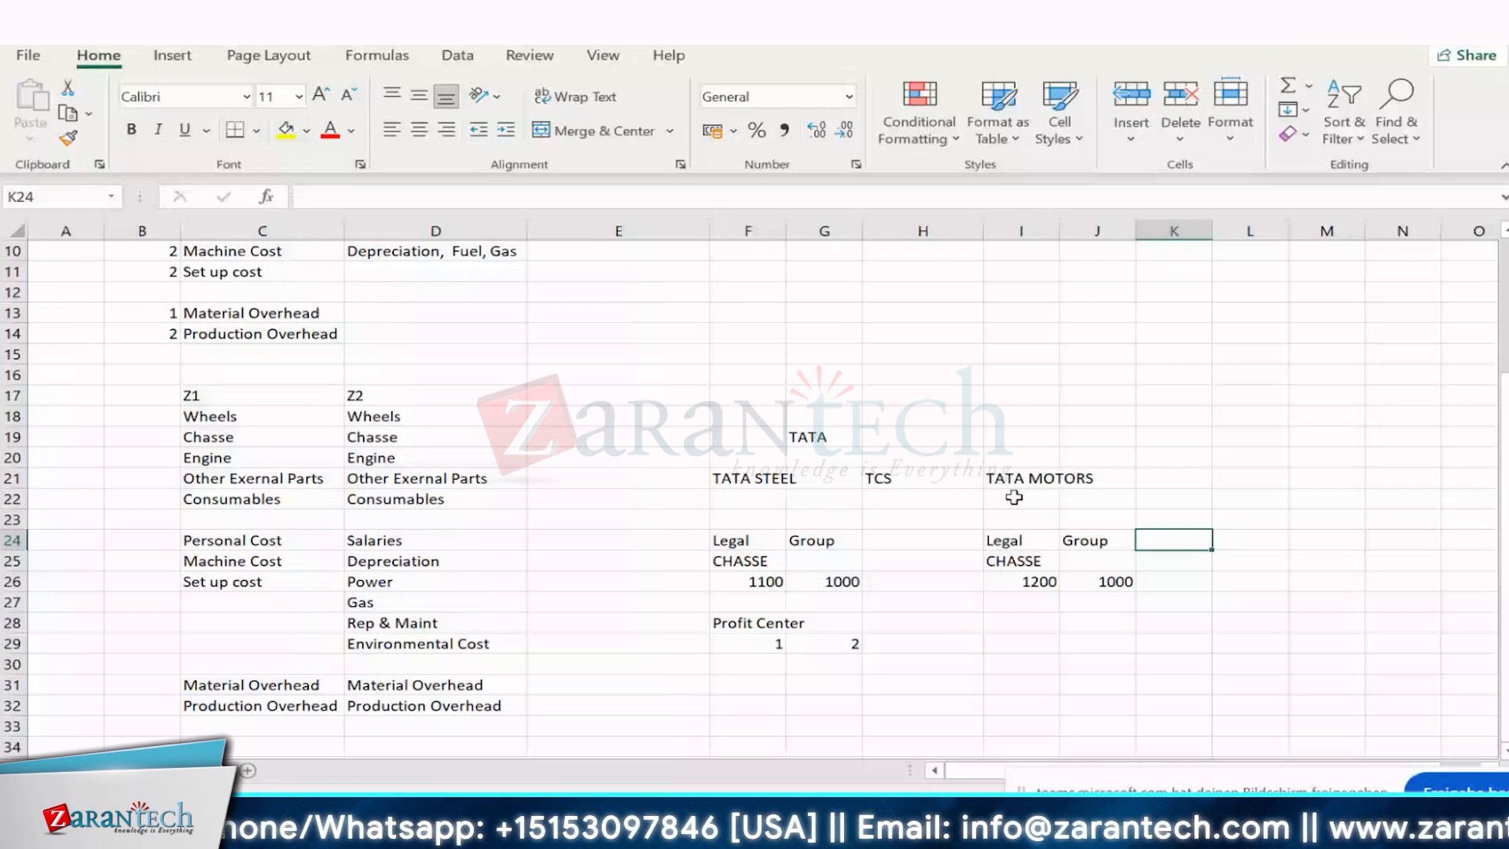
pyautogui.click(810, 621)
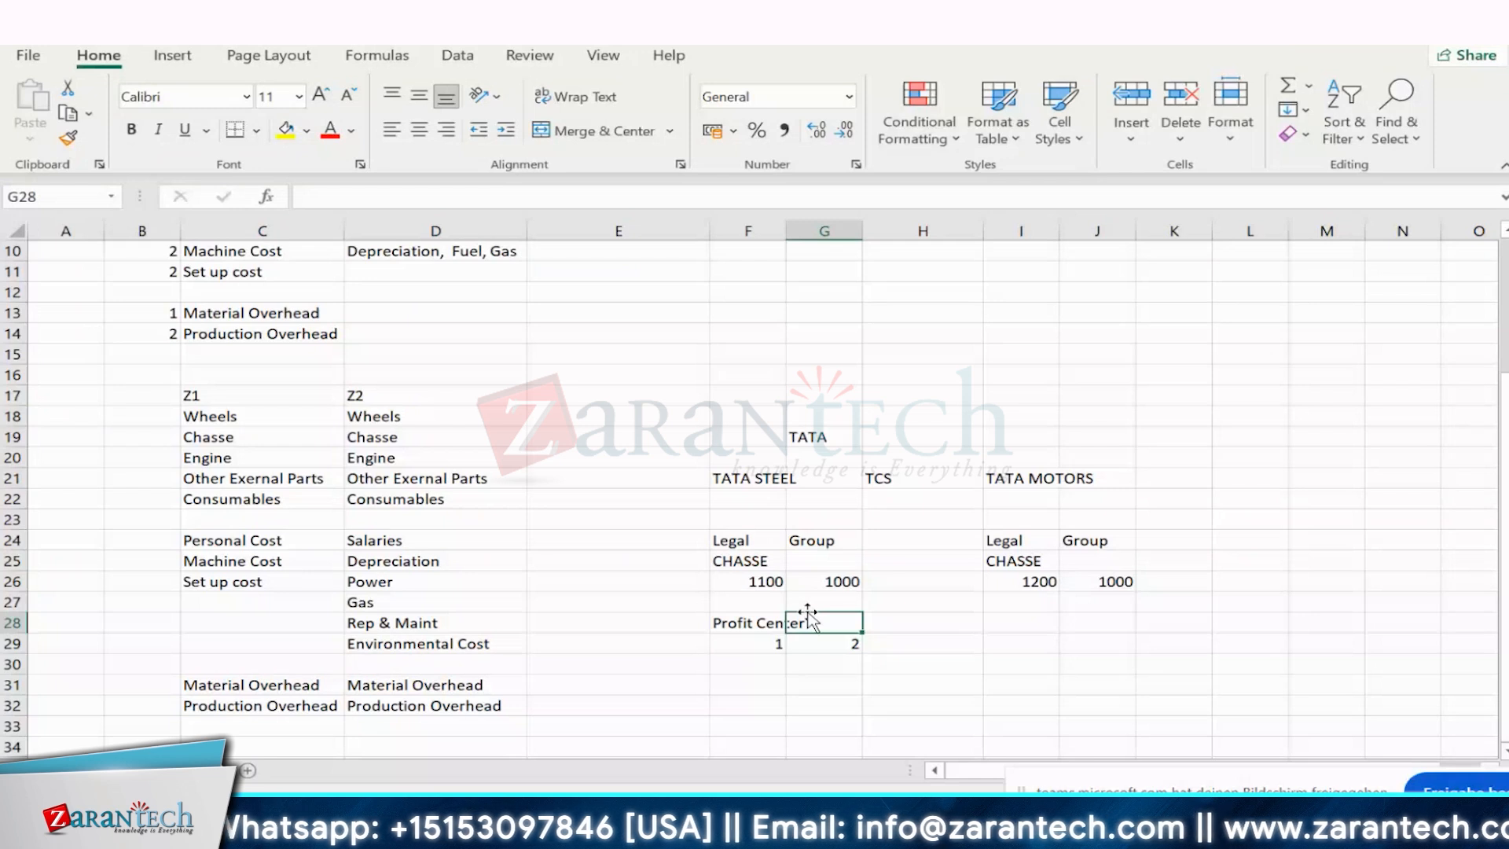
pyautogui.click(753, 663)
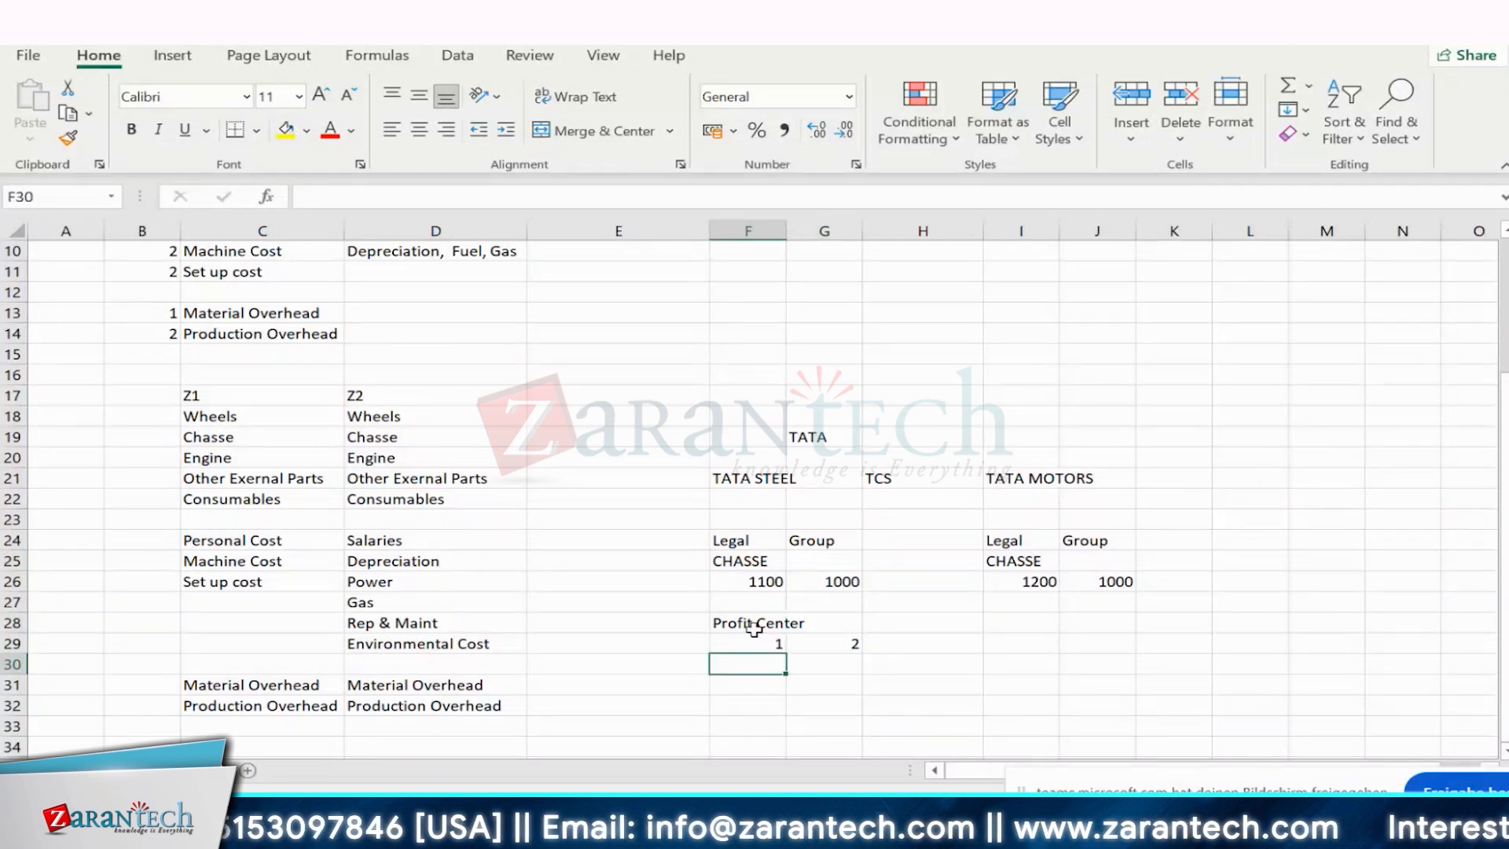
pyautogui.click(795, 665)
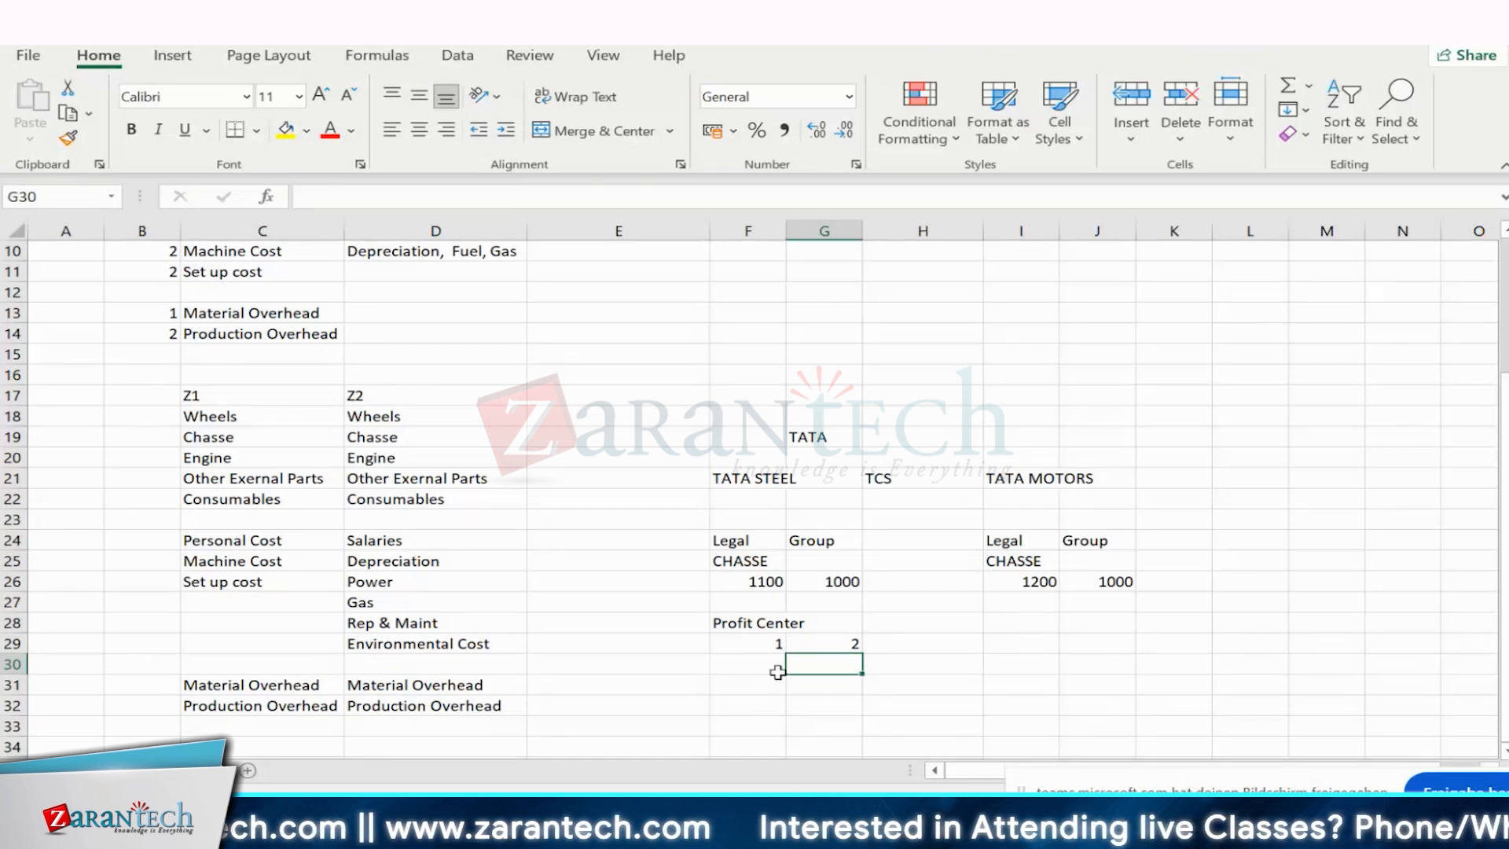
pyautogui.click(744, 643)
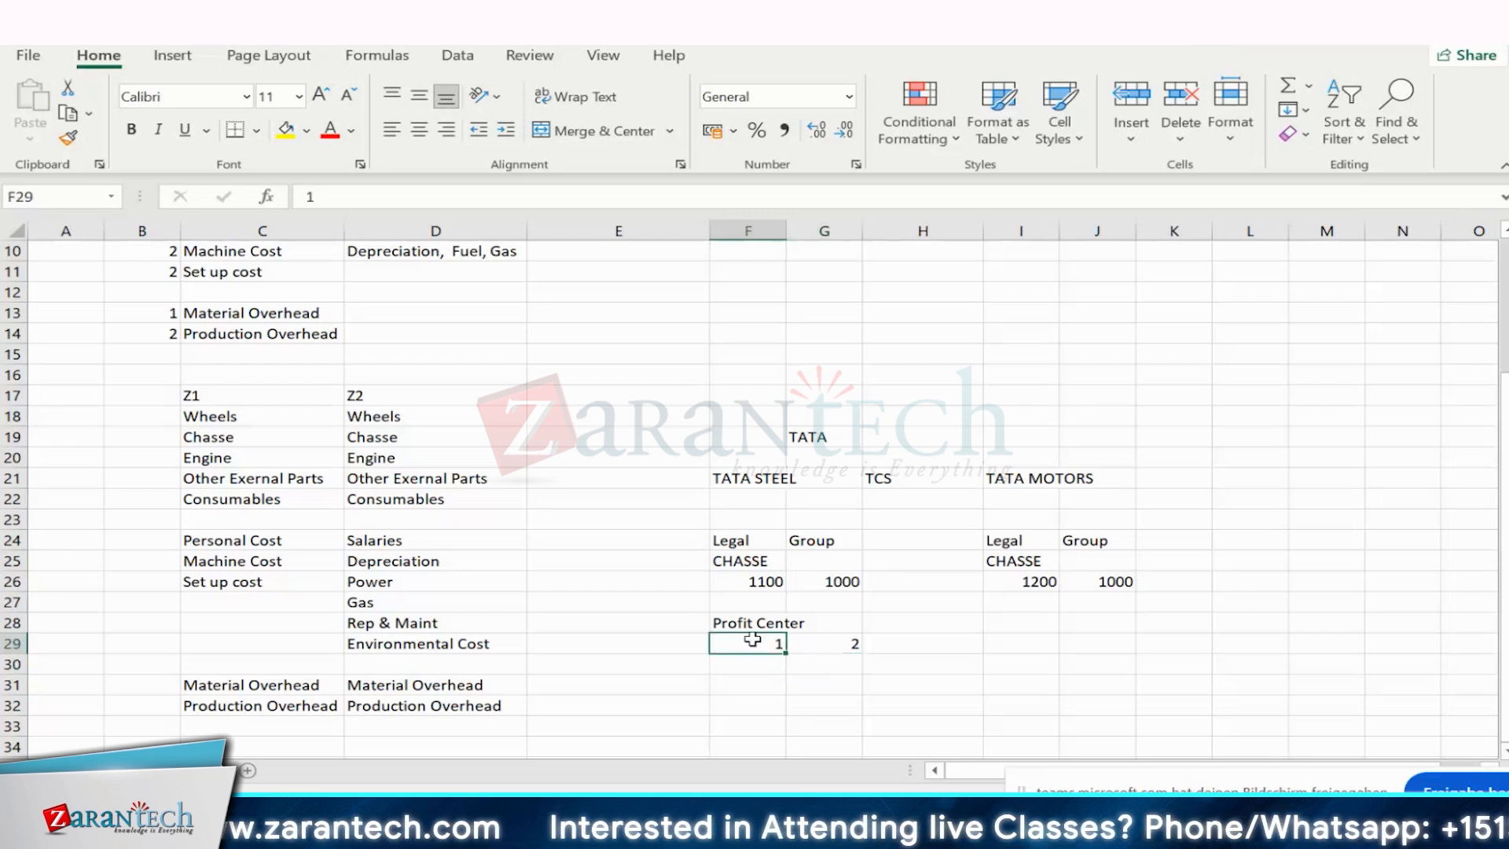
pyautogui.click(755, 665)
pyautogui.click(828, 662)
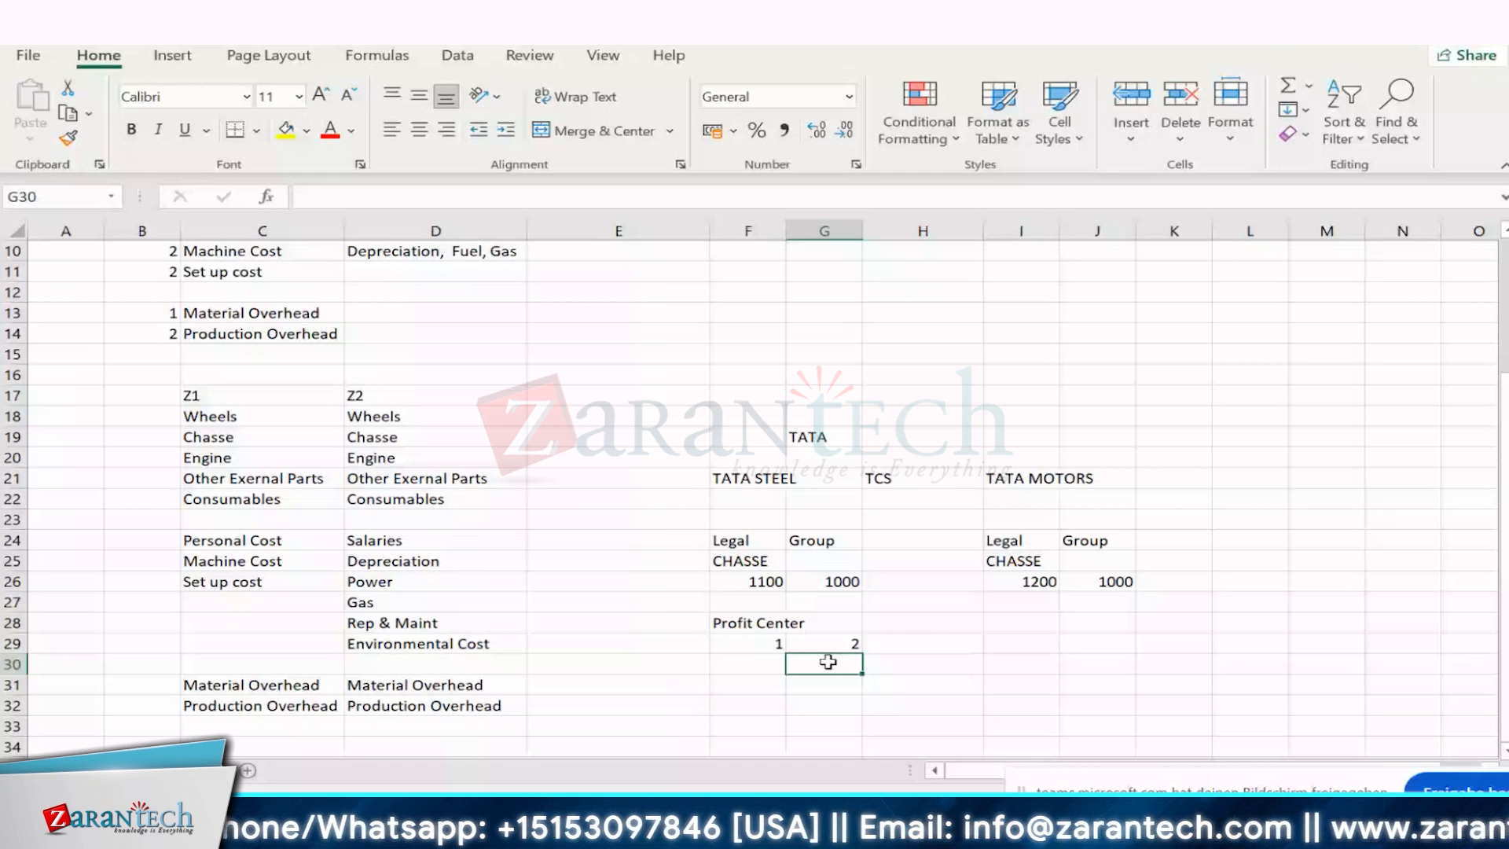
pyautogui.press('Up')
pyautogui.press('Up')
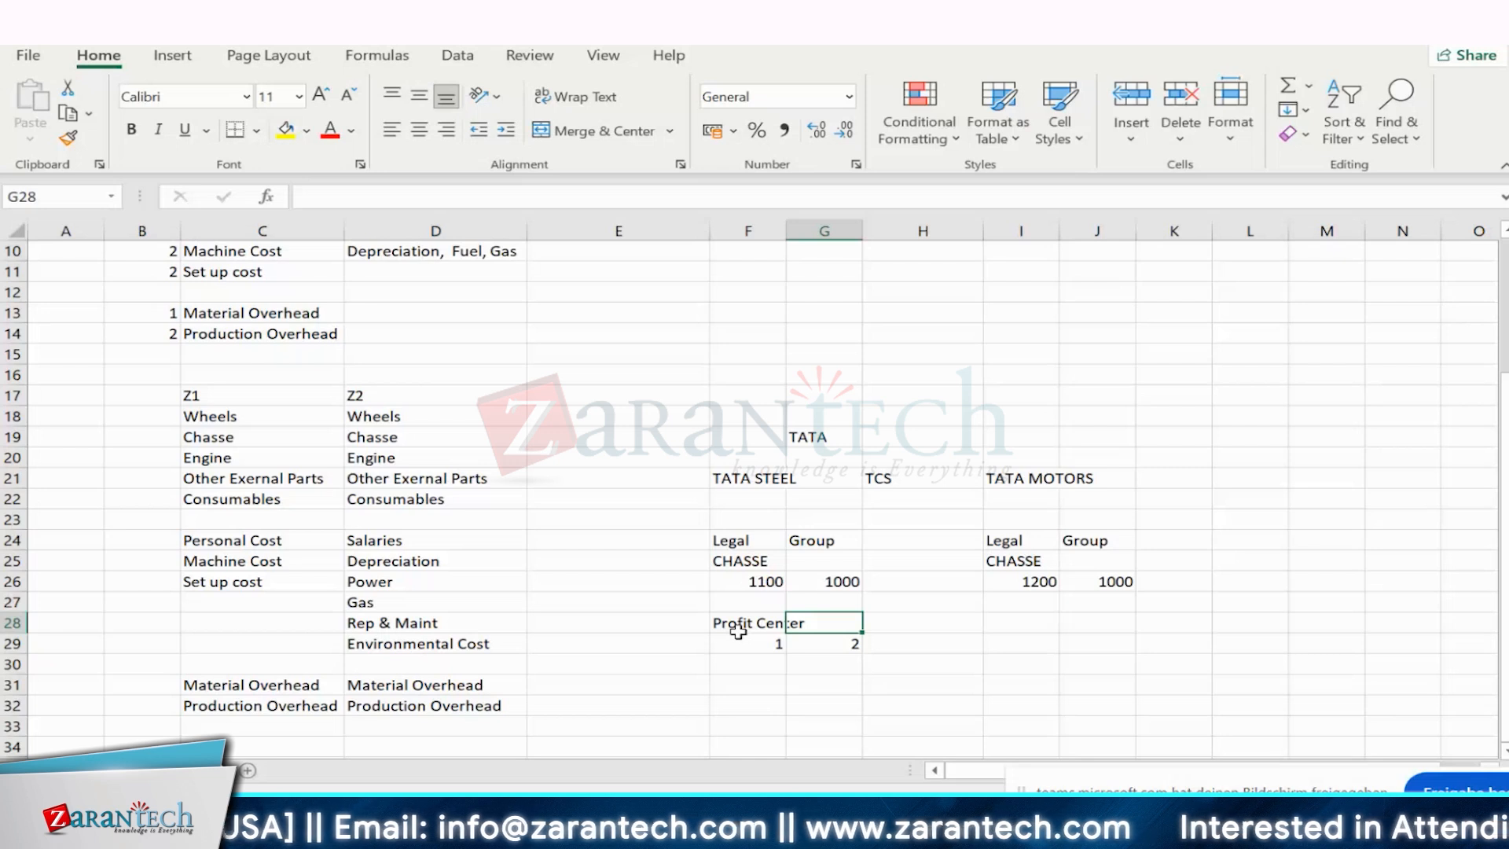
# - Review profit centers 1 and 2 as separate units exchanging goods within TATA STEEL
pyautogui.click(845, 652)
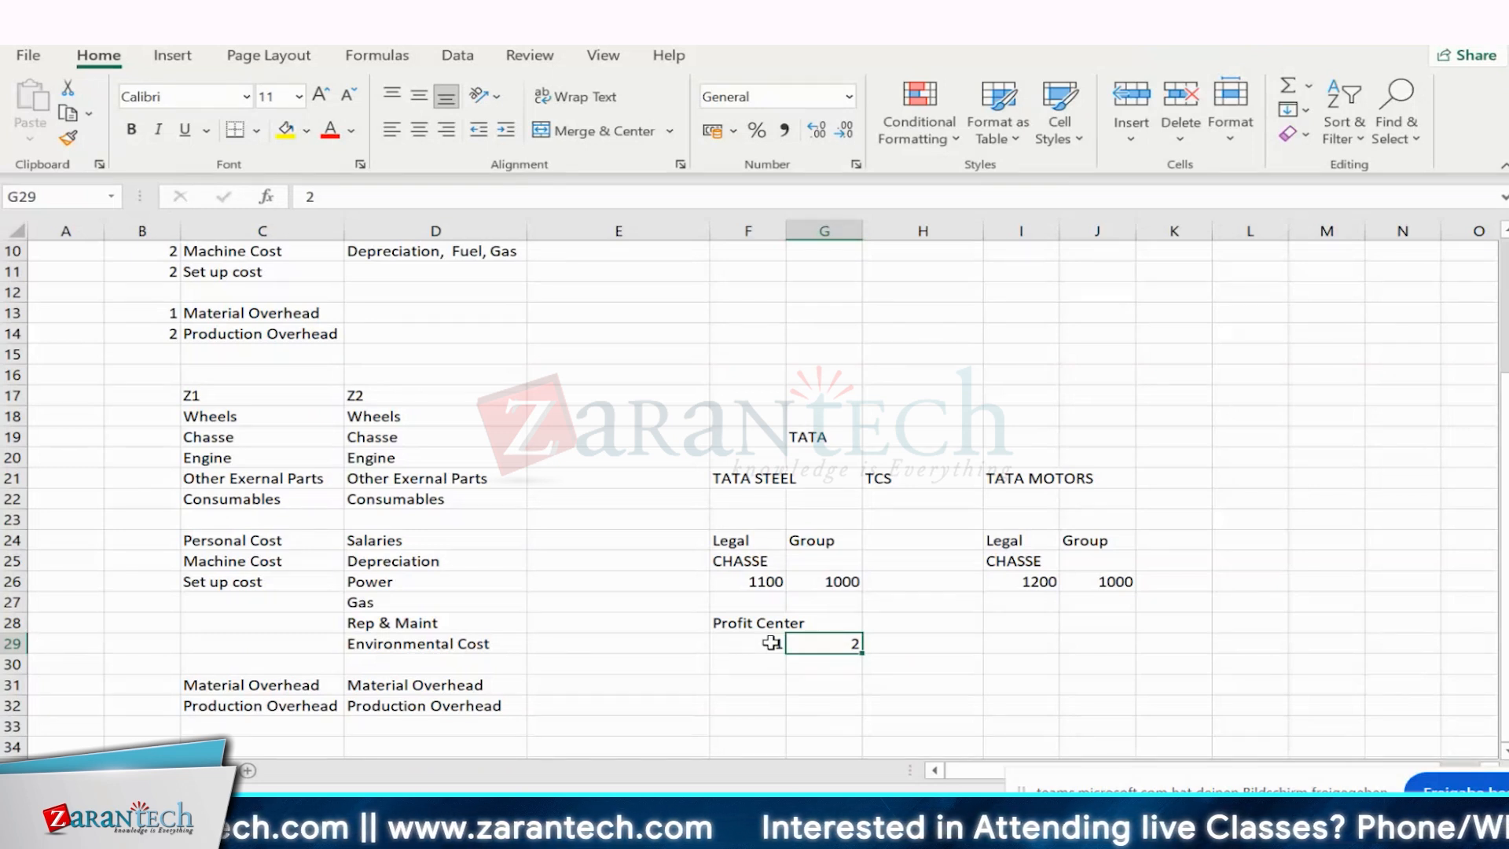
pyautogui.click(725, 643)
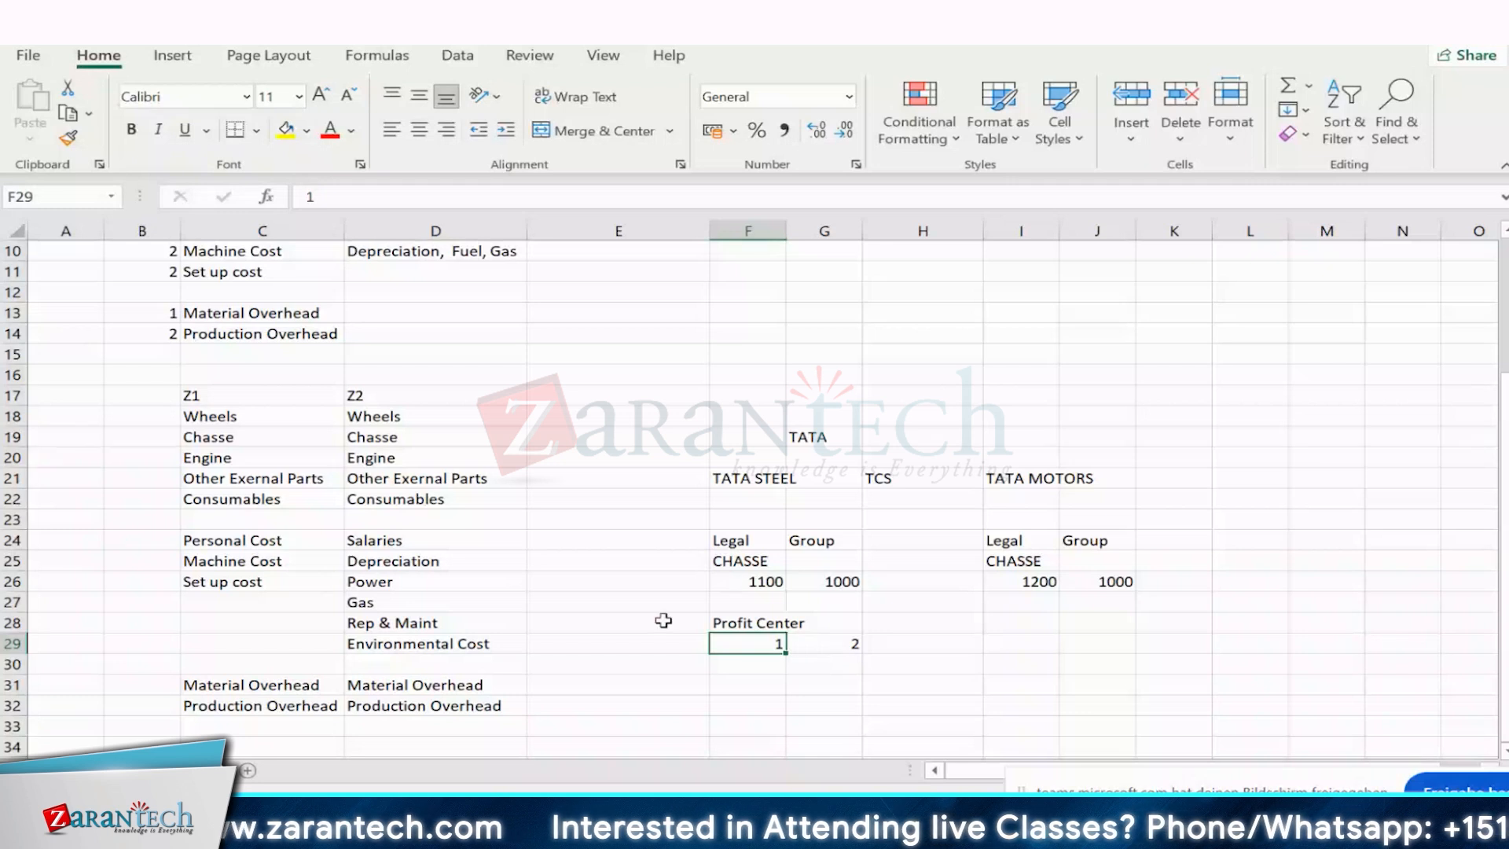
pyautogui.click(837, 639)
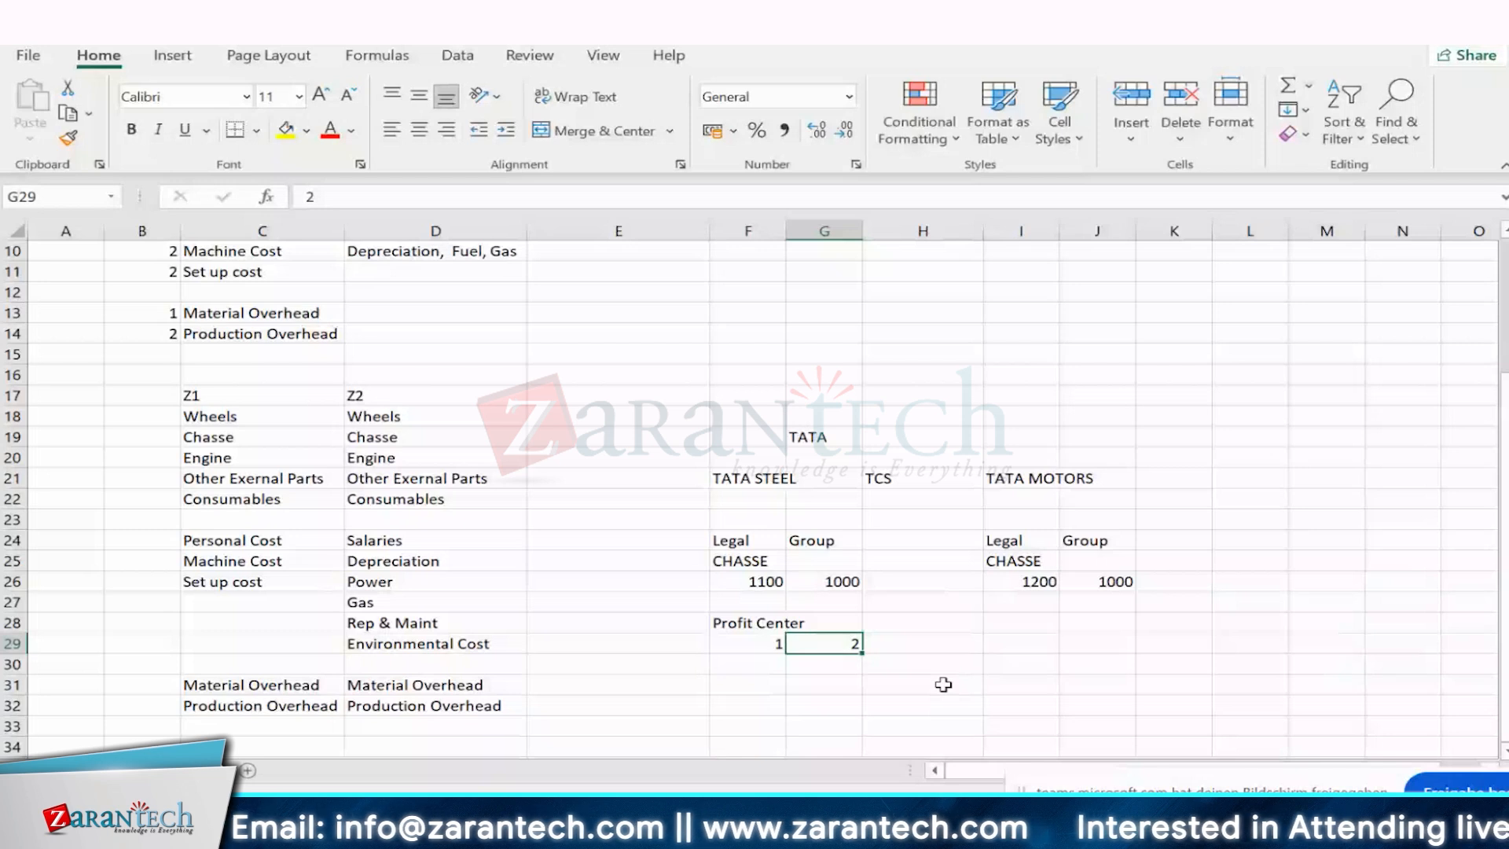
pyautogui.click(746, 661)
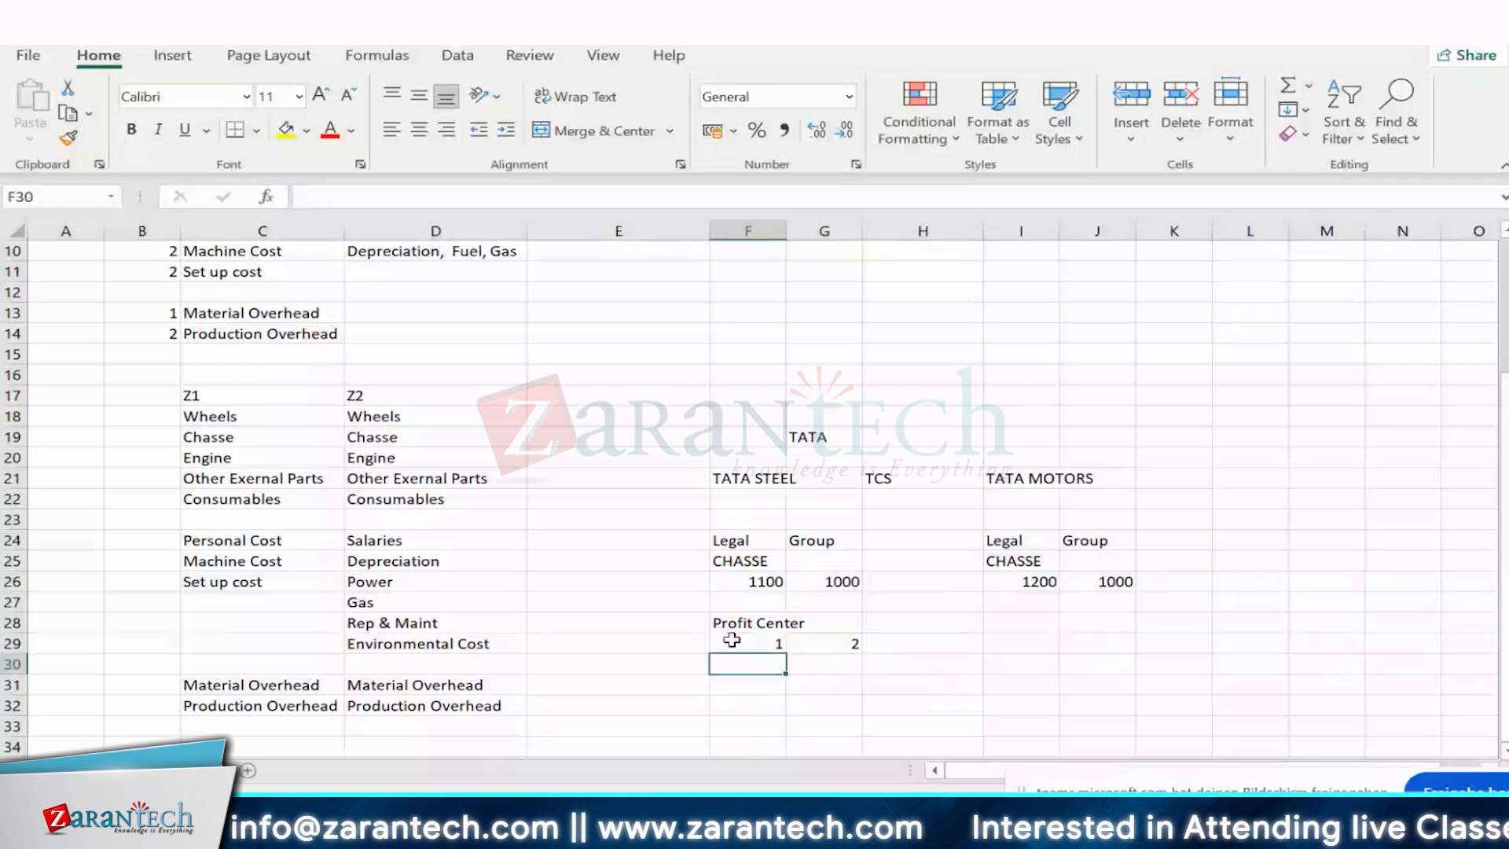
pyautogui.moveTo(732, 640); pyautogui.dragTo(828, 642)
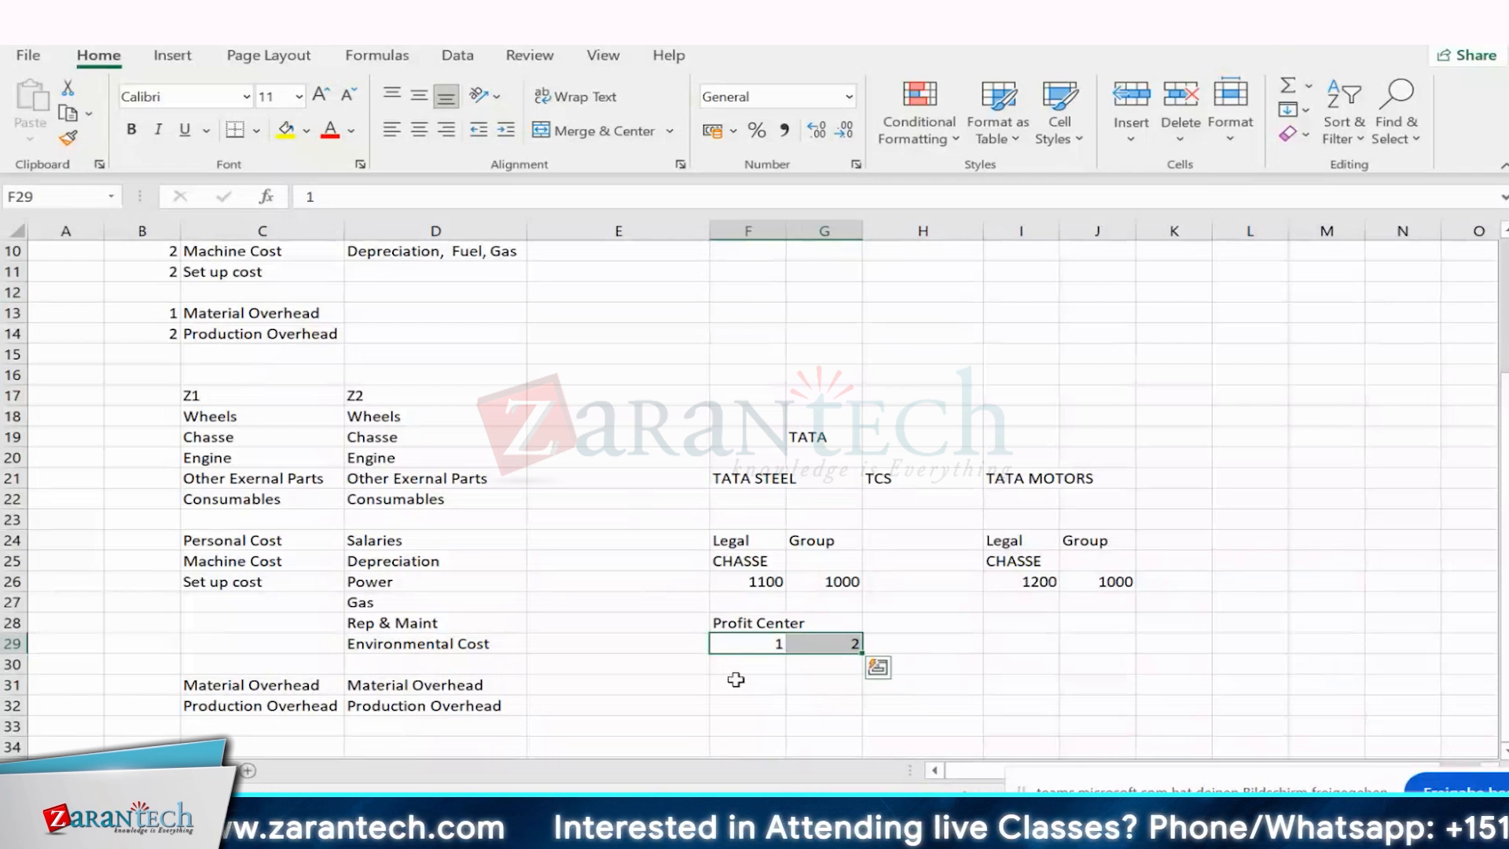
pyautogui.click(744, 644)
pyautogui.click(848, 644)
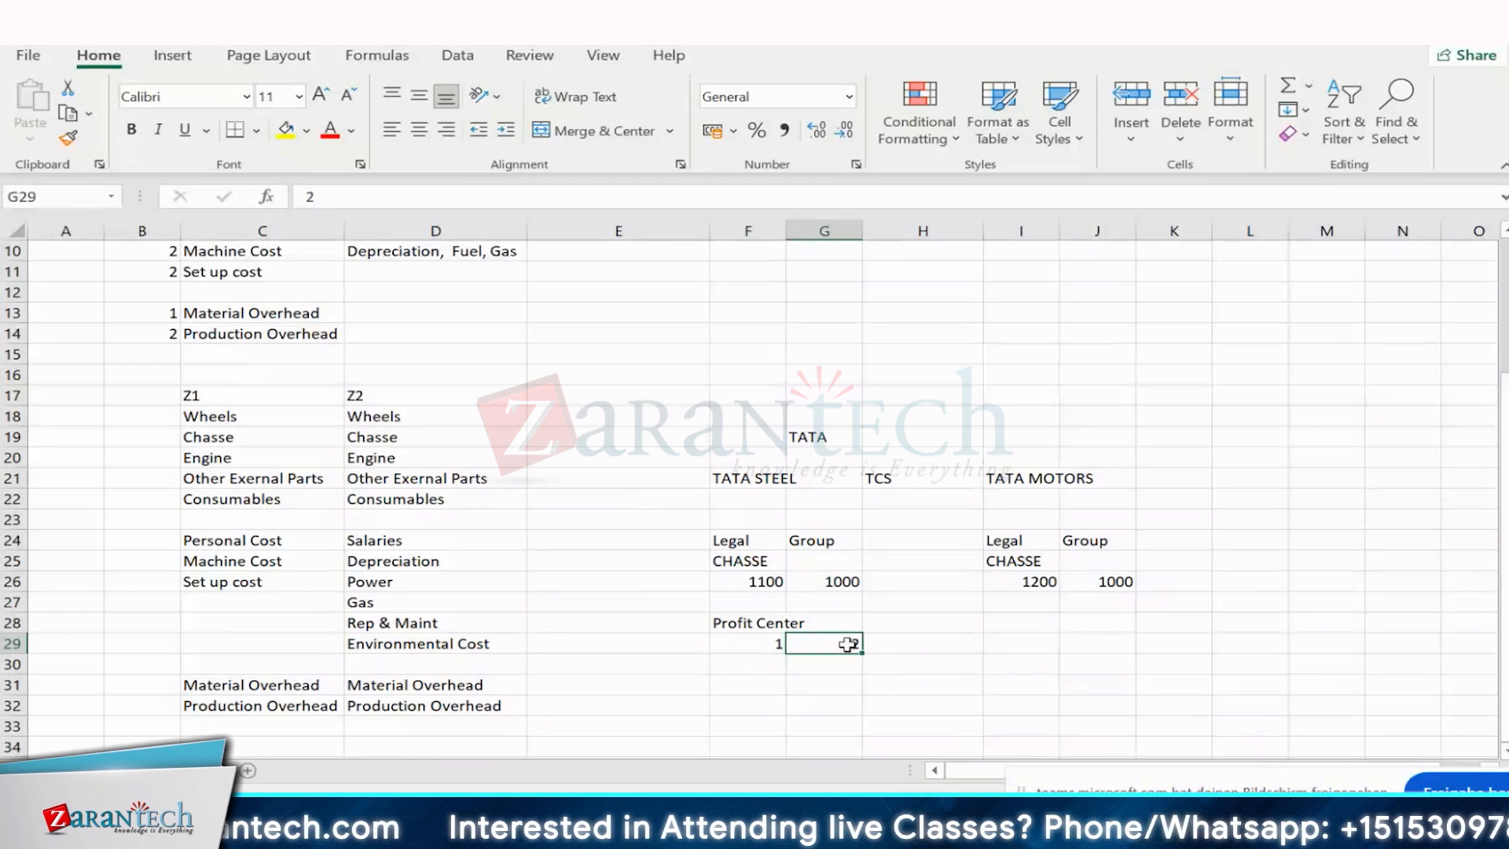
pyautogui.click(766, 670)
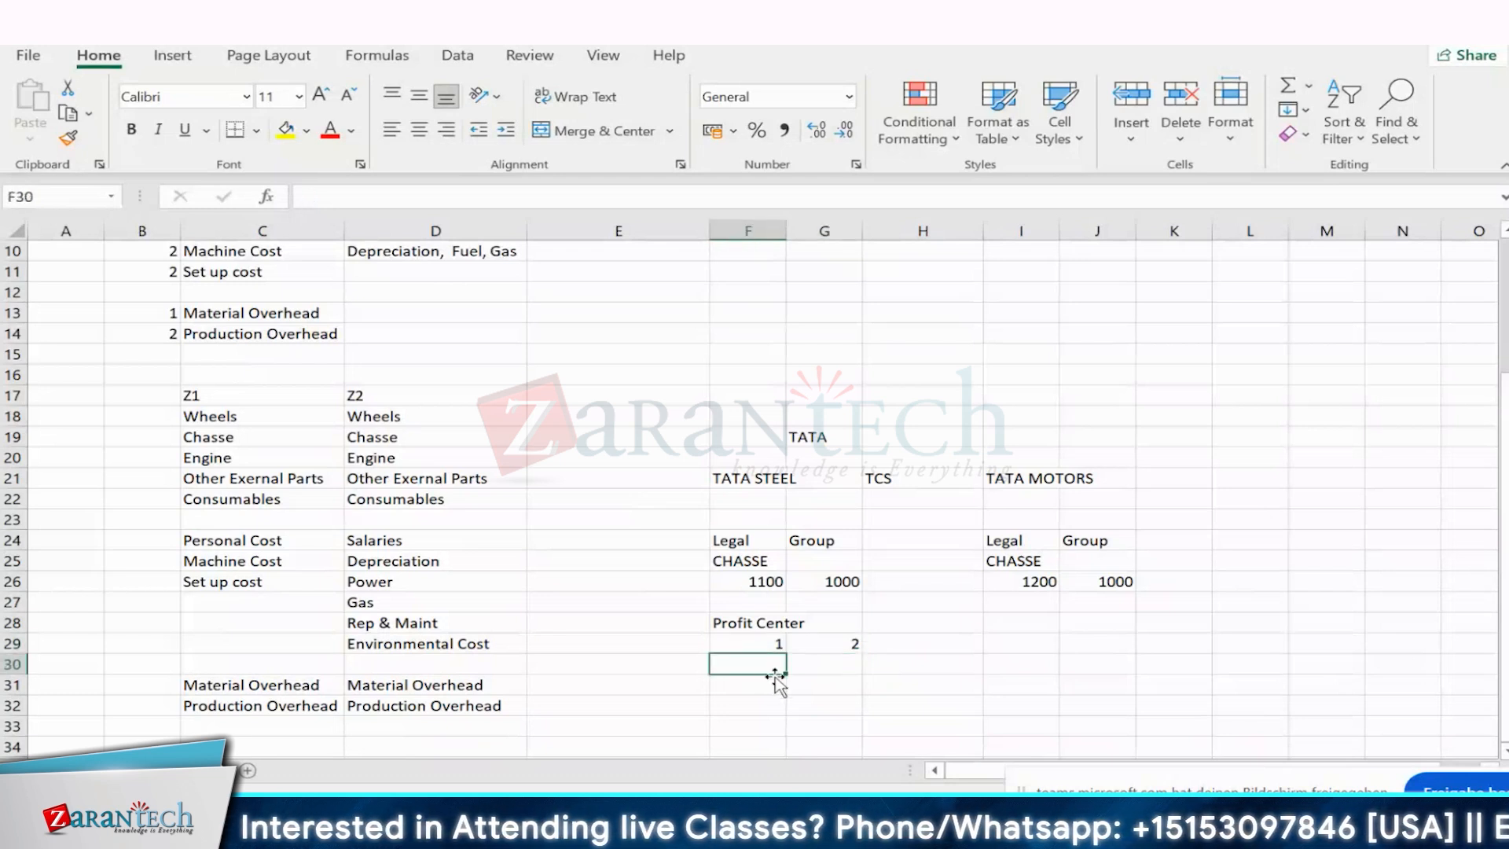
pyautogui.write('100')
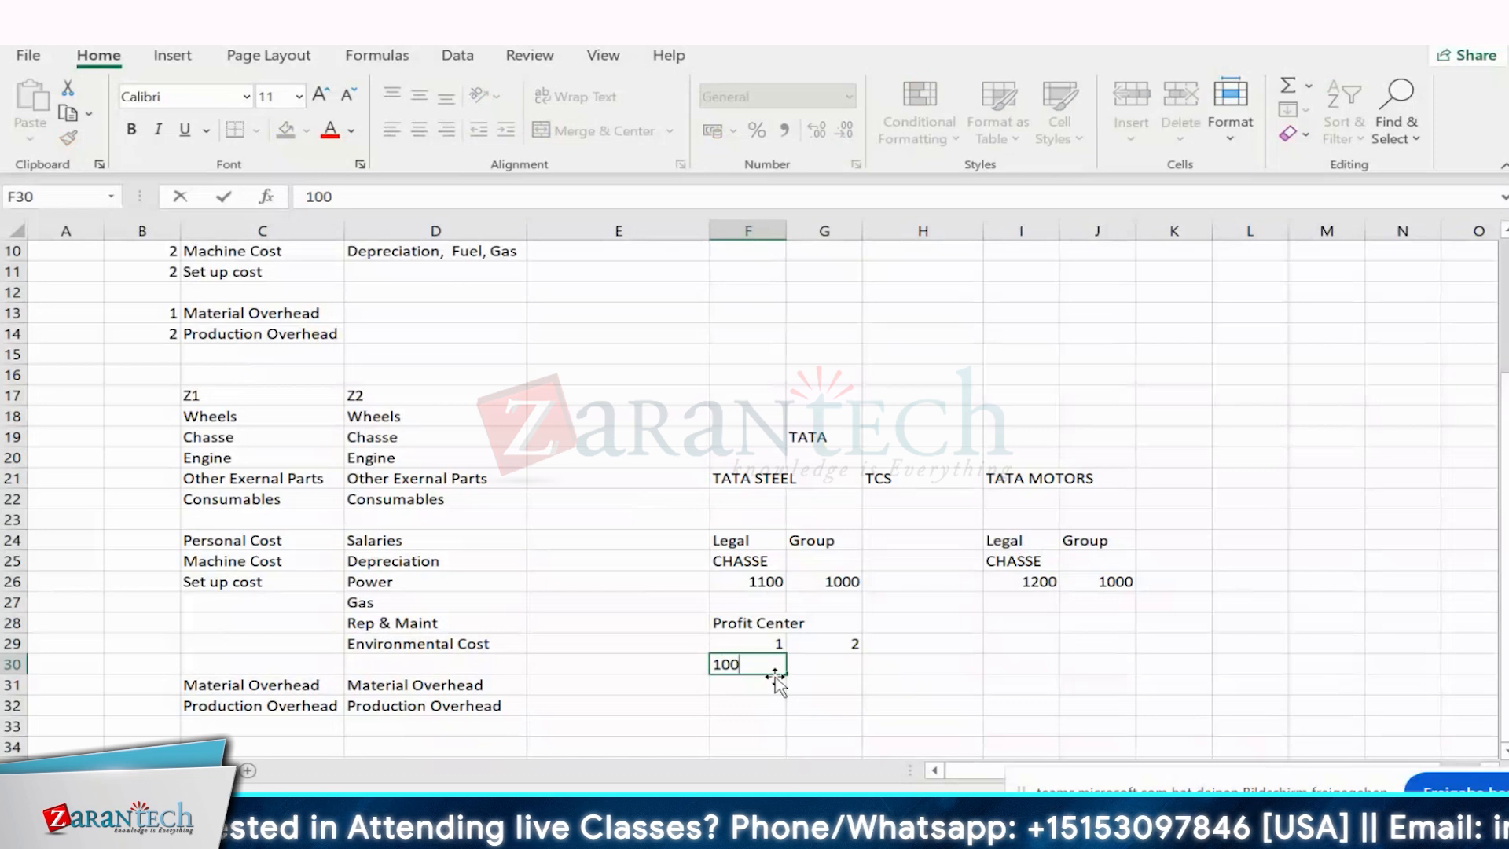
pyautogui.click(742, 541)
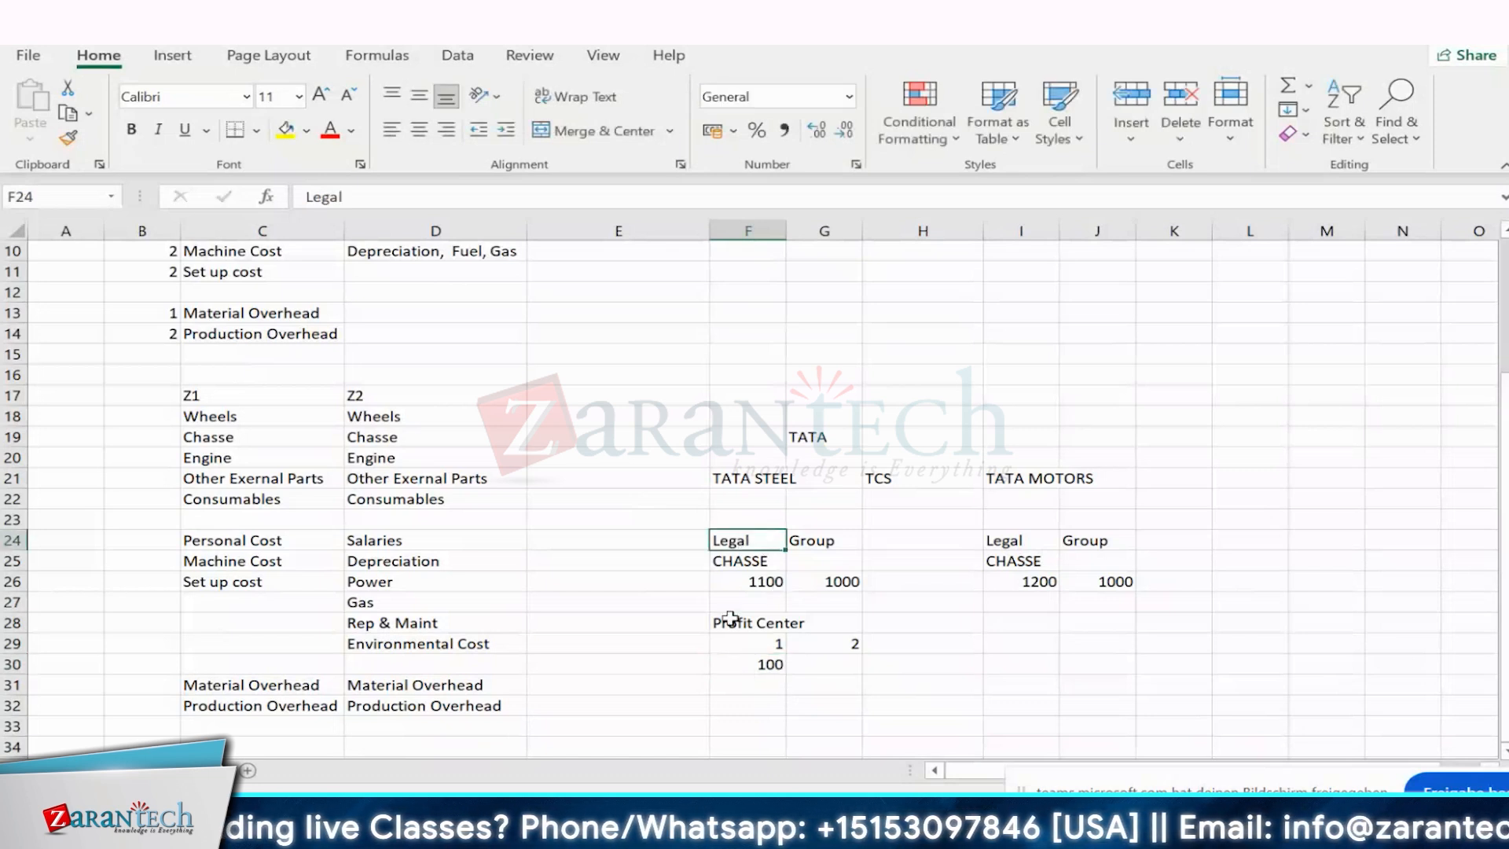
# - Enter the value 1100 for profit center 1 in cell F30 and 1150 for profit center 2 in G30
pyautogui.click(766, 665)
pyautogui.write('1100')
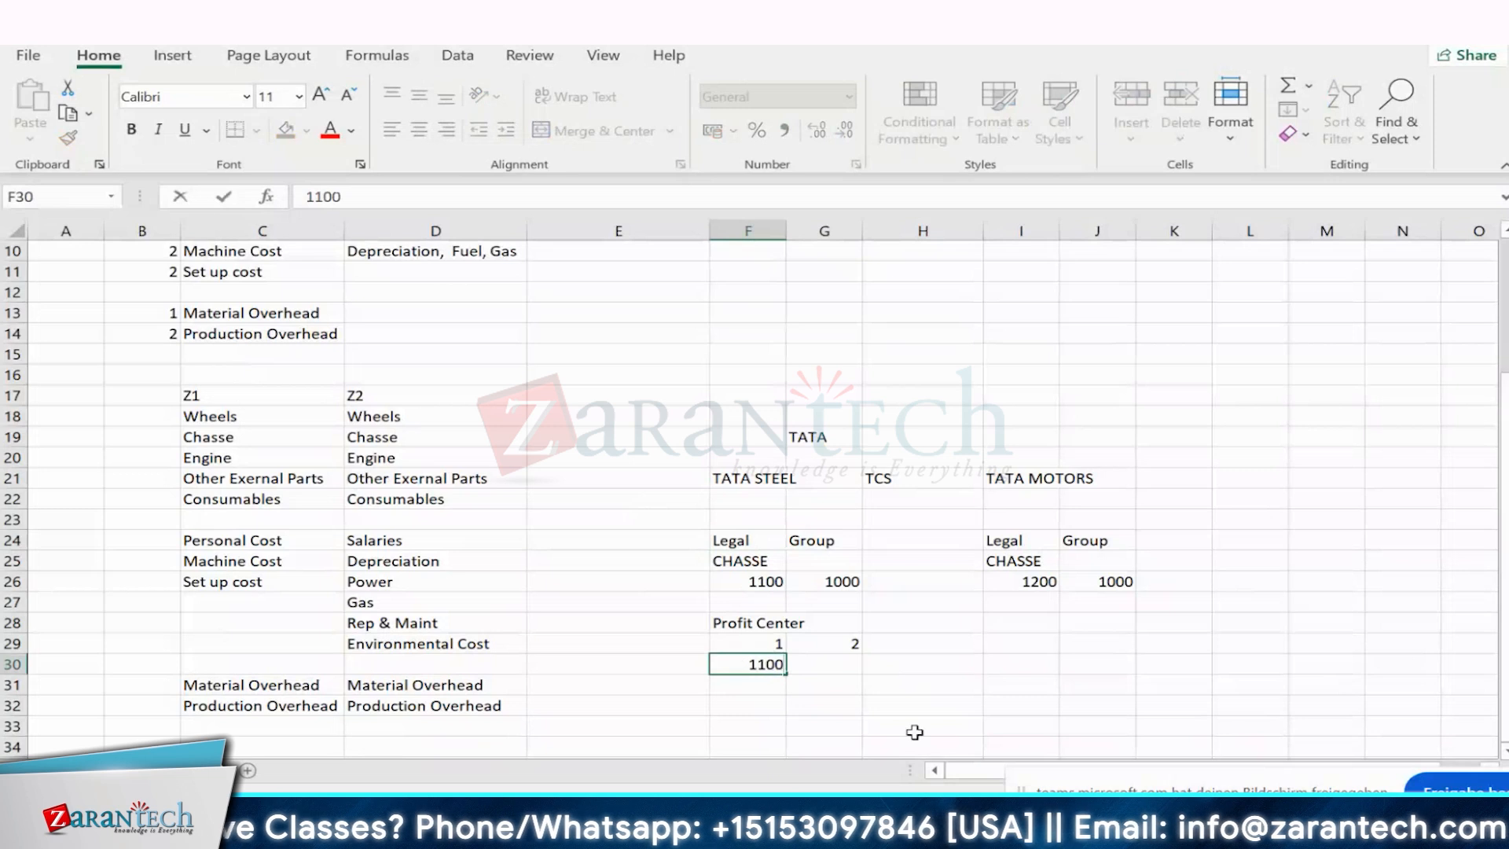
pyautogui.click(830, 660)
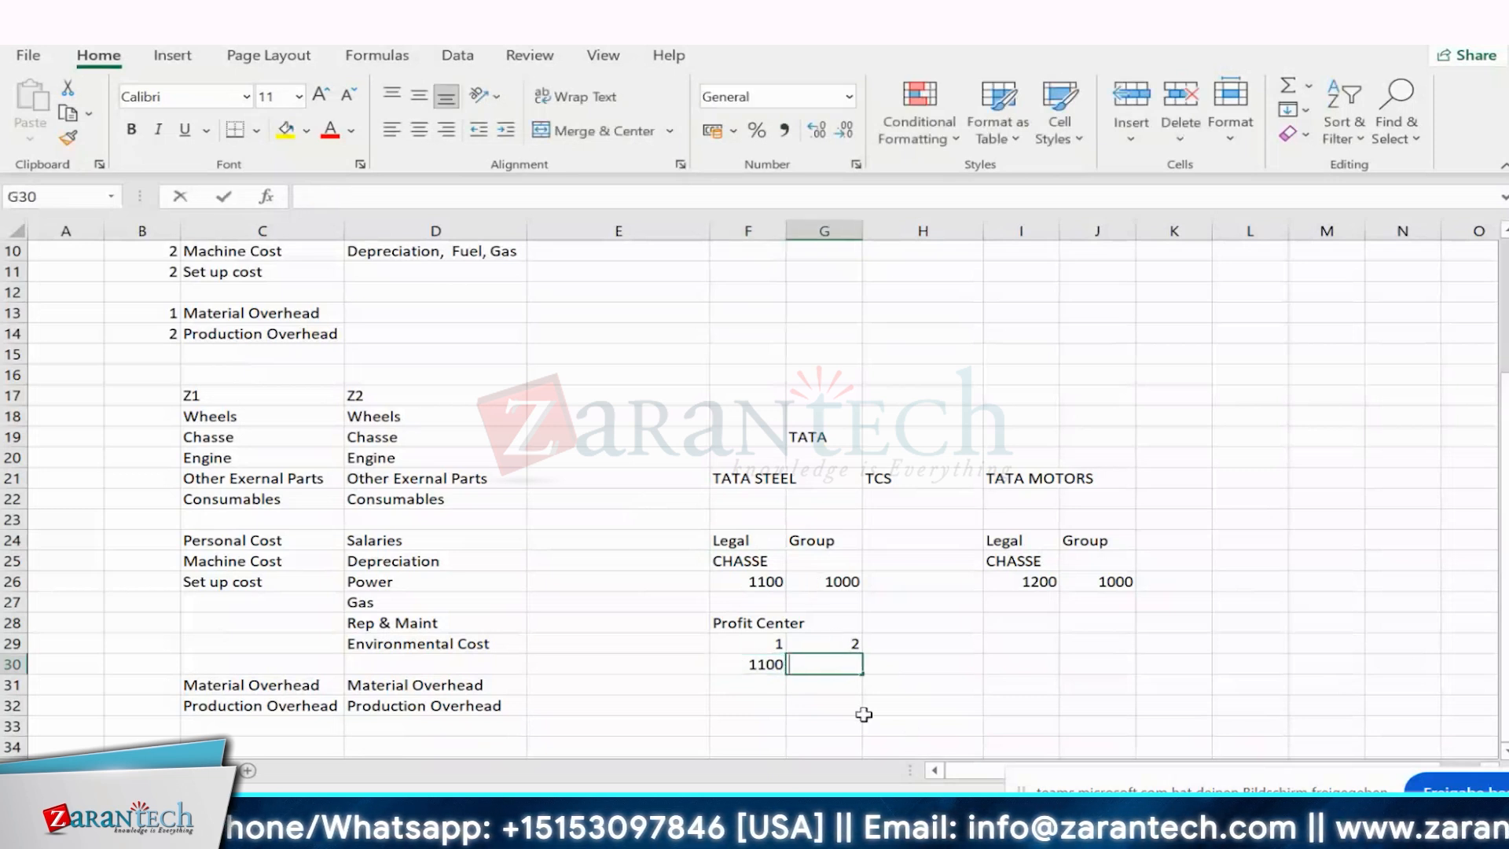
pyautogui.write('11')
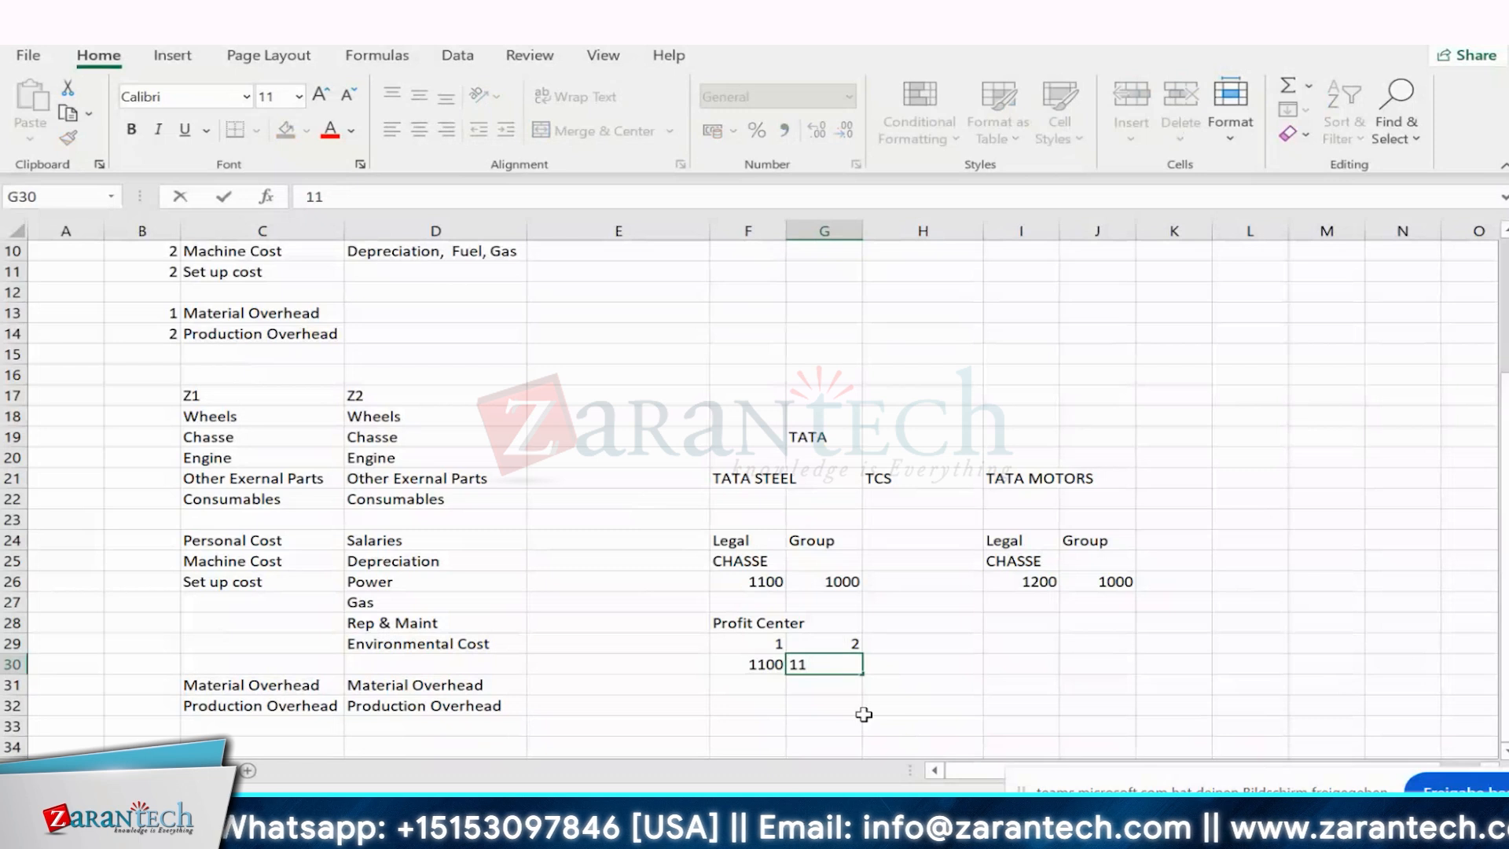
pyautogui.write('50')
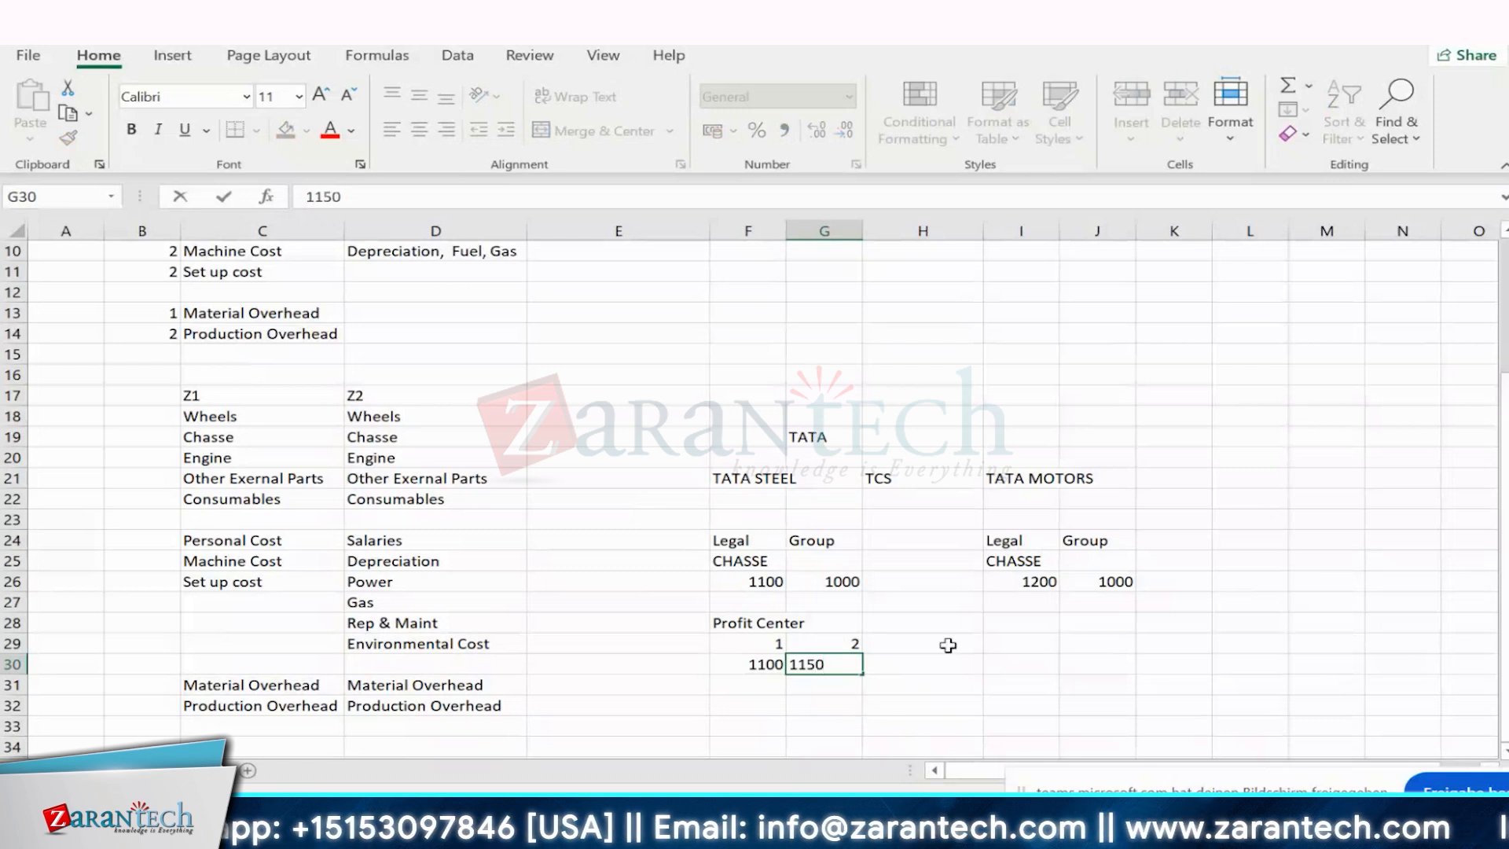
pyautogui.click(948, 645)
# - Compare the values of profit centers 1 and 2 in row 30 as the profit center valuation view
pyautogui.moveTo(751, 664); pyautogui.dragTo(852, 660)
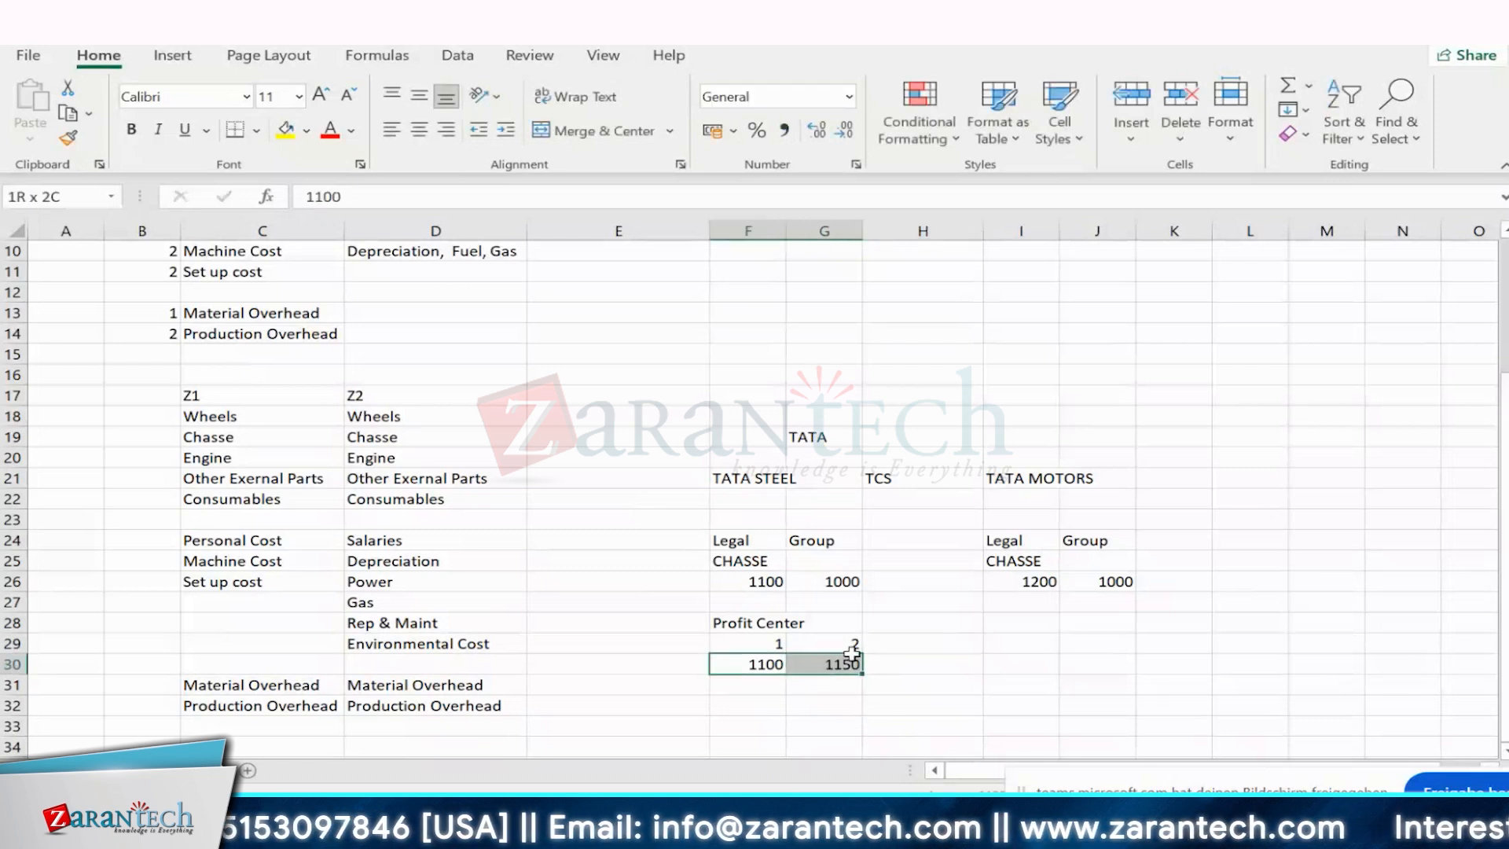
pyautogui.click(906, 662)
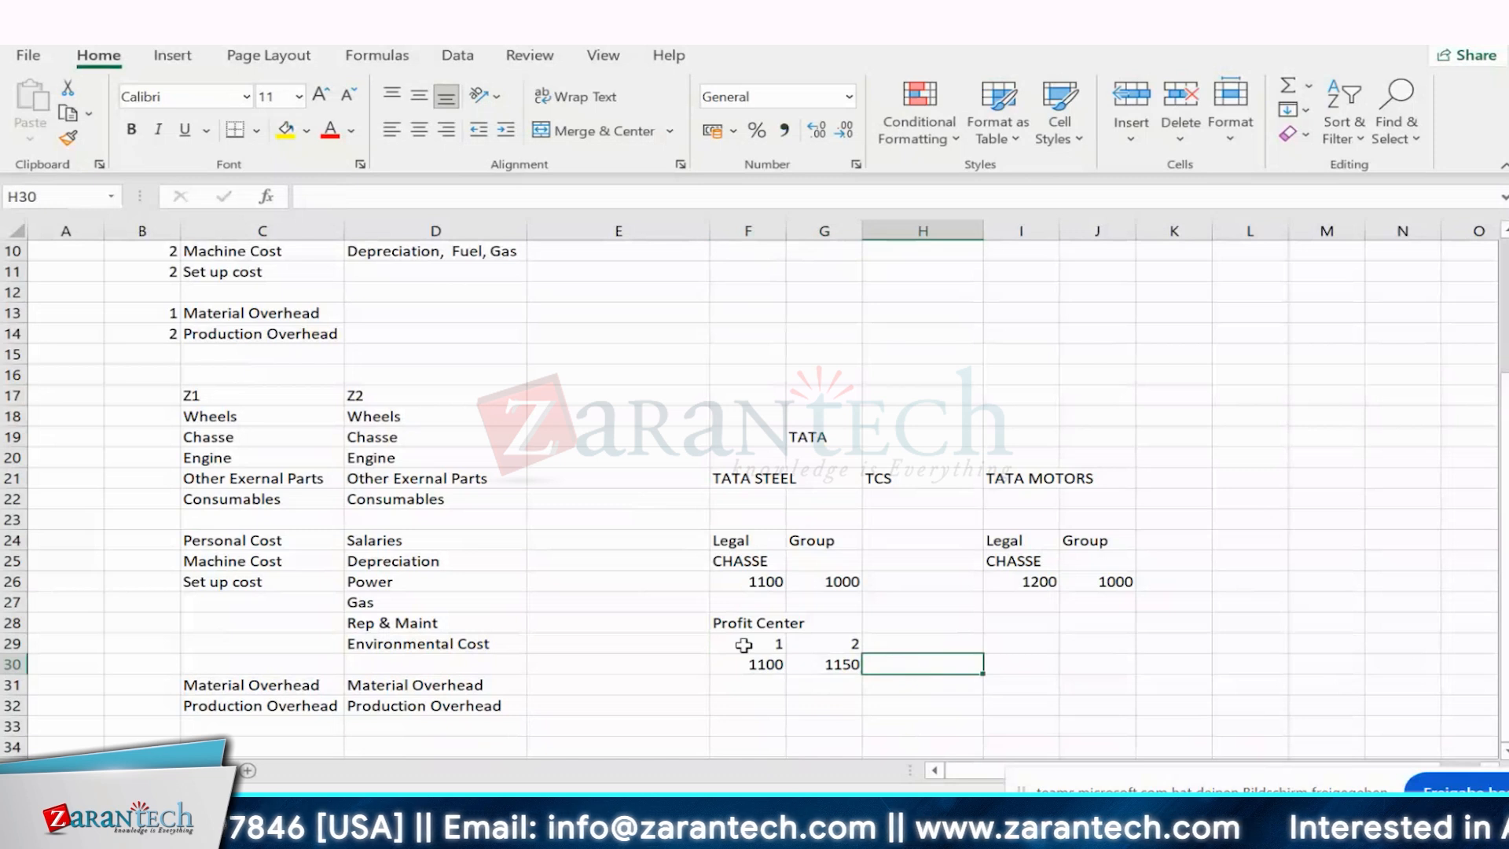
pyautogui.moveTo(751, 664); pyautogui.dragTo(826, 664)
pyautogui.click(1029, 708)
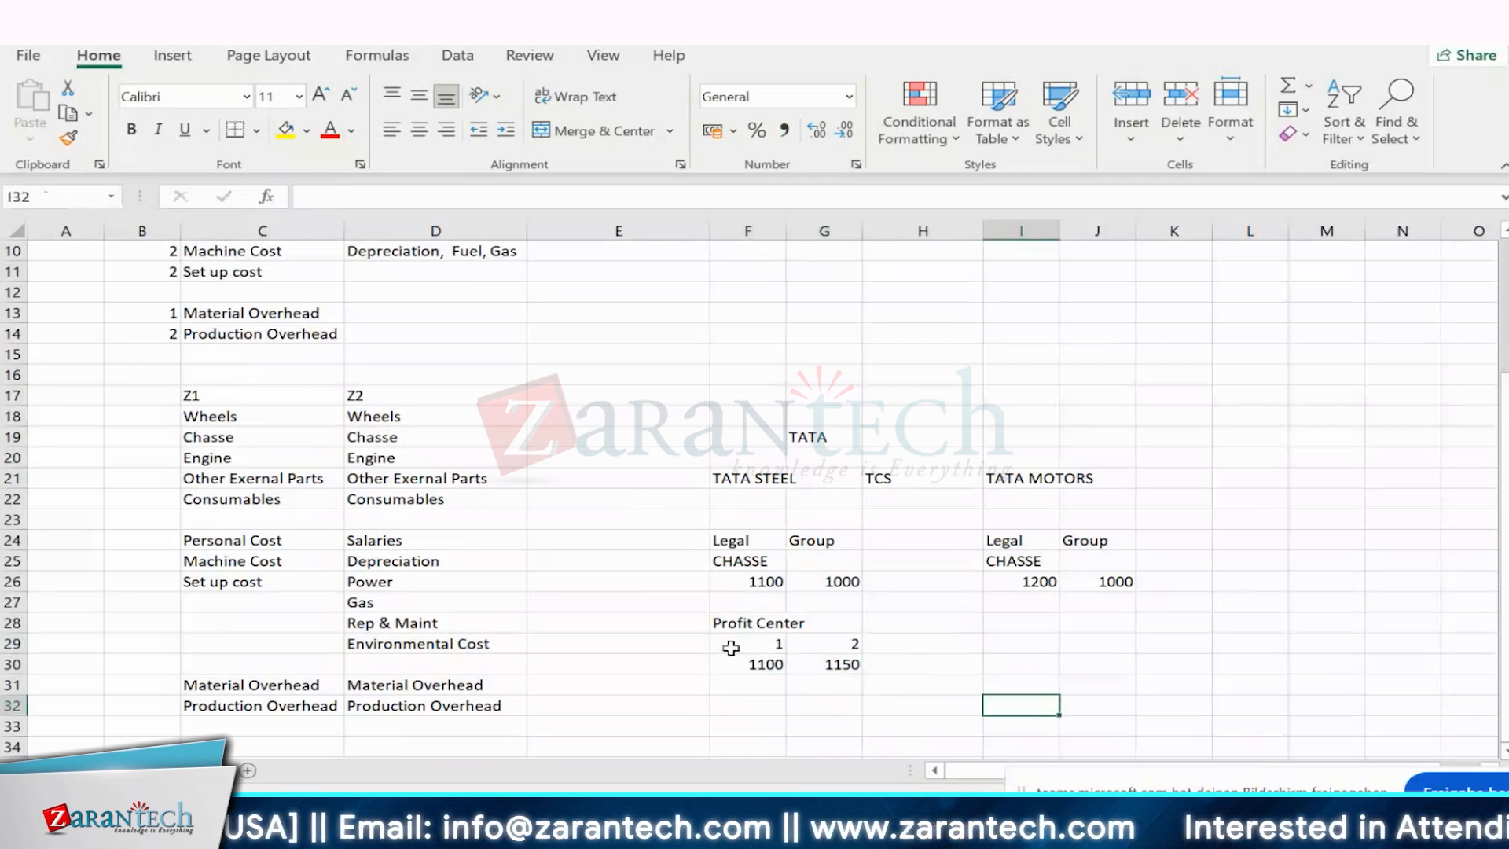
pyautogui.moveTo(768, 647); pyautogui.dragTo(826, 663)
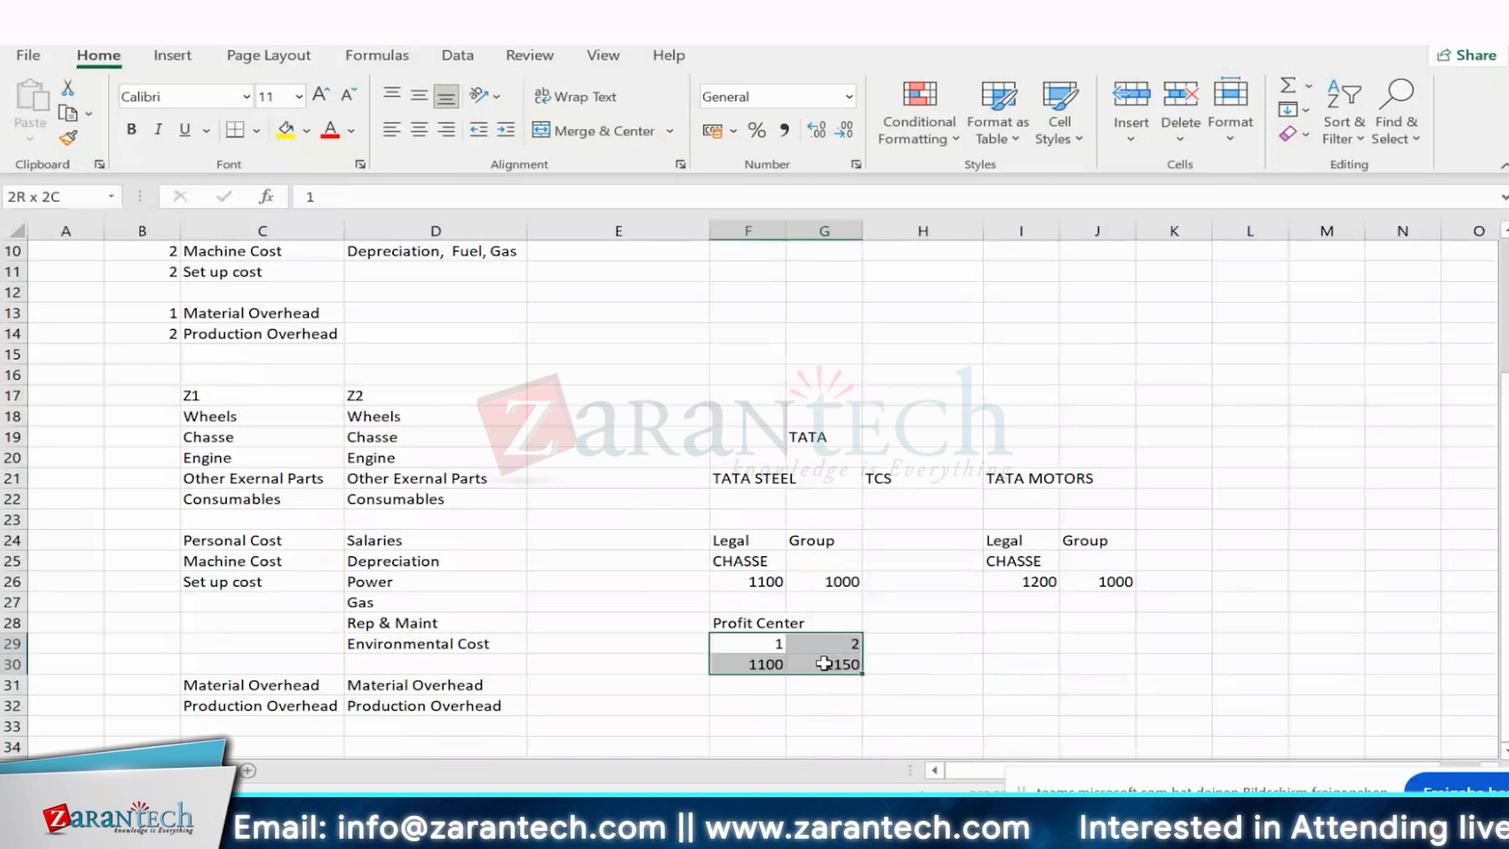
pyautogui.click(742, 666)
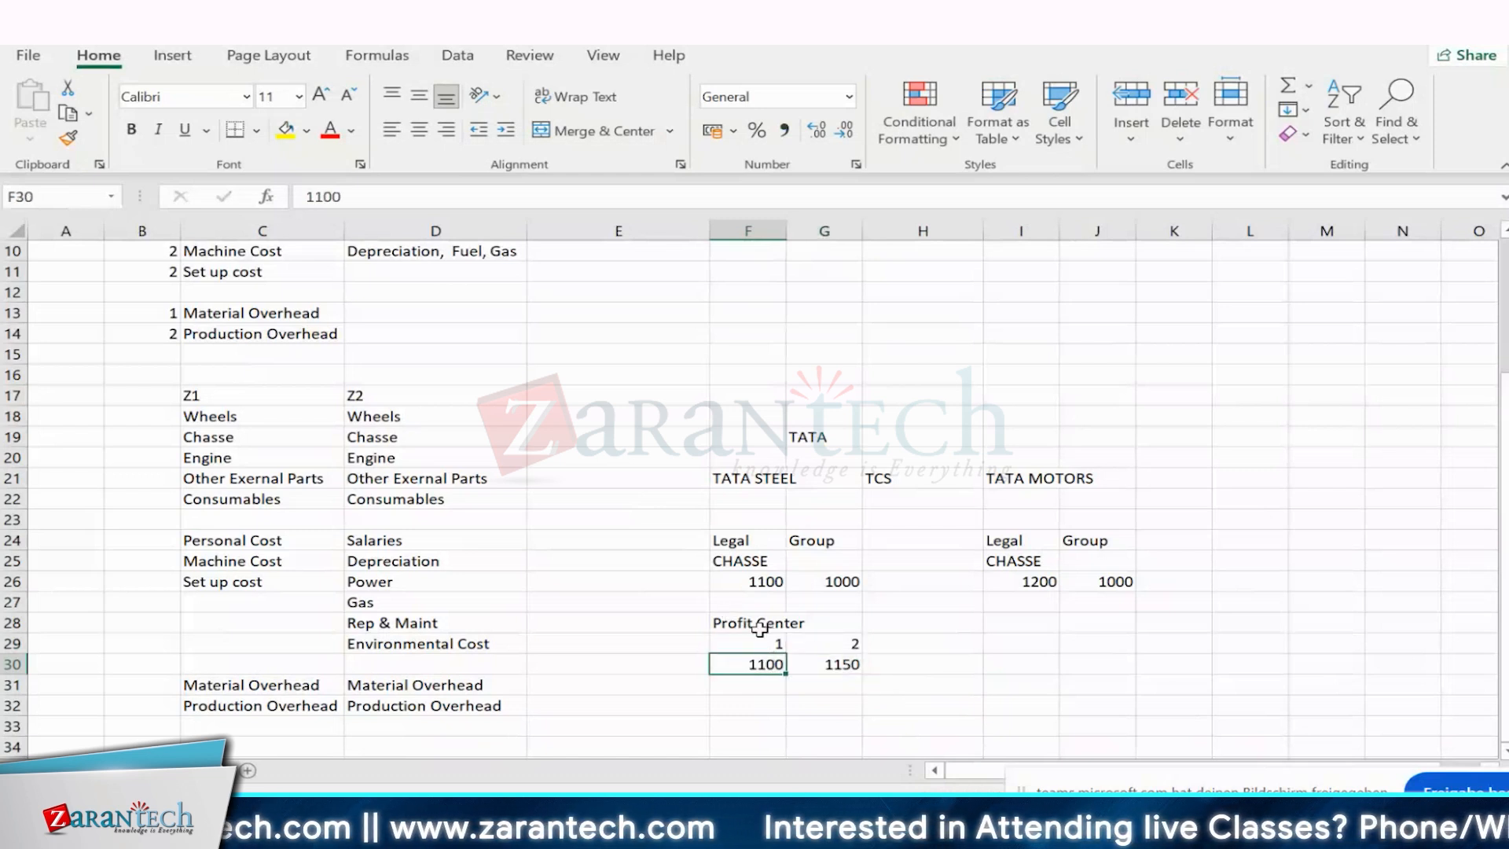
pyautogui.click(838, 657)
pyautogui.click(846, 643)
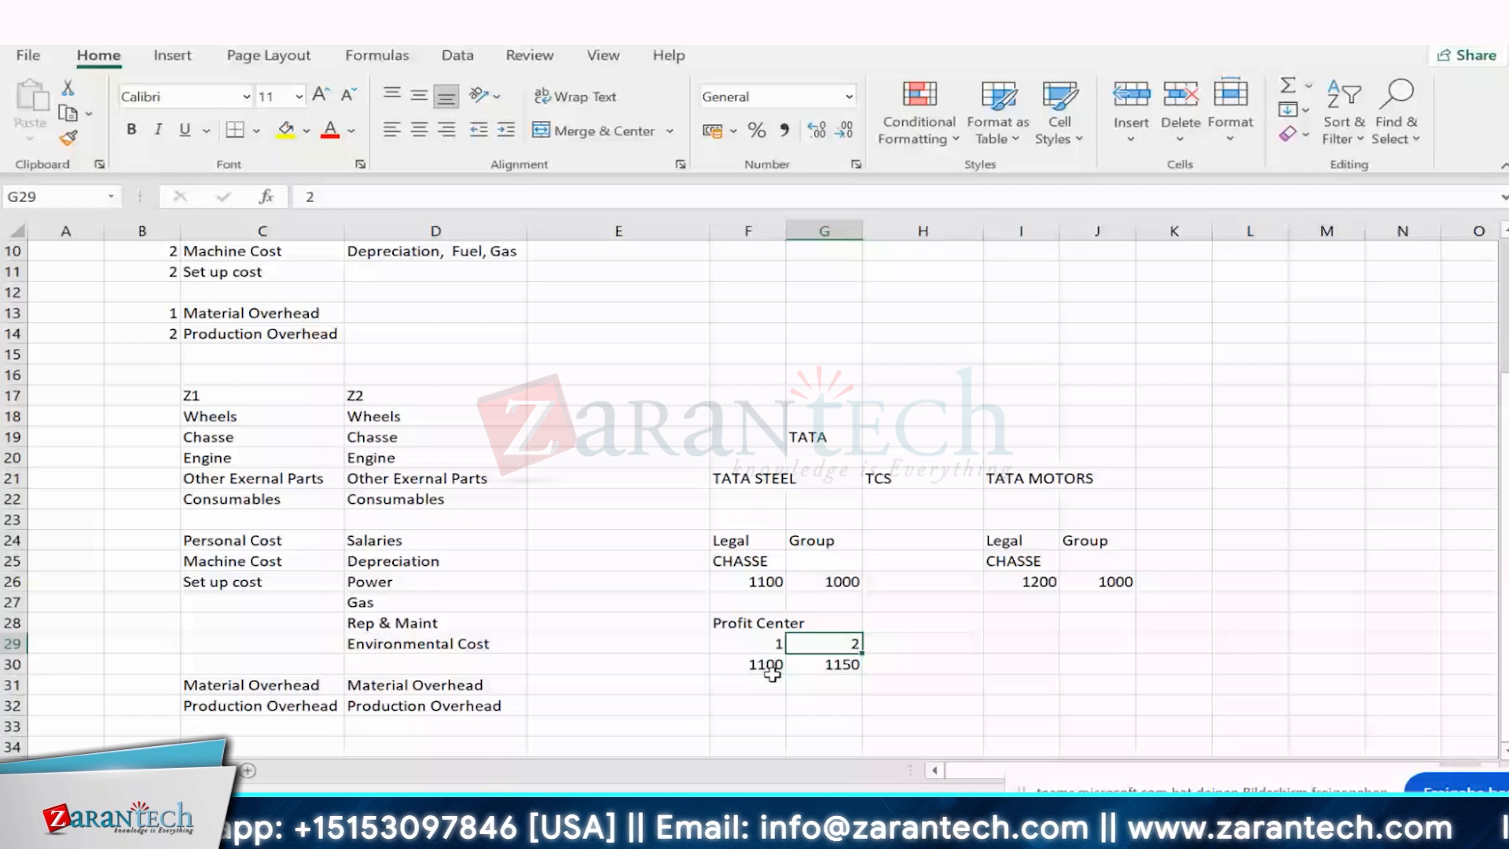
pyautogui.click(769, 625)
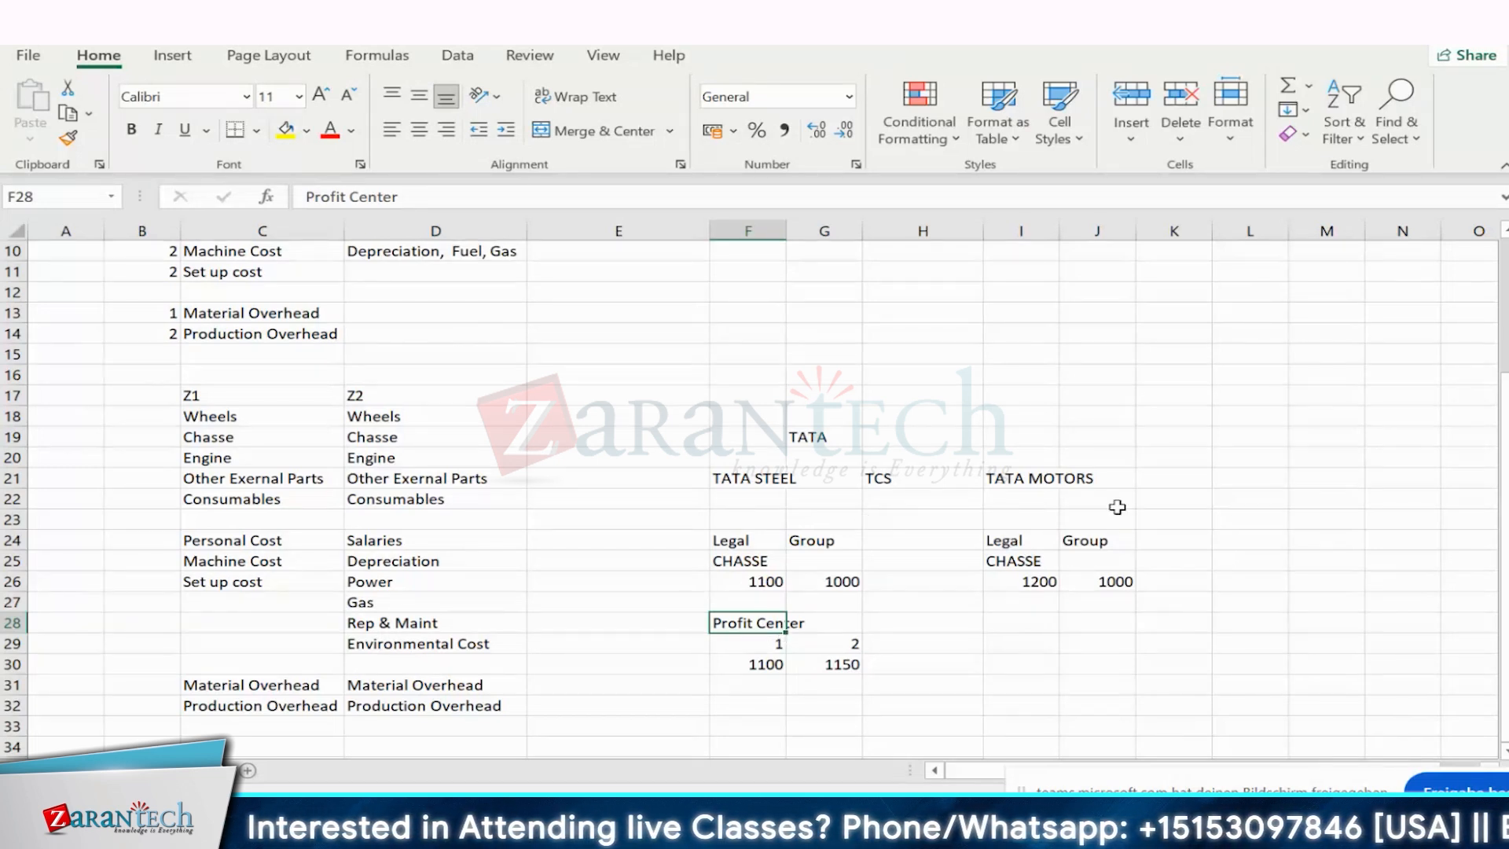
pyautogui.click(672, 630)
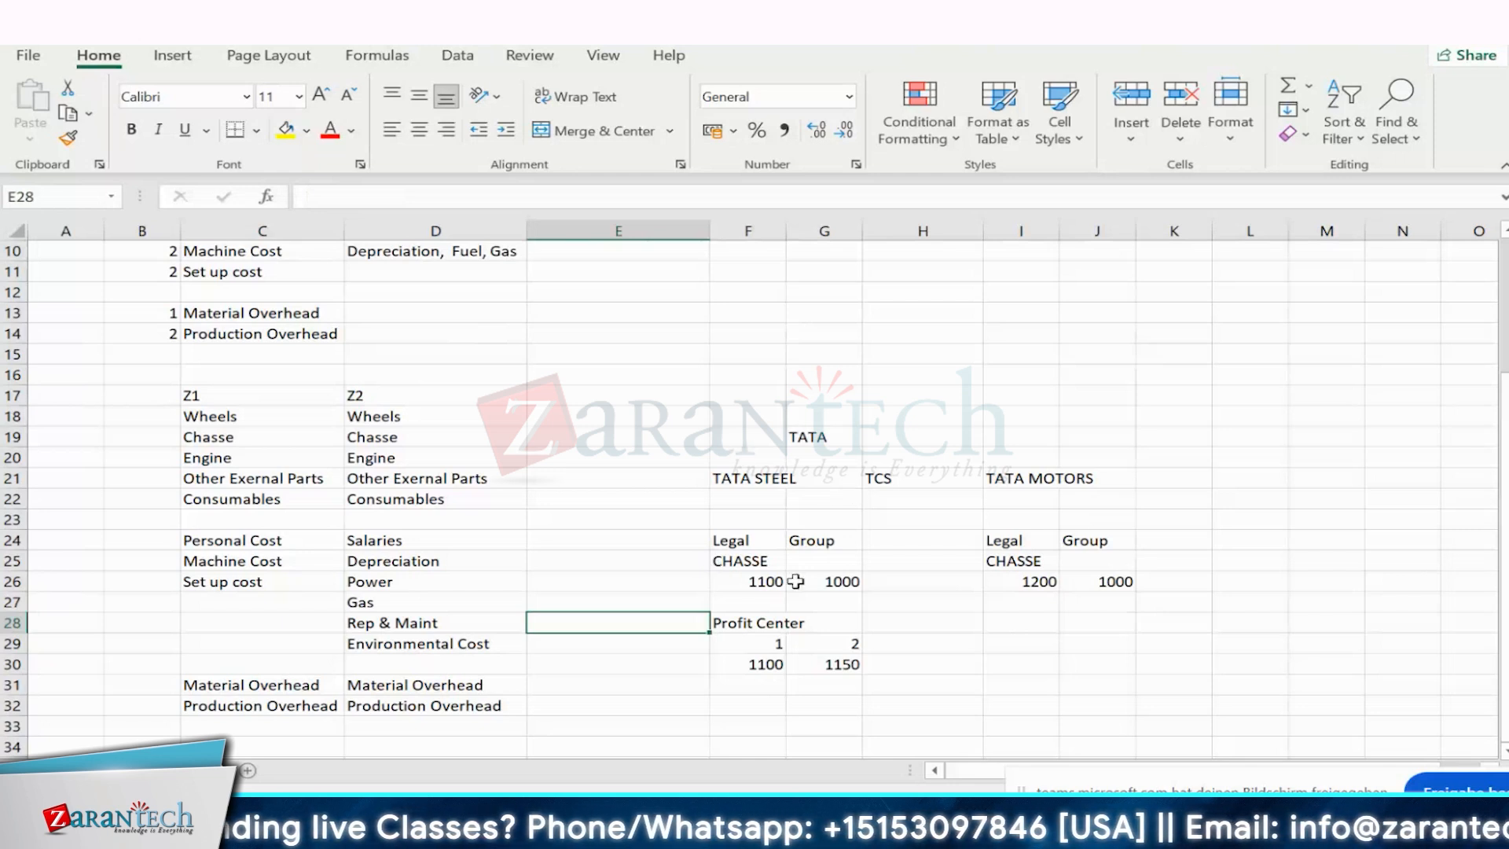
# - Switch to the Display IMG window in SAP
pyautogui.moveTo(977, 818)
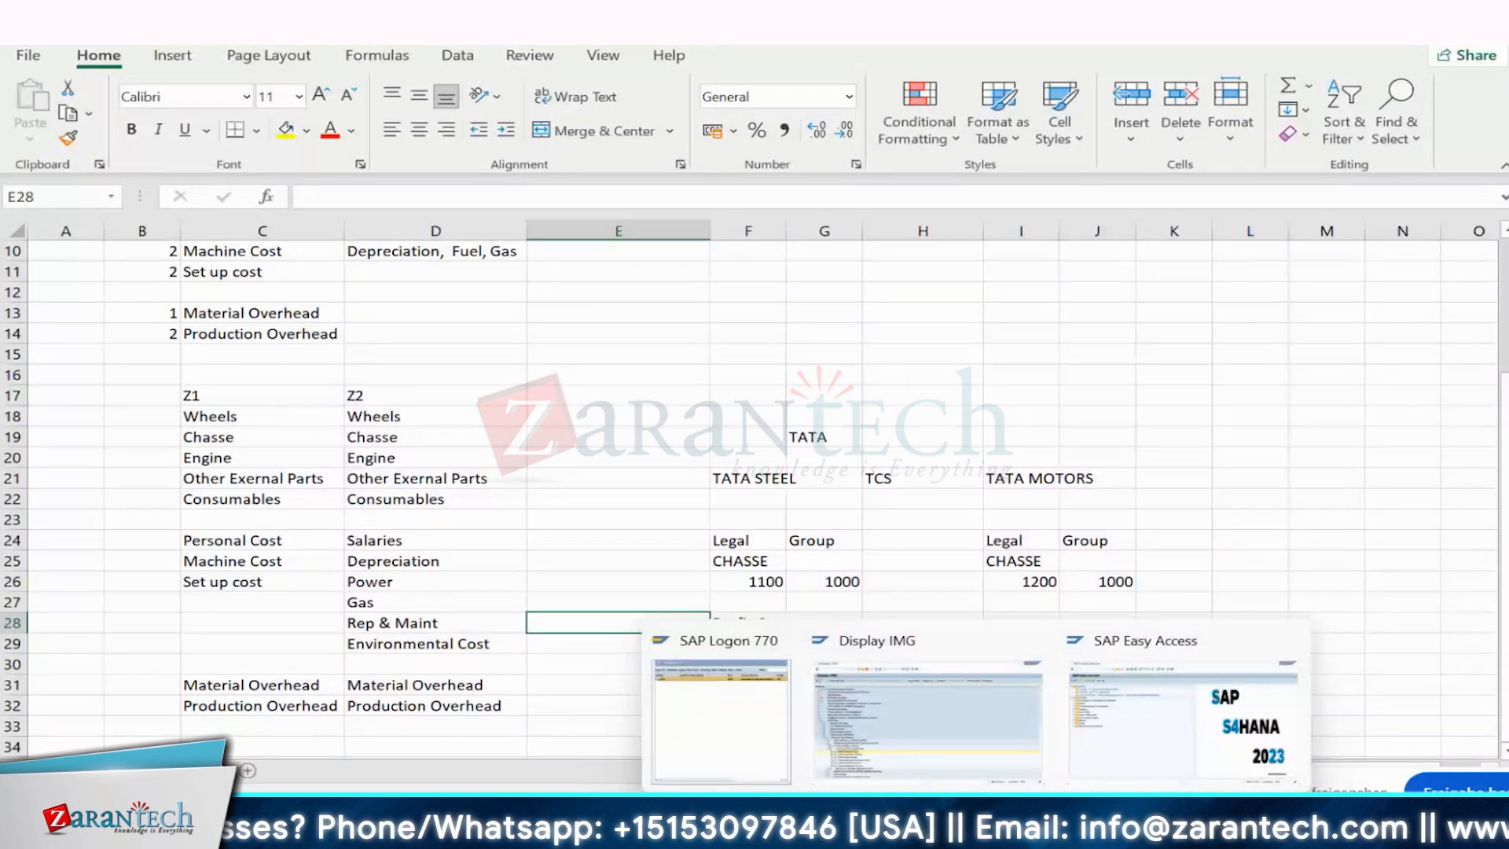
pyautogui.click(928, 708)
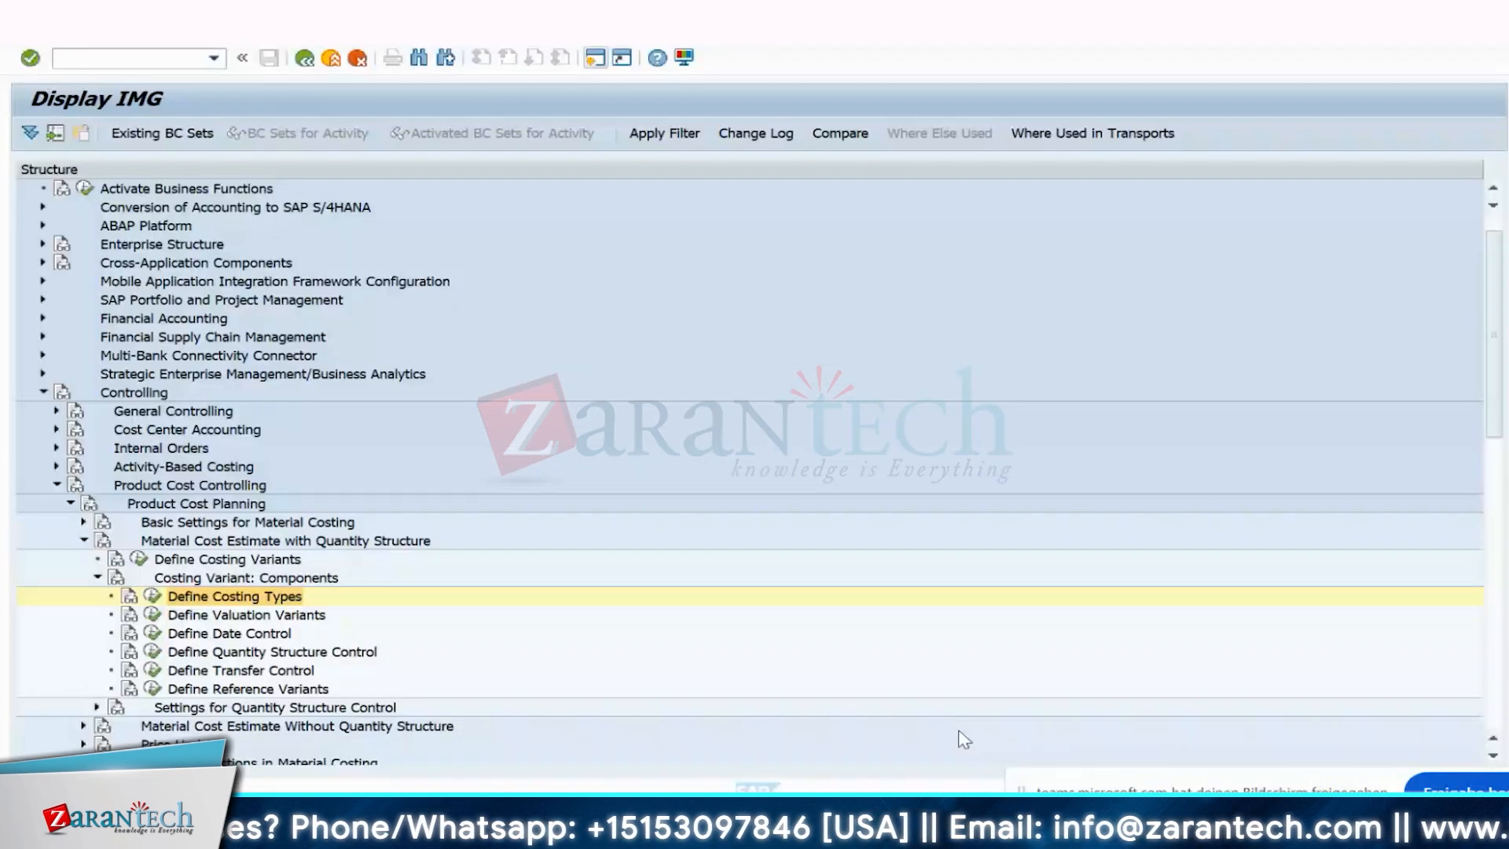
# - Open Define Valuation Variants, copy valuation variant 001 as Z01, and save the new entry
pyautogui.click(153, 615)
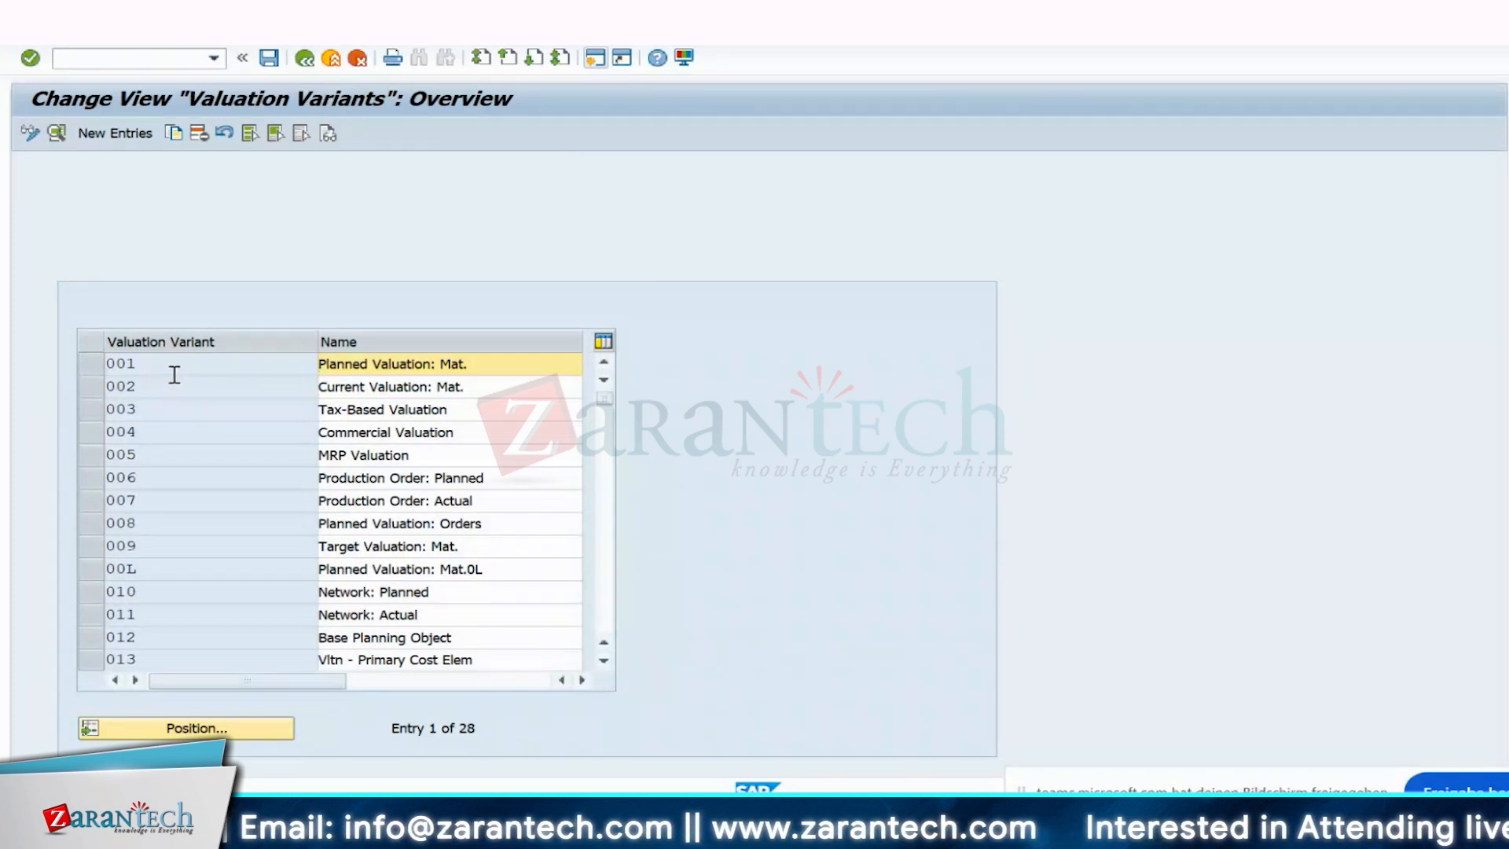
pyautogui.click(84, 364)
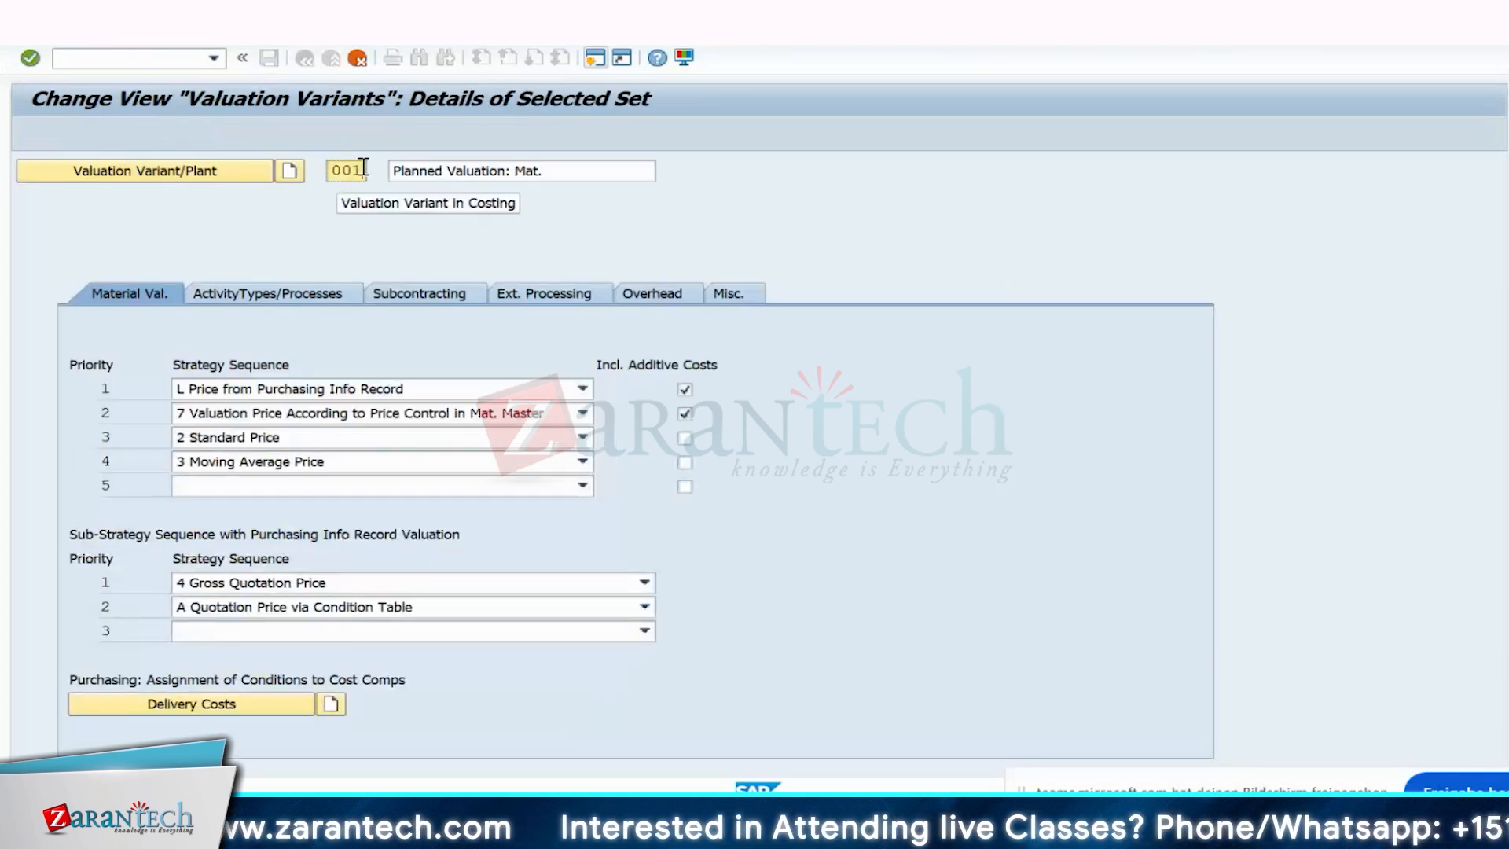
pyautogui.press('BackSpace')
pyautogui.press('BackSpace')
pyautogui.press('BackSpace')
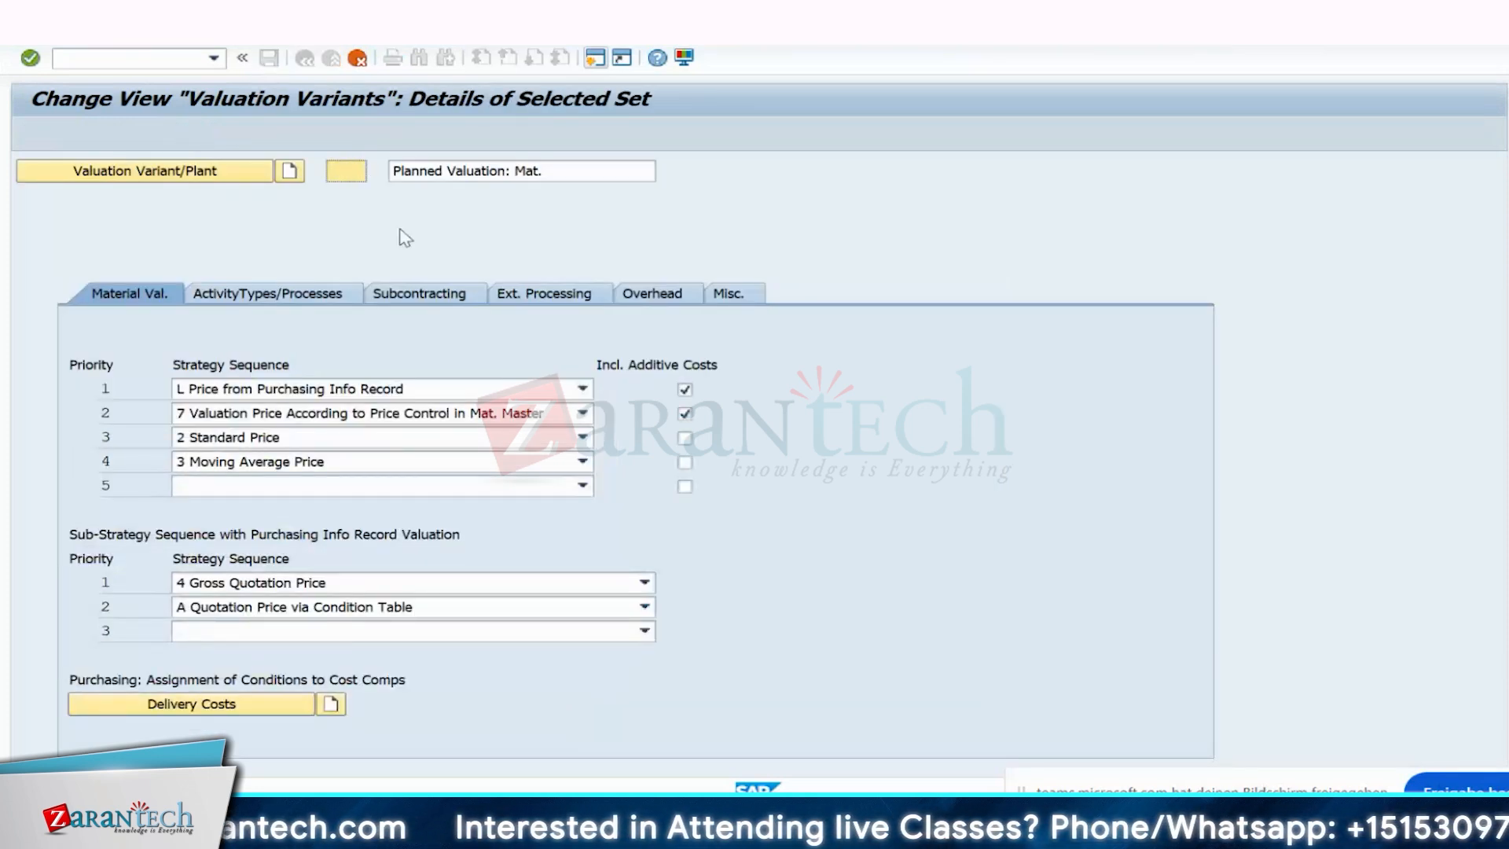
pyautogui.write('Z')
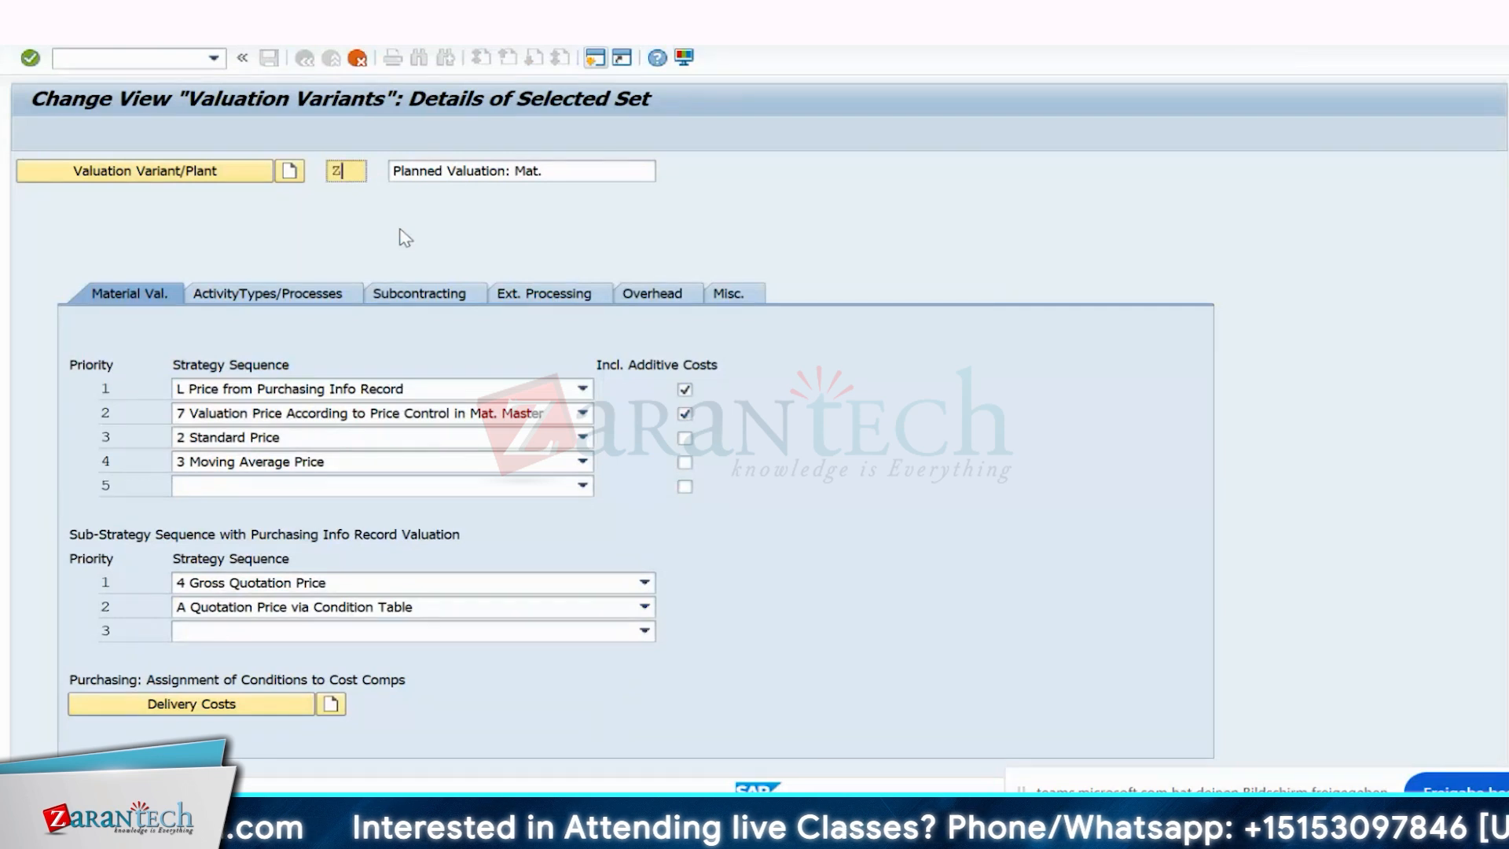
pyautogui.write('01')
pyautogui.press('Return')
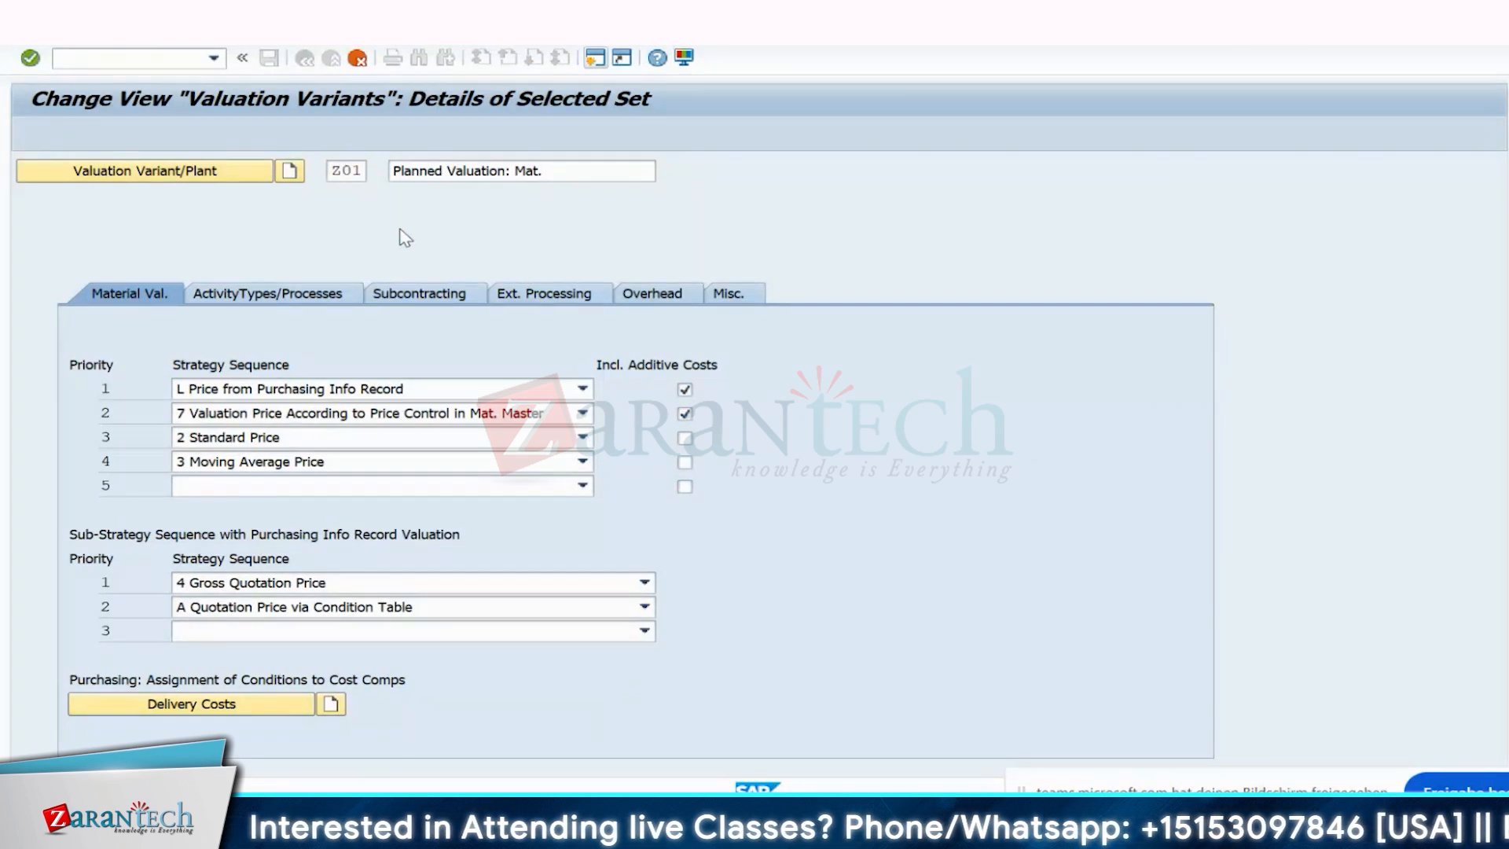
pyautogui.click(326, 55)
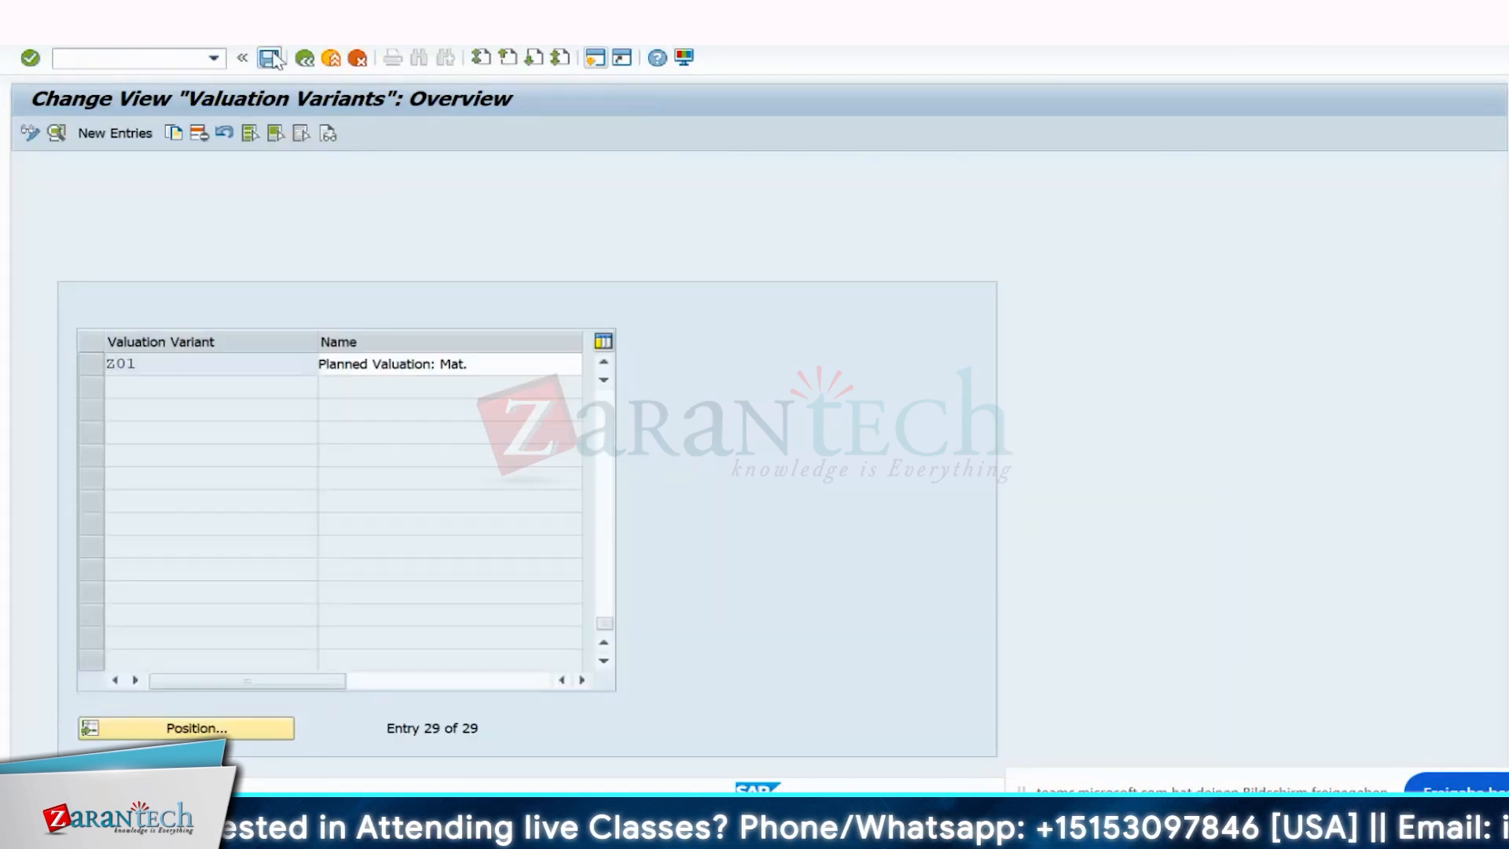
pyautogui.click(269, 58)
pyautogui.click(497, 366)
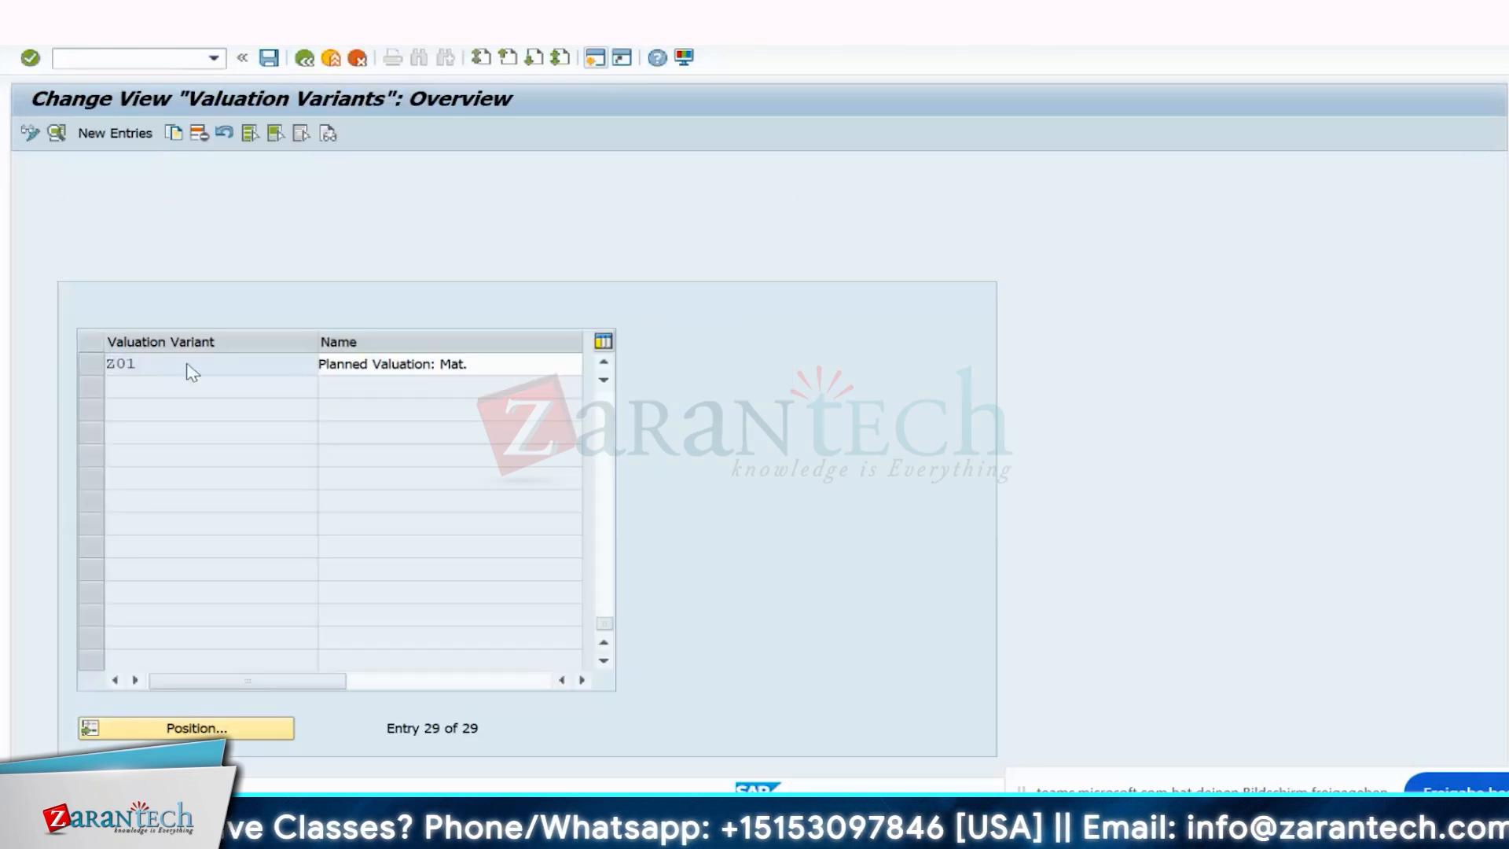
# - Open valuation variant Z01 and review its material, activity type, subcontracting, external processing and overhead valuation settings
pyautogui.doubleClick(189, 372)
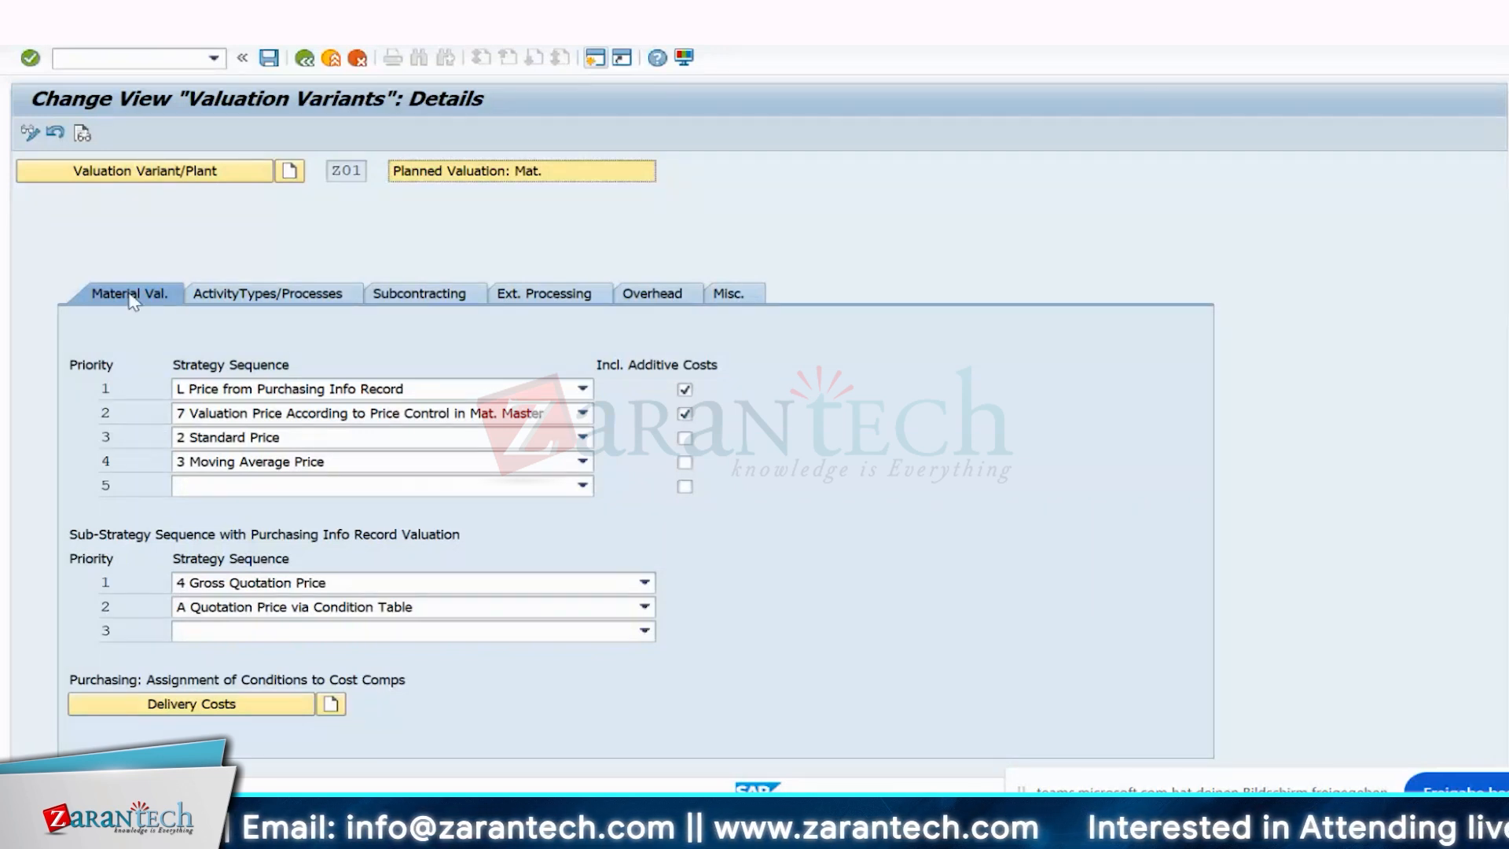
pyautogui.click(224, 299)
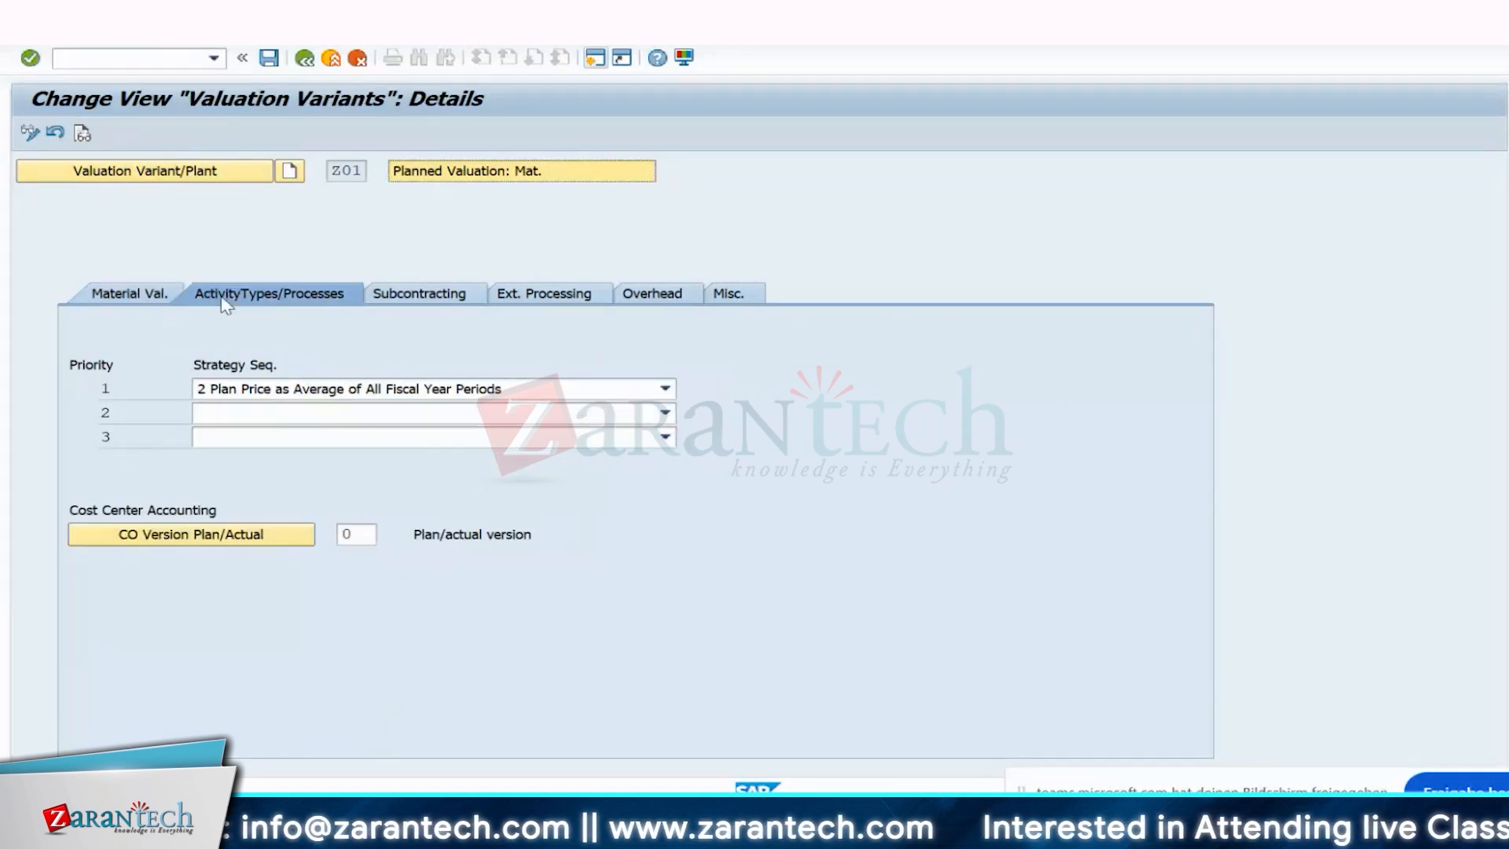
pyautogui.click(428, 297)
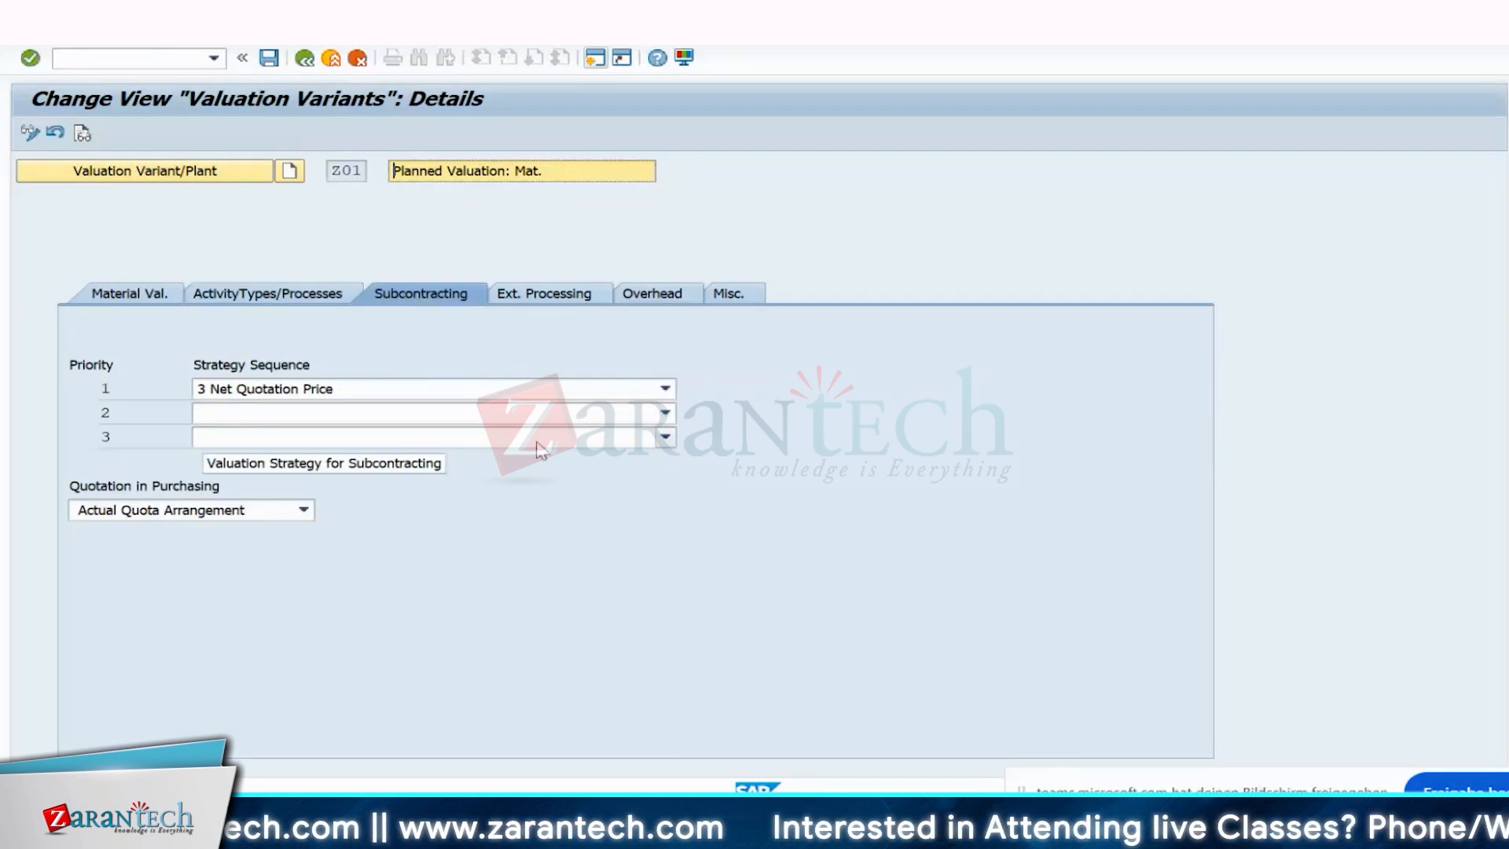
pyautogui.click(585, 295)
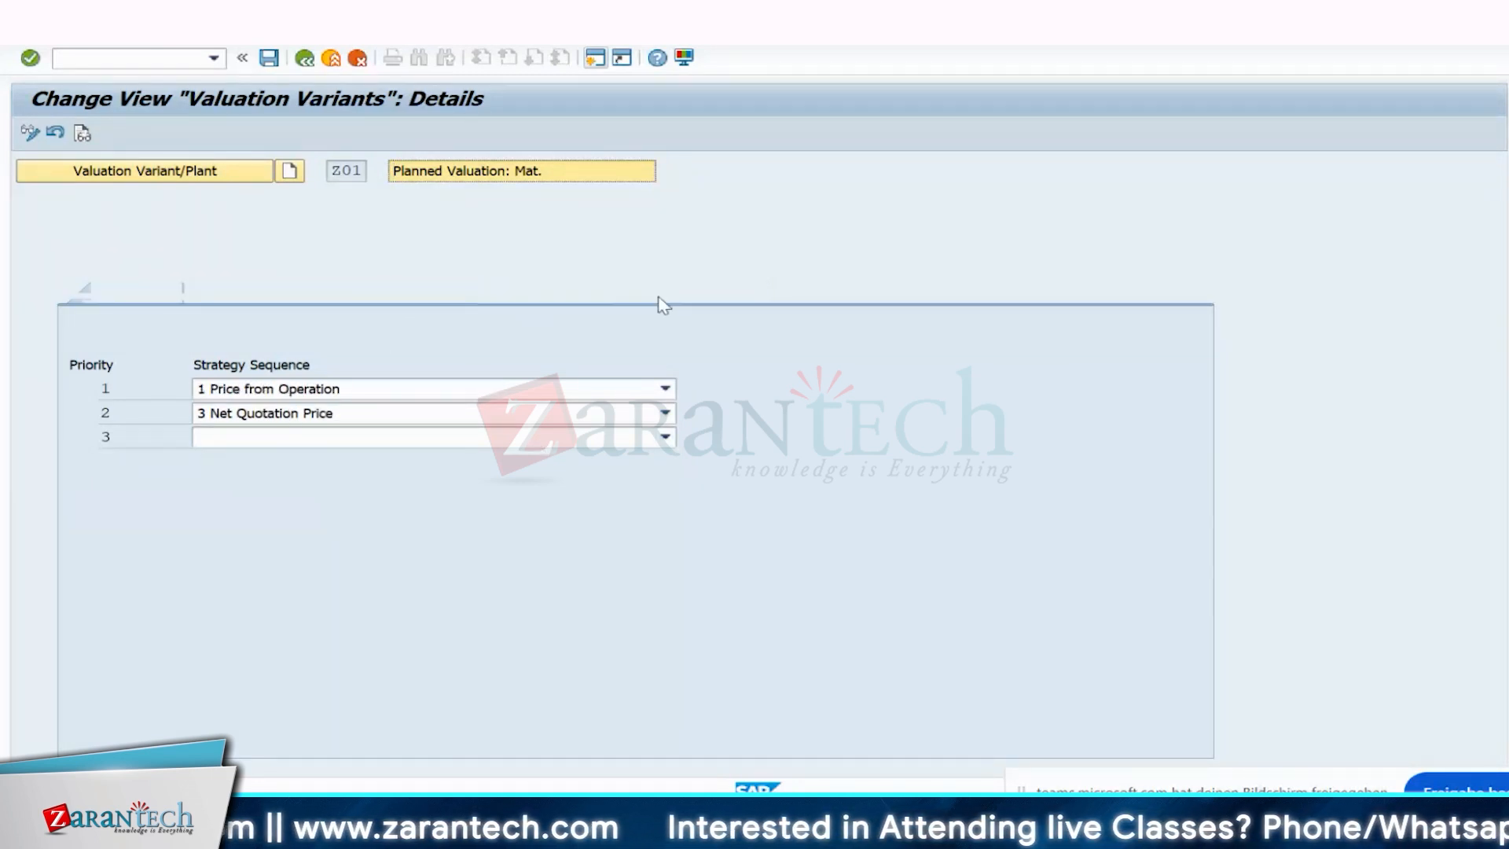
pyautogui.click(662, 303)
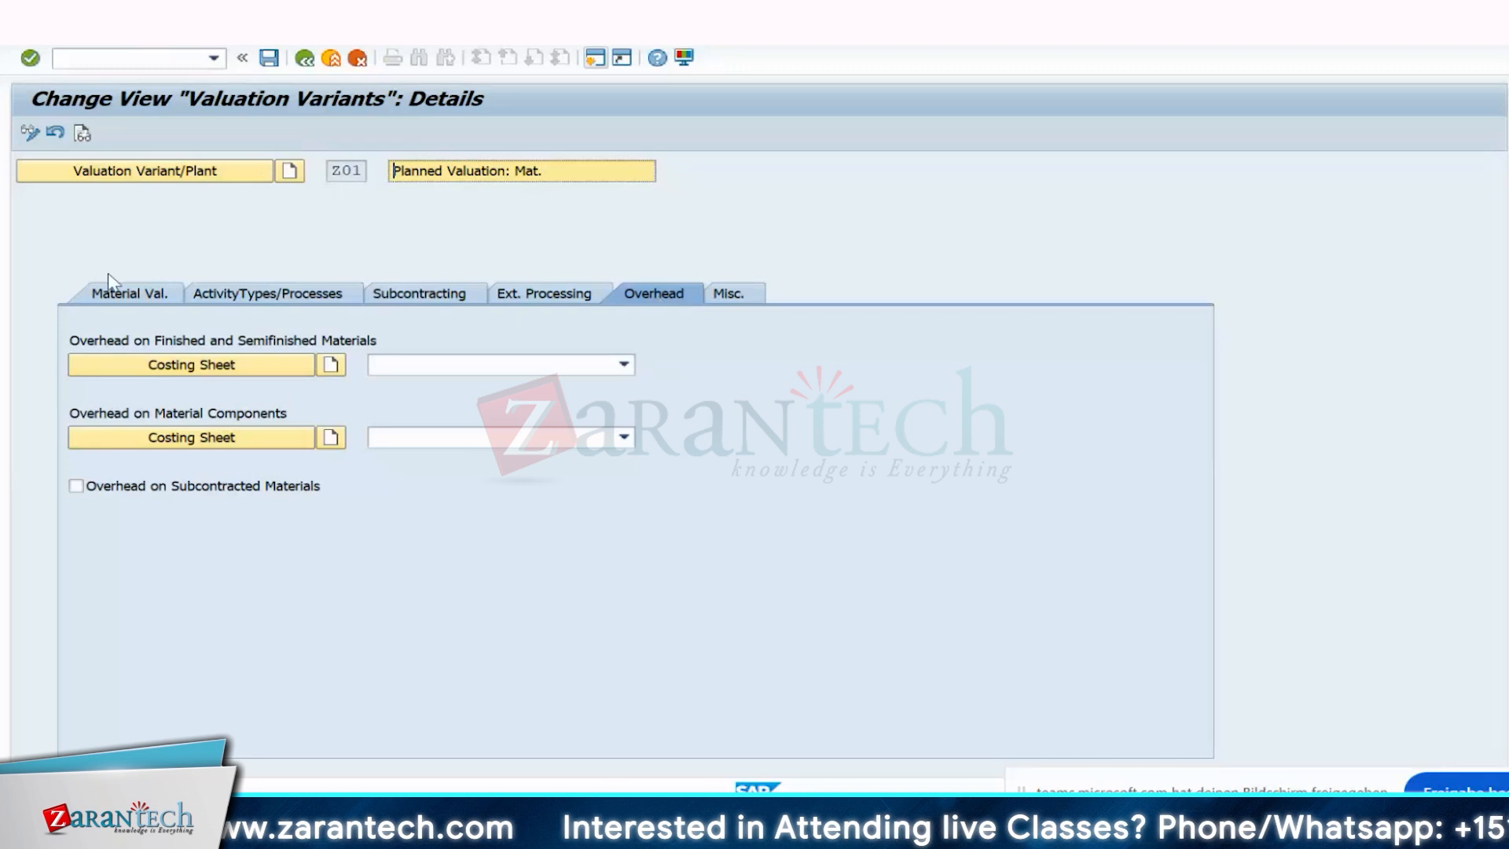
pyautogui.click(107, 292)
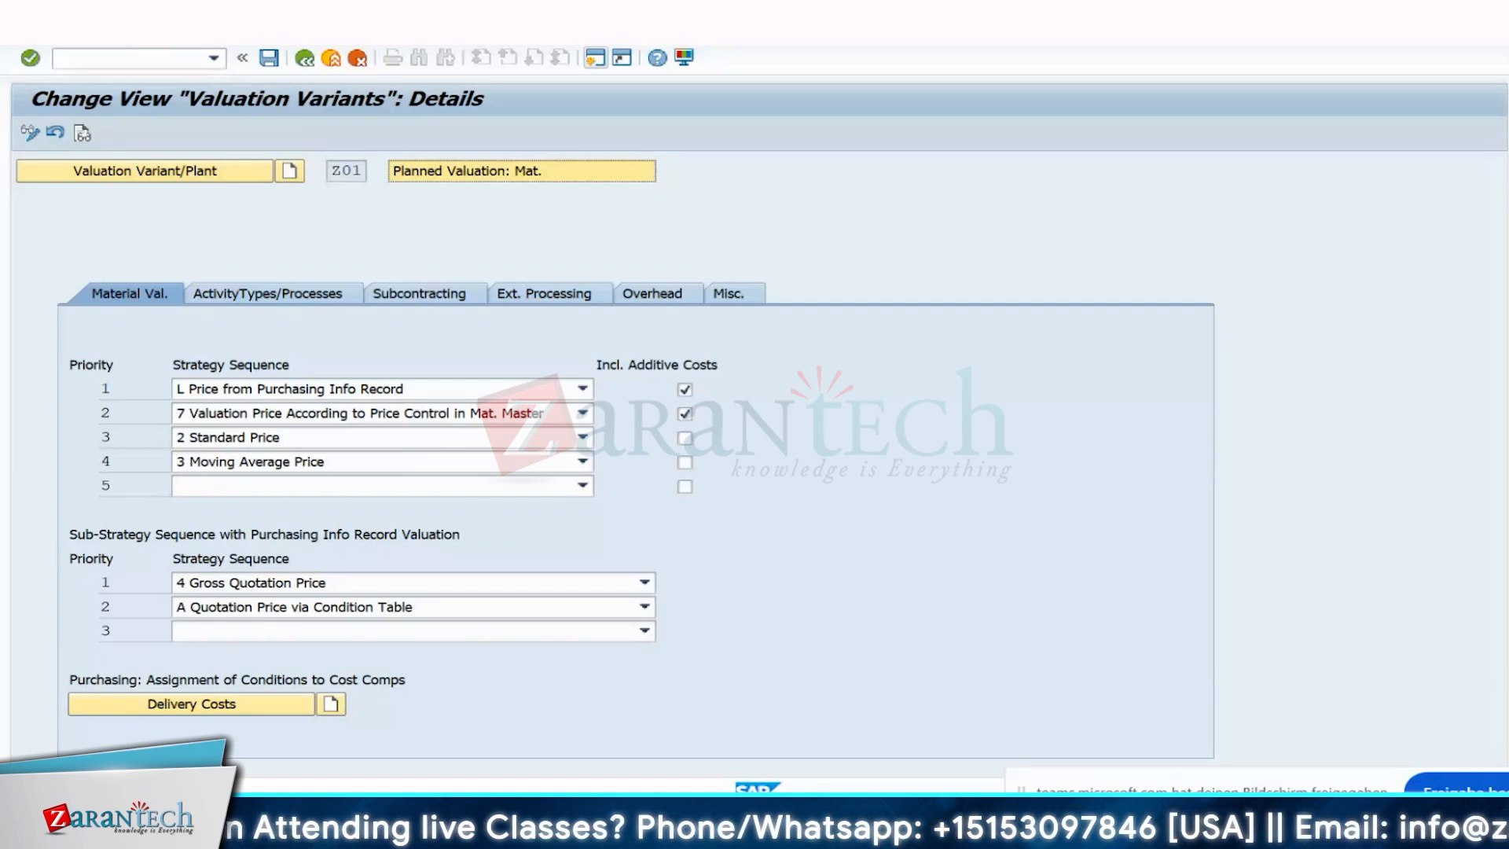
# - Switch to the Excel workbook and copy the cost component list from Wheels to Production Overhead (C3:C14) to cell C36
pyautogui.moveTo(976, 824)
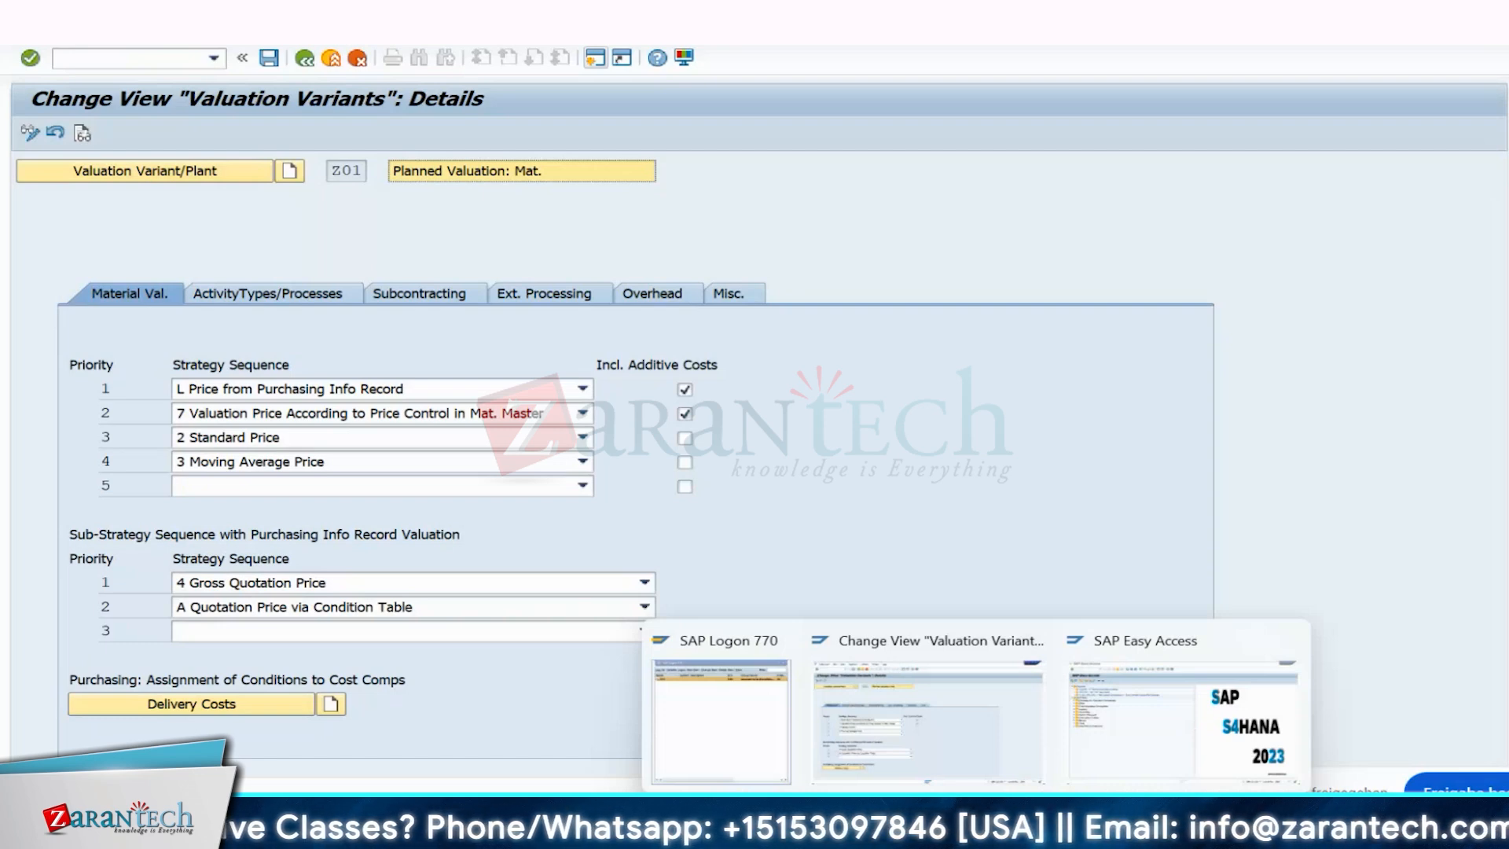
pyautogui.click(934, 823)
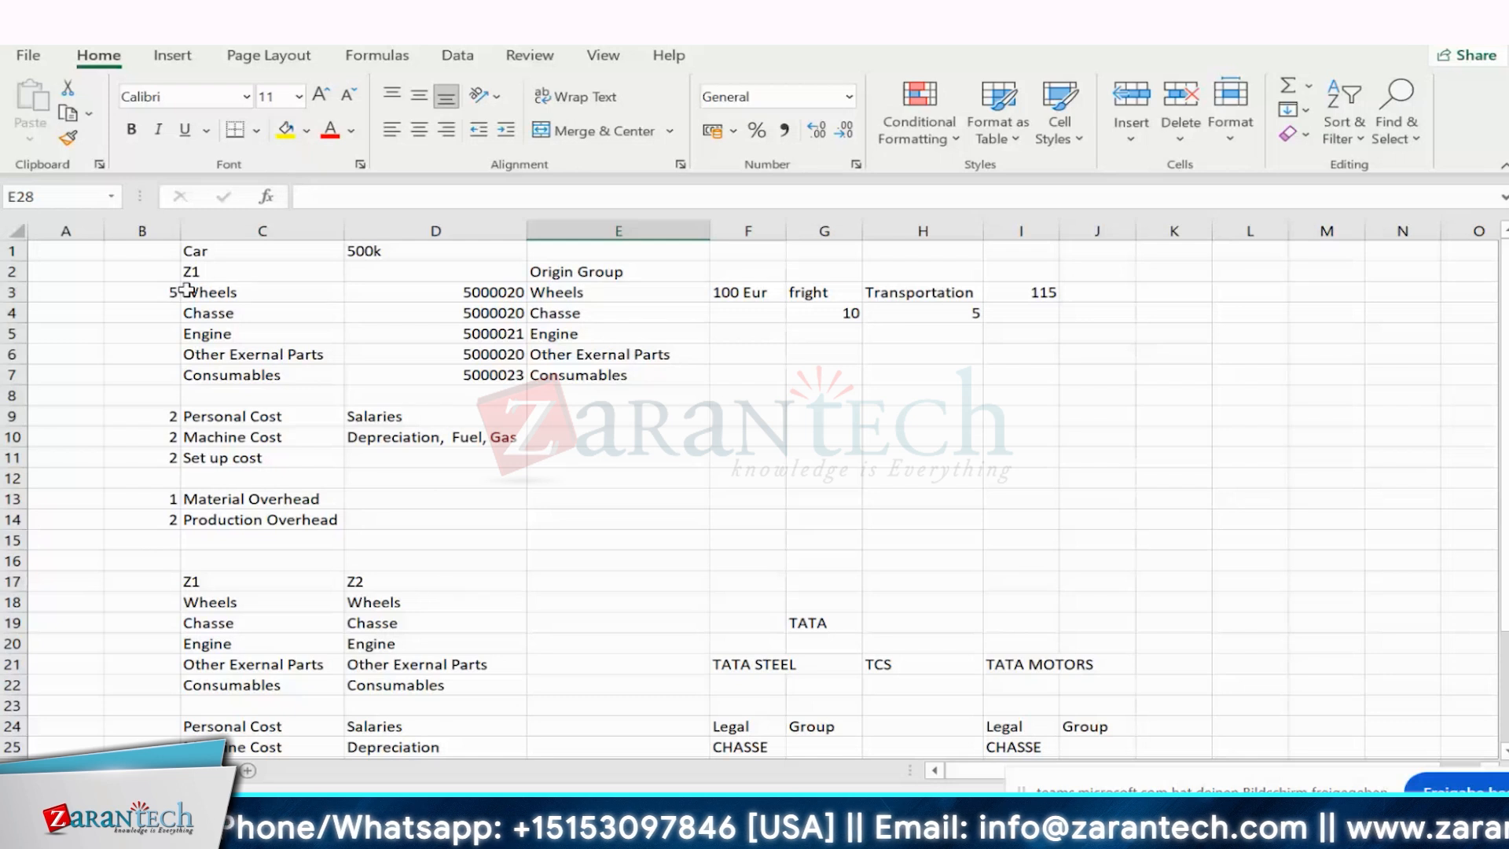
pyautogui.moveTo(187, 289); pyautogui.dragTo(247, 513)
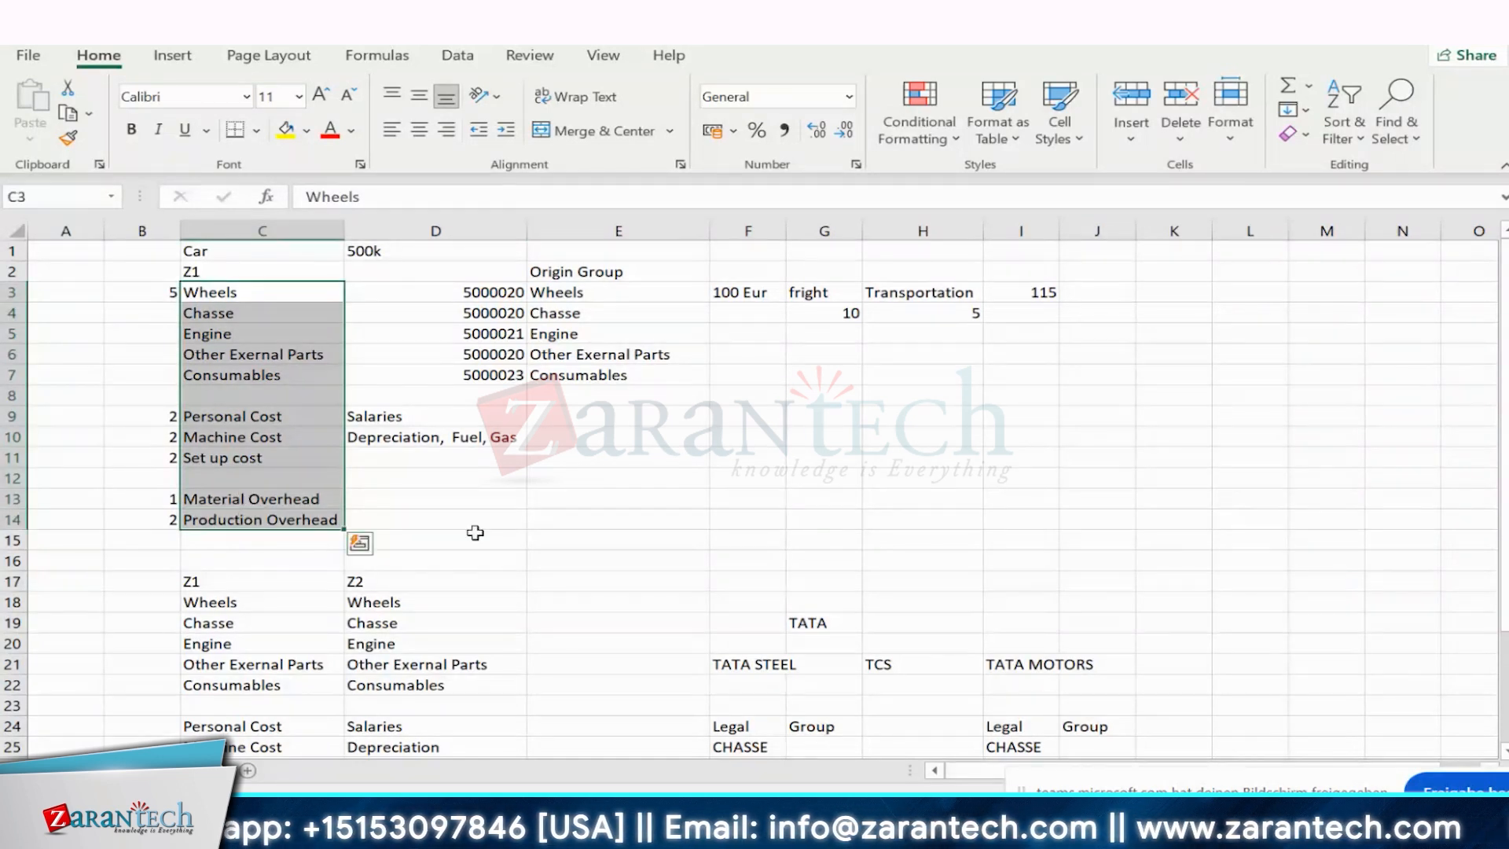
pyautogui.click(241, 293)
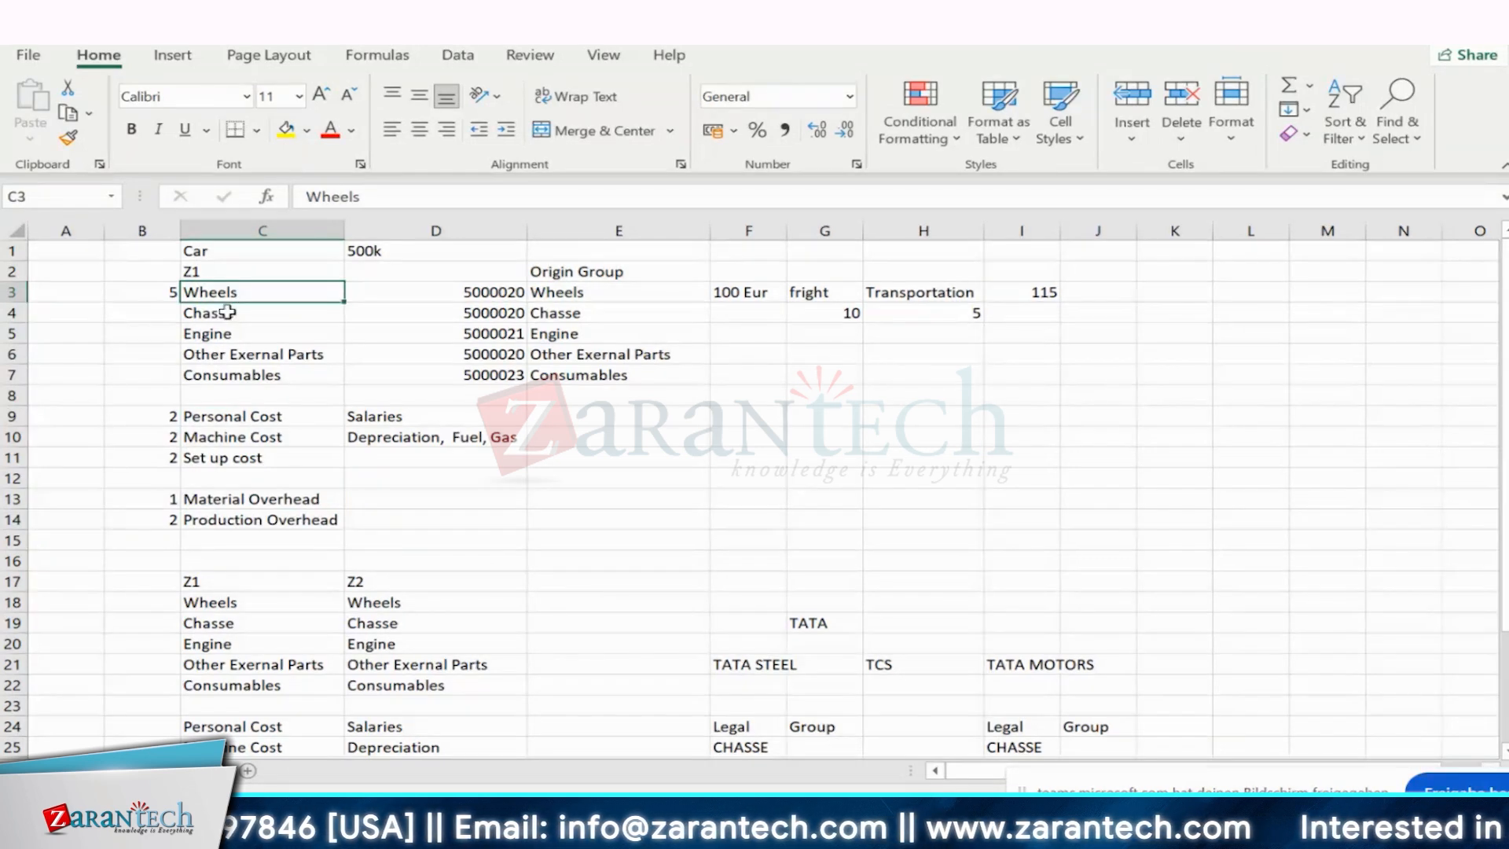
pyautogui.keyDown('shift'); pyautogui.click(249, 515); pyautogui.keyUp('shift')
pyautogui.hotkey('ctrl', 'c')
pyautogui.scroll(-2, 346, 540)
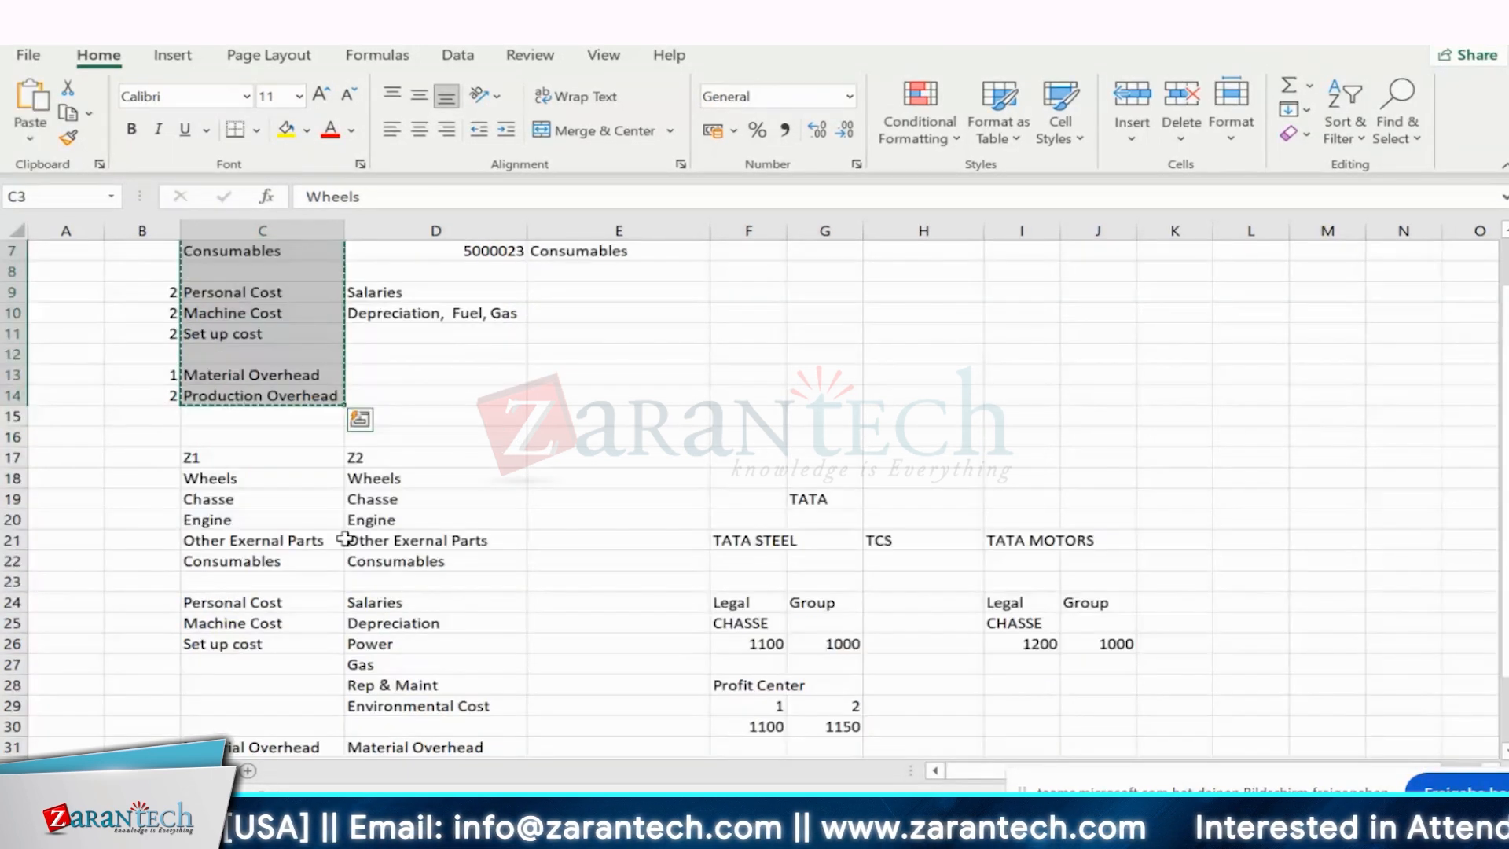
pyautogui.scroll(-1, 346, 541)
pyautogui.scroll(-4, 346, 540)
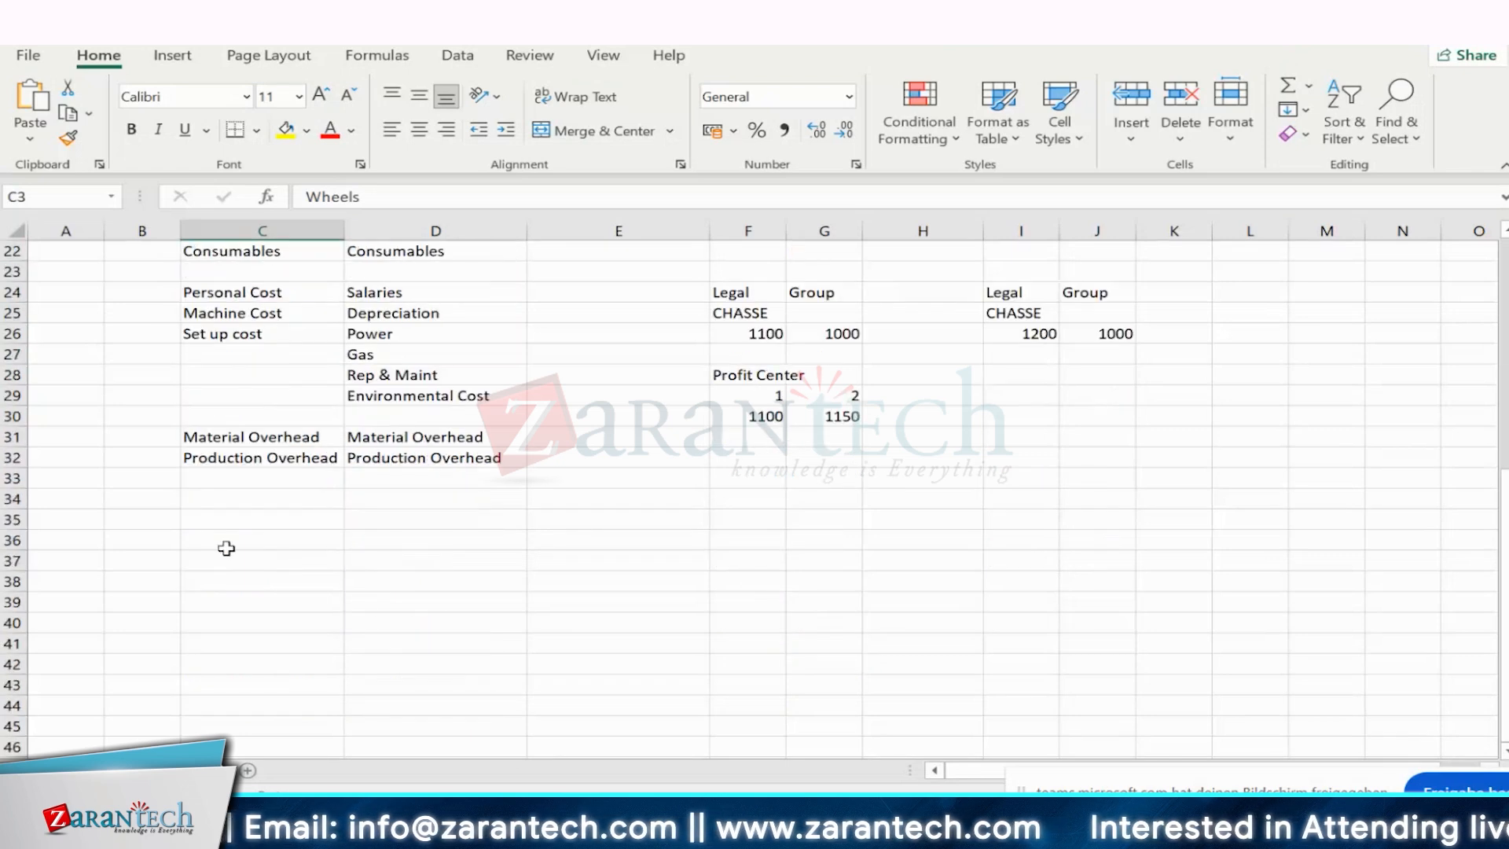
pyautogui.click(227, 548)
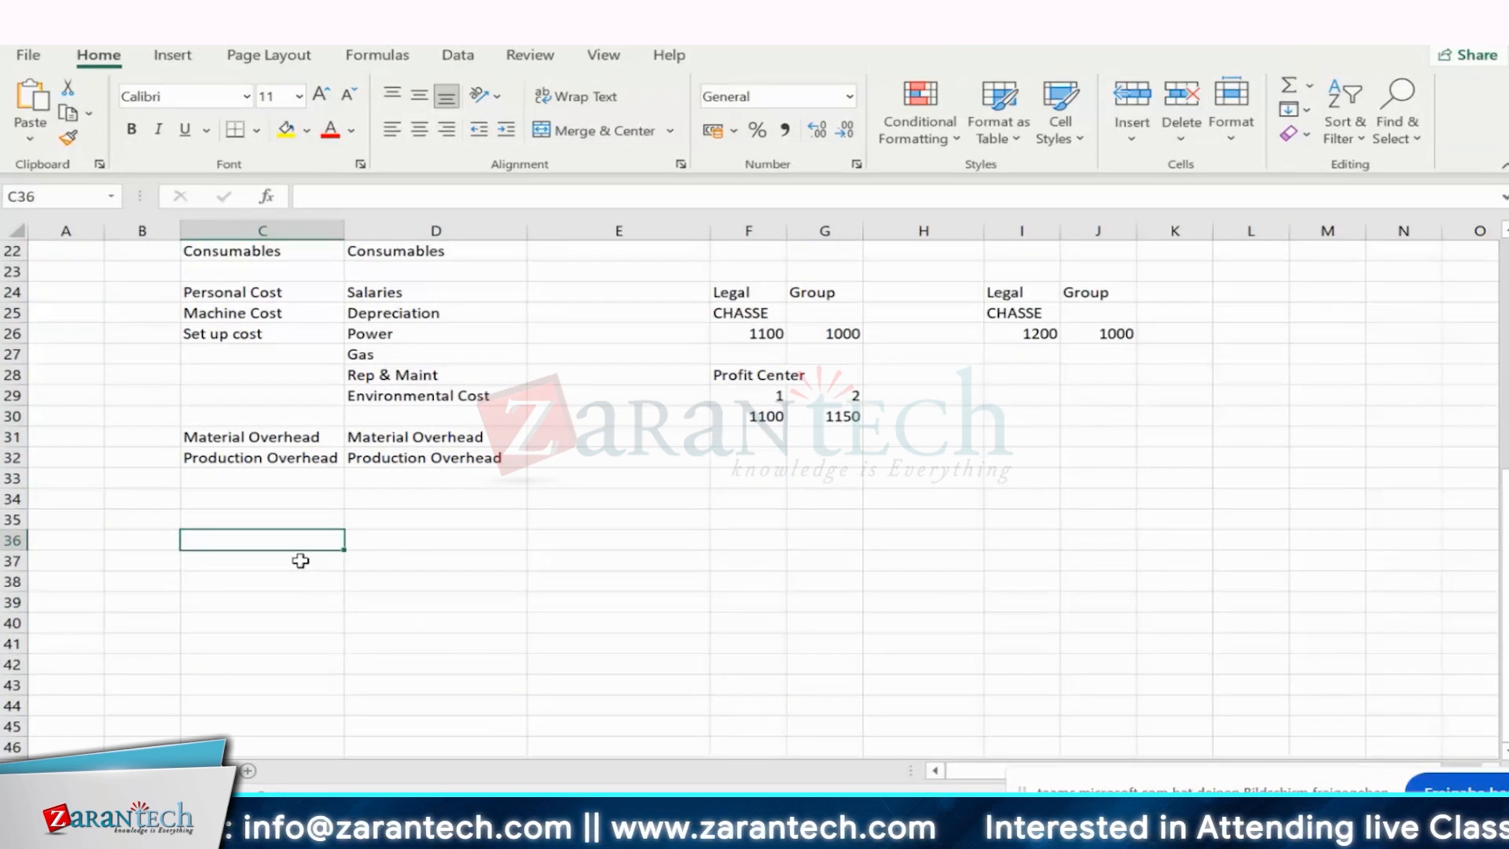
pyautogui.hotkey('ctrl', 'v')
# - Delete the blank rows below Consumables and below Set up cost in the pasted cost component list
pyautogui.click(12, 643)
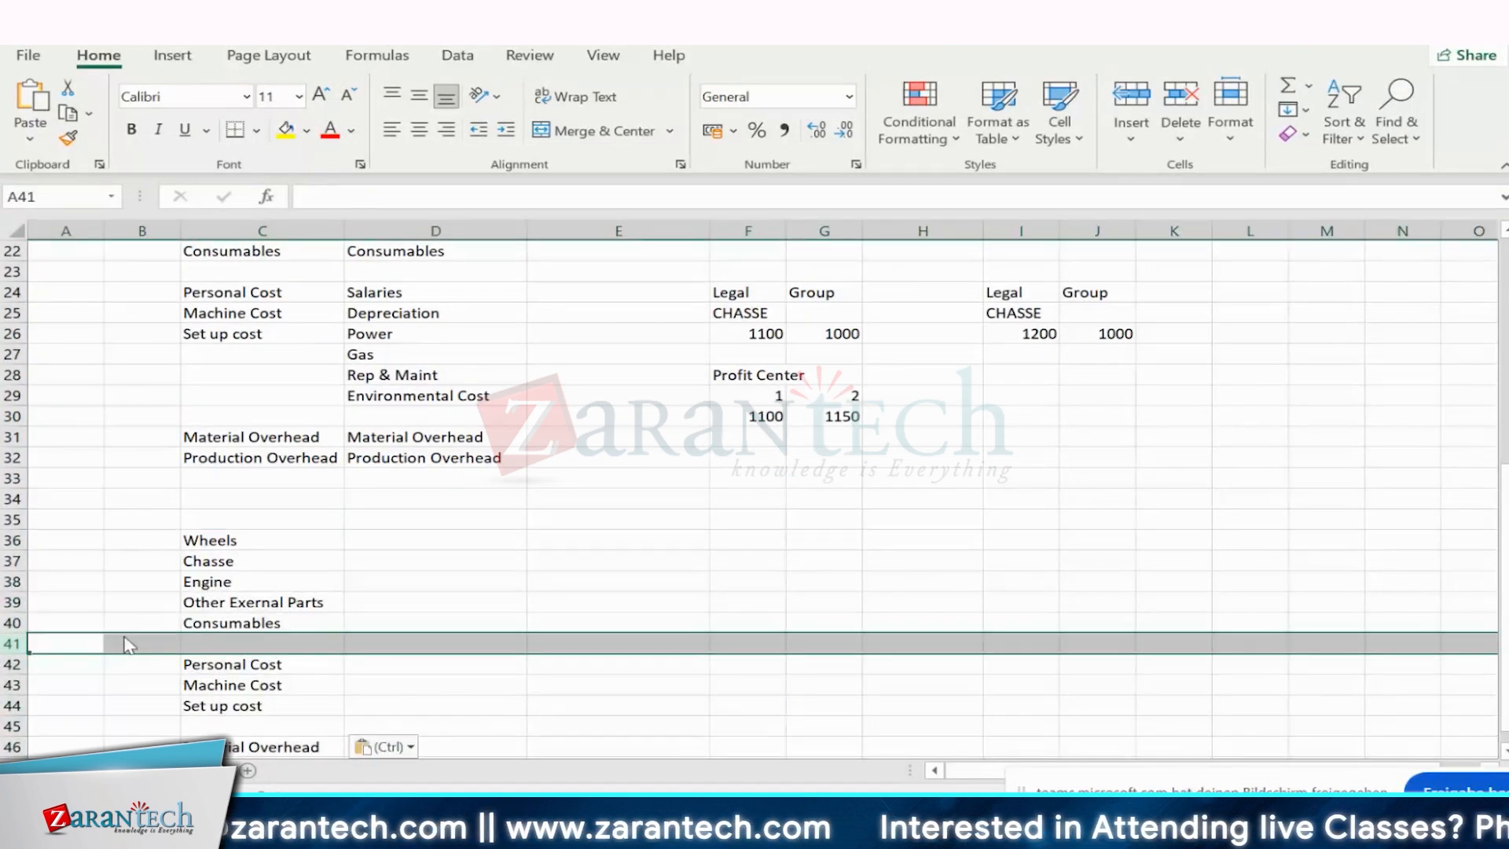
pyautogui.rightClick(126, 643)
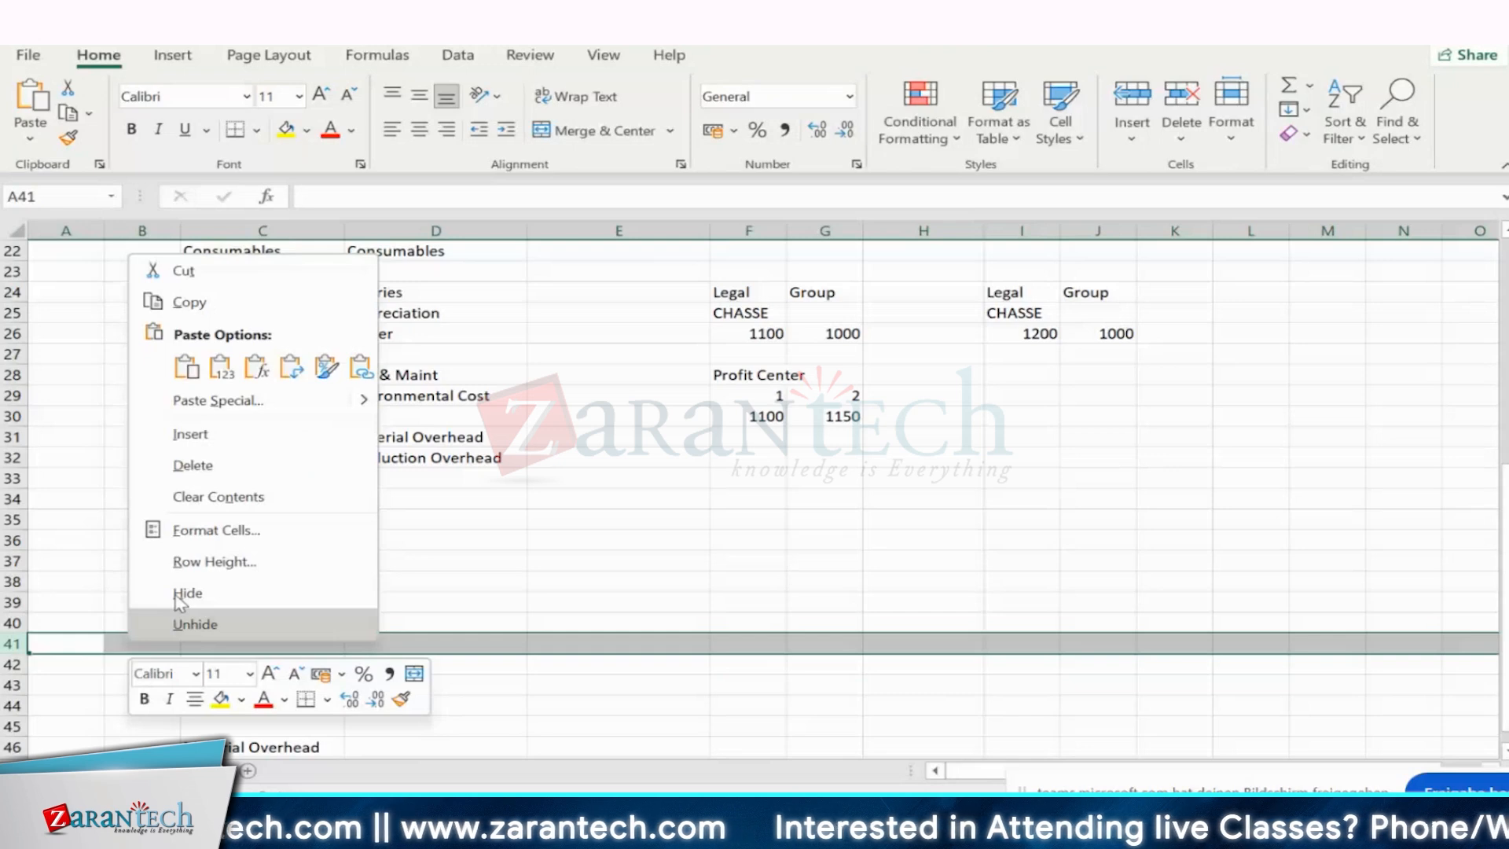
pyautogui.click(218, 497)
pyautogui.click(12, 705)
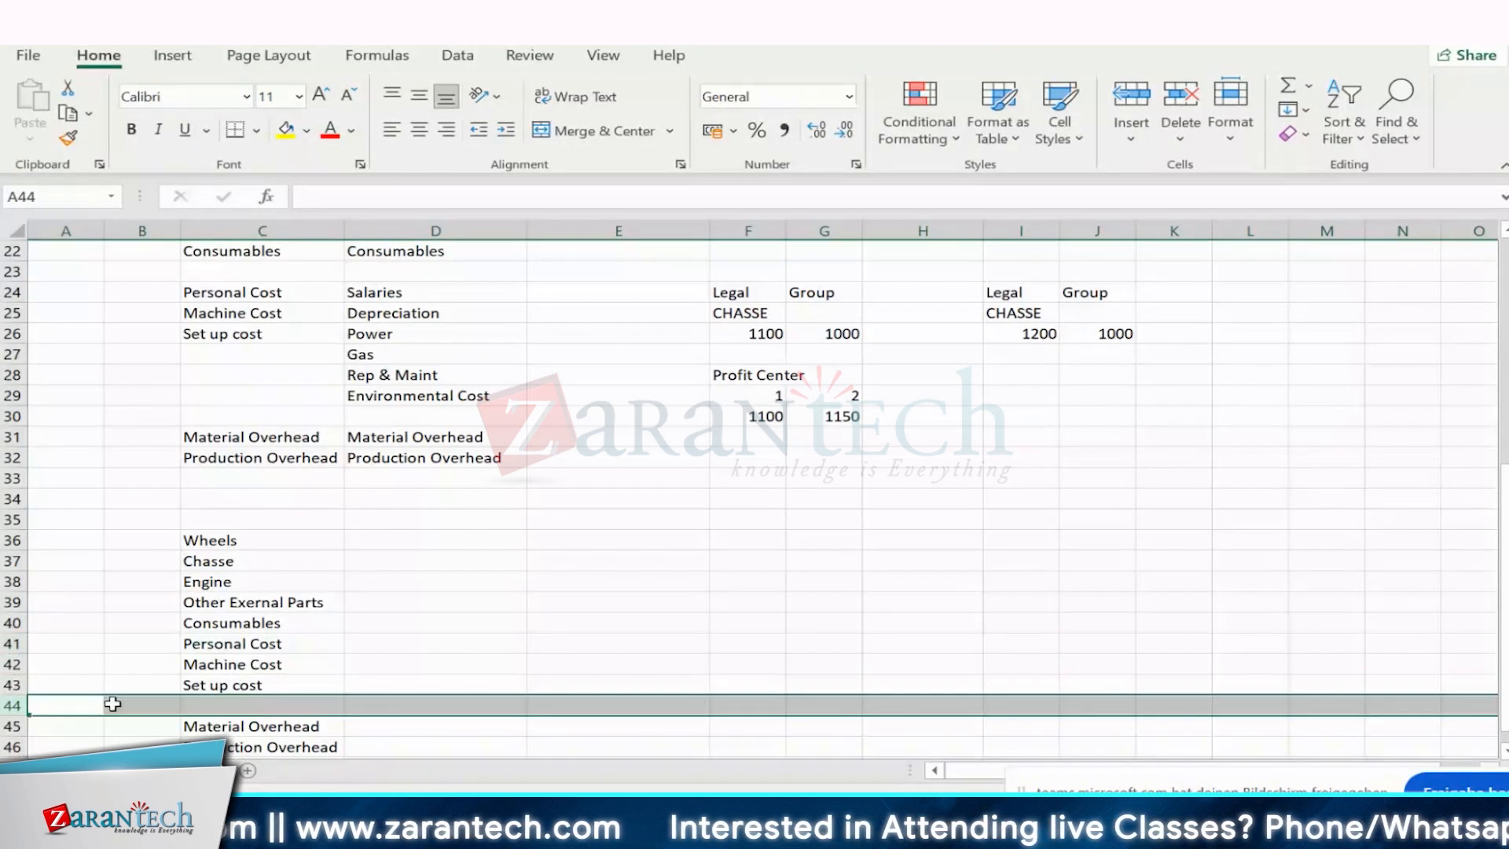
pyautogui.rightClick(112, 703)
pyautogui.click(179, 528)
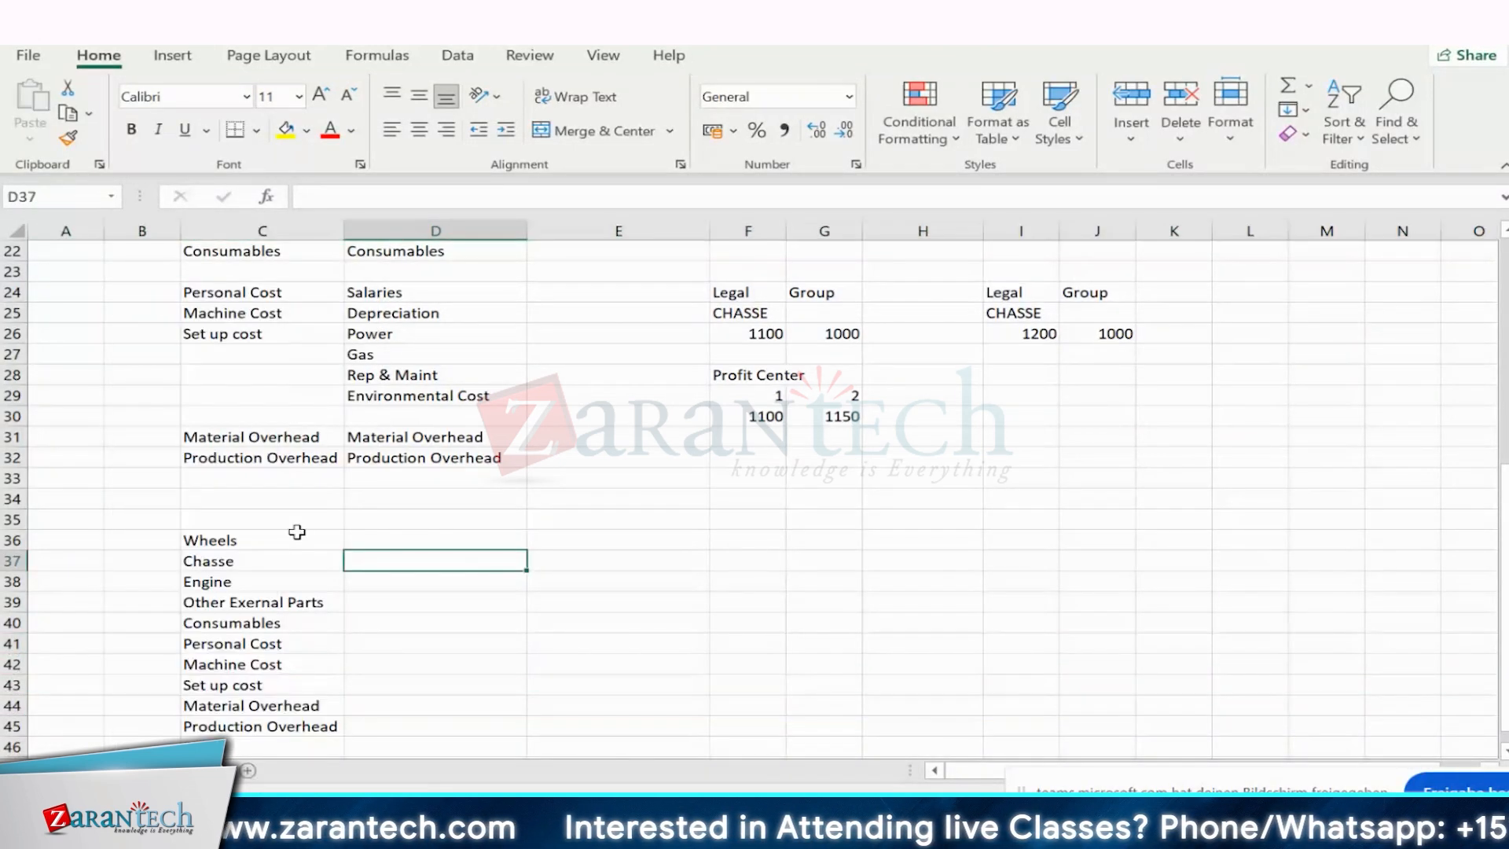
# - Enter the heading FG100-CAR in cell C34 above the pasted cost component list
pyautogui.click(244, 504)
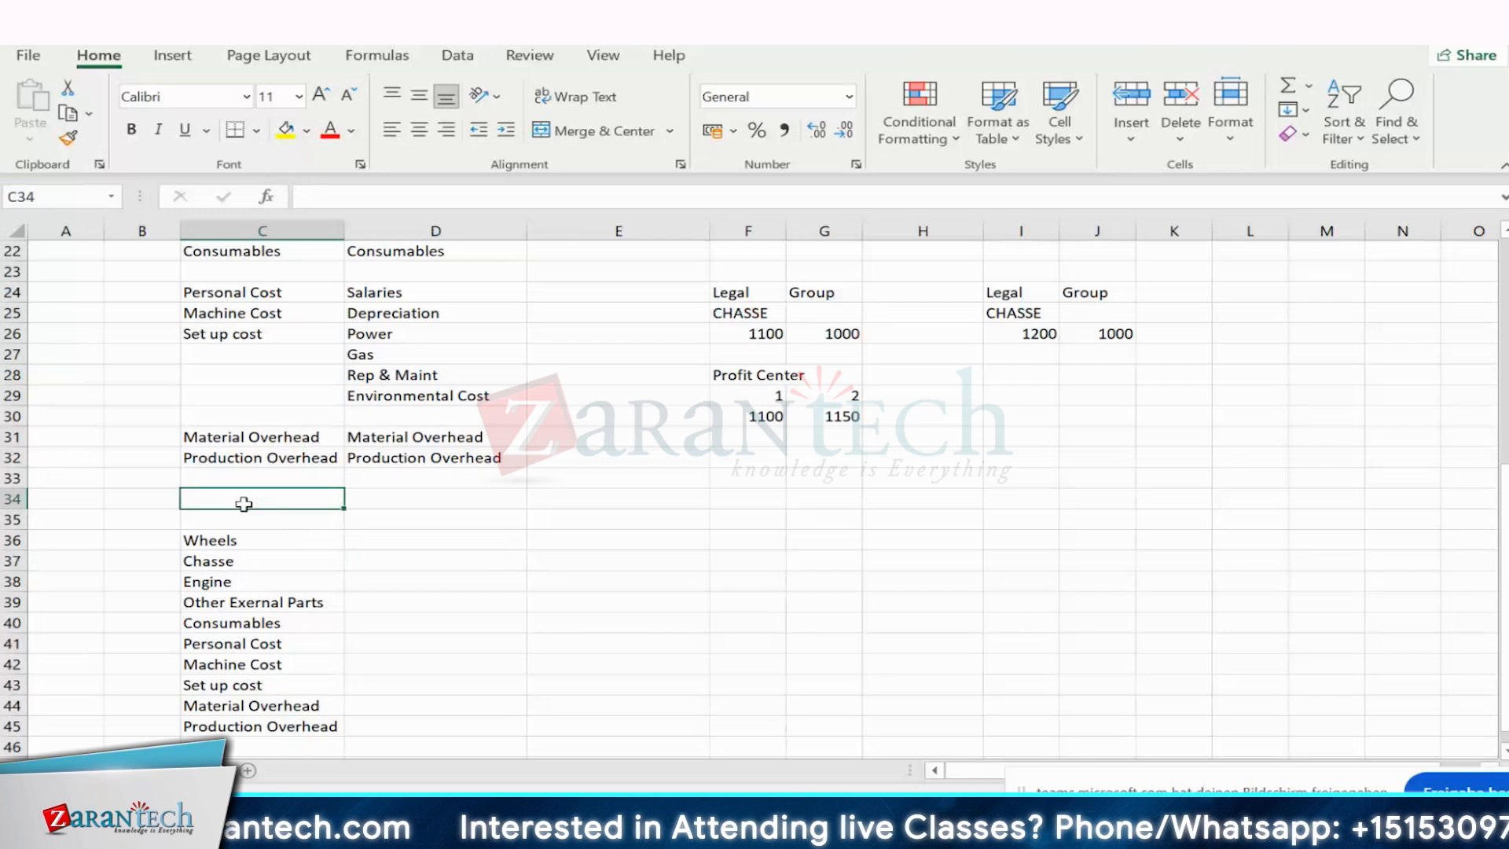
pyautogui.write('FG1')
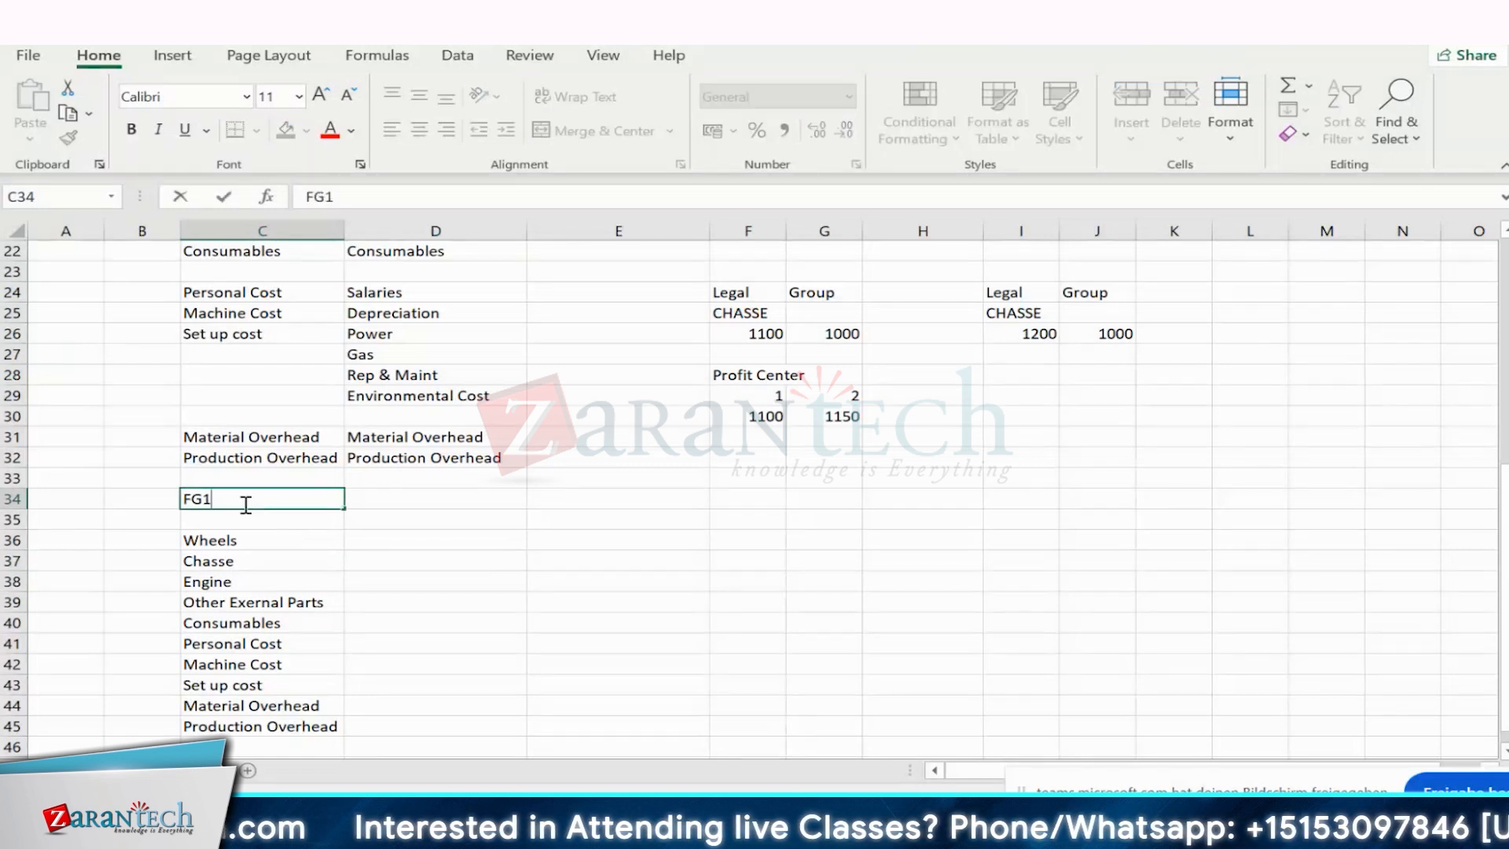
pyautogui.write('00')
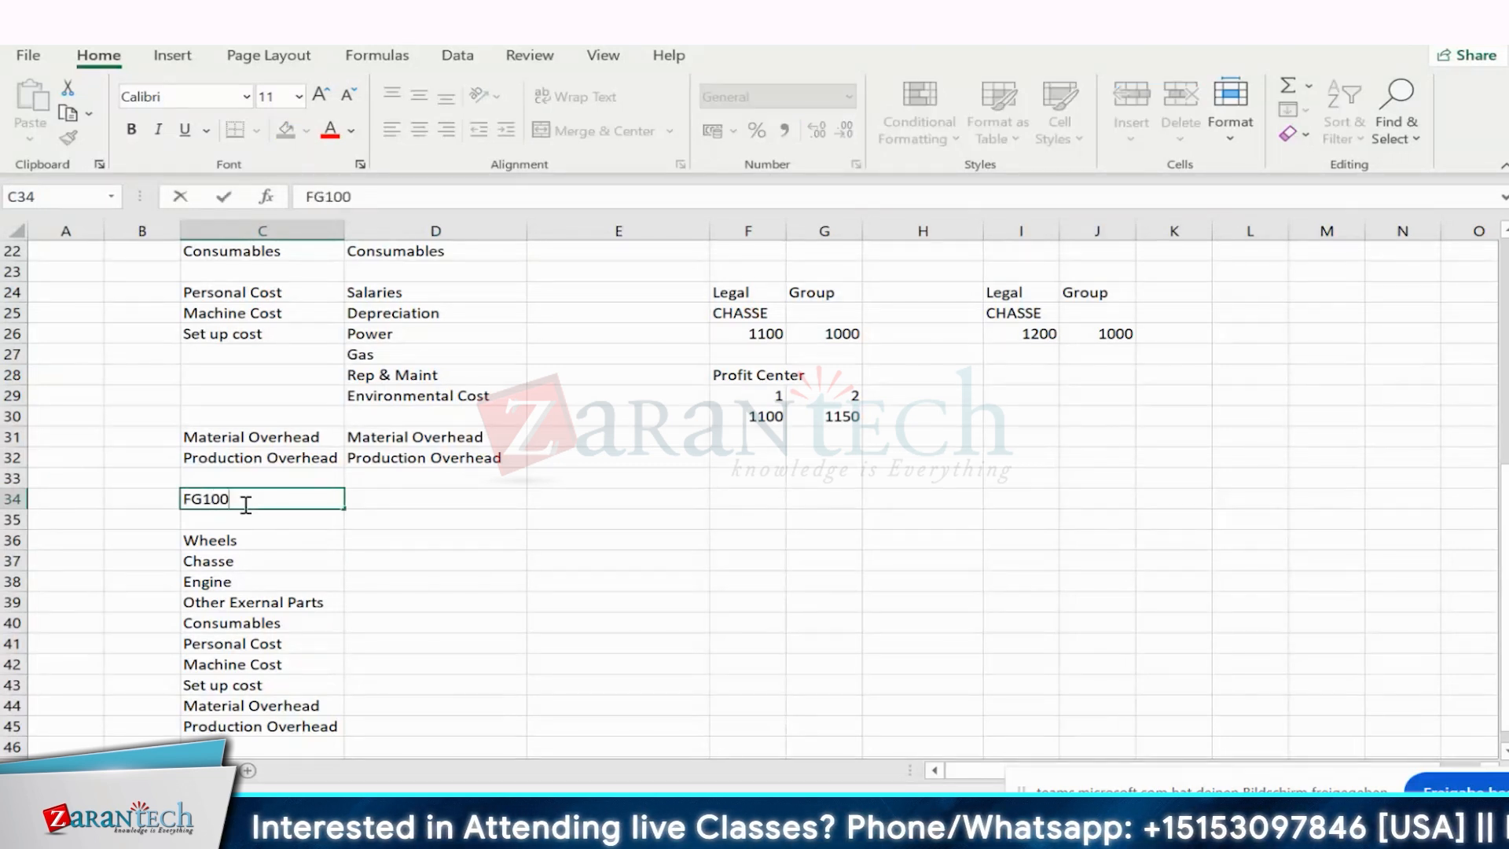
pyautogui.write('-C')
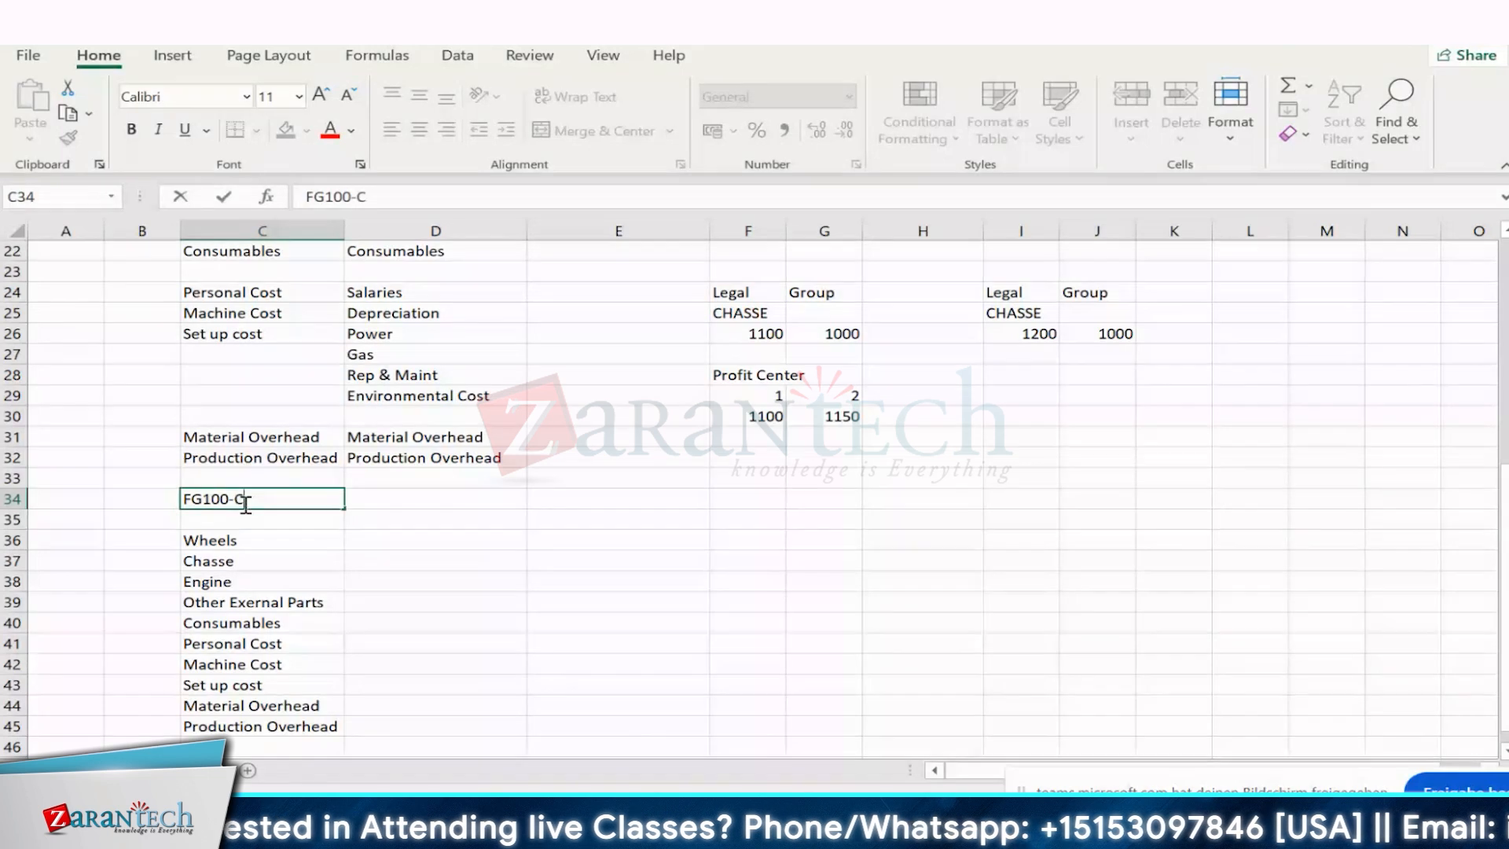
pyautogui.write('AR')
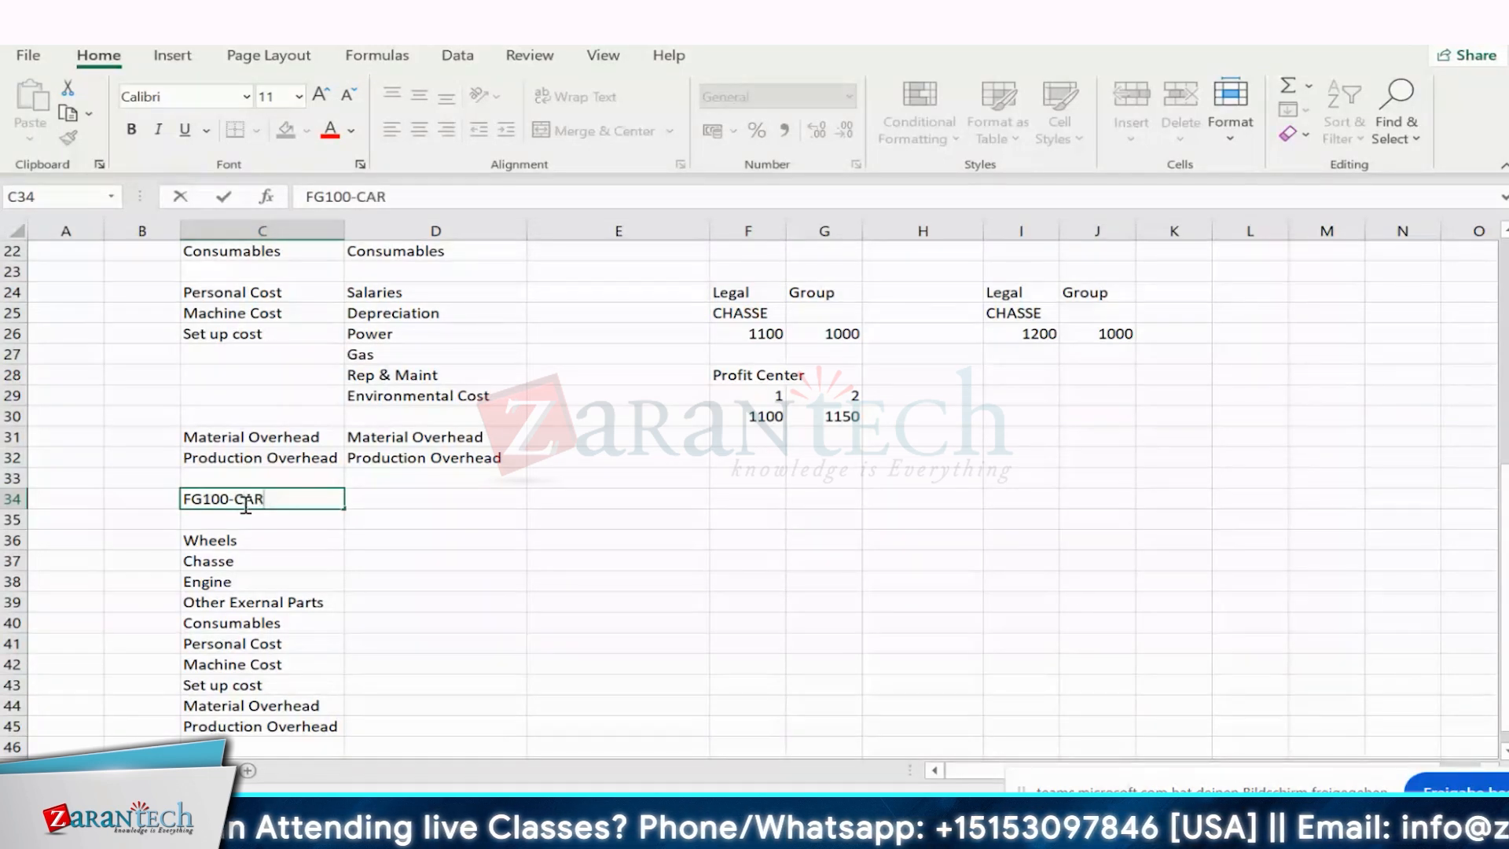
pyautogui.click(409, 560)
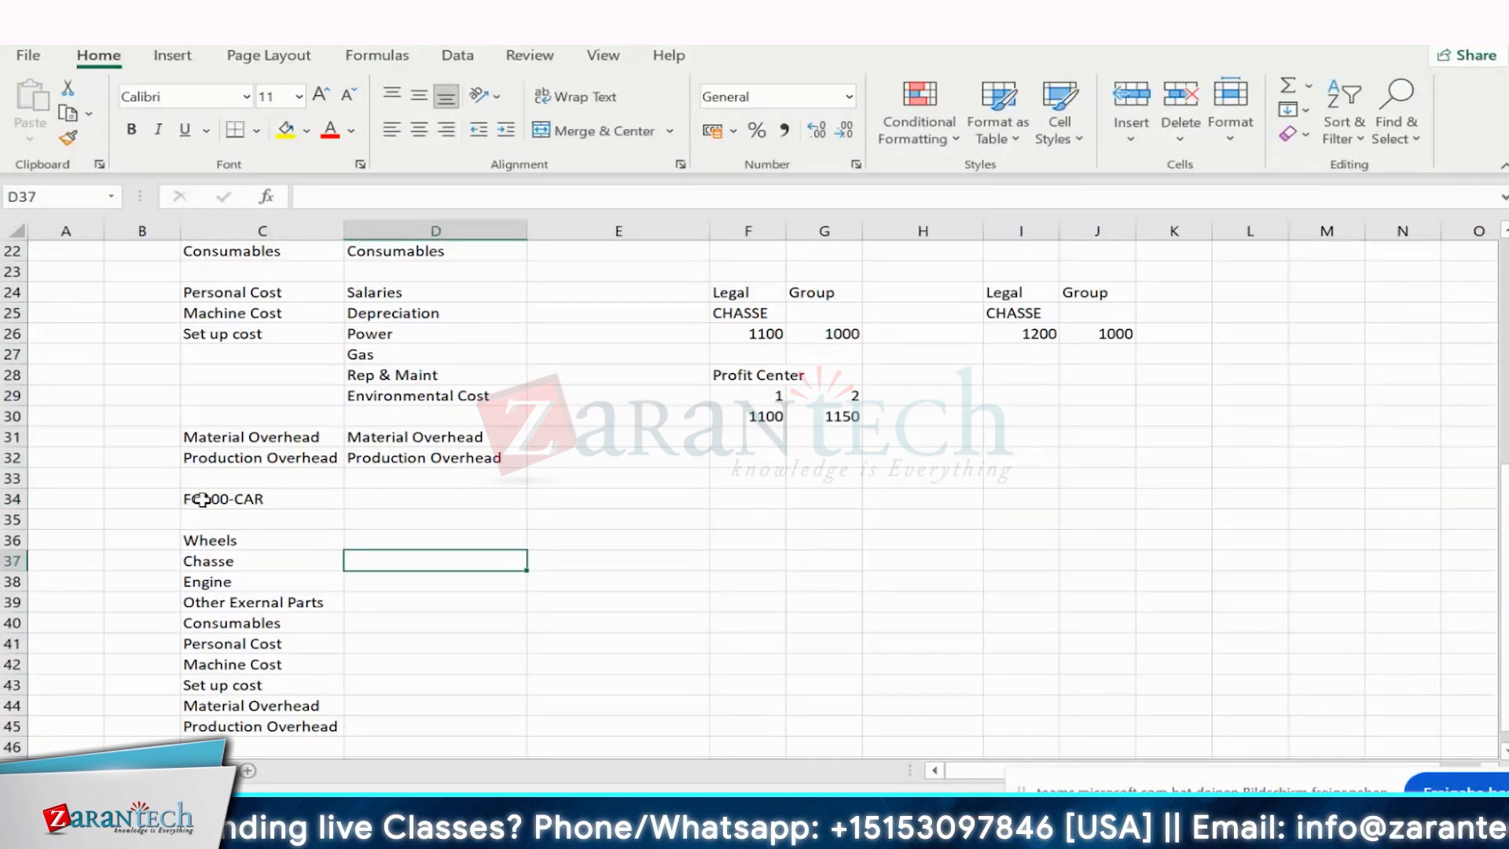
# - Review FG100-CAR and its cost components from Wheels to Production Overhead, and return to the Z01 valuation variant details in SAP
pyautogui.click(203, 500)
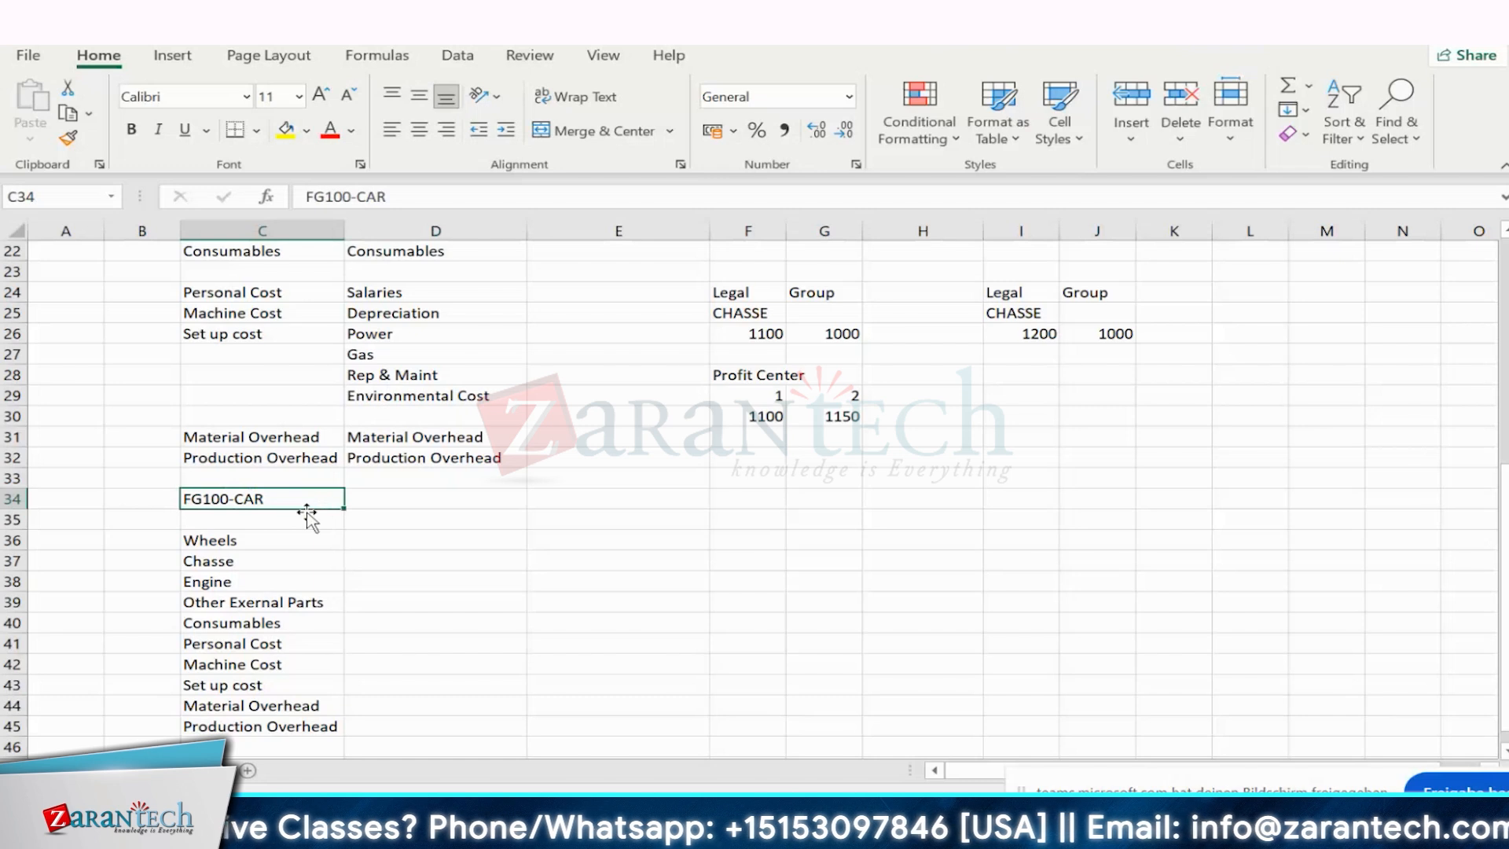
pyautogui.click(225, 542)
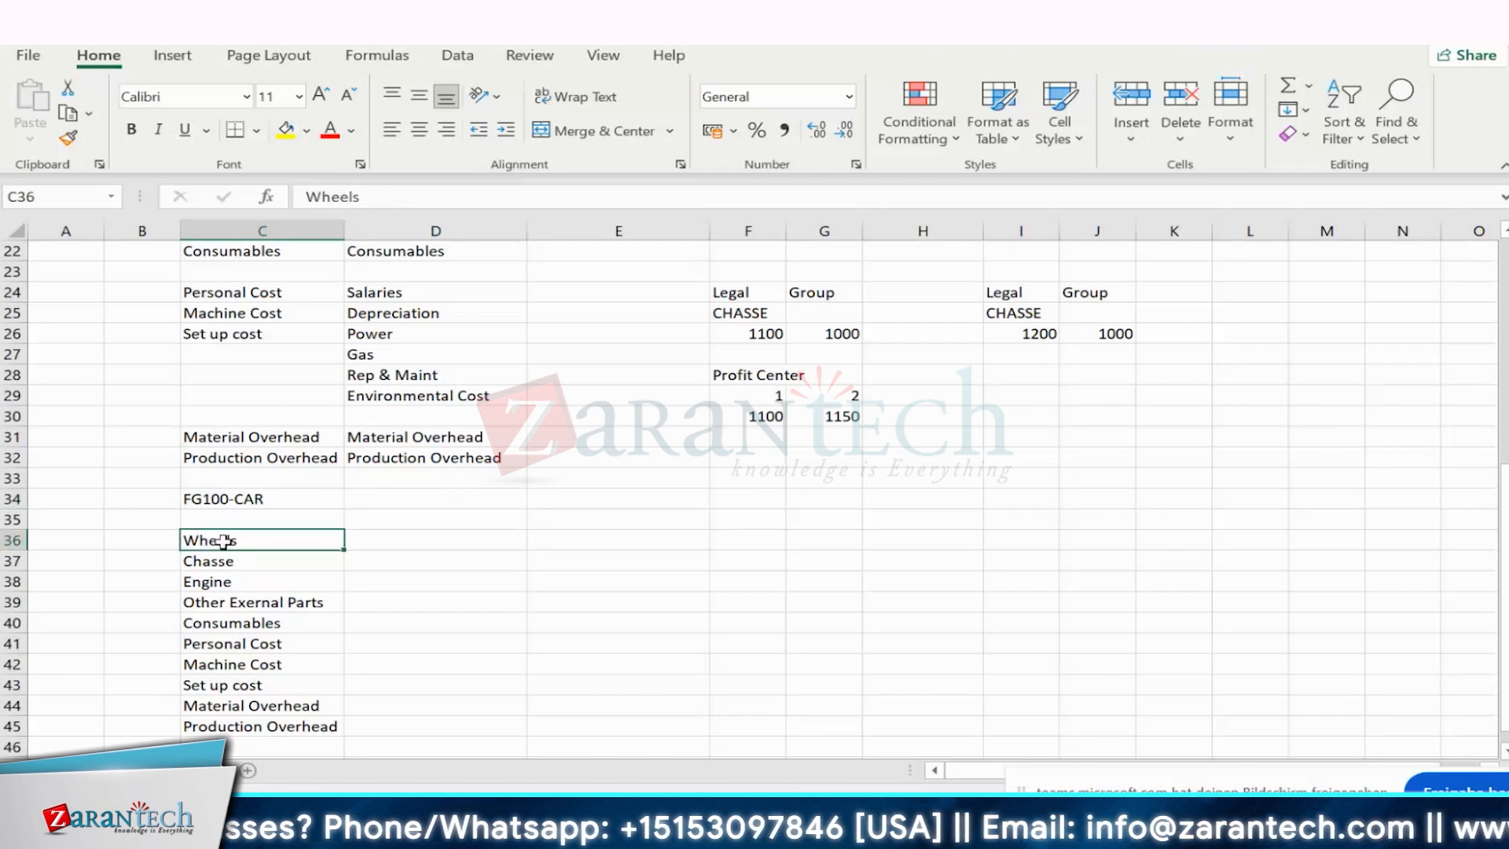
pyautogui.moveTo(225, 541); pyautogui.dragTo(236, 727)
pyautogui.click(494, 621)
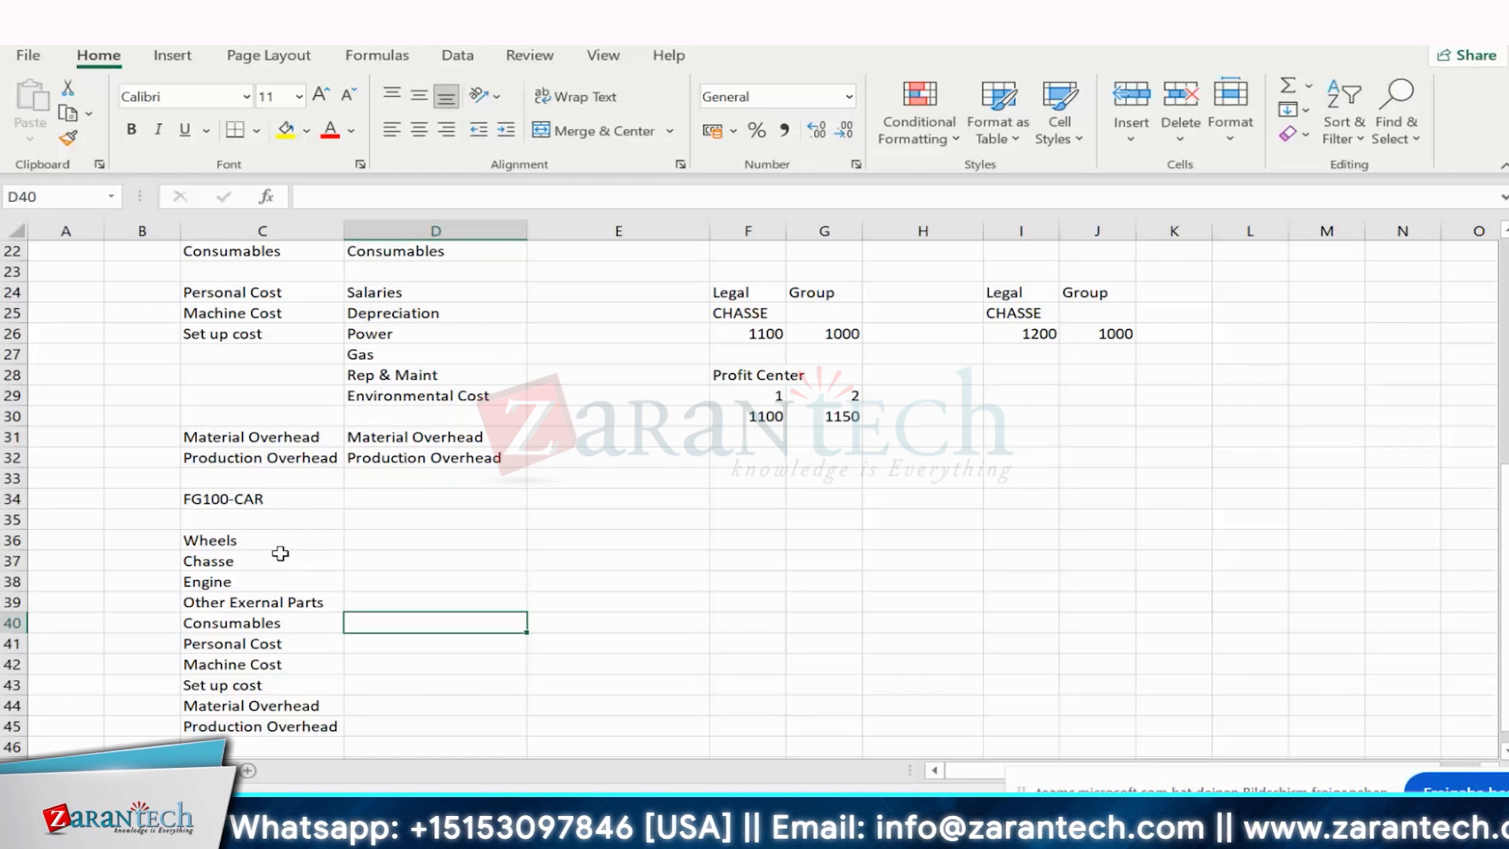
pyautogui.click(303, 544)
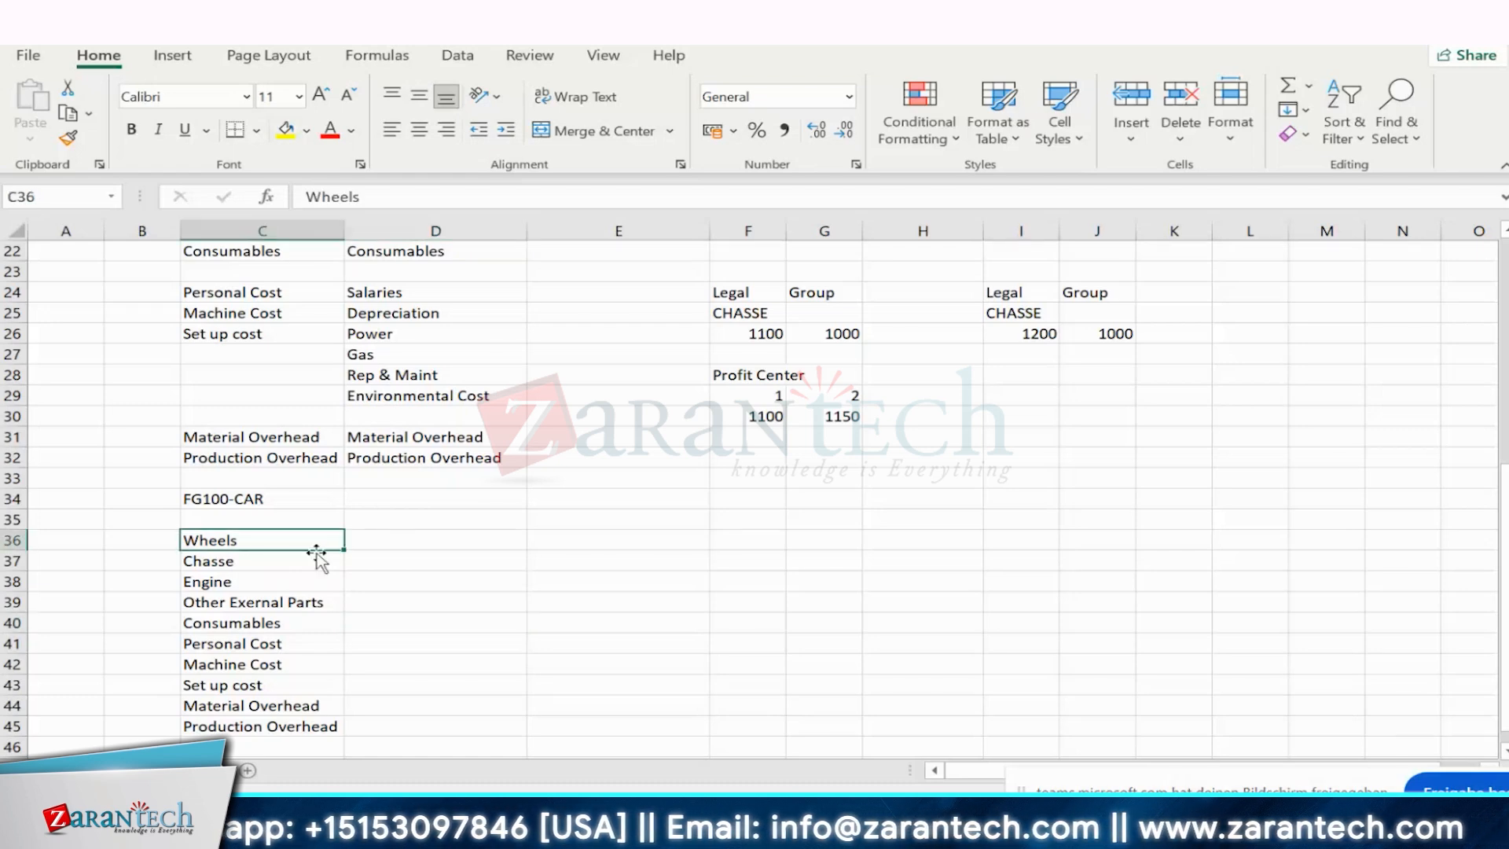
pyautogui.hotkey('alt', 'Tab')
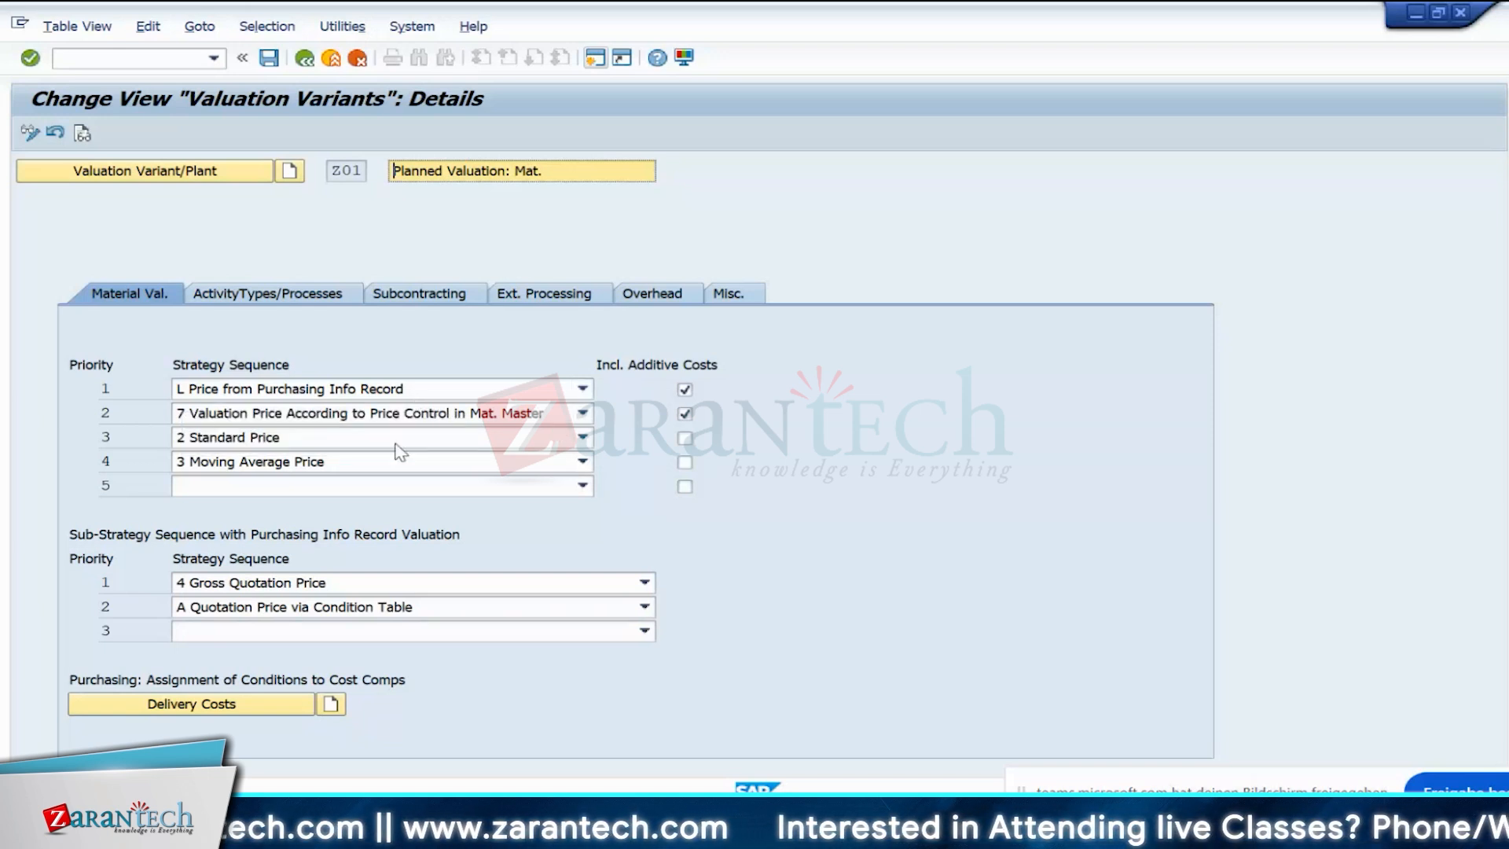
# - Review the available strategies for material valuation priority 5 and check the FG100-CAR component list in Excel before returning to SAP
pyautogui.click(360, 488)
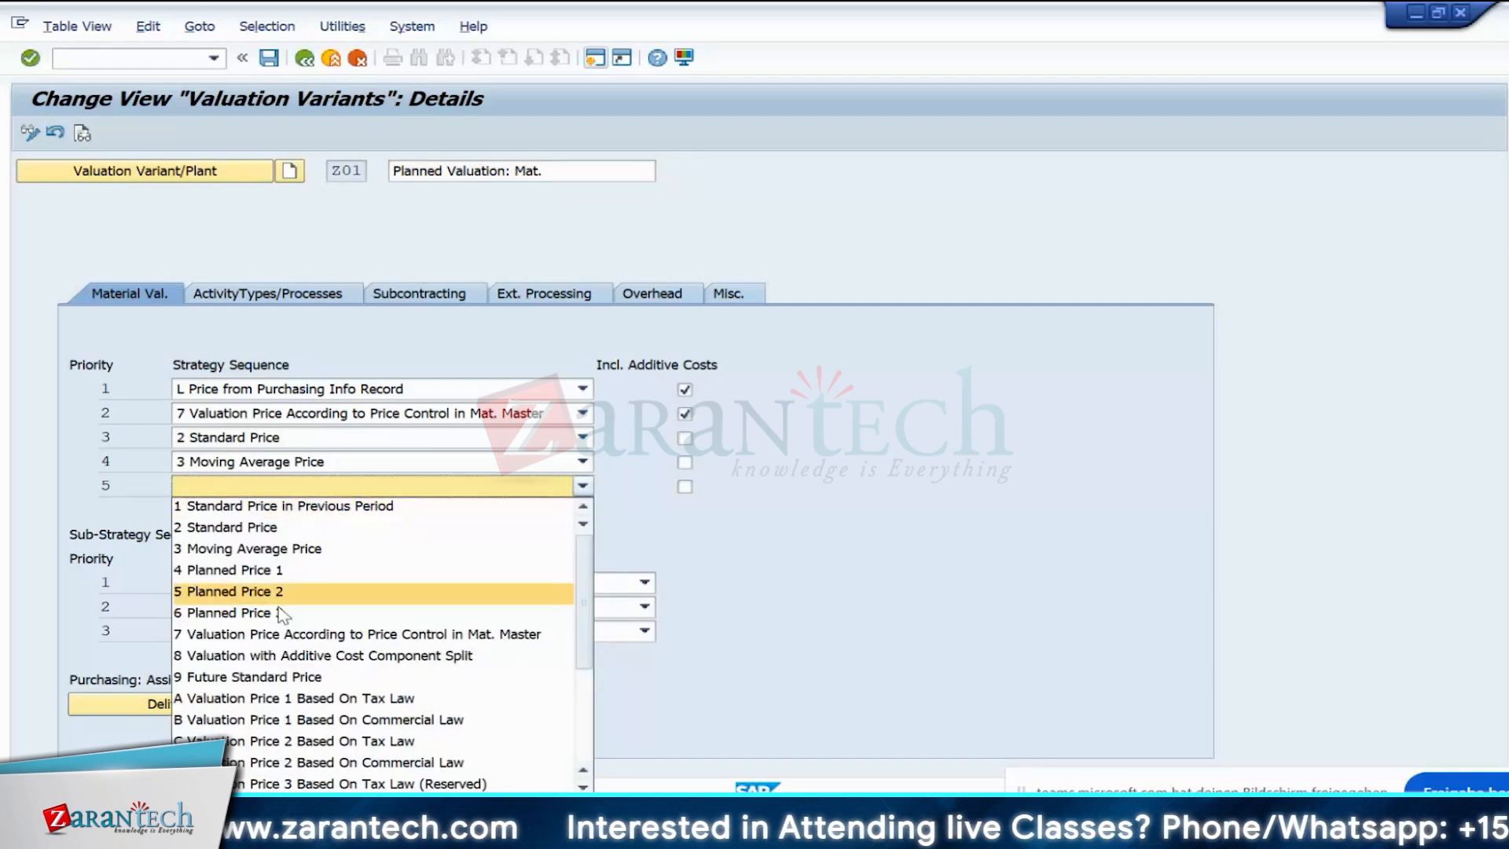
pyautogui.scroll(-3, 314, 676)
pyautogui.scroll(3, 319, 702)
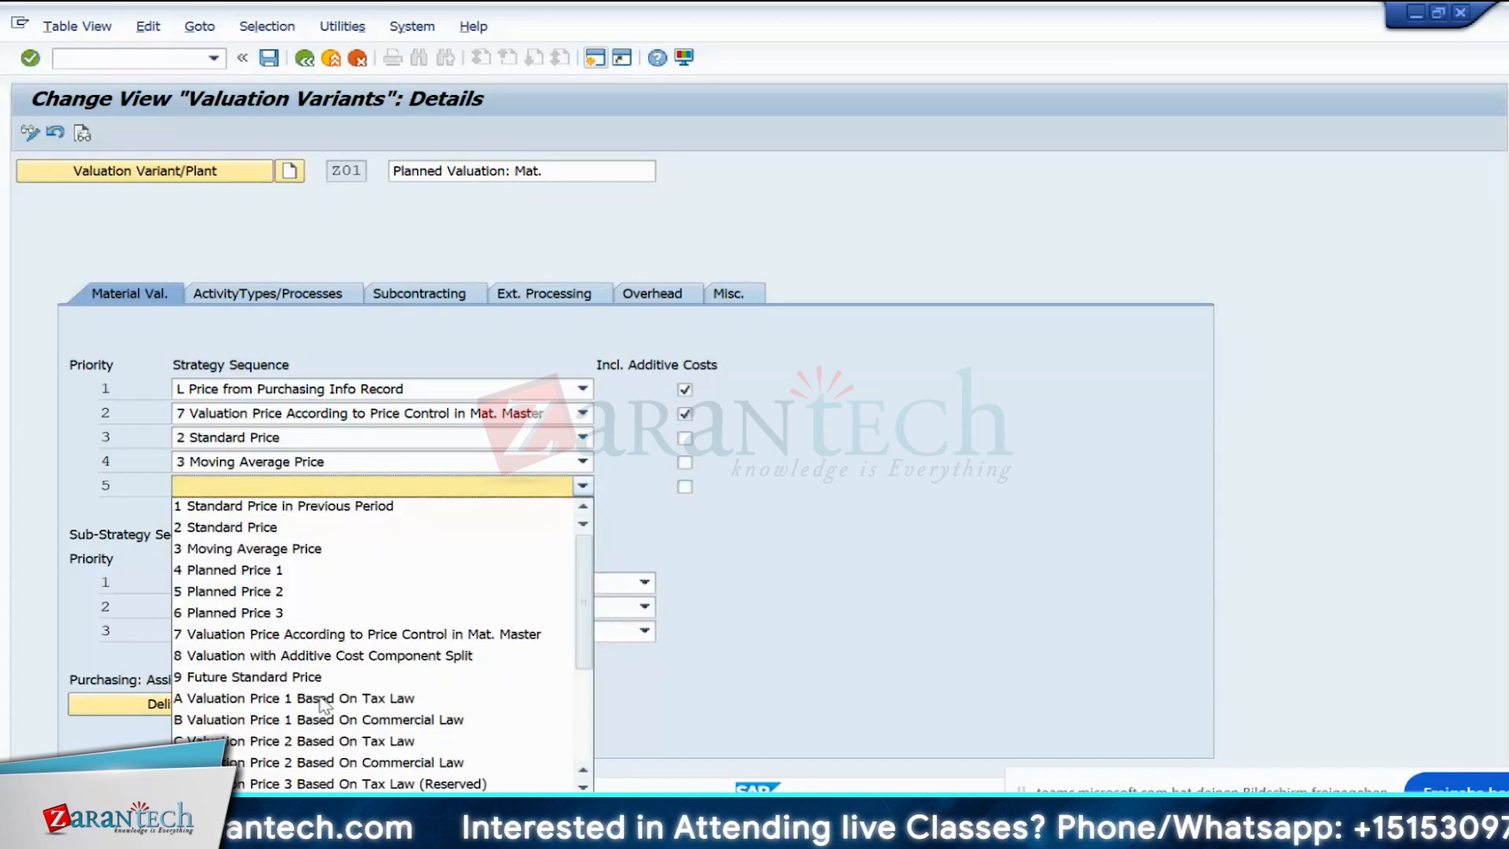
pyautogui.click(951, 502)
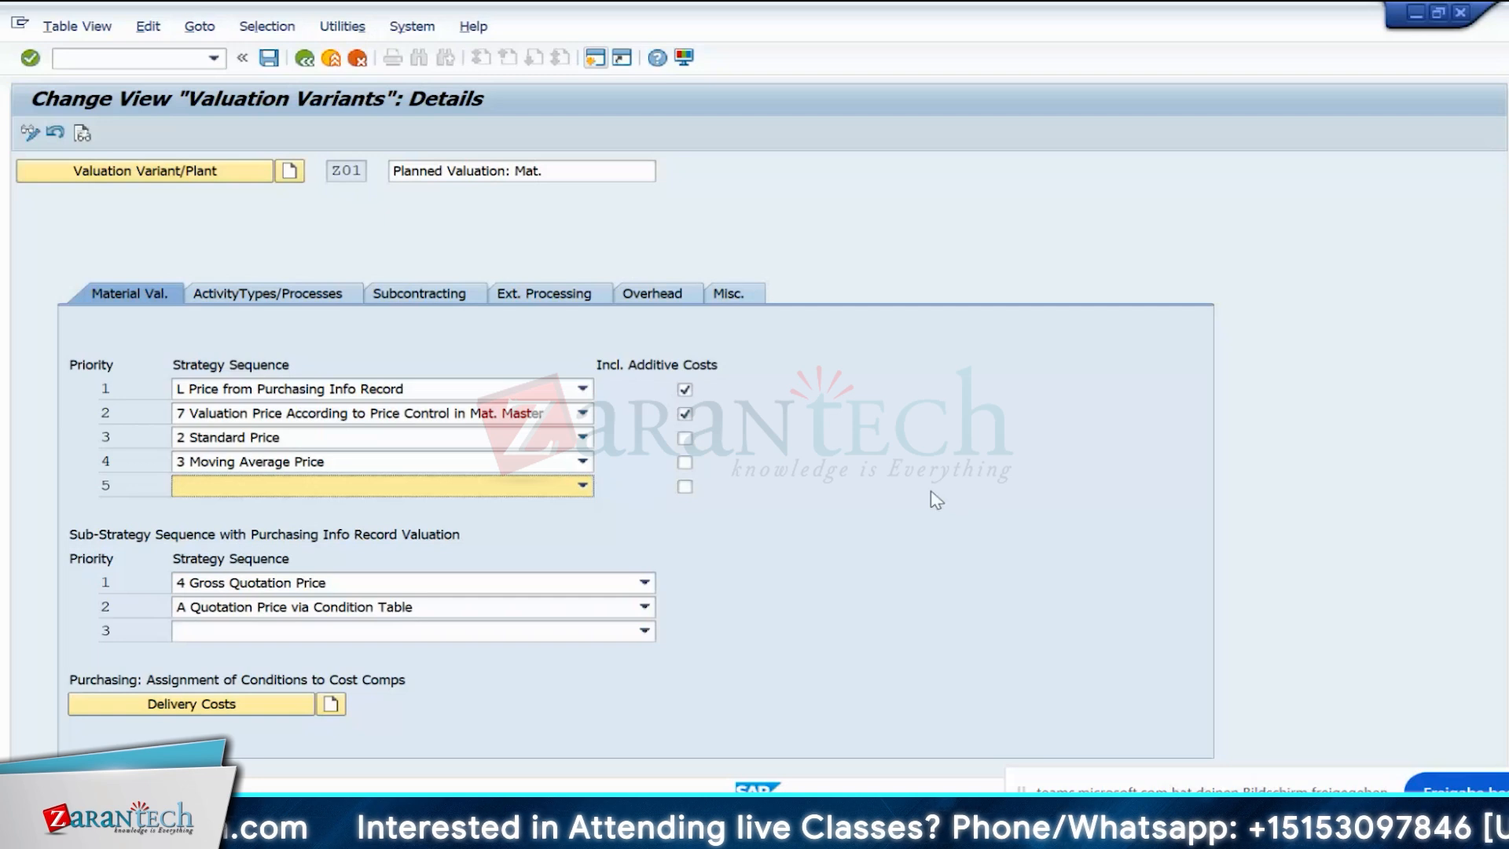
pyautogui.hotkey('alt', 'Tab')
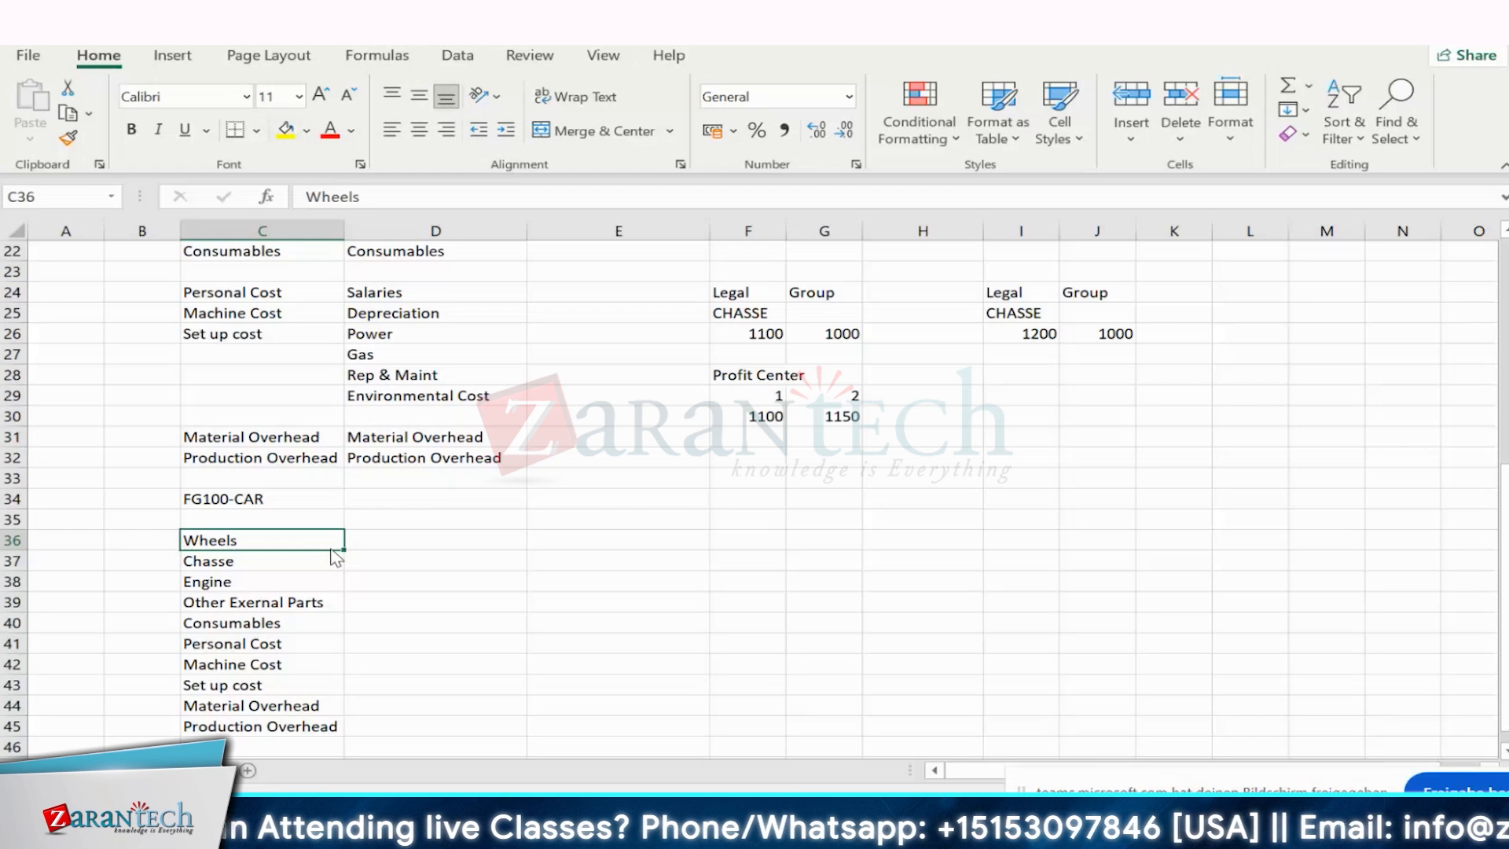
pyautogui.hotkey('alt', 'Tab')
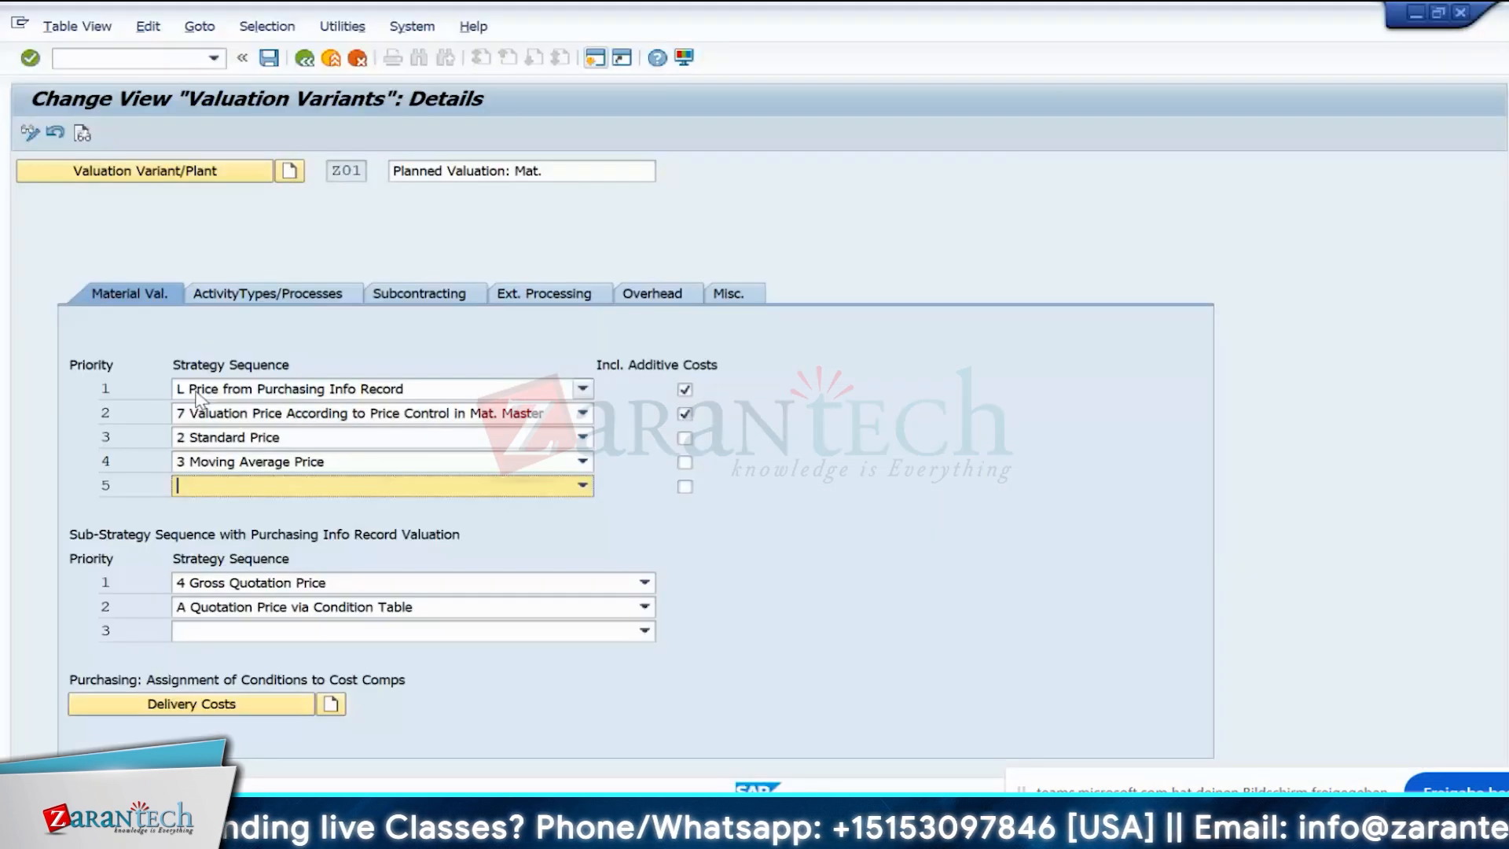
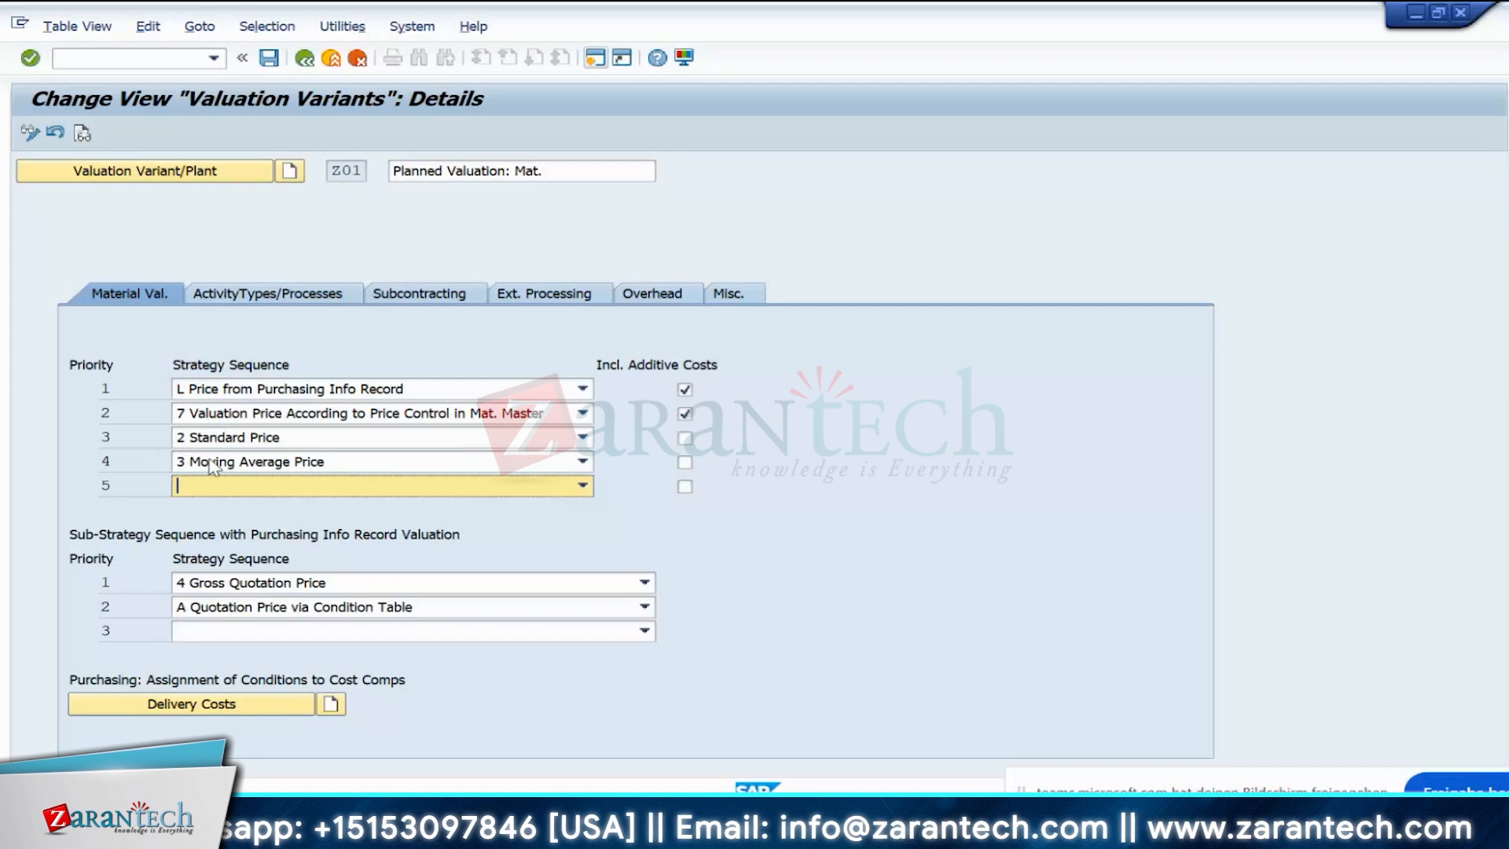
# - Set material valuation priority 3 to 4 Planned Price 1 and priority 4 to 6 Planned Price 3
pyautogui.click(239, 439)
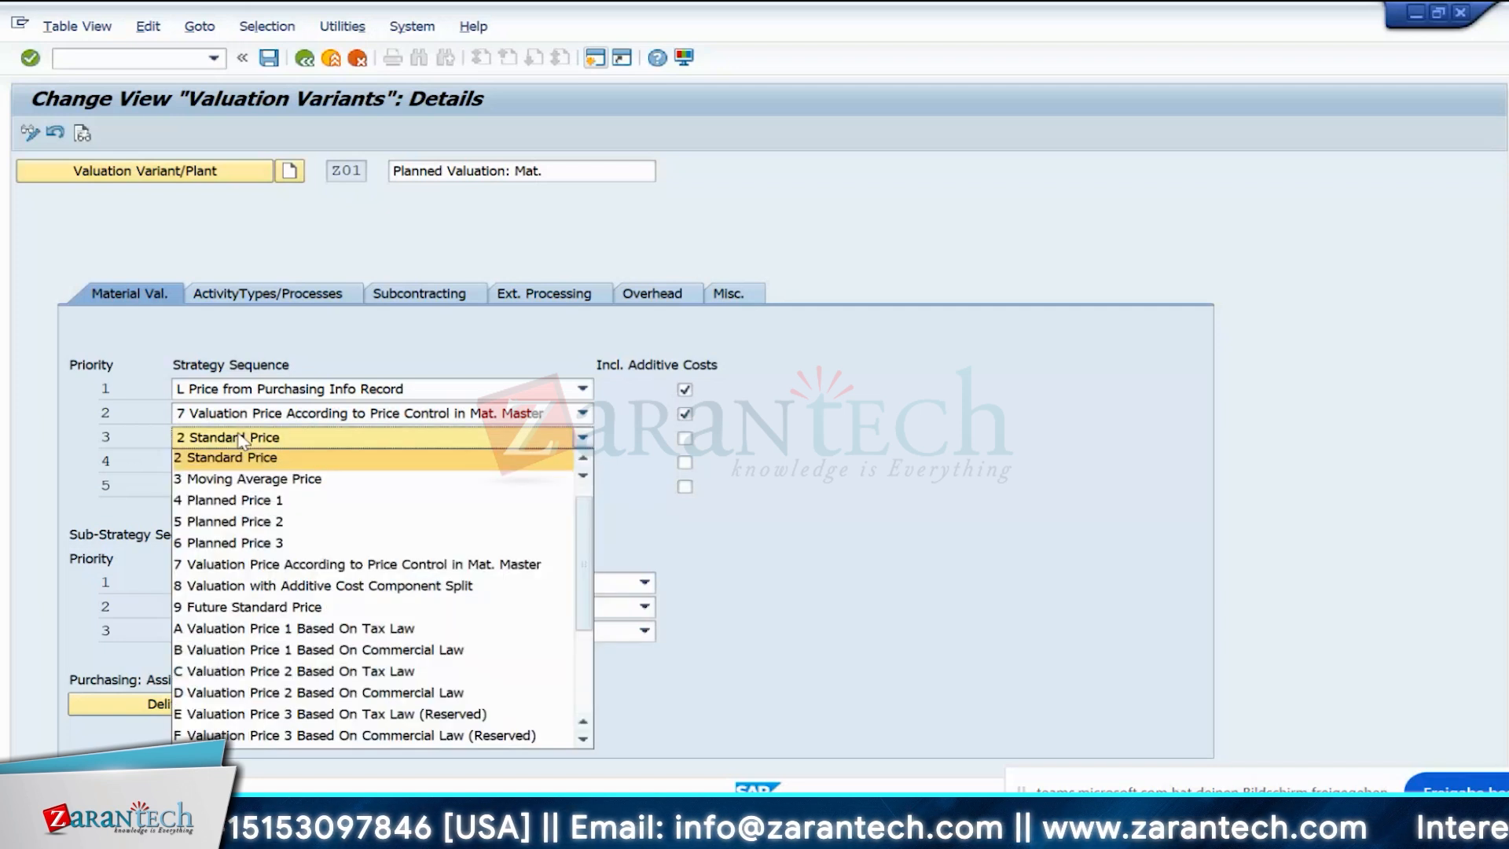
pyautogui.click(229, 500)
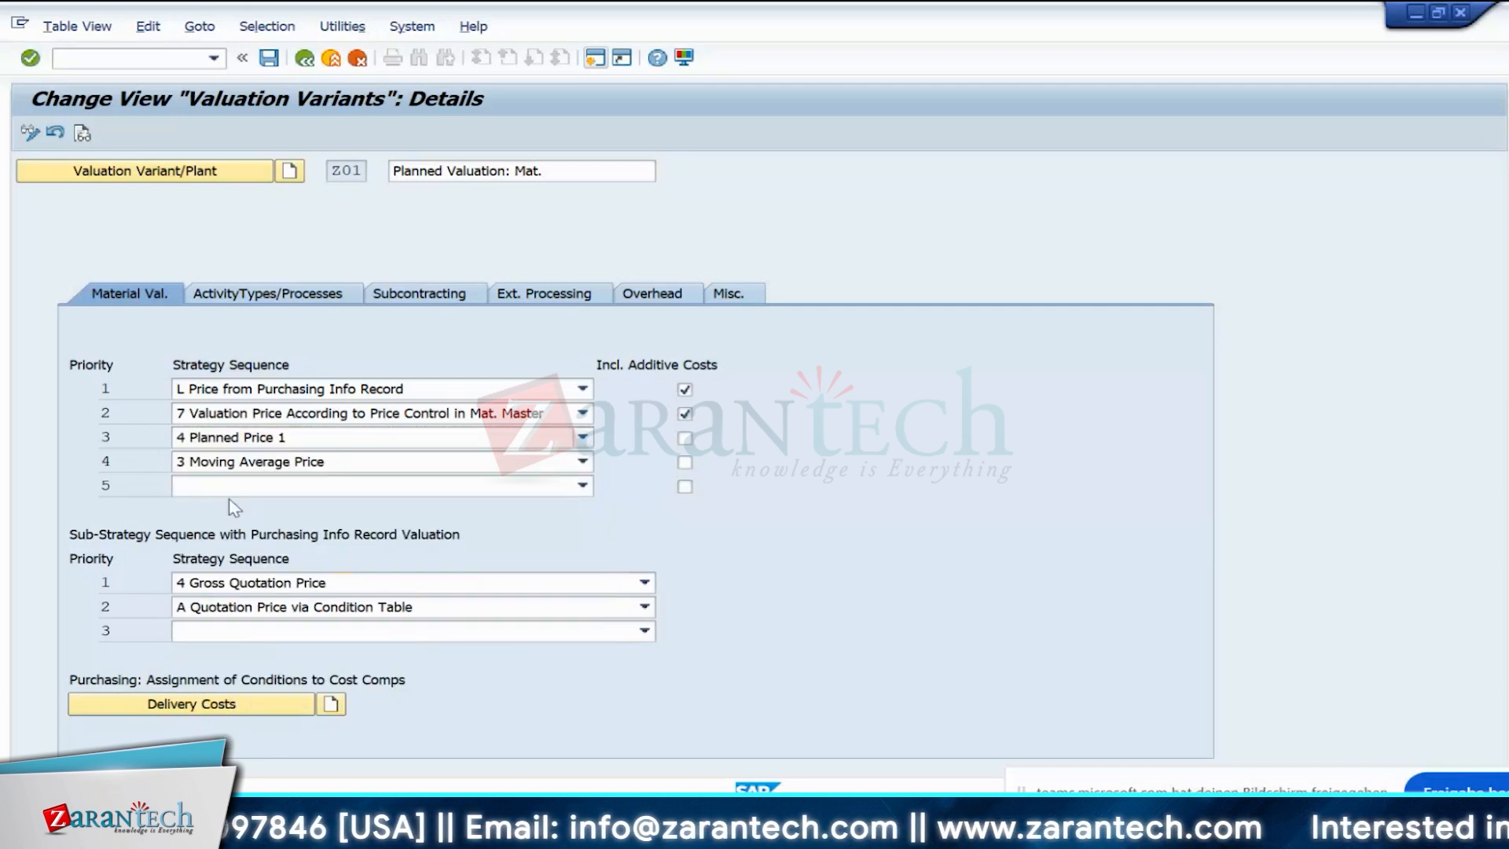
pyautogui.click(259, 463)
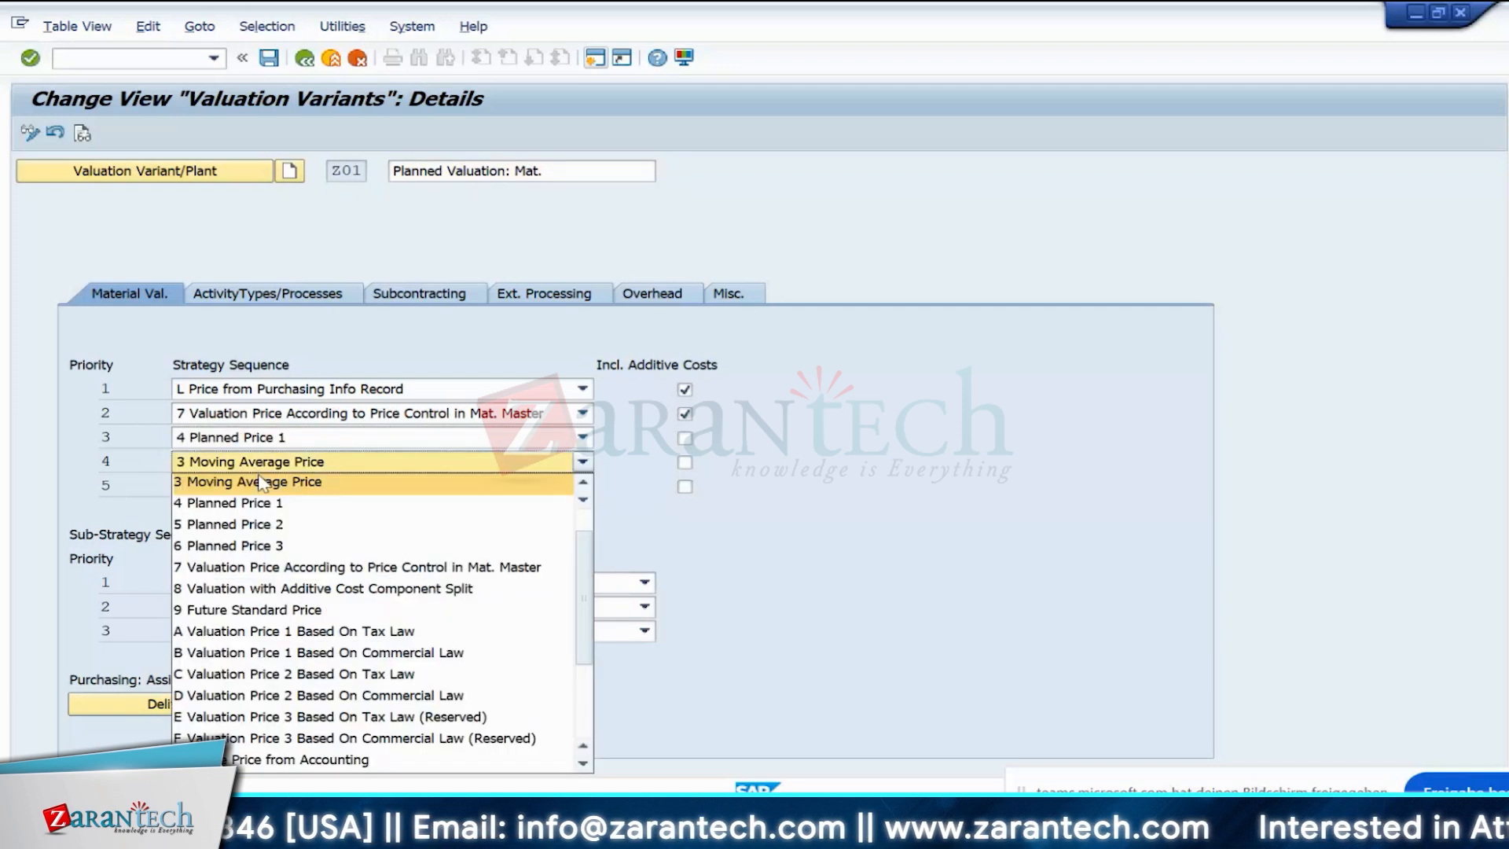
pyautogui.click(240, 552)
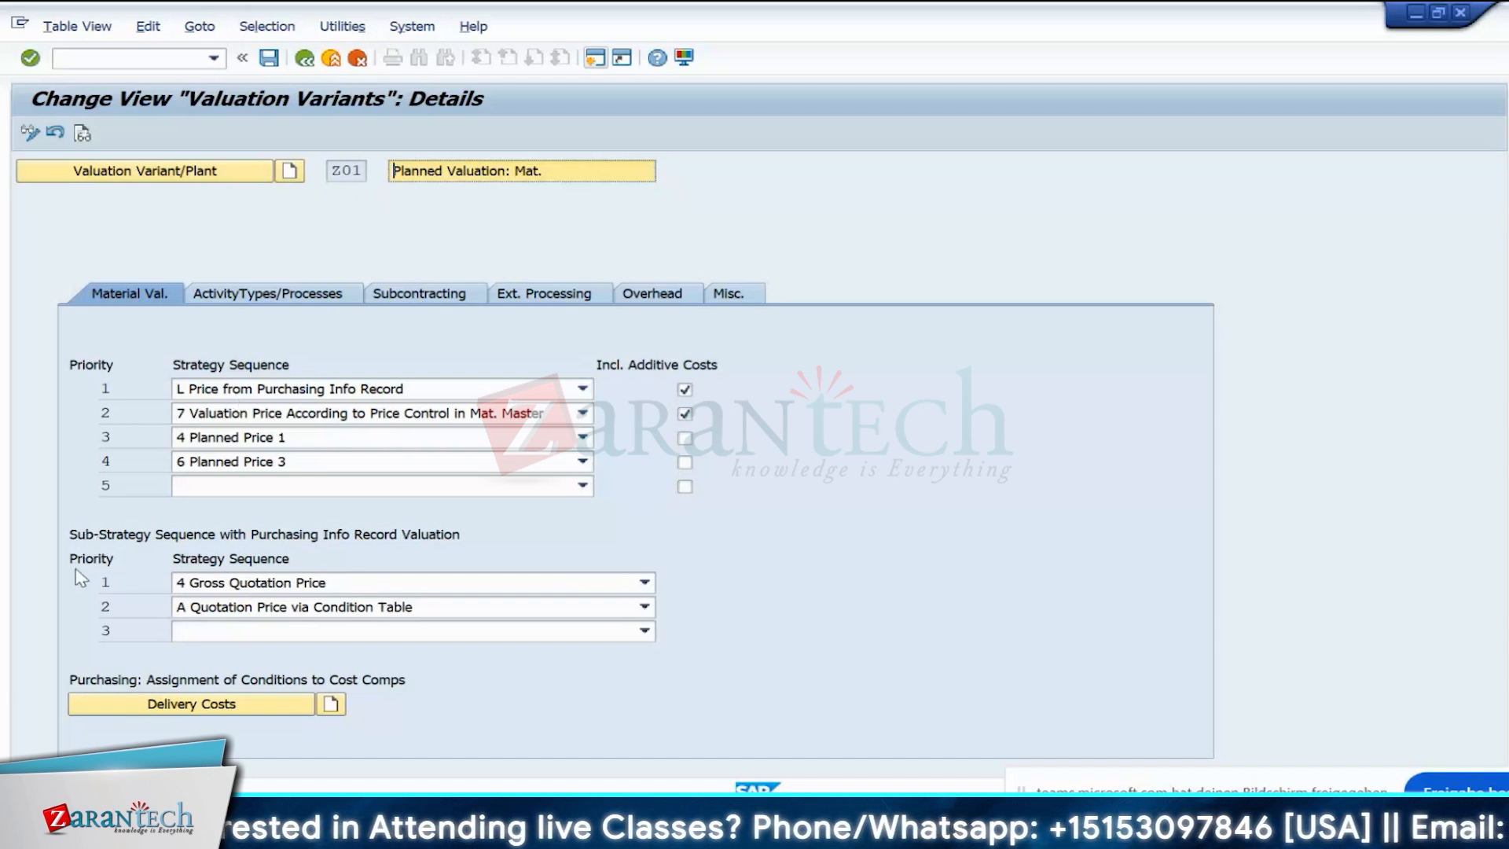
# - Try D Valuation Price 2 Based On Commercial Law as the priority 1 material strategy and restore L Price from Purchasing Info Record
pyautogui.click(227, 539)
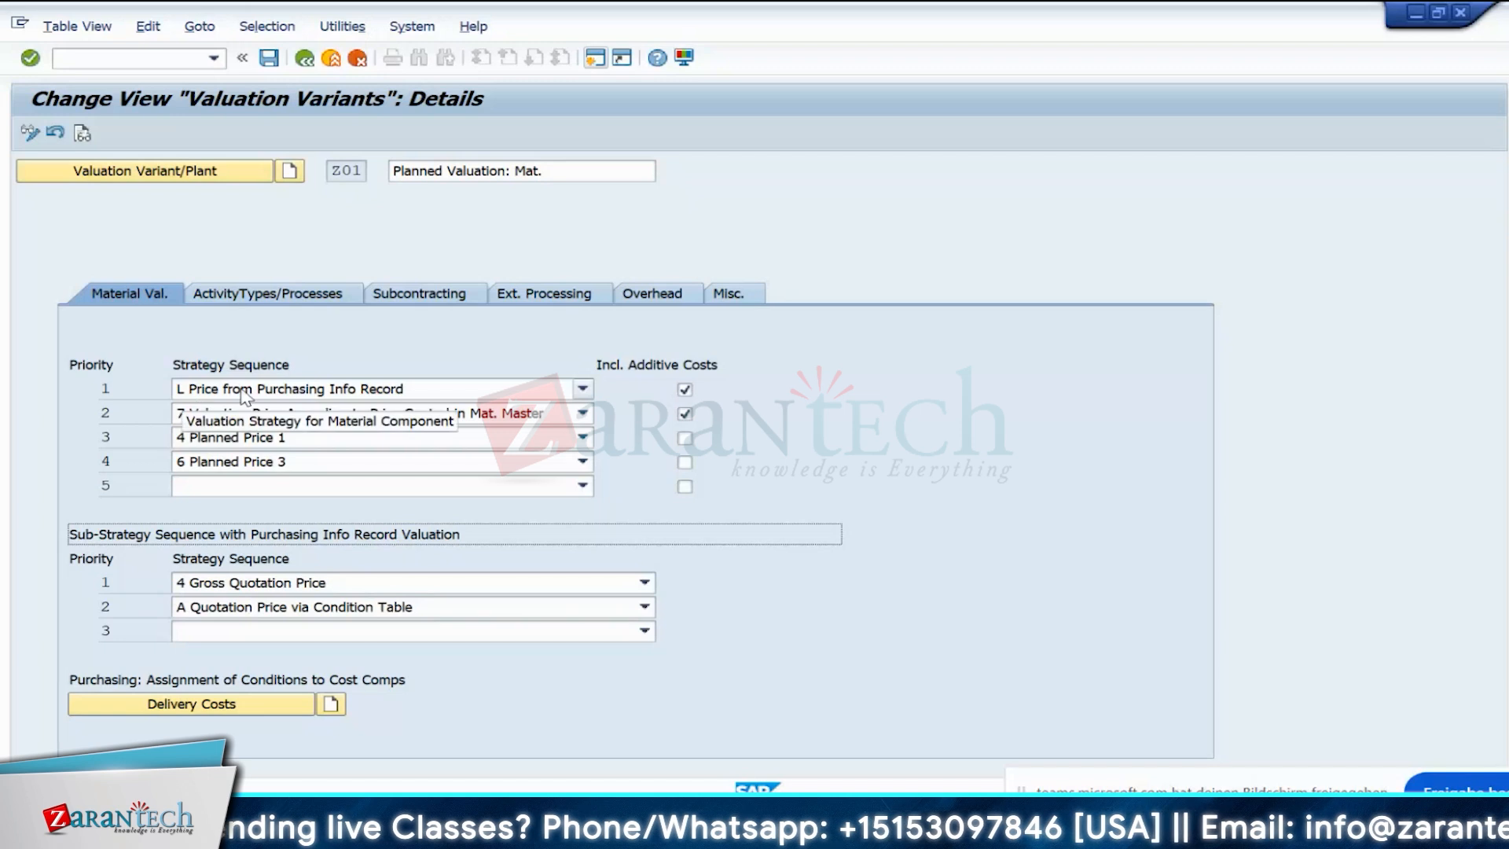
pyautogui.click(338, 390)
pyautogui.click(322, 452)
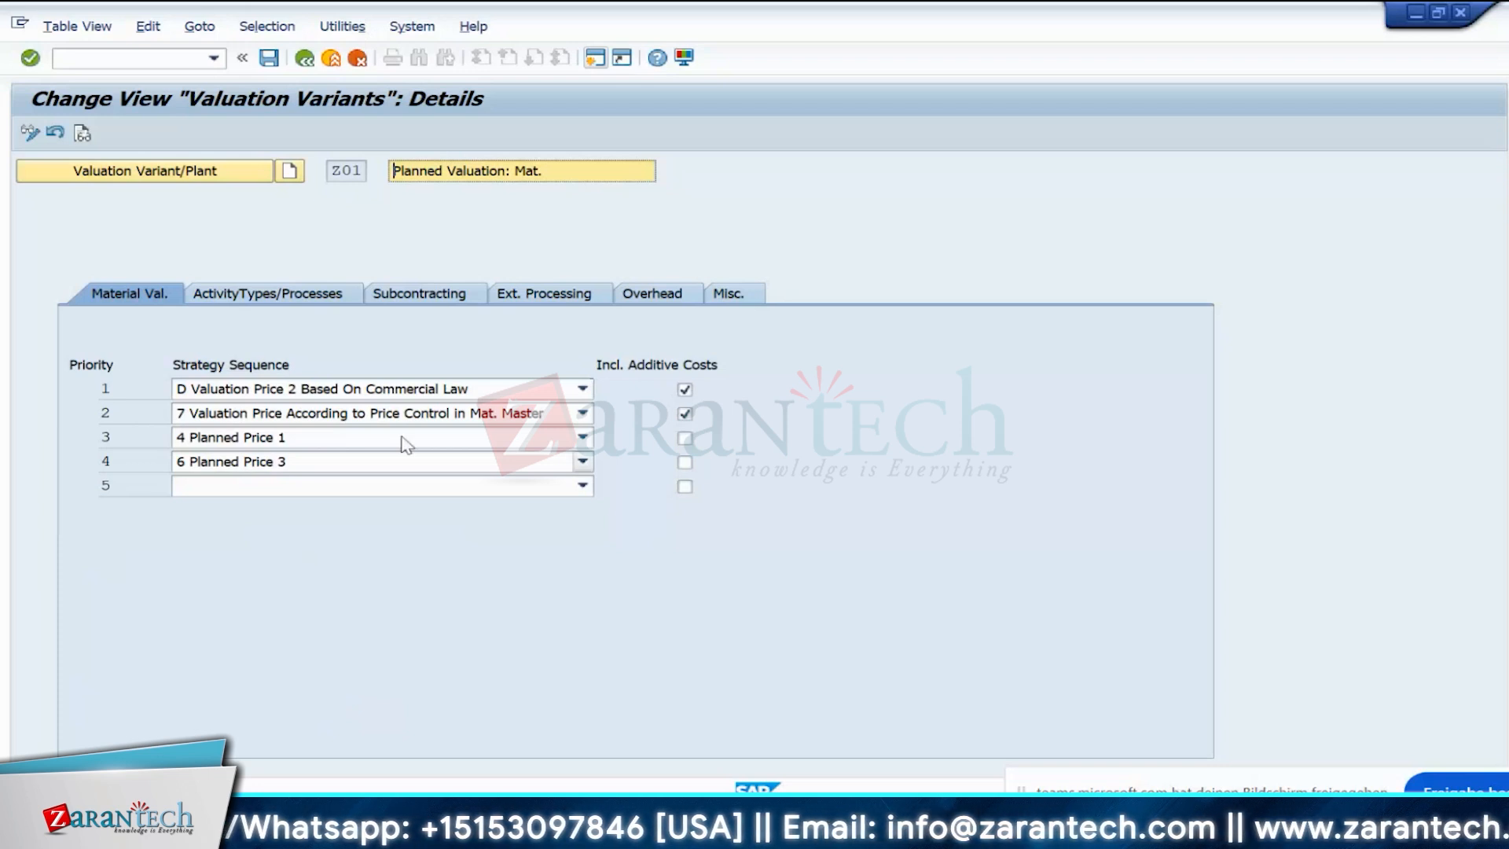
pyautogui.click(342, 390)
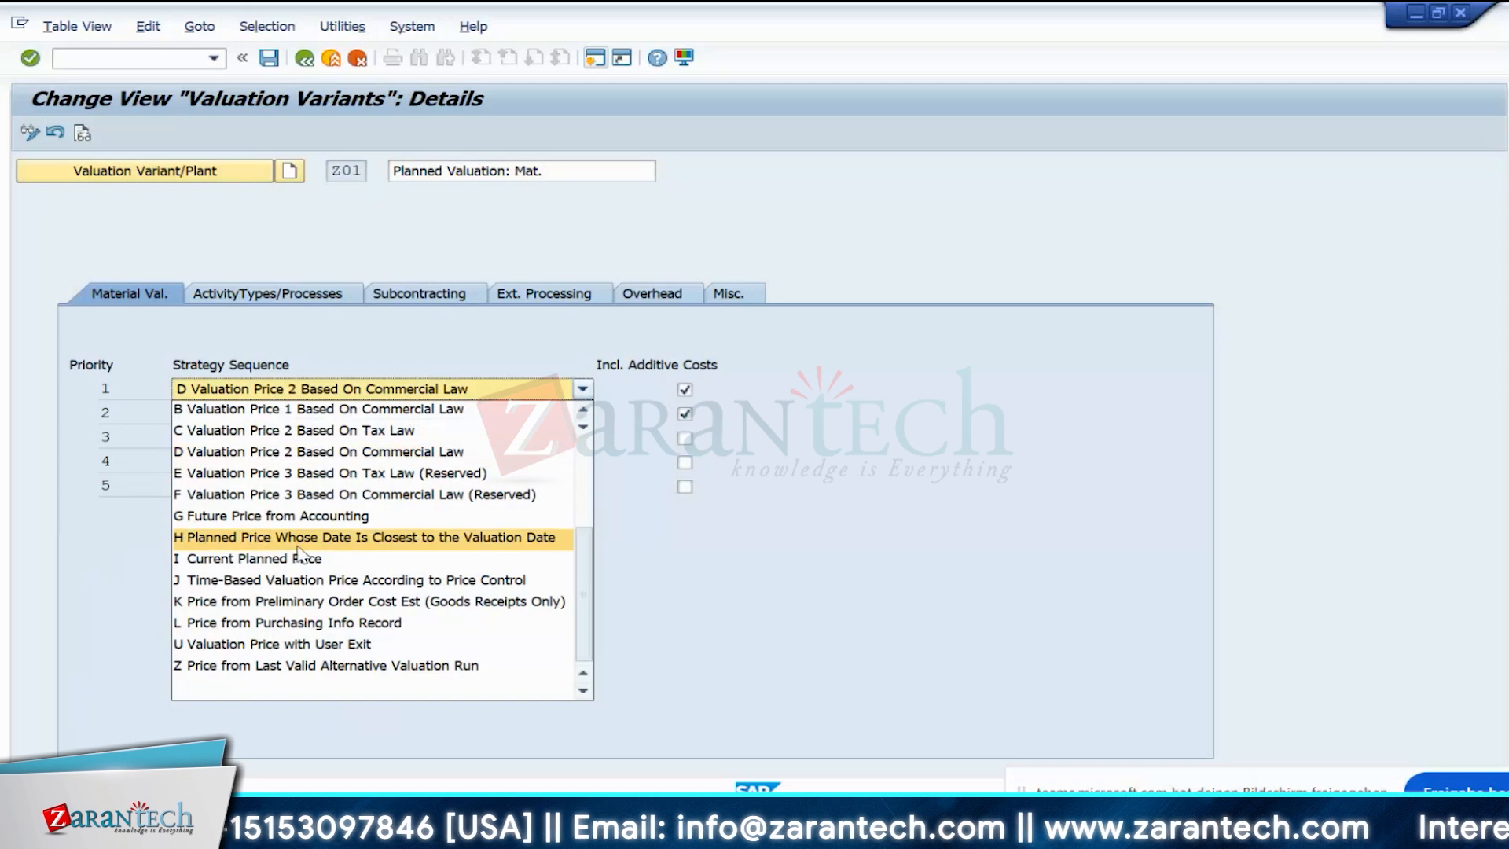
pyautogui.click(315, 622)
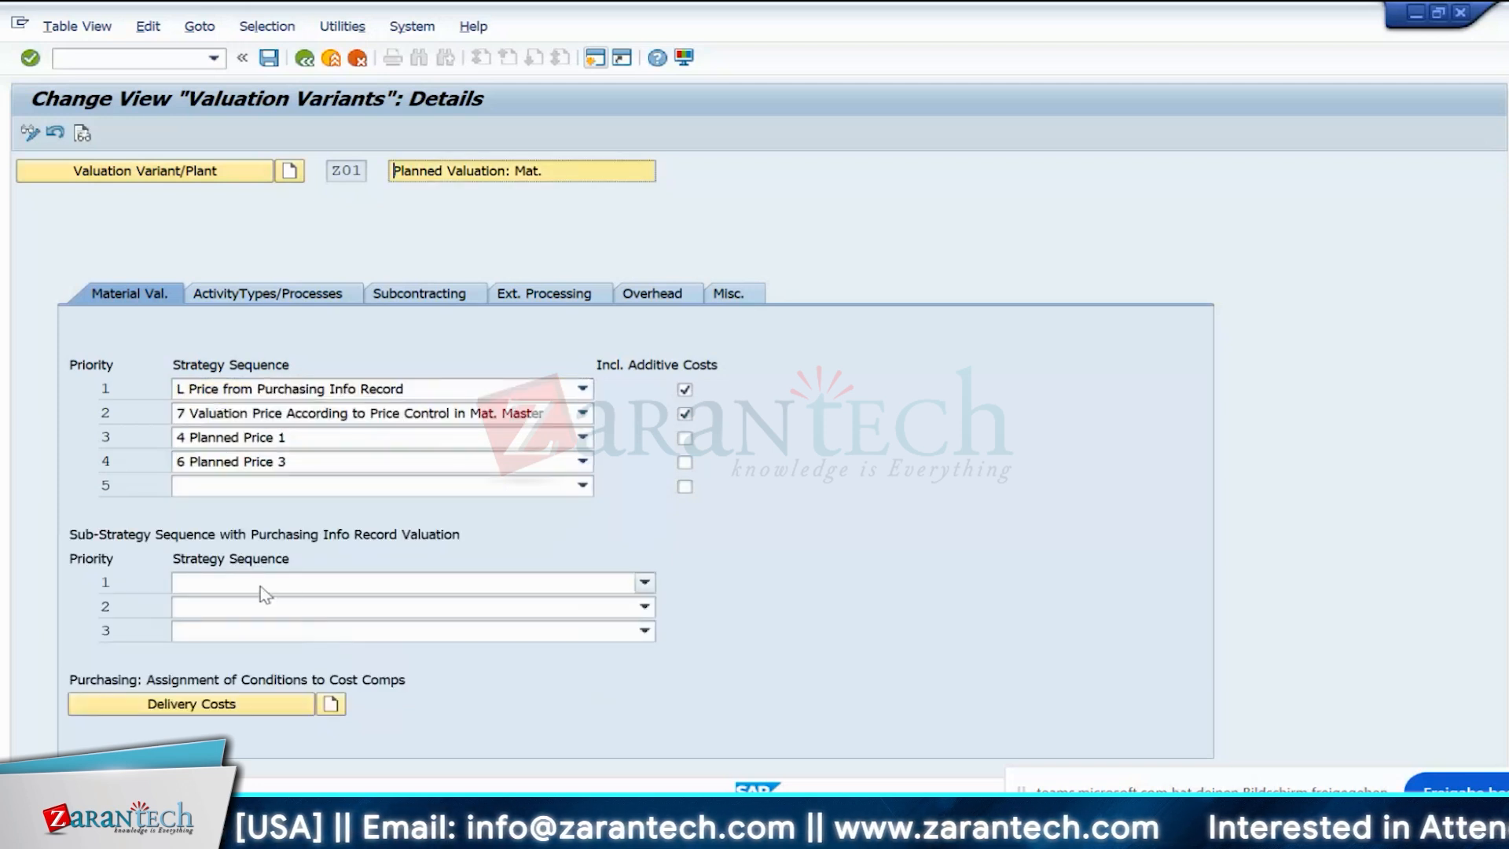
# - Set the purchasing info record sub-strategy to 3 Net Quotation Price for priority 1 and 4 Gross Quotation Price for priority 2
pyautogui.click(261, 586)
pyautogui.click(250, 620)
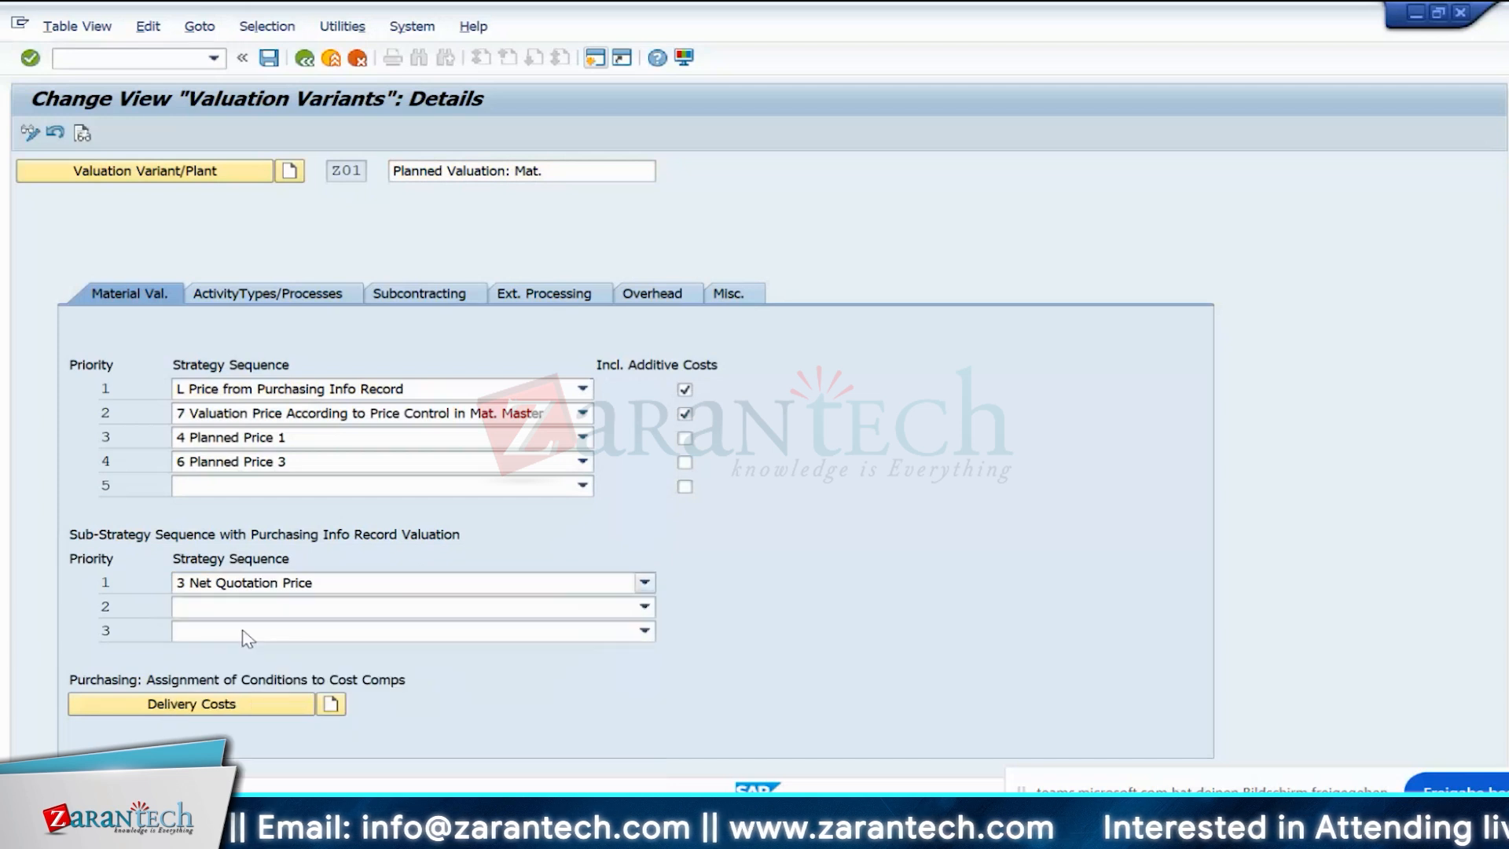
pyautogui.click(249, 619)
pyautogui.click(250, 670)
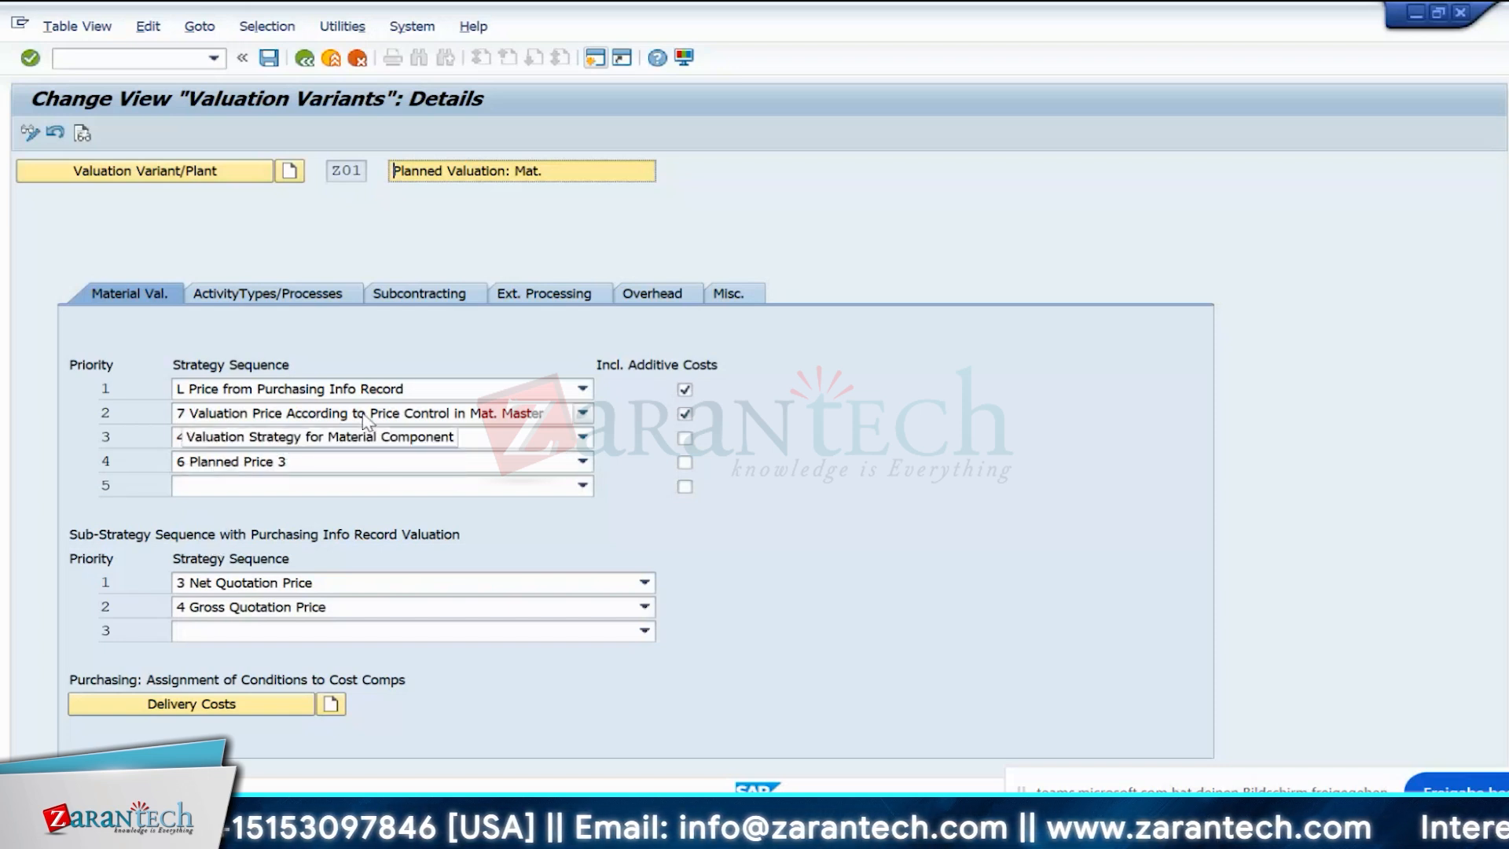
# - Set the priority 1 strategy for activity types and processes to 1 Plan Price for the Period, leaving priority 2 empty
pyautogui.click(226, 298)
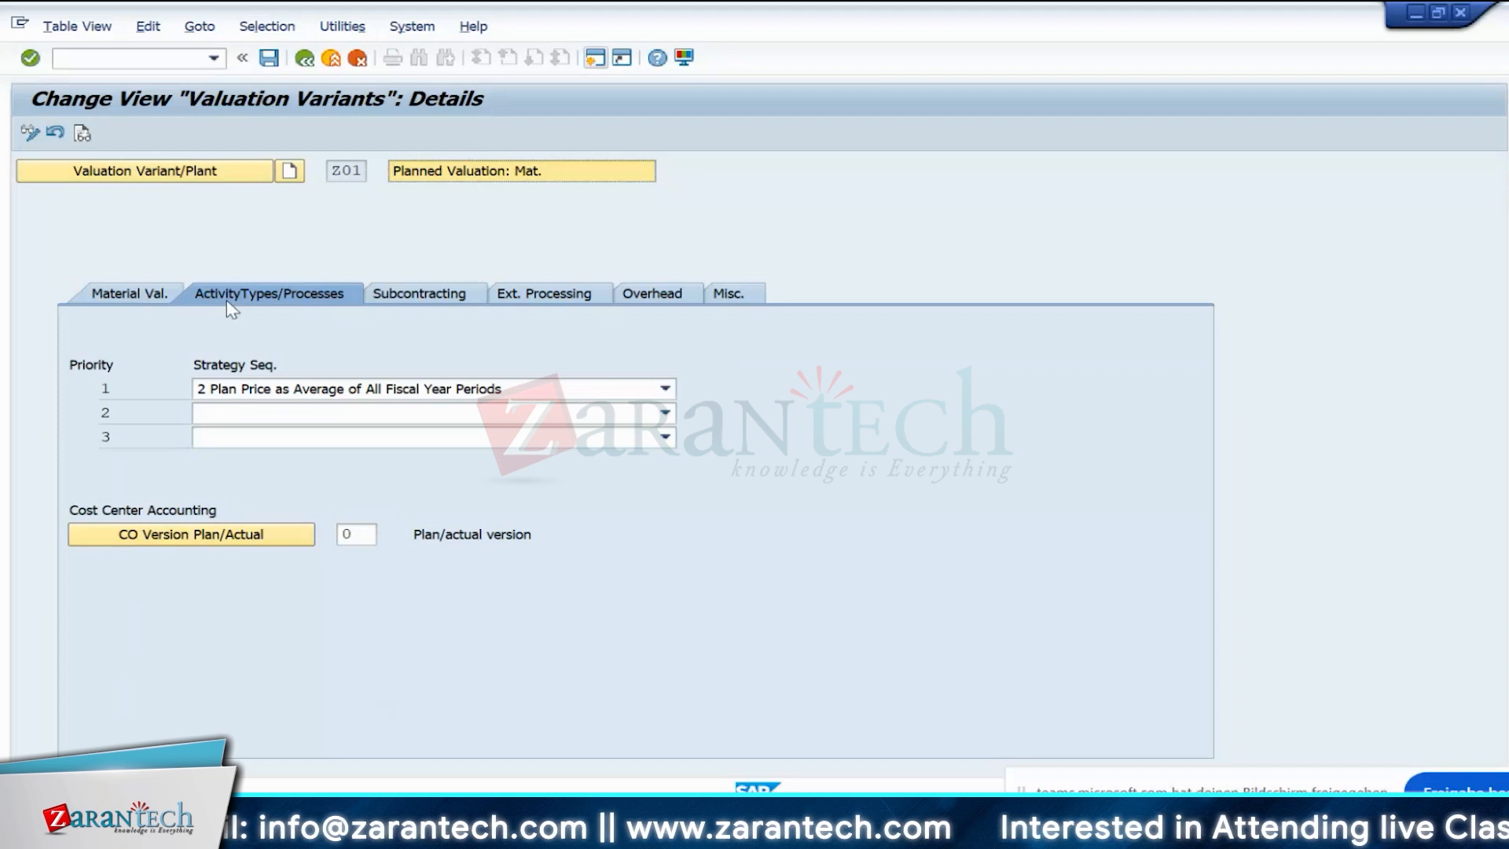
pyautogui.click(238, 395)
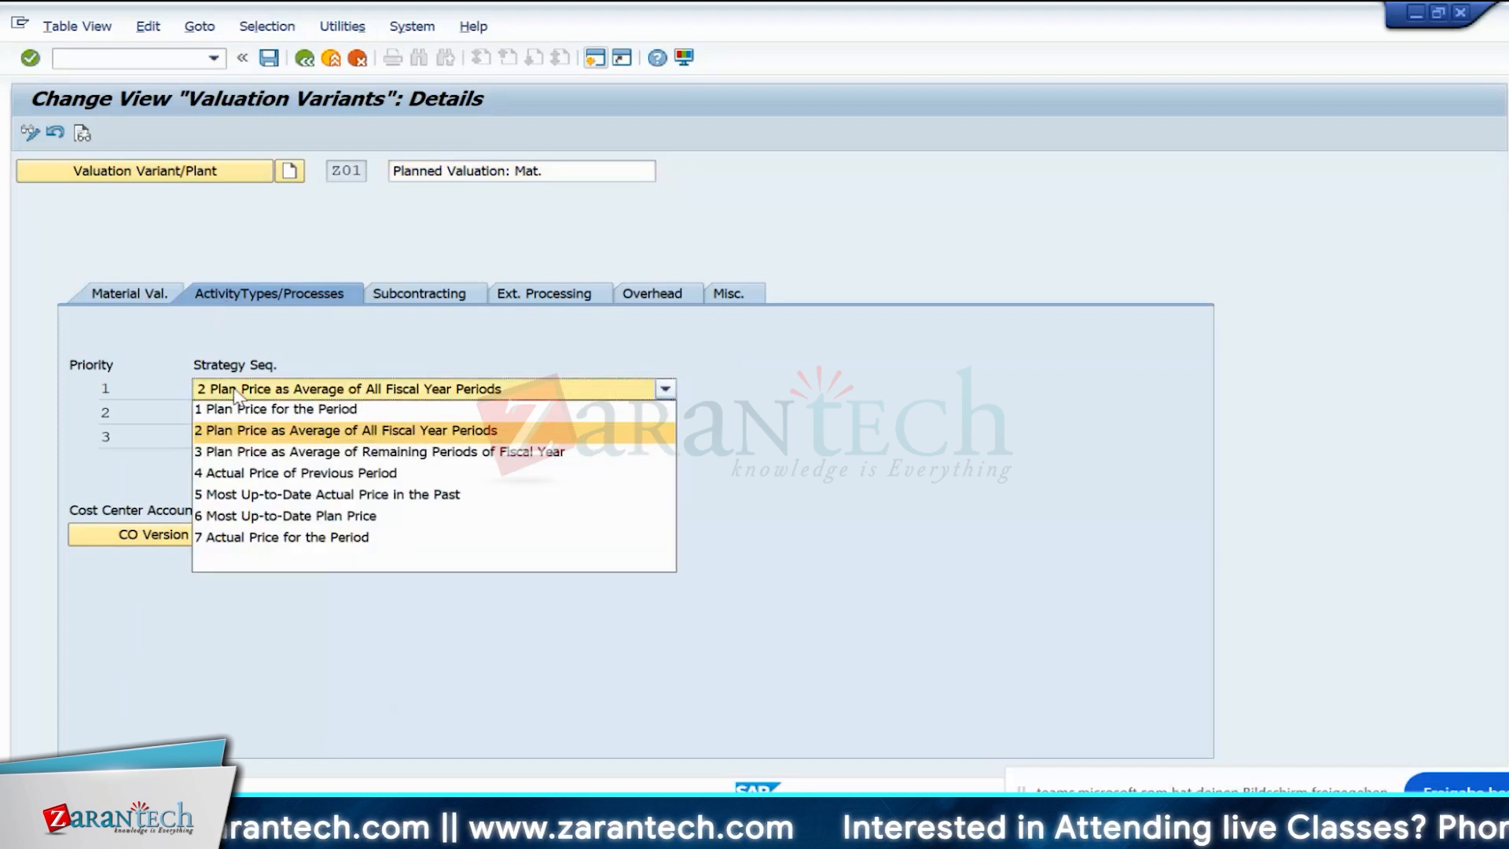
pyautogui.click(300, 409)
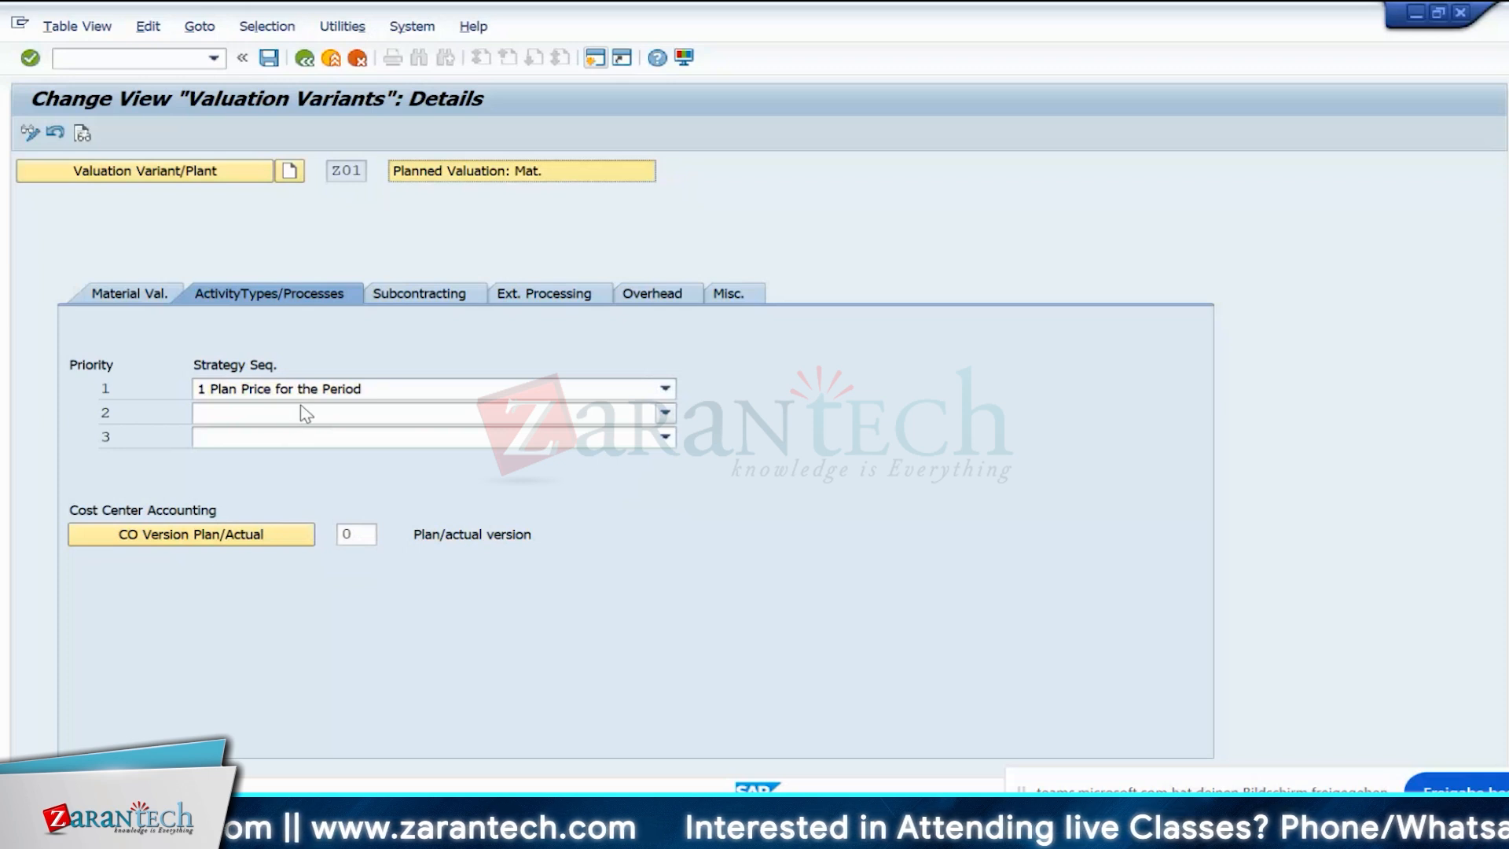
pyautogui.click(301, 407)
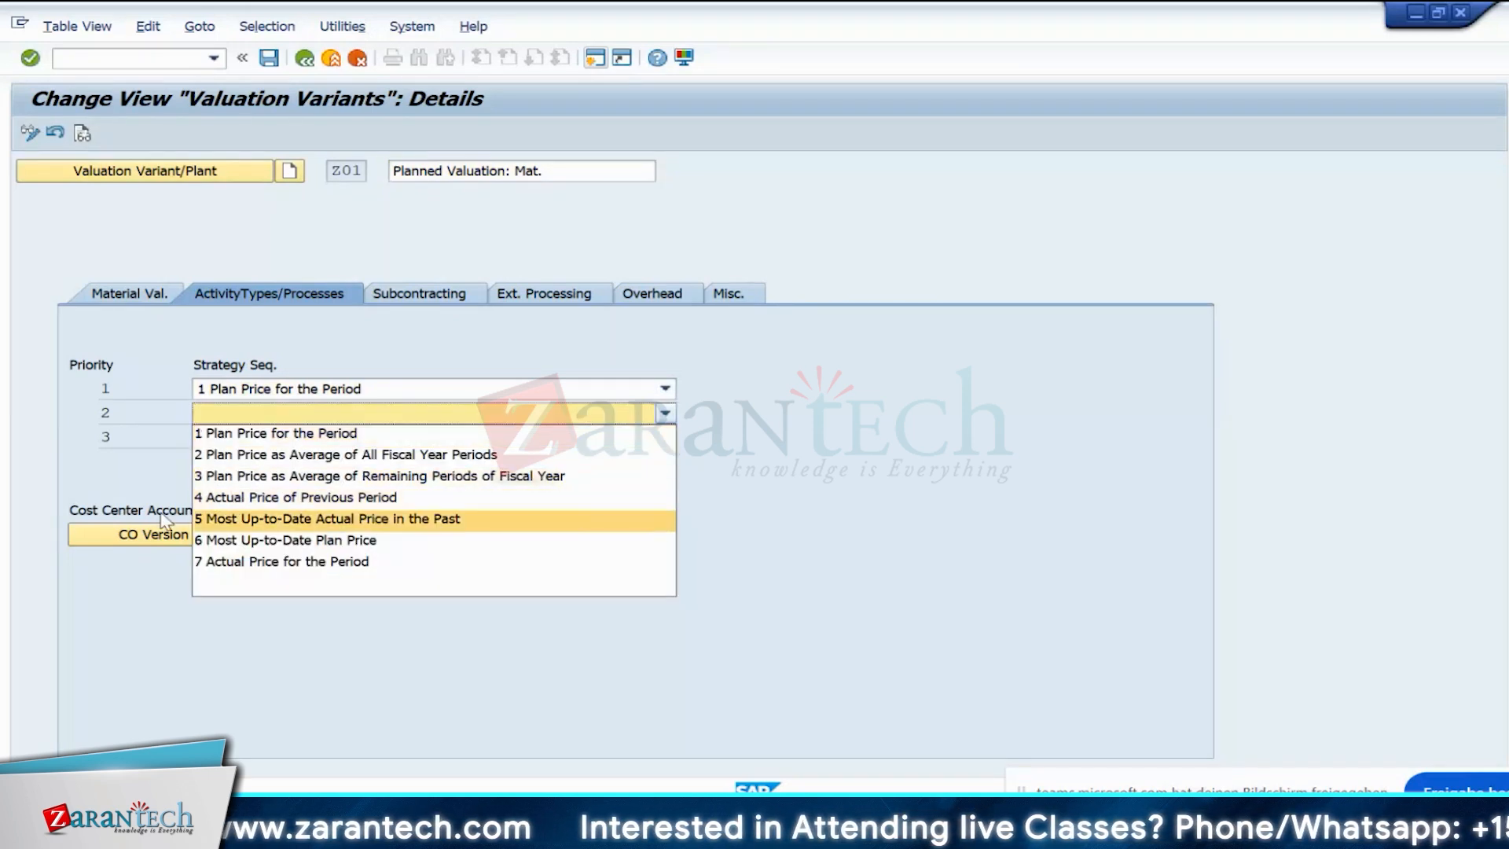
pyautogui.click(906, 506)
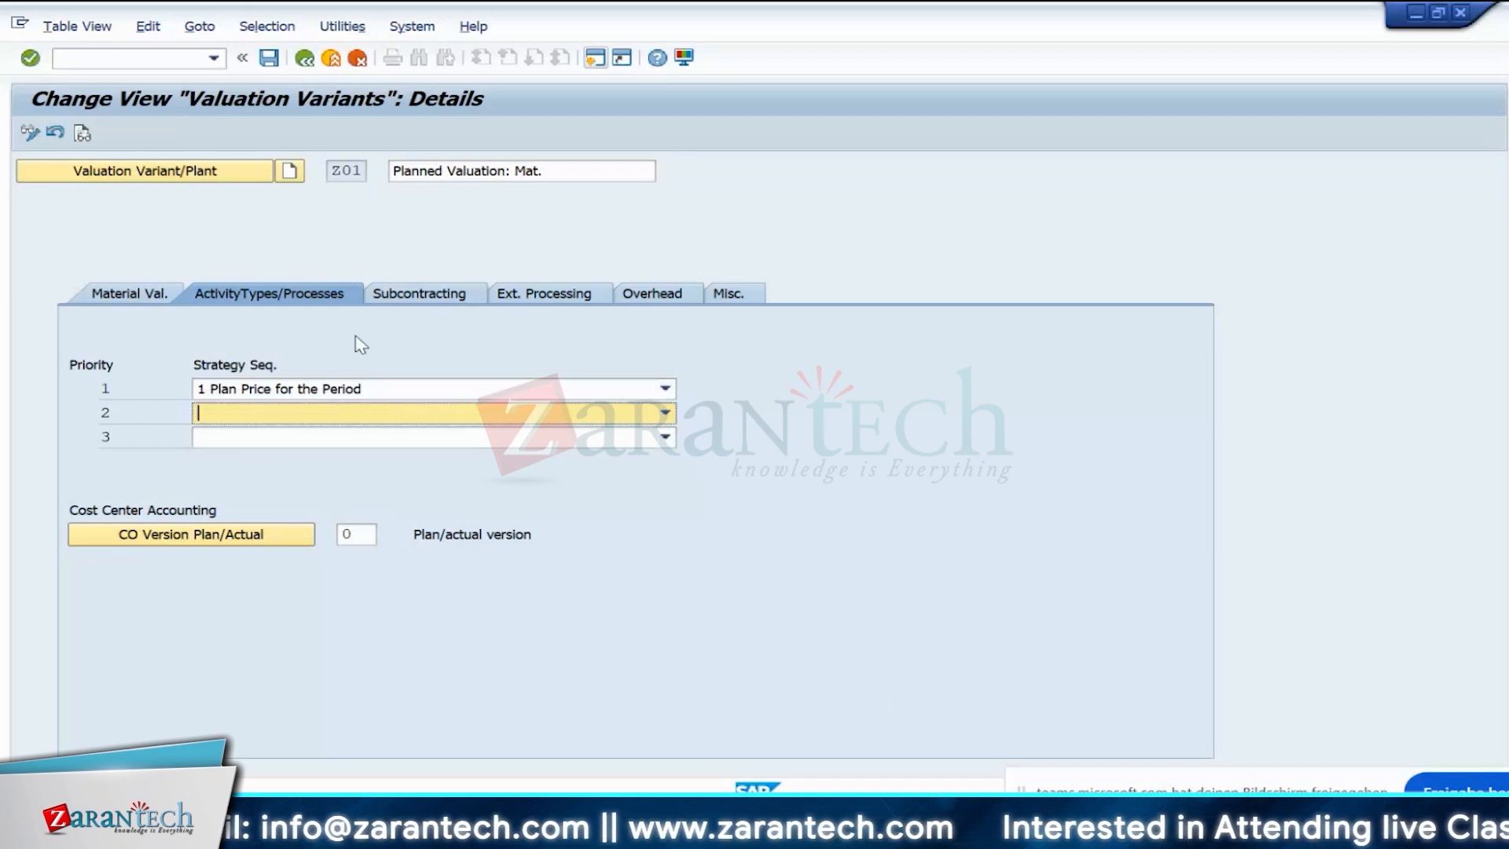
# - Review the priority 1 price strategy options for subcontracting and external processing in variant Z01
pyautogui.click(393, 298)
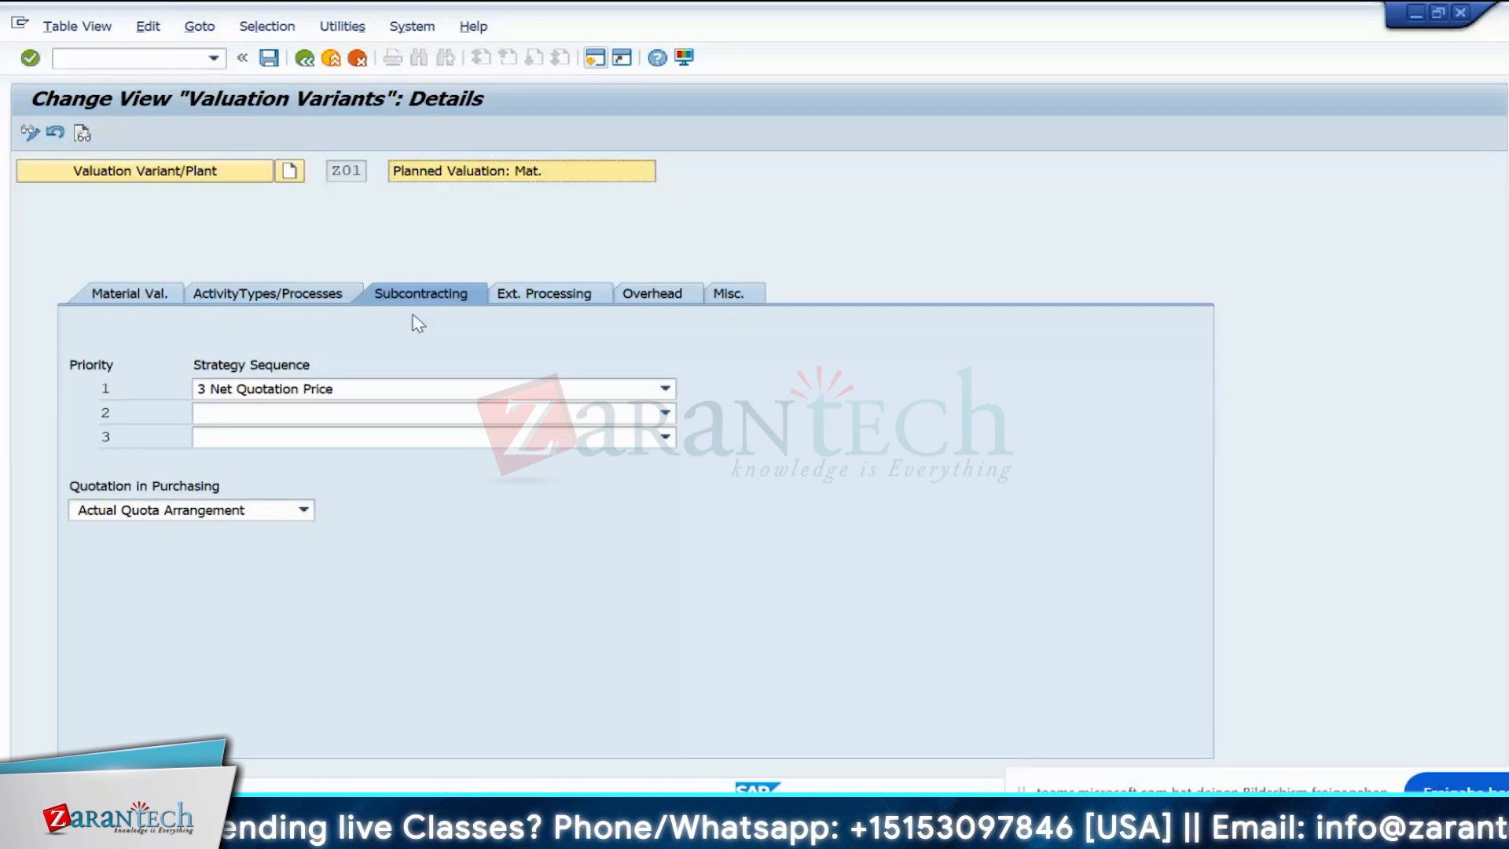
pyautogui.click(328, 391)
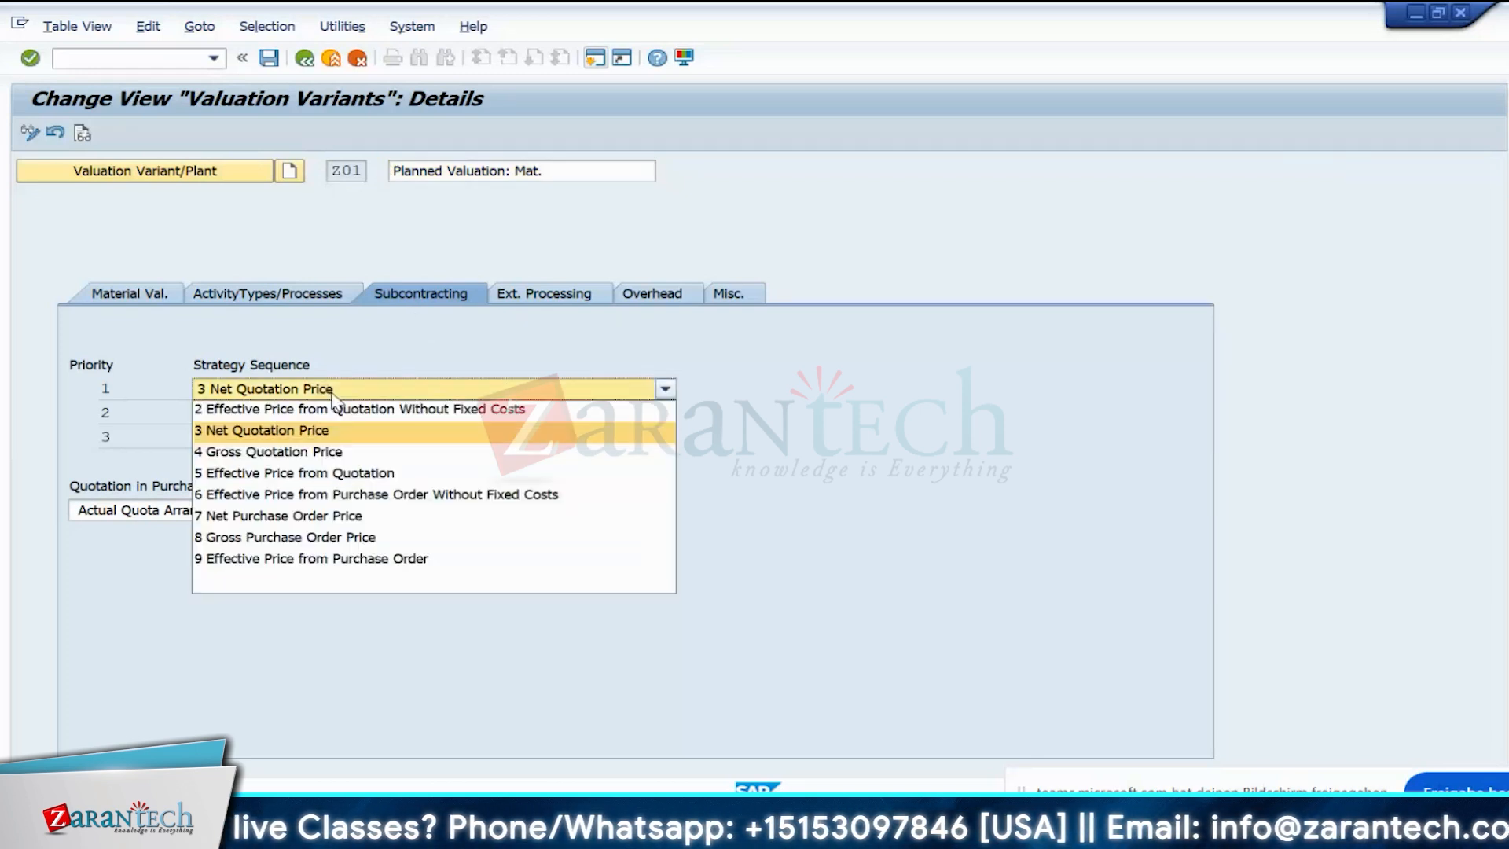
pyautogui.click(424, 428)
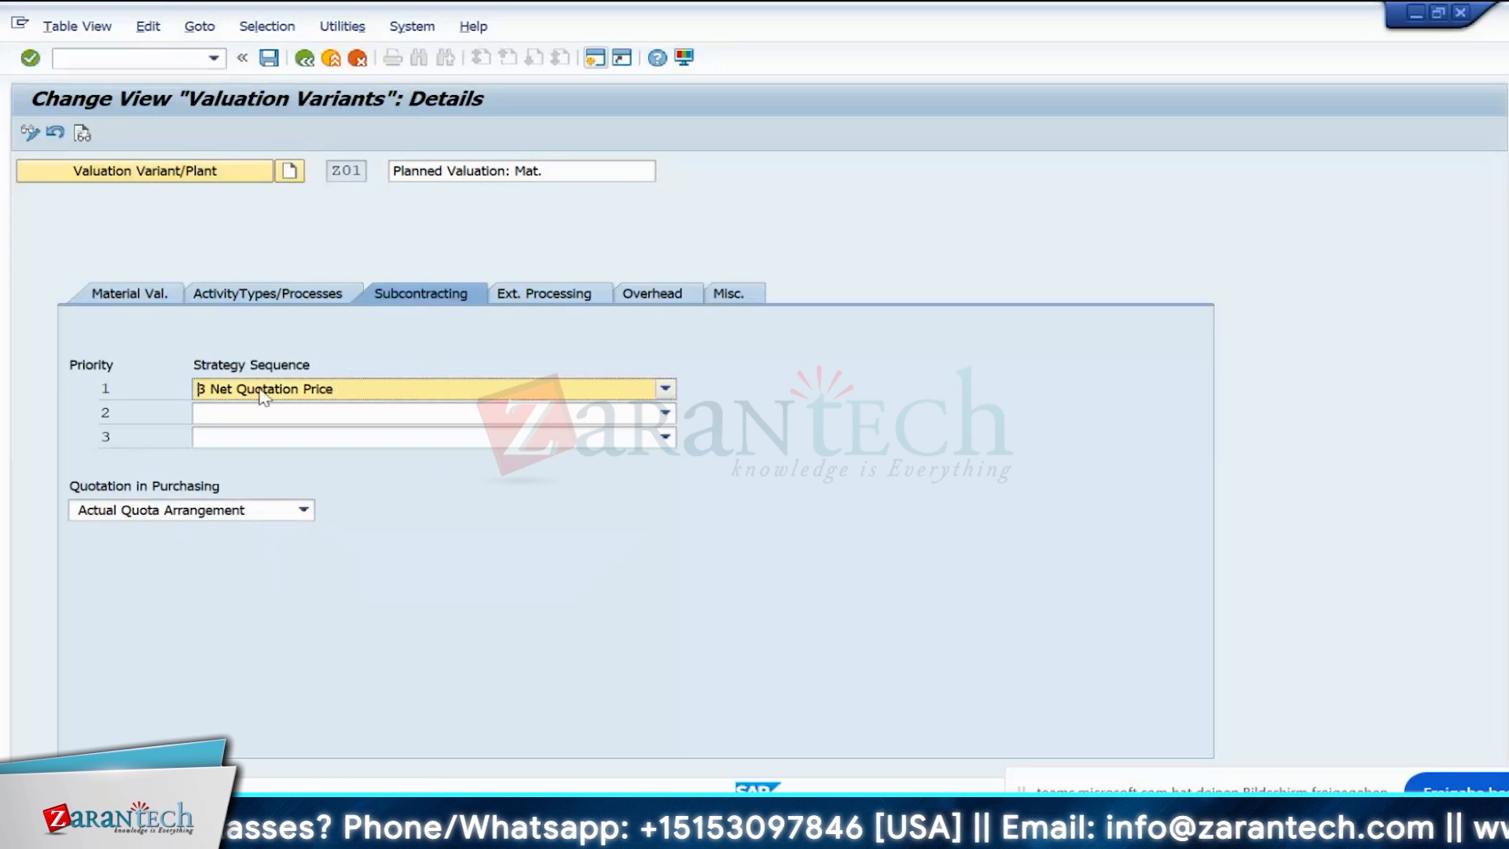
pyautogui.click(529, 304)
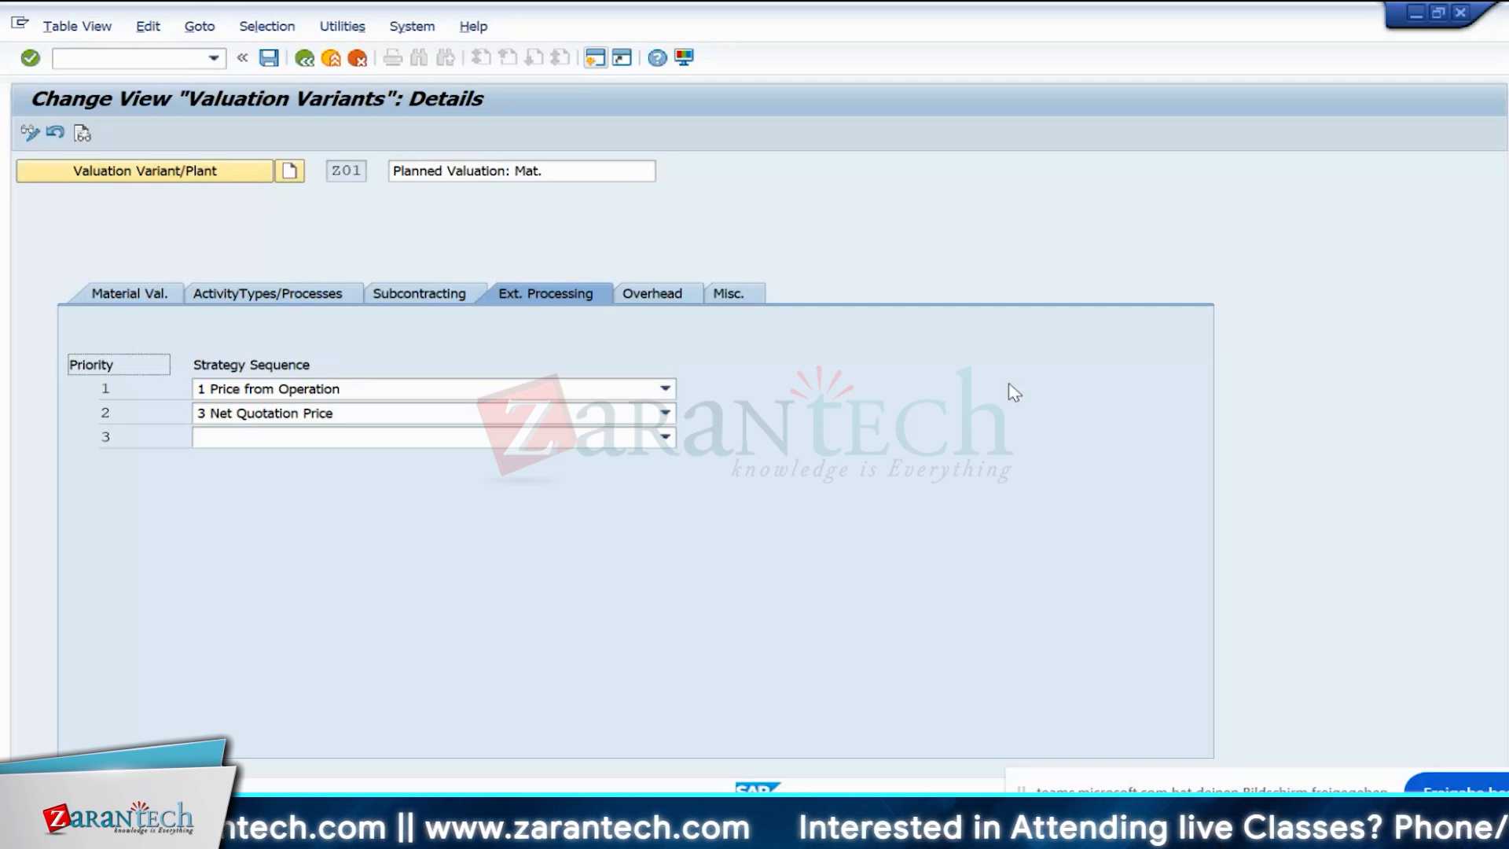
pyautogui.click(271, 389)
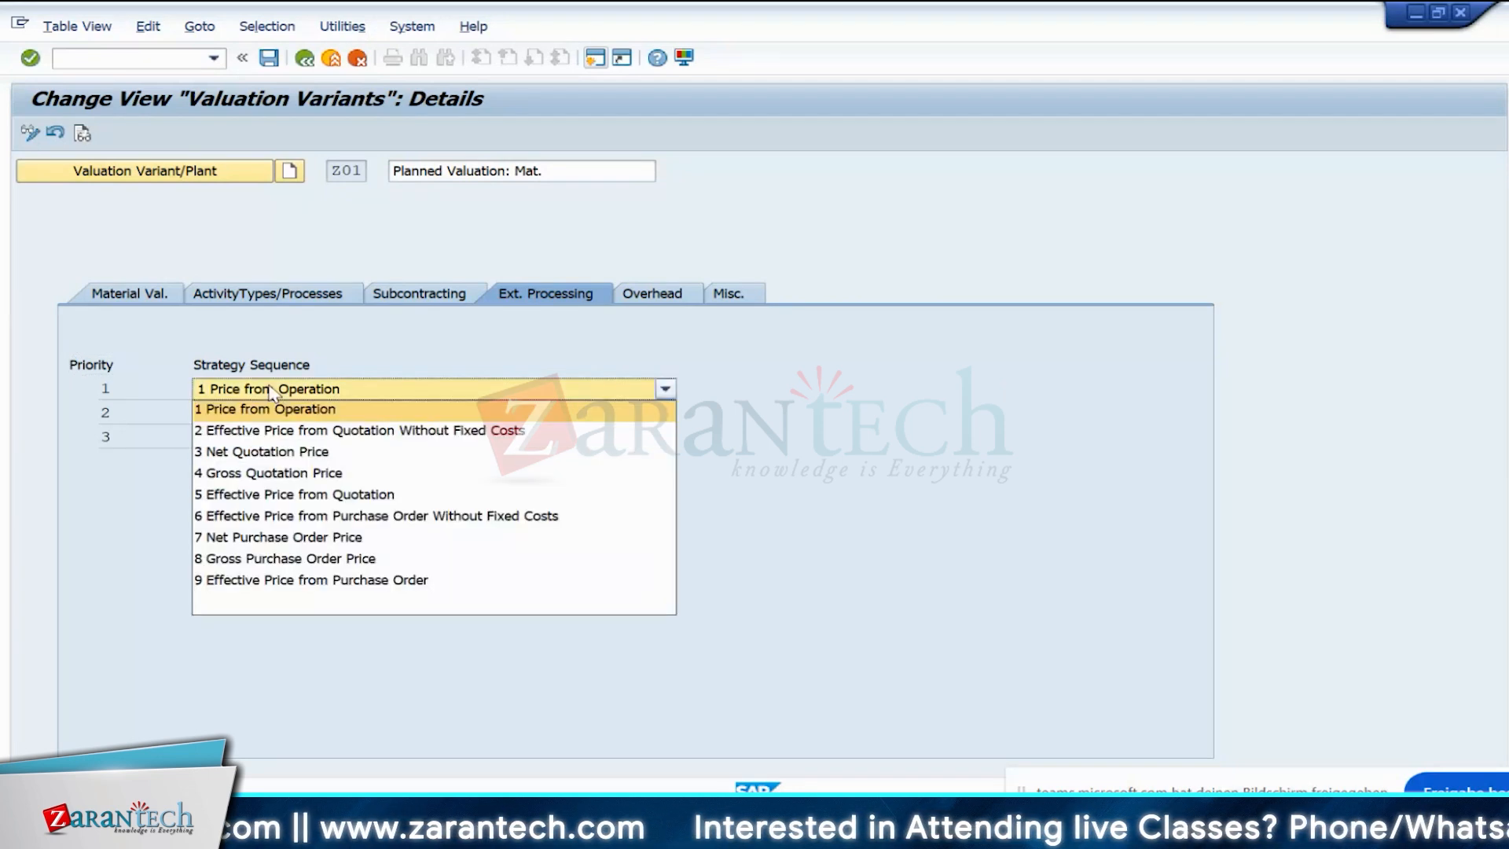
pyautogui.click(728, 469)
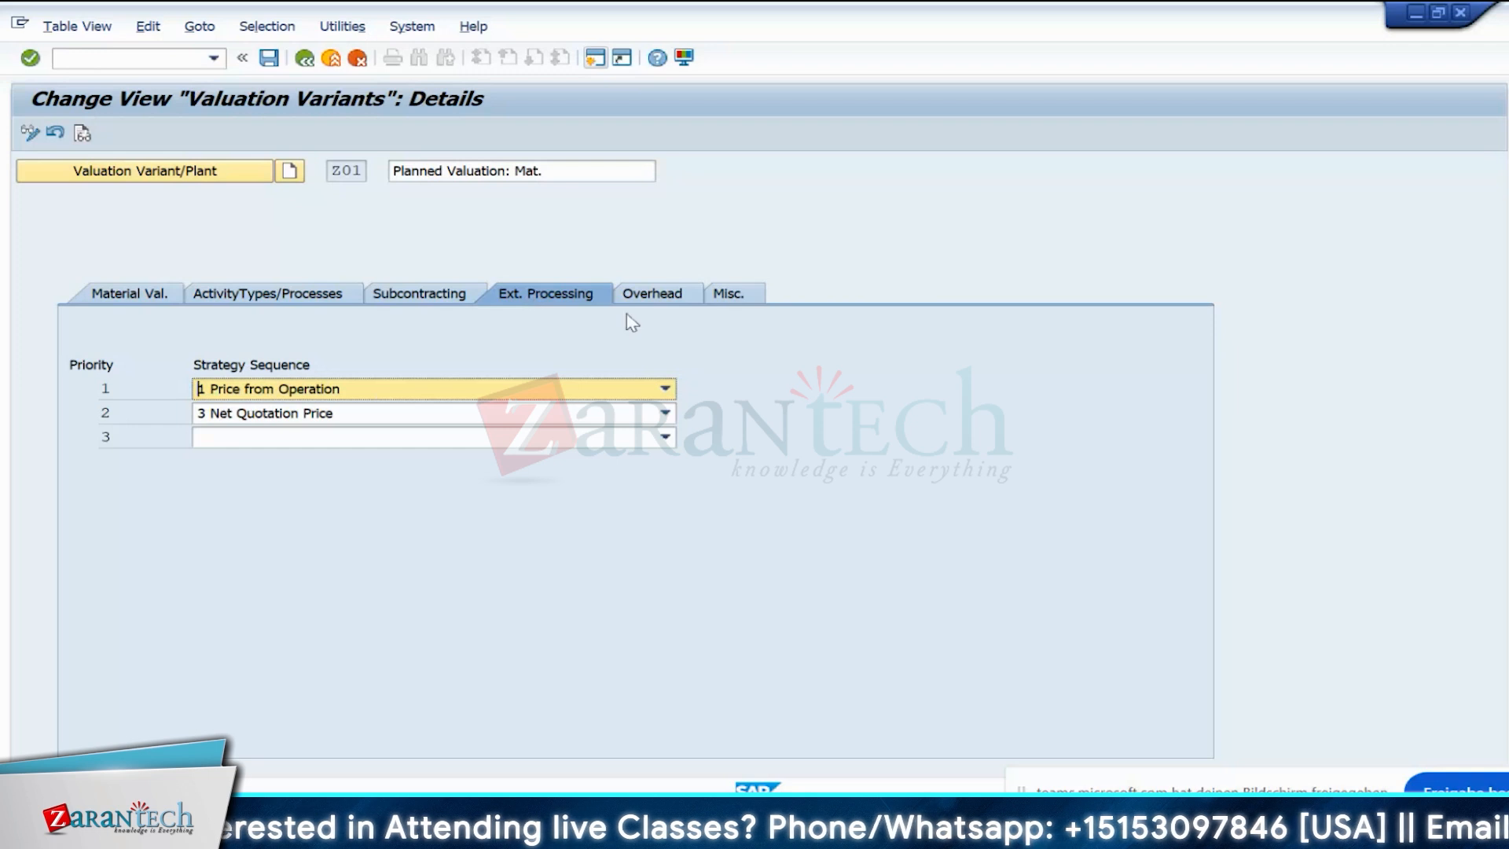
# - Review the costing sheets available for overhead on finished and semifinished materials without assigning one
pyautogui.click(658, 307)
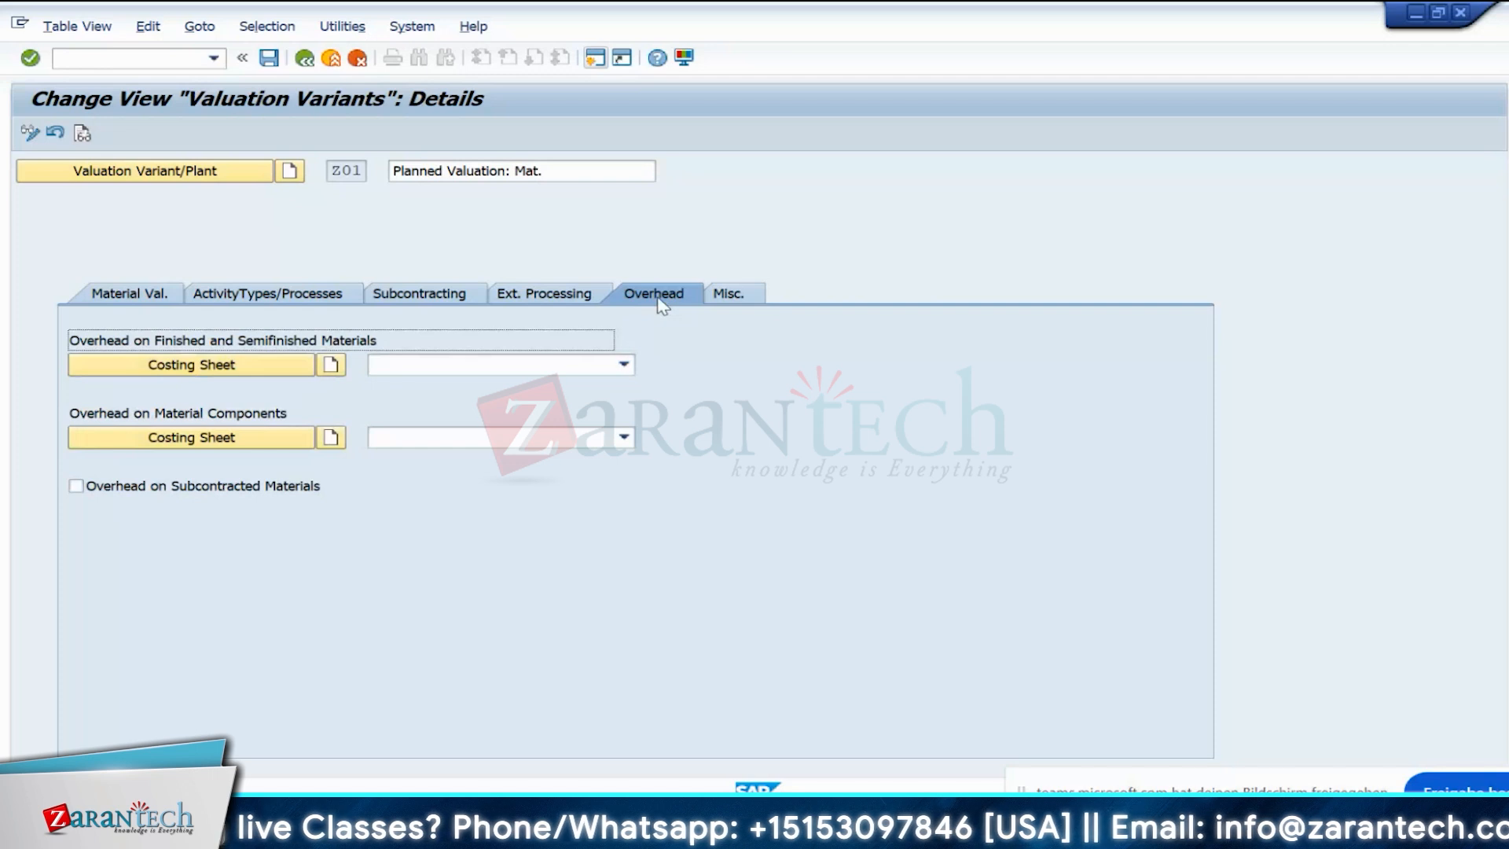
pyautogui.click(478, 368)
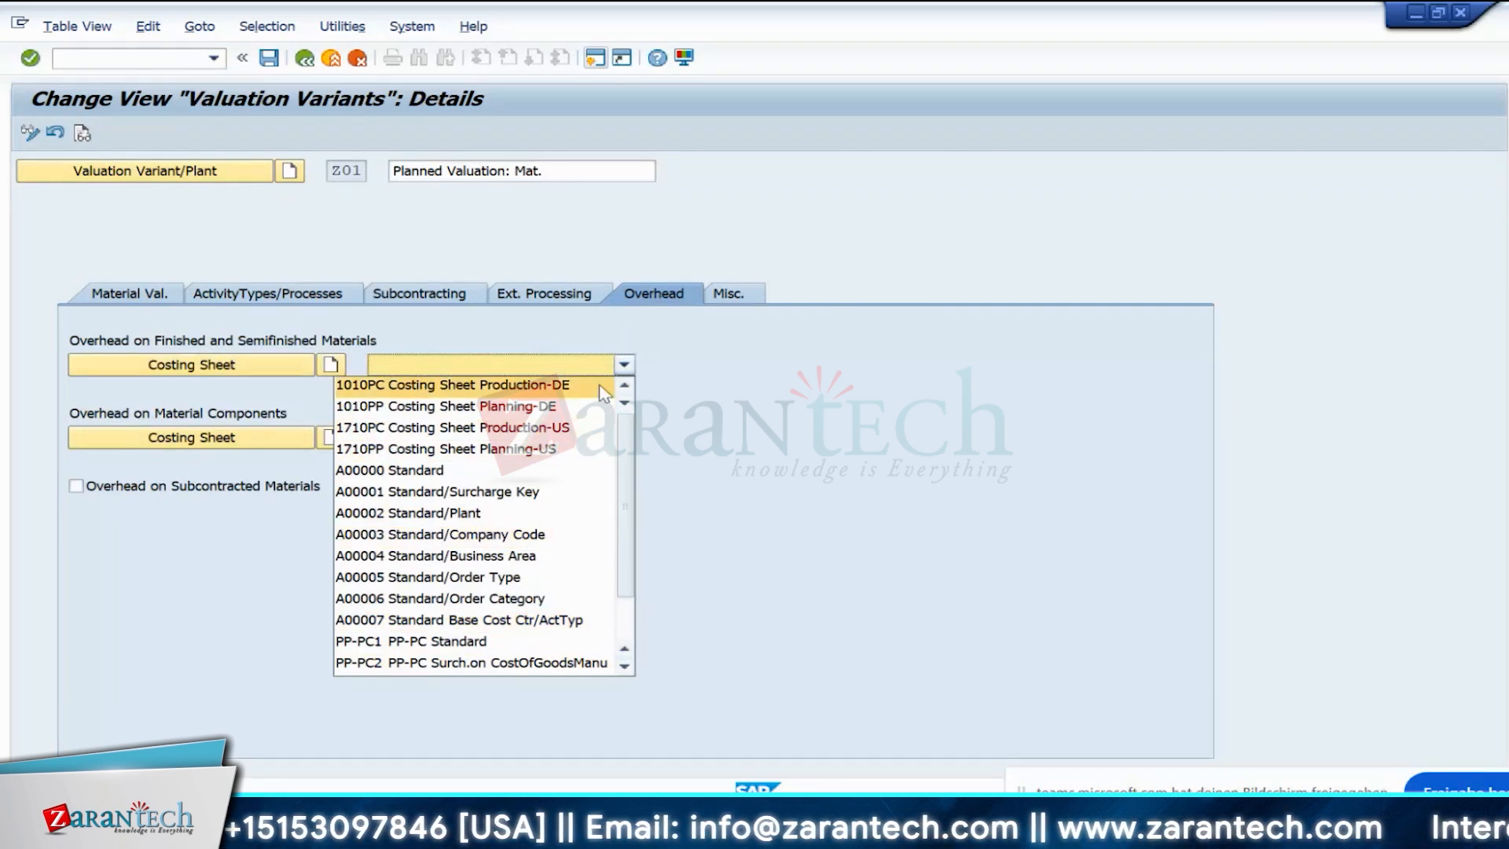
pyautogui.click(411, 363)
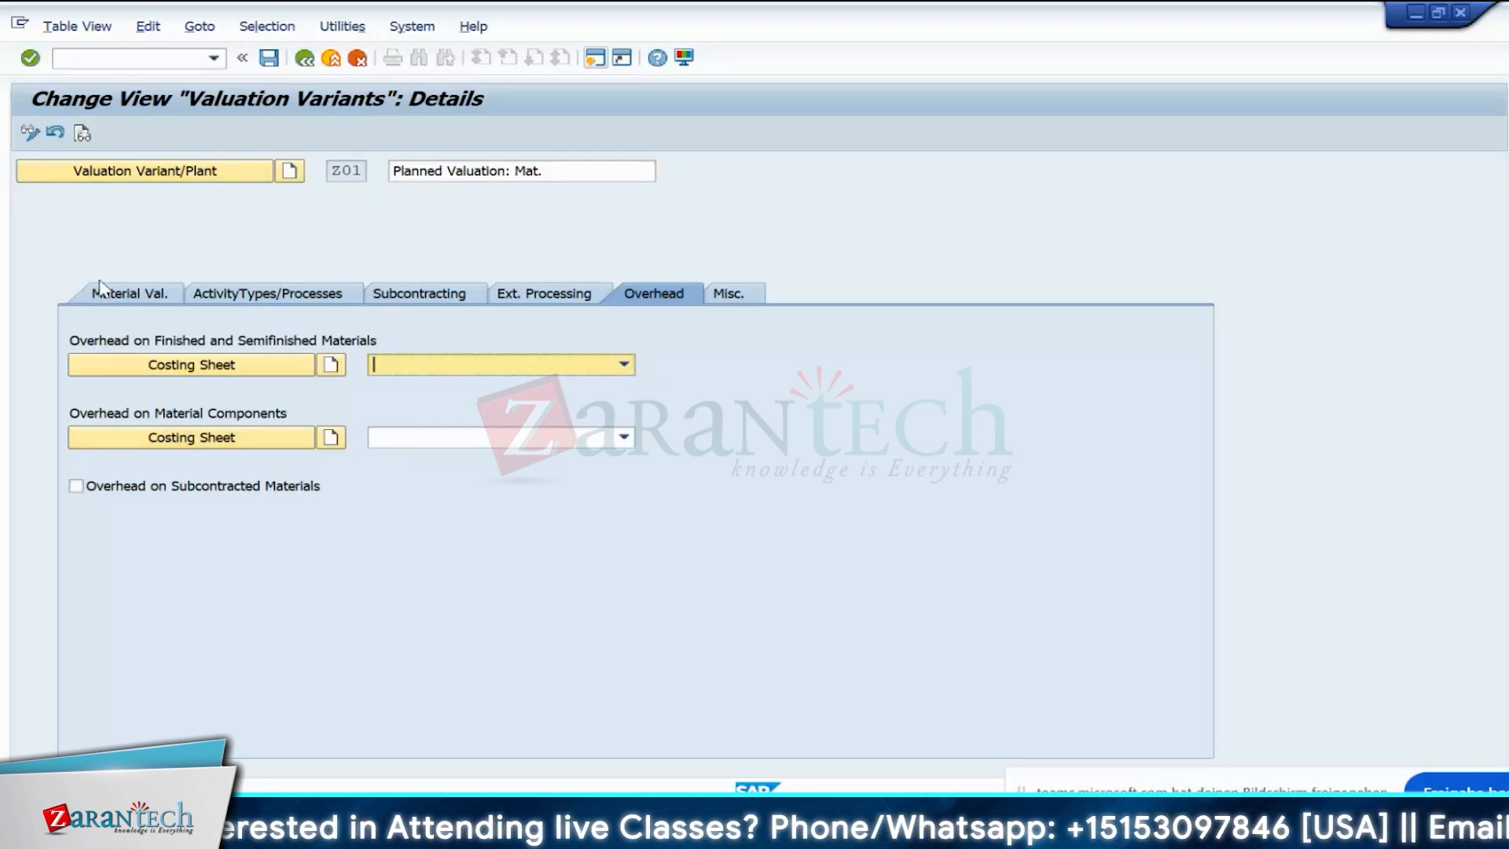
# - Review the strategy sequences of variant Z01 for material valuation, activity types, subcontracting and external processing
pyautogui.click(135, 298)
pyautogui.click(253, 299)
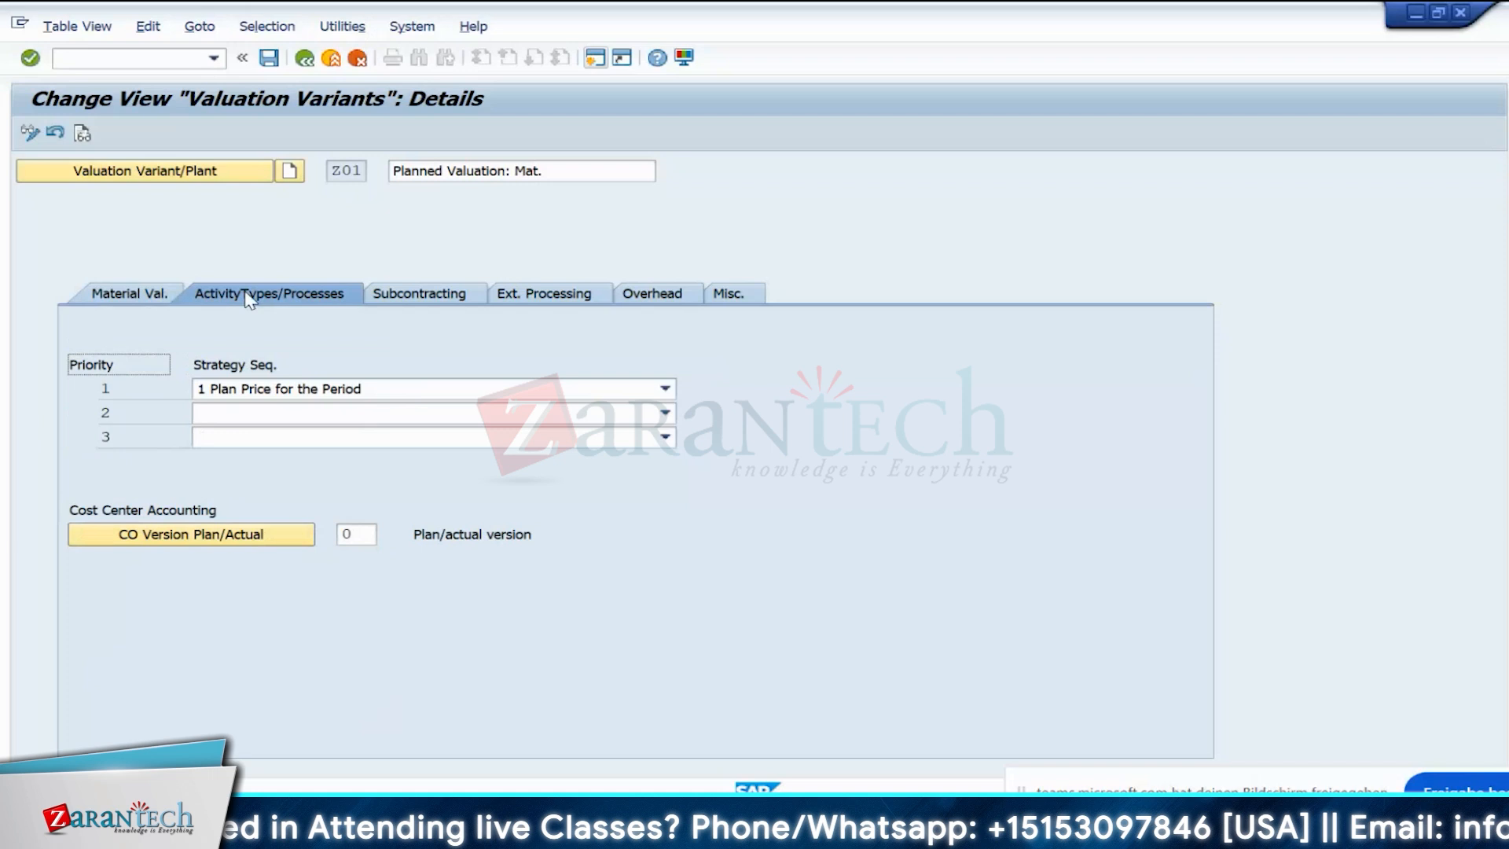
pyautogui.click(413, 302)
pyautogui.click(521, 297)
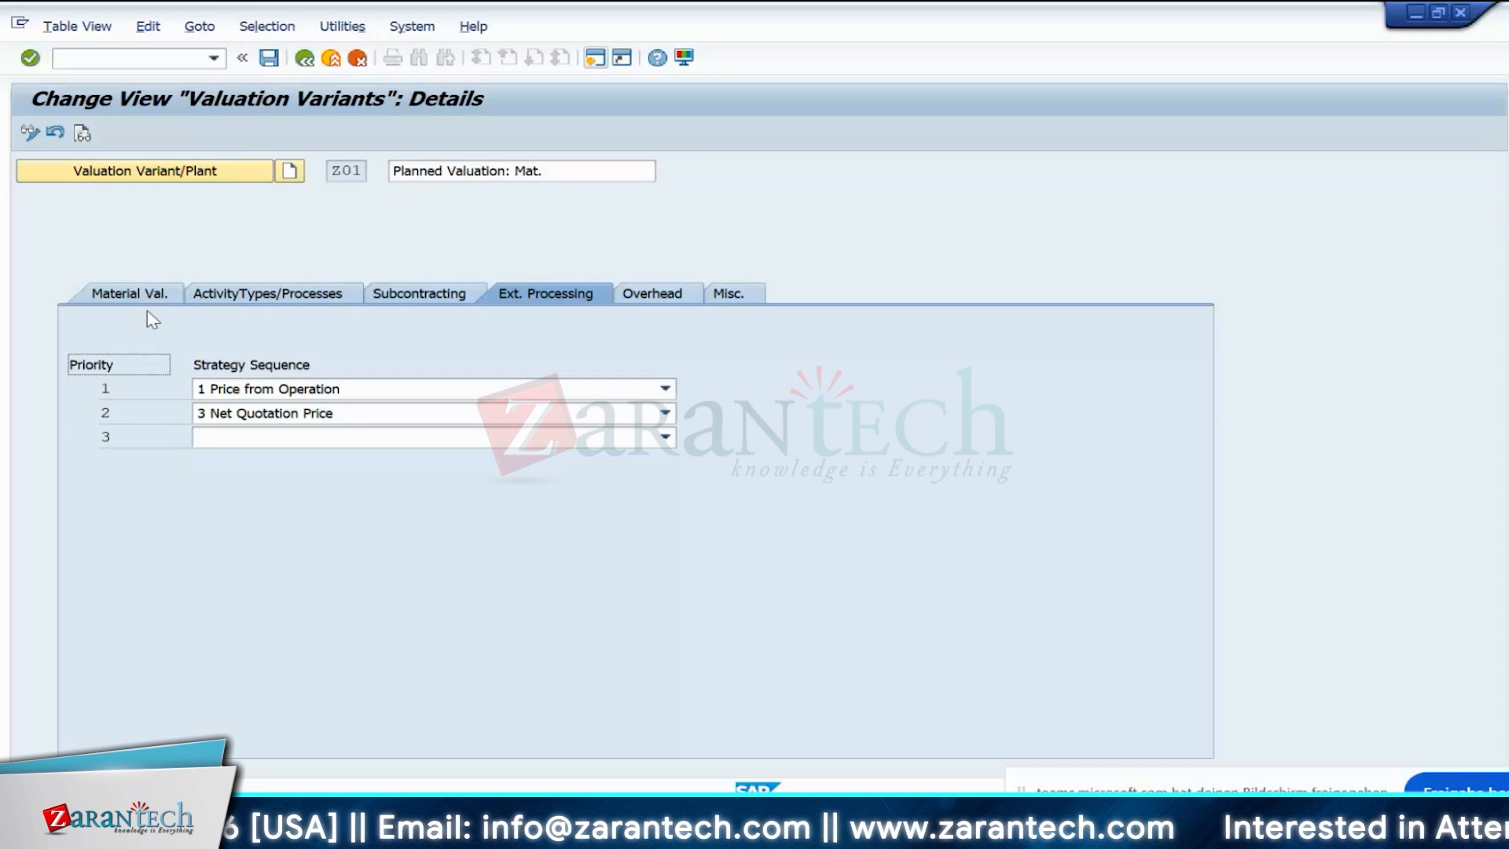
pyautogui.click(118, 294)
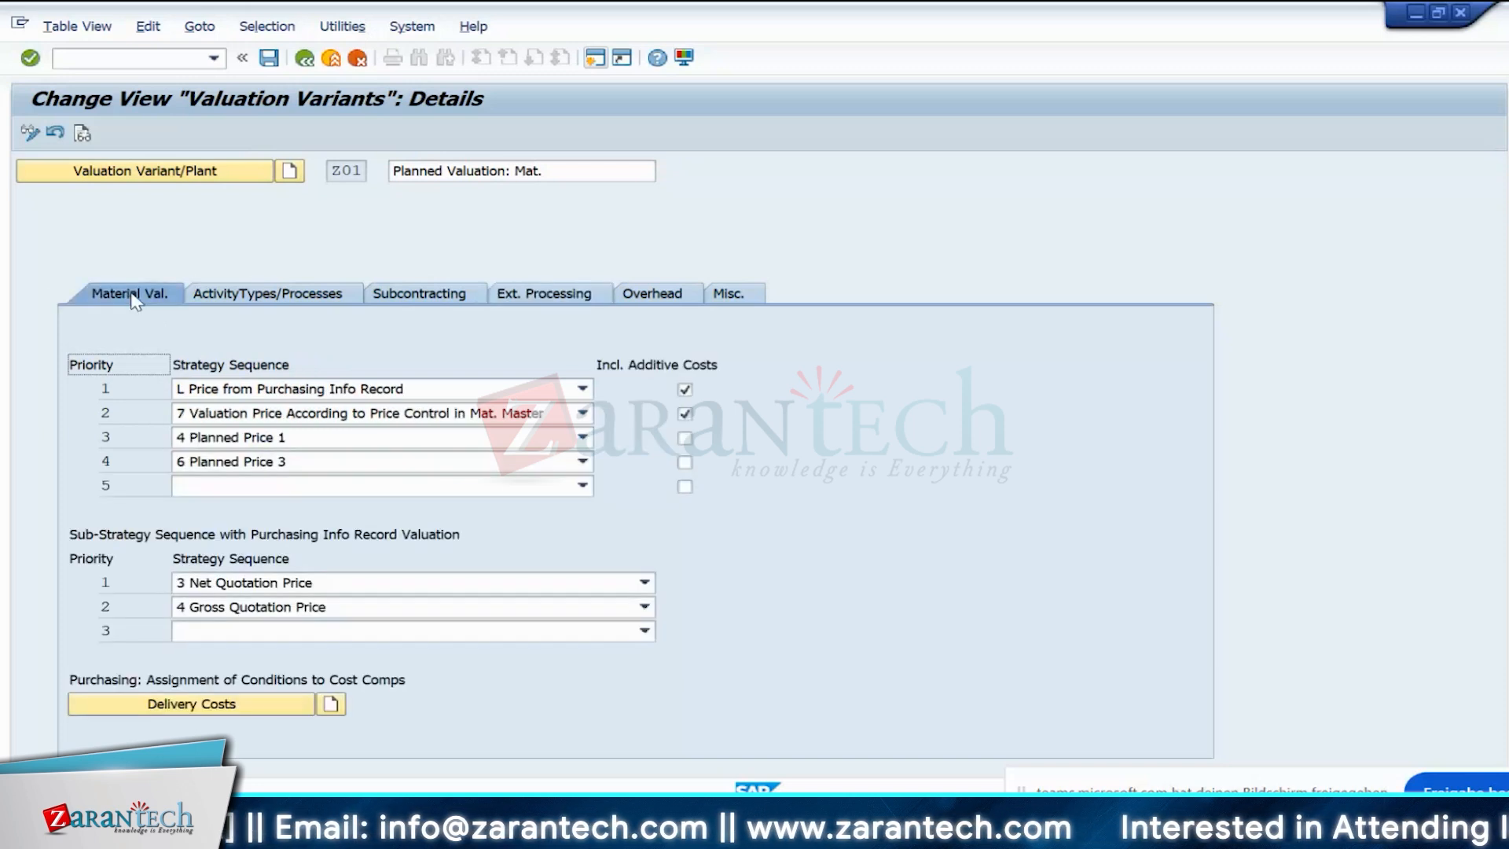
pyautogui.click(267, 294)
pyautogui.click(425, 294)
pyautogui.click(503, 294)
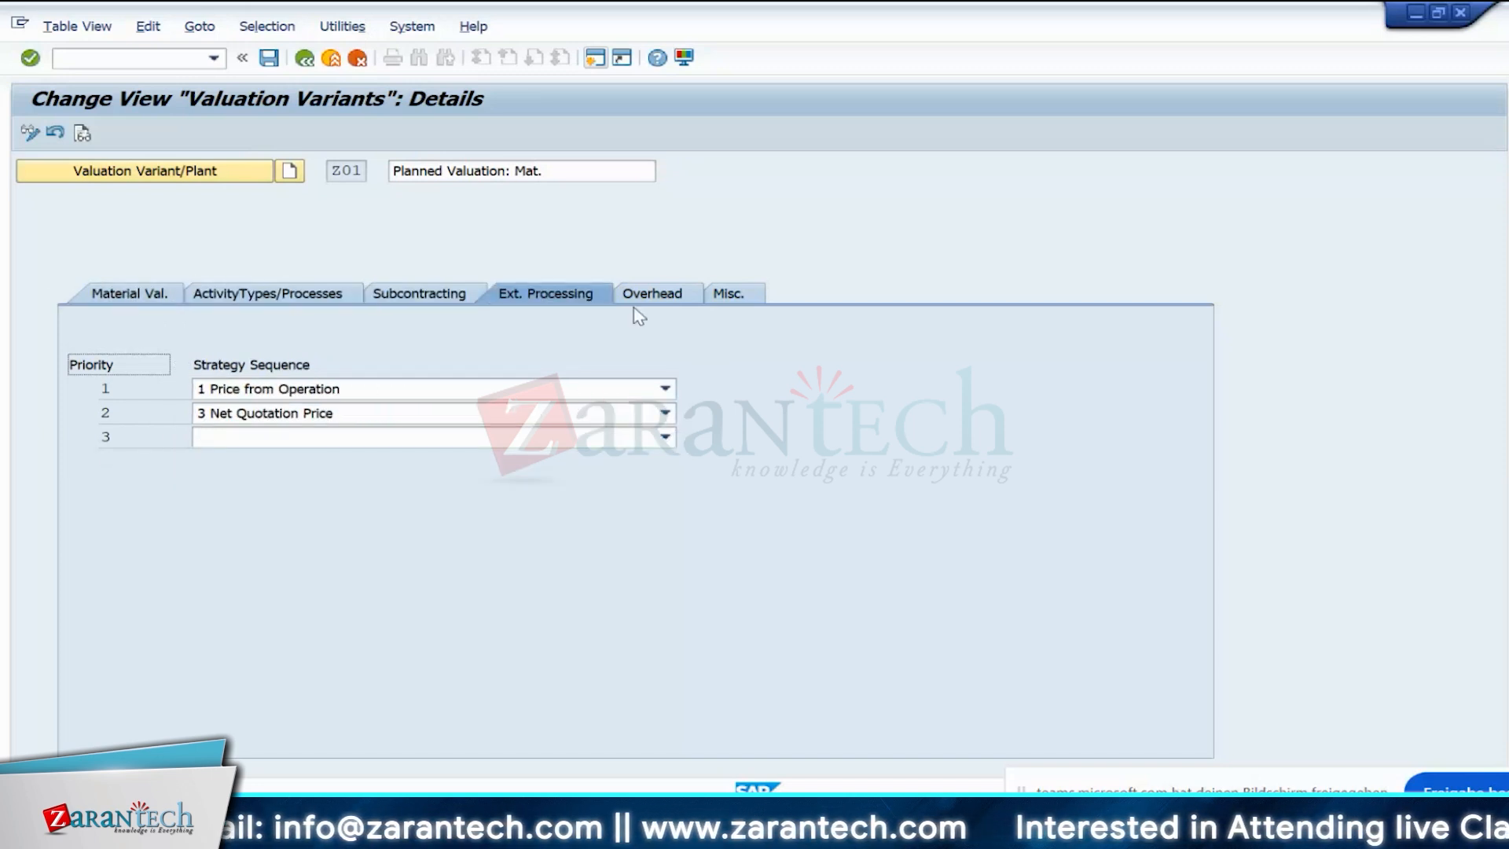
pyautogui.click(228, 294)
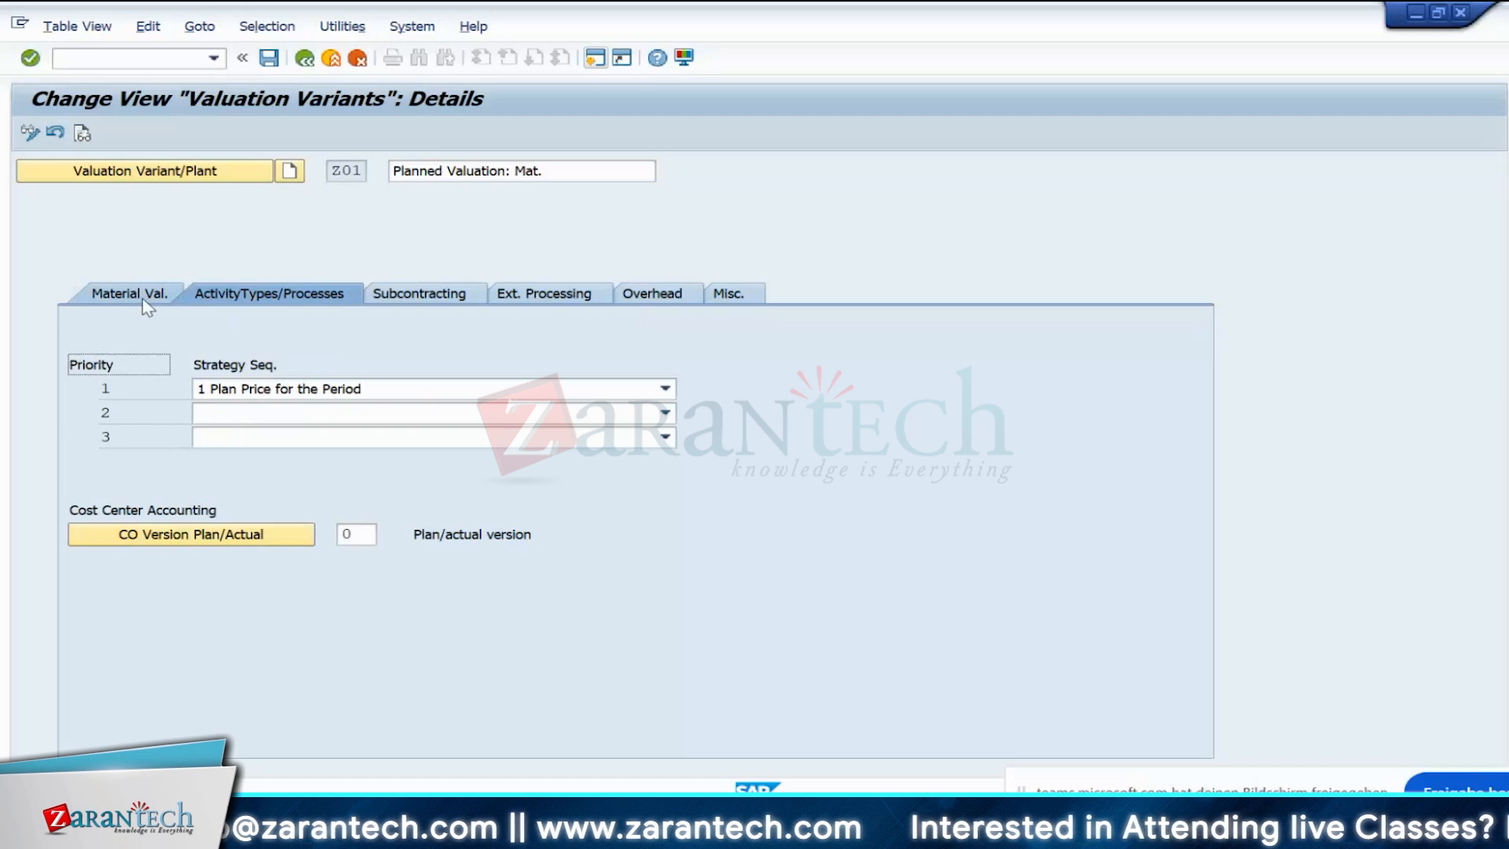
# - Review the material valuation strategies of variant Z01 and return to the IMG structure
pyautogui.click(143, 299)
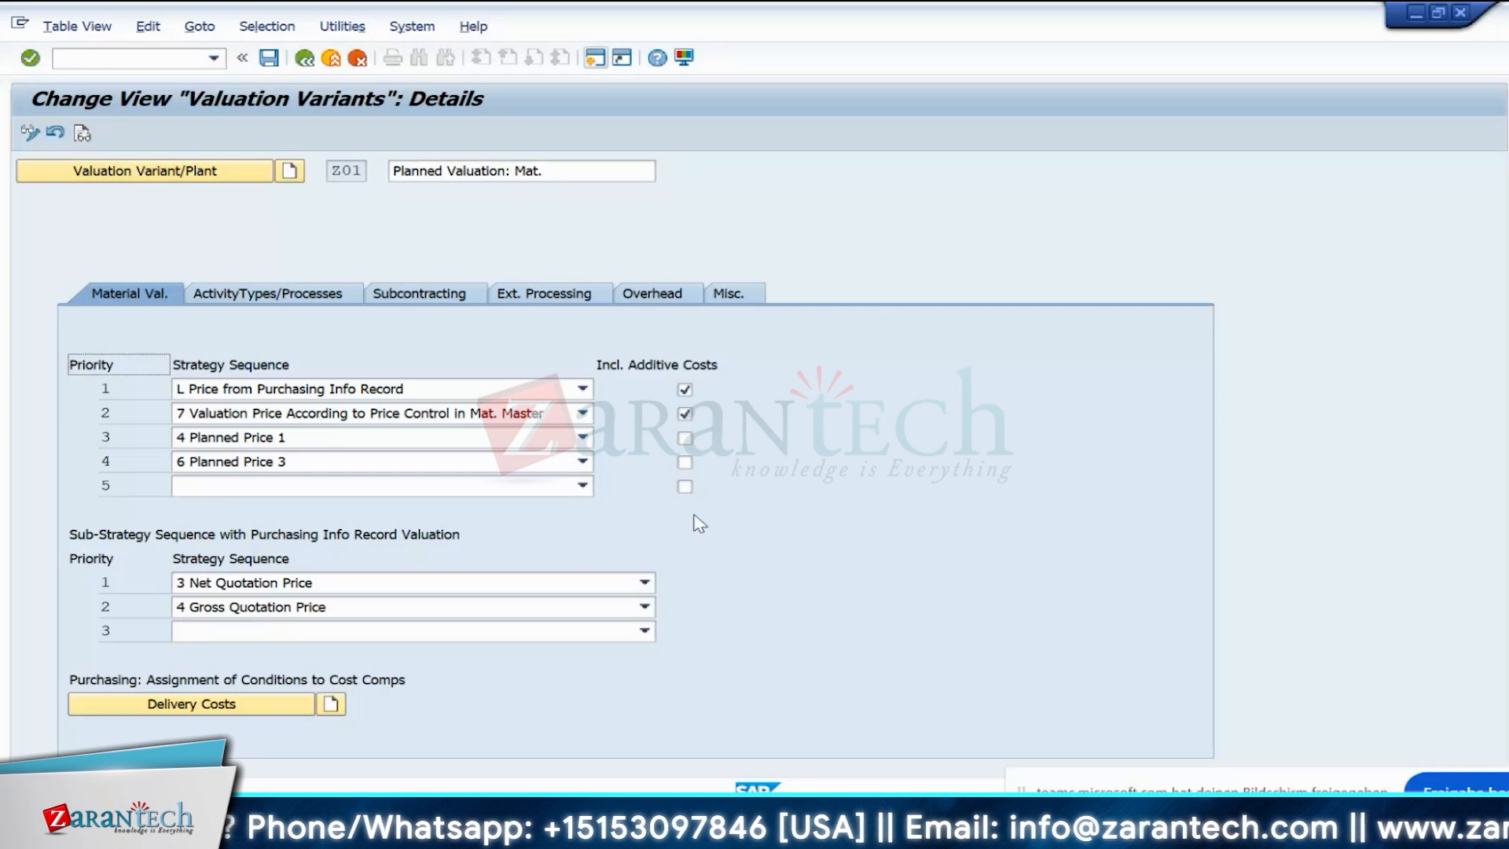
pyautogui.click(306, 63)
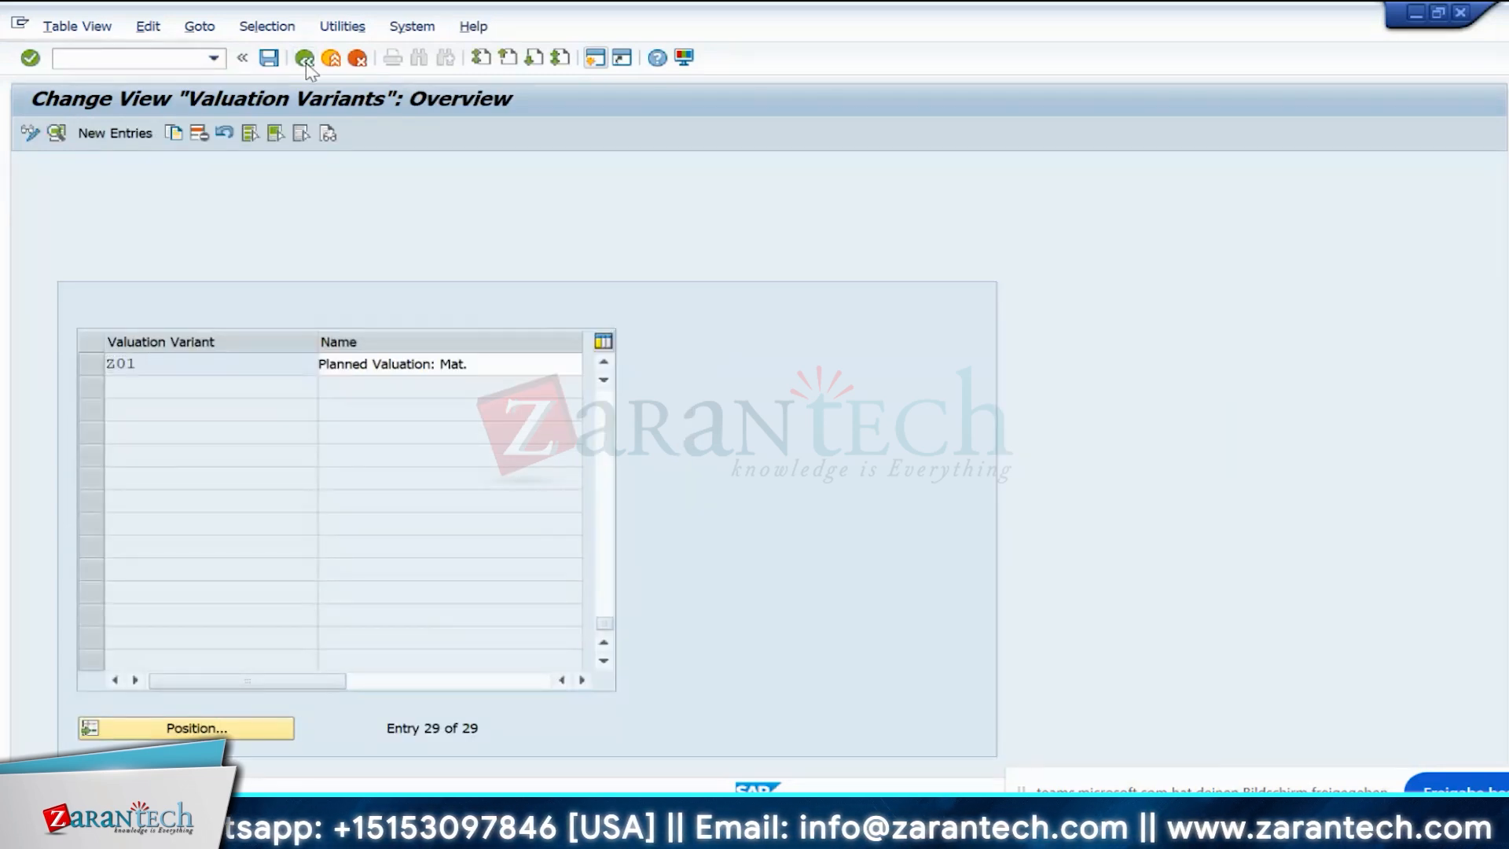
pyautogui.click(305, 63)
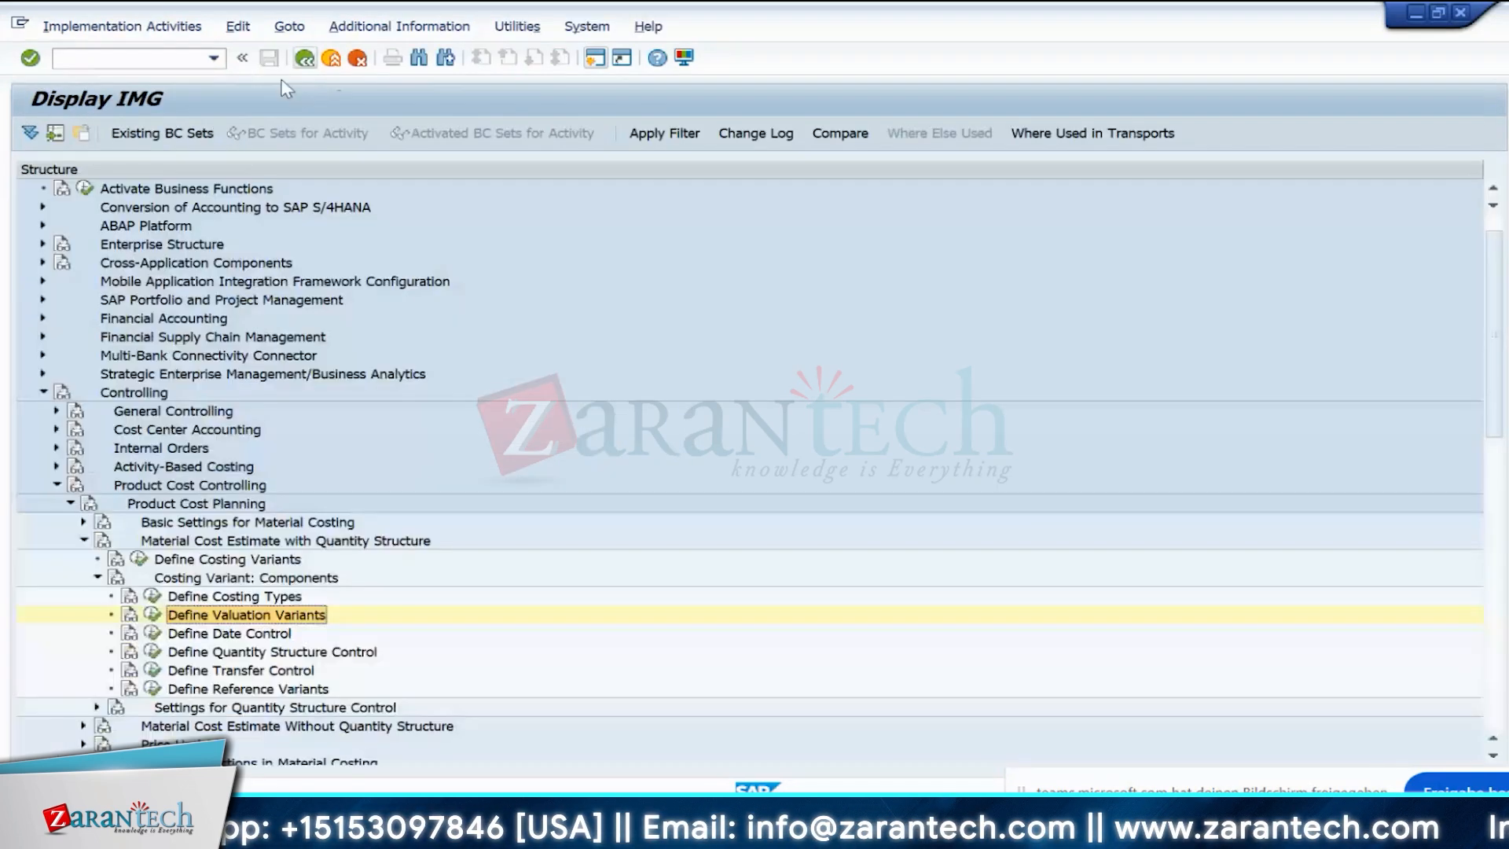
# - Open the Define Date Control activity and display the details of date control PC01
pyautogui.click(154, 635)
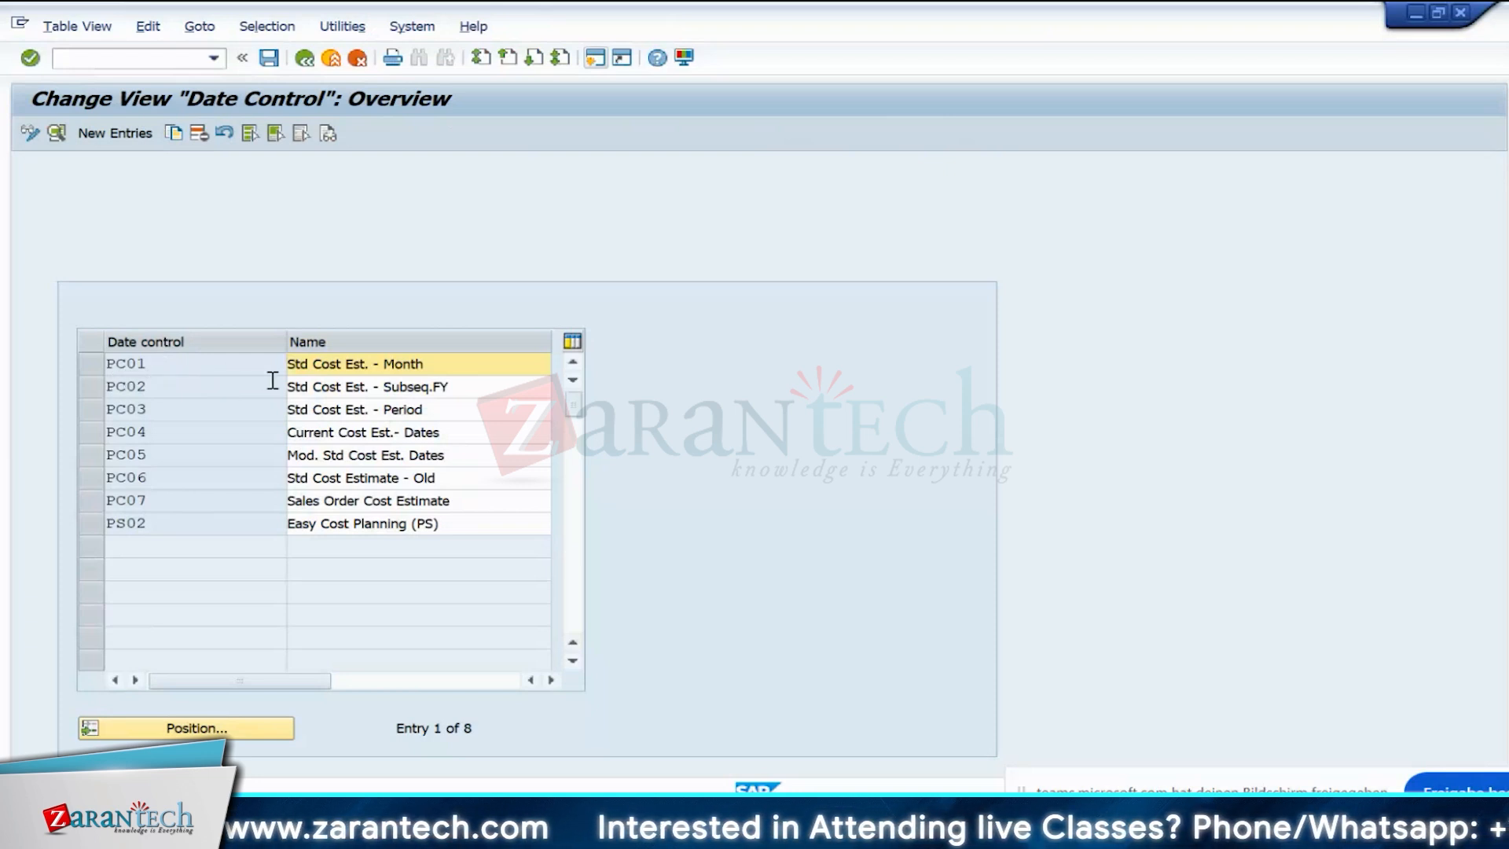
pyautogui.click(199, 365)
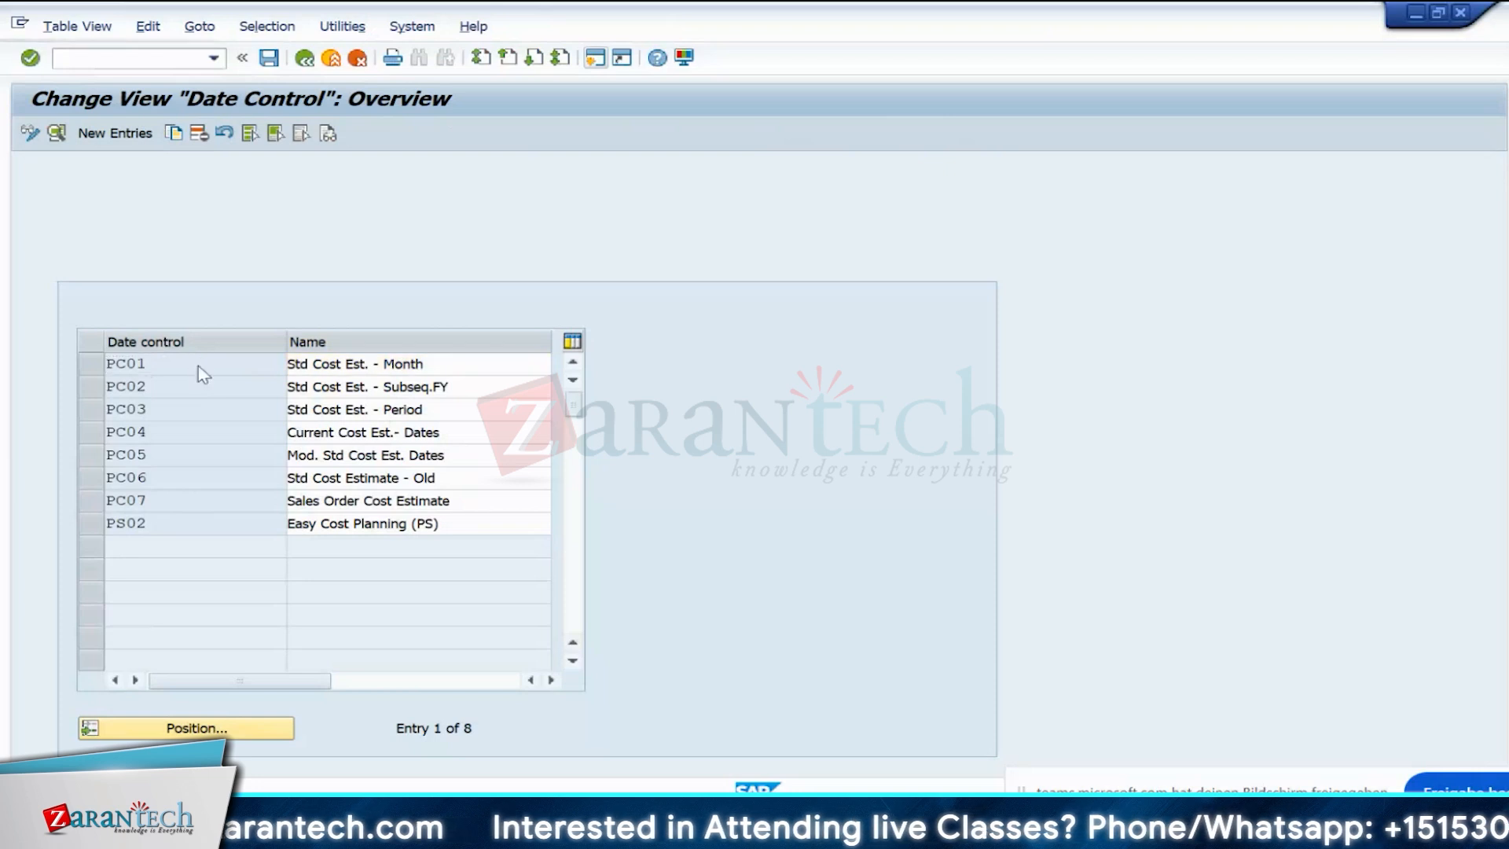
pyautogui.doubleClick(198, 366)
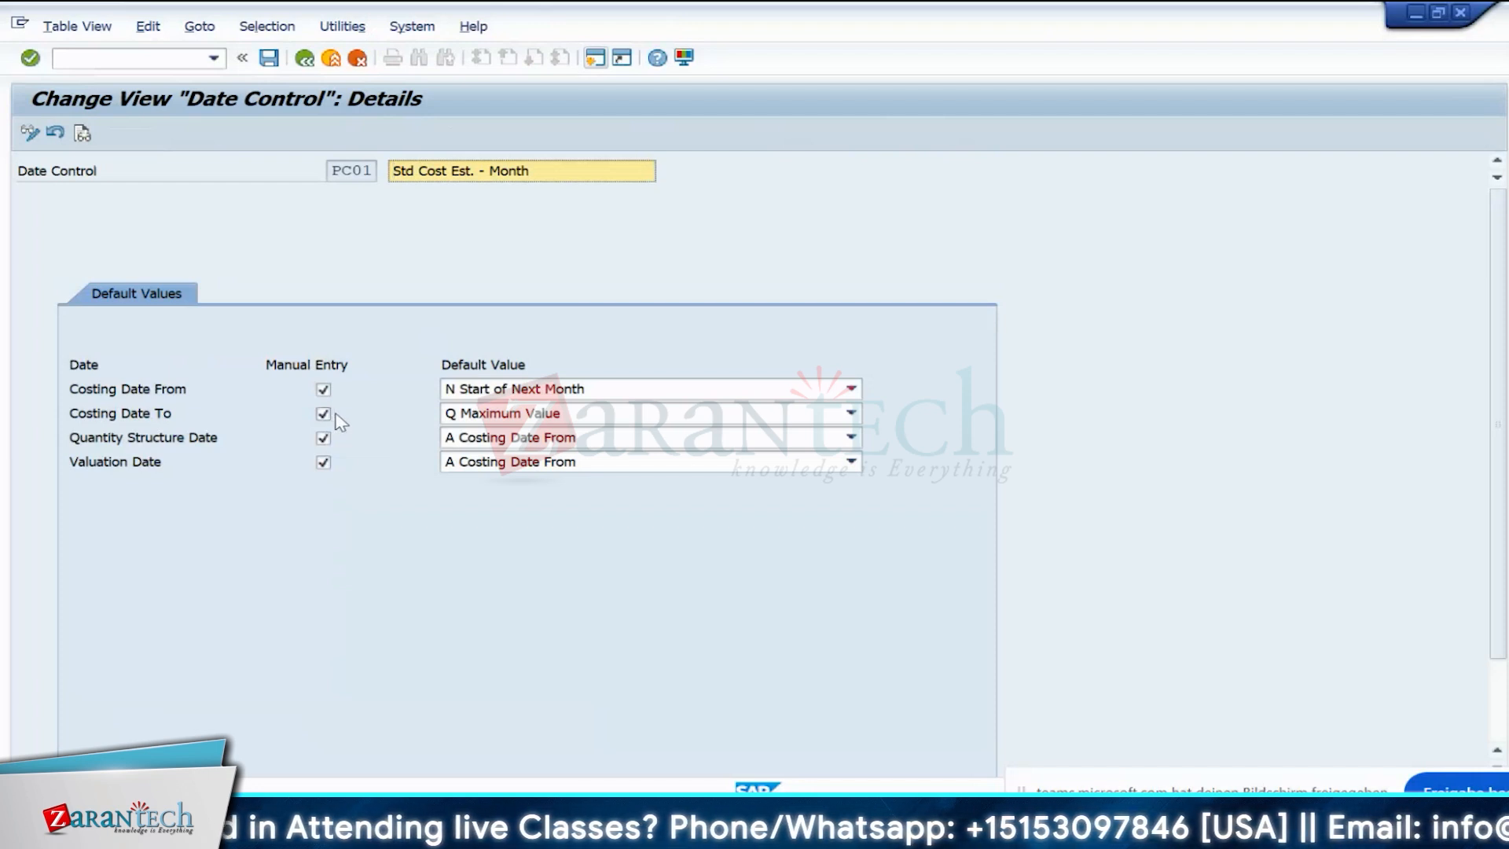
# - Start transaction CK11N in a new session
pyautogui.click(601, 59)
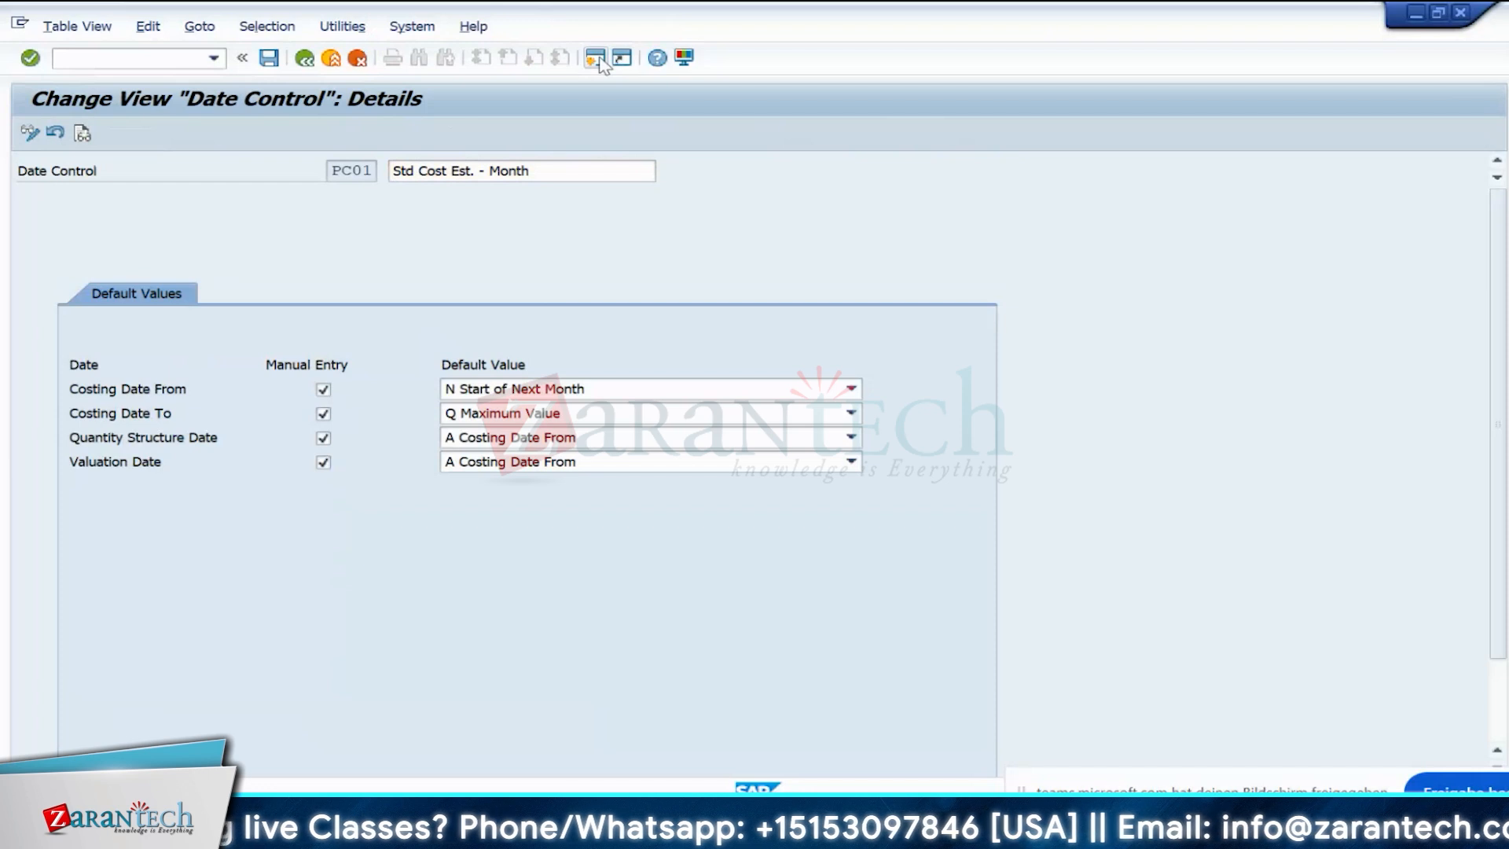
pyautogui.write('ck11n')
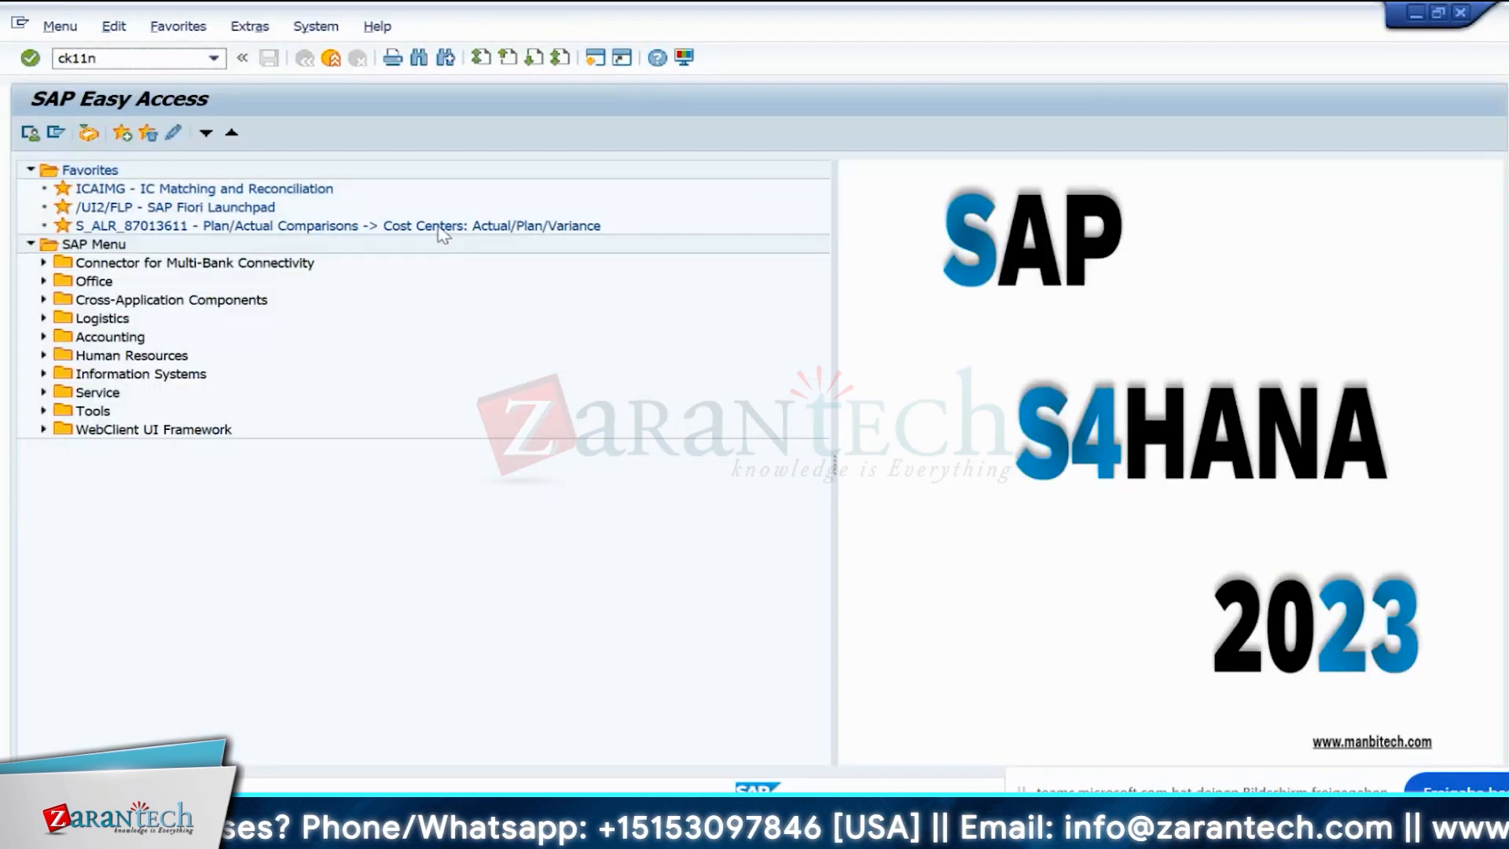
pyautogui.press('Return')
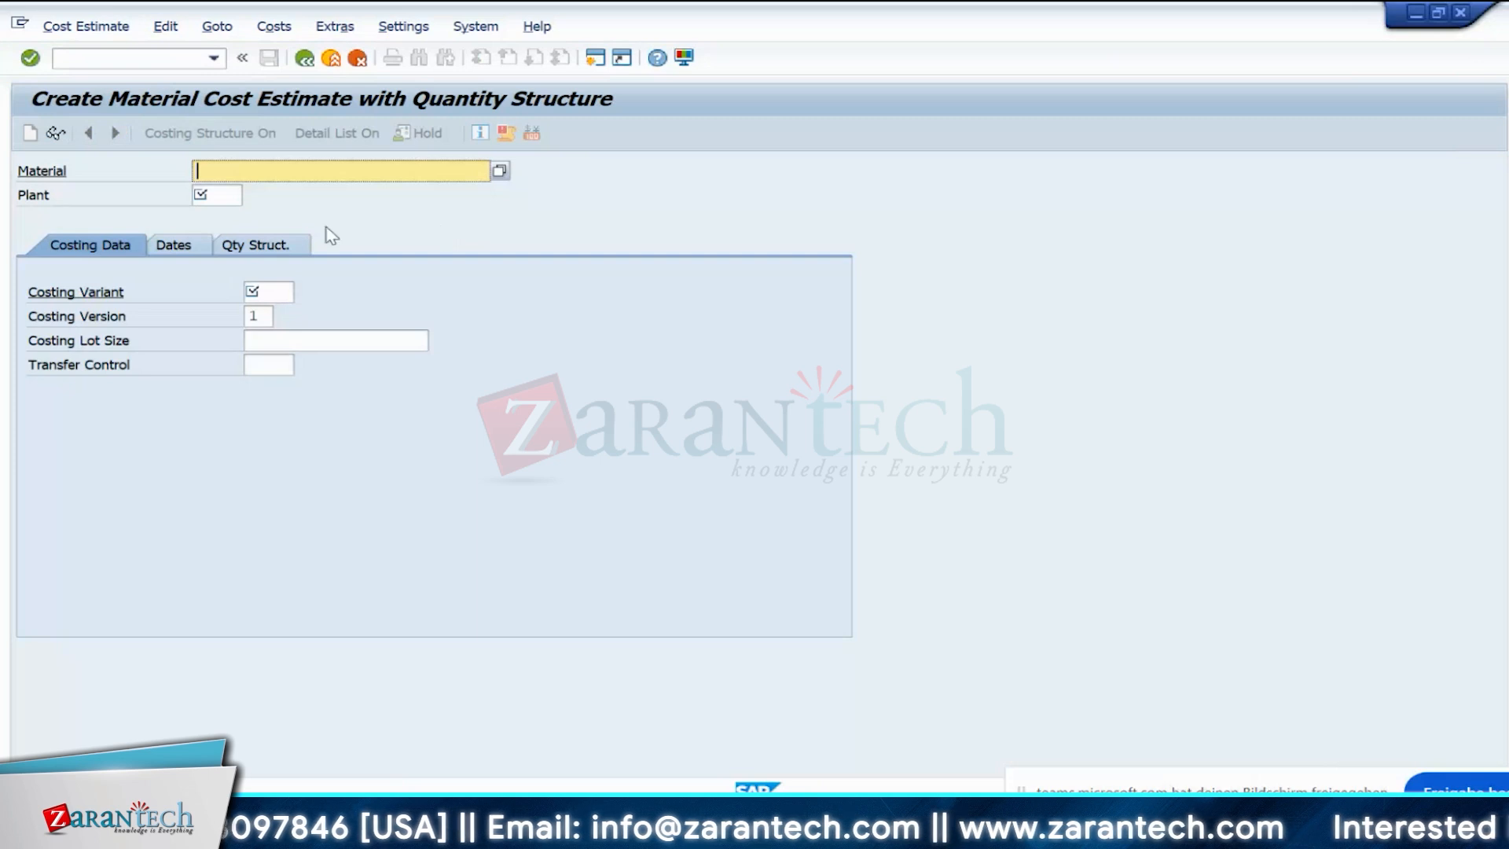
# - Examine the plant, costing variant and costing from and to date fields of the material cost estimate
pyautogui.click(218, 193)
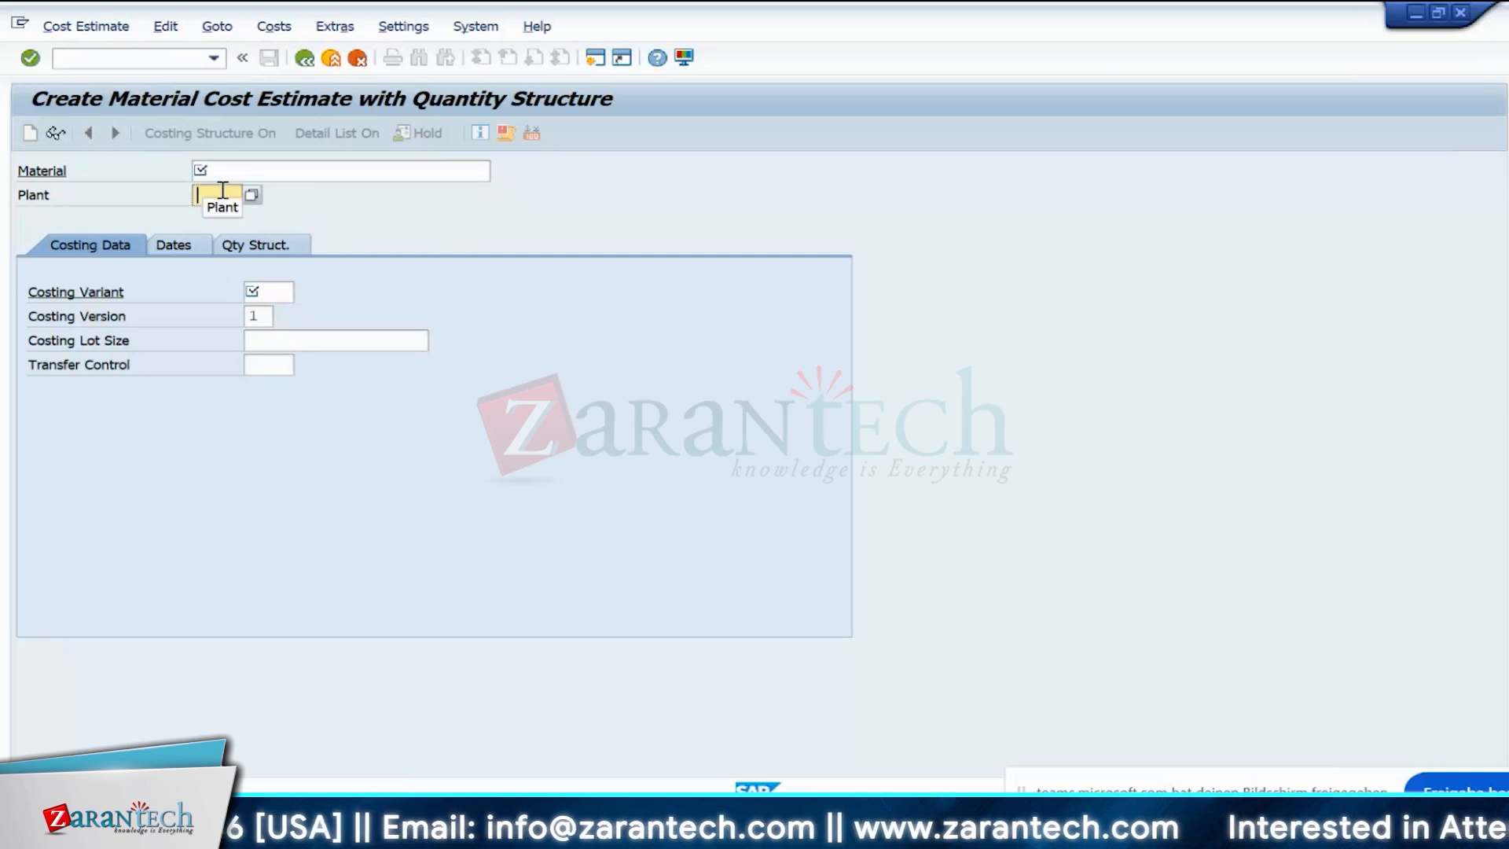
pyautogui.click(248, 297)
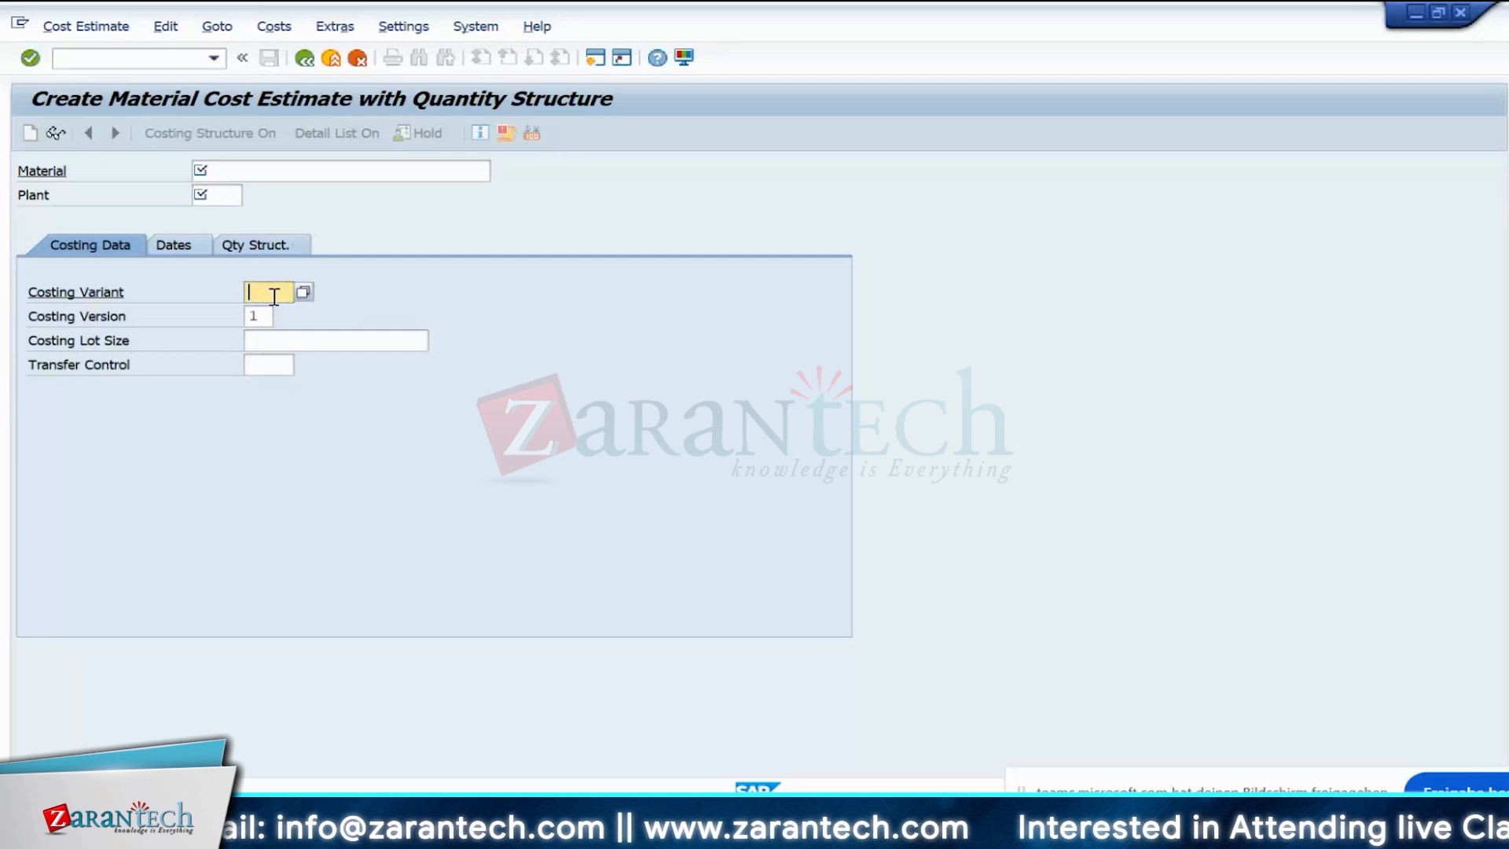
pyautogui.click(182, 251)
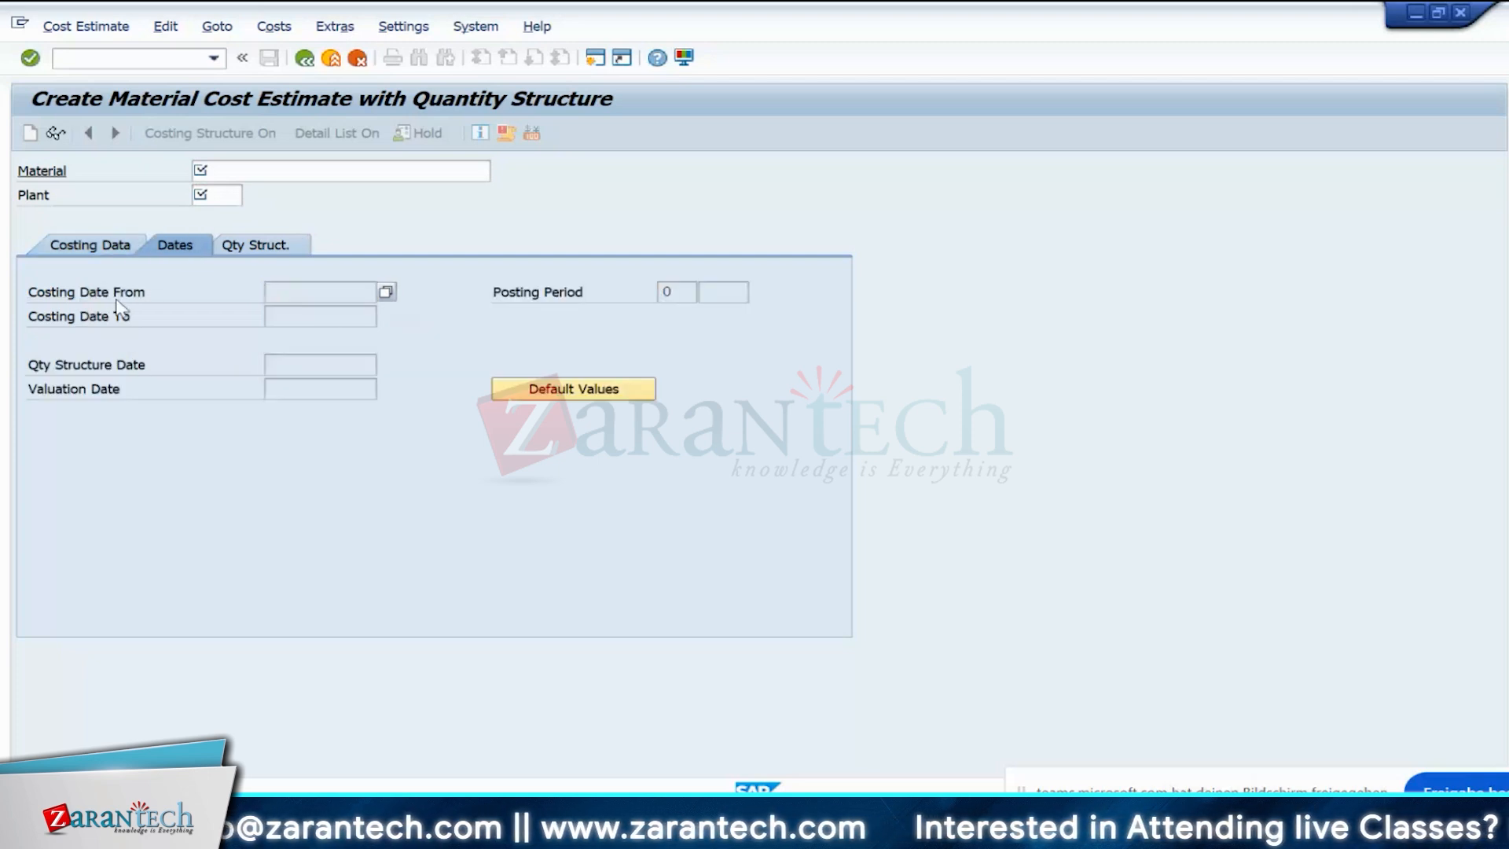
pyautogui.click(293, 318)
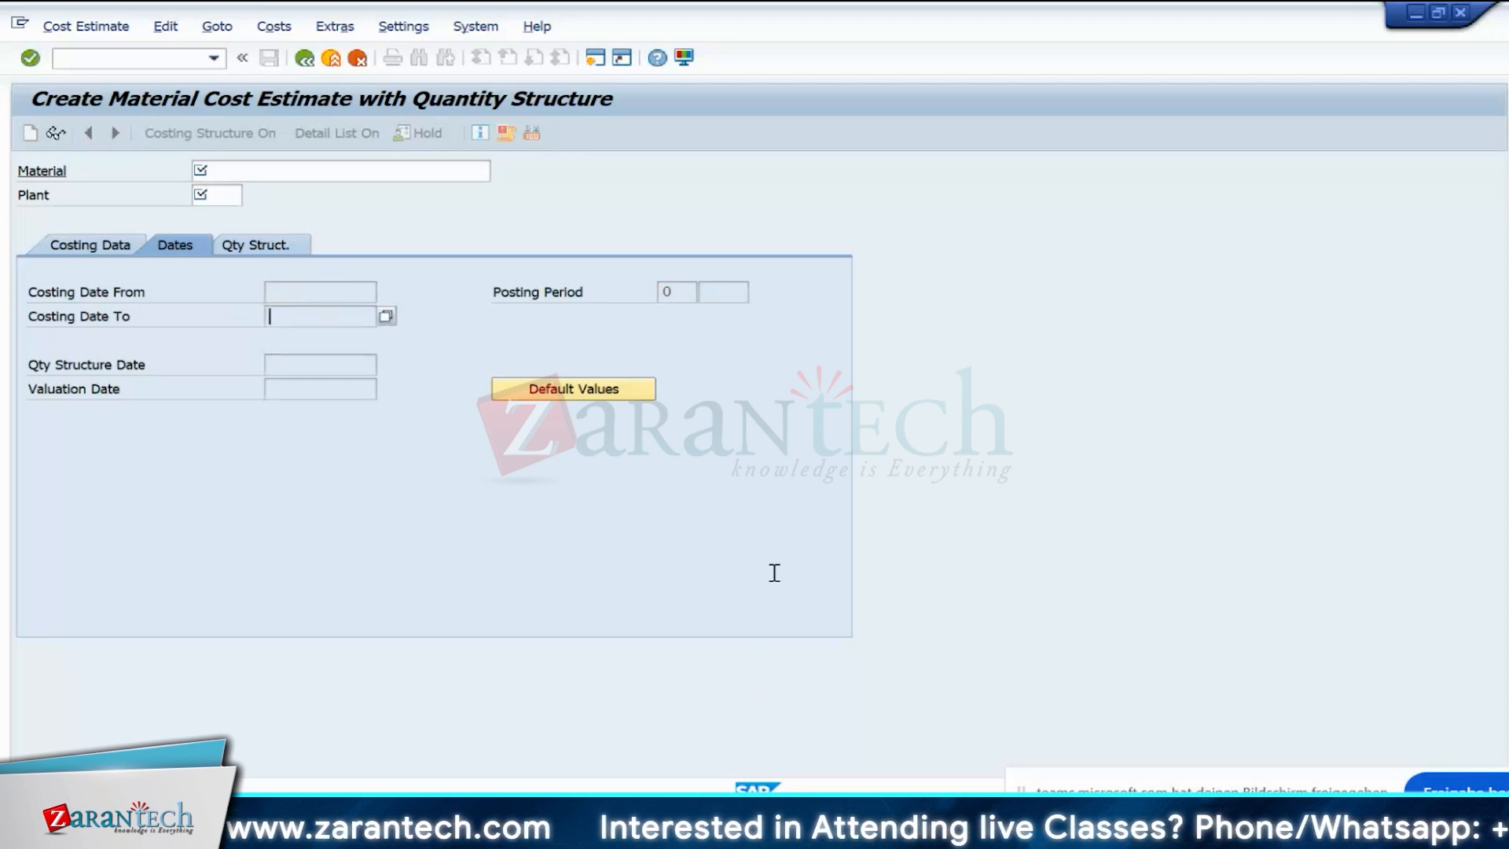
pyautogui.click(299, 294)
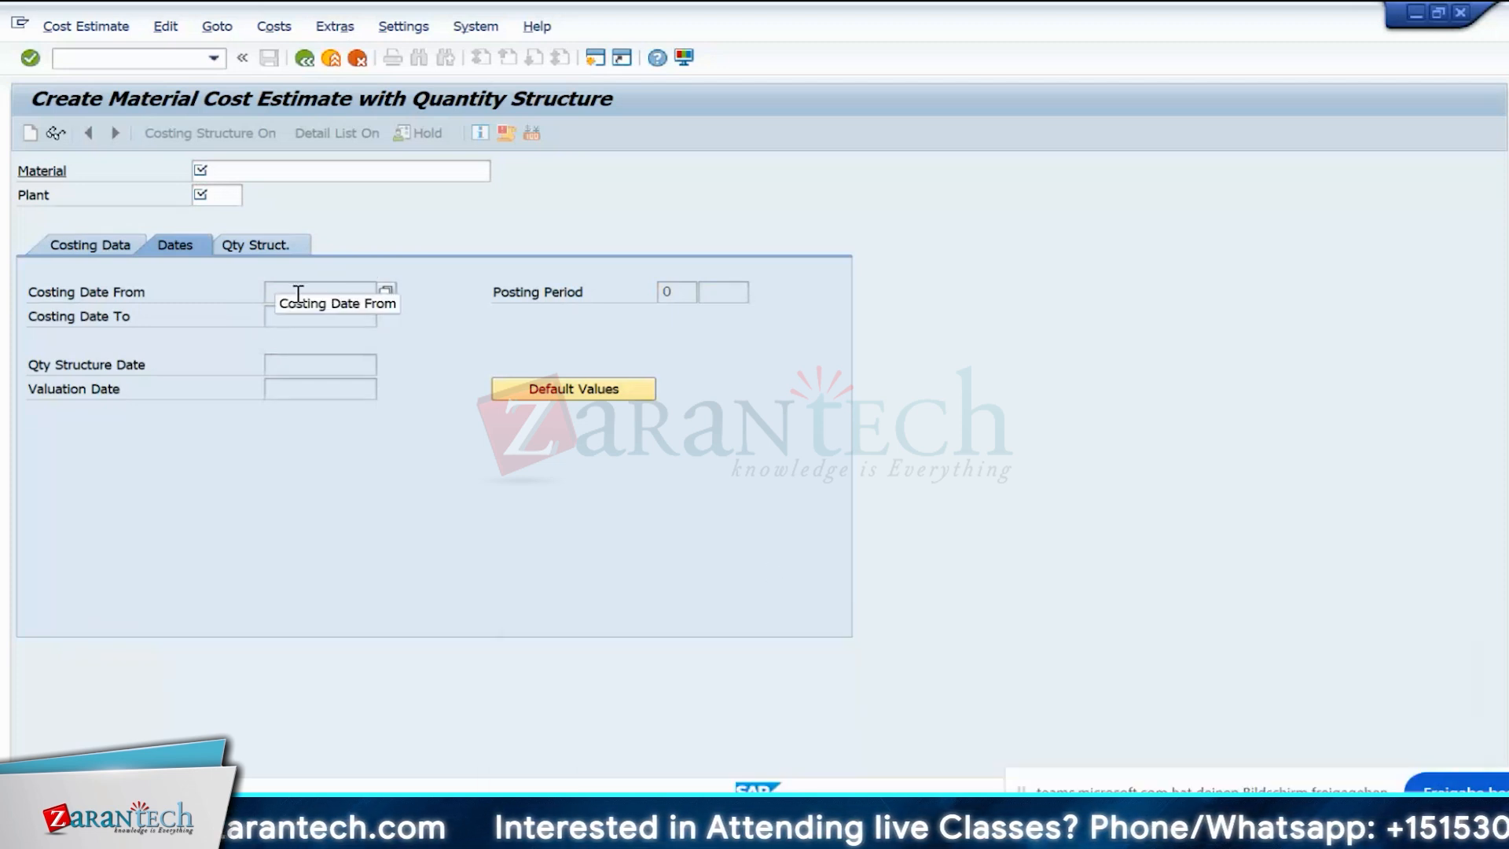
# - Compare the default values of date control PC01 with the costing date fields of the material cost estimate
pyautogui.moveTo(945, 775)
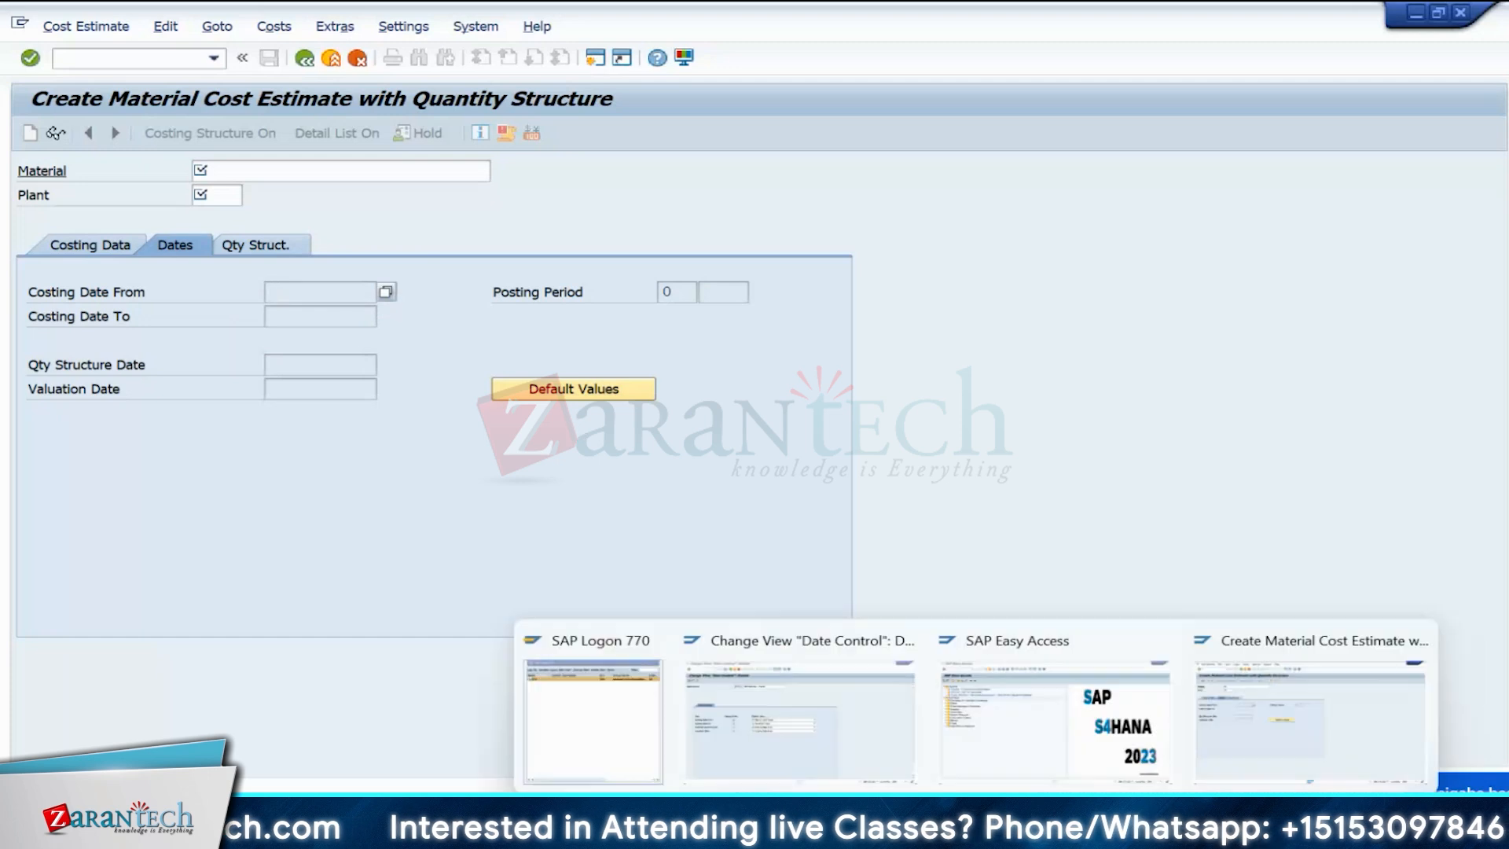
pyautogui.click(800, 723)
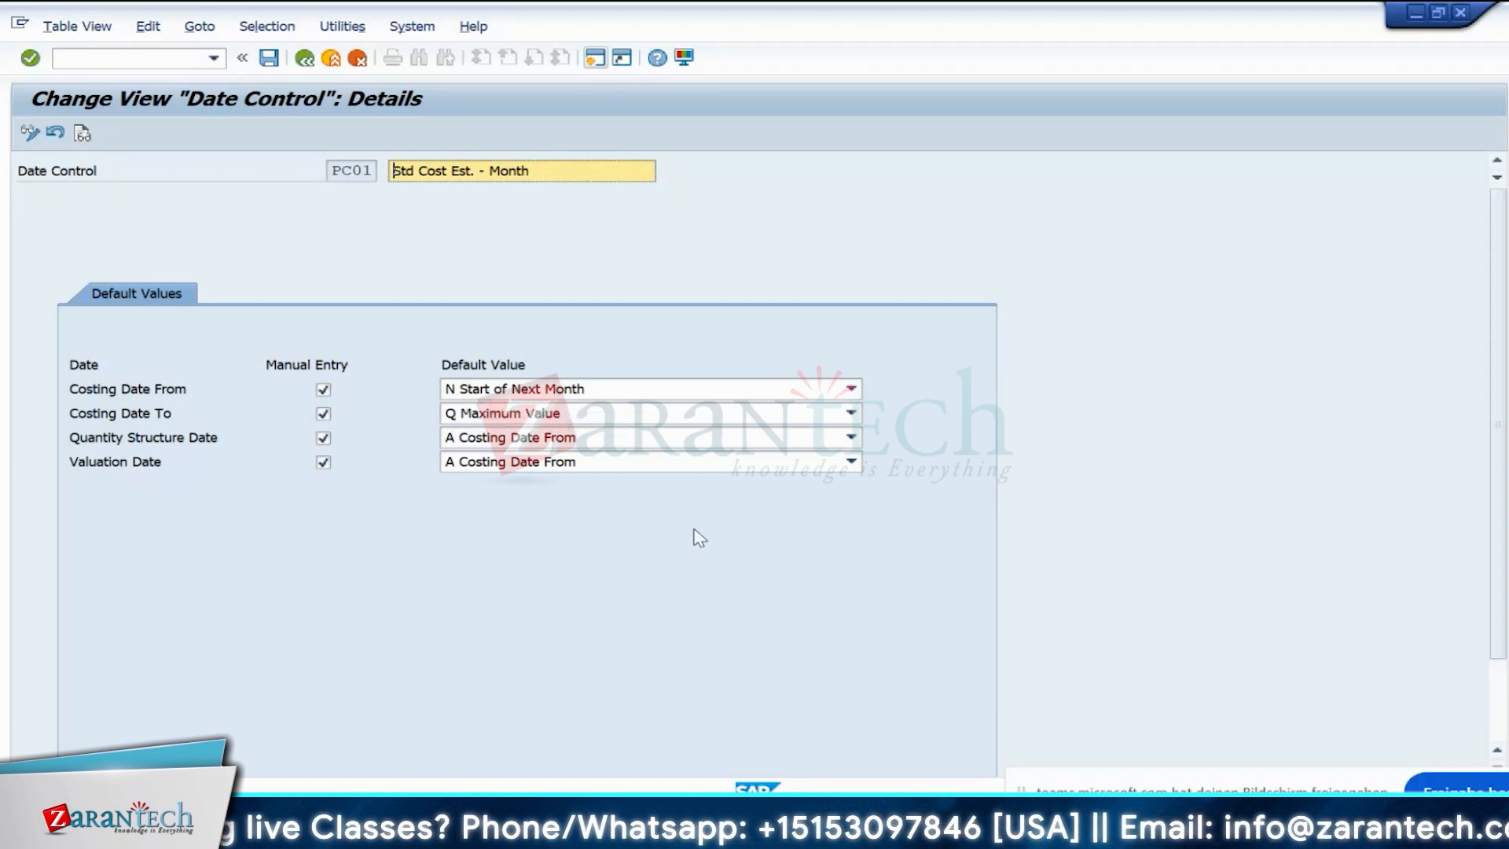
pyautogui.moveTo(977, 827)
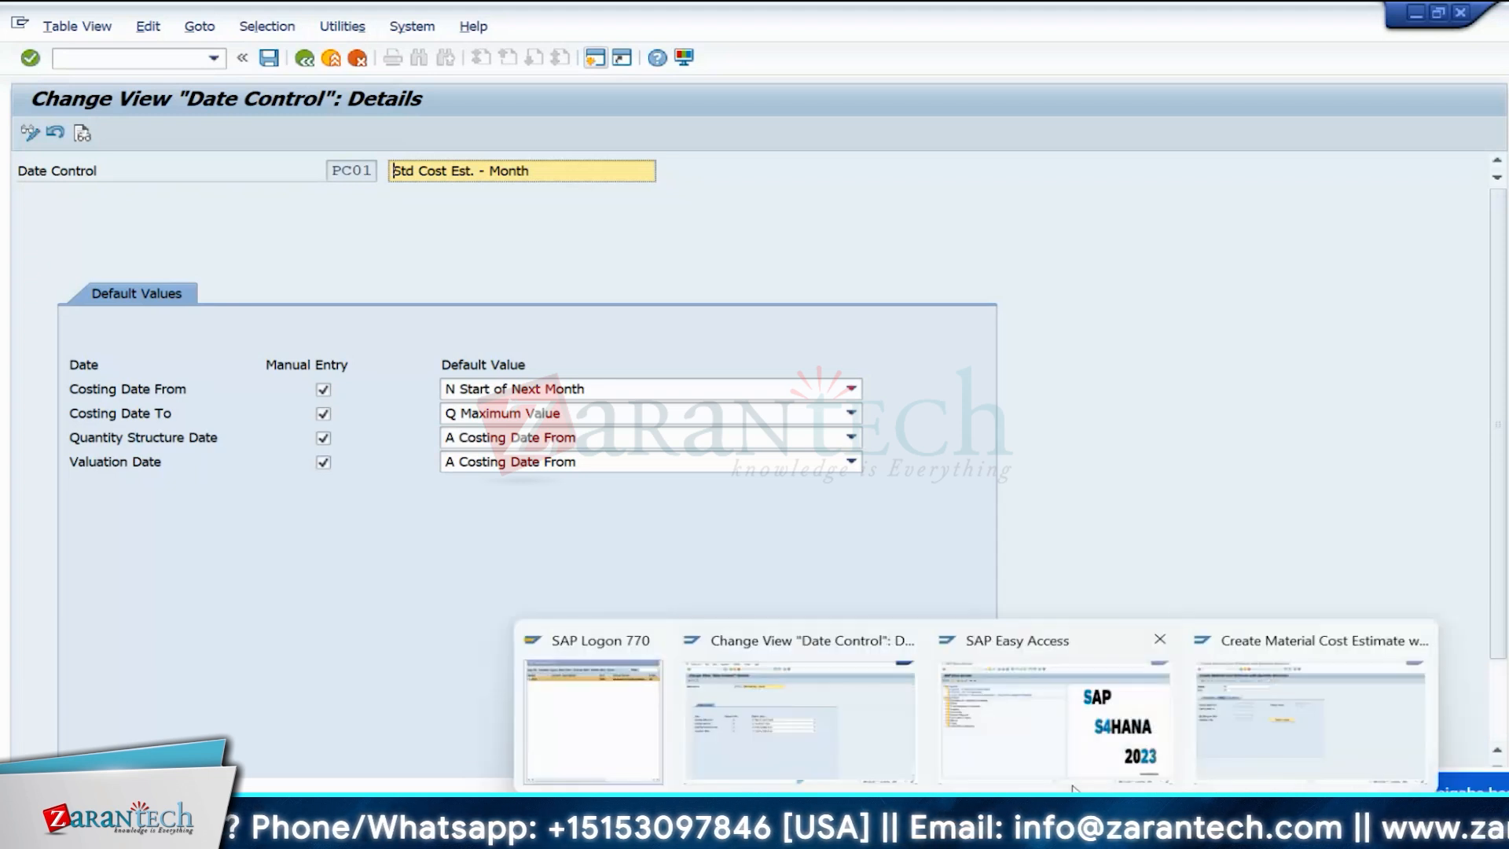
pyautogui.click(1310, 711)
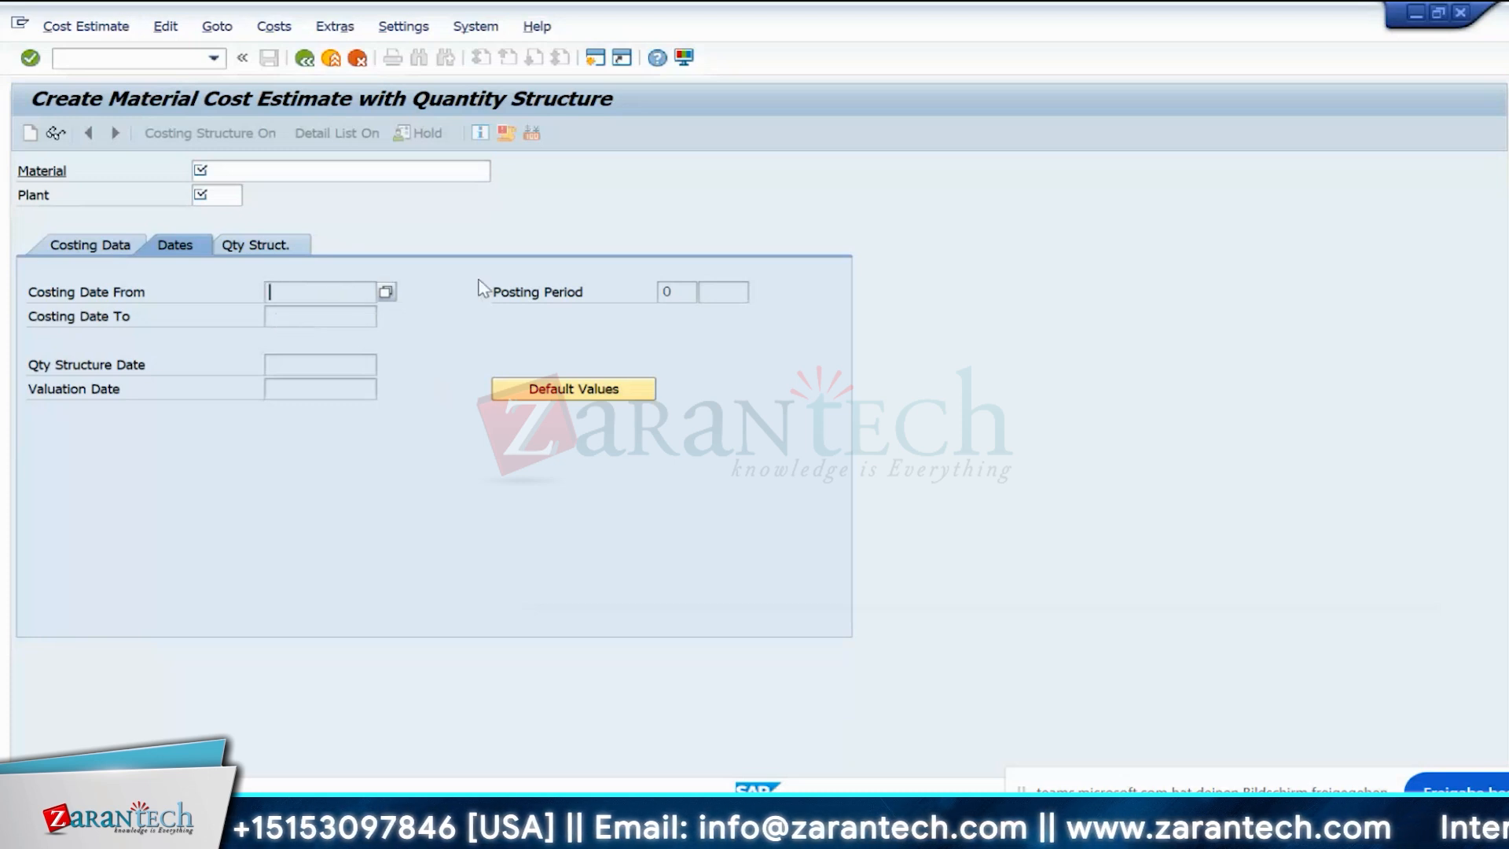
pyautogui.click(323, 315)
pyautogui.moveTo(976, 821)
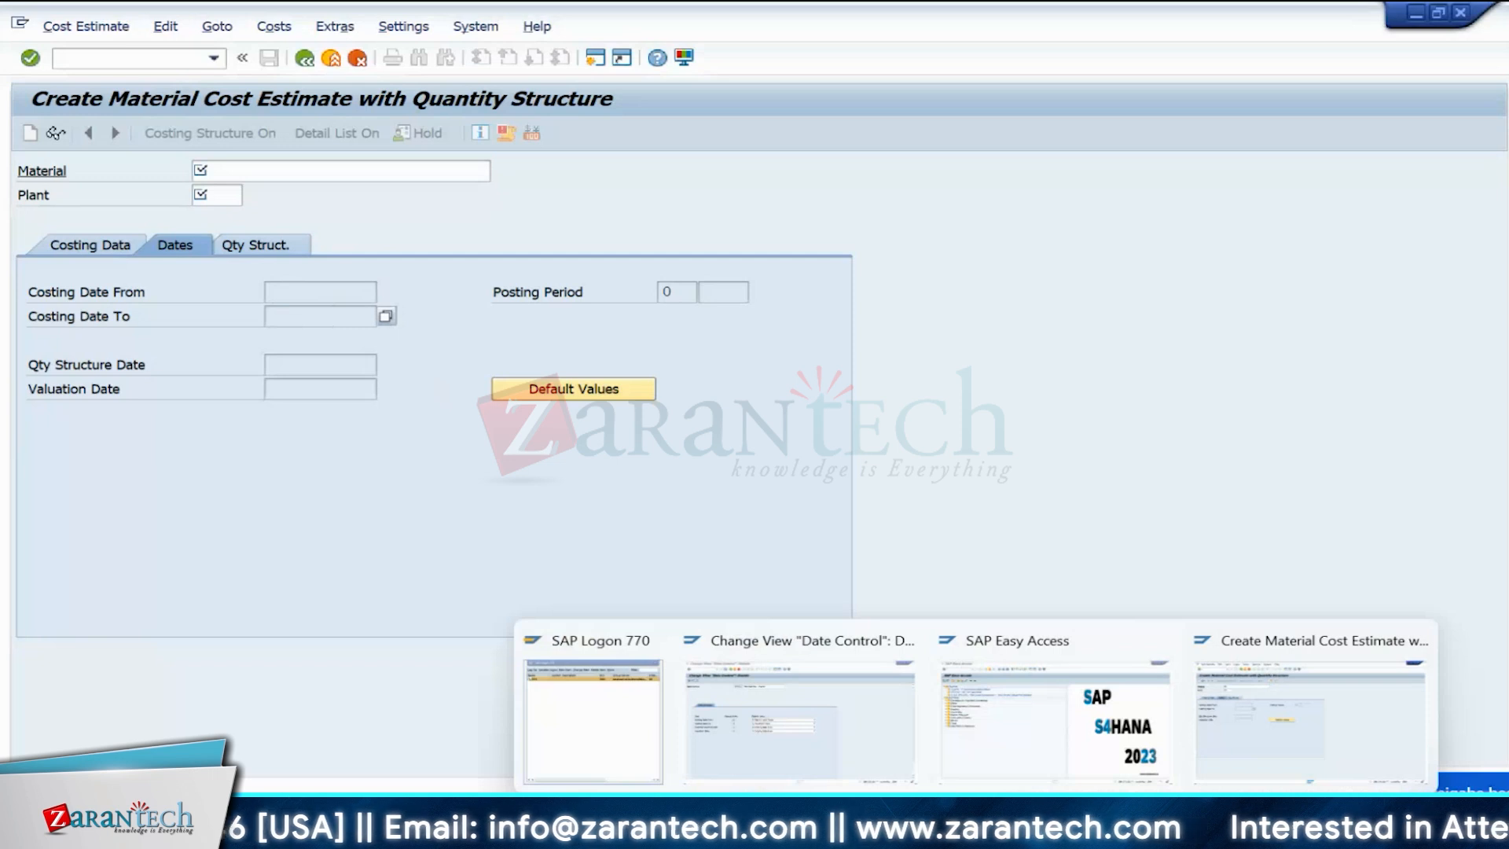
pyautogui.click(824, 758)
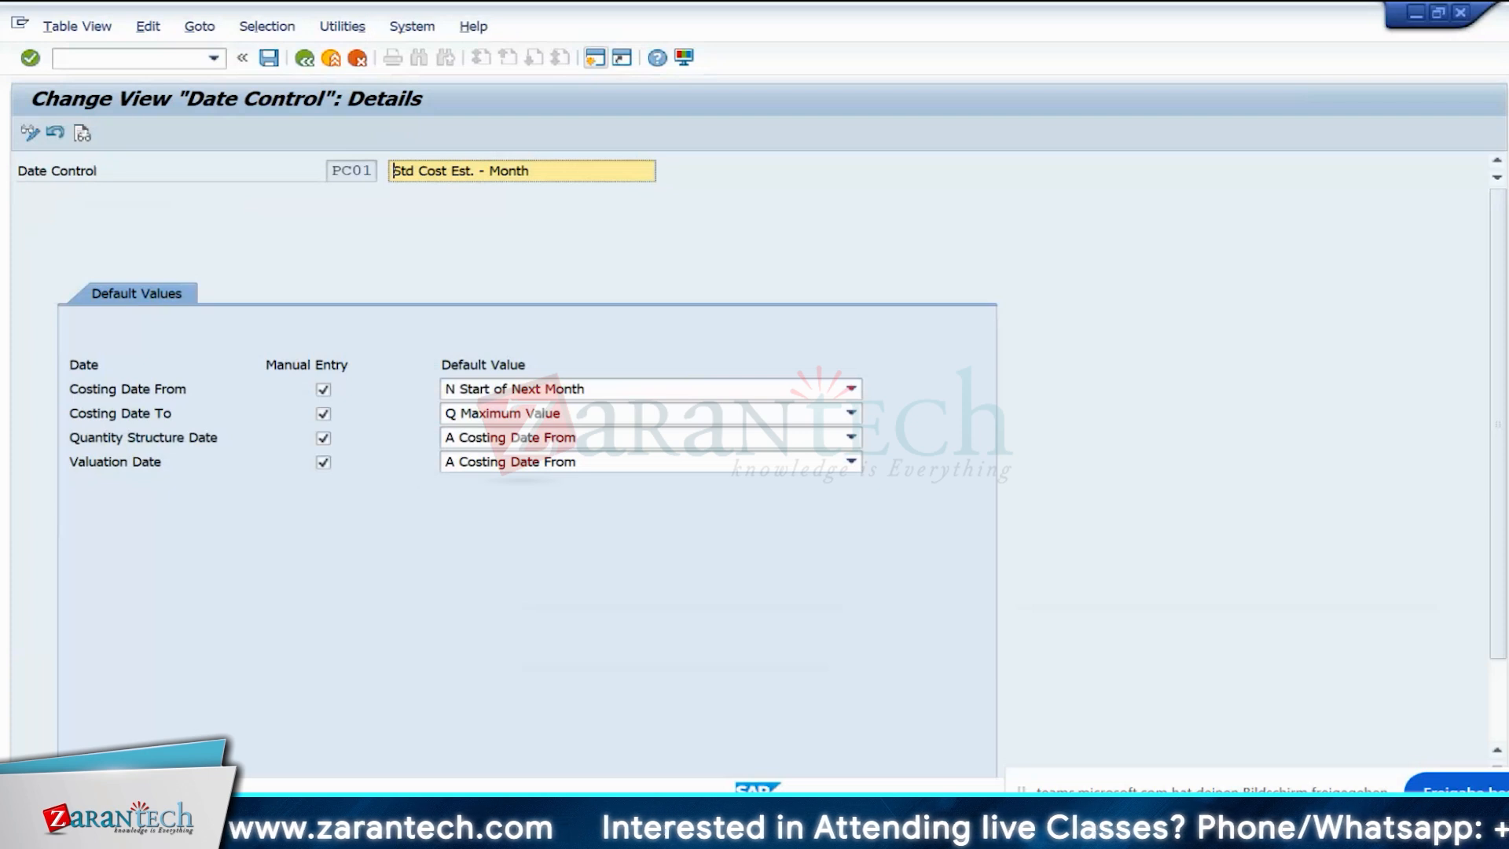
pyautogui.moveTo(977, 834)
pyautogui.click(1230, 725)
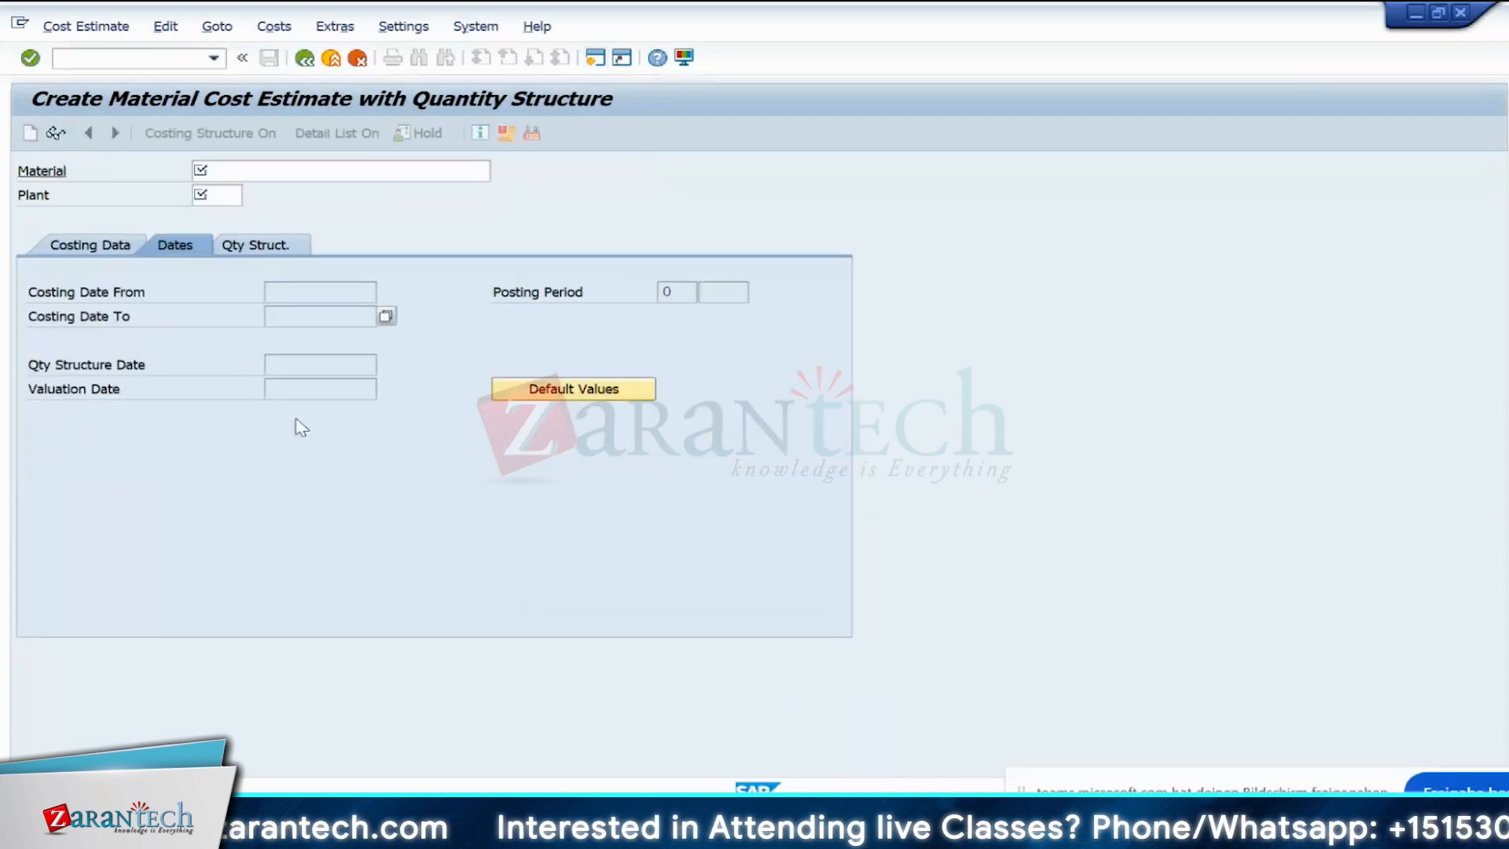
# - Examine the quantity structure date and valuation date fields, plus the material and plant fields, of the cost estimate
pyautogui.click(280, 389)
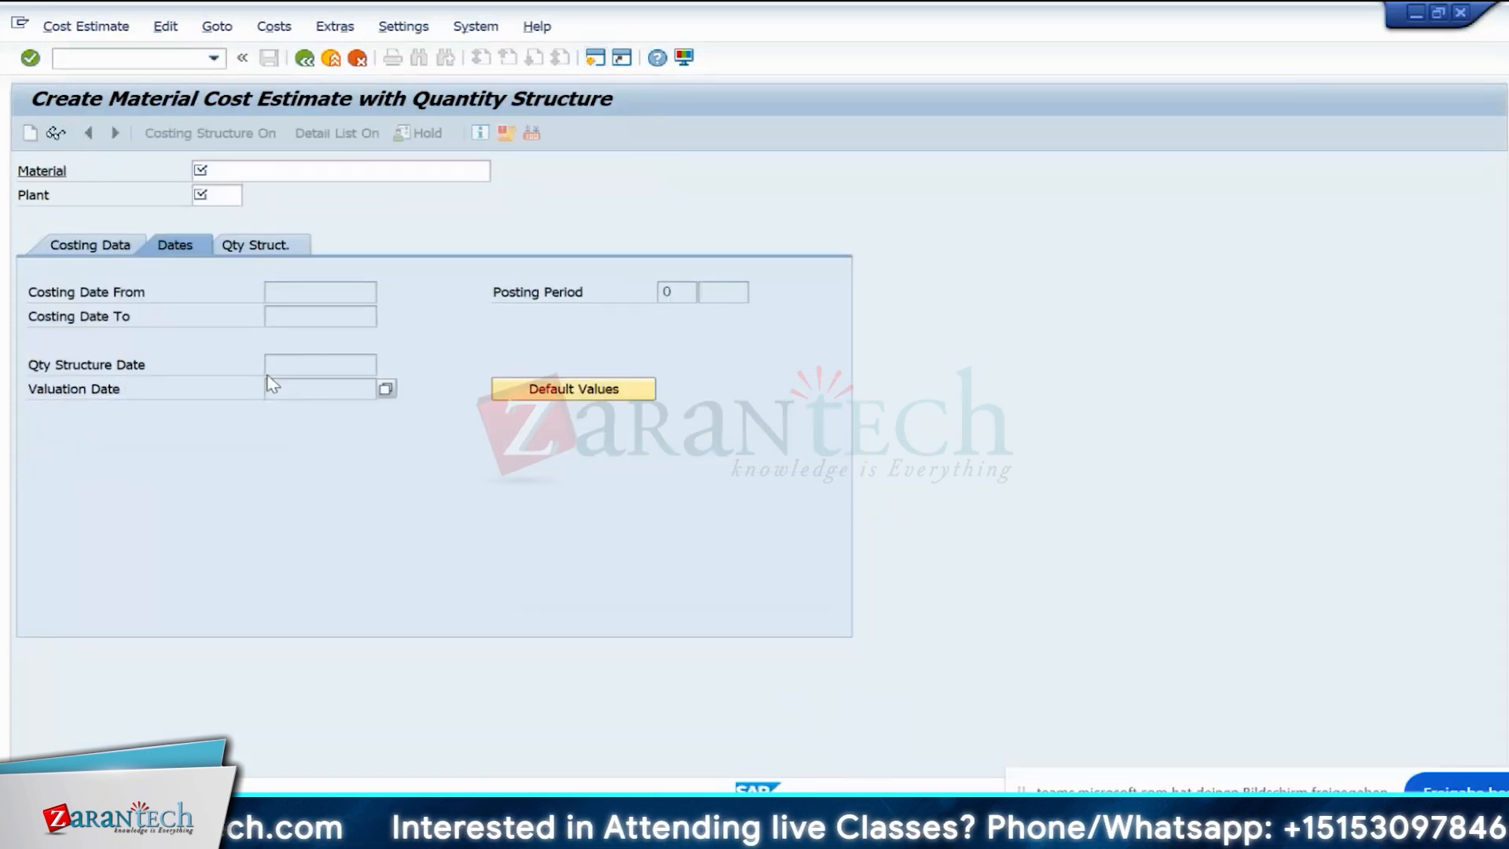
pyautogui.click(310, 364)
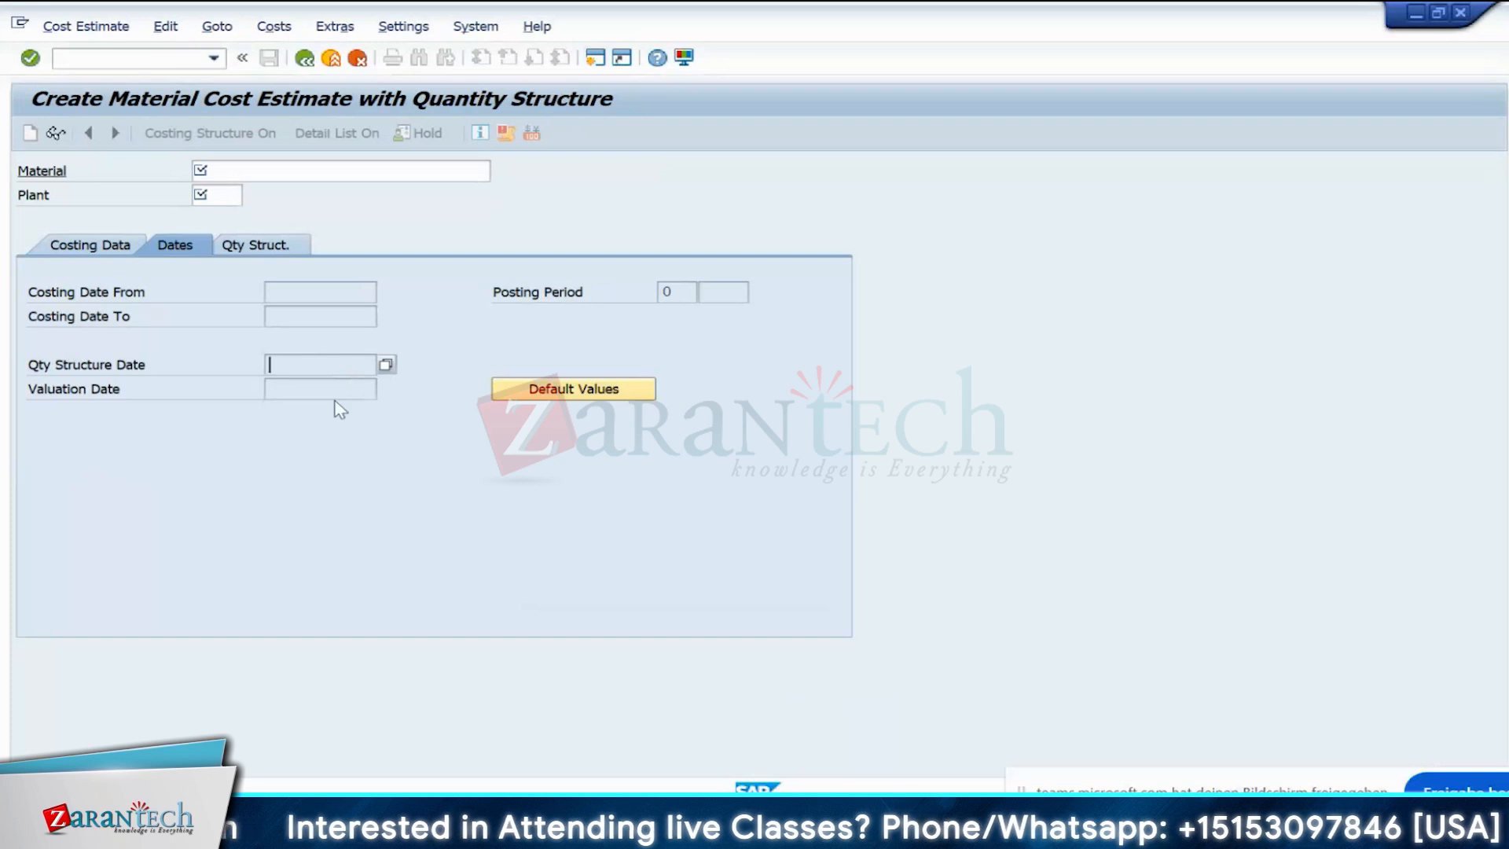
pyautogui.click(333, 385)
pyautogui.click(331, 369)
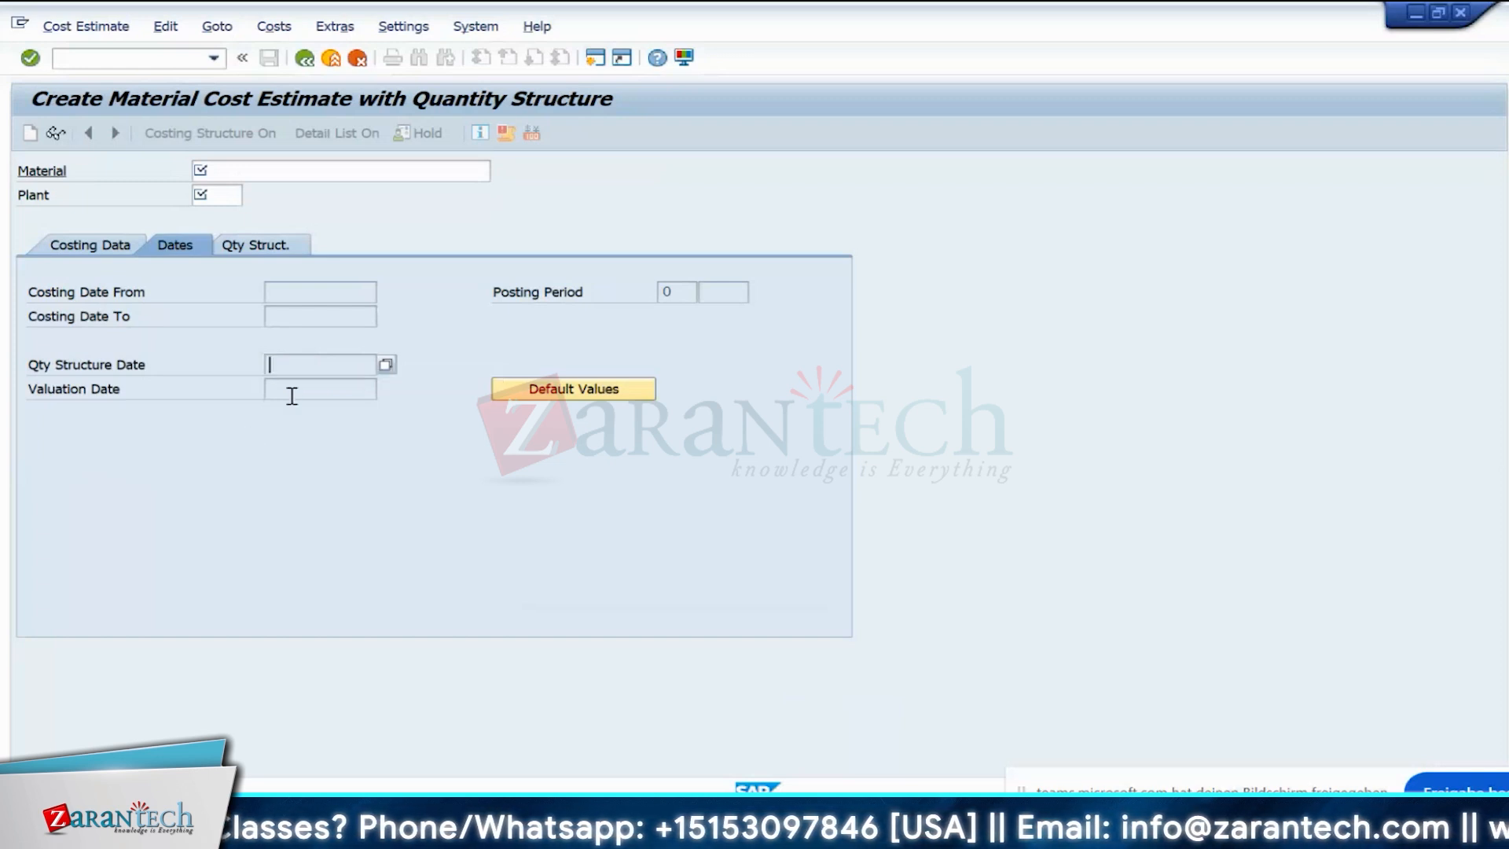
pyautogui.click(342, 393)
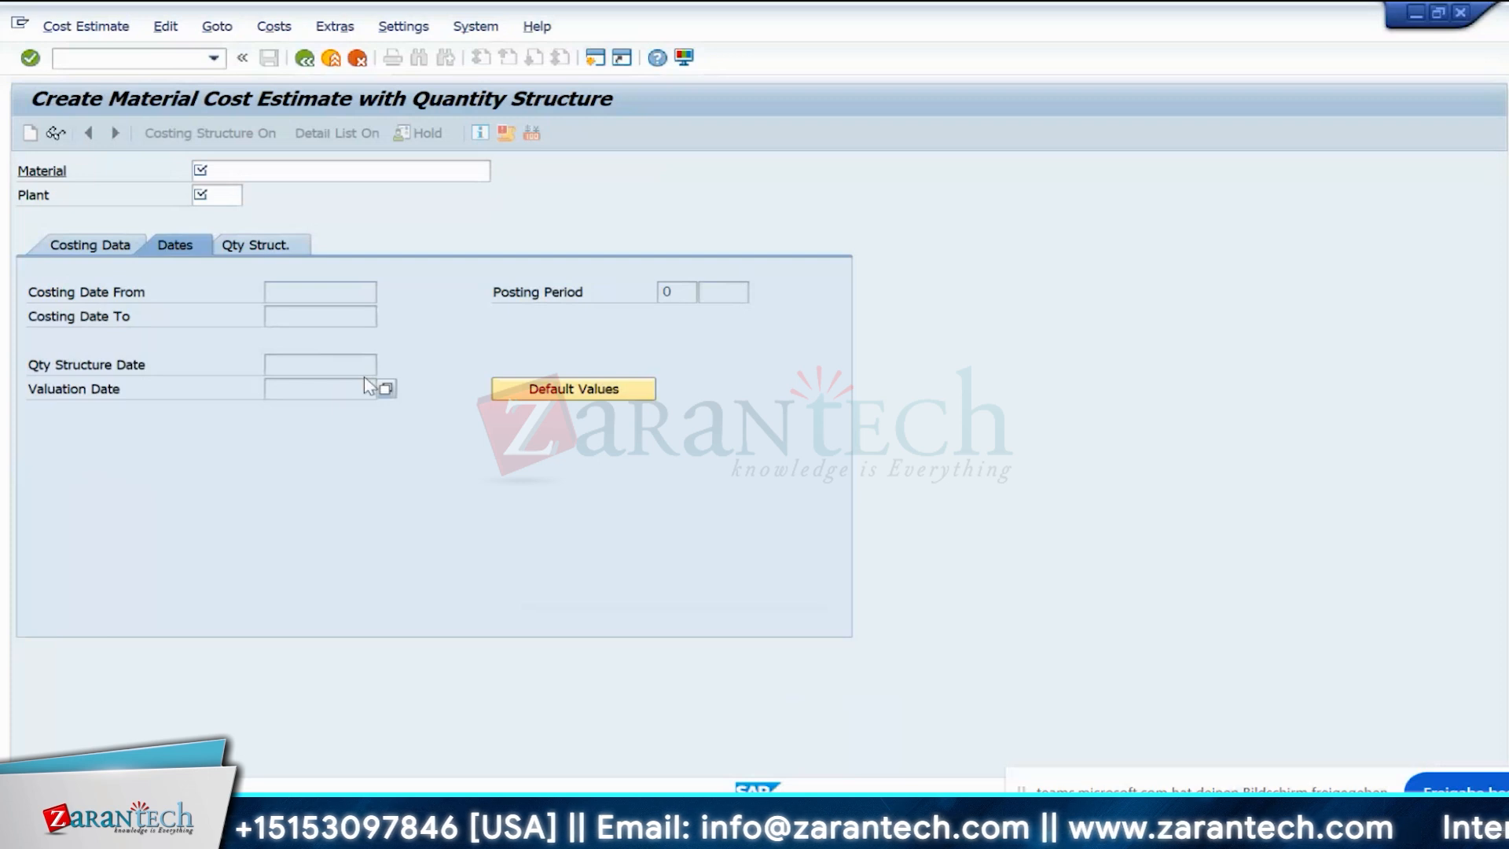
pyautogui.click(288, 177)
pyautogui.click(230, 192)
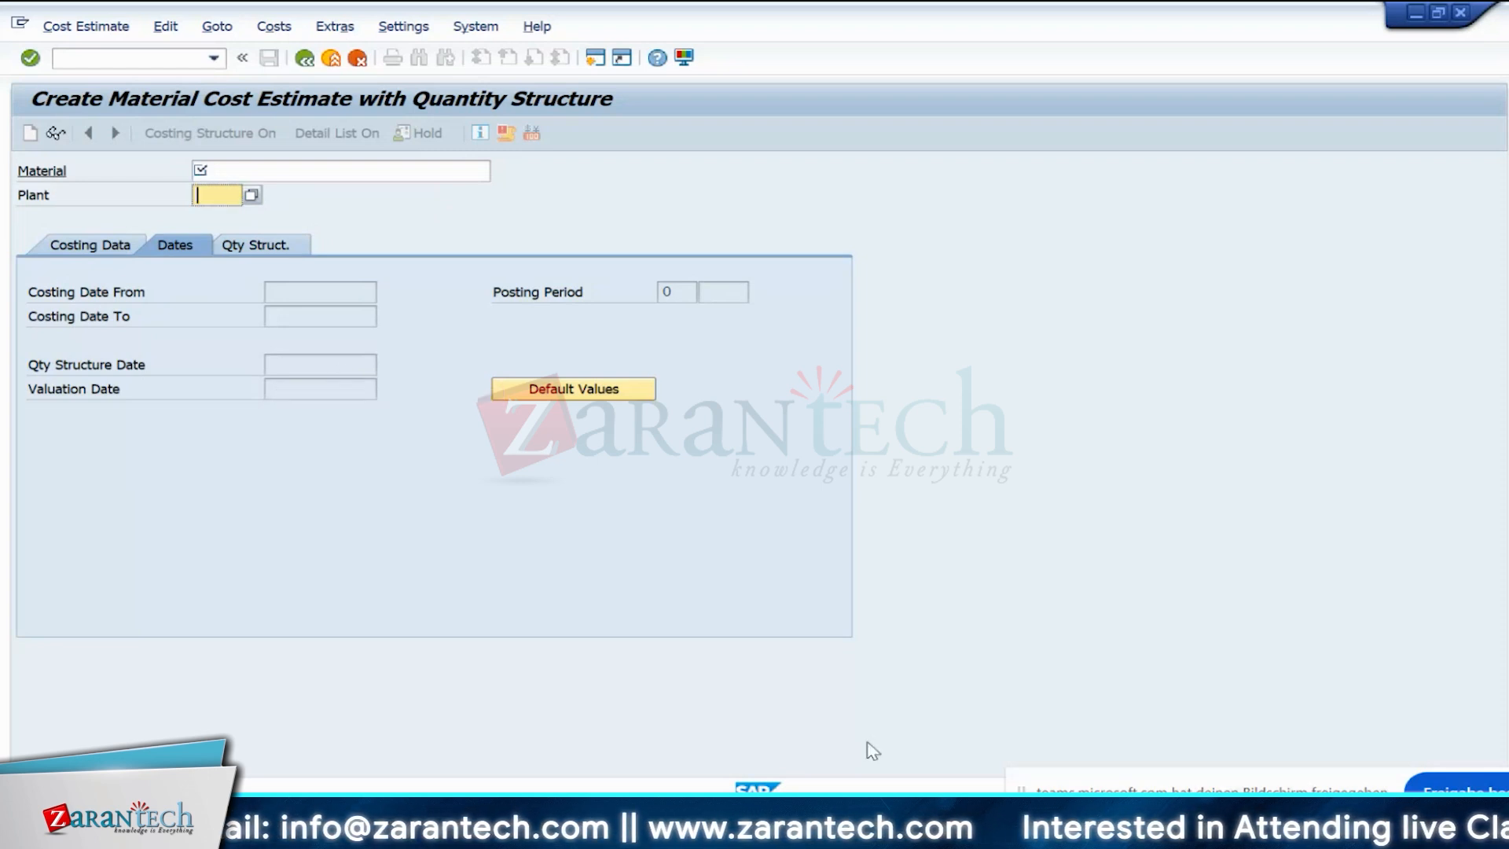
# - Return to the date control overview in the other session and copy PC01 as date control ZPC1
pyautogui.moveTo(910, 784)
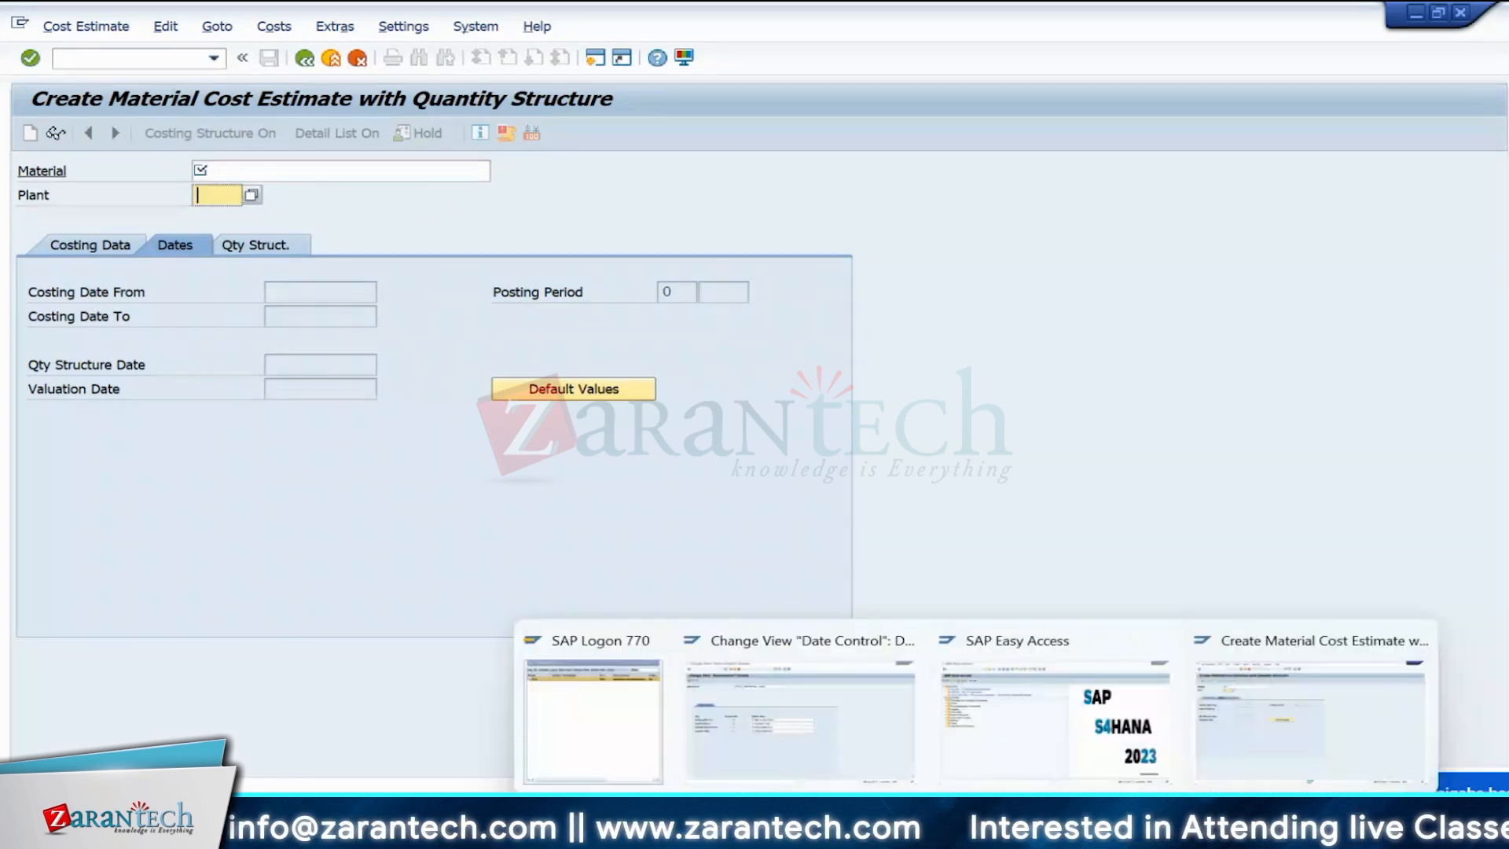
pyautogui.click(910, 785)
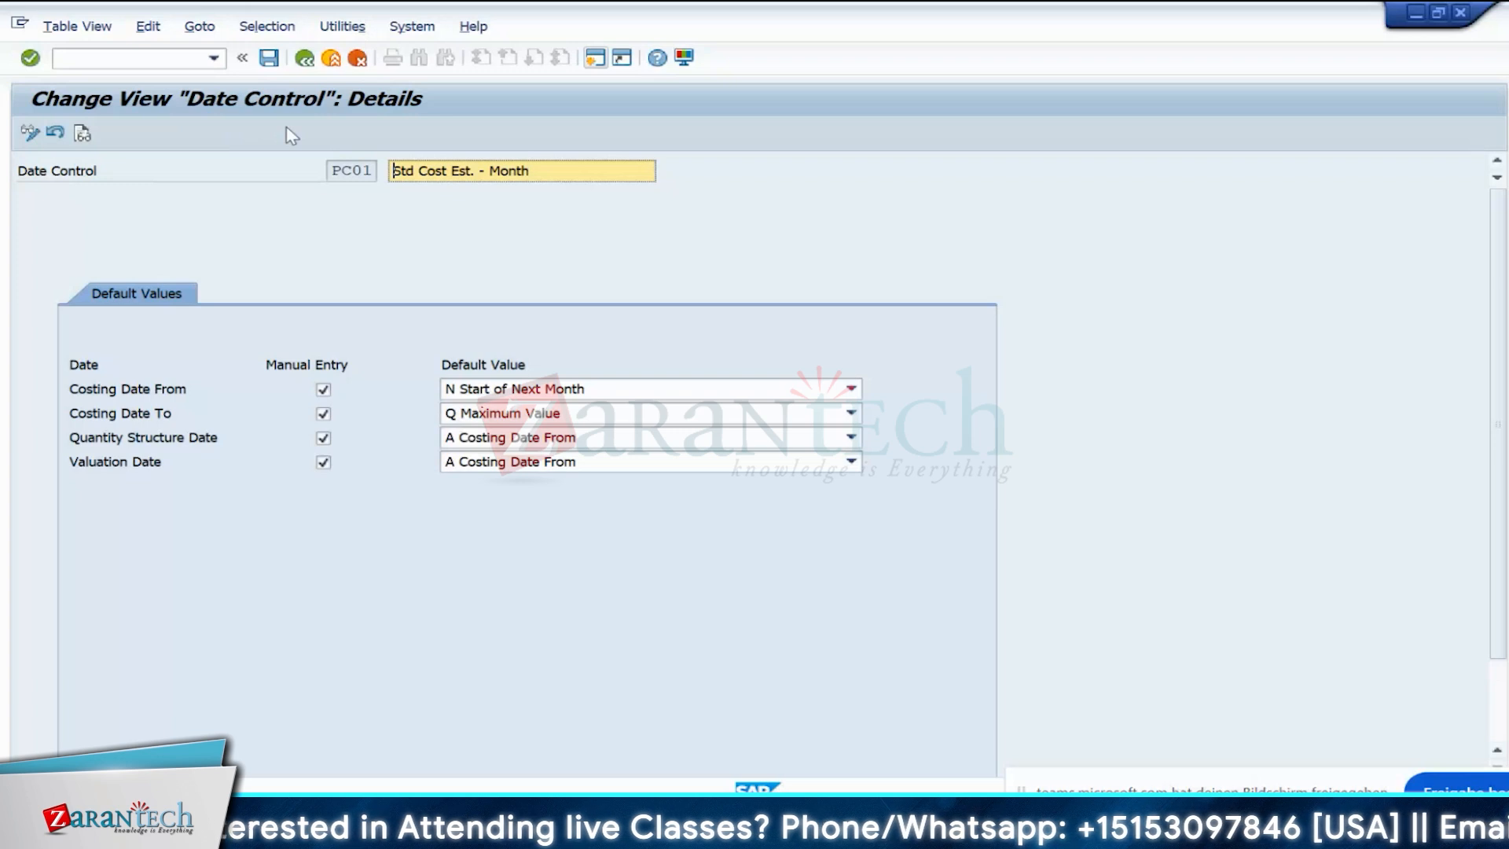
pyautogui.click(301, 60)
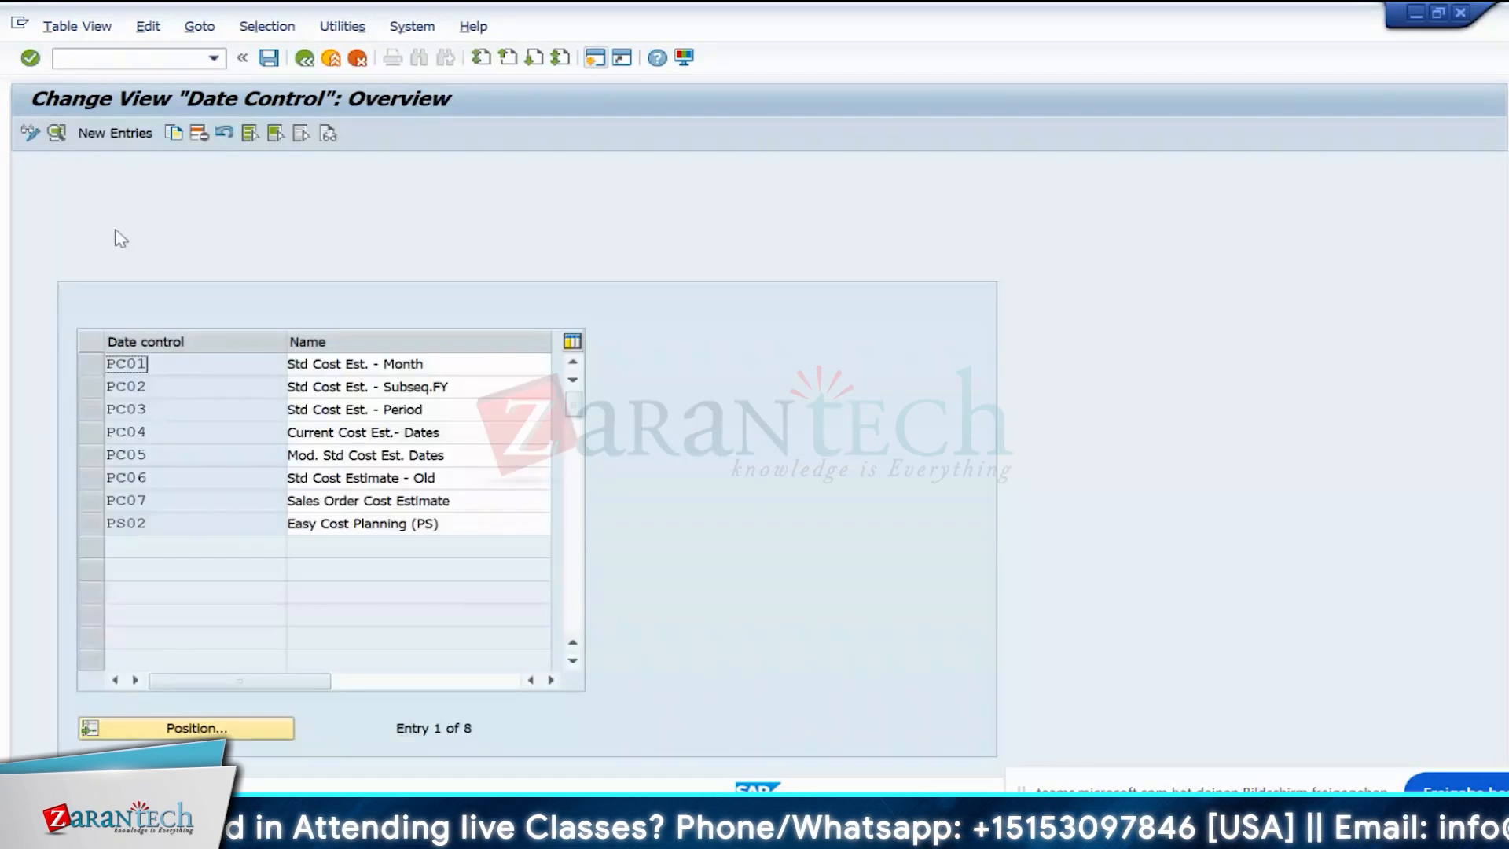
pyautogui.click(173, 134)
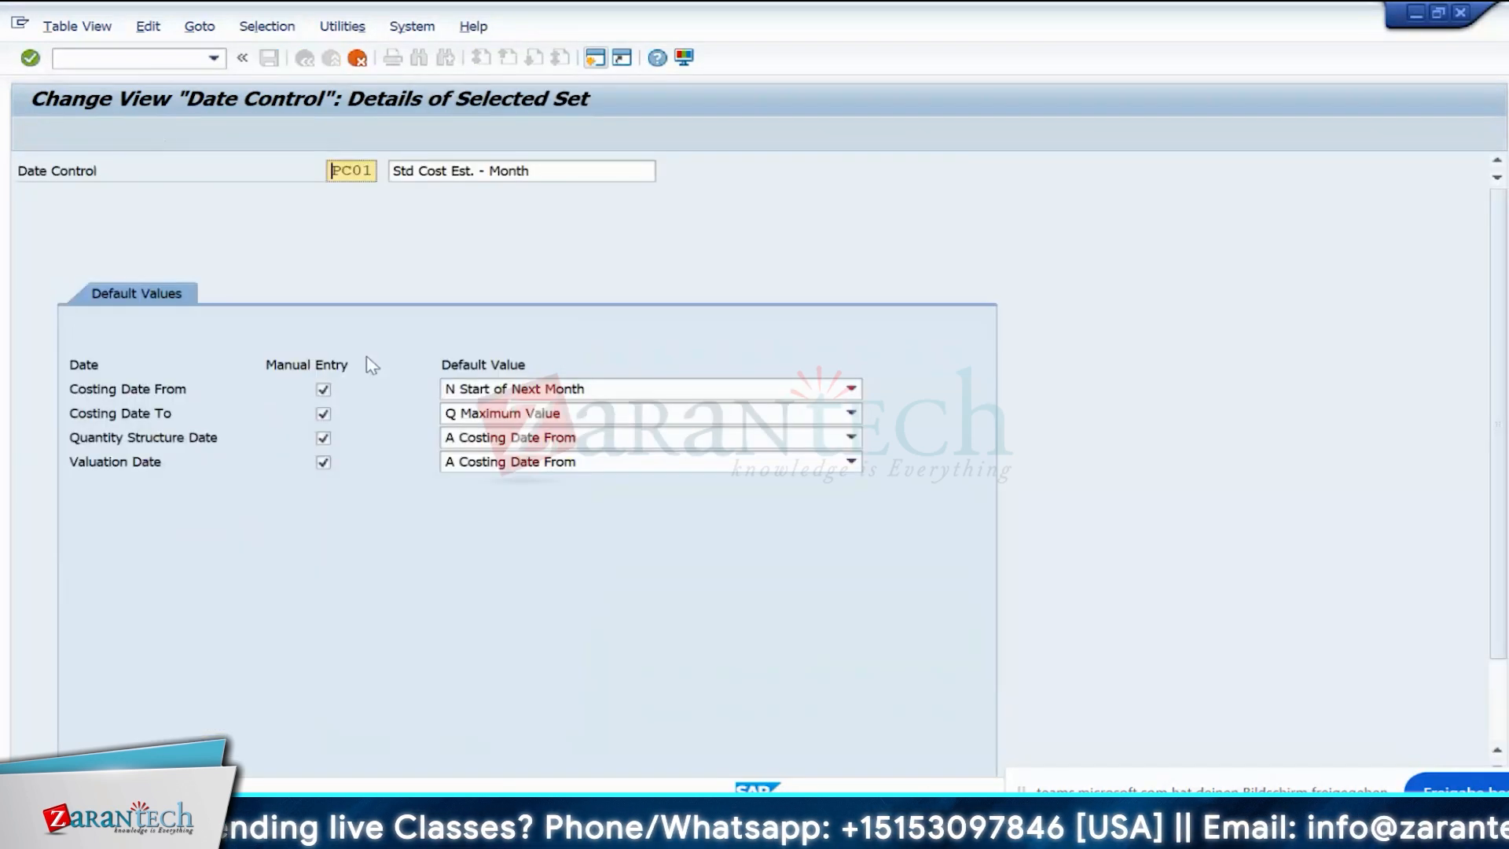
pyautogui.click(373, 174)
pyautogui.press('Left')
pyautogui.press('Left')
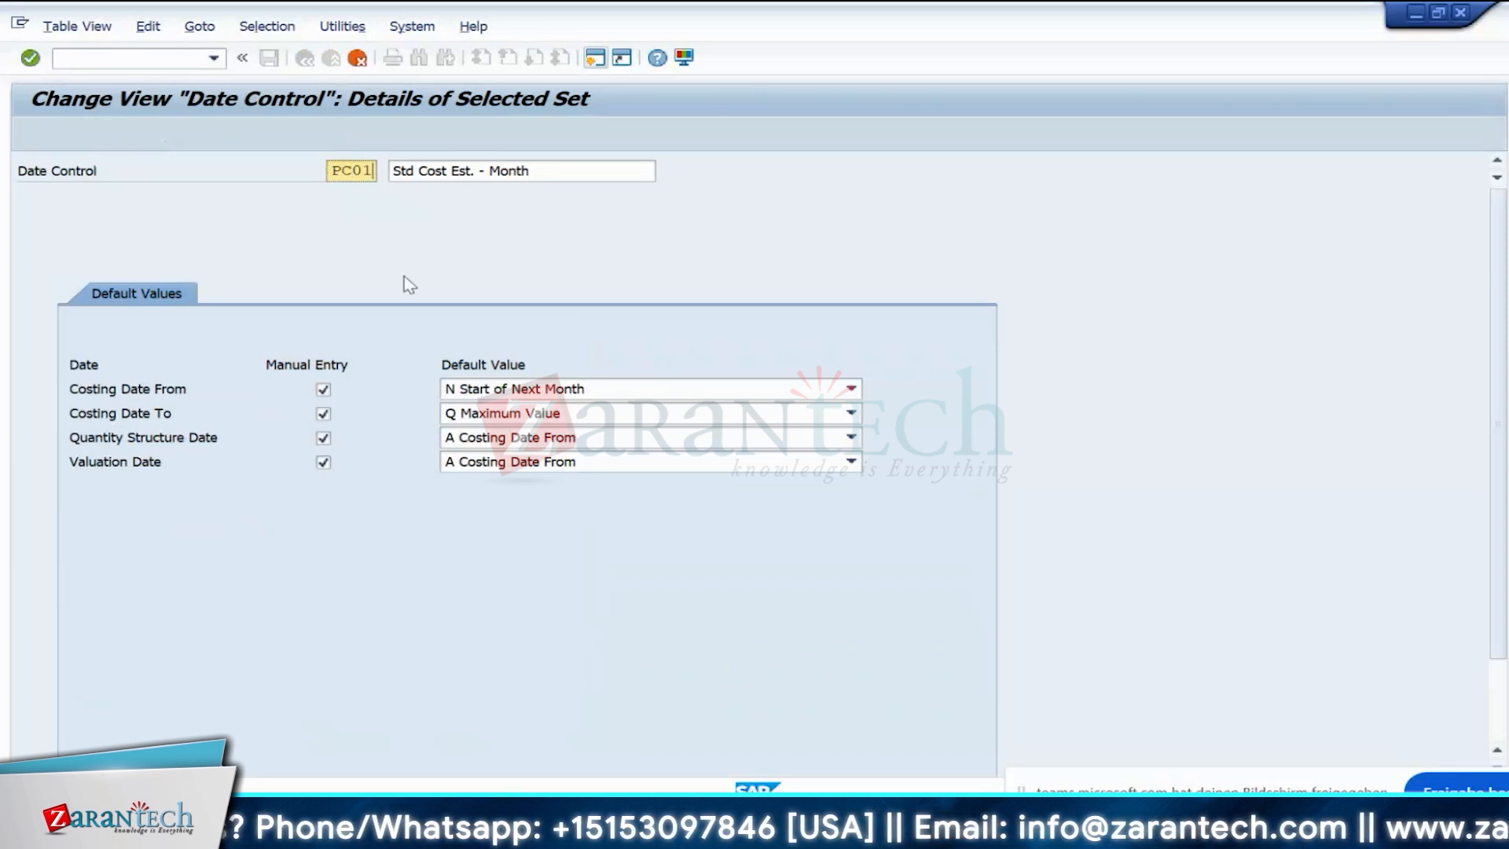
pyautogui.press('BackSpace')
pyautogui.press('BackSpace')
pyautogui.press('BackSpace')
pyautogui.press('BackSpace')
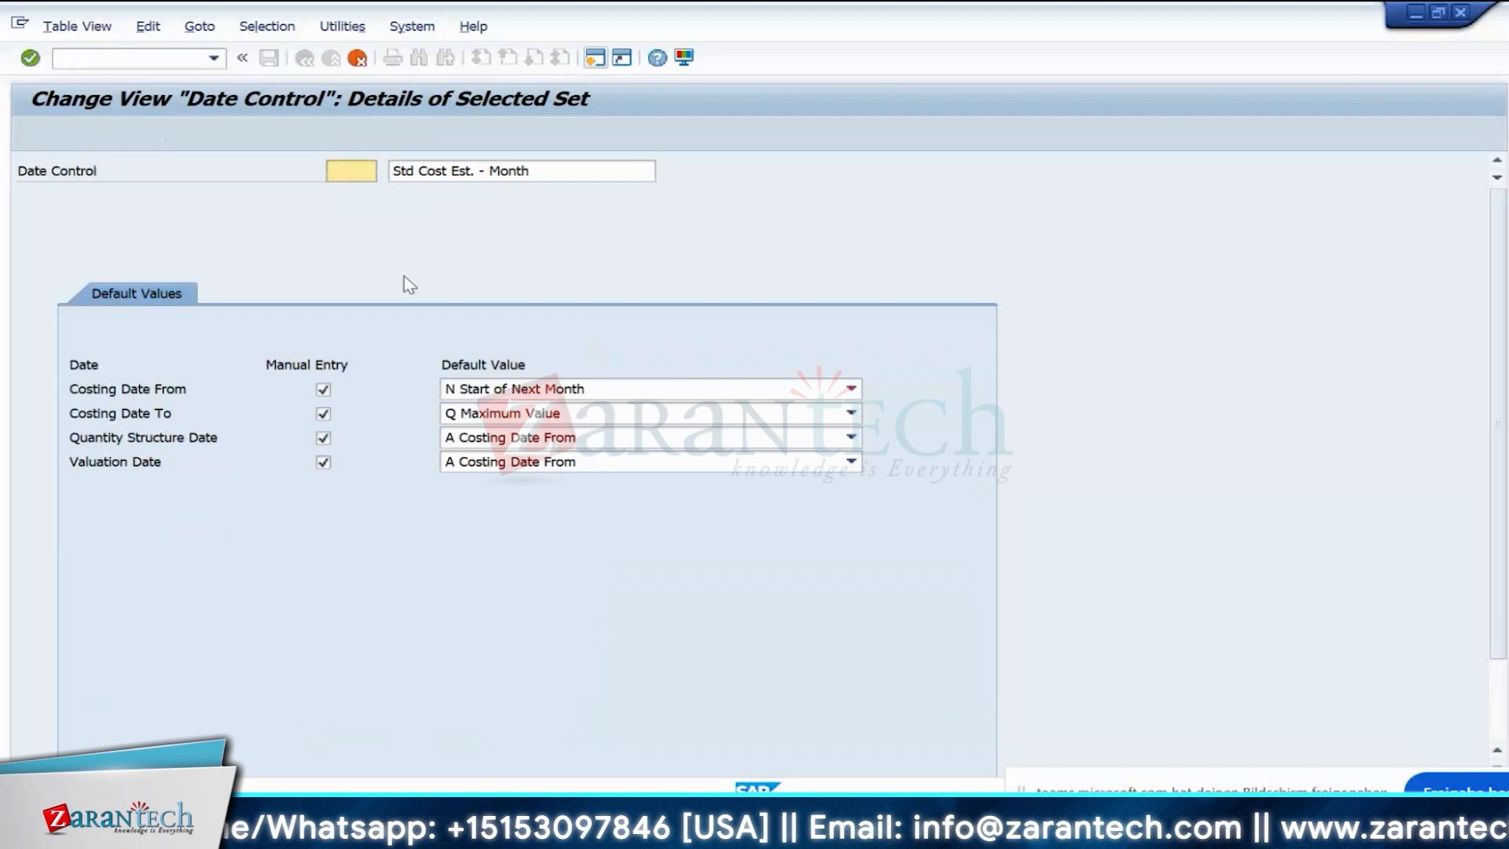
pyautogui.write('Z')
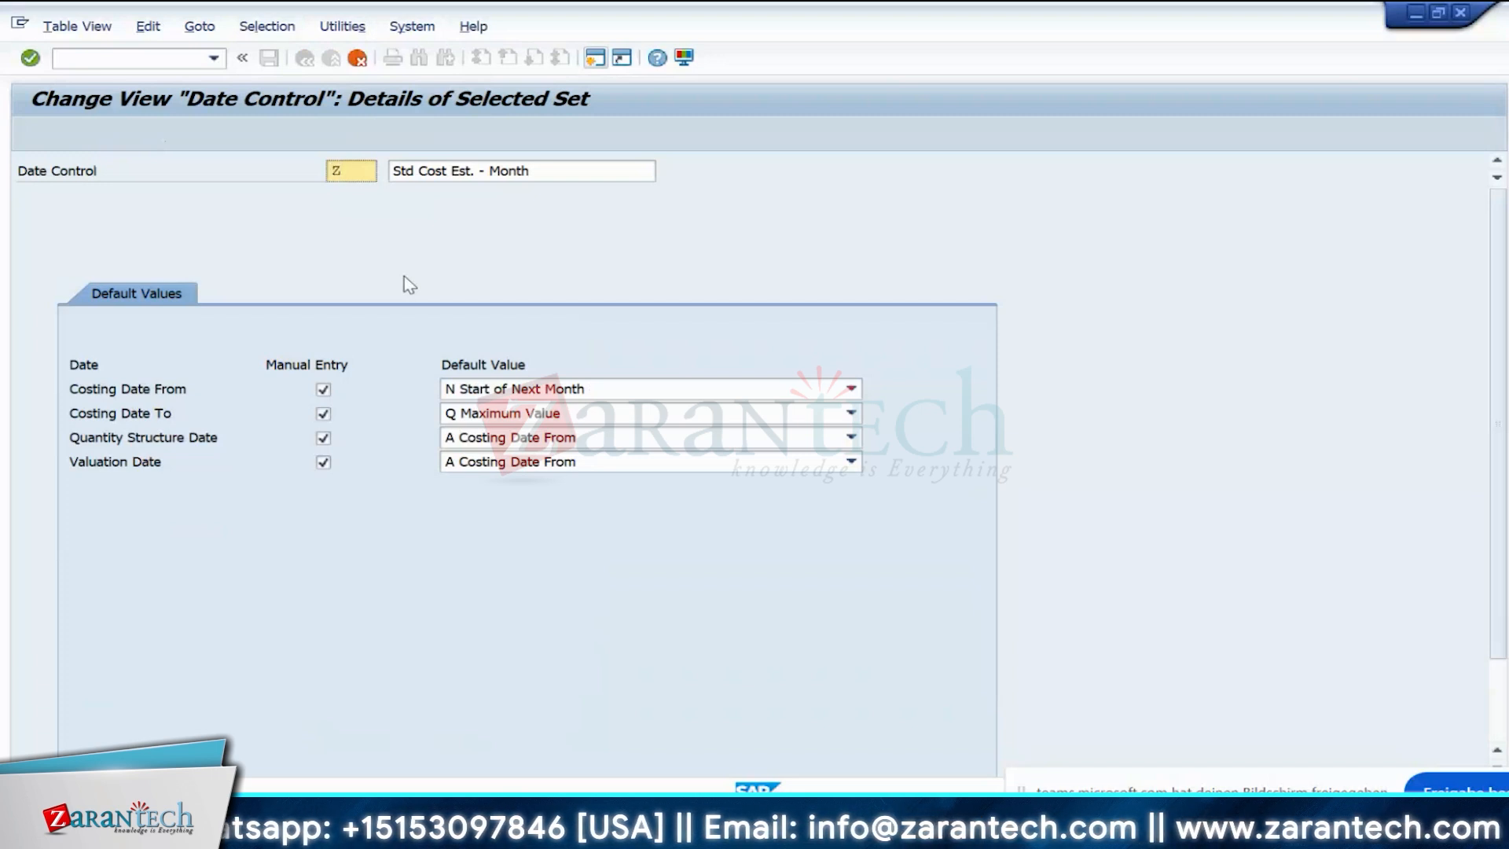
pyautogui.write('PC1')
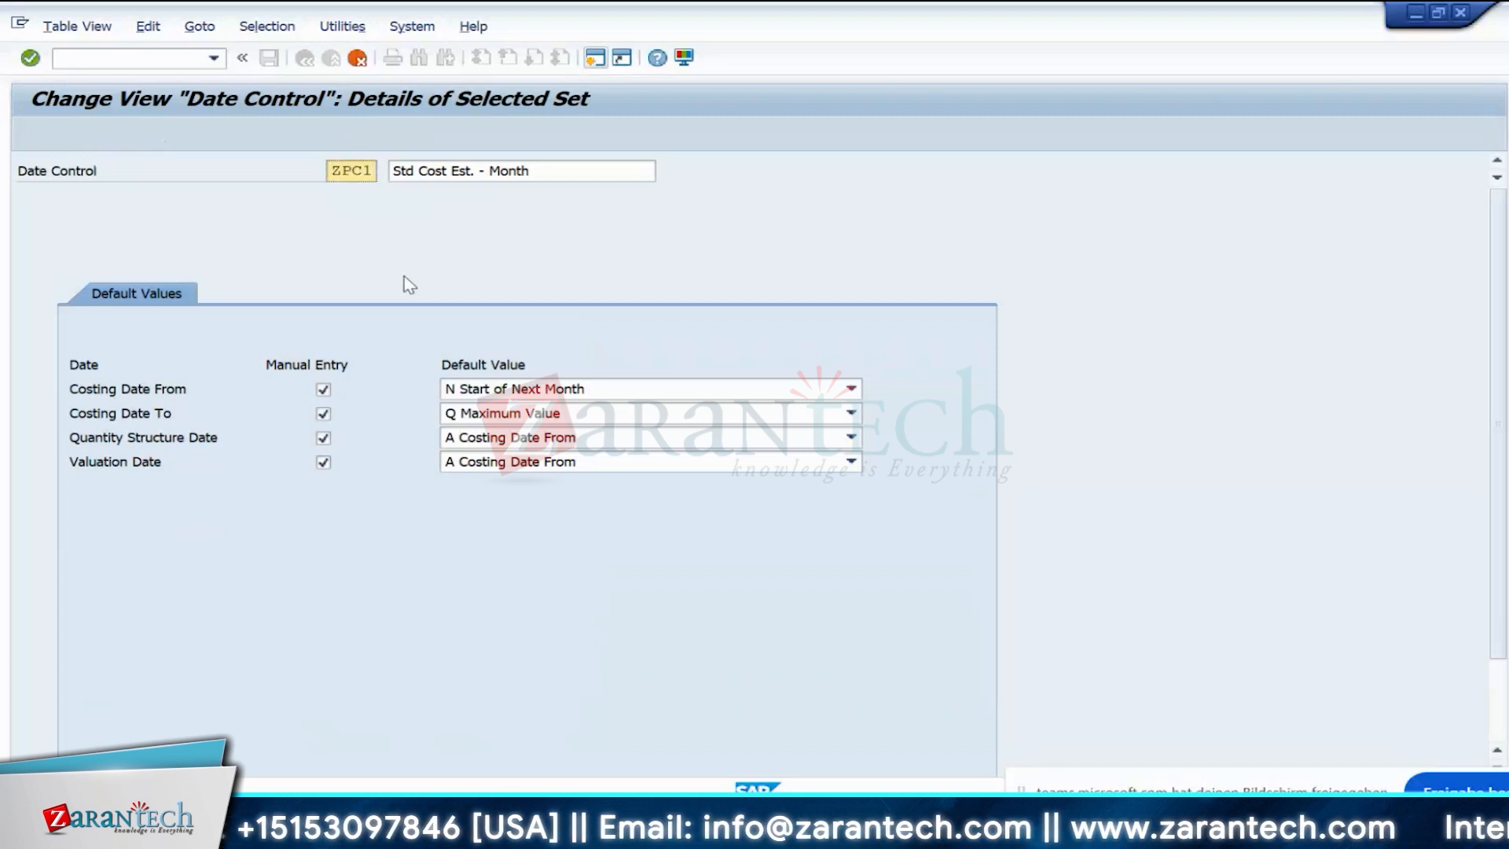
pyautogui.press('Return')
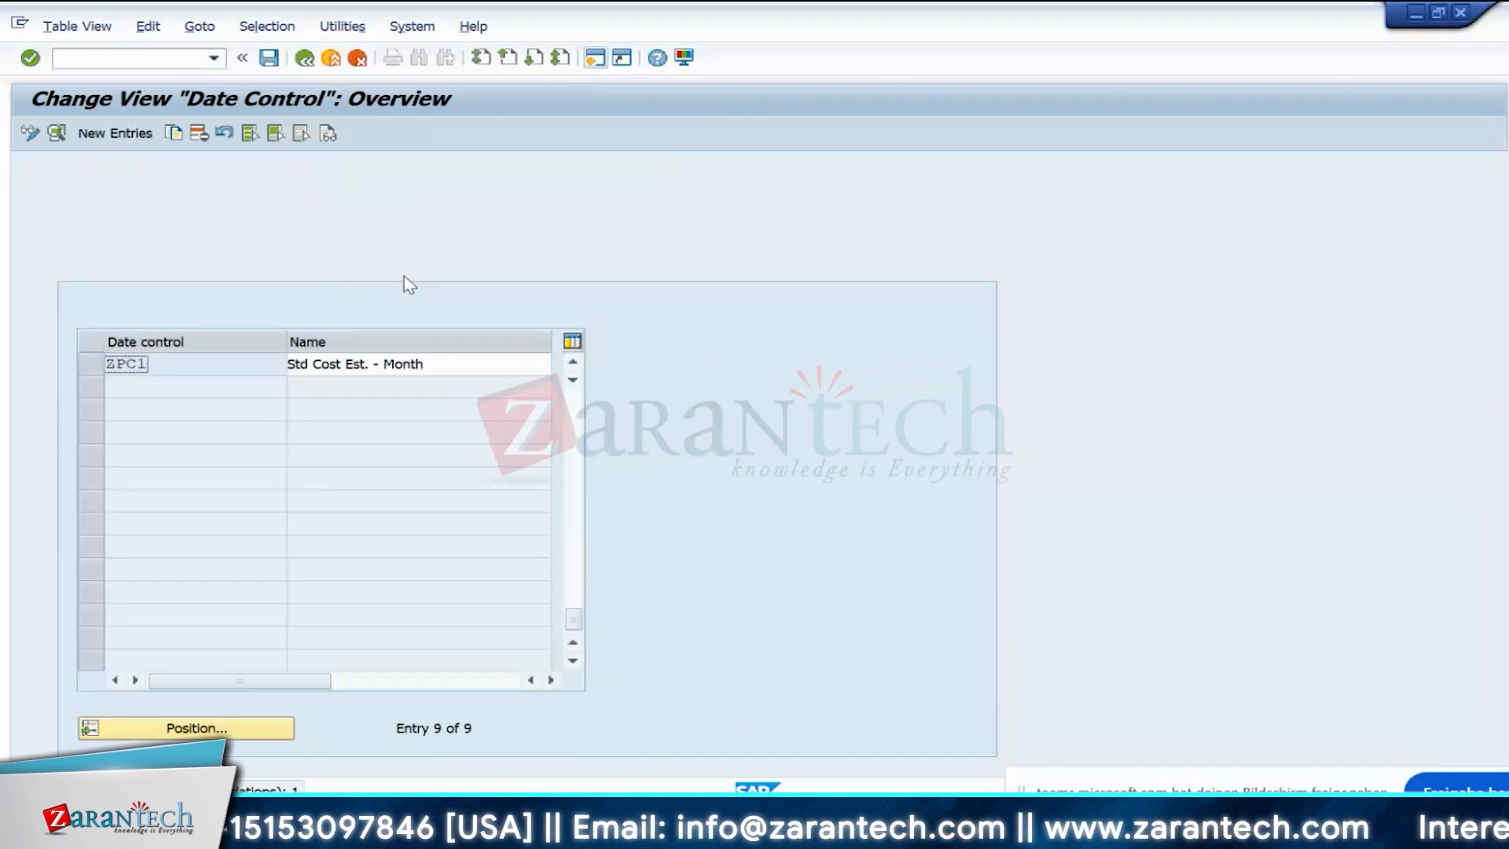
# - Save date control ZPC1 under customizing request S4HK902698 and open its details
pyautogui.click(273, 60)
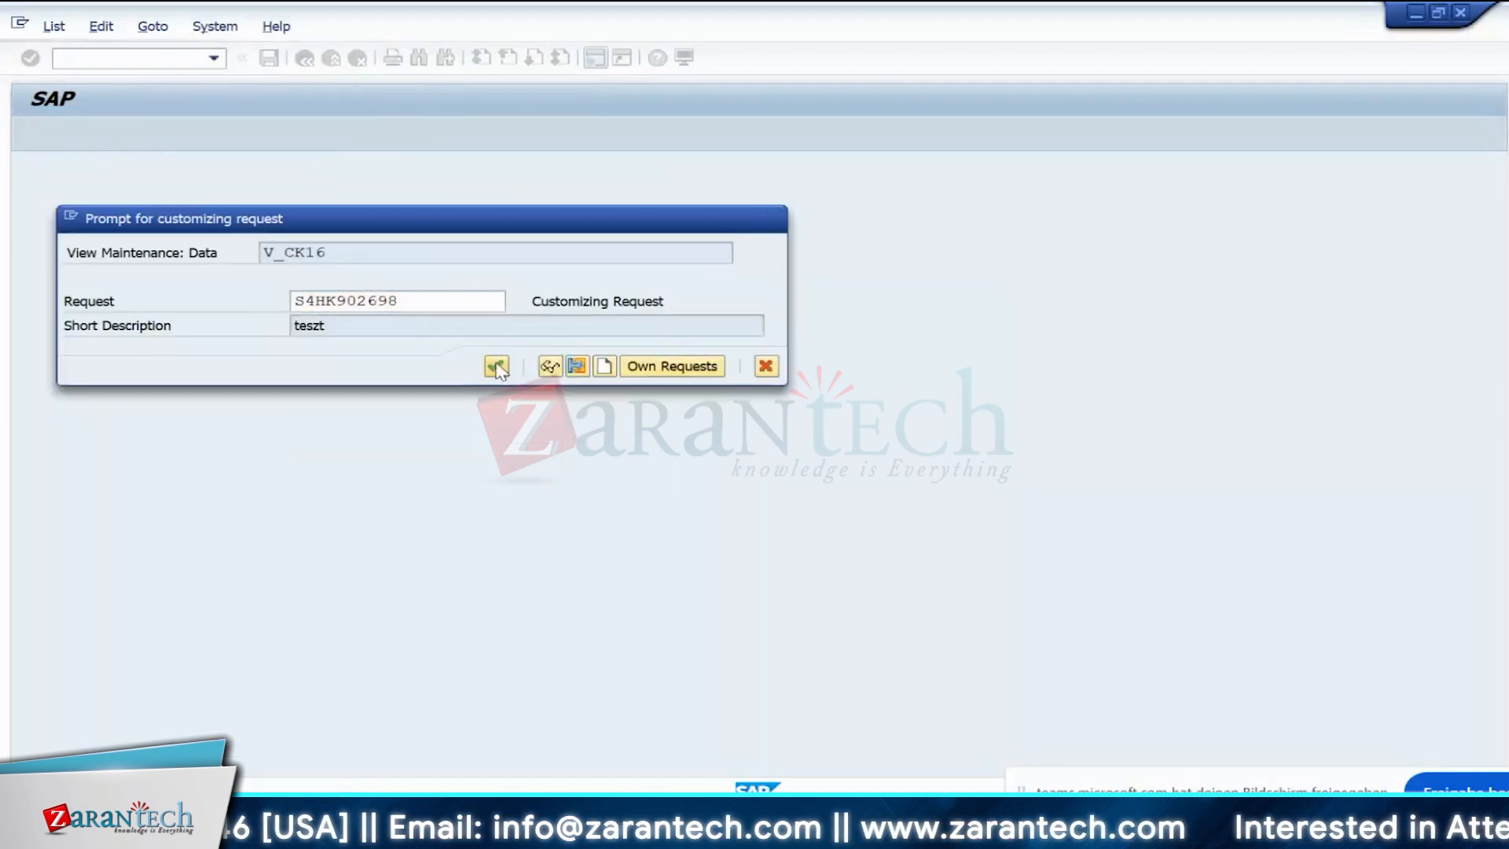
pyautogui.click(496, 366)
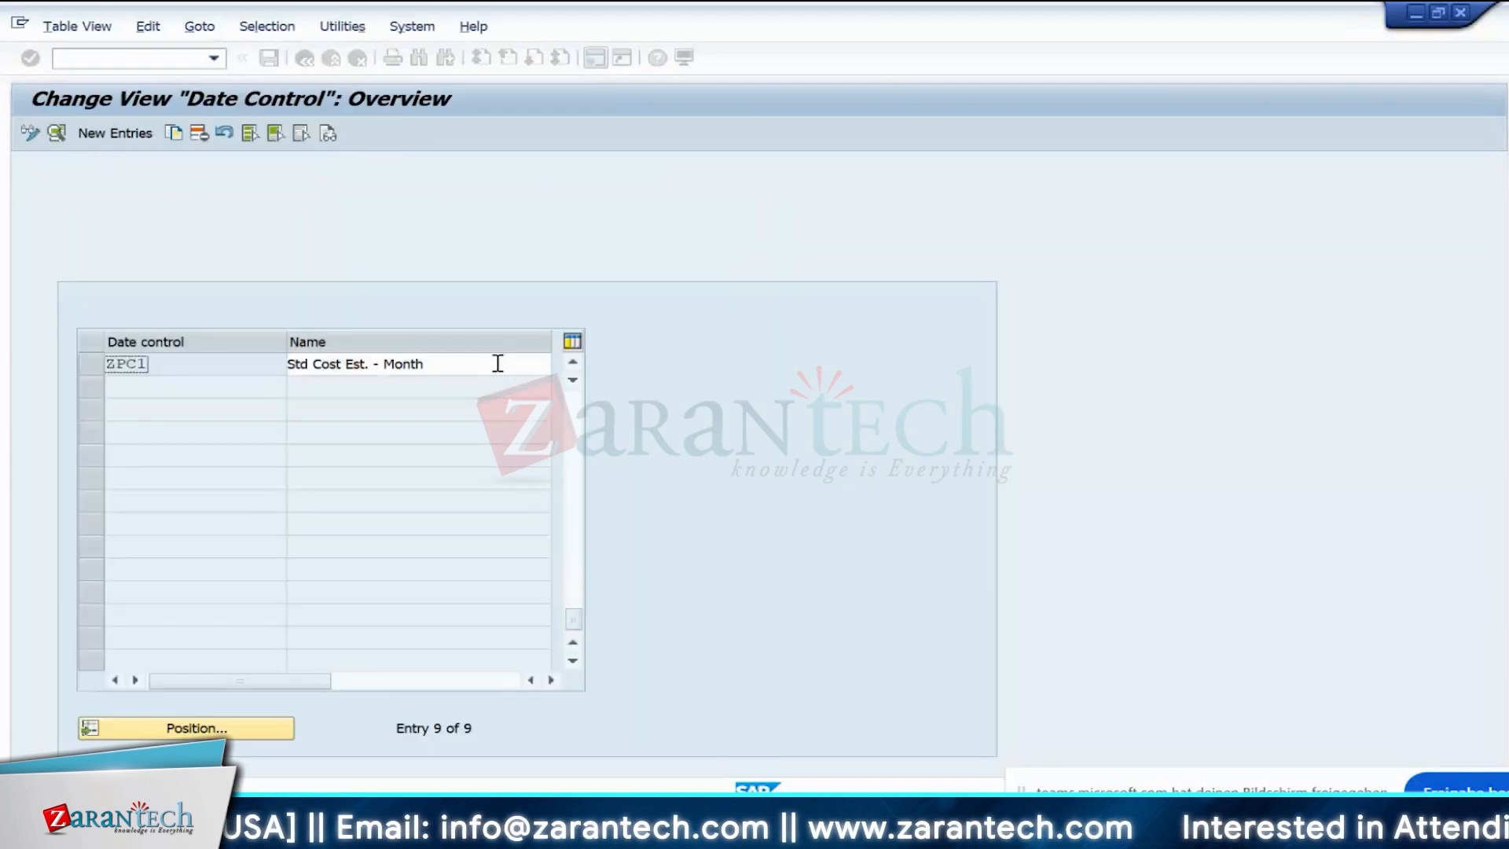
pyautogui.doubleClick(179, 372)
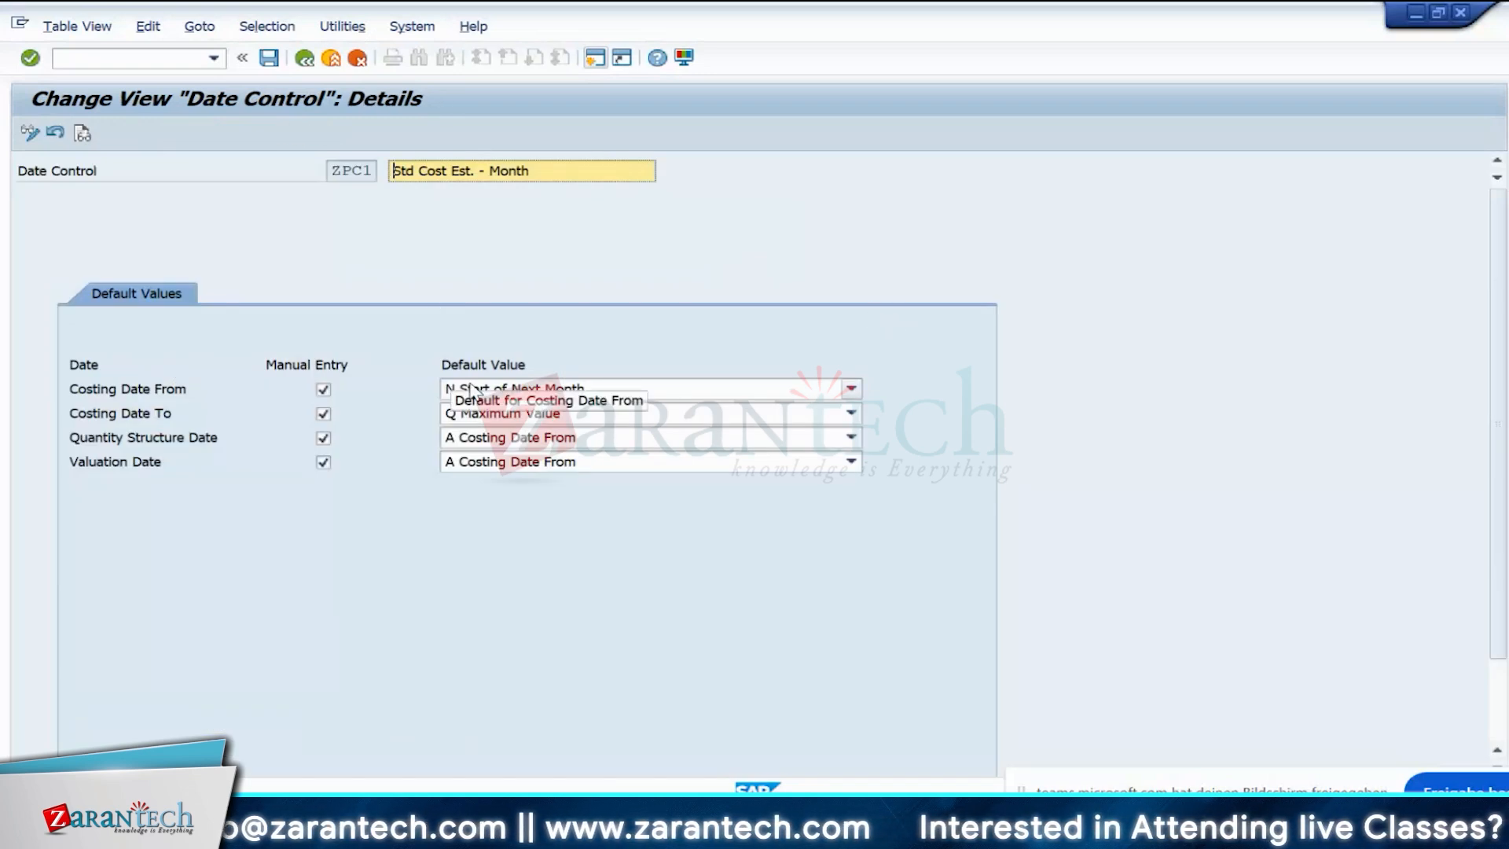
# - Set the default value of Costing Date From to S Current Date in date control ZPC1
pyautogui.click(648, 390)
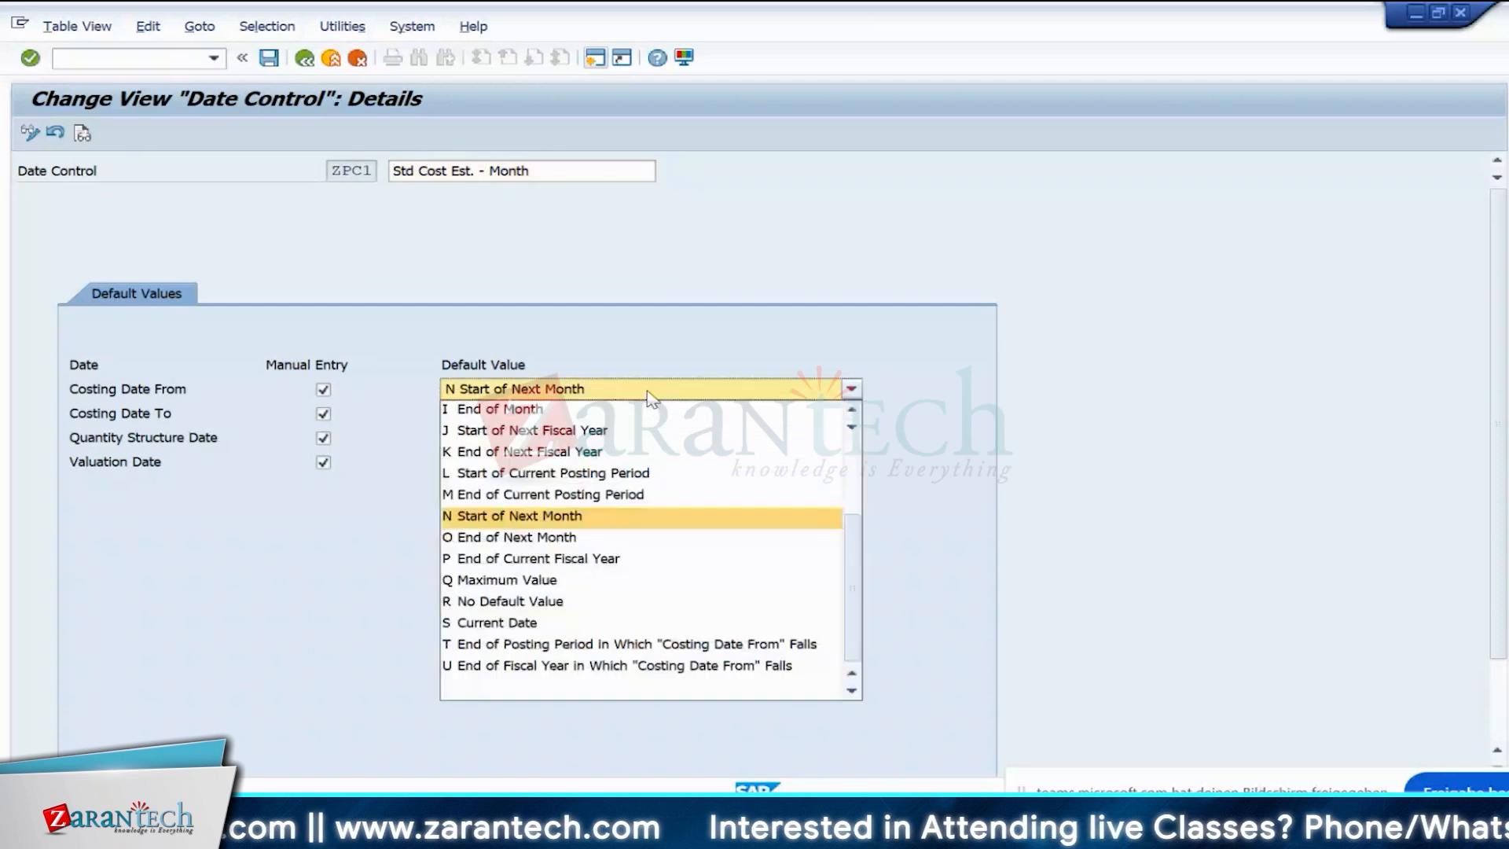
pyautogui.click(514, 623)
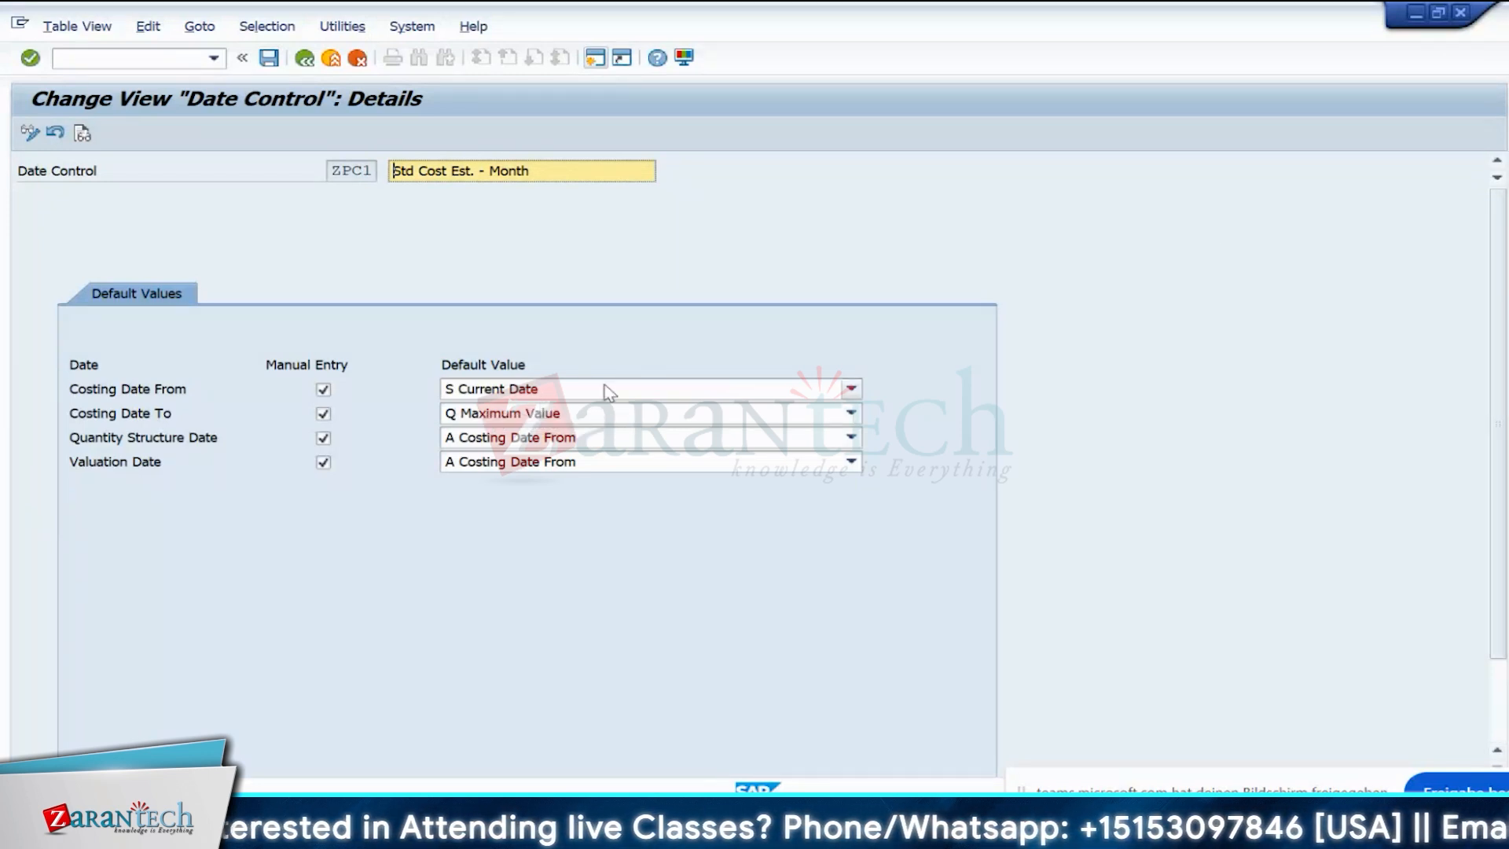
pyautogui.click(511, 390)
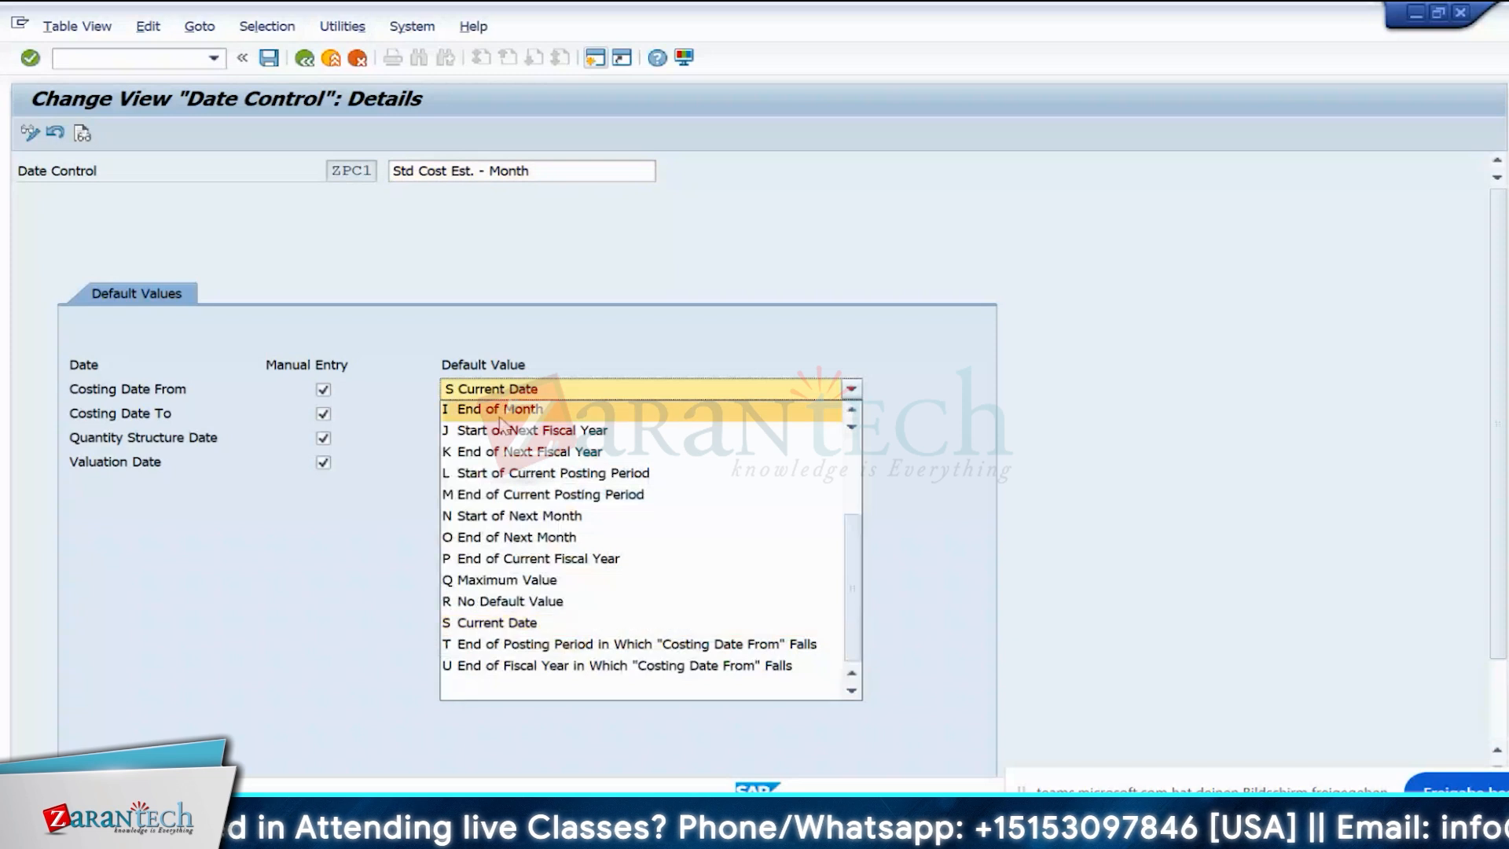
pyautogui.click(1211, 257)
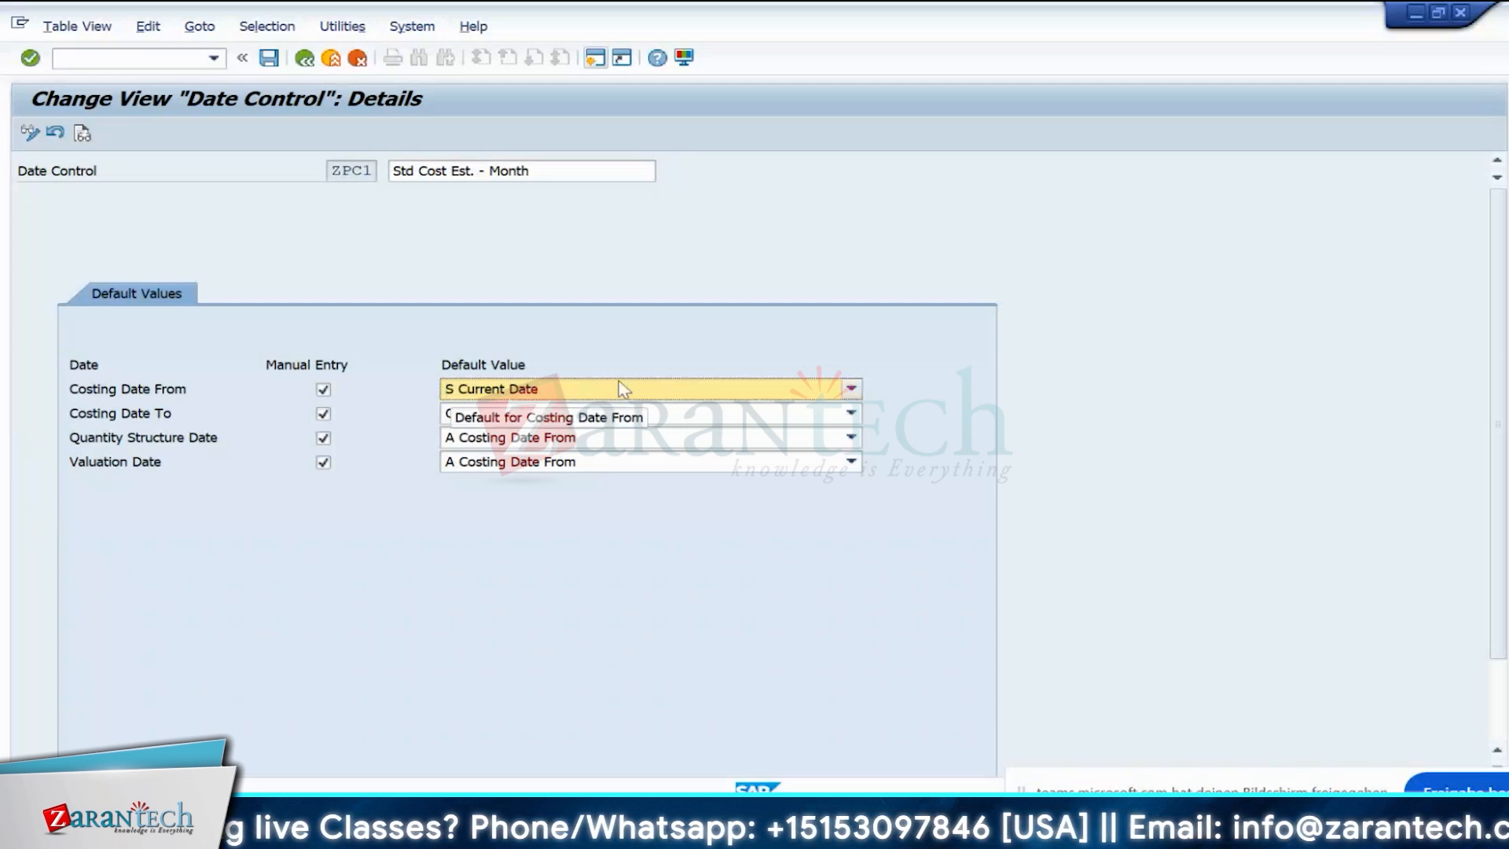
# - Set the Costing Date From default to N Start of Next Month, save date control ZPC1 and leave its details
pyautogui.click(569, 387)
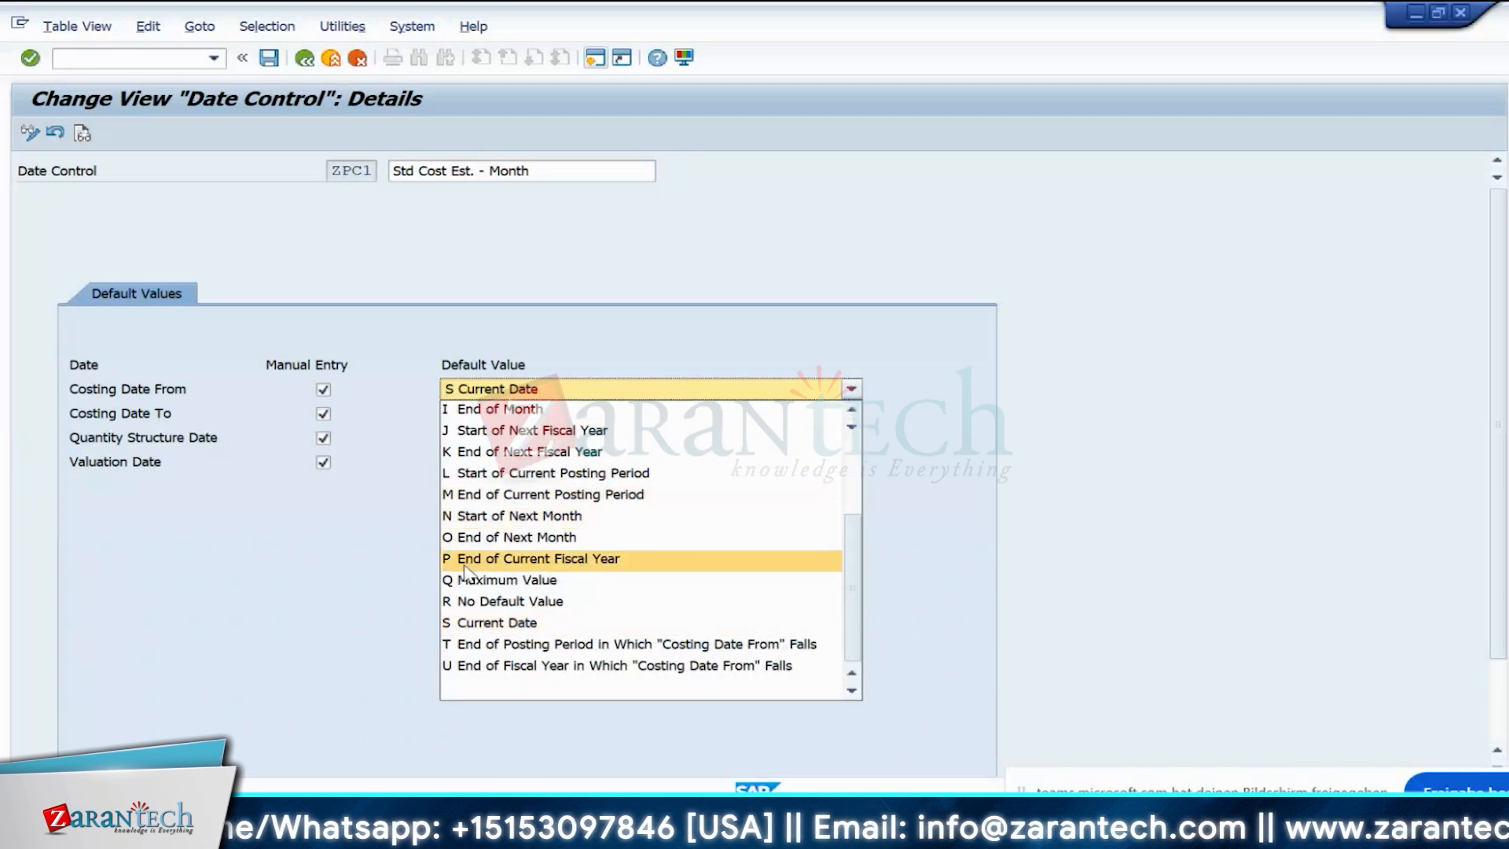
pyautogui.click(499, 519)
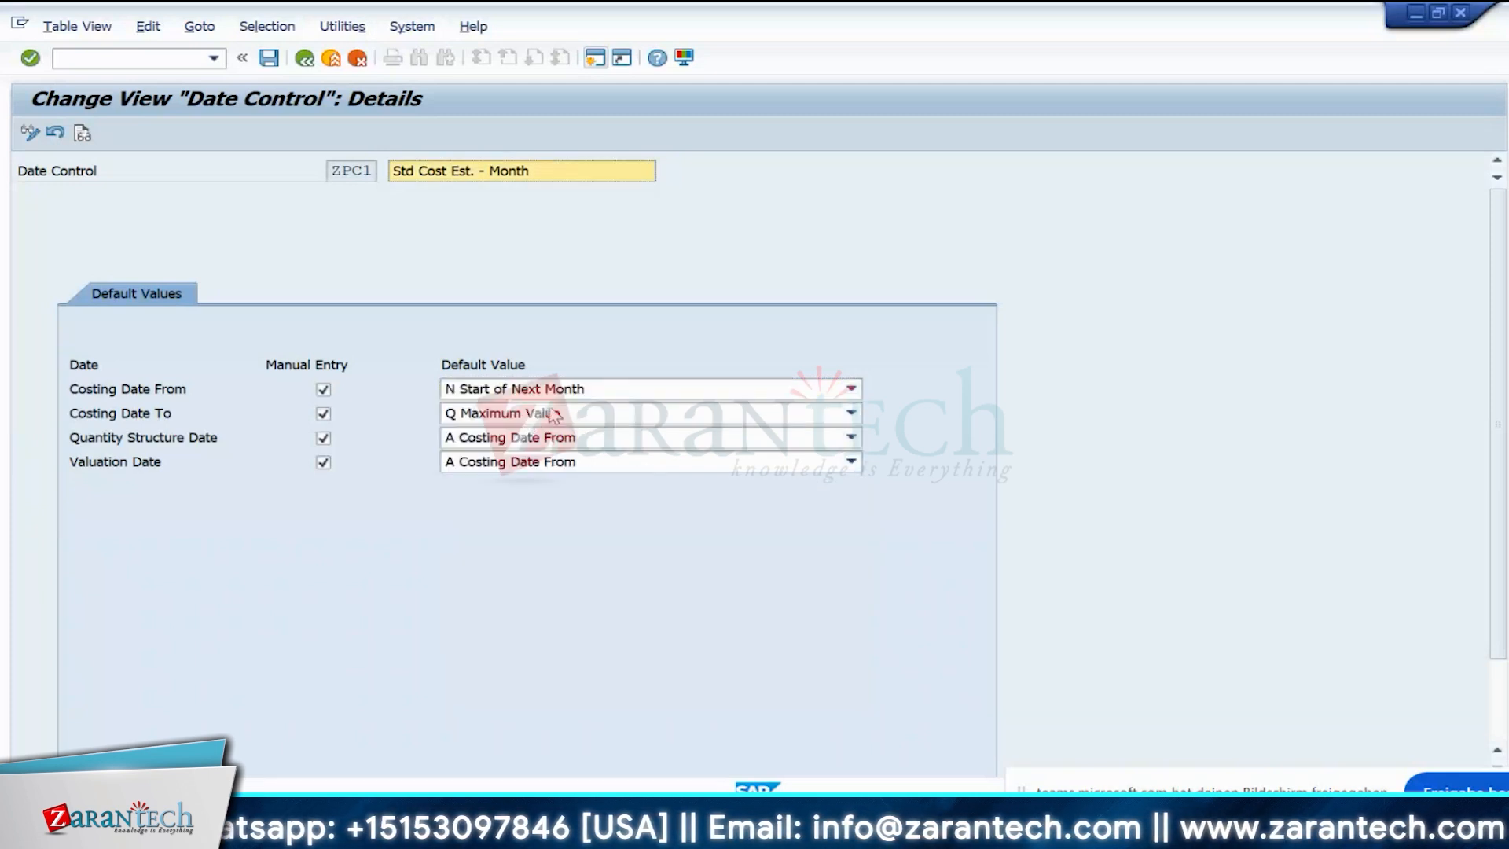
pyautogui.click(498, 395)
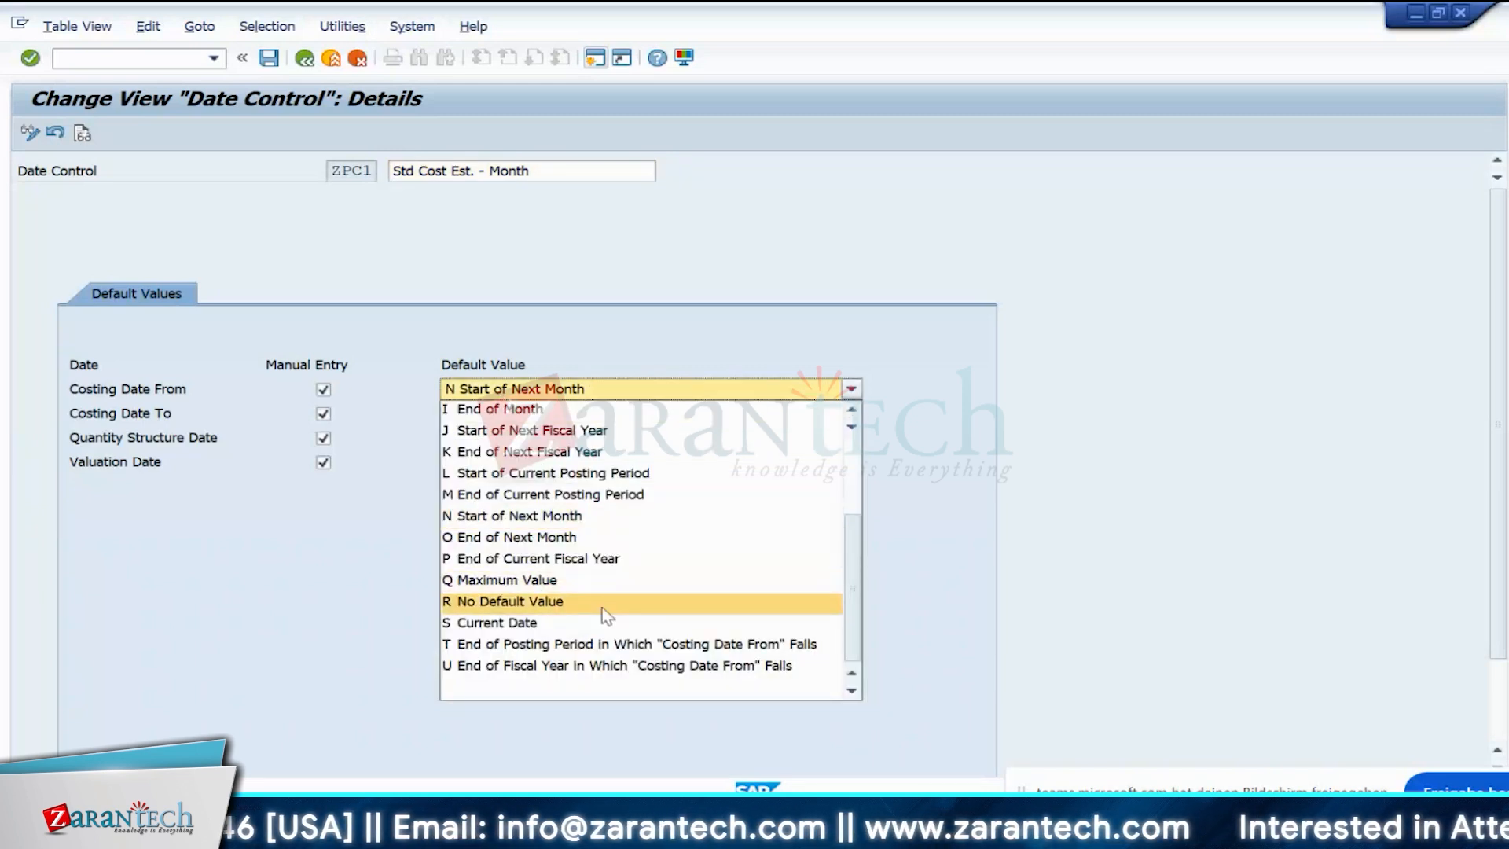
pyautogui.click(603, 311)
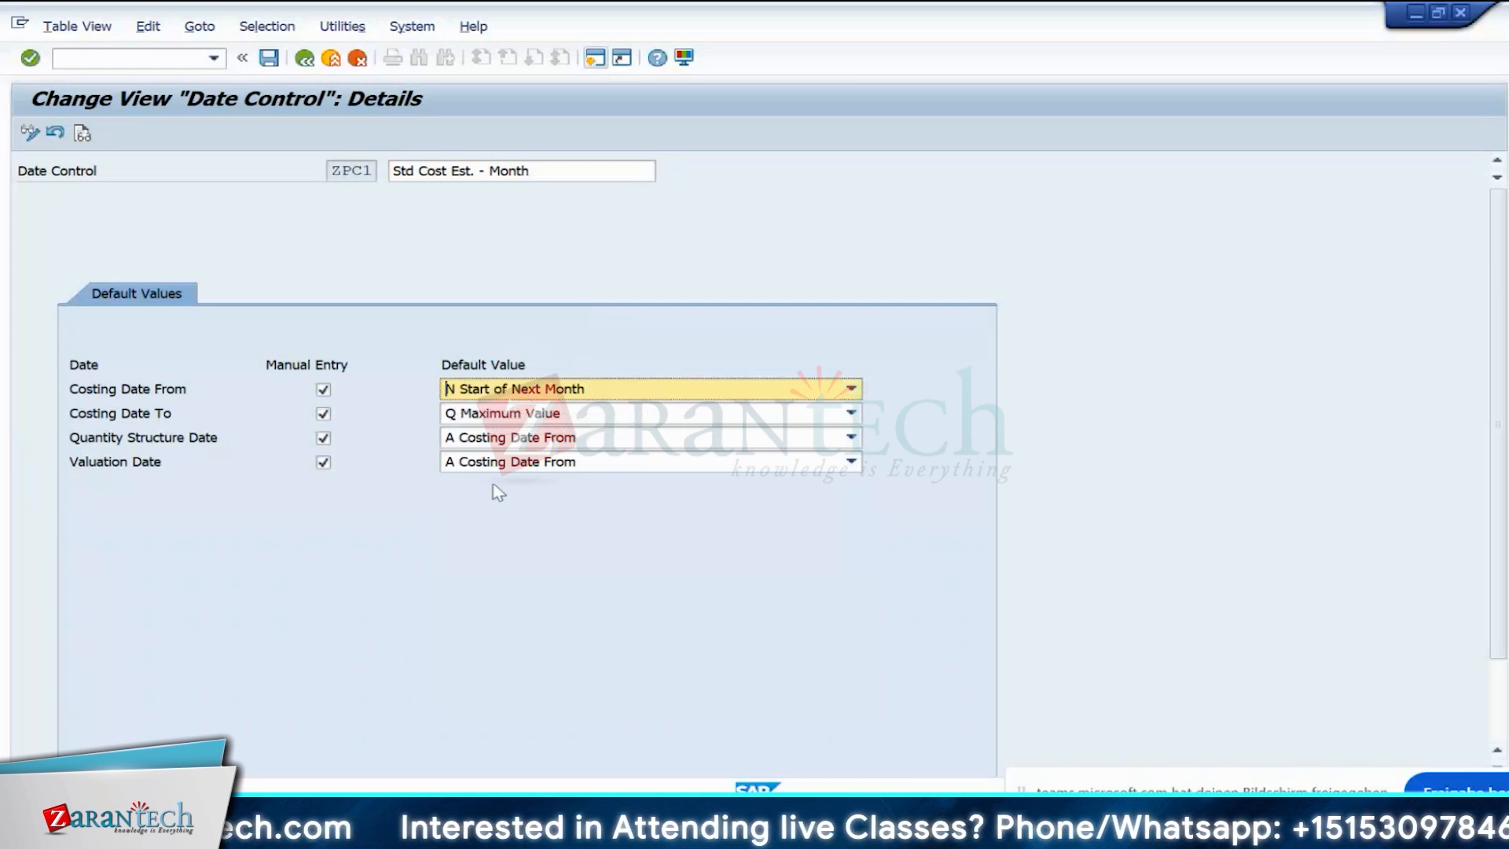
pyautogui.click(269, 58)
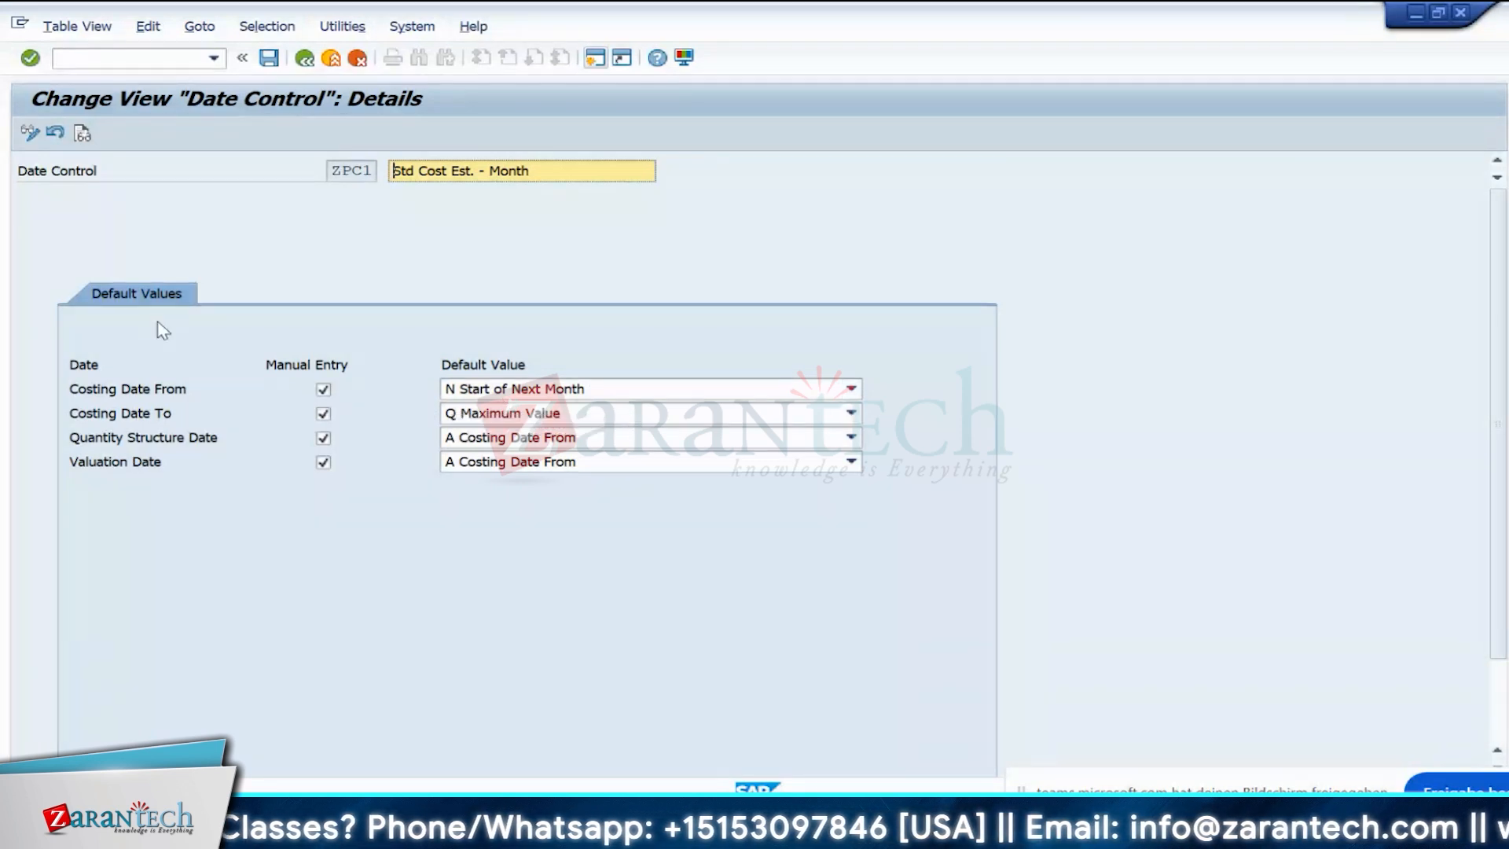
pyautogui.click(311, 63)
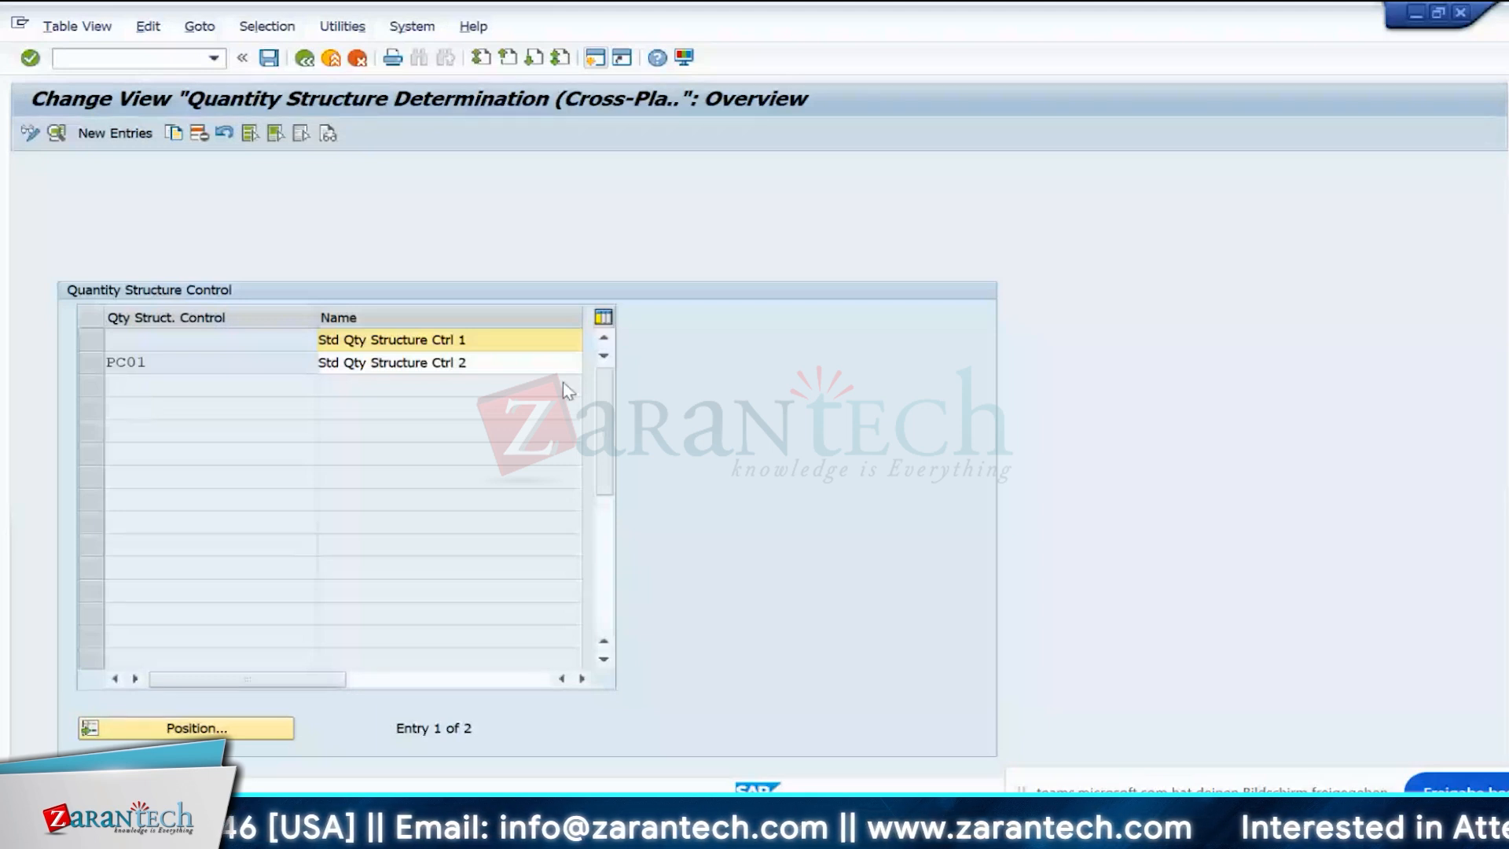
# - Examine the BOM and routing settings of quantity structure control PC01, including the selection IDs for routings, and return to the IMG
pyautogui.click(168, 364)
pyautogui.doubleClick(174, 372)
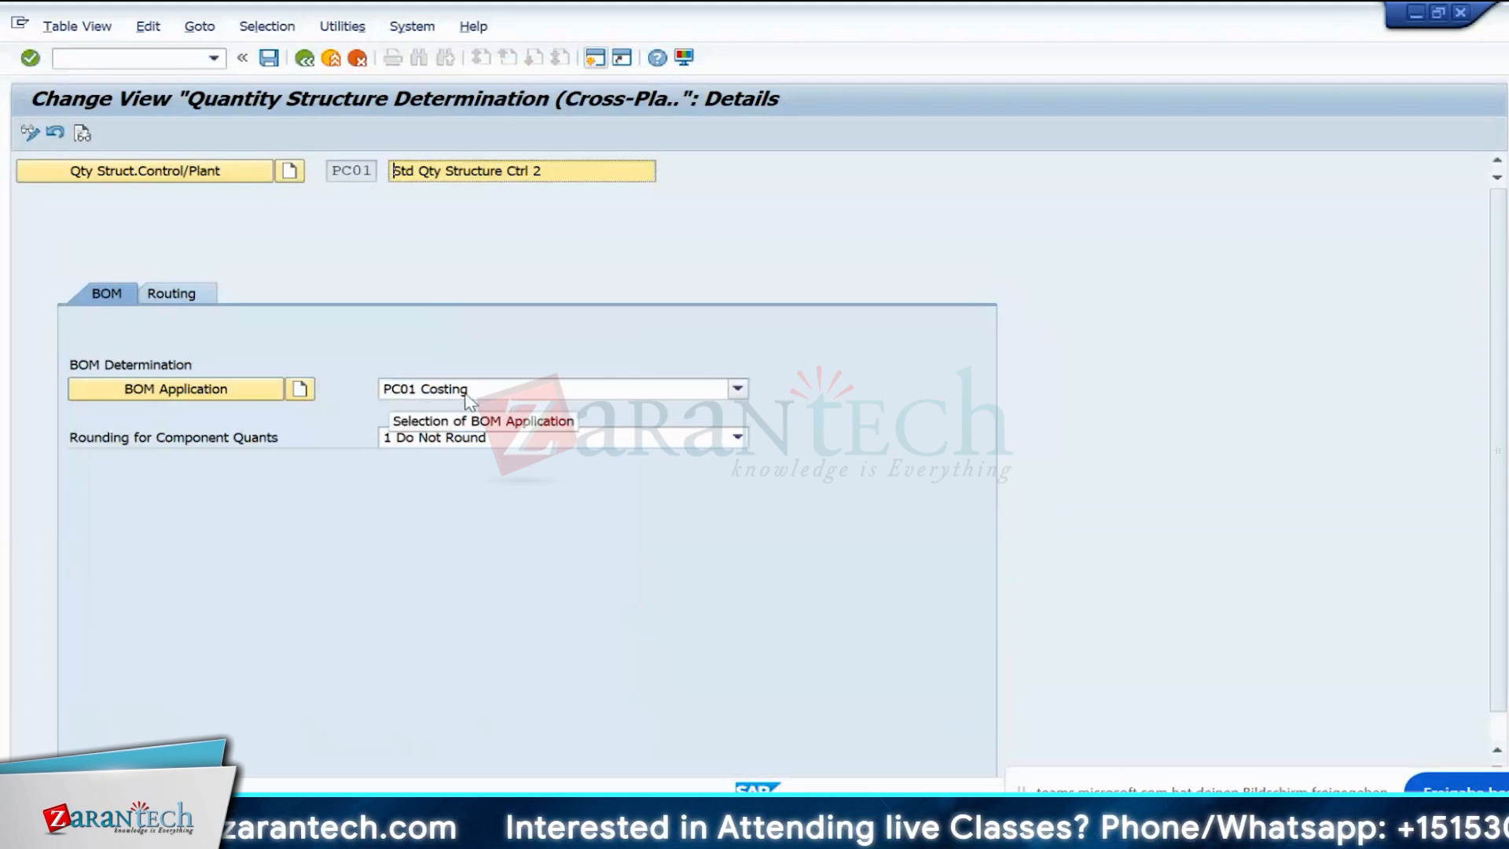
pyautogui.click(174, 295)
pyautogui.click(358, 389)
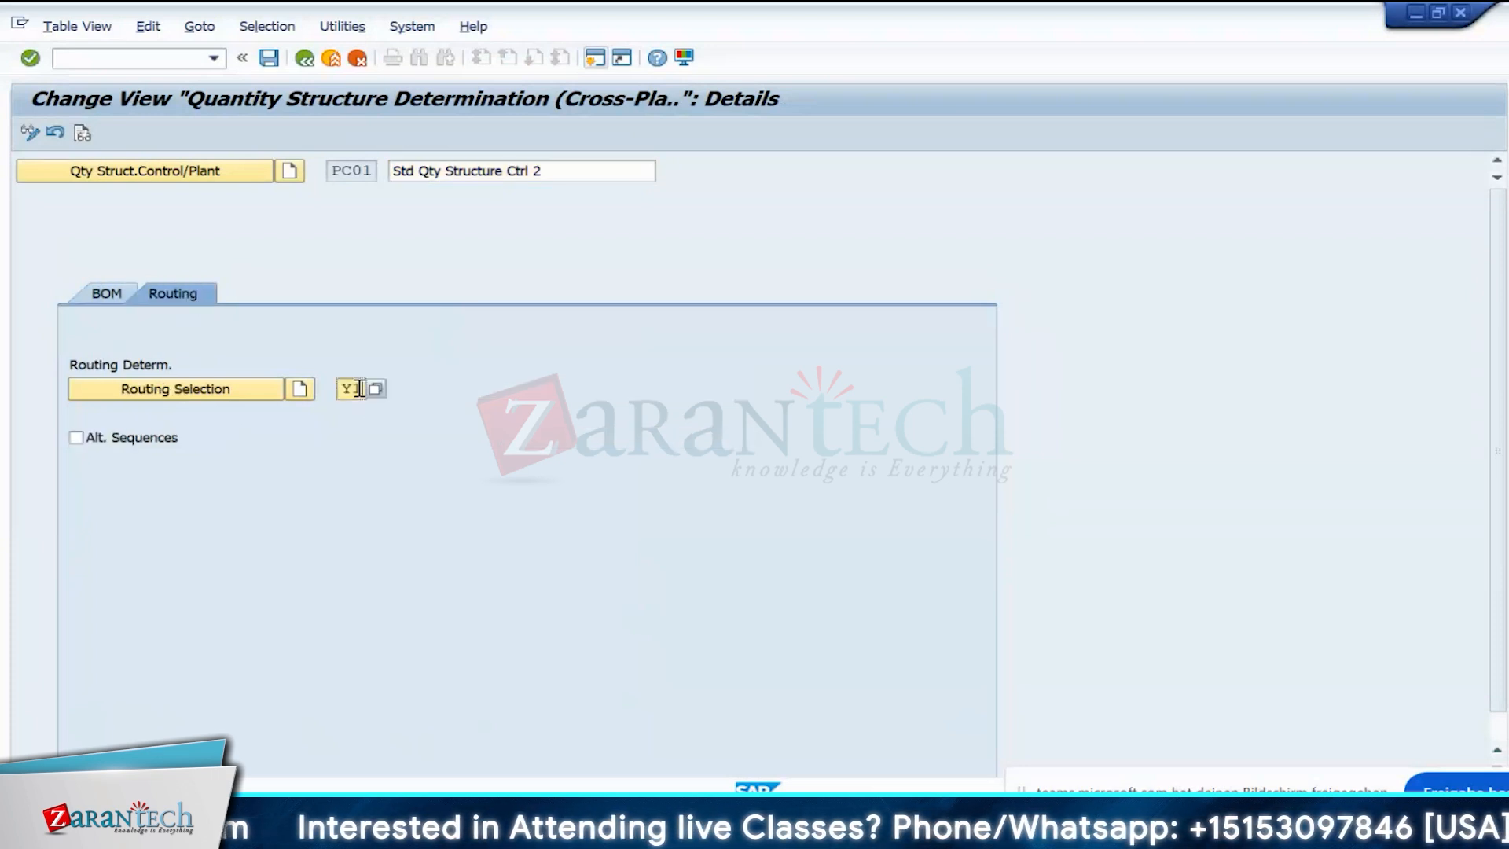
pyautogui.click(376, 390)
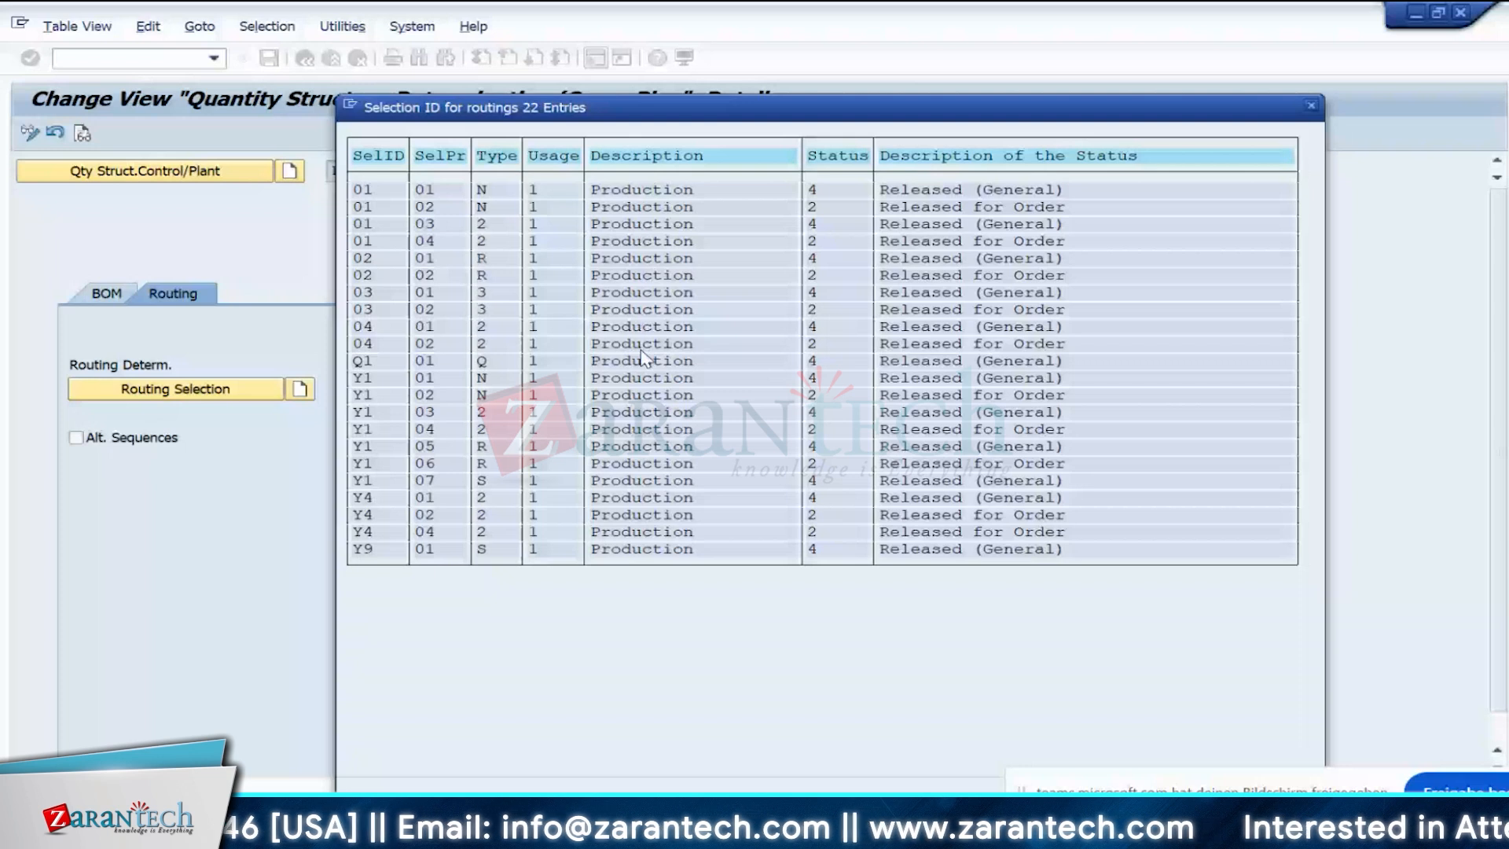
pyautogui.press('Escape')
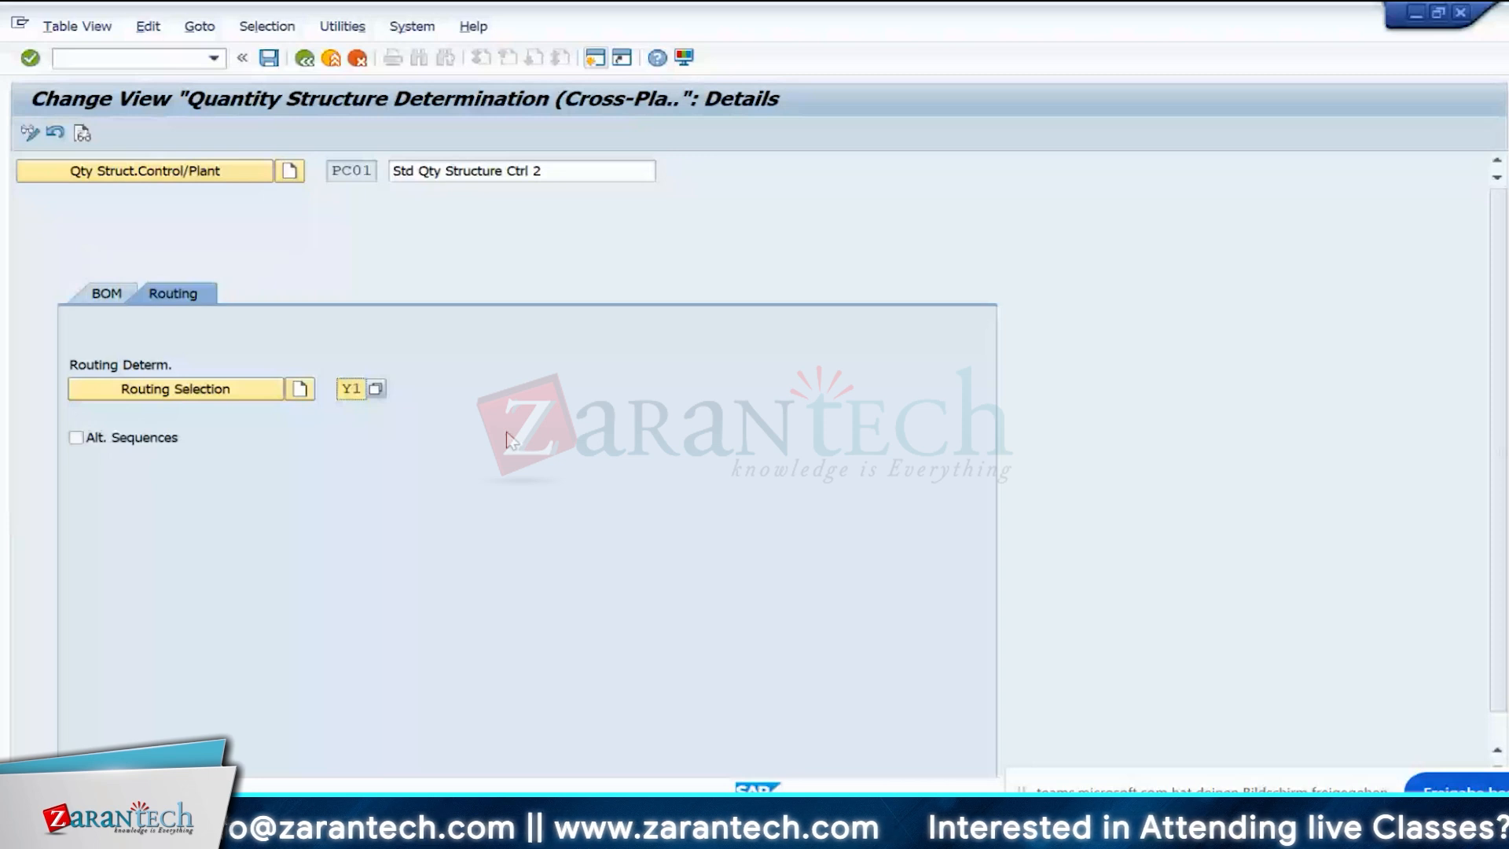
pyautogui.click(119, 305)
pyautogui.click(303, 59)
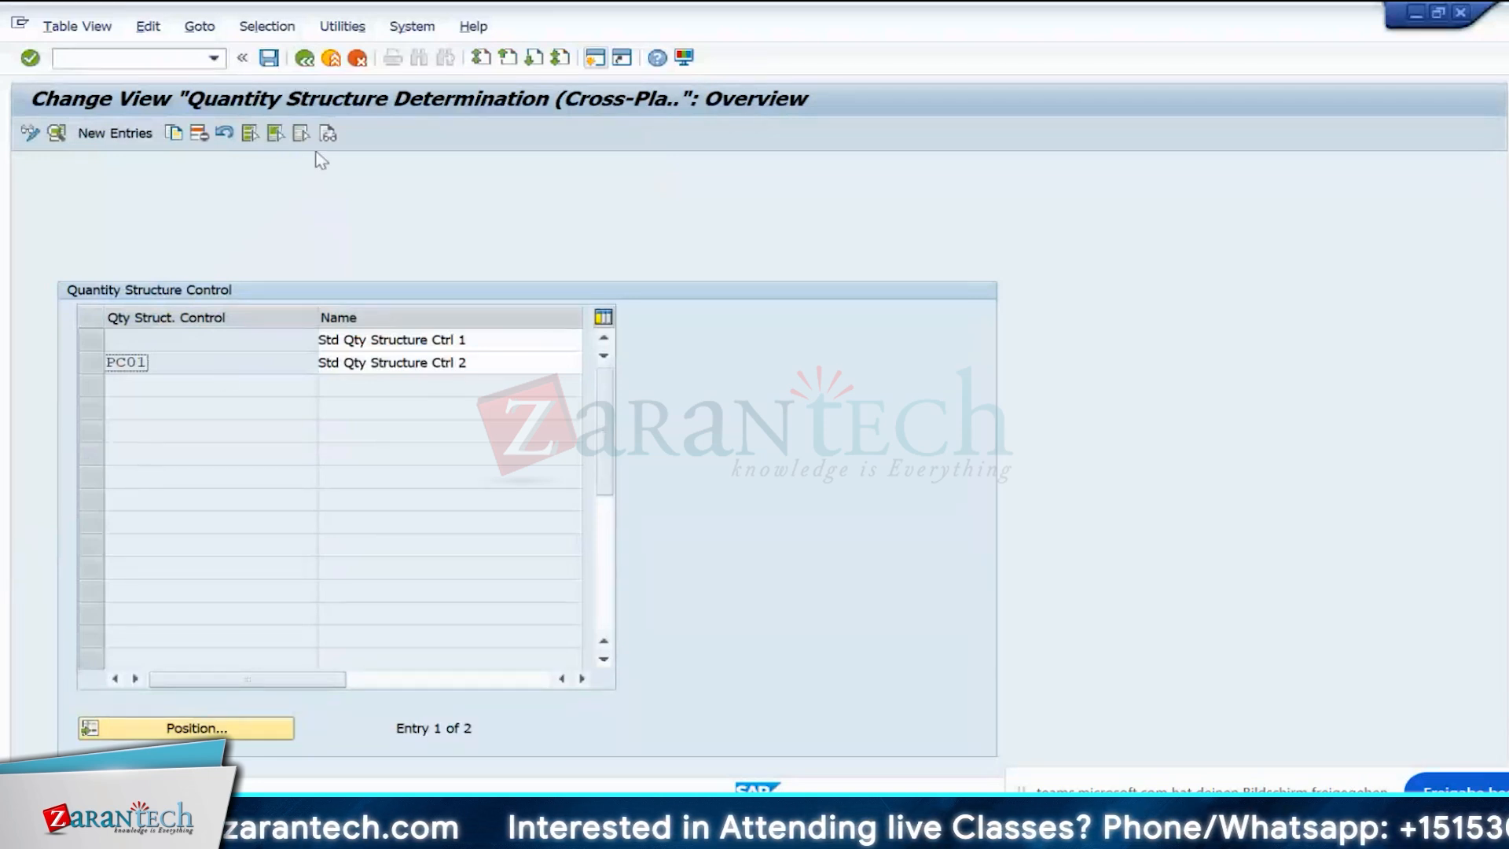
pyautogui.click(305, 59)
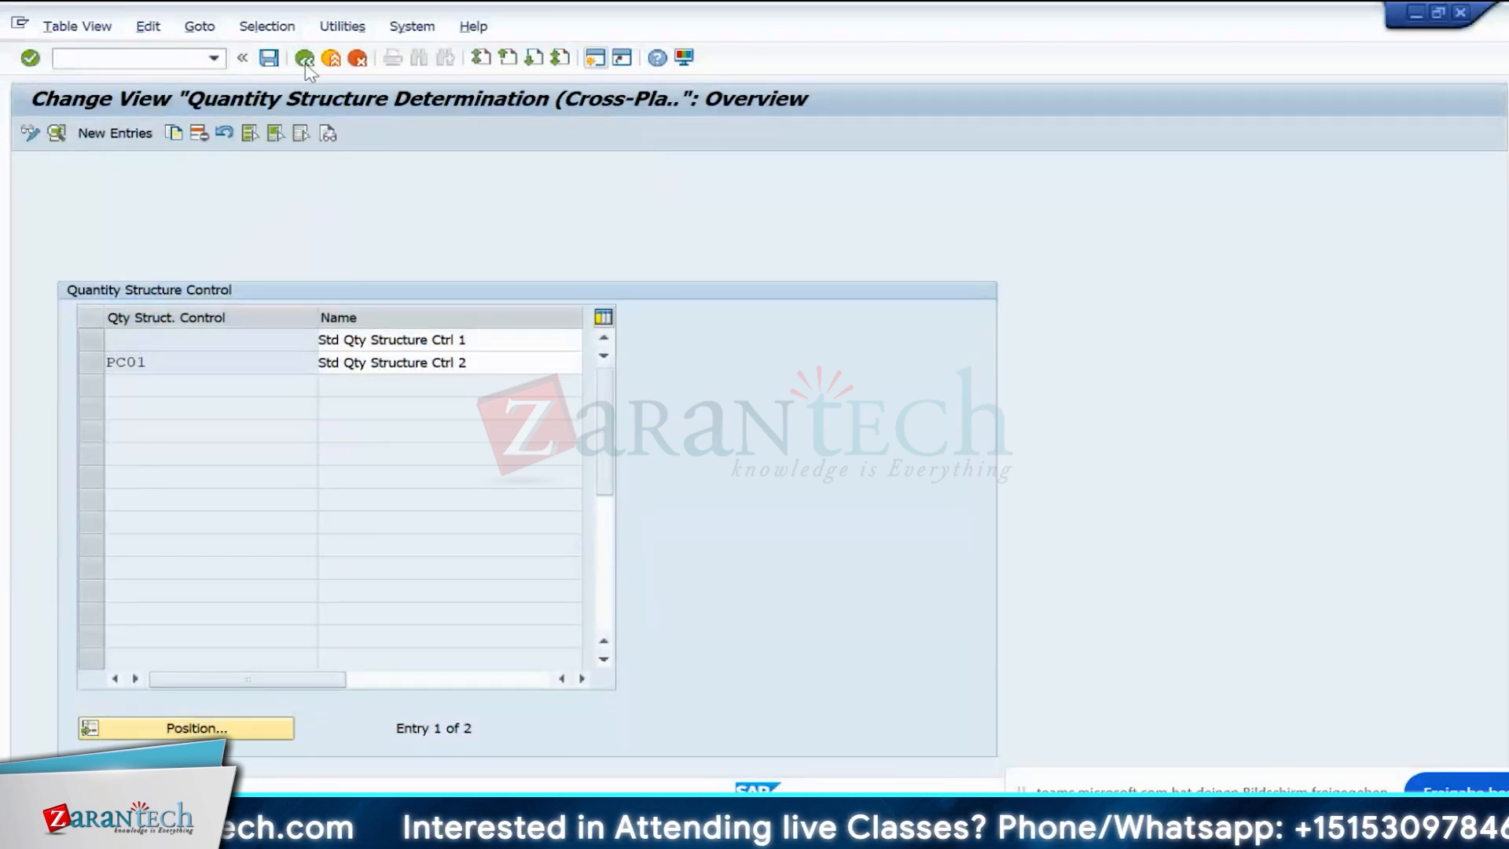
pyautogui.click(305, 60)
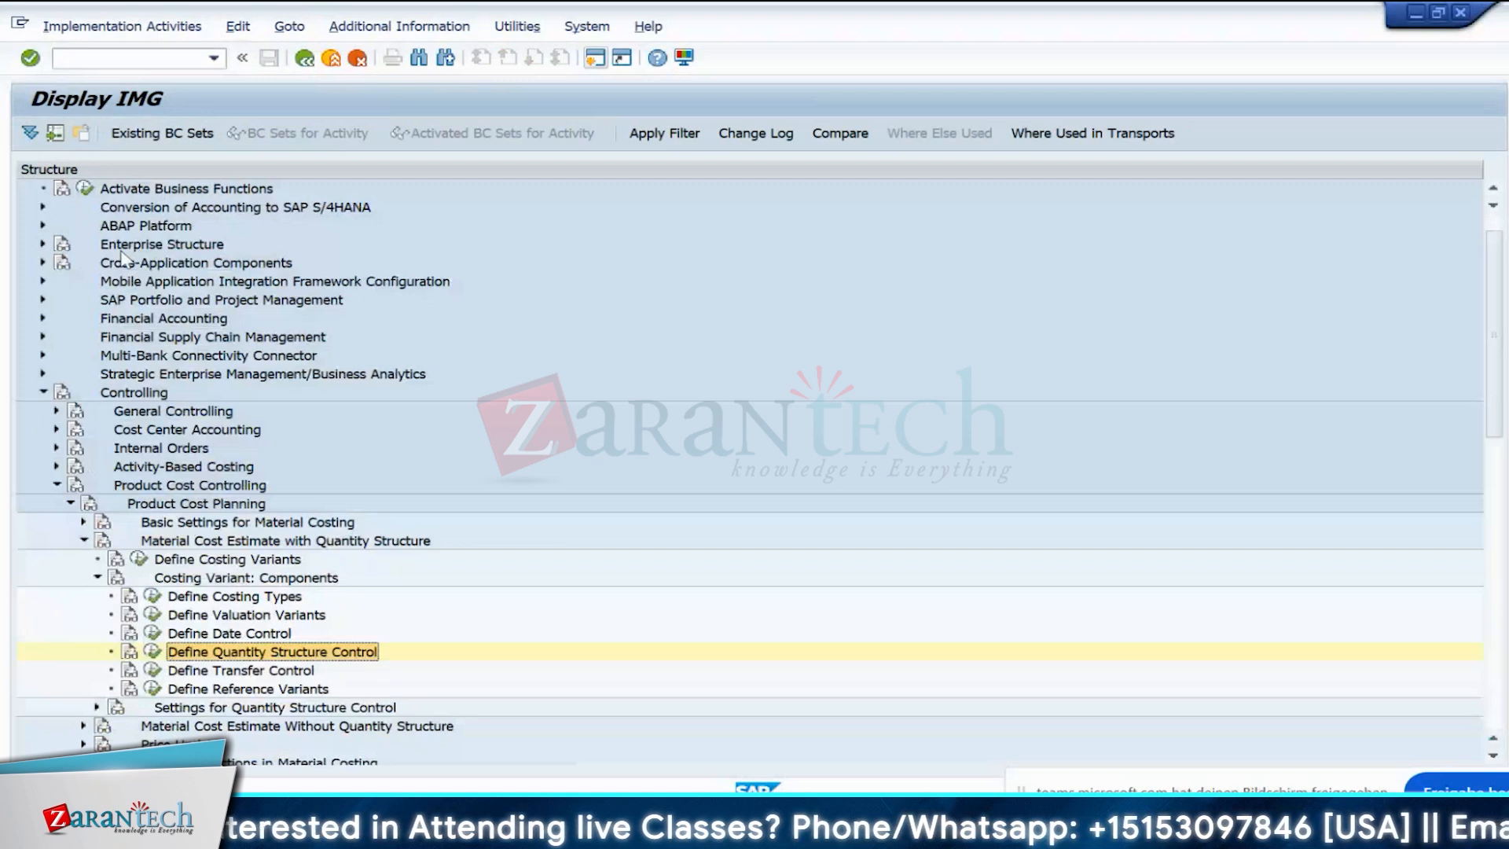
# - Open the Define Transfer Control activity and display the details of transfer control PC01
pyautogui.click(154, 670)
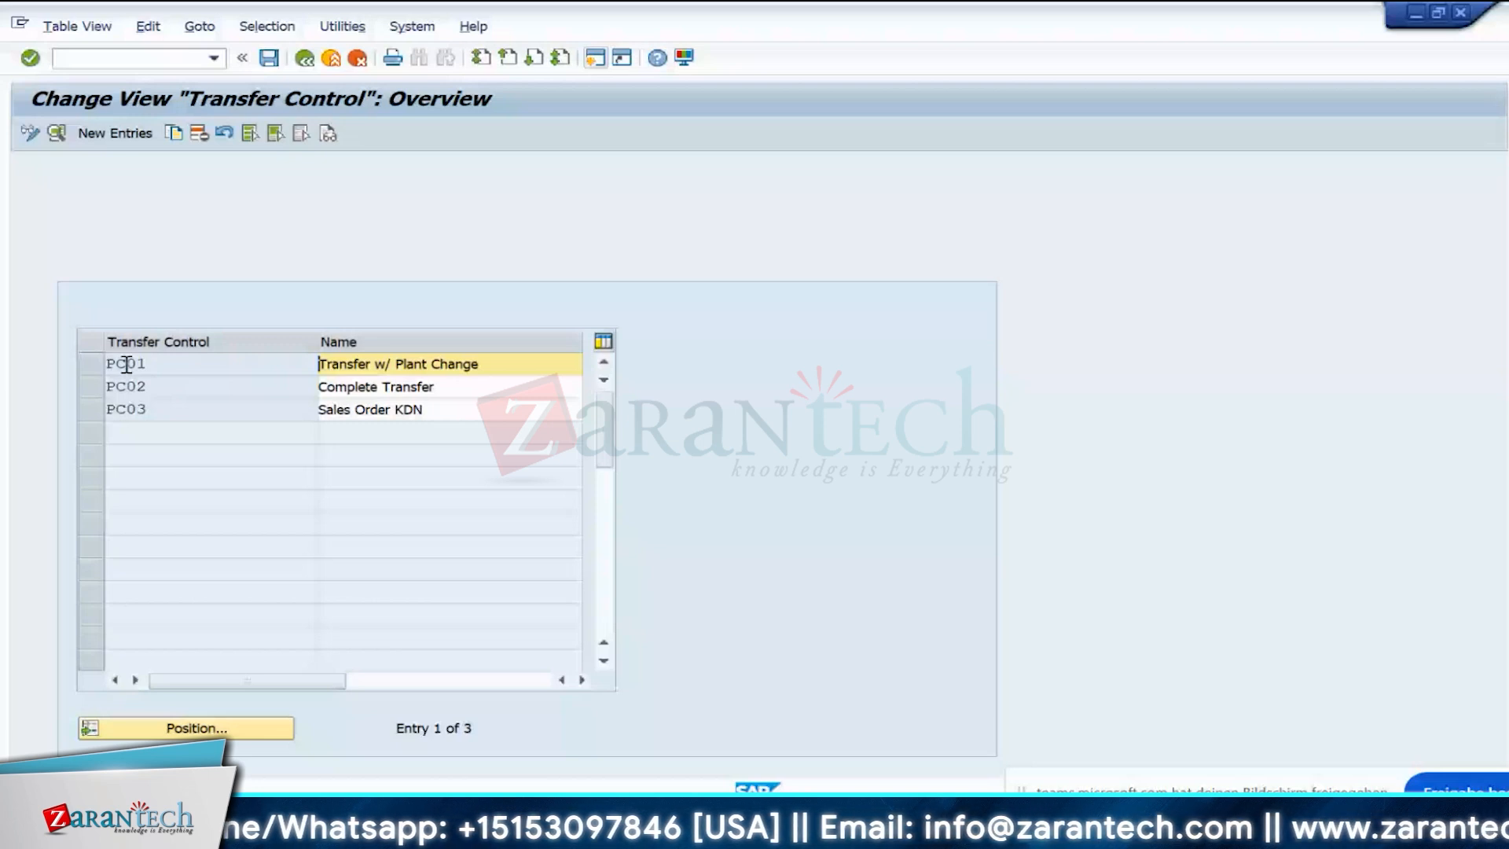
pyautogui.doubleClick(127, 364)
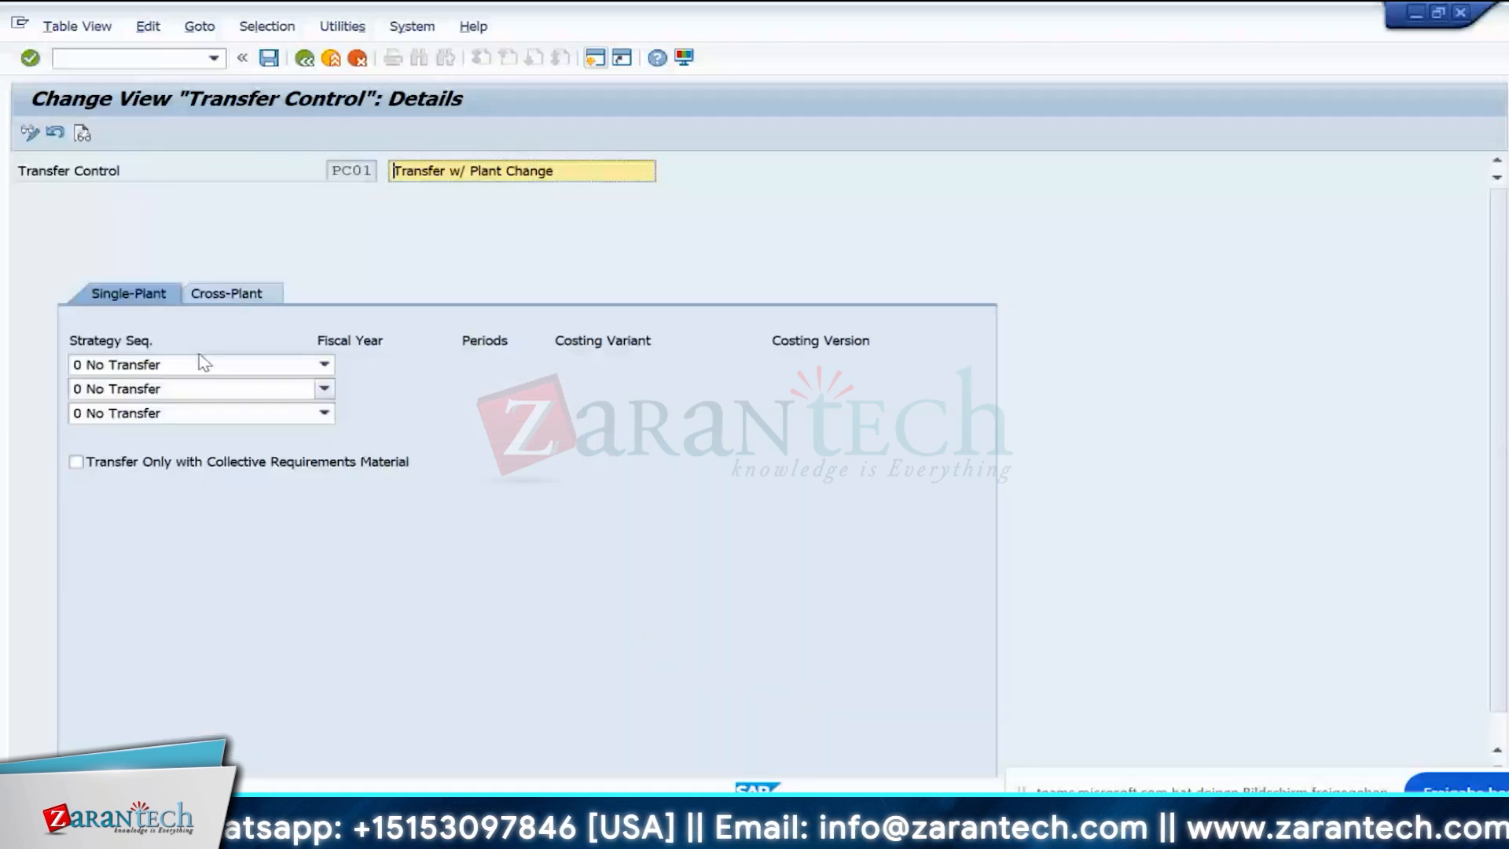
# - Review the cross-plant and single-plant strategy sequences of transfer control PC01, and return to the IMG structure
pyautogui.click(226, 293)
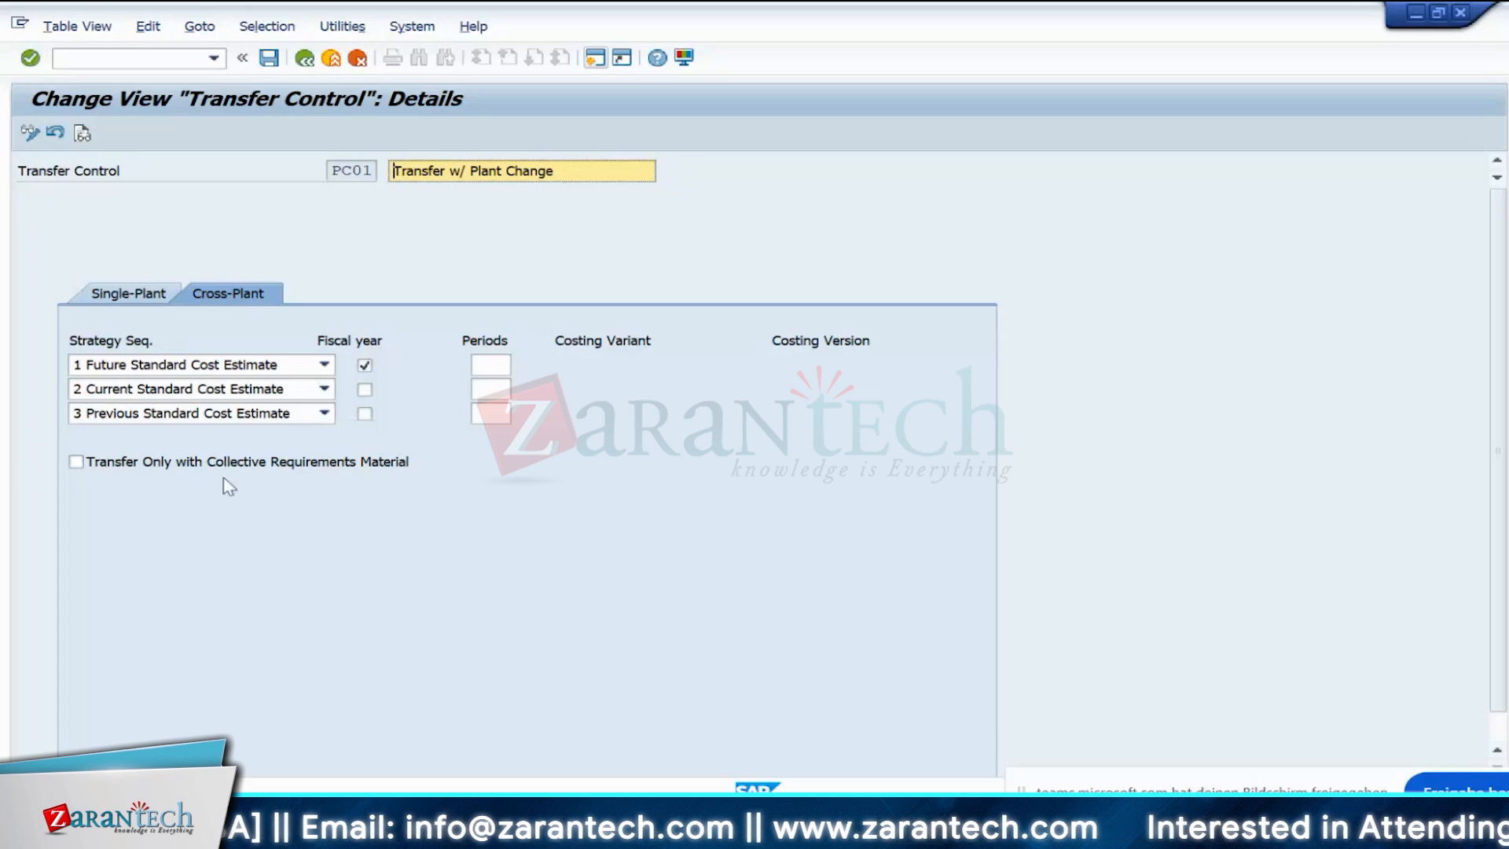
pyautogui.click(143, 294)
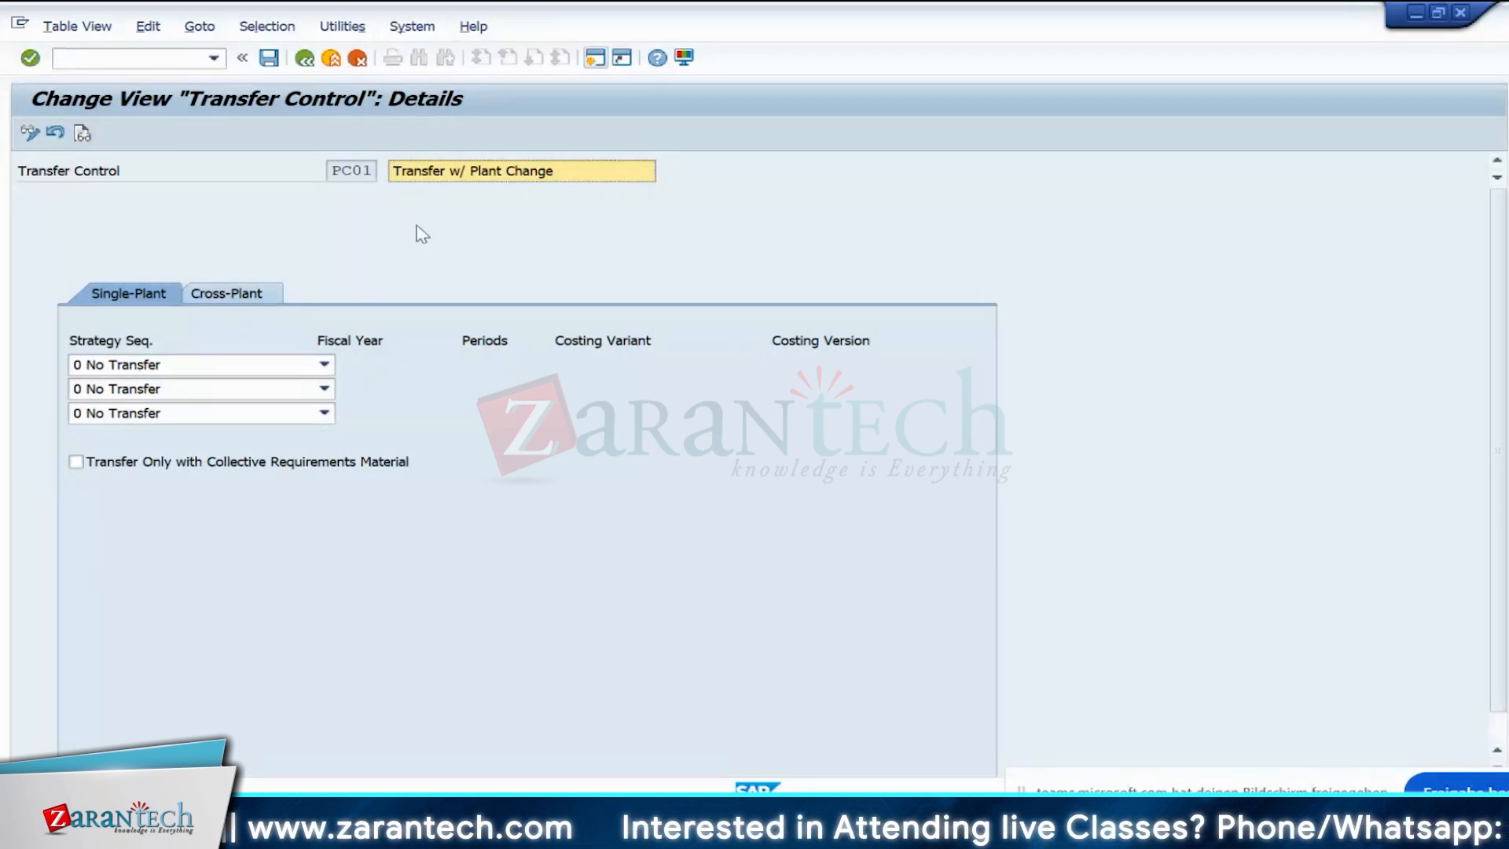
pyautogui.click(306, 69)
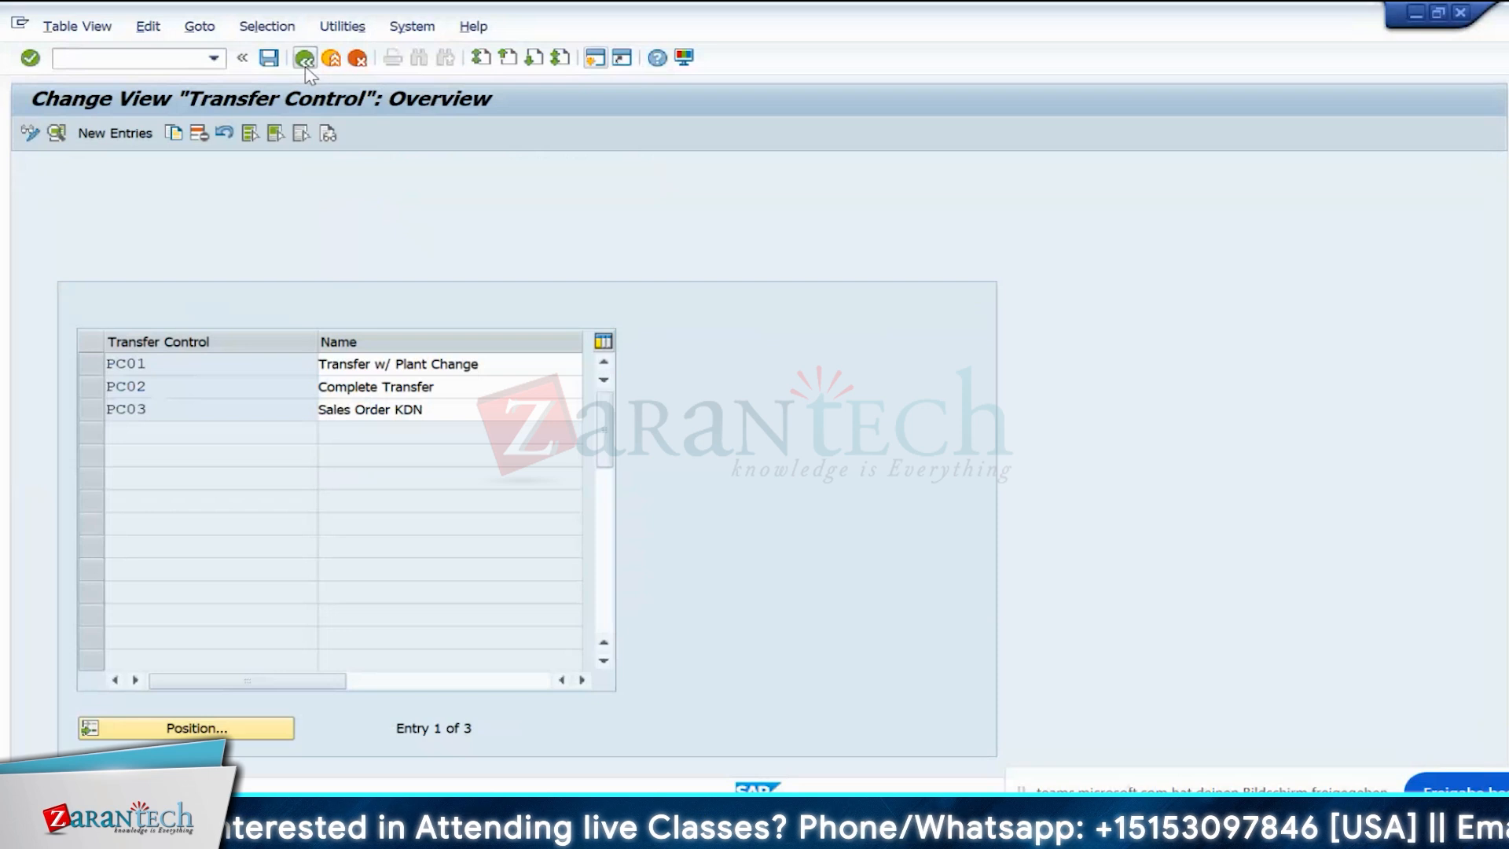
pyautogui.click(306, 68)
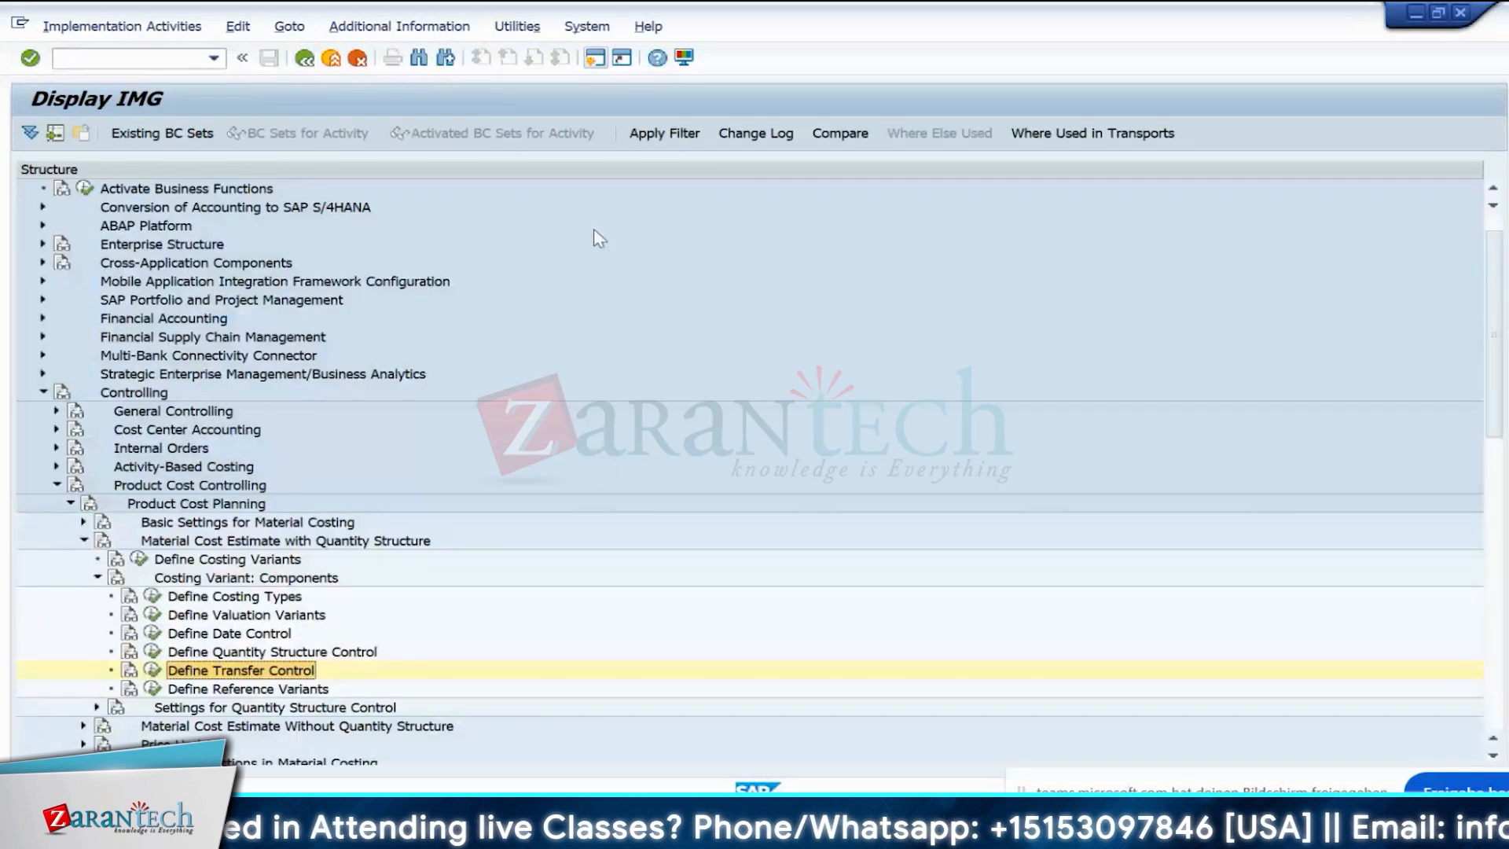
# - In Define Costing Variants, copy costing variant PPC1 Standard Cost Est. (Mat.) to a new variant ZPC1
pyautogui.click(157, 559)
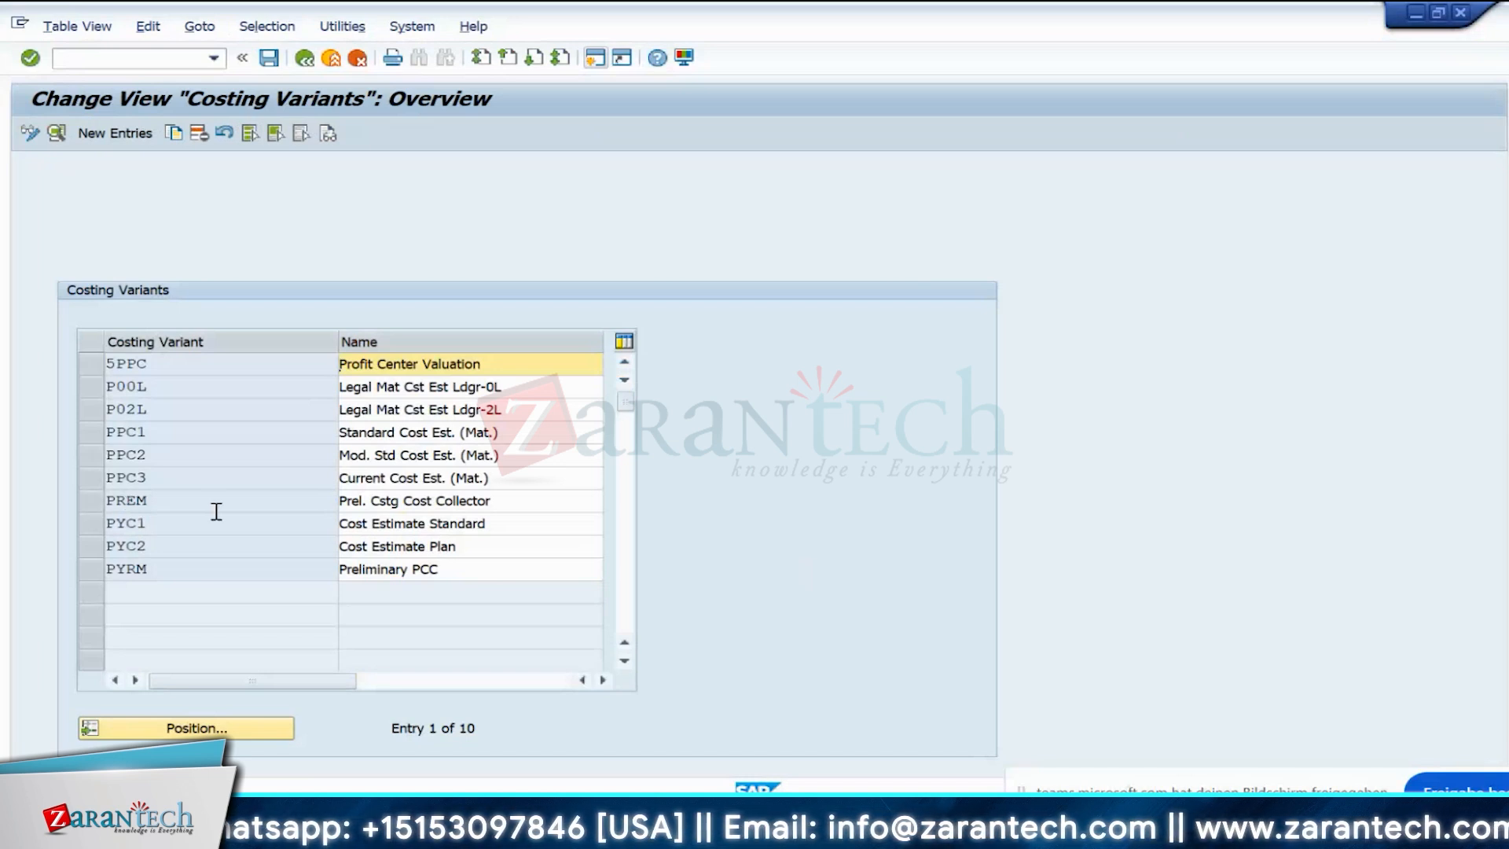
pyautogui.click(90, 434)
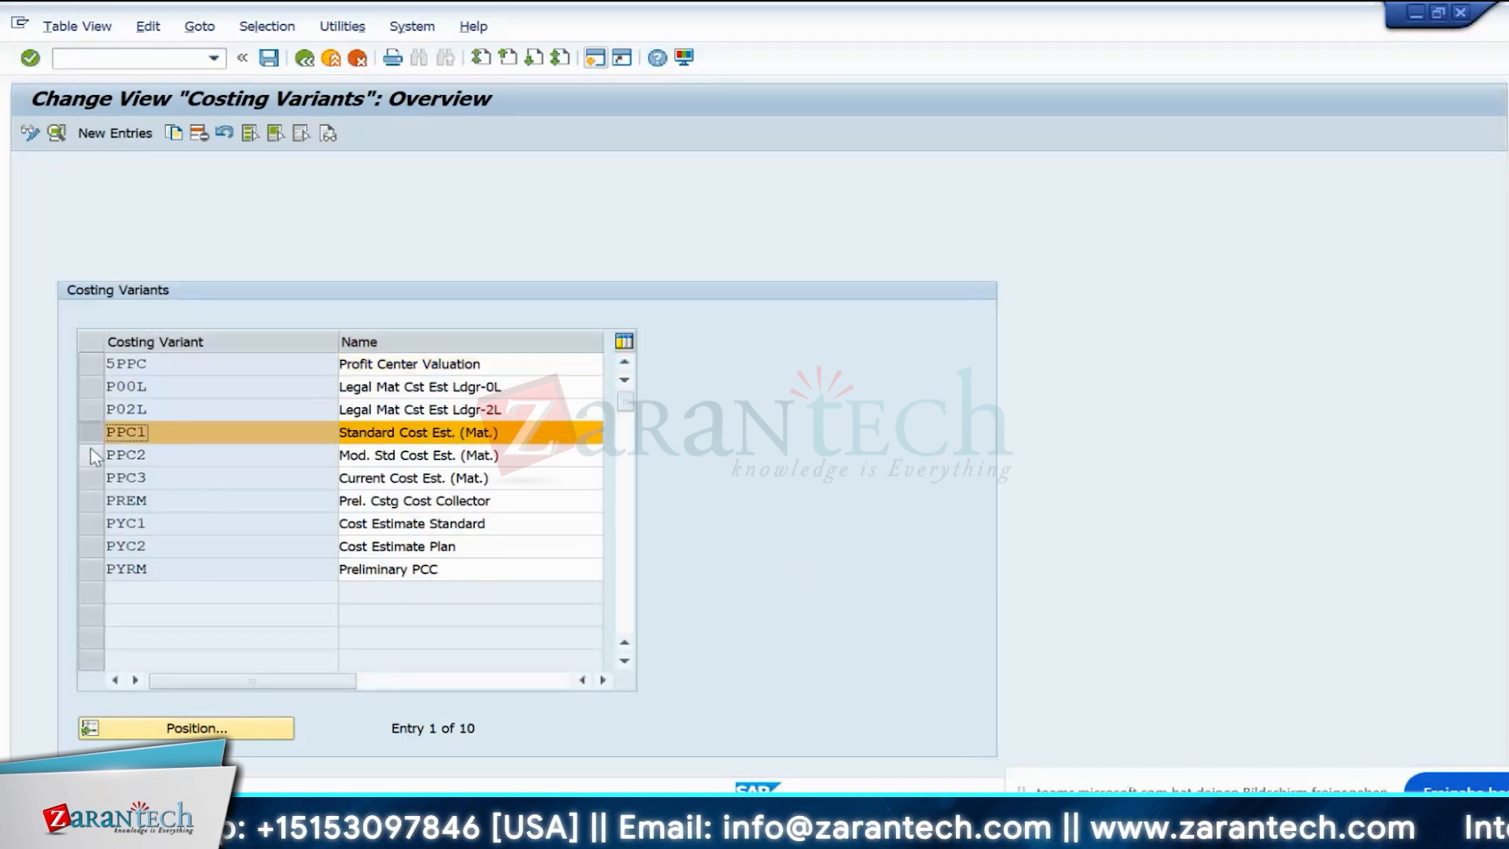
pyautogui.click(92, 453)
pyautogui.click(92, 454)
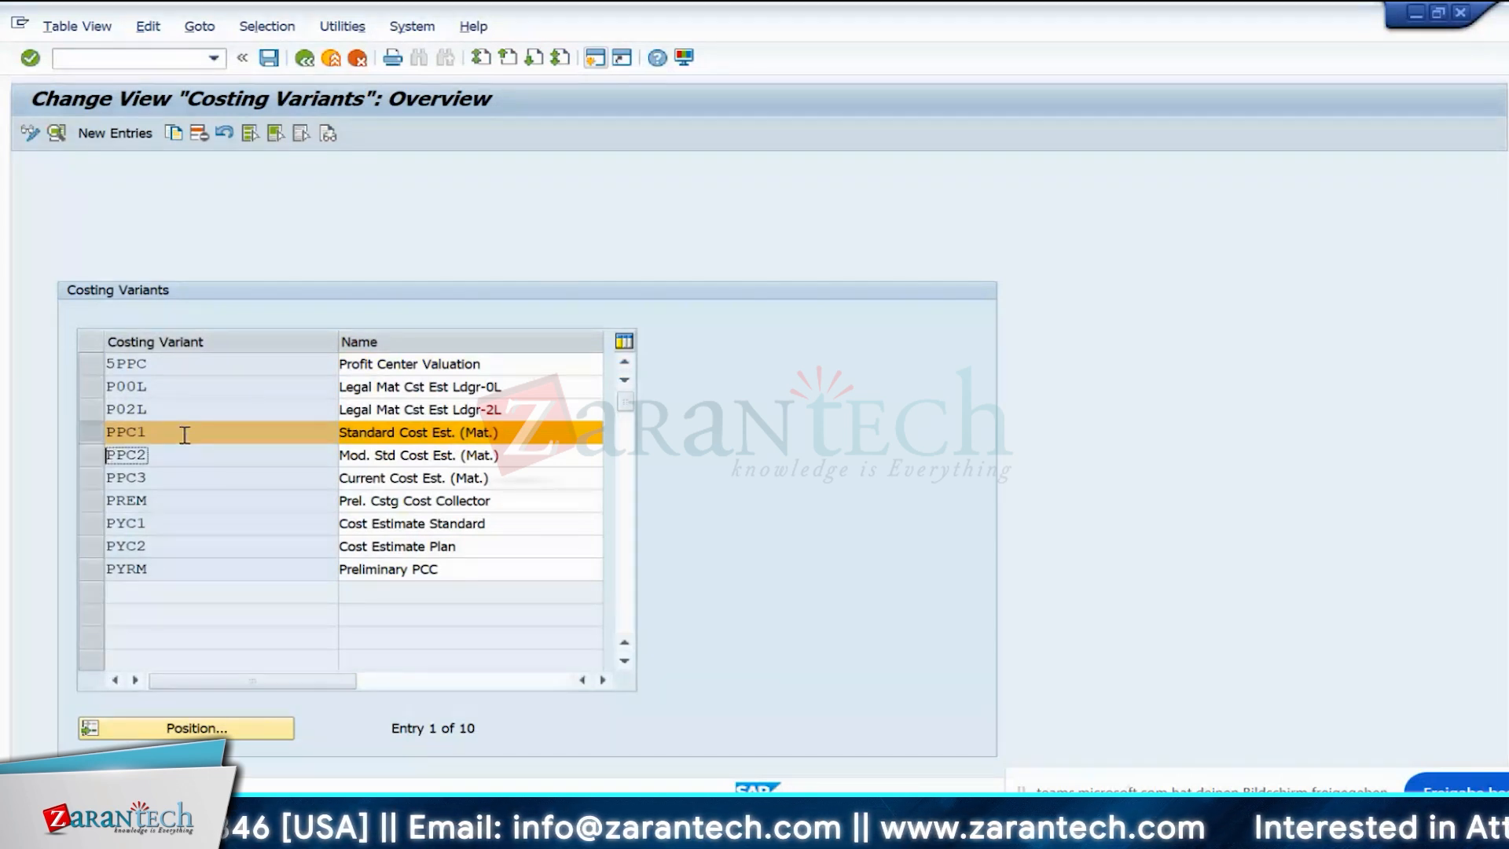
pyautogui.moveTo(162, 431); pyautogui.dragTo(48, 425)
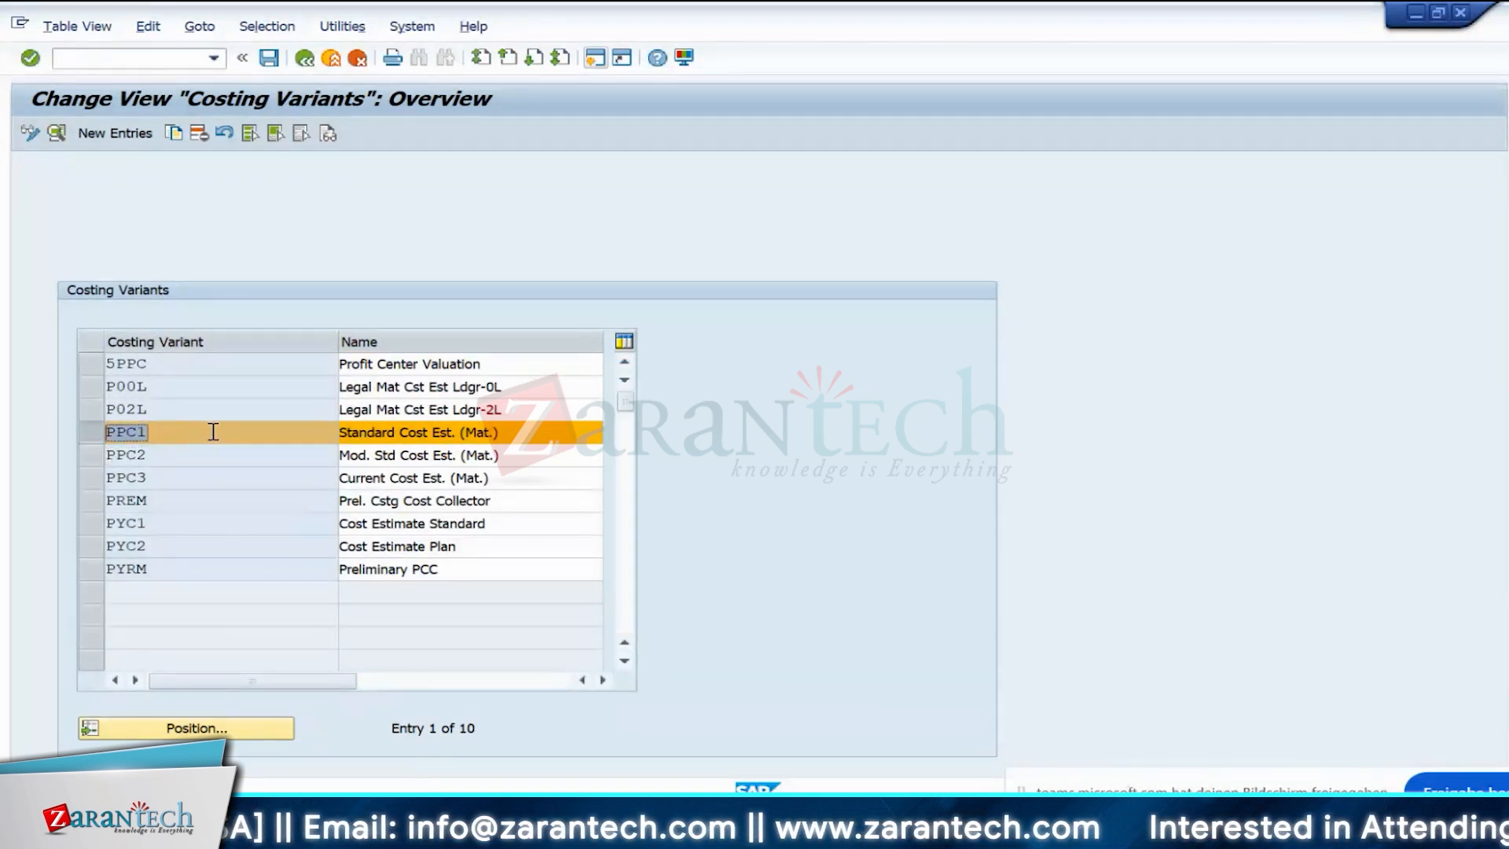
pyautogui.click(173, 135)
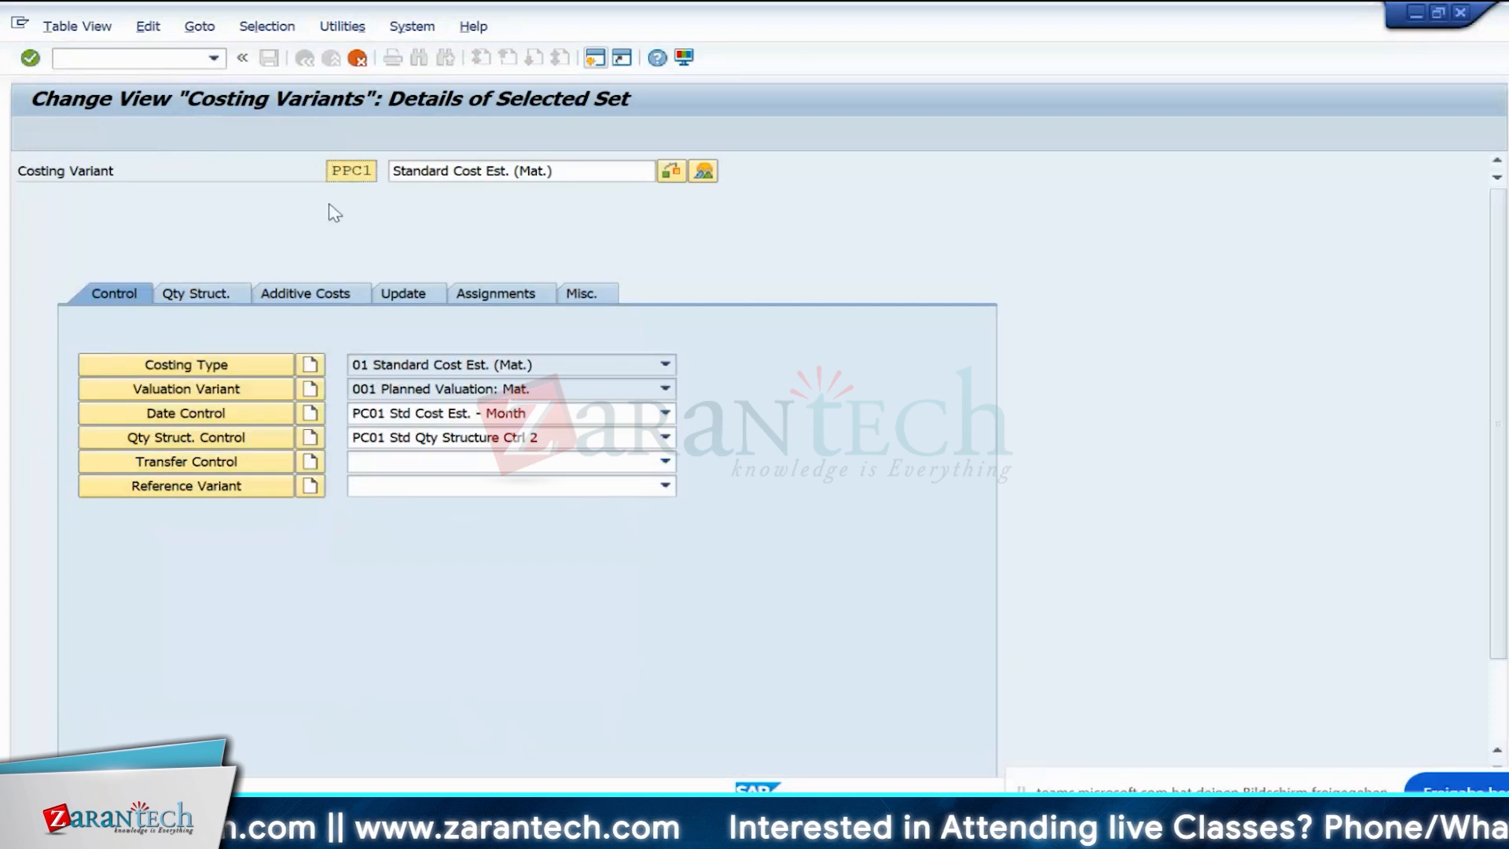
pyautogui.press('Delete')
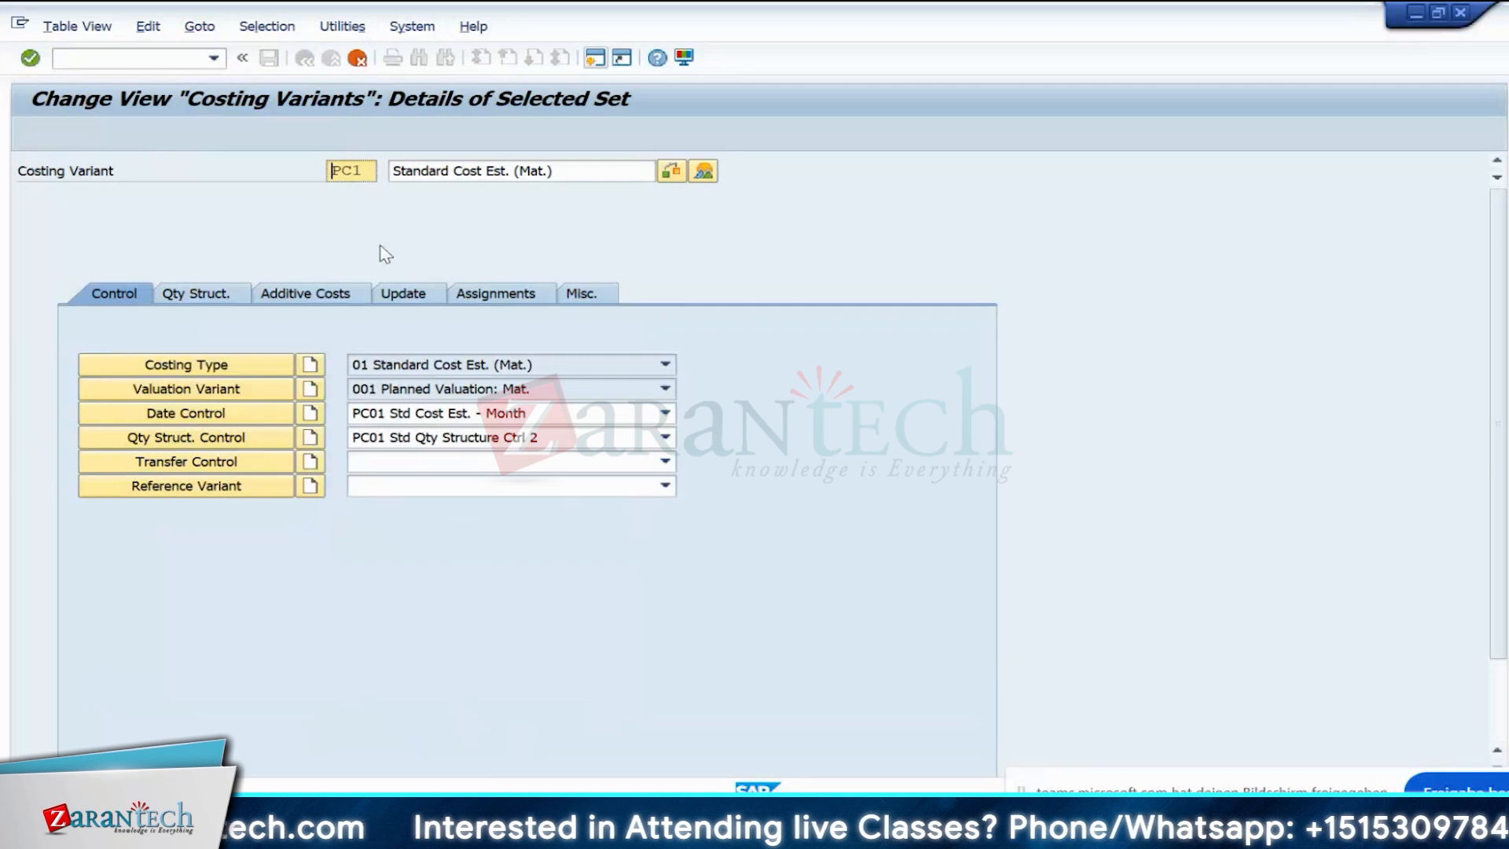
pyautogui.write('P')
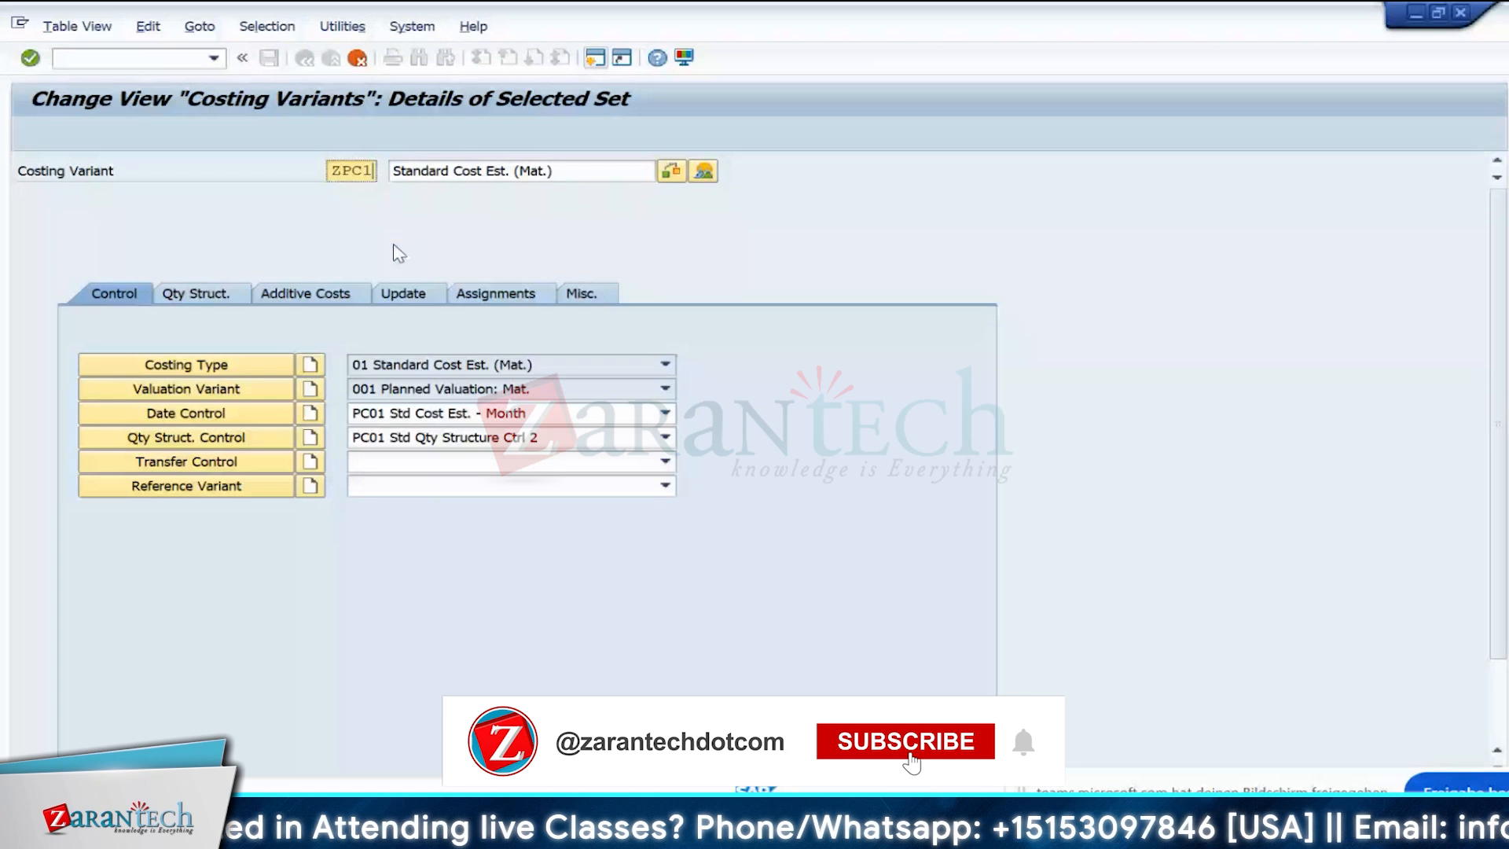
pyautogui.press('Return')
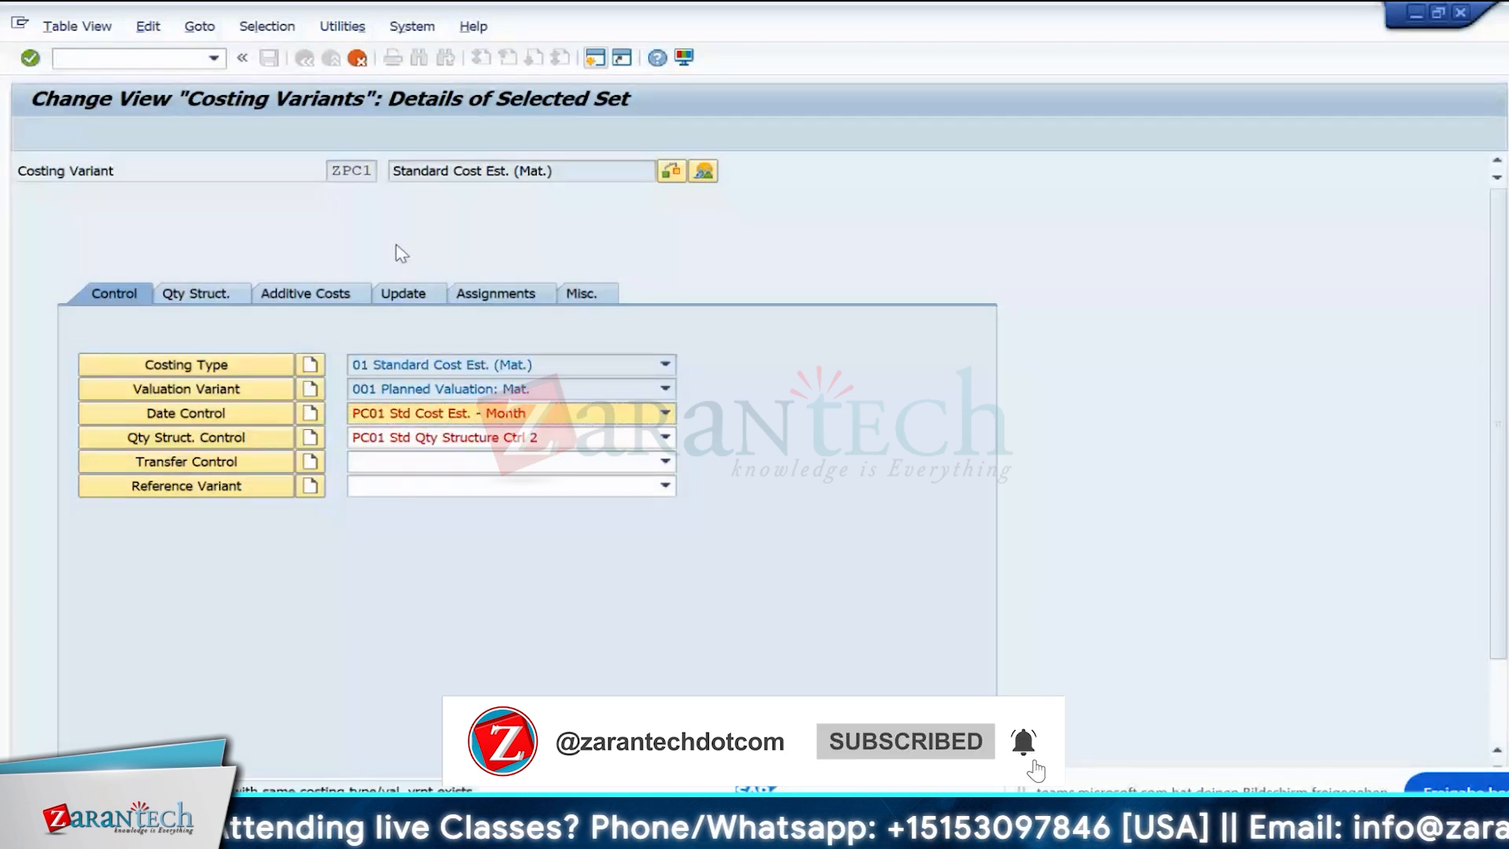
pyautogui.click(268, 374)
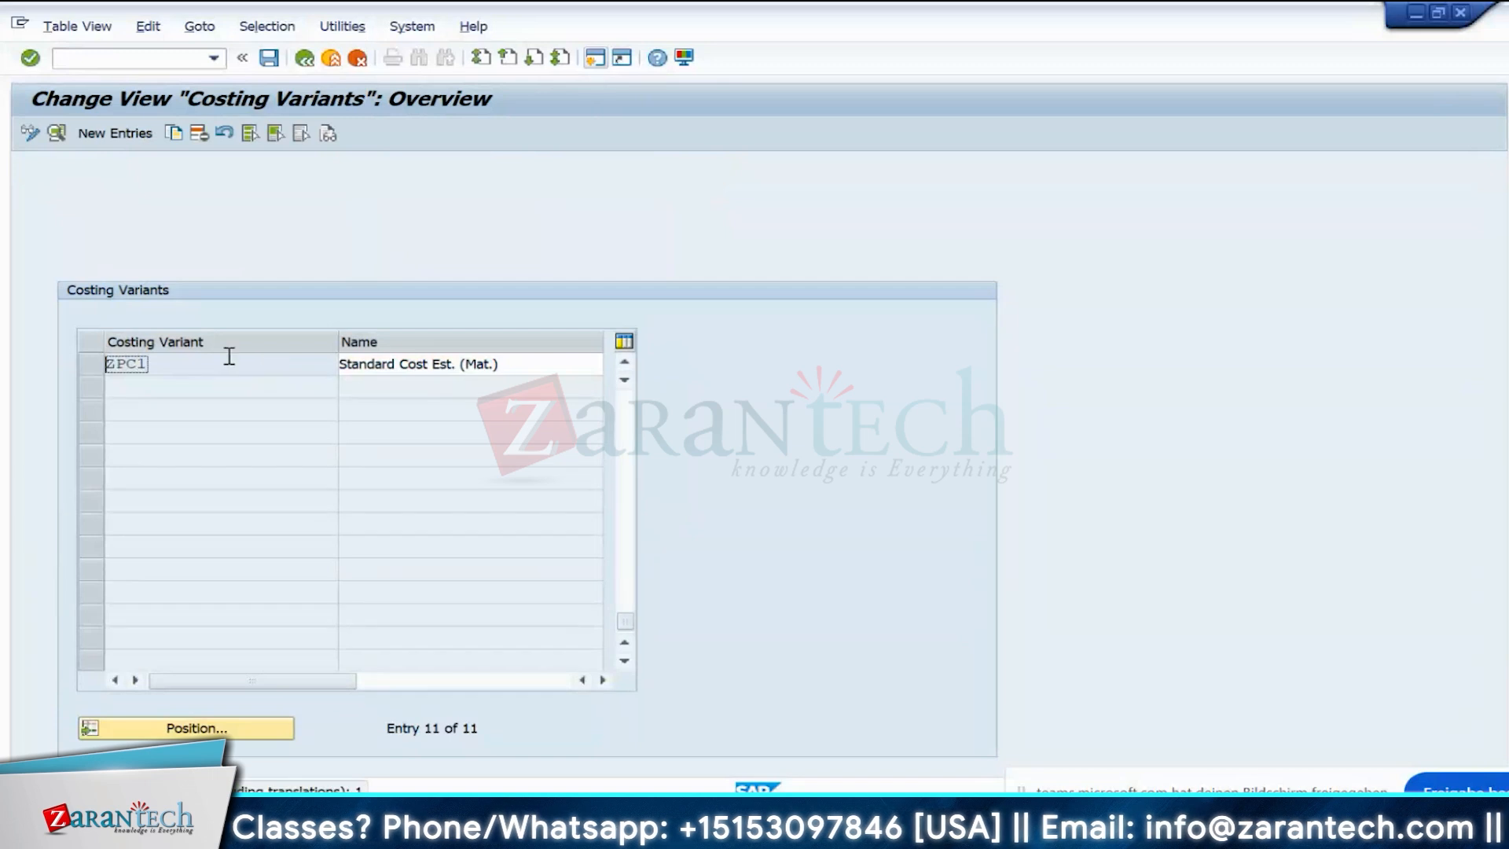
# - Open the details of costing variant ZPC1 and assign valuation variant Z01 Planned Valuation: Mat
pyautogui.doubleClick(204, 365)
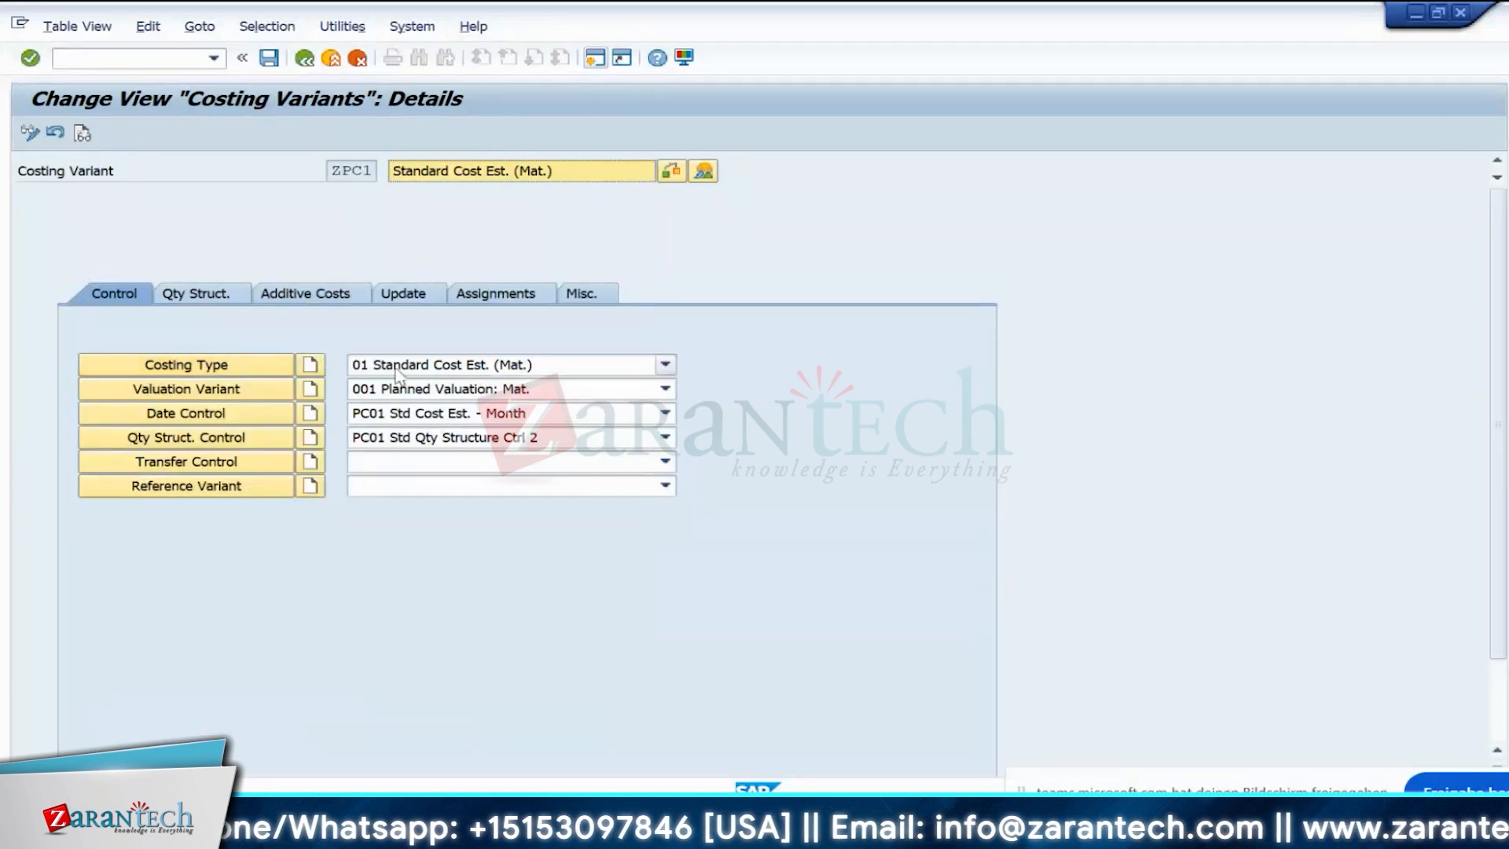
pyautogui.click(472, 396)
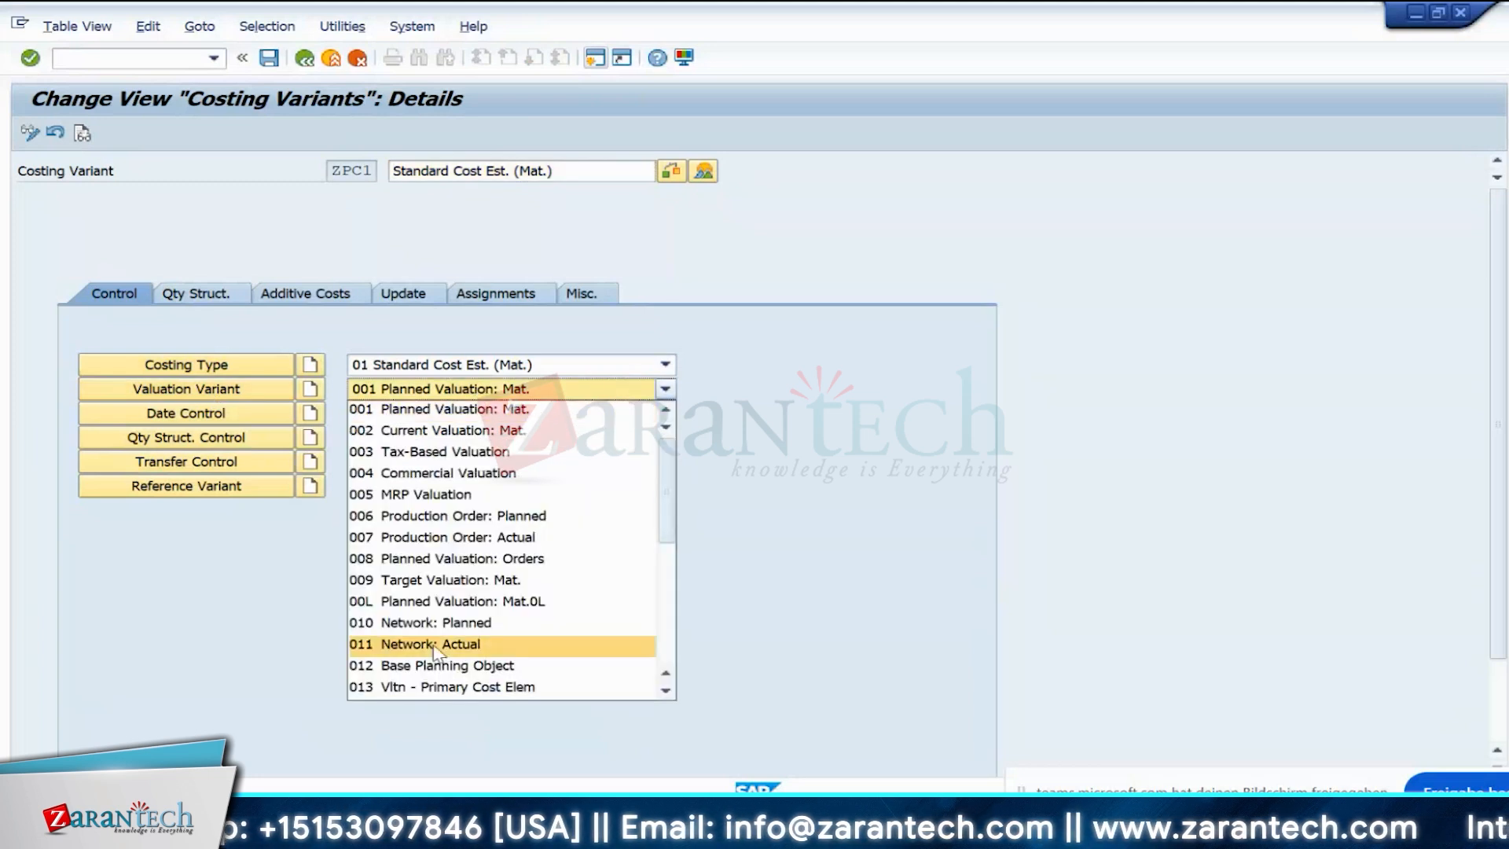
pyautogui.scroll(-8, 434, 649)
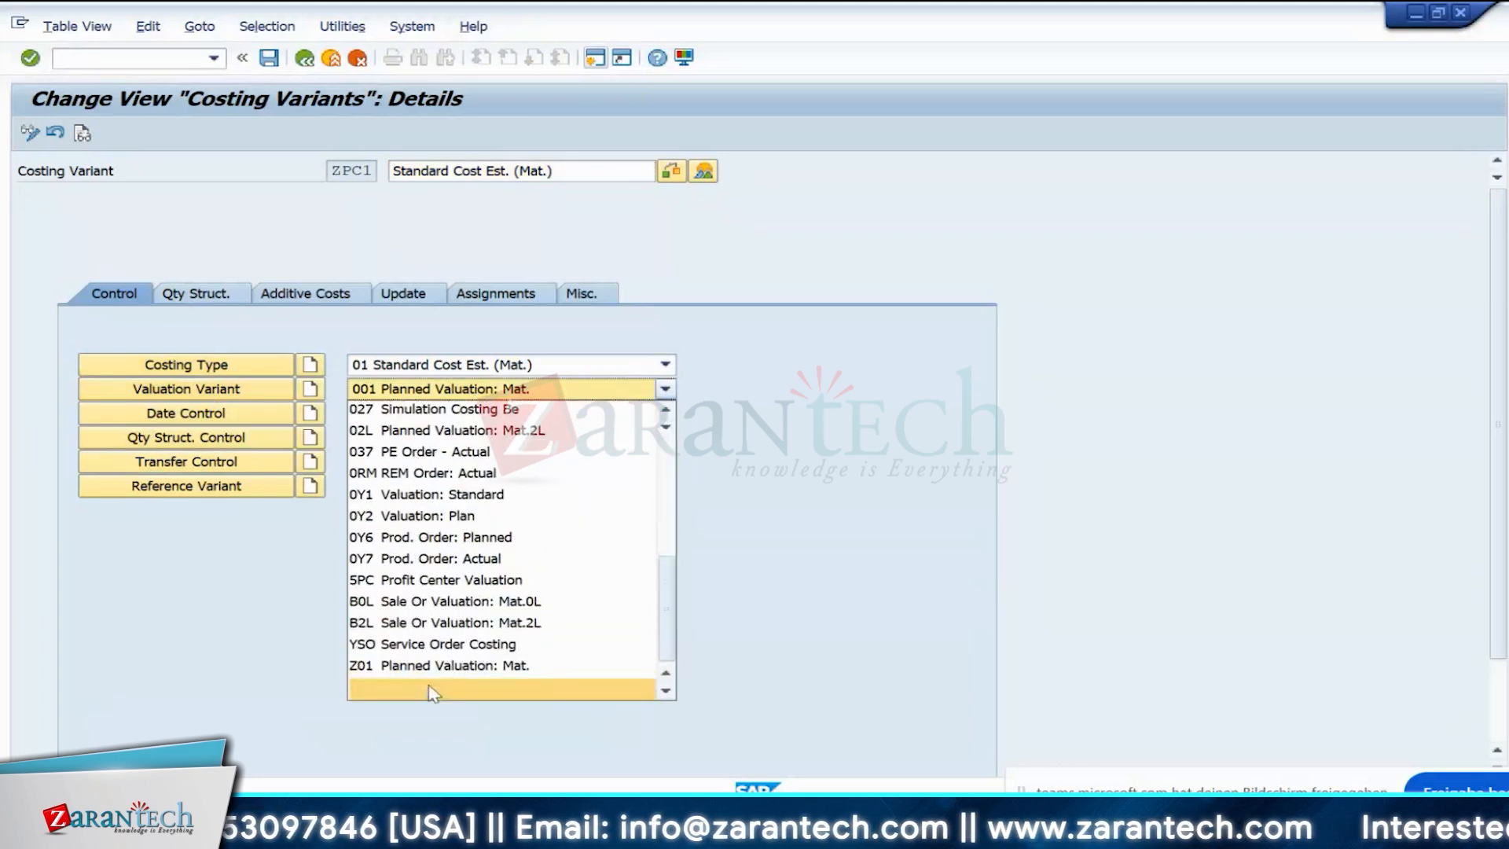
pyautogui.click(427, 666)
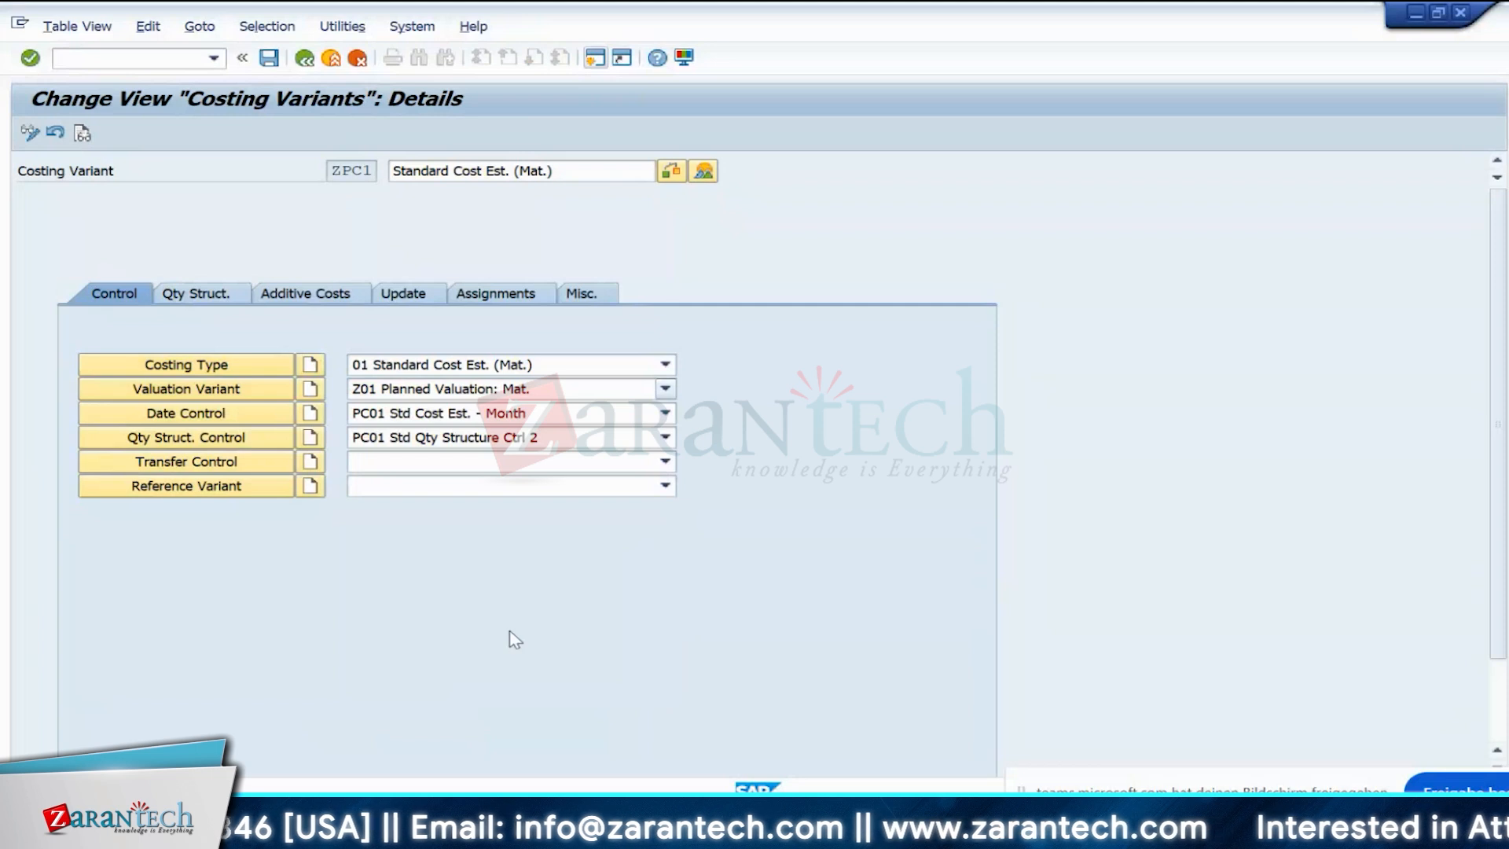
# - Assign date control ZPC1 Std Cost Est. - Month to the costing variant and save it to the proposed customizing request
pyautogui.click(410, 421)
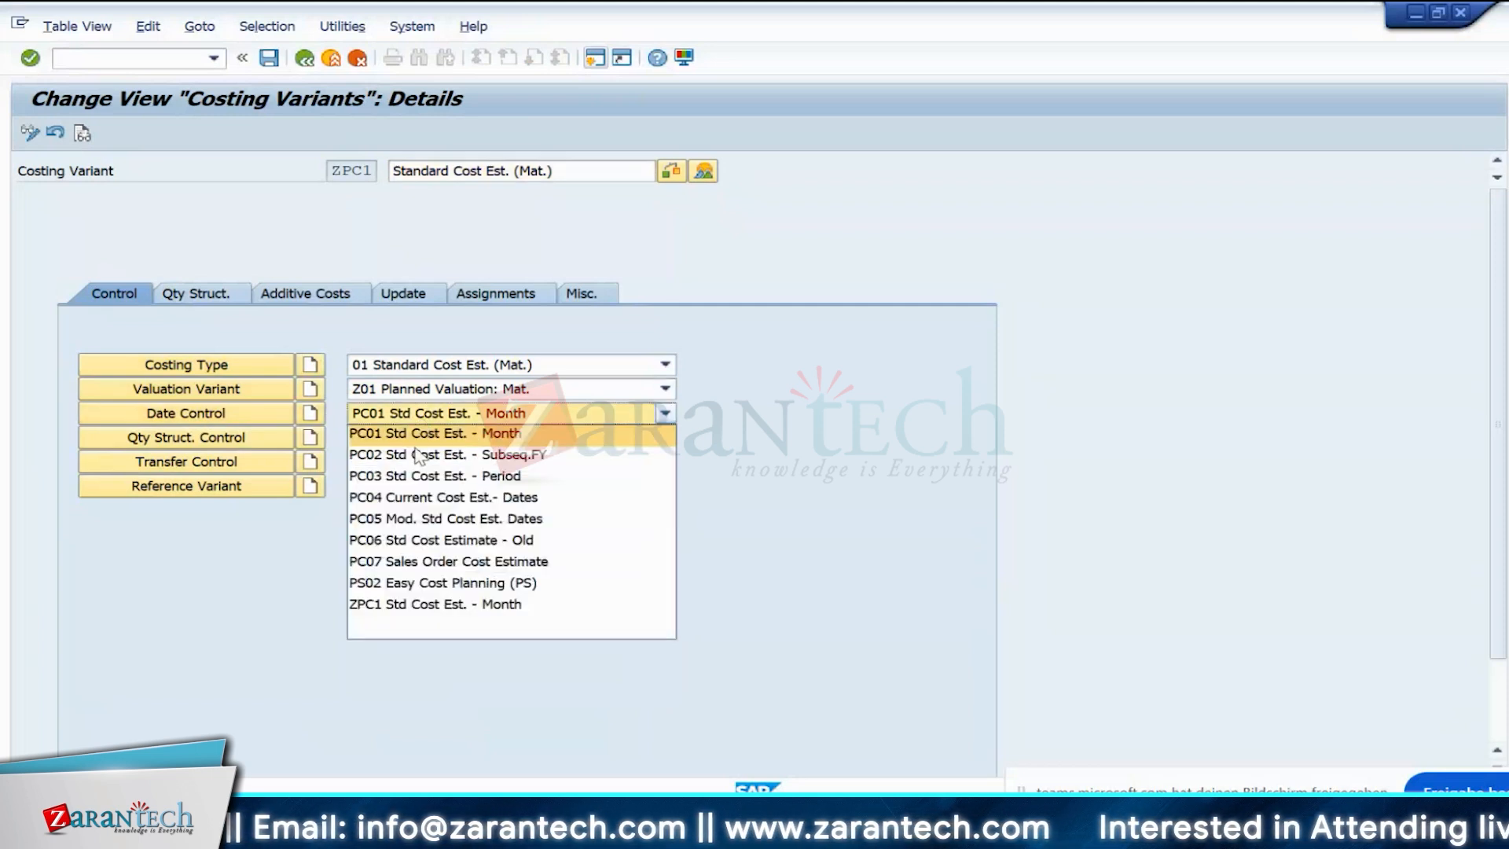
pyautogui.click(389, 604)
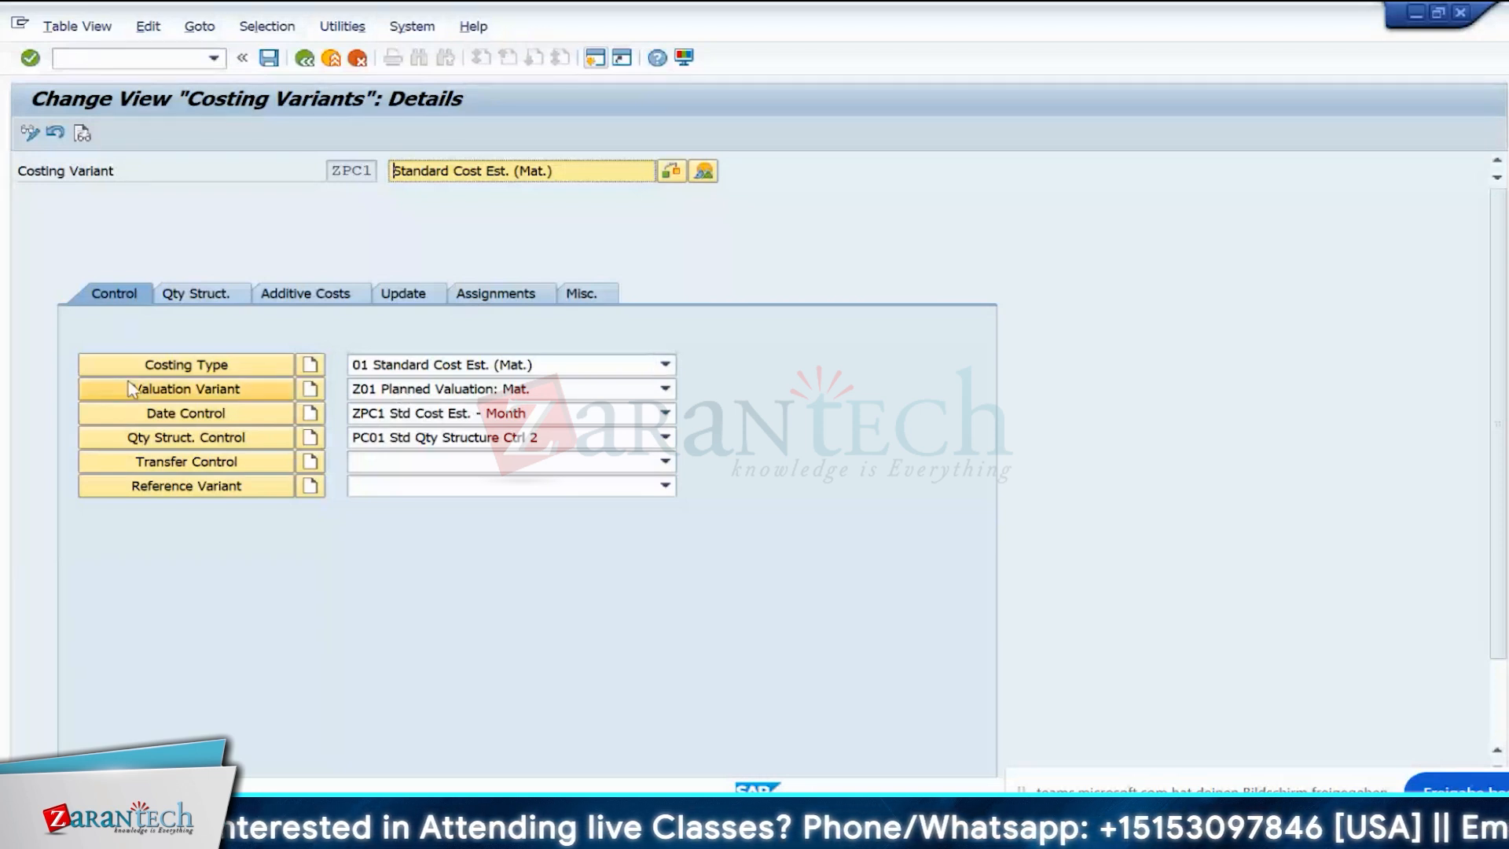
pyautogui.click(275, 67)
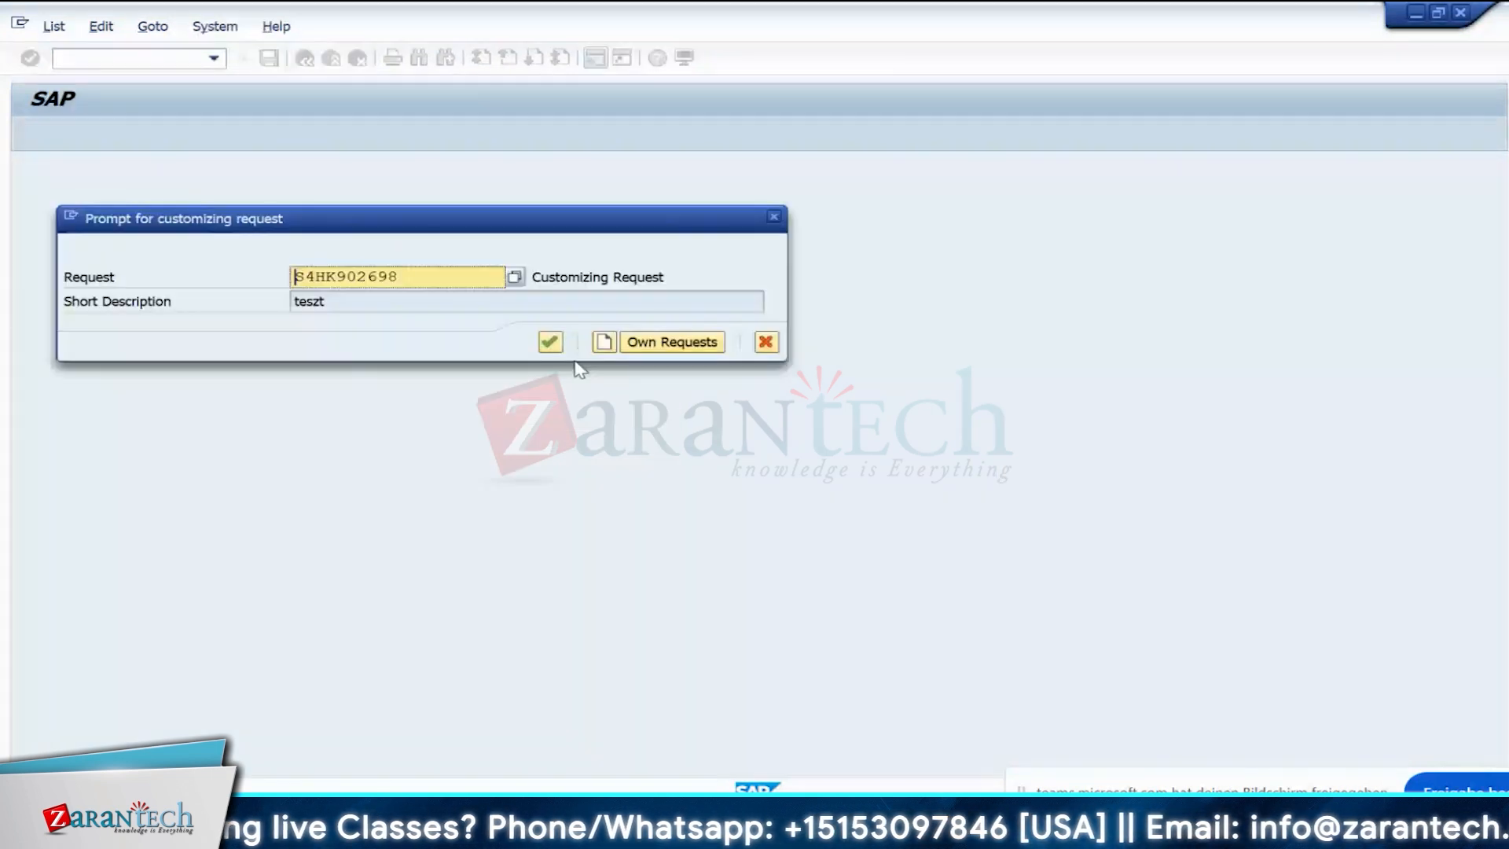
pyautogui.click(550, 341)
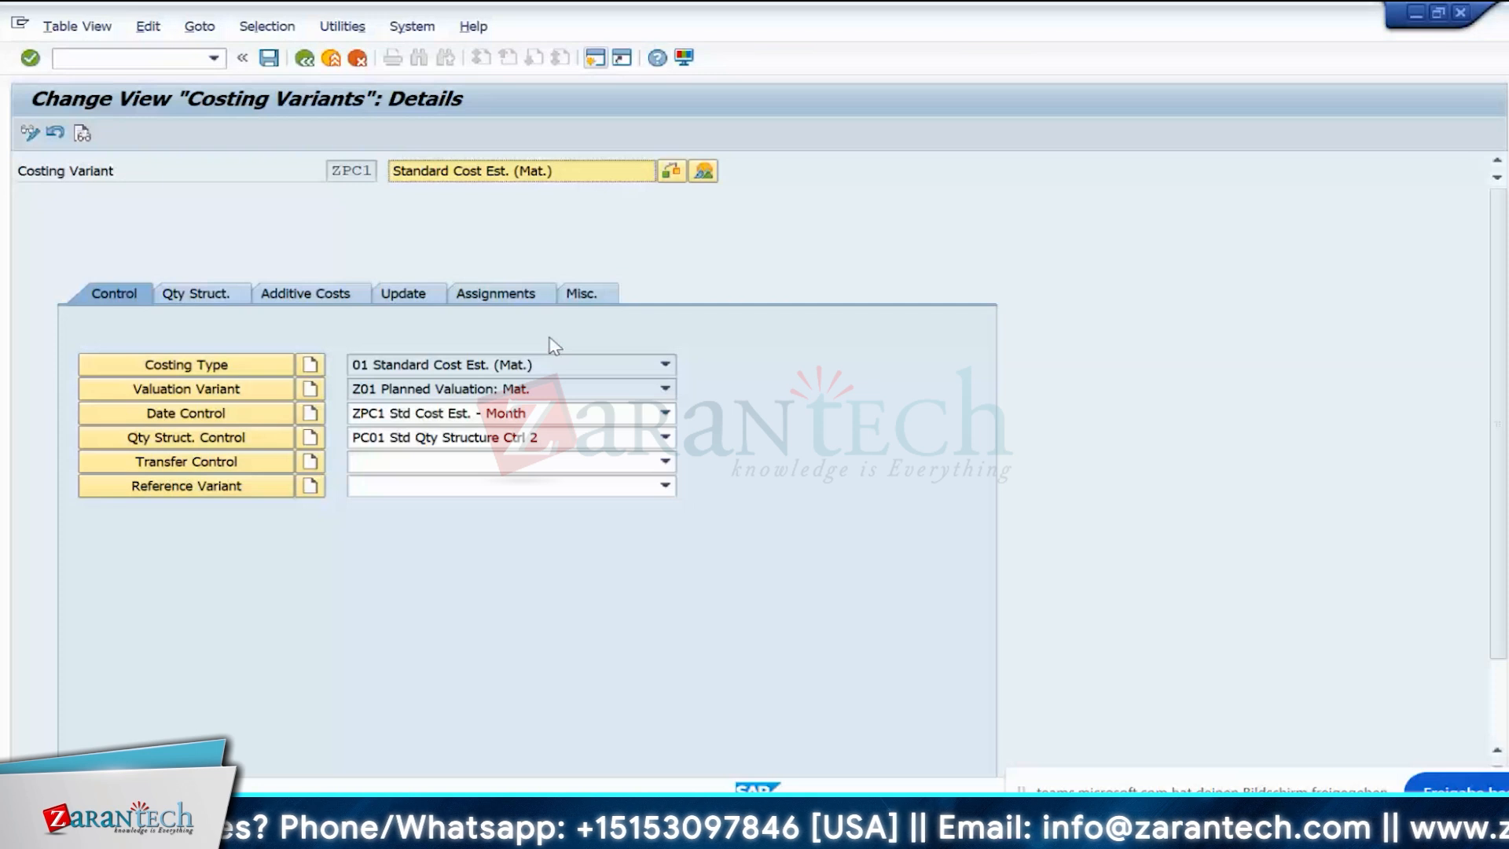
# - Review the quantity structure, additive costs and update settings of costing variant ZPC1
pyautogui.click(198, 295)
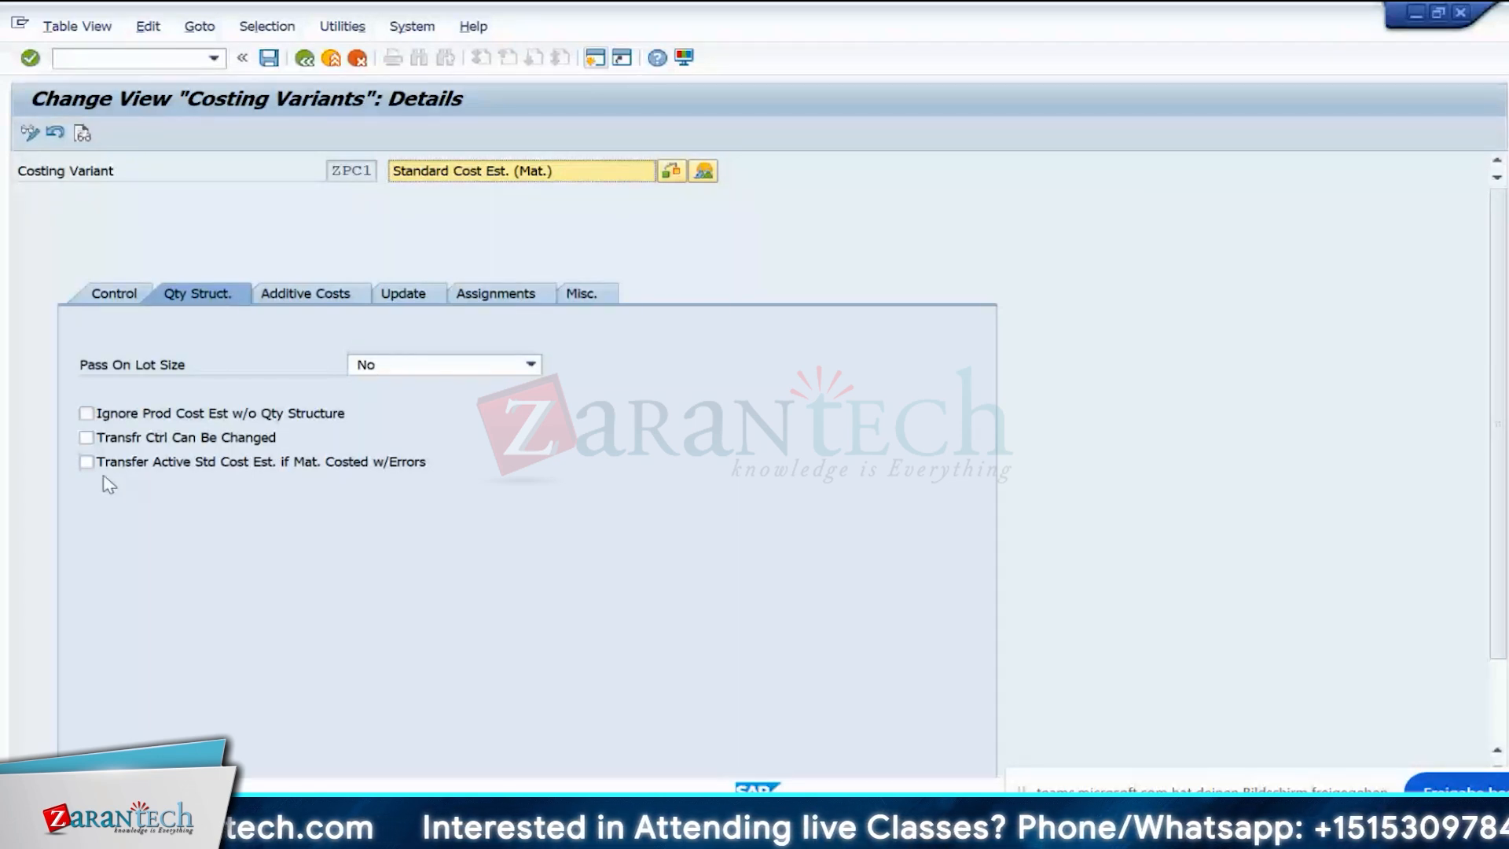
pyautogui.click(302, 297)
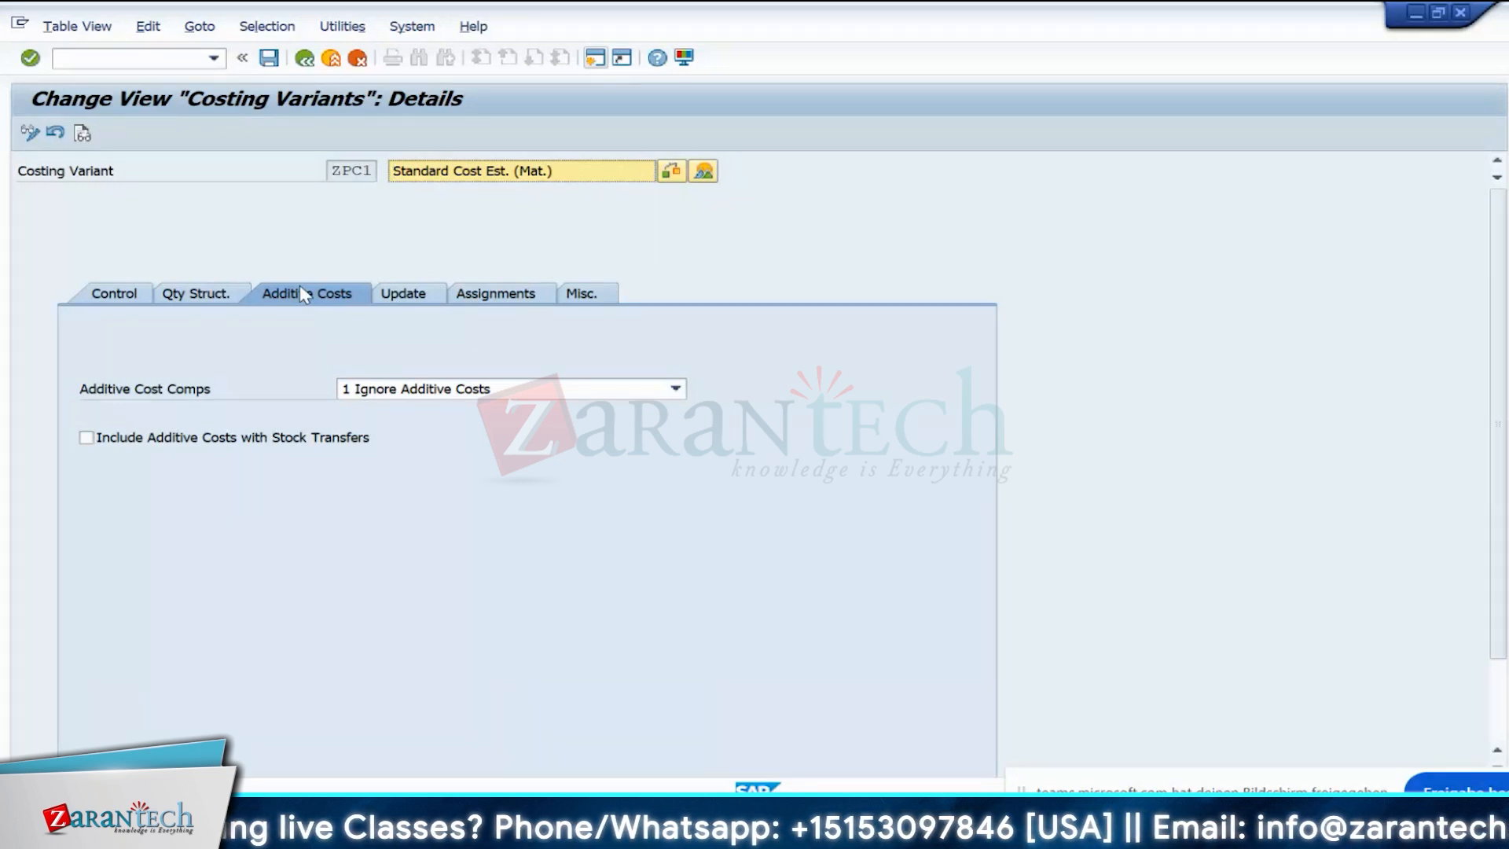
pyautogui.click(403, 299)
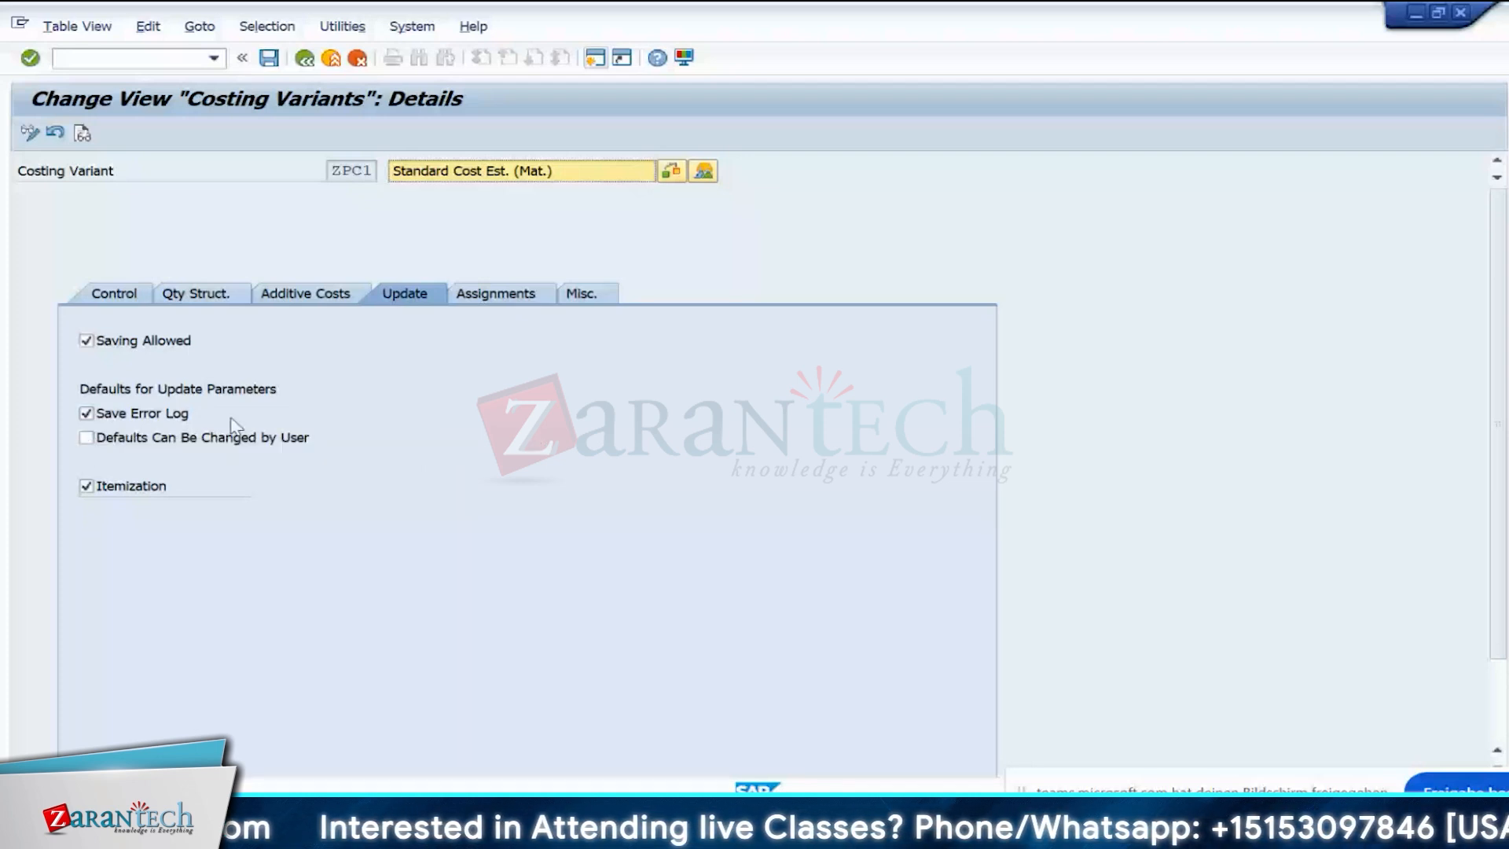
# - Examine the cost component structure assignments by company code for costing variant ZPC1
pyautogui.click(496, 294)
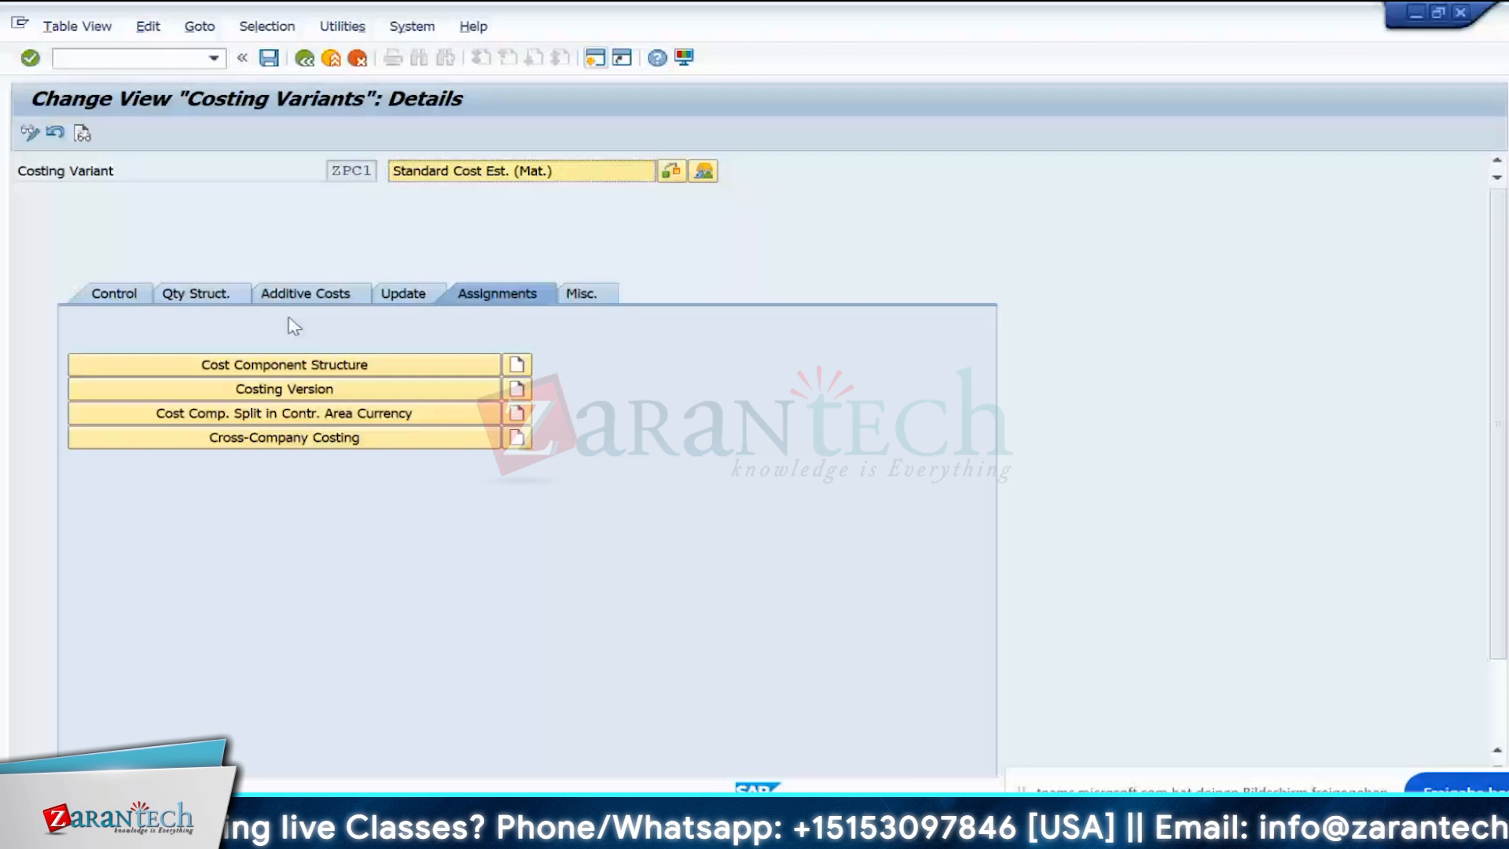
pyautogui.click(362, 366)
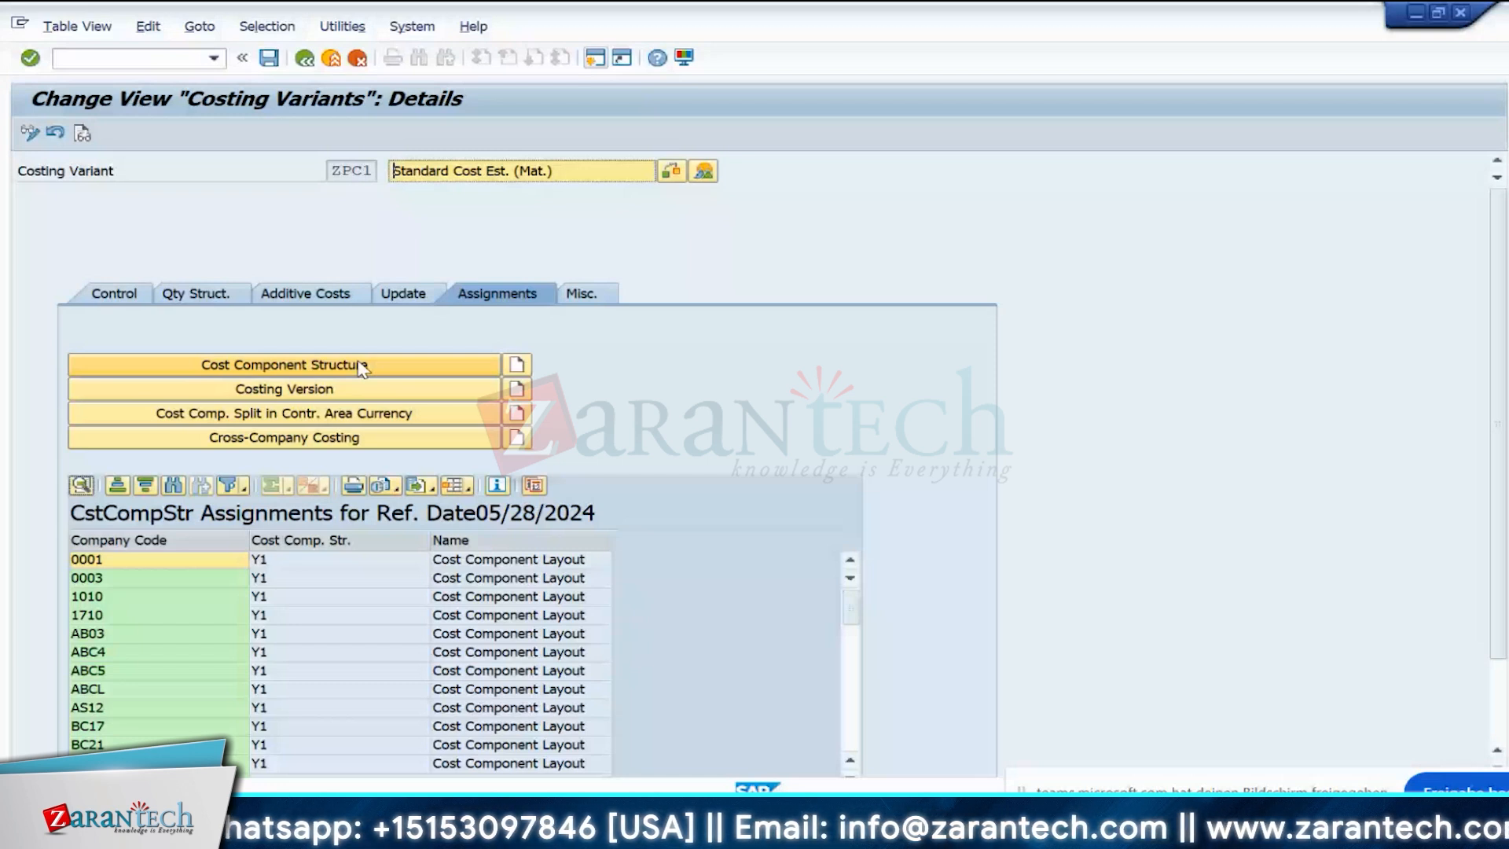
pyautogui.scroll(-1, 155, 741)
pyautogui.scroll(-4, 155, 742)
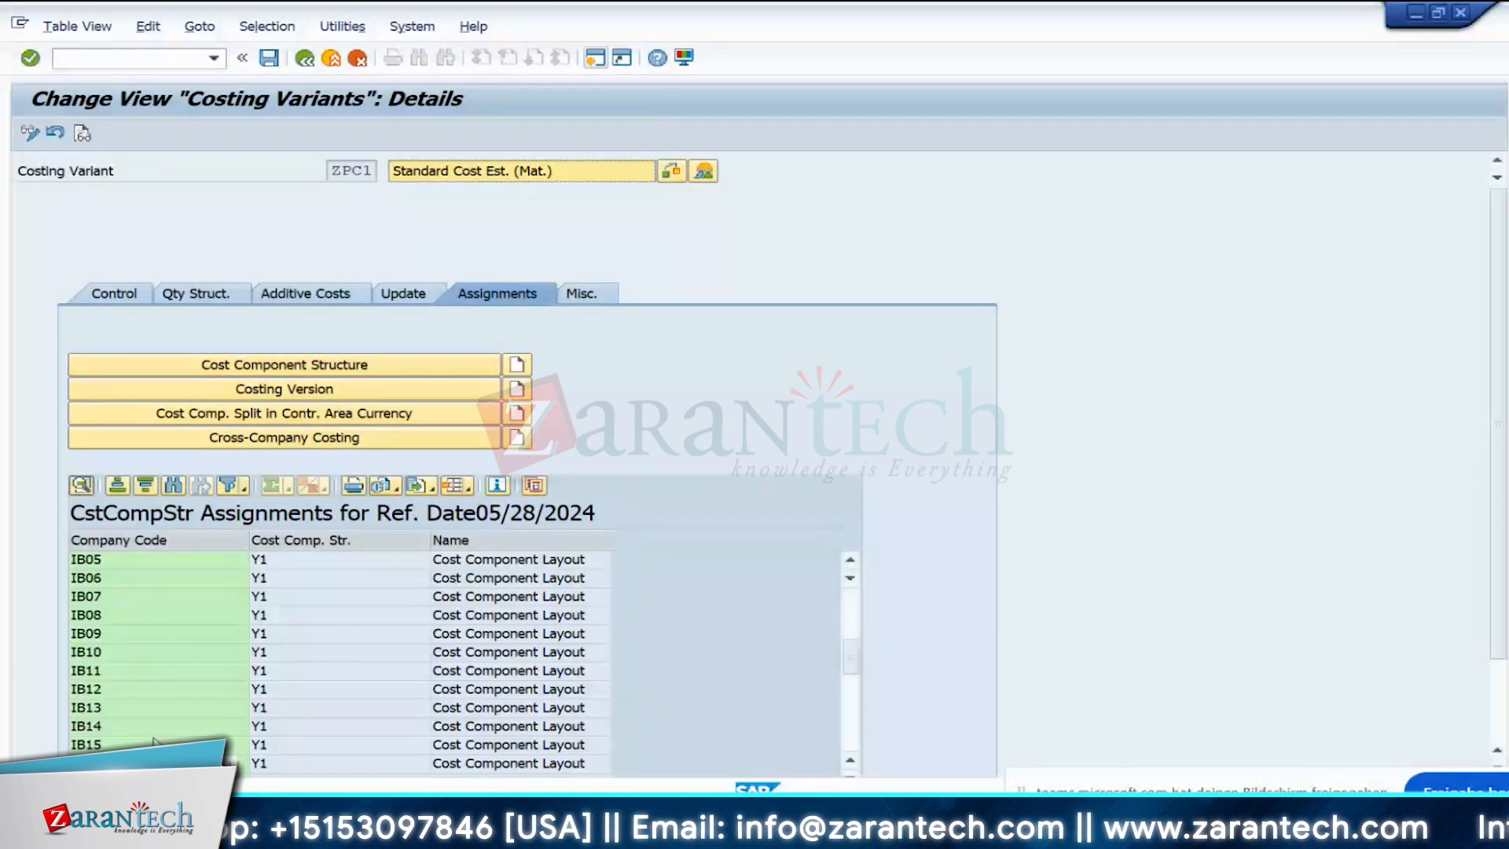
pyautogui.scroll(5, 155, 741)
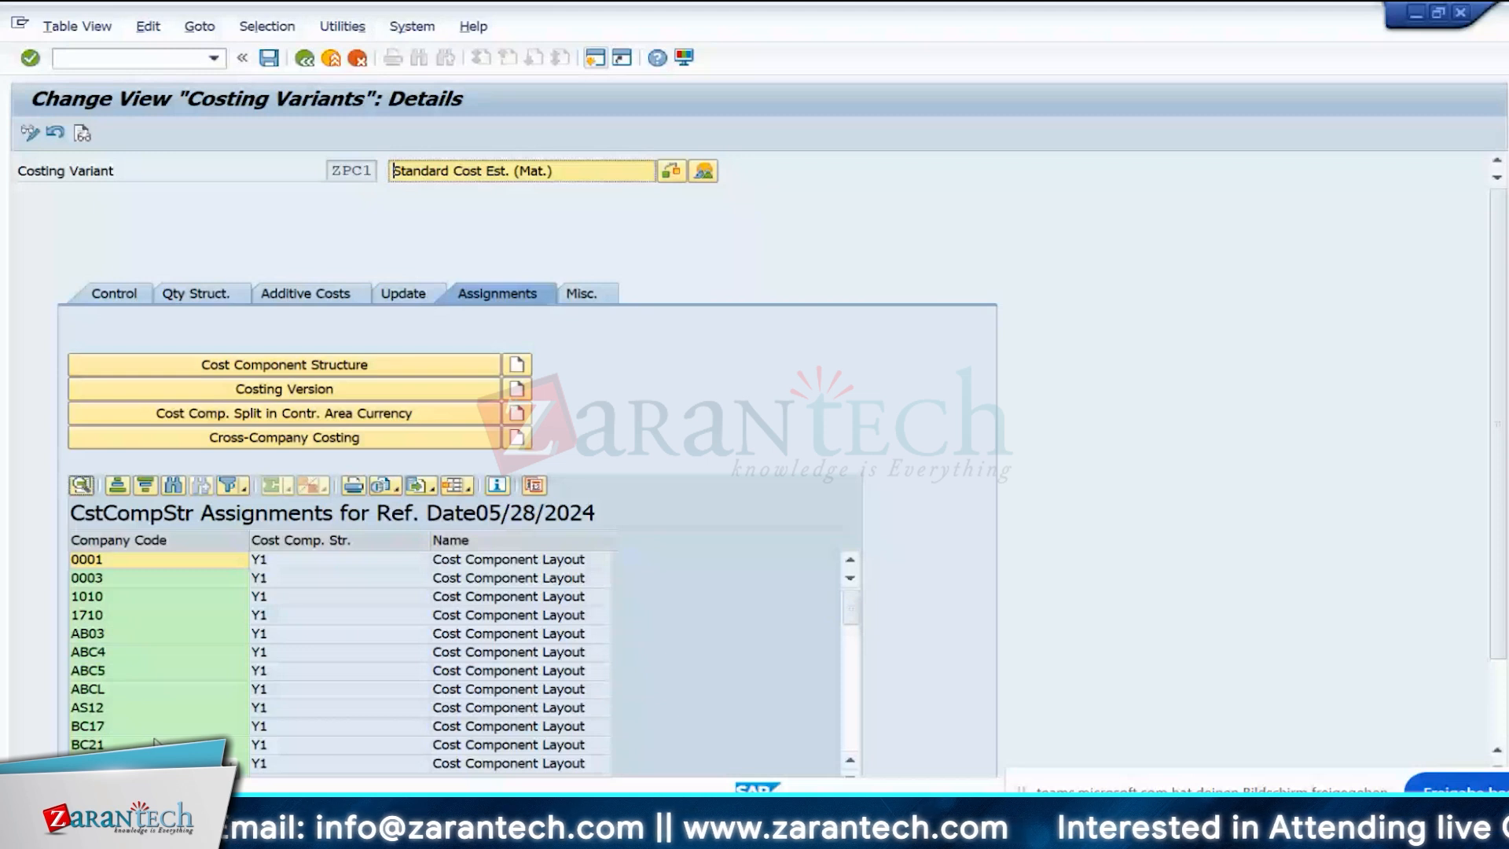
pyautogui.scroll(-6, 150, 652)
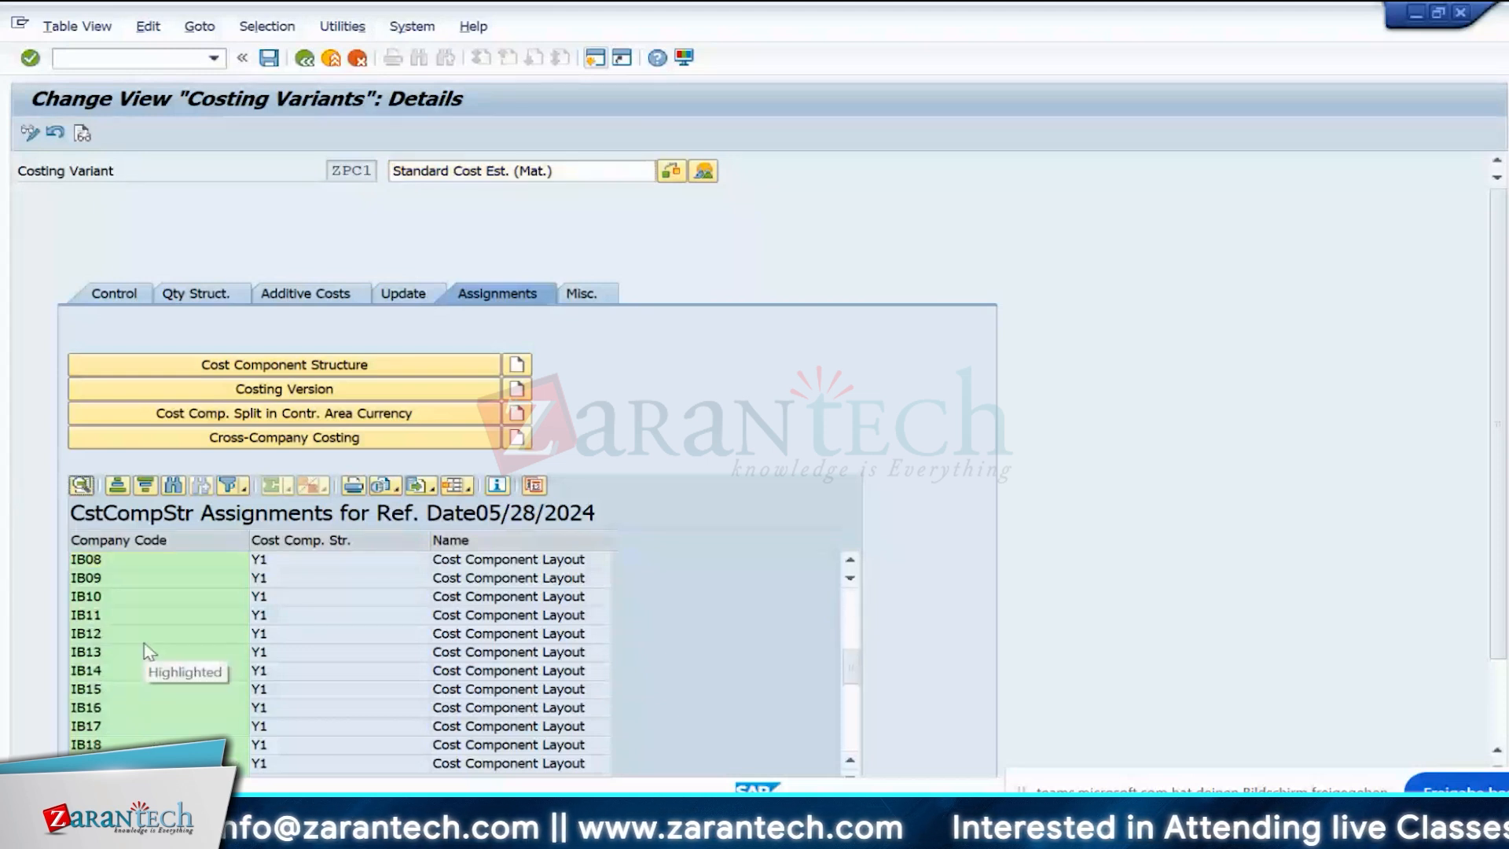
pyautogui.scroll(-2, 150, 651)
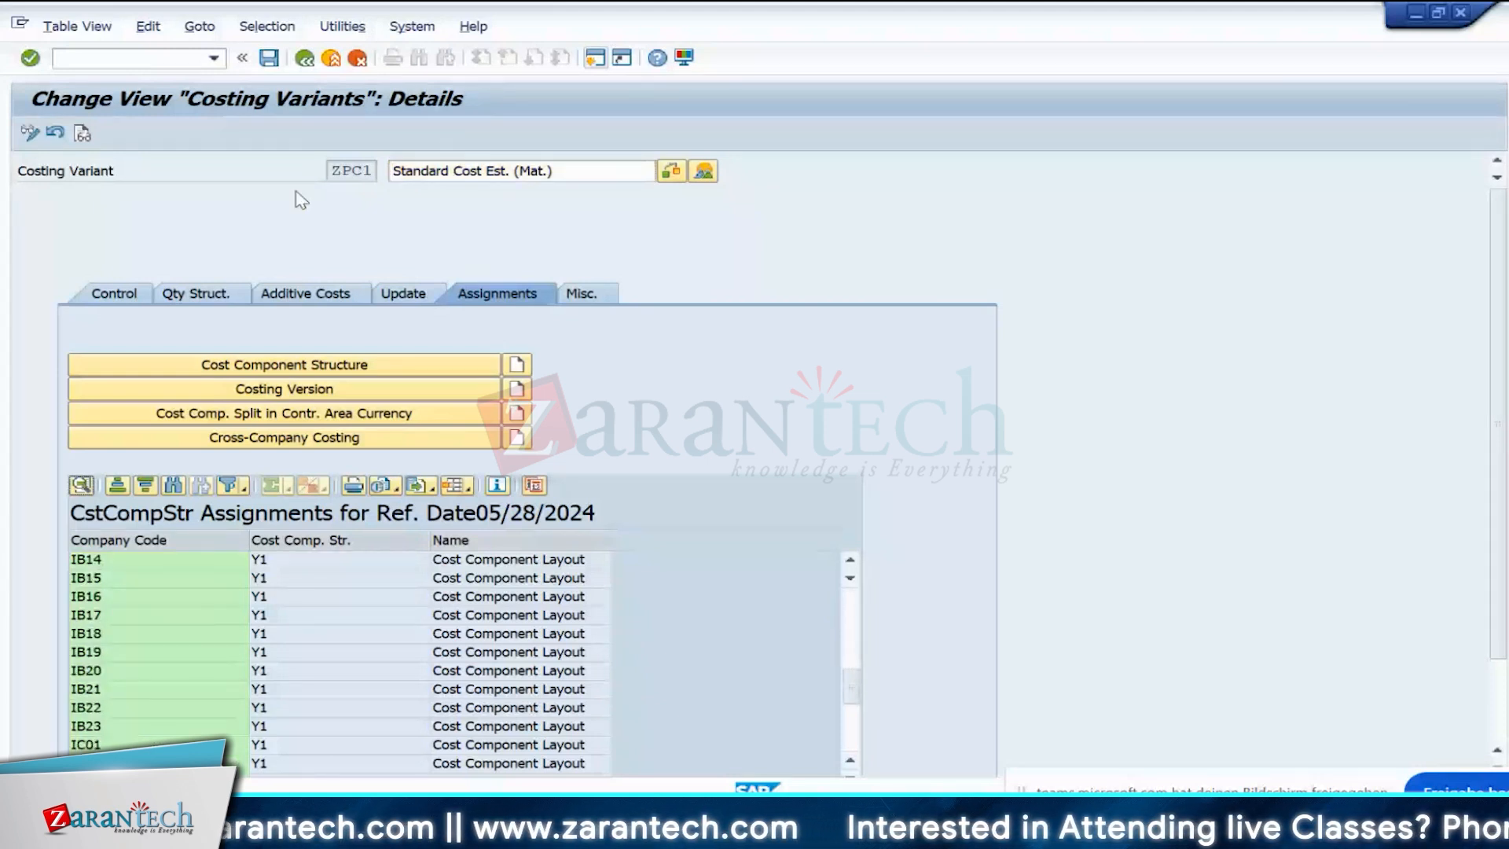
pyautogui.scroll(-2, 175, 655)
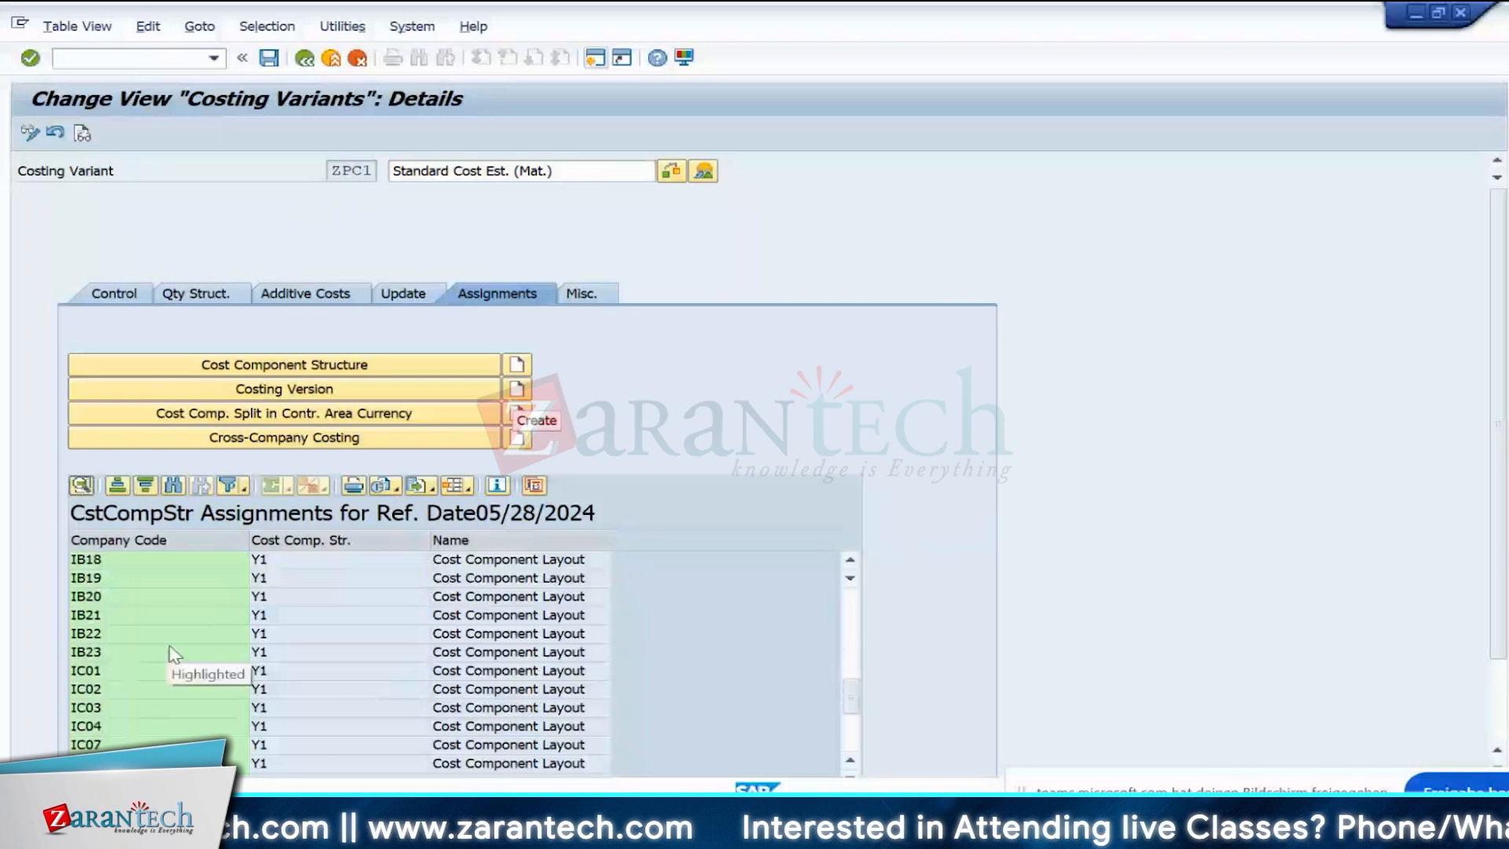
pyautogui.scroll(-1, 204, 676)
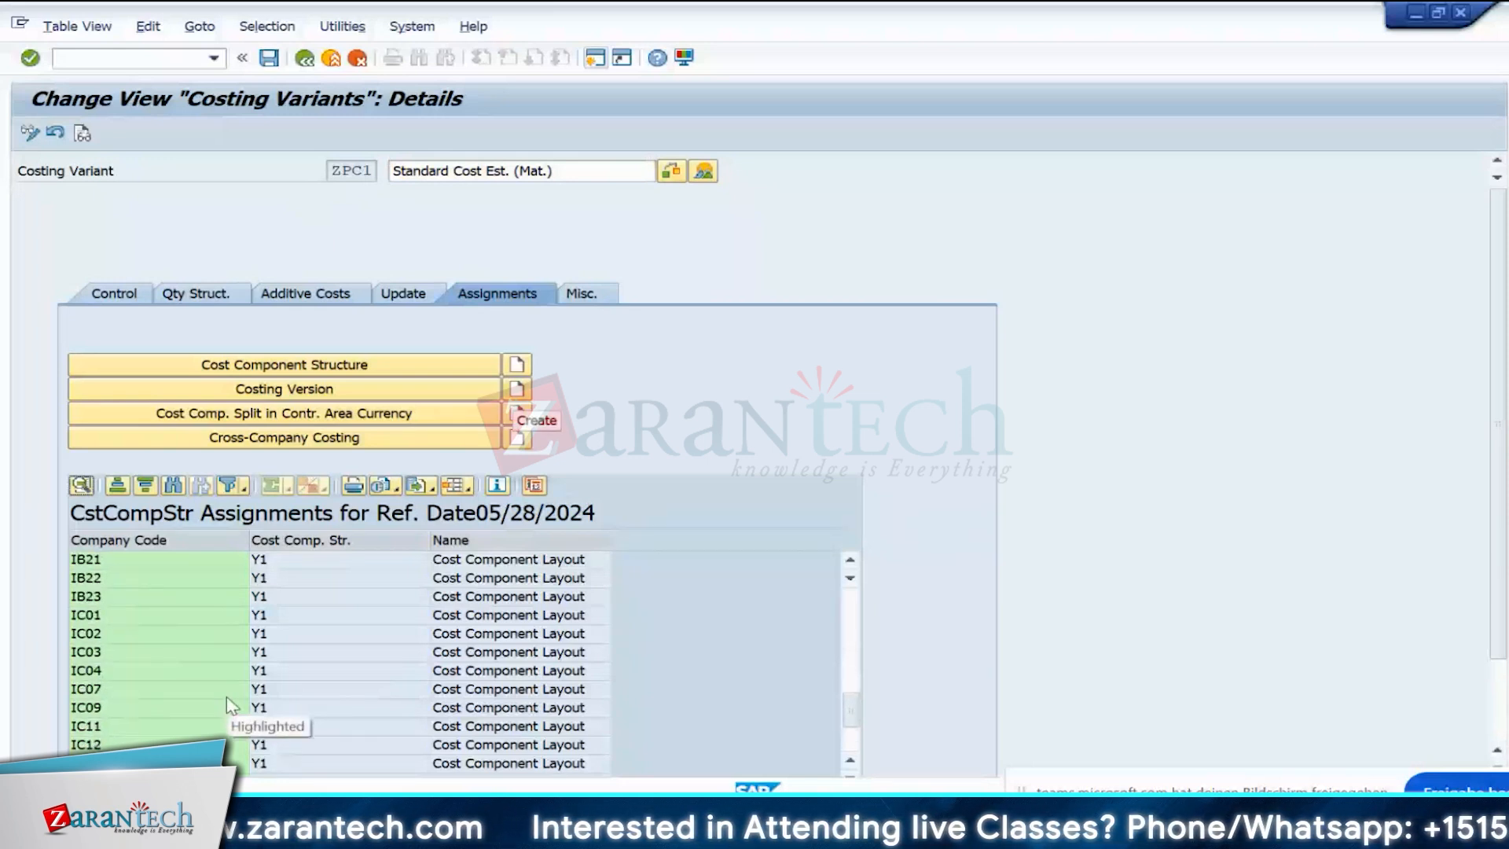
pyautogui.scroll(4, 223, 701)
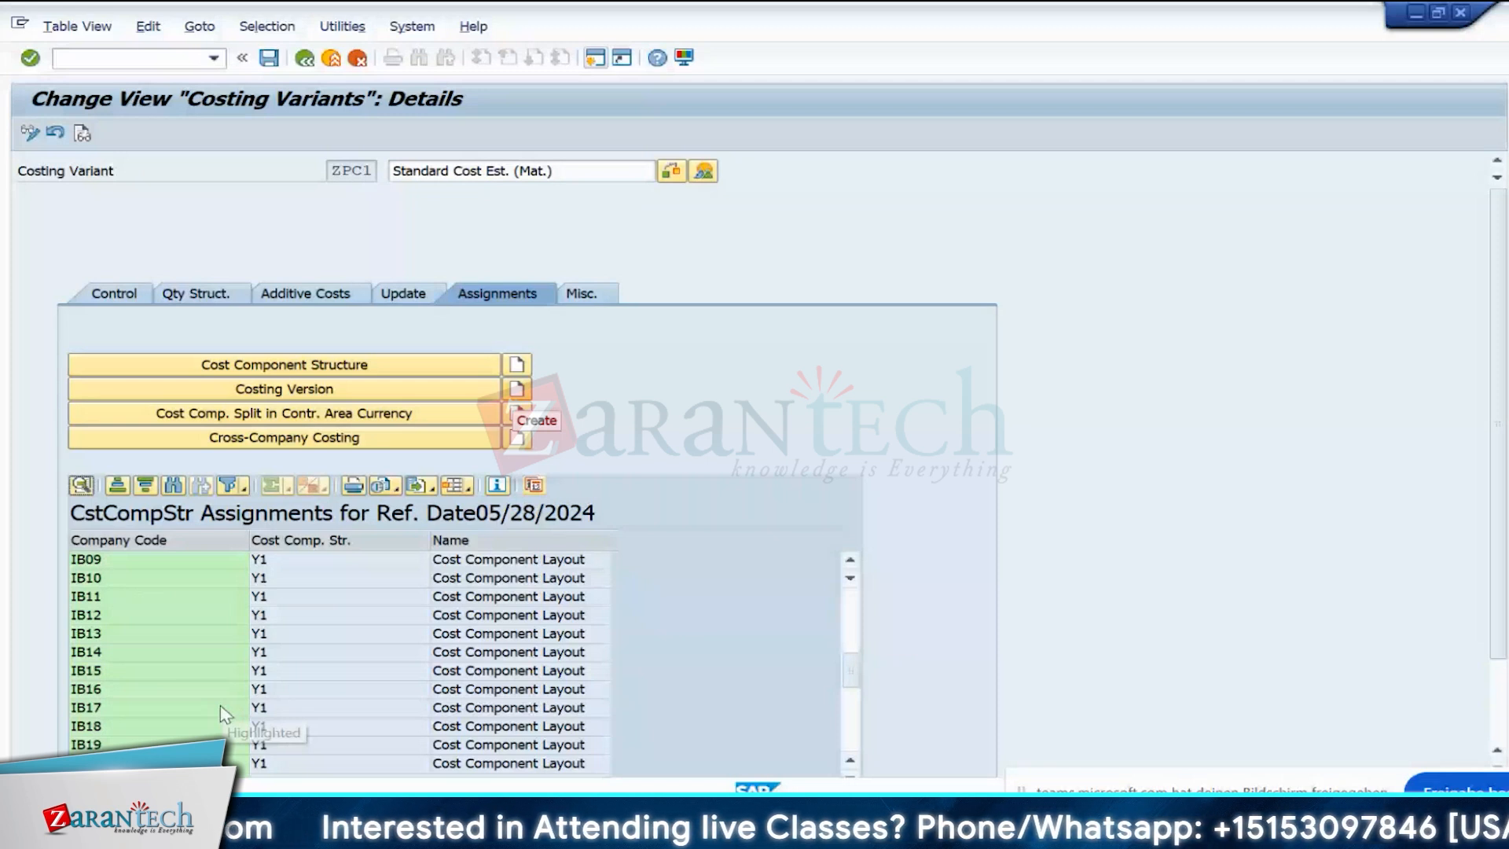
pyautogui.scroll(10, 223, 705)
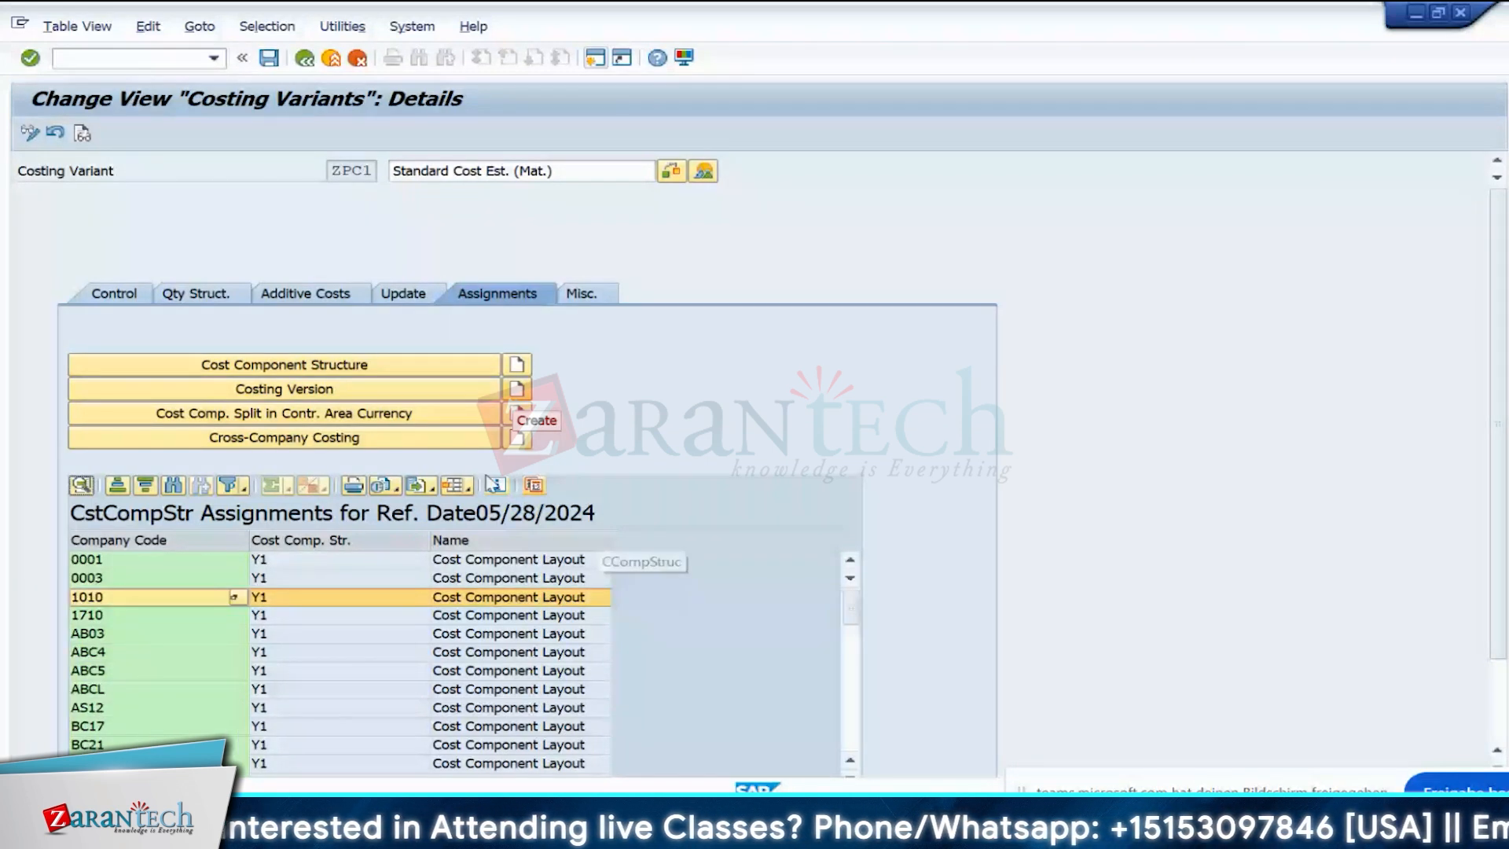
# - Review the assigned costing versions and the company codes with an activated controlling area cost component split for costing variant ZPC1
pyautogui.click(285, 389)
pyautogui.scroll(-10, 218, 719)
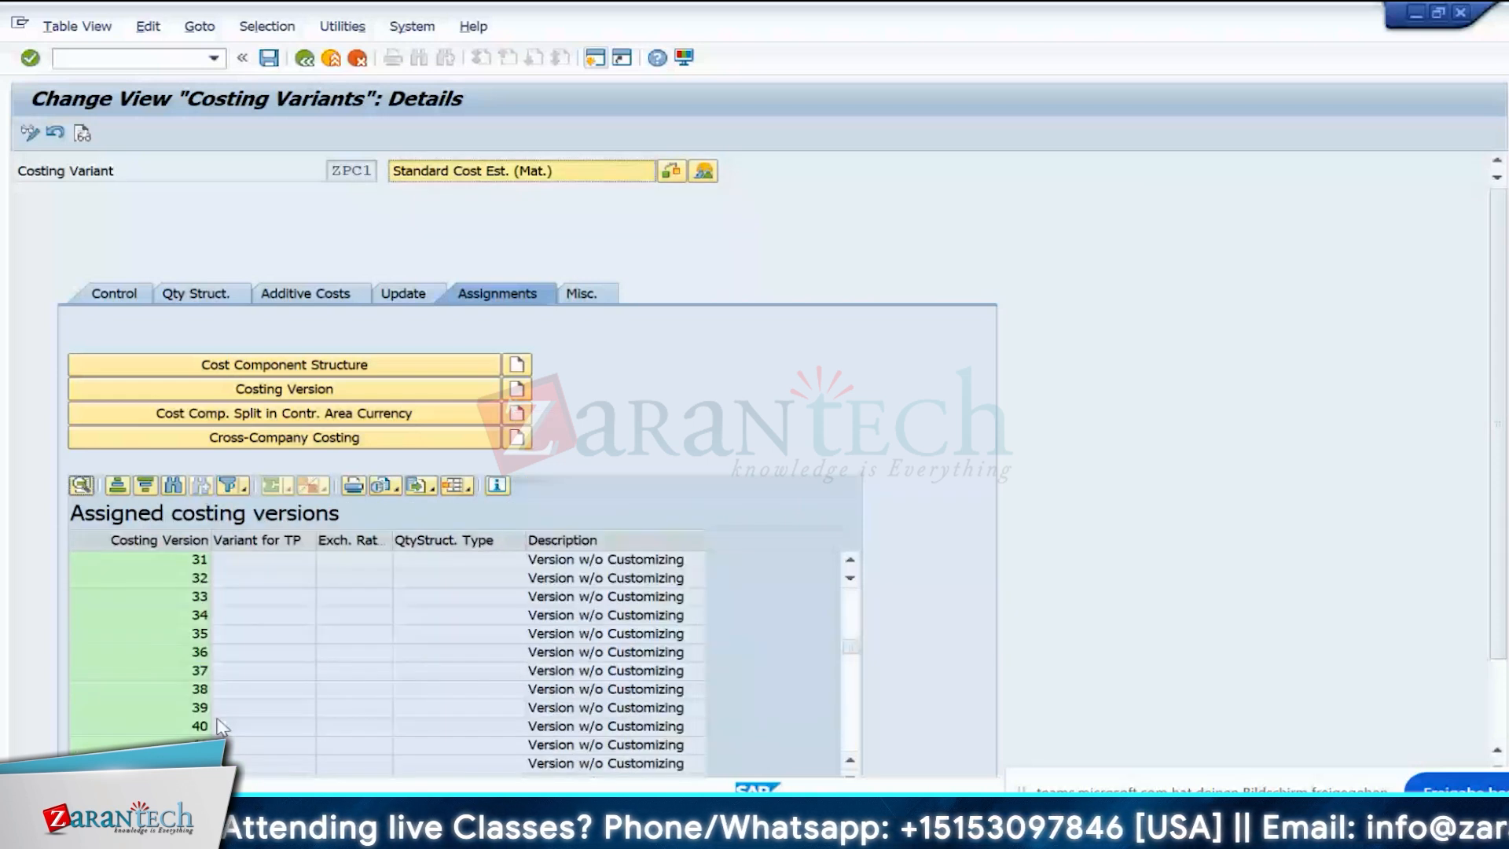
pyautogui.scroll(-19, 218, 726)
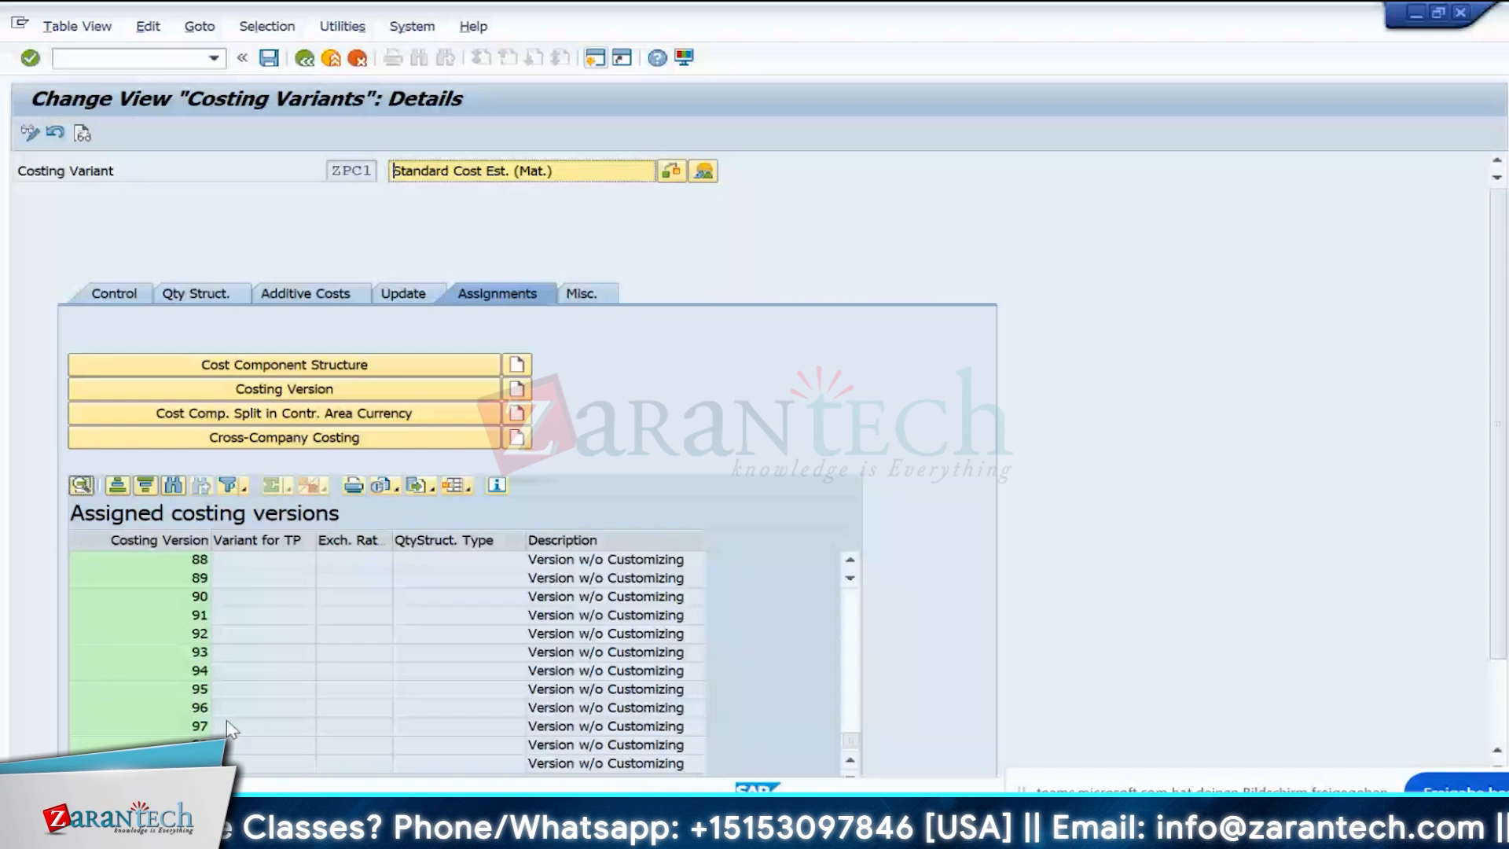
pyautogui.scroll(20, 227, 719)
pyautogui.click(360, 563)
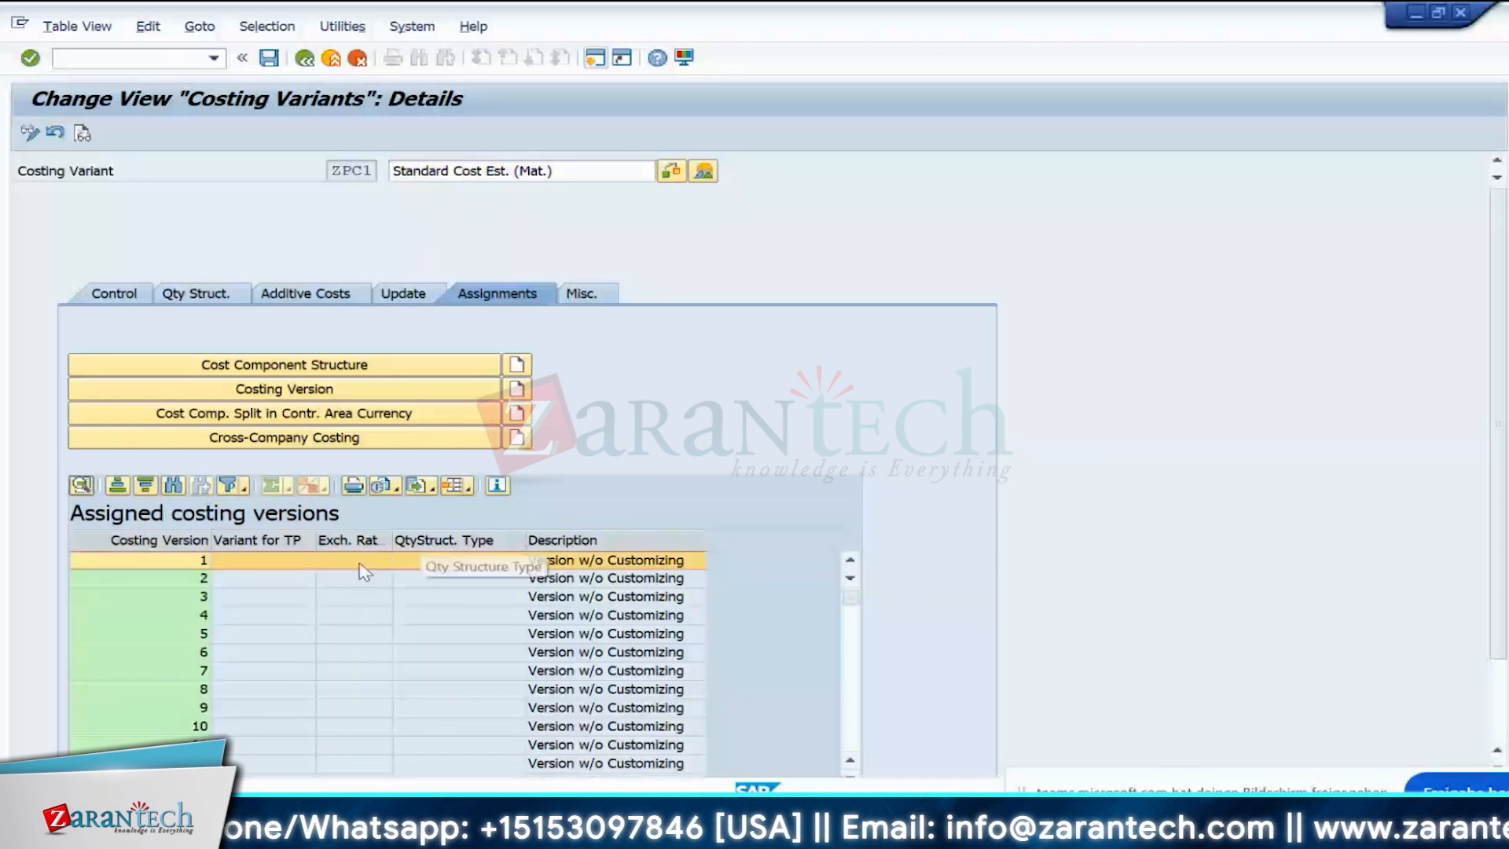
pyautogui.click(288, 414)
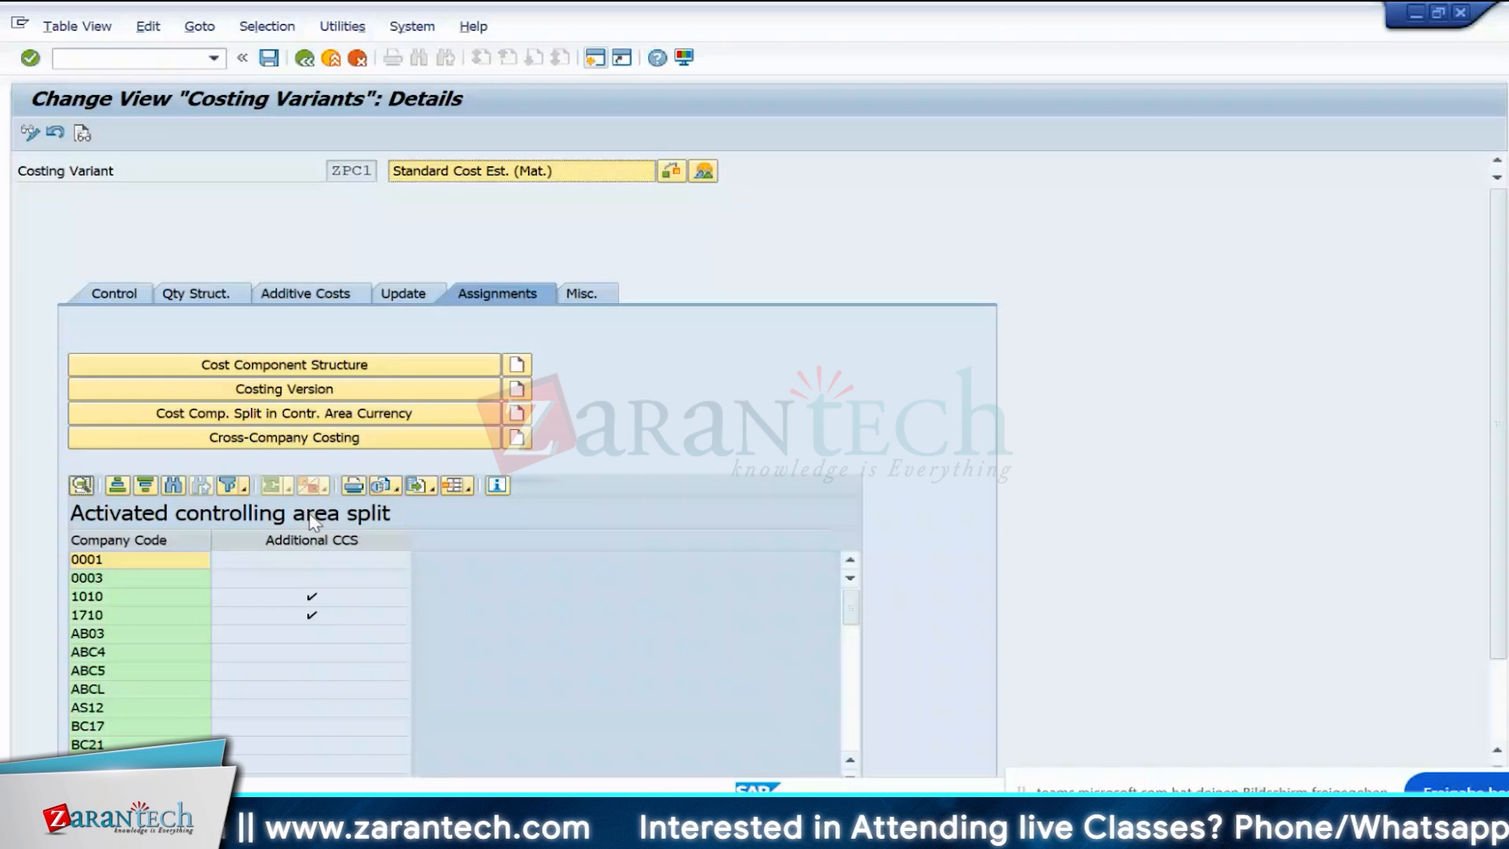
pyautogui.click(282, 638)
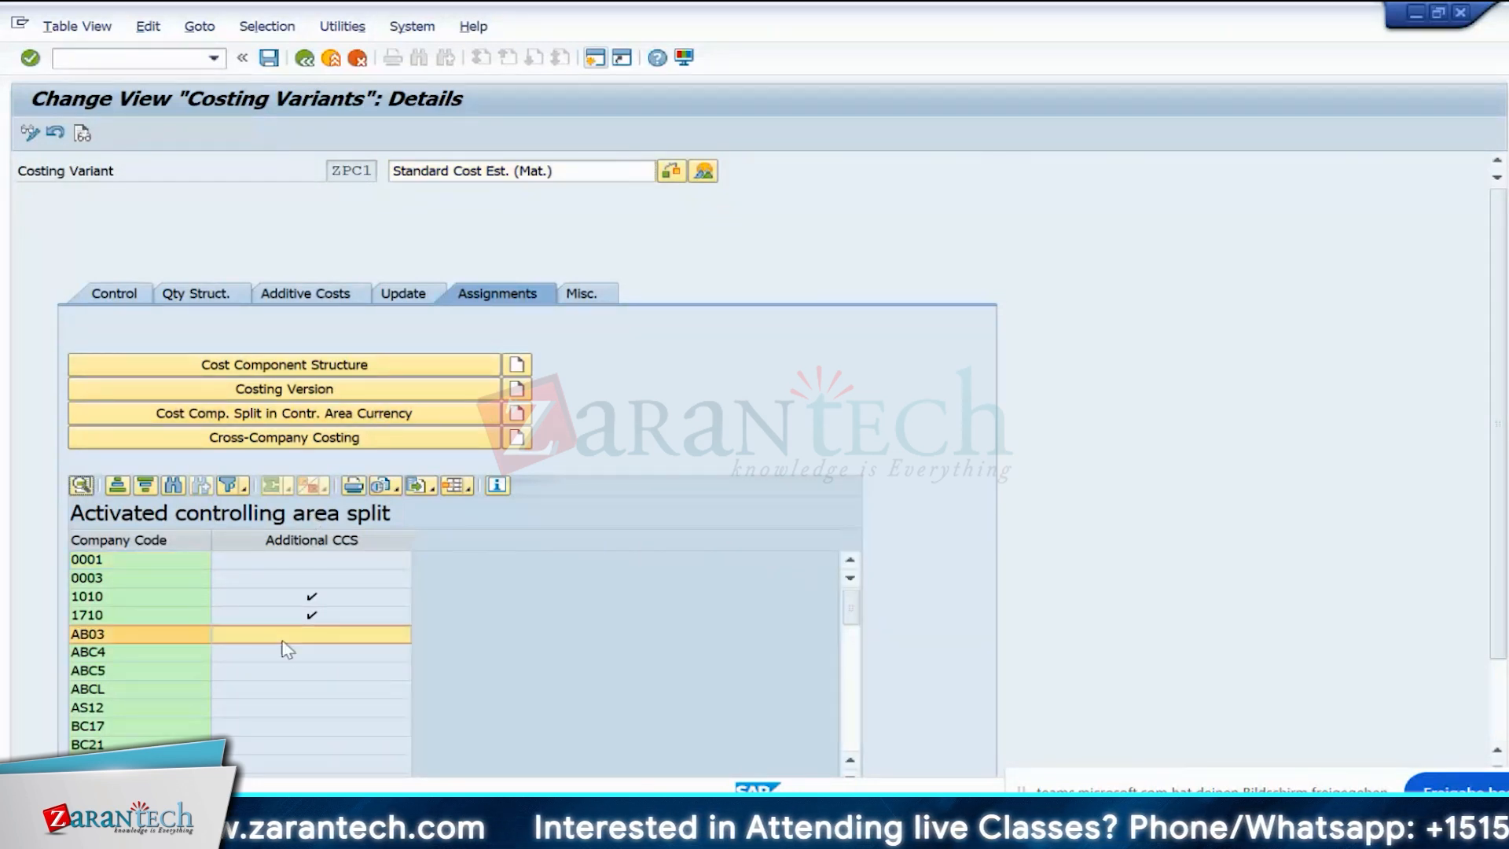
pyautogui.scroll(-10, 277, 668)
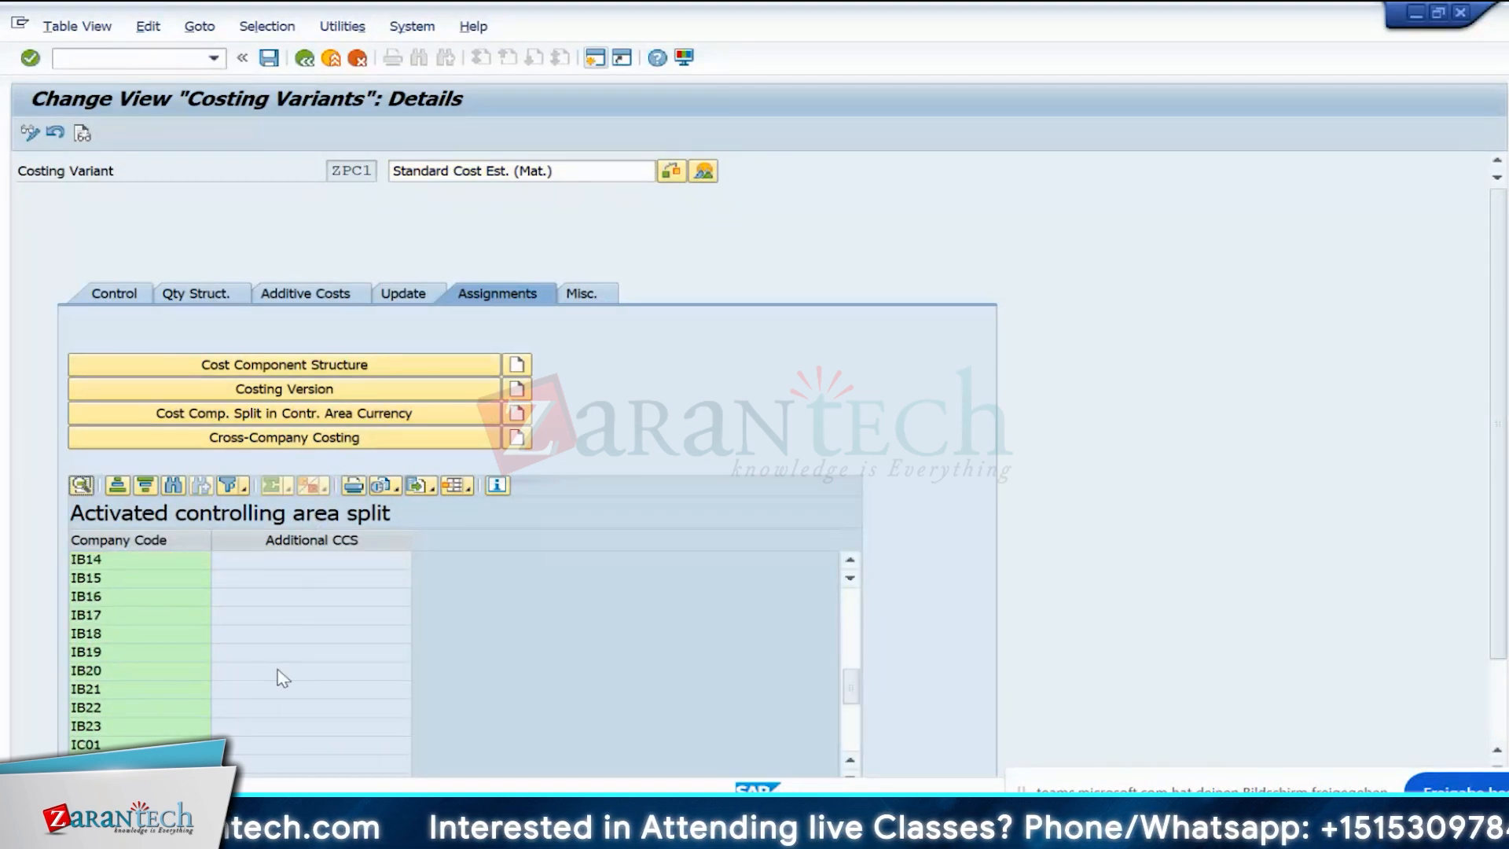
# - Activate the cost component split in controlling area currency for company code IN10 with costing type 01, save it and return to the assignments
pyautogui.click(525, 416)
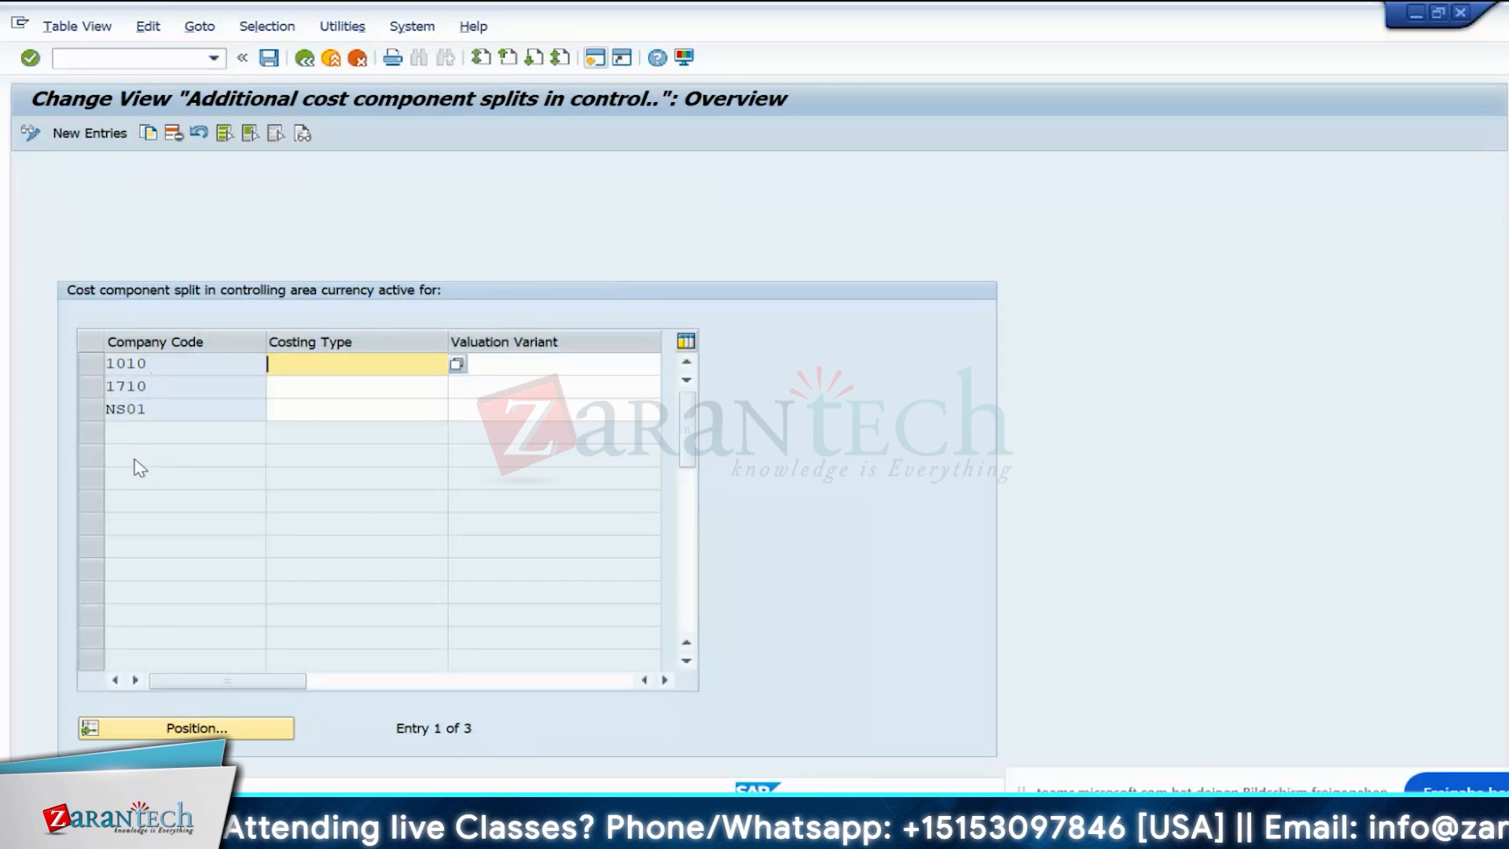
pyautogui.click(89, 140)
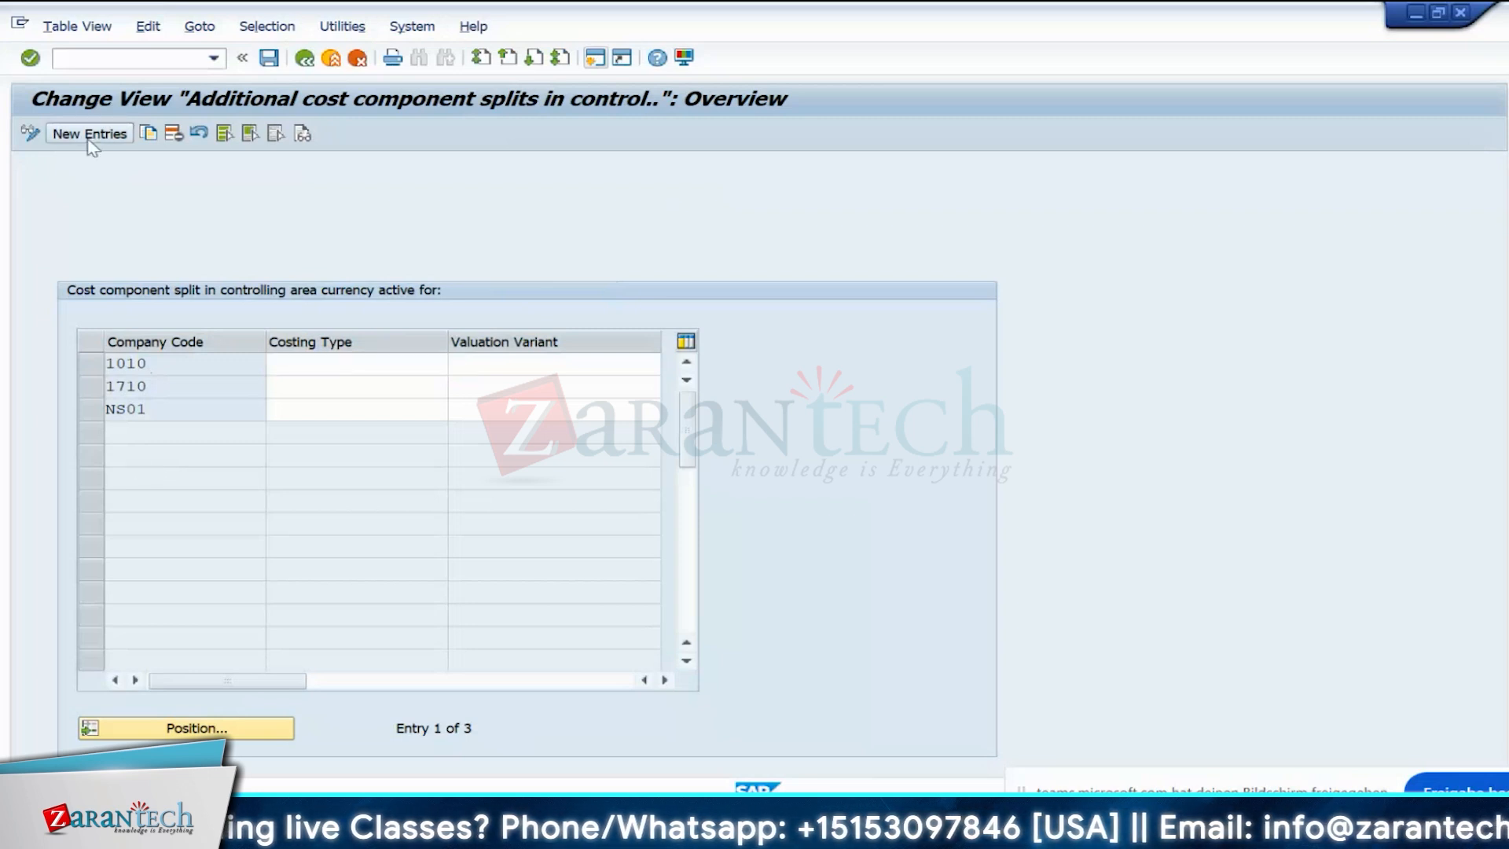
pyautogui.write('IN')
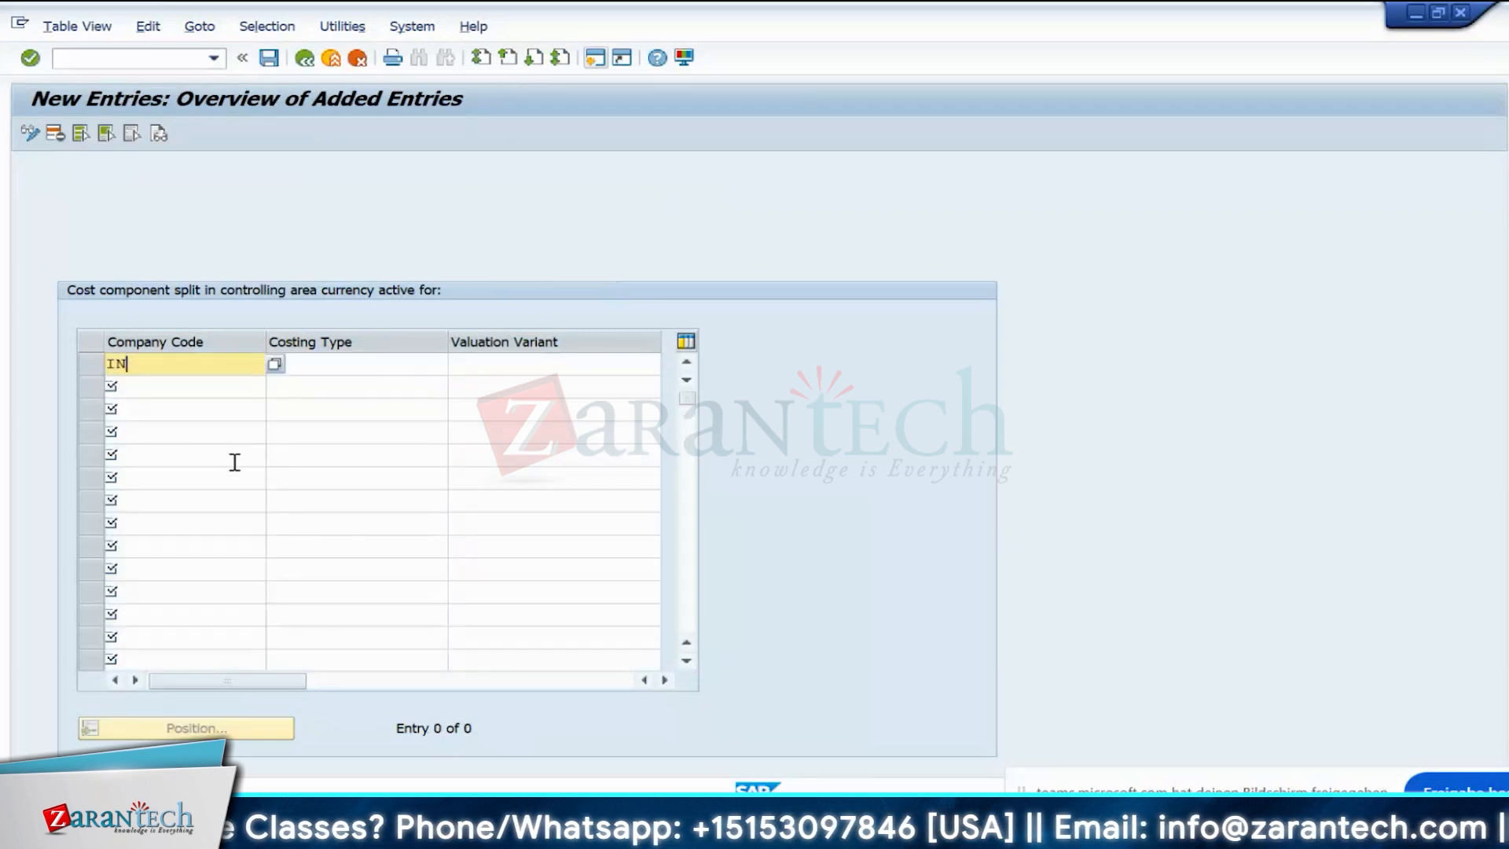
pyautogui.write('10')
pyautogui.press('Tab')
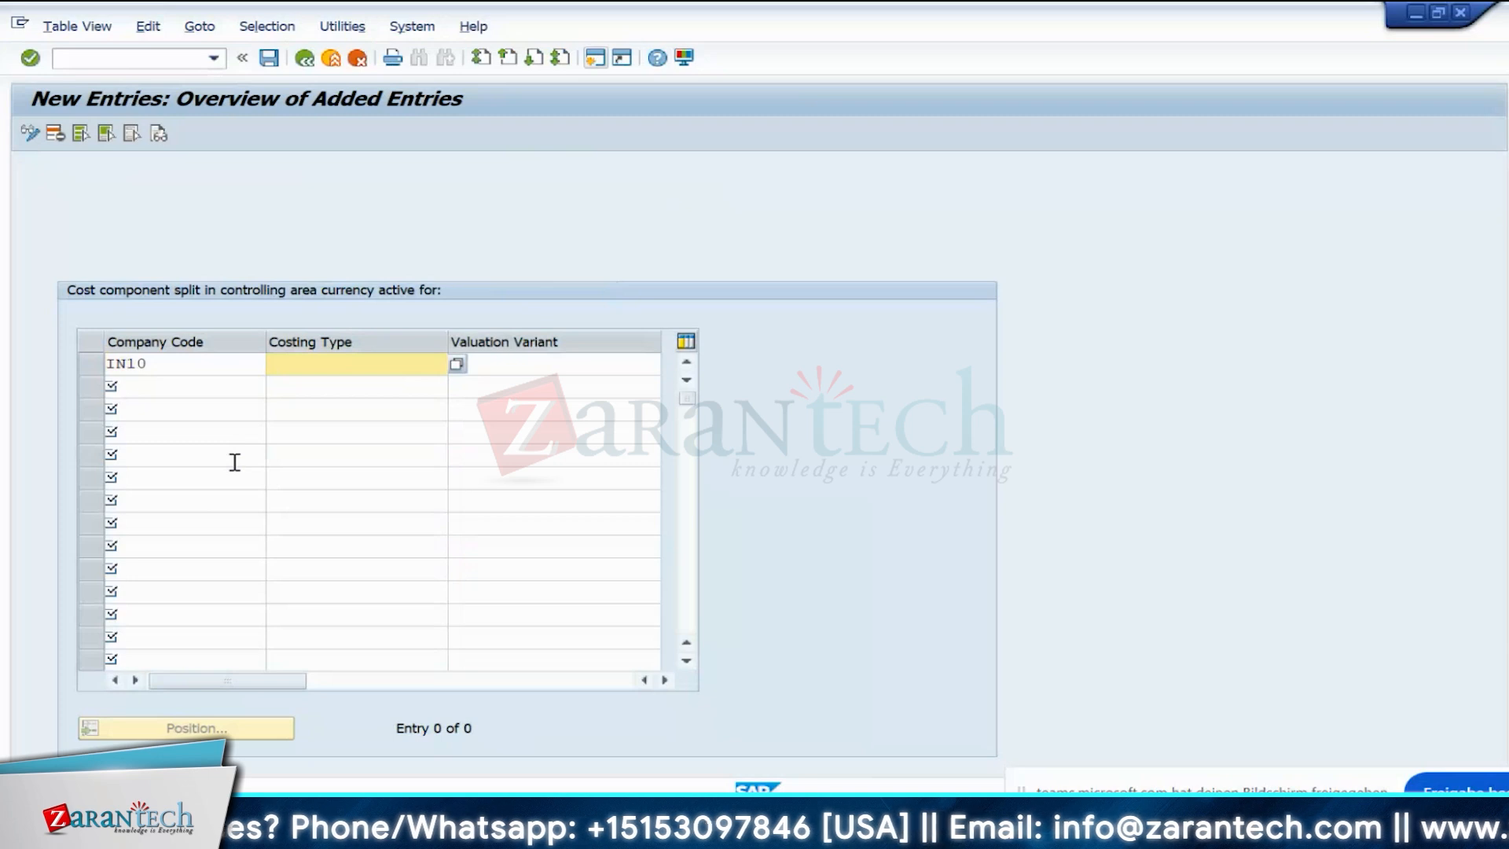
pyautogui.write('01')
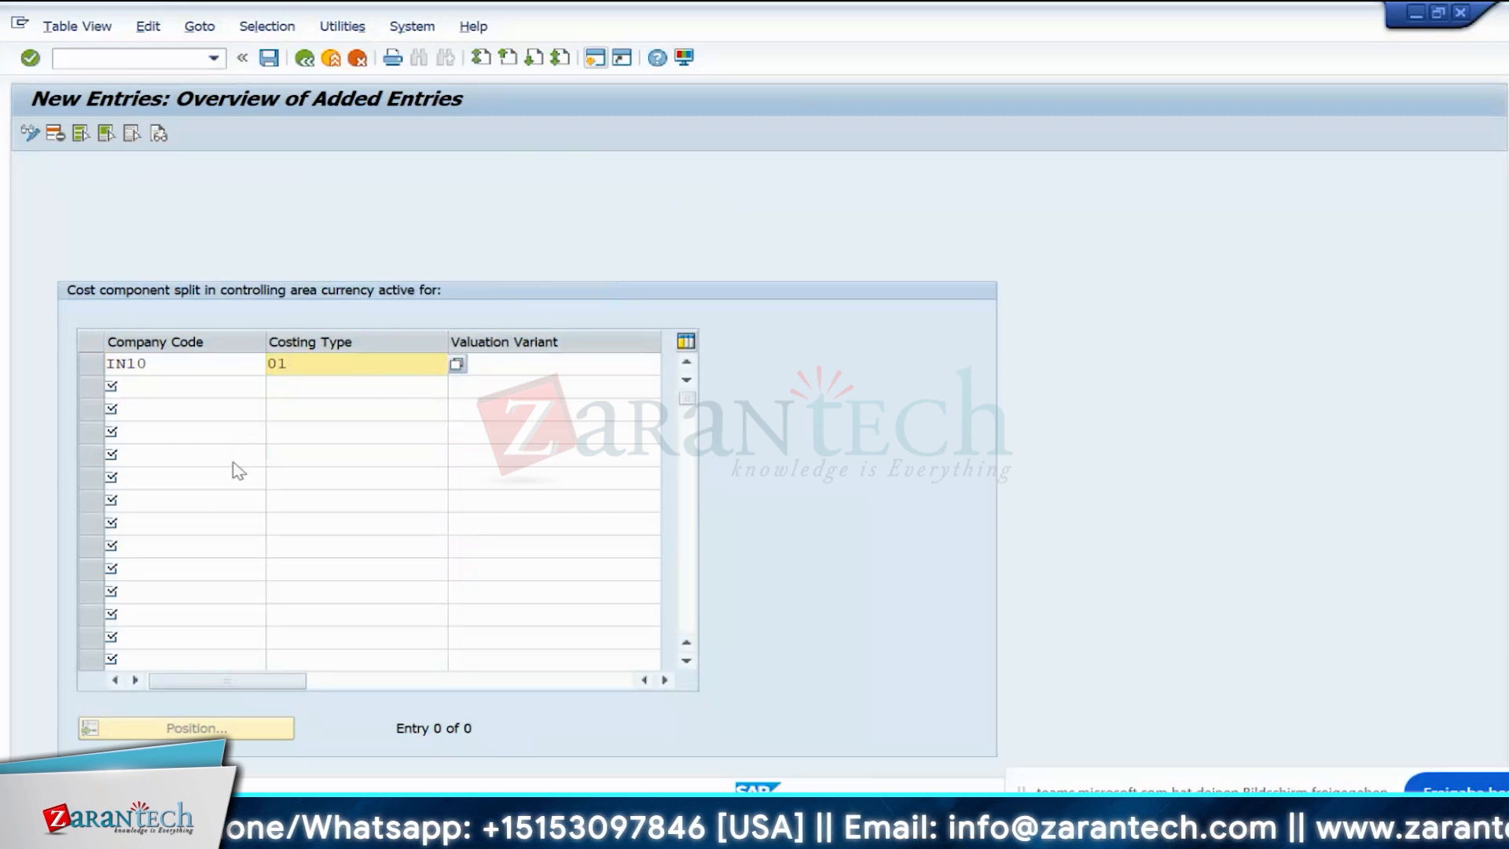
pyautogui.press('Return')
pyautogui.click(269, 59)
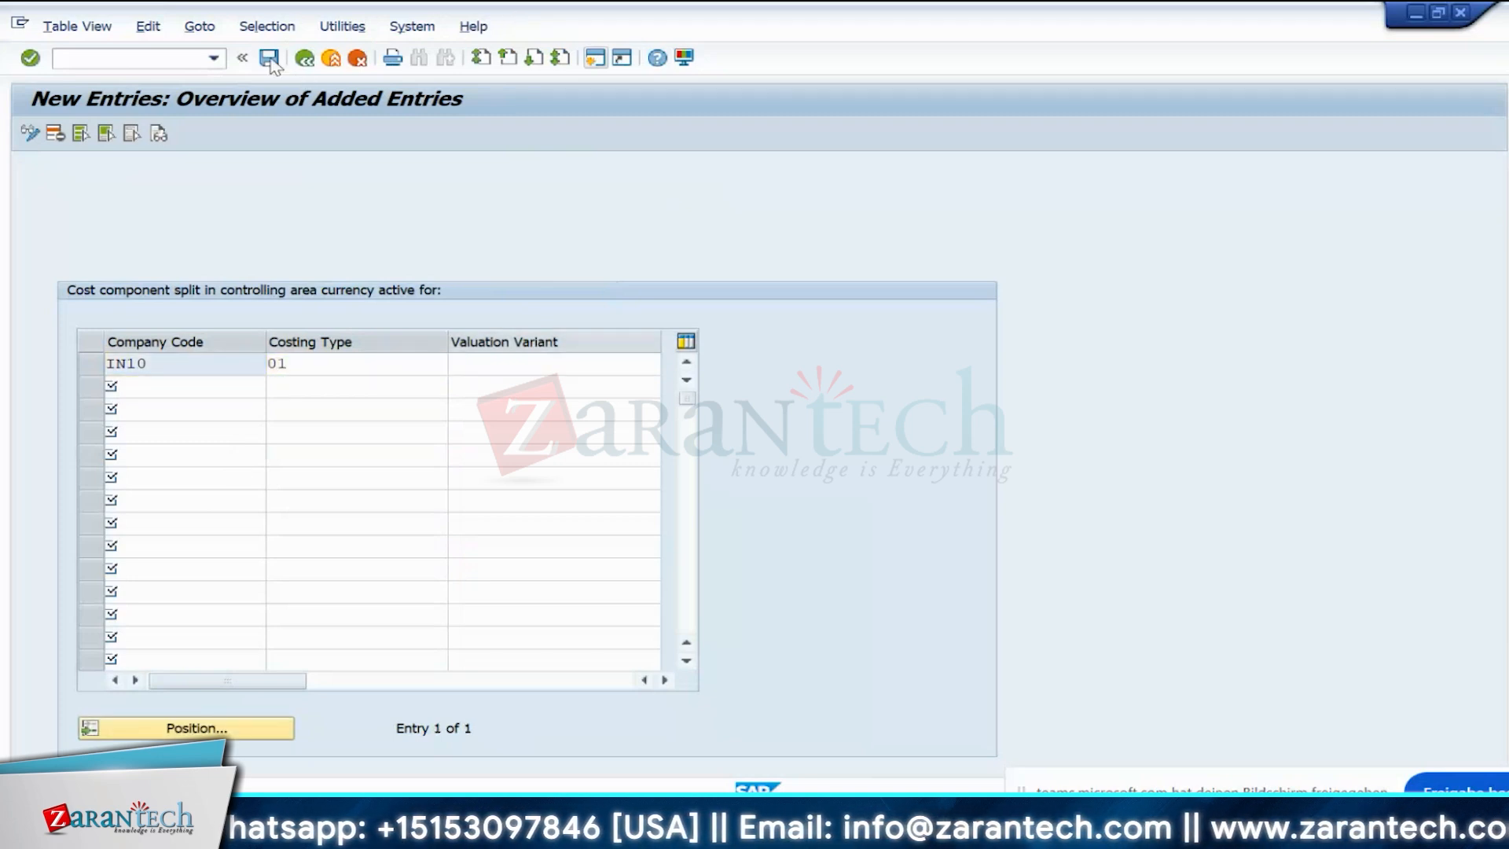
pyautogui.click(496, 366)
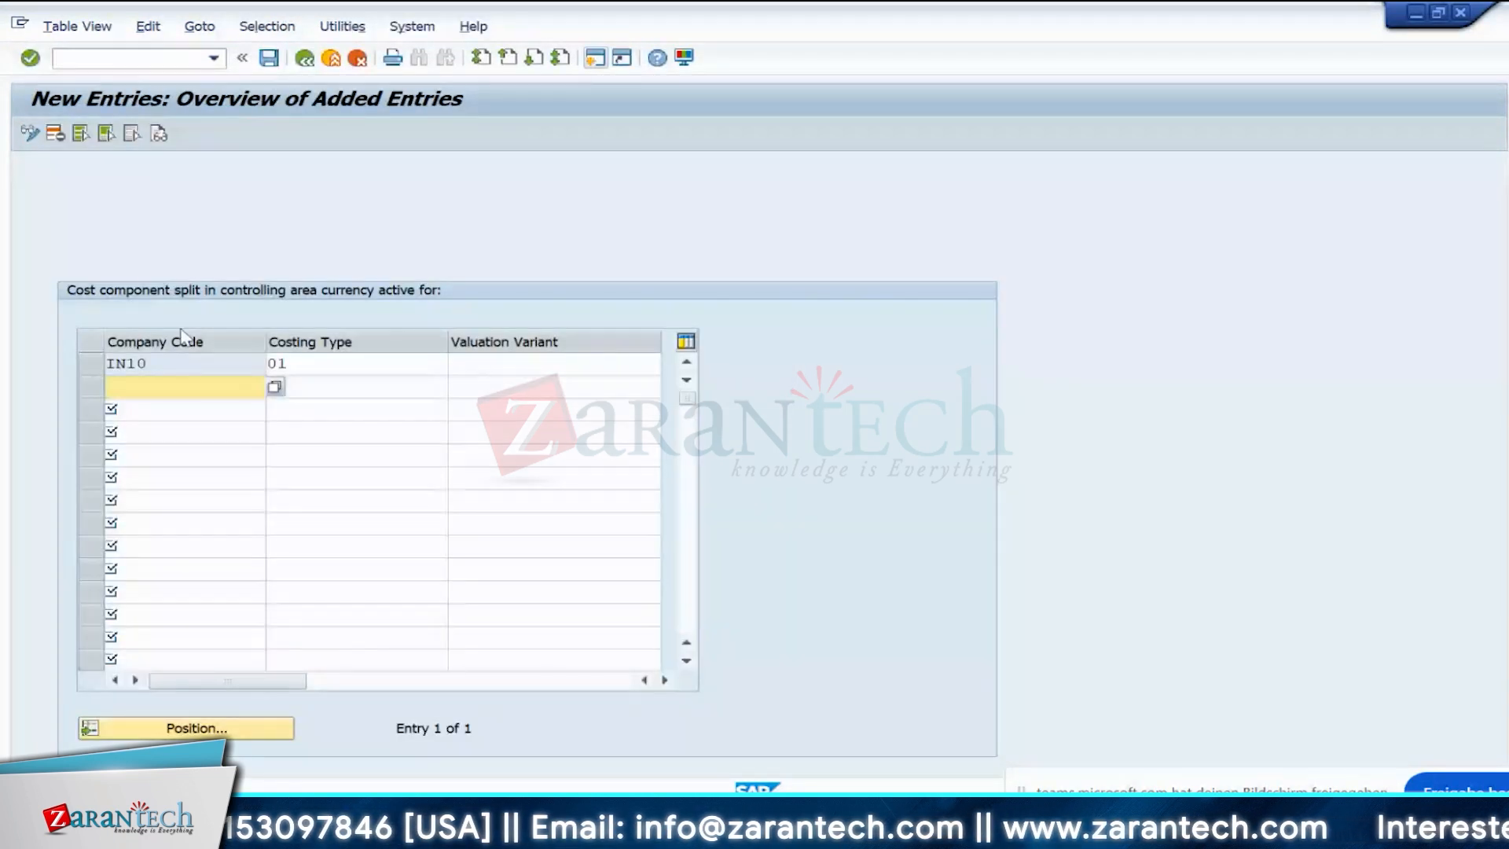
pyautogui.click(301, 62)
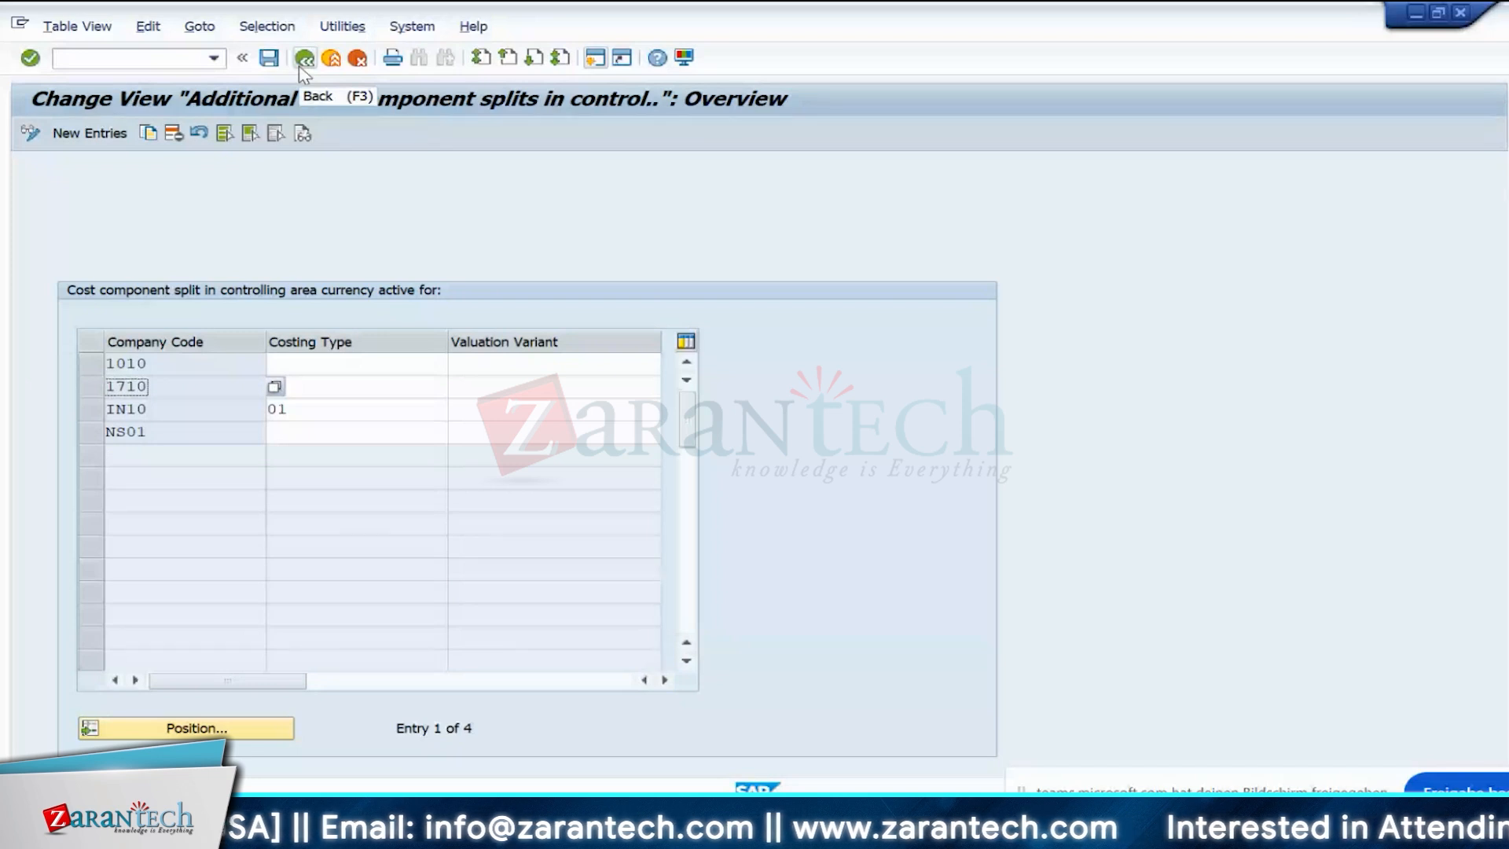
pyautogui.click(299, 59)
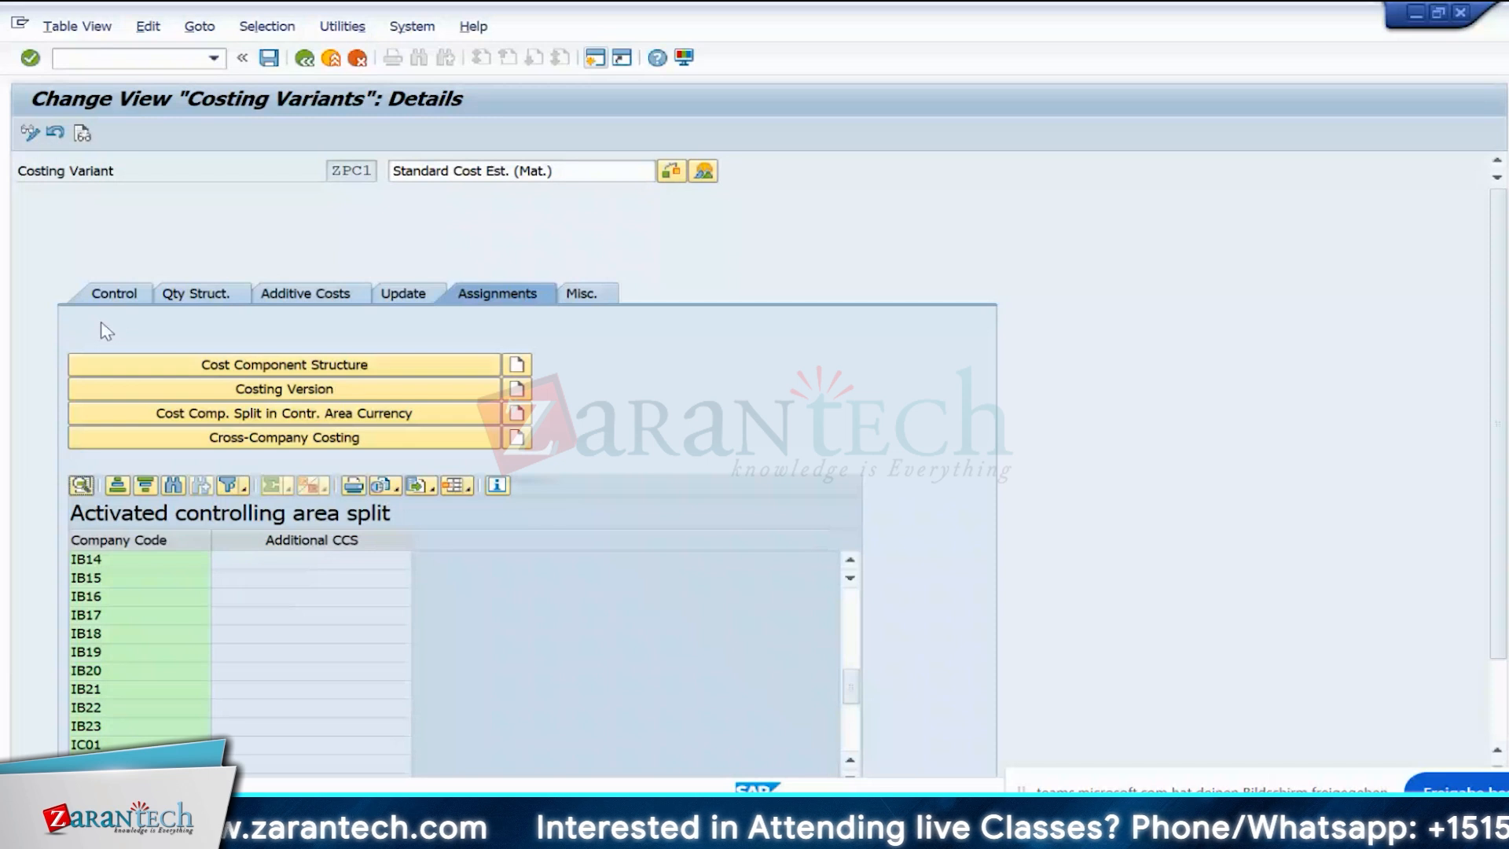
pyautogui.scroll(15, 228, 656)
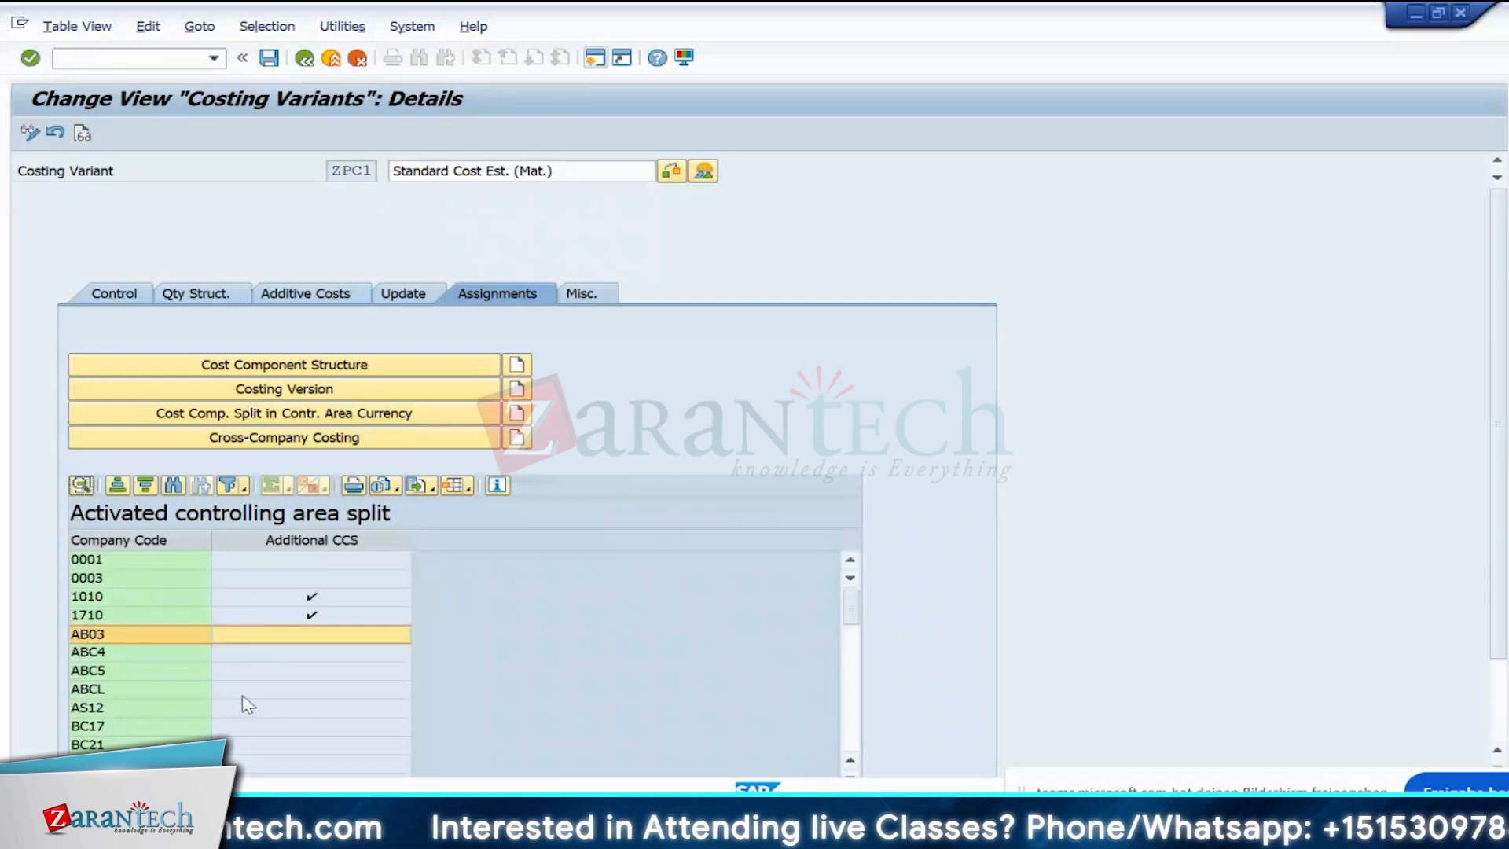
# - Check the cross-company costing settings of the costing variant and return to the IMG structure
pyautogui.click(519, 437)
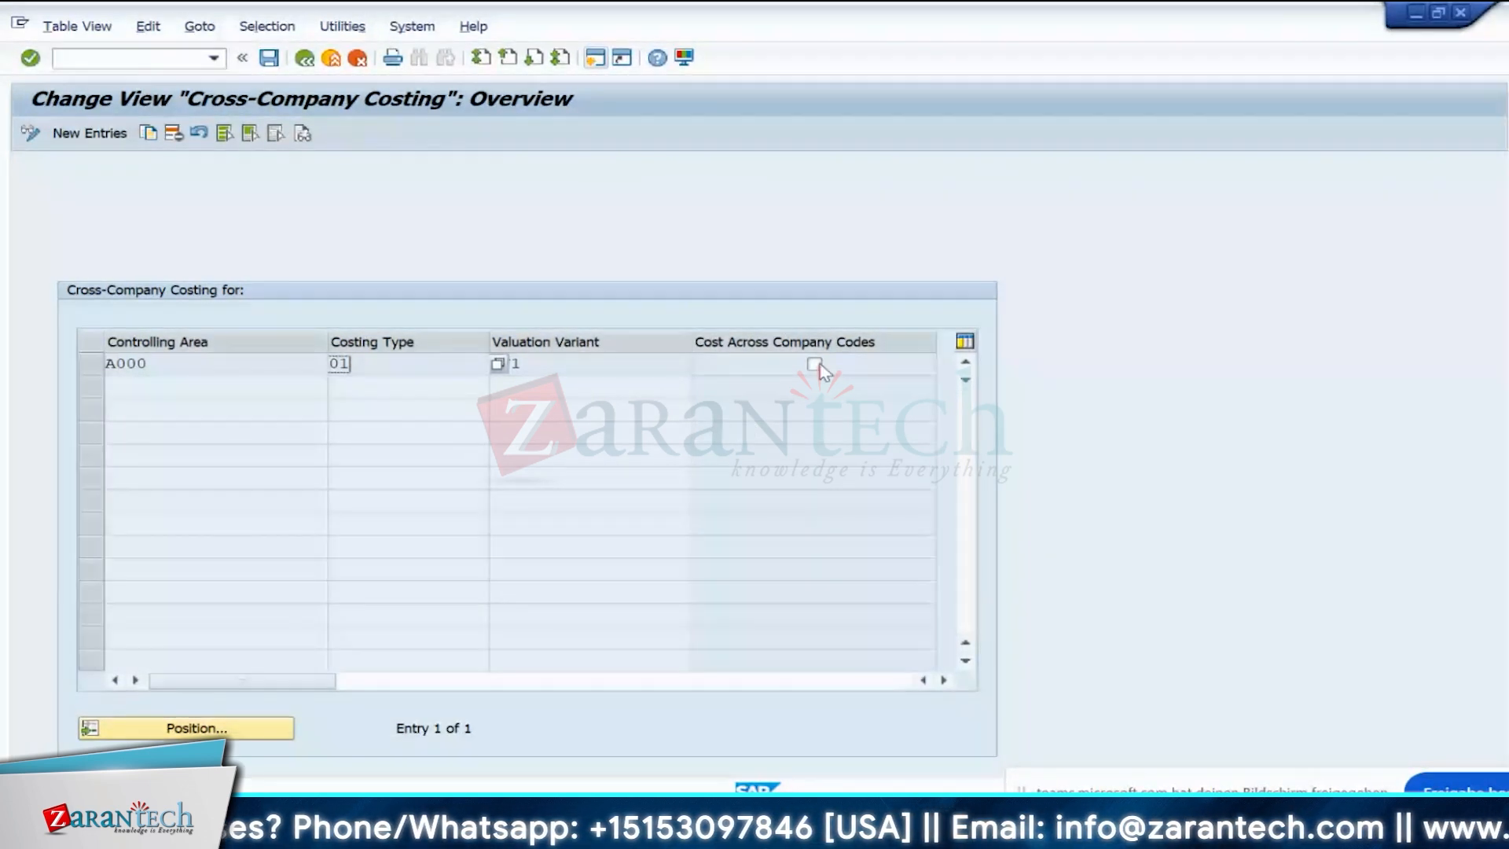
pyautogui.click(508, 365)
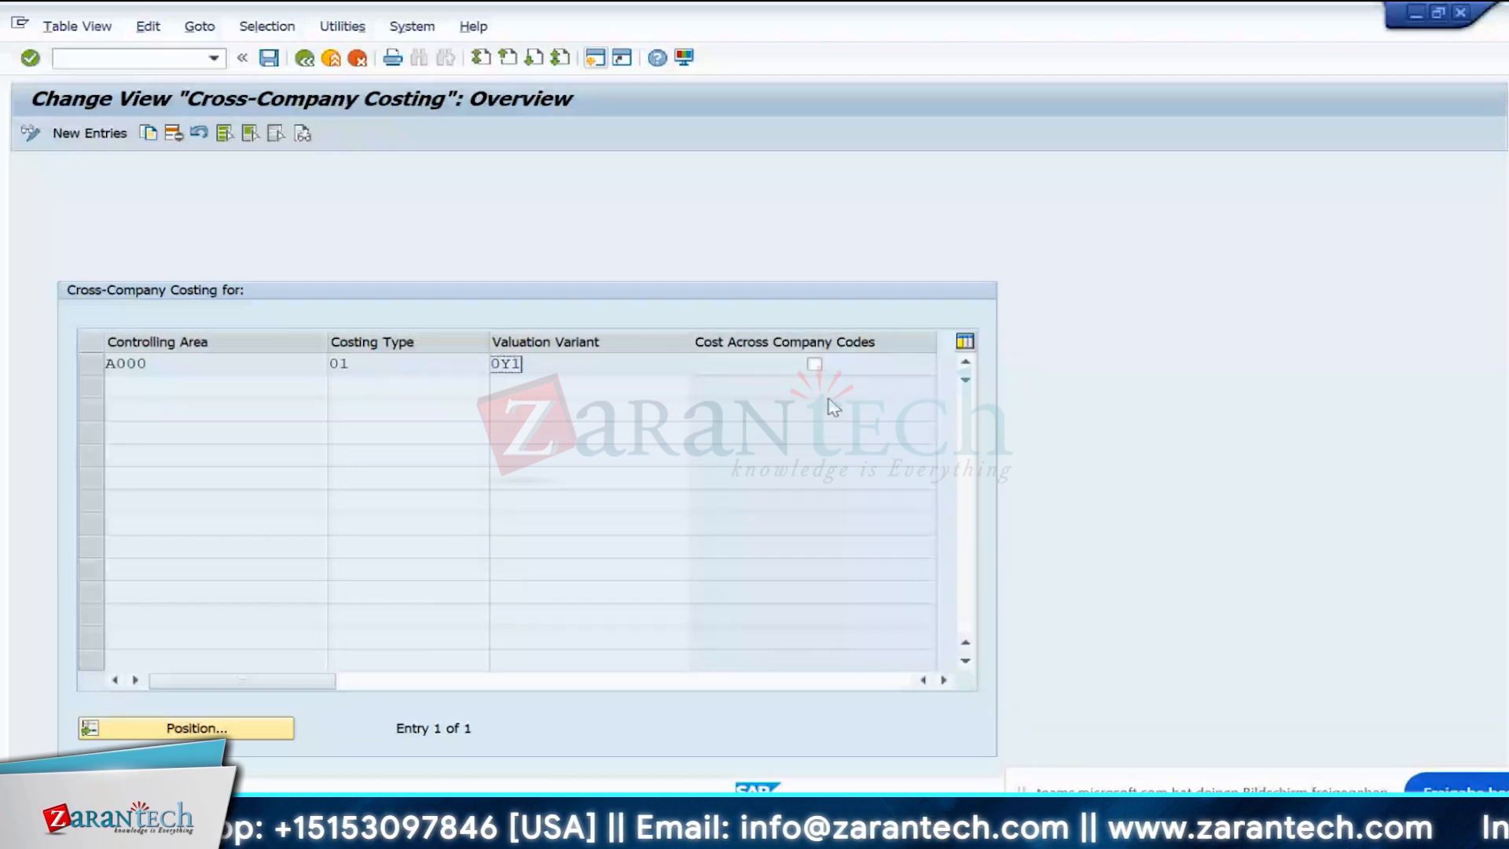
pyautogui.click(304, 59)
pyautogui.click(304, 60)
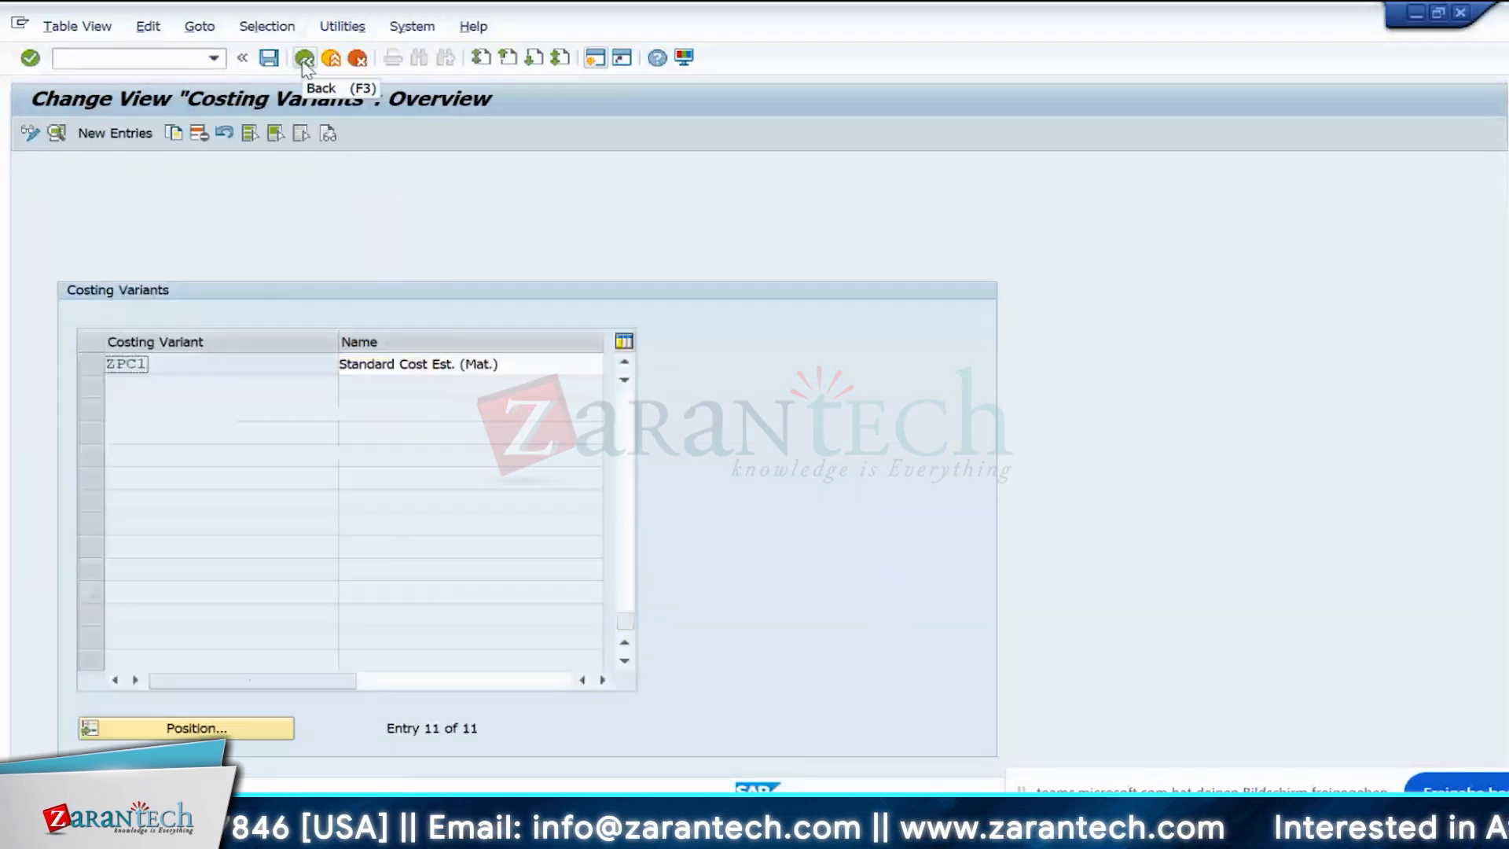
pyautogui.click(305, 60)
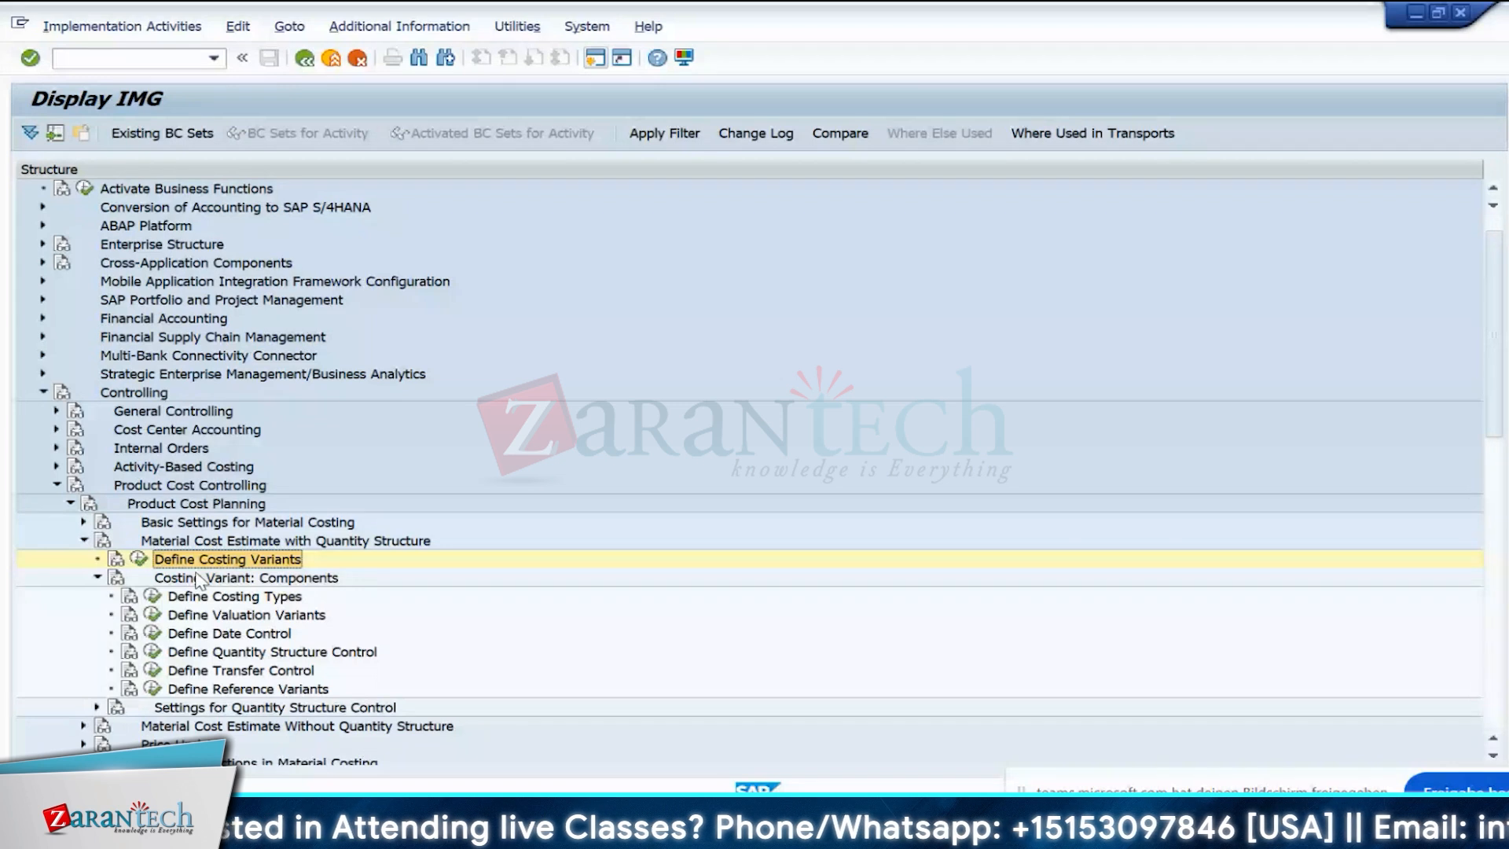
# - Open Define Calculation Bases among the costing sheet components for overhead in the basic settings for material costing
pyautogui.click(84, 540)
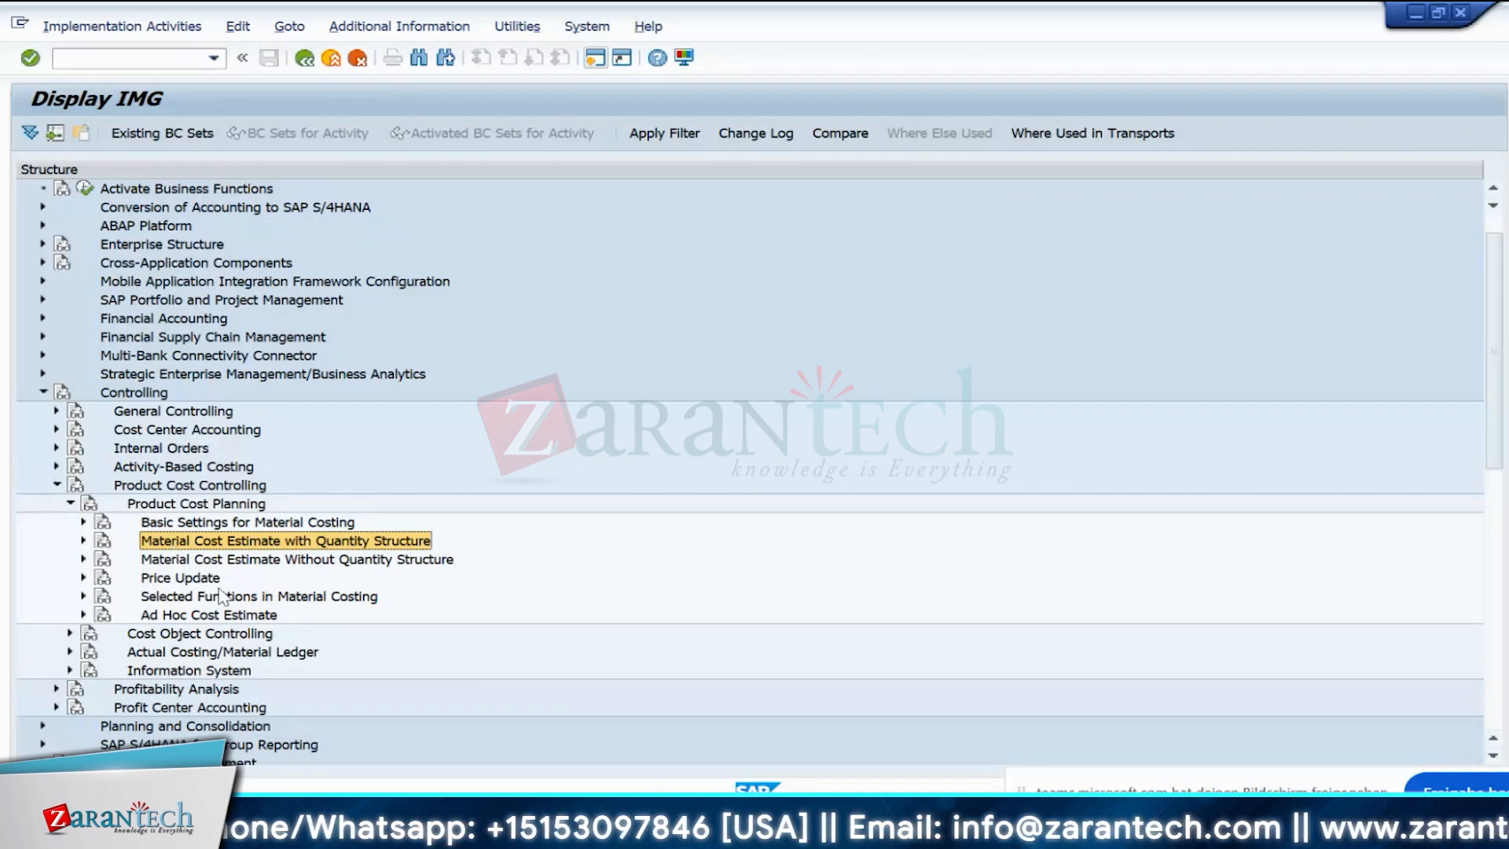
pyautogui.click(70, 634)
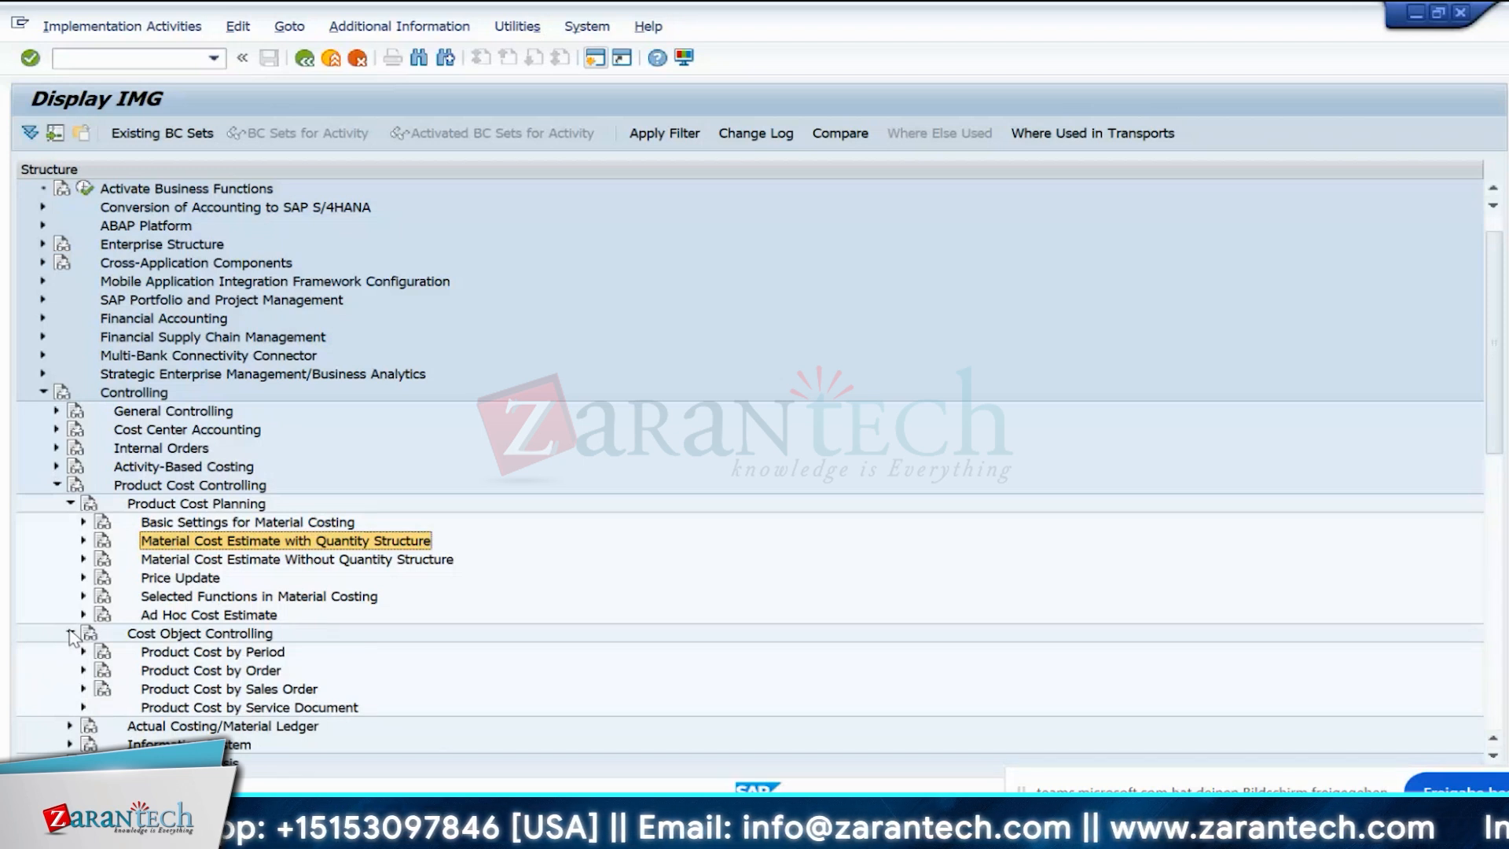
pyautogui.click(69, 634)
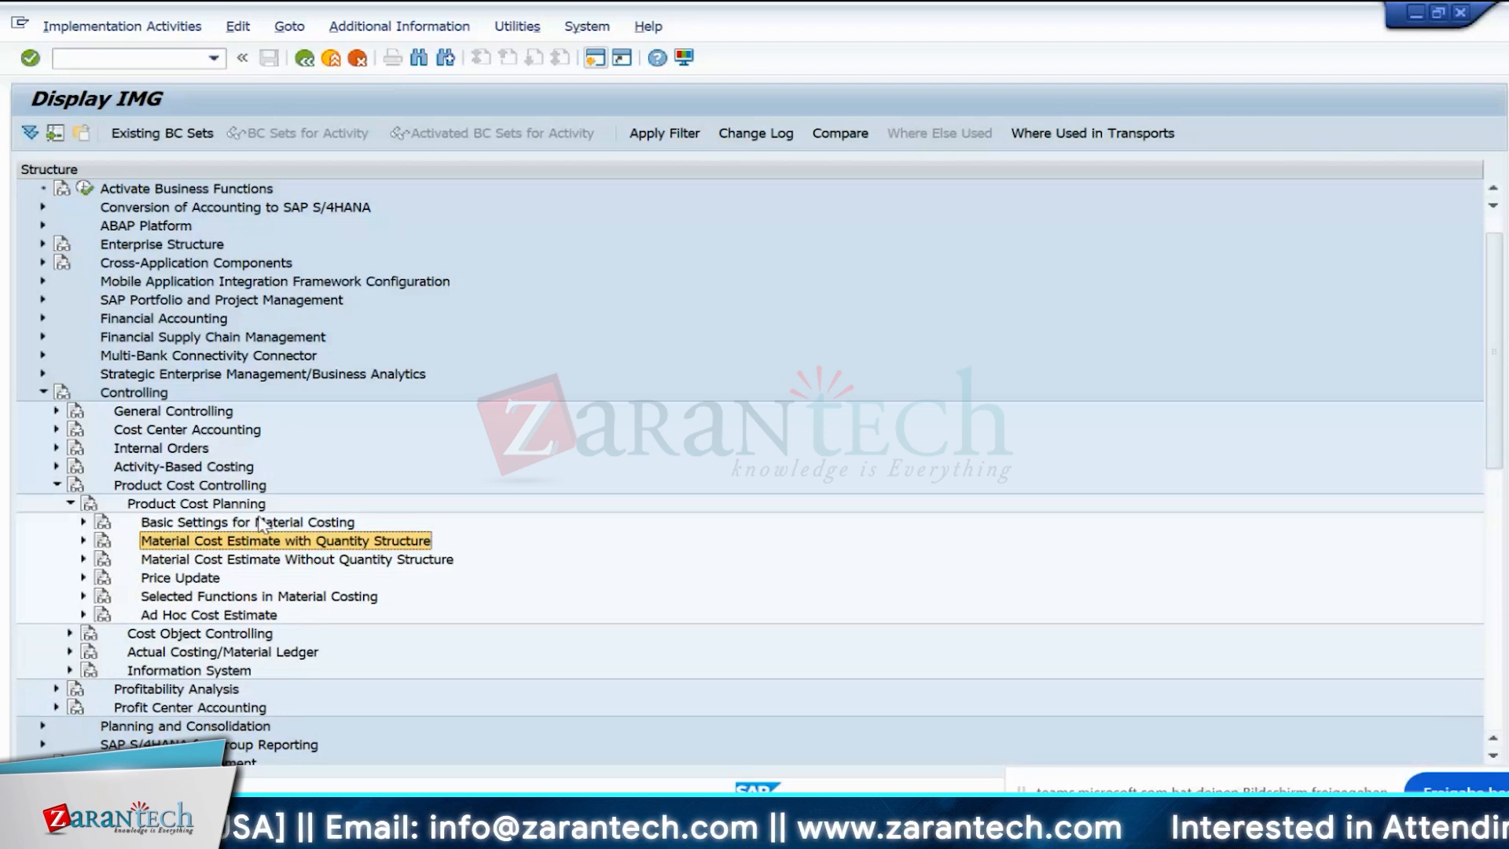
pyautogui.click(84, 523)
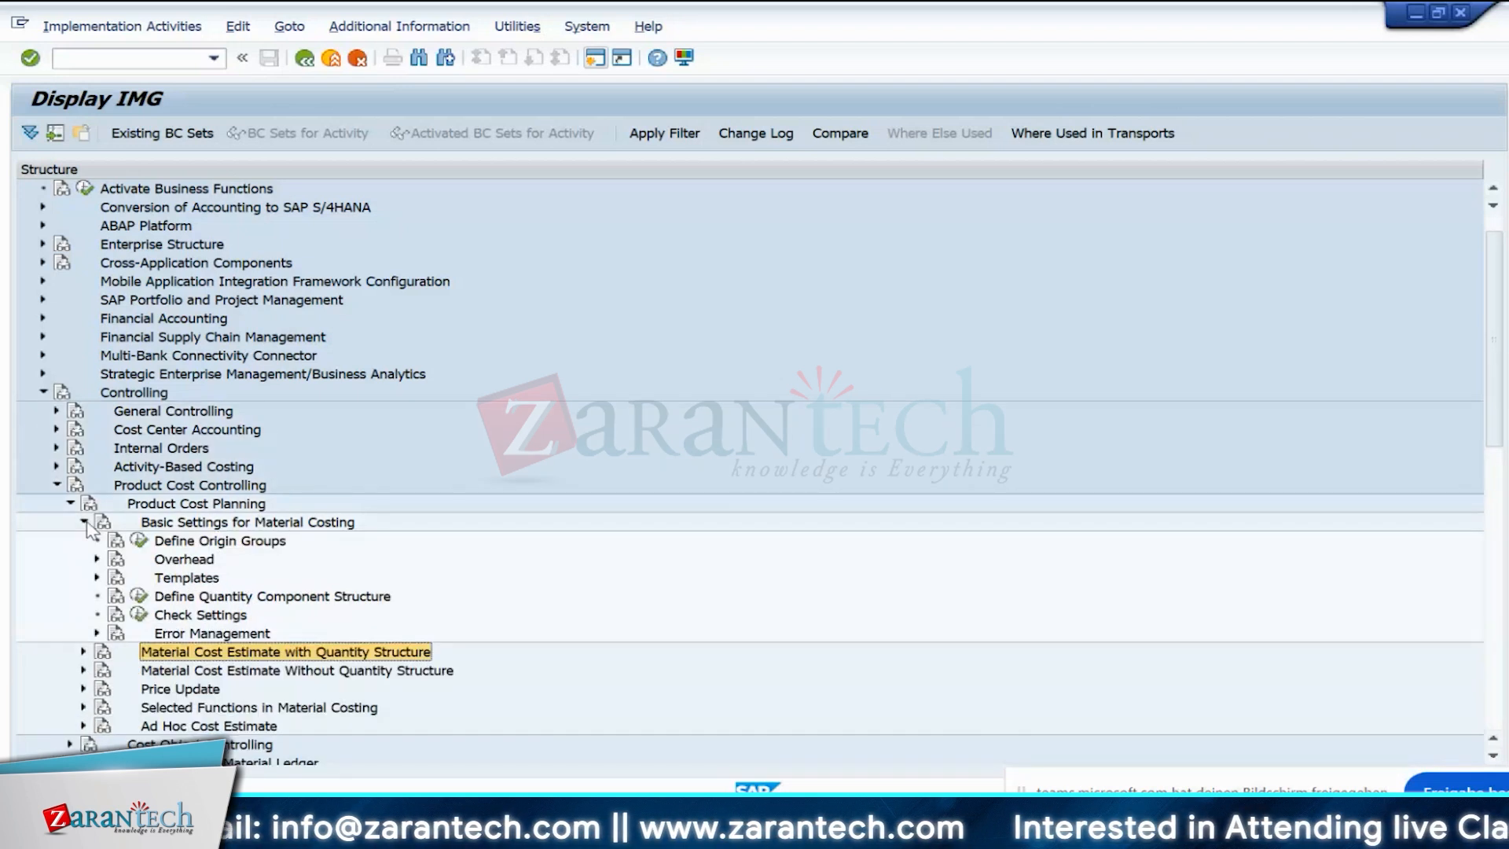
pyautogui.click(87, 565)
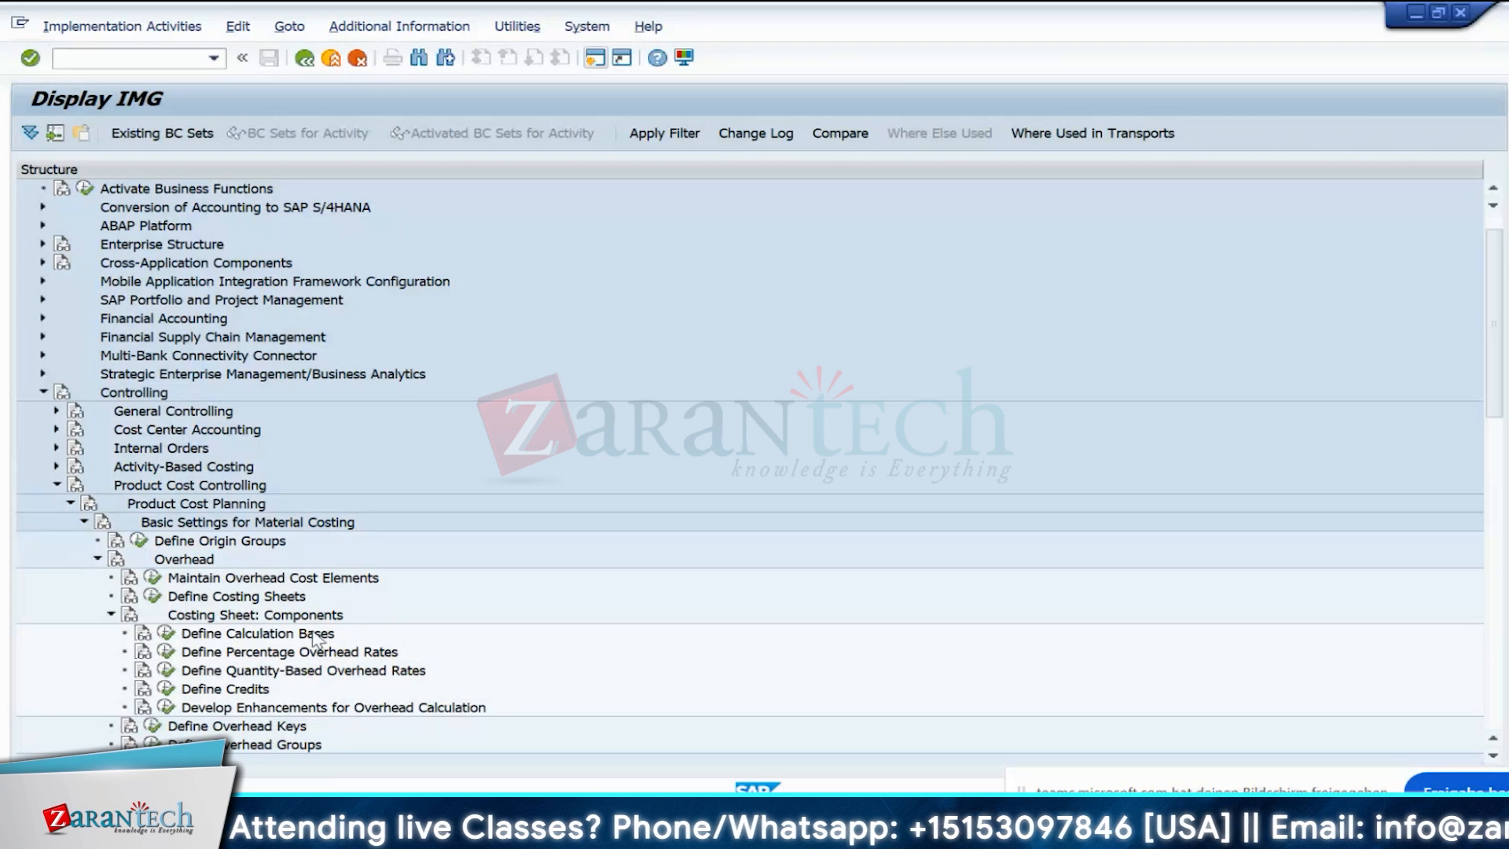
pyautogui.click(165, 634)
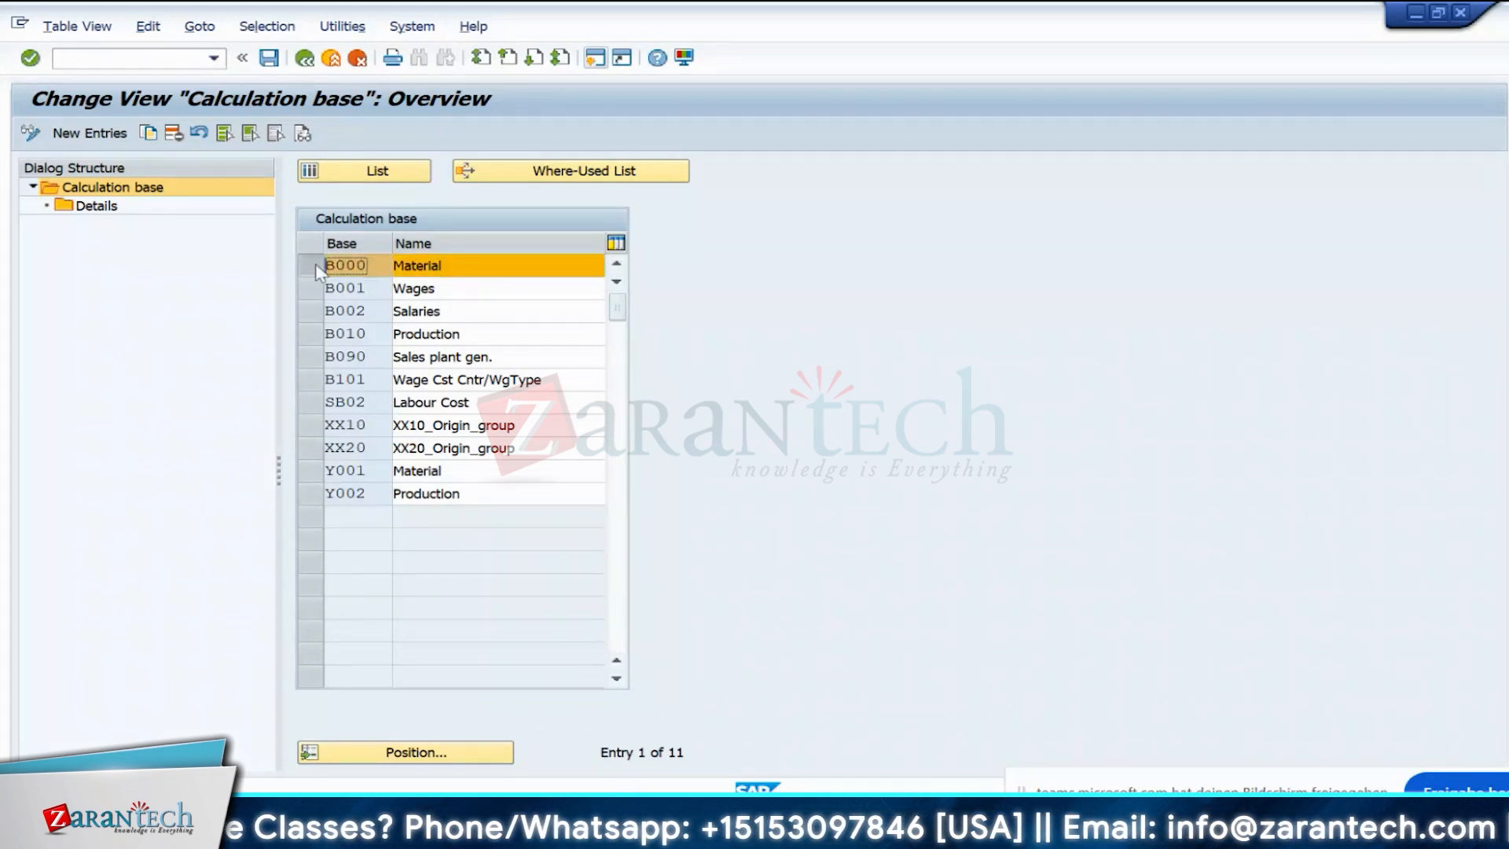
# - View the cost element details of calculation base B000 Material for controlling area IN10, and return to the calculation base list
pyautogui.click(90, 207)
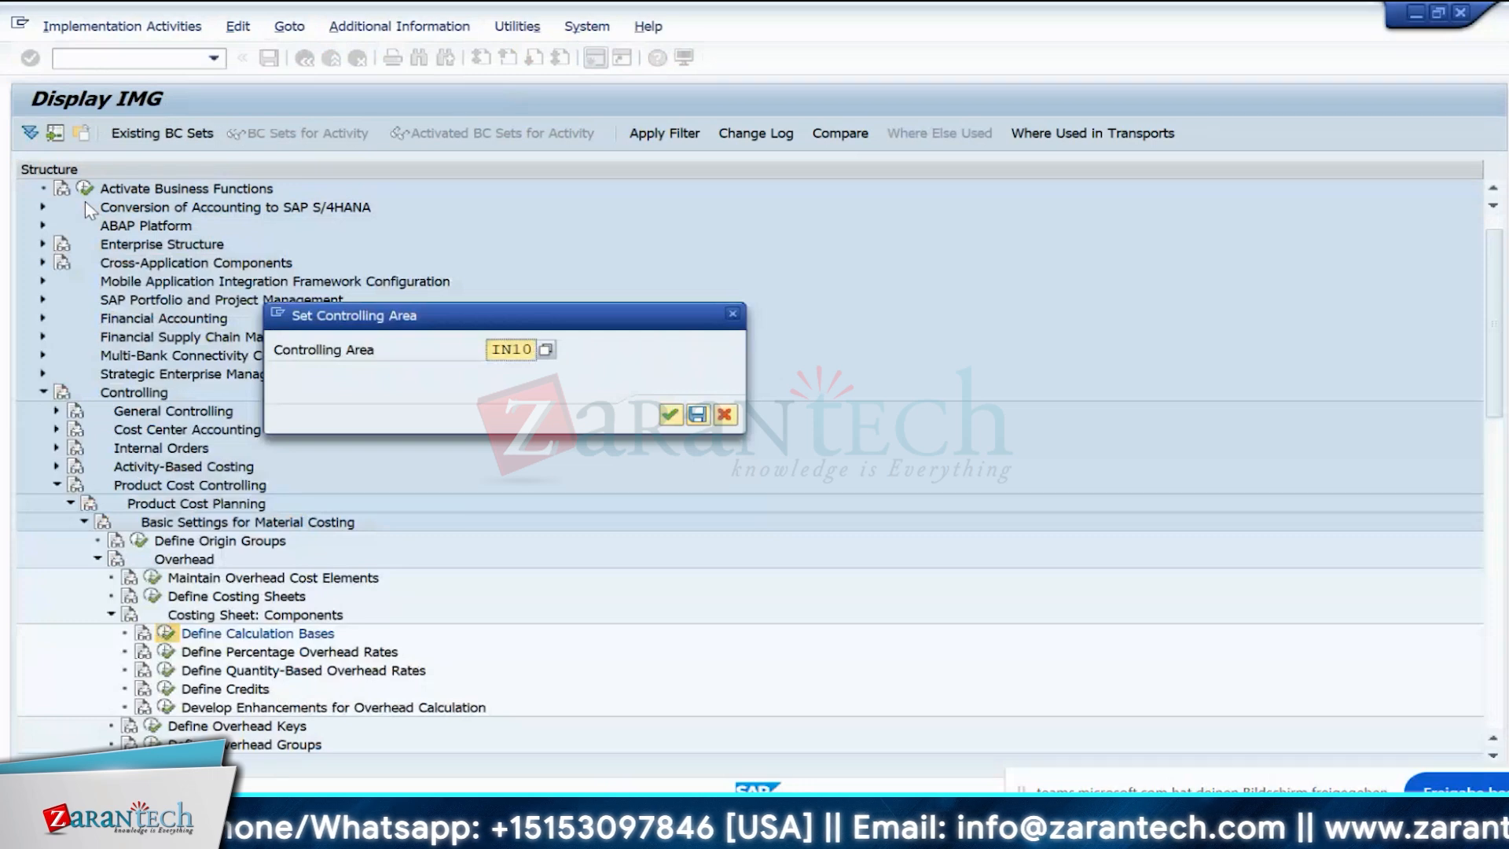
pyautogui.click(671, 417)
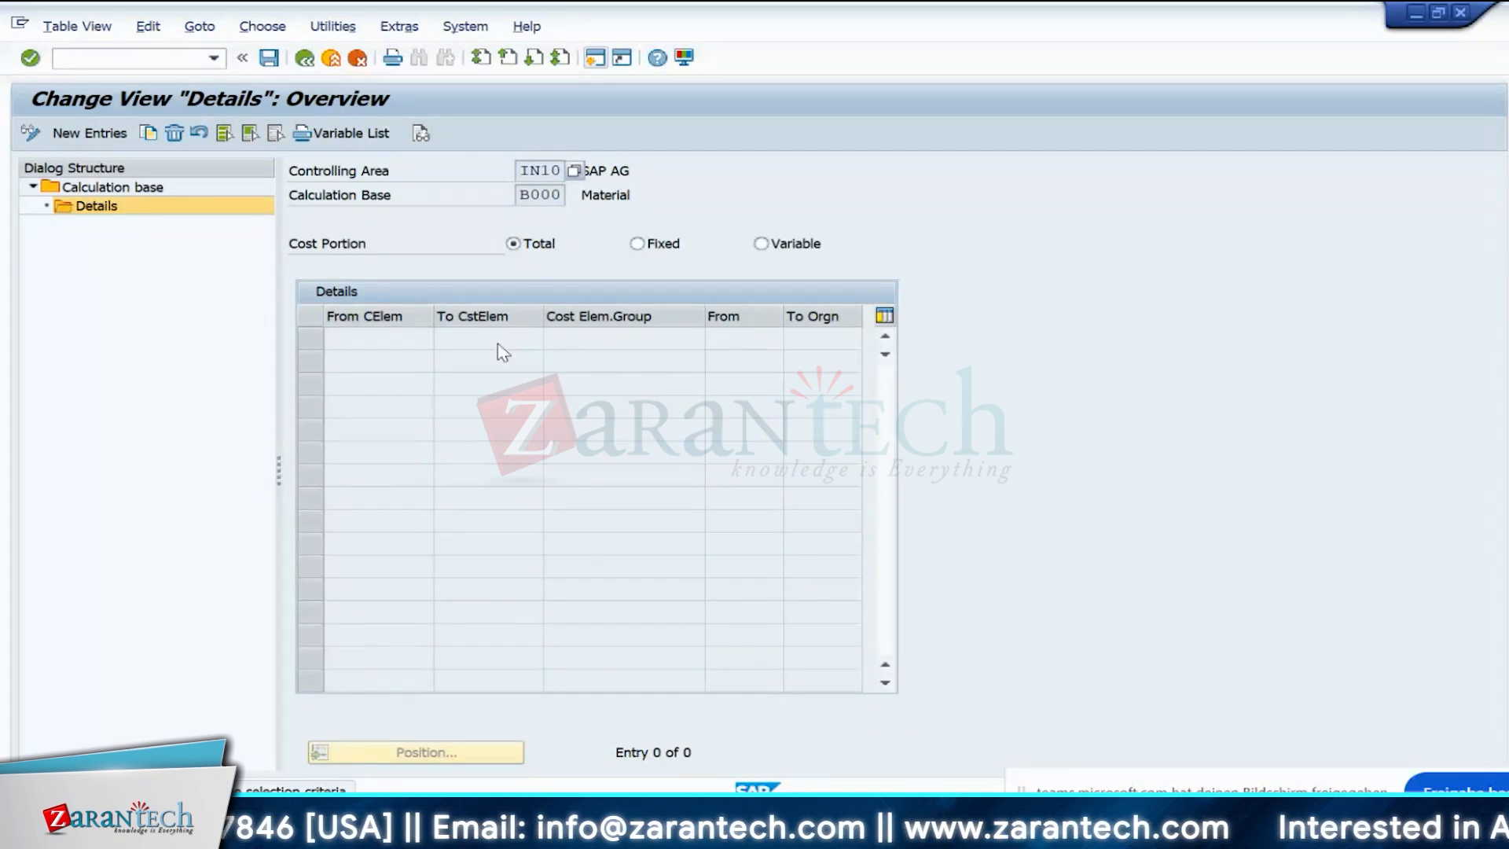
pyautogui.doubleClick(634, 198)
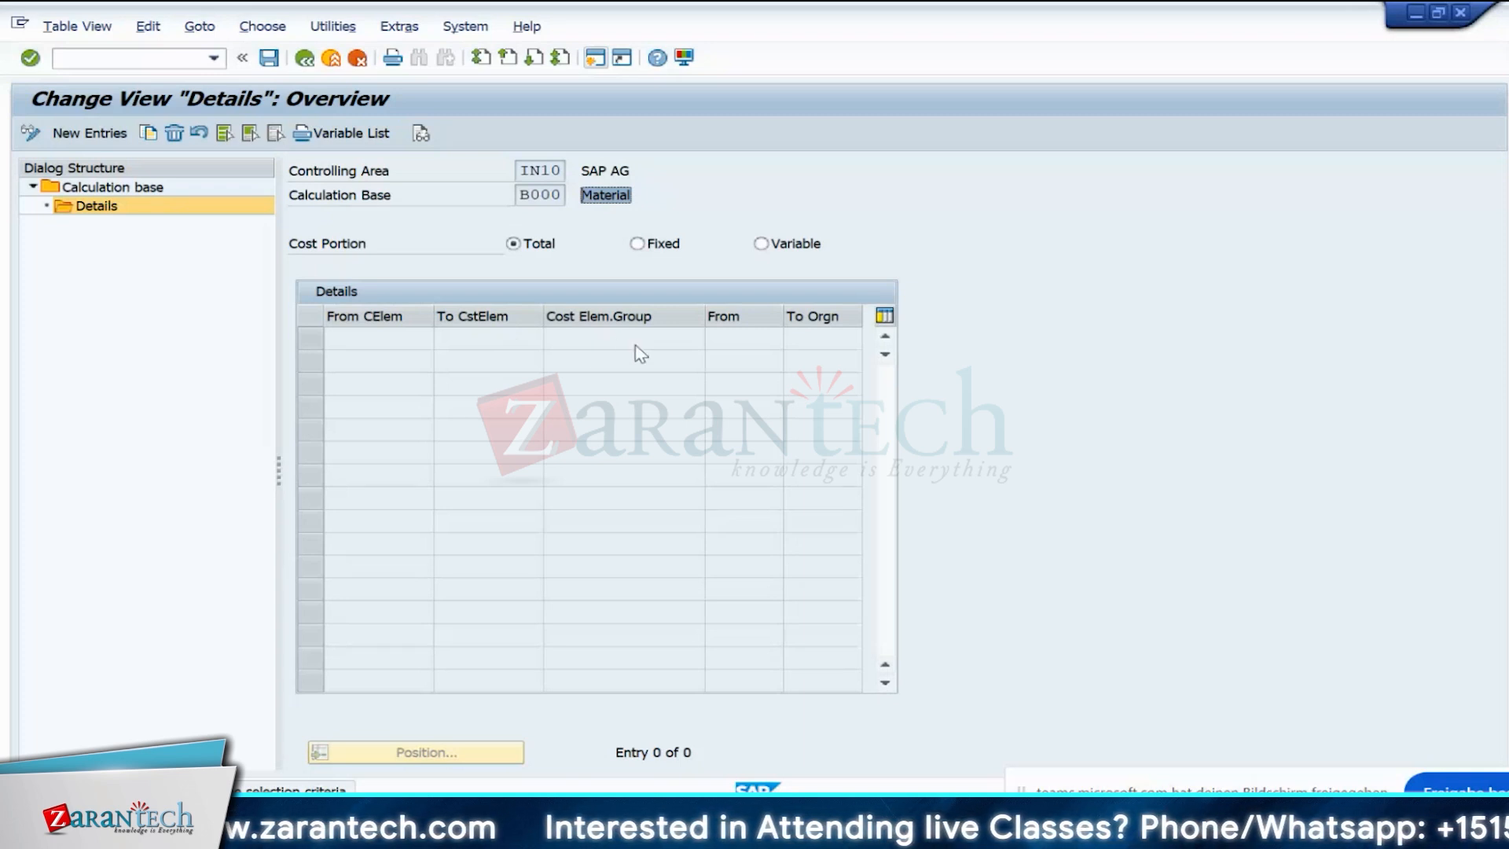
pyautogui.click(126, 187)
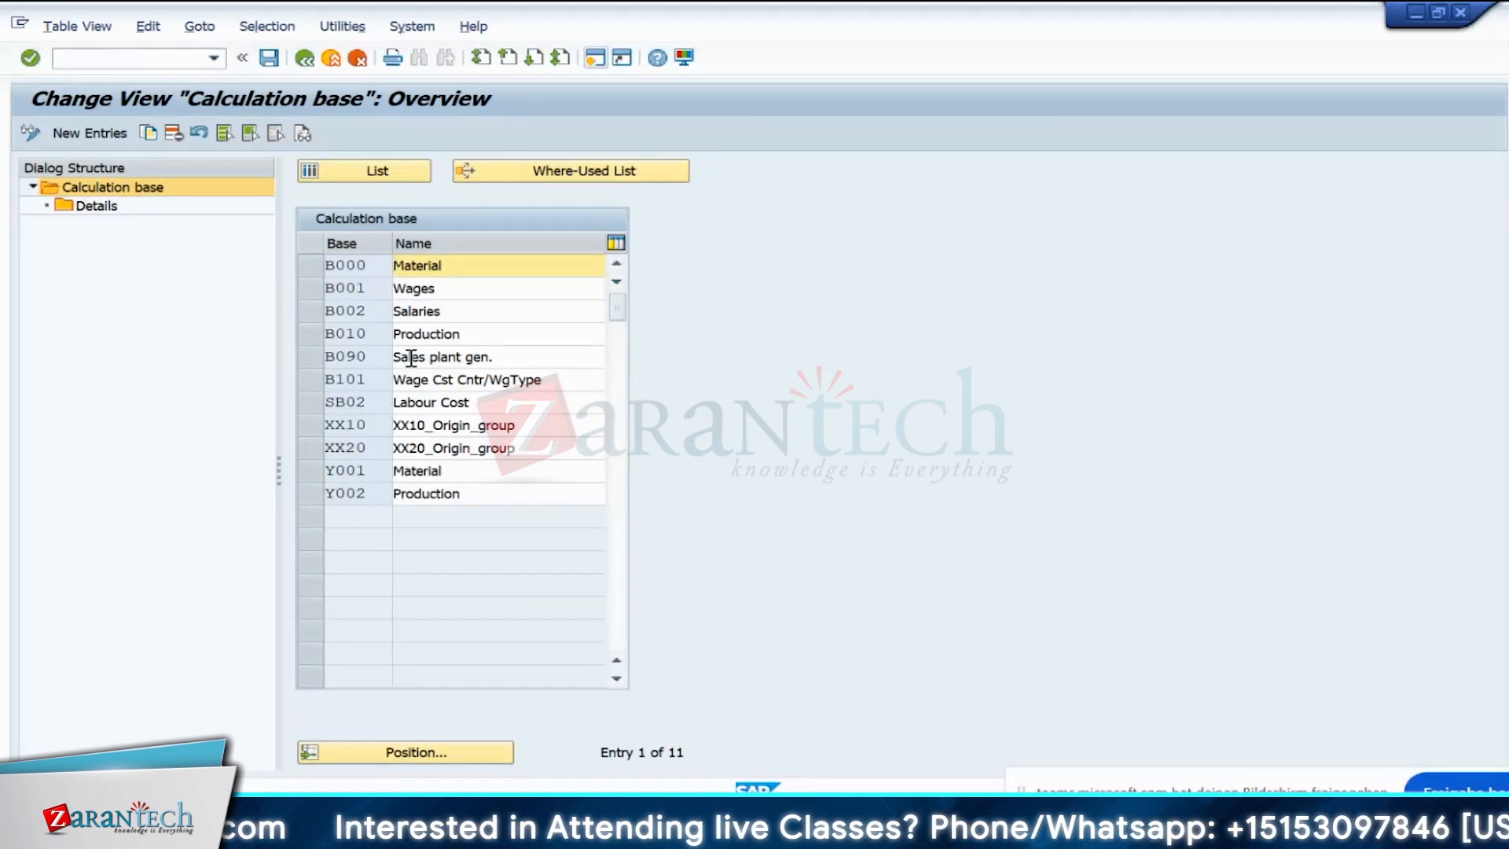
# - Create a new calculation base ZMAT with the name Material OH
pyautogui.click(95, 133)
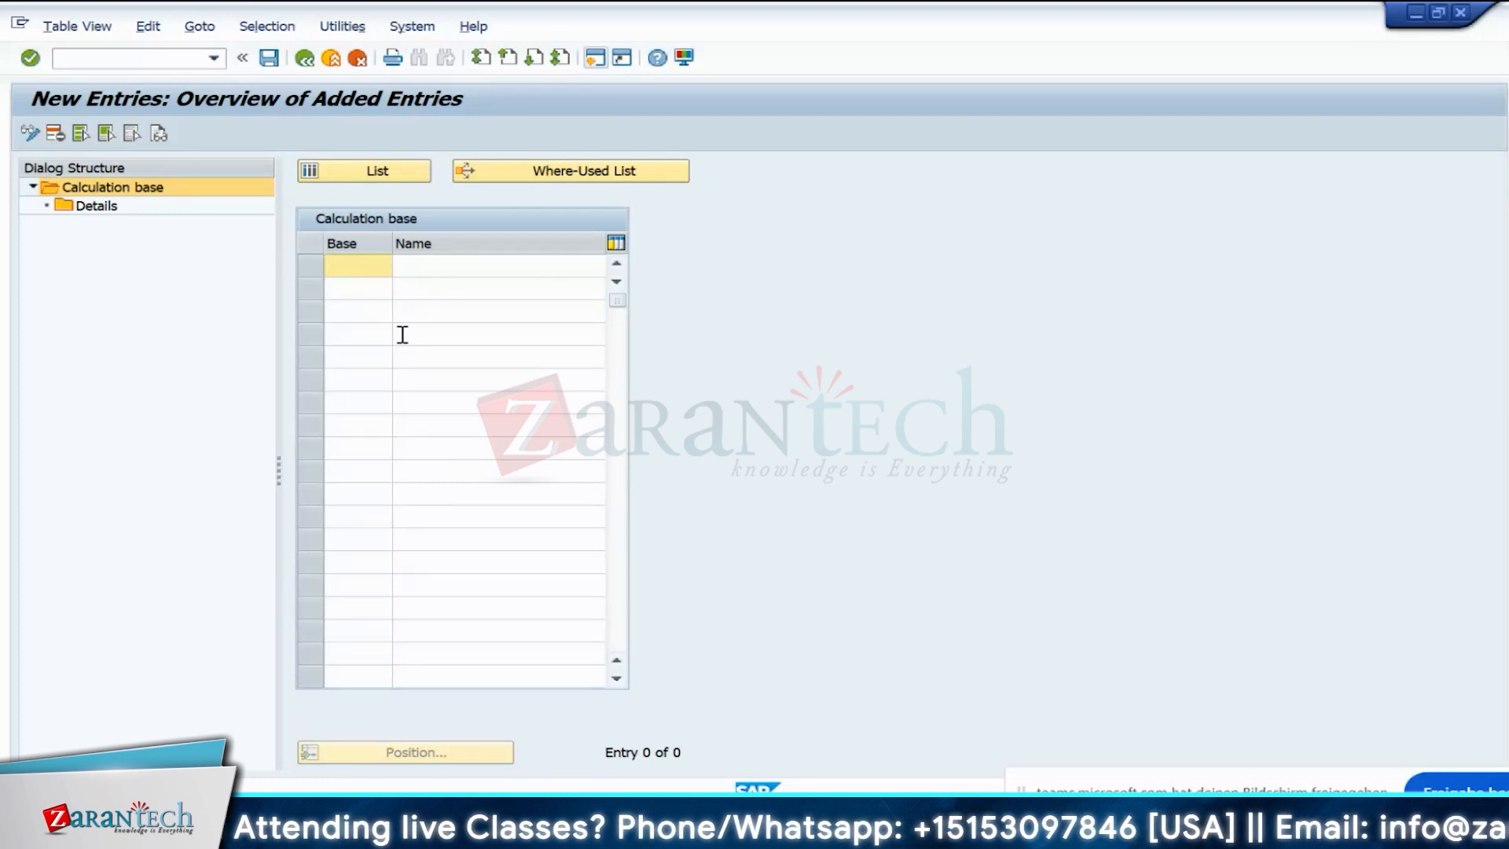
pyautogui.write('Z')
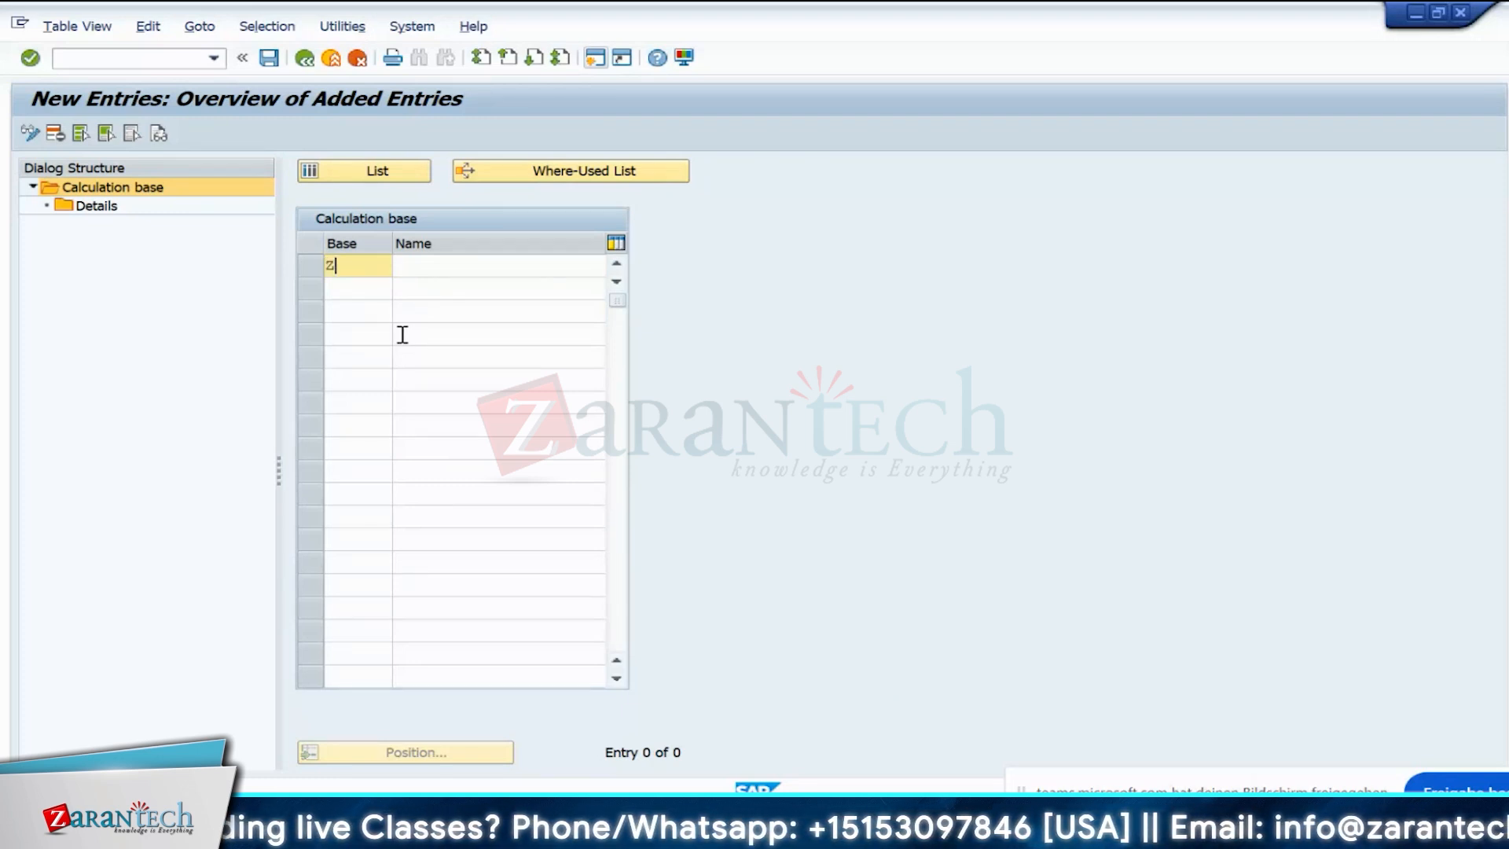
pyautogui.write('MAT')
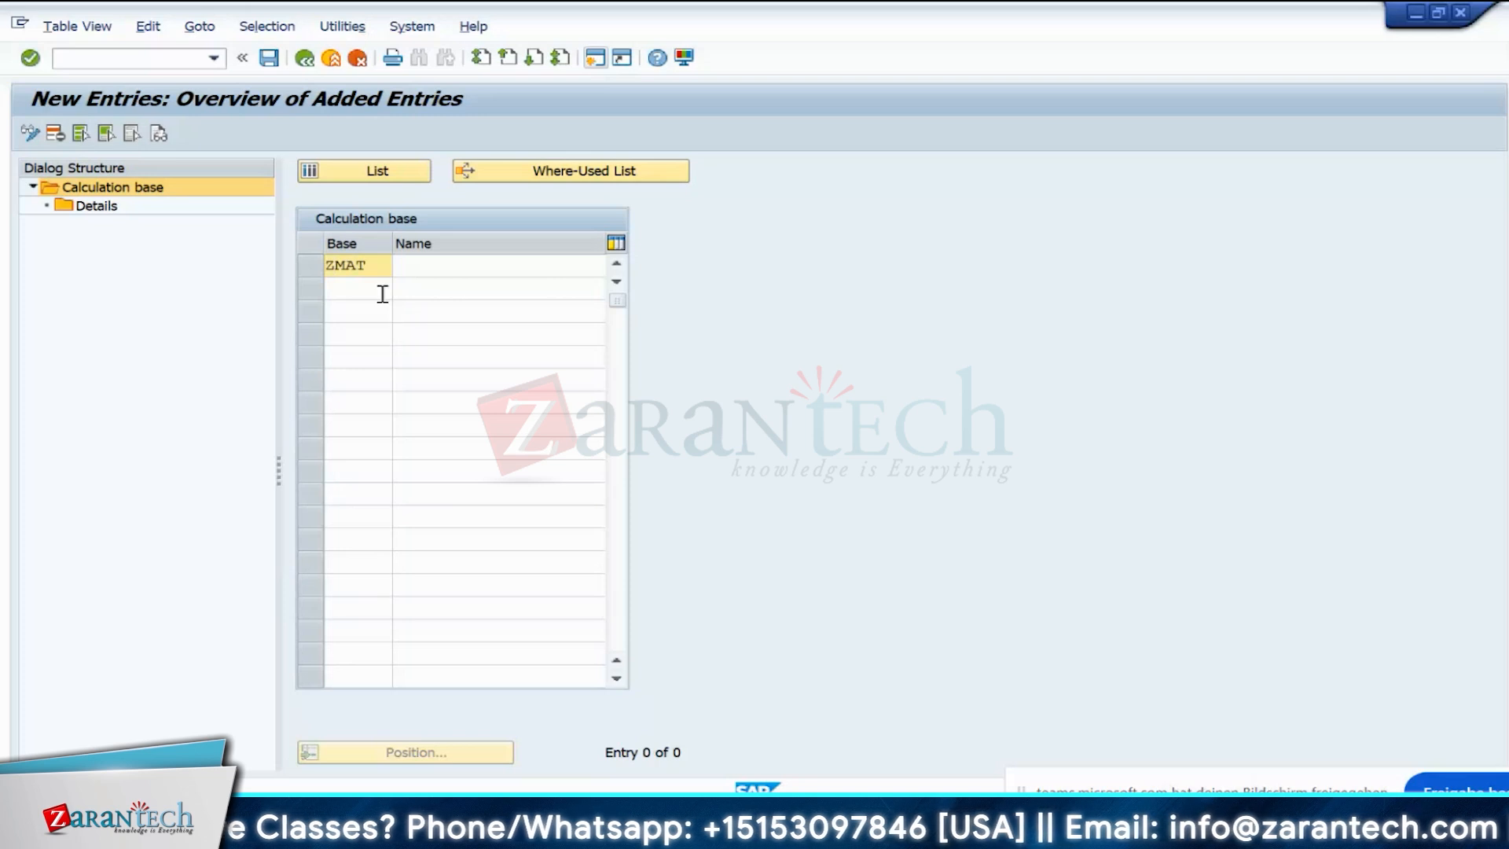
pyautogui.click(416, 272)
pyautogui.write('m')
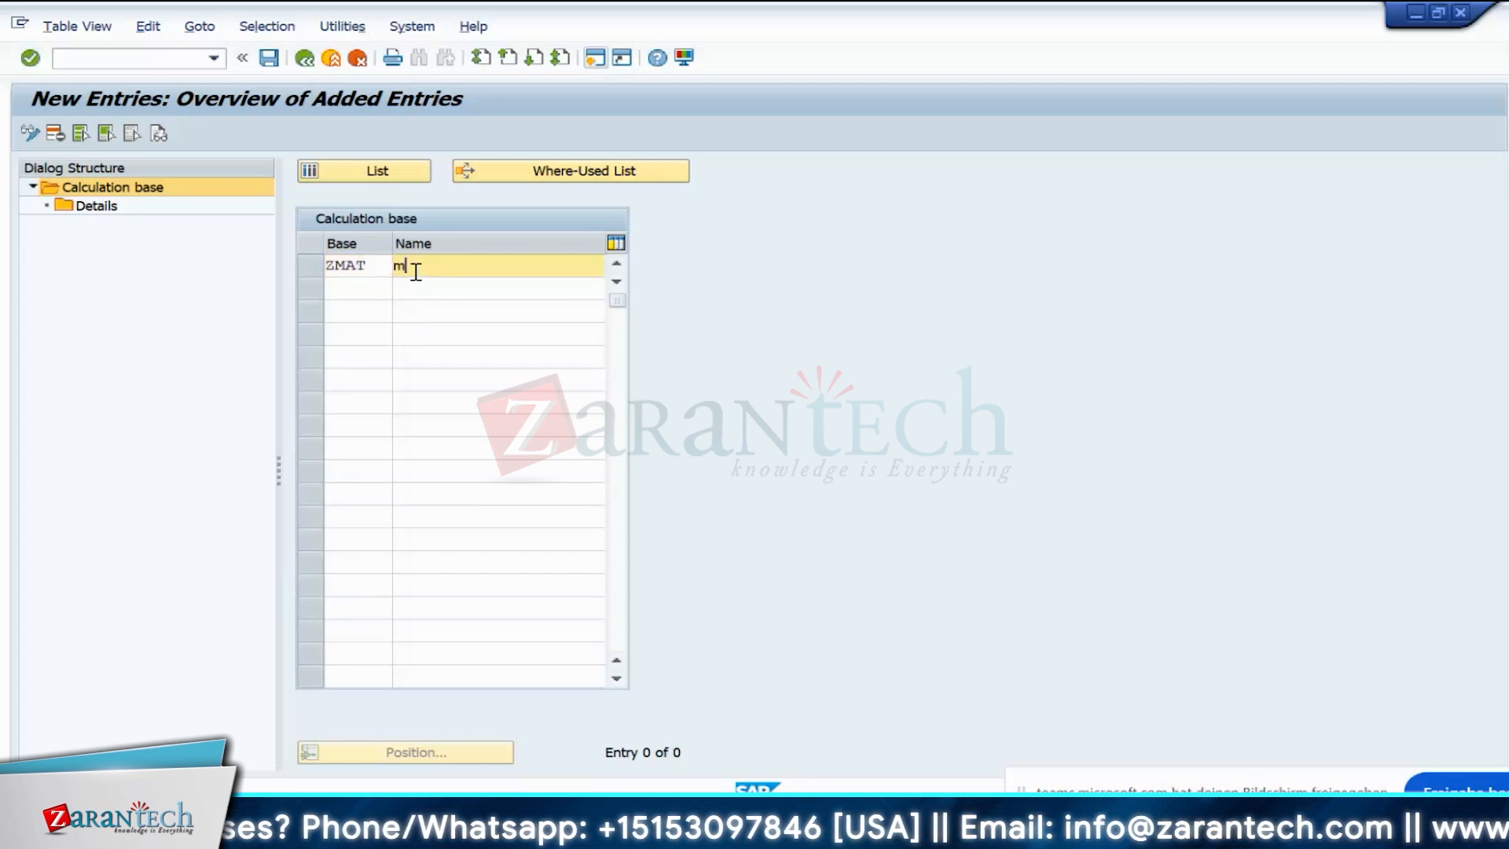
pyautogui.press('BackSpace')
pyautogui.write('Ma')
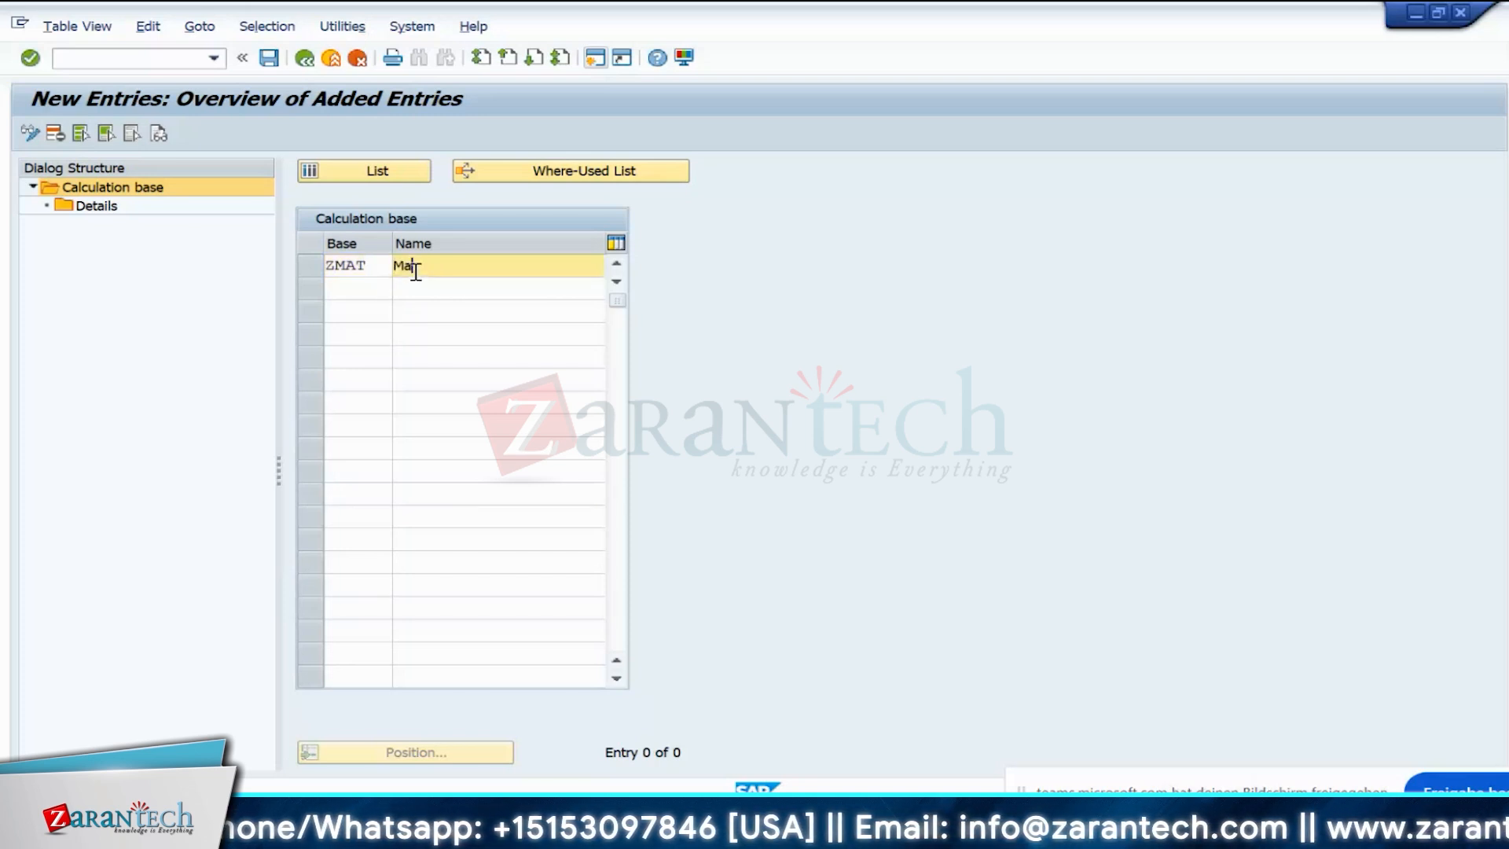
pyautogui.write('terial OH')
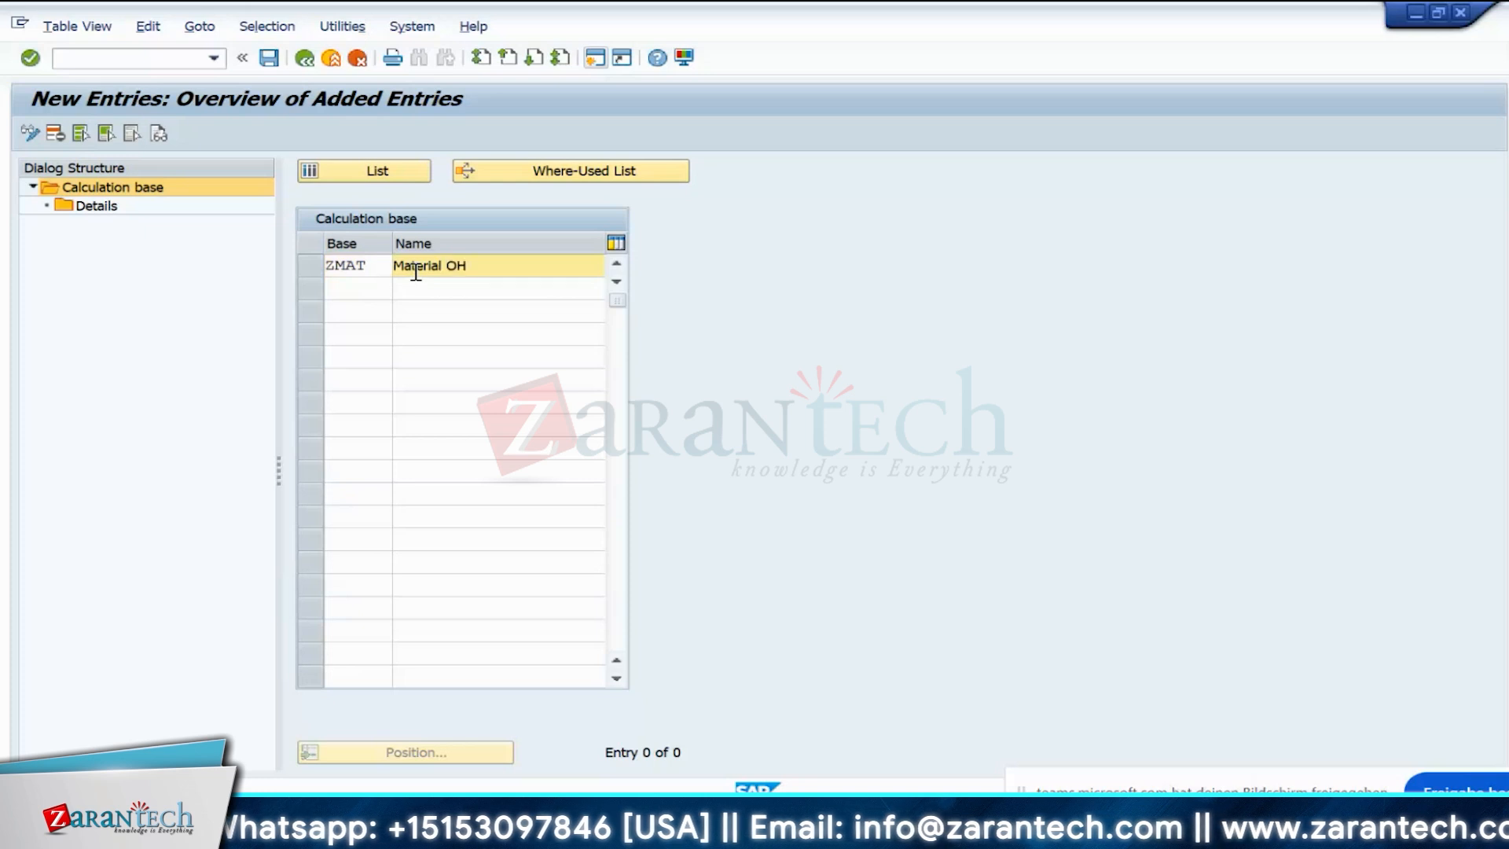
# - Add a second calculation base ZPRD named Production Oh and save both entries to customizing request S4HK902698
pyautogui.click(365, 292)
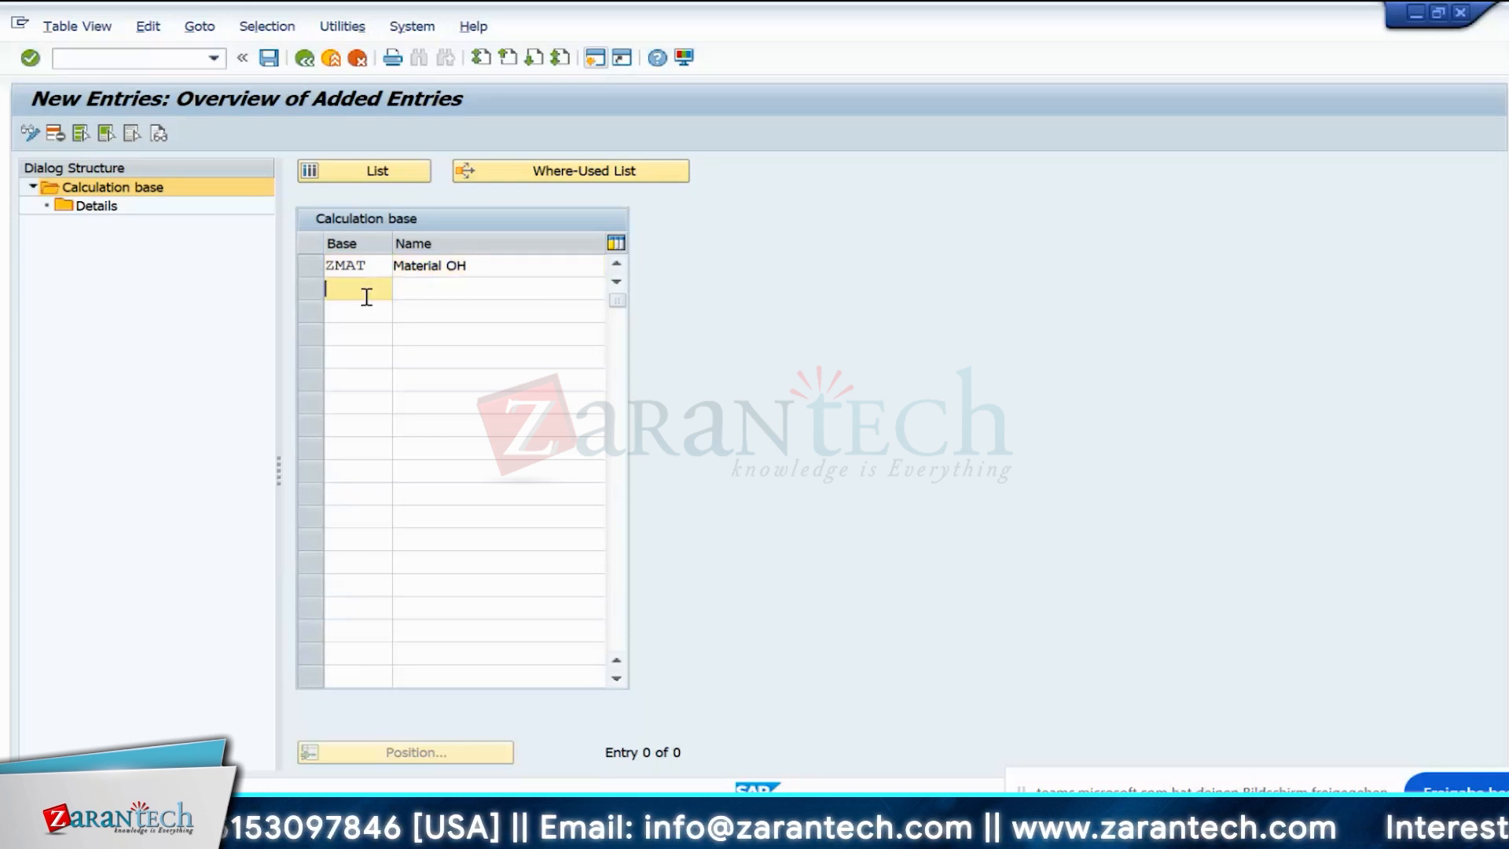
pyautogui.write('ZP')
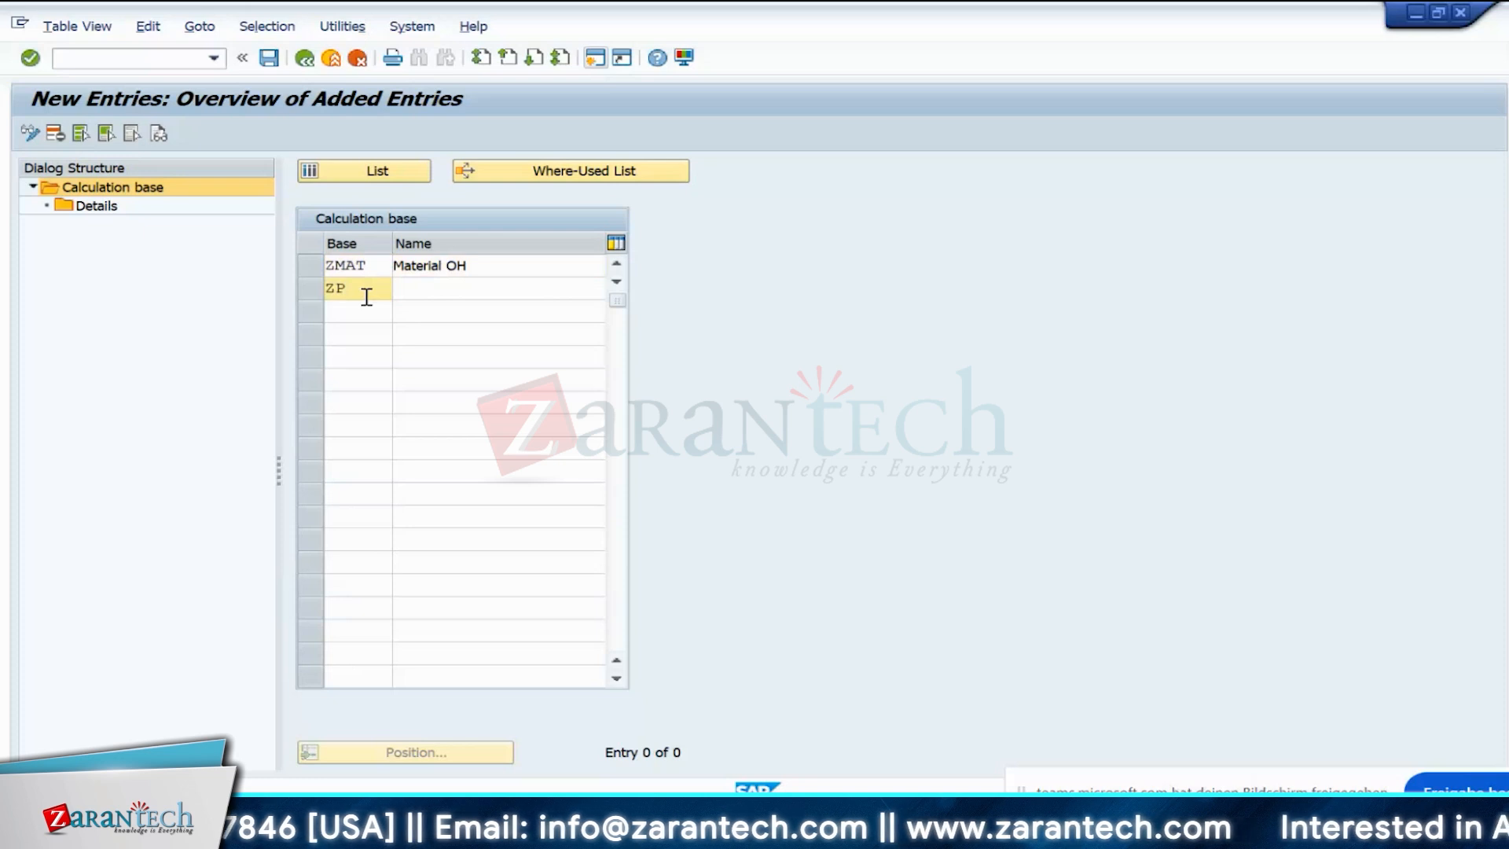
pyautogui.write('RD')
pyautogui.click(408, 295)
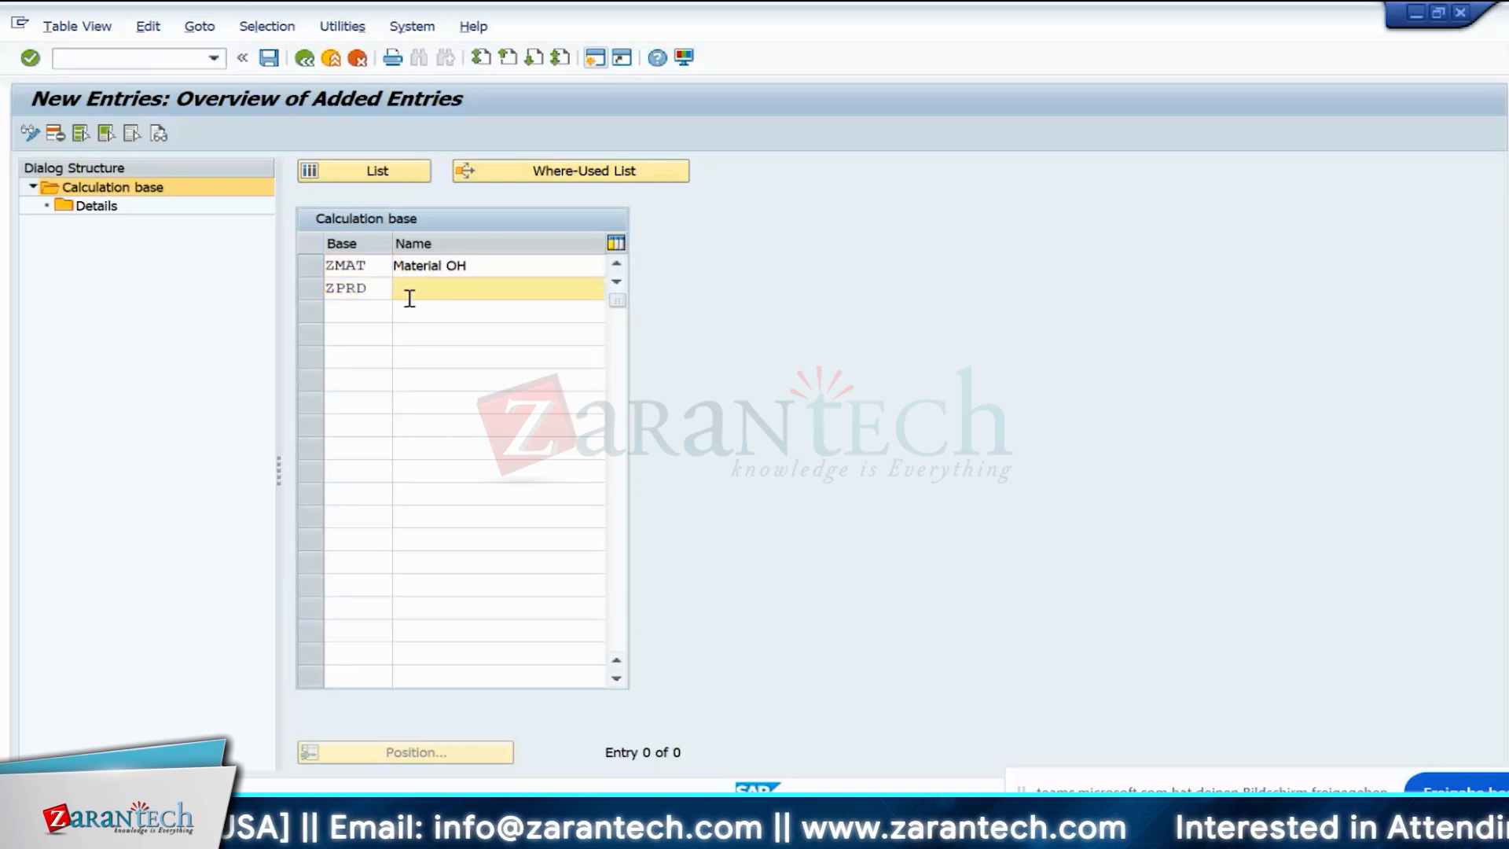
pyautogui.write('Producti')
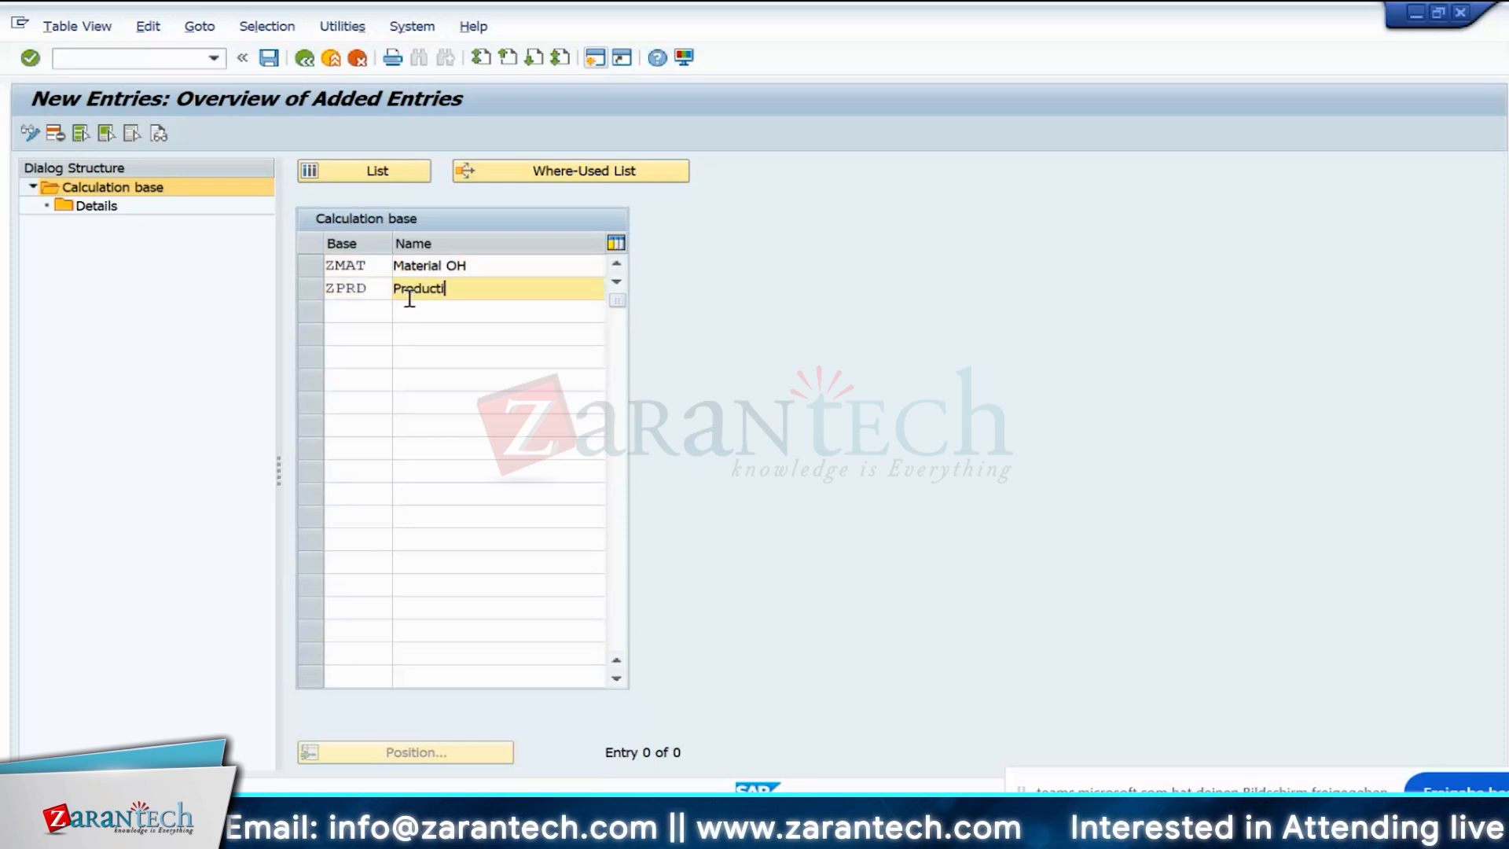
pyautogui.write('on Oh')
pyautogui.press('Return')
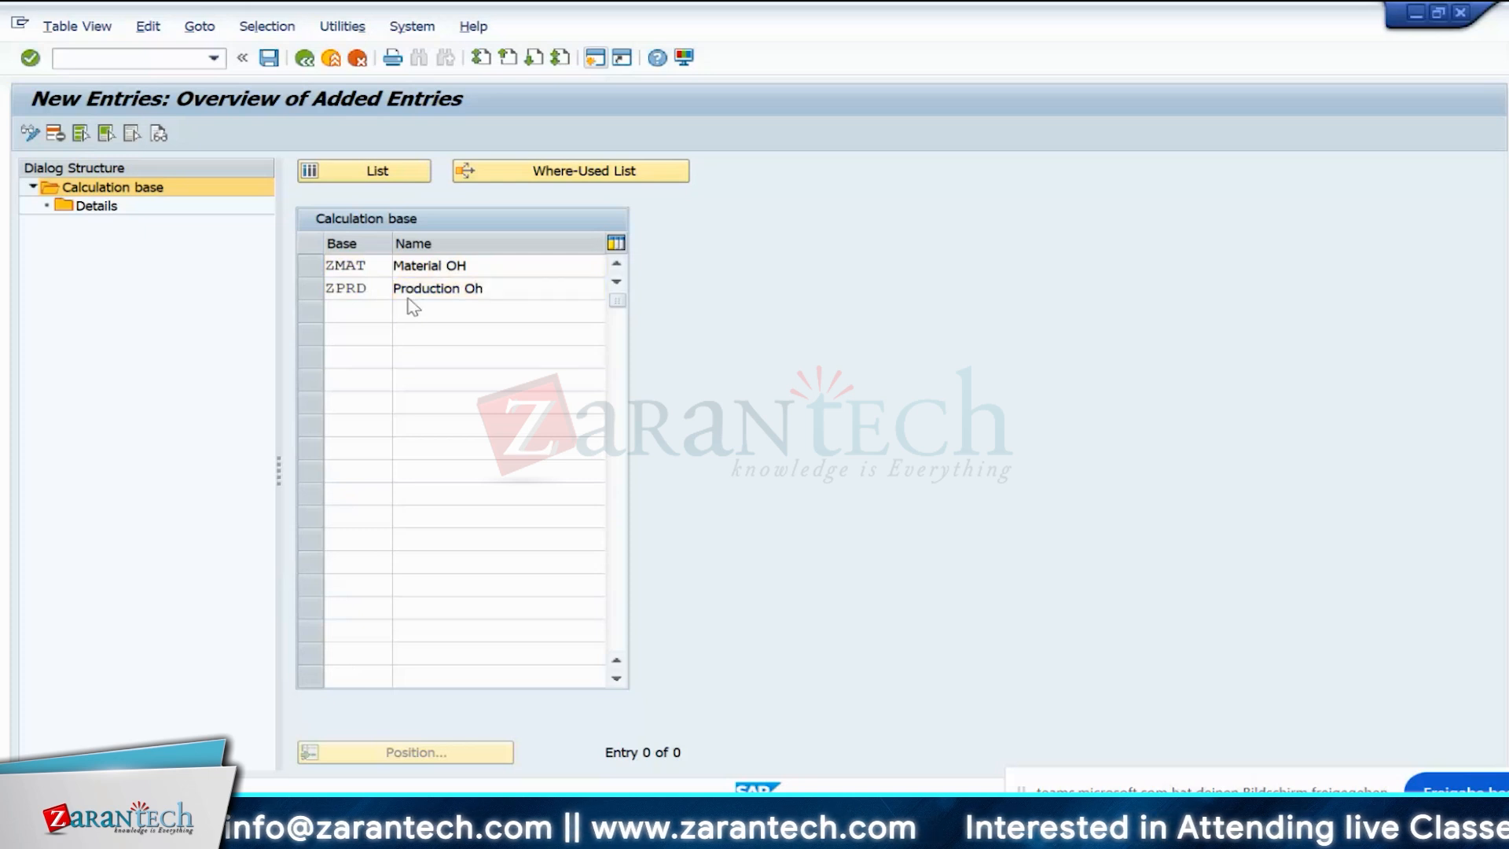
pyautogui.click(269, 58)
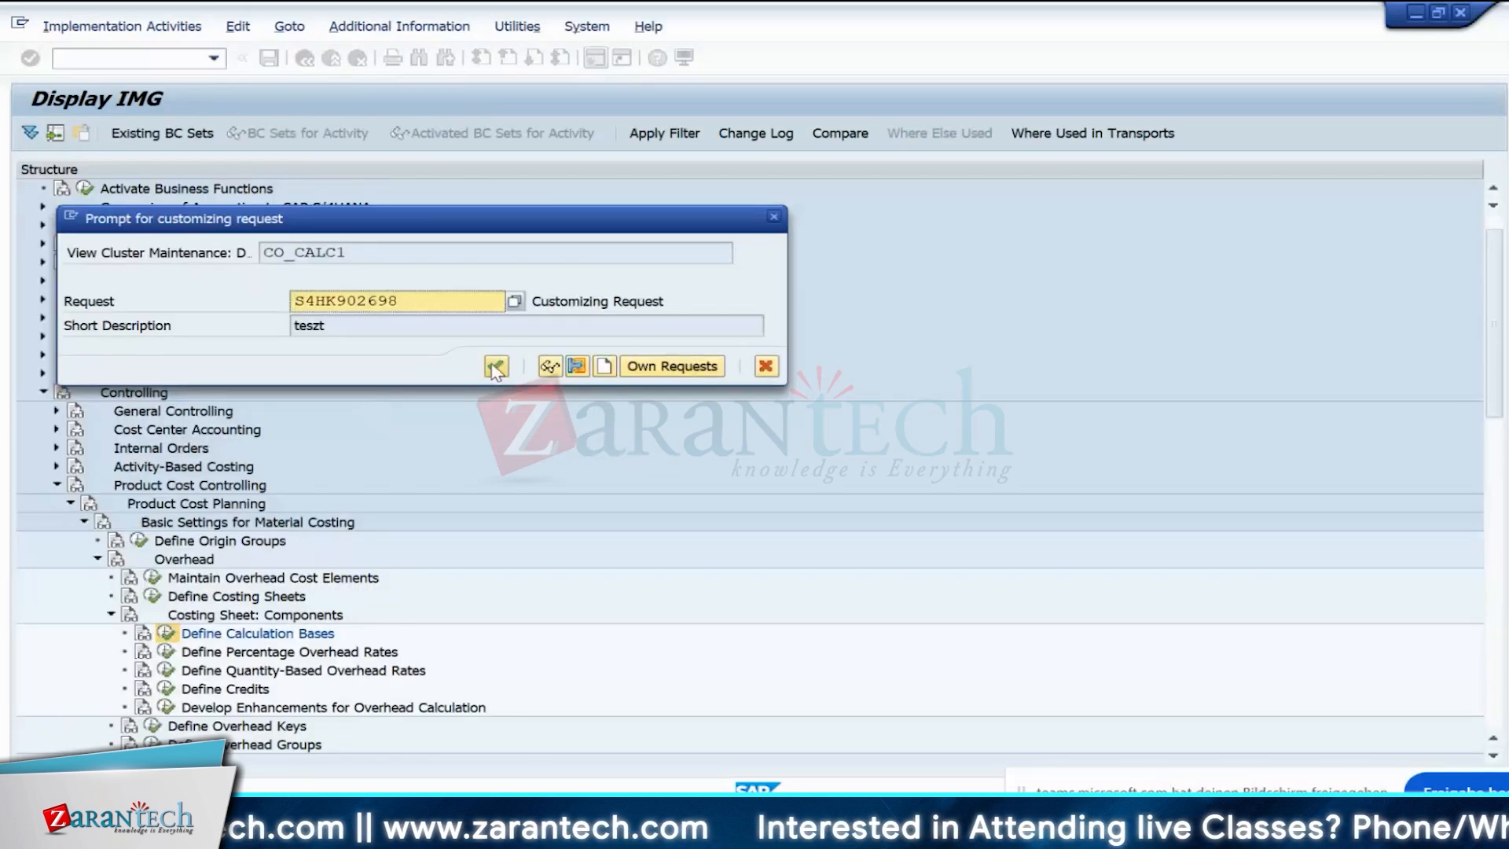
pyautogui.click(495, 367)
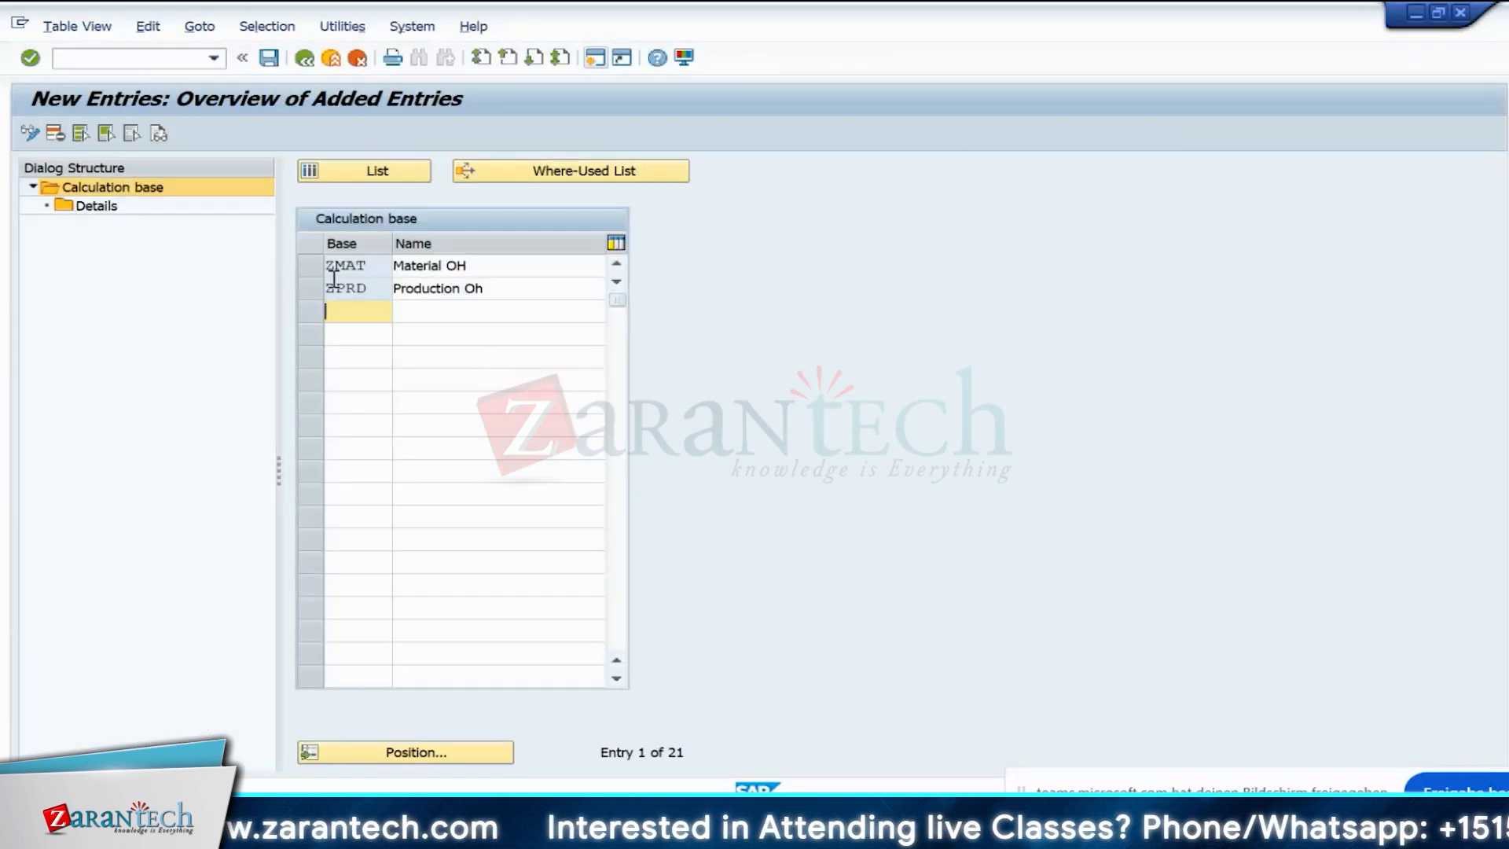
# - Assign the cost element range 500020 to 500023 to calculation base ZMAT in controlling area IN10 and save it
pyautogui.click(333, 272)
pyautogui.click(91, 208)
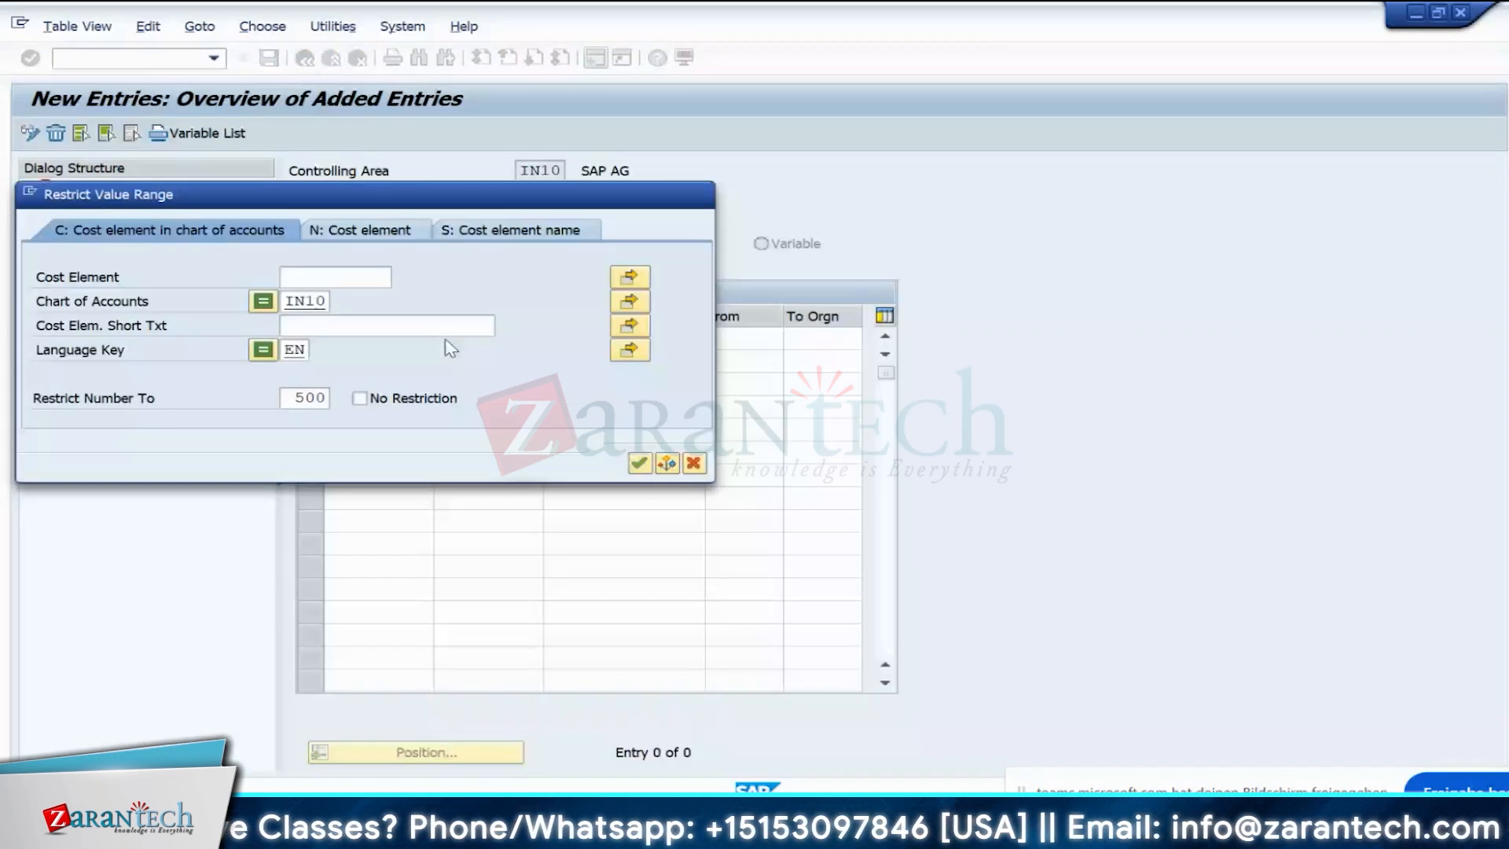
pyautogui.press('Return')
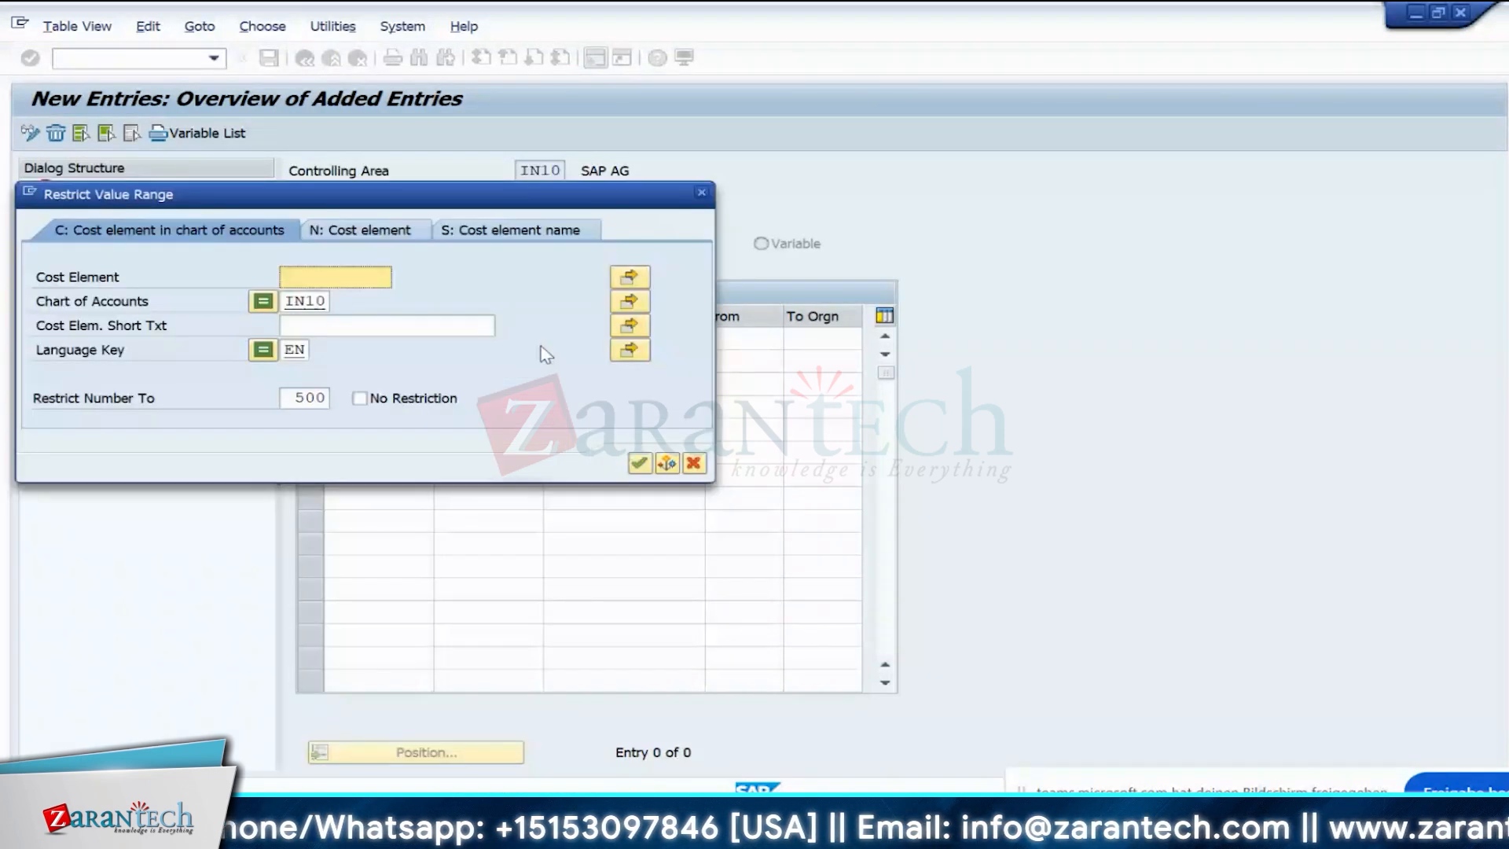
pyautogui.press('Return')
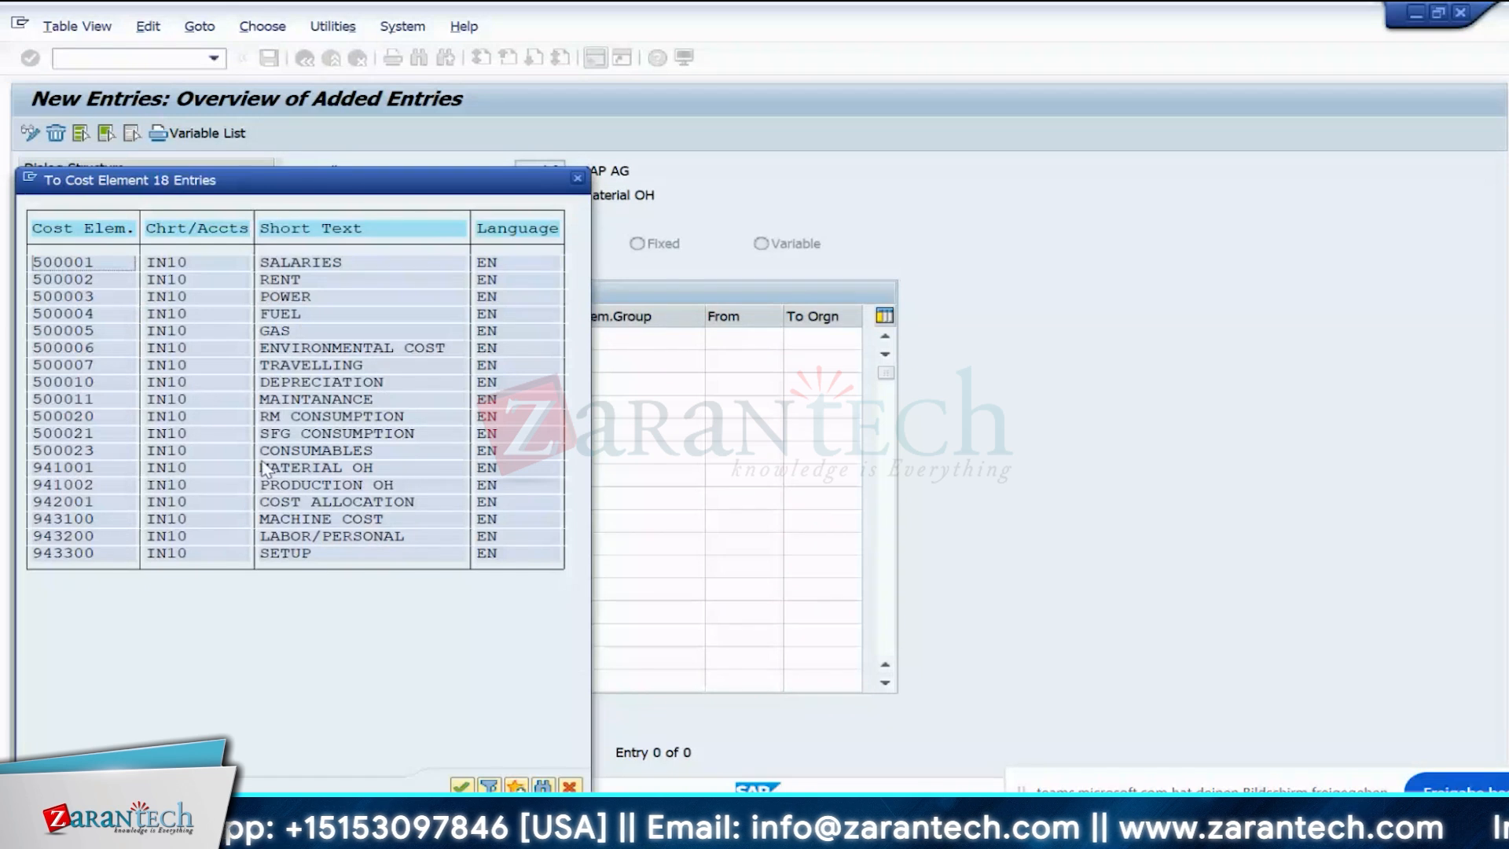
pyautogui.doubleClick(78, 450)
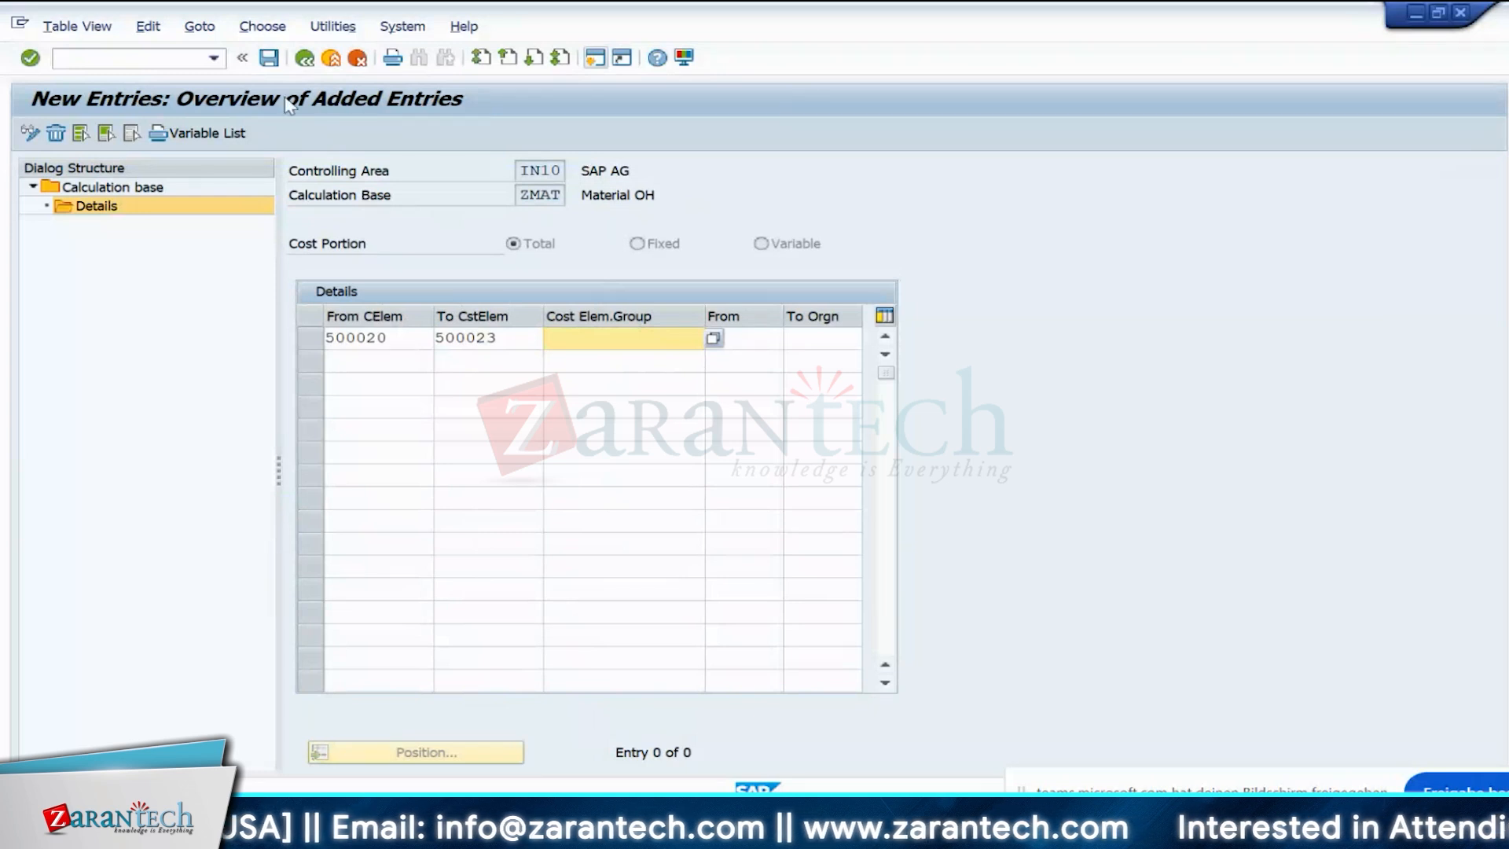
pyautogui.press('Return')
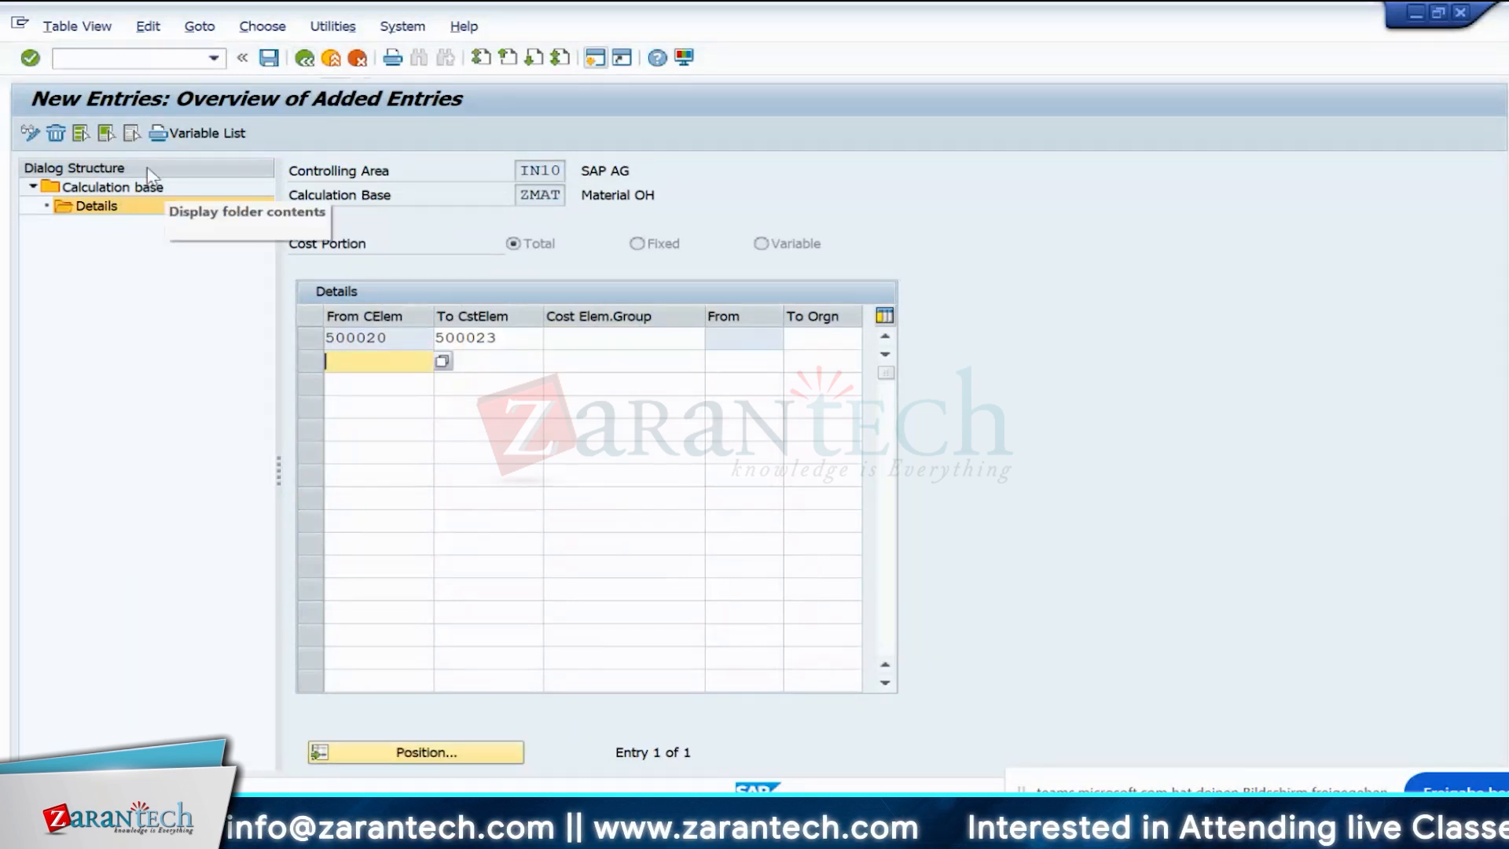
# - Add a details entry for calculation base ZPRD in controlling area IN10 with the cost element range 943100 to 943300
pyautogui.click(102, 188)
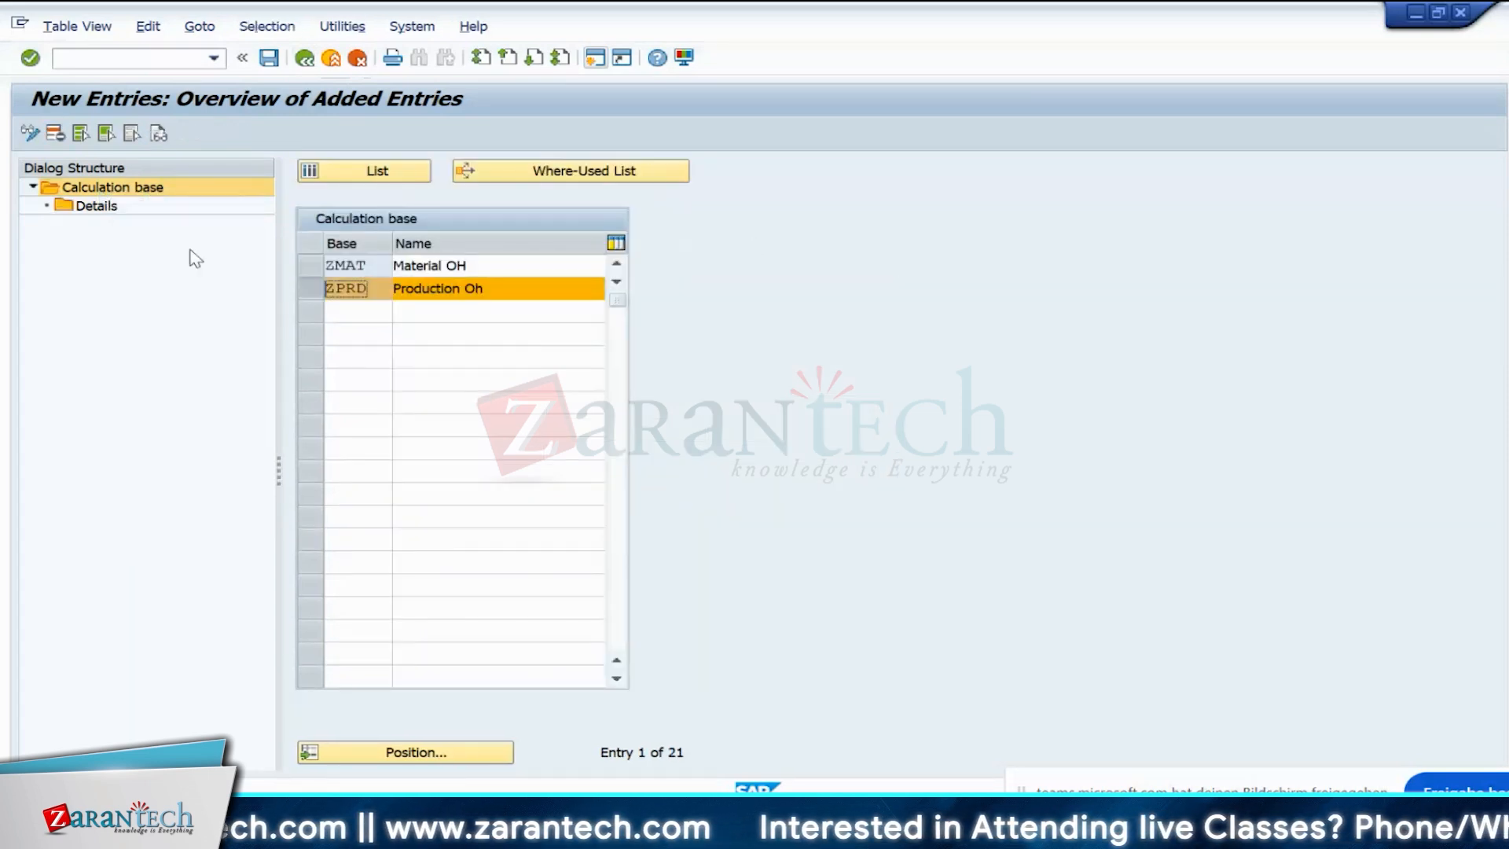
pyautogui.click(96, 210)
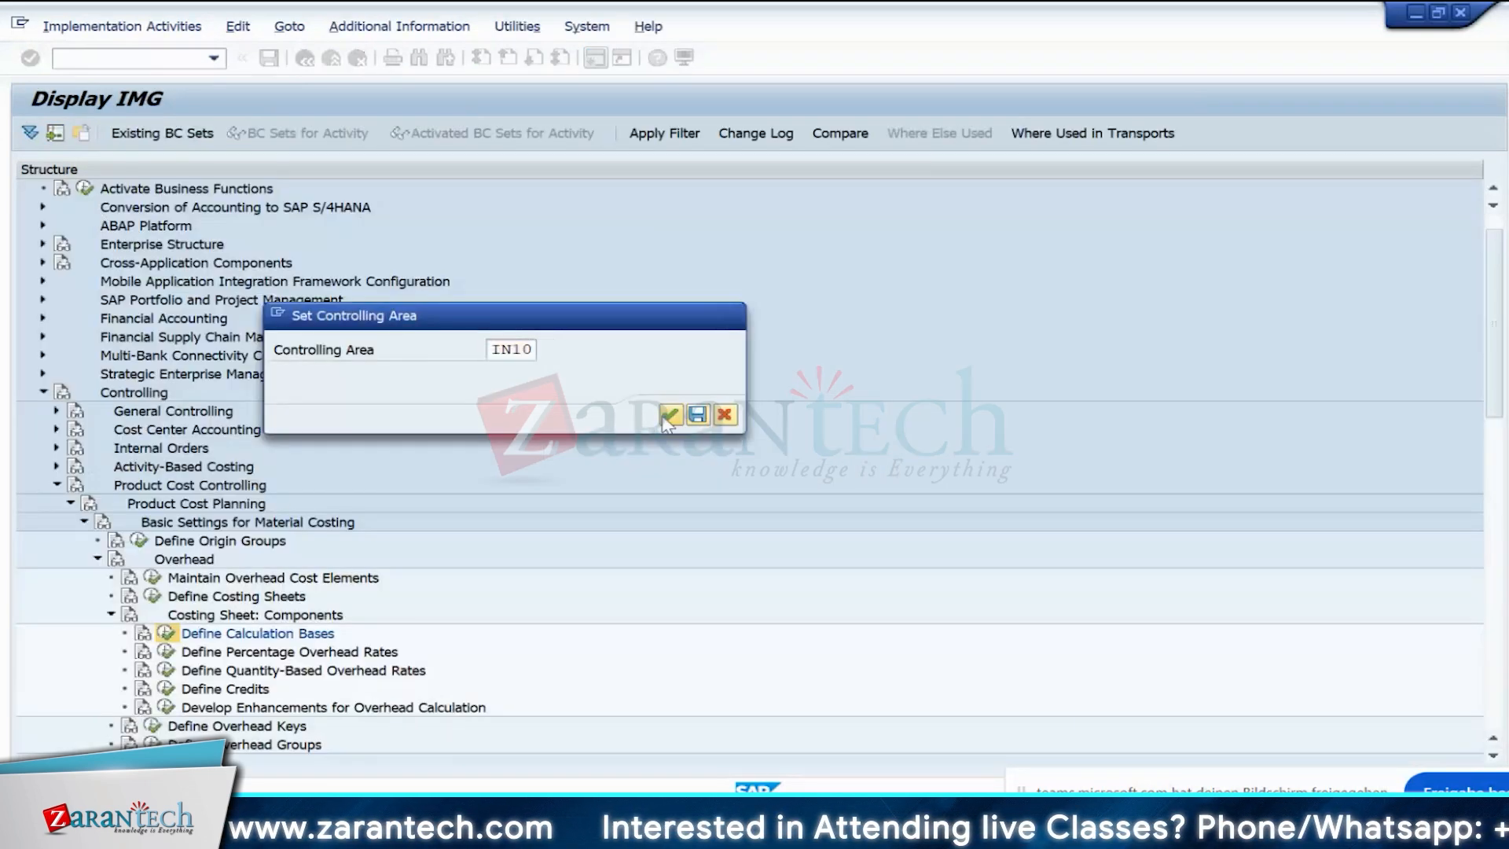
pyautogui.click(667, 412)
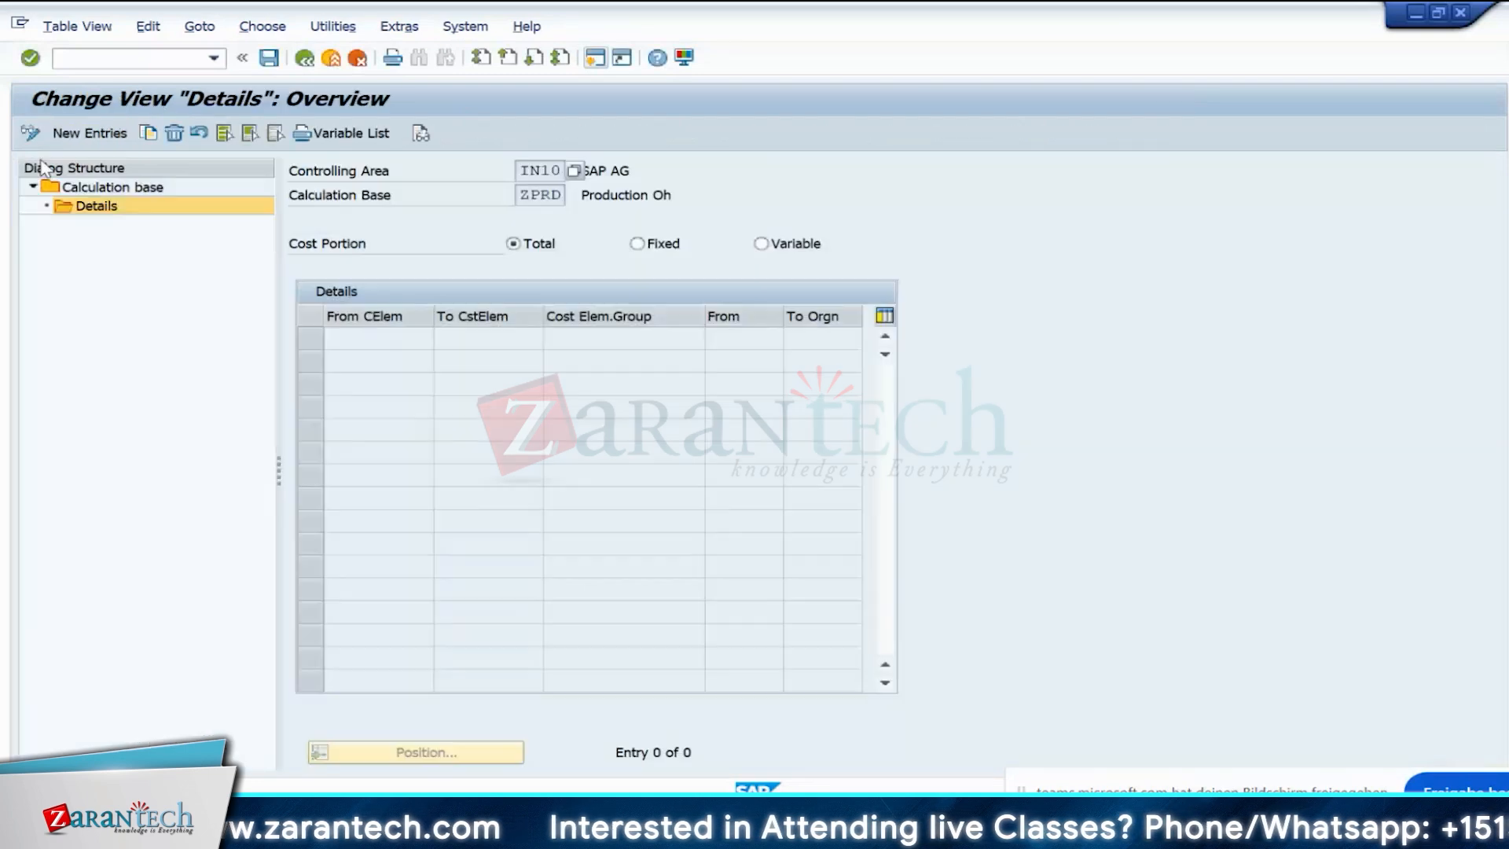
pyautogui.click(91, 134)
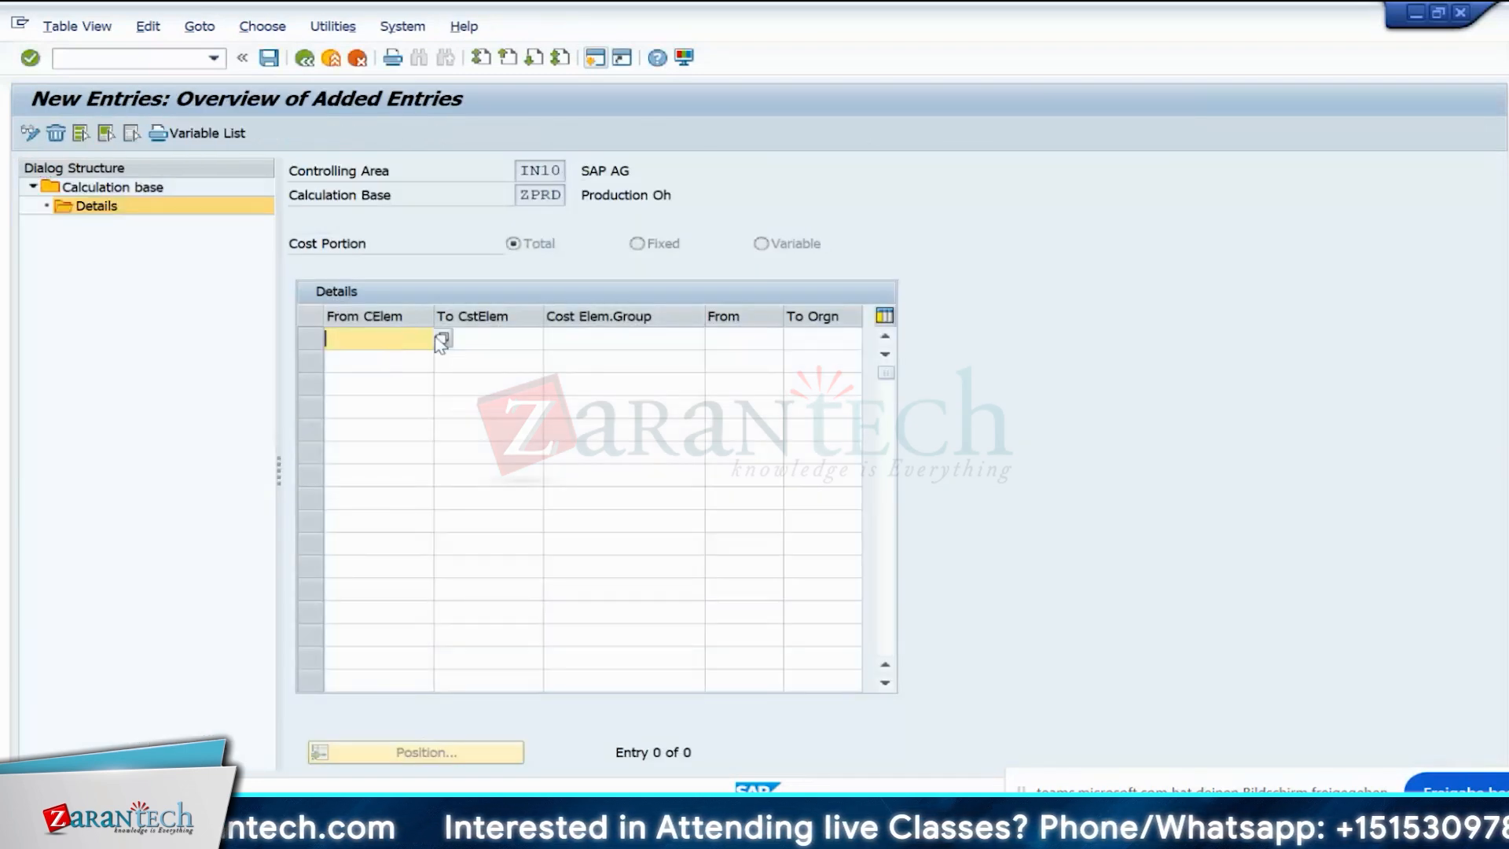
pyautogui.click(441, 340)
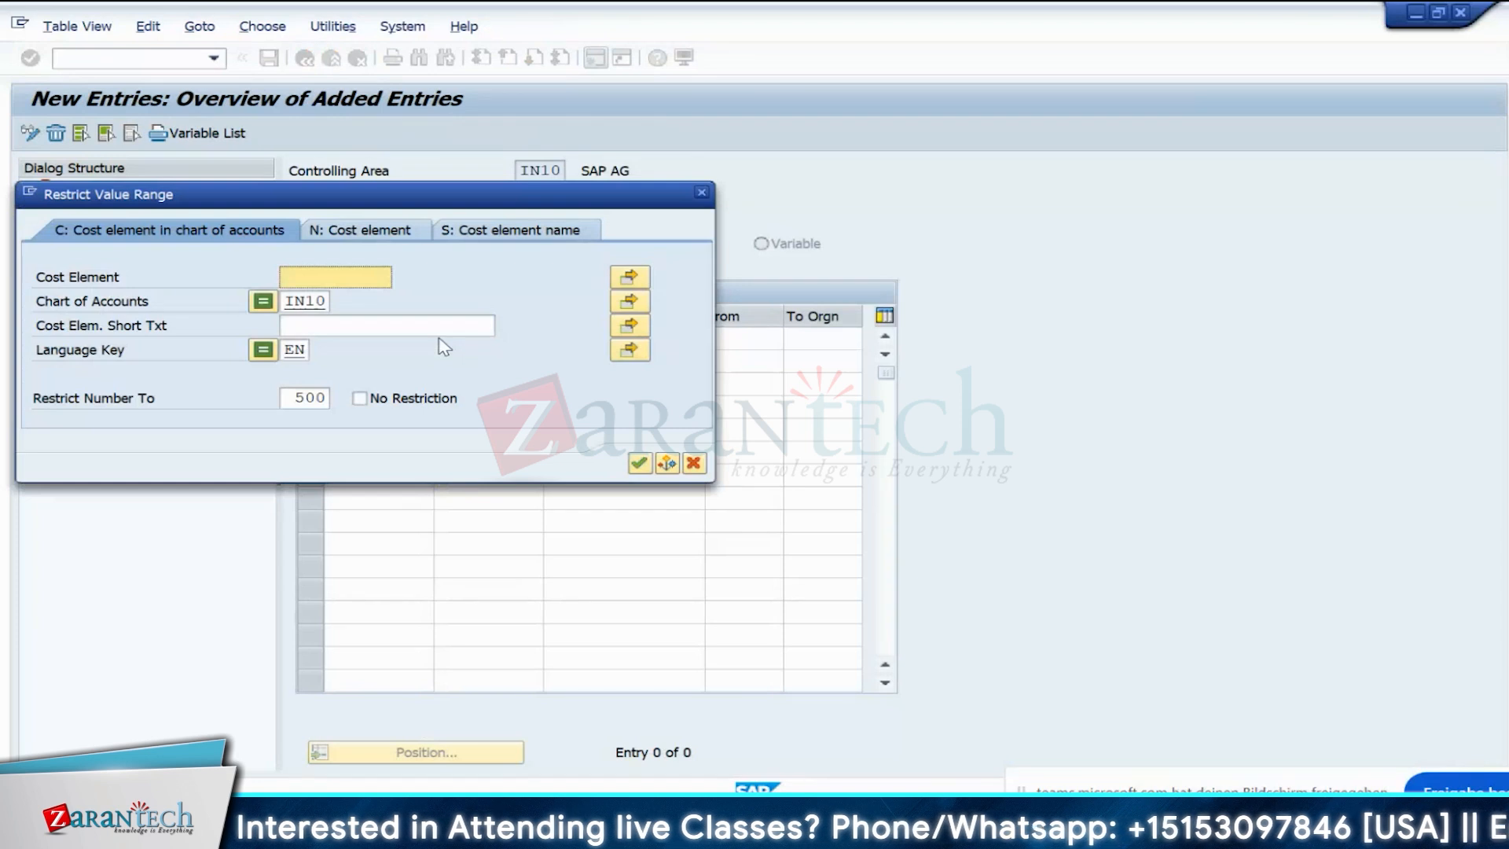
pyautogui.press('Return')
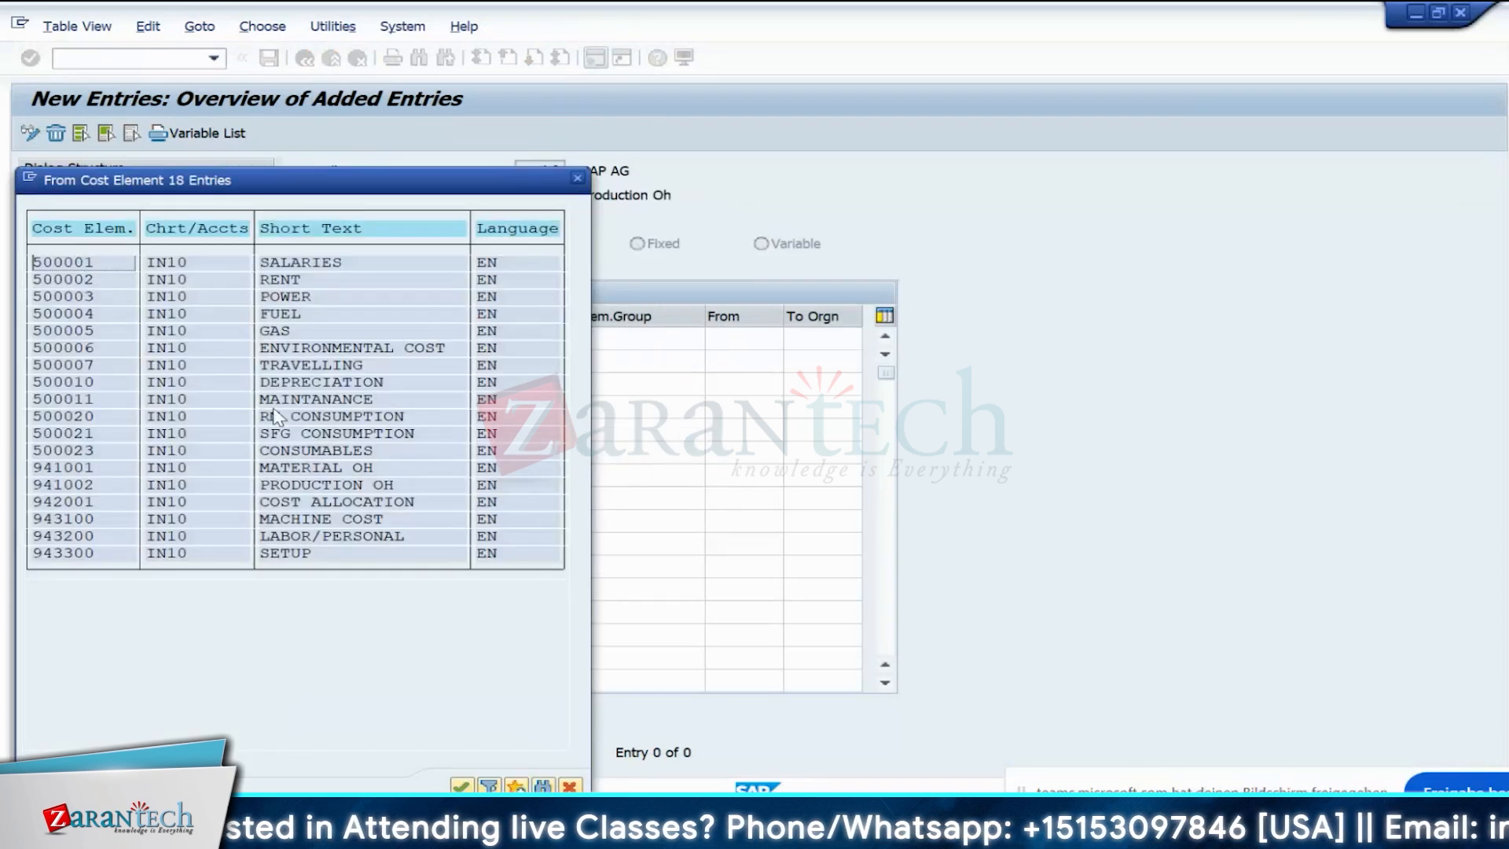
pyautogui.click(67, 520)
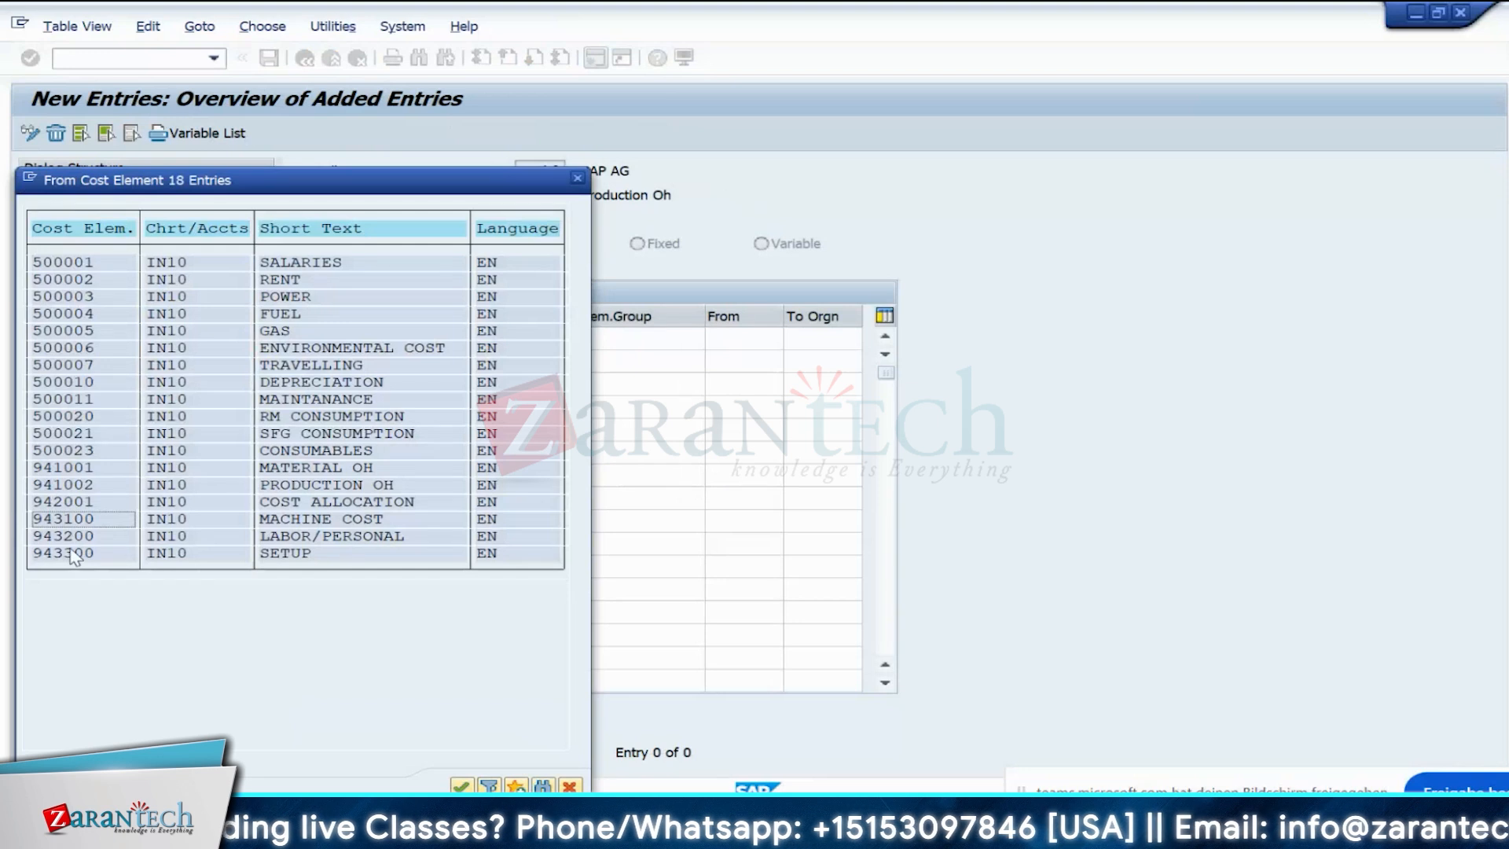
pyautogui.doubleClick(75, 520)
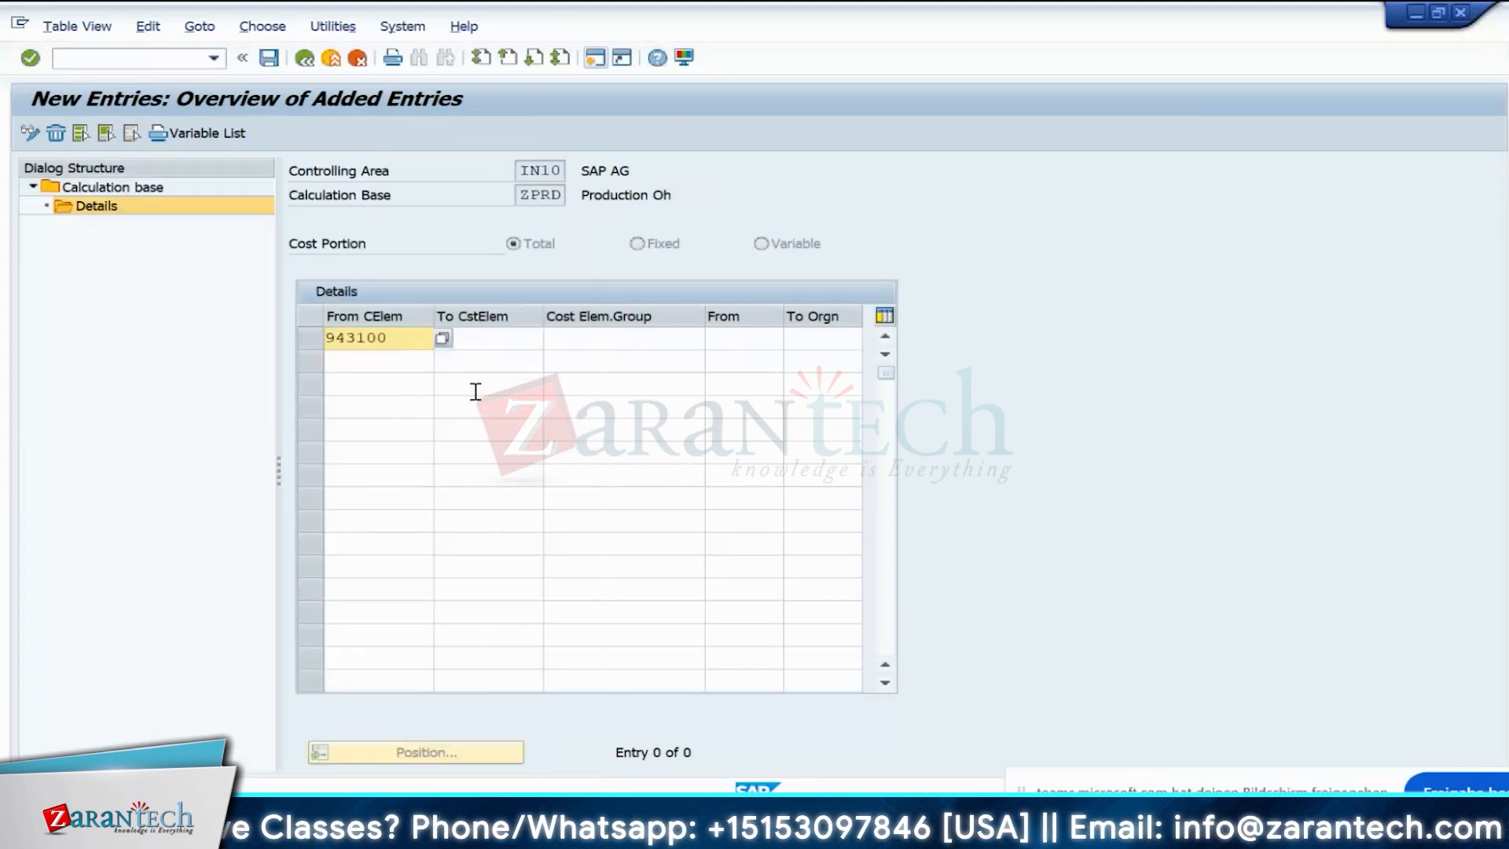
pyautogui.click(489, 338)
pyautogui.click(553, 338)
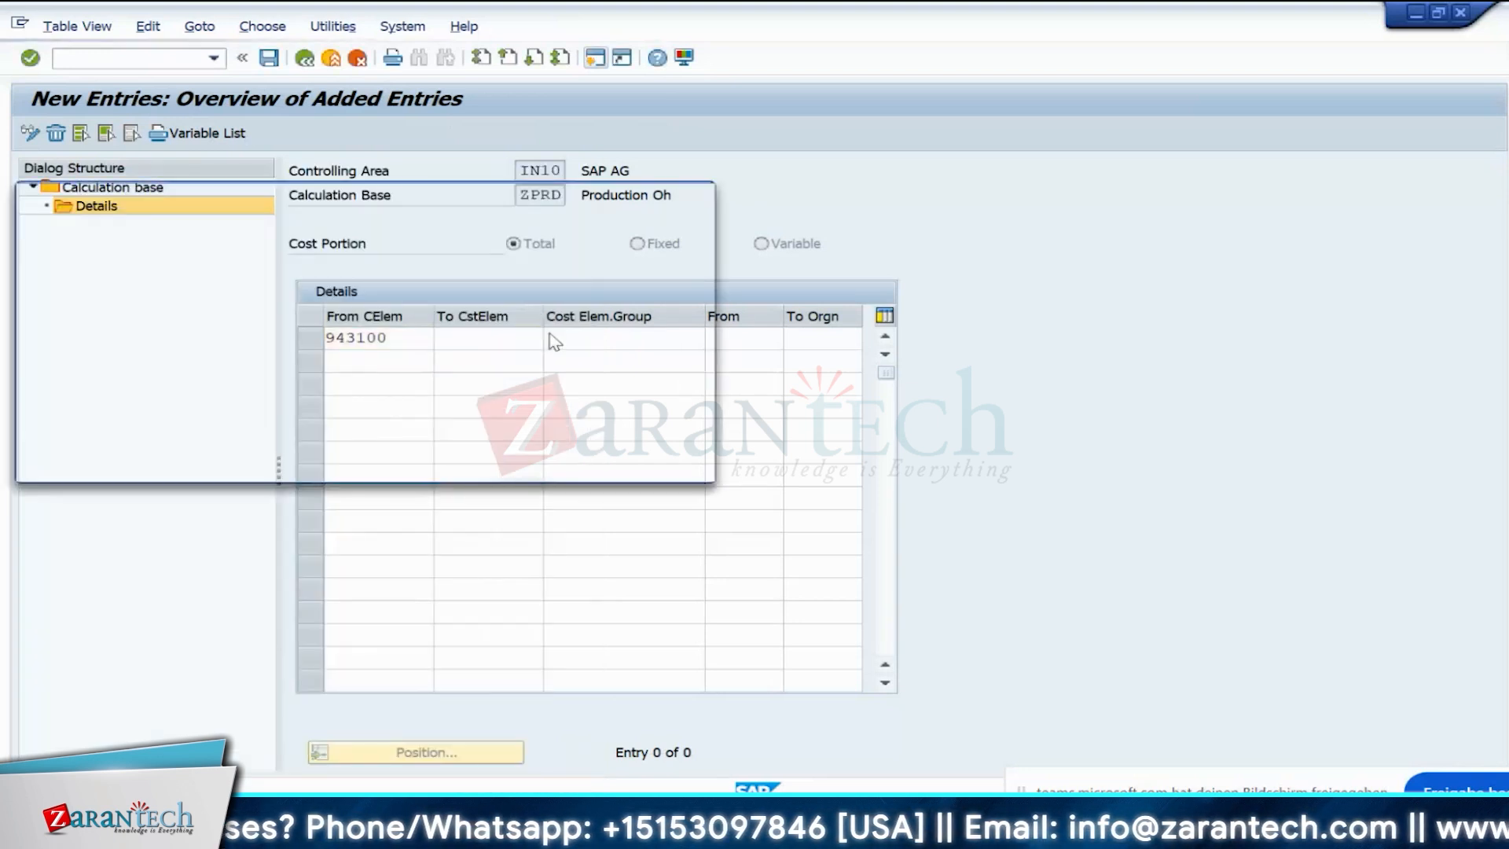
pyautogui.press('Return')
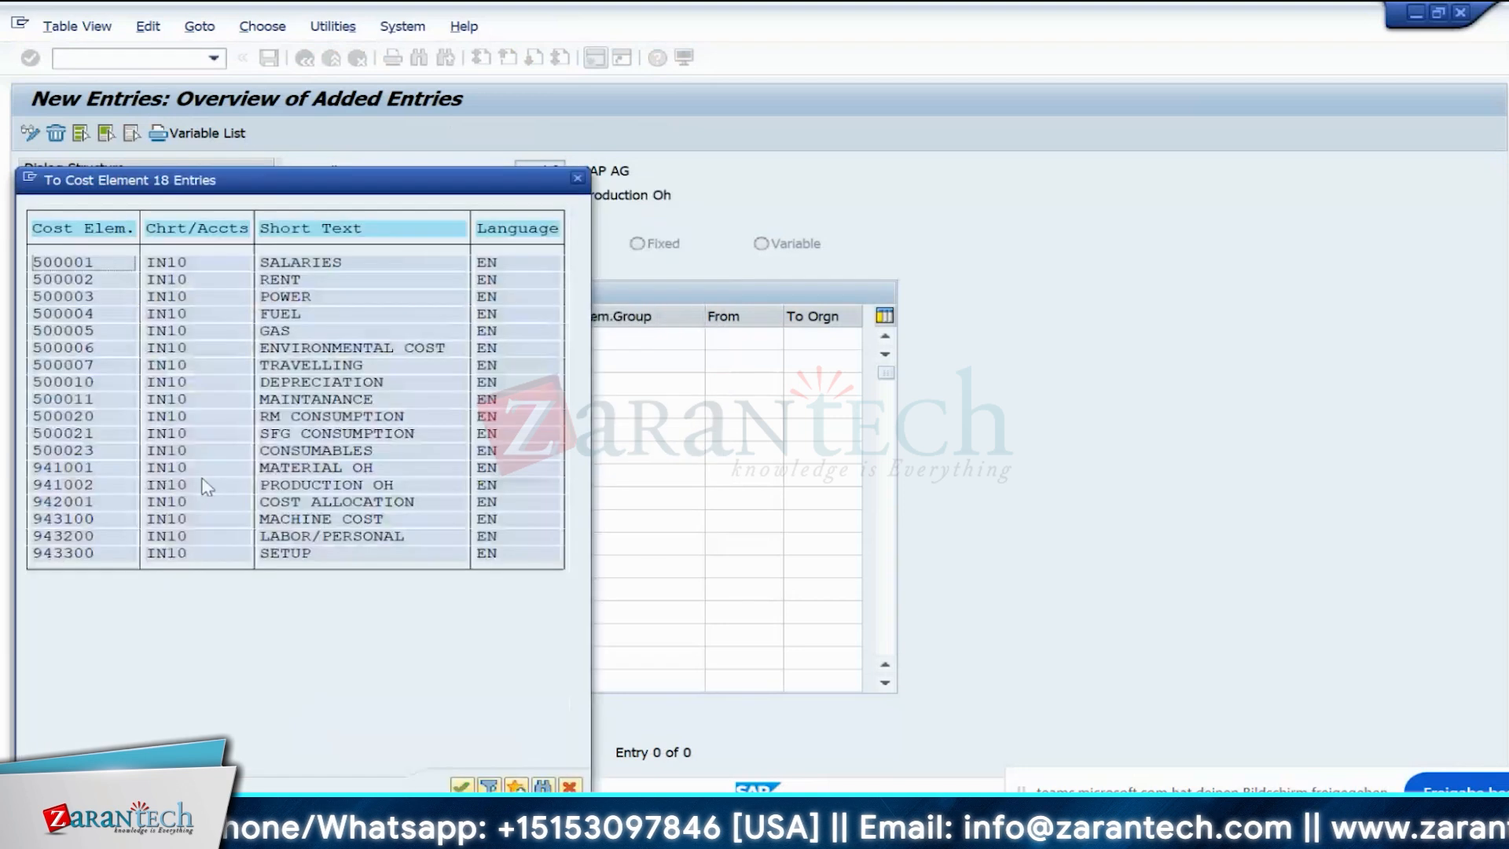
pyautogui.doubleClick(63, 555)
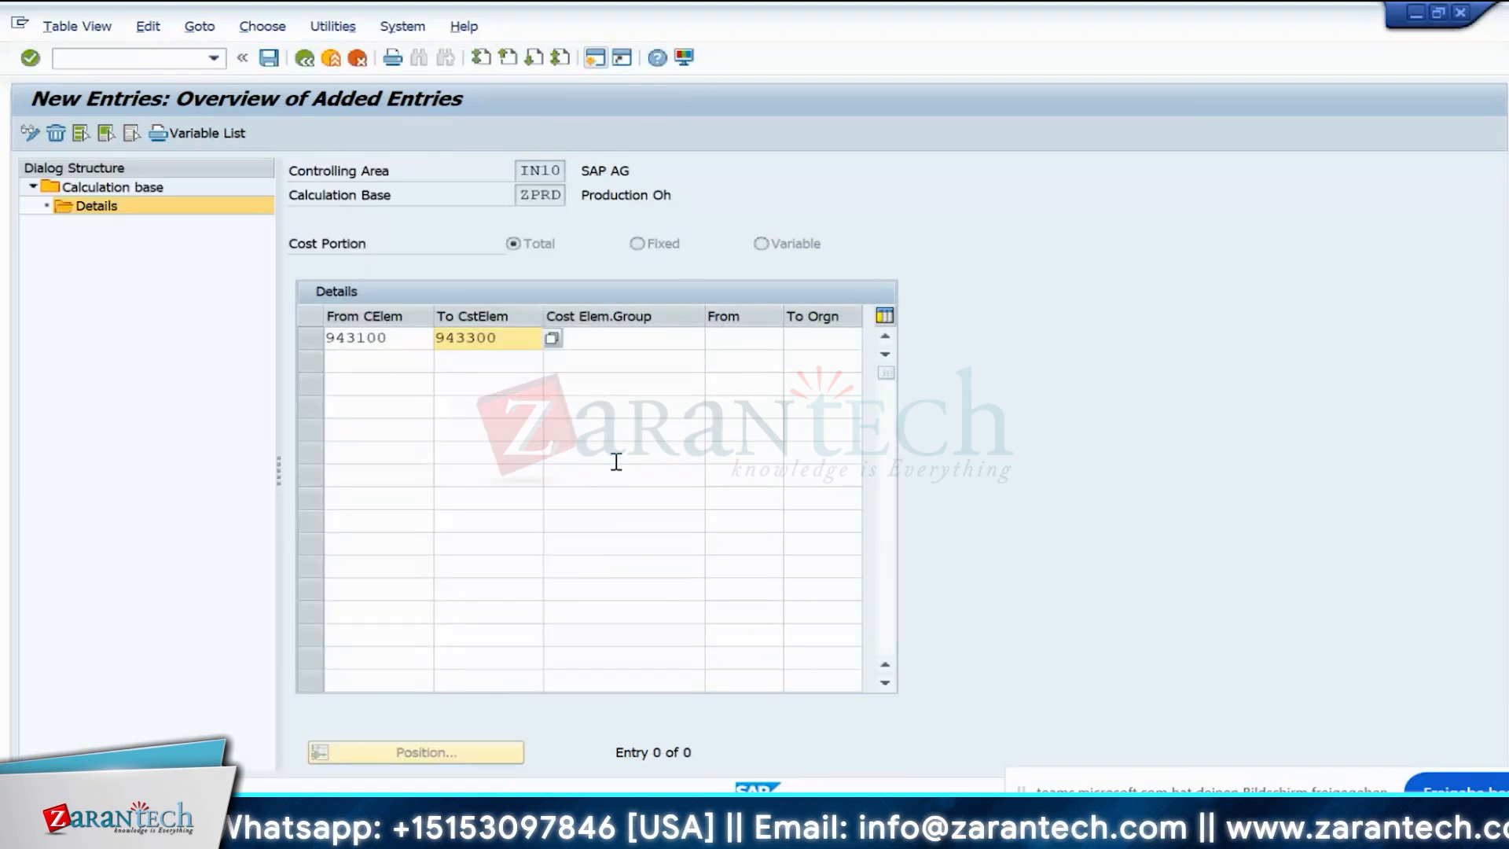
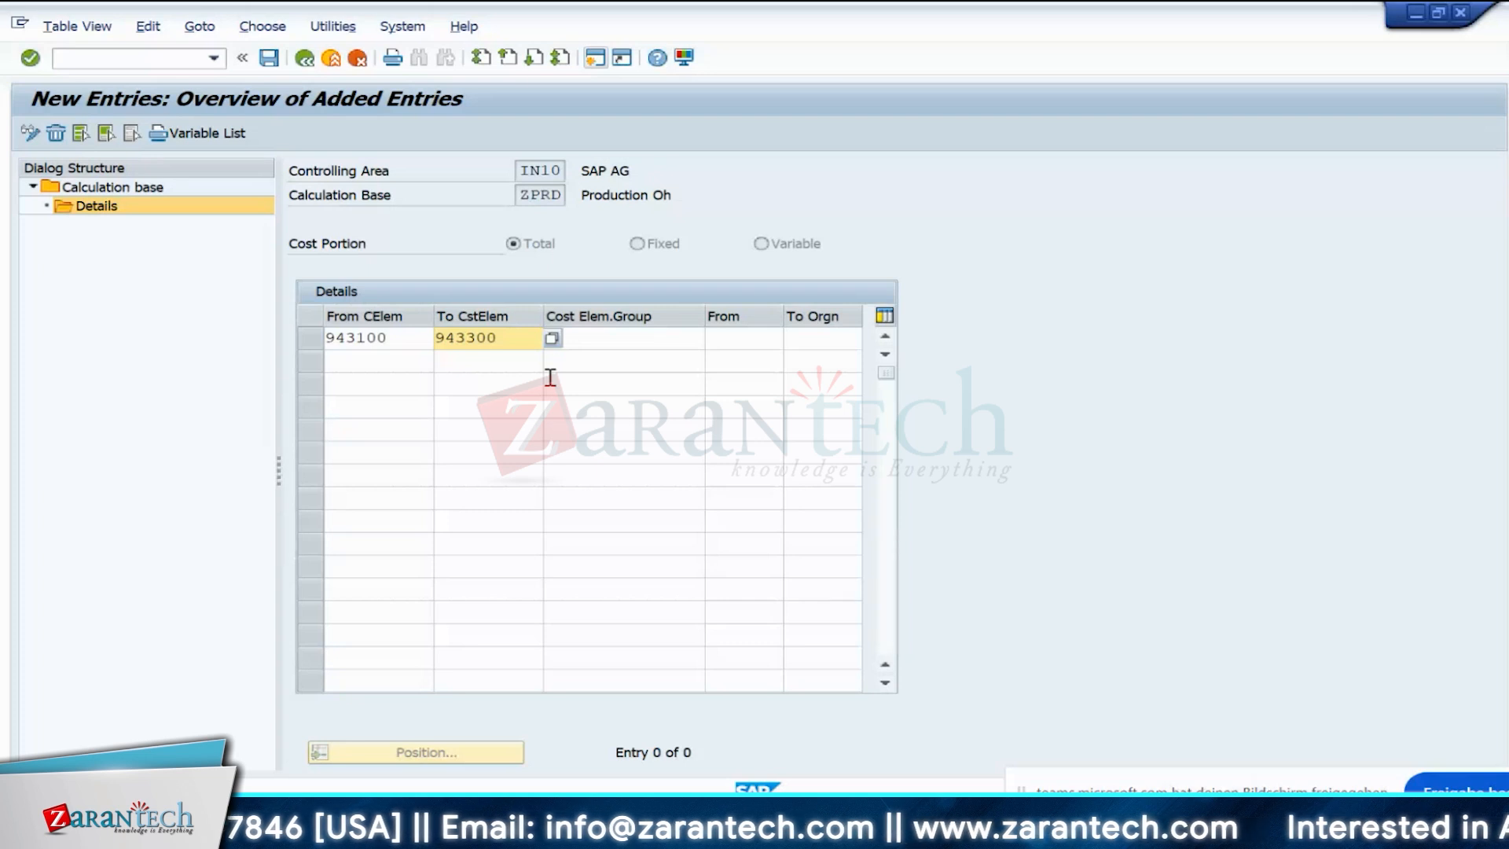
# - Save the ZPRD details and return through the calculation base list to the IMG structure
pyautogui.click(270, 58)
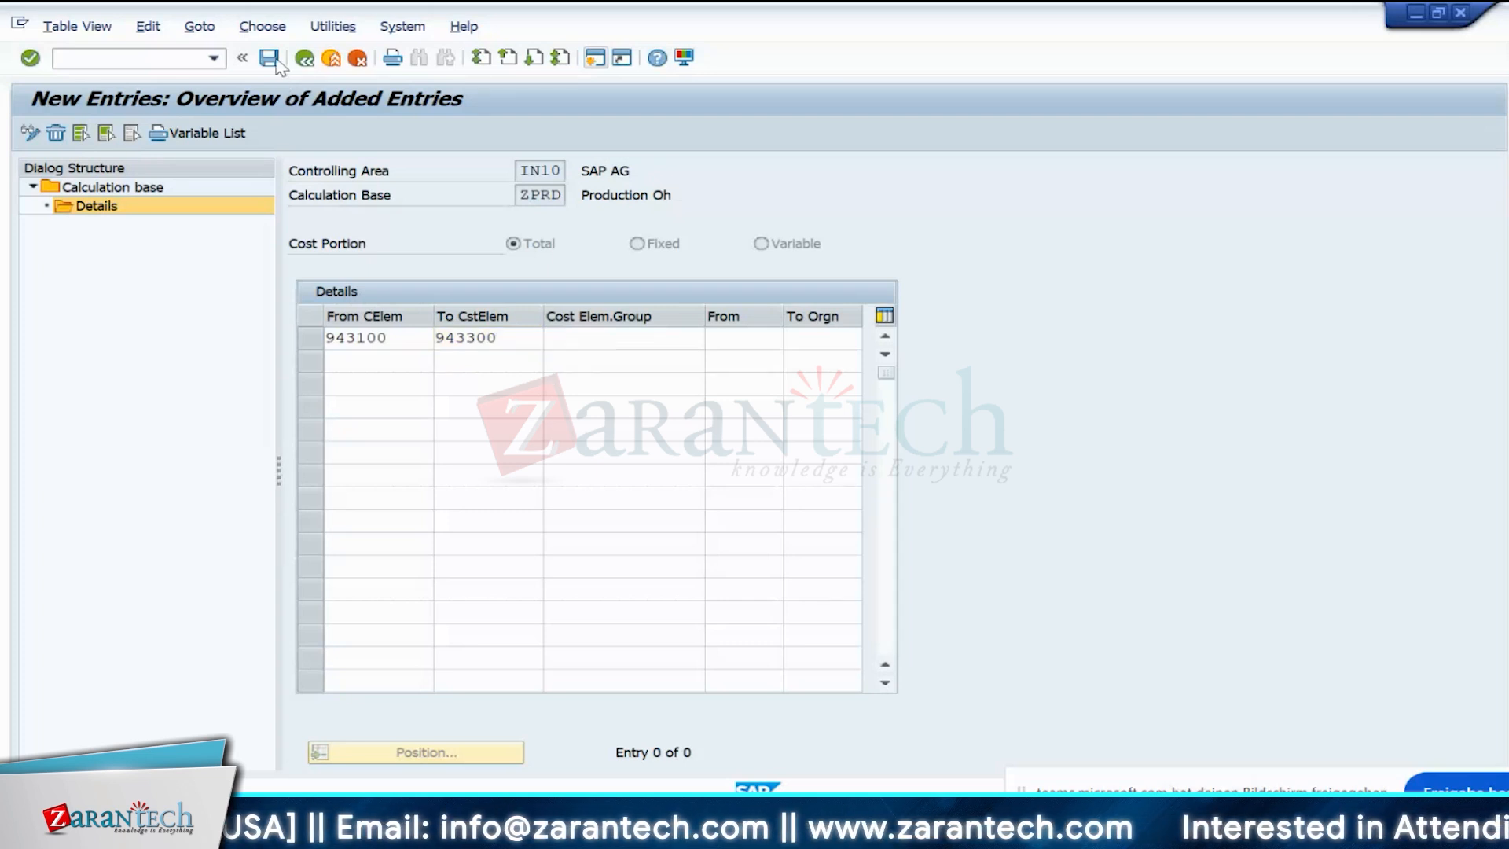
pyautogui.click(313, 68)
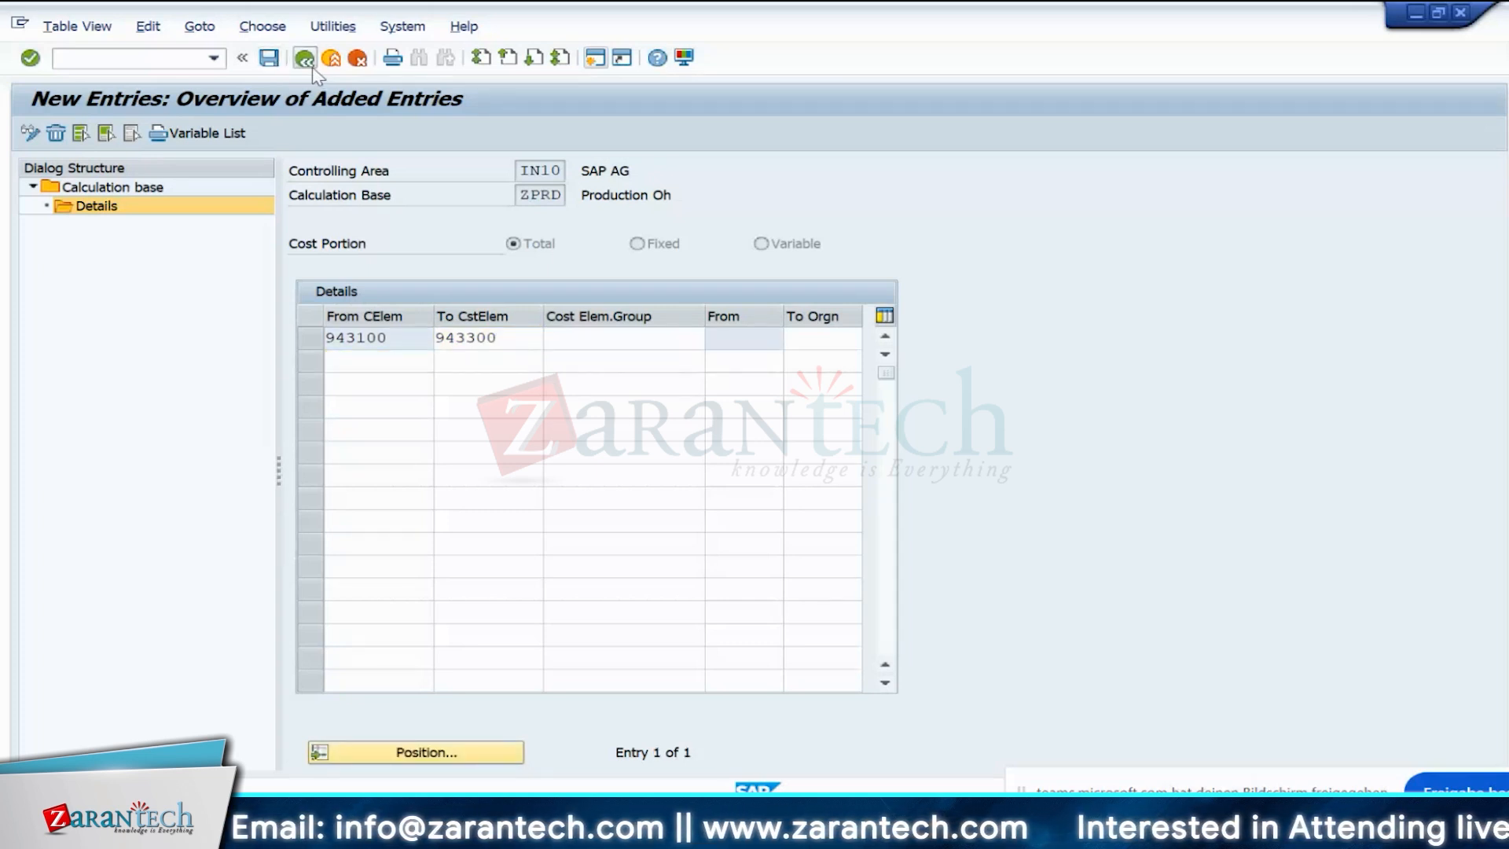
pyautogui.click(313, 68)
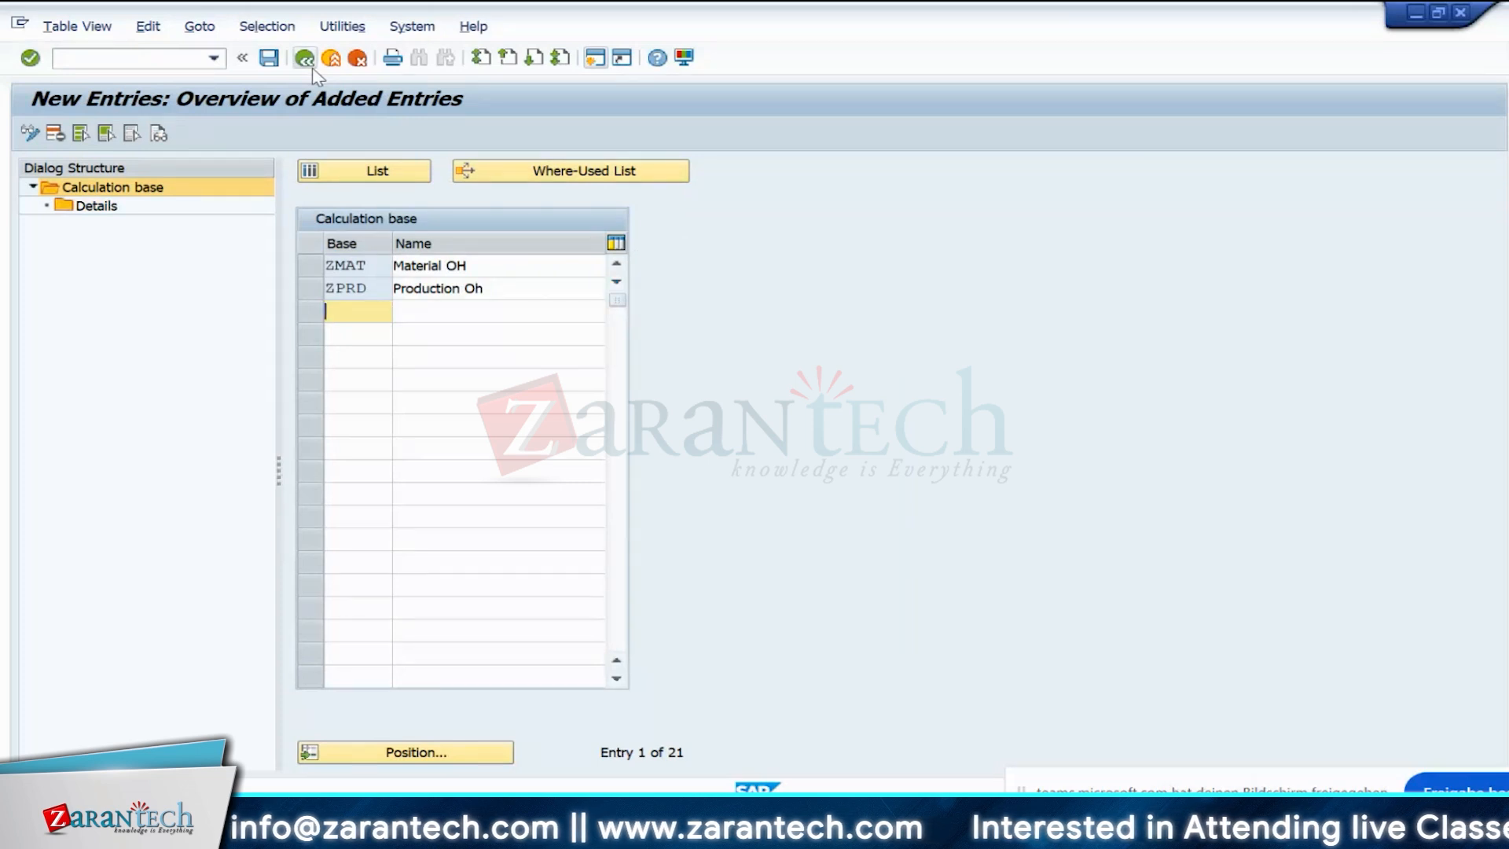
pyautogui.click(313, 68)
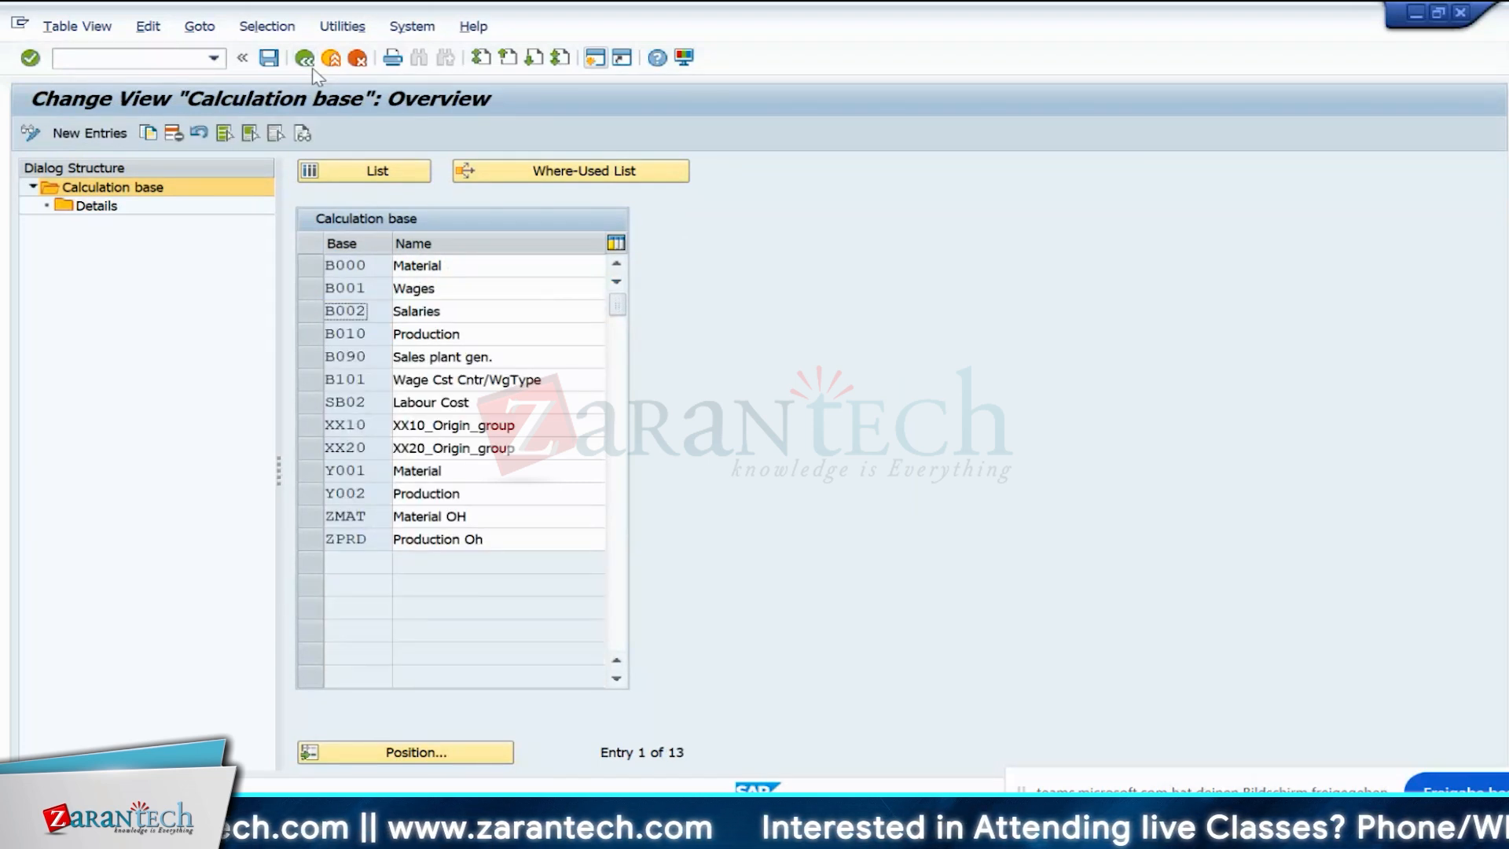
pyautogui.click(313, 67)
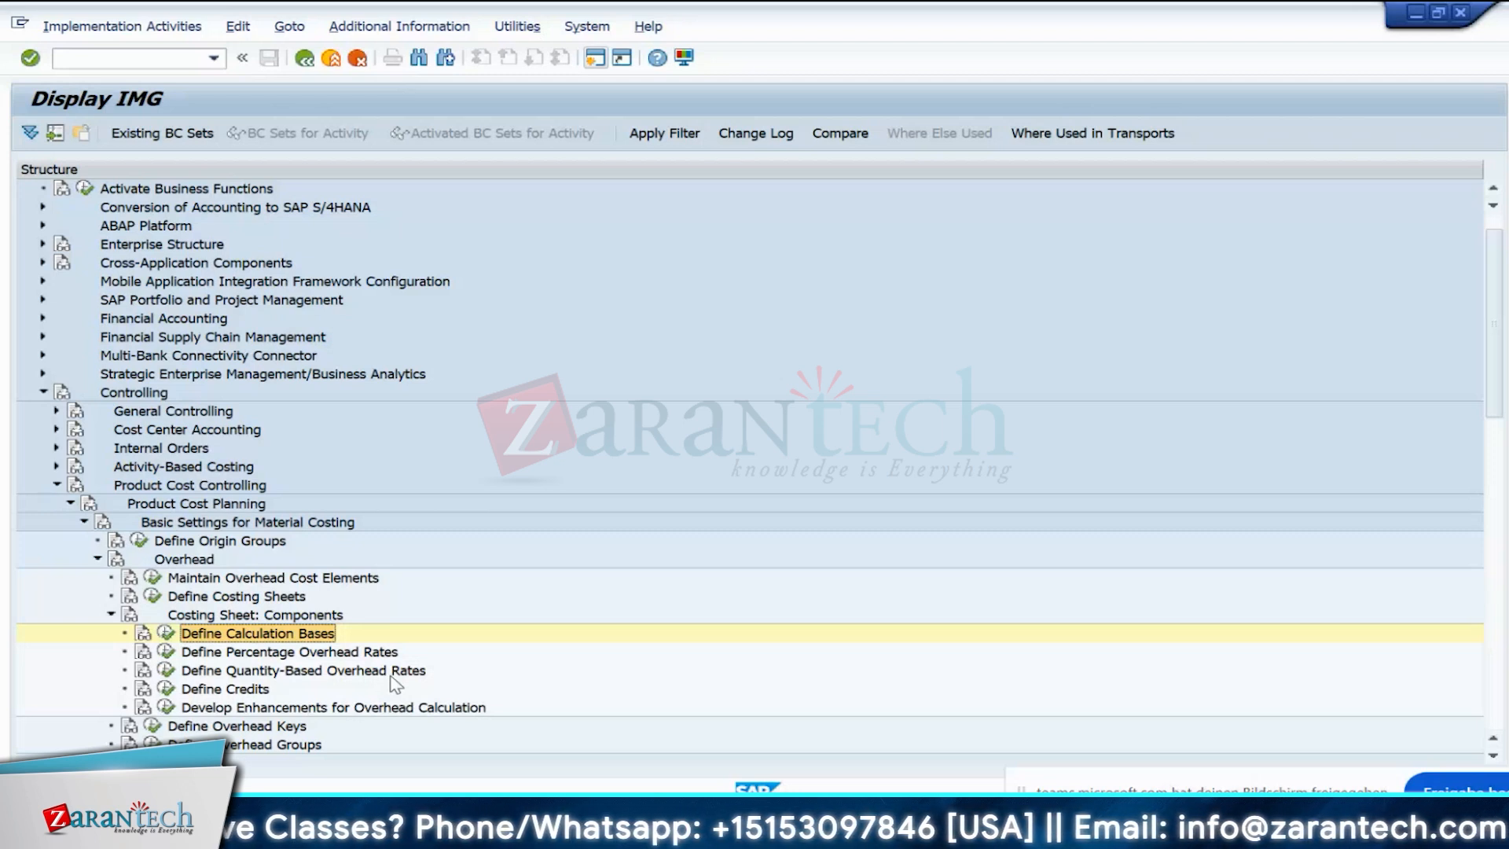
# - Switch to the Excel cost worksheet and enter 5000 beside Wheels in cell D36
pyautogui.click(1026, 824)
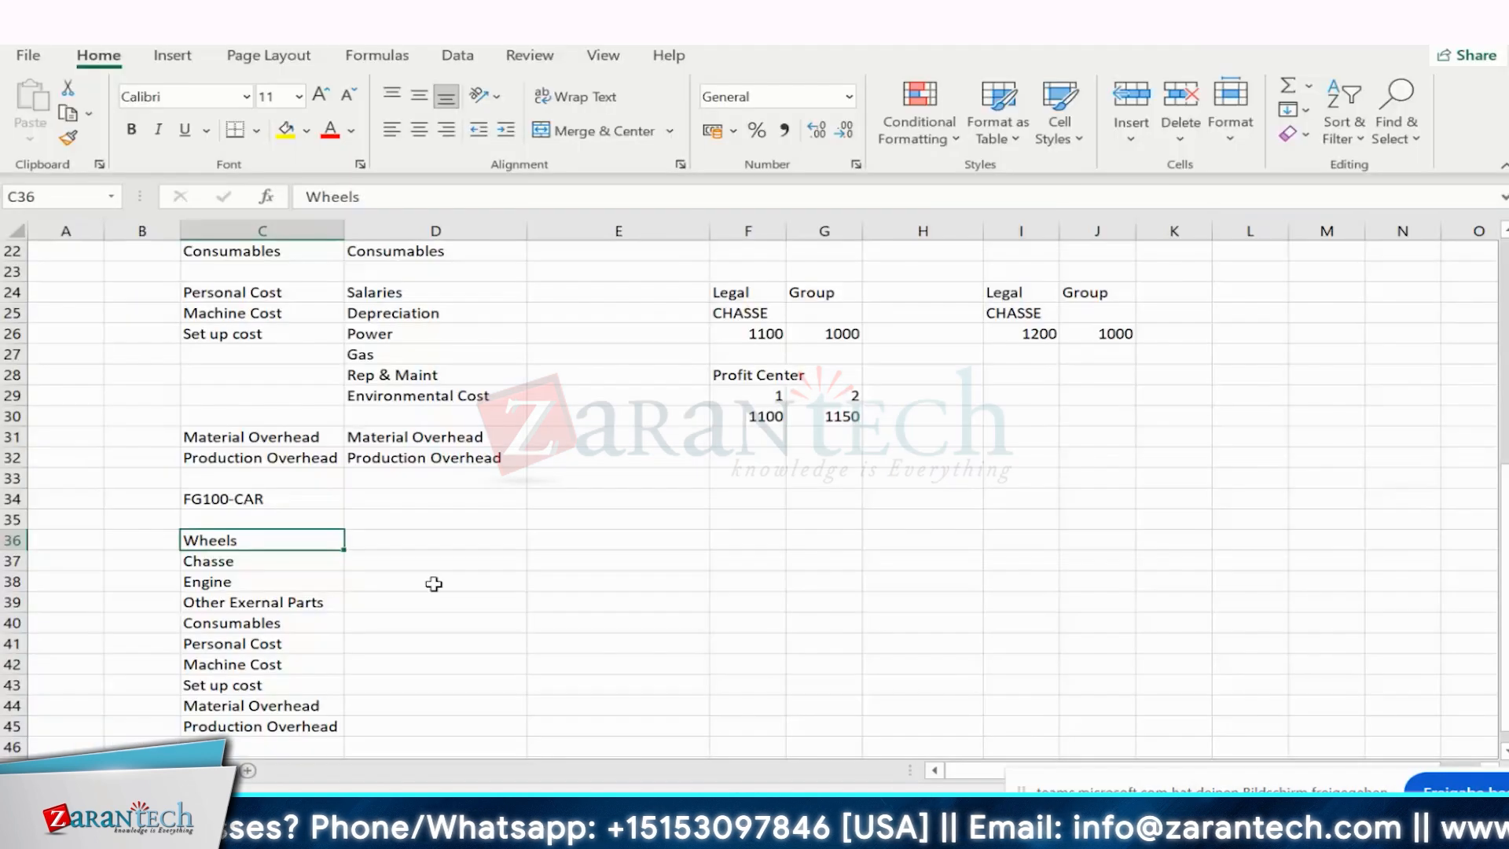
pyautogui.click(507, 545)
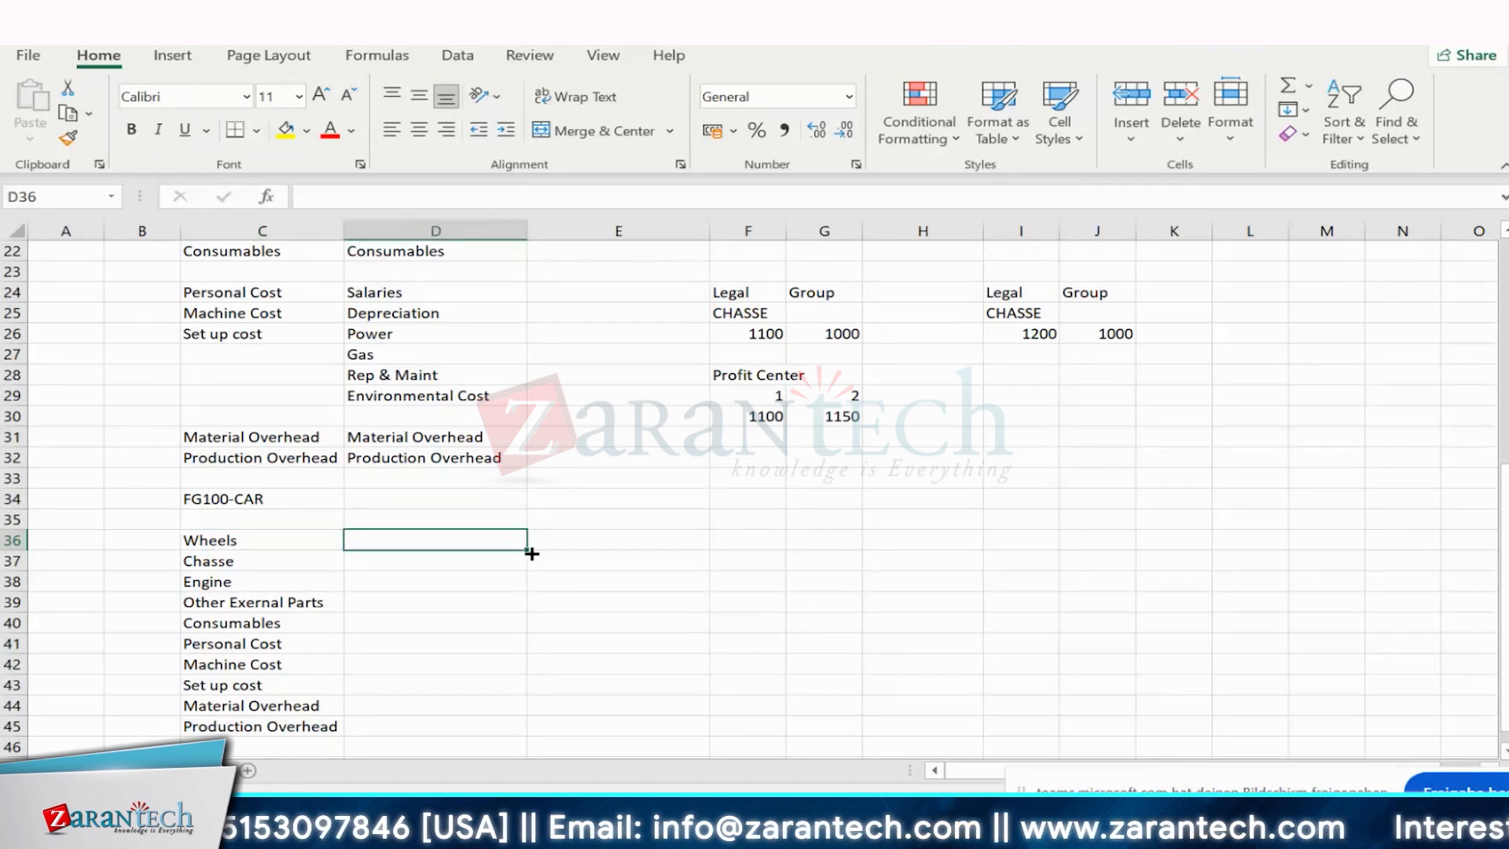
pyautogui.write('5')
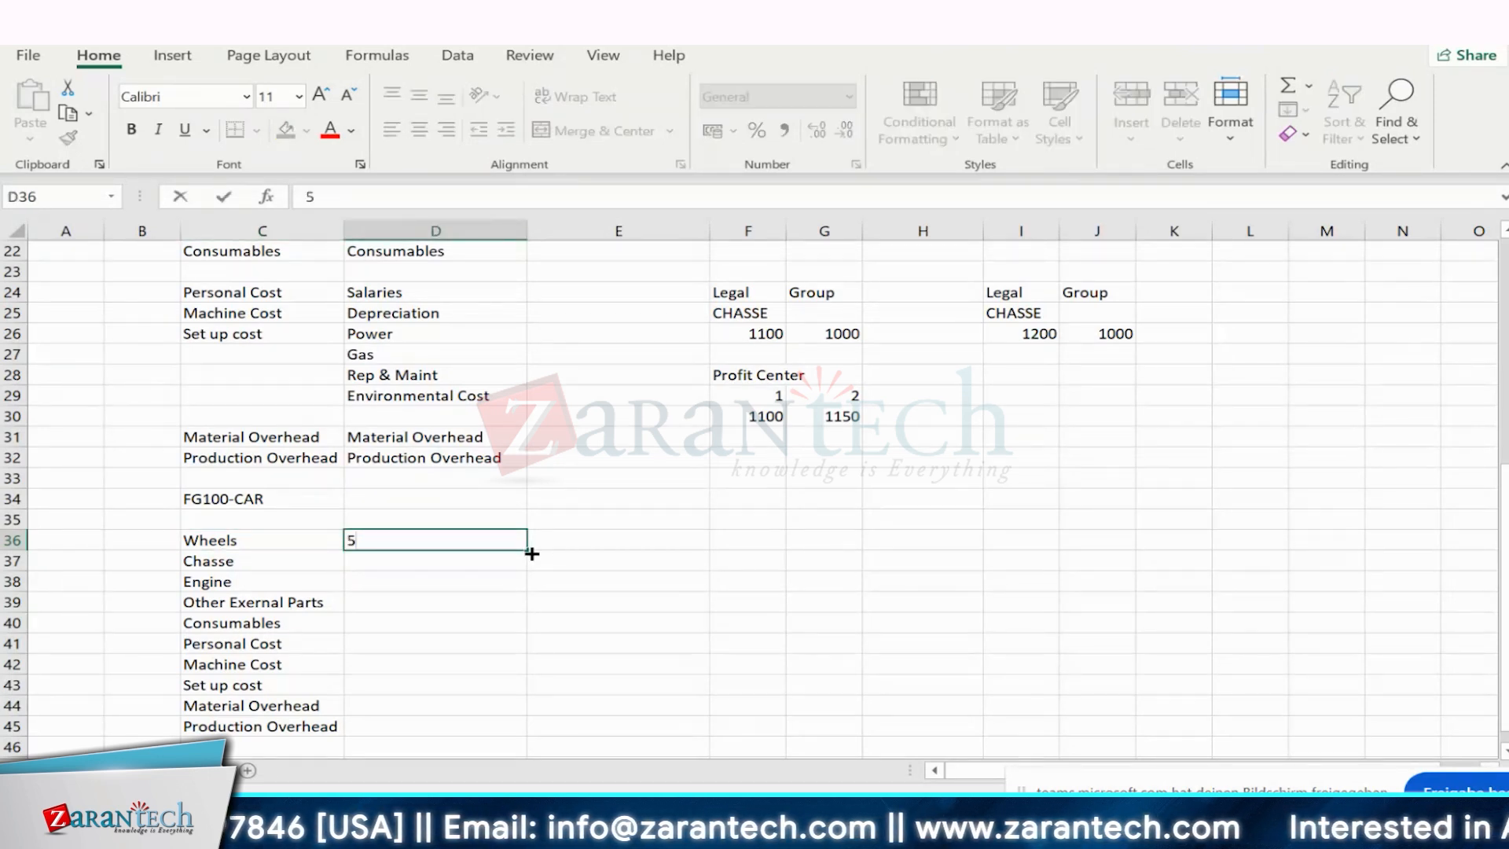
pyautogui.write('000')
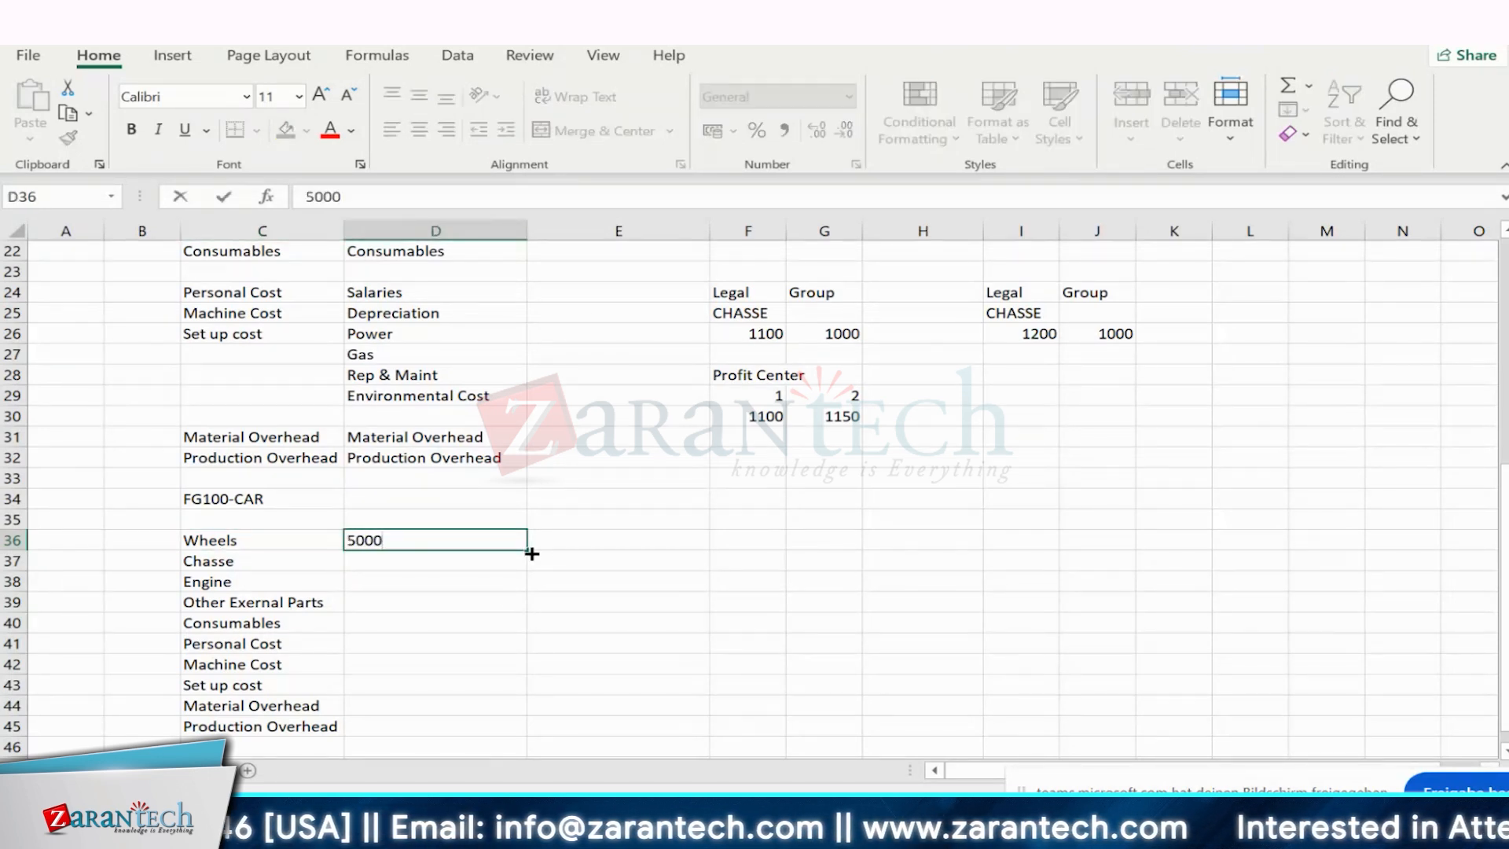
pyautogui.click(503, 619)
# - Add the column heading Price in cell D35 above the Wheels amount
pyautogui.click(389, 519)
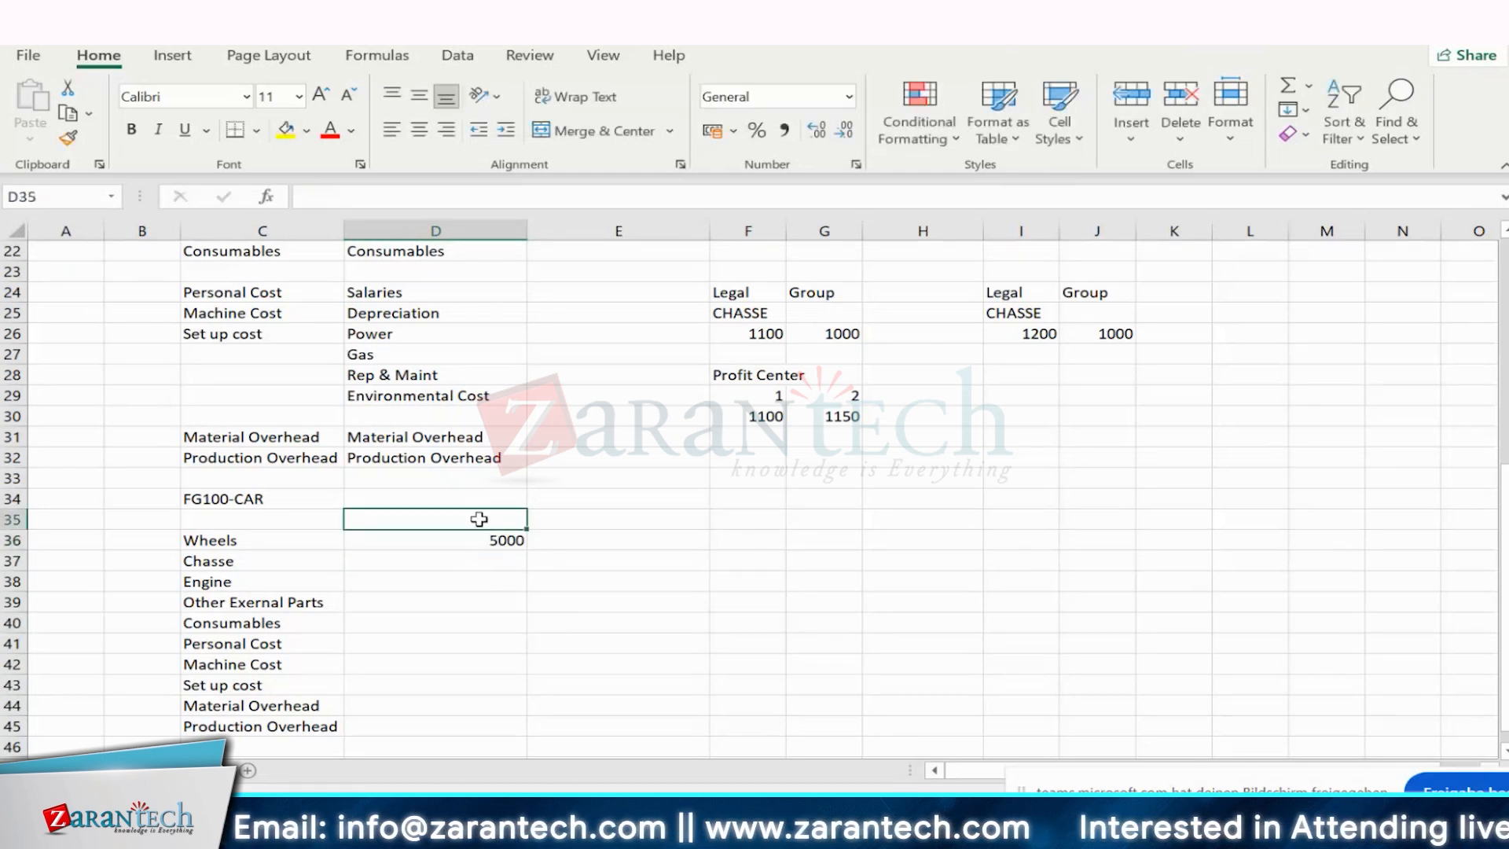
pyautogui.doubleClick(482, 520)
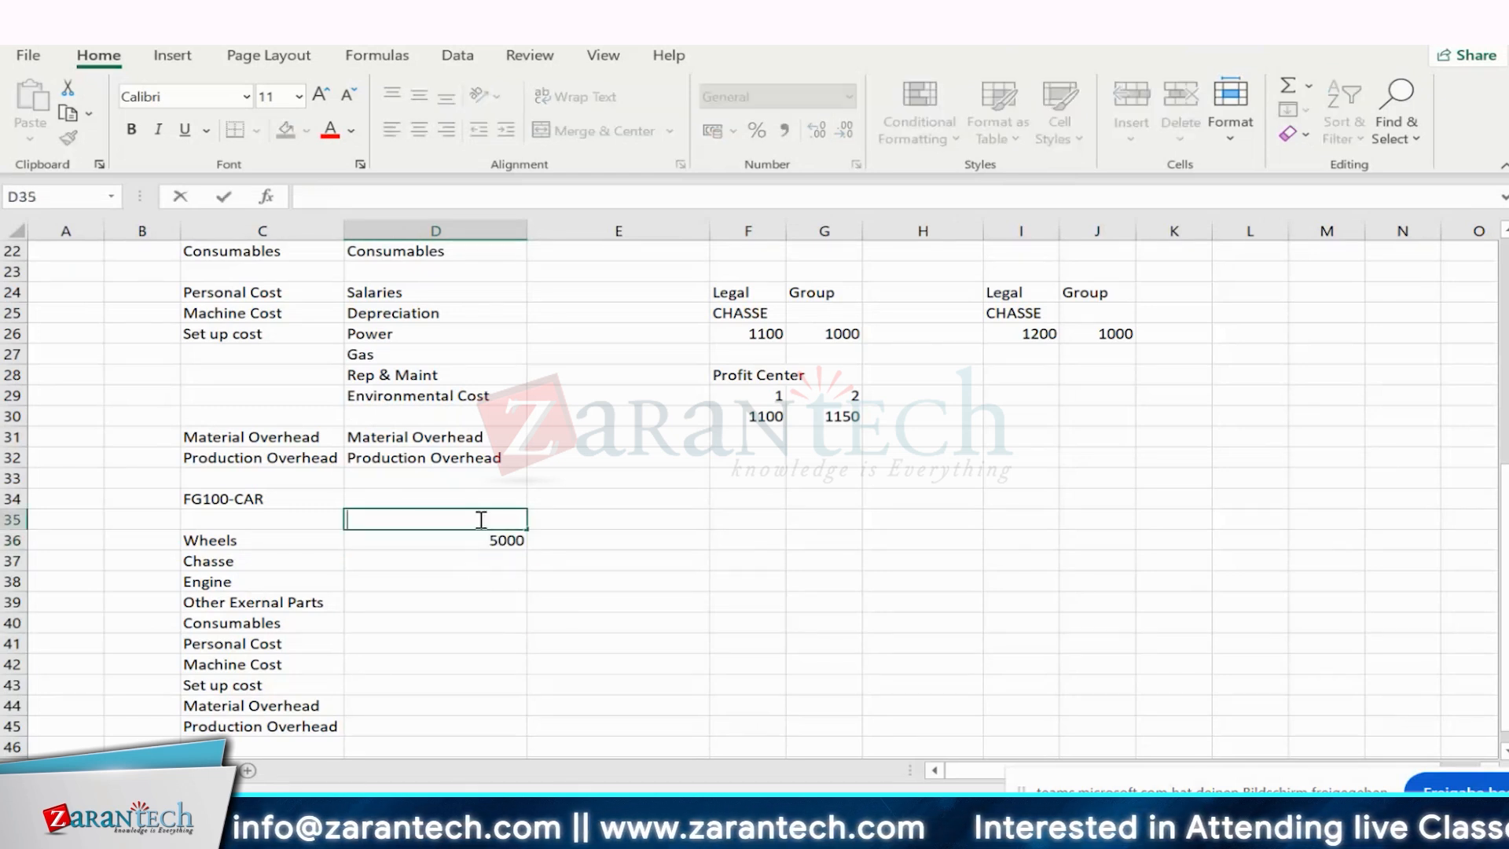
pyautogui.write('Pr')
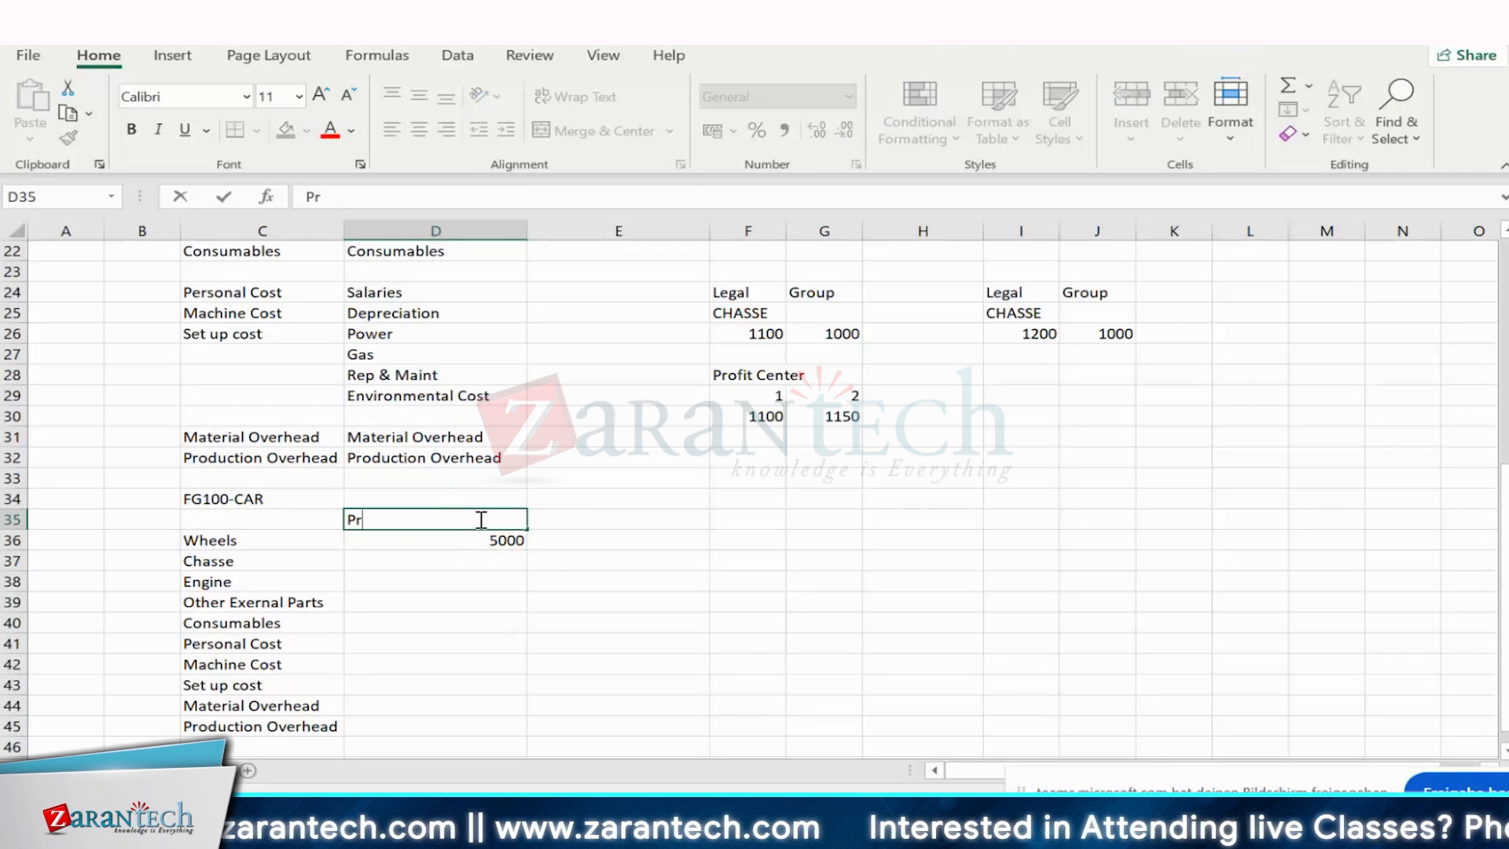
pyautogui.write('ice')
pyautogui.hotkey('ctrl', 'Return')
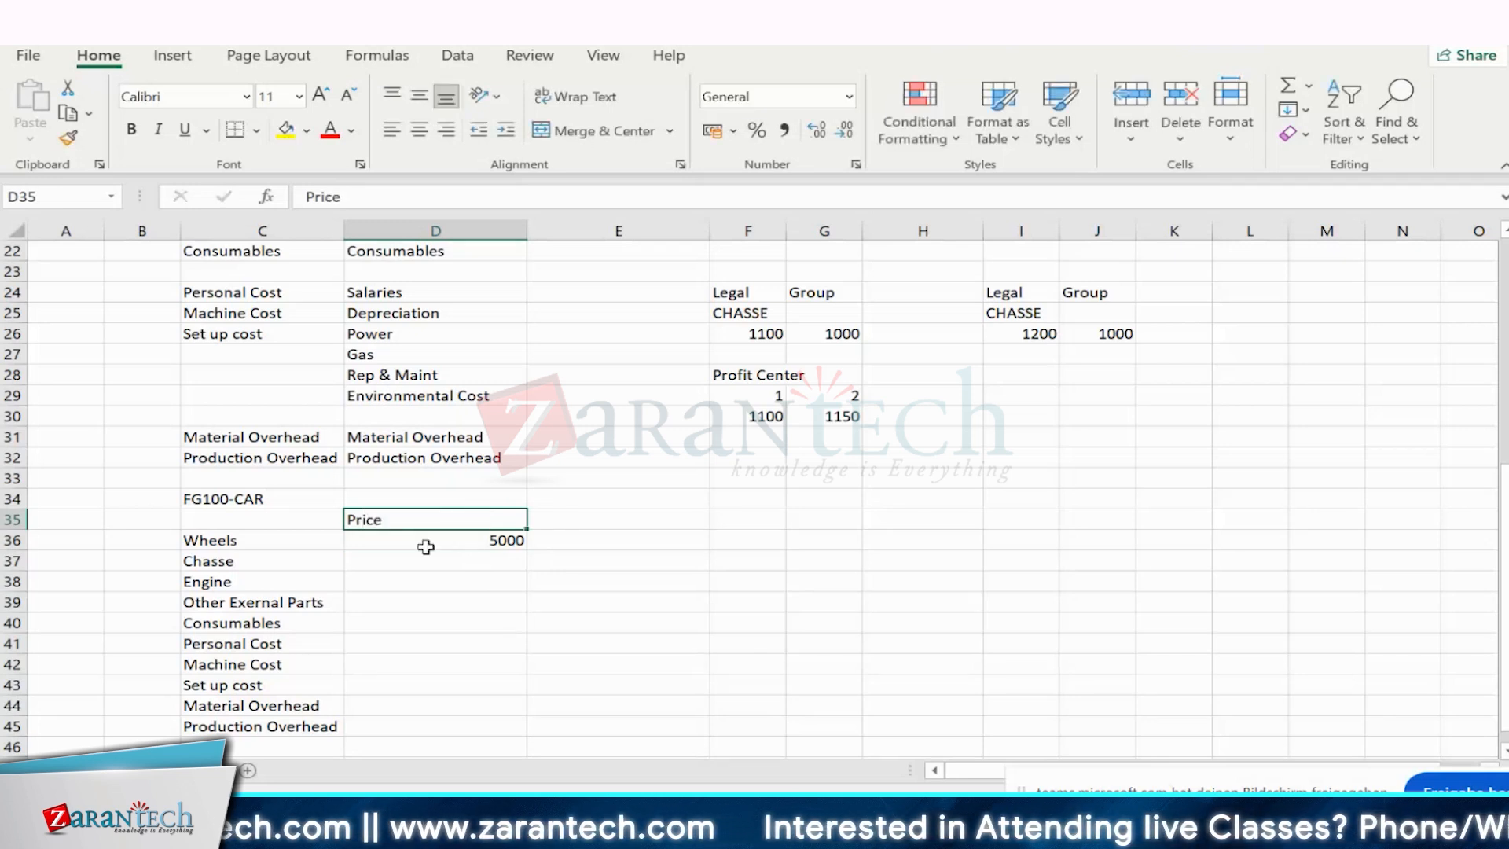
# - Merge and center cells D36 to D40 so one price covers Wheels through Consumables
pyautogui.moveTo(425, 542); pyautogui.dragTo(435, 625)
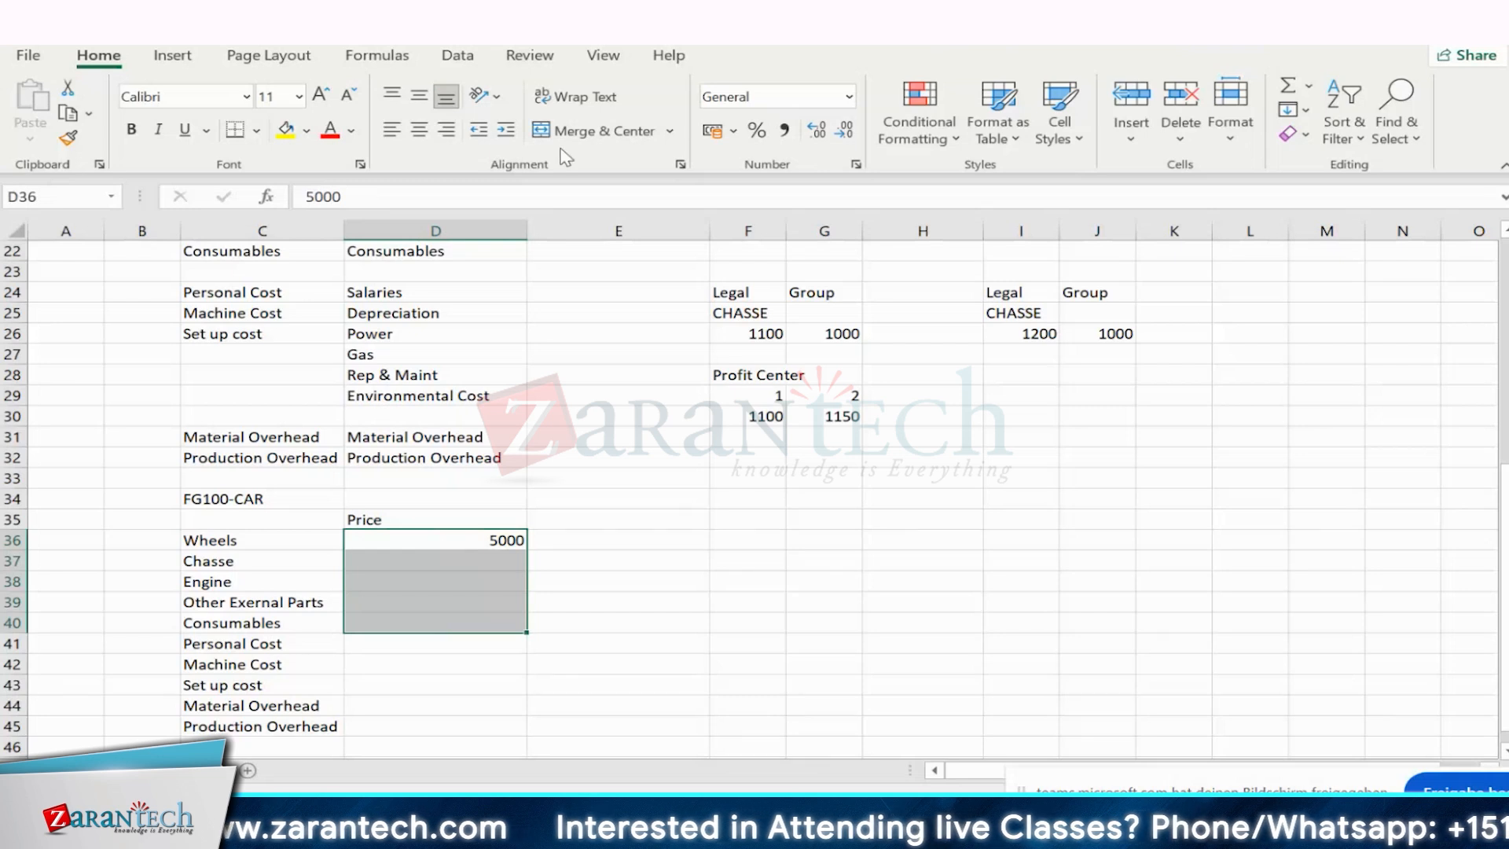
pyautogui.click(592, 131)
pyautogui.click(543, 622)
pyautogui.click(457, 586)
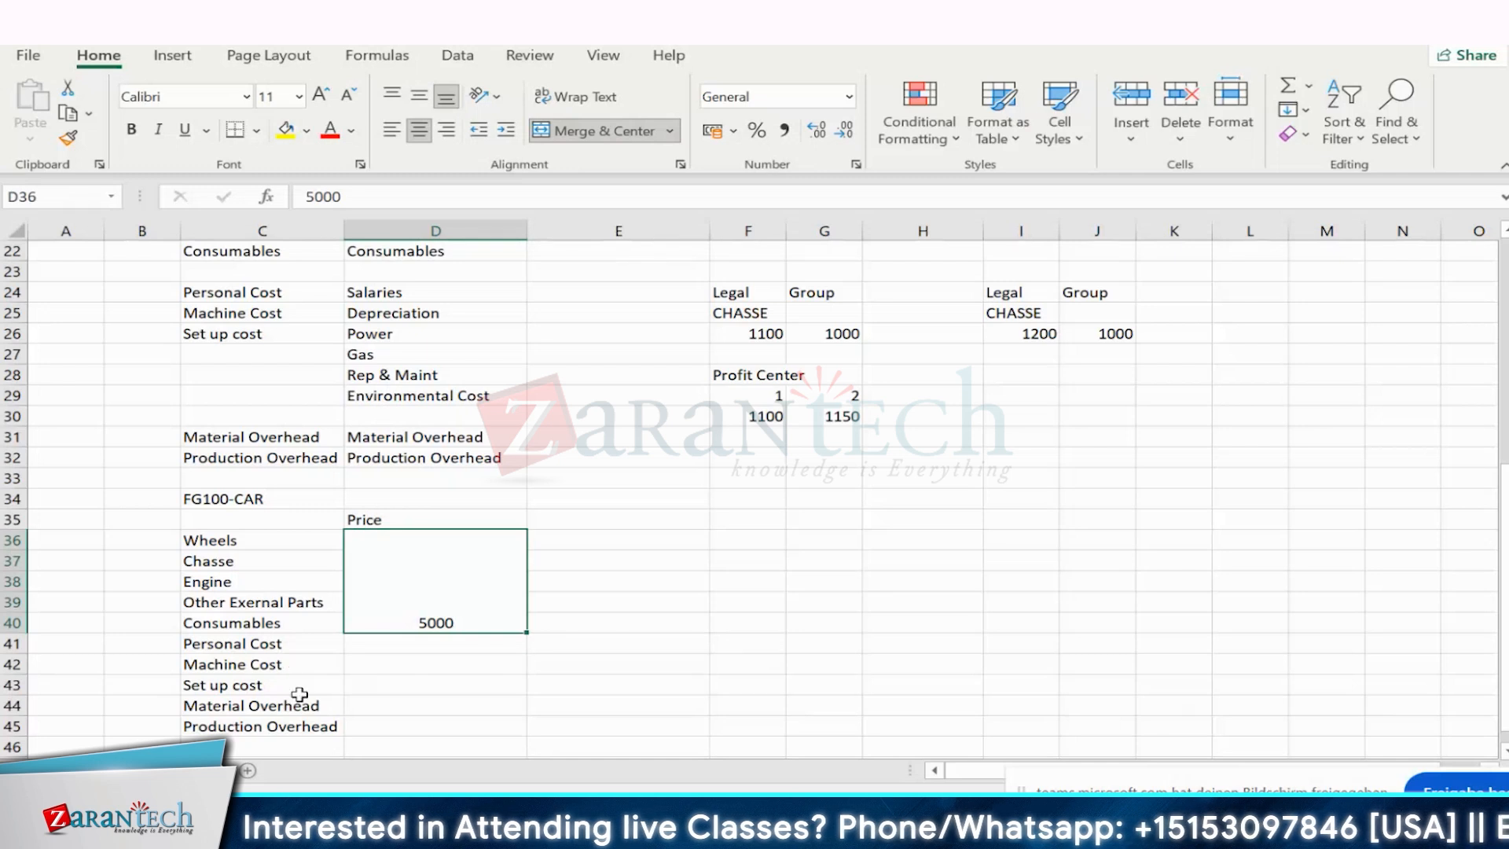
# - Calculate the Material Overhead in cell D44 with the formula =5000*10%
pyautogui.click(381, 705)
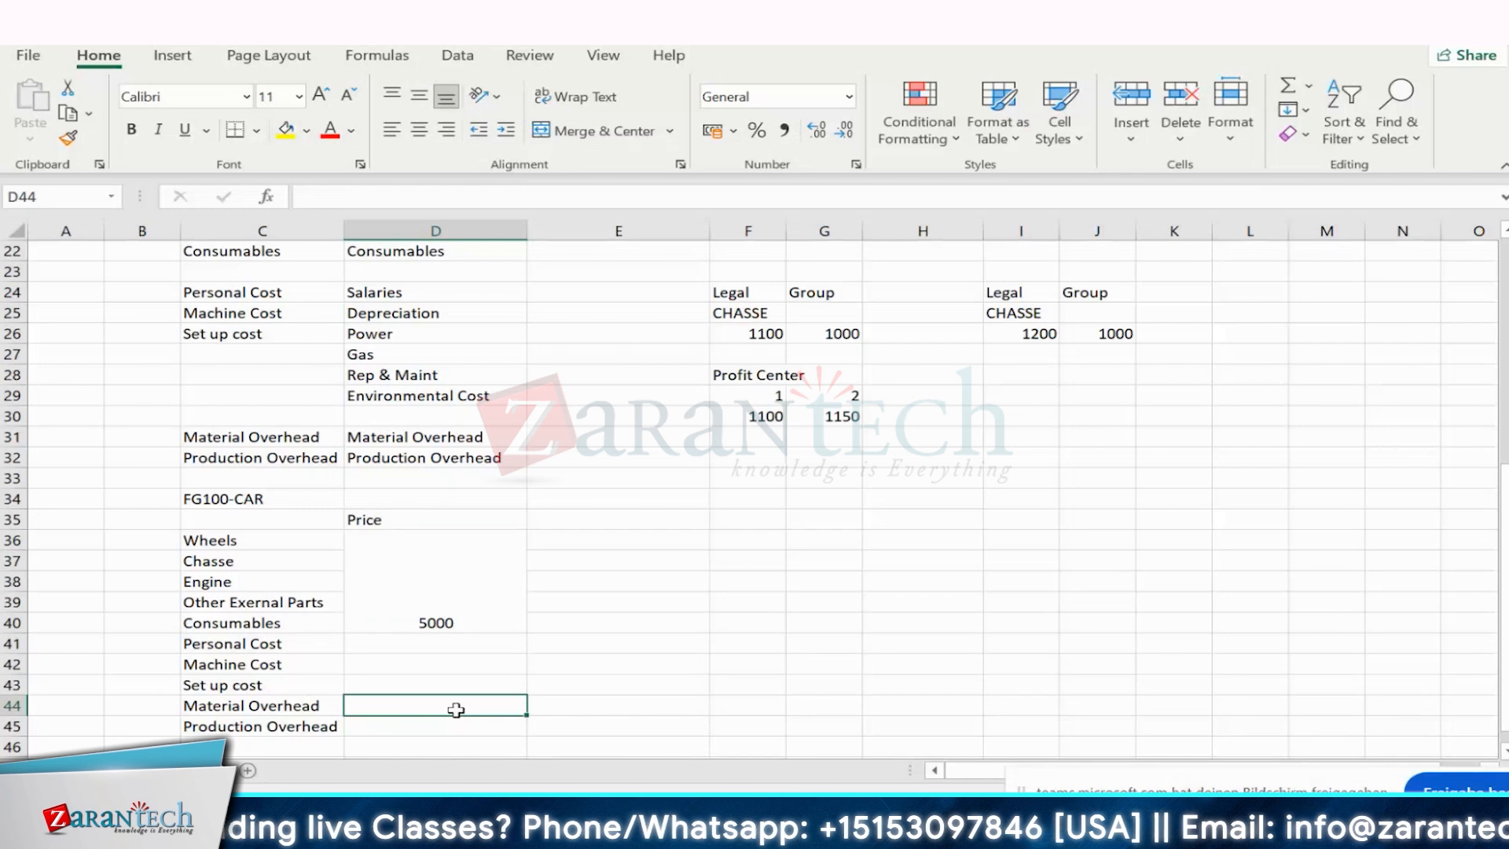
pyautogui.write('=')
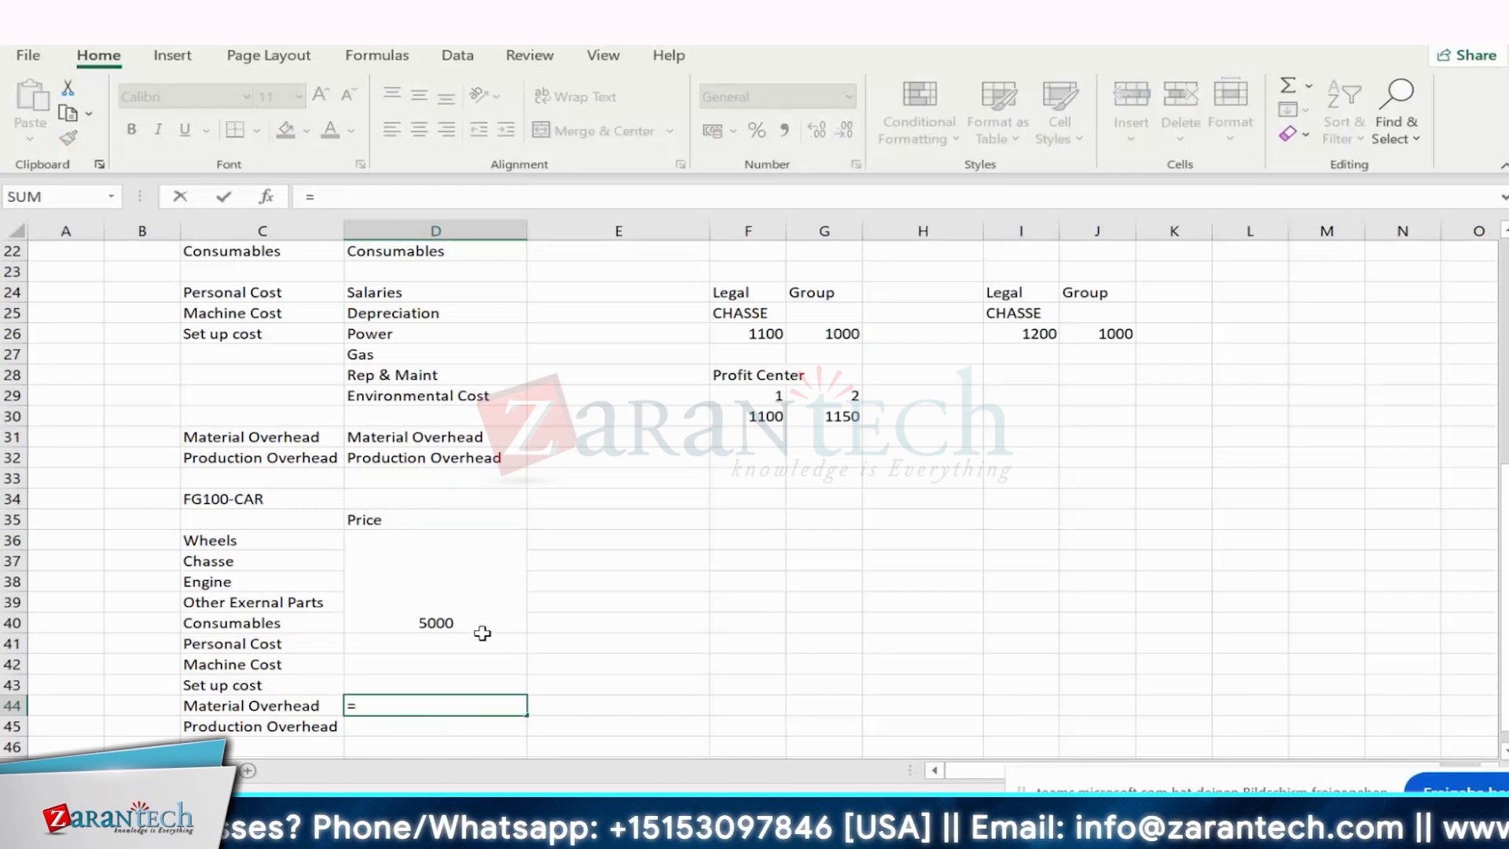
pyautogui.write('5000')
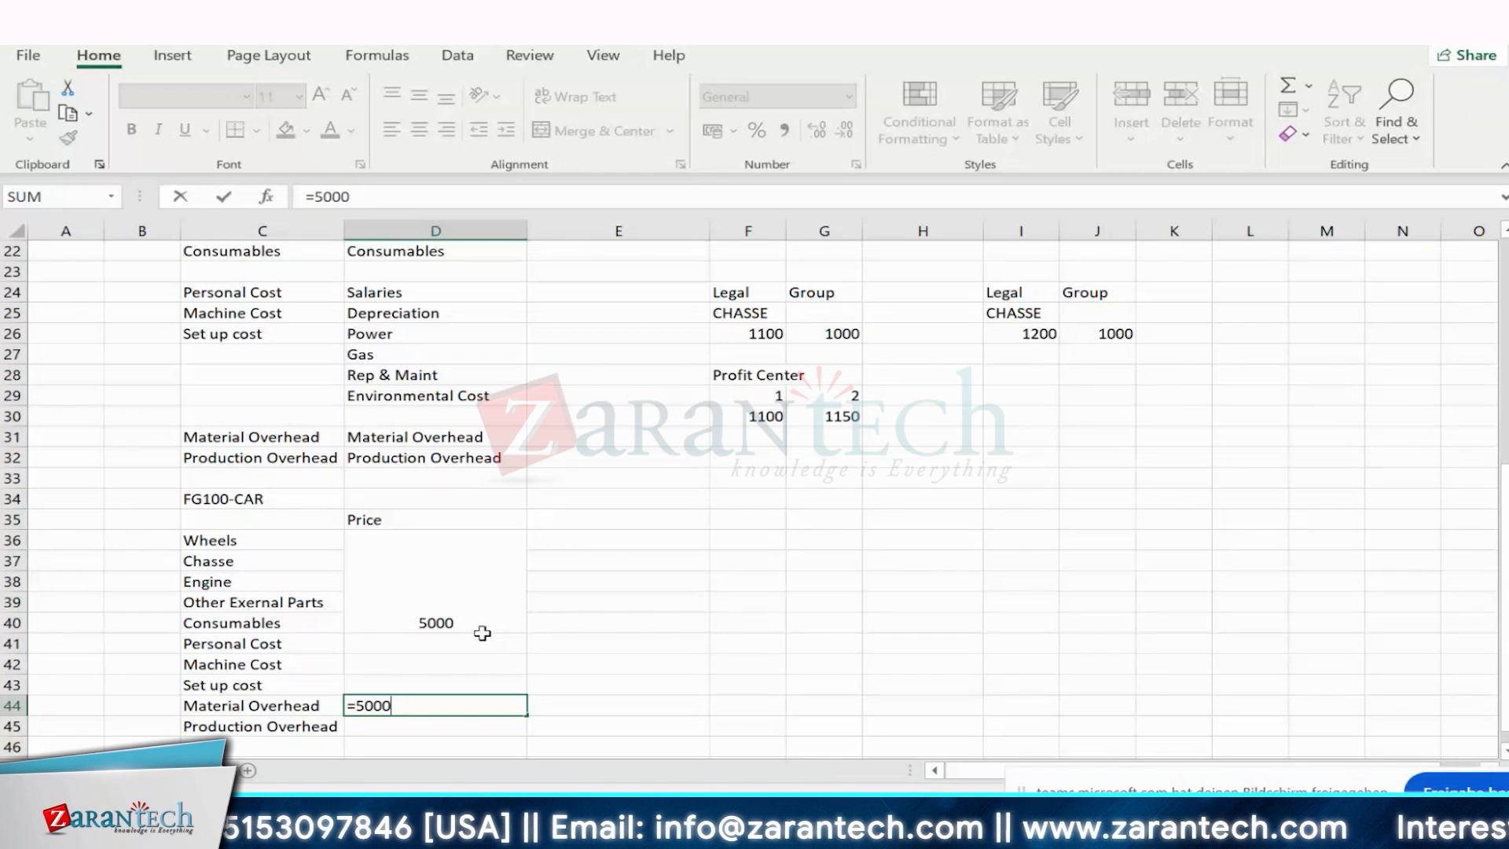
pyautogui.write('*10')
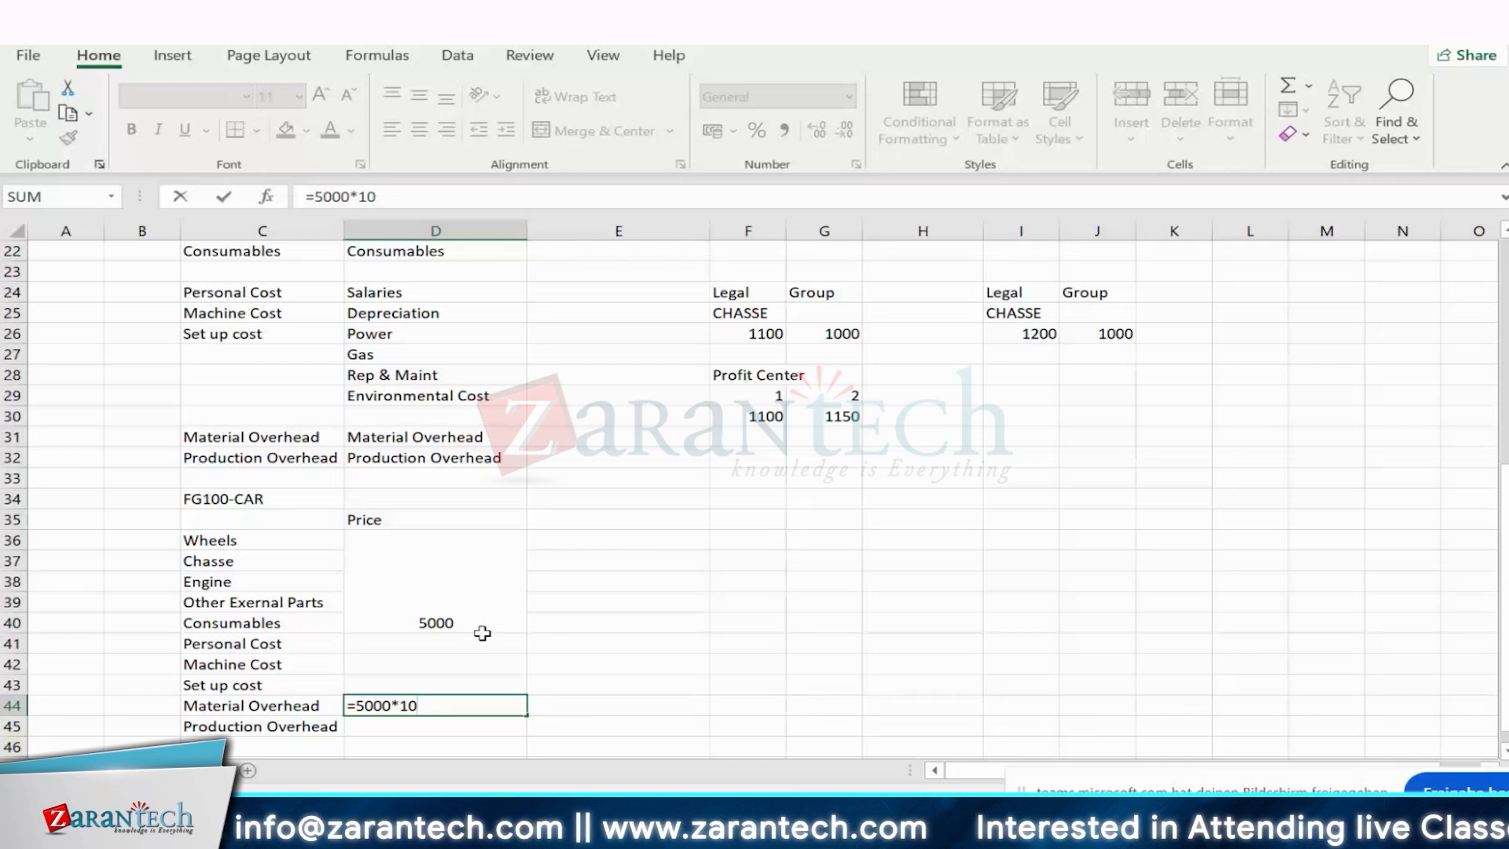
pyautogui.write('%')
pyautogui.hotkey('ctrl', 'Return')
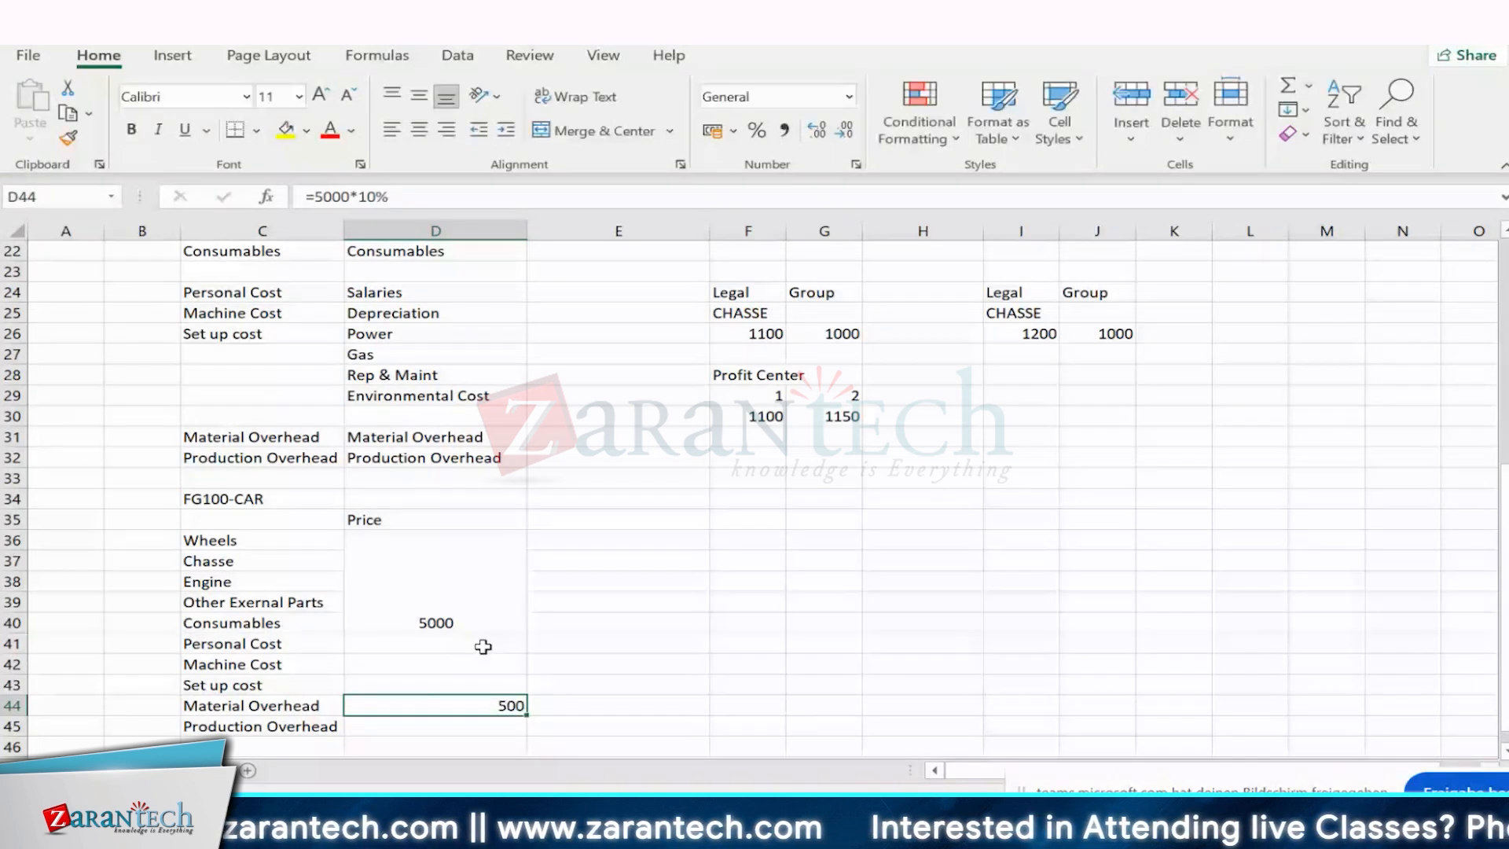
pyautogui.click(477, 619)
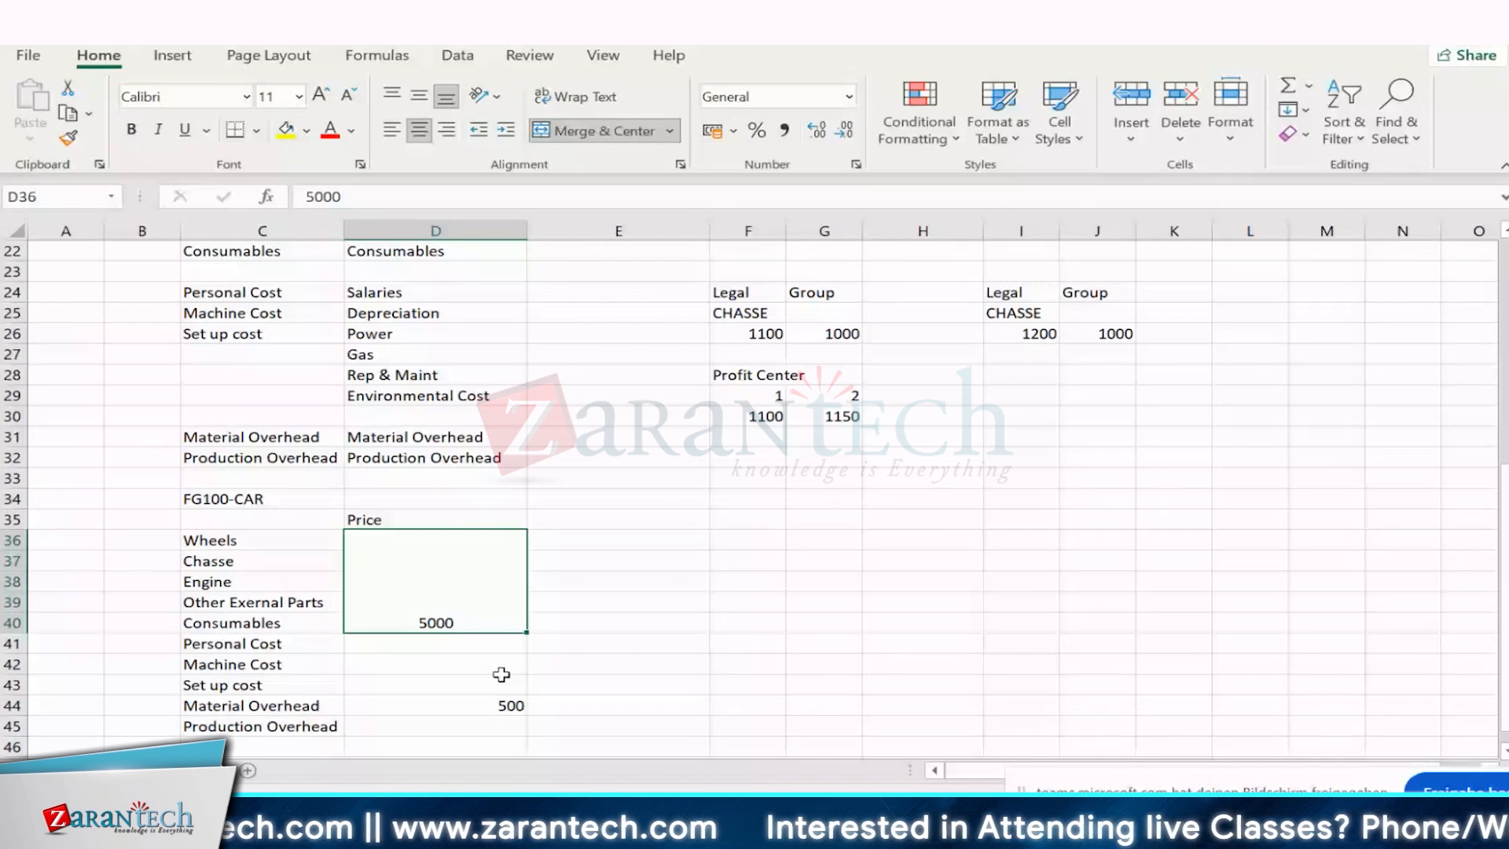
pyautogui.click(503, 705)
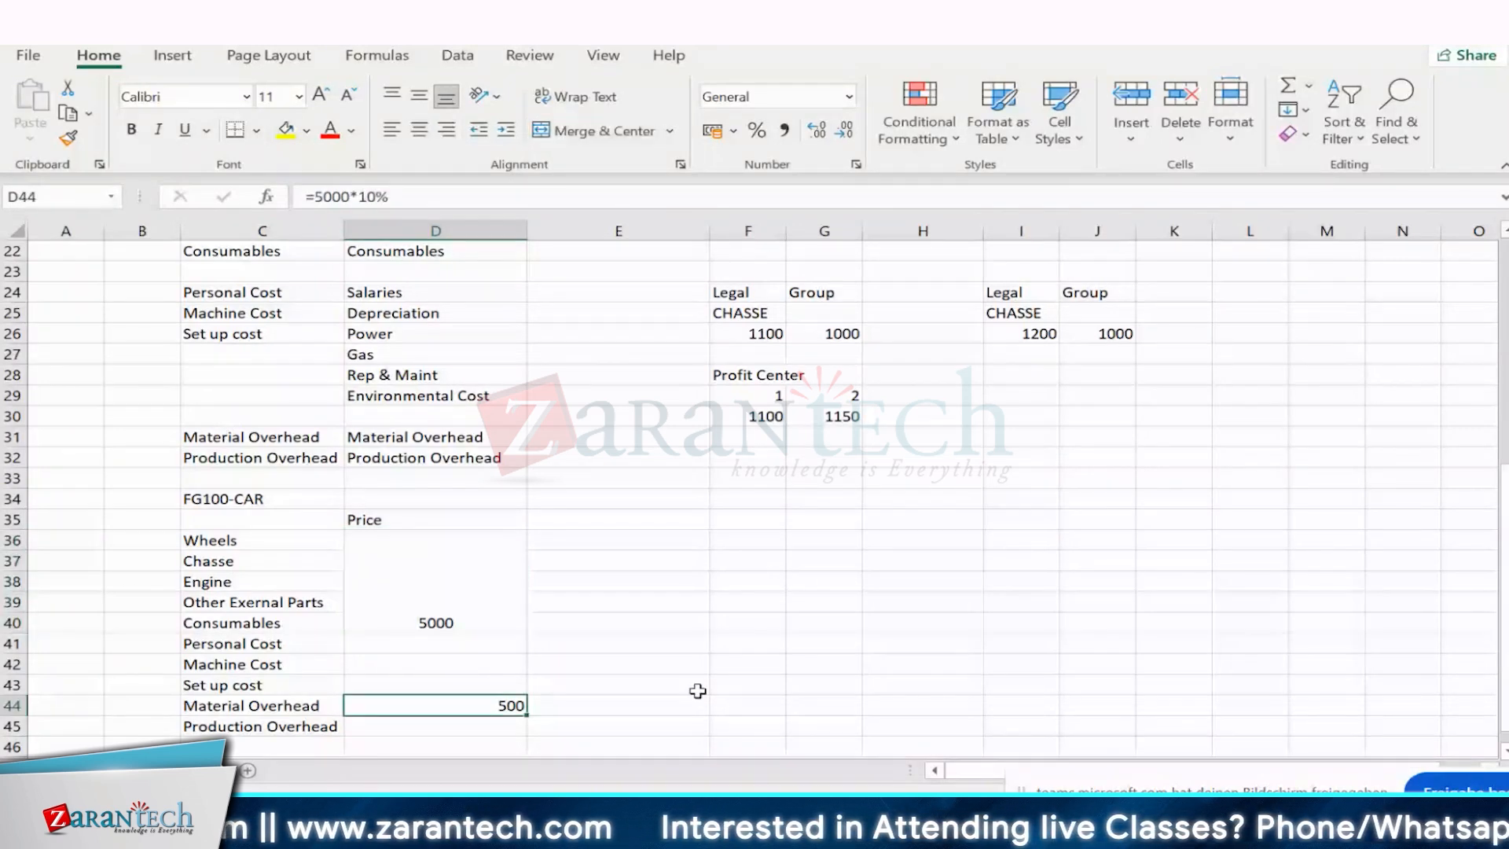
pyautogui.hotkey('alt', 'Tab')
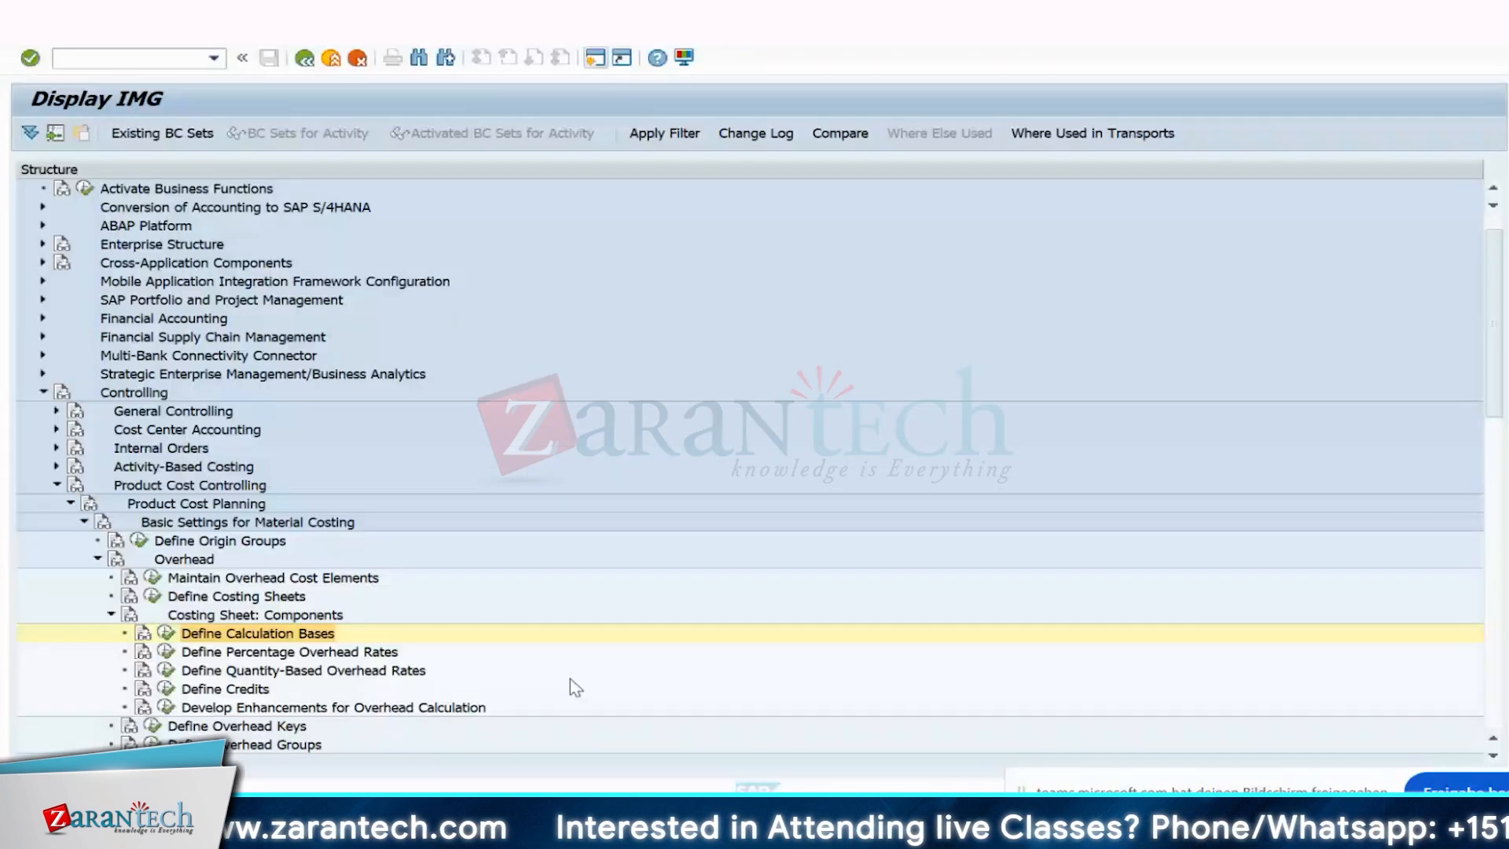
pyautogui.hotkey('alt', 'Tab')
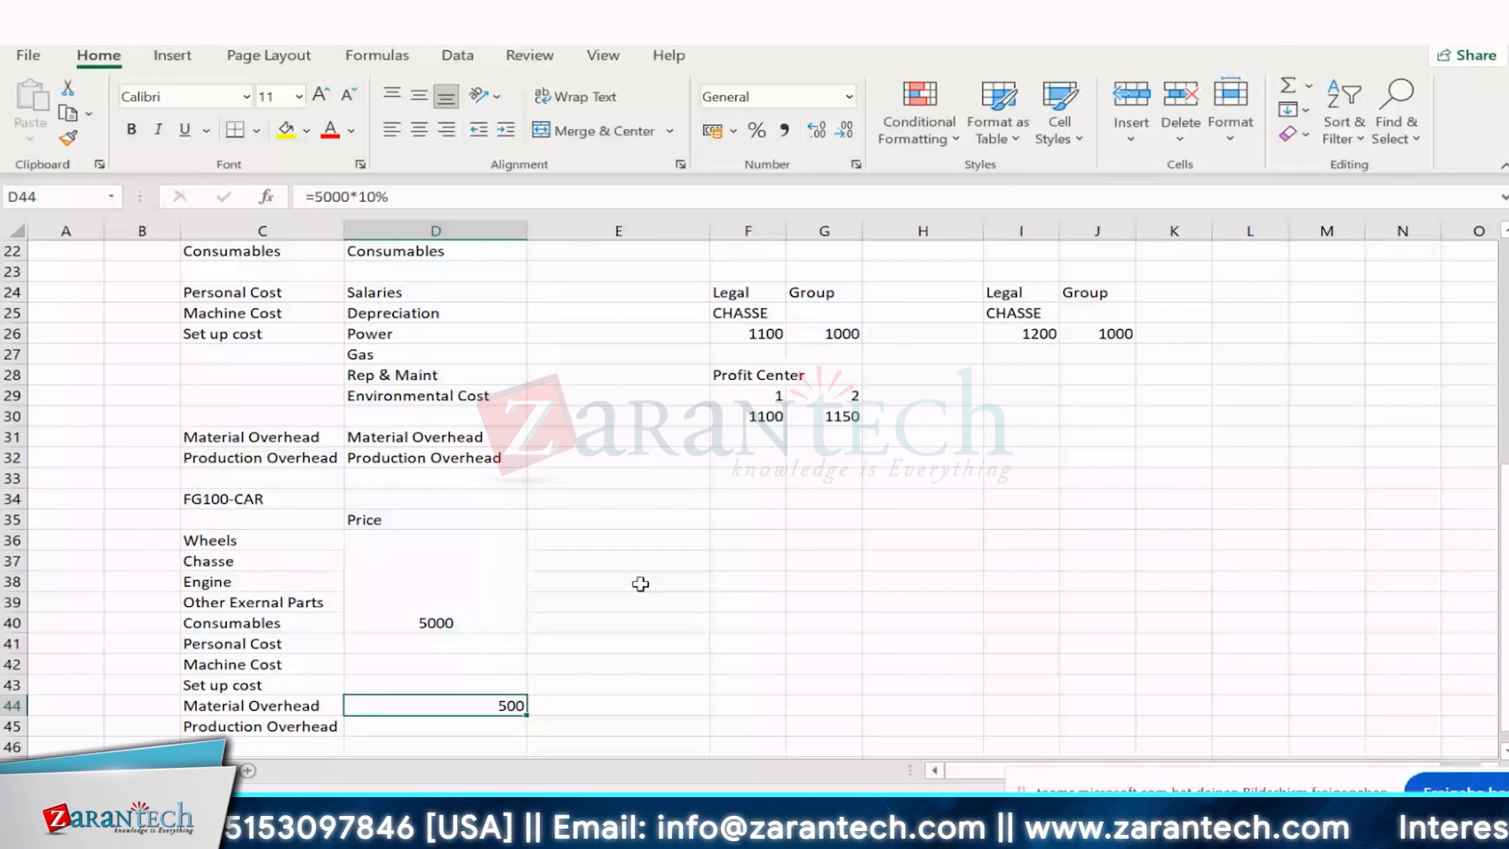
# - Enter the quantities 4 for Wheels, 1 for Chasse and 1 for Engine in column E
pyautogui.click(632, 540)
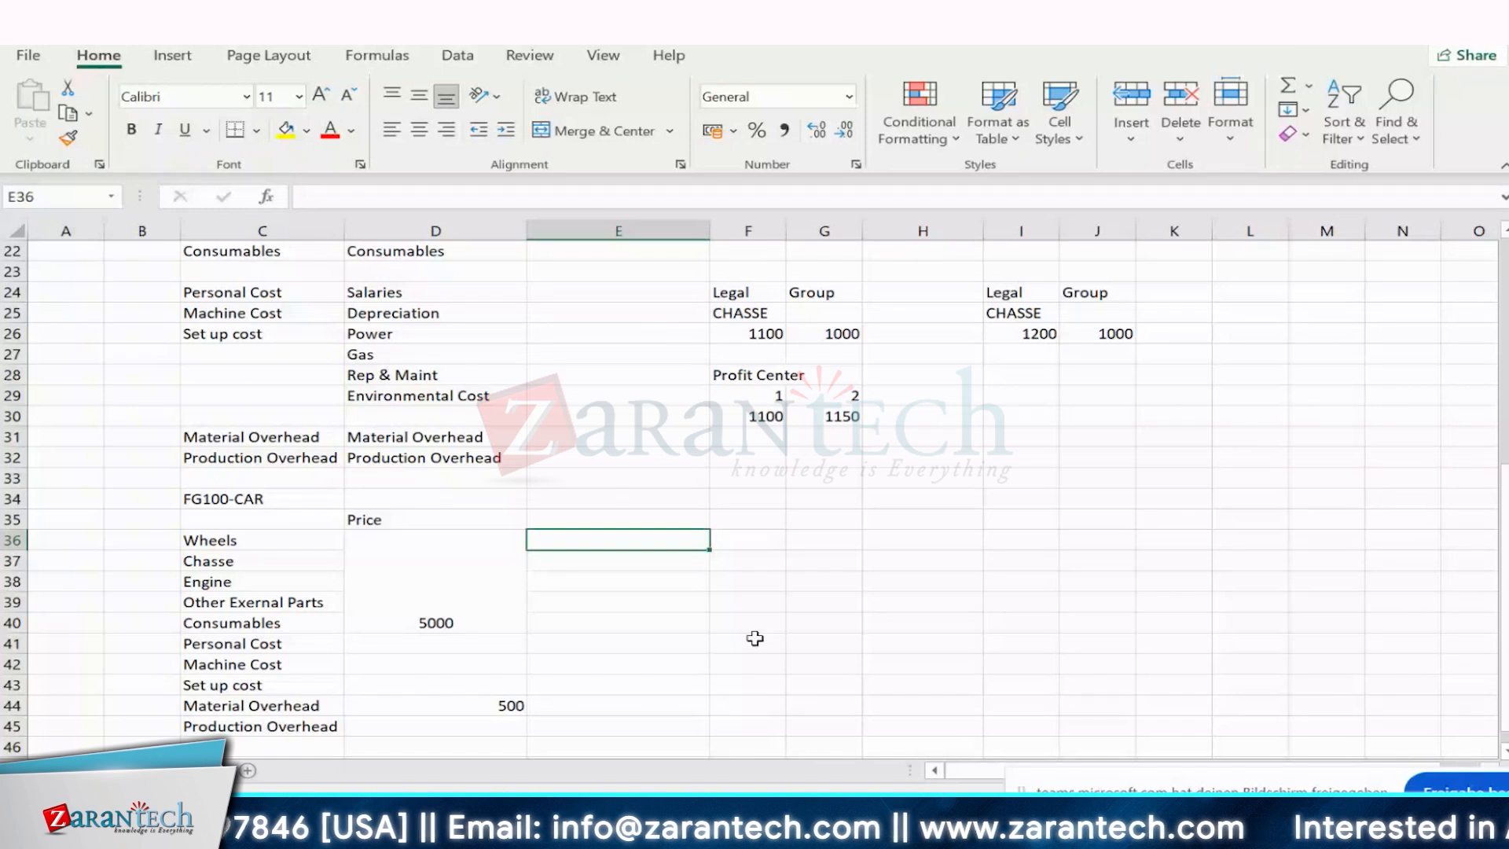
pyautogui.write('4')
pyautogui.press('Return')
pyautogui.write('1')
pyautogui.press('Return')
pyautogui.write('1')
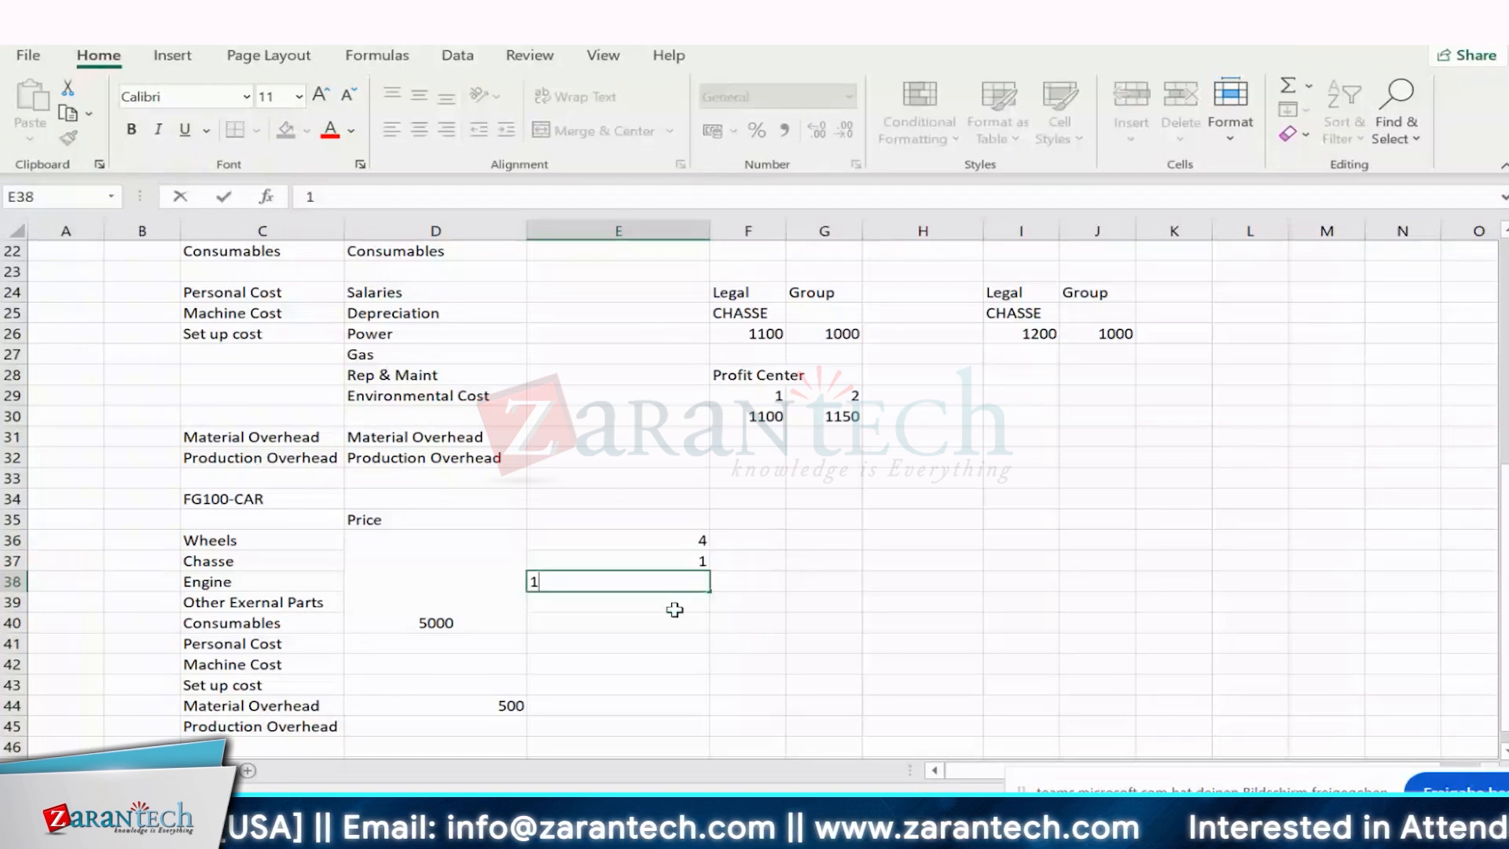
pyautogui.press('Return')
pyautogui.press('Return')
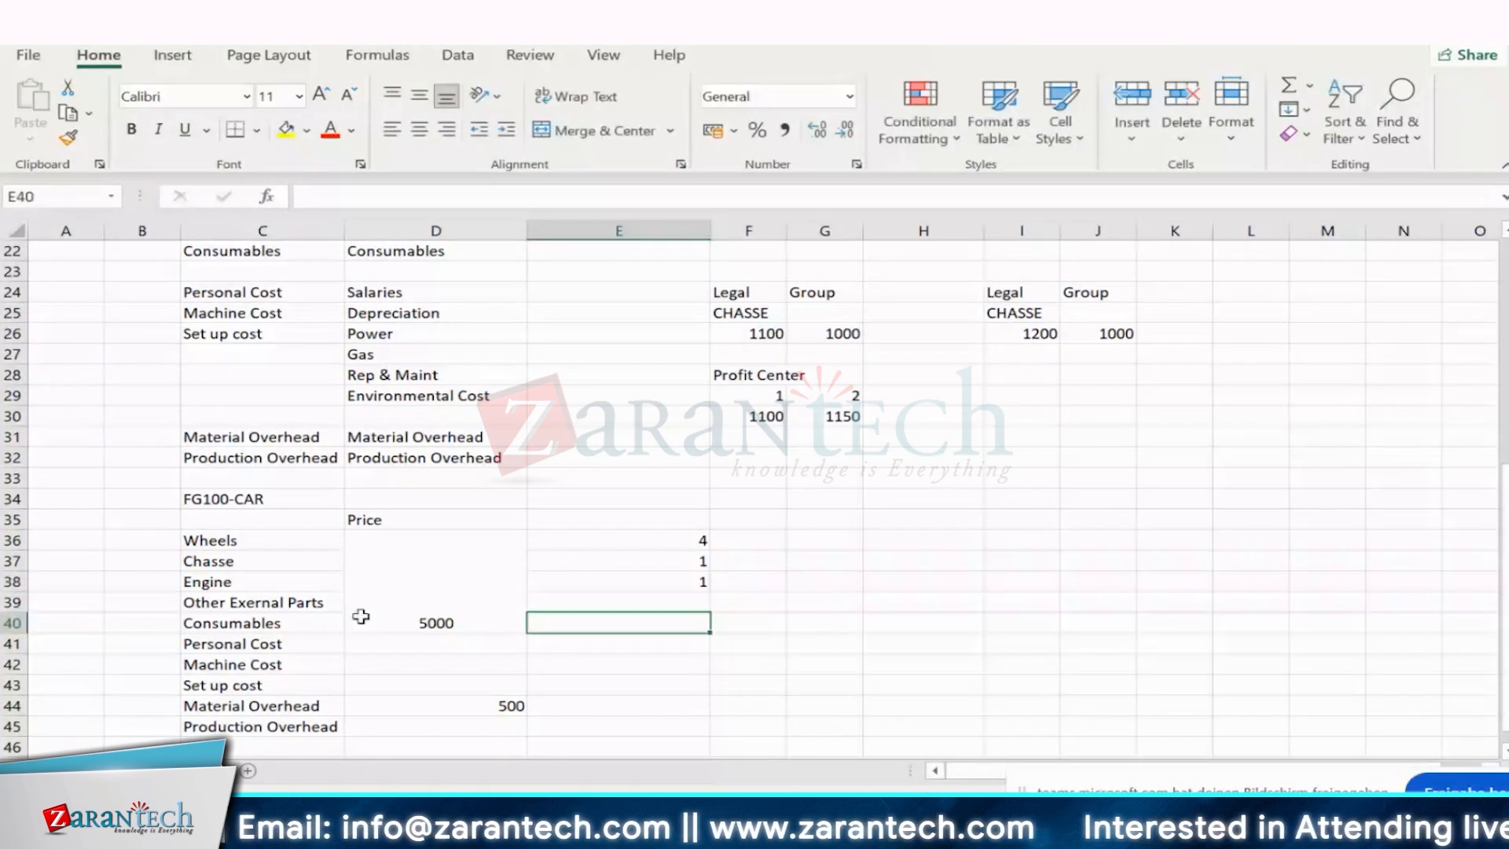
# - Enter the quantity 10 for Other Exernal Parts in cell E39
pyautogui.click(673, 604)
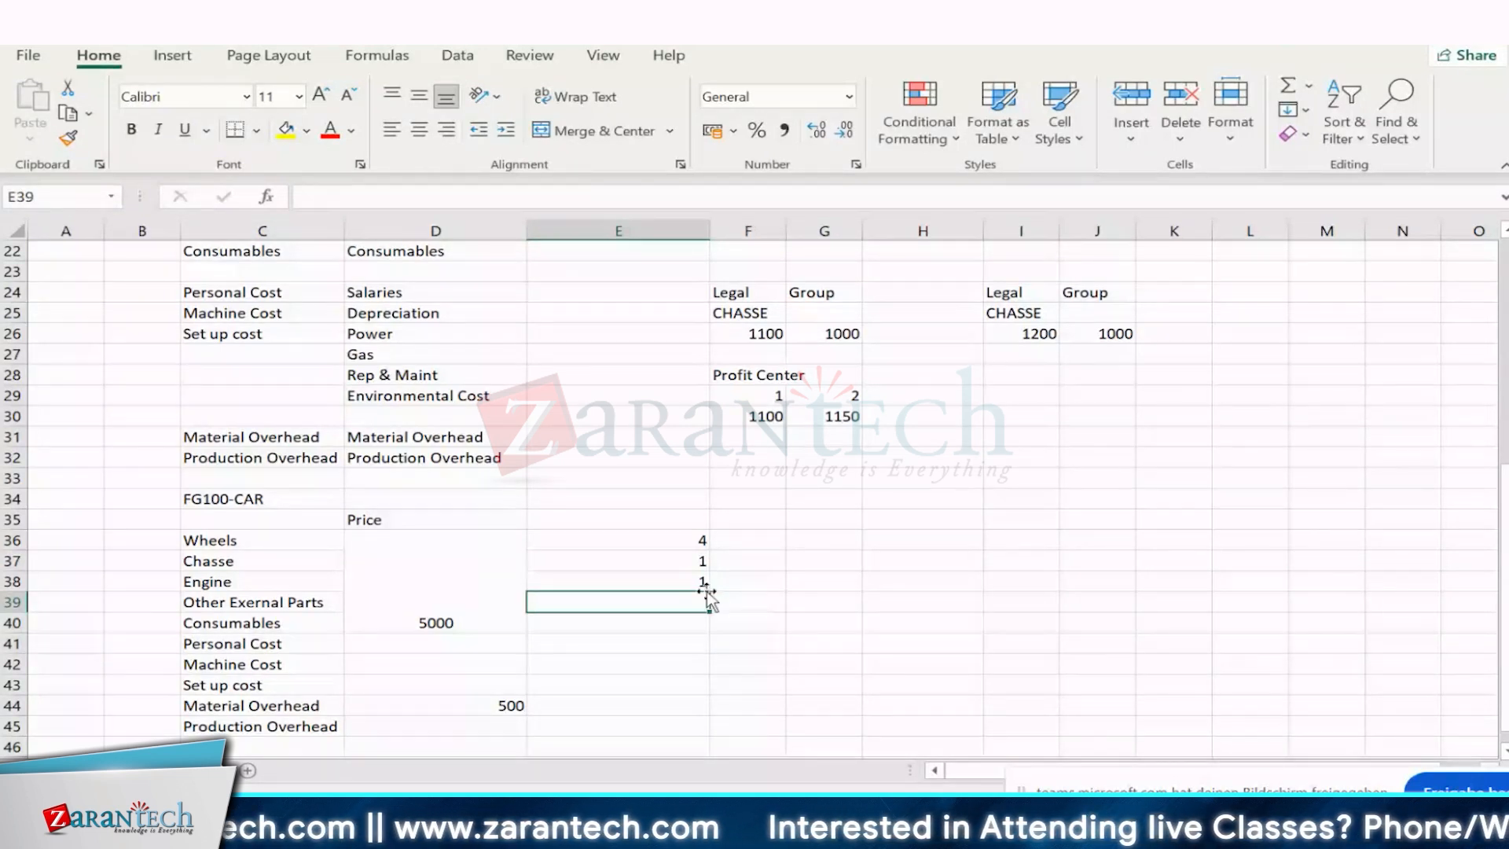
pyautogui.moveTo(692, 541); pyautogui.dragTo(708, 582)
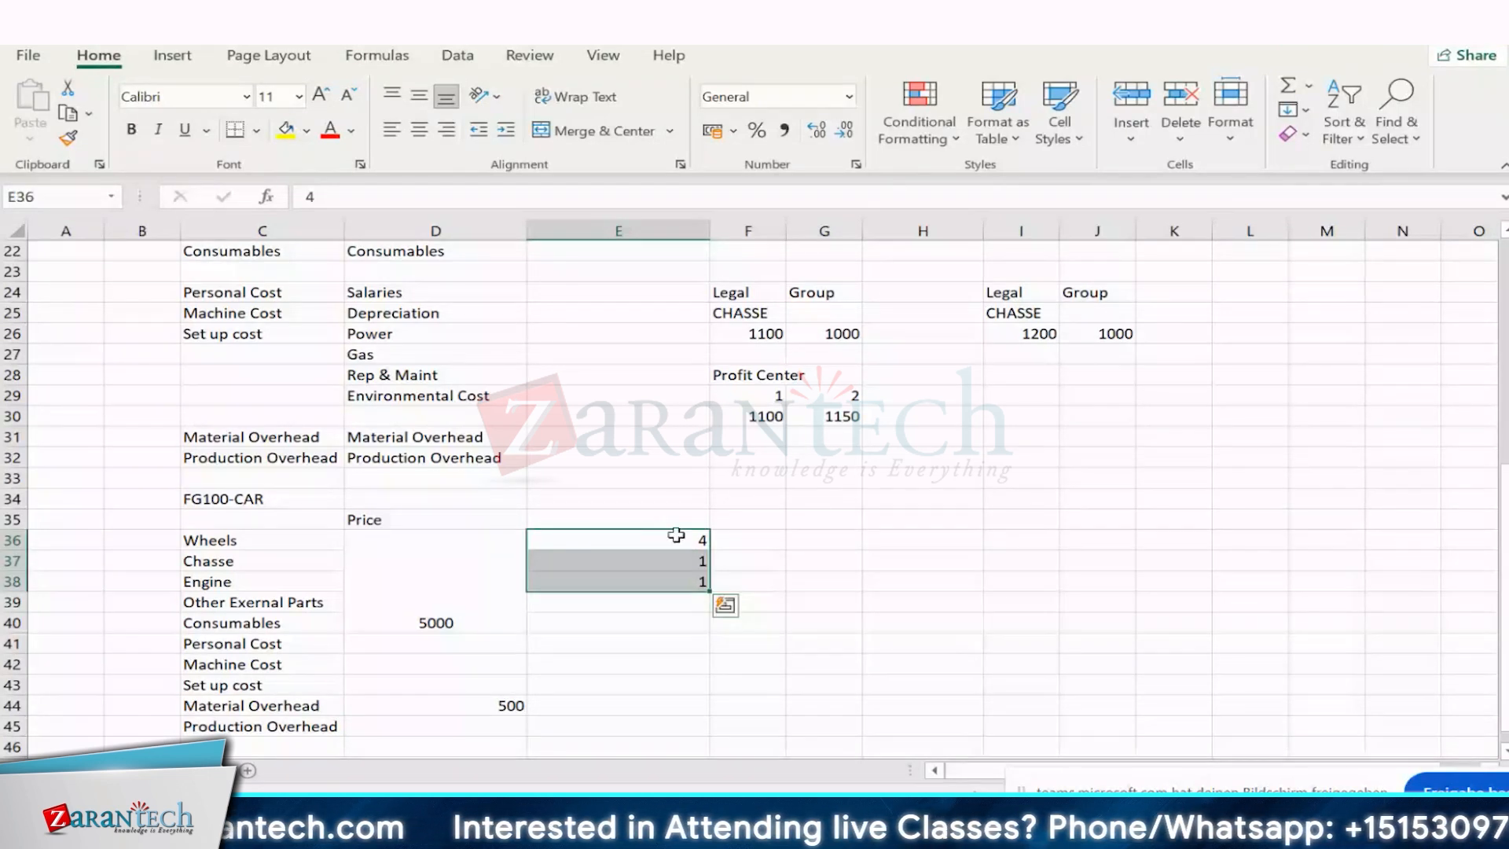
pyautogui.click(676, 602)
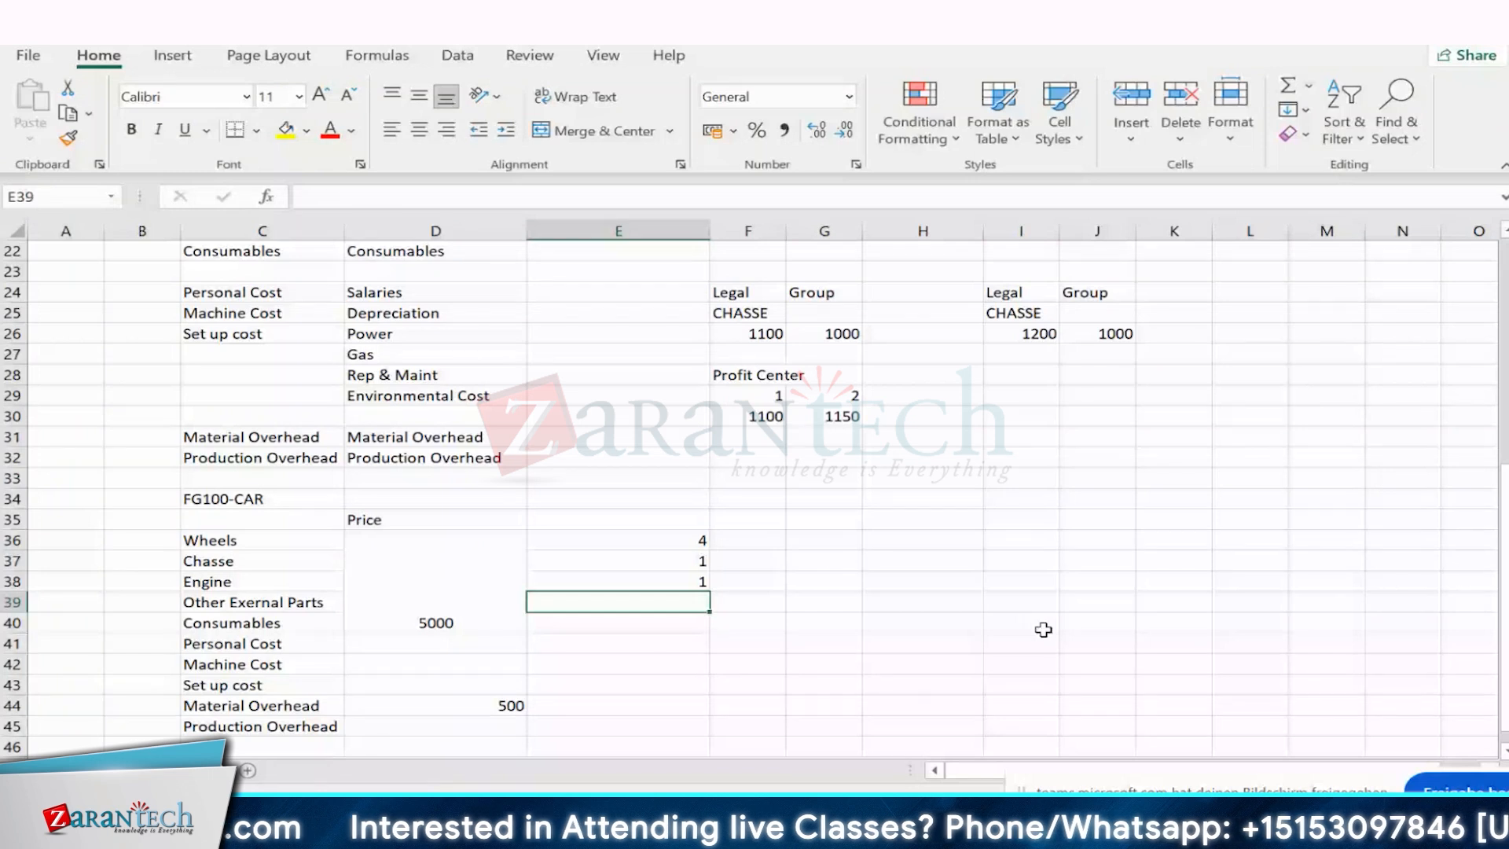
pyautogui.write('10')
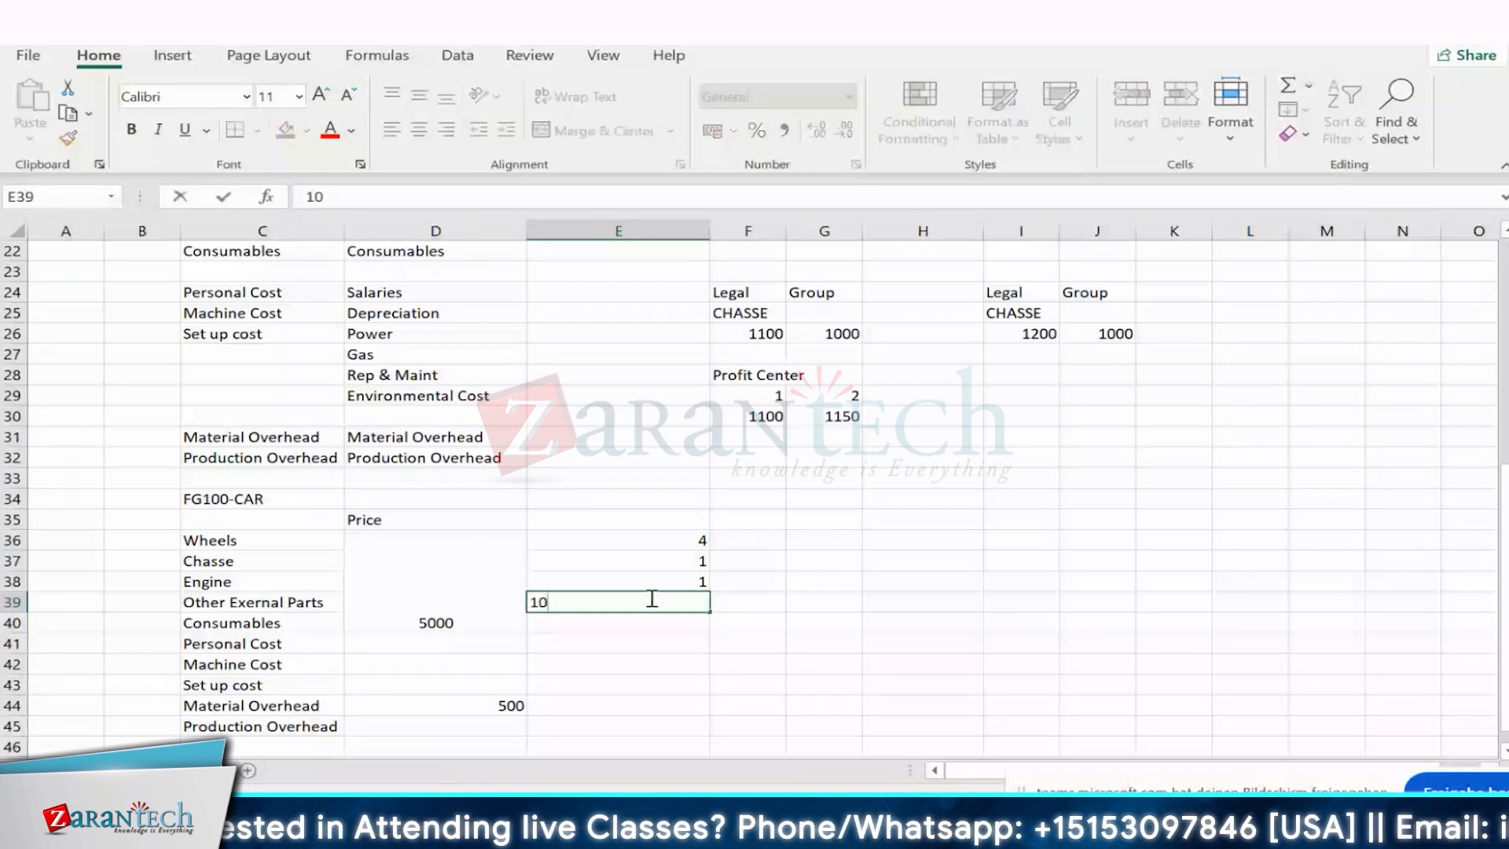
pyautogui.click(669, 622)
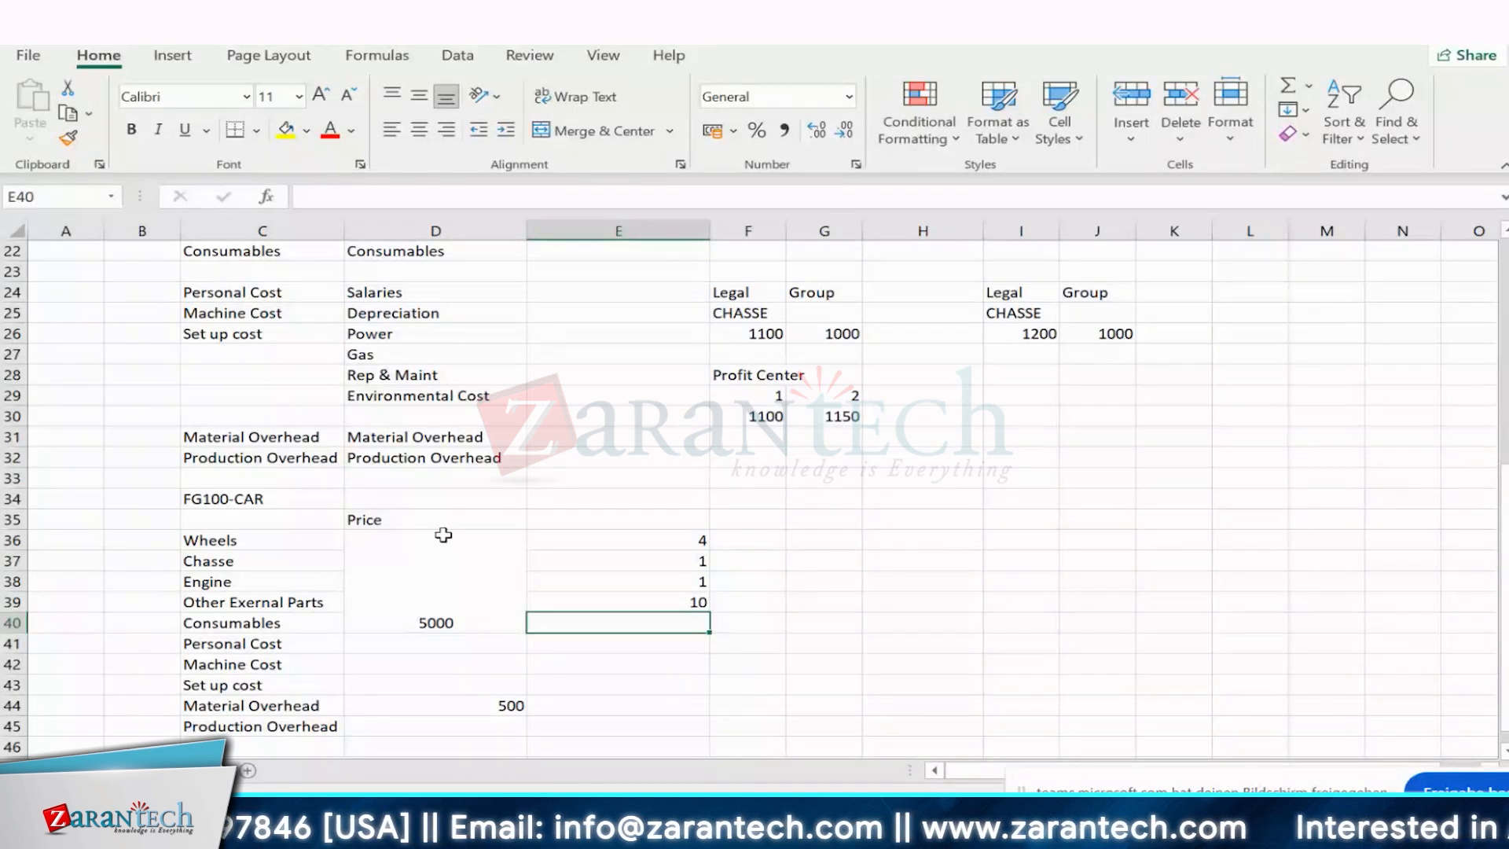
# - Enter 5 in cell E44 beside the Material Overhead amount
pyautogui.moveTo(472, 541); pyautogui.dragTo(479, 623)
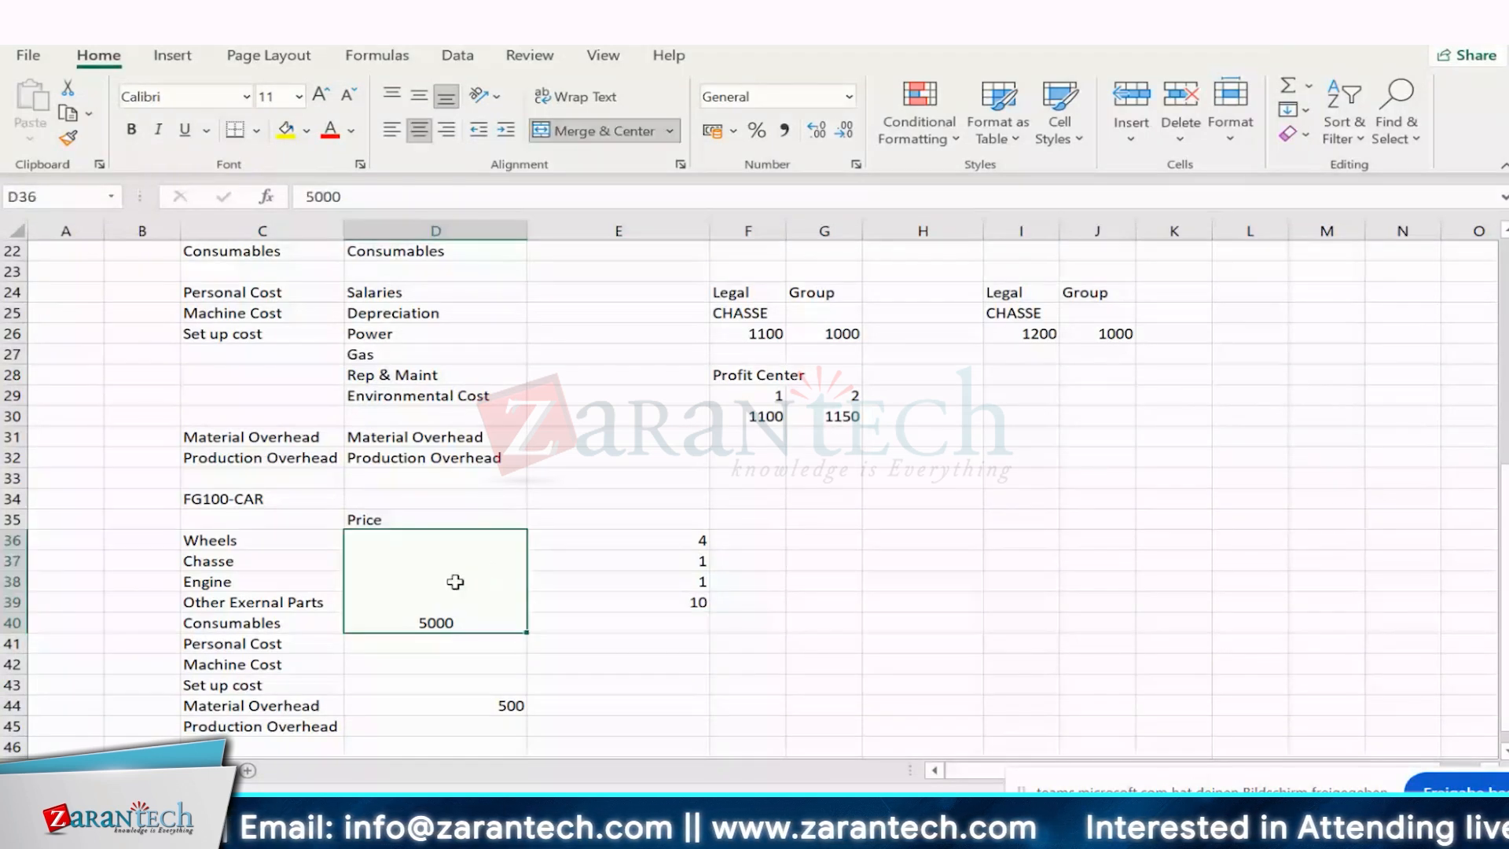
pyautogui.click(498, 712)
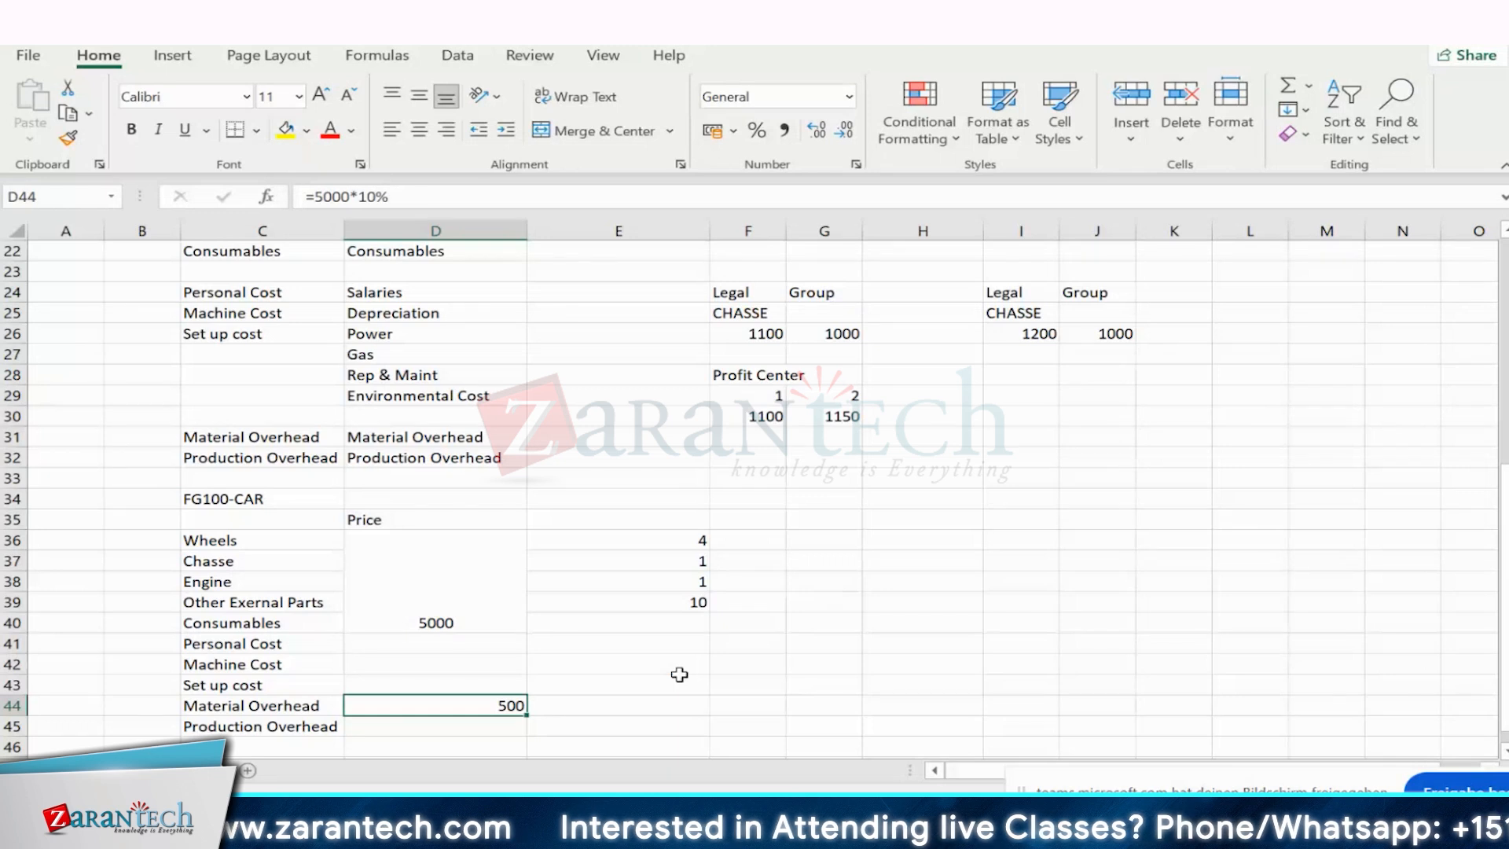
pyautogui.click(649, 705)
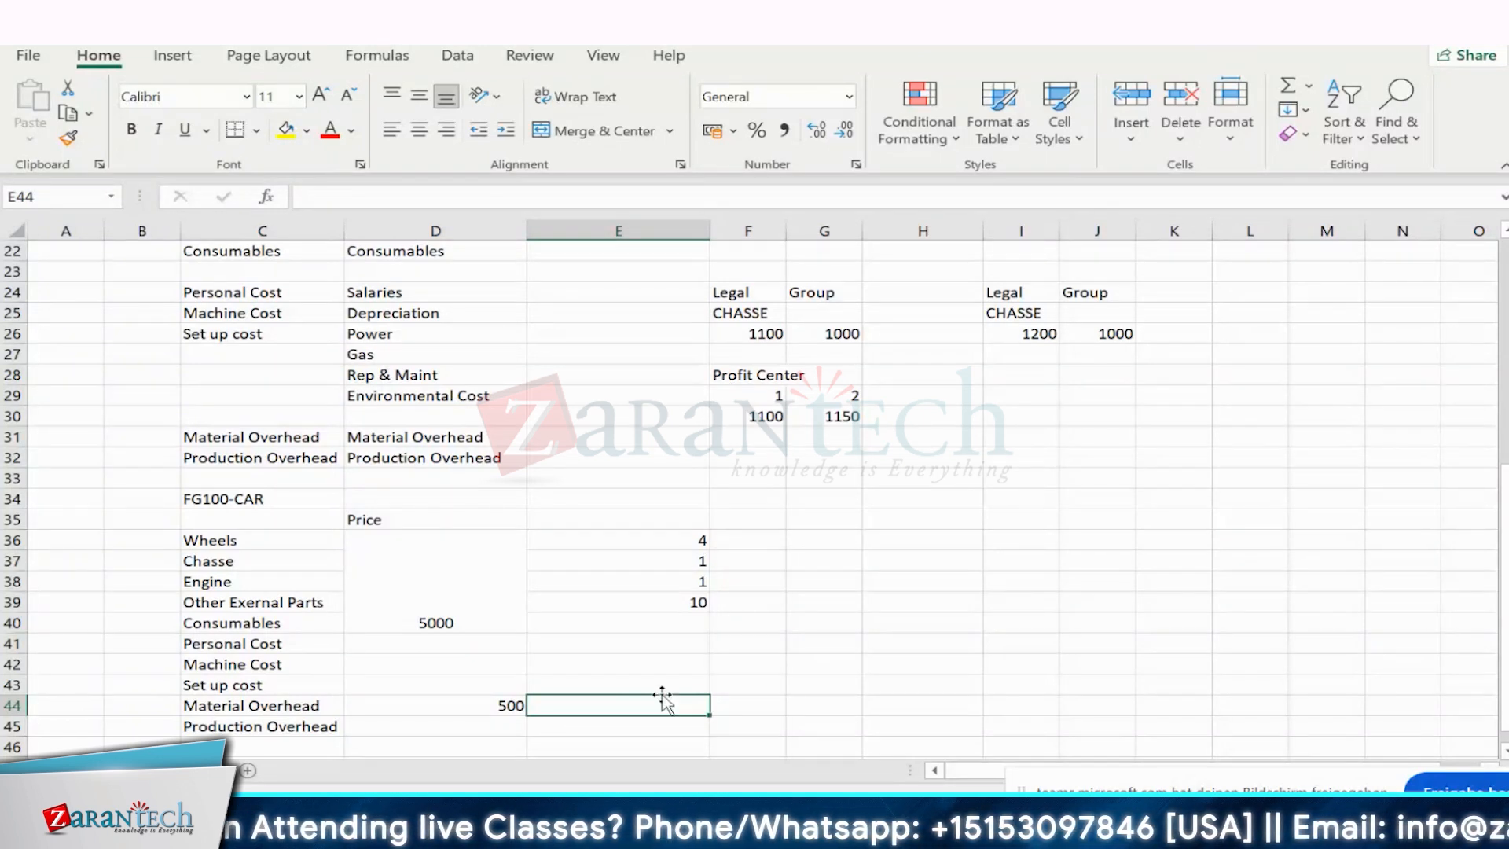
pyautogui.write('5')
pyautogui.click(923, 662)
# - Enter the unit PC for Wheels, Chasse and Engine and KG for Other Exernal Parts in cells F36 to F39
pyautogui.click(763, 541)
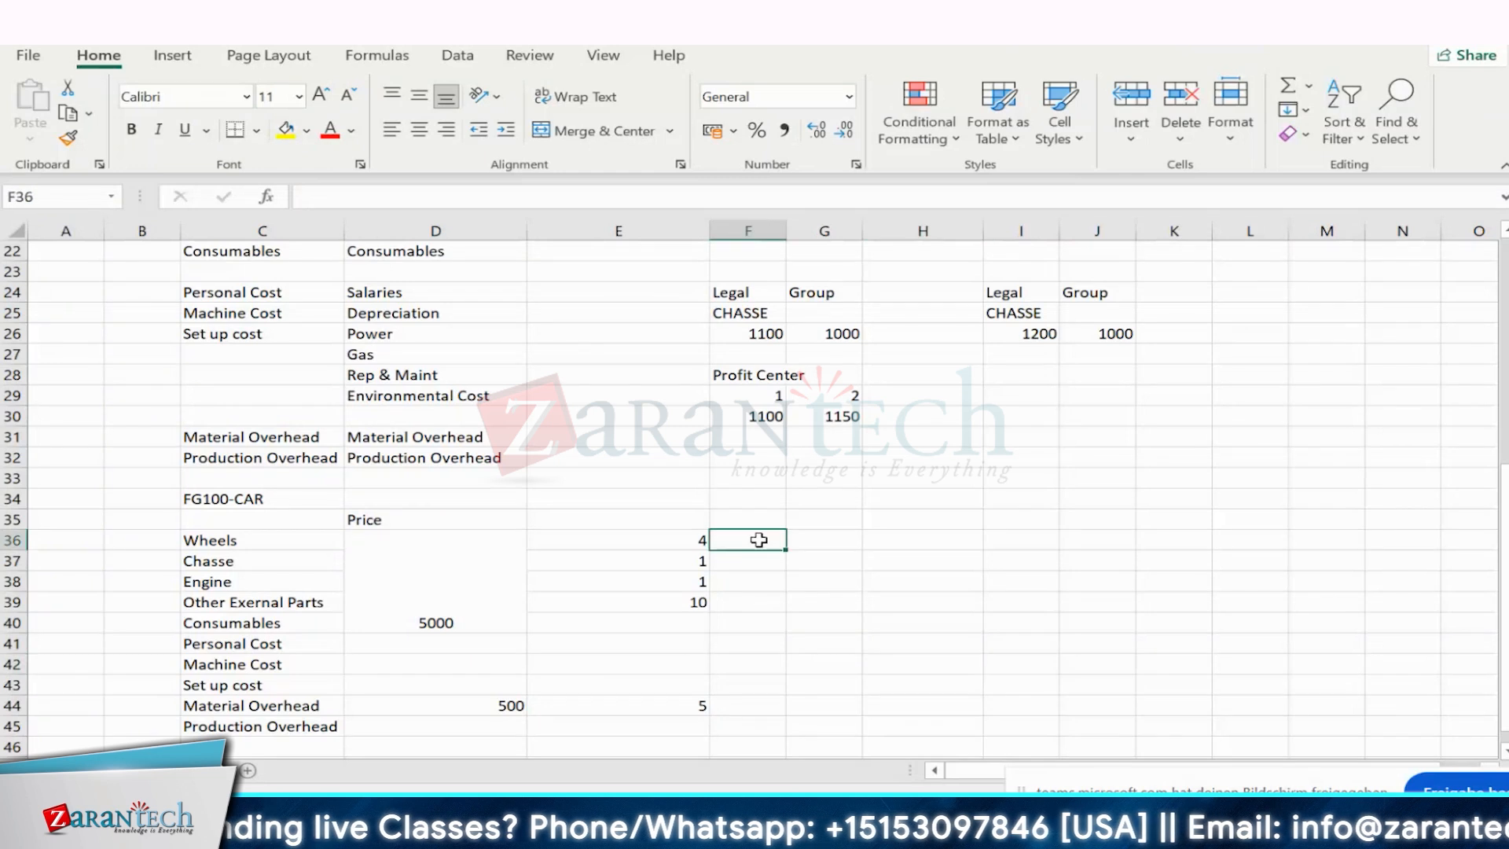
pyautogui.write('PC')
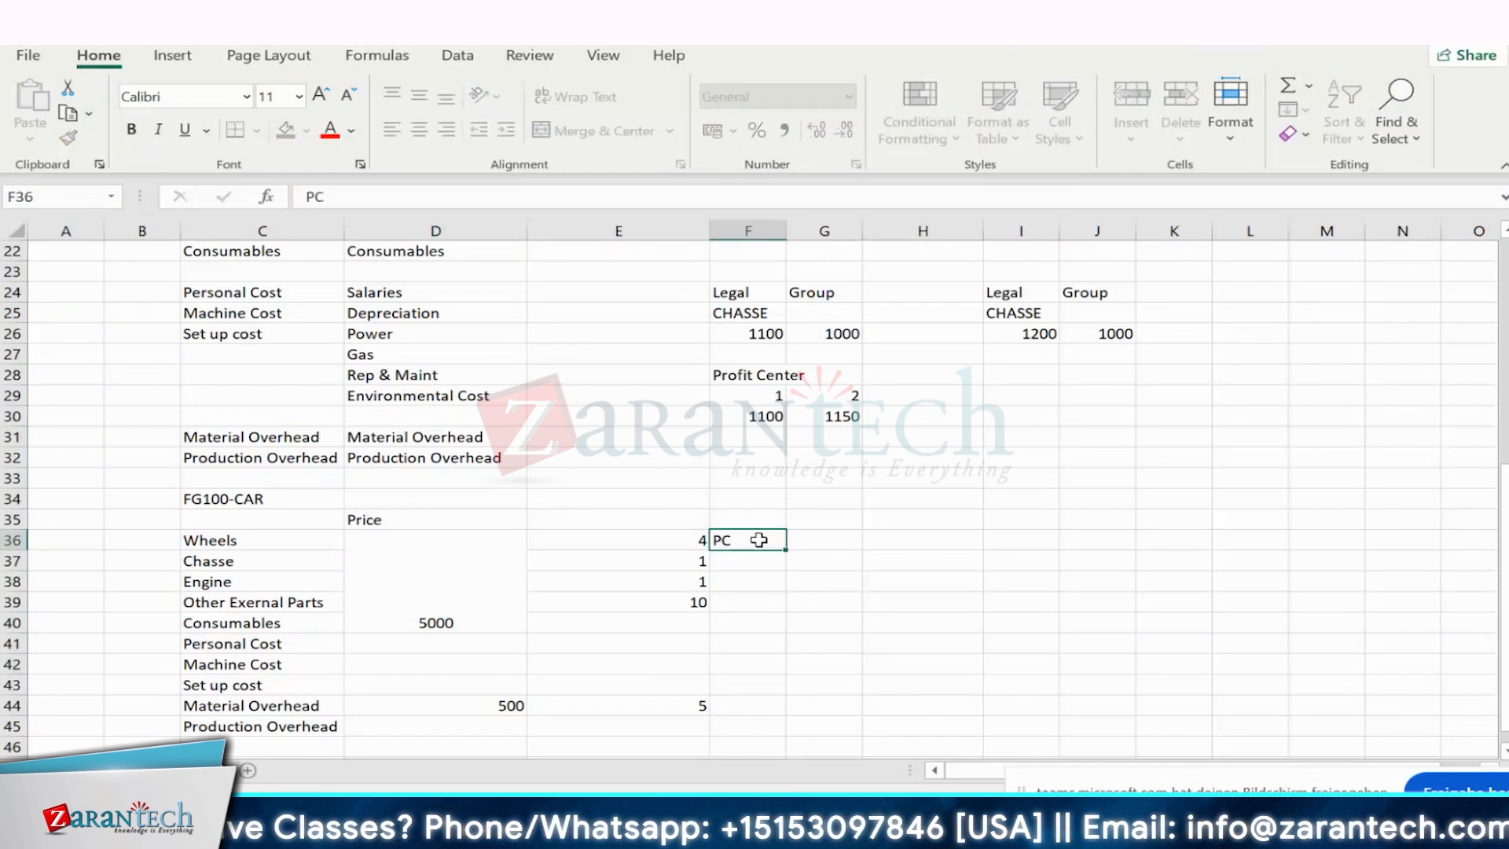
pyautogui.press('Return')
pyautogui.write('PC')
pyautogui.press('Return')
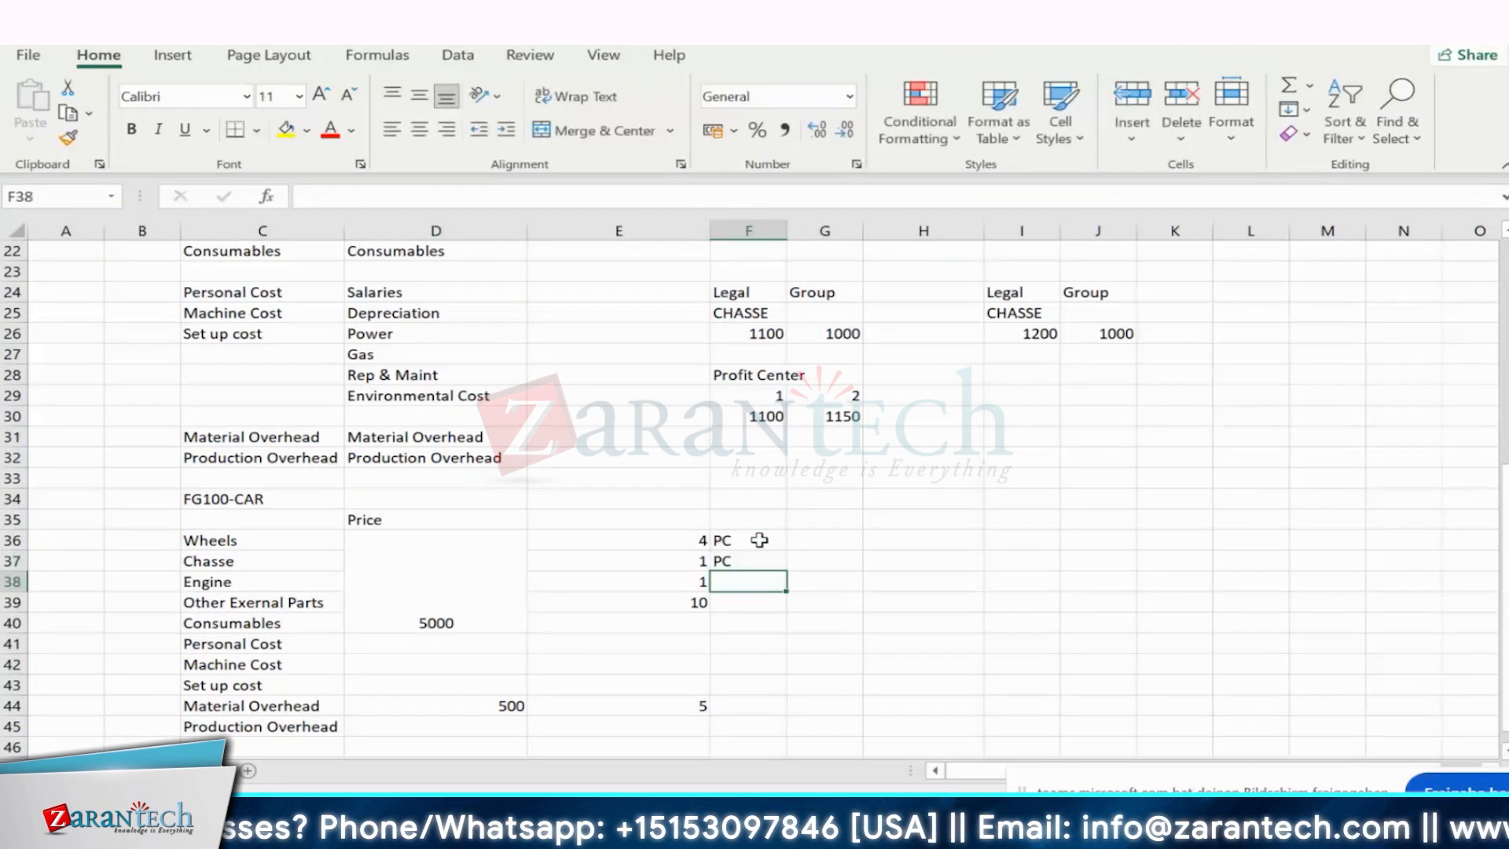
pyautogui.write('PC')
pyautogui.press('Return')
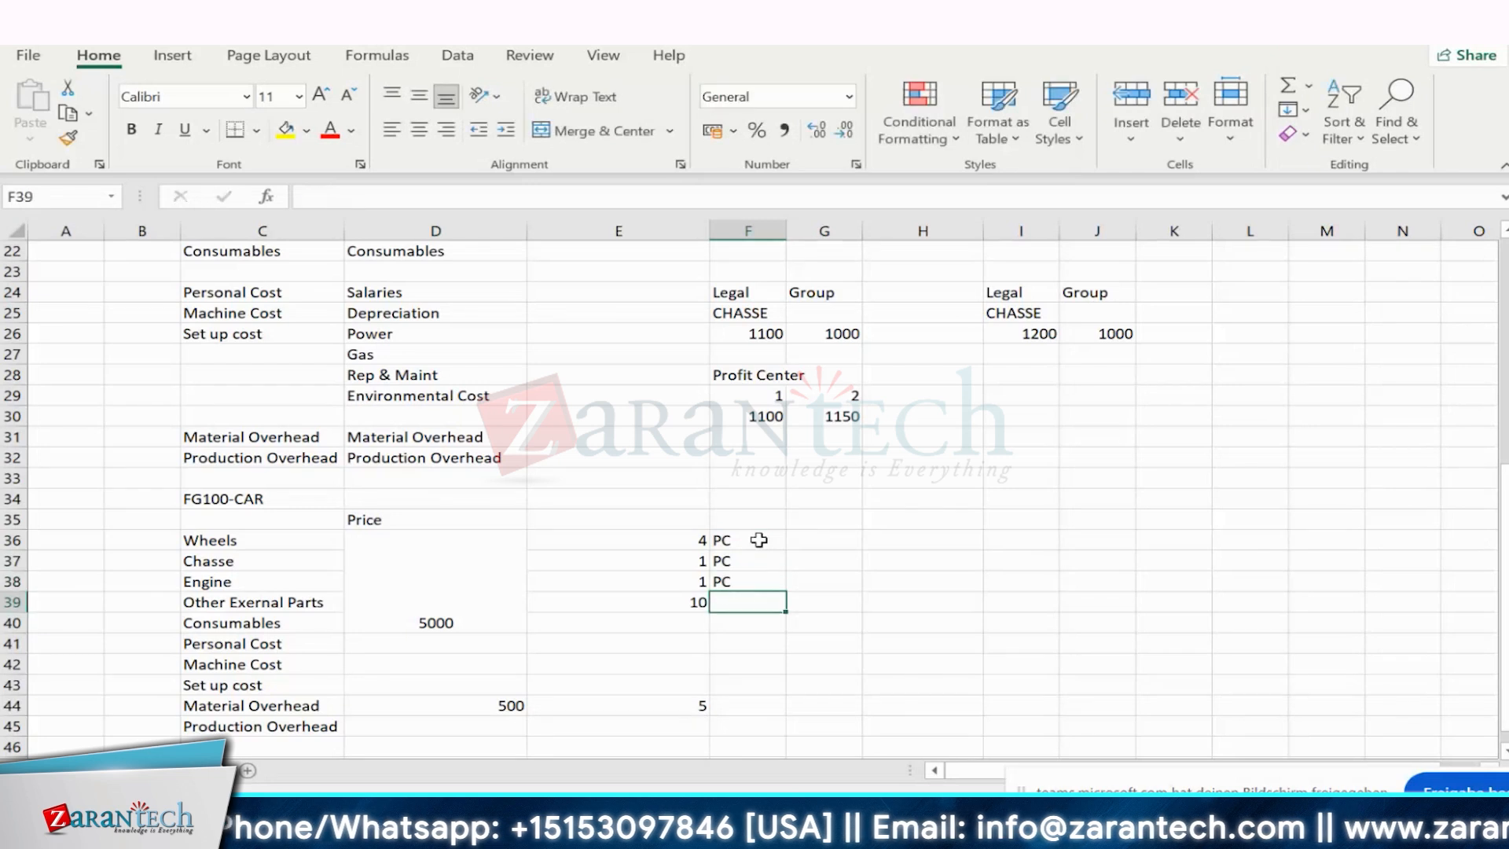
pyautogui.write('KG')
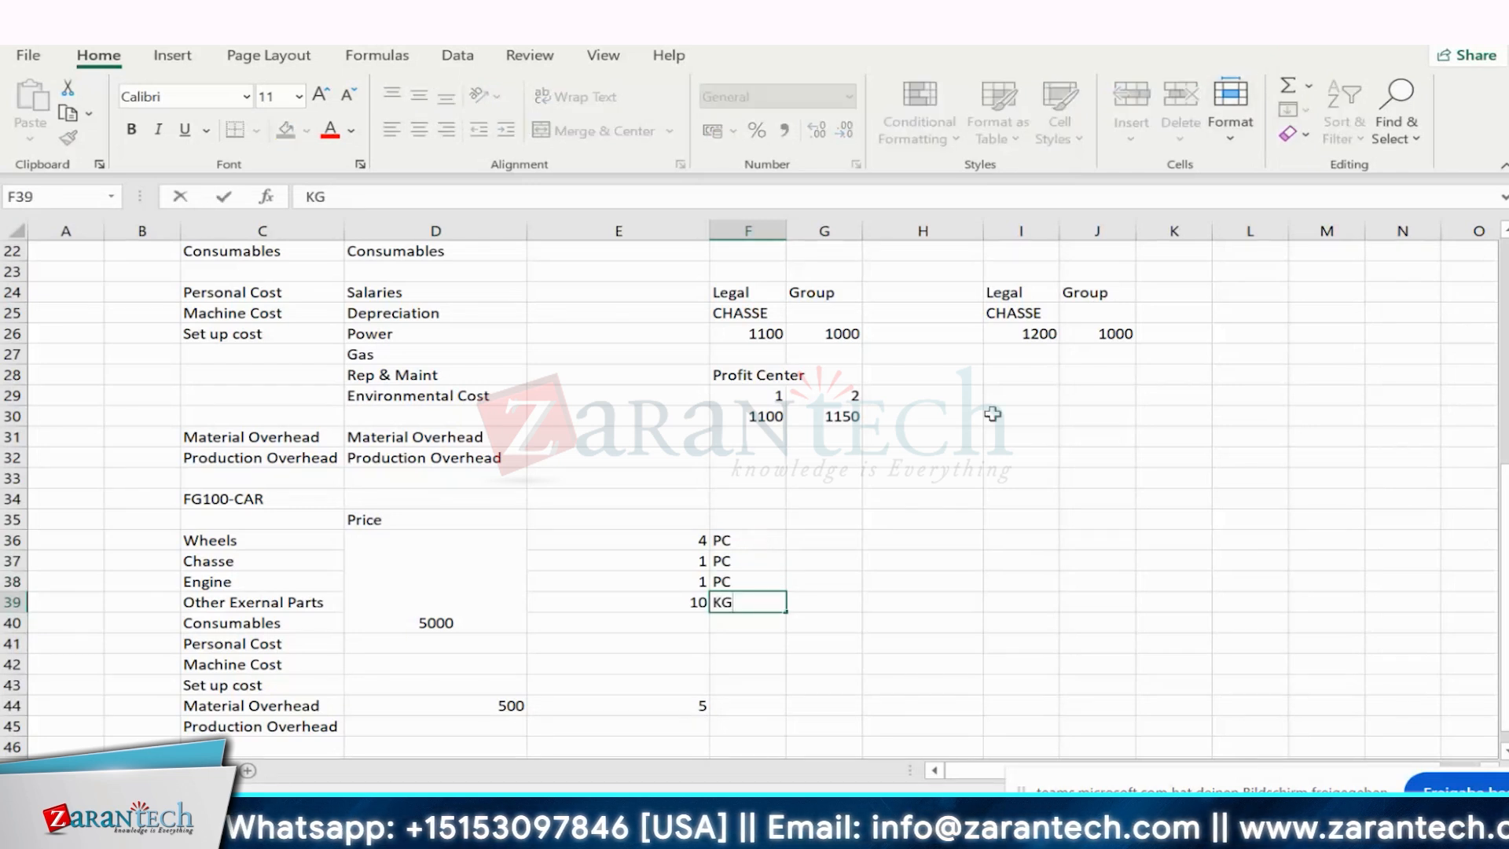
pyautogui.click(998, 515)
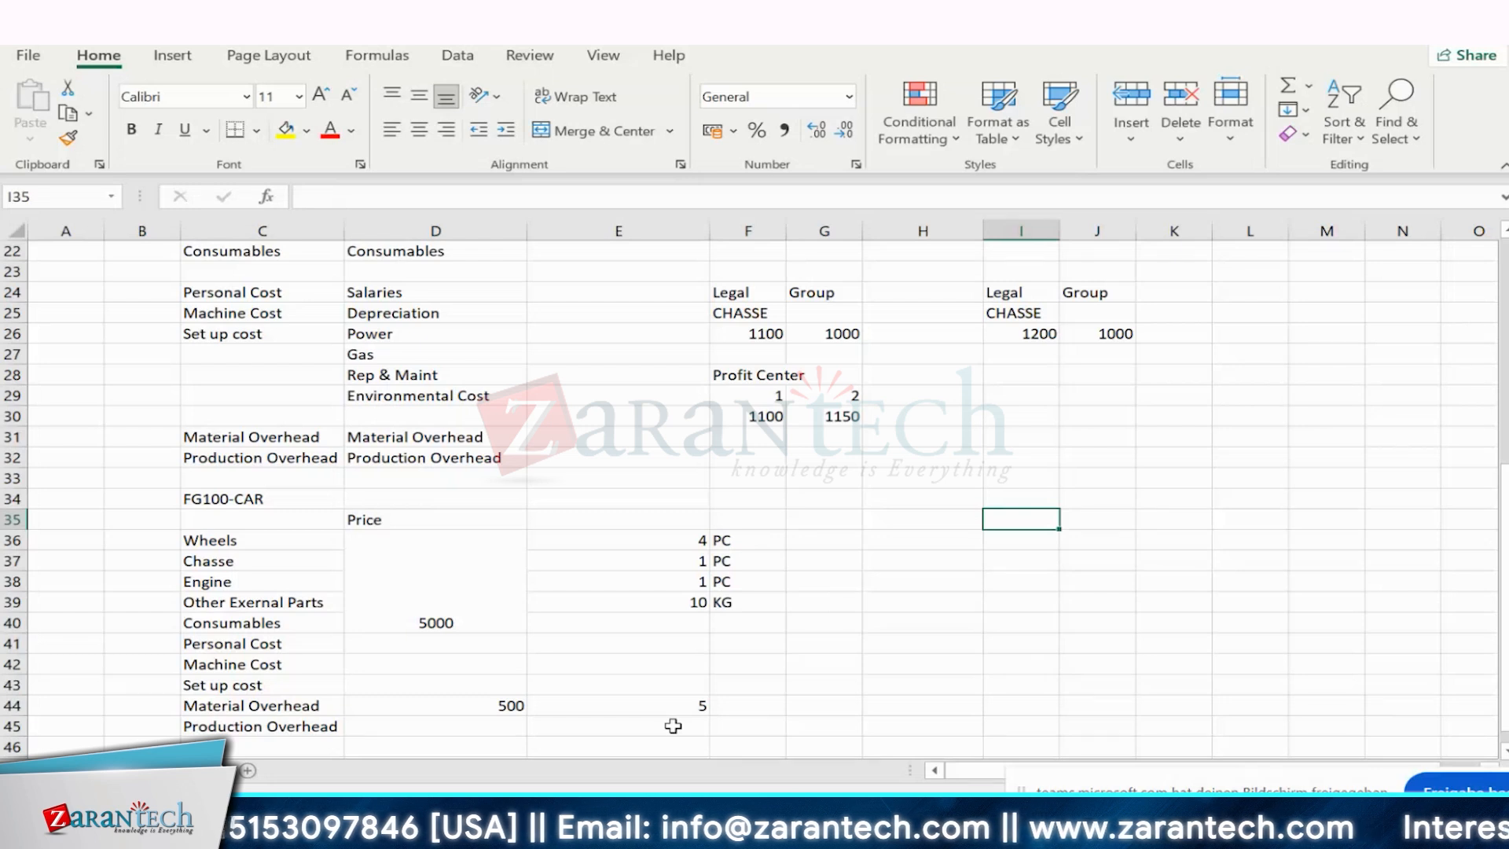
# - Replace the Material Overhead quantity-based amount in cell E44 with 100
pyautogui.moveTo(687, 541); pyautogui.dragTo(686, 581)
pyautogui.click(663, 704)
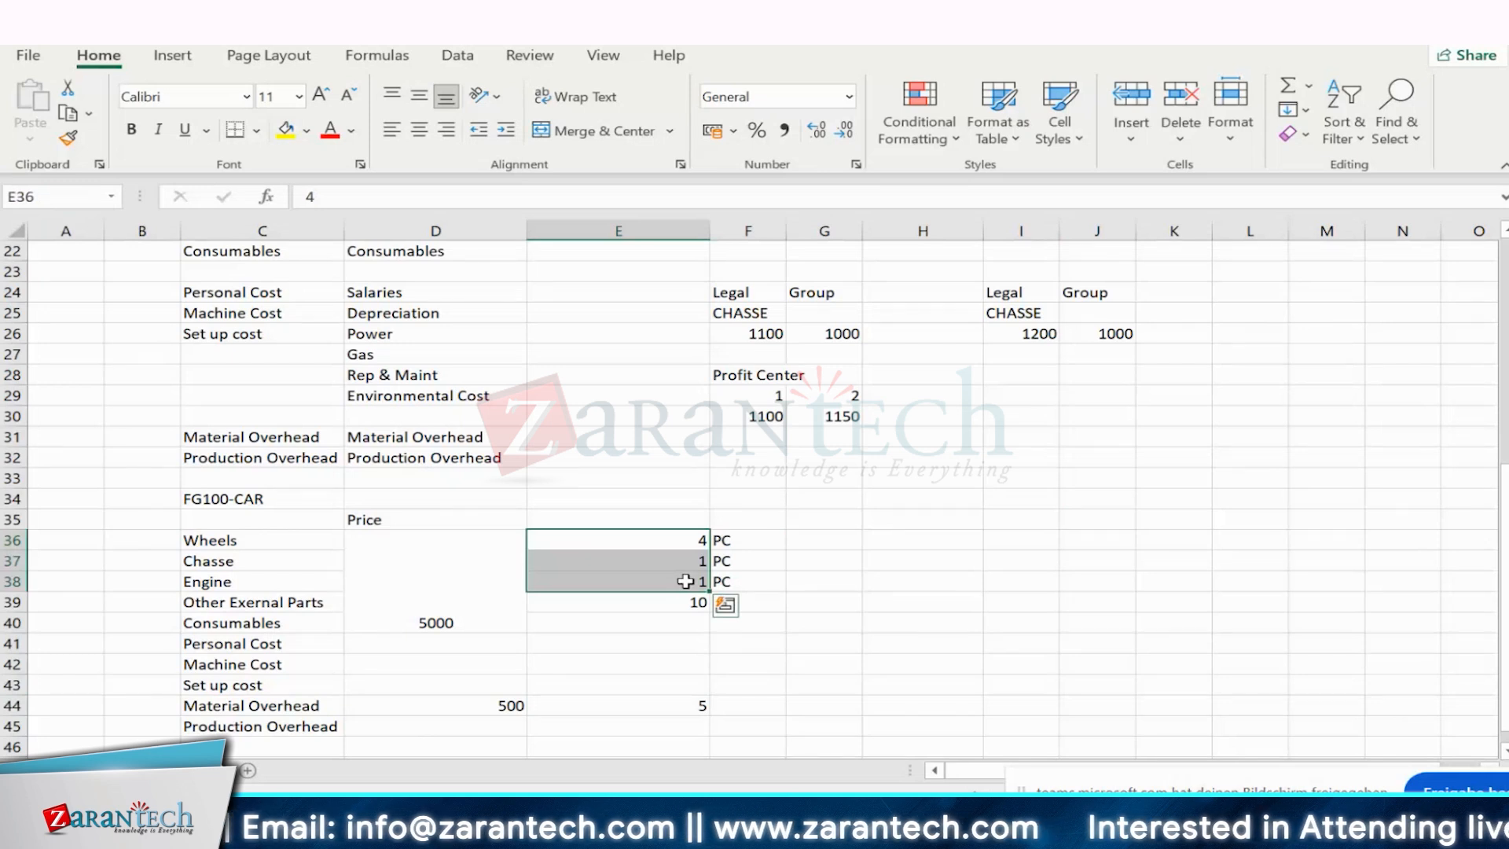
pyautogui.click(691, 704)
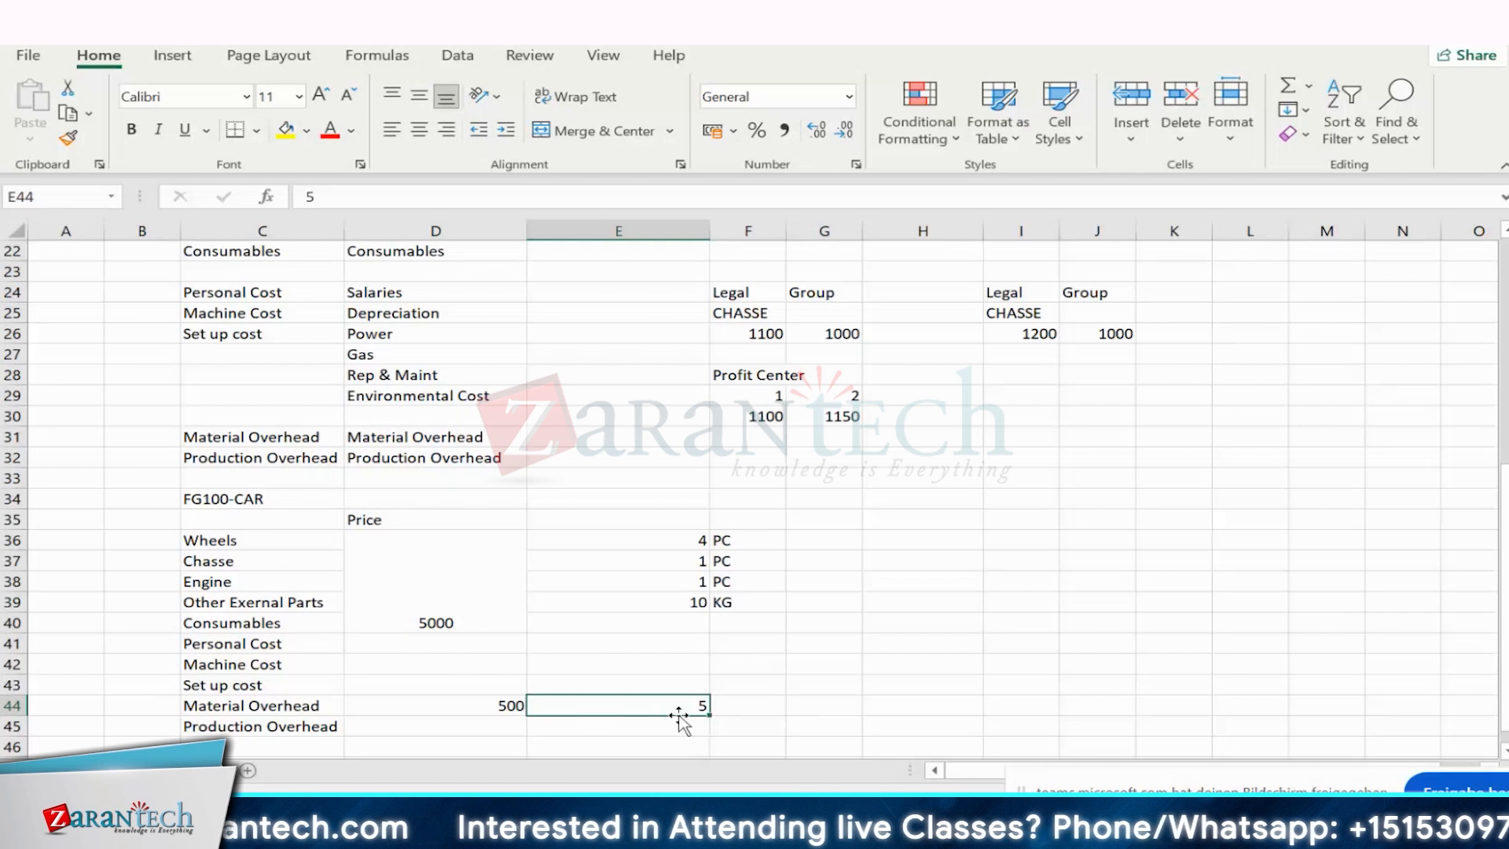
pyautogui.press('BackSpace')
pyautogui.write('1')
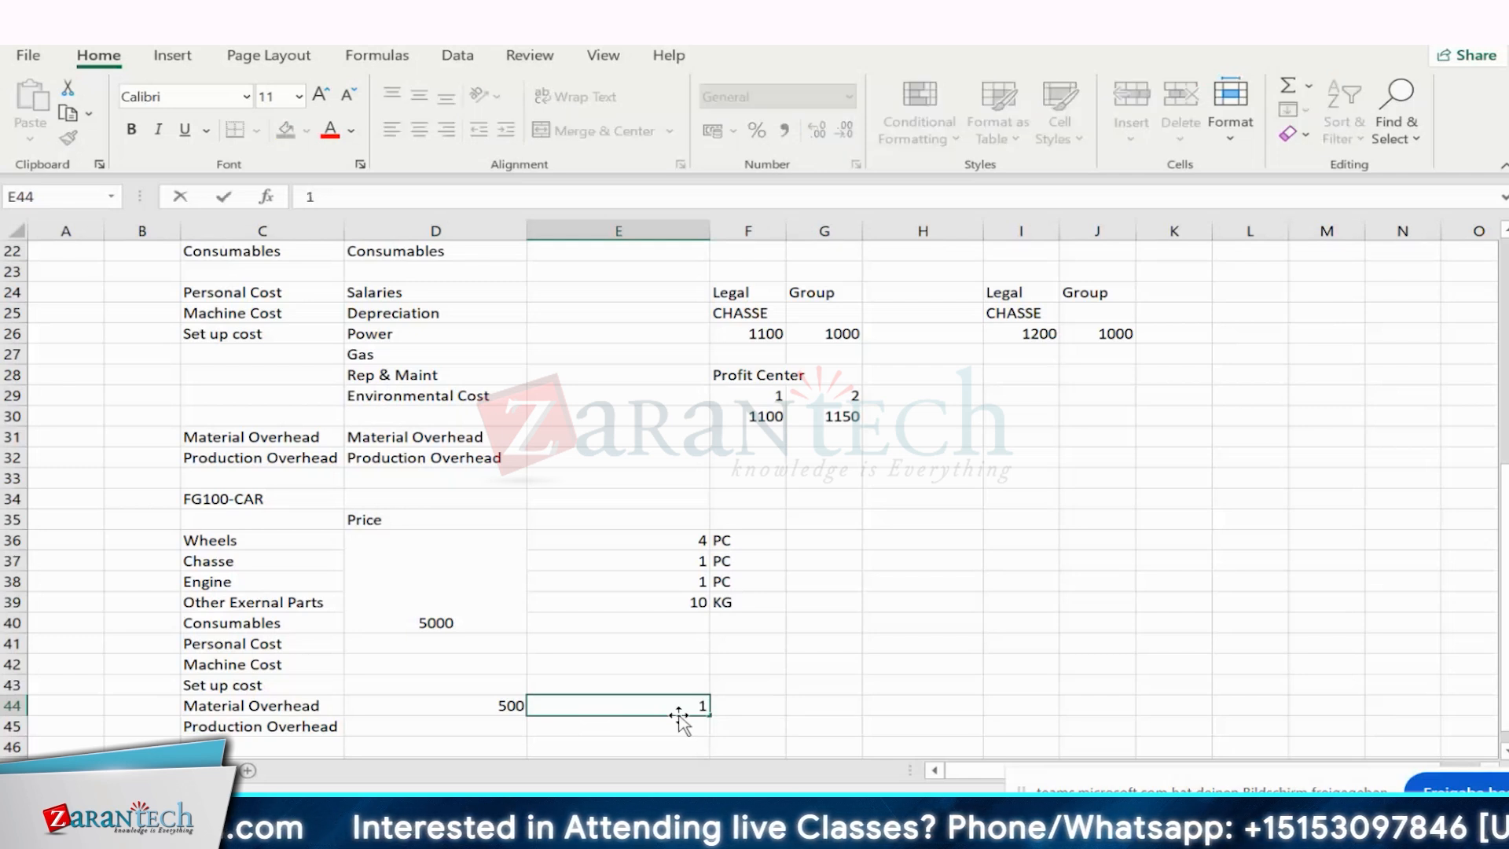
pyautogui.write('0')
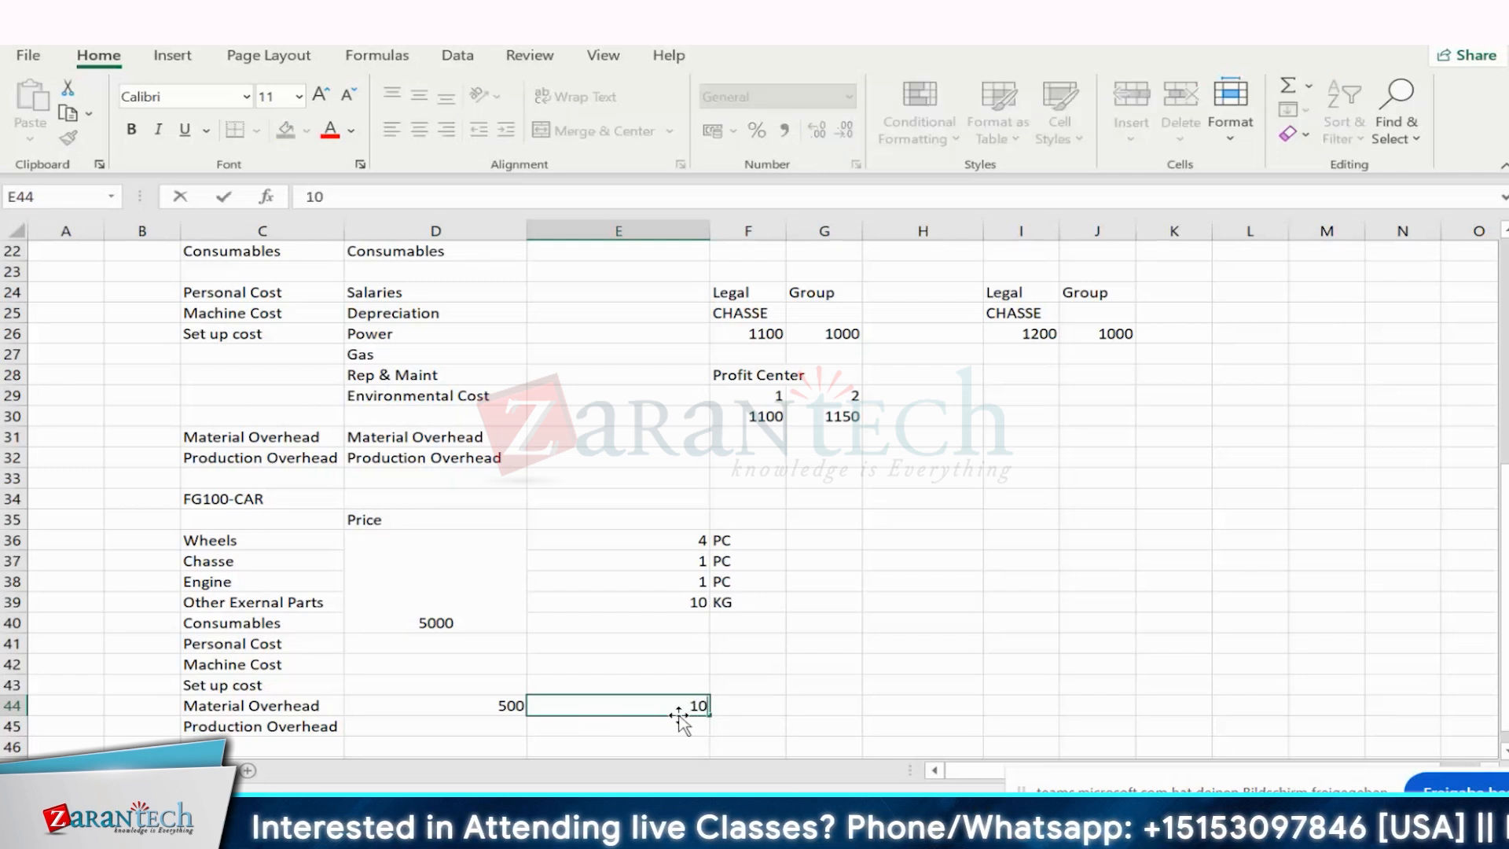
pyautogui.write('0')
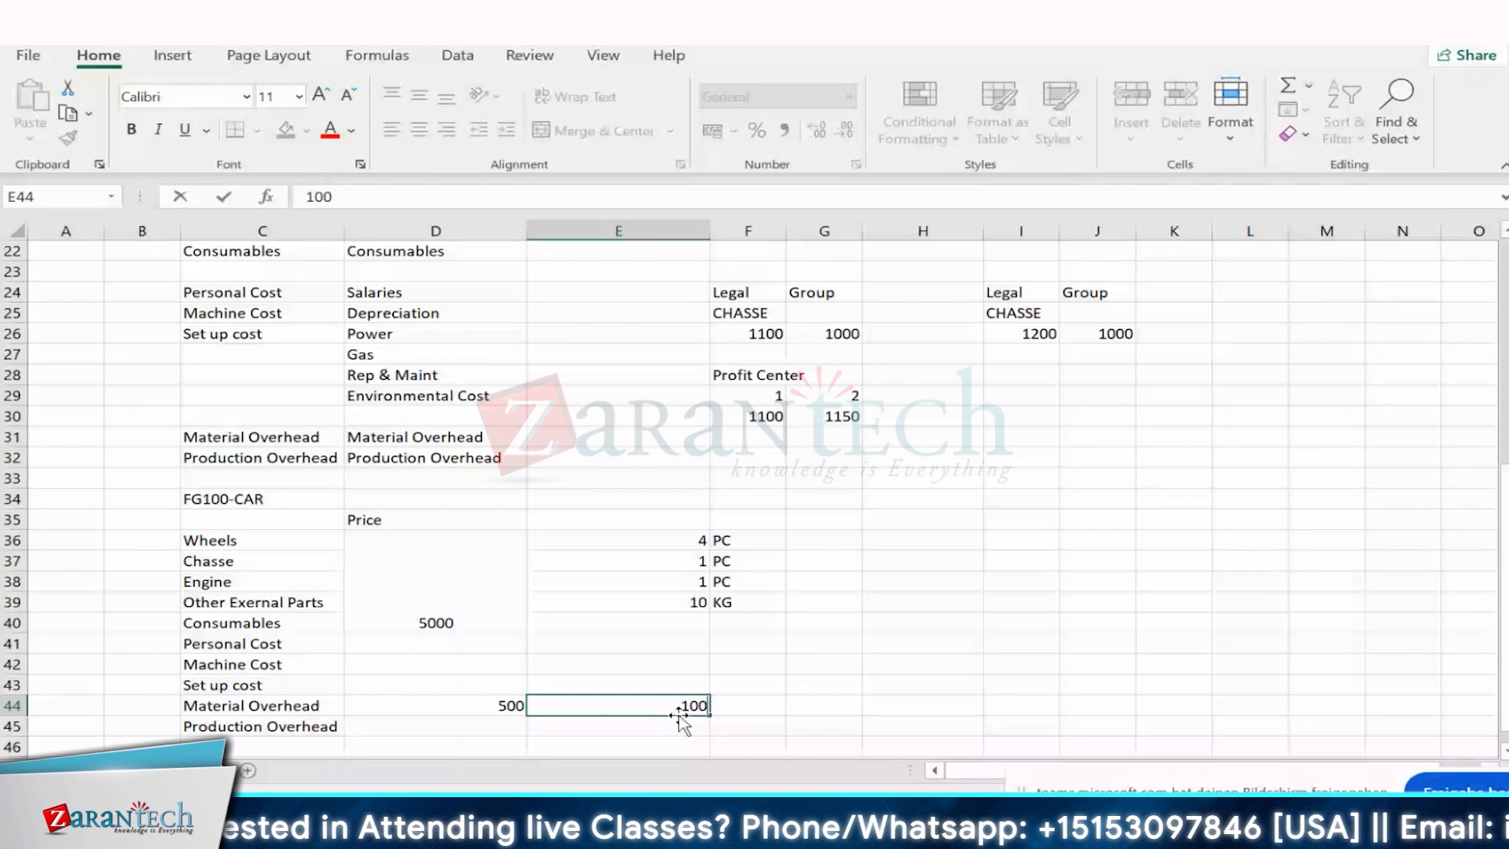
pyautogui.click(759, 690)
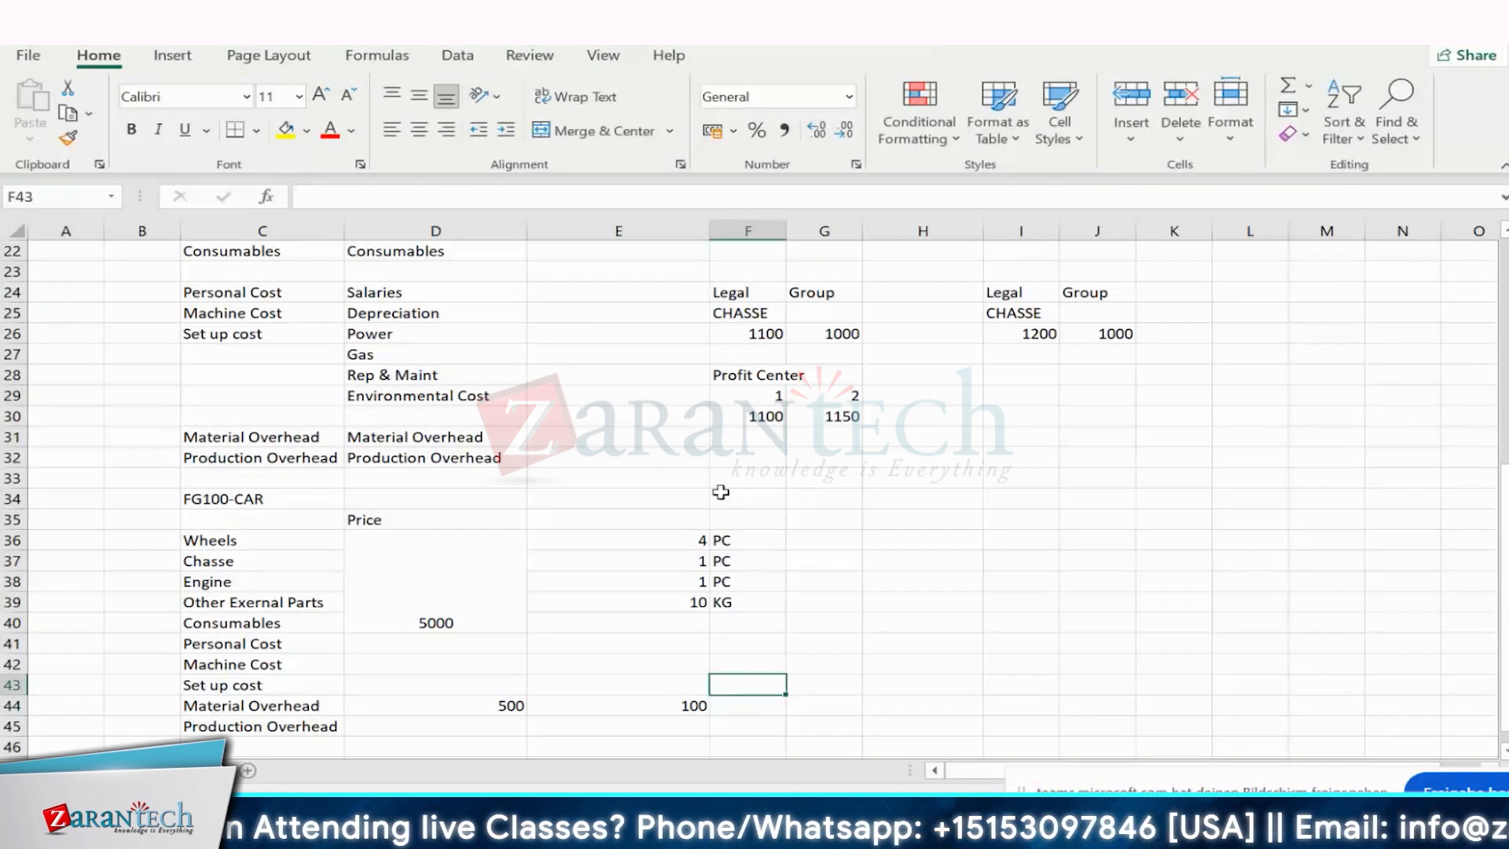
# - Enter 600 in cell F44 as the combined Material Overhead
pyautogui.click(750, 705)
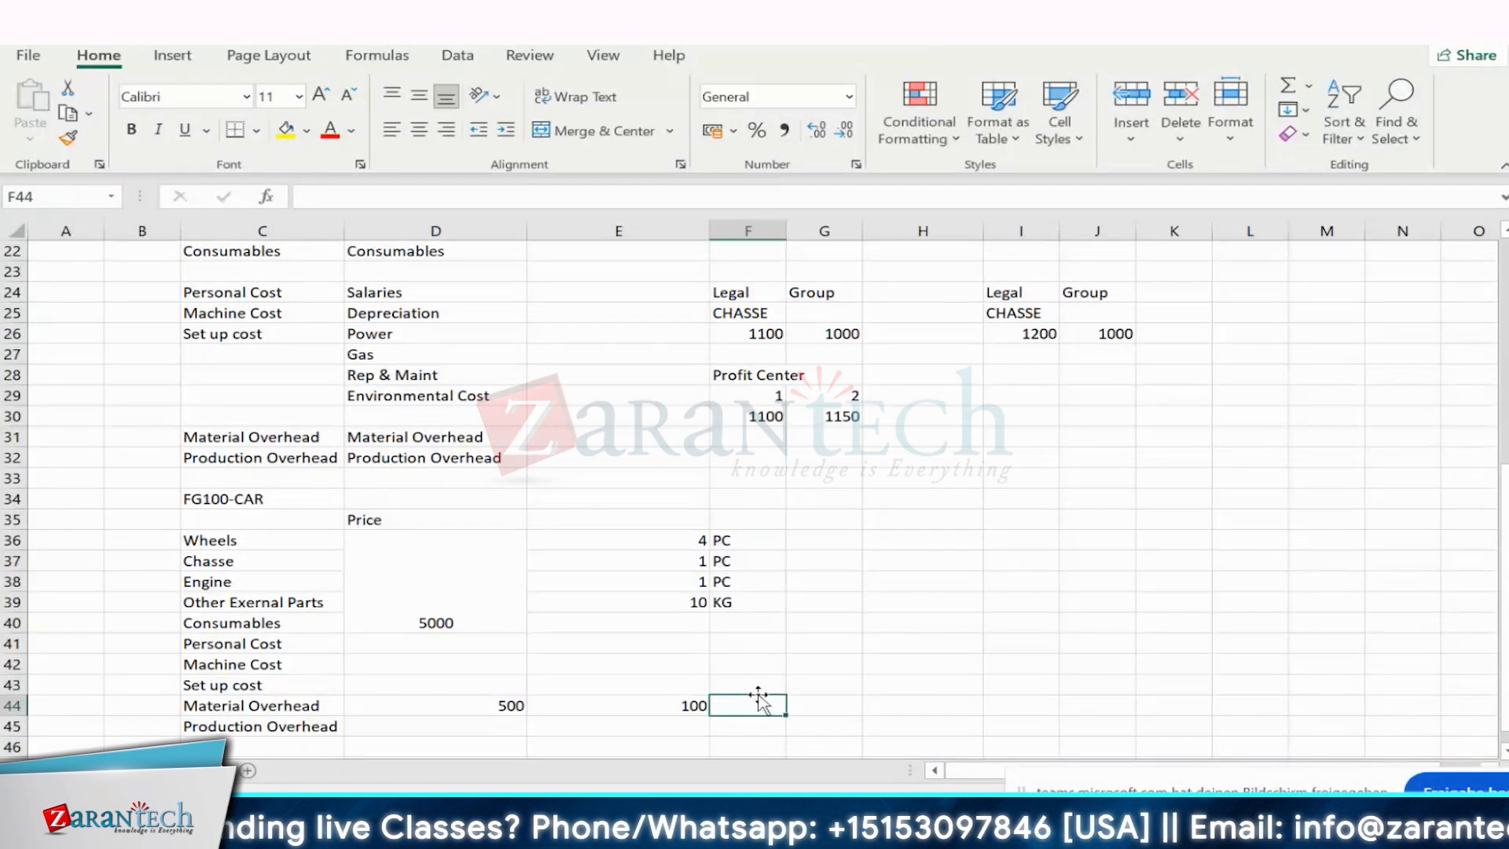
pyautogui.write('600')
pyautogui.click(817, 623)
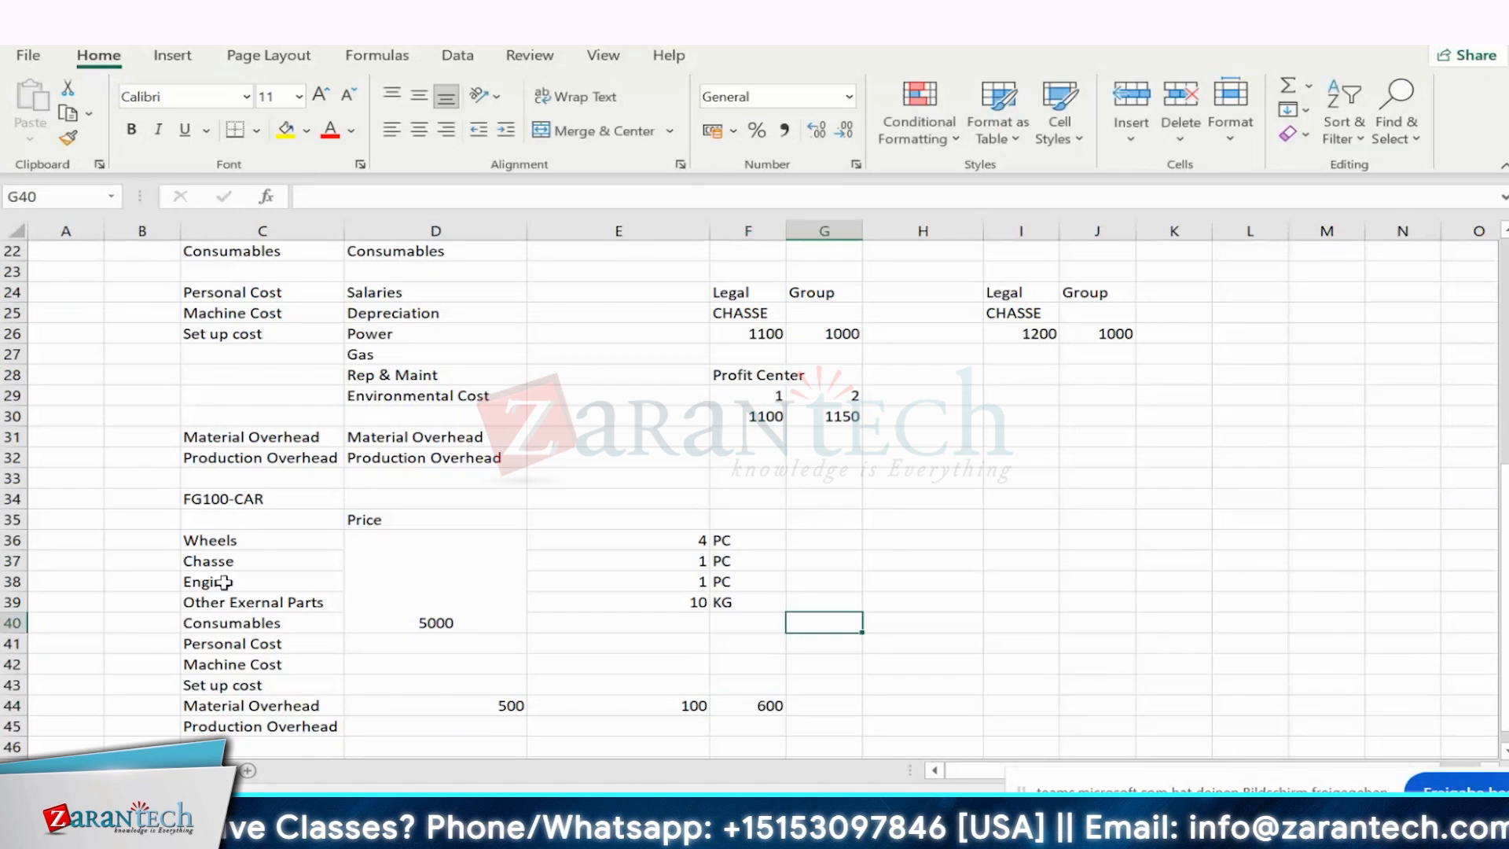
# - Compare the PC and KG units and quantities of the FG100-CAR components with the combined Material Overhead amount
pyautogui.click(756, 606)
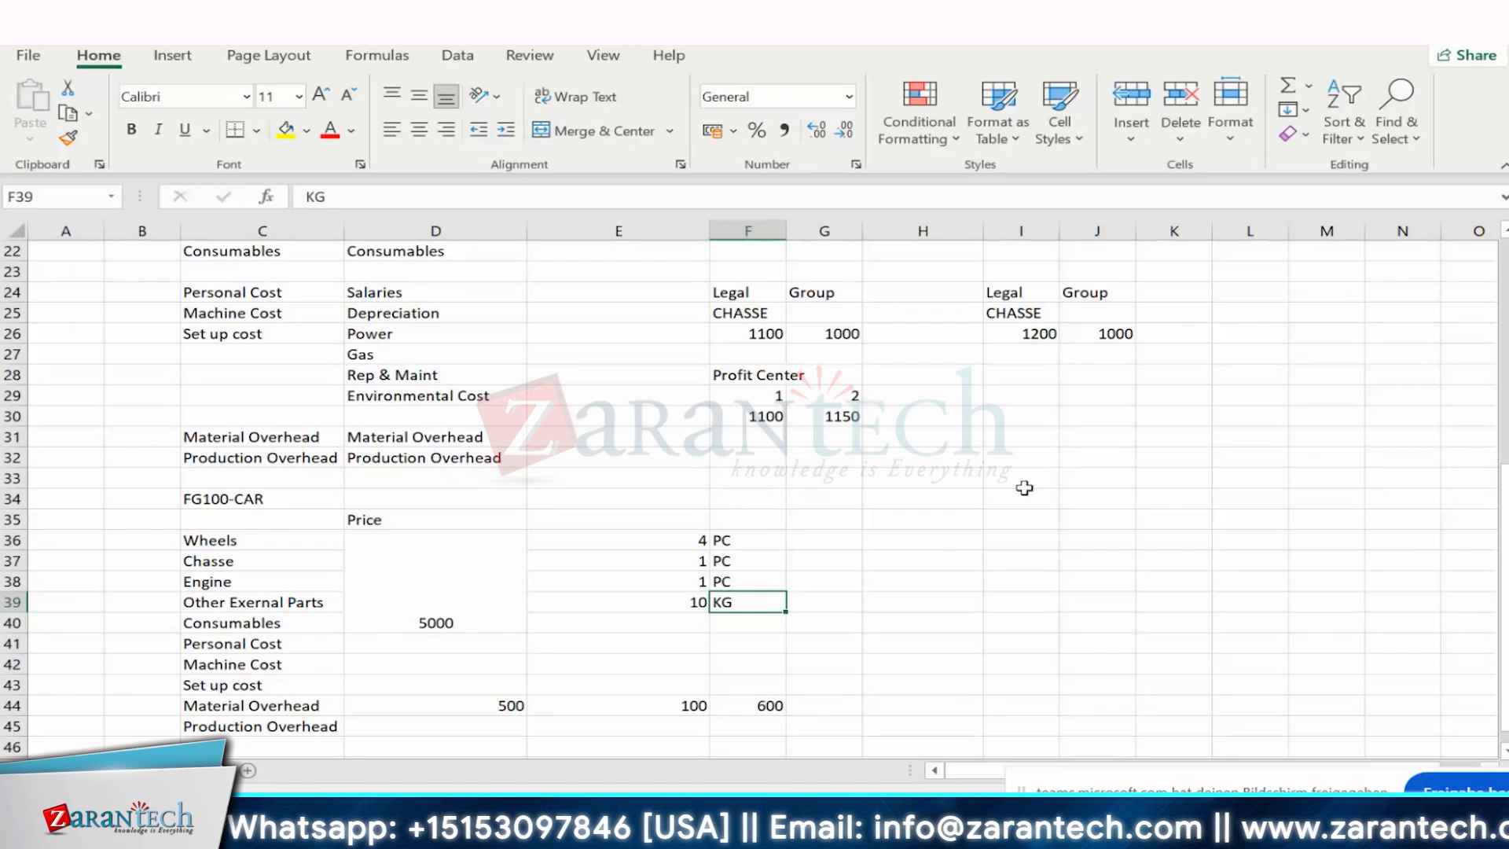
pyautogui.click(764, 583)
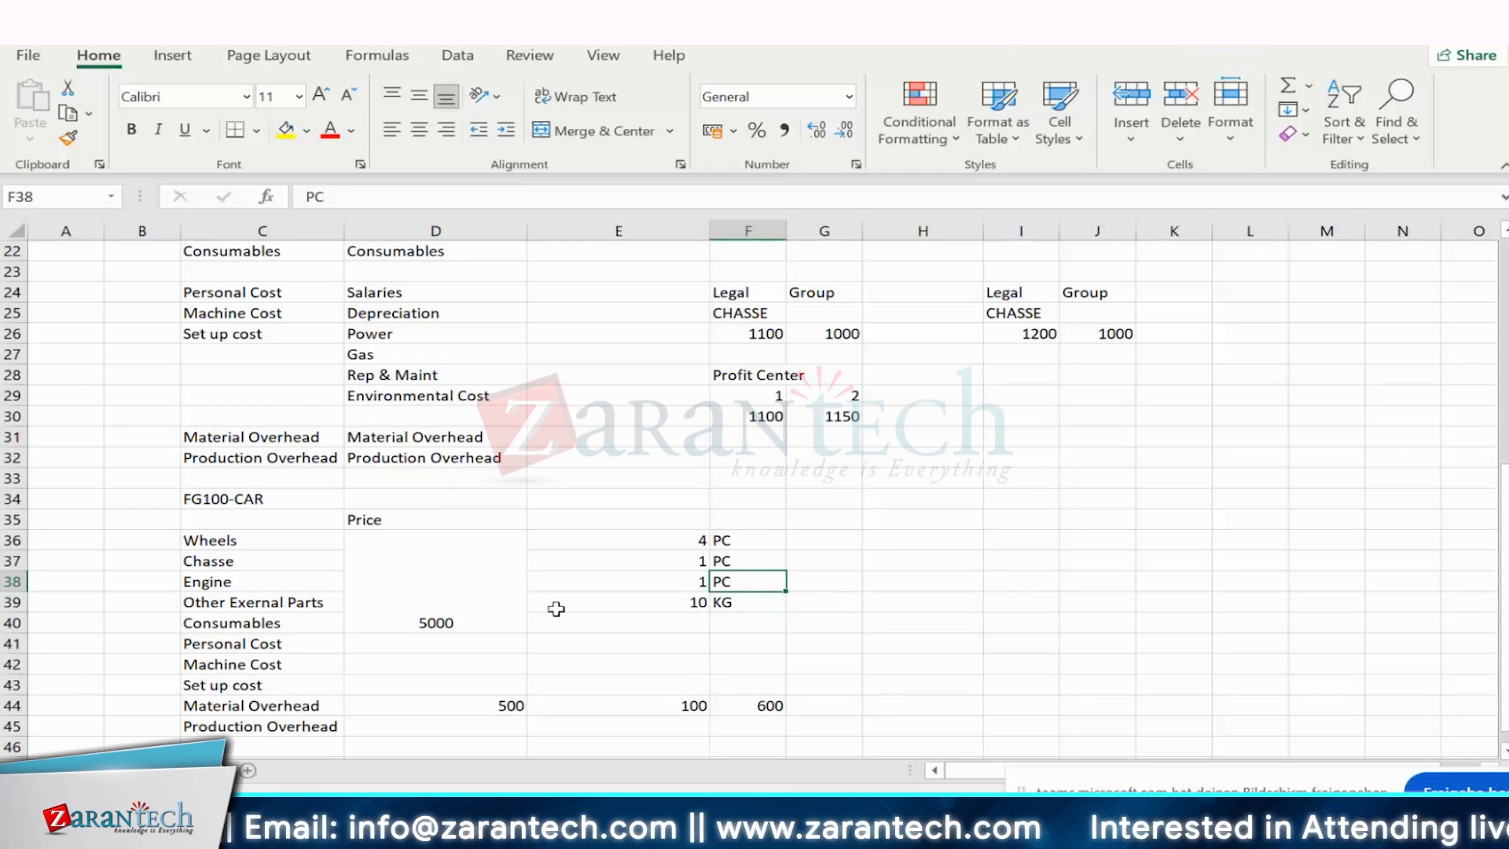
pyautogui.click(768, 704)
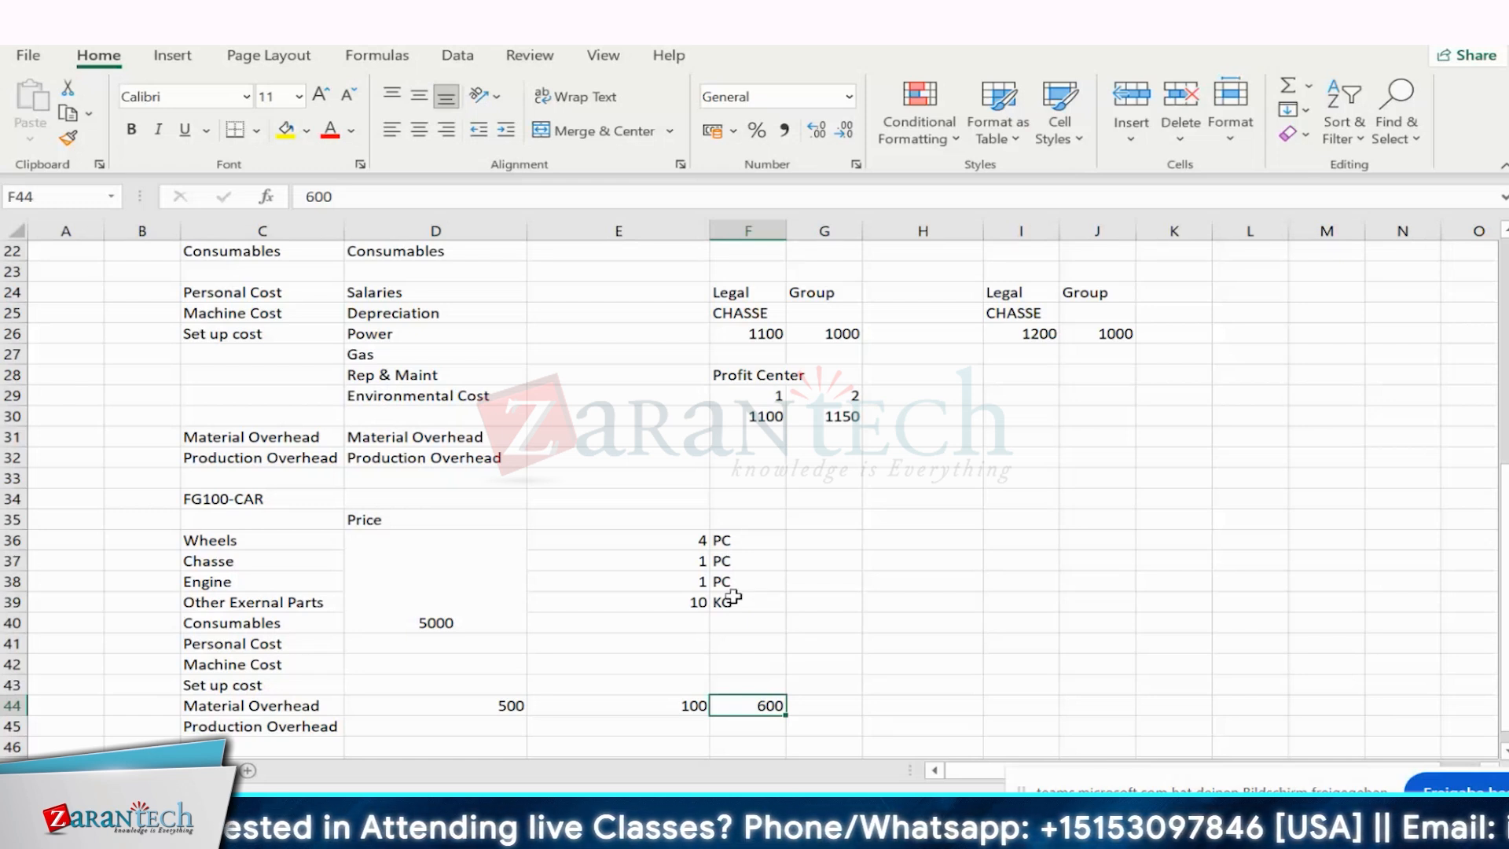
pyautogui.click(700, 602)
pyautogui.click(746, 536)
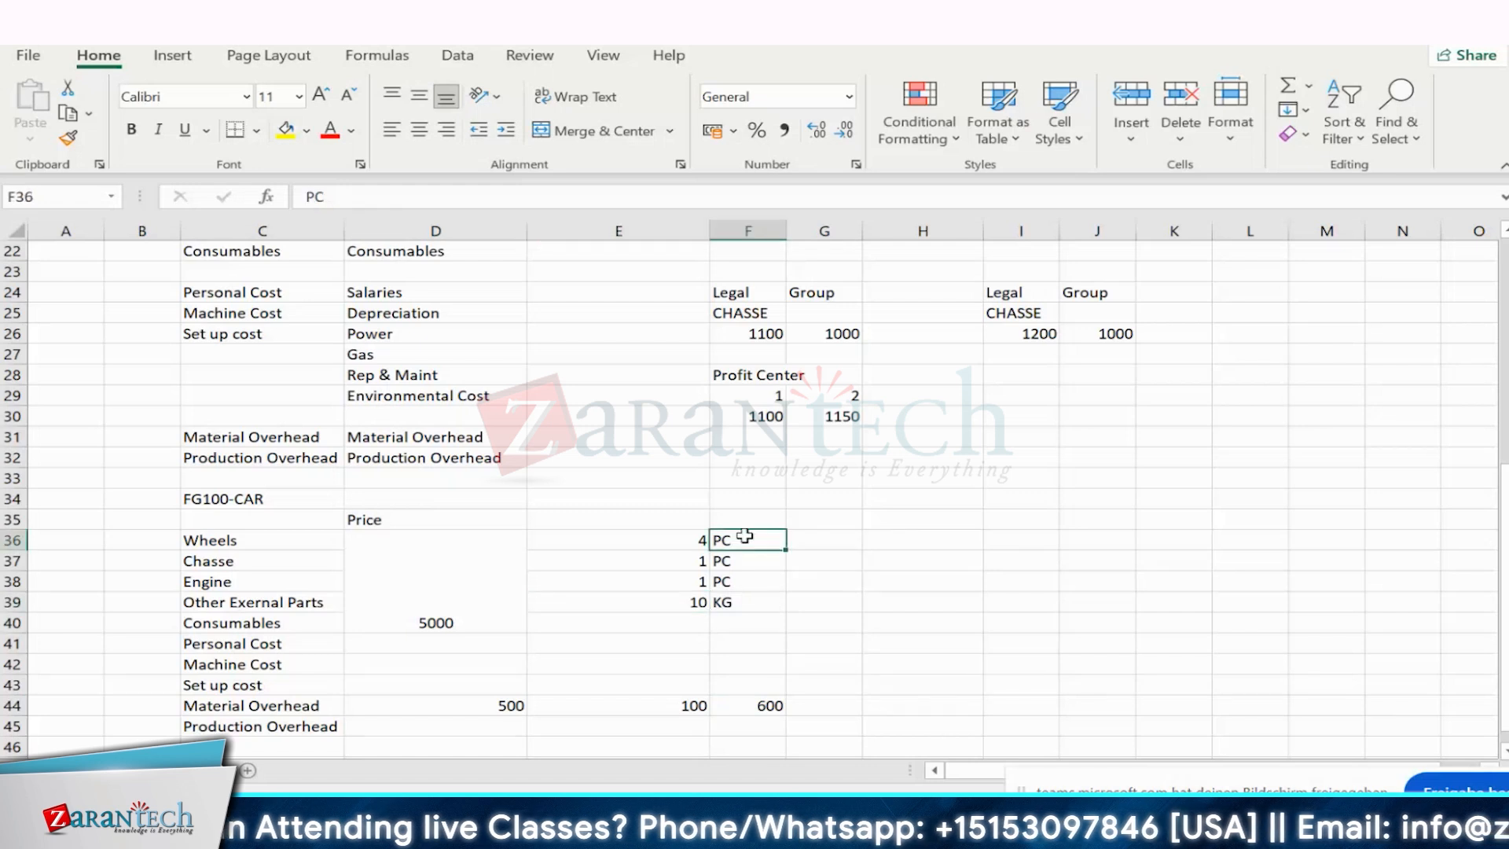
pyautogui.click(750, 599)
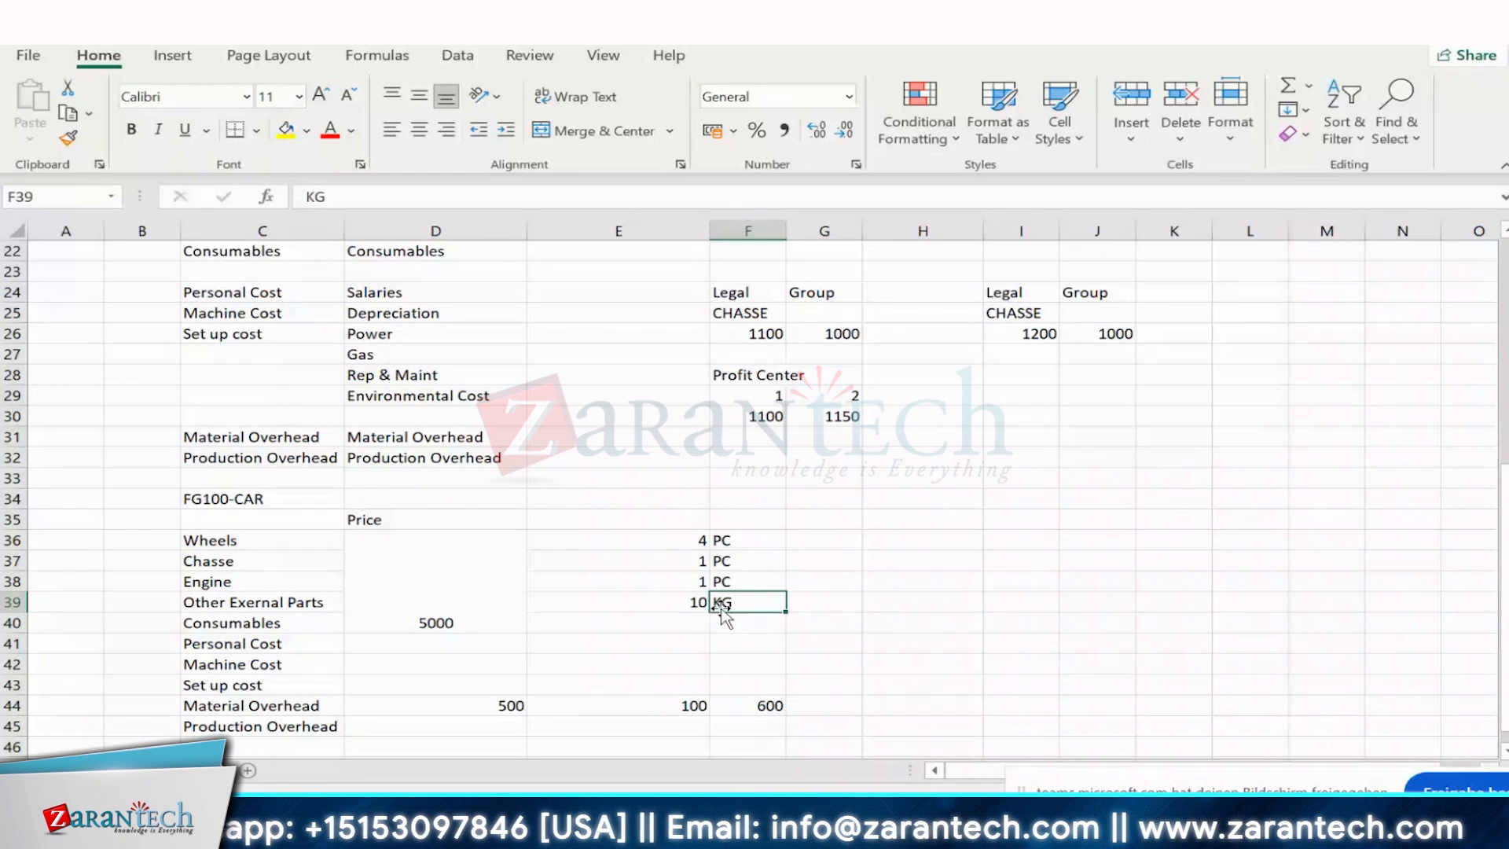
pyautogui.click(742, 543)
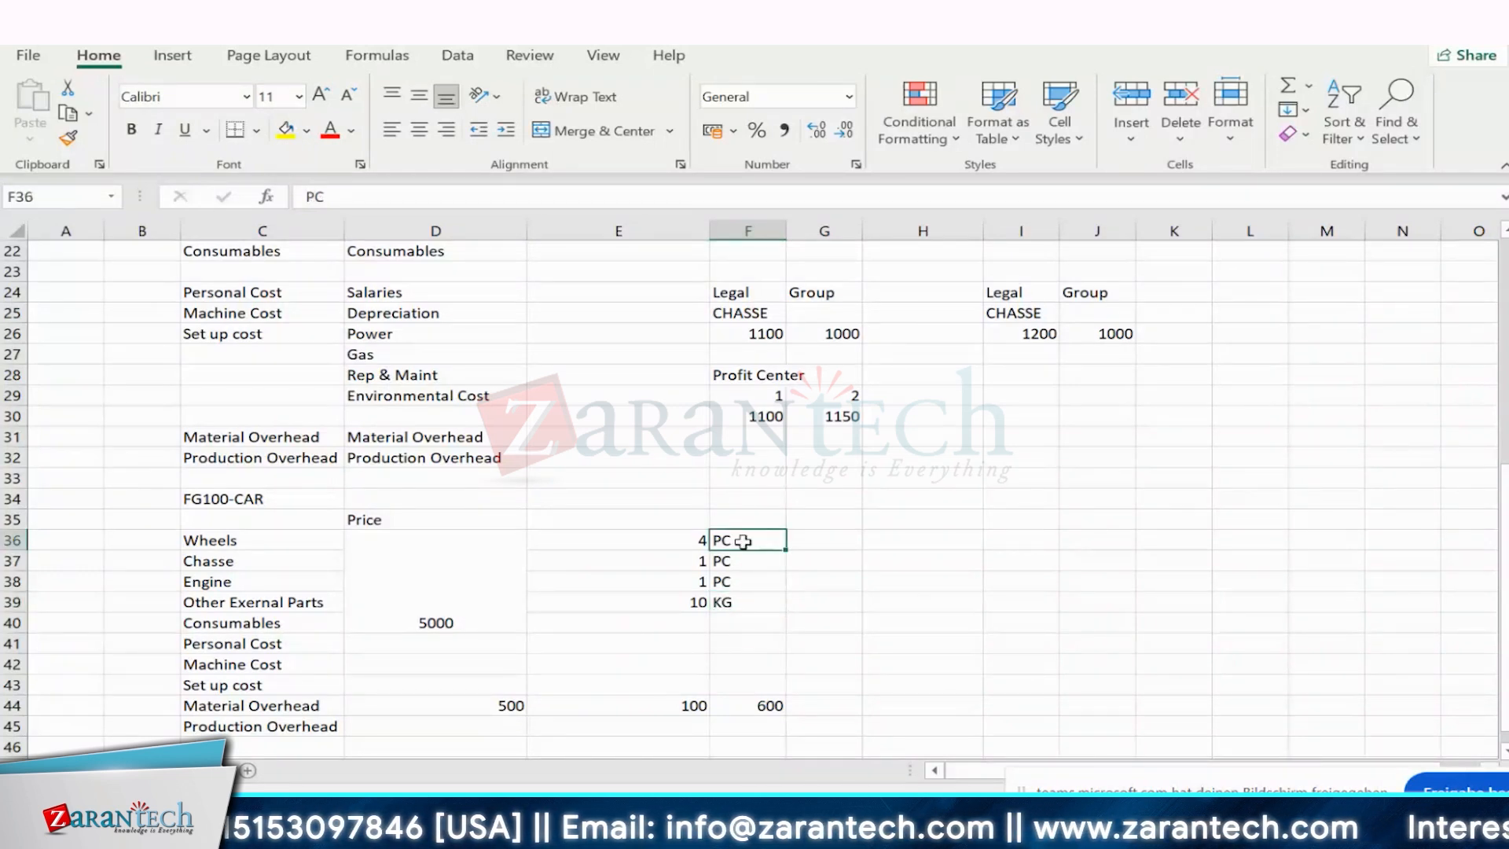
pyautogui.click(674, 601)
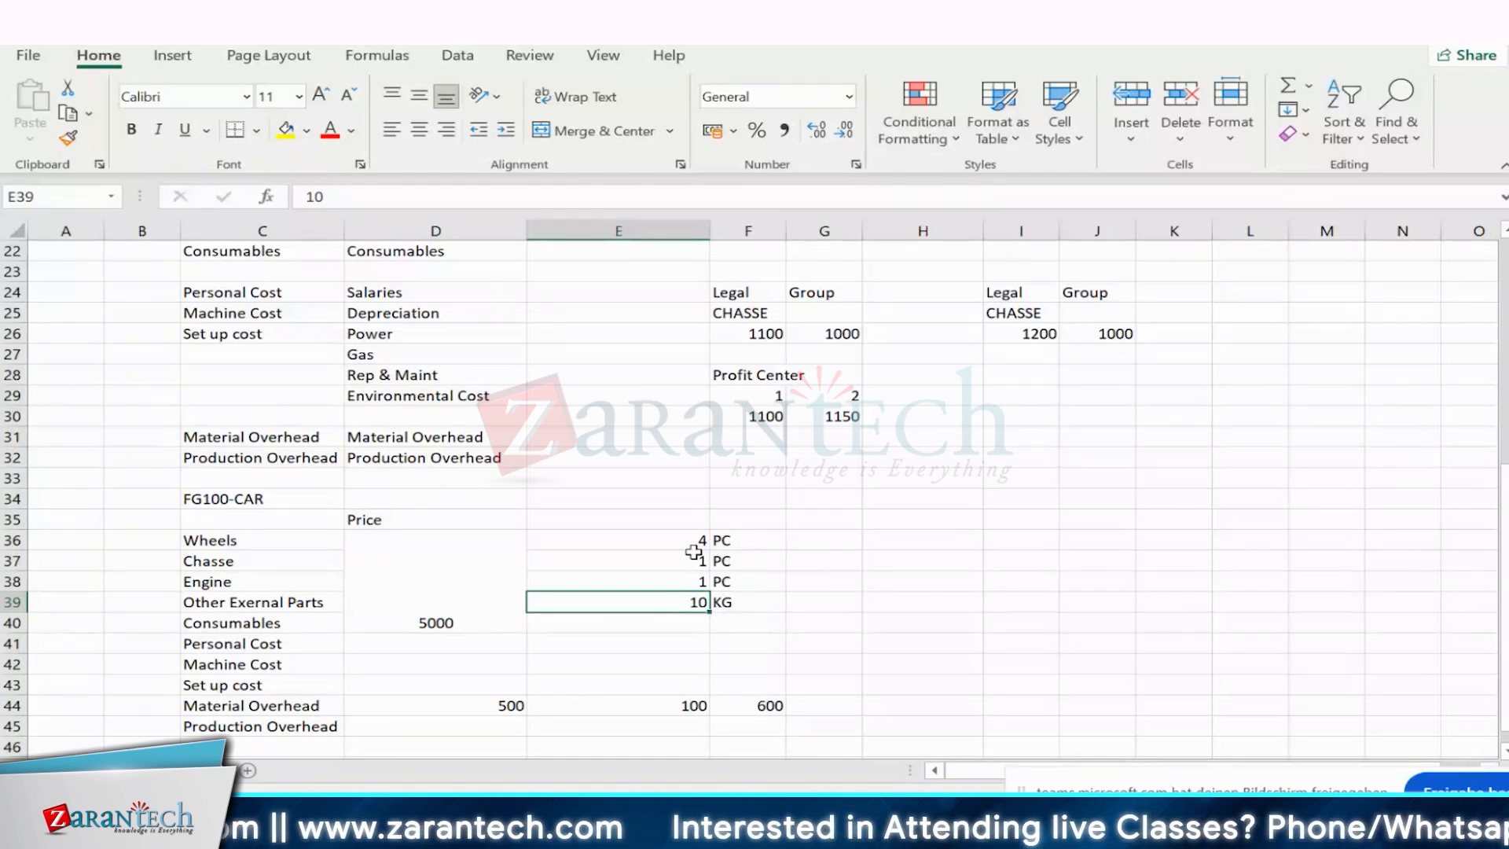
pyautogui.click(657, 540)
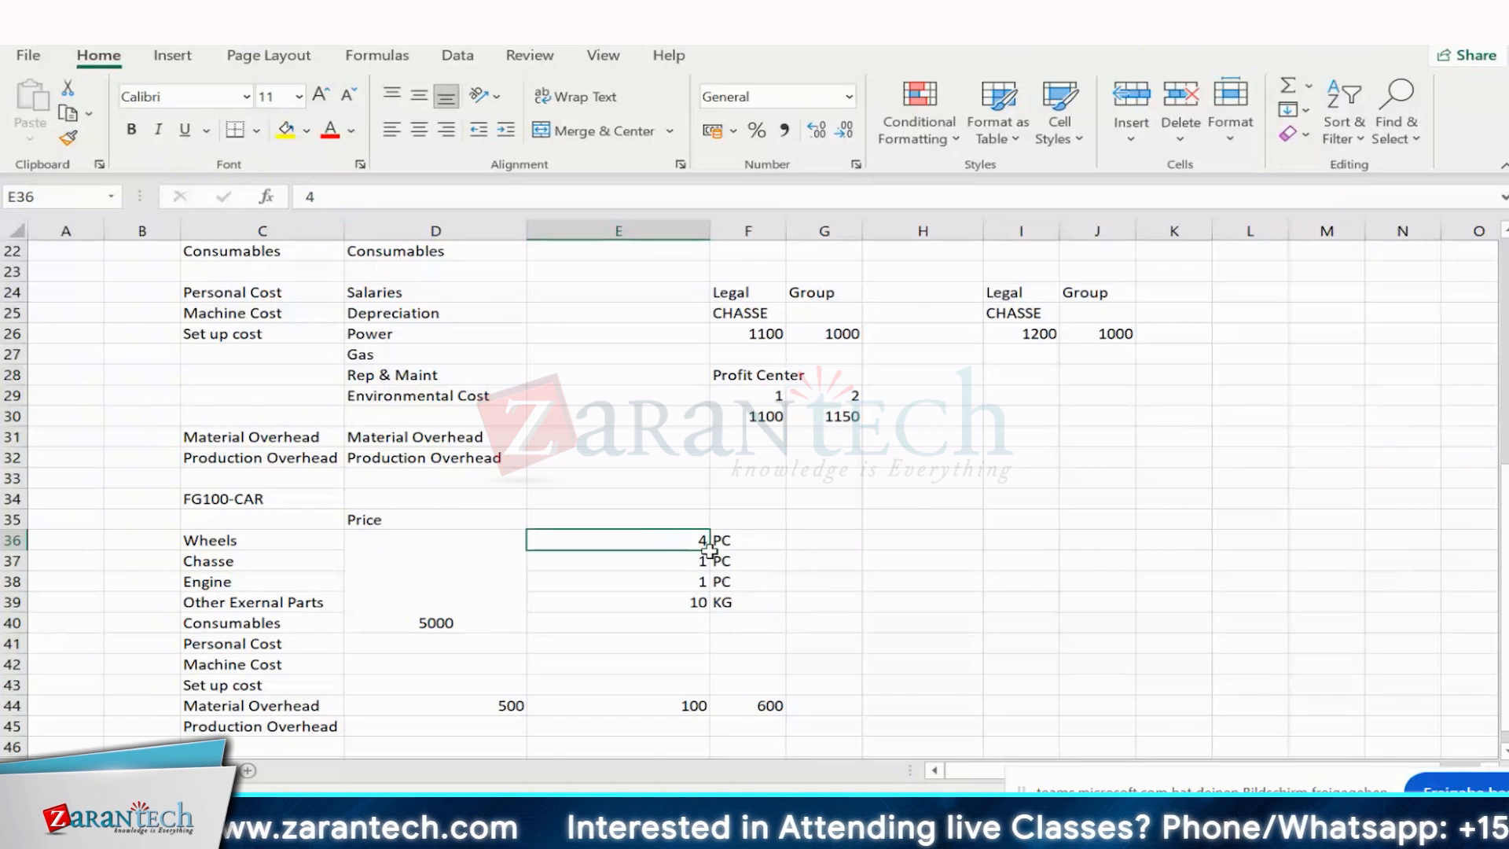
pyautogui.moveTo(709, 550); pyautogui.dragTo(756, 603)
pyautogui.click(917, 575)
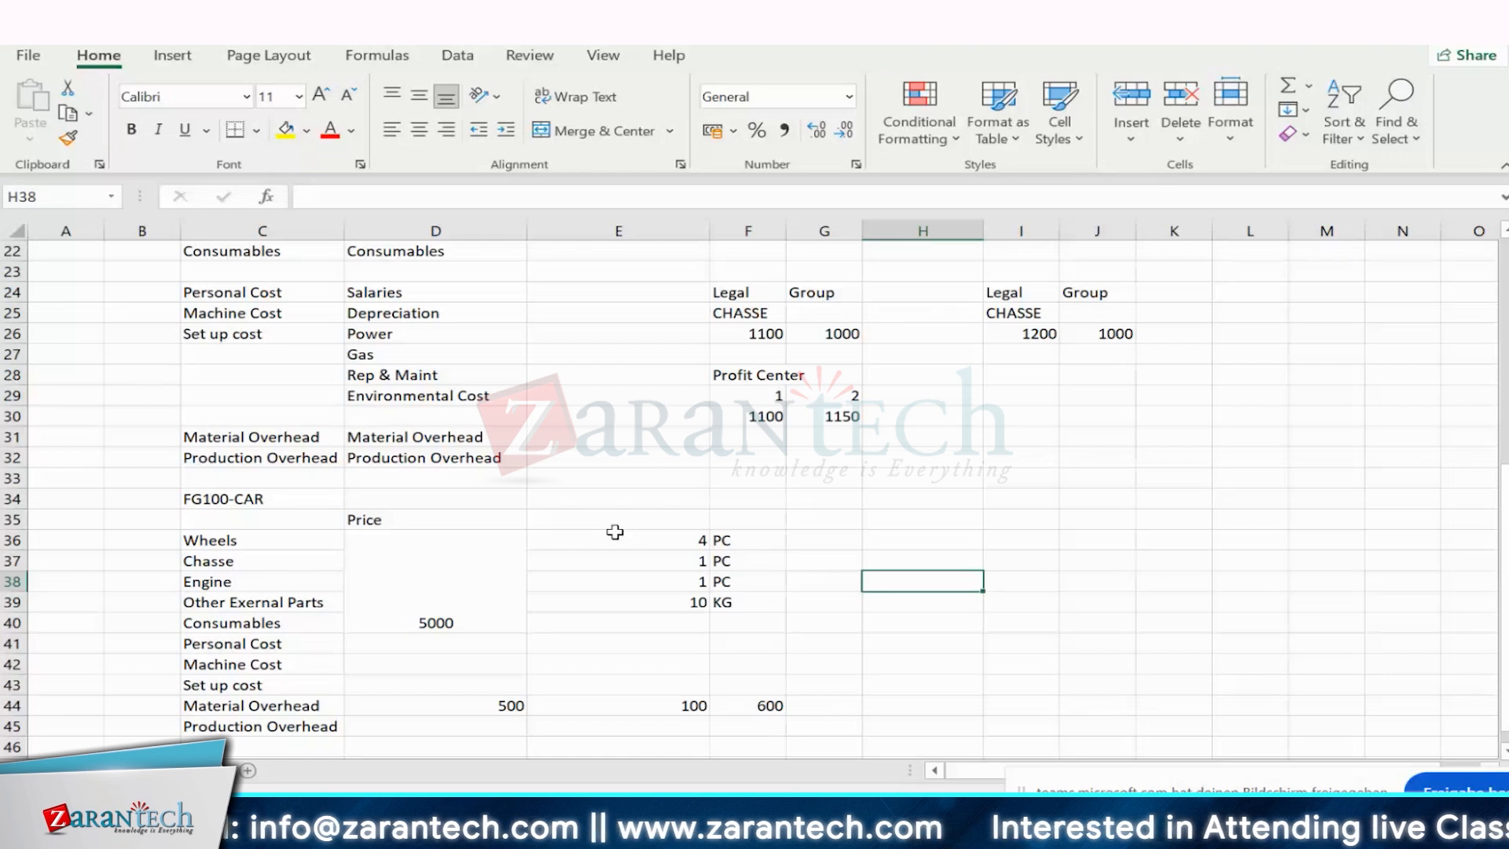
# - Examine the merged price of the FG100-CAR components against their quantities in cells E36 to E39
pyautogui.click(649, 538)
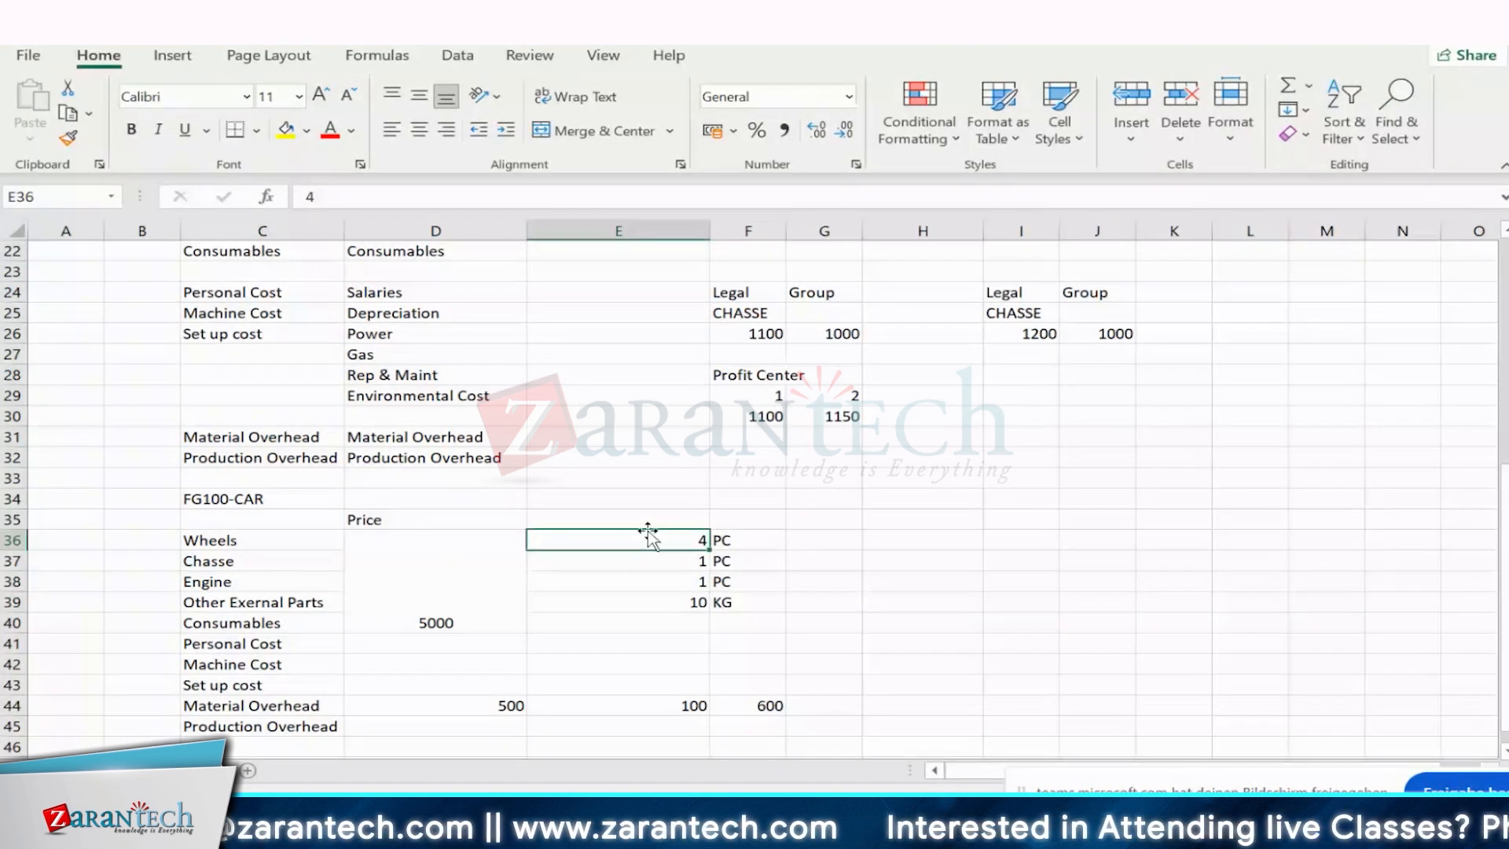
pyautogui.click(649, 519)
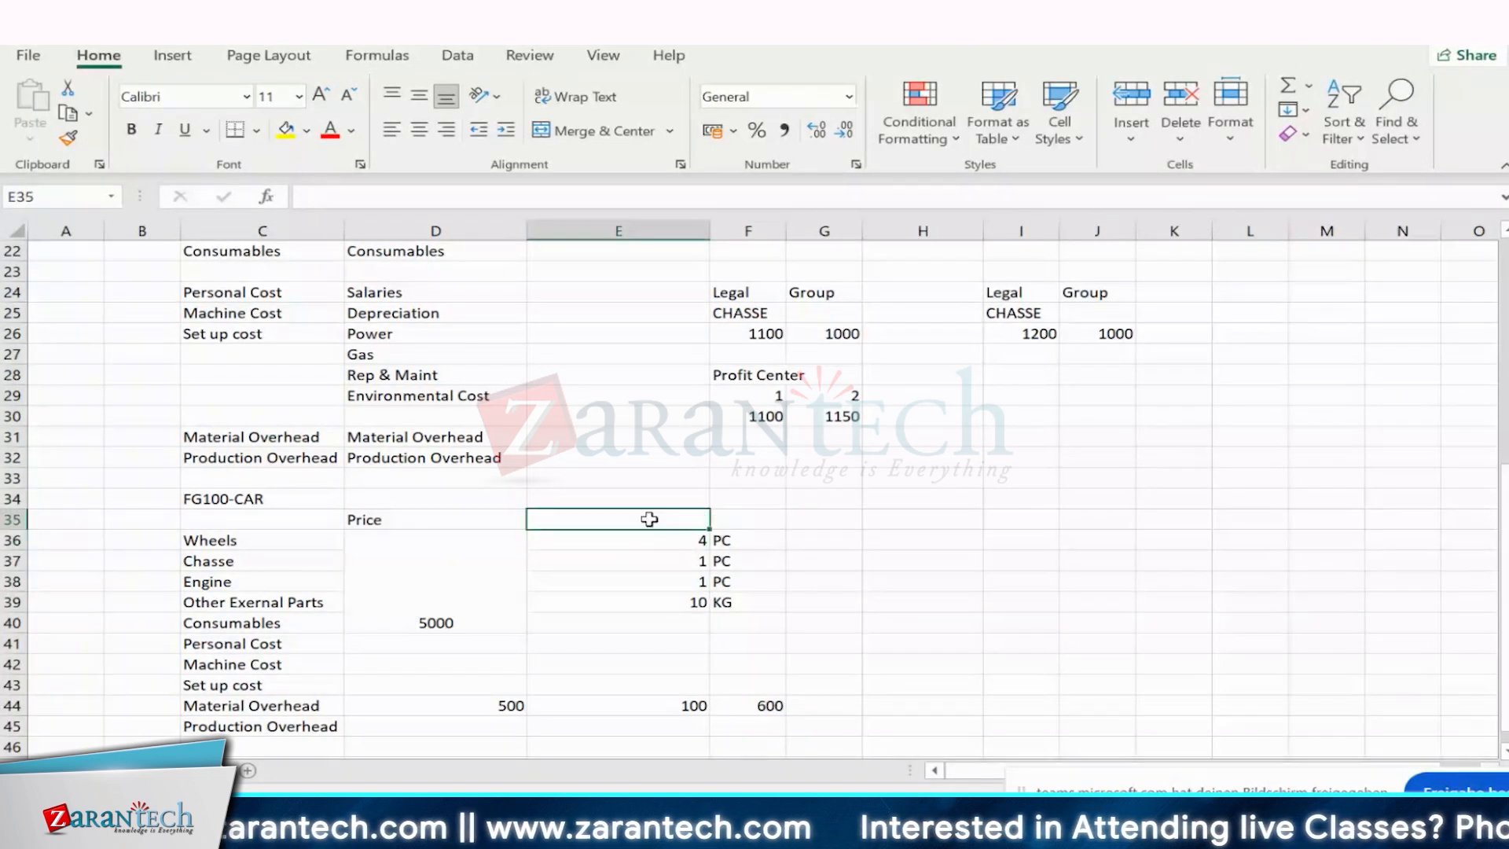
pyautogui.click(521, 561)
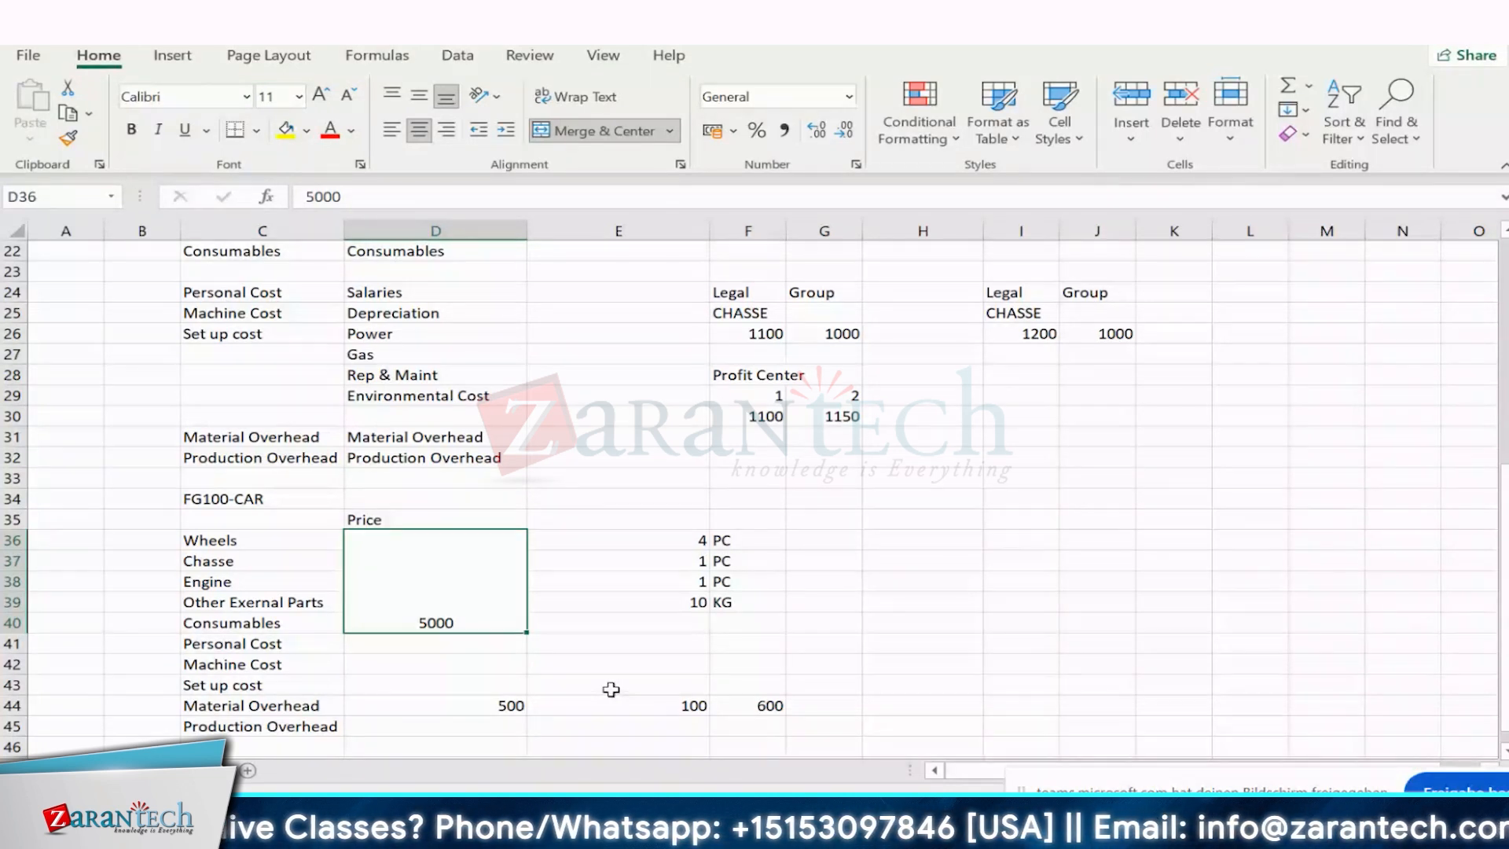
pyautogui.click(708, 541)
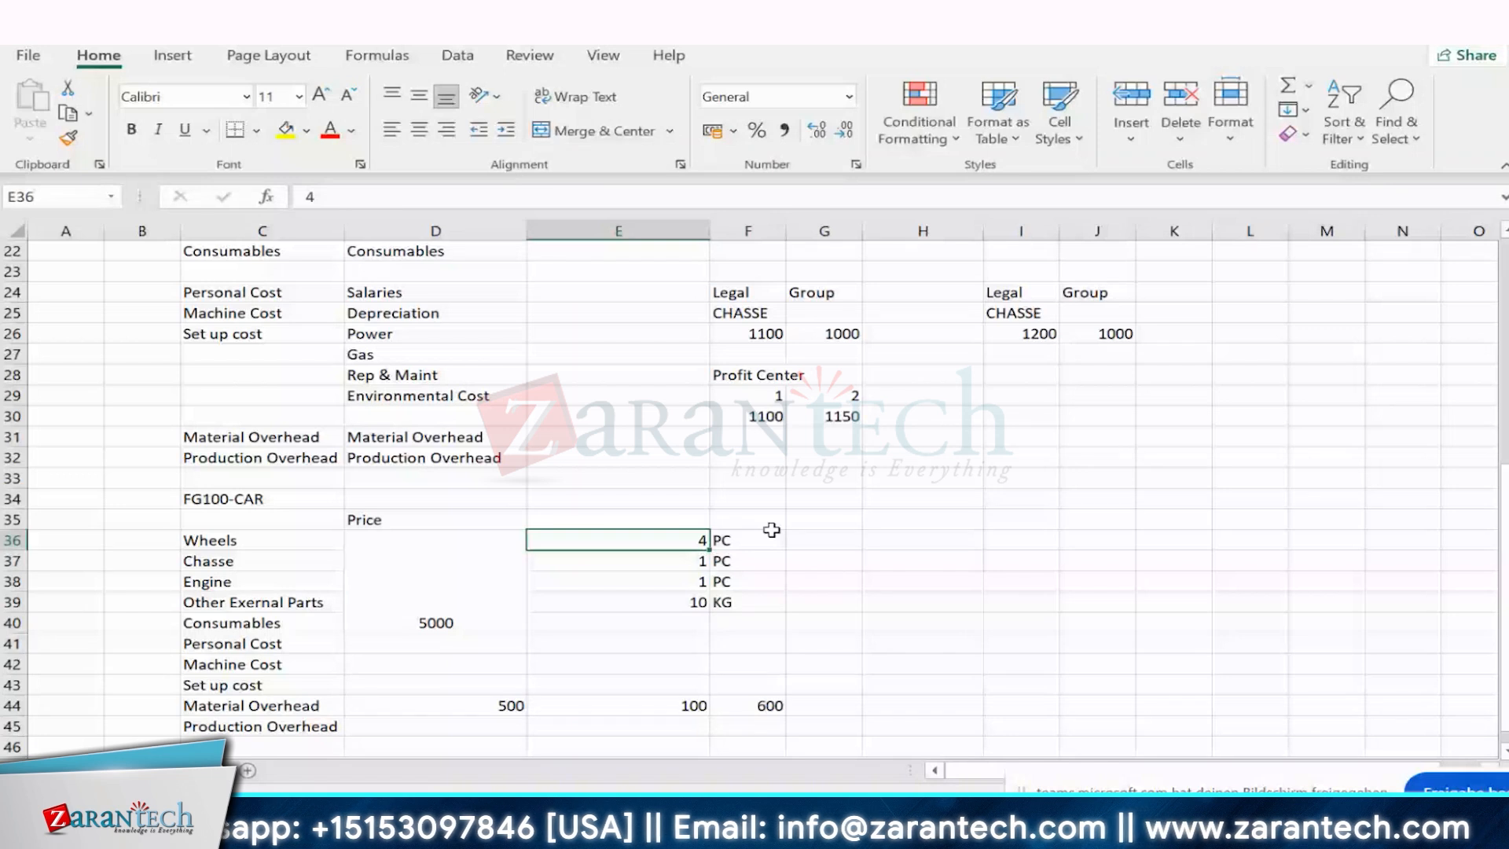
pyautogui.click(826, 575)
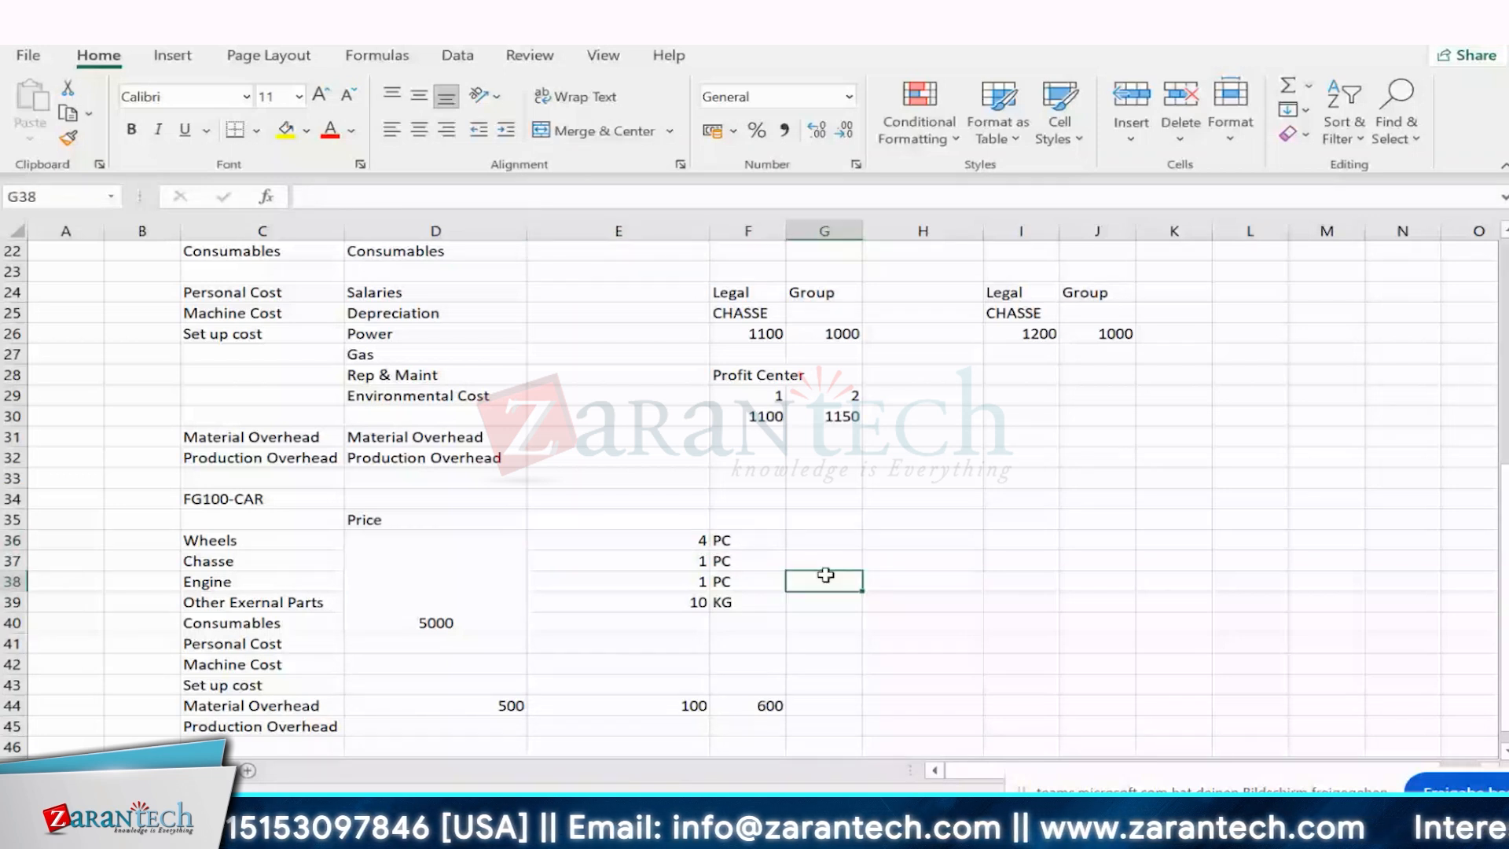
pyautogui.moveTo(696, 543); pyautogui.dragTo(739, 602)
pyautogui.click(185, 501)
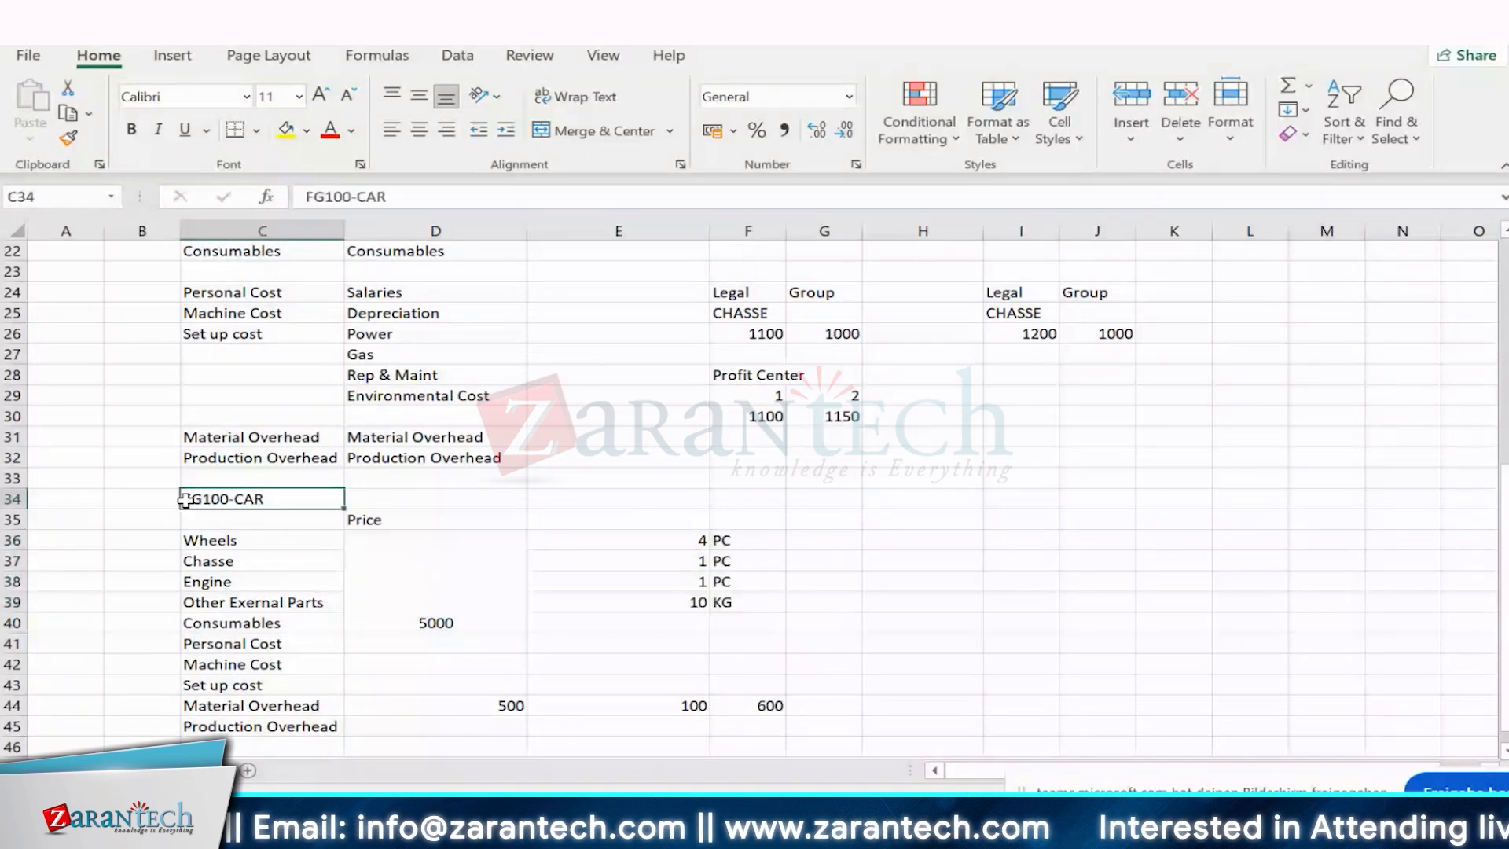
pyautogui.click(676, 540)
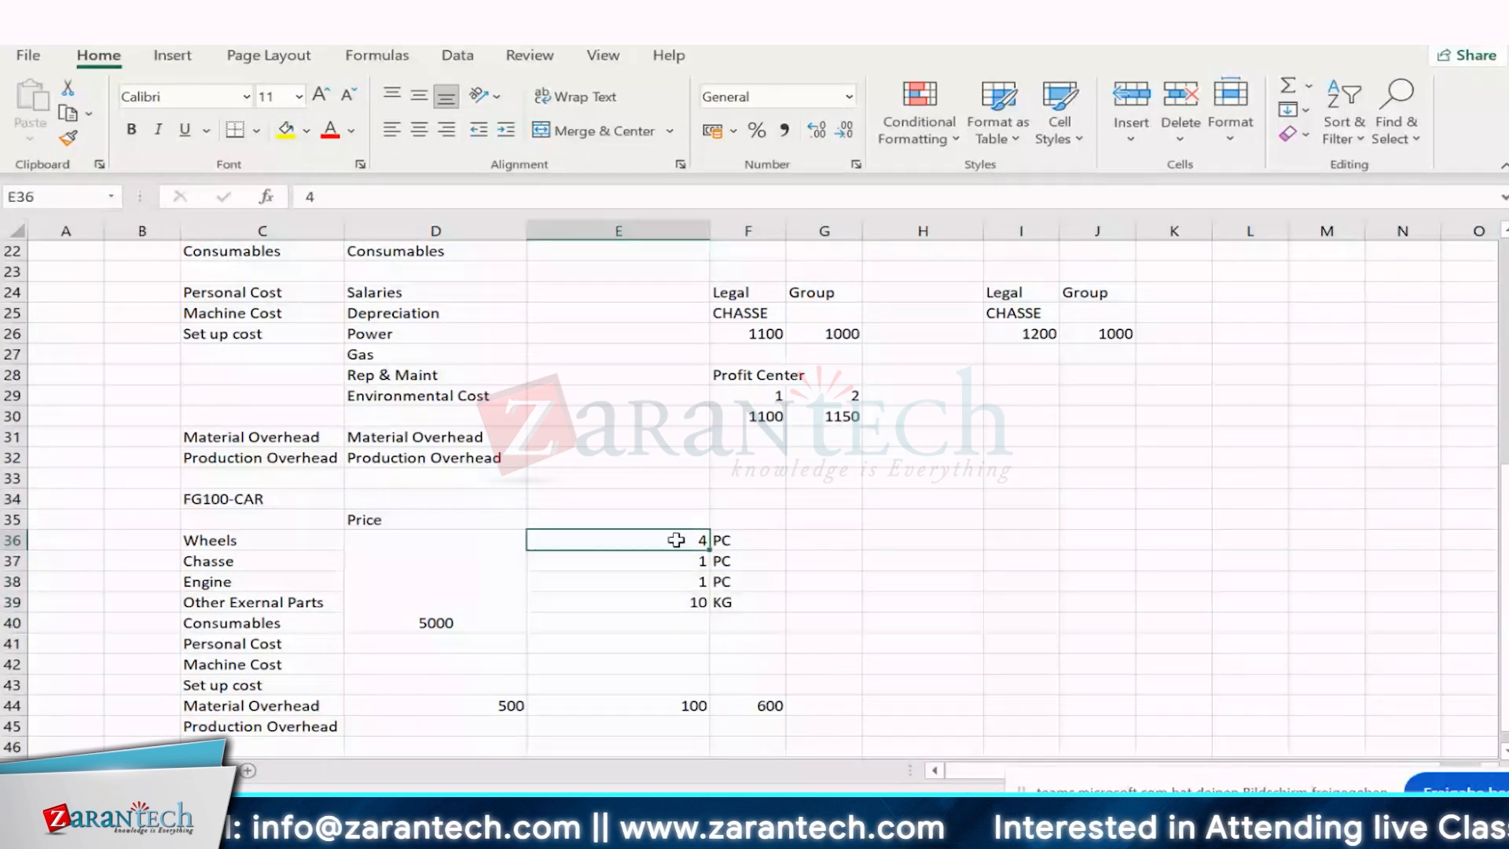
pyautogui.moveTo(676, 540); pyautogui.dragTo(676, 603)
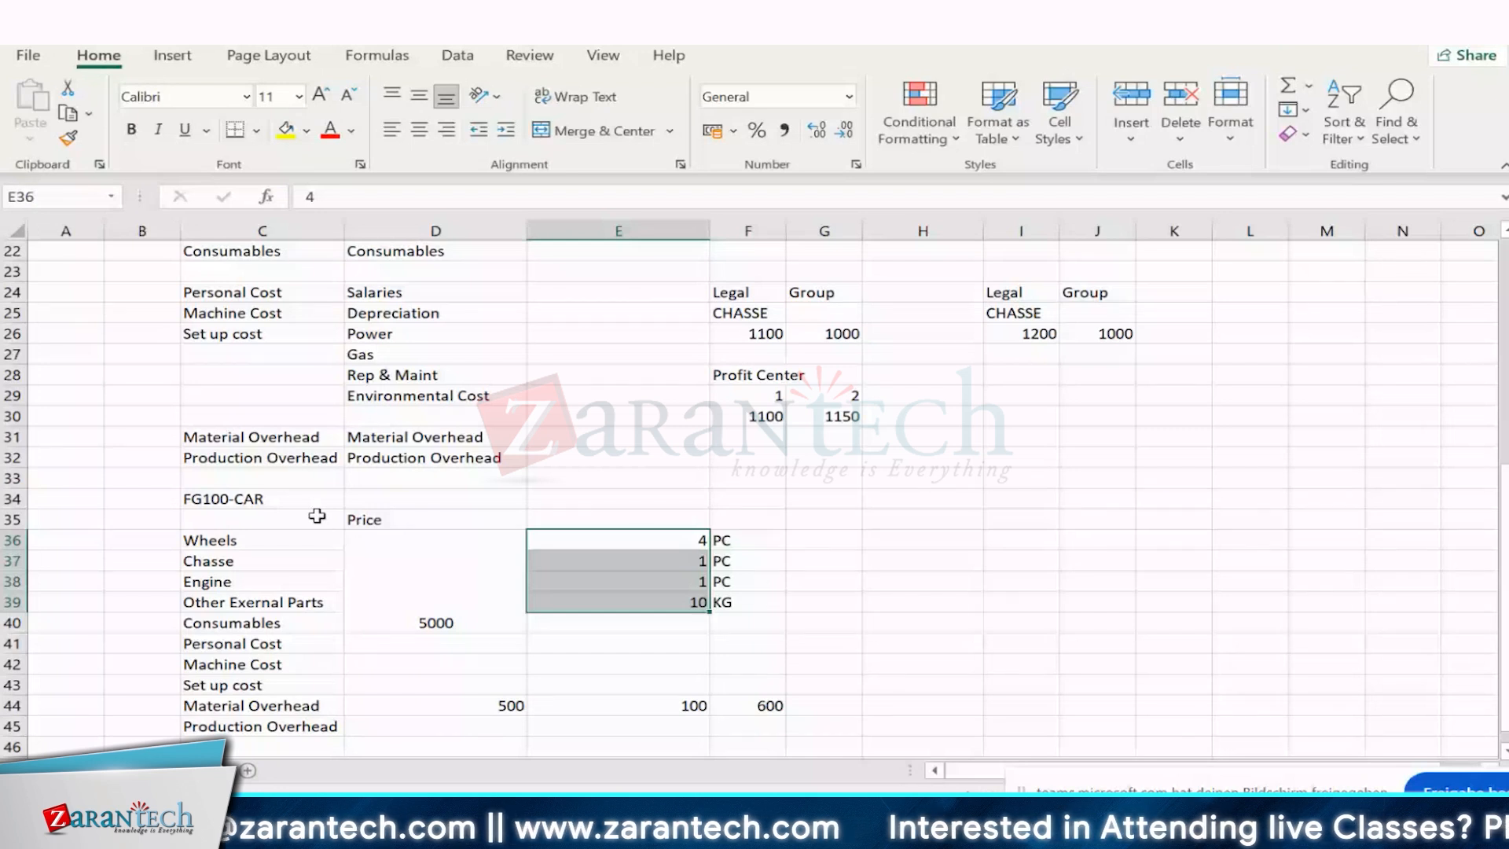
pyautogui.click(270, 501)
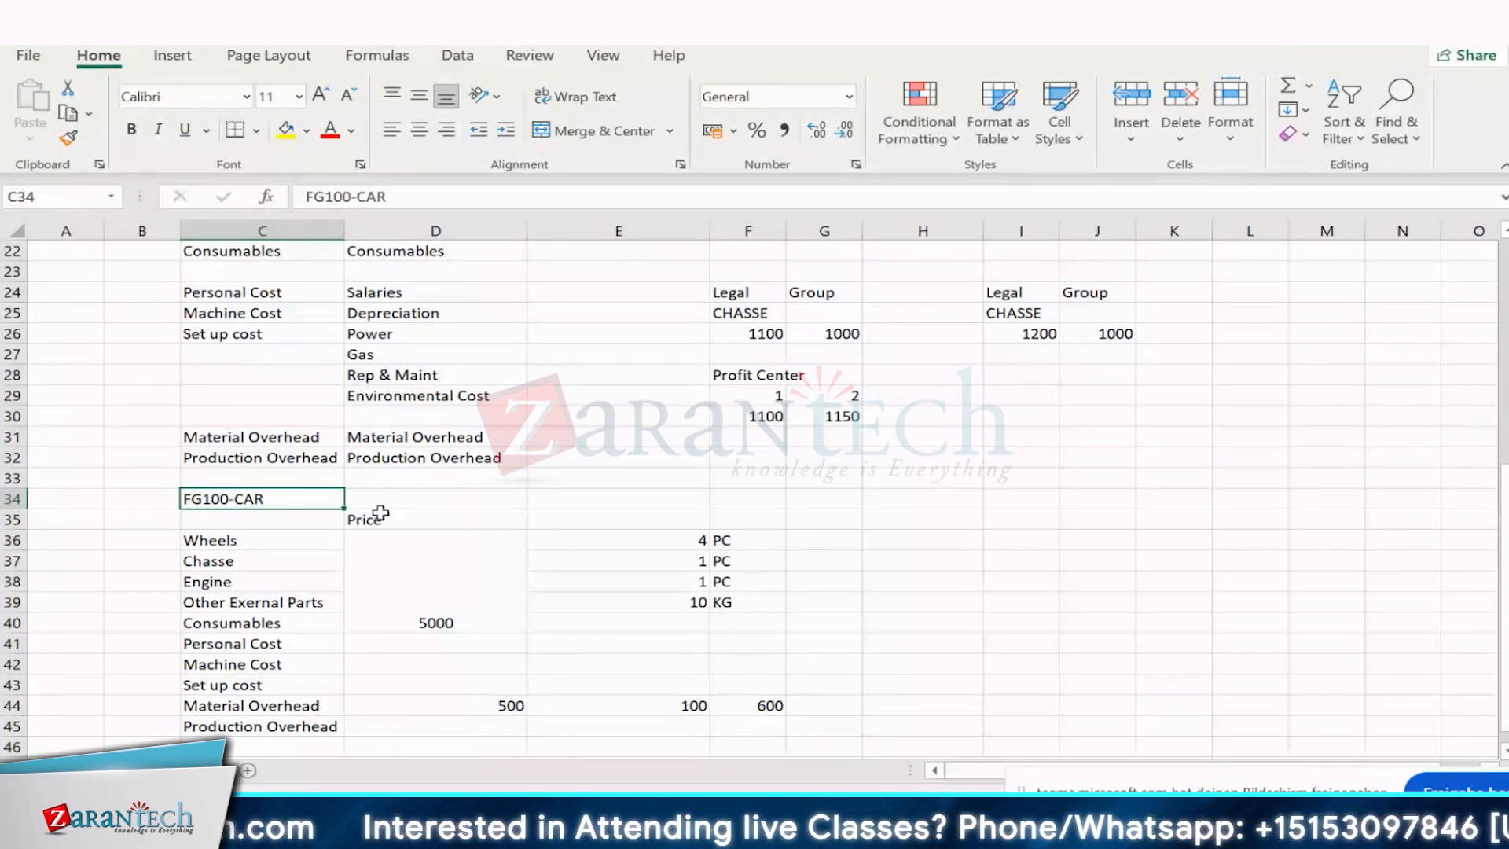
pyautogui.click(695, 539)
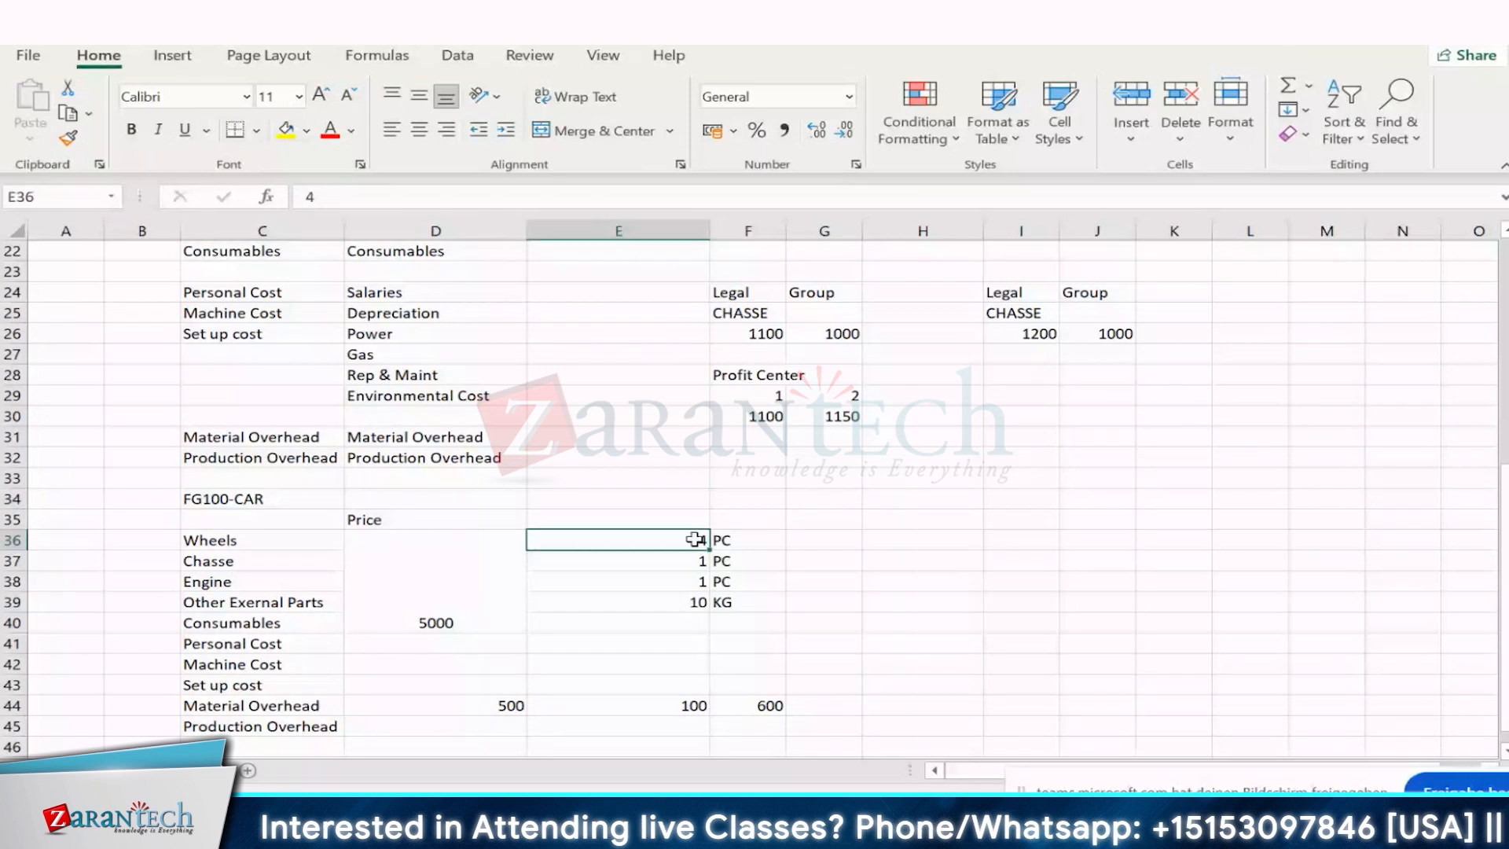
pyautogui.moveTo(695, 540); pyautogui.dragTo(666, 595)
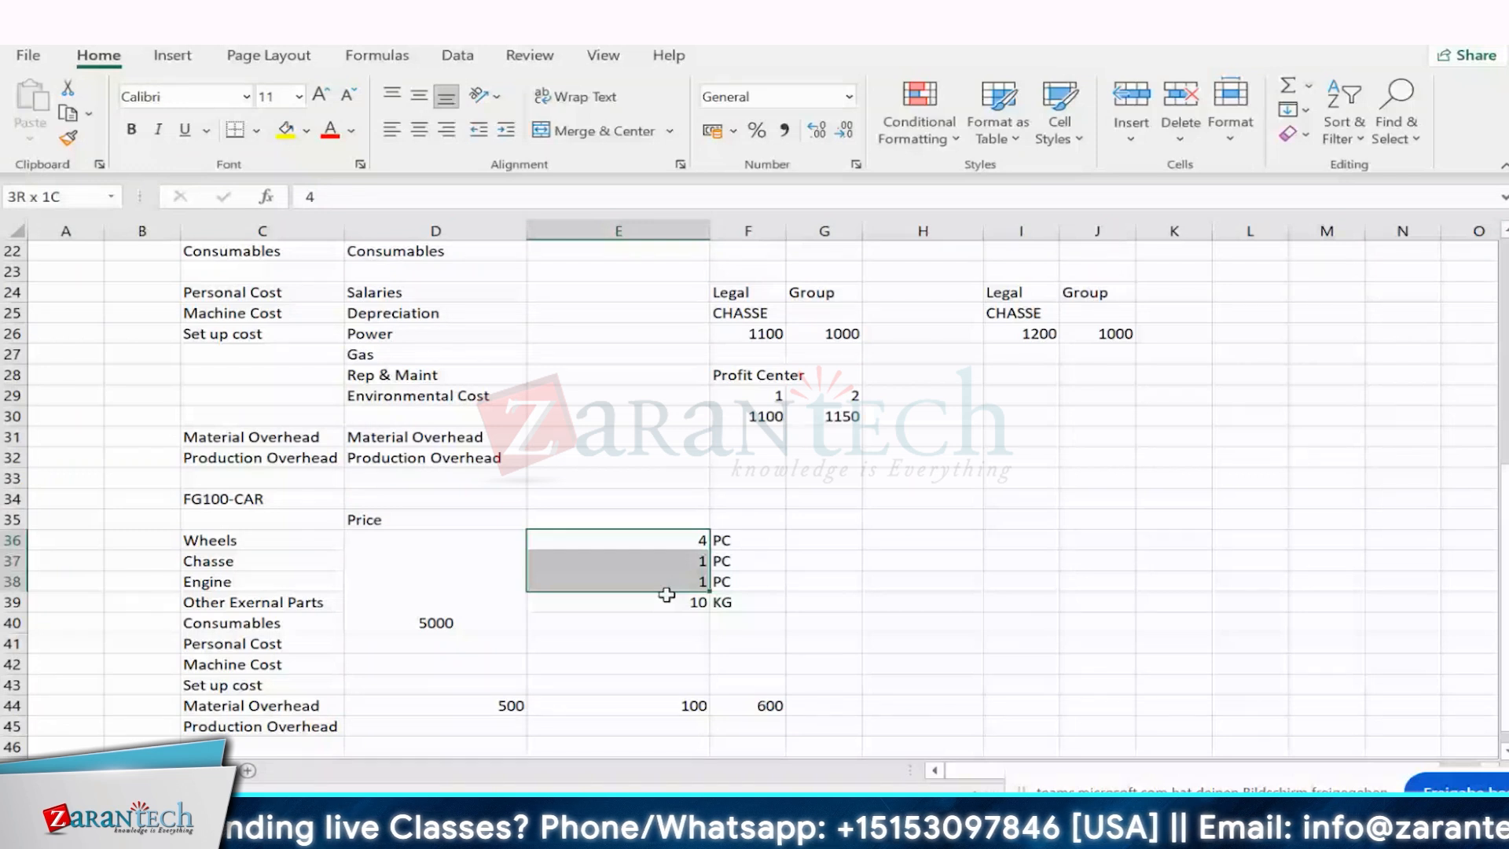
pyautogui.click(818, 563)
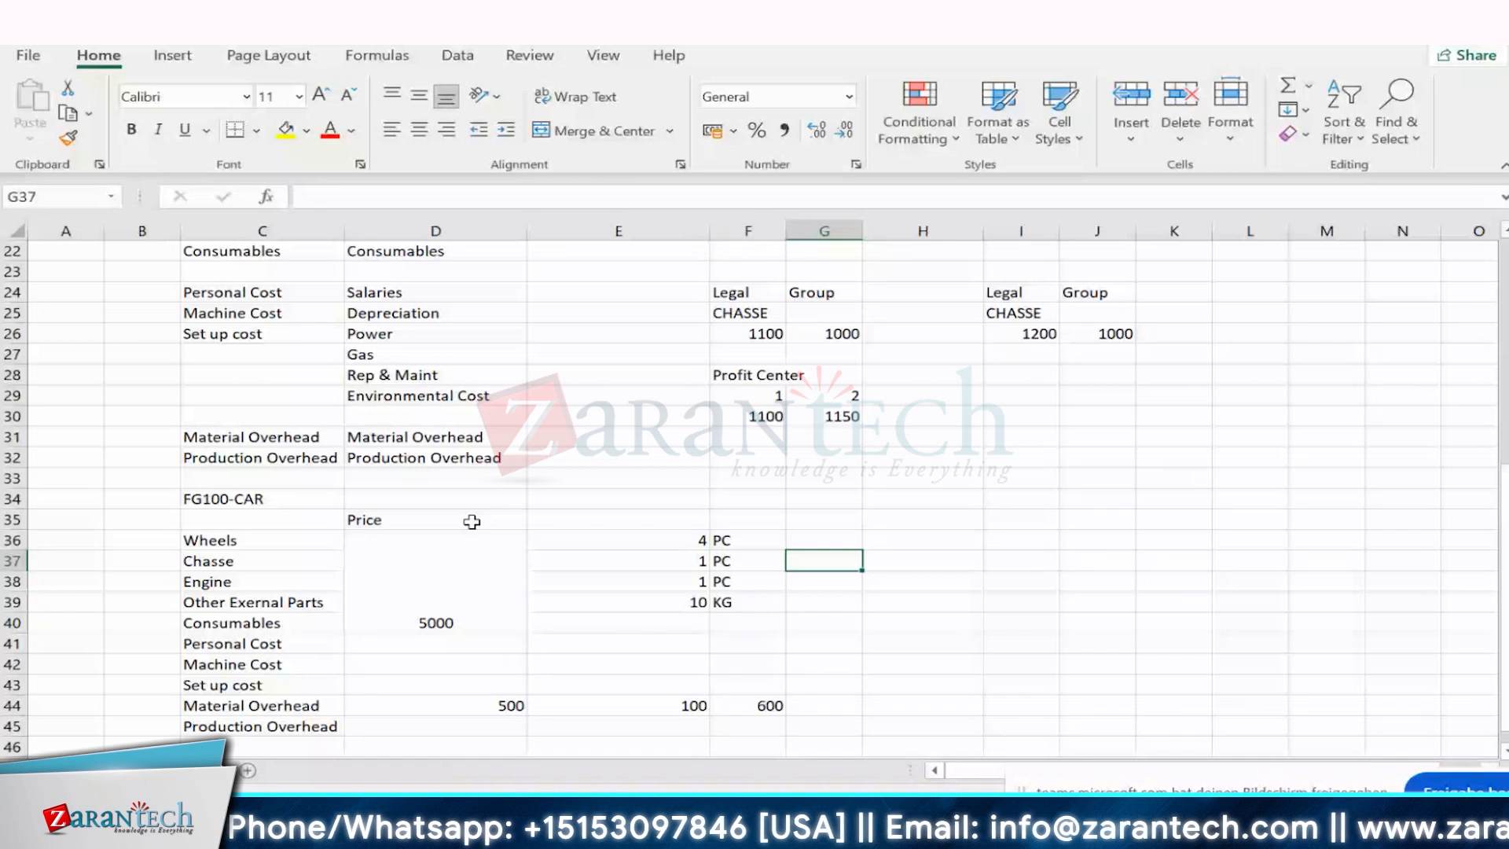
# - Review the FG100-CAR price, quantity and Material Overhead cells in the cost example, rows 34 to 44
pyautogui.click(322, 502)
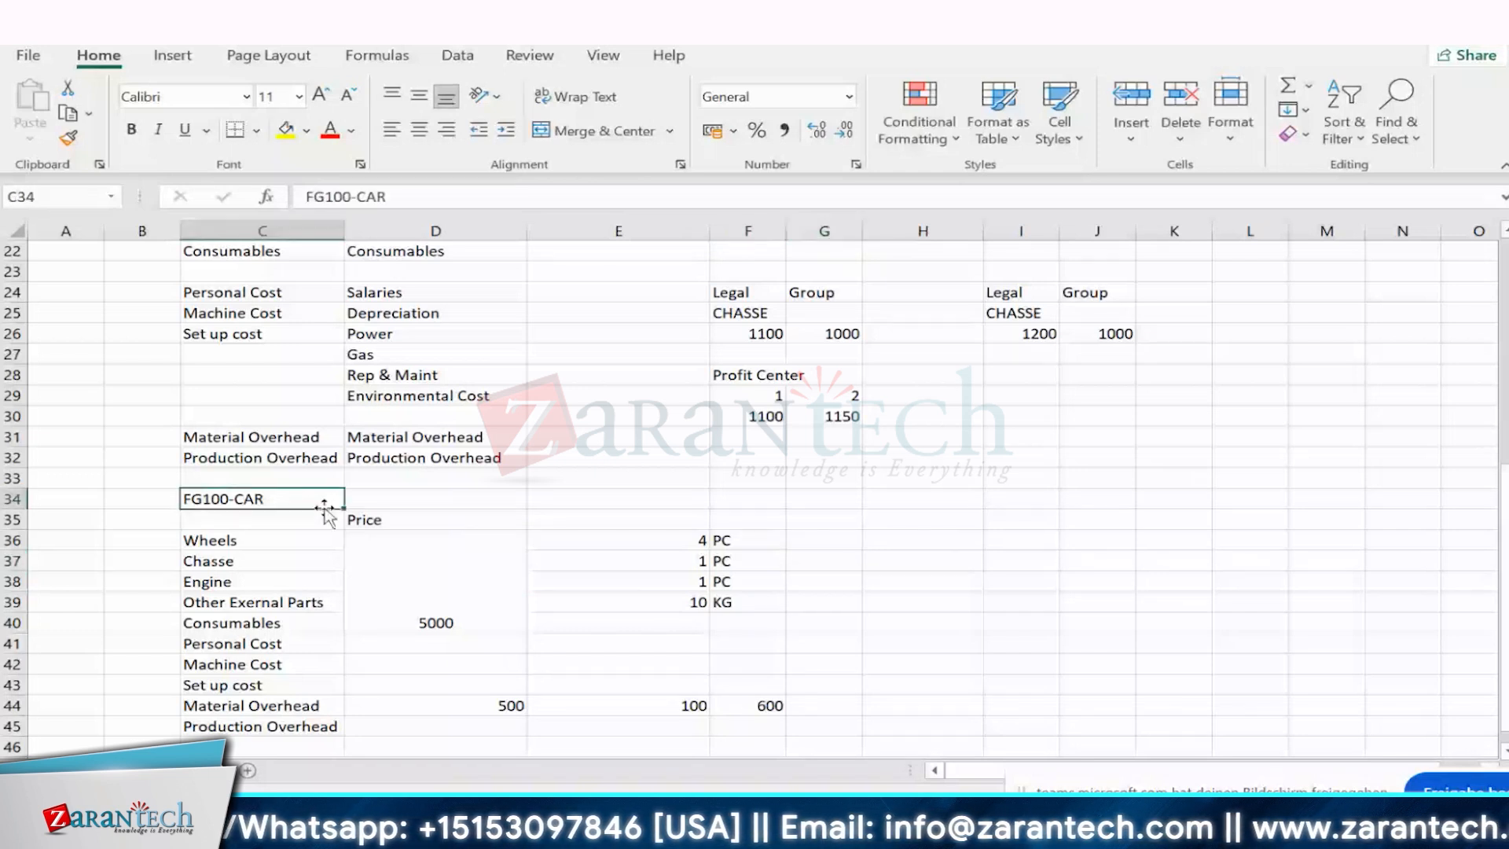
pyautogui.click(405, 503)
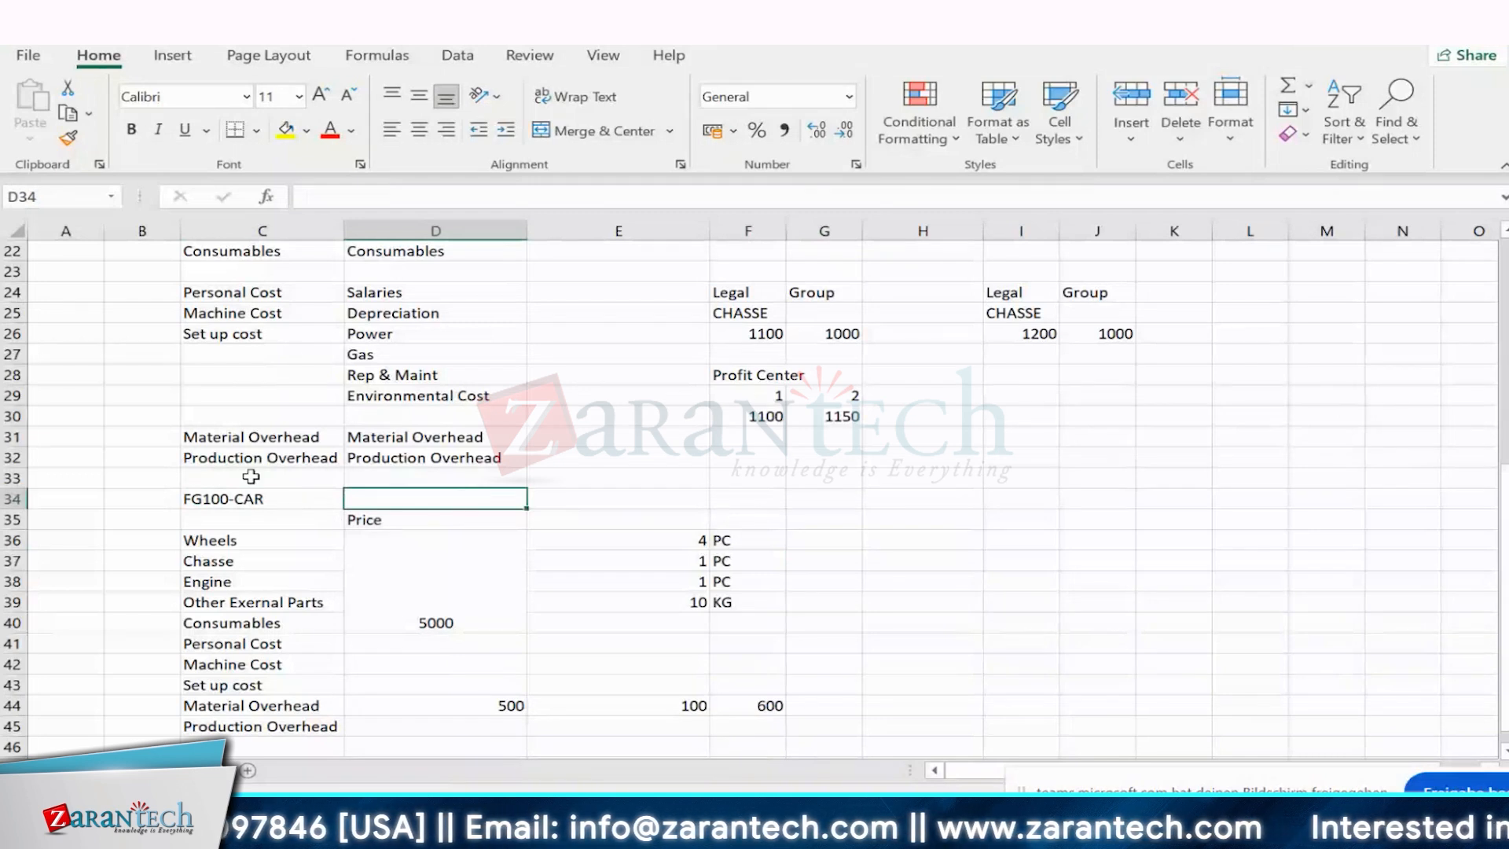
pyautogui.click(459, 517)
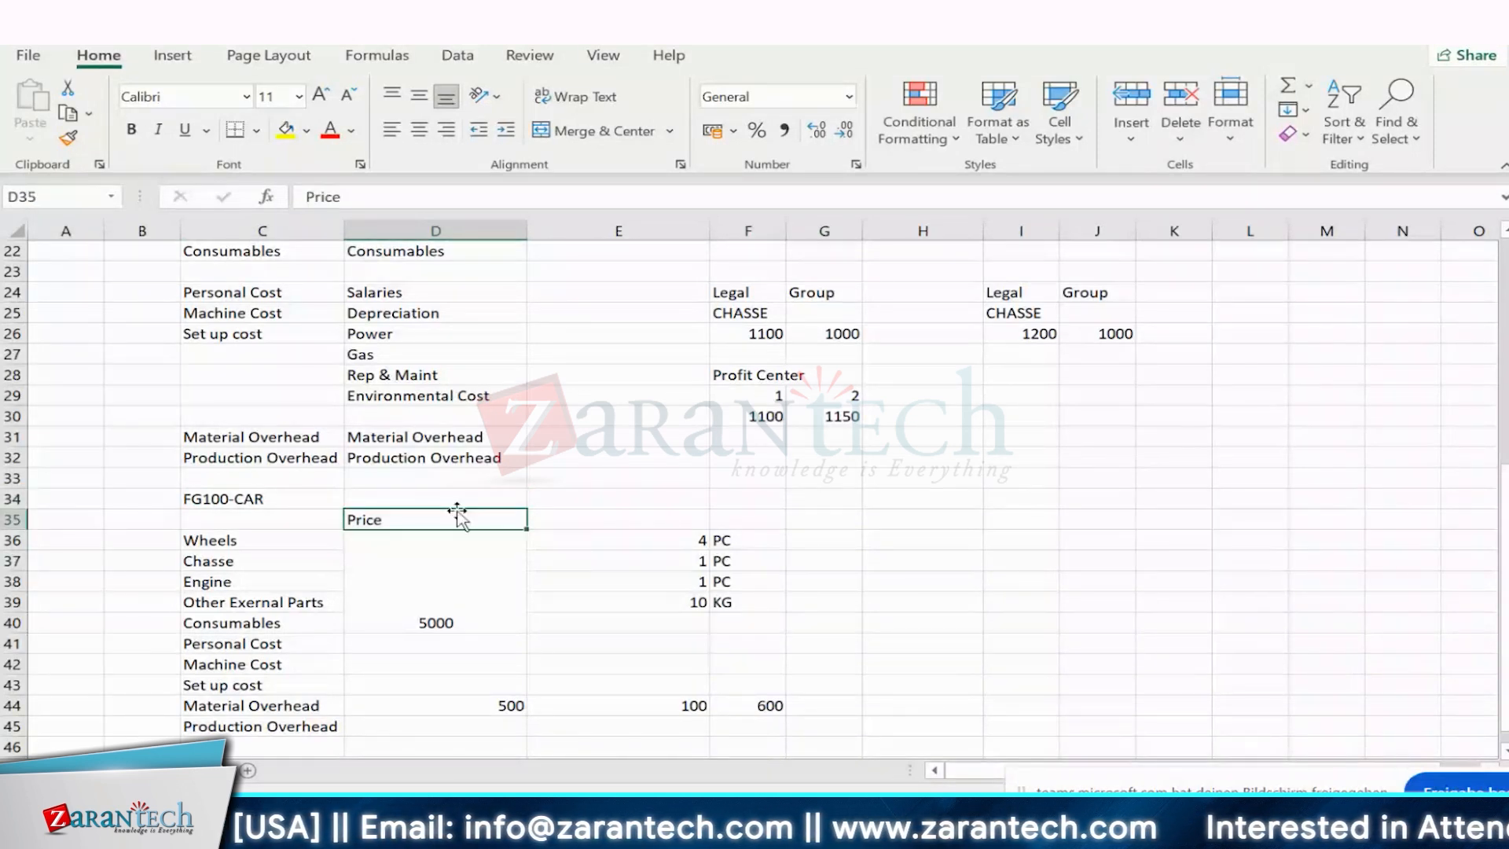
pyautogui.click(449, 503)
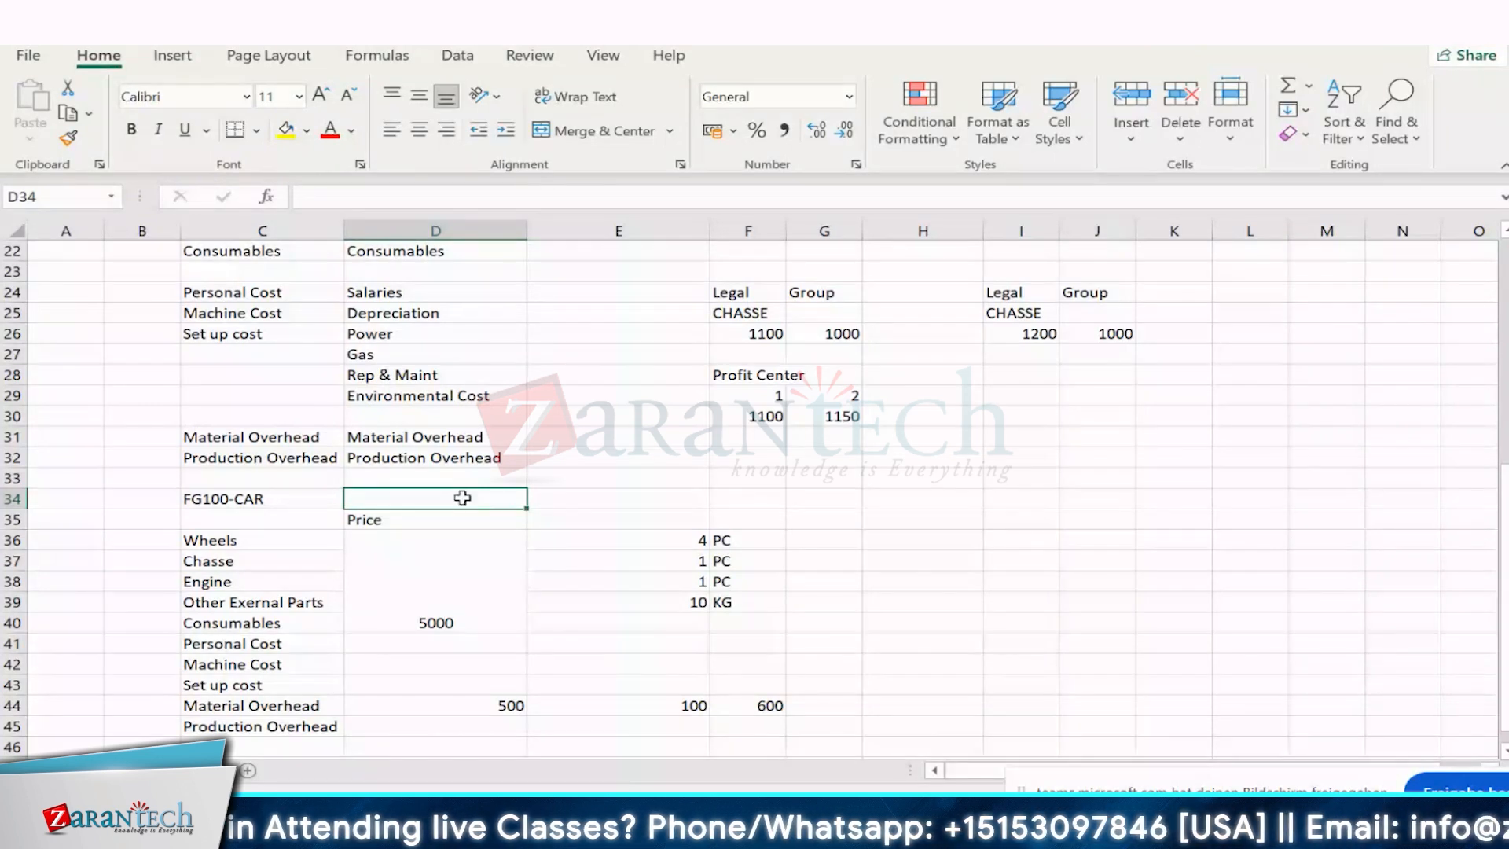
pyautogui.click(651, 516)
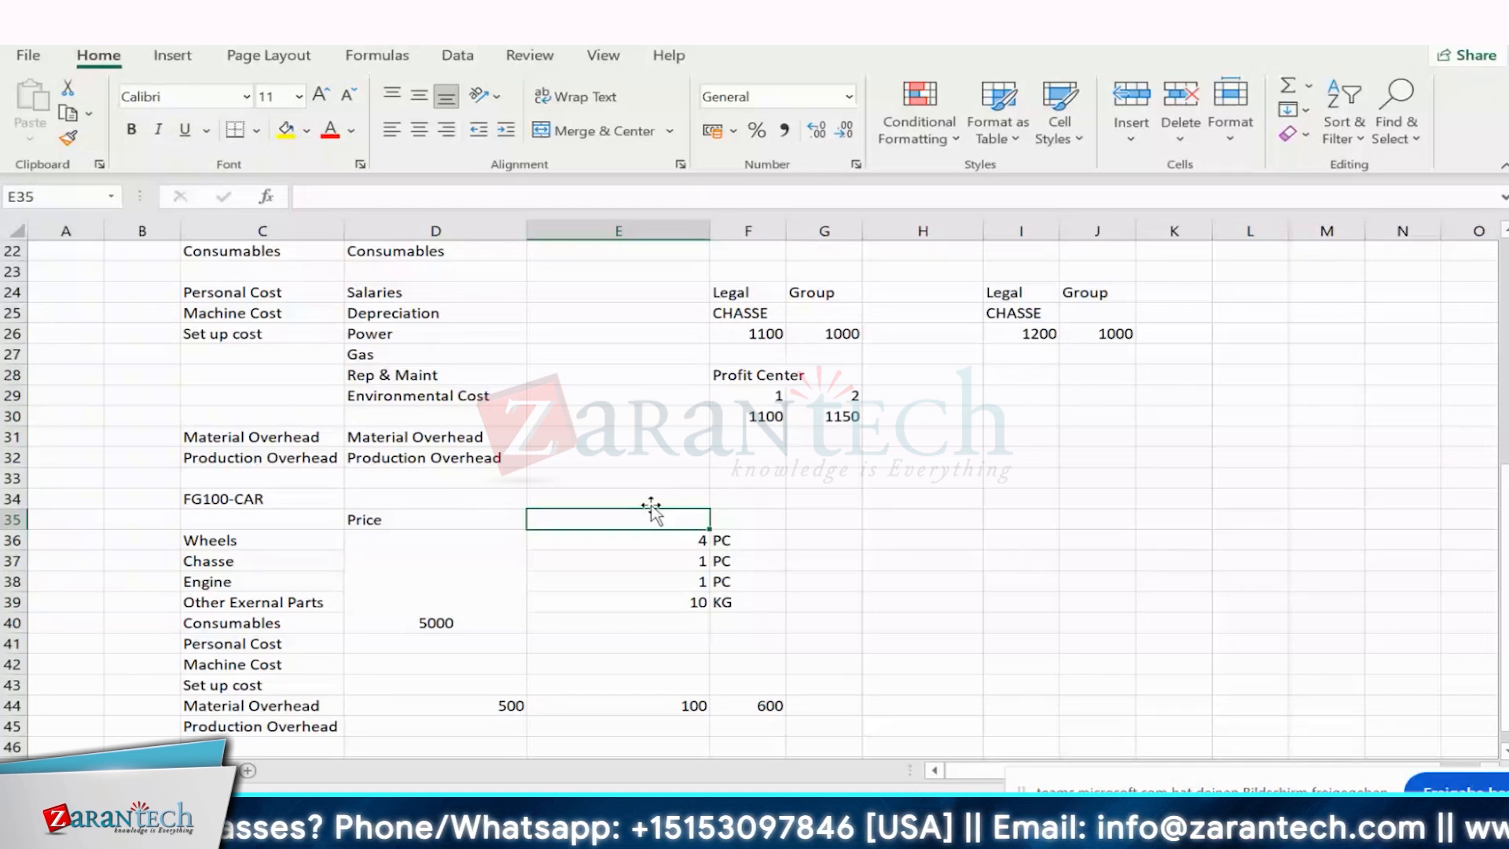
pyautogui.moveTo(432, 519); pyautogui.dragTo(692, 705)
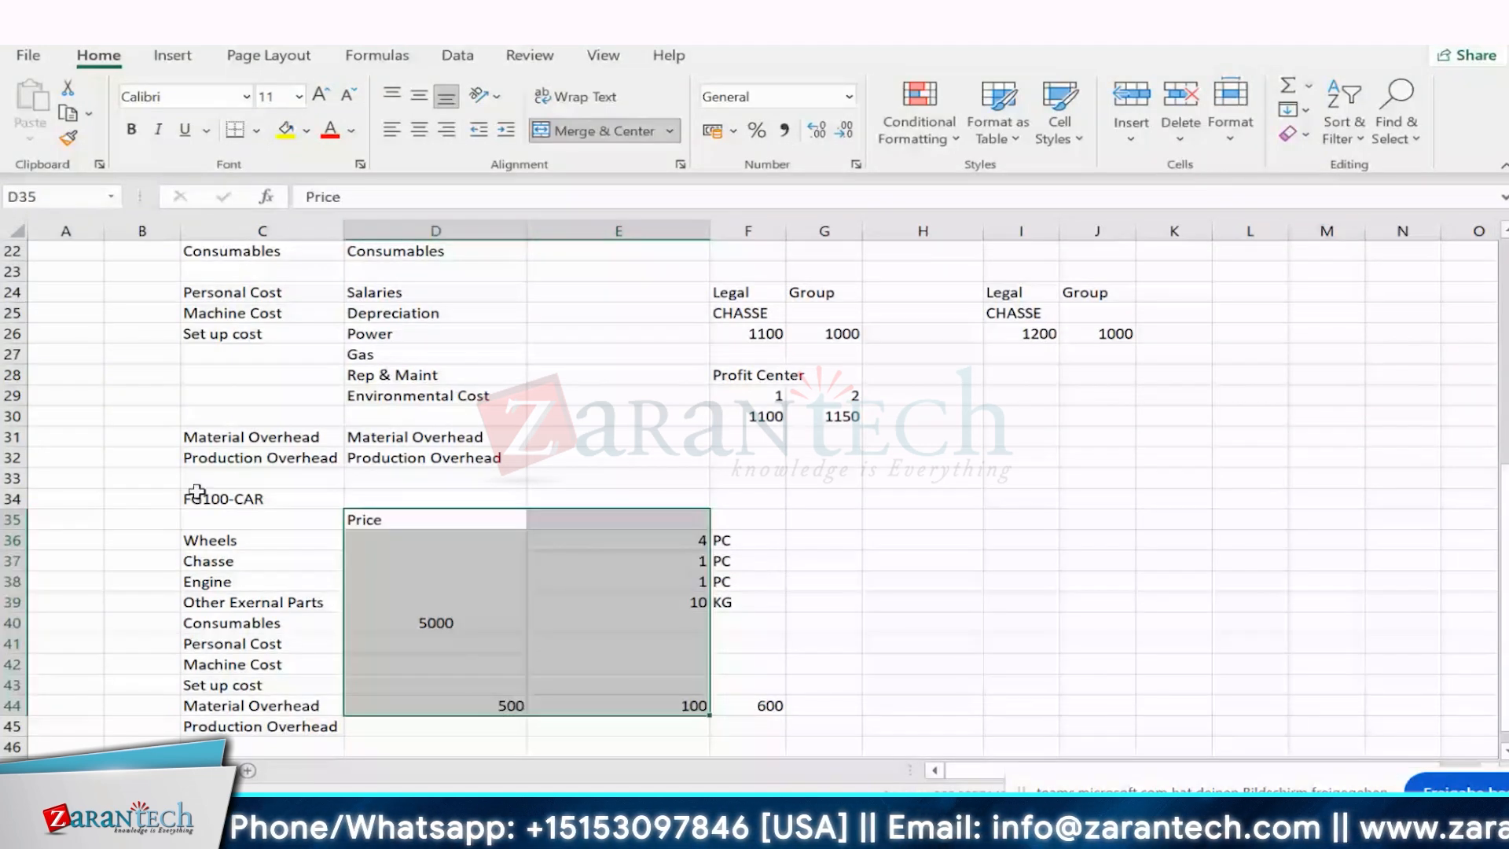
# - Switch to SAP and start a new percentage overhead rate entry ZMAT named Material Oh
pyautogui.hotkey('alt', 'Tab')
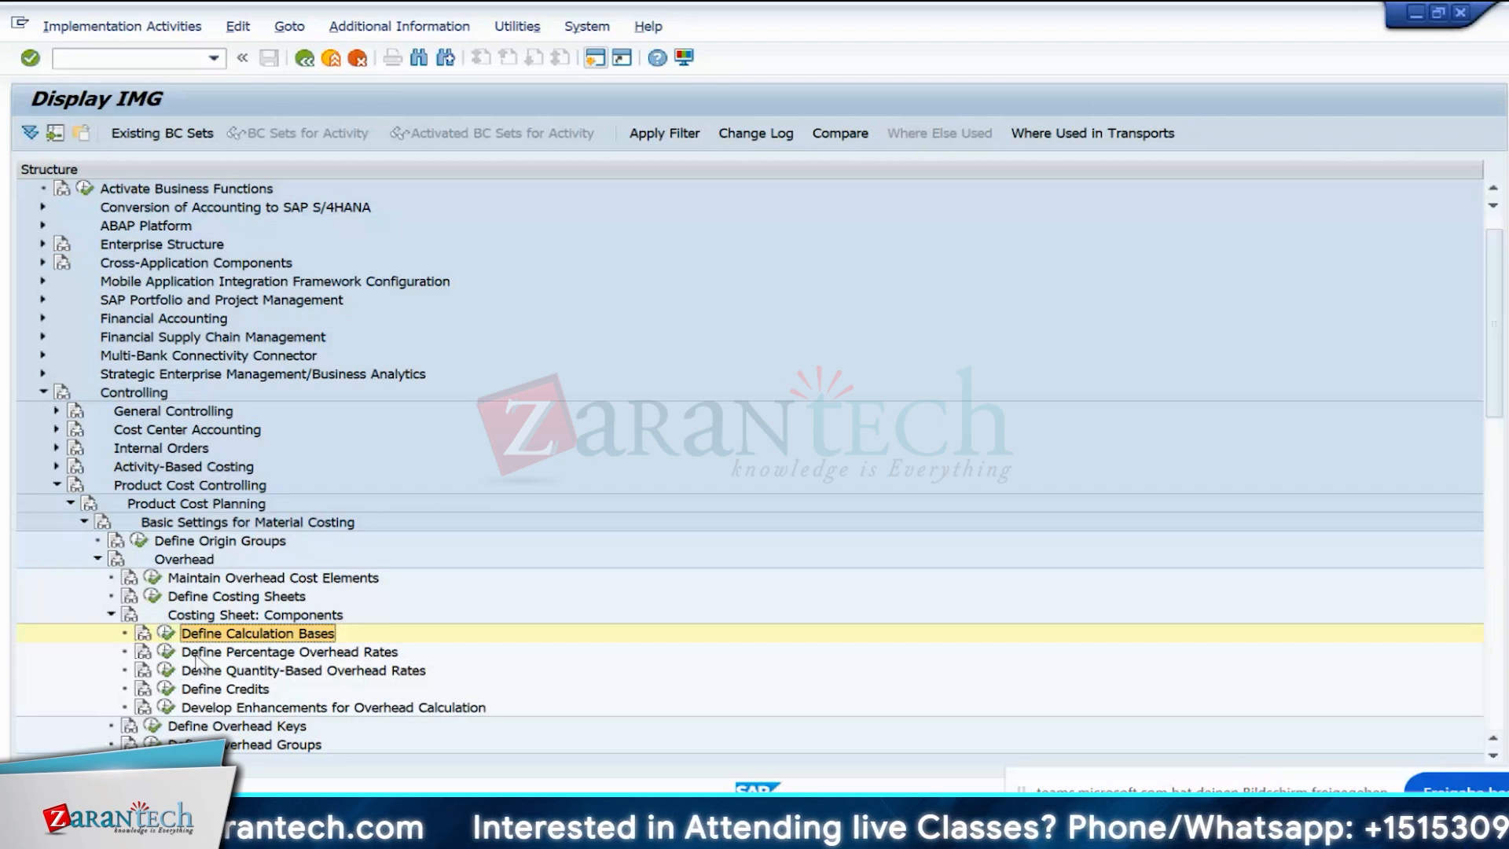
pyautogui.click(166, 656)
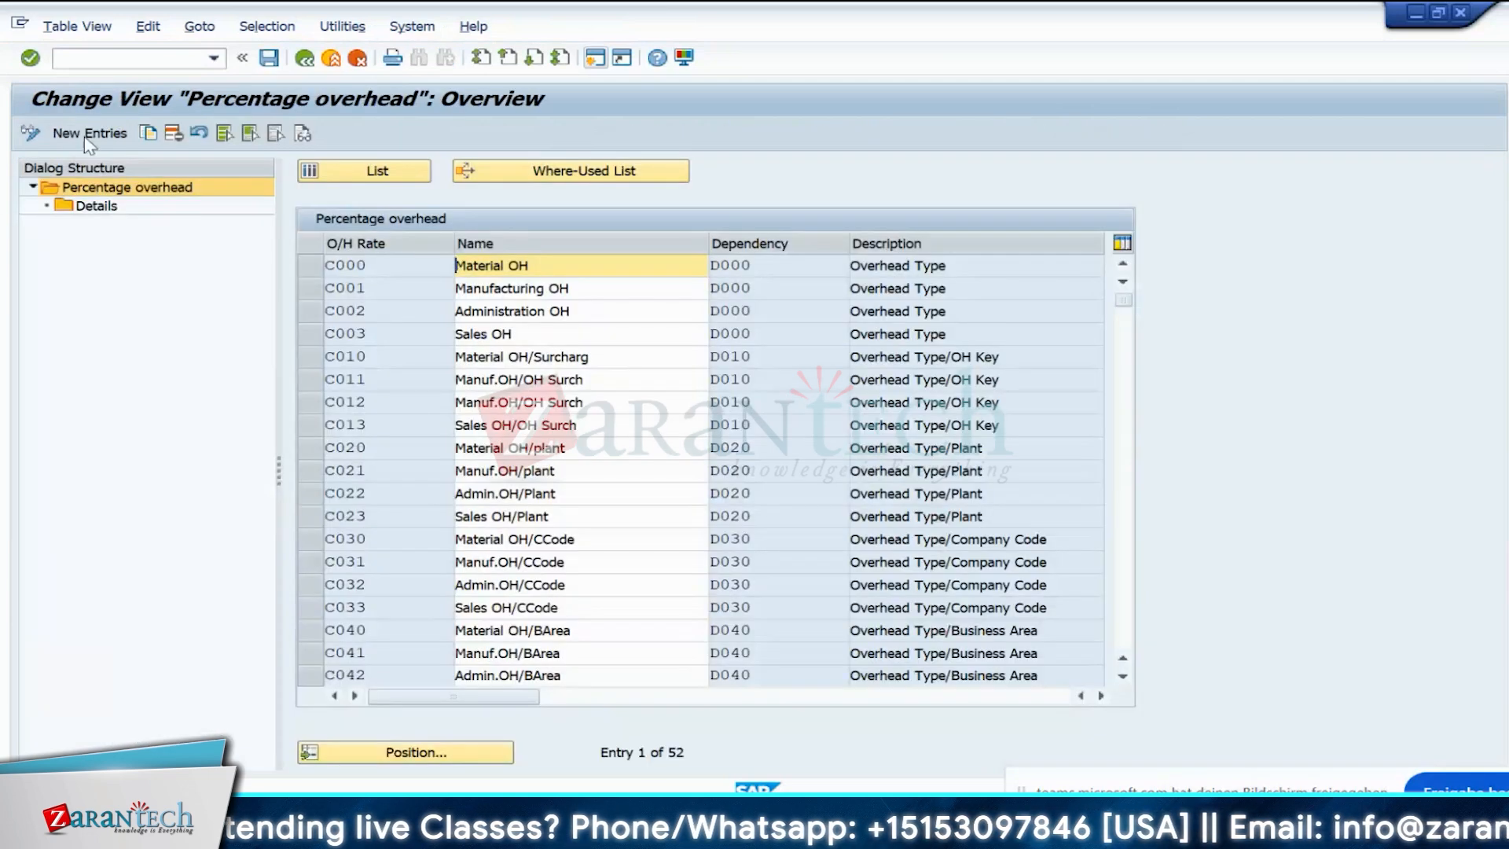
pyautogui.click(88, 135)
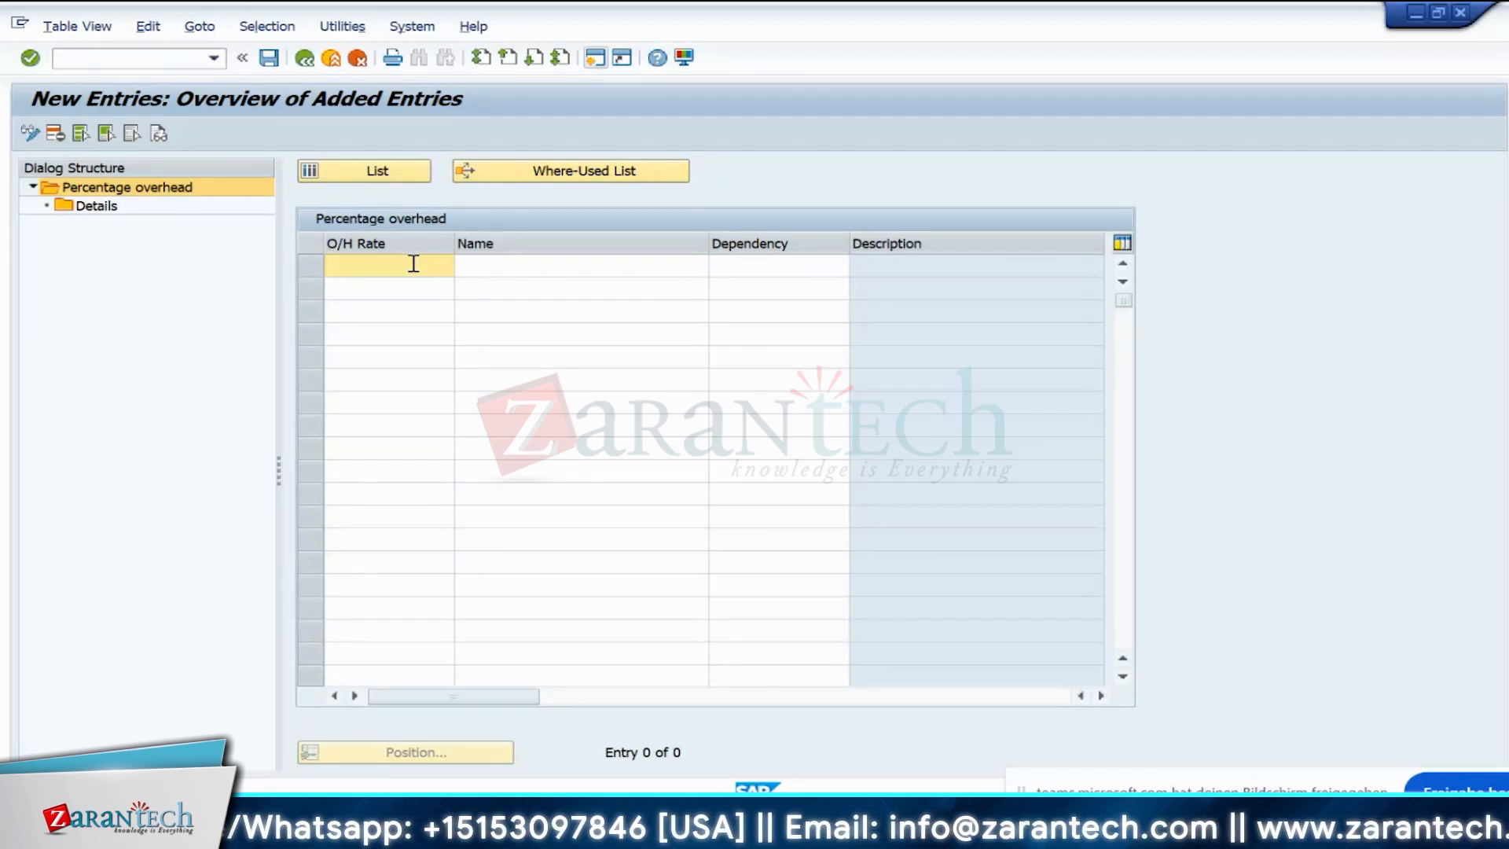
pyautogui.write('ZM')
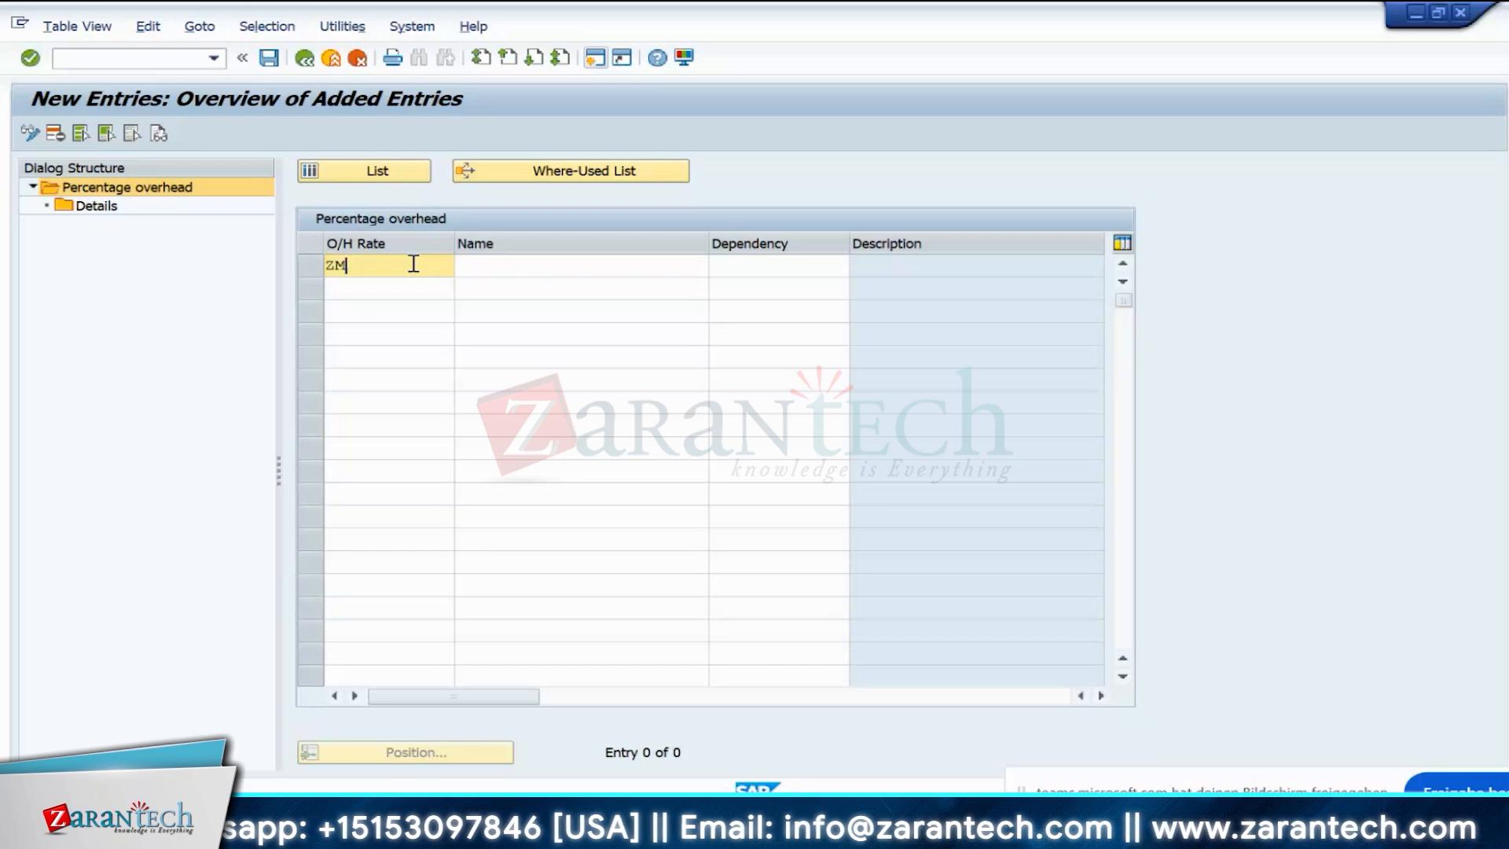
pyautogui.write('AT')
pyautogui.press('Tab')
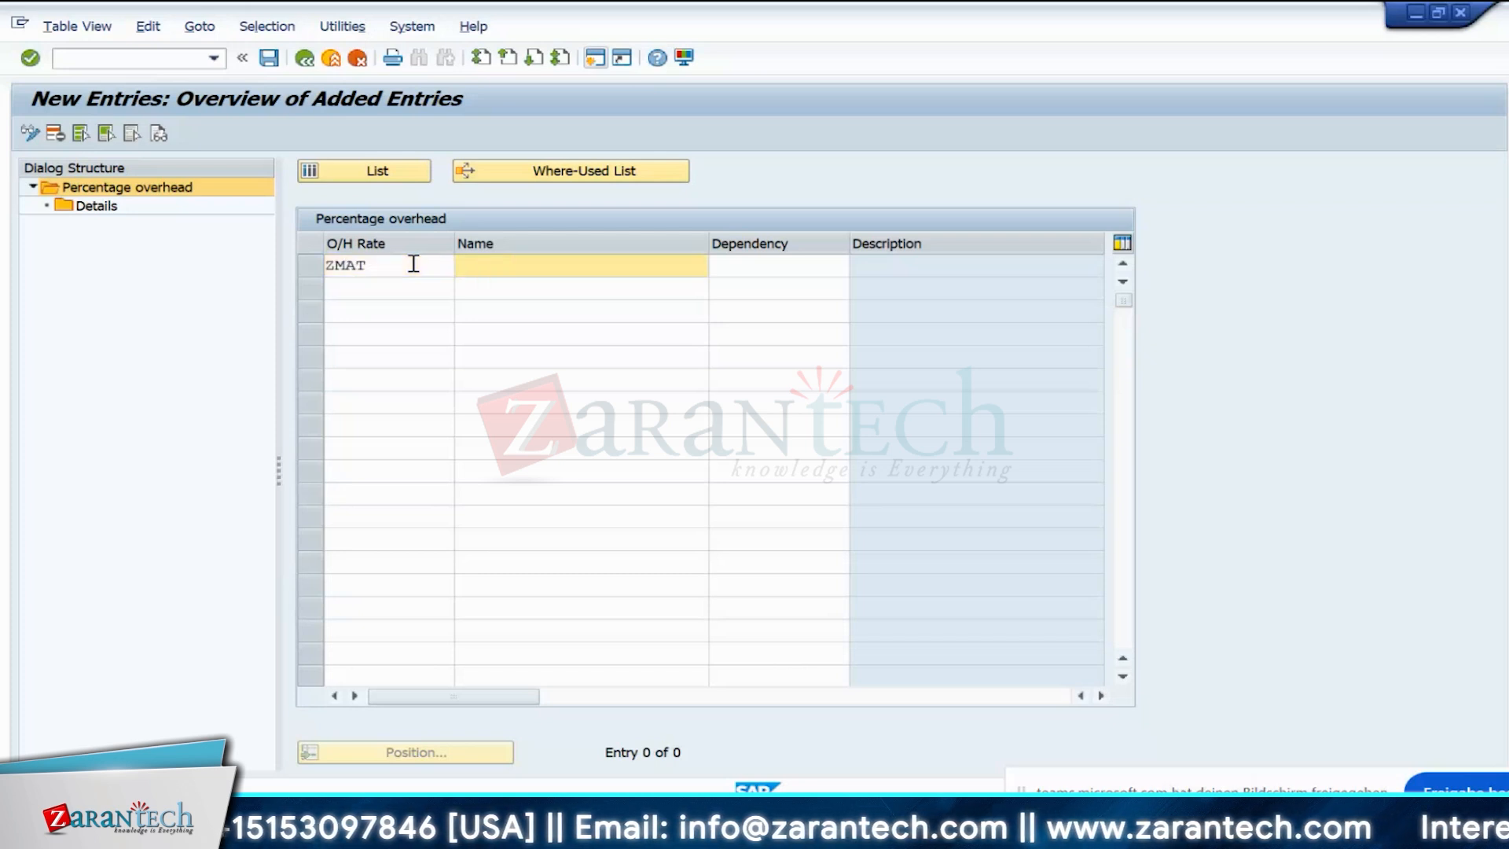
pyautogui.write('Mate')
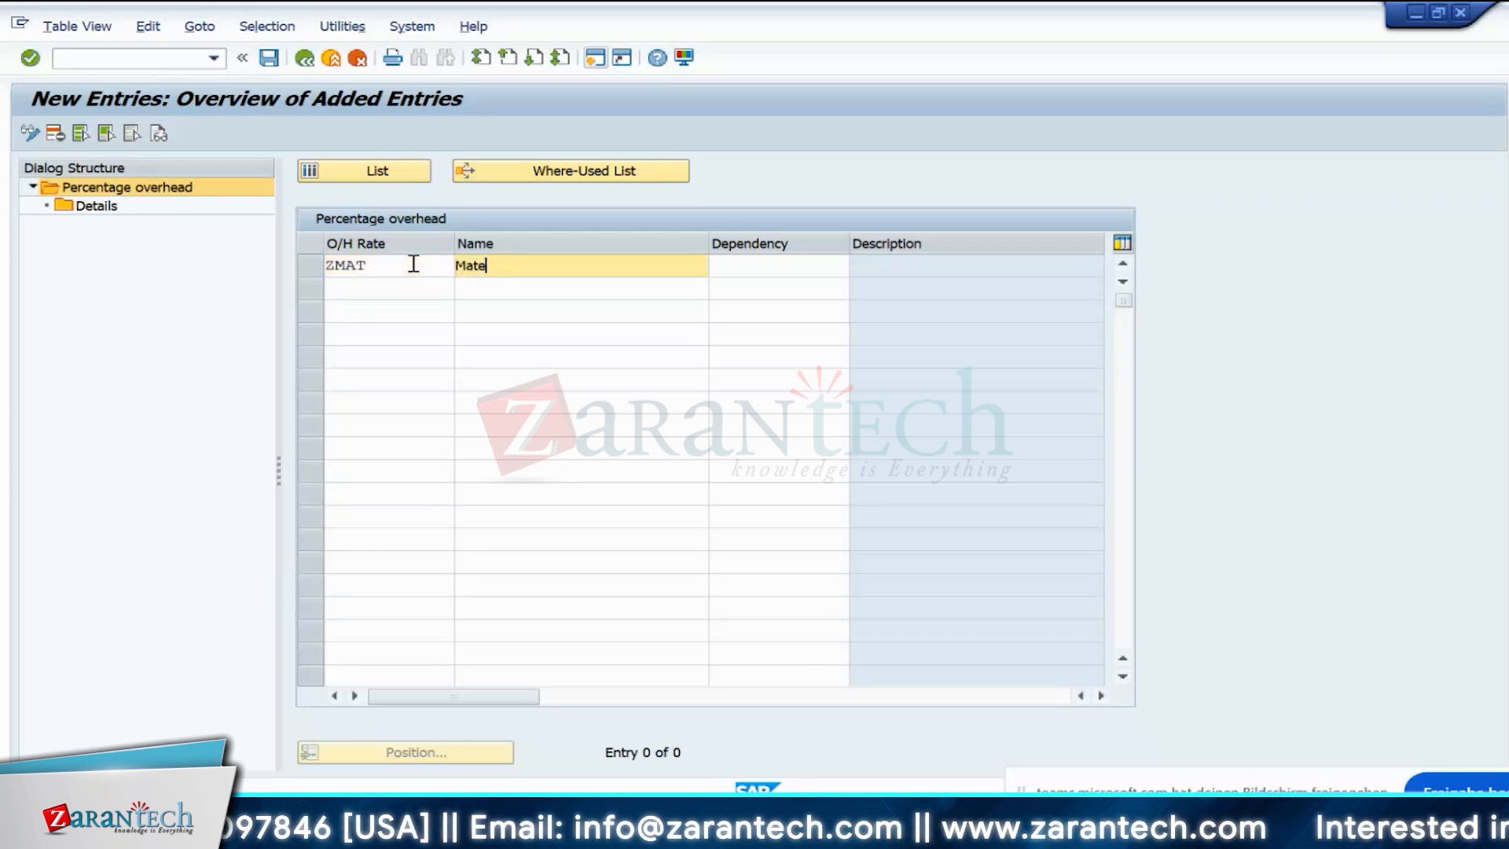
pyautogui.write('rial Oh')
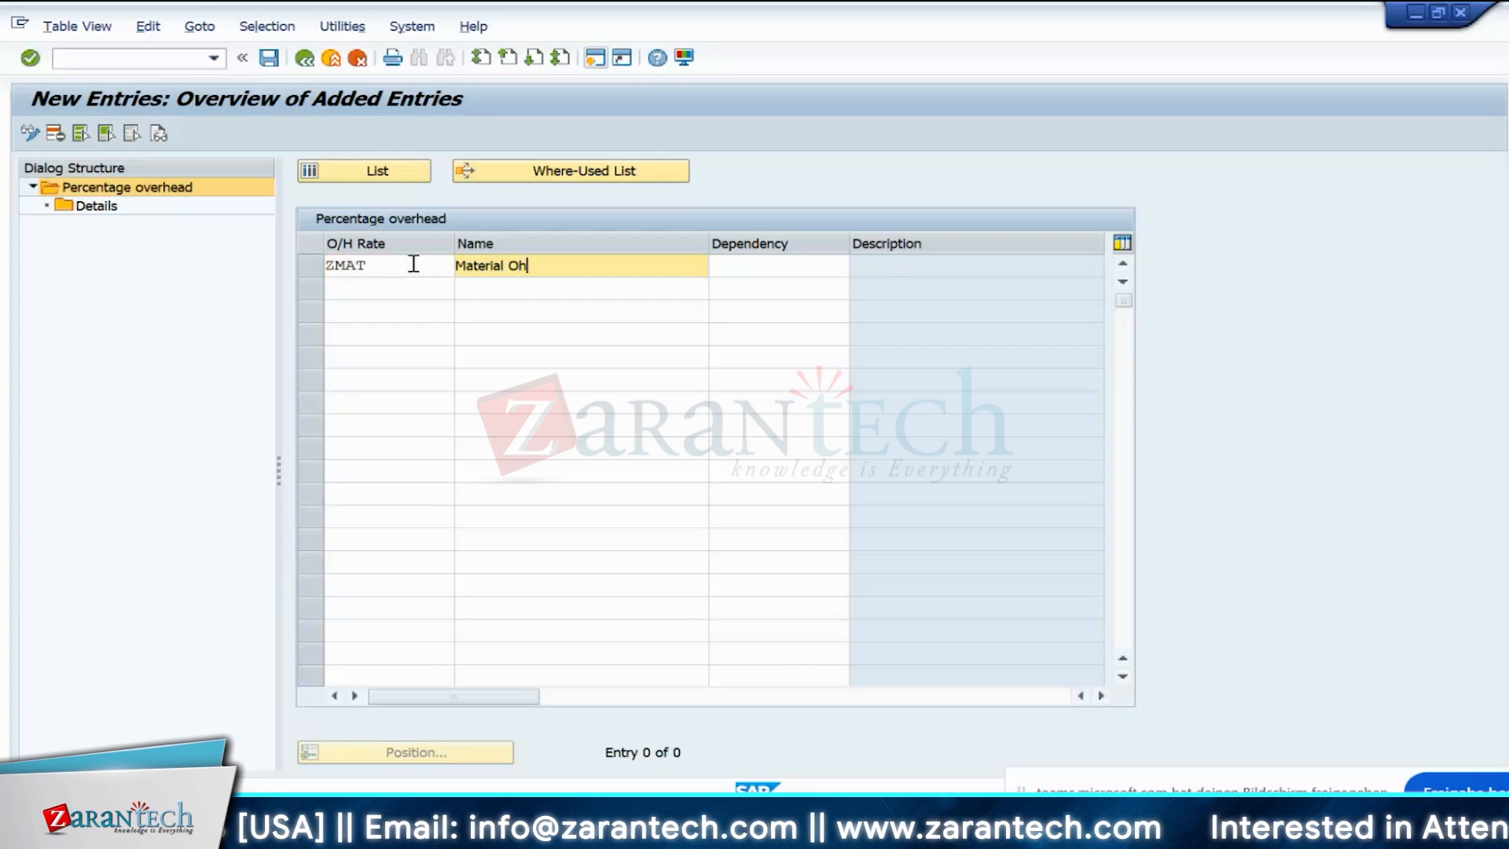
# - List the available dependencies for the new rate and compare Overhead Type/Plant with Overhead Type/OH Key
pyautogui.click(832, 273)
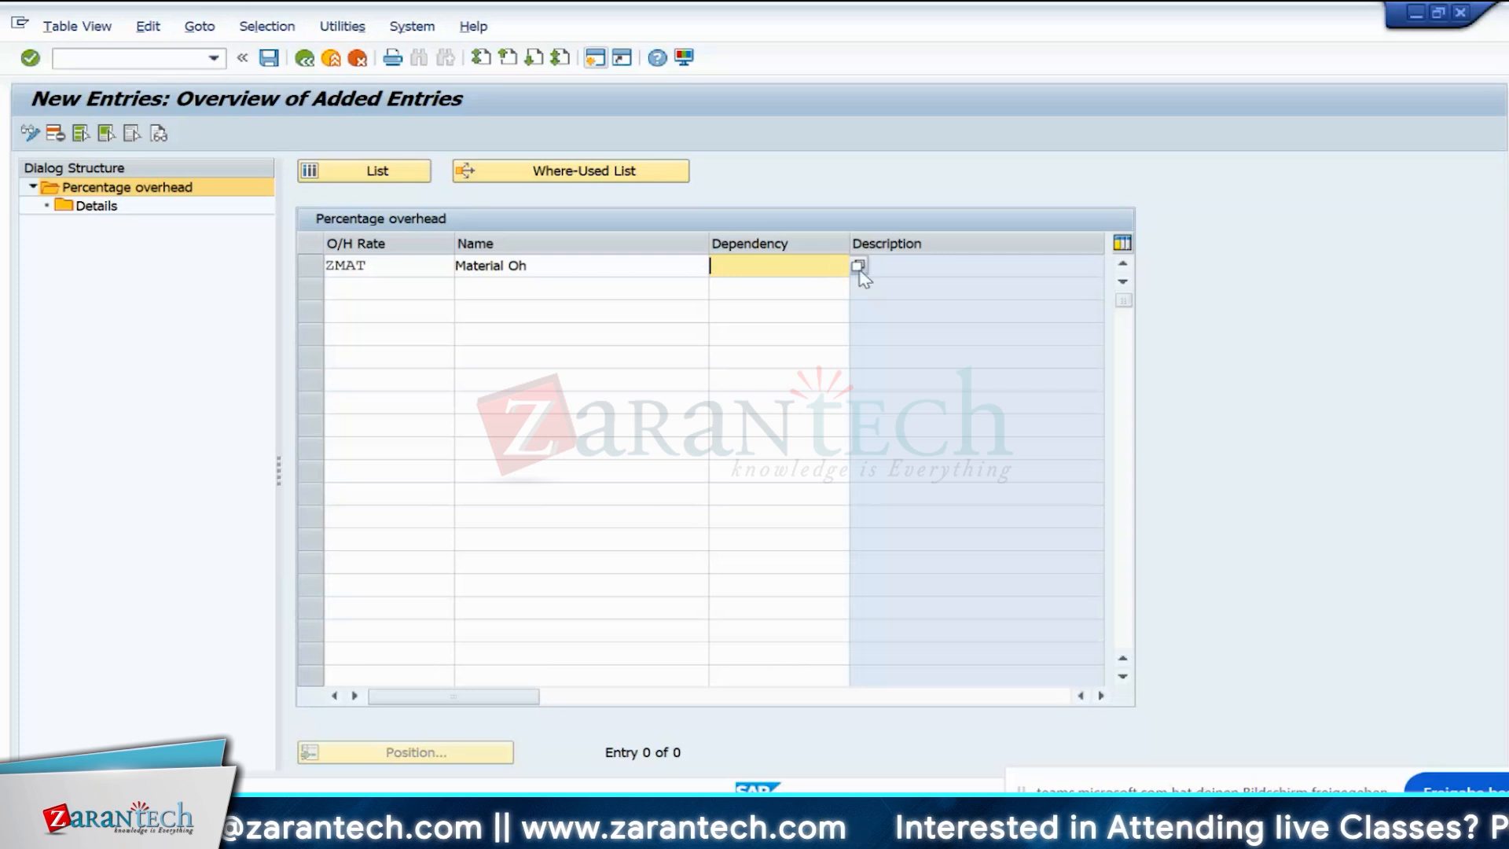
pyautogui.click(859, 266)
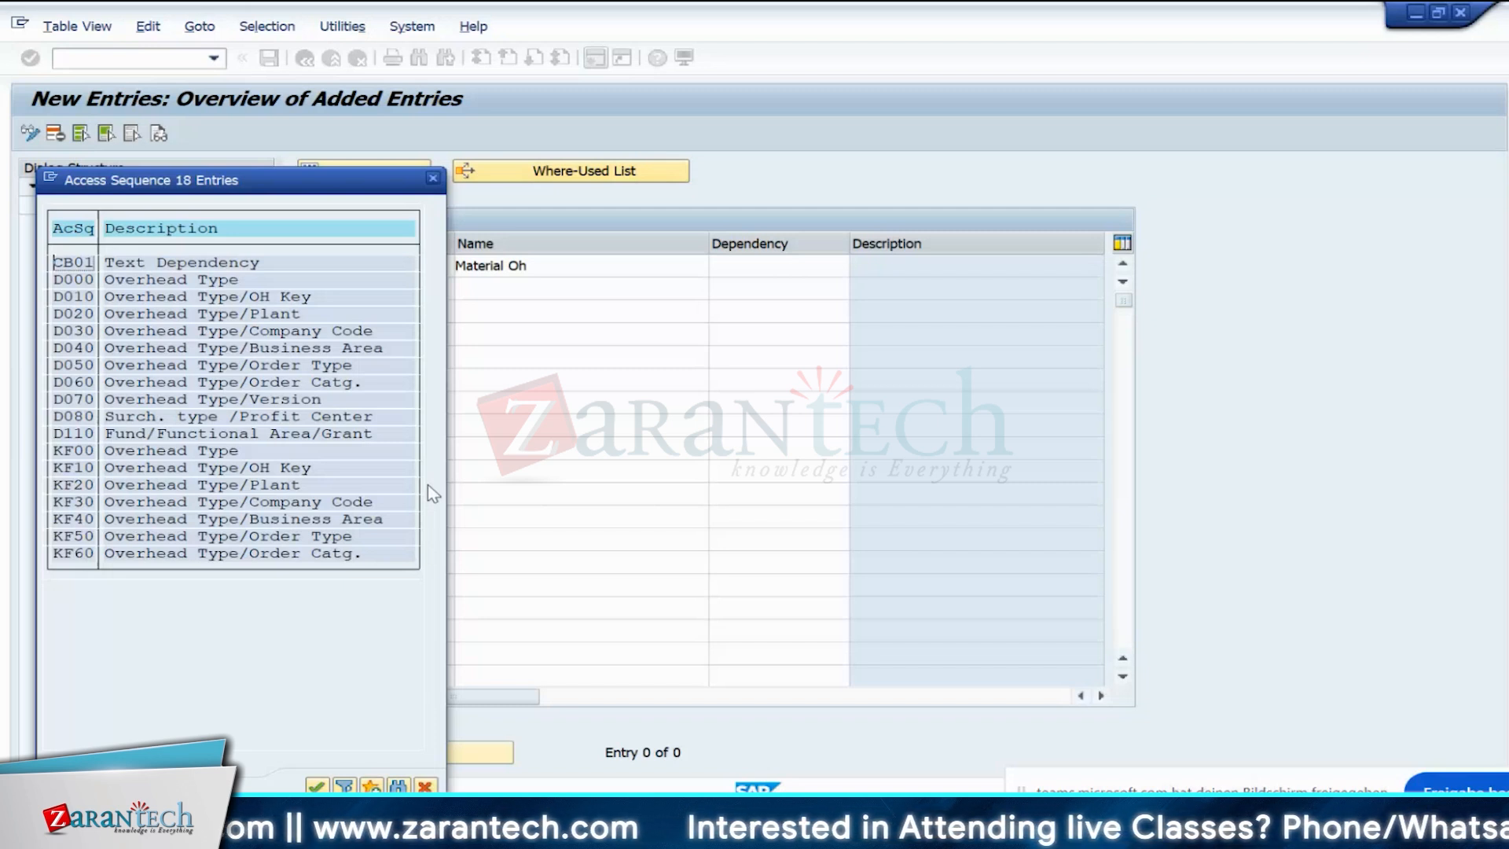
pyautogui.click(260, 317)
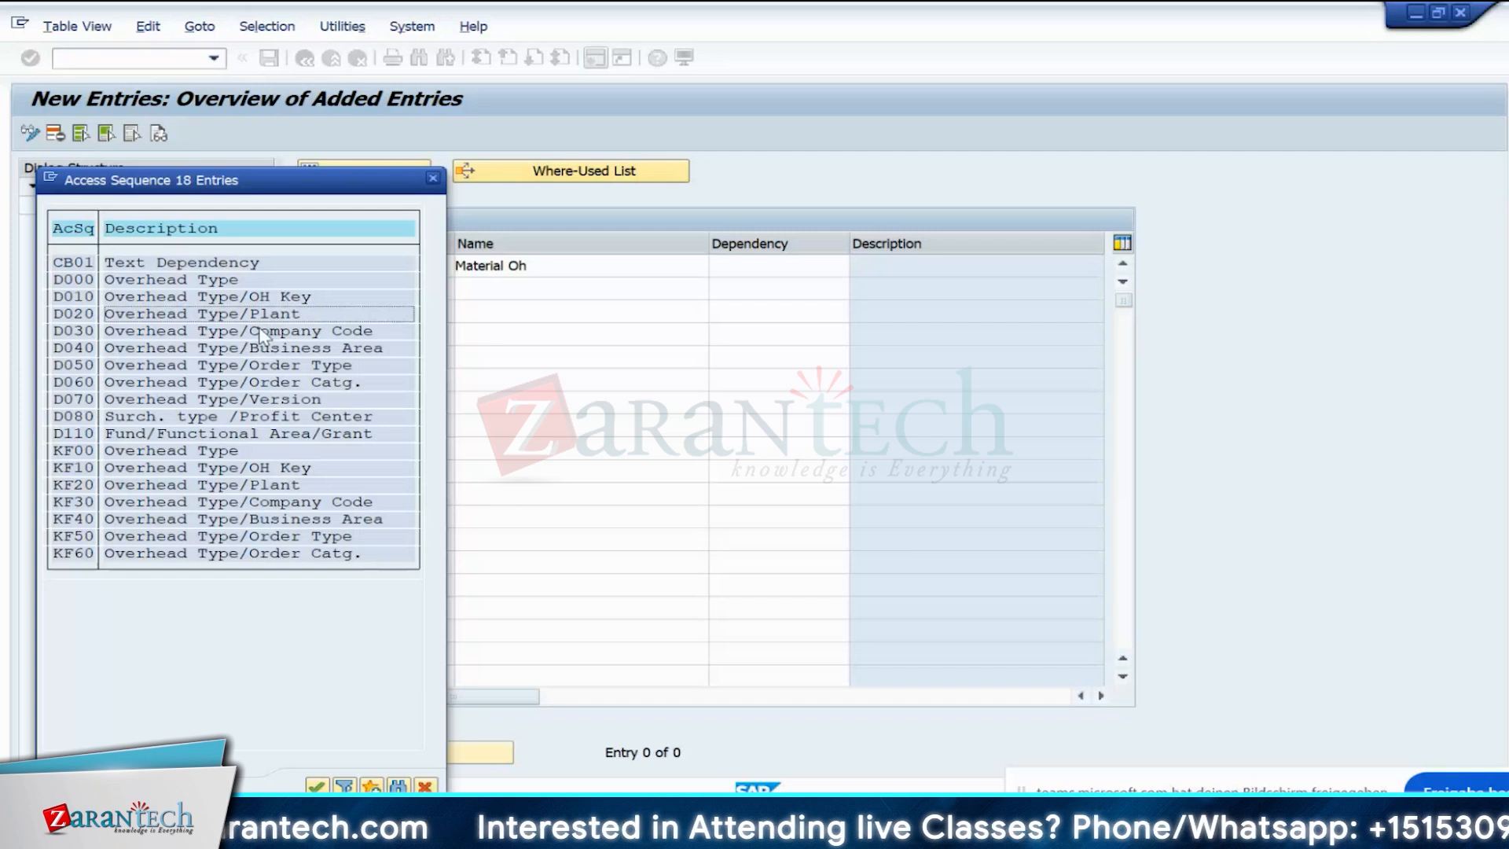
pyautogui.click(262, 297)
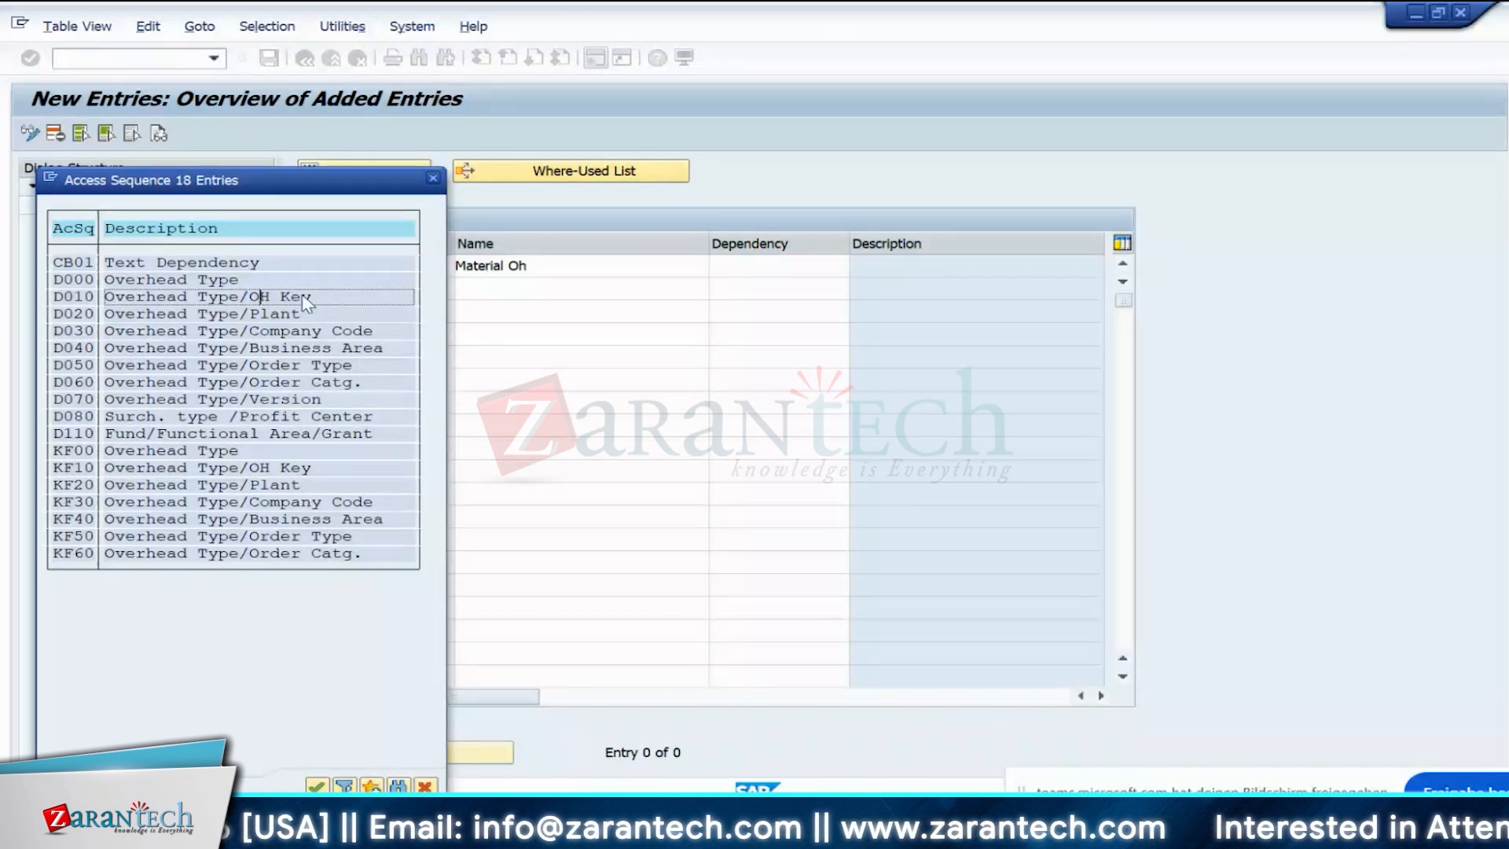
# - Switch to Excel and check the FG100-CAR component rows against their merged price
pyautogui.moveTo(1029, 825)
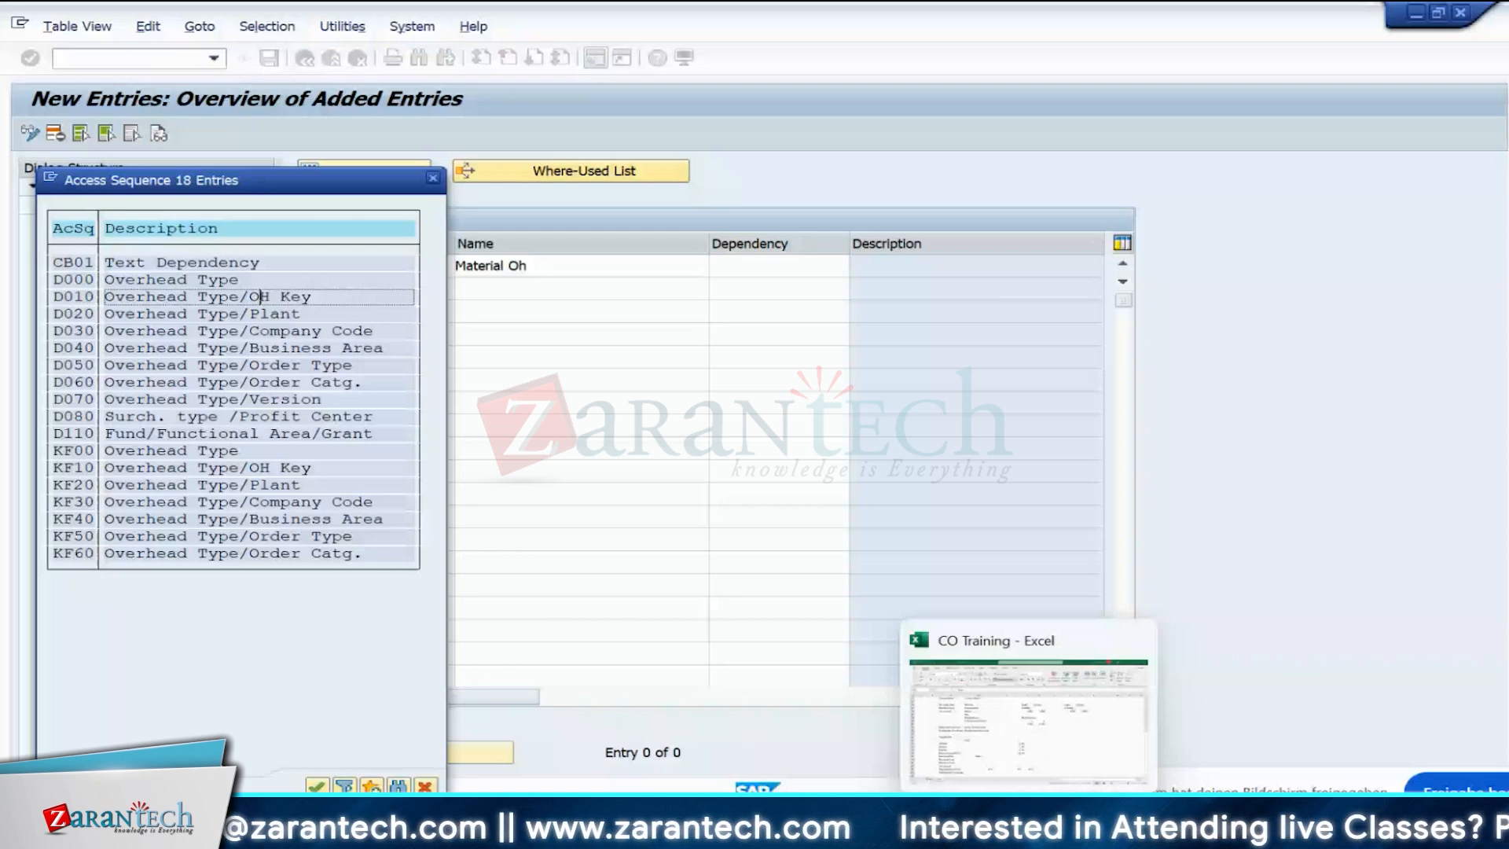
pyautogui.click(1029, 825)
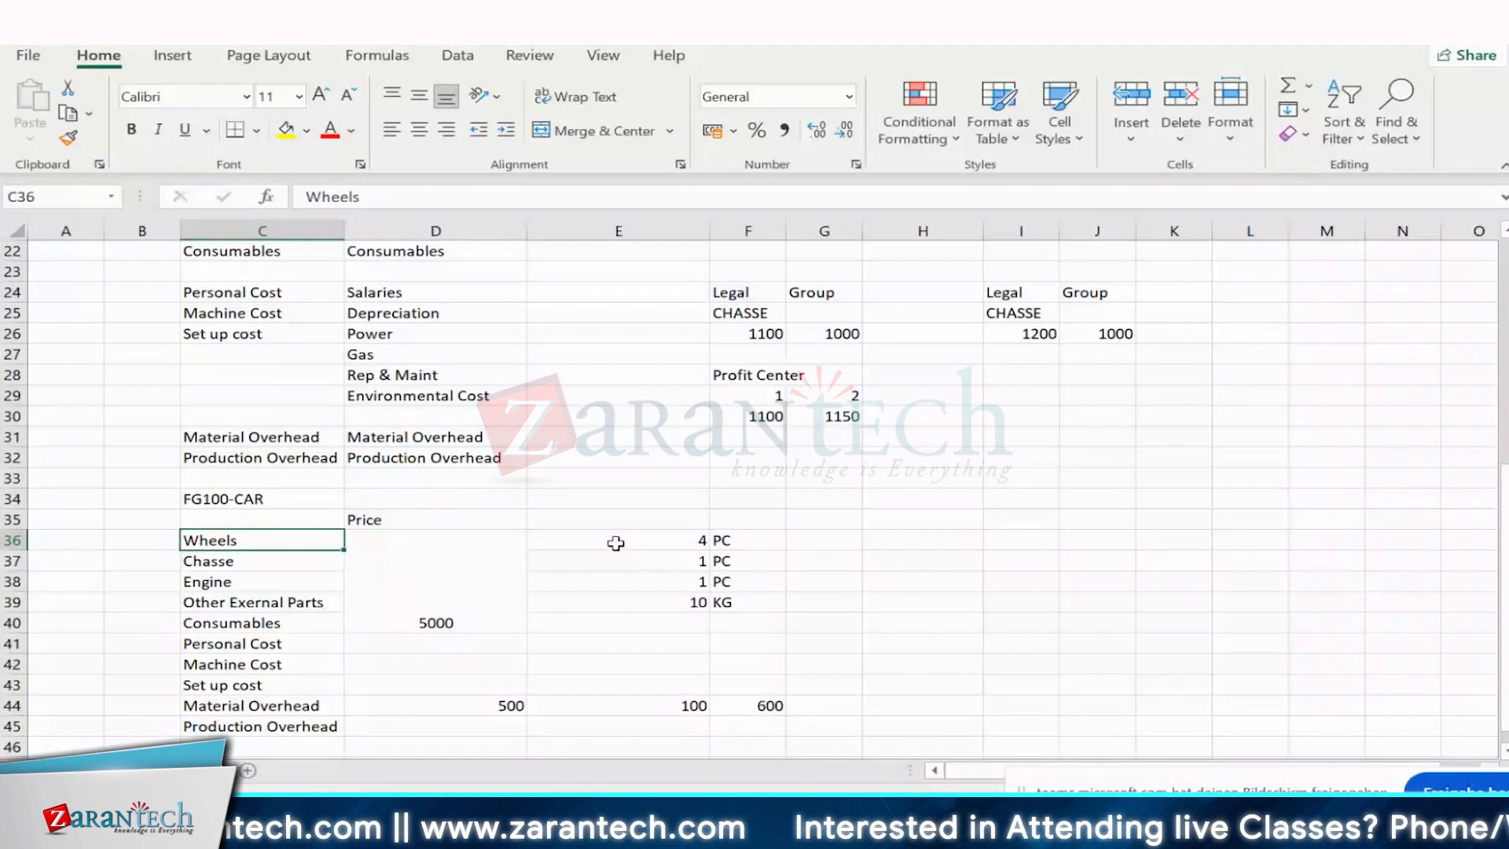
pyautogui.click(322, 563)
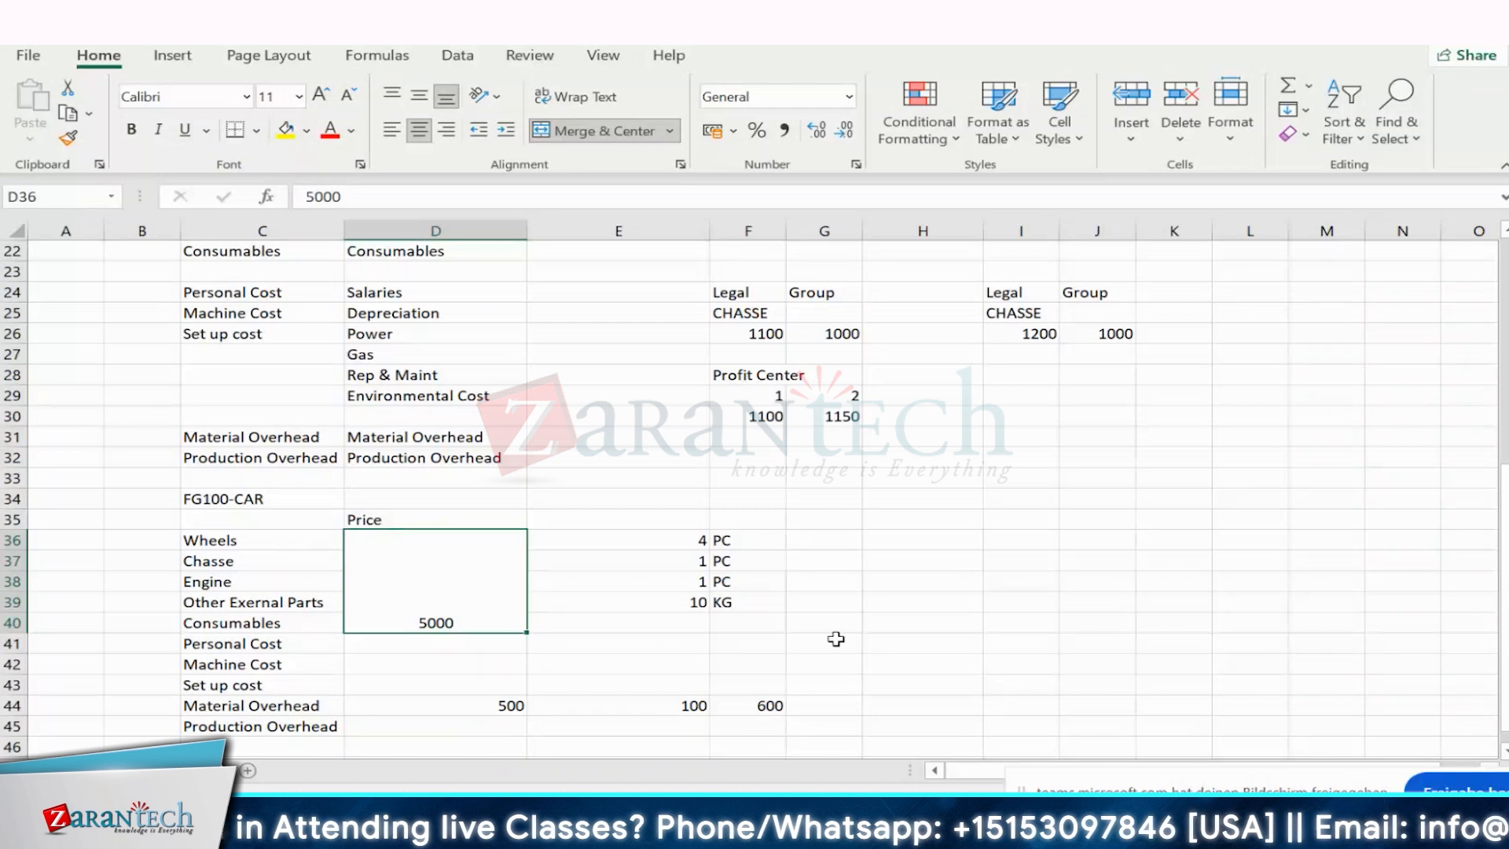
pyautogui.moveTo(951, 782)
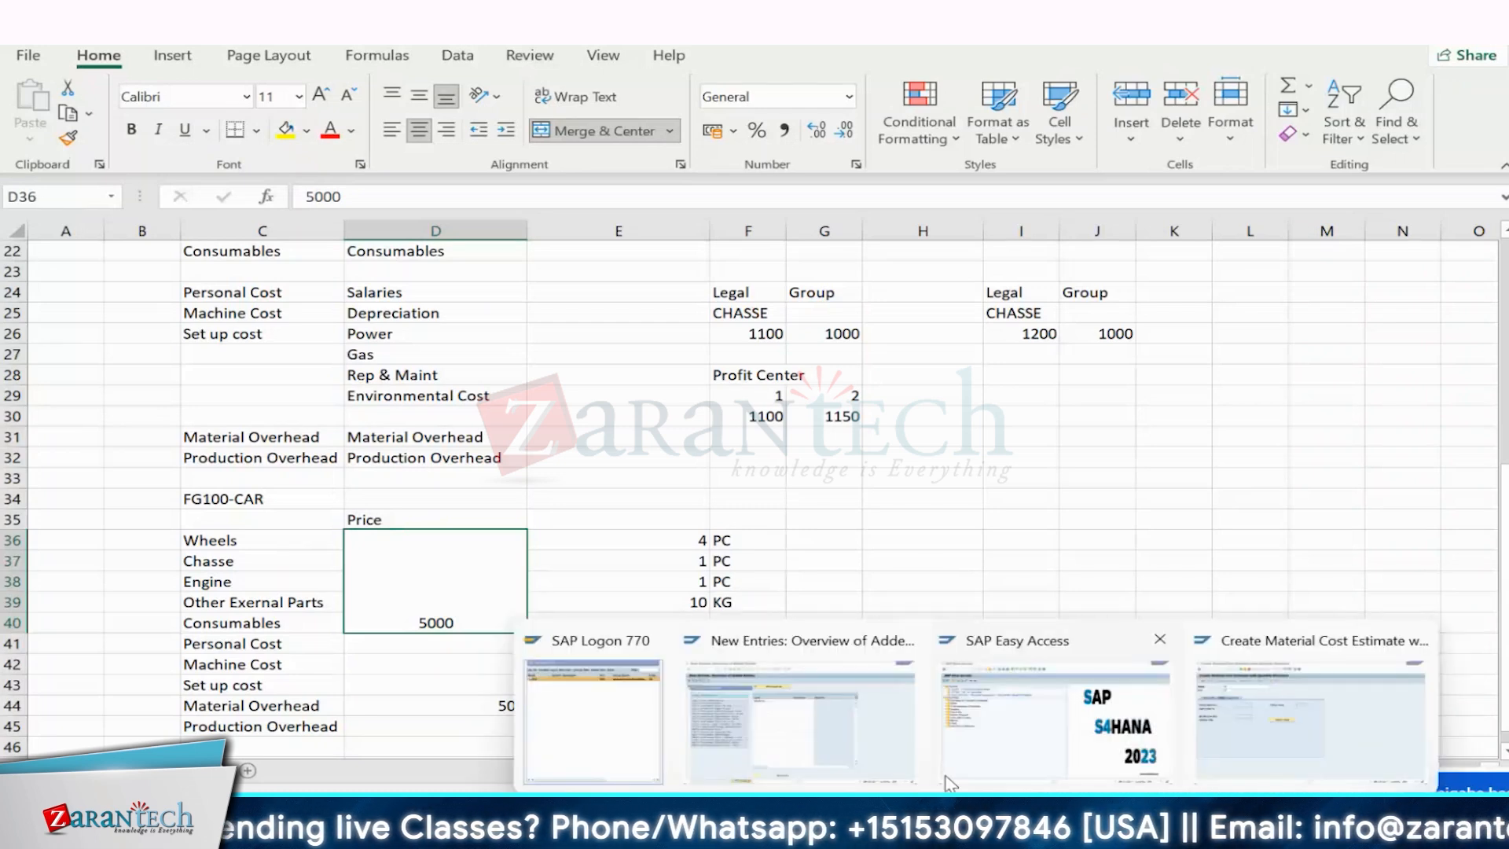
# - Back in SAP, assign dependency D020 Overhead Type/Plant to the Material Oh rate and change its rate code to ZM1
pyautogui.click(823, 717)
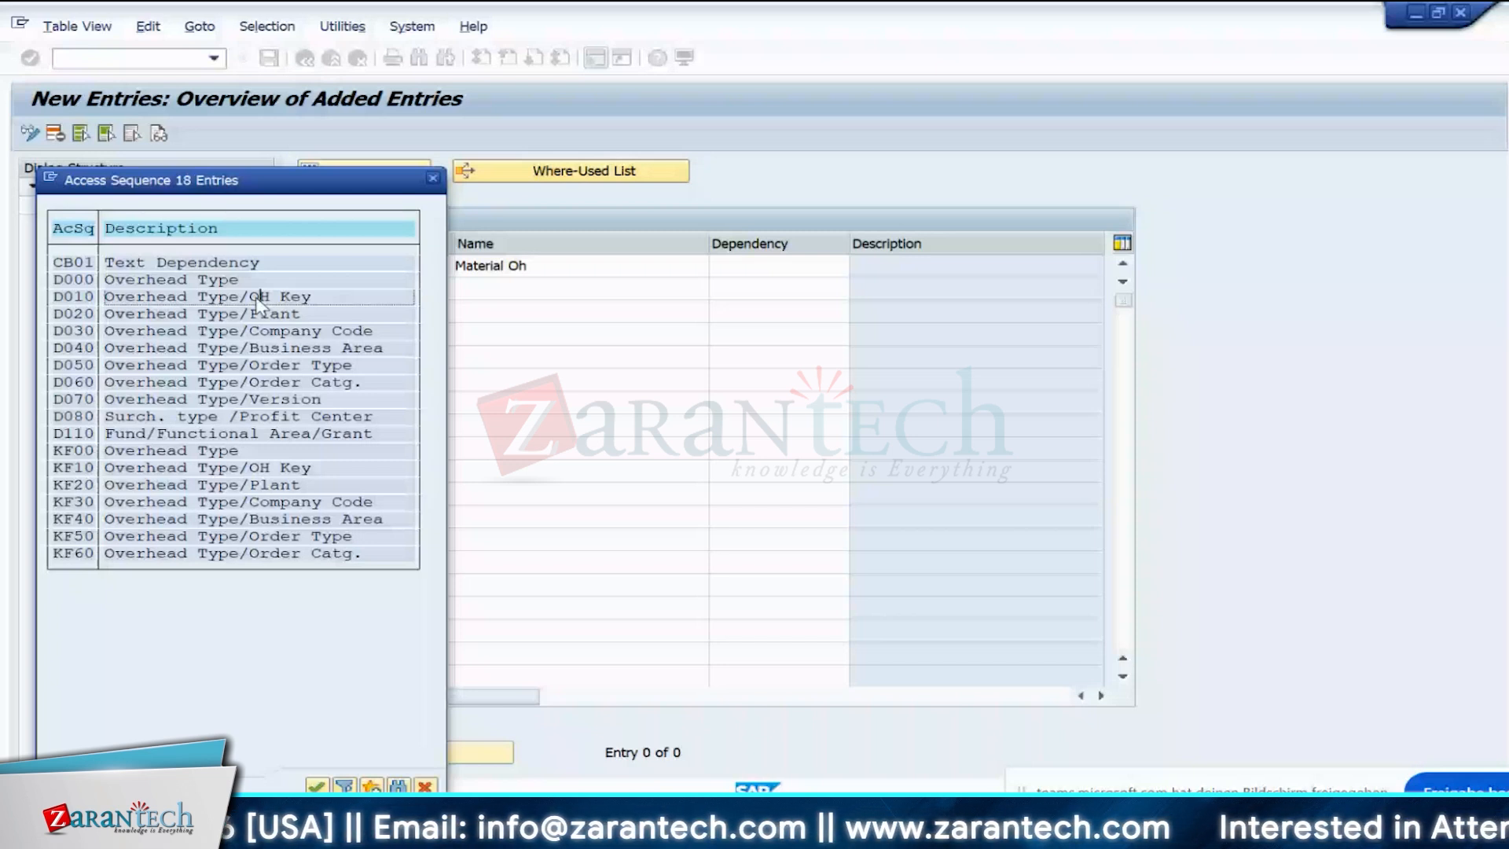
pyautogui.doubleClick(180, 318)
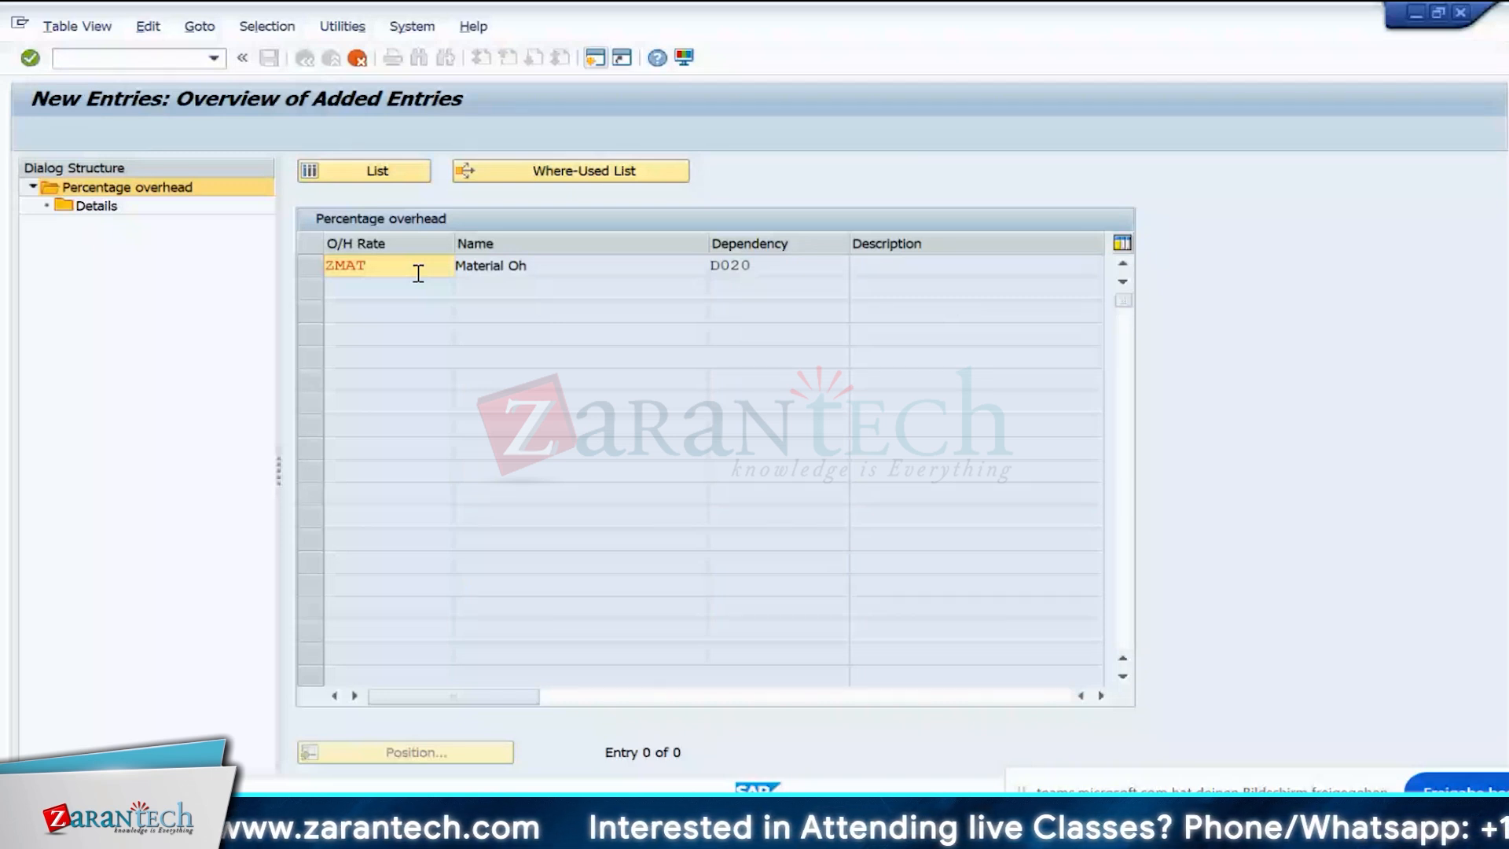
pyautogui.press('BackSpace')
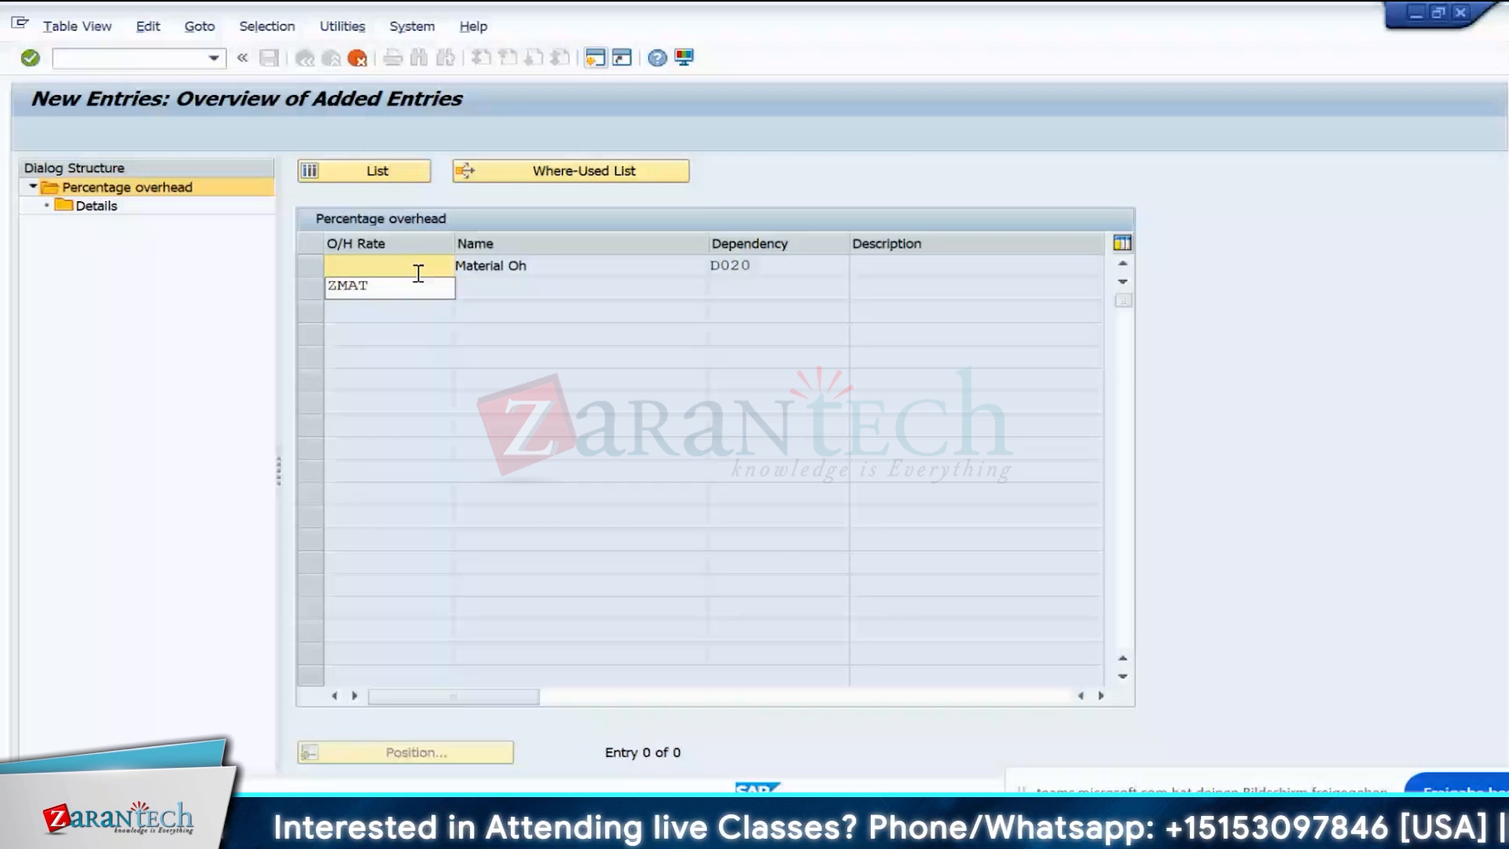
pyautogui.write('ZM1')
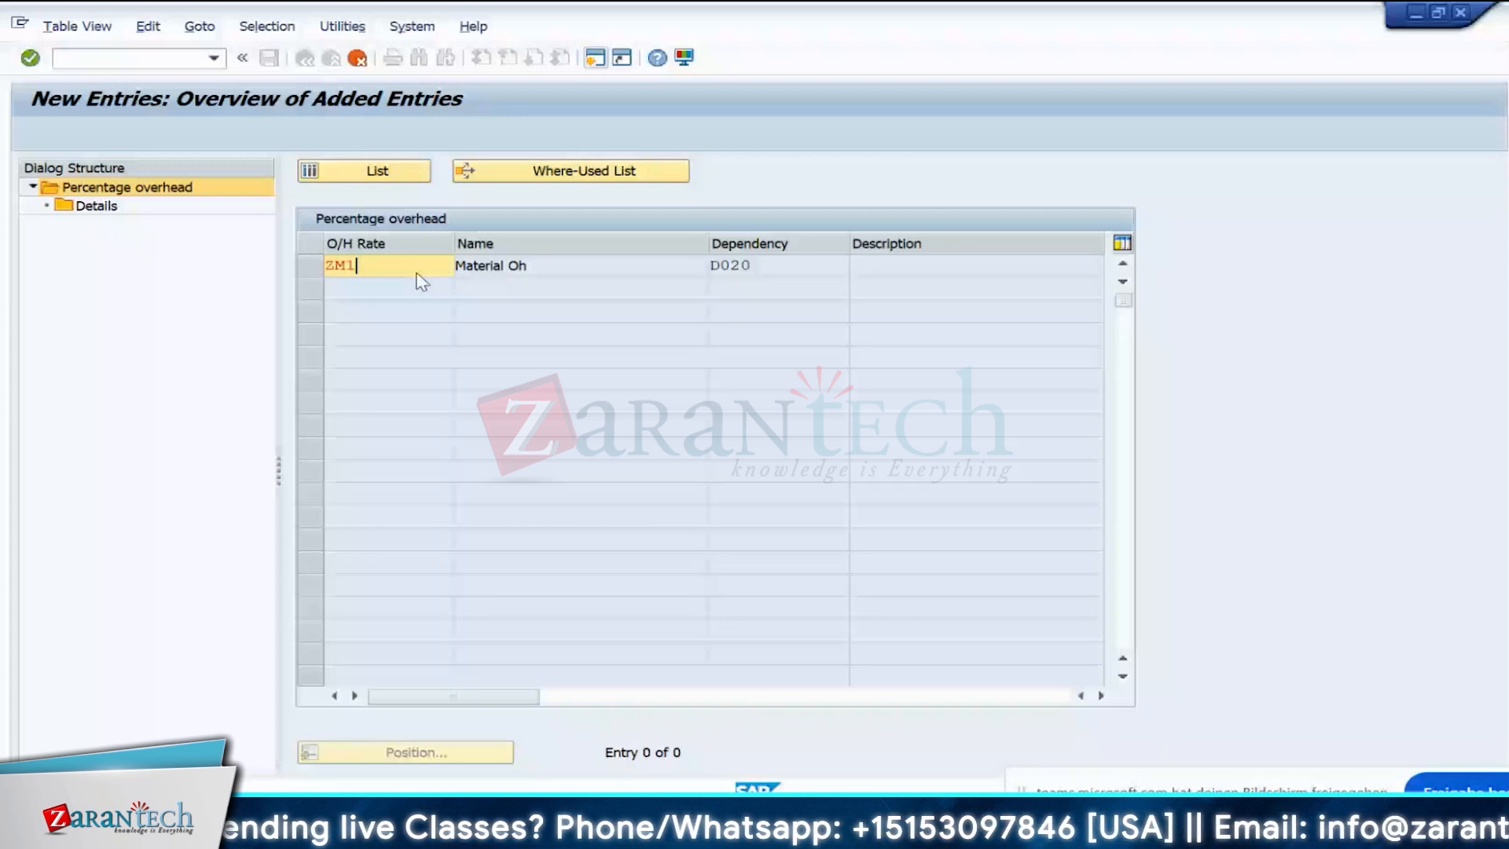
pyautogui.press('Return')
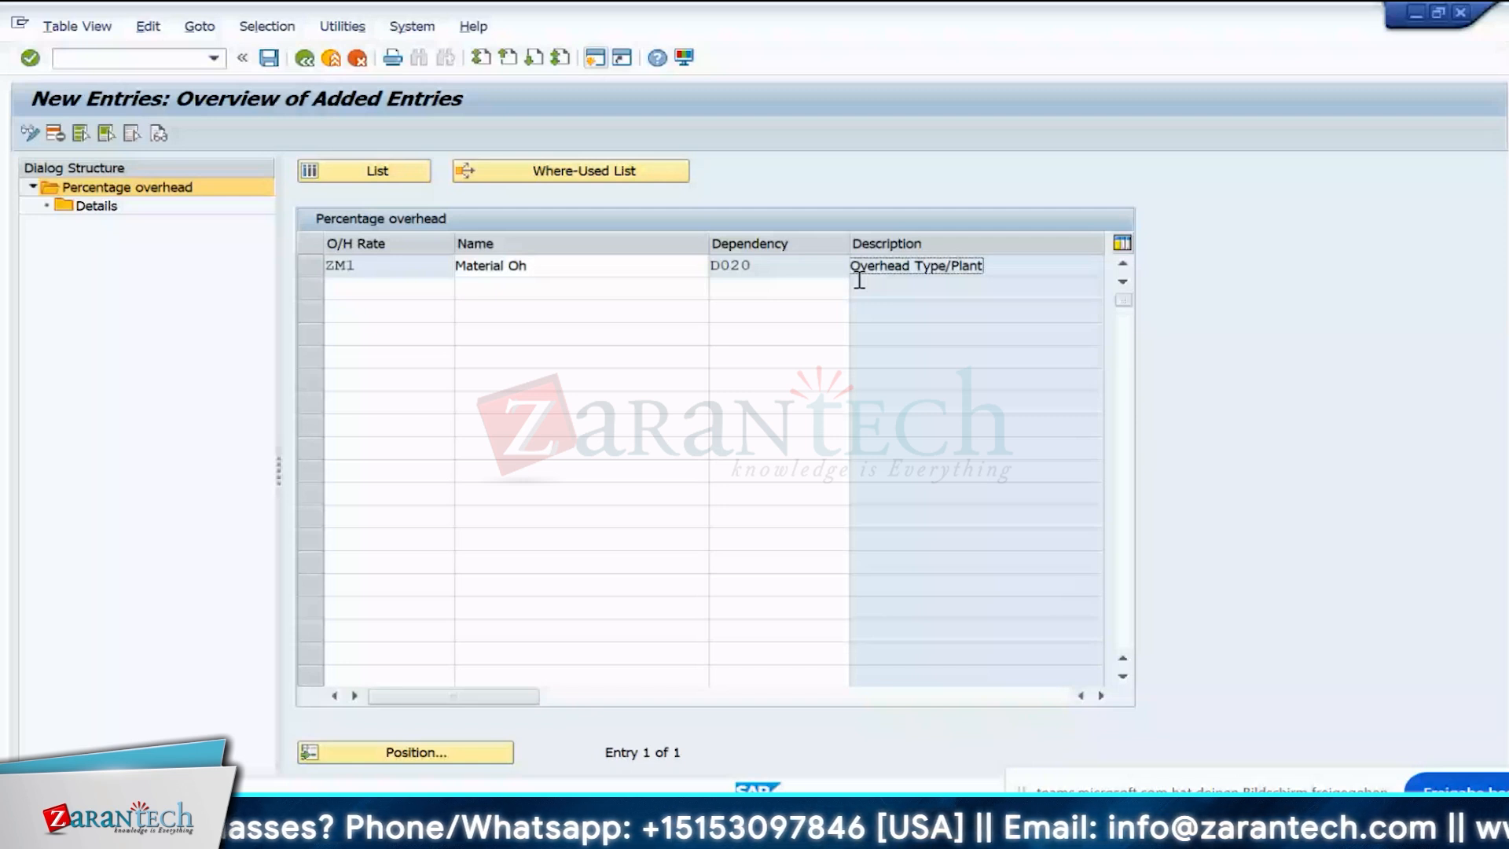
# - Check the ZM1 rate's dependency, select its row and acknowledge the information message about the change request
pyautogui.click(803, 263)
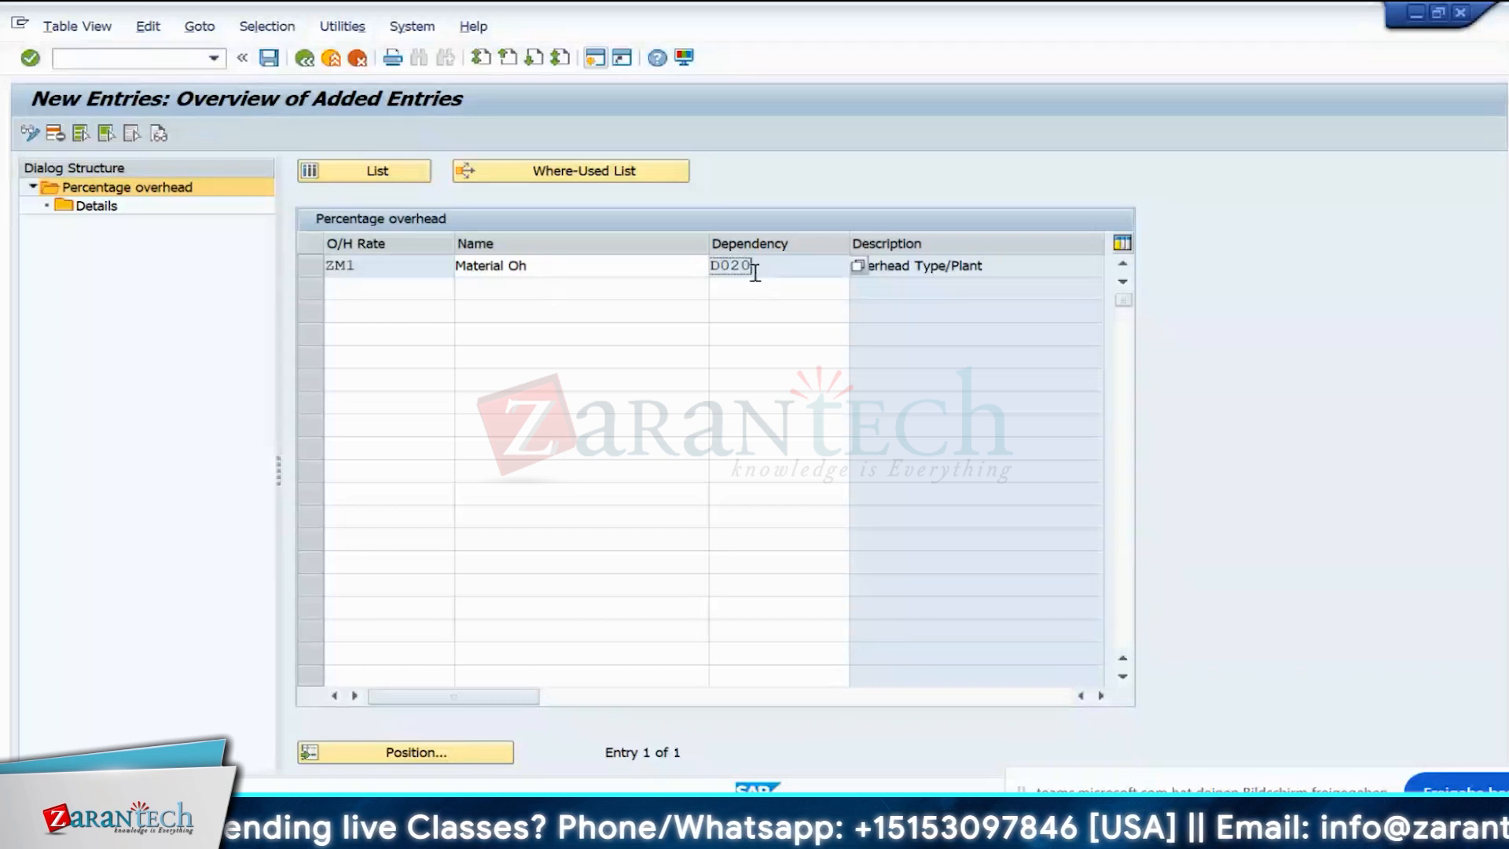
pyautogui.click(996, 271)
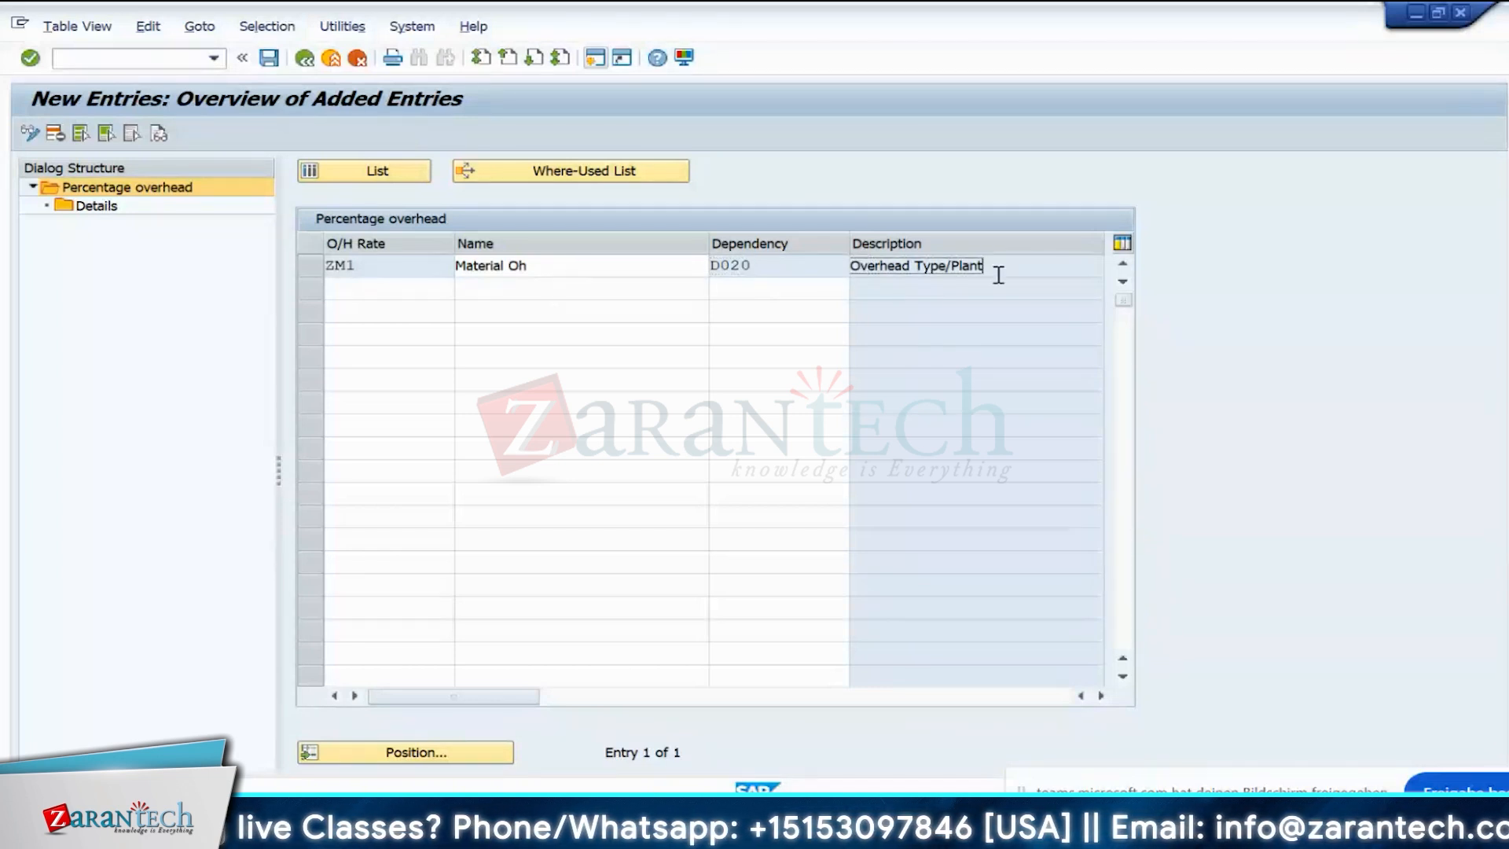
pyautogui.click(763, 265)
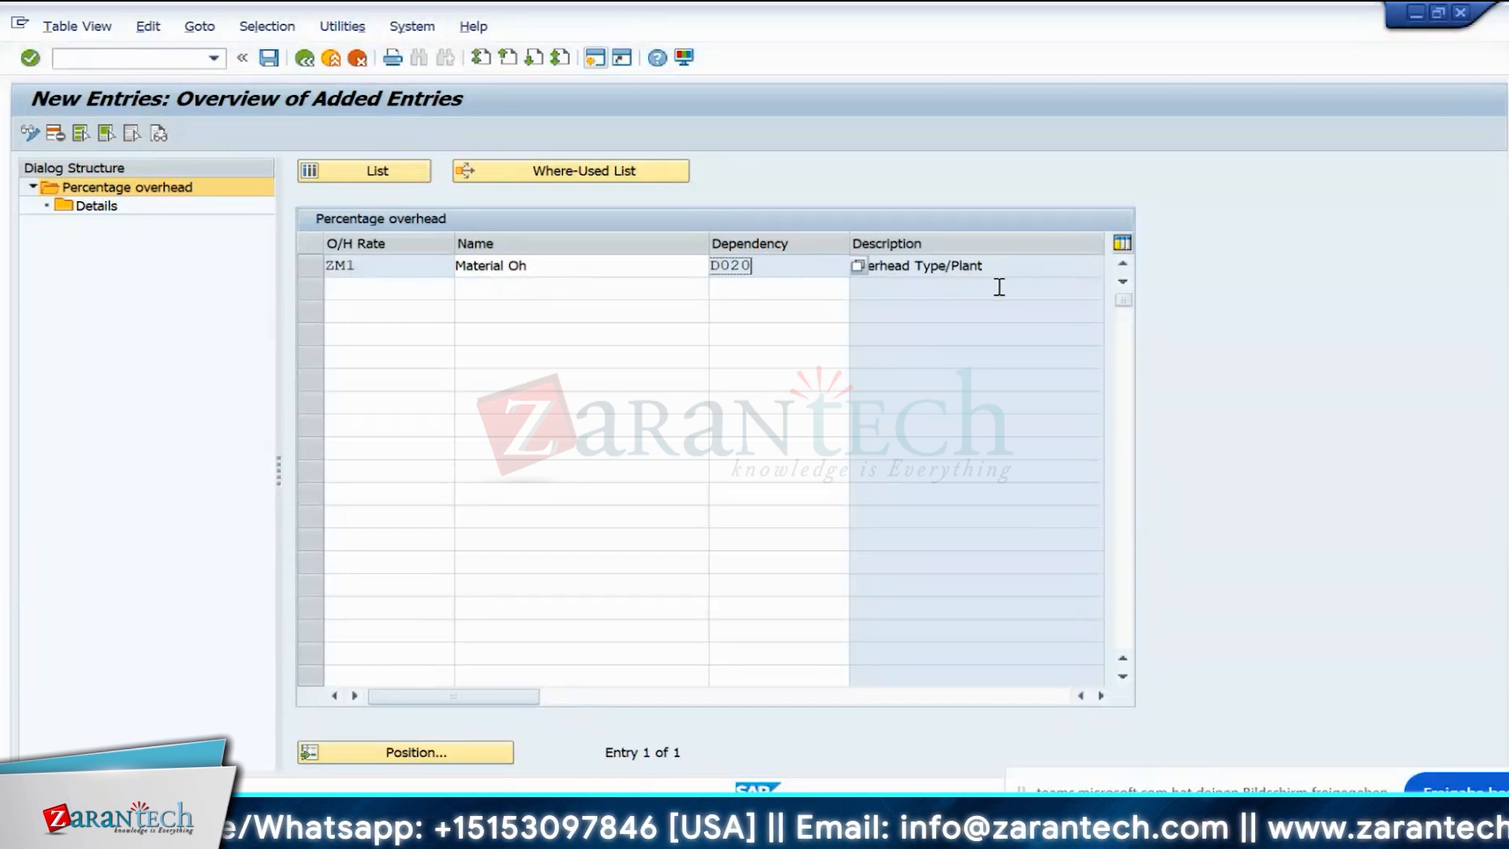
pyautogui.click(311, 265)
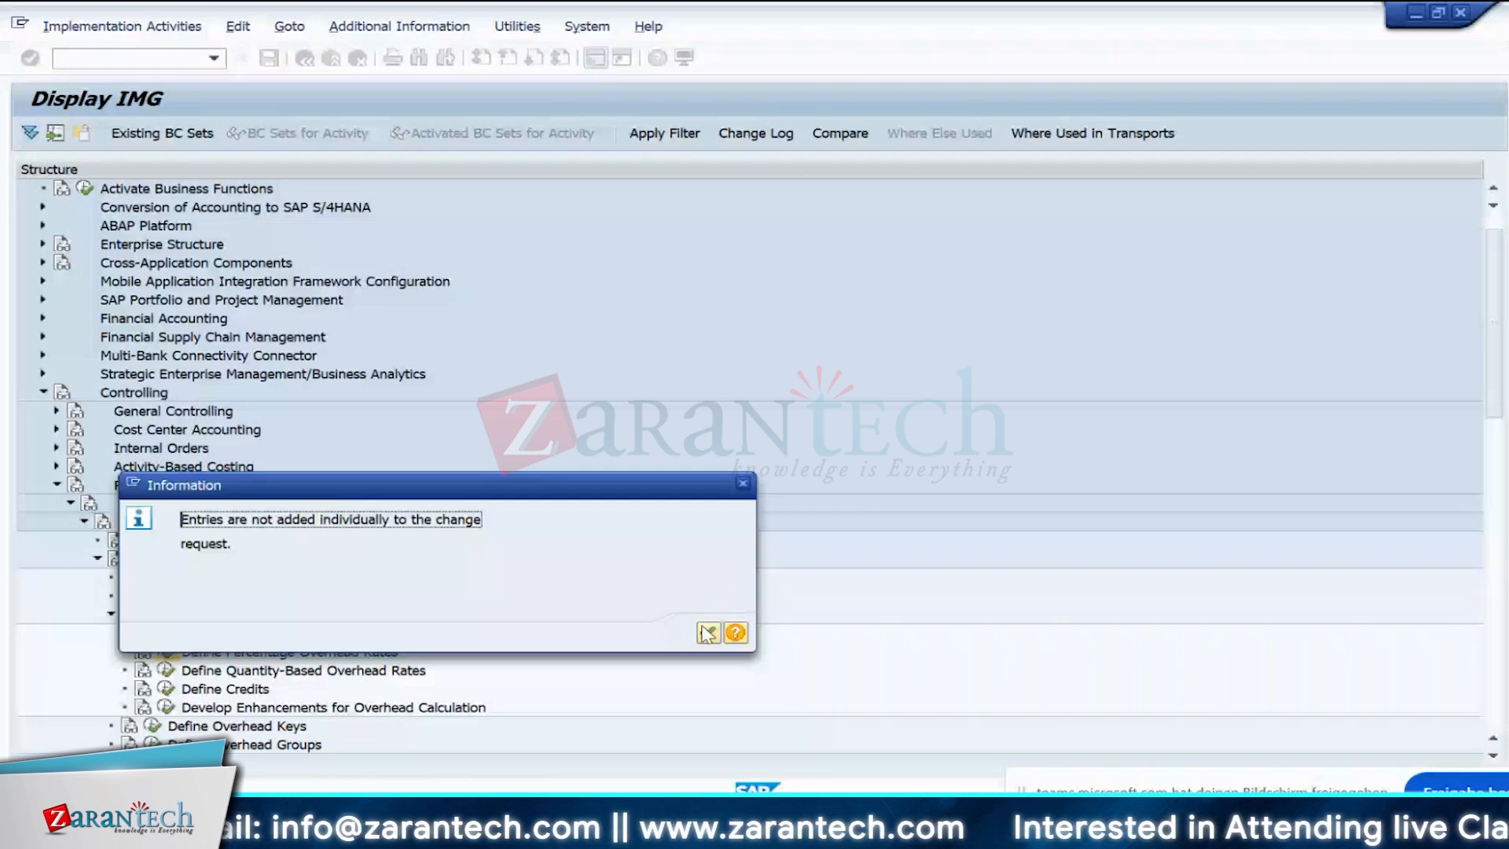
pyautogui.click(707, 634)
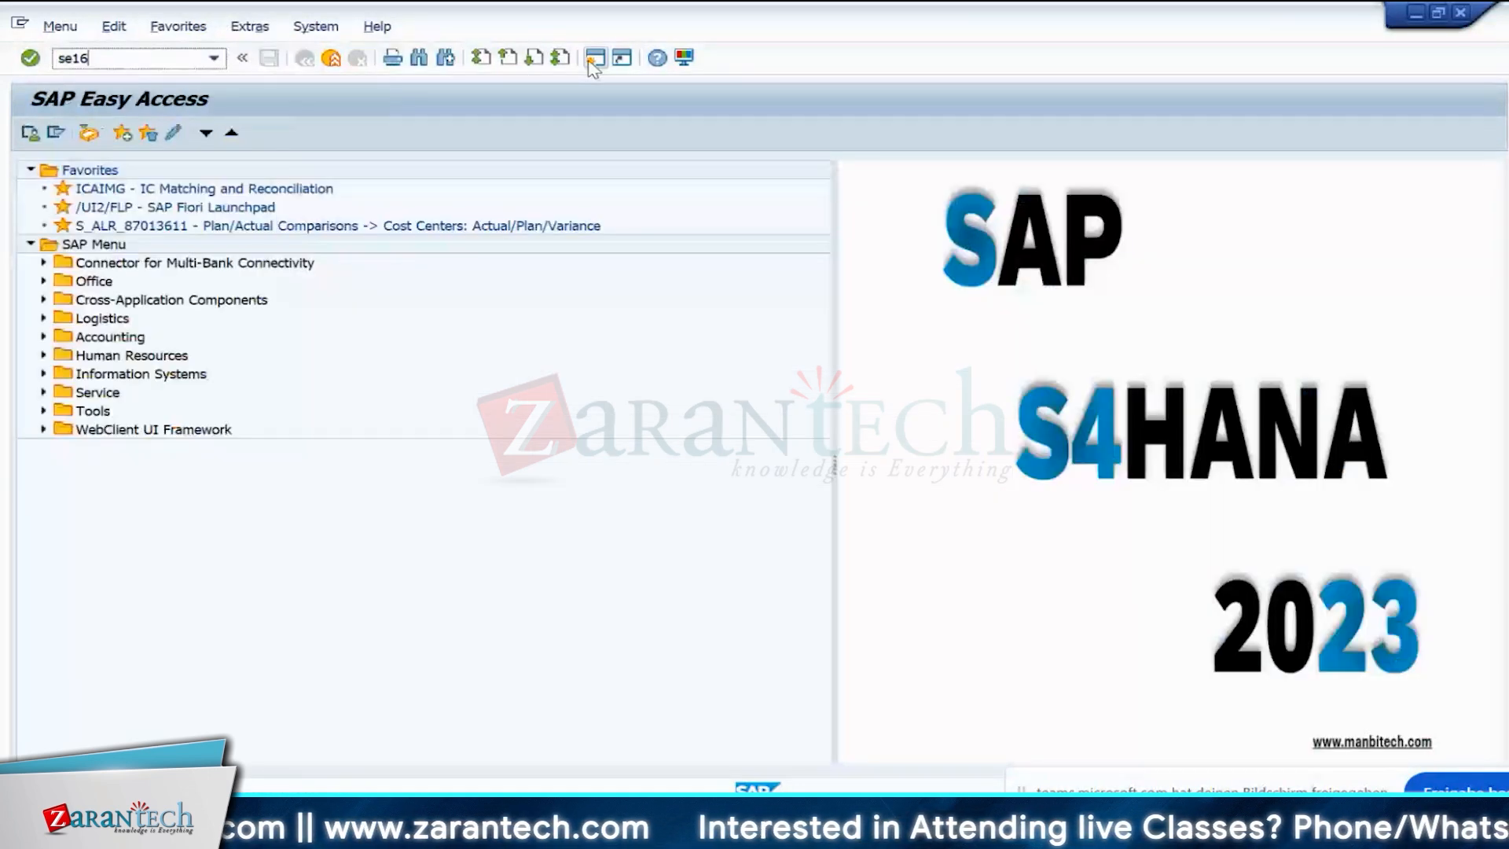
# - Start the Data Browser with transaction se16 and open the selection screen for table T001
pyautogui.press('Return')
pyautogui.write('t0')
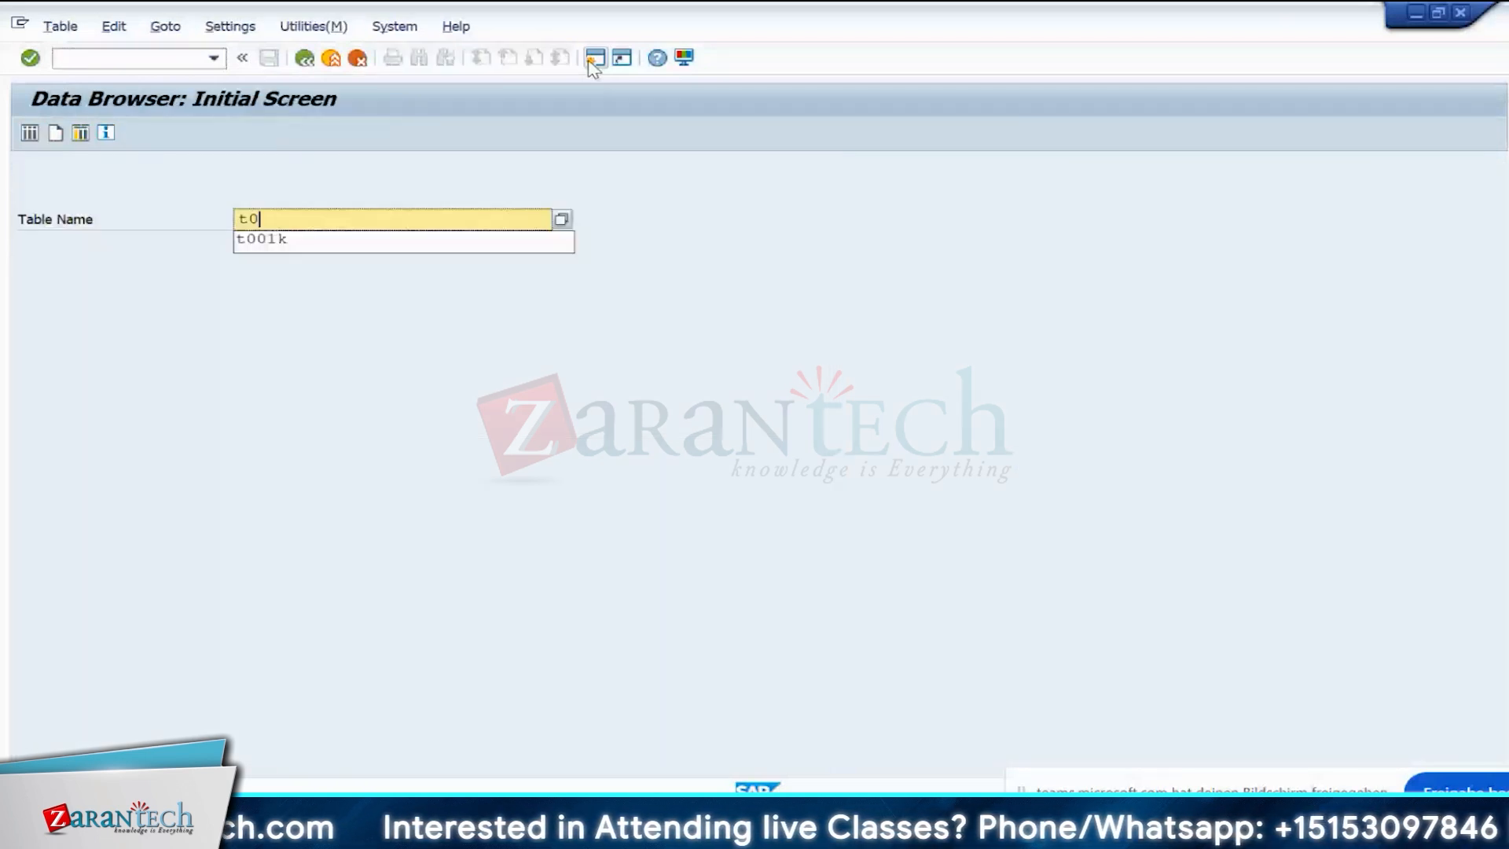
pyautogui.write('01')
pyautogui.press('Return')
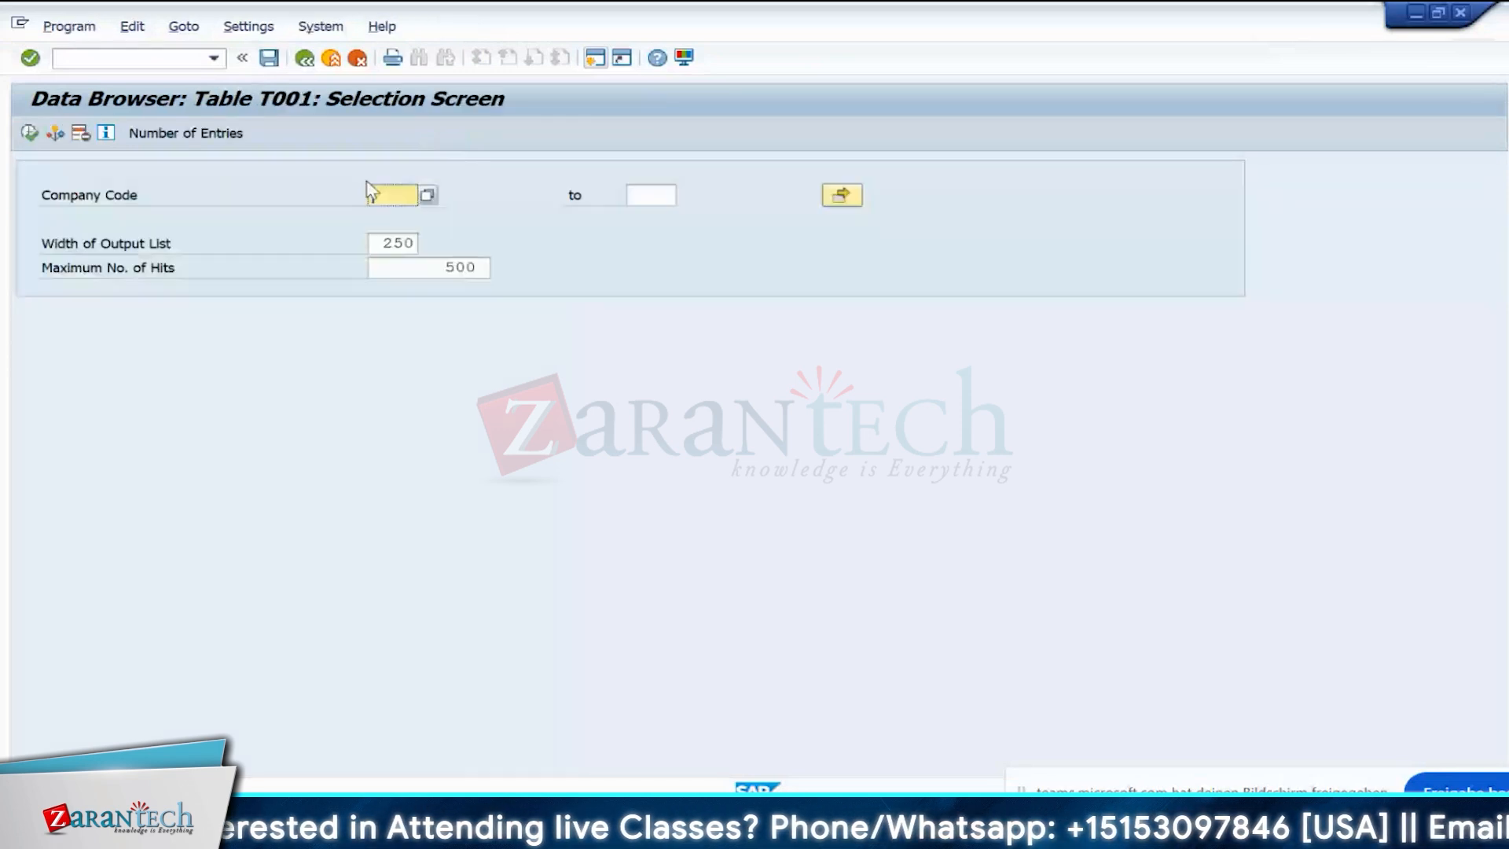
# - Go back to the table selection and open table T001K instead
pyautogui.press('F3')
pyautogui.click(342, 219)
pyautogui.write('k')
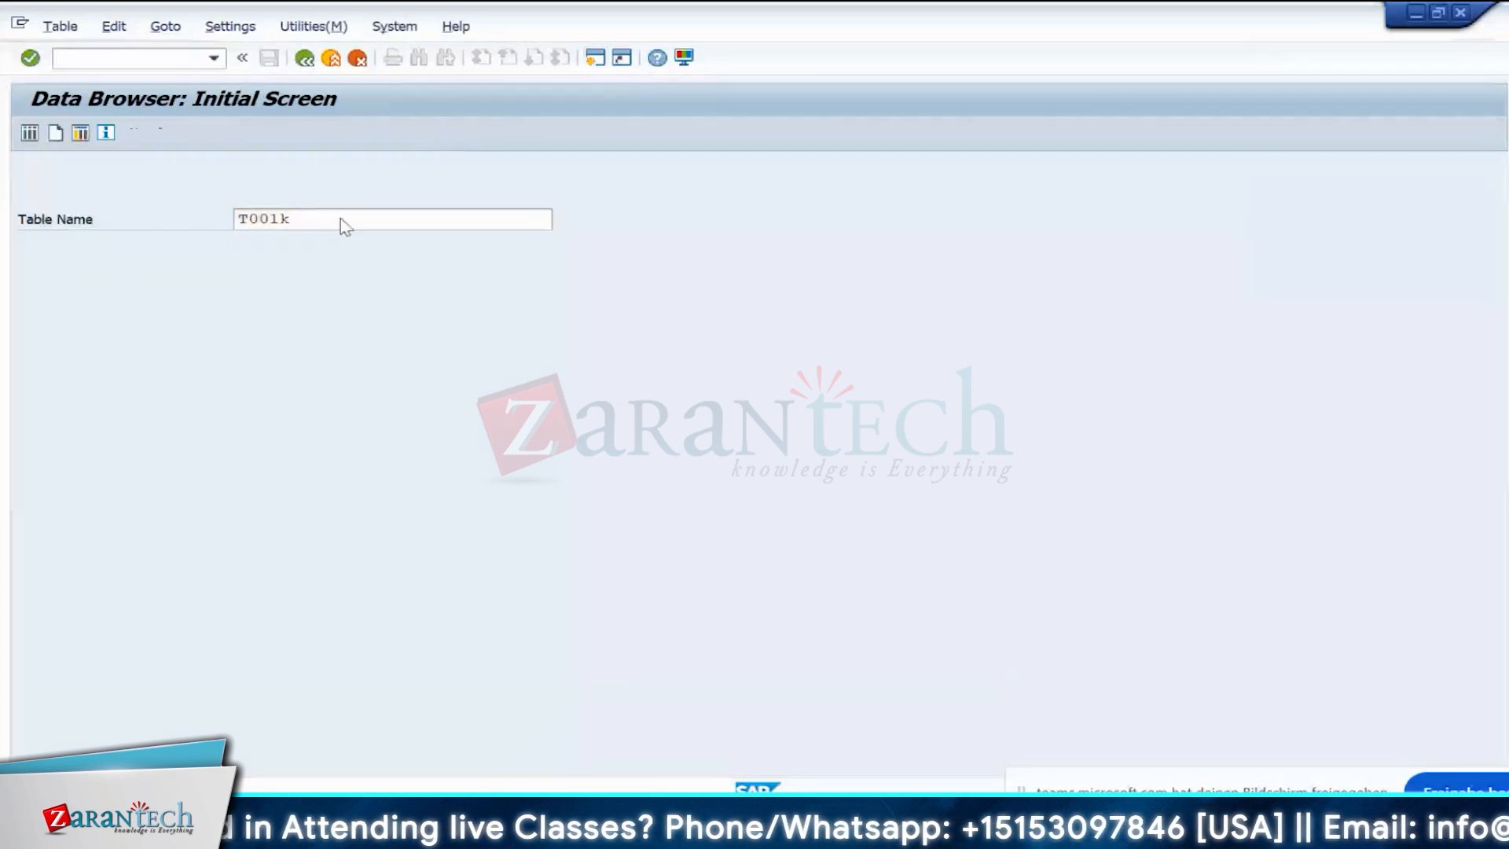
pyautogui.press('Return')
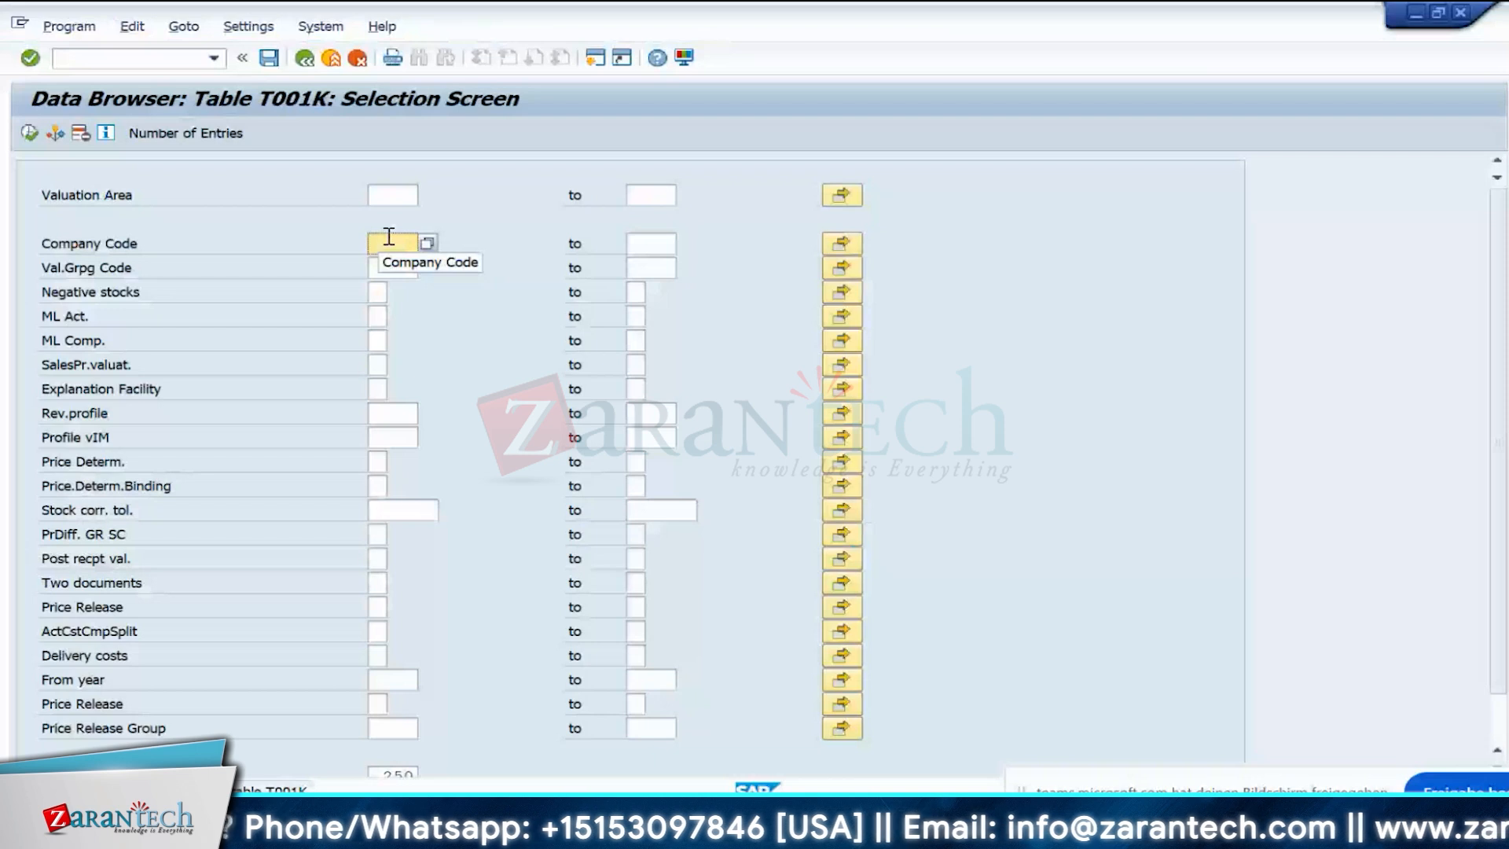
# - Look up company code IN10 in table T001K, leave the Data Browser and return to the ZM1 rate details
pyautogui.write('IN10')
pyautogui.click(392, 195)
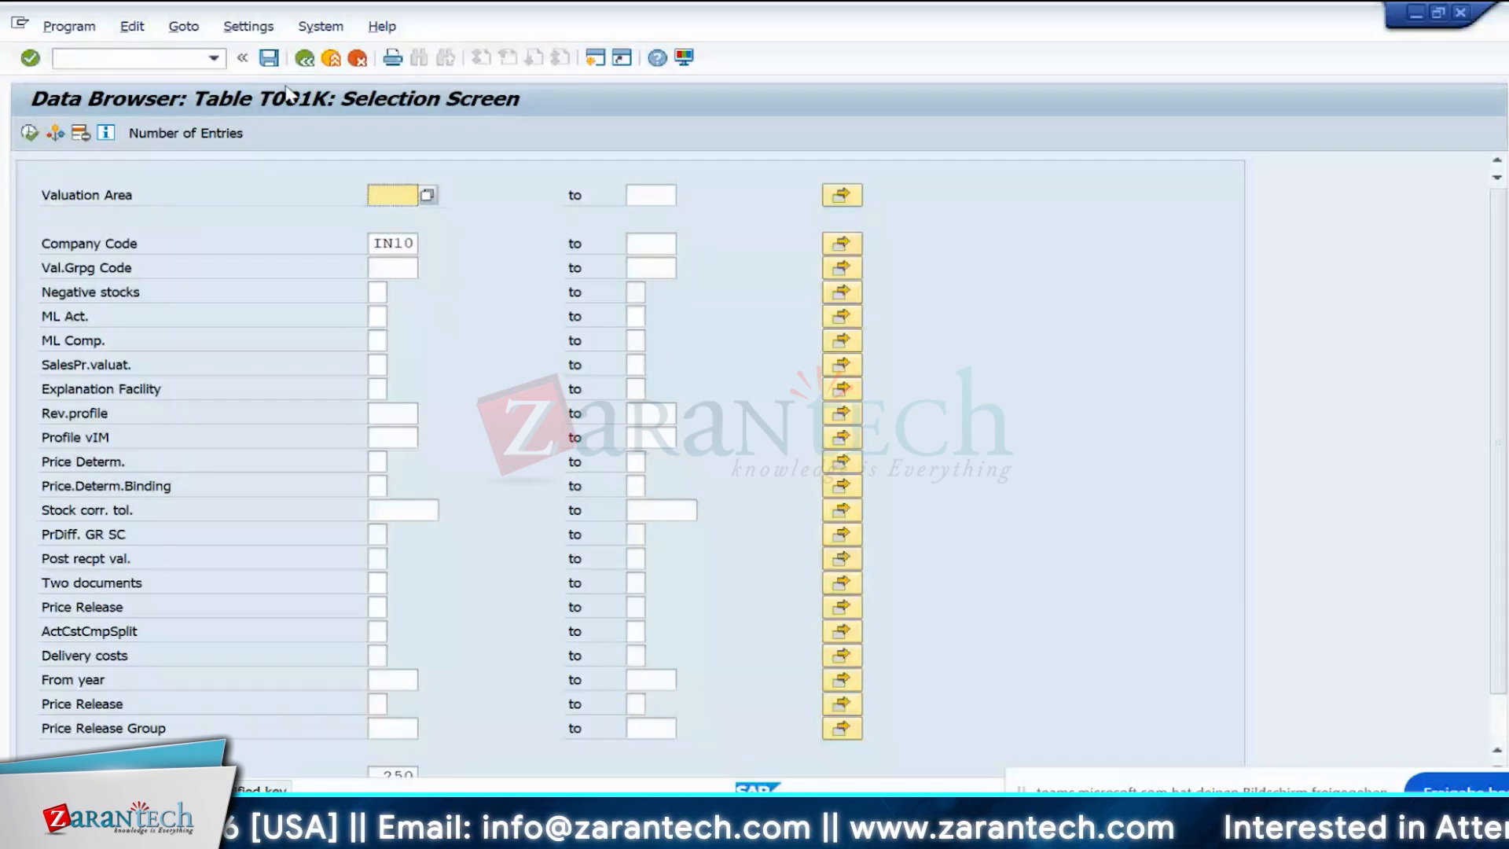
pyautogui.click(303, 60)
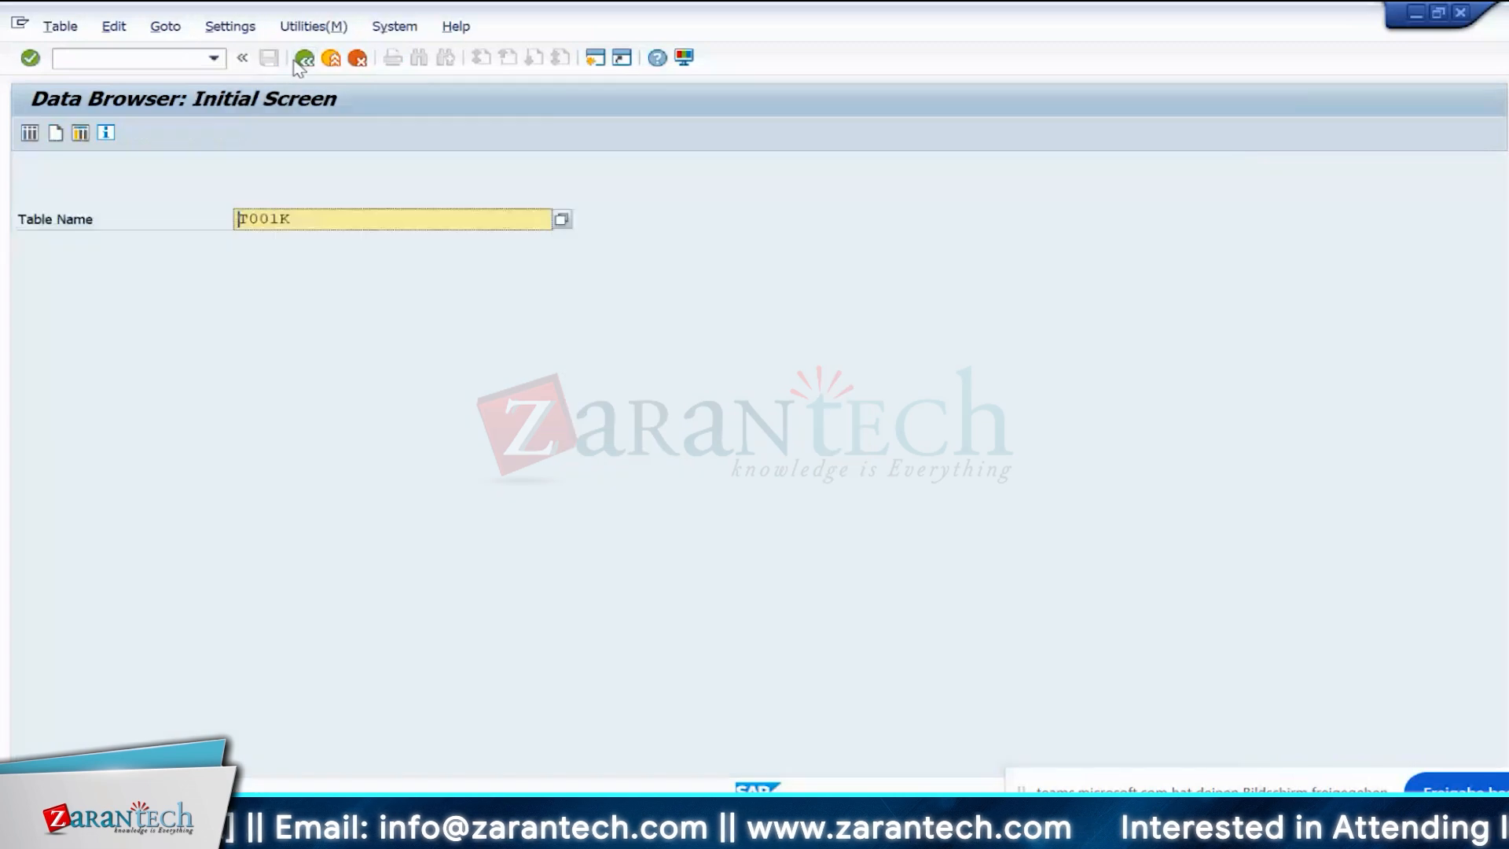
pyautogui.click(303, 59)
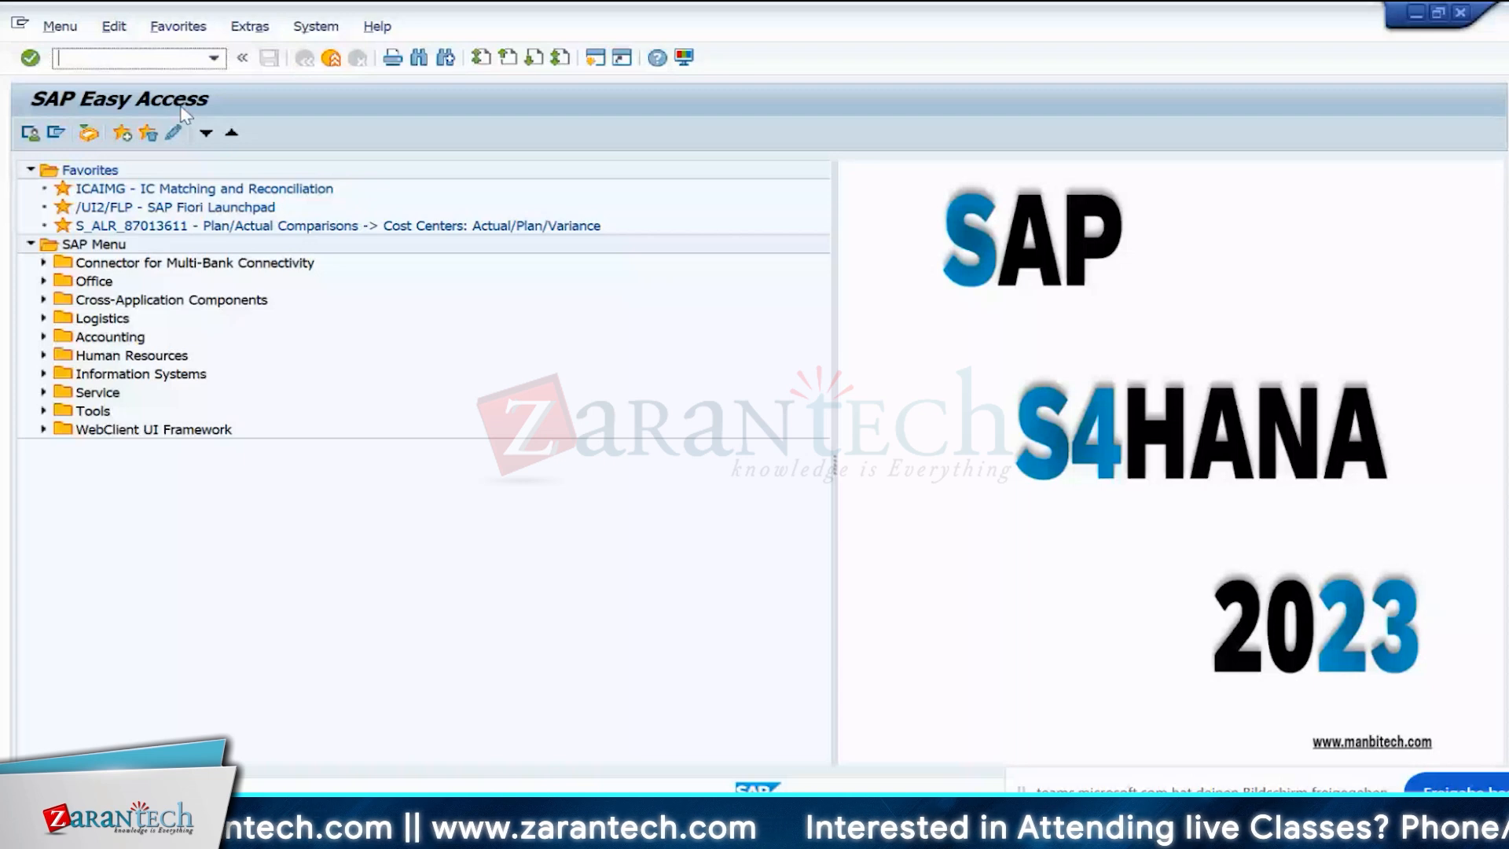
pyautogui.moveTo(934, 825)
pyautogui.click(629, 712)
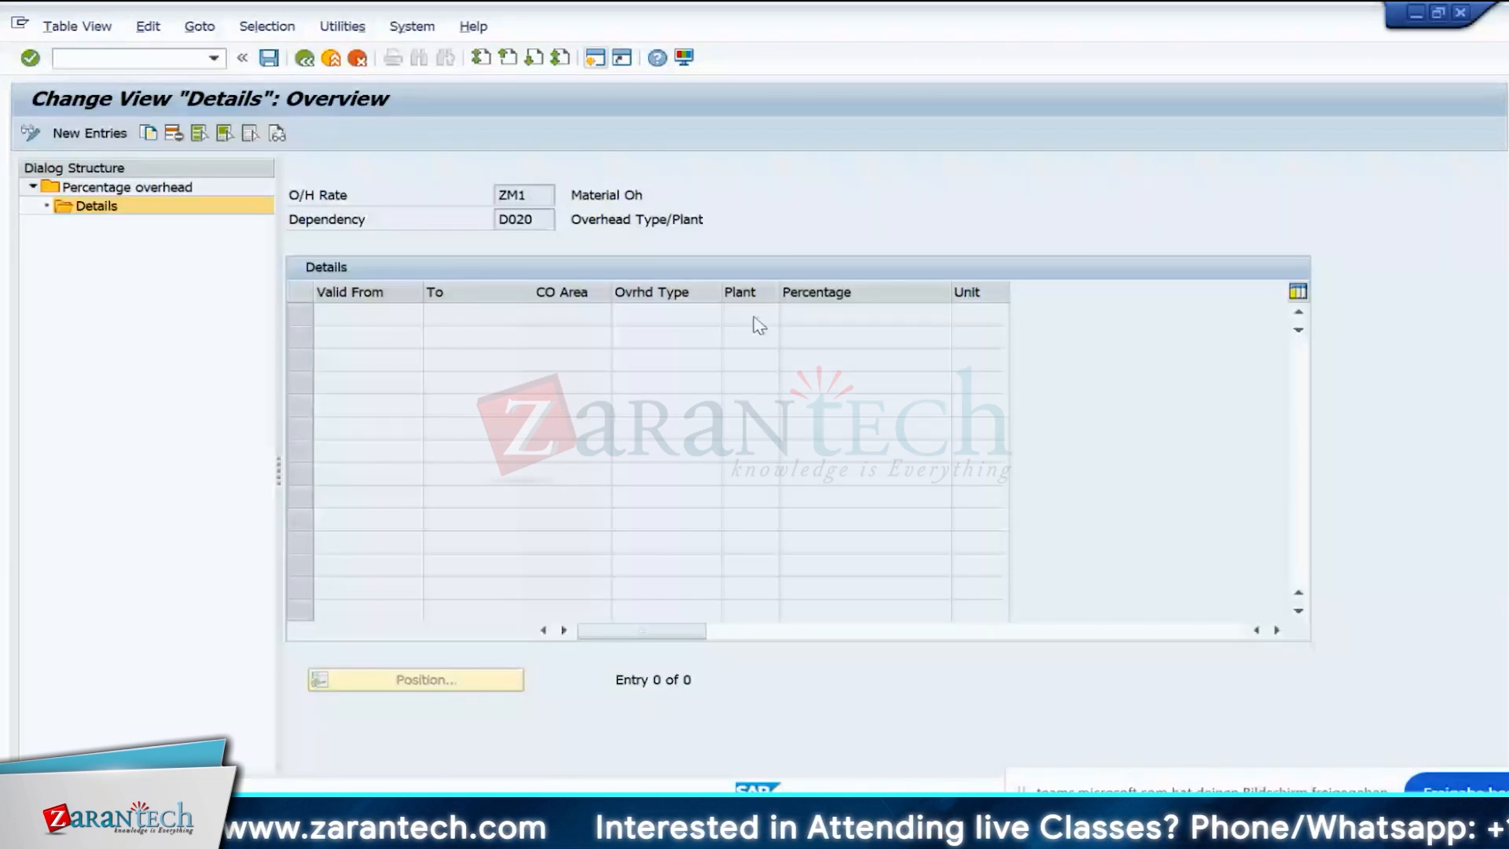
# - Start a new detail entry for overhead rate ZM1, valid from 01012024 to 31122024
pyautogui.press('F5')
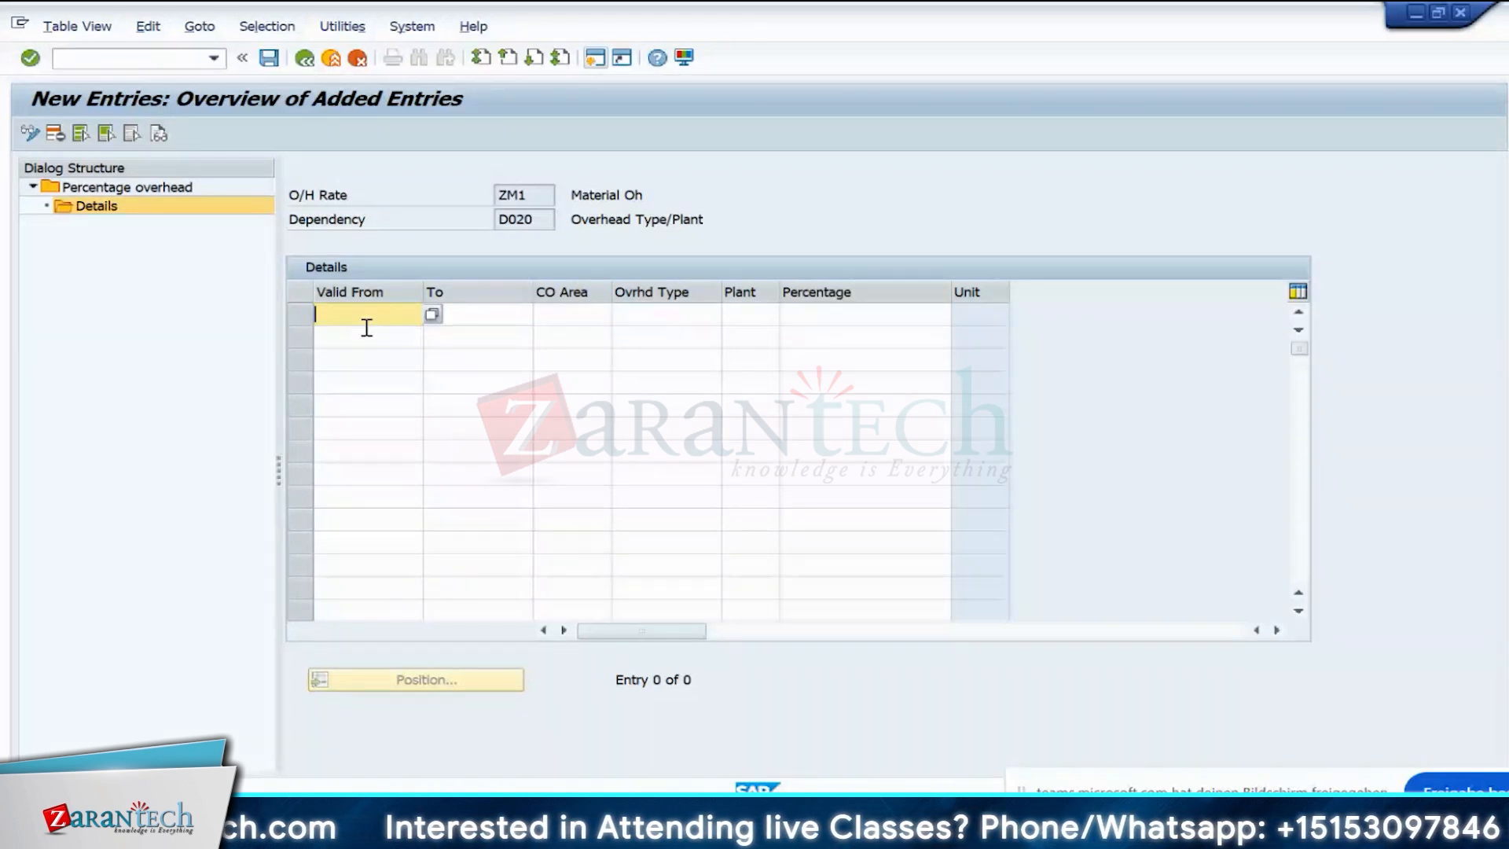
pyautogui.write('0101')
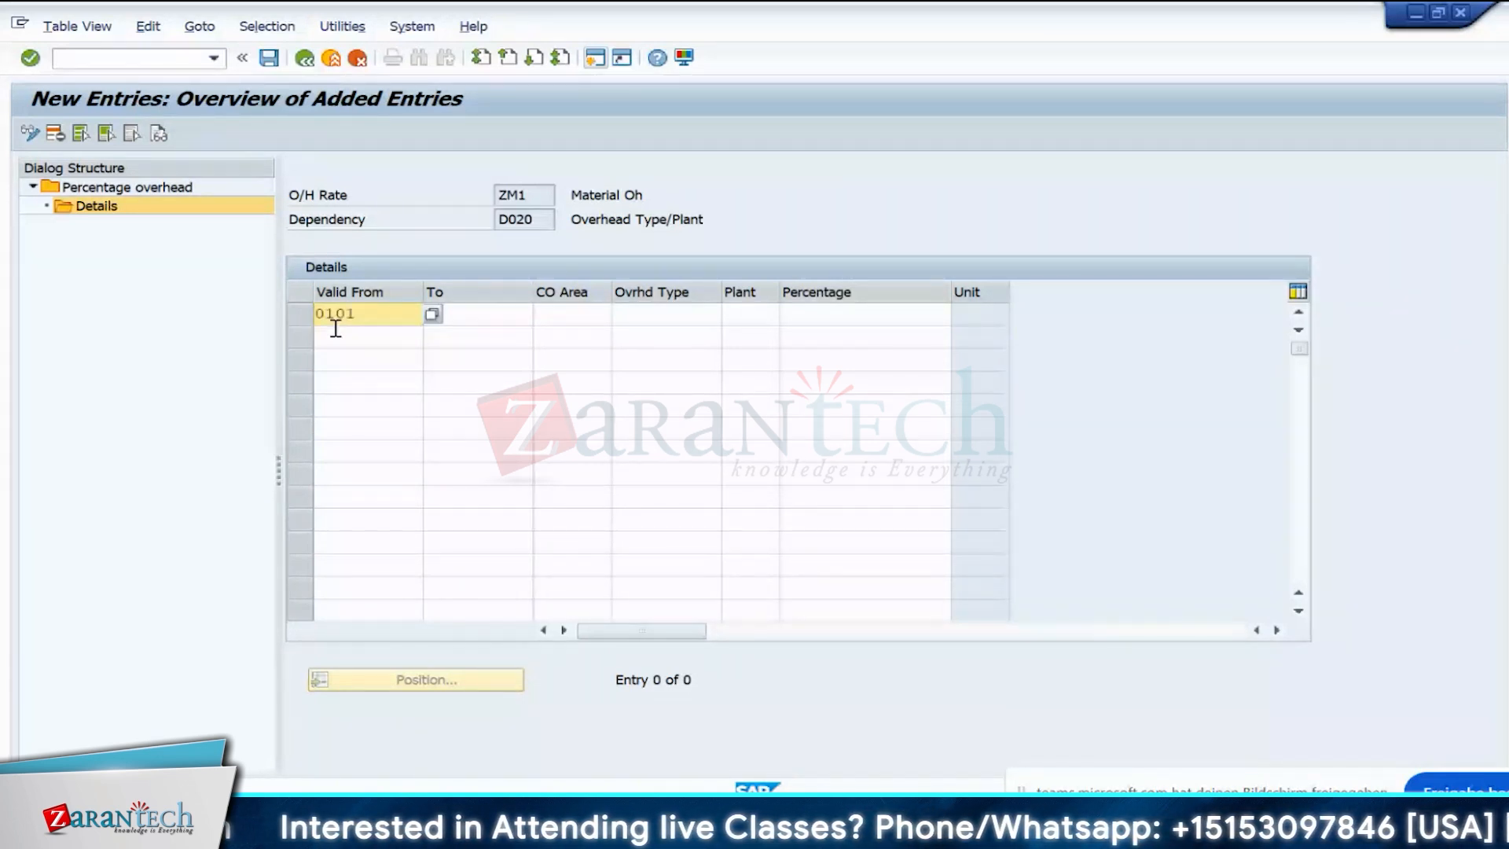
pyautogui.write('2023')
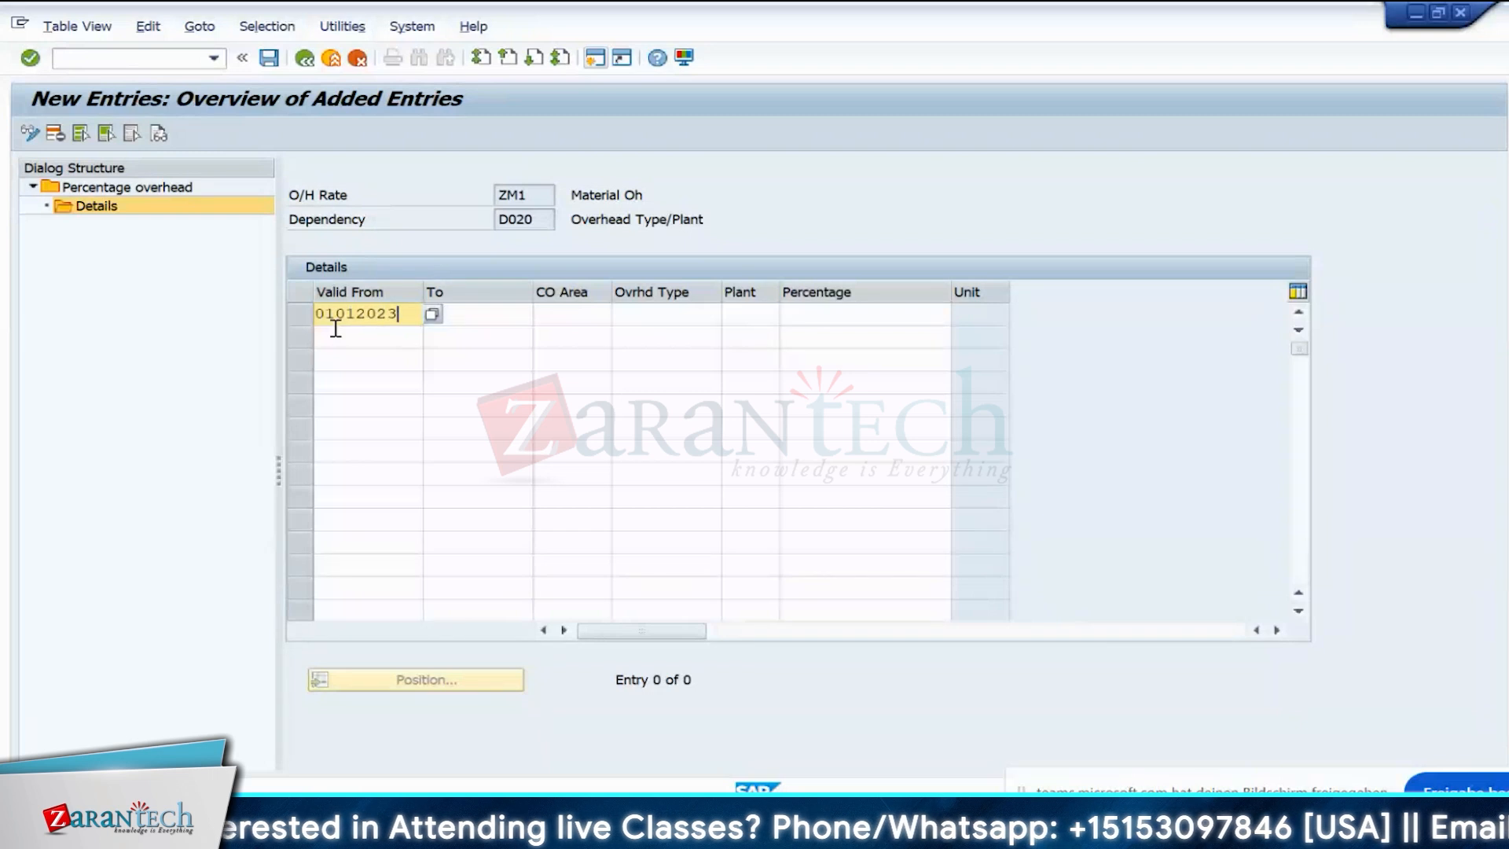
pyautogui.press('BackSpace')
pyautogui.write('4')
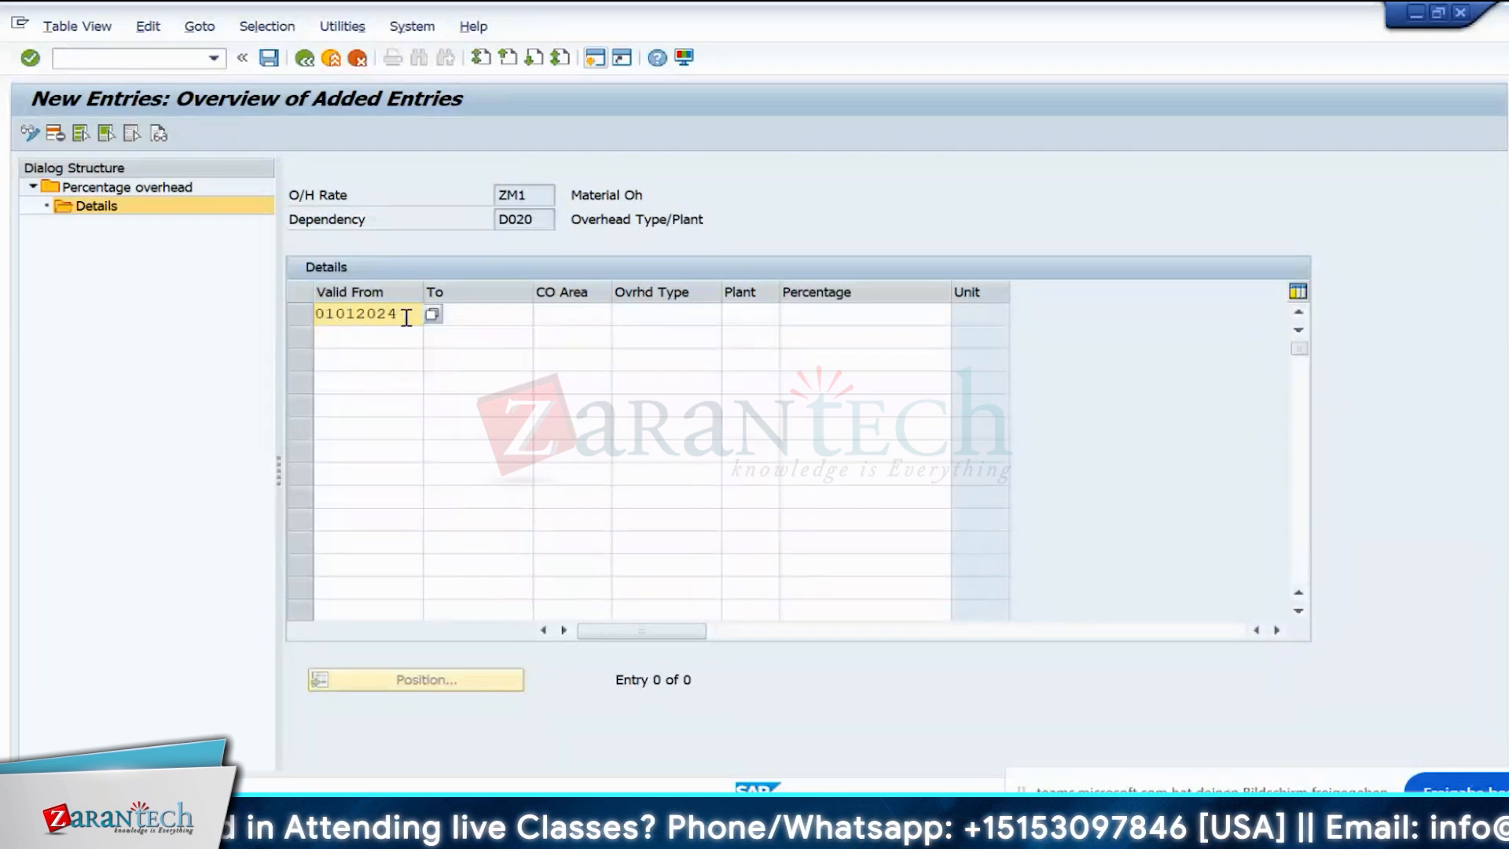
pyautogui.click(469, 313)
pyautogui.write('31')
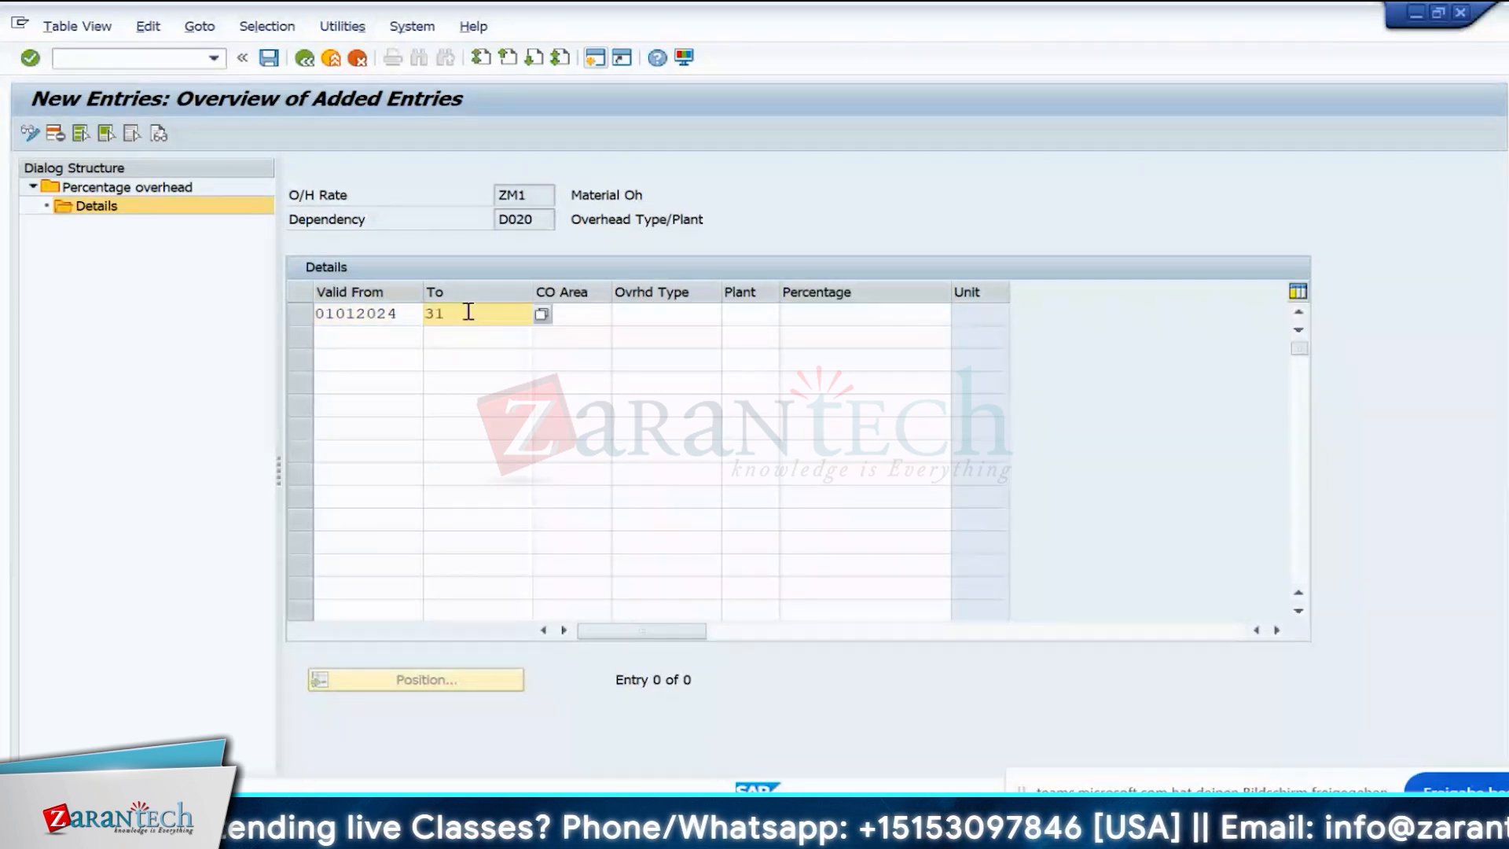
pyautogui.write('1220')
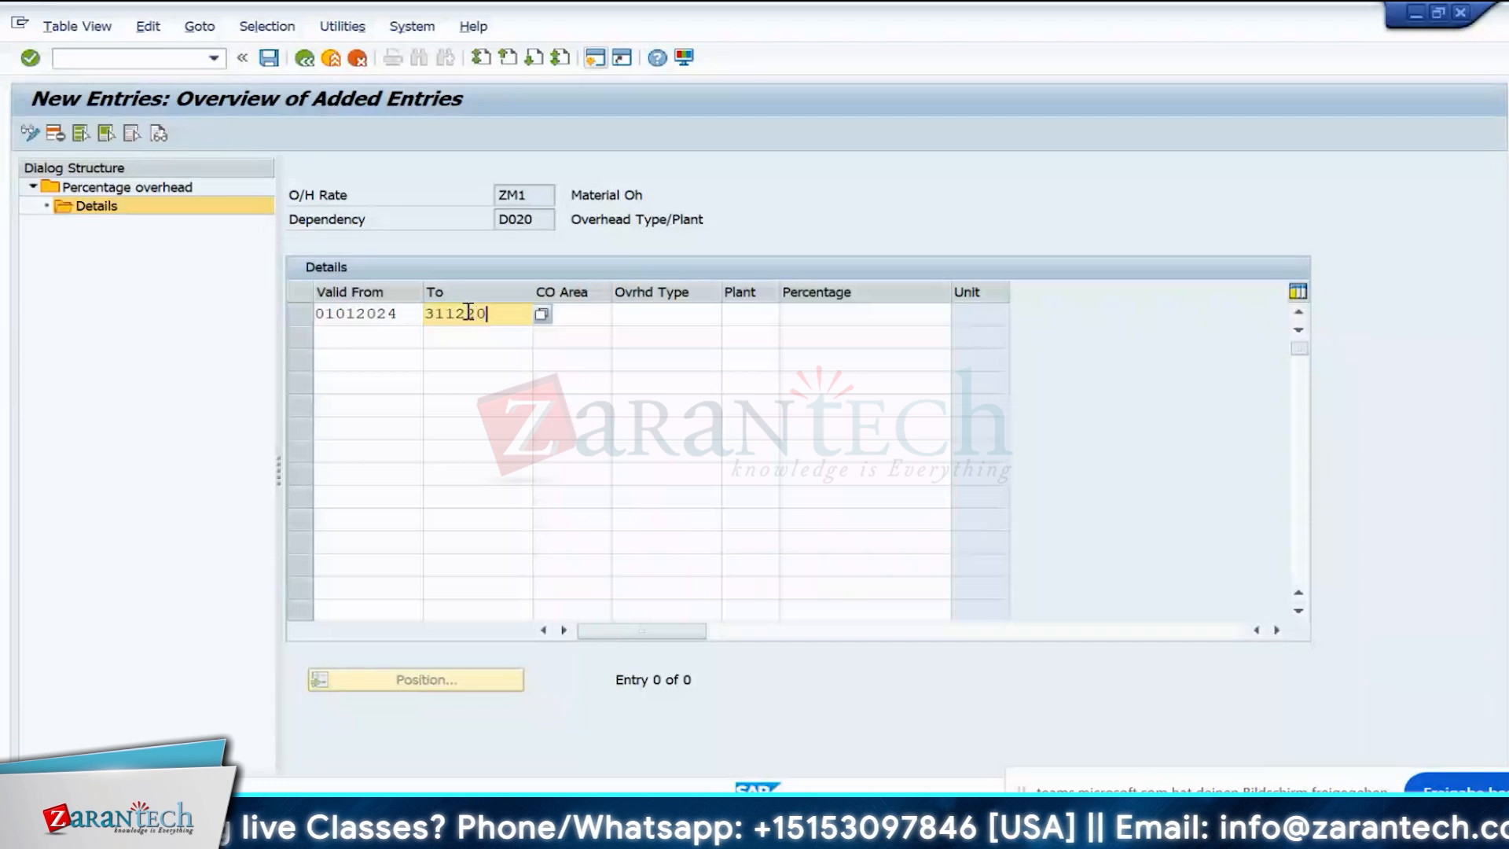
pyautogui.write('2')
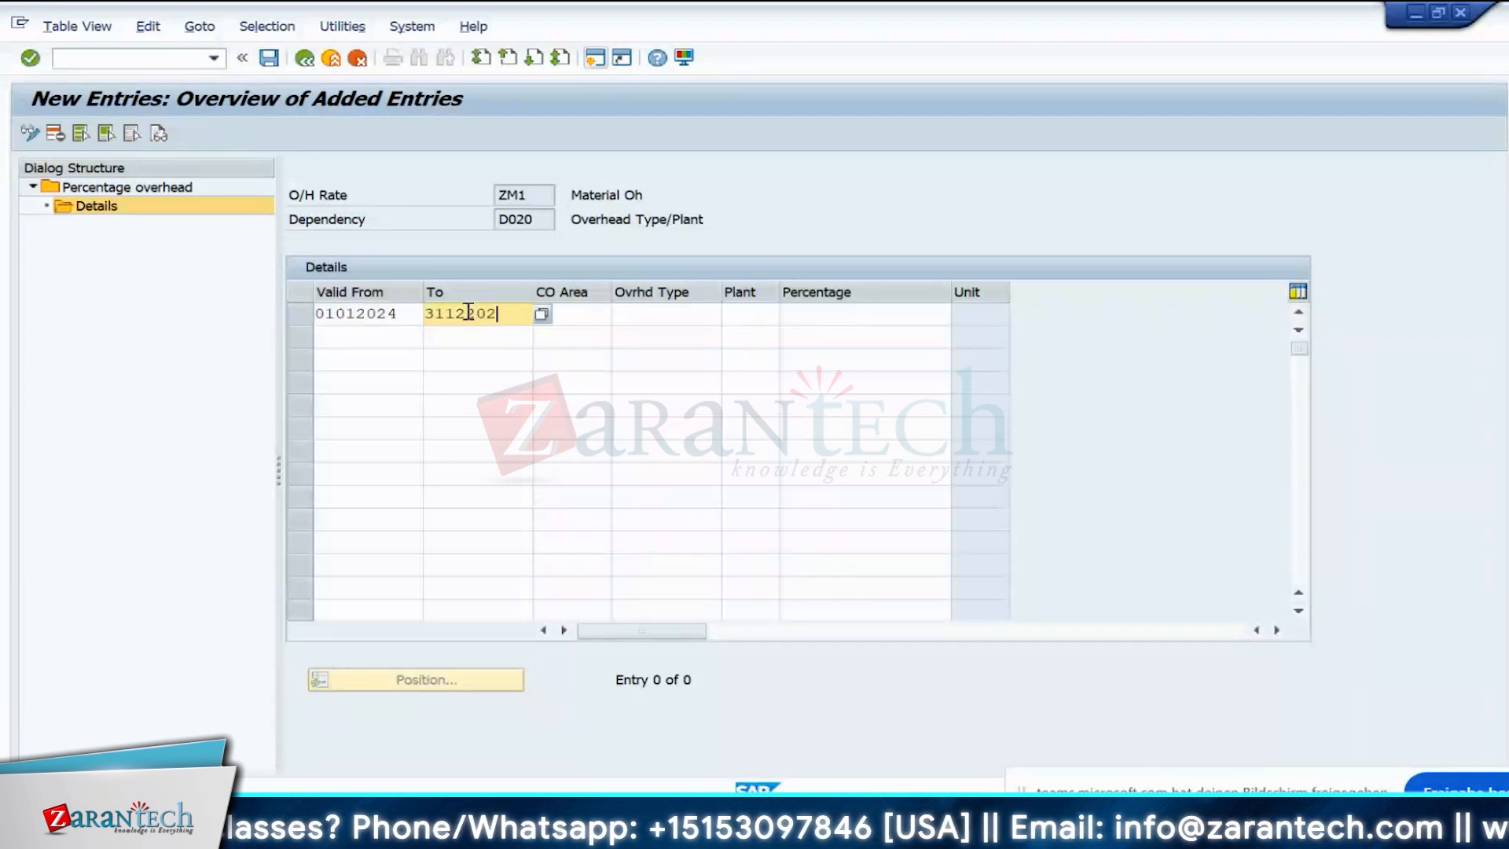
pyautogui.write('3')
pyautogui.press('BackSpace')
pyautogui.write('4')
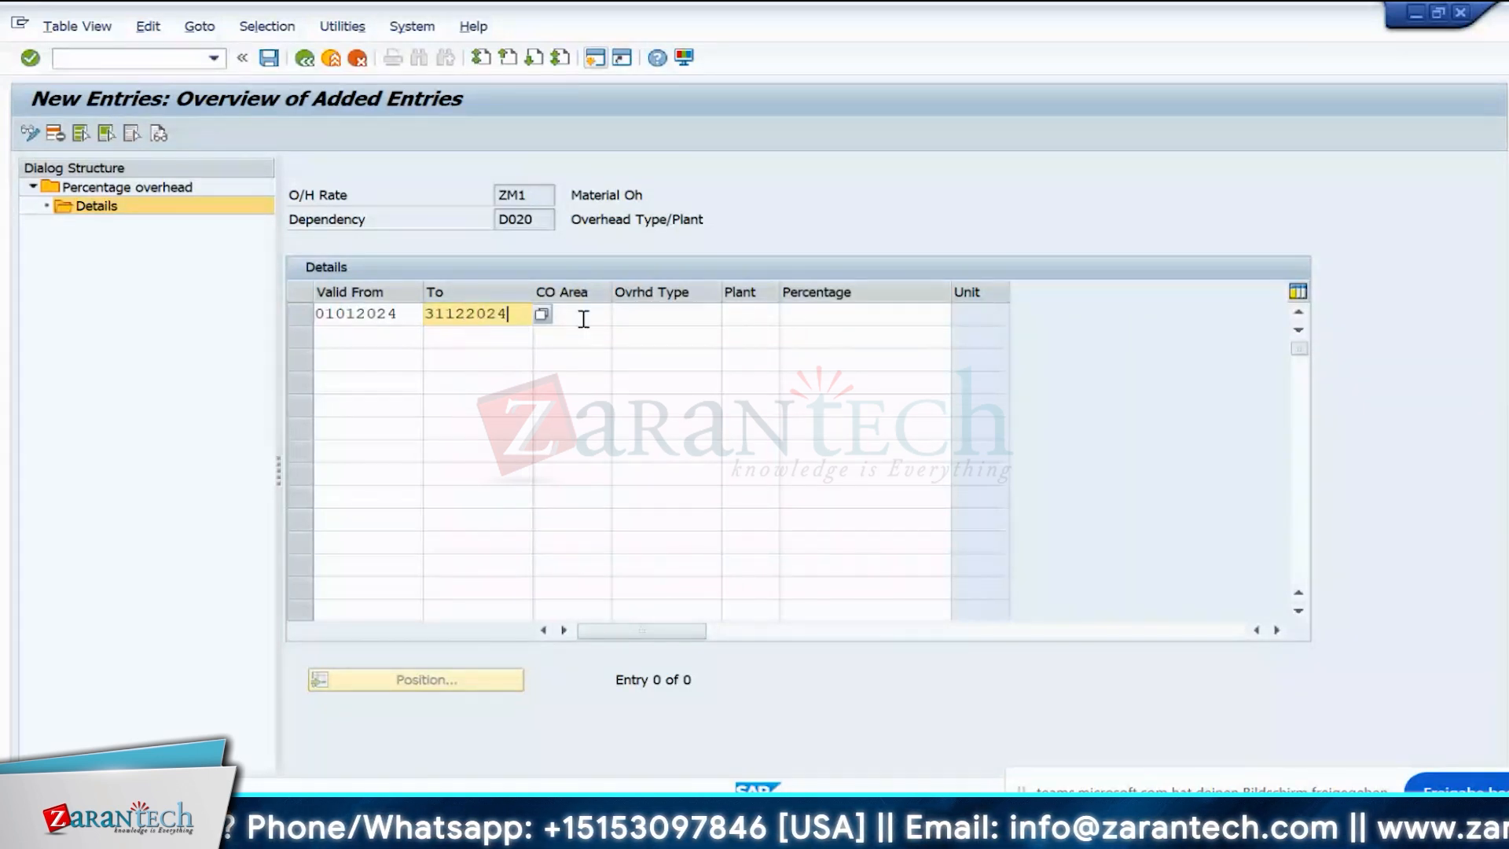
# - Set the new entry's CO area to IN10 and its overhead type to 2, Planned overhead rate
pyautogui.click(584, 318)
pyautogui.write('i')
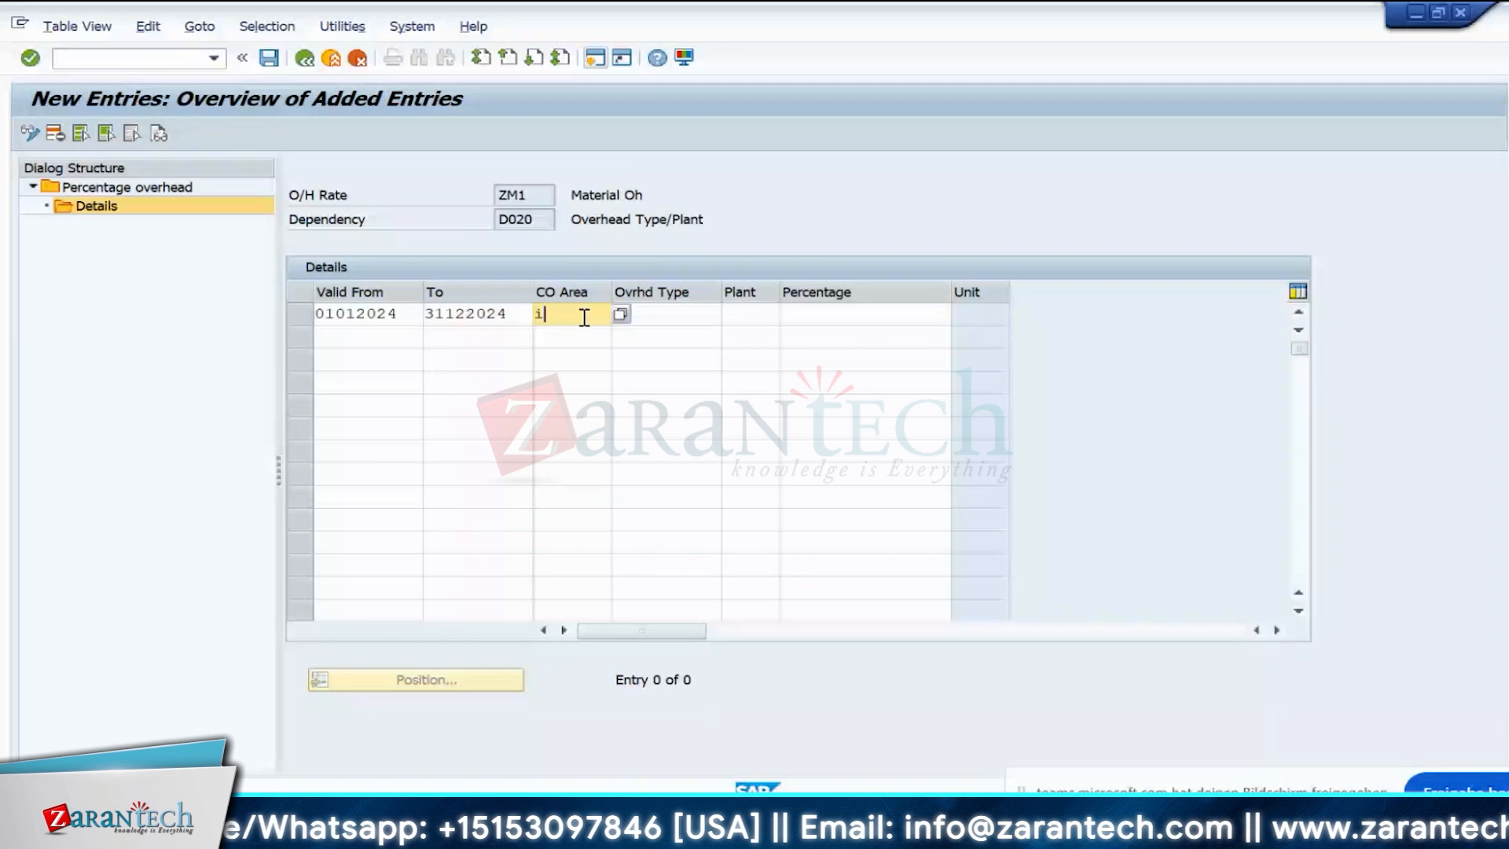
pyautogui.write('n10')
pyautogui.press('Tab')
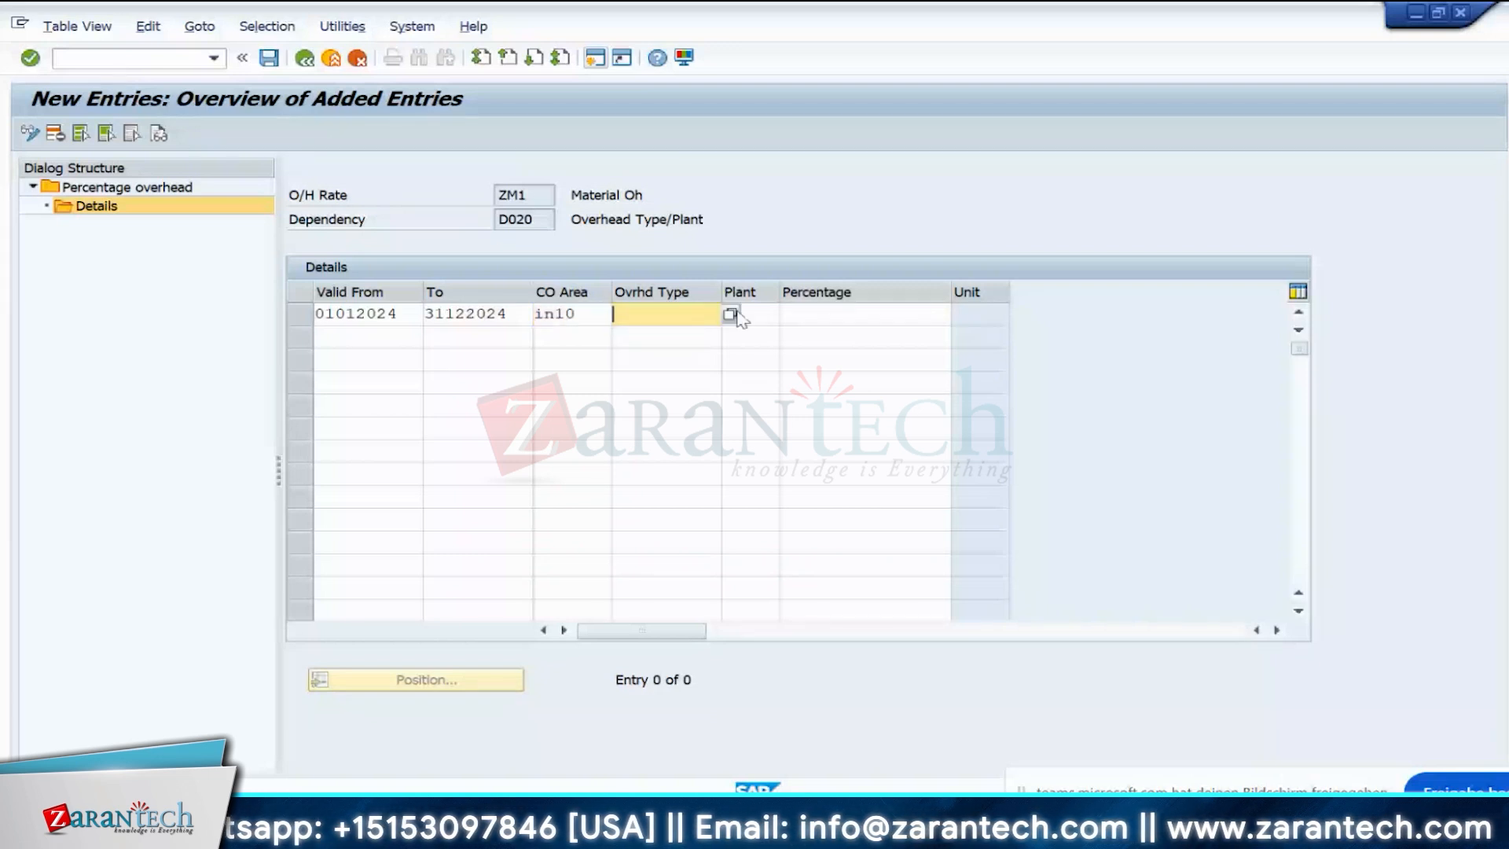
pyautogui.click(733, 315)
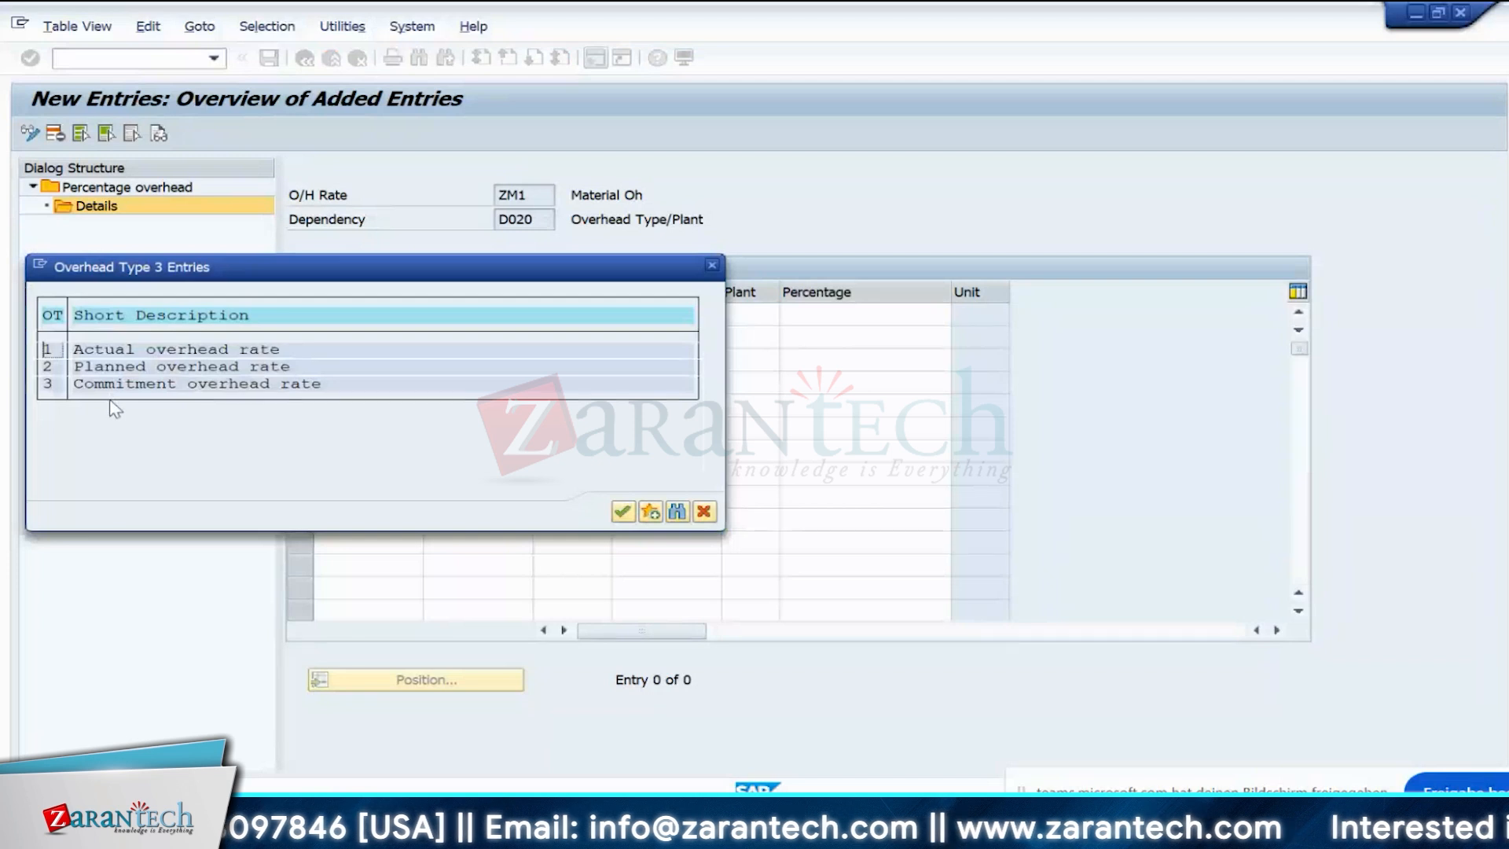
pyautogui.doubleClick(47, 352)
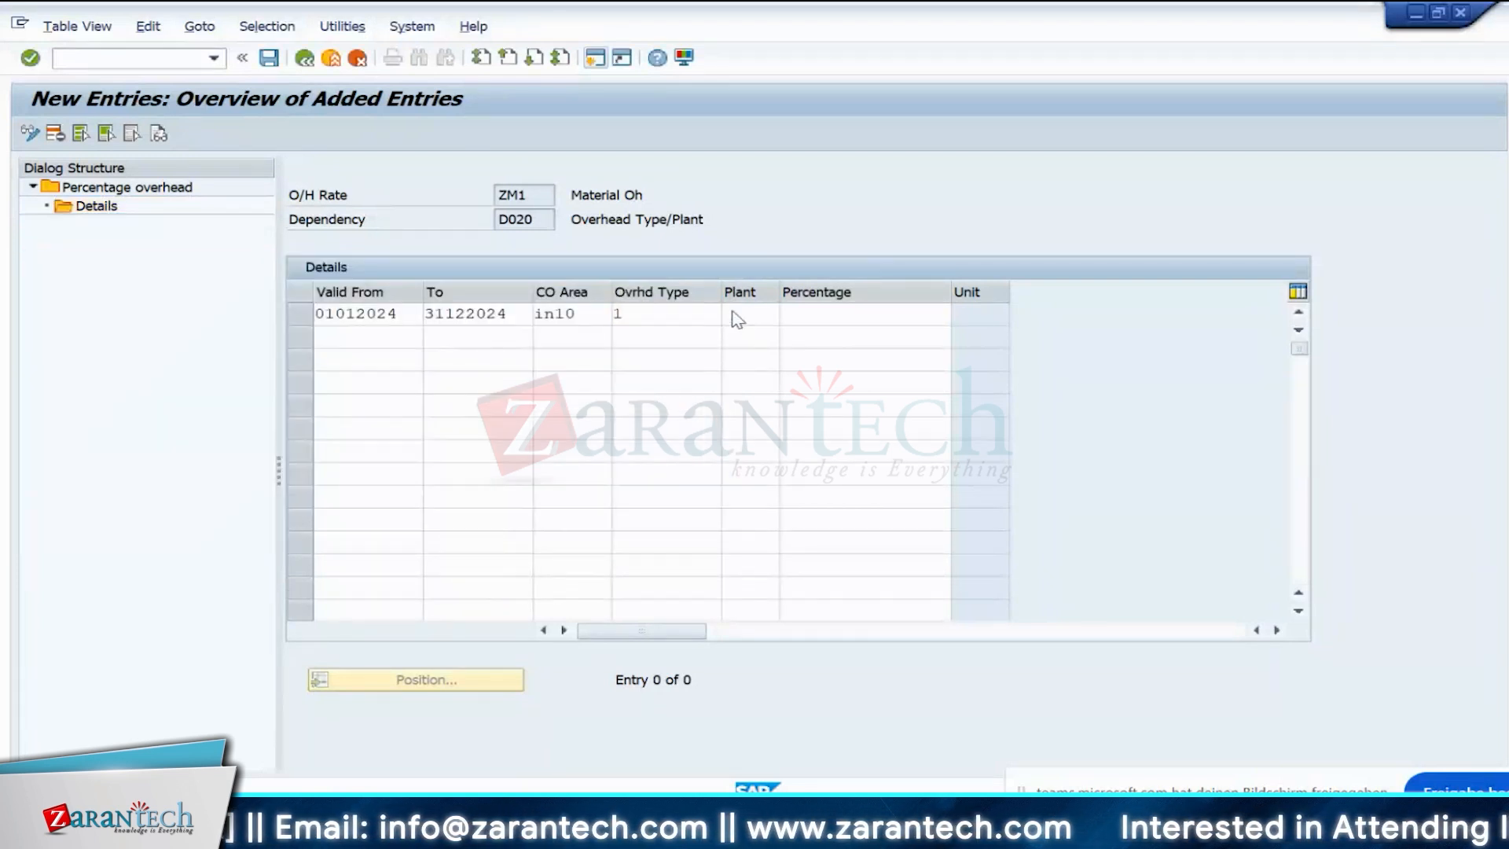
pyautogui.click(732, 313)
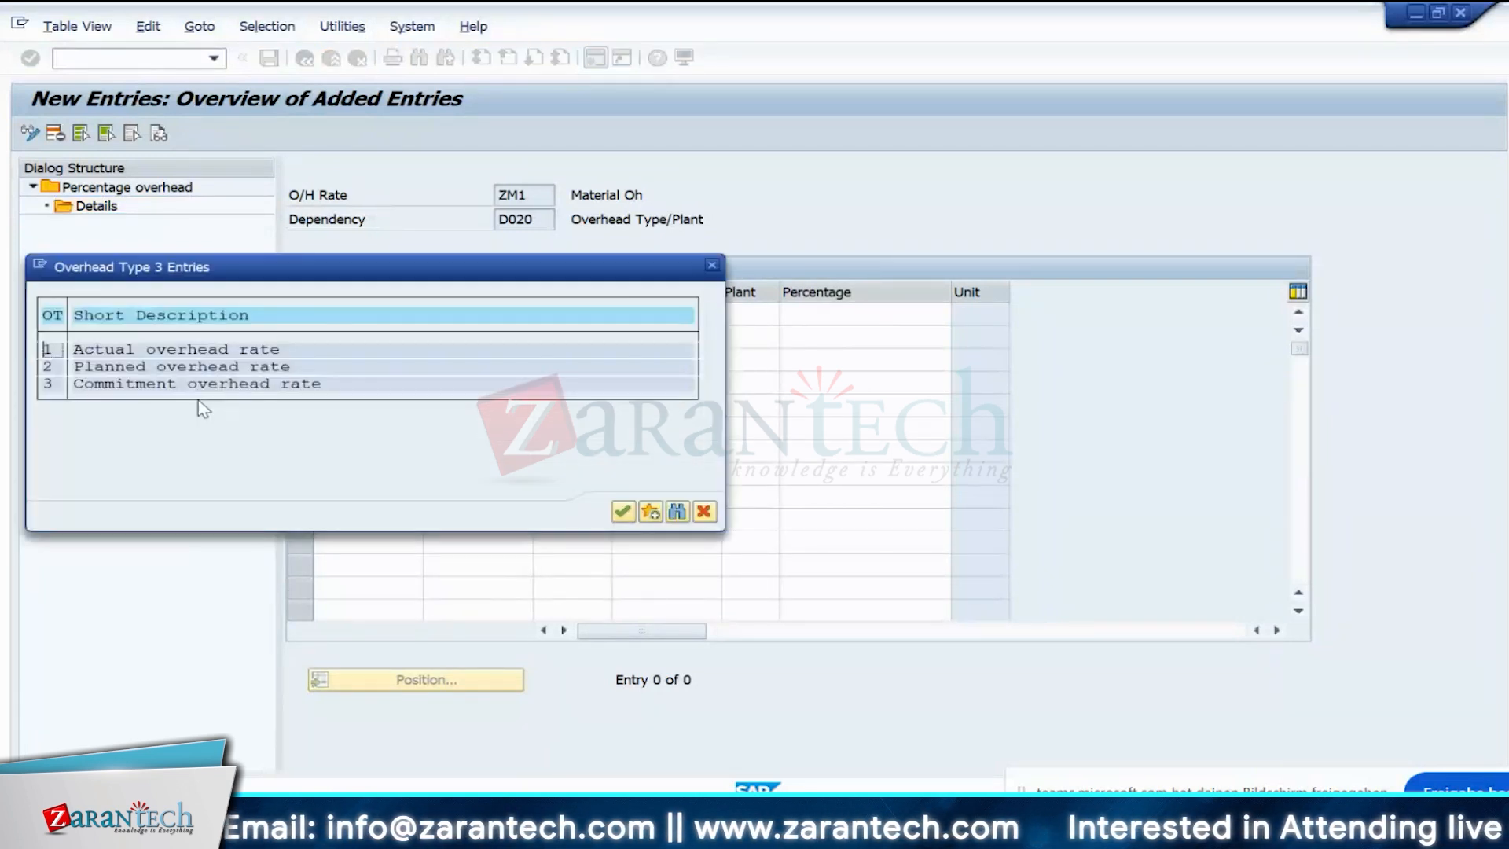
pyautogui.doubleClick(48, 367)
# - Leave the plant blank, set the entry's percentage to 10 and validate the row
pyautogui.click(743, 314)
pyautogui.click(834, 316)
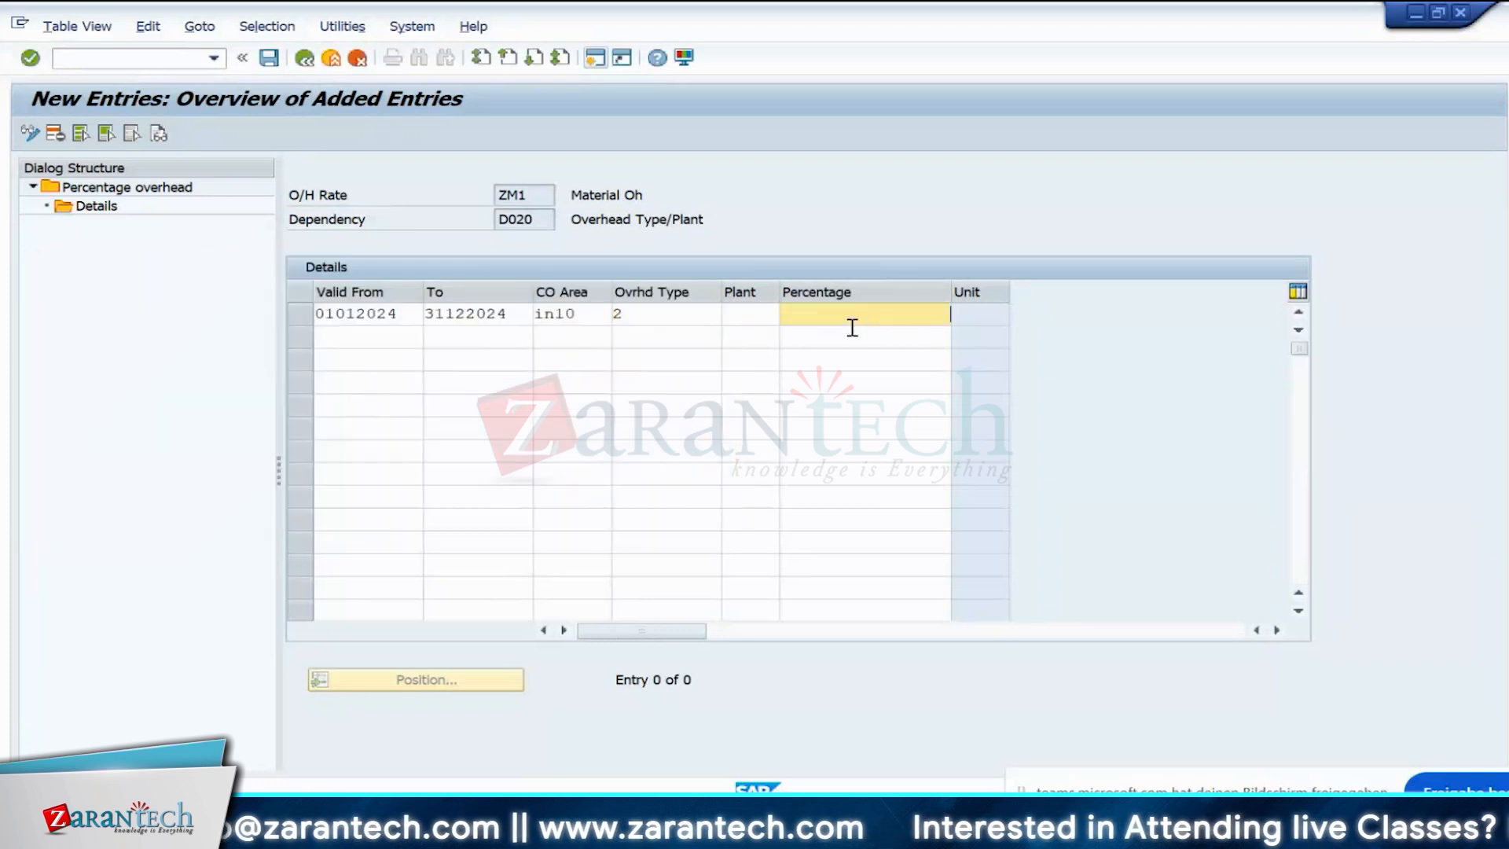
pyautogui.write('10')
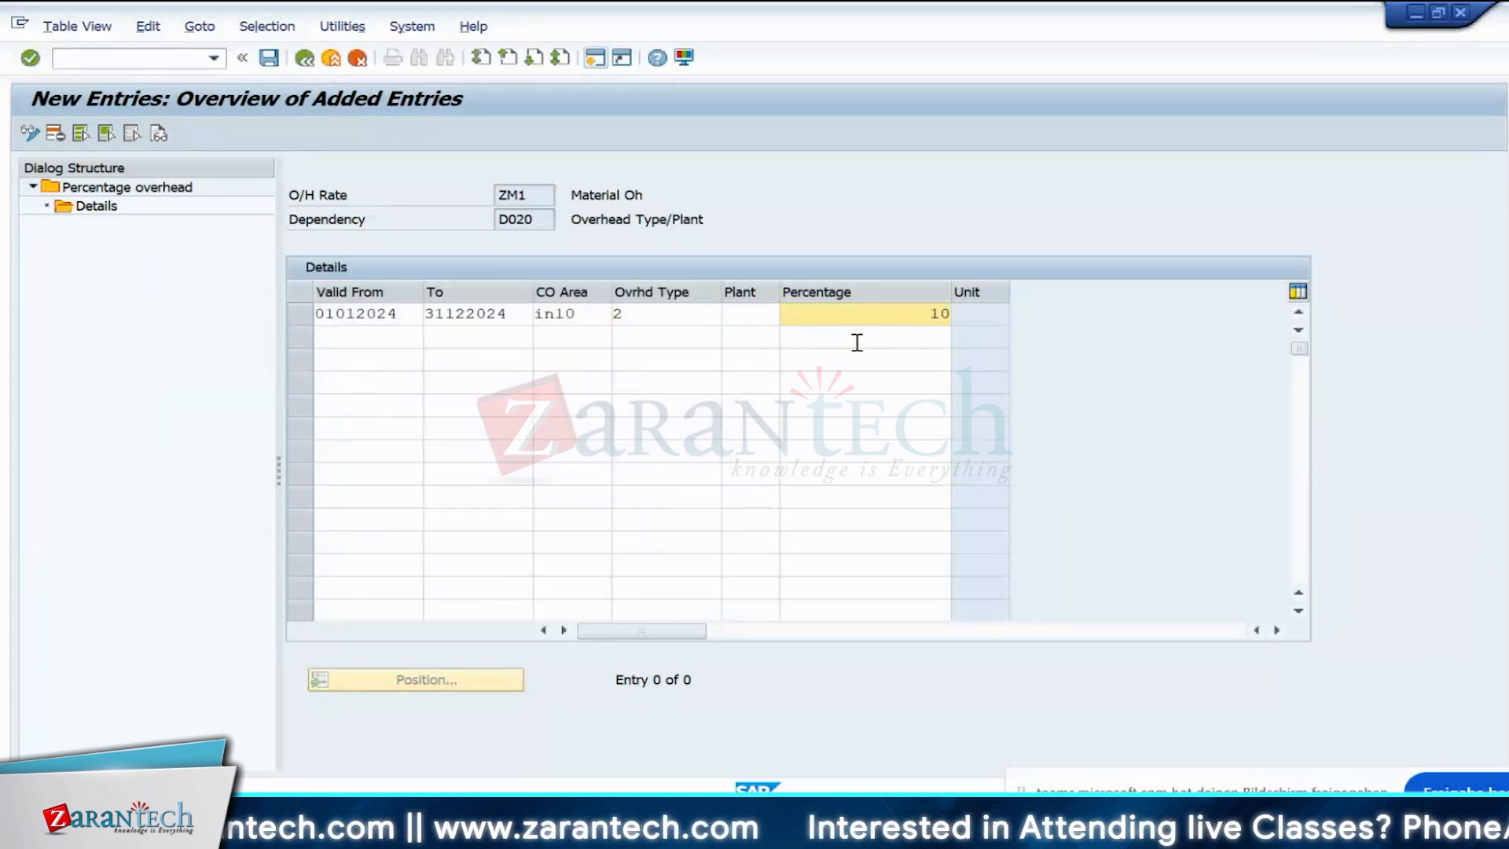
pyautogui.press('Return')
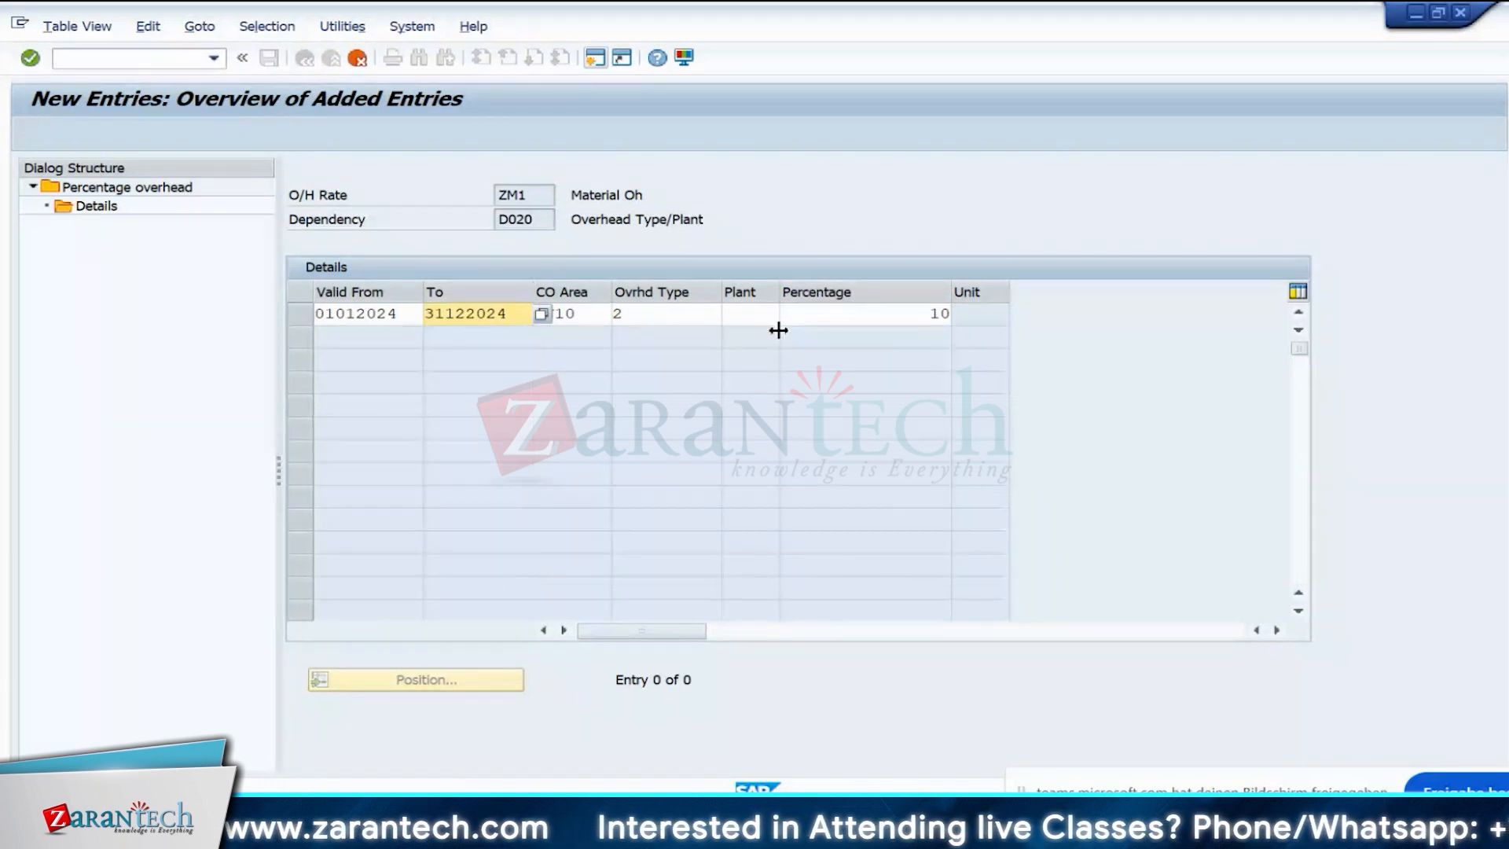
# - Correct the entry's validity dates to 01/01/2024 through 12/31/2024 using the calendar, and validate the row again
pyautogui.click(409, 316)
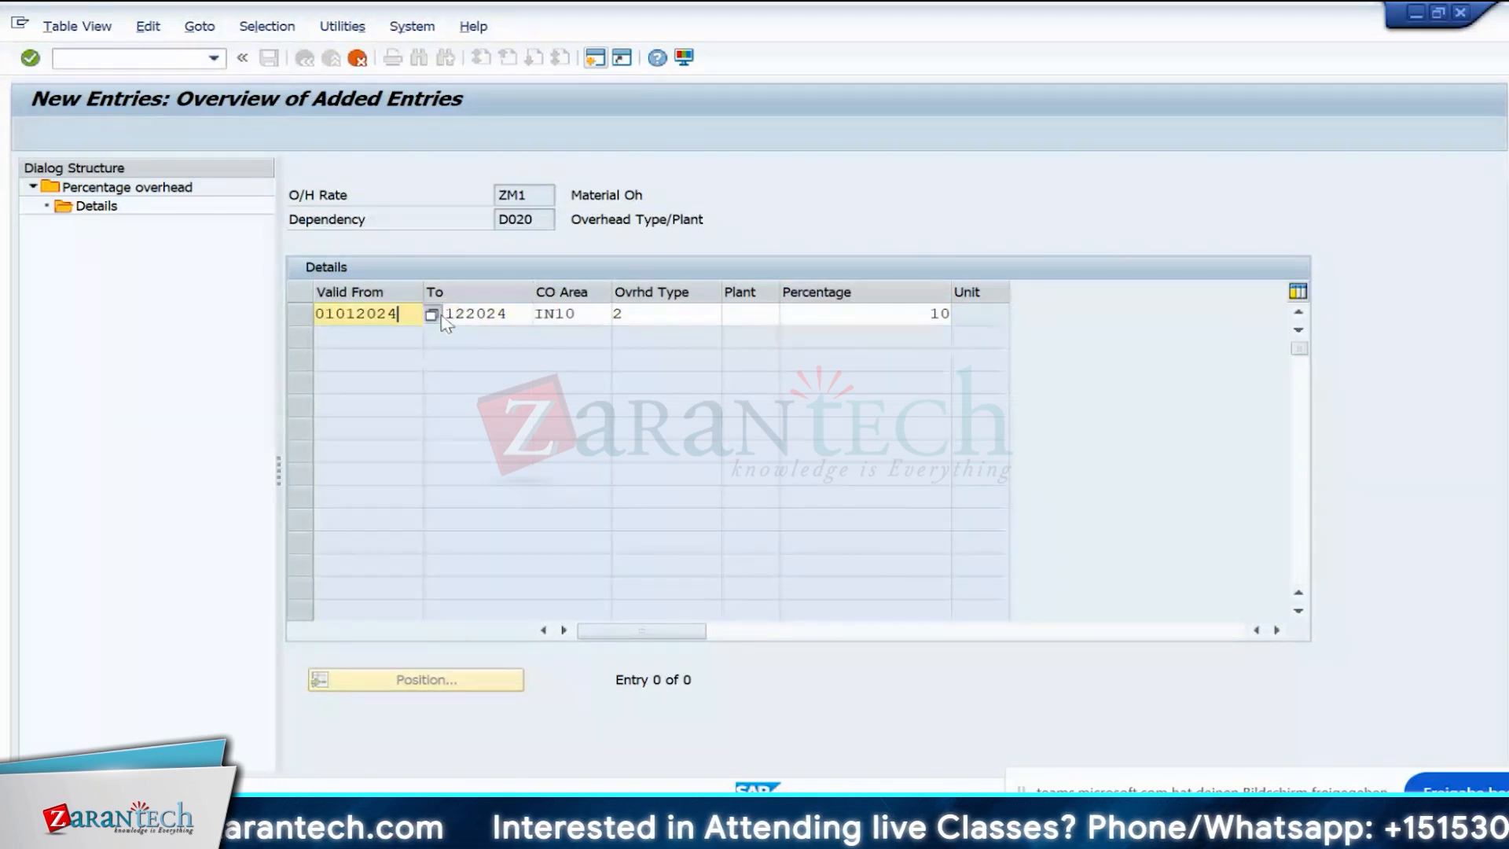
pyautogui.click(432, 315)
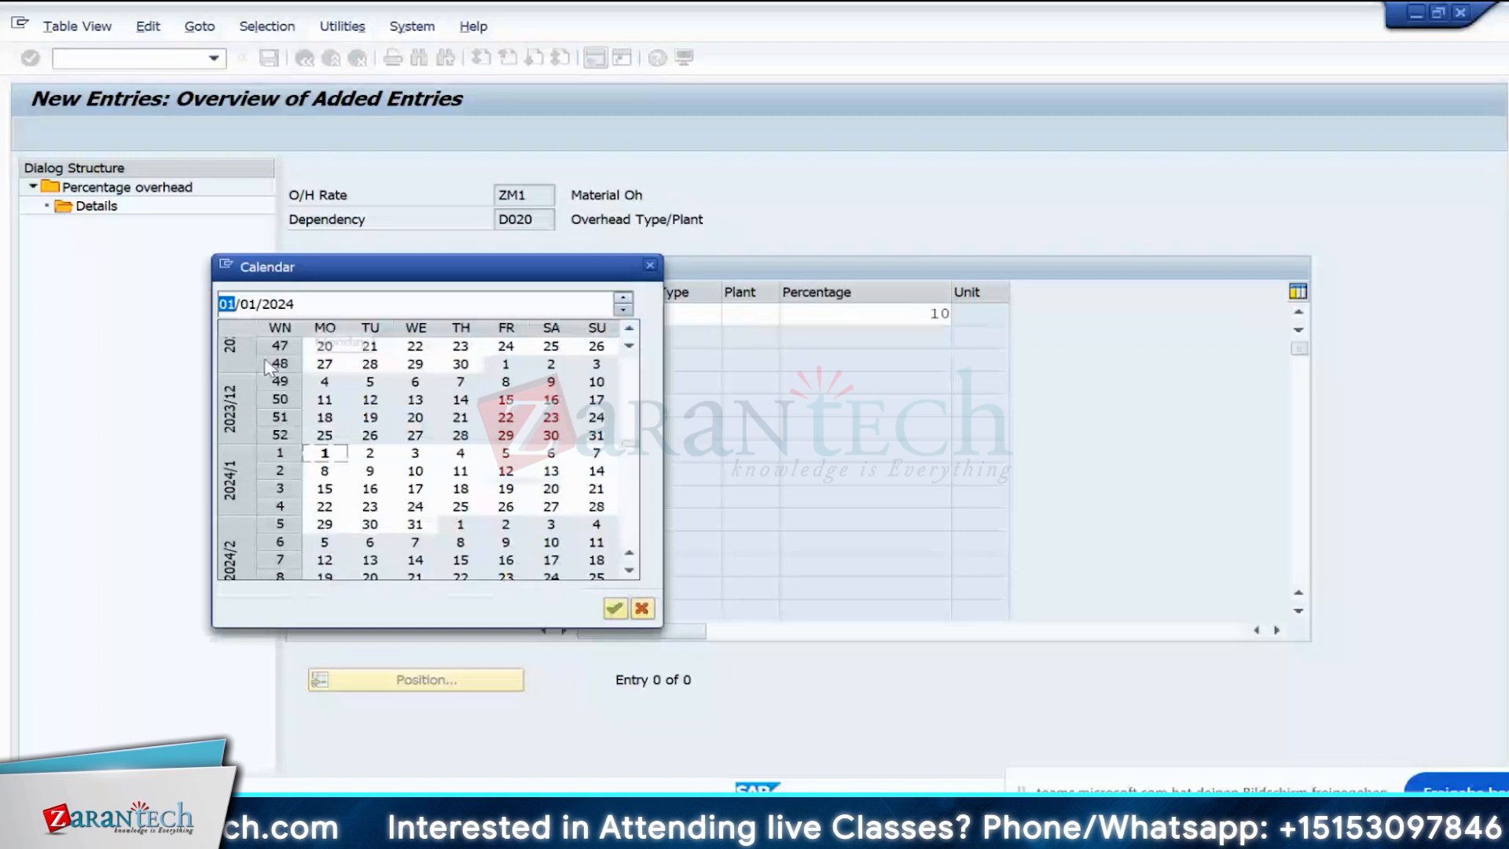
pyautogui.scroll(1, 251, 385)
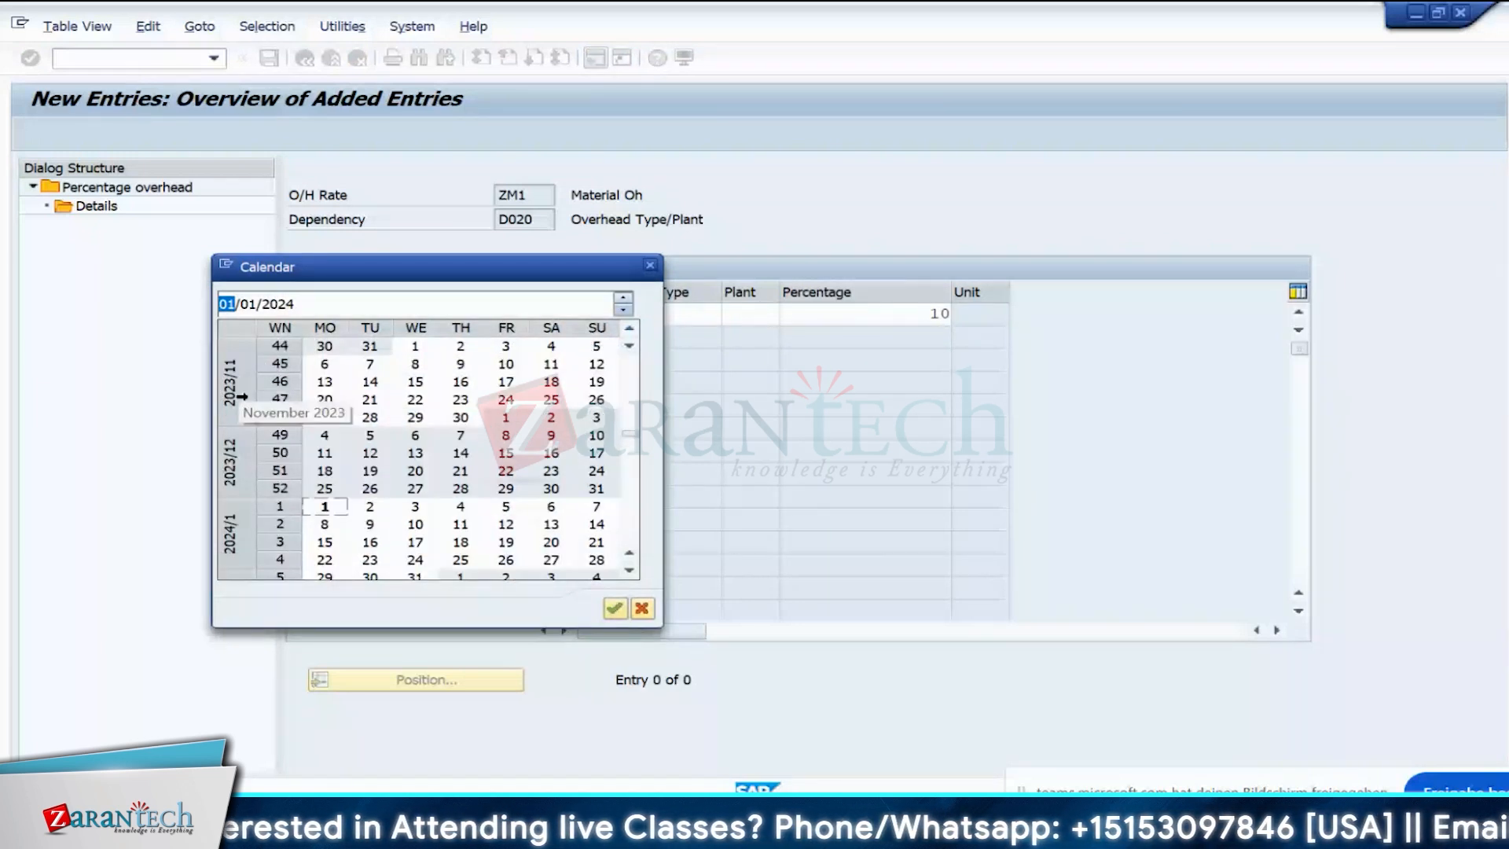
pyautogui.scroll(-1, 326, 460)
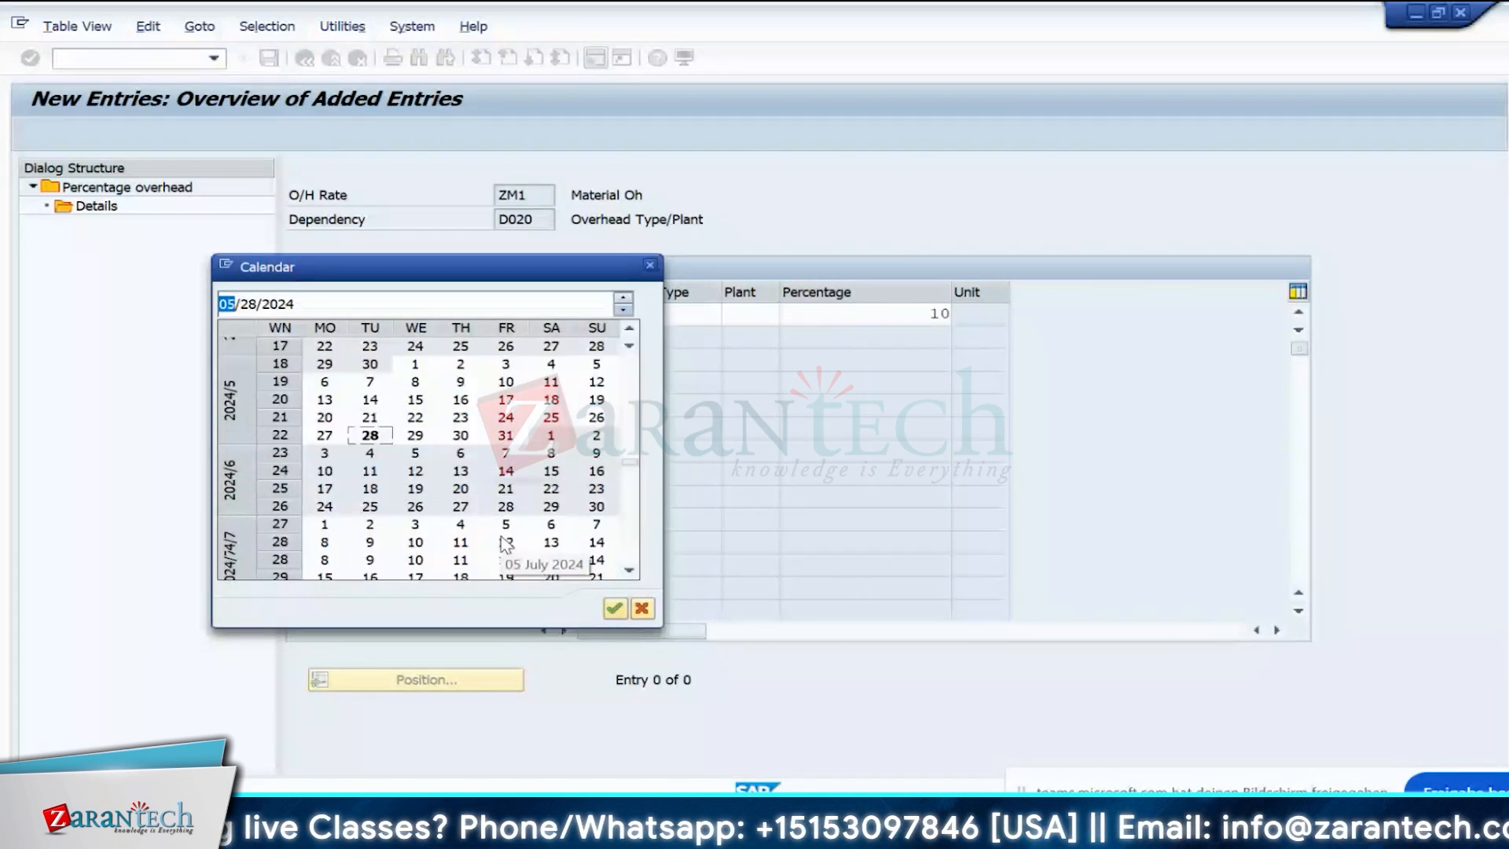
pyautogui.scroll(-6, 505, 544)
pyautogui.scroll(-2, 527, 560)
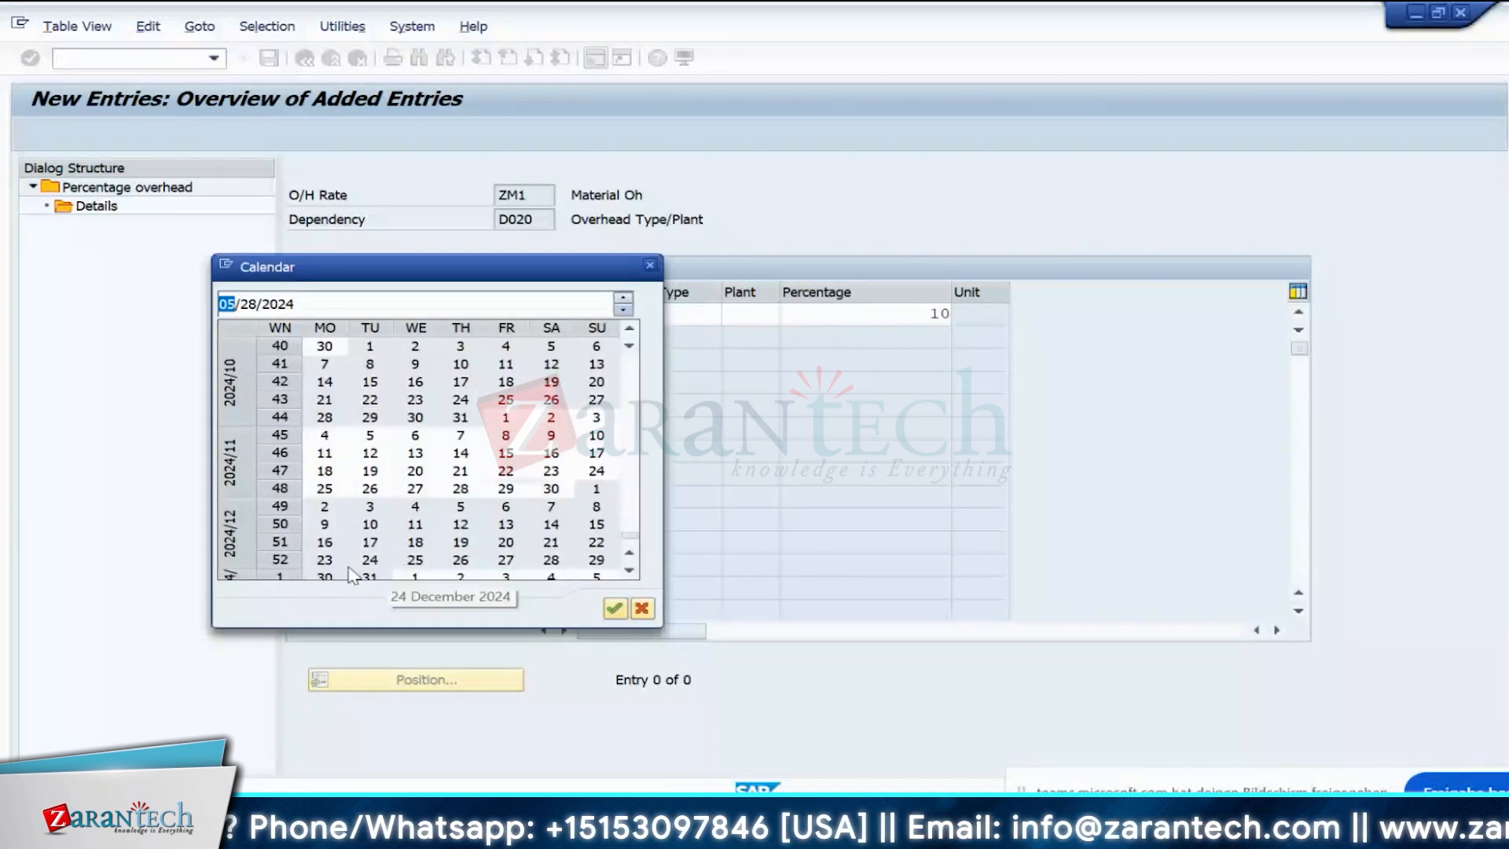
pyautogui.scroll(-1, 387, 545)
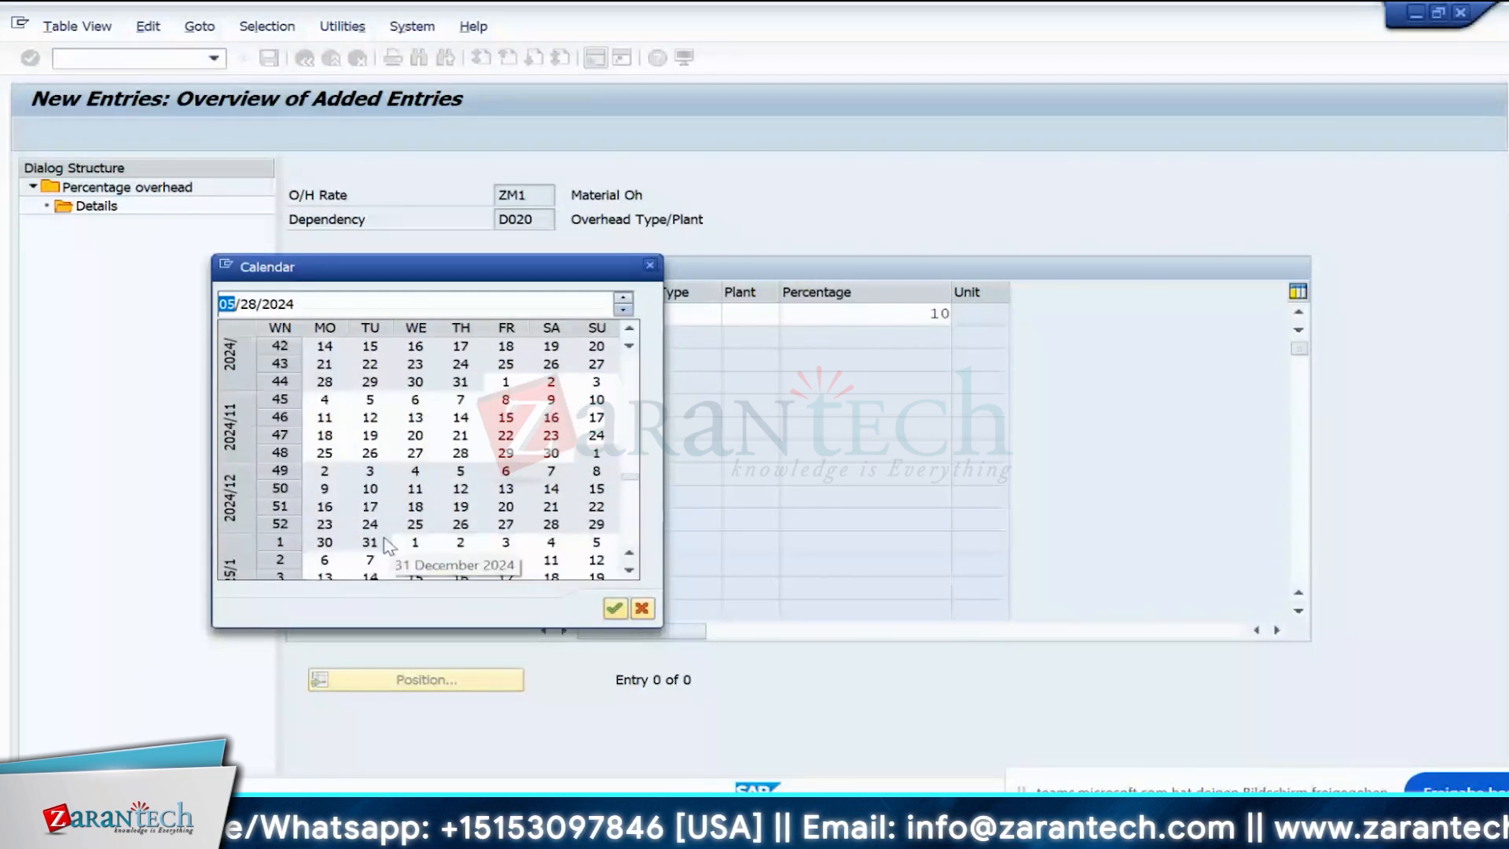
pyautogui.doubleClick(383, 542)
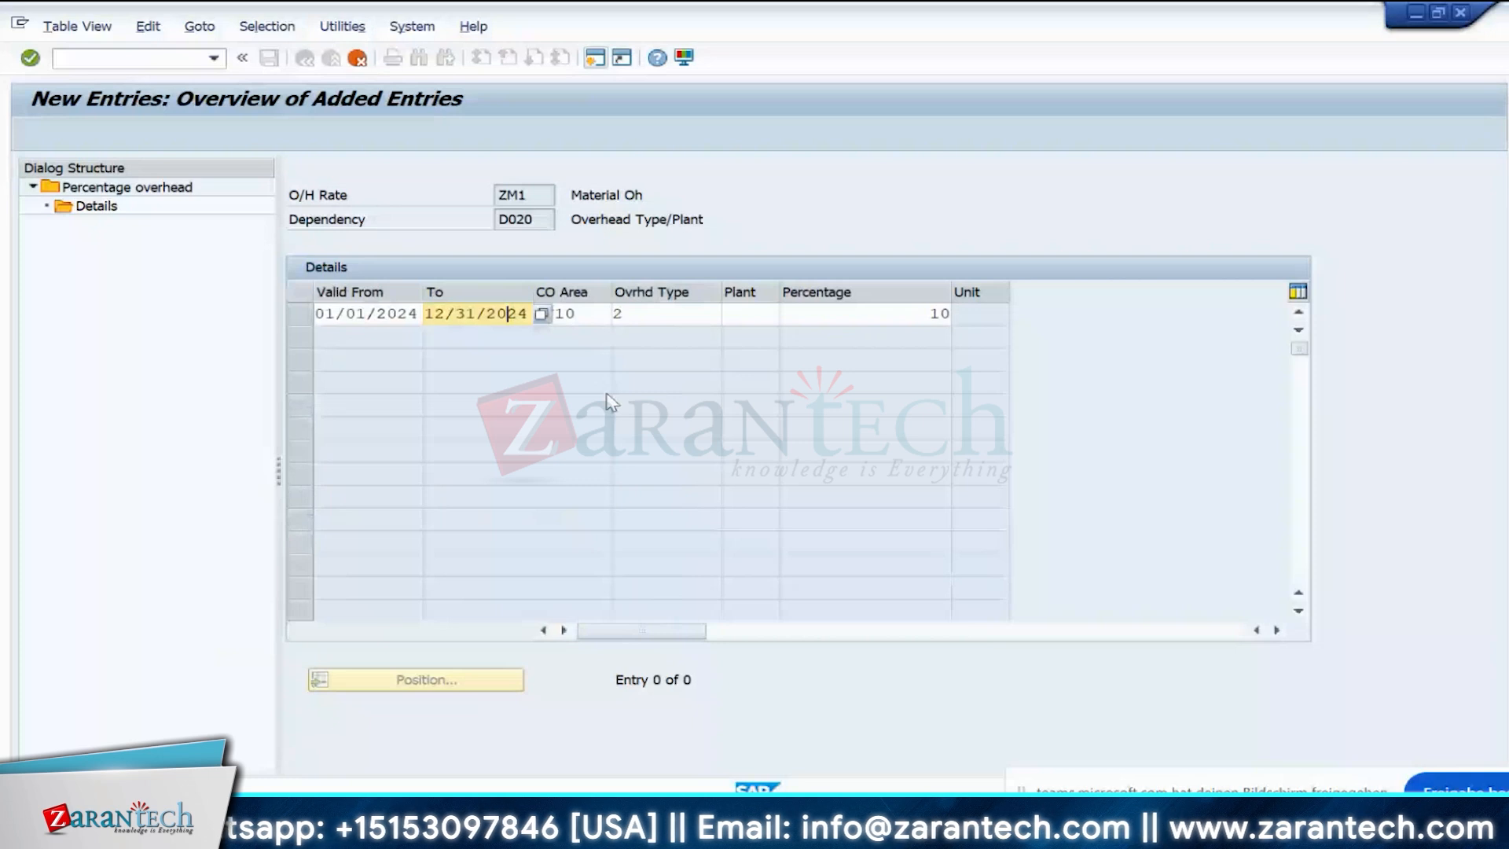
pyautogui.press('Return')
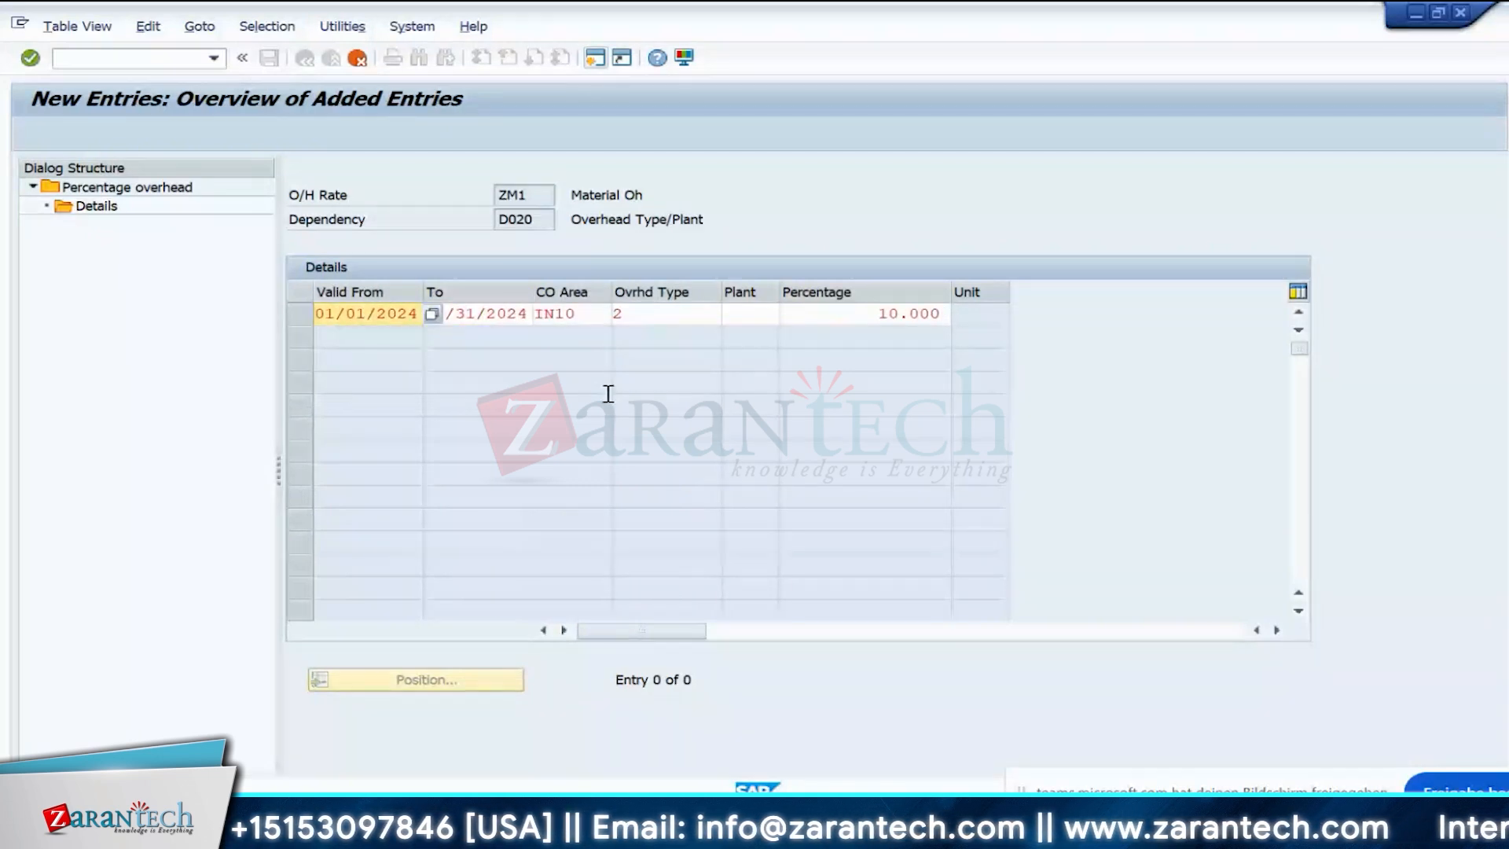
# - Discard the ZM1 detail entry that has no plant and return to the IMG structure
pyautogui.click(748, 314)
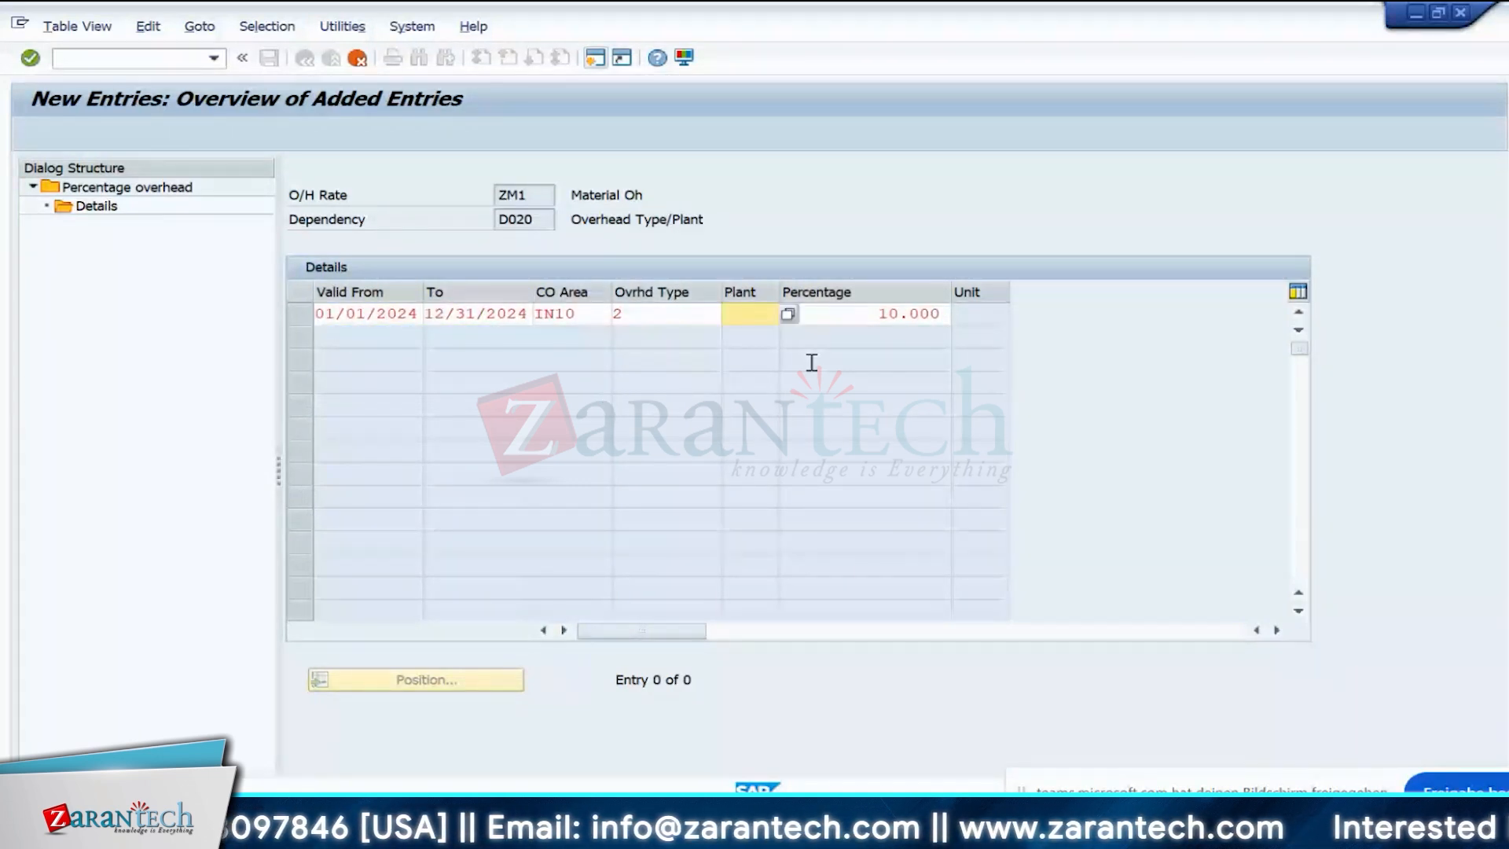
pyautogui.click(351, 65)
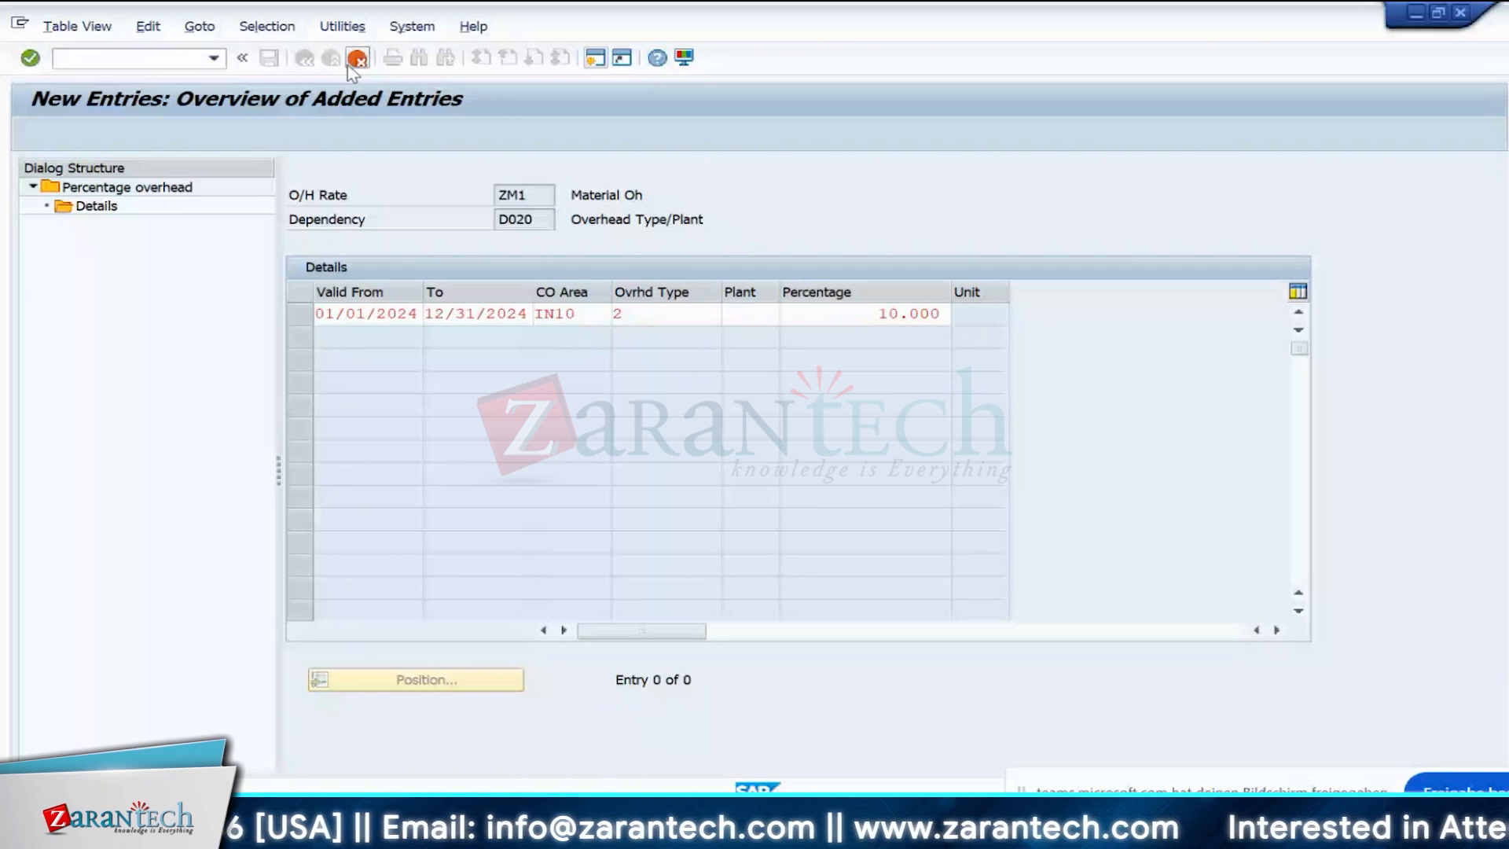
pyautogui.click(392, 400)
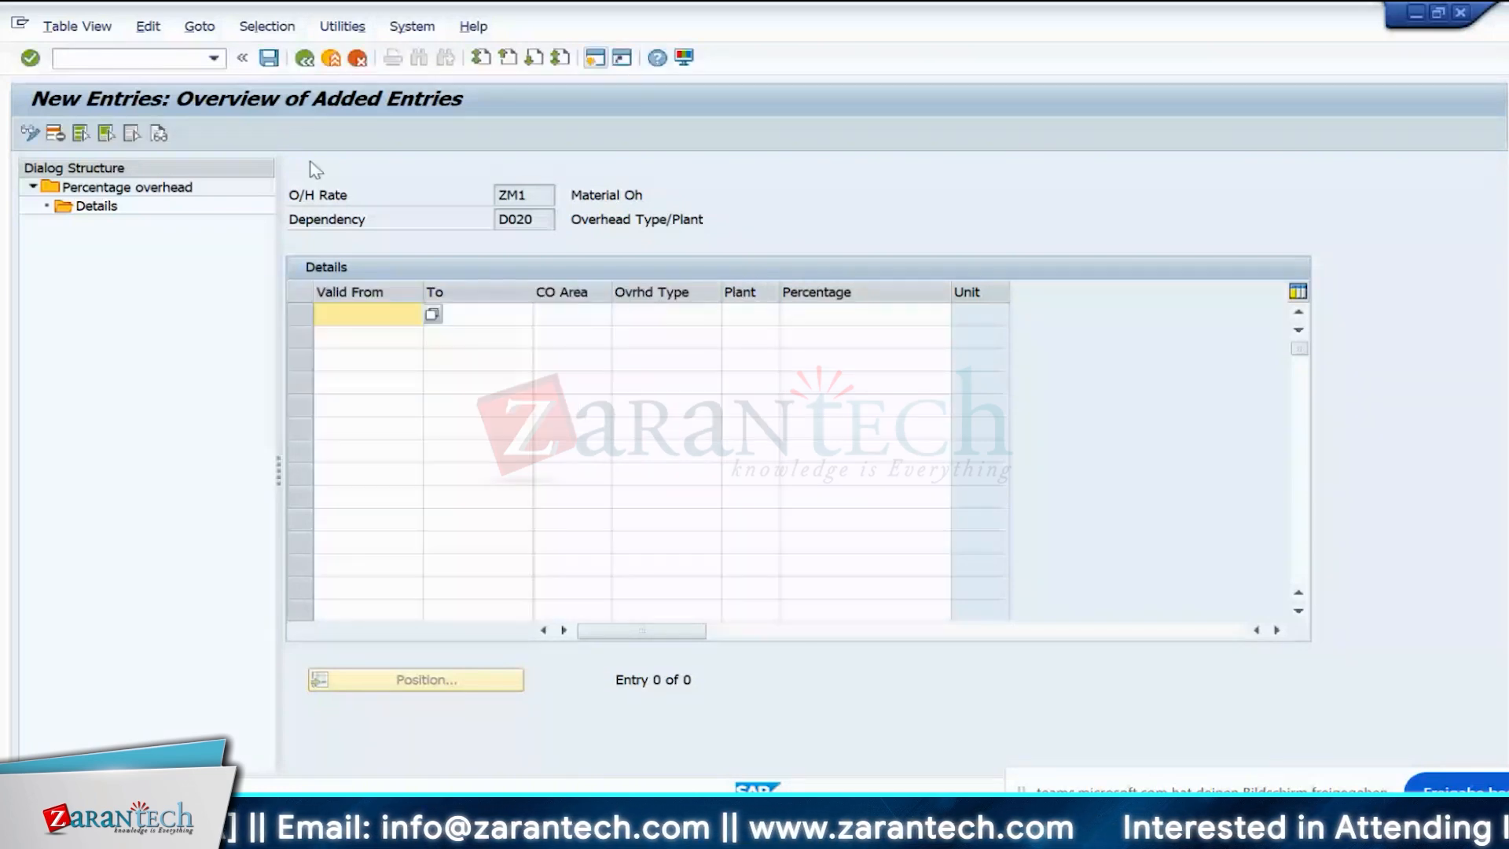
pyautogui.click(330, 61)
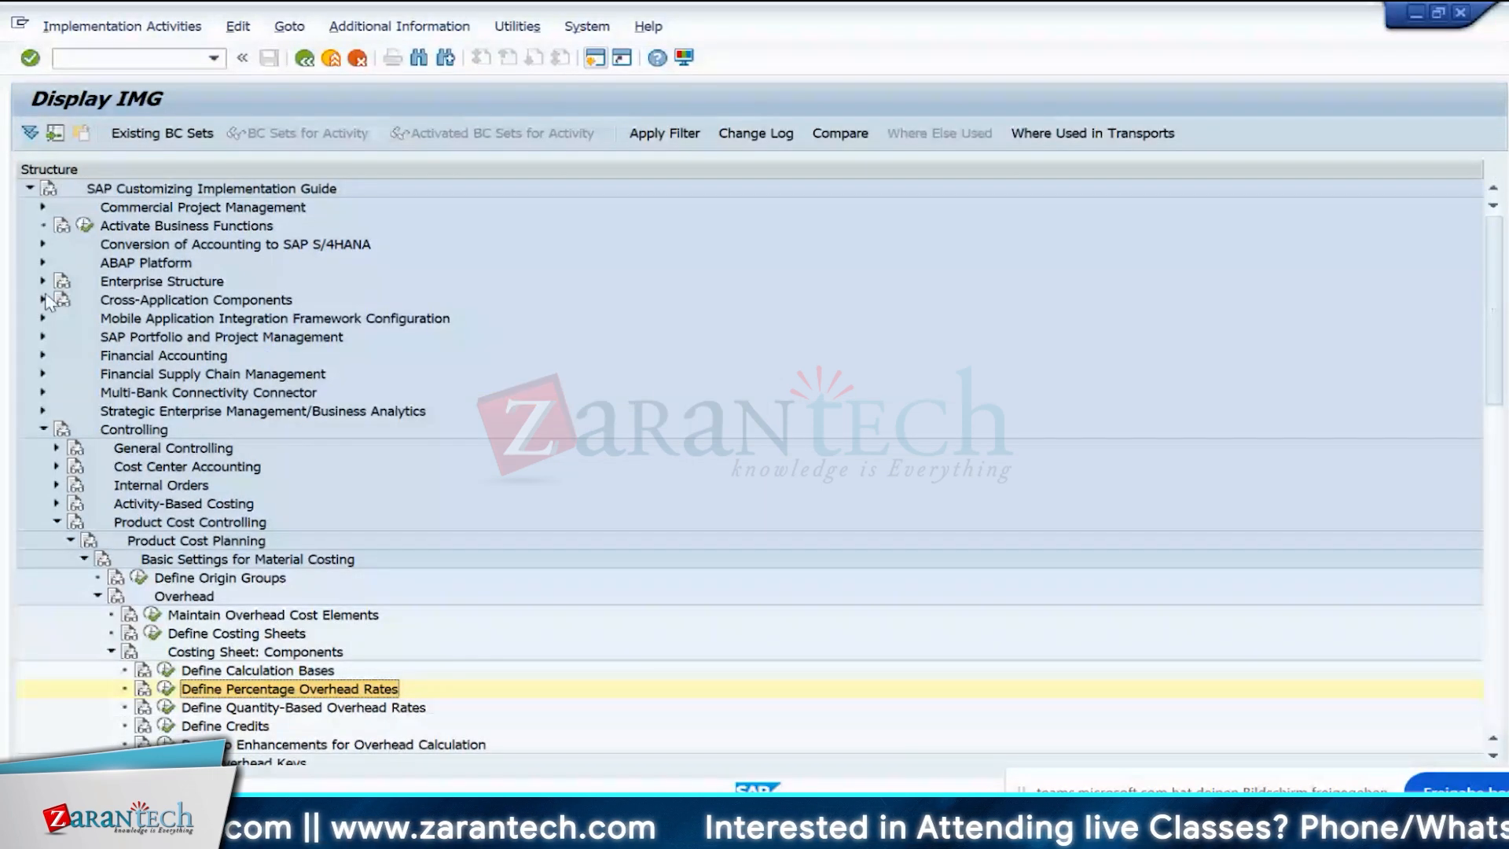
# - Check the plant list in Define Plant under Enterprise Structure, Definition, Logistics - General, and open the Copy, delete, check plant activity selection
pyautogui.click(43, 282)
pyautogui.click(57, 300)
pyautogui.click(70, 355)
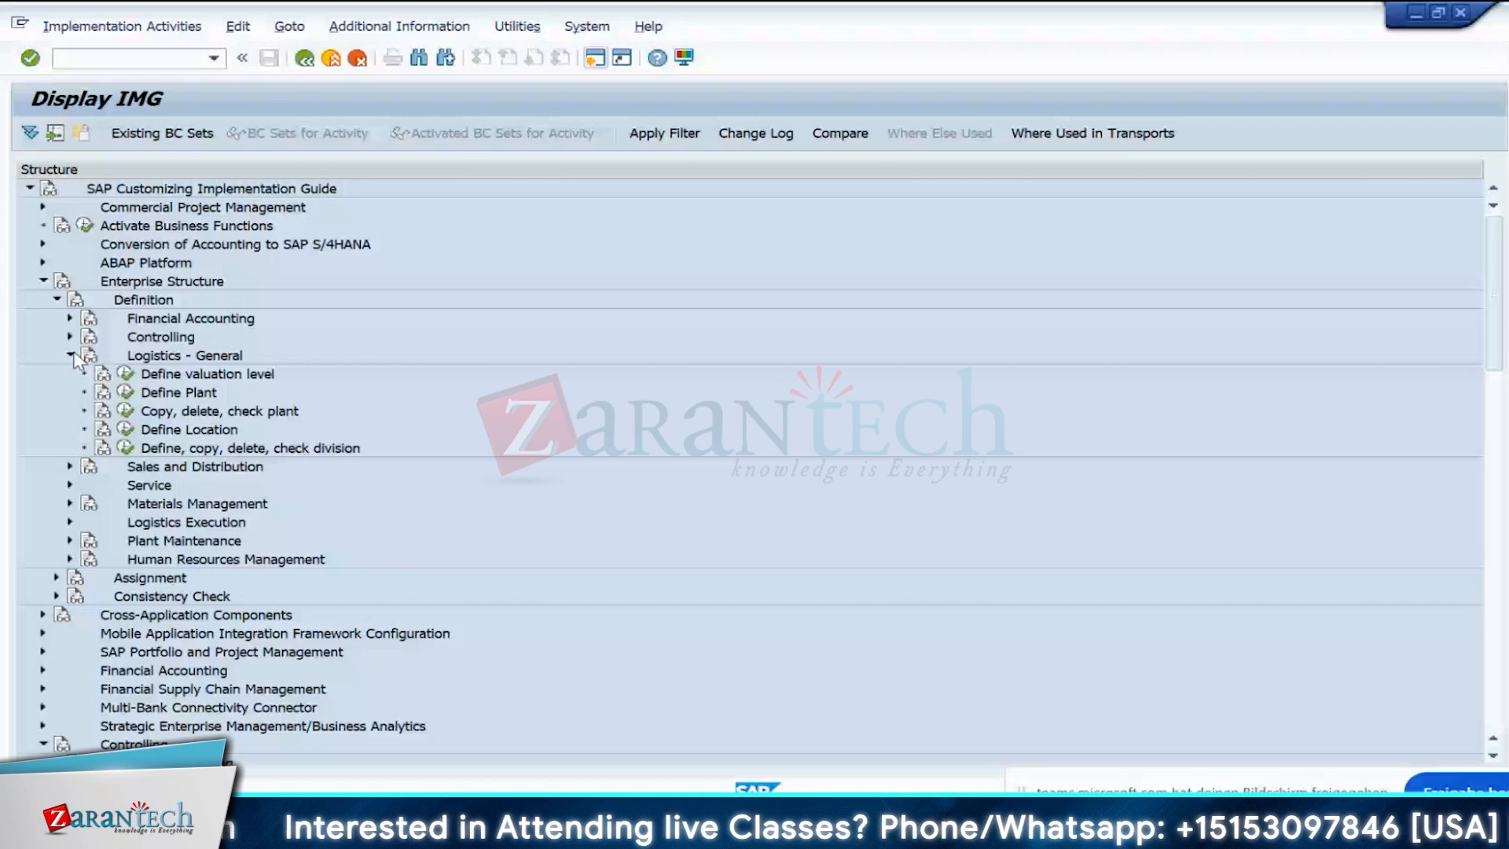
pyautogui.click(125, 392)
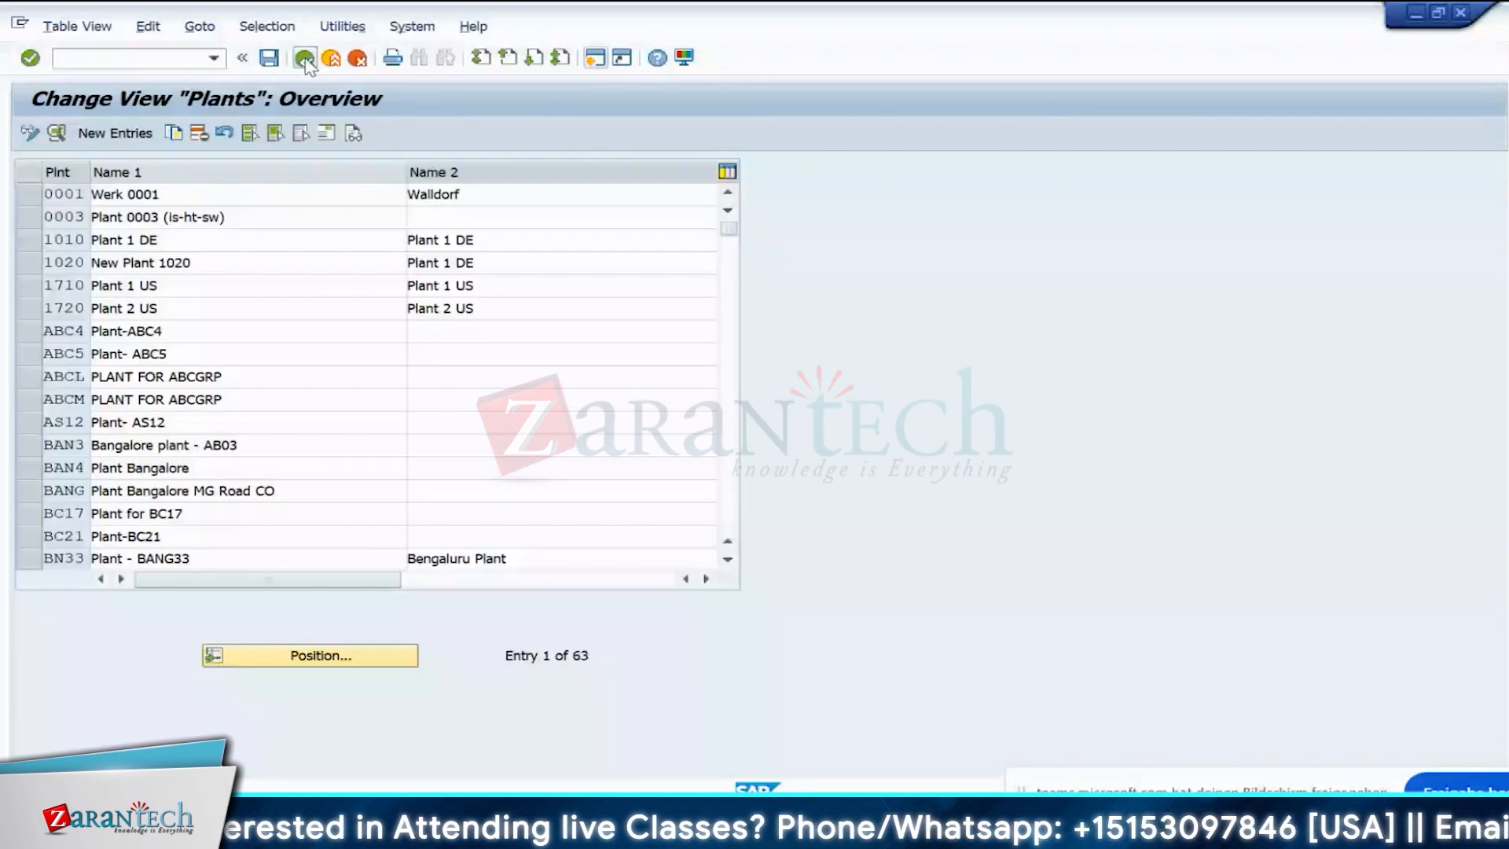
pyautogui.click(305, 59)
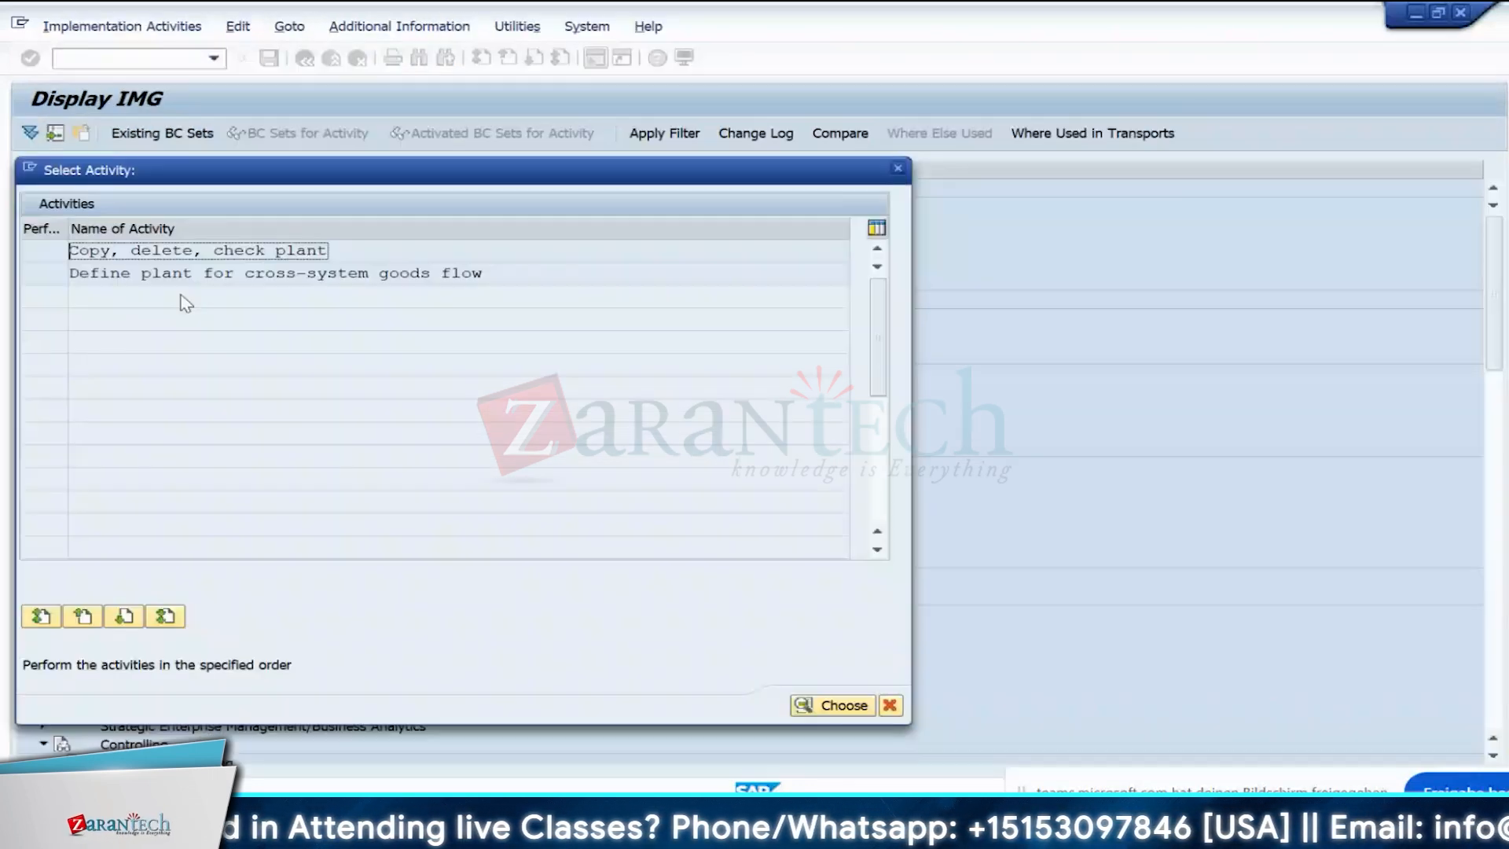
# - Start copying an organizational object with Copy, delete, check plant and choose plant 1010 as the source from the plant list
pyautogui.doubleClick(104, 254)
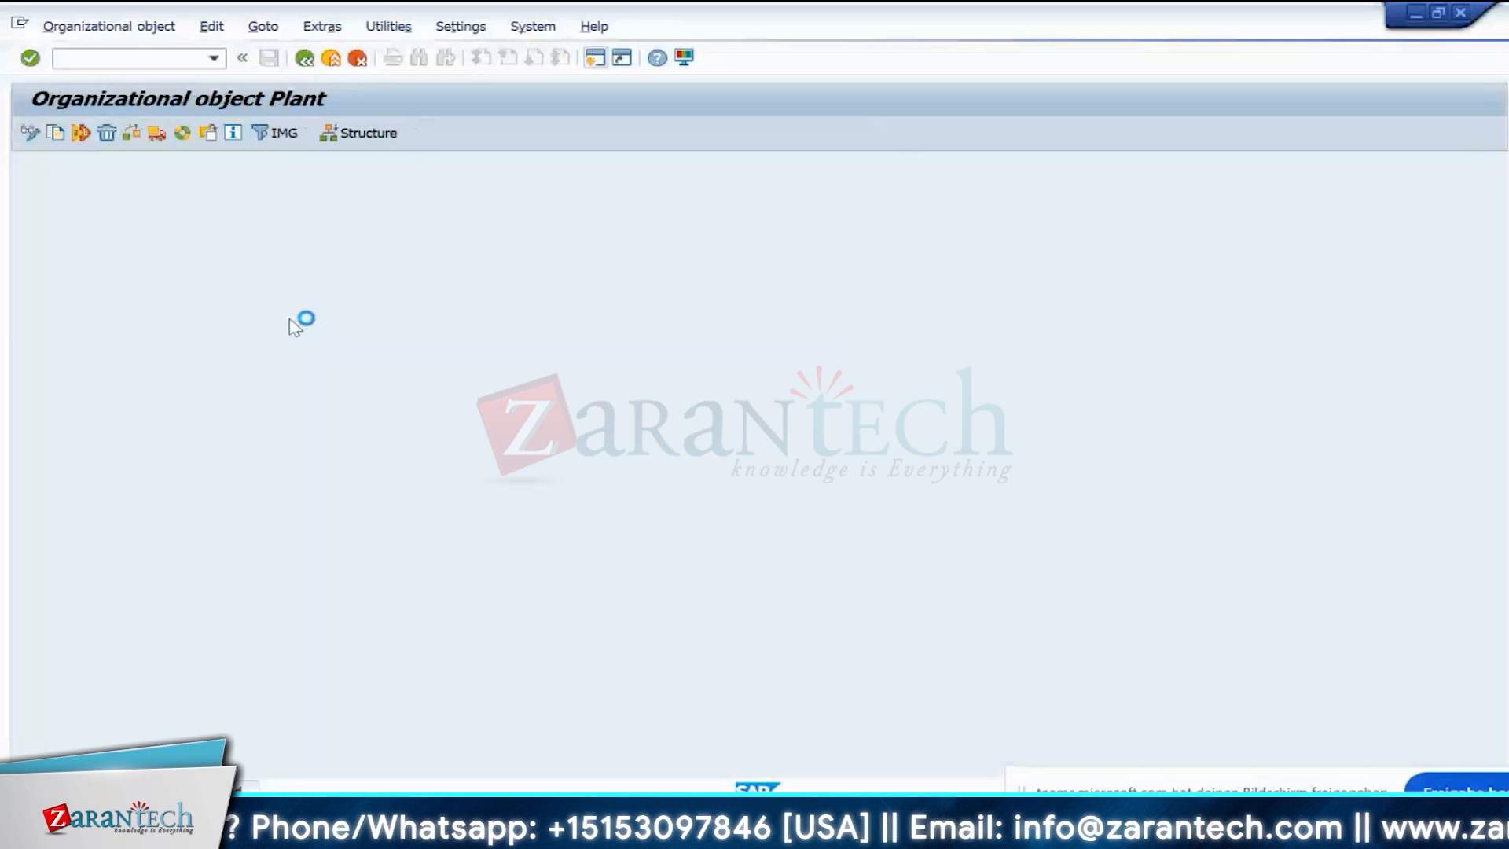
pyautogui.click(340, 302)
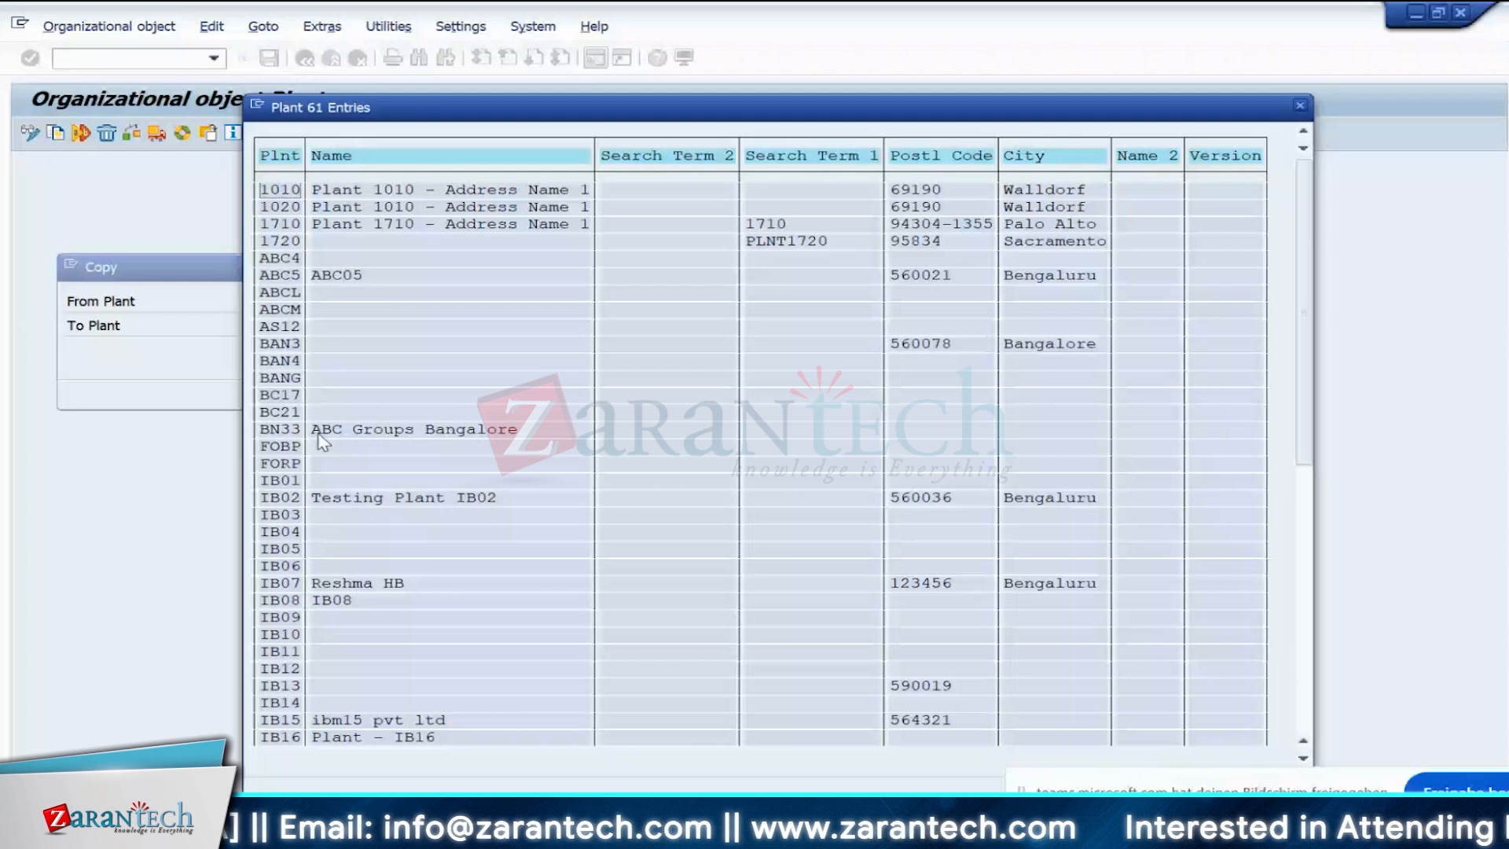
pyautogui.scroll(-2, 322, 442)
pyautogui.scroll(1, 1250, 368)
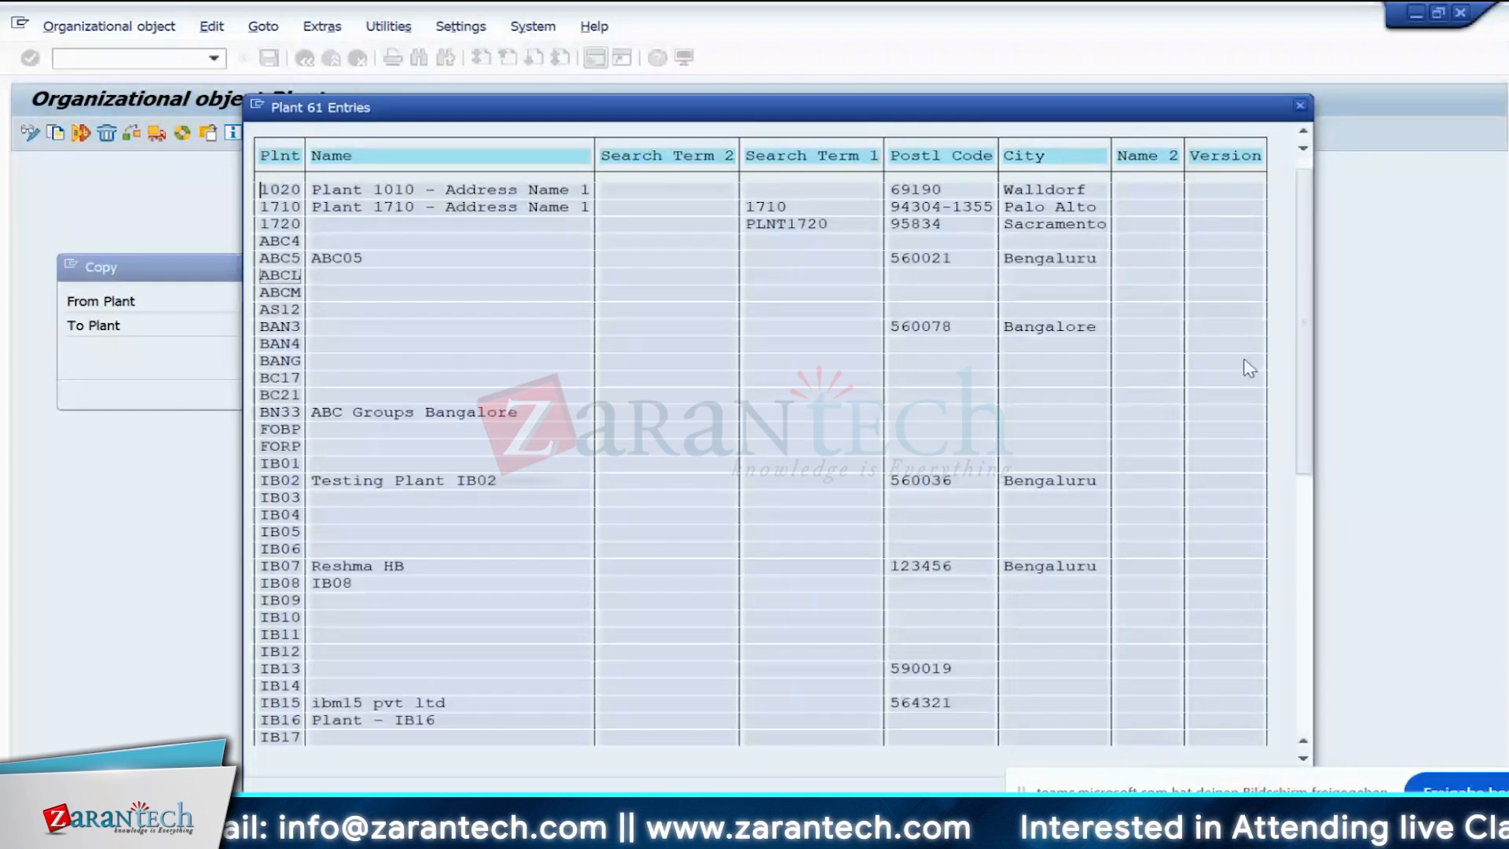
pyautogui.scroll(1, 1312, 317)
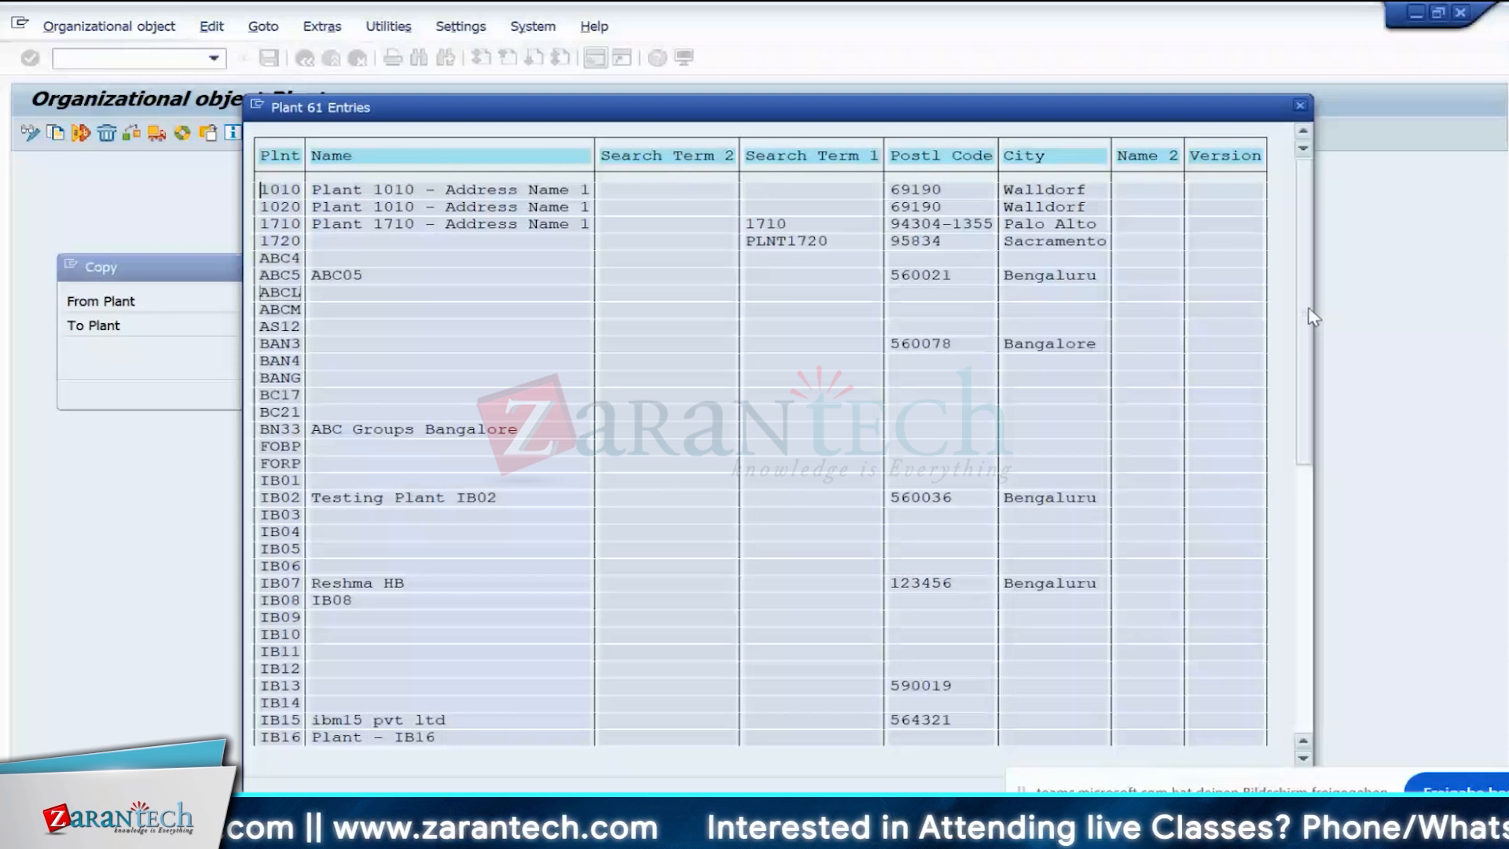
pyautogui.click(271, 191)
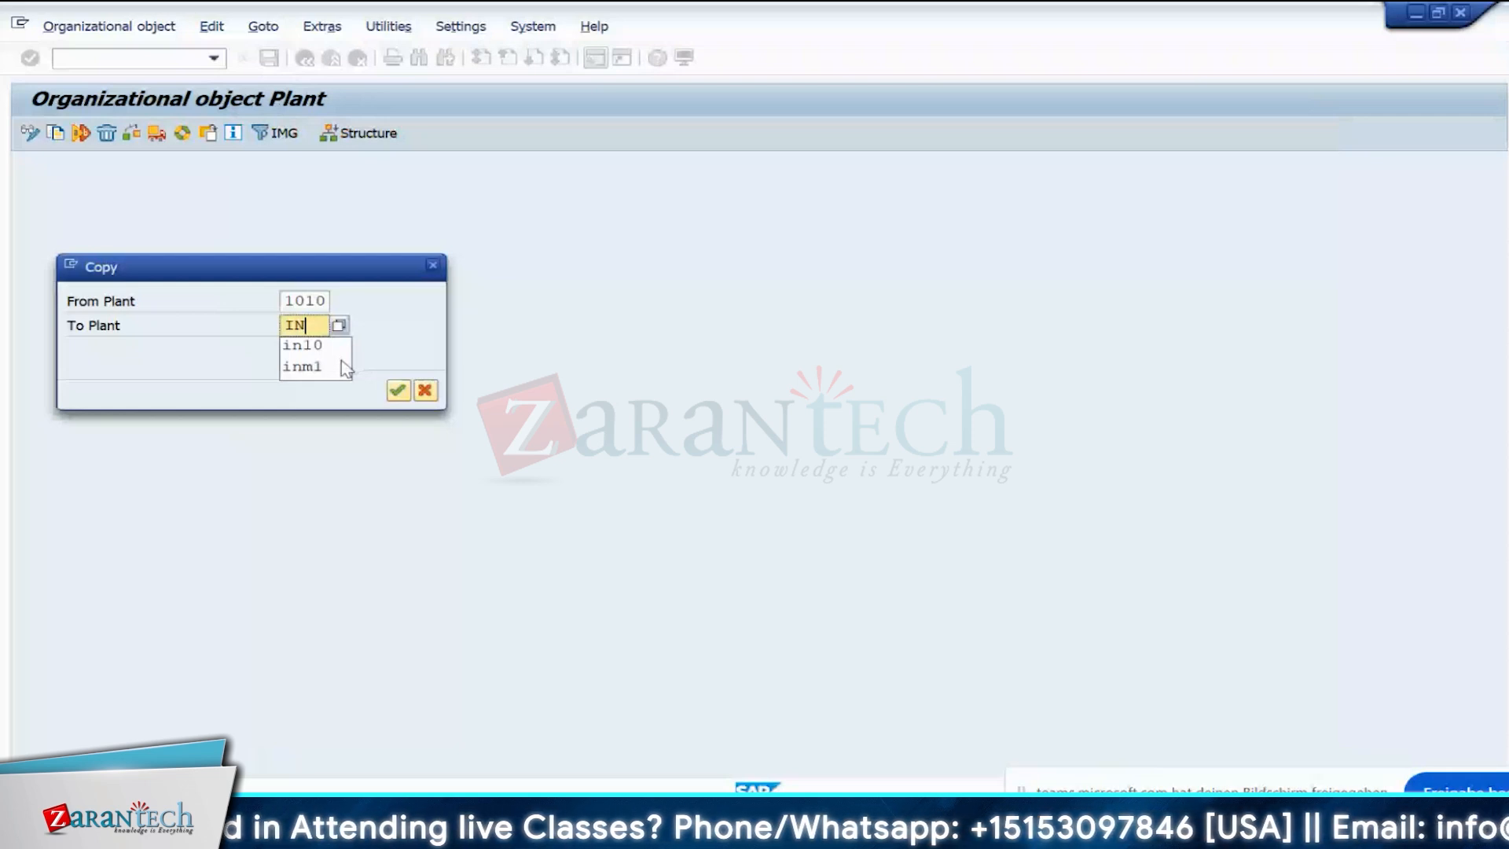
# - Set the target plant to IN10, run the copy, and agree to transport the number ranges and addresses
pyautogui.write('1')
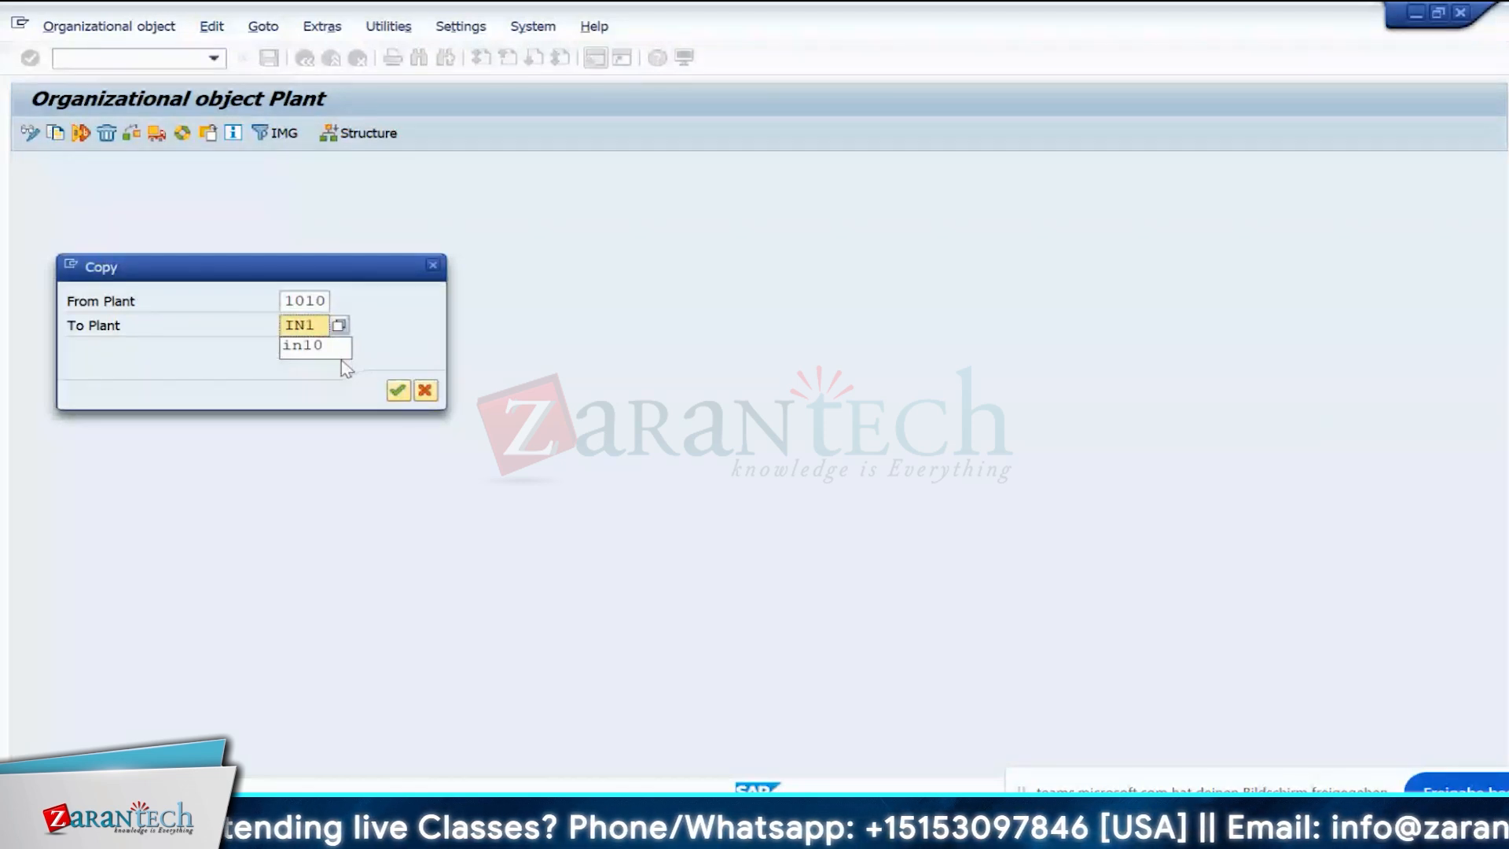
pyautogui.write('0')
pyautogui.press('Return')
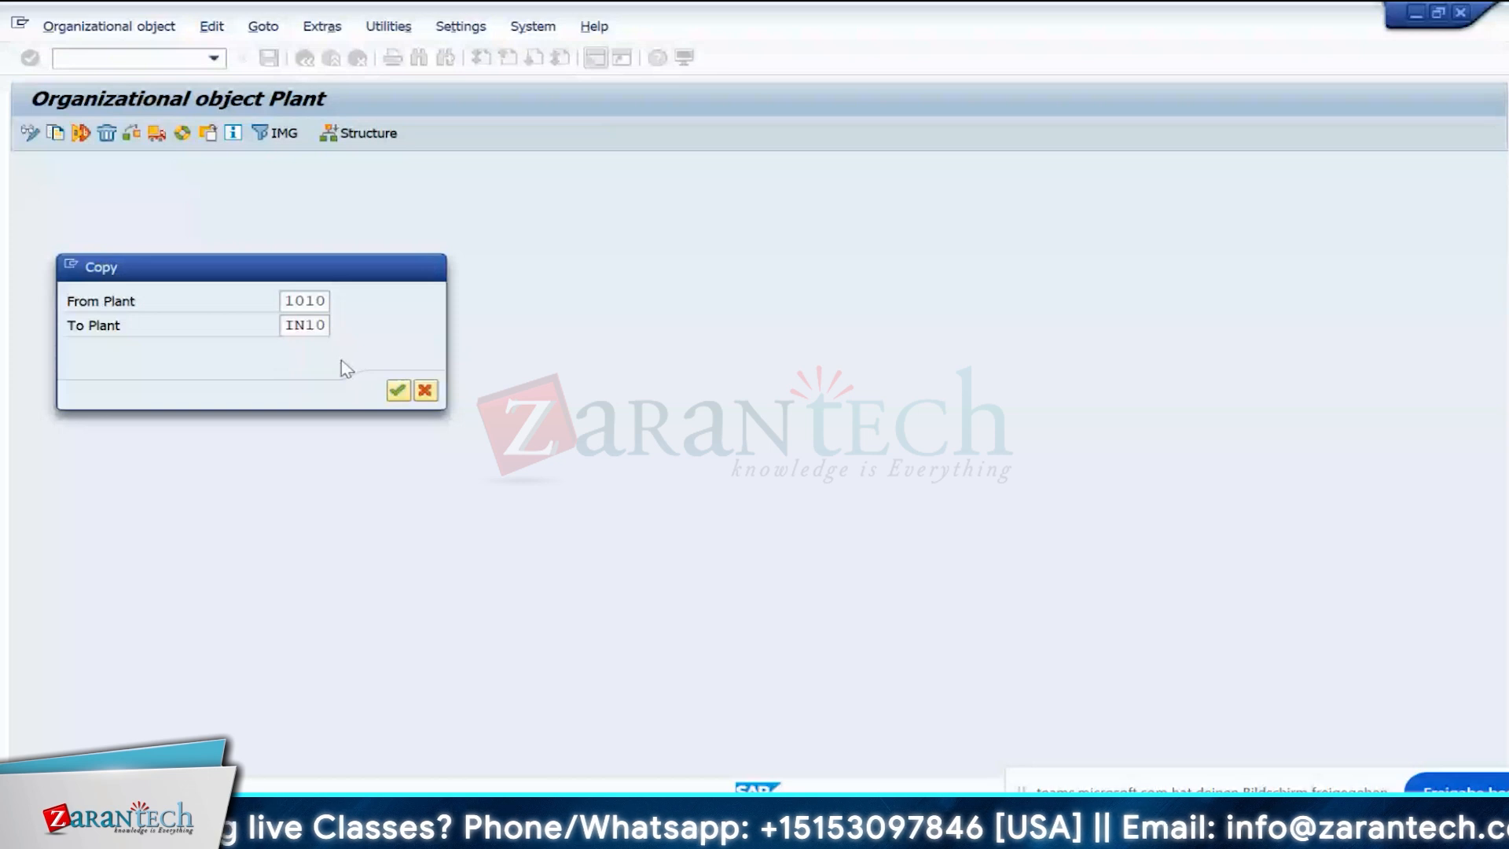
pyautogui.press('Return')
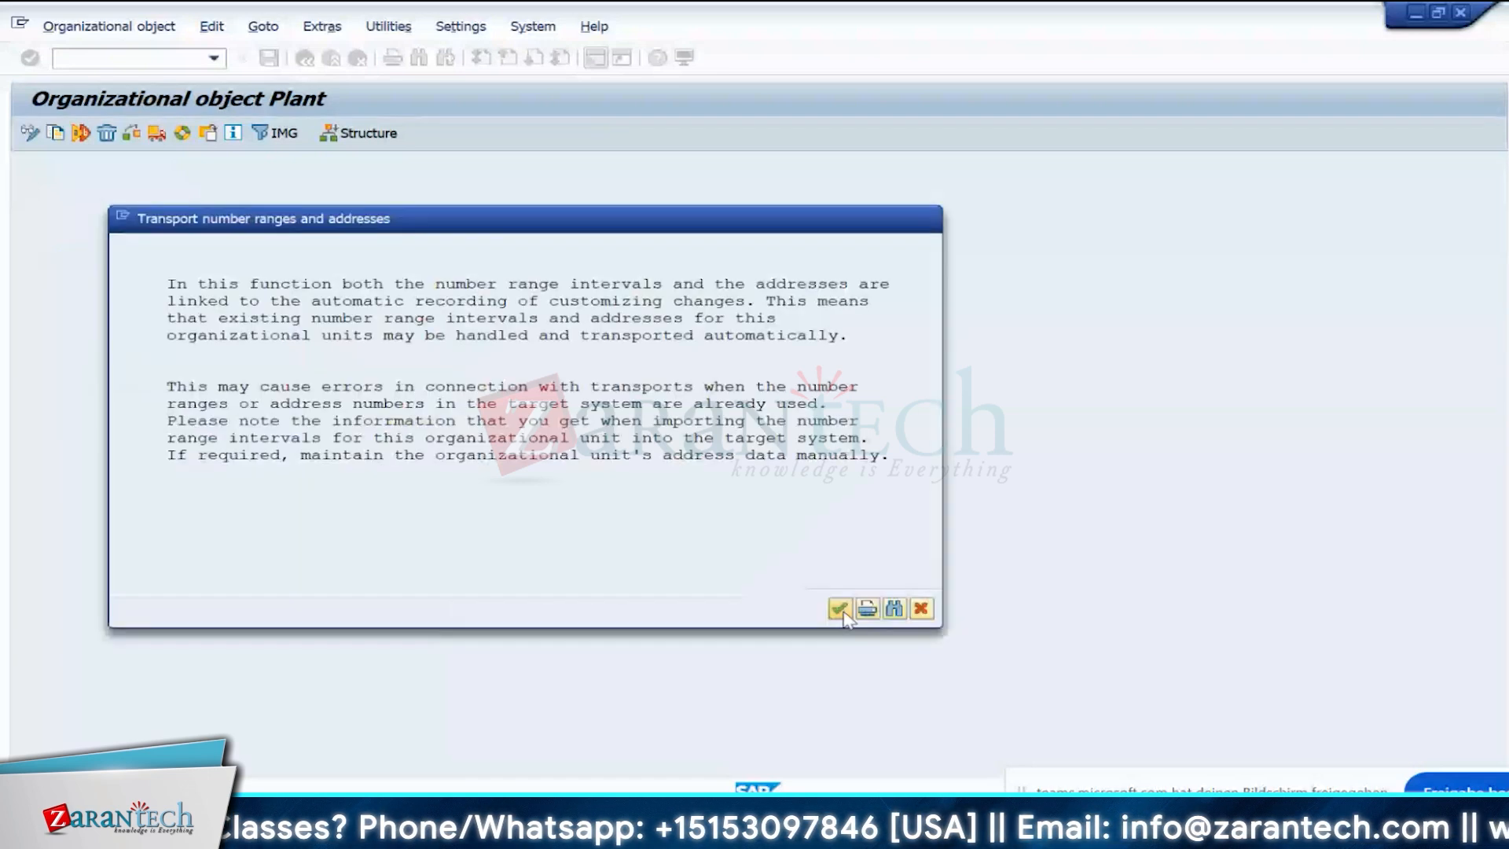
pyautogui.click(838, 607)
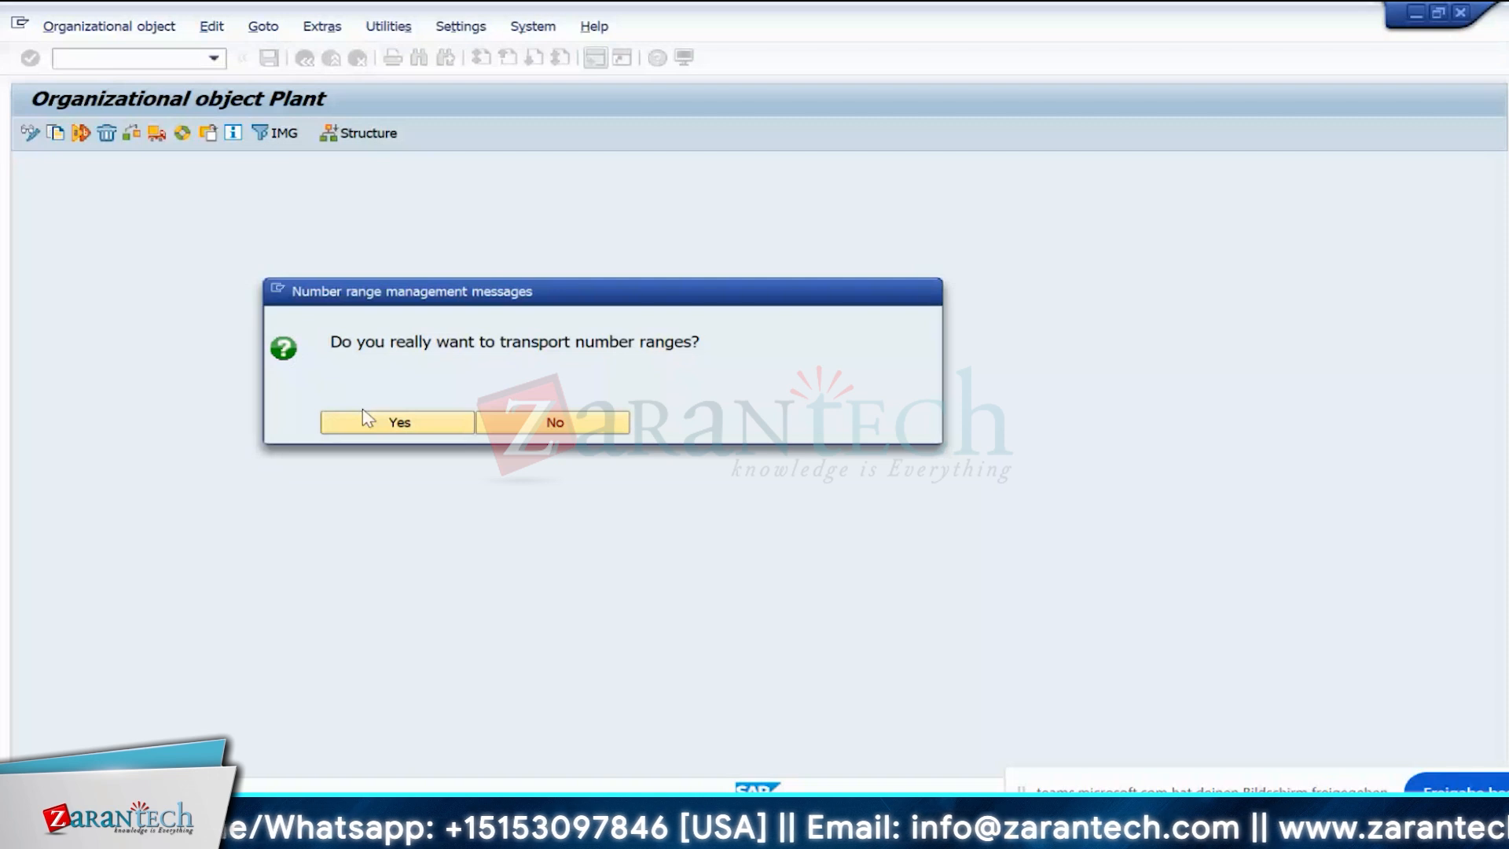
pyautogui.click(393, 423)
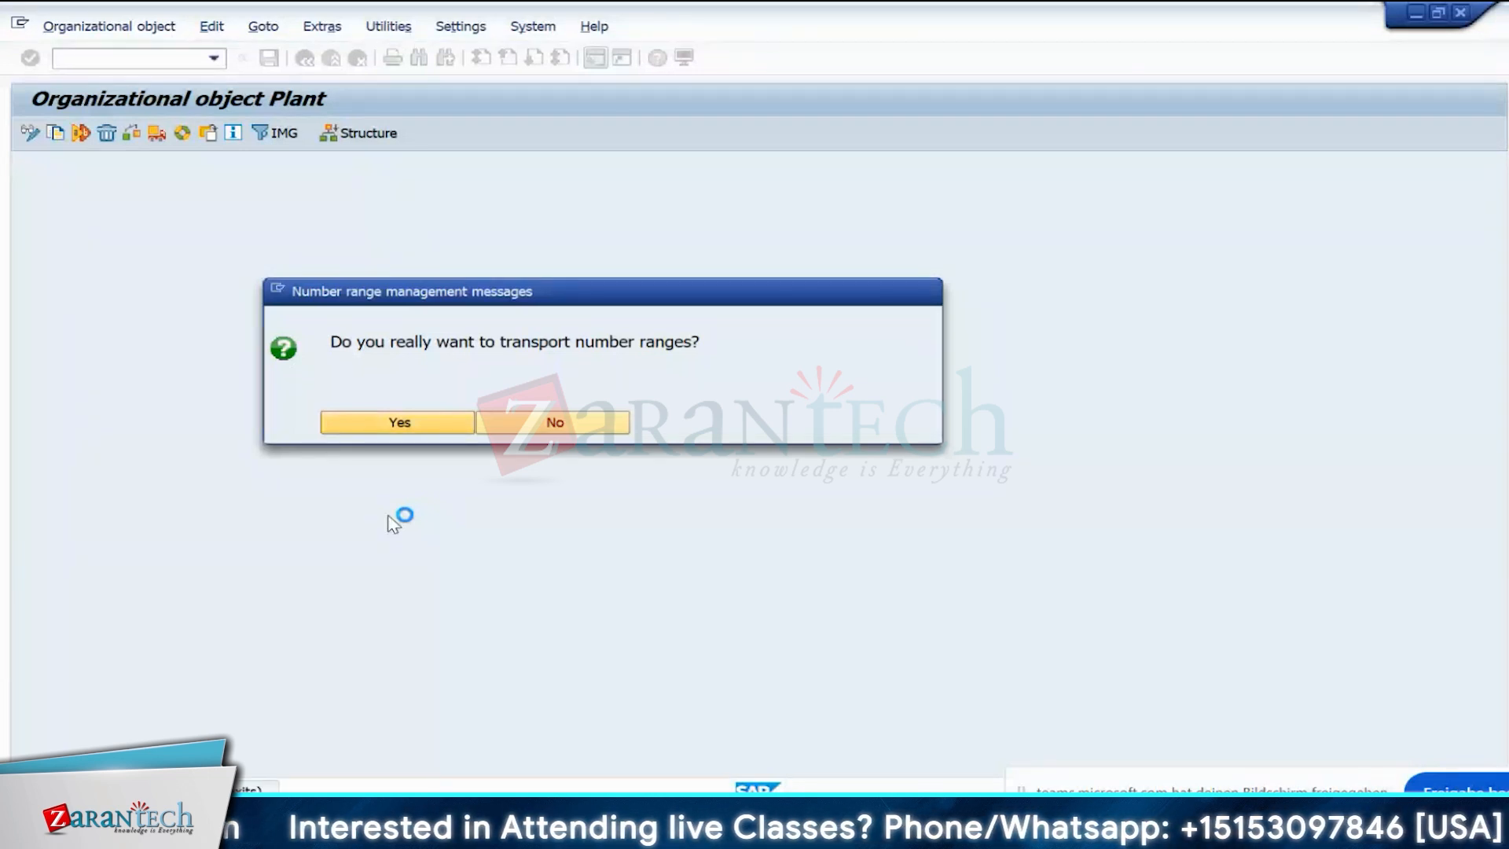
# - Record the plant copy in customizing request S4HK902698 and accept the interval transports until the copy completes
pyautogui.press('Return')
pyautogui.click(497, 343)
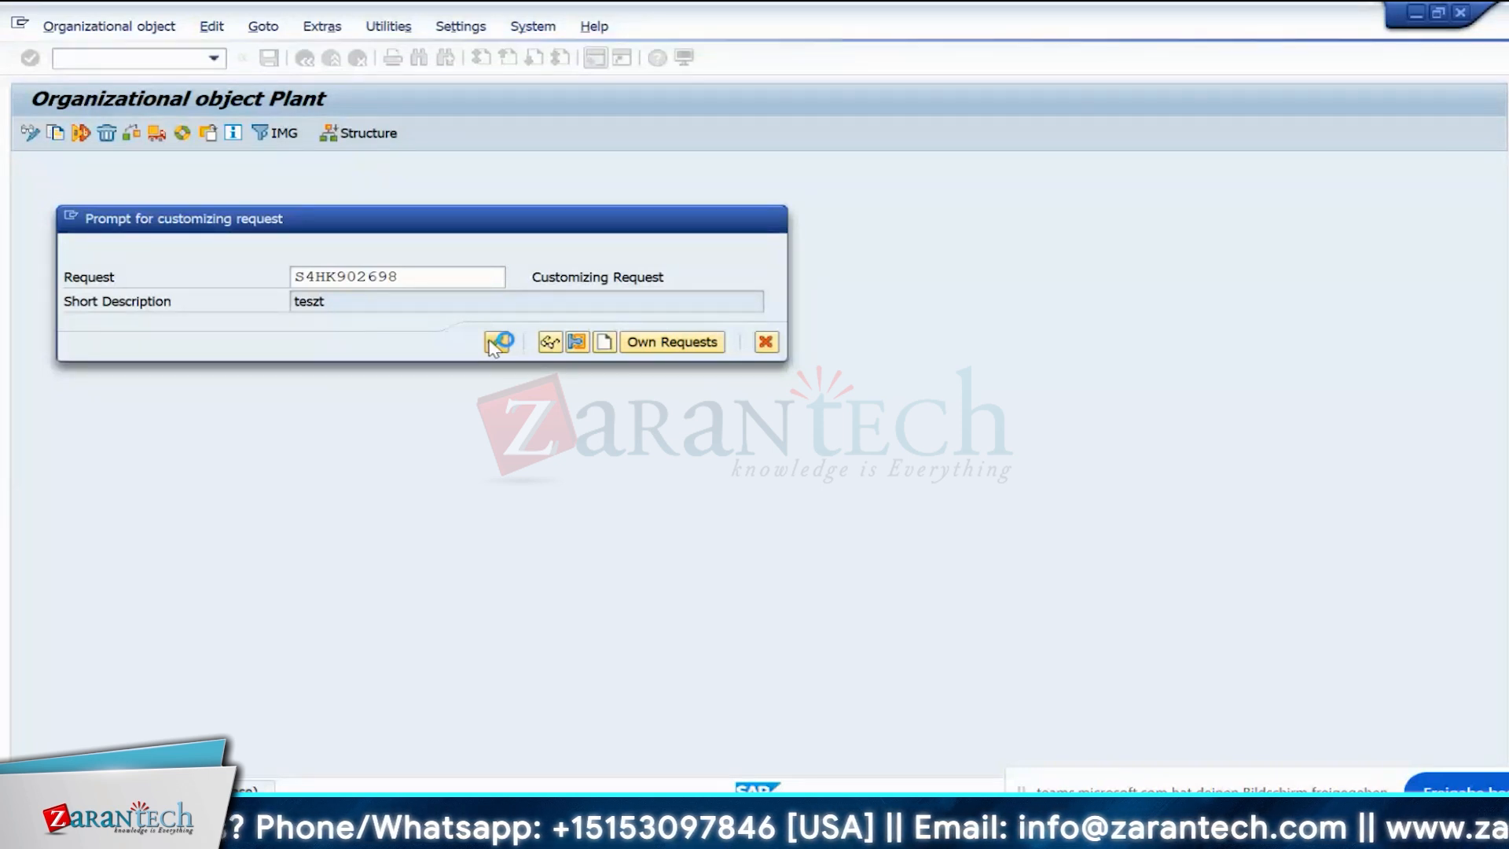
pyautogui.click(389, 737)
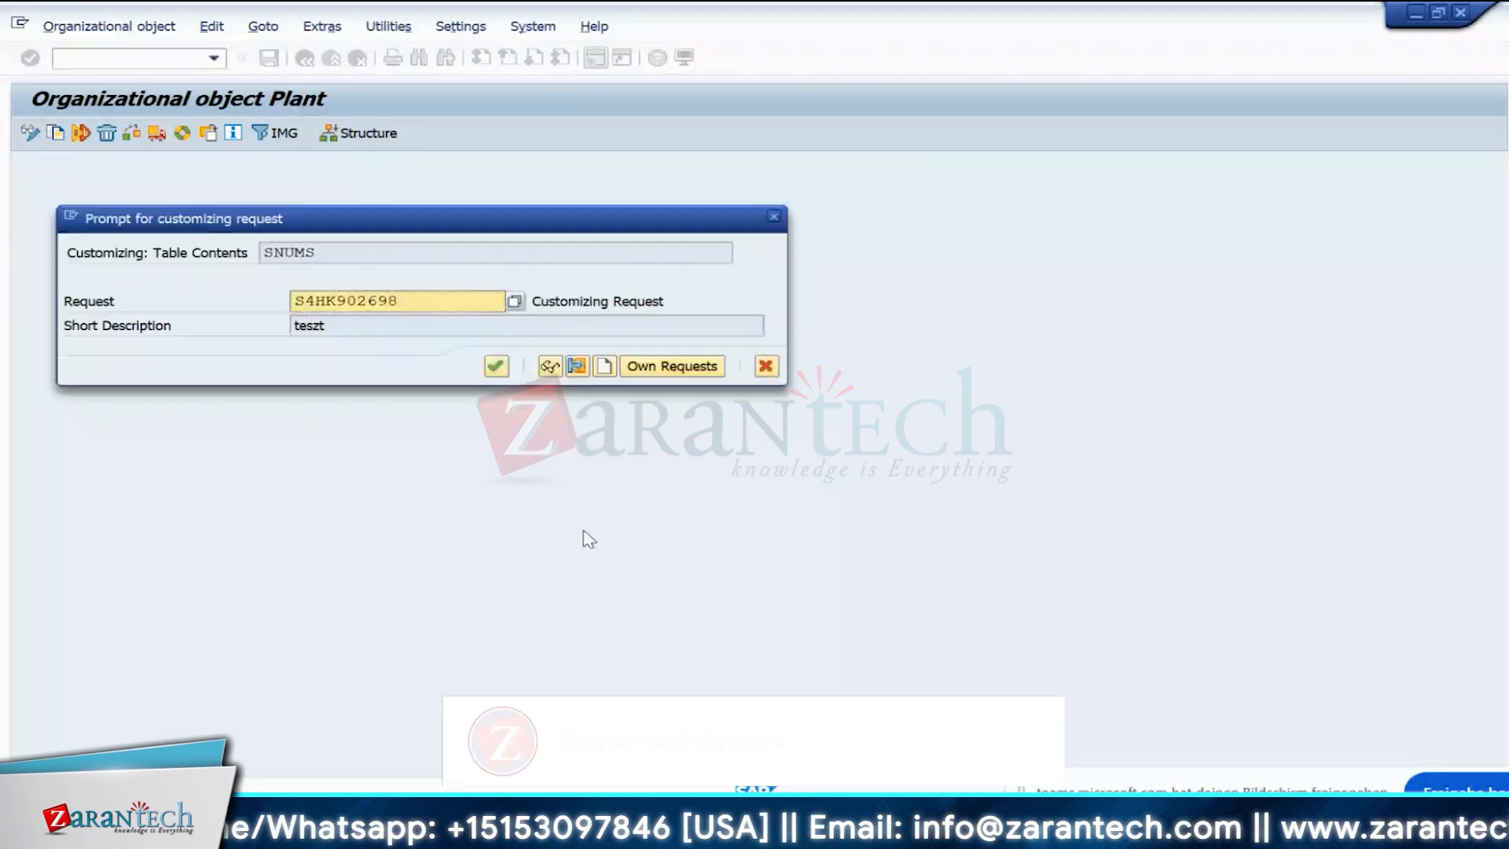
pyautogui.press('Return')
pyautogui.press('Return')
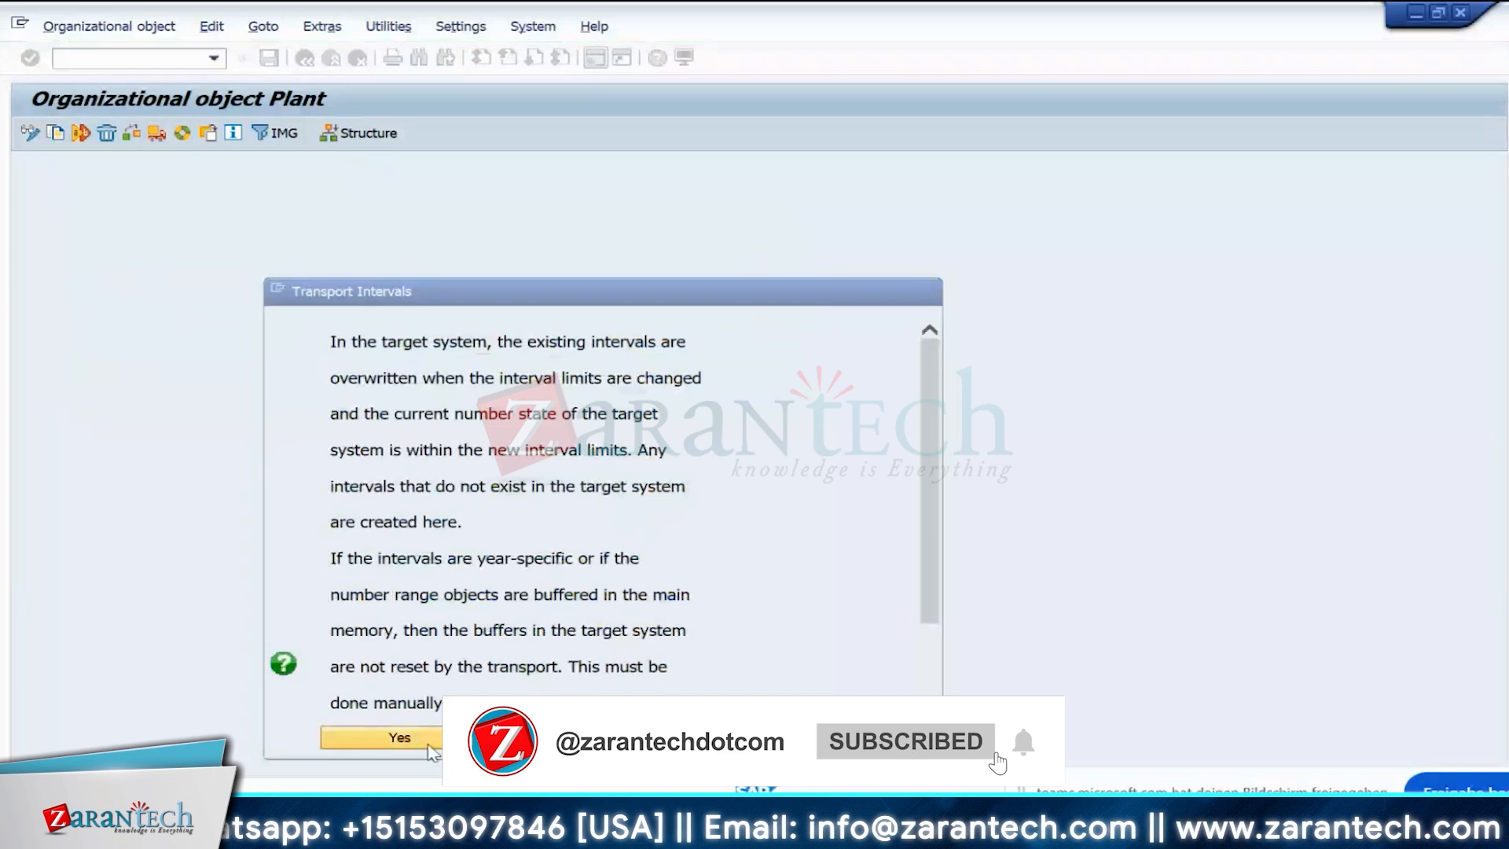
pyautogui.press('Return')
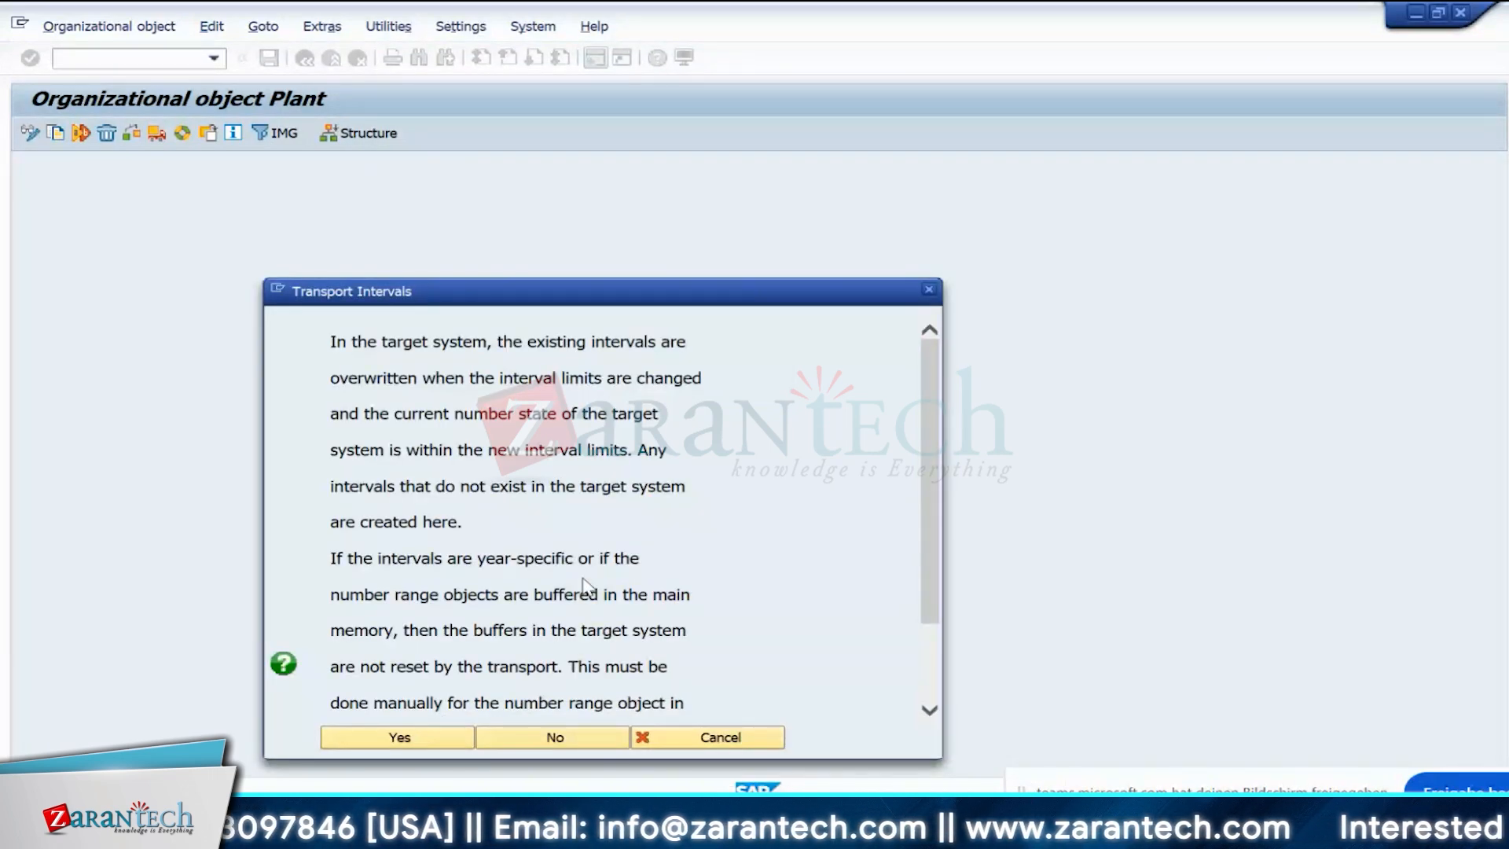
pyautogui.scroll(-3, 608, 578)
pyautogui.press('Return')
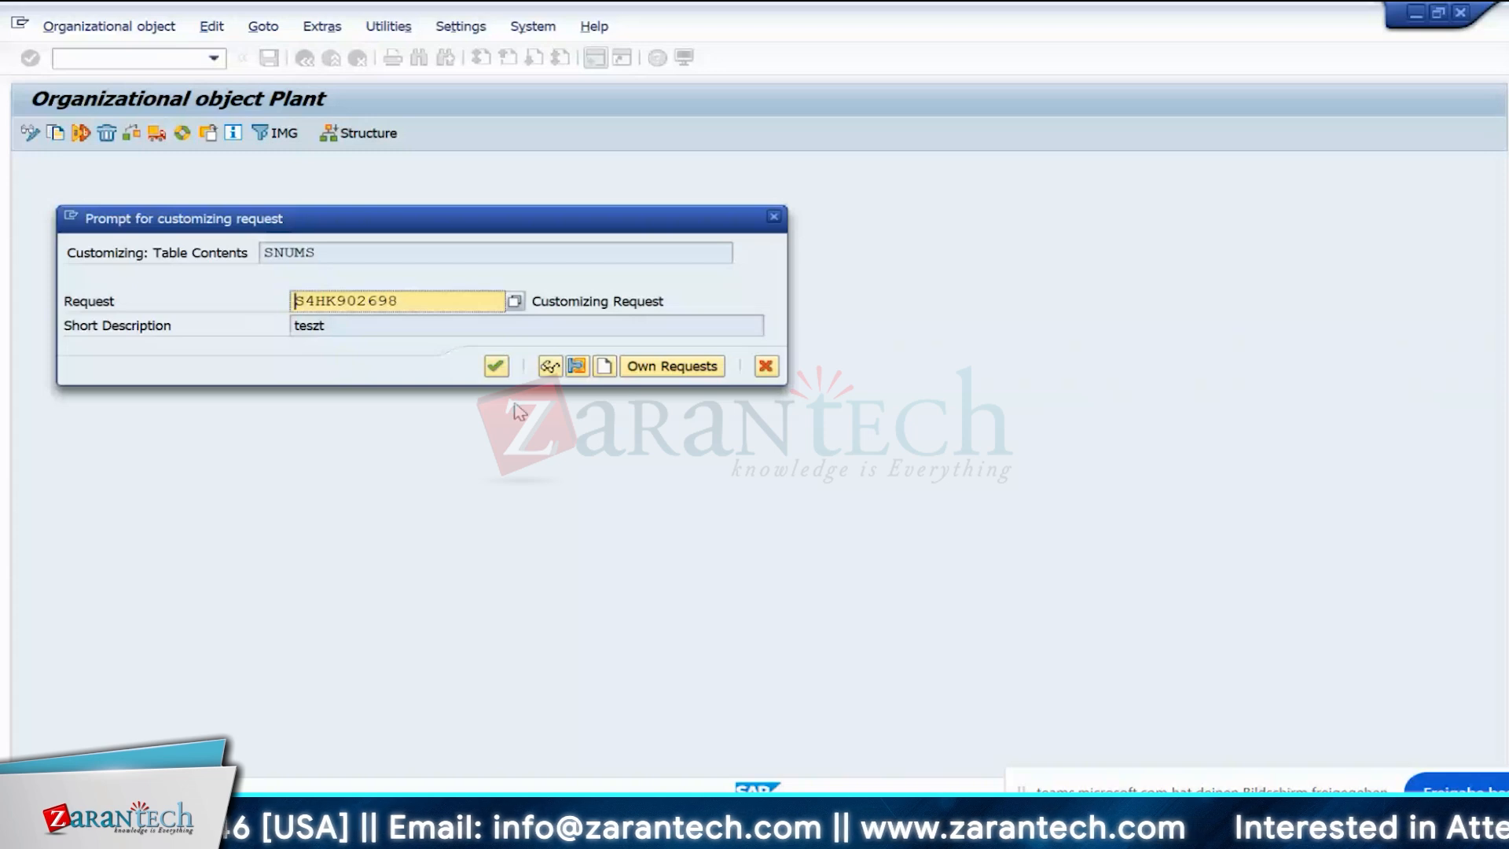
pyautogui.press('Return')
pyautogui.click(701, 616)
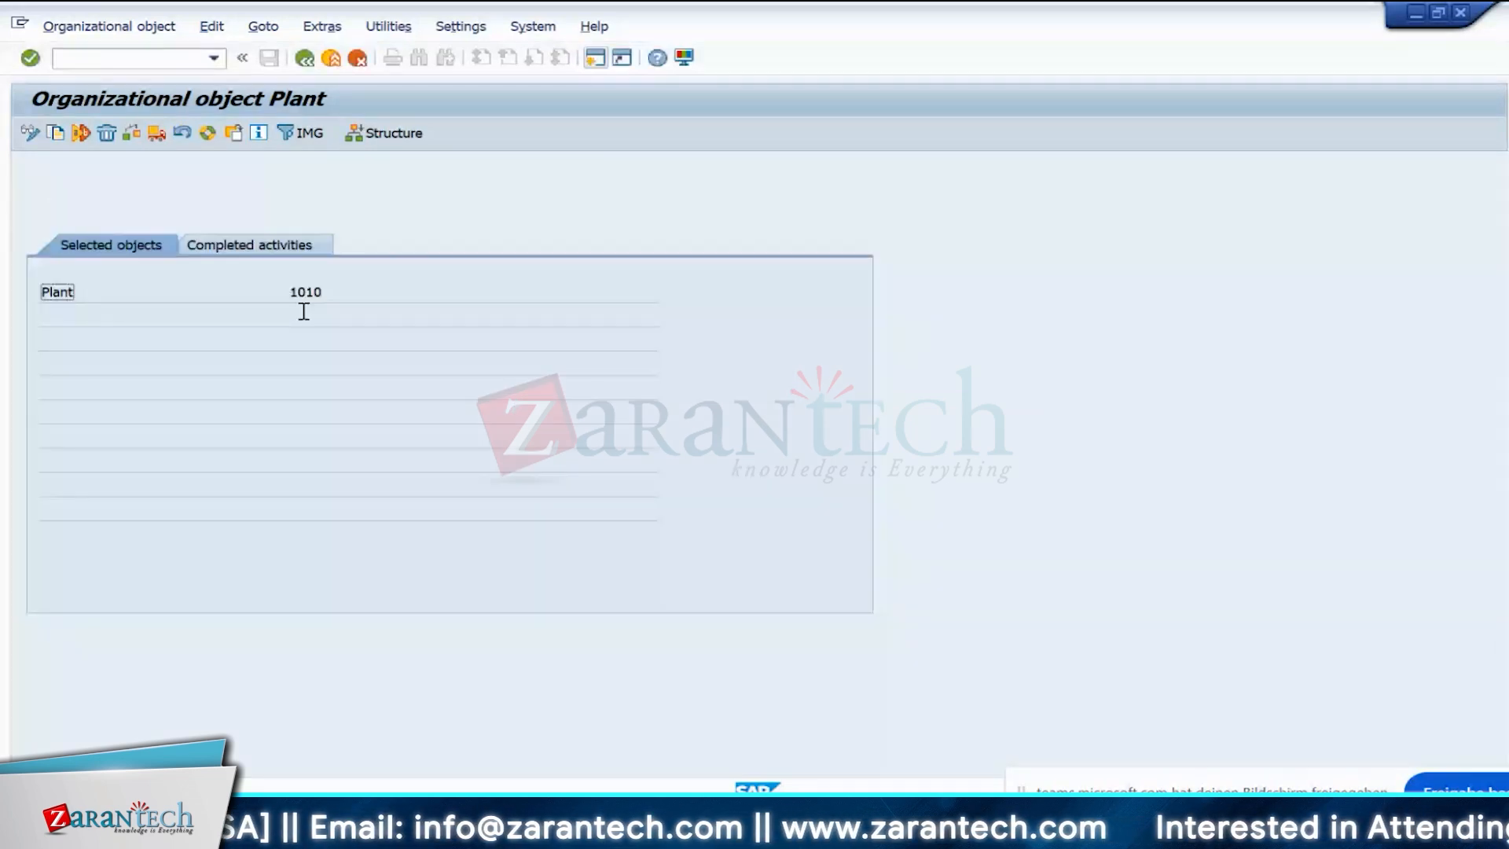
# - Leave the plant copy and open Assign plant to company code under Enterprise Structure, Assignment, Logistics - General
pyautogui.click(305, 59)
pyautogui.press('Escape')
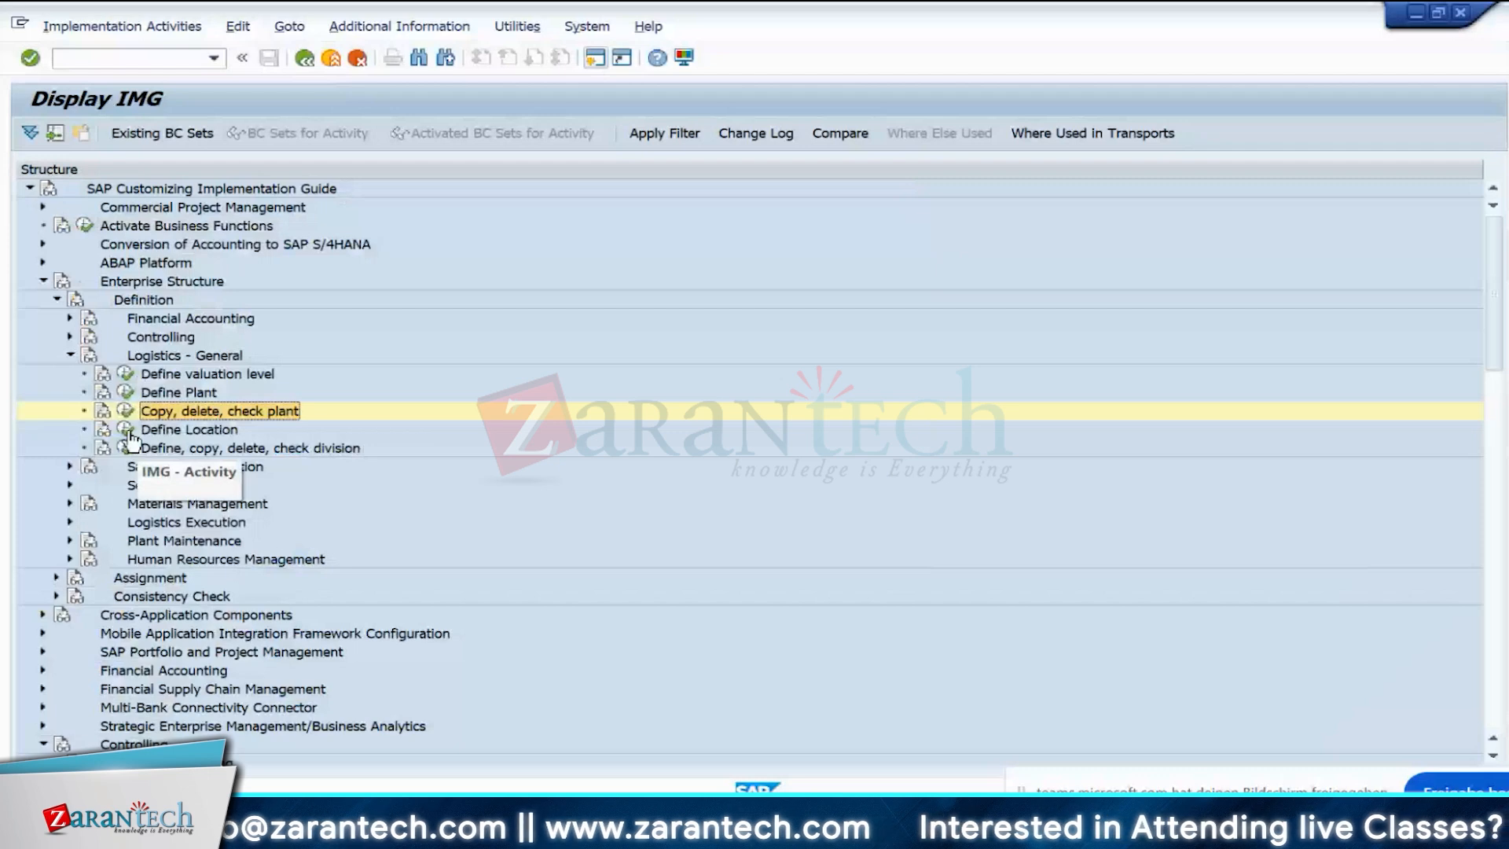
pyautogui.click(70, 355)
pyautogui.click(57, 300)
pyautogui.click(56, 318)
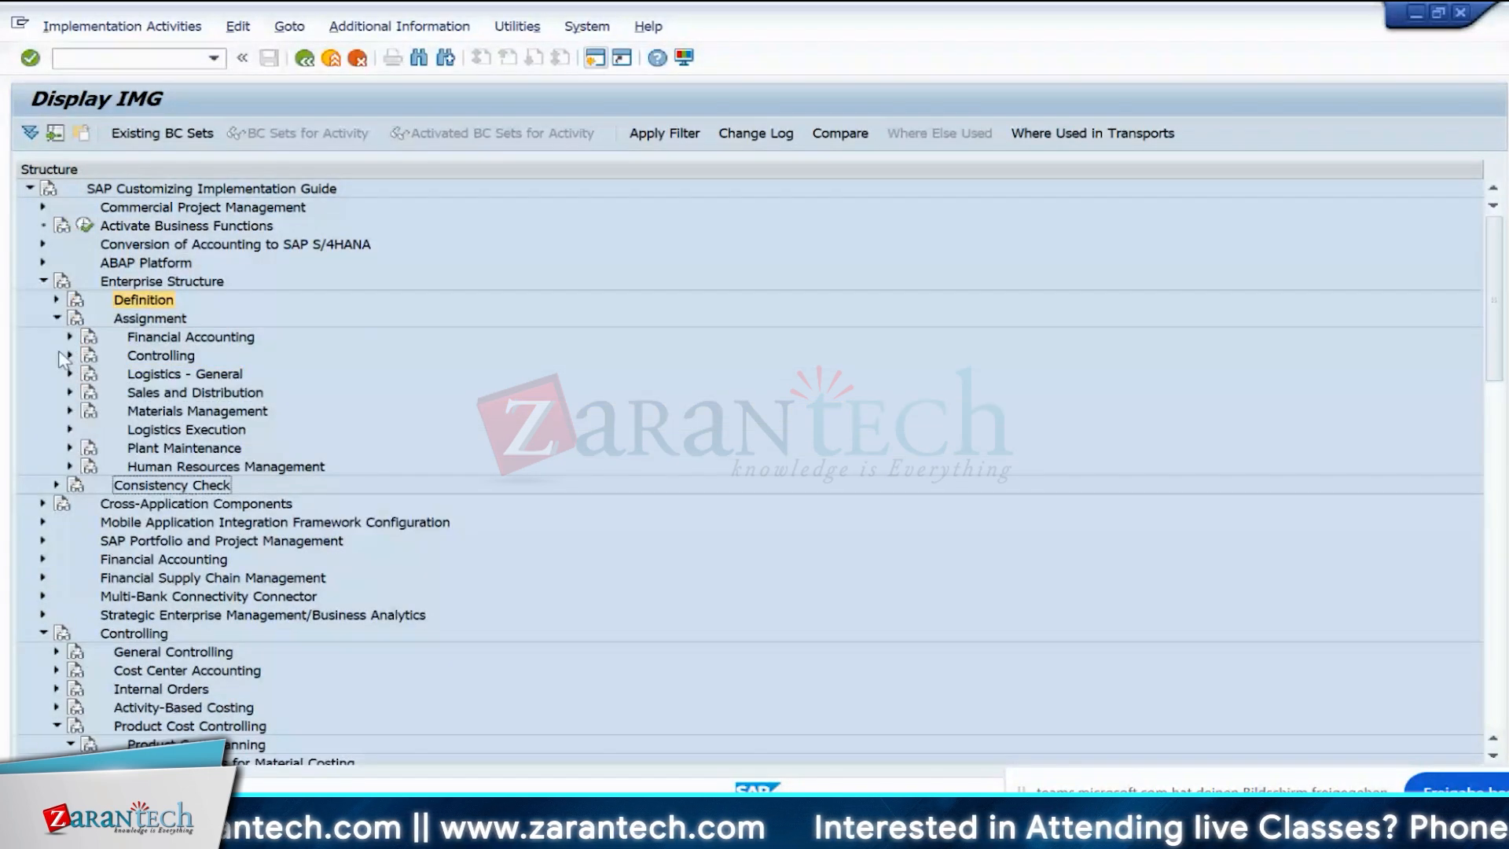
pyautogui.click(70, 374)
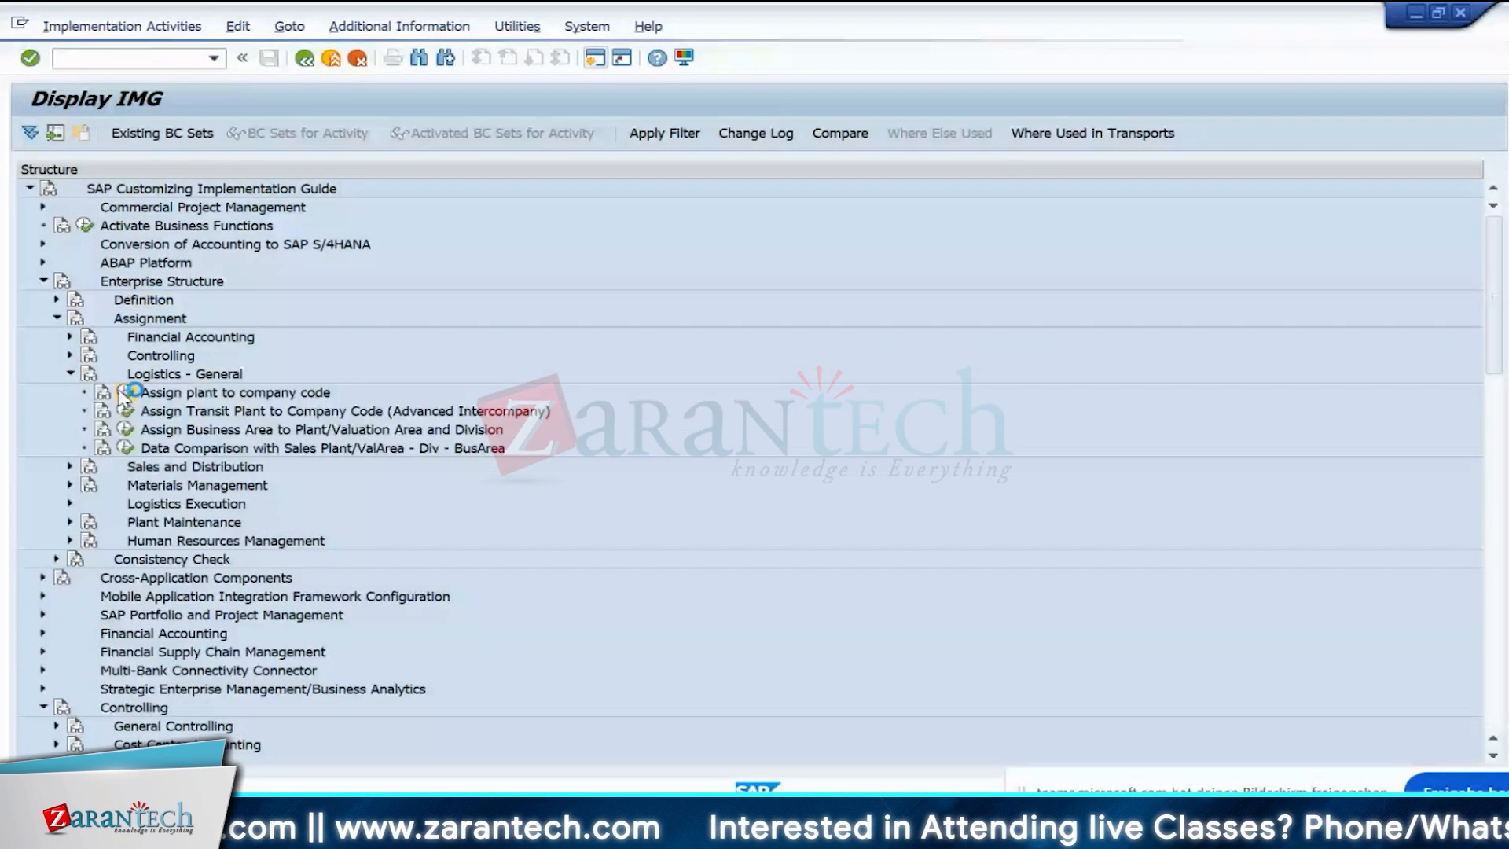
pyautogui.click(125, 393)
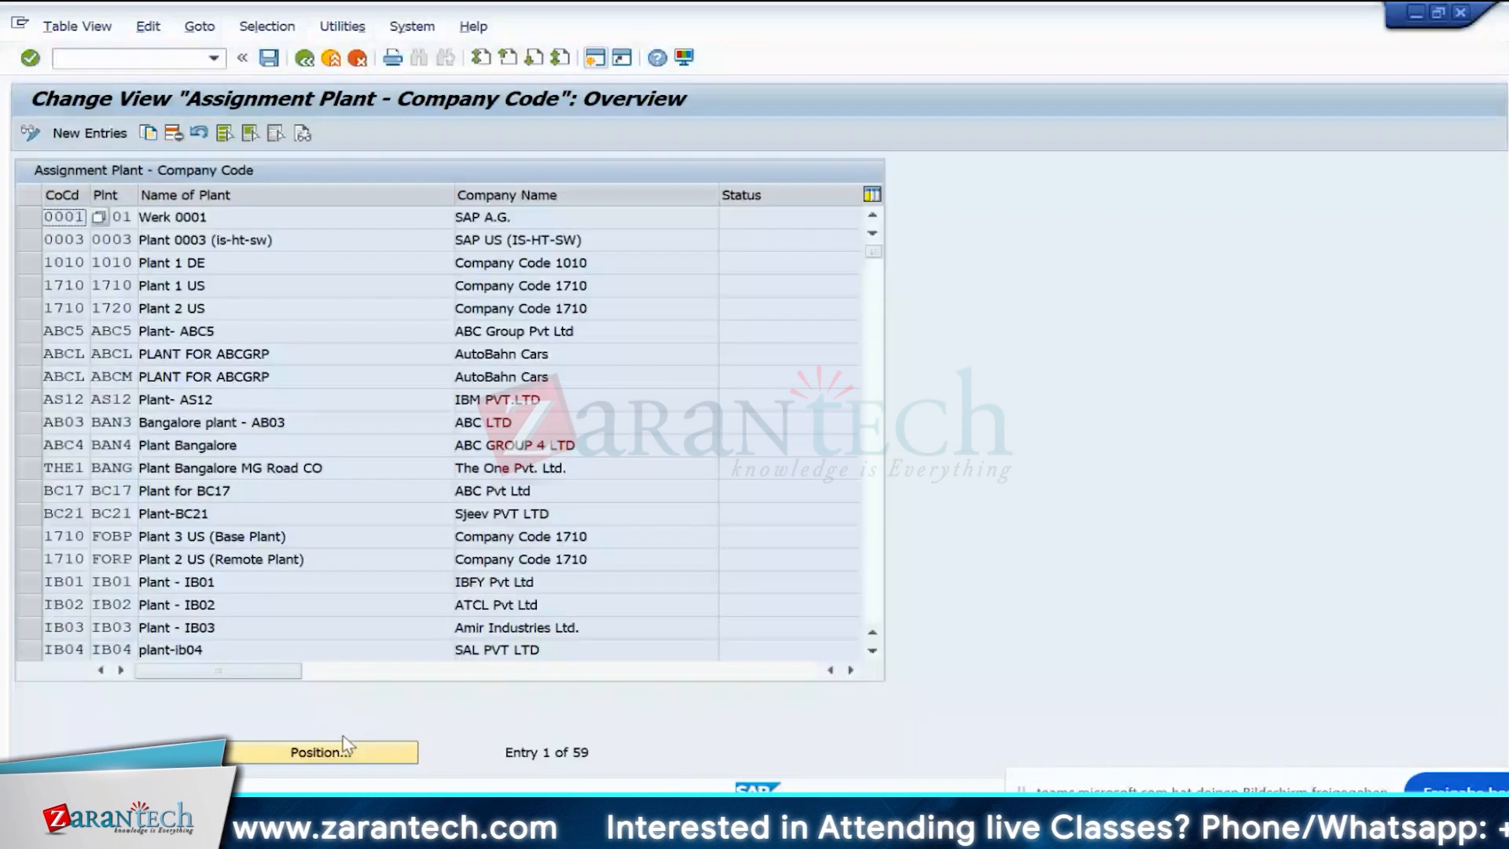
# - Find plant IN10 in the assignment list and try to assign it to company code IN10 with a new entry
pyautogui.click(298, 755)
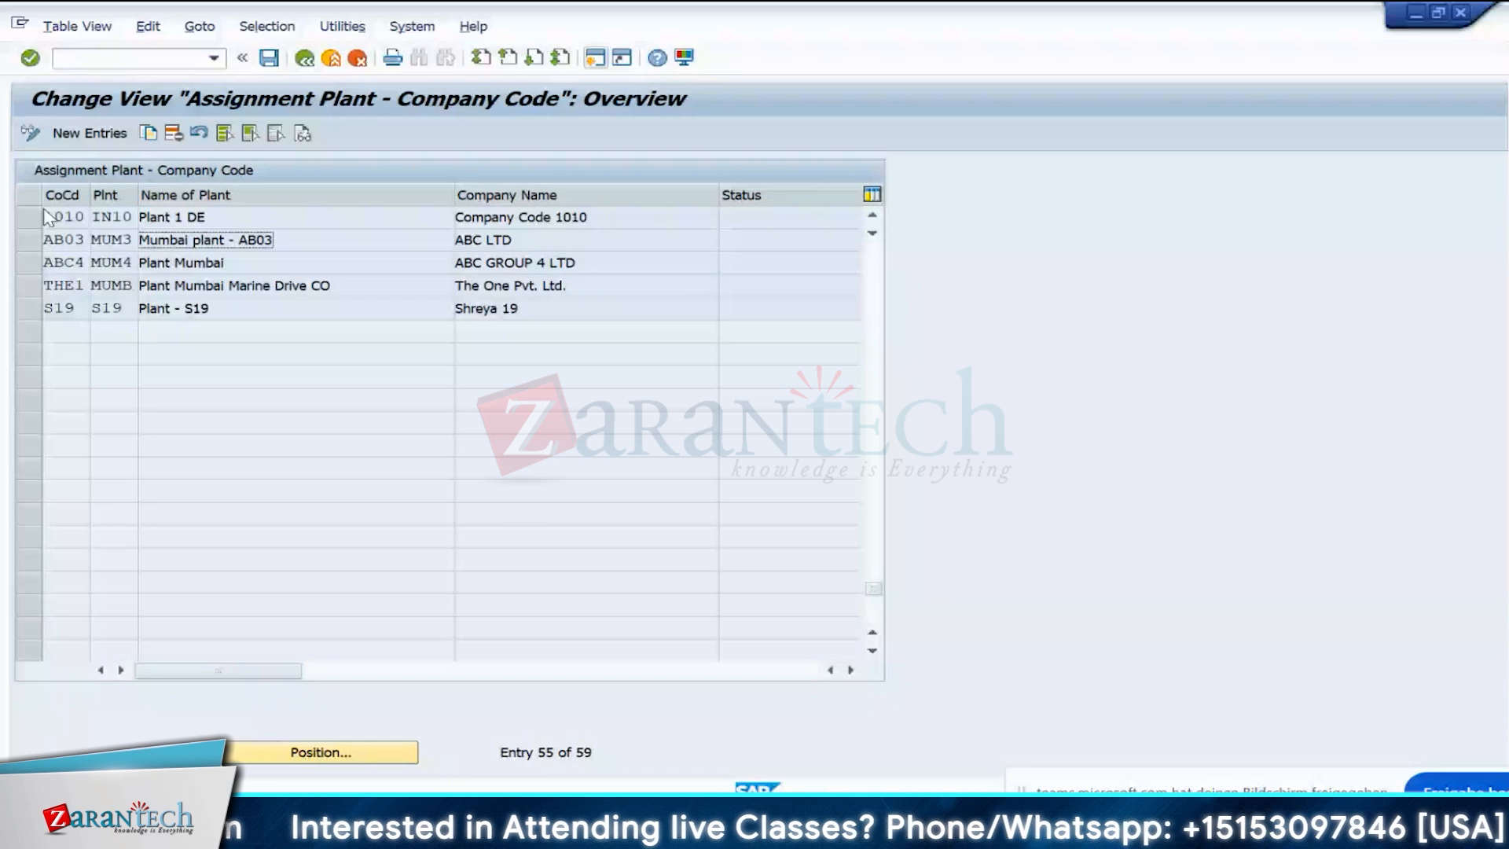
pyautogui.press('F5')
pyautogui.write('in10')
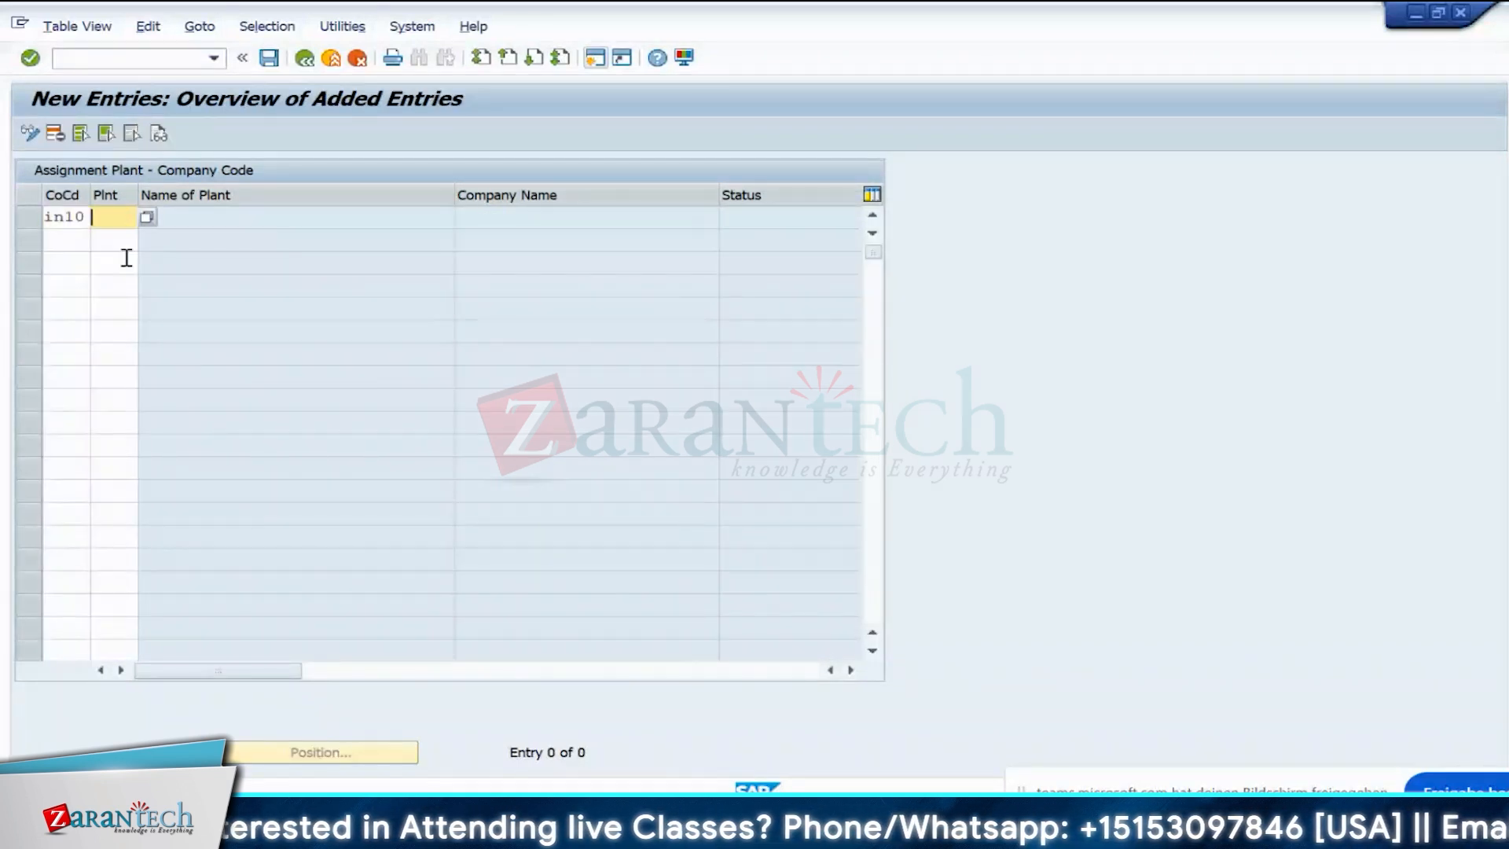
pyautogui.write('10')
pyautogui.press('Return')
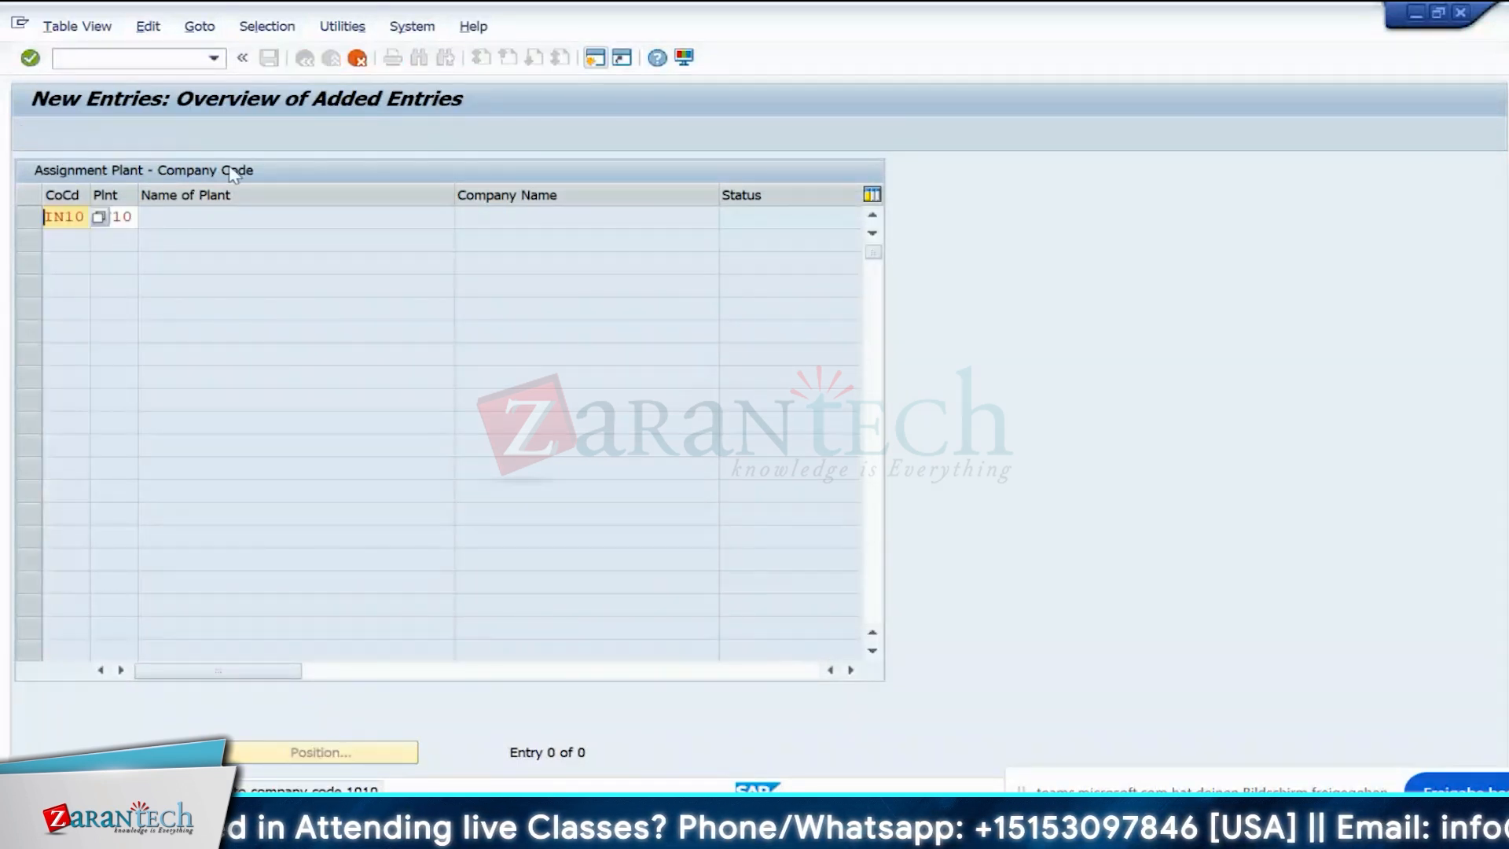
pyautogui.click(357, 57)
pyautogui.click(393, 394)
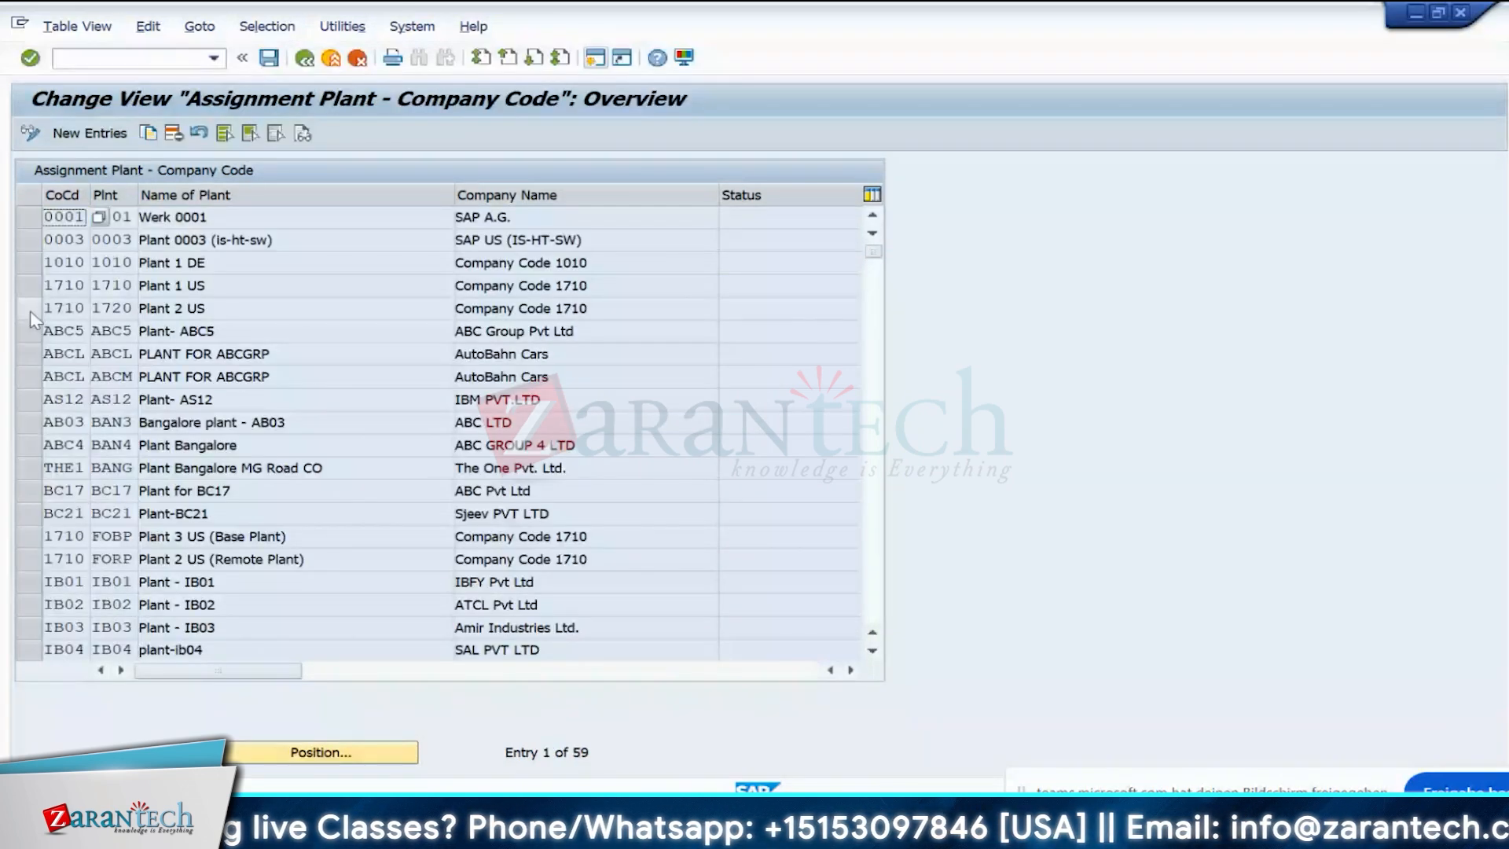
# - Delete the assignment of plant IN10 to company code 1010, confirming the deletion despite its valuation grouping code
pyautogui.scroll(-2, 242, 674)
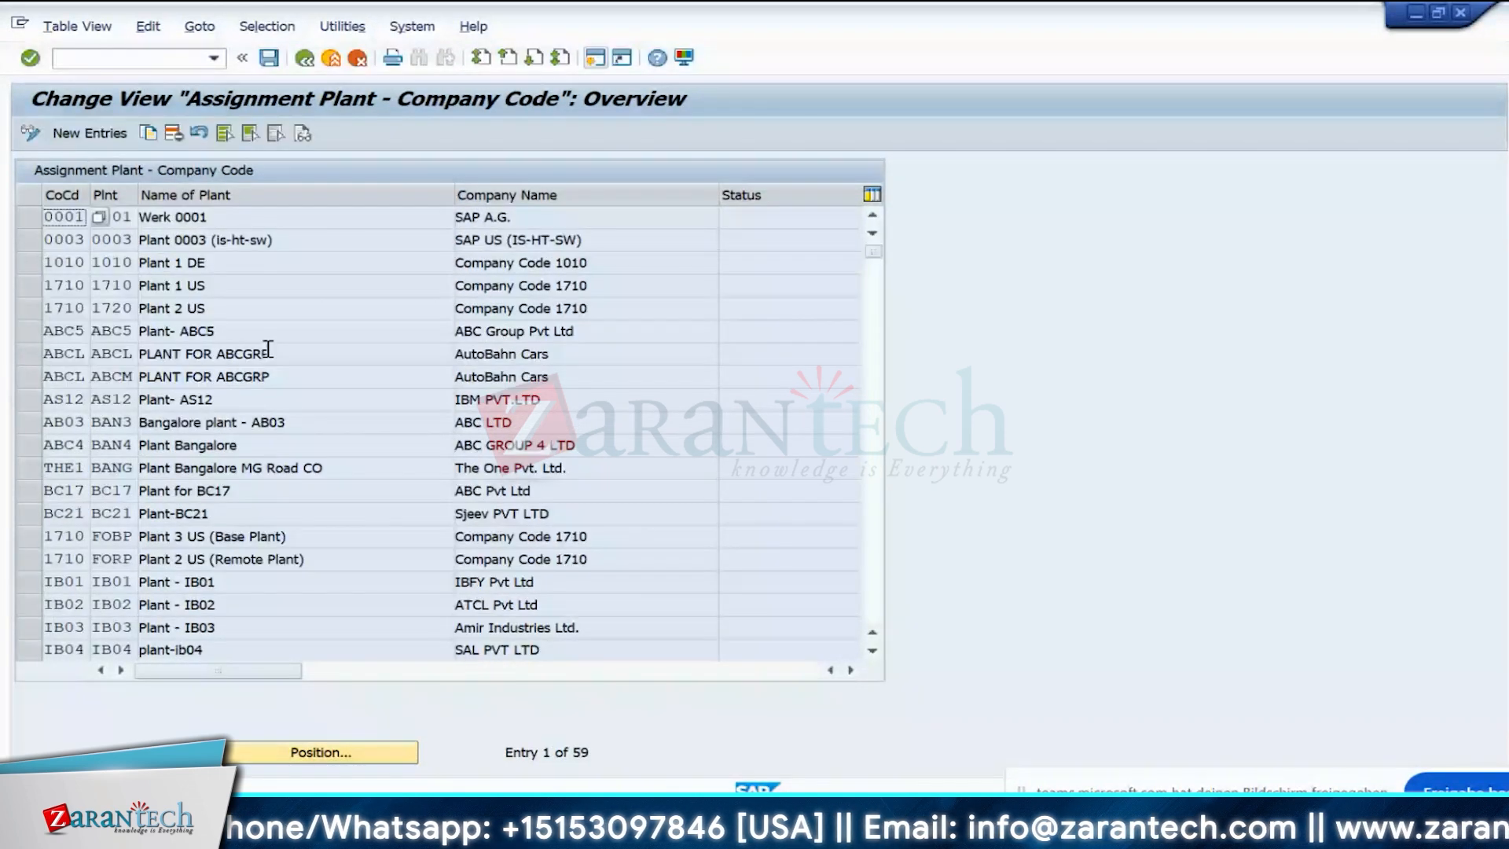
pyautogui.click(102, 262)
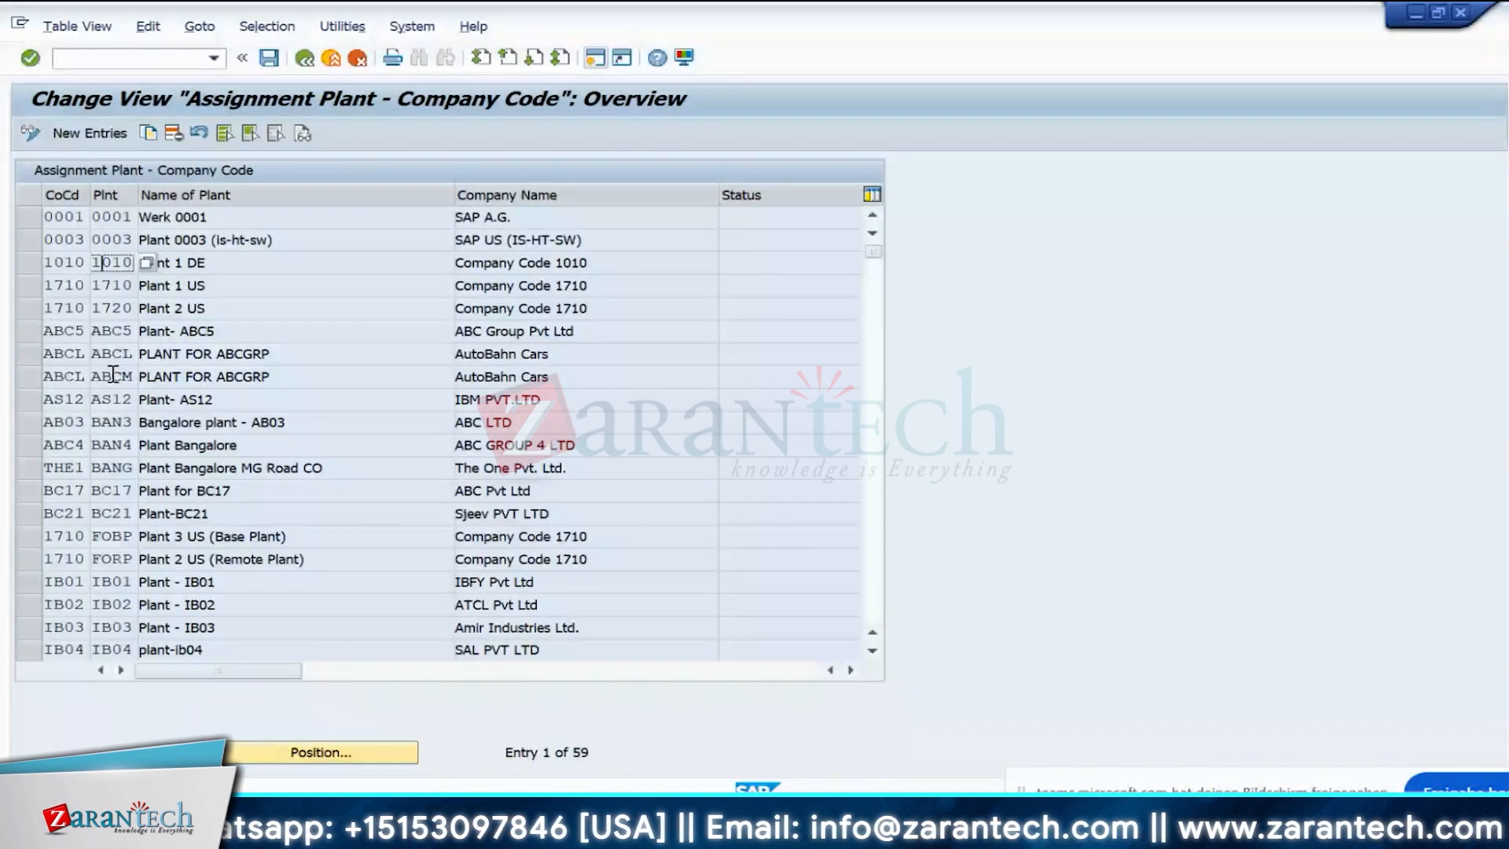
pyautogui.scroll(-2, 114, 375)
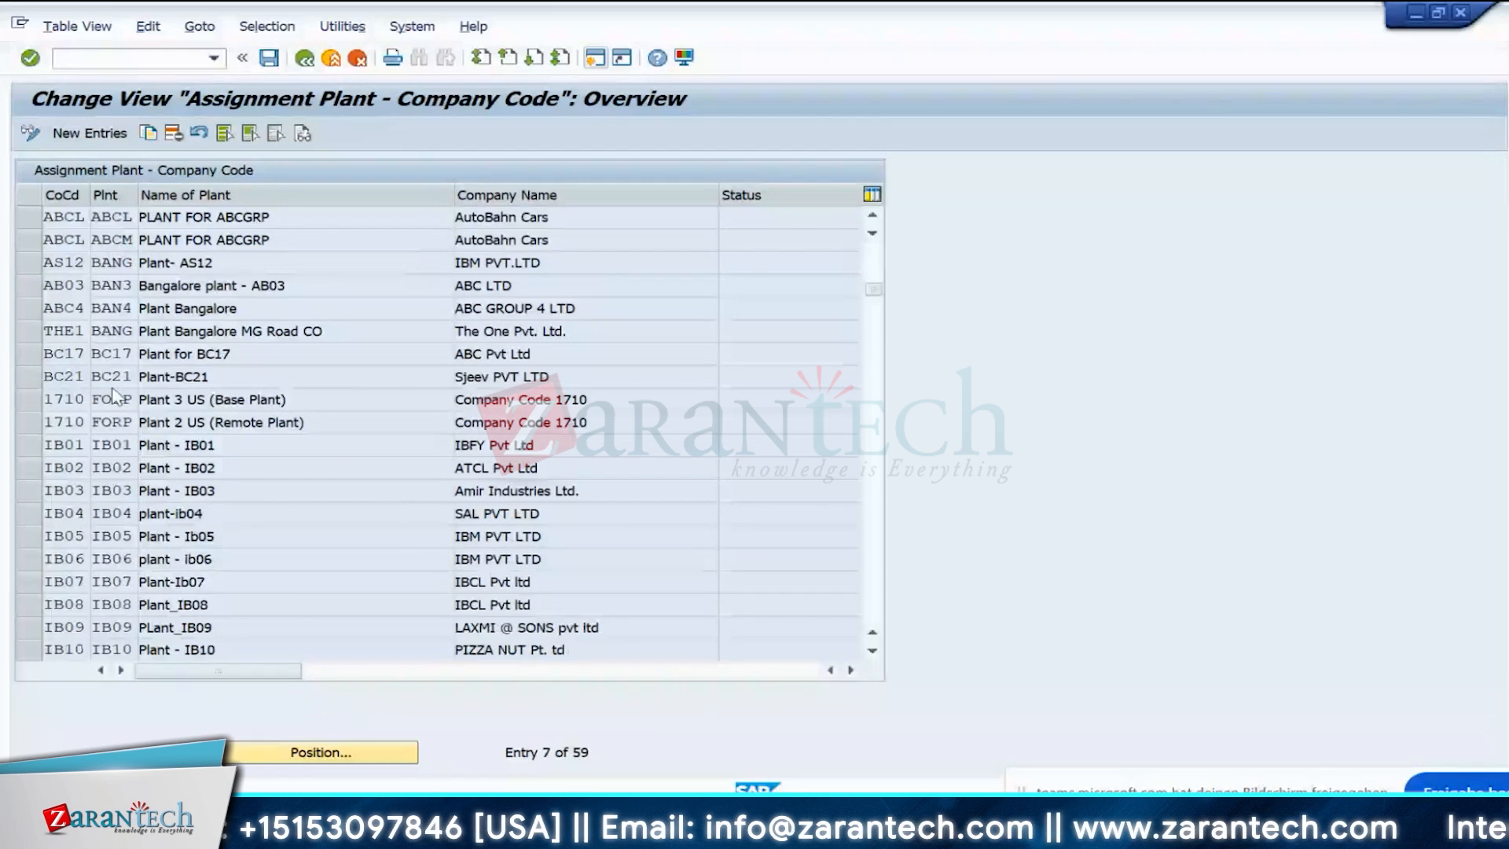
pyautogui.scroll(-11, 114, 397)
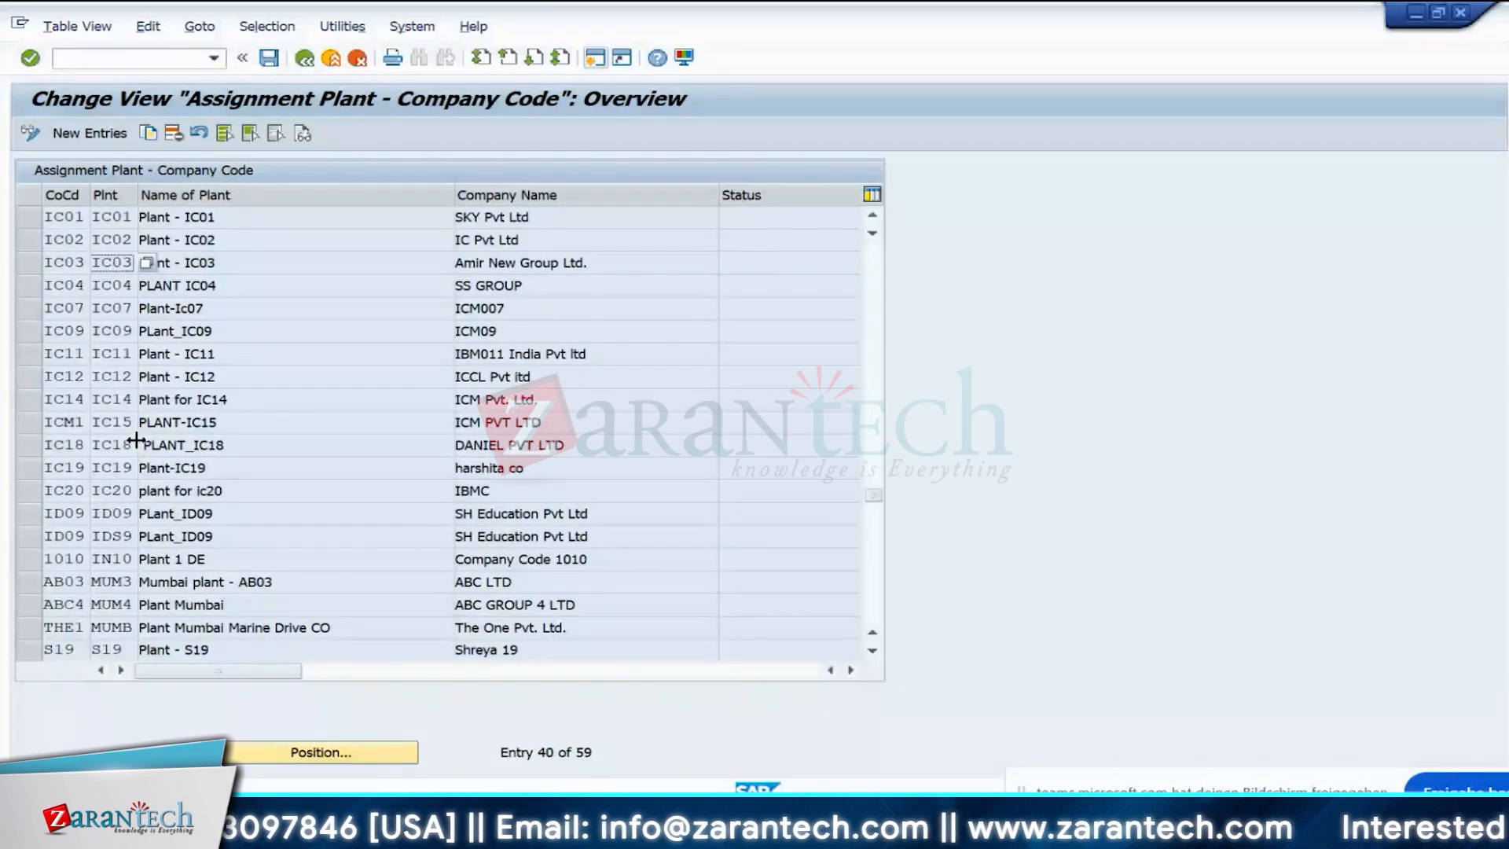
pyautogui.click(29, 560)
pyautogui.hotkey('shift', 'F2')
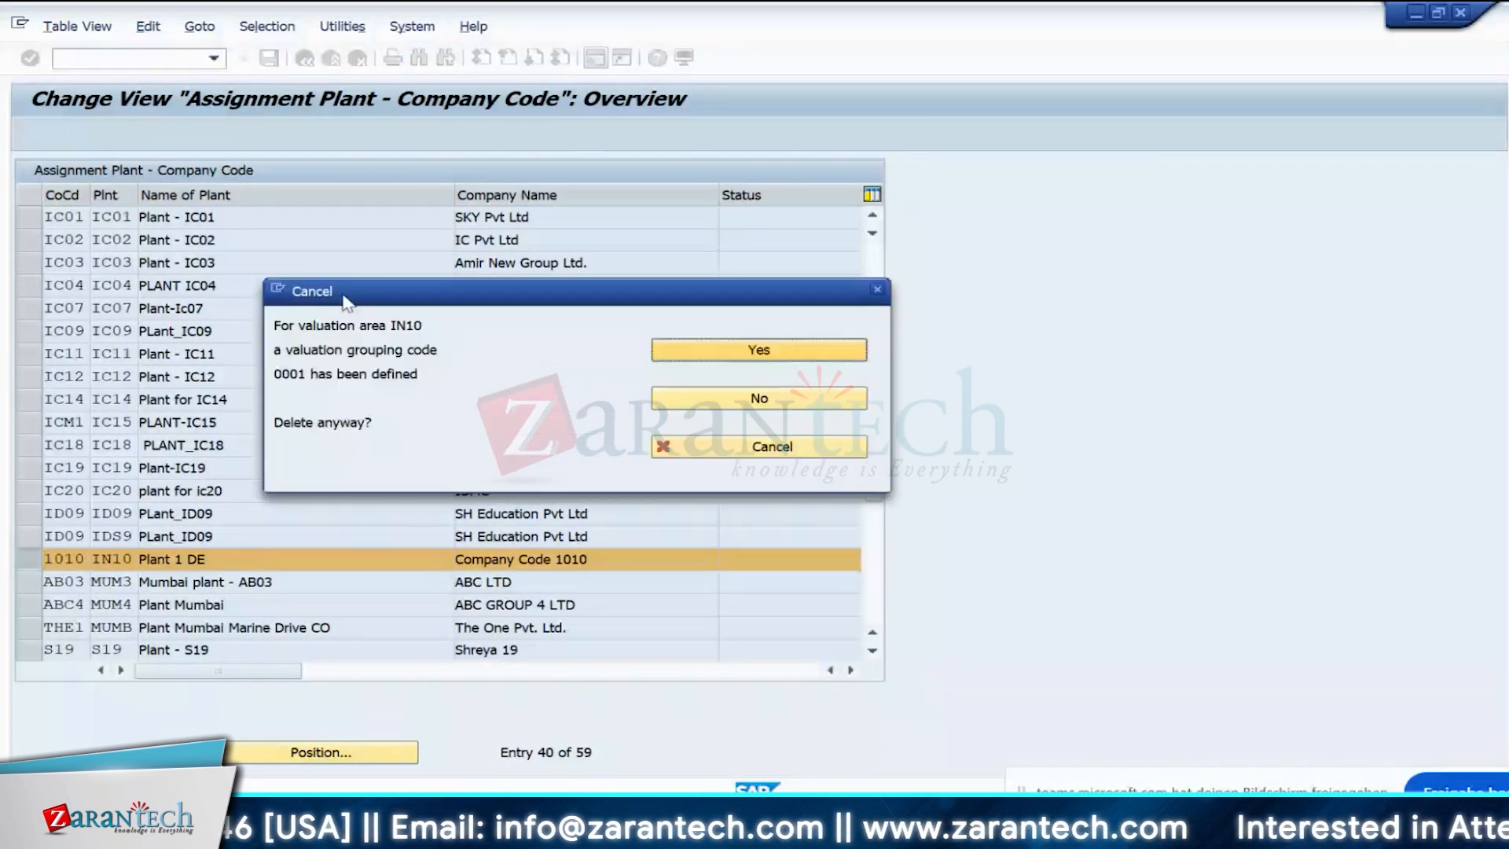
pyautogui.click(758, 350)
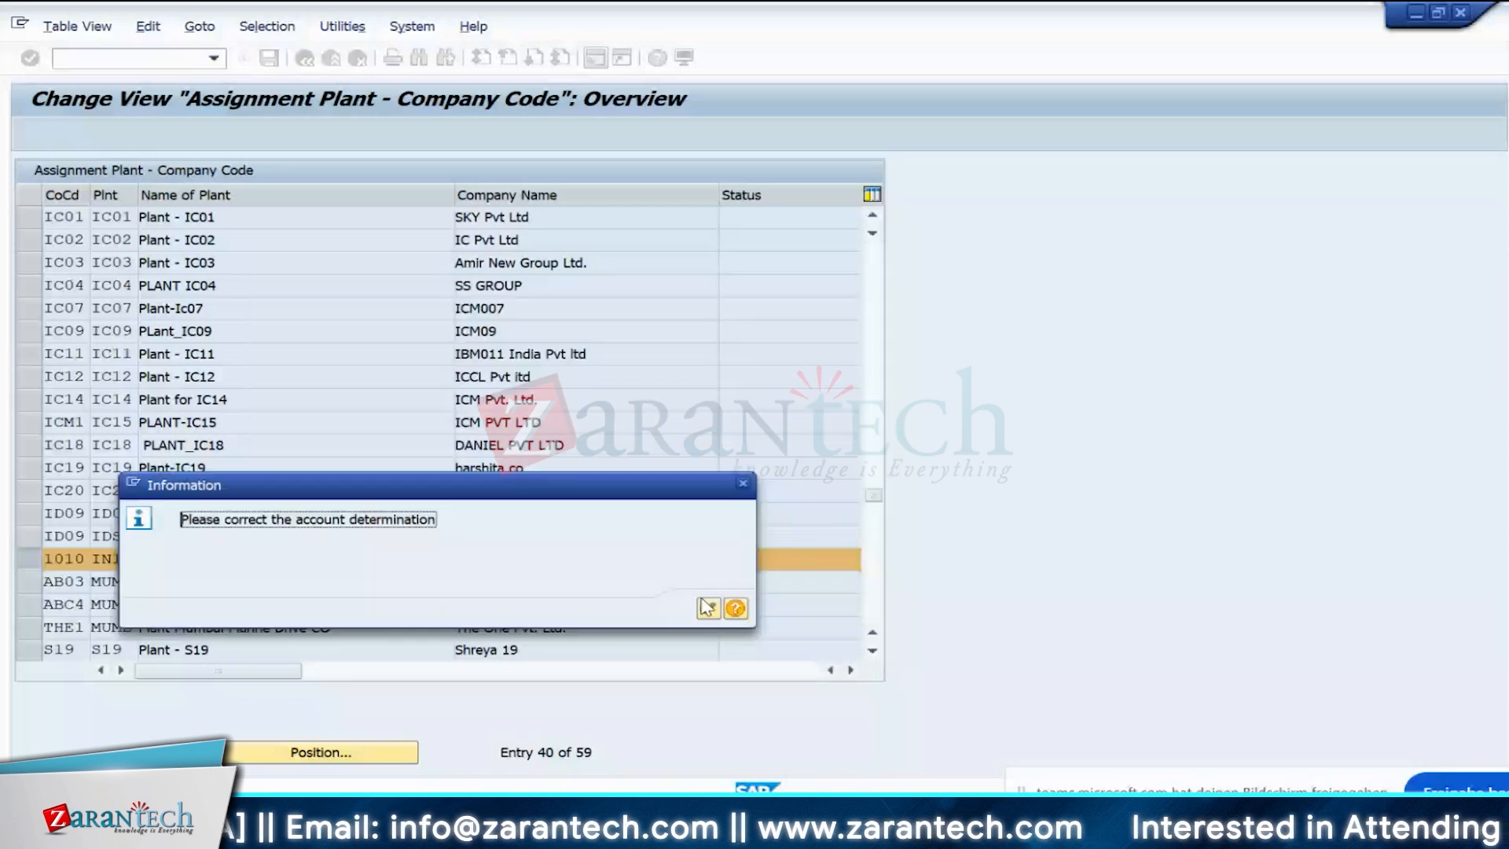
pyautogui.click(707, 607)
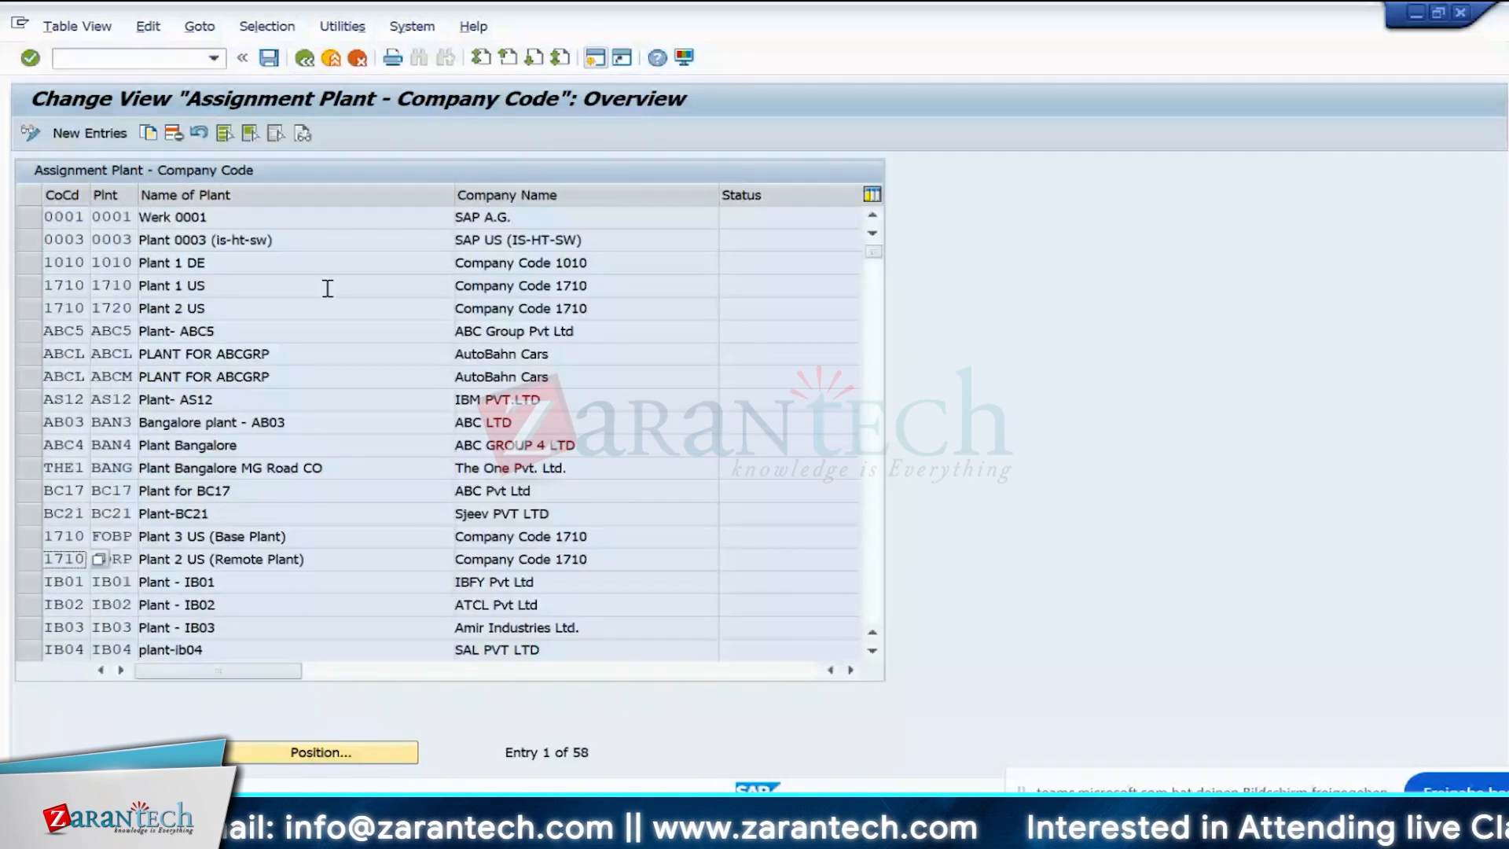
# - Add a new entry that assigns plant IN10 to company code IN10
pyautogui.press('F5')
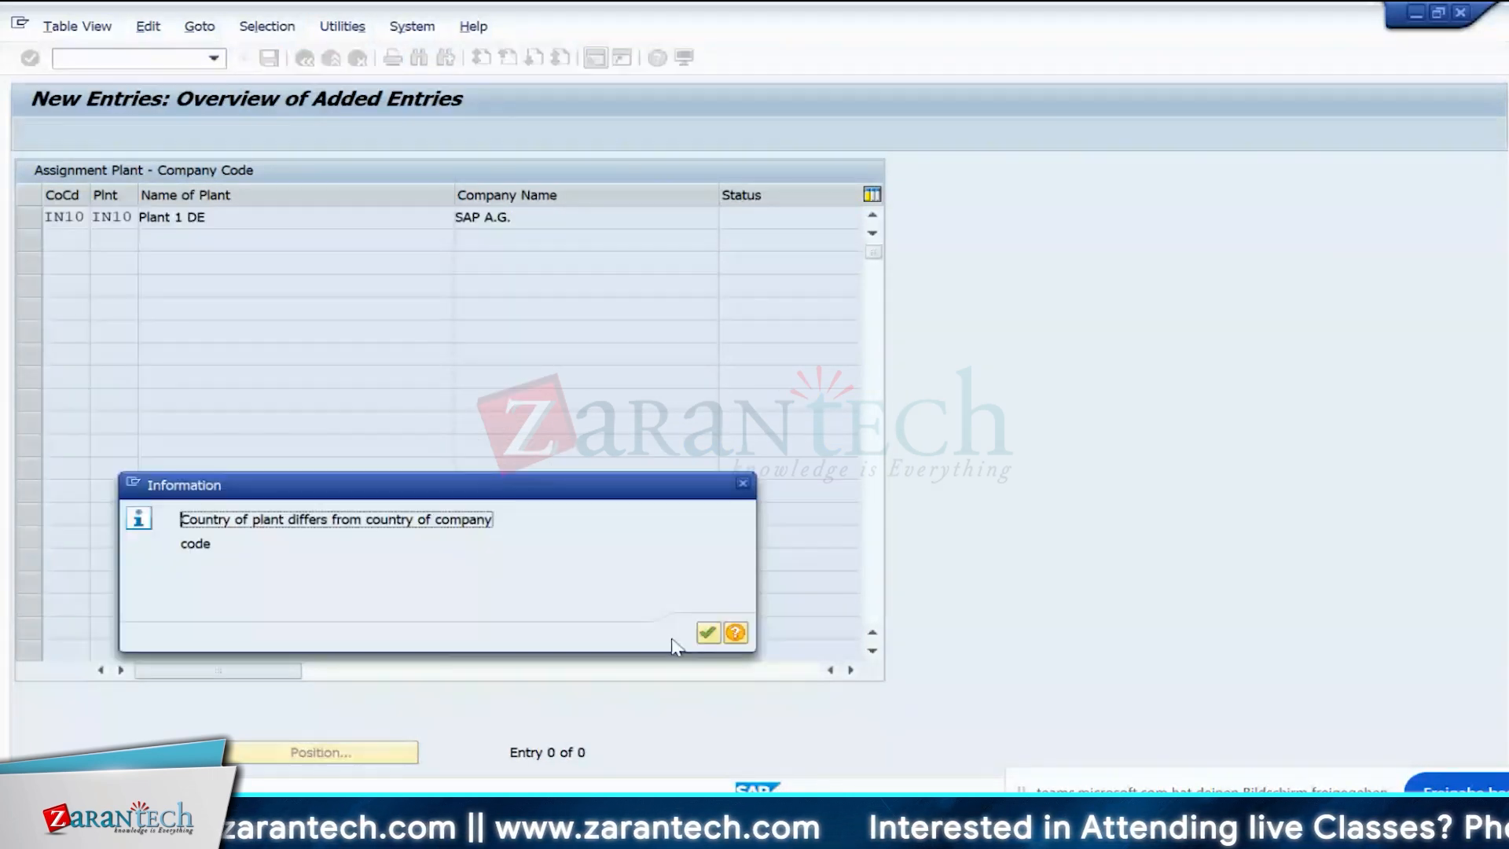
pyautogui.click(703, 642)
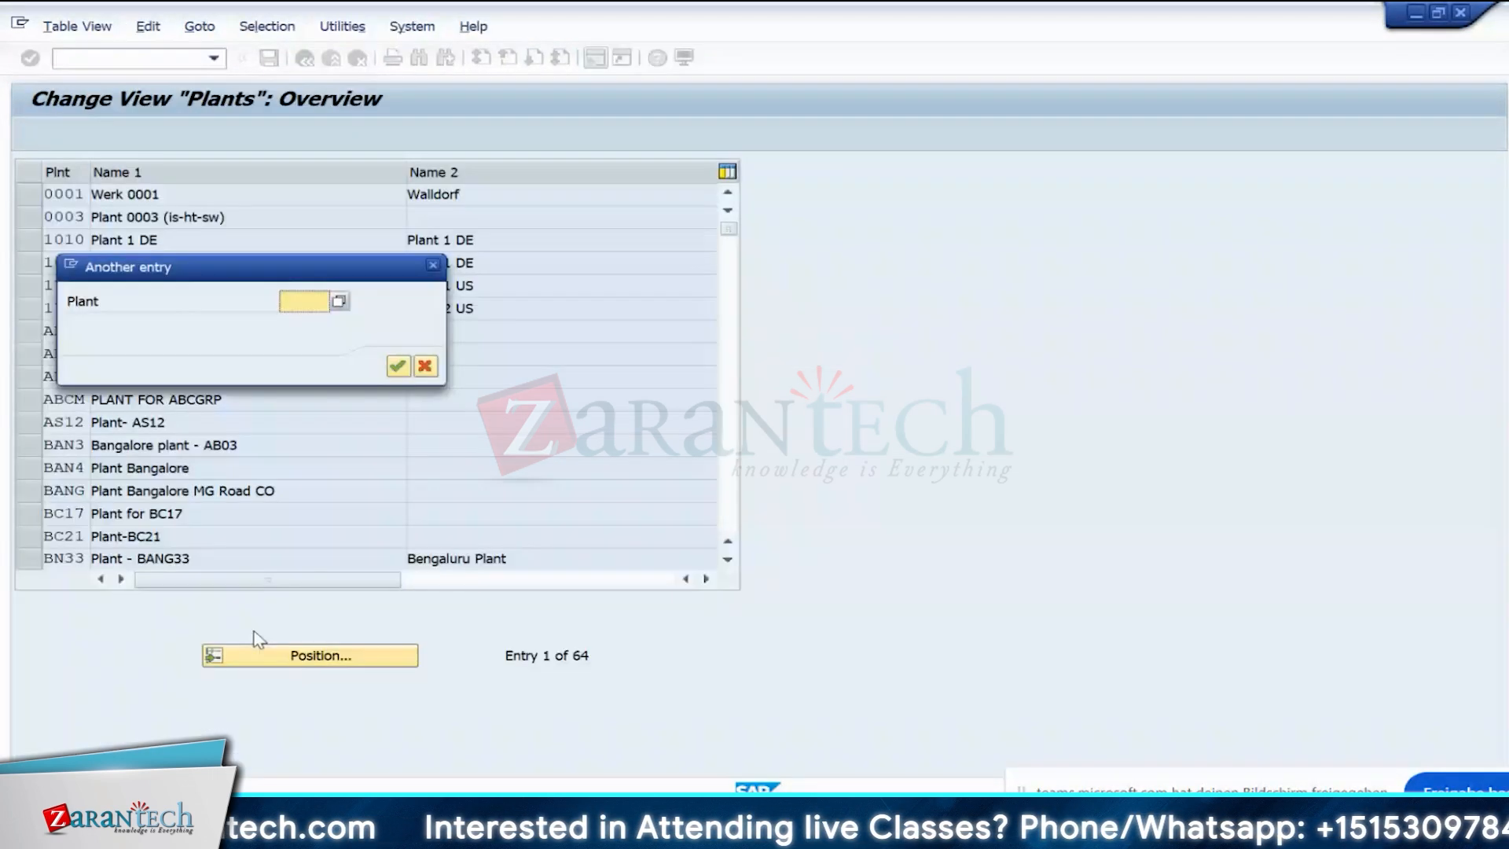
# - Position the Plants overview on plant IN10 and open its details
pyautogui.write('IN10')
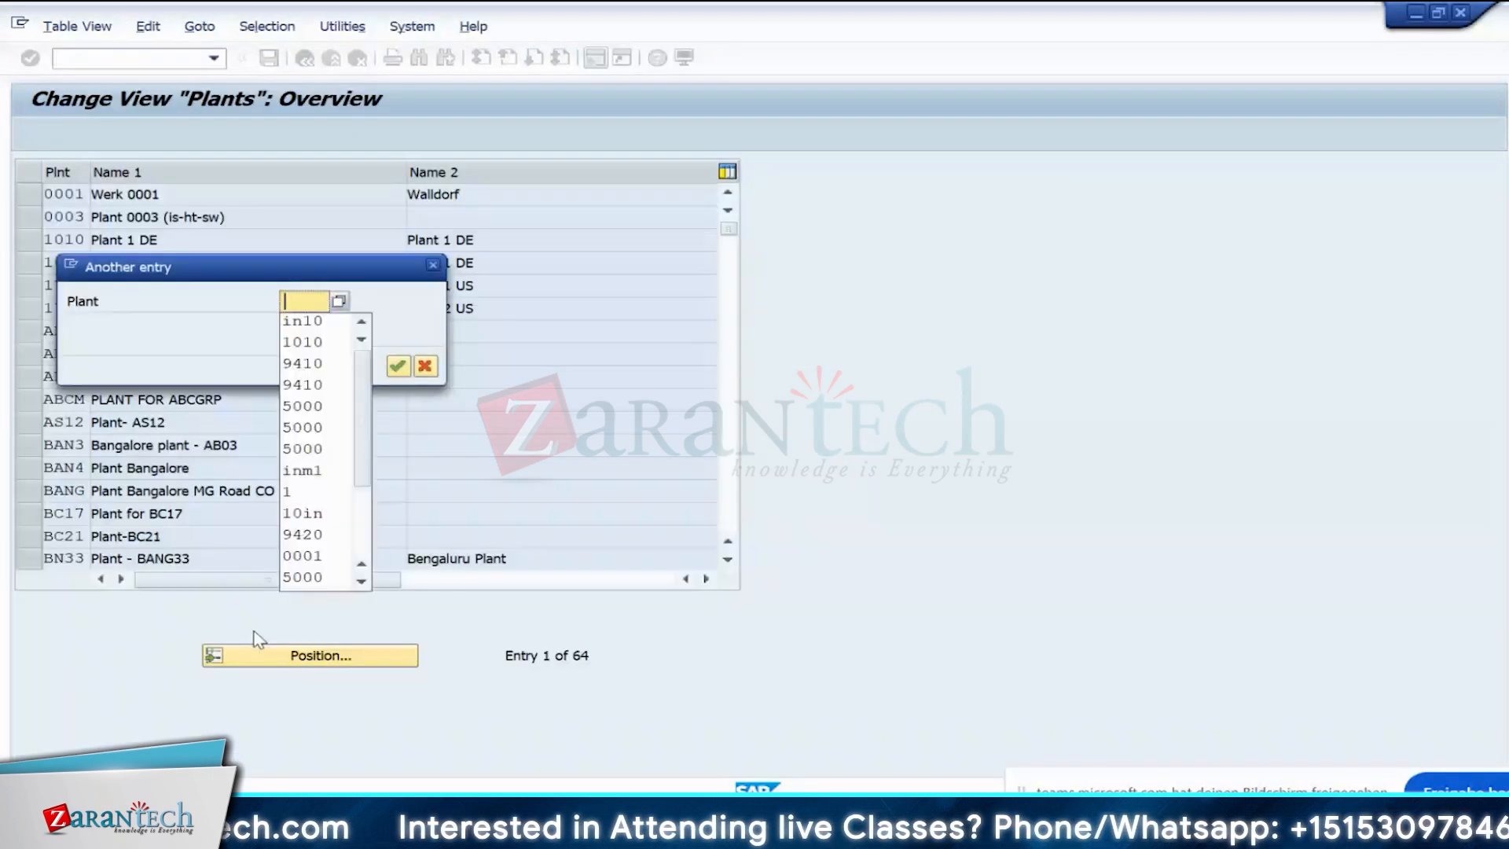
pyautogui.press('Return')
pyautogui.doubleClick(71, 194)
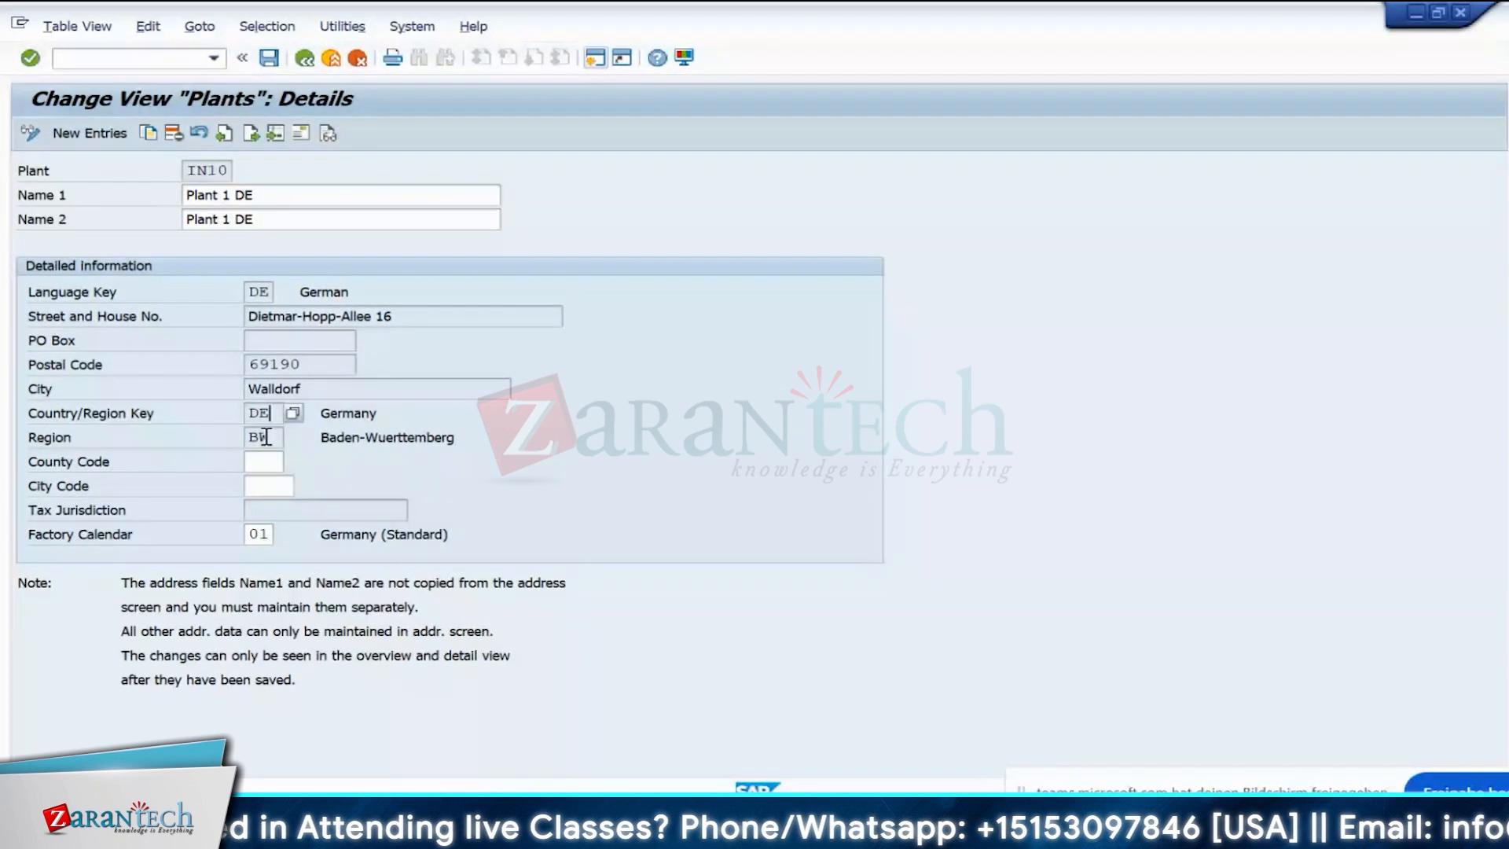
# - Leave the plant configuration and open the Customizing Implementation Guide in another session with transaction SPRO
pyautogui.click(303, 58)
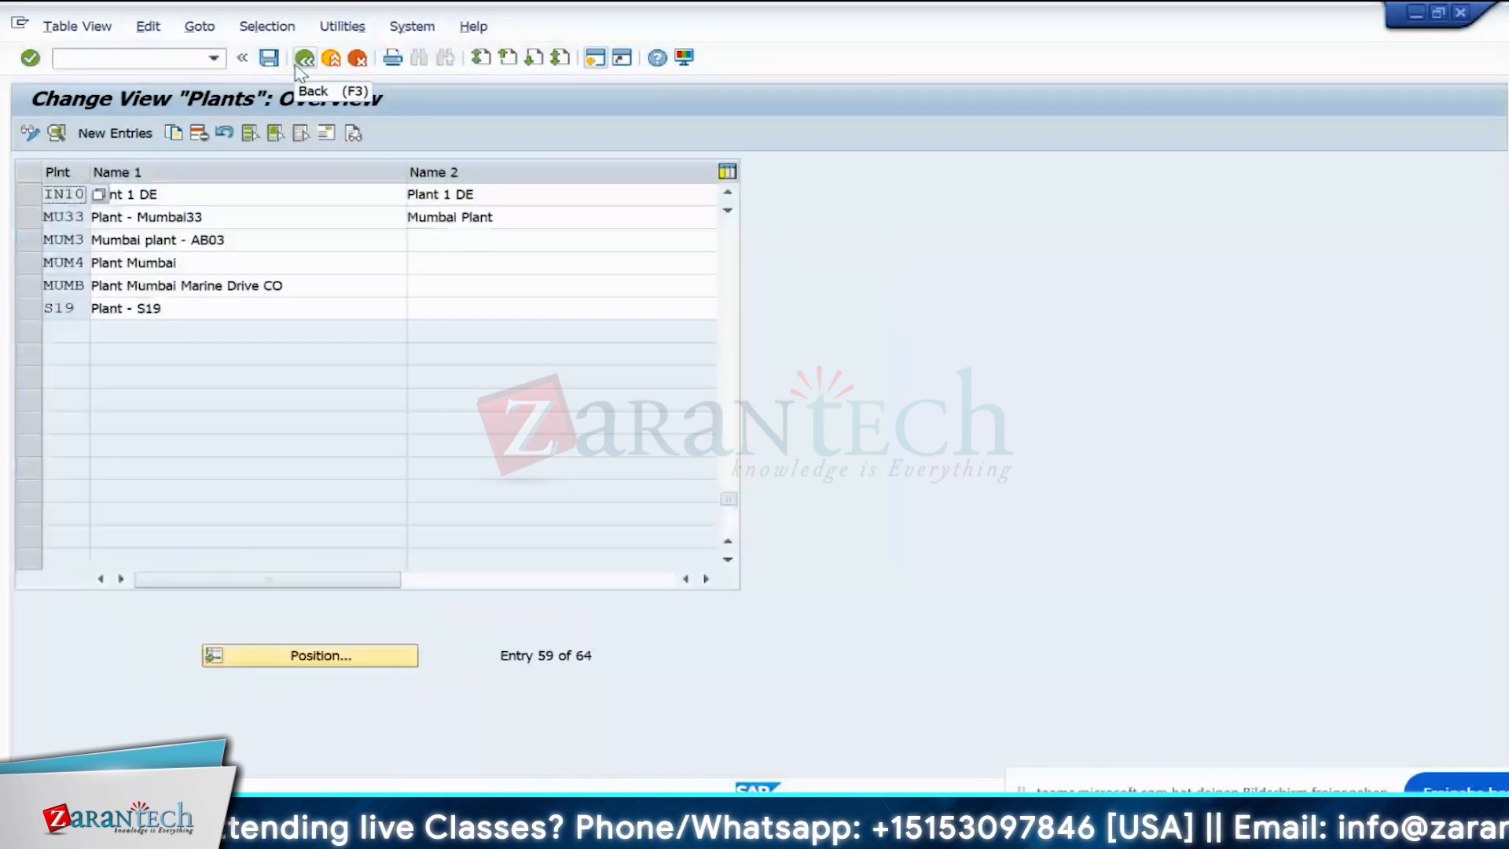
pyautogui.click(297, 66)
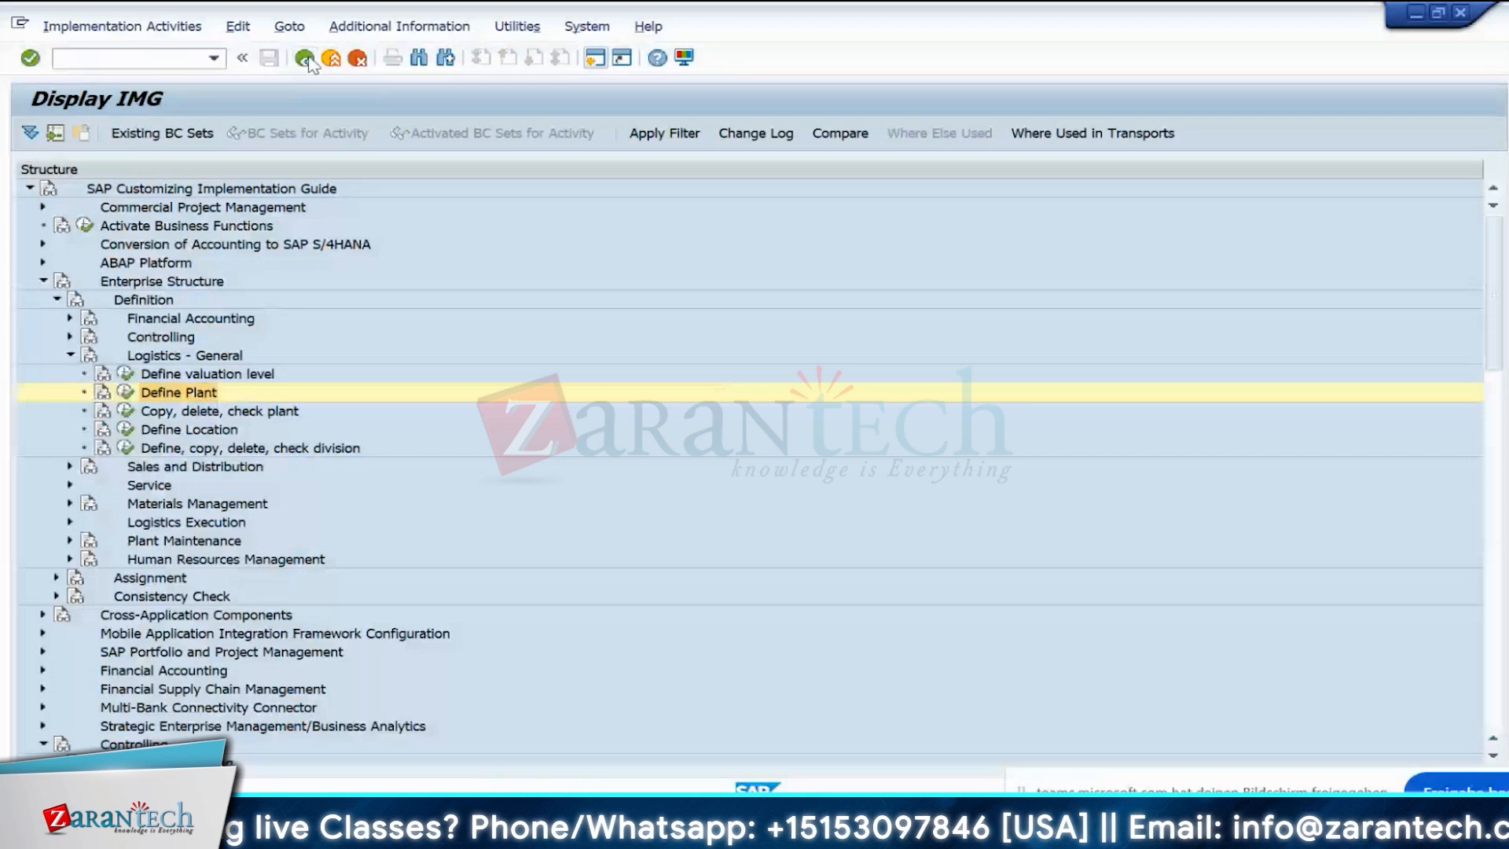
pyautogui.click(306, 62)
pyautogui.click(307, 61)
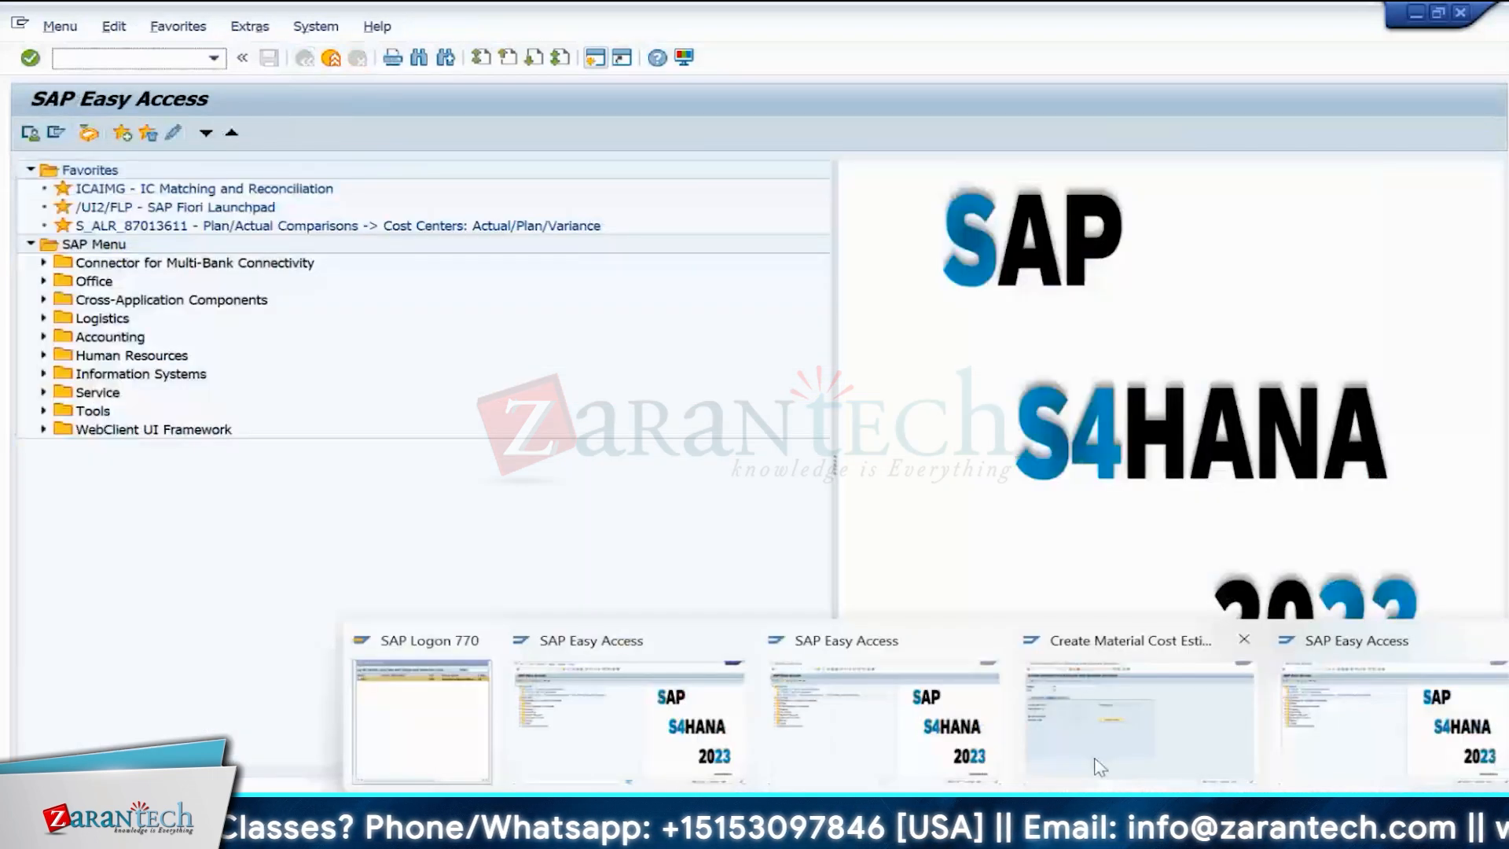
pyautogui.click(1099, 767)
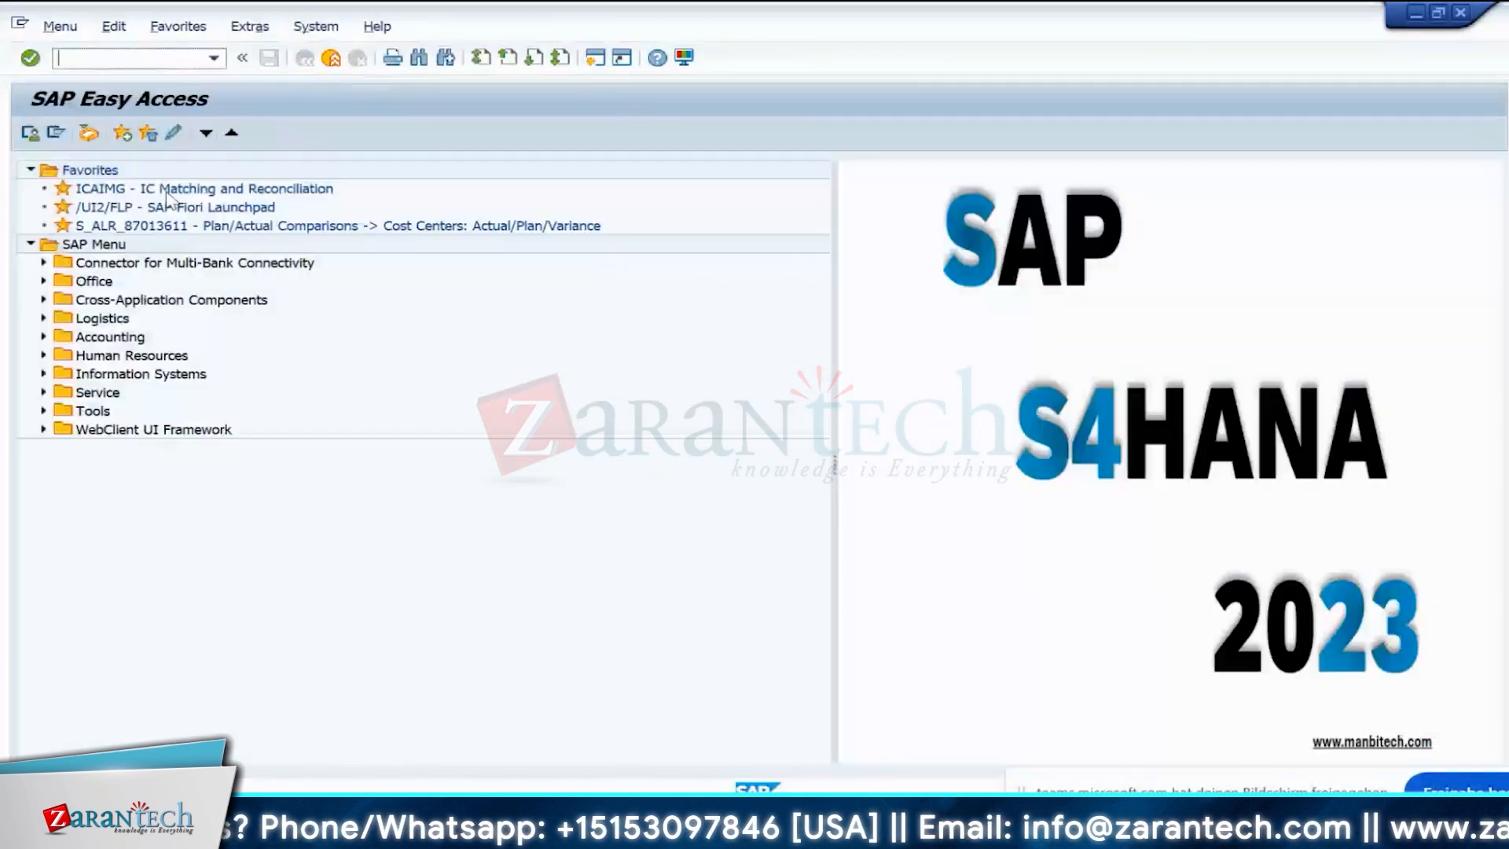
pyautogui.write('spro')
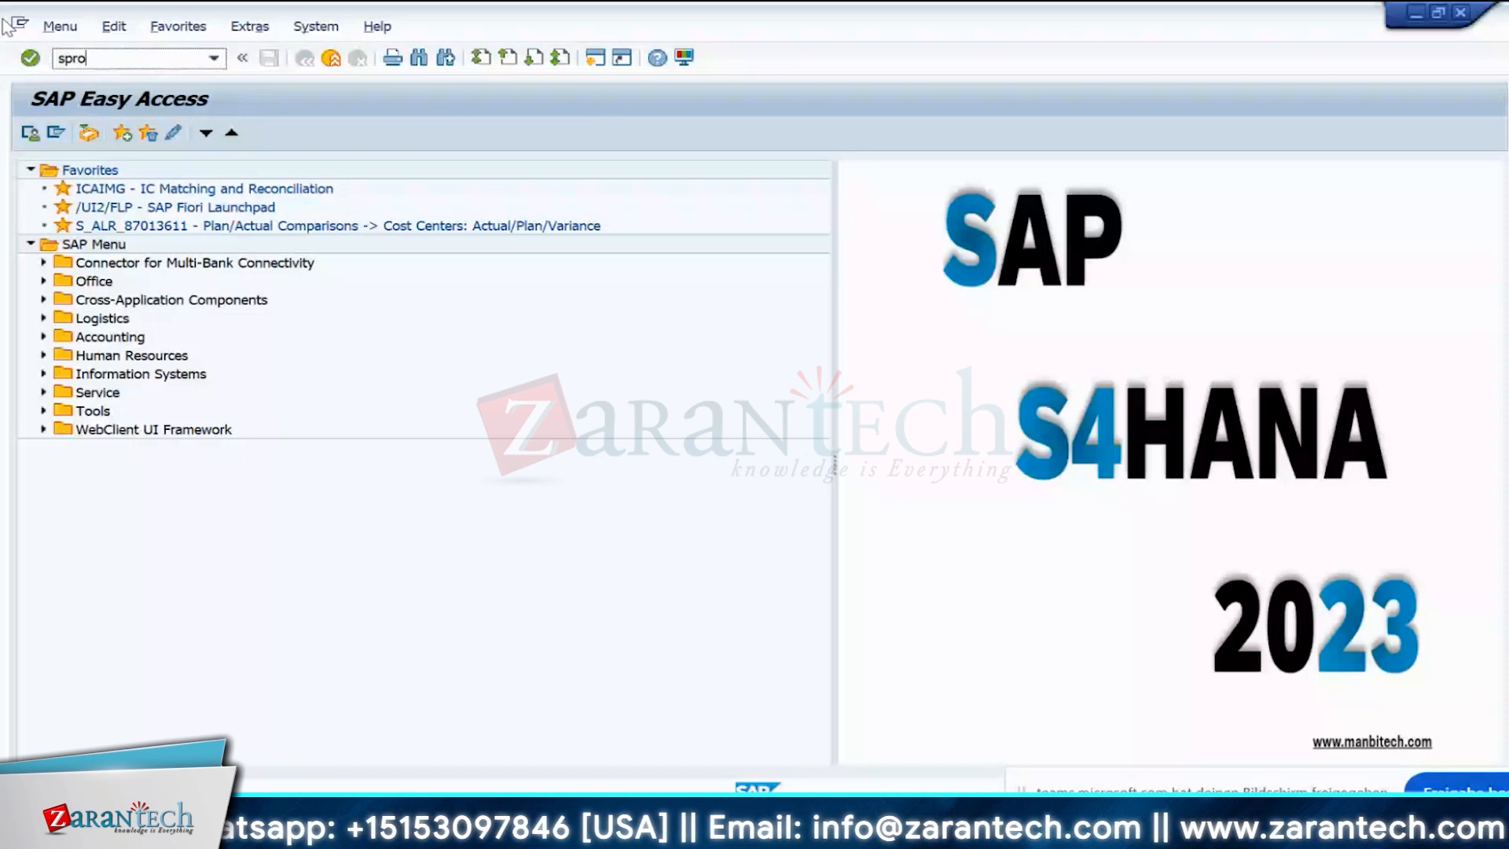
pyautogui.press('Return')
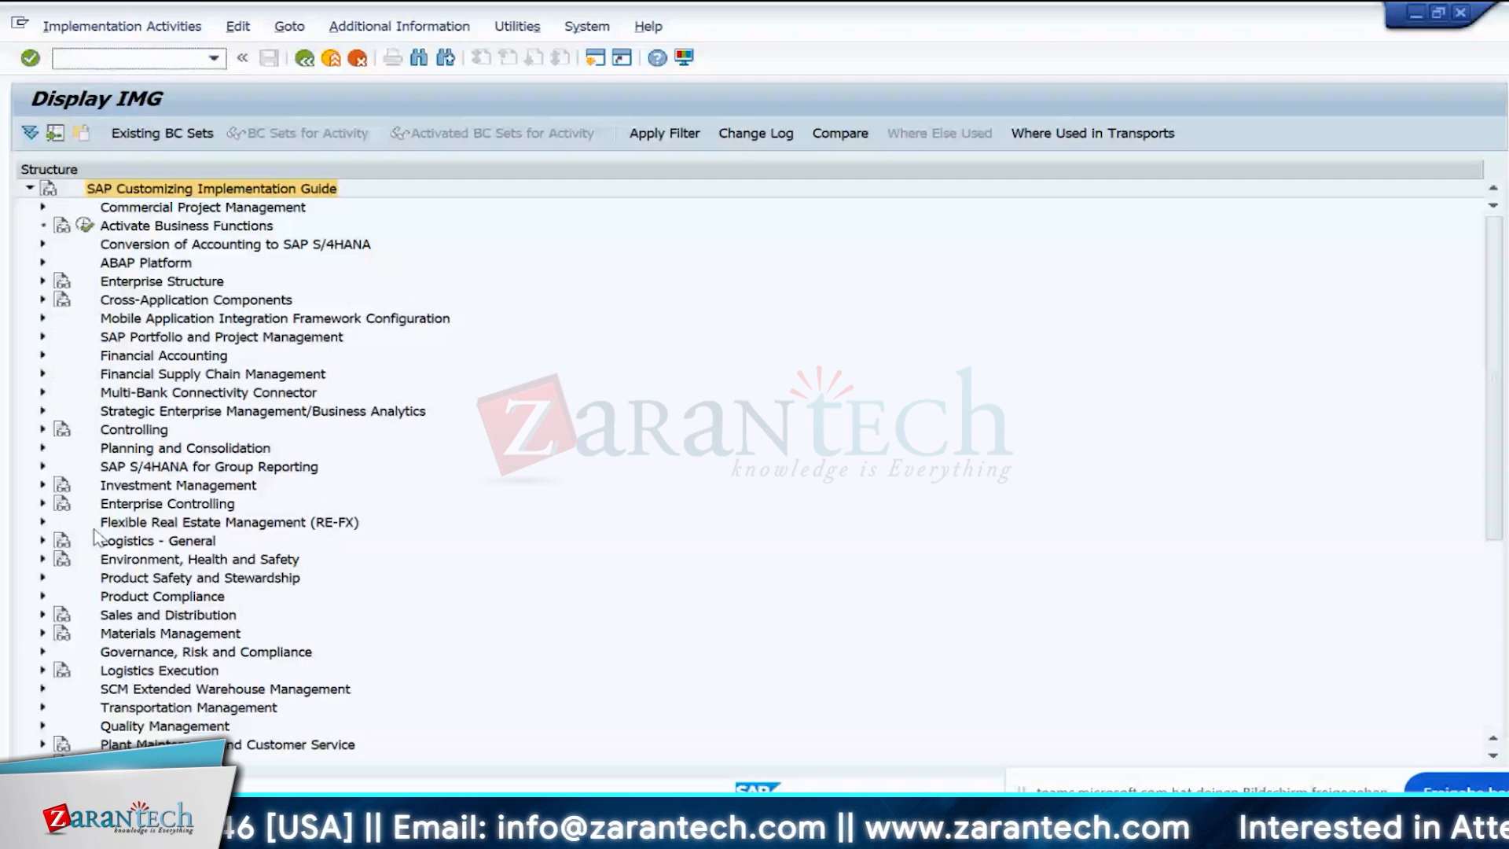
# - Open Define Percentage Overhead Rates under the costing sheet components in Product Cost Planning's basic settings for material costing
pyautogui.click(43, 428)
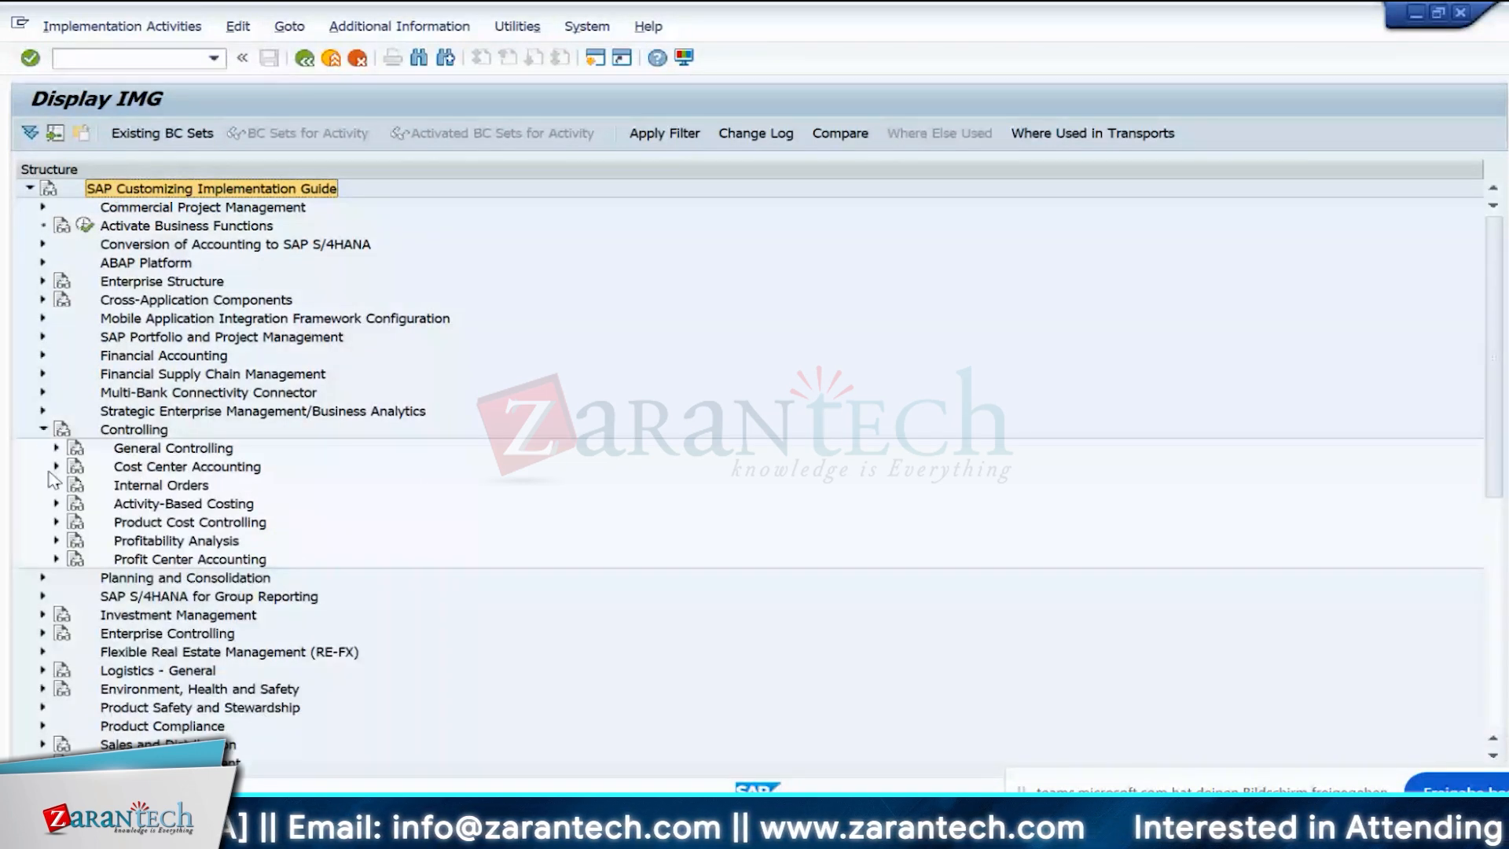
pyautogui.click(57, 522)
pyautogui.click(70, 541)
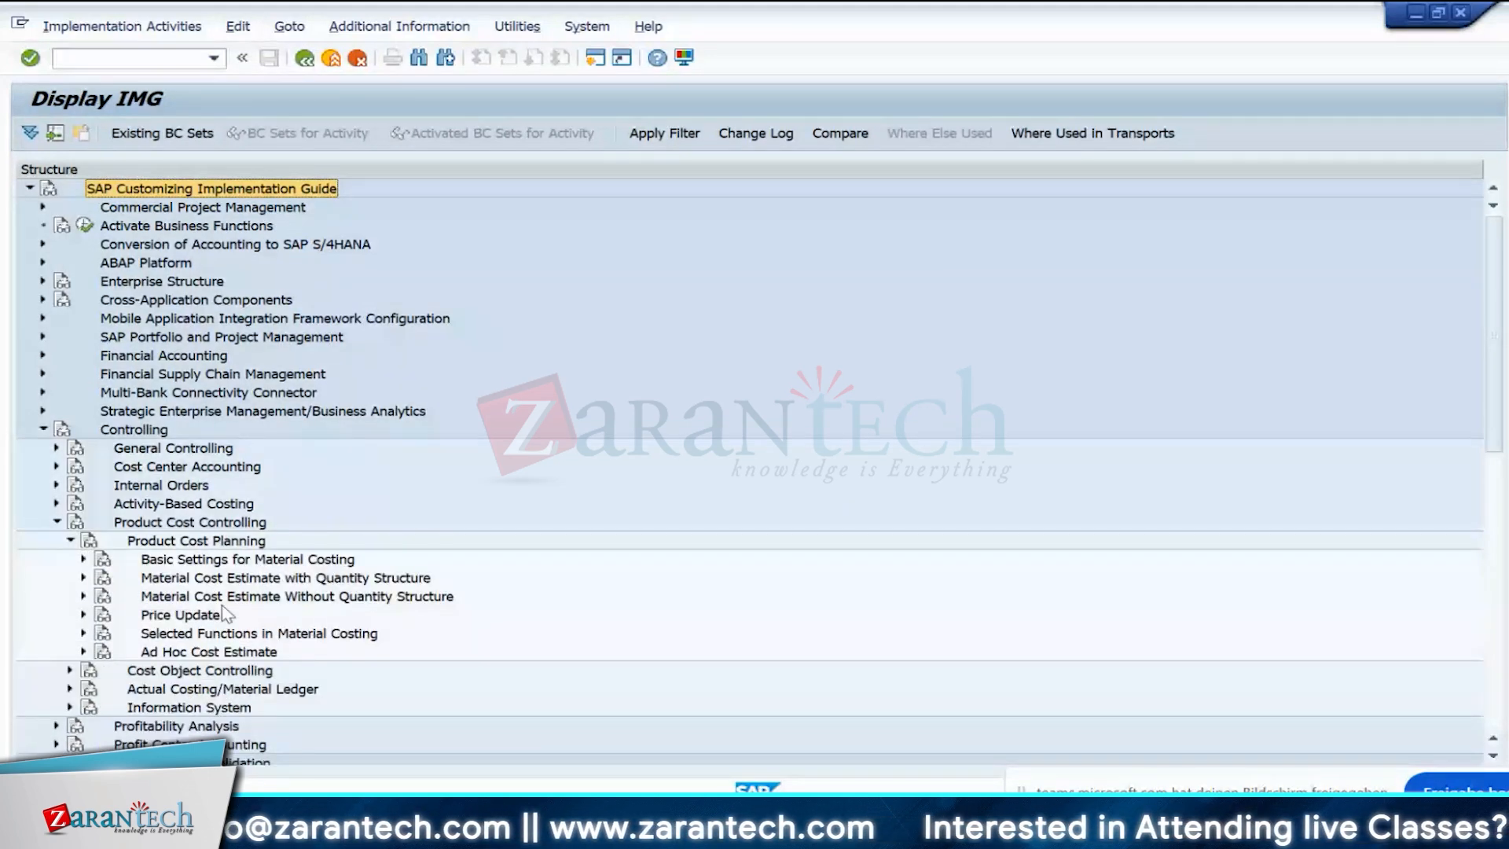
pyautogui.click(84, 560)
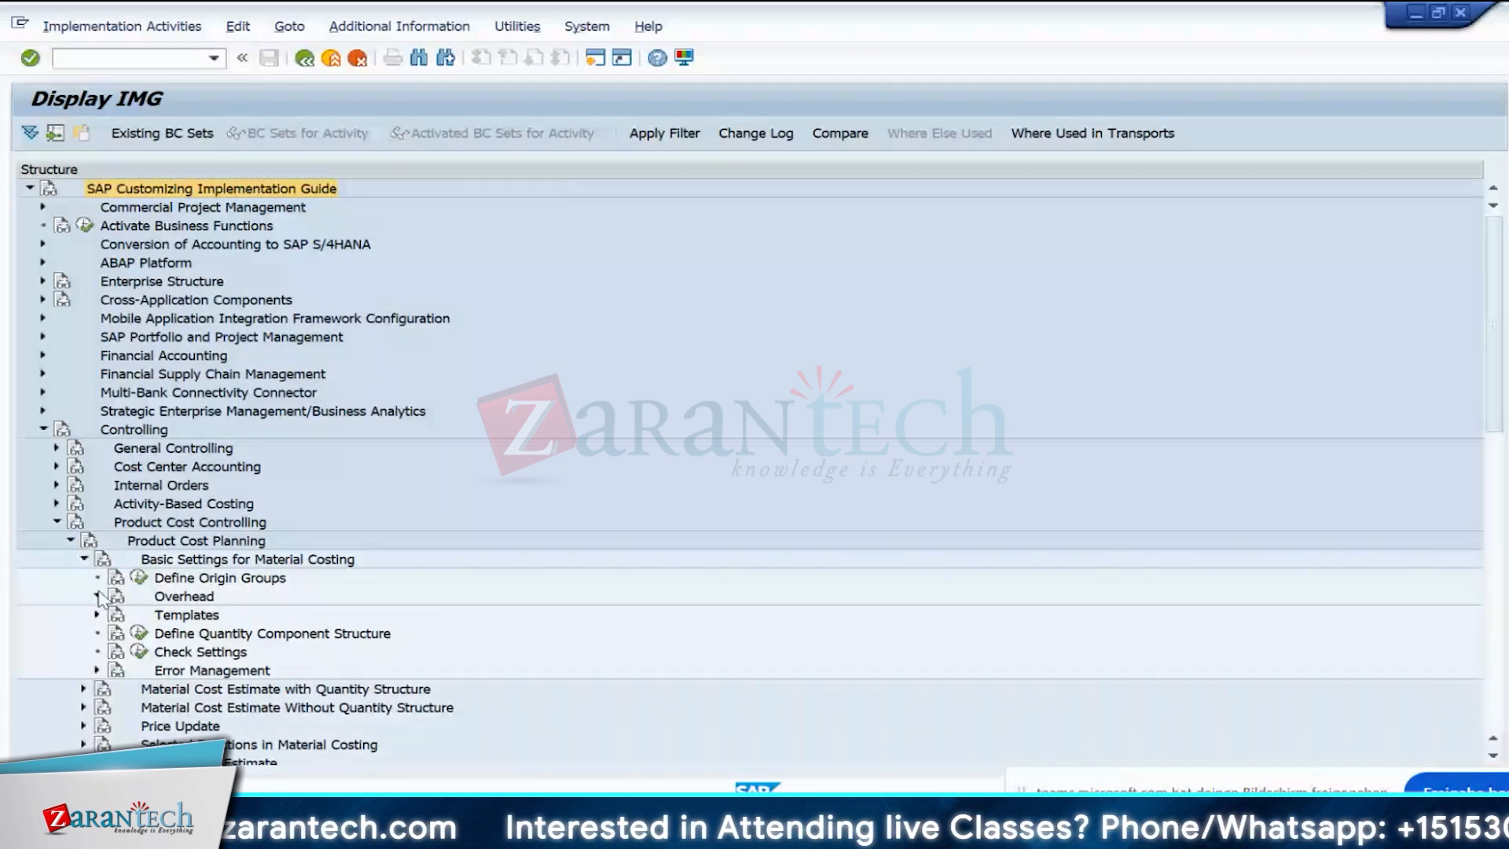
pyautogui.click(97, 596)
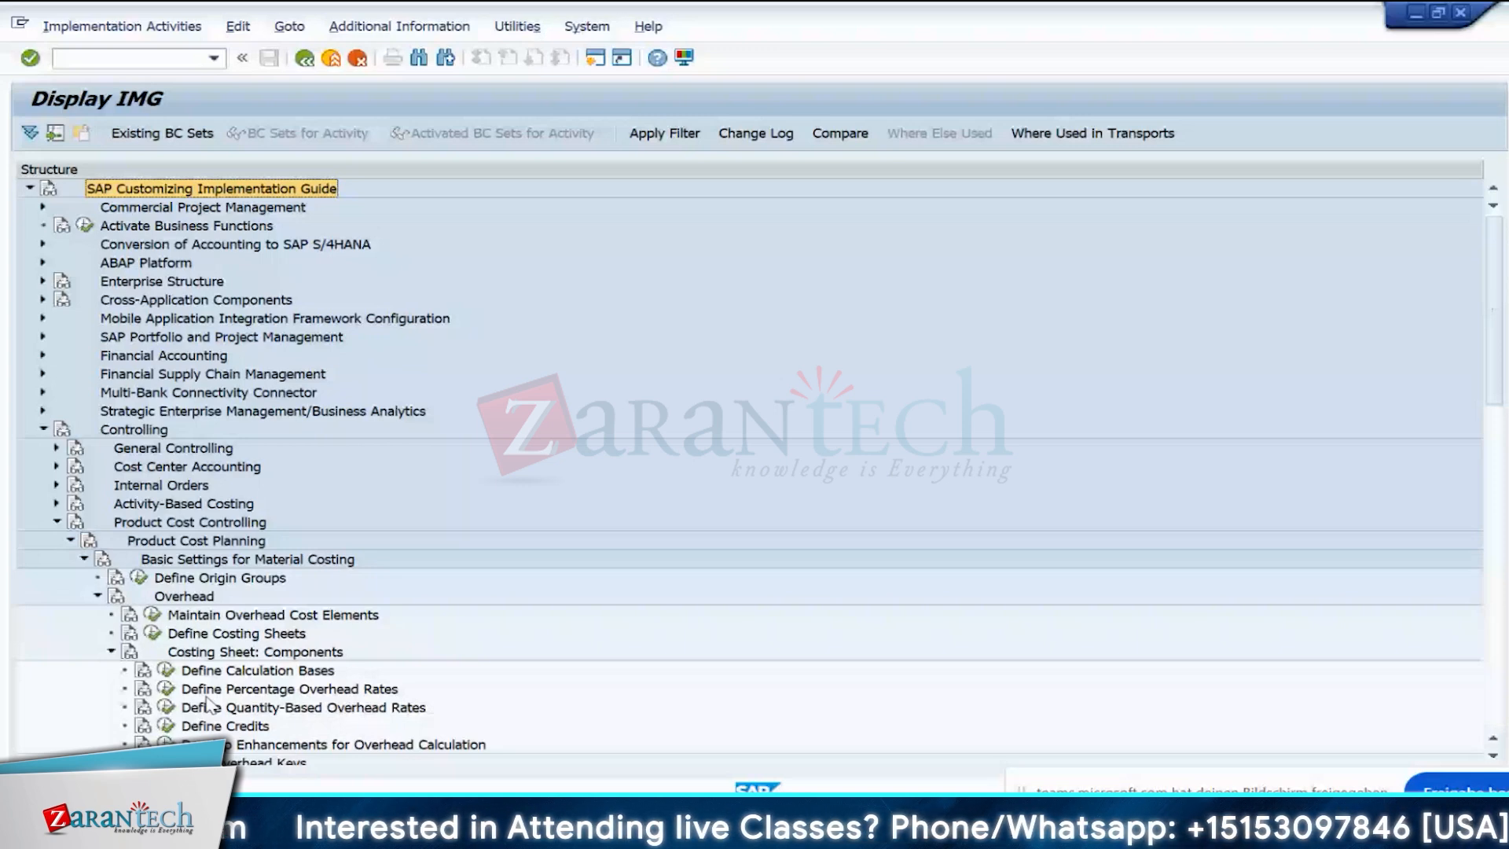
pyautogui.click(166, 690)
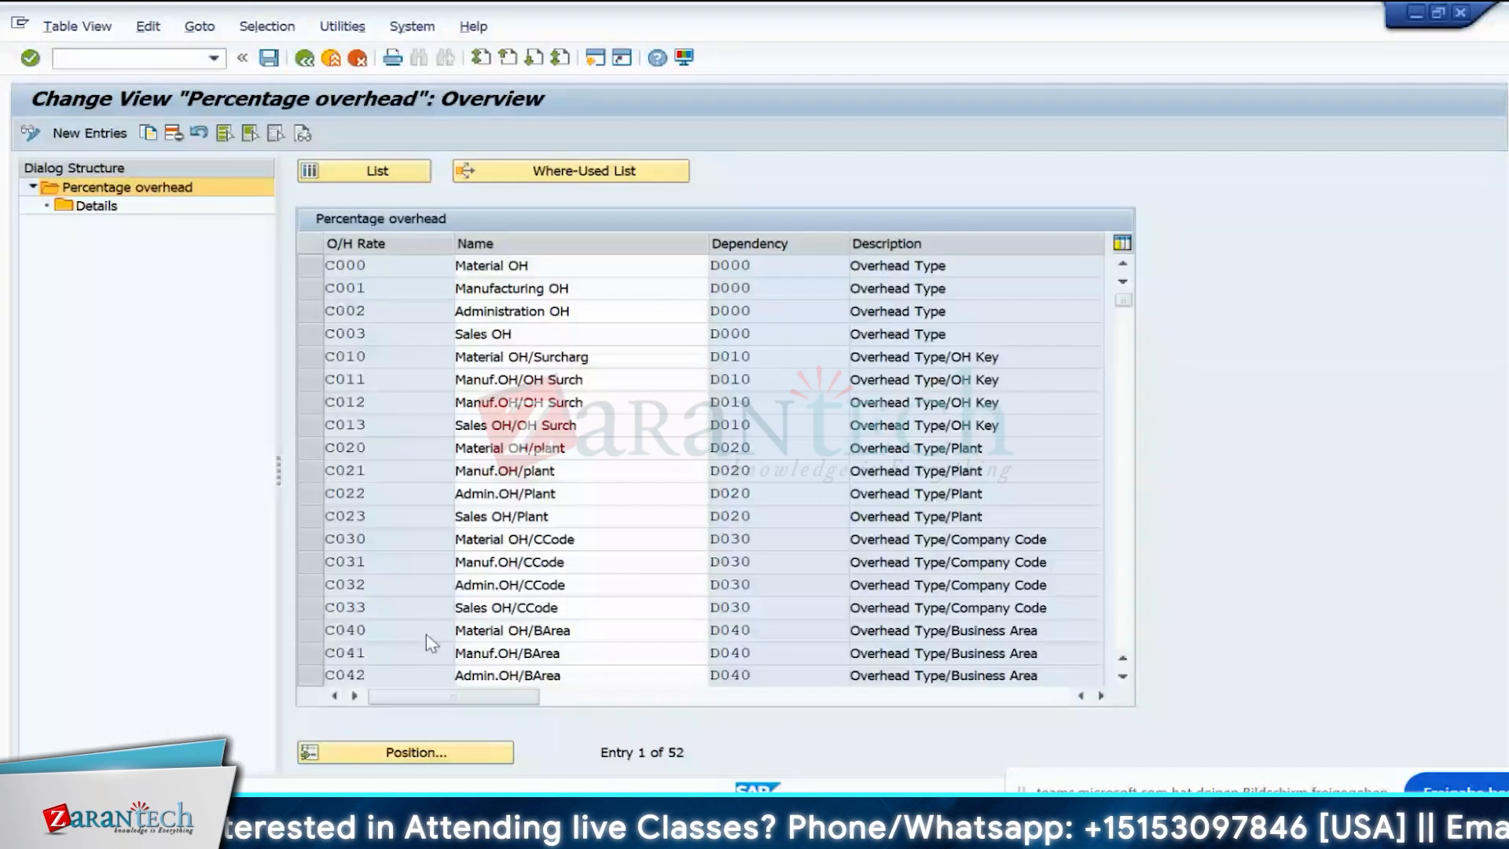
# - Add percentage overhead rate ZM1 named Material Oh with dependency D020, and save it to the proposed customizing request
pyautogui.scroll(-1, 426, 635)
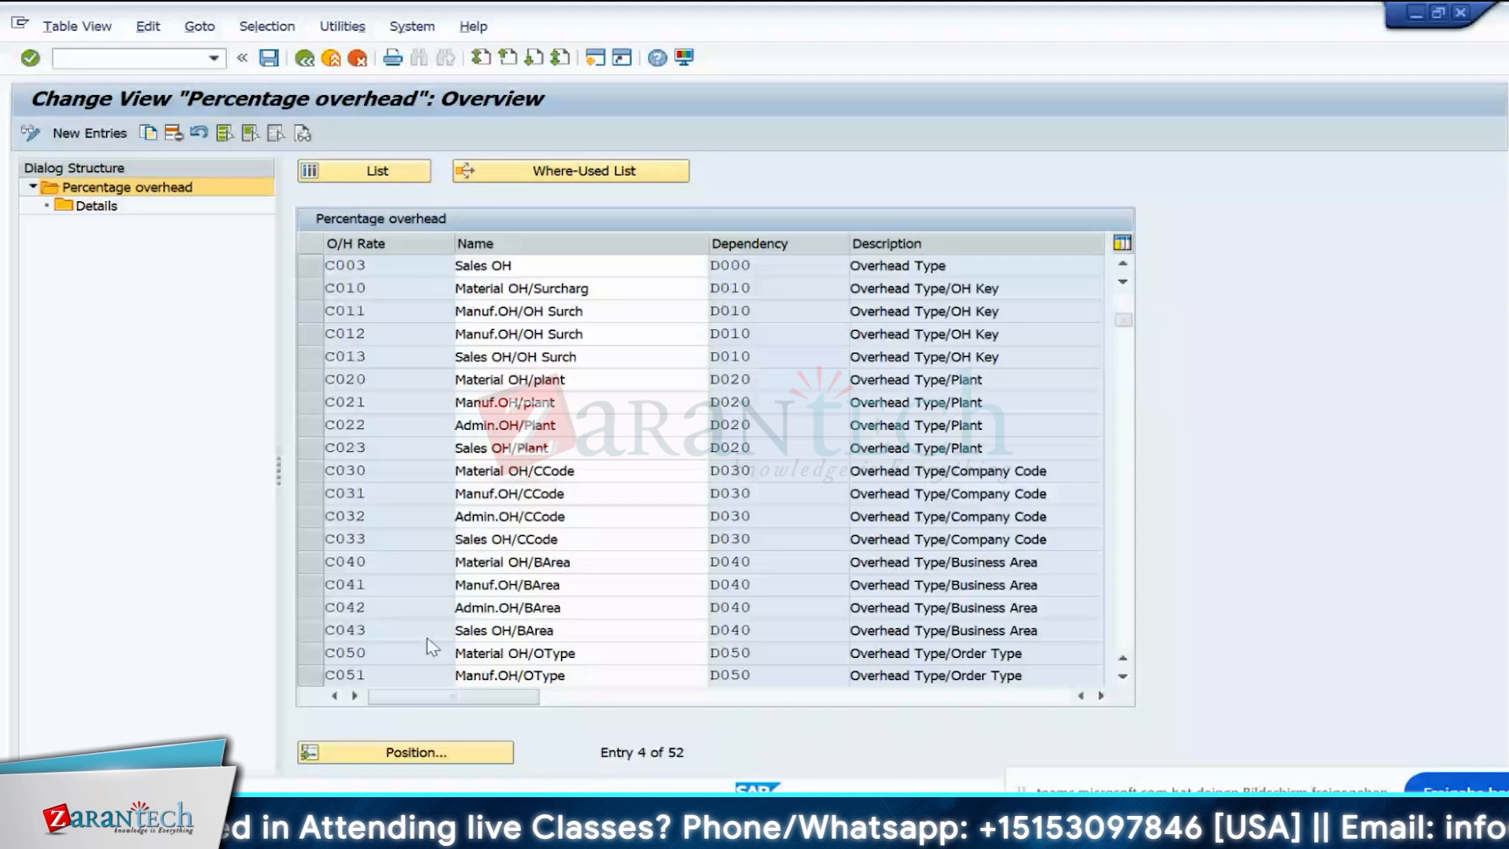
pyautogui.scroll(-12, 426, 638)
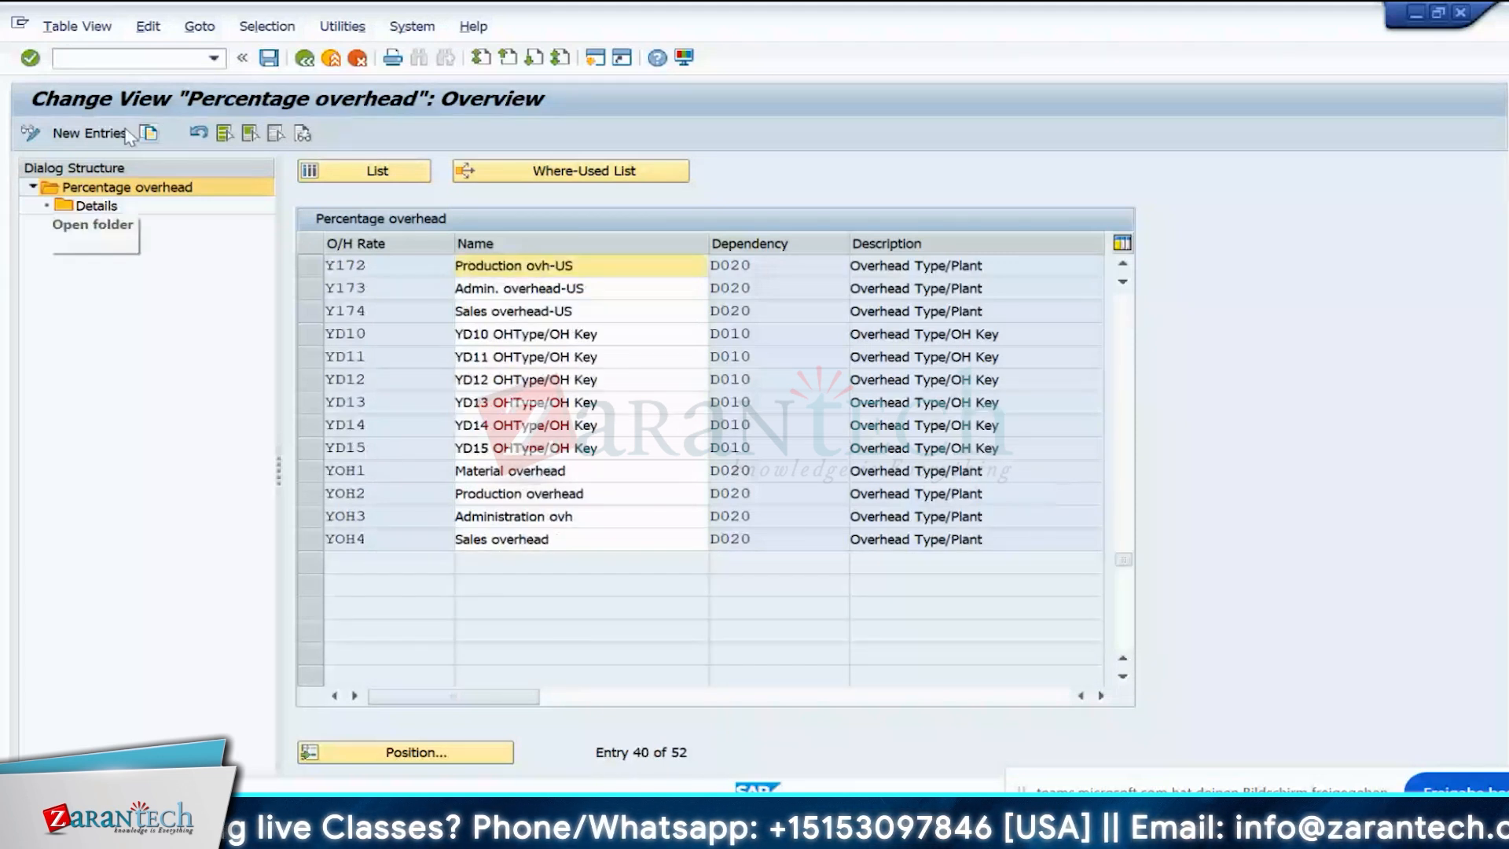
pyautogui.click(89, 133)
pyautogui.click(358, 263)
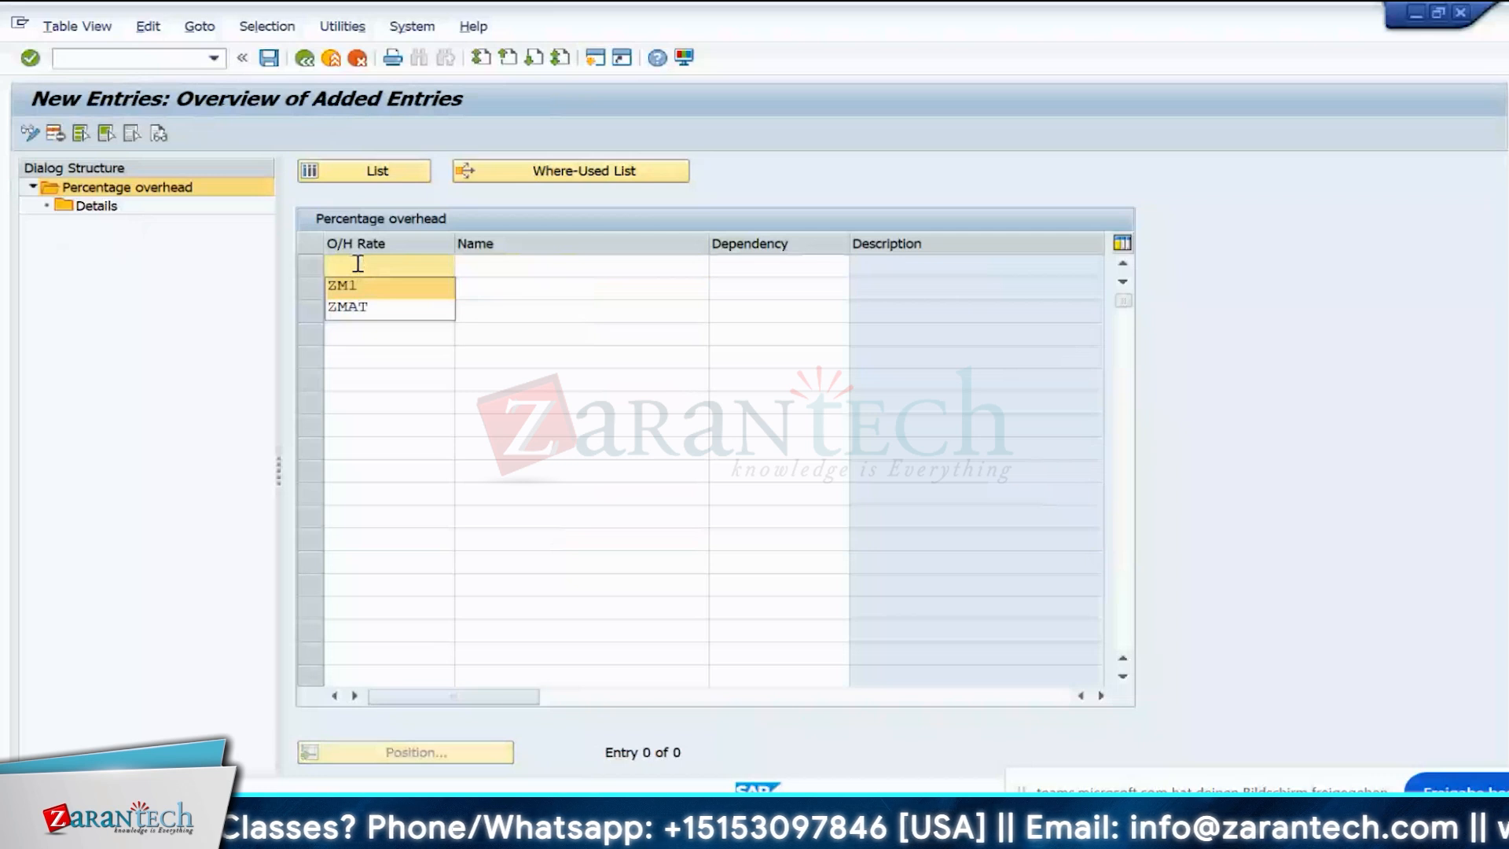
pyautogui.press('Tab')
pyautogui.press('Down')
pyautogui.press('Tab')
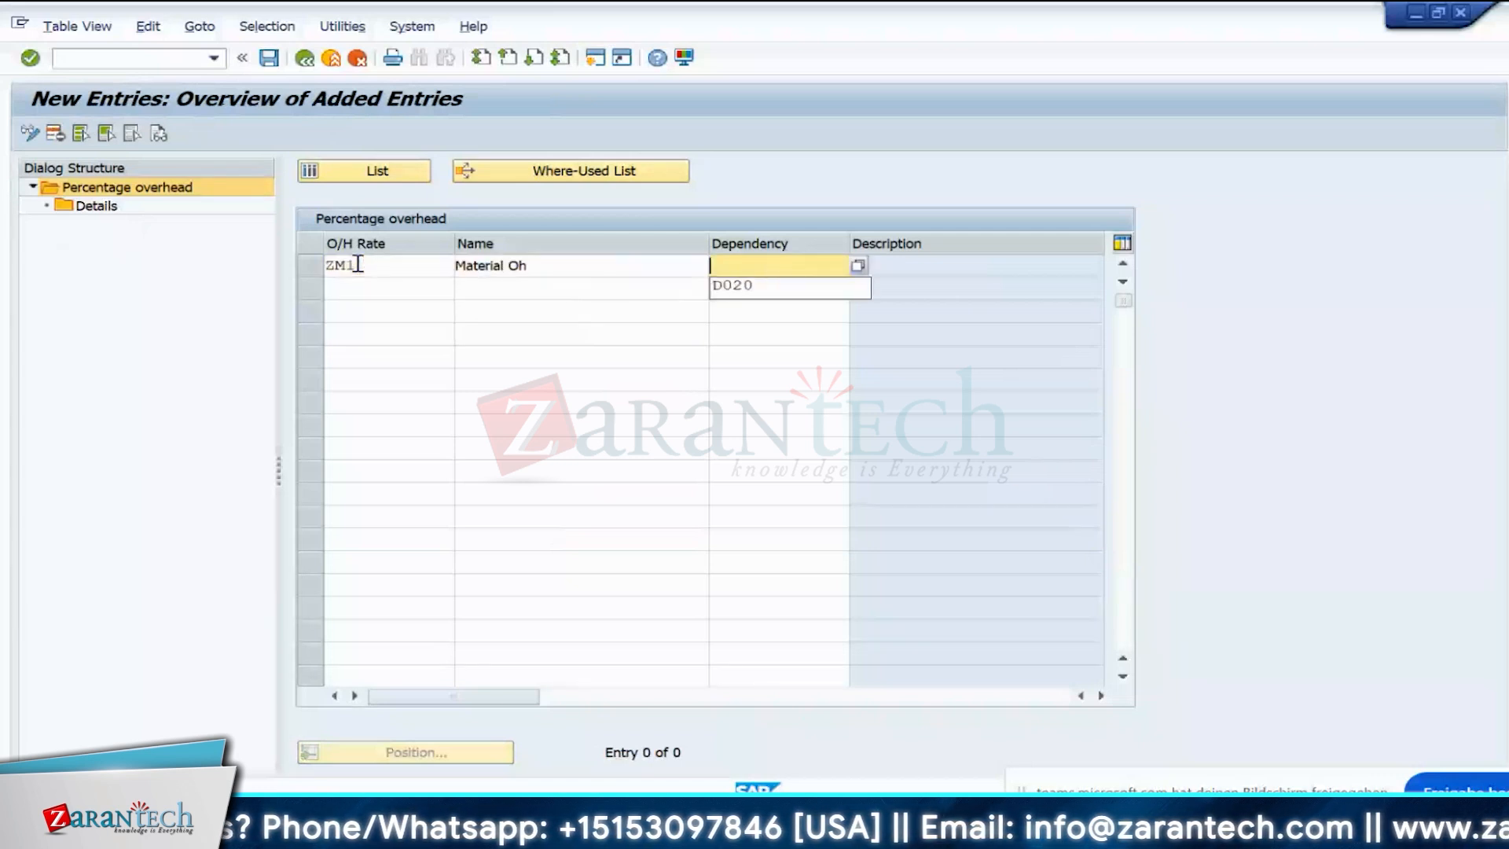
pyautogui.press('Down')
pyautogui.press('Return')
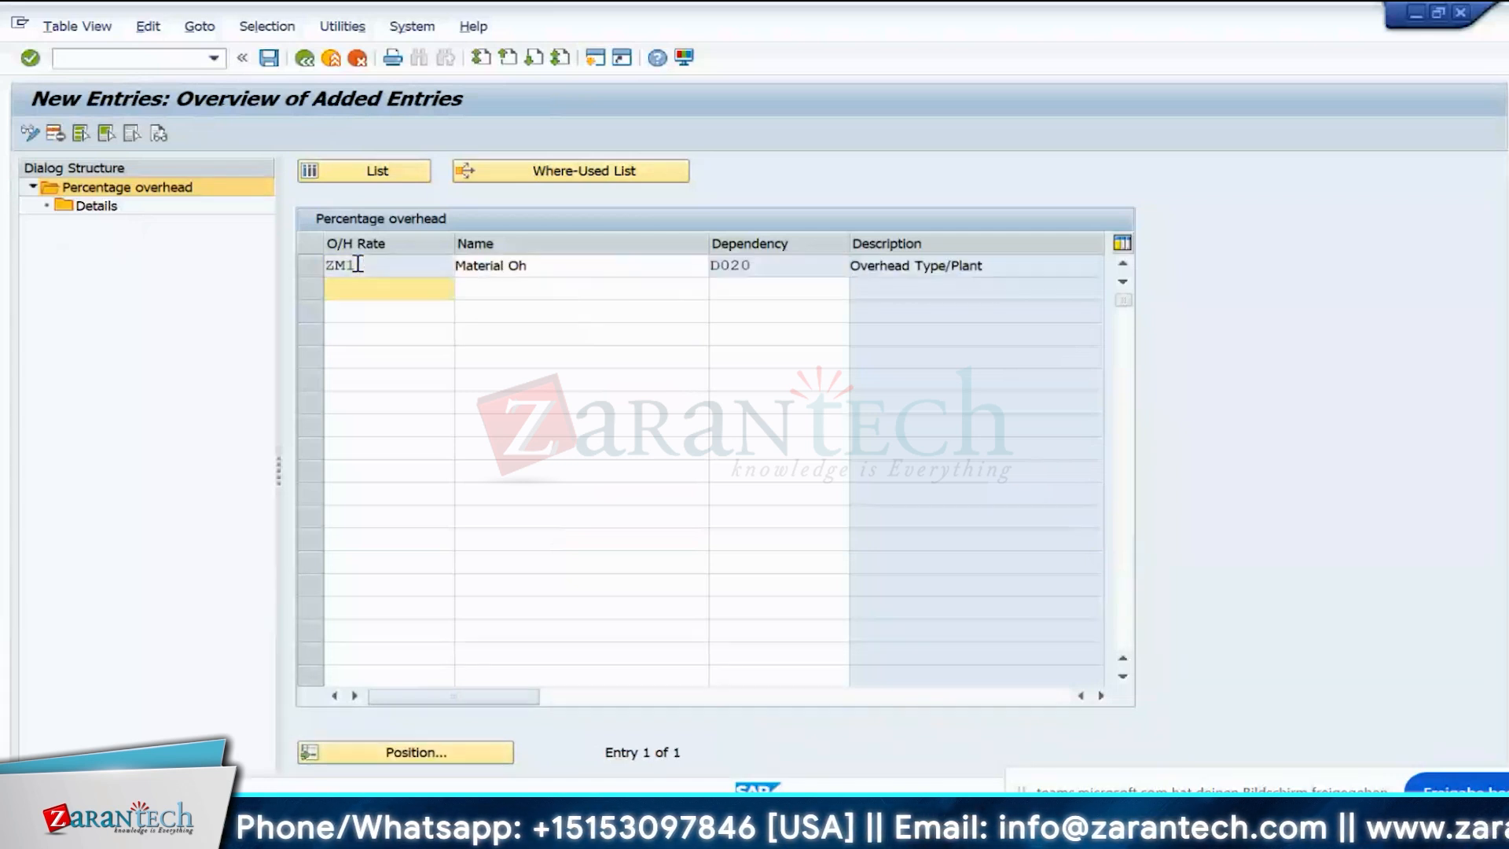
pyautogui.click(271, 59)
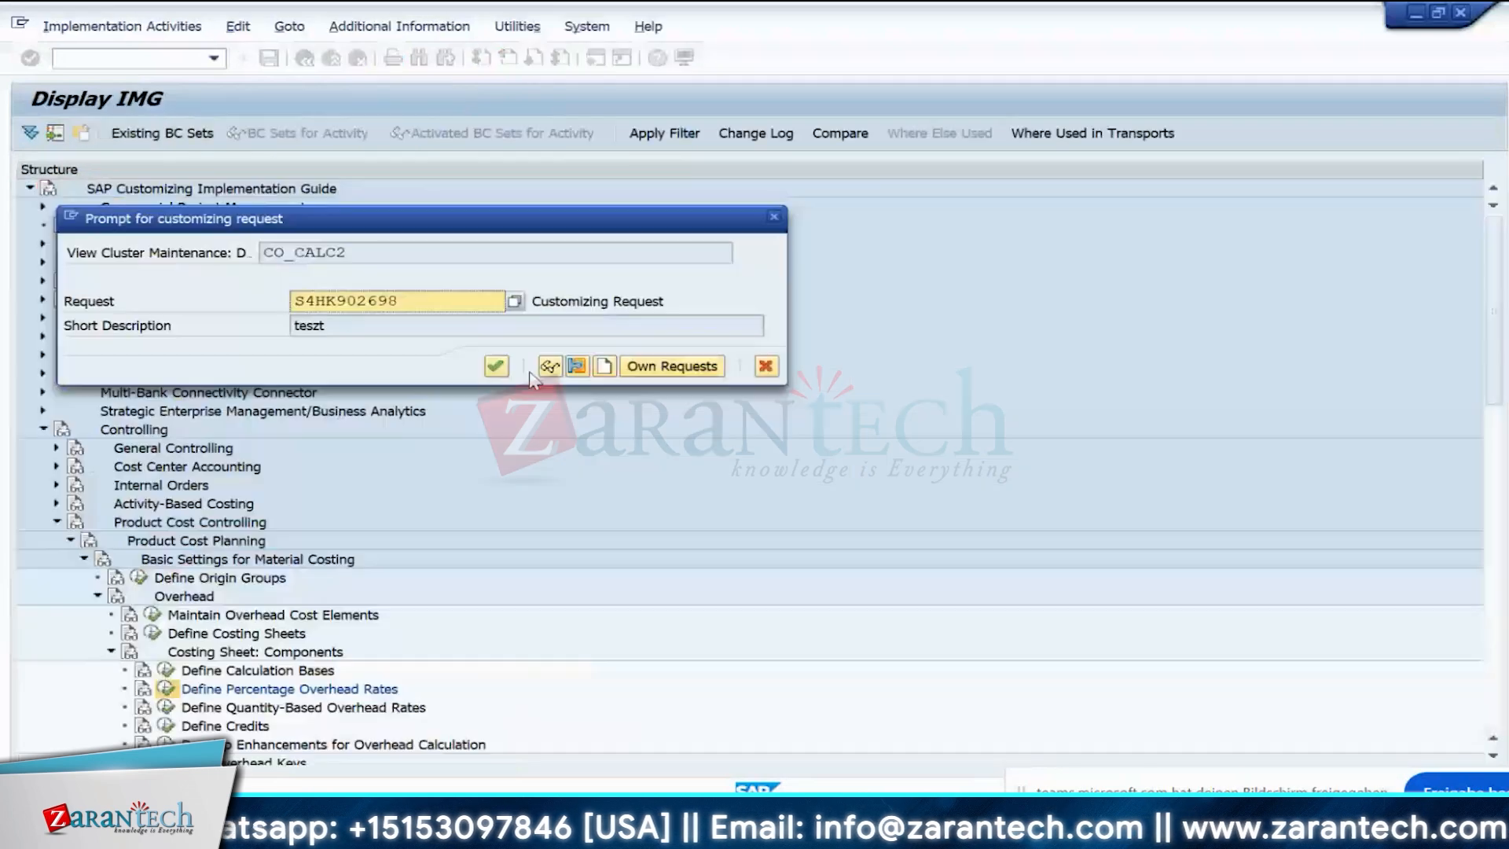
pyautogui.click(496, 366)
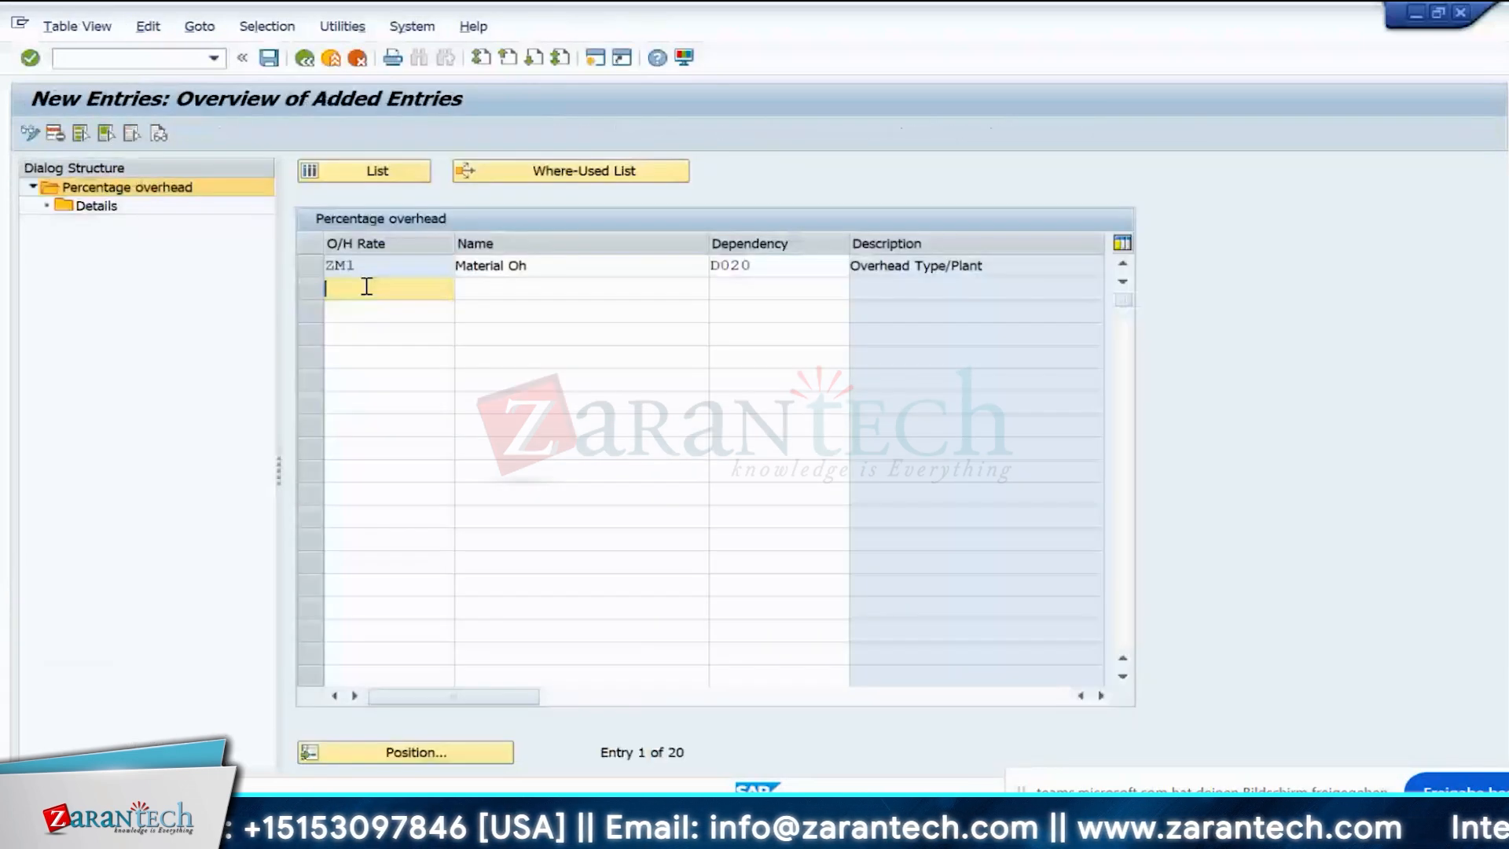
# - Add a second percentage overhead rate ZP1 named Production Oh with dependency D020
pyautogui.write('ZP')
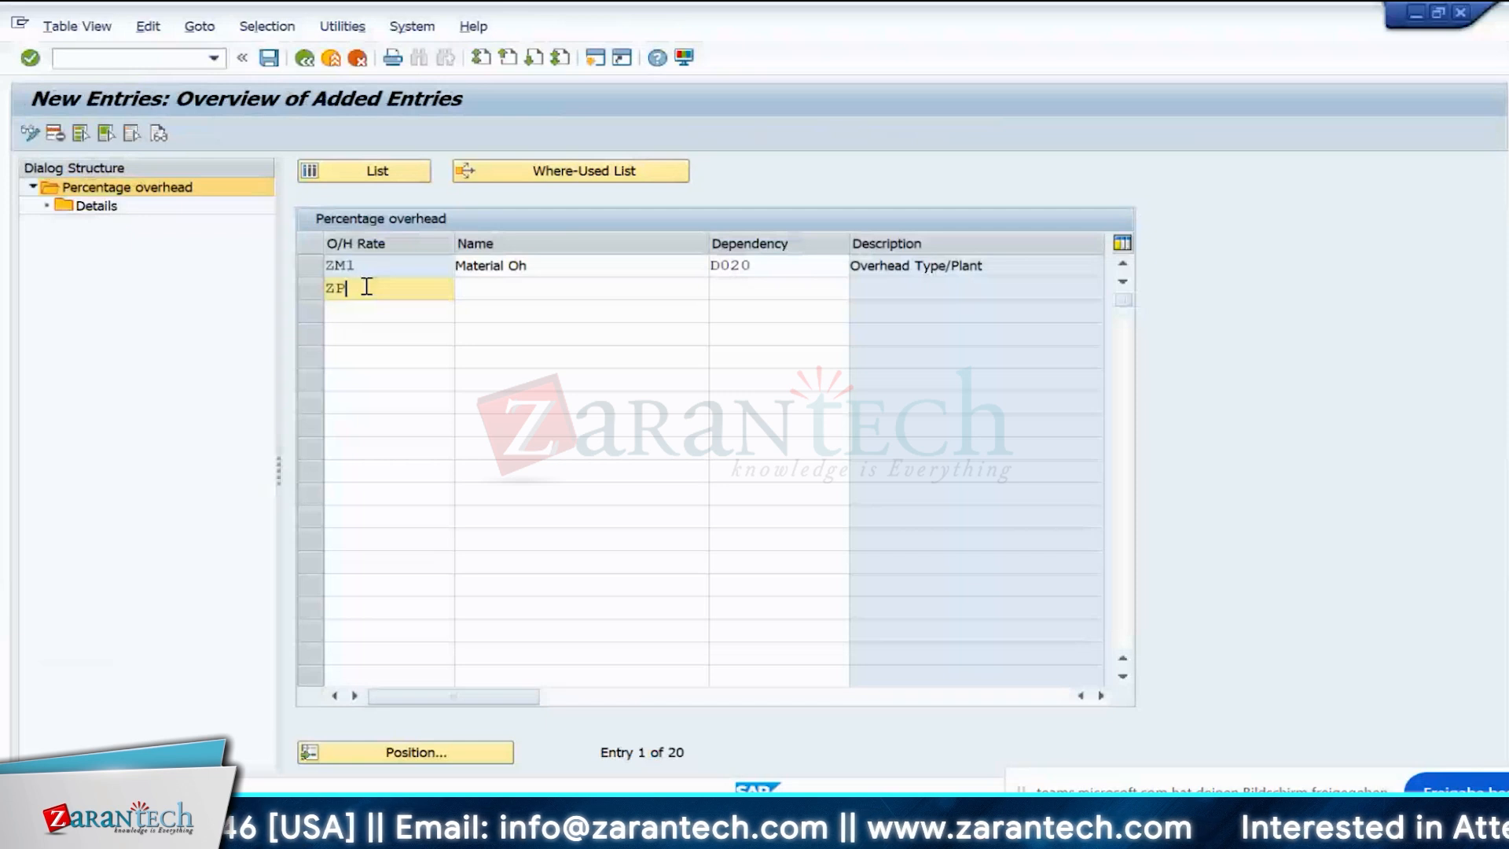
pyautogui.write('1')
pyautogui.click(544, 298)
pyautogui.write('Pro')
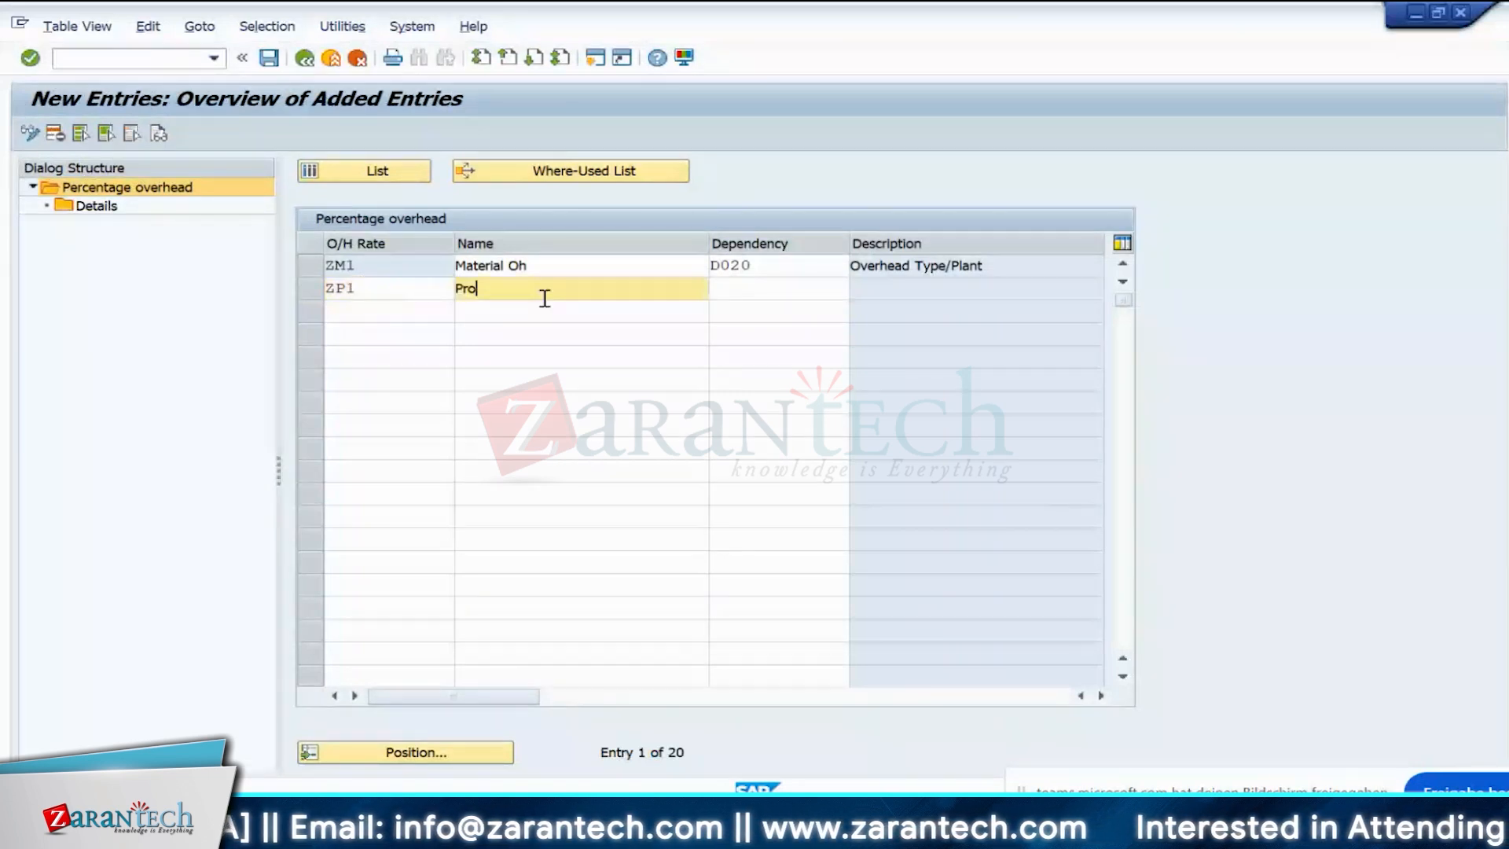
pyautogui.write('duction ')
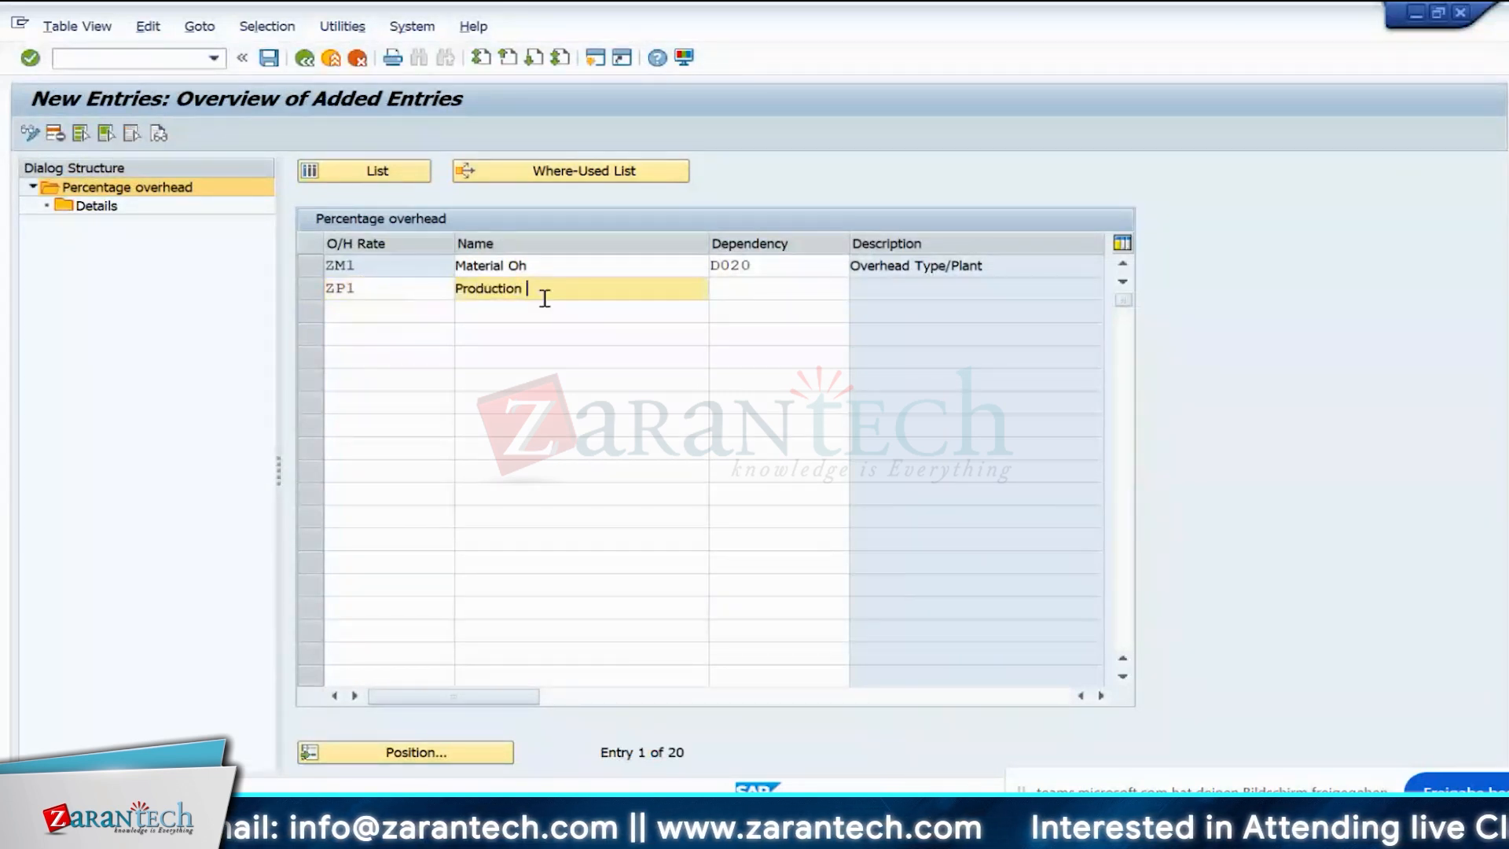
pyautogui.write('Oh')
pyautogui.click(775, 286)
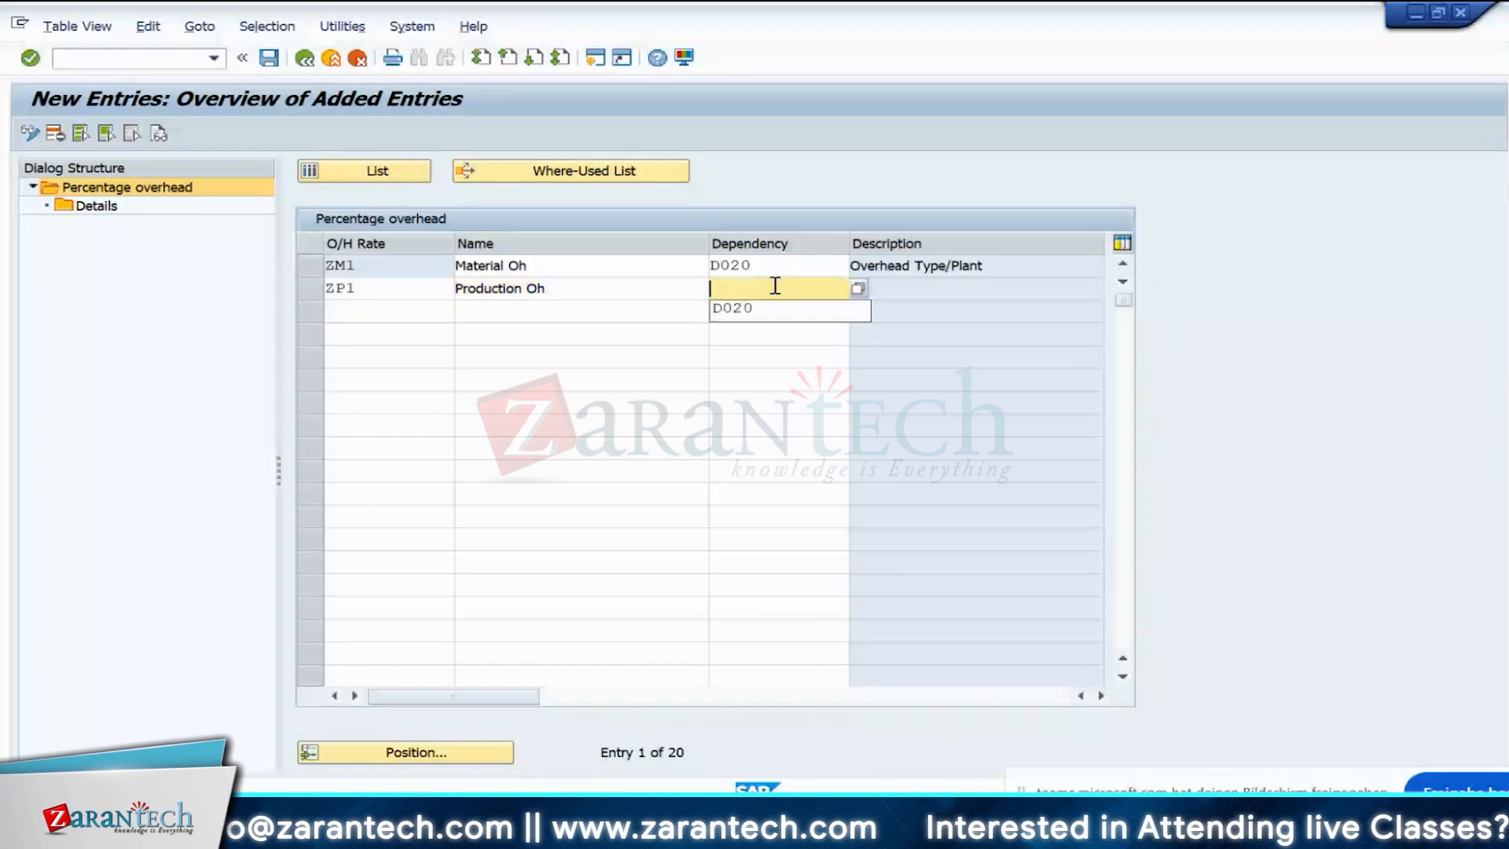
pyautogui.click(731, 309)
pyautogui.press('Return')
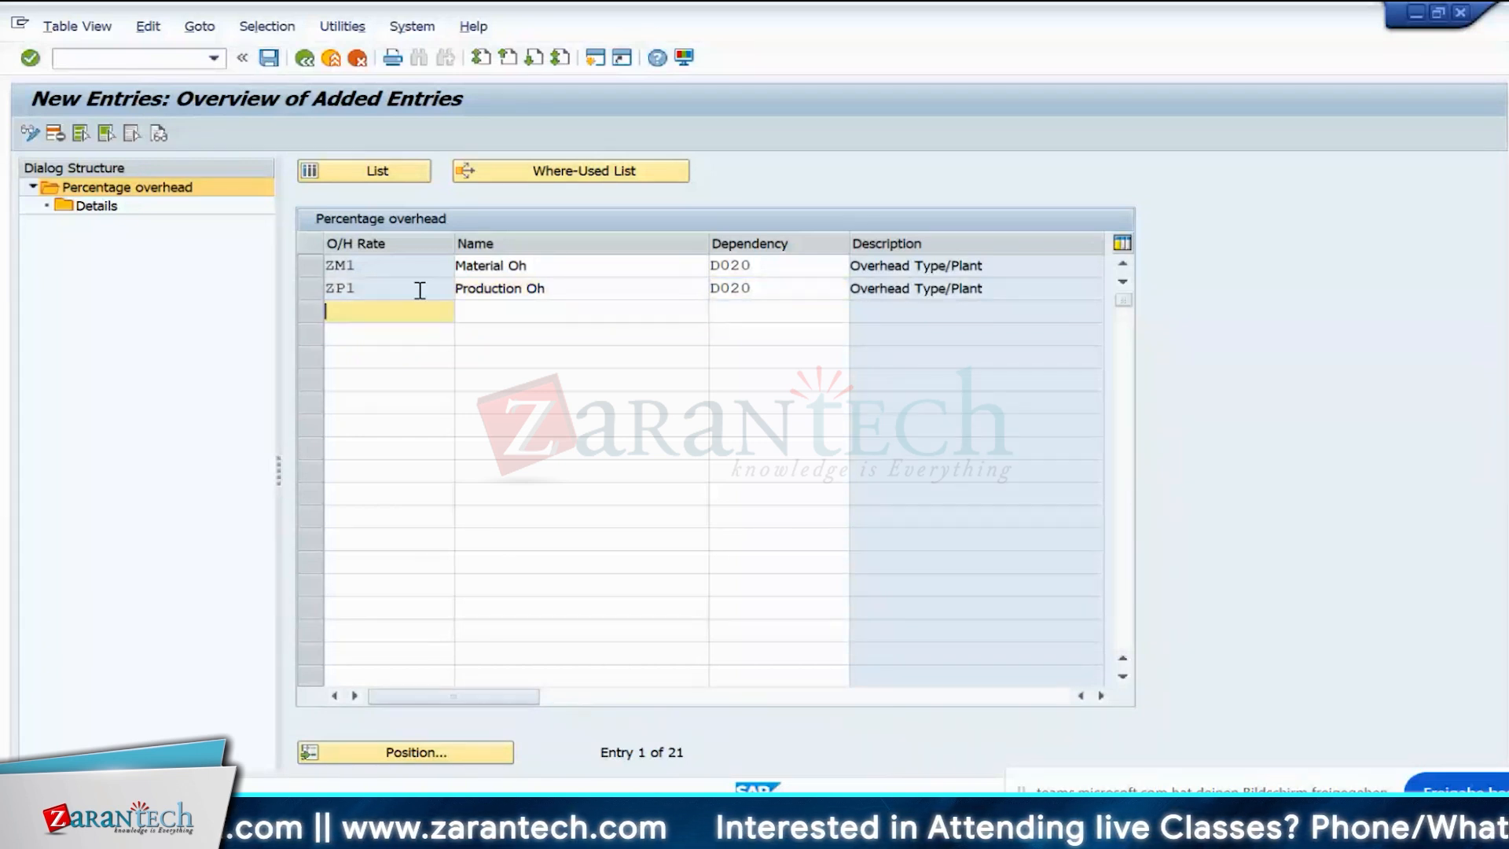
# - Open the details of overhead rate ZM1 and start an entry valid from 01/01/2024 to 12/31/2024
pyautogui.click(311, 265)
pyautogui.click(97, 209)
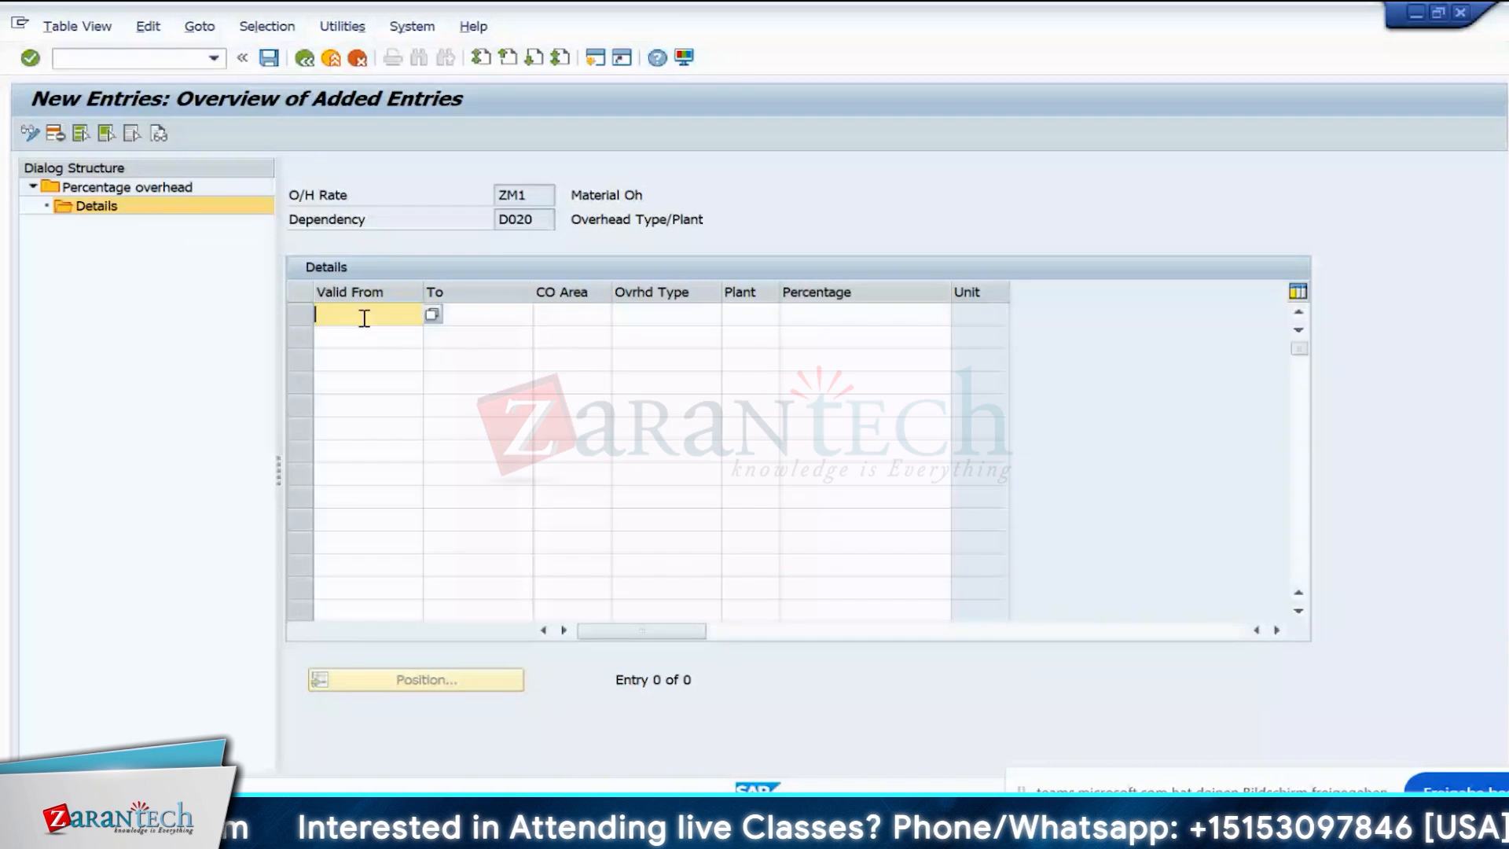
pyautogui.write('01/01/2024')
pyautogui.press('Tab')
pyautogui.write('12/31/2024')
pyautogui.press('Tab')
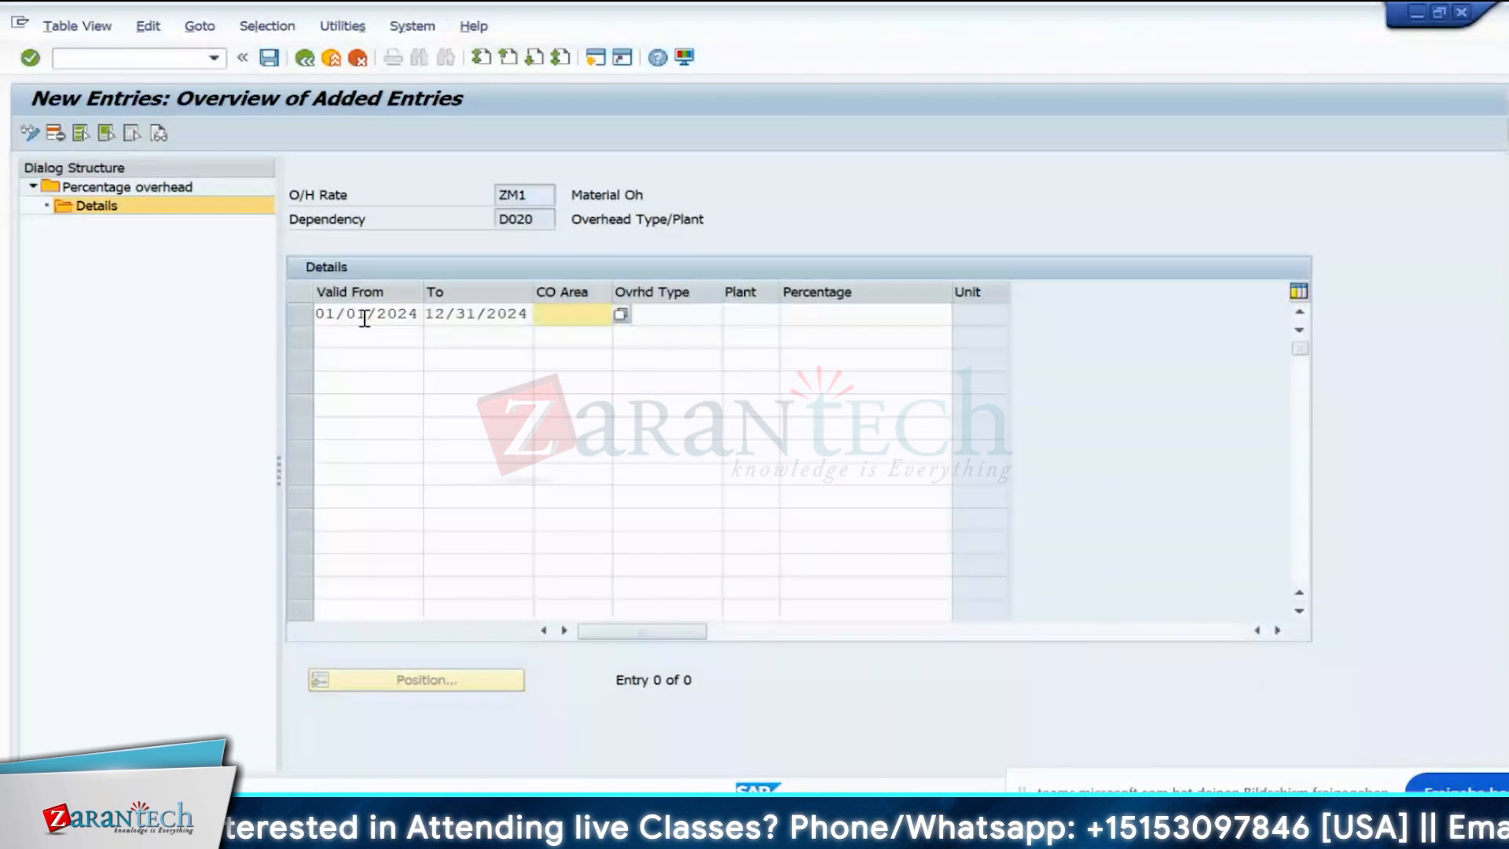
# - Complete the ZM1 entry with CO area IN10, overhead type 2, plant IN10 and 10 percent, and save it
pyautogui.write('in10')
pyautogui.press('Tab')
pyautogui.write('2')
pyautogui.press('Tab')
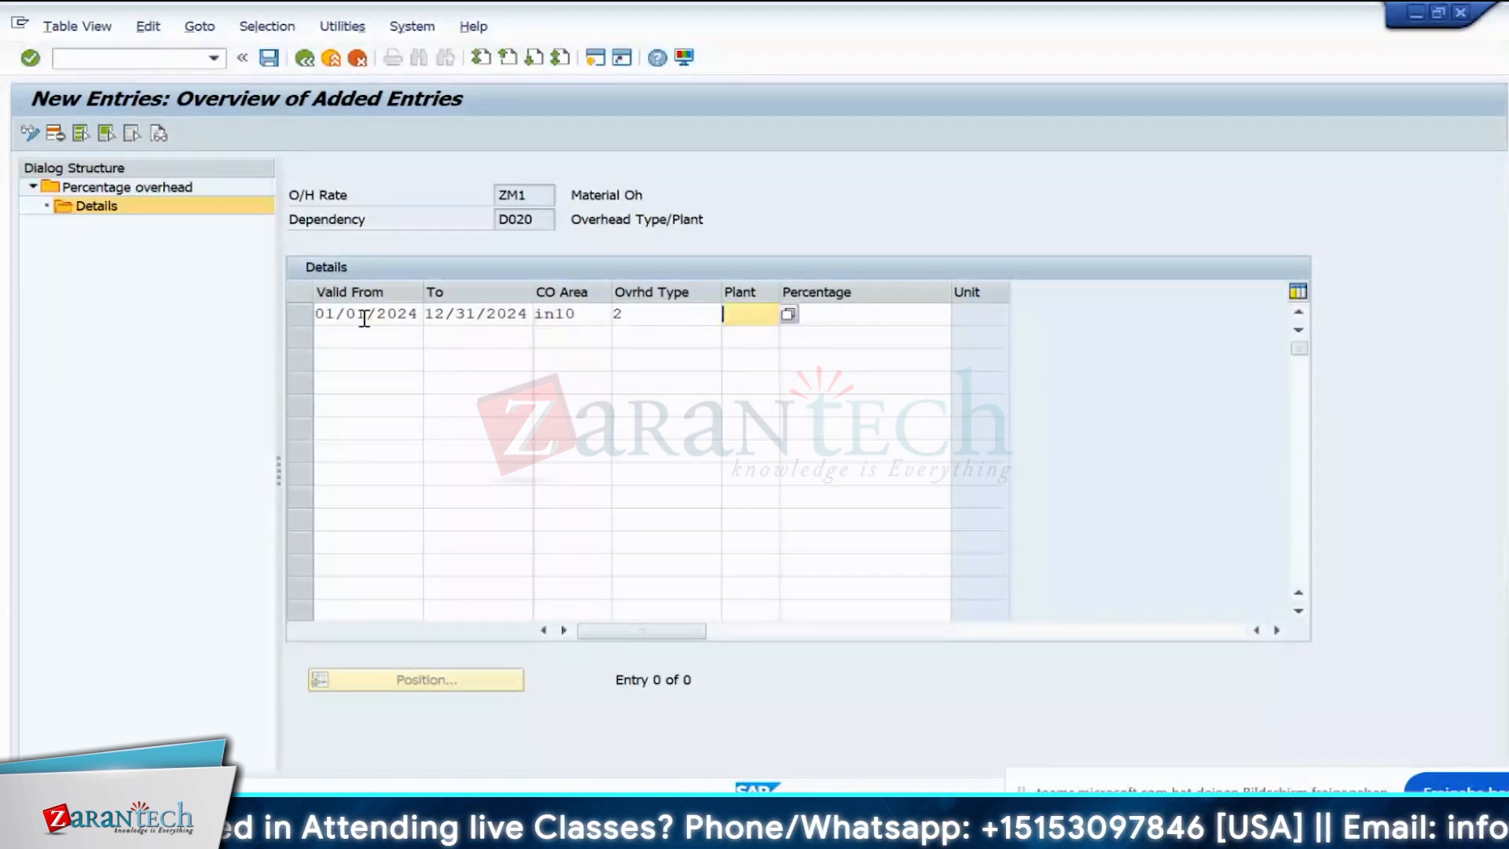
pyautogui.write('in10')
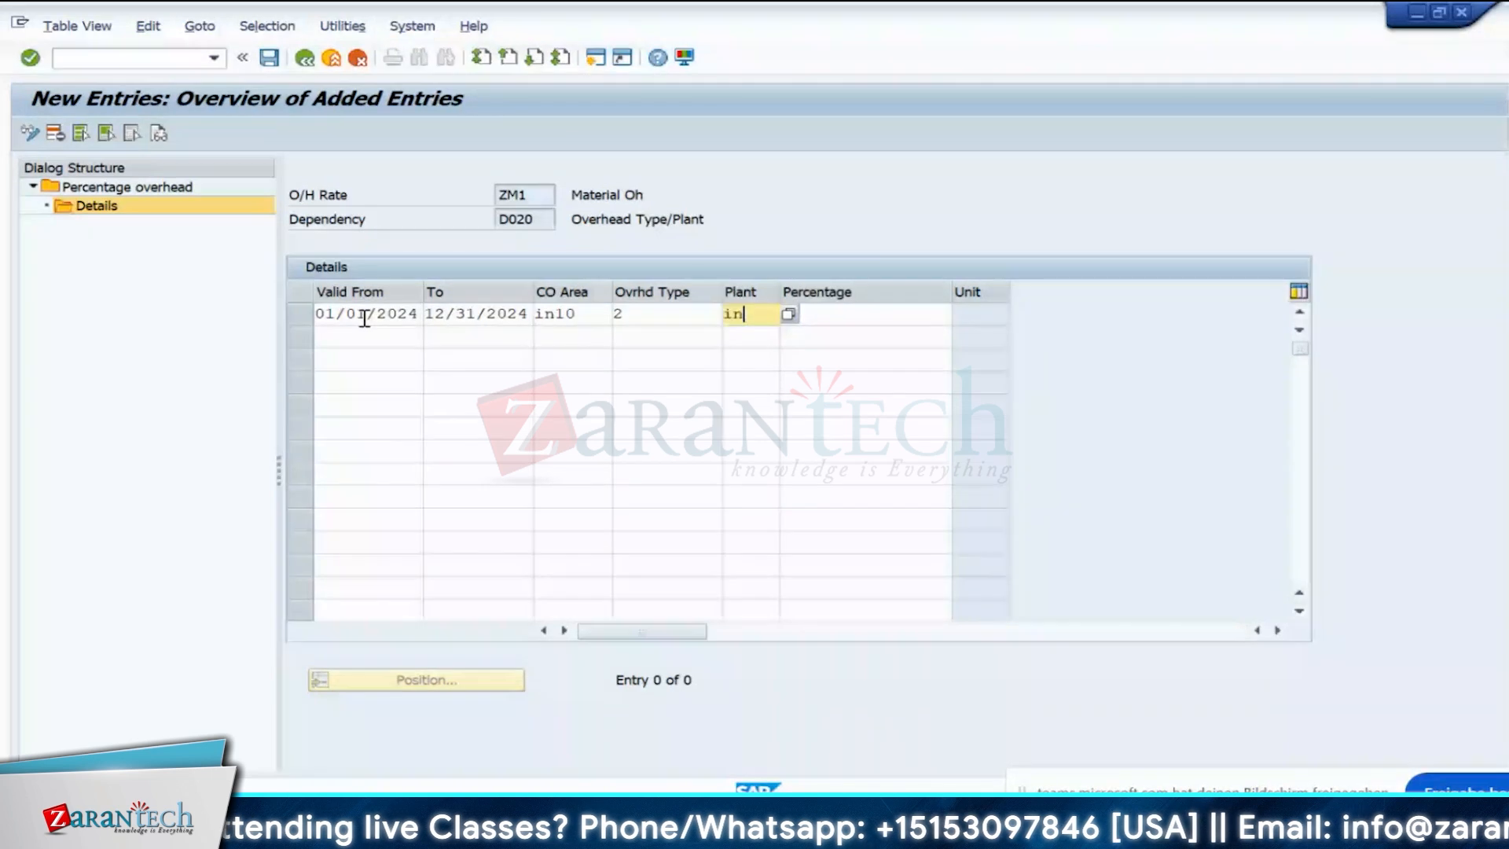
pyautogui.press('BackSpace')
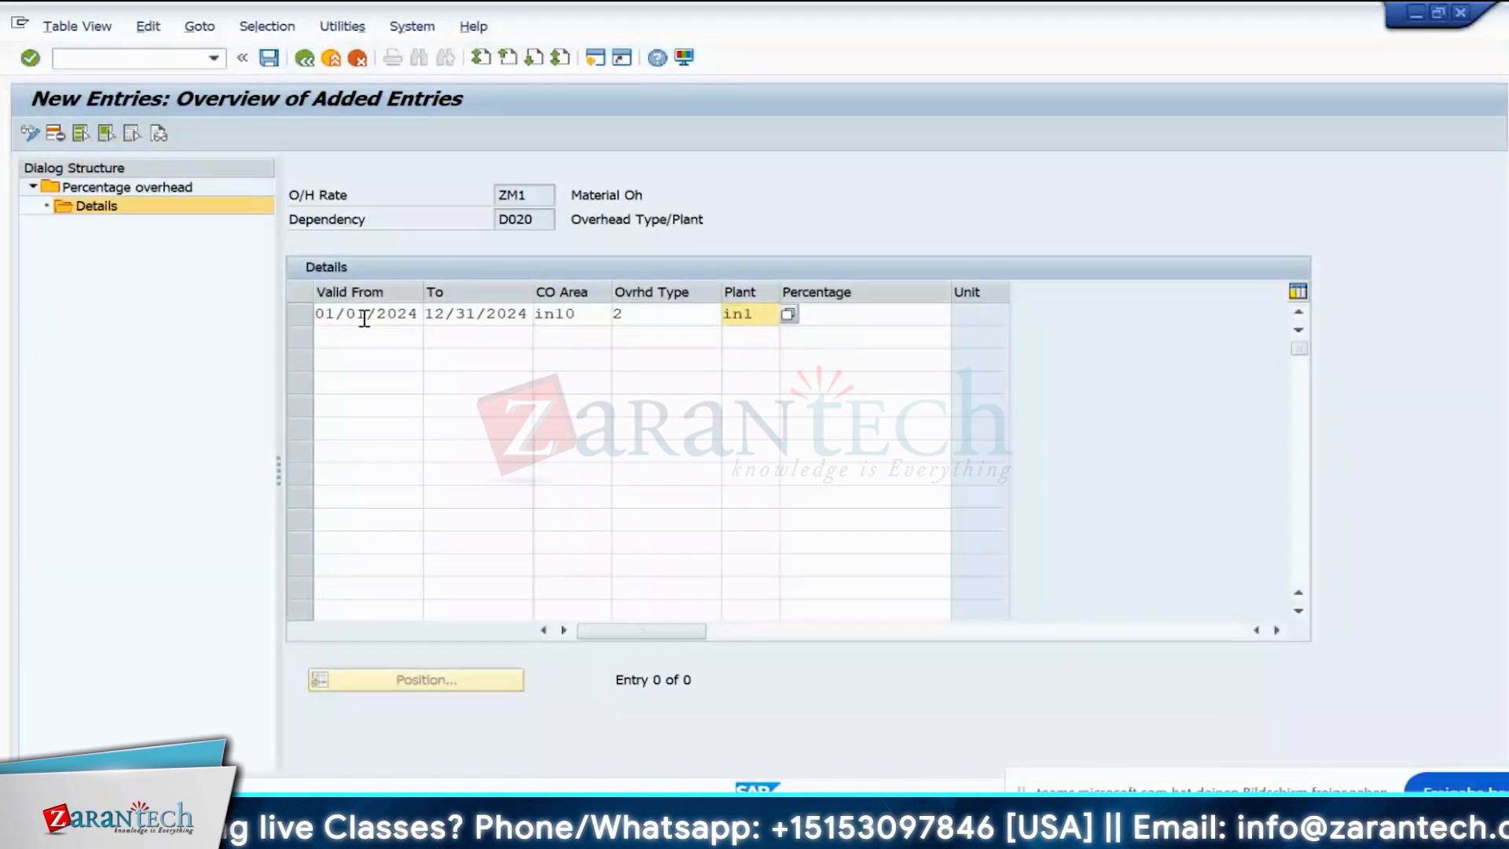
pyautogui.write('0')
pyautogui.press('Tab')
pyautogui.write('10')
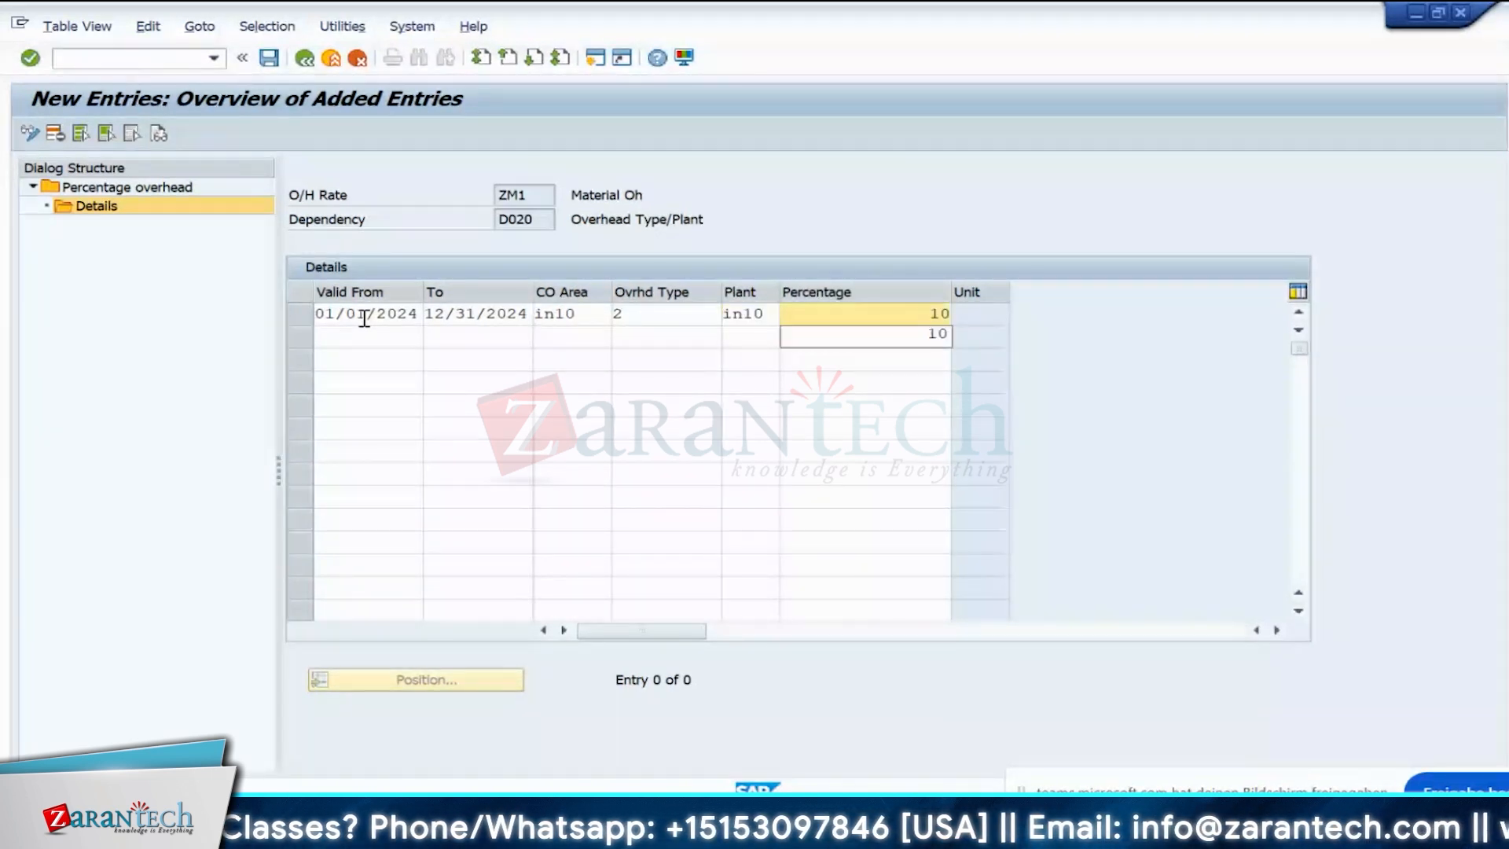
pyautogui.press('Return')
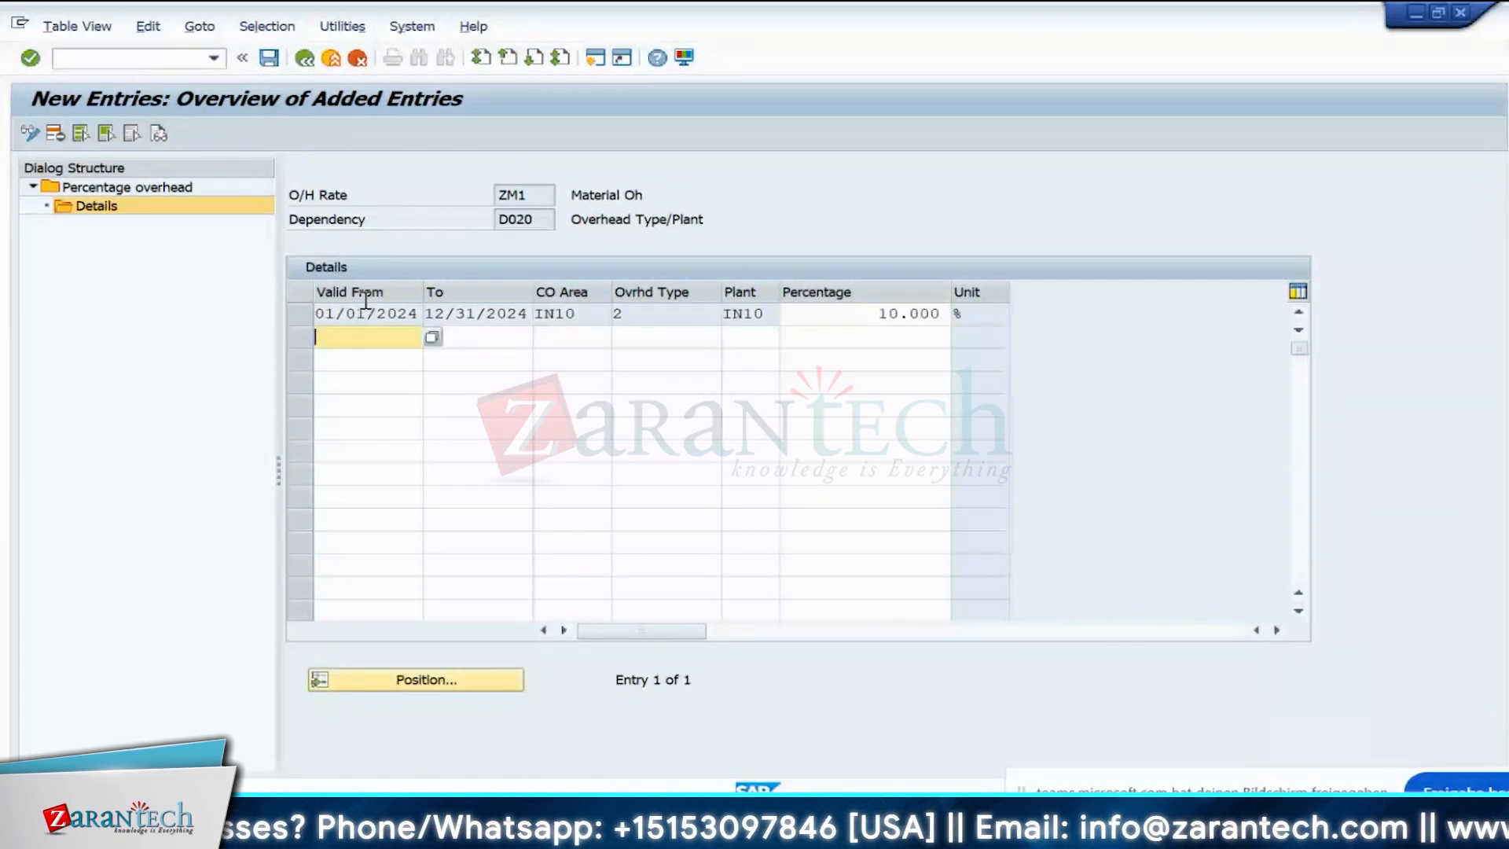
pyautogui.click(271, 59)
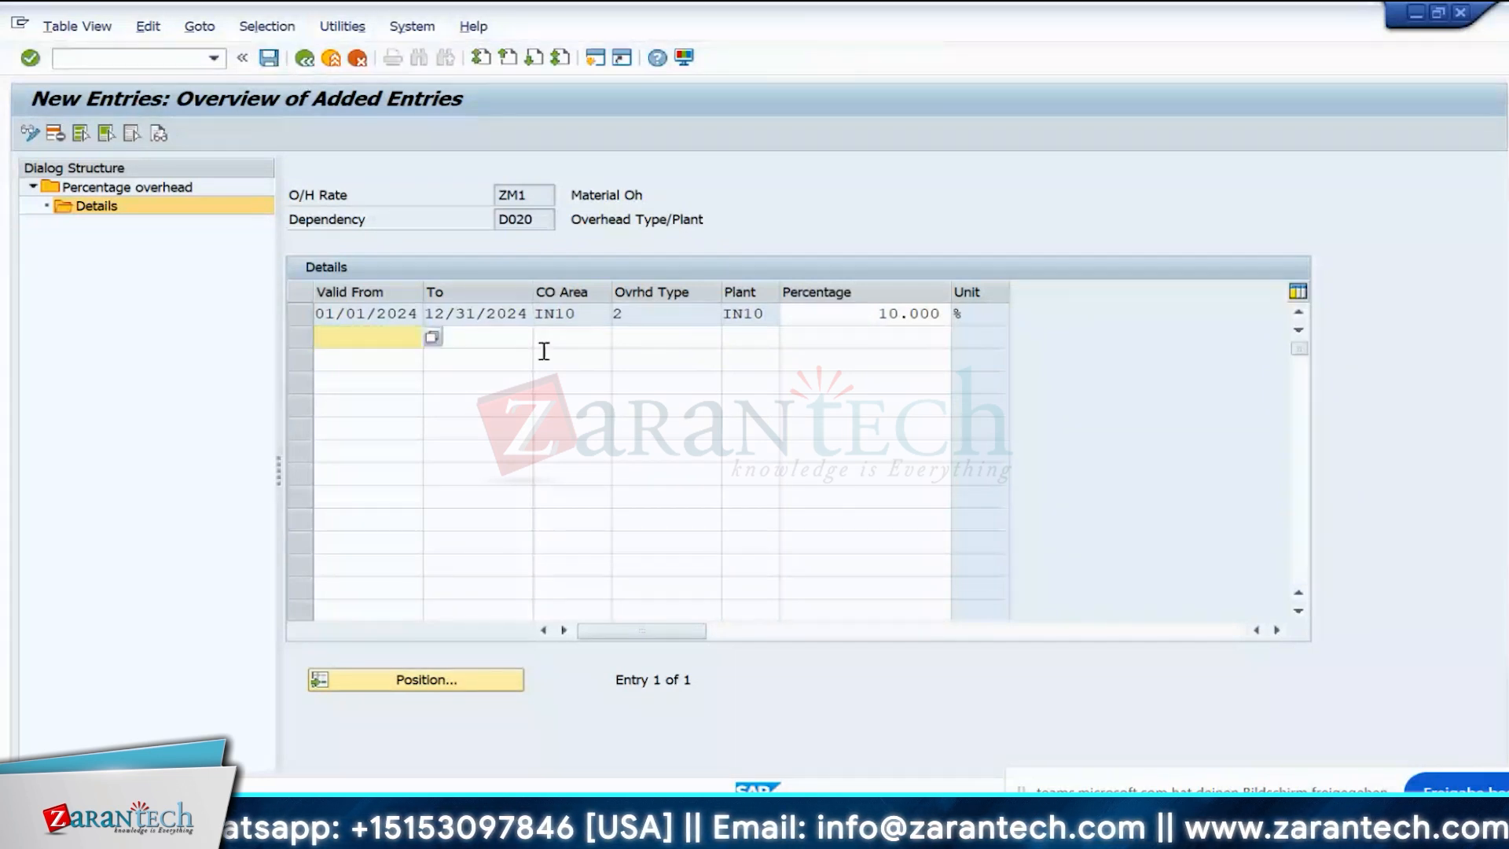
# - Start a second detail entry for overhead rate ZM1, valid from 01/01/2024 to 12/31/2024
pyautogui.click(646, 312)
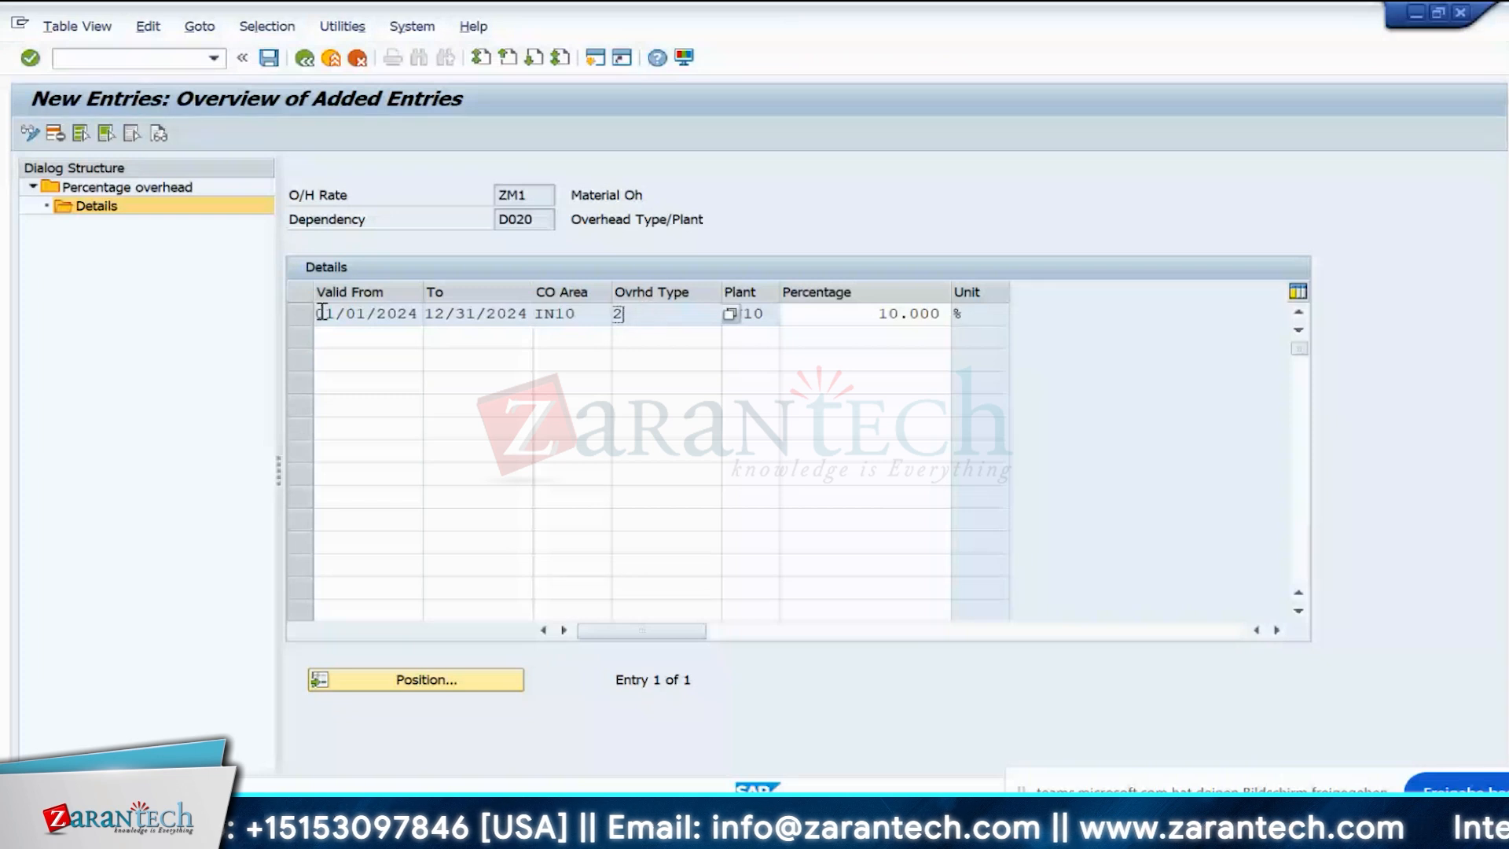
pyautogui.moveTo(323, 312); pyautogui.dragTo(412, 309)
pyautogui.hotkey('ctrl', 'c')
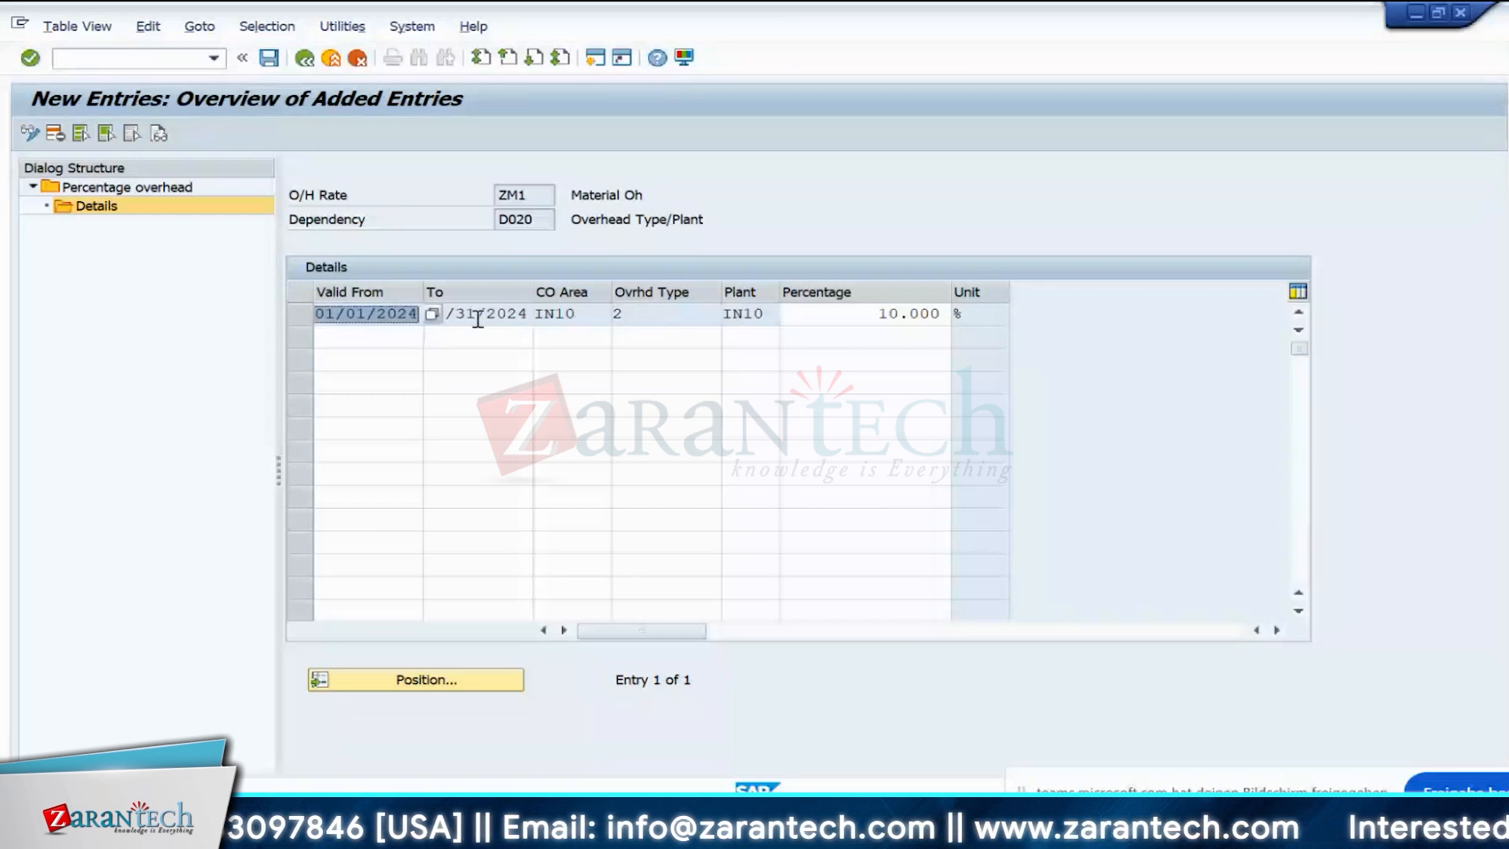
pyautogui.click(350, 338)
pyautogui.click(351, 339)
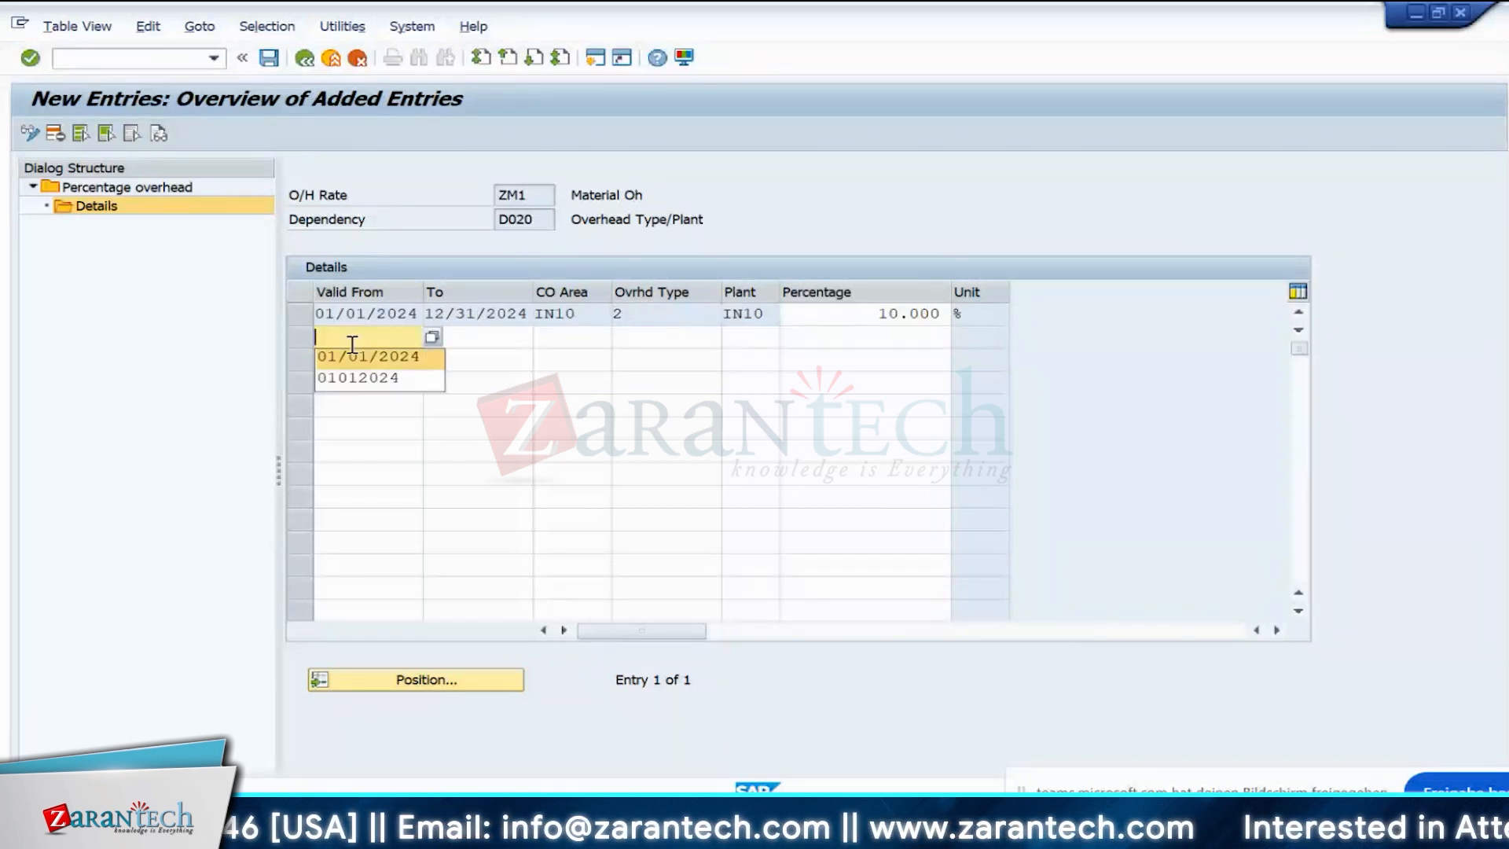
pyautogui.hotkey('ctrl', 'v')
pyautogui.press('Tab')
pyautogui.press('Tab')
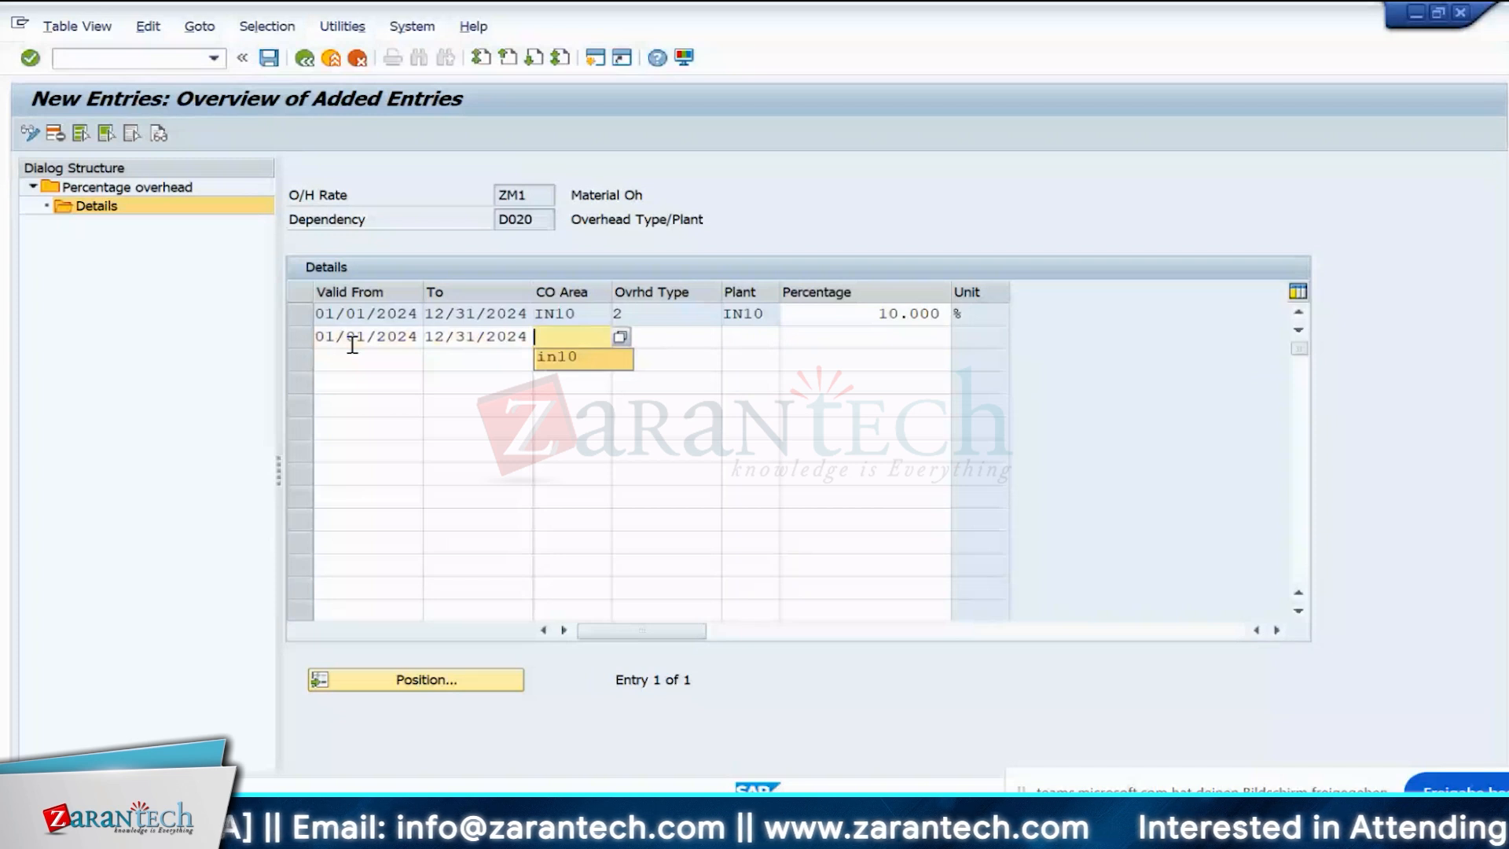
# - Complete the second ZM1 entry with CO area IN10, overhead type 1, plant IN10 and 10 percent
pyautogui.write('in10')
pyautogui.press('Tab')
pyautogui.write('1')
pyautogui.press('Tab')
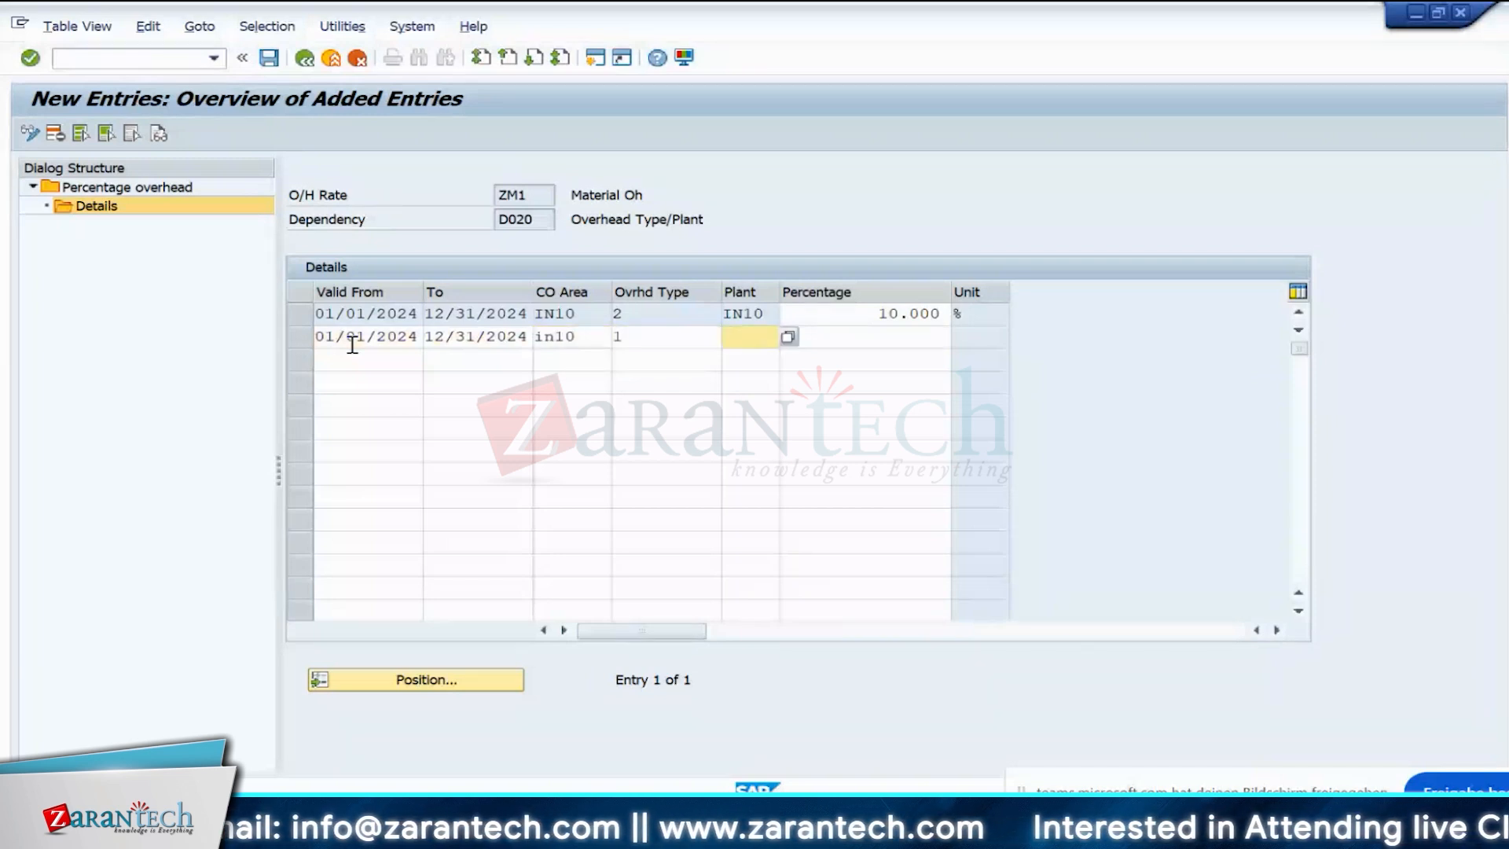
pyautogui.write('in10')
pyautogui.press('Tab')
pyautogui.write('10')
pyautogui.press('Return')
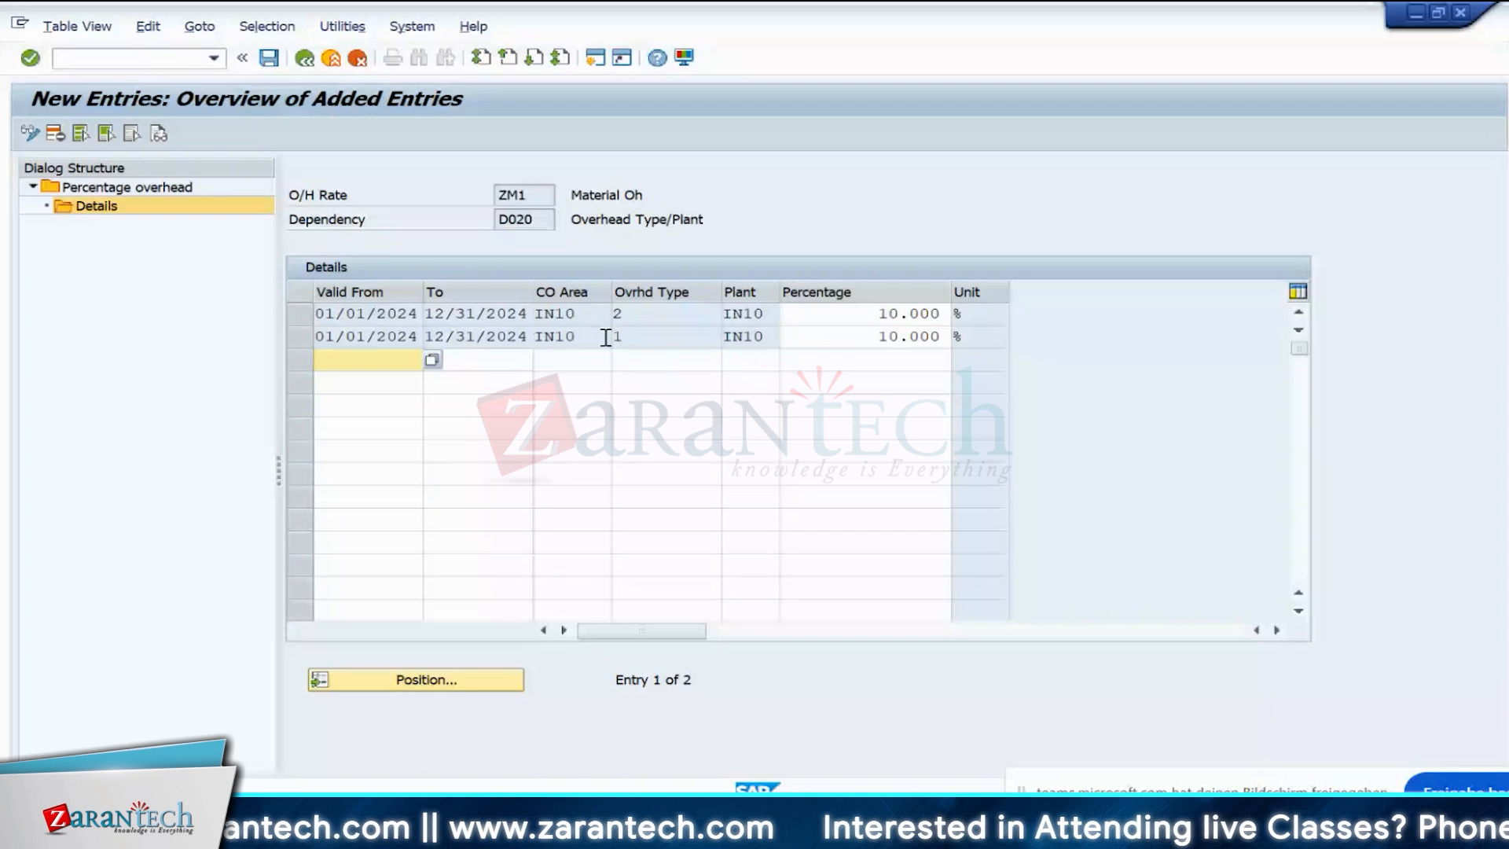
pyautogui.click(681, 324)
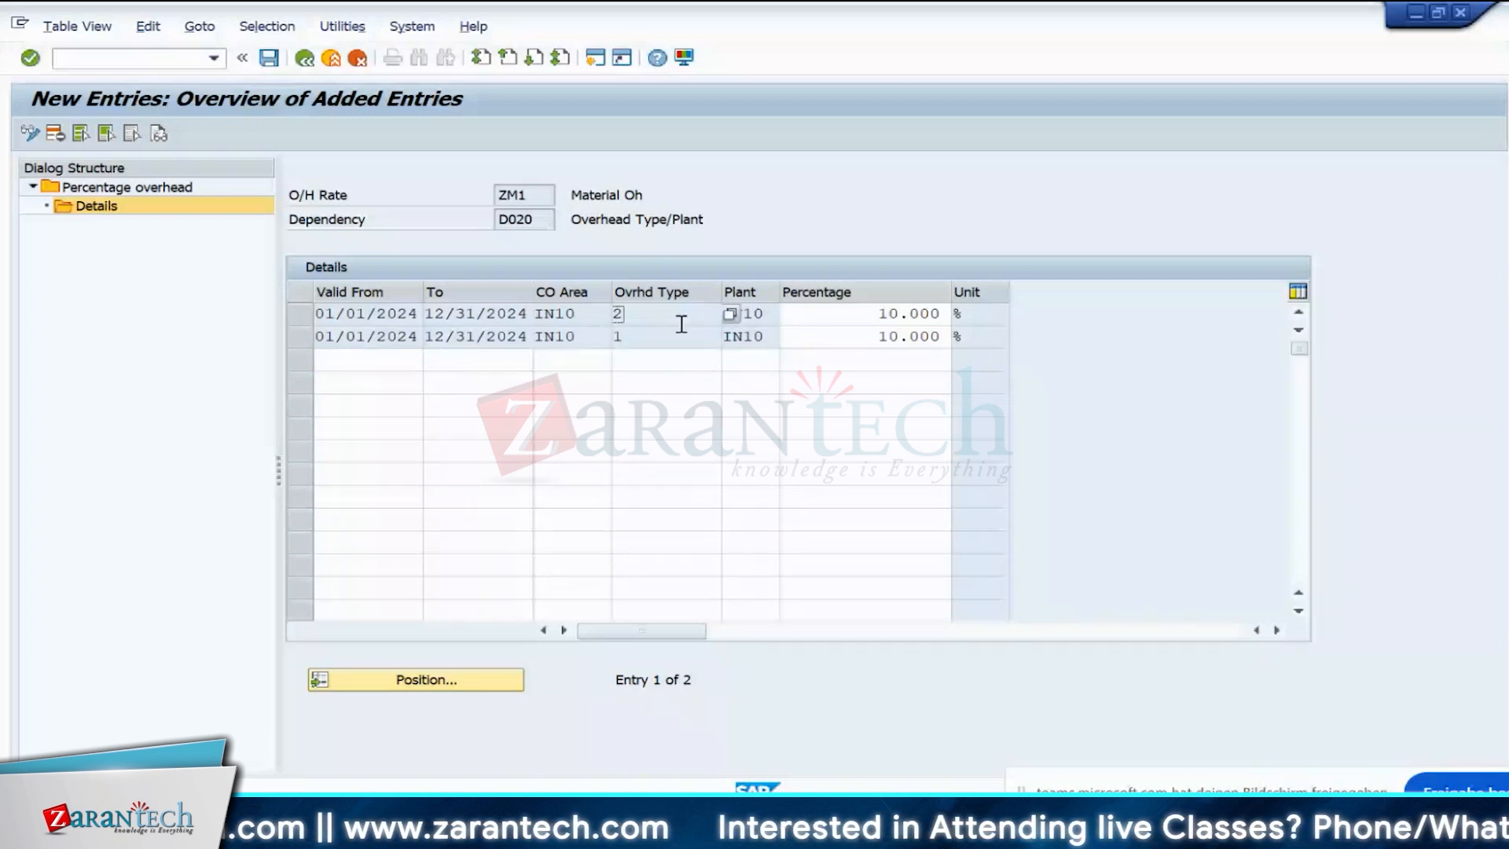
pyautogui.press('Down')
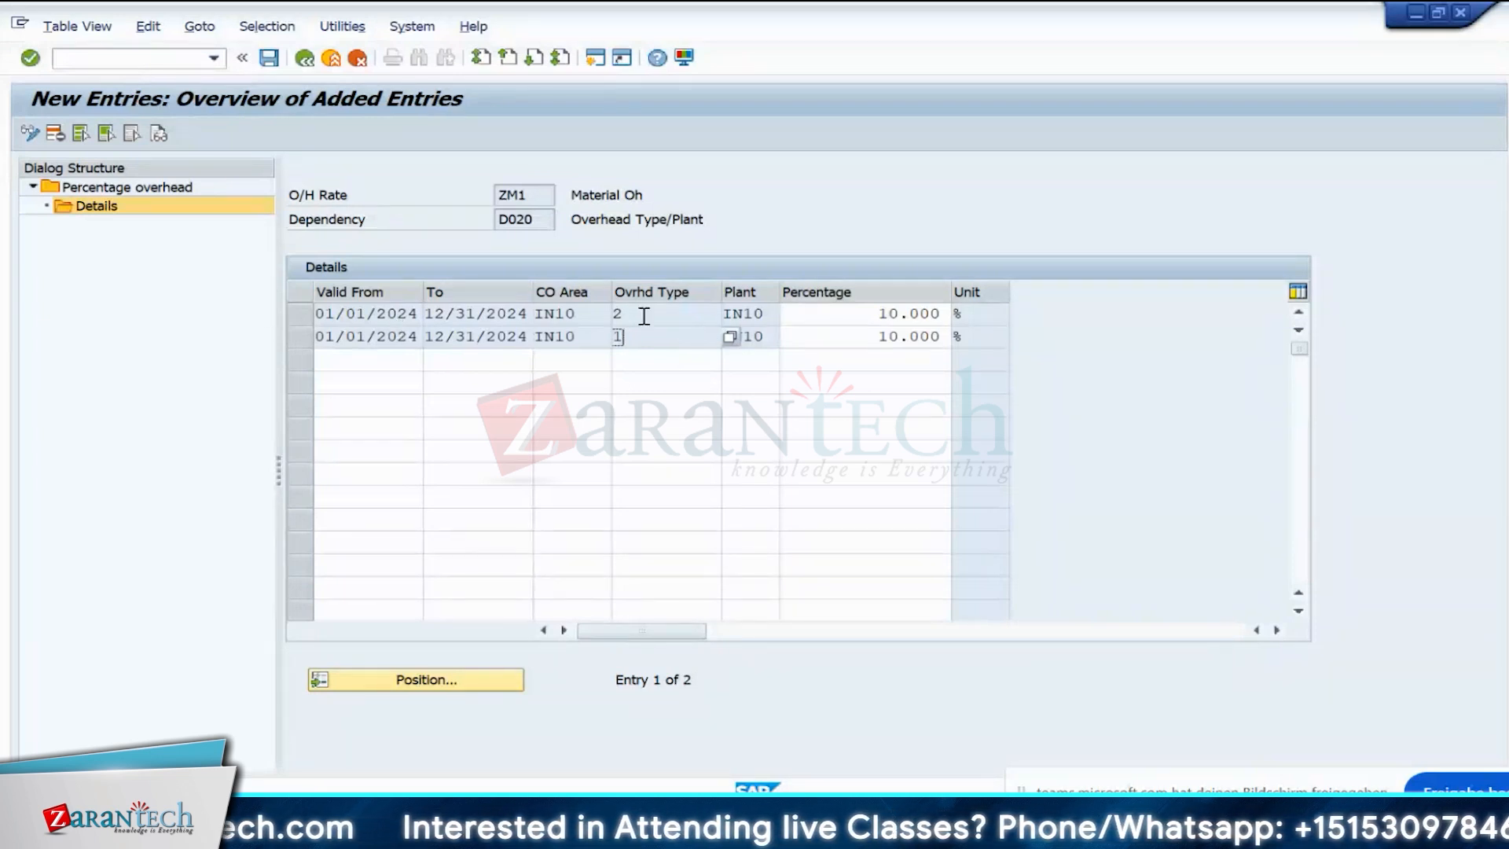
pyautogui.click(874, 317)
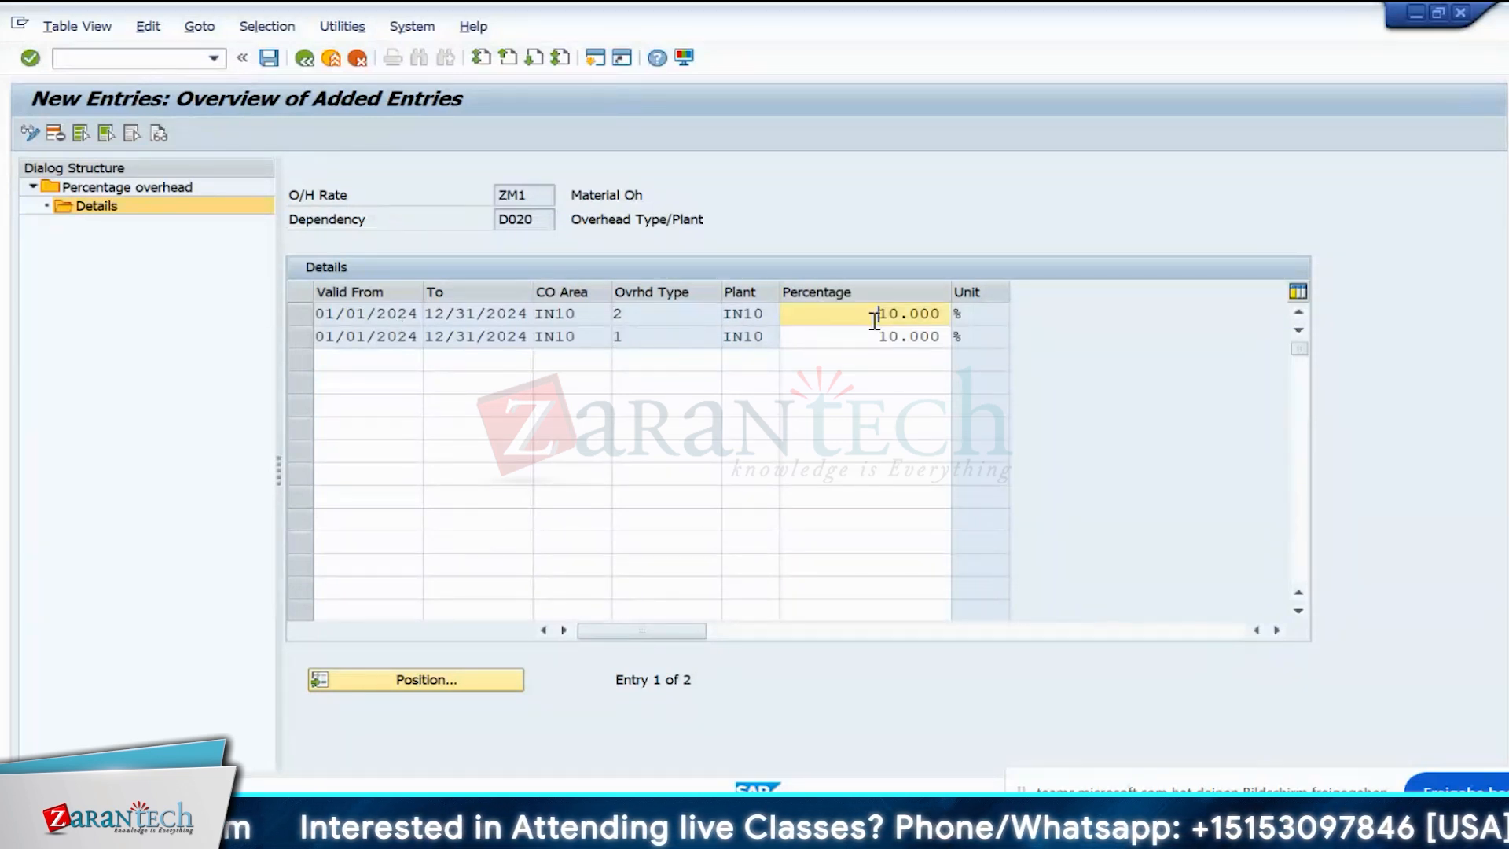
pyautogui.moveTo(875, 317); pyautogui.dragTo(932, 315)
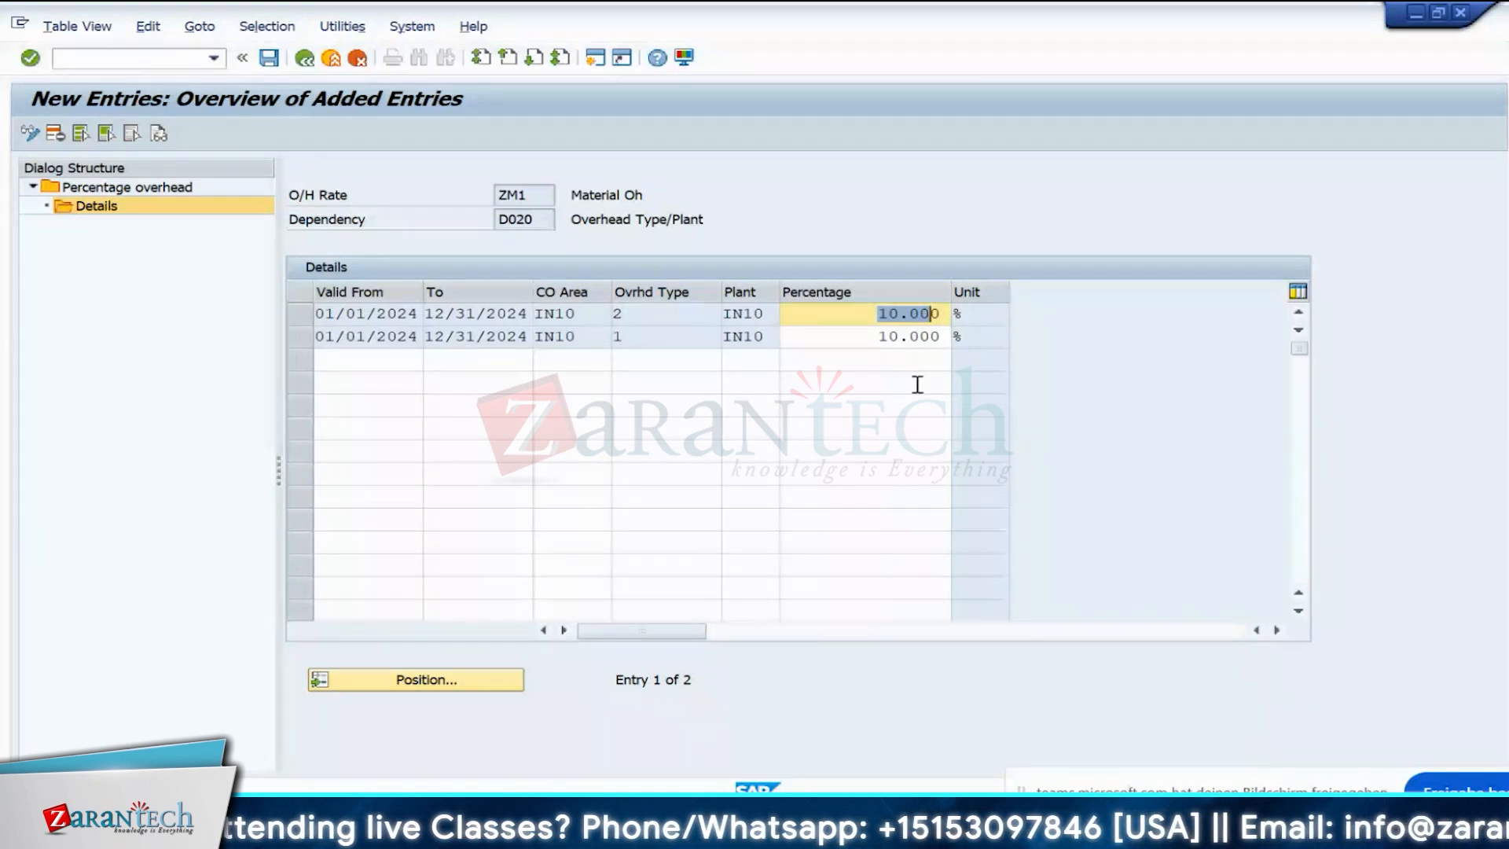
pyautogui.click(548, 344)
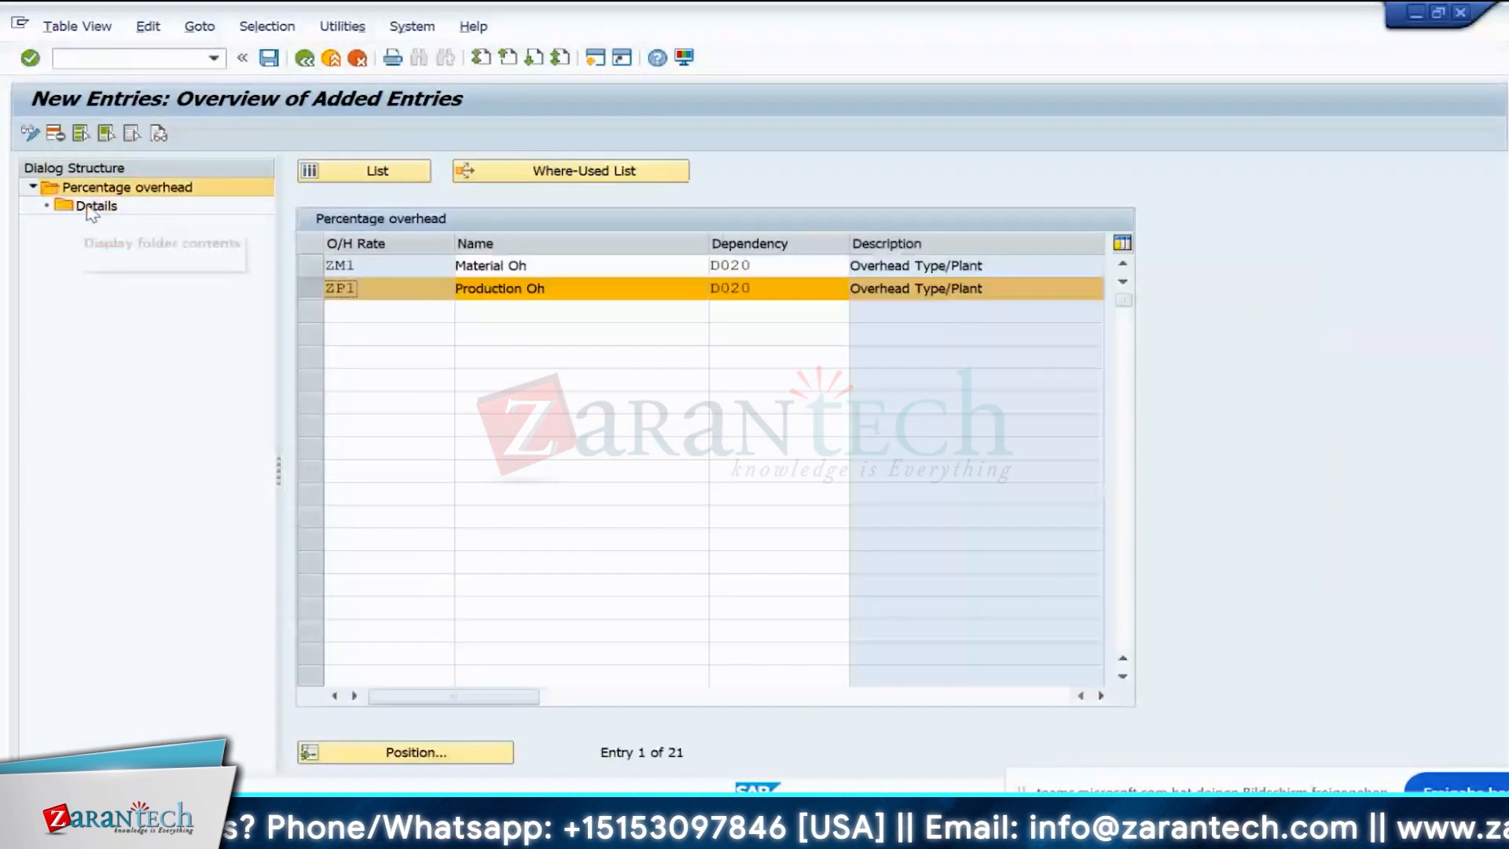
# - Open the details of overhead rate ZP1 and start two new entries valid from 01/01/2024 to 12/31/2024
pyautogui.click(93, 206)
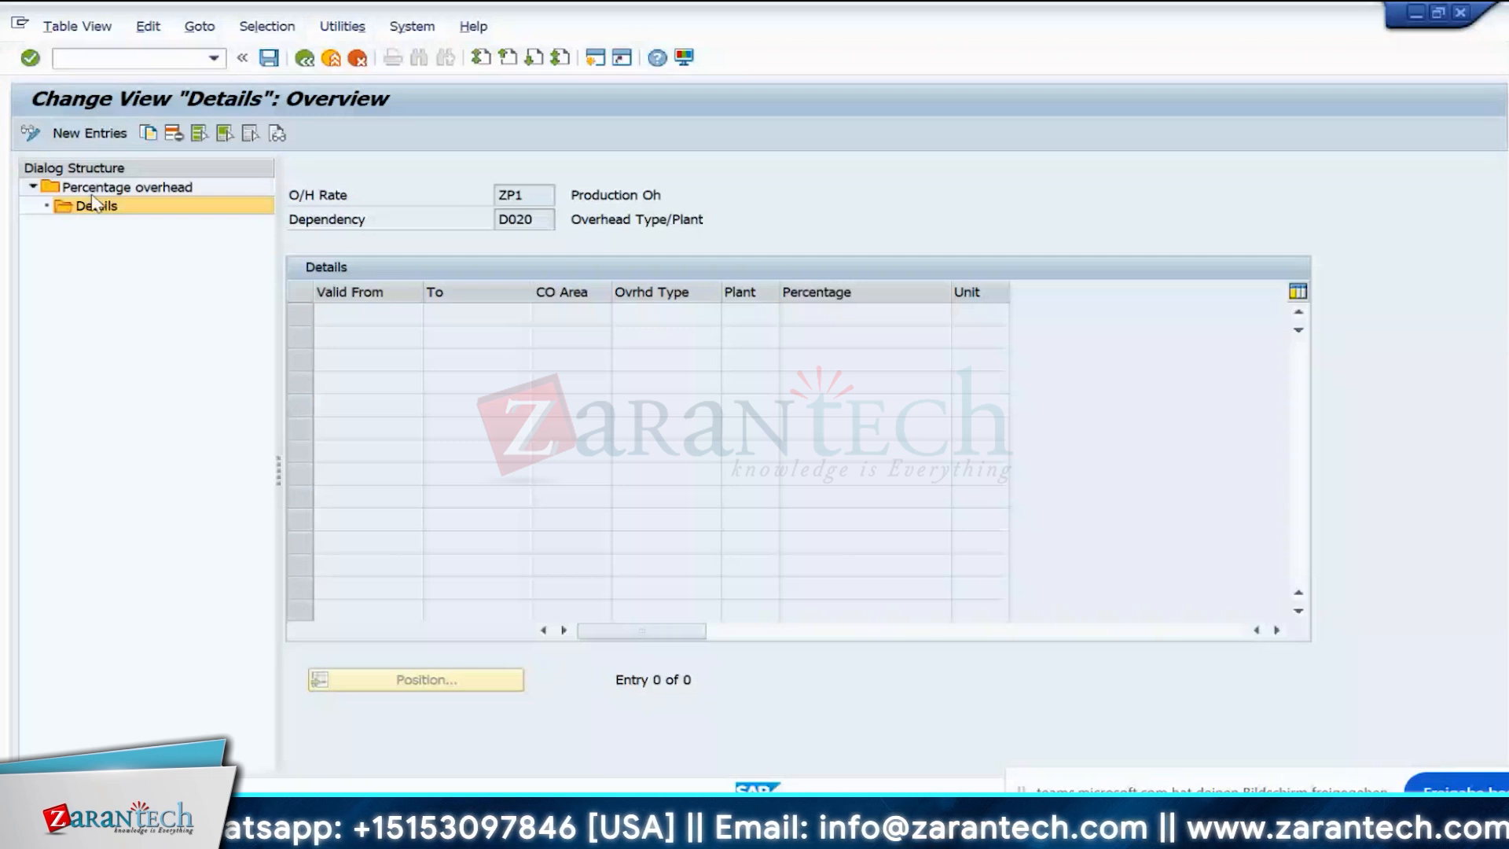
pyautogui.click(90, 134)
pyautogui.click(377, 315)
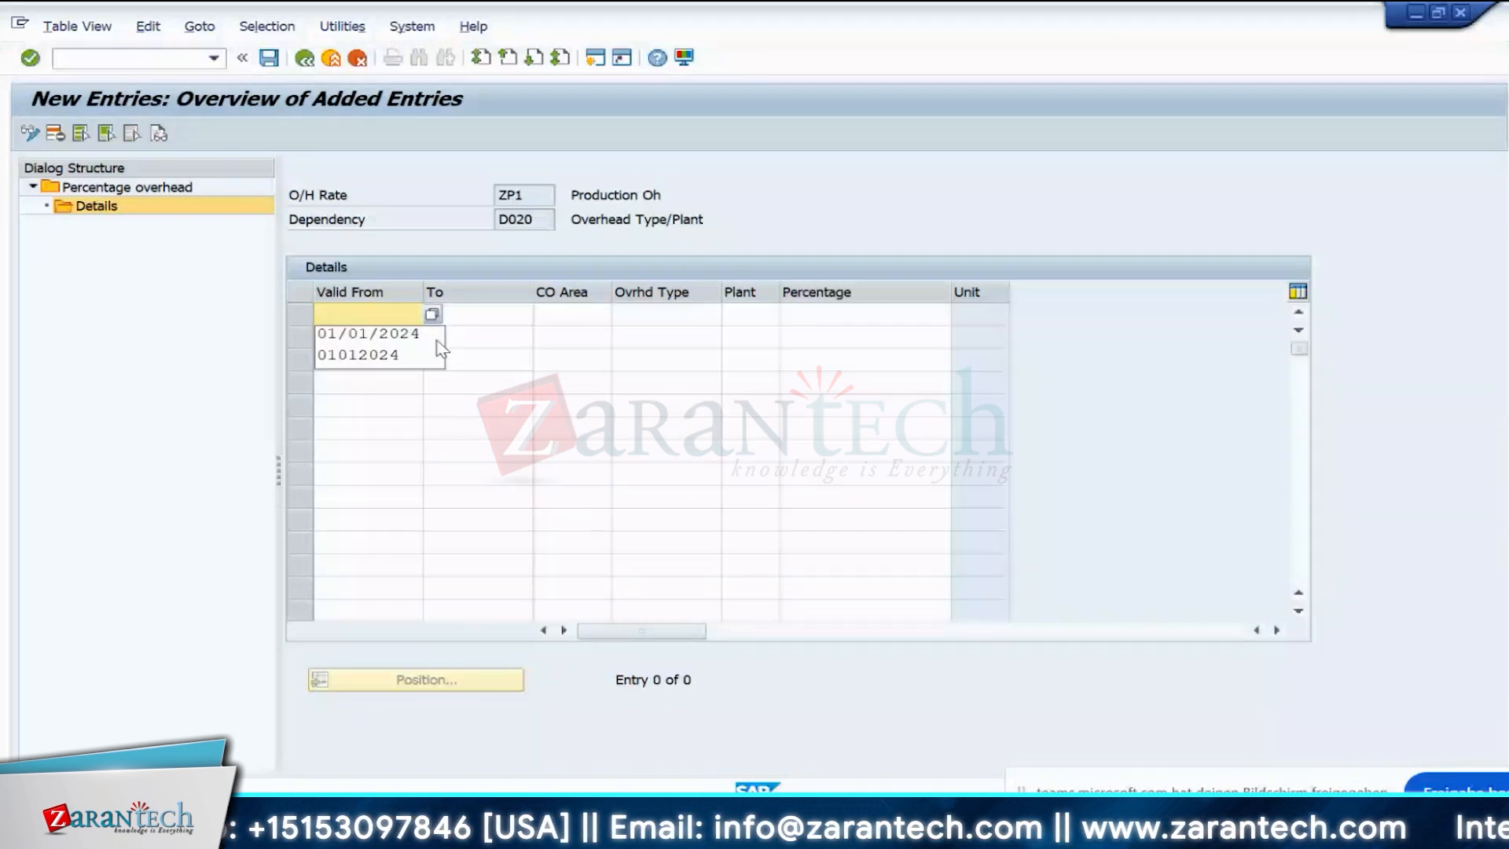
pyautogui.click(390, 334)
pyautogui.click(390, 337)
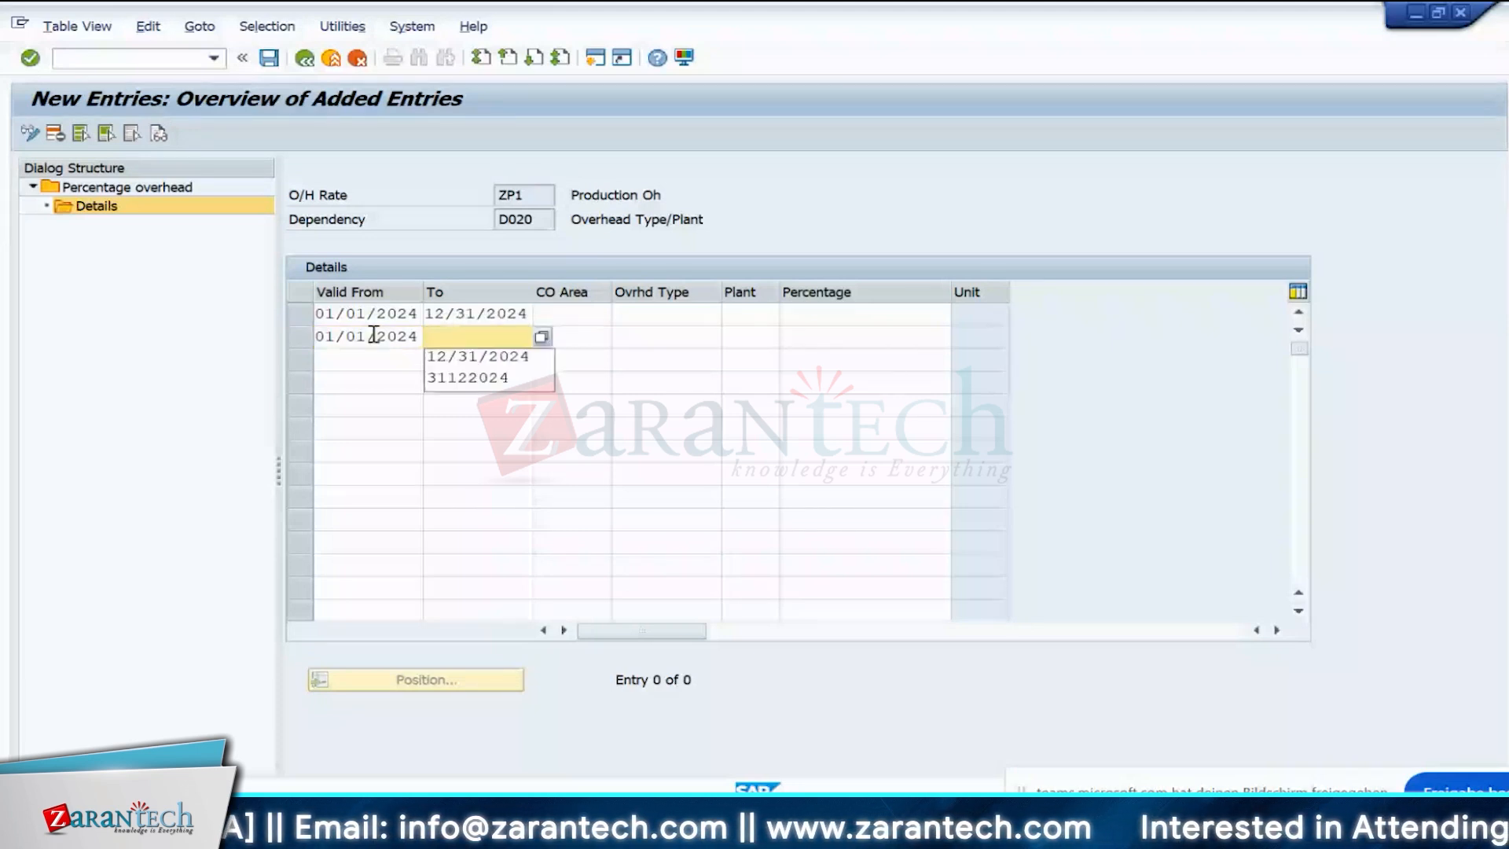
pyautogui.click(477, 356)
# - Assign CO area IN10 to both ZP1 entries, with overhead type 1 for the first and 2 for the second
pyautogui.click(561, 315)
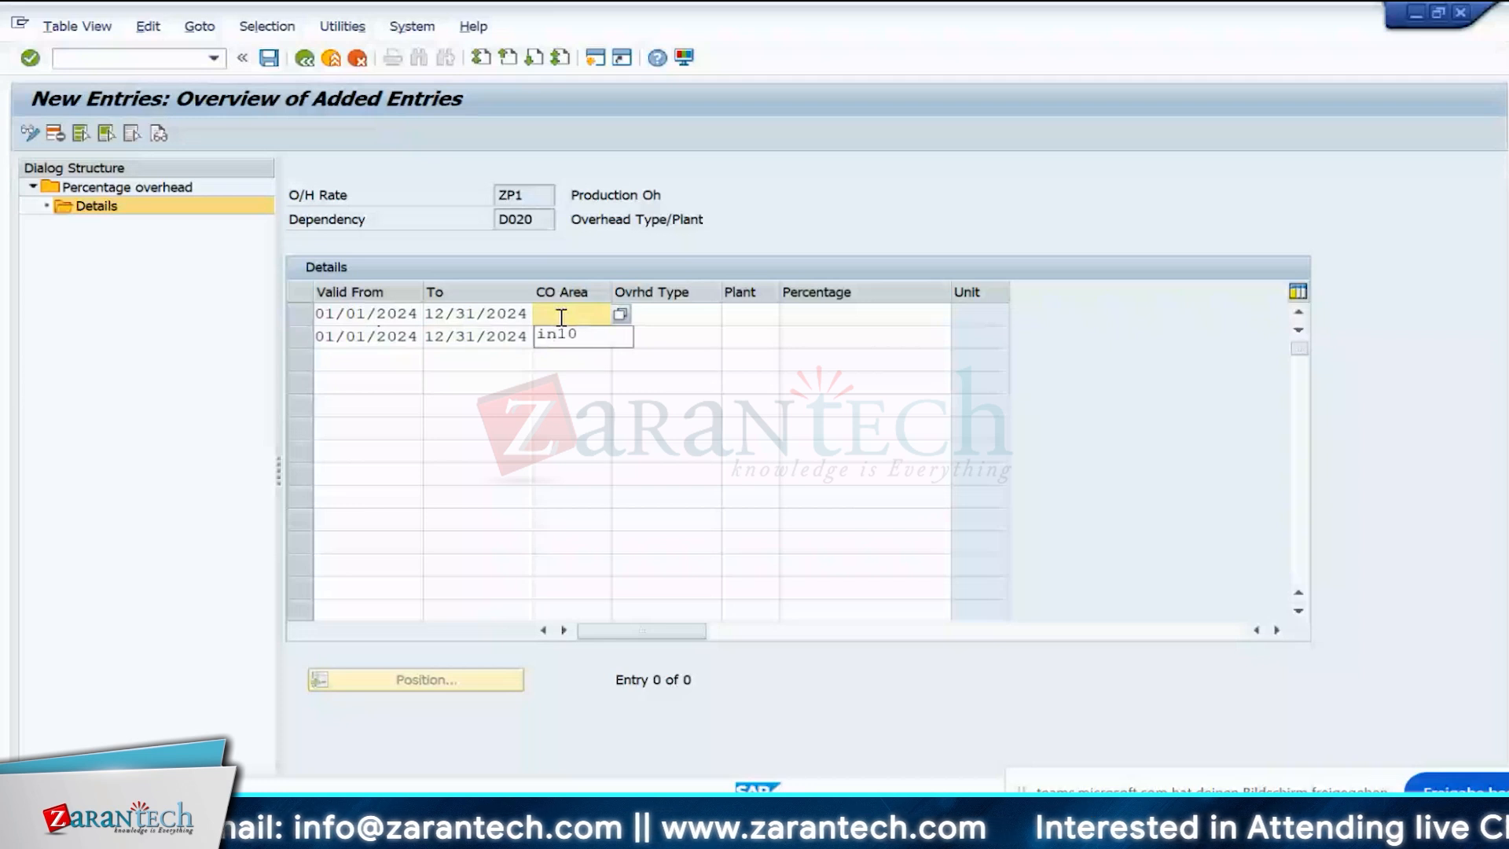
pyautogui.click(568, 329)
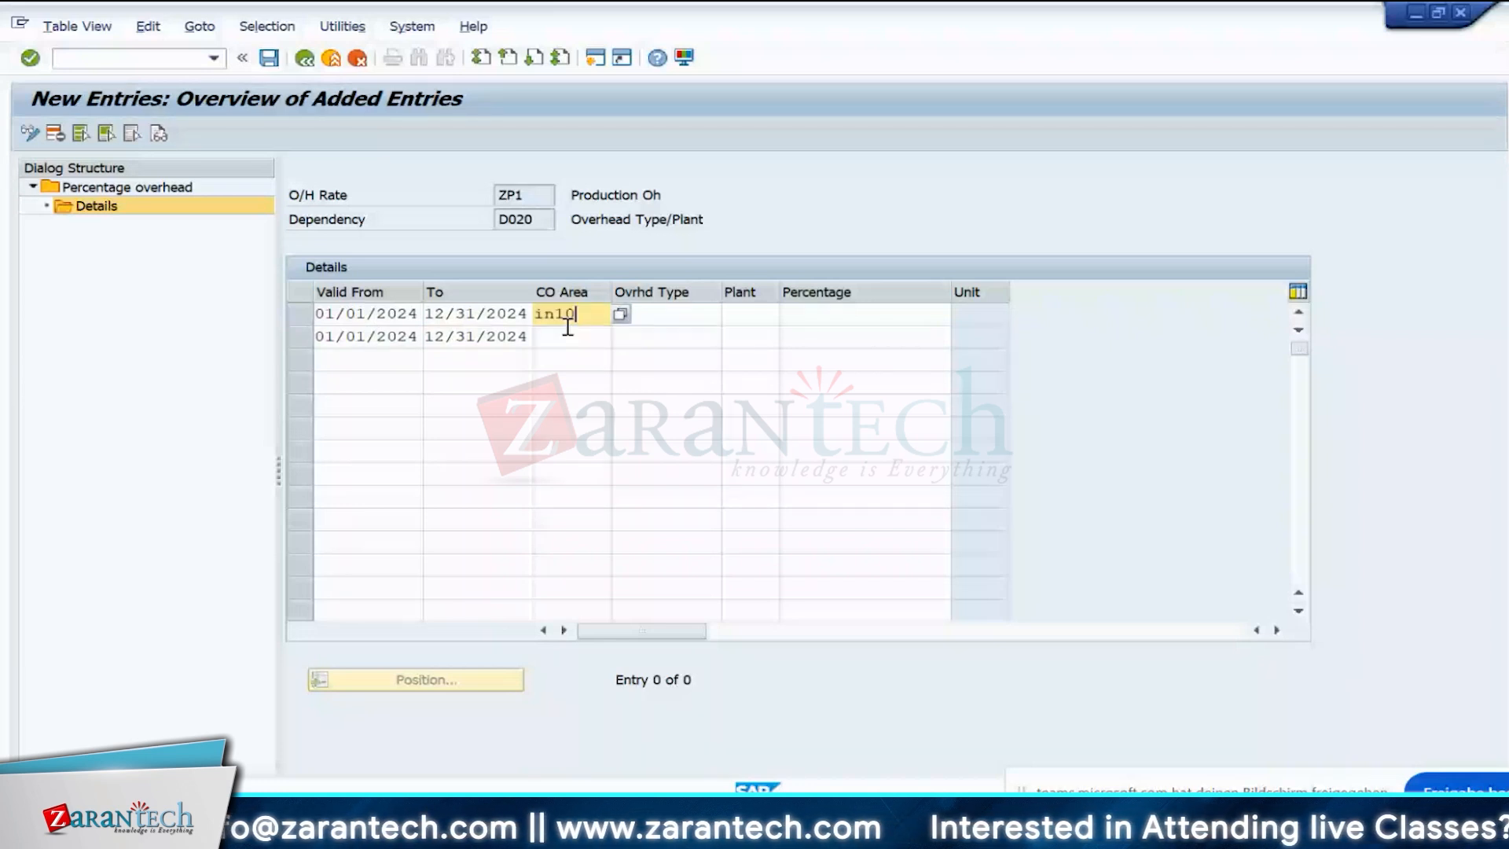
pyautogui.click(669, 312)
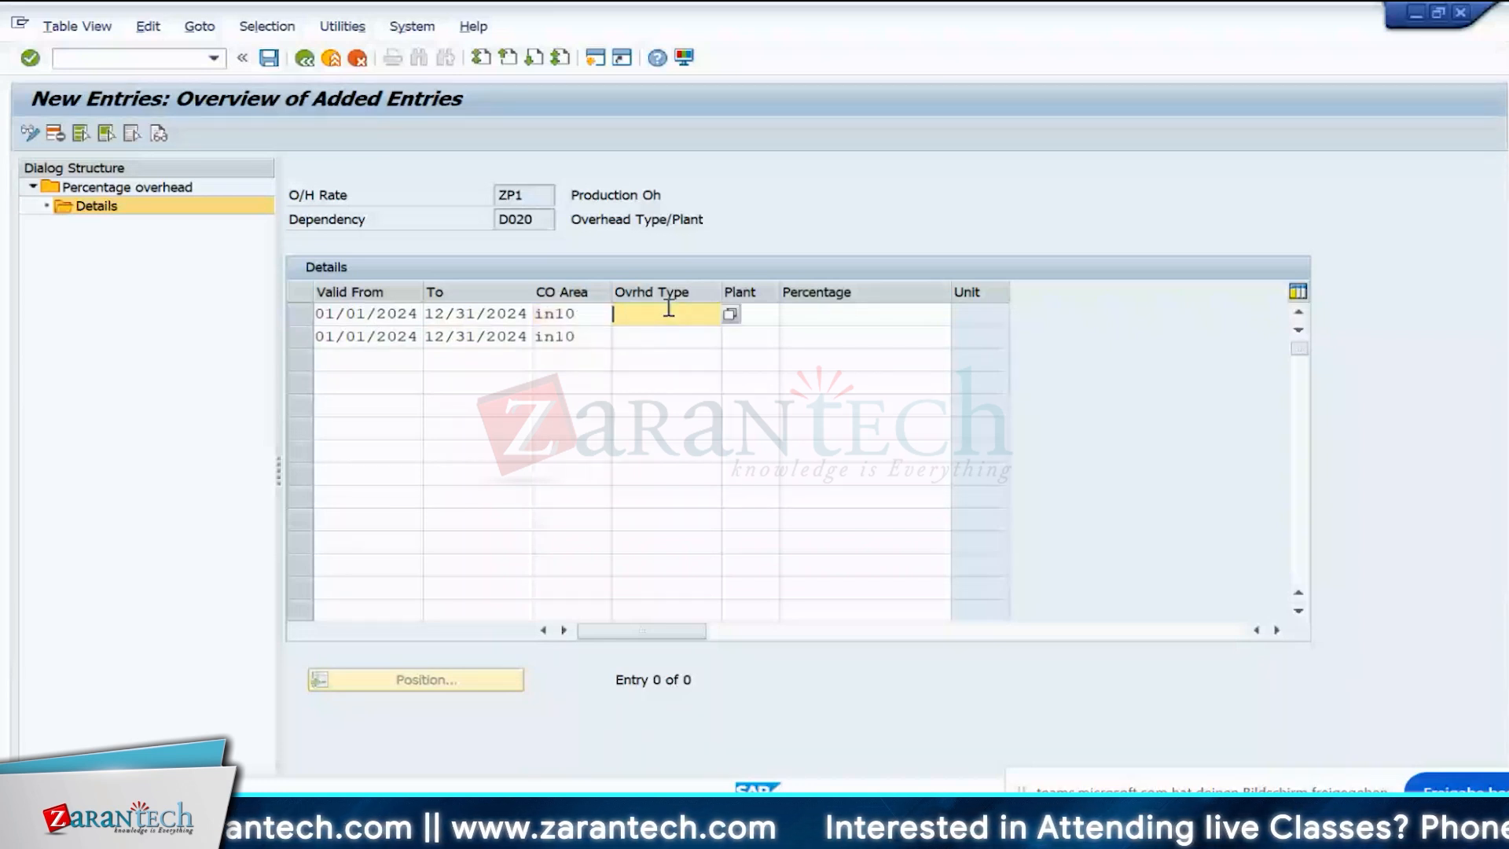
pyautogui.write('1')
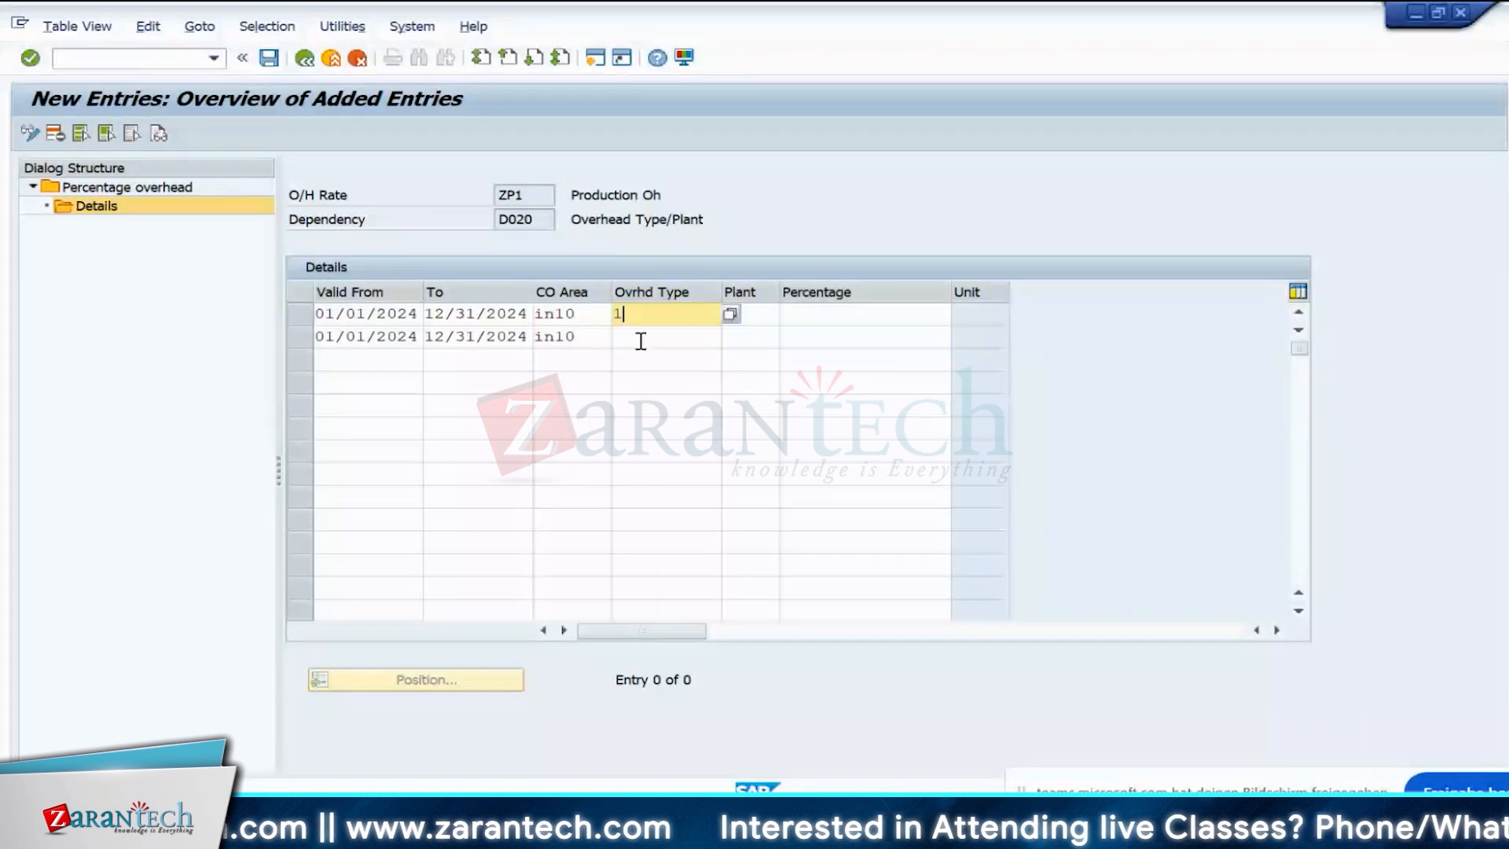
pyautogui.click(641, 338)
pyautogui.write('2')
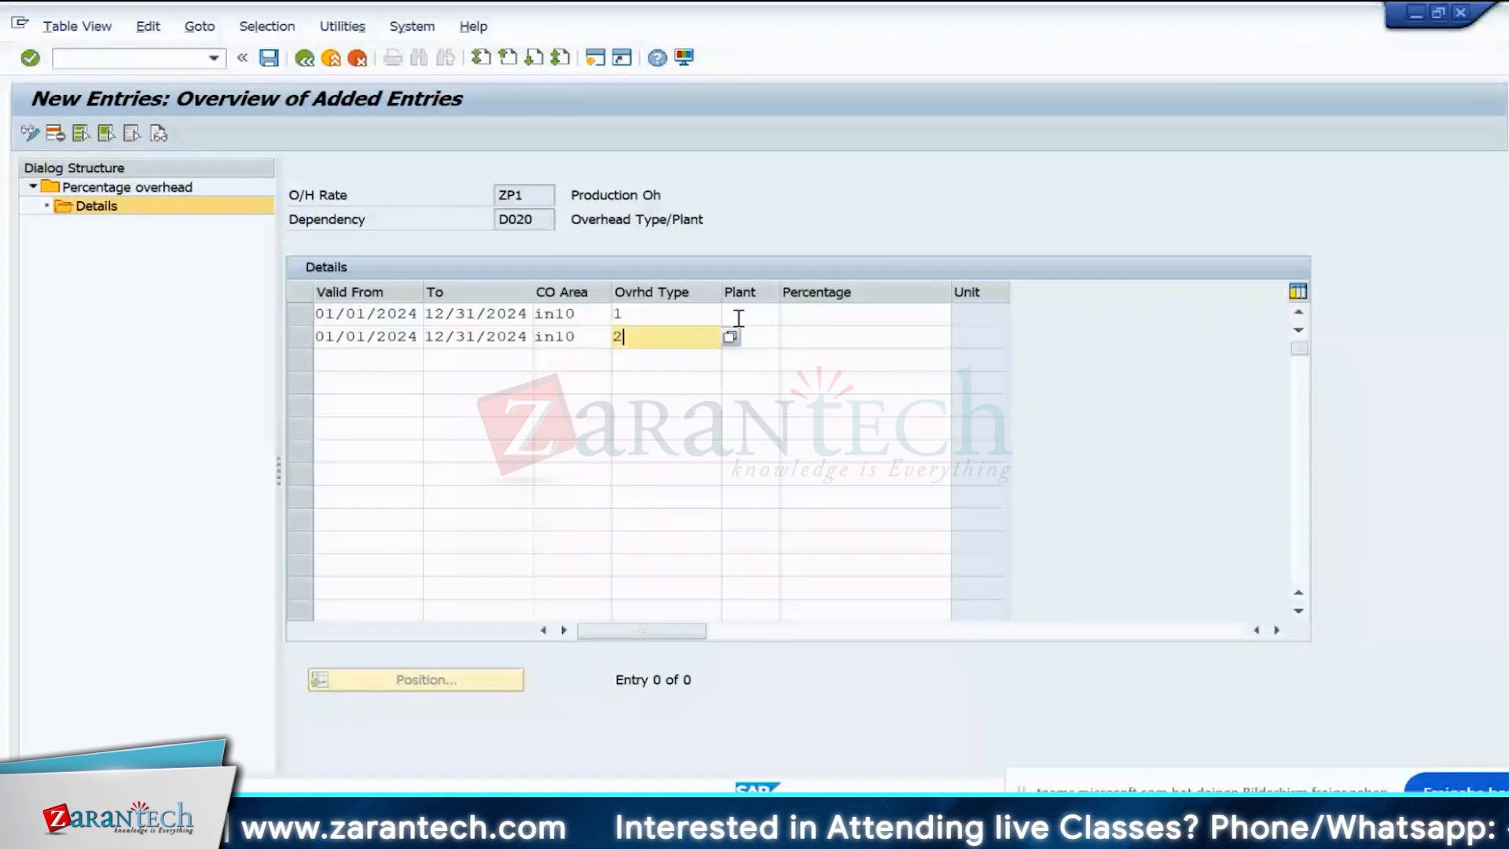
# - Set plant IN10 and 5 percent for both ZP1 entries, and save them
pyautogui.click(744, 315)
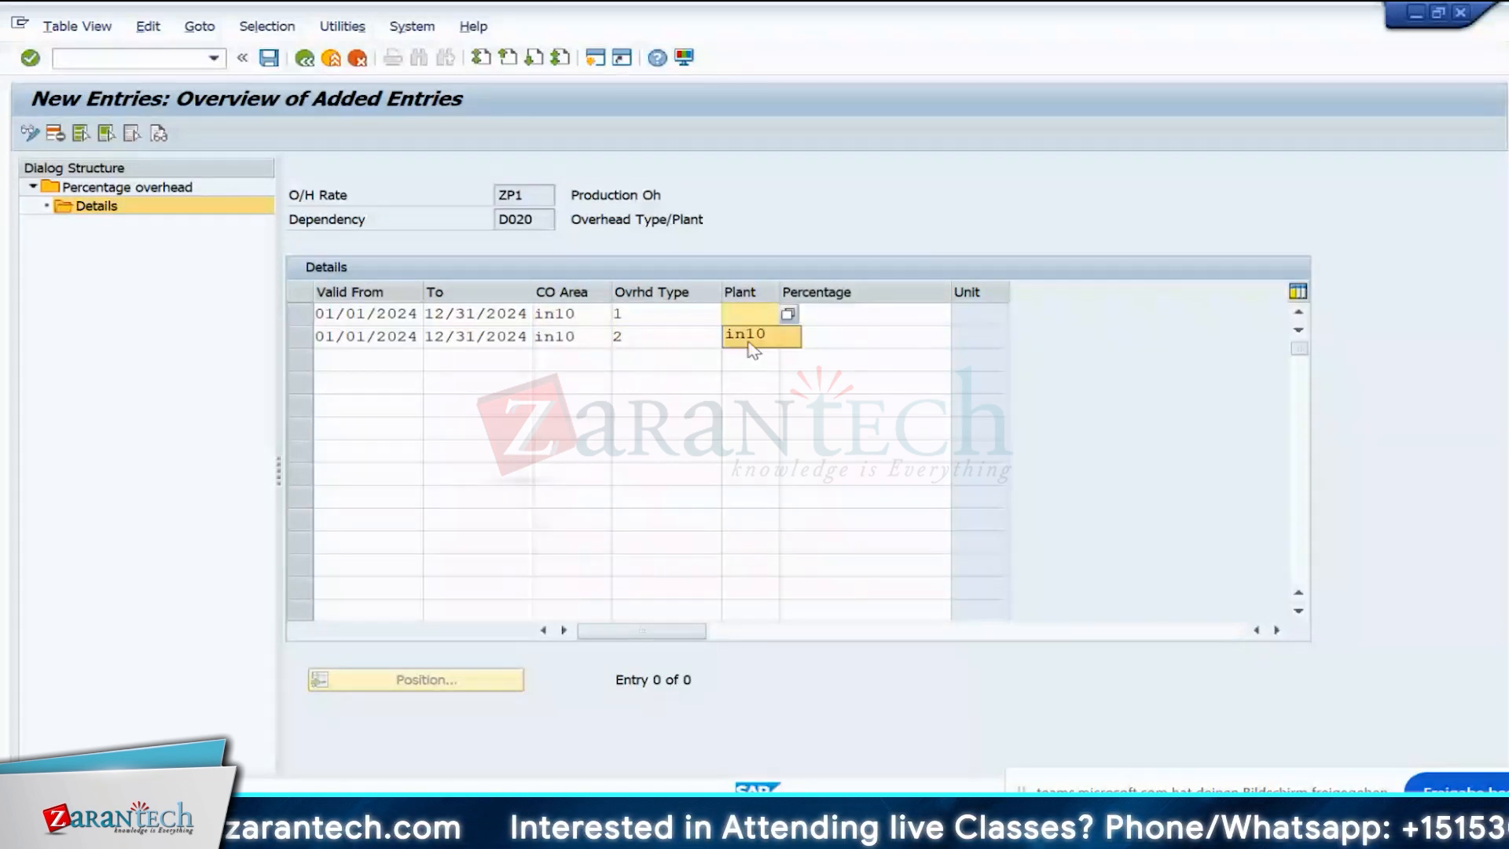
pyautogui.click(753, 349)
pyautogui.click(779, 338)
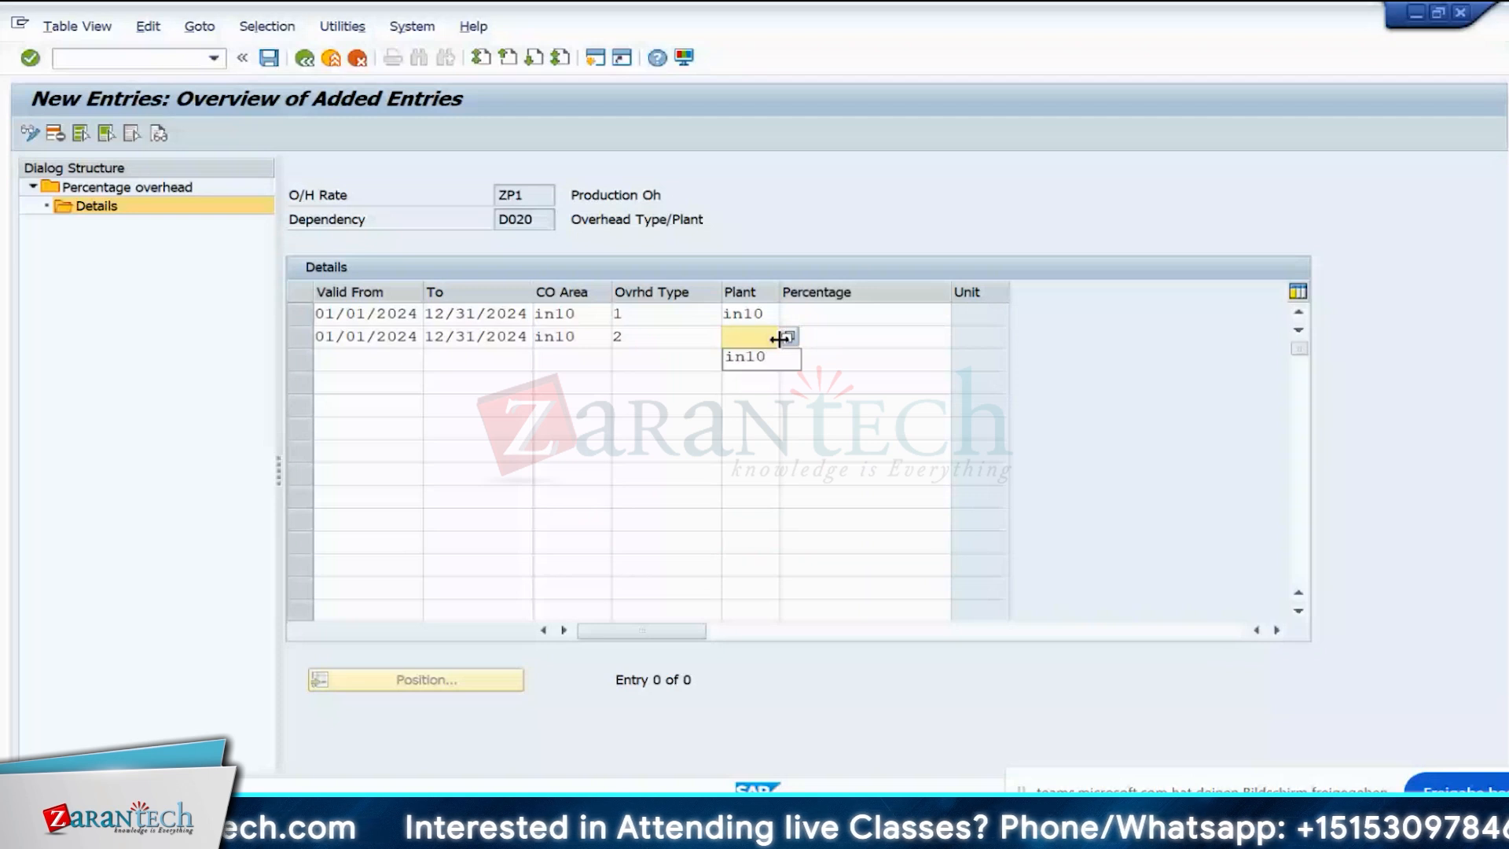
pyautogui.click(747, 357)
pyautogui.click(829, 317)
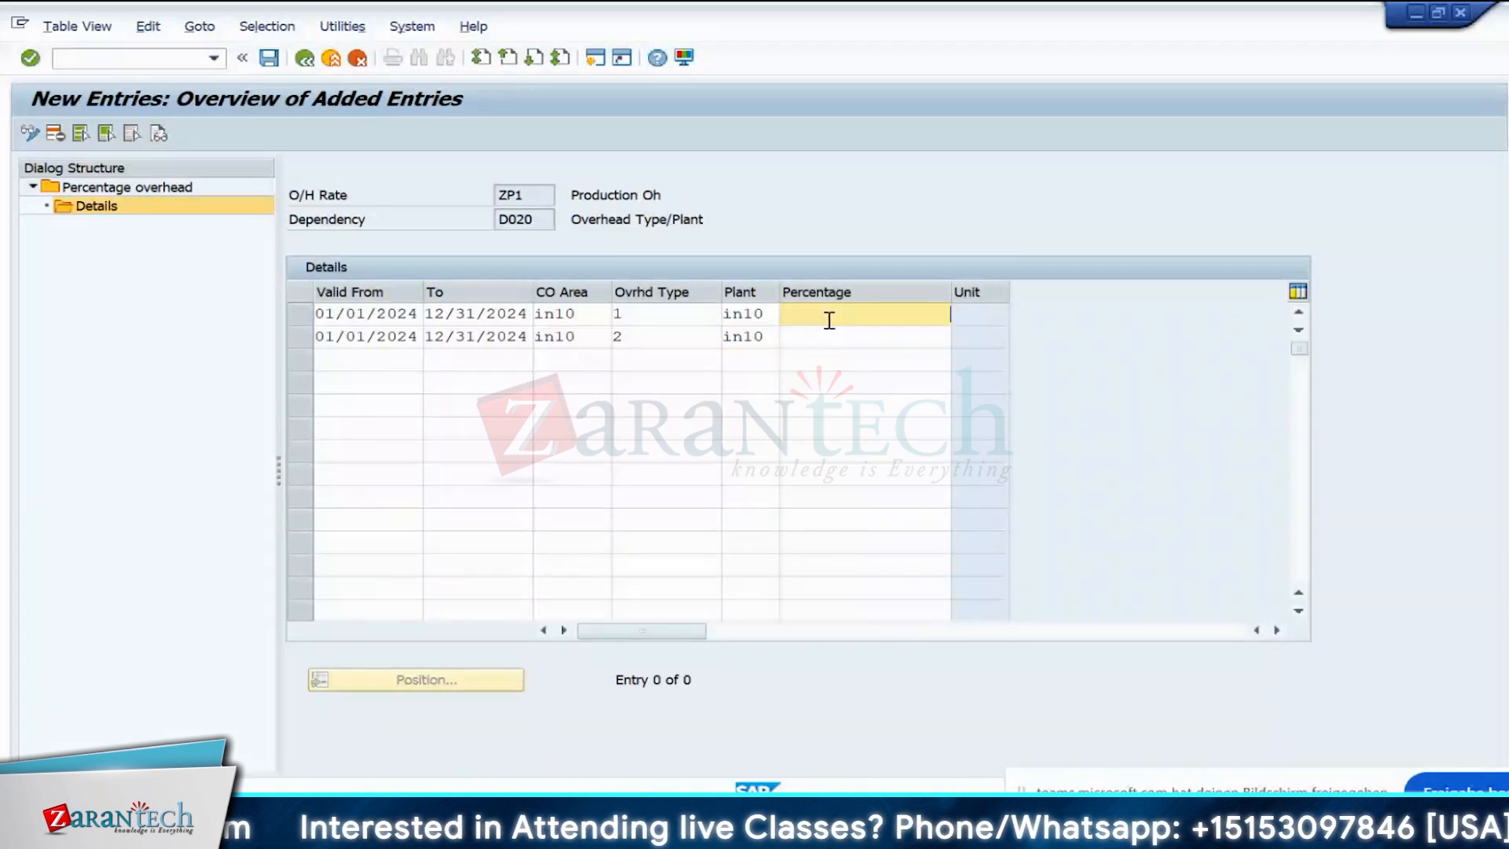
pyautogui.write('5')
pyautogui.click(835, 343)
pyautogui.write('5')
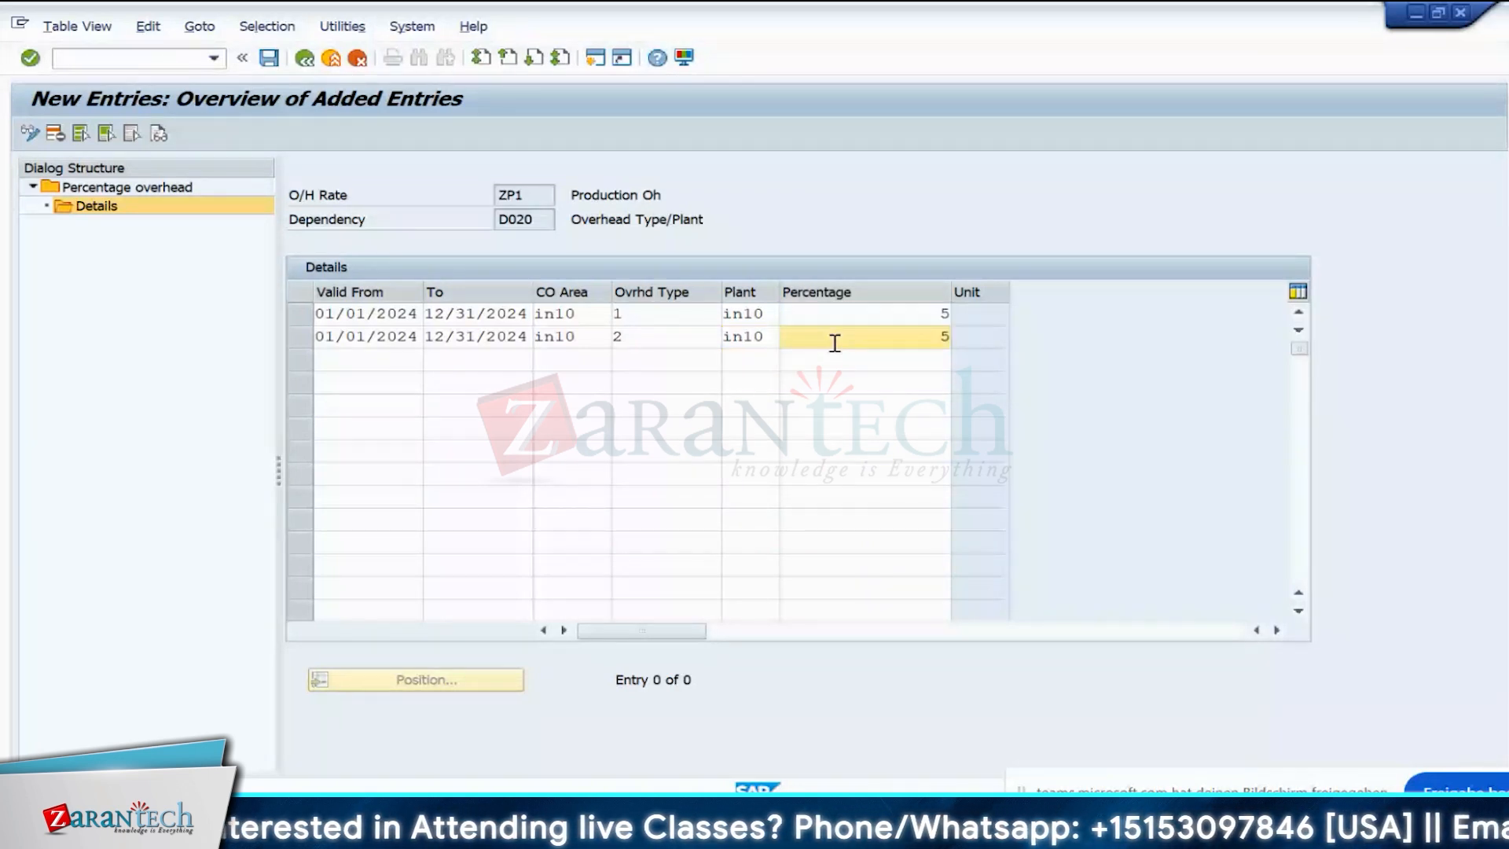
pyautogui.click(268, 58)
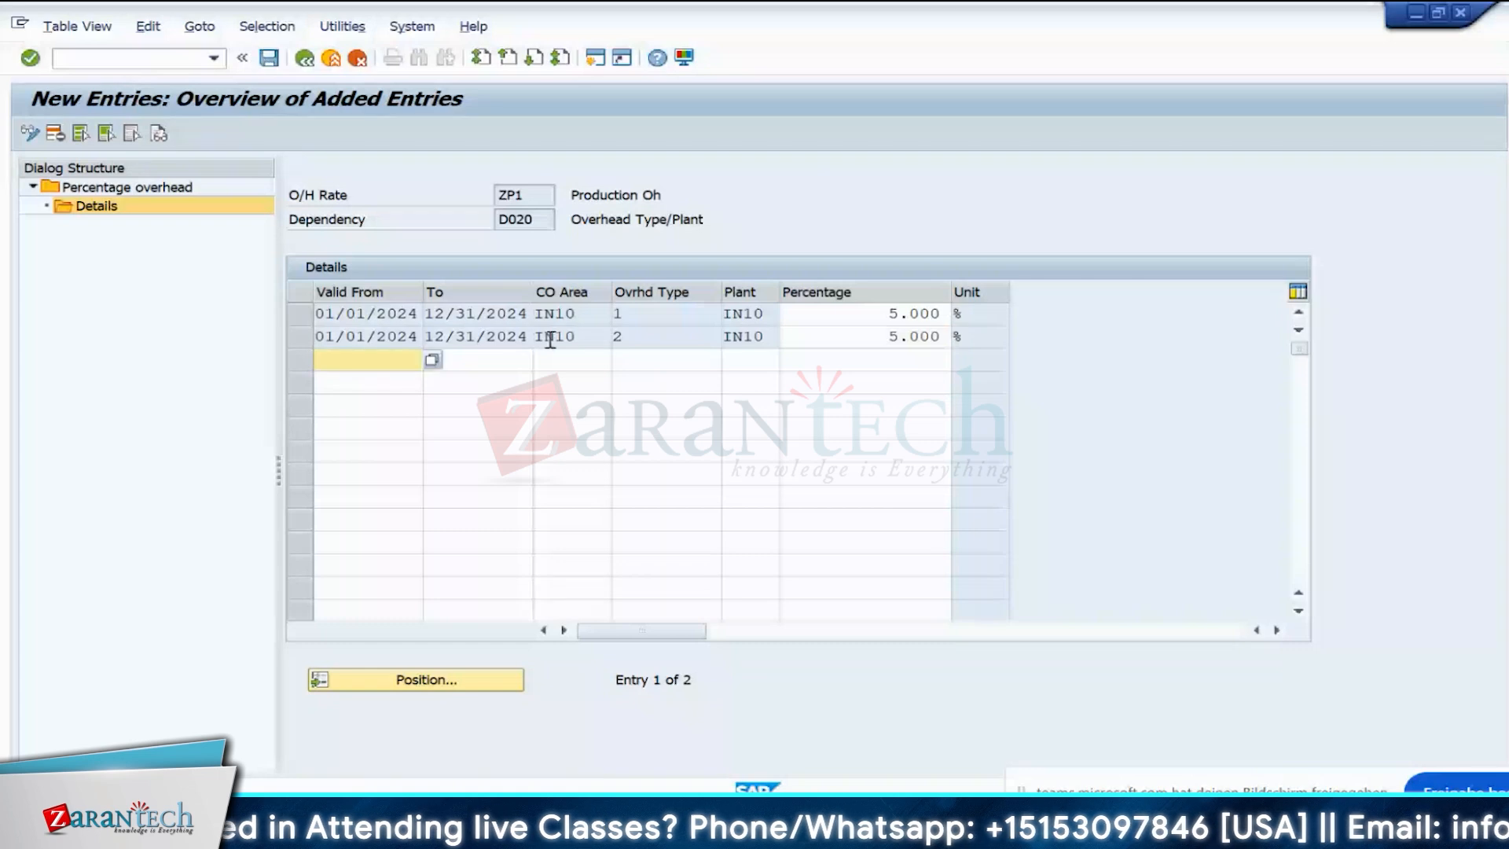
# - Leave the percentage overhead rates and open the Define Credits activity under Costing Sheet: Components
pyautogui.click(306, 59)
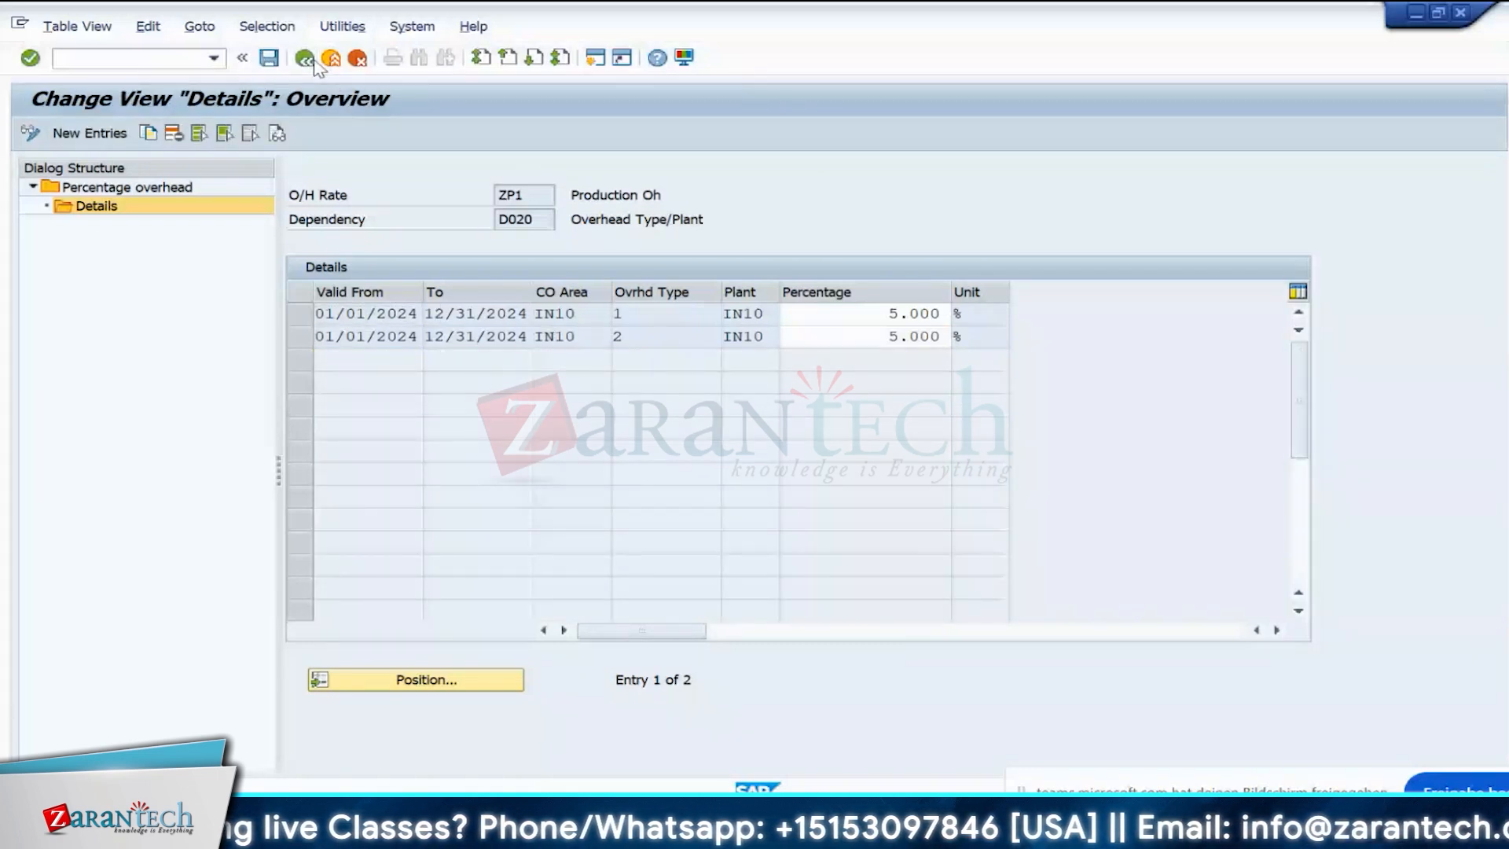
pyautogui.click(315, 65)
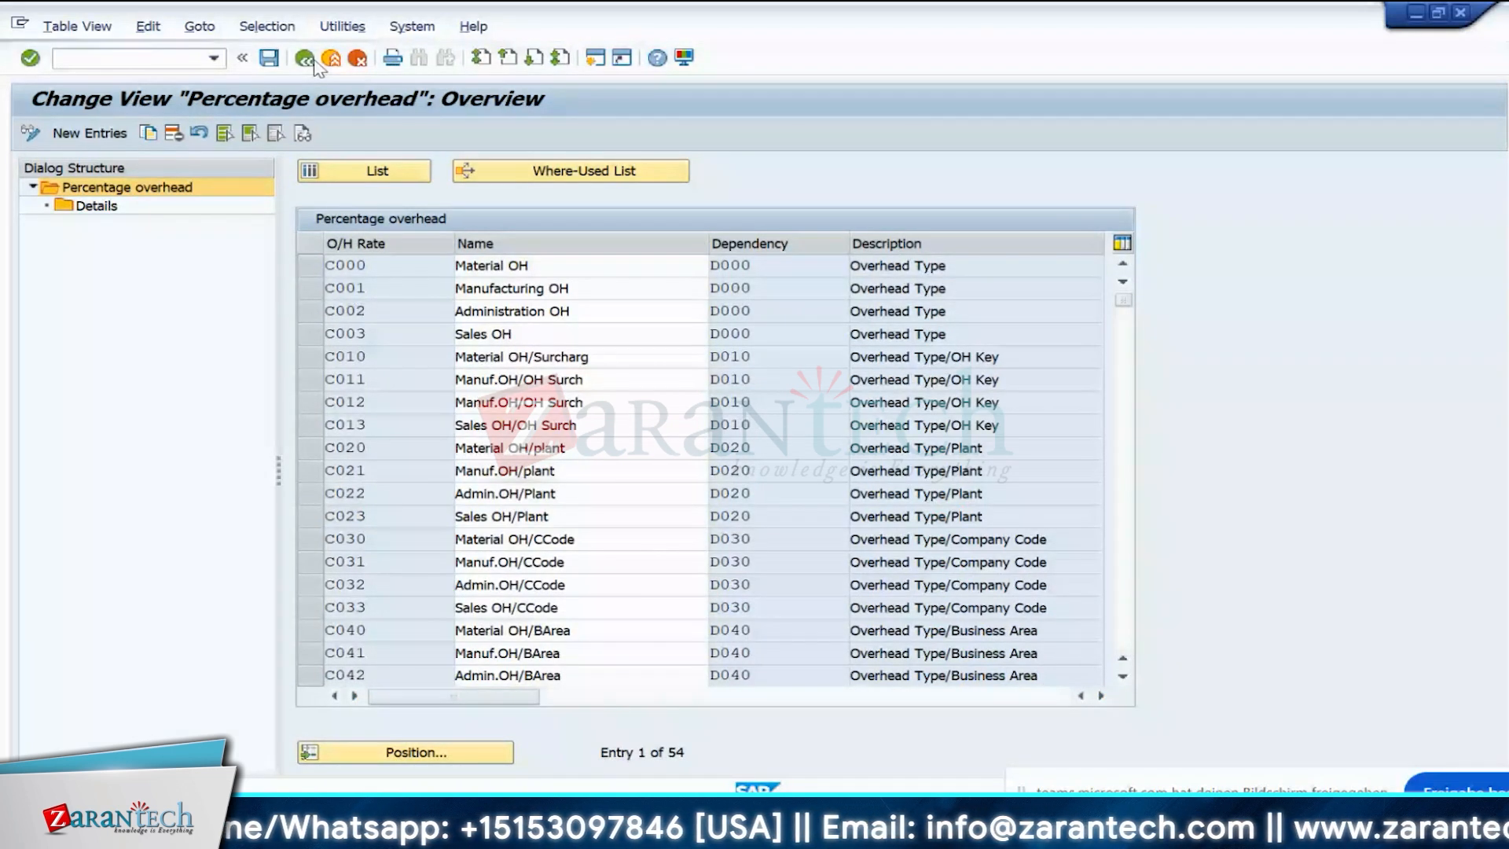
pyautogui.click(315, 65)
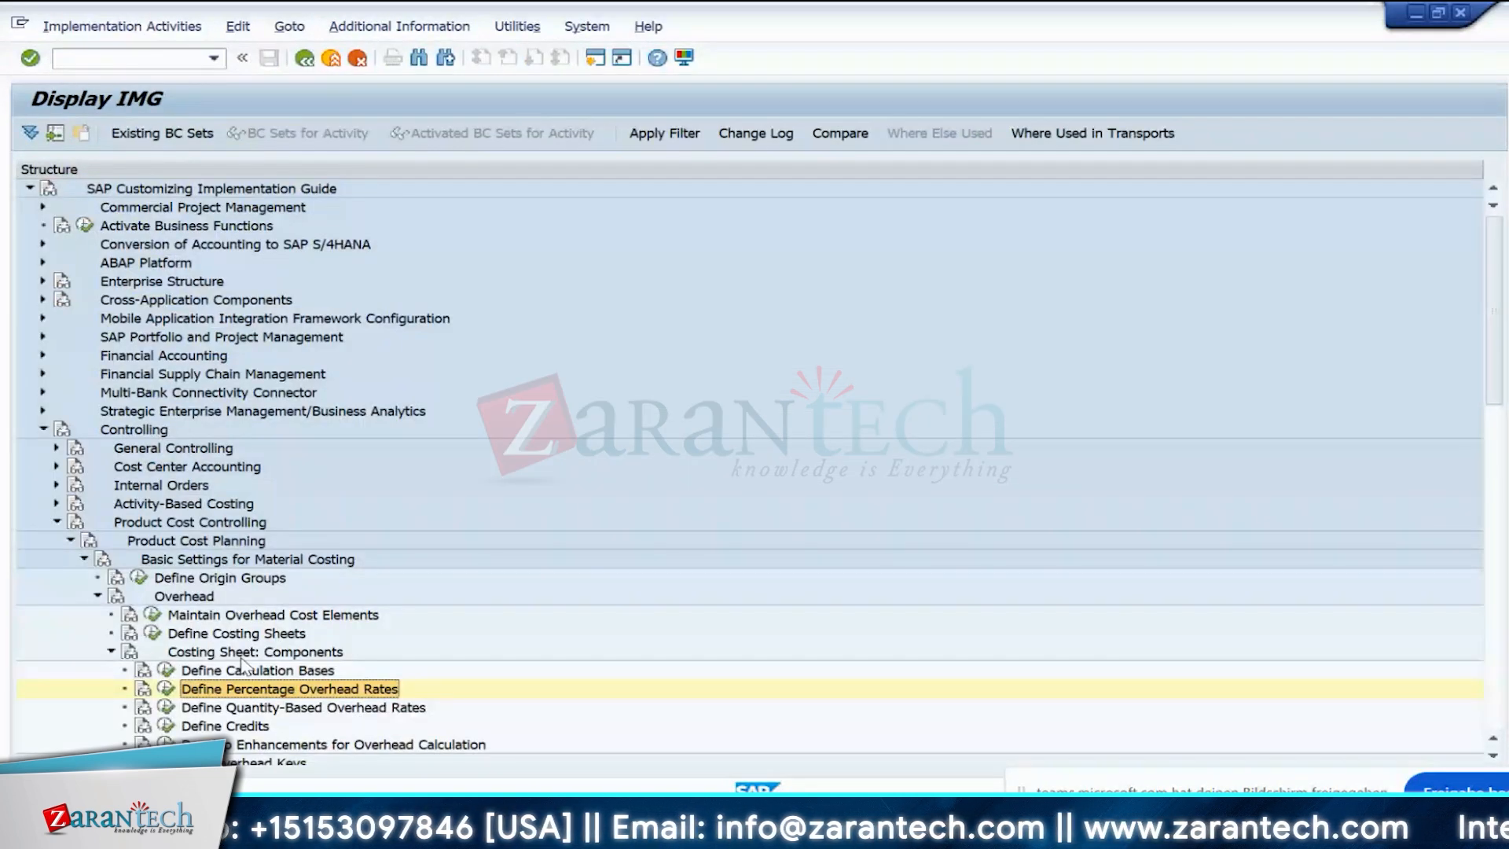
pyautogui.scroll(-1, 351, 721)
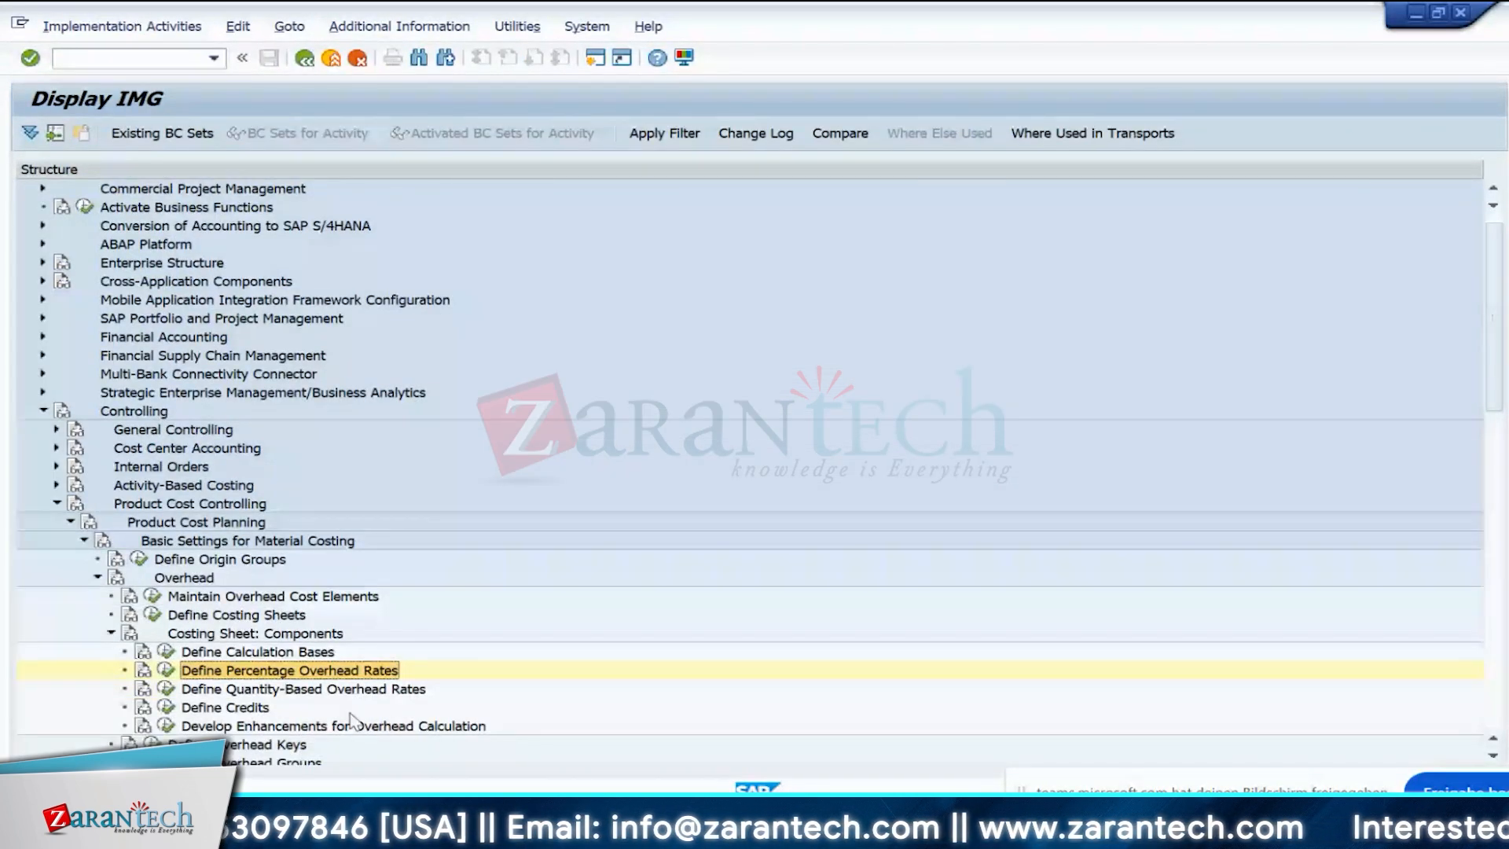
pyautogui.scroll(-2, 352, 721)
pyautogui.click(206, 672)
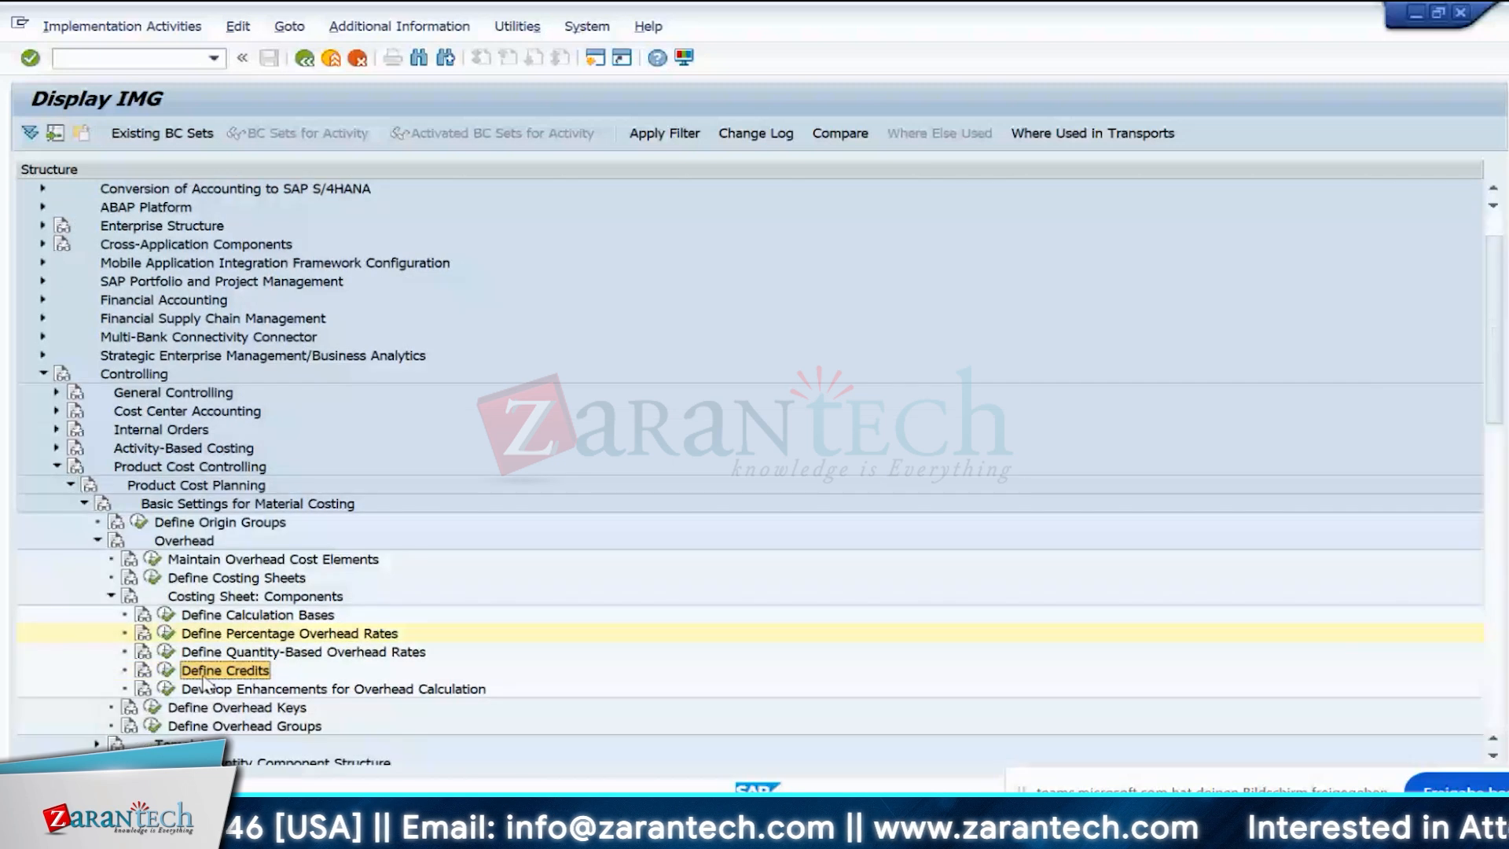
pyautogui.click(166, 670)
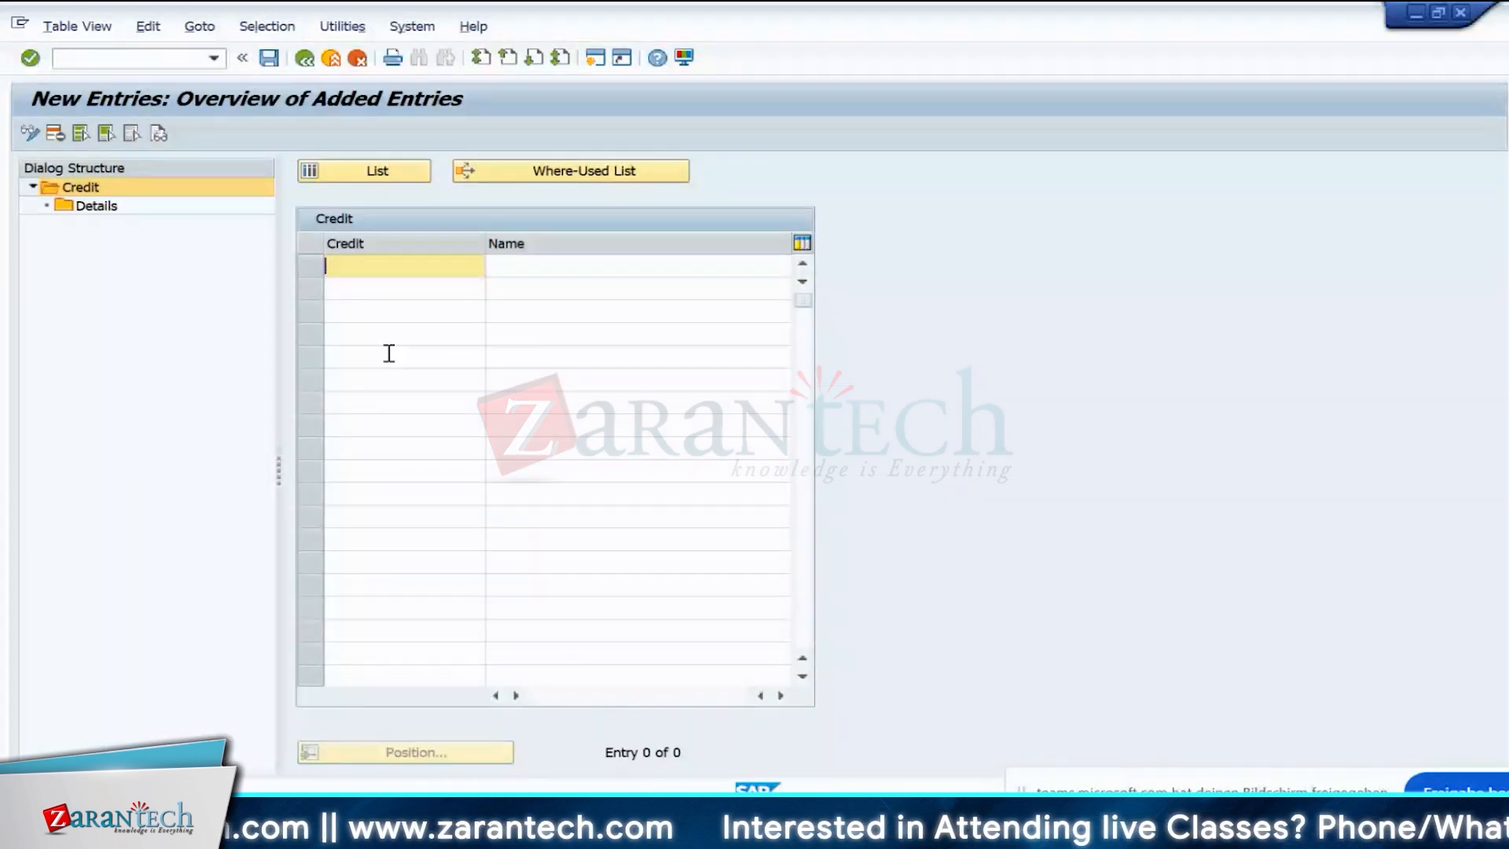
# - Enter a new credit Z01 named Materil Oh
pyautogui.write('Z01')
pyautogui.click(551, 264)
pyautogui.write('Ma')
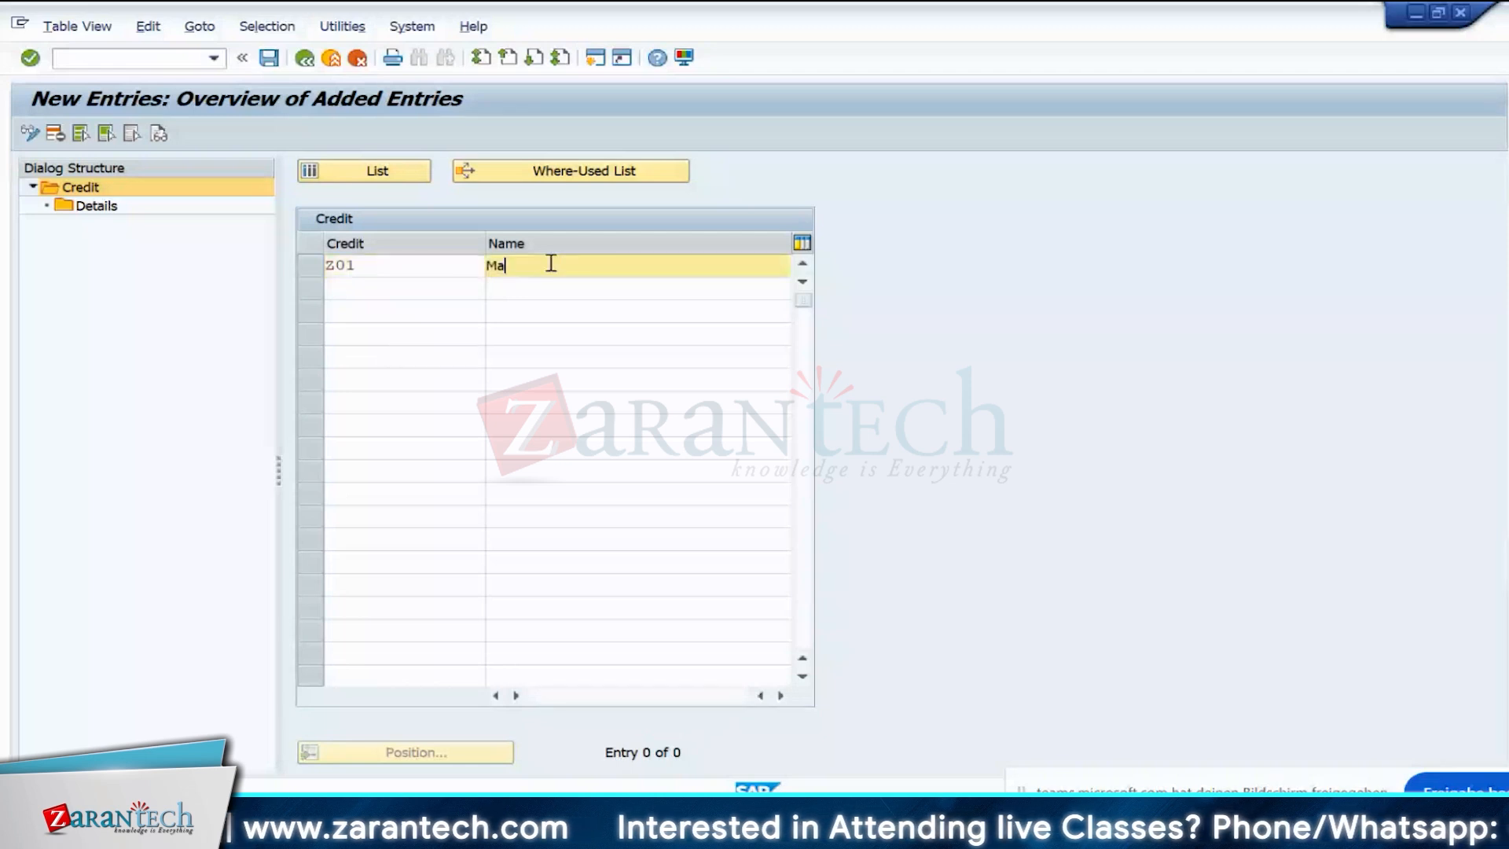
pyautogui.write('teriL')
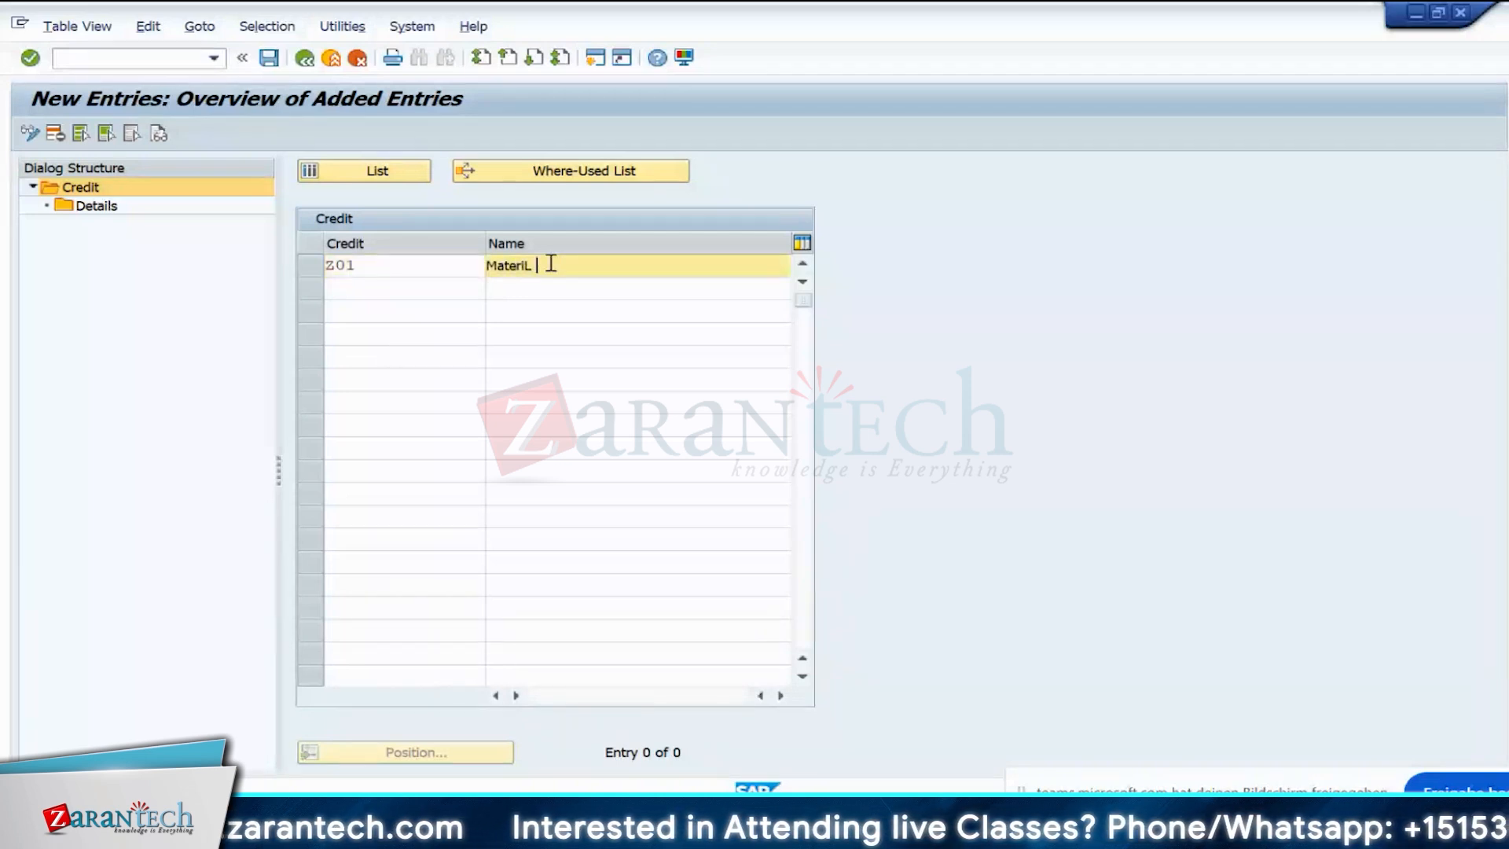
pyautogui.press('BackSpace')
pyautogui.write('l')
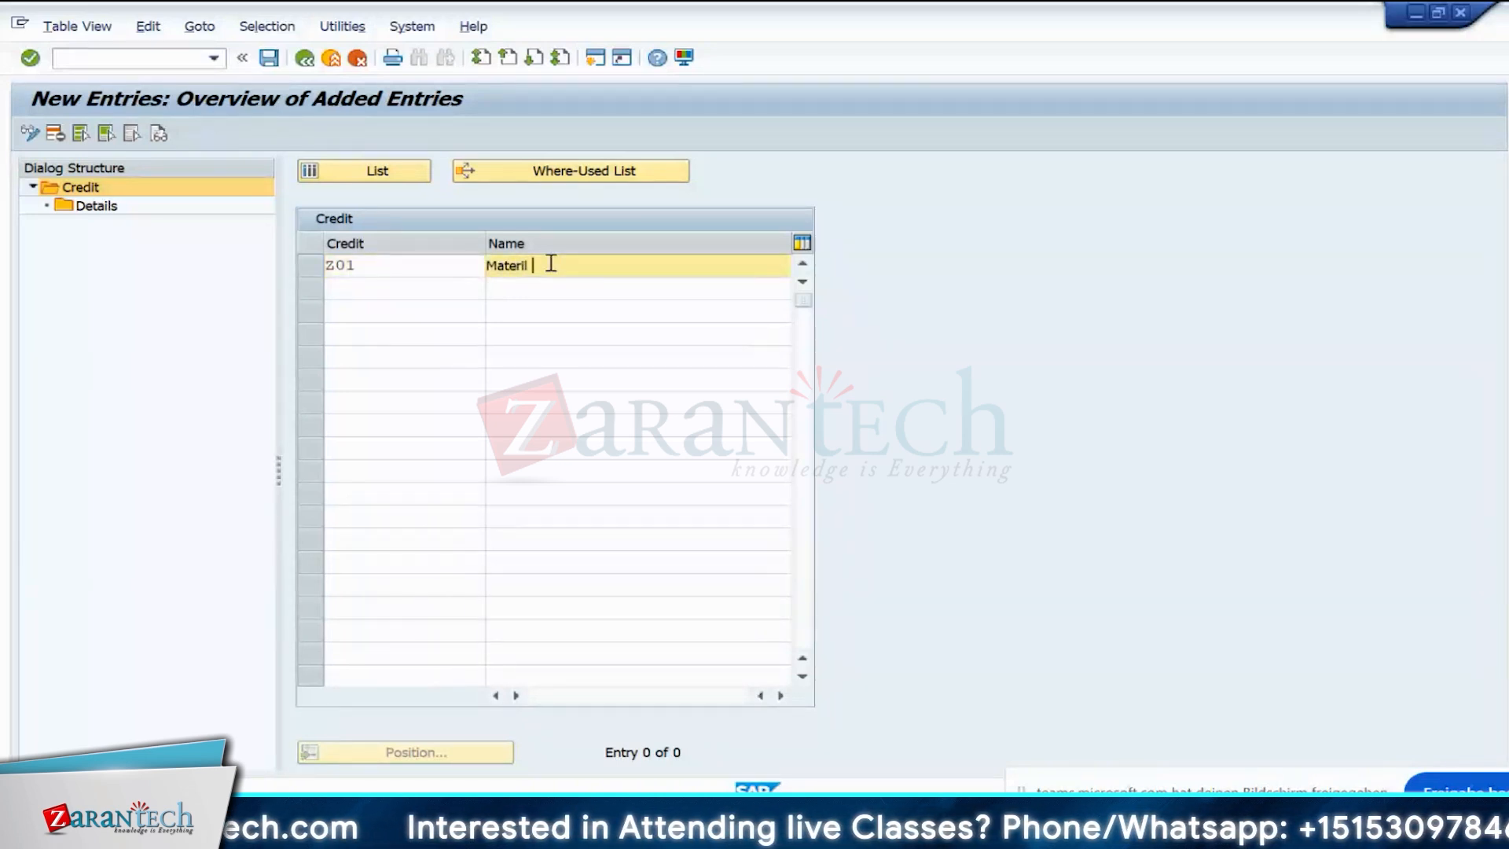
pyautogui.write(' Oh')
# - Add a second credit Z02 named Production Oh to the new credit entries
pyautogui.click(378, 308)
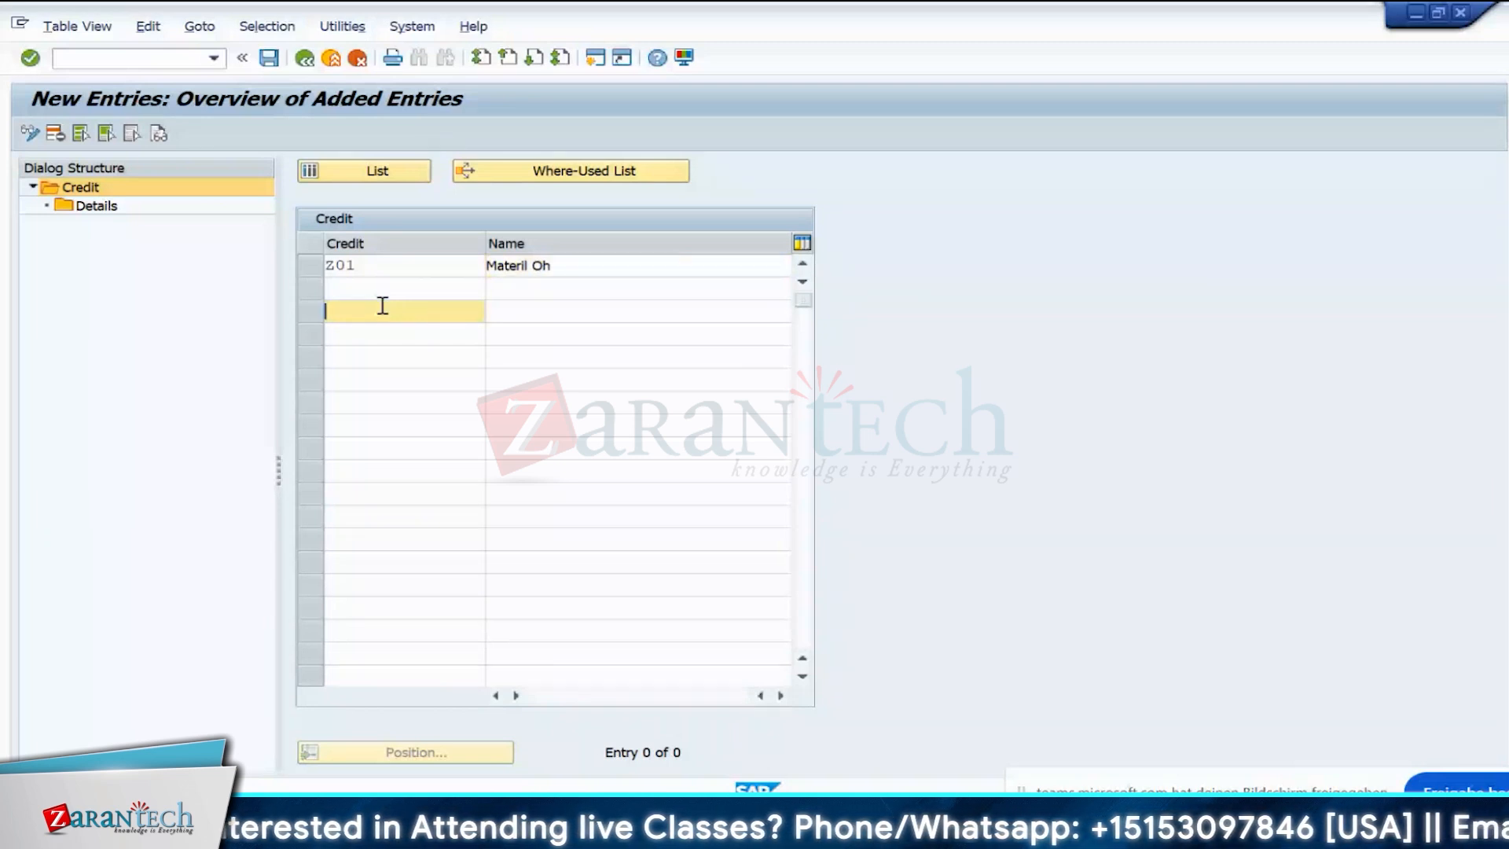
pyautogui.click(389, 289)
pyautogui.write('Z02')
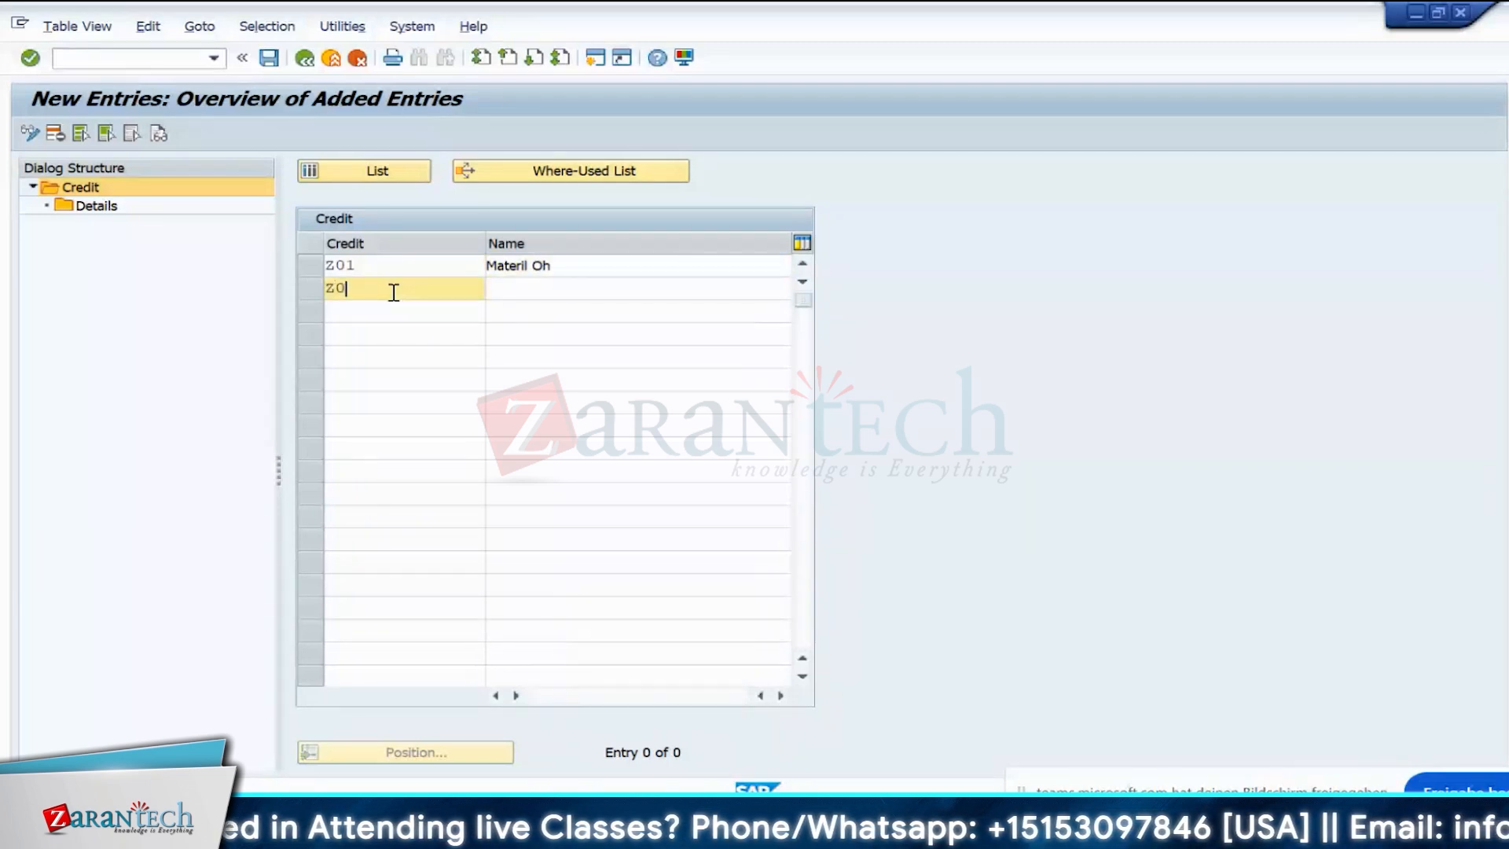
pyautogui.click(538, 287)
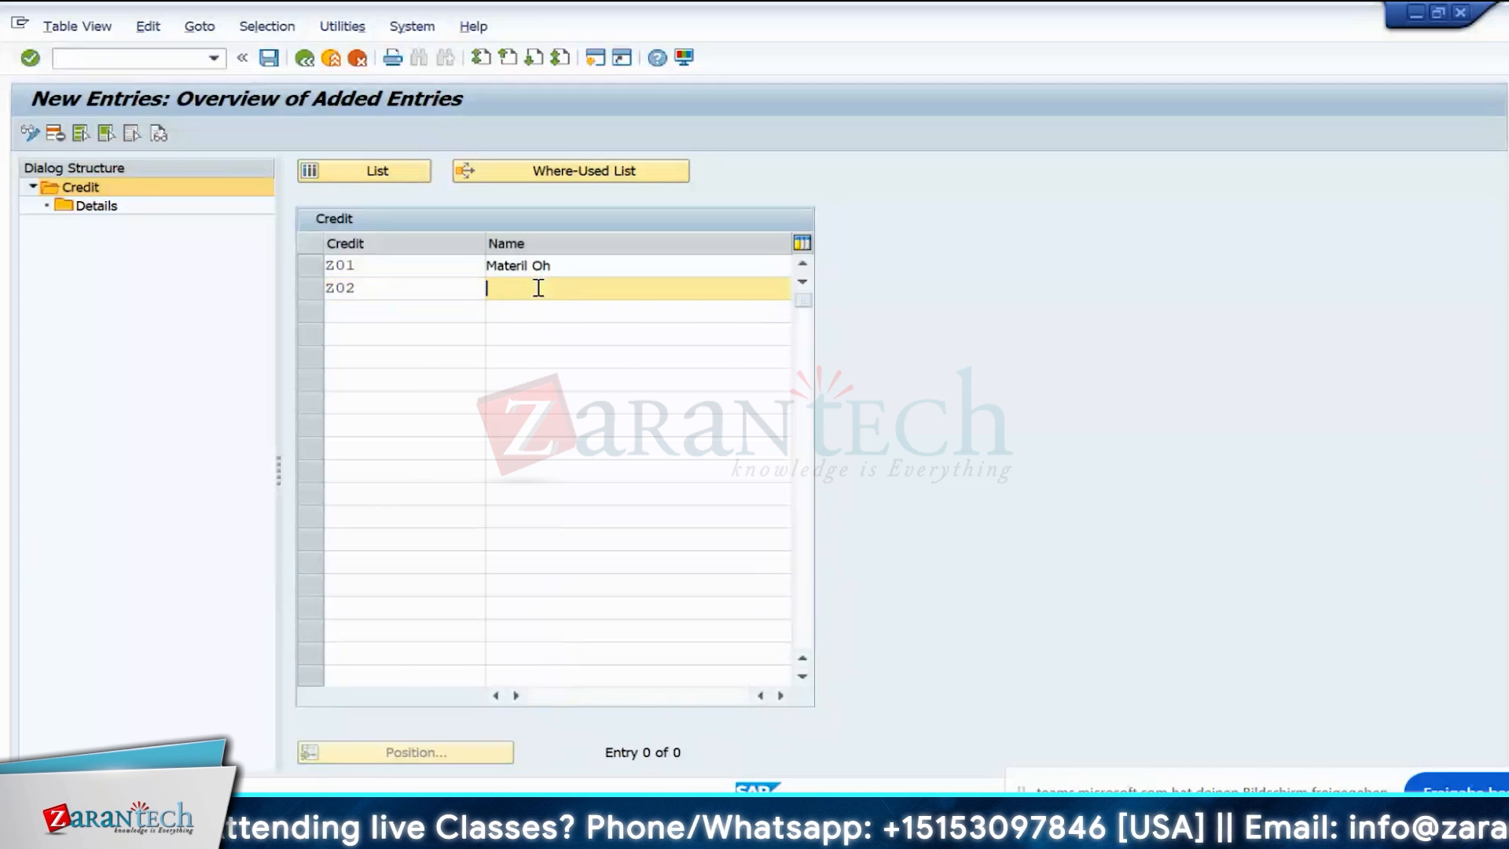
pyautogui.write('P')
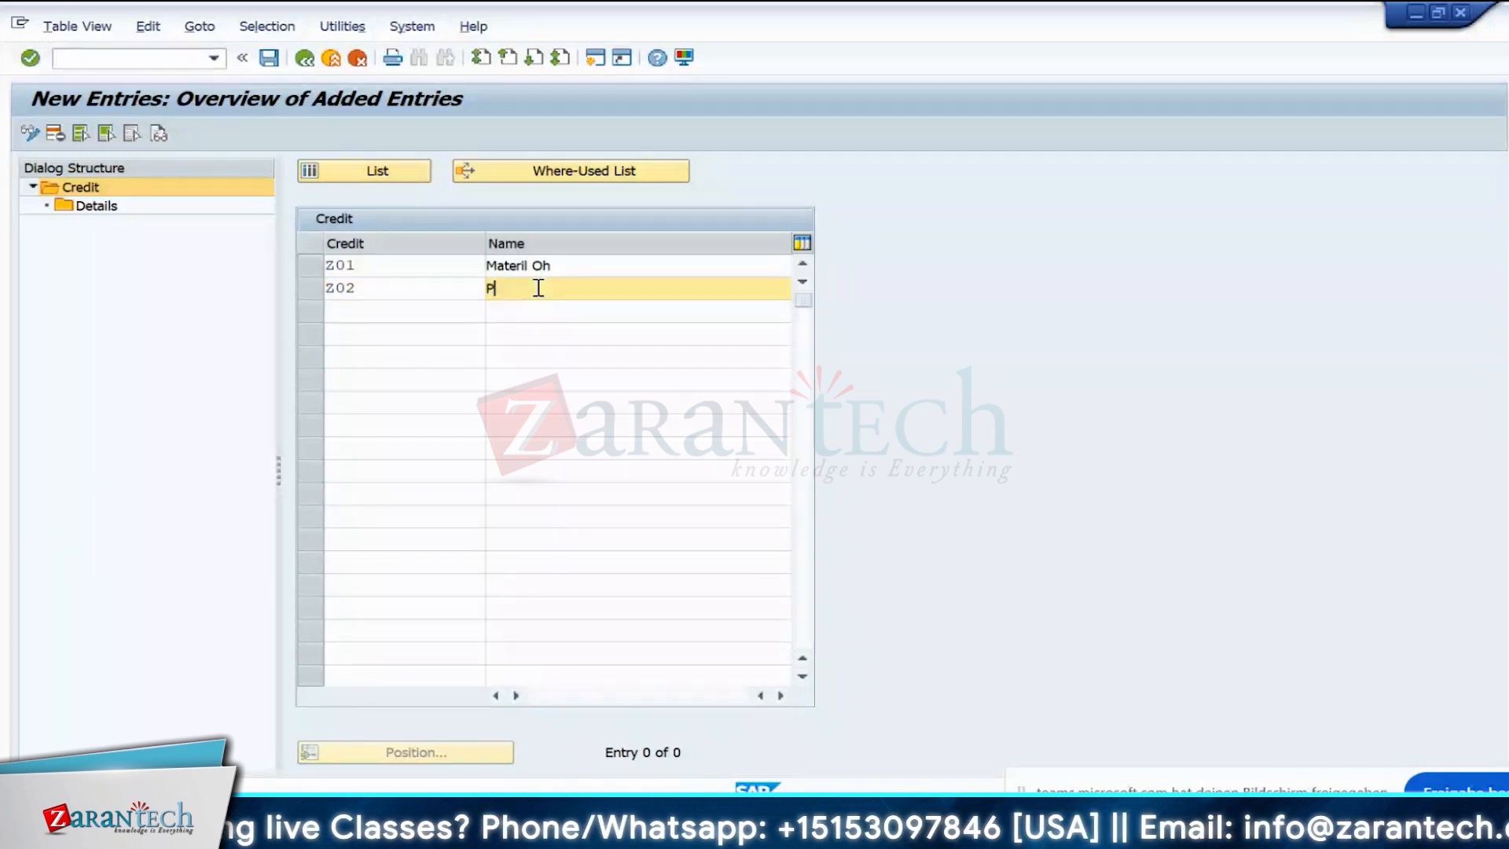
pyautogui.write('roductionn')
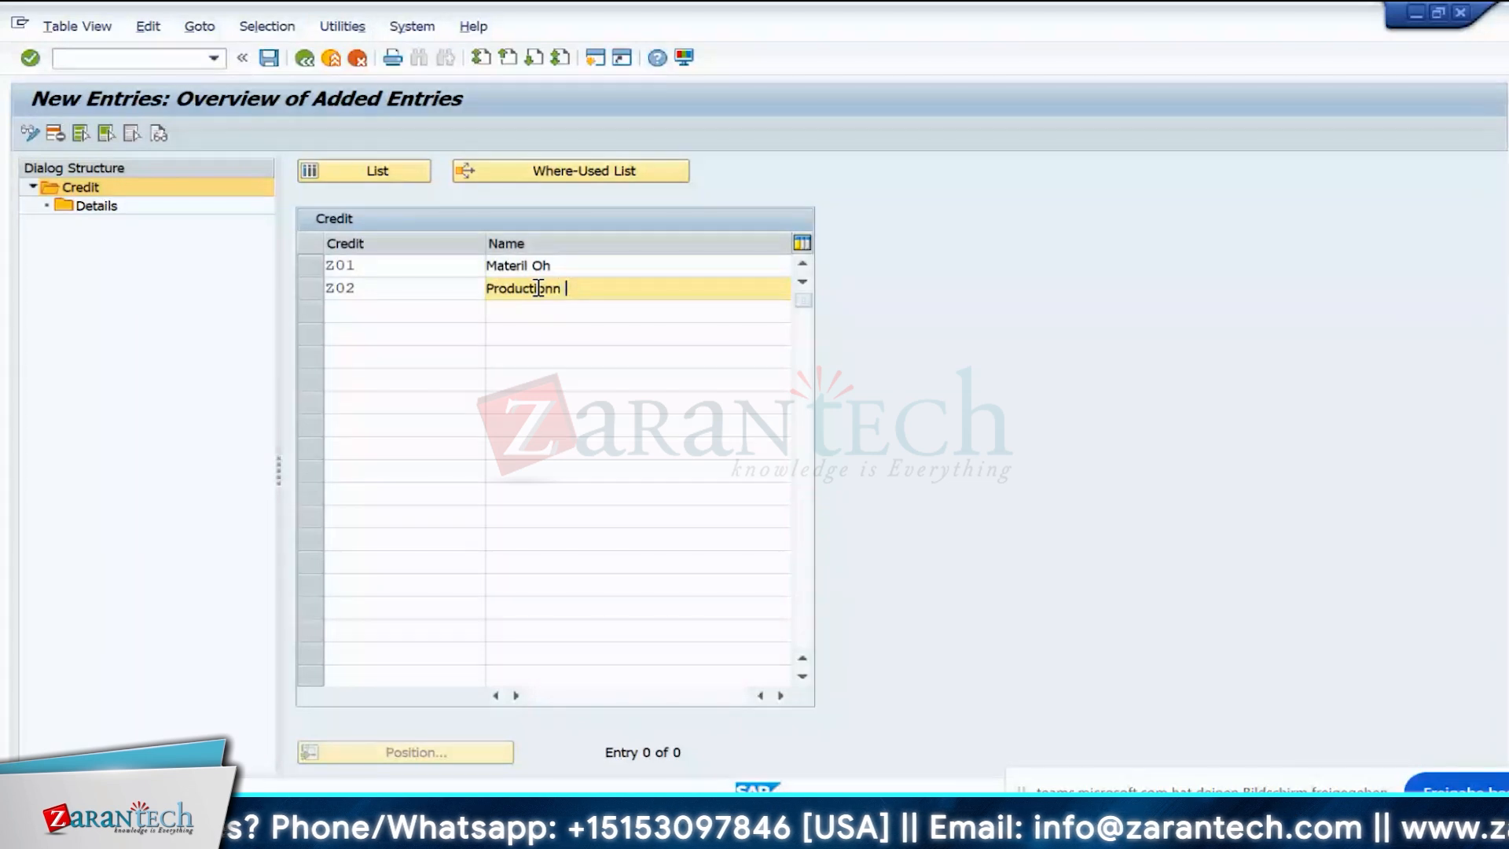
pyautogui.press('BackSpace')
pyautogui.press('BackSpace')
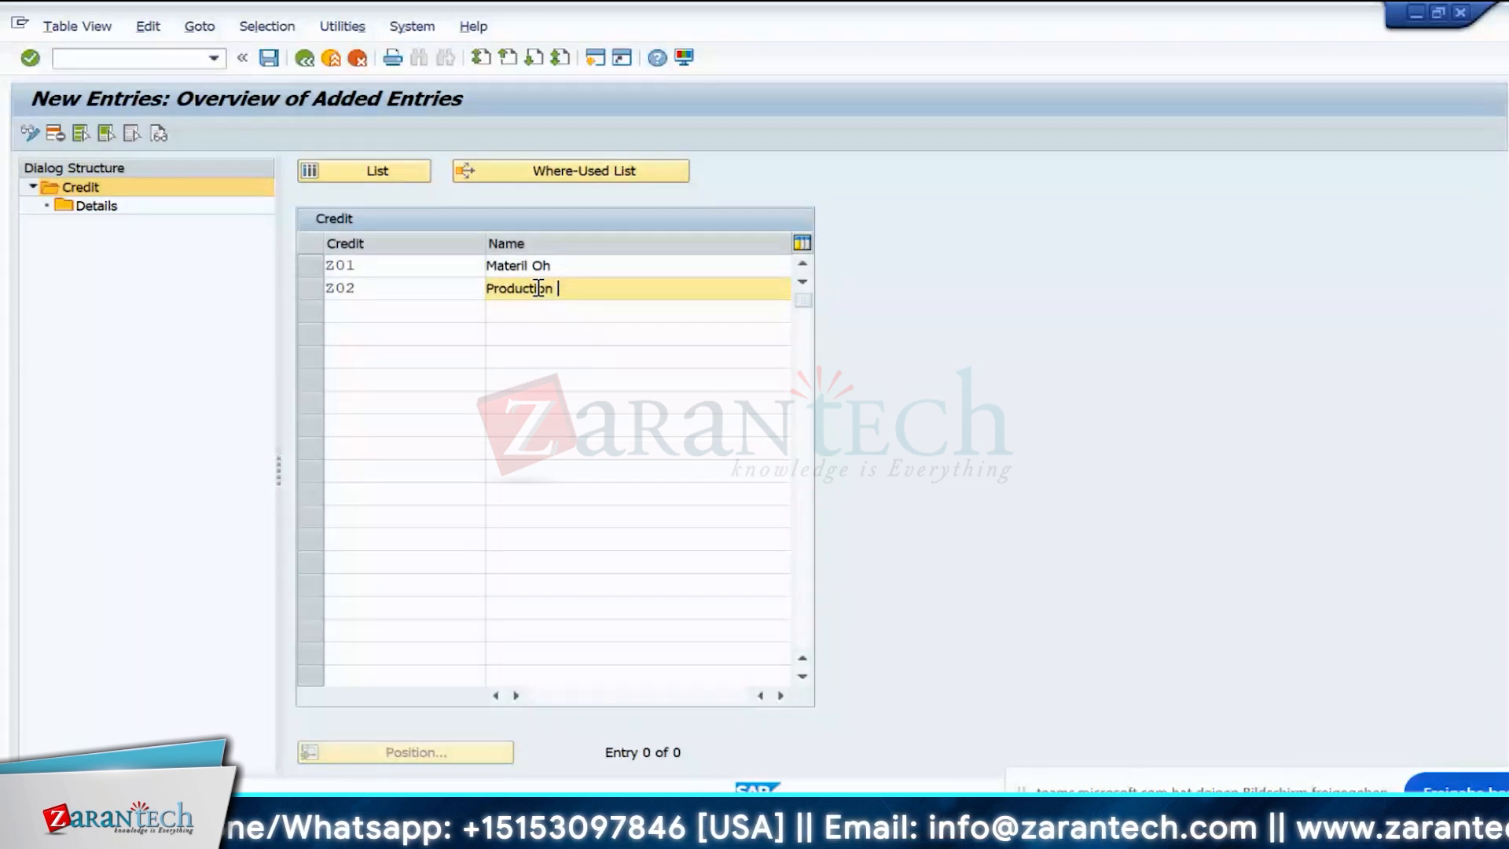
pyautogui.write('Oh')
pyautogui.press('Return')
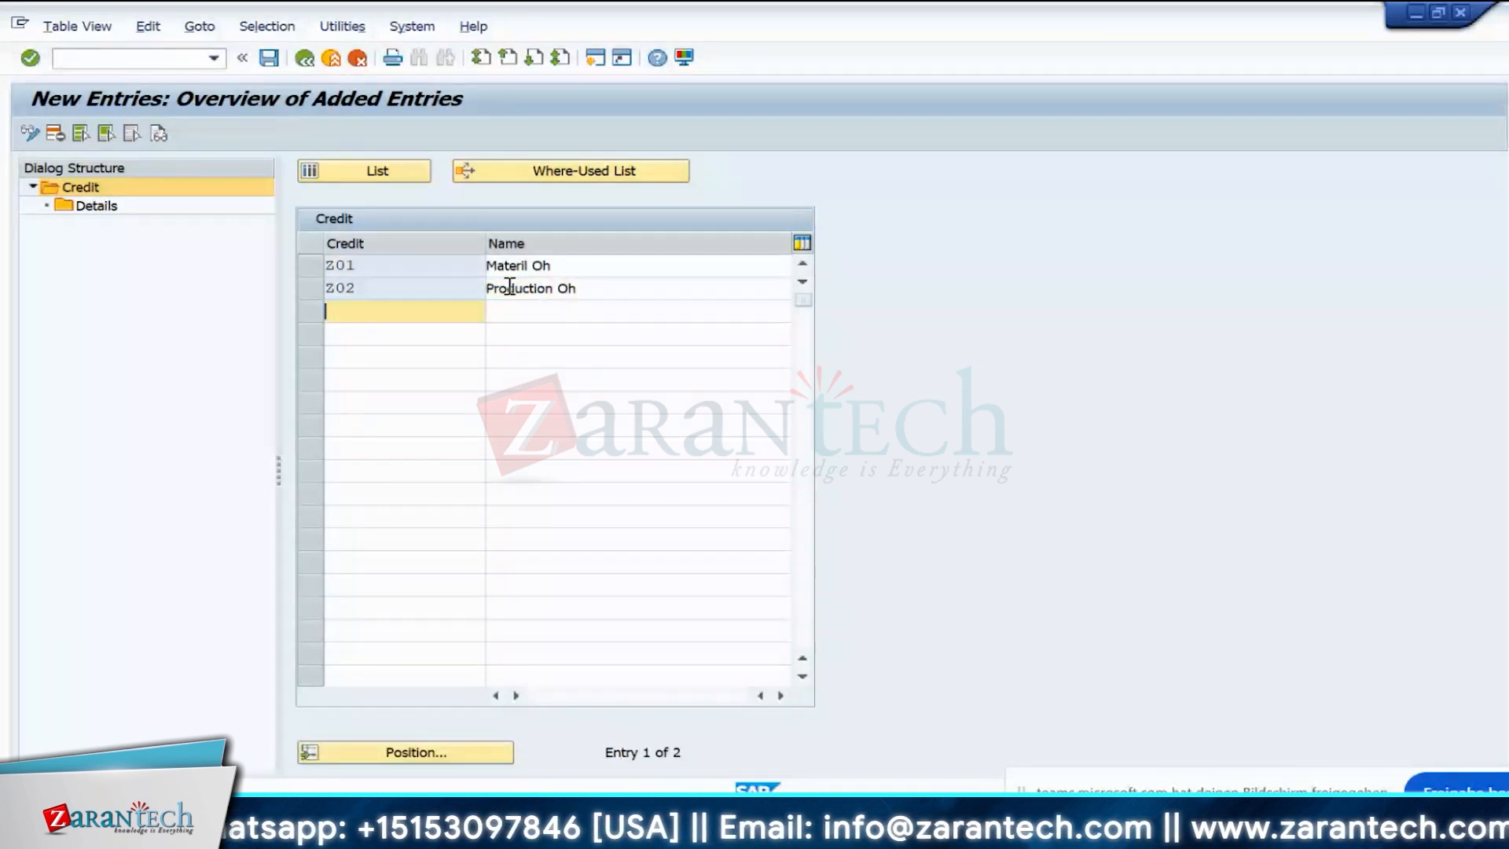
pyautogui.press('Return')
# - Open the details of credit Z01 for controlling area IN10
pyautogui.click(552, 268)
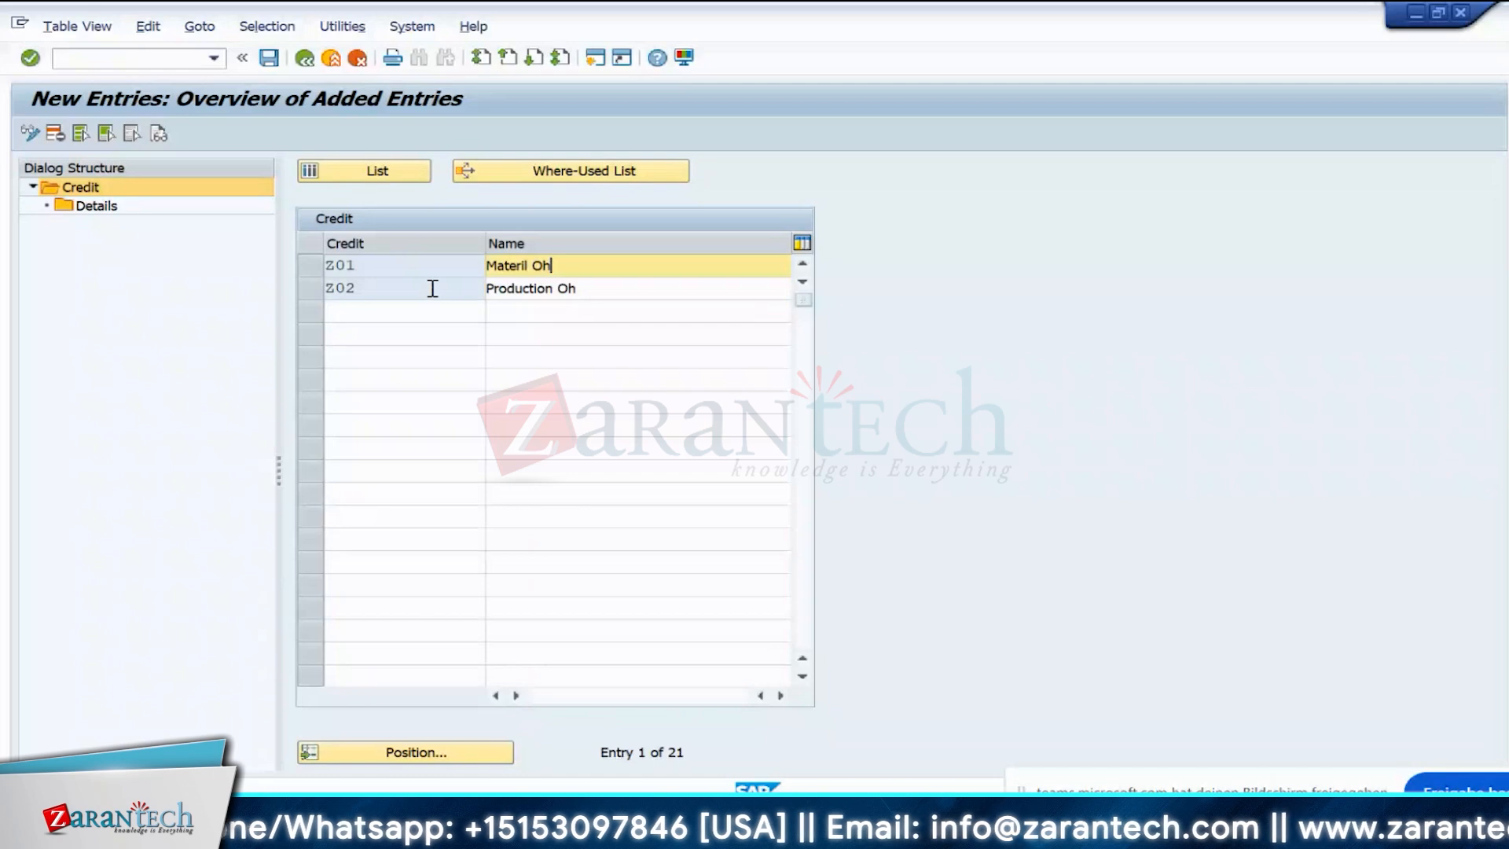
pyautogui.doubleClick(83, 207)
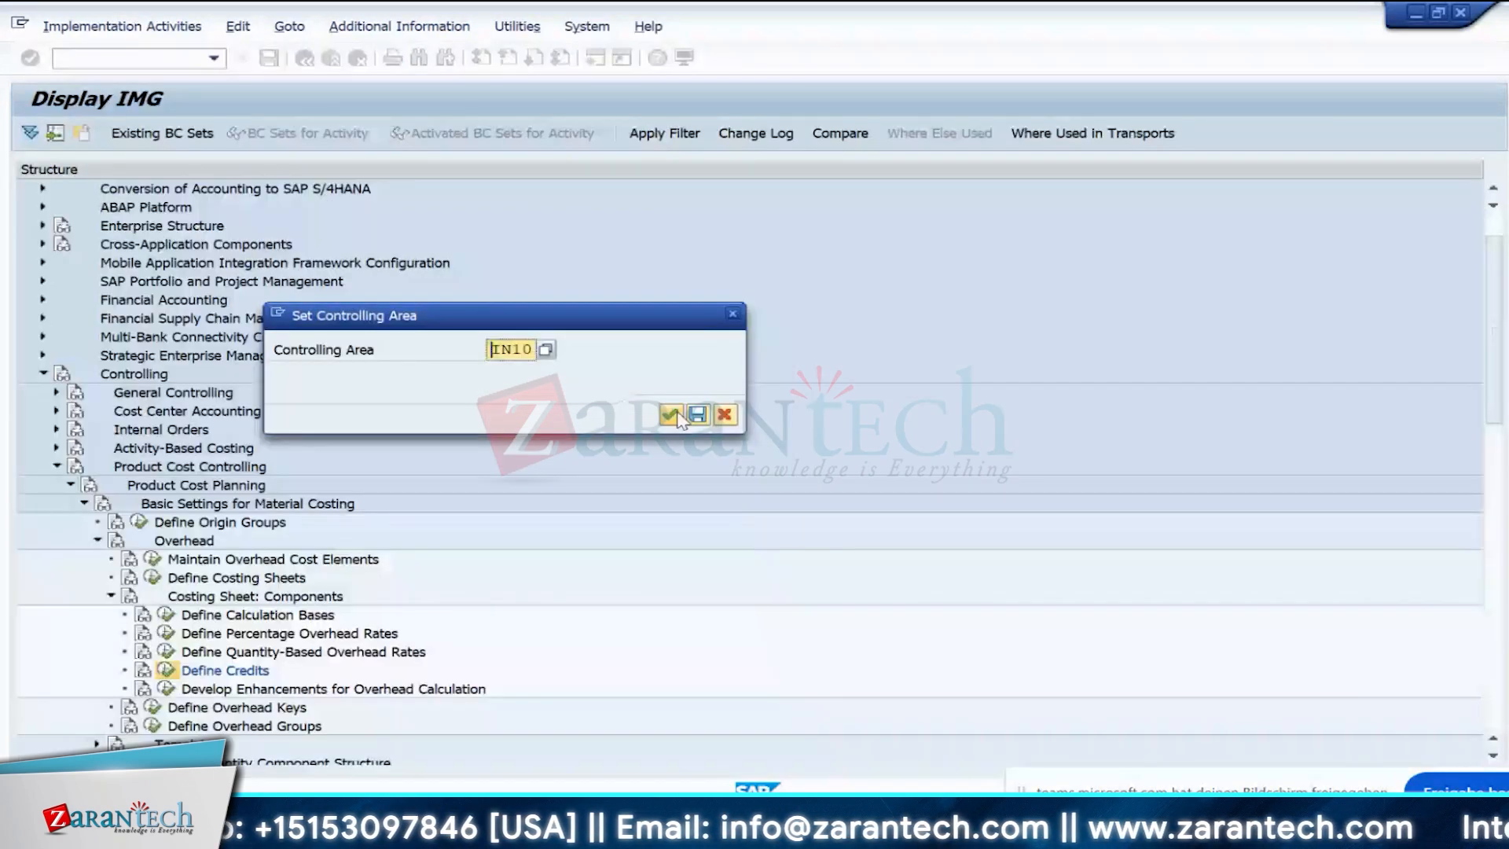
pyautogui.click(672, 415)
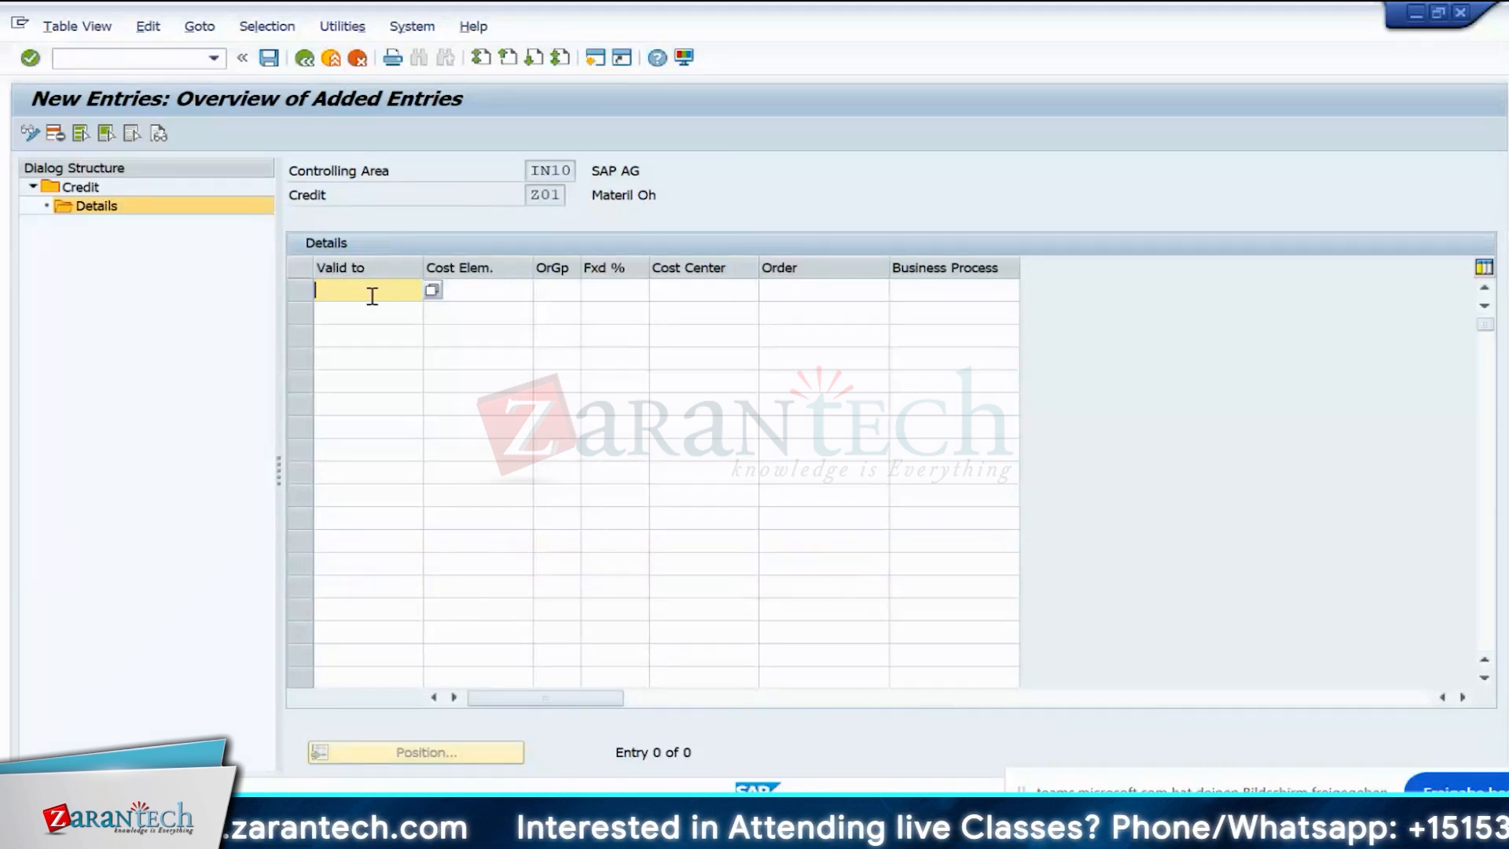
# - Enter 31/12/9999 as the valid-to date in the first detail line of credit Z01
pyautogui.write('3')
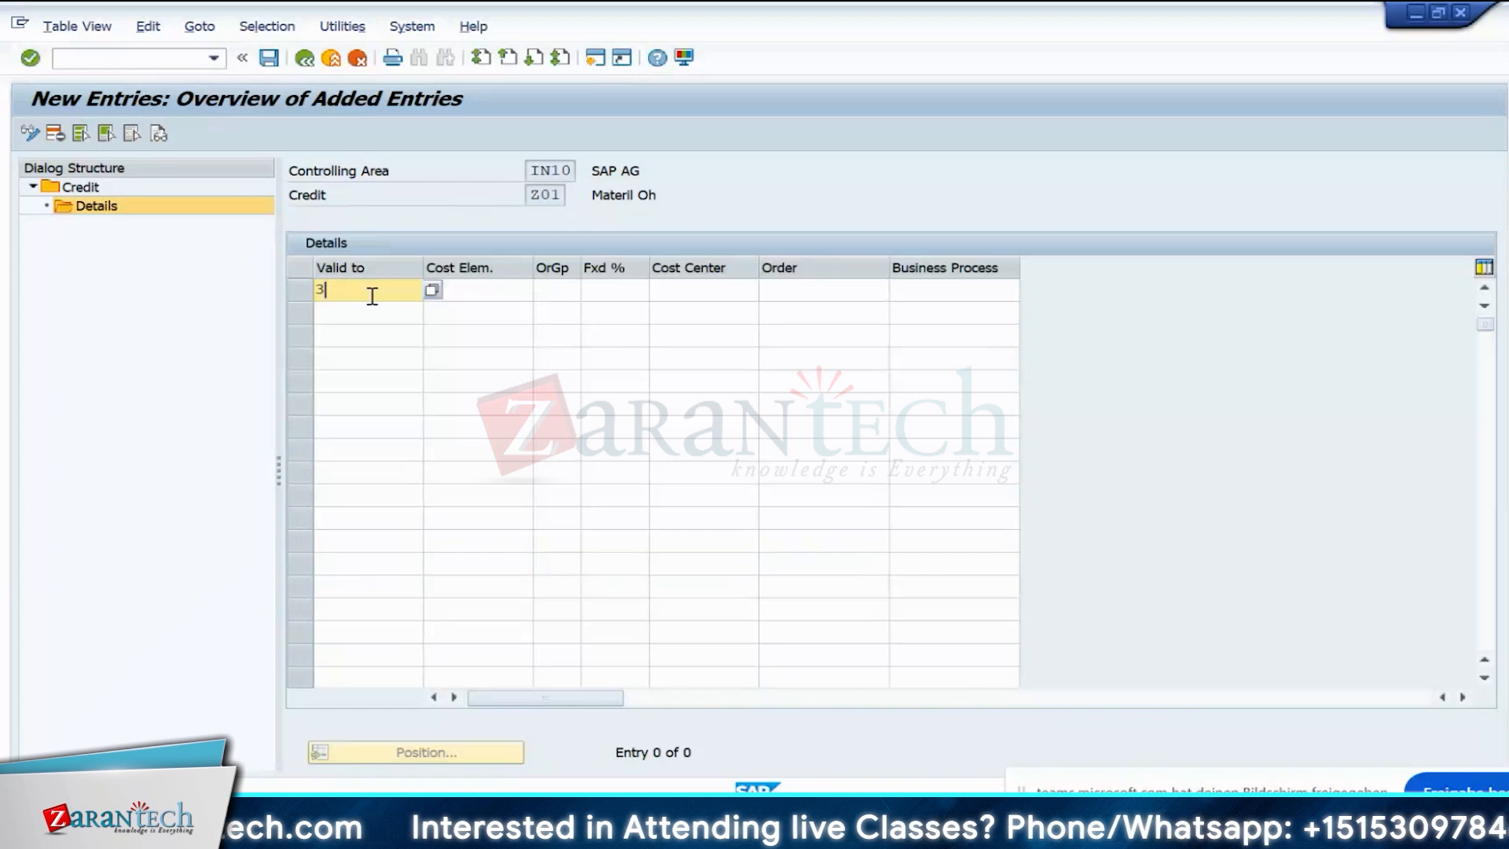
pyautogui.write('1')
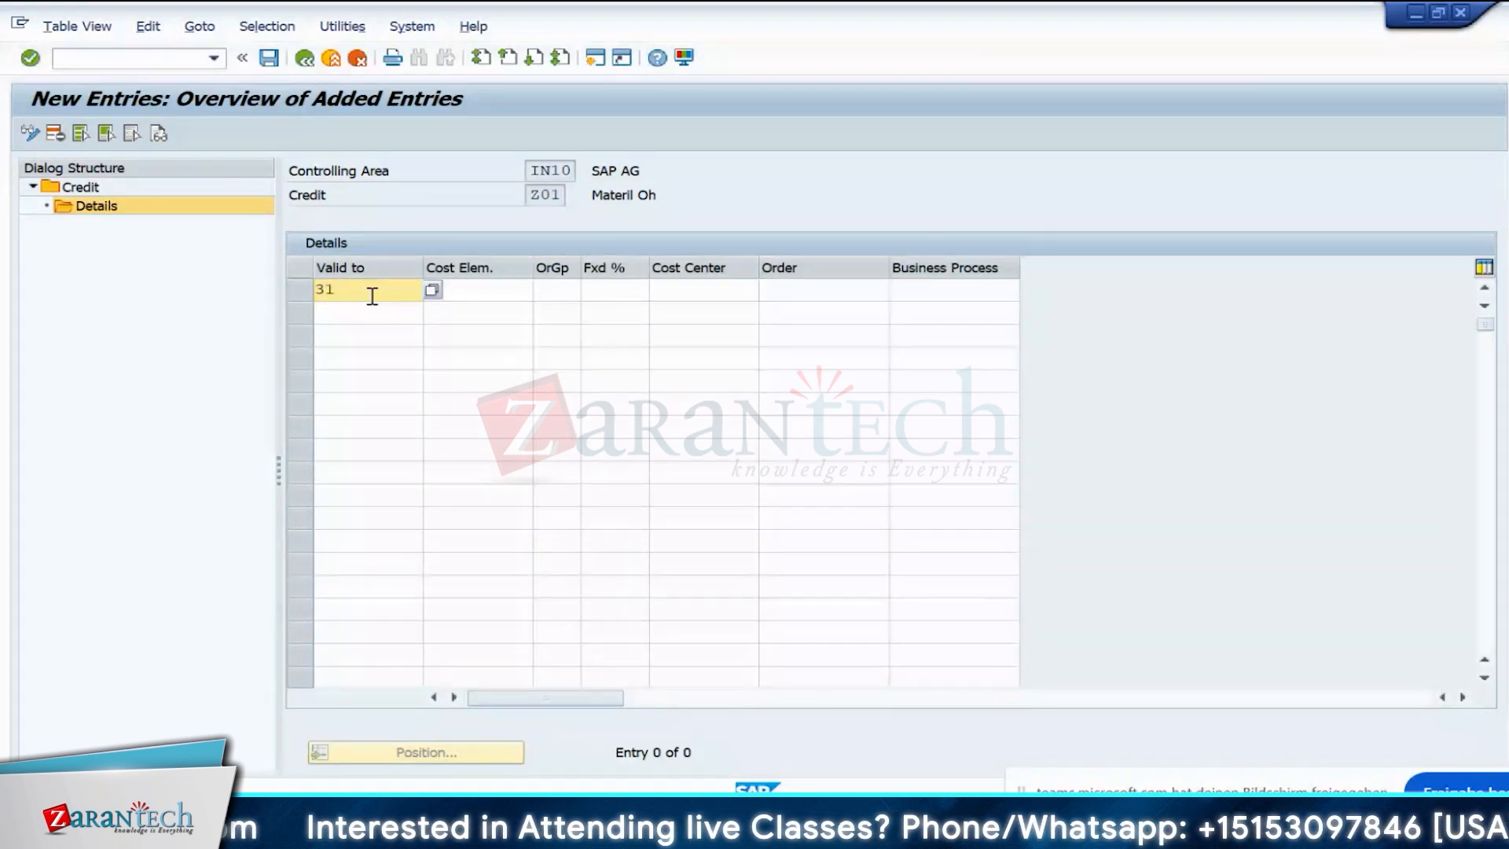
pyautogui.write('/12')
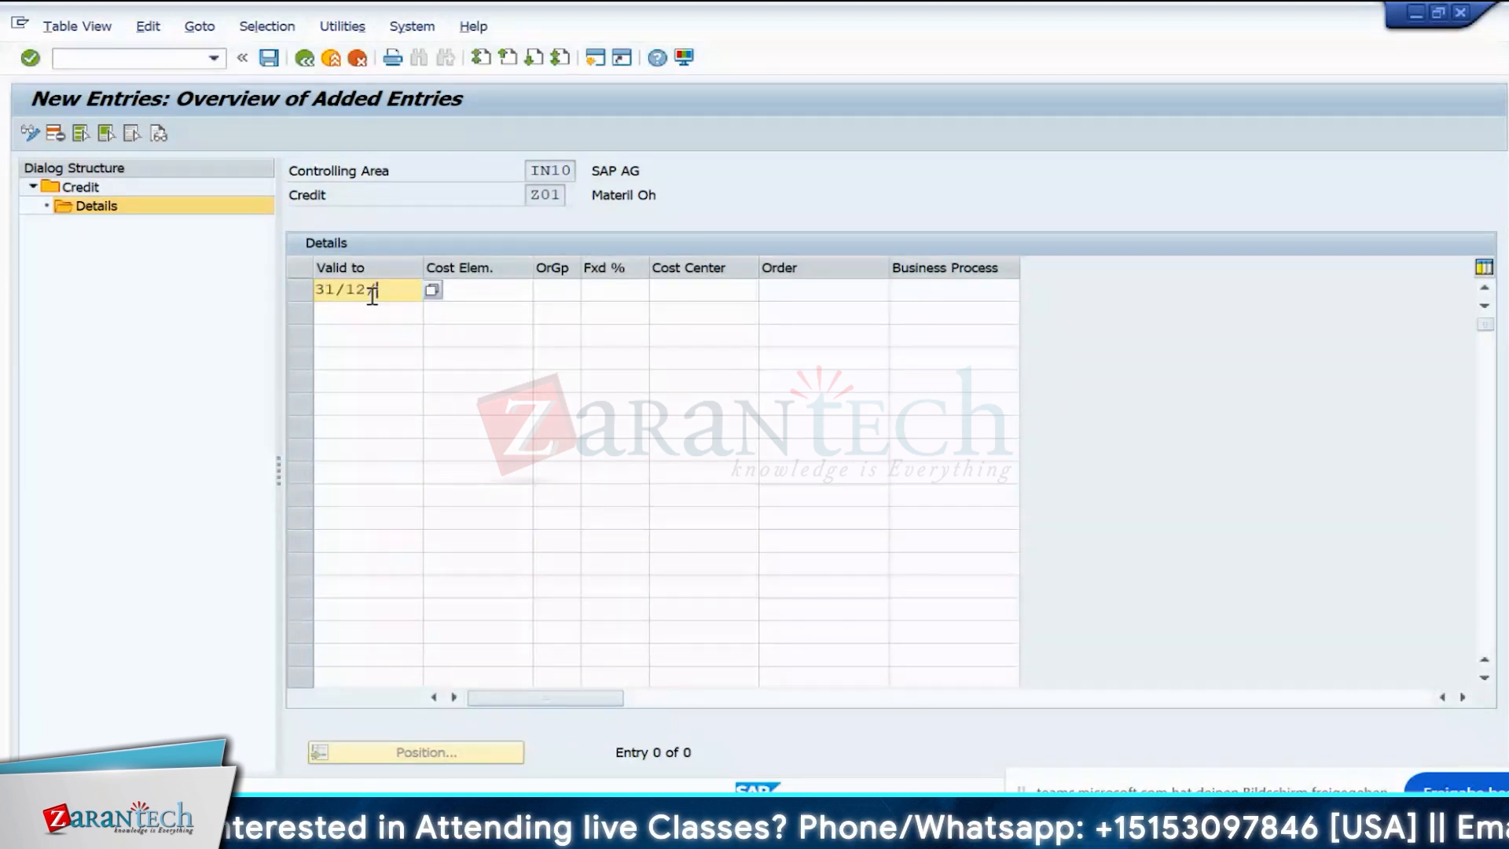
pyautogui.write('/999')
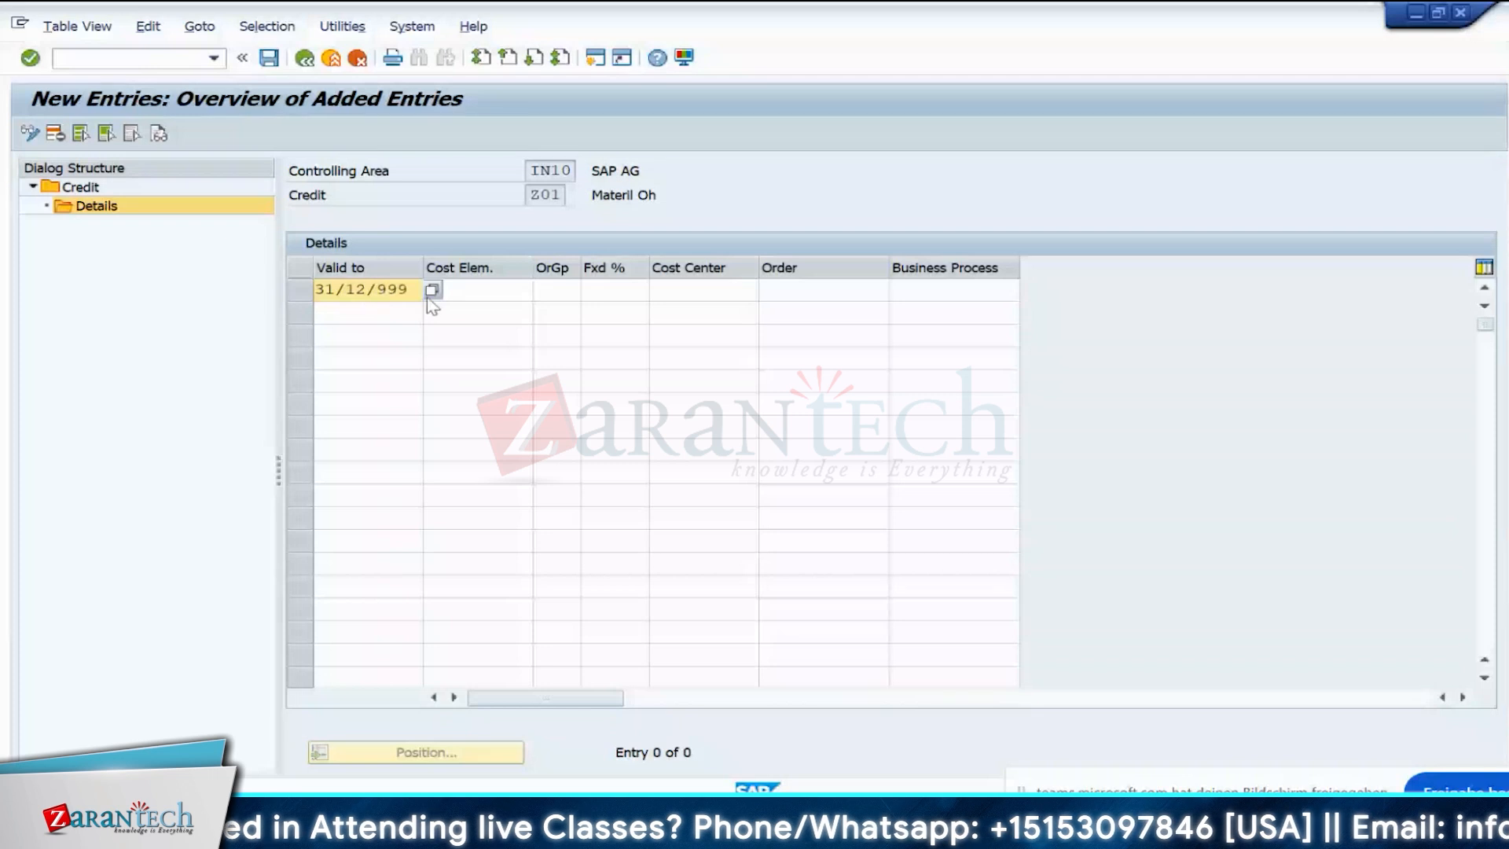
pyautogui.write('9')
pyautogui.press('Tab')
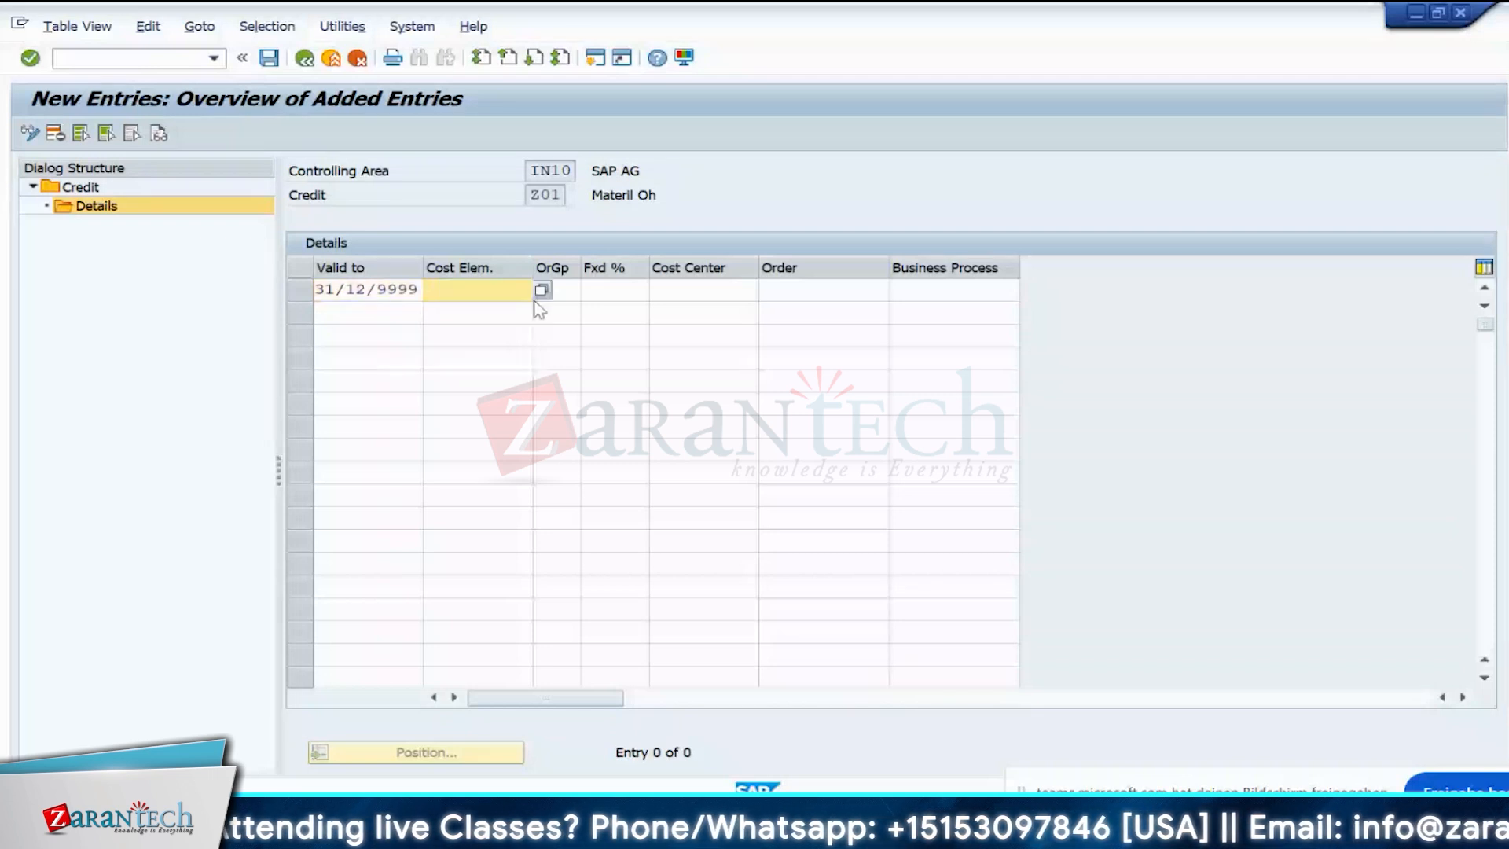
# - Assign cost element 941001, fixed percentage * and cost center IN10PRD1 to the Z01 detail line
pyautogui.click(541, 290)
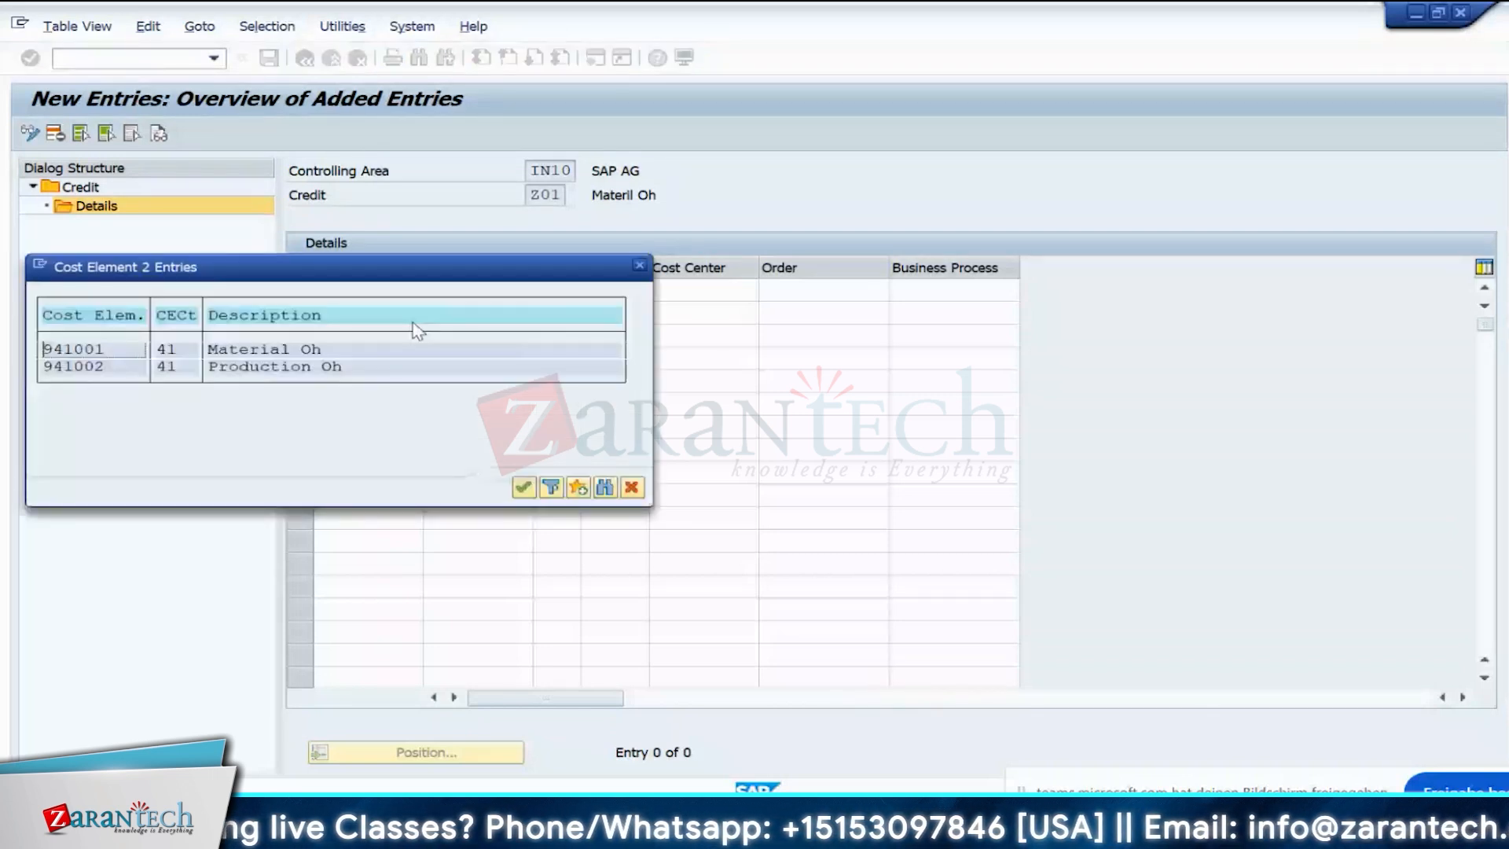
pyautogui.doubleClick(91, 347)
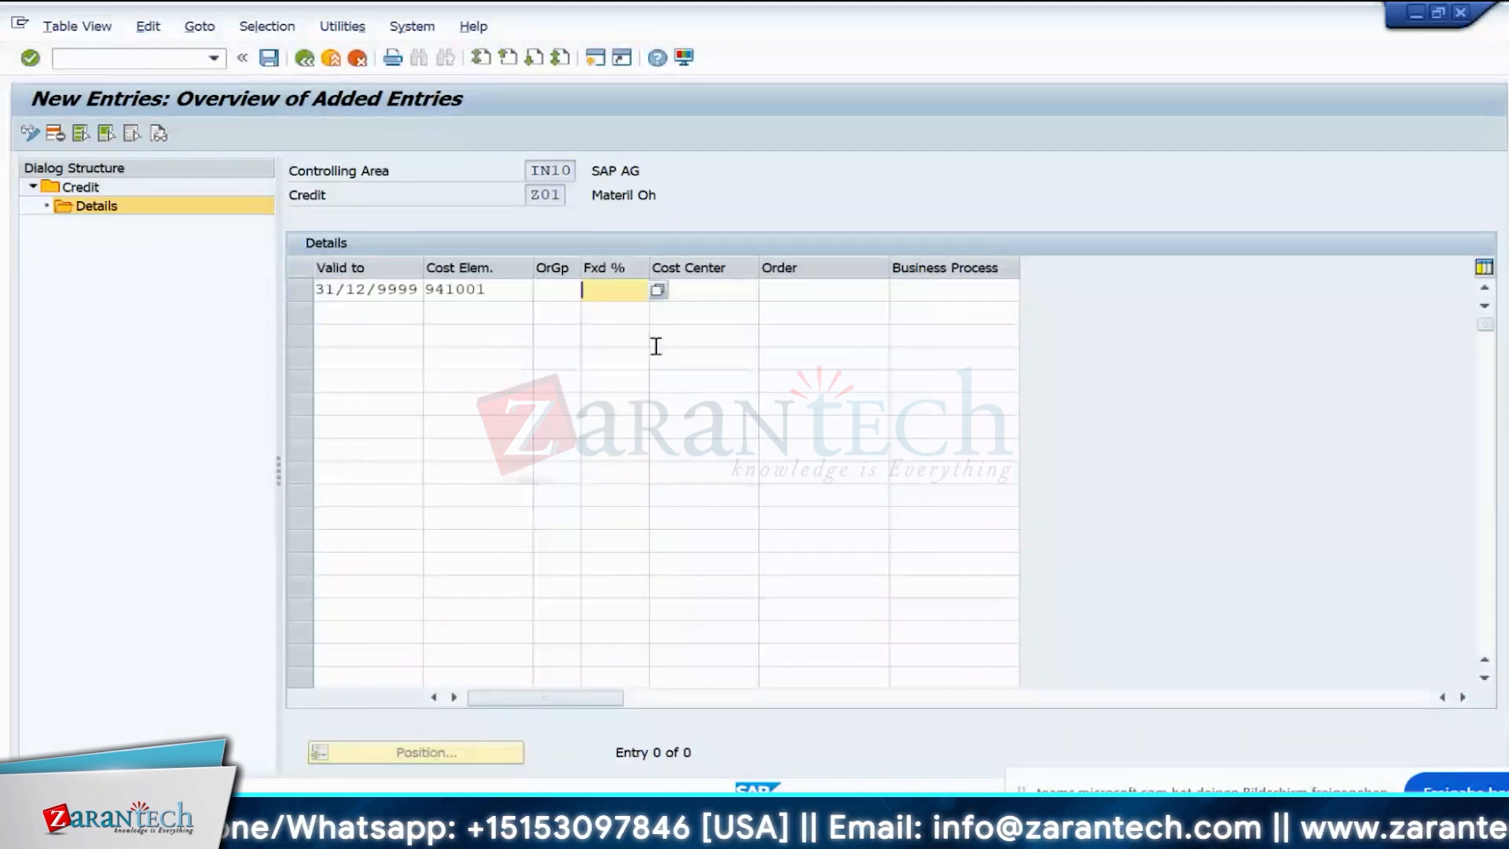
pyautogui.write('*')
pyautogui.click(714, 296)
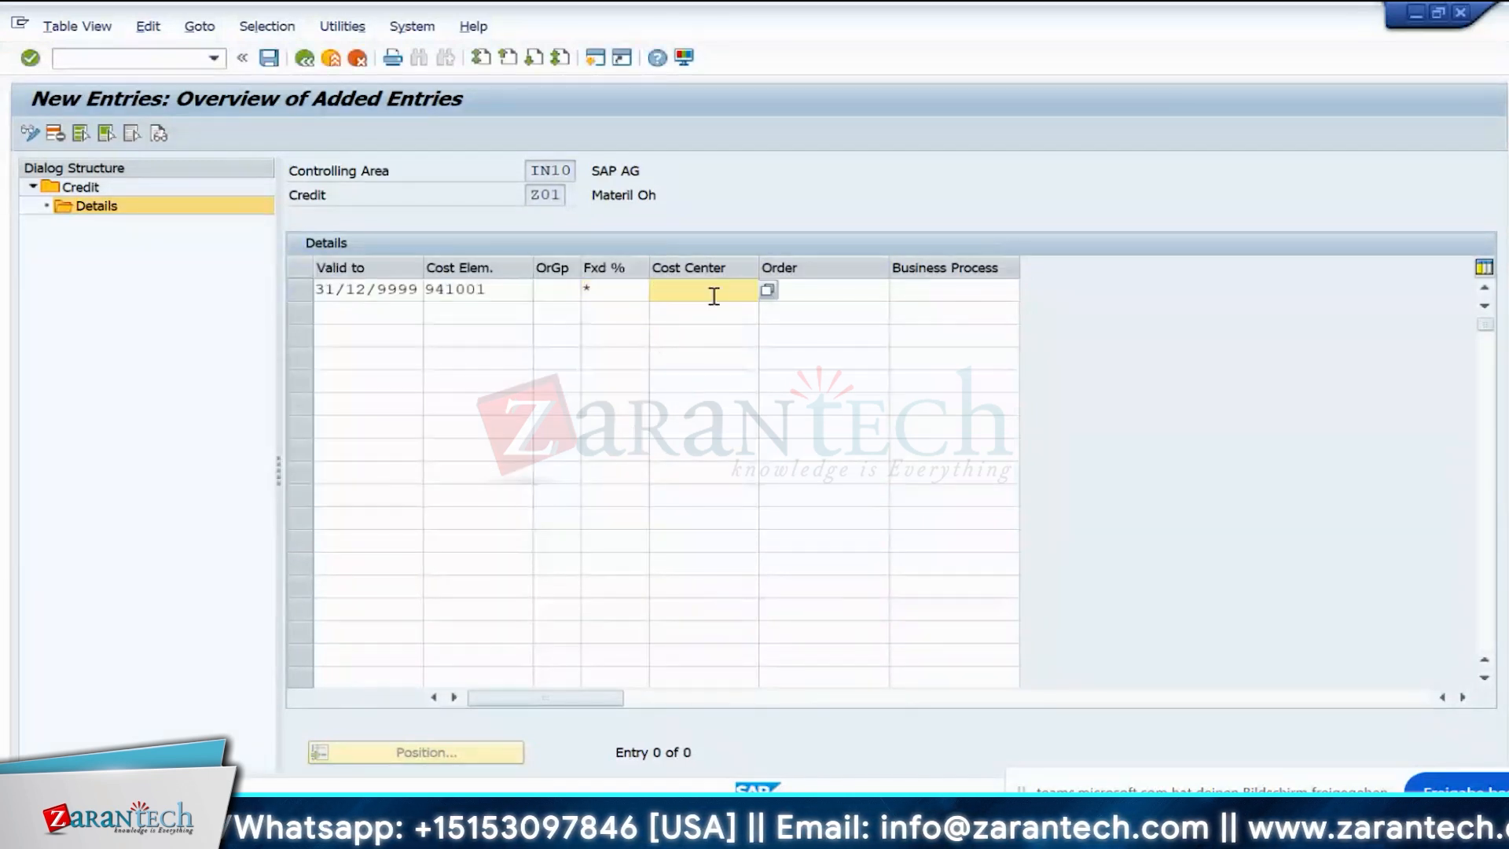
pyautogui.click(768, 291)
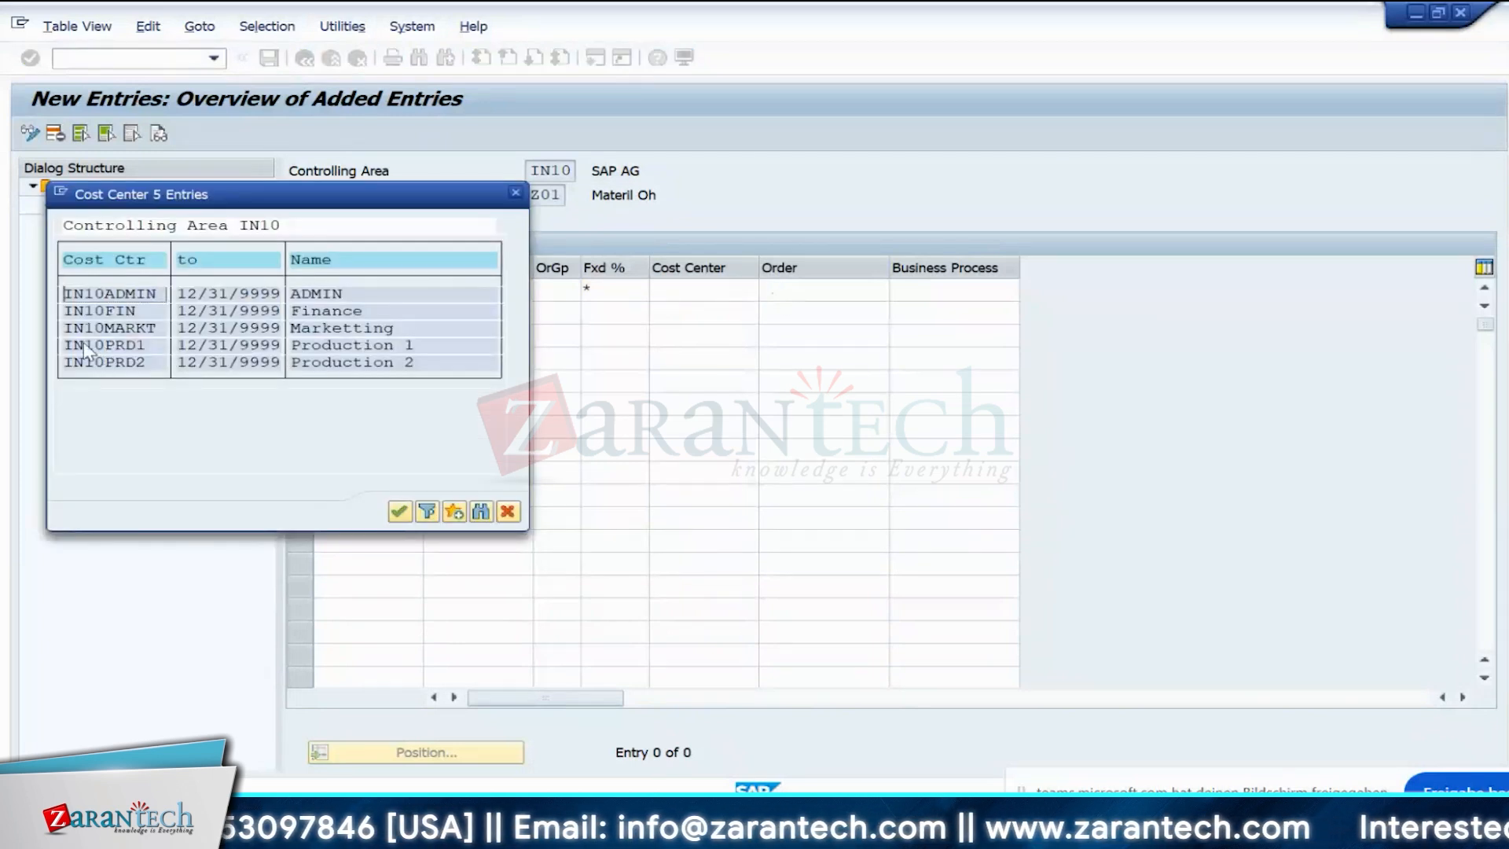
pyautogui.doubleClick(102, 345)
pyautogui.press('Return')
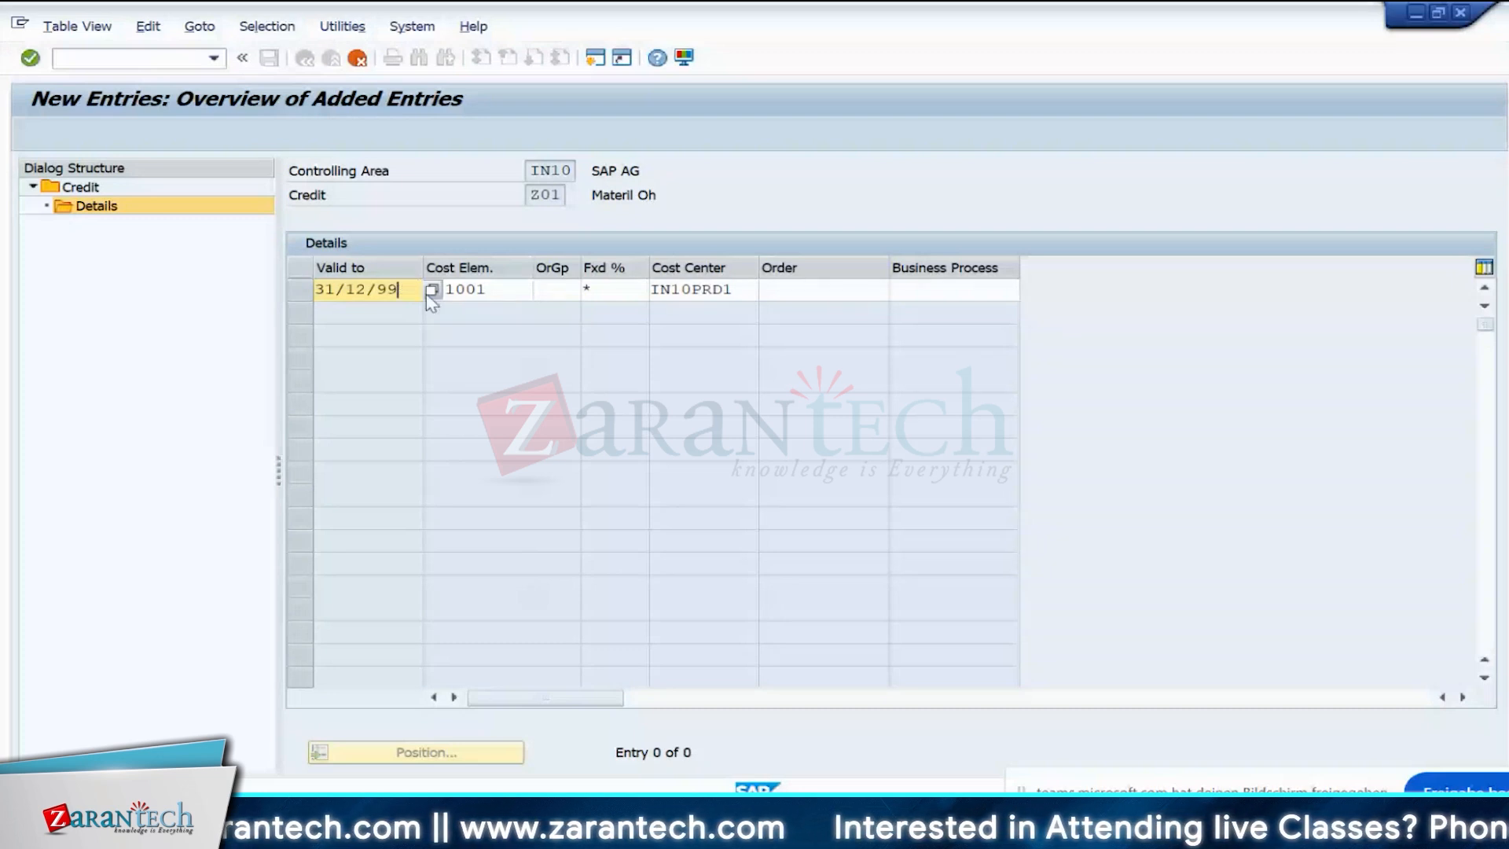
# - Correct the Z01 detail line's valid-to date to 12/31/9999
pyautogui.press('BackSpace')
pyautogui.press('BackSpace')
pyautogui.press('BackSpace')
pyautogui.press('BackSpace')
pyautogui.press('BackSpace')
pyautogui.press('BackSpace')
pyautogui.press('BackSpace')
pyautogui.press('BackSpace')
pyautogui.write('12')
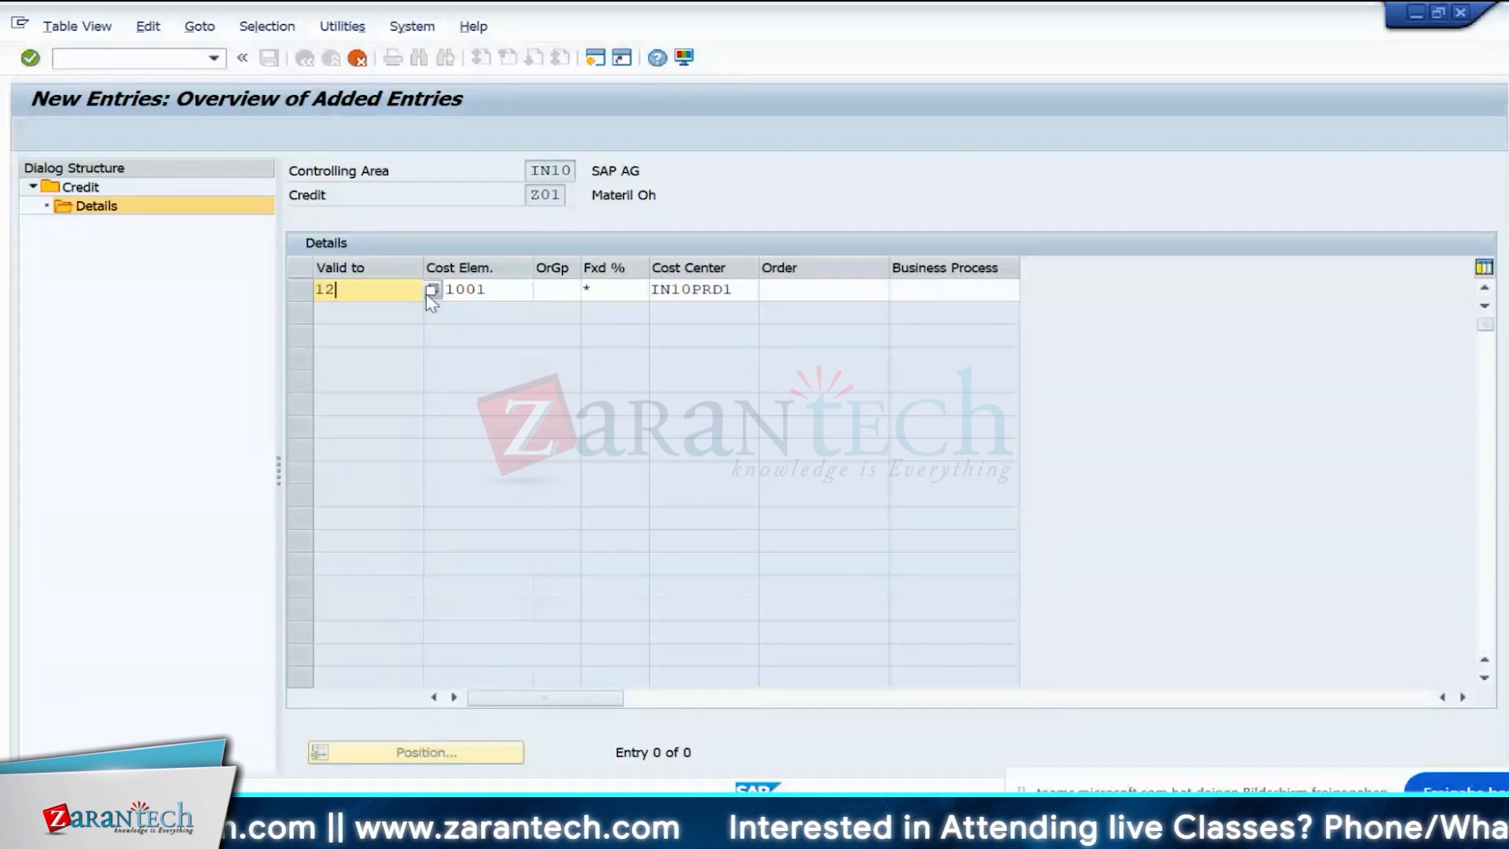
pyautogui.write('/')
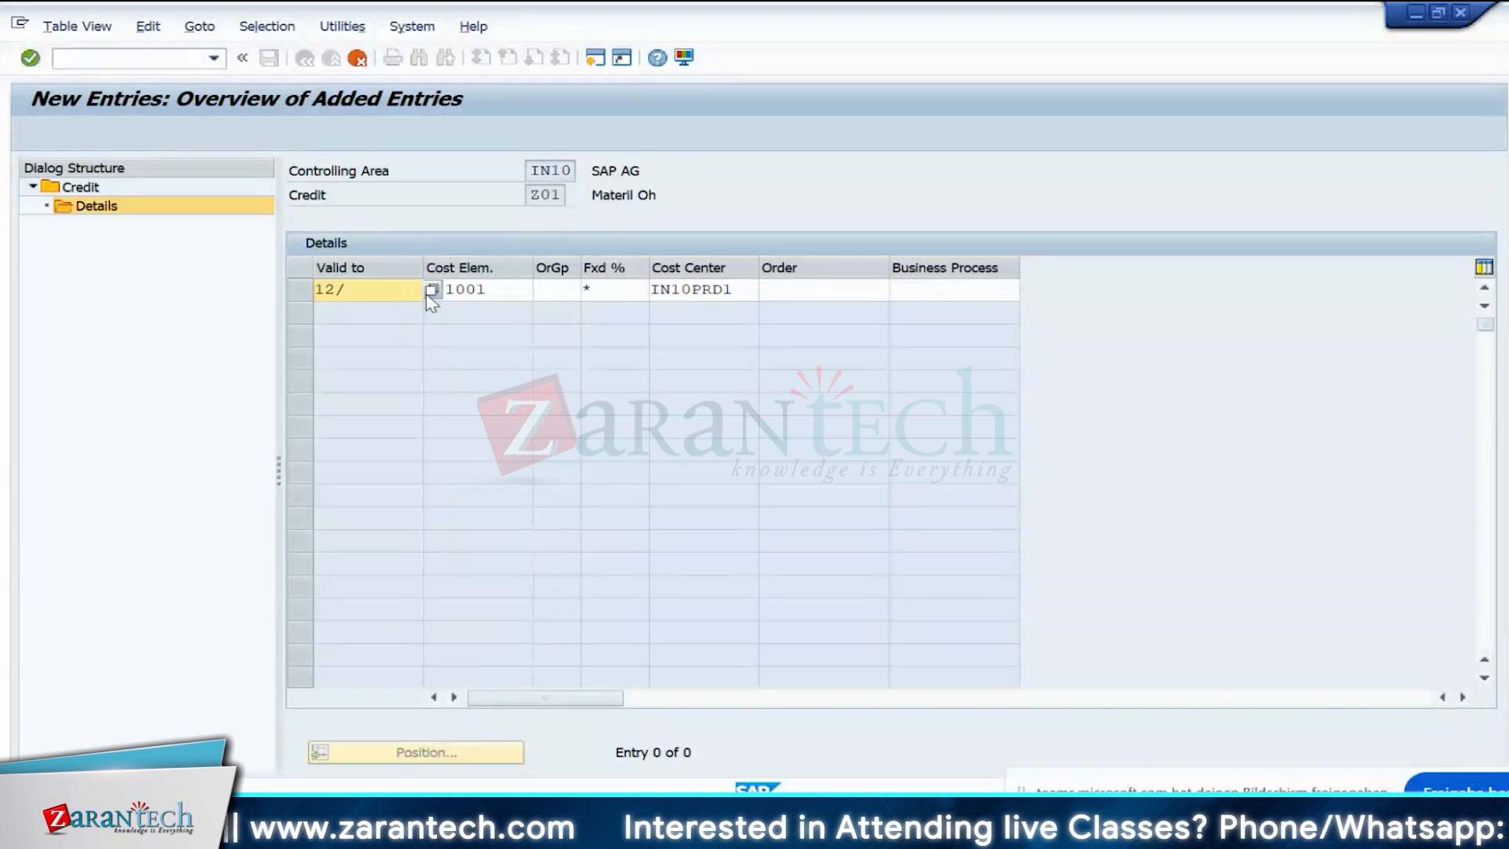
pyautogui.write('1/9999')
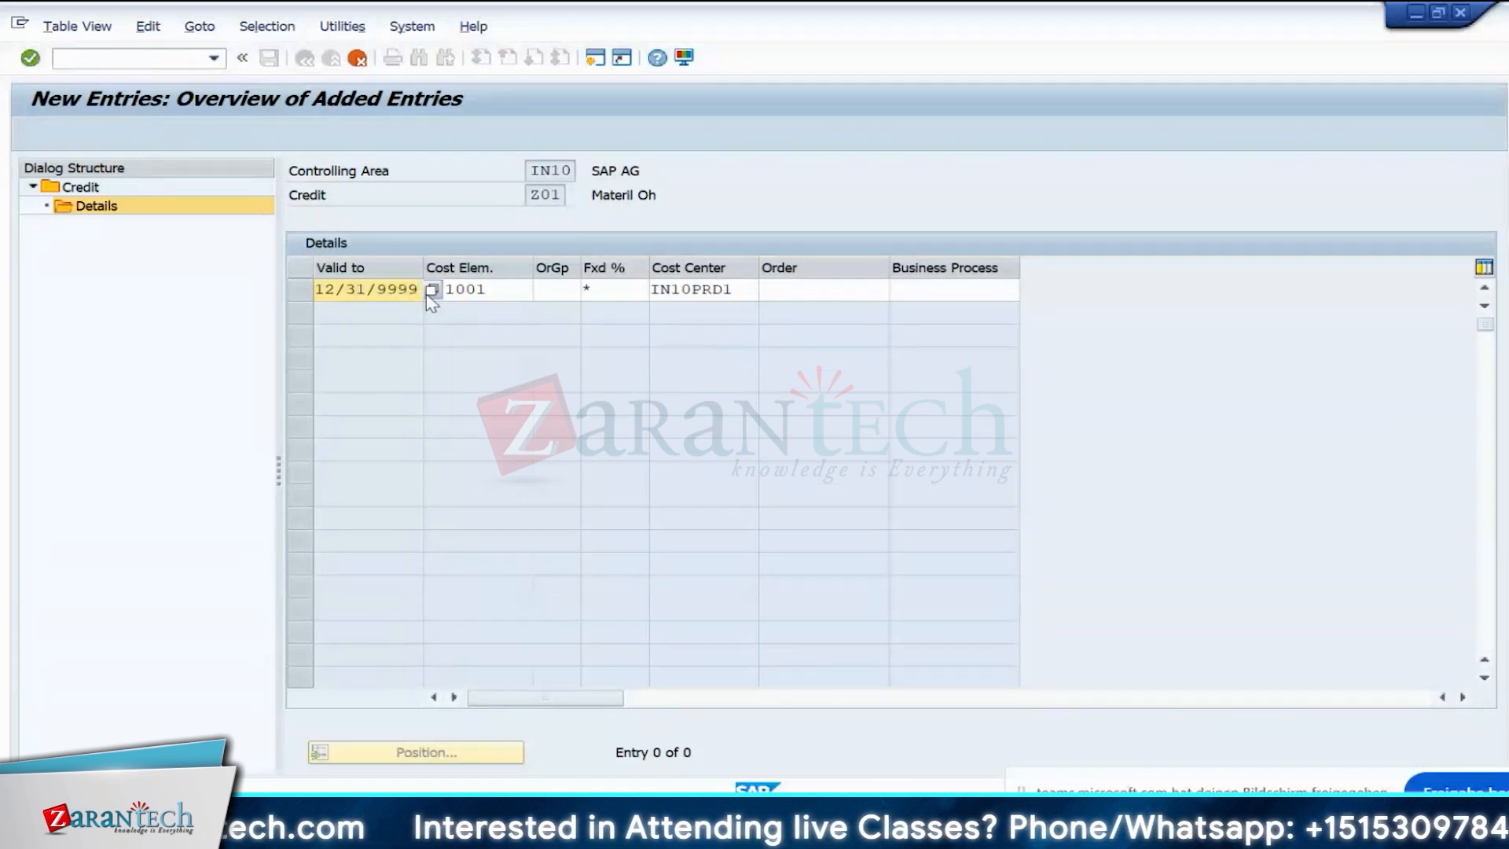
pyautogui.press('Return')
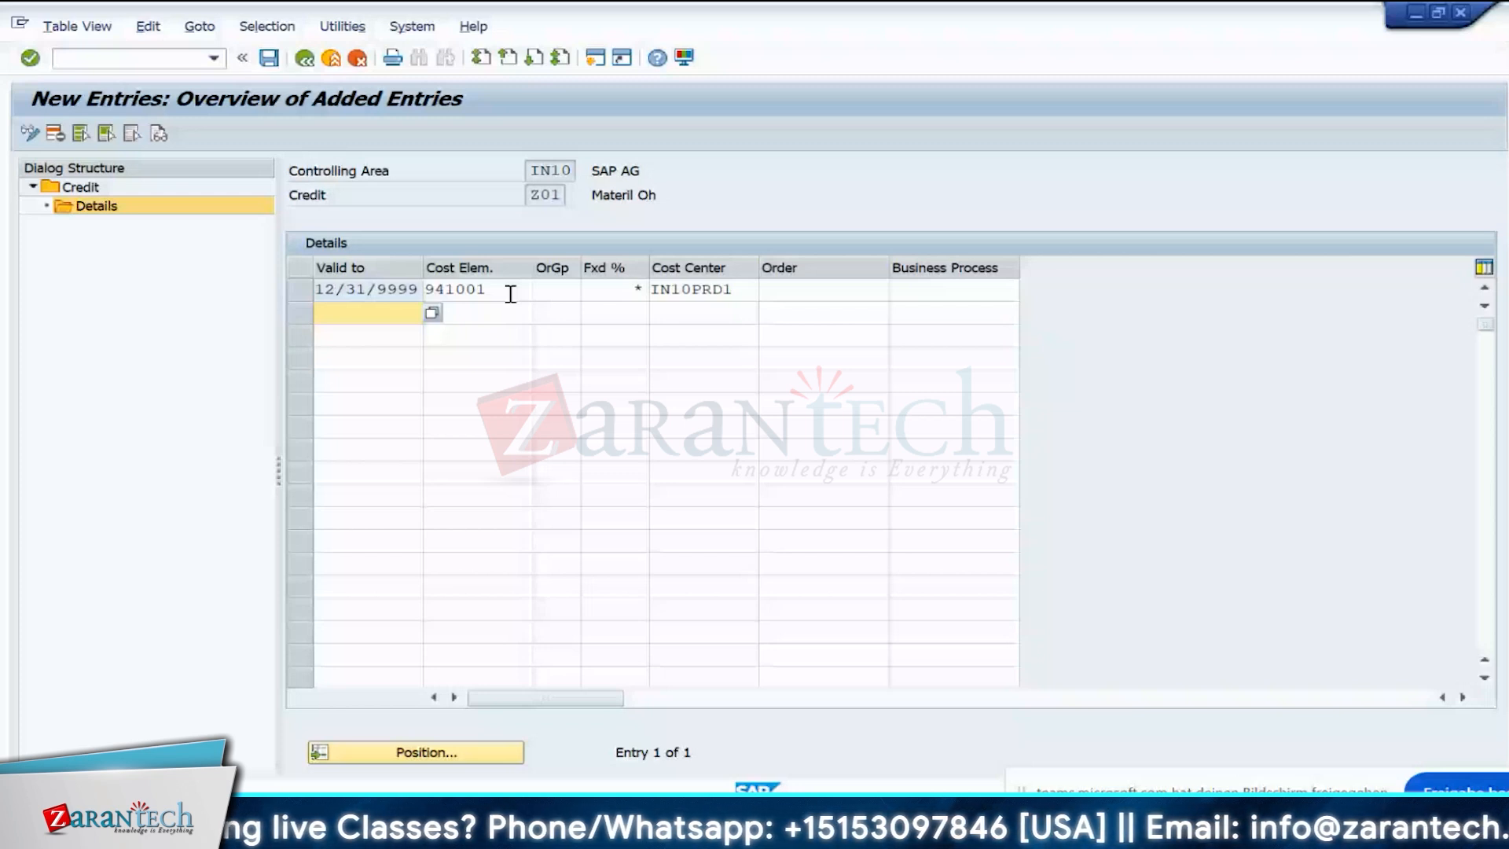
# - Copy Z01's cost center, move to credit Z02's details, and enter valid-to date 12/31/9999 and cost element 941002
pyautogui.moveTo(734, 290); pyautogui.dragTo(662, 291)
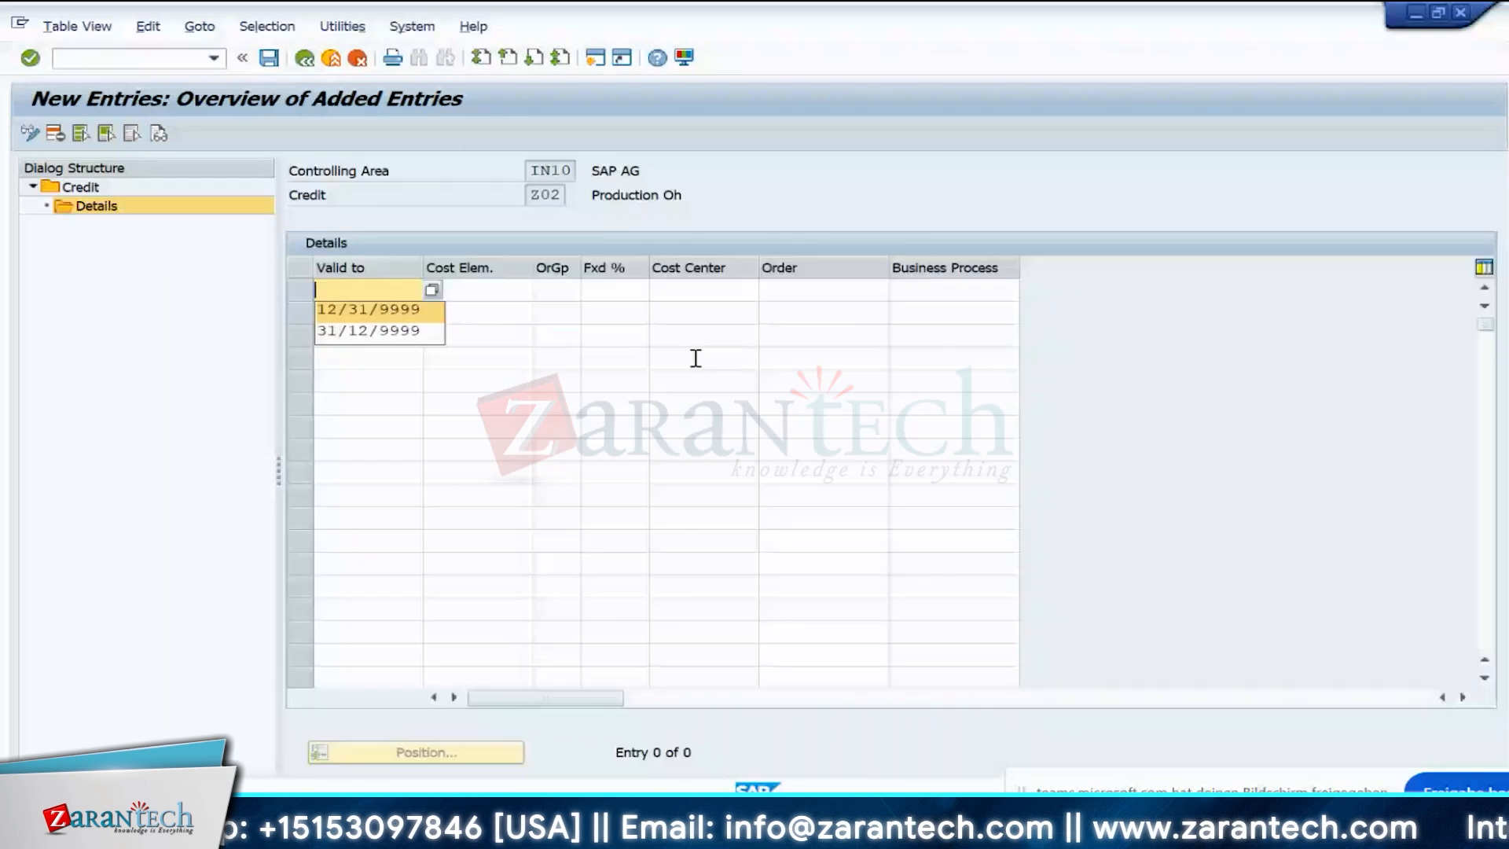
pyautogui.click(423, 312)
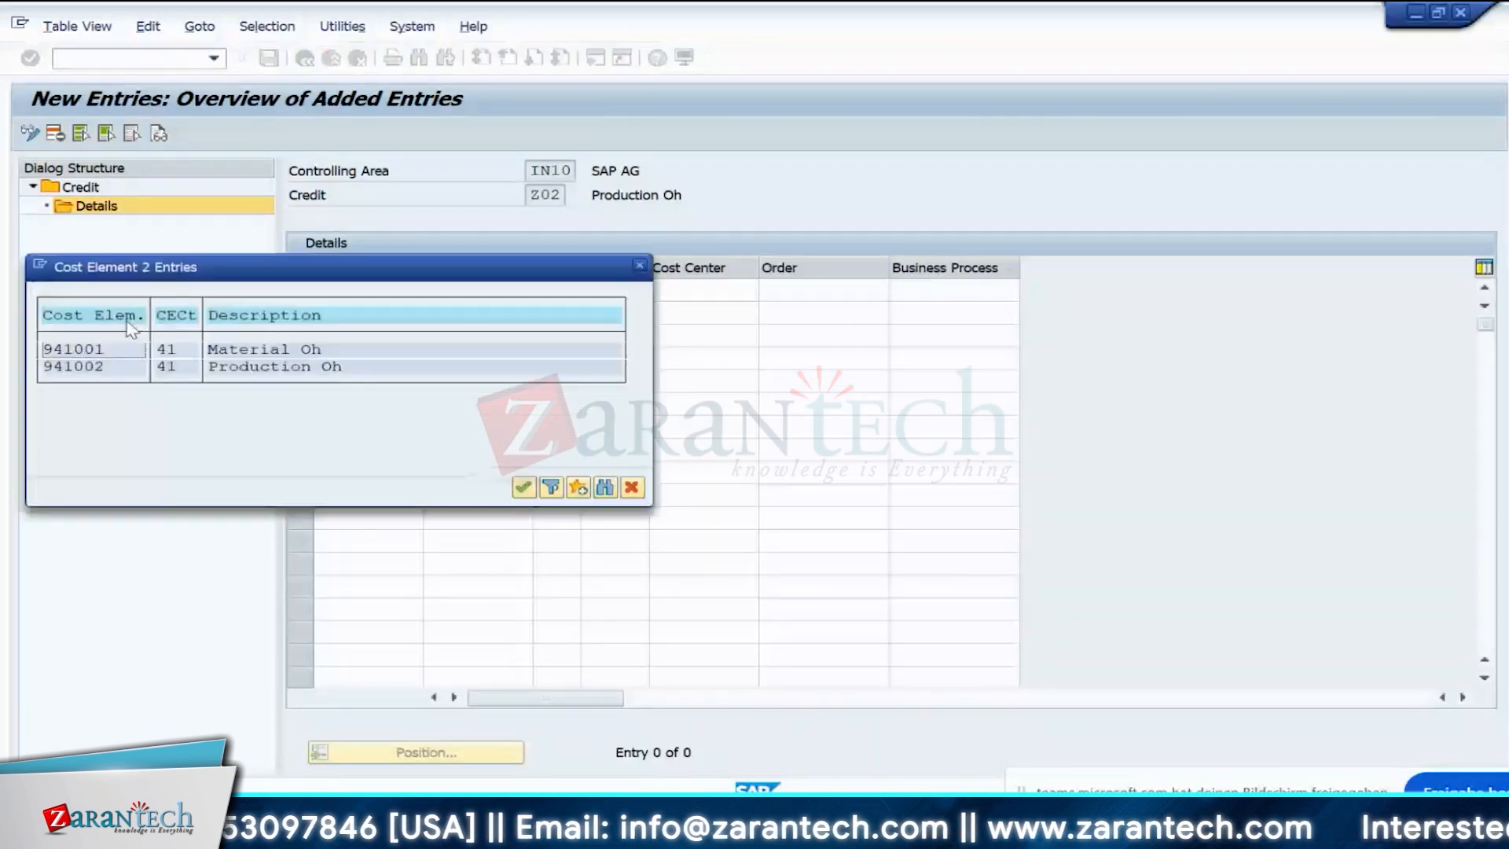
pyautogui.doubleClick(201, 366)
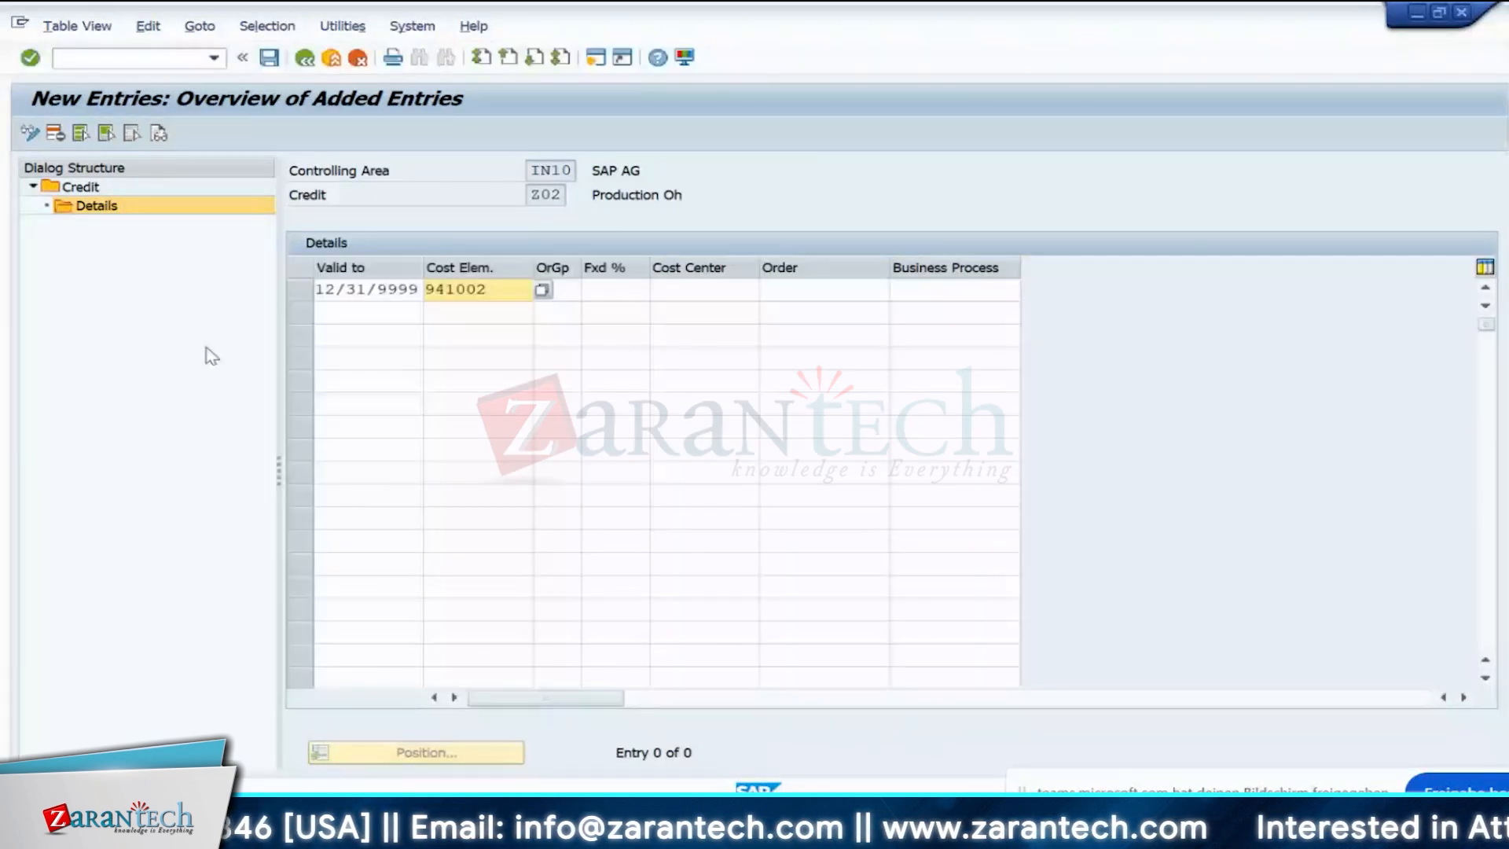
# - Set the Z02 detail line's fixed percentage to * and its cost center to IN10PRD1
pyautogui.click(617, 290)
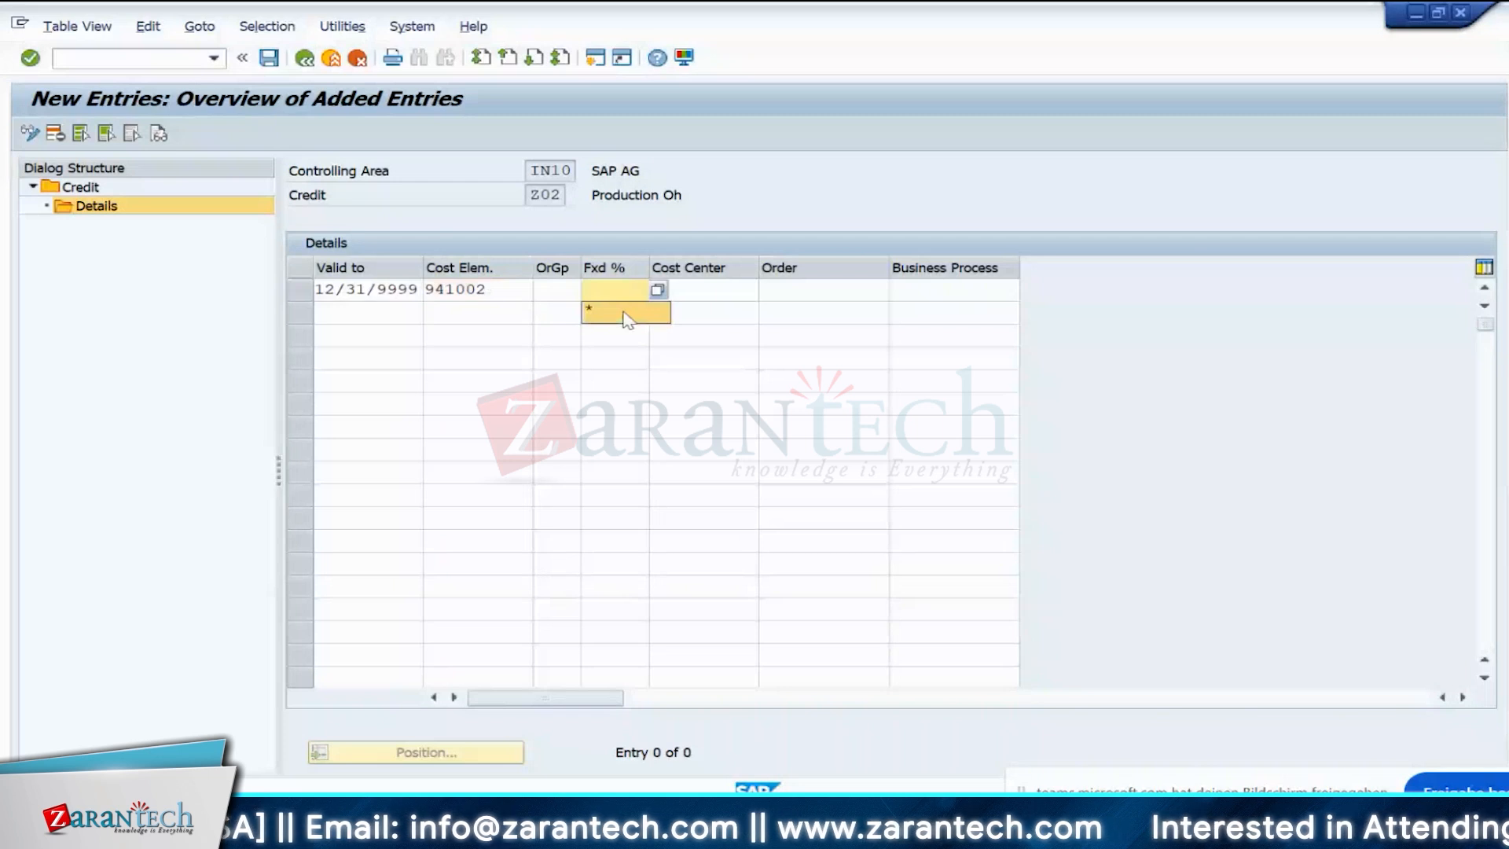
pyautogui.click(625, 312)
pyautogui.click(710, 289)
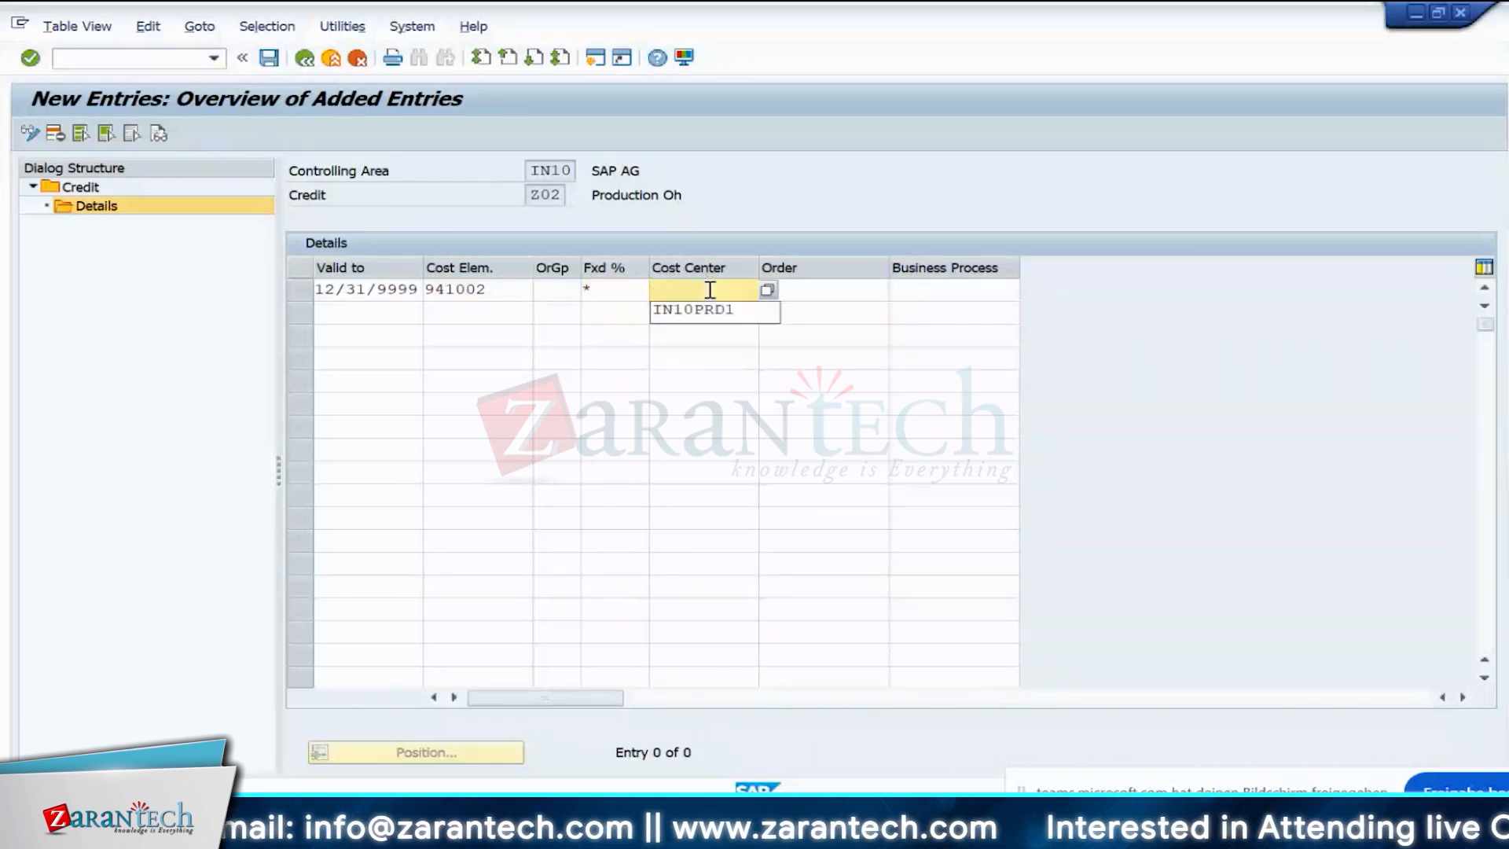
pyautogui.click(706, 331)
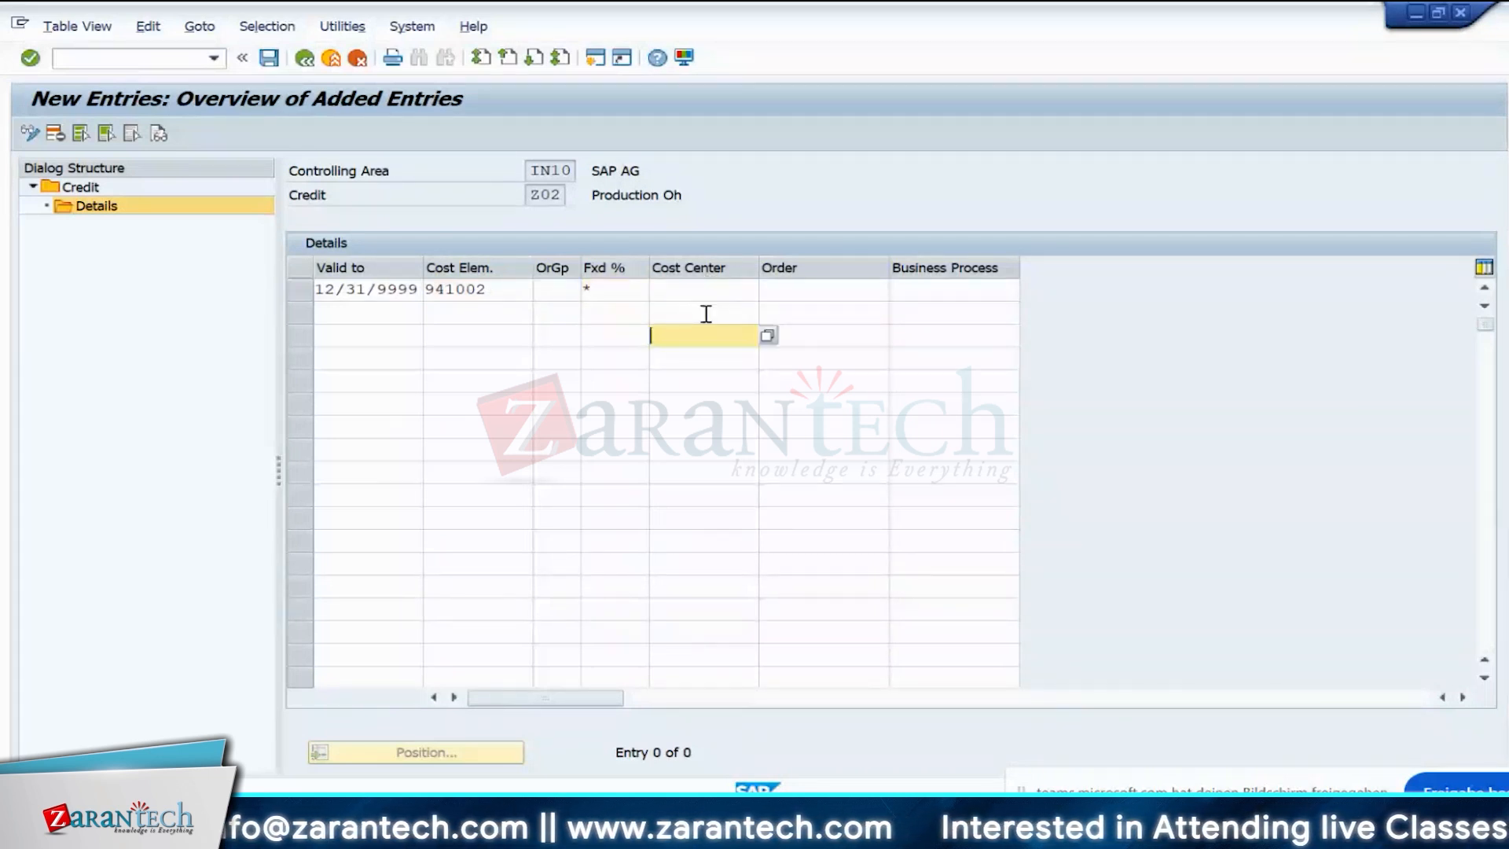
pyautogui.click(706, 294)
pyautogui.write('IN10PRD1')
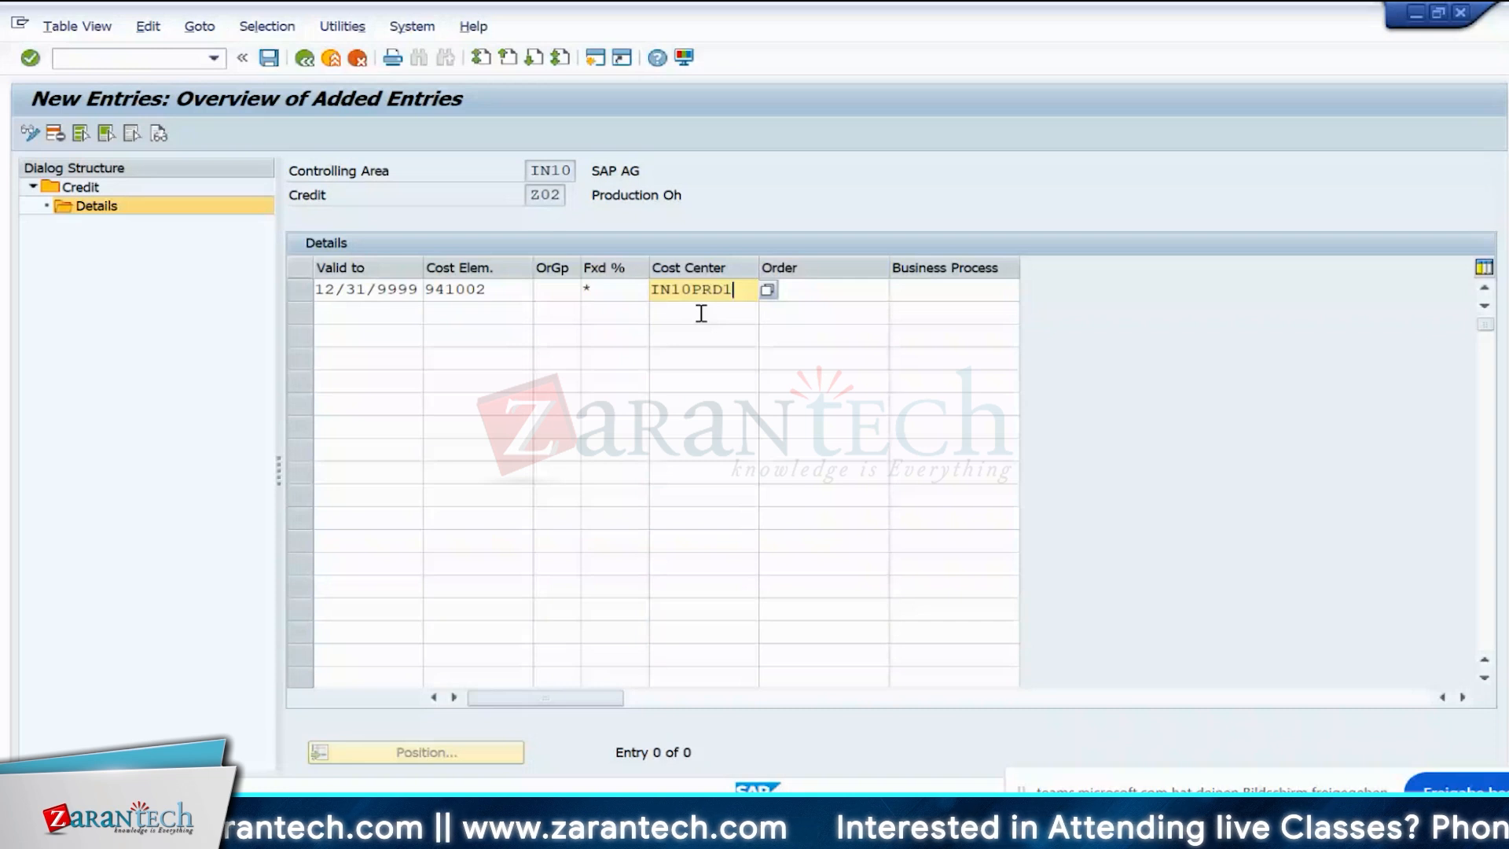
pyautogui.press('Return')
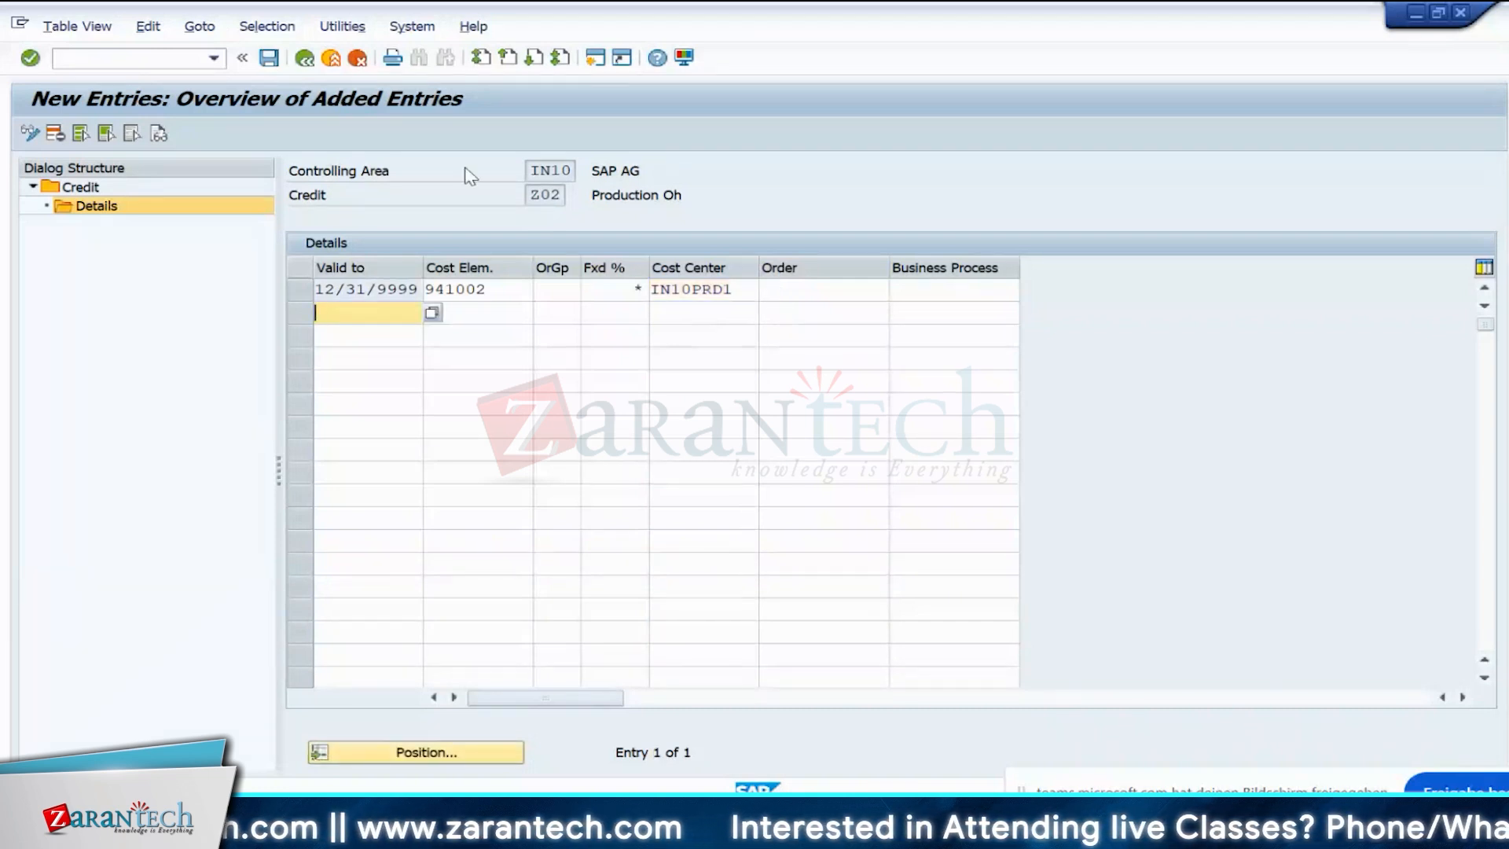
# - Leave the credit definitions, return to the IMG structure, and select the Define Credits activity
pyautogui.click(305, 58)
pyautogui.click(305, 58)
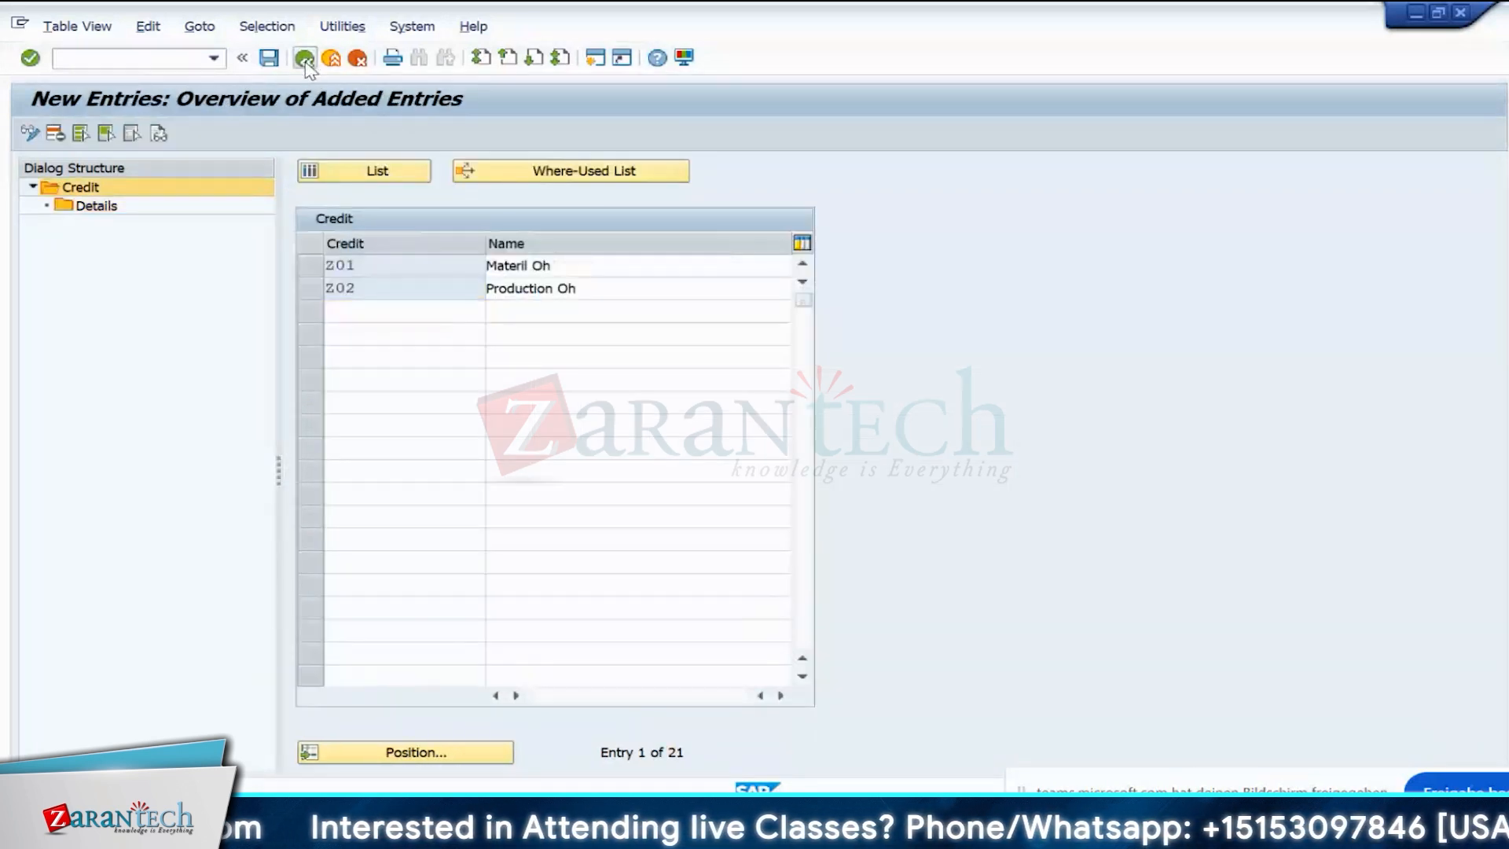
pyautogui.click(305, 59)
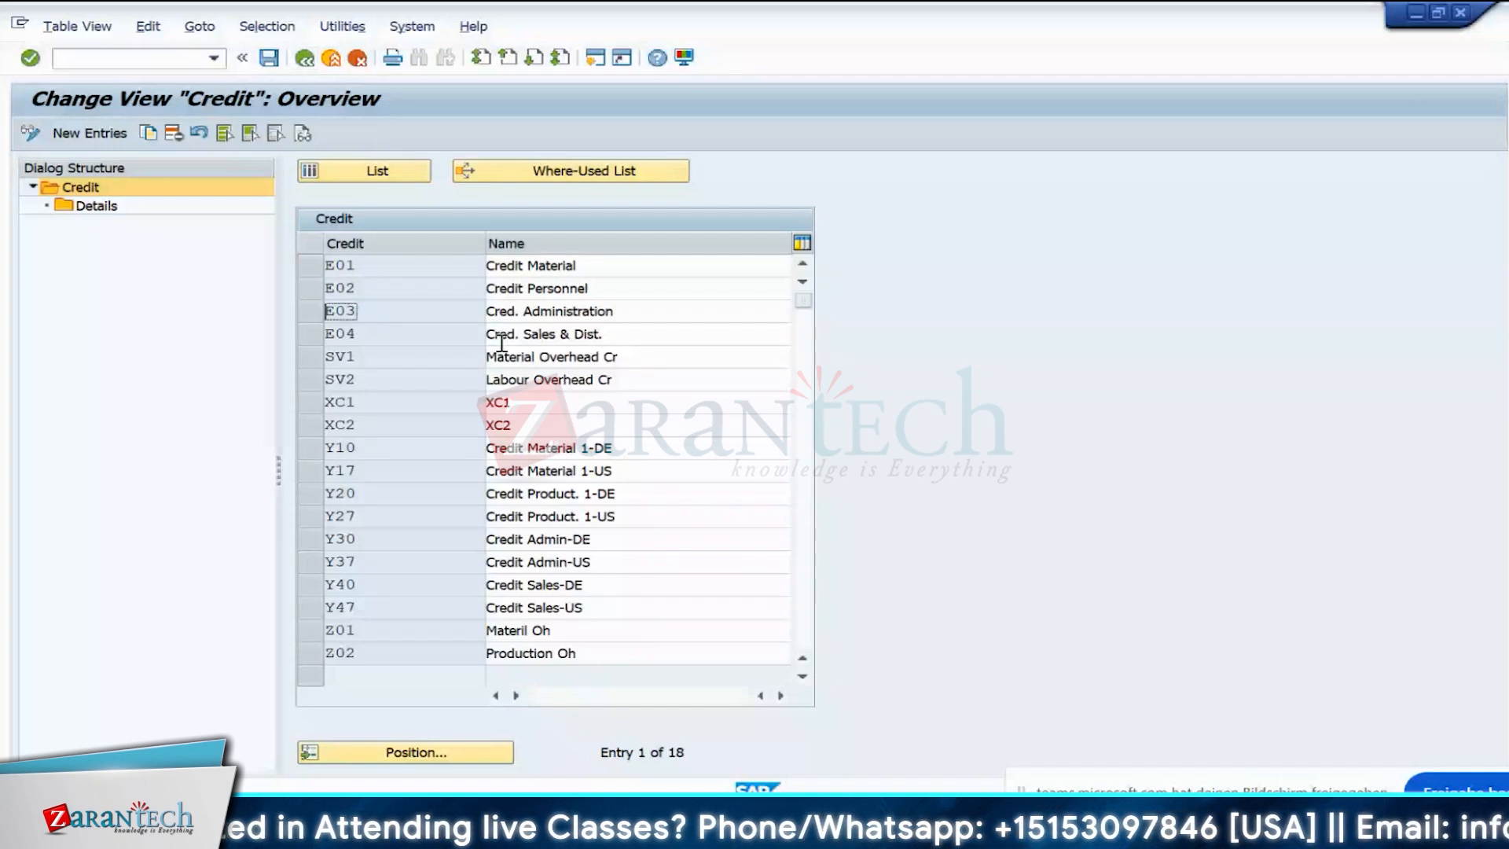
pyautogui.press('F3')
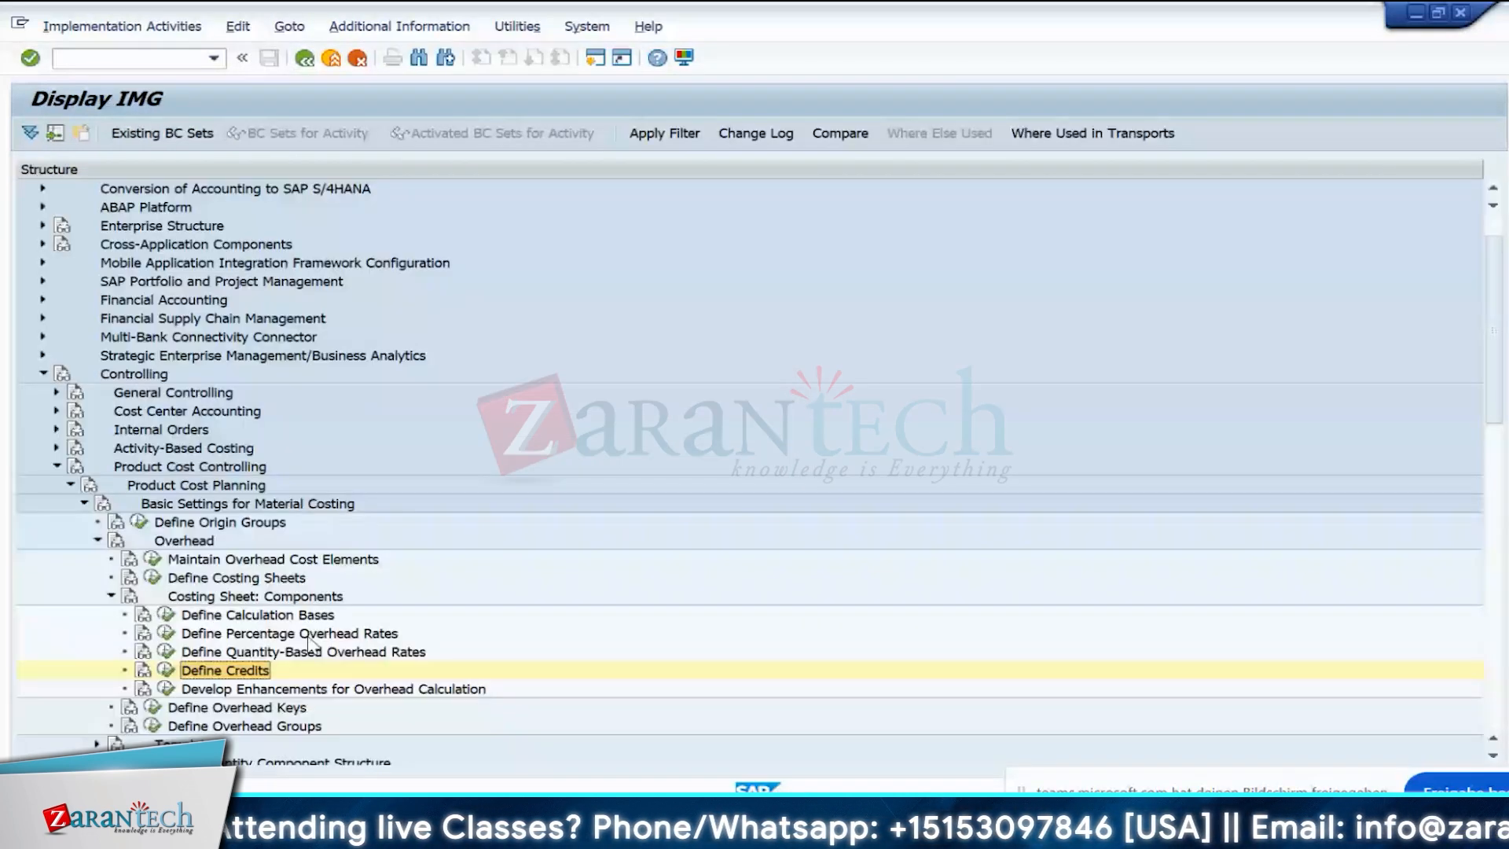
pyautogui.click(259, 636)
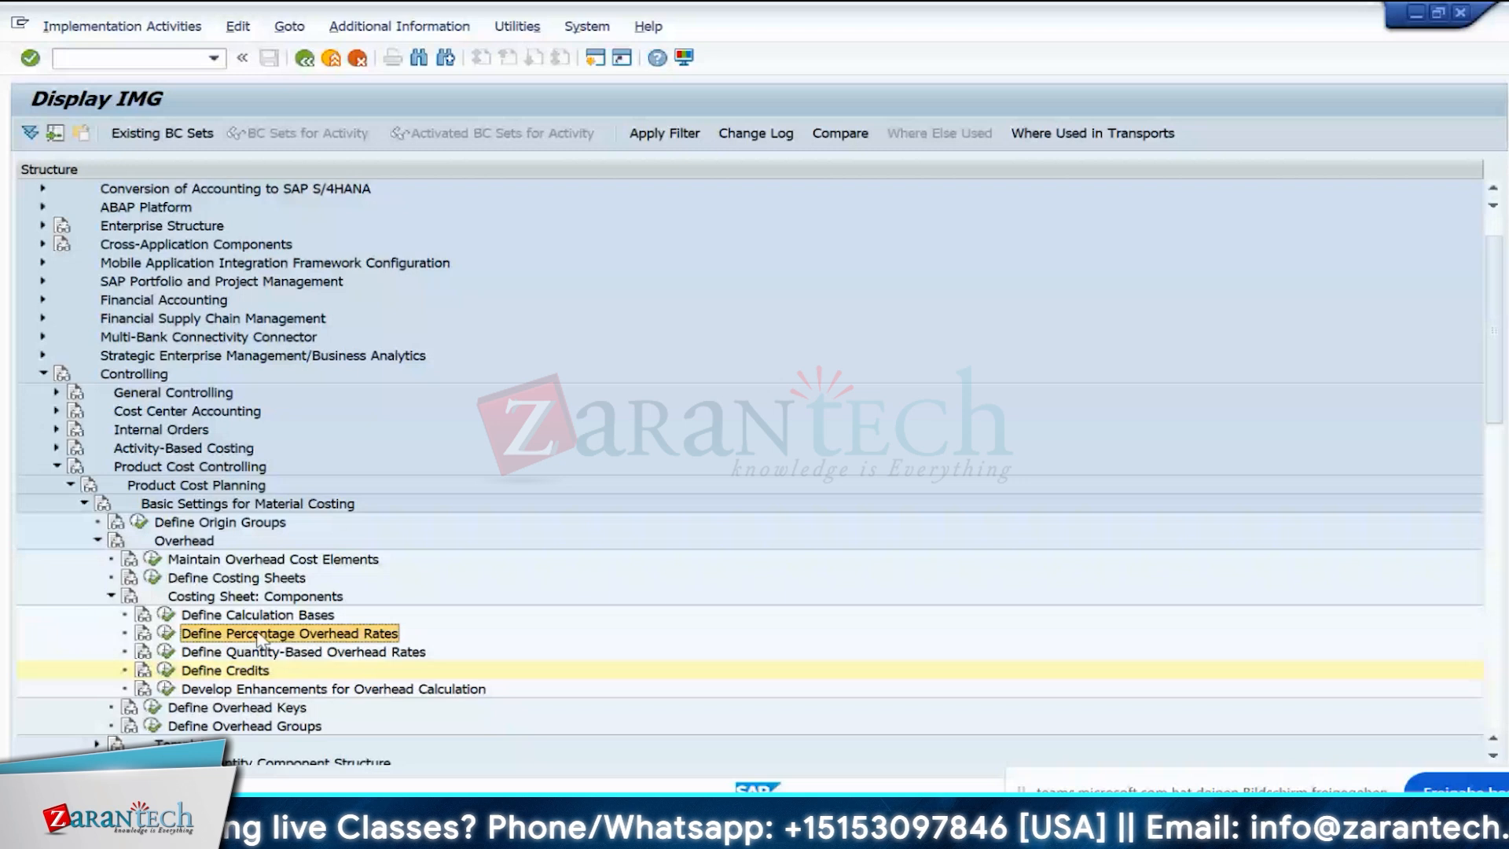
pyautogui.click(250, 671)
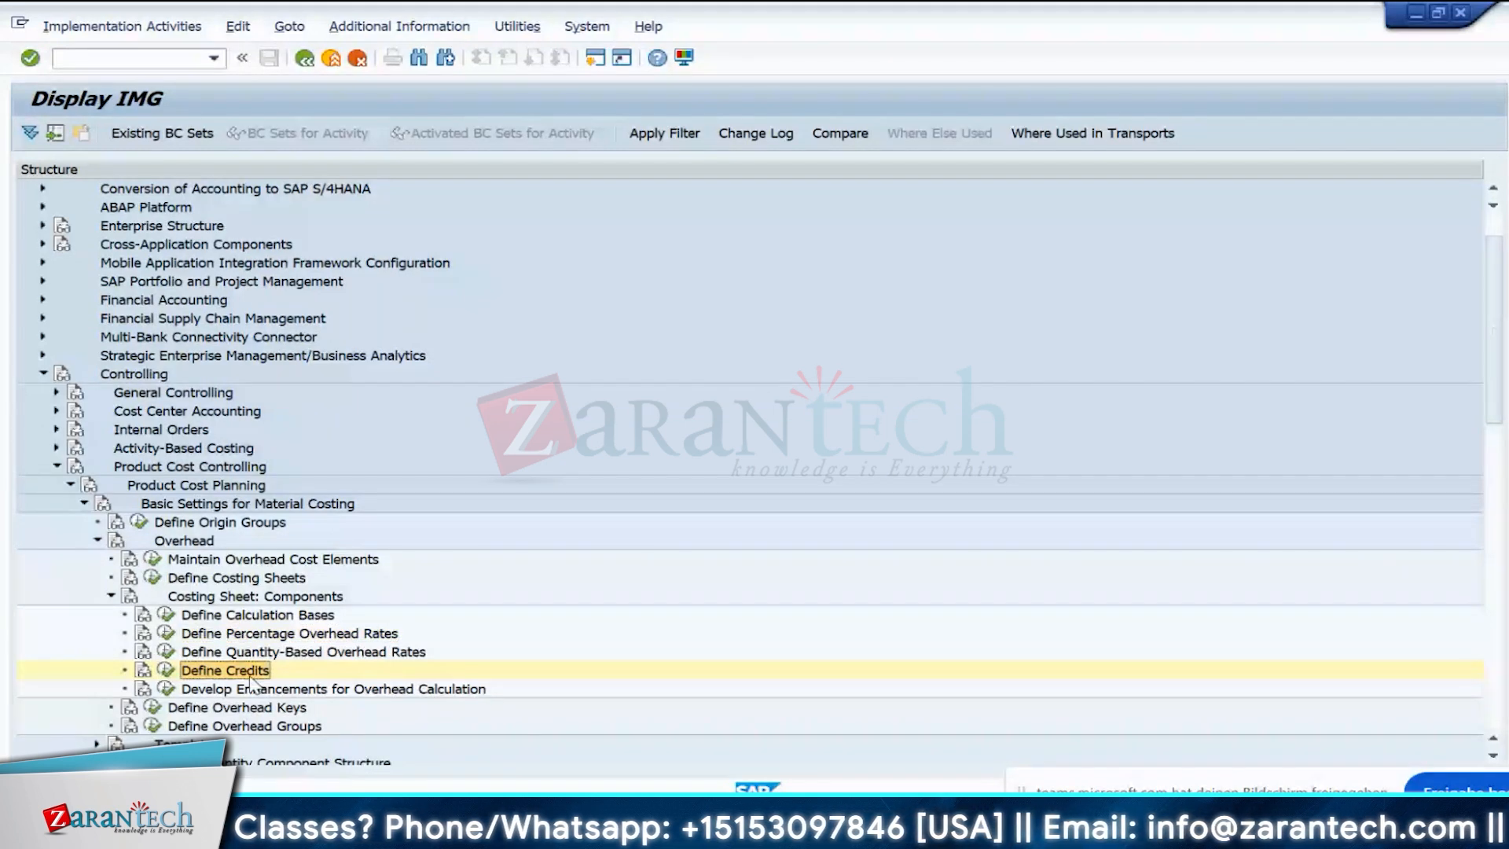